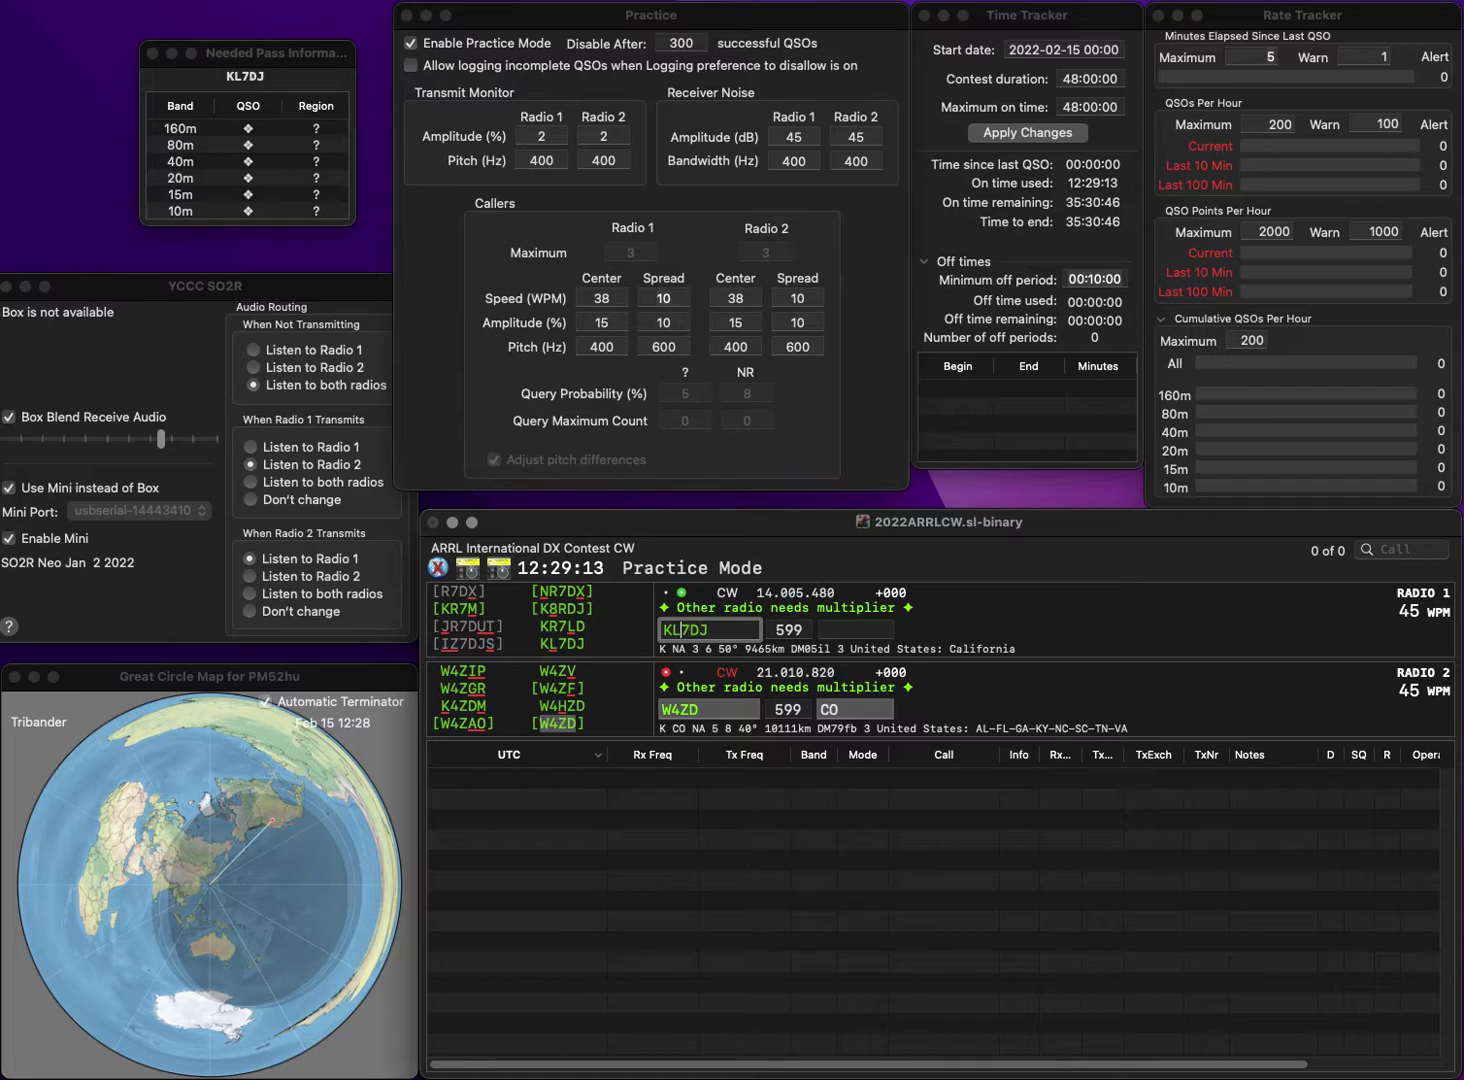
pyautogui.press('Return')
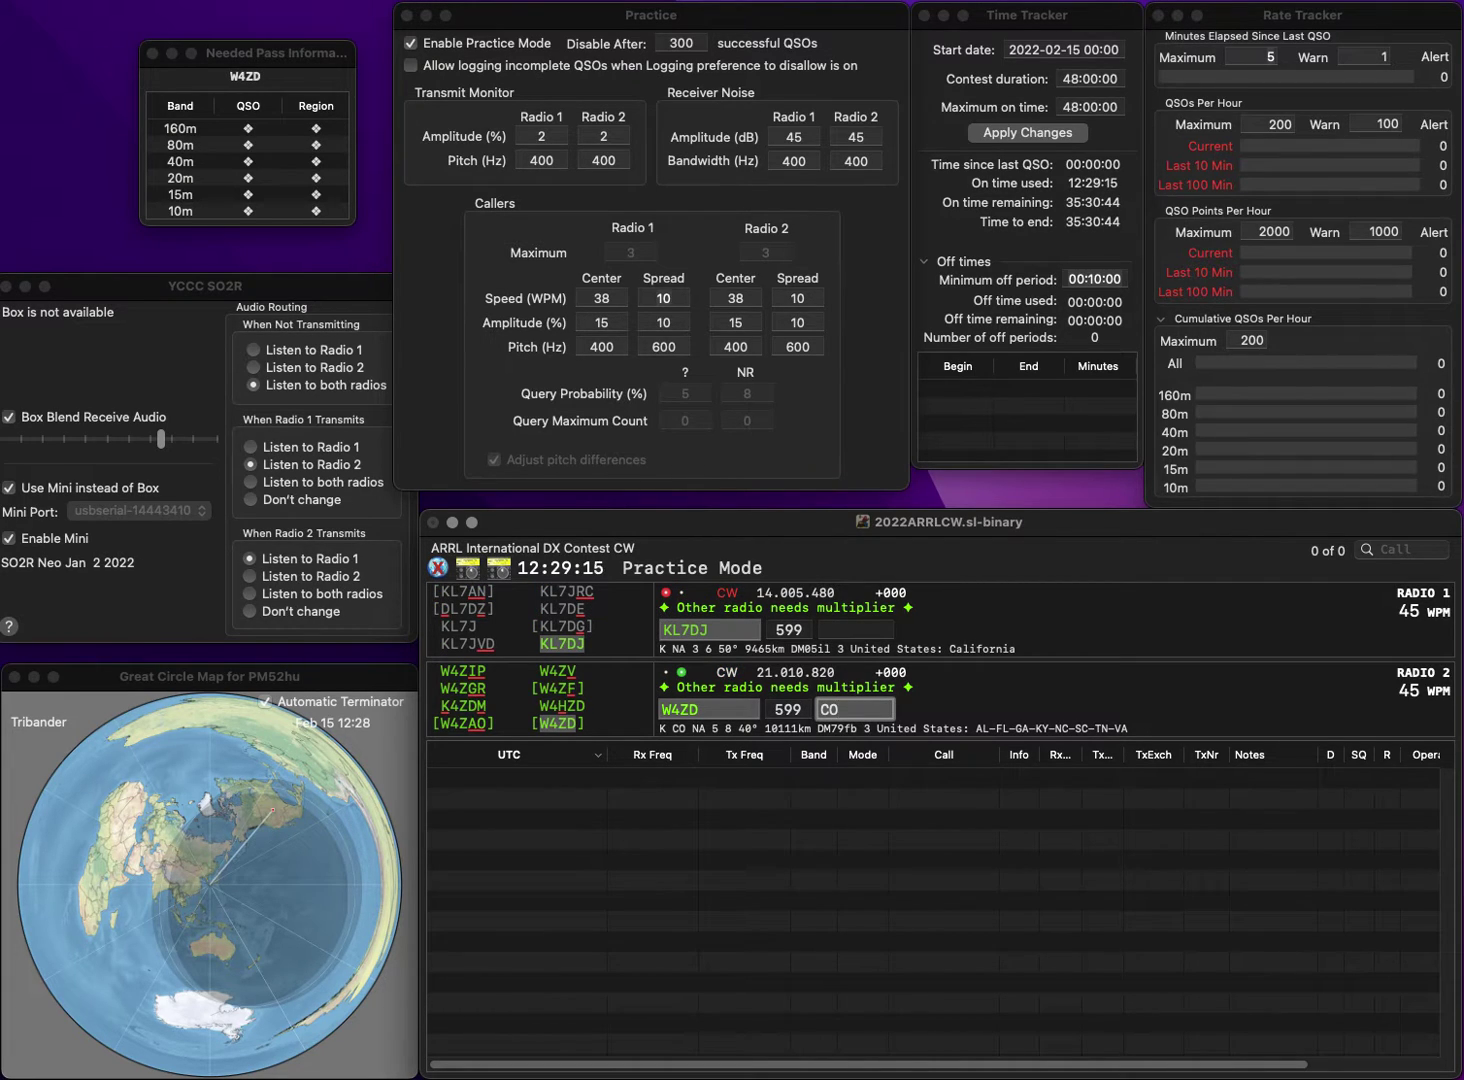
pyautogui.press('Return')
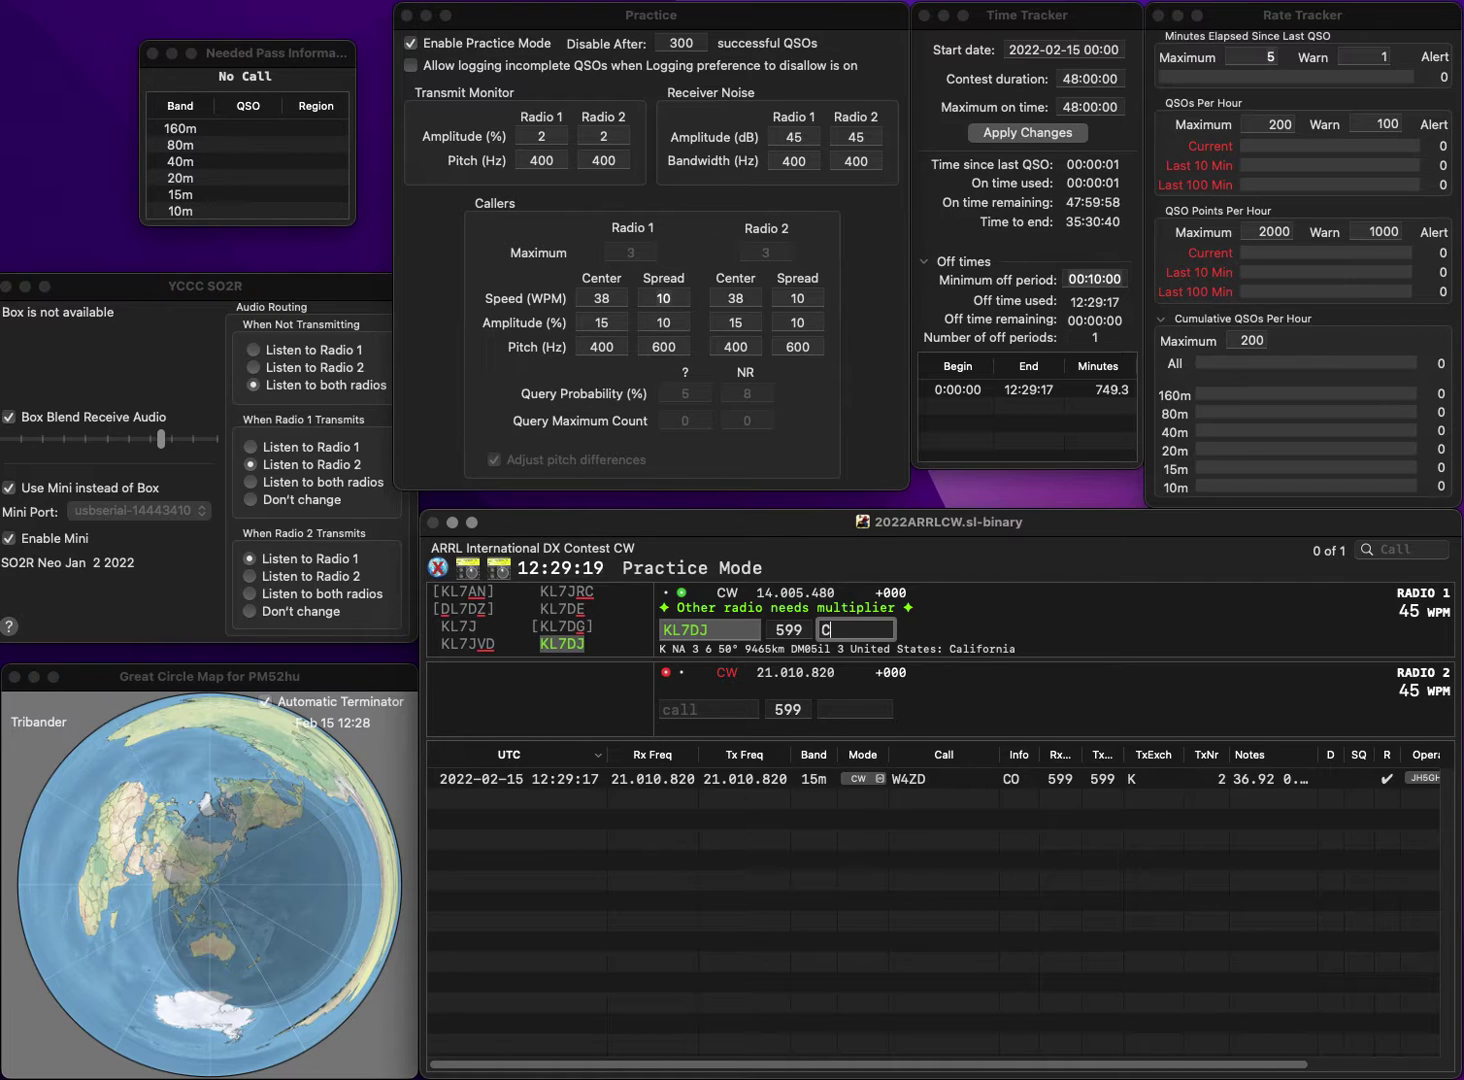
pyautogui.press('Return')
# Enter the call sign AL7RF on Radio 2 and answer the station.
pyautogui.write('A')
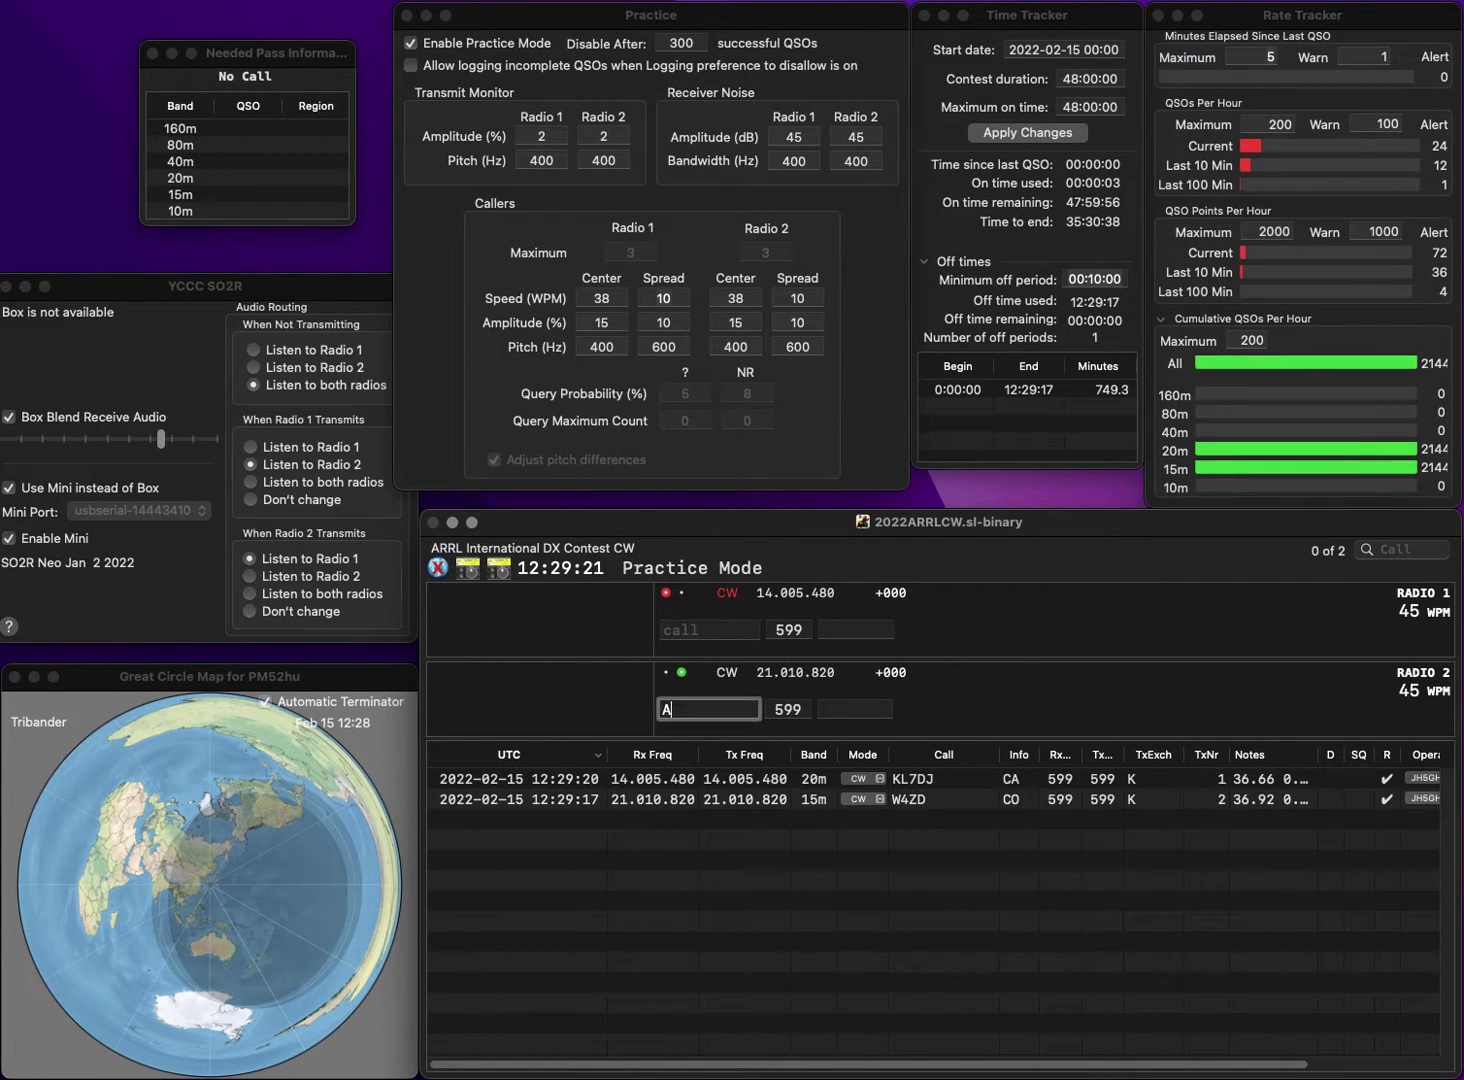
pyautogui.write('LRR')
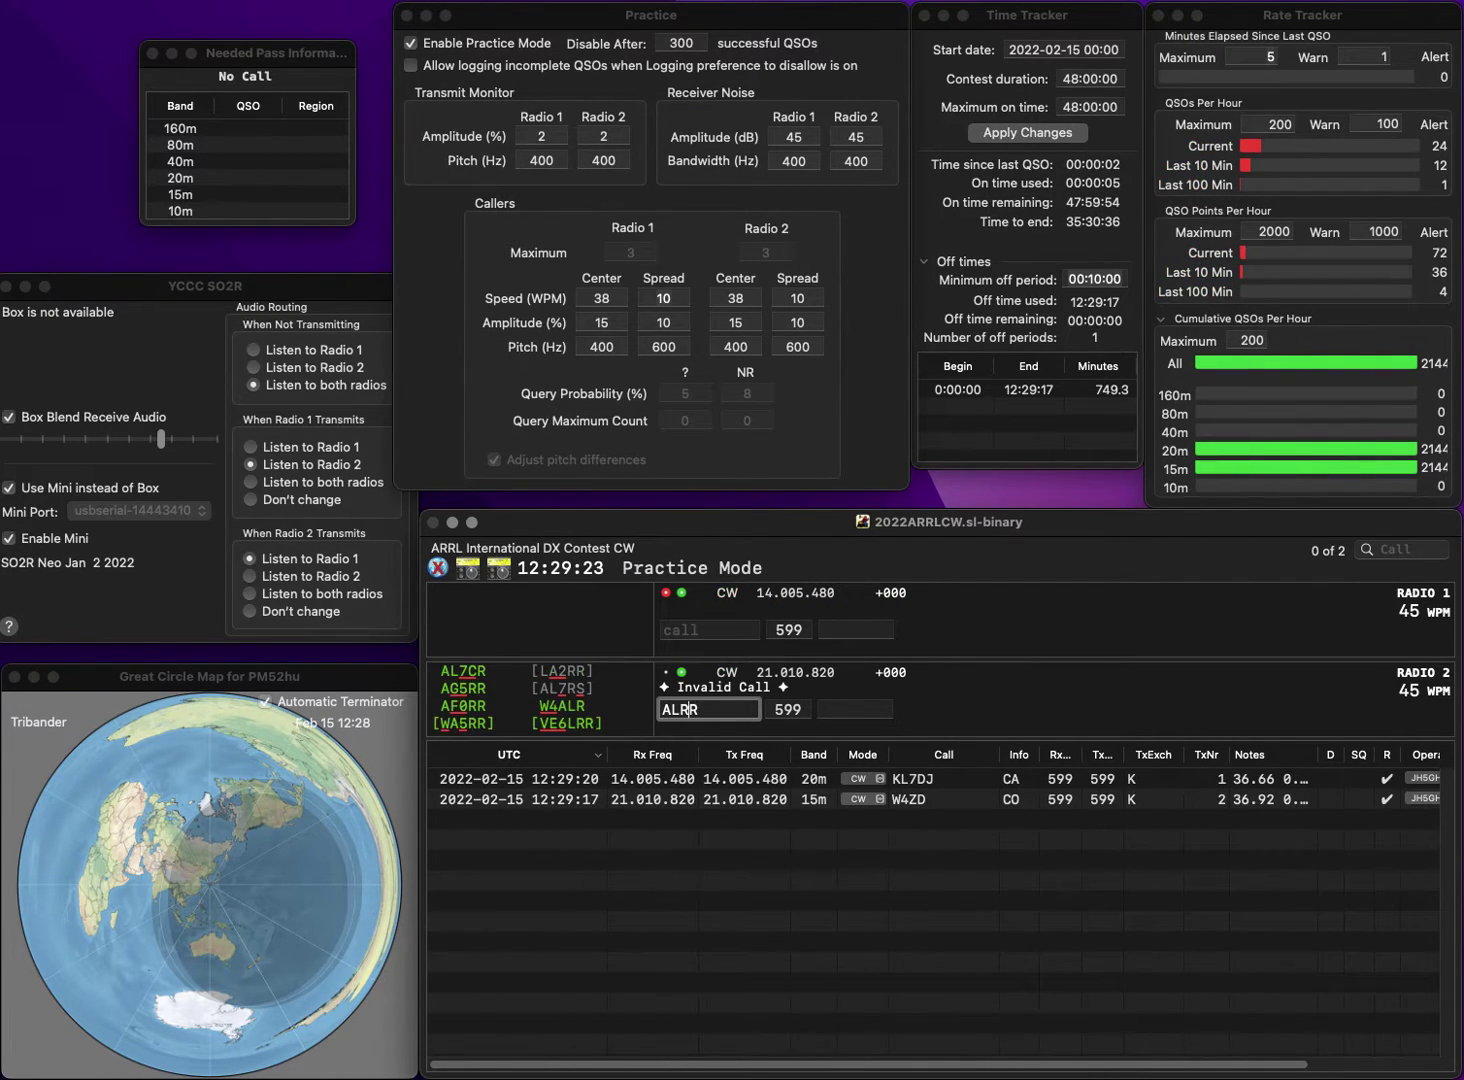
pyautogui.press('BackSpace')
pyautogui.write('F')
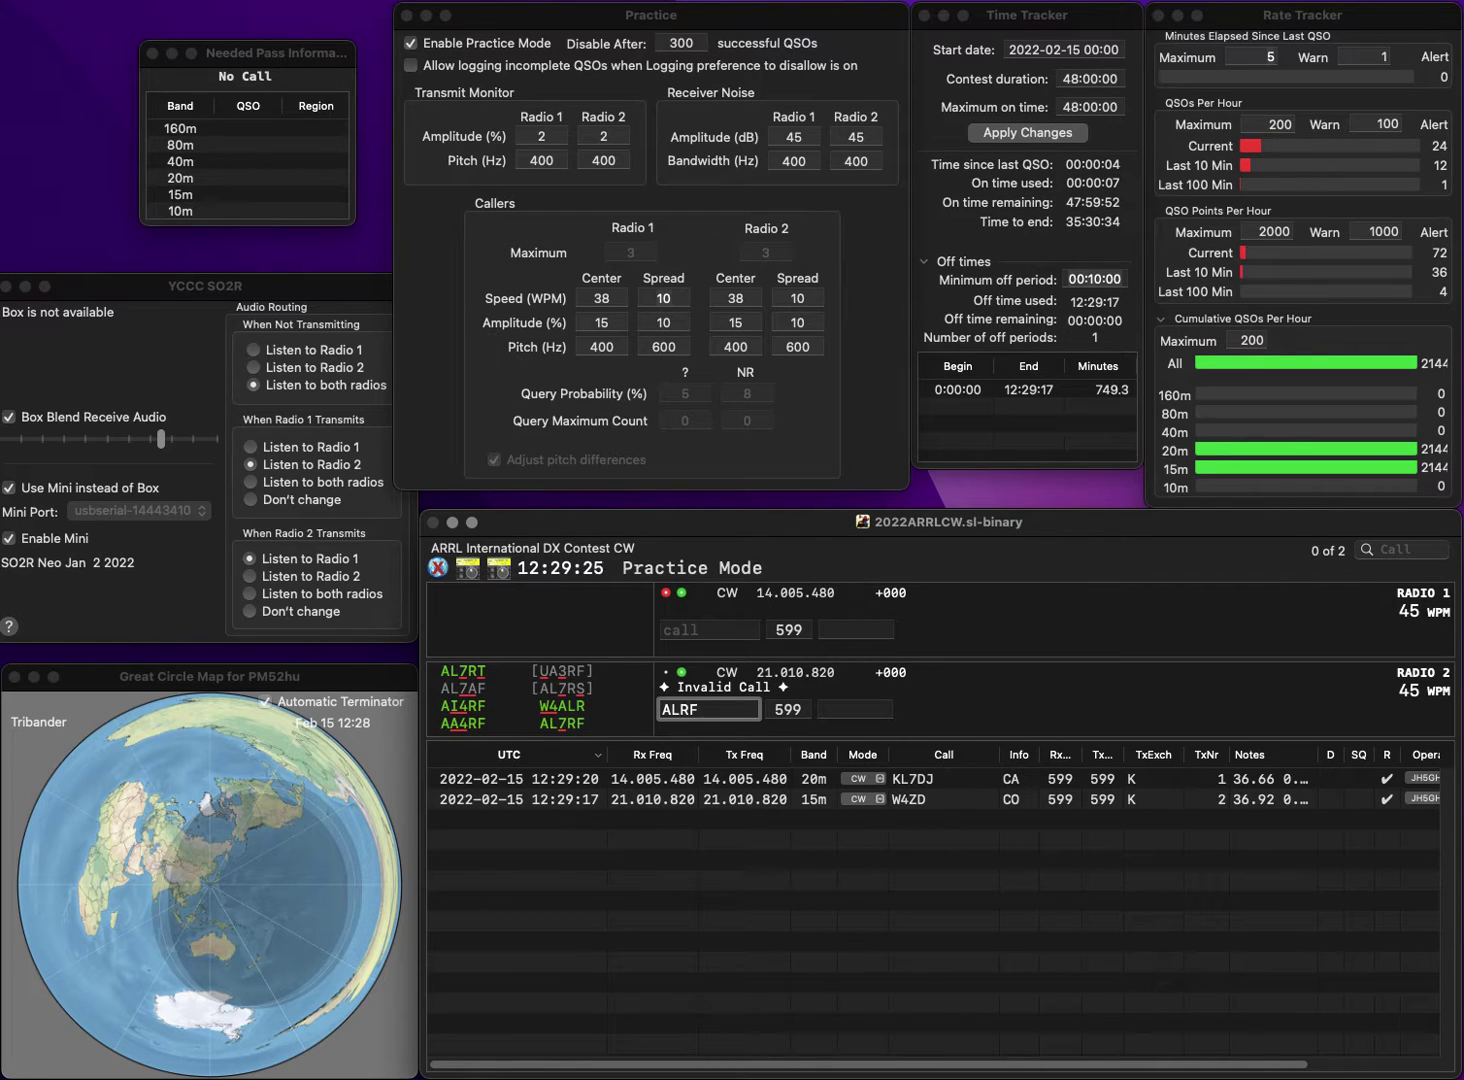
pyautogui.press('Left')
pyautogui.press('Left')
pyautogui.write('7')
pyautogui.press('Return')
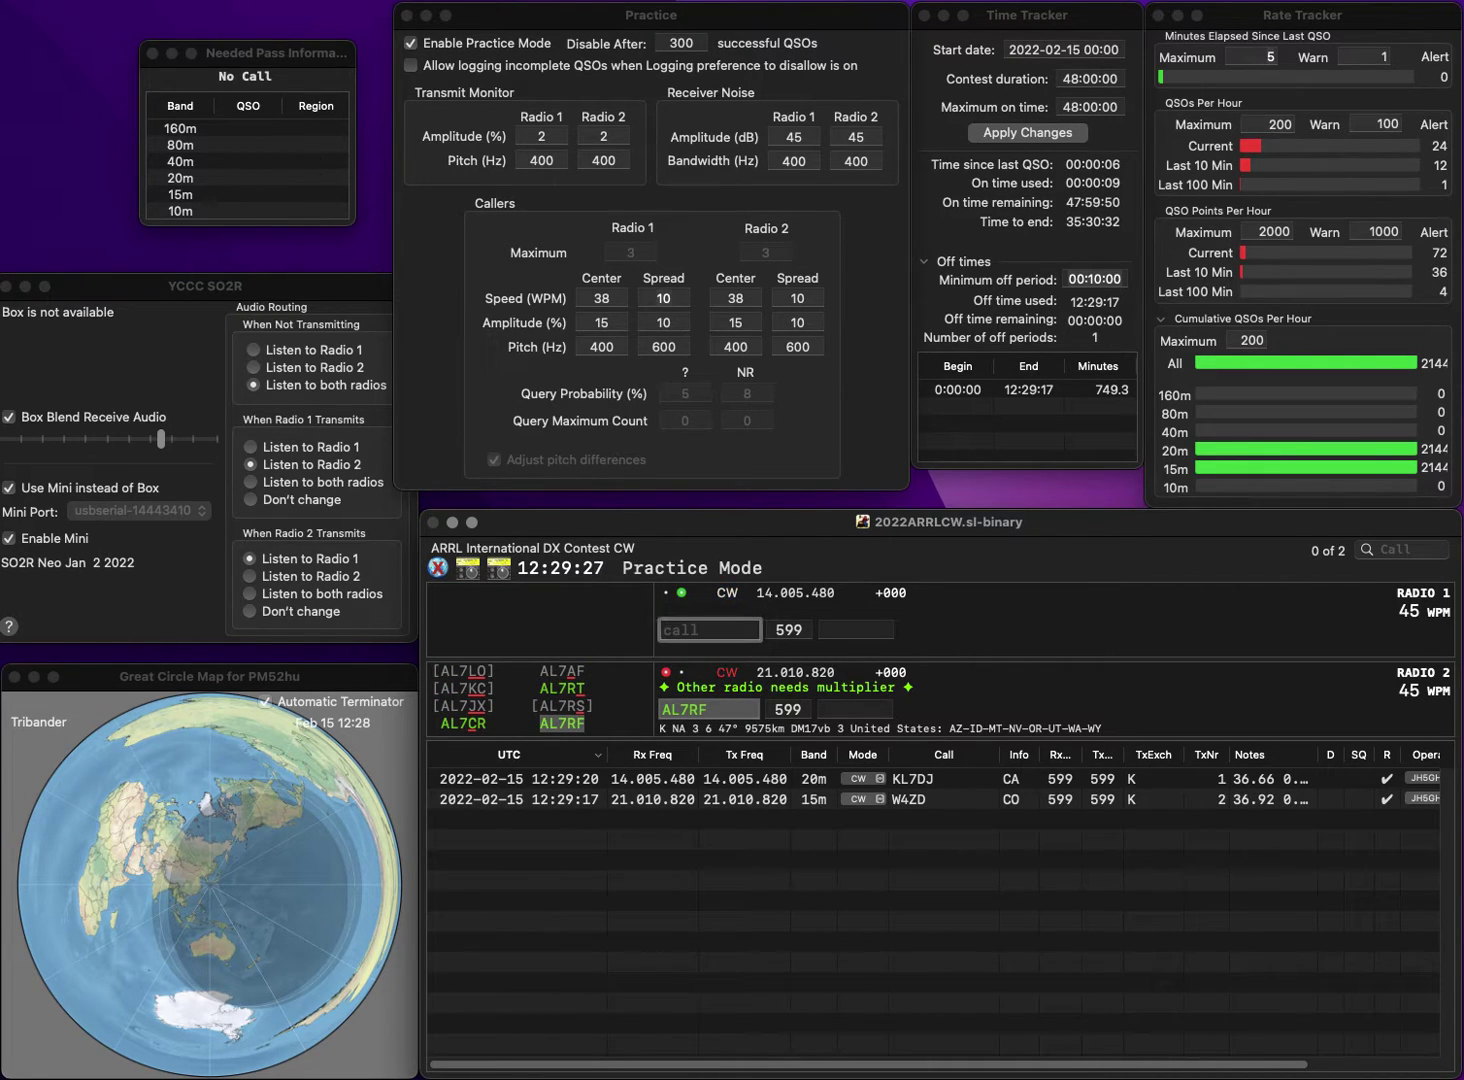
pyautogui.write('WA8ISW')
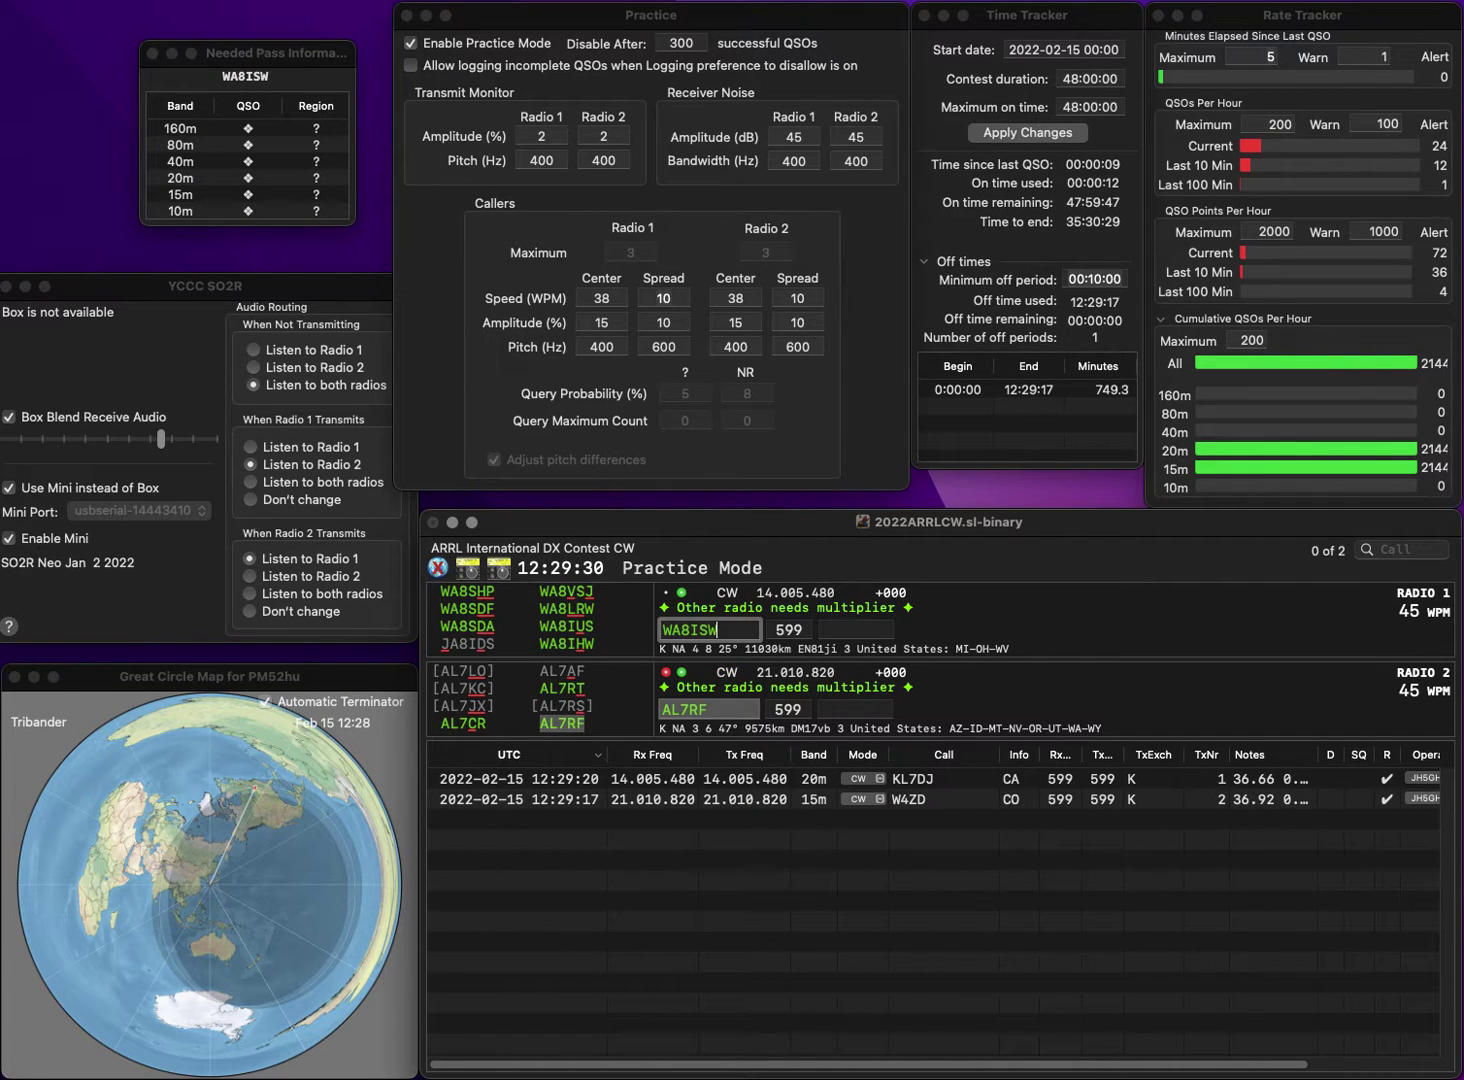
pyautogui.press('Left')
pyautogui.press('BackSpace')
pyautogui.write('H')
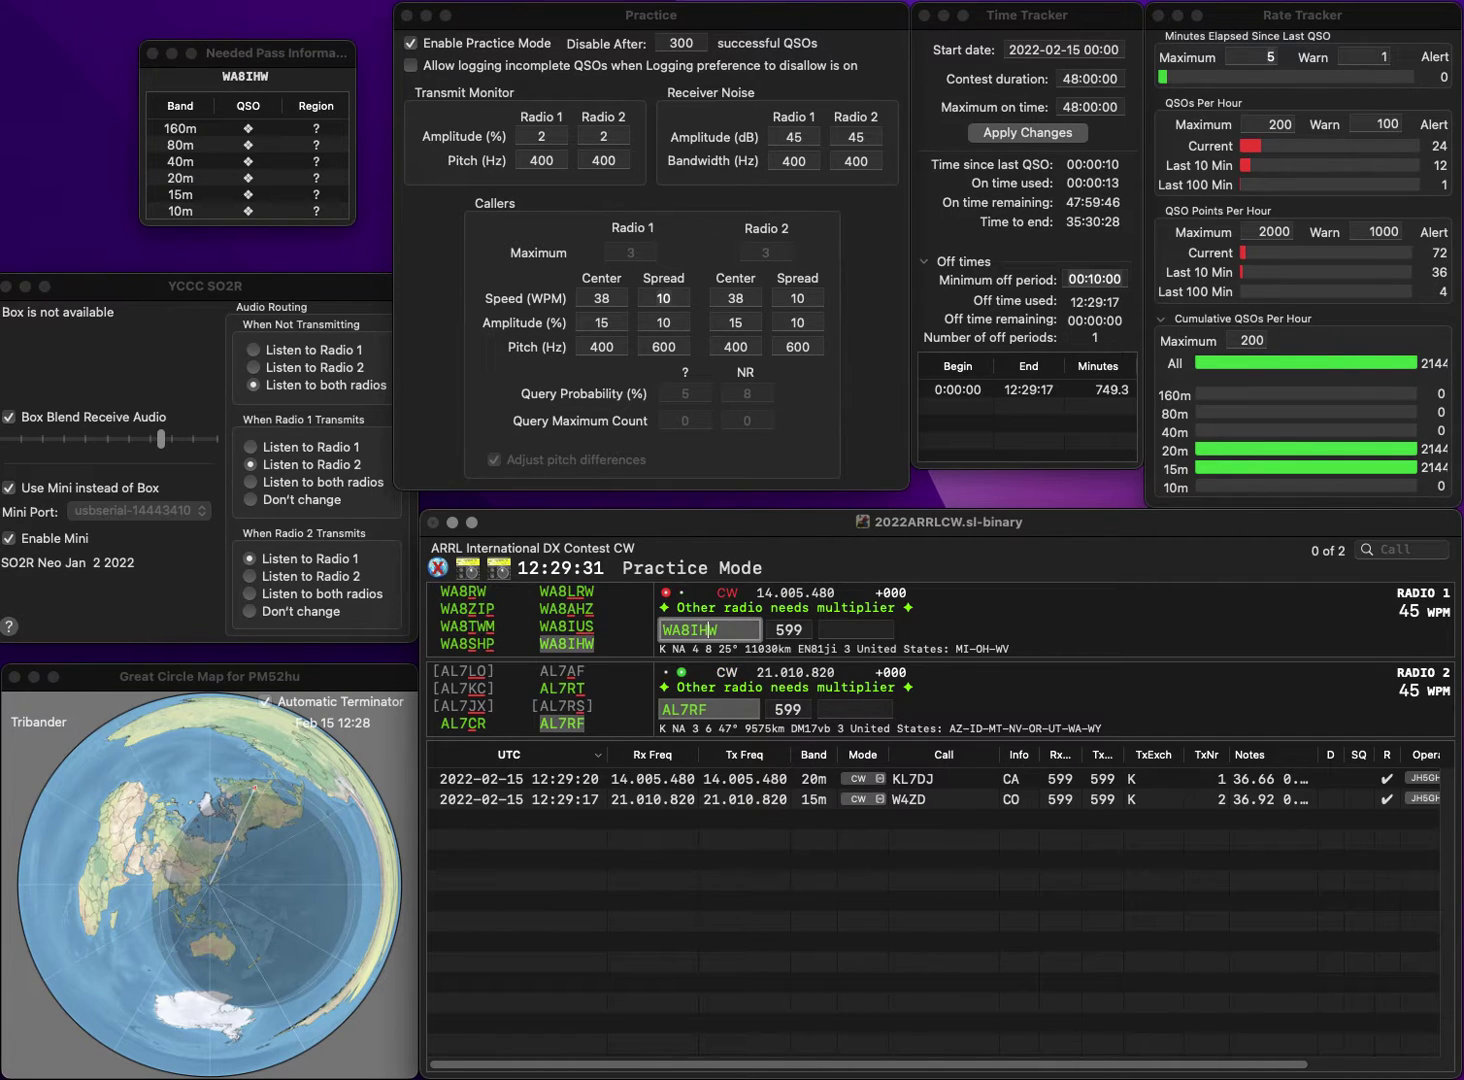
pyautogui.press('Return')
pyautogui.press('space')
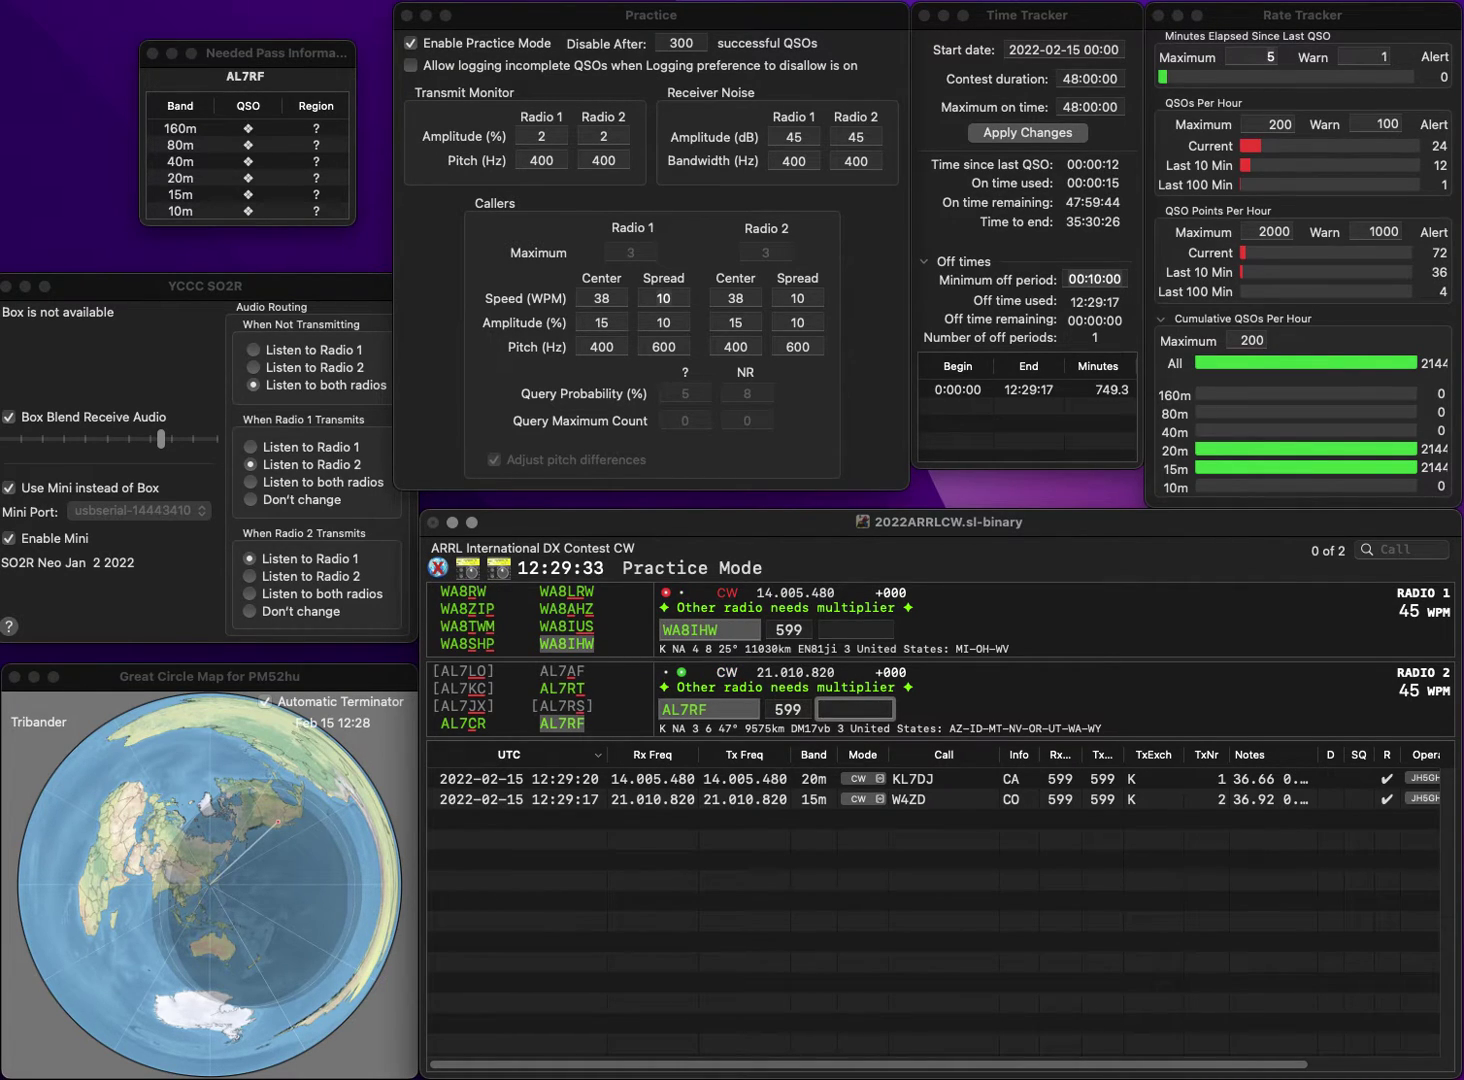
pyautogui.press('Return')
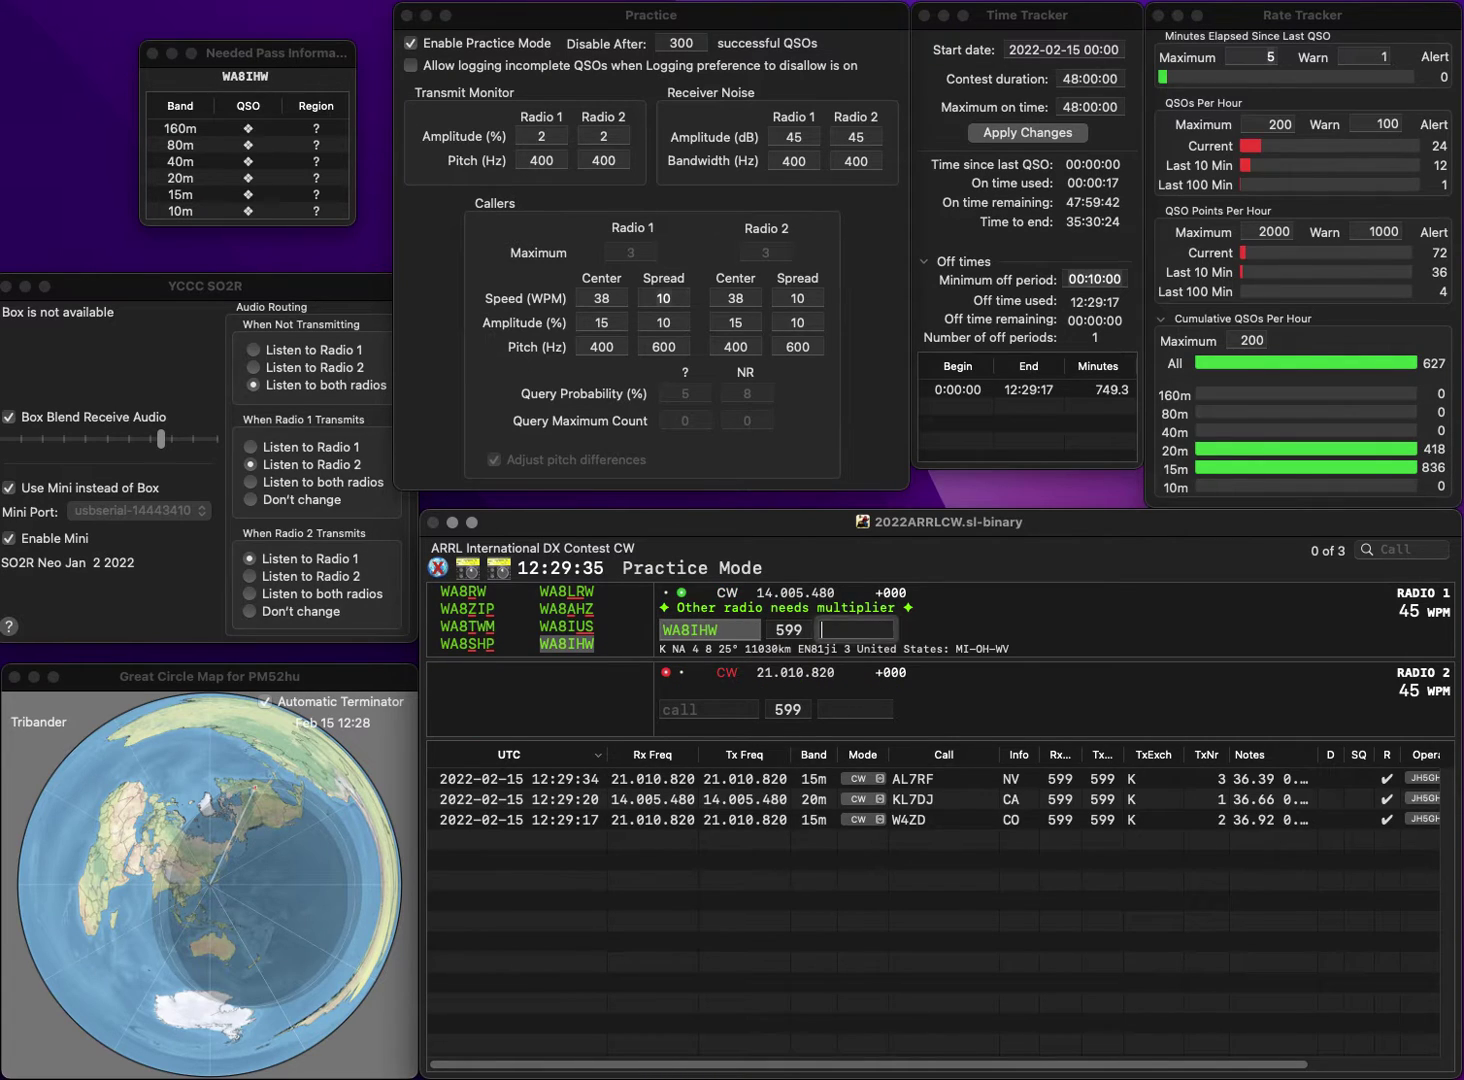
pyautogui.write('W')
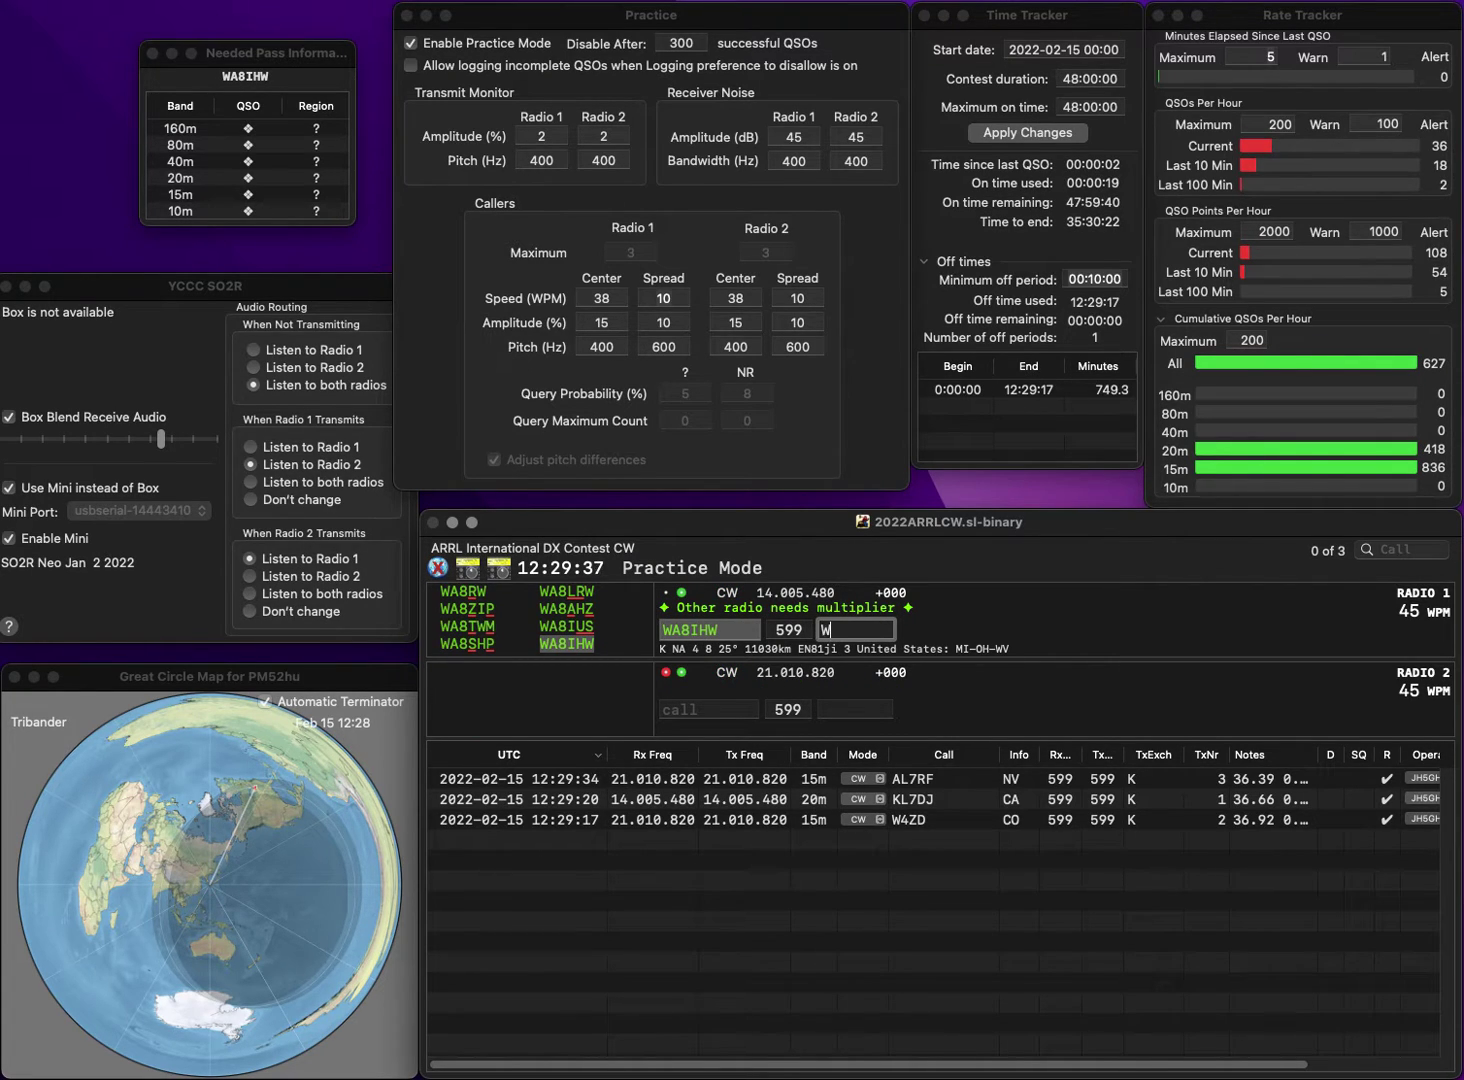
pyautogui.write('V')
pyautogui.press('Return')
pyautogui.write('K2R')
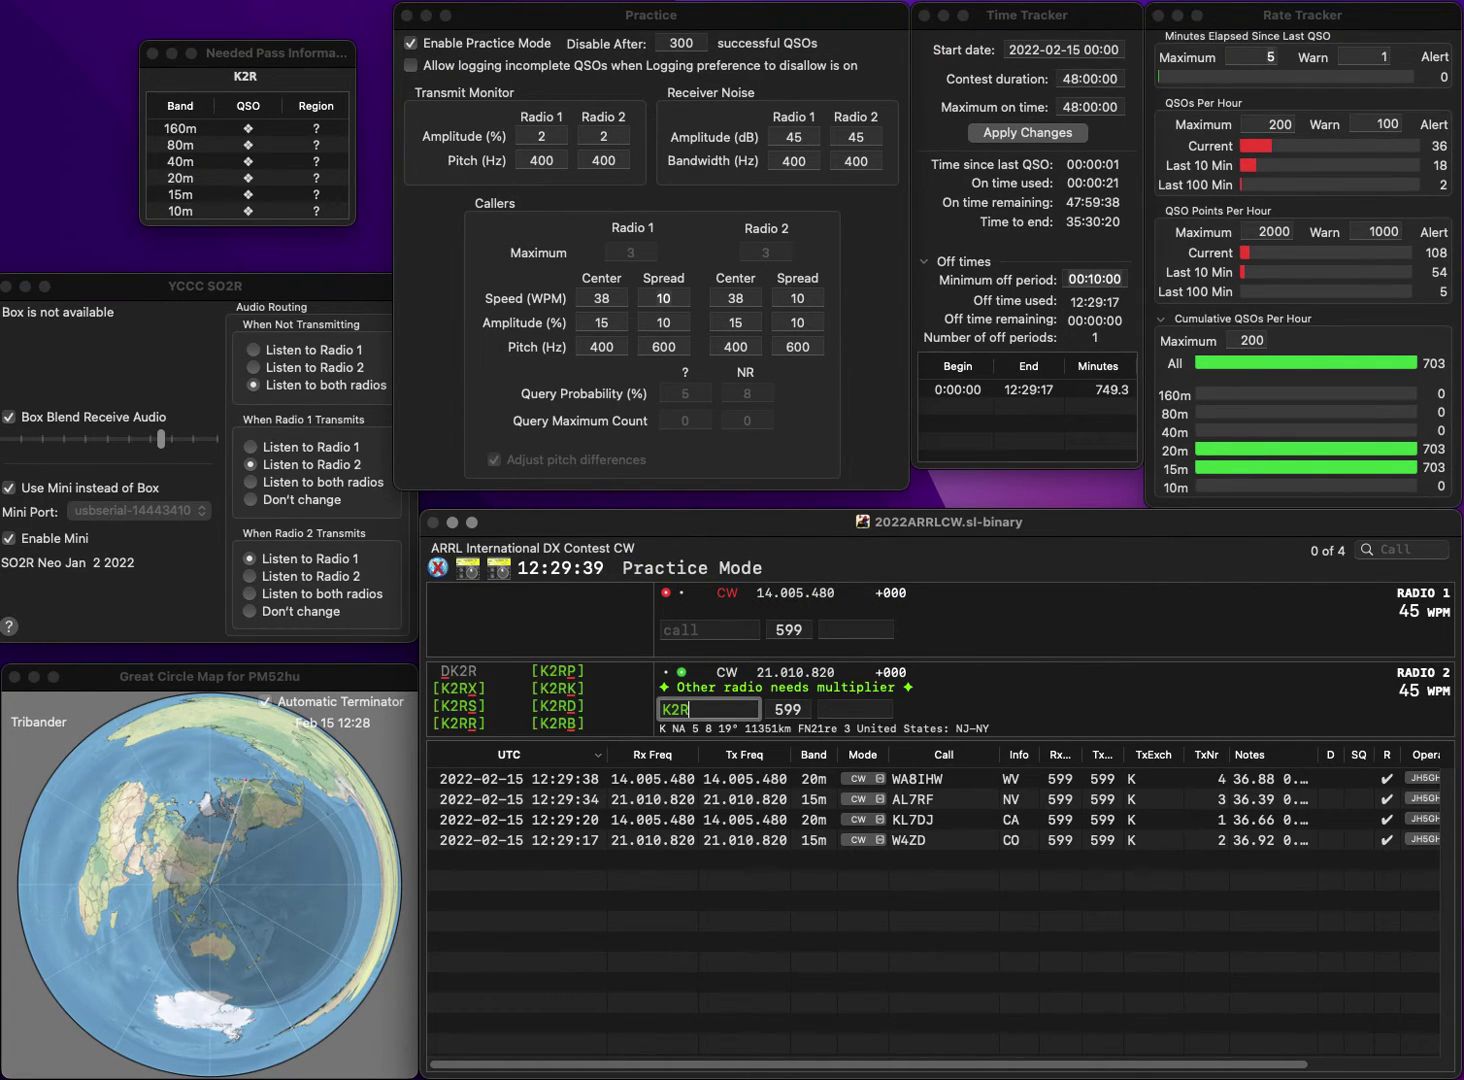
pyautogui.write('R')
pyautogui.press('Return')
pyautogui.write('KE')
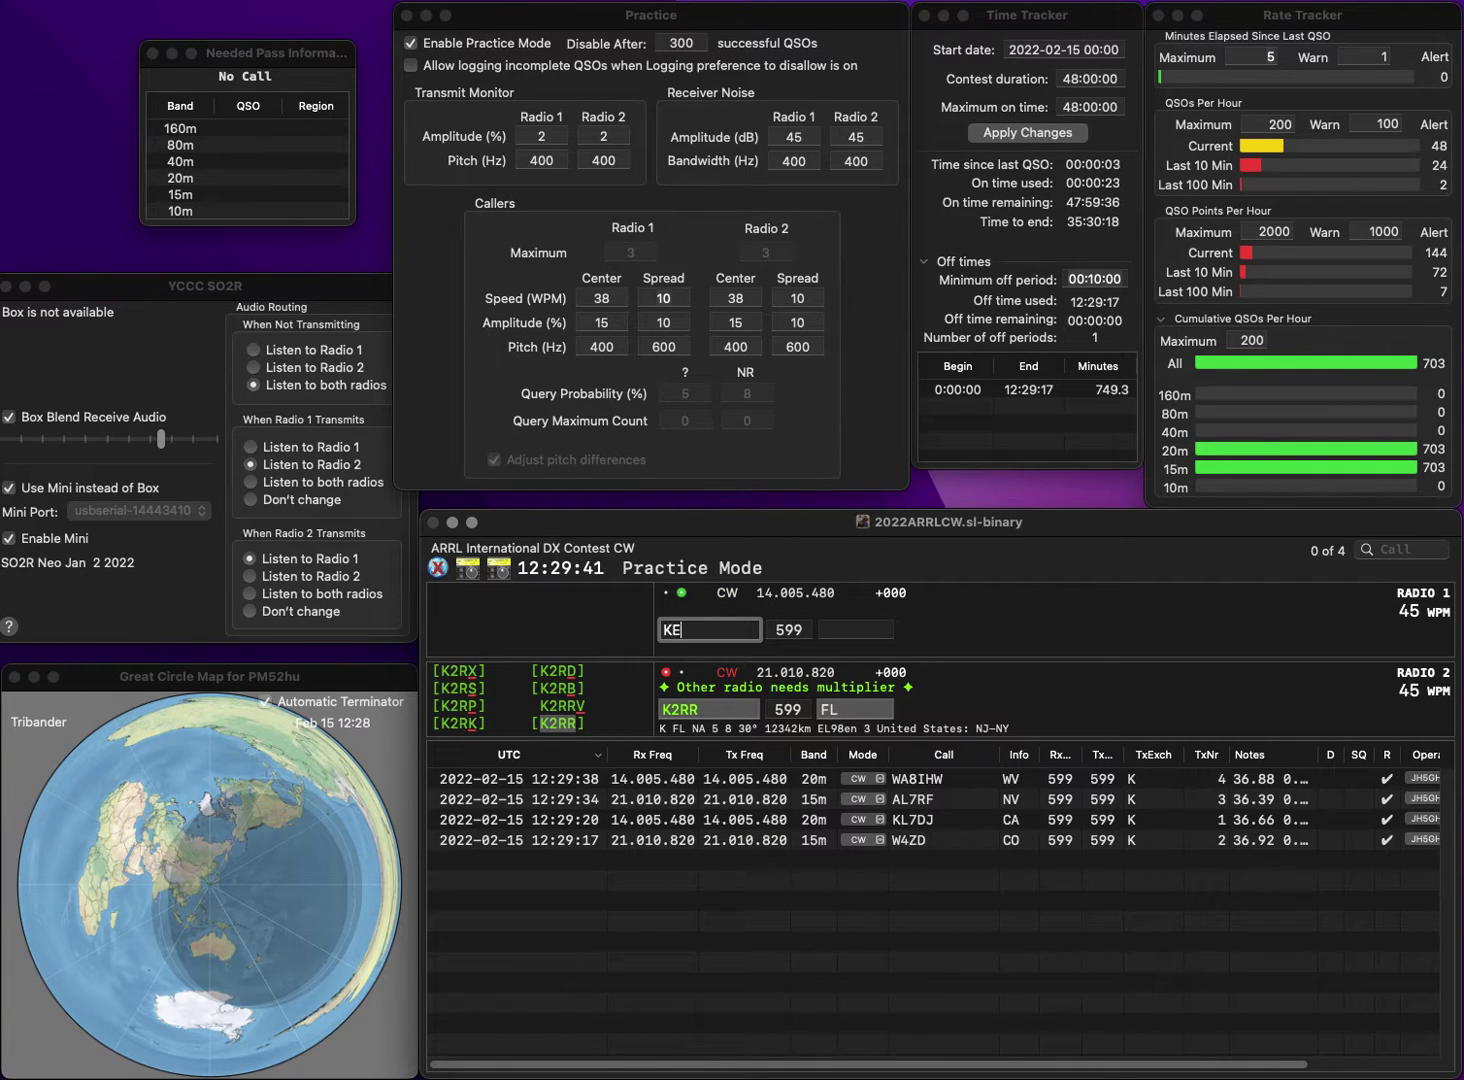
pyautogui.write('5GL')
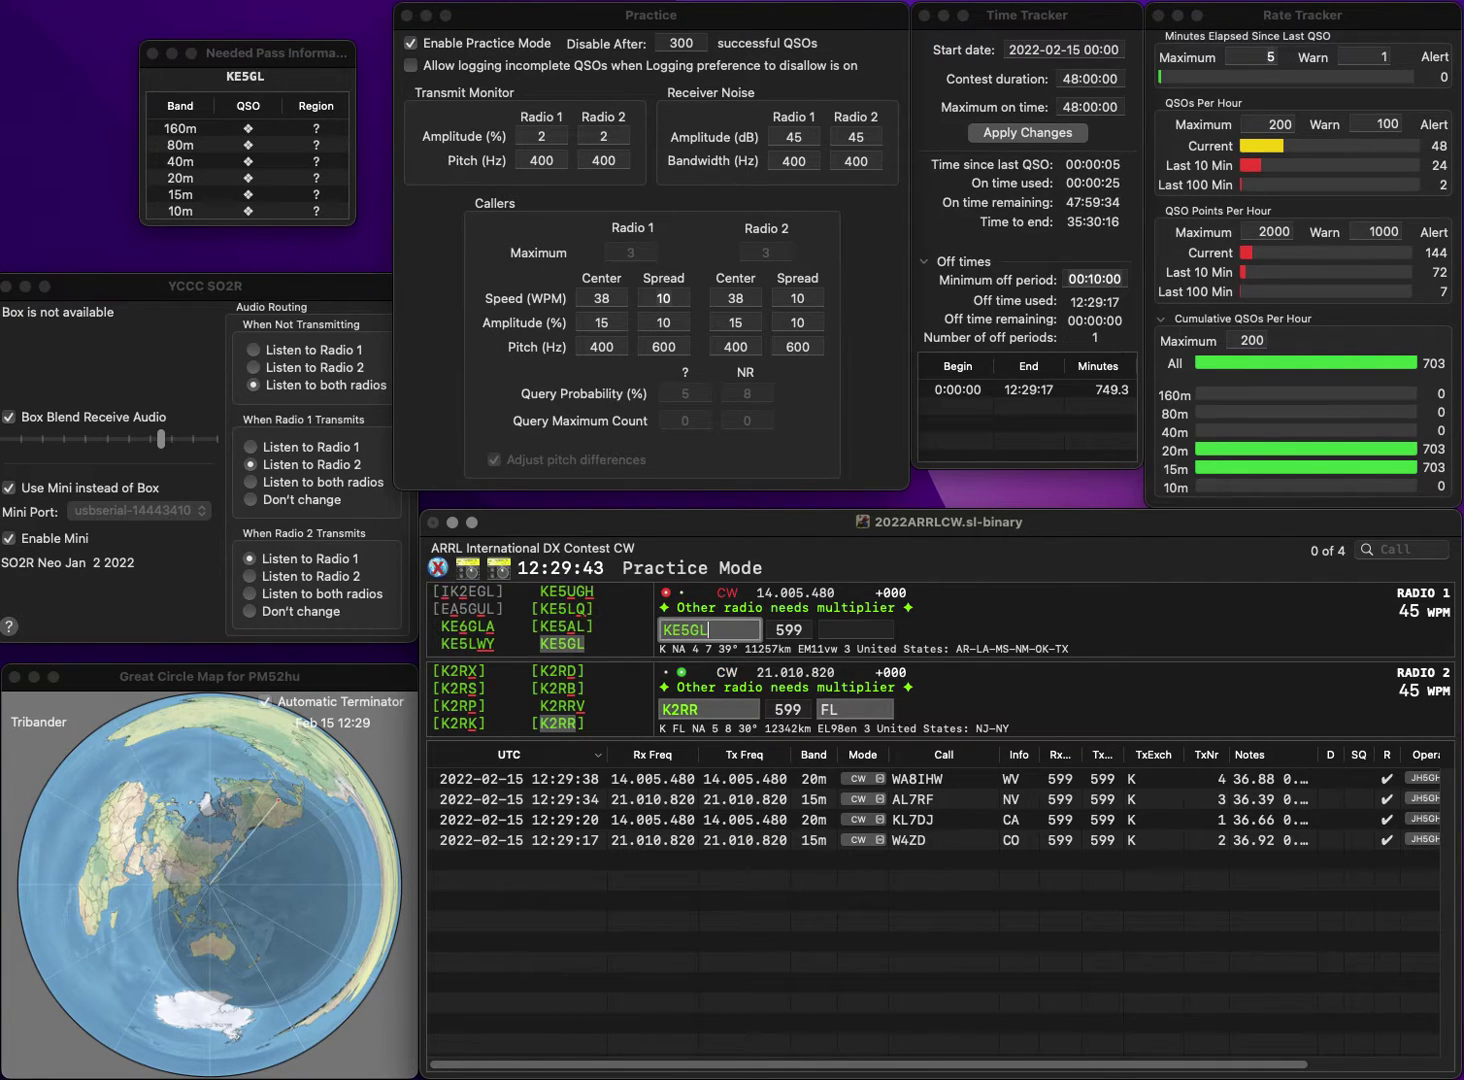
pyautogui.press('Return')
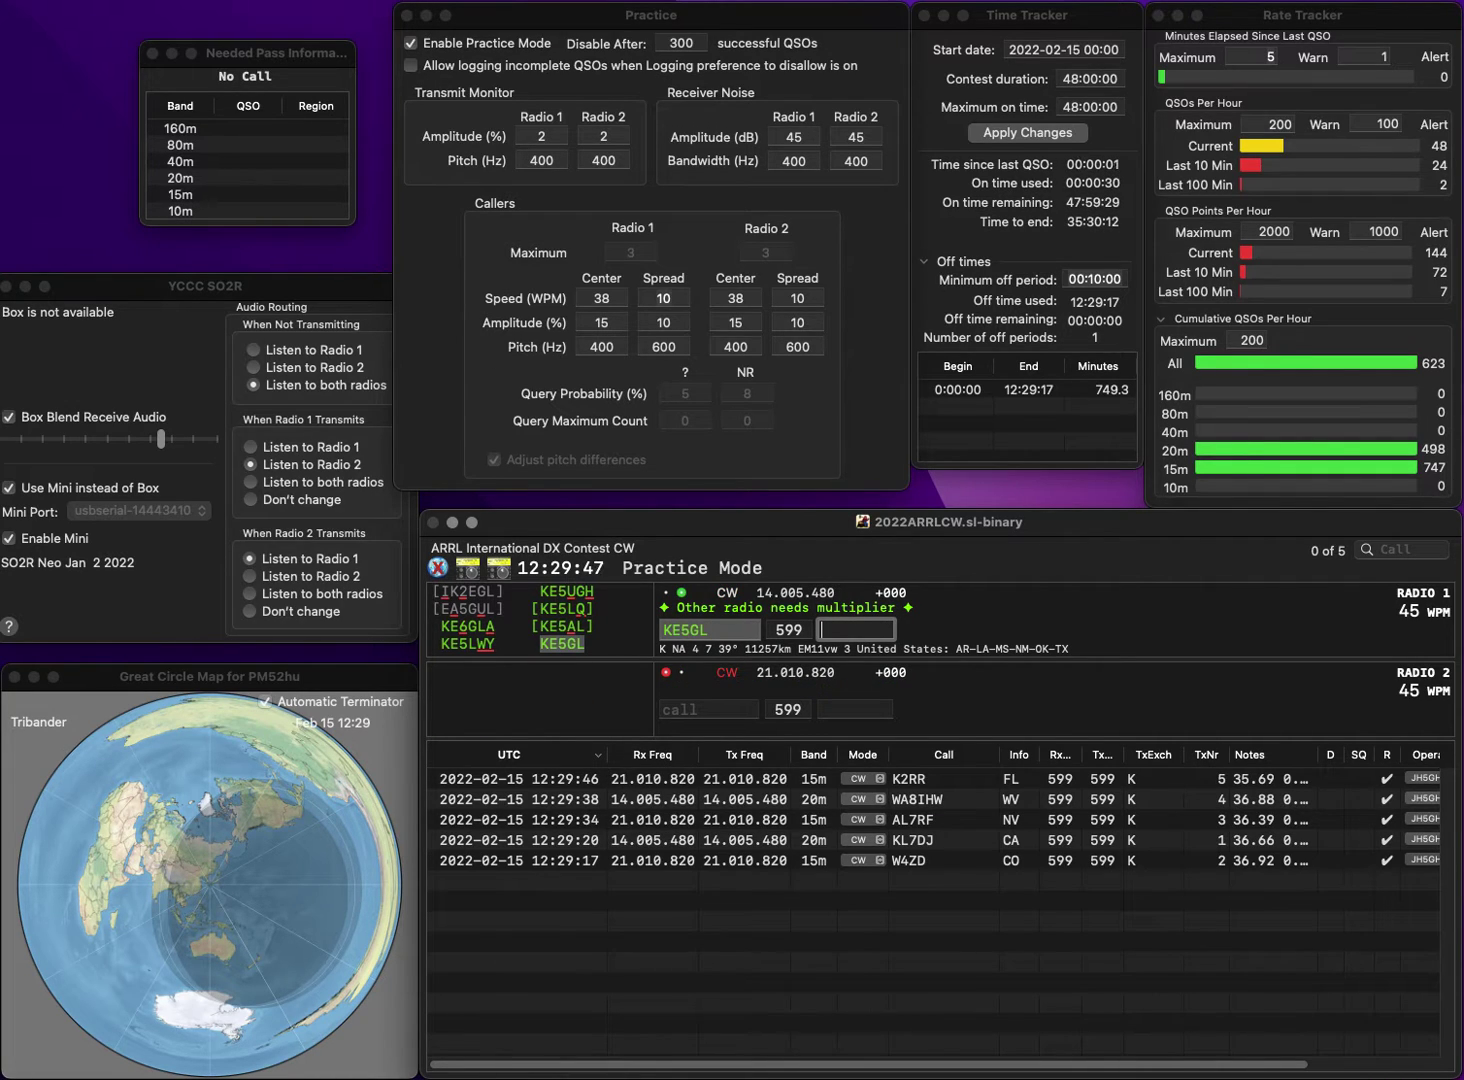
pyautogui.write('OK')
pyautogui.press('Return')
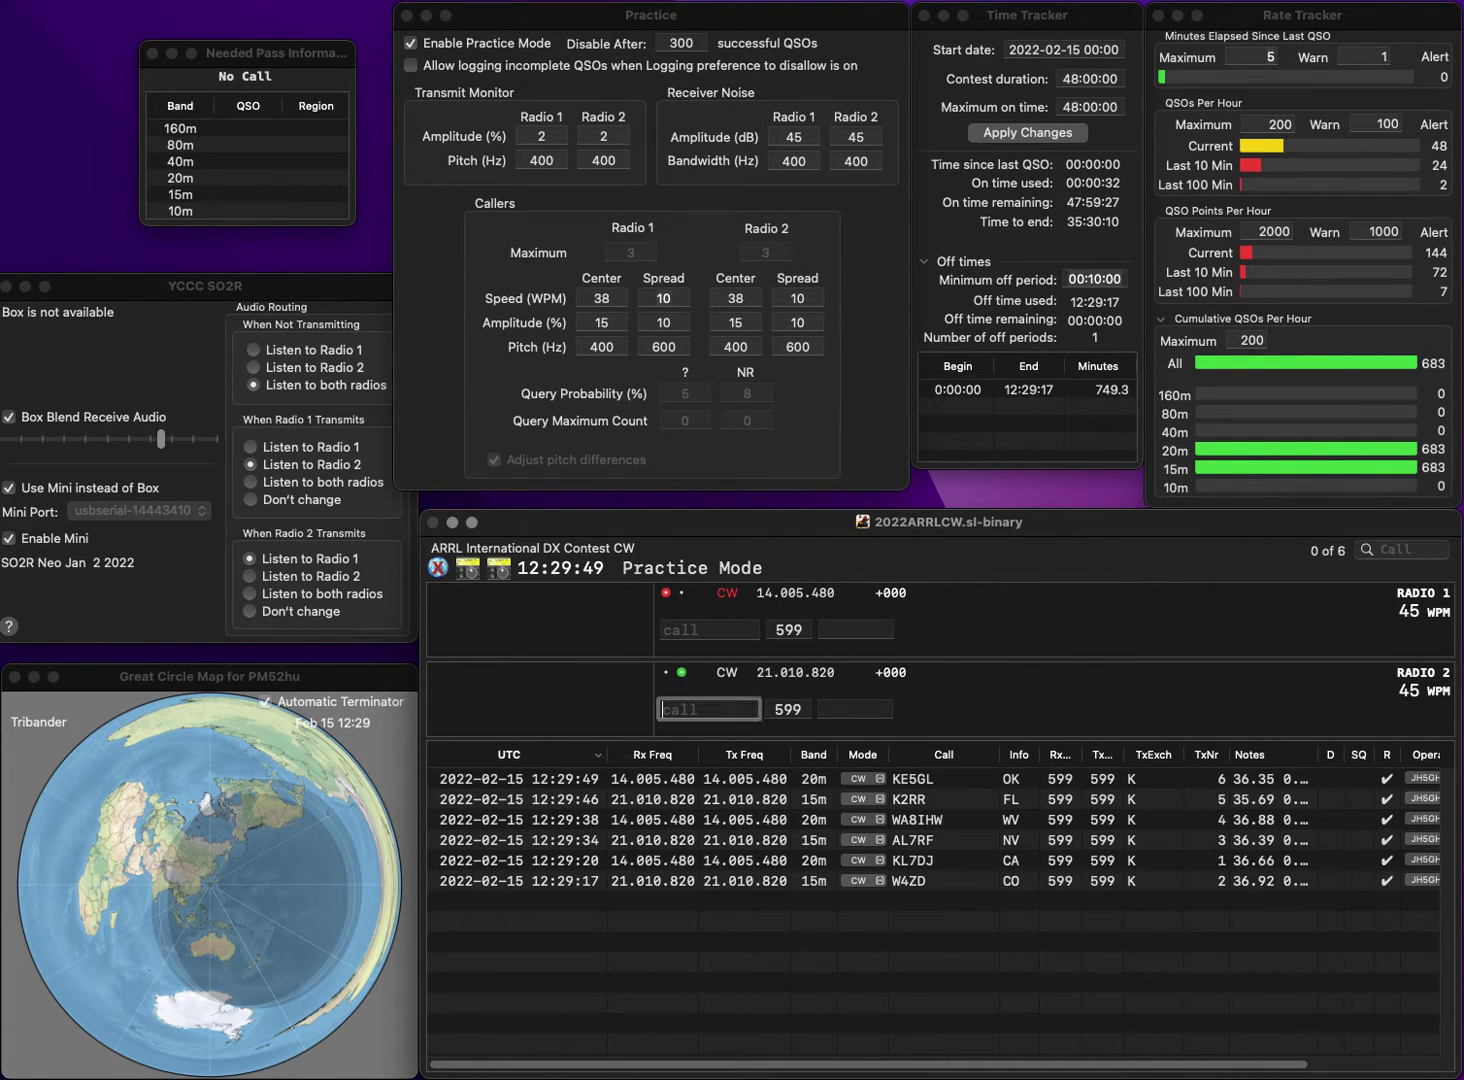
pyautogui.write('K4LD')
pyautogui.press('Return')
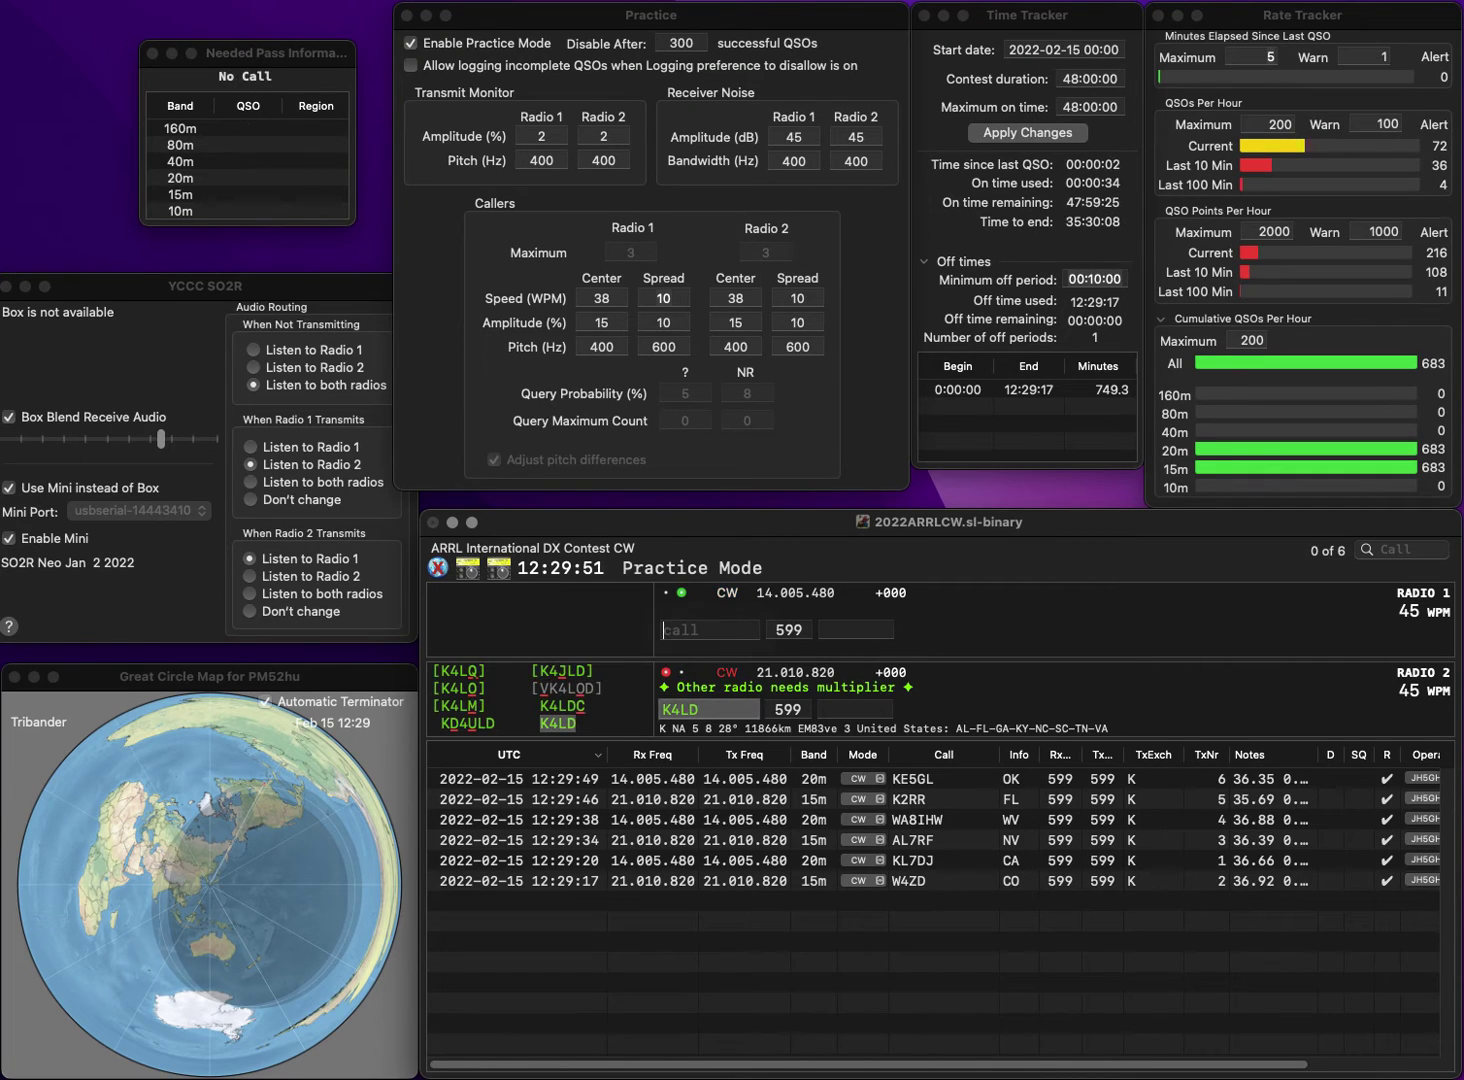
pyautogui.write('K0GEO')
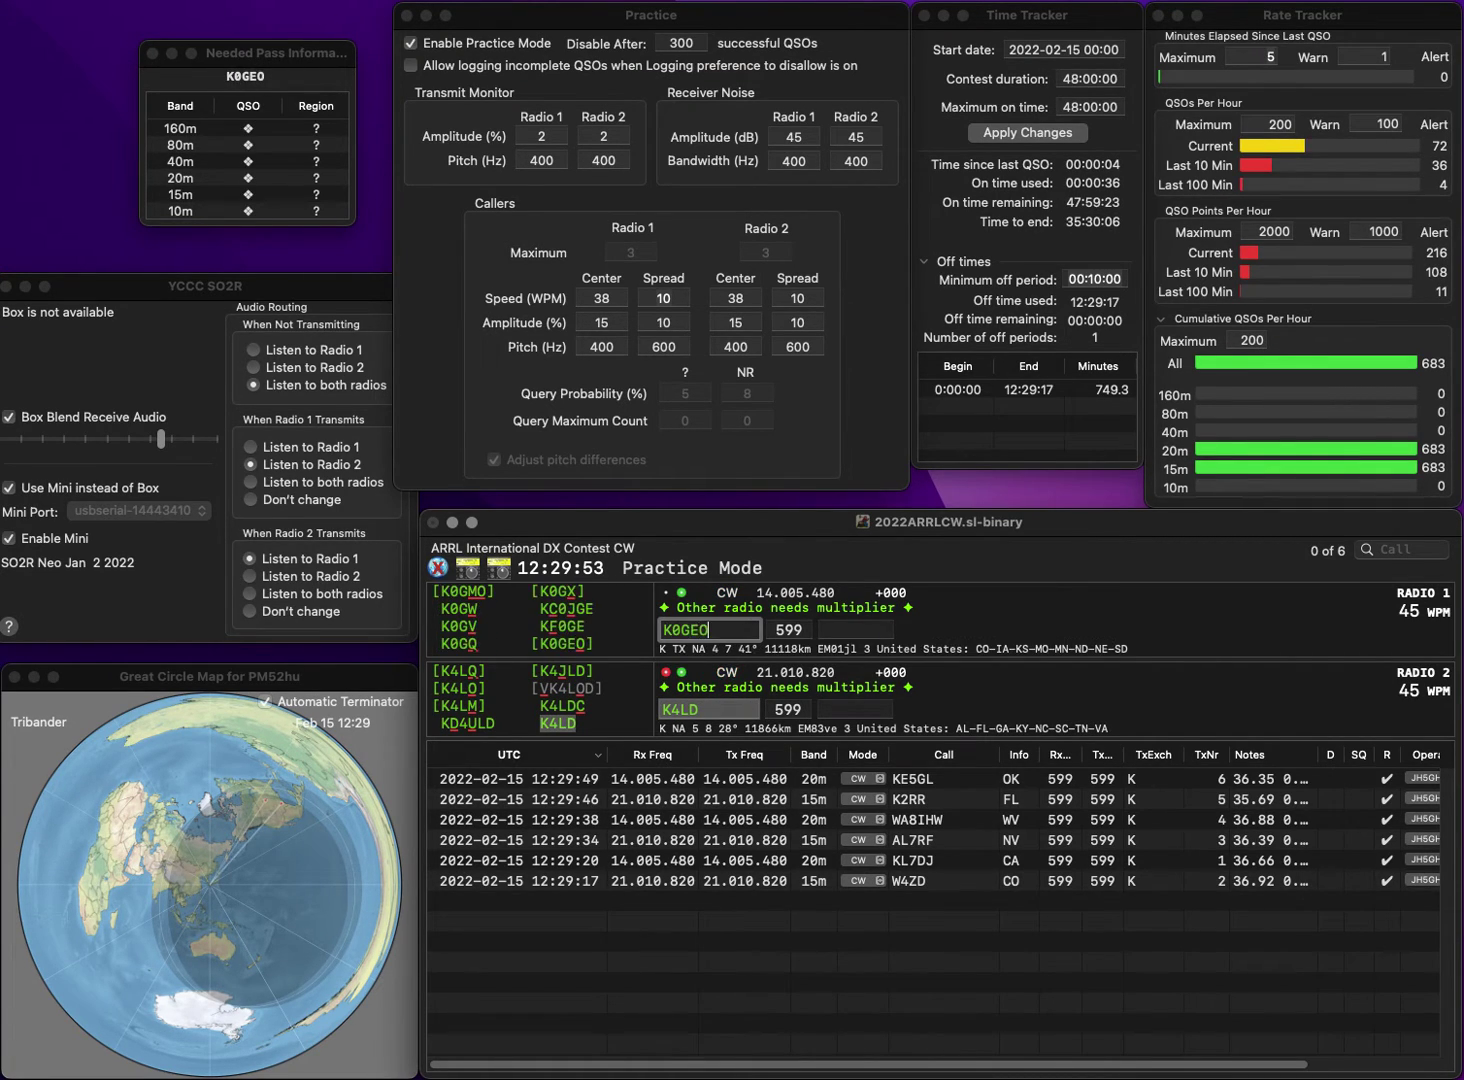
pyautogui.press('Return')
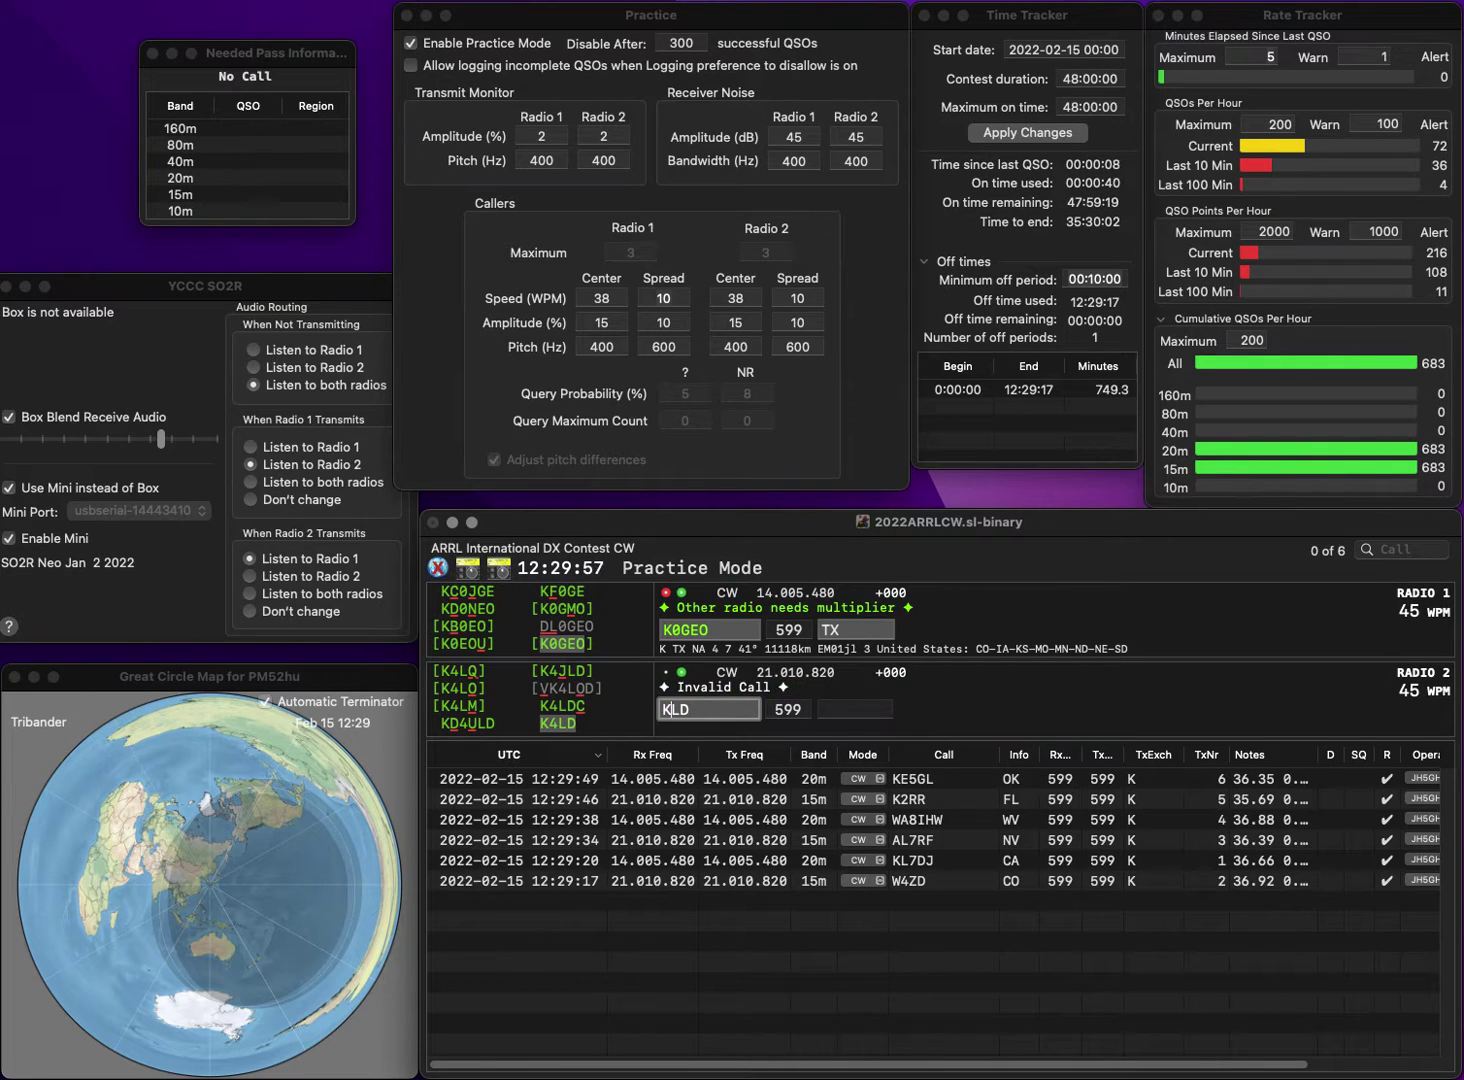
pyautogui.press('Return')
pyautogui.press('Return')
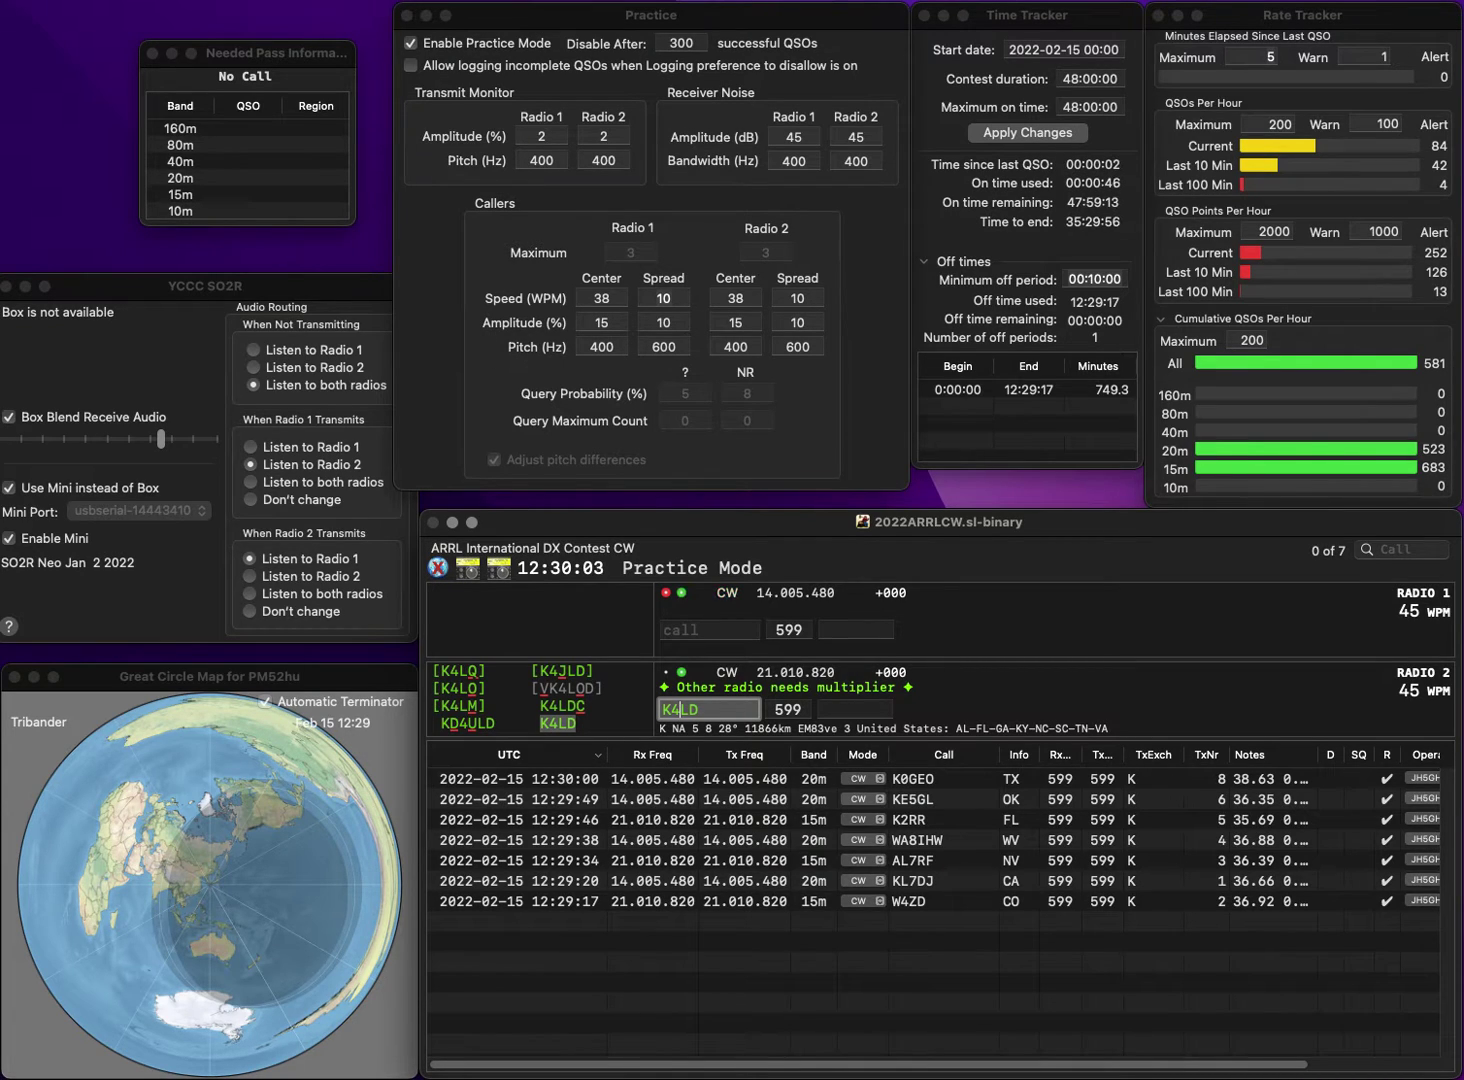
# Correct the pending Radio 2 call sign to K5LD and answer the station again.
pyautogui.write('5R')
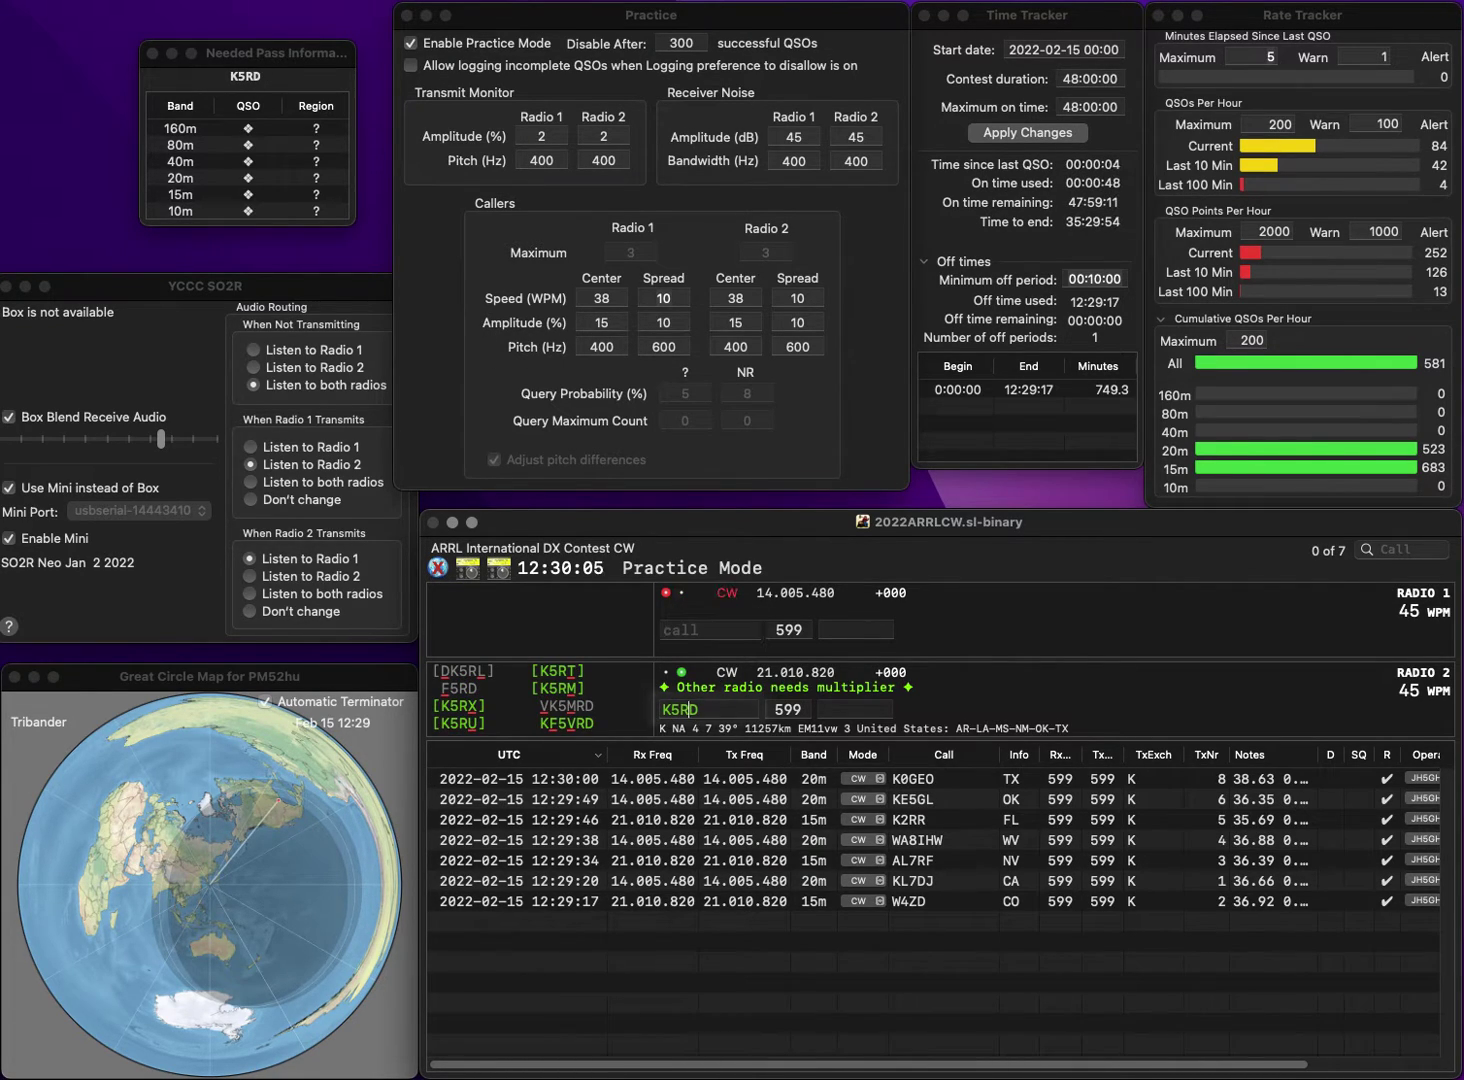
pyautogui.press('BackSpace')
pyautogui.press('BackSpace')
pyautogui.write('K')
pyautogui.press('BackSpace')
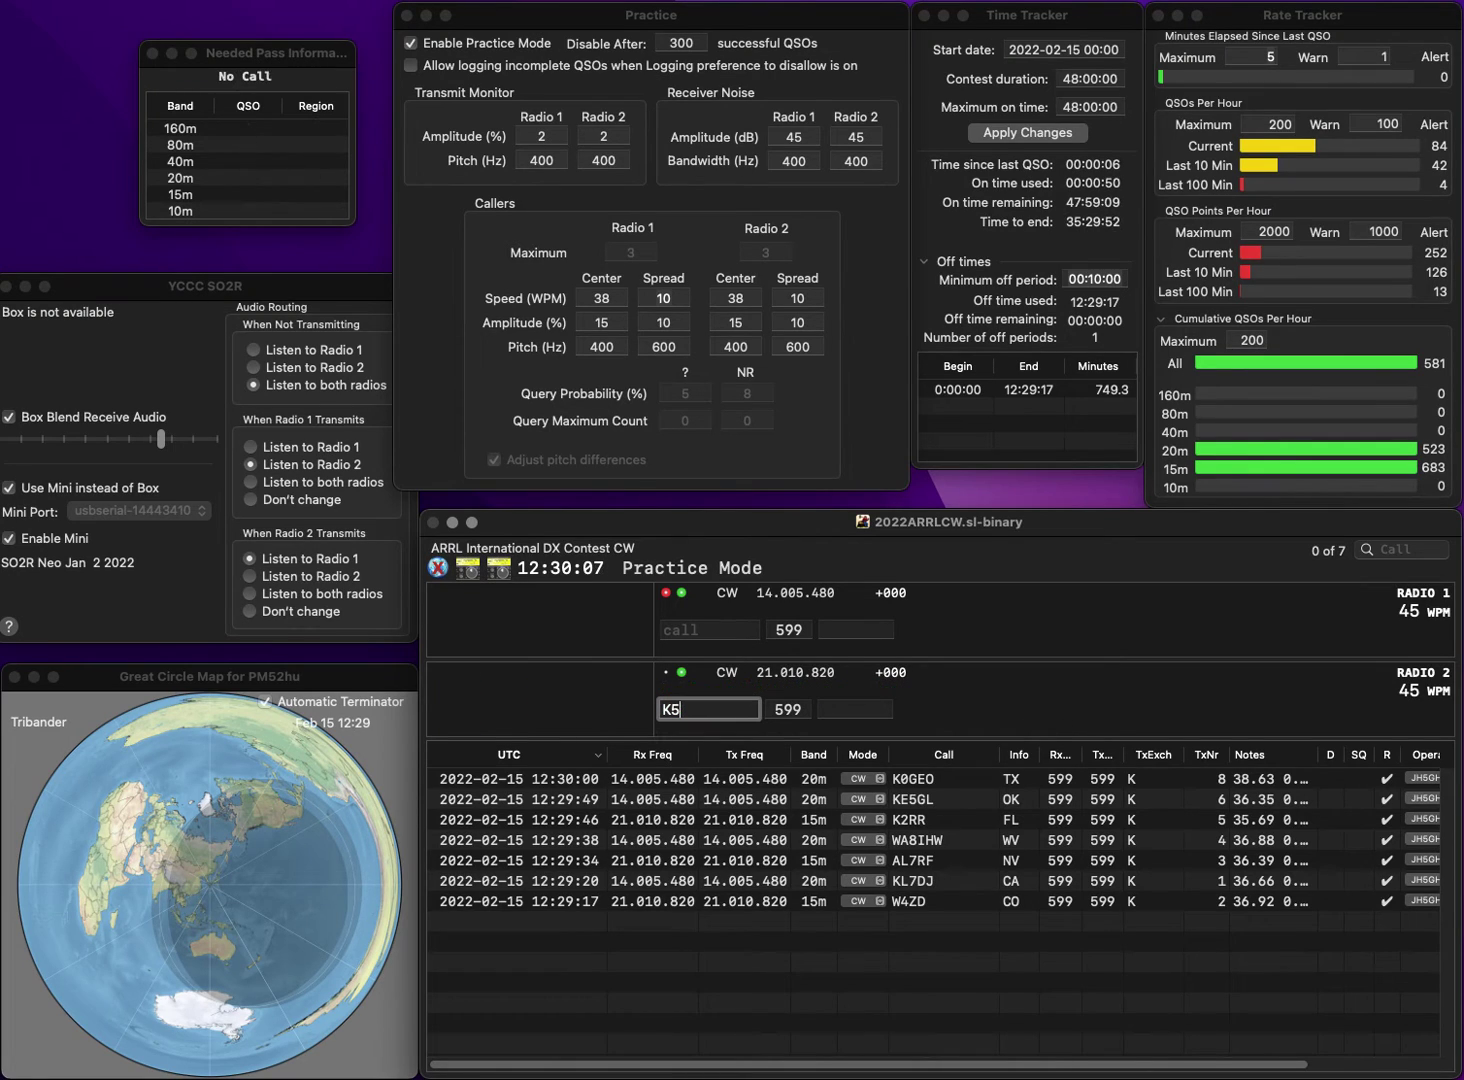
pyautogui.write('LD')
pyautogui.press('Return')
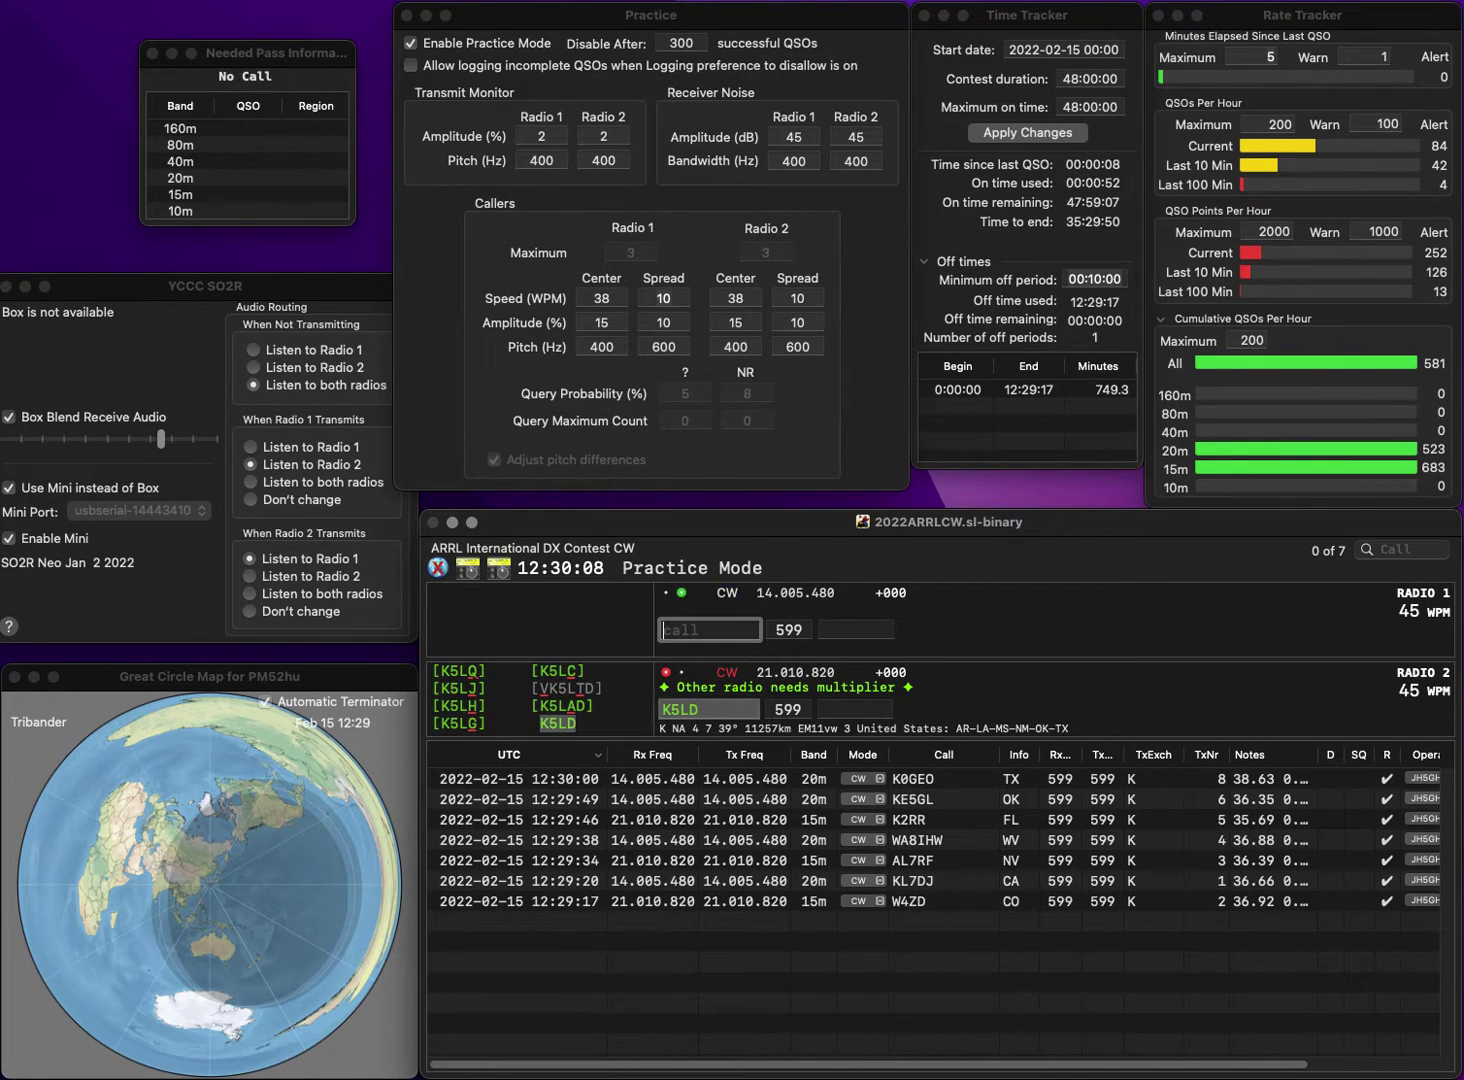
pyautogui.write('K6HBL')
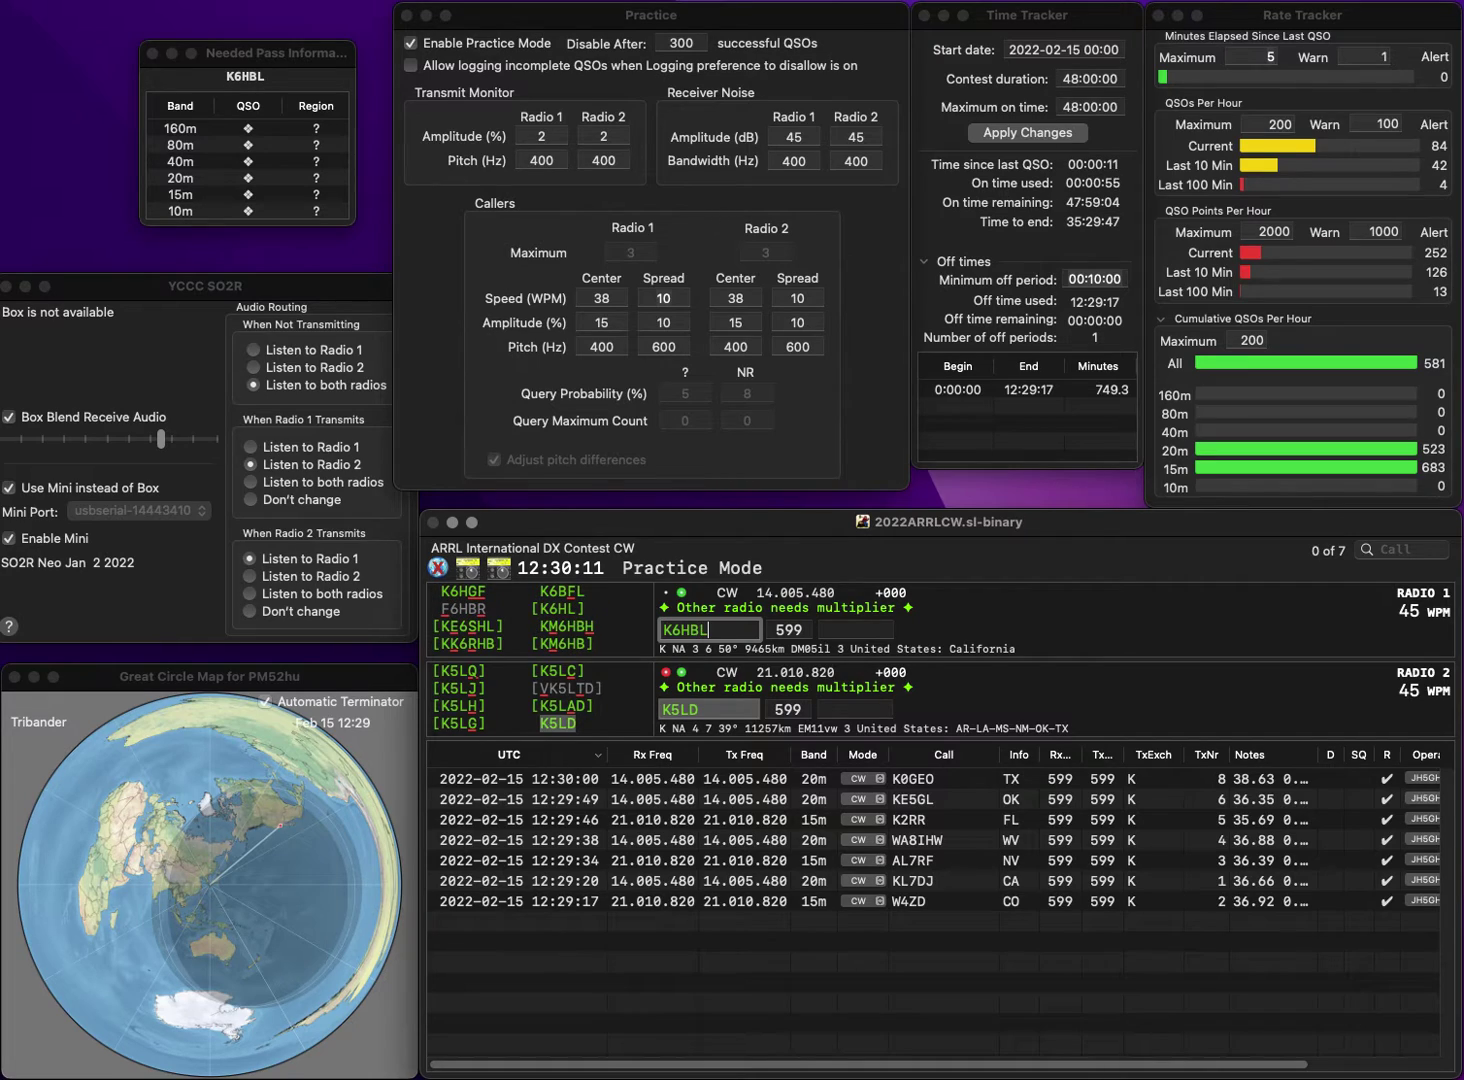
pyautogui.press('Return')
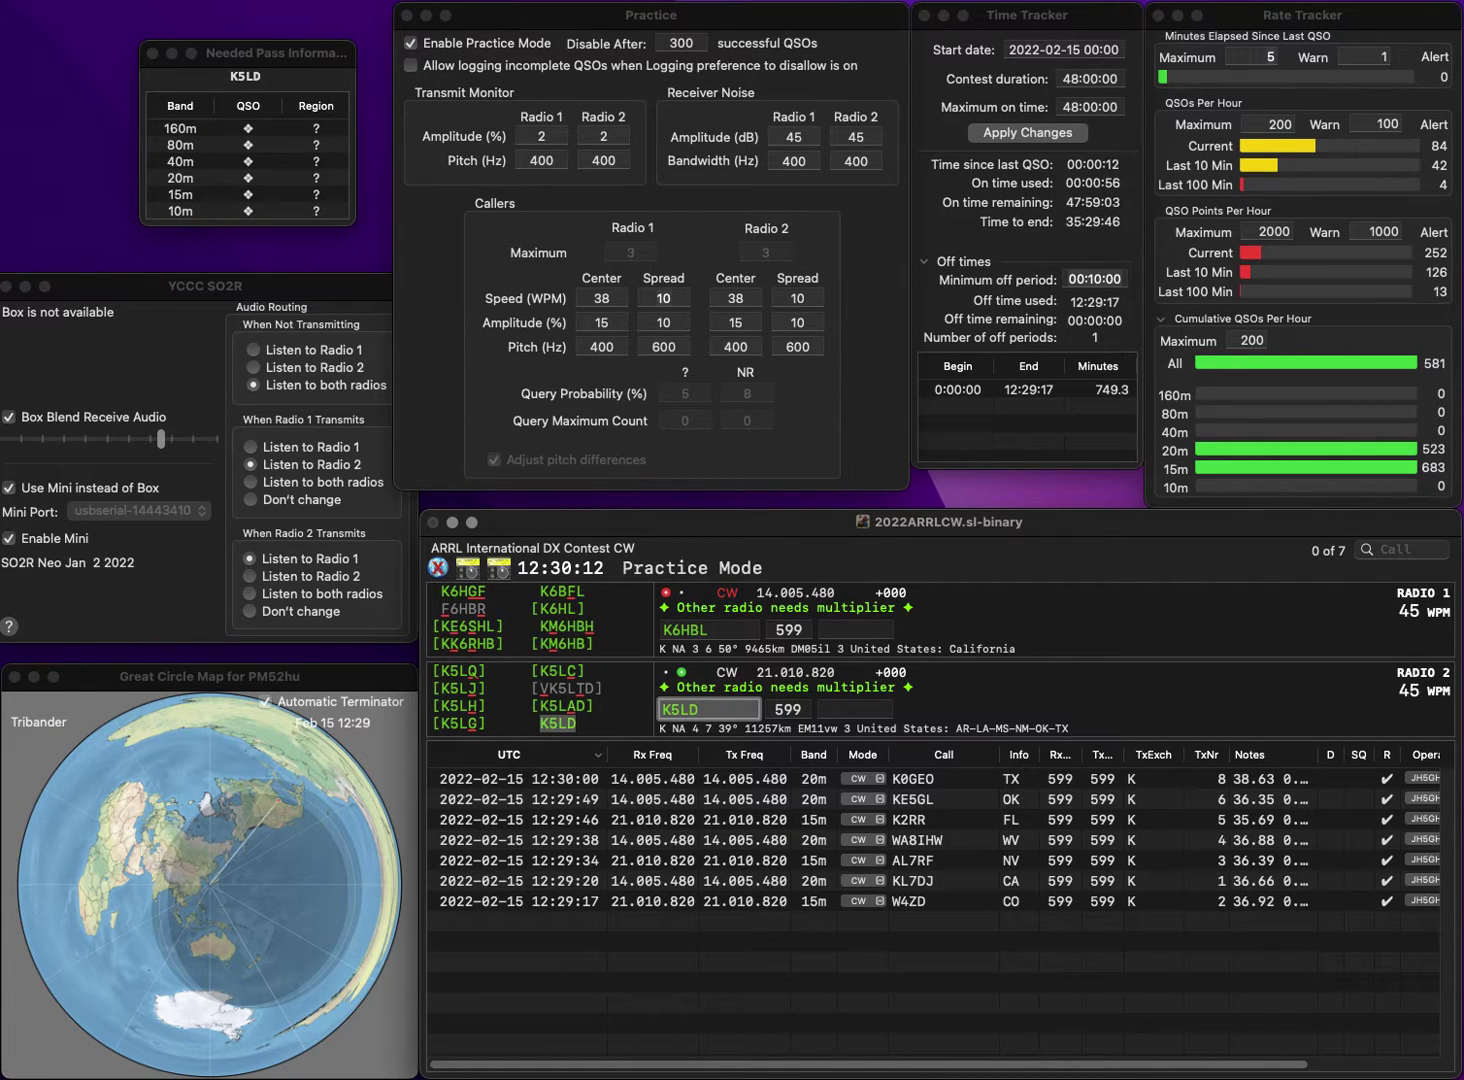
pyautogui.write('N')
pyautogui.press('Return')
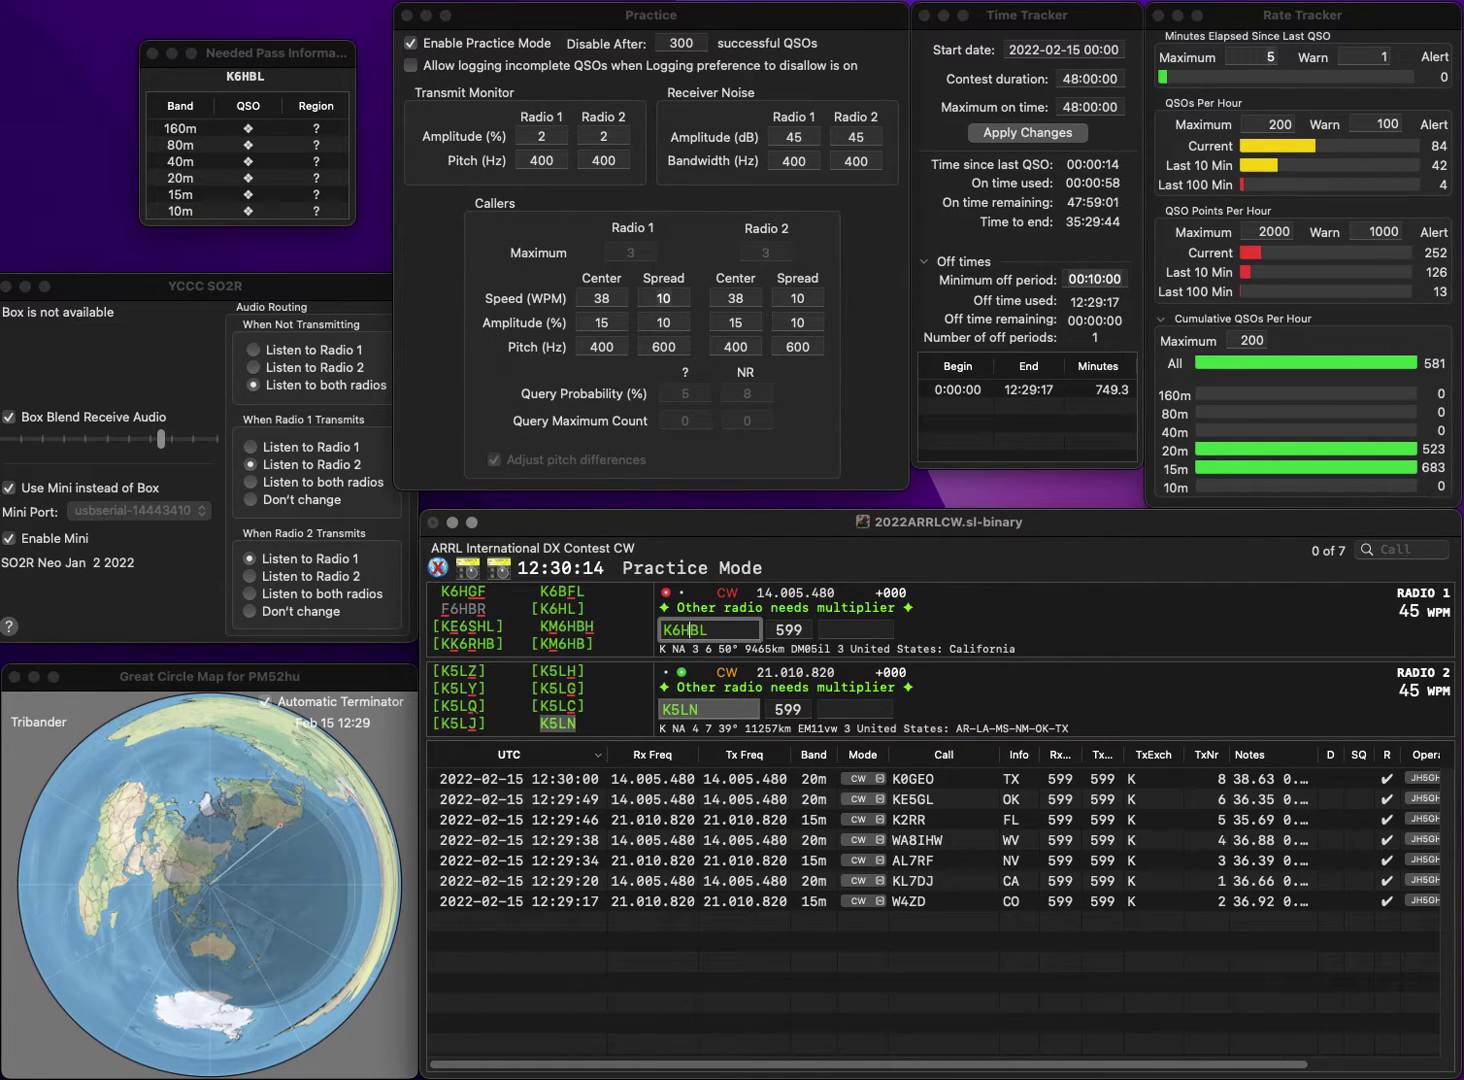
# Correct the pending Radio 1 call sign to KB5BLZ and answer the station.
pyautogui.press('BackSpace')
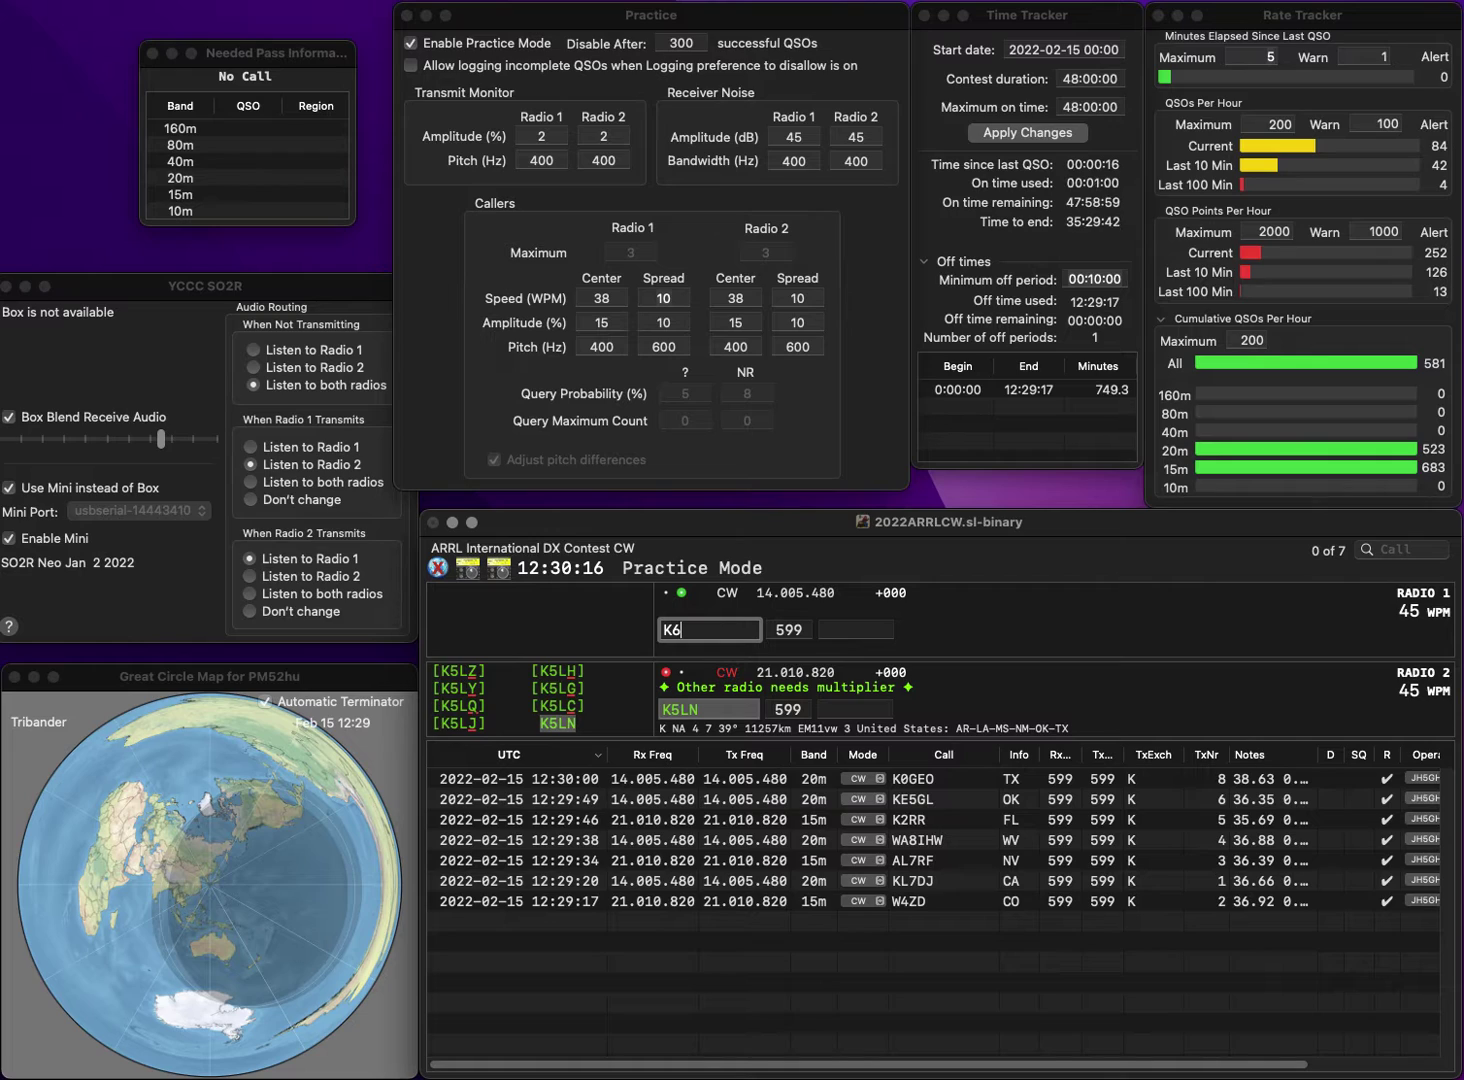
pyautogui.write('5BLZ')
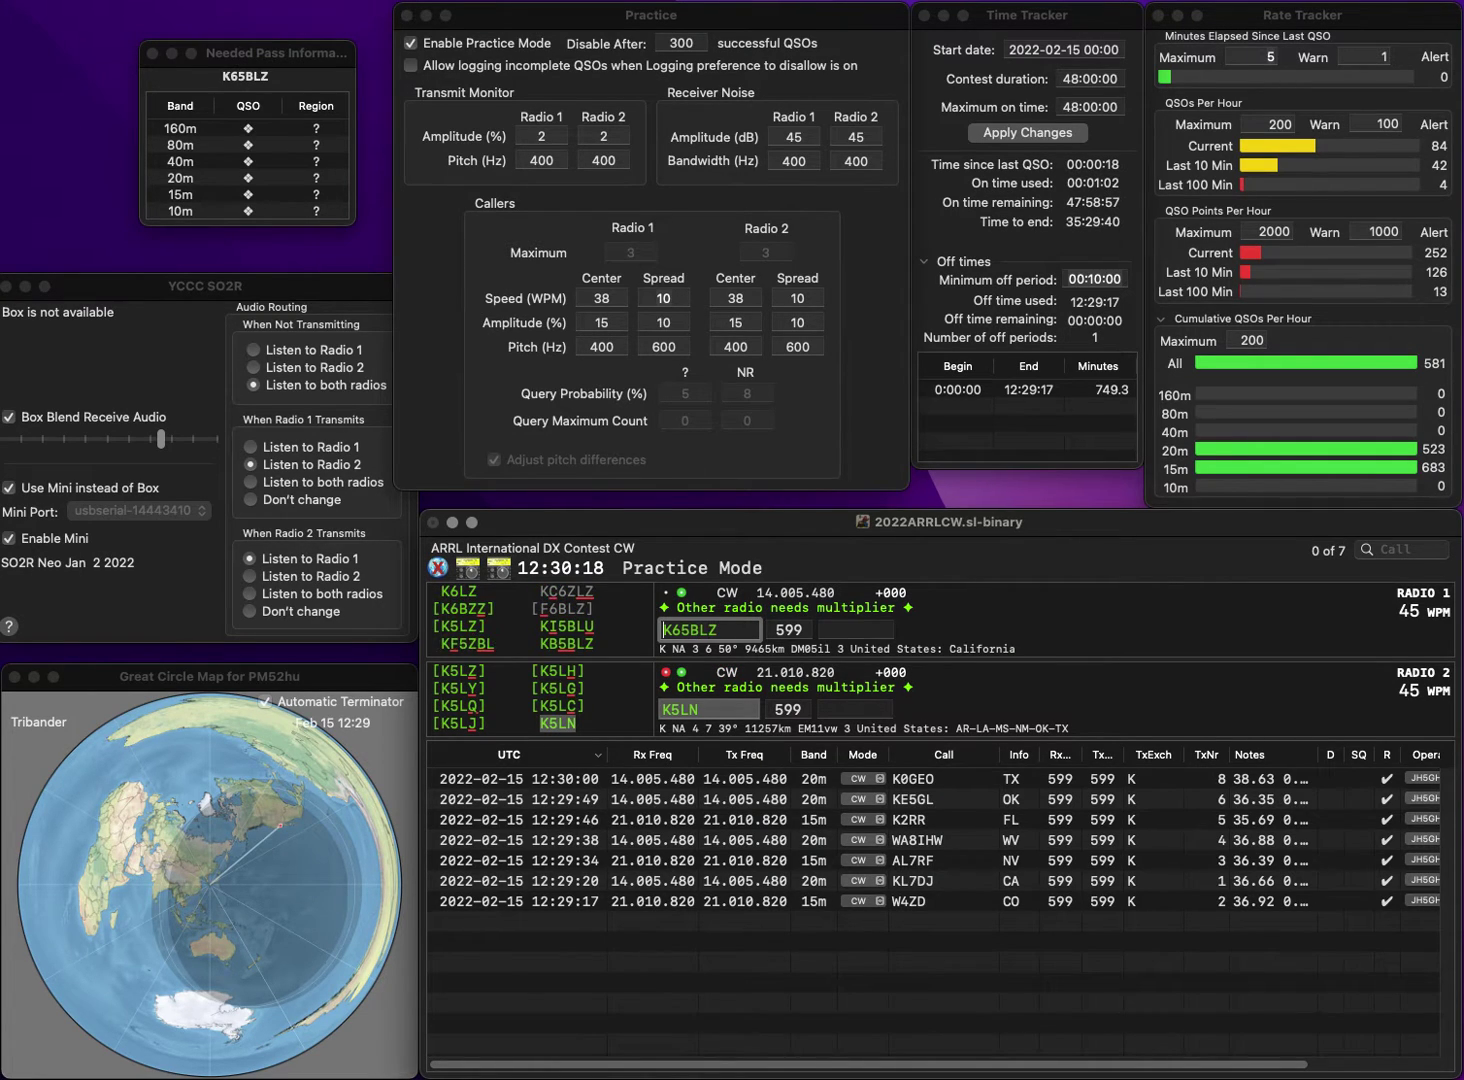
pyautogui.press('Right')
pyautogui.press('Right')
pyautogui.press('BackSpace')
pyautogui.write('B')
pyautogui.press('Return')
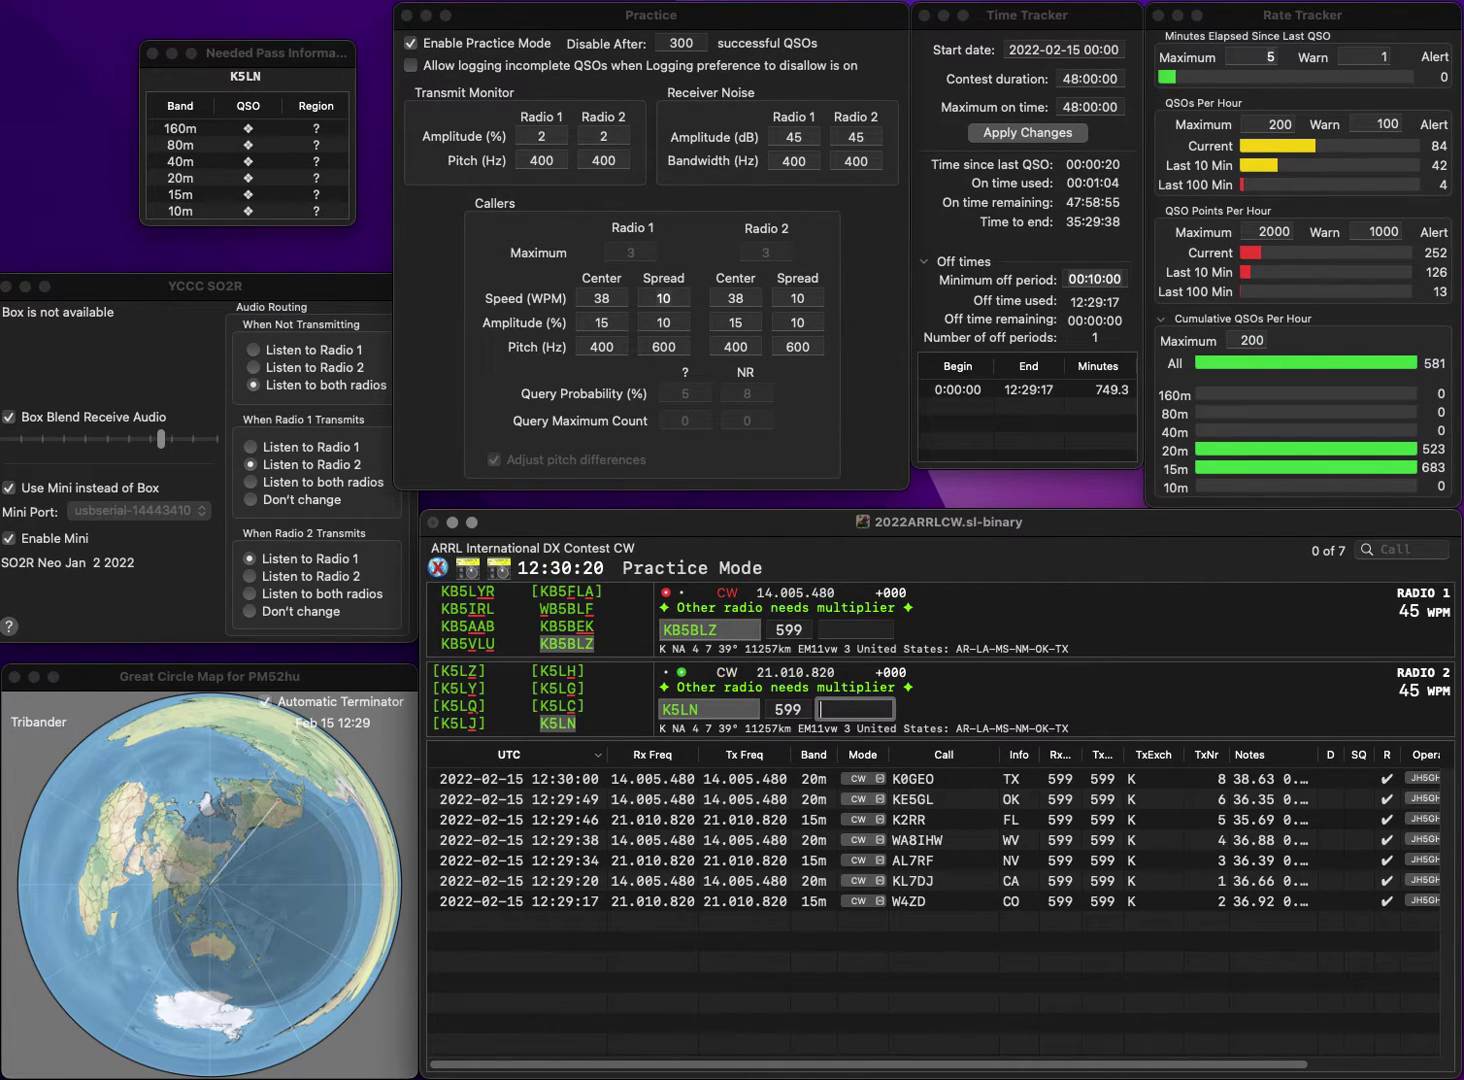
pyautogui.write('OK')
pyautogui.press('Return')
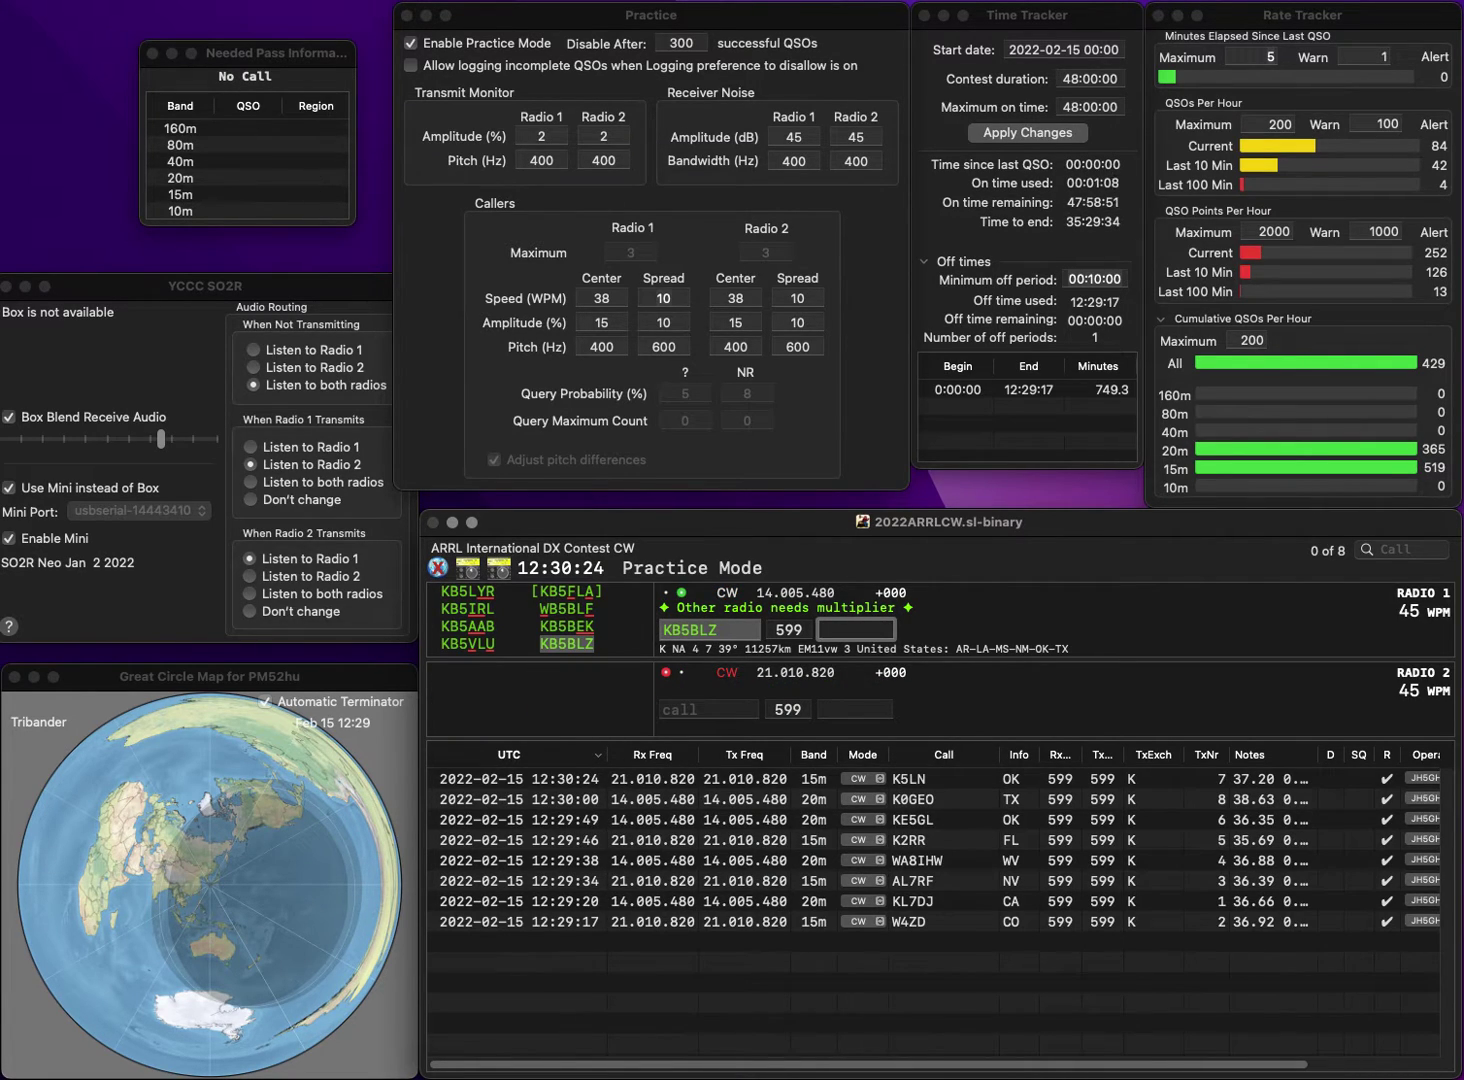
pyautogui.write('OK')
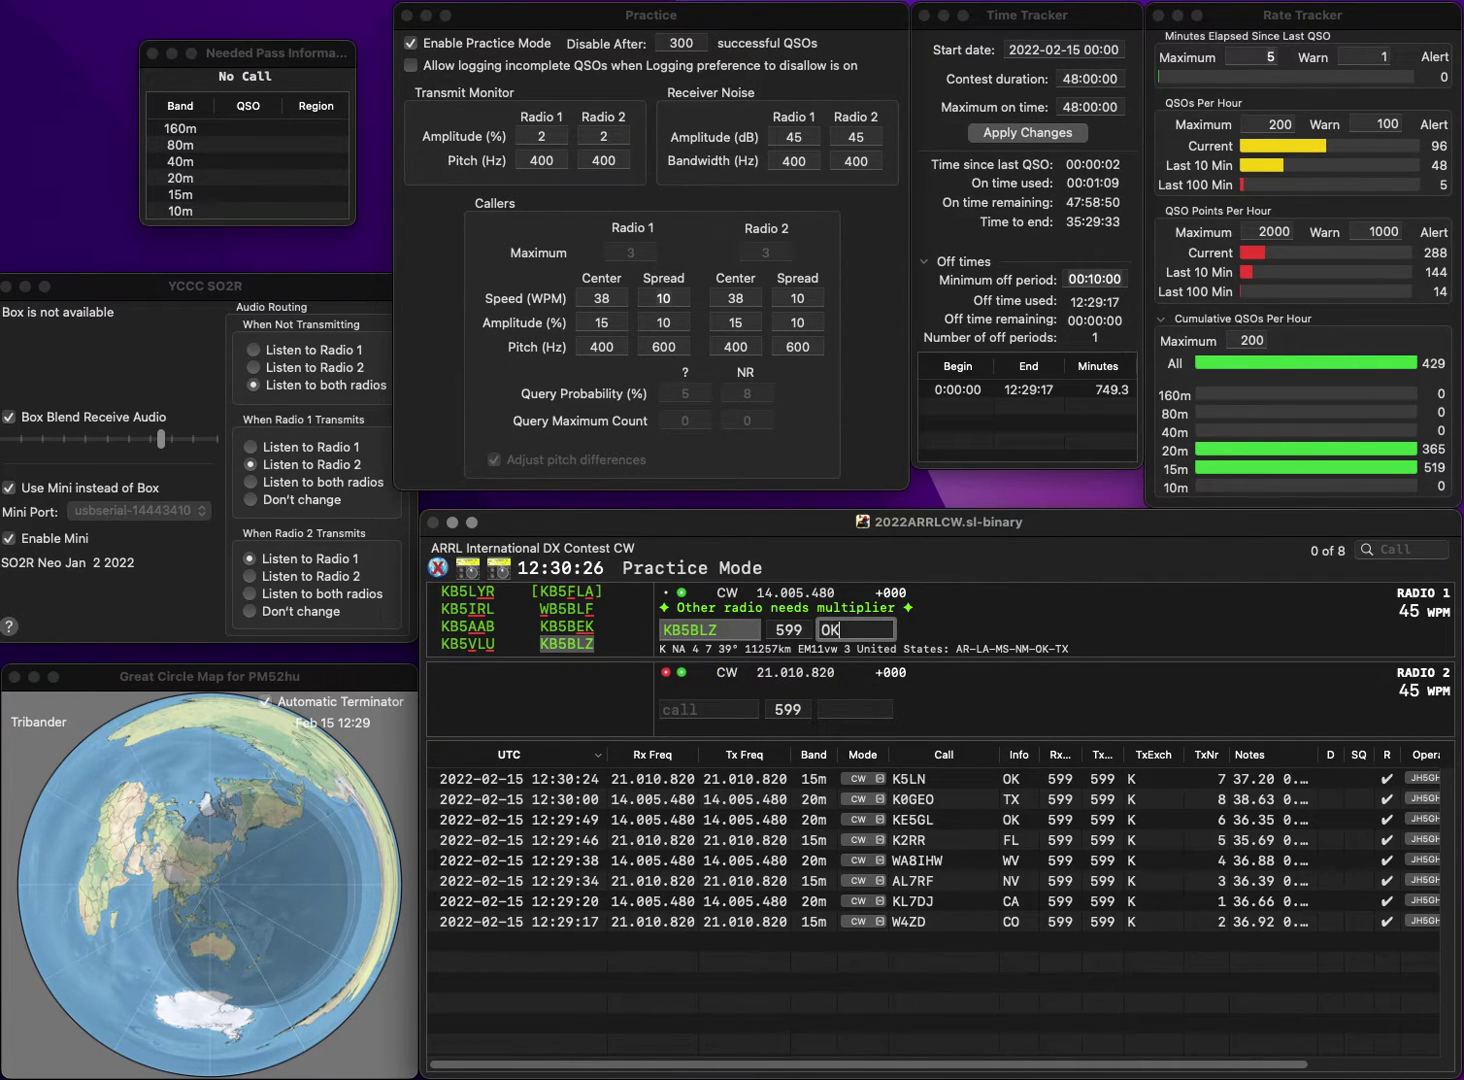
pyautogui.press('Return')
pyautogui.write('K1TBM')
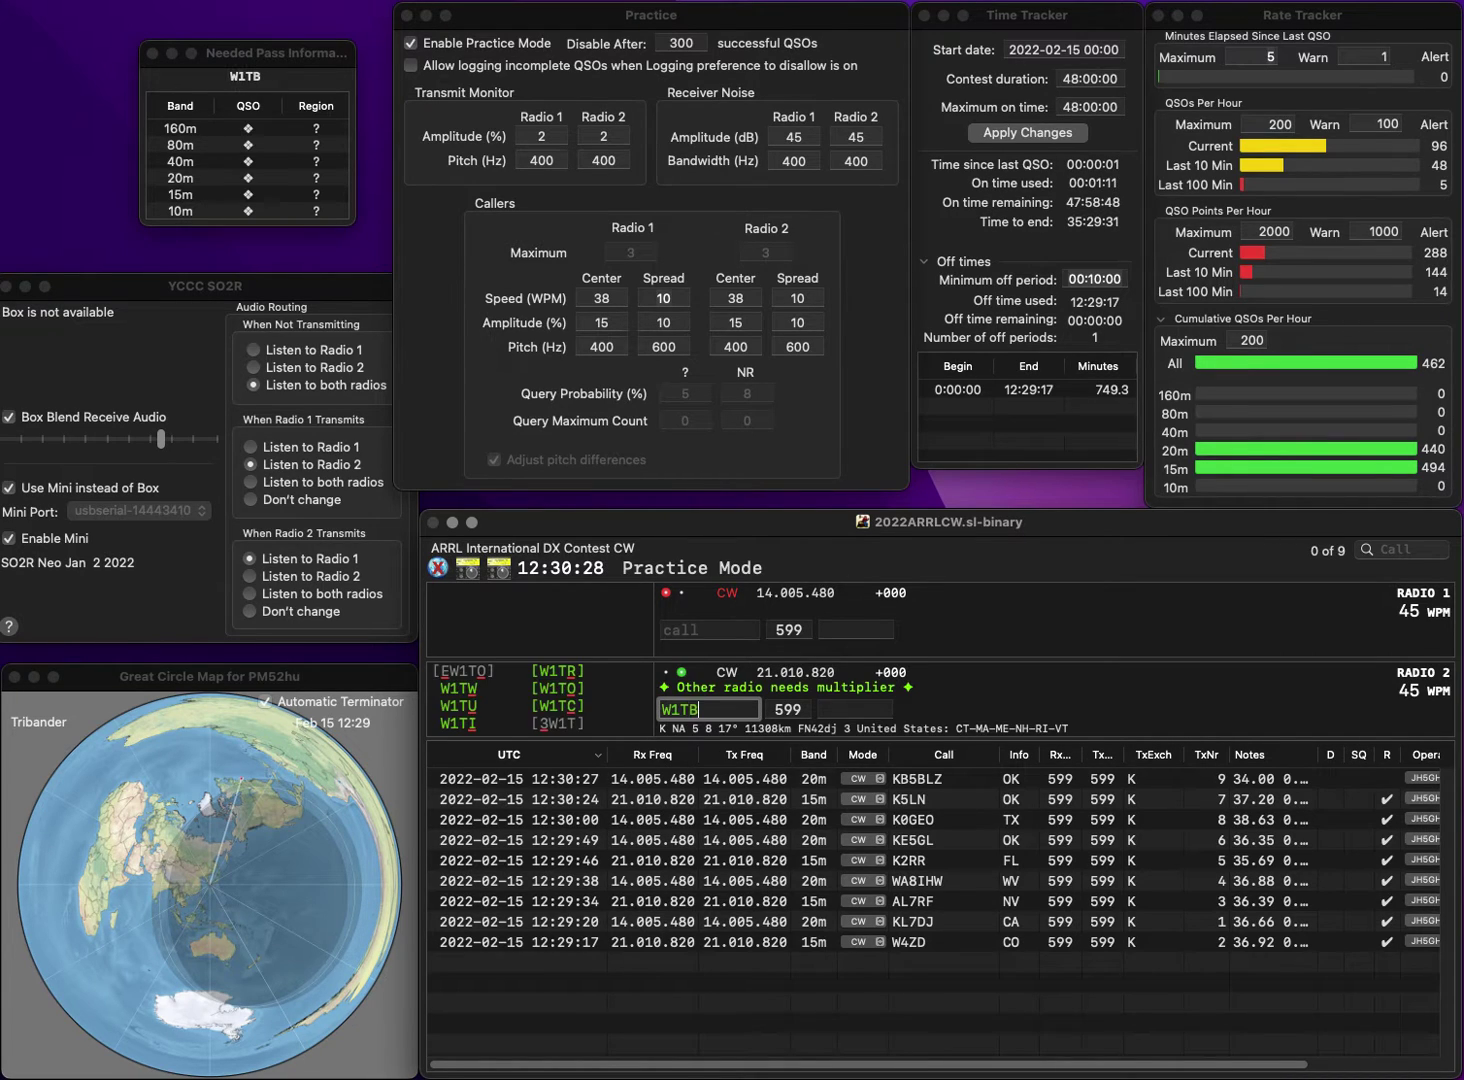
pyautogui.press('Return')
pyautogui.write('N5LJL')
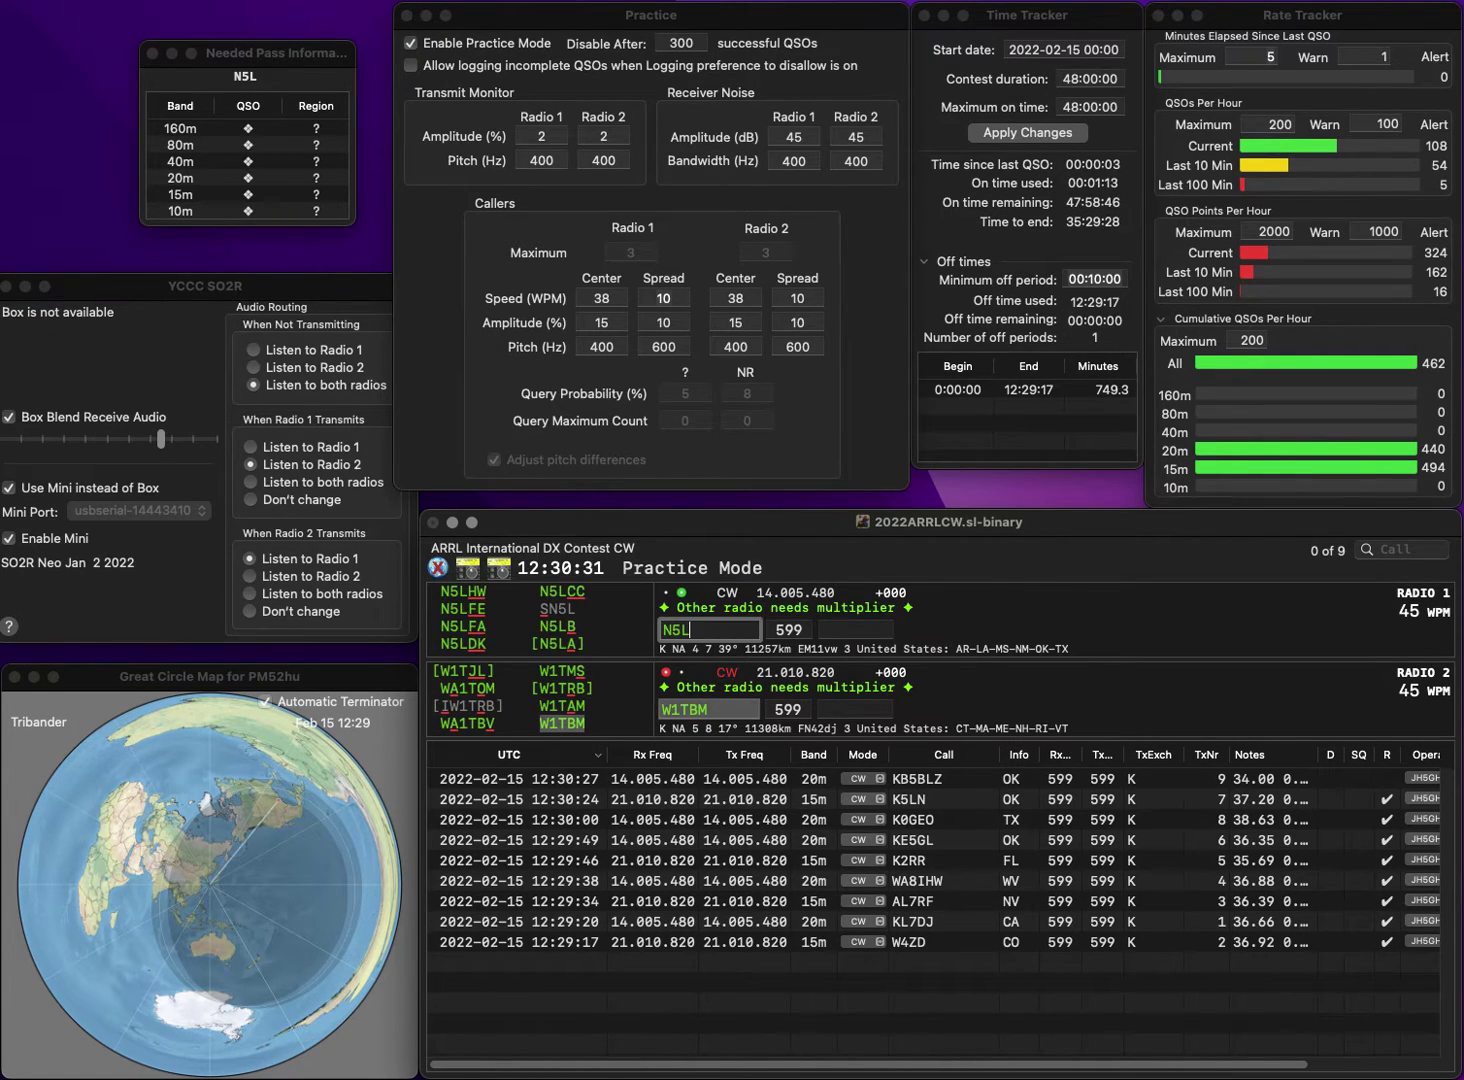
pyautogui.press('Return')
pyautogui.press('space')
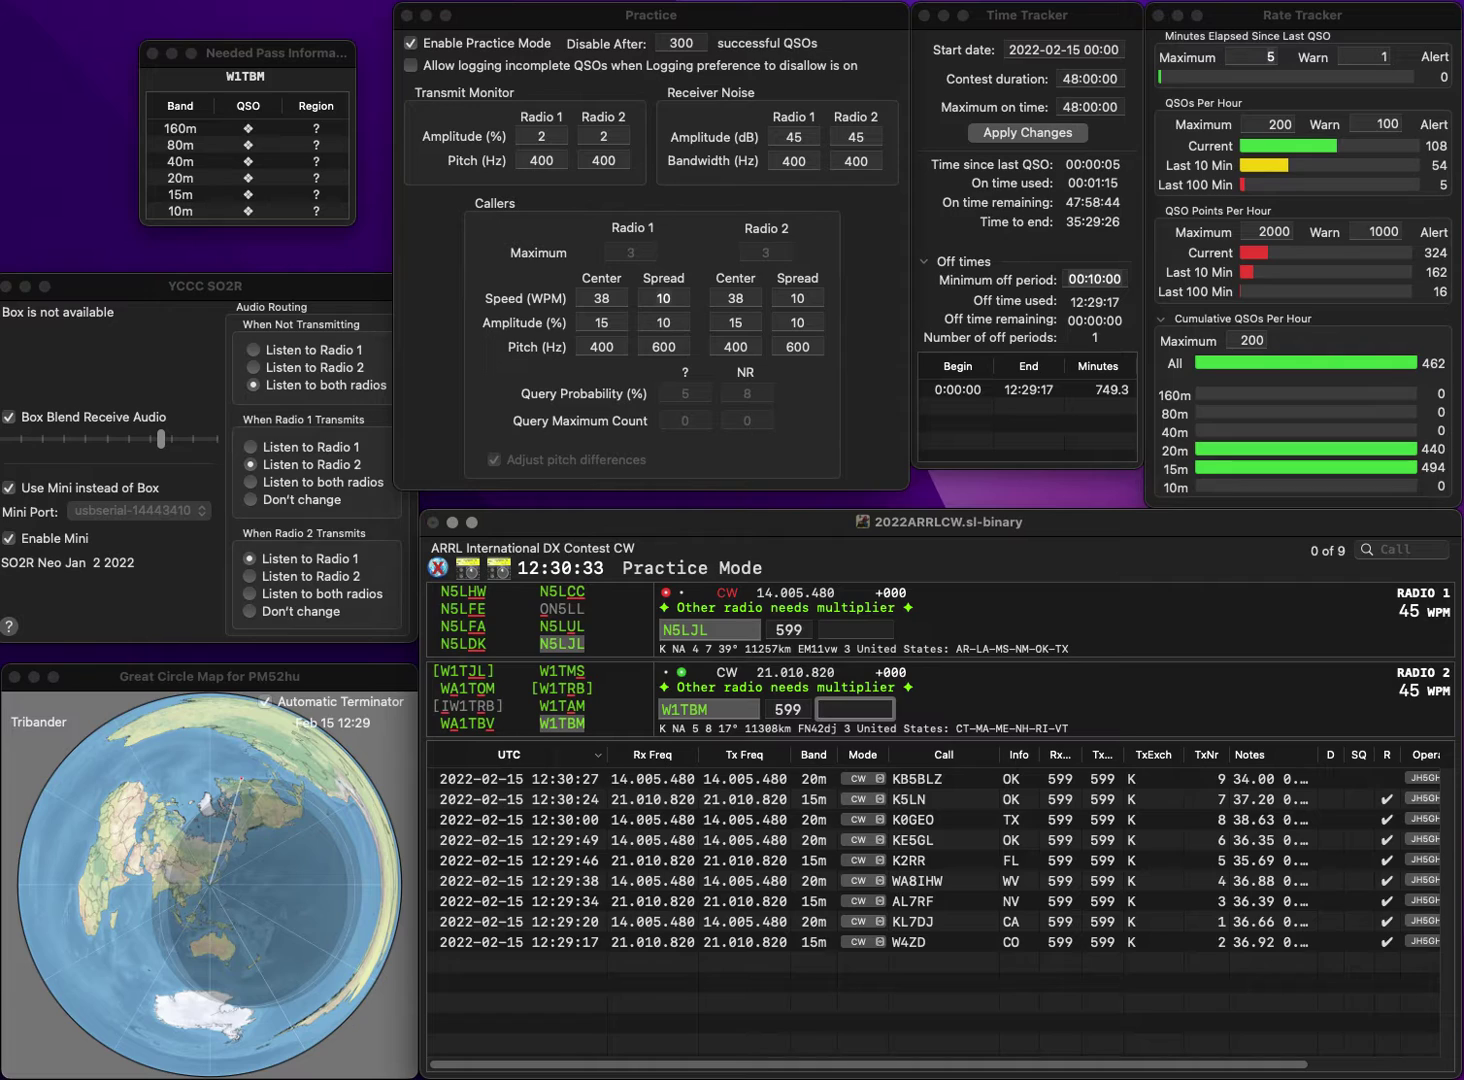
pyautogui.write('MA')
pyautogui.press('Return')
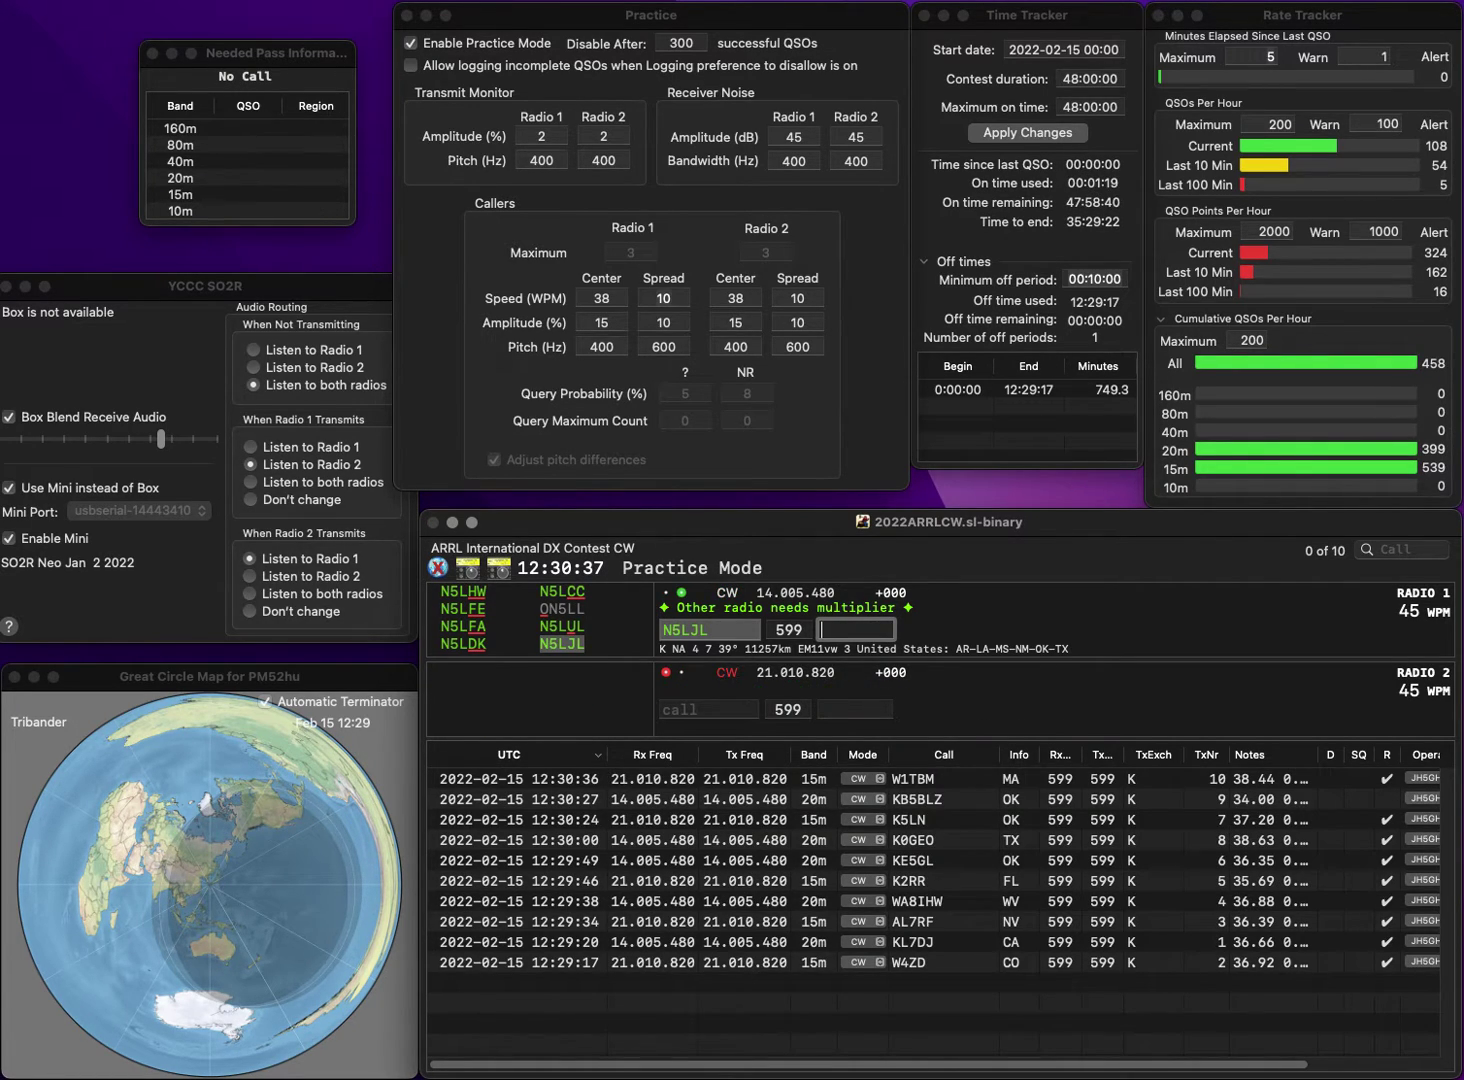
pyautogui.write('TX')
pyautogui.press('Return')
pyautogui.write('K')
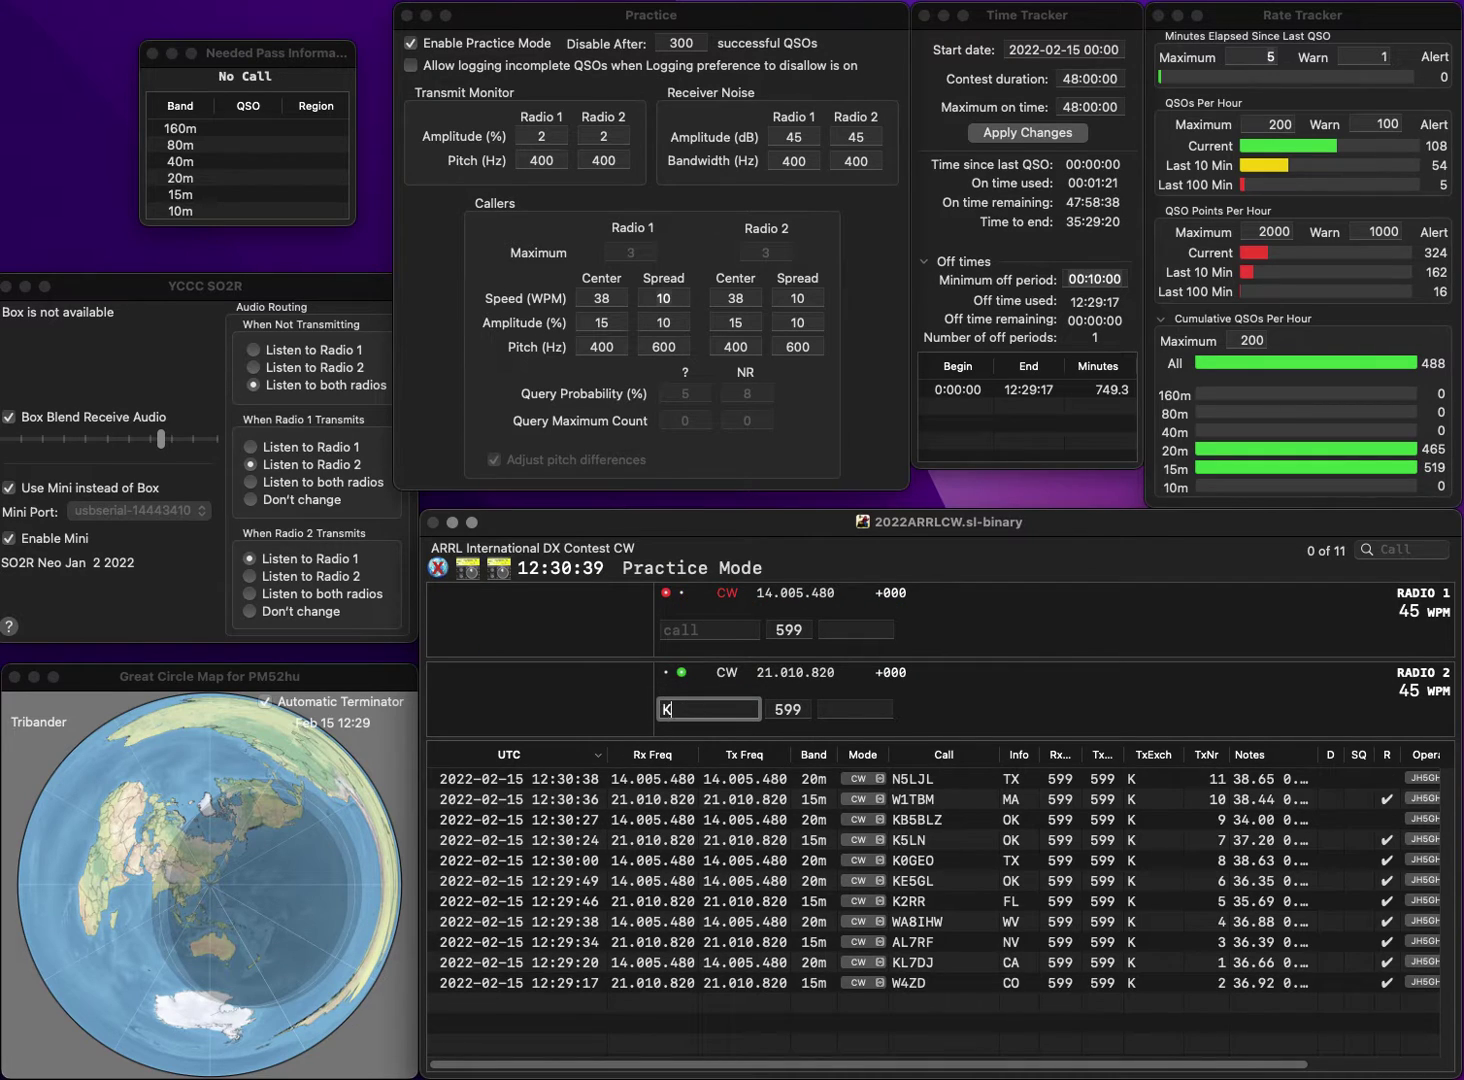
pyautogui.write('D1XH')
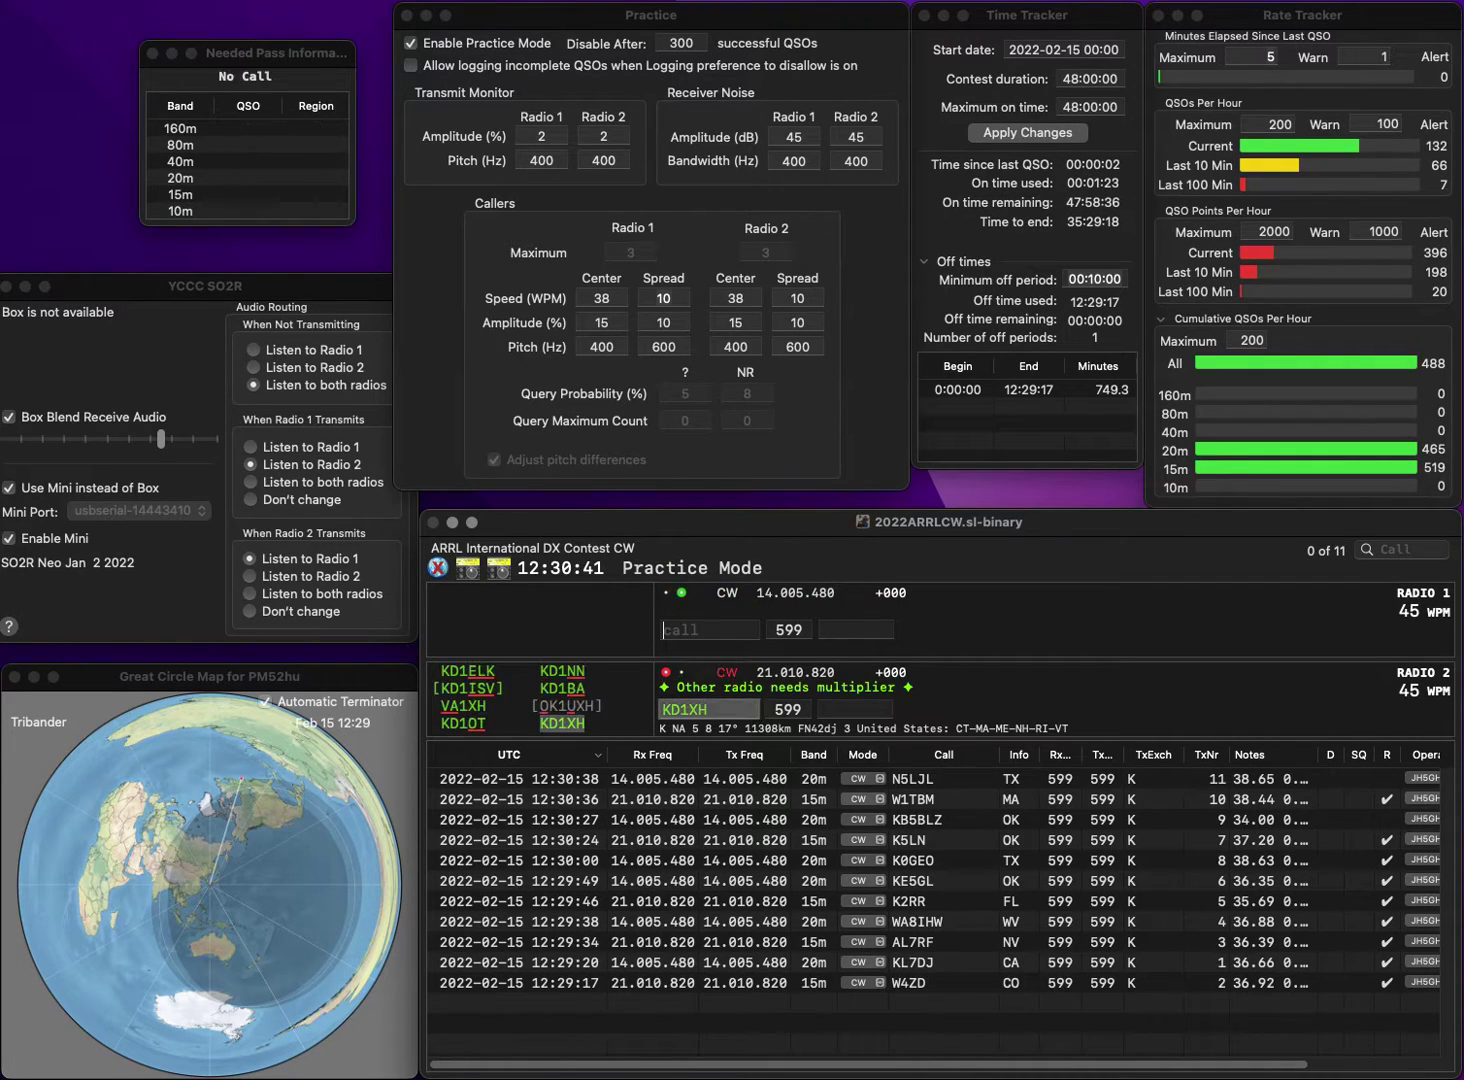
pyautogui.write('KC0')
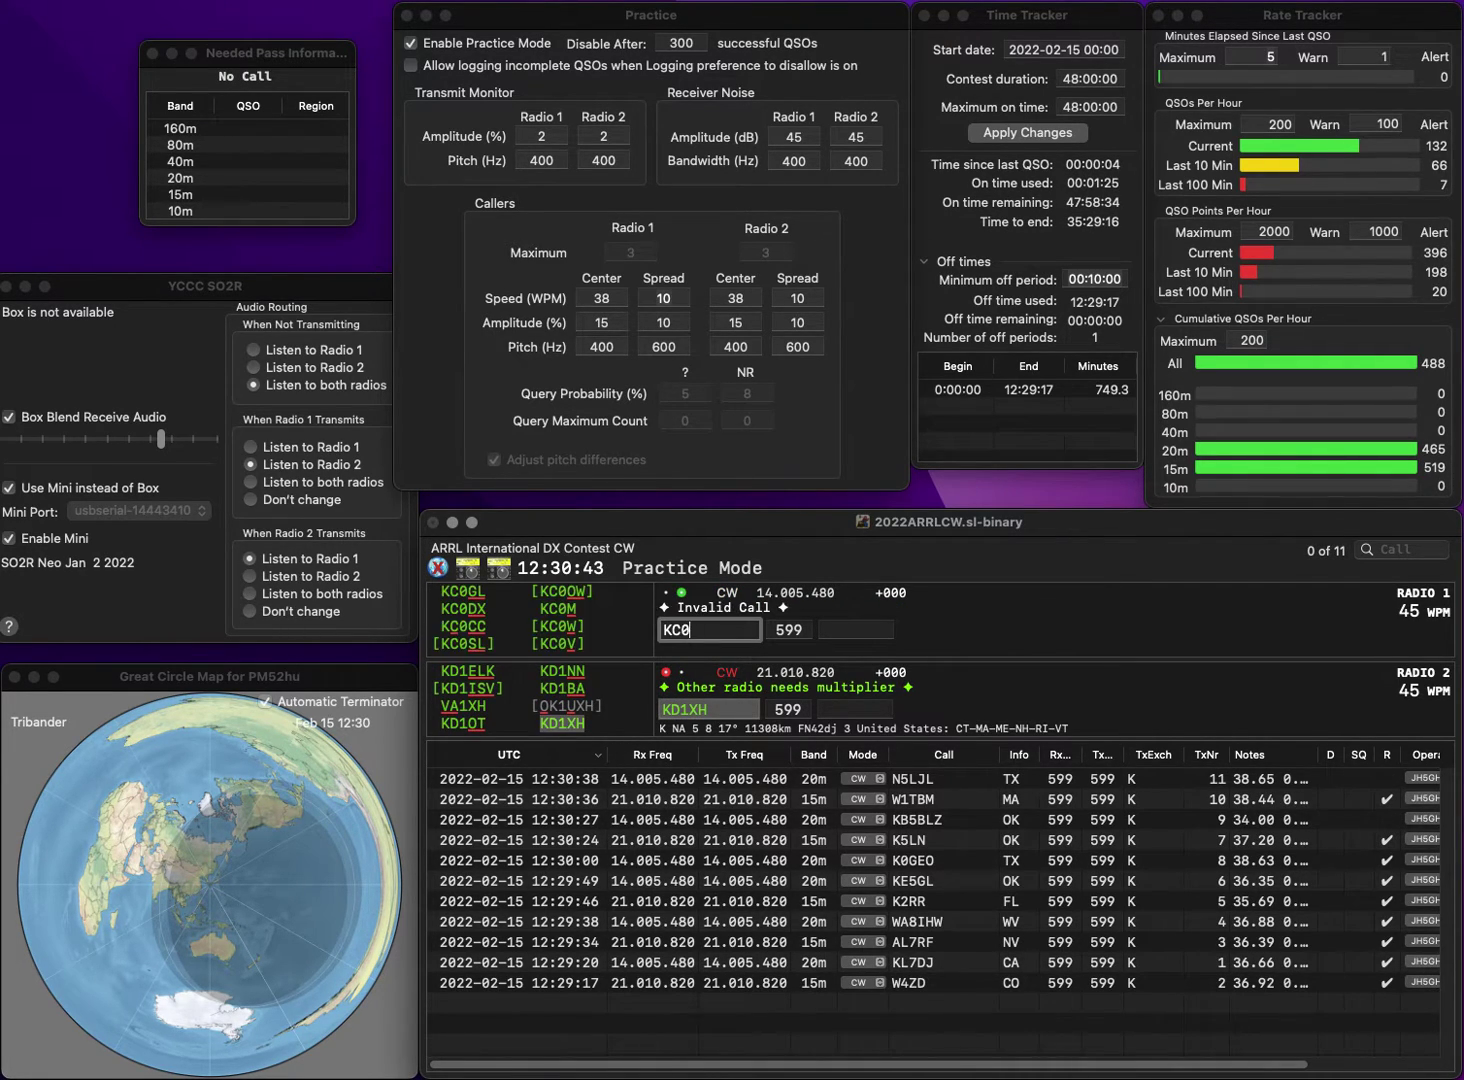
pyautogui.write('OW')
# Enter KC0OW as the Radio 1 call sign and answer the station.
pyautogui.press('Return')
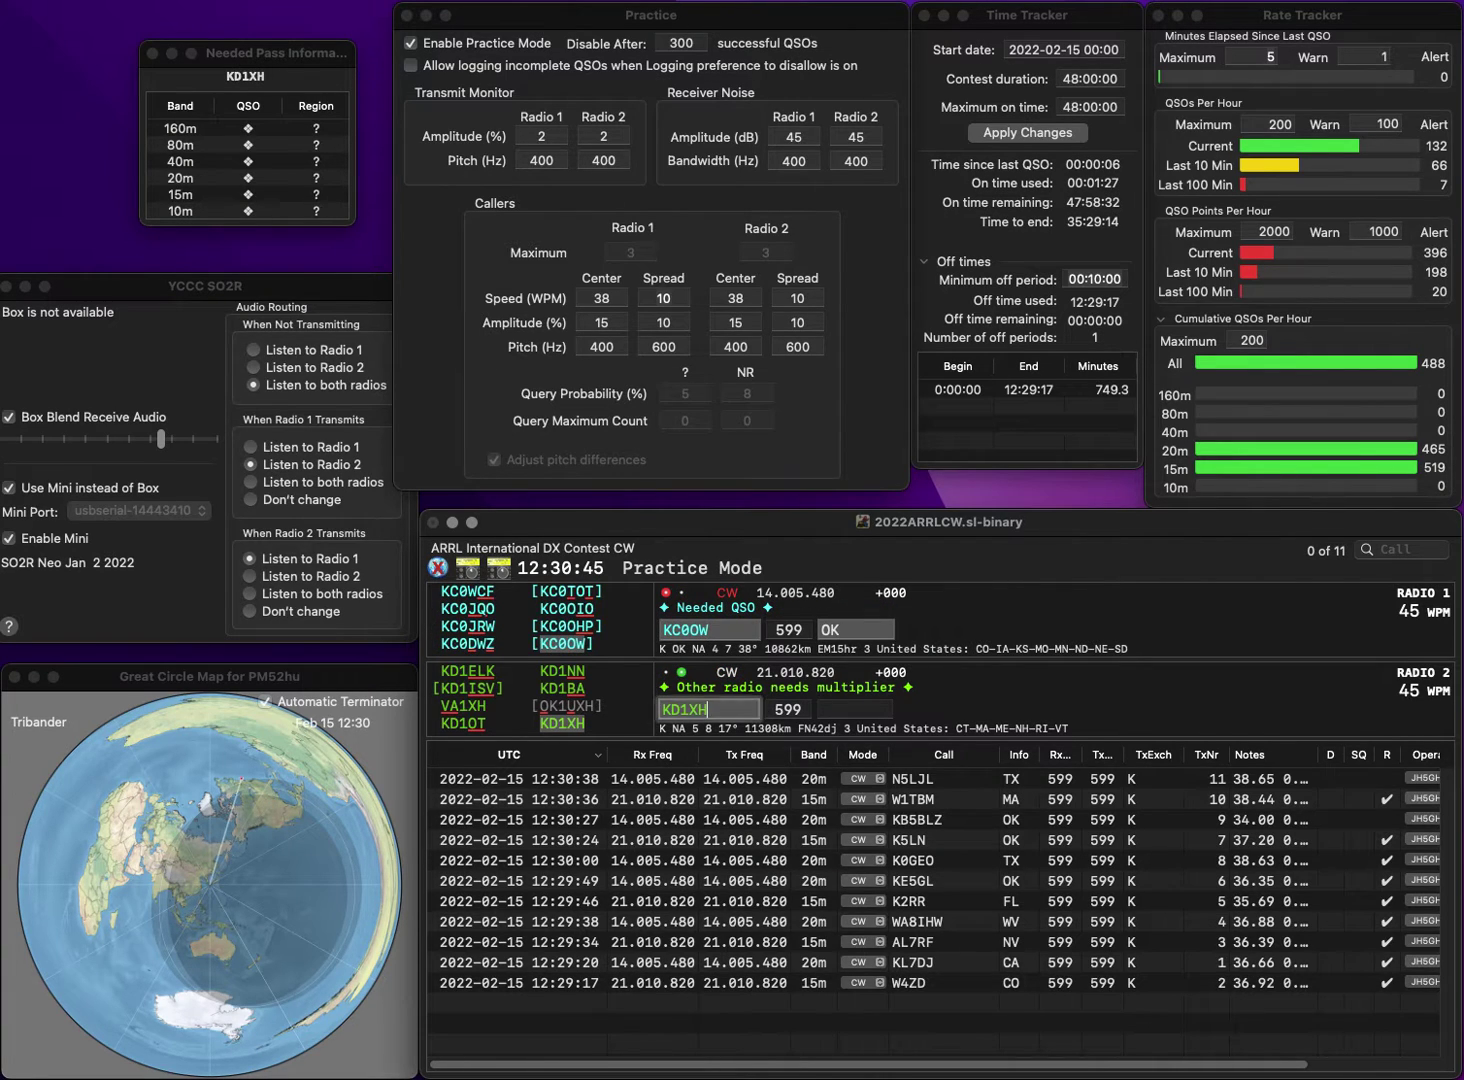
pyautogui.press('space')
pyautogui.write('NH')
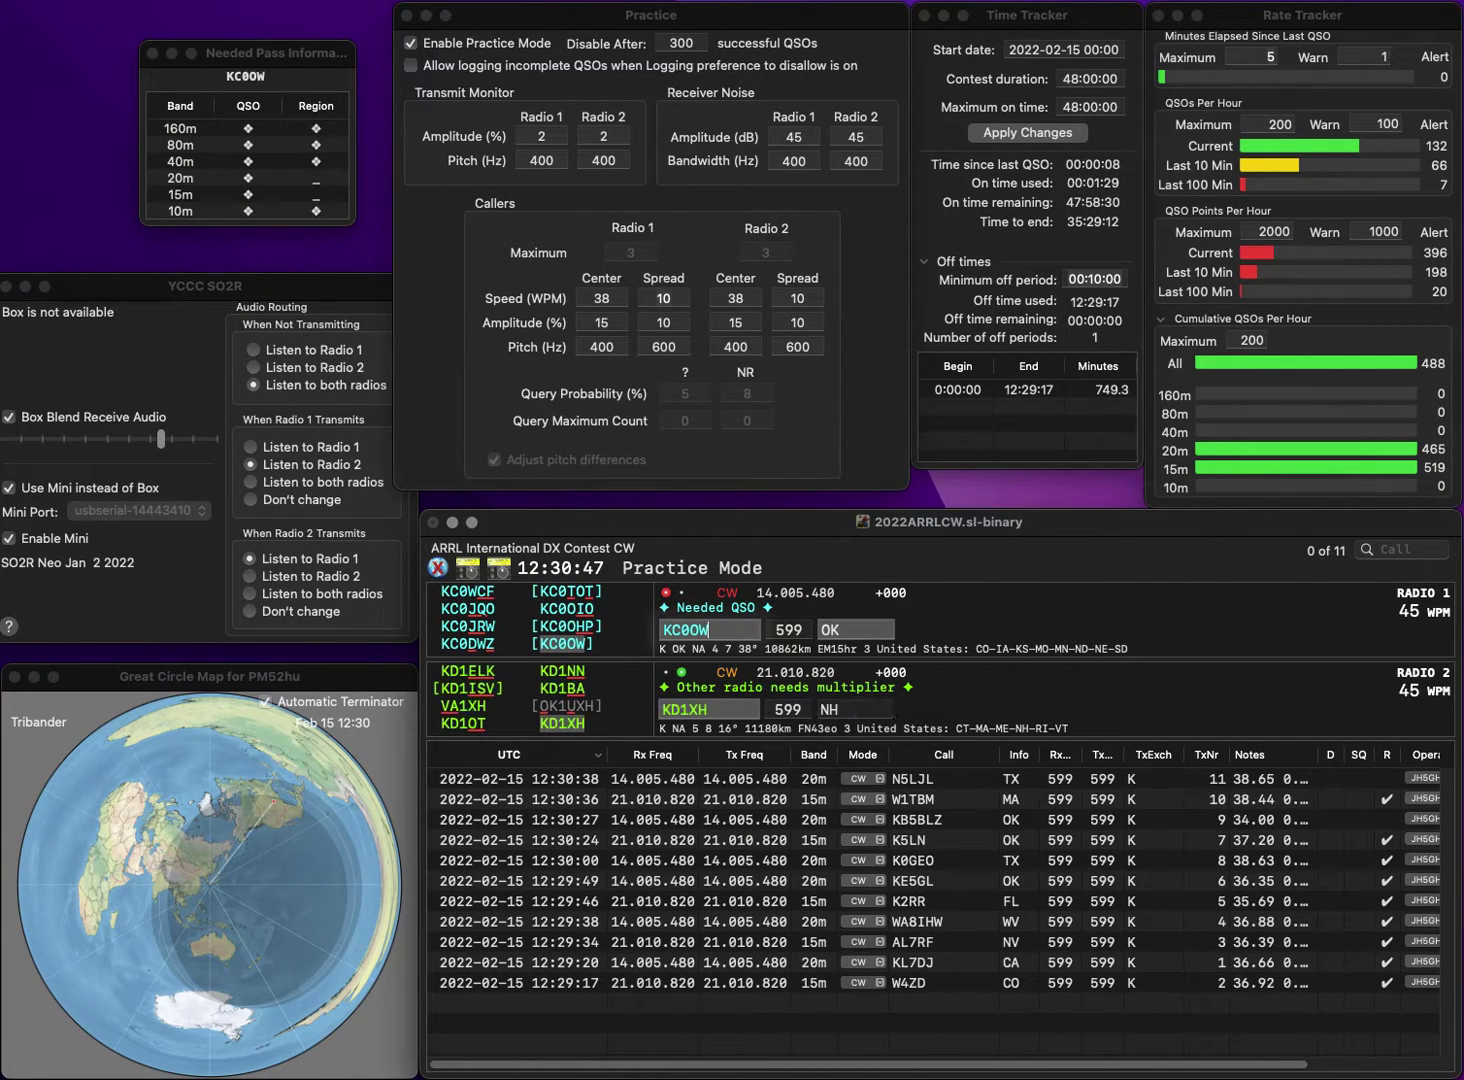
pyautogui.press('Return')
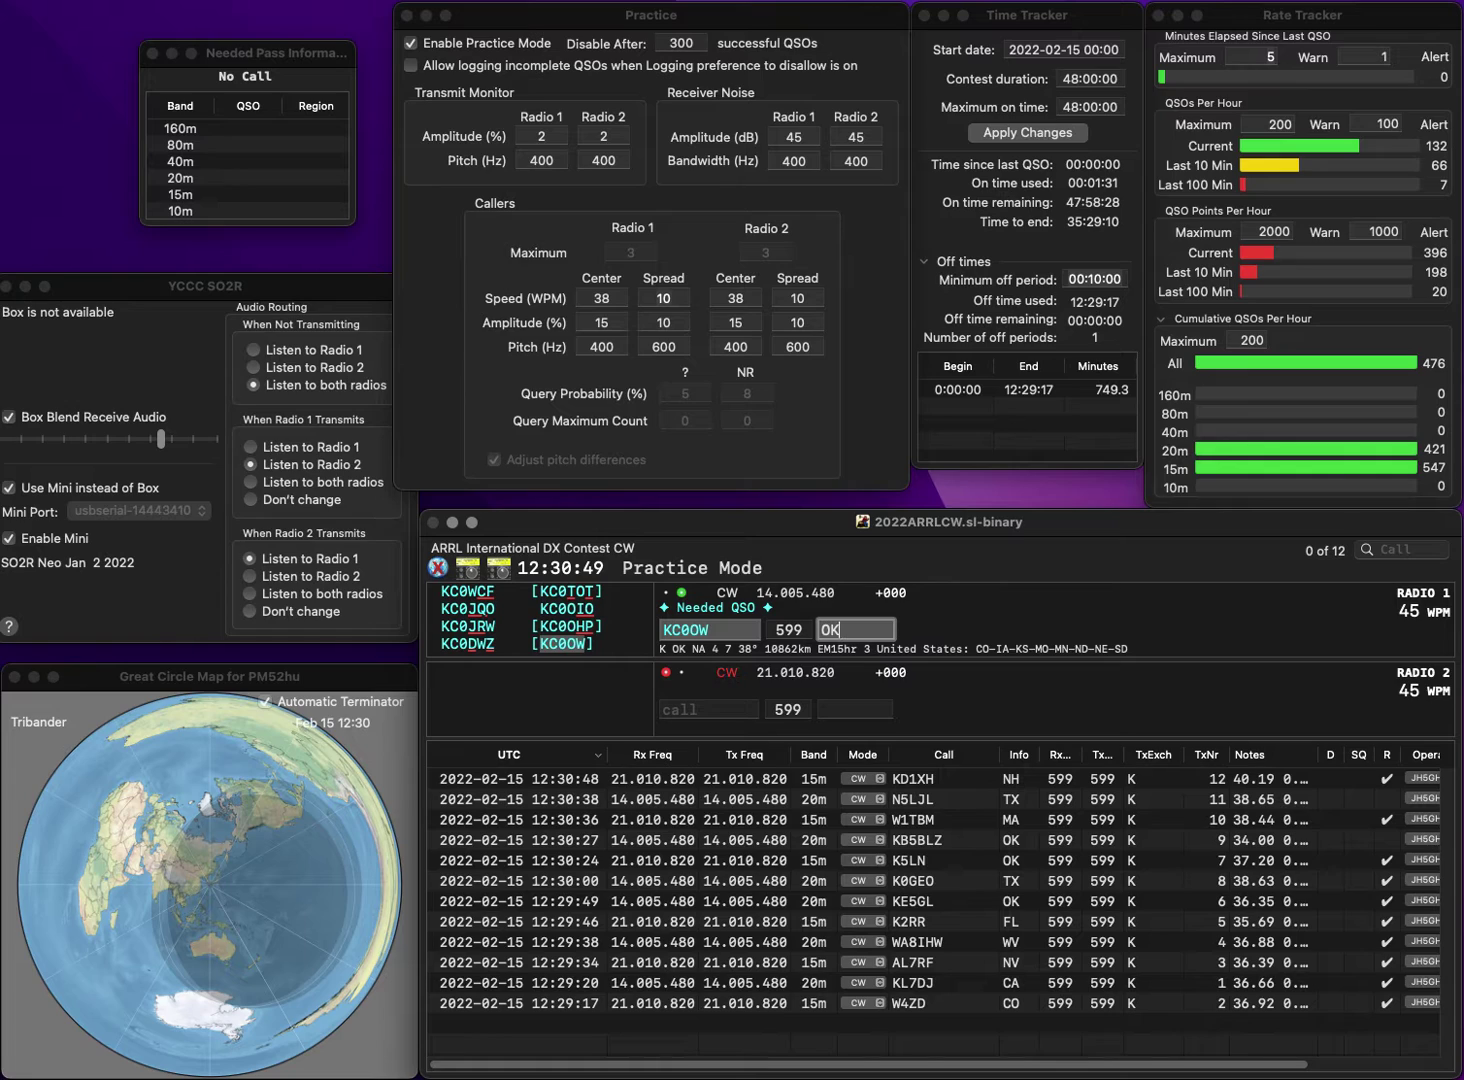
pyautogui.press('Return')
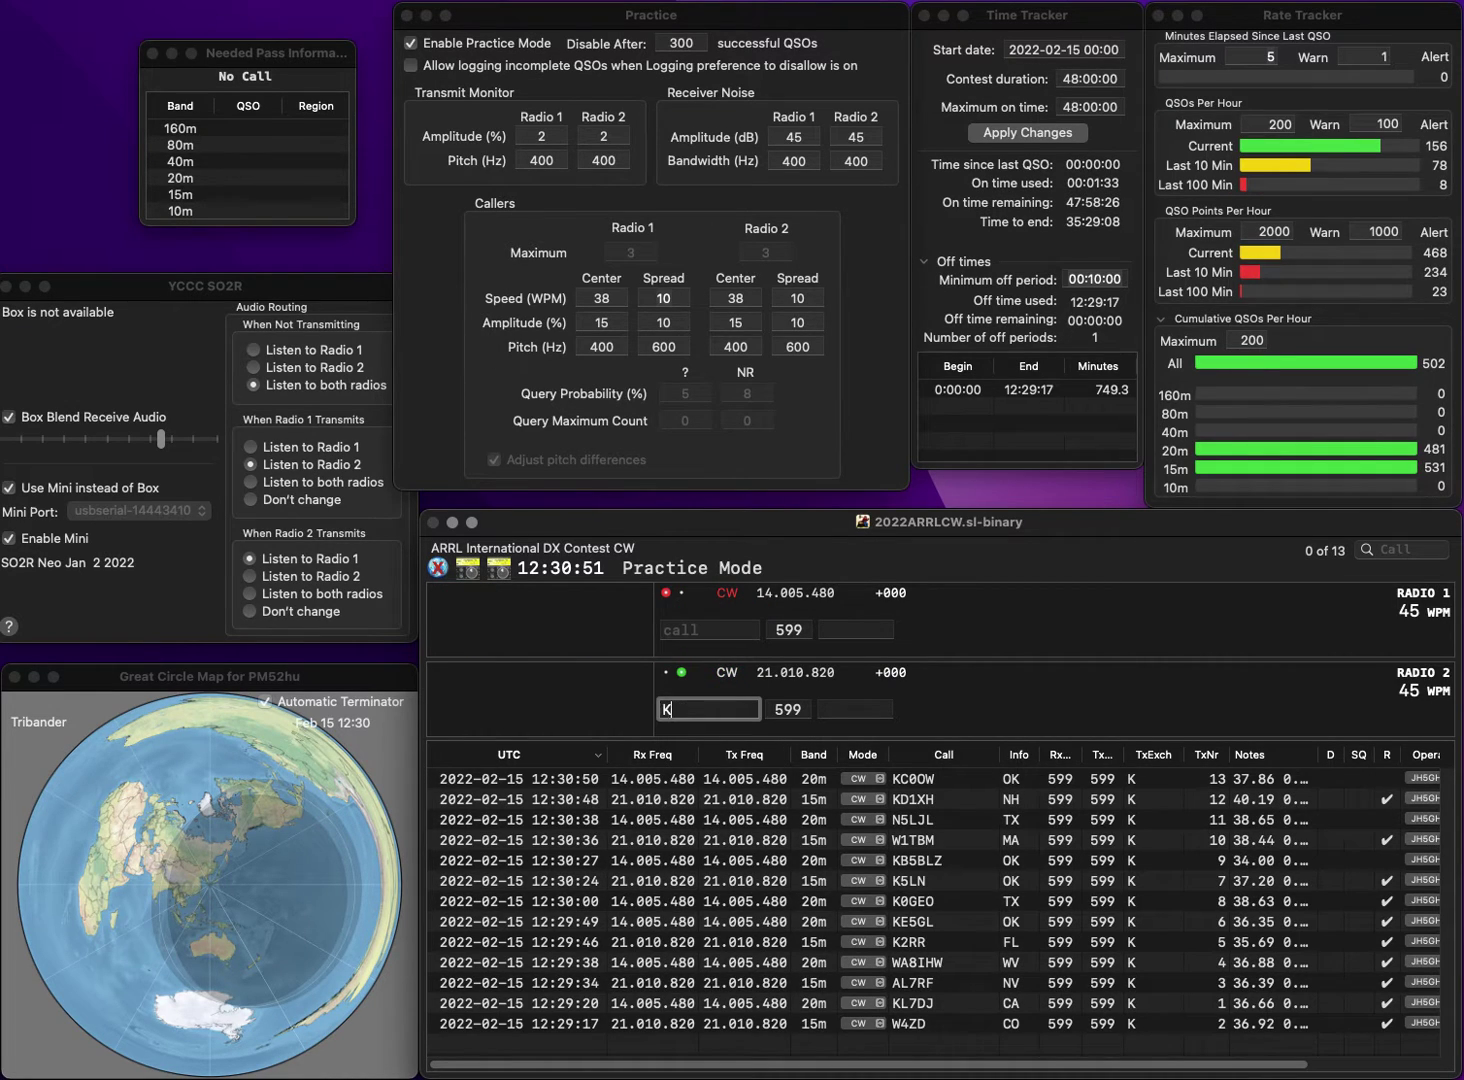
# Enter and answer KN4QD on Radio 2, and send the partial call OU on Radio 1.
pyautogui.write('KN4QD')
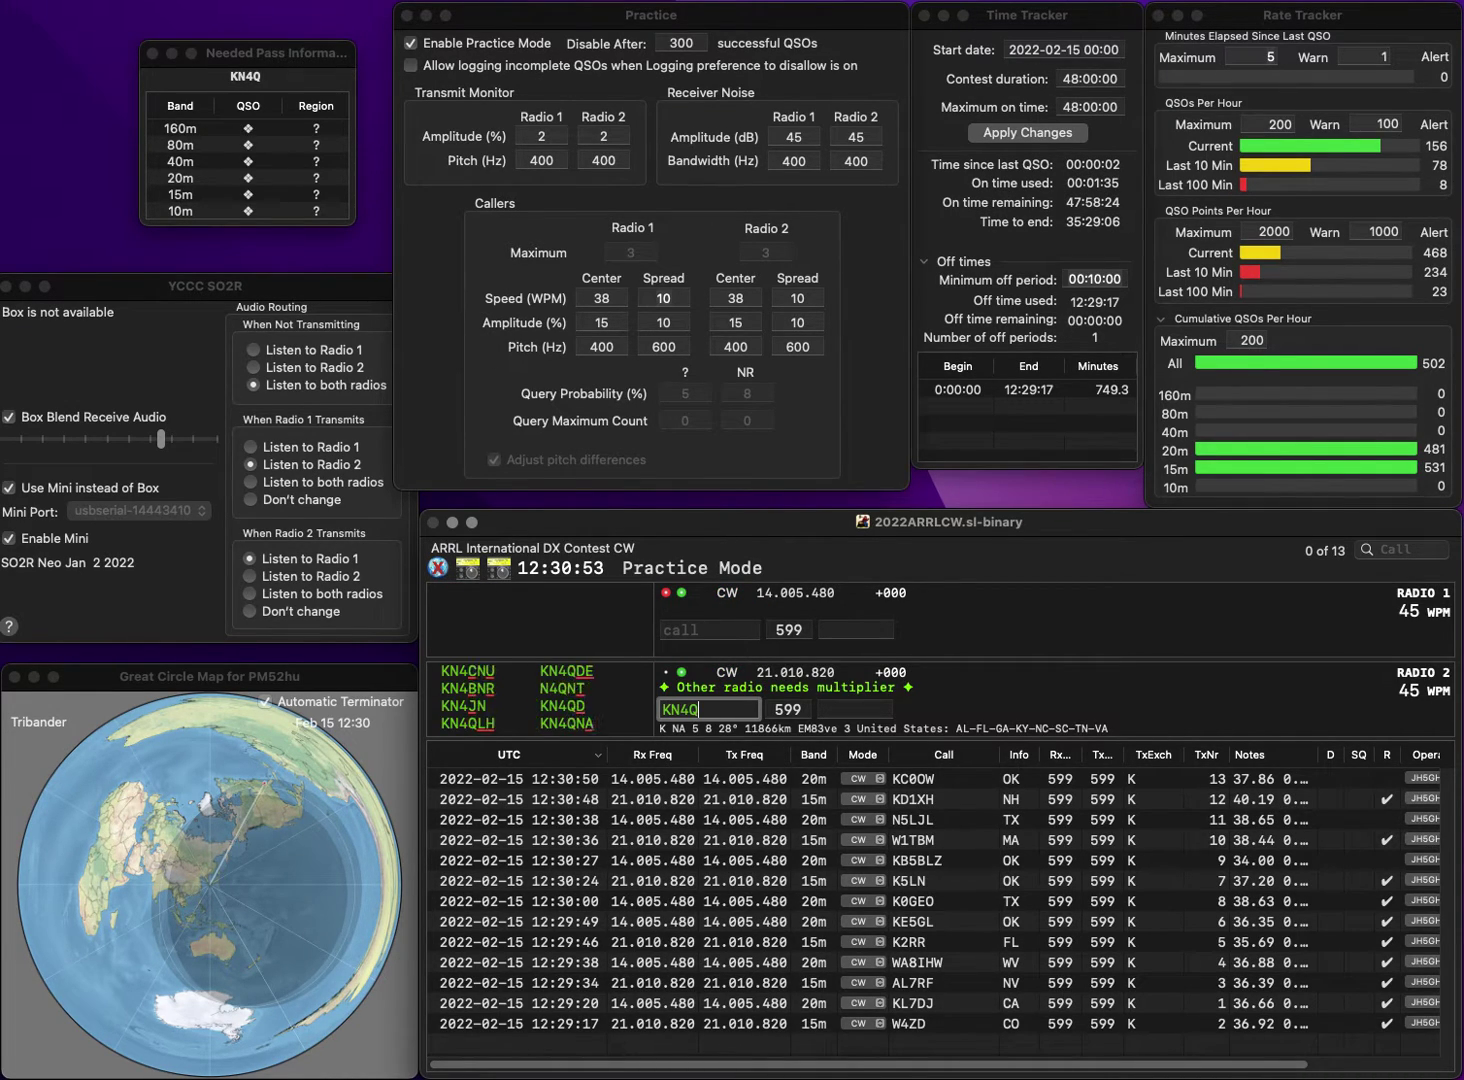
pyautogui.press('Return')
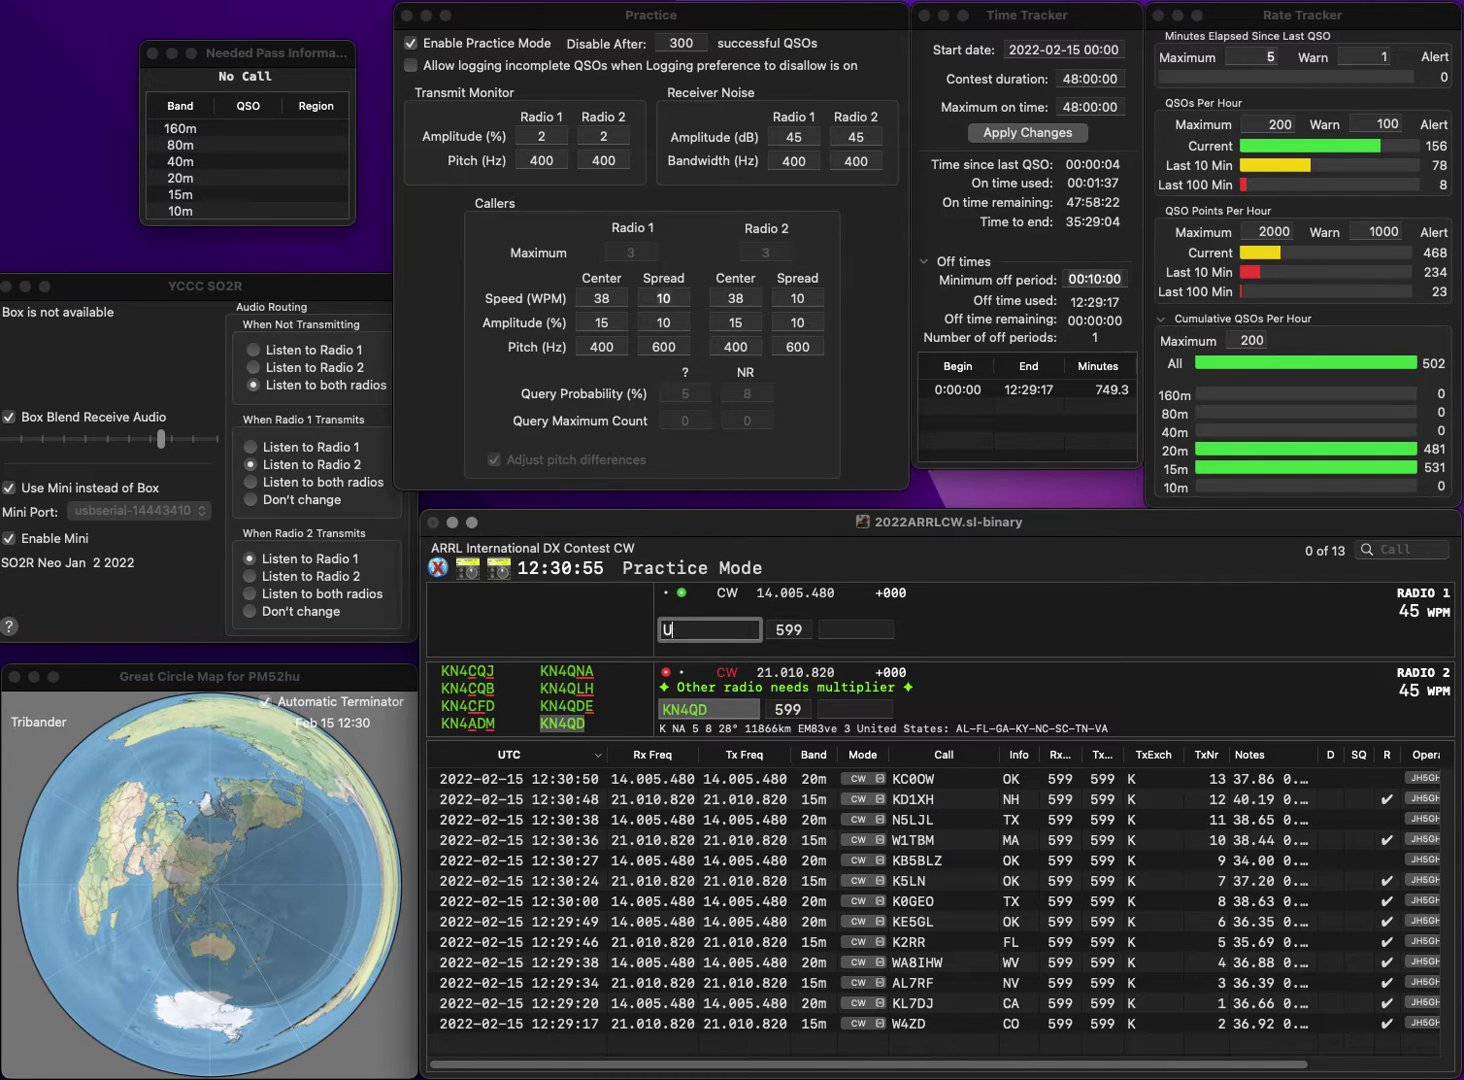
pyautogui.press('Return')
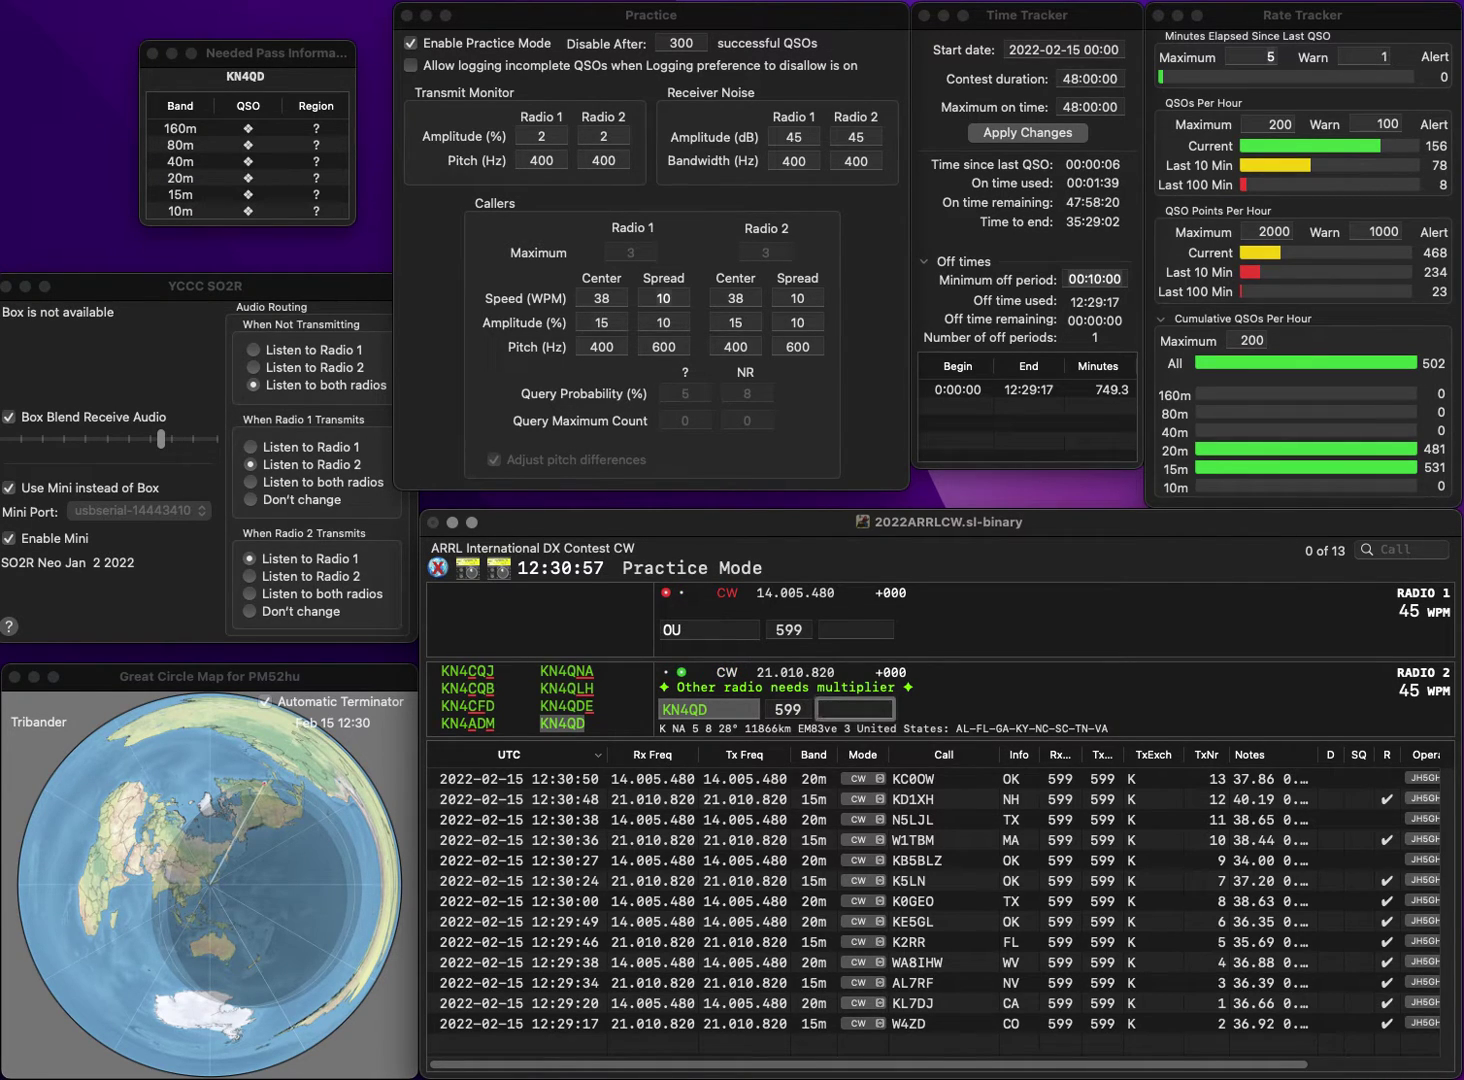
pyautogui.write('TN')
pyautogui.press('Return')
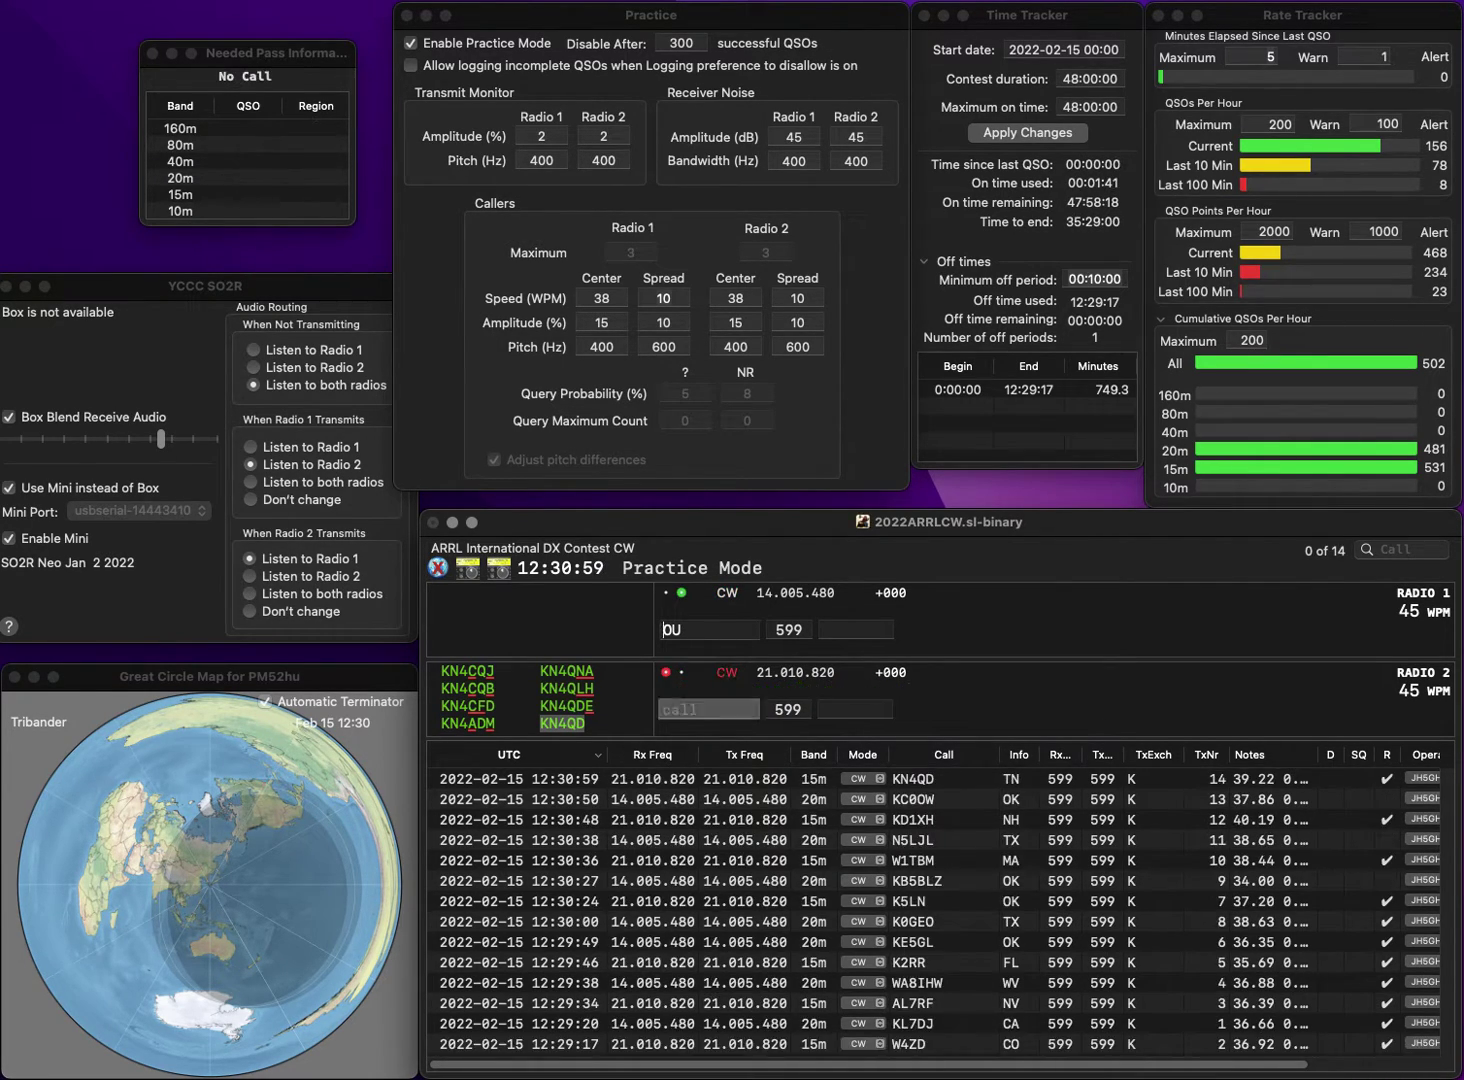
pyautogui.write('K68')
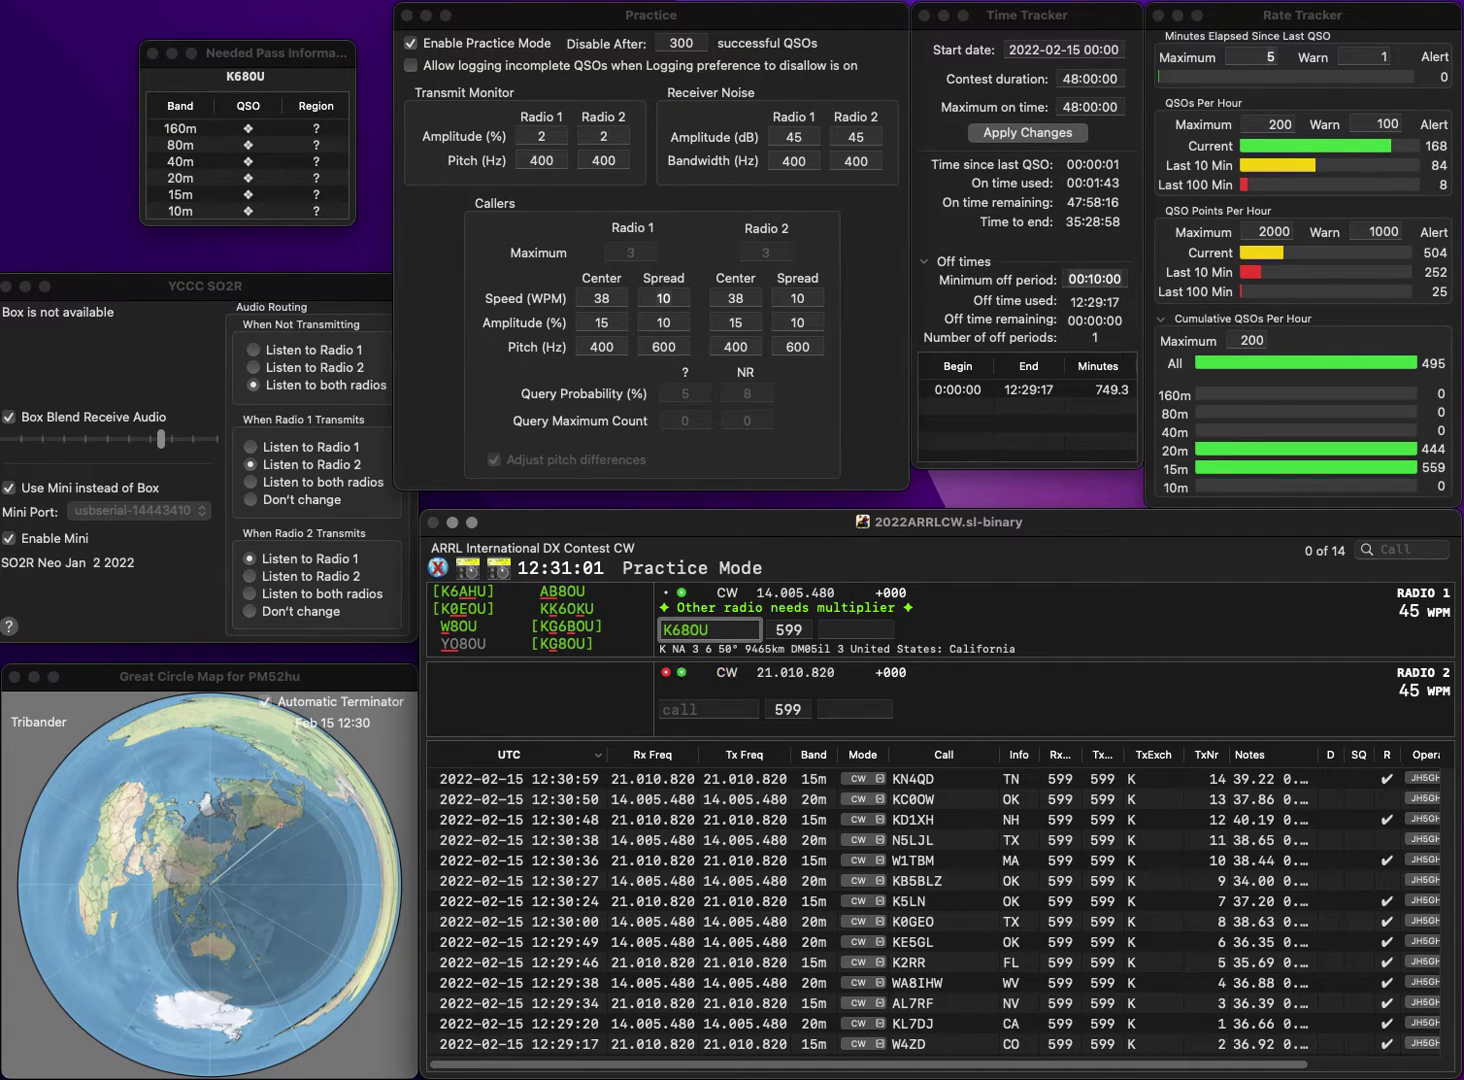
pyautogui.press('BackSpace')
pyautogui.press('BackSpace')
pyautogui.write('B8')
pyautogui.press('Return')
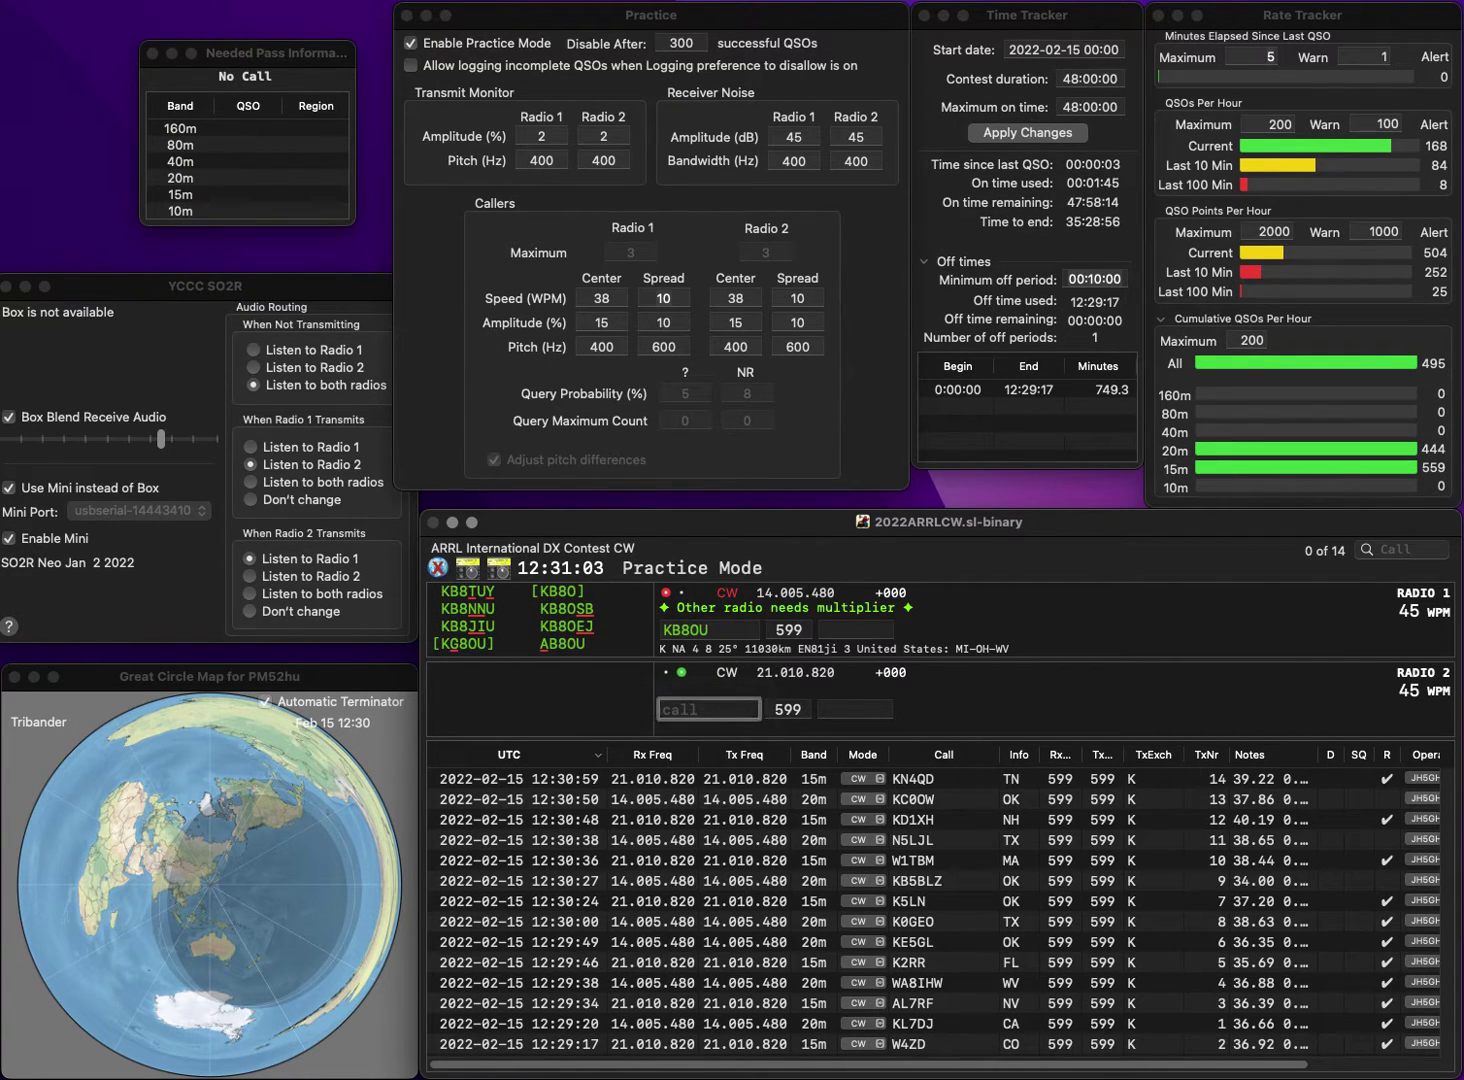
pyautogui.write('0VXN')
pyautogui.press('Home')
pyautogui.write('KB')
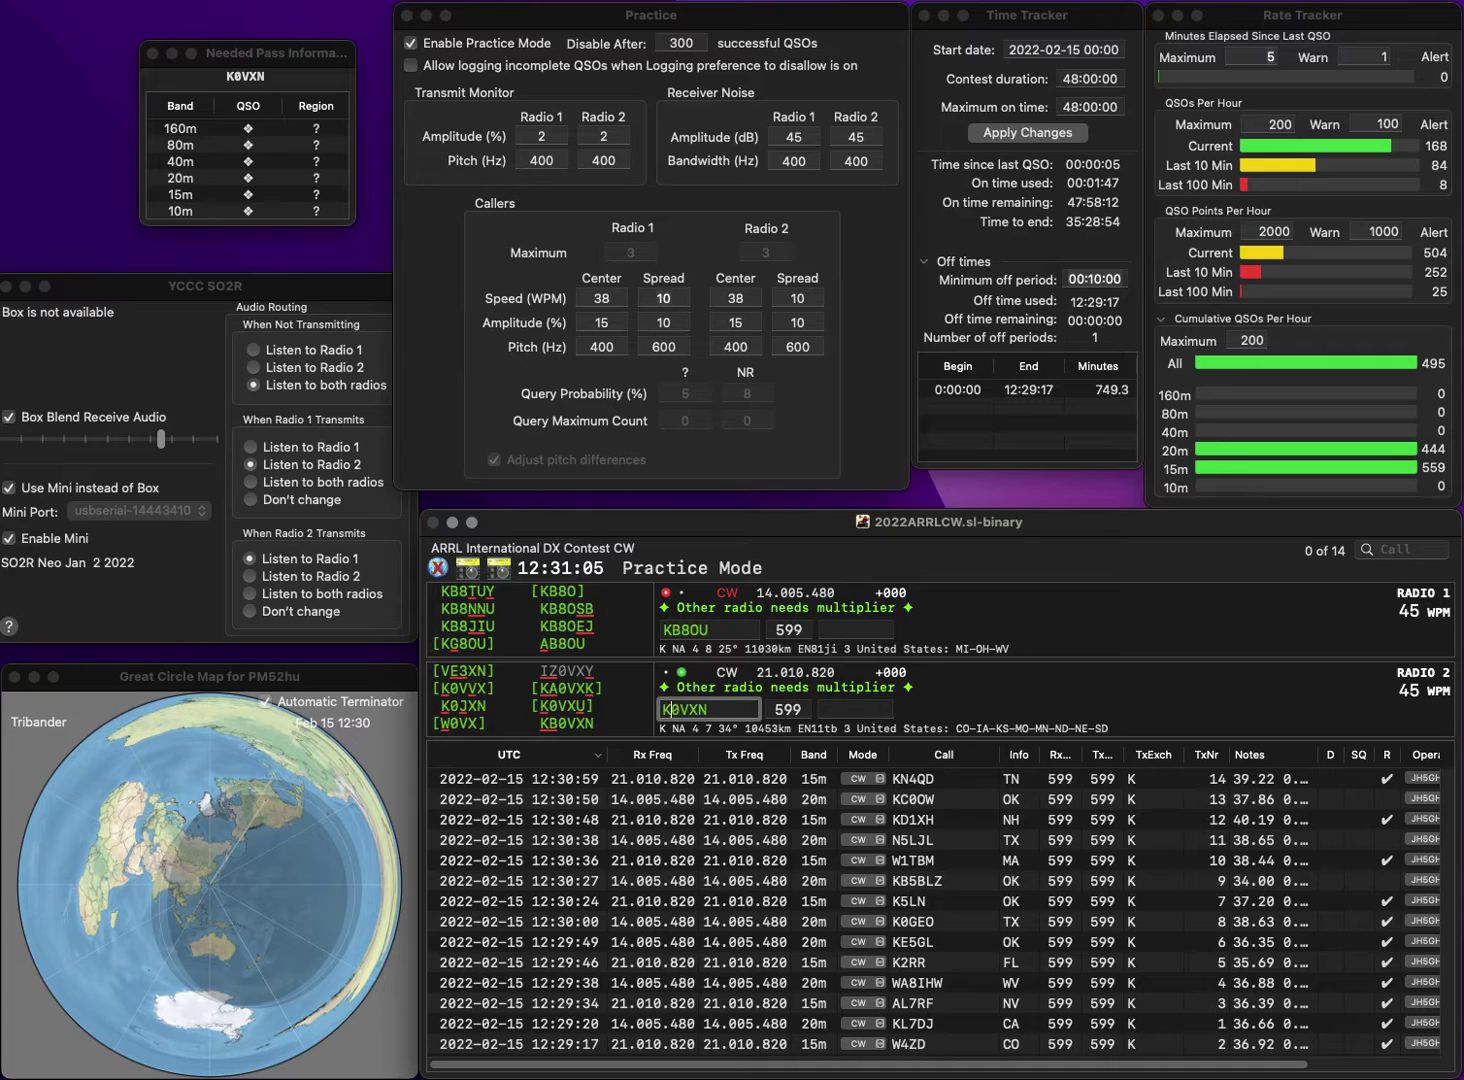
pyautogui.press('Return')
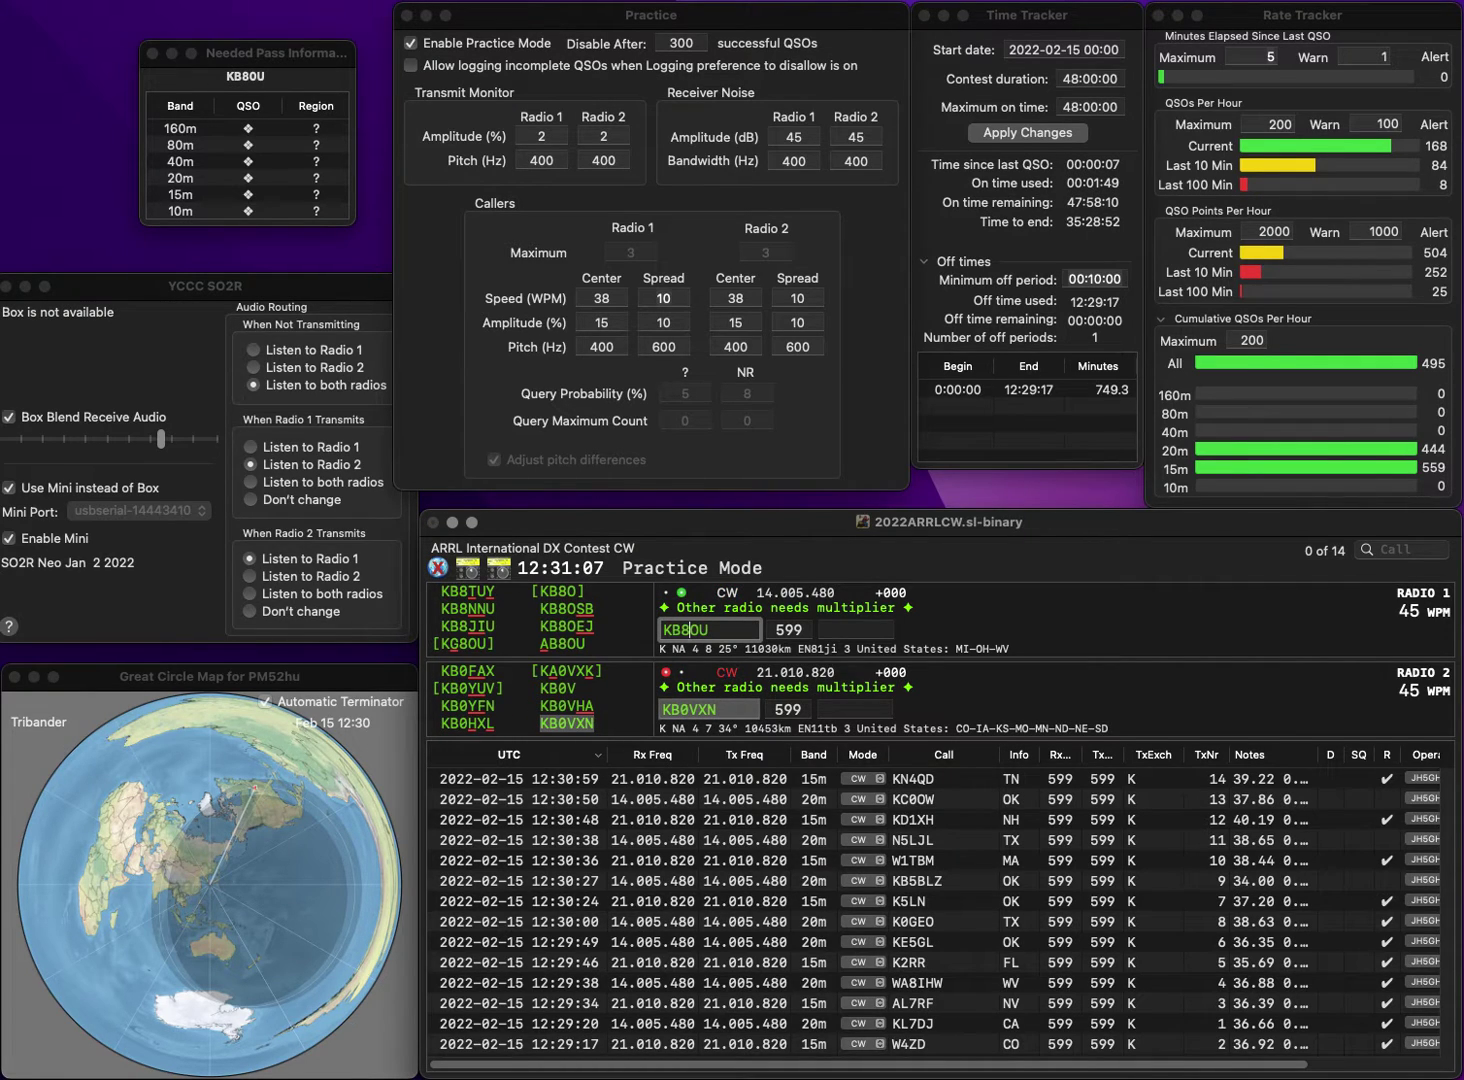
# Correct the pending Radio 1 call sign to KB8U and answer the station.
pyautogui.press('Left')
pyautogui.press('BackSpace')
pyautogui.press('Return')
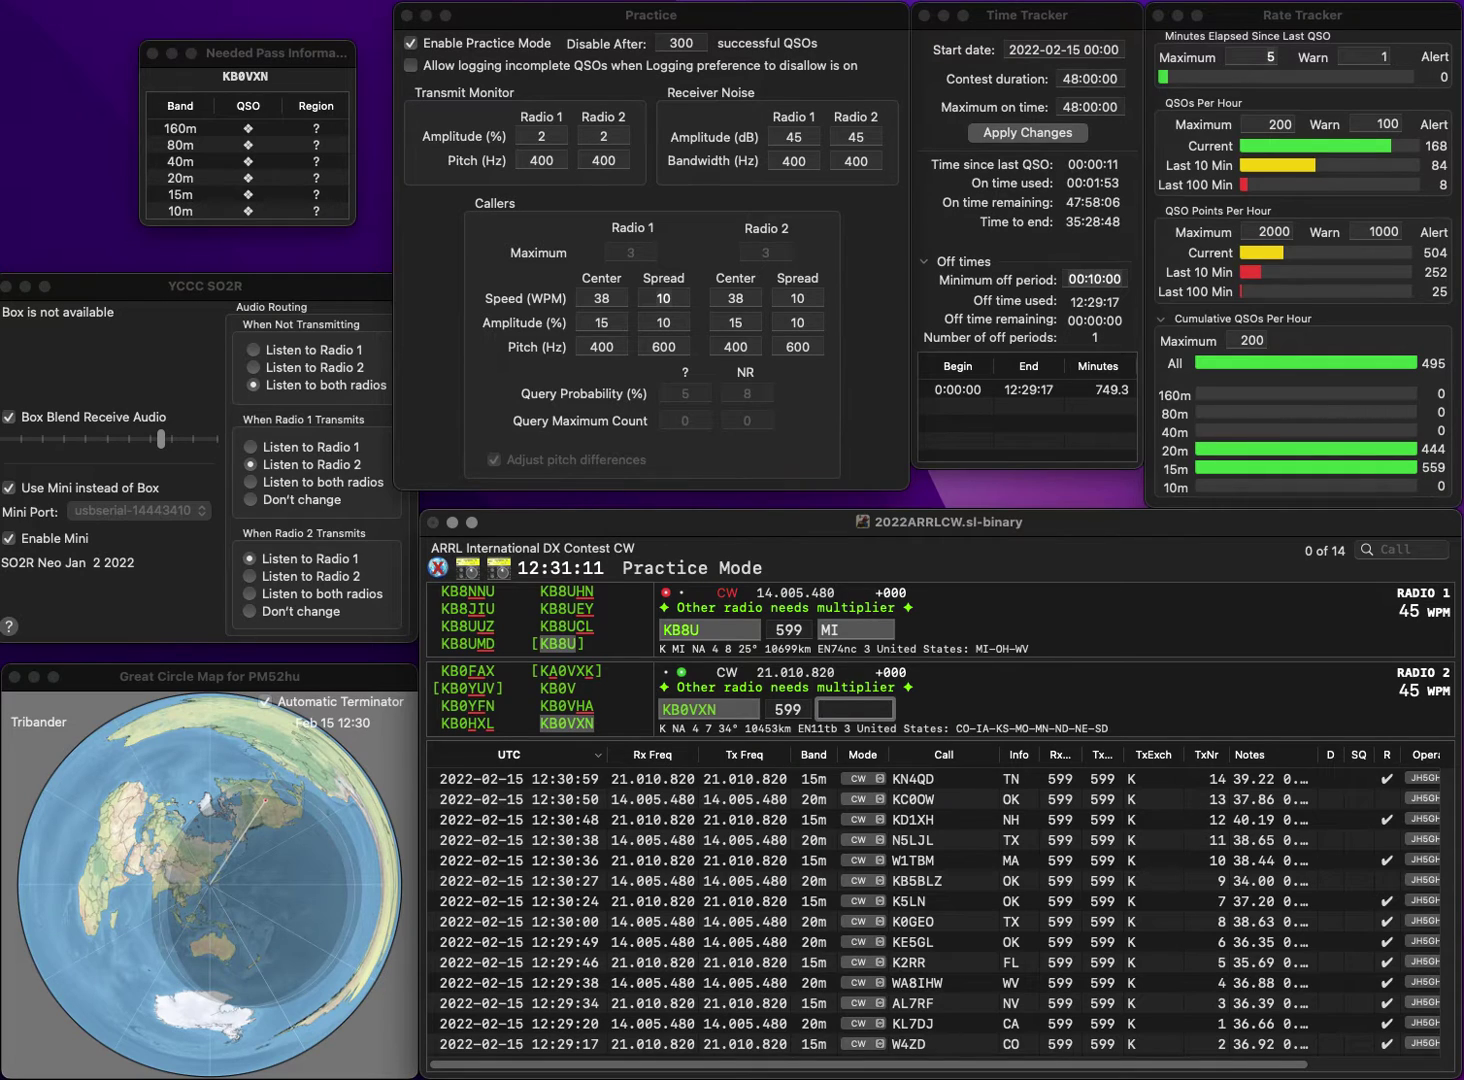
pyautogui.write('SD')
pyautogui.press('Return')
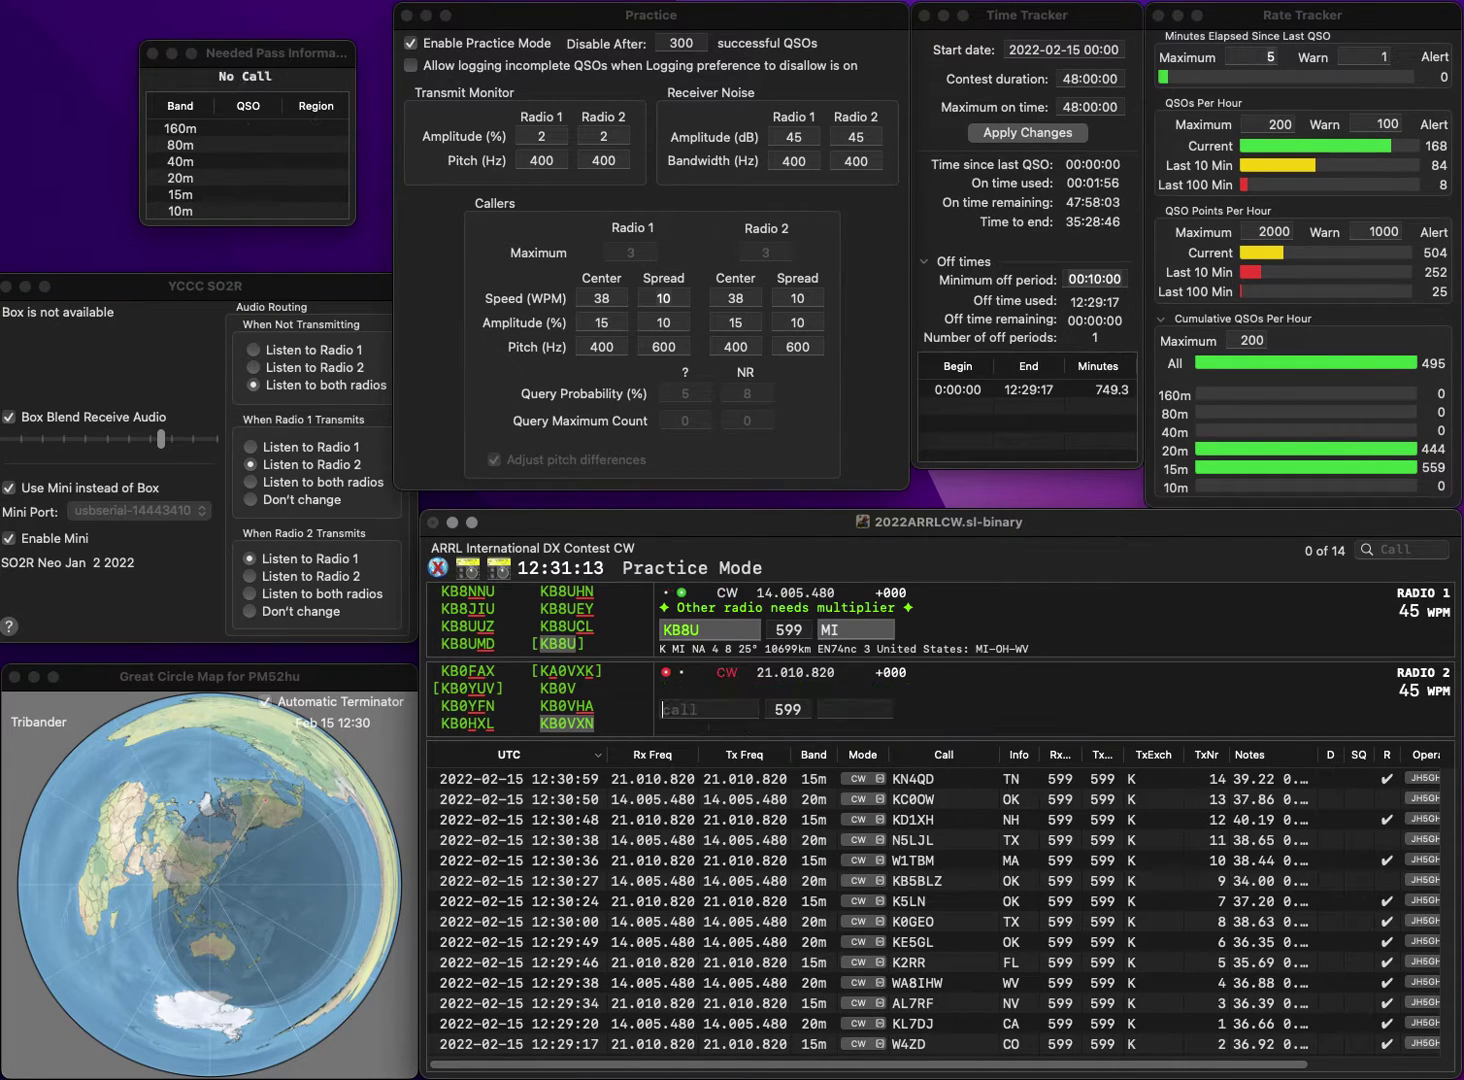
pyautogui.press('Tab')
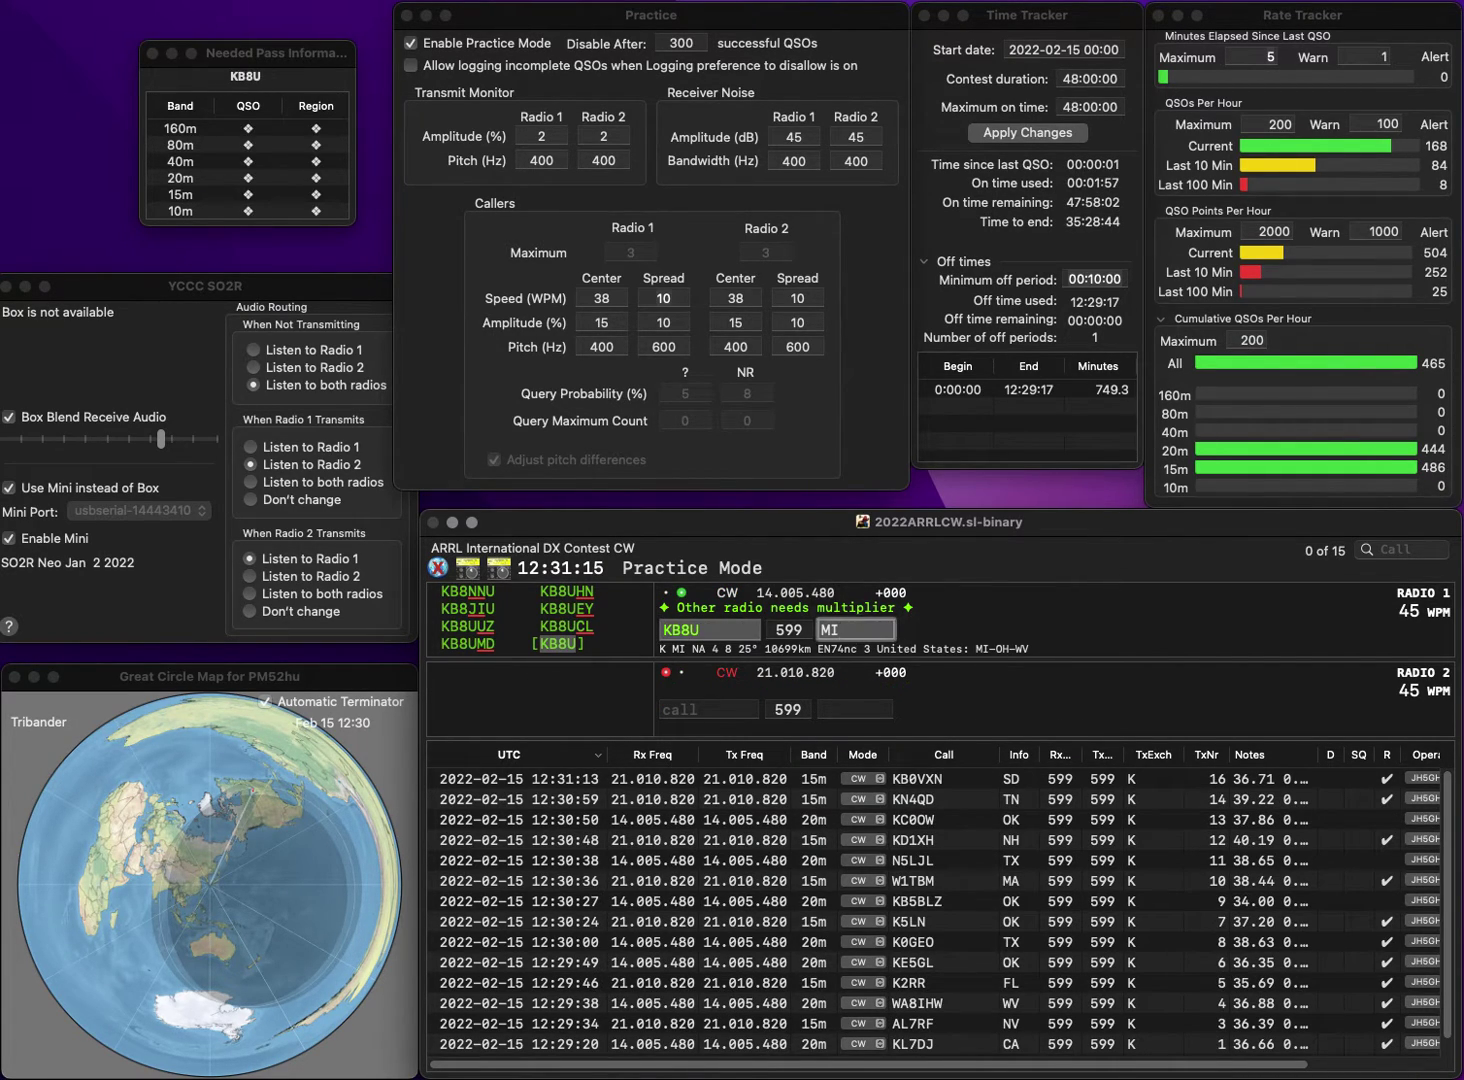
pyautogui.press('Return')
# Enter and answer WB4PWZ on Radio 2 and KH2AR/W4 on Radio 1.
pyautogui.write('WB')
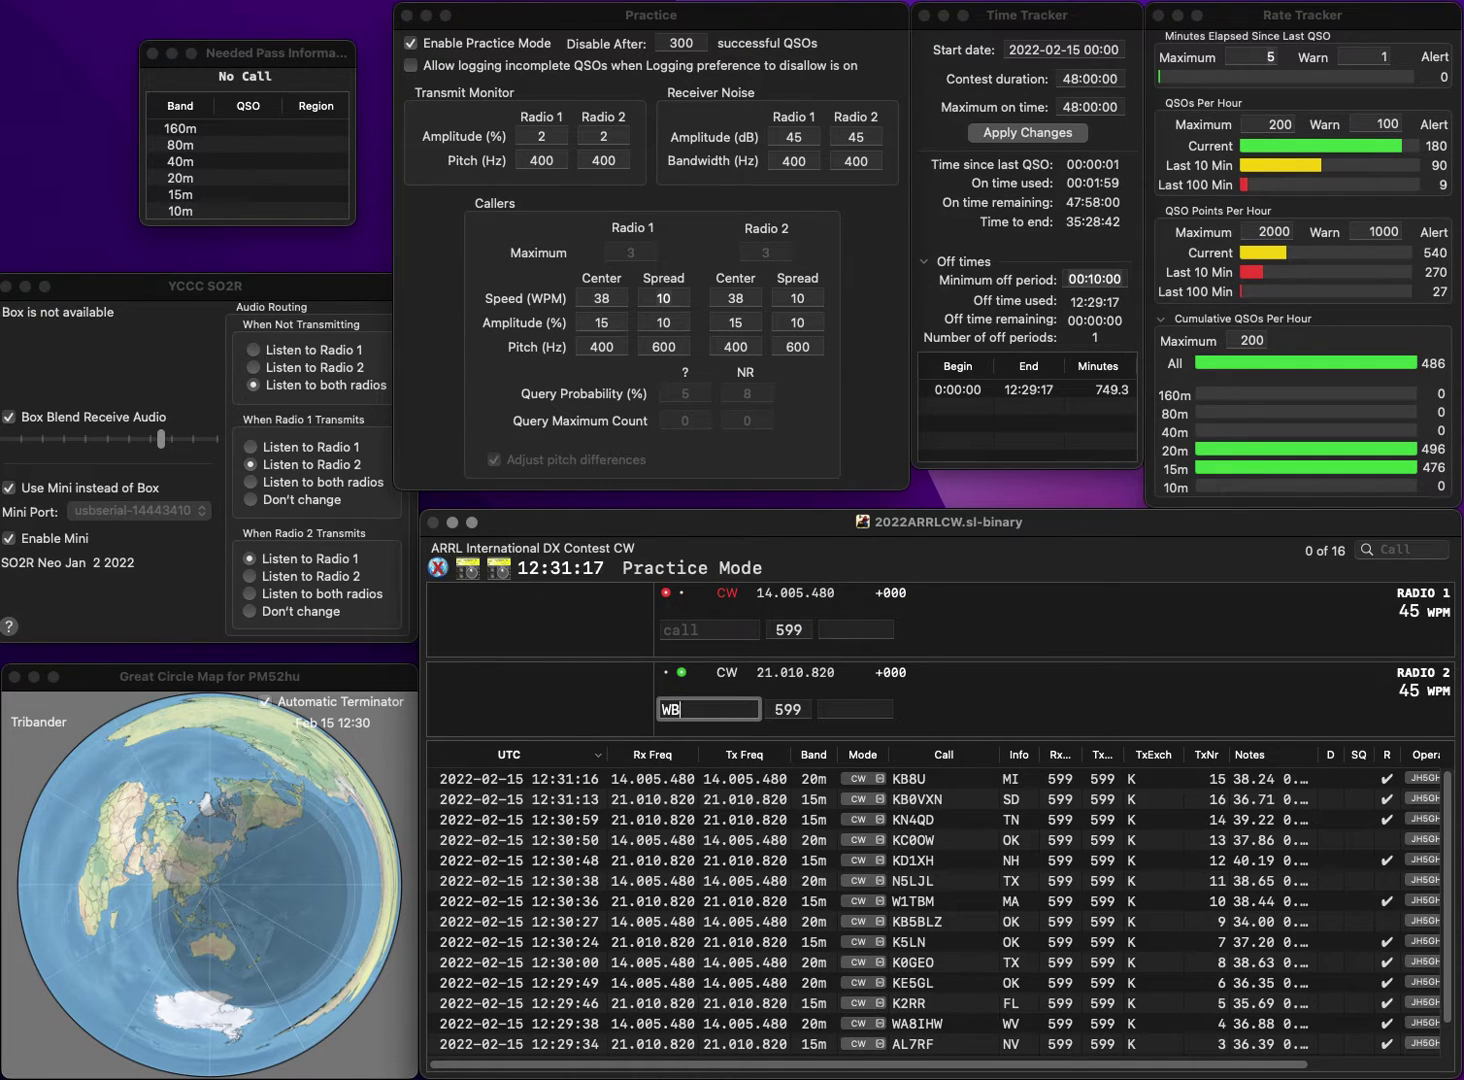
pyautogui.write('4PWZ')
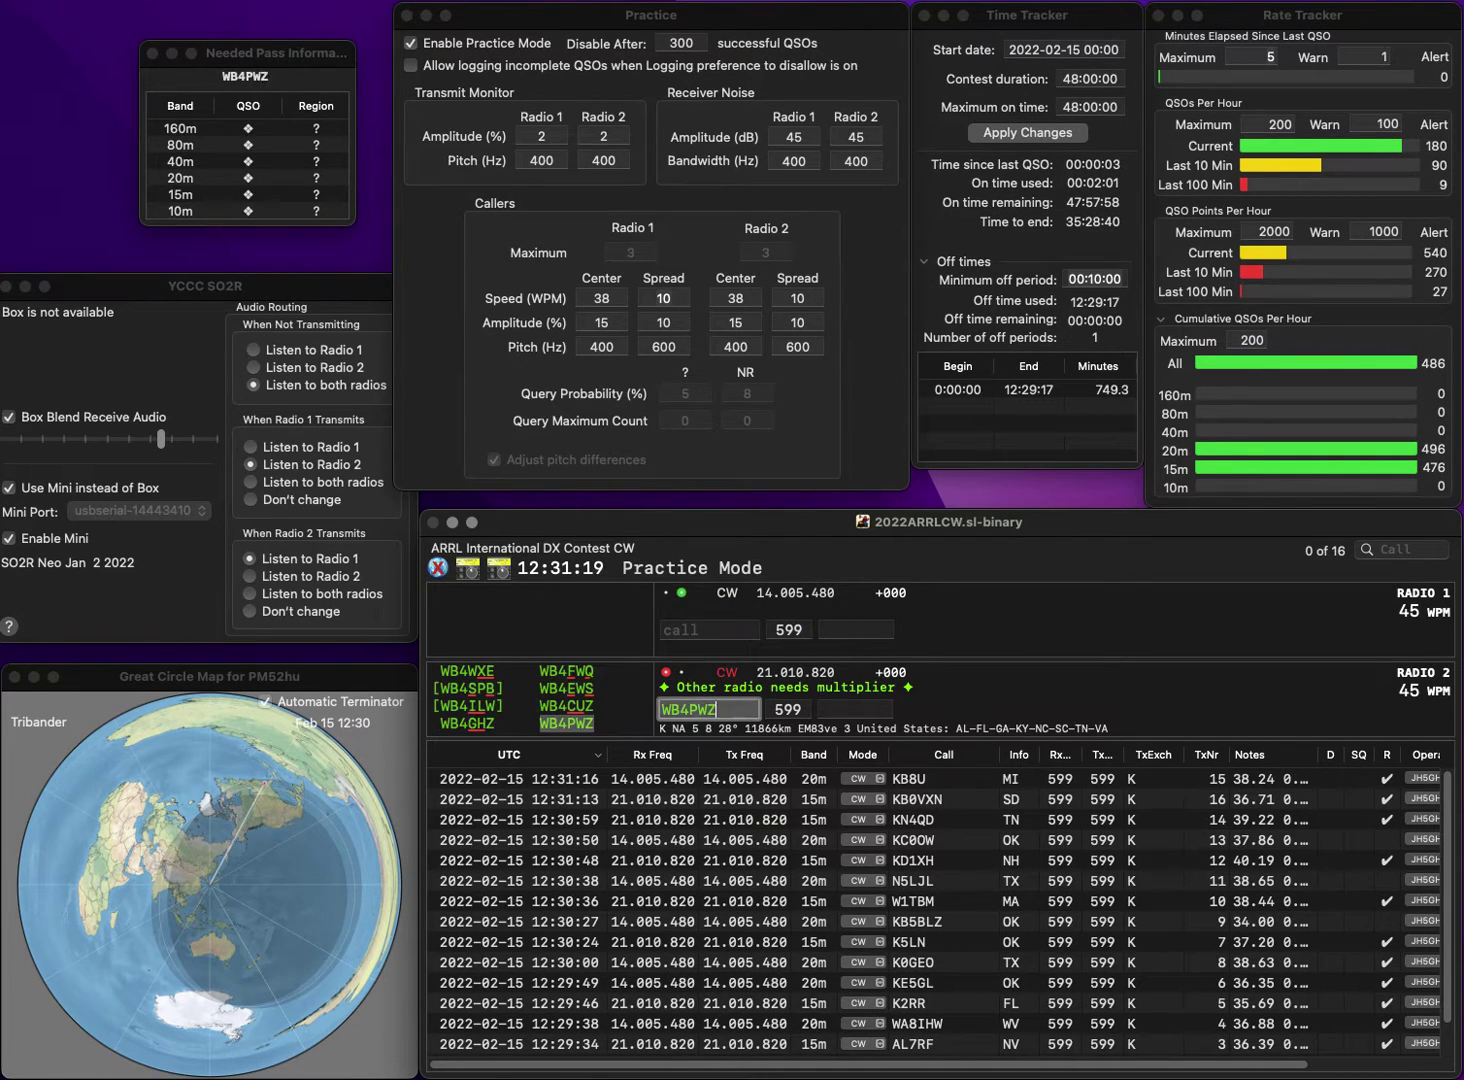
pyautogui.press('Return')
pyautogui.write('52AR/W4')
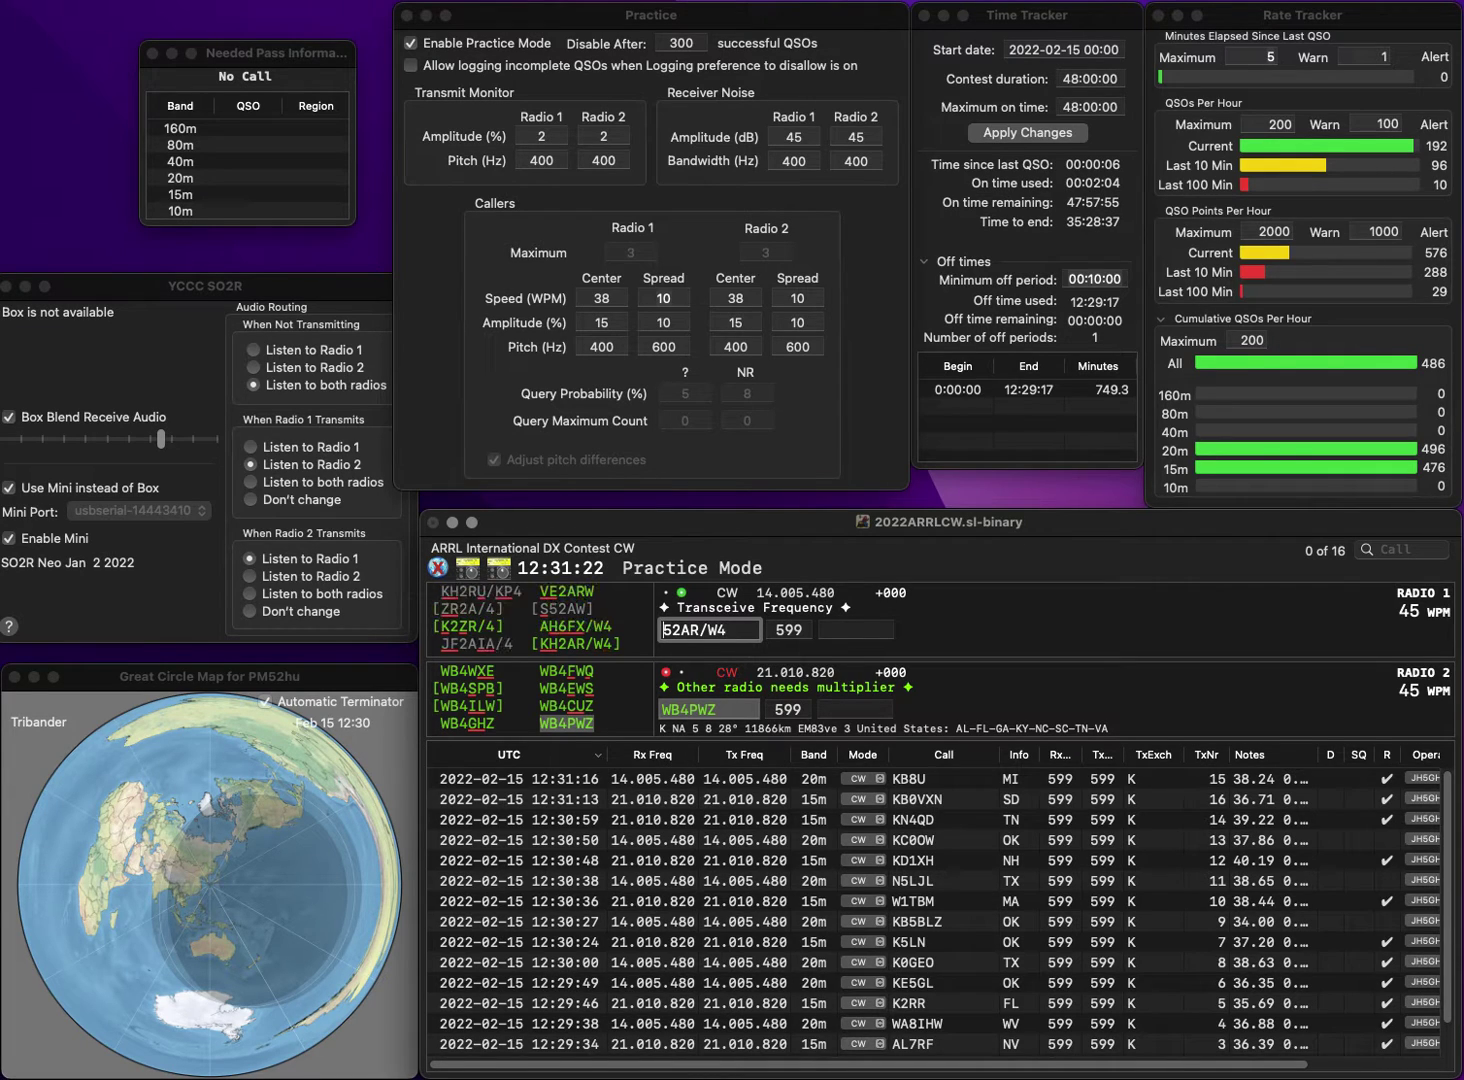
pyautogui.press('Delete')
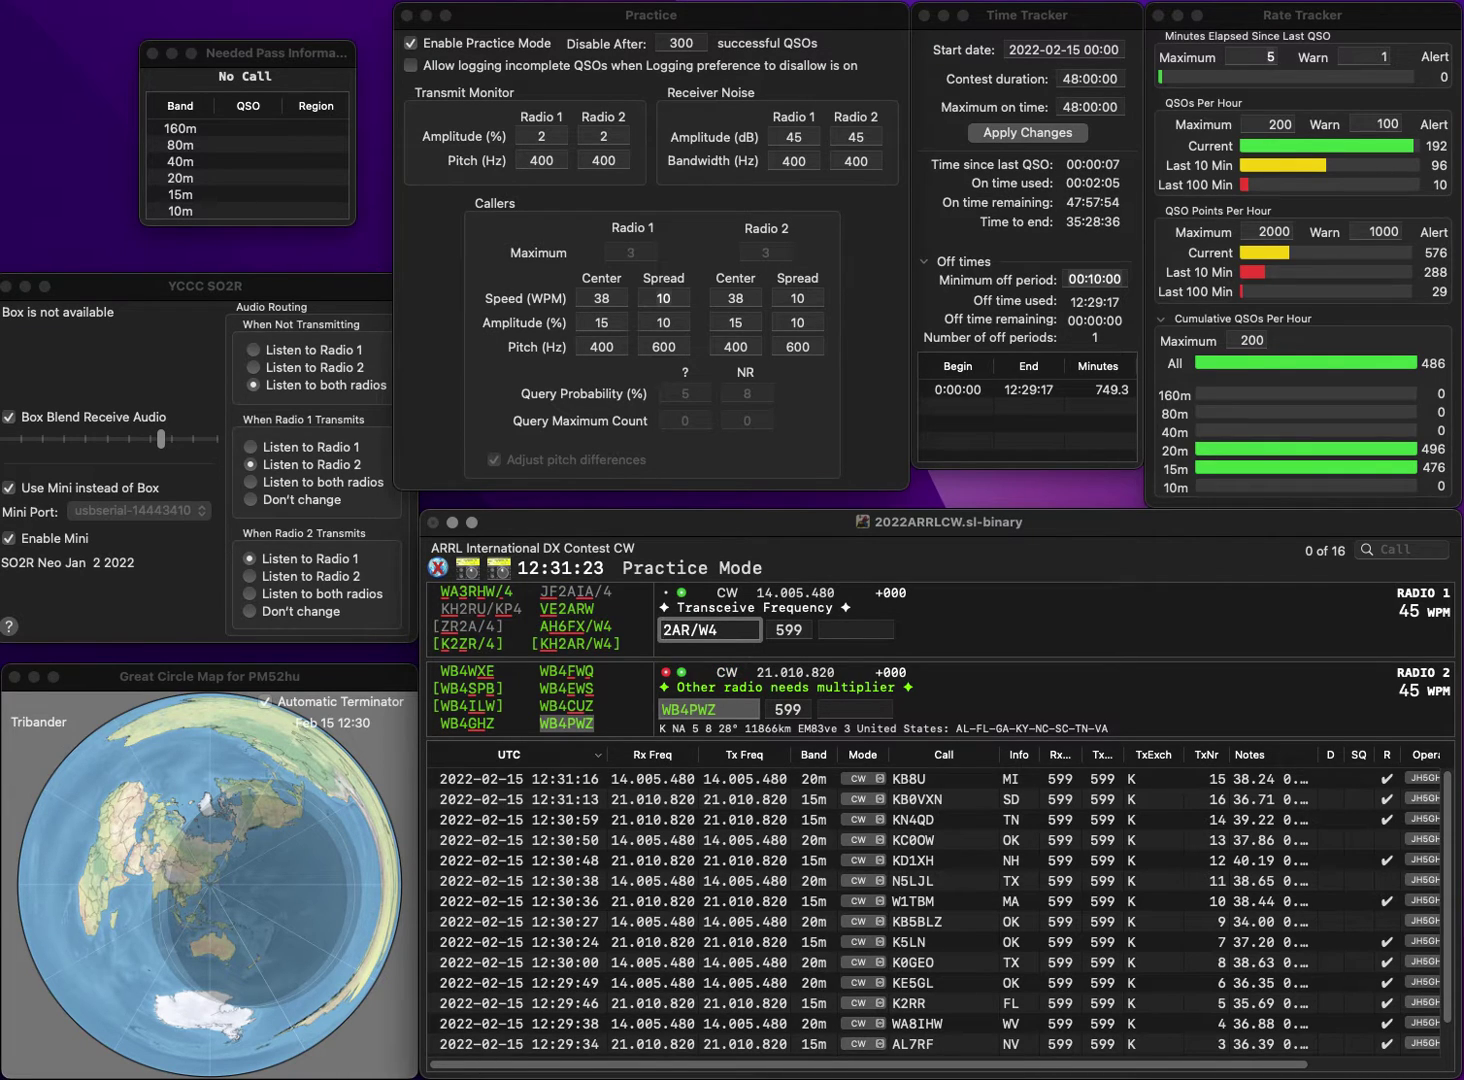
pyautogui.write('KH')
pyautogui.press('Return')
# Log WB4PWZ on Radio 2 and KH2AR/W4 on Radio 1, both with exchange TN.
pyautogui.write('T')
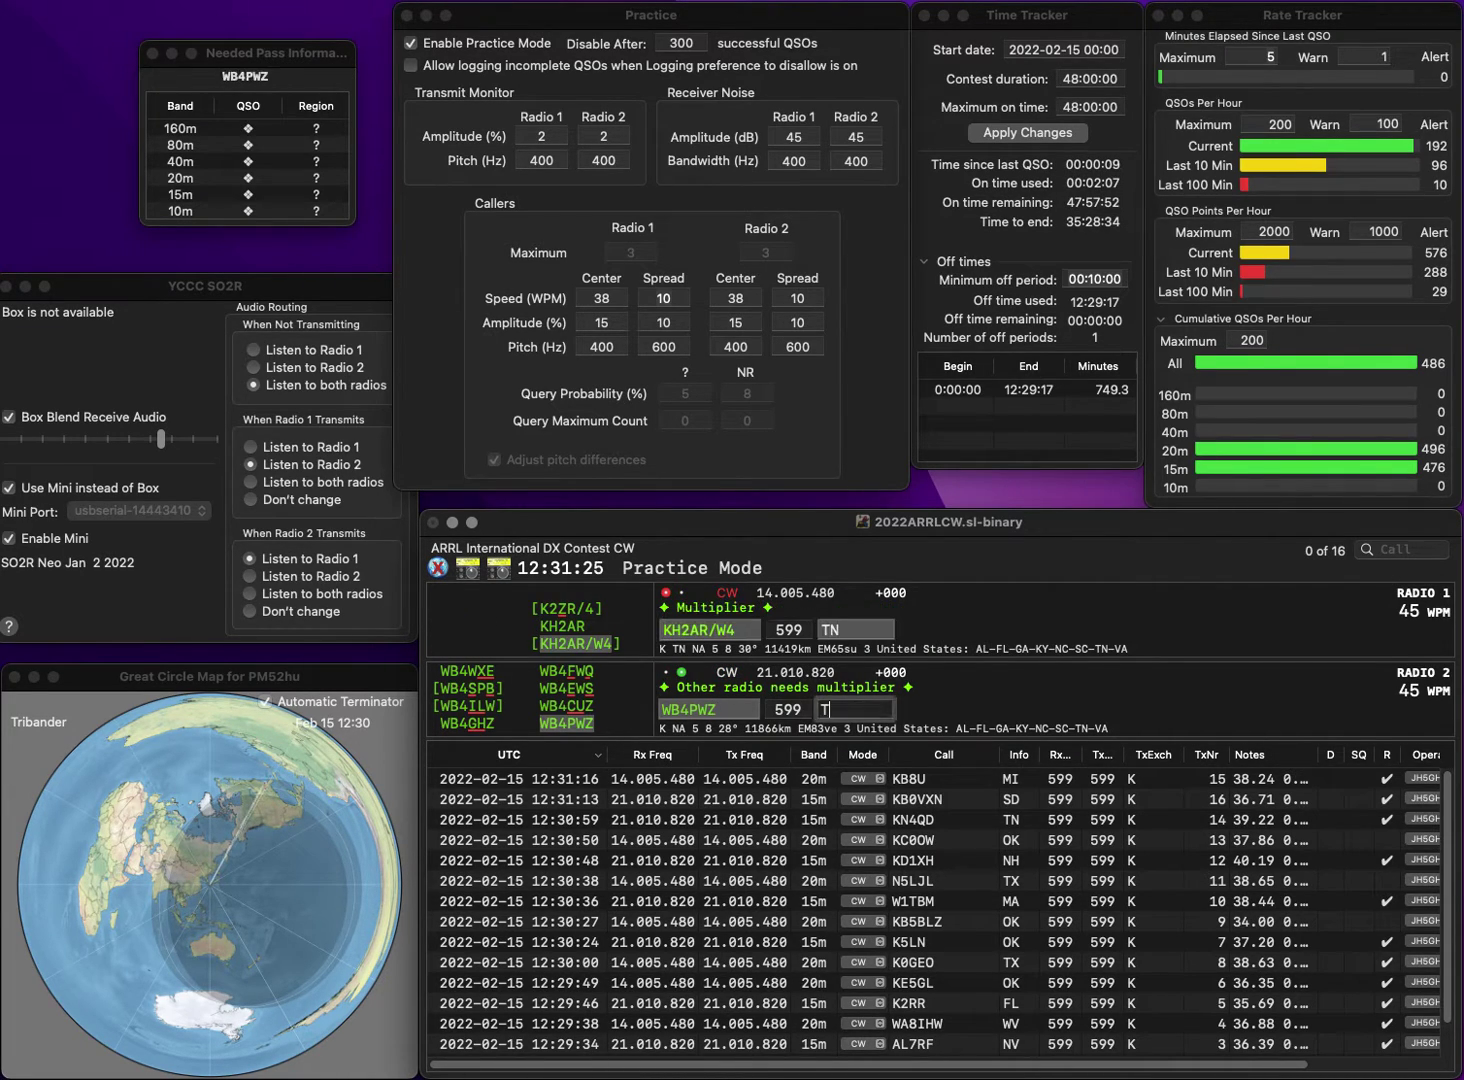
pyautogui.write('N')
pyautogui.press('Return')
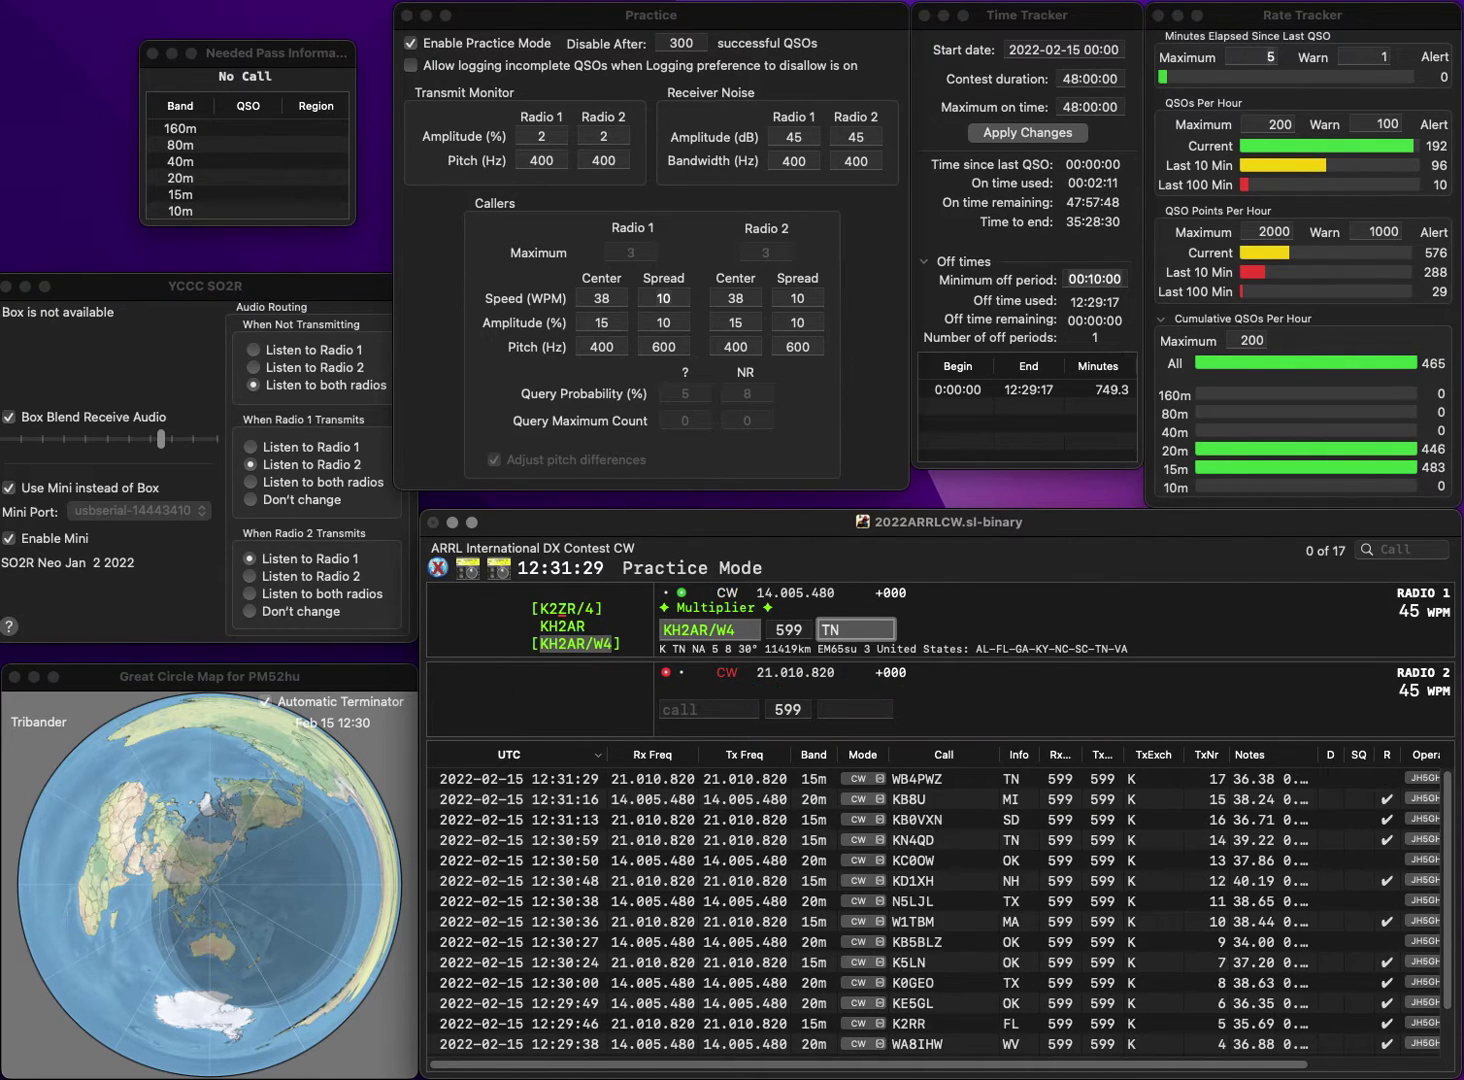
pyautogui.press('Return')
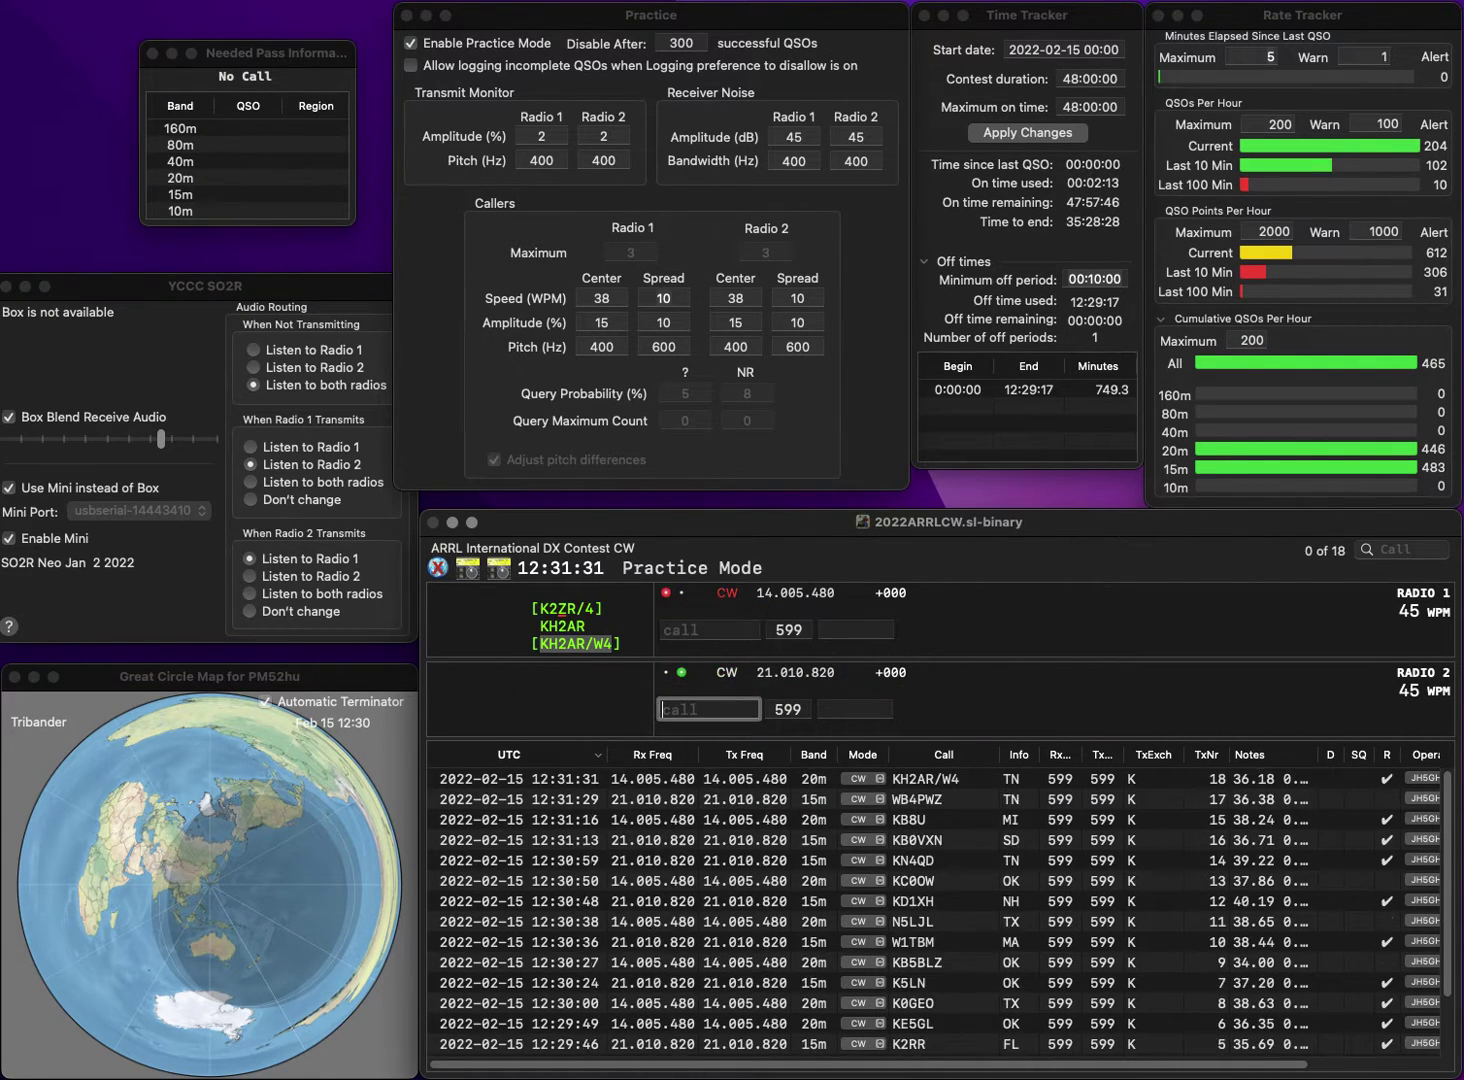
pyautogui.write('5VI')
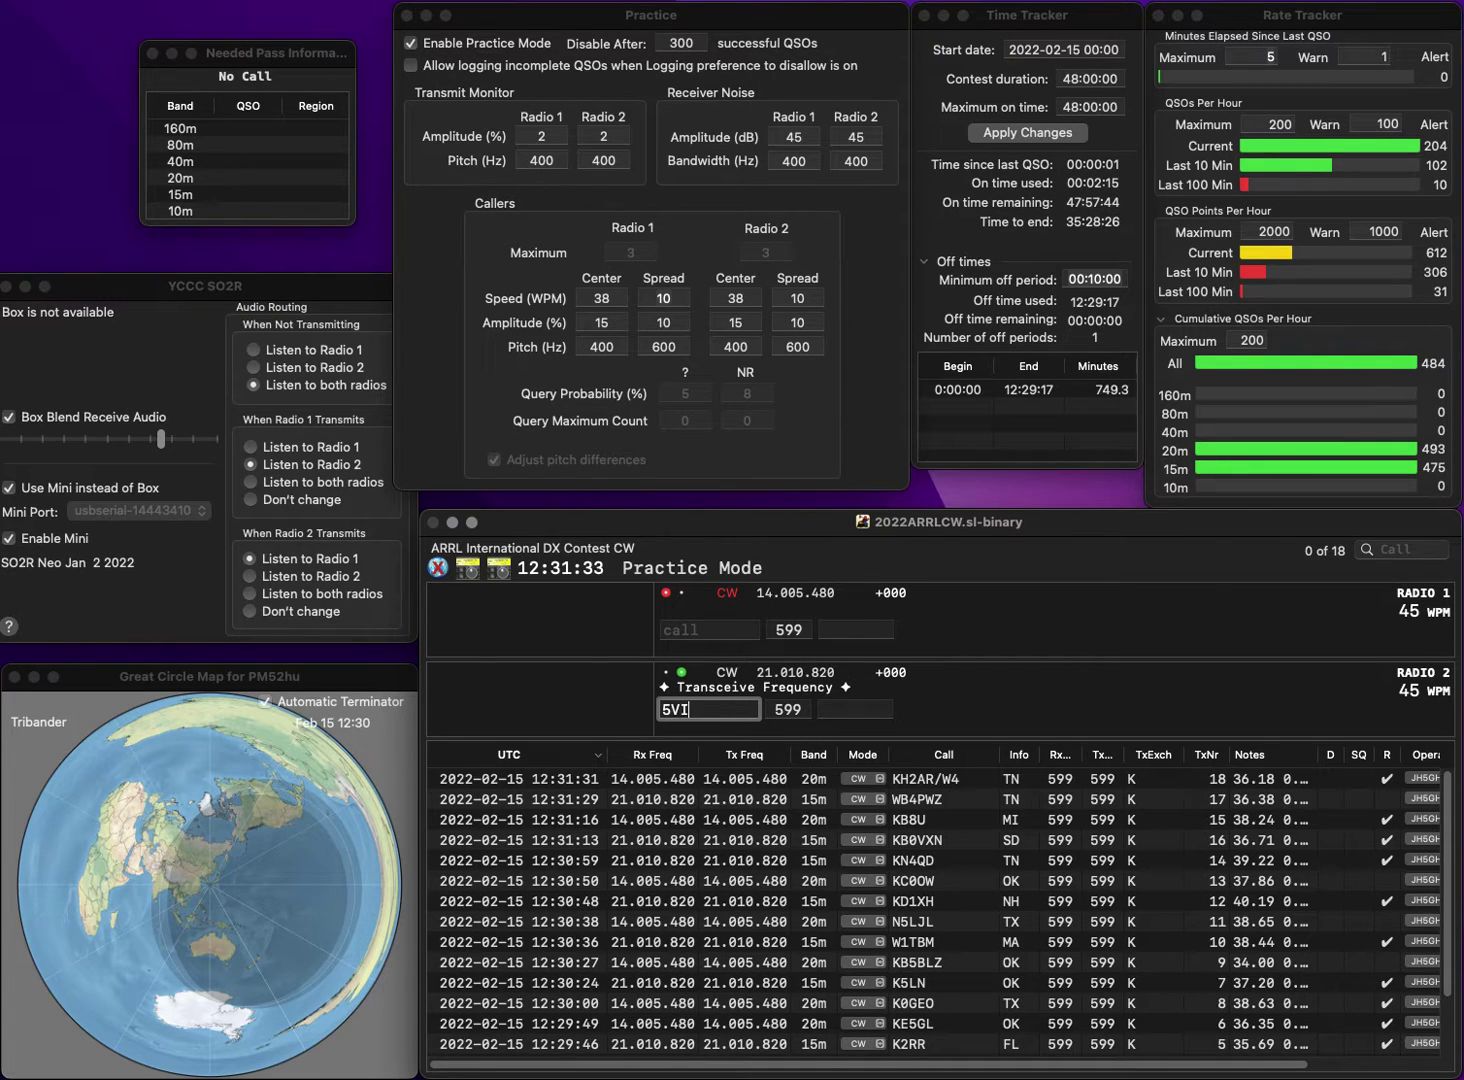
pyautogui.press('Return')
pyautogui.write('WB')
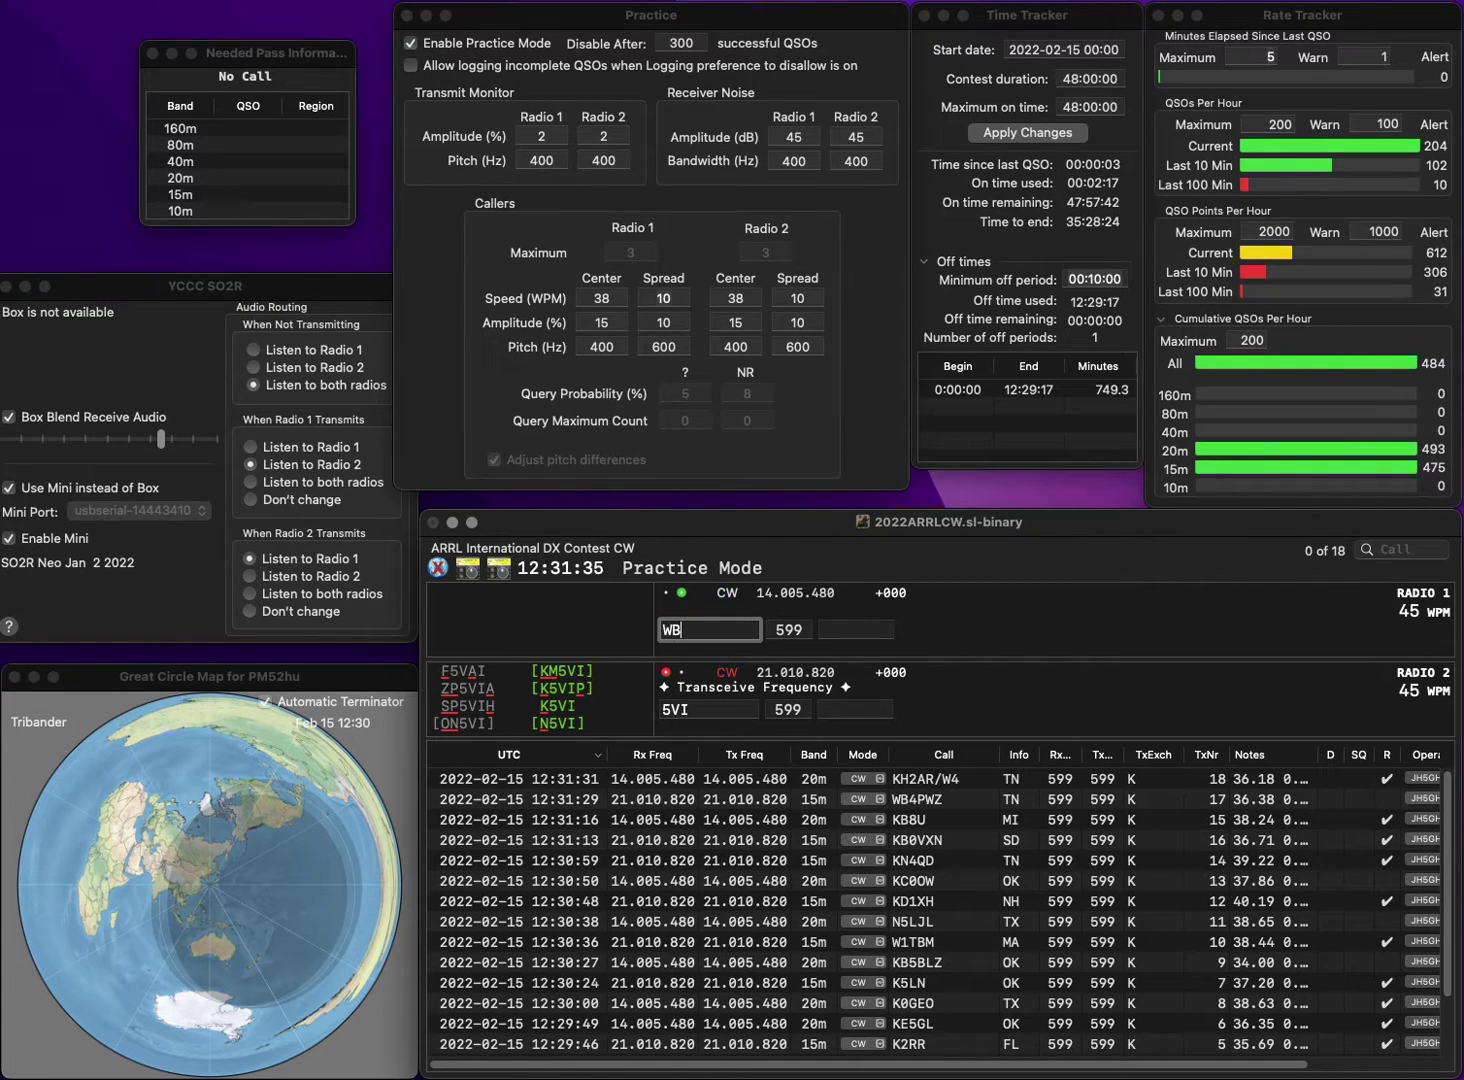
pyautogui.write('9JRS')
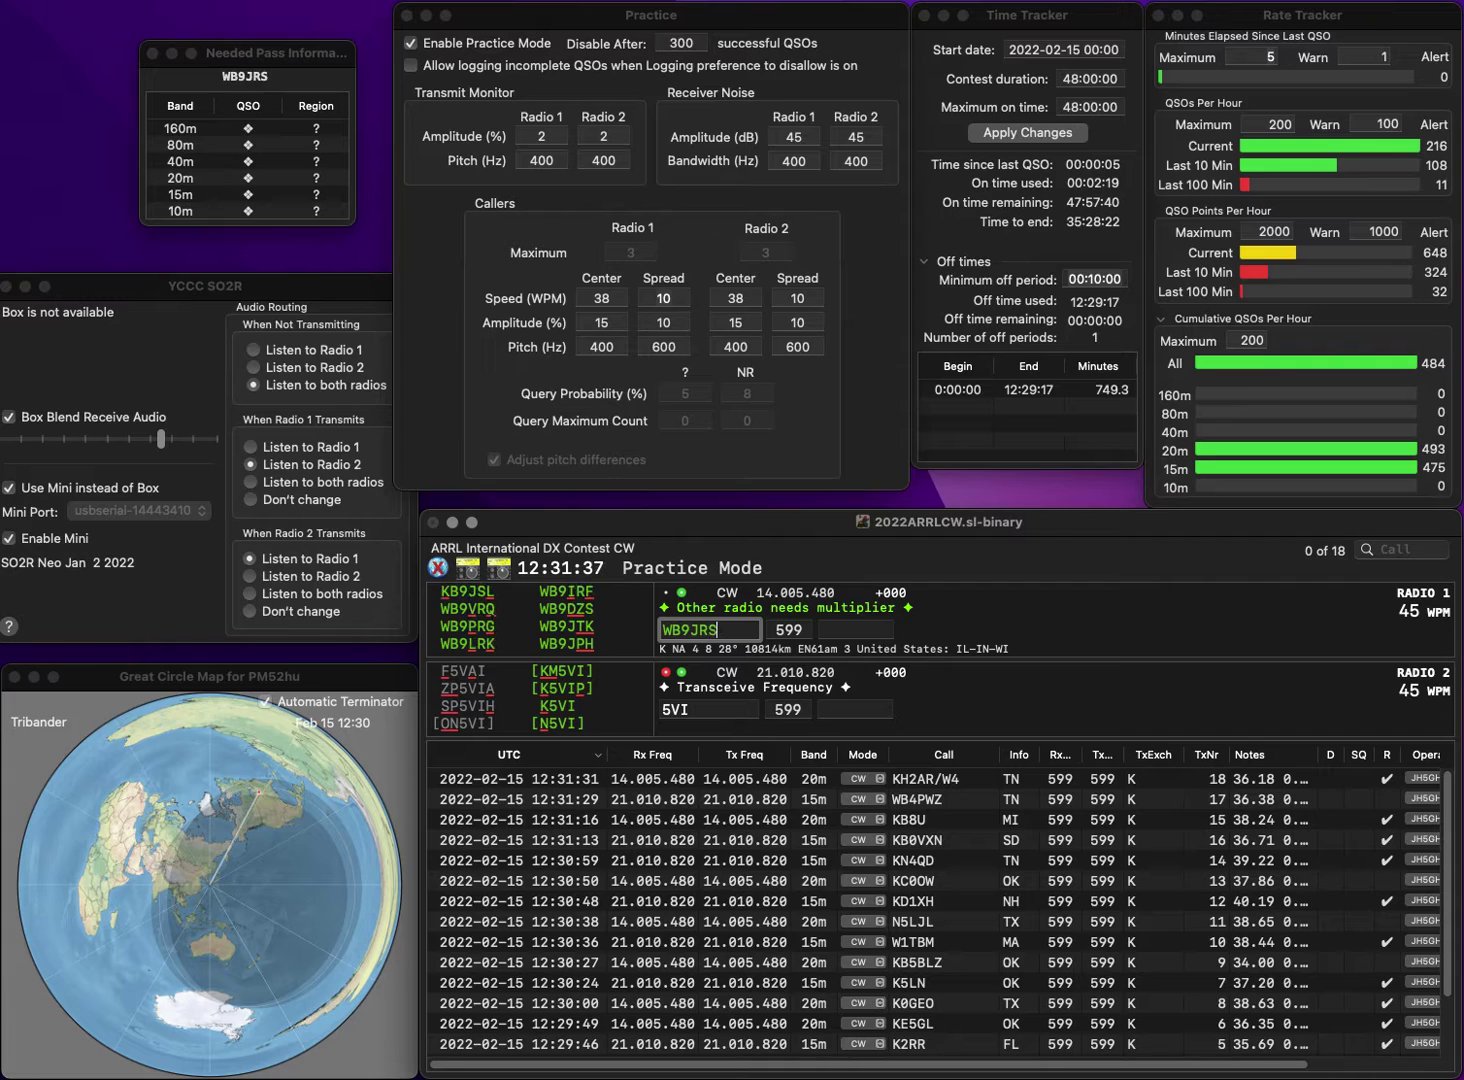
pyautogui.press('BackSpace')
pyautogui.press('BackSpace')
pyautogui.write('PH')
pyautogui.press('Return')
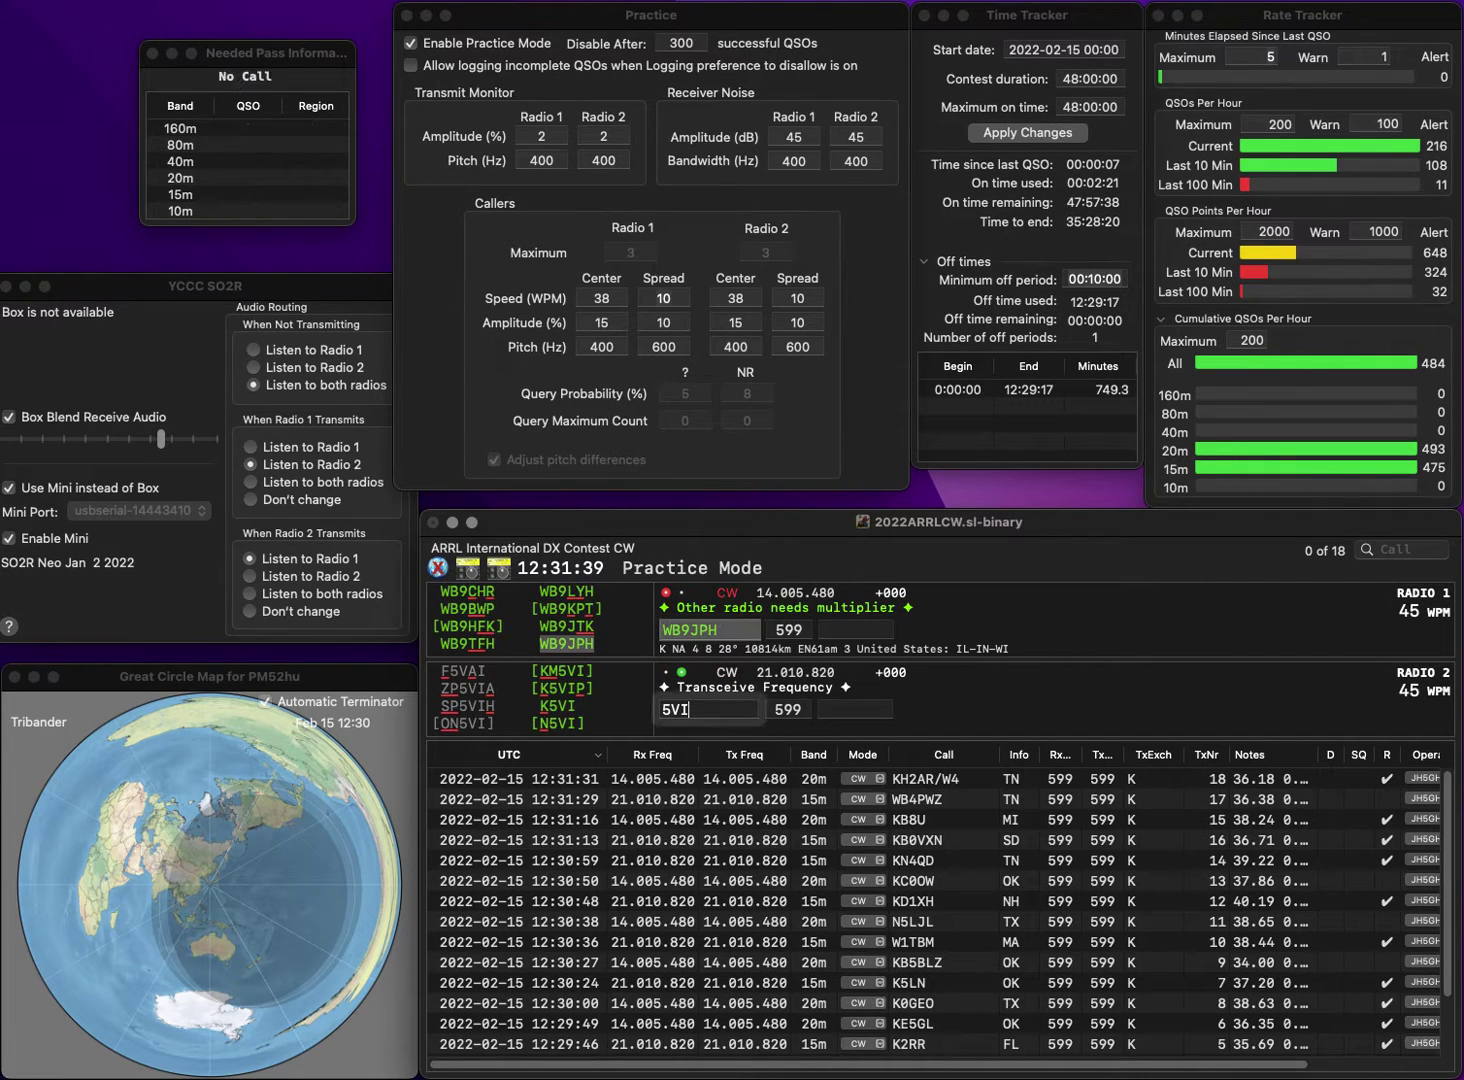
# Complete the partial Radio 2 call sign as N5VI and answer the station.
pyautogui.press('Home')
pyautogui.write('N')
pyautogui.press('Return')
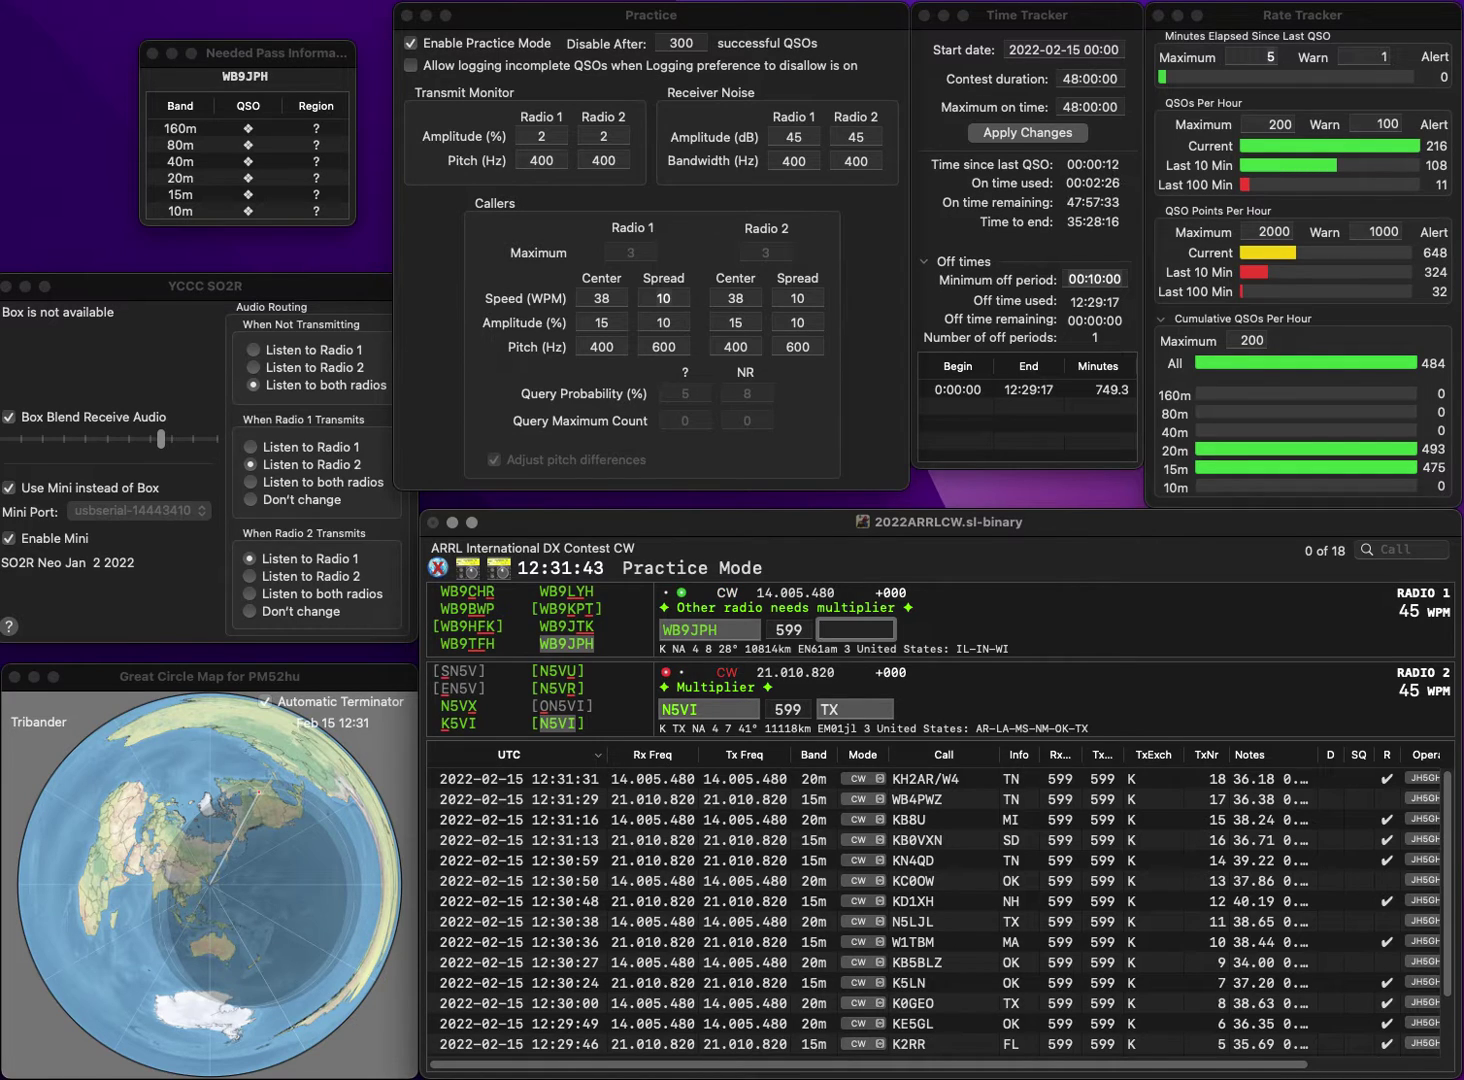
pyautogui.press('BackSpace')
pyautogui.write('IN')
pyautogui.press('Return')
pyautogui.press('Return')
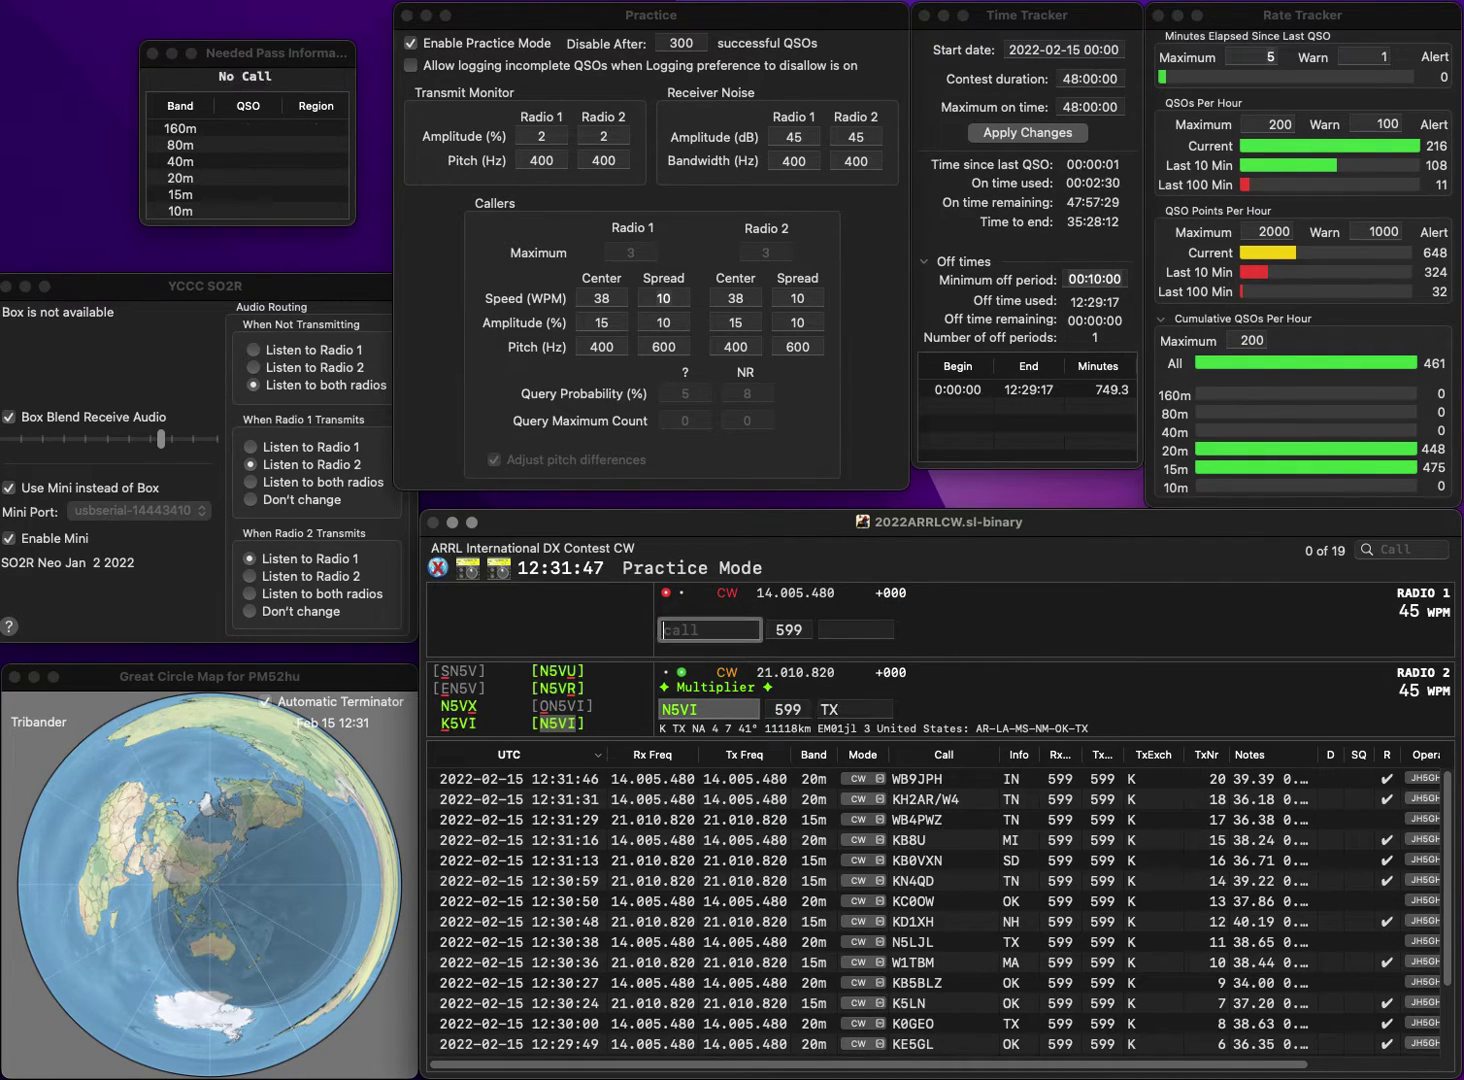
pyautogui.write('W')
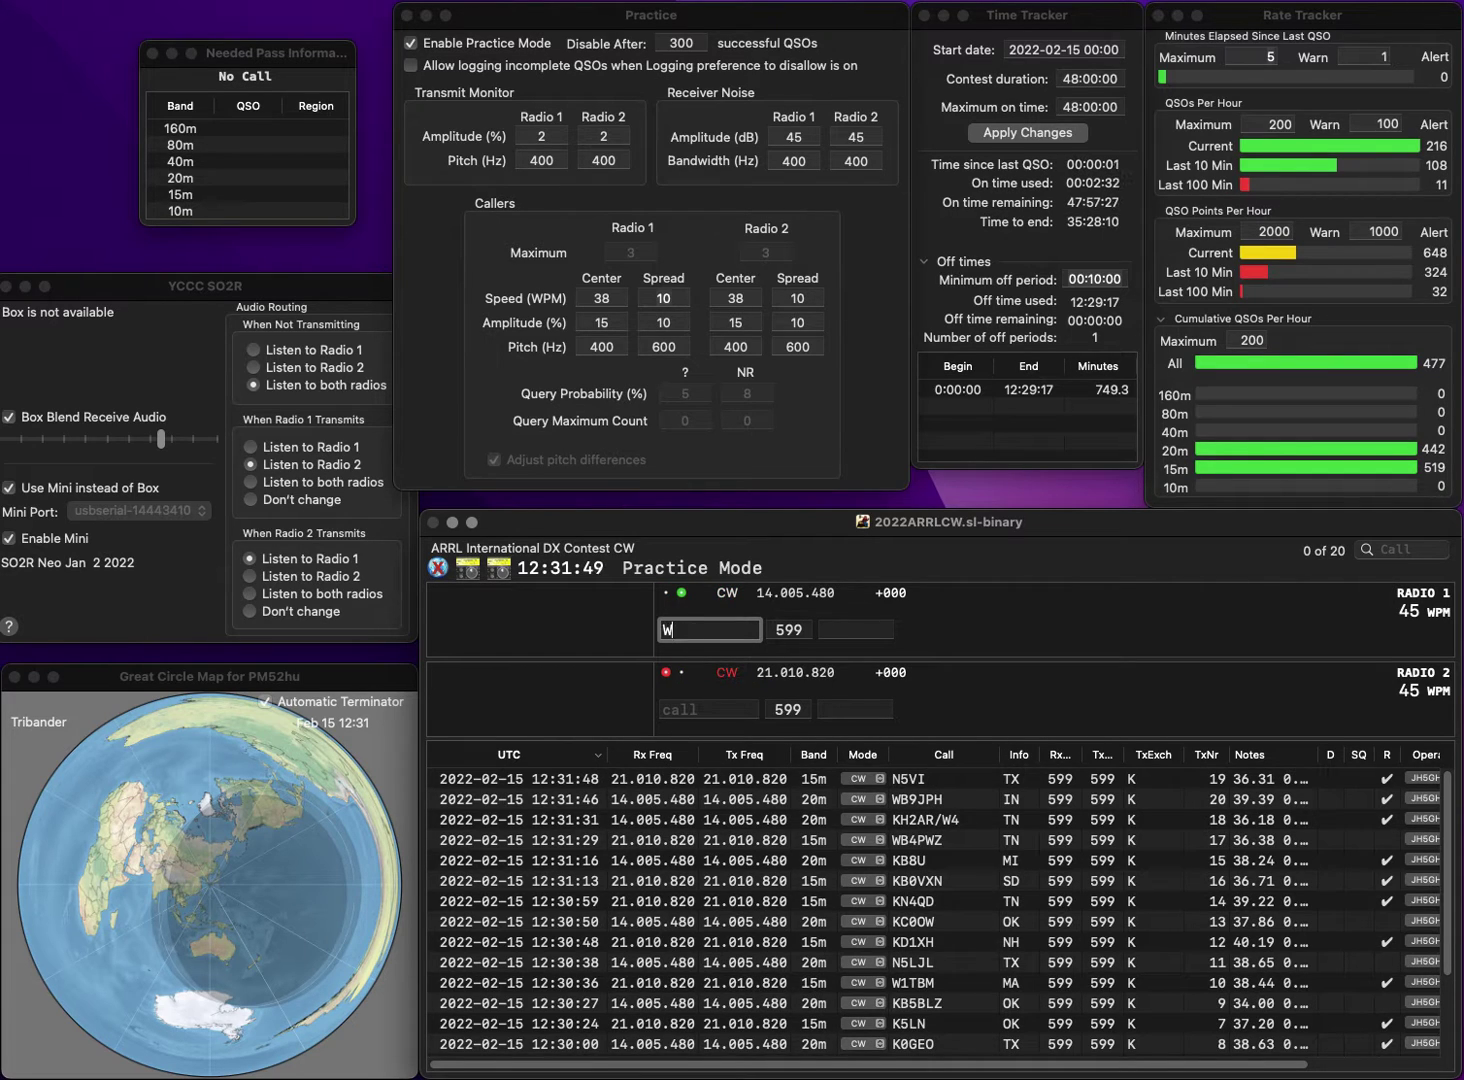
pyautogui.write('4CWO')
pyautogui.press('Return')
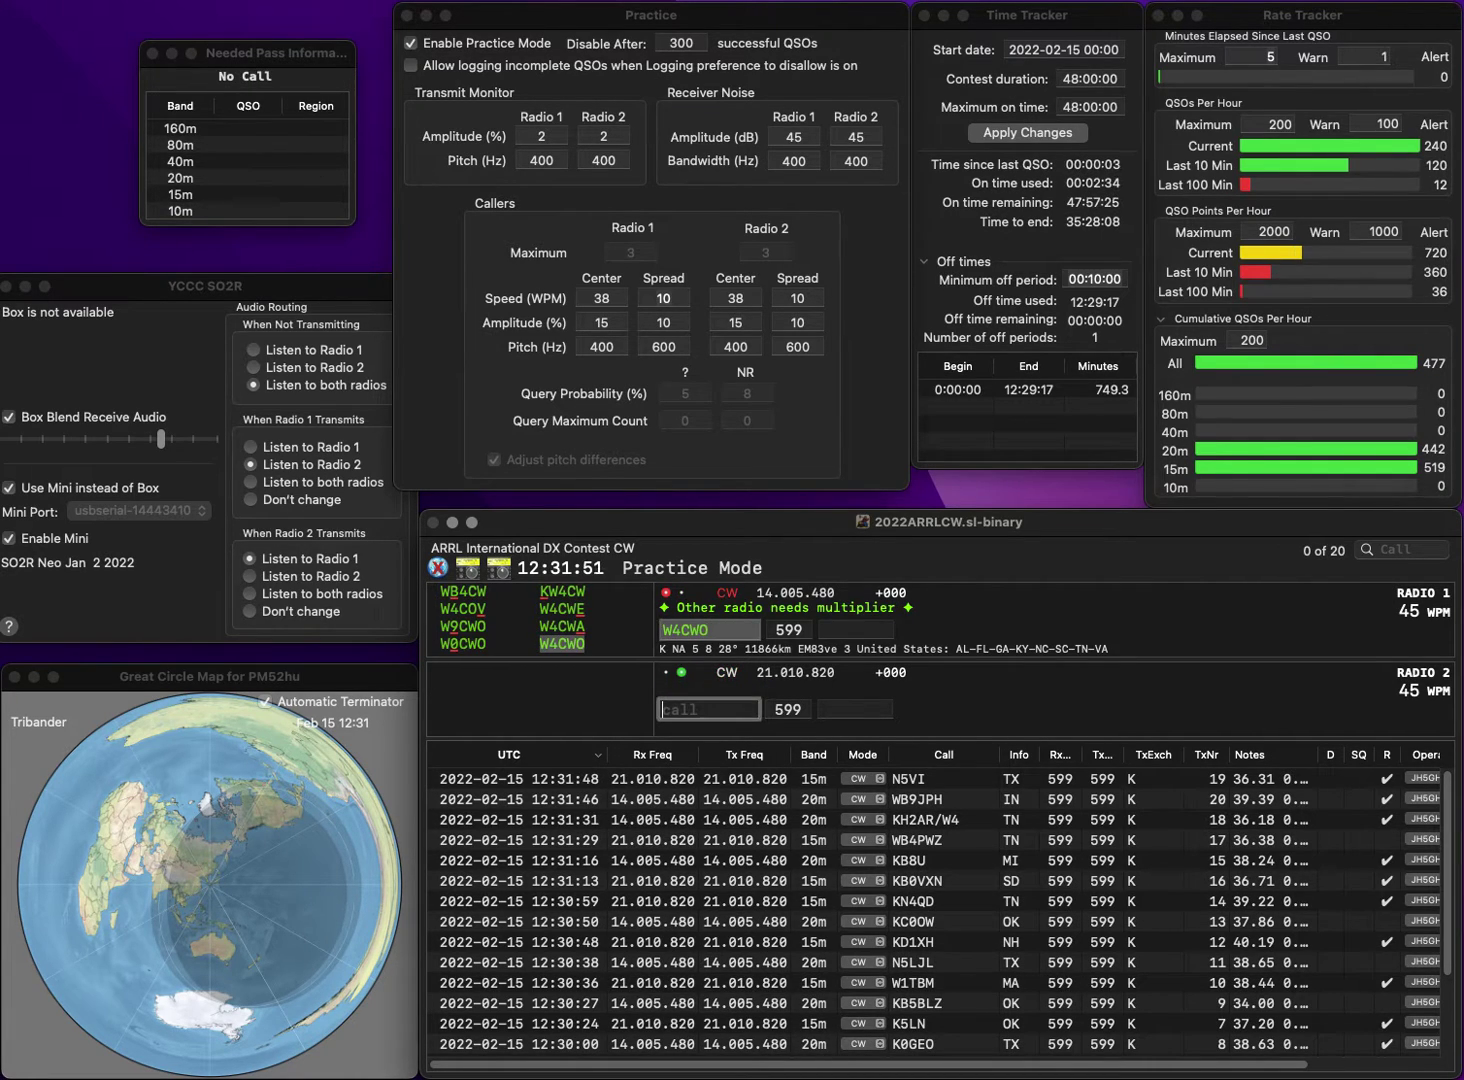
pyautogui.write('W4ALR')
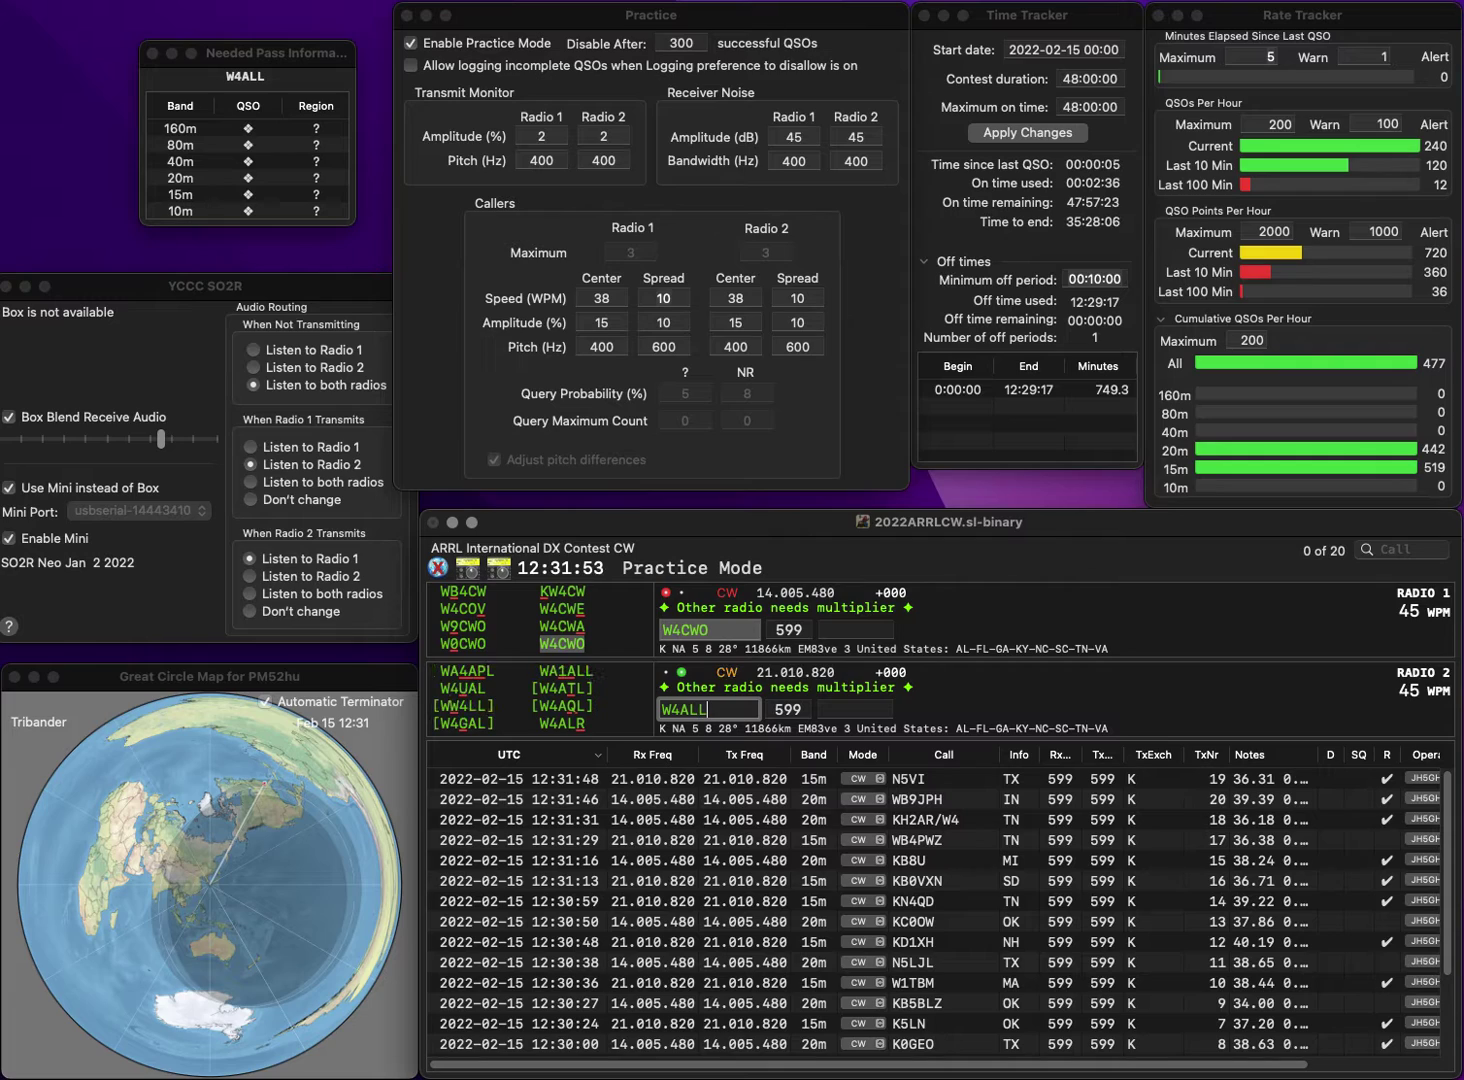
pyautogui.press('Return')
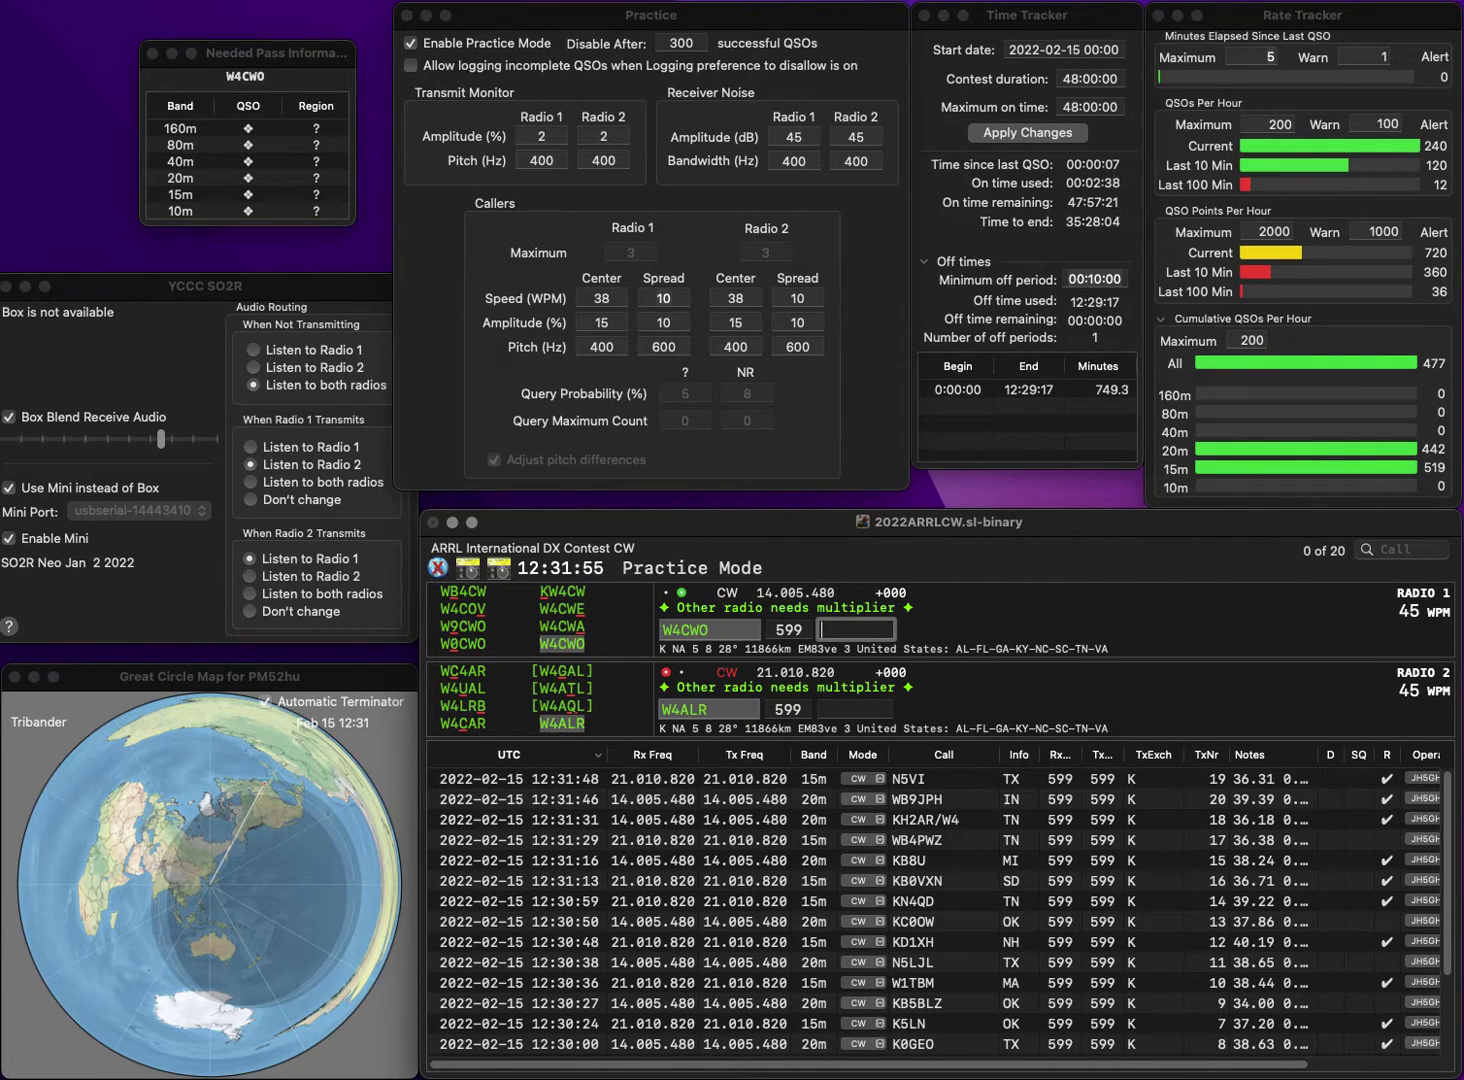
pyautogui.write('SC')
pyautogui.press('Return')
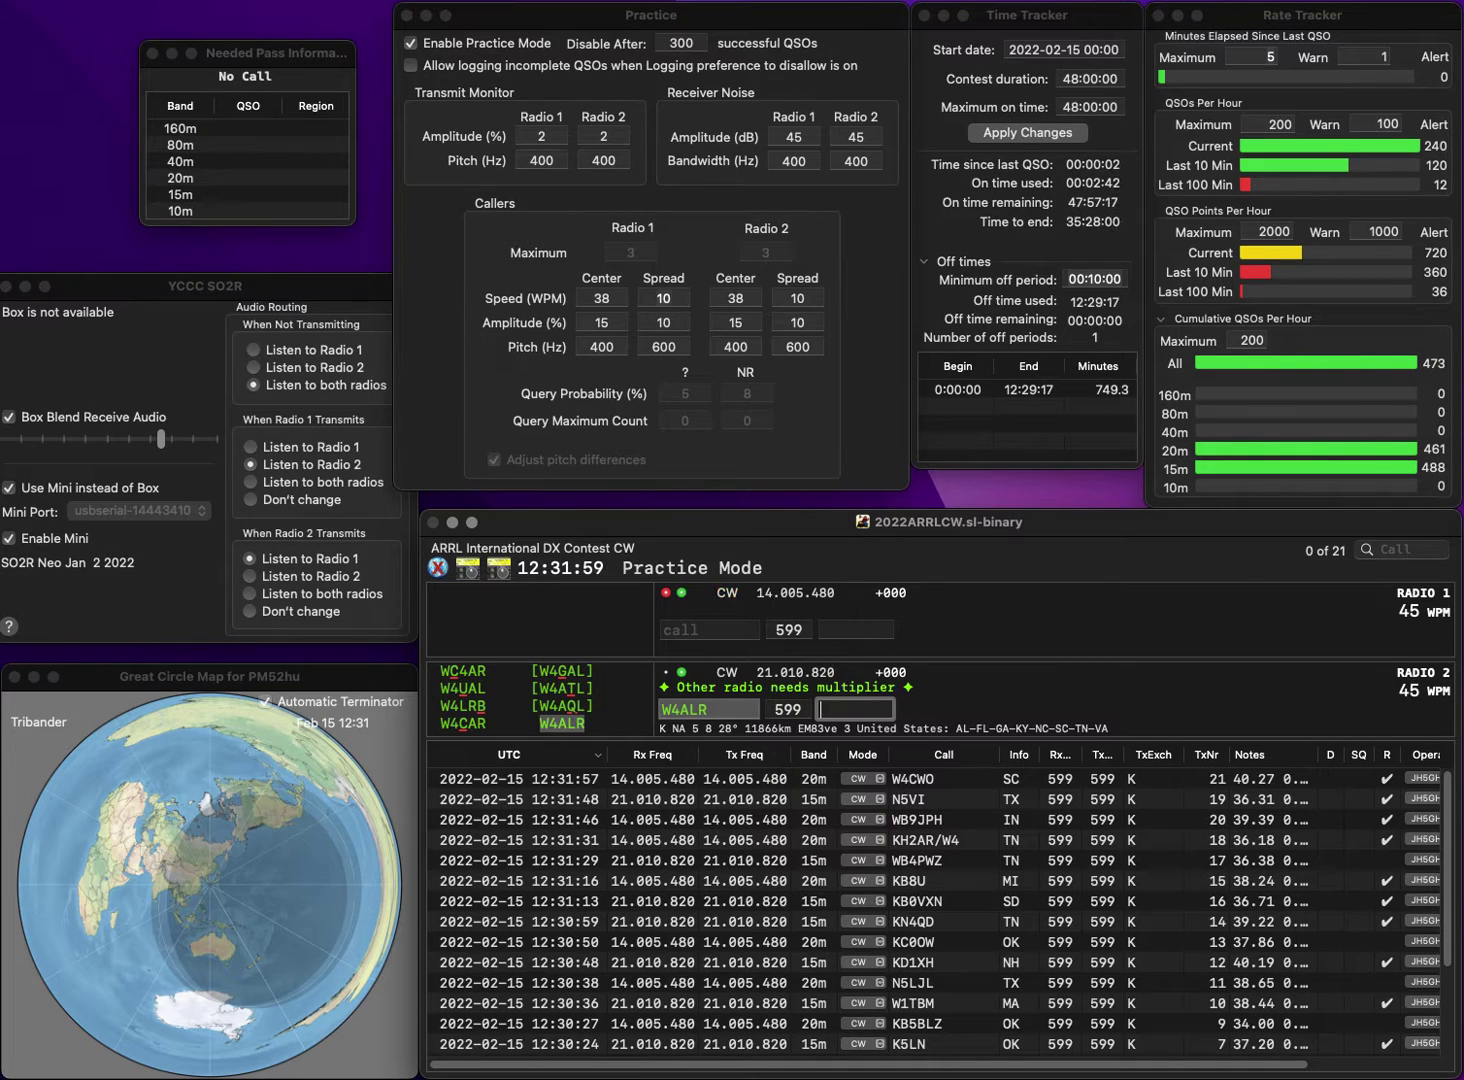
pyautogui.press('Return')
# Enter and answer KB8O on Radio 1 and N8RY on Radio 2.
pyautogui.write('KB8O')
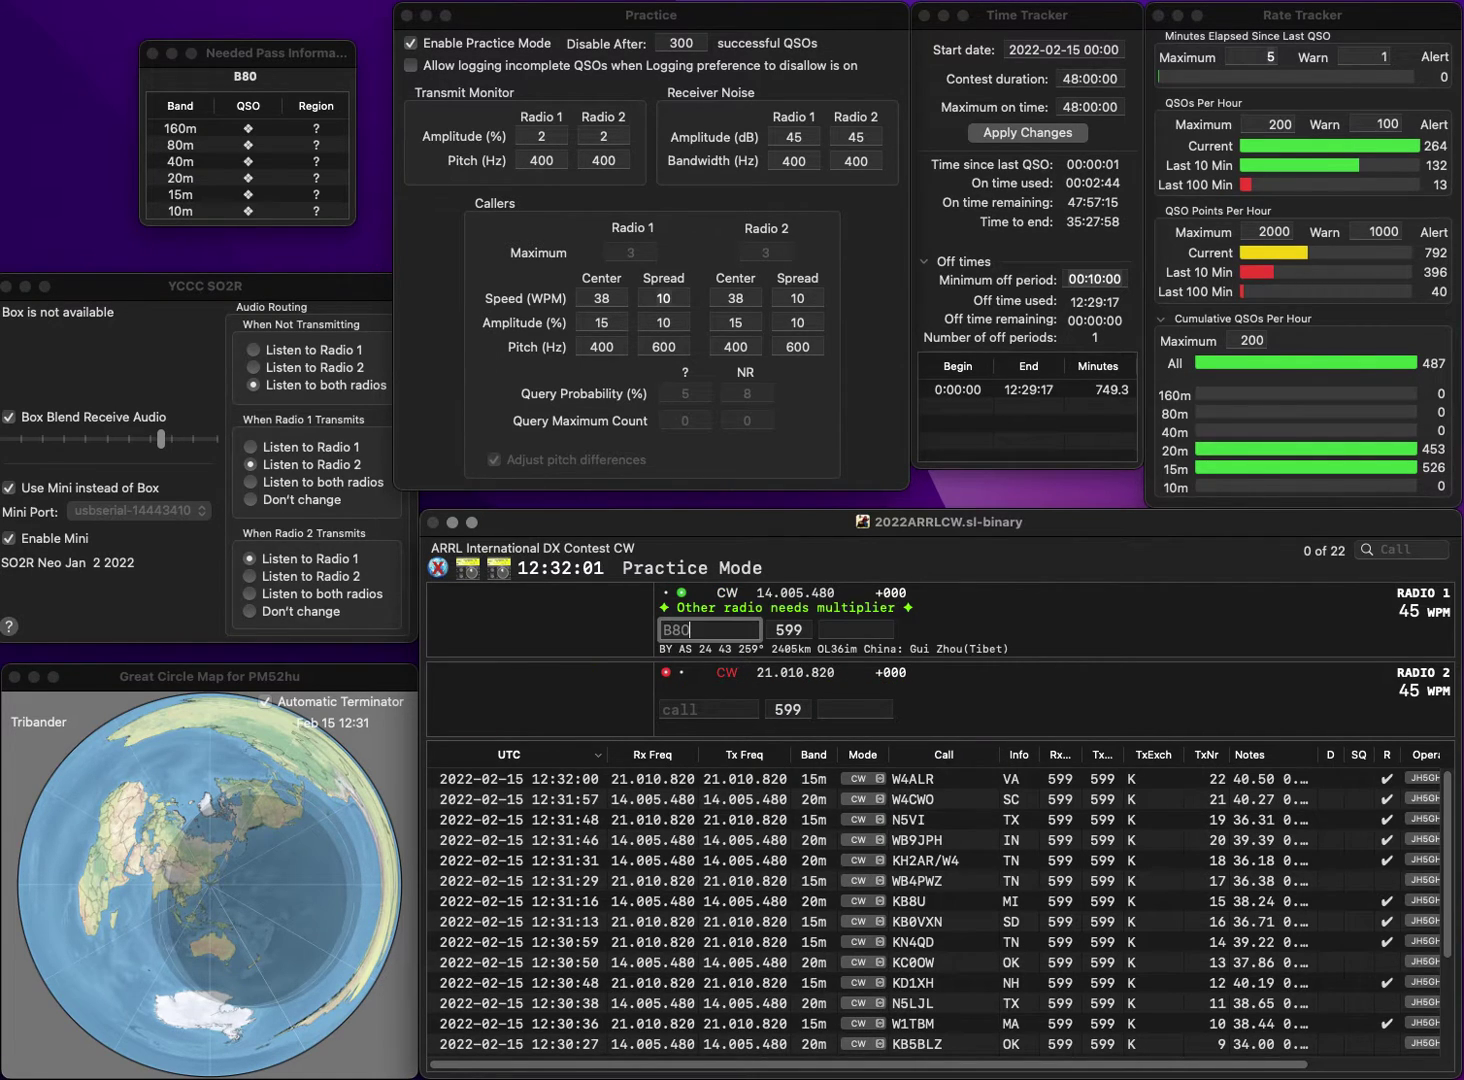
pyautogui.press('Return')
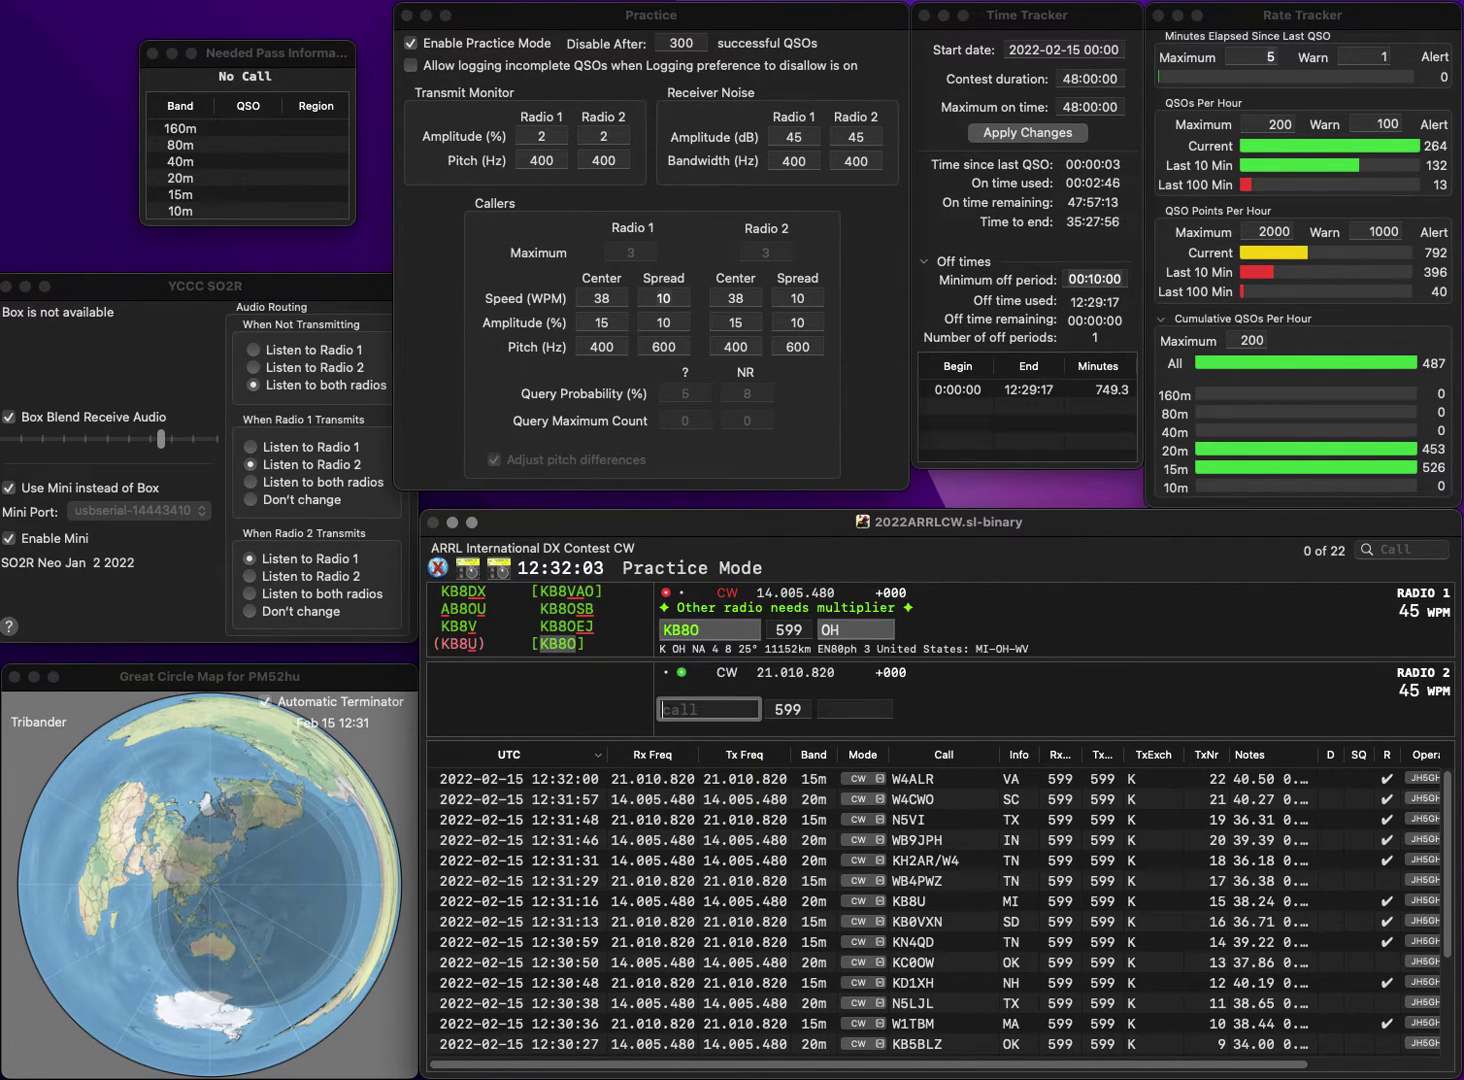
pyautogui.write('N8RY')
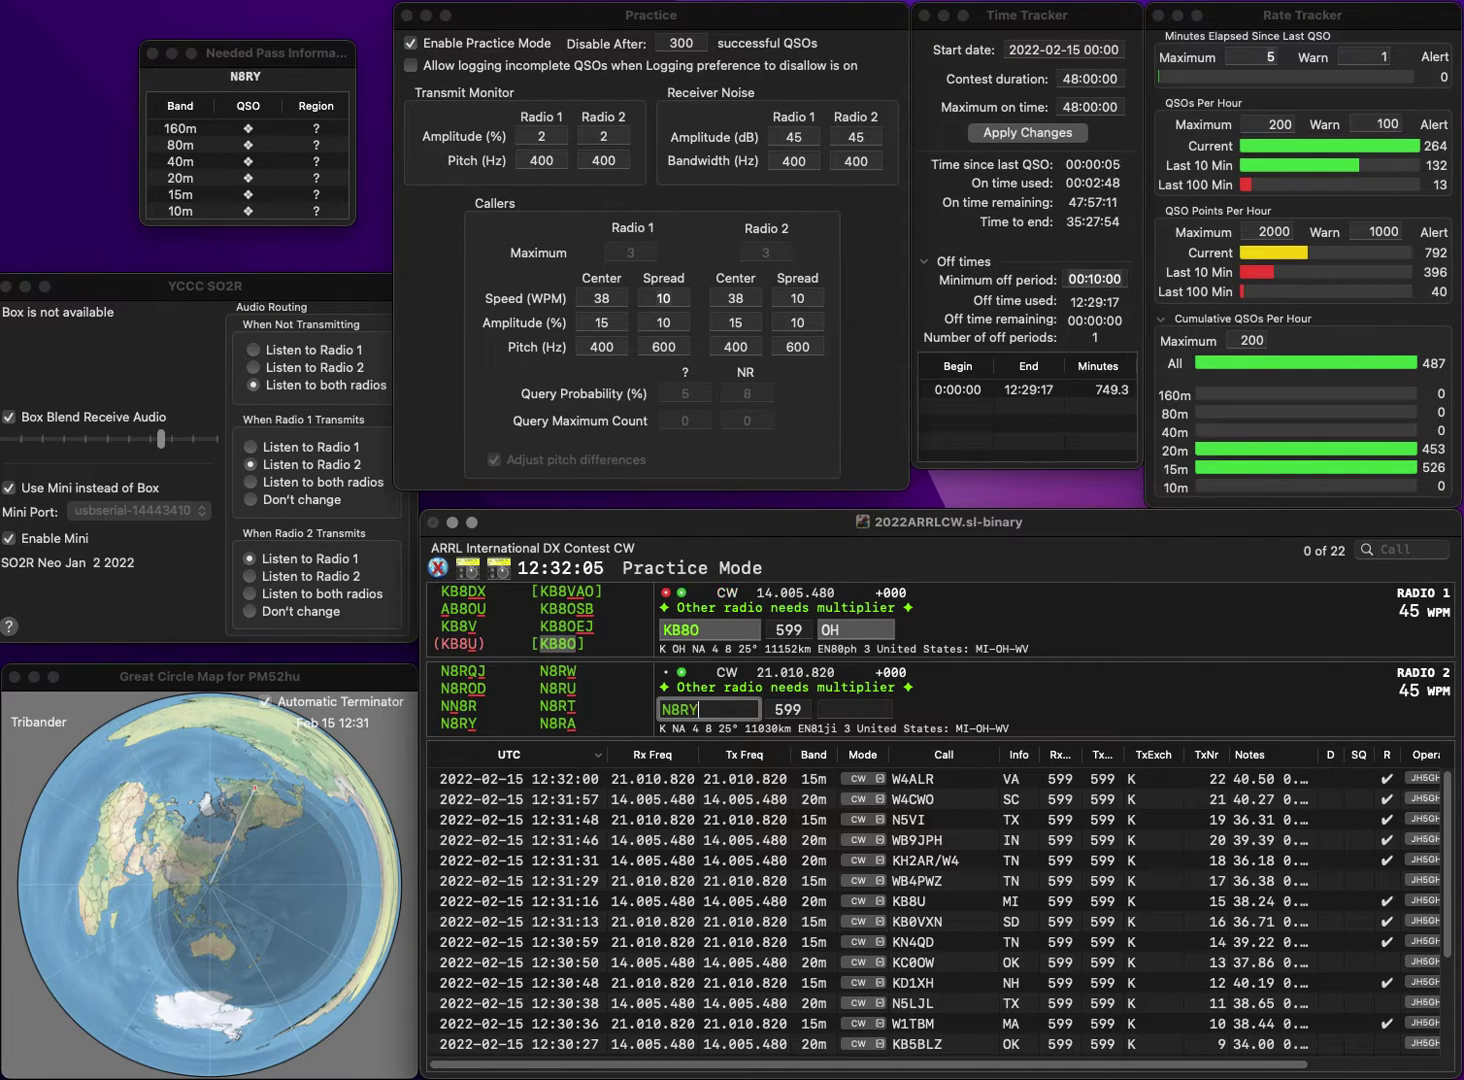
pyautogui.press('Return')
pyautogui.press('Return')
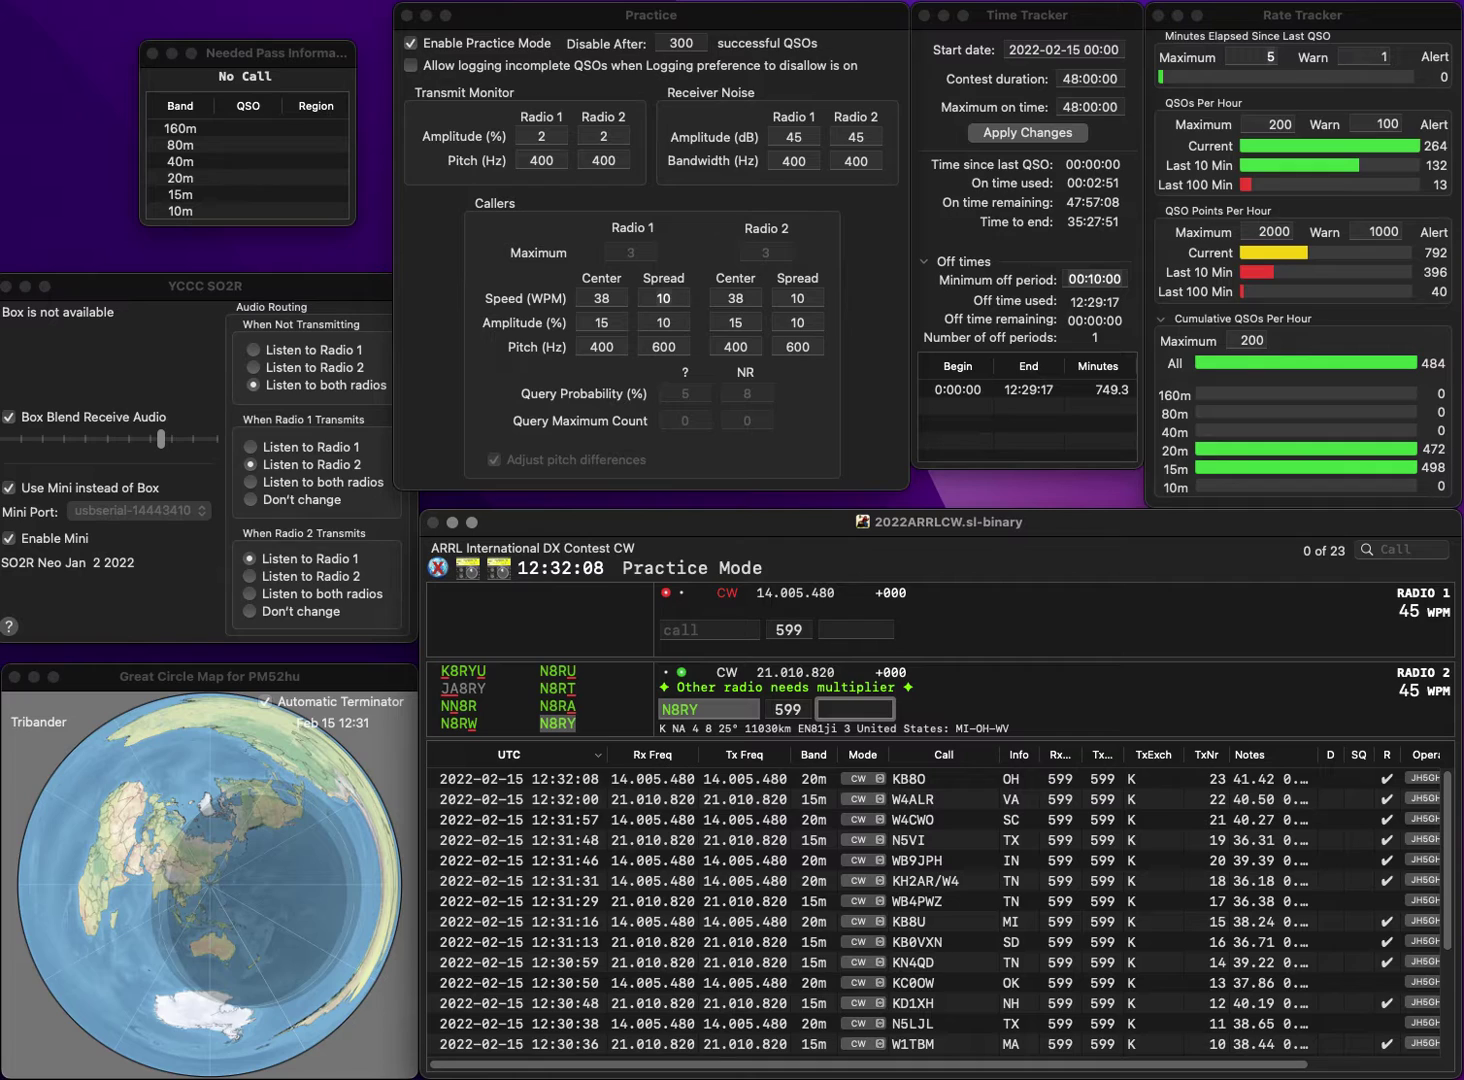
pyautogui.write('OH')
pyautogui.press('Return')
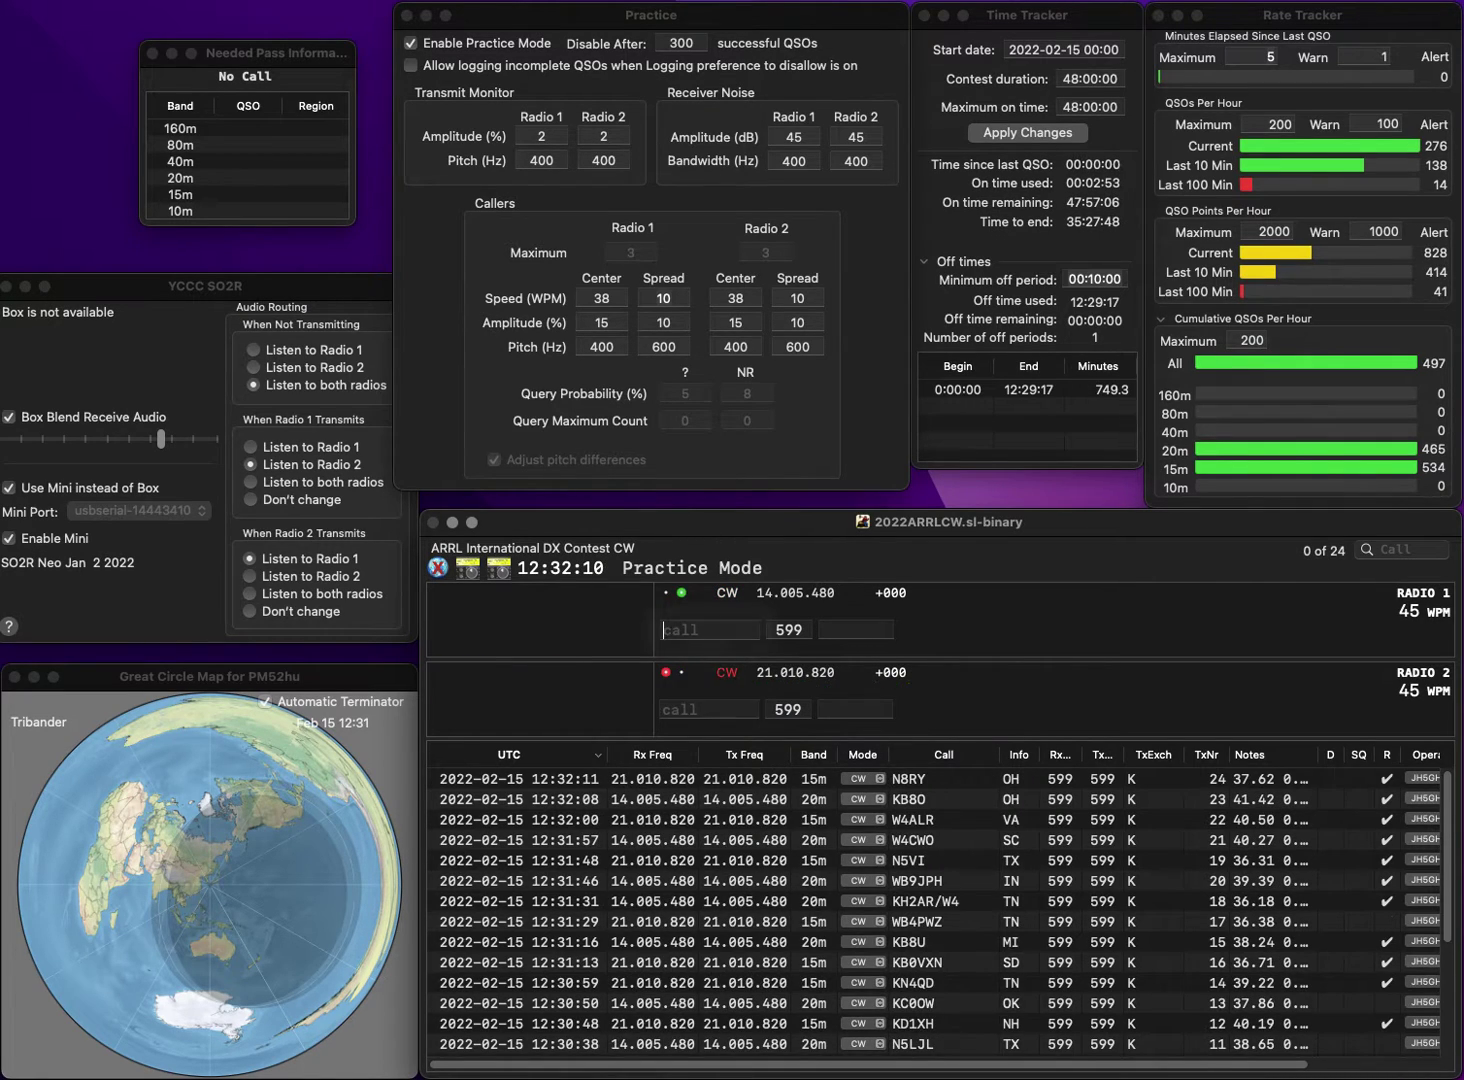
pyautogui.write('N8SL')
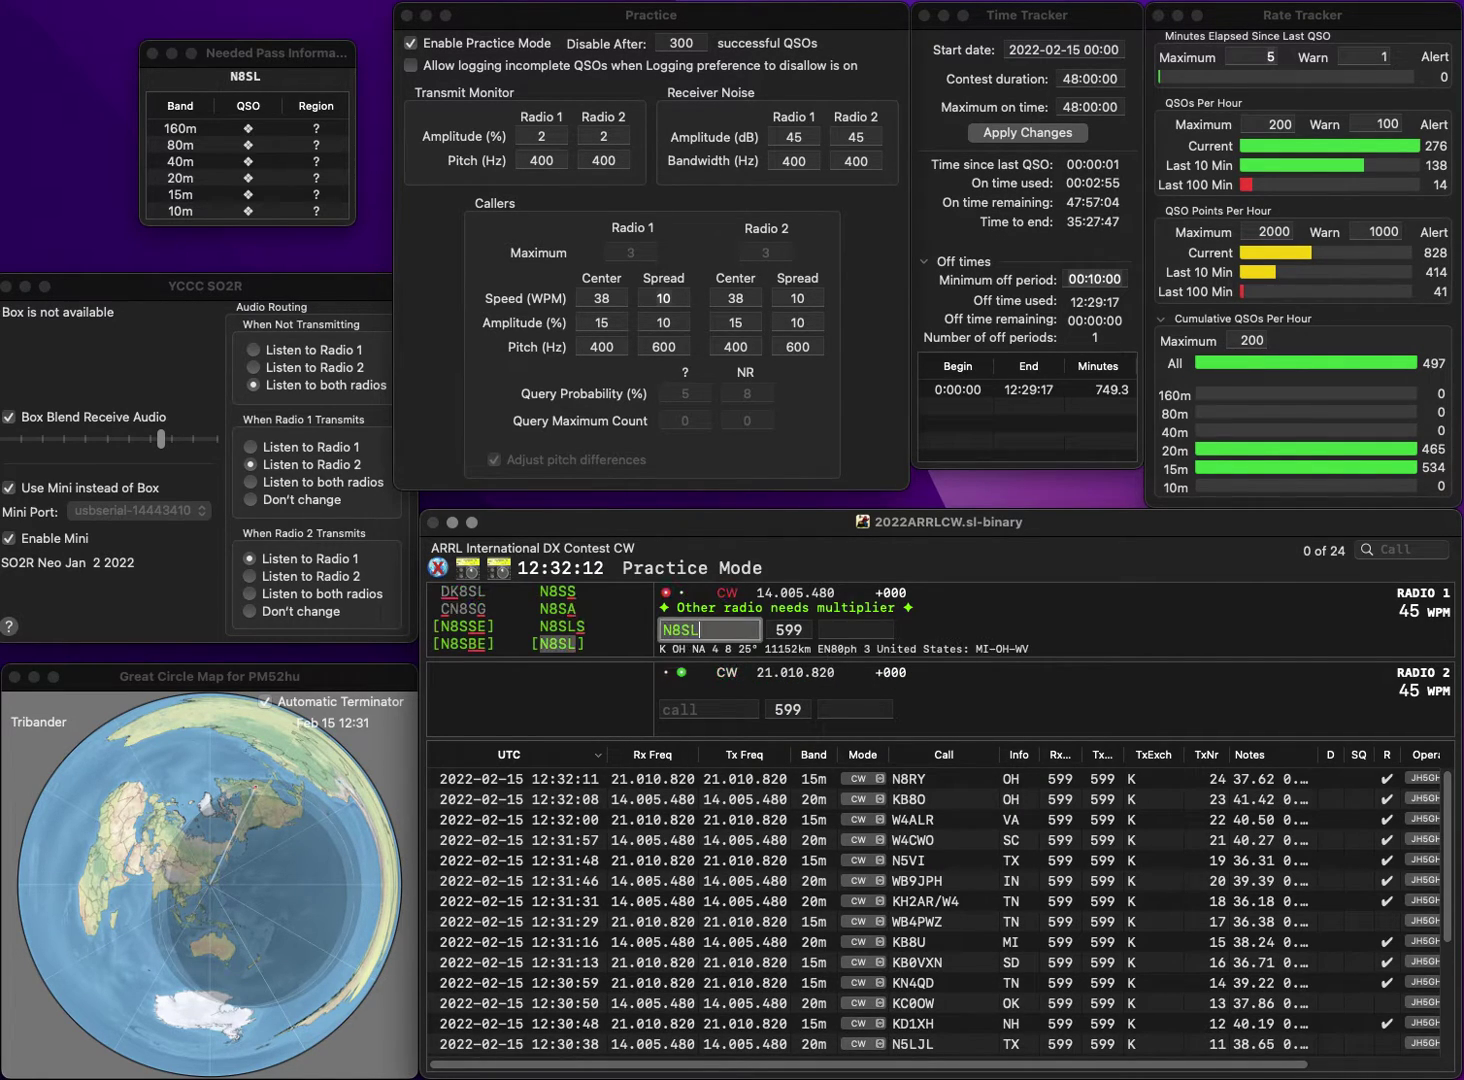
pyautogui.press('Return')
pyautogui.write('VA3MP')
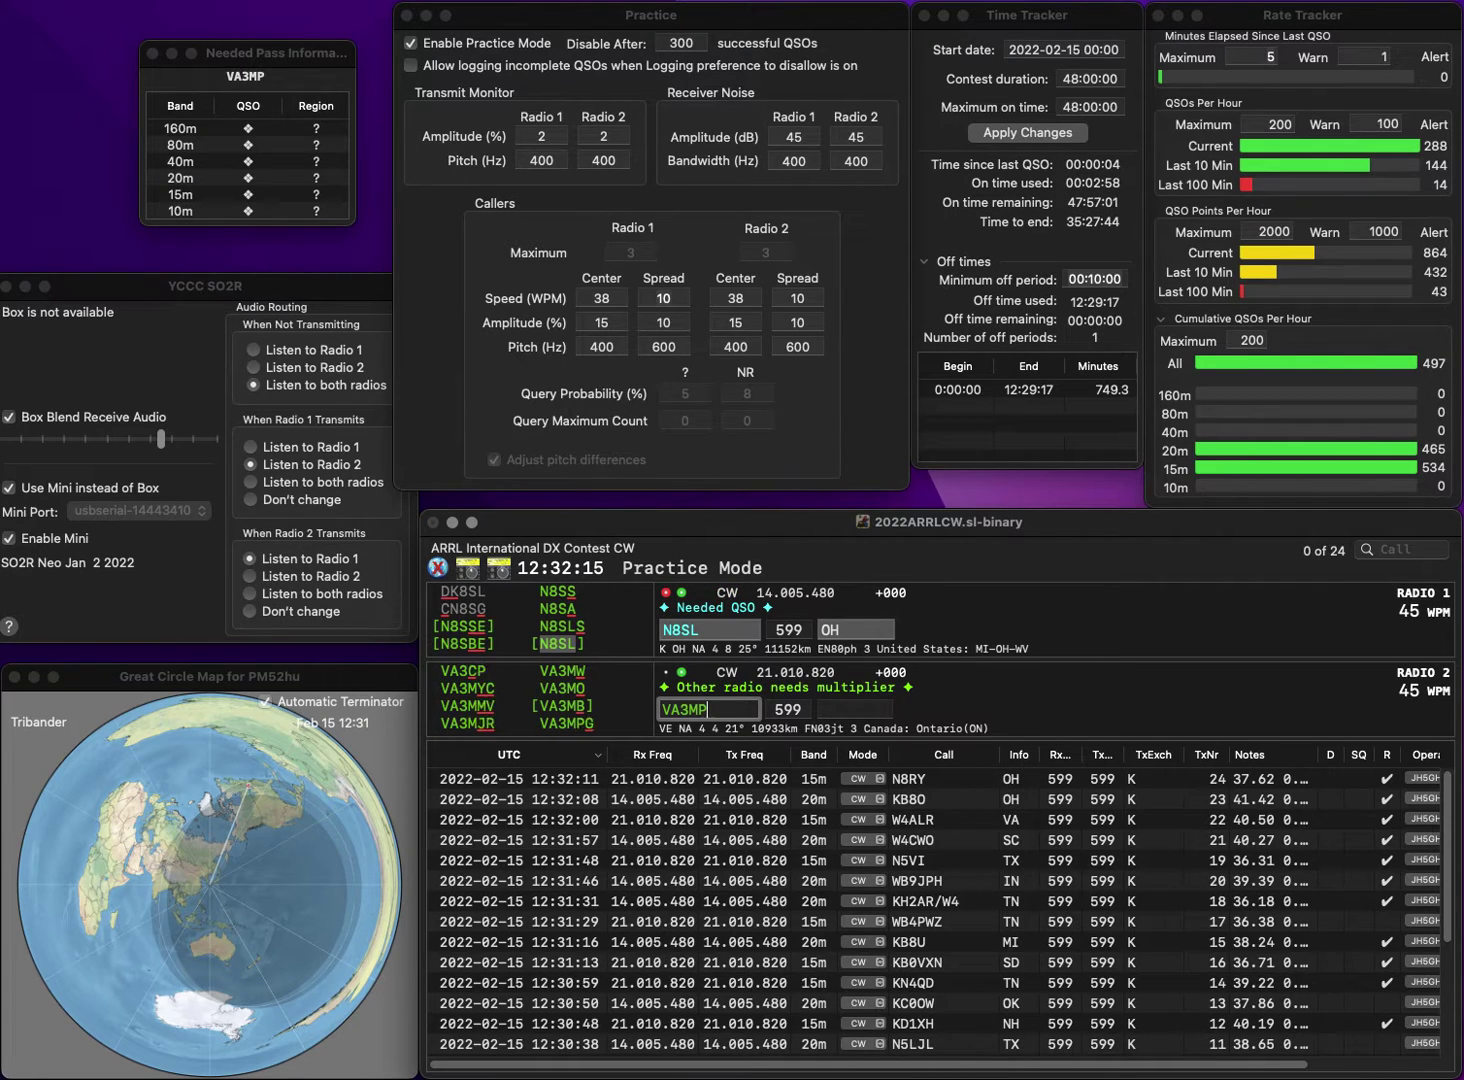
pyautogui.press('Return')
pyautogui.click(839, 629)
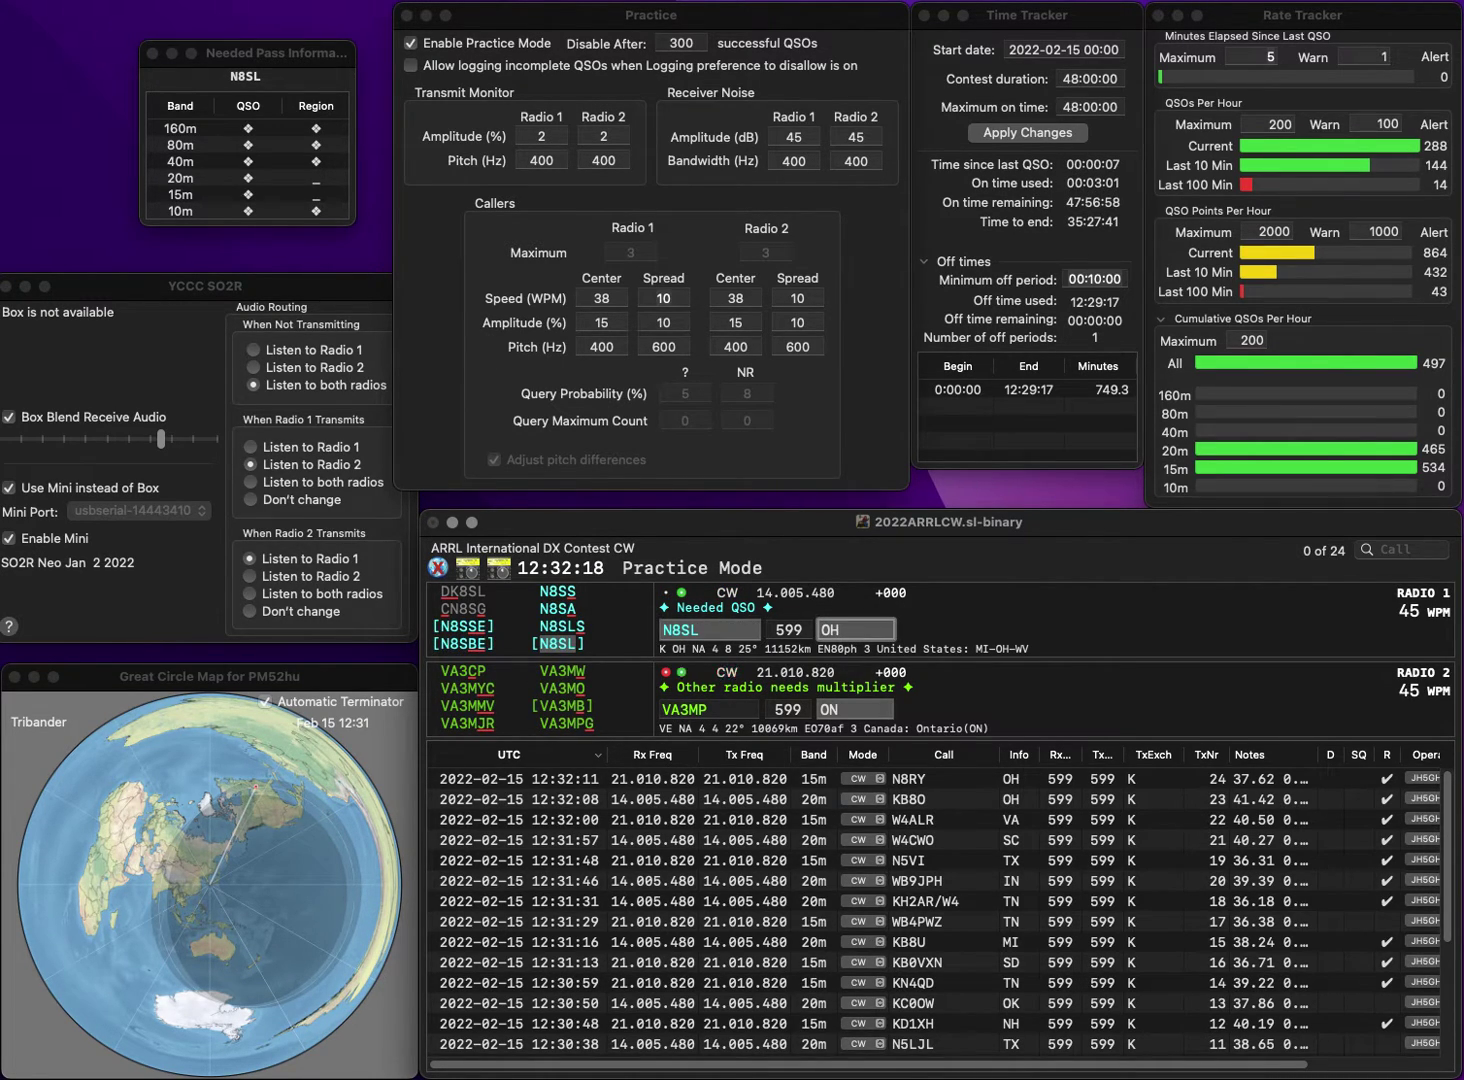
pyautogui.press('Return')
pyautogui.press('Left')
pyautogui.press('Left')
pyautogui.press('BackSpace')
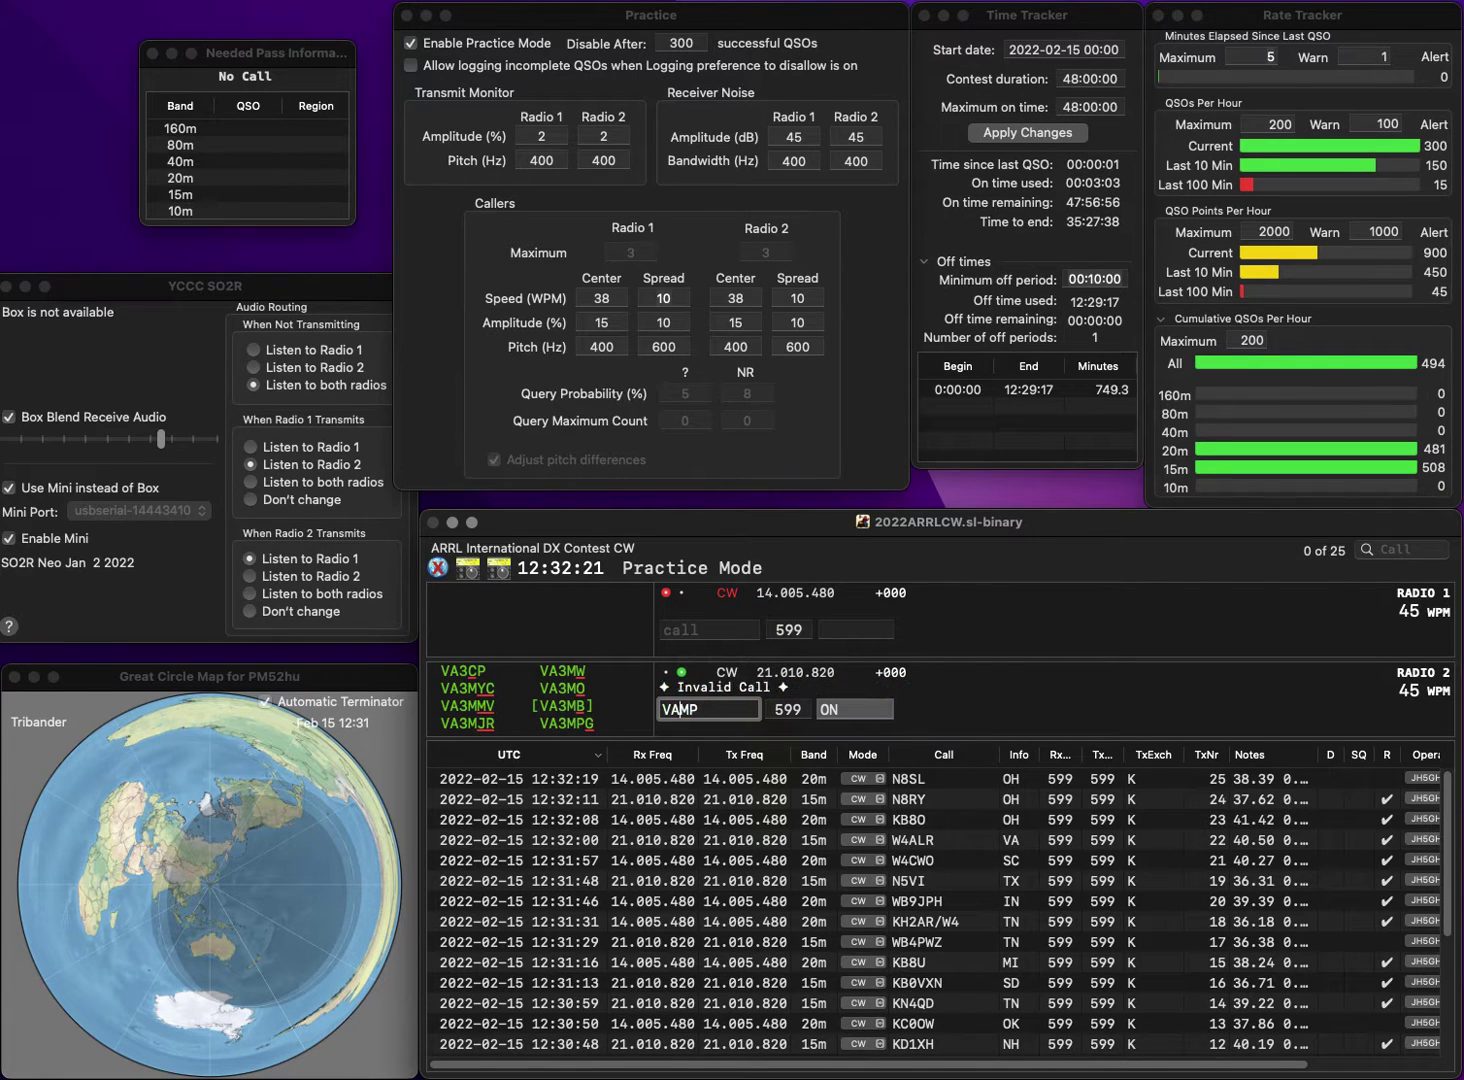
pyautogui.write('2')
pyautogui.press('Return')
# Enter and answer KE9ND on Radio 1.
pyautogui.write('KE')
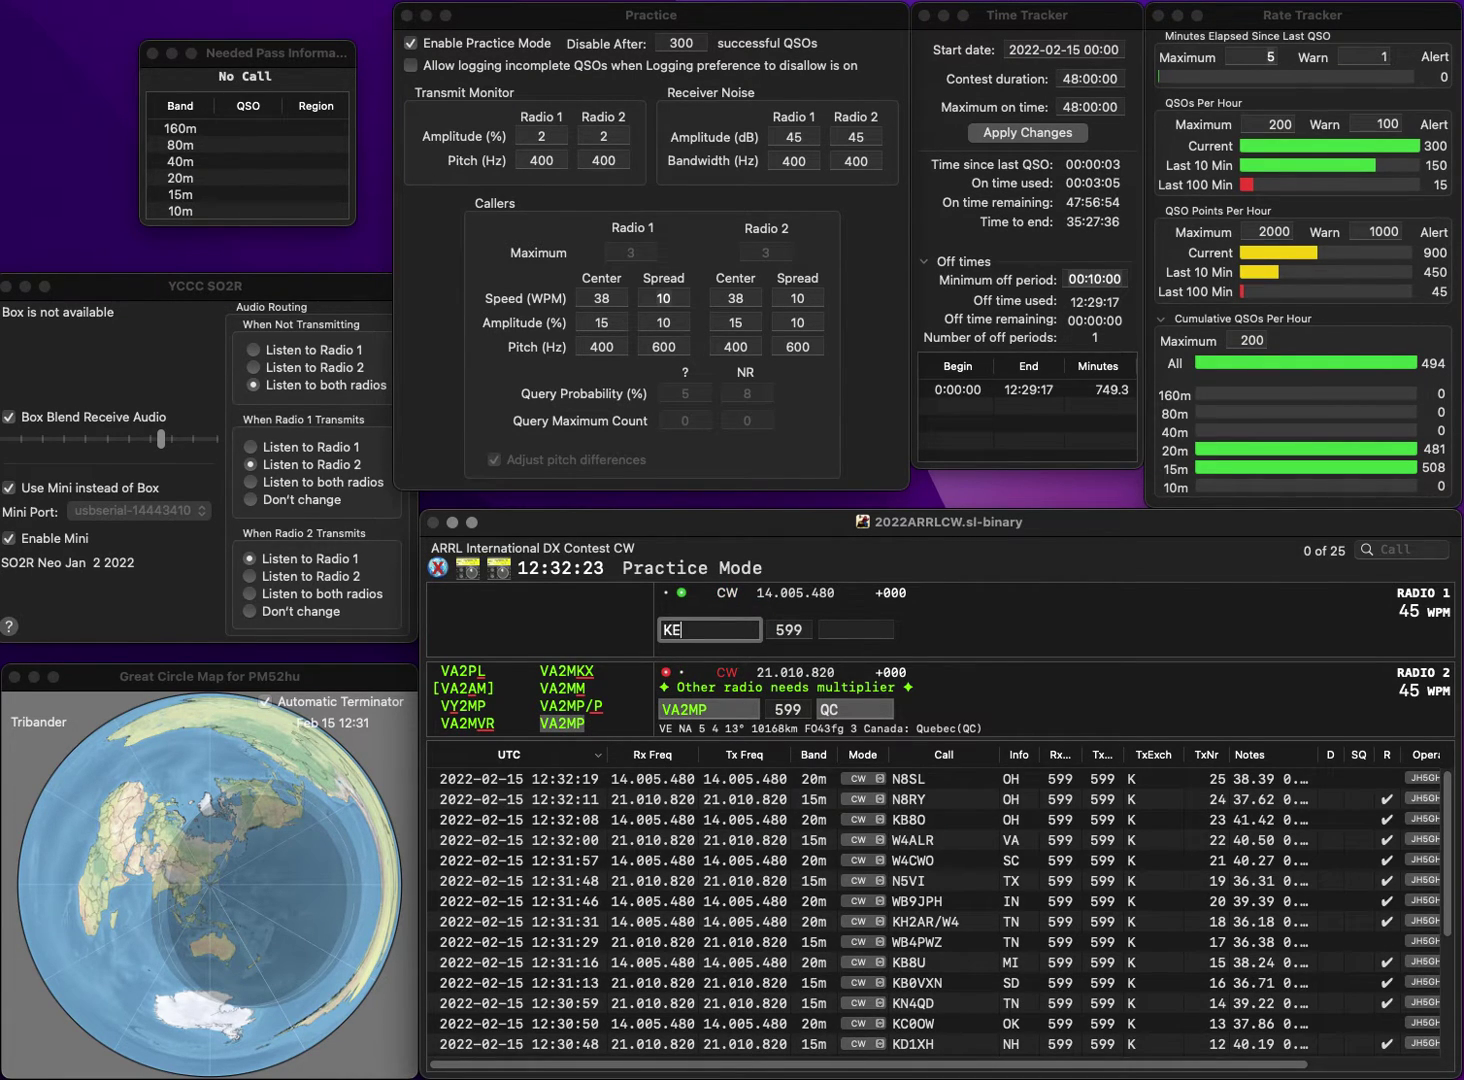
pyautogui.write('9ND')
pyautogui.press('Return')
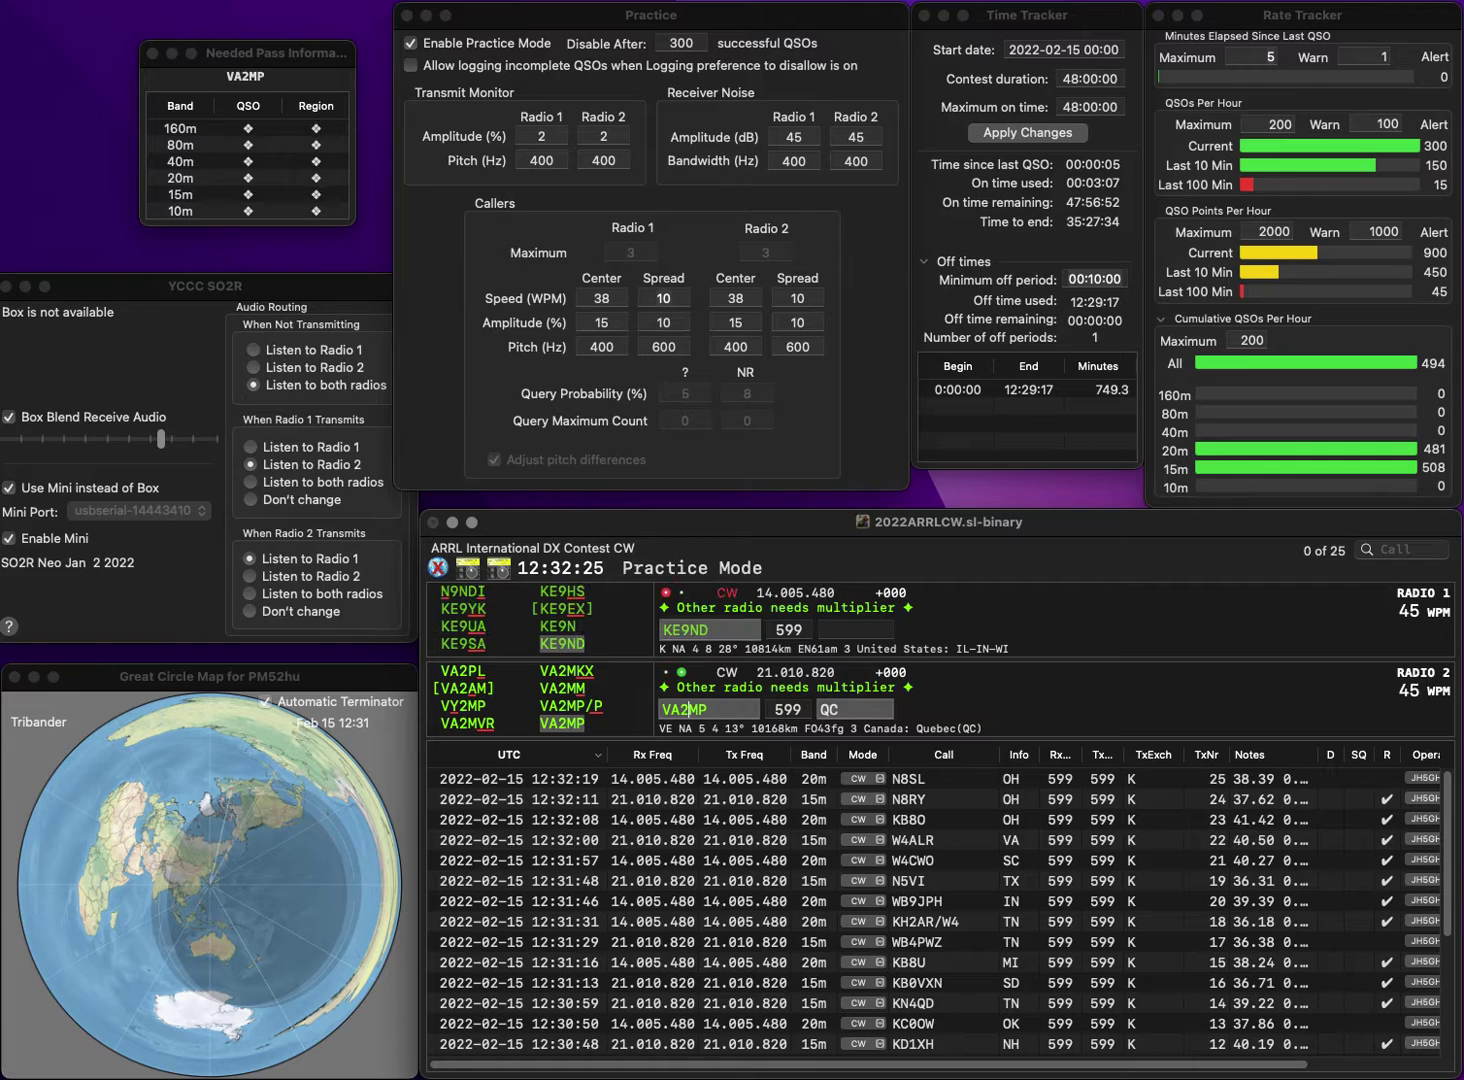
pyautogui.press('Tab')
pyautogui.press('Return')
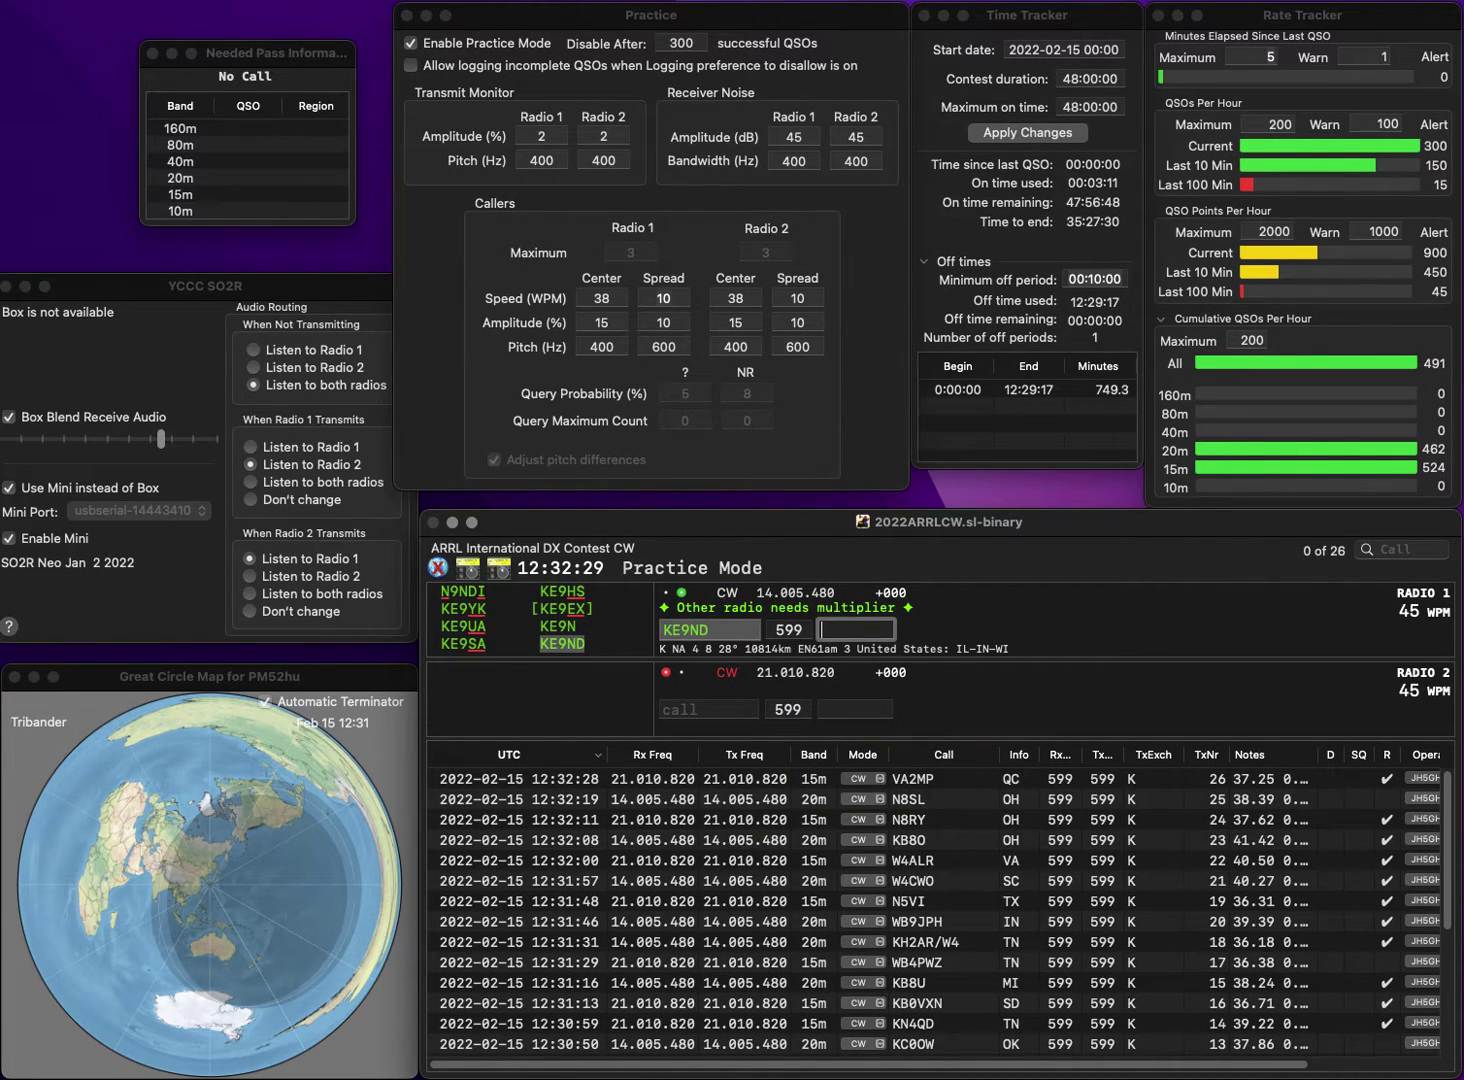
pyautogui.write('IL')
pyautogui.press('Return')
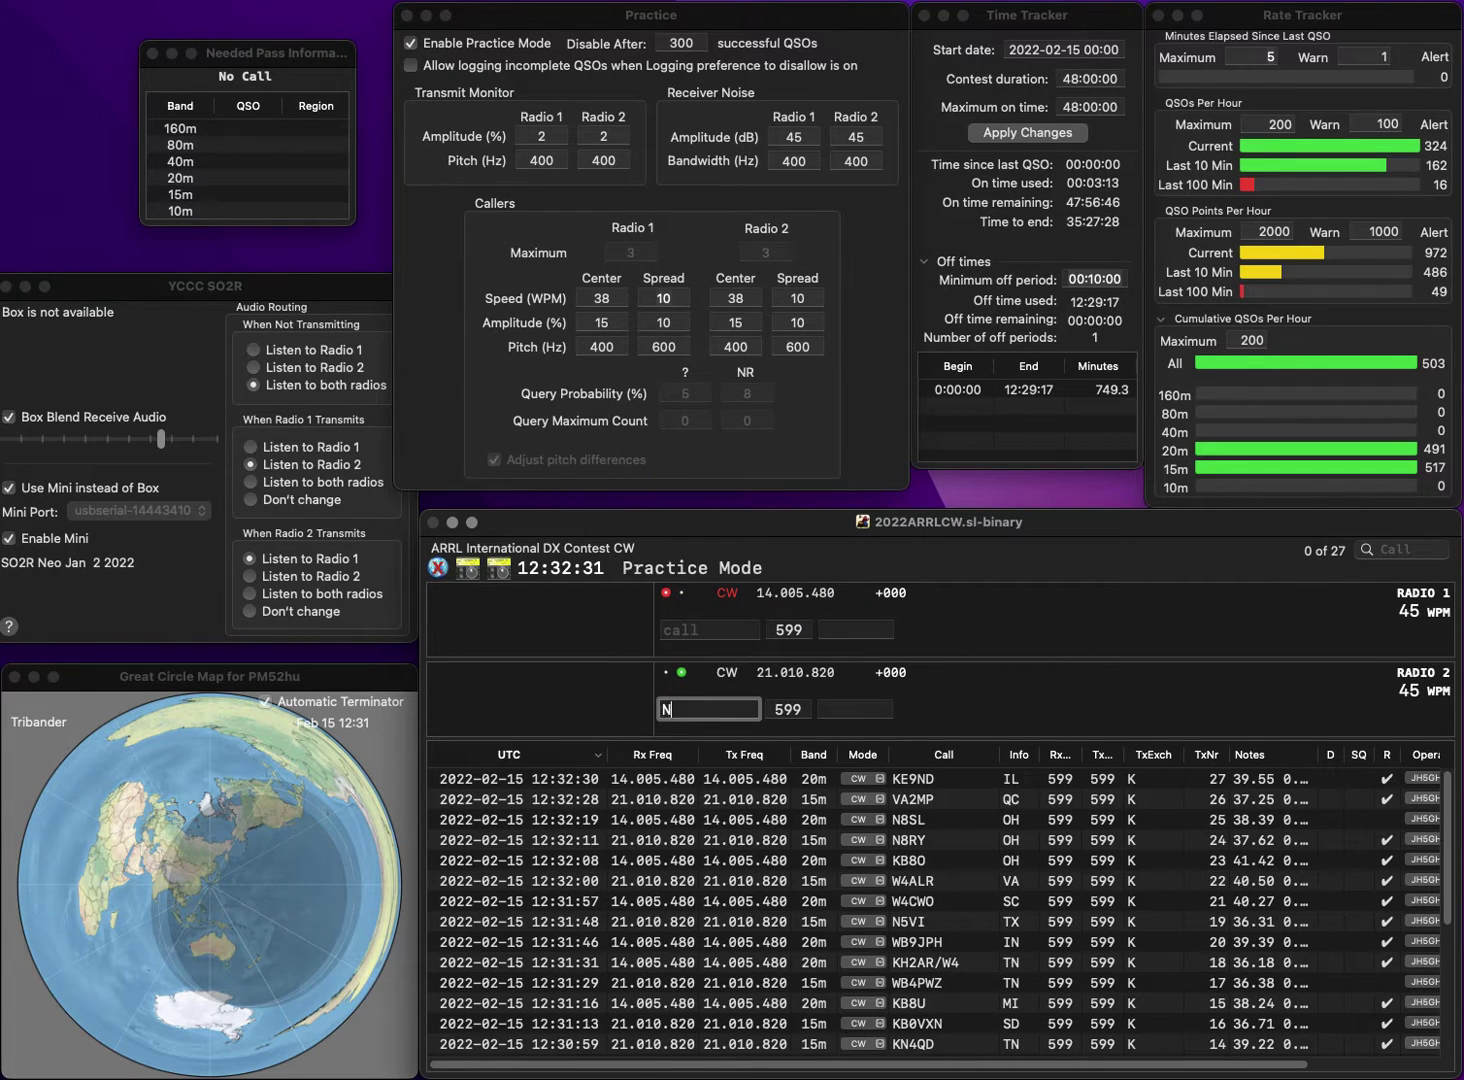
# Enter and answer NN7M on Radio 2 and KC5F on Radio 1.
pyautogui.write('NN7M')
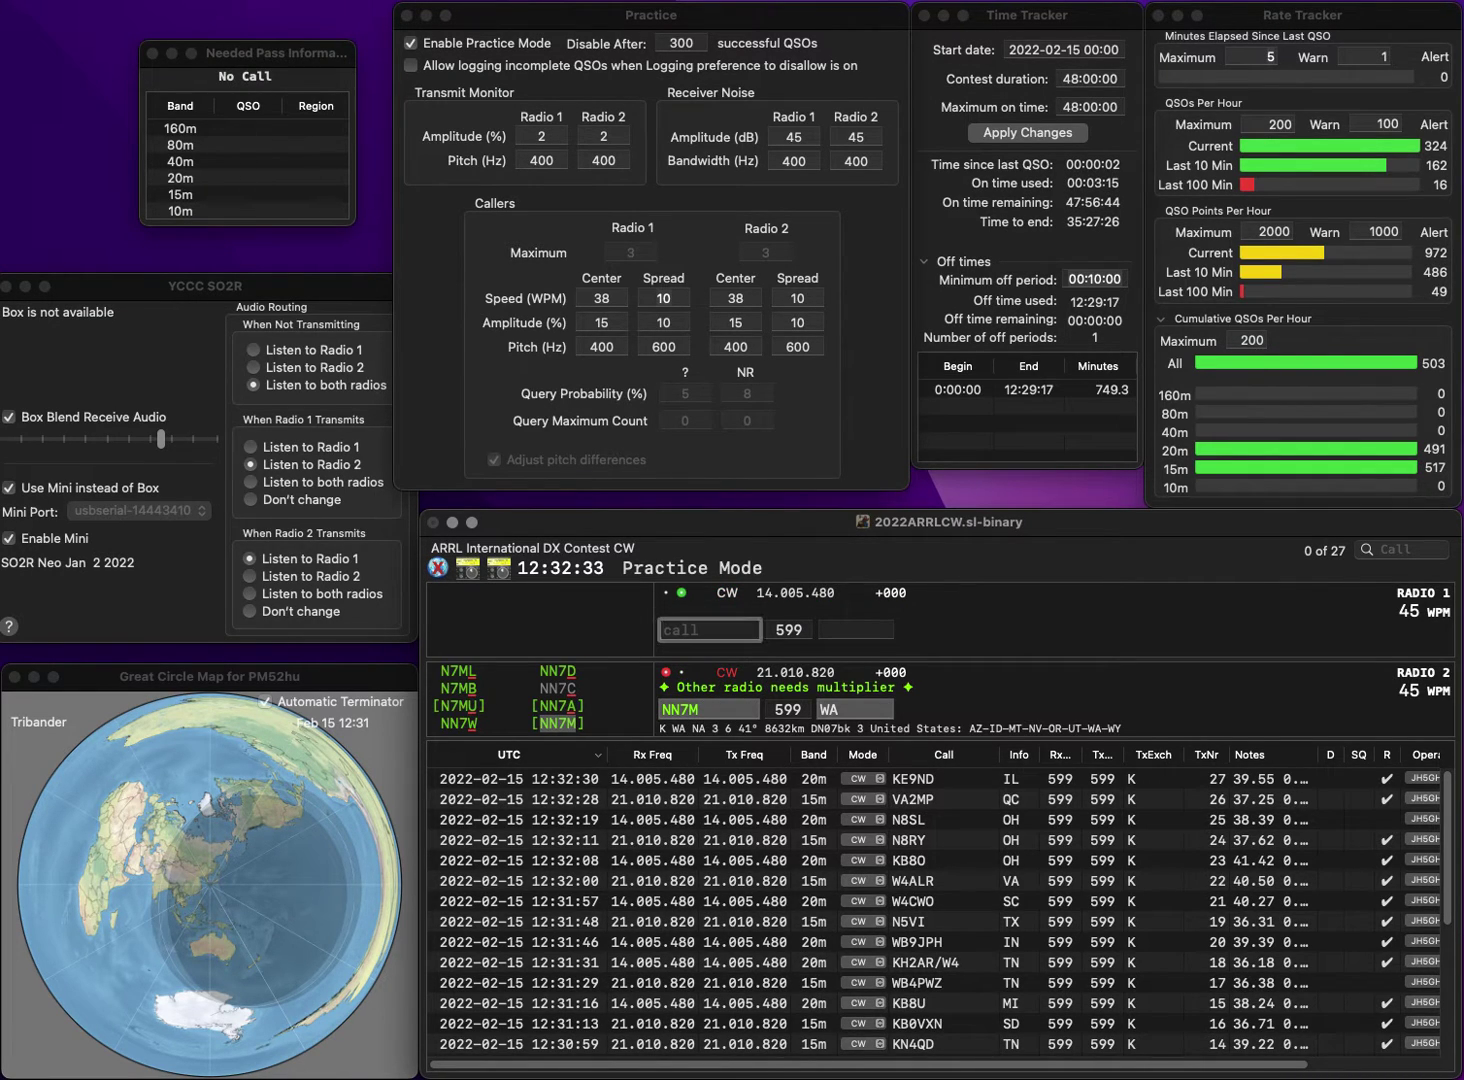
pyautogui.write('5F')
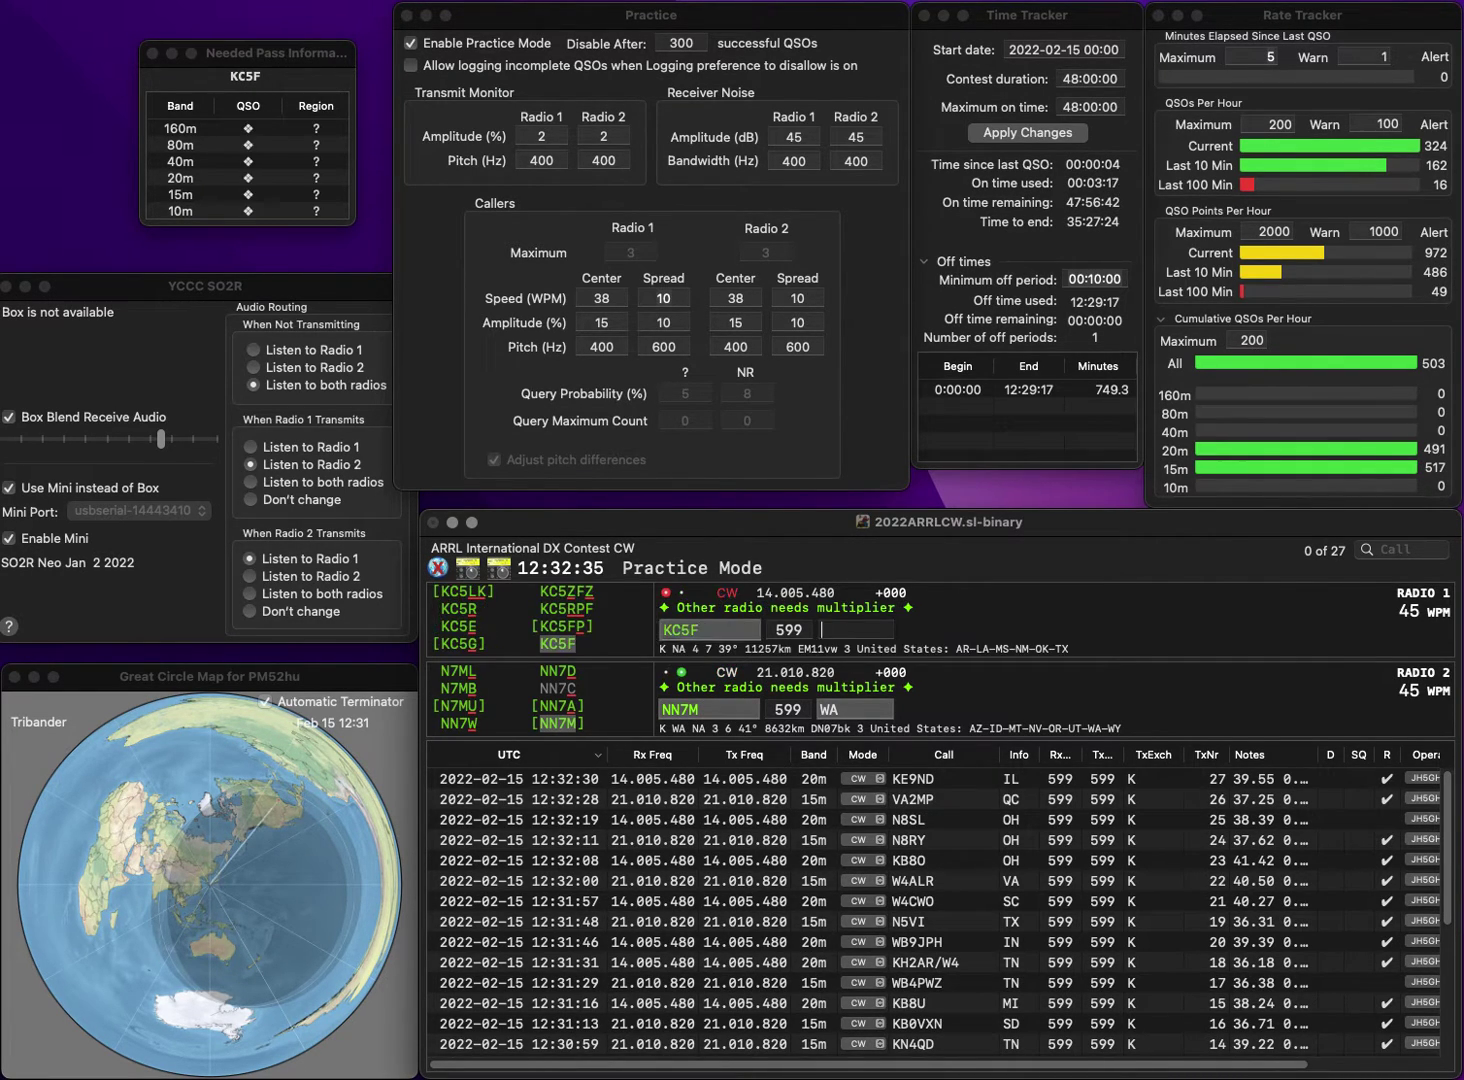
pyautogui.press('Return')
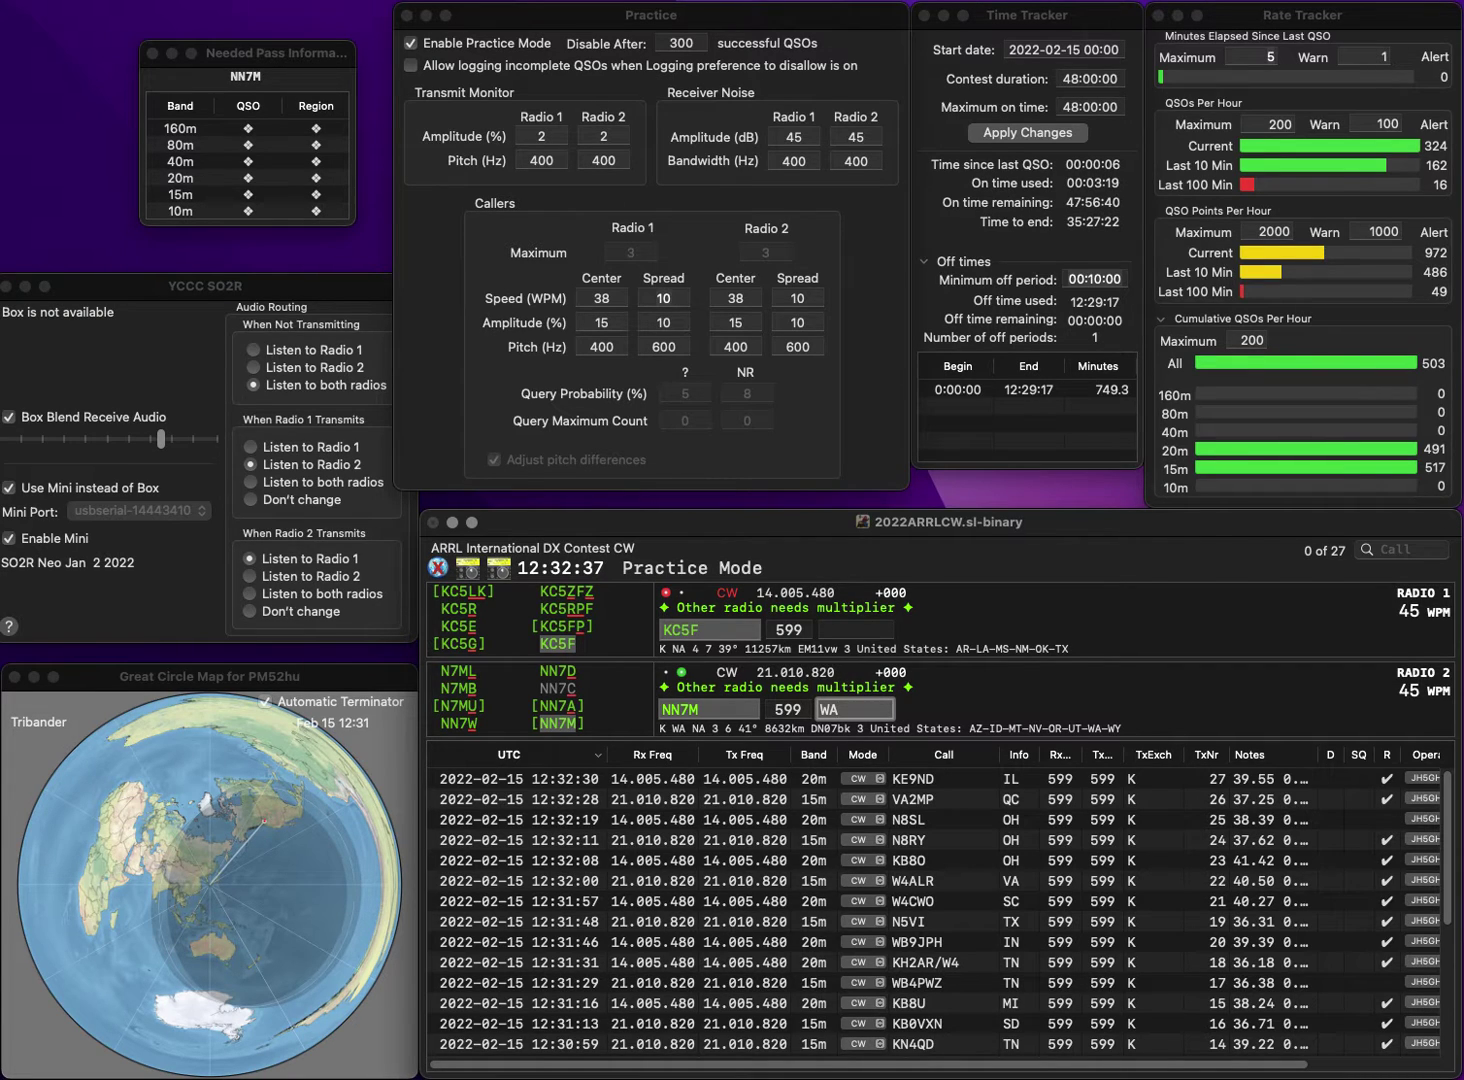
pyautogui.press('Return')
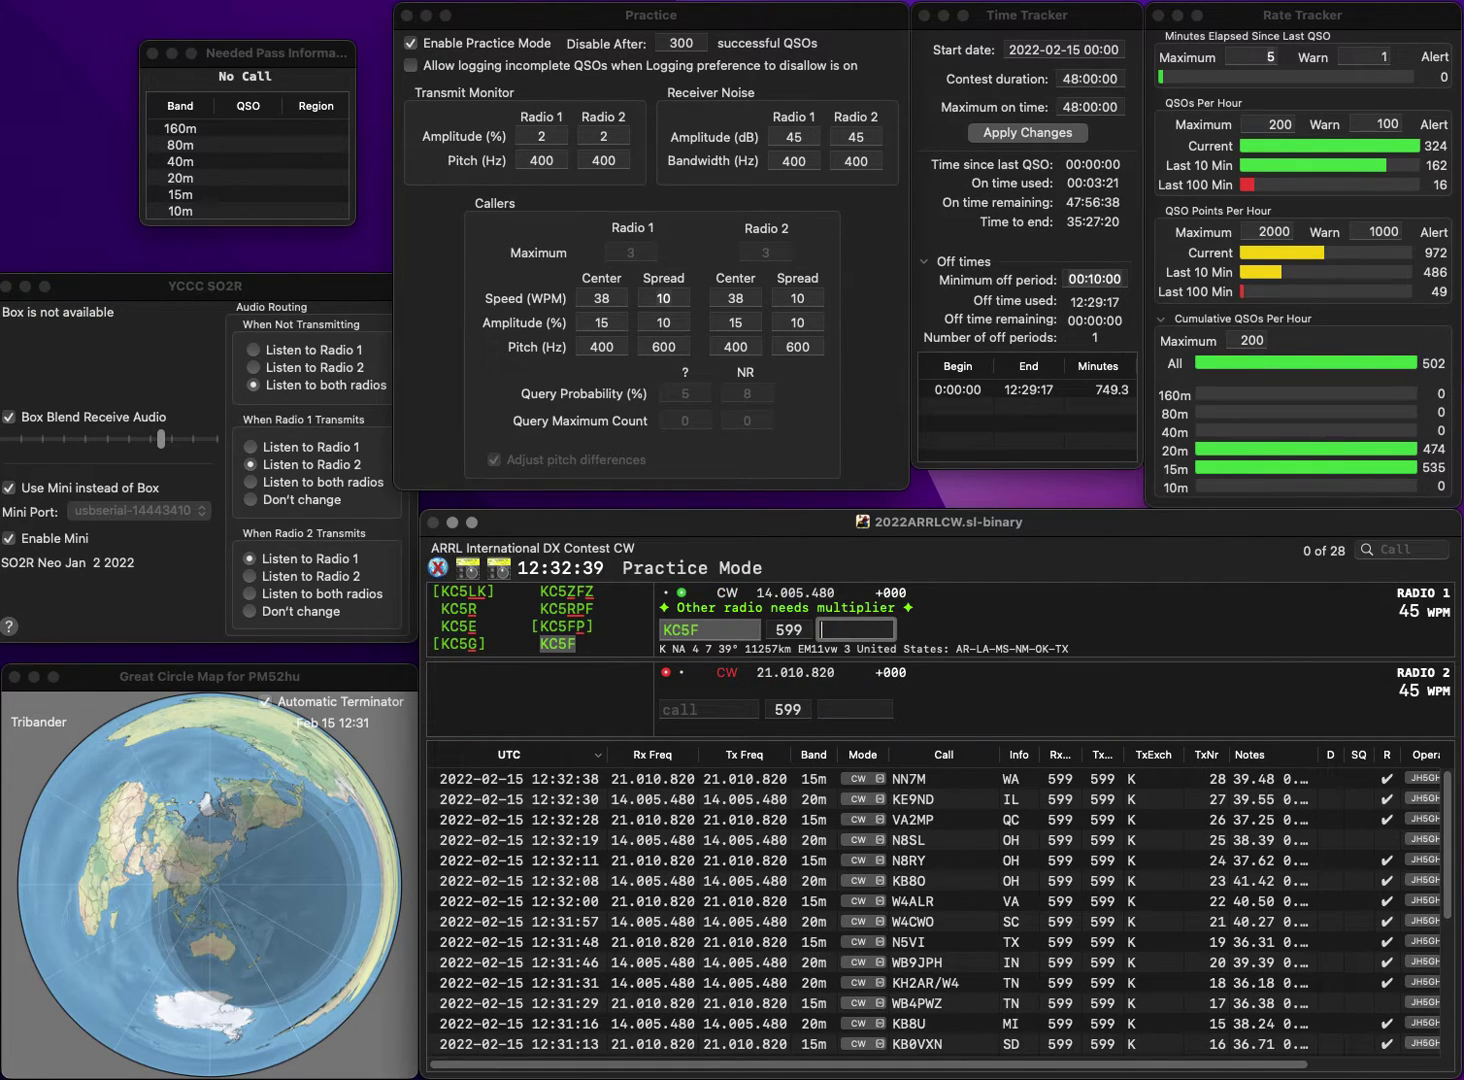
pyautogui.write('NM')
pyautogui.press('Return')
pyautogui.write('K')
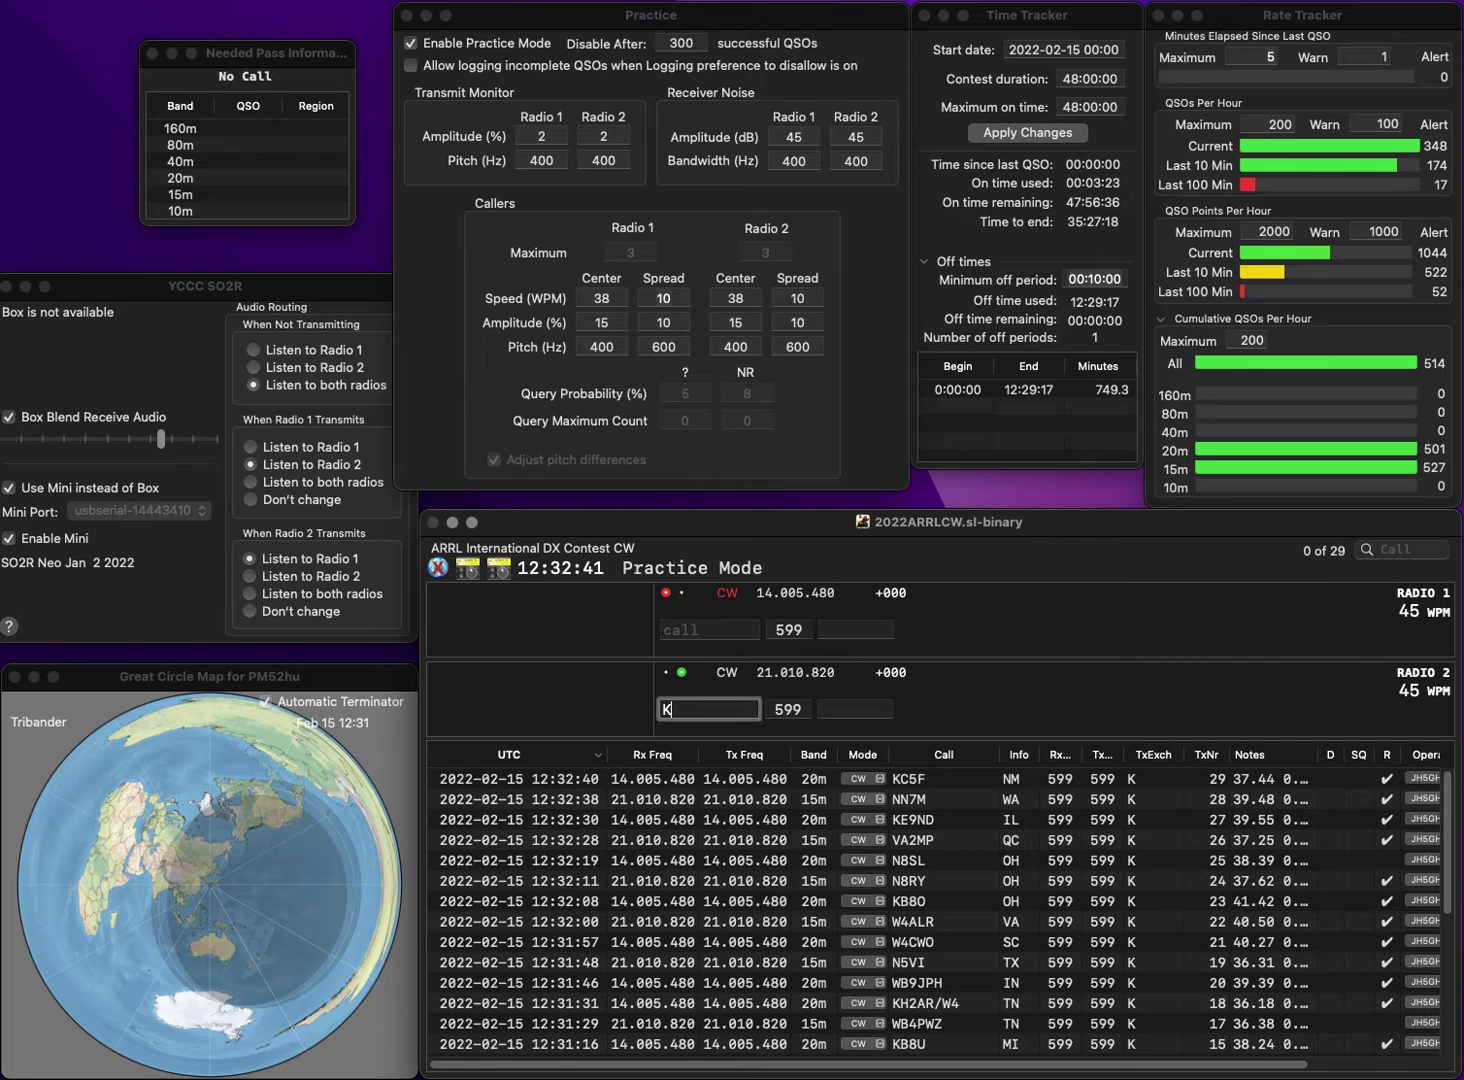
pyautogui.write('2PG')
pyautogui.press('Return')
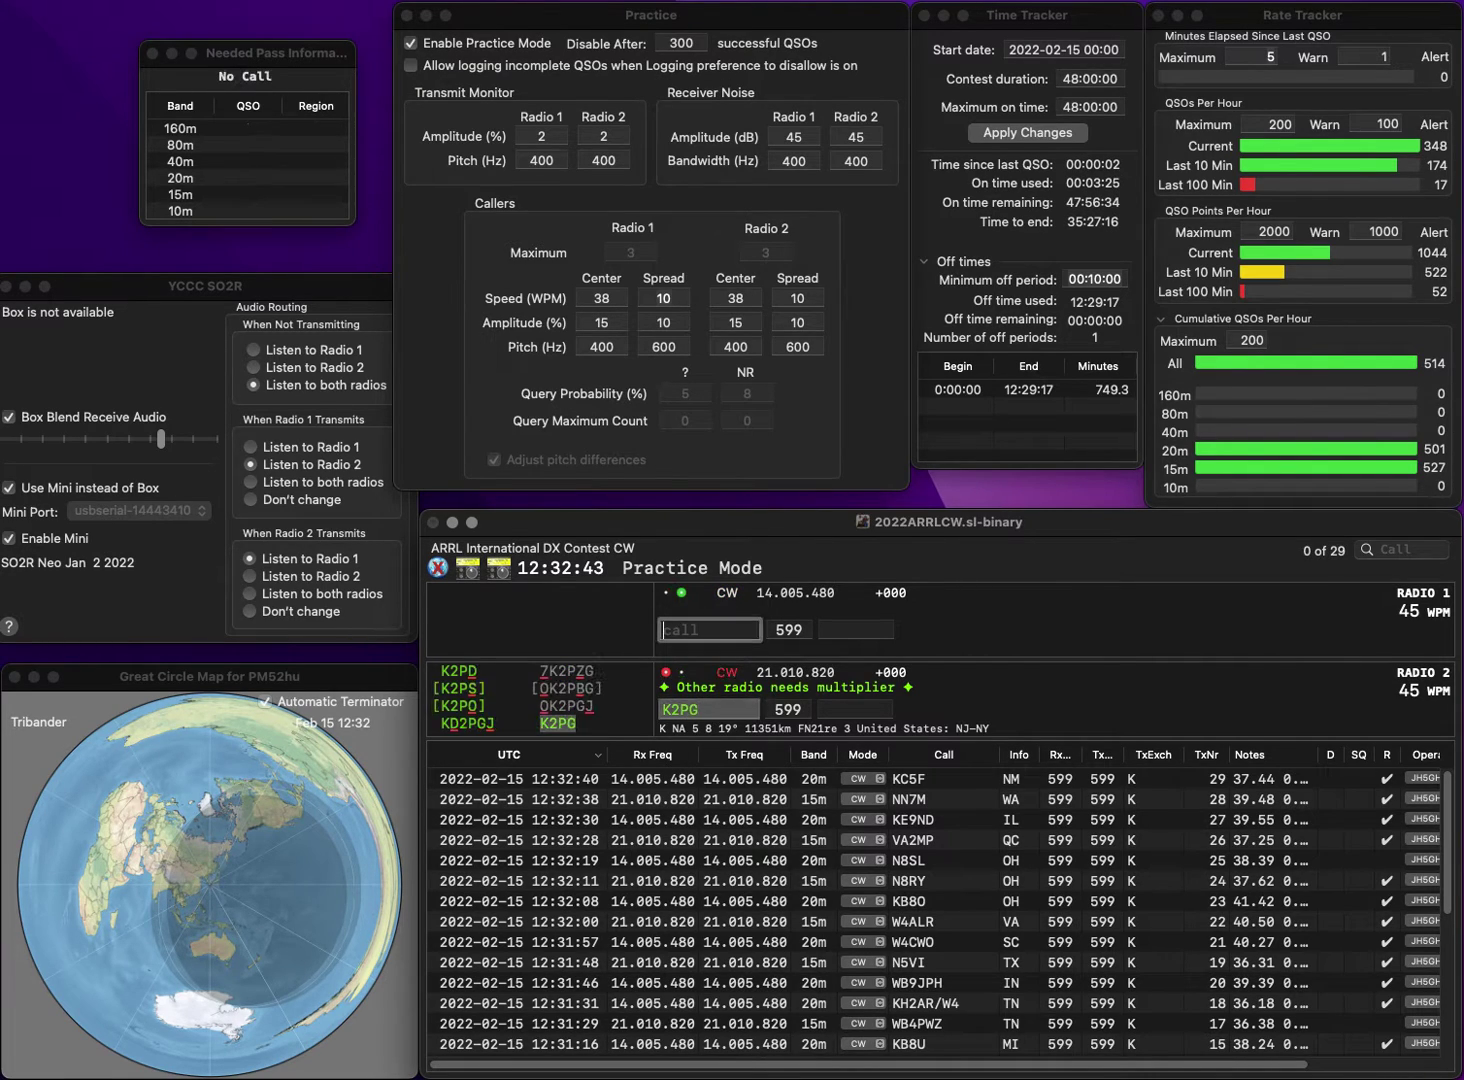
pyautogui.write('6T')
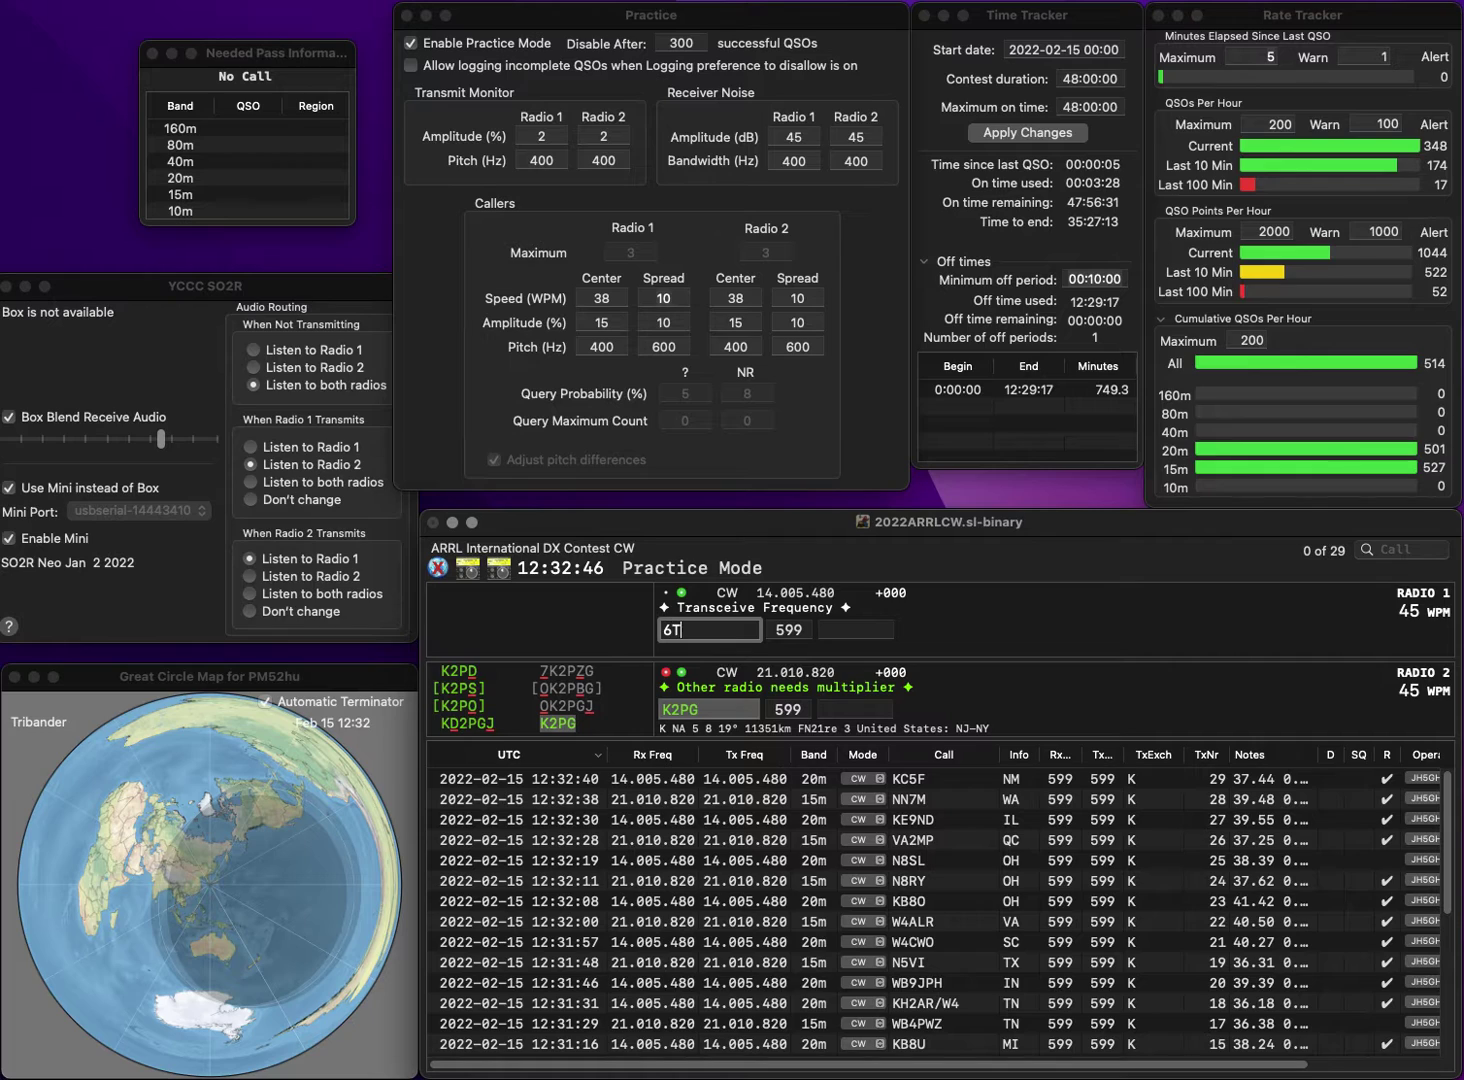
pyautogui.press('Return')
pyautogui.press('space')
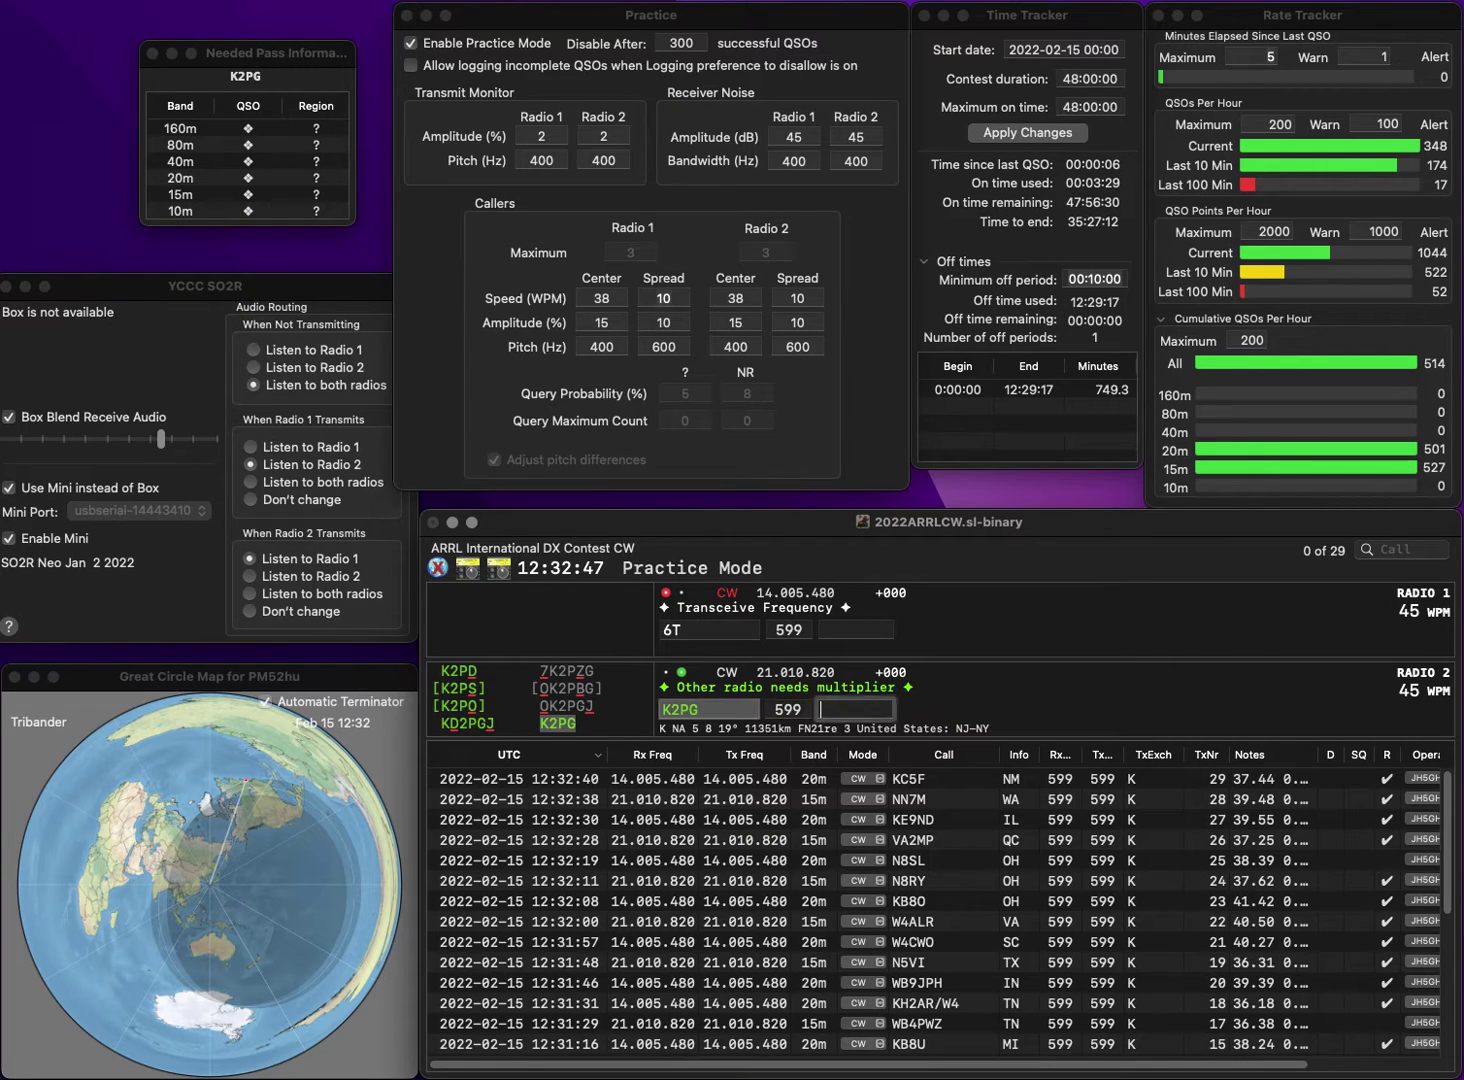
pyautogui.write('NJ')
pyautogui.press('Return')
# Complete the partial Radio 1 call sign as NS6T, then answer and log the station with exchange CA.
pyautogui.press('`')
pyautogui.write('NS')
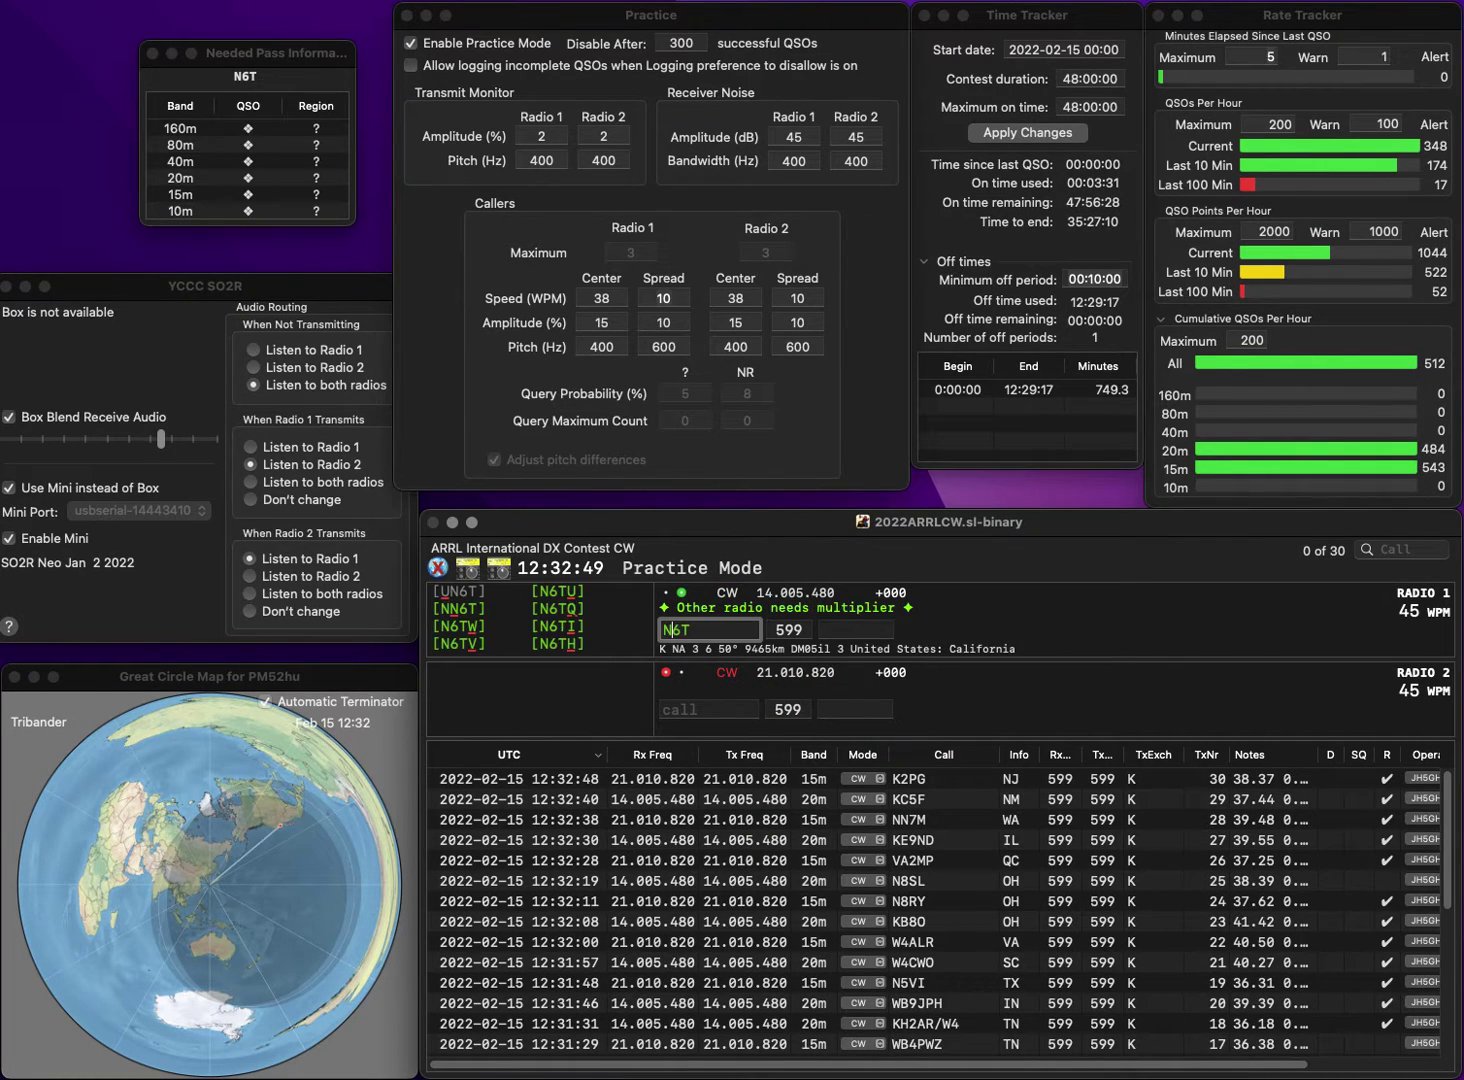
pyautogui.press('Return')
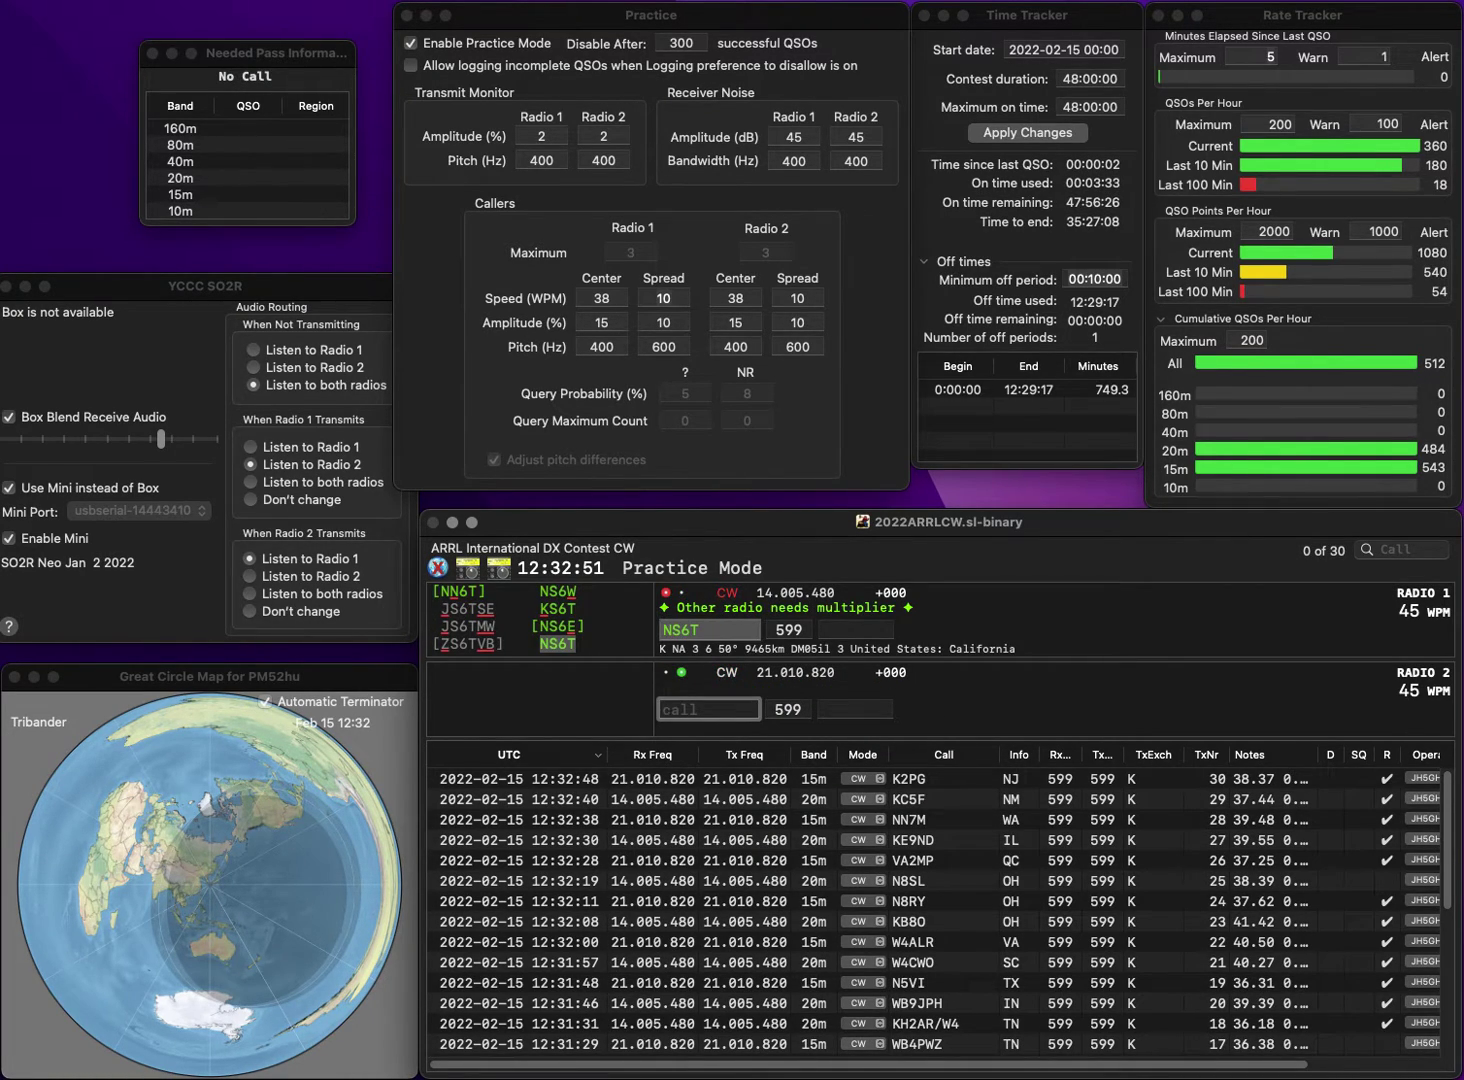
pyautogui.press('`')
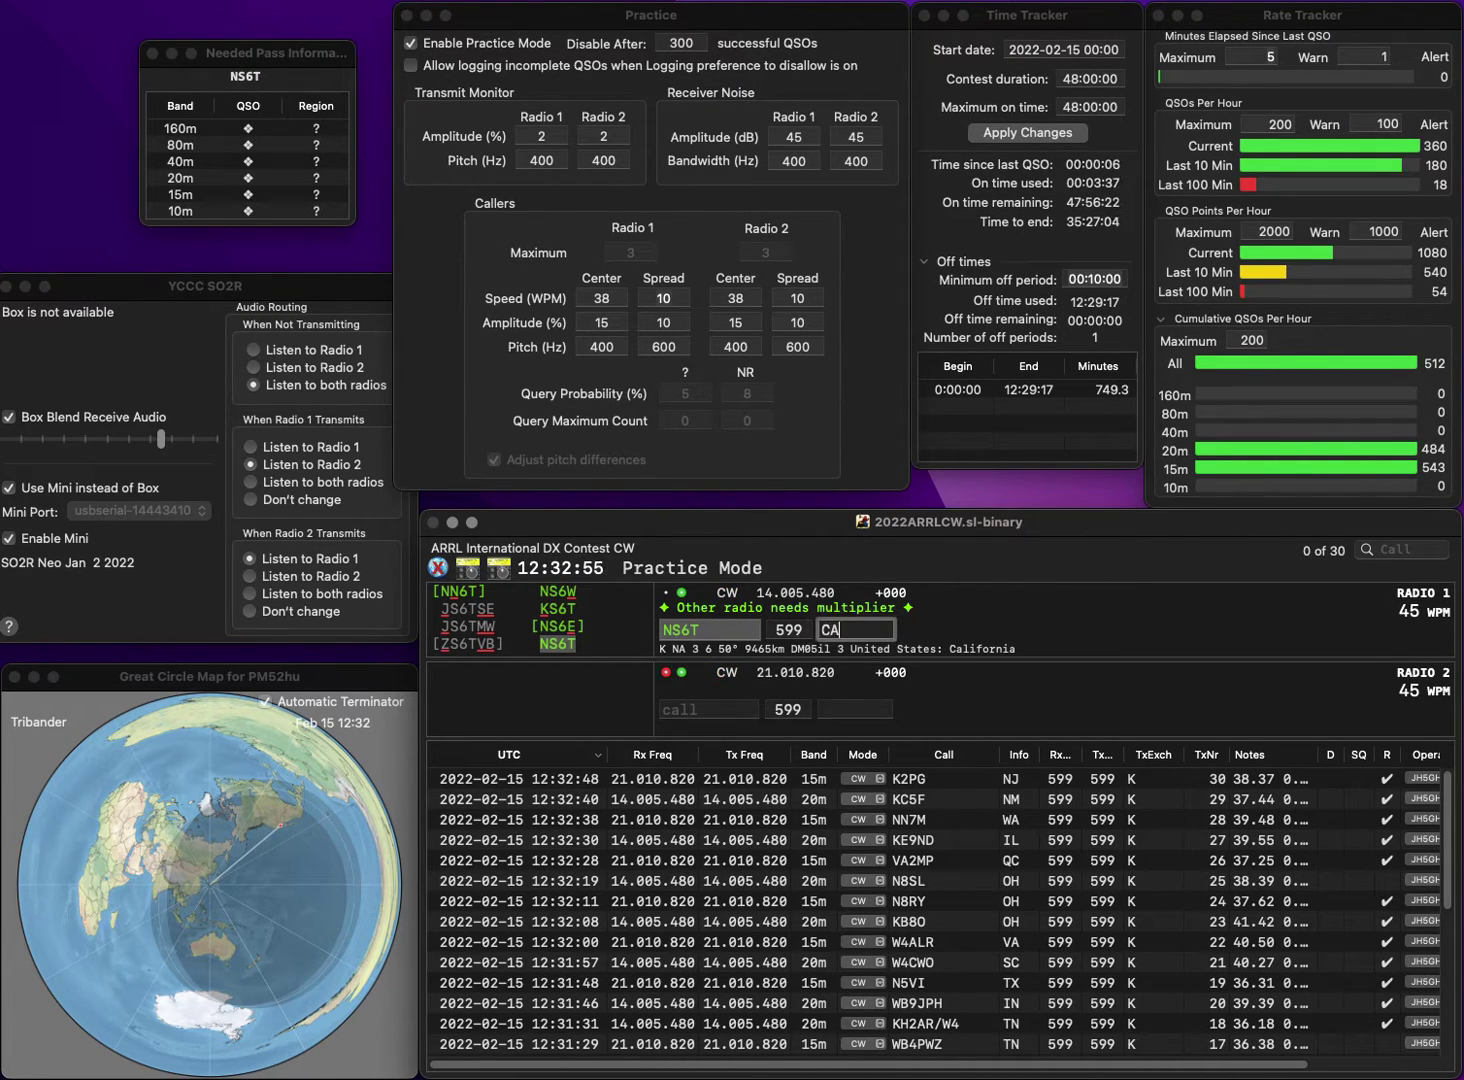
pyautogui.press('Return')
# Enter and answer KG4LIK on Radio 2 and NA4OC on Radio 1.
pyautogui.write('KG4LIK')
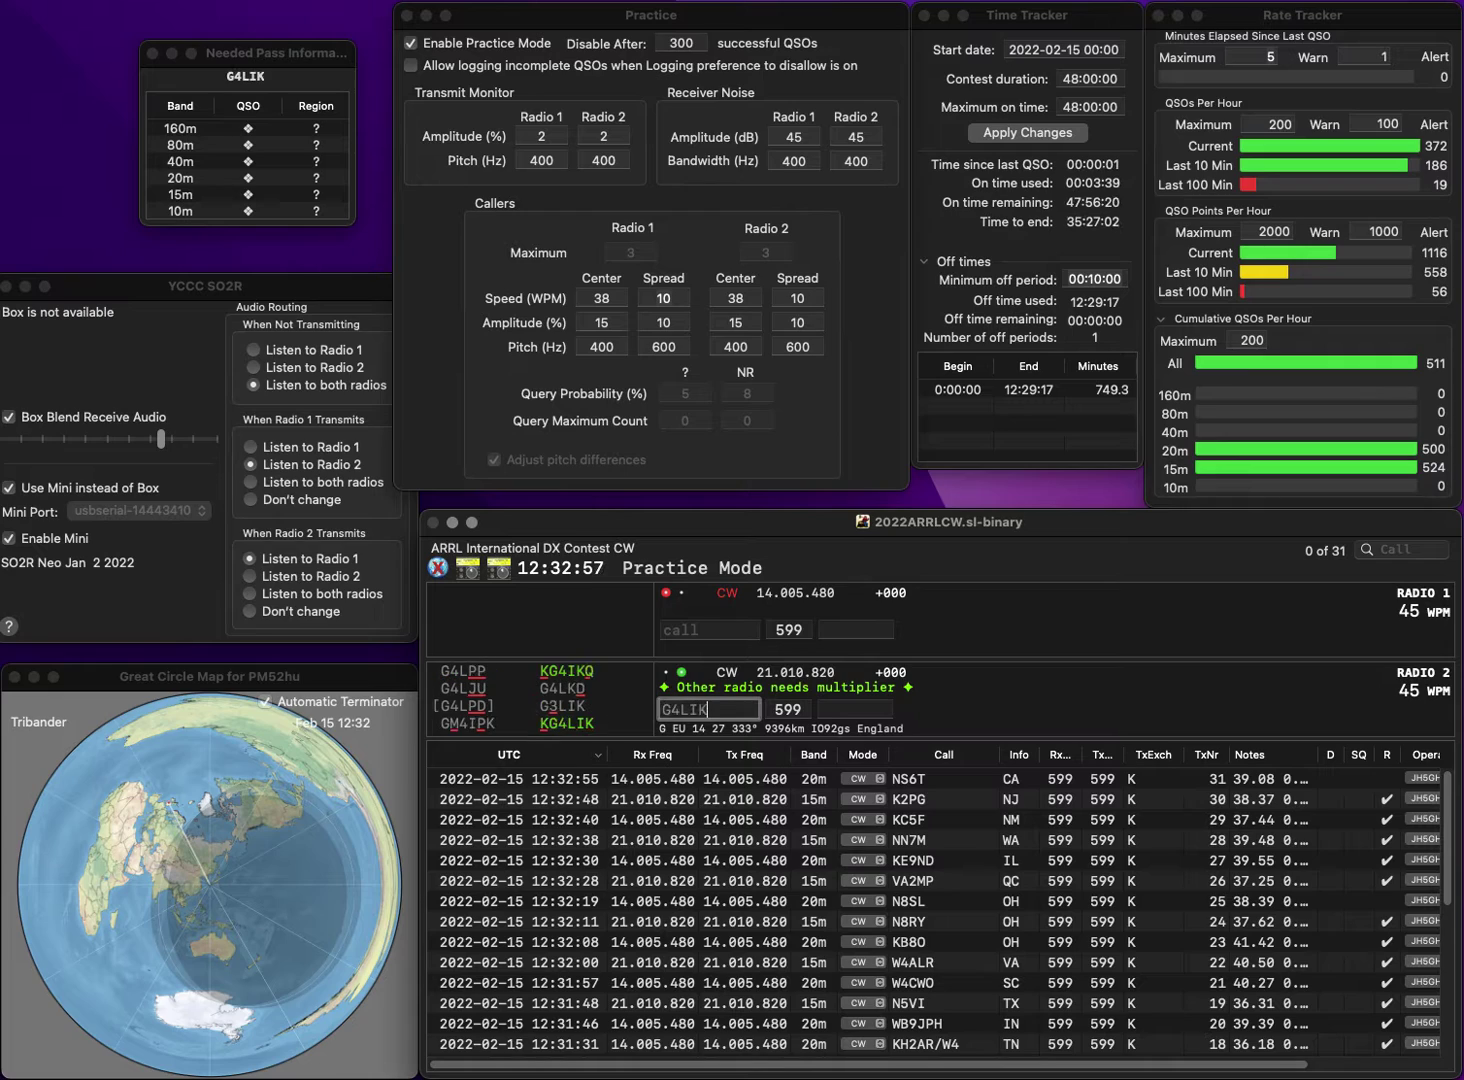
pyautogui.press('Return')
pyautogui.write('NA4OC')
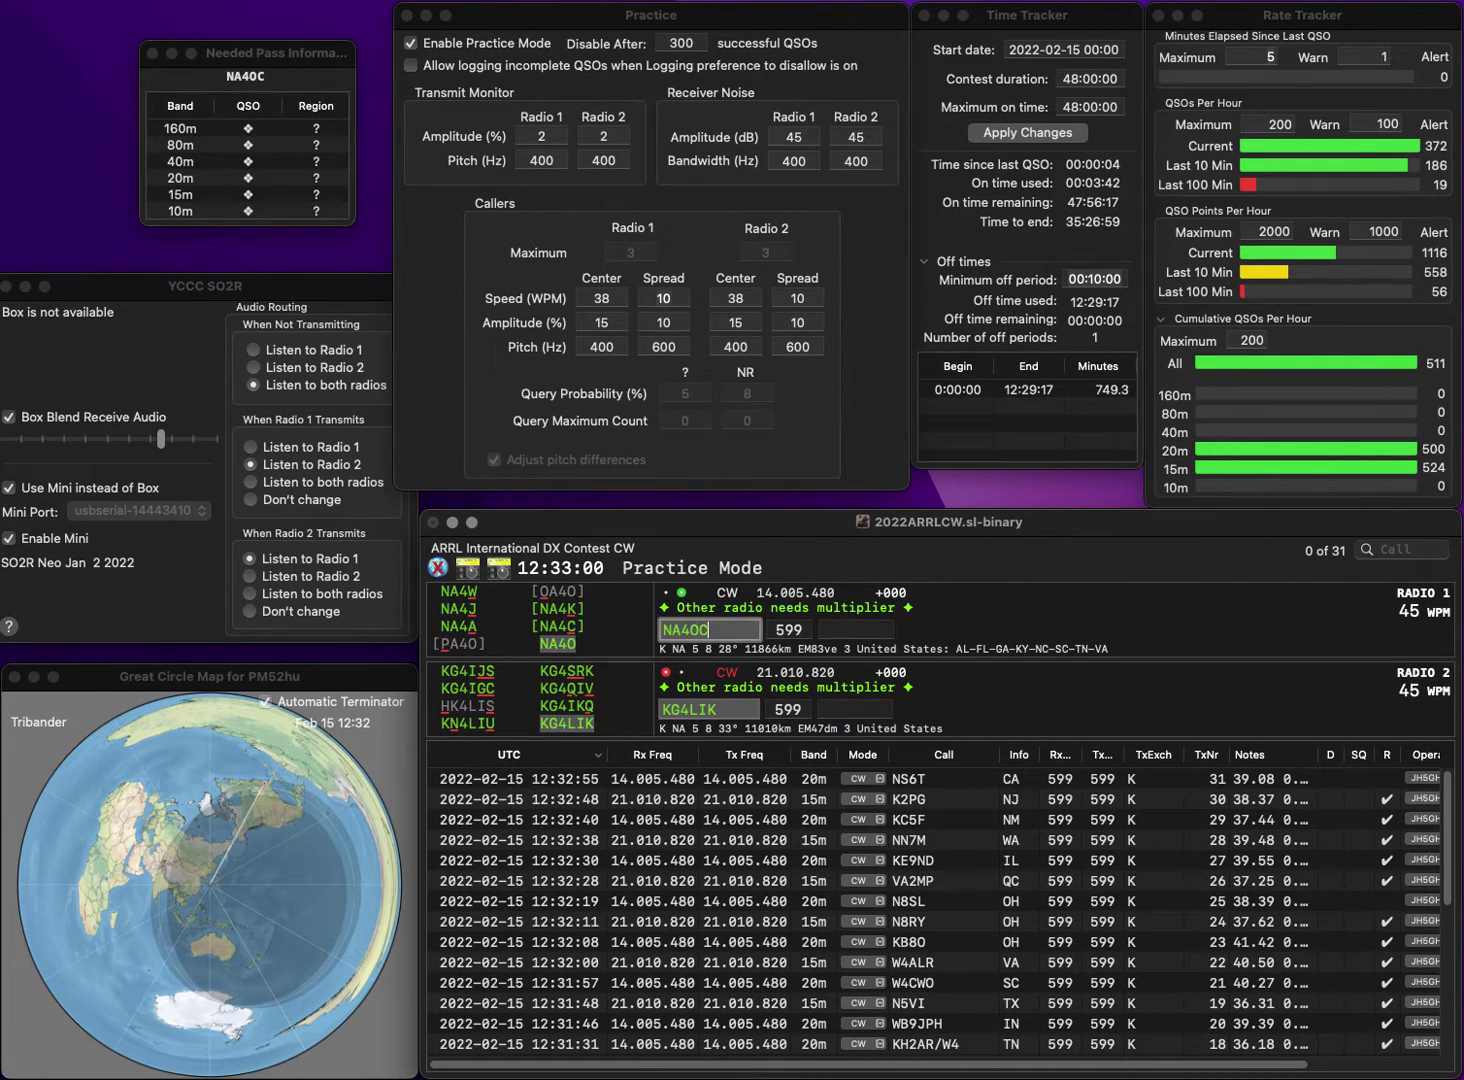
pyautogui.press('space')
pyautogui.press('Return')
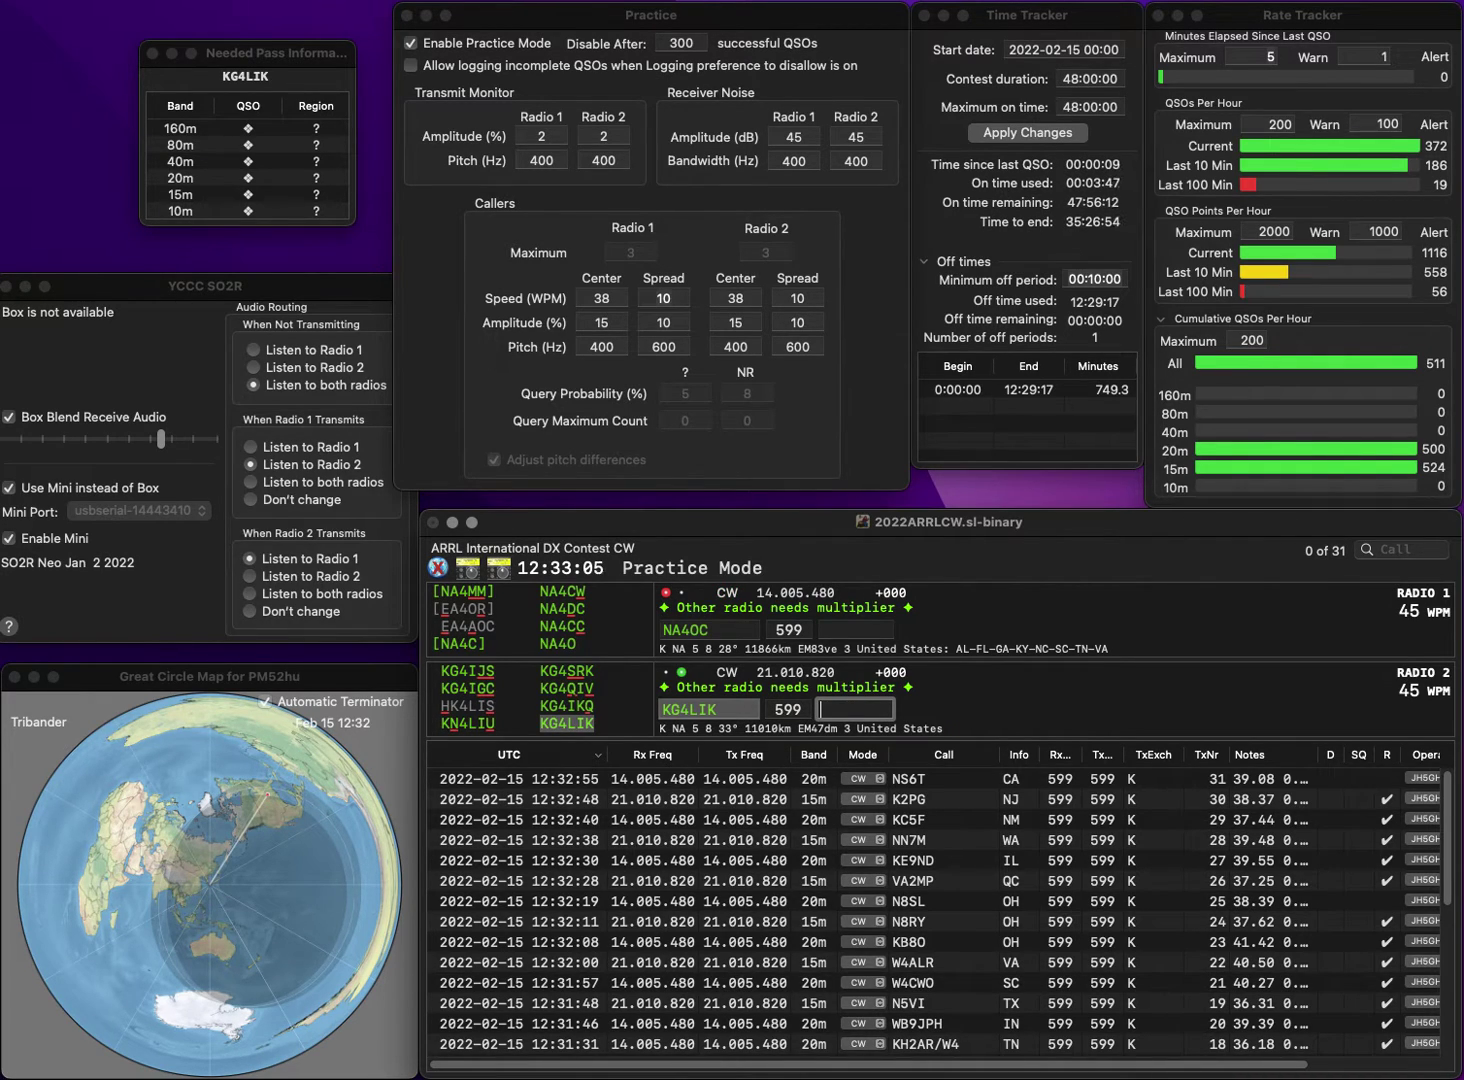
pyautogui.press('\\')
pyautogui.press('\\')
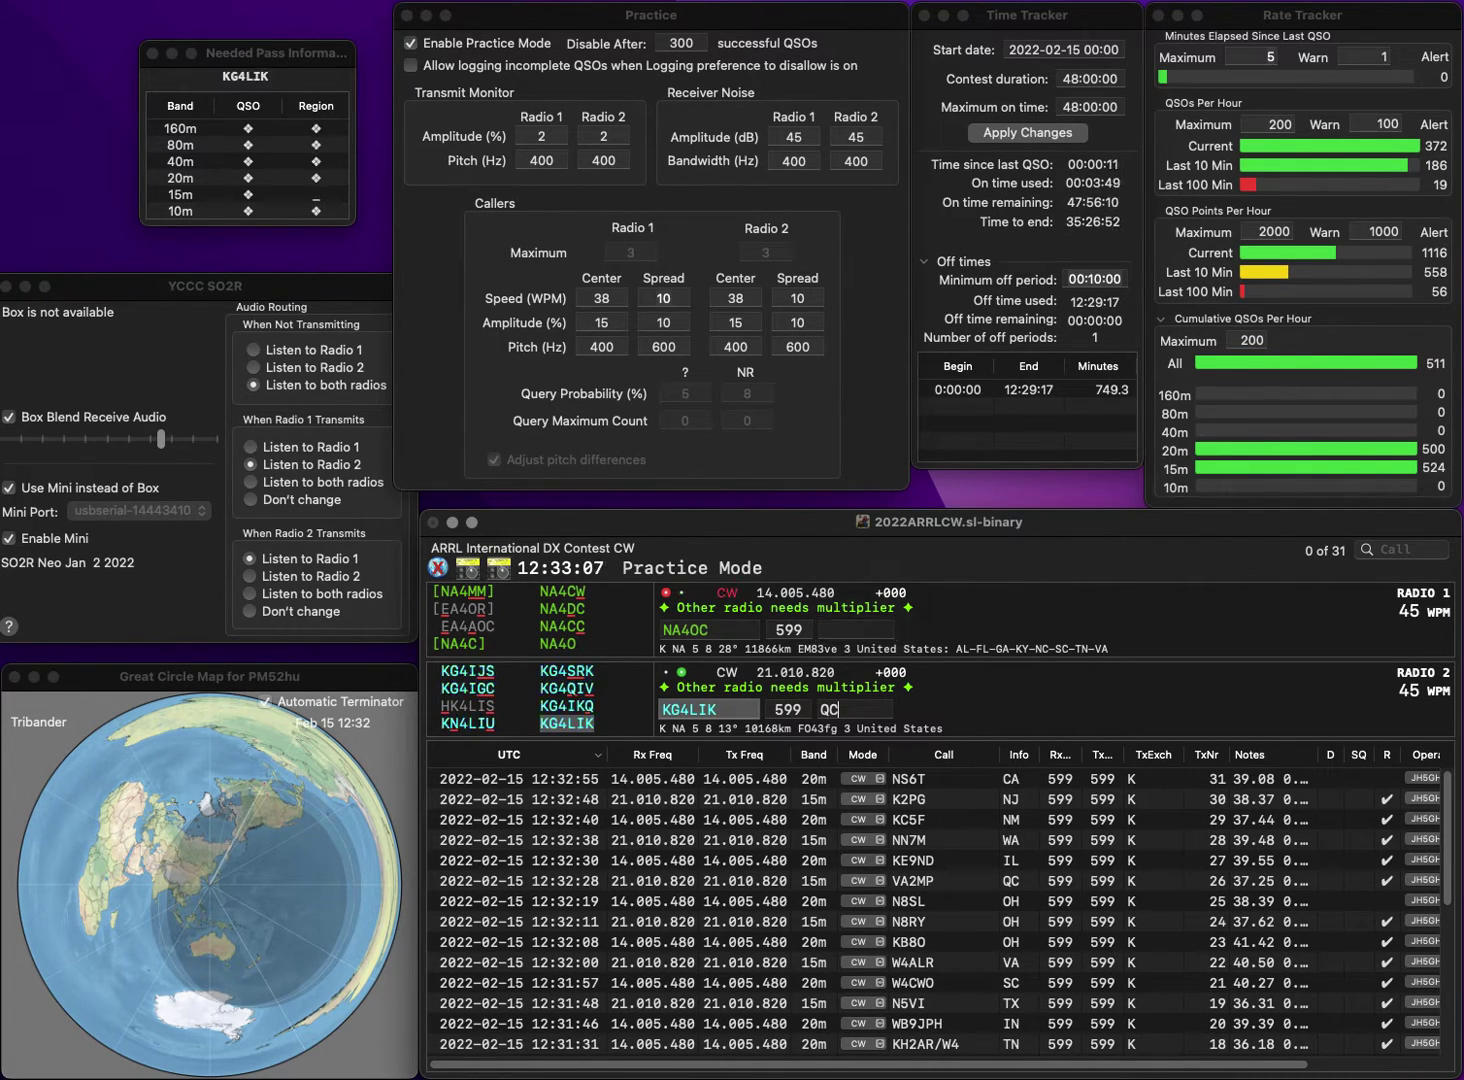
pyautogui.press('Return')
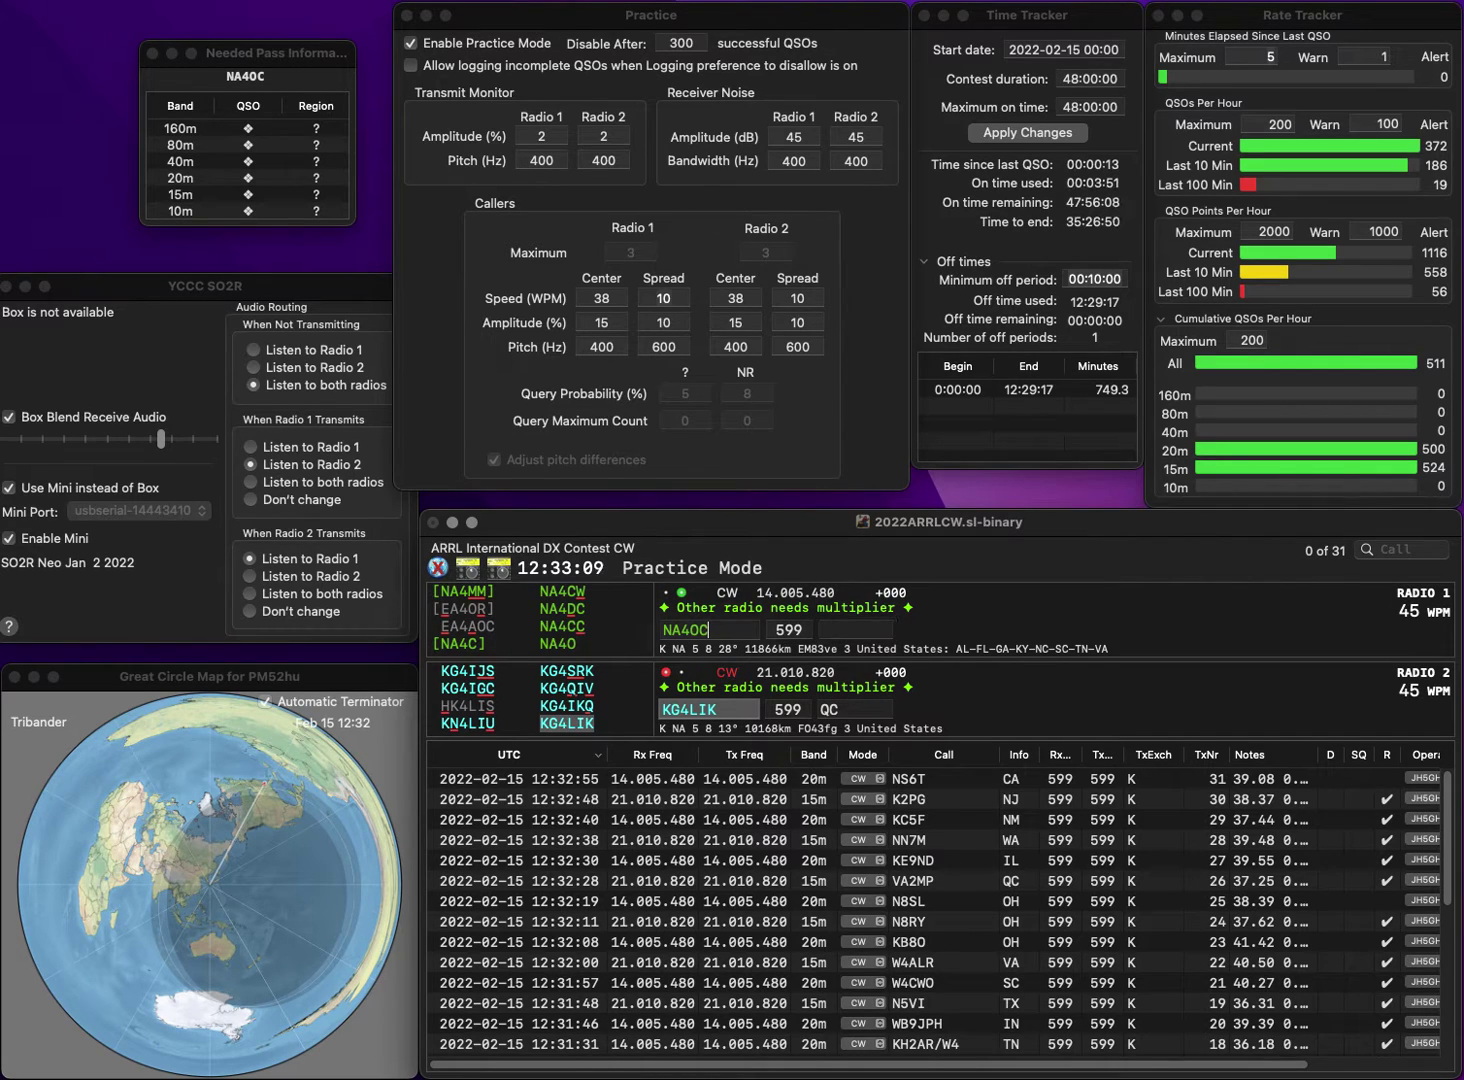
# Correct the Radio 1 call sign to NA4CC and answer the station.
pyautogui.press('BackSpace')
pyautogui.press('BackSpace')
pyautogui.write('CC')
pyautogui.press('Return')
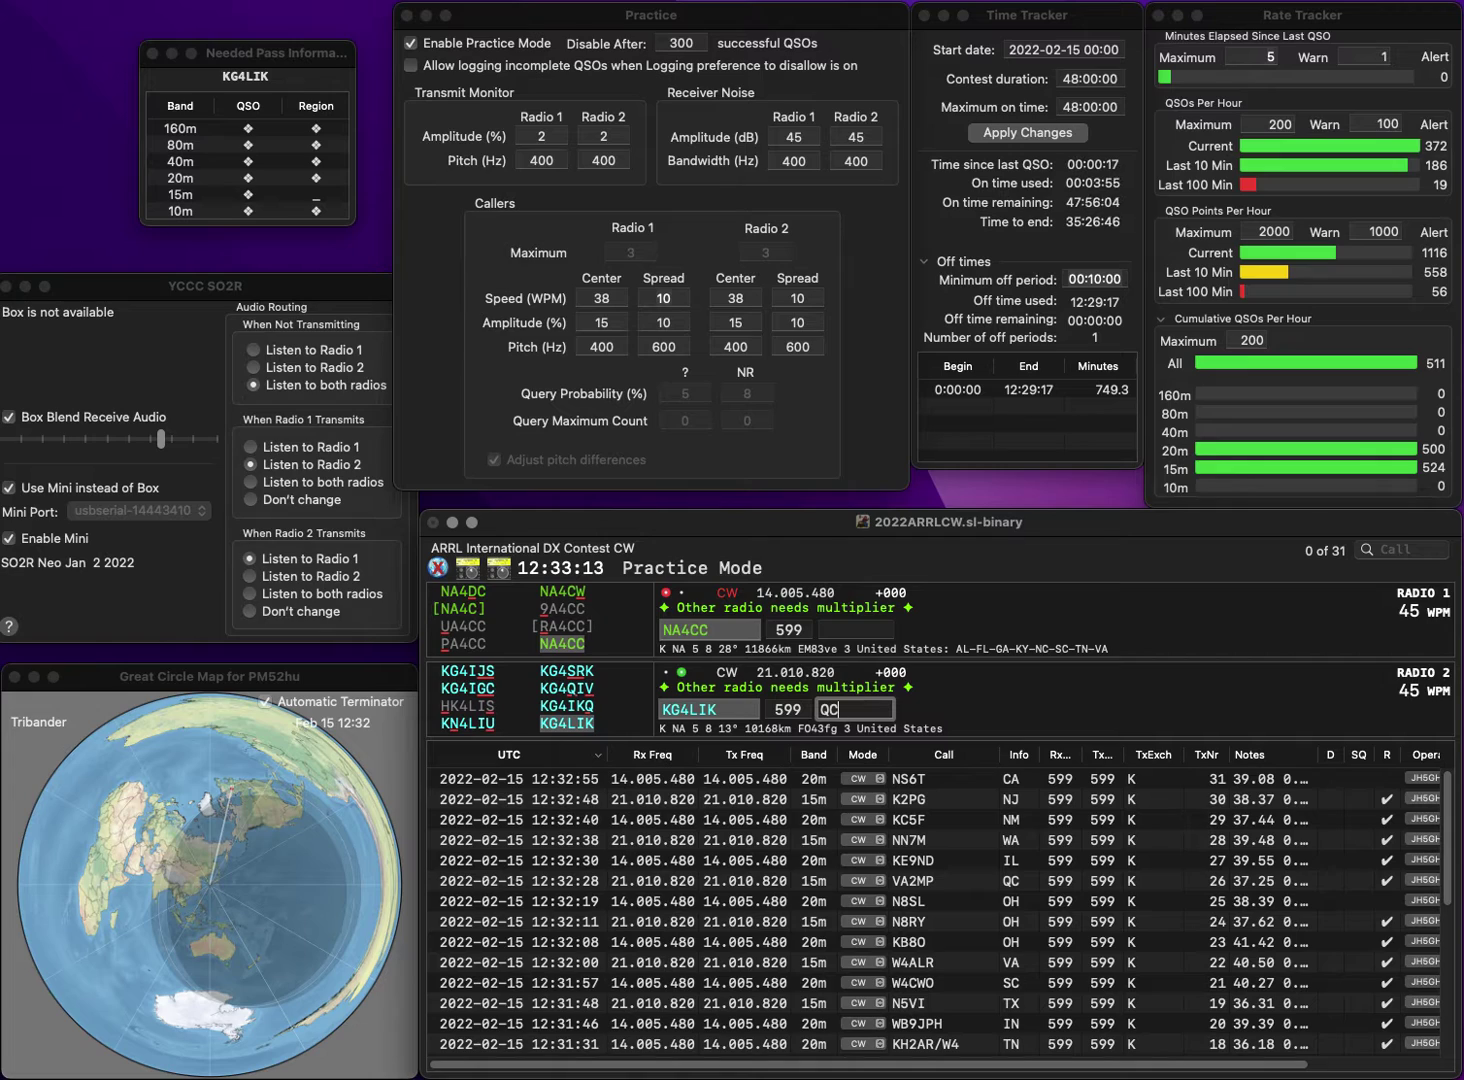
pyautogui.press('Return')
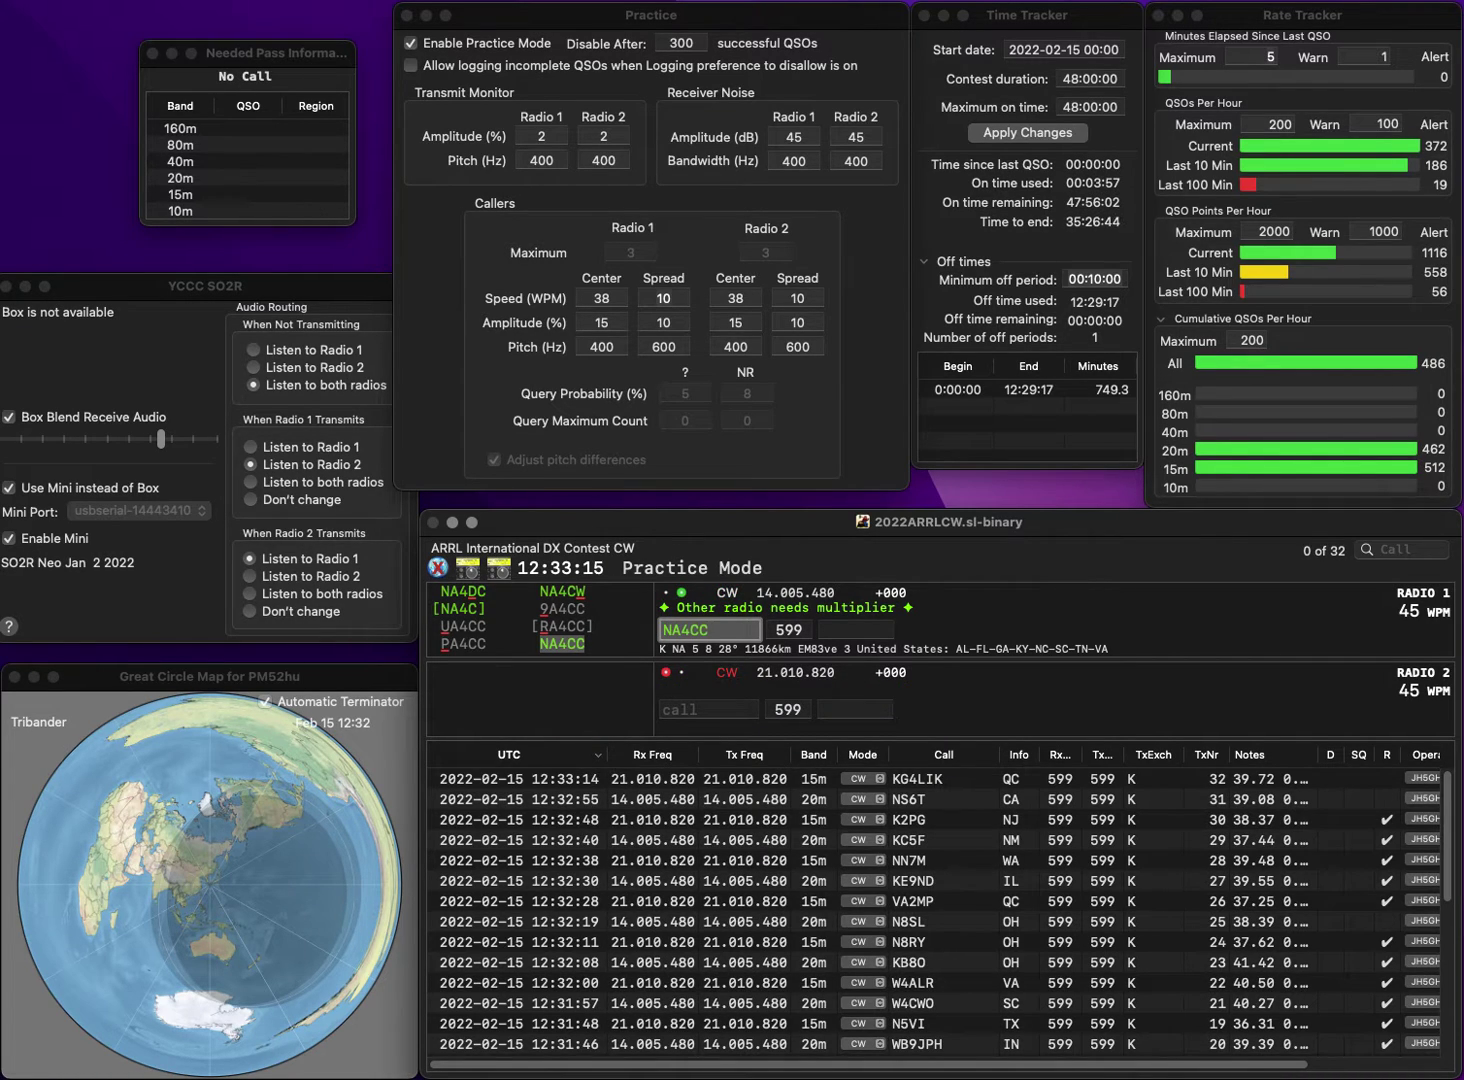
pyautogui.press('Return')
pyautogui.press('Return')
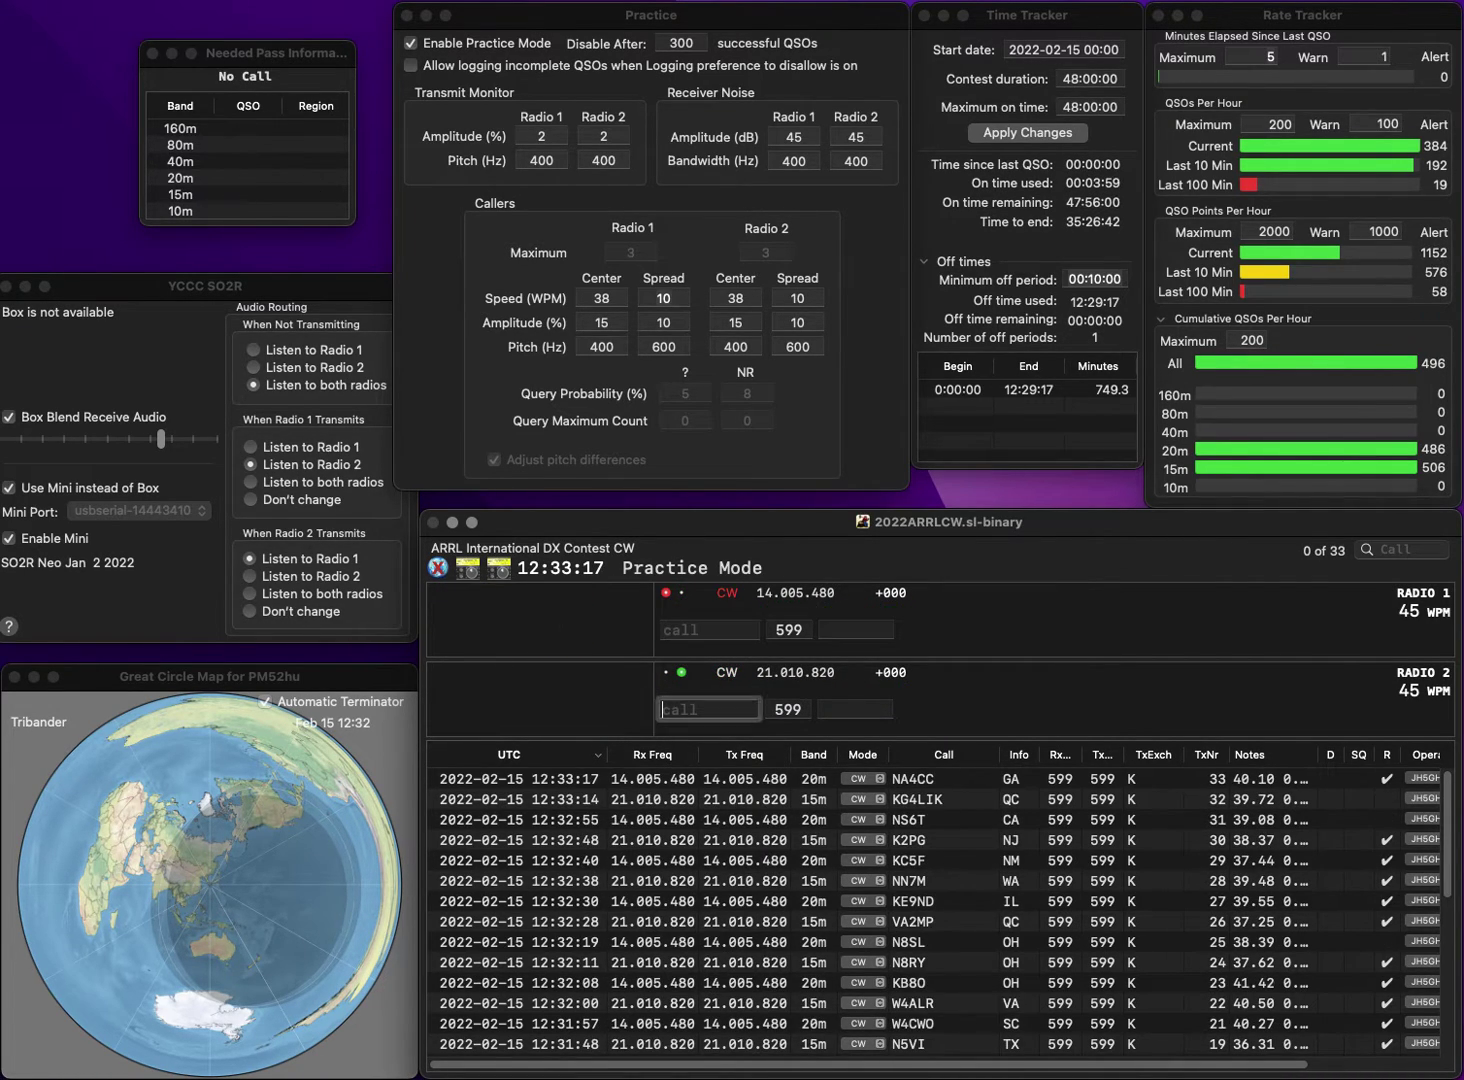
# Answer the partial call OJ on Radio 2, and enter and answer KA9A on Radio 1.
pyautogui.write('OJ')
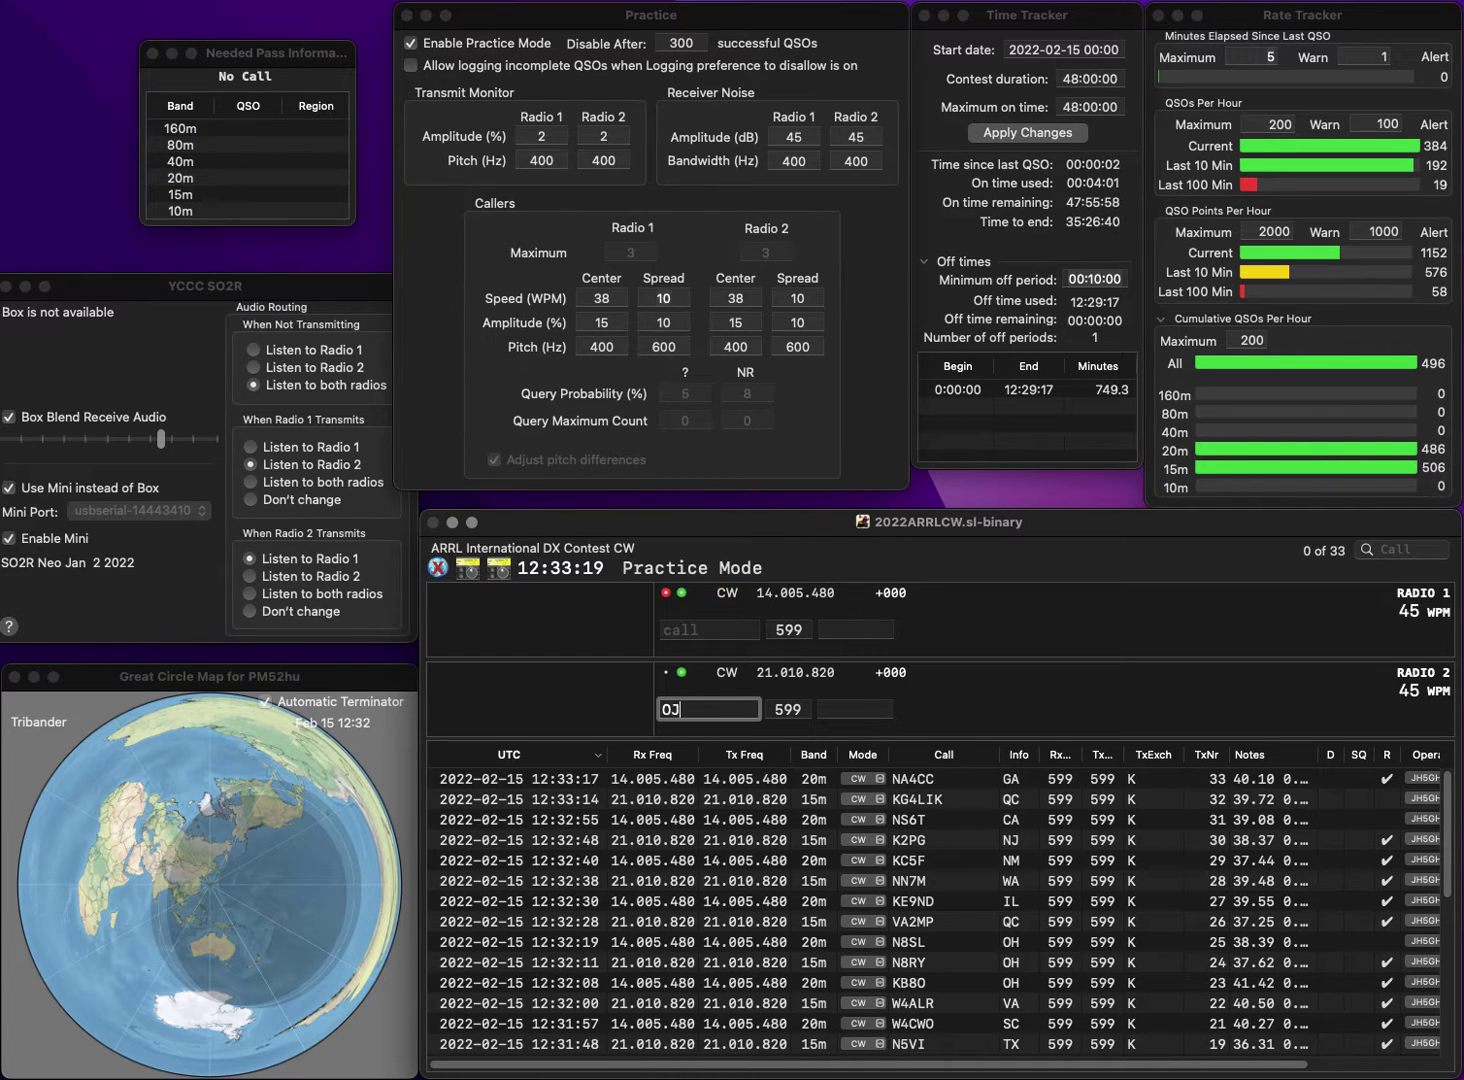
pyautogui.press('Return')
pyautogui.write('KA9A')
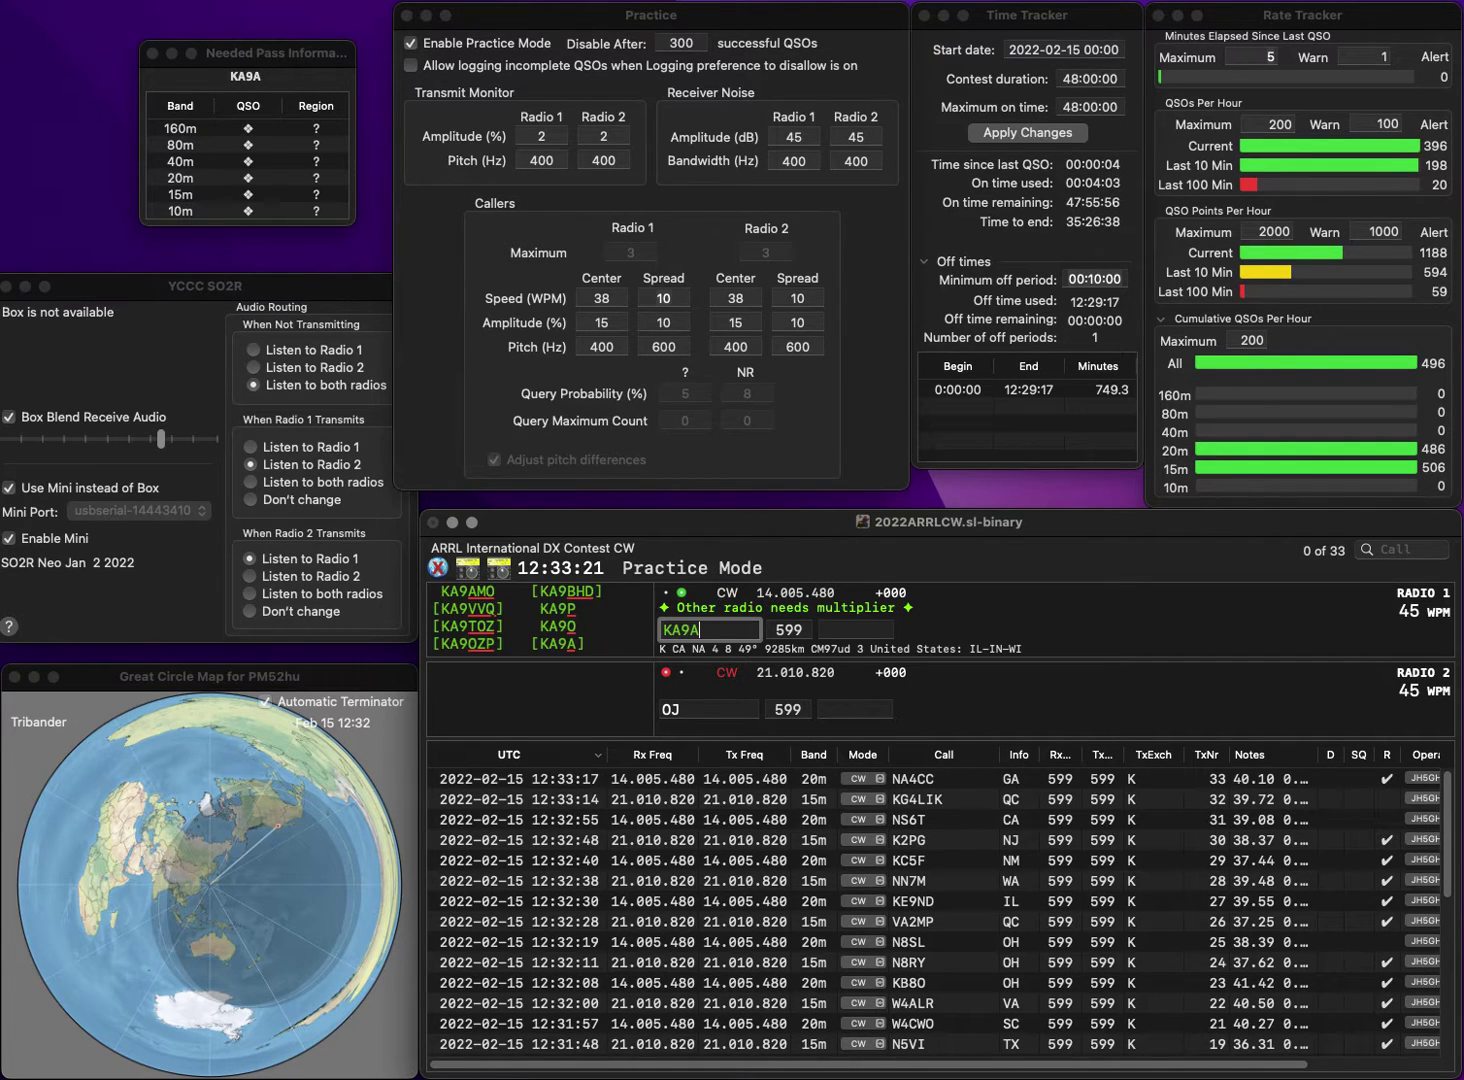
pyautogui.press('Return')
pyautogui.write('K4T')
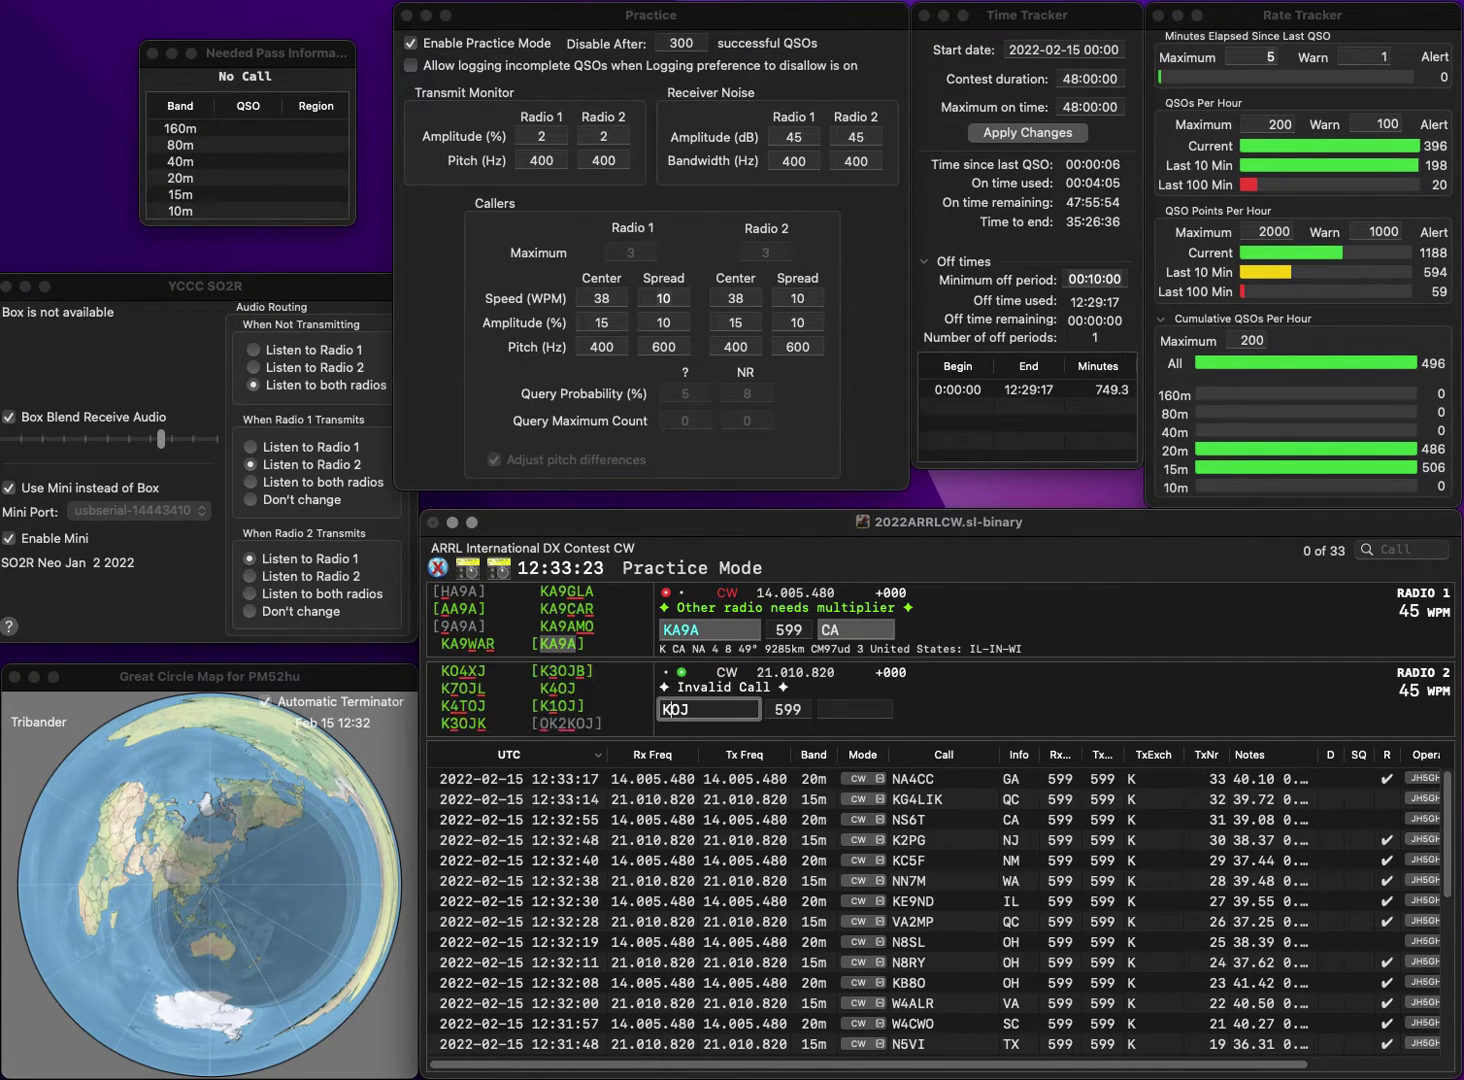
pyautogui.press('Return')
pyautogui.press('Tab')
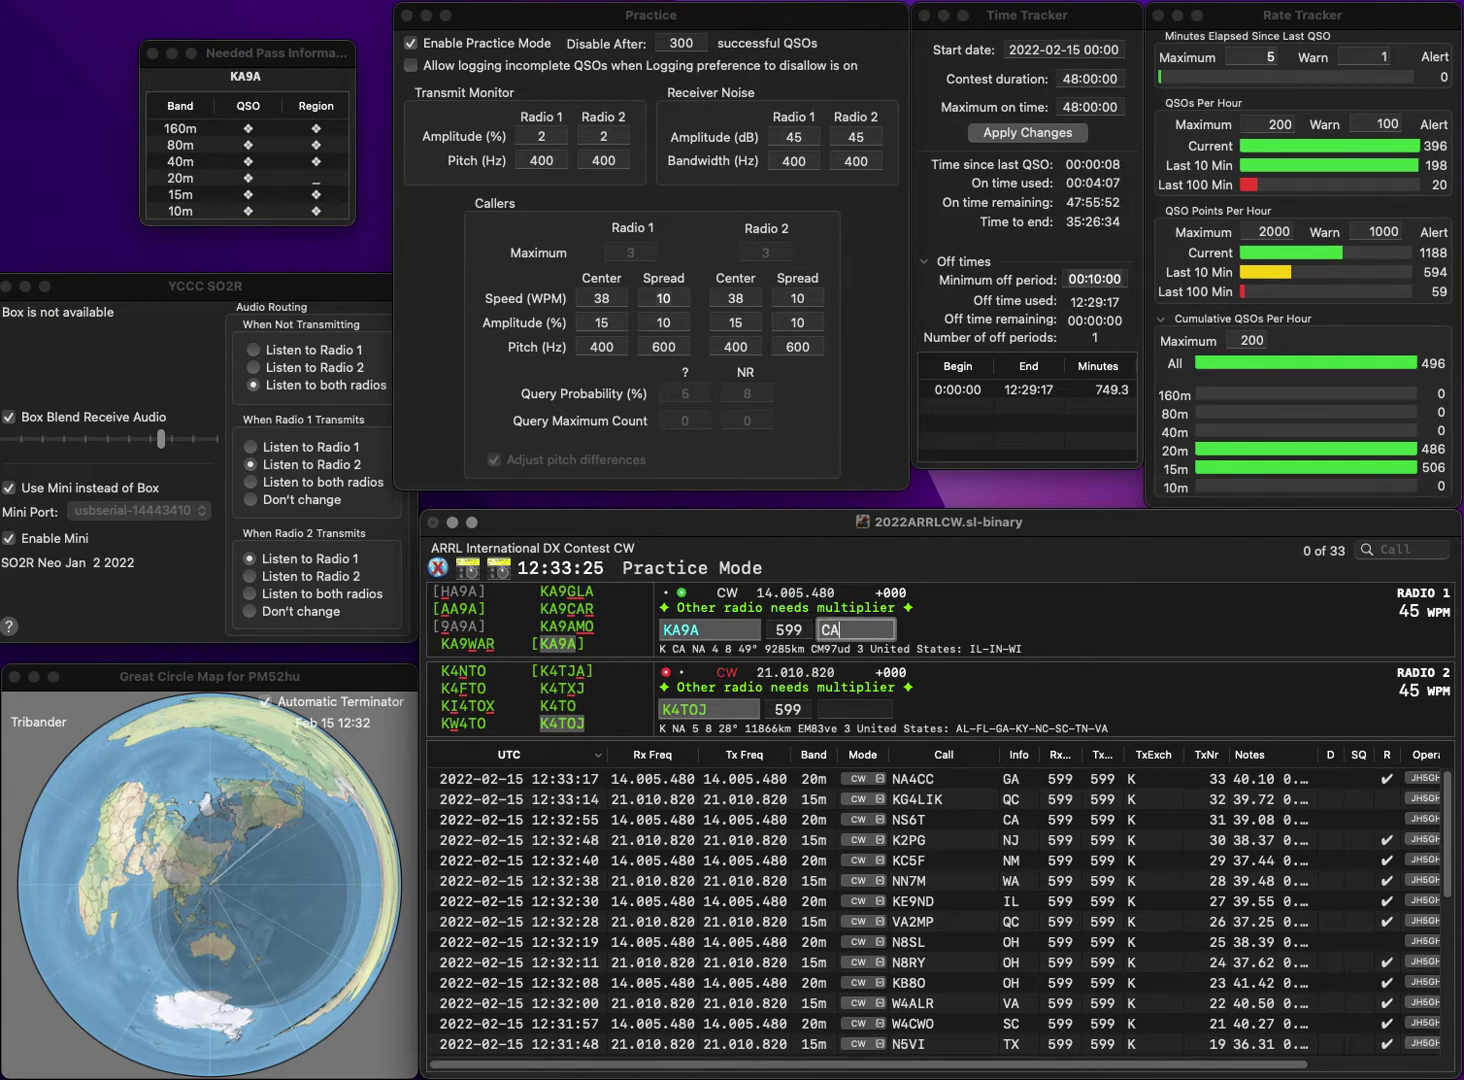
pyautogui.press('Return')
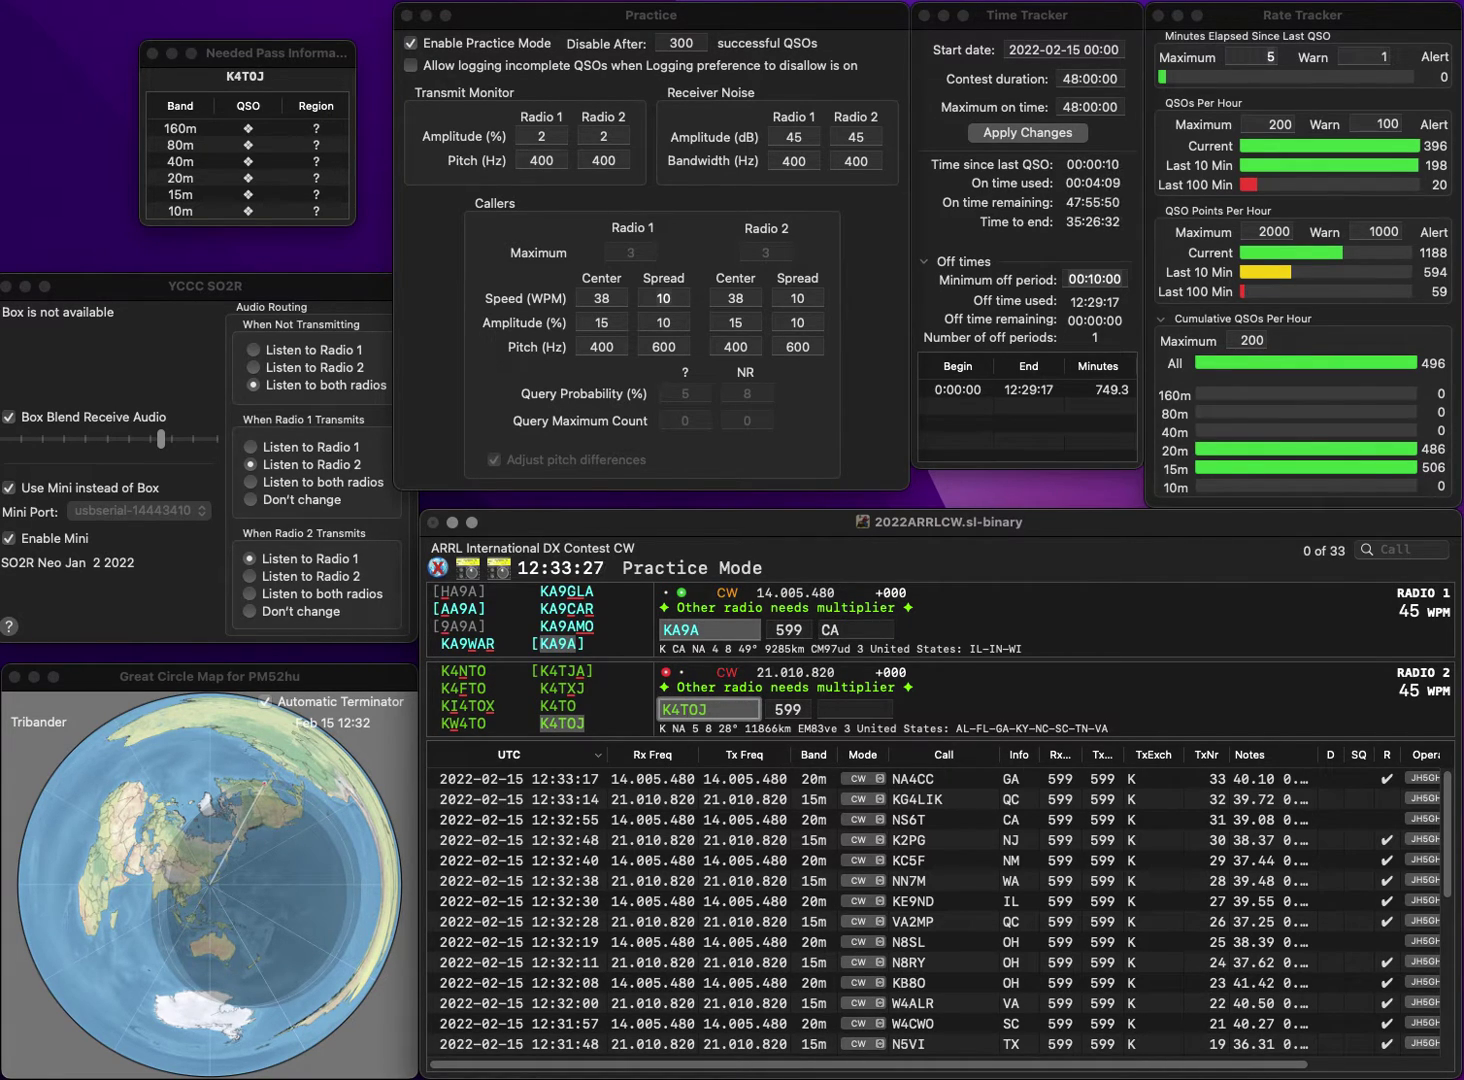
pyautogui.press('Tab')
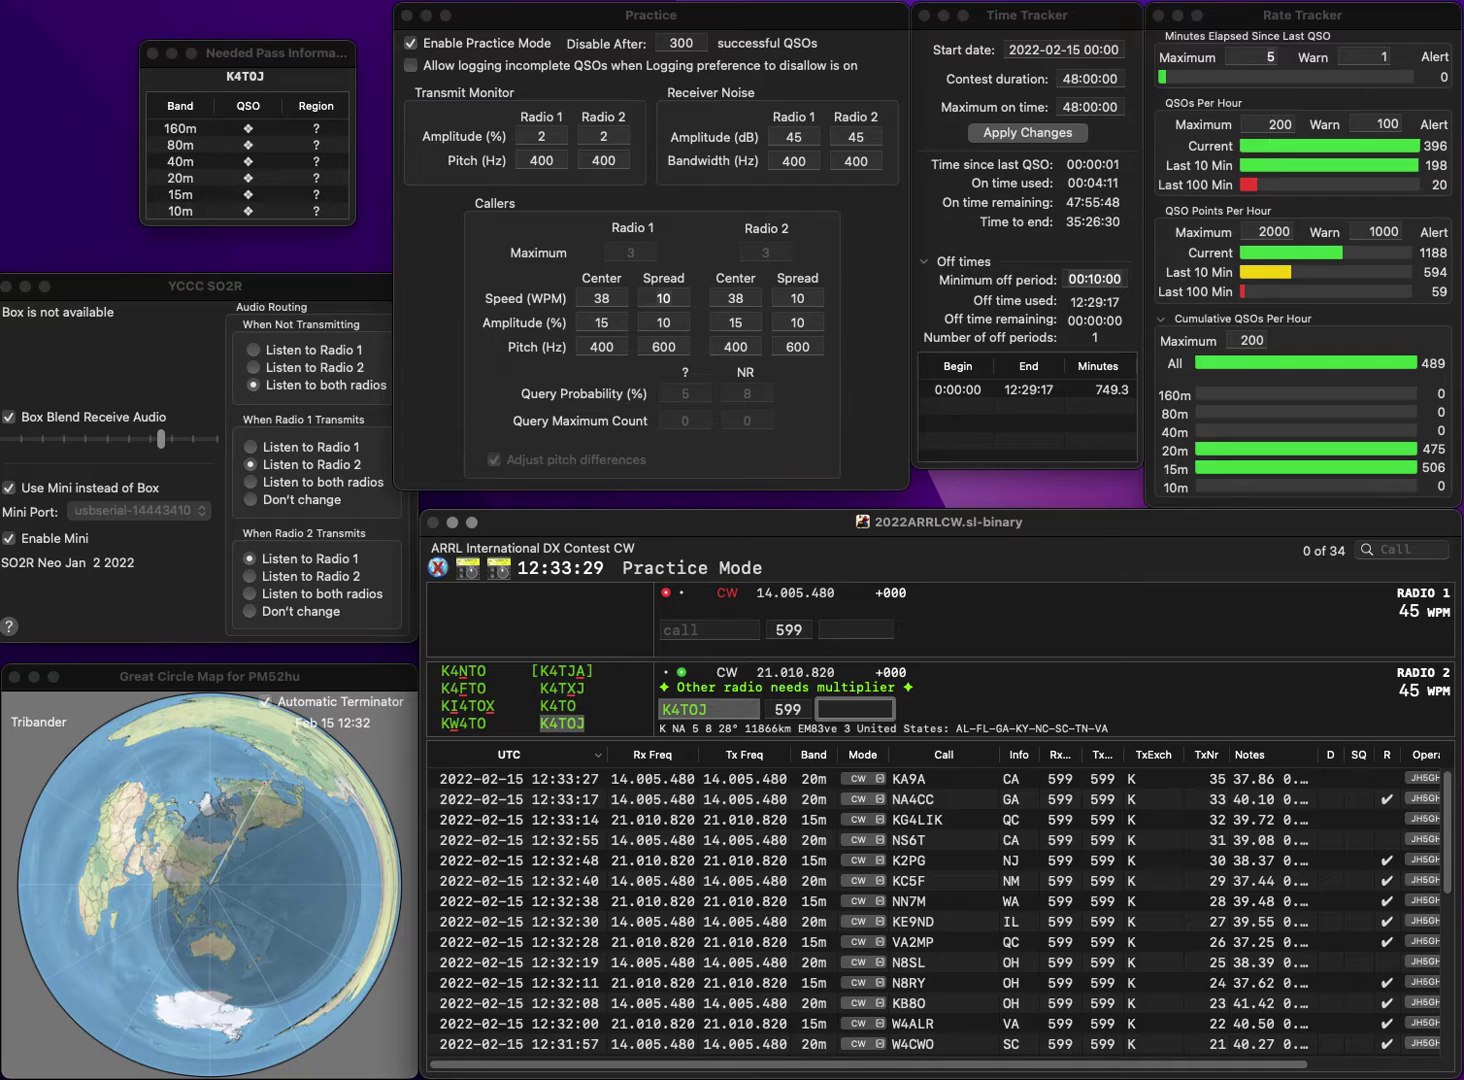
pyautogui.write('SC')
pyautogui.press('Return')
# Enter the call sign NN5O on Radio 1 and answer the station.
pyautogui.write('NN')
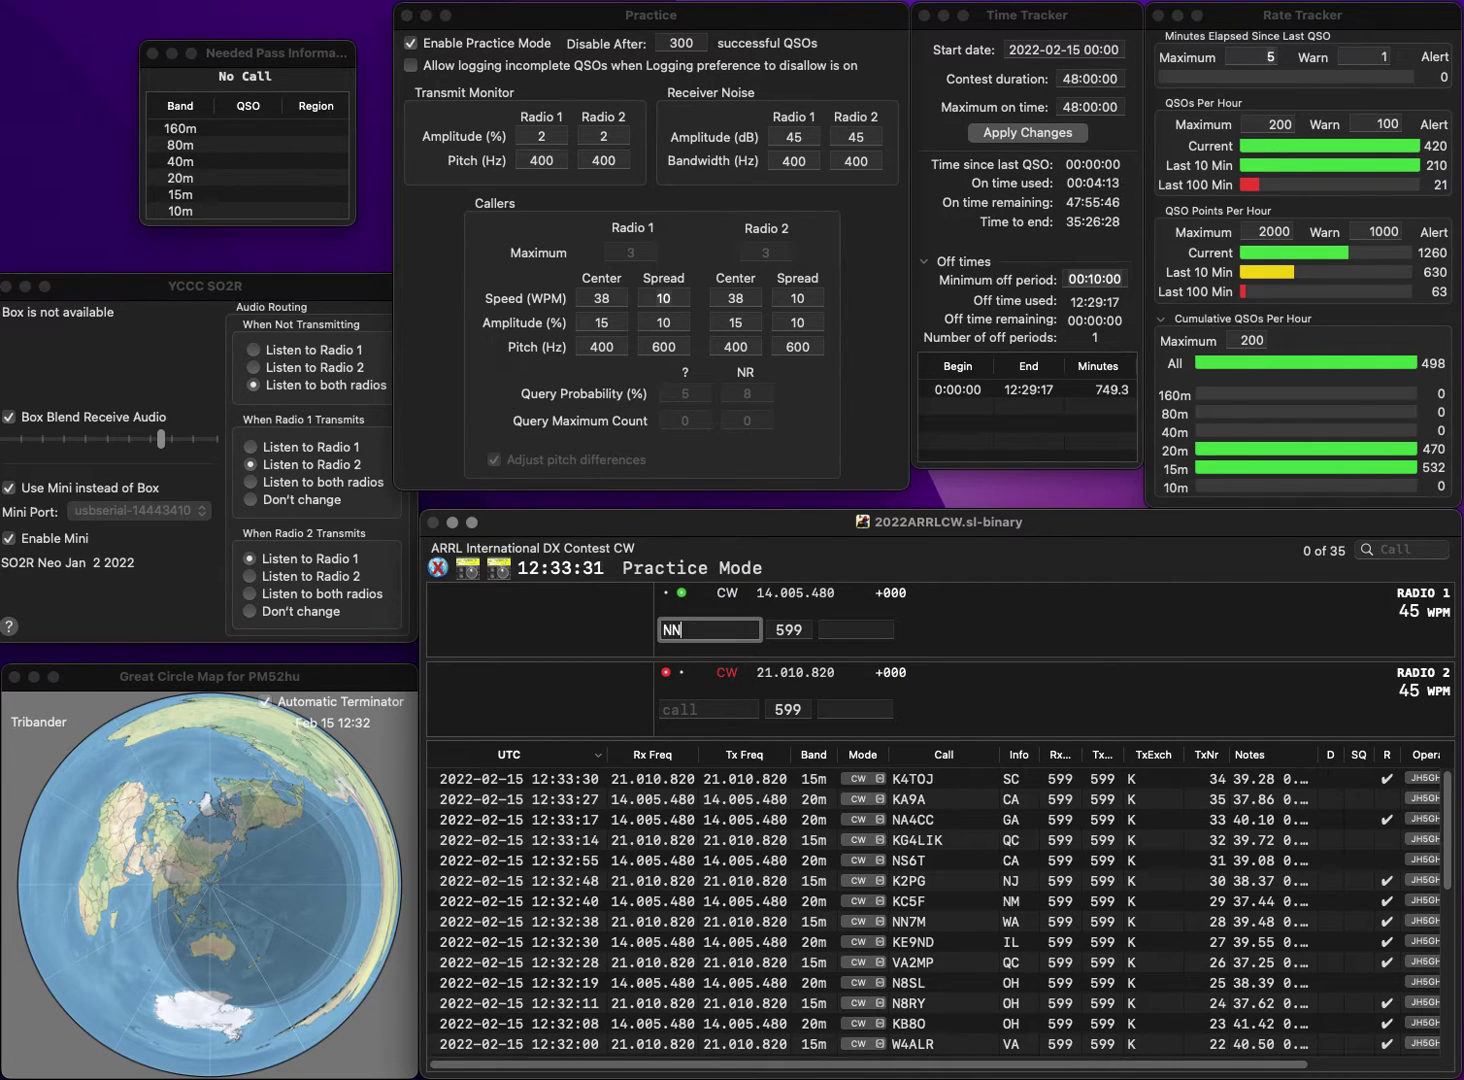
pyautogui.write('5O')
pyautogui.press('Return')
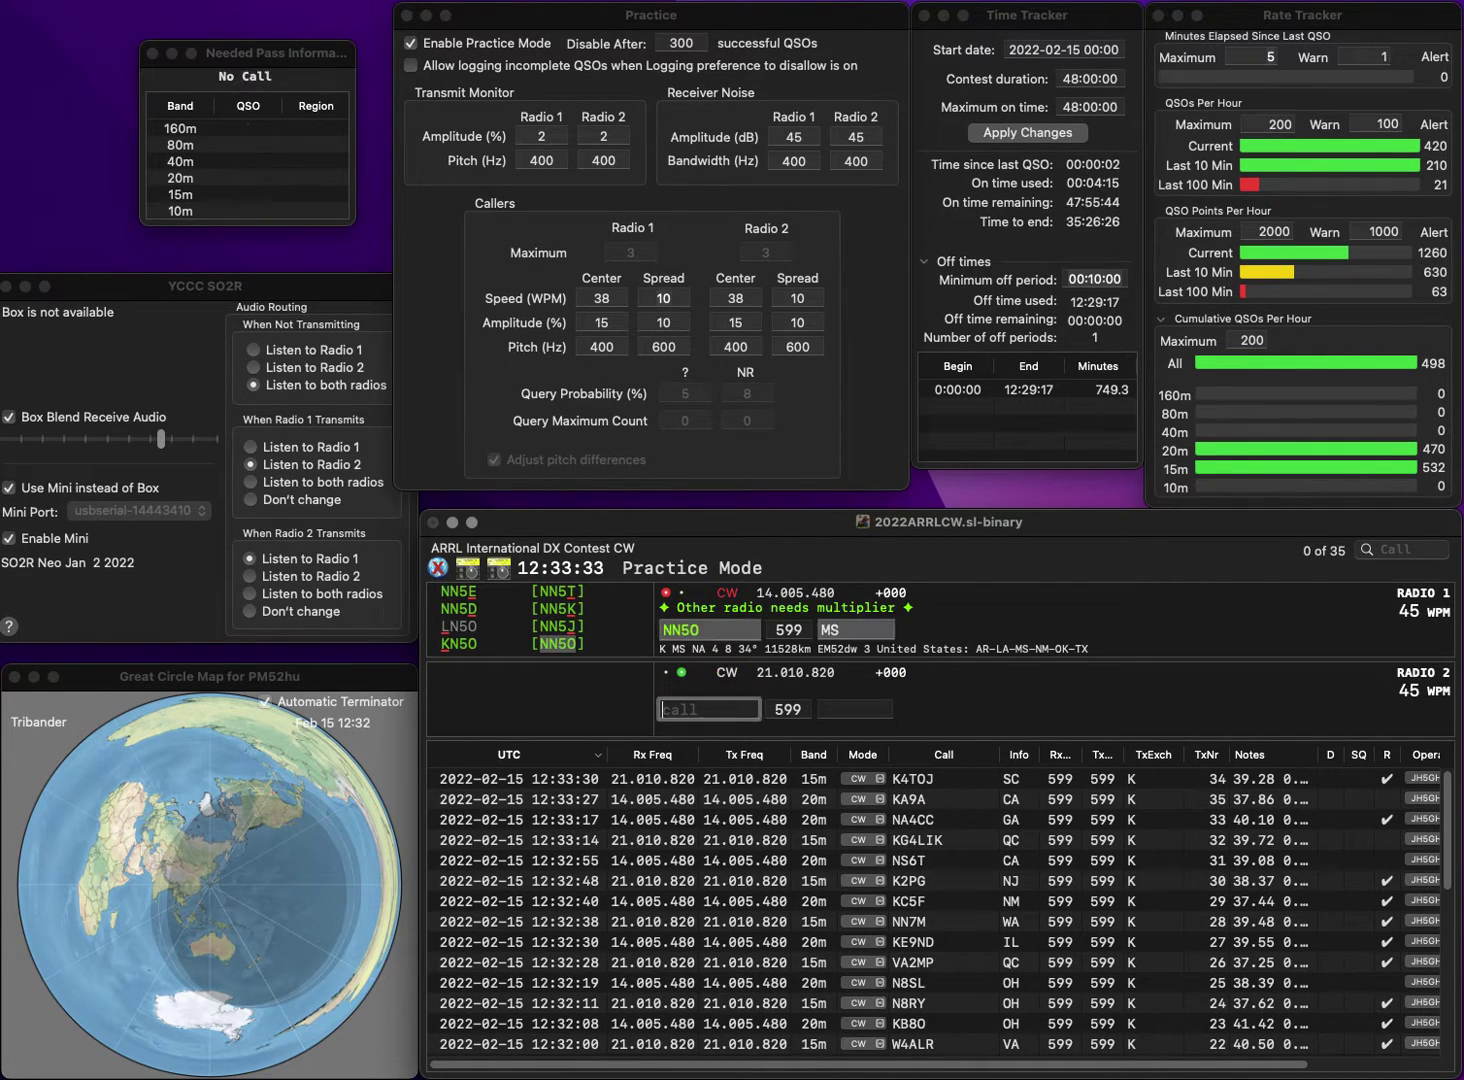
pyautogui.write('W6')
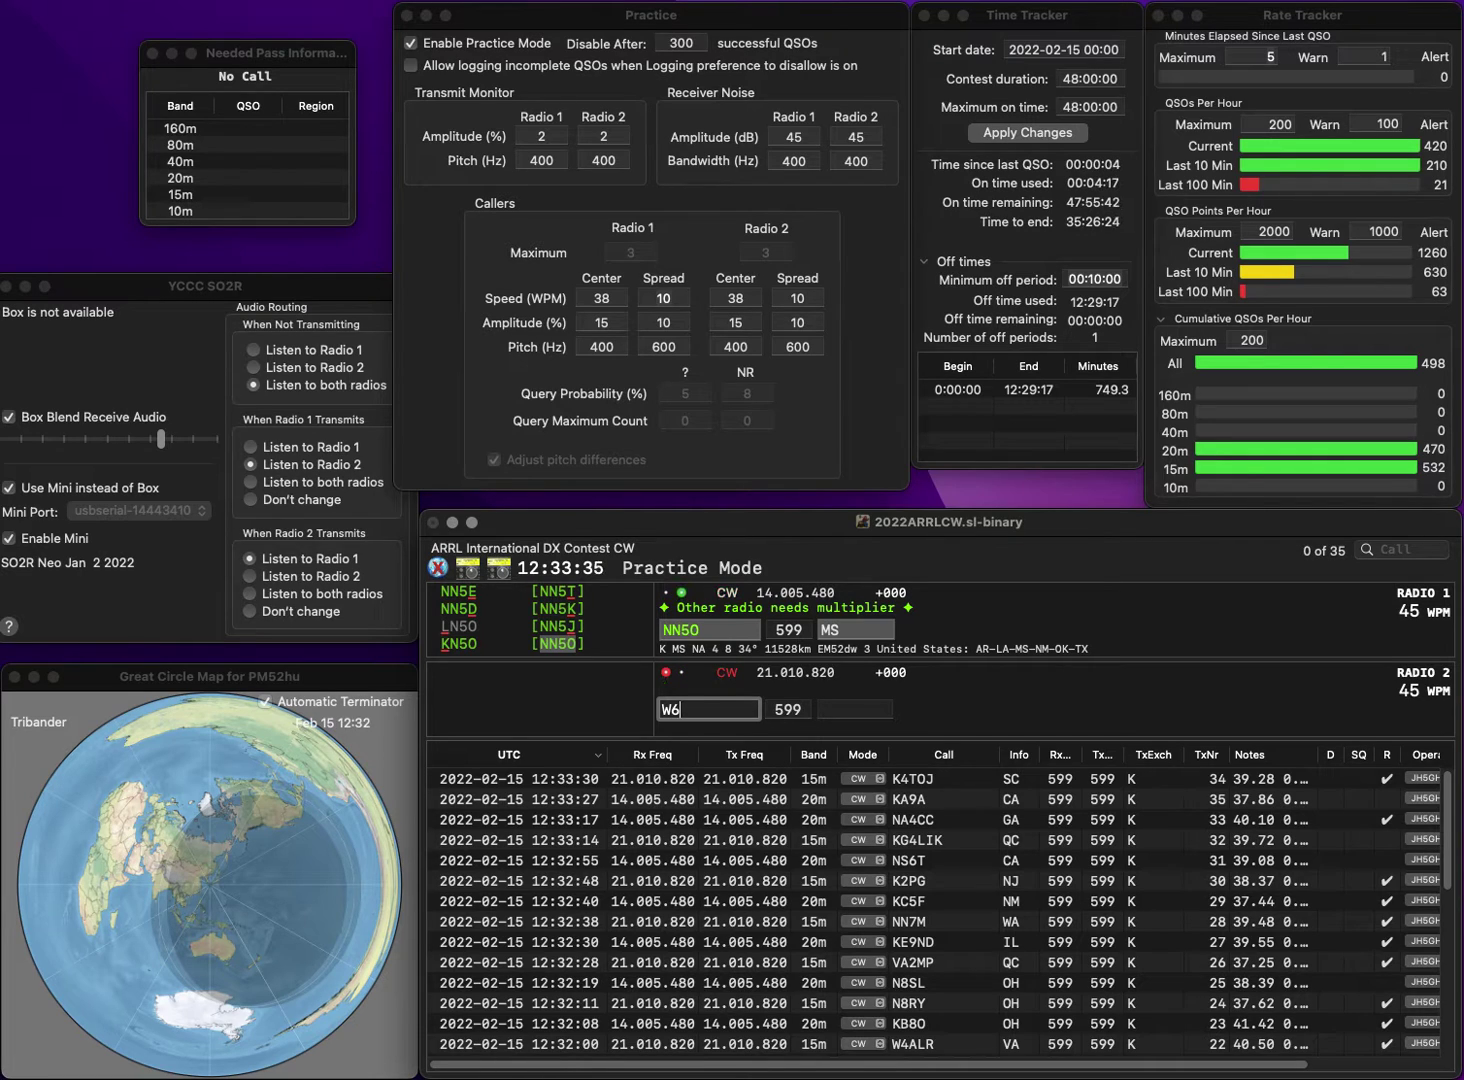
pyautogui.write('IY')
pyautogui.press('Return')
pyautogui.press('Return')
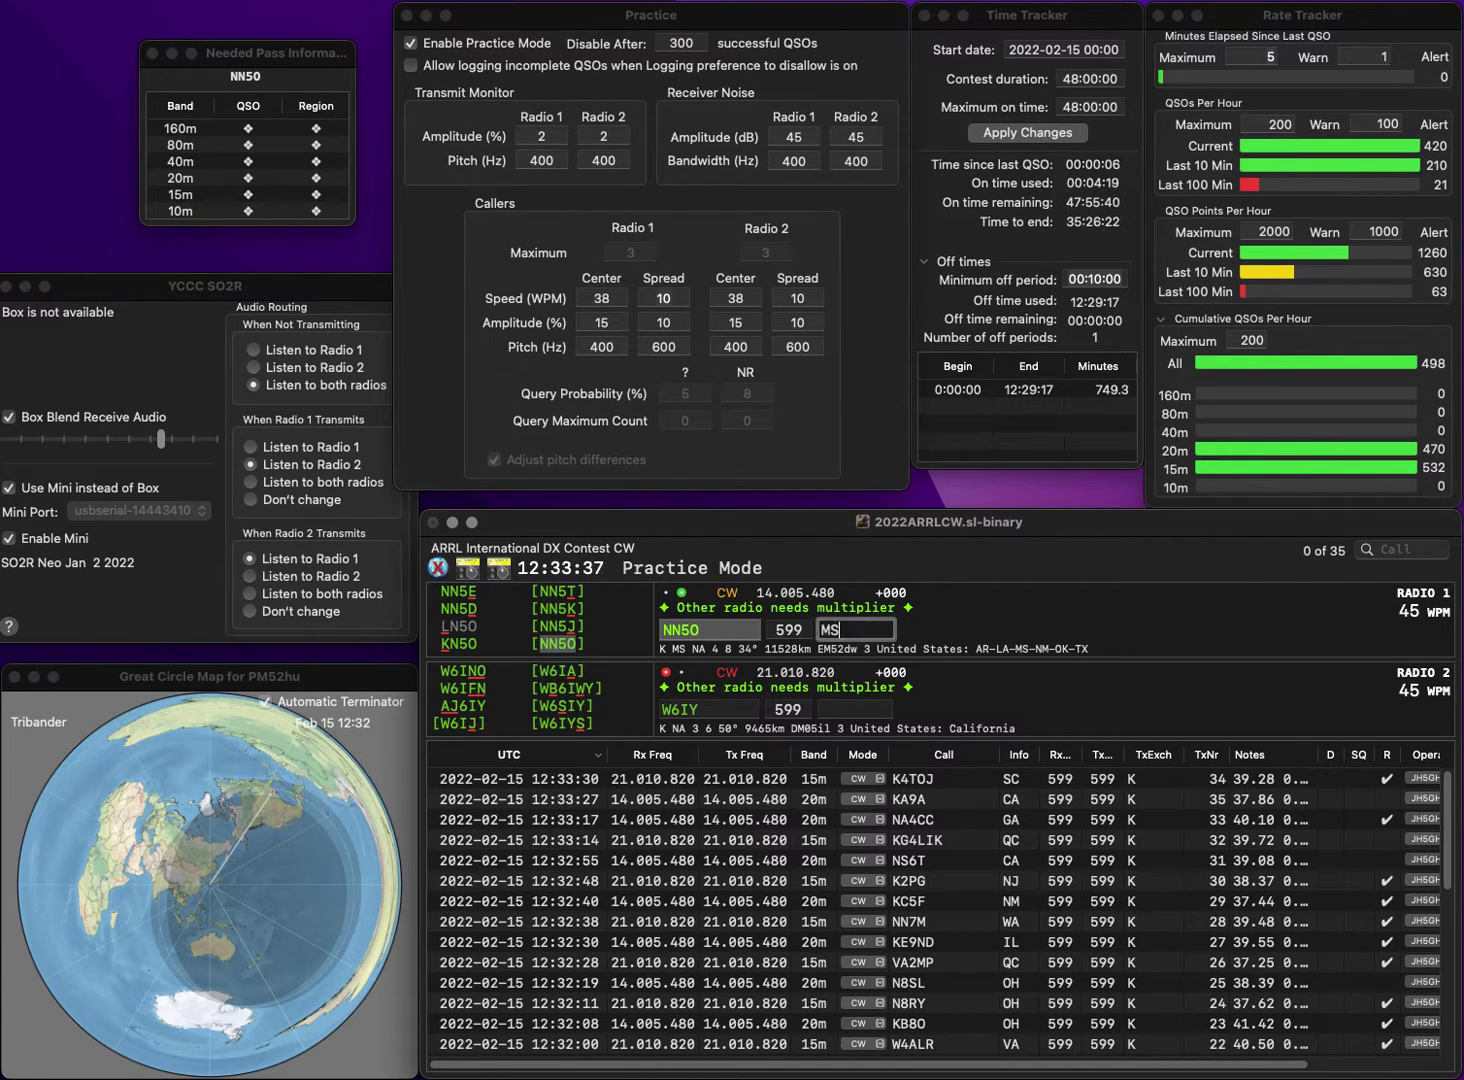
pyautogui.press('BackSpace')
pyautogui.press('BackSpace')
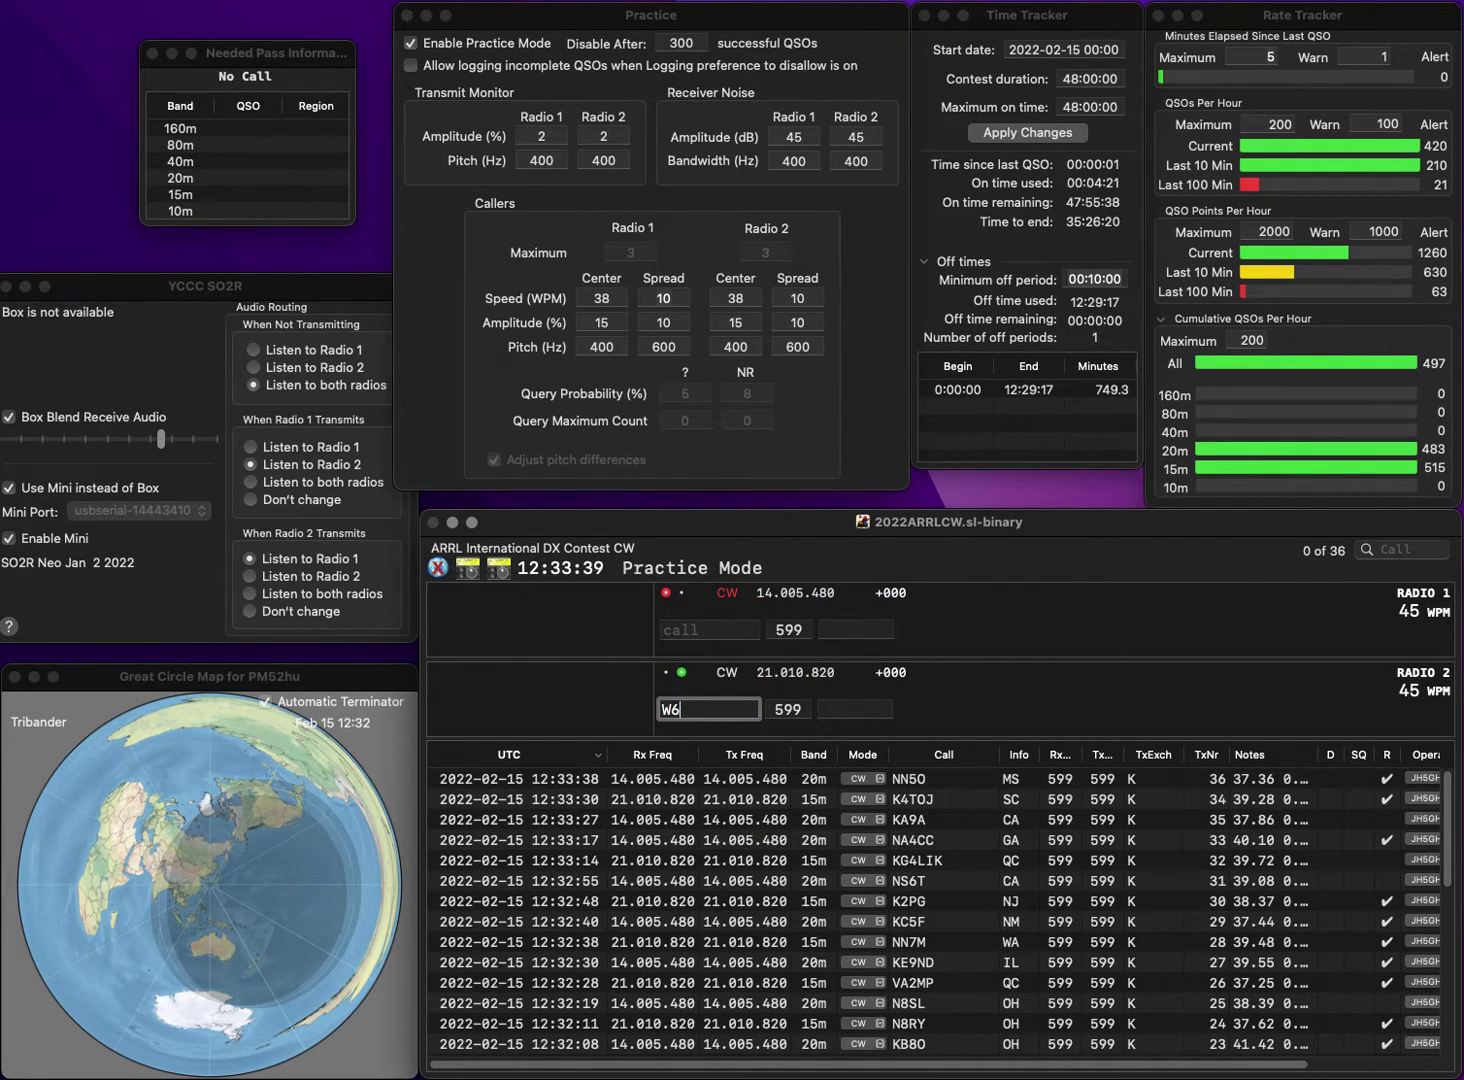
pyautogui.write('IY')
pyautogui.press('Return')
# Enter the call sign WE4C on Radio 1 and answer the station.
pyautogui.write('W')
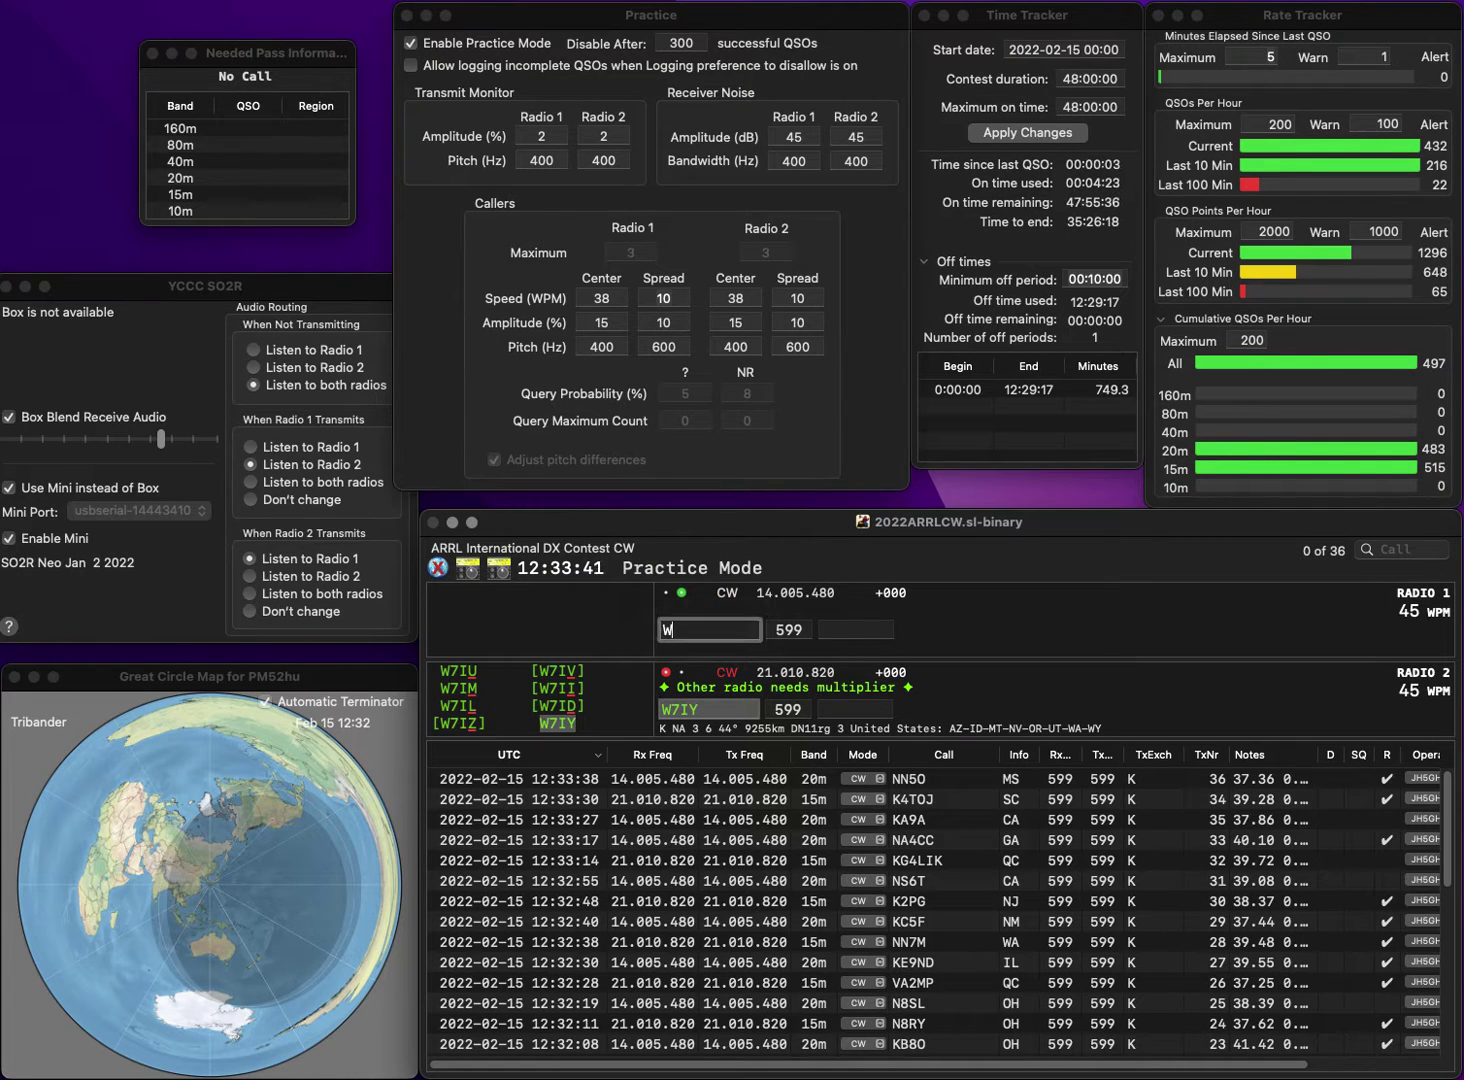
pyautogui.write('E4C')
pyautogui.press('Return')
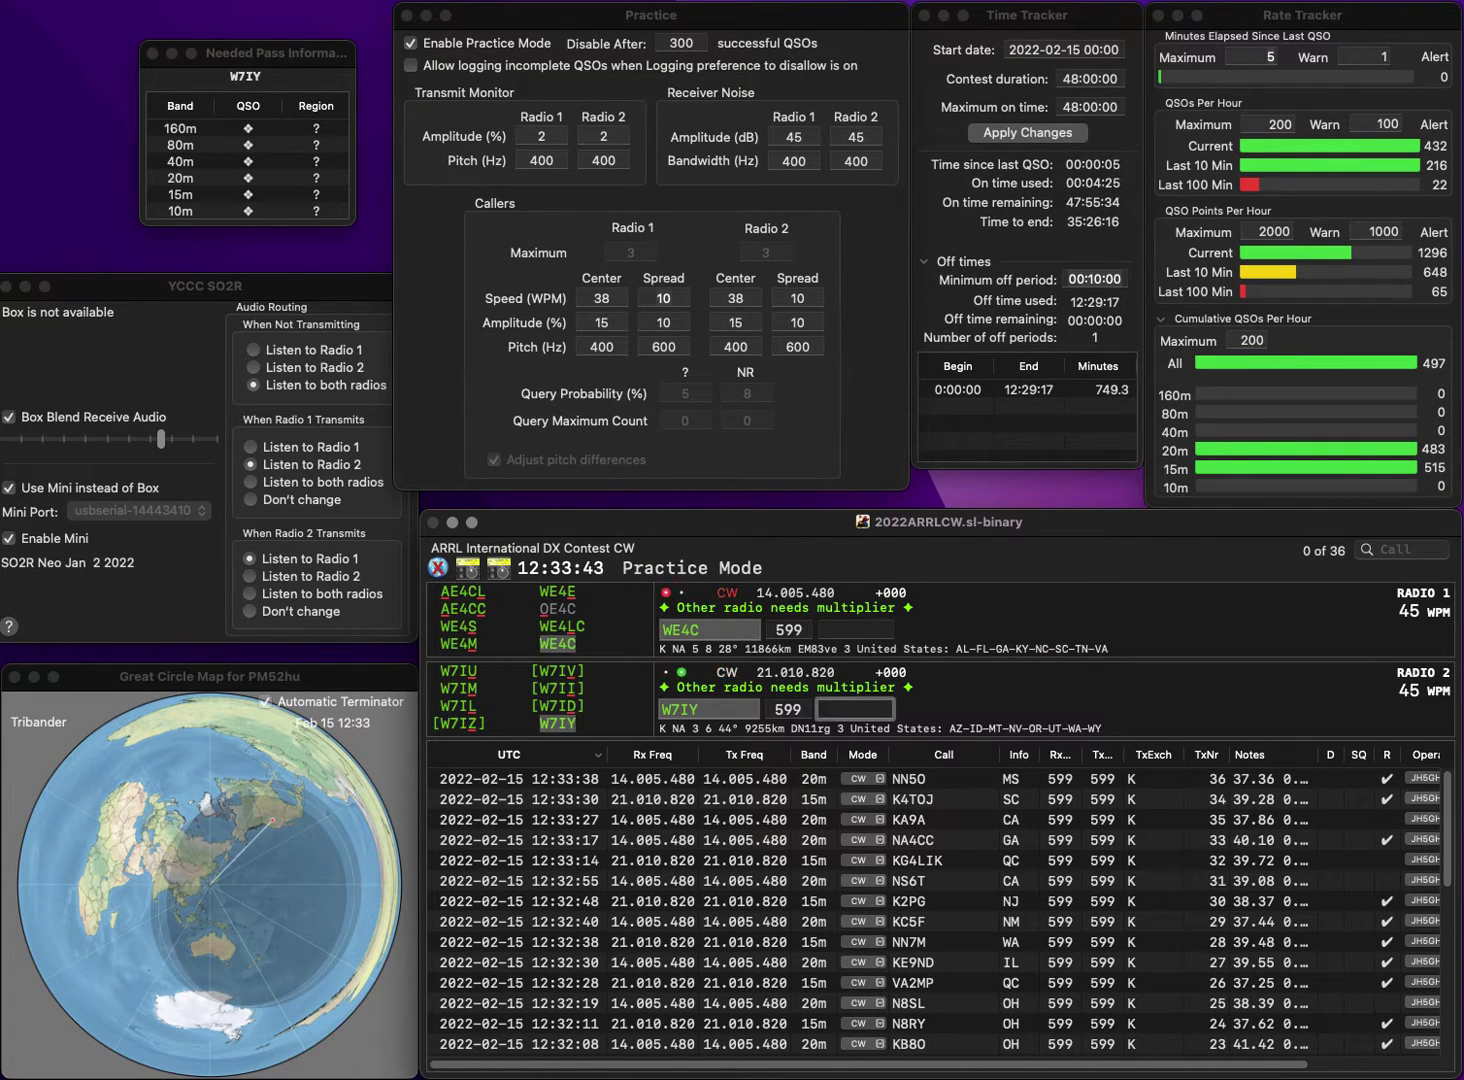
pyautogui.write('0')
pyautogui.press('Return')
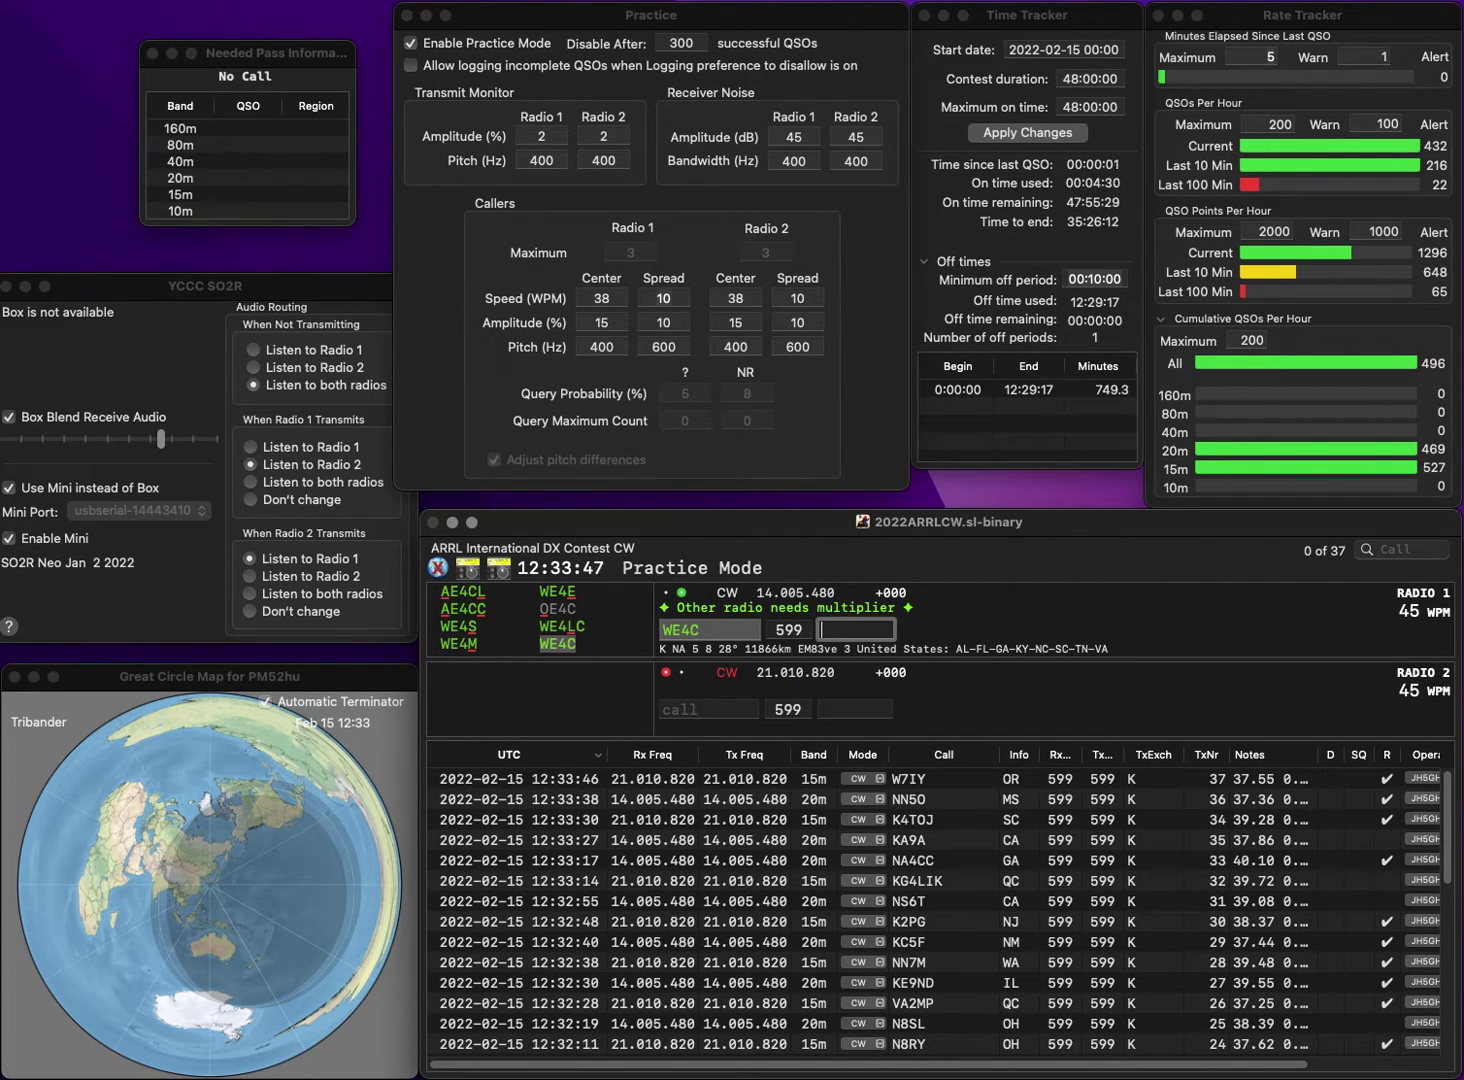
pyautogui.write('0')
pyautogui.press('Return')
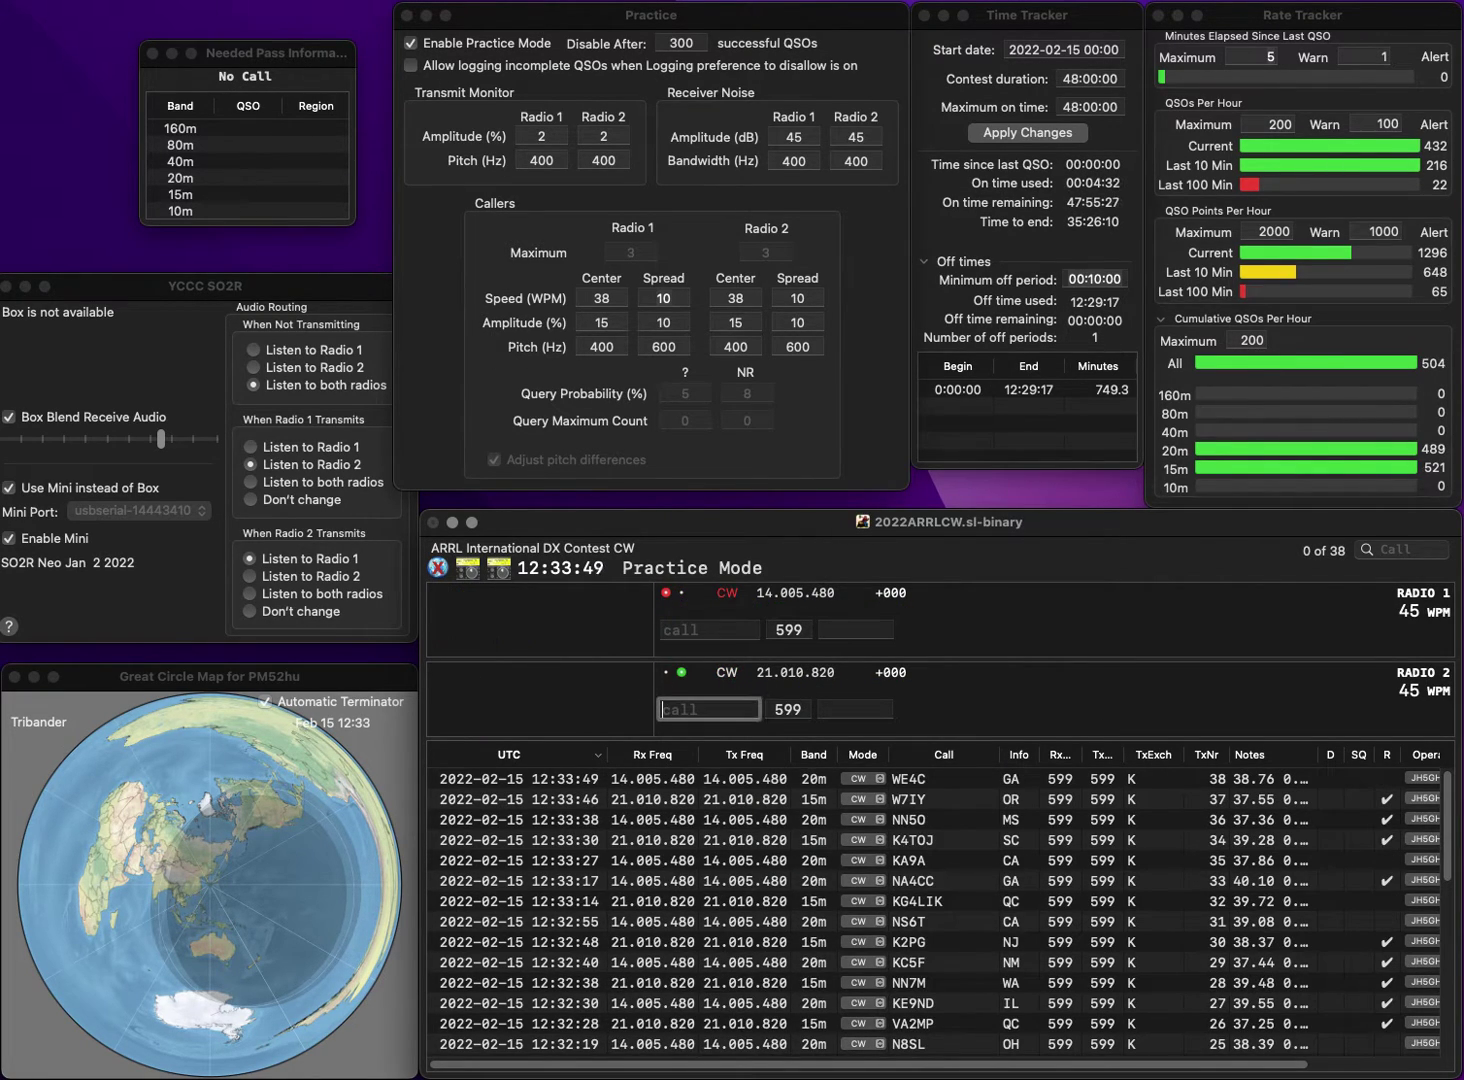
pyautogui.write('KB1OIQ')
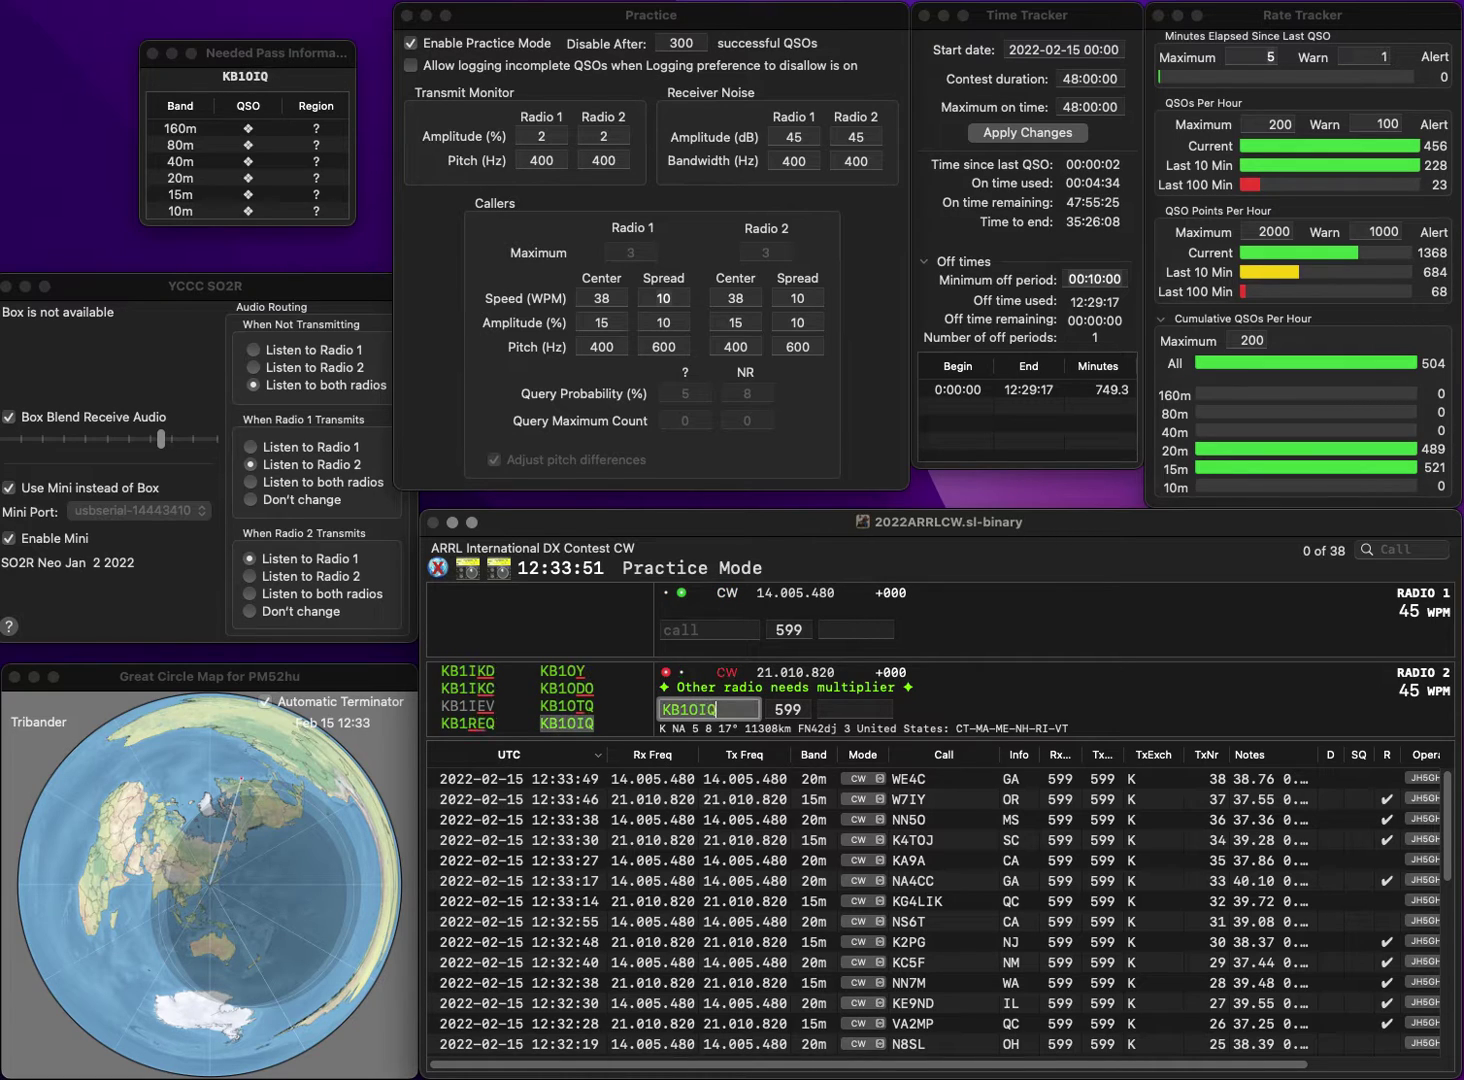
pyautogui.press('Return')
pyautogui.write('AA0AI')
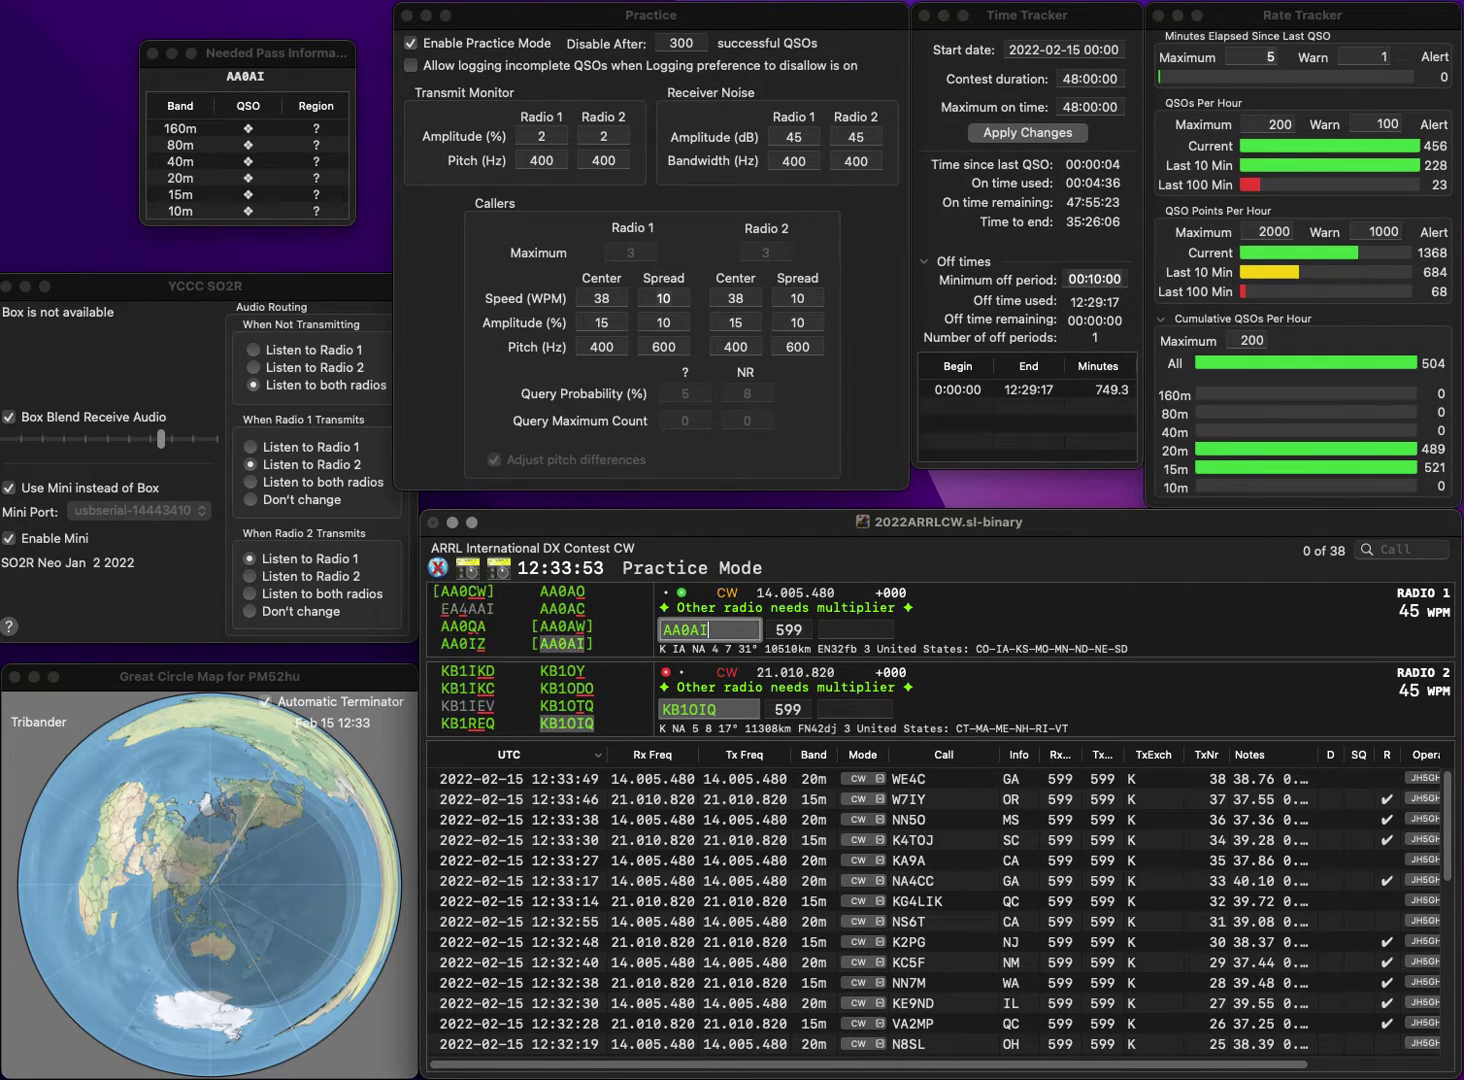
pyautogui.press('Return')
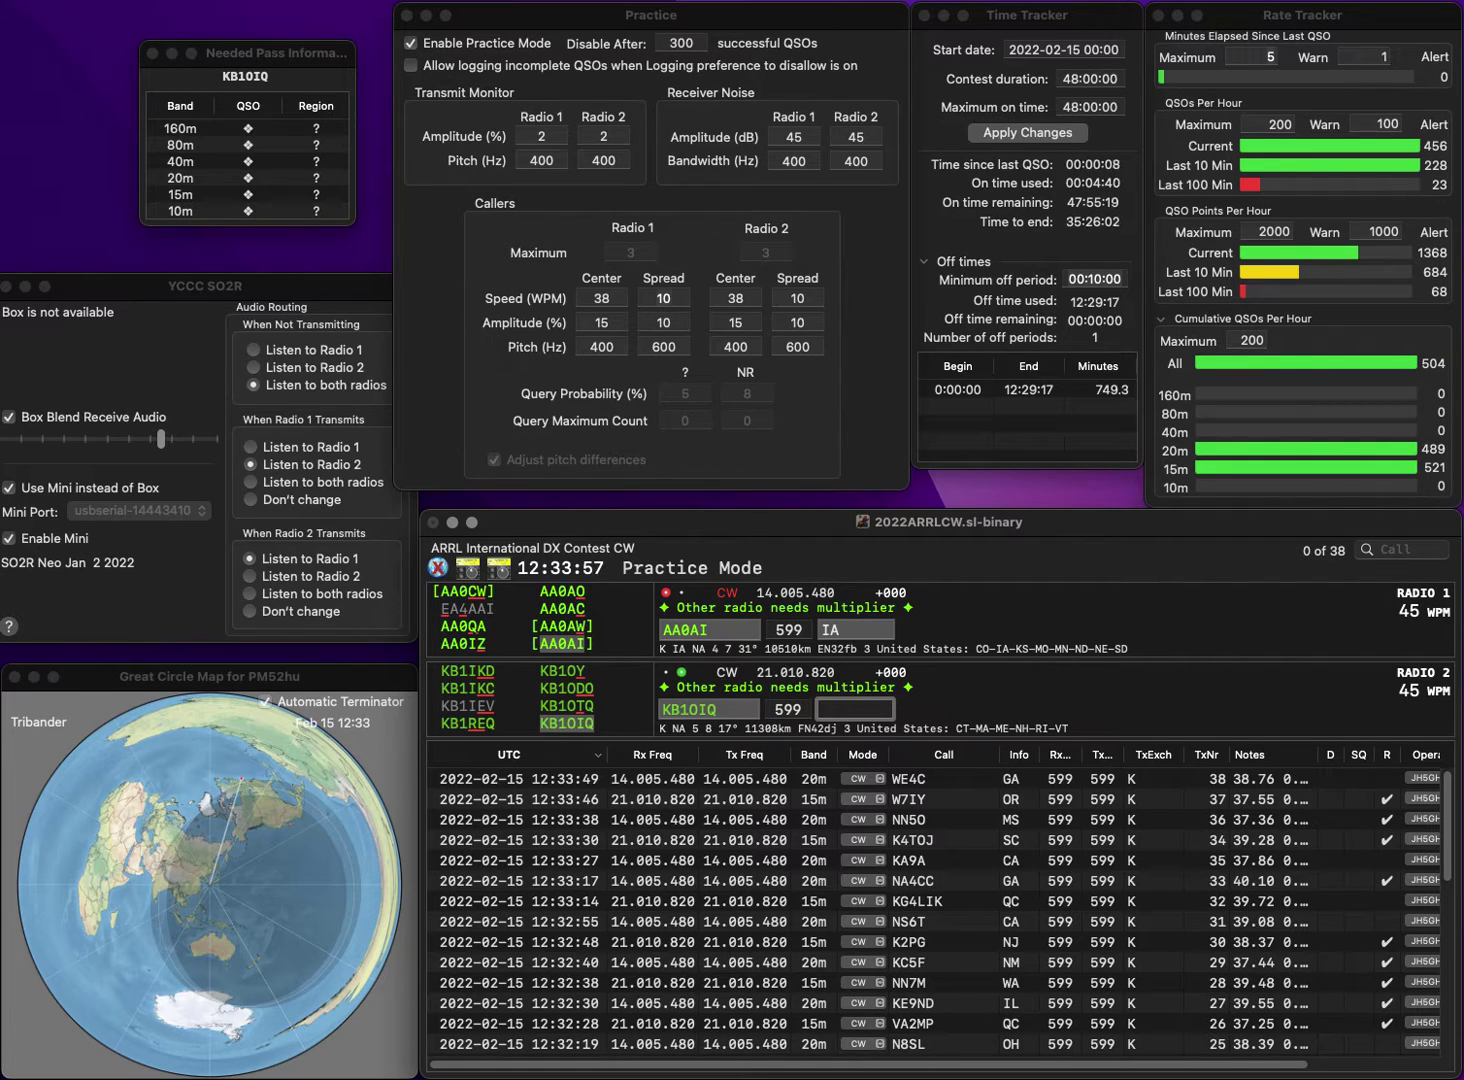
pyautogui.press('Return')
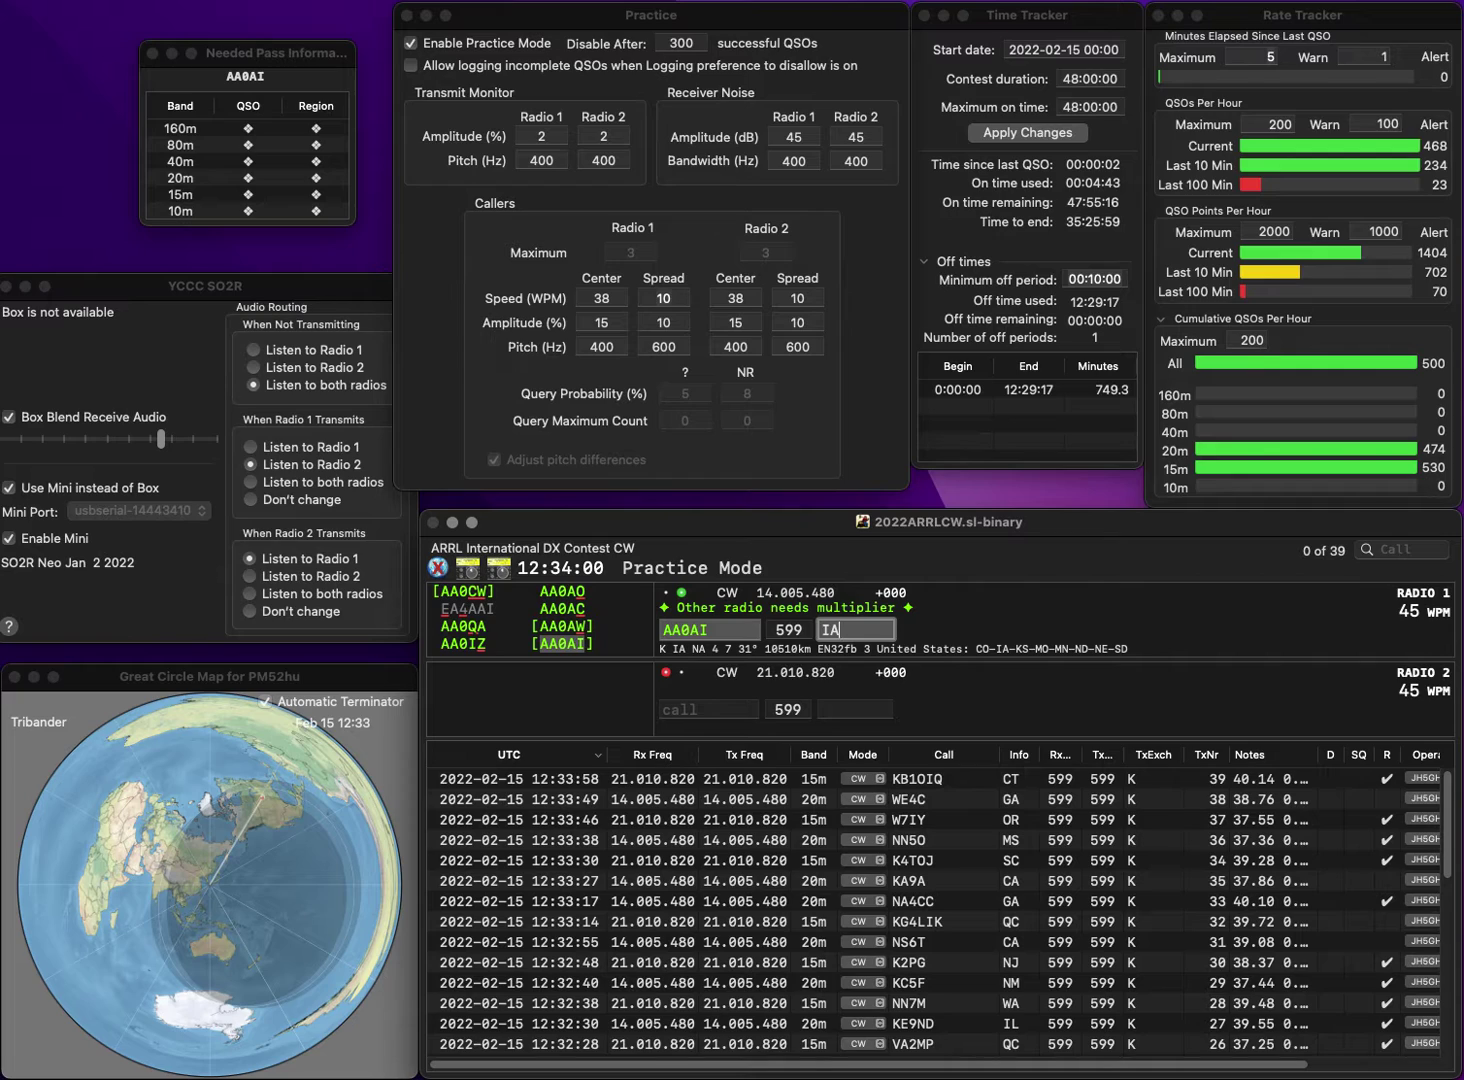
pyautogui.press('Return')
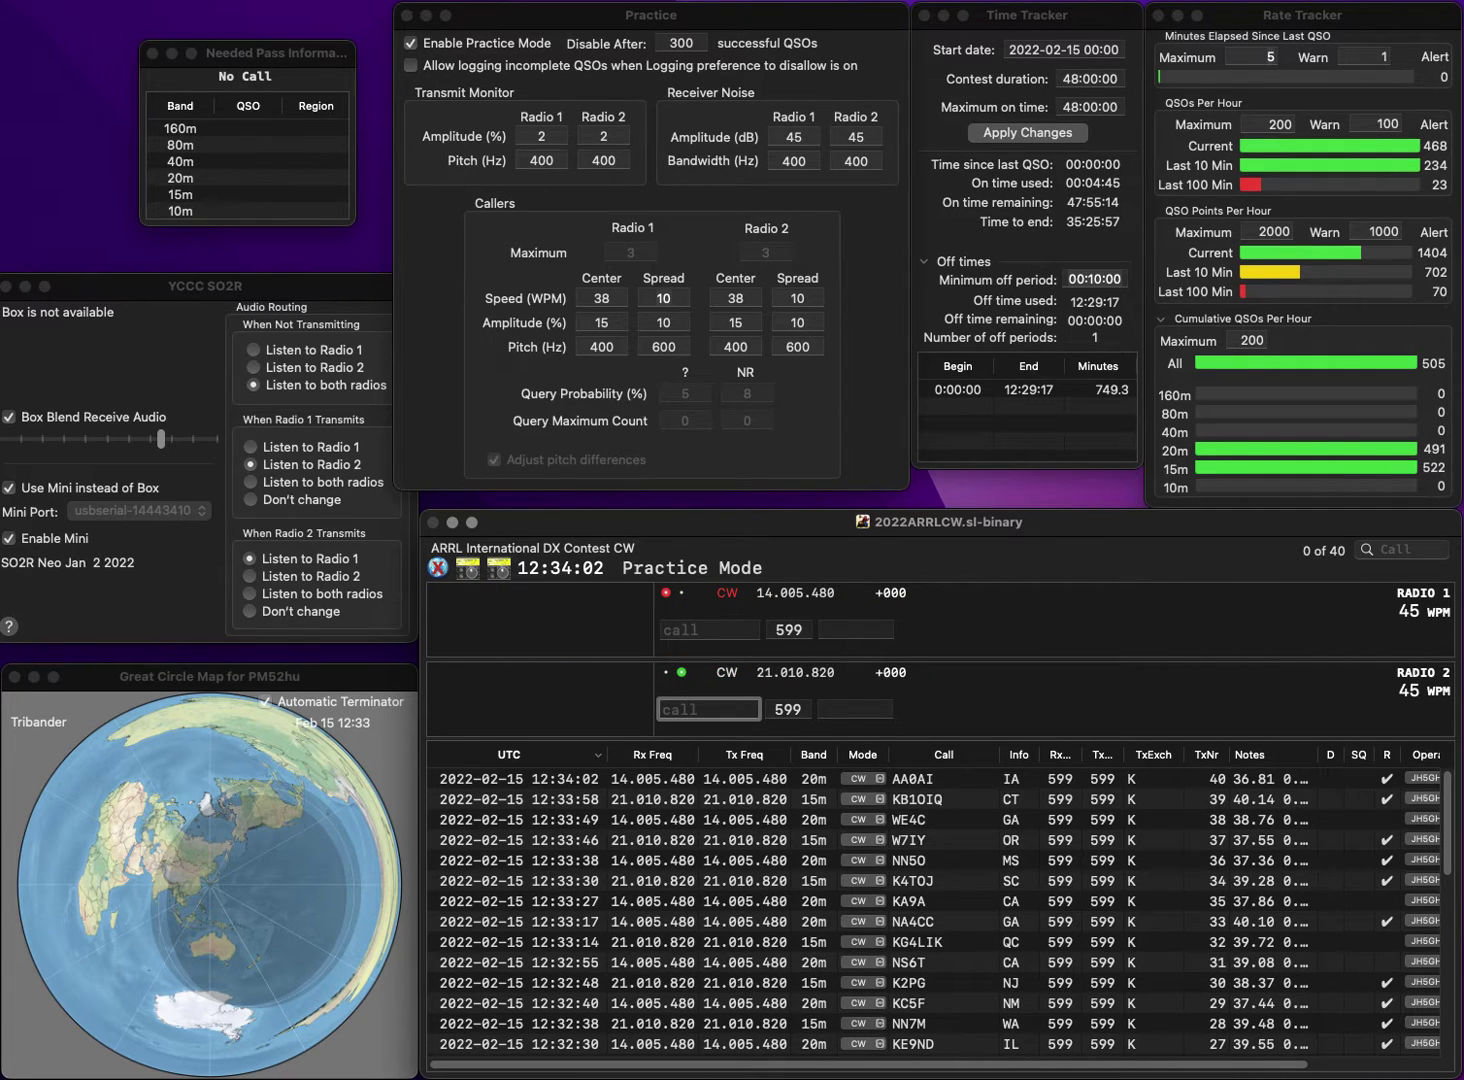
pyautogui.write('NM6M')
pyautogui.press('Return')
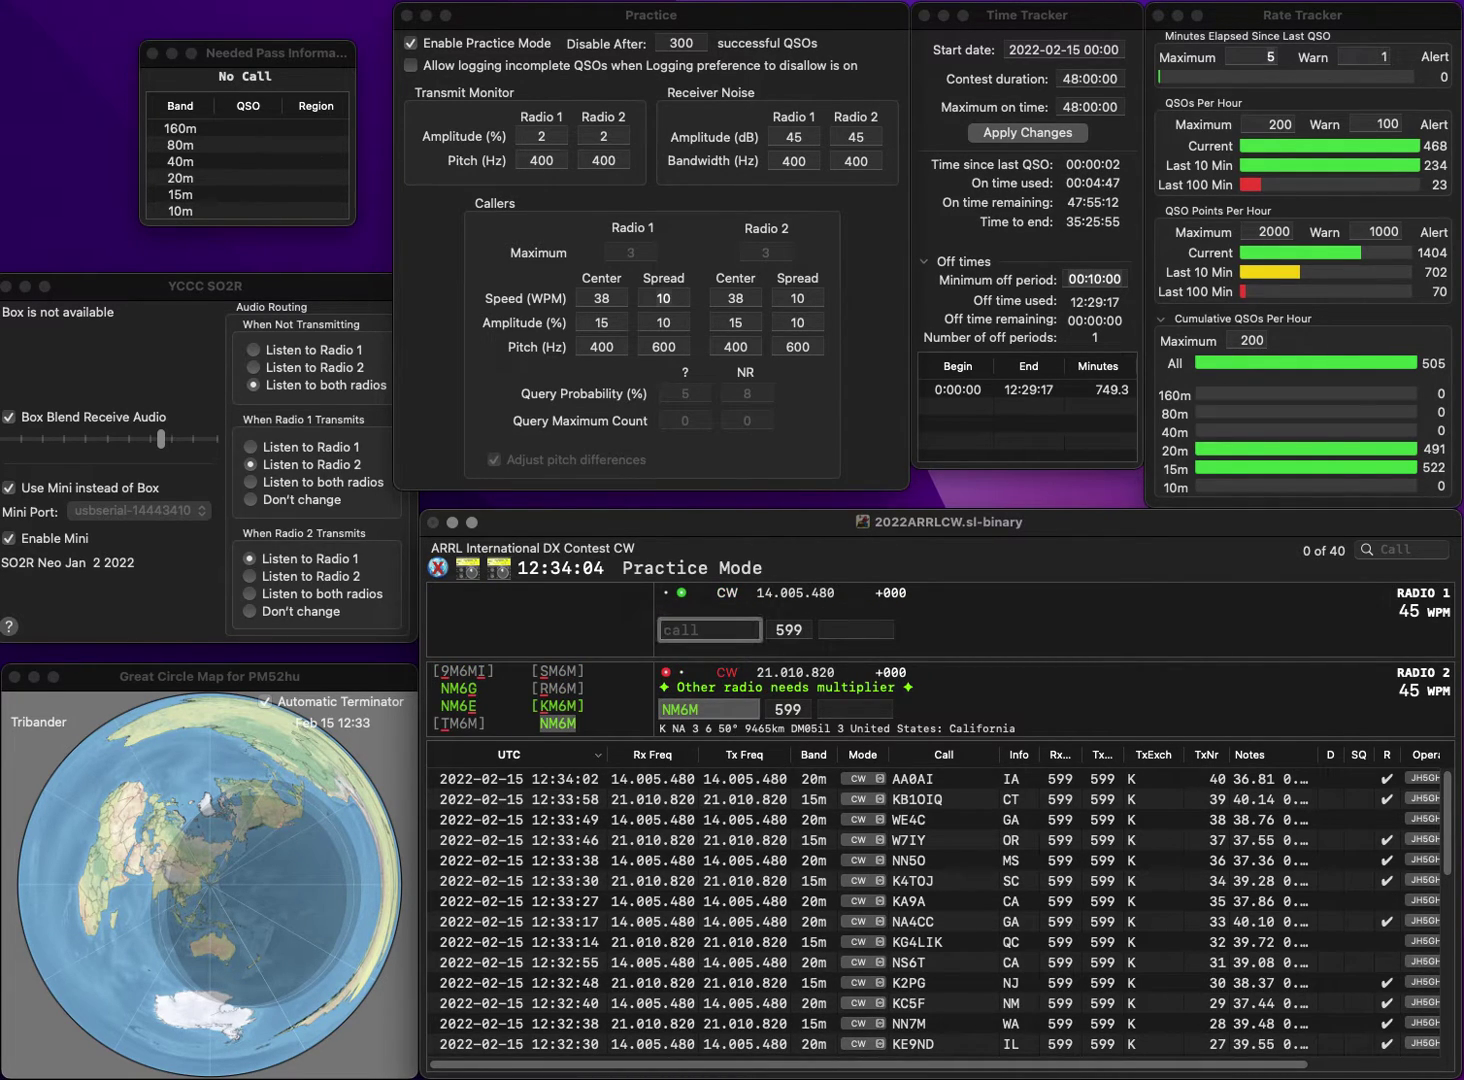
pyautogui.write('WB8LEM')
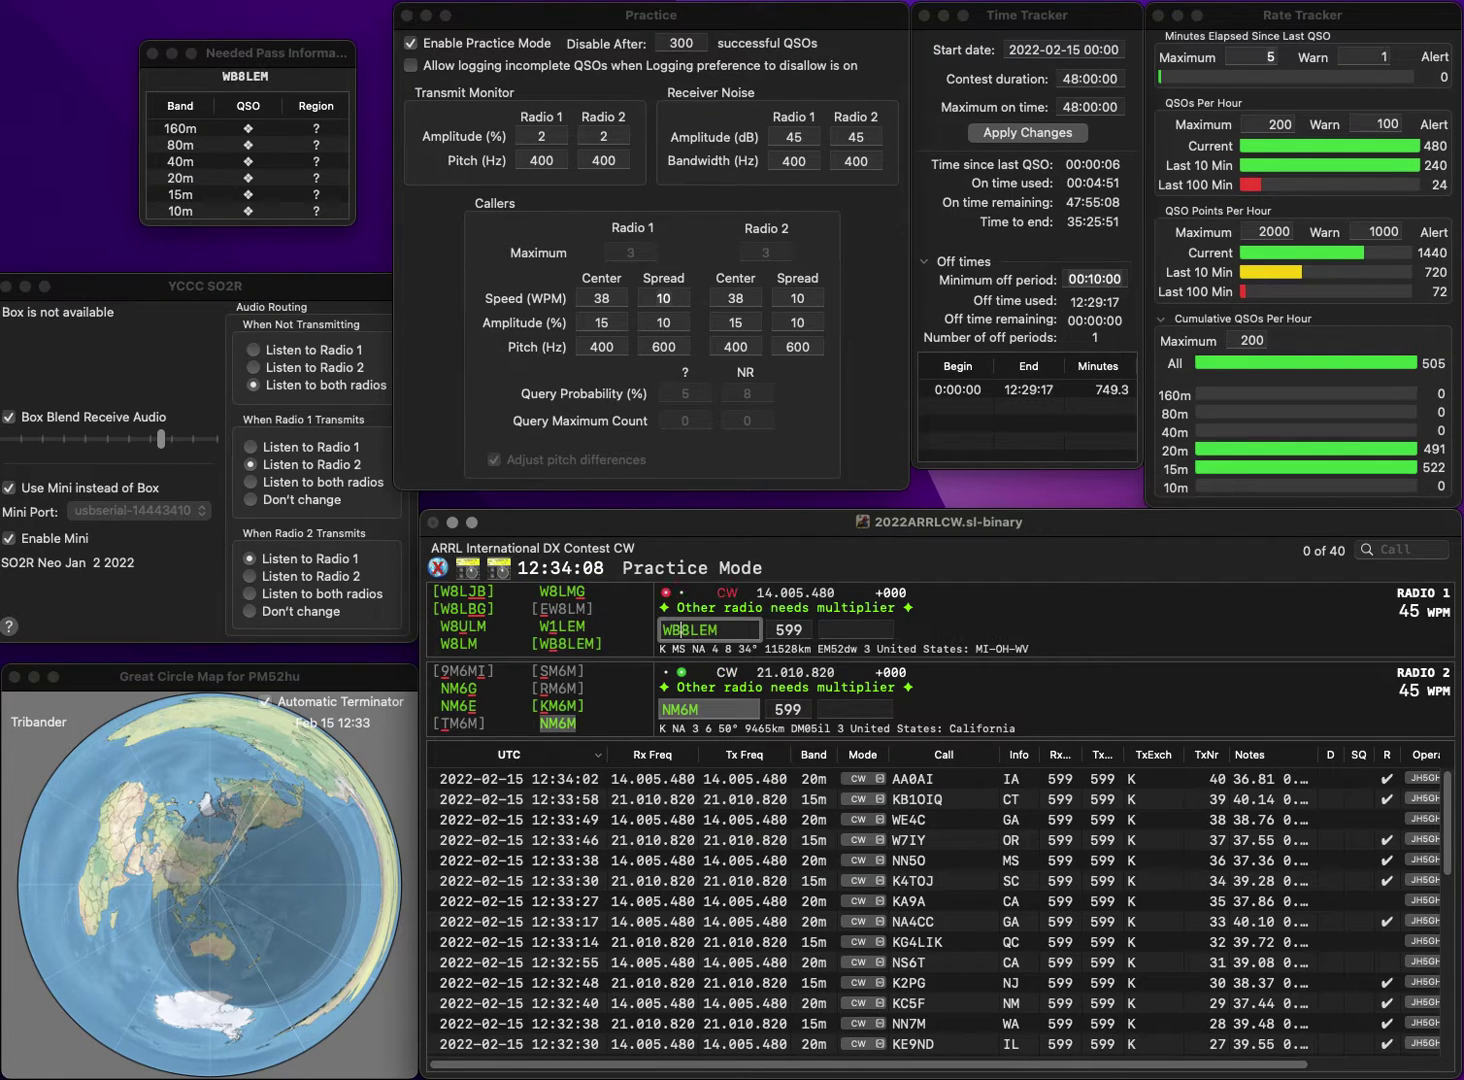
pyautogui.write('B')
pyautogui.press('Tab')
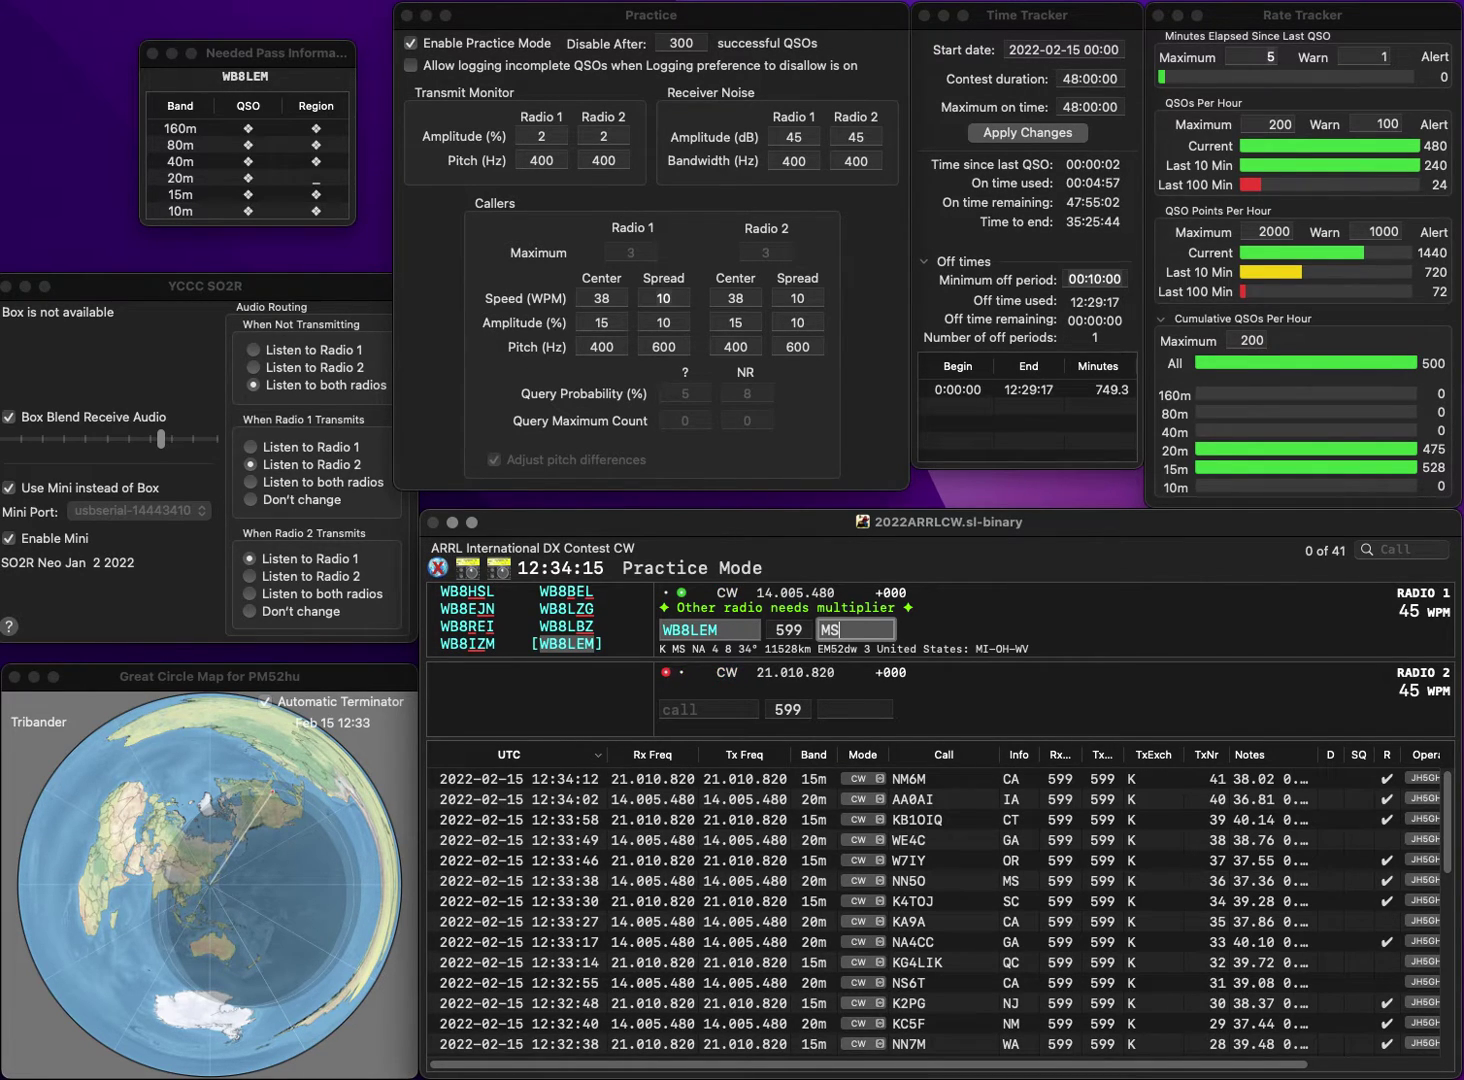
pyautogui.press('Return')
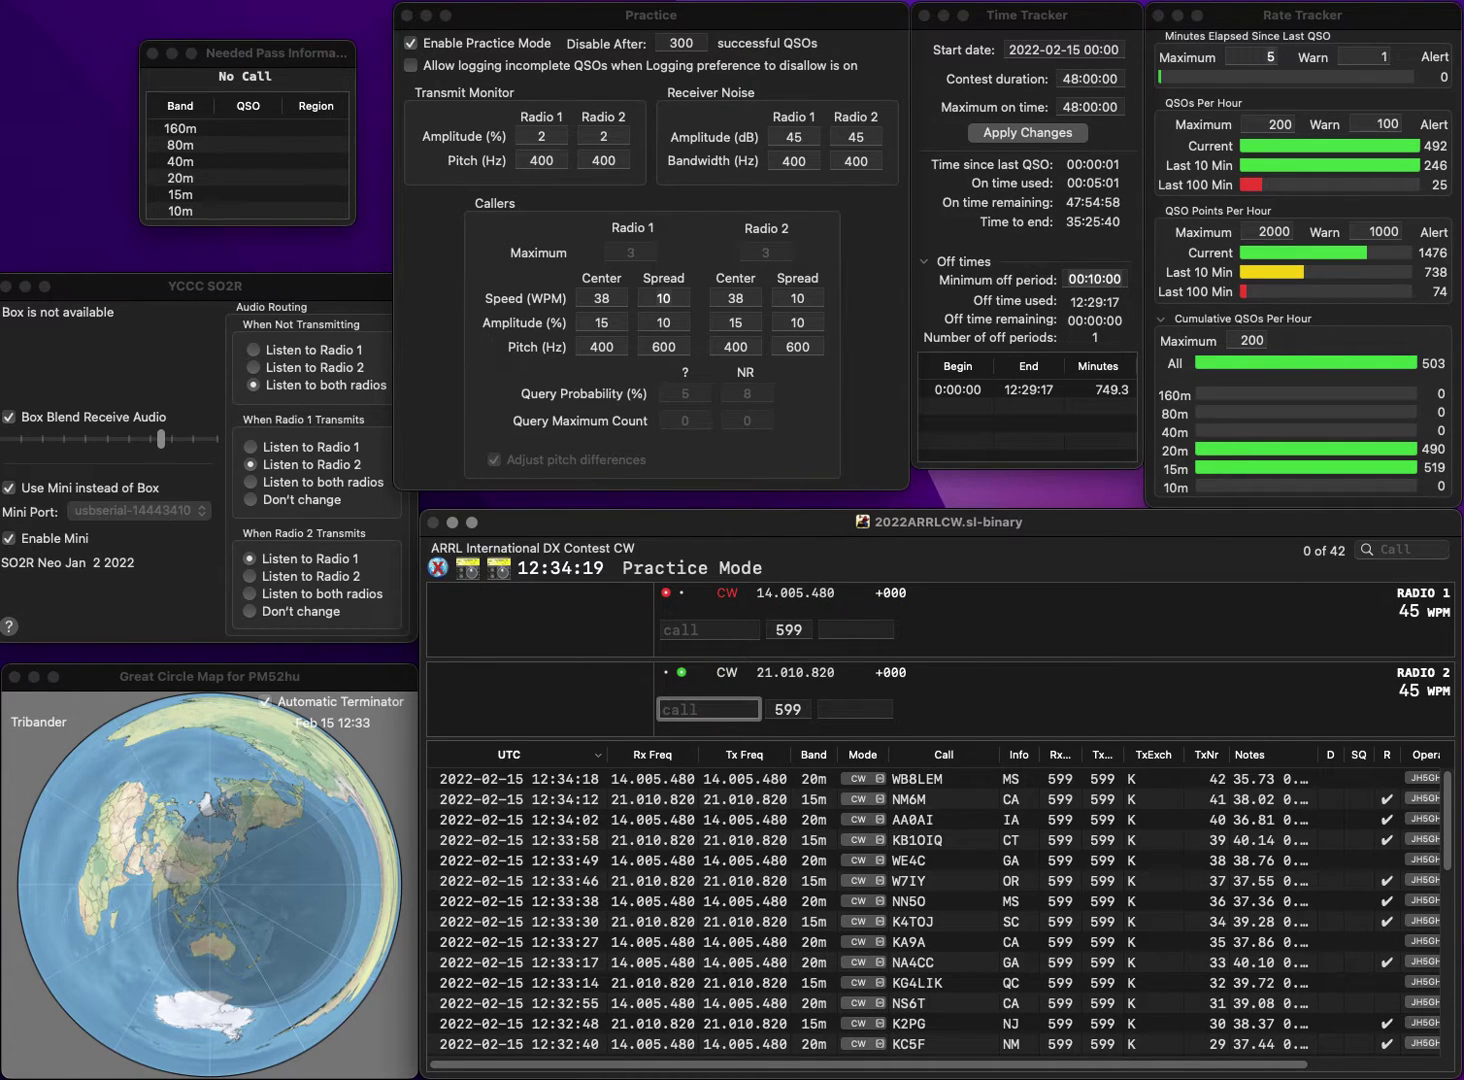
# Enter and answer the partial calls 9RJD on Radio 2 and 5K on Radio 1.
pyautogui.write('9RJD')
pyautogui.press('Return')
pyautogui.write('5')
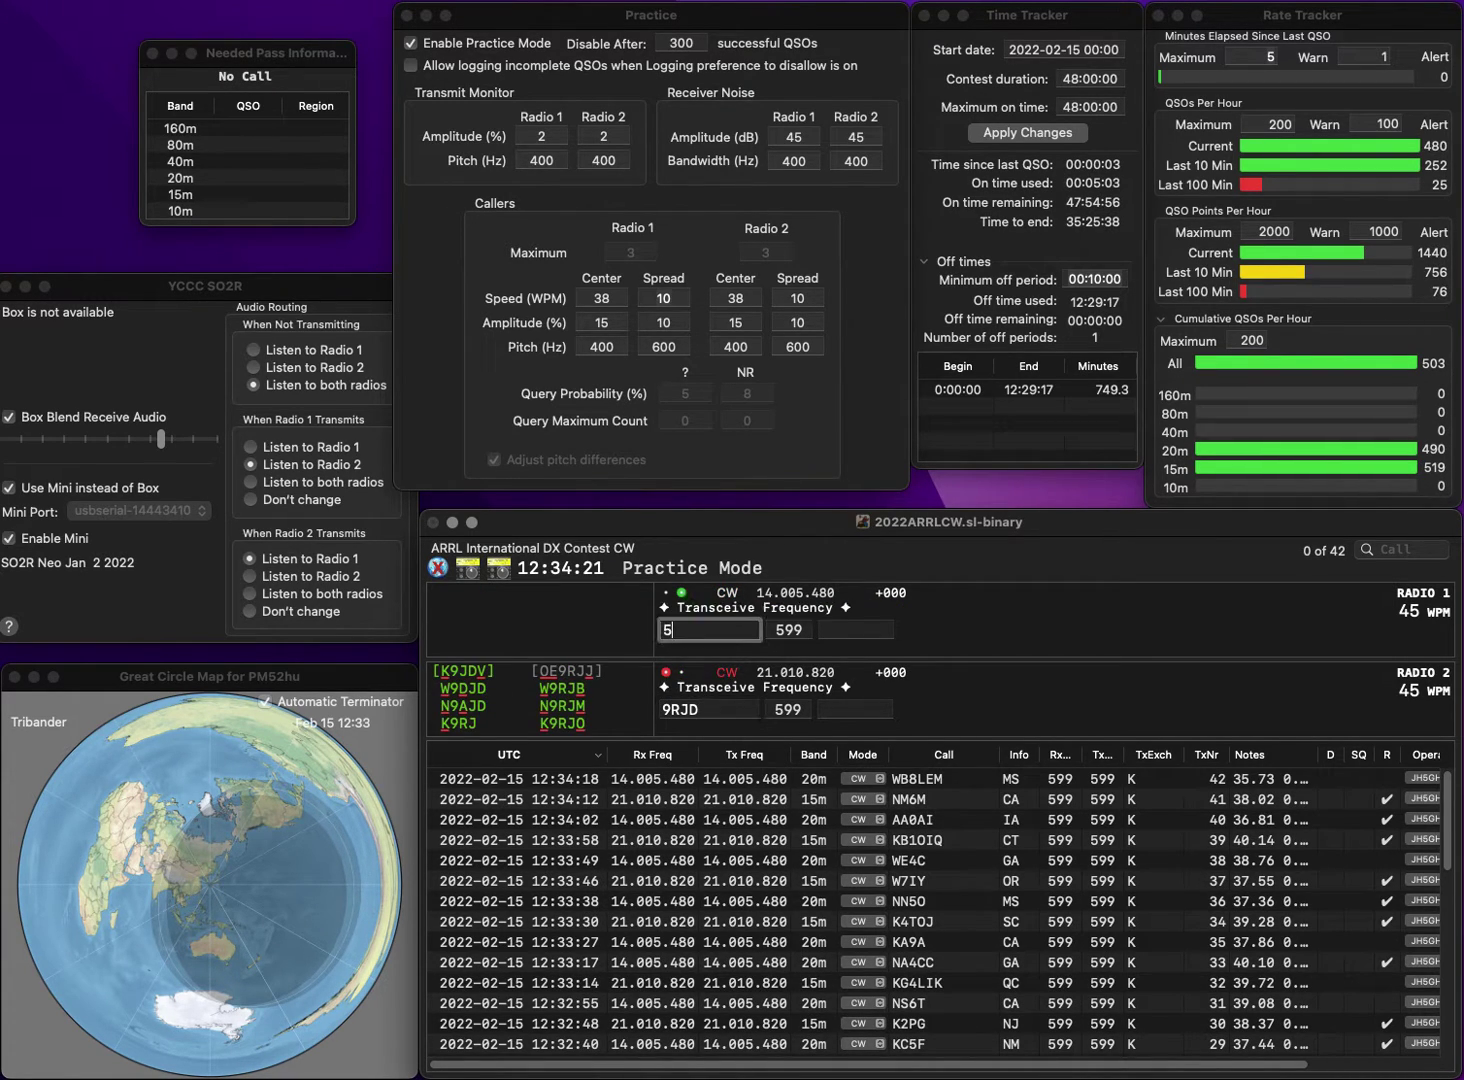
pyautogui.write('K')
pyautogui.press('Return')
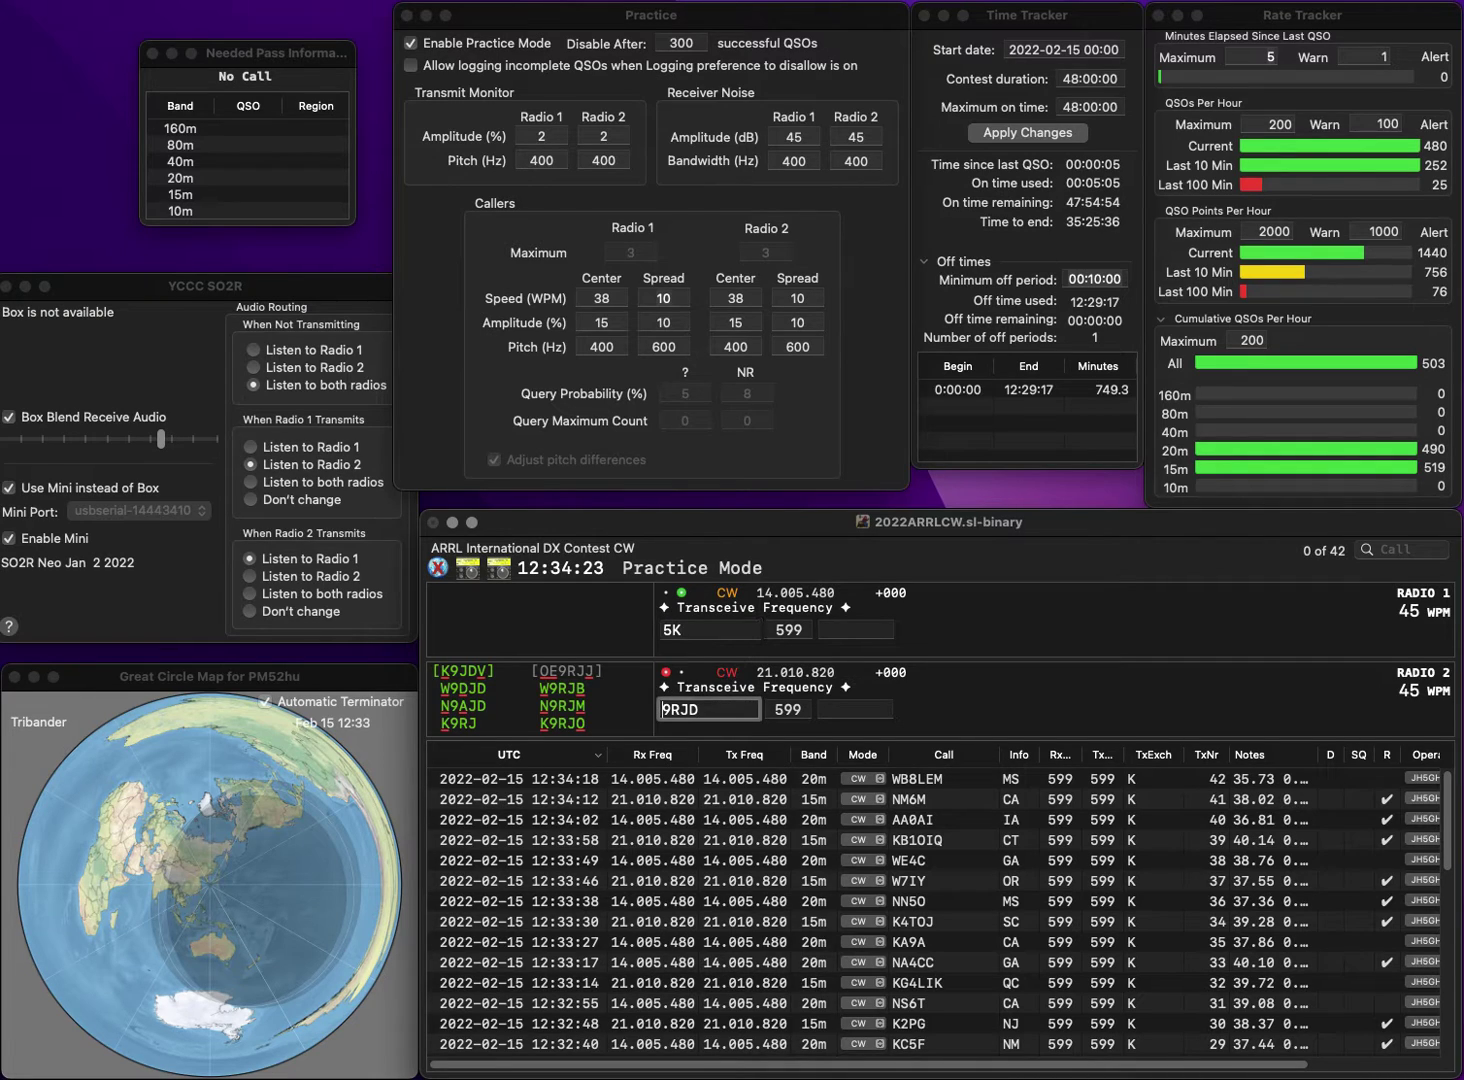
pyautogui.write('W')
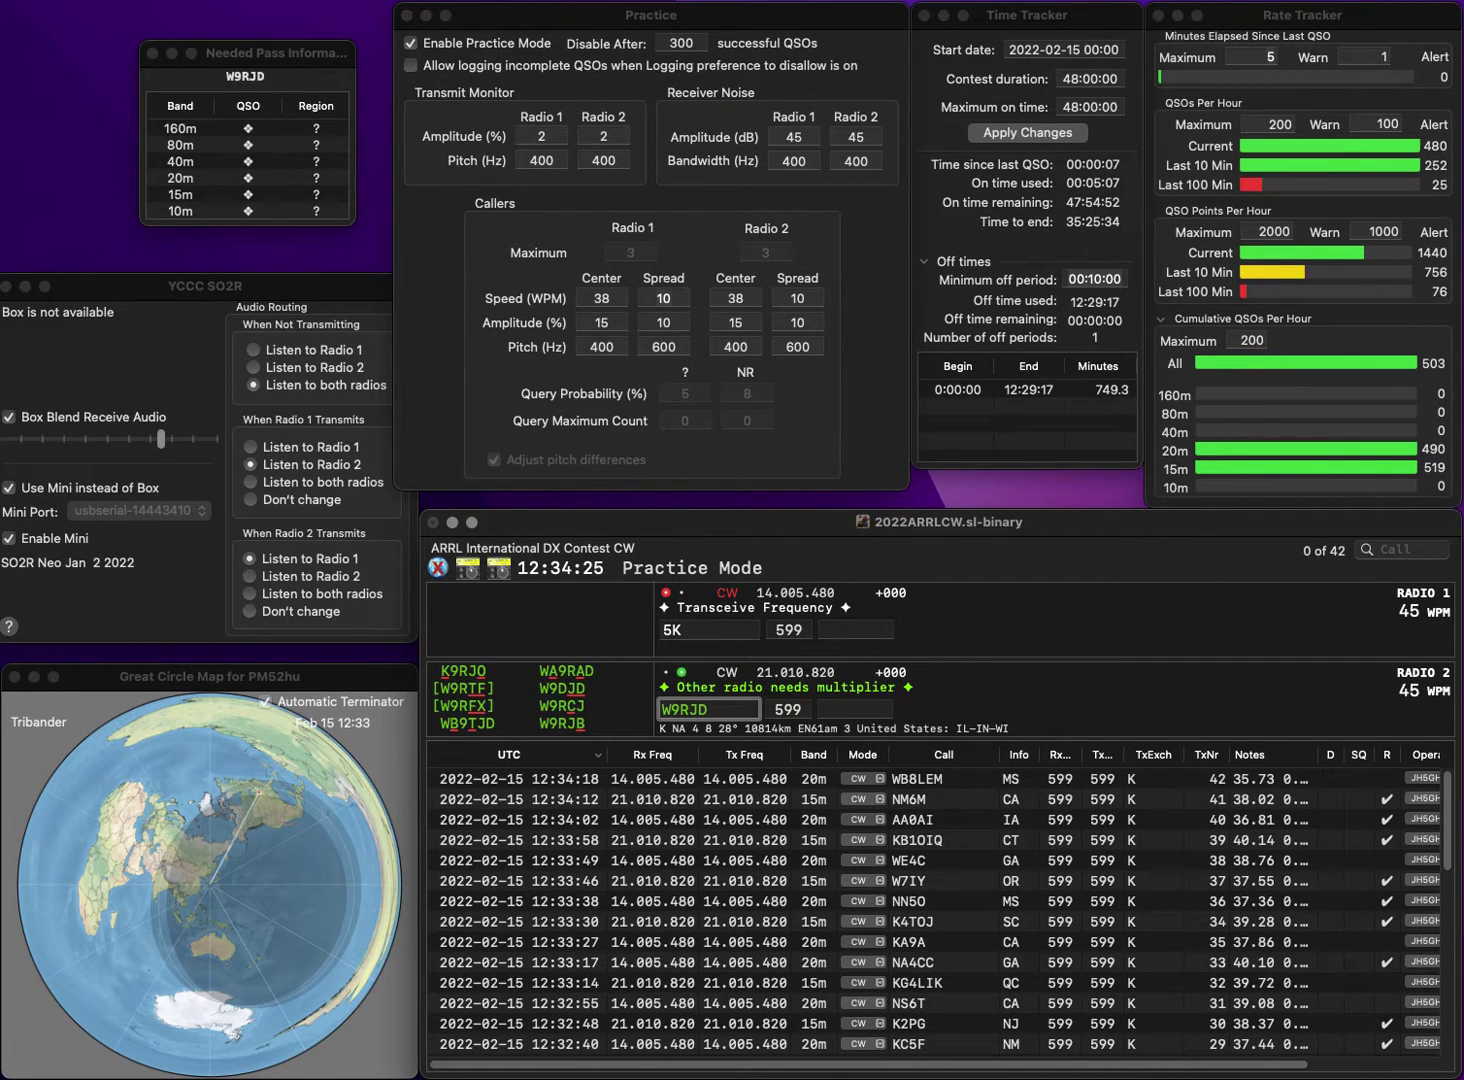
pyautogui.press('Delete')
pyautogui.write('JB')
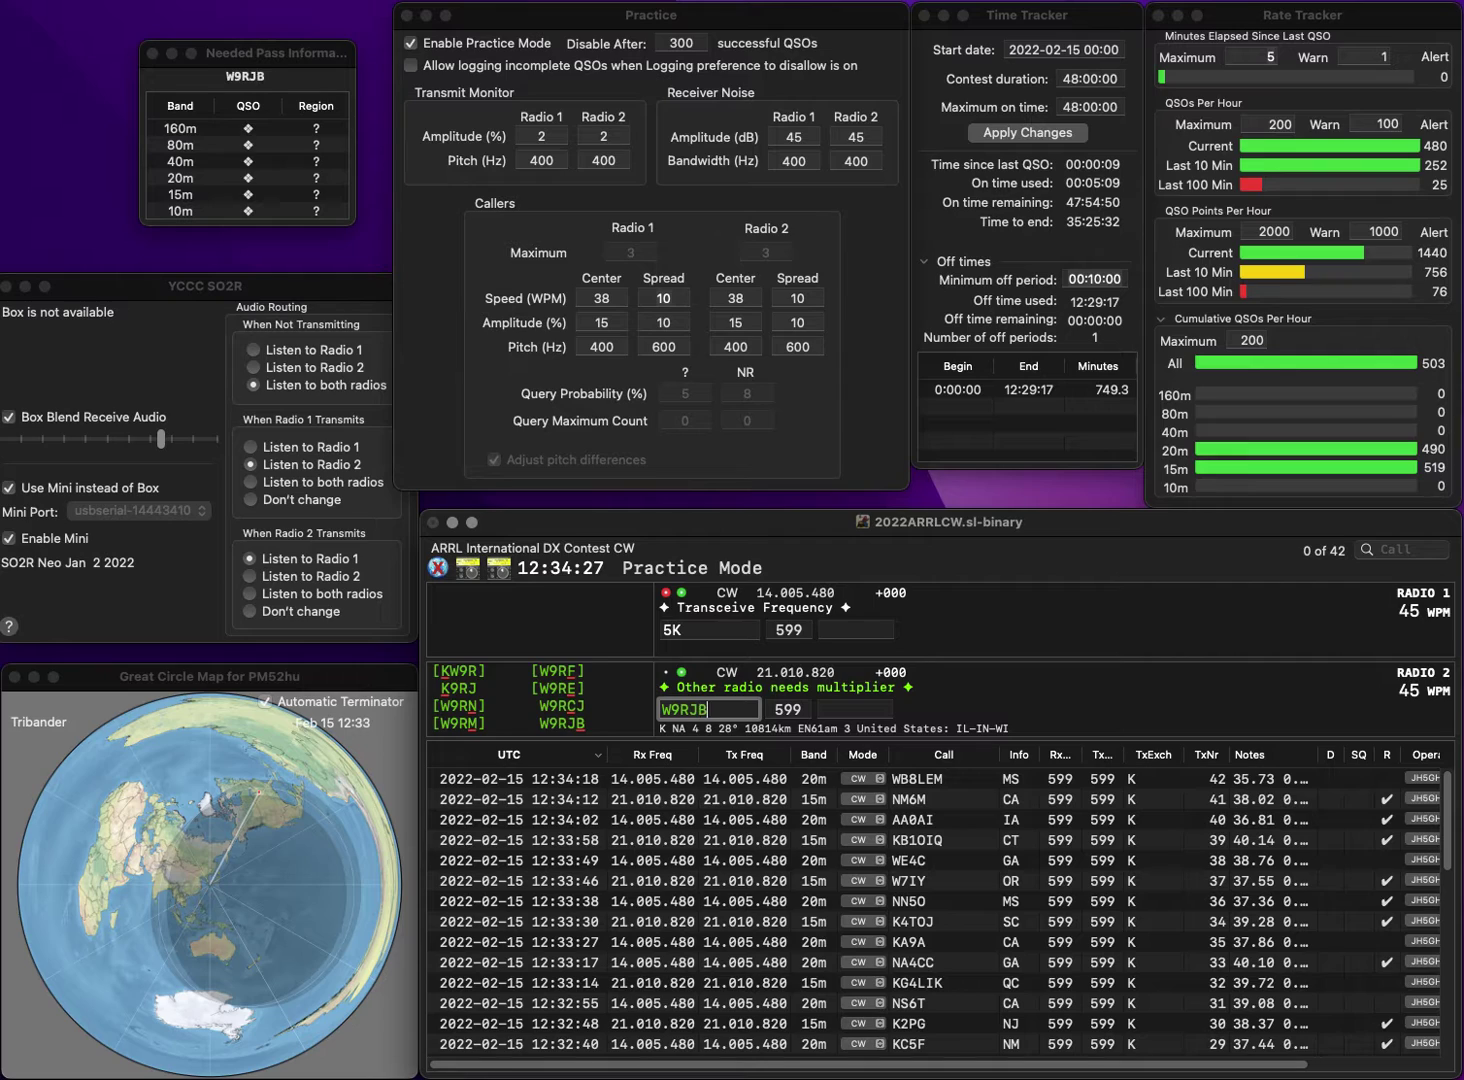
pyautogui.press('`')
pyautogui.press('Return')
# Correct the Radio 1 call sign to W5YO and answer the station.
pyautogui.press('Return')
pyautogui.write('W')
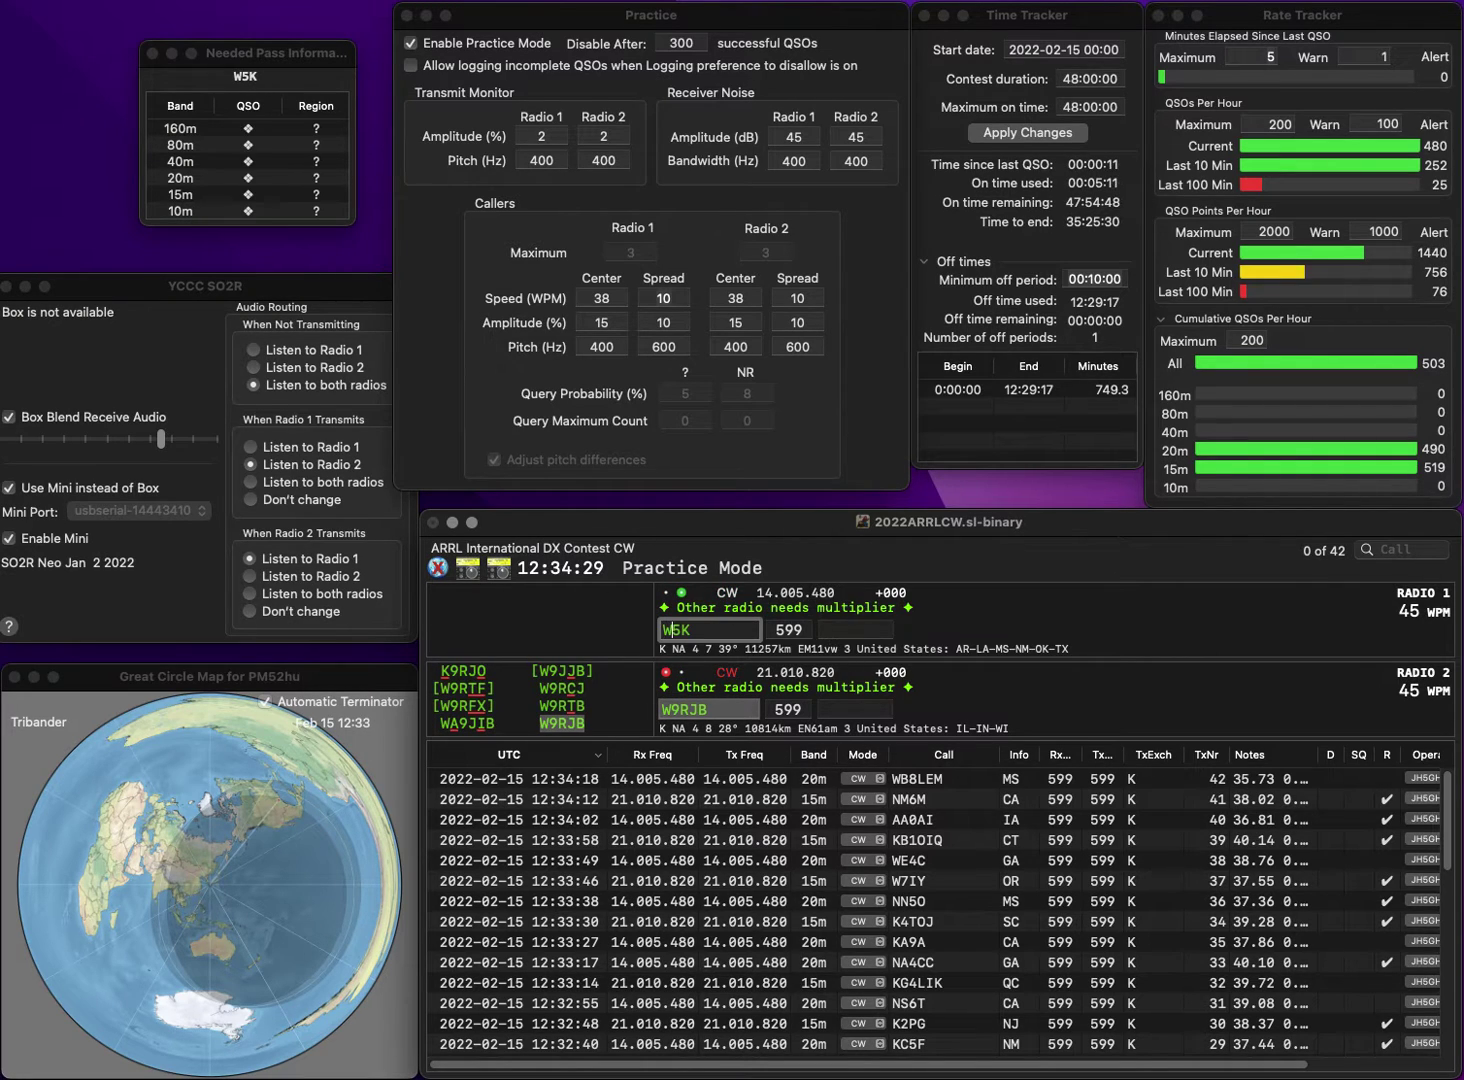
pyautogui.press('End')
pyautogui.press('BackSpace')
pyautogui.write('YO')
pyautogui.press('Return')
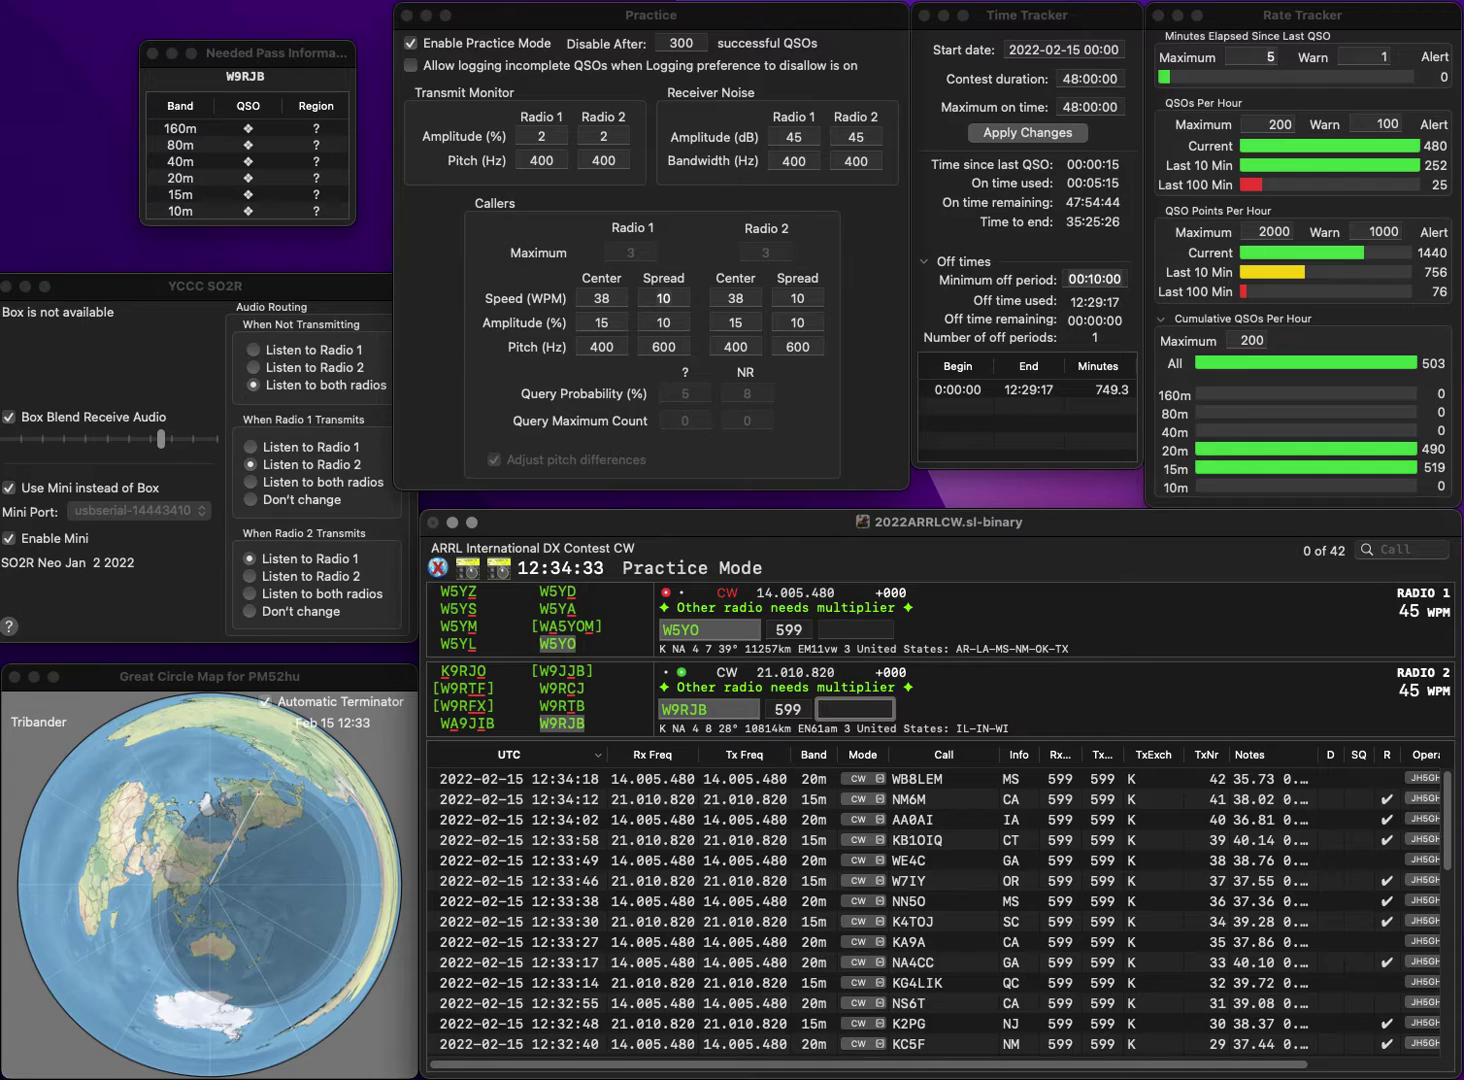
pyautogui.write('WI')
pyautogui.press('Return')
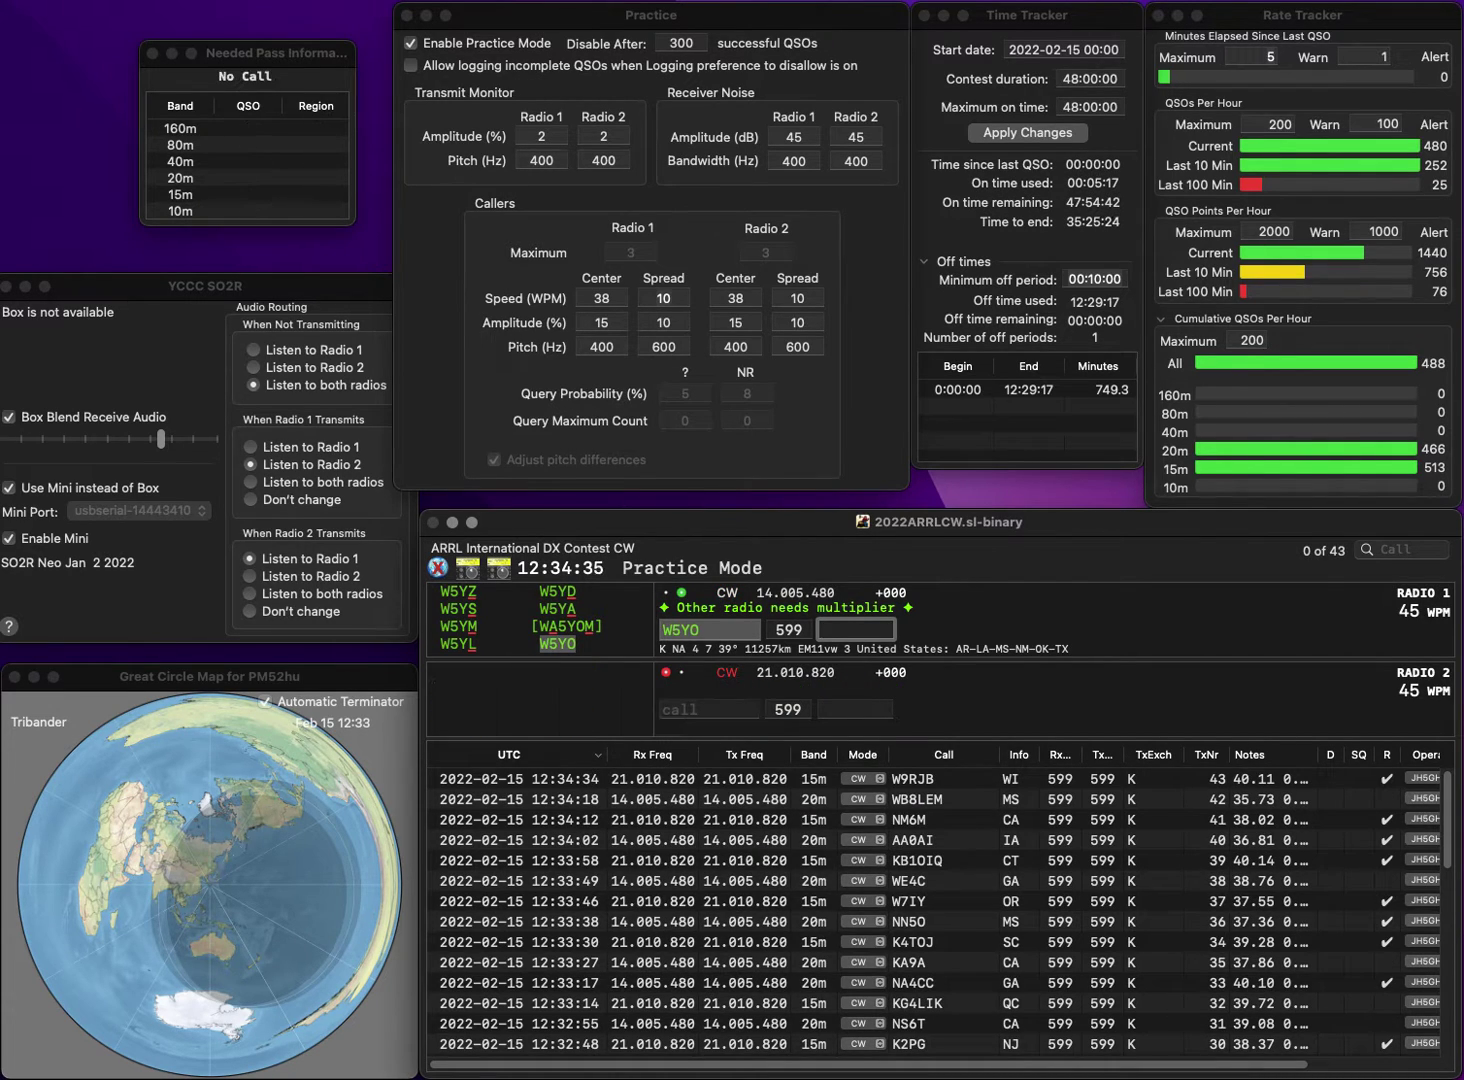
pyautogui.write('NM')
pyautogui.press('Return')
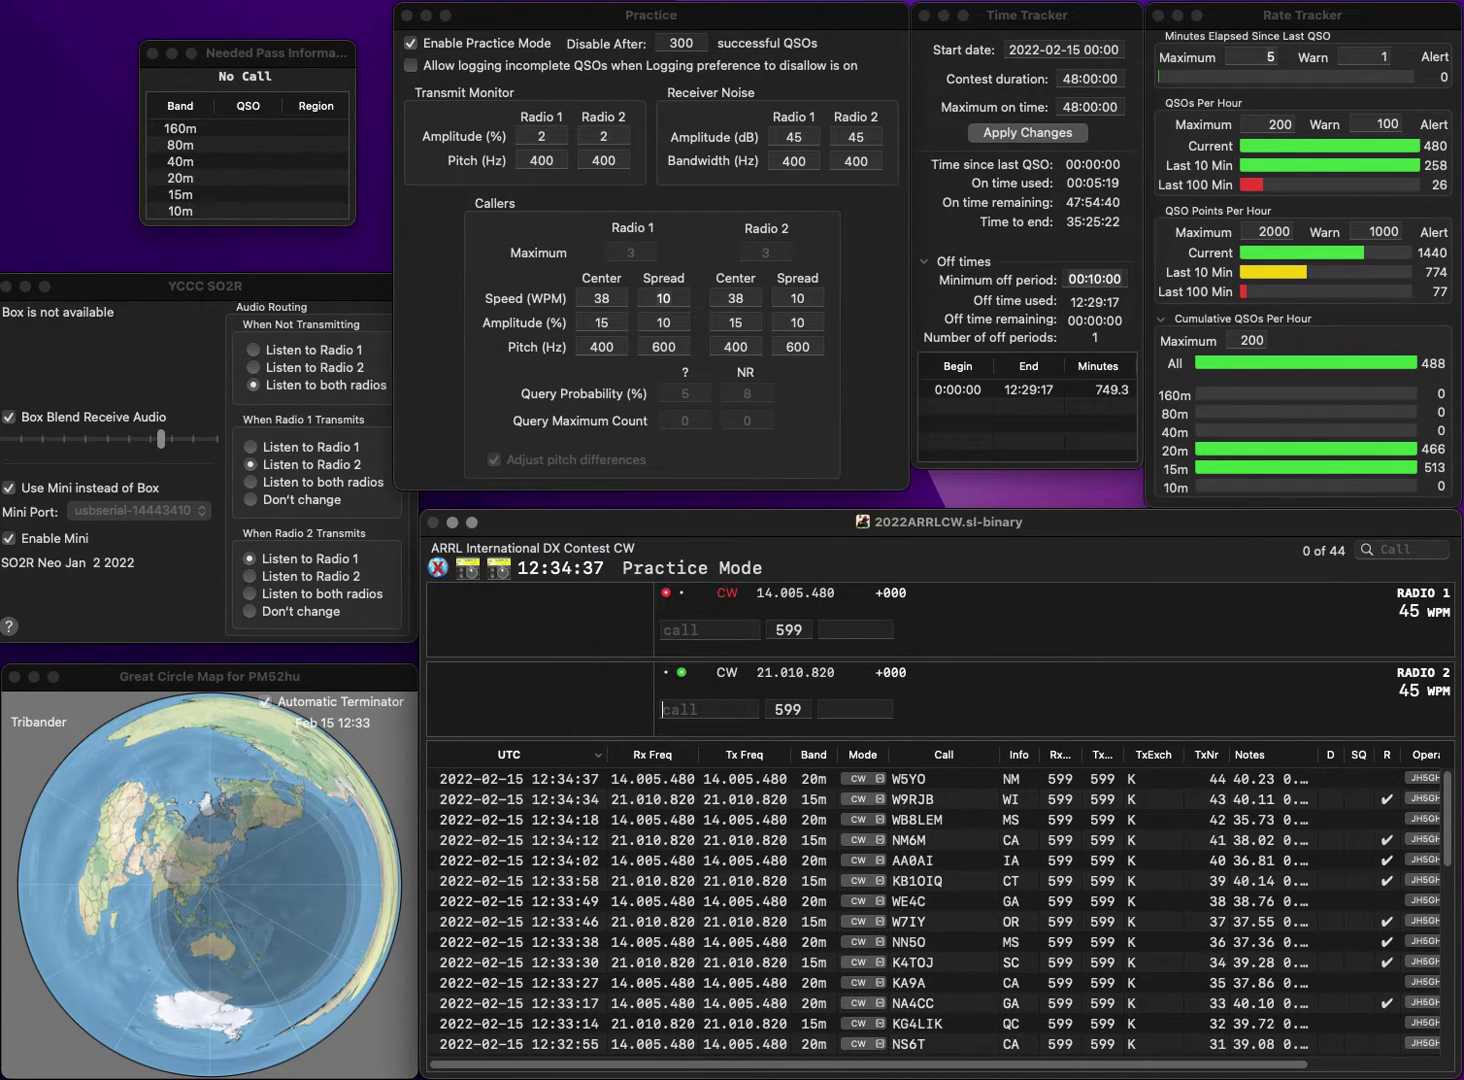
# Enter and answer the calls W4GMT on Radio 2 and W5CSM on Radio 1.
pyautogui.write('W4')
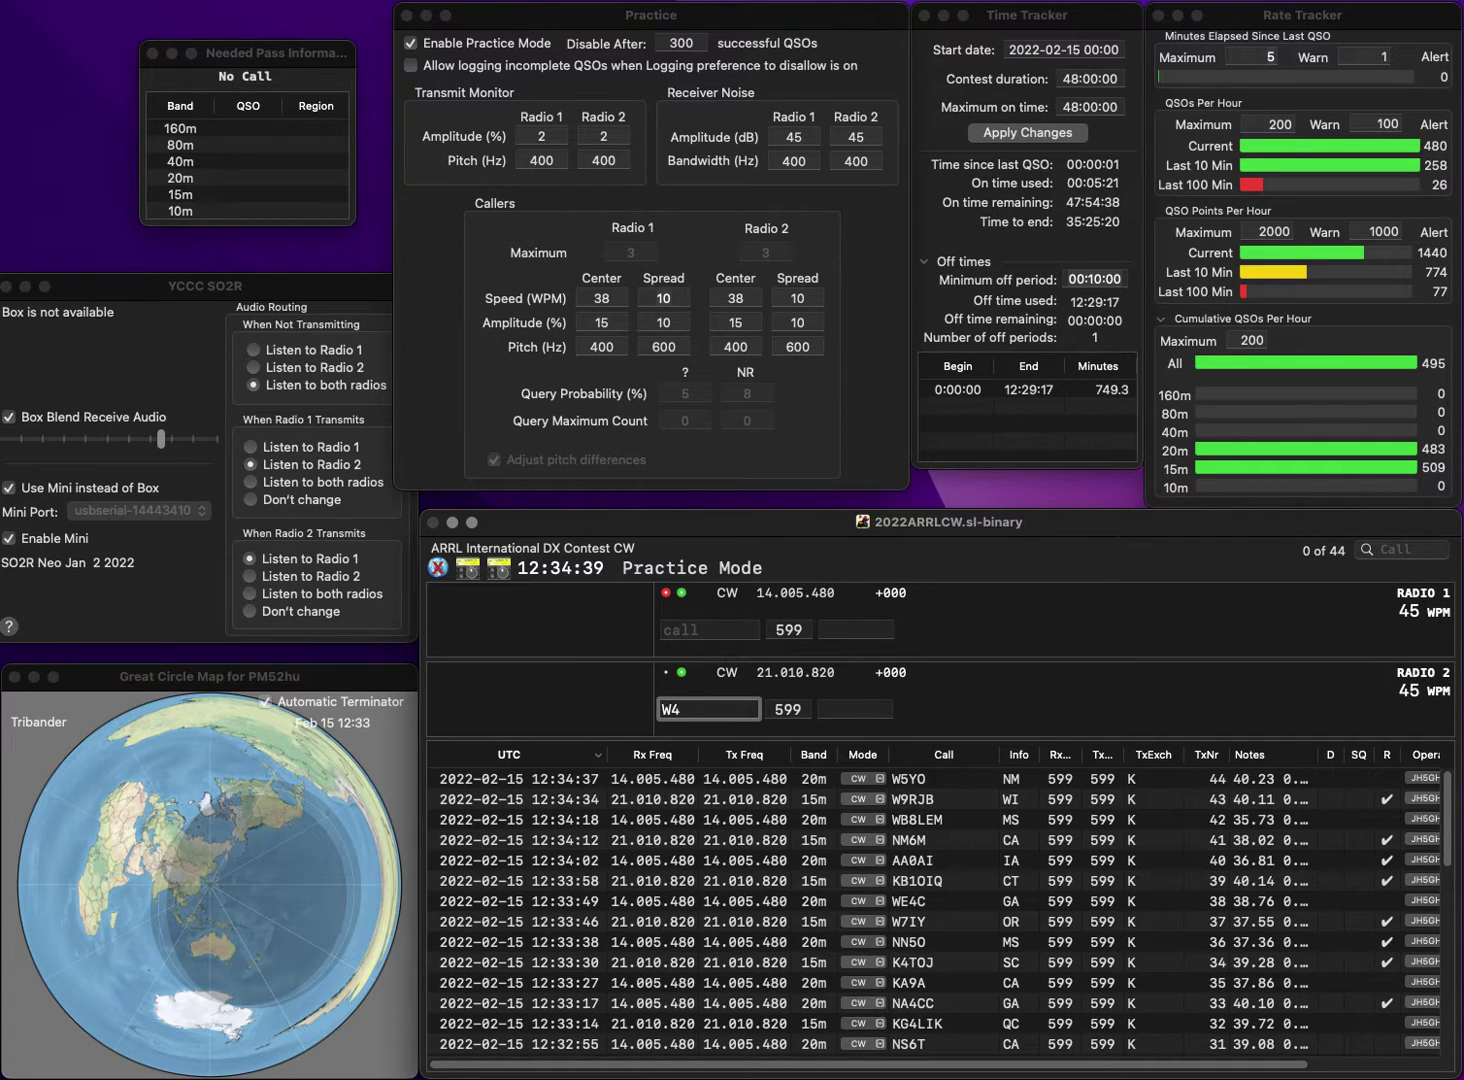
pyautogui.write('GMT')
pyautogui.press('Return')
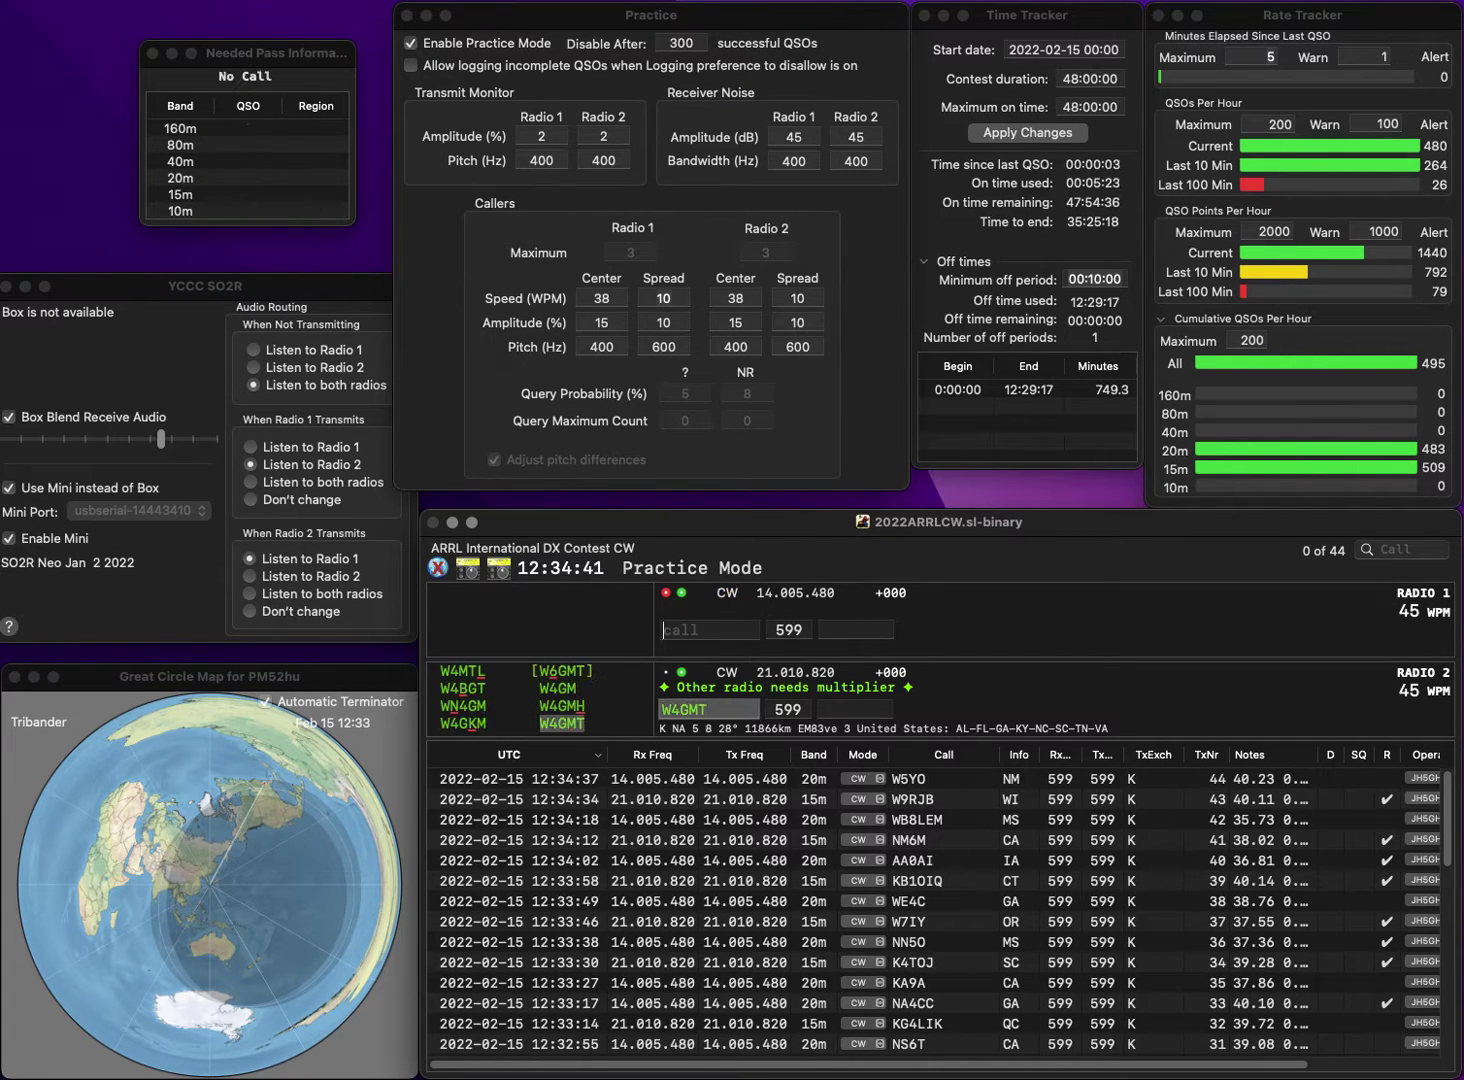
pyautogui.write('W')
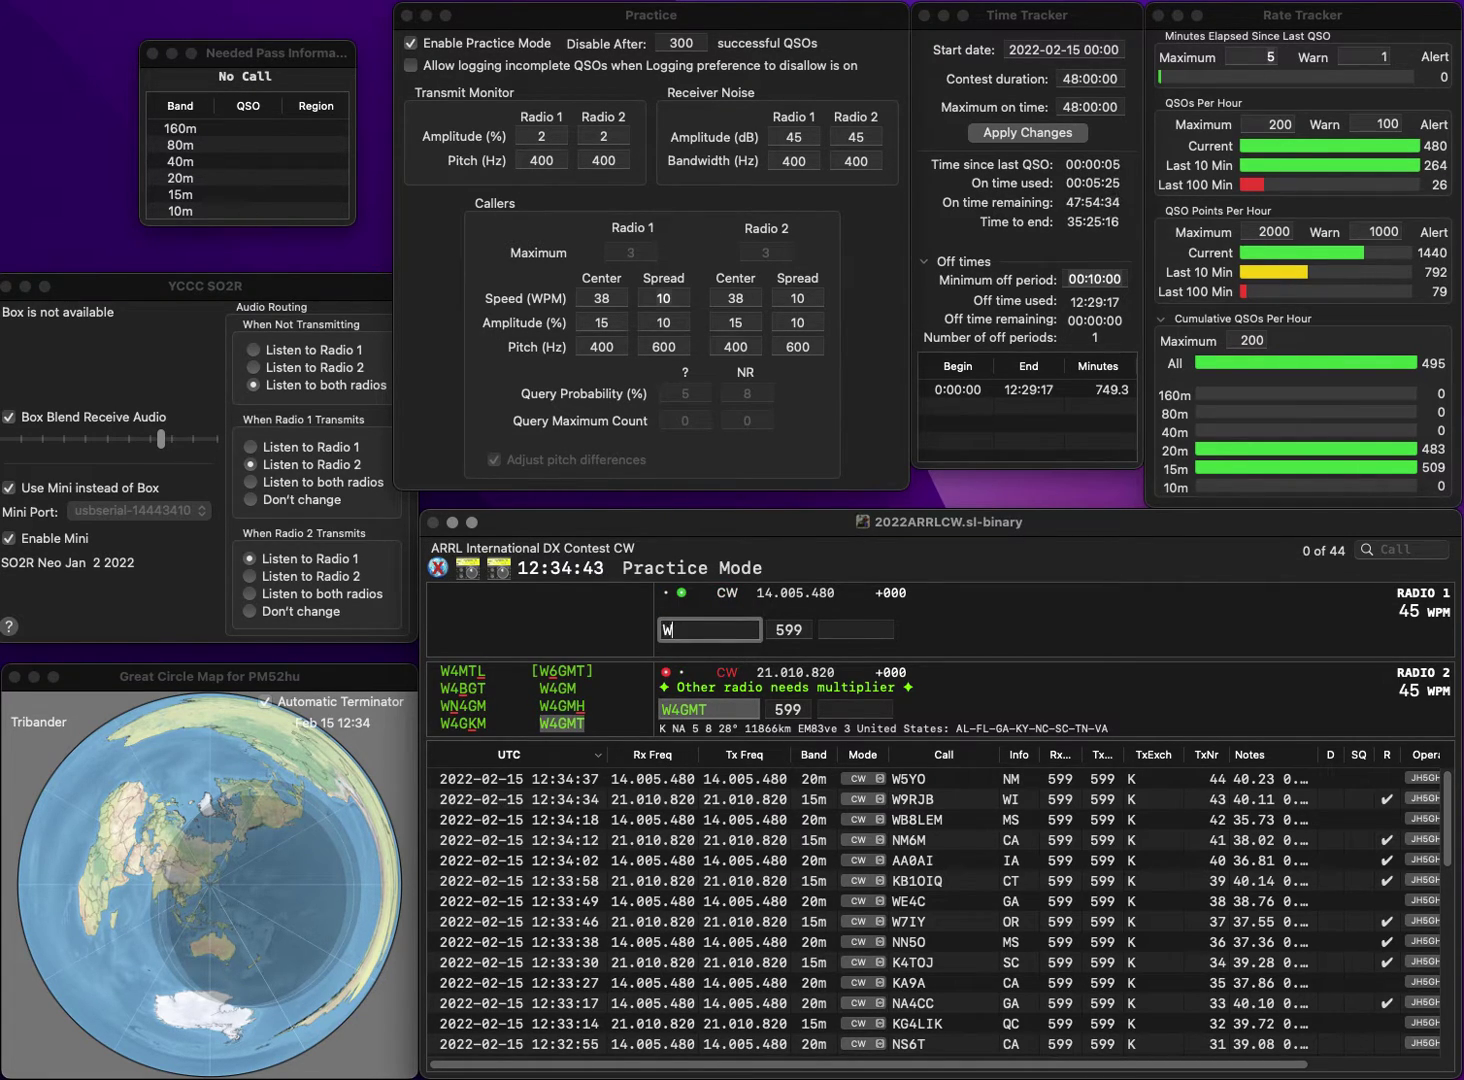
pyautogui.write('5CSM')
pyautogui.press('Return')
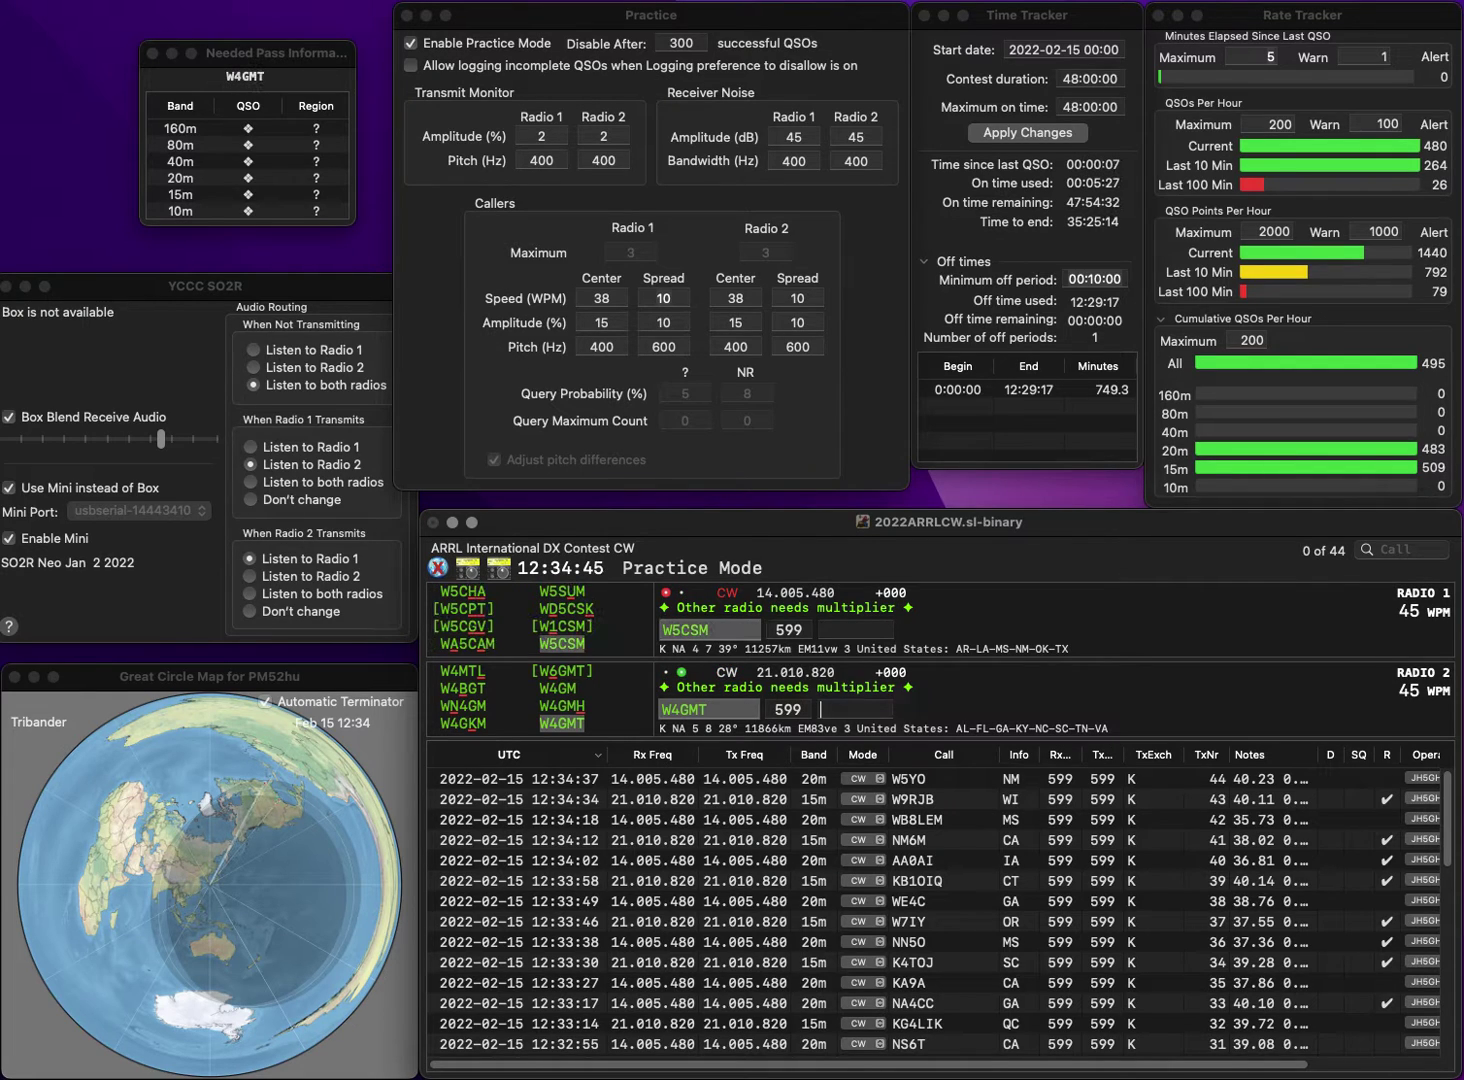
# Log W4GMT on Radio 2 with exchange VA, and log W5CSM on Radio 1 with exchange TX.
pyautogui.write('F')
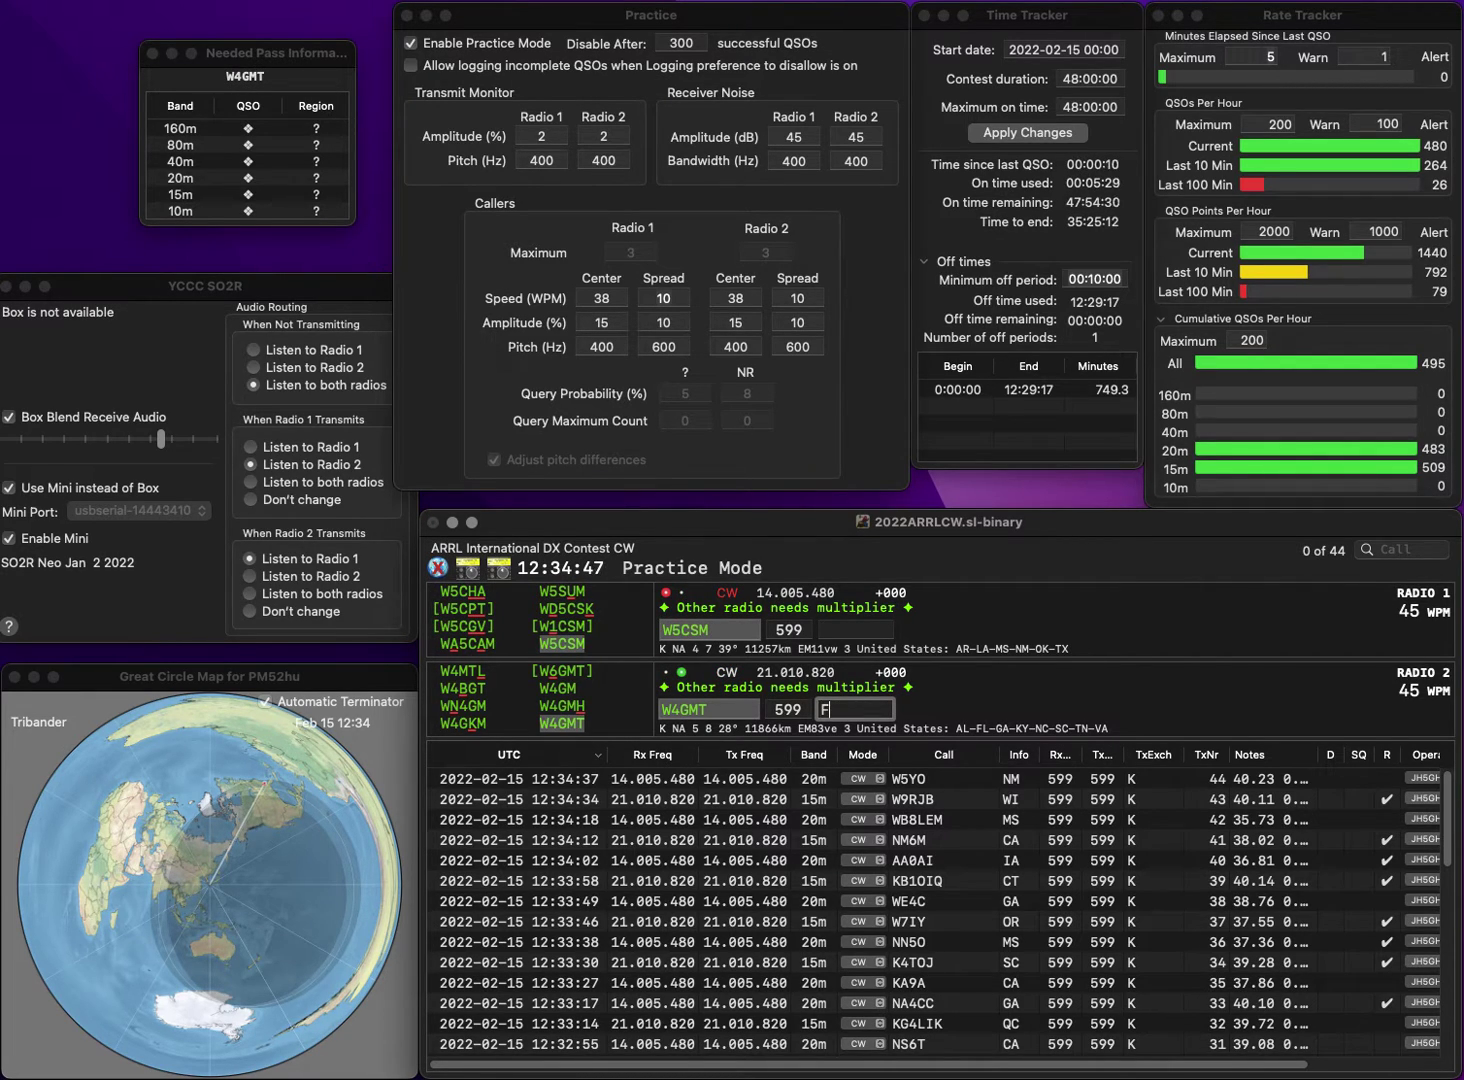
pyautogui.write('A')
pyautogui.press('Return')
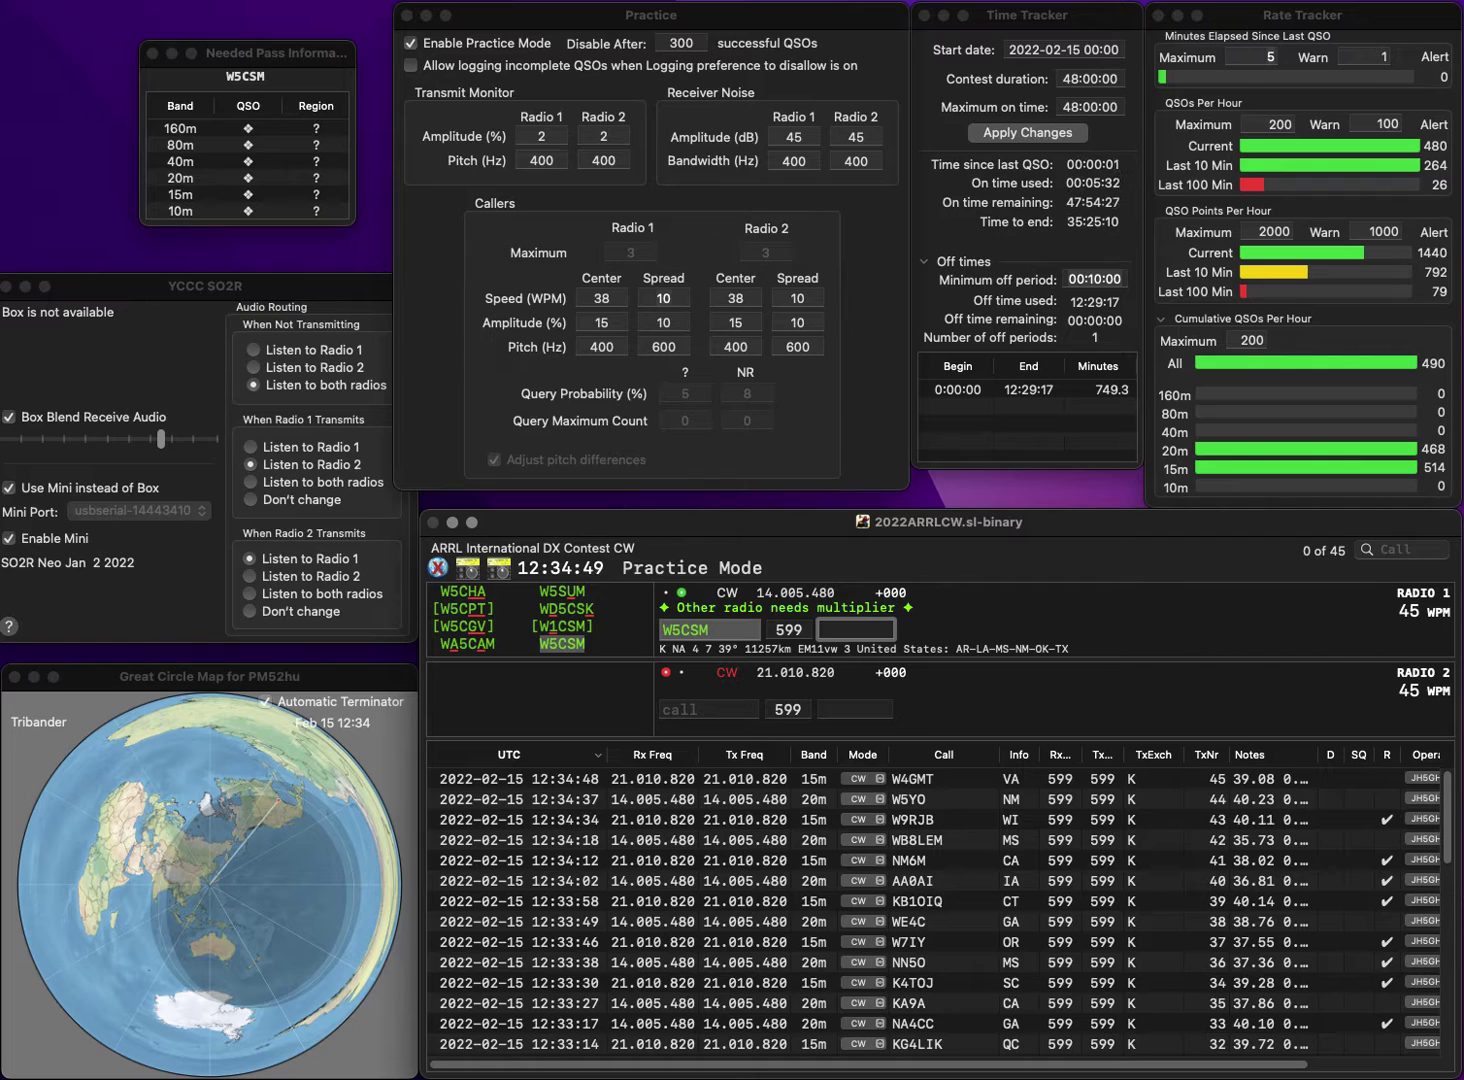
pyautogui.write('TX')
pyautogui.press('Return')
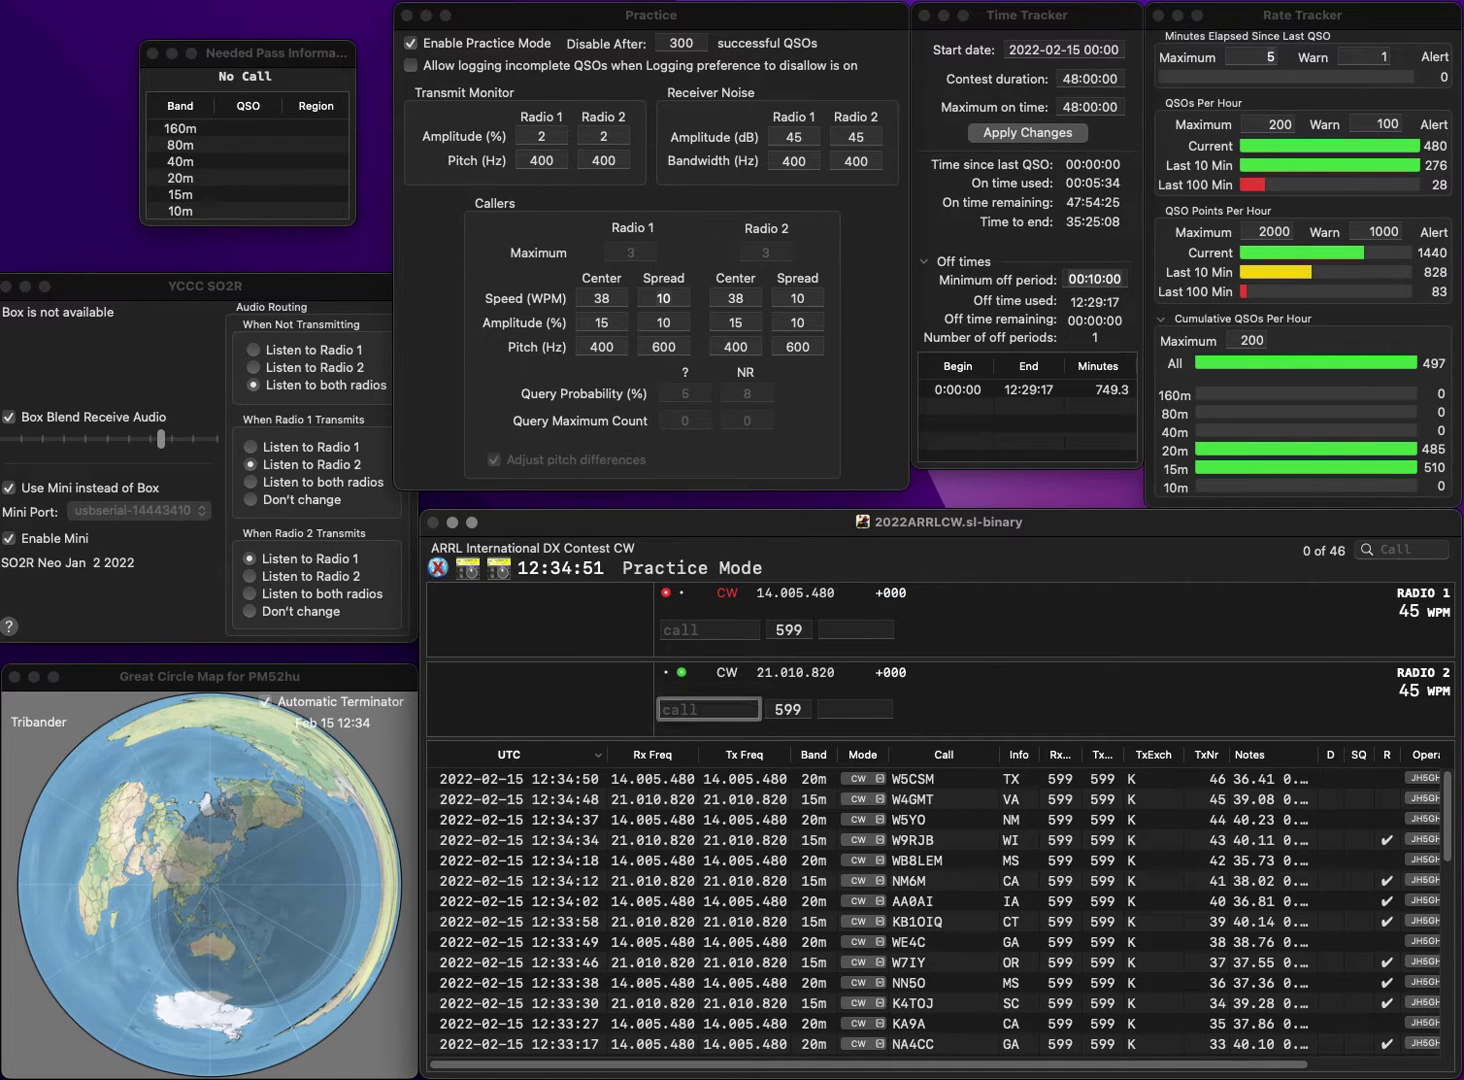
# Enter and answer the call W7DFO on Radio 2 and the partial call PHR on Radio 1.
pyautogui.write('W7DFO')
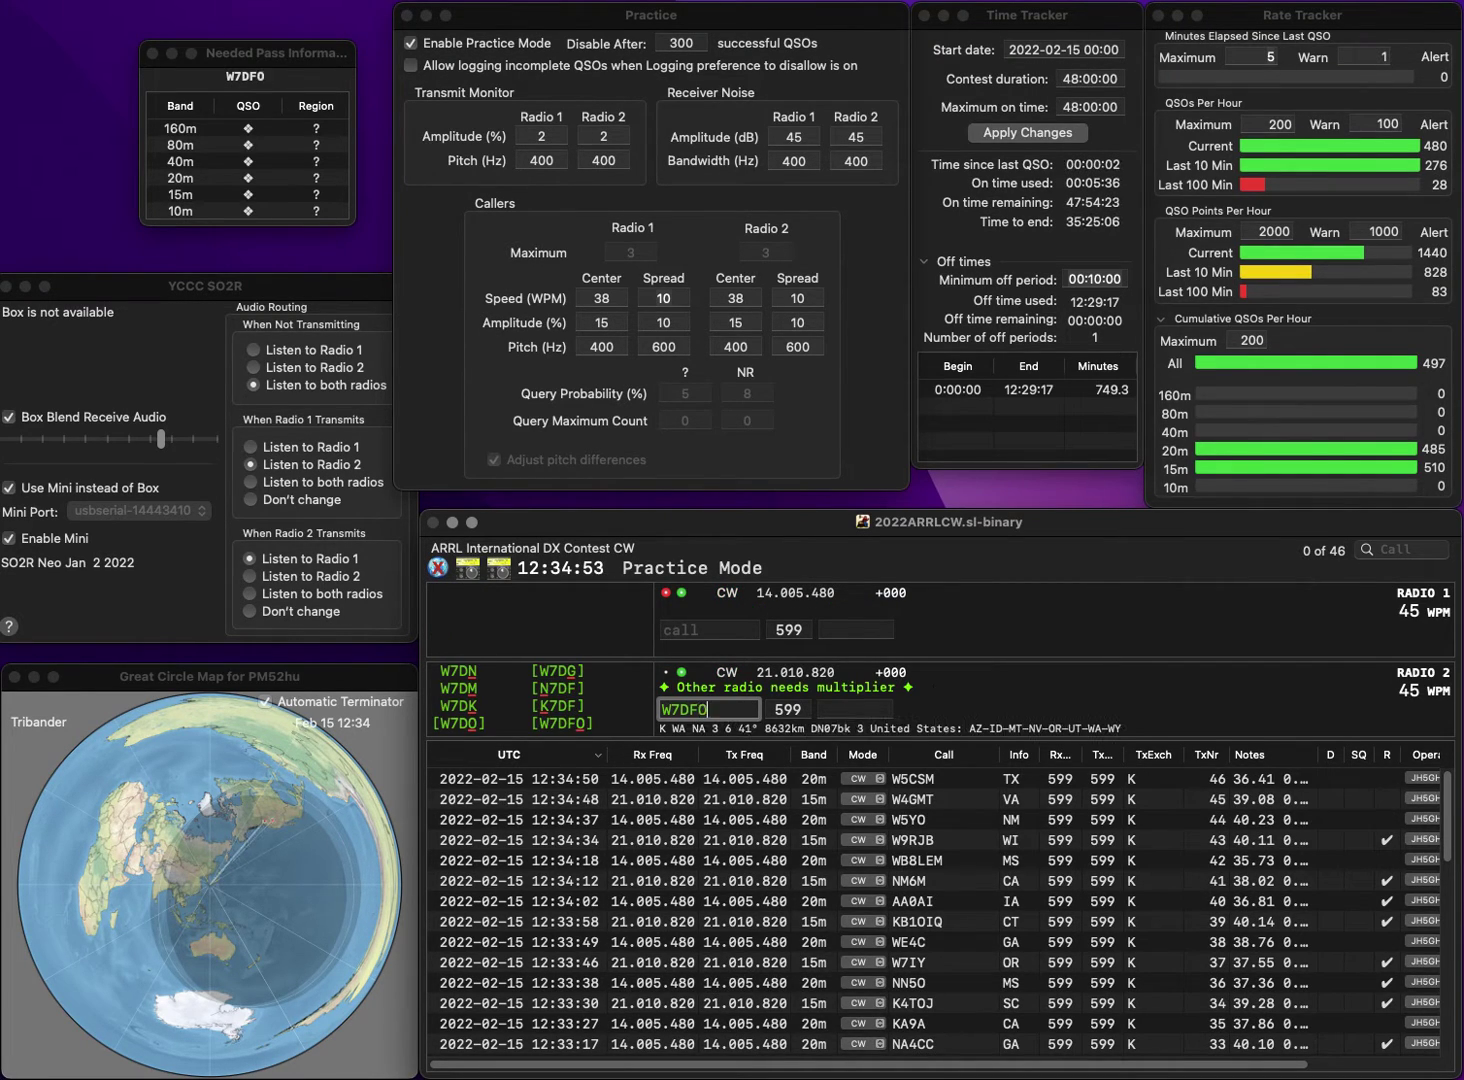
pyautogui.press('Return')
pyautogui.write('P')
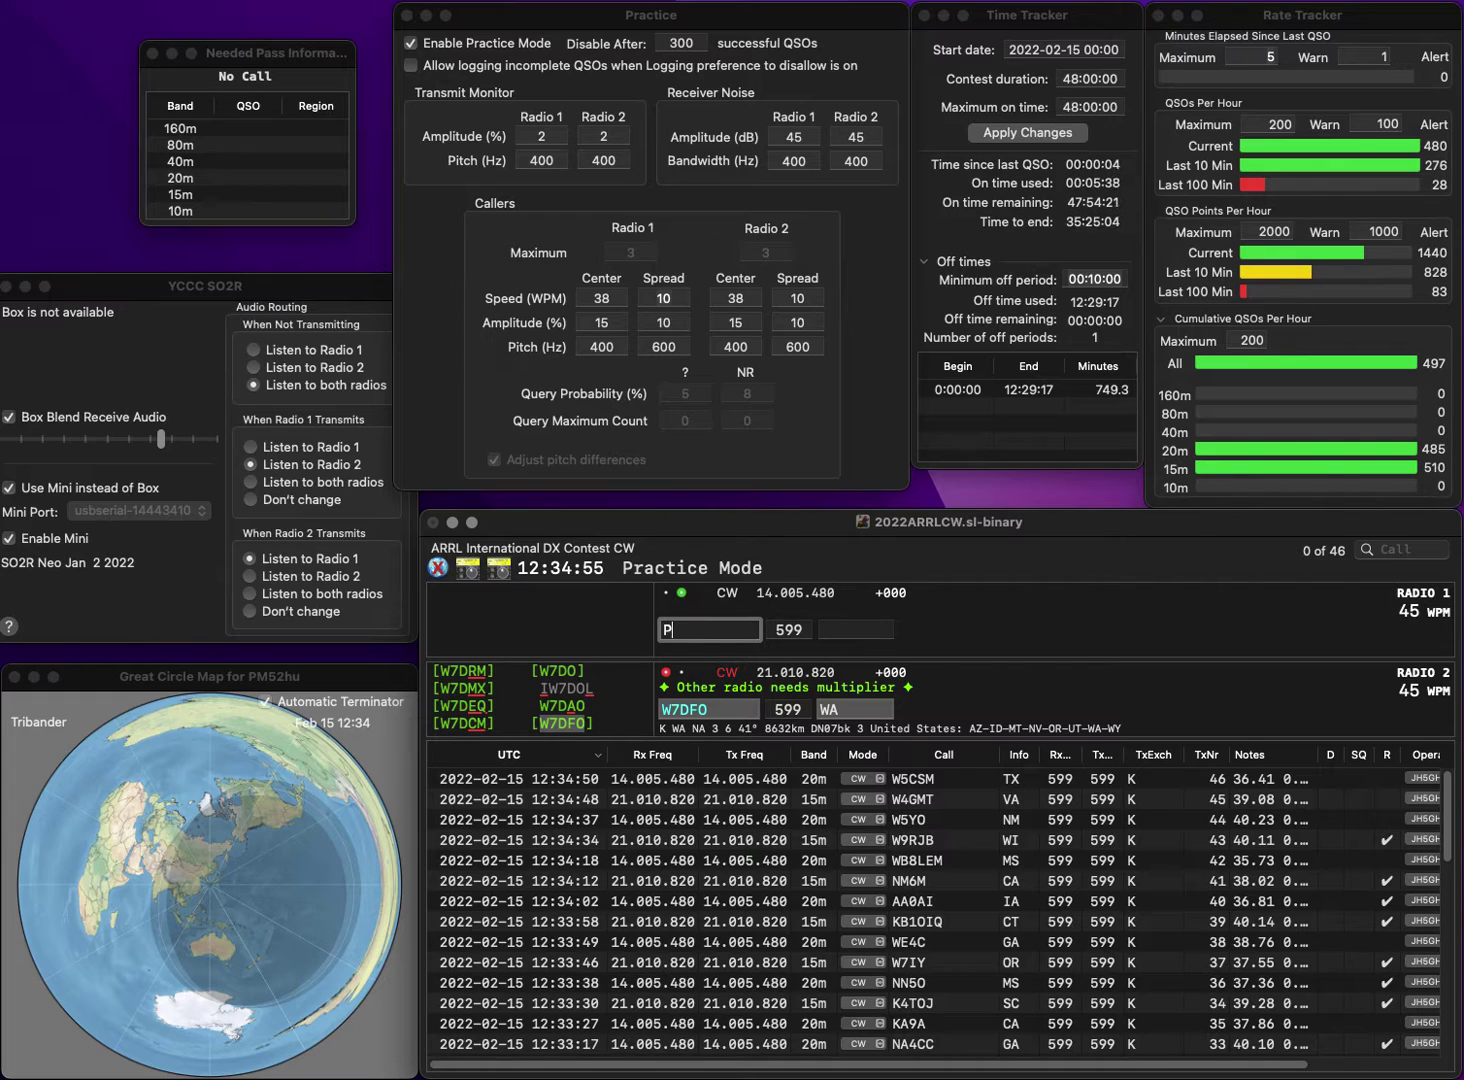
pyautogui.write('HR')
pyautogui.press('Return')
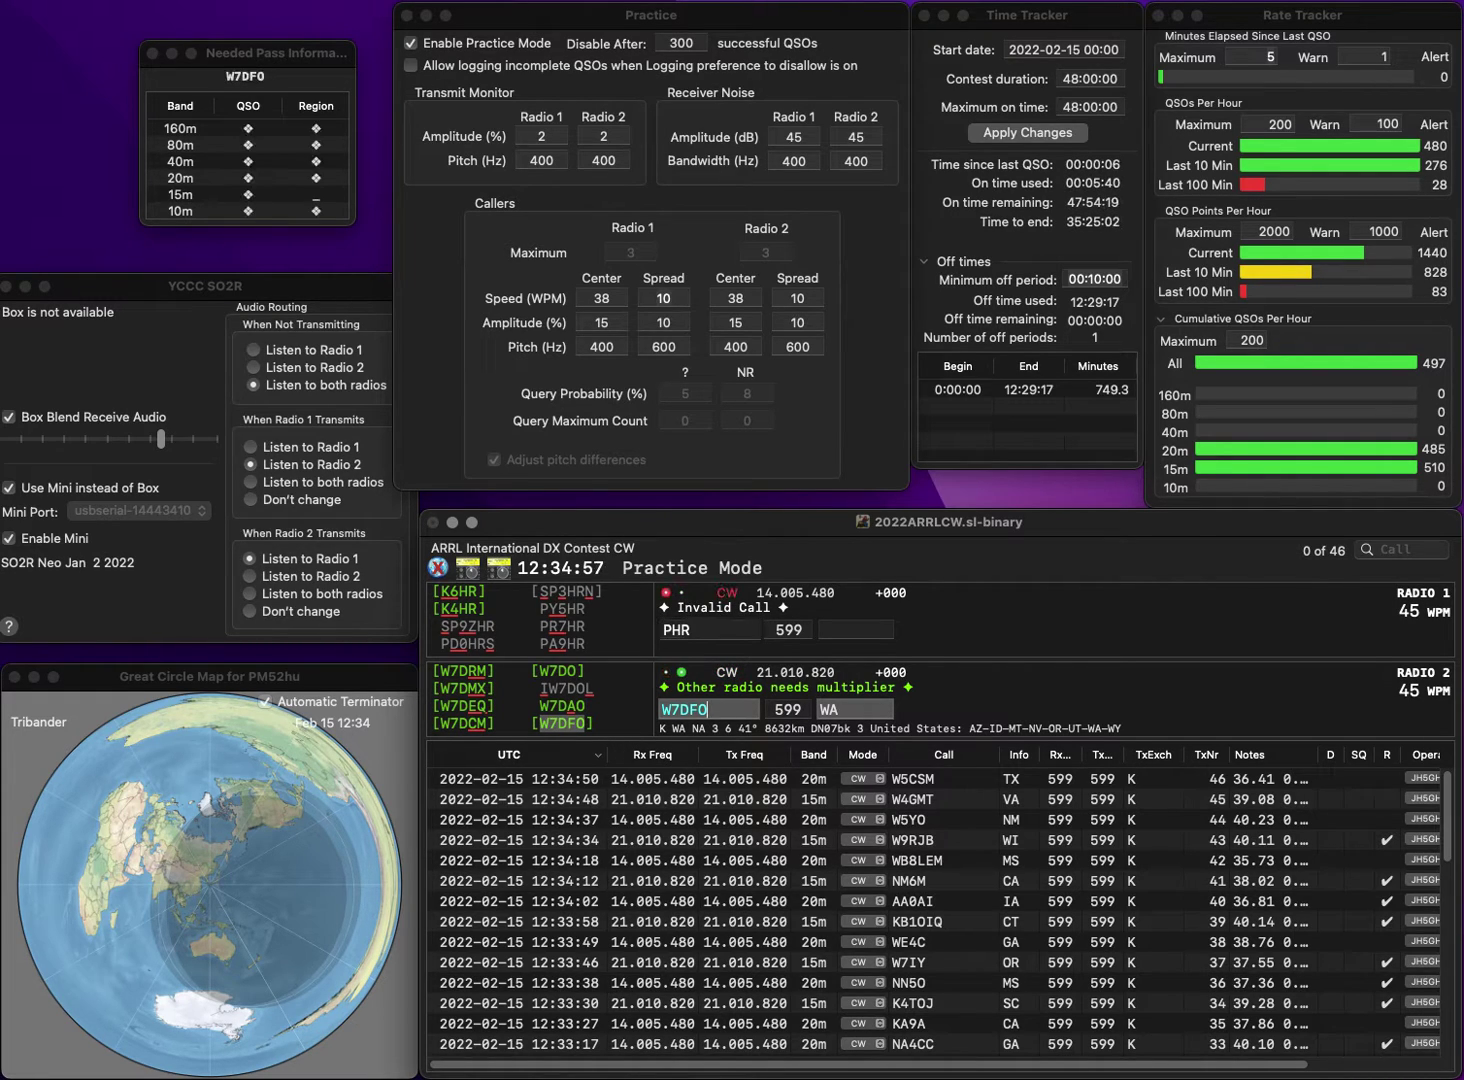
pyautogui.press('Return')
pyautogui.press('Return')
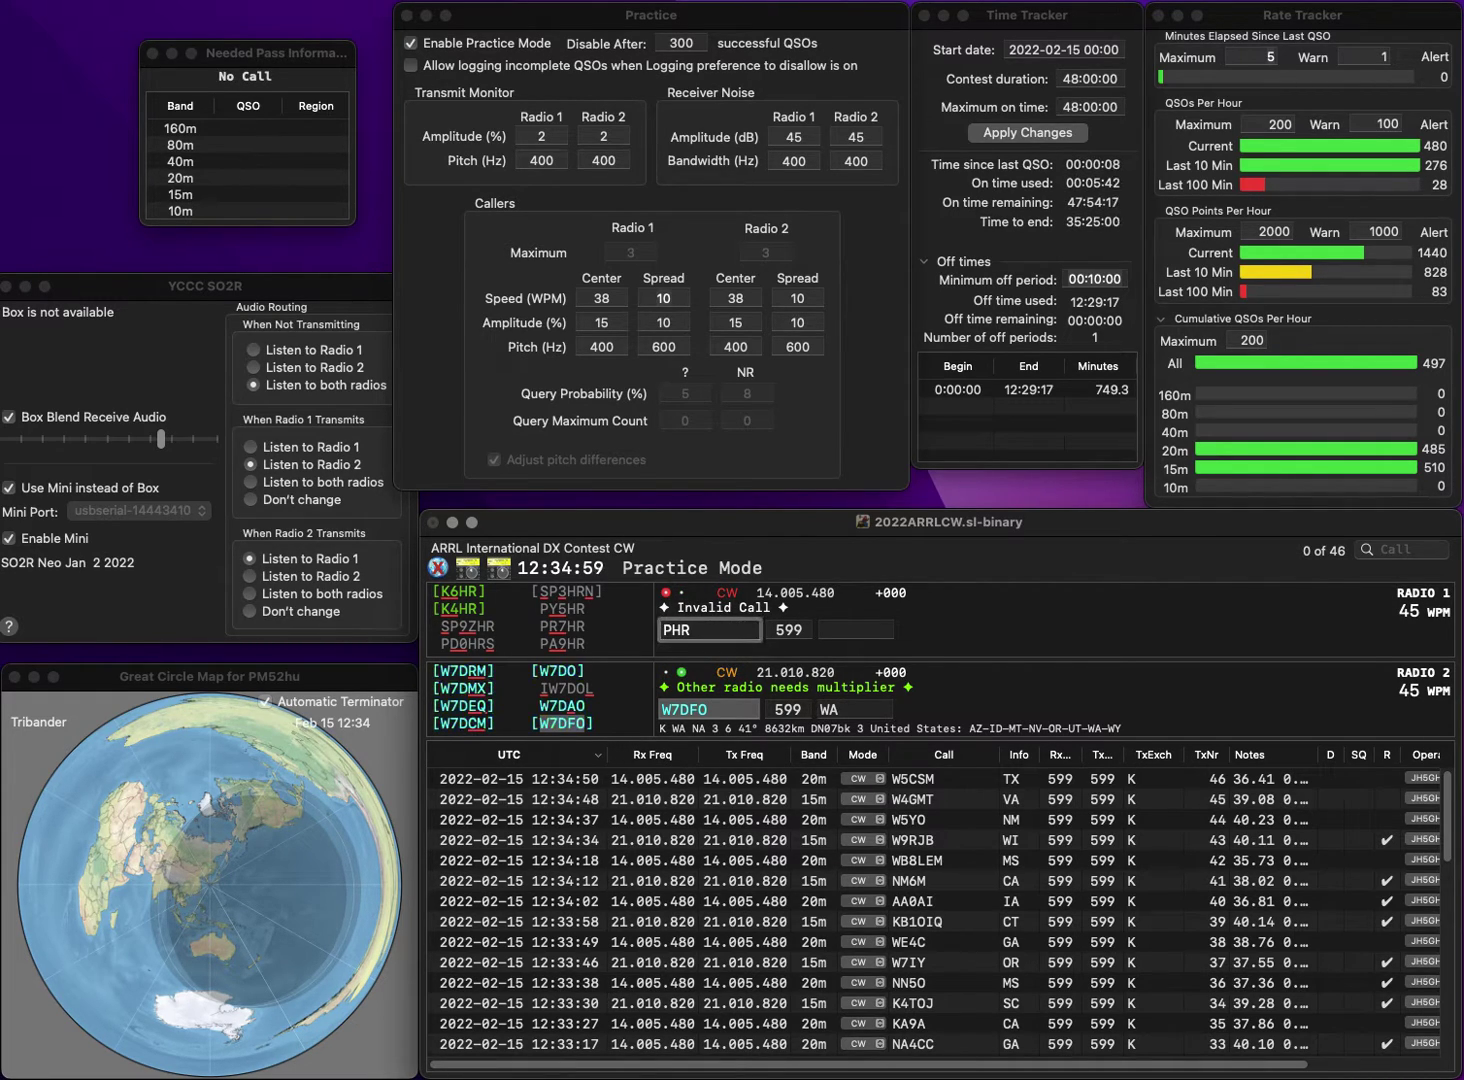
pyautogui.write('K')
pyautogui.write('6PS')
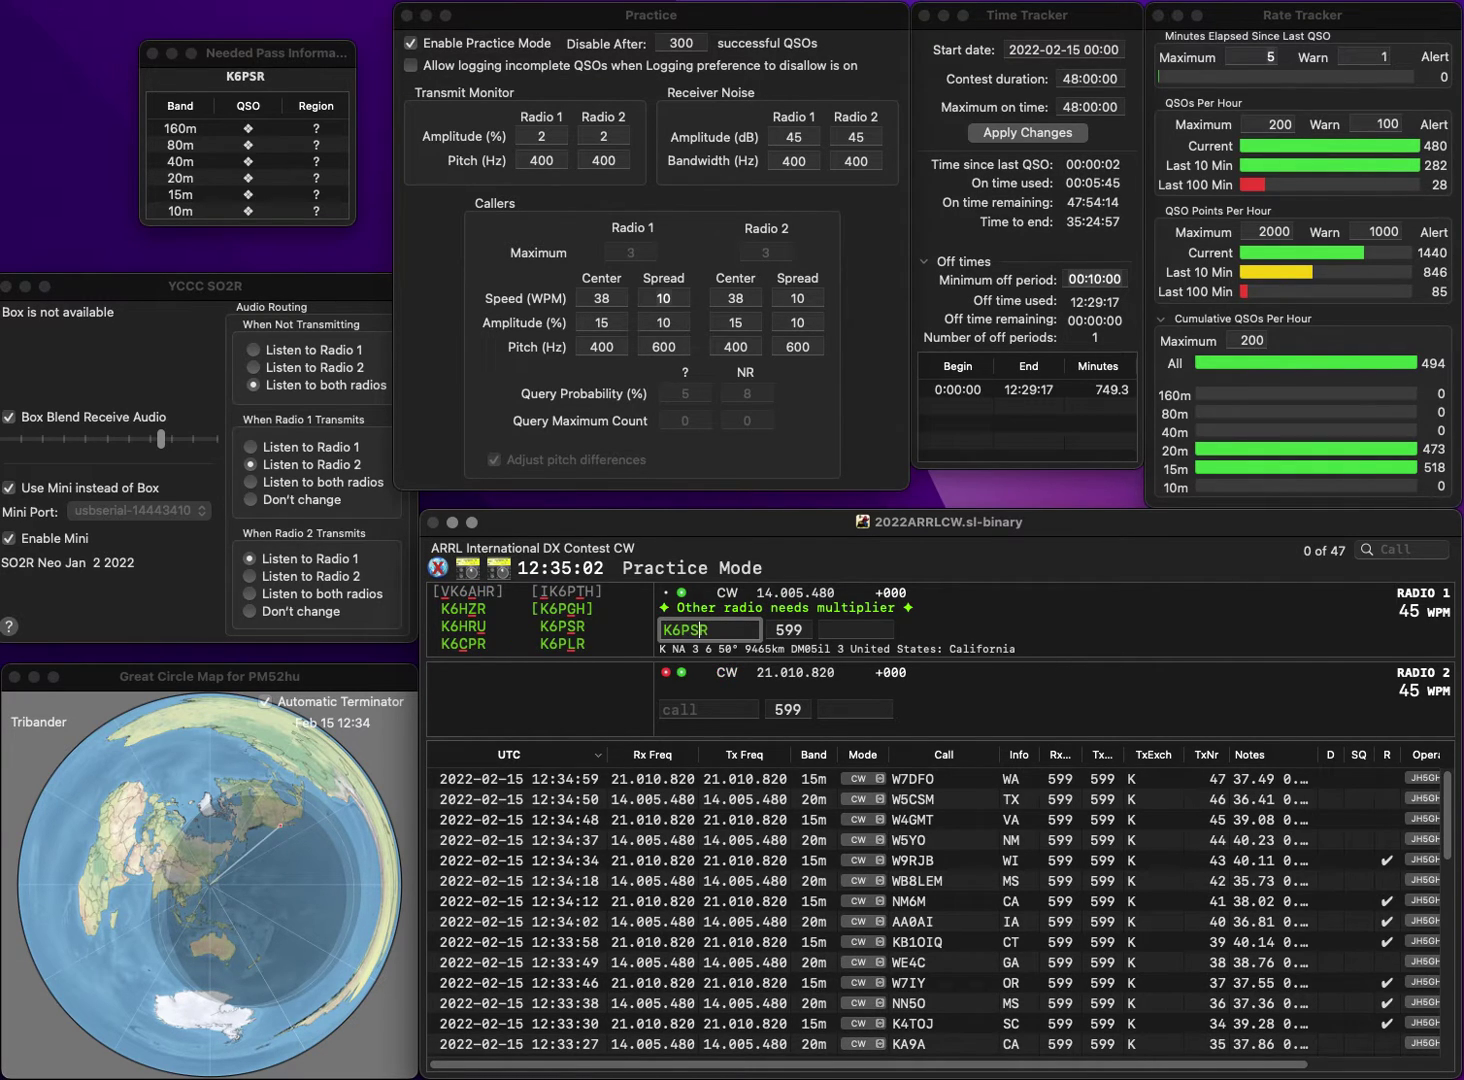
pyautogui.press('Return')
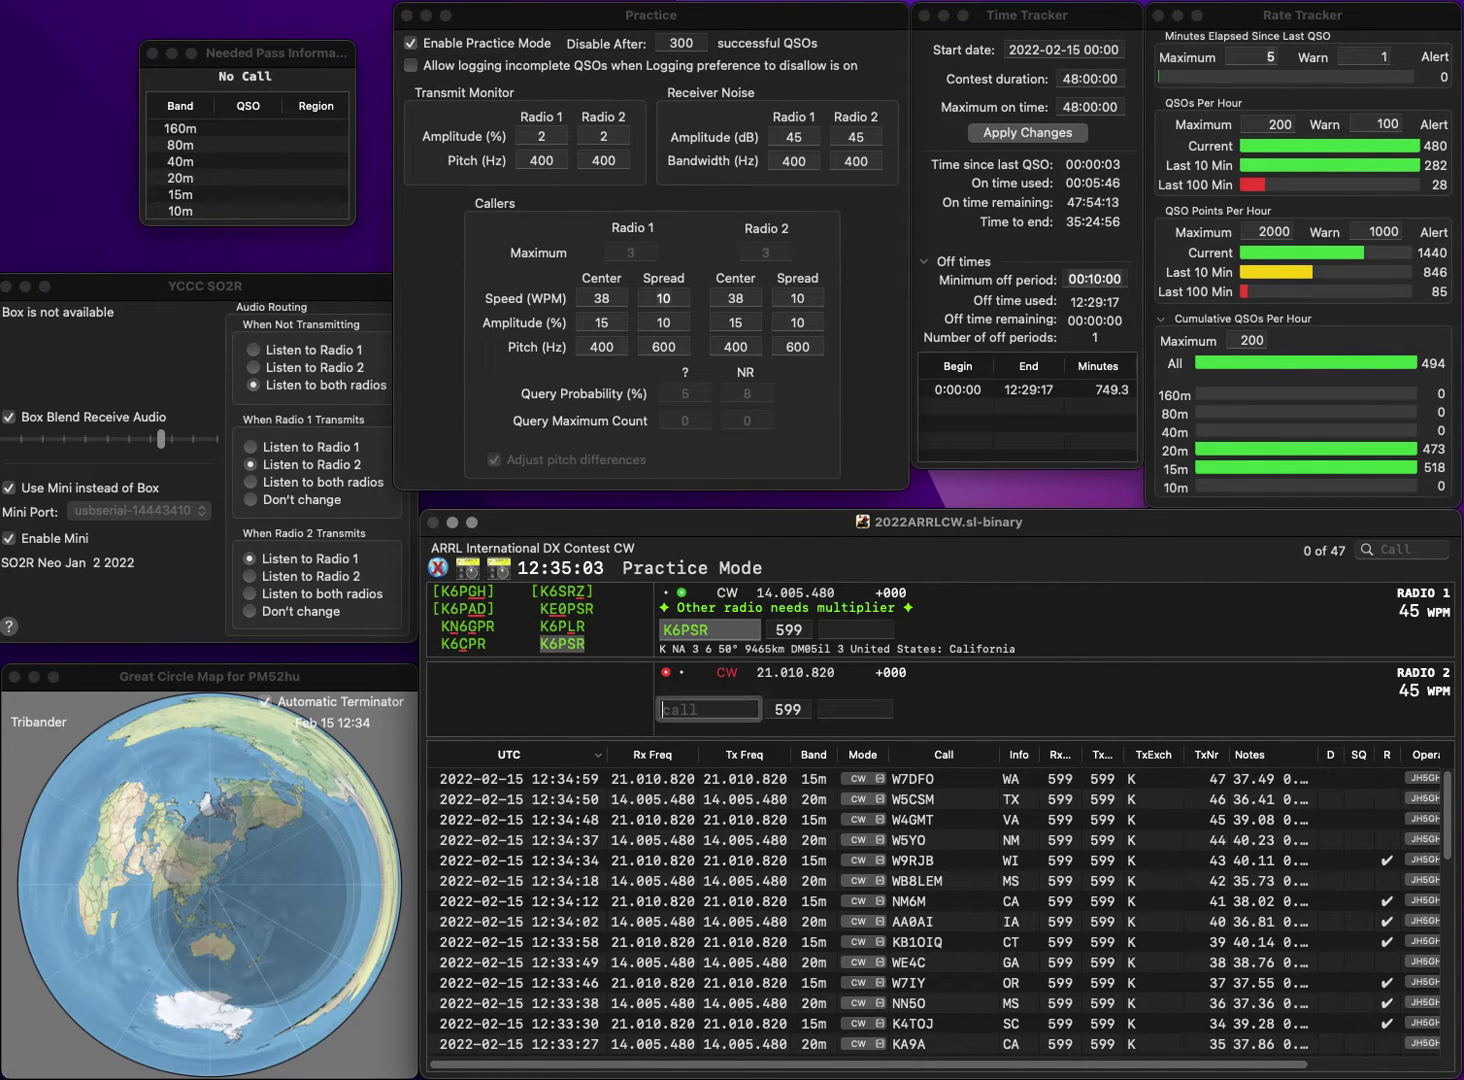
# Enter and answer KM4DLH on Radio 2, and log K6PSR on Radio 1 with exchange CA.
pyautogui.write('KM4DLH')
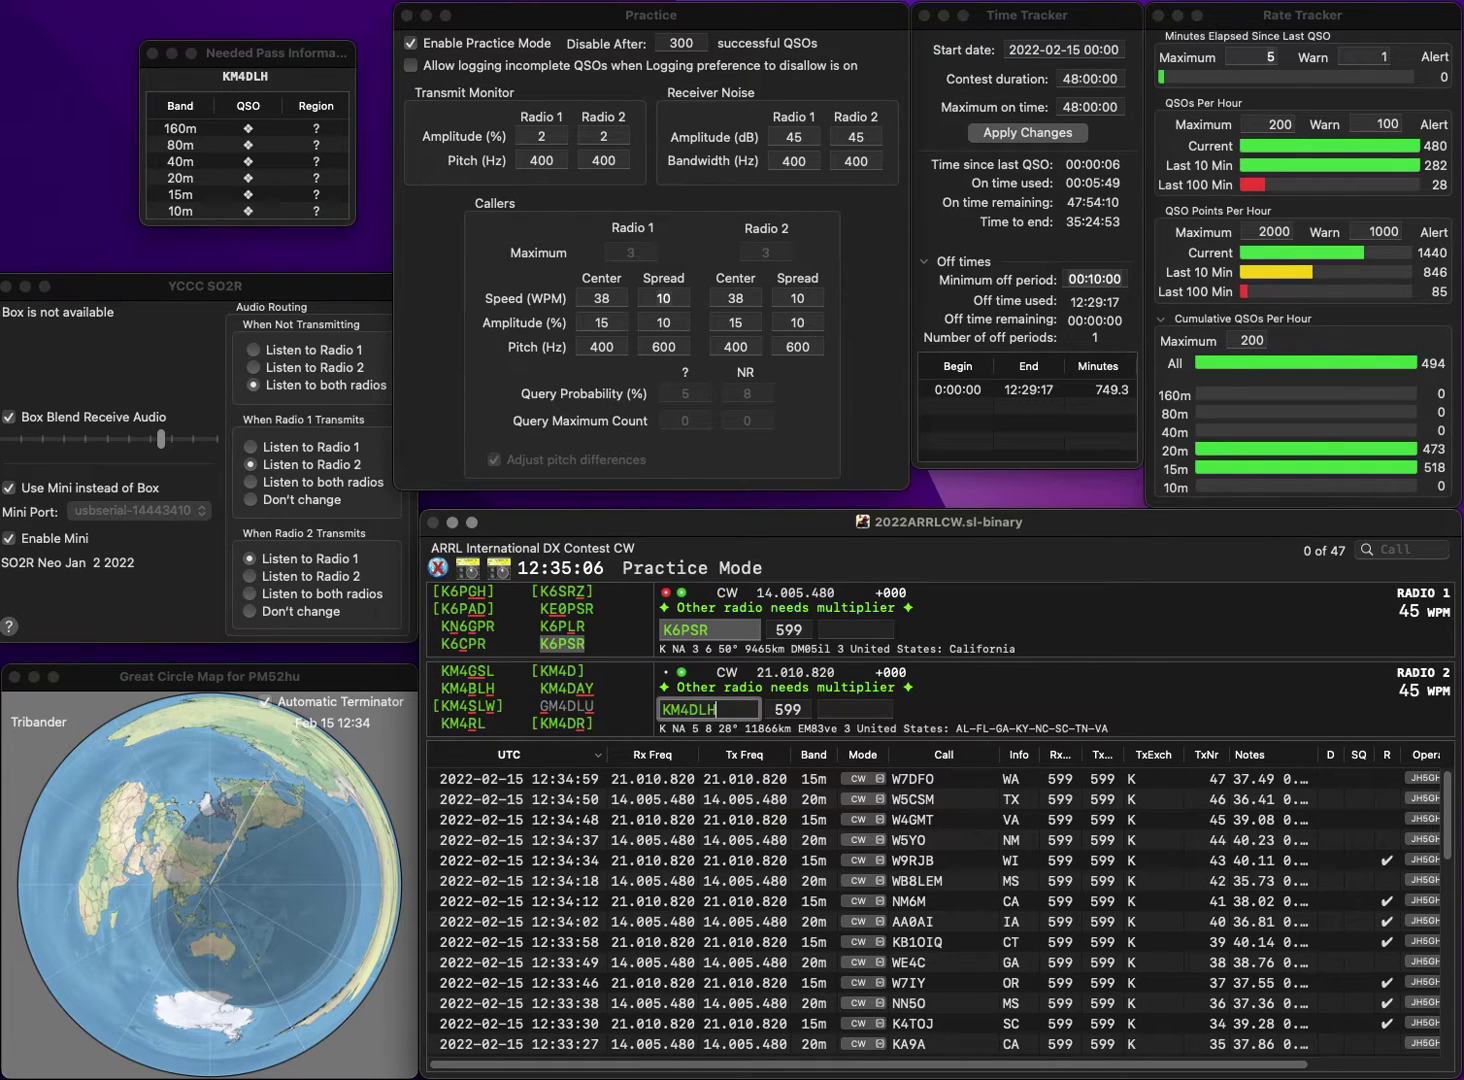
pyautogui.press('Return')
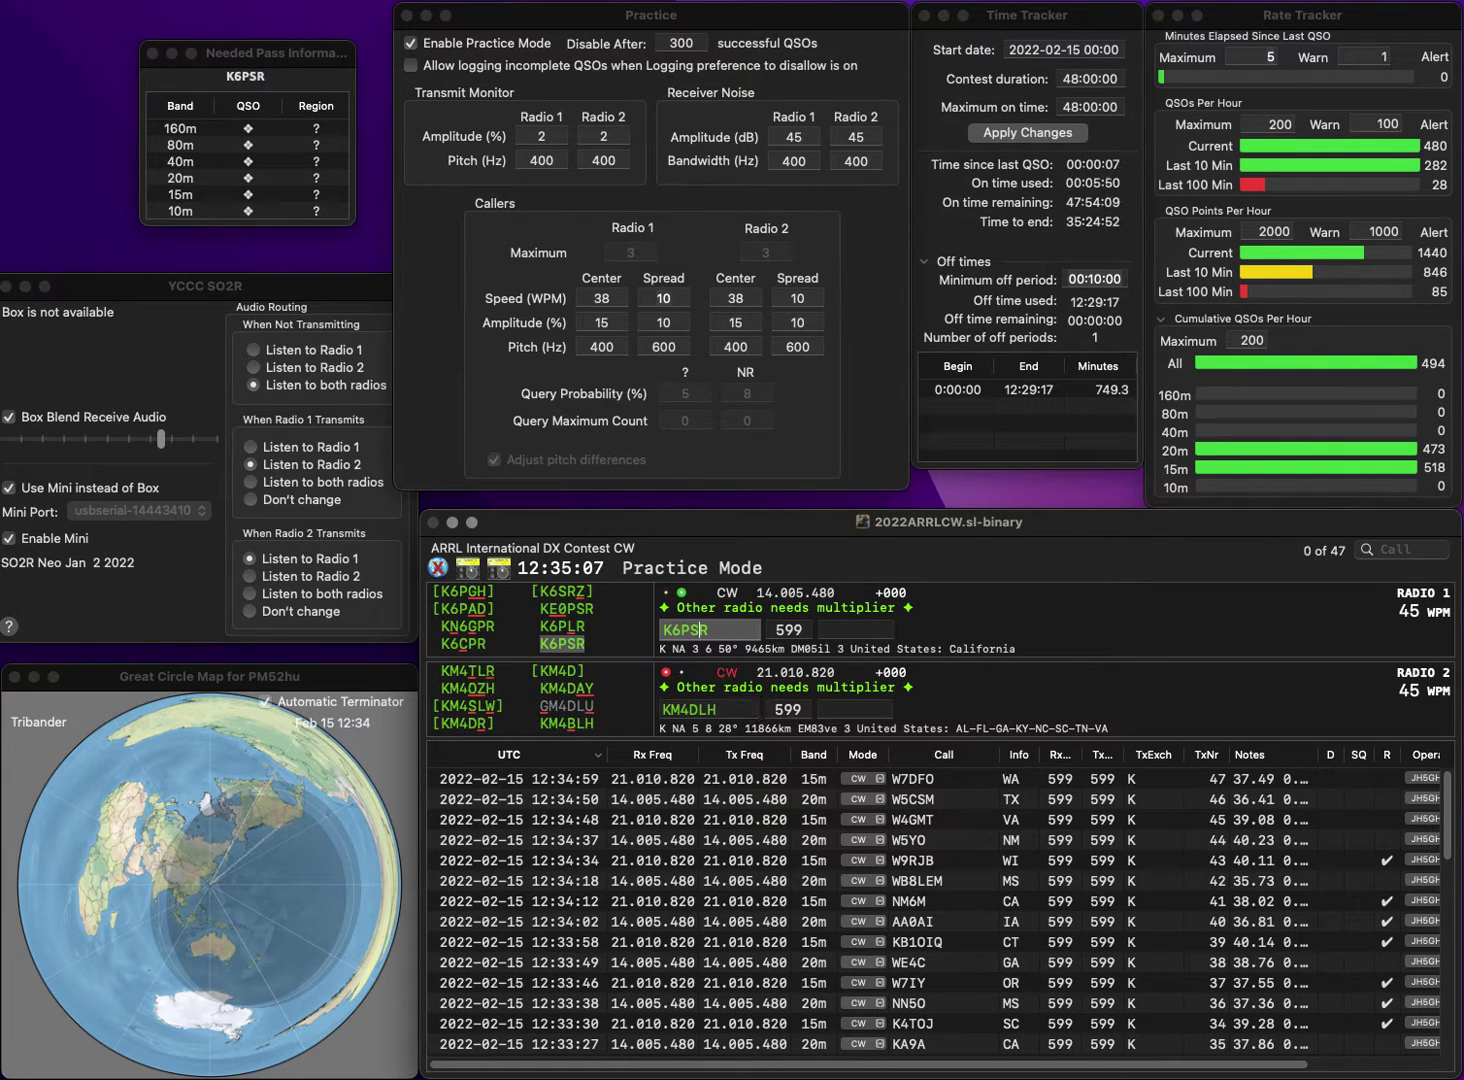
pyautogui.press('Return')
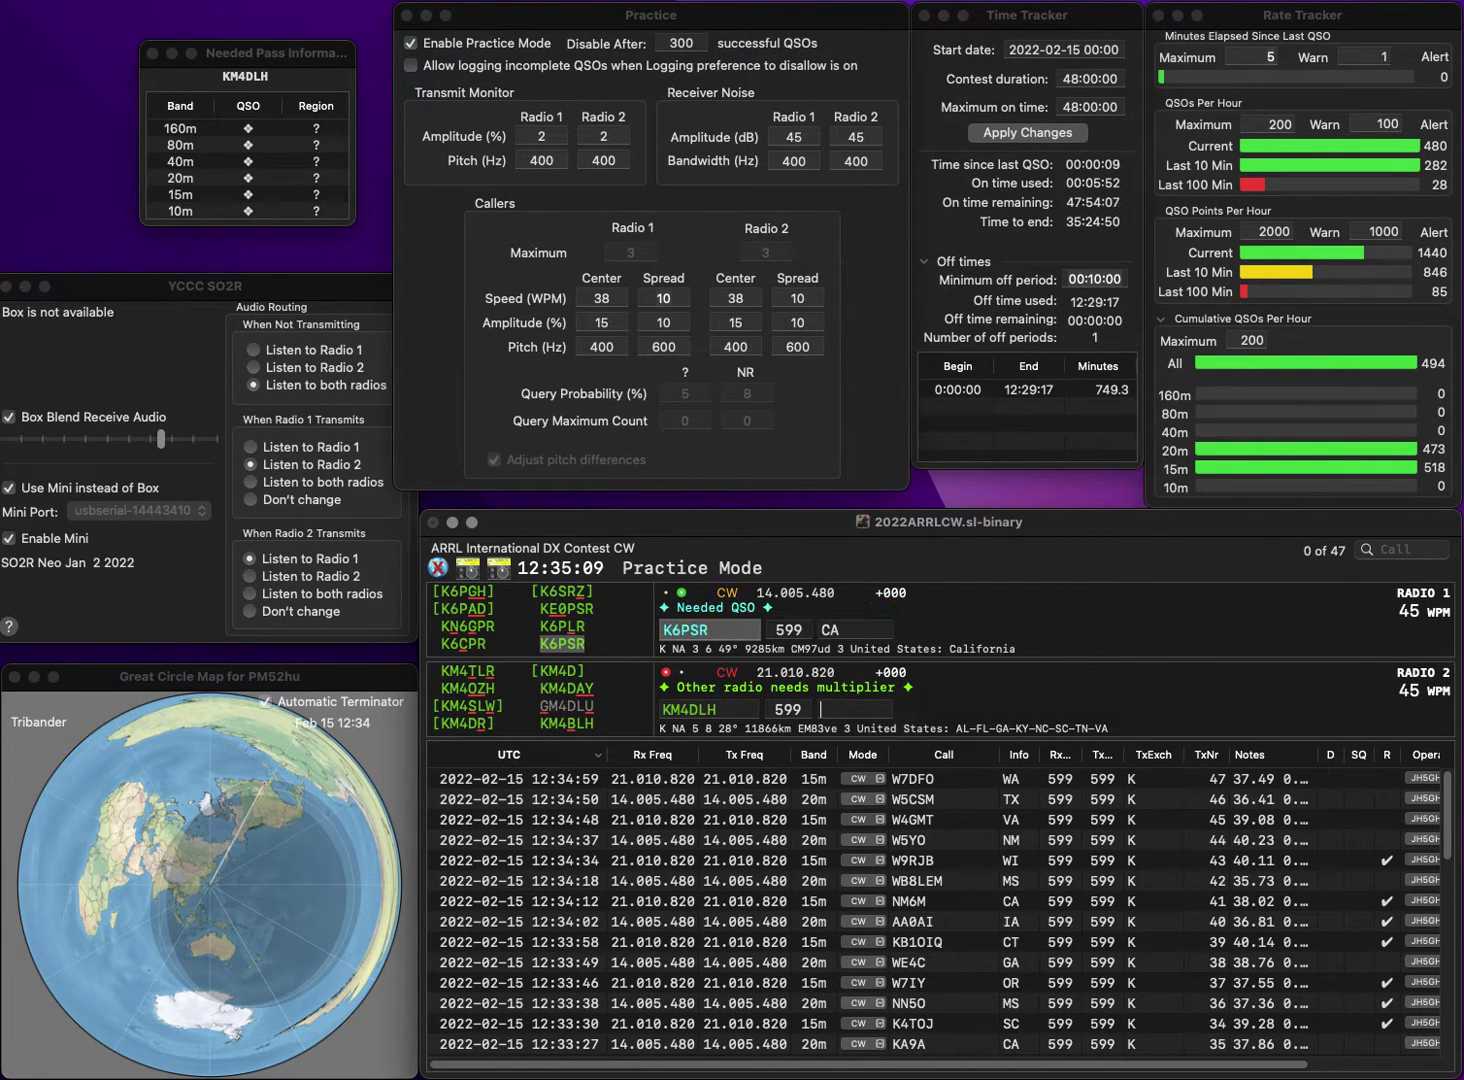
pyautogui.press('space')
pyautogui.press('Left')
pyautogui.press('Left')
pyautogui.press('BackSpace')
pyautogui.write('B')
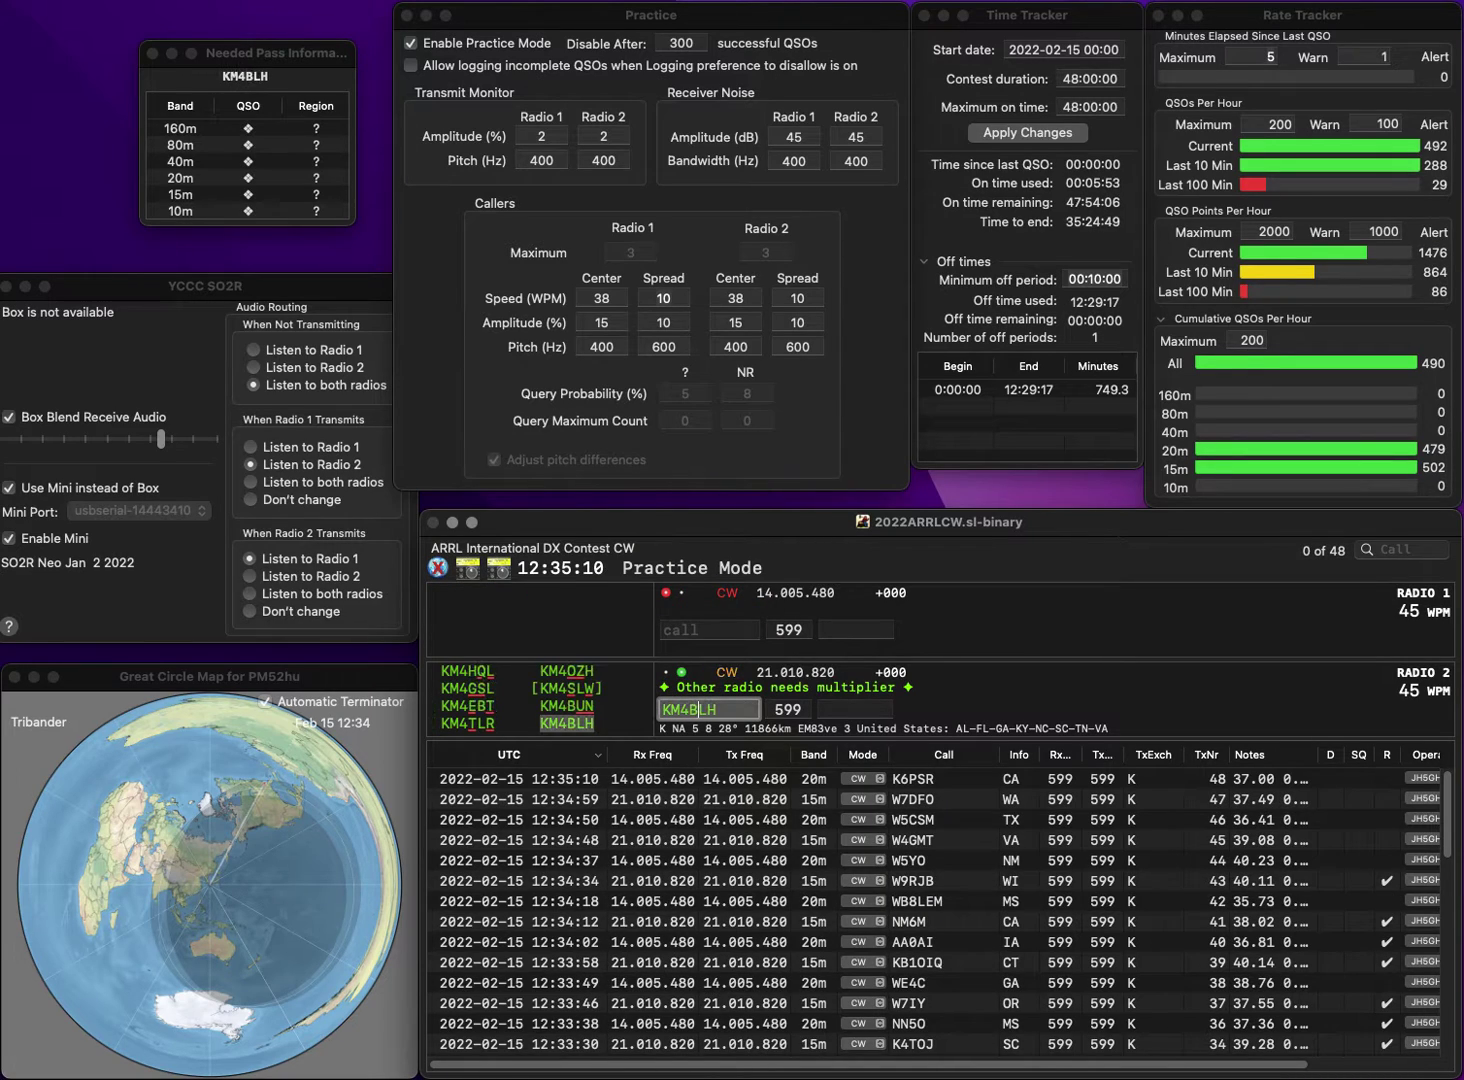
pyautogui.press('Return')
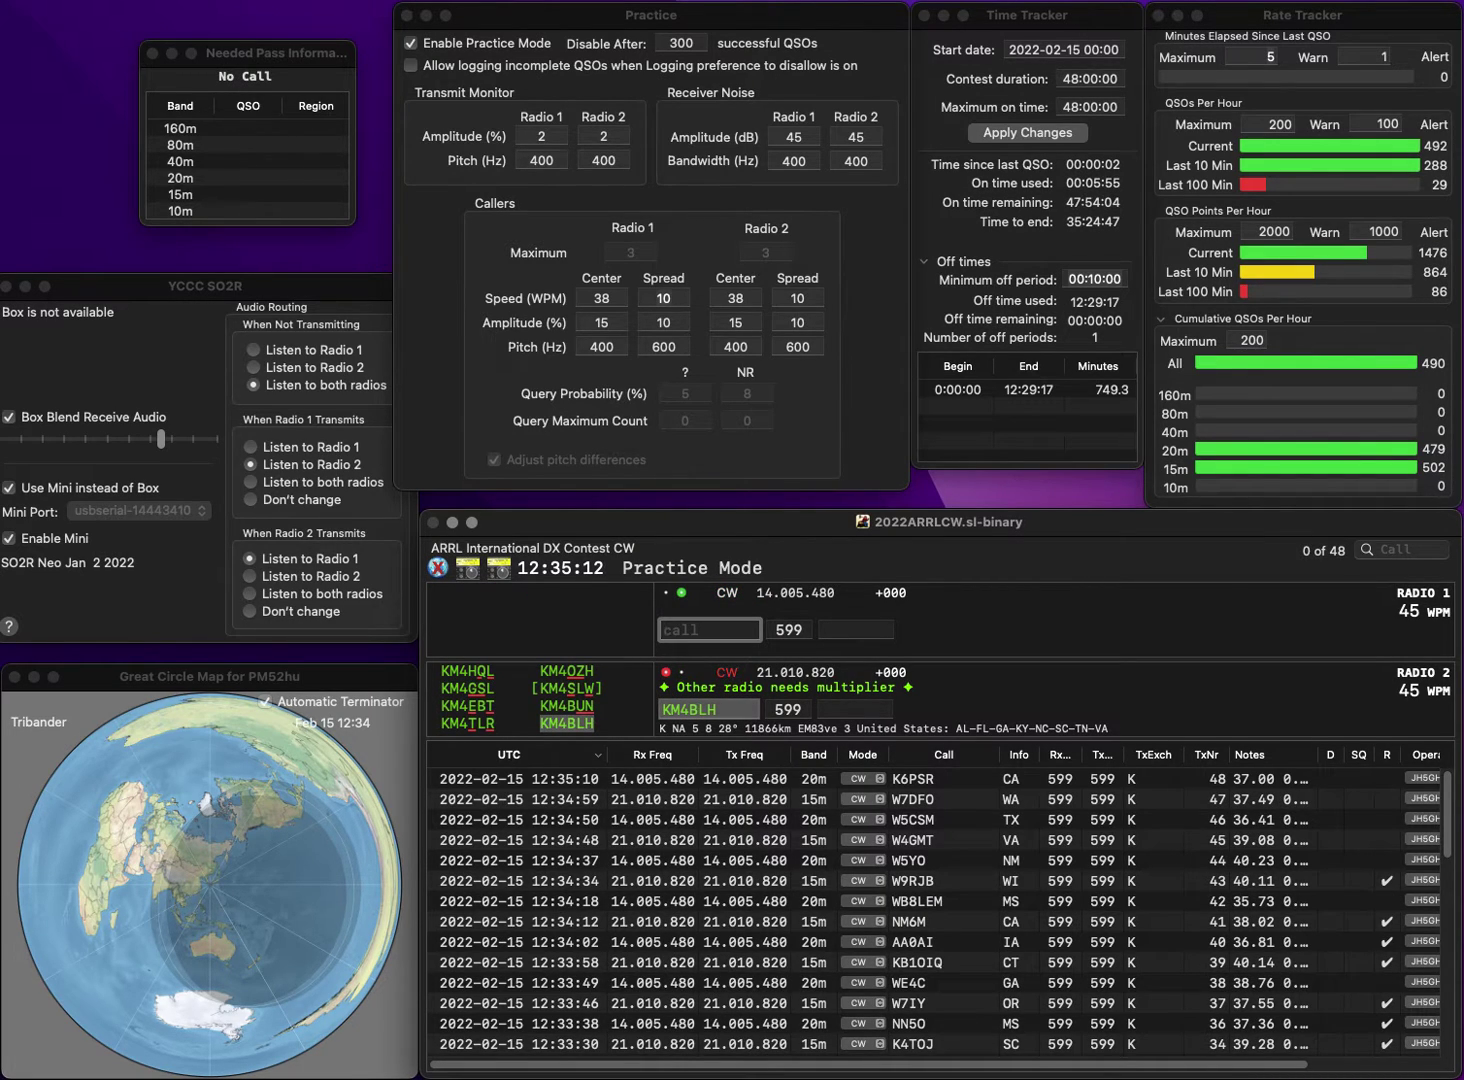
pyautogui.write('VE3EZB')
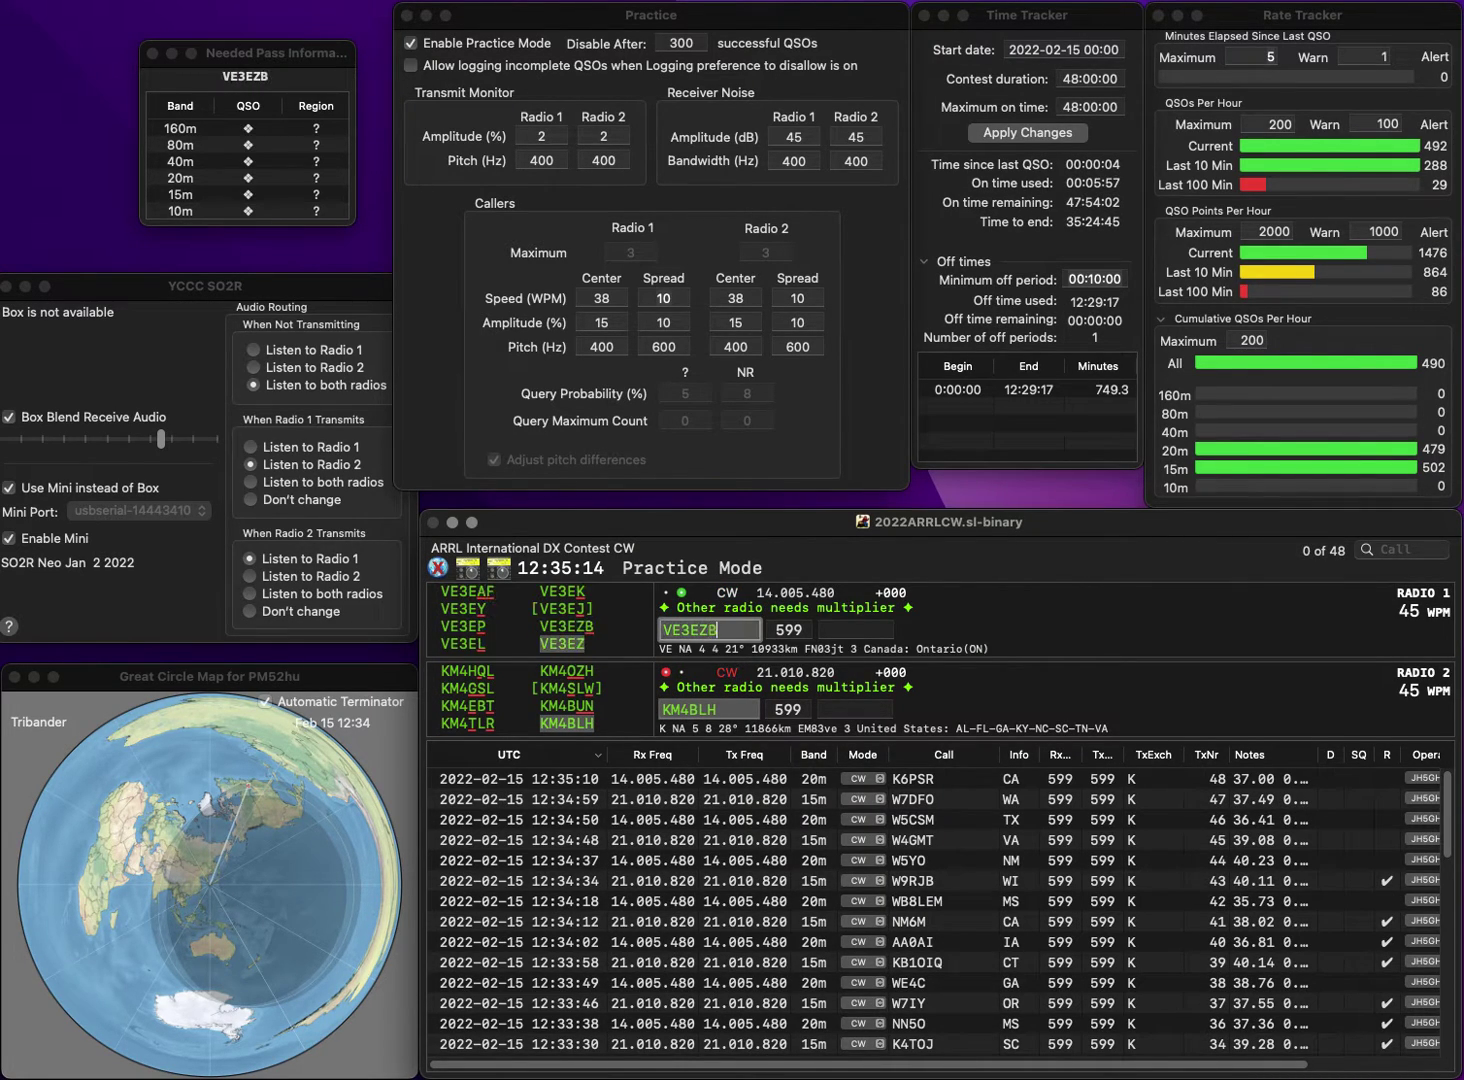
pyautogui.press('Return')
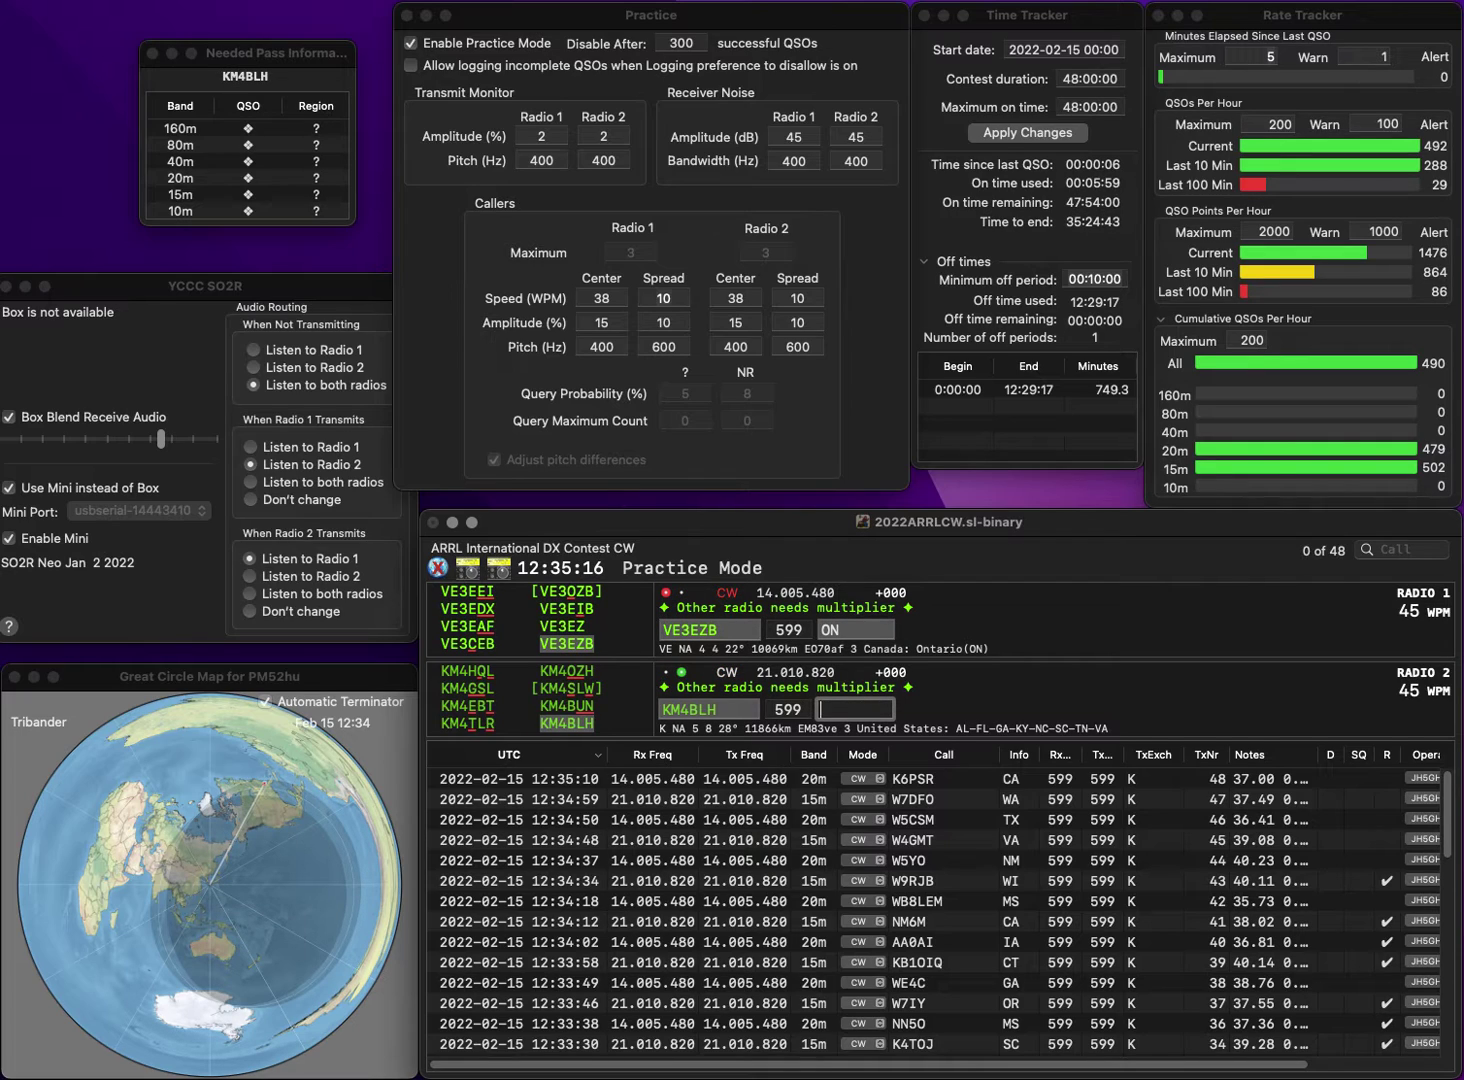
pyautogui.write('SC')
pyautogui.press('Return')
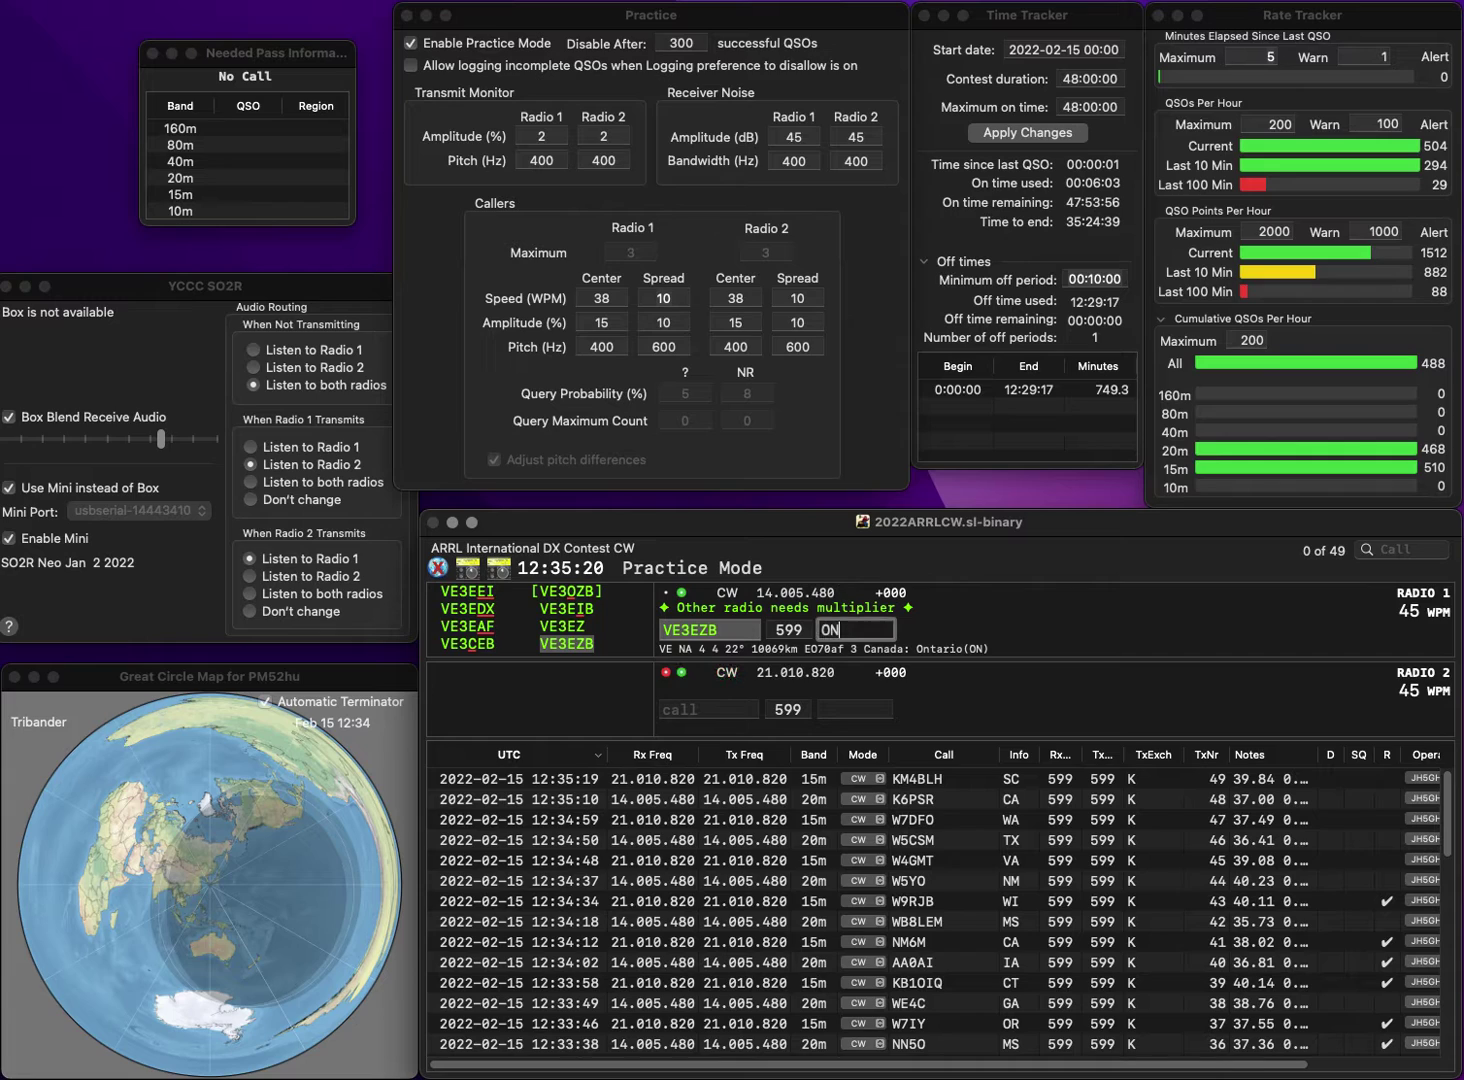
pyautogui.press('Return')
pyautogui.write('K1WW')
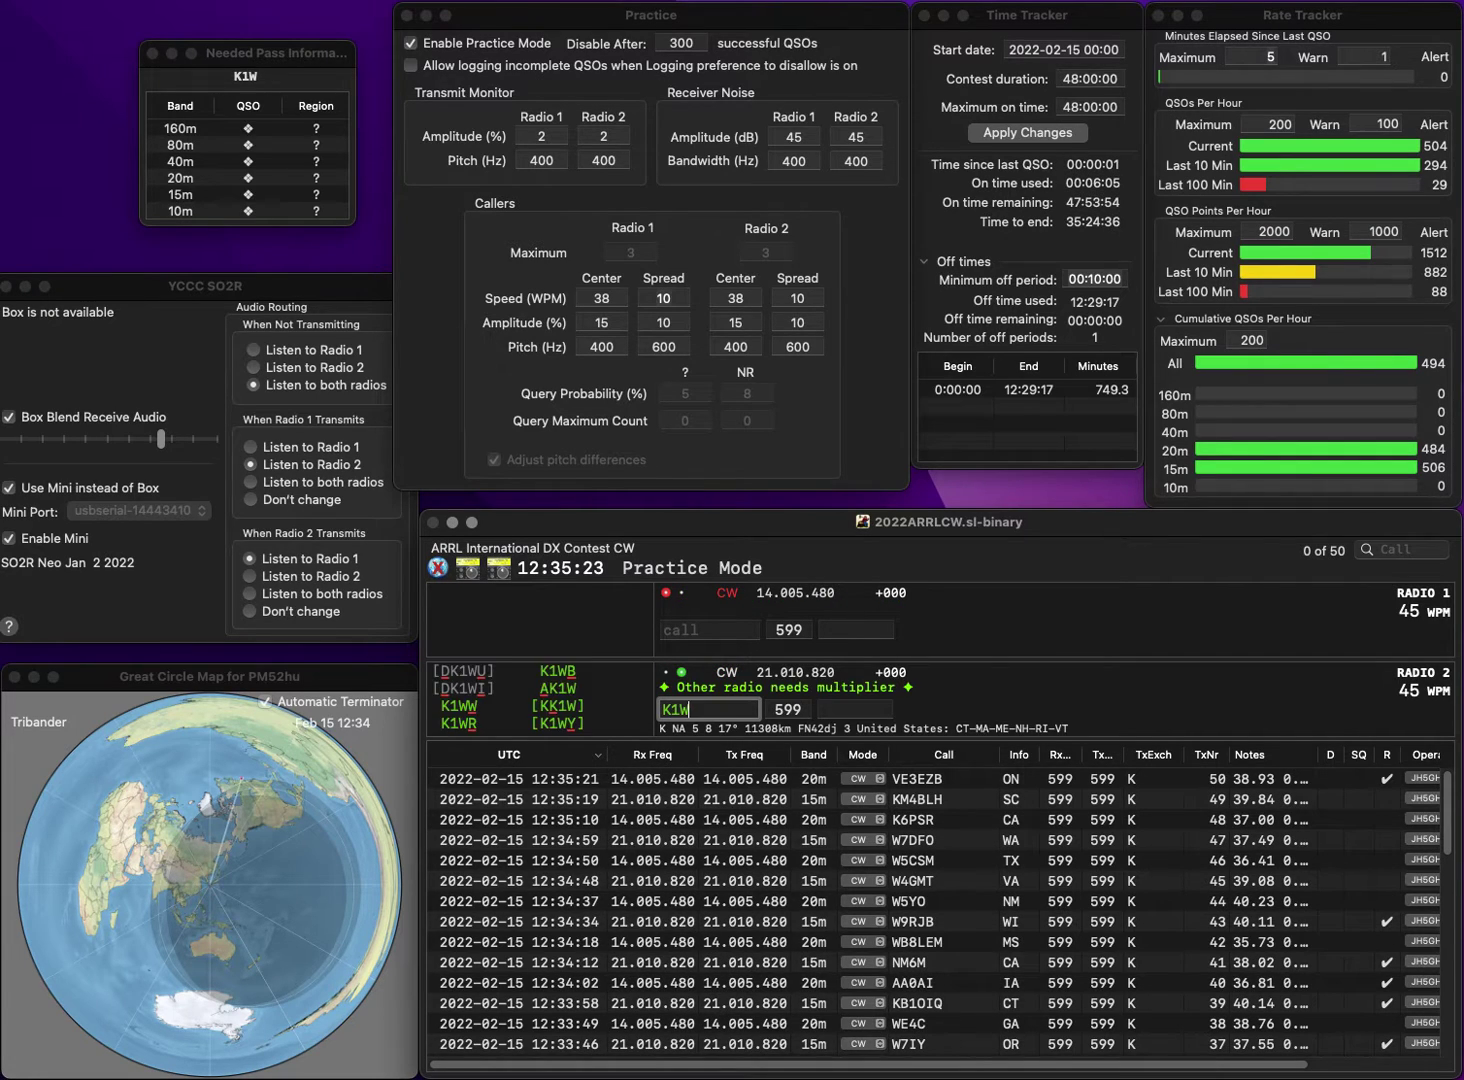
pyautogui.press('Return')
pyautogui.write('N5NA')
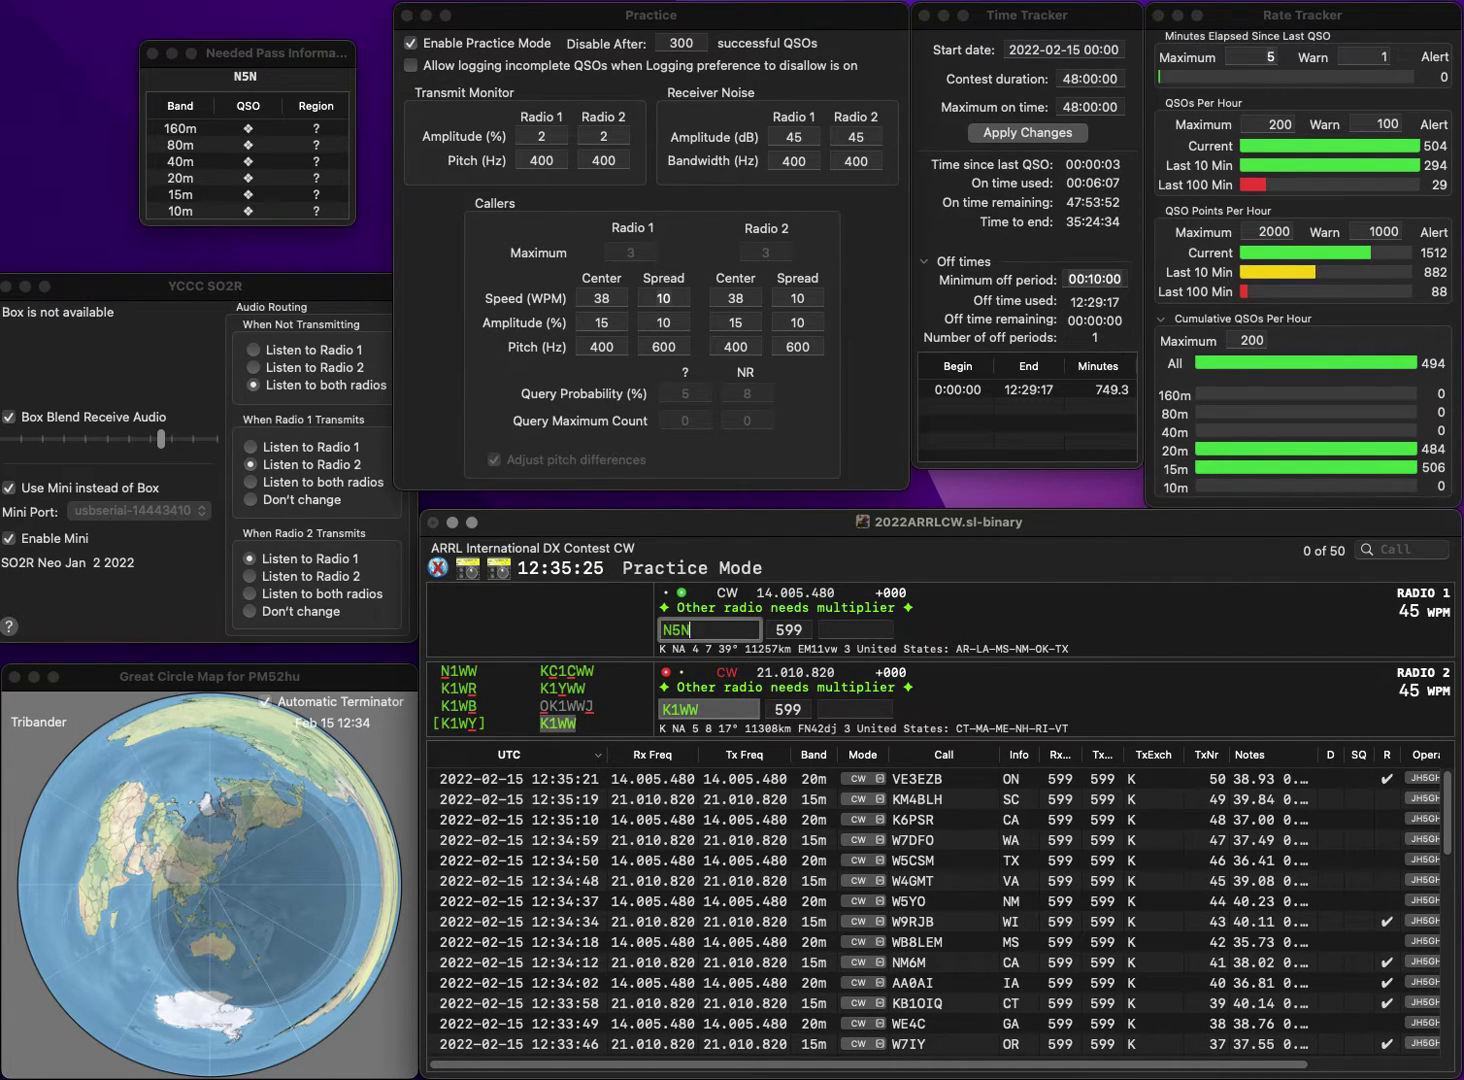
pyautogui.press('Return')
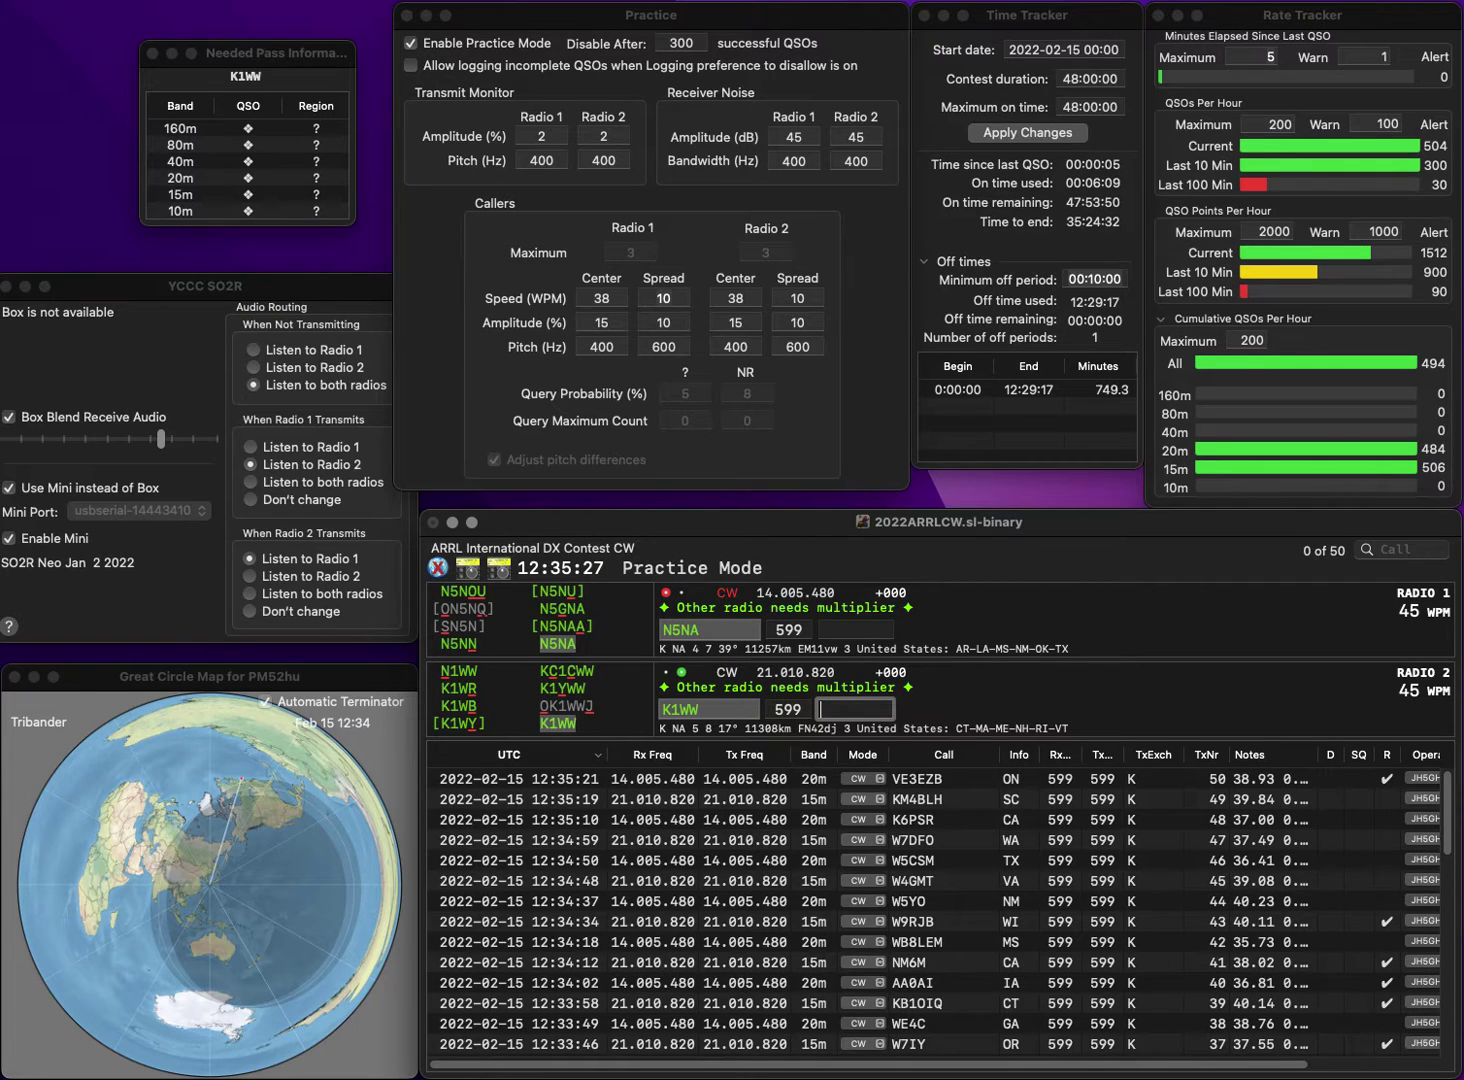
pyautogui.press('Return')
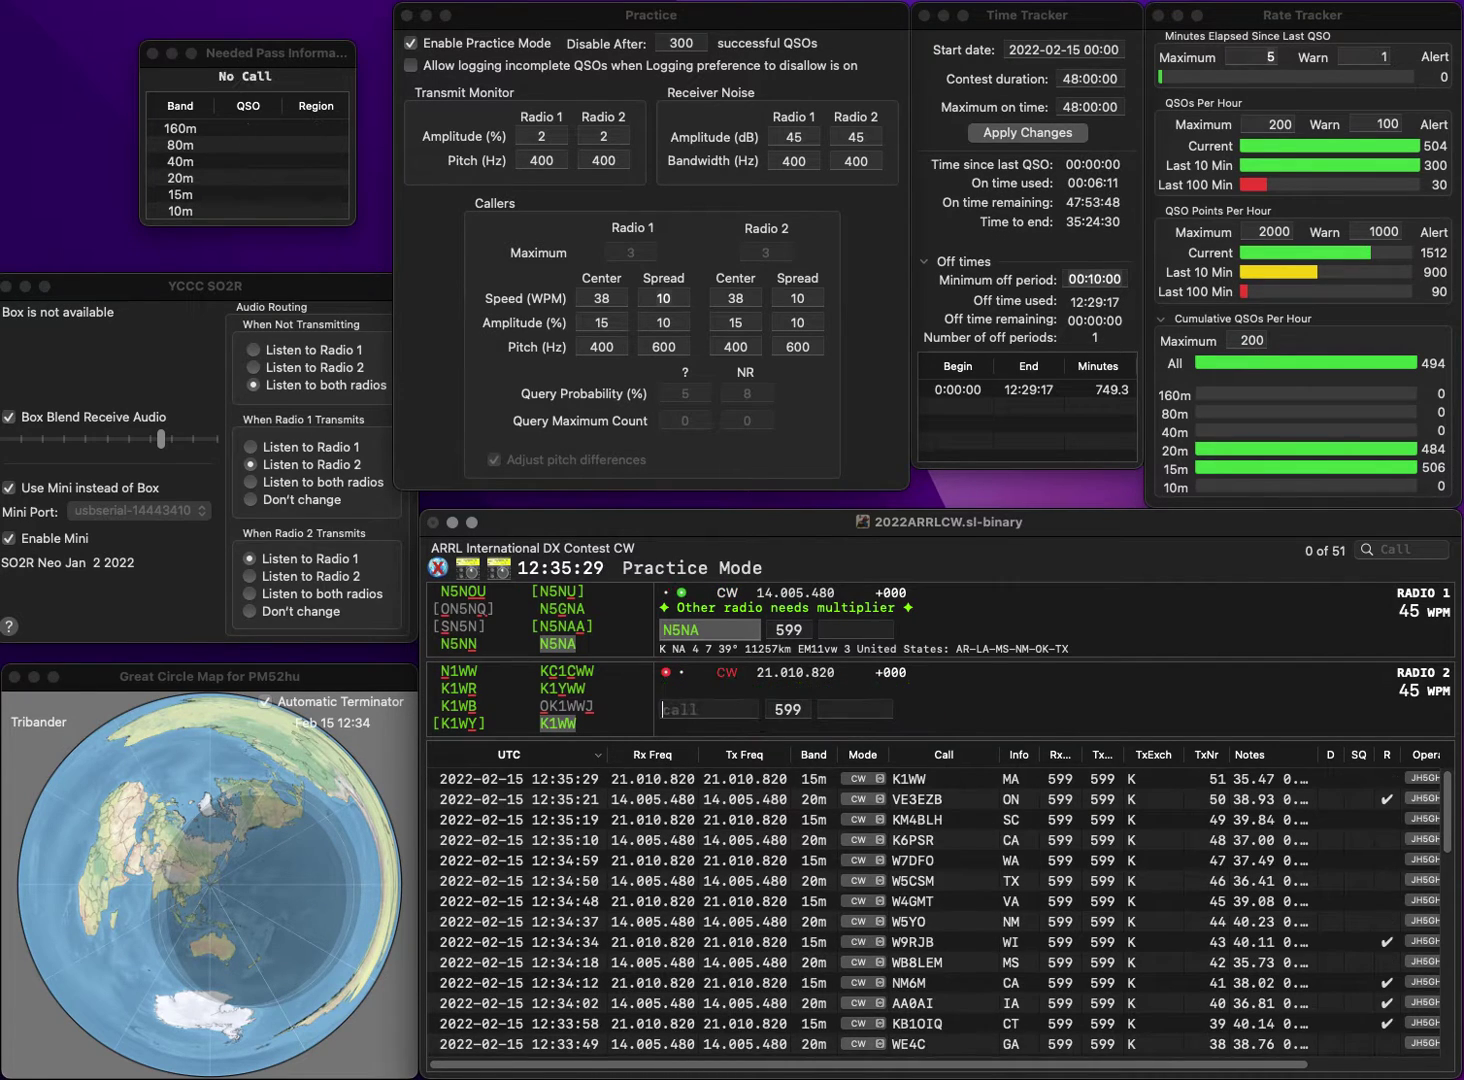
pyautogui.write('NM')
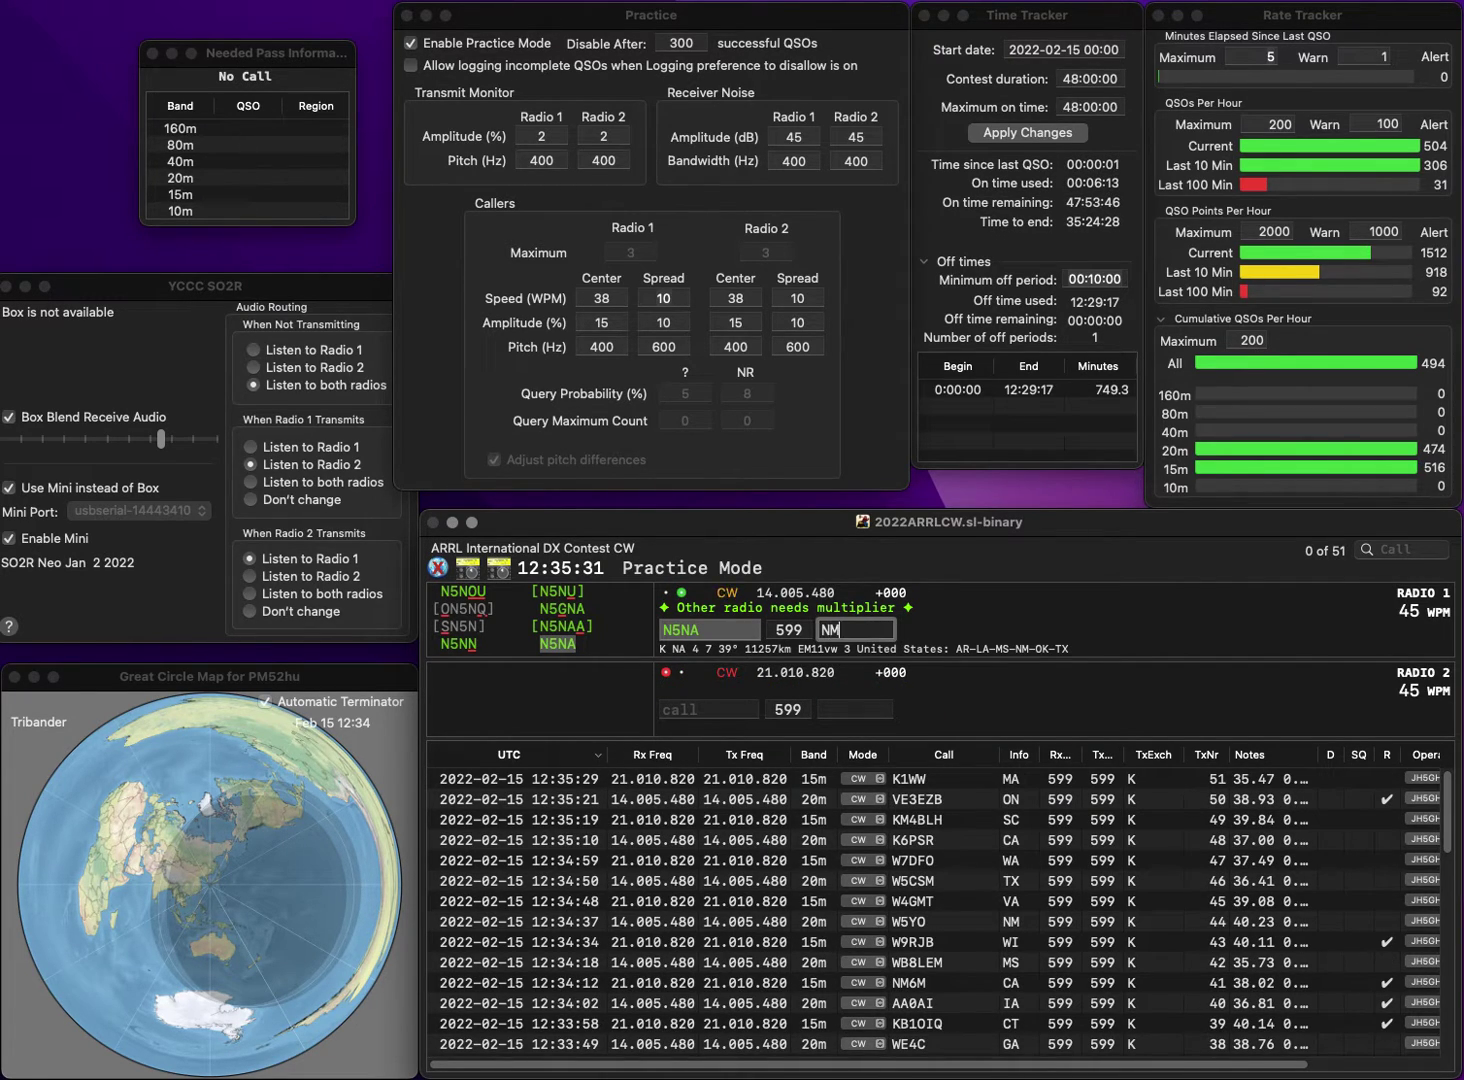
pyautogui.press('Return')
pyautogui.write('KK')
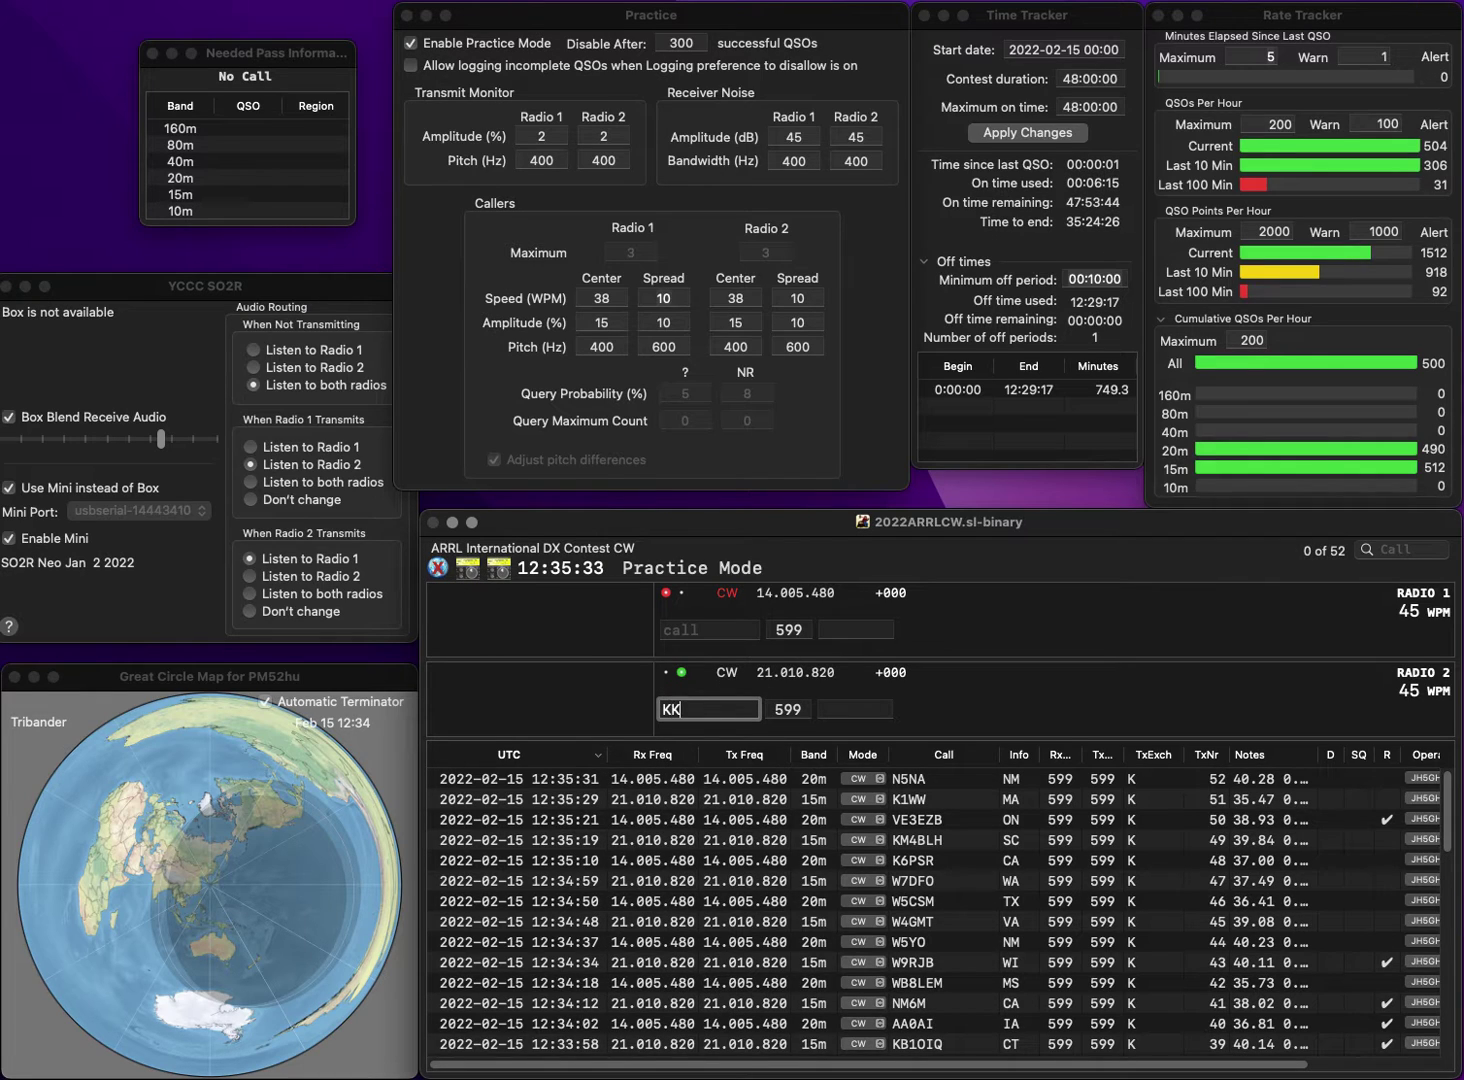
pyautogui.write('4ADQ')
pyautogui.press('Return')
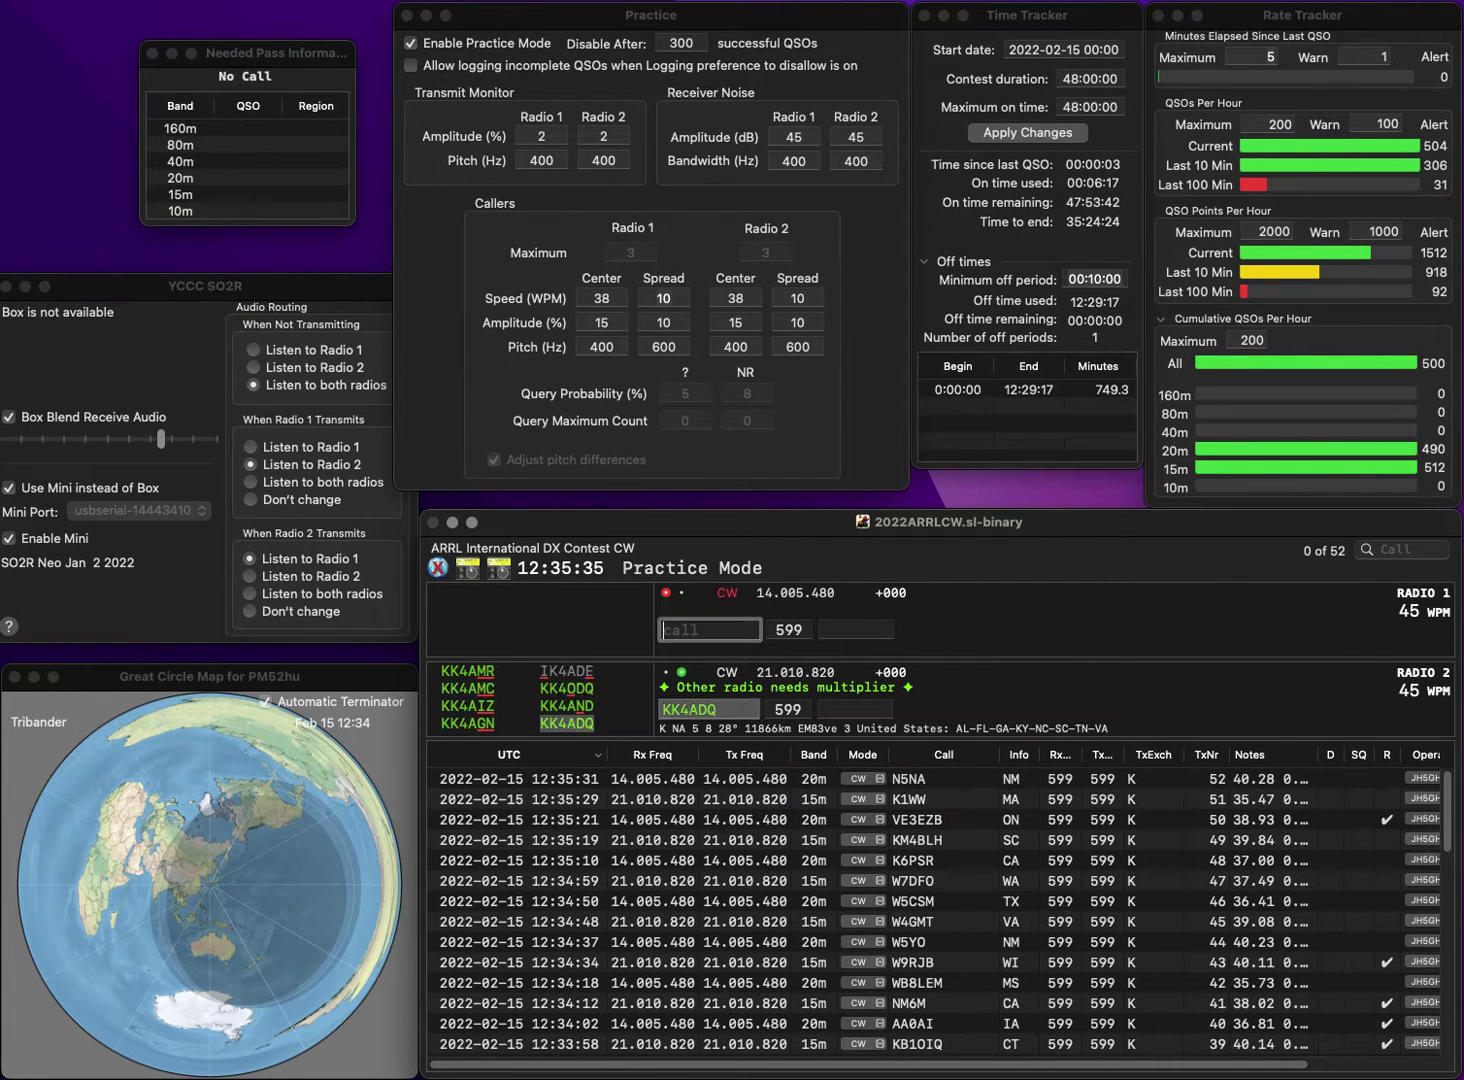
pyautogui.write('K')
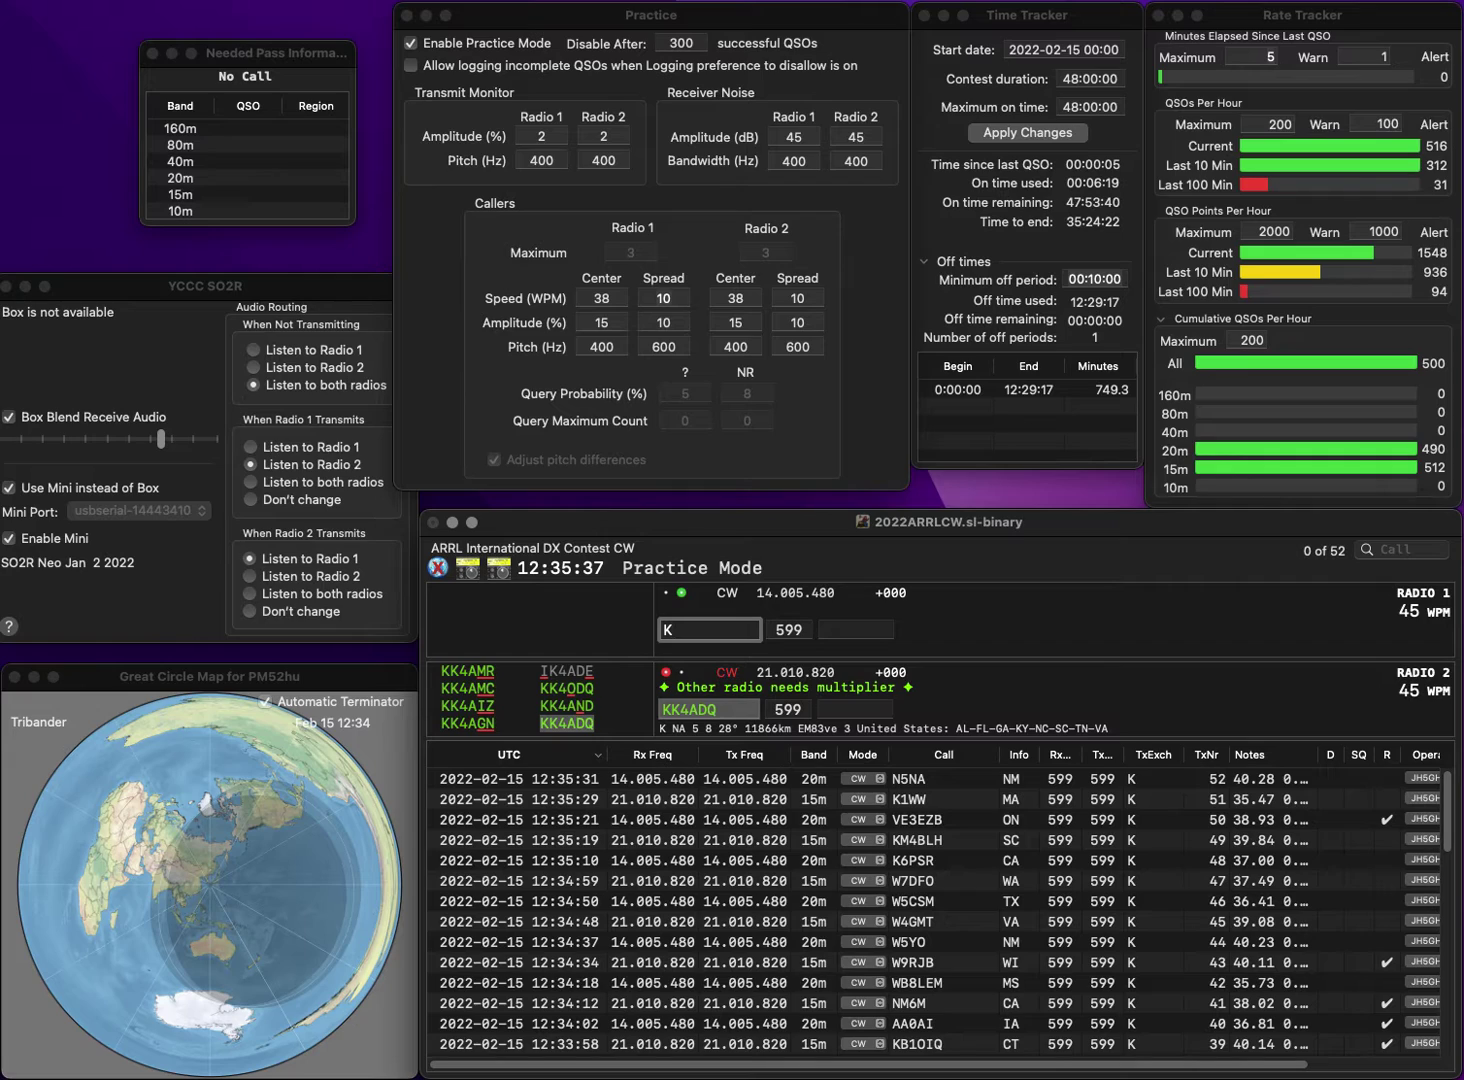
pyautogui.write('9SS')
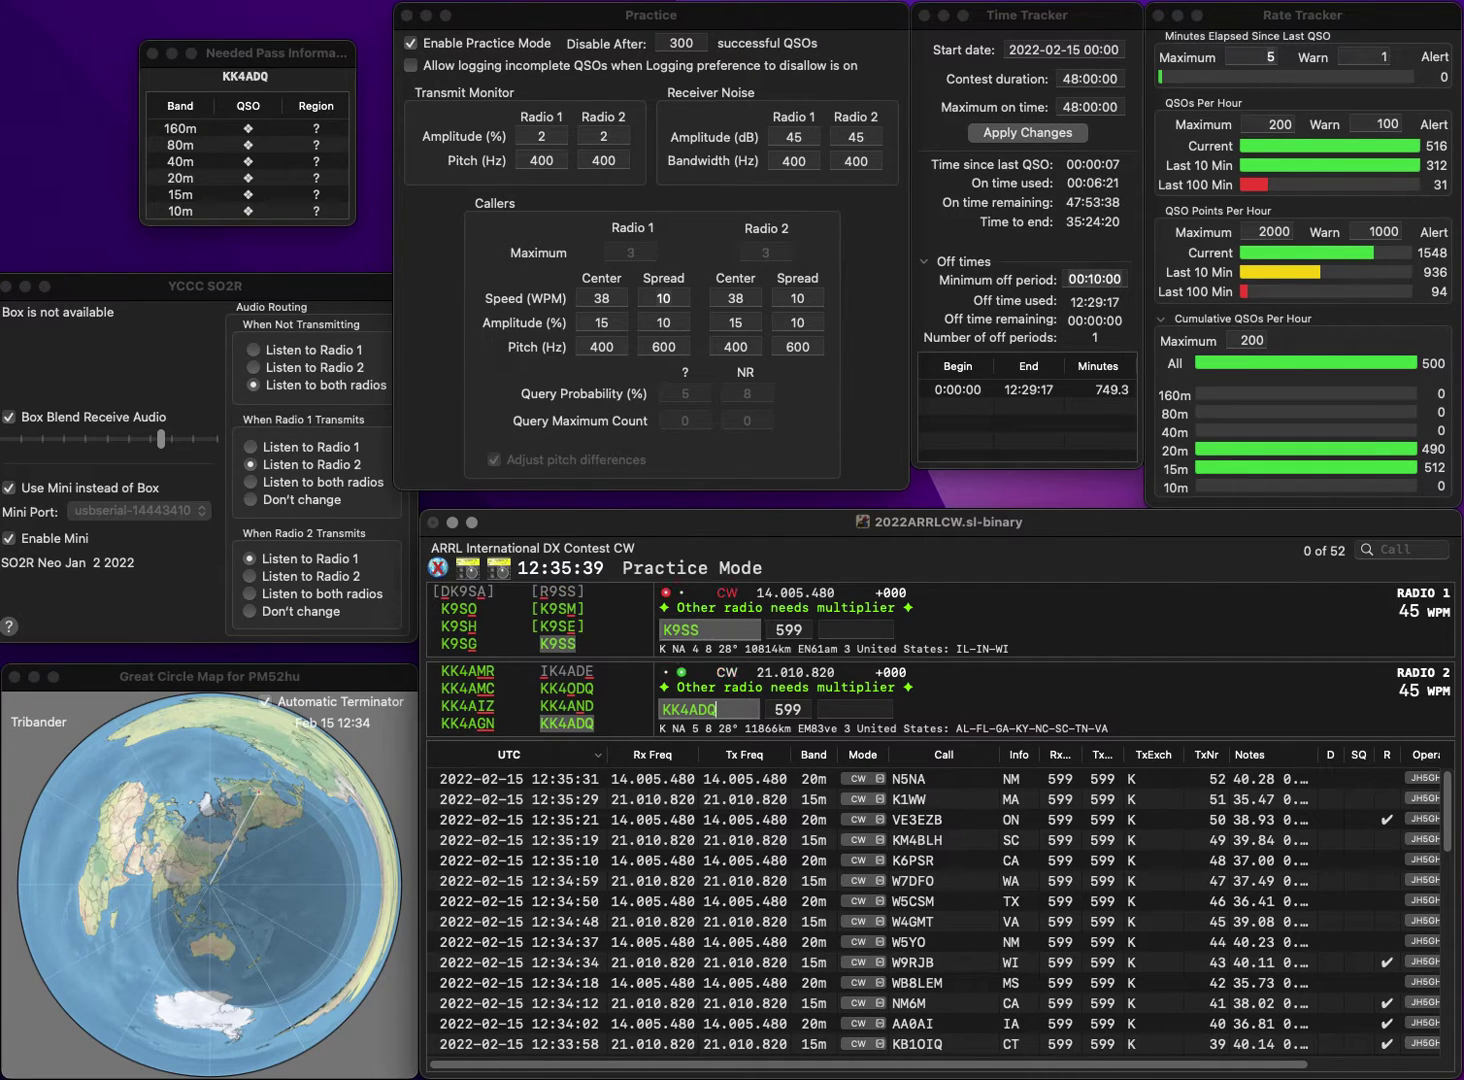
# Log KK4ADQ on Radio 2 with exchange FL, and correct the Radio 1 call sign to K9SH and answer it.
pyautogui.press('Tab')
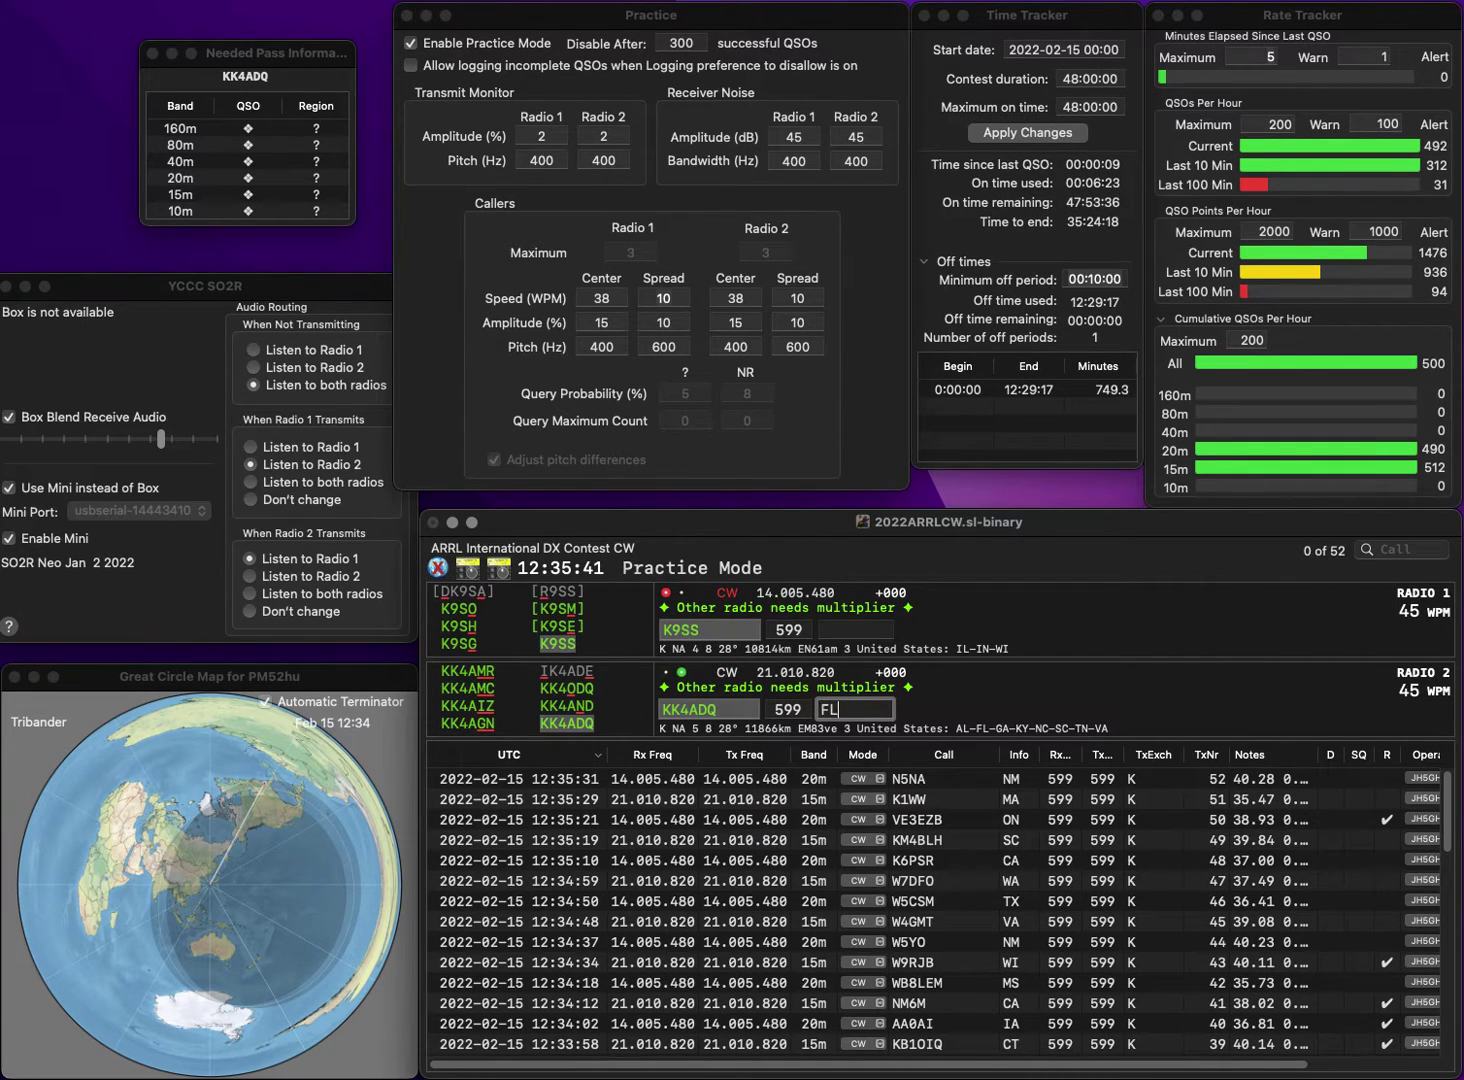
pyautogui.press('Return')
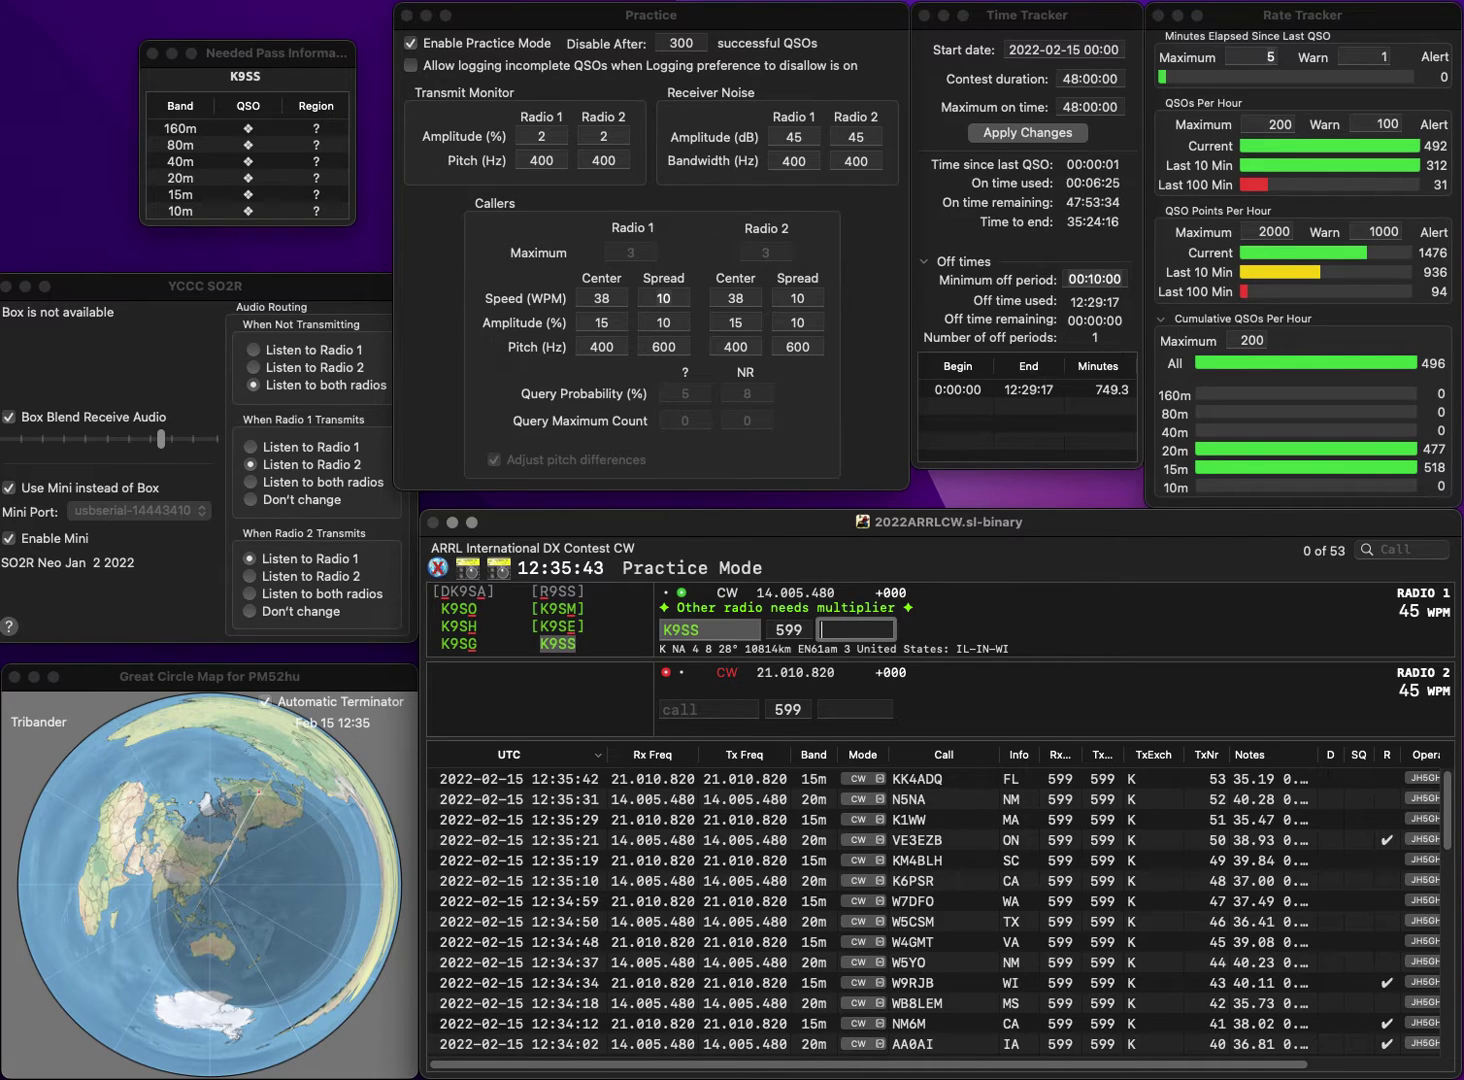
pyautogui.press('Tab')
pyautogui.press('BackSpace')
pyautogui.write('H')
pyautogui.press('Return')
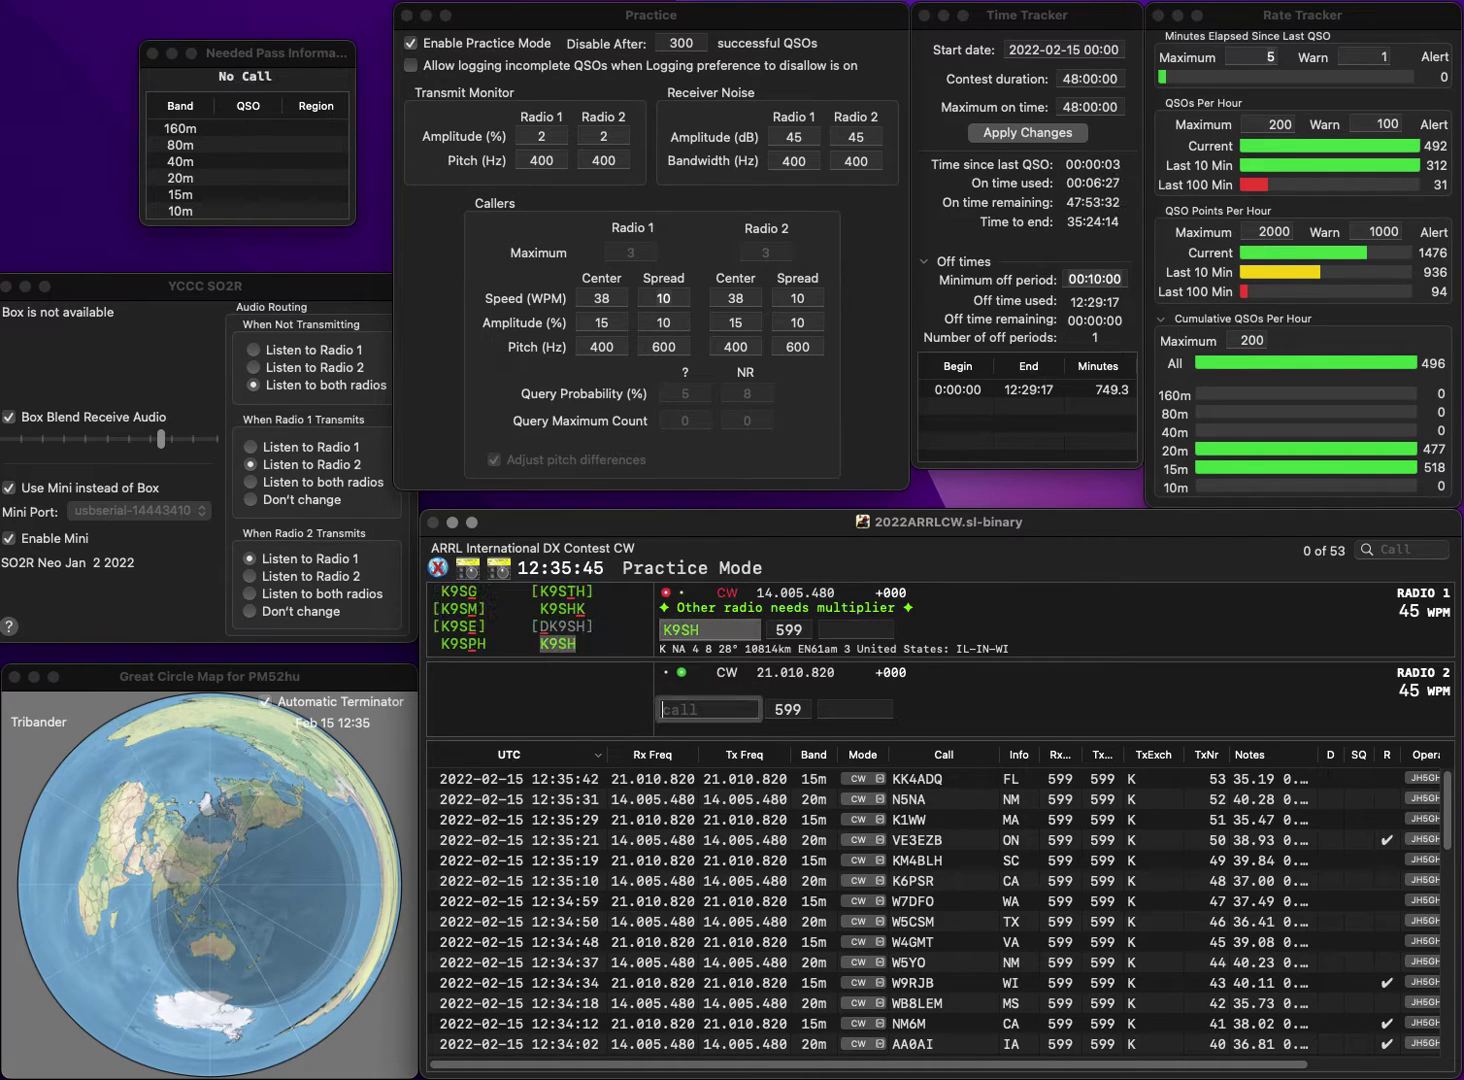
pyautogui.write('0NGG')
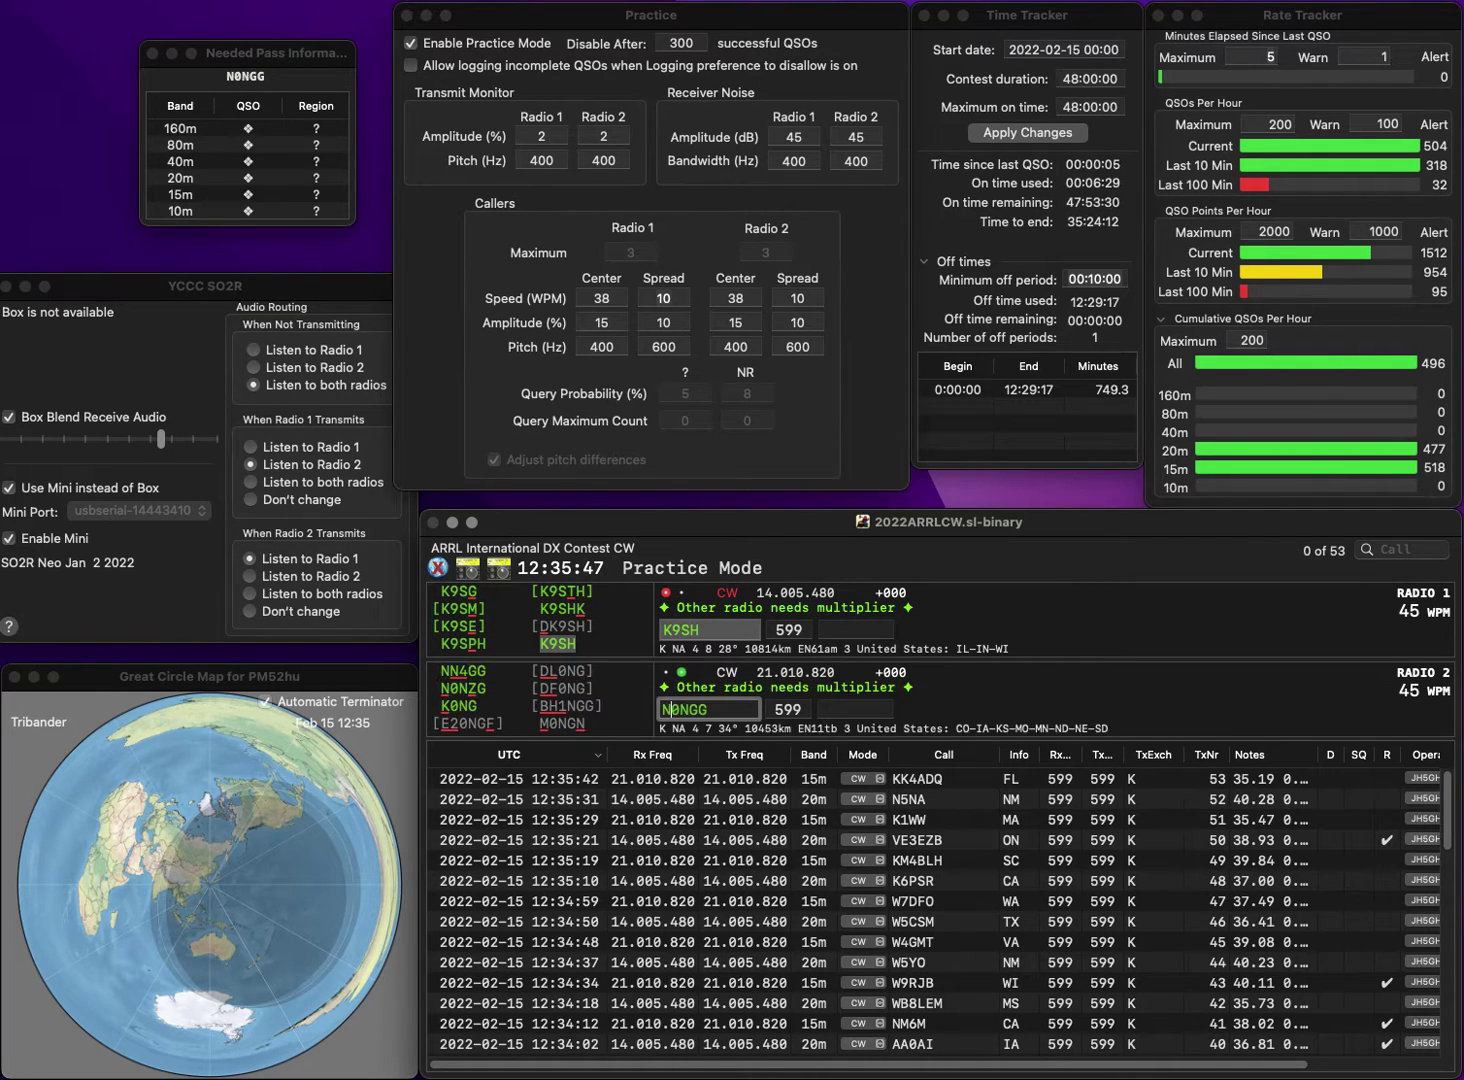
pyautogui.press('Home')
pyautogui.write('N')
pyautogui.press('Return')
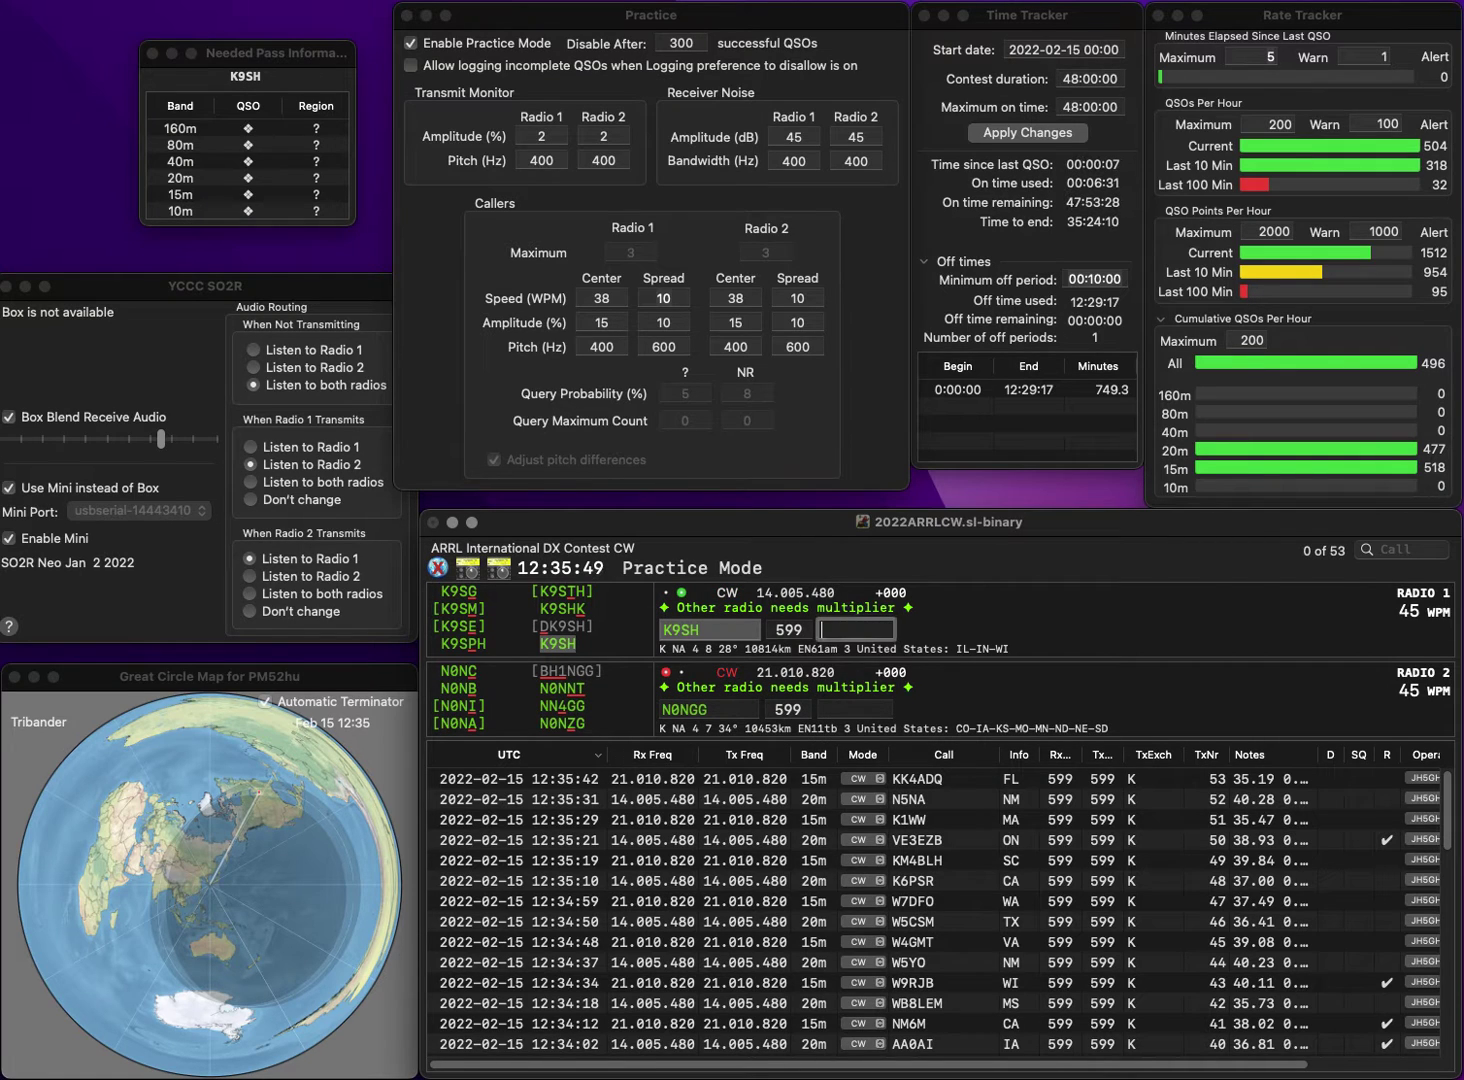
# Log K9SH on Radio 1 with exchange IL, and correct the Radio 2 call sign to N0NZG and answer it.
pyautogui.press('Return')
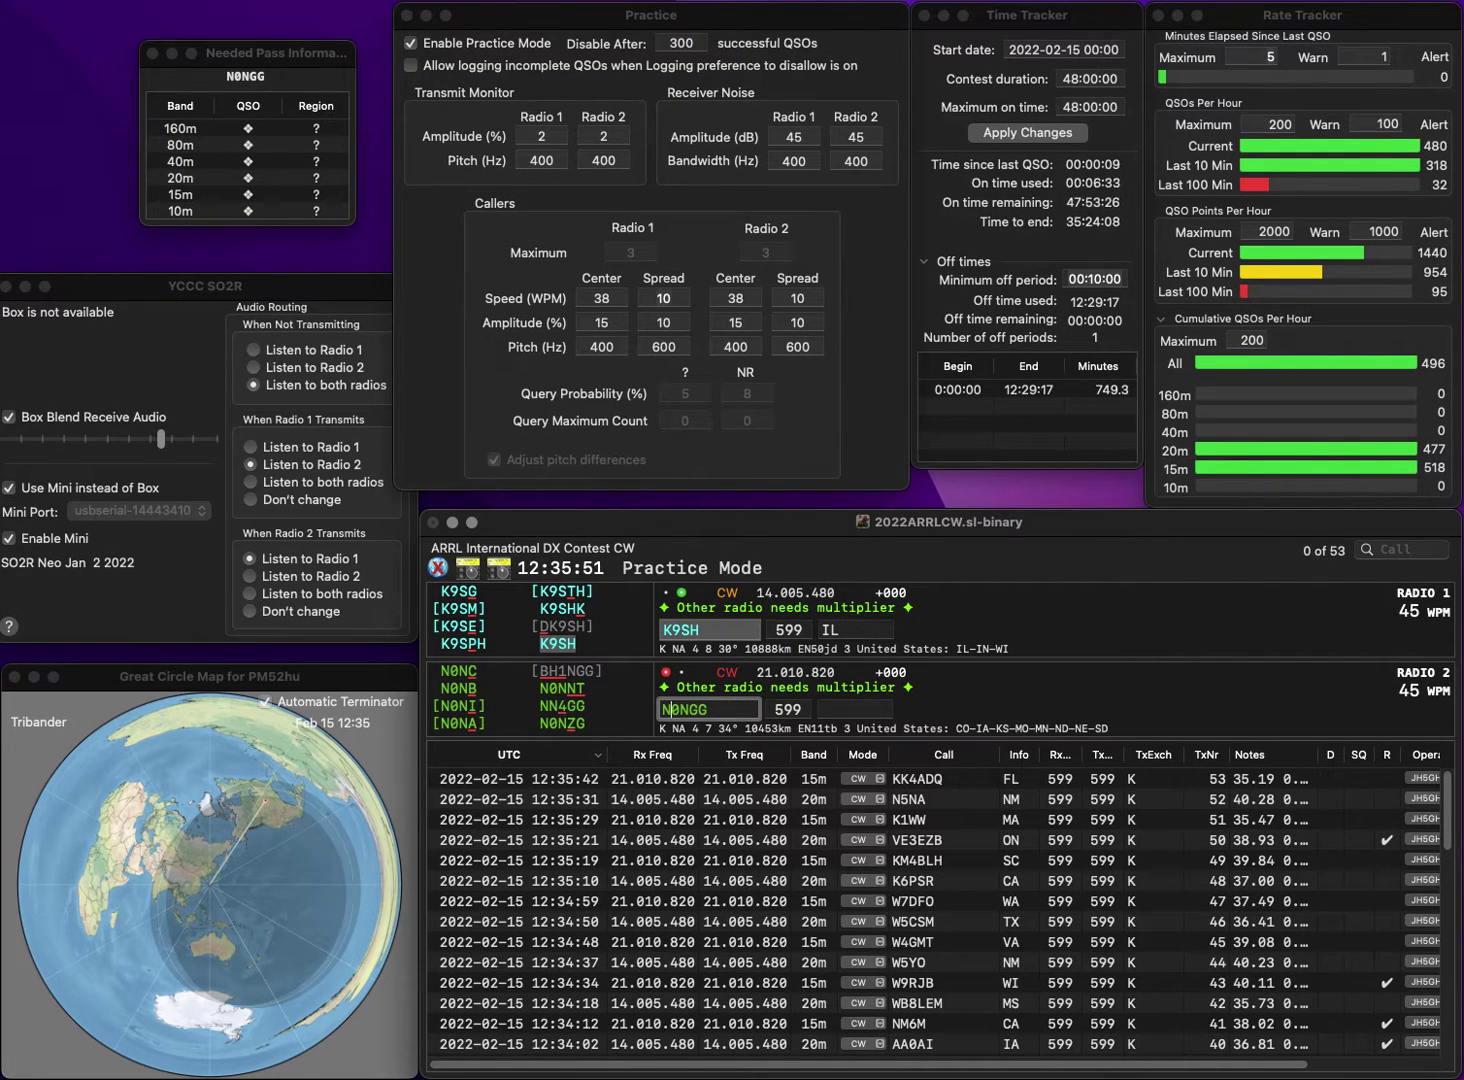
pyautogui.press('Right')
pyautogui.press('Right')
pyautogui.press('Right')
pyautogui.press('BackSpace')
pyautogui.press('BackSpace')
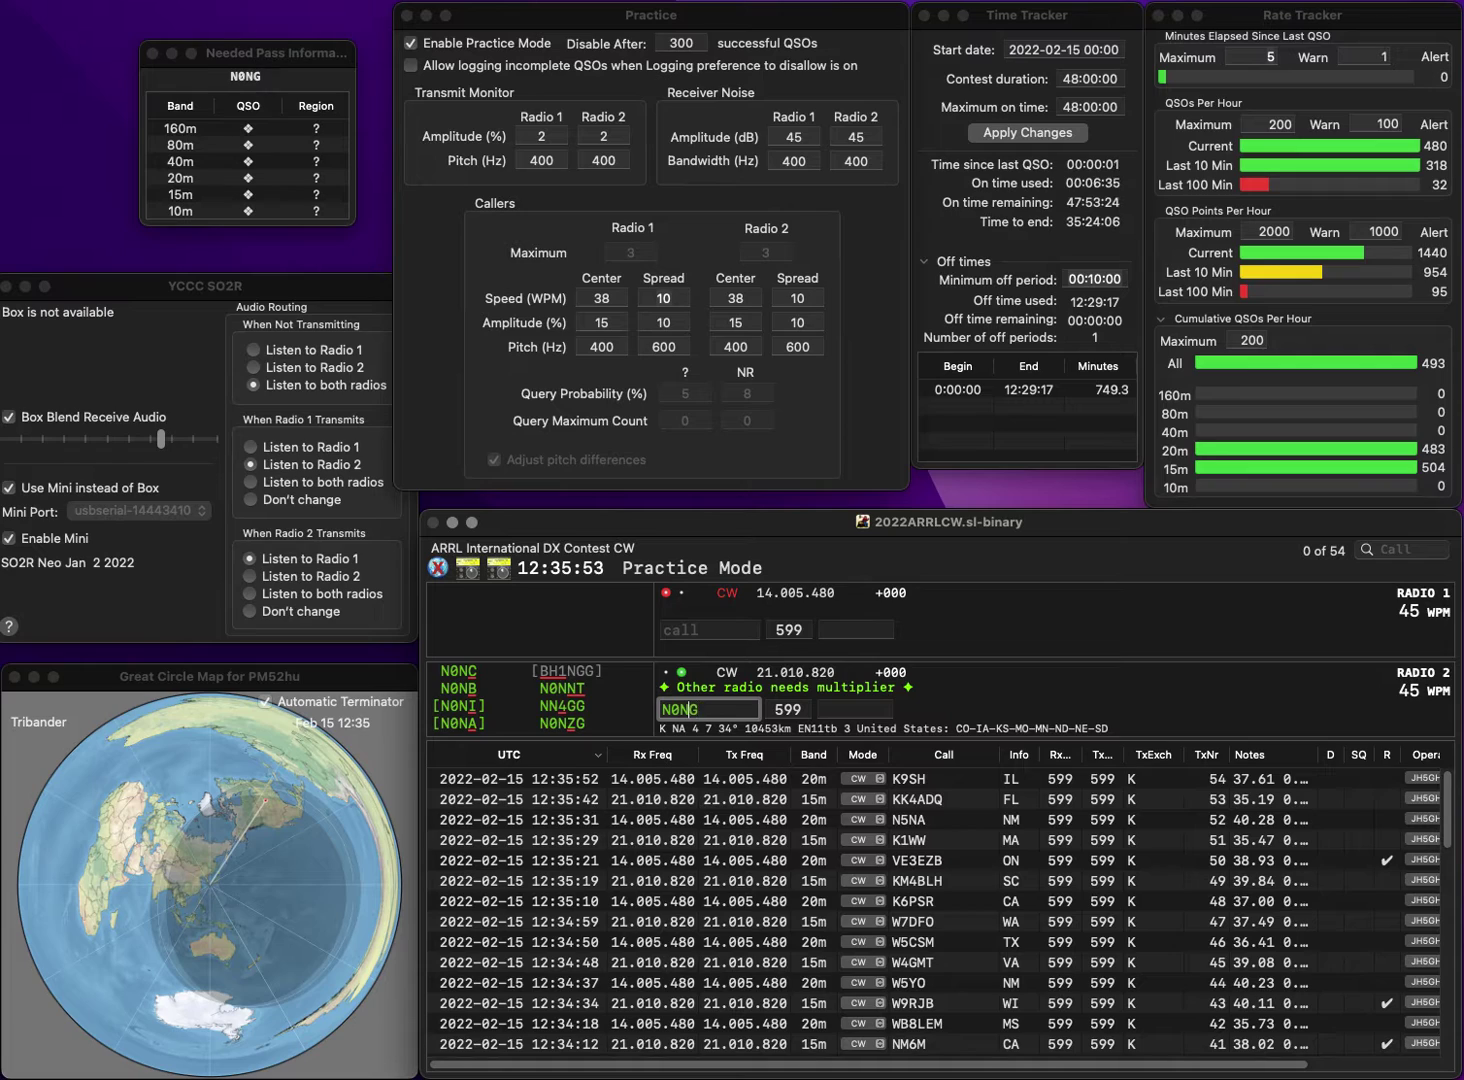
pyautogui.write('Z')
pyautogui.press('Return')
pyautogui.write('K')
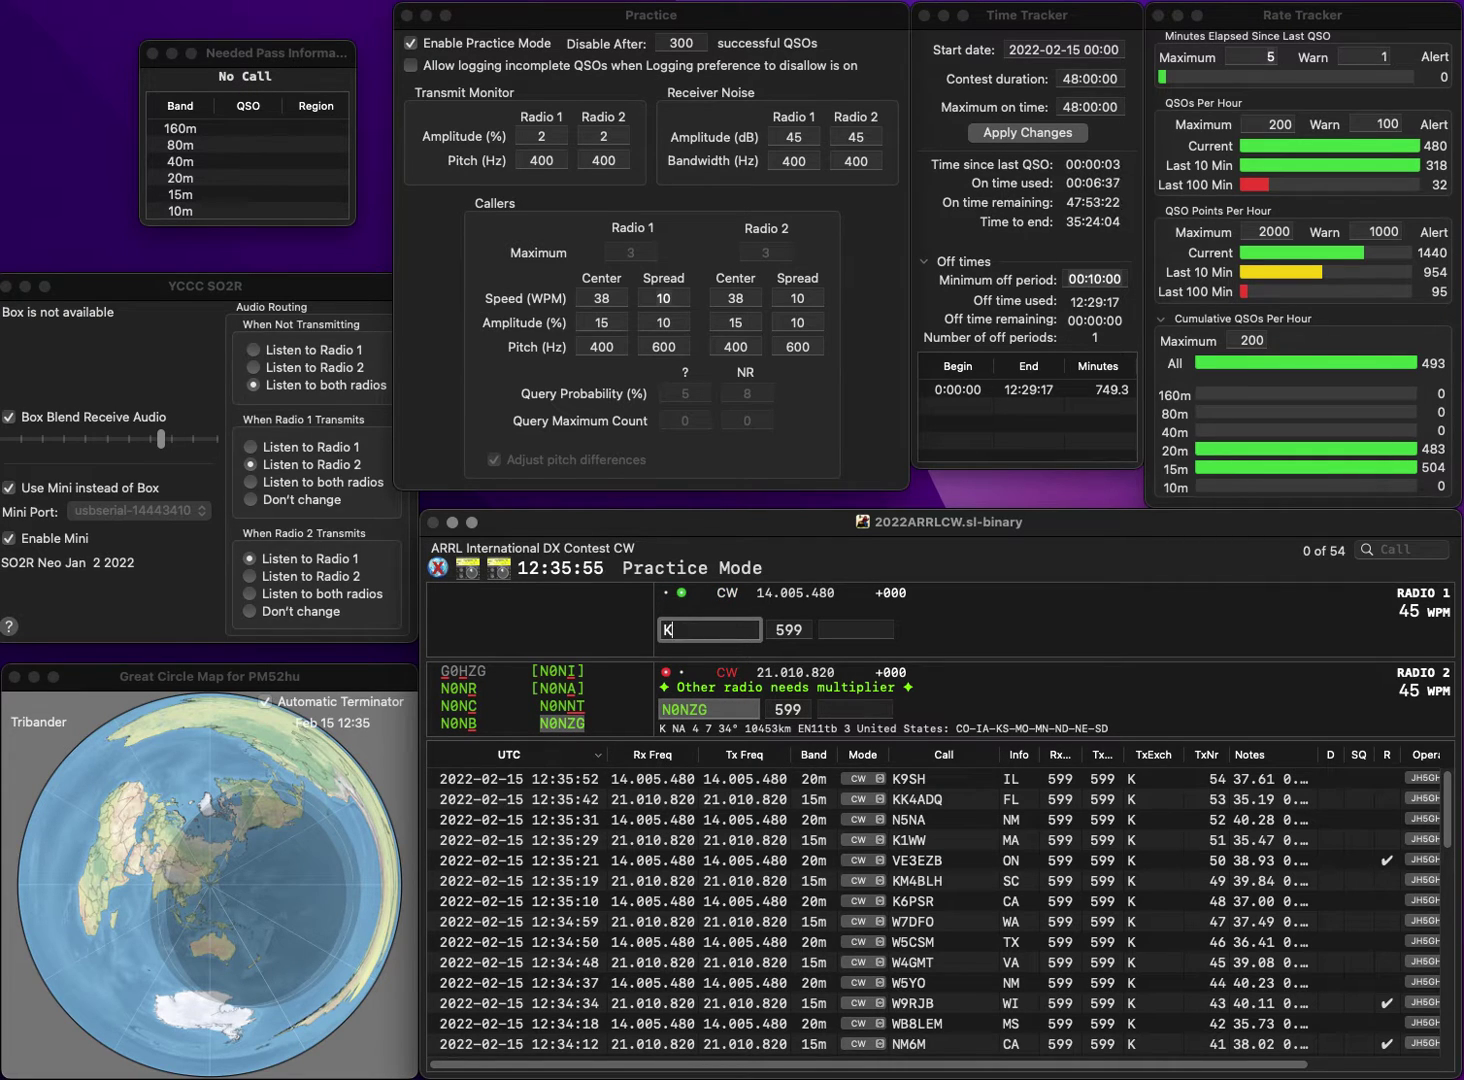
pyautogui.write('4CAB')
pyautogui.press('Return')
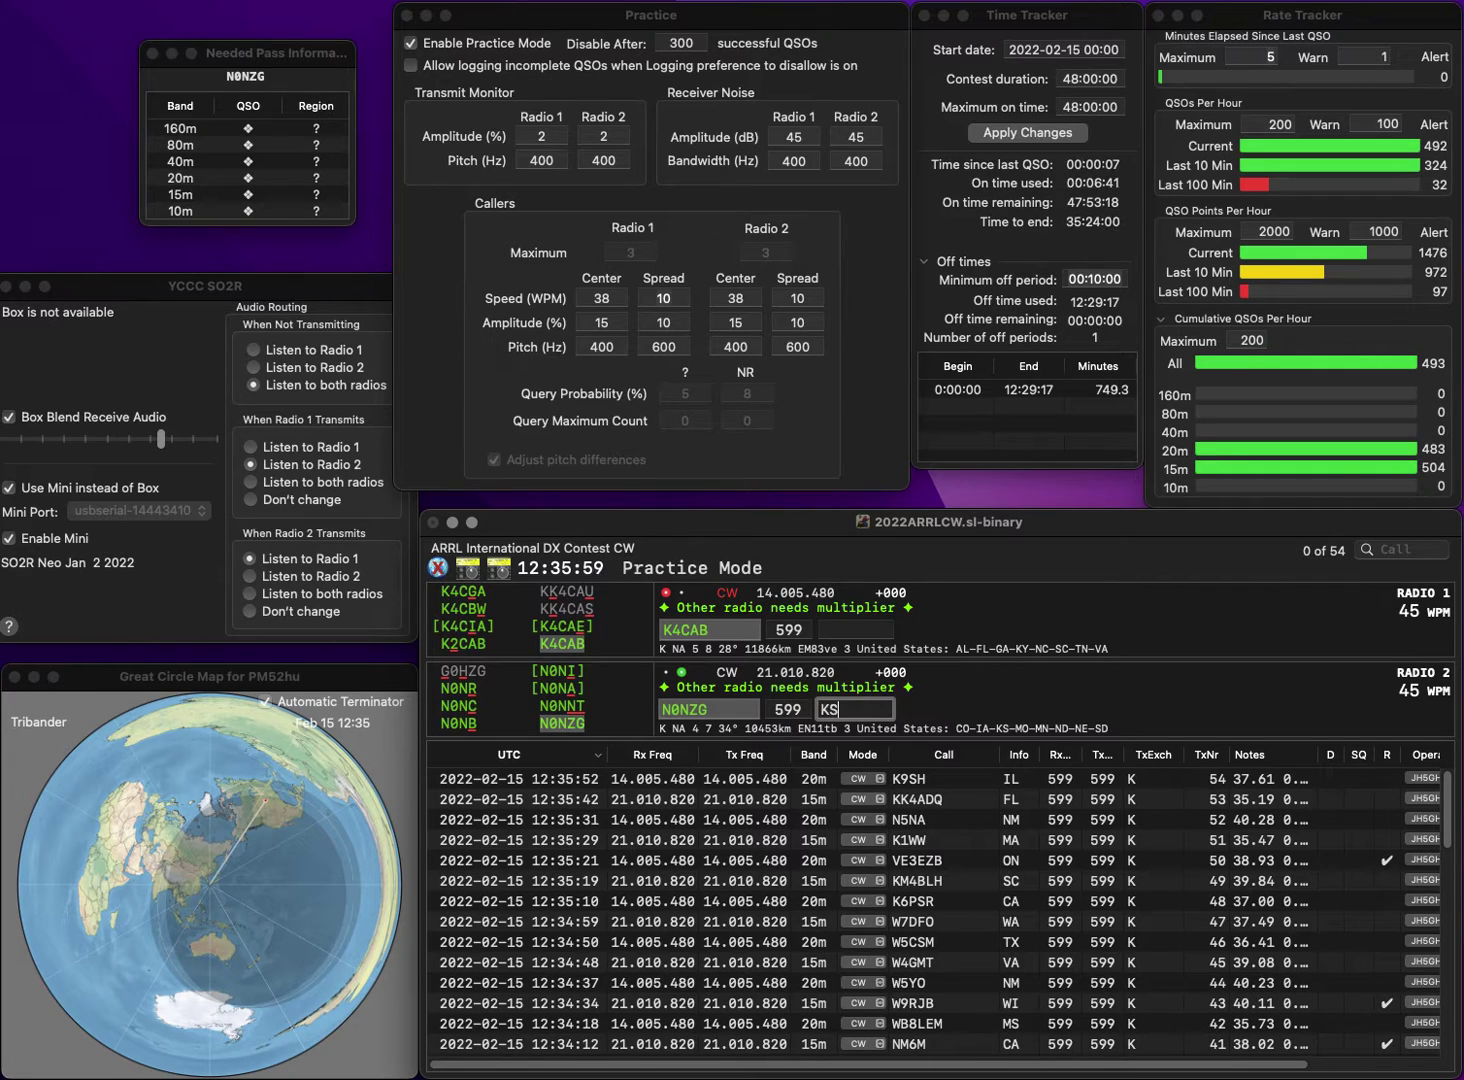
pyautogui.press('Return')
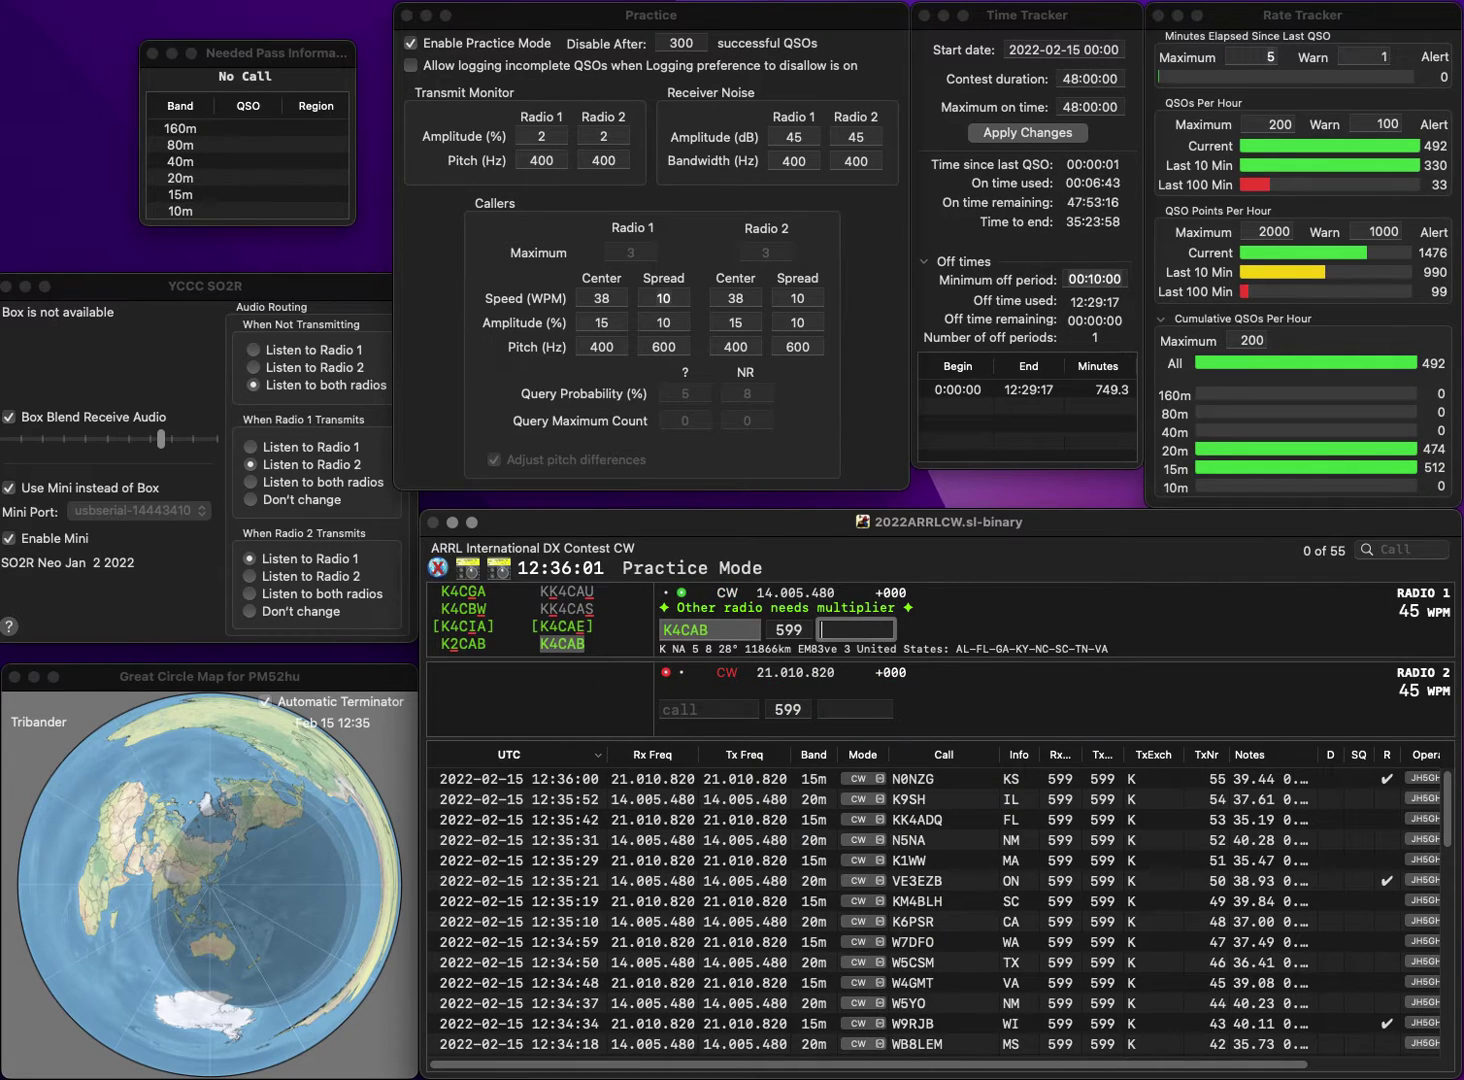
pyautogui.write('FL')
pyautogui.press('Return')
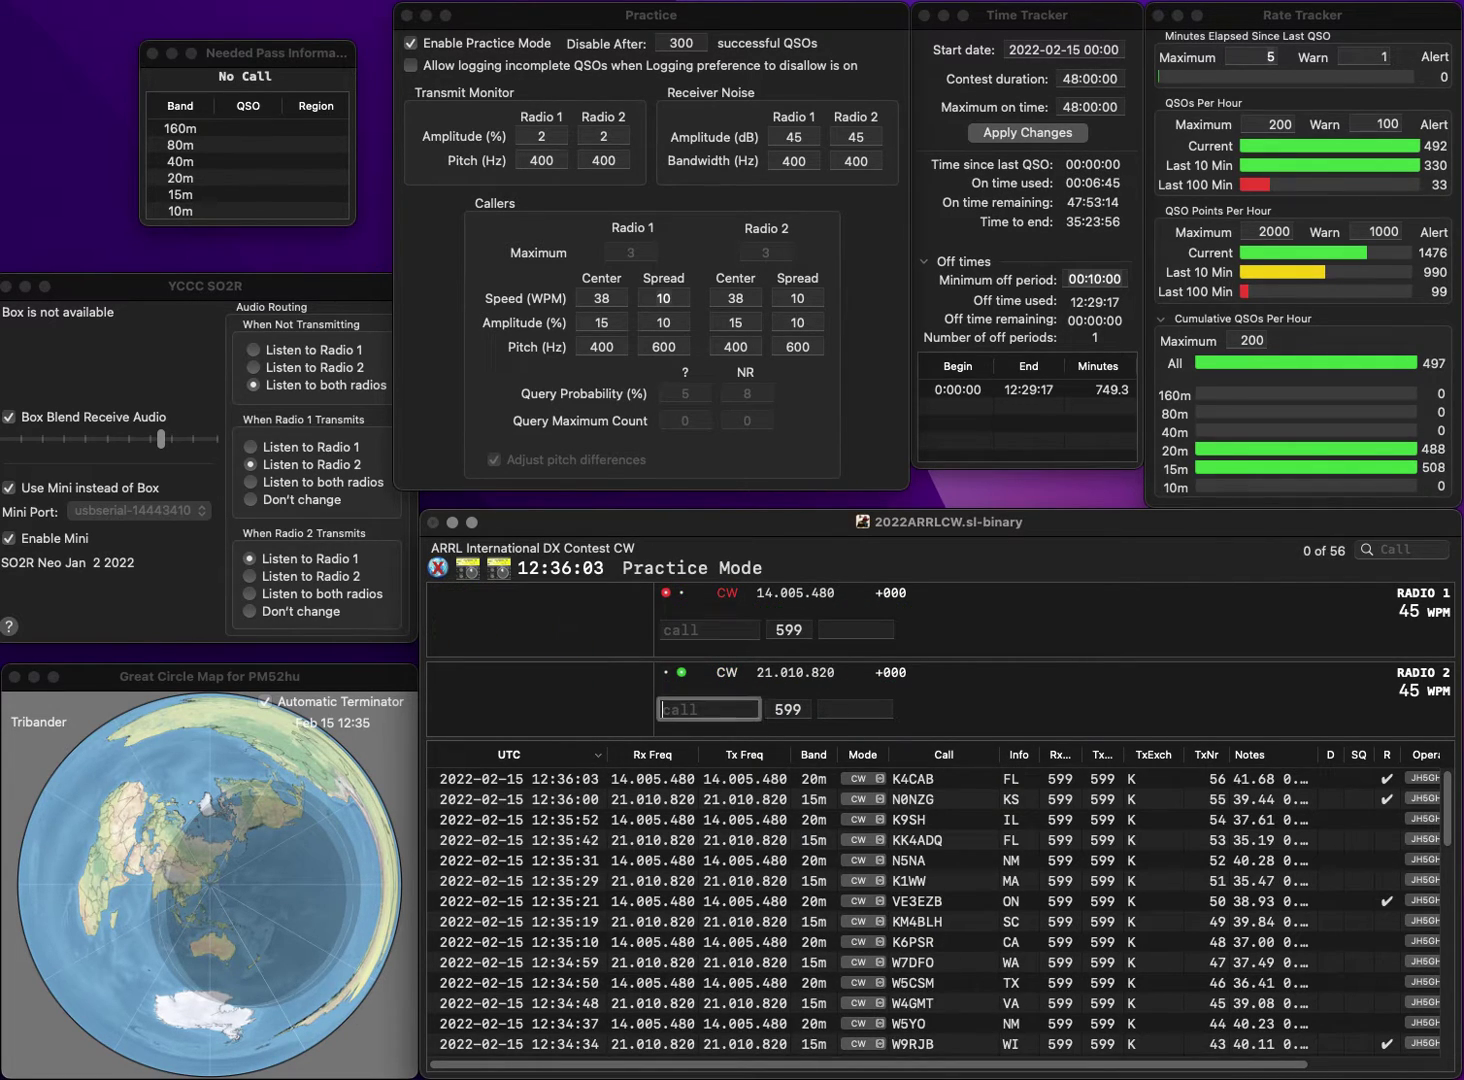
# Enter and answer the calls W1SAV on Radio 2 and K4HWJ on Radio 1.
pyautogui.write('W1SAV')
pyautogui.press('Return')
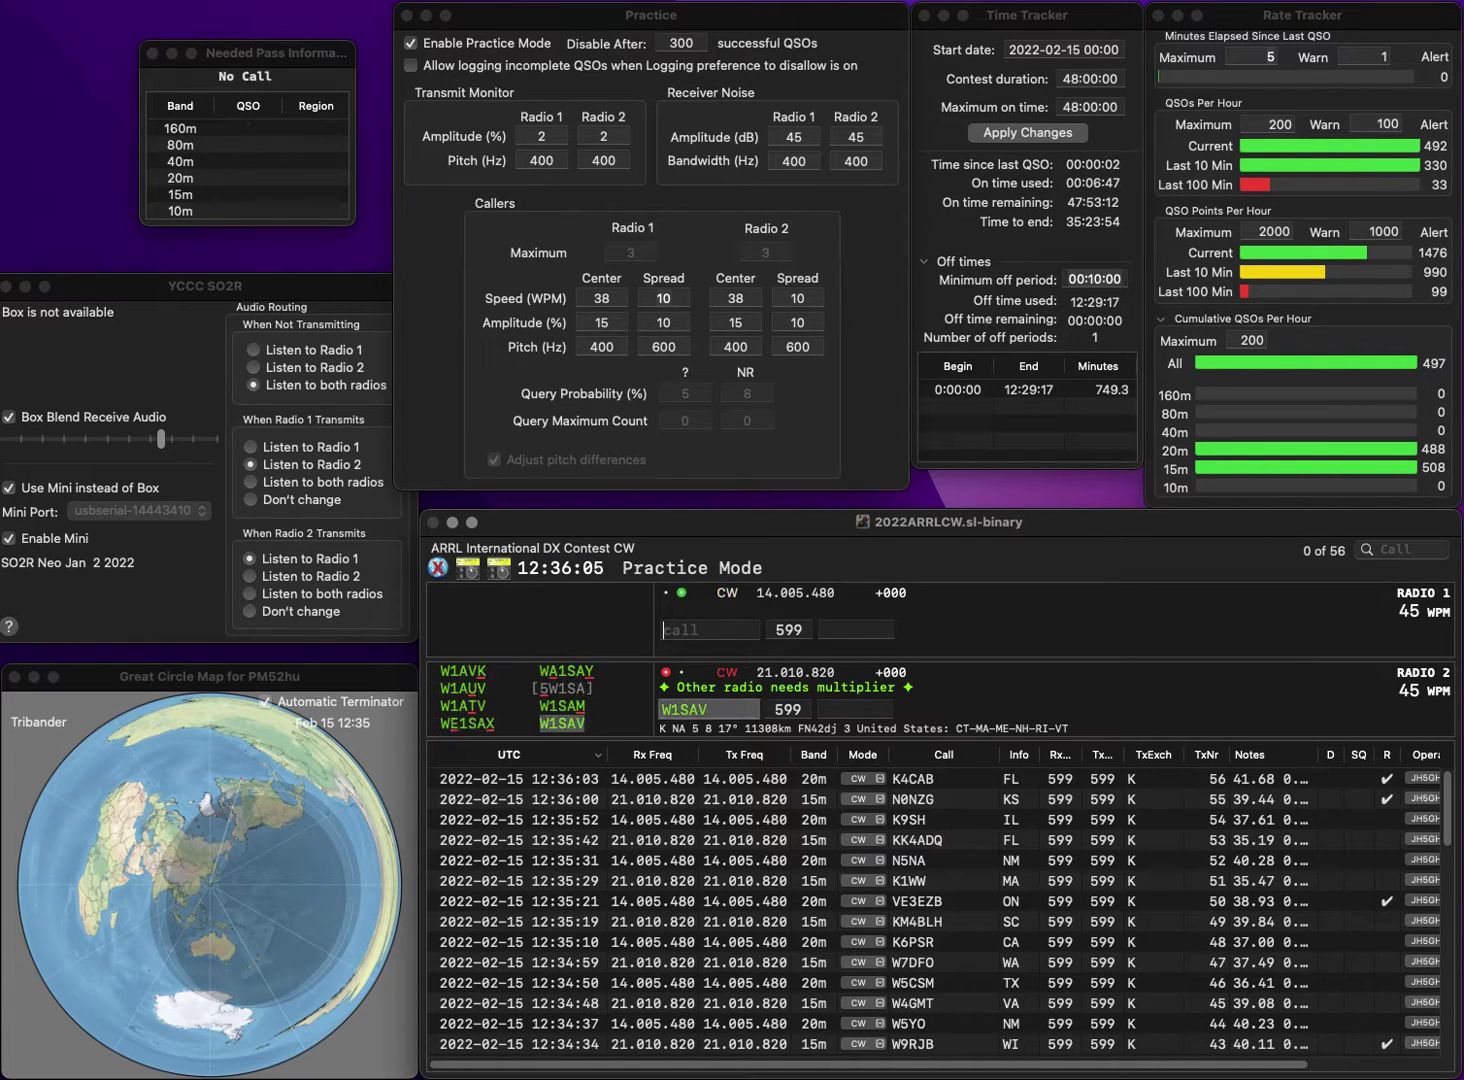
pyautogui.write('K4H')
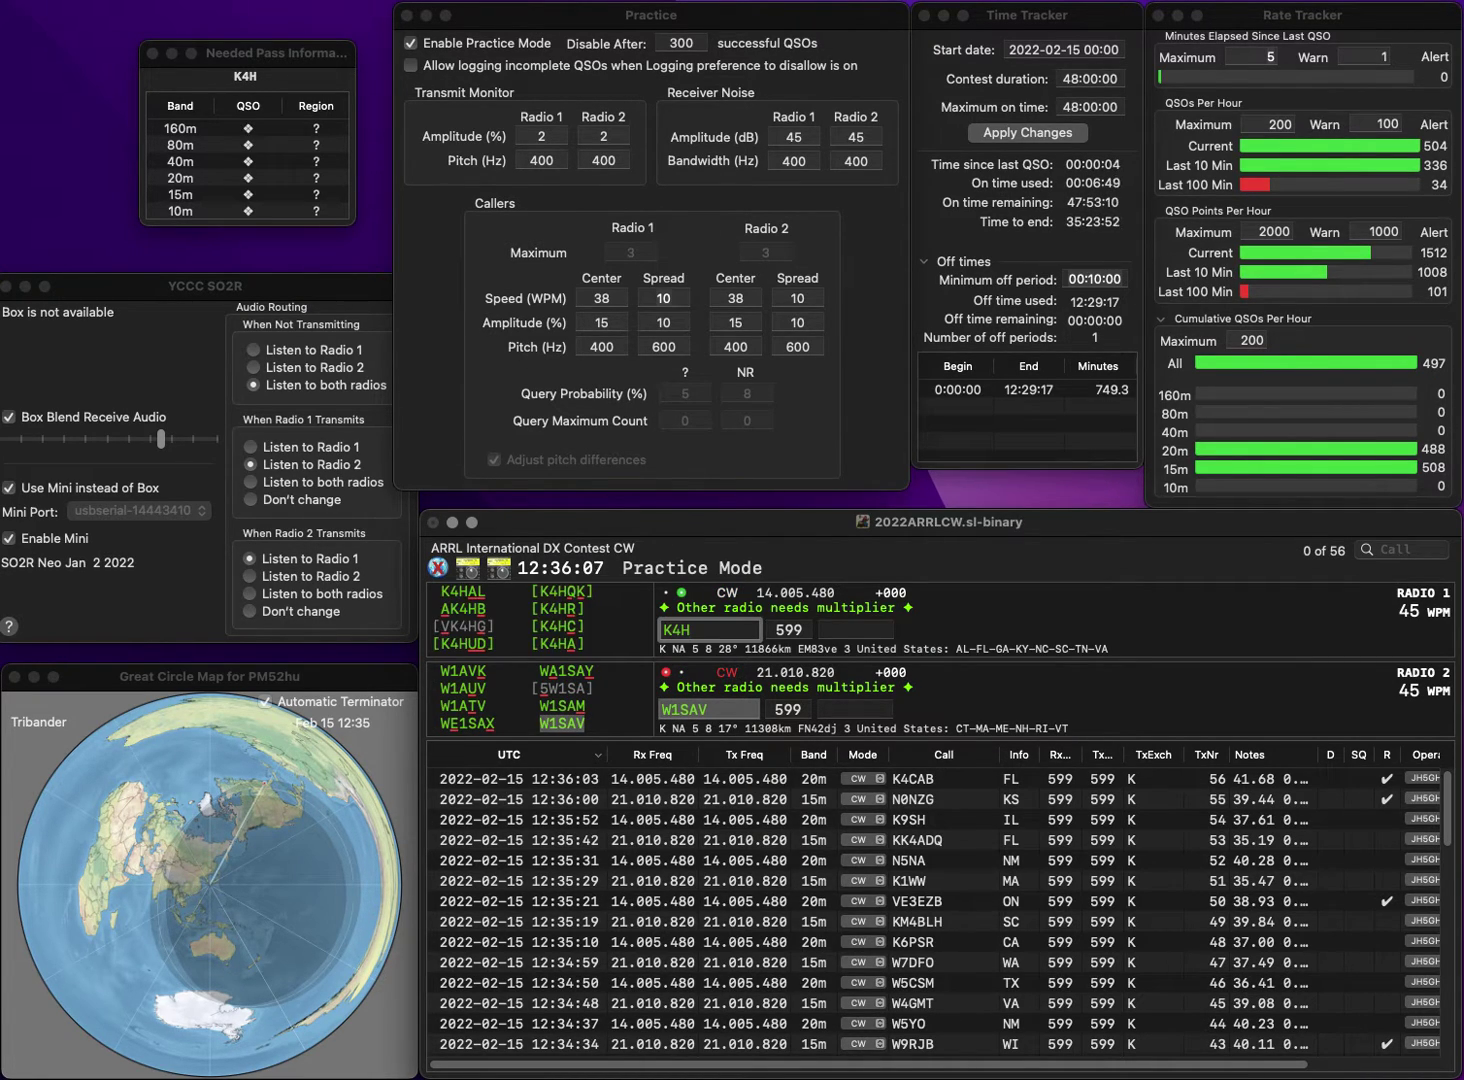
pyautogui.write('WJ')
pyautogui.press('BackSpace')
pyautogui.write('WJ')
pyautogui.press('Return')
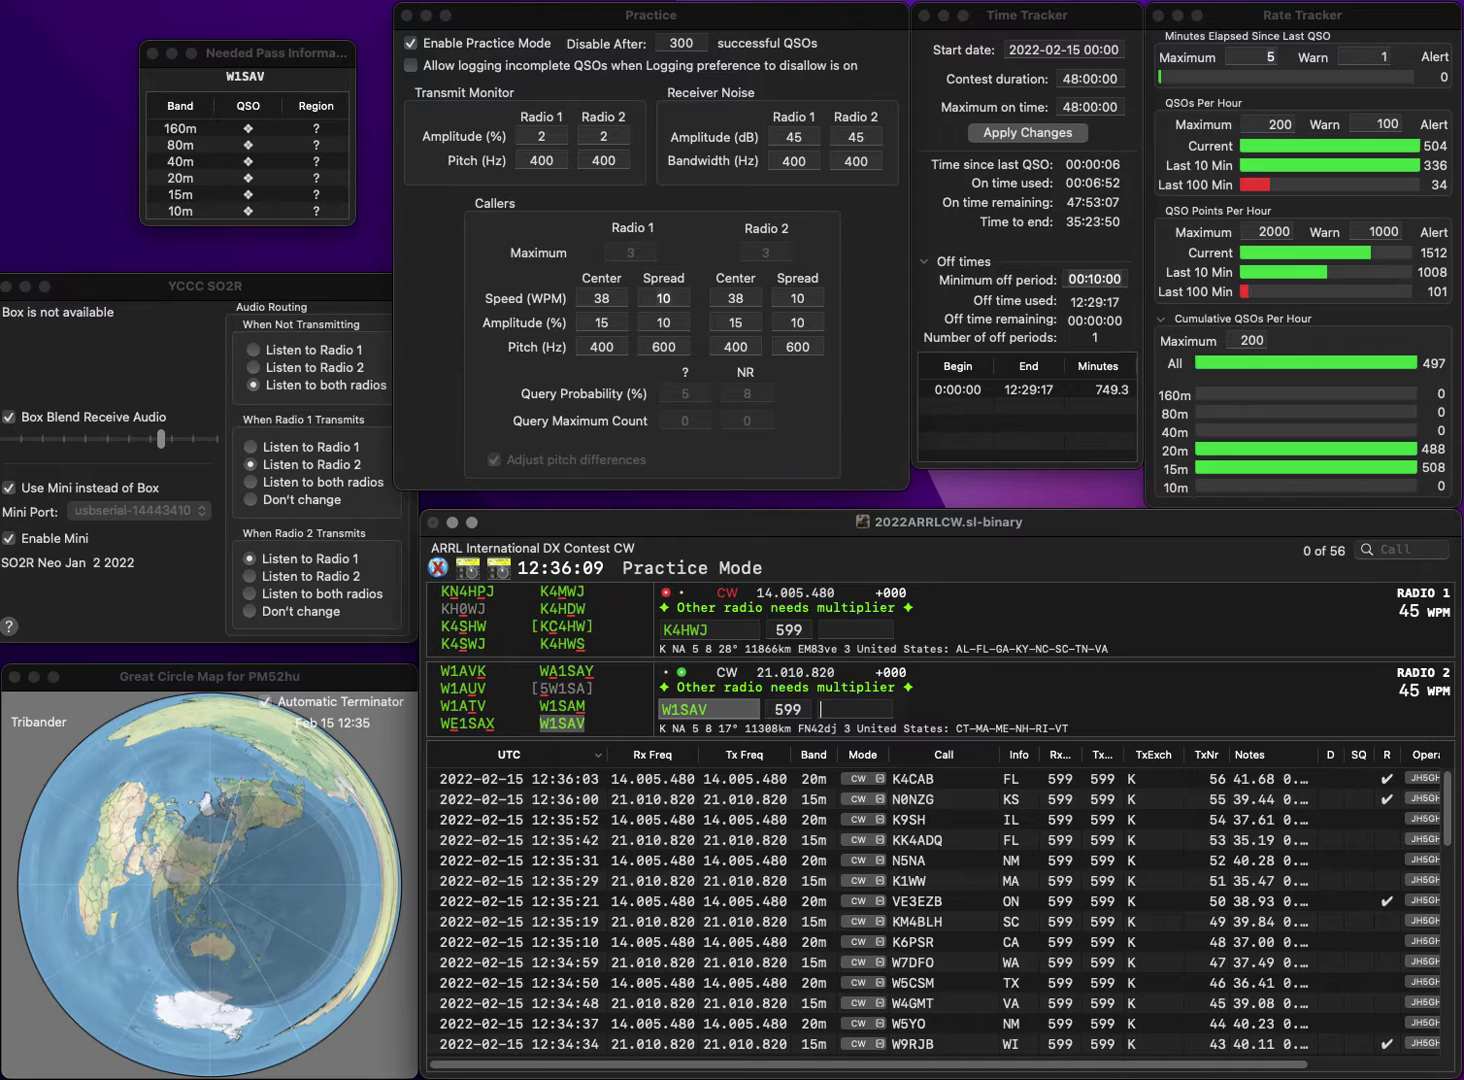
pyautogui.write('VT')
pyautogui.press('Return')
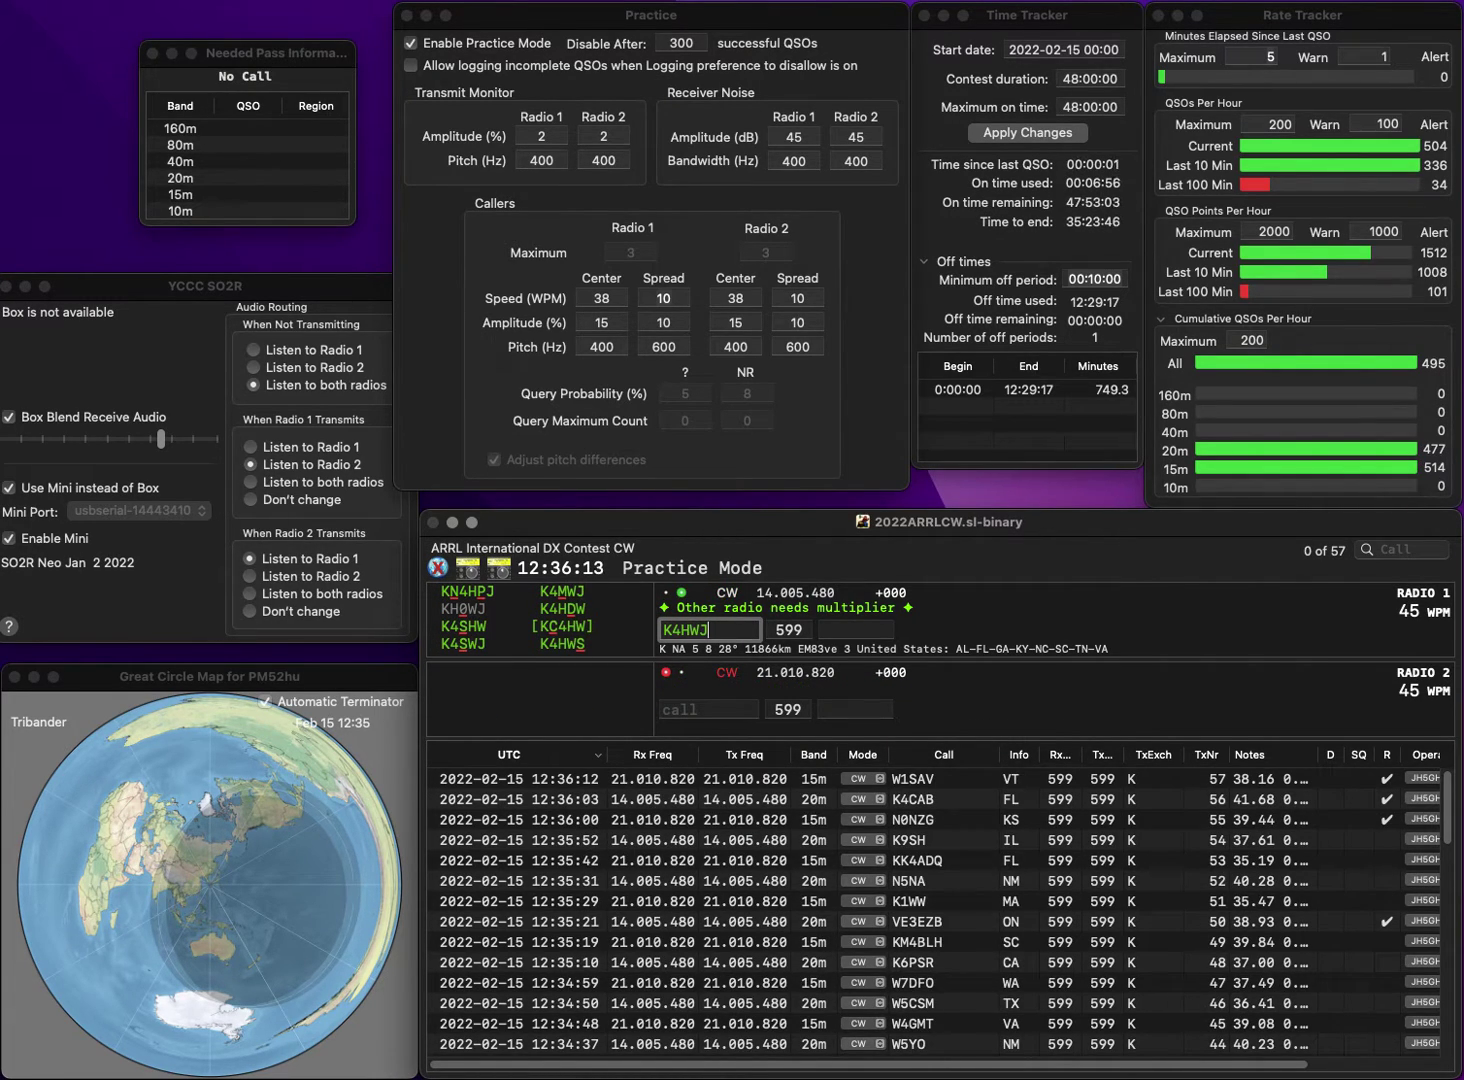
pyautogui.press('Left')
pyautogui.press('Left')
pyautogui.press('BackSpace')
pyautogui.write('S')
pyautogui.press('Return')
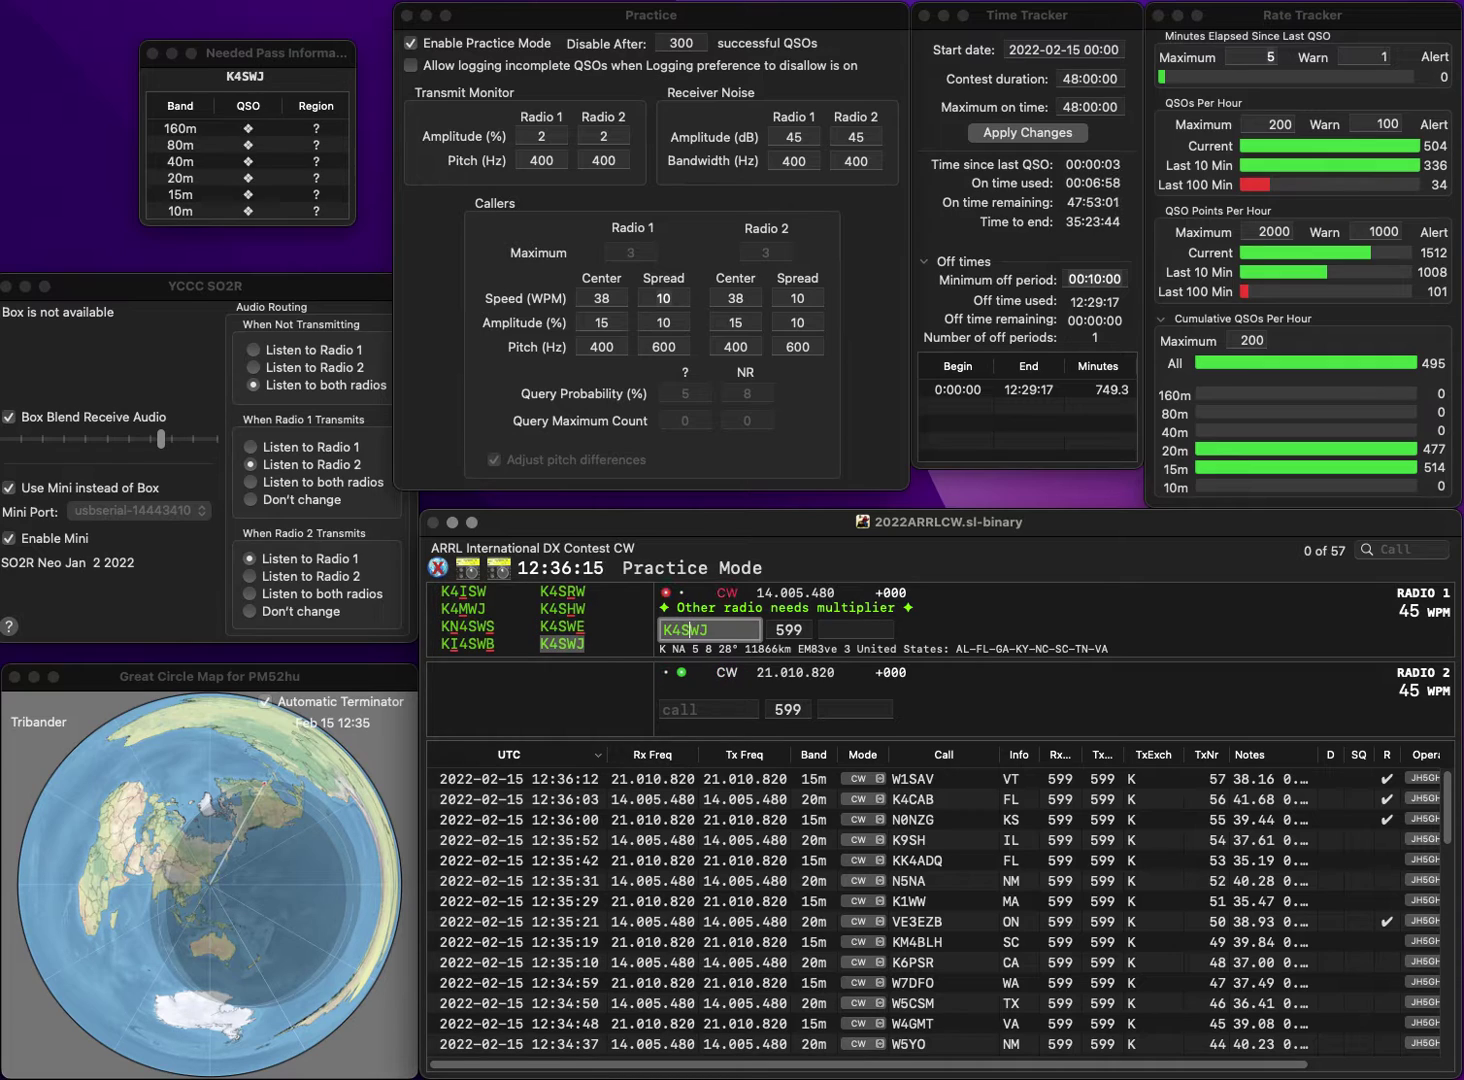
pyautogui.write('NN4FL')
pyautogui.press('Return')
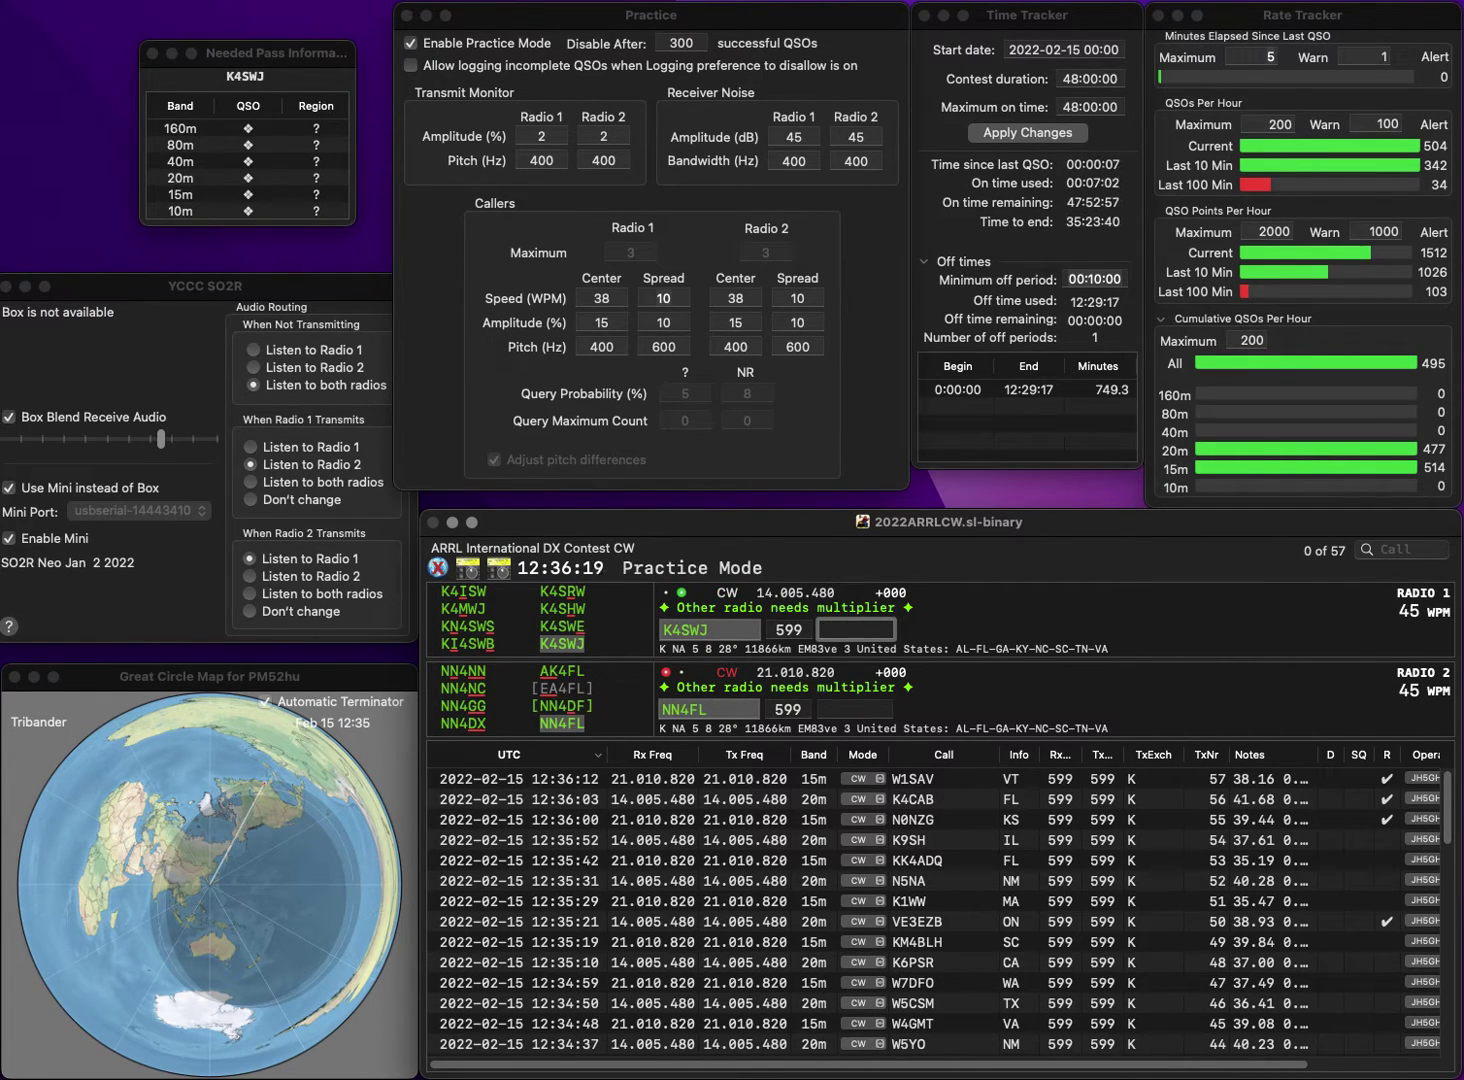
pyautogui.write('VA')
pyautogui.press('Return')
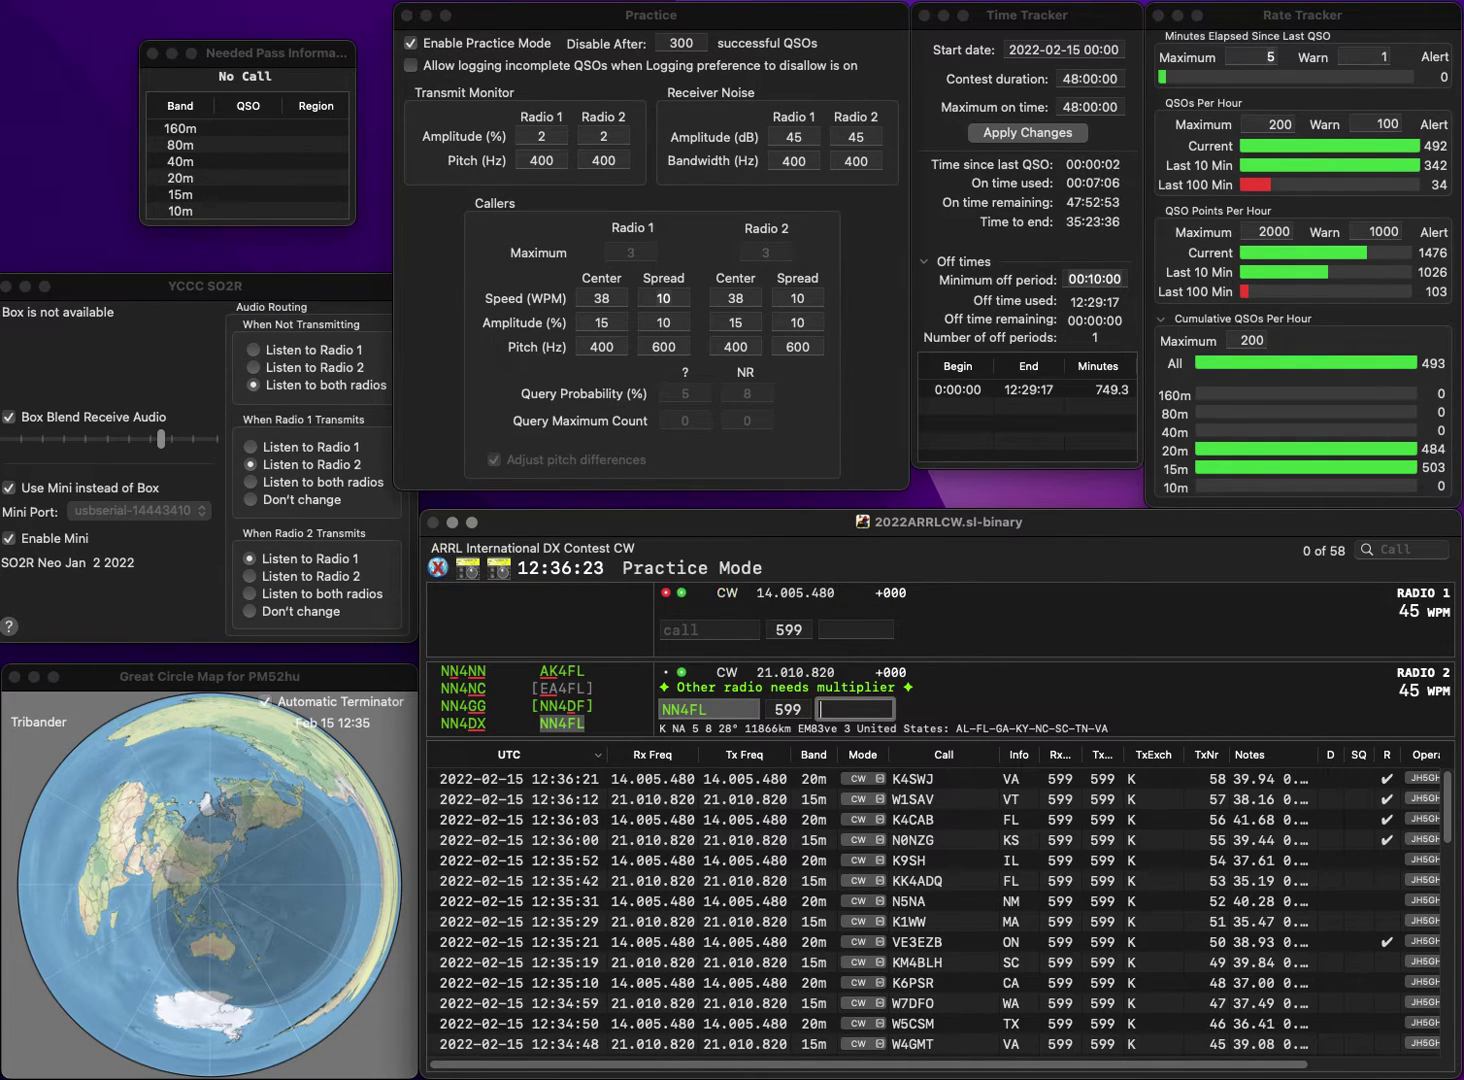
# Log NN4FL on Radio 2 with exchange KY, and enter and answer the call KB4KFO on Radio 1.
pyautogui.write('KY')
pyautogui.press('Return')
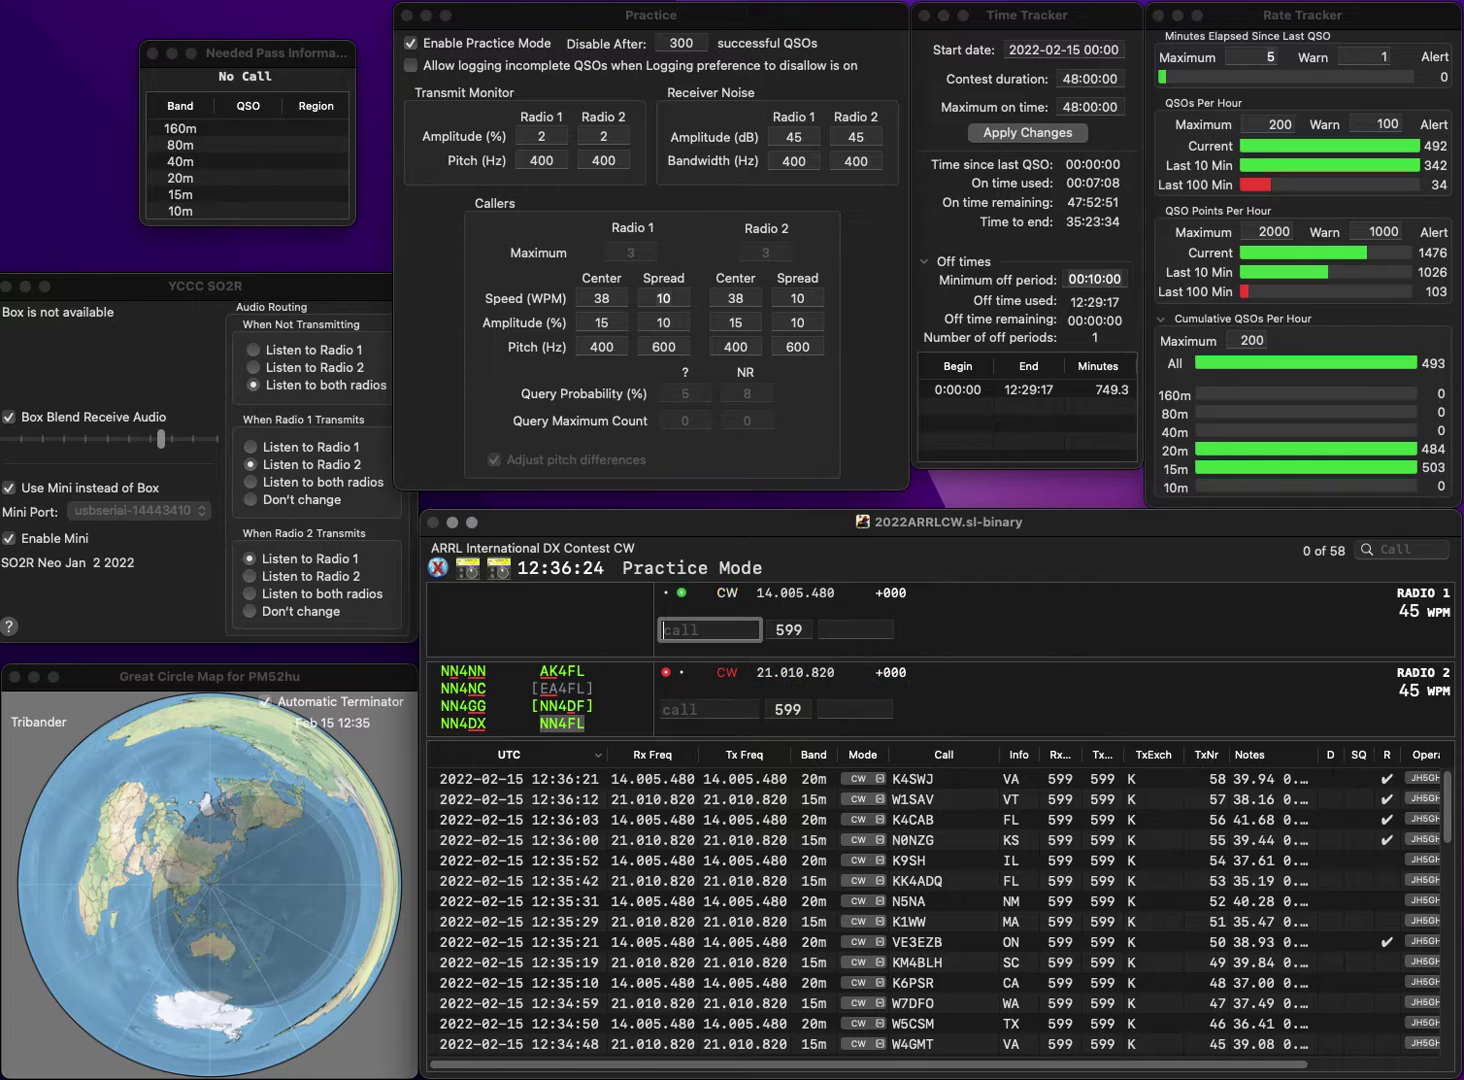
pyautogui.write('B4')
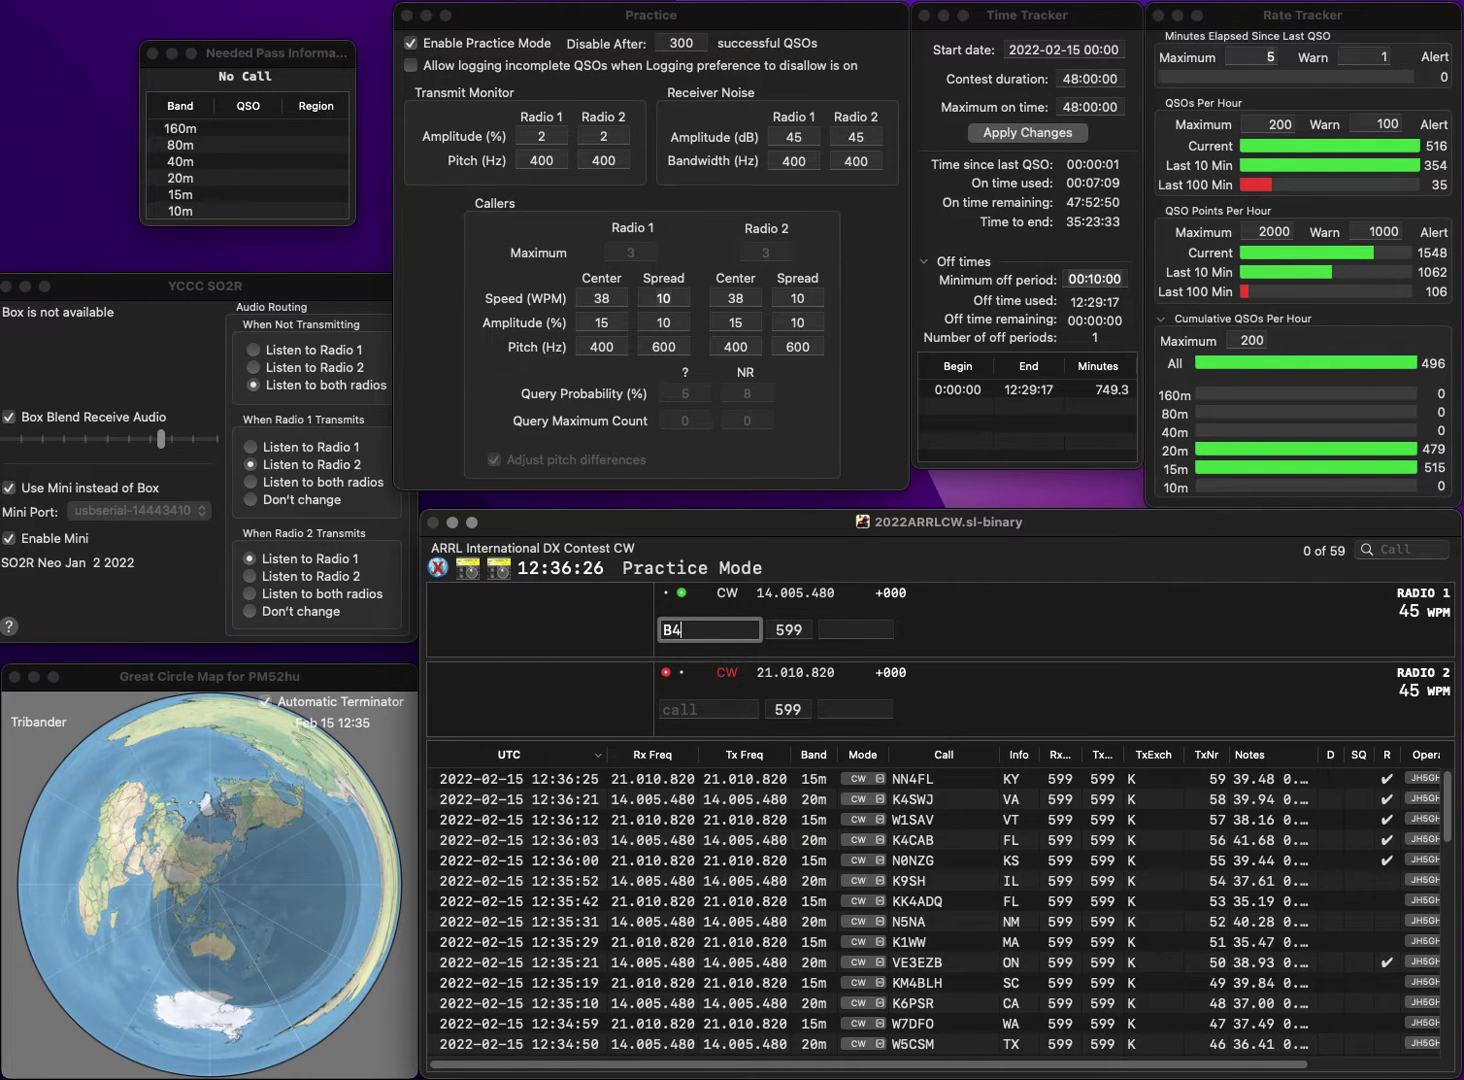
pyautogui.write('KFO')
pyautogui.press('Home')
pyautogui.write('K')
pyautogui.press('Return')
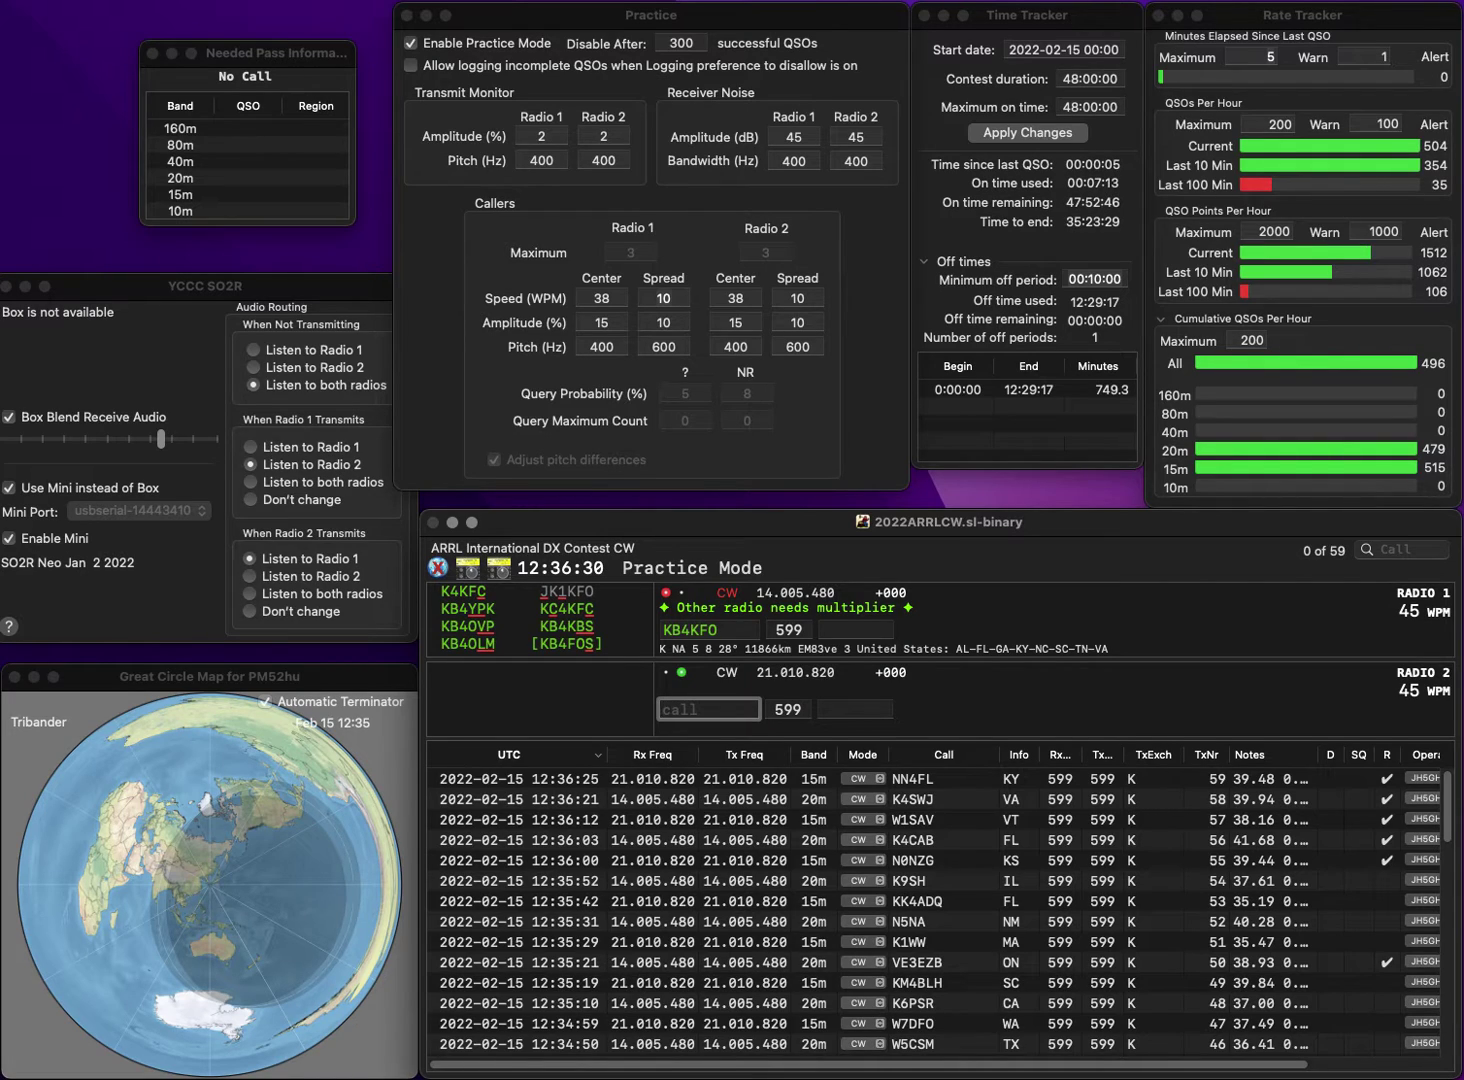
pyautogui.write('WN2DX')
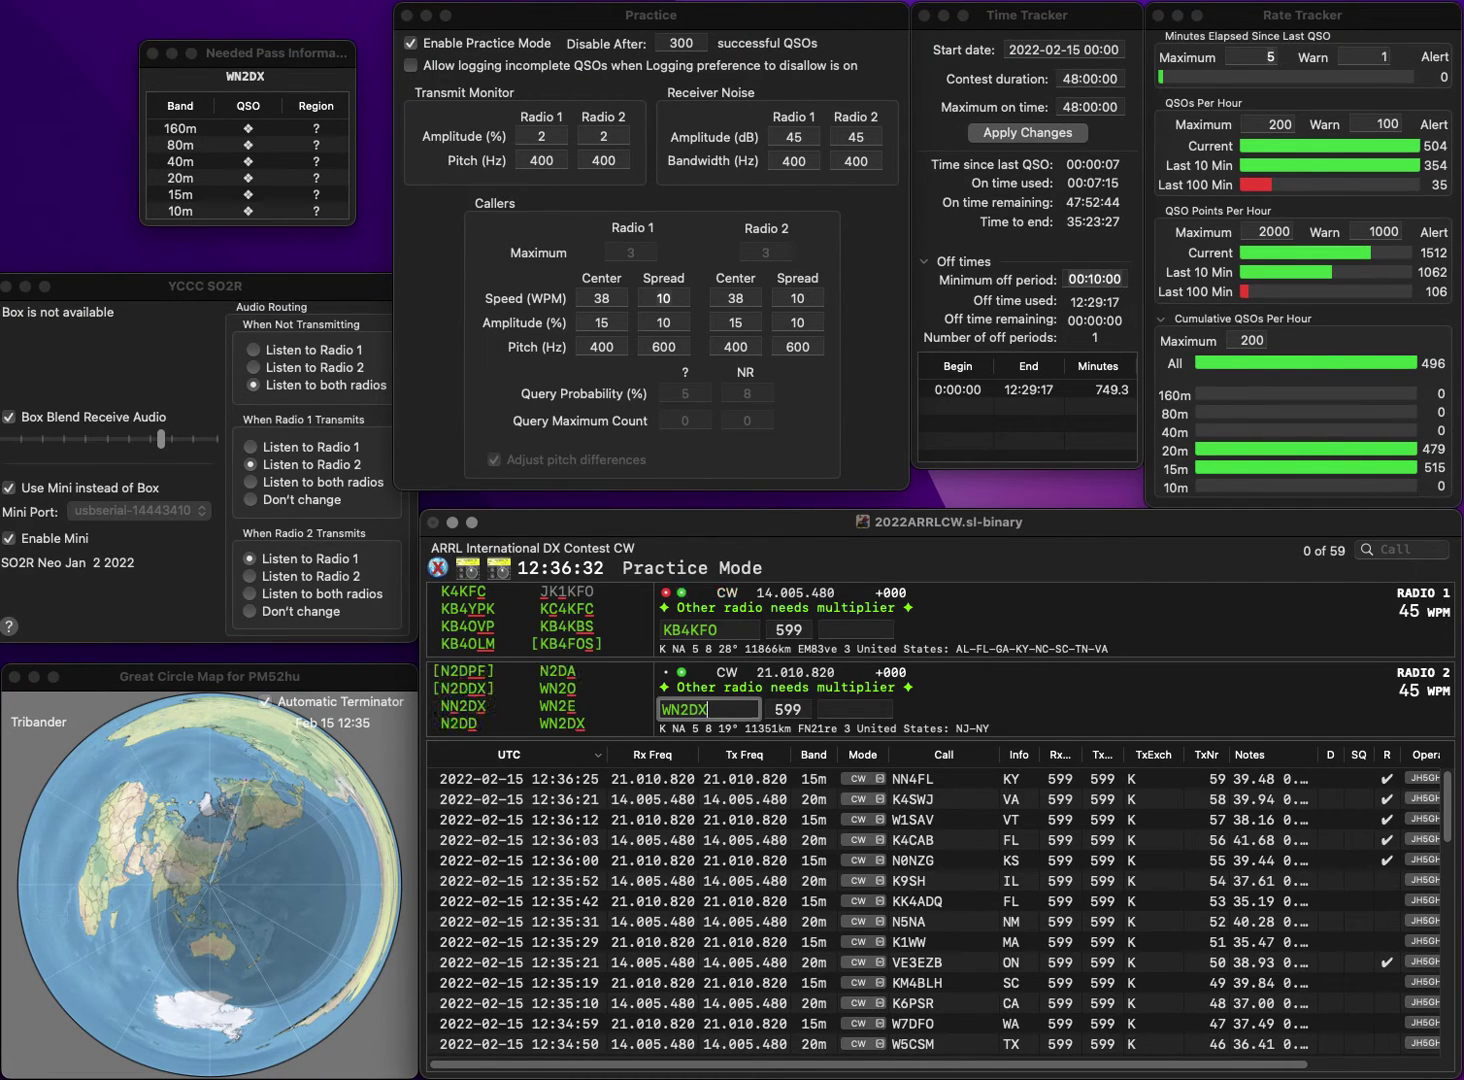
pyautogui.press('Return')
pyautogui.write('W')
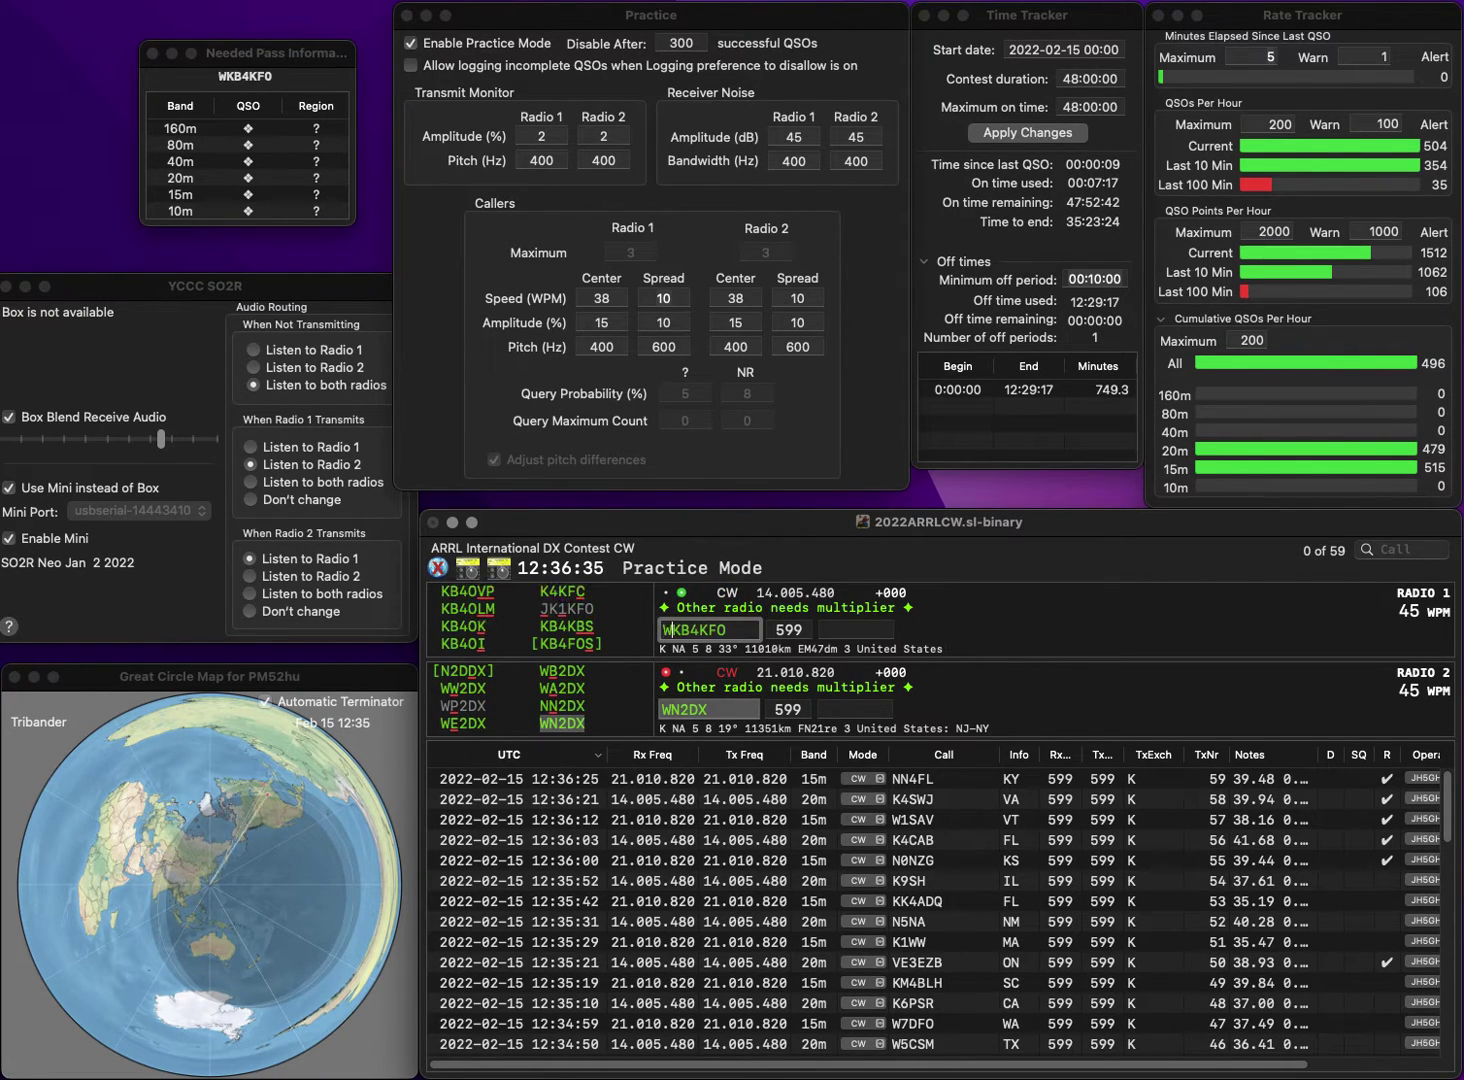
pyautogui.press('Delete')
pyautogui.press('Return')
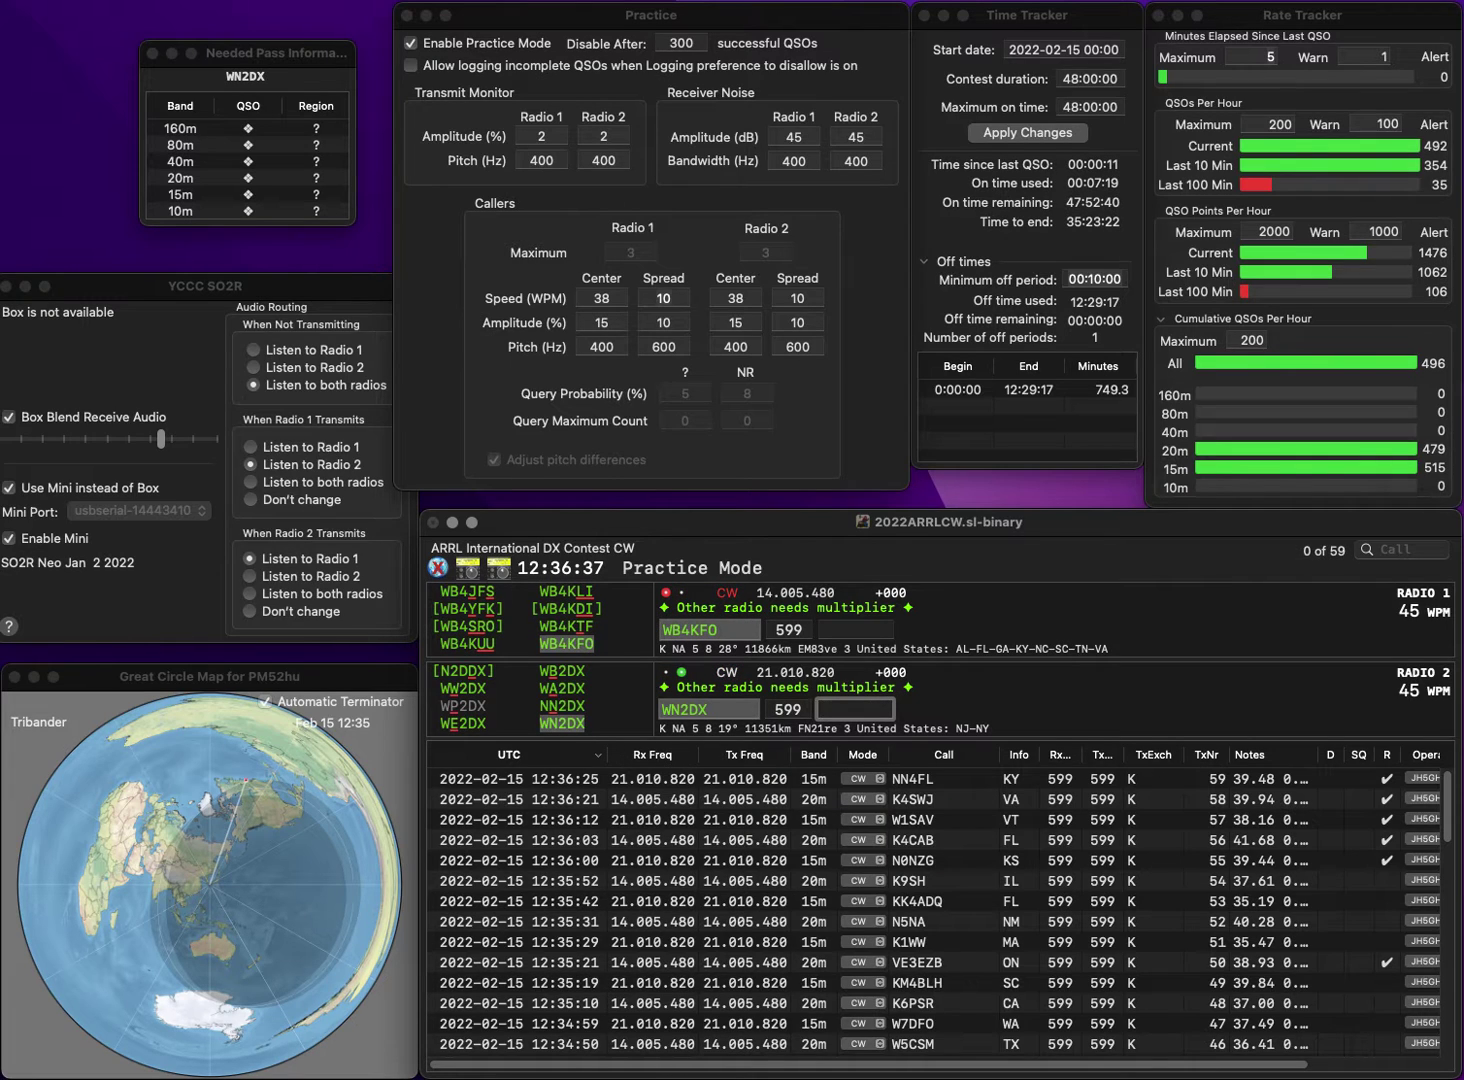
pyautogui.write('NY')
pyautogui.press('Return')
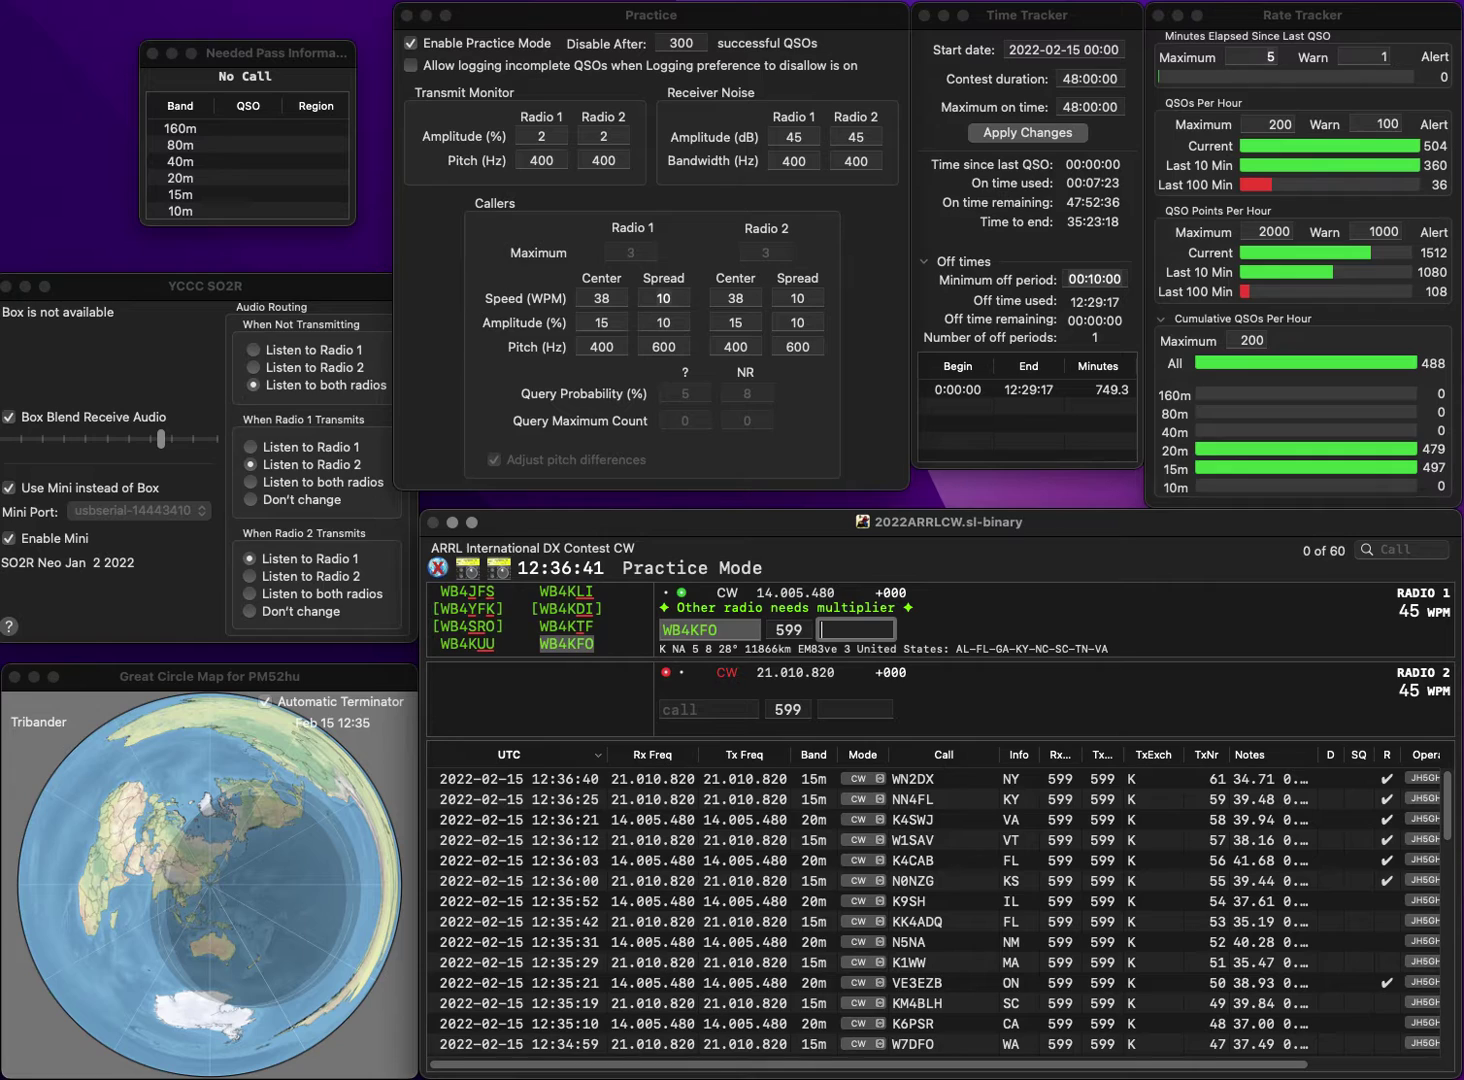
pyautogui.write('FA')
pyautogui.press('Return')
pyautogui.write('N')
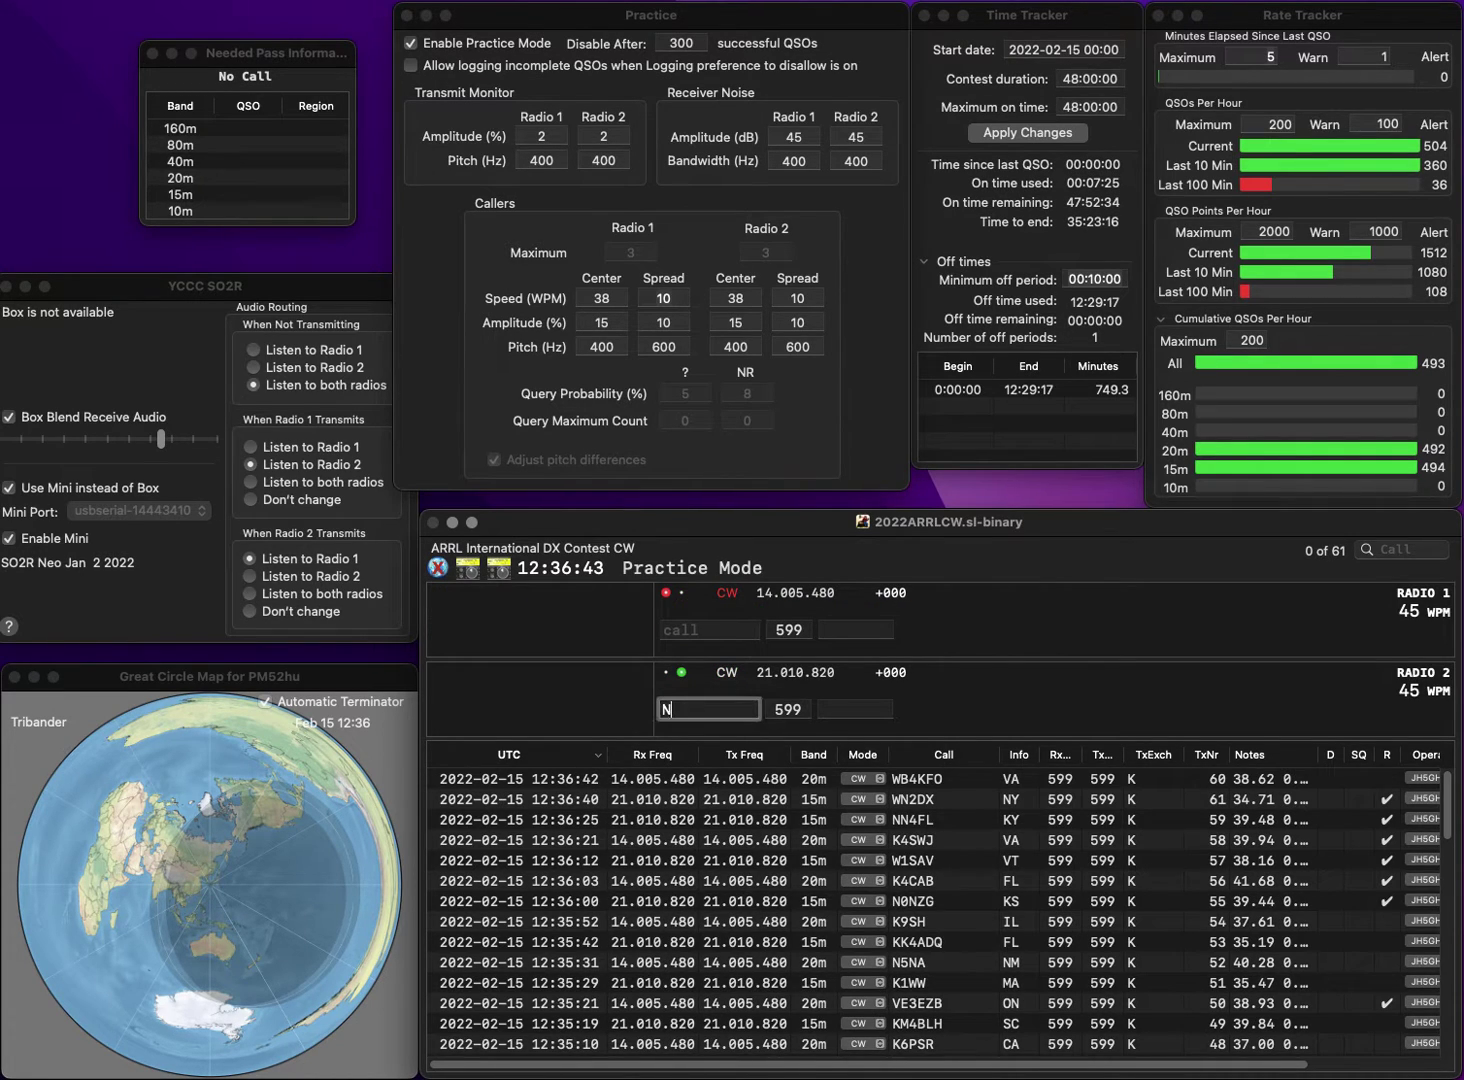
pyautogui.write('2WKS')
pyautogui.press('Return')
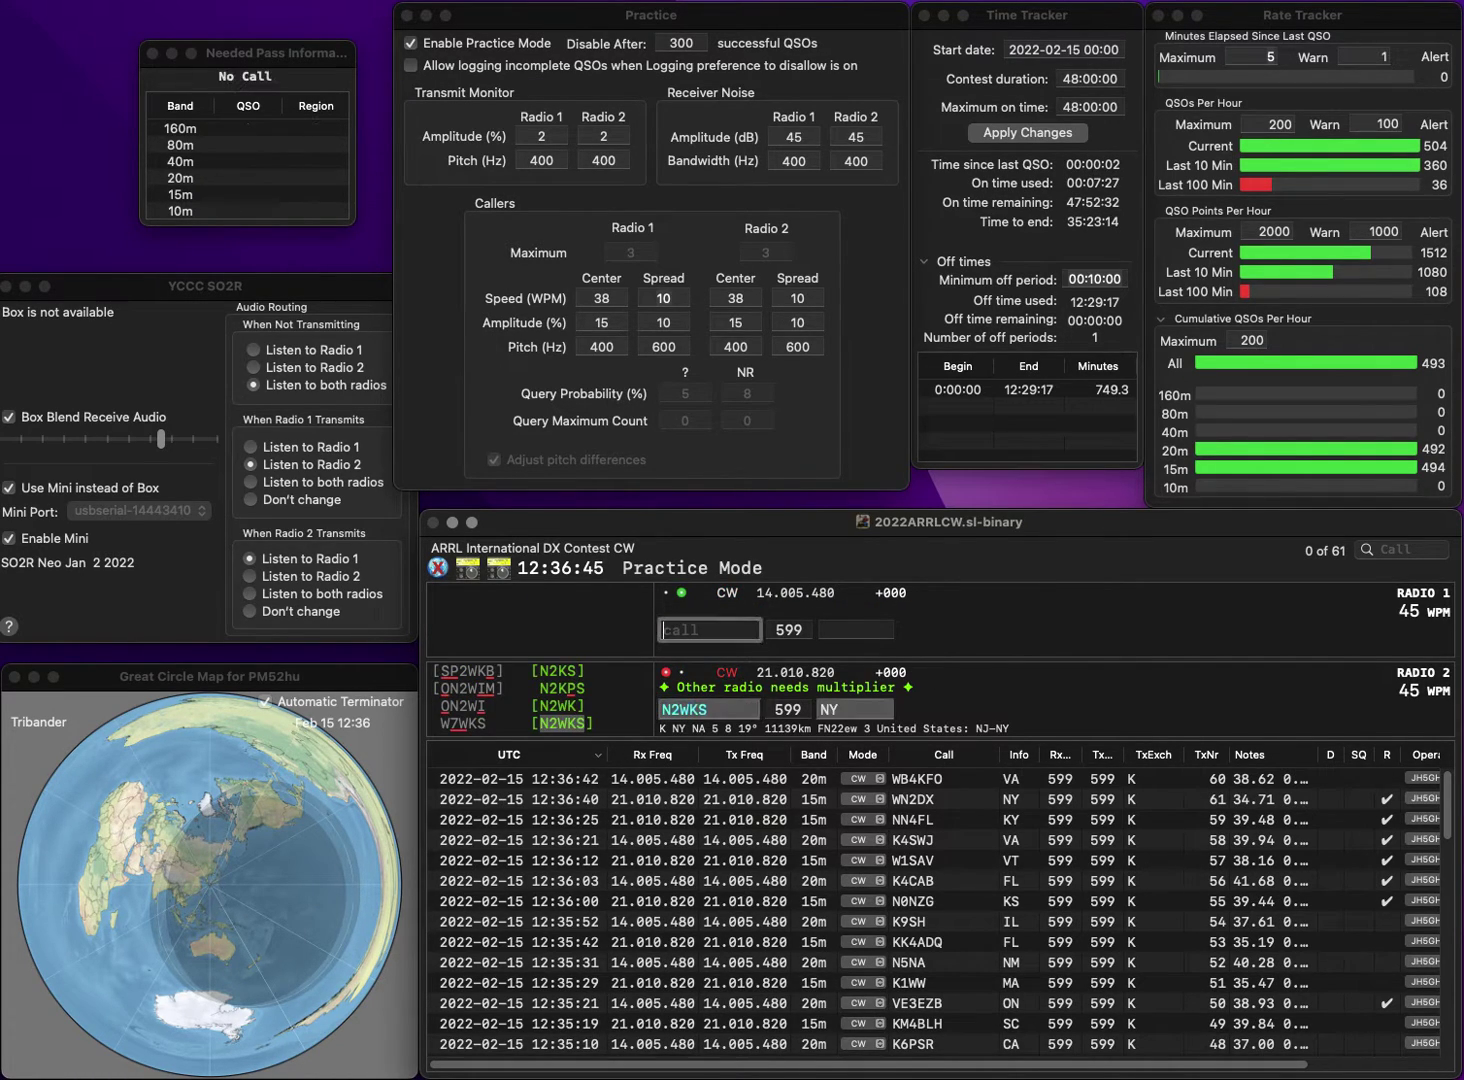
pyautogui.write('K7I')
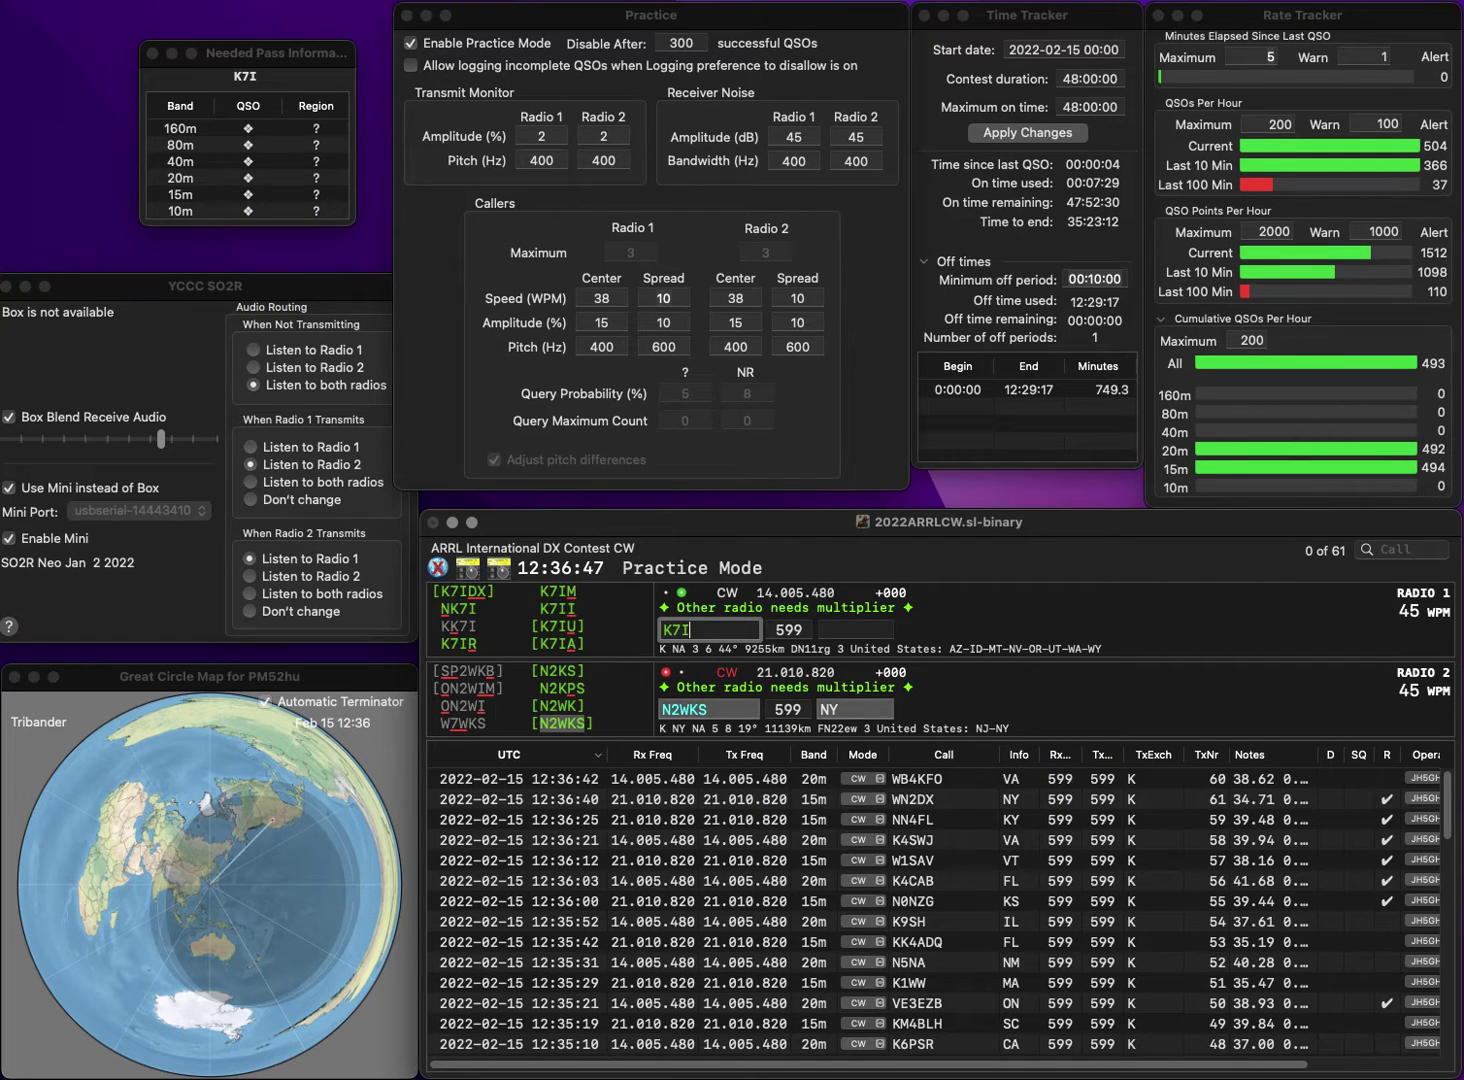
pyautogui.press('Return')
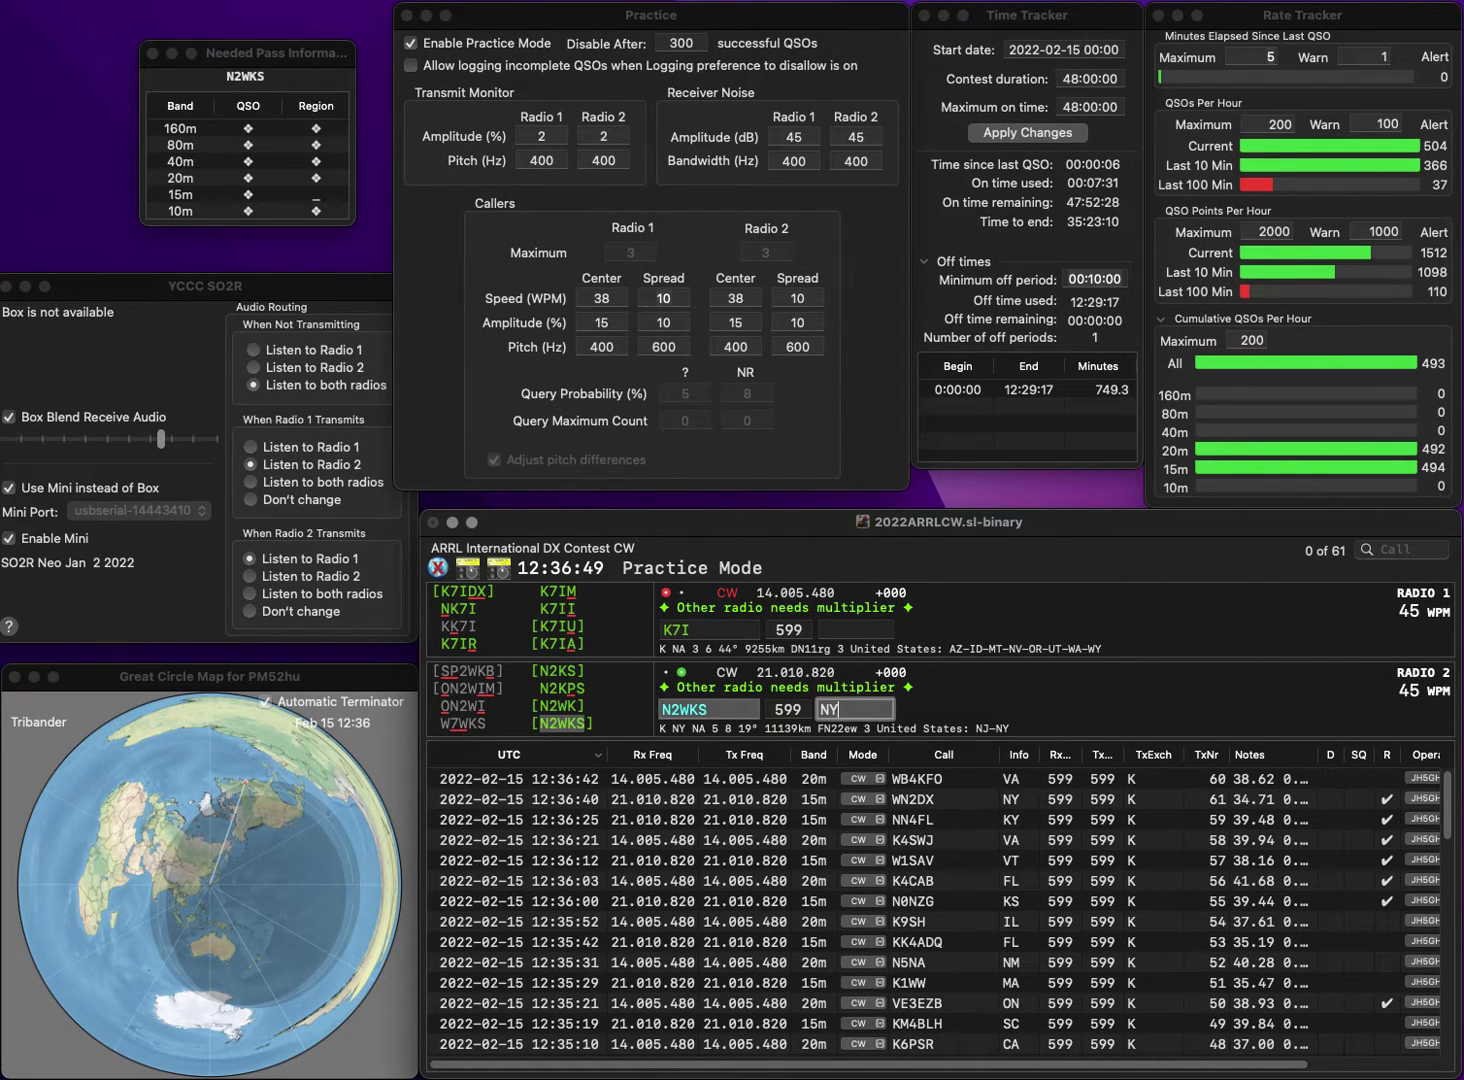
# Log N2WKS on Radio 2 with exchange NY, and correct the Radio 1 call sign to K7SEN and answer it.
pyautogui.press('Return')
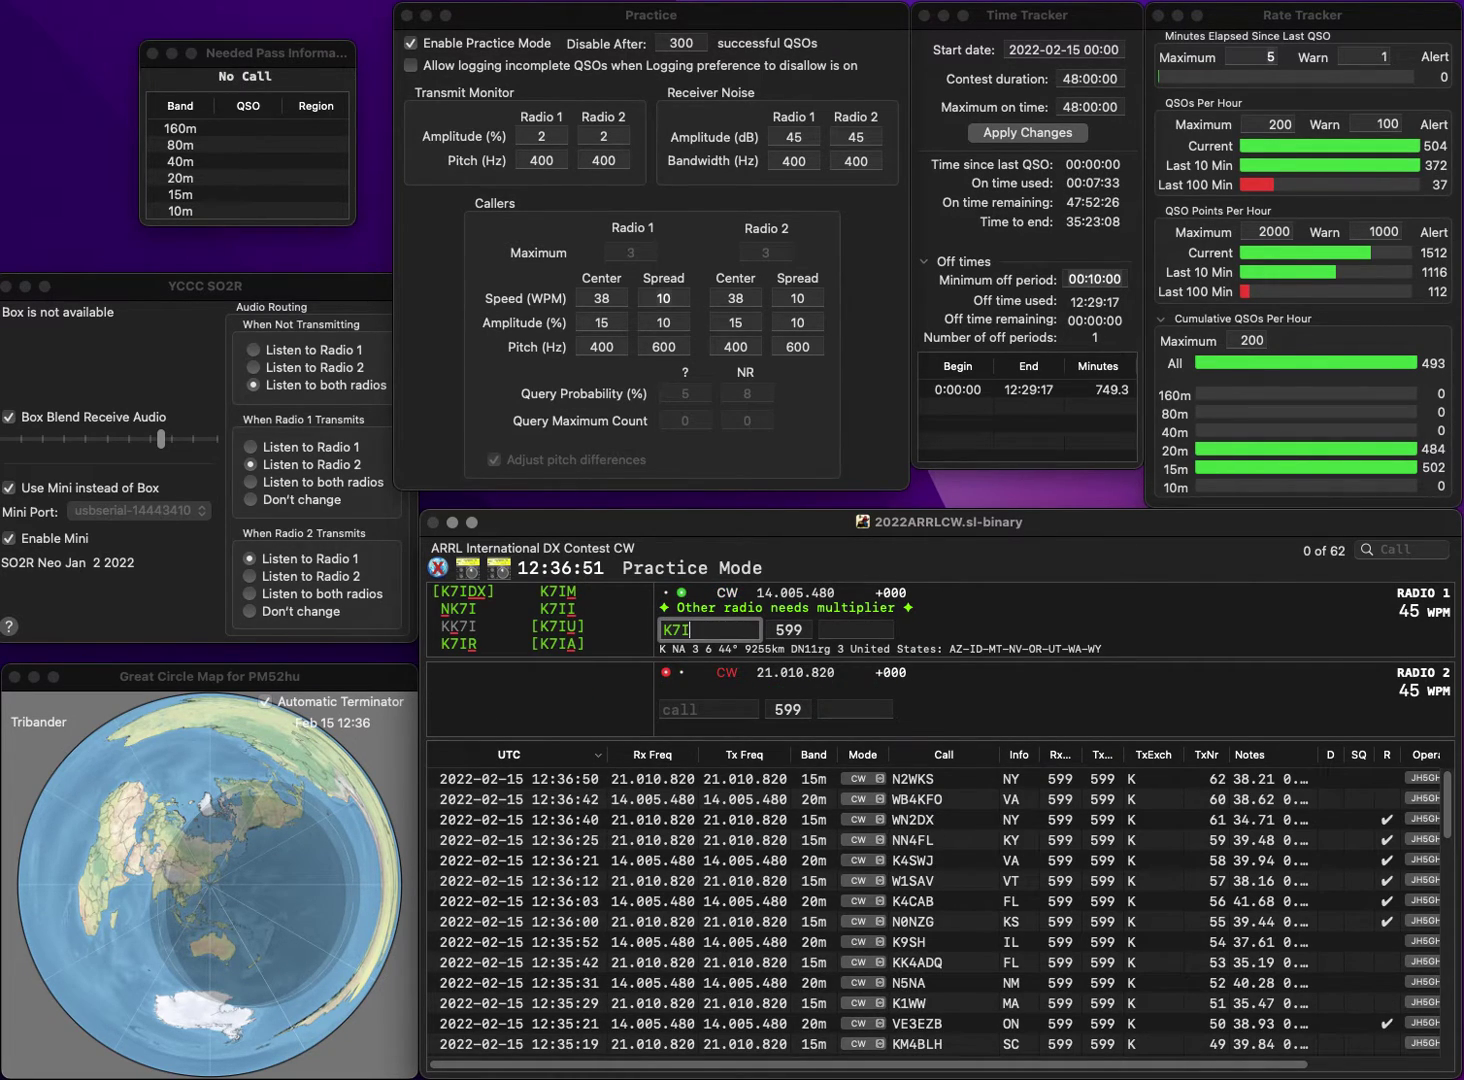
pyautogui.press('BackSpace')
pyautogui.write('SEN')
pyautogui.press('Return')
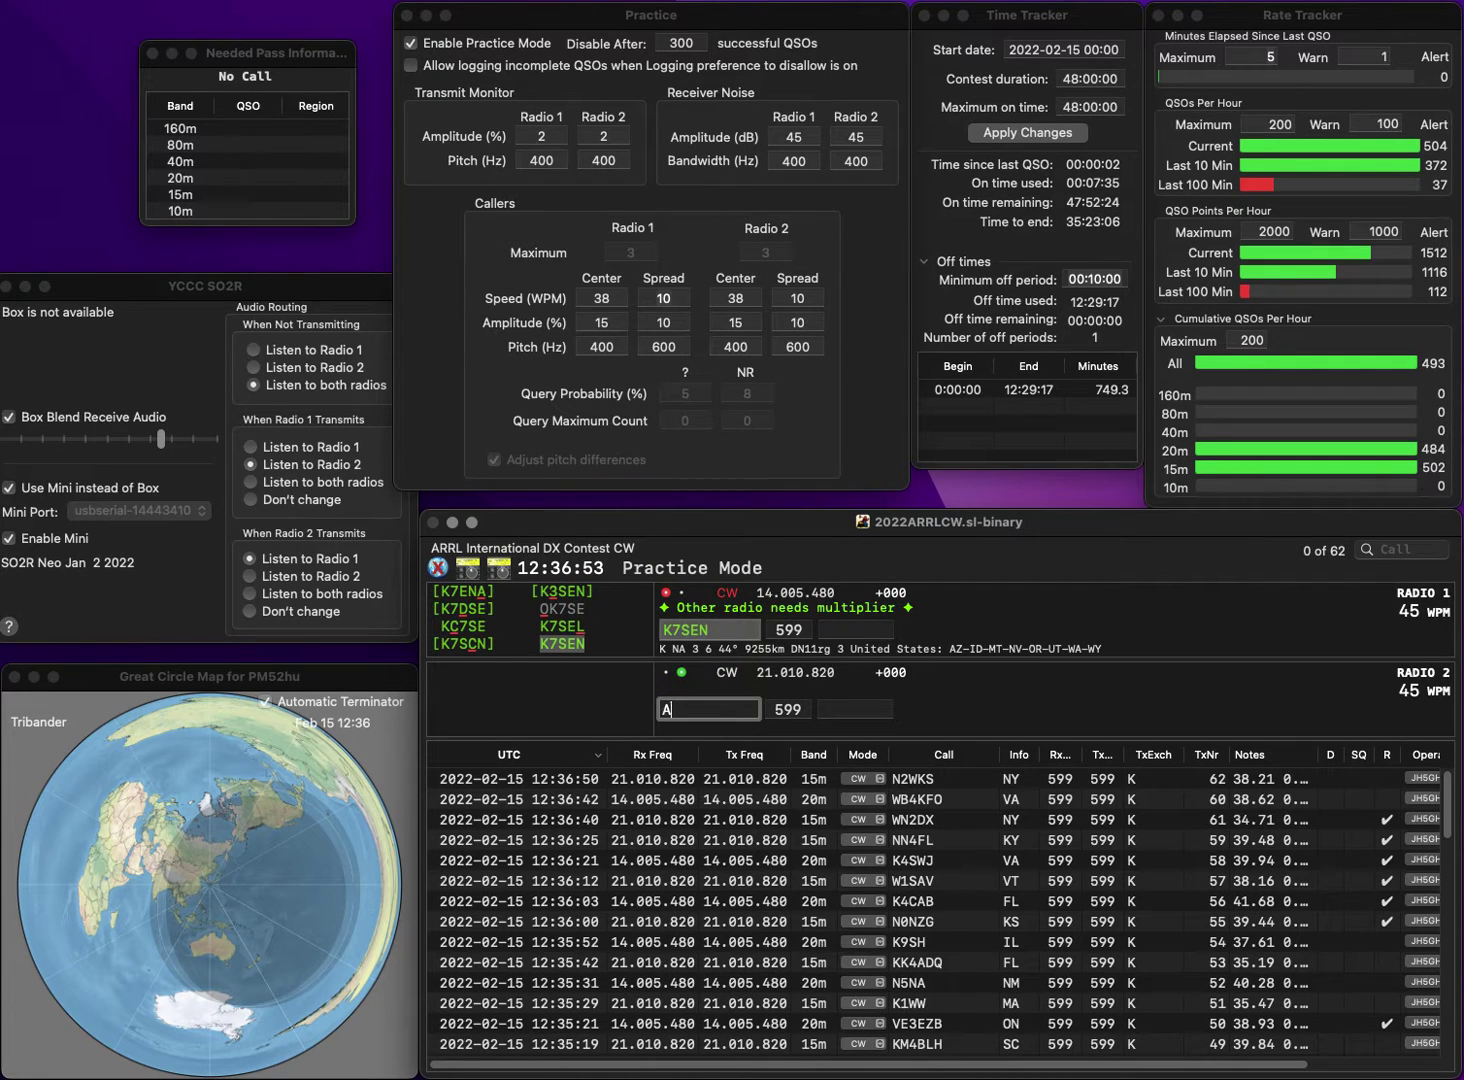
# Enter and answer the call K4ZIN on Radio 2, and log K7SEN on Radio 1 with exchange UT.
pyautogui.press('BackSpace')
pyautogui.write('K4ZIN')
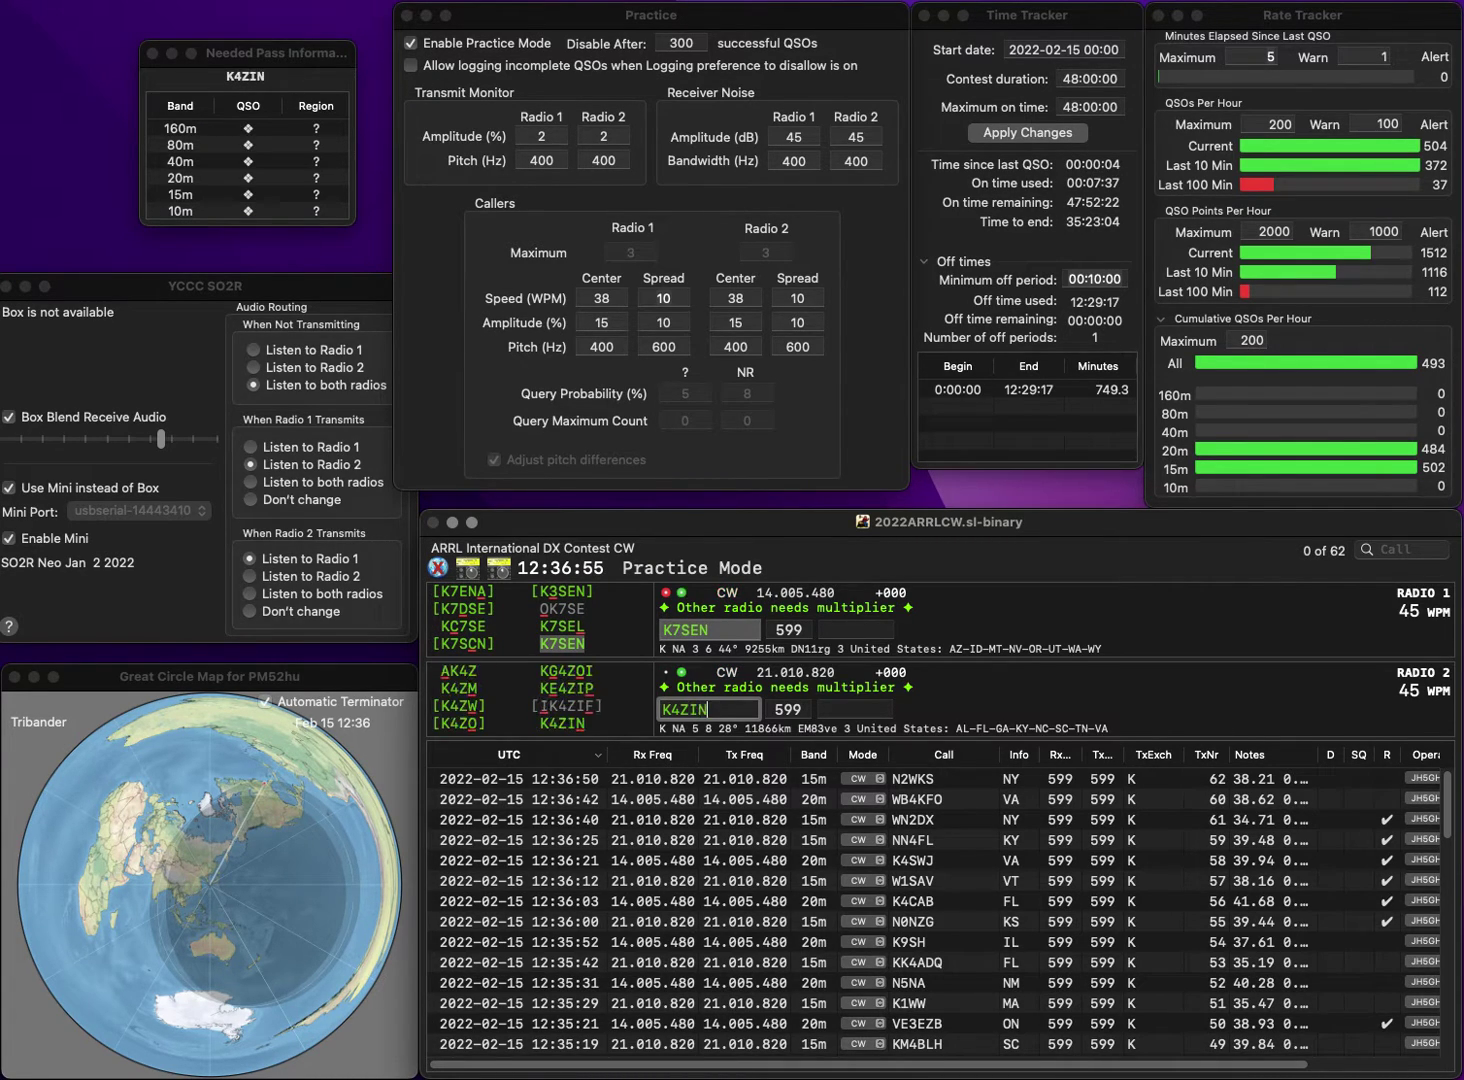
pyautogui.press('Return')
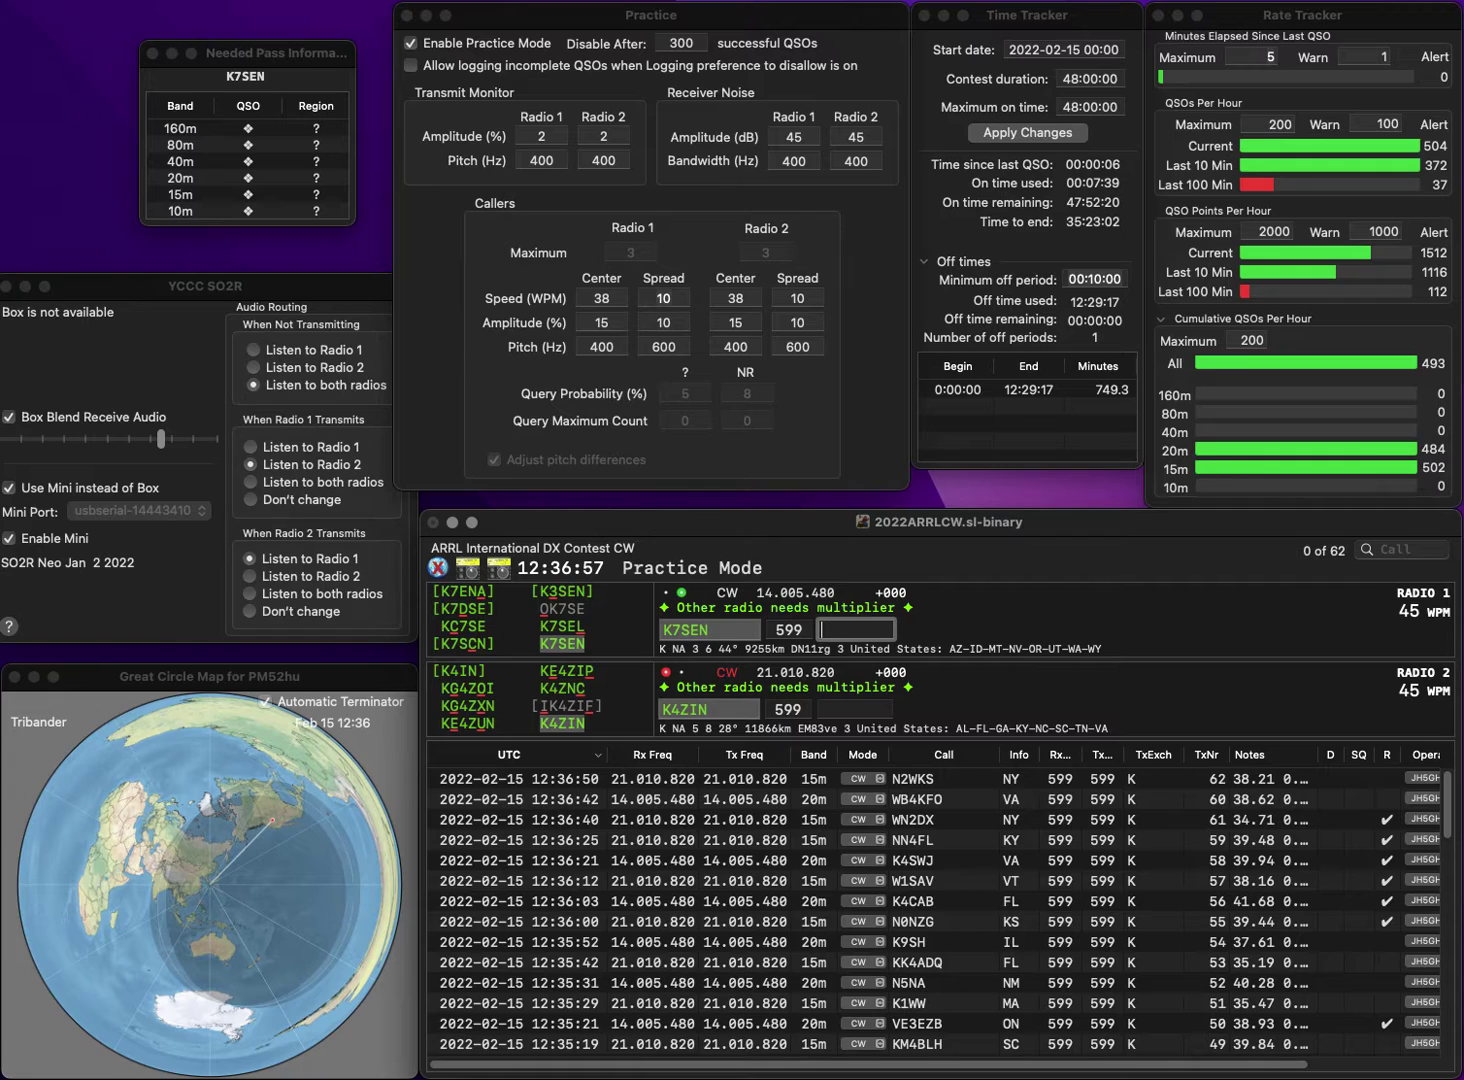
pyautogui.press('Return')
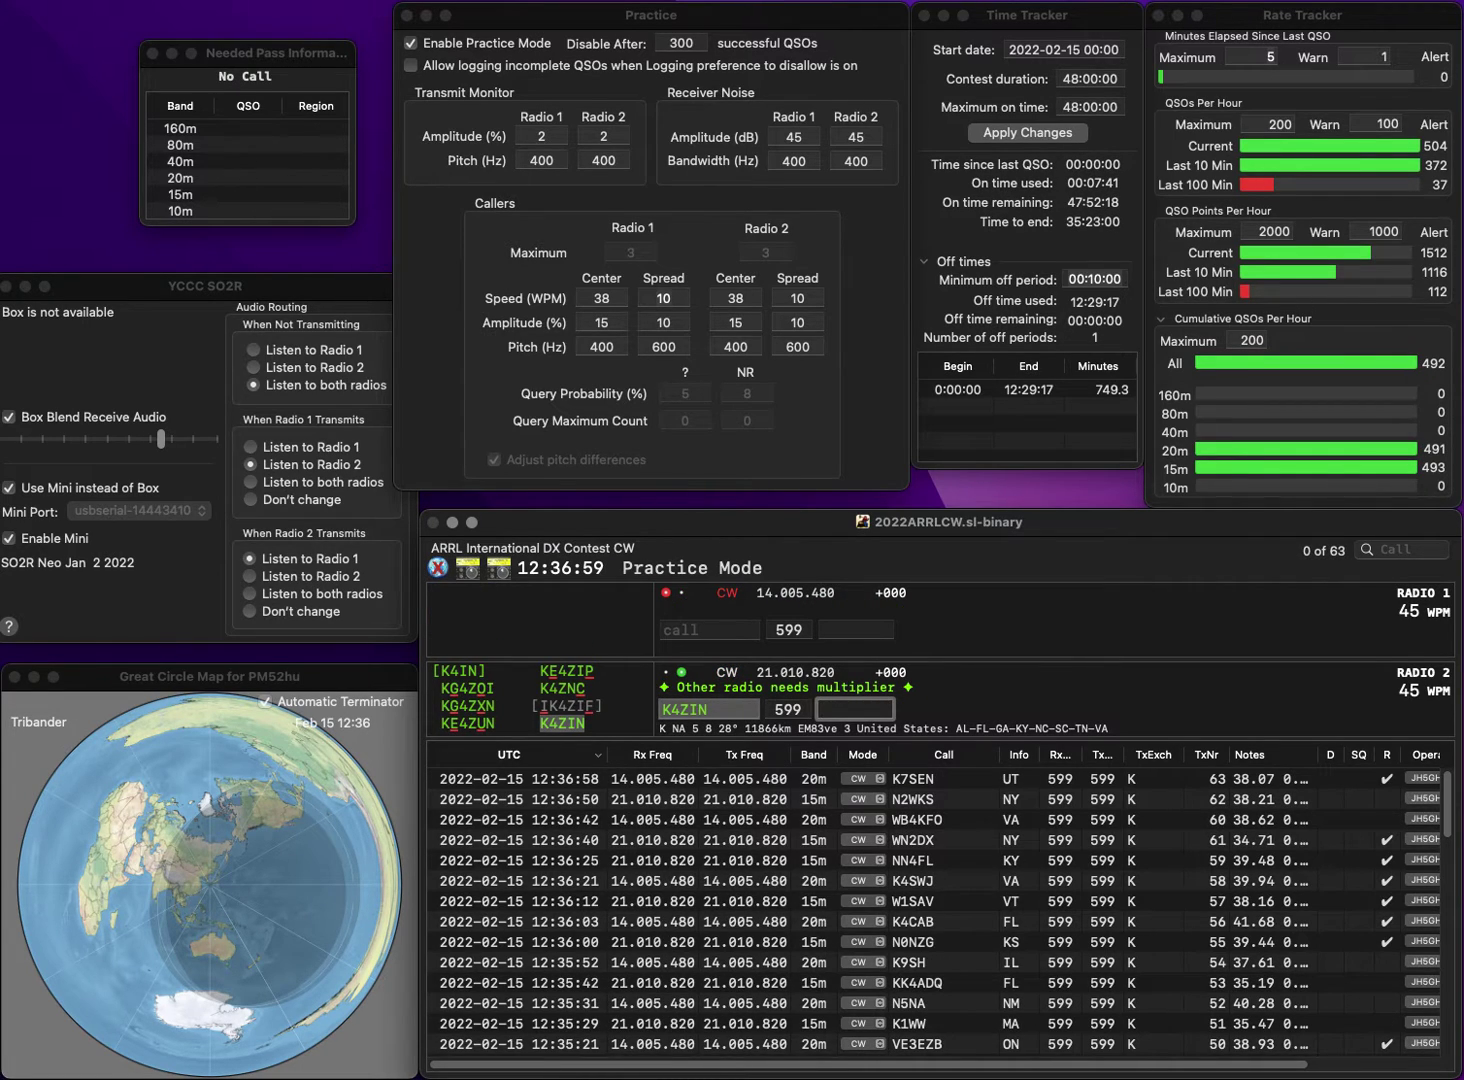
# Log K4ZIN on Radio 2 with exchange VA, and enter and answer the call KW4CW on Radio 1.
pyautogui.press('Return')
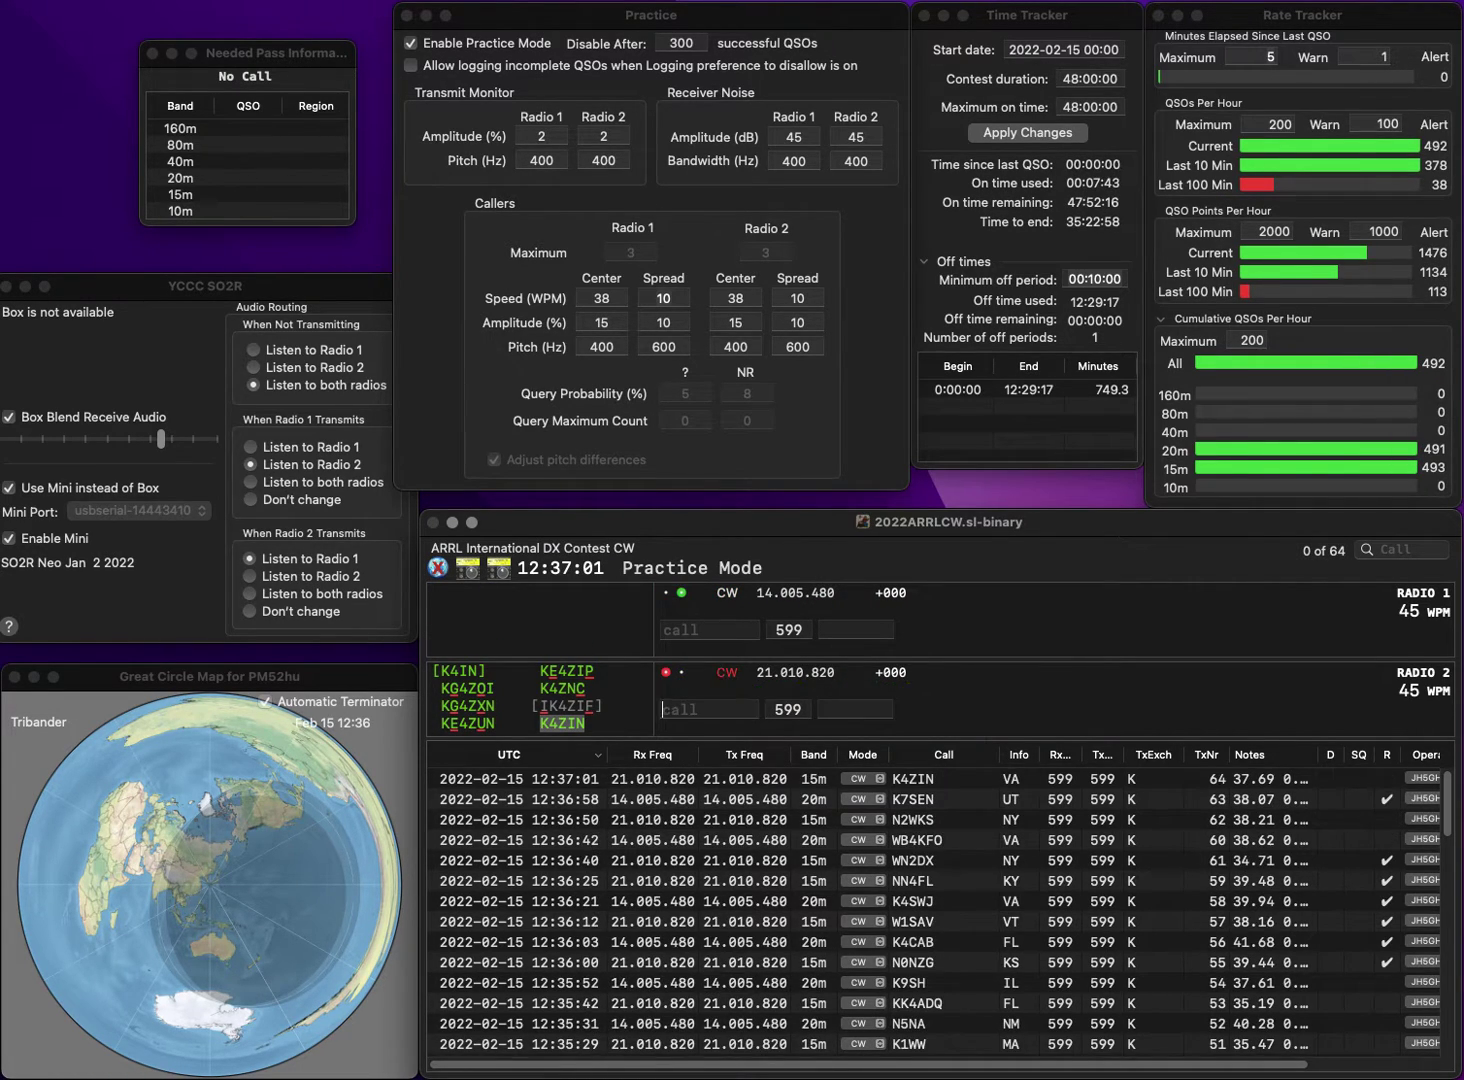
pyautogui.write('KW4CW')
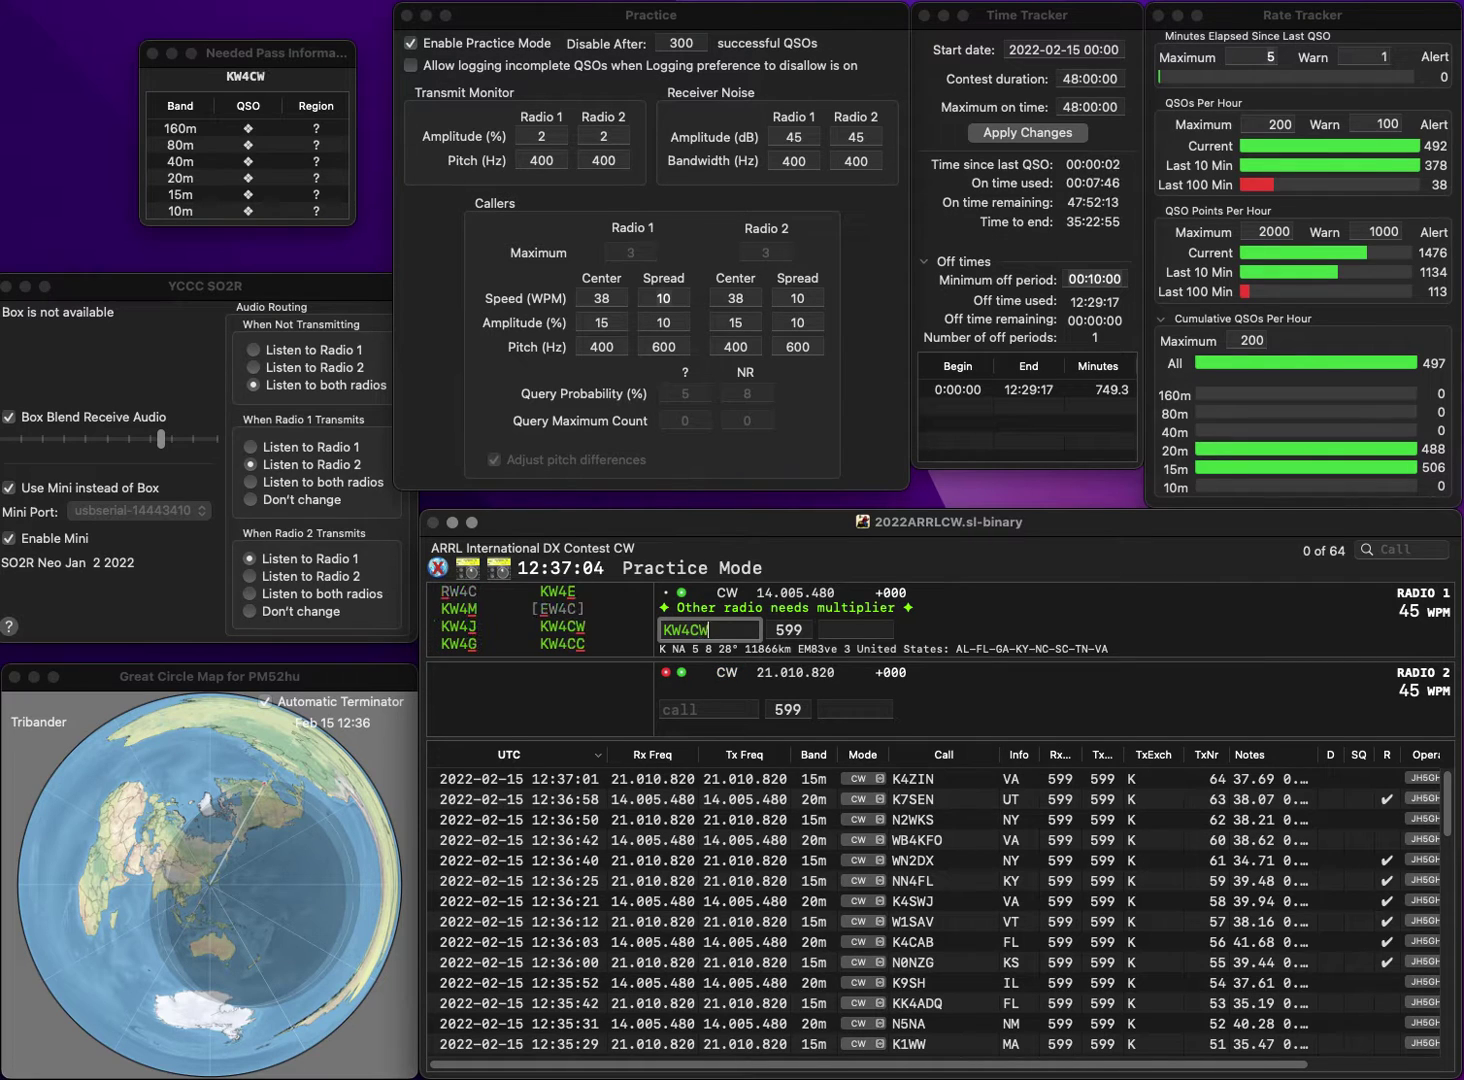
pyautogui.press('Return')
pyautogui.write('AA4')
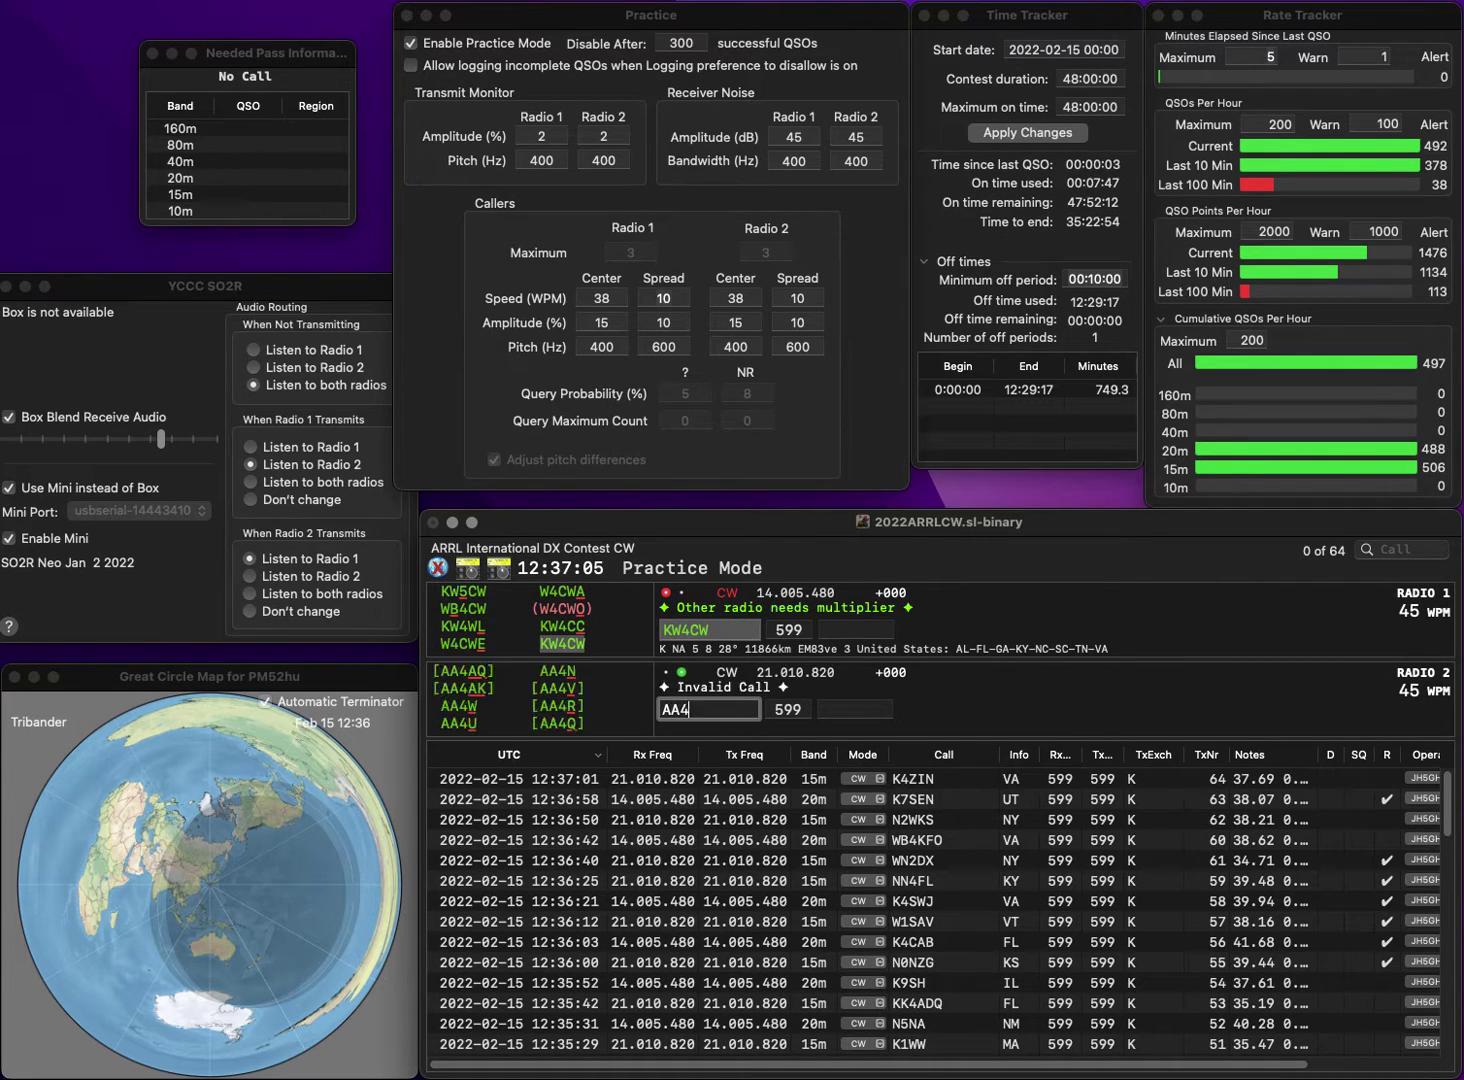
pyautogui.write('AQ')
pyautogui.press('Return')
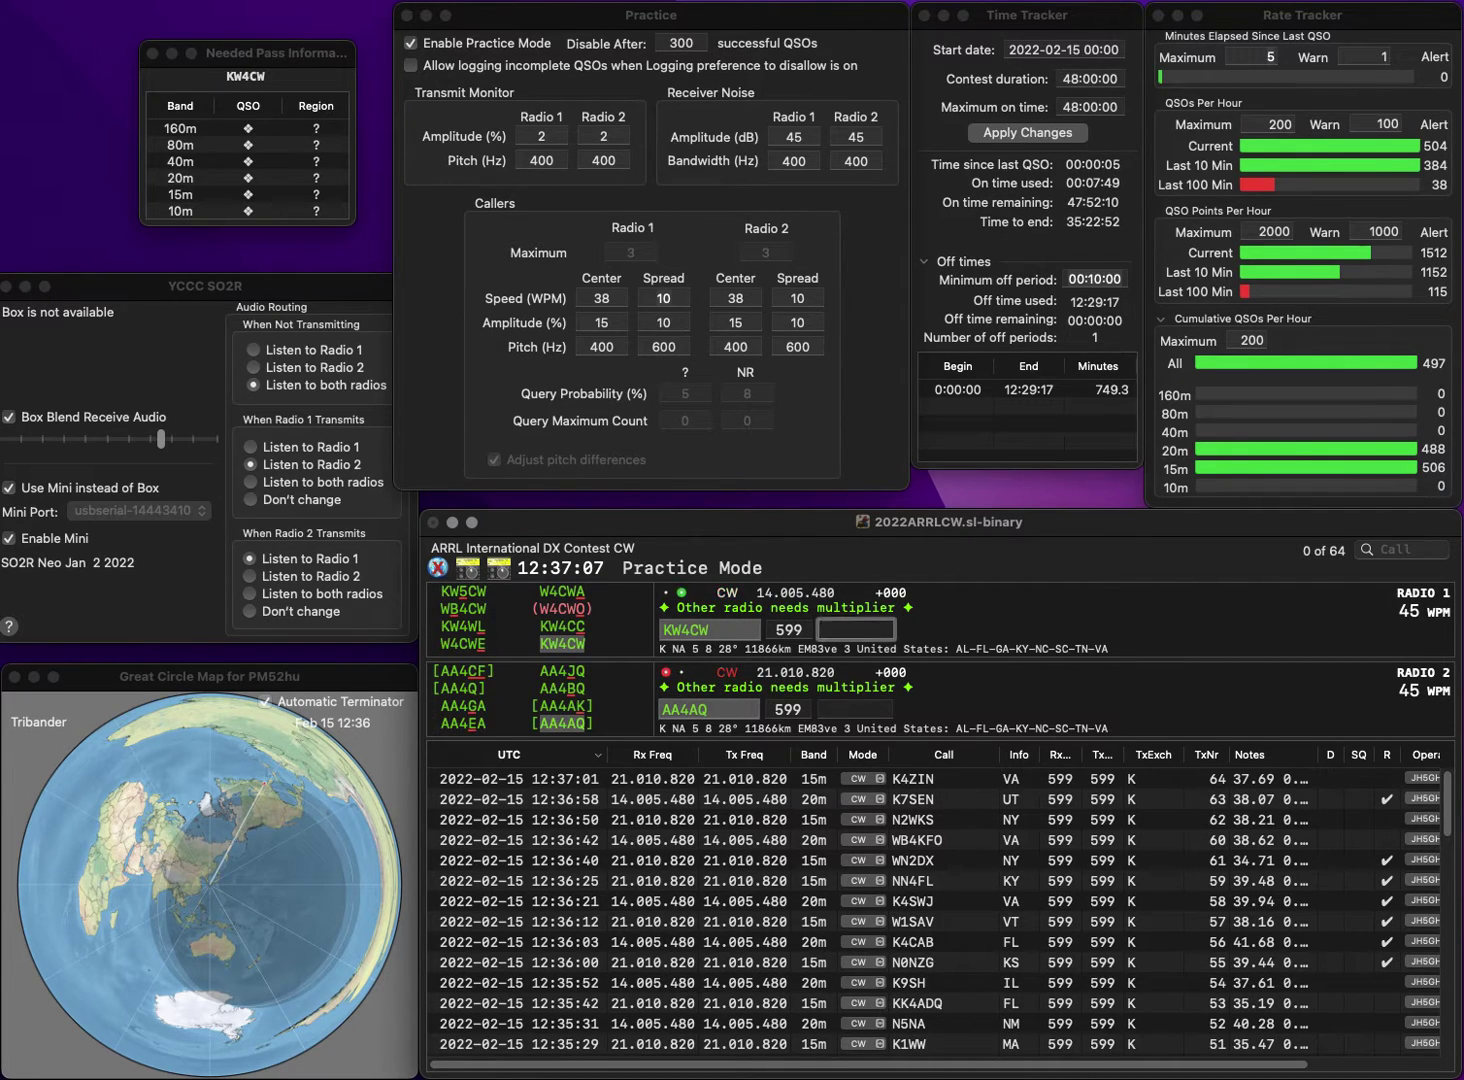
pyautogui.write('AL')
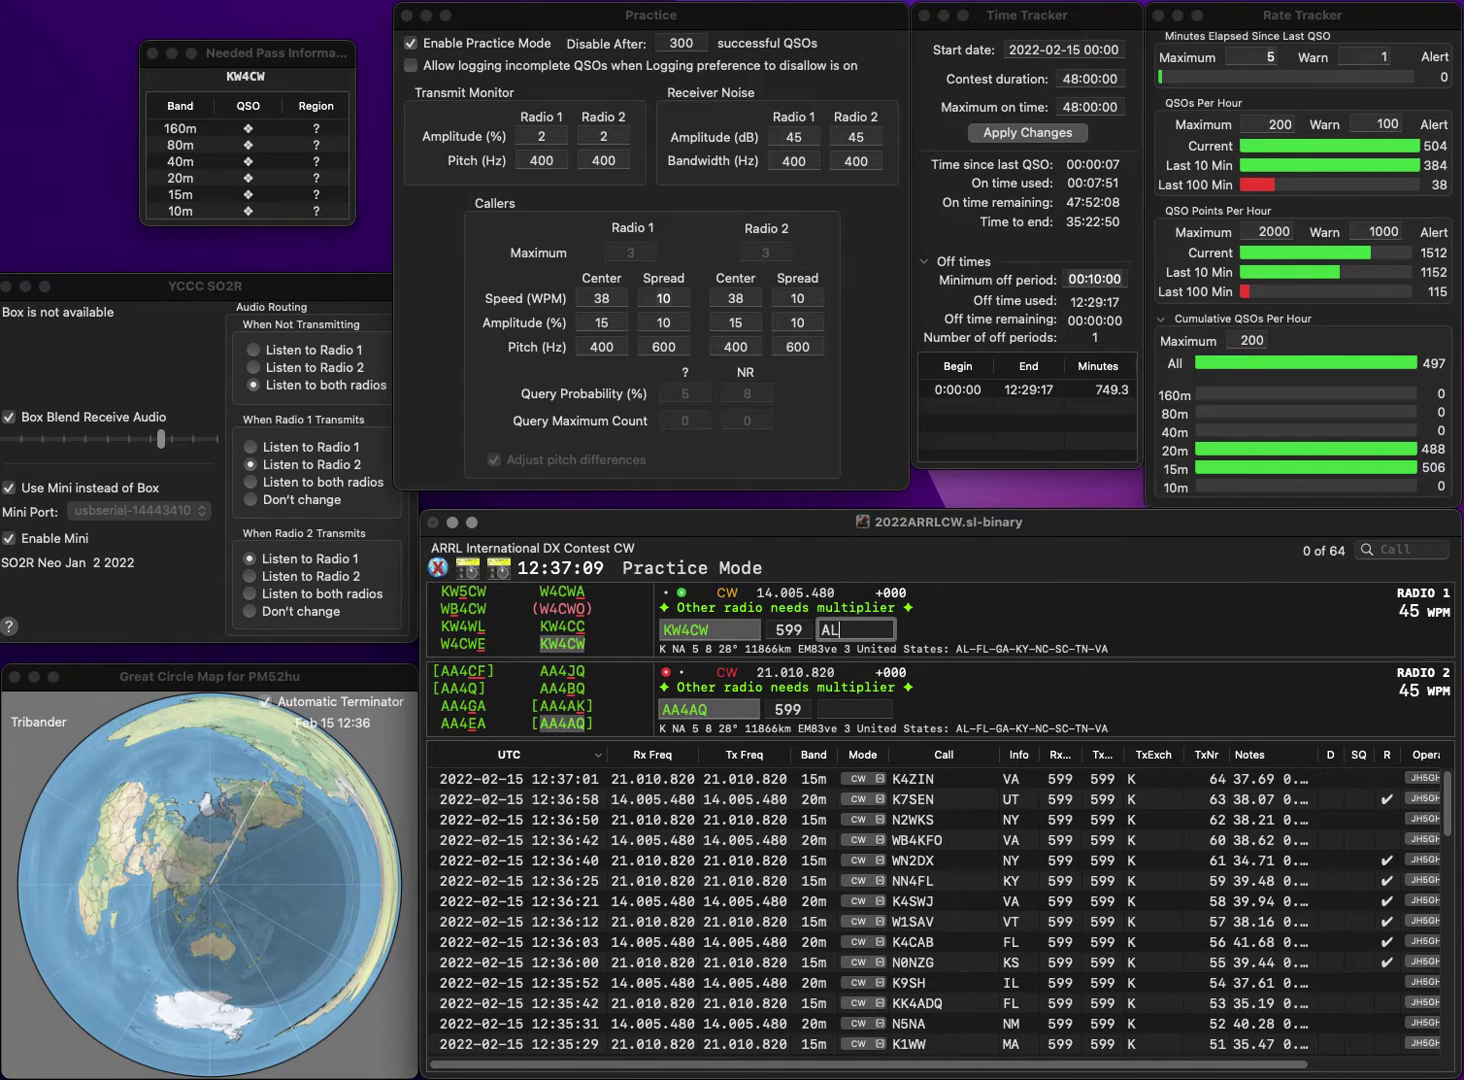
pyautogui.press('Return')
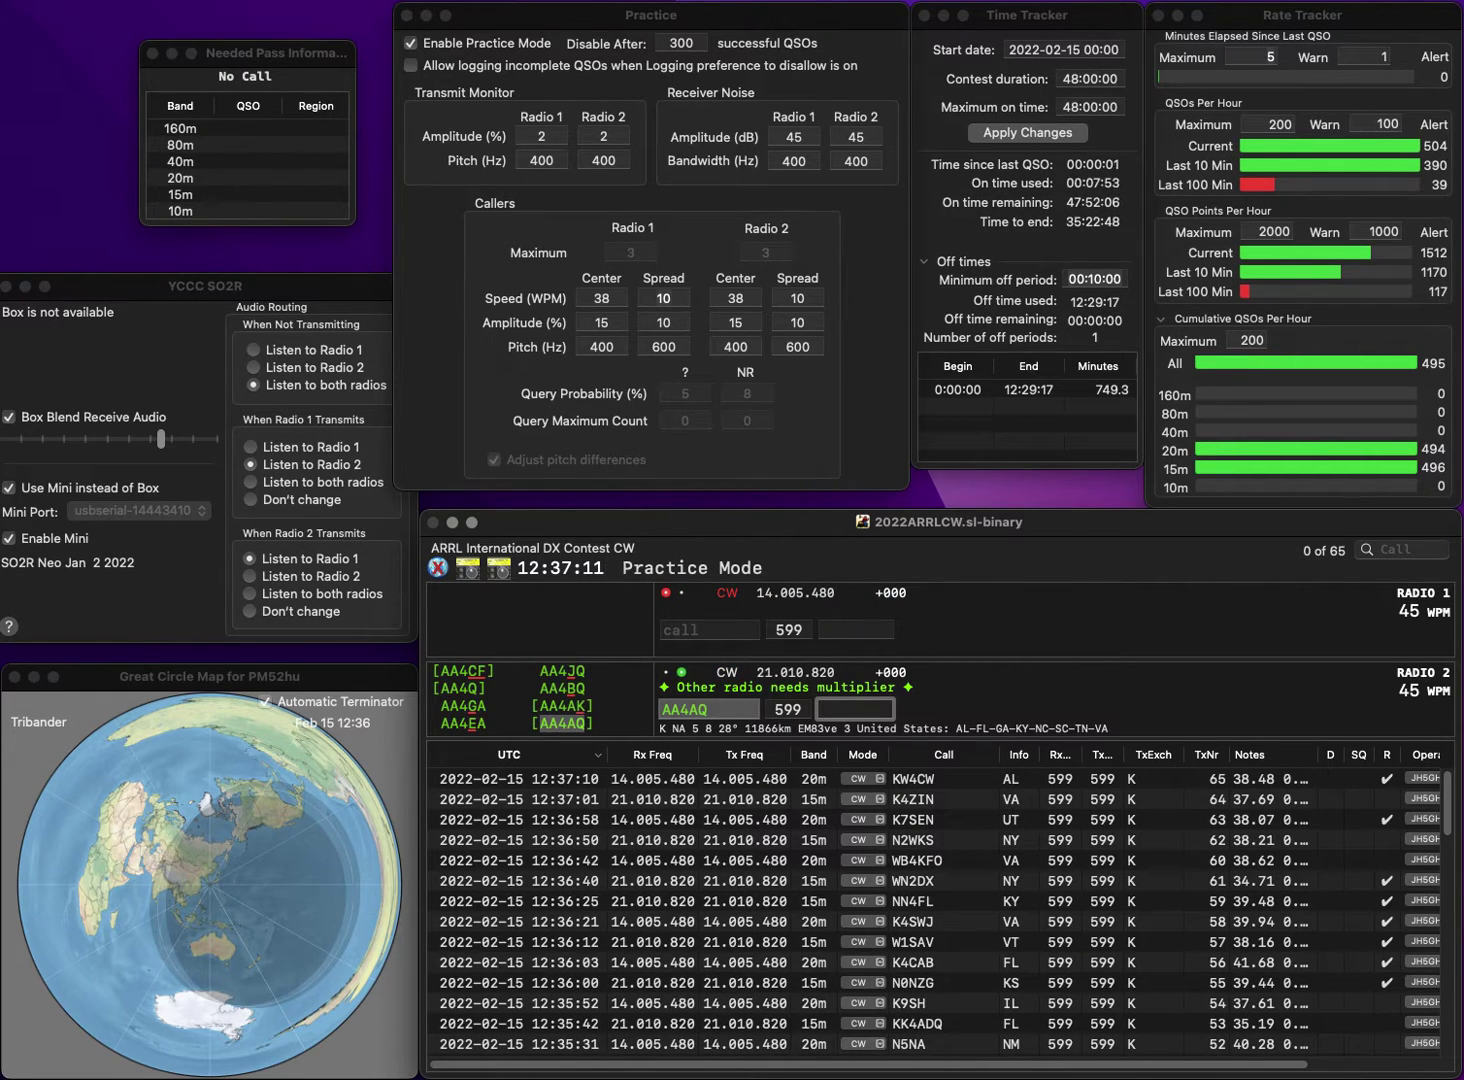
pyautogui.write('KY')
pyautogui.press('Return')
pyautogui.write('K')
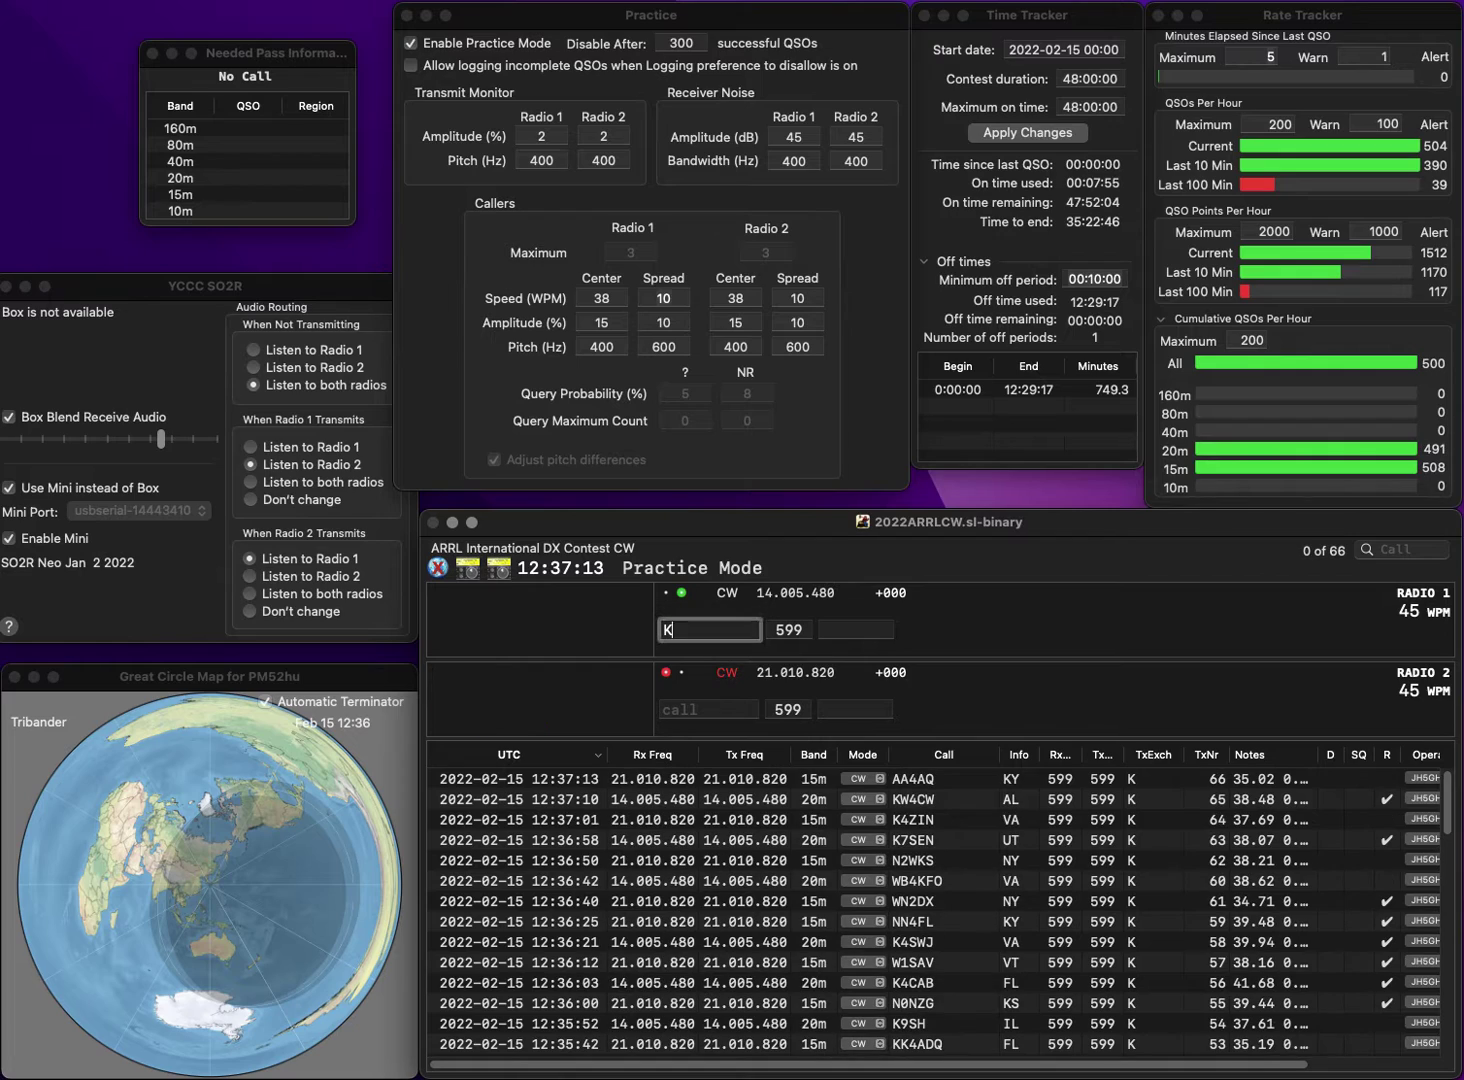
pyautogui.write('E8NN')
pyautogui.press('Return')
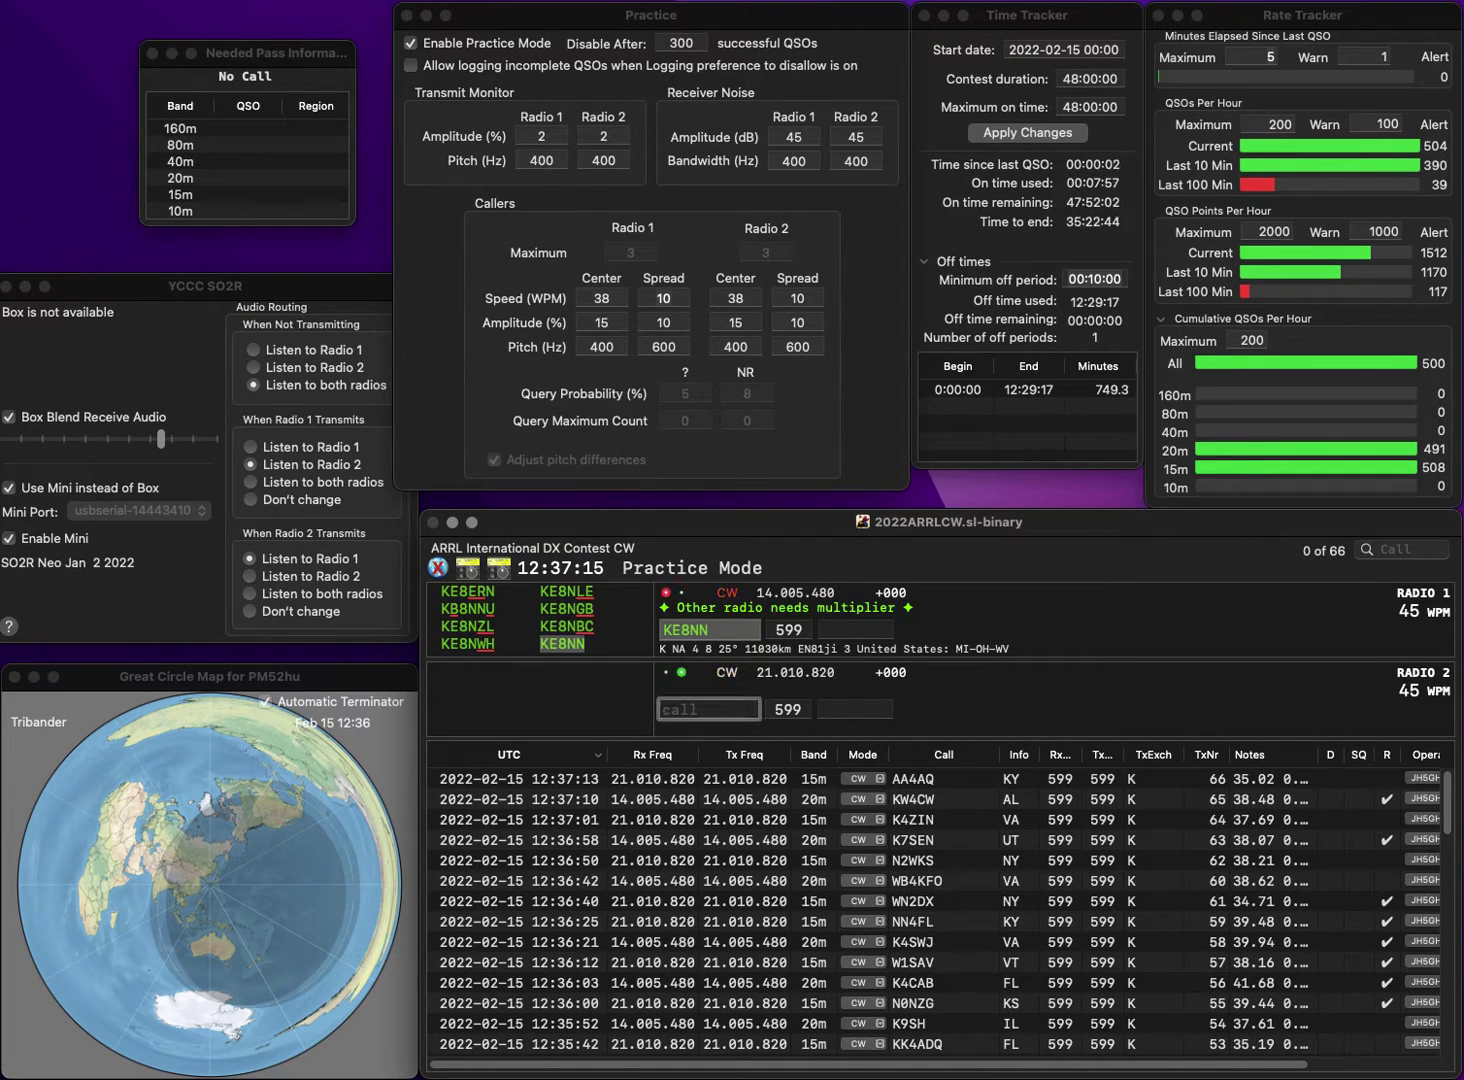
pyautogui.write('KD0OIX')
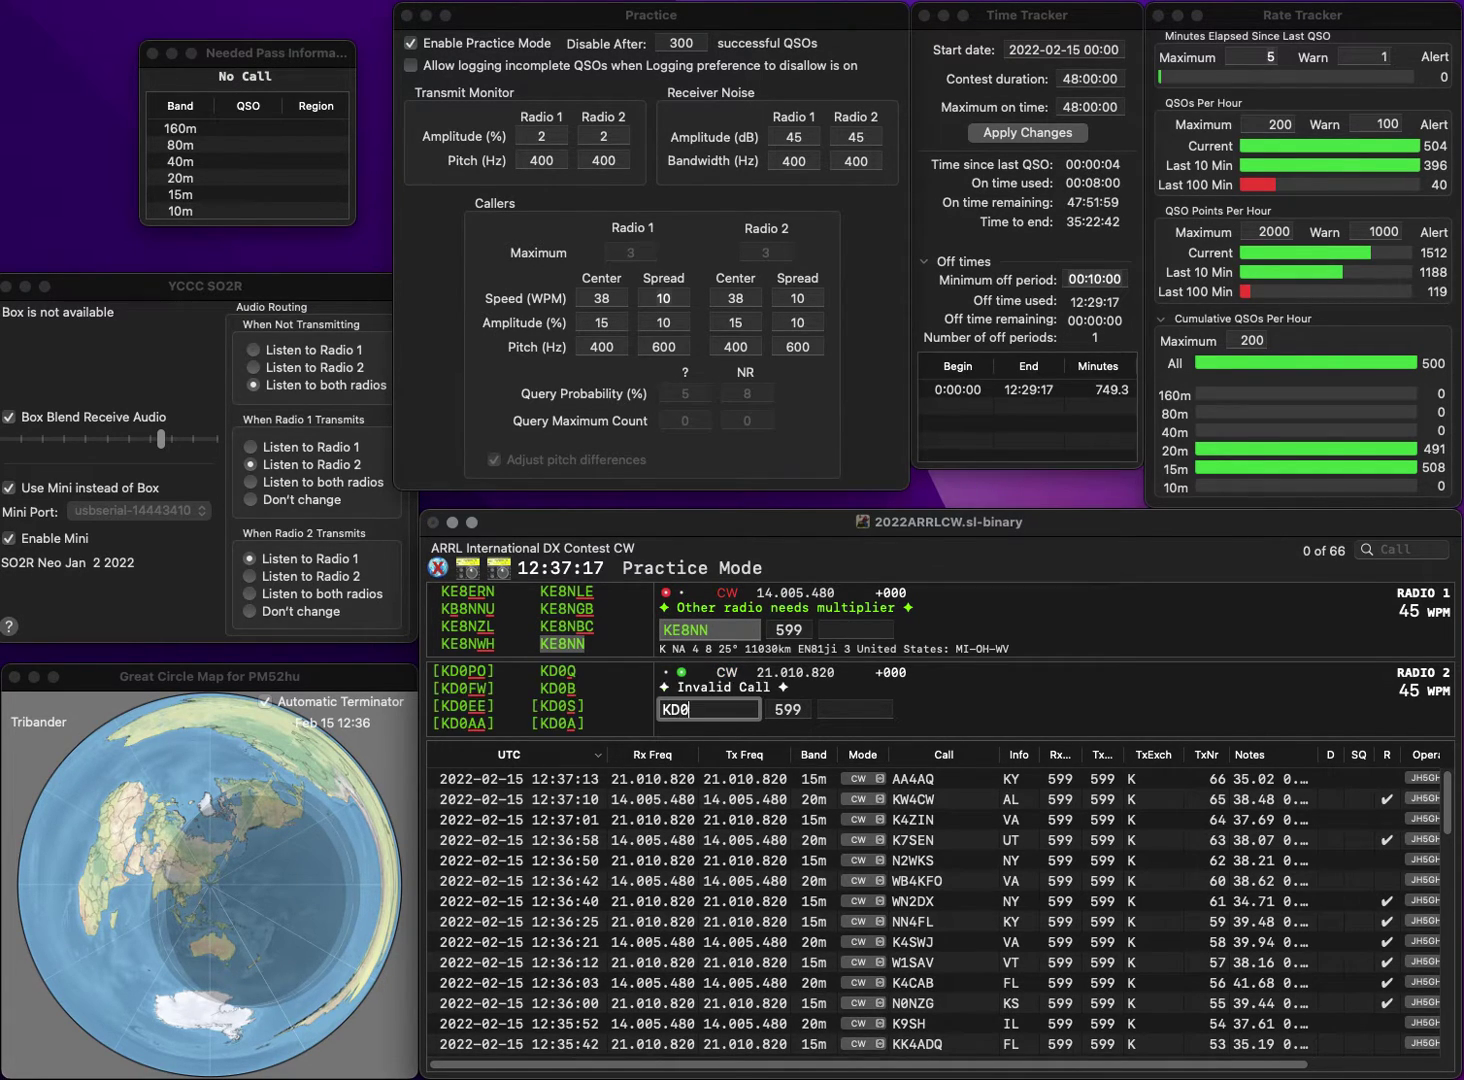
pyautogui.press('Return')
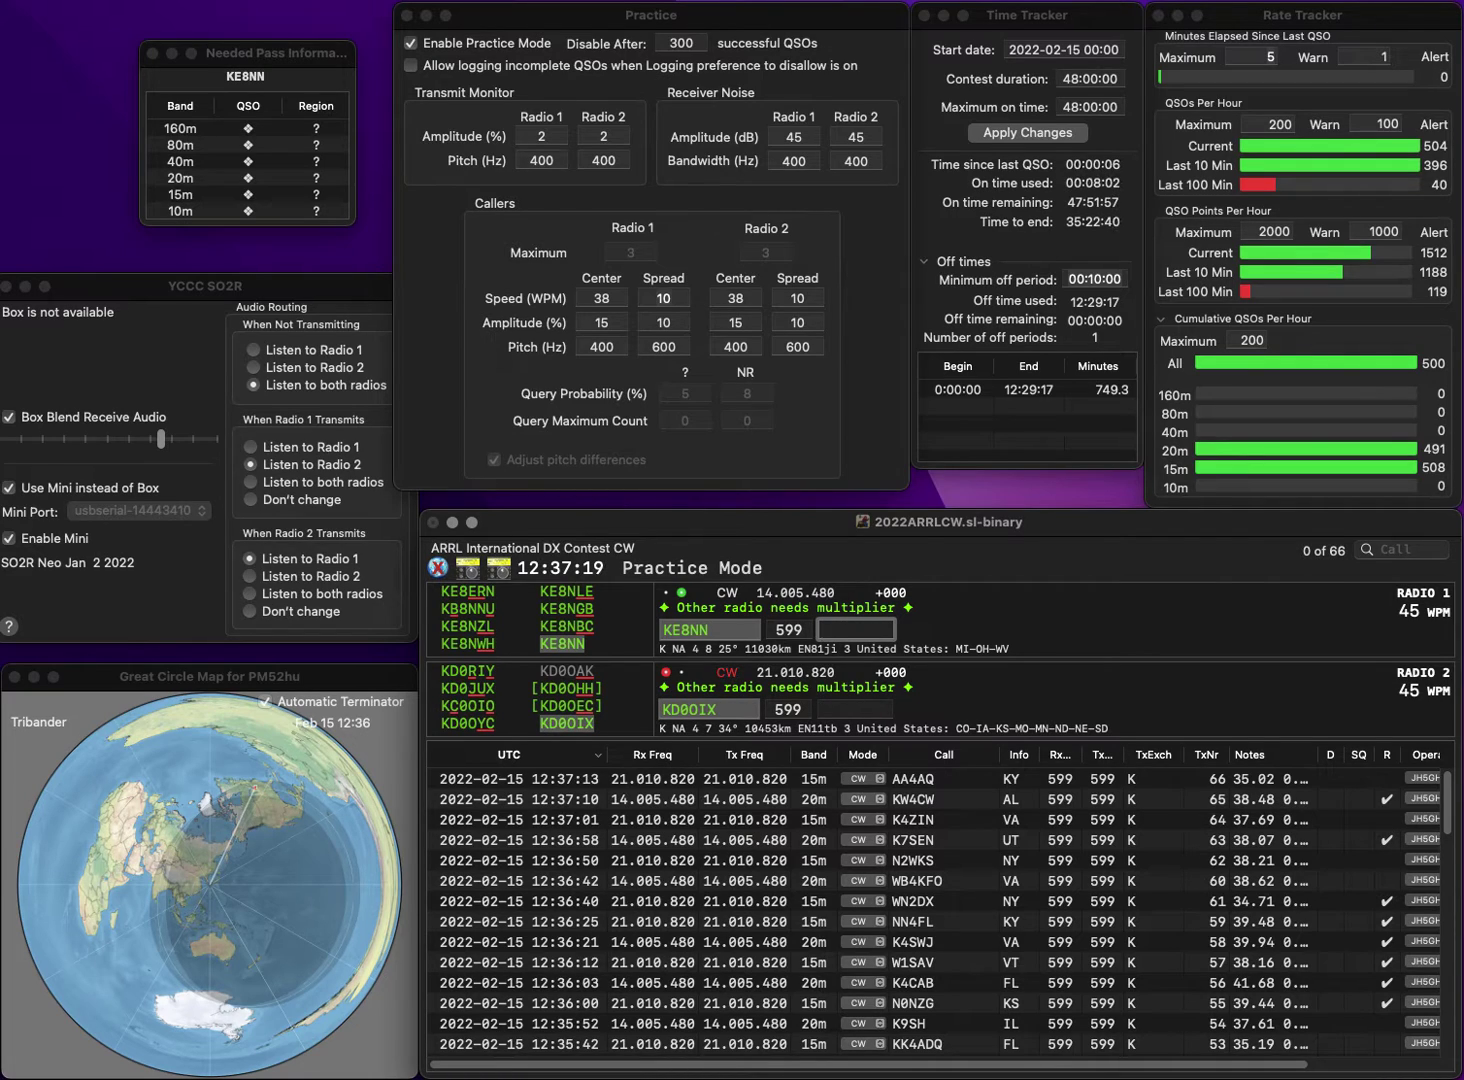
pyautogui.press('Return')
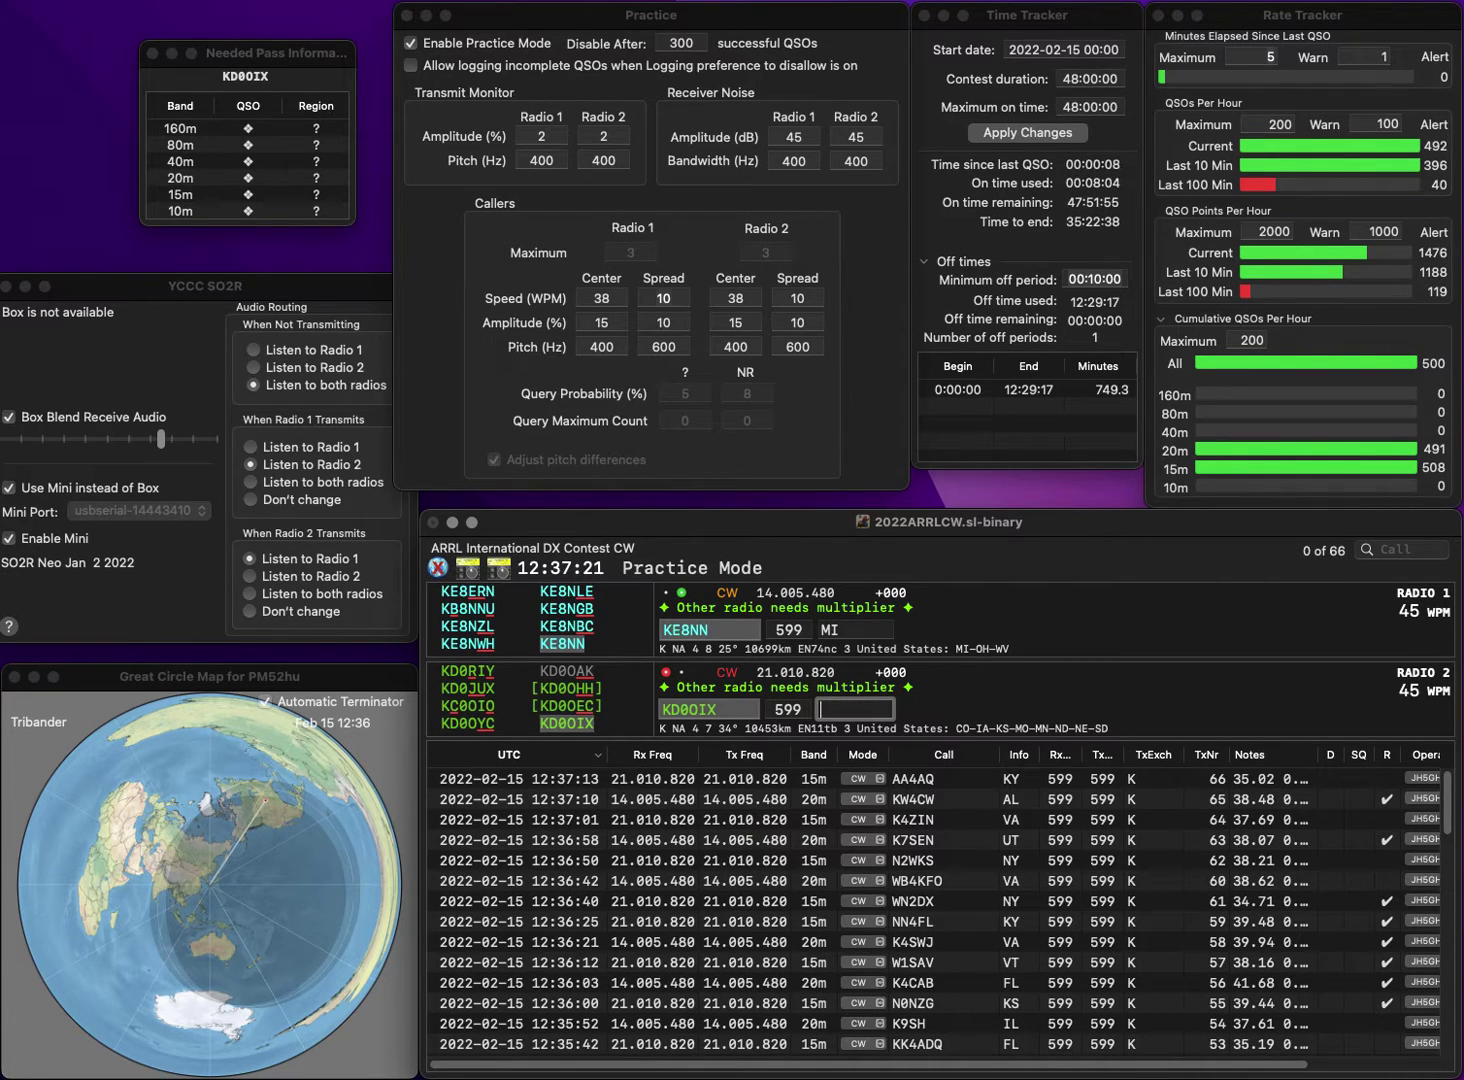
pyautogui.write('N')
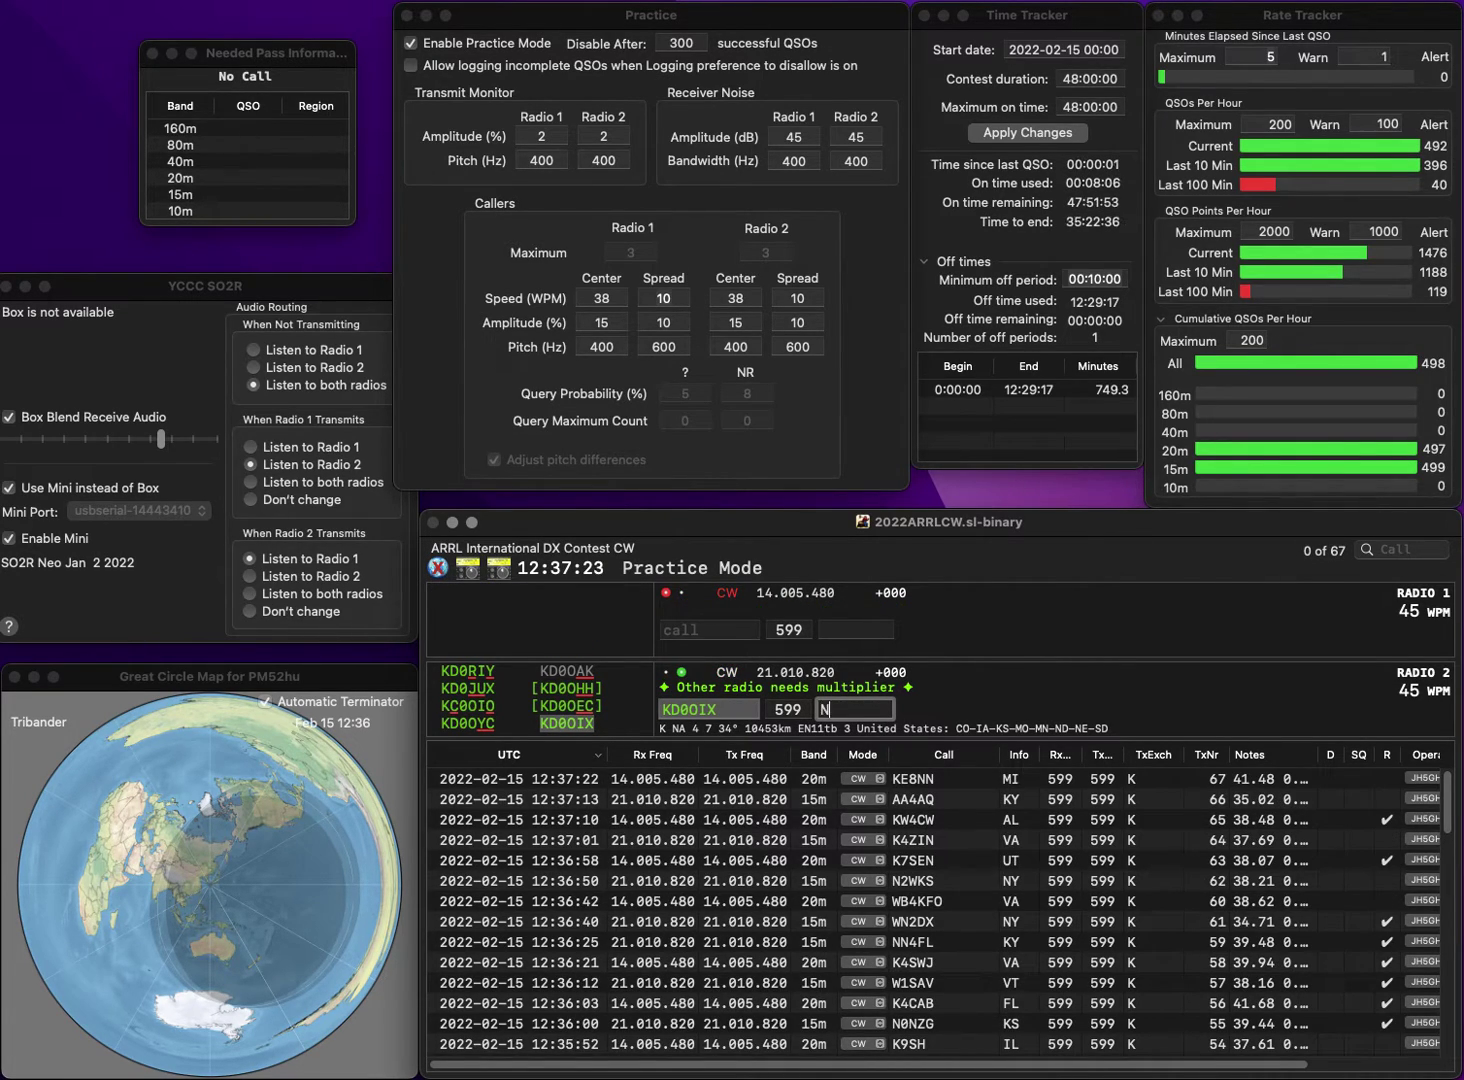
pyautogui.write('E')
pyautogui.press('Return')
pyautogui.write('W')
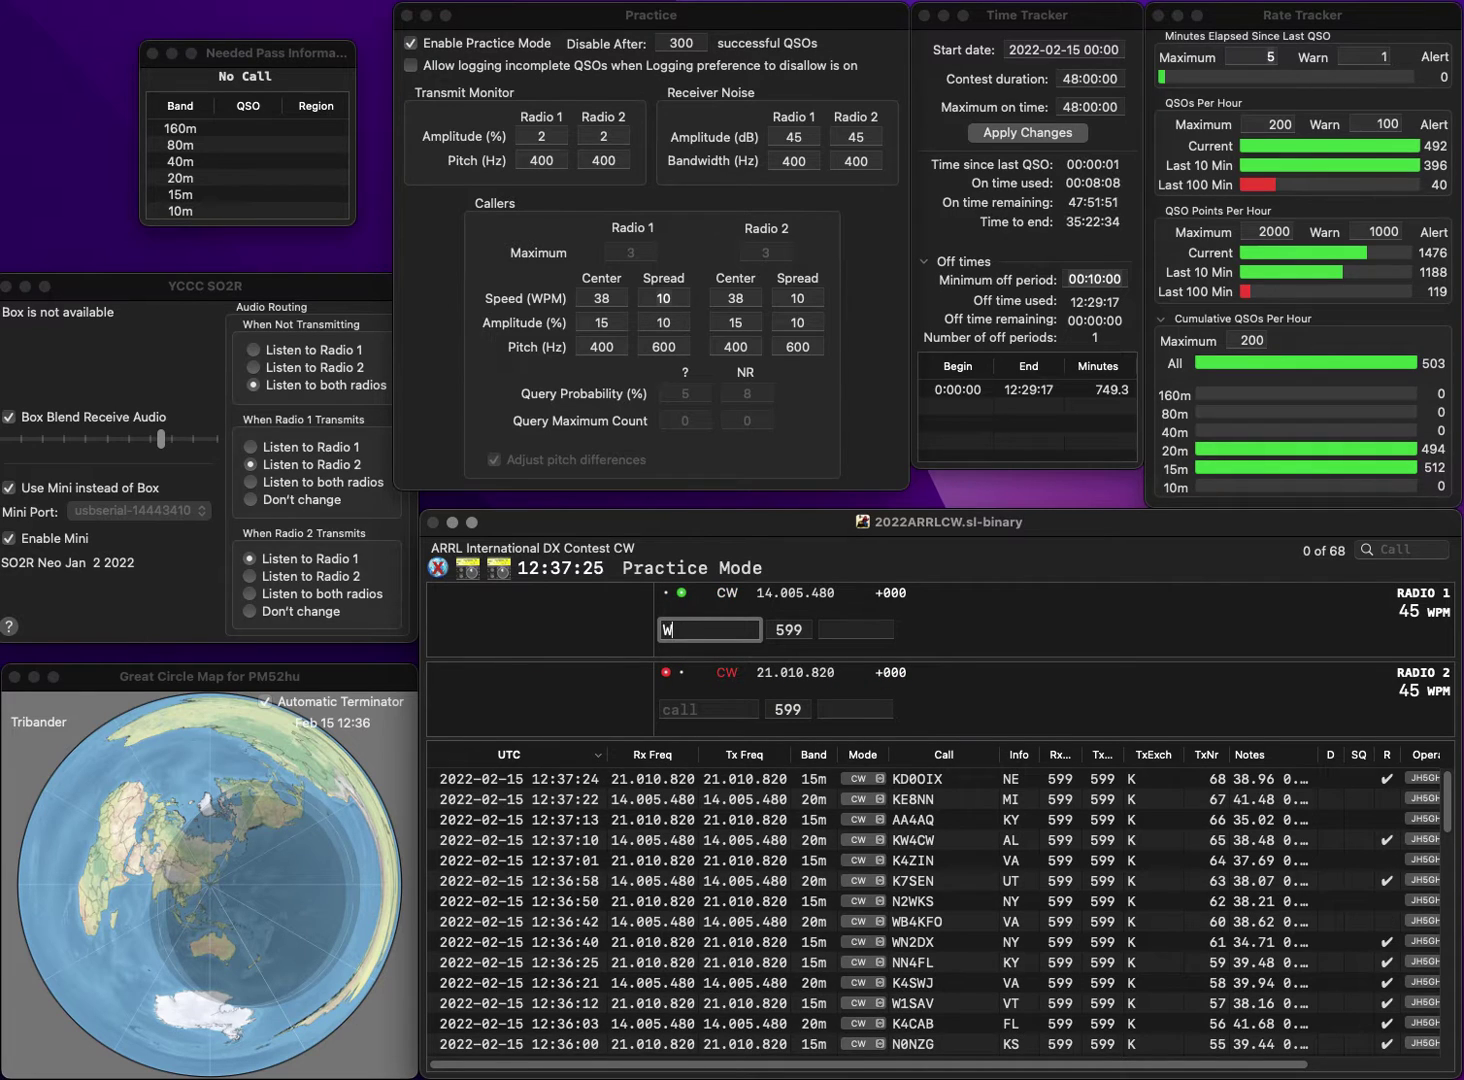
pyautogui.write('9EDO')
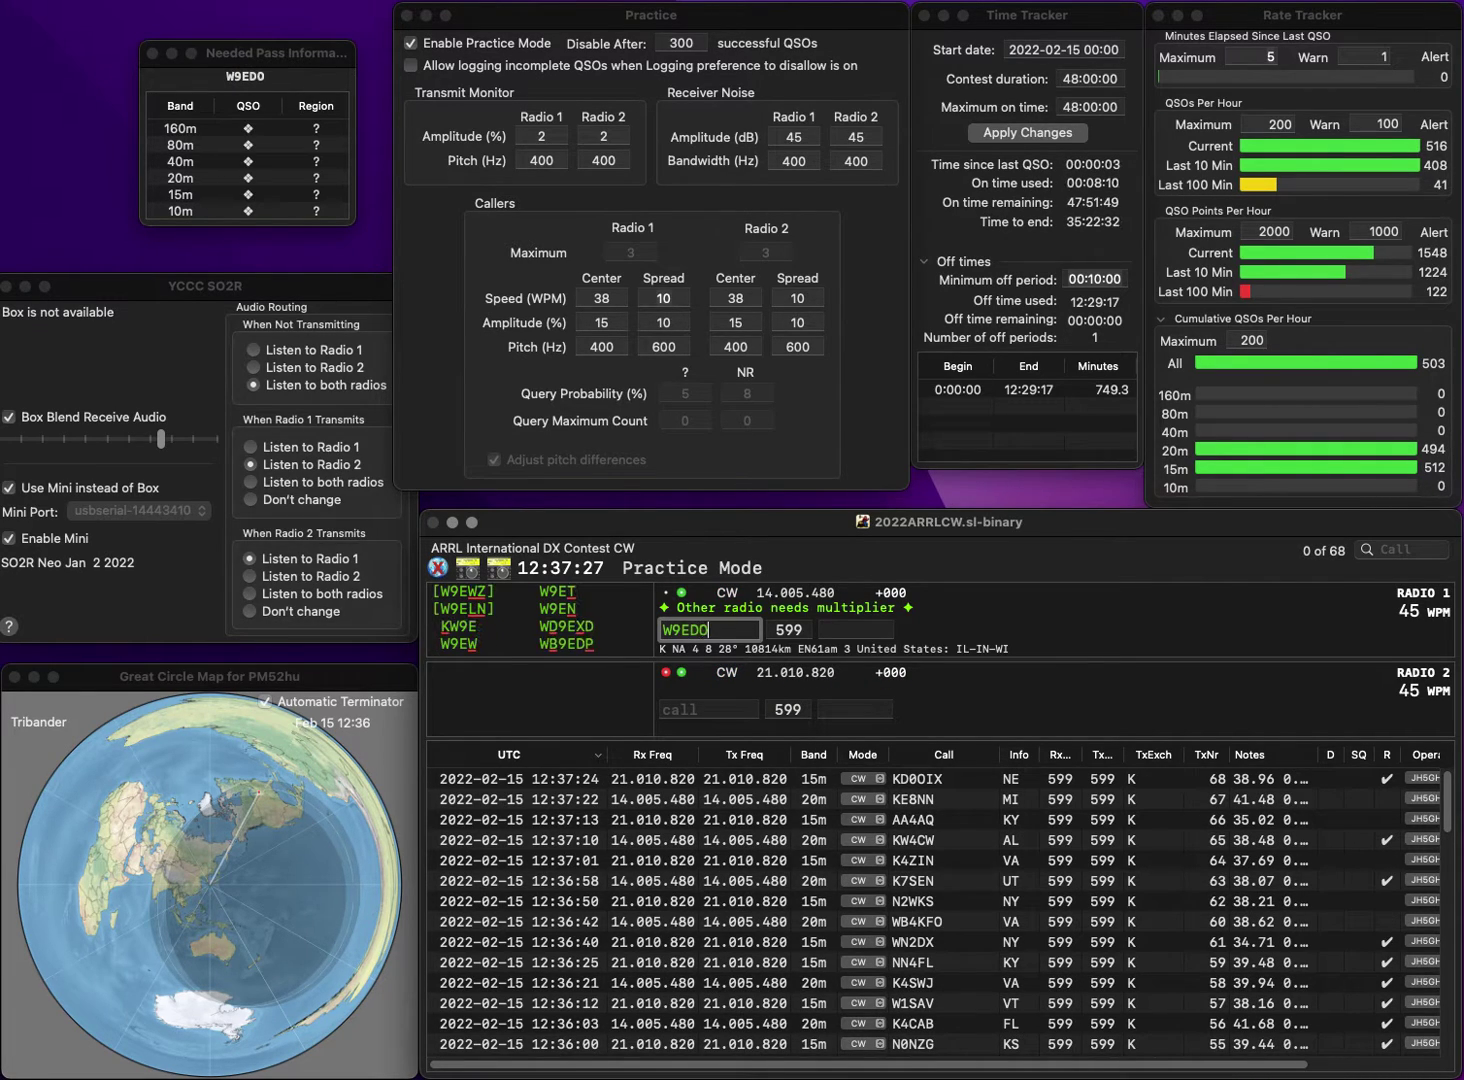
pyautogui.press('Return')
# Enter the partial call 9C on Radio 2, and correct the Radio 1 call sign to W9EBO.
pyautogui.write('0')
pyautogui.write('C')
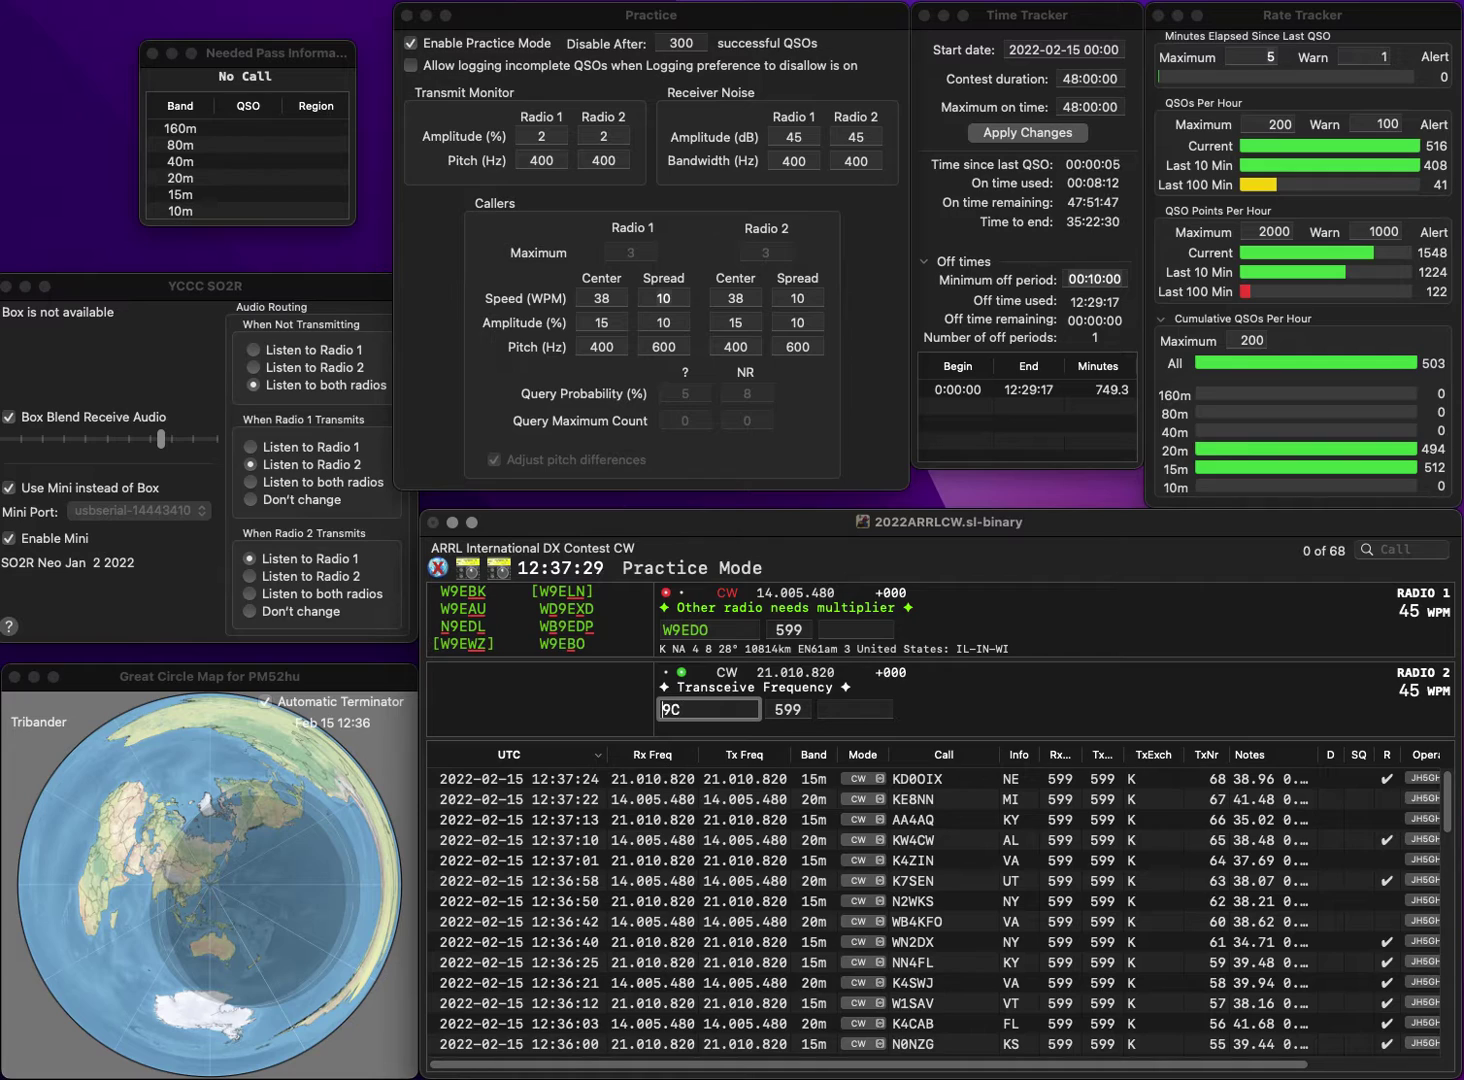
pyautogui.press('`')
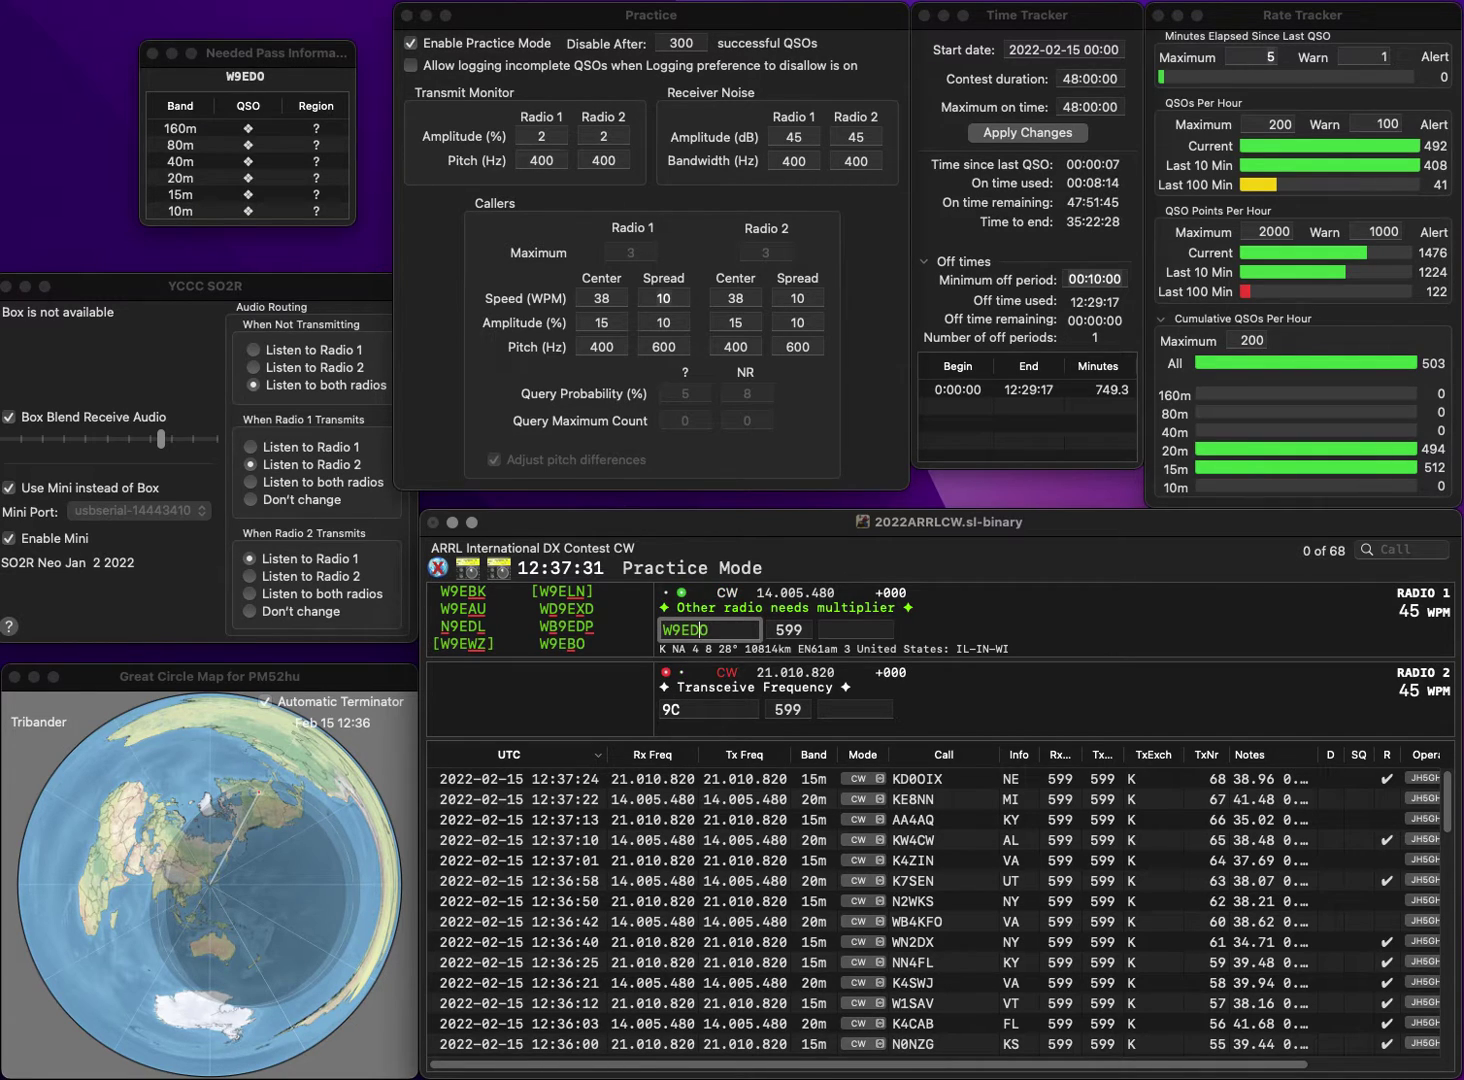
pyautogui.press('BackSpace')
pyautogui.write('B')
pyautogui.press('`')
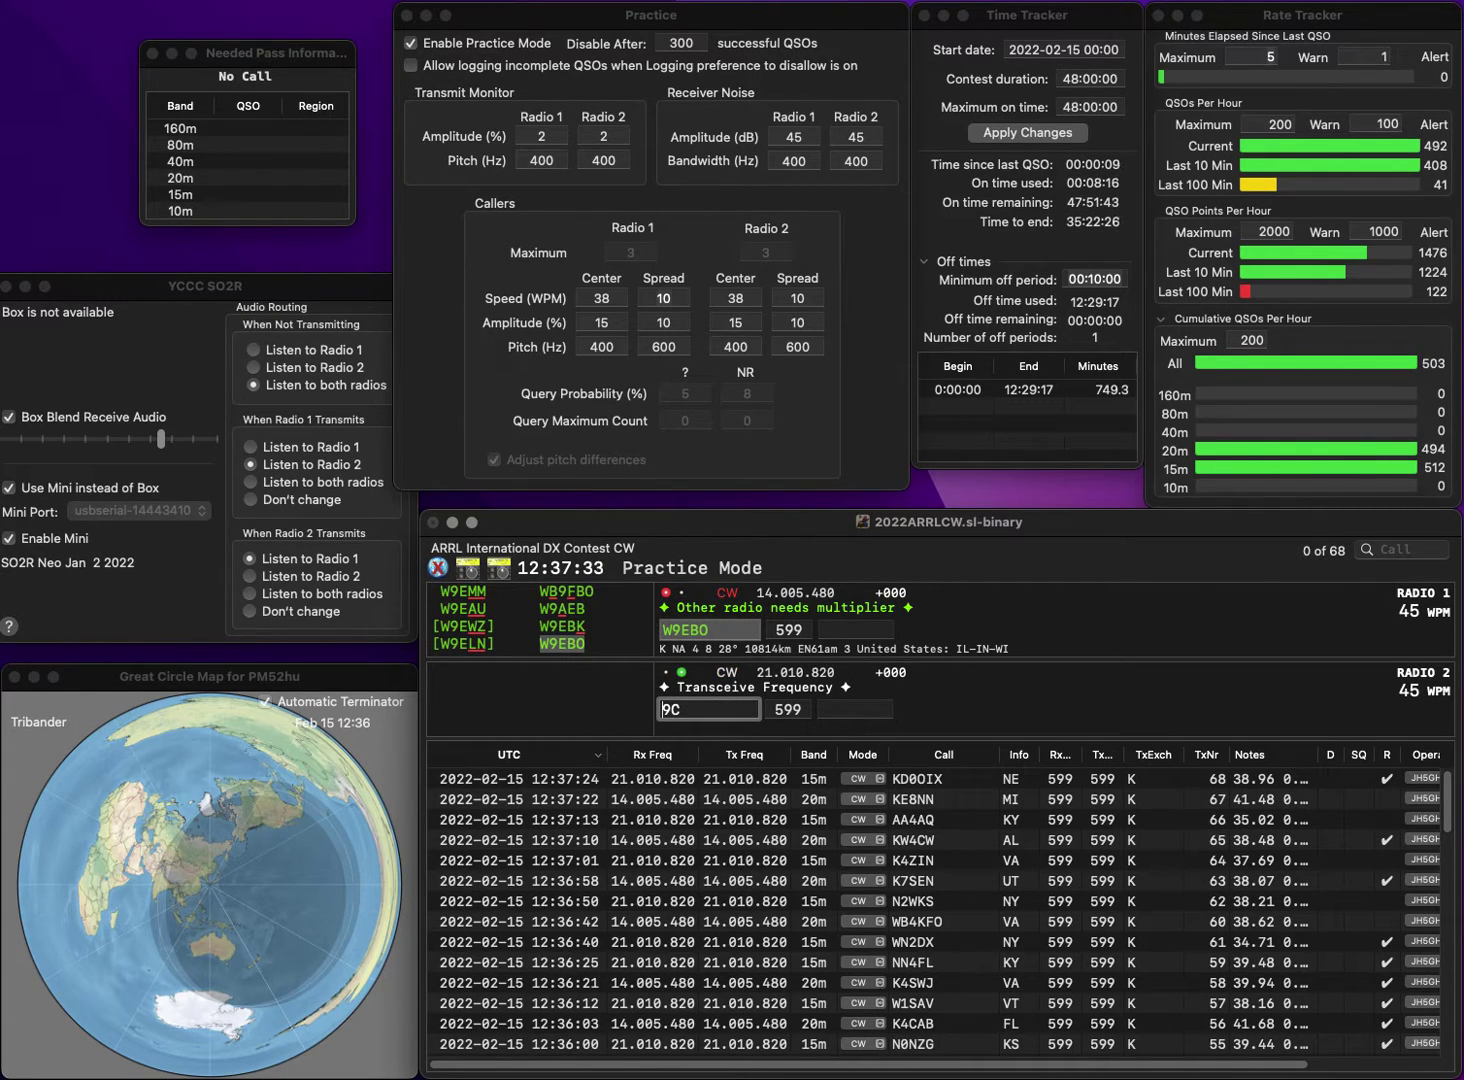
pyautogui.write('KJ')
pyautogui.press('Return')
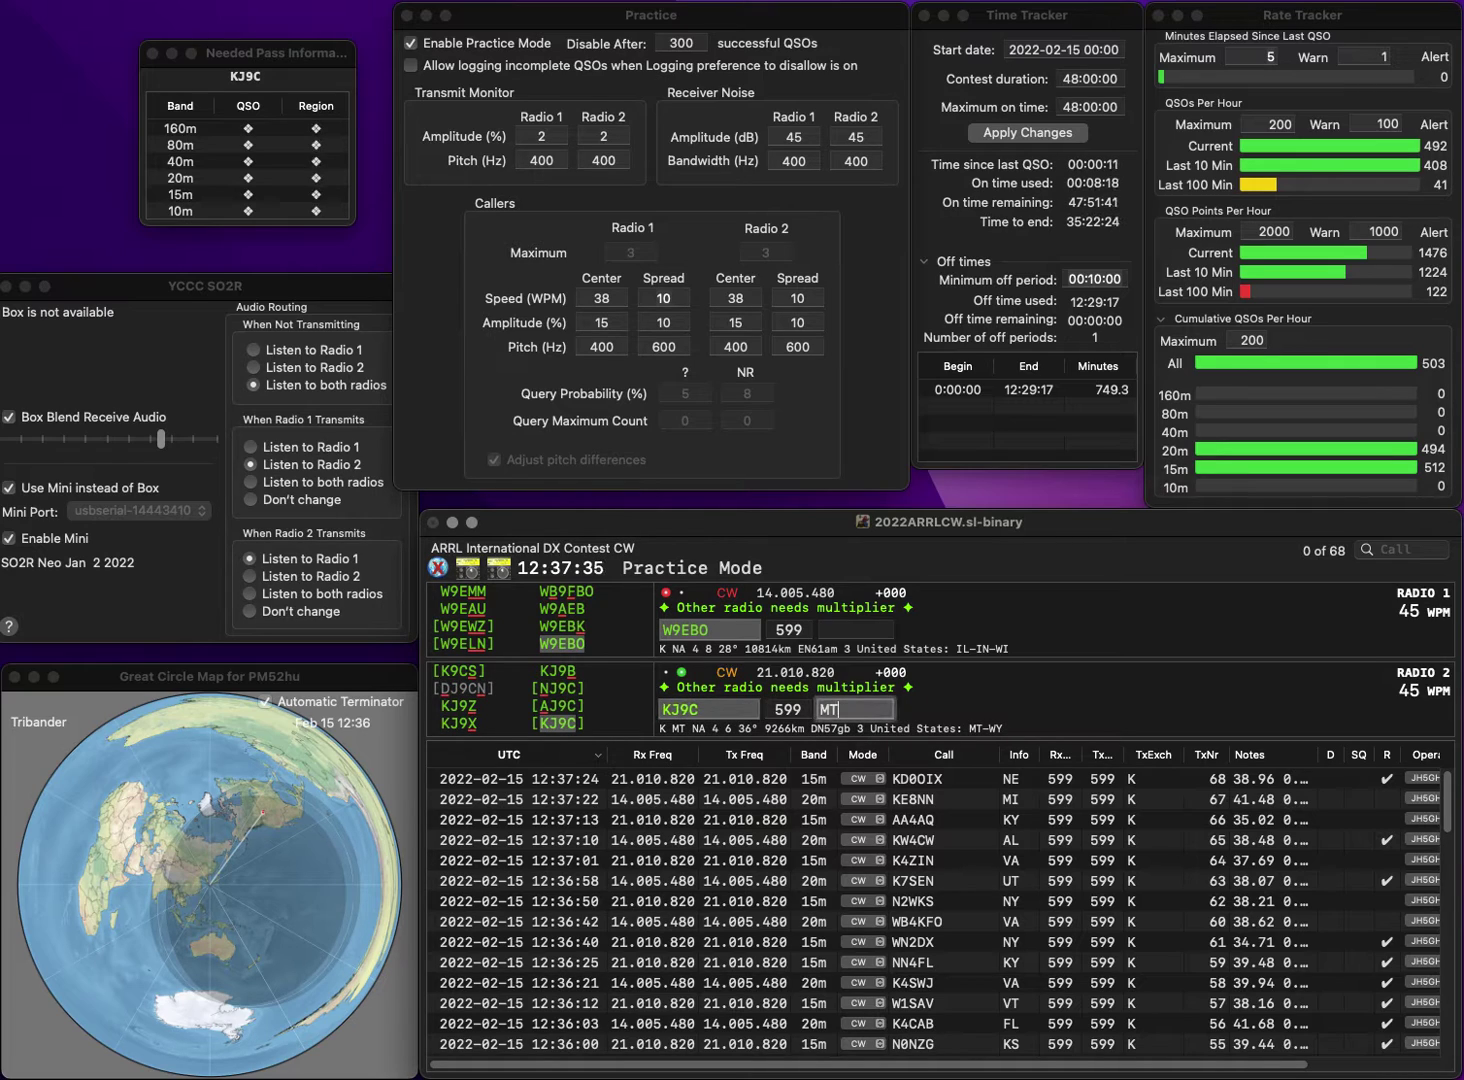
pyautogui.press('`')
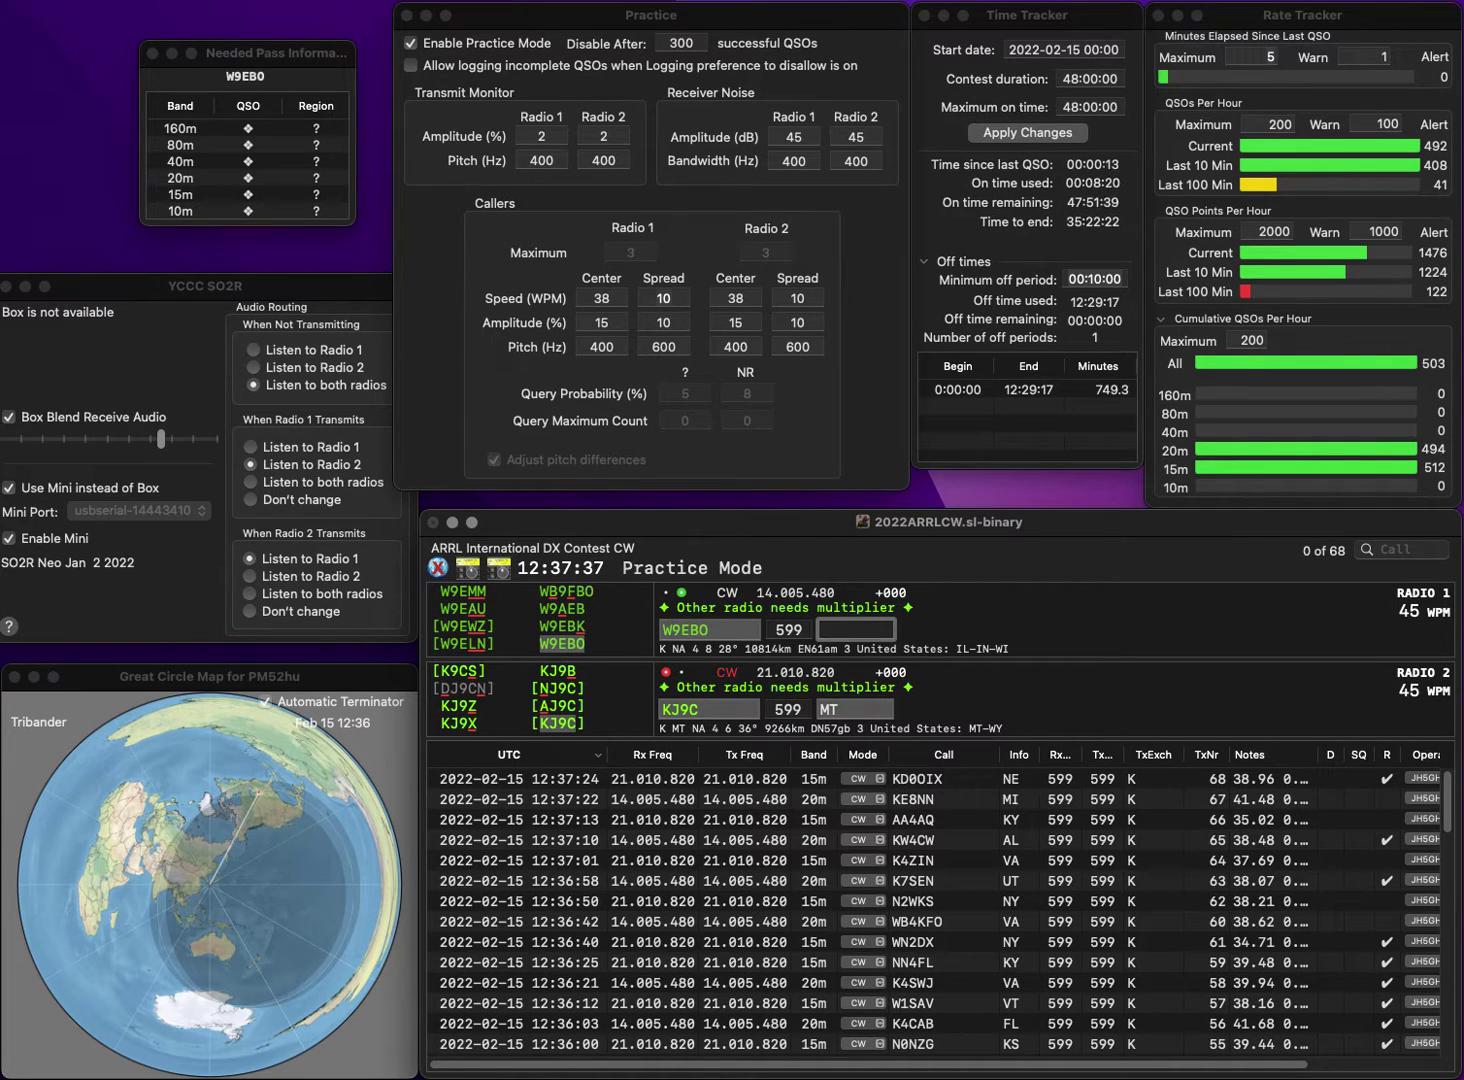
pyautogui.write('IN')
pyautogui.press('Return')
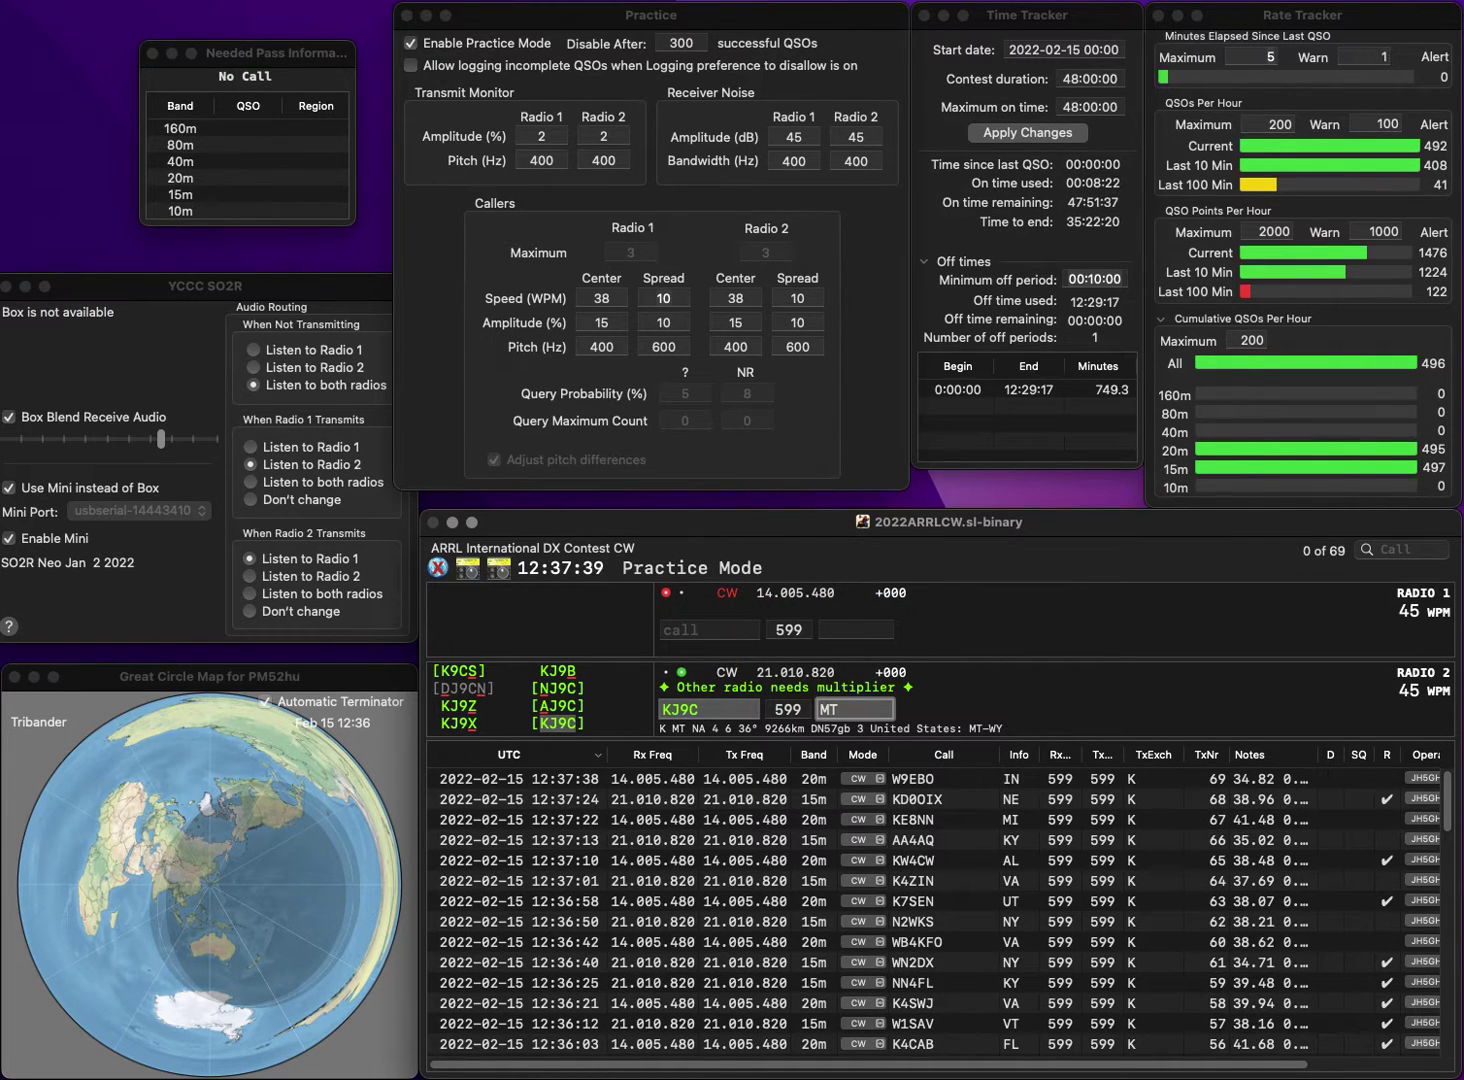
# Log KJ9C on Radio 2 with exchange MT, and enter and answer the call AD5ZA on Radio 1.
pyautogui.press('Return')
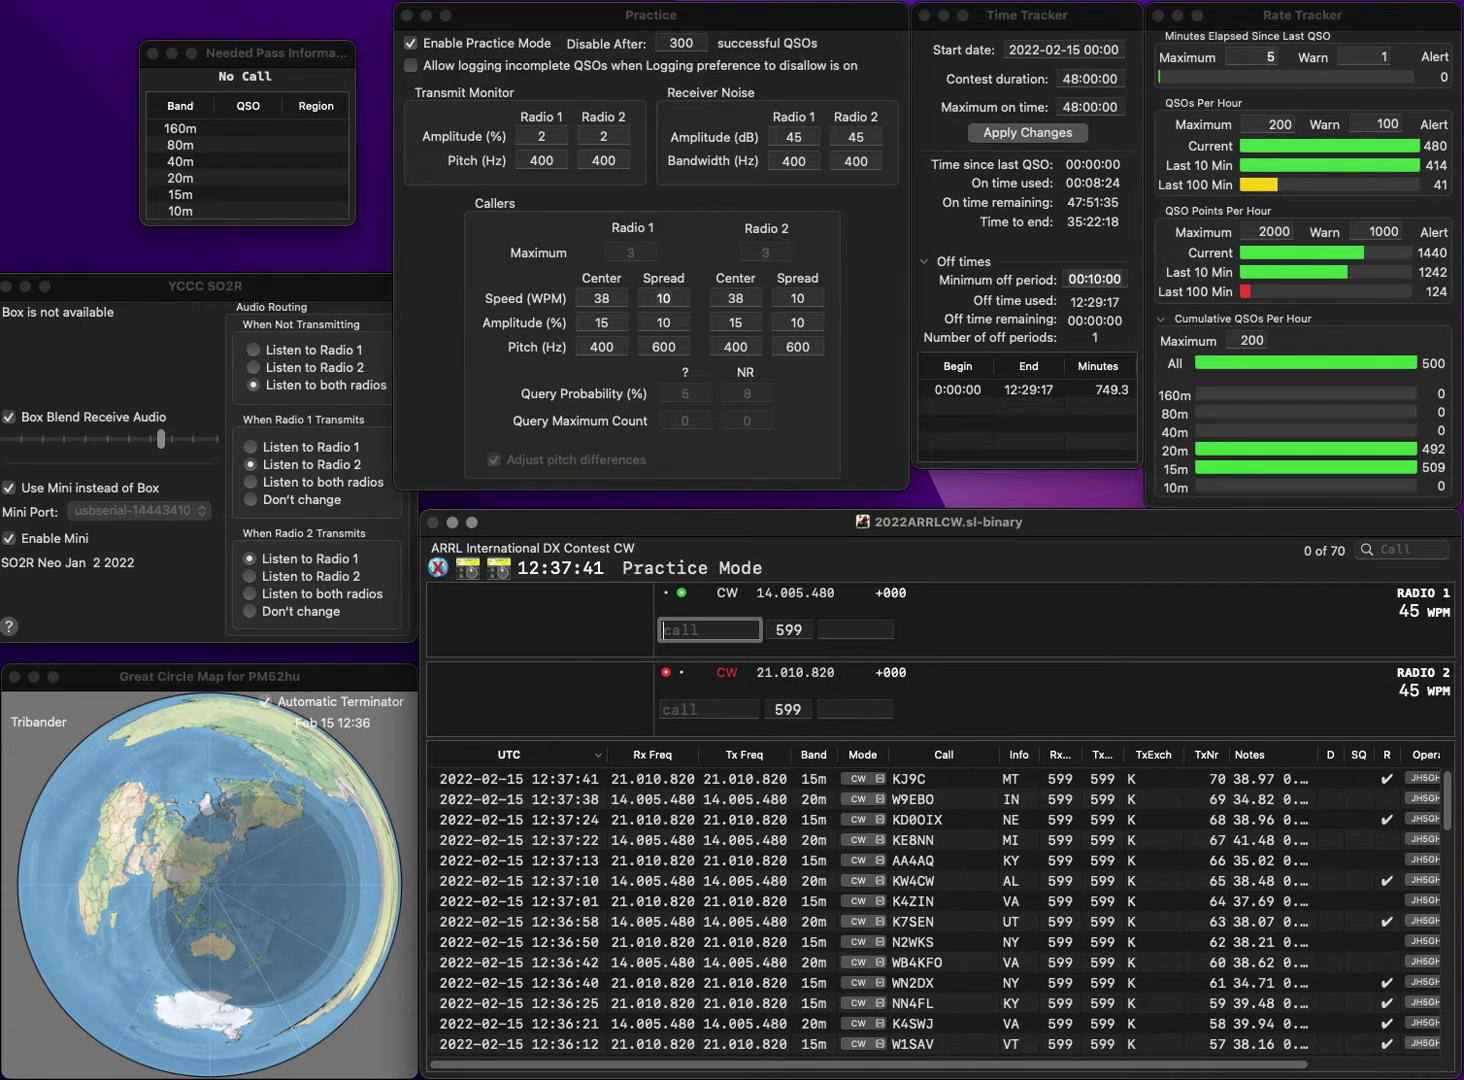
pyautogui.write('WADZA')
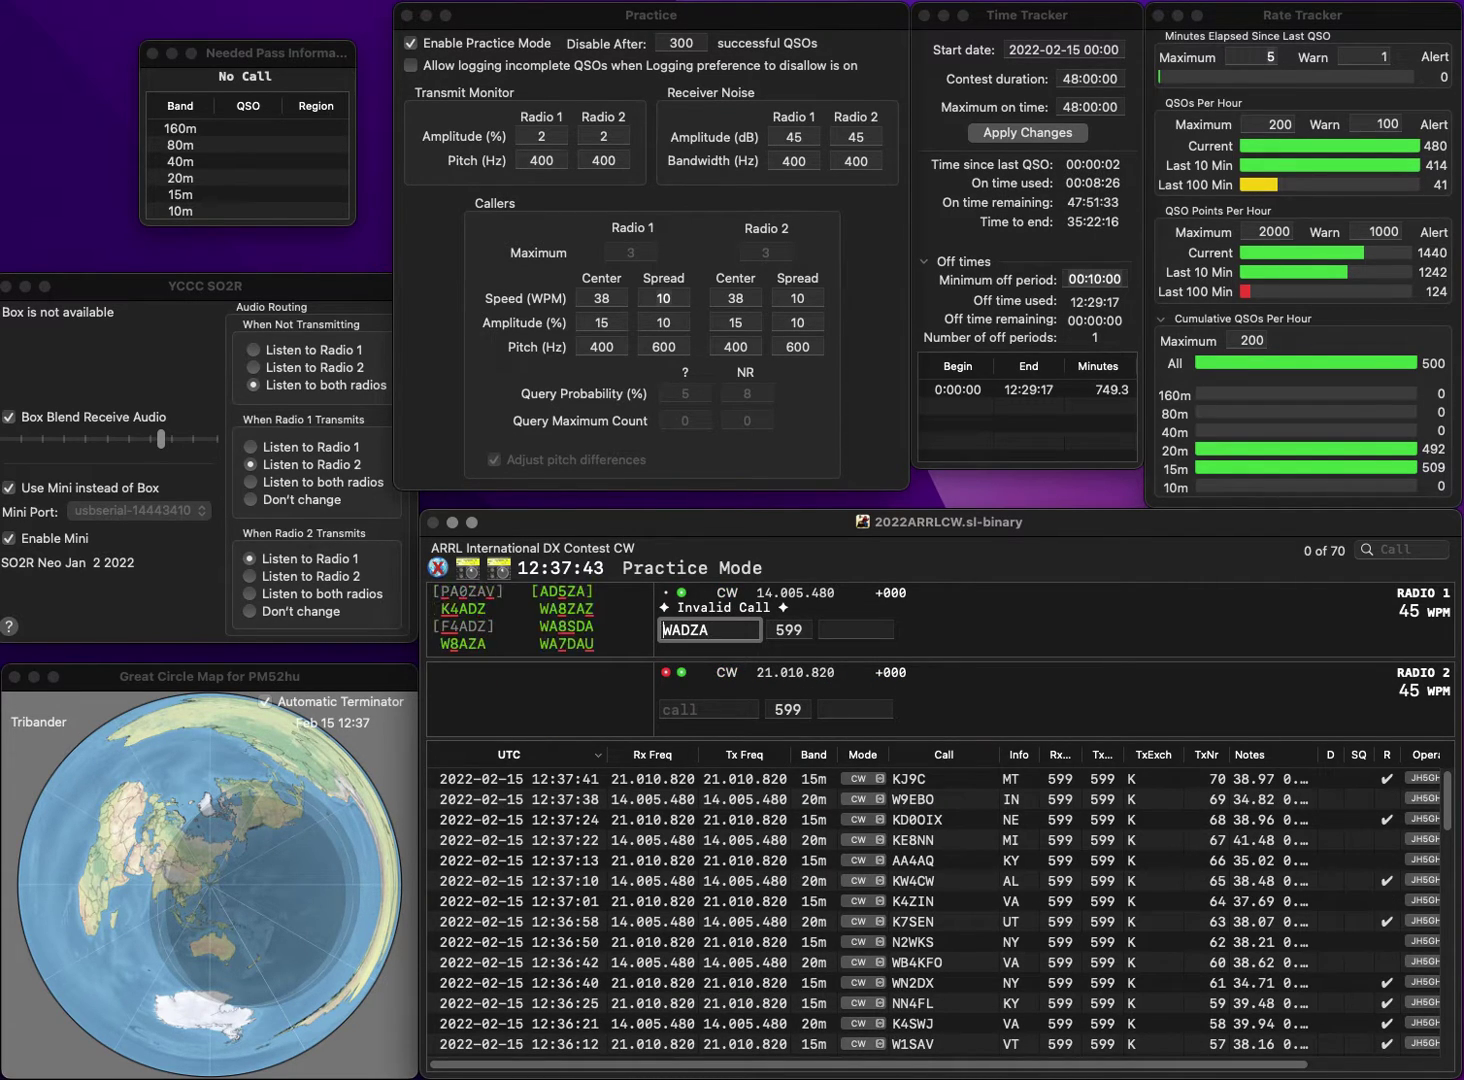
pyautogui.press('Delete')
pyautogui.write('5ZA')
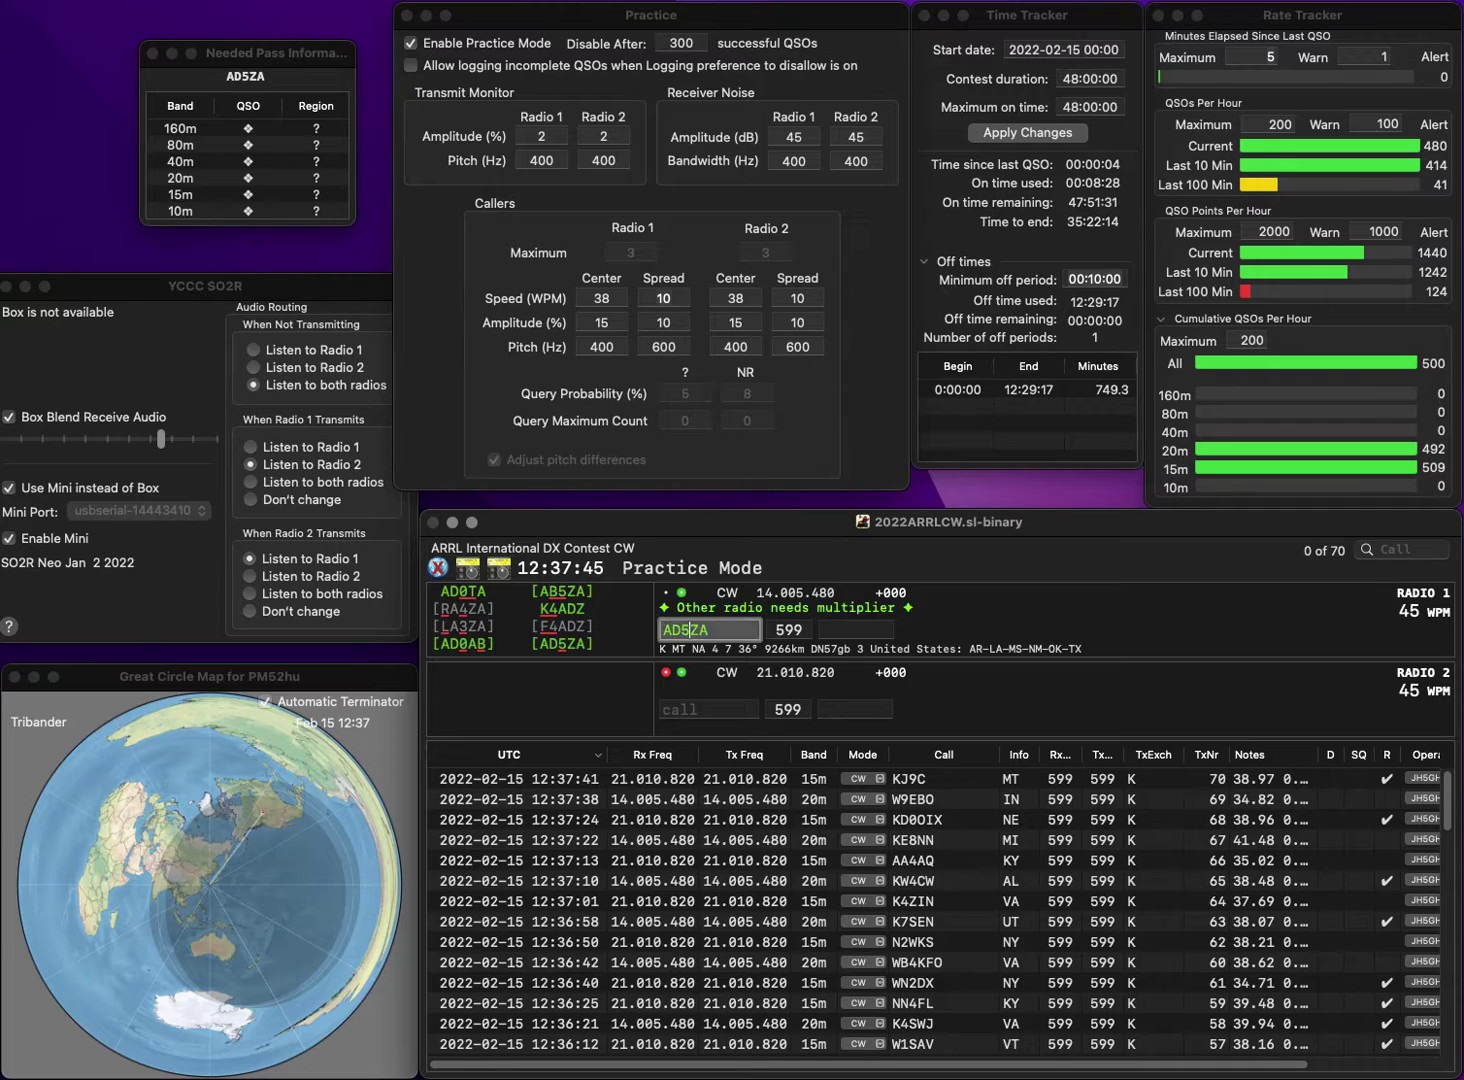
pyautogui.press('Return')
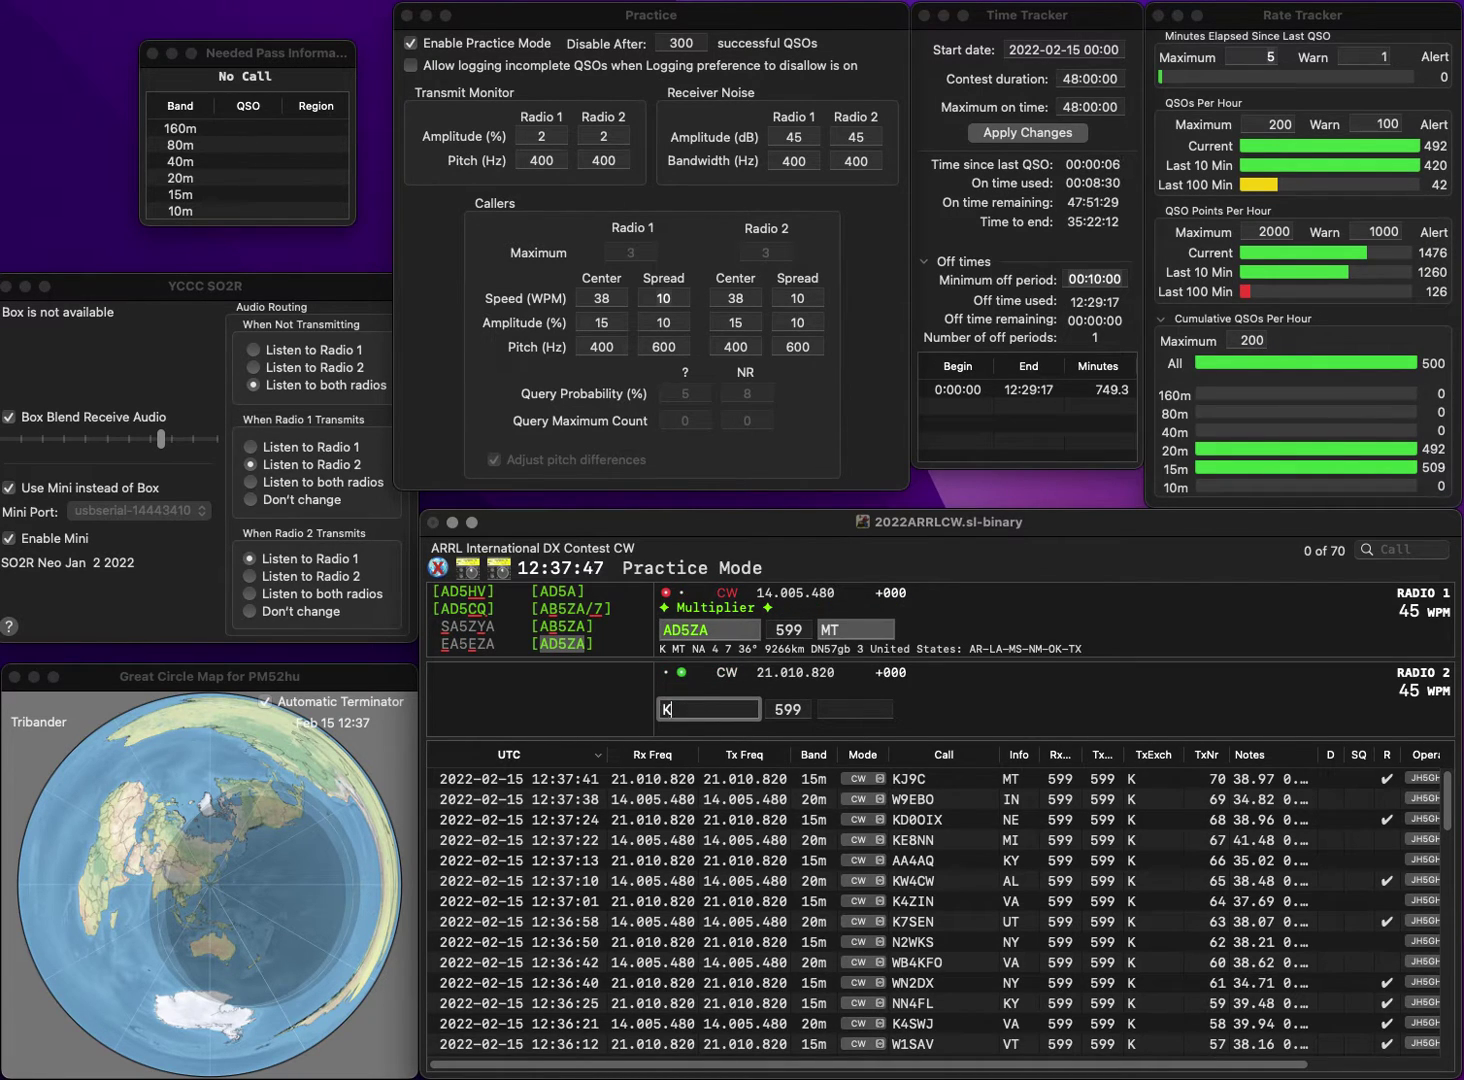
# Enter and answer the call KW4MB on Radio 2, and correct the Radio 1 call sign to AB5ZA and answer it.
pyautogui.write('KW4MD')
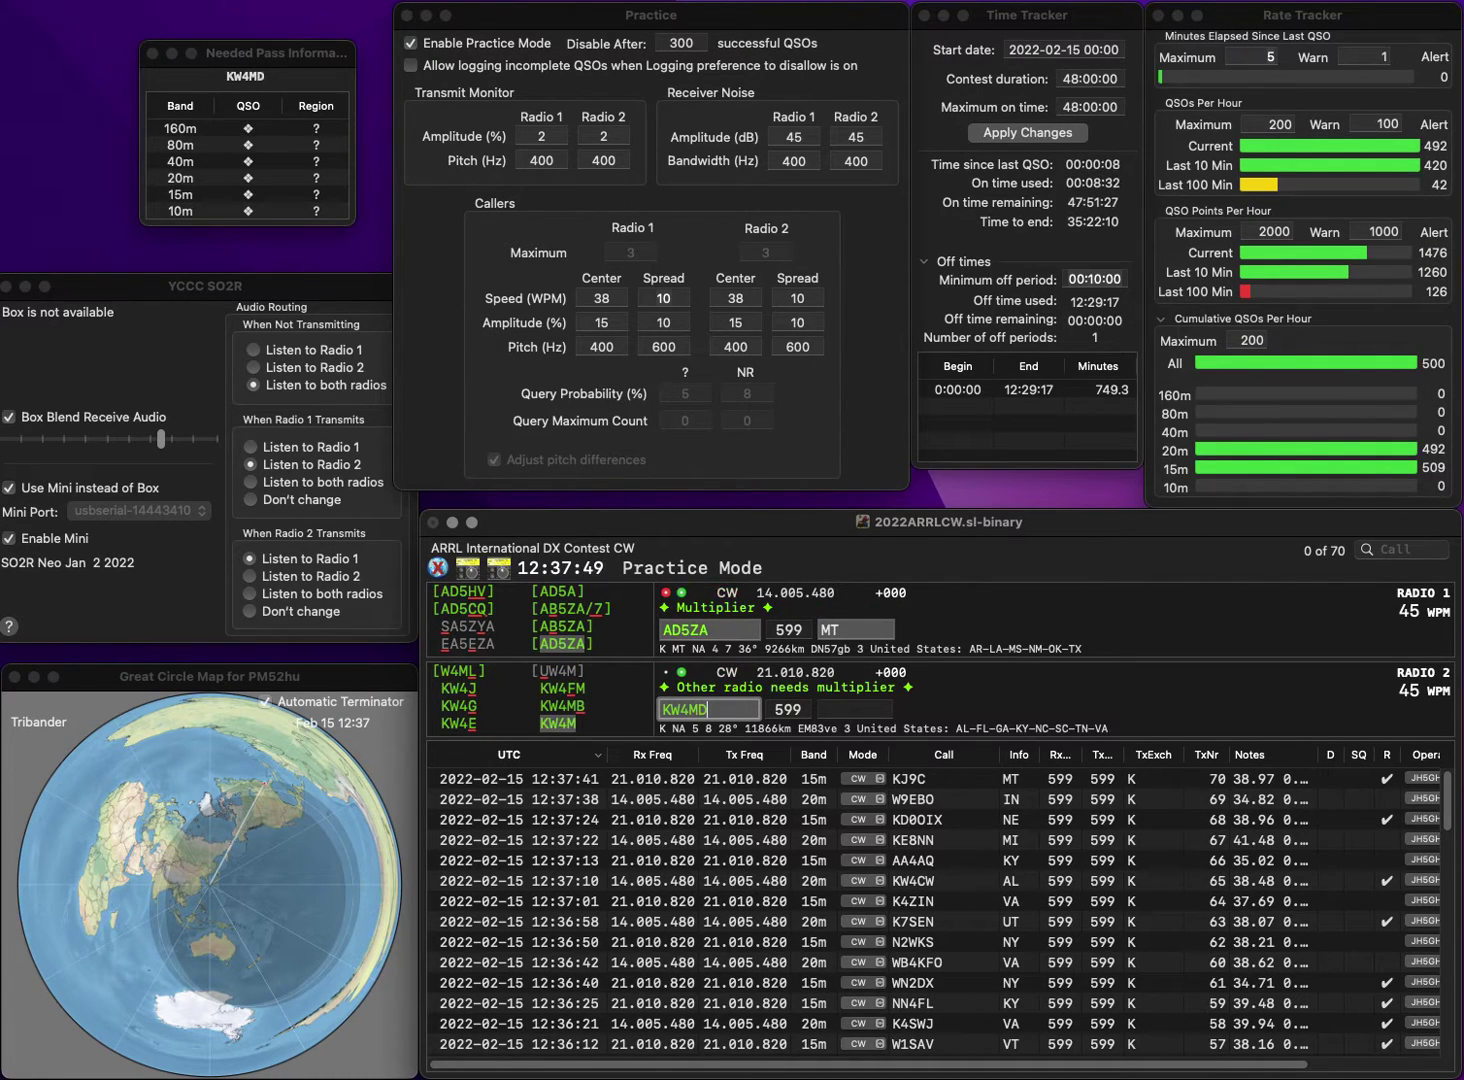
pyautogui.press('BackSpace')
pyautogui.write('B')
pyautogui.press('Return')
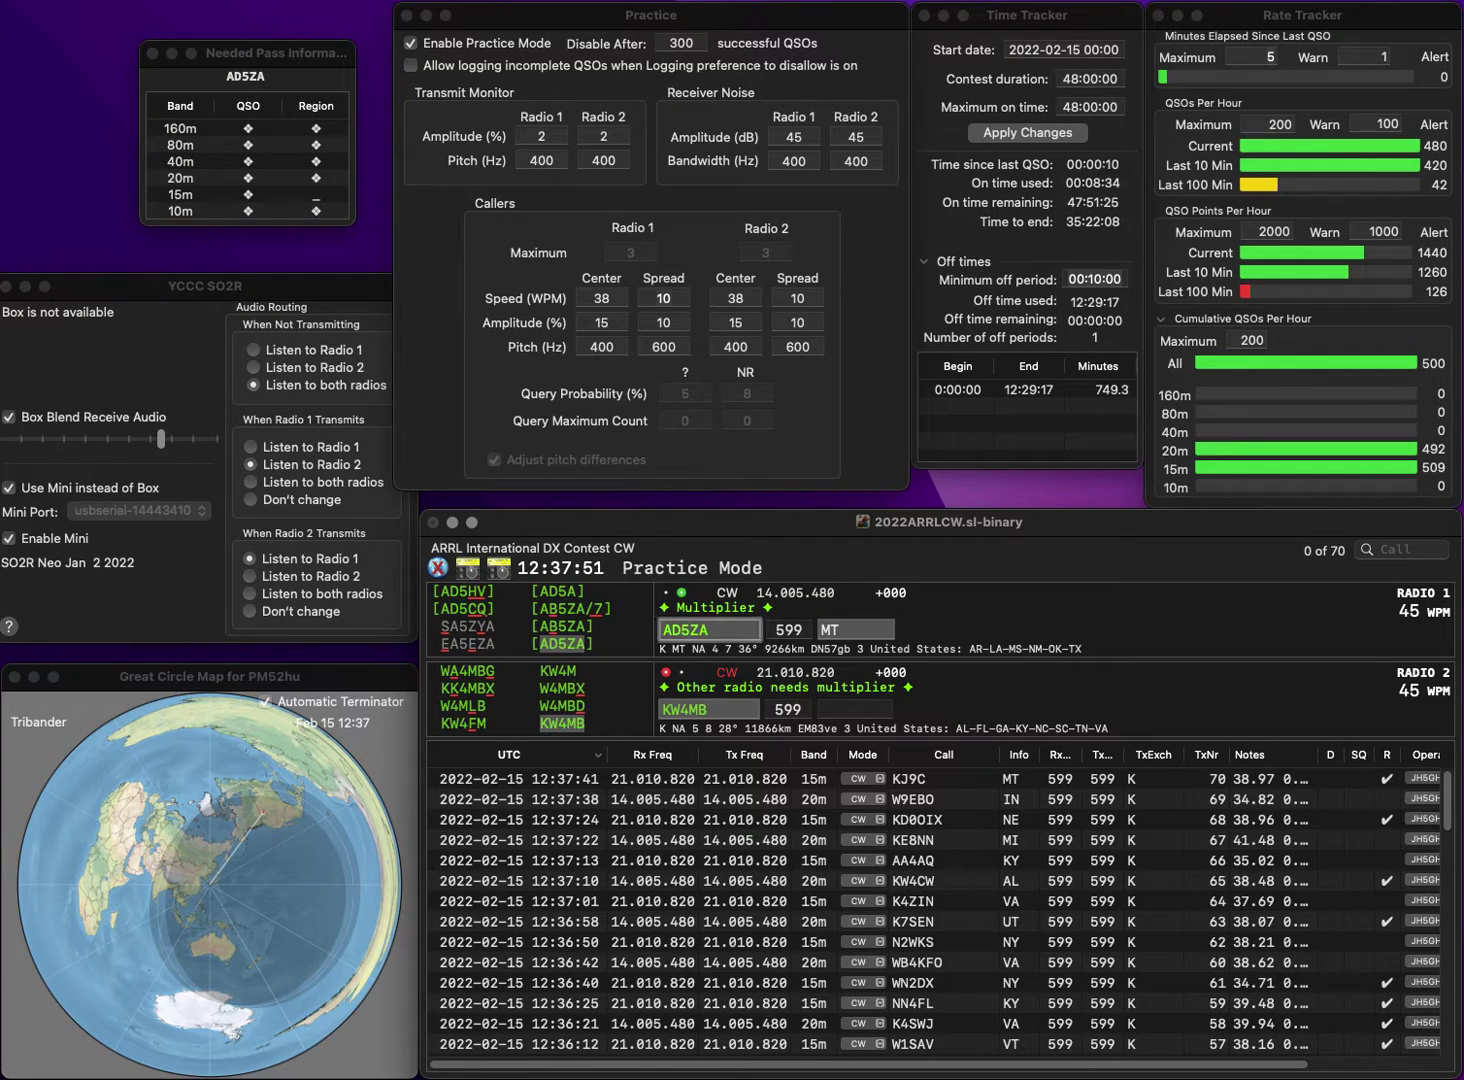
pyautogui.press('Left')
pyautogui.press('BackSpace')
pyautogui.write('B')
pyautogui.press('Return')
pyautogui.press('space')
pyautogui.write('VA')
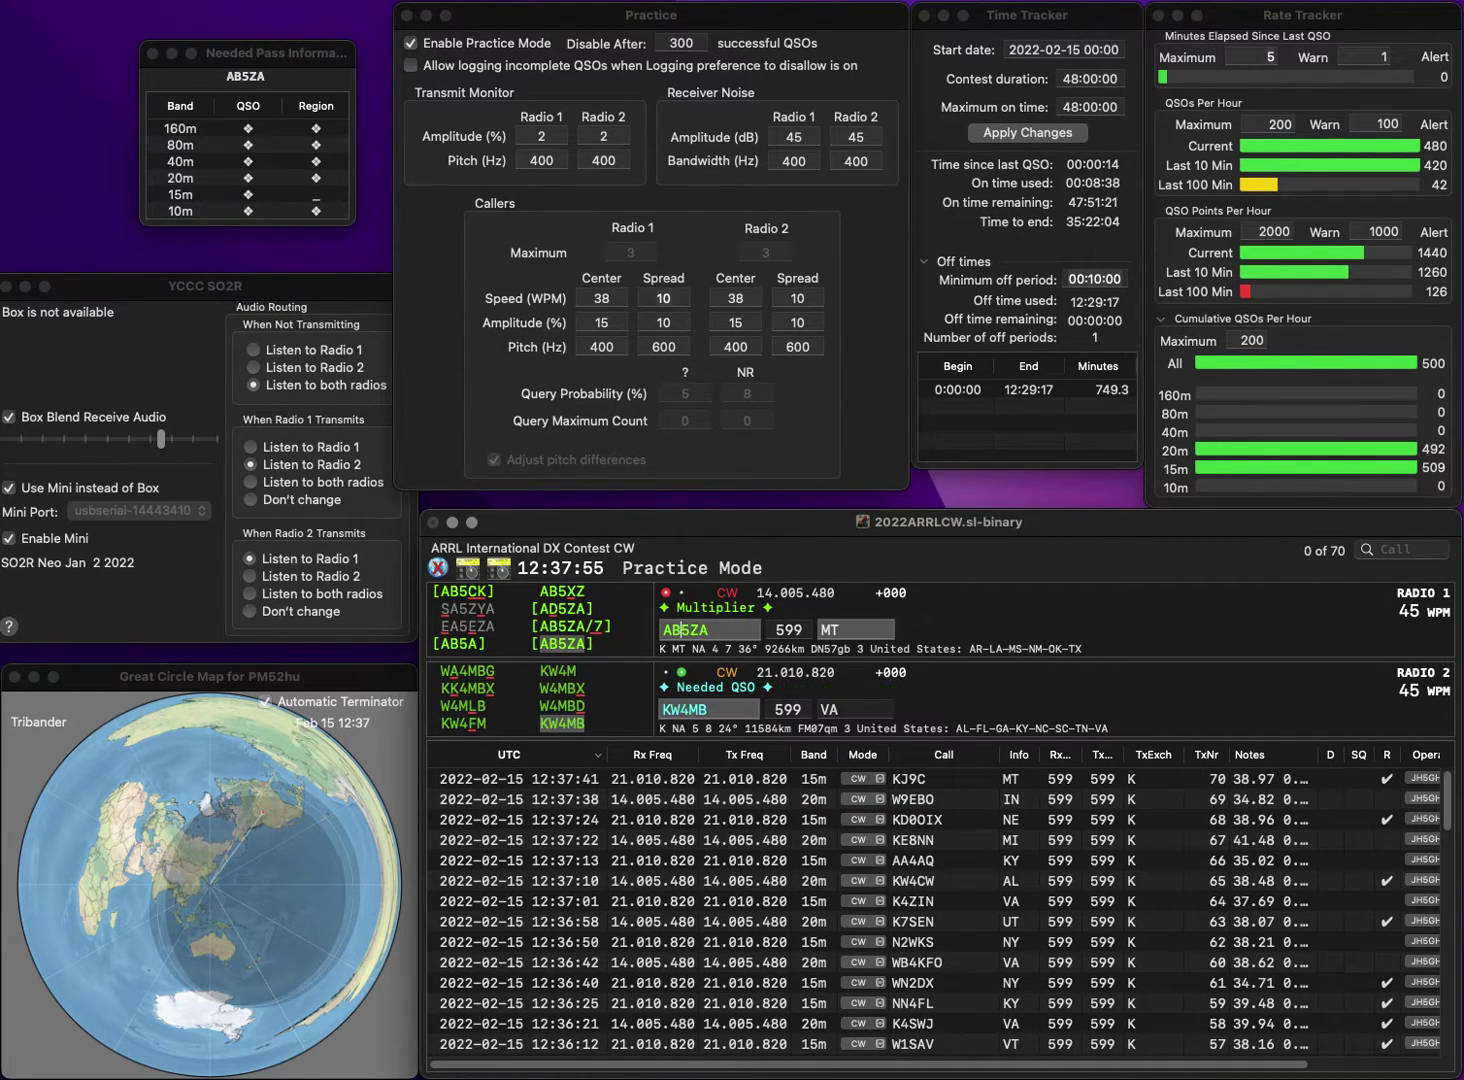
pyautogui.press('Return')
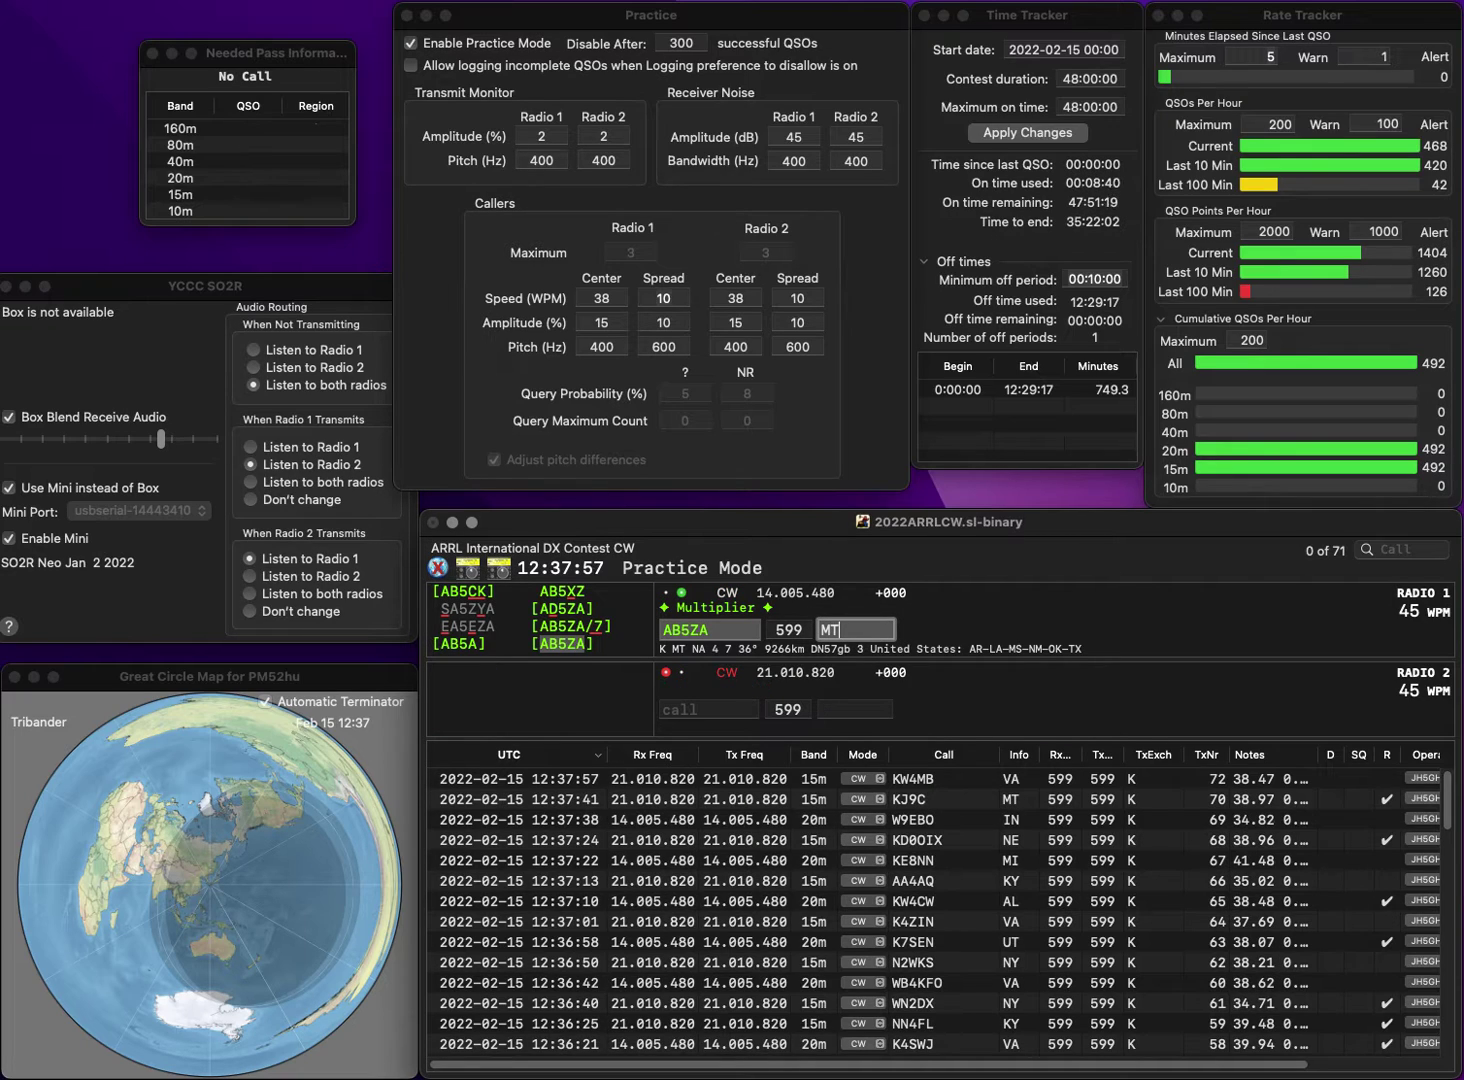
pyautogui.press('Return')
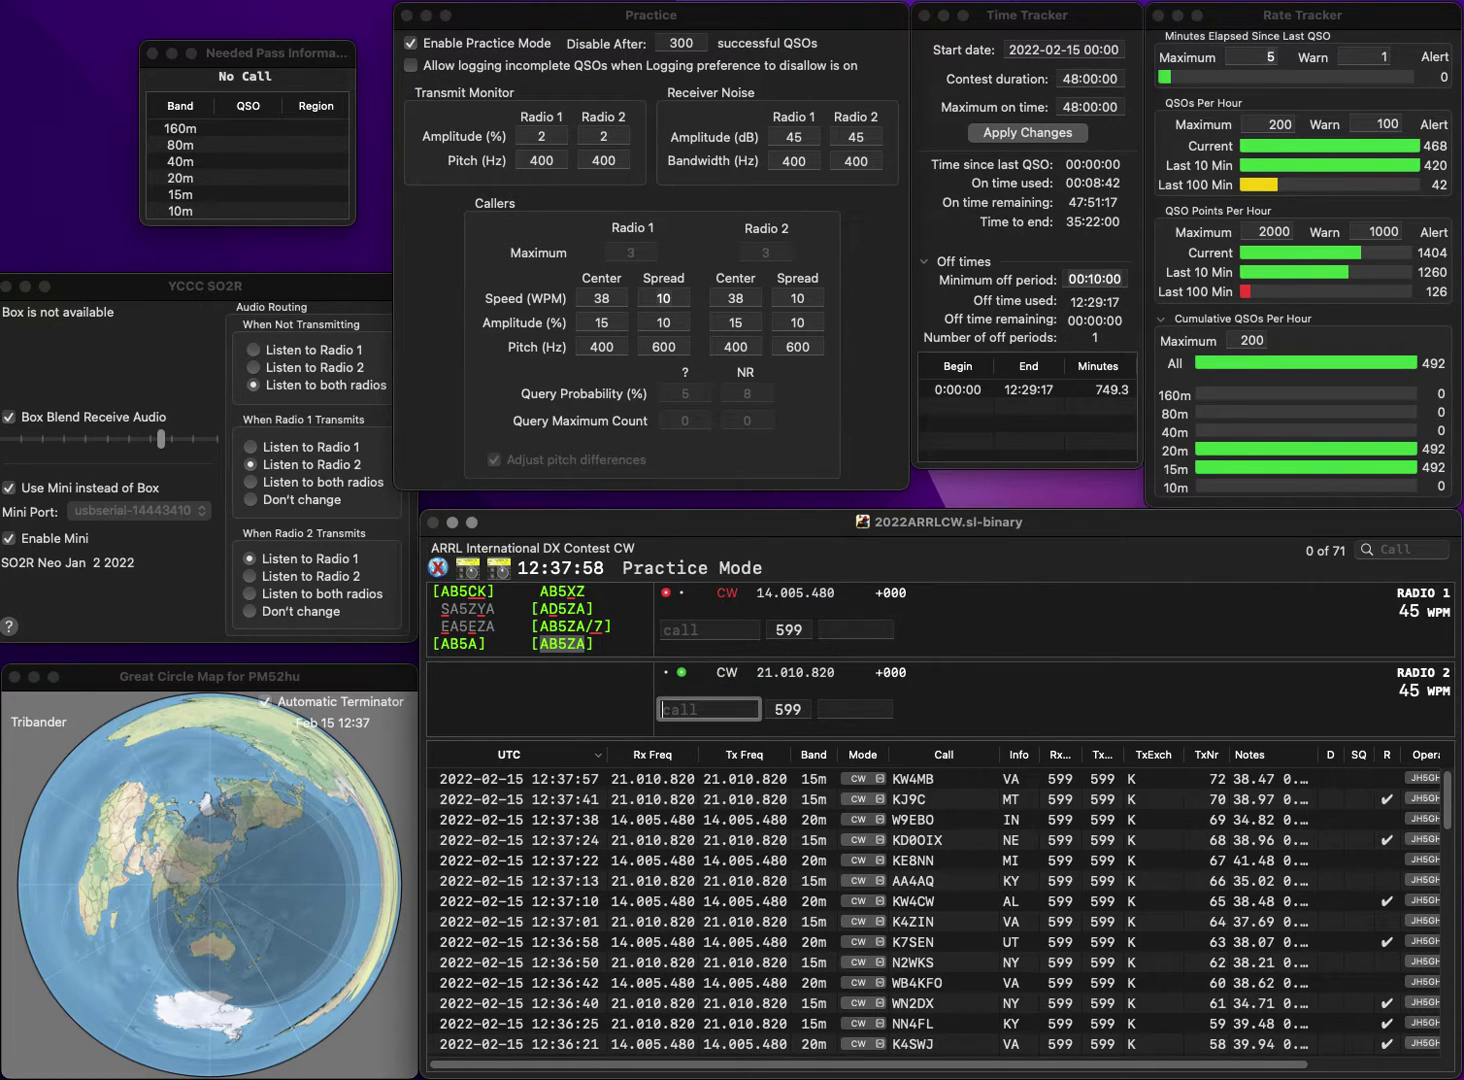
pyautogui.write('KD5FQV')
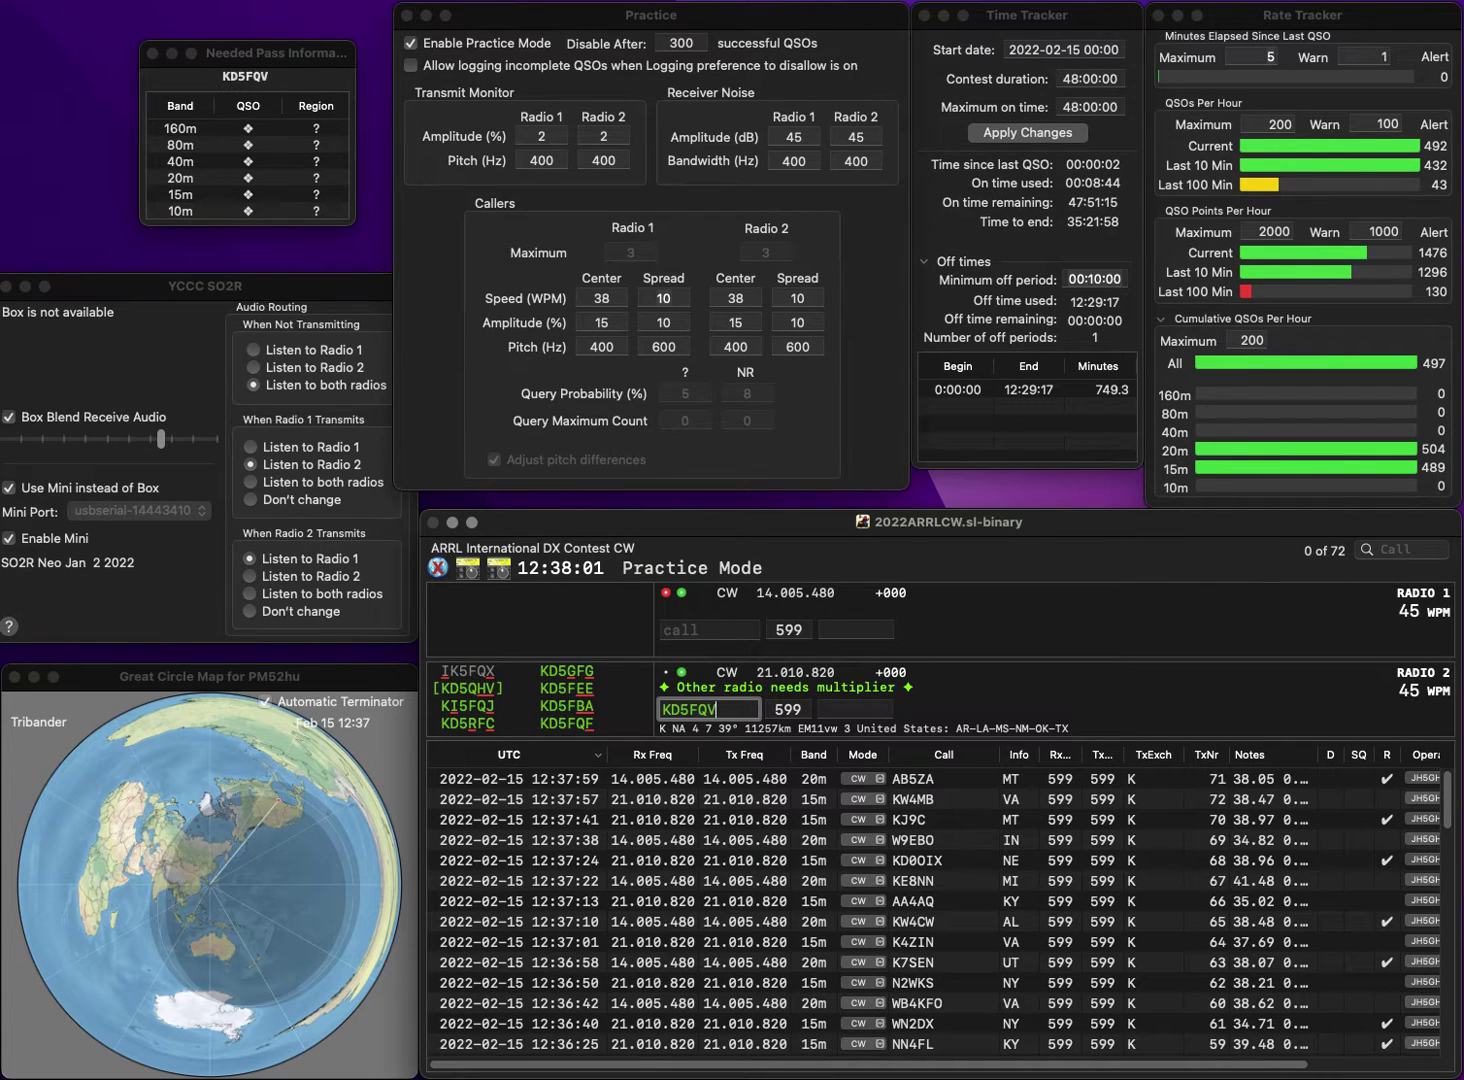
pyautogui.press('Return')
pyautogui.press('\\')
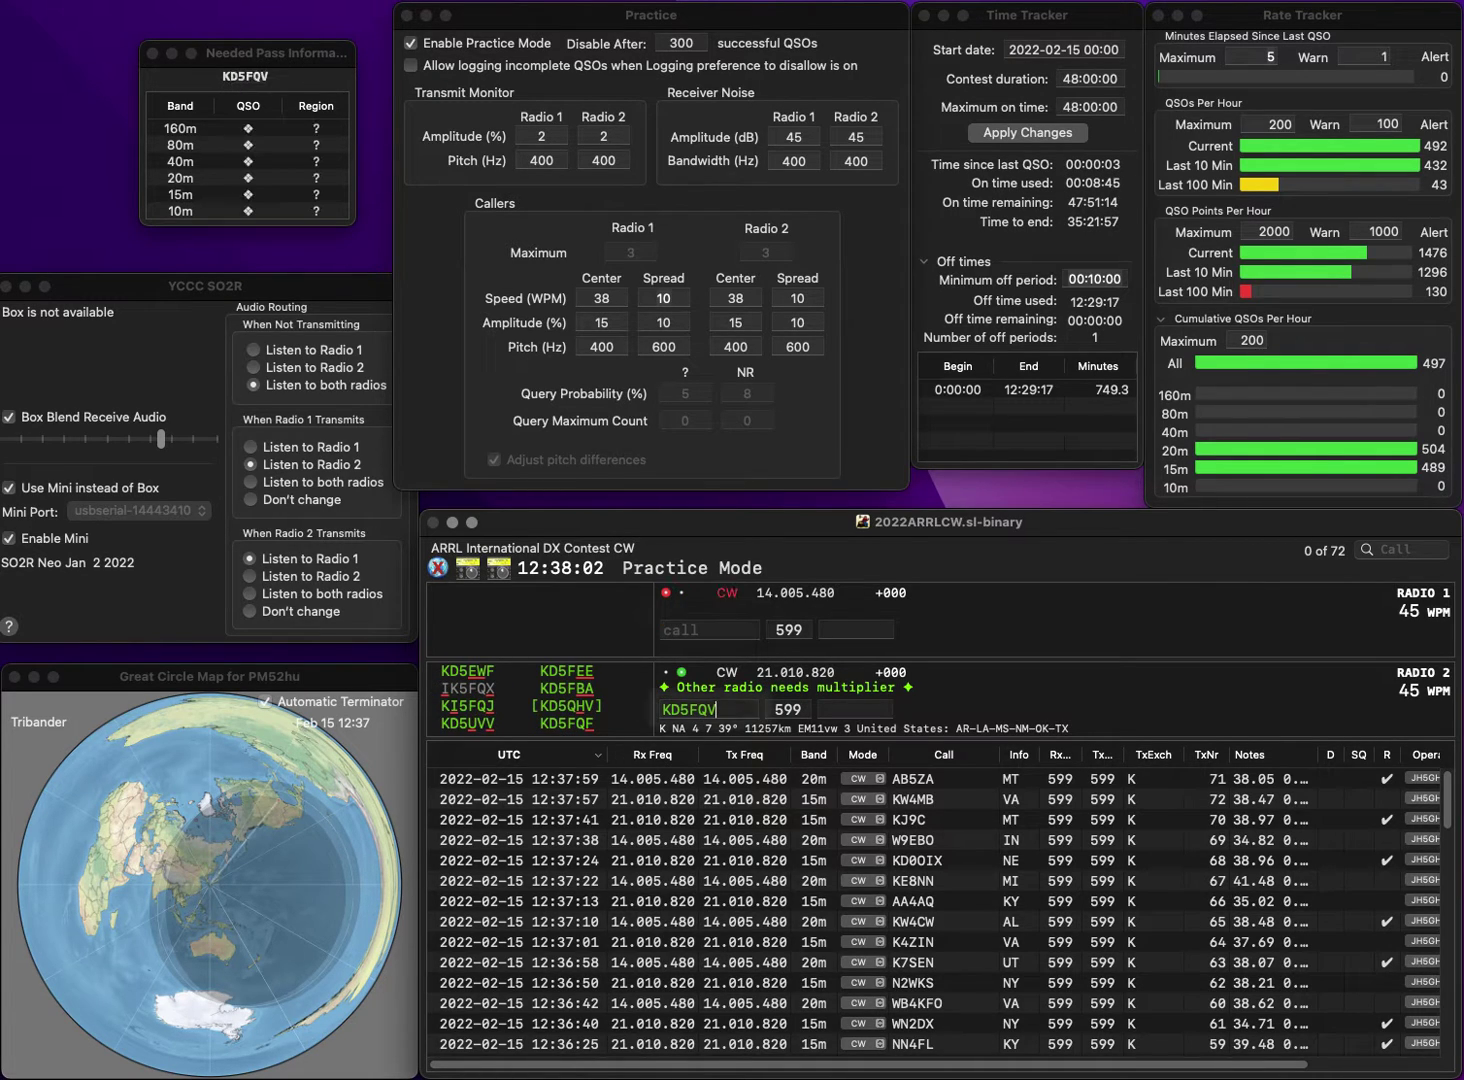
pyautogui.press('BackSpace')
pyautogui.write('F')
pyautogui.press('Return')
pyautogui.write('N')
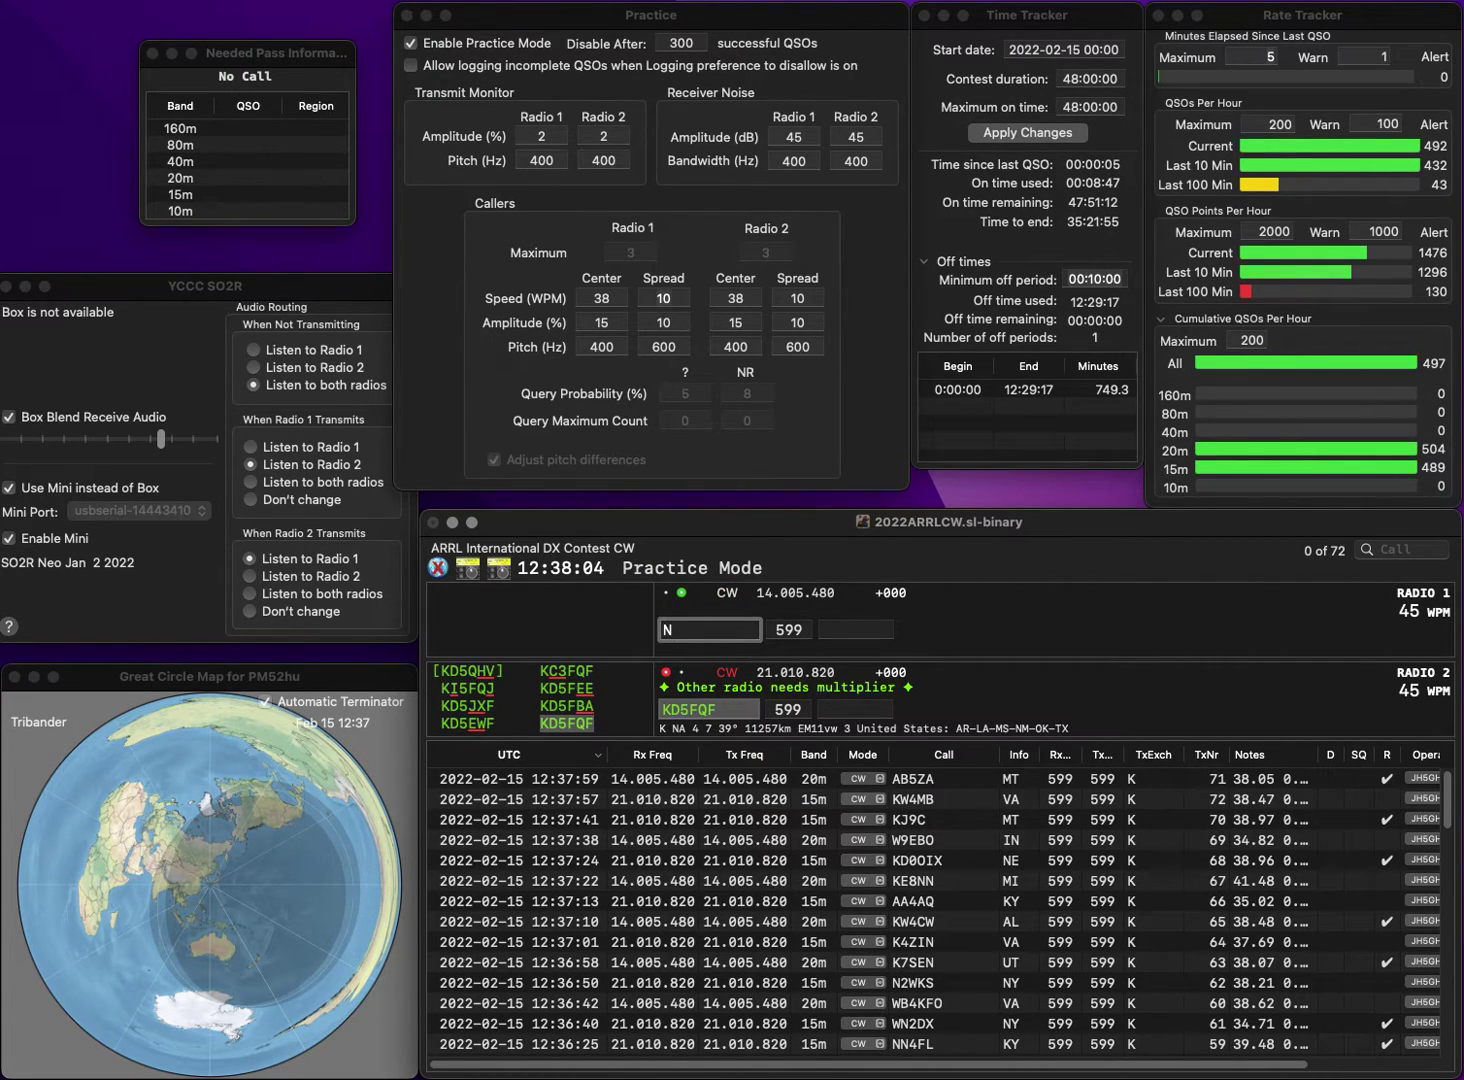
pyautogui.write('L')
pyautogui.press('Return')
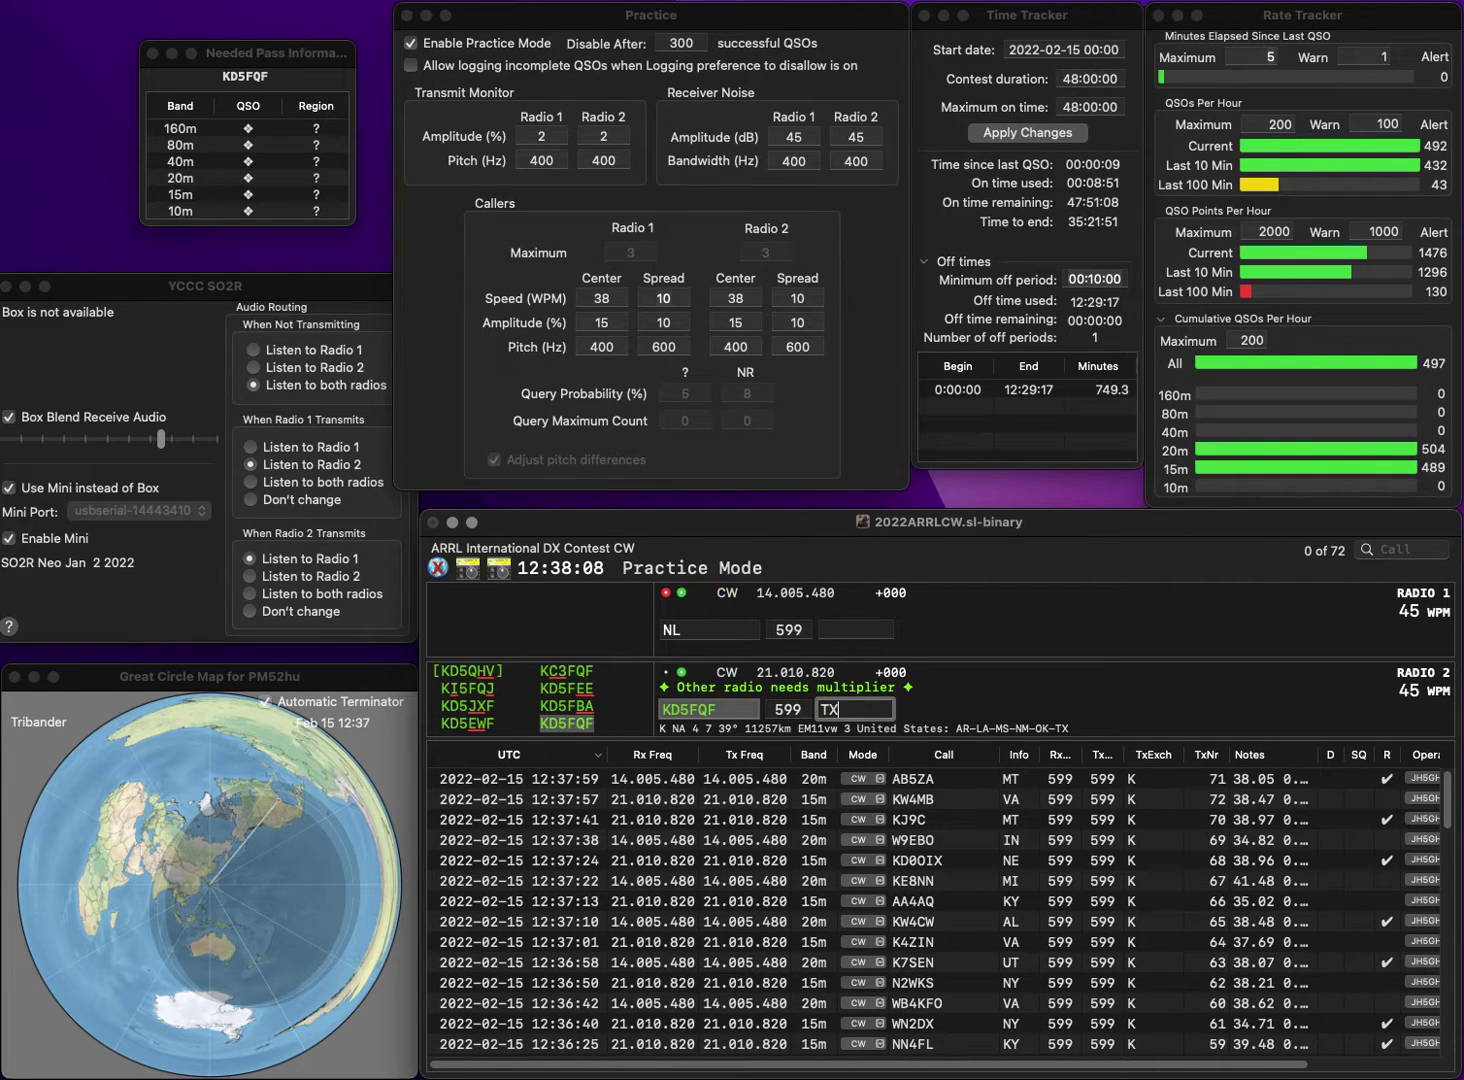
pyautogui.press('Return')
pyautogui.press('Left')
pyautogui.write('F1')
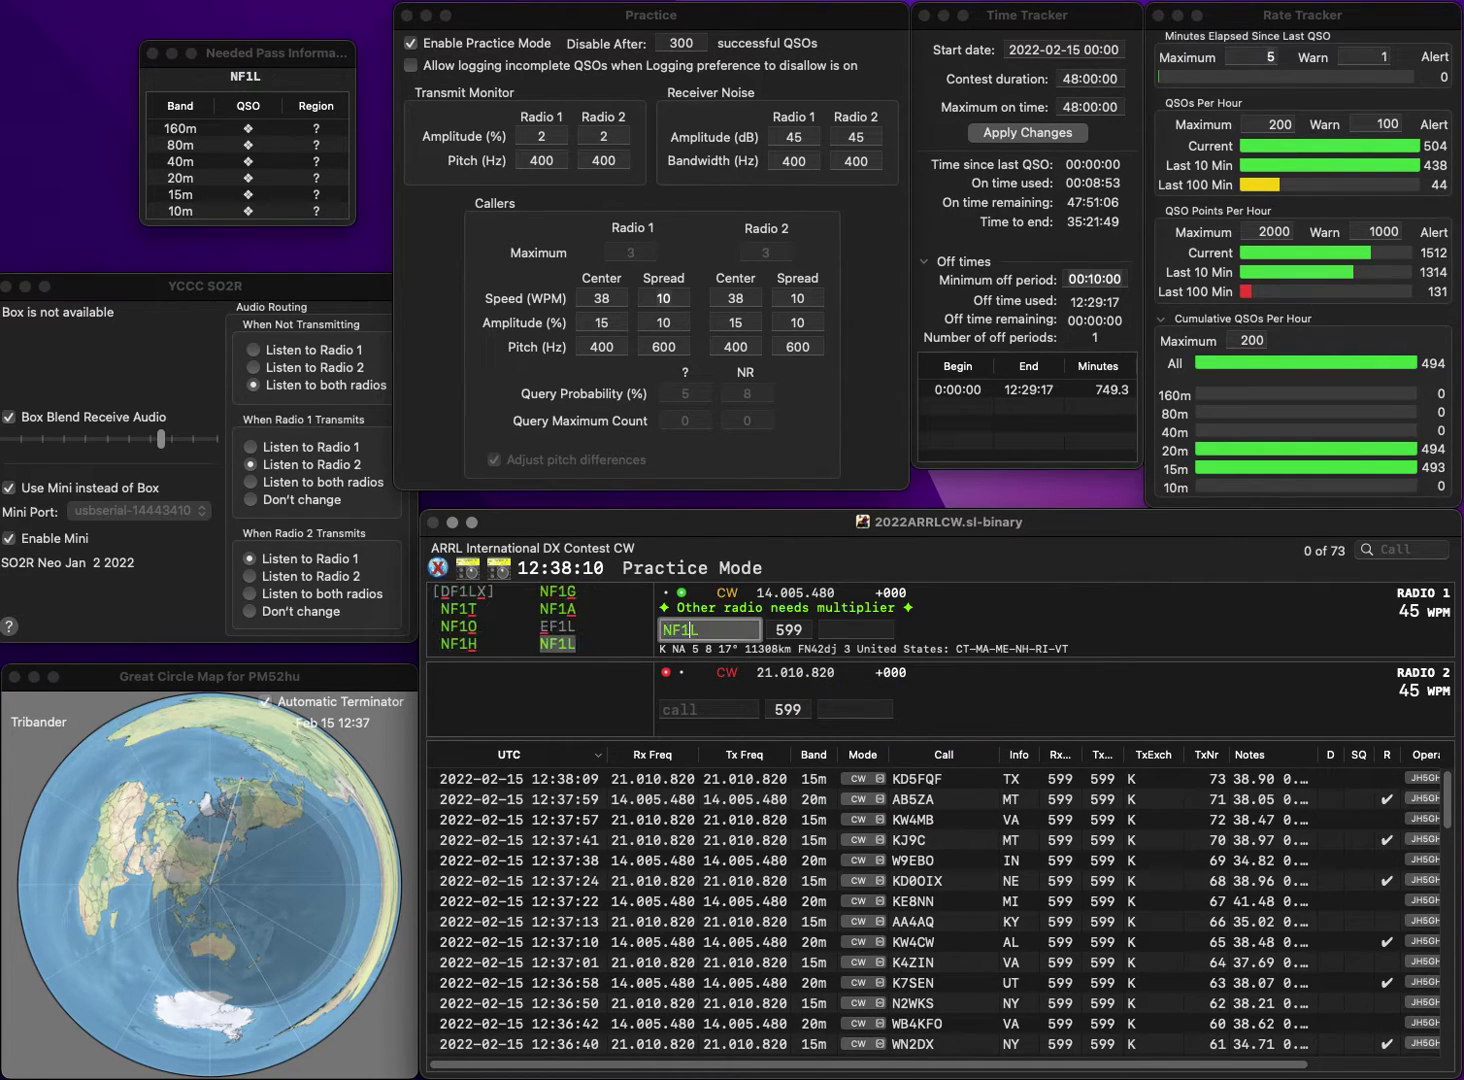
pyautogui.press('Return')
pyautogui.write('K')
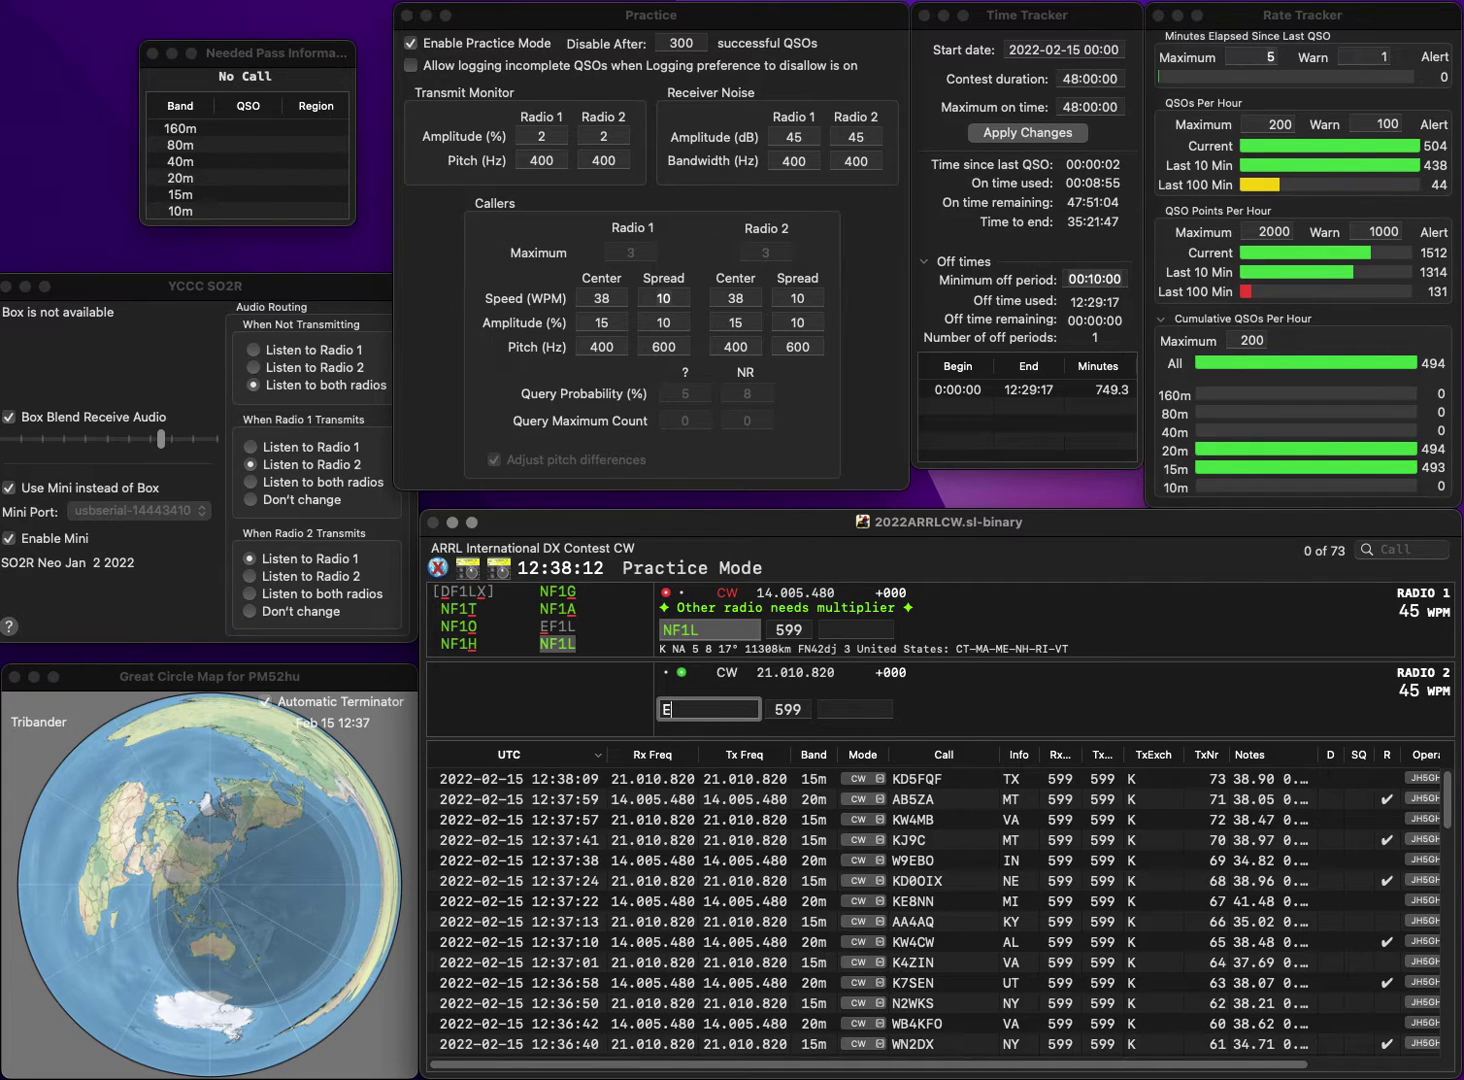
pyautogui.write('3EZB')
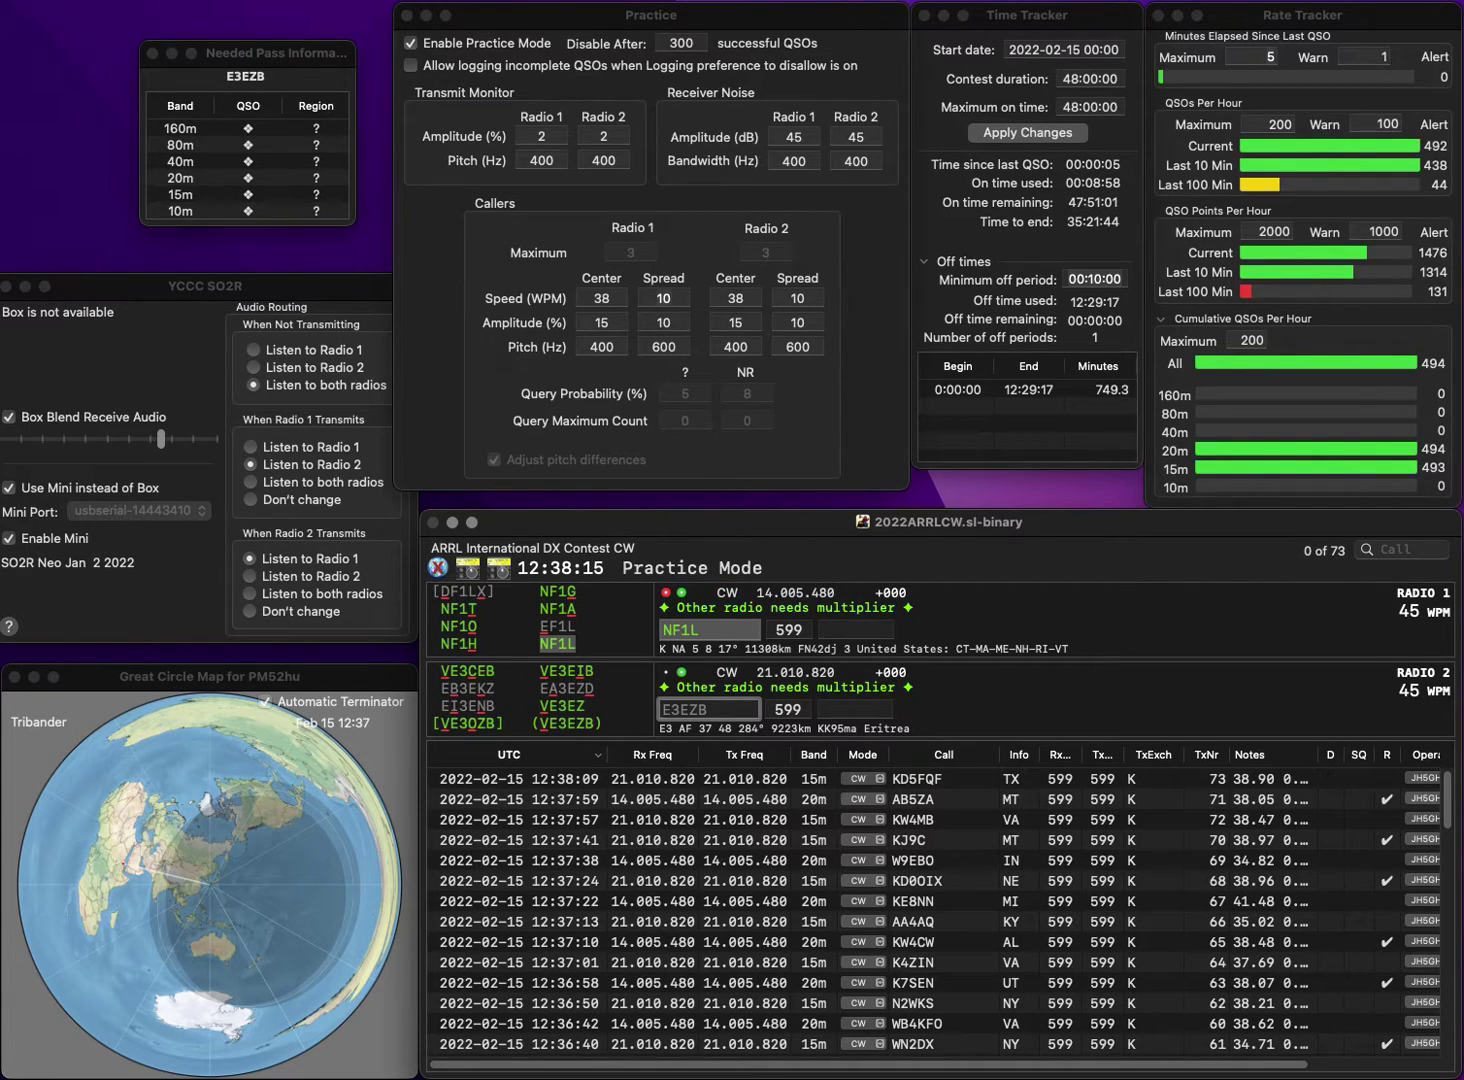
pyautogui.press('Home')
pyautogui.write('V')
pyautogui.press('Return')
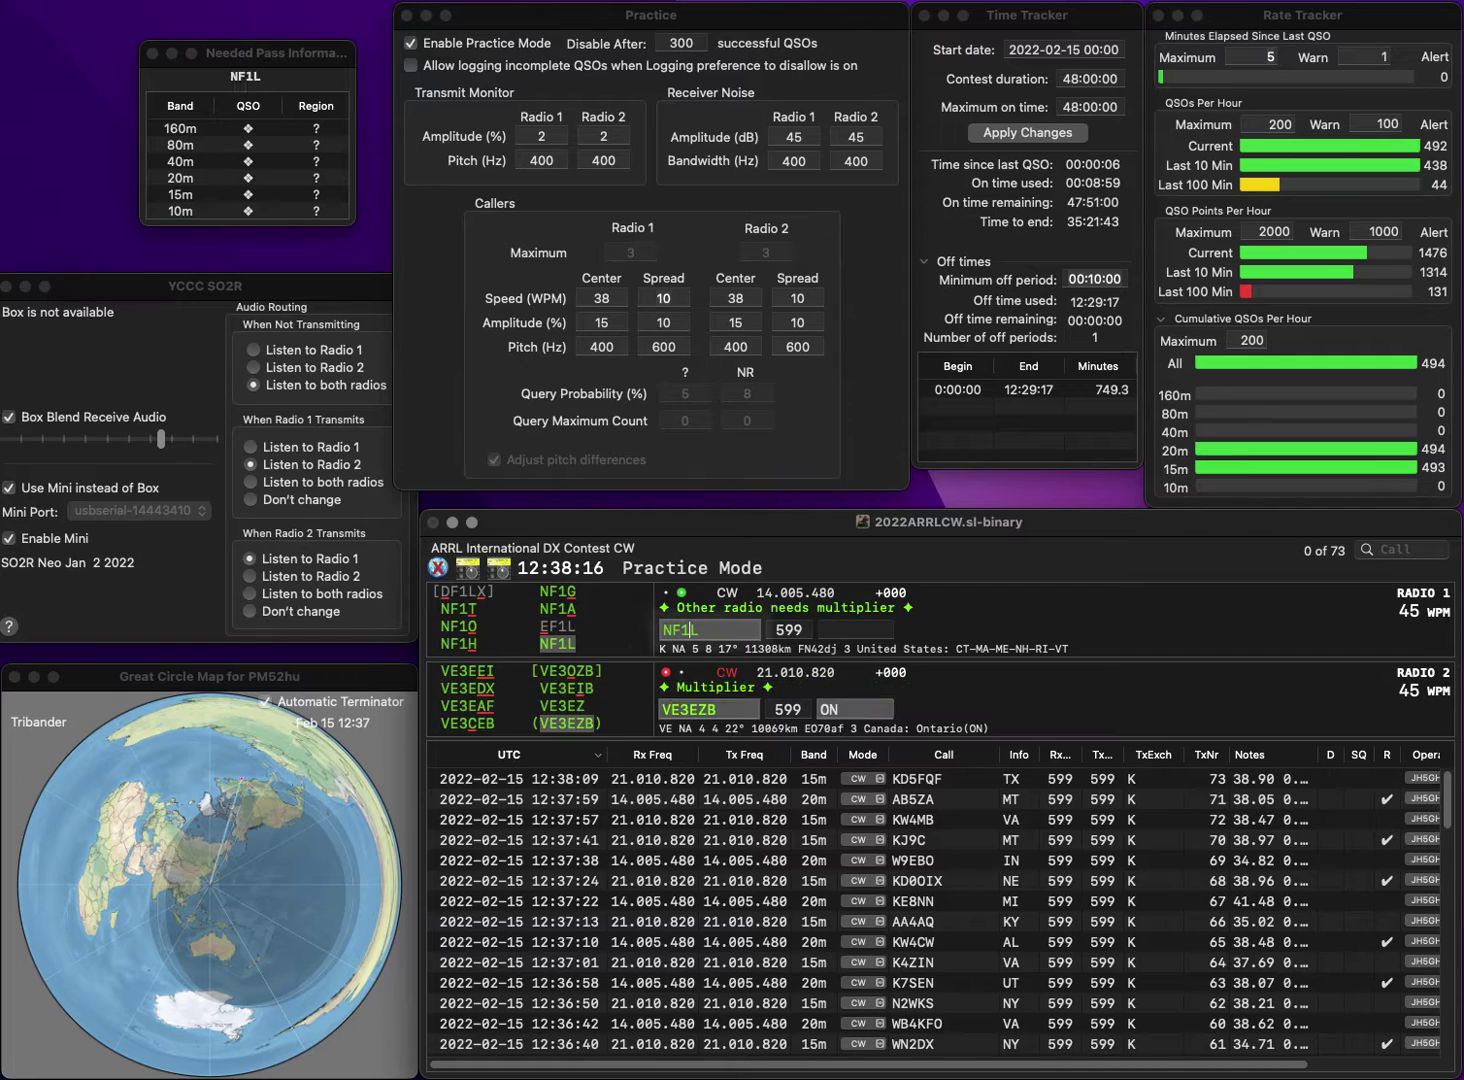
pyautogui.press('space')
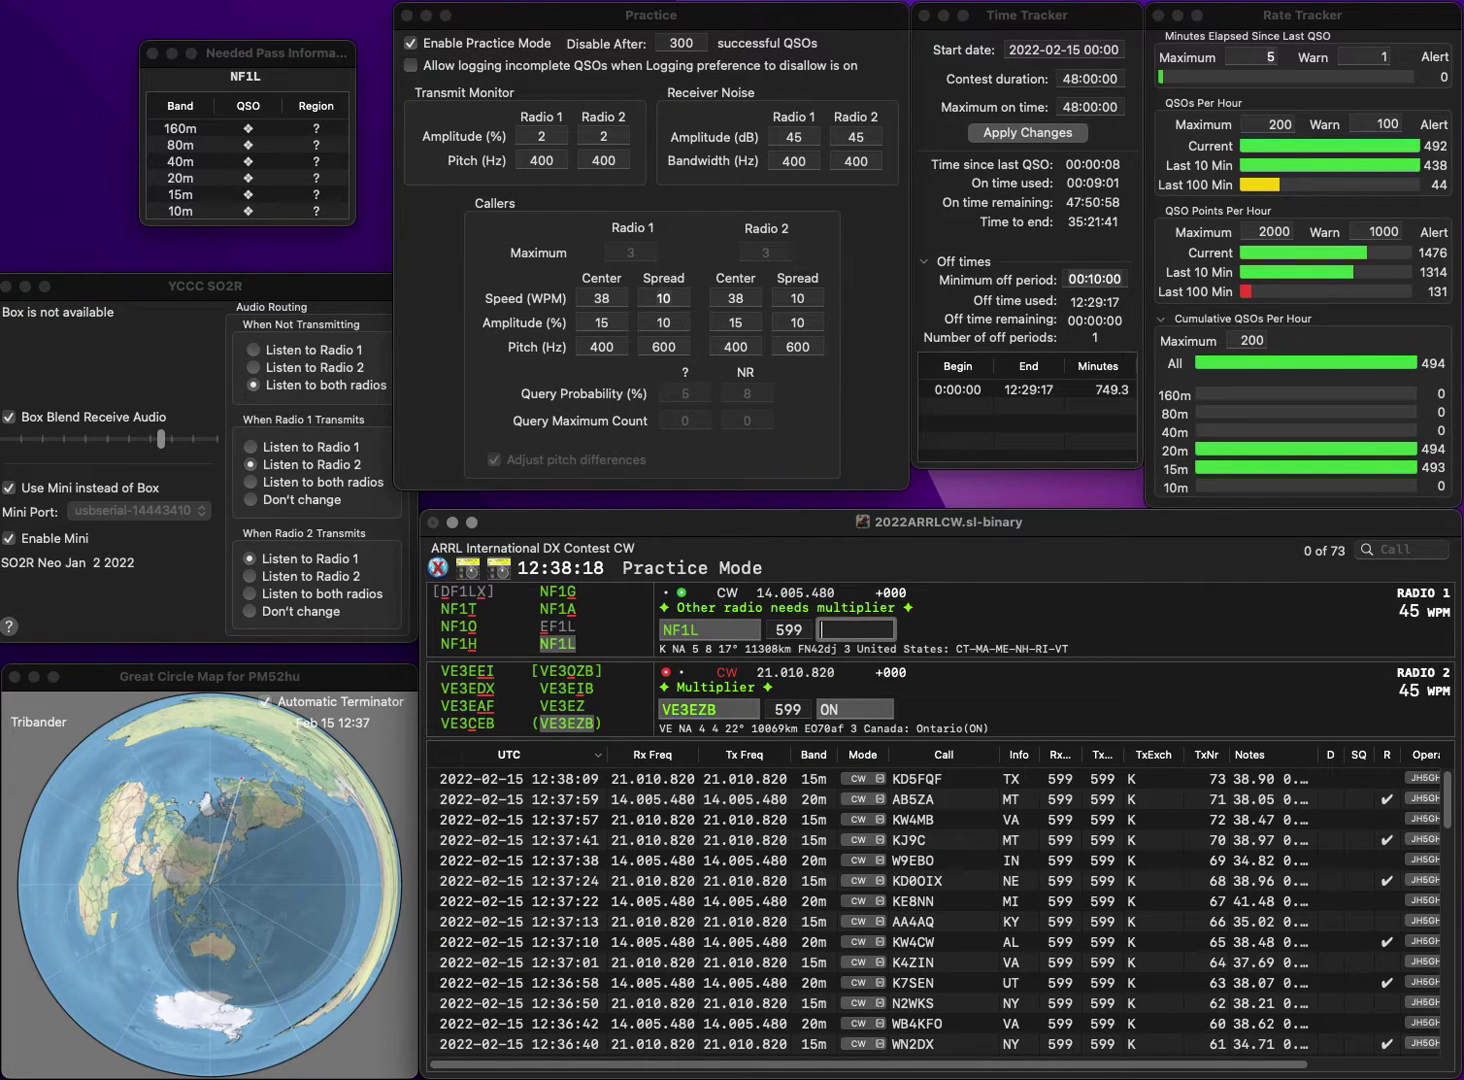
pyautogui.press('Return')
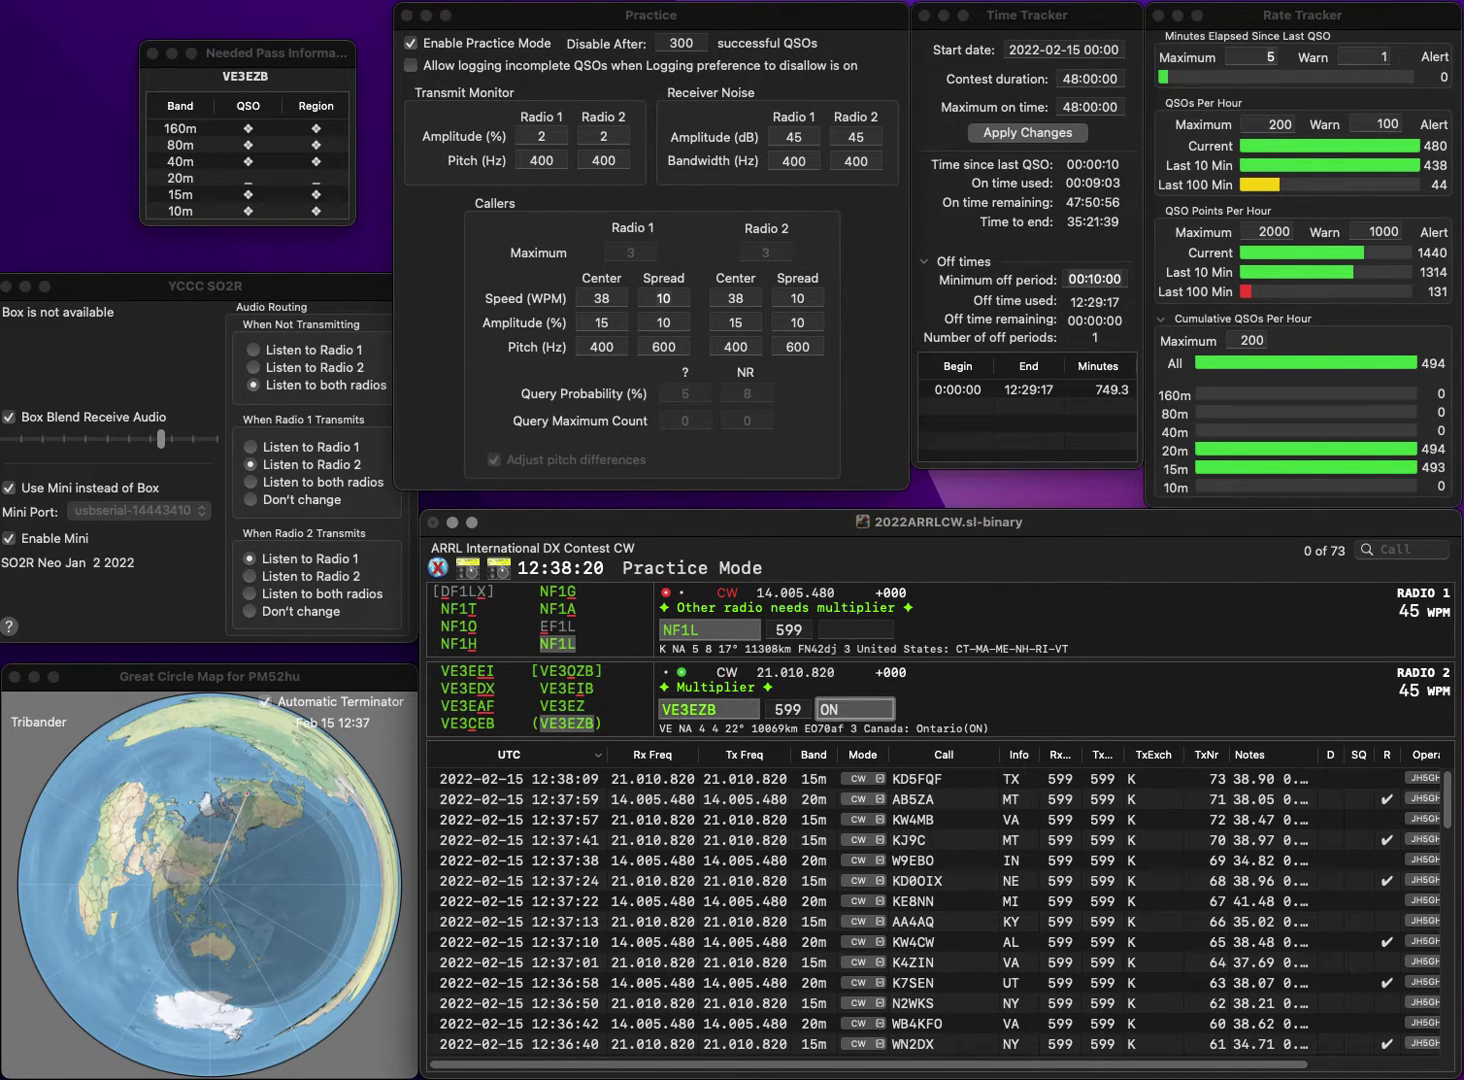
pyautogui.press('Return')
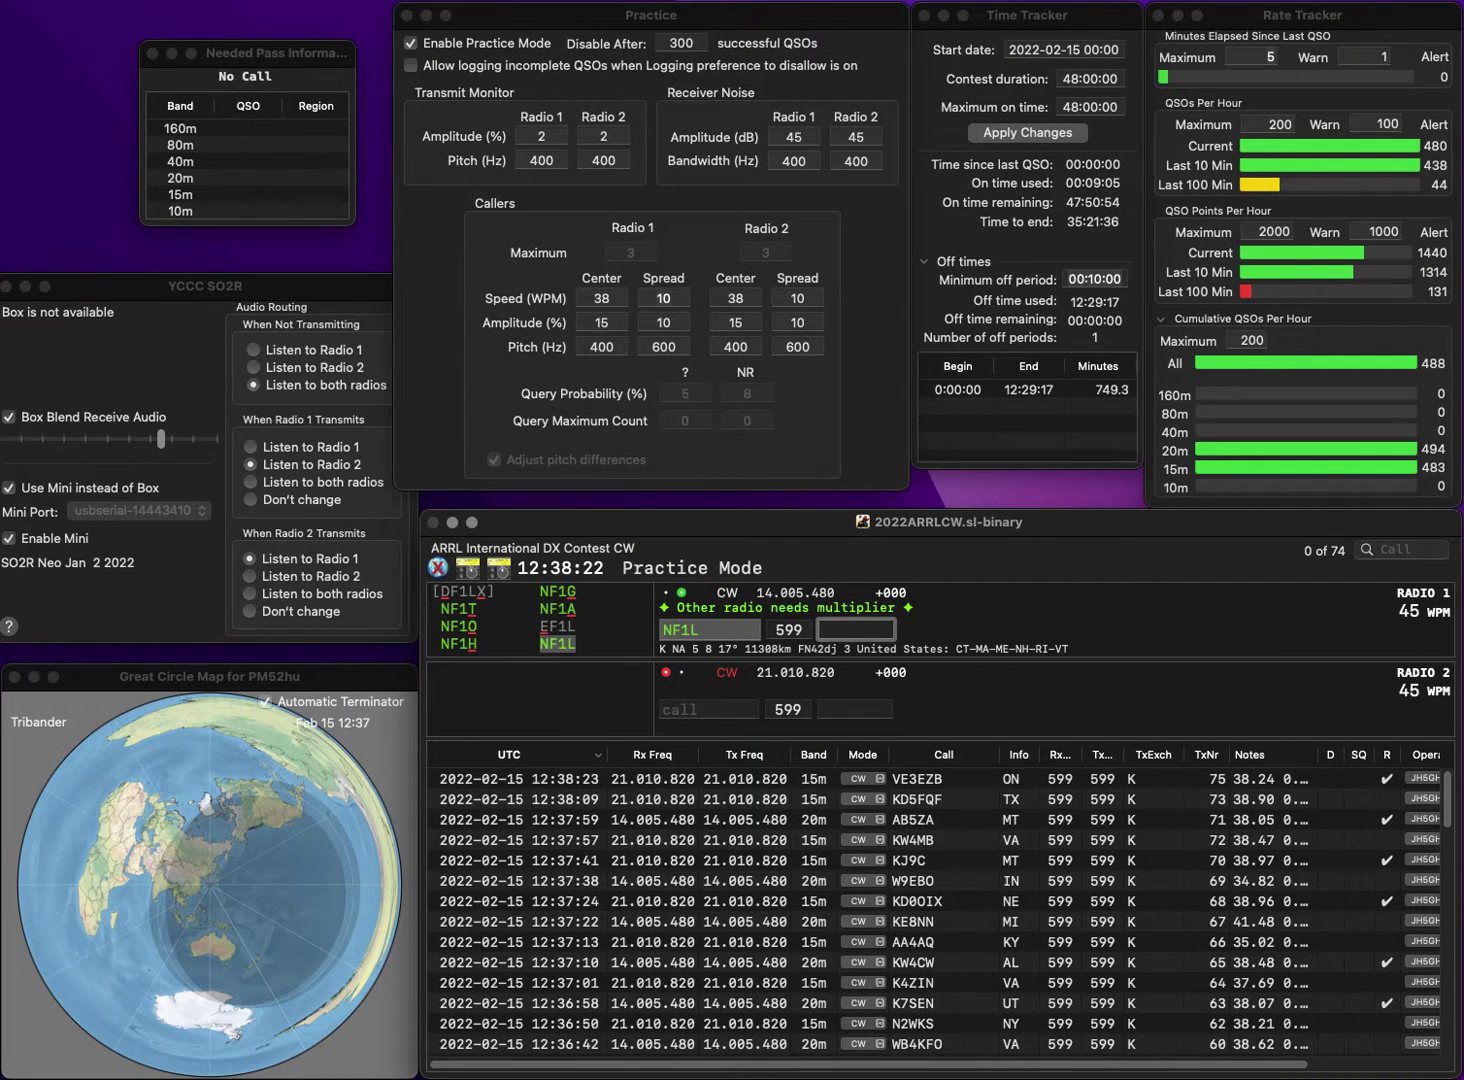
pyautogui.write('MA')
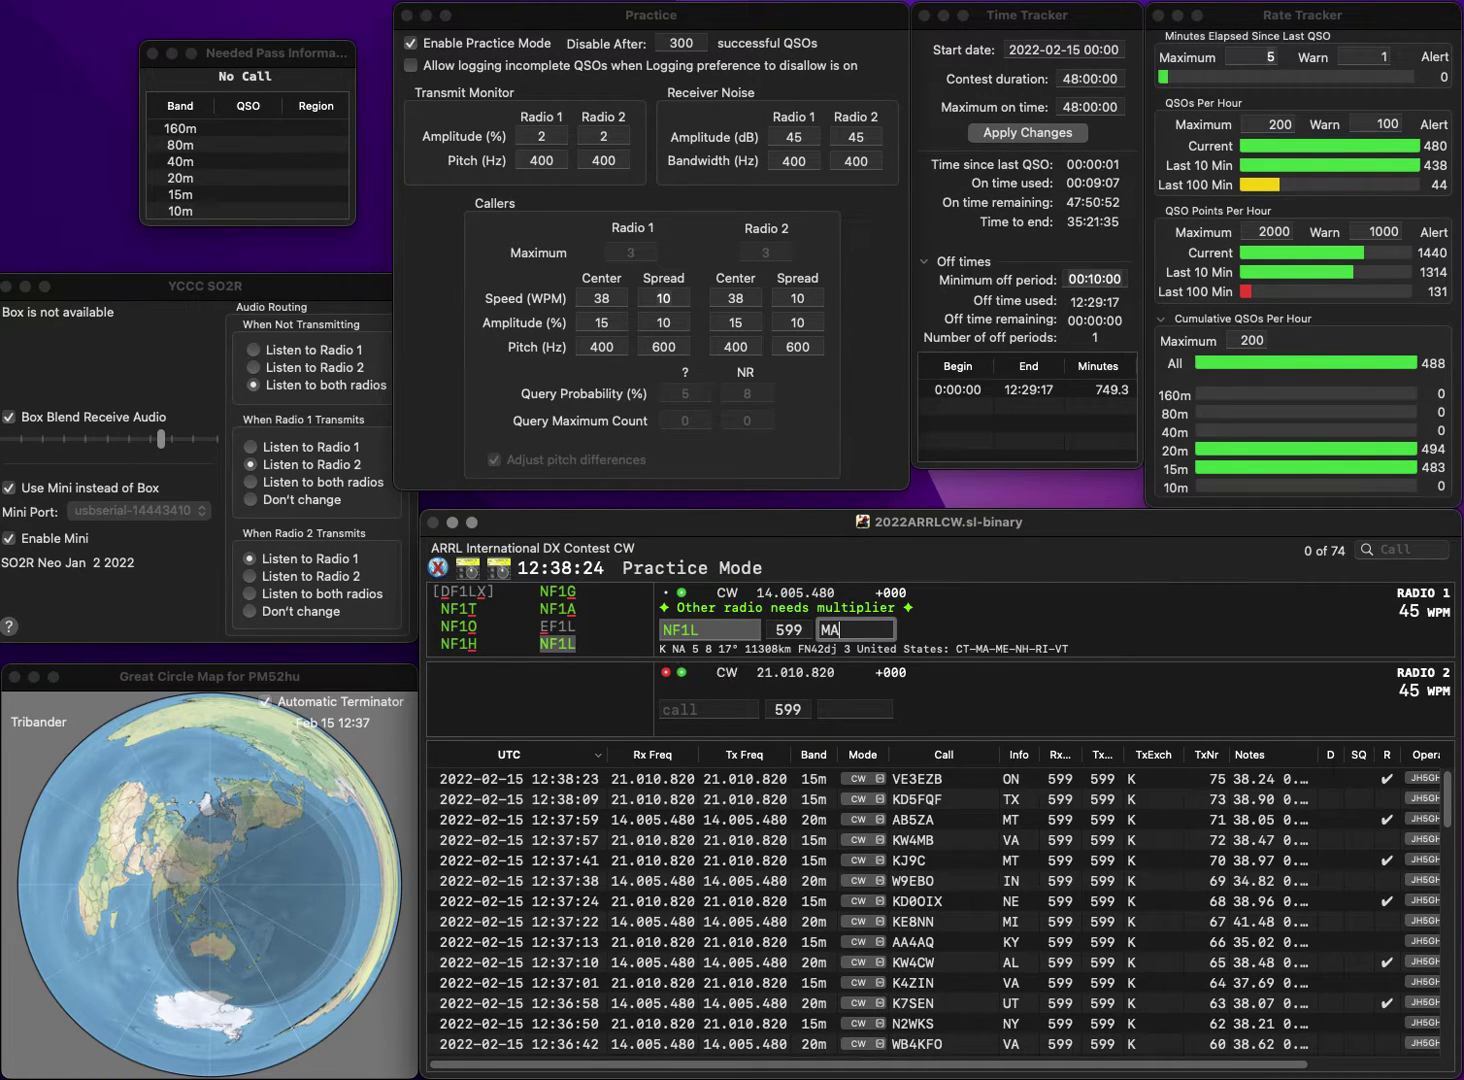
pyautogui.press('Return')
# Enter and answer the call KO4BAH on Radio 2 and the call WA9Z on Radio 1.
pyautogui.write('KO4BAA')
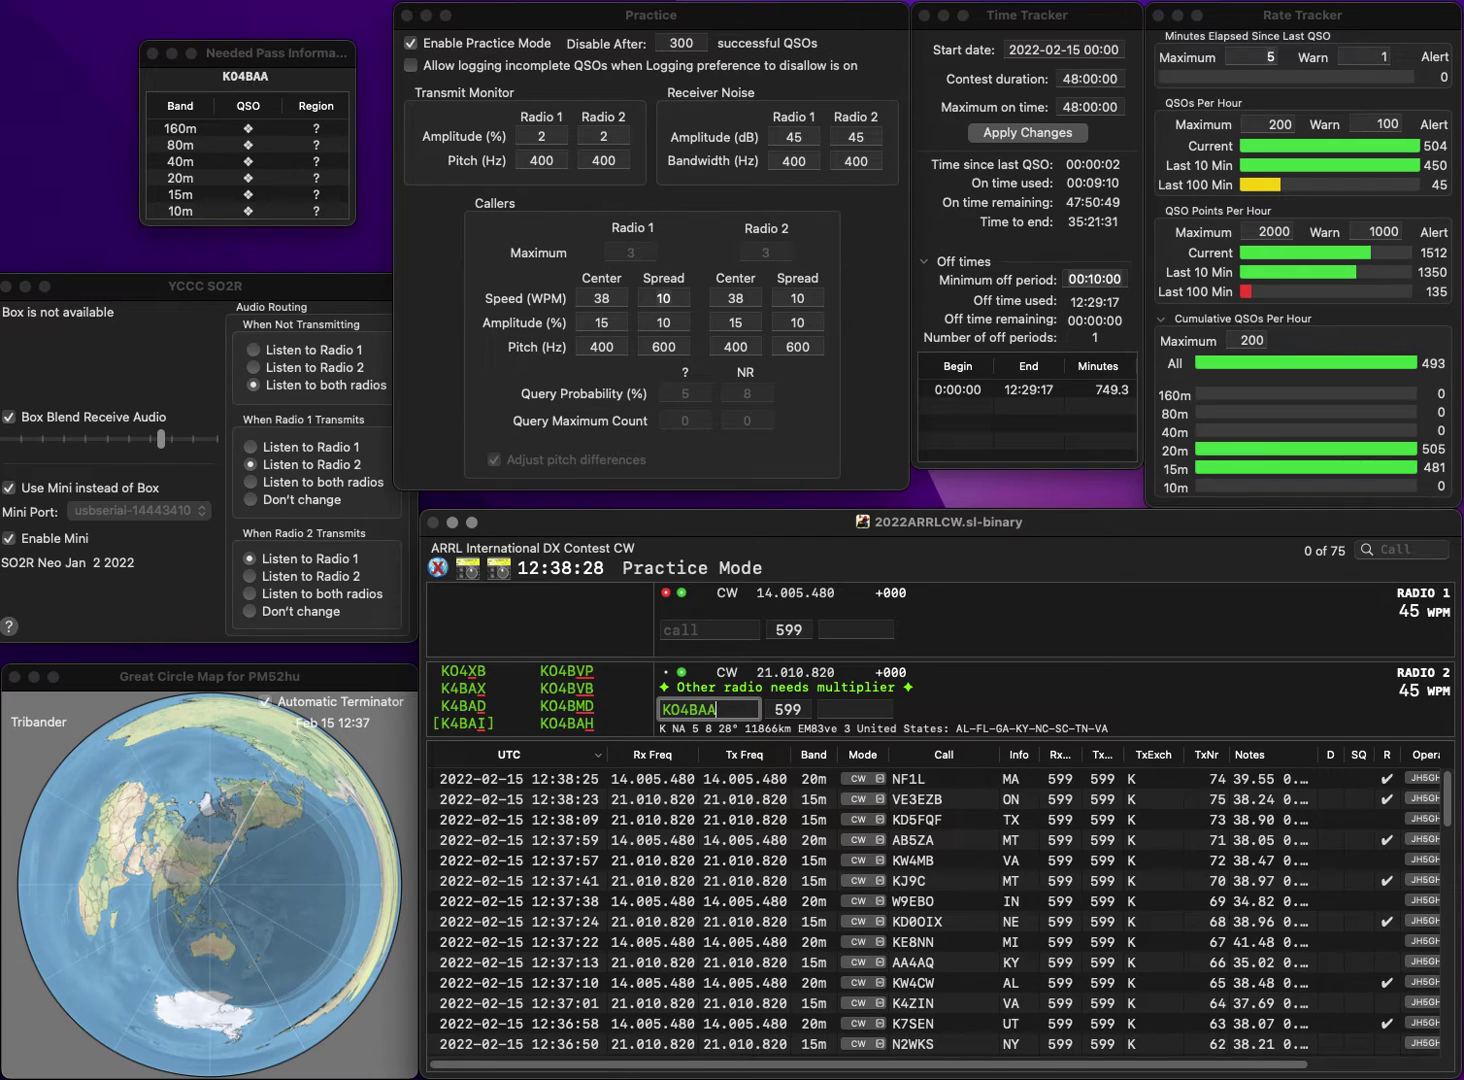
pyautogui.press('BackSpace')
pyautogui.write('H')
pyautogui.press('Return')
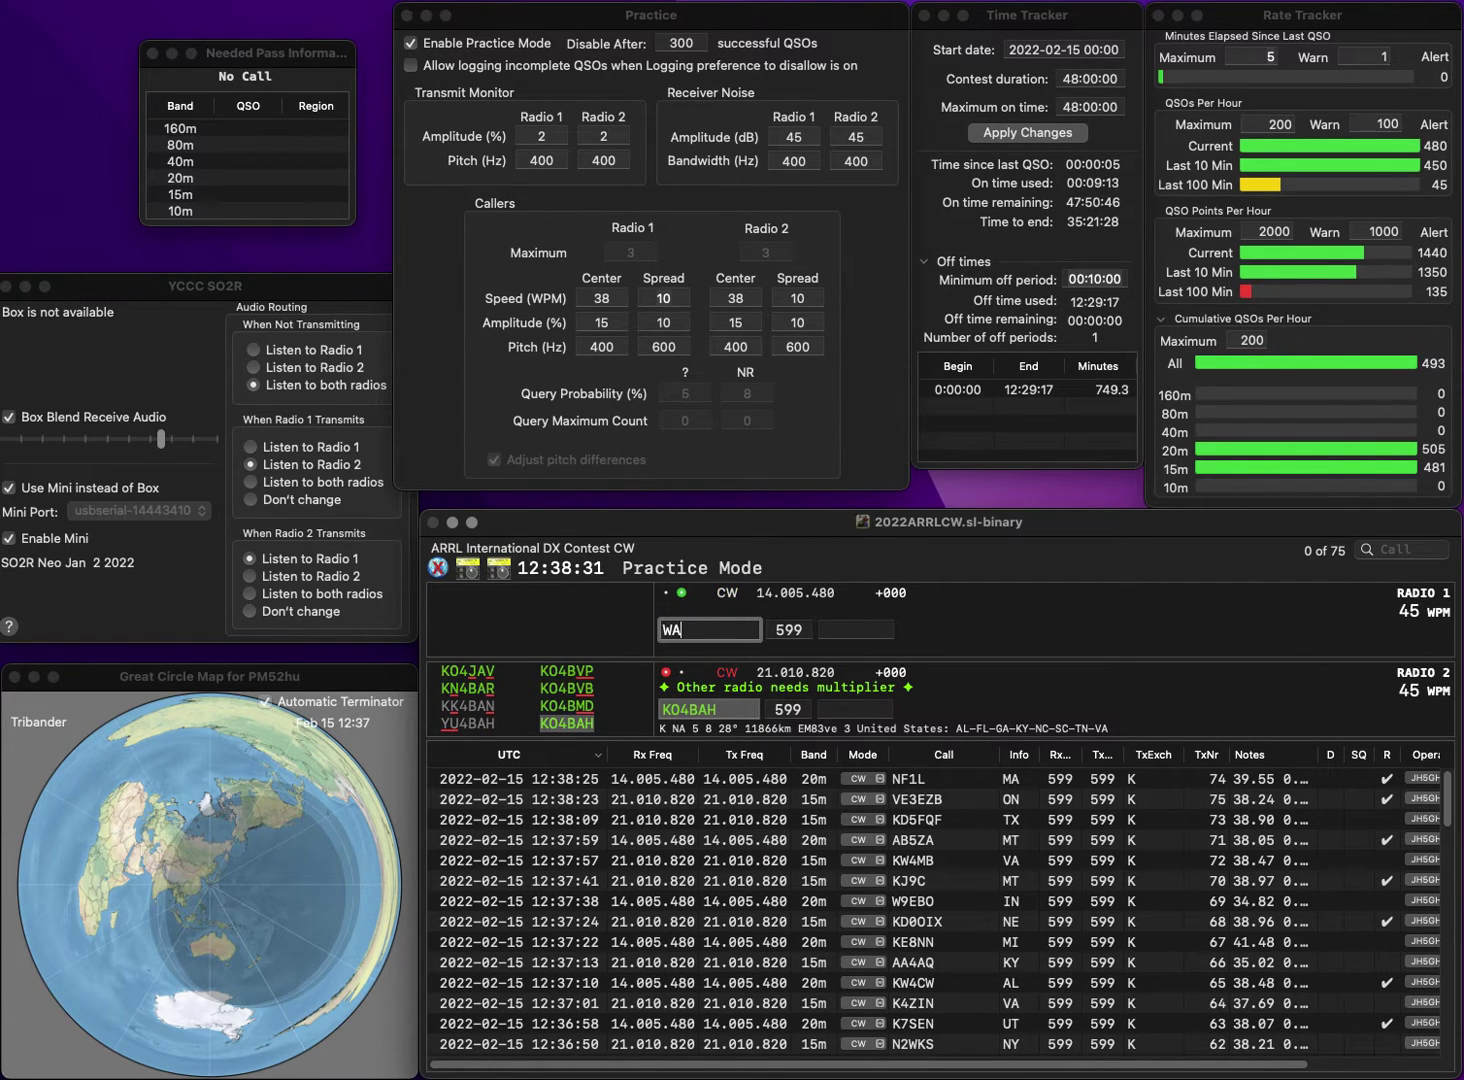
pyautogui.write('WA9Z')
pyautogui.press('Return')
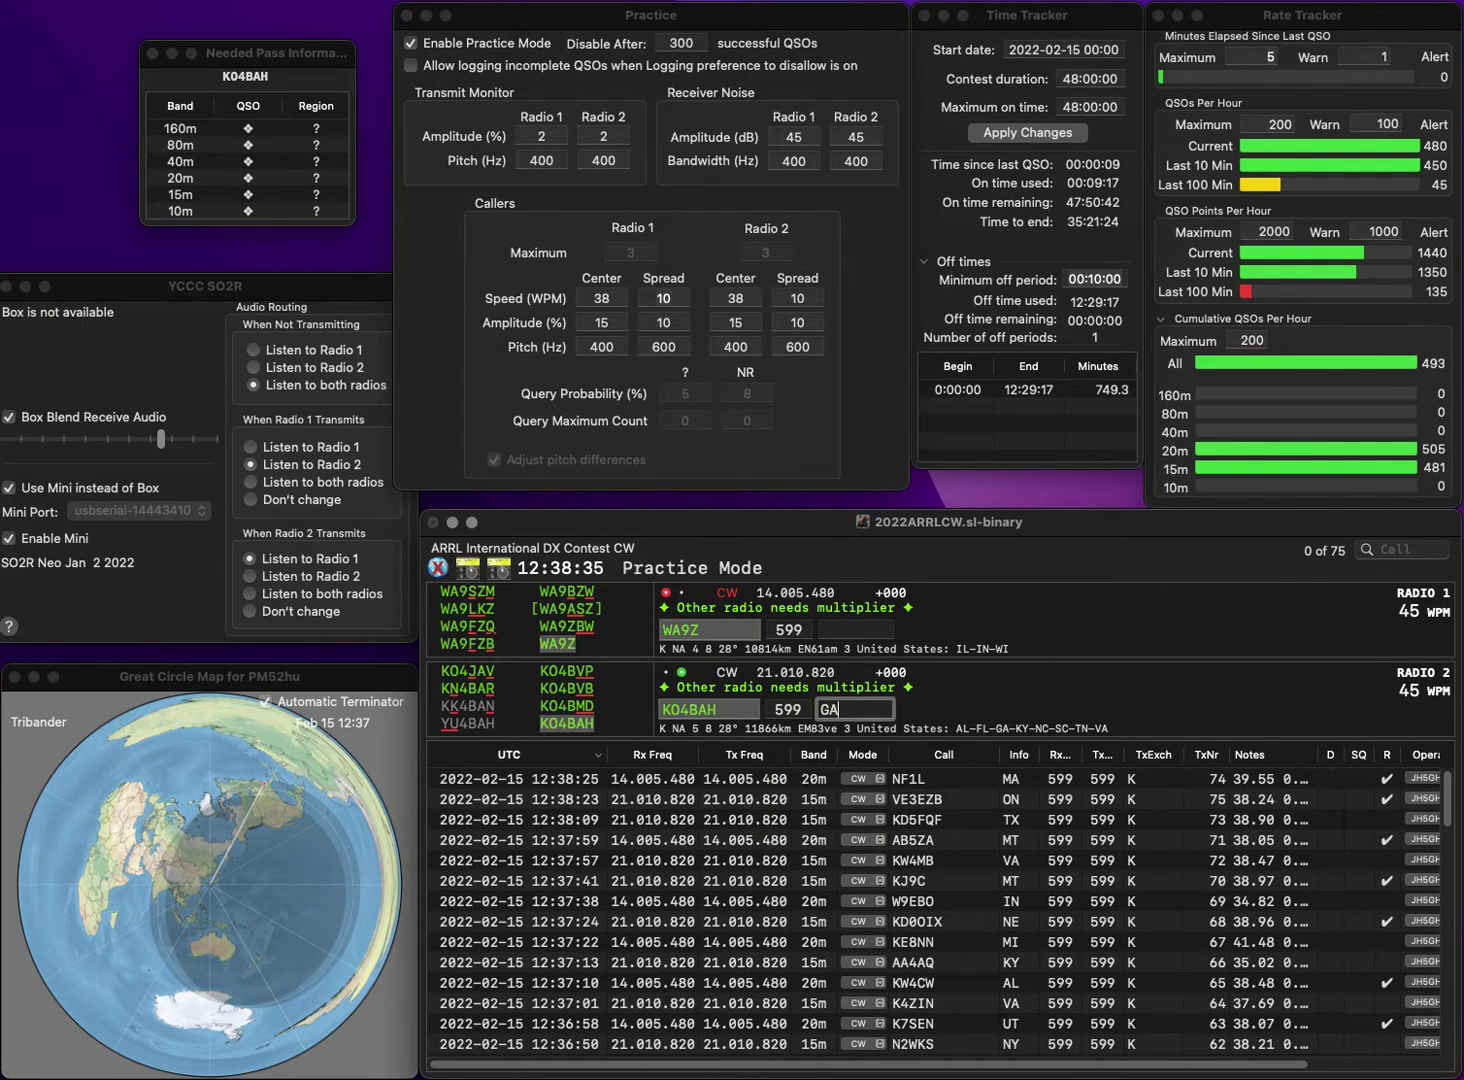
pyautogui.press('Return')
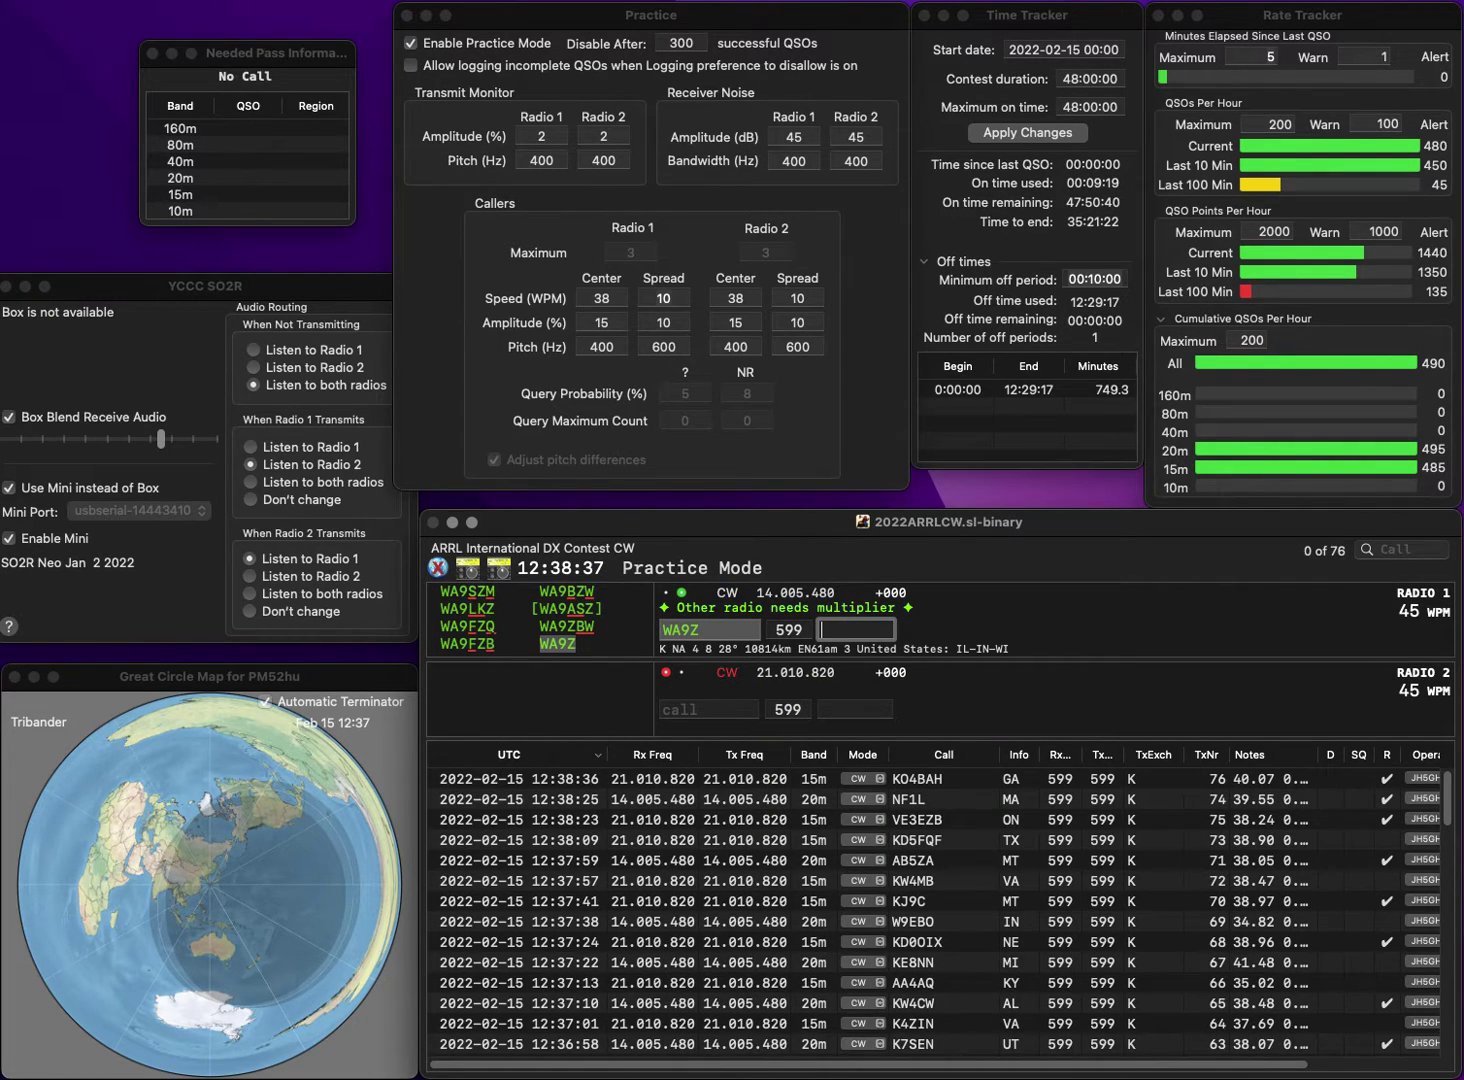
pyautogui.write('WI')
pyautogui.press('Return')
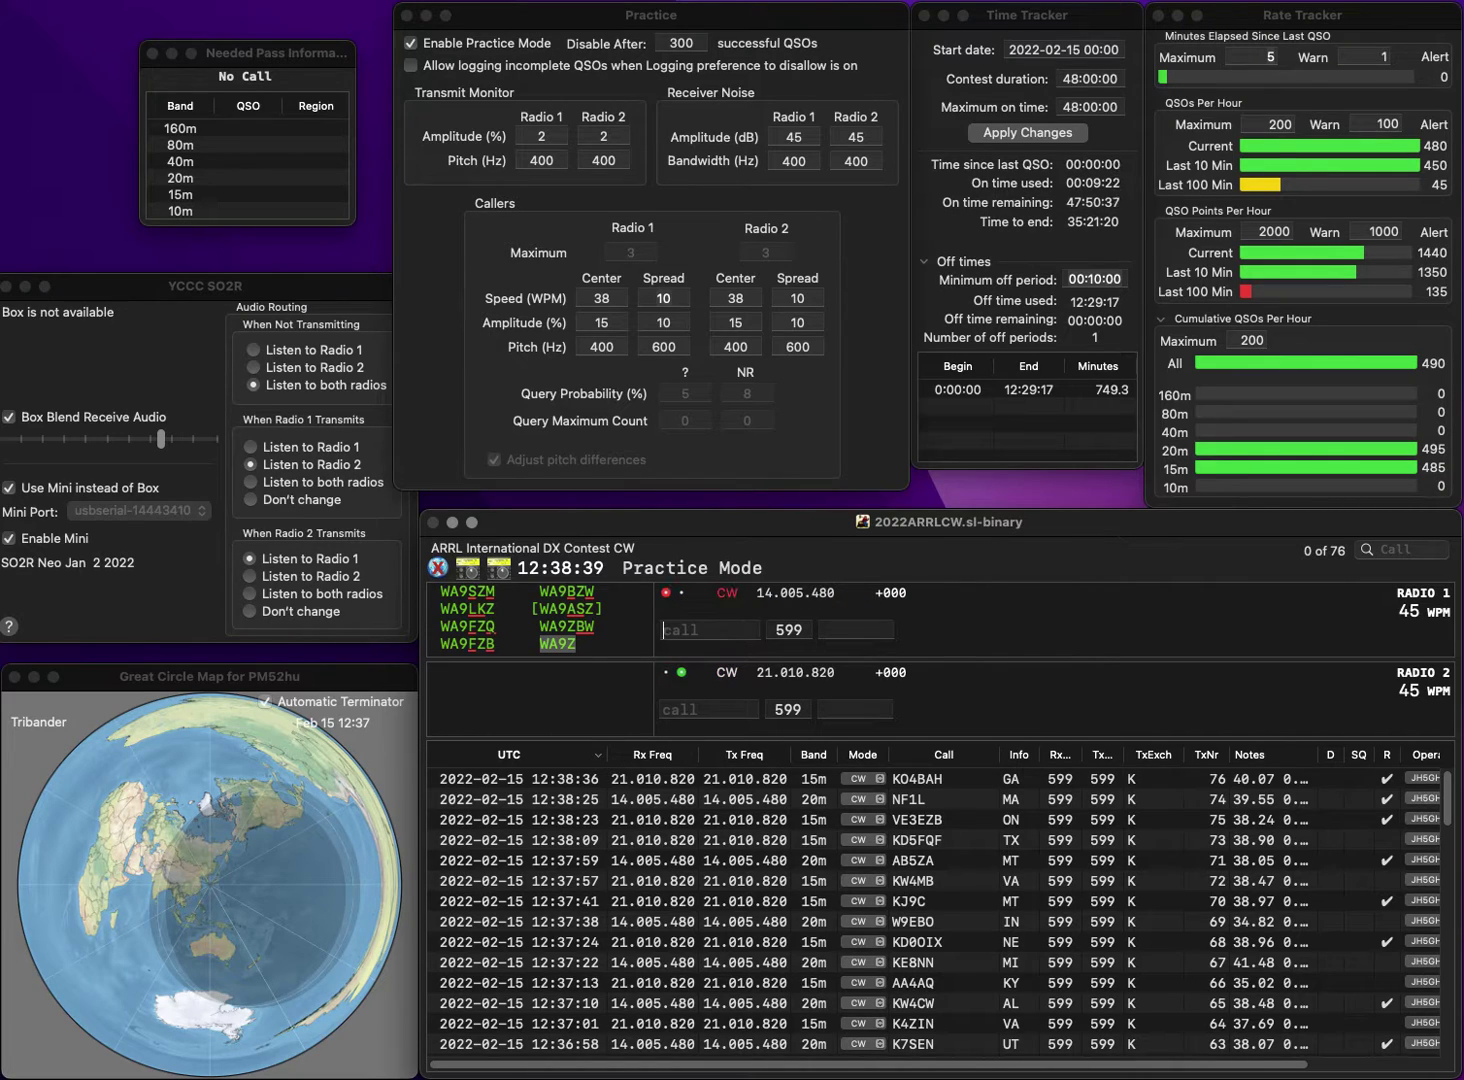
# Enter and answer the call KC4SOT on Radio 2 and the call KS3F on Radio 1.
pyautogui.write('C4SOT')
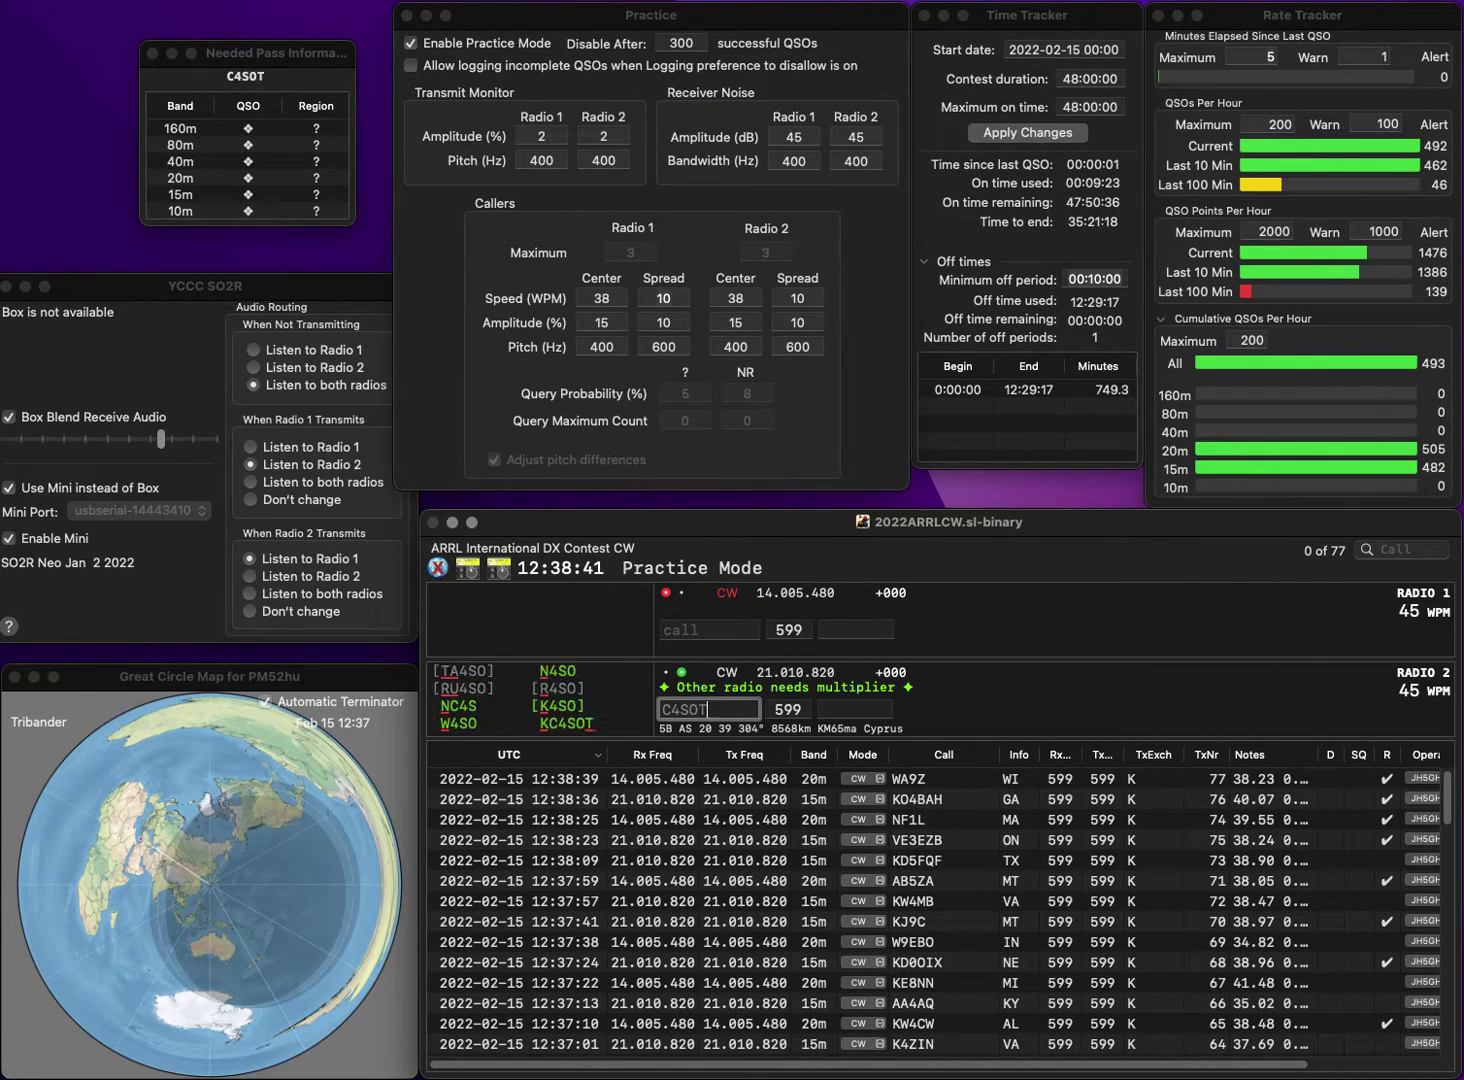
pyautogui.press('Home')
pyautogui.write('K')
pyautogui.press('Return')
pyautogui.write('KS3F')
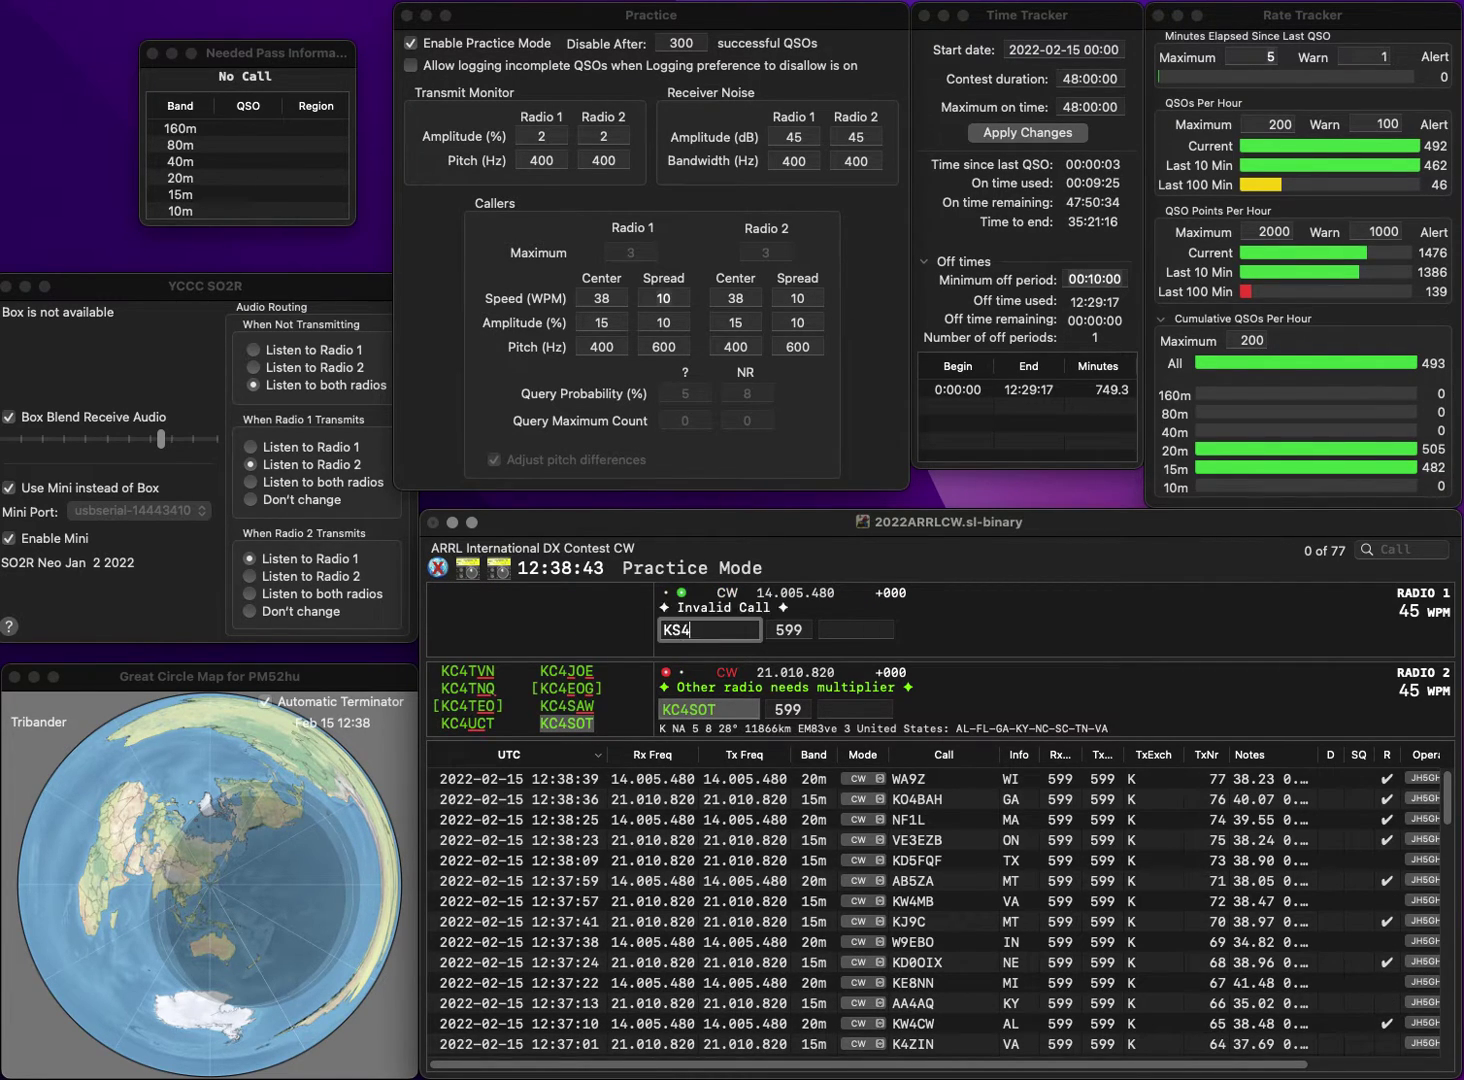
pyautogui.press('Return')
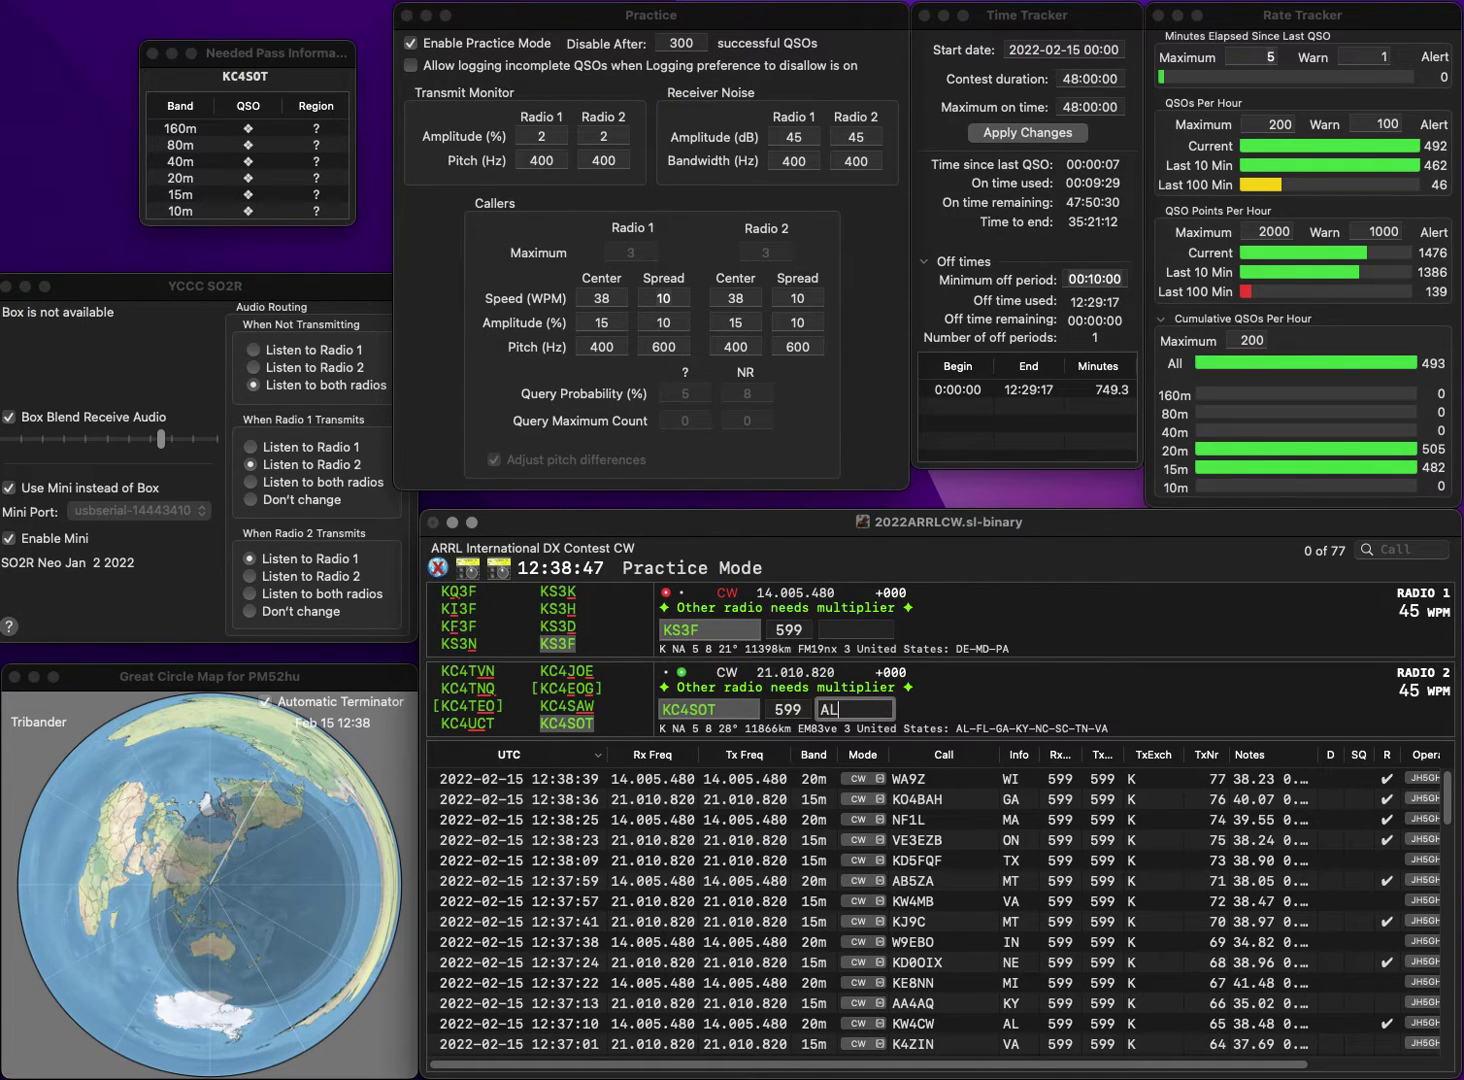
# Log KC4SOT on Radio 2 with exchange AL, and log KS3F on Radio 1 with exchange PA.
pyautogui.press('Return')
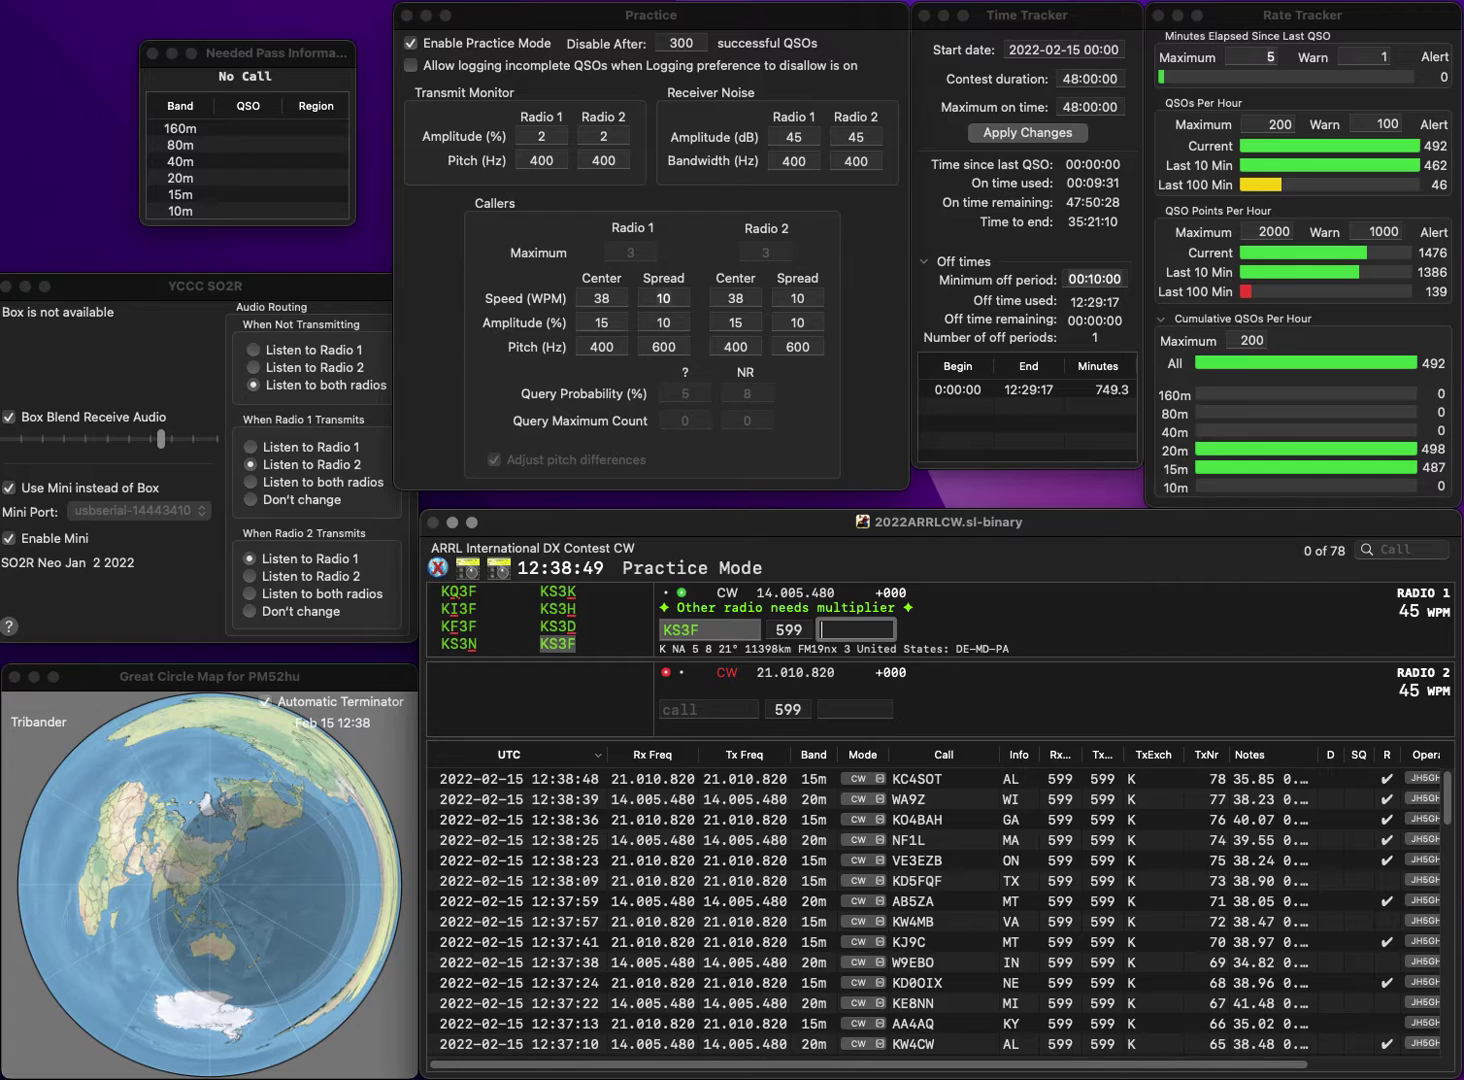
pyautogui.press('Return')
# Answer the next callers with the partial calls VE3 on Radio 2 and K4B on Radio 1.
pyautogui.write('VE3')
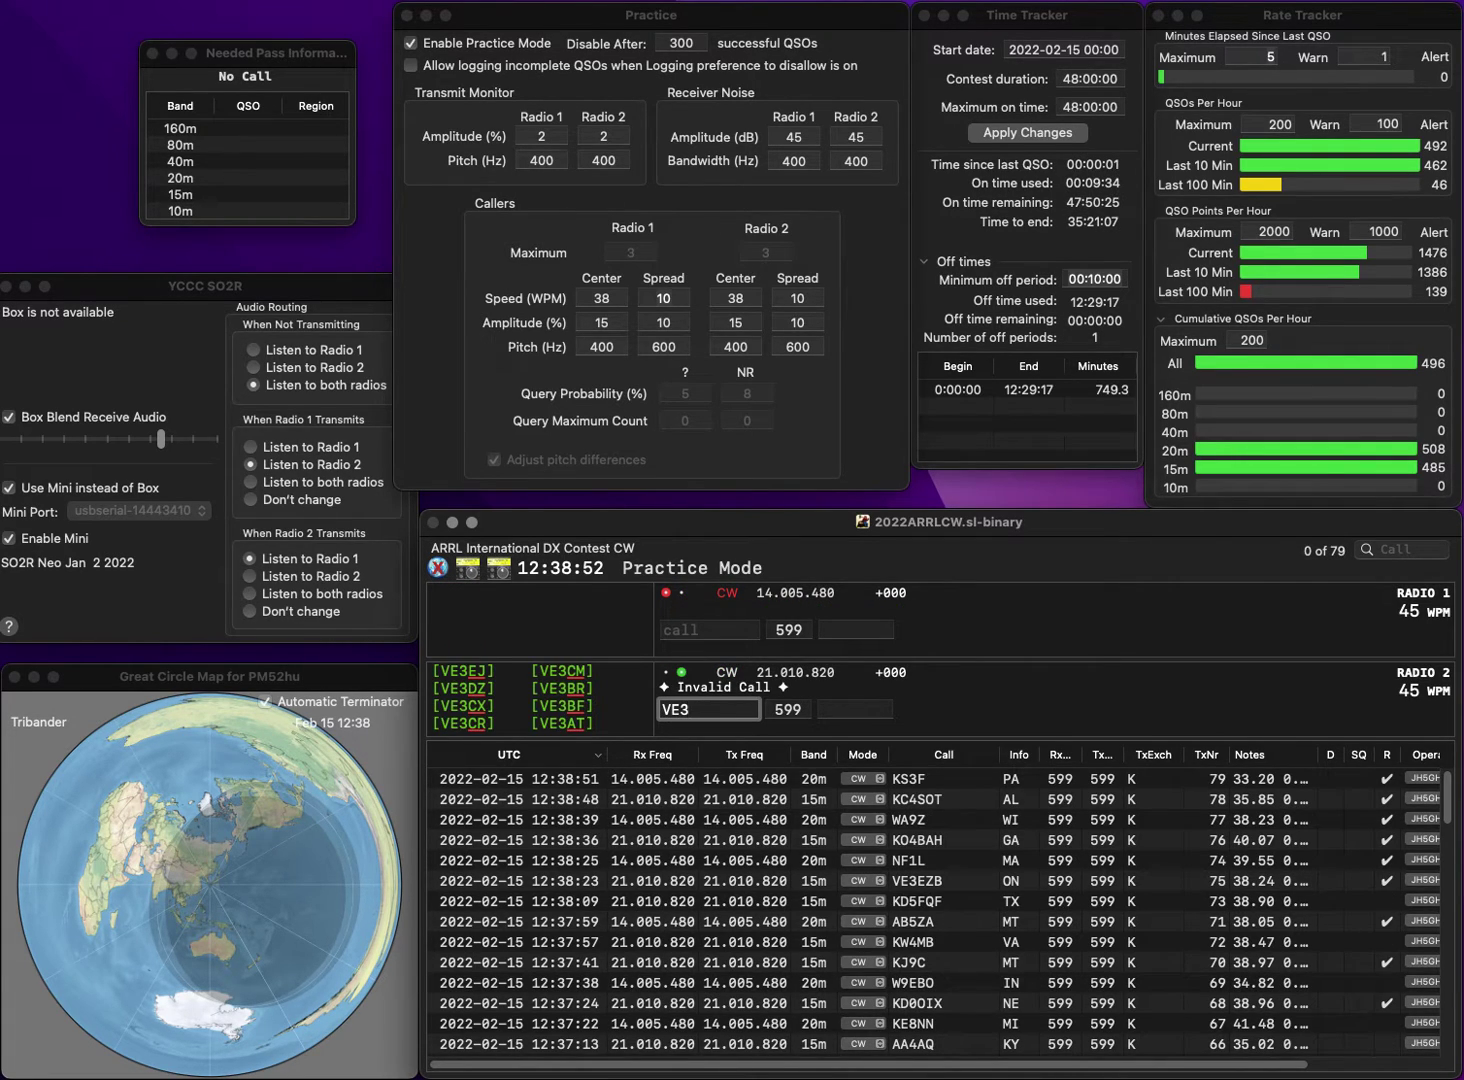
pyautogui.press('Return')
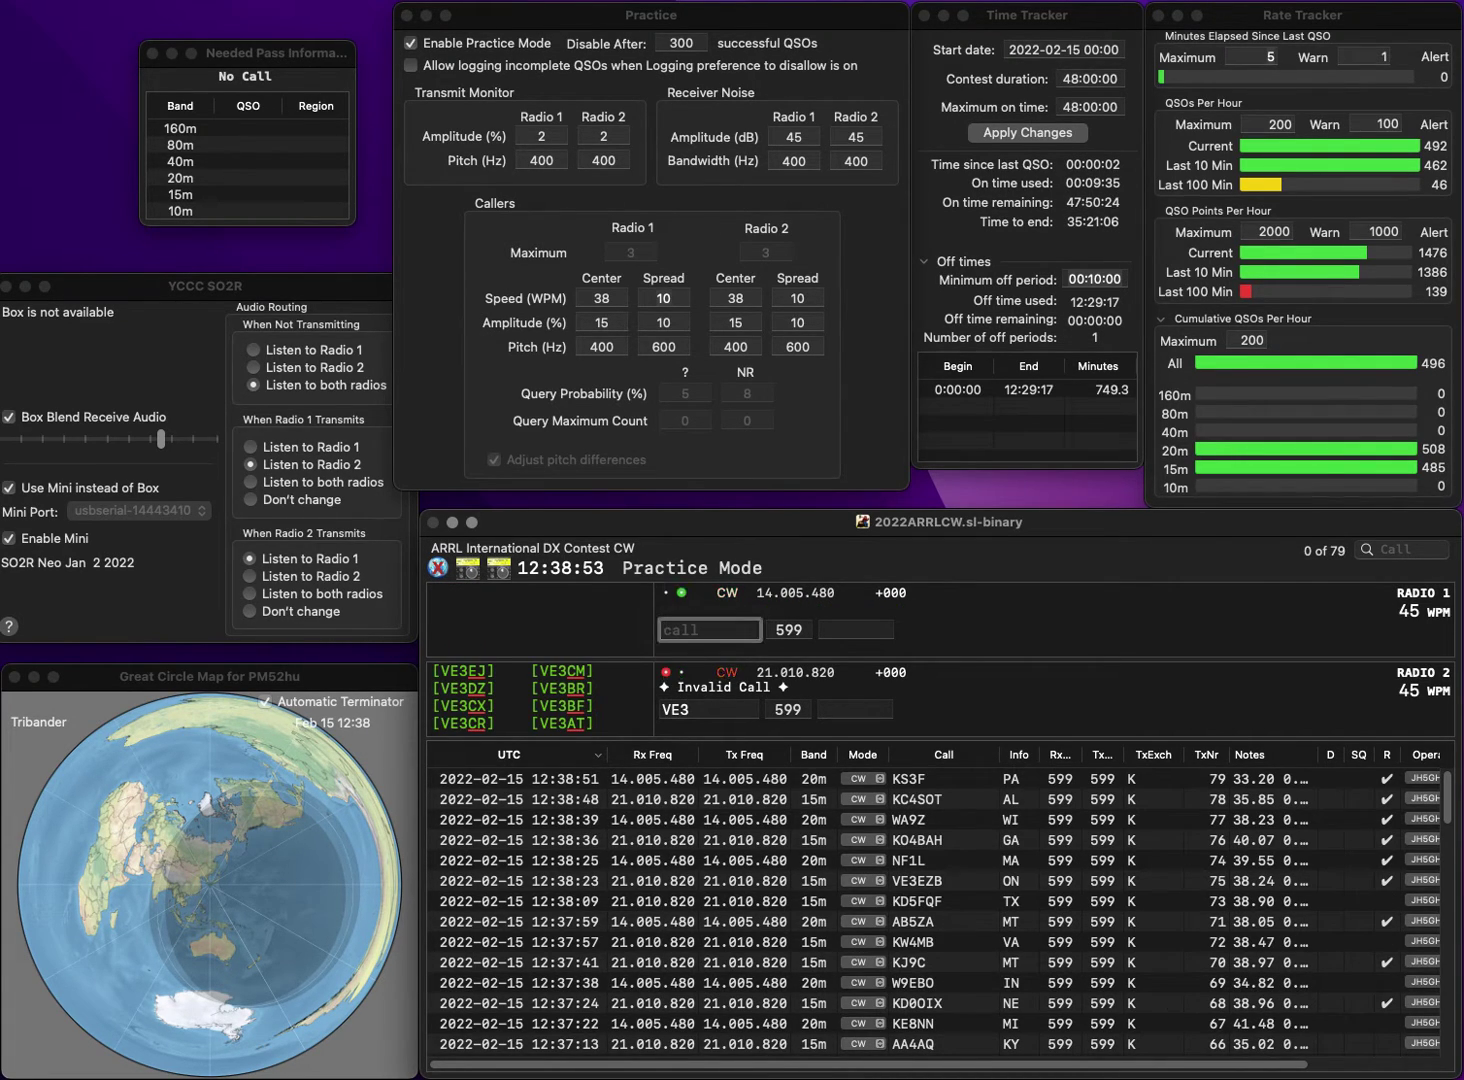
pyautogui.write('K4B')
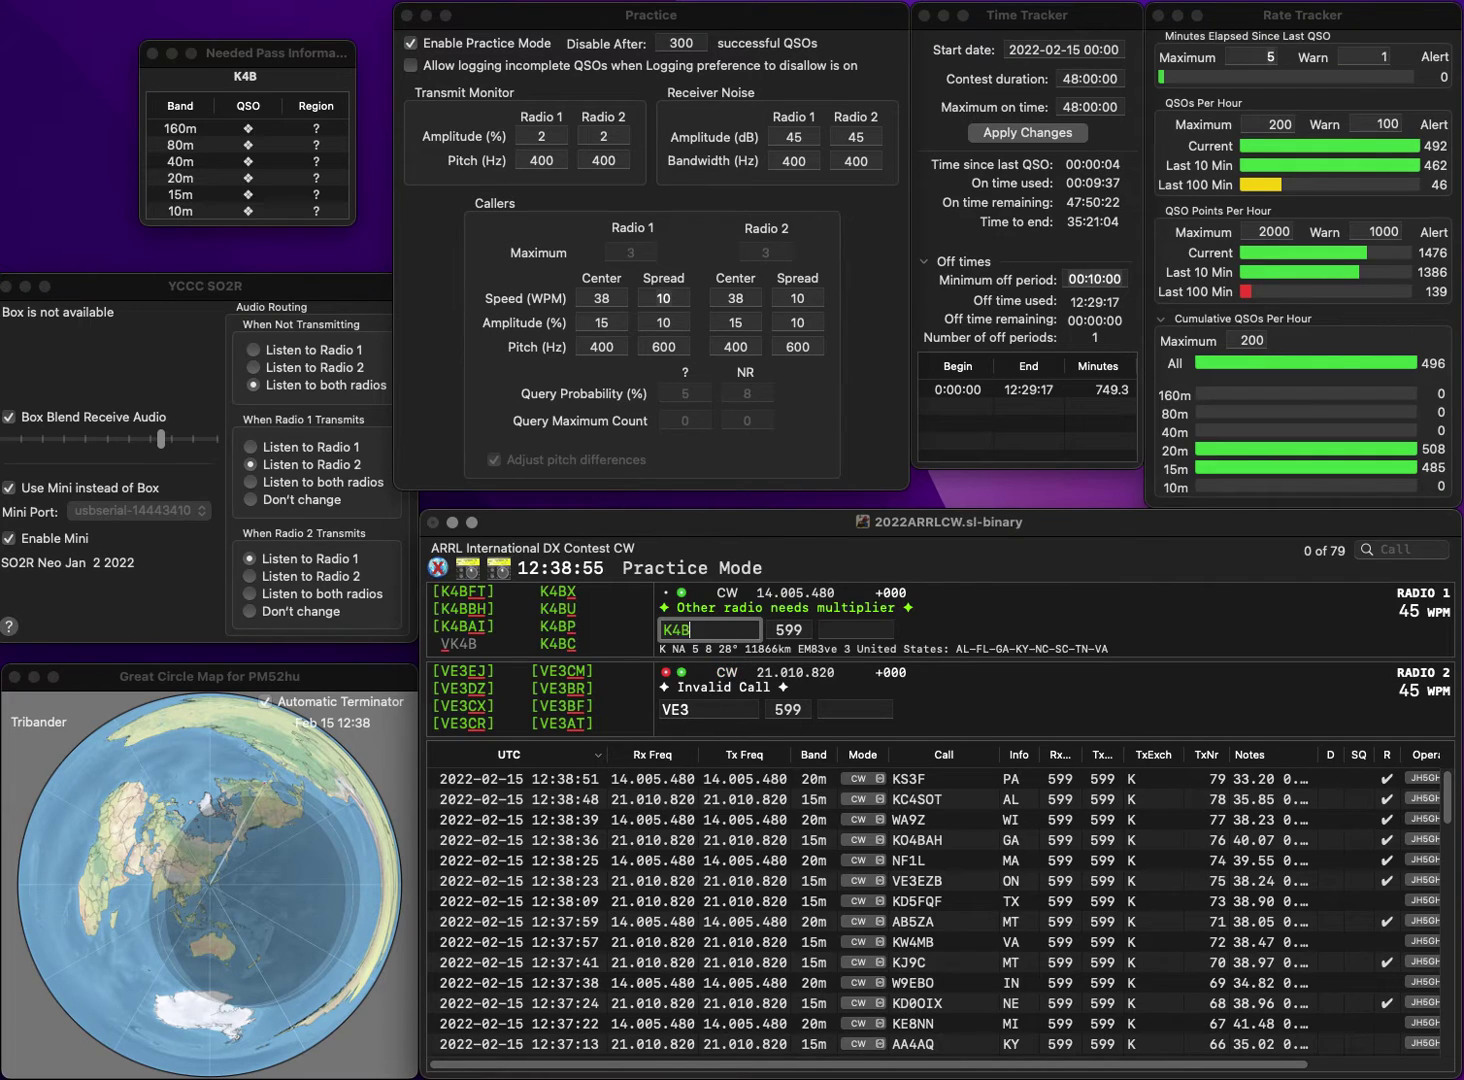
pyautogui.press('Return')
pyautogui.press('BackSpace')
pyautogui.write('2QV')
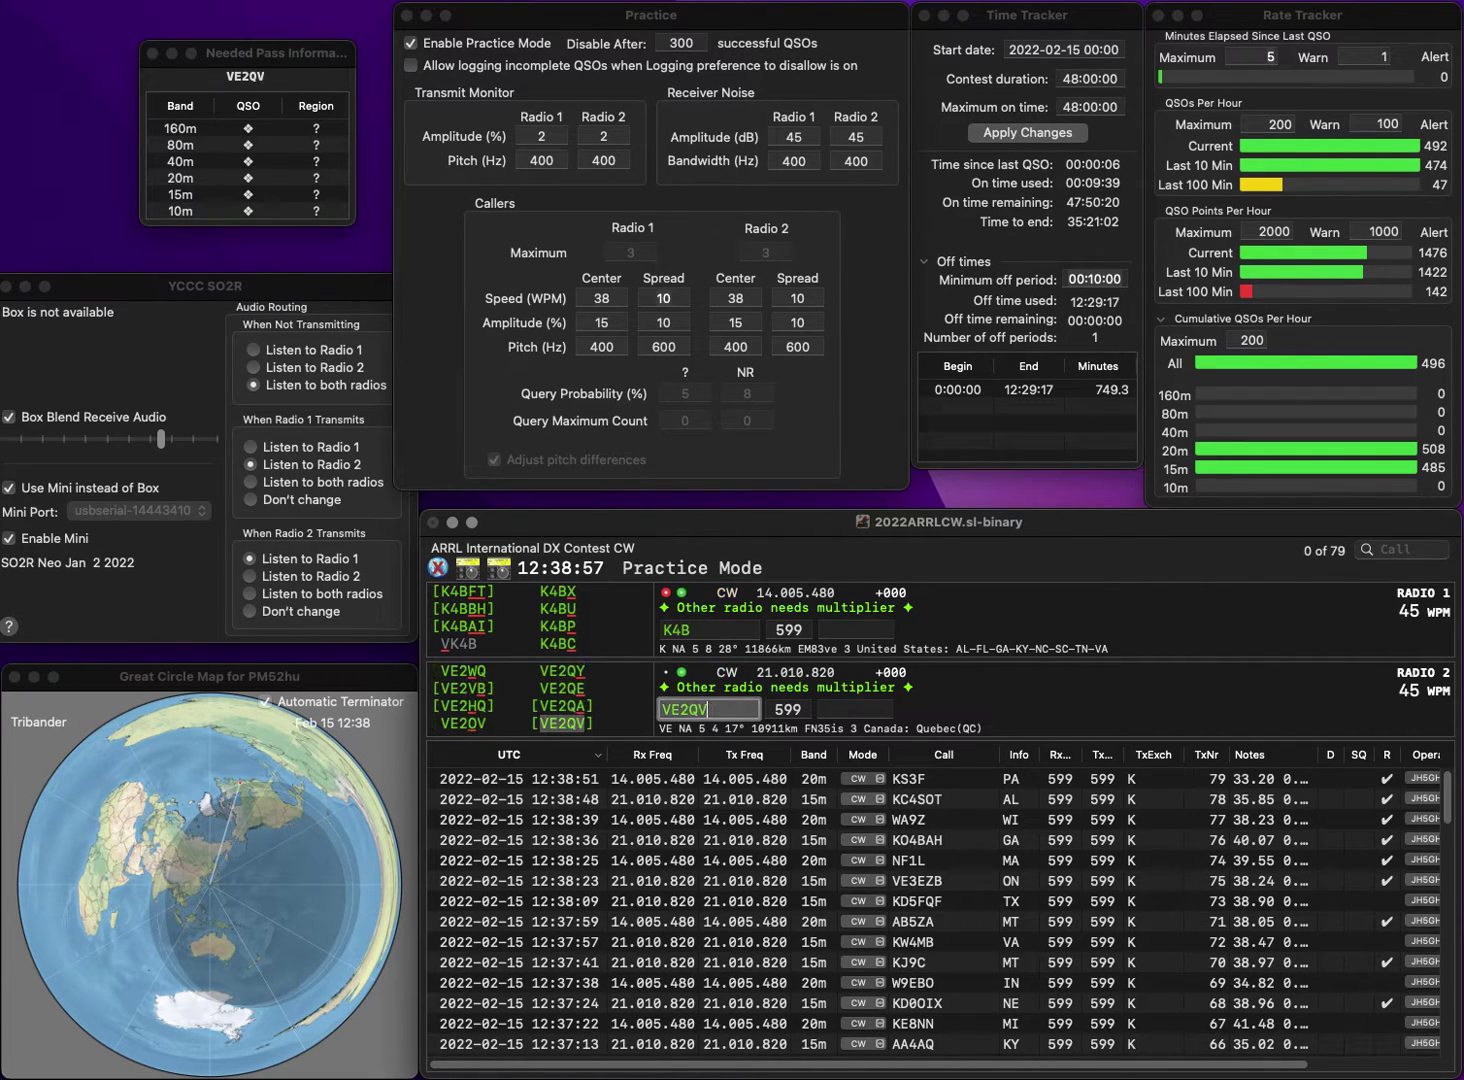
pyautogui.press('Return')
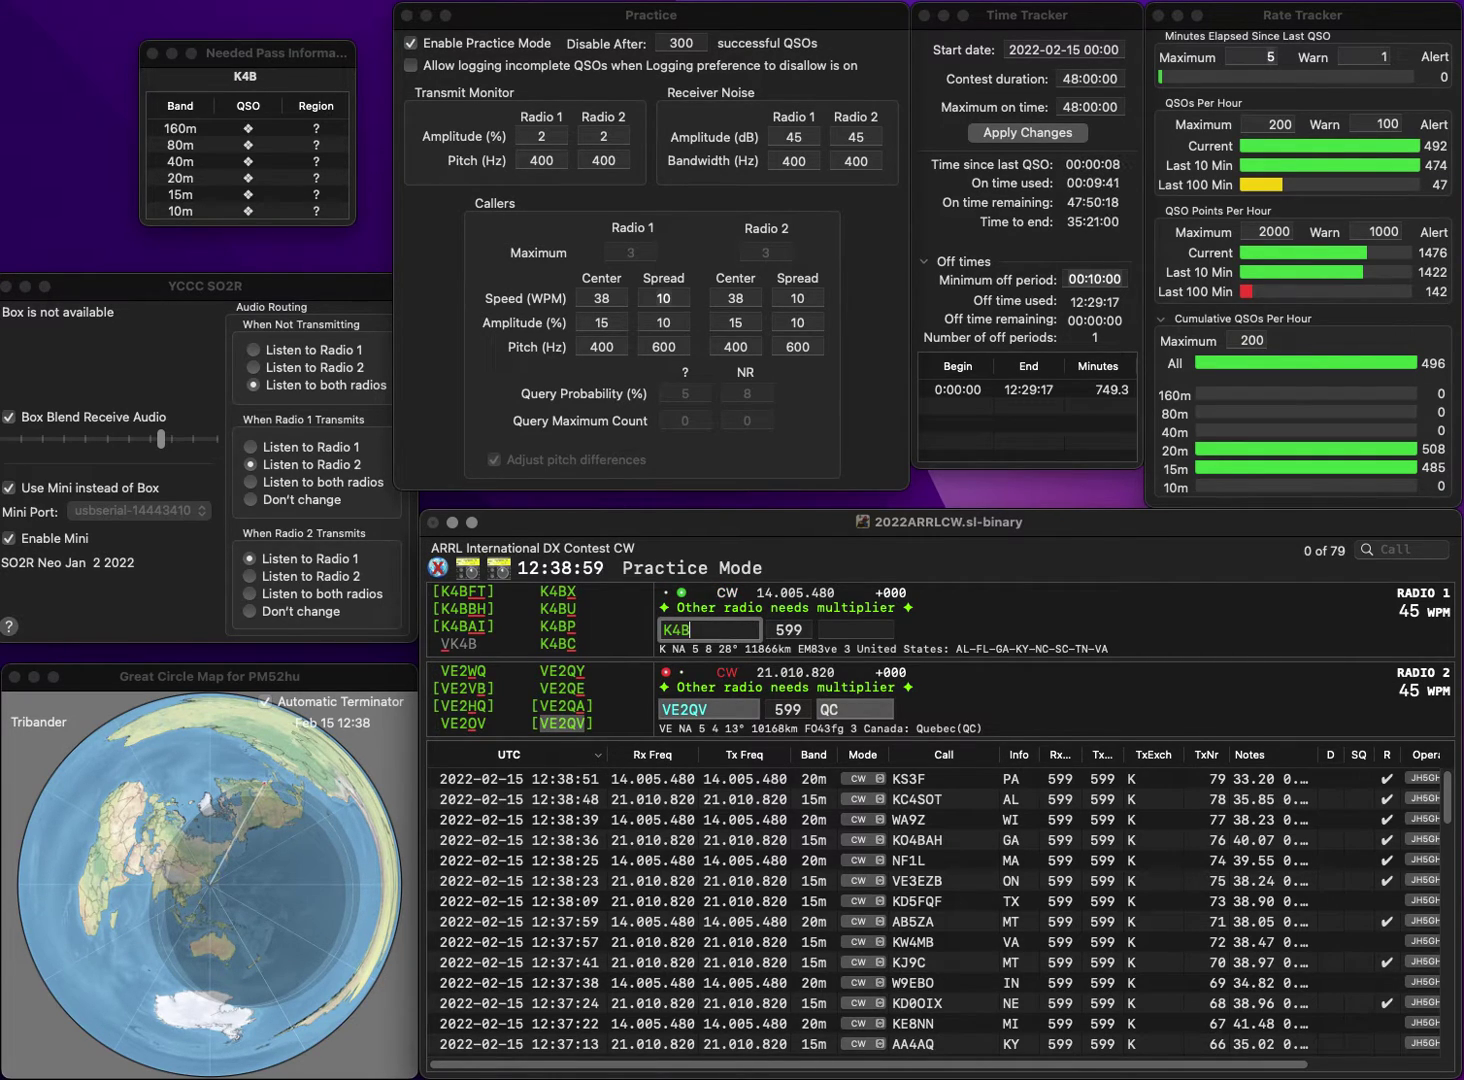
pyautogui.write('ZV')
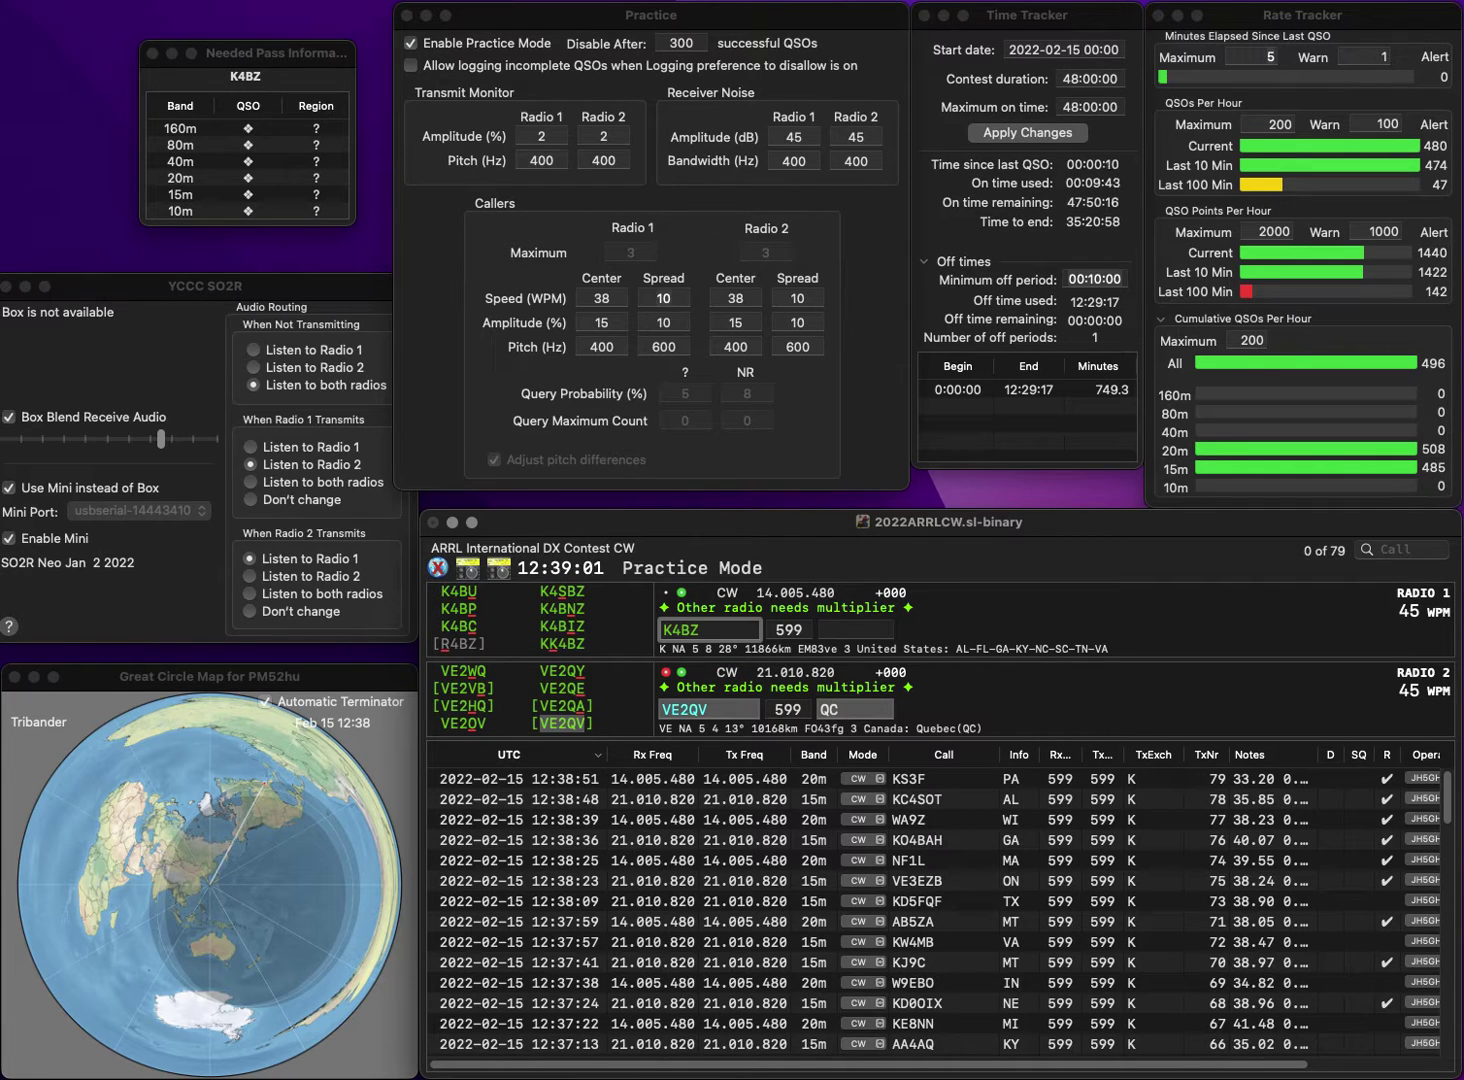
pyautogui.press('BackSpace')
pyautogui.press('BackSpace')
pyautogui.write('GV')
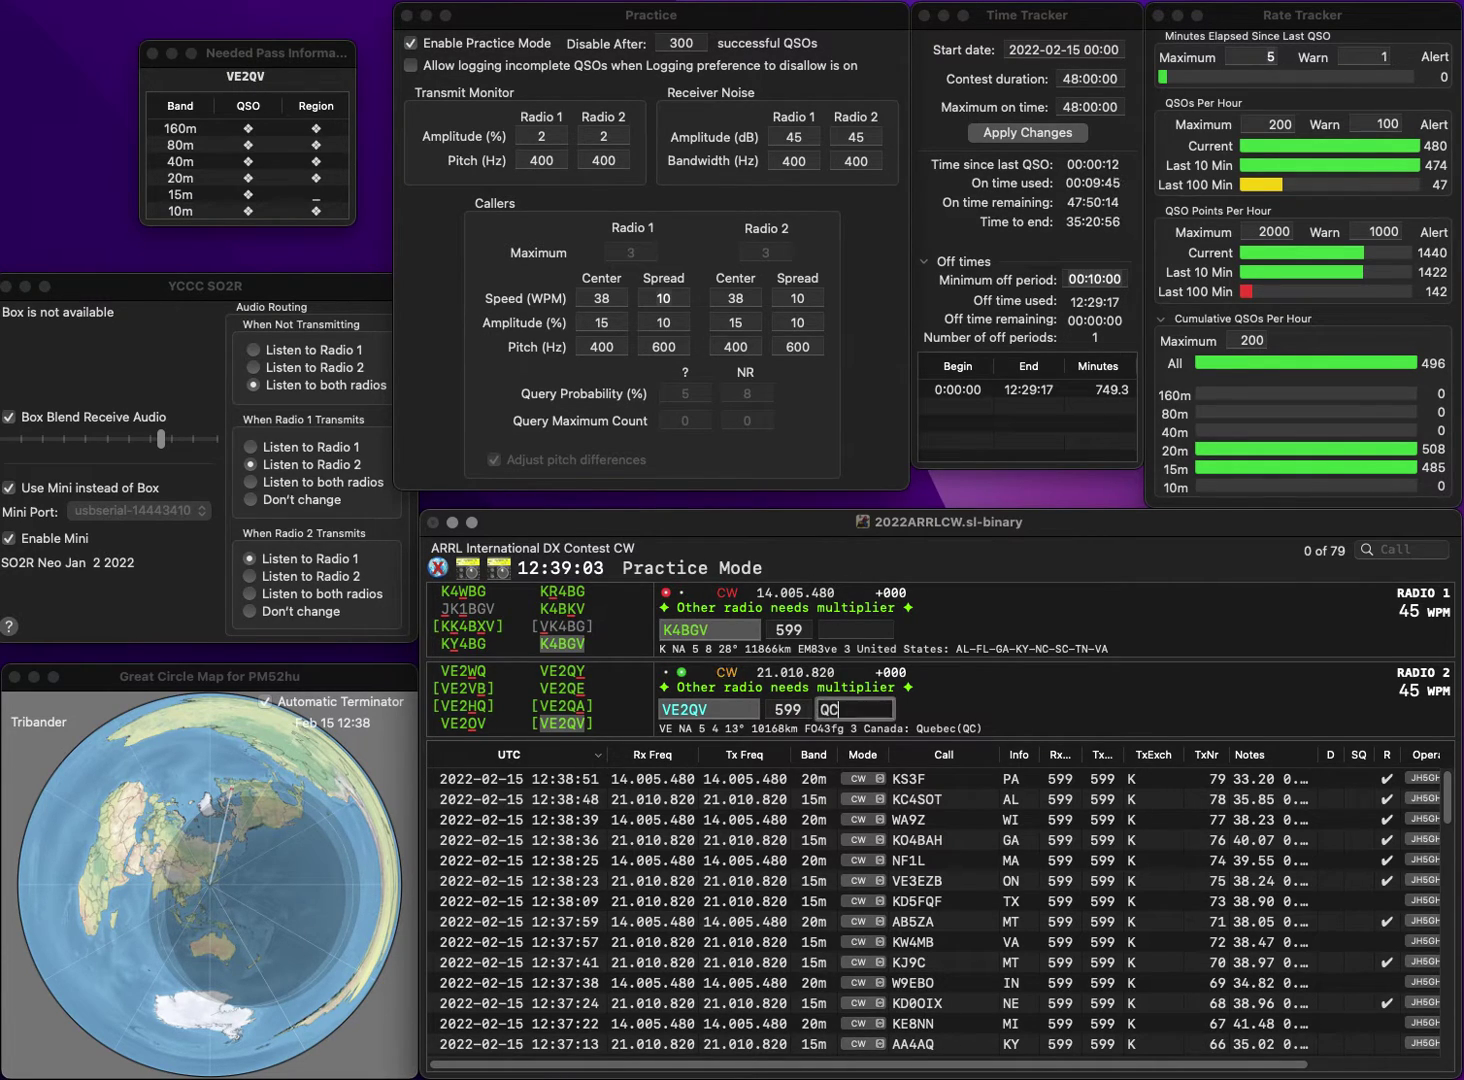
pyautogui.press('Return')
pyautogui.press('Return')
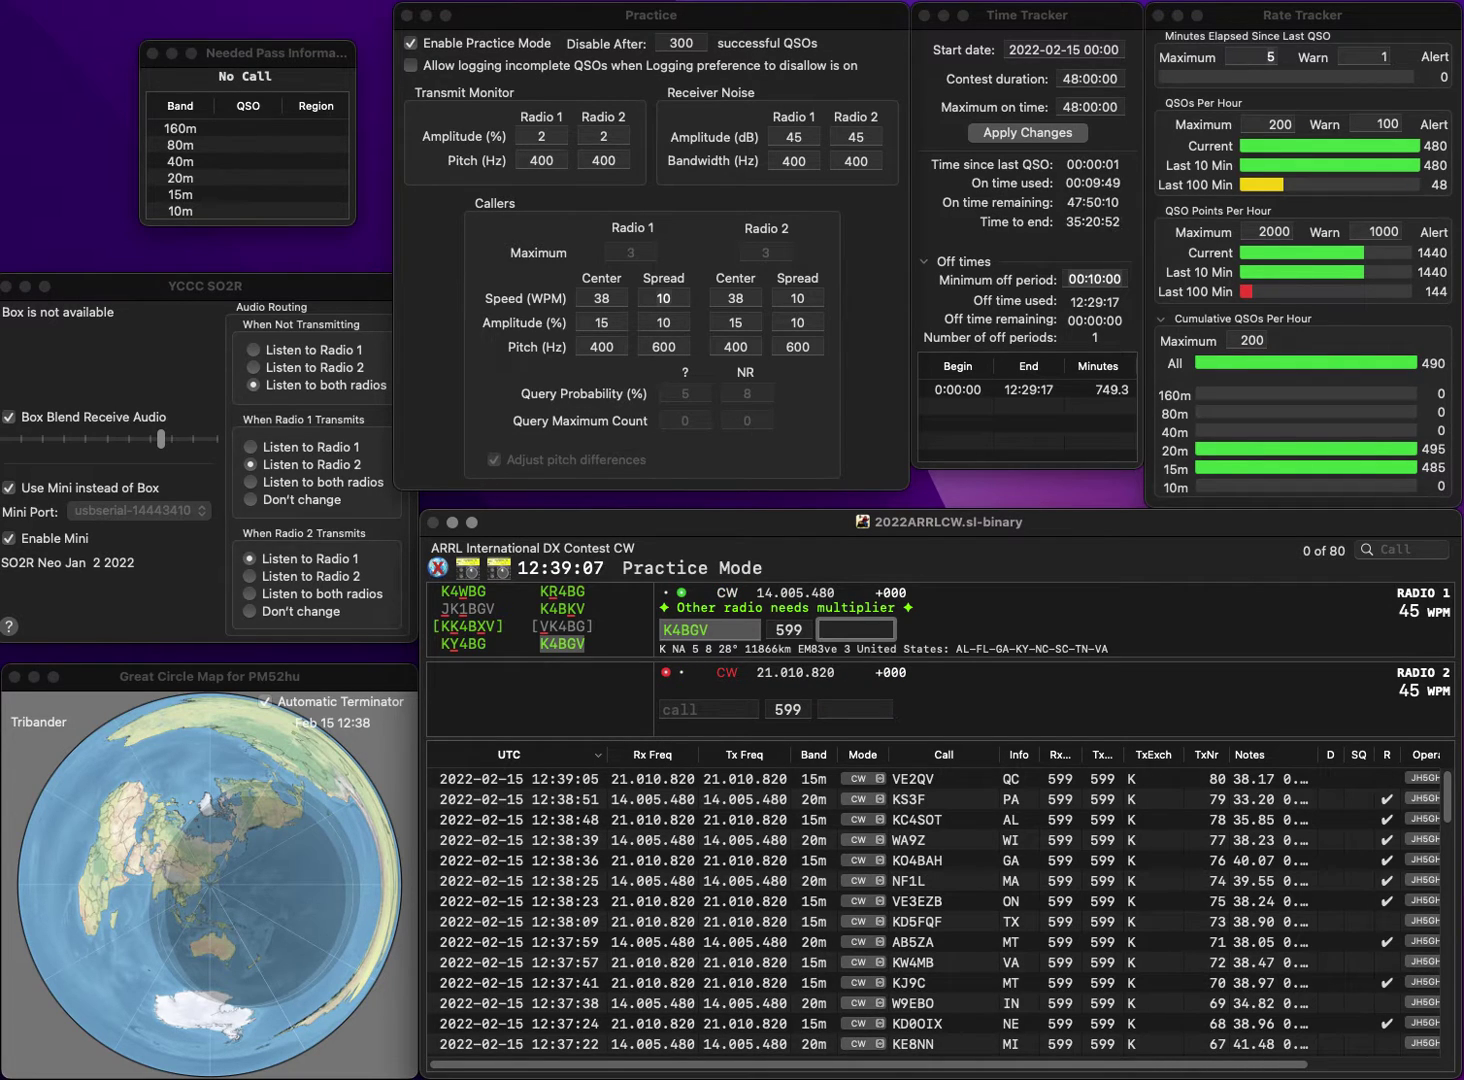
pyautogui.write('V')
pyautogui.press('BackSpace')
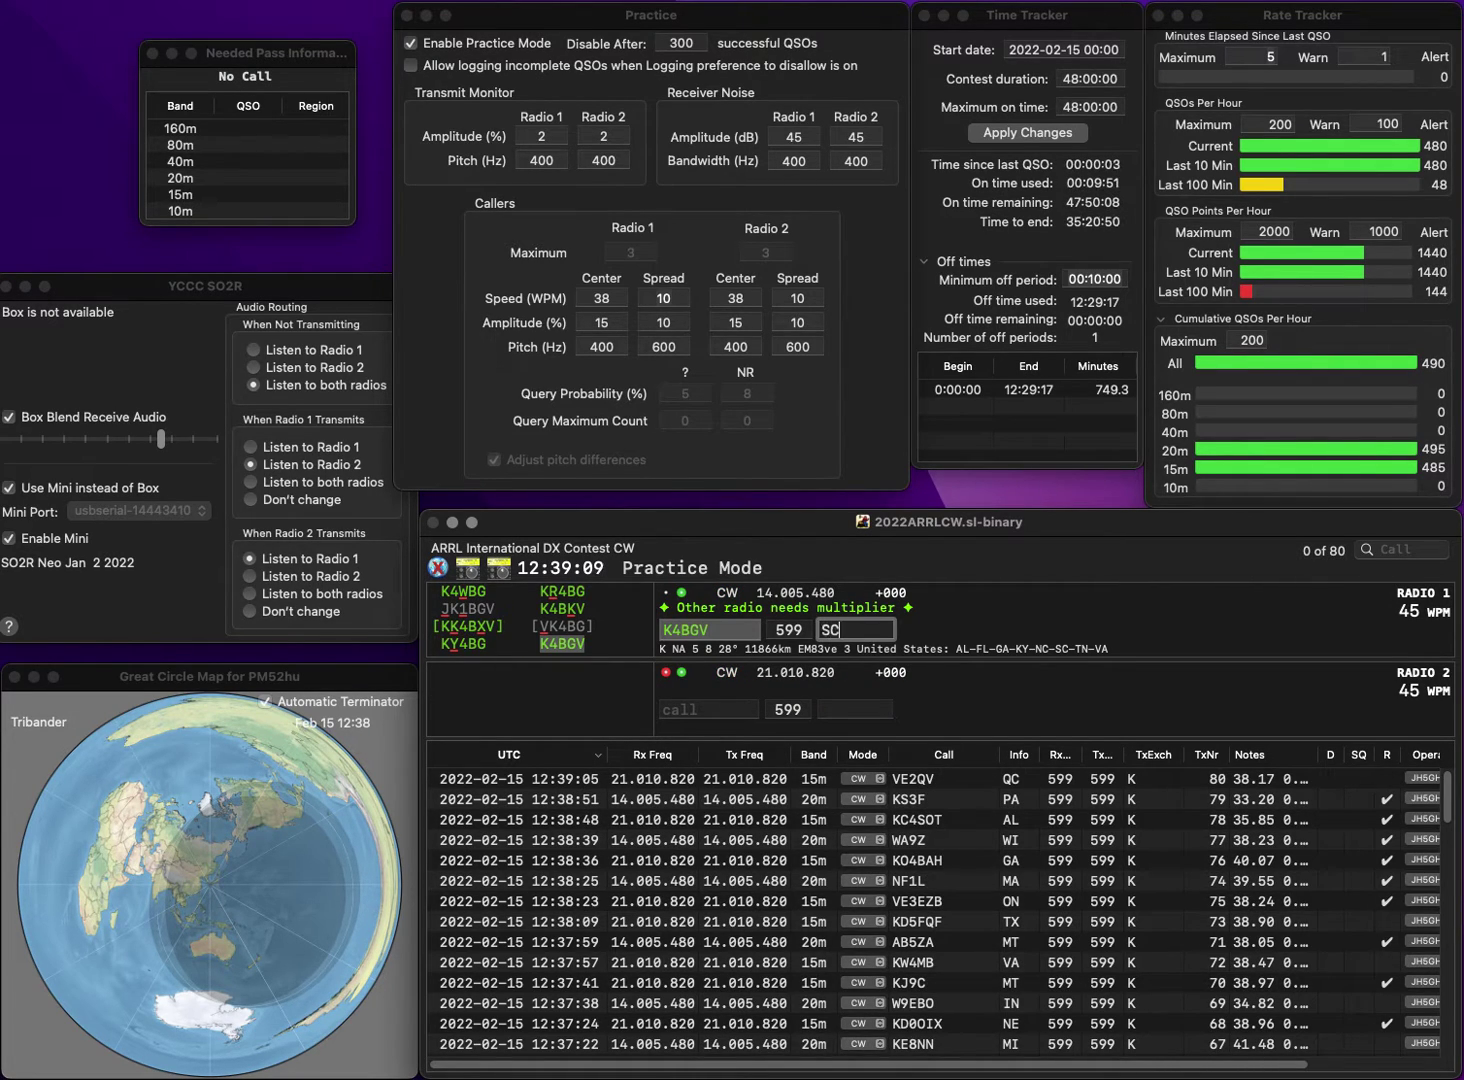
pyautogui.write('SC')
pyautogui.press('Return')
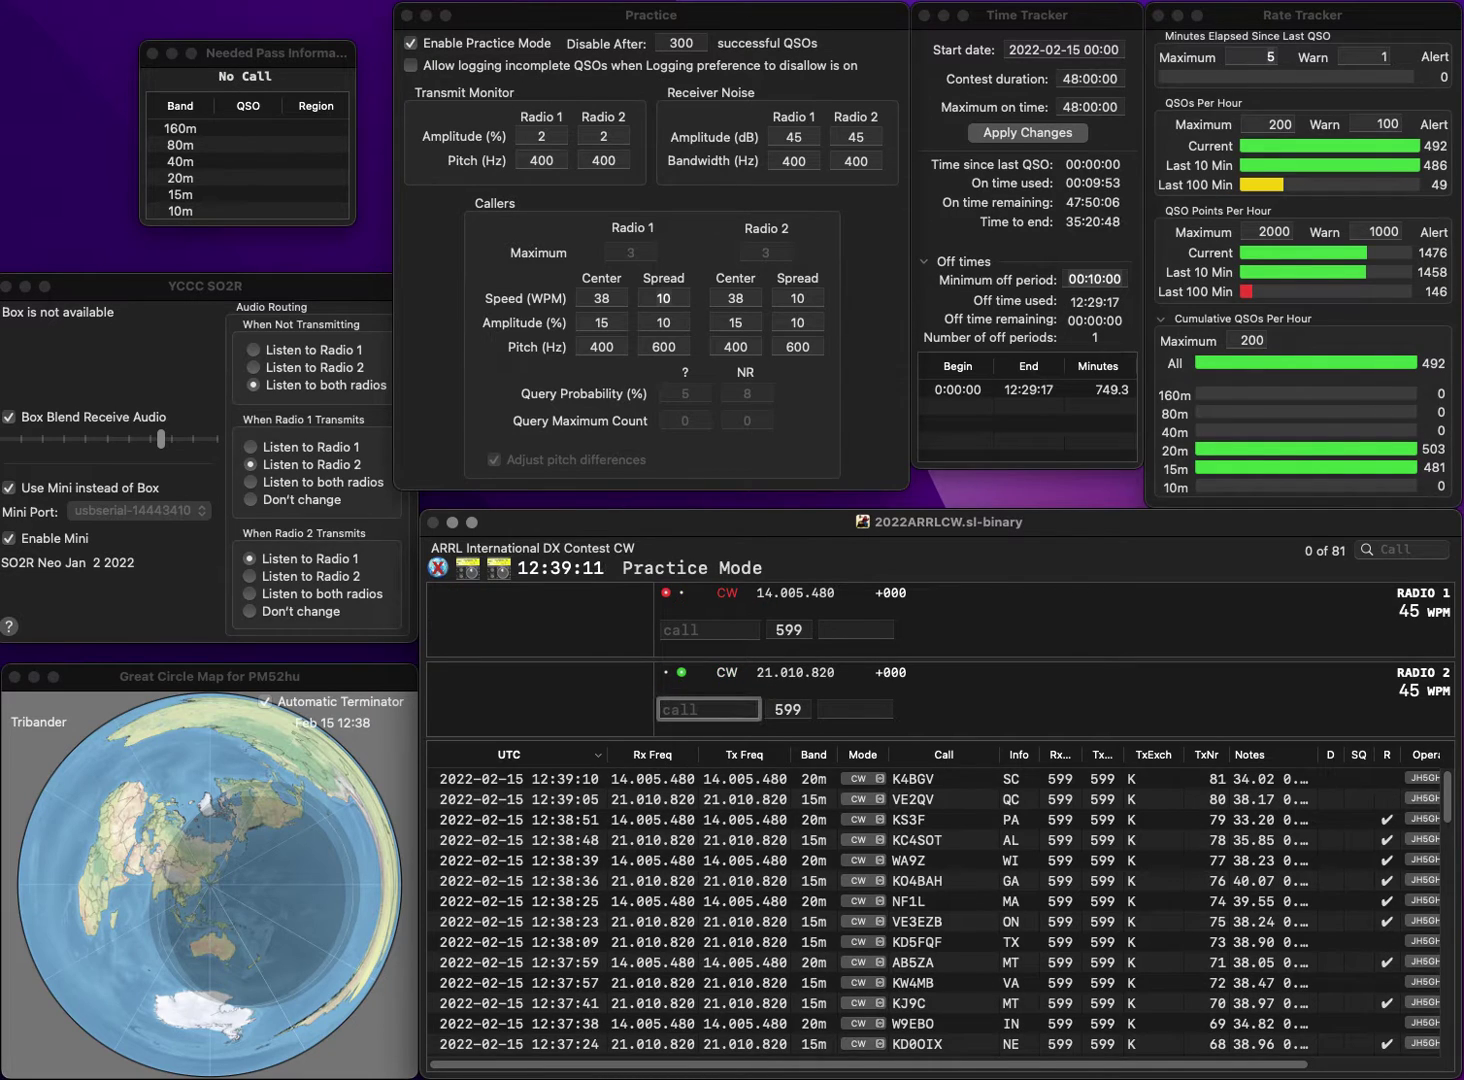
pyautogui.write('WA4')
pyautogui.write('ZLC')
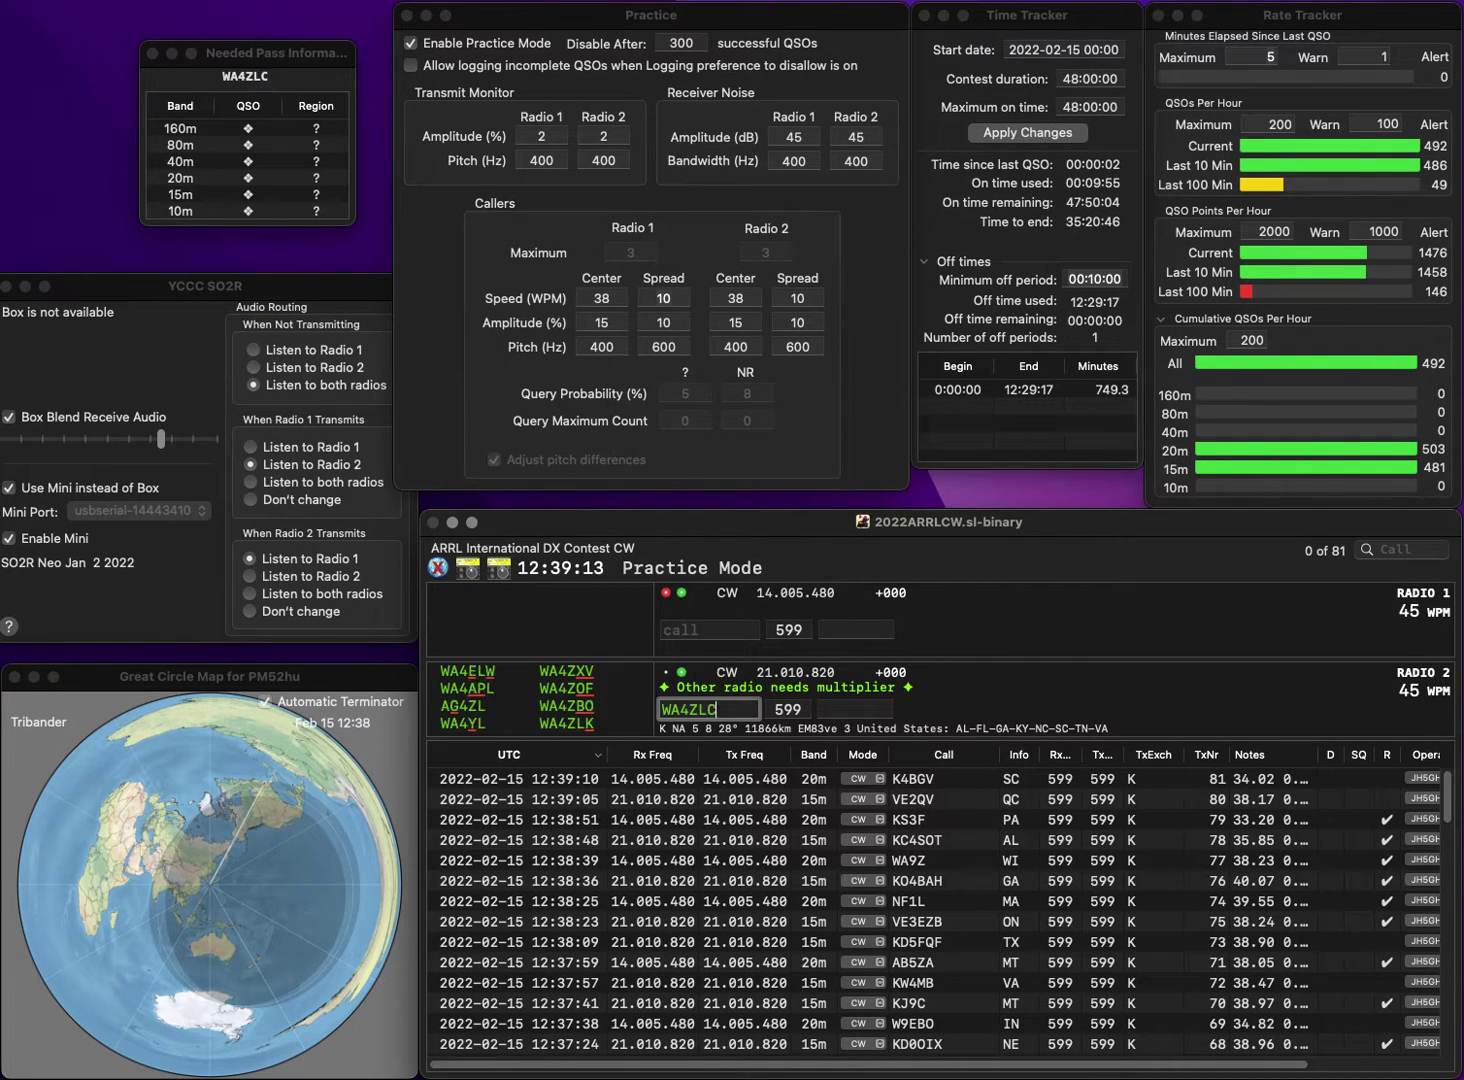
pyautogui.press('Return')
pyautogui.write('4VI')
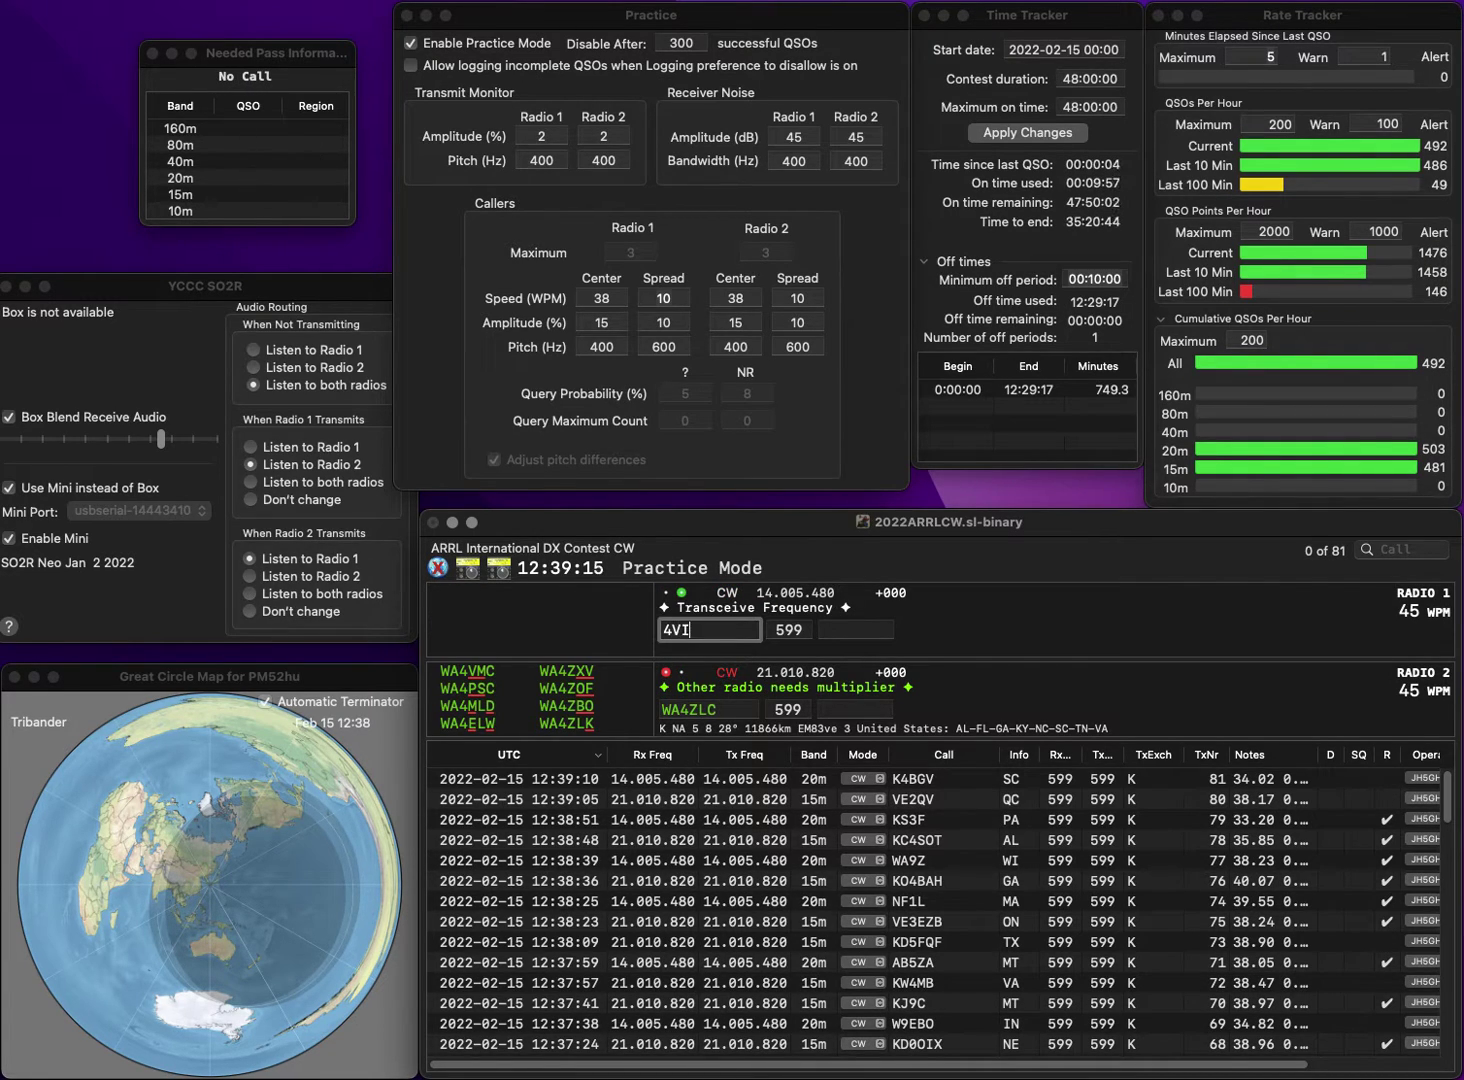
pyautogui.press('Return')
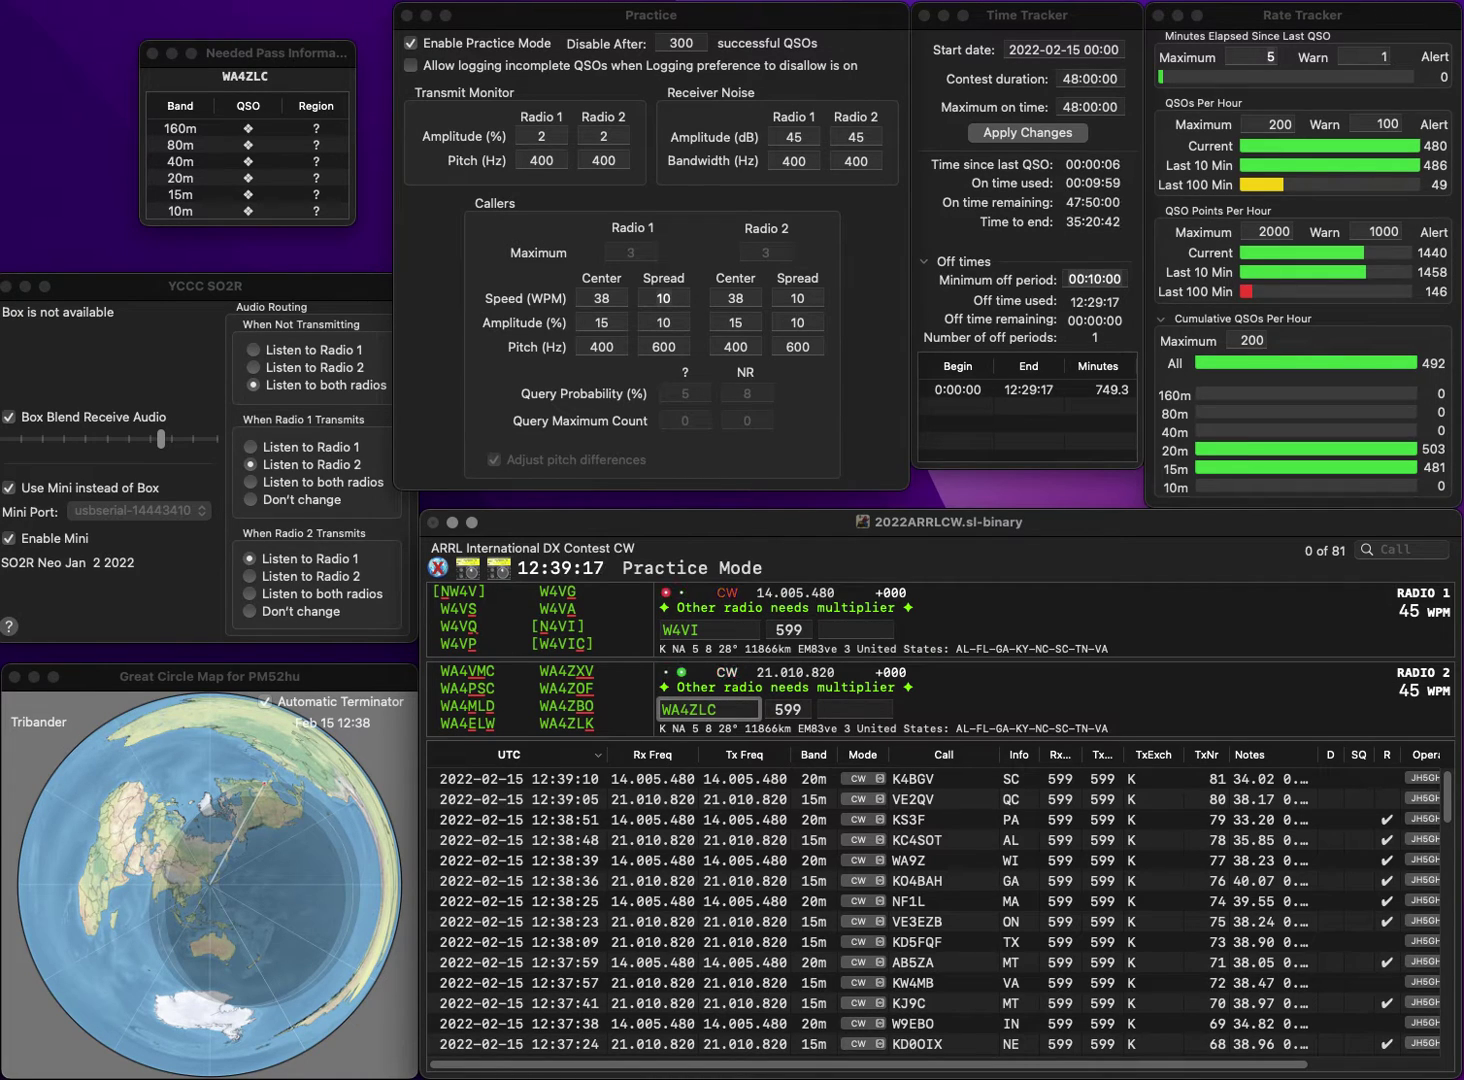
# Correct the Radio 2 call to WA4ZLK and the Radio 1 call to W4VS, and answer both again.
pyautogui.press('BackSpace')
pyautogui.write('K')
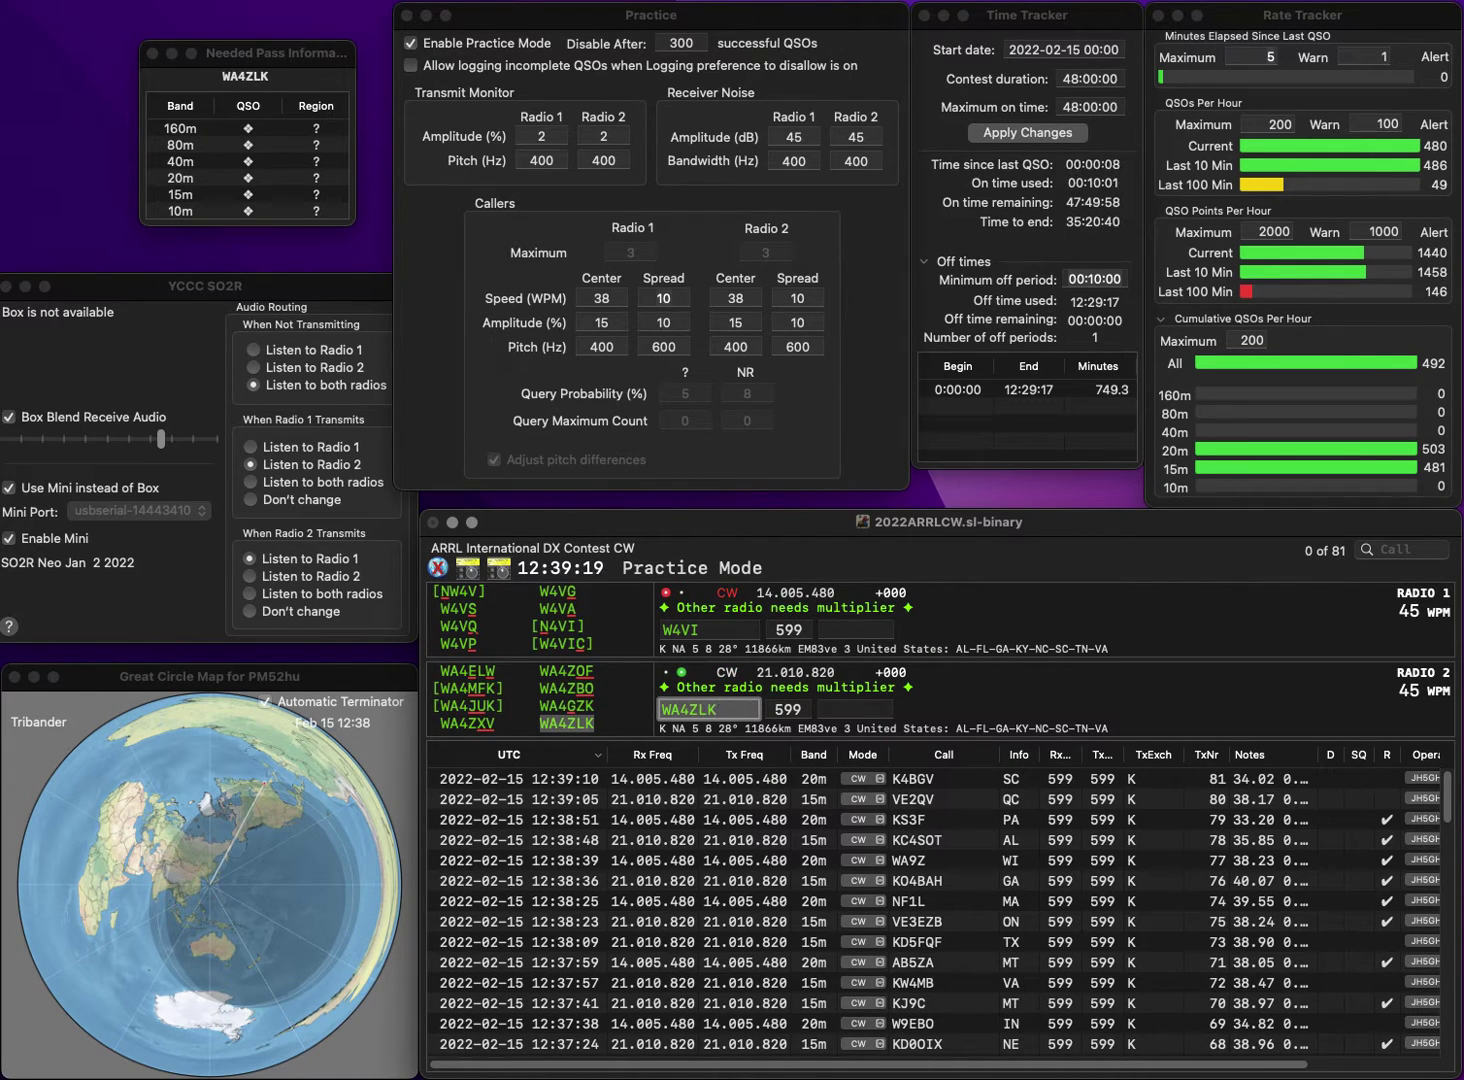
pyautogui.press('Return')
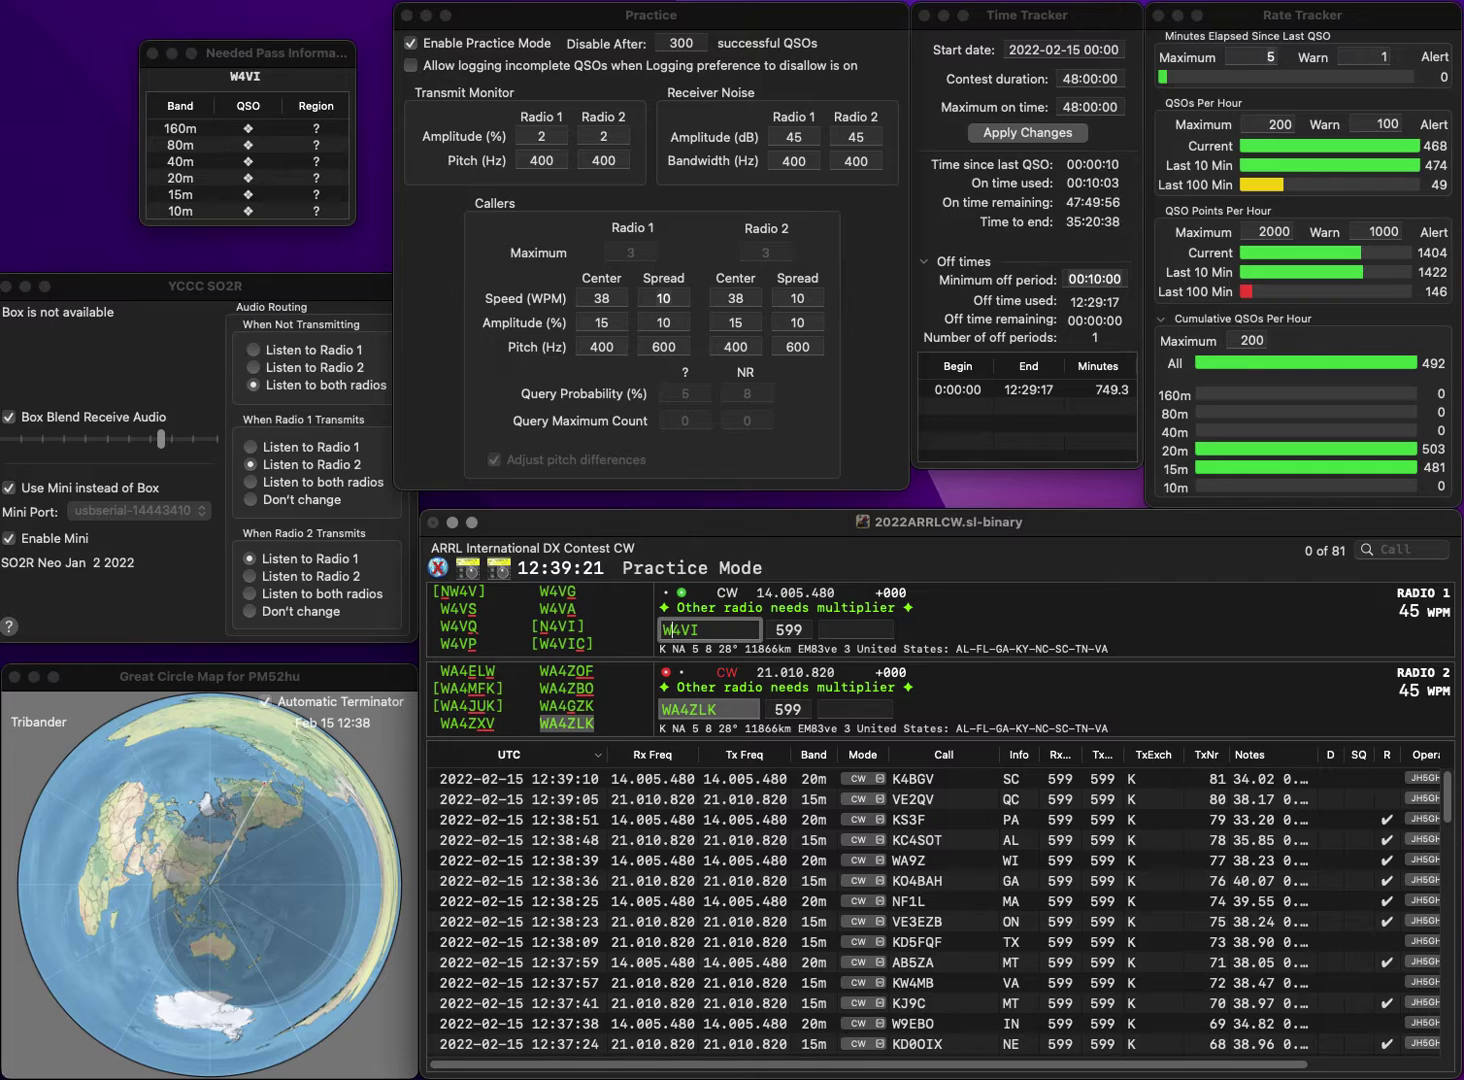
pyautogui.press('BackSpace')
pyautogui.write('S')
pyautogui.press('Return')
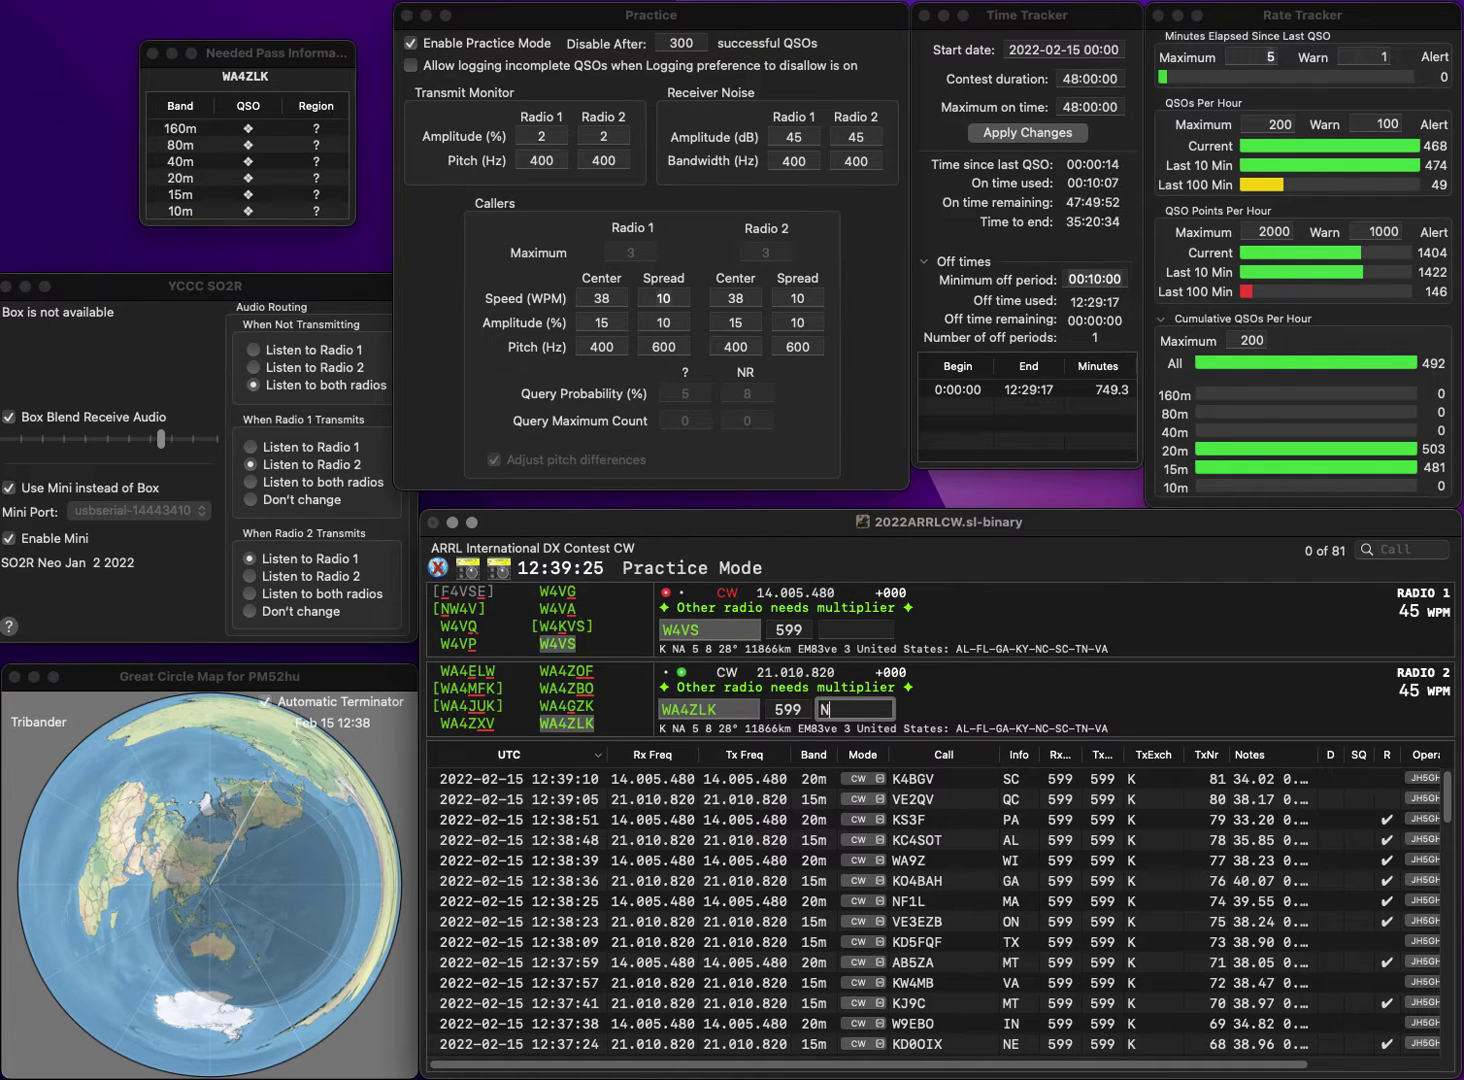
pyautogui.press('Return')
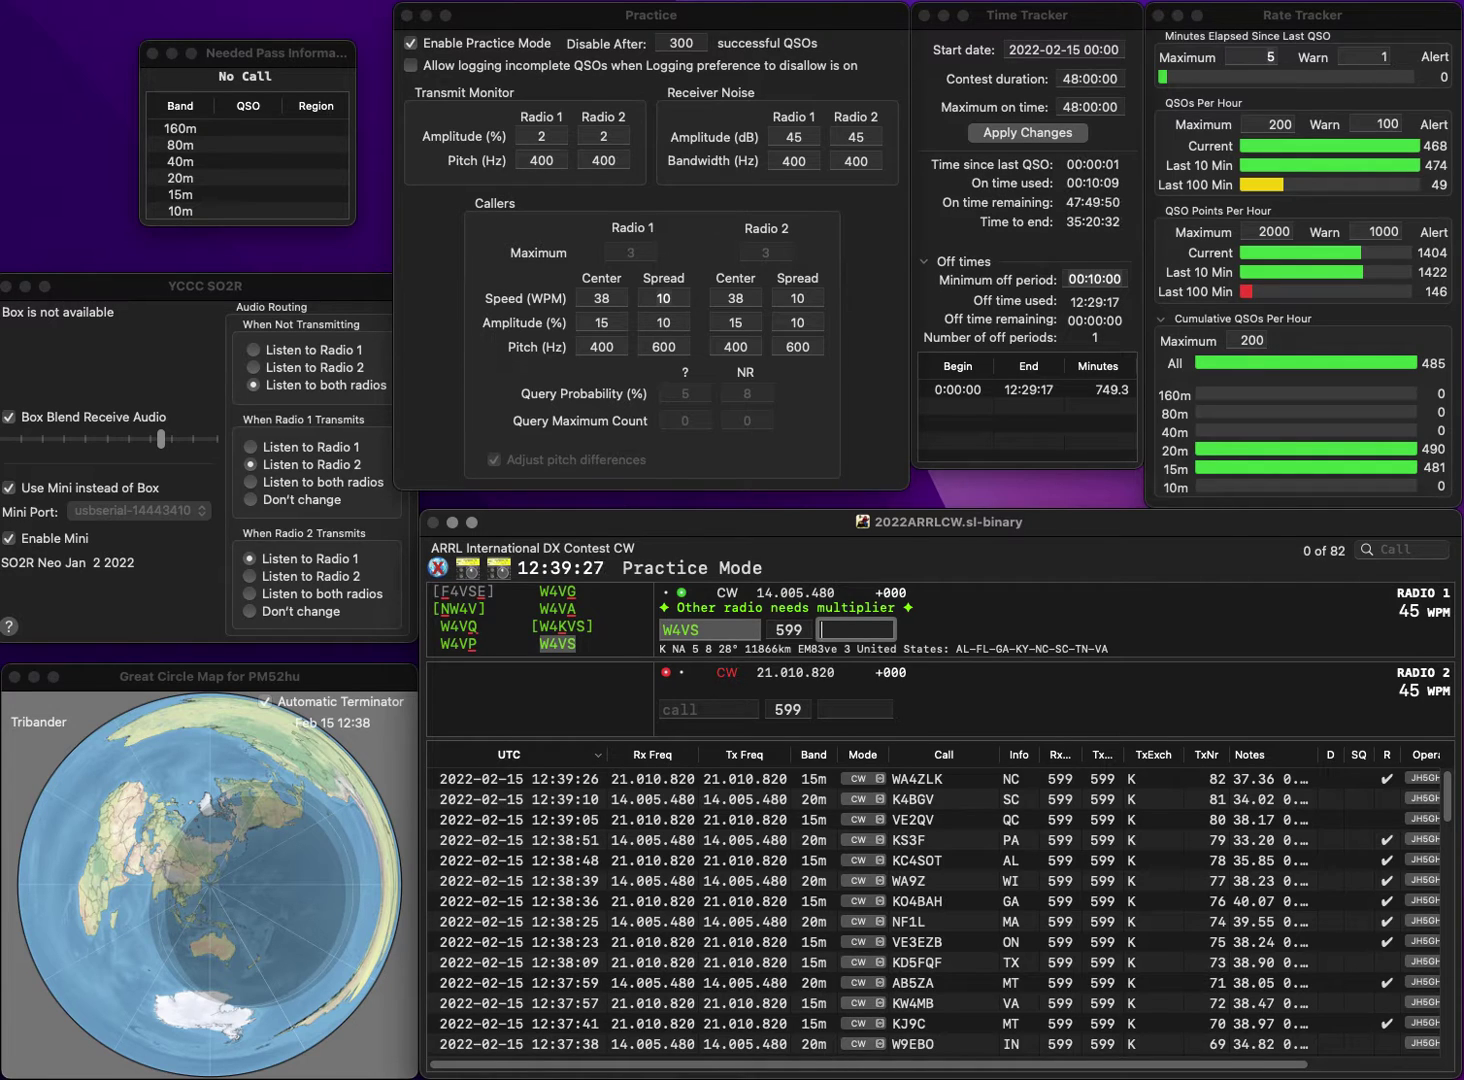
pyautogui.press('Return')
pyautogui.write('WA')
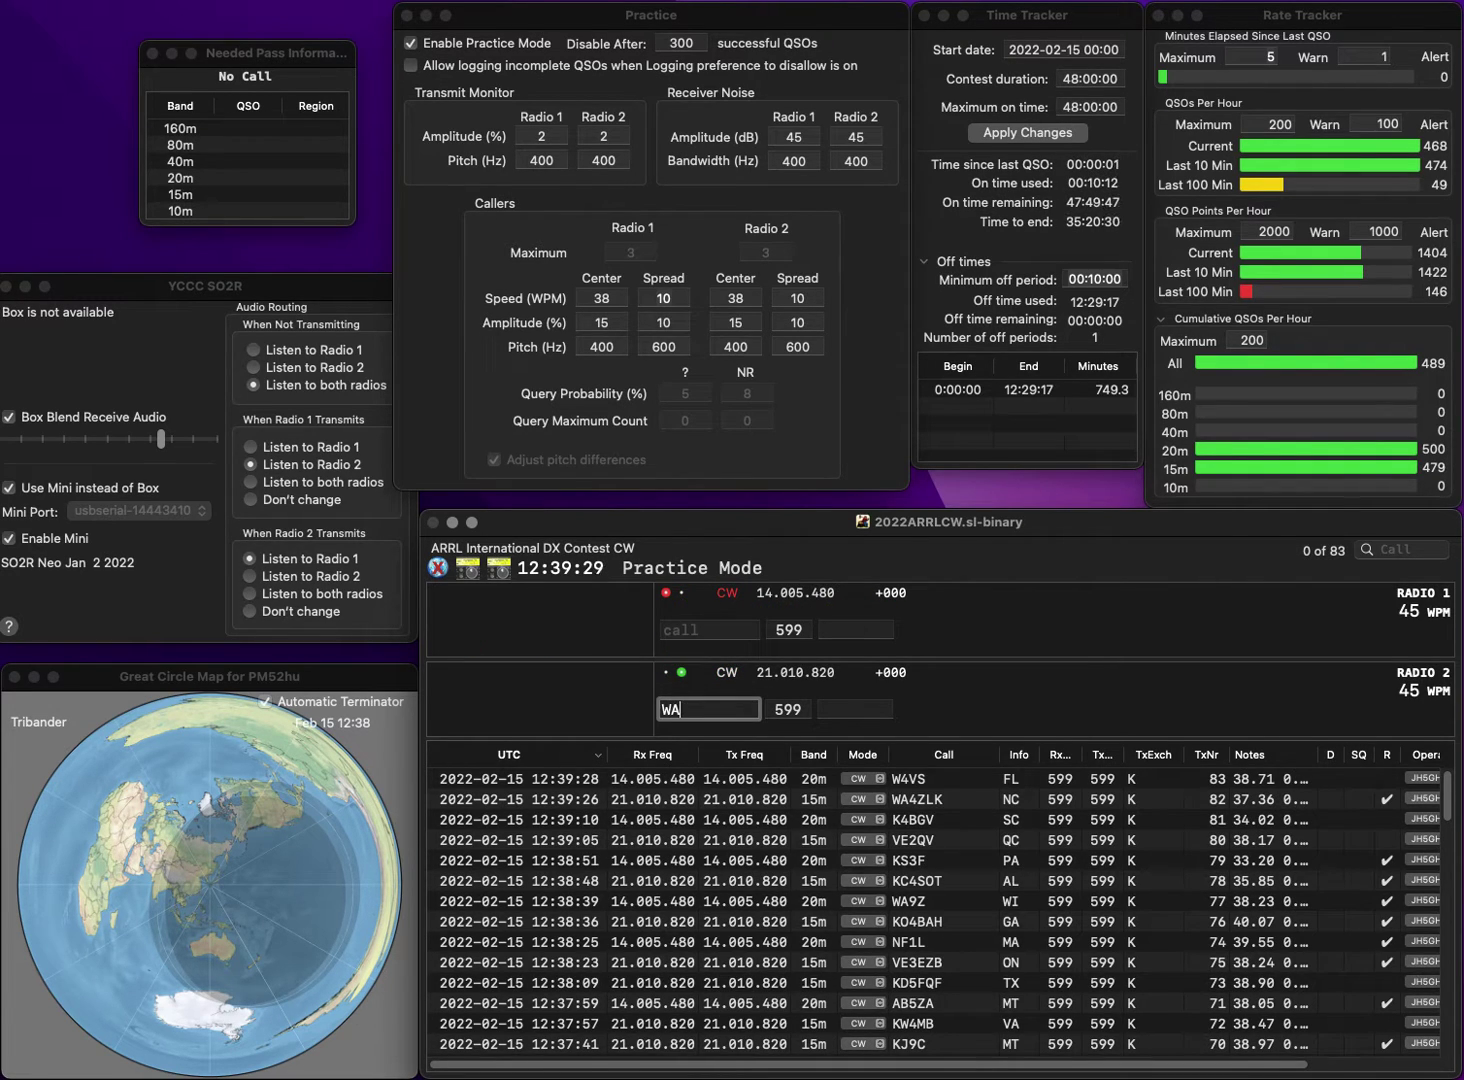
pyautogui.write('0LPV')
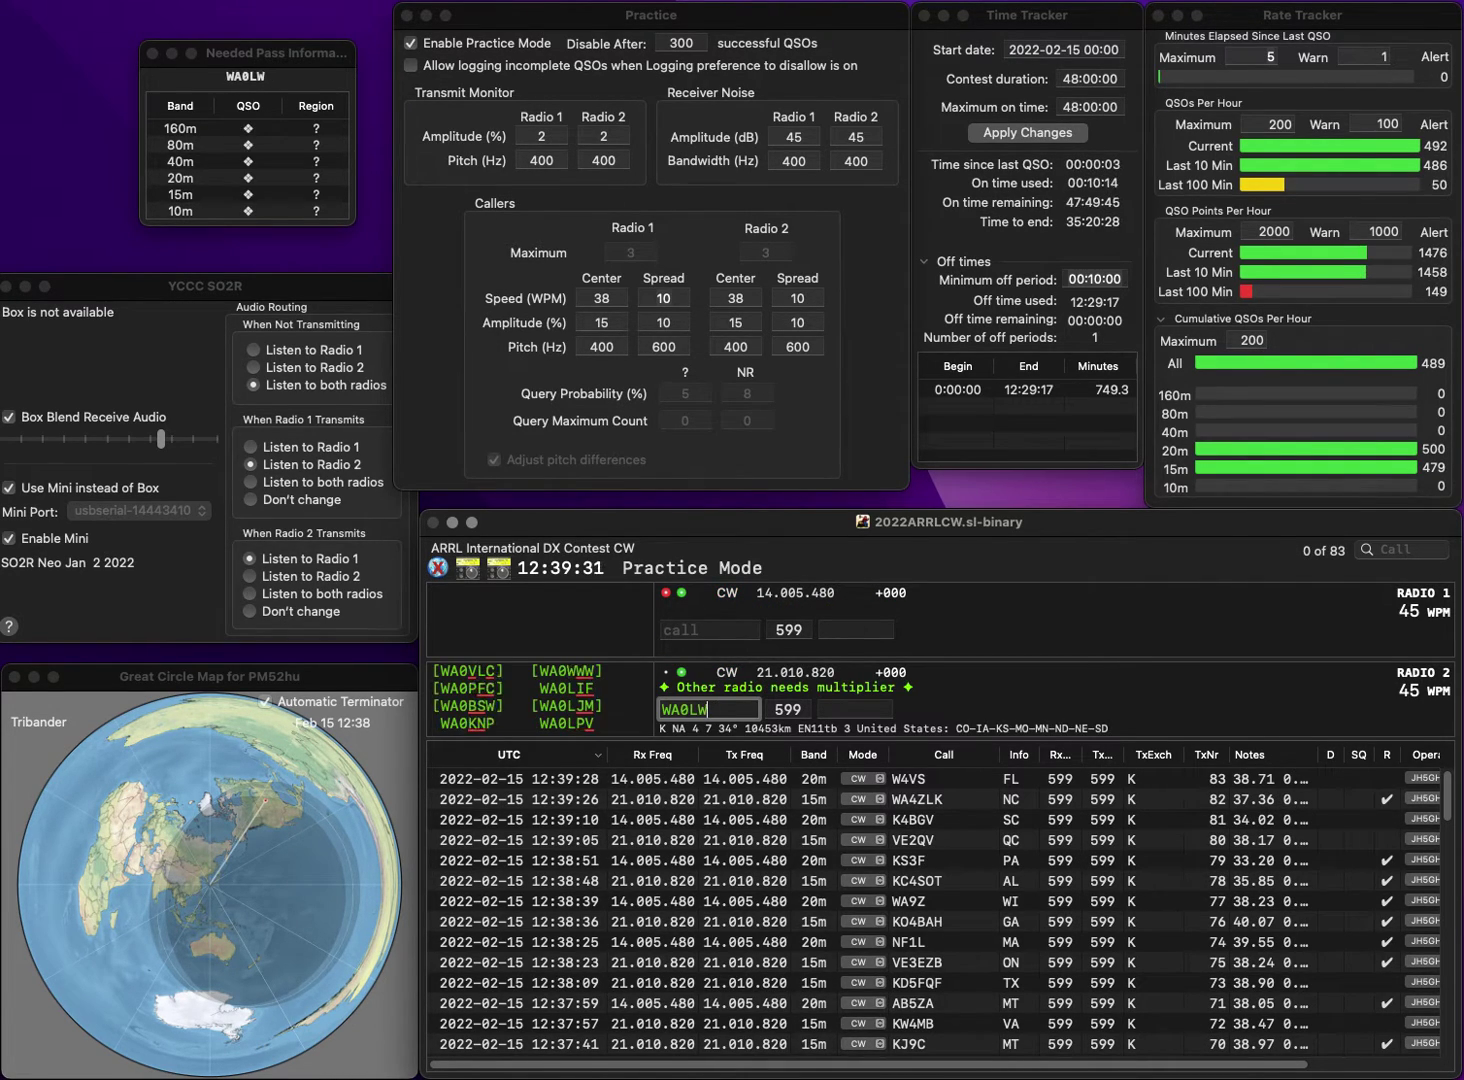
pyautogui.press('Return')
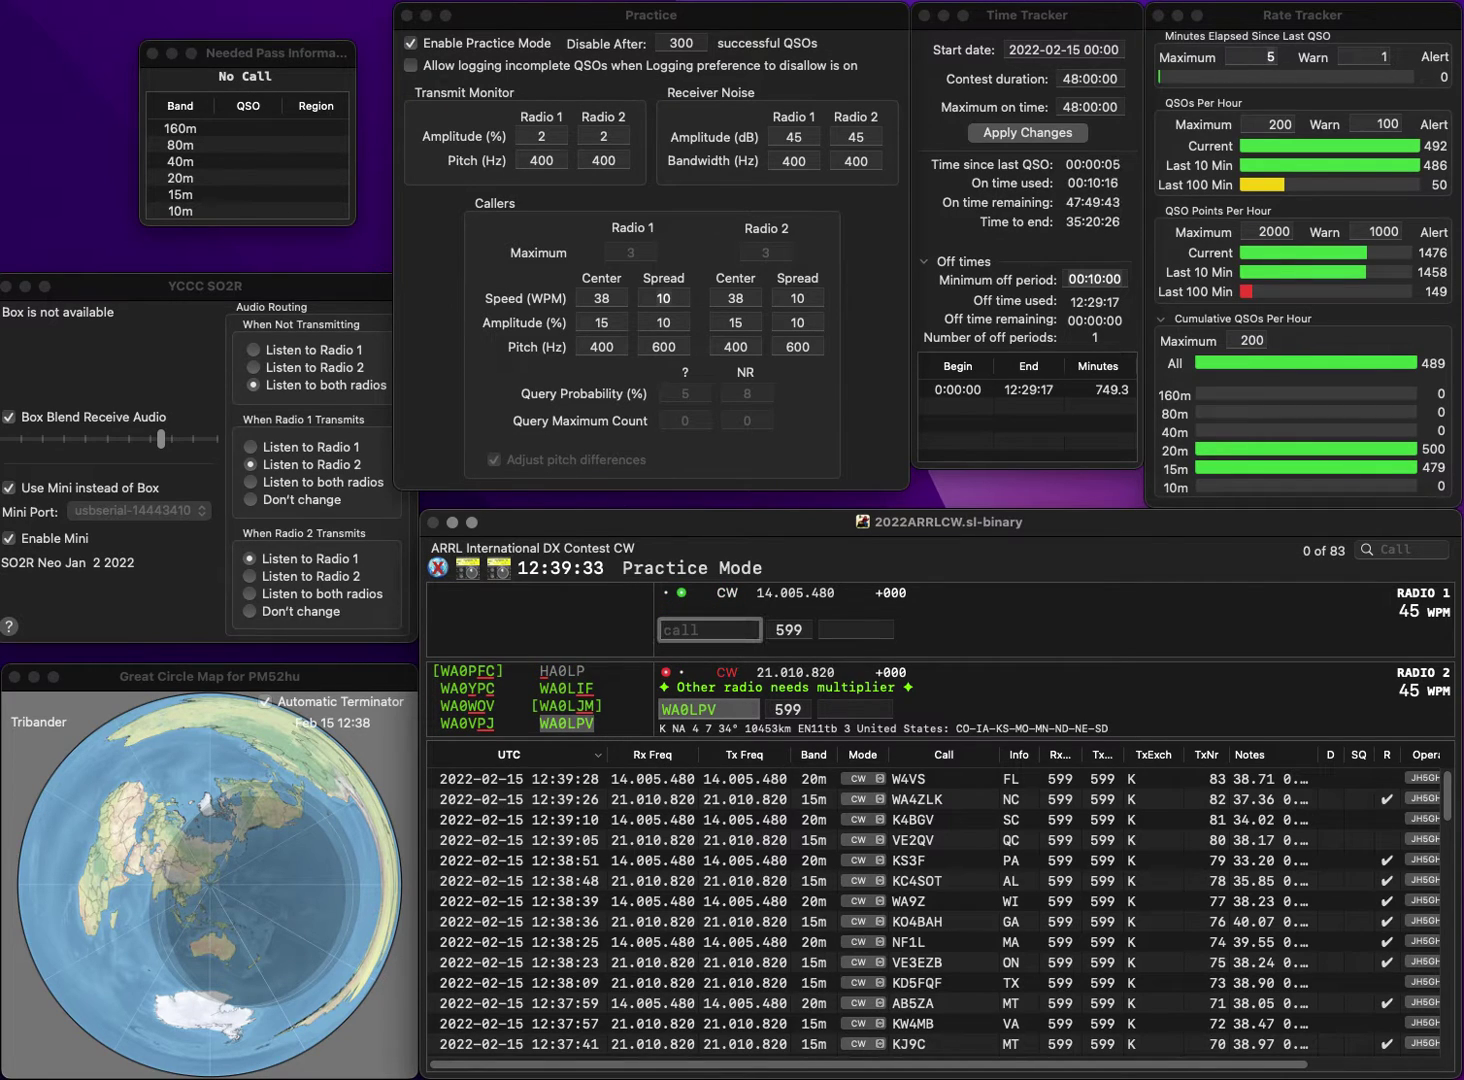
pyautogui.write('K2AMI')
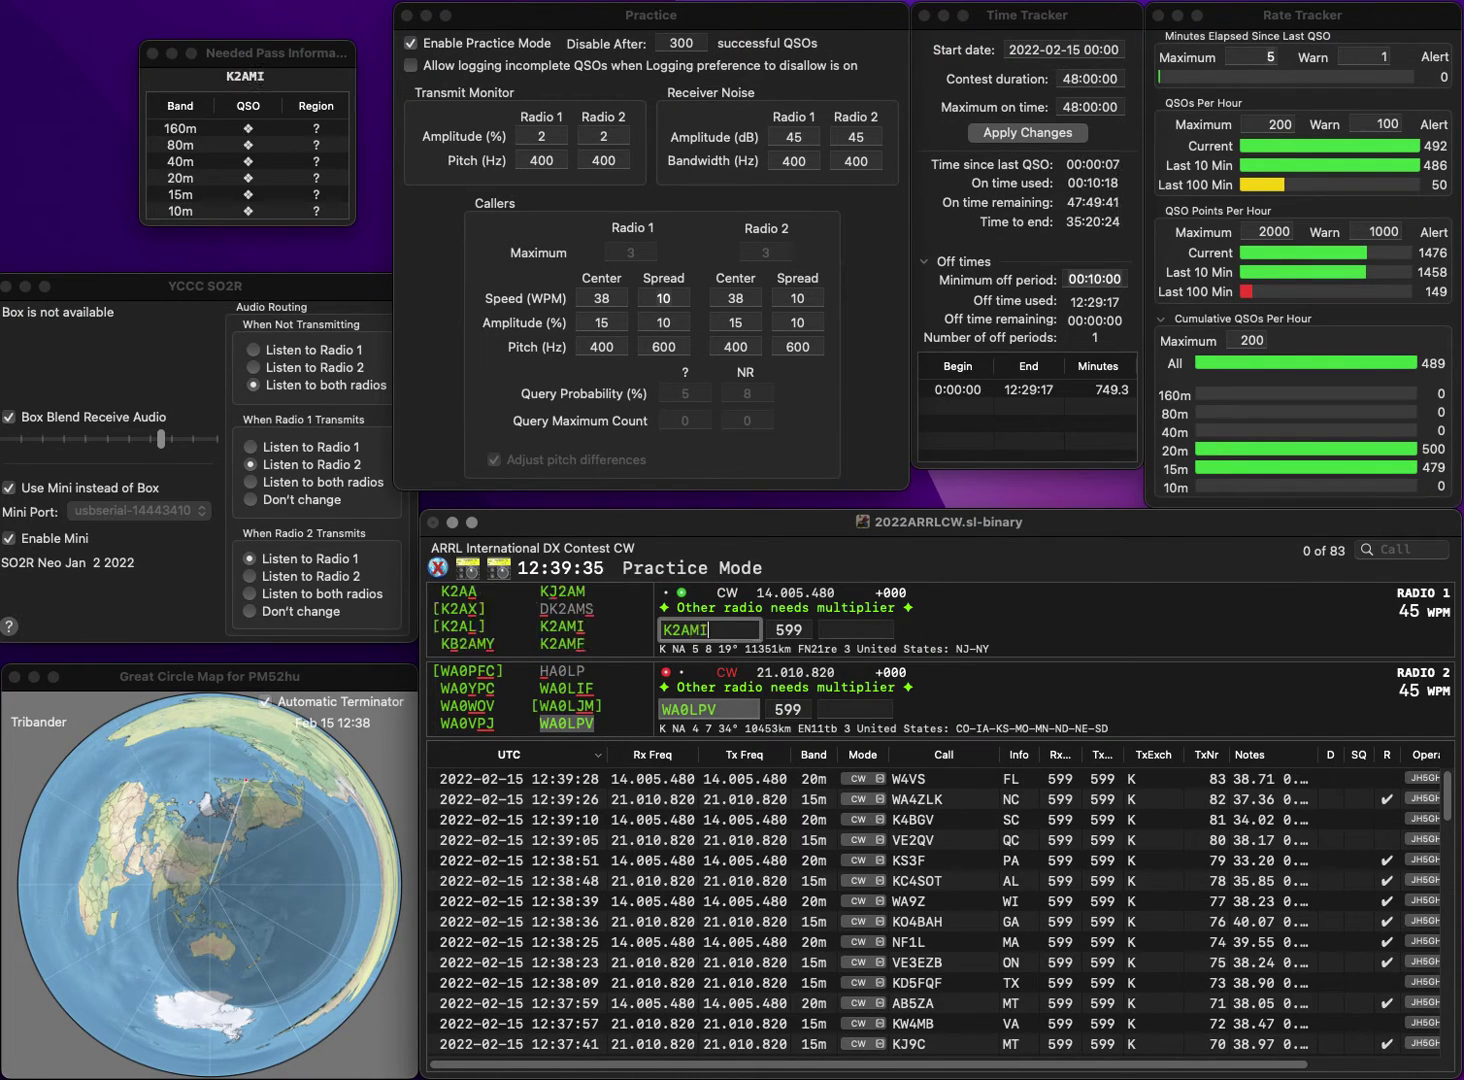
pyautogui.press('Return')
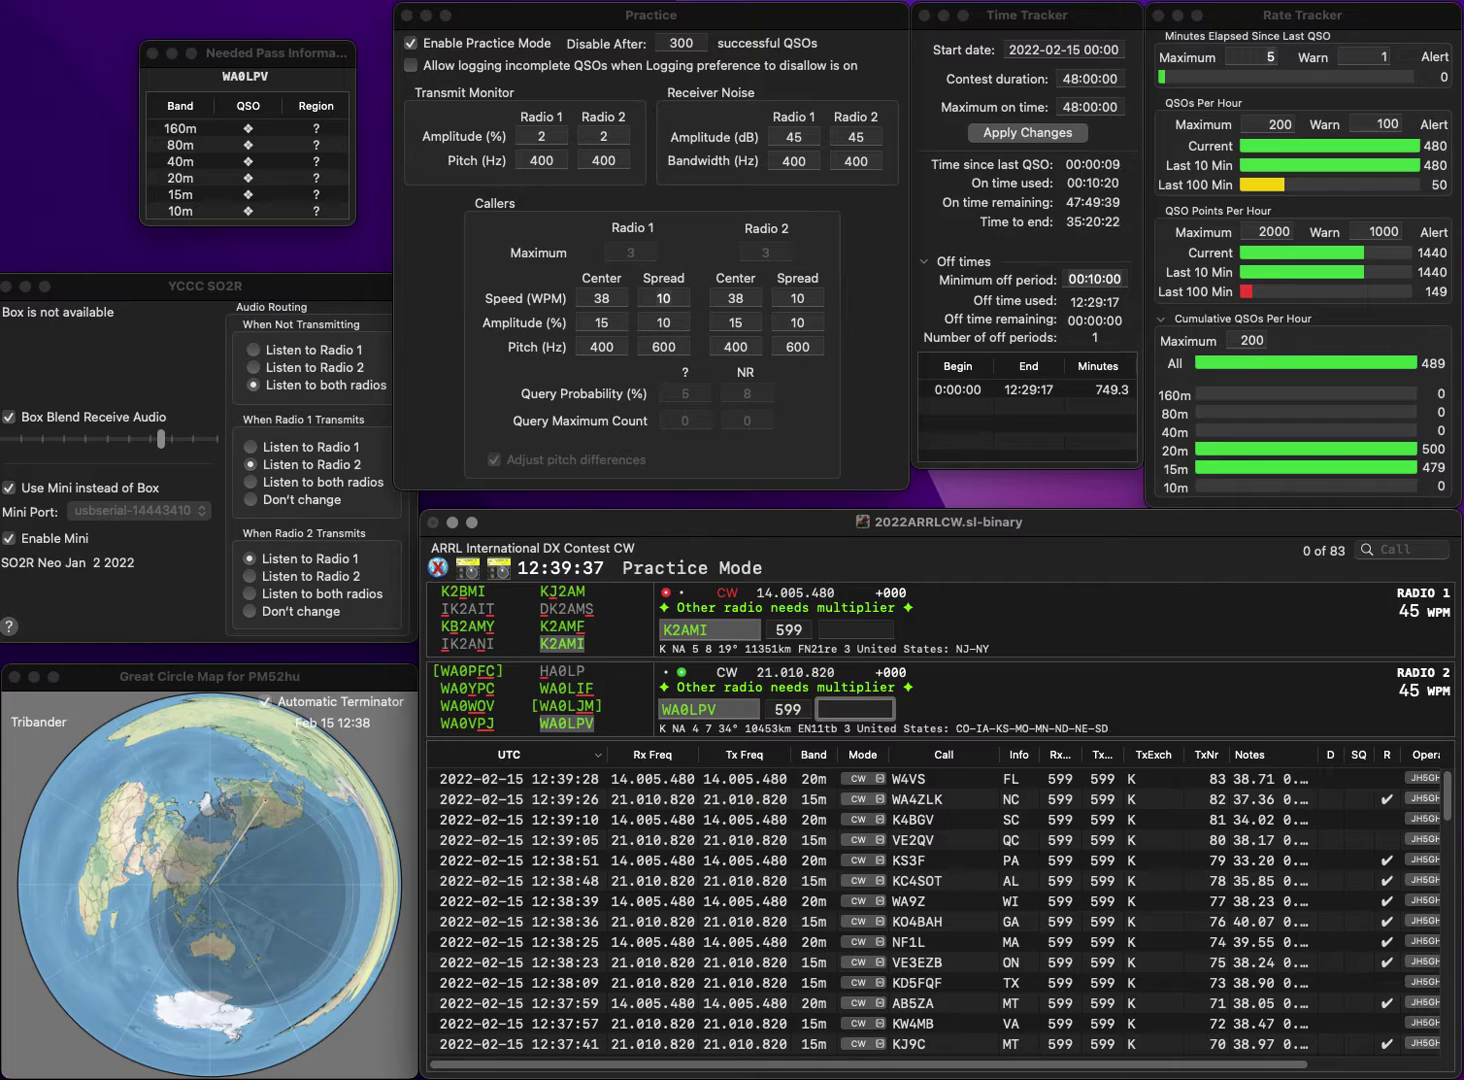
pyautogui.write('ne')
pyautogui.press('Return')
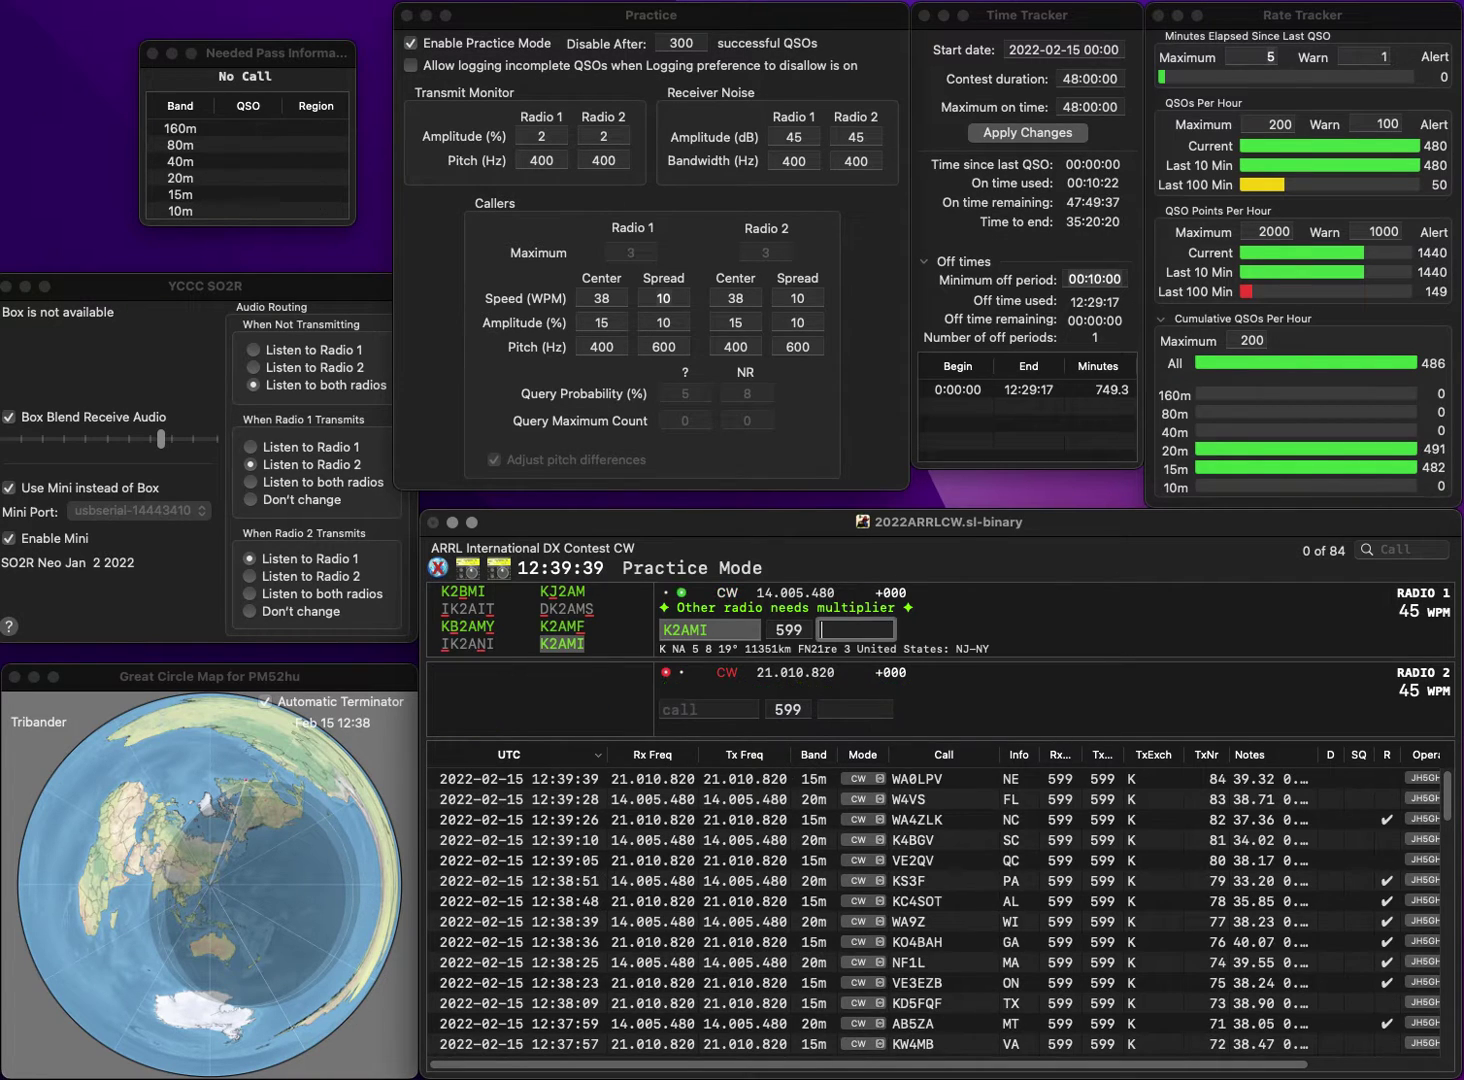
pyautogui.write('nj')
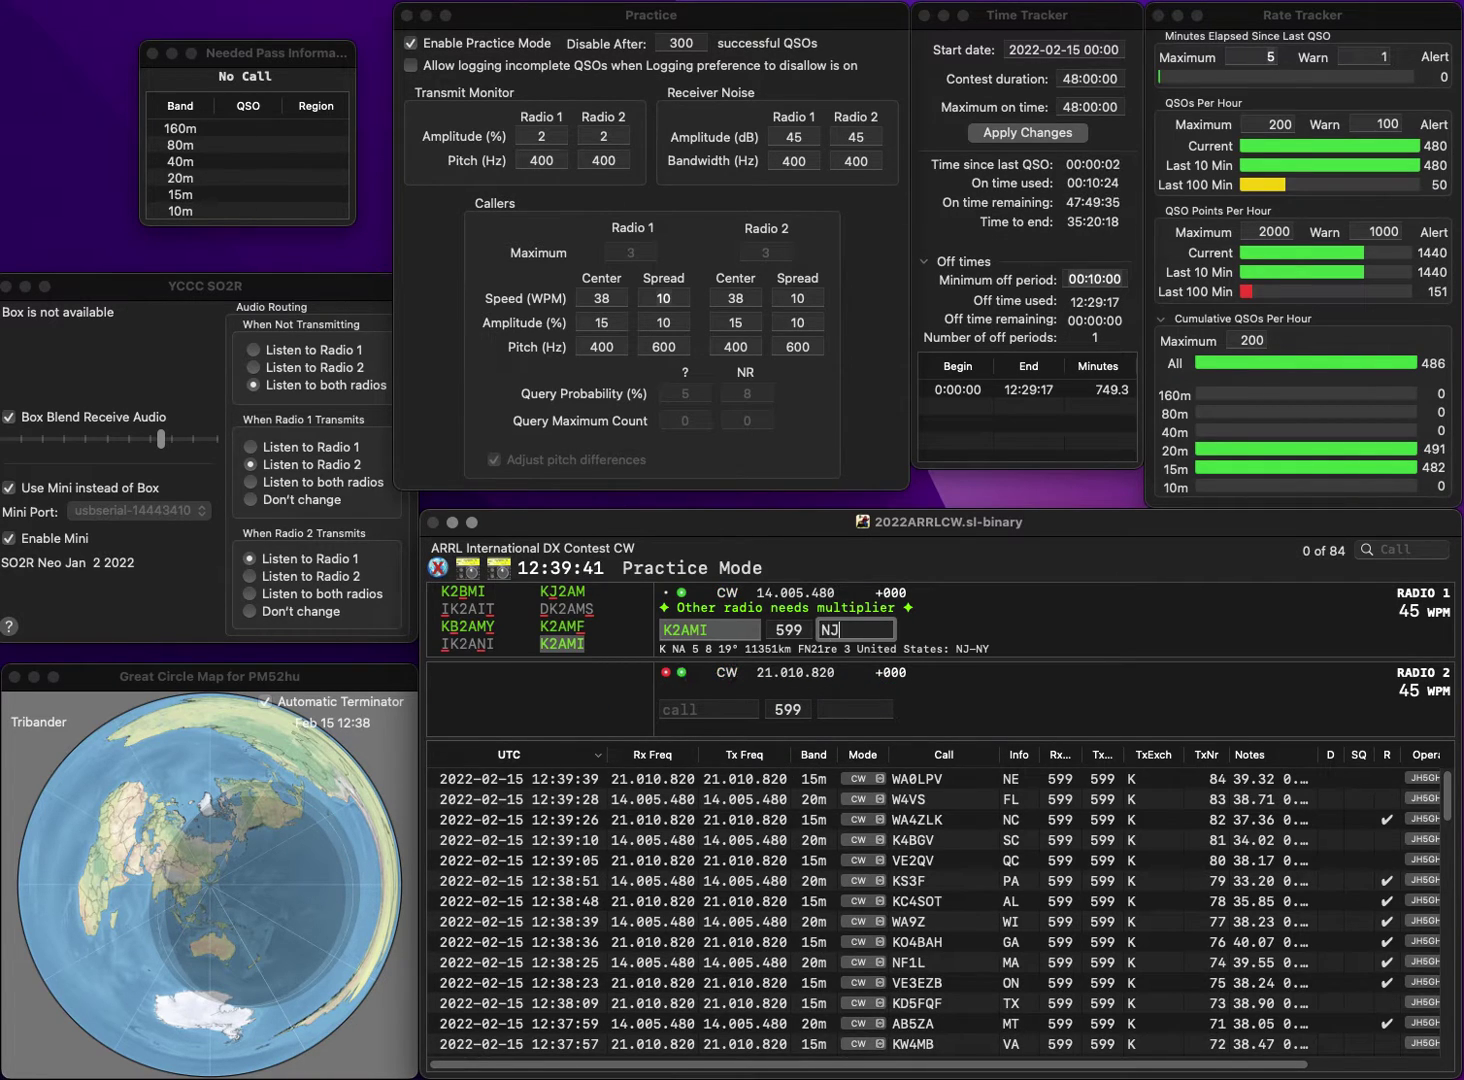
pyautogui.press('Return')
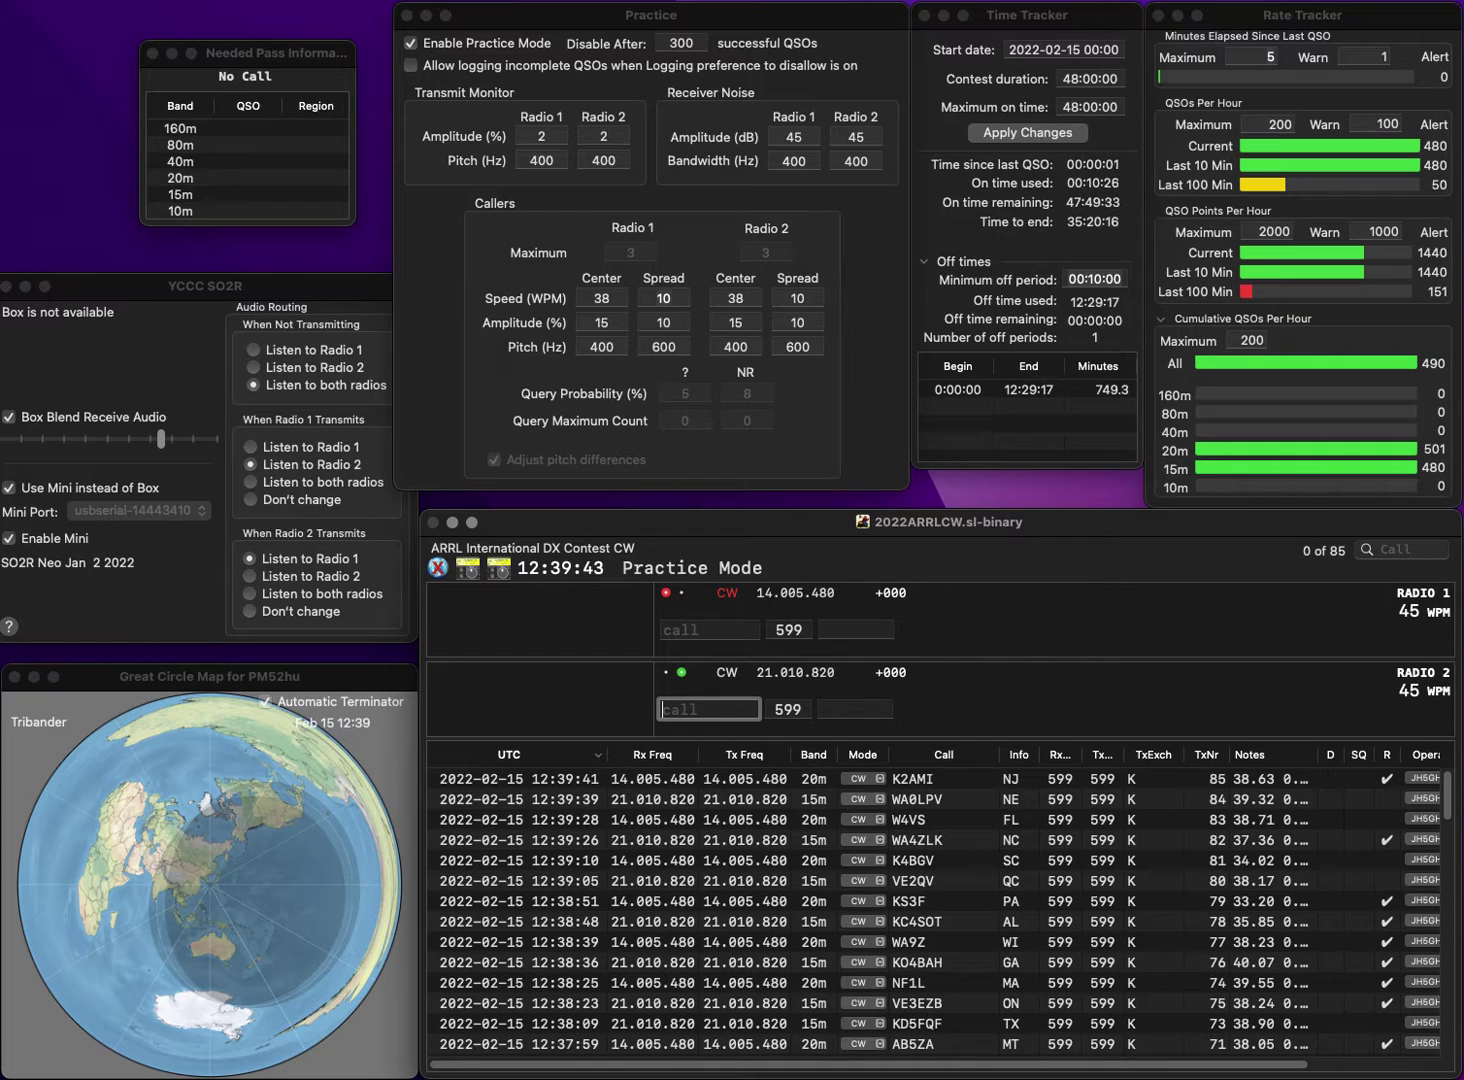
# Enter and answer the call K4LC on Radio 2 and the partial call 0JPR on Radio 1.
pyautogui.write('LC')
pyautogui.press('Home')
pyautogui.write('K4')
pyautogui.press('Return')
pyautogui.press('Return')
pyautogui.press('Return')
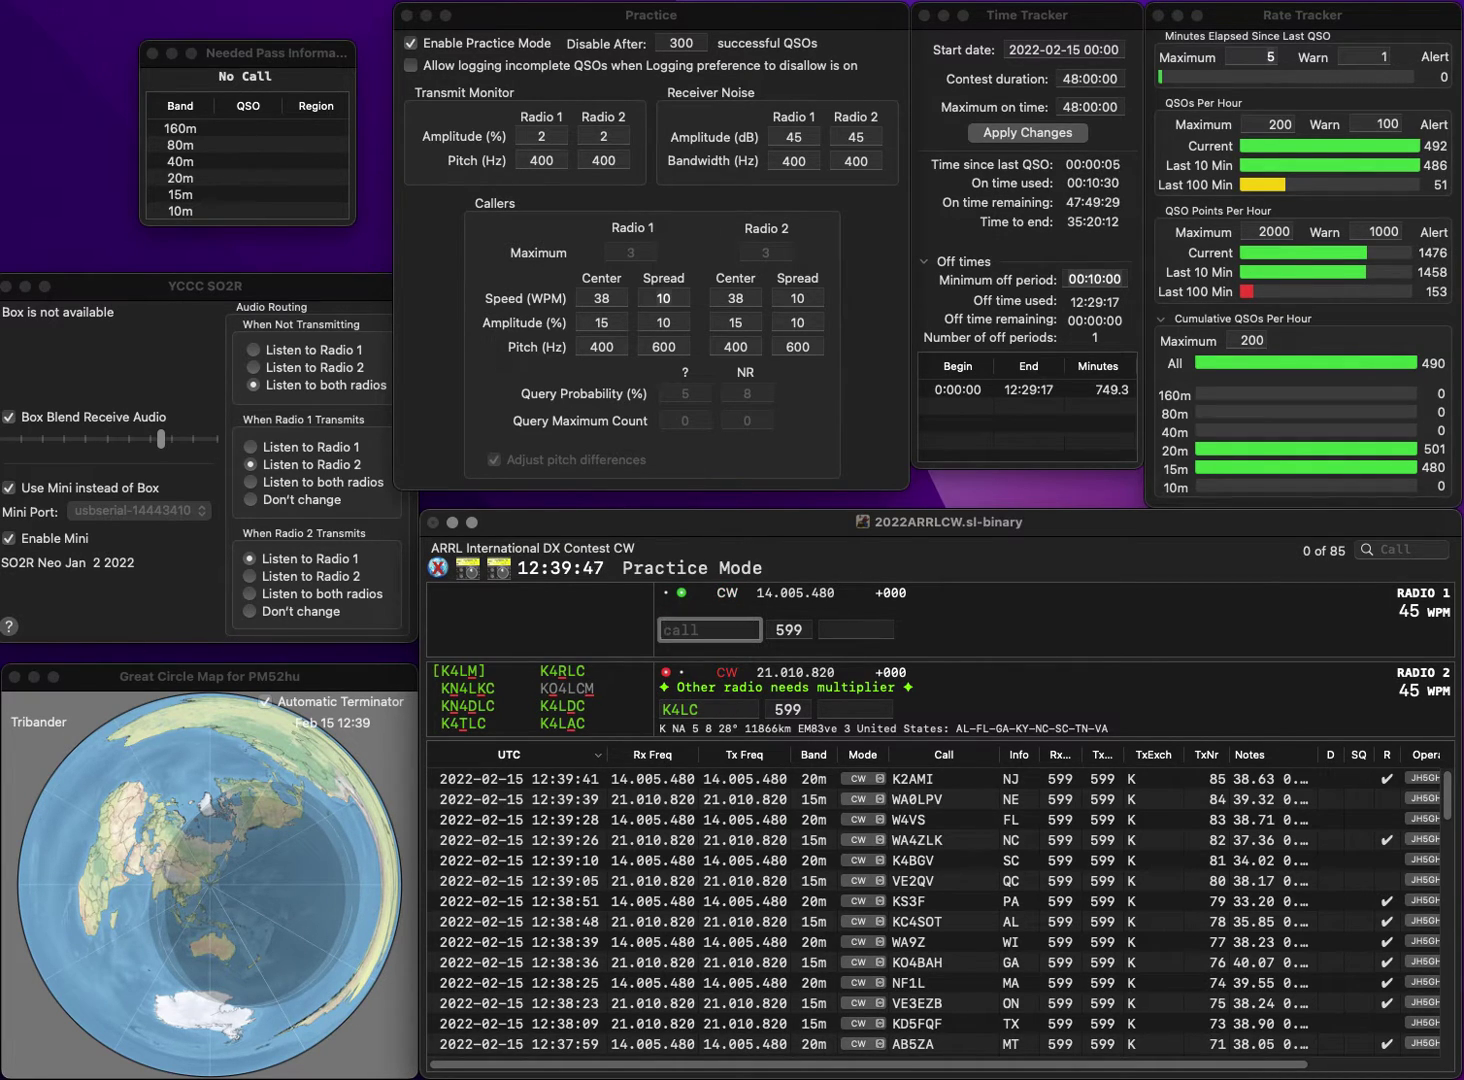
pyautogui.write('0jpr')
pyautogui.press('Return')
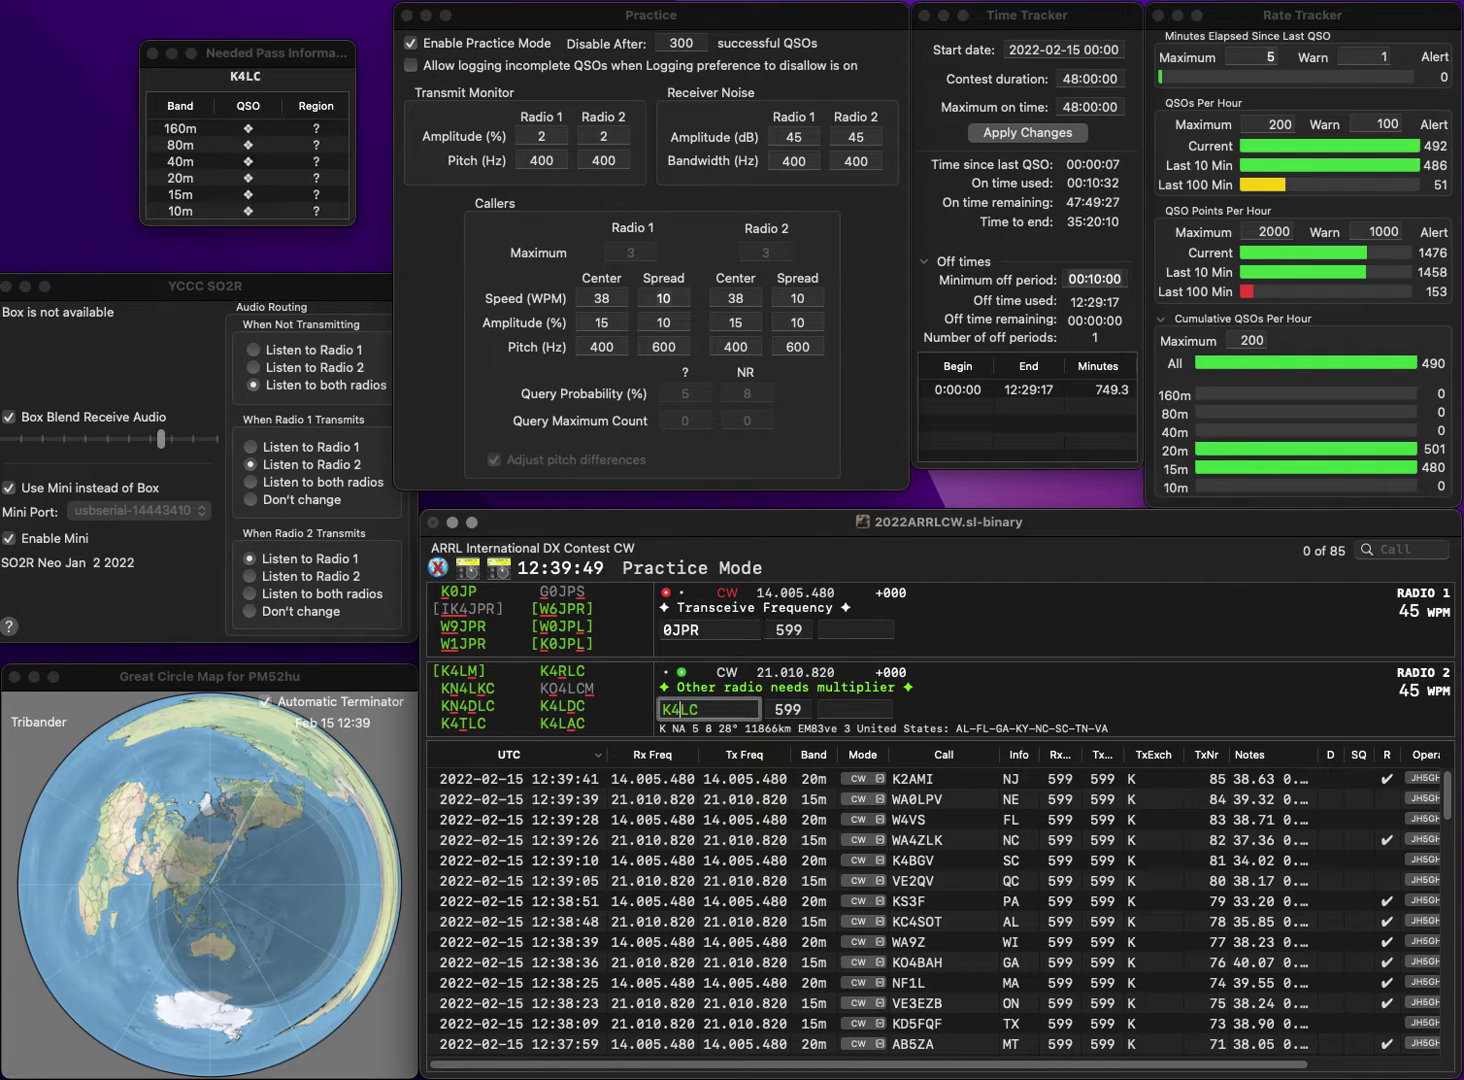
pyautogui.press('Delete')
pyautogui.write('R')
pyautogui.press('Return')
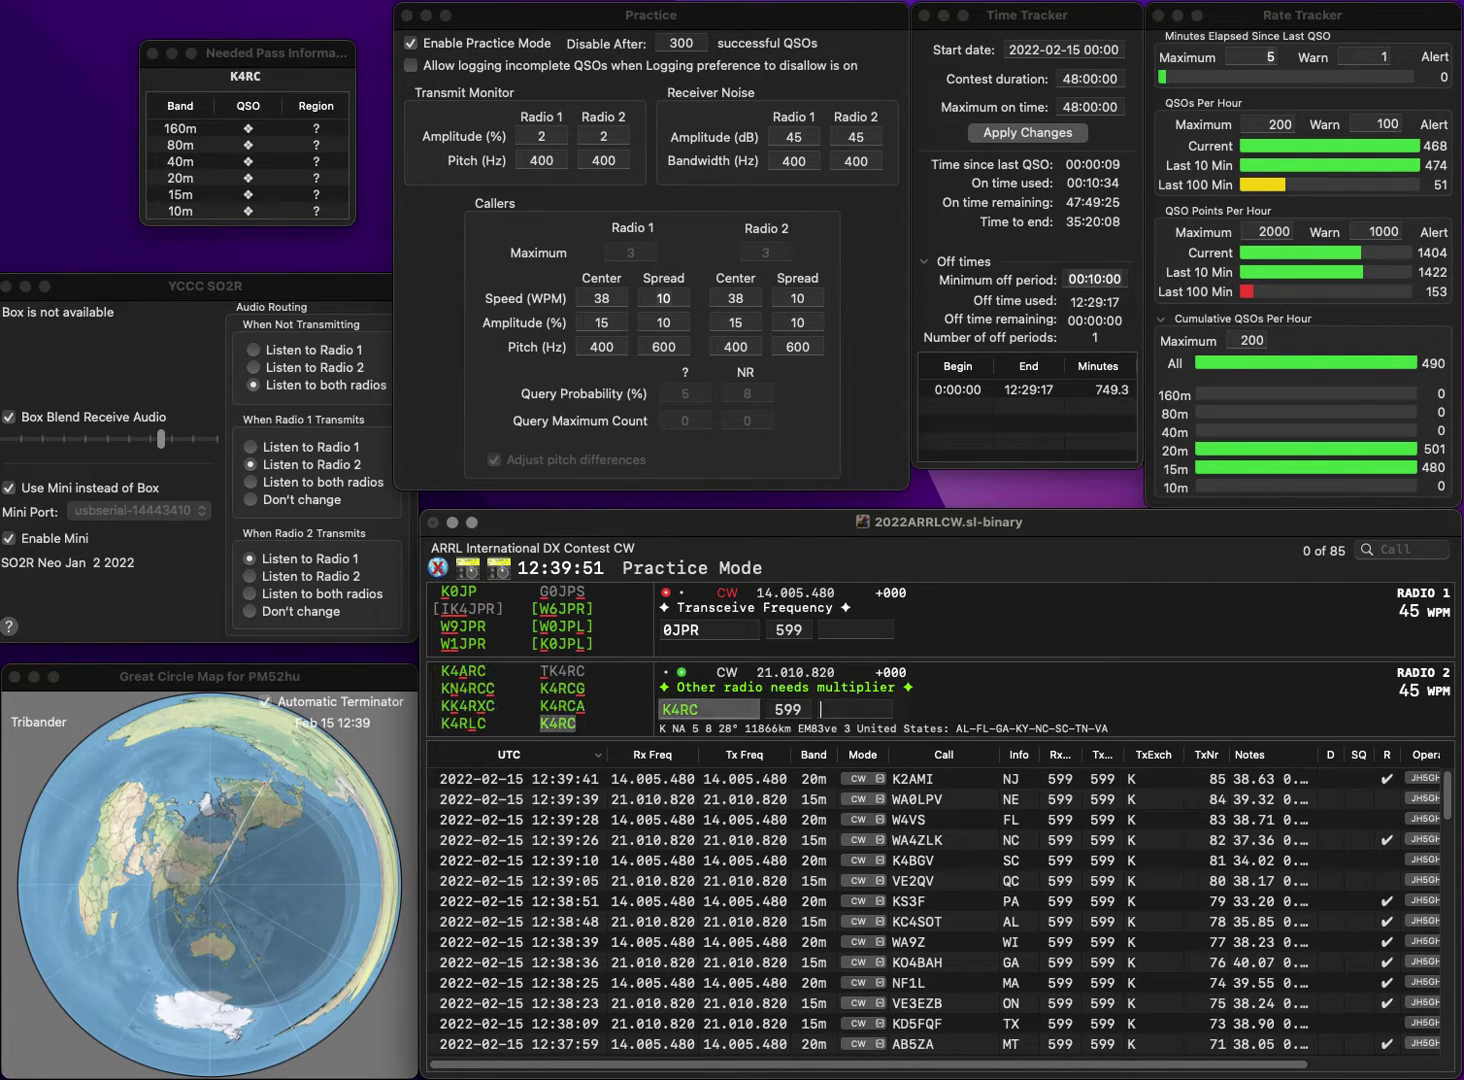
pyautogui.write('sc')
pyautogui.press('Return')
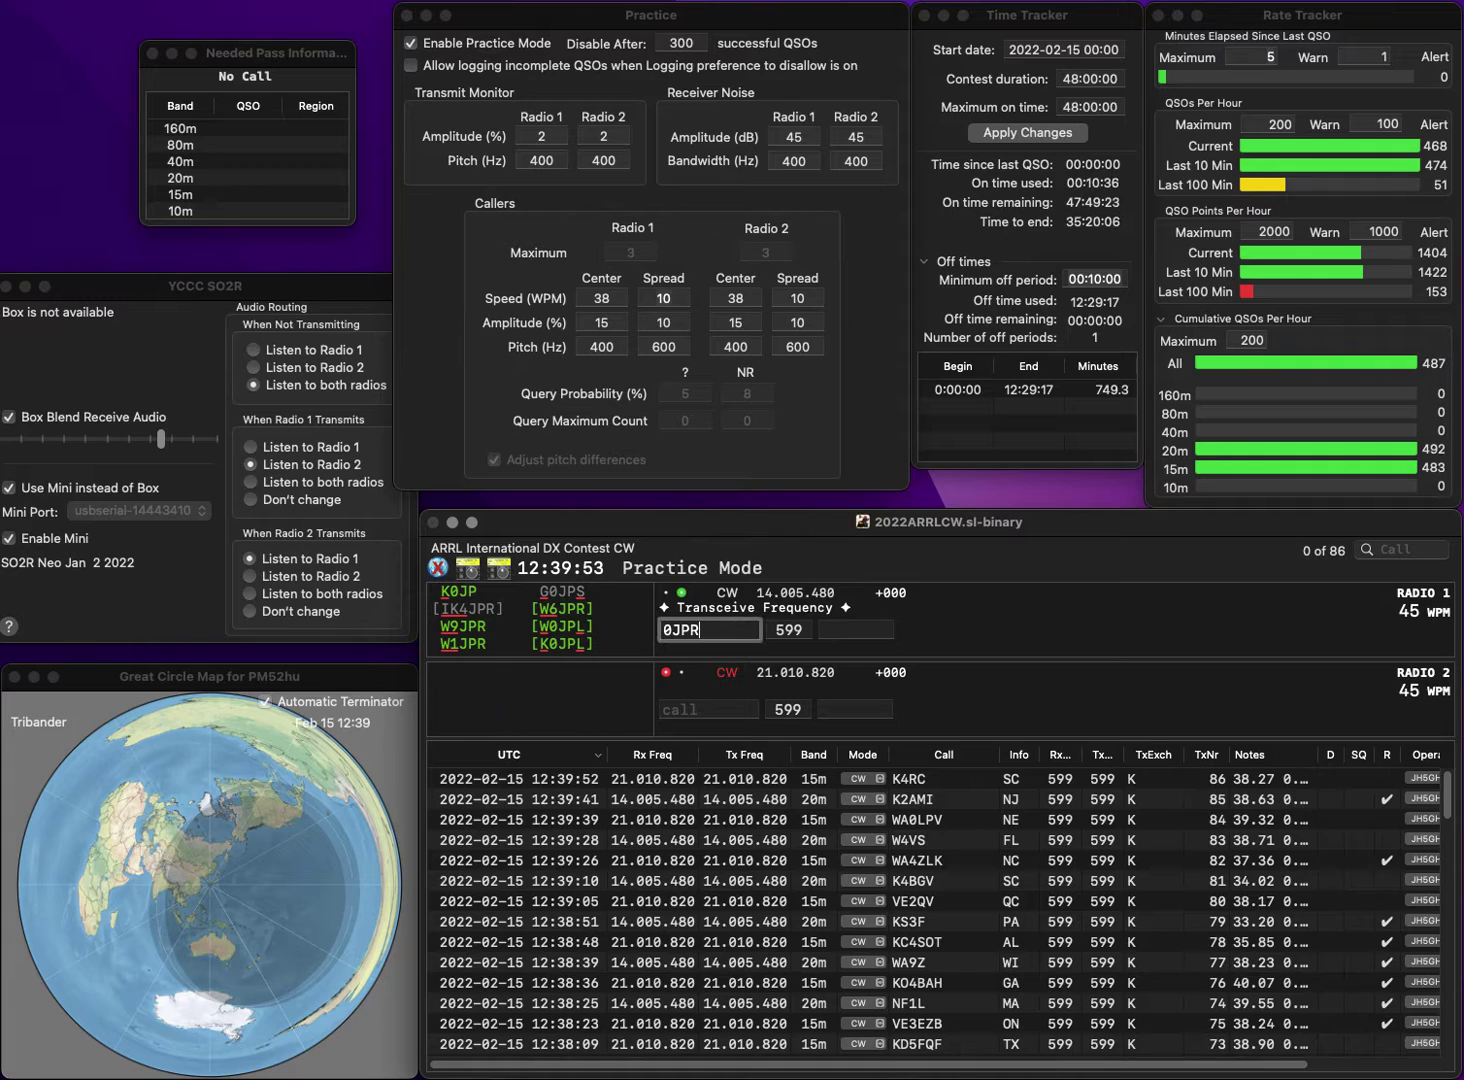
pyautogui.write('W')
pyautogui.press('Delete')
pyautogui.write('1')
pyautogui.press('Return')
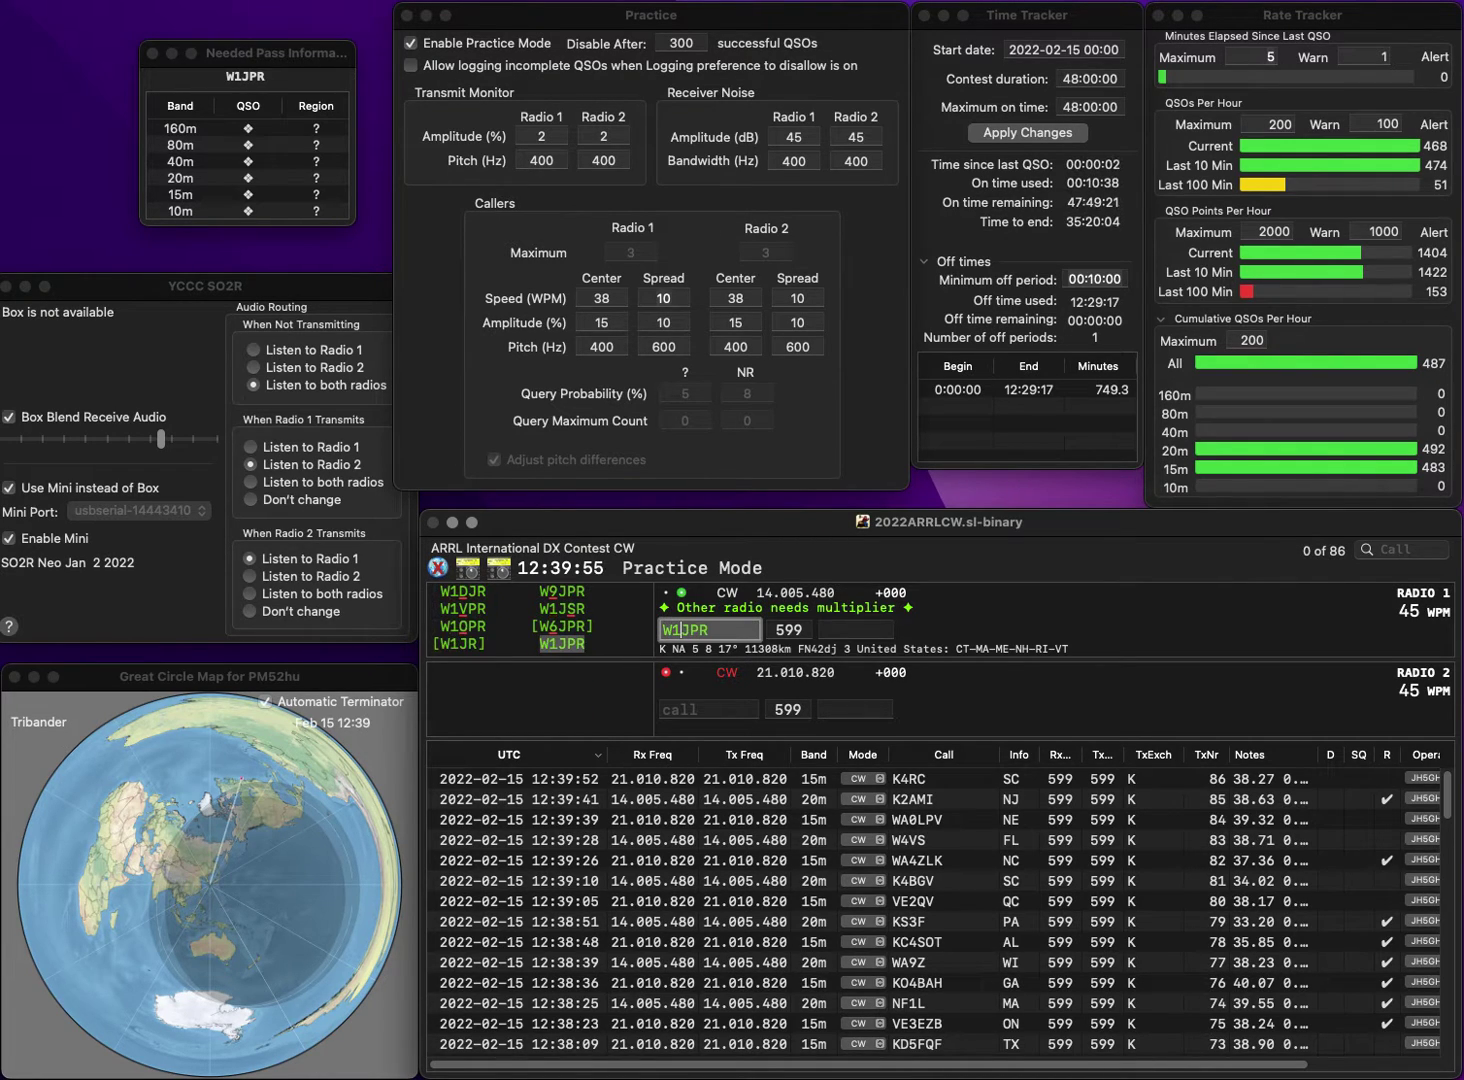
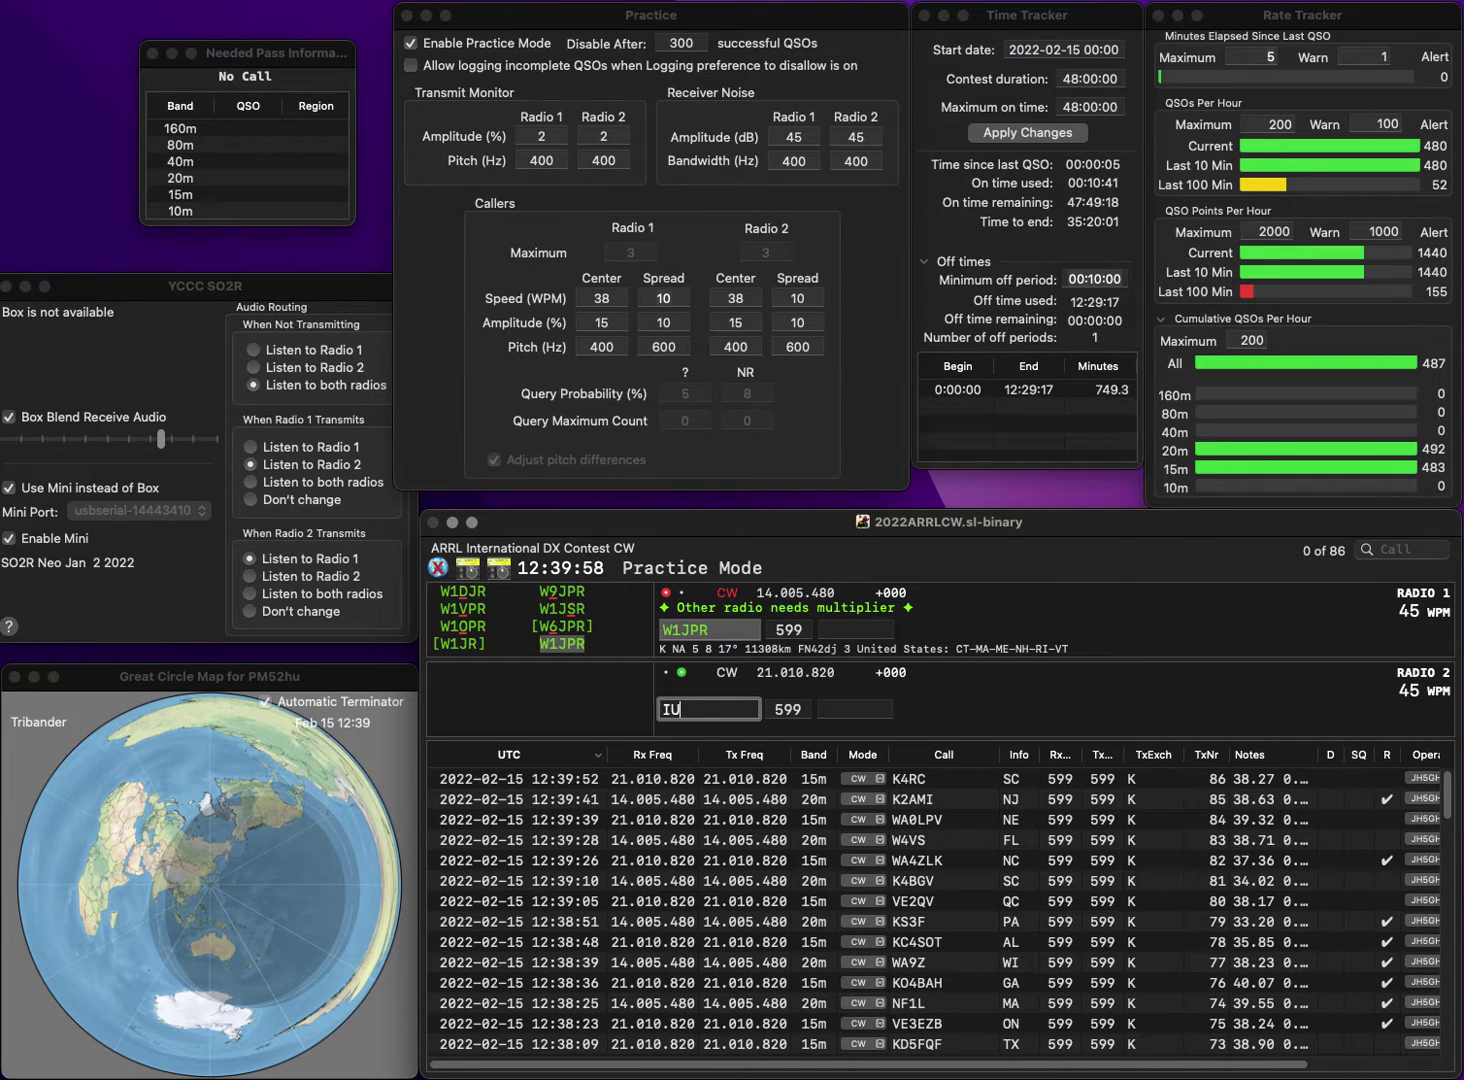
pyautogui.press('Return')
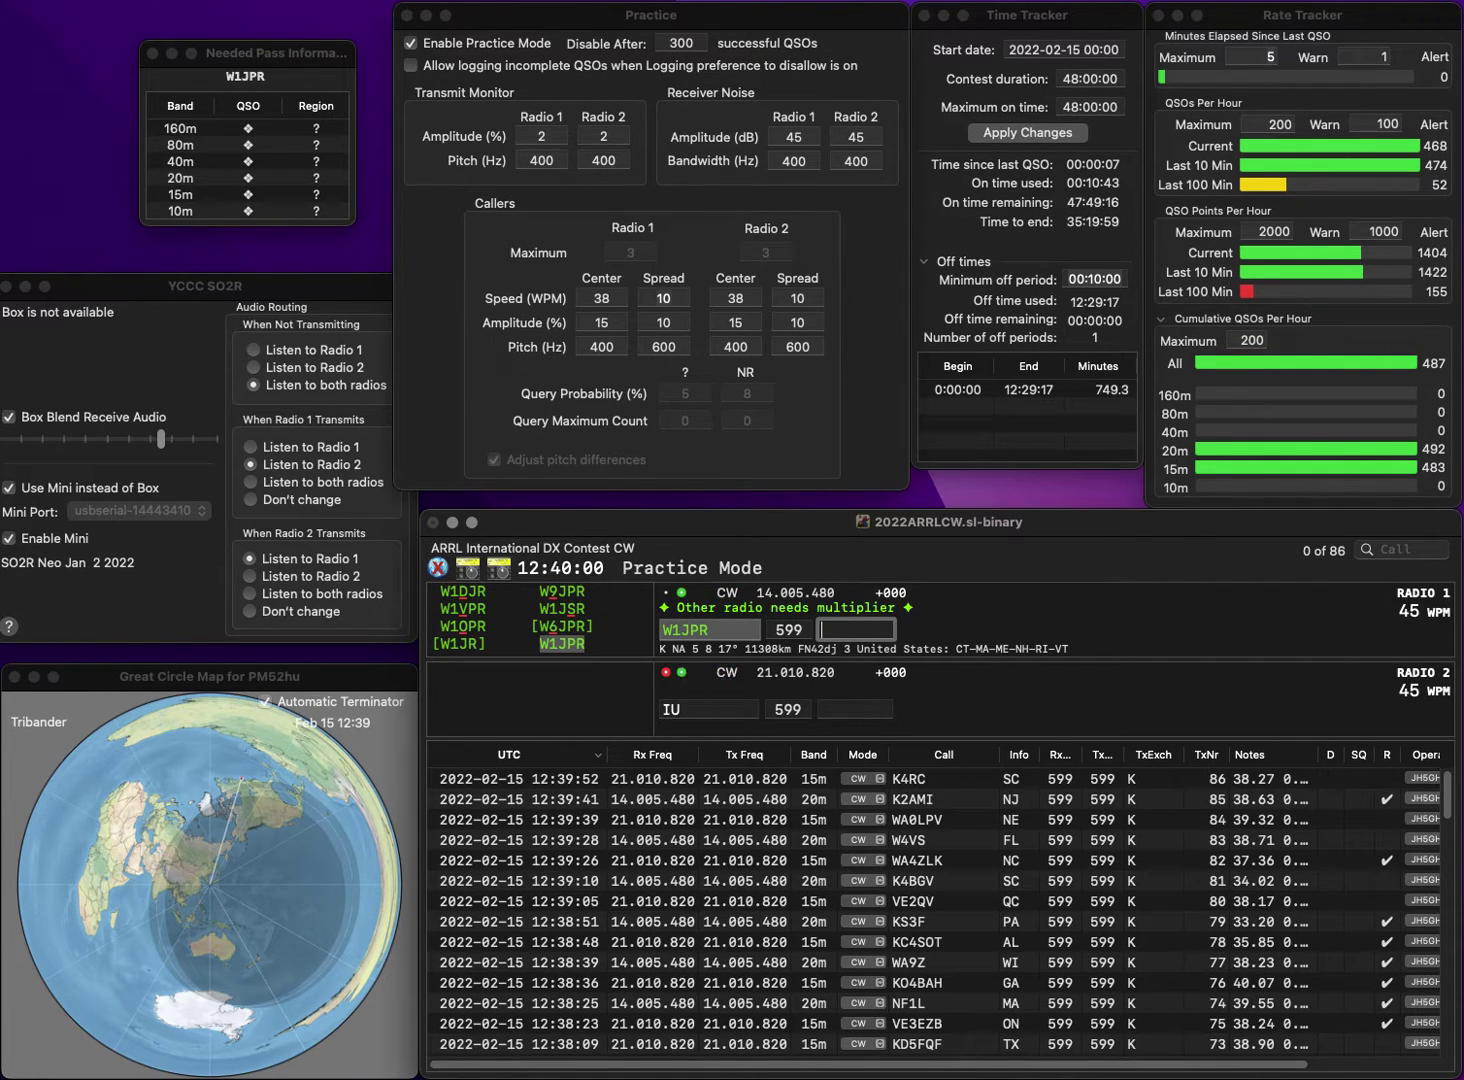
pyautogui.press('Return')
pyautogui.write('N2')
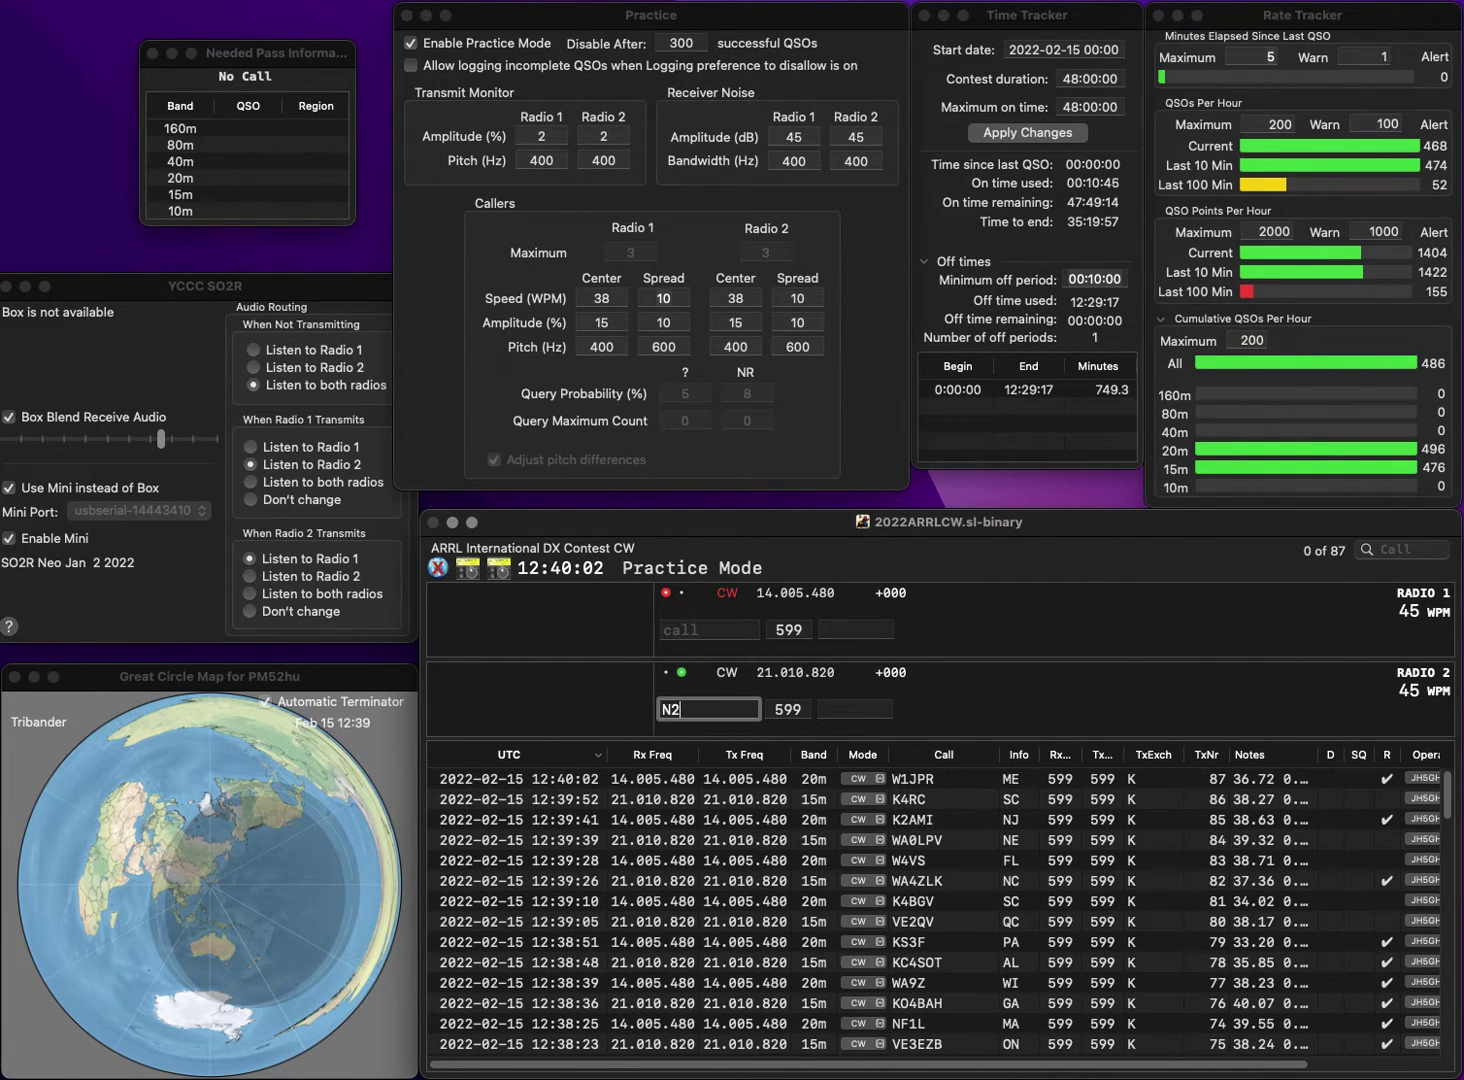
pyautogui.write('EUS')
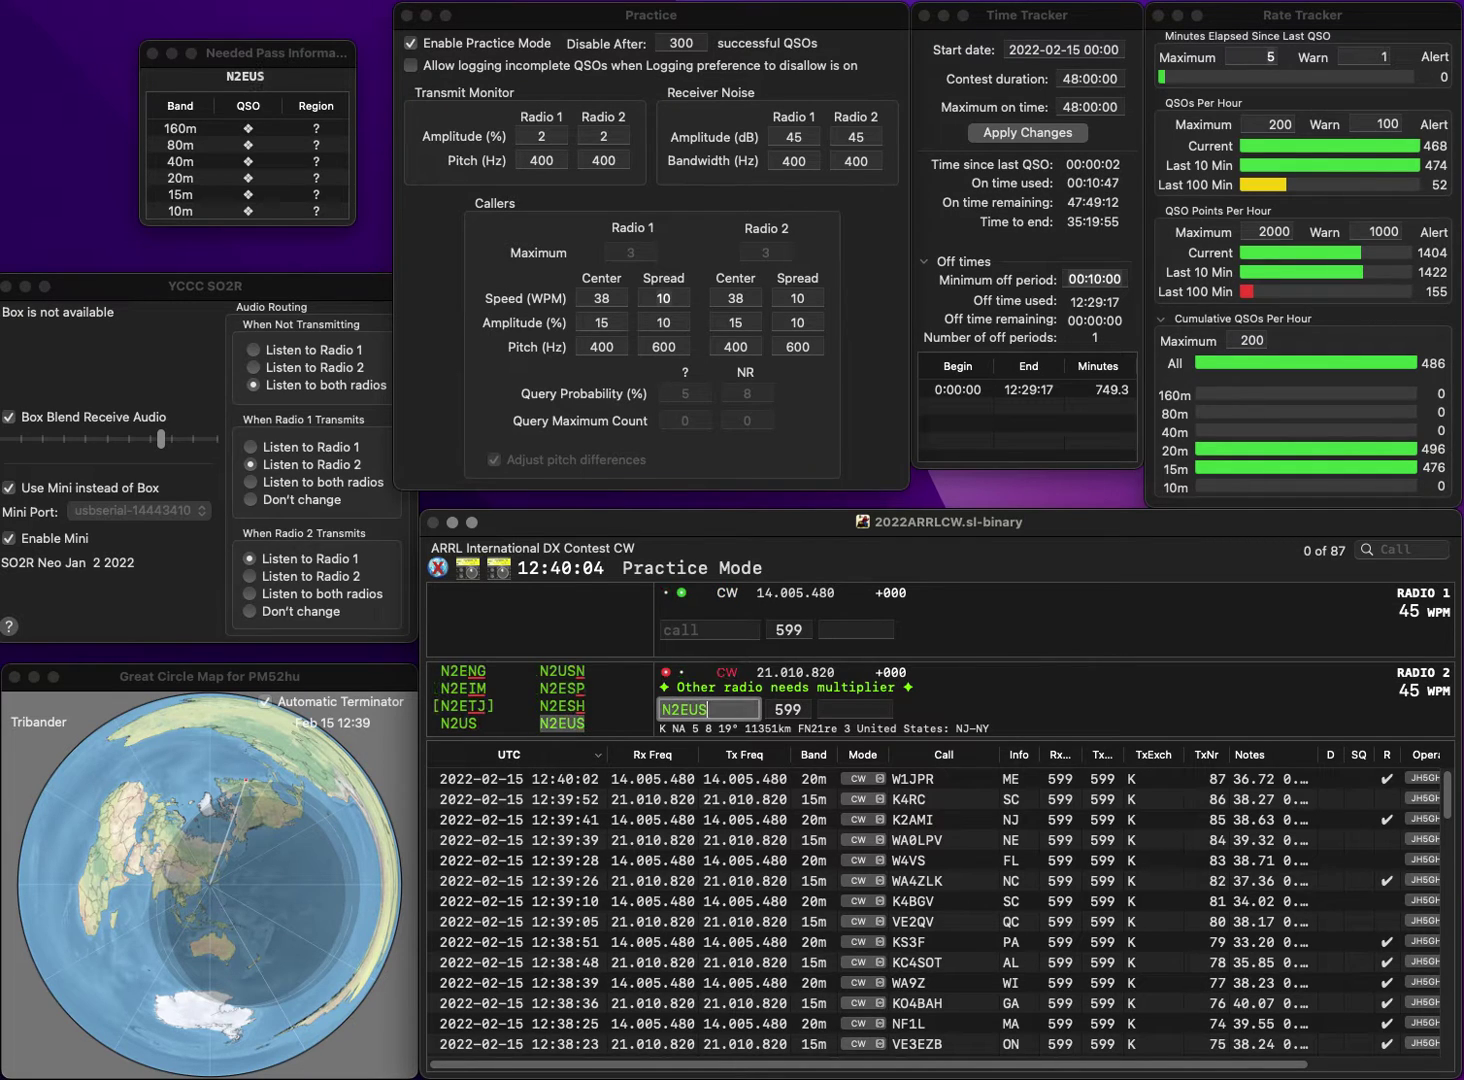
pyautogui.press('Return')
pyautogui.write('N0SNN')
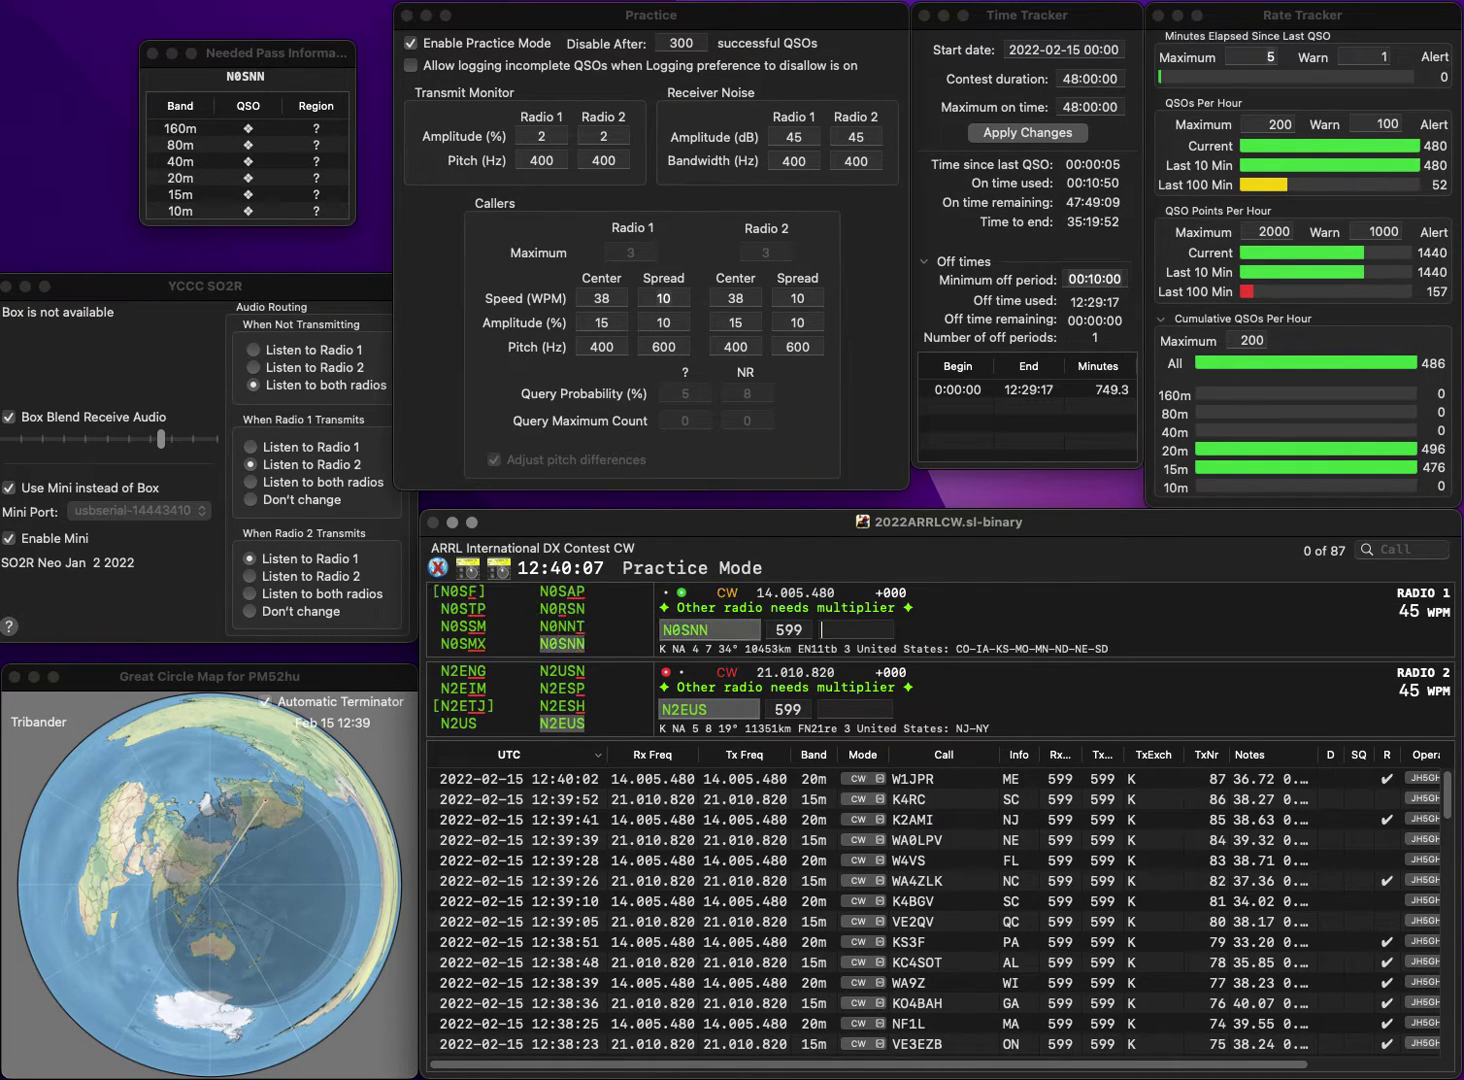
pyautogui.press('Return')
pyautogui.write('N')
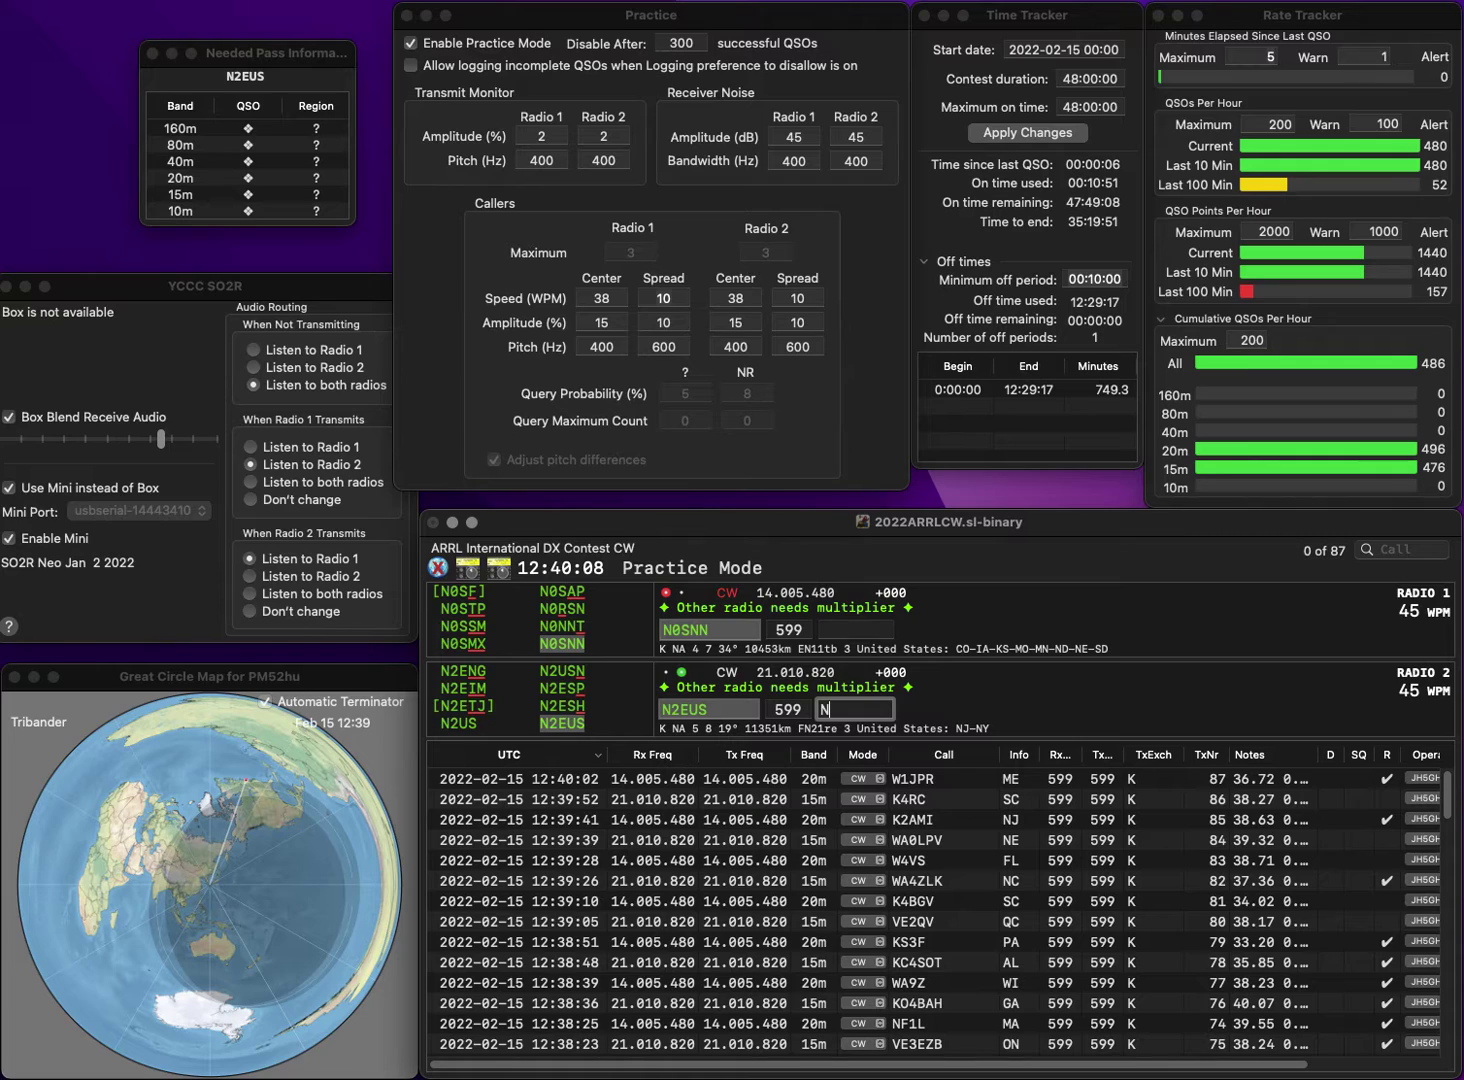
pyautogui.write('J')
pyautogui.press('Return')
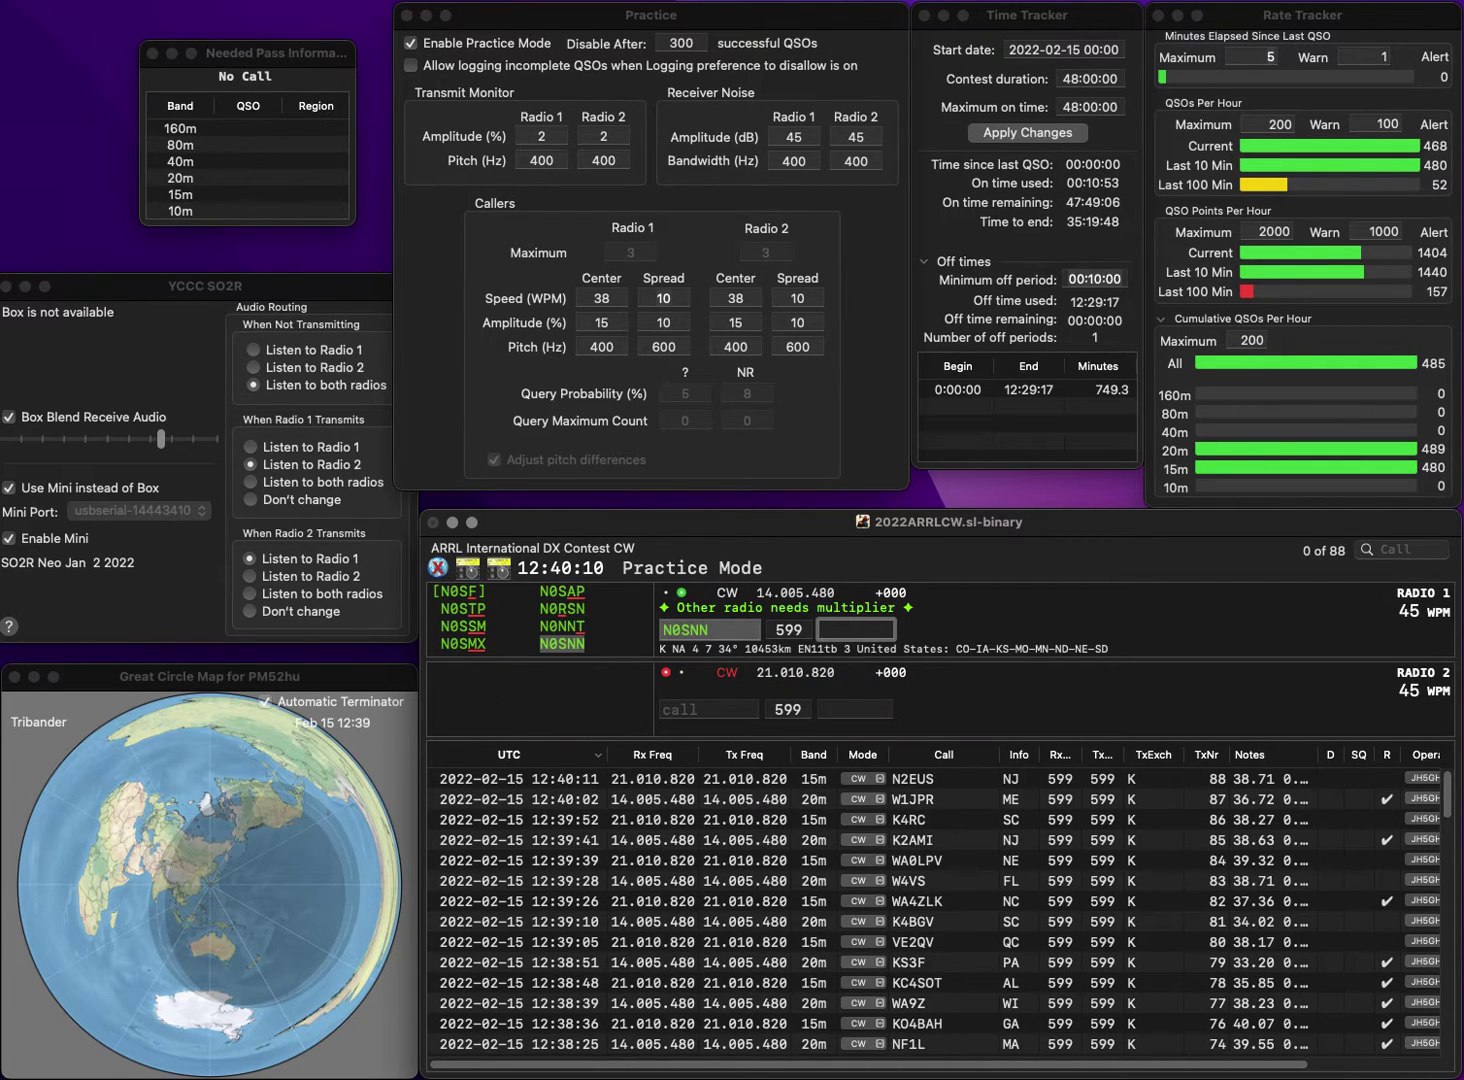
pyautogui.write('NE')
pyautogui.press('Return')
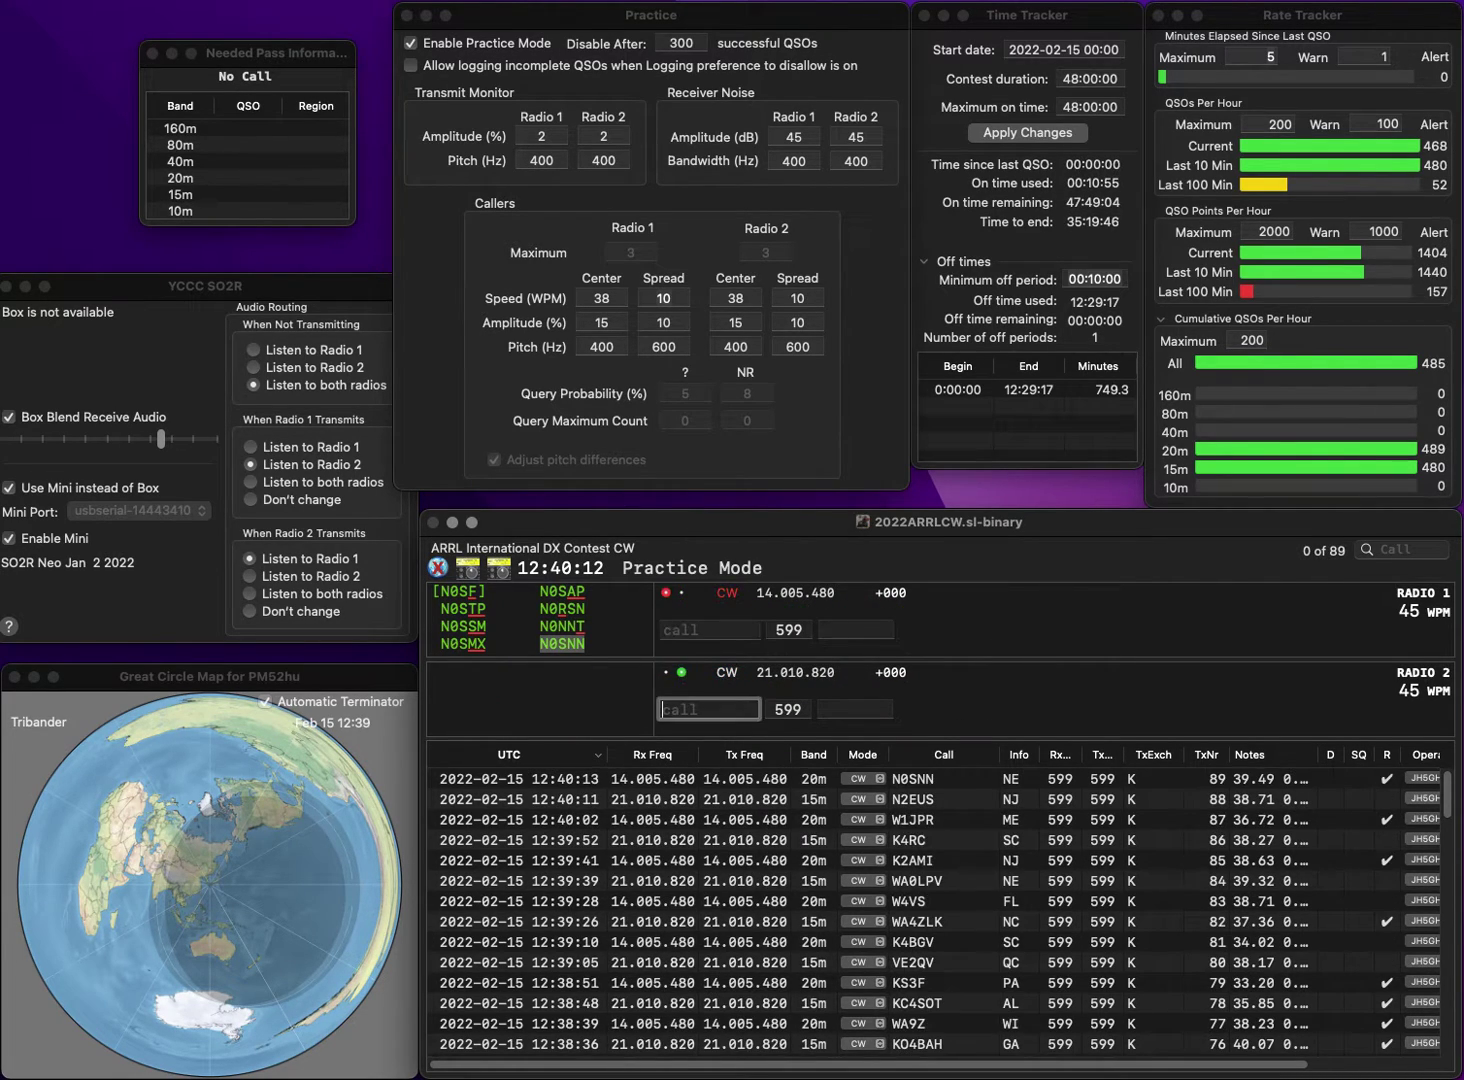
pyautogui.write('KF6MK')
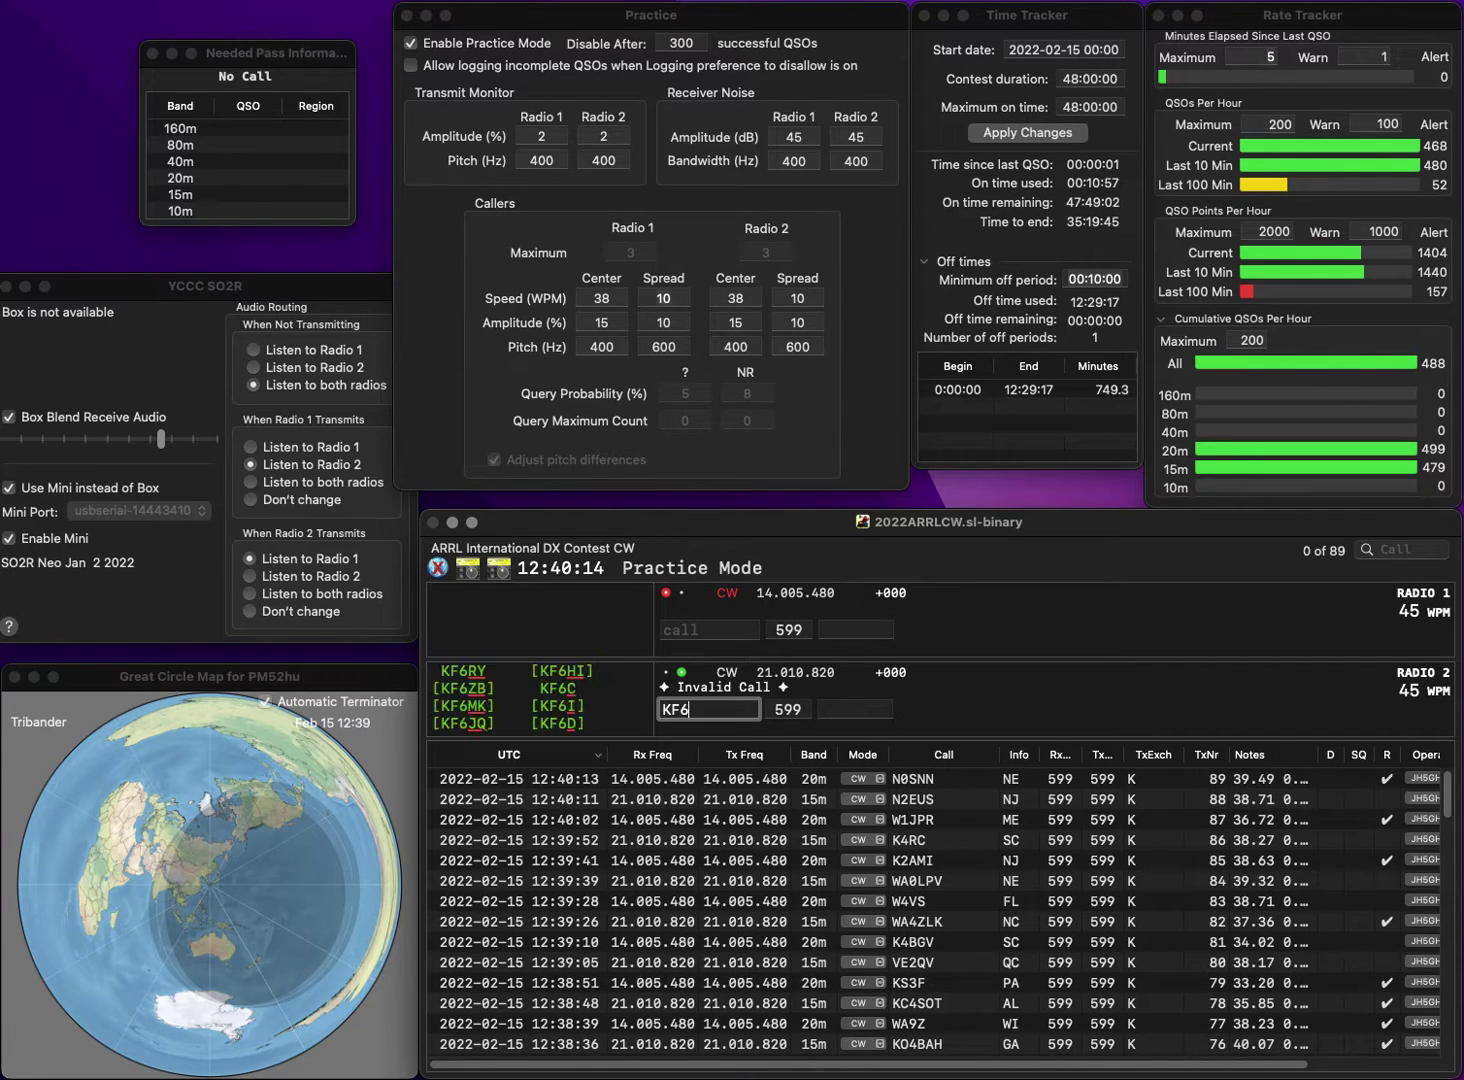
pyautogui.press('Return')
pyautogui.write('K')
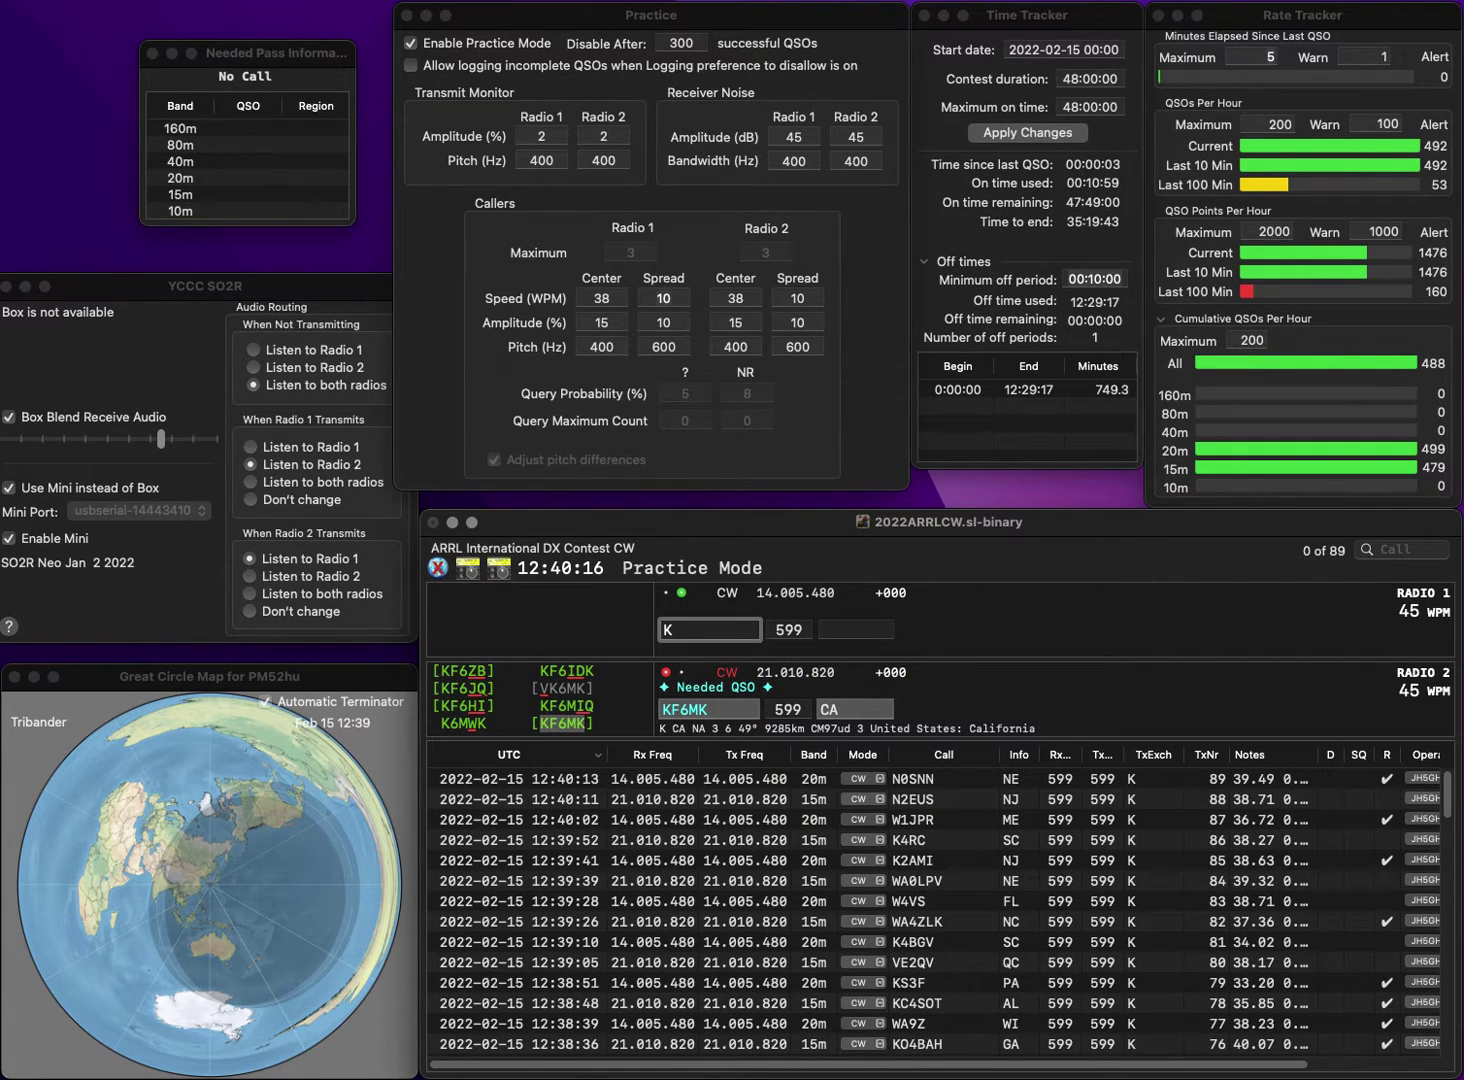
pyautogui.write('0EU')
pyautogui.press('Return')
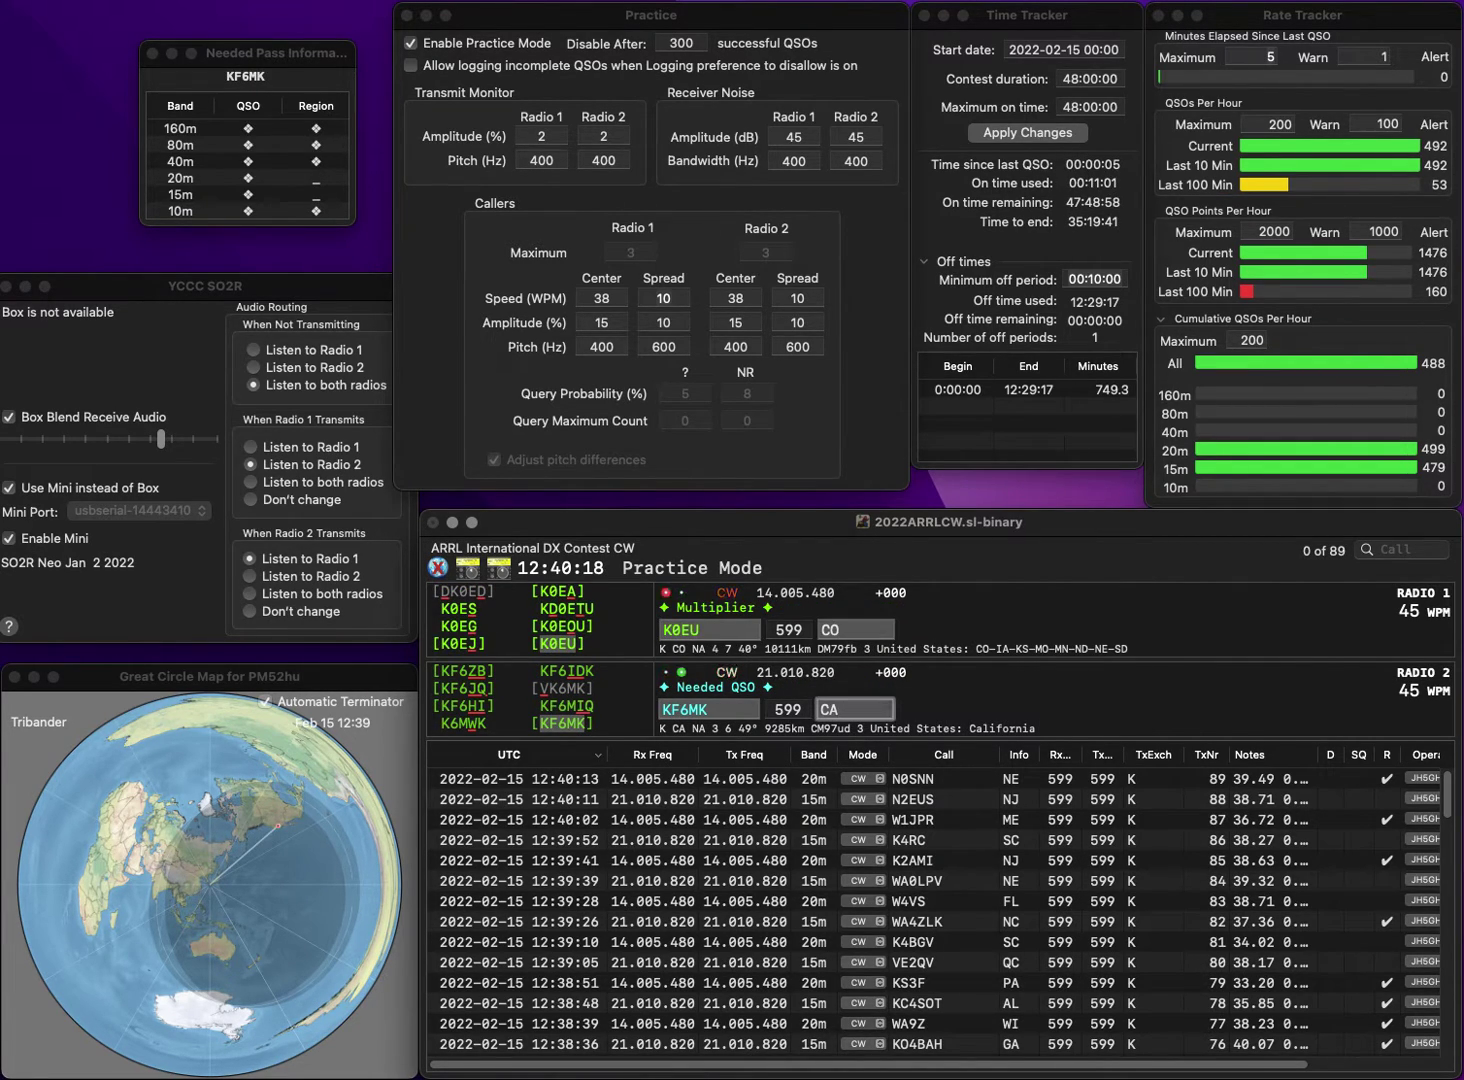
pyautogui.press('Return')
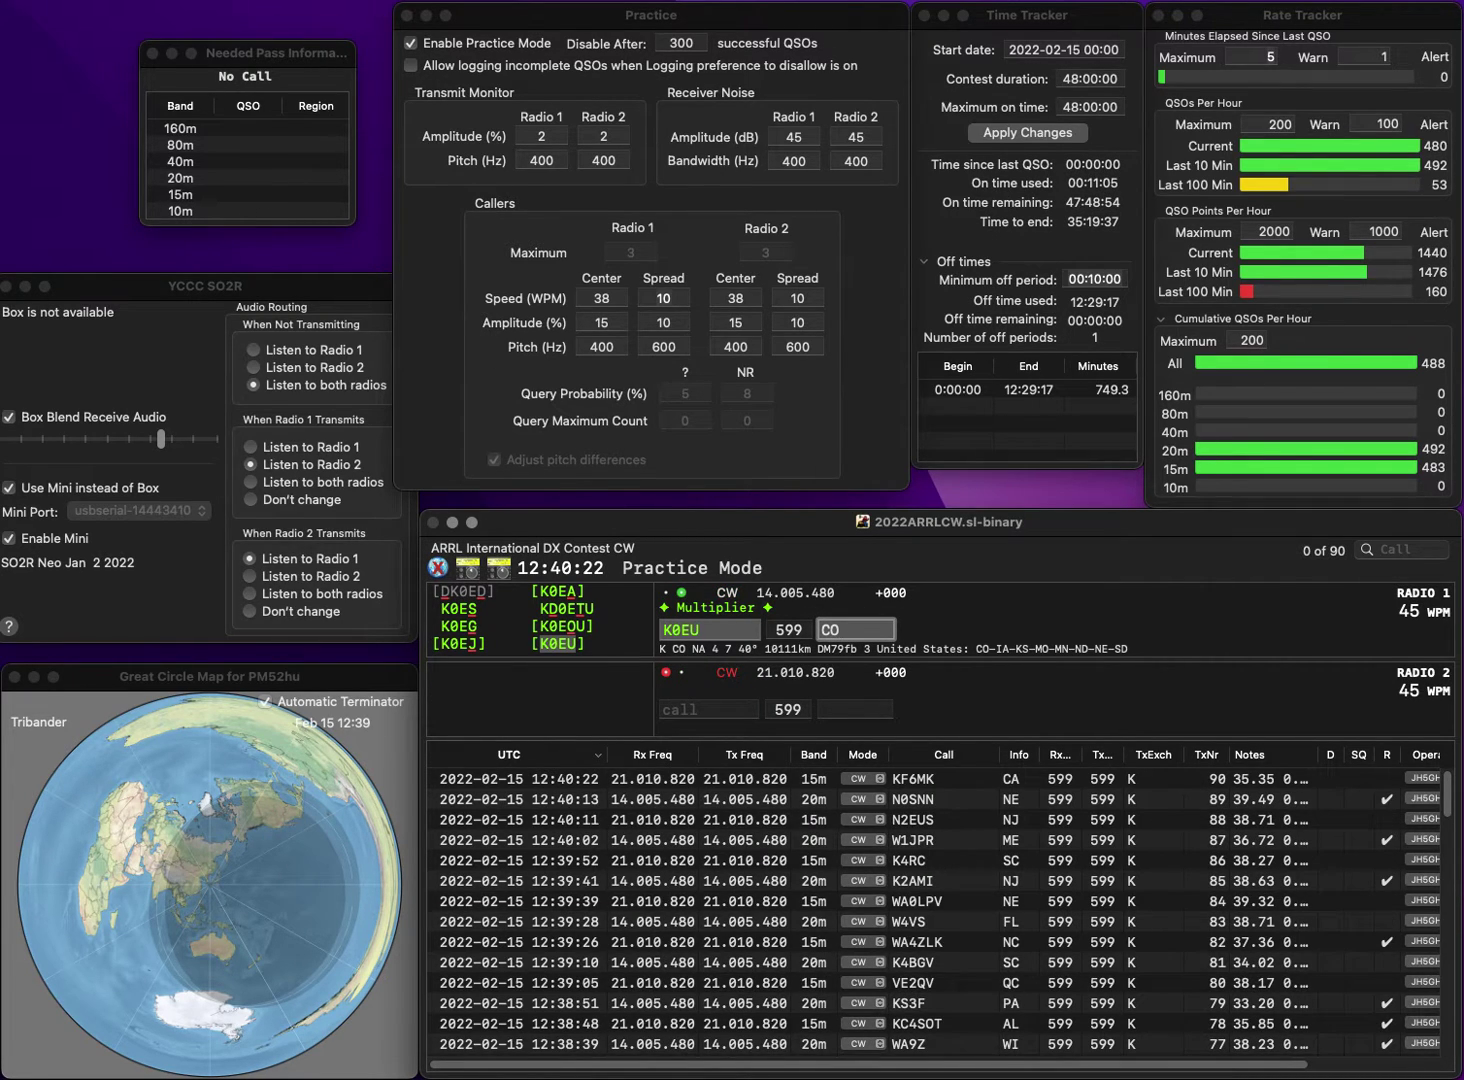
pyautogui.press('Return')
pyautogui.write('K')
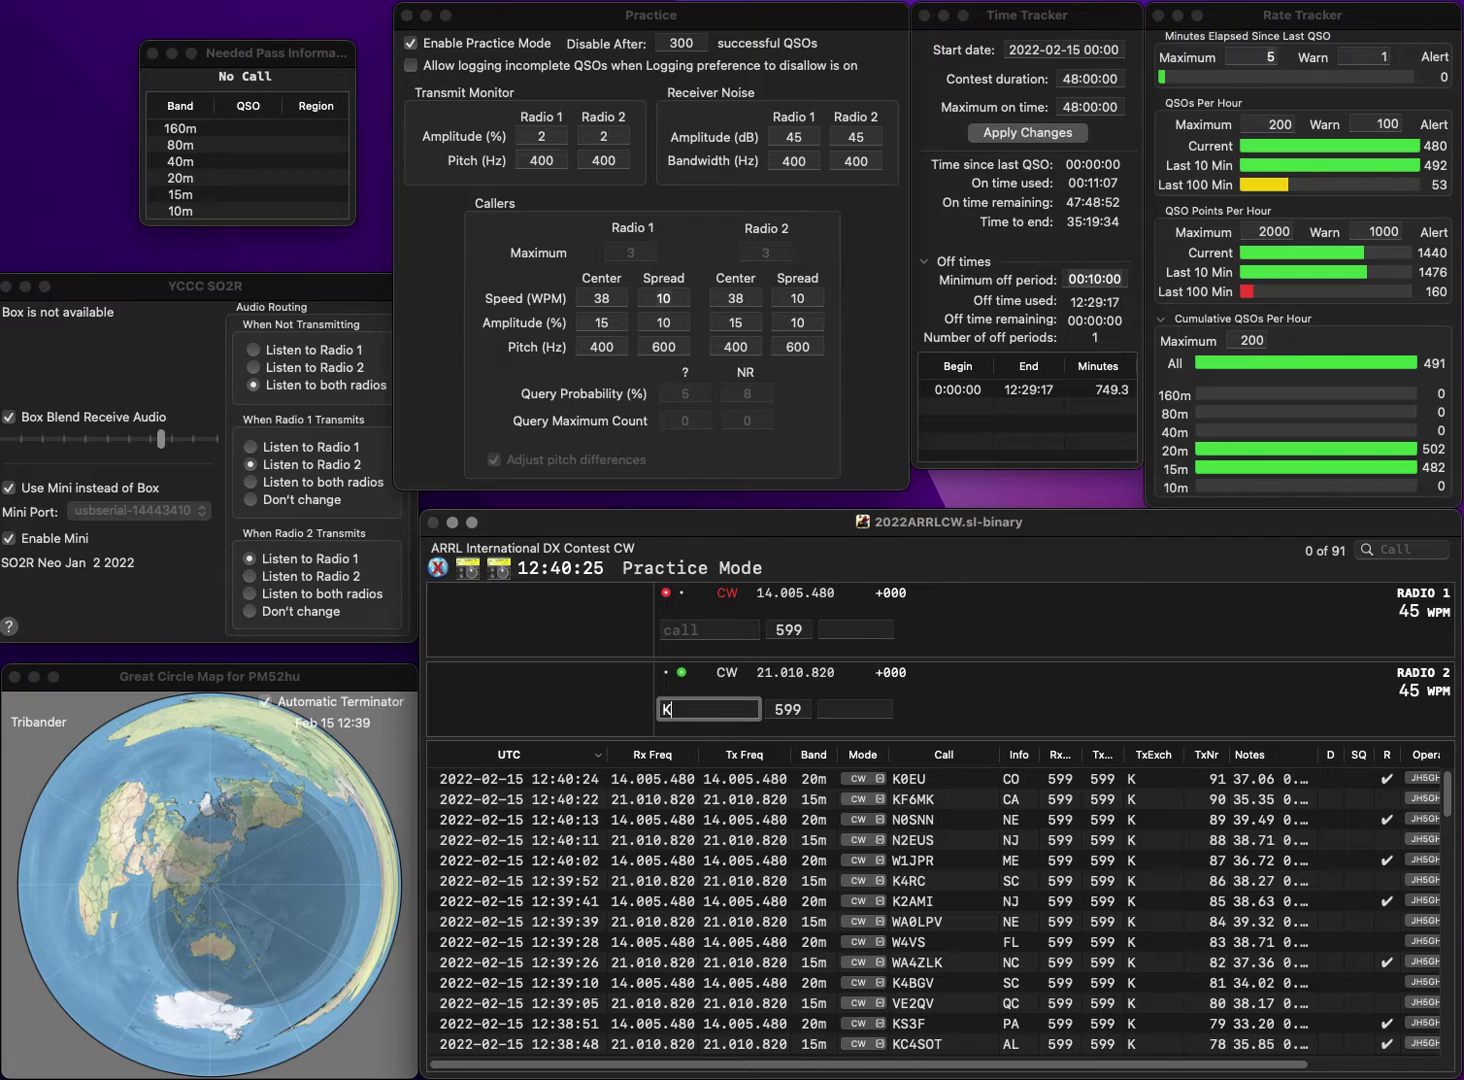
pyautogui.write('6Q')
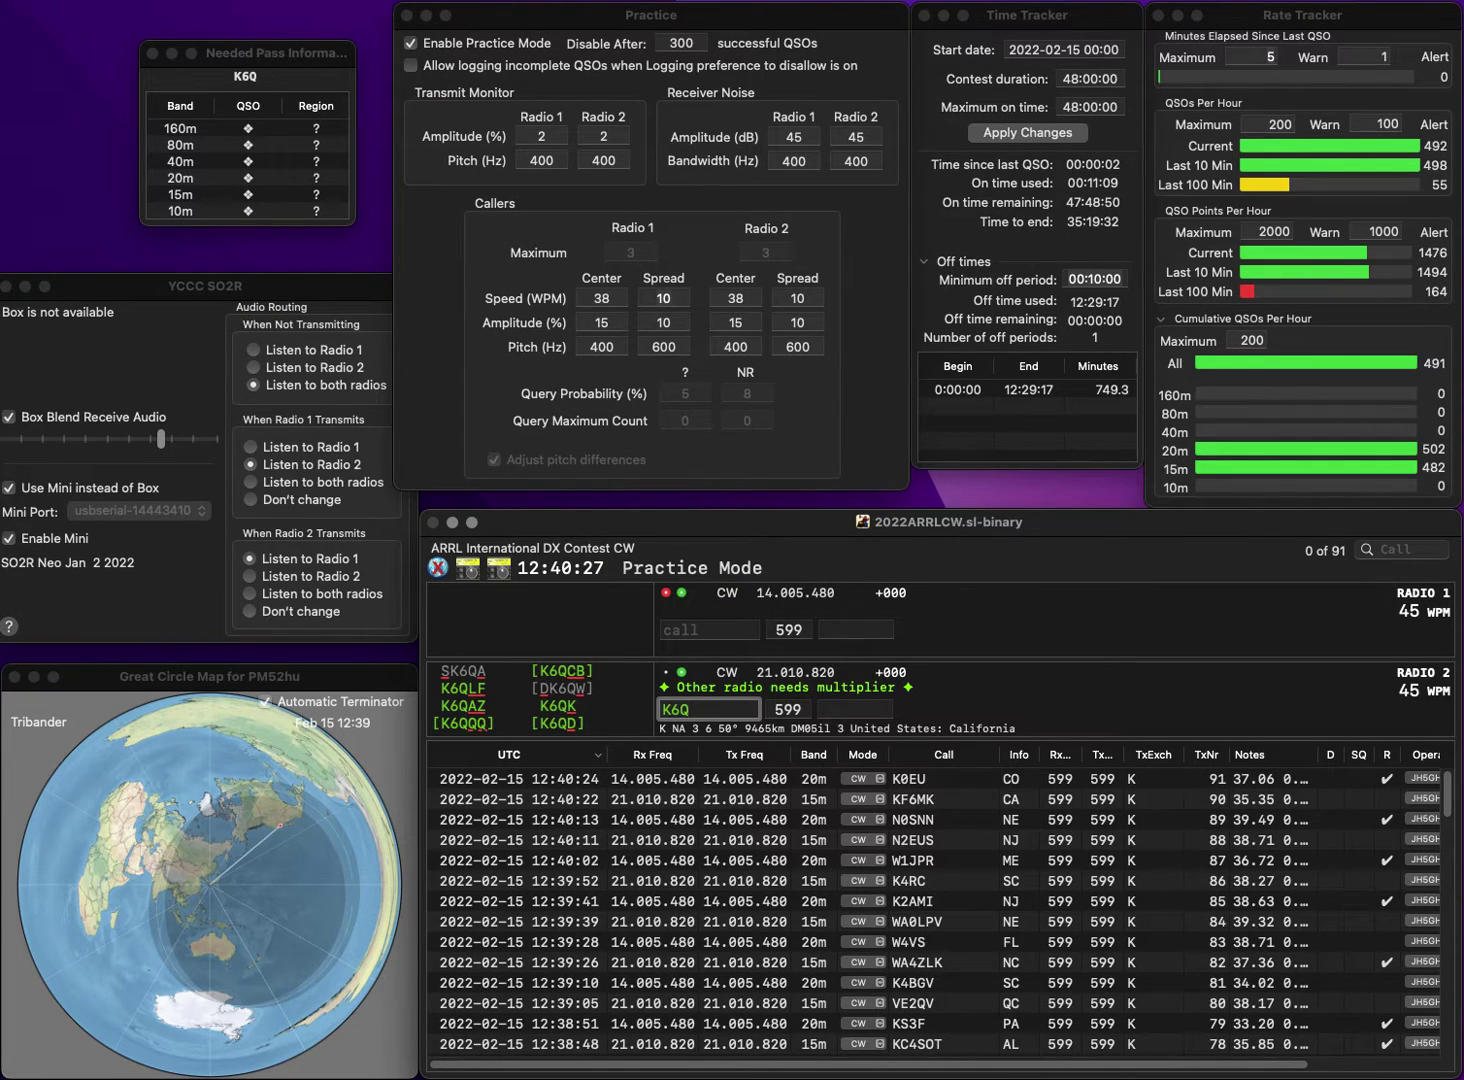
pyautogui.write('LF')
pyautogui.press('Return')
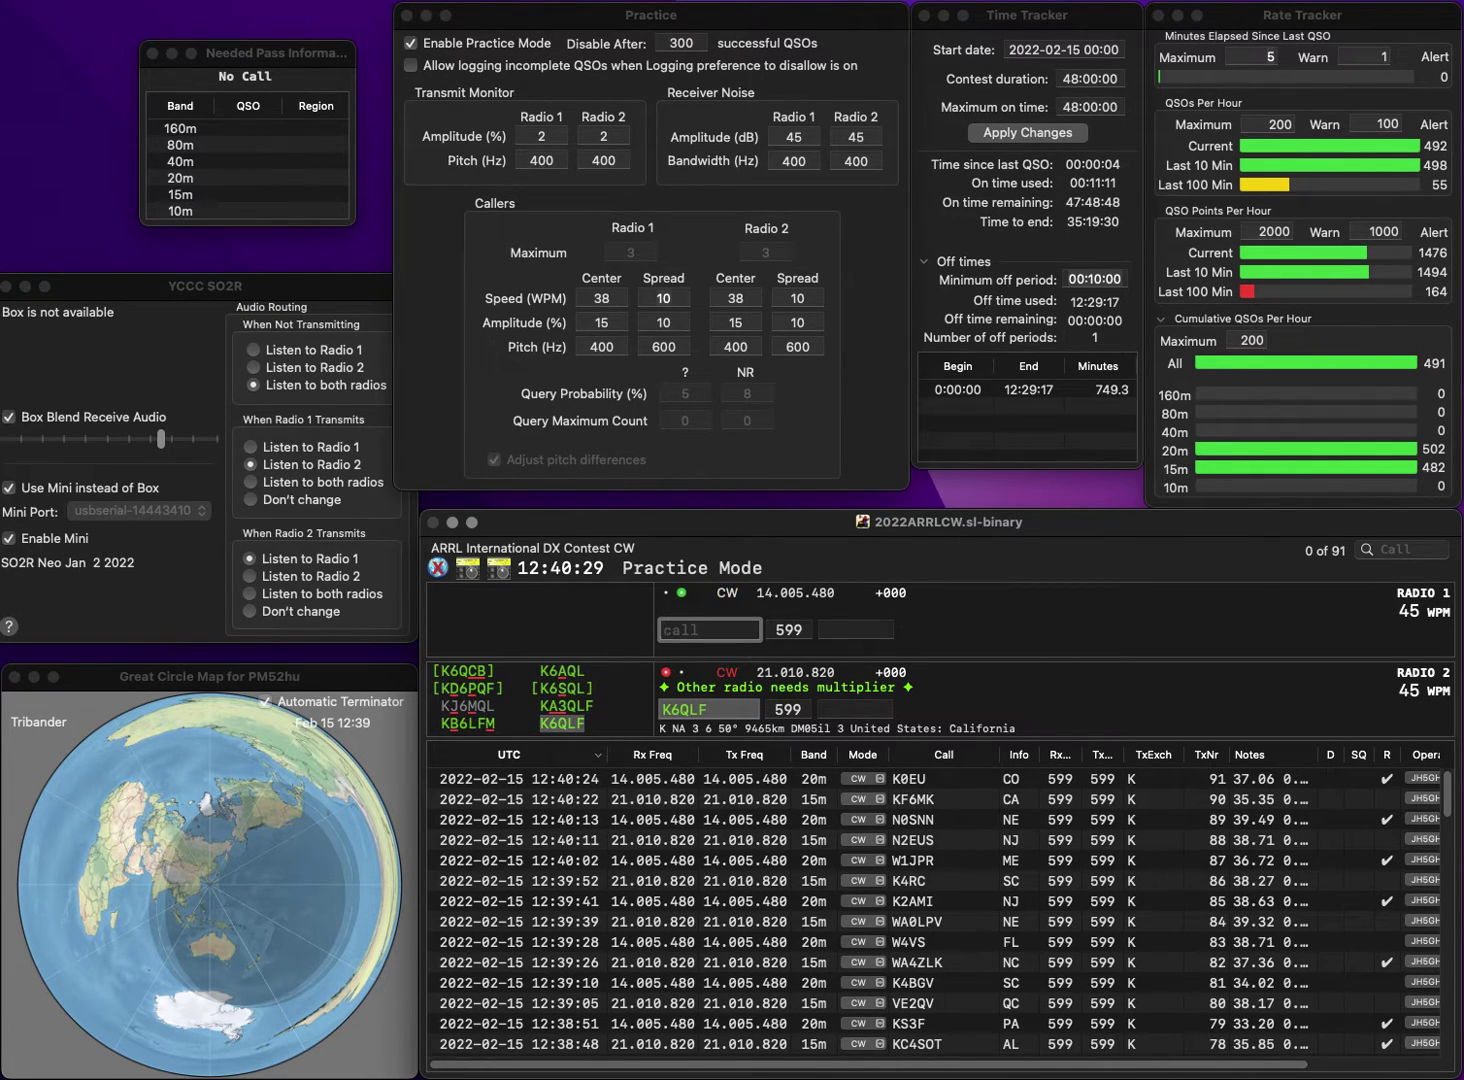
pyautogui.write('WEZ')
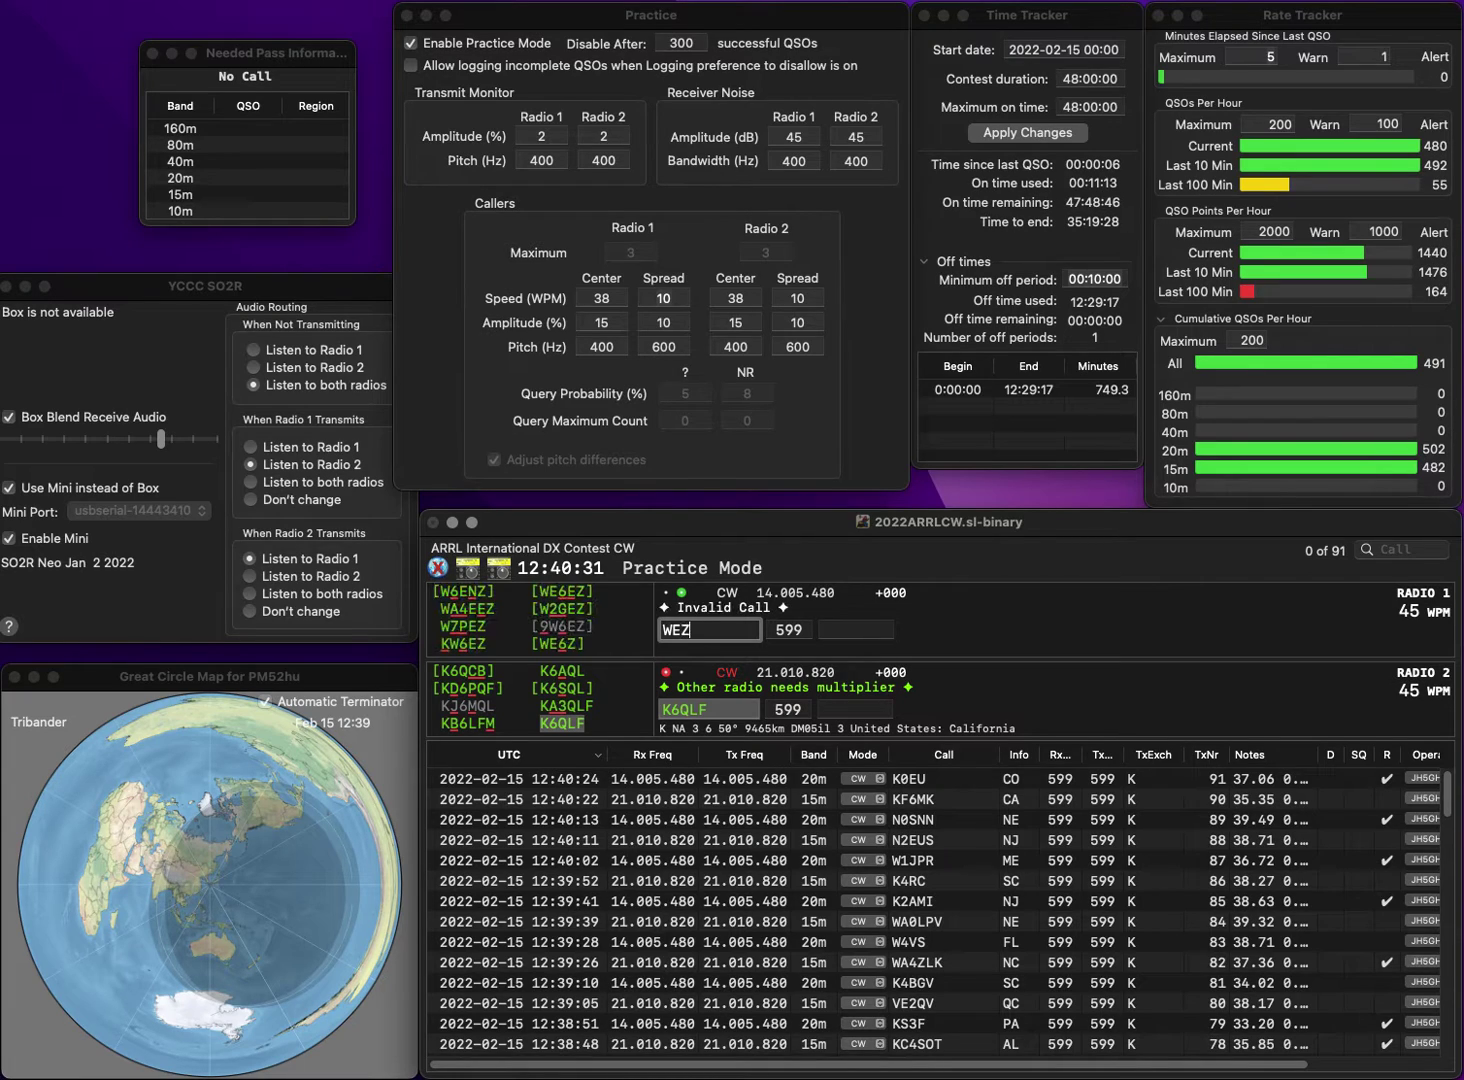
pyautogui.write('2')
pyautogui.press('Return')
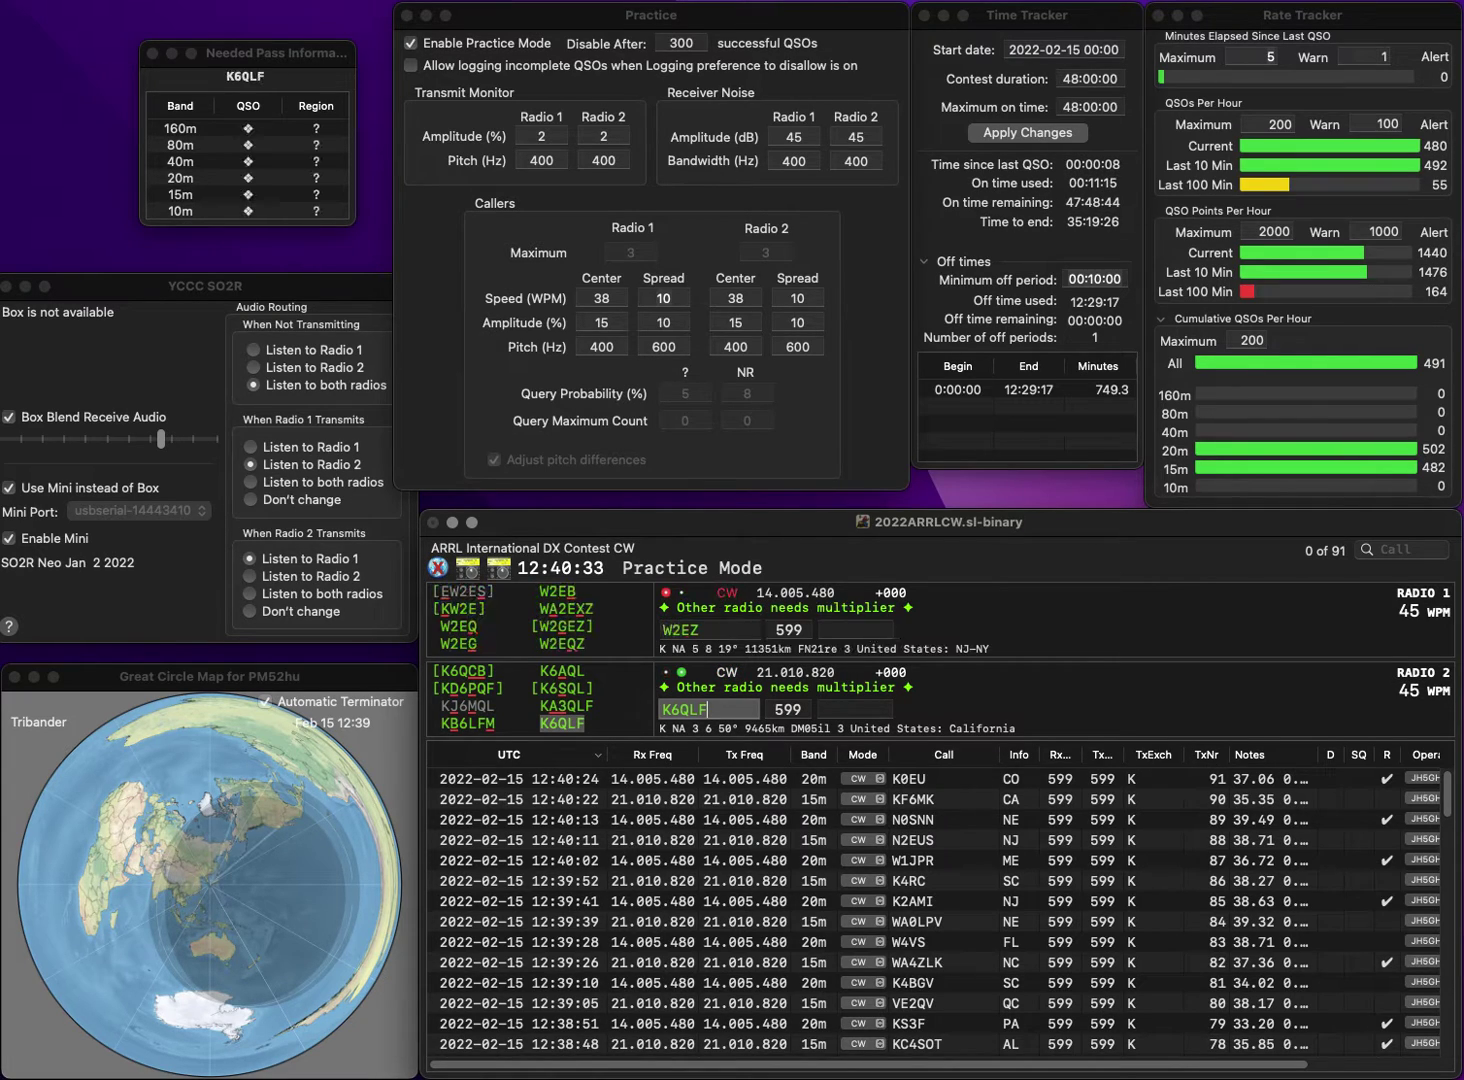
pyautogui.write('CA')
pyautogui.press('Return')
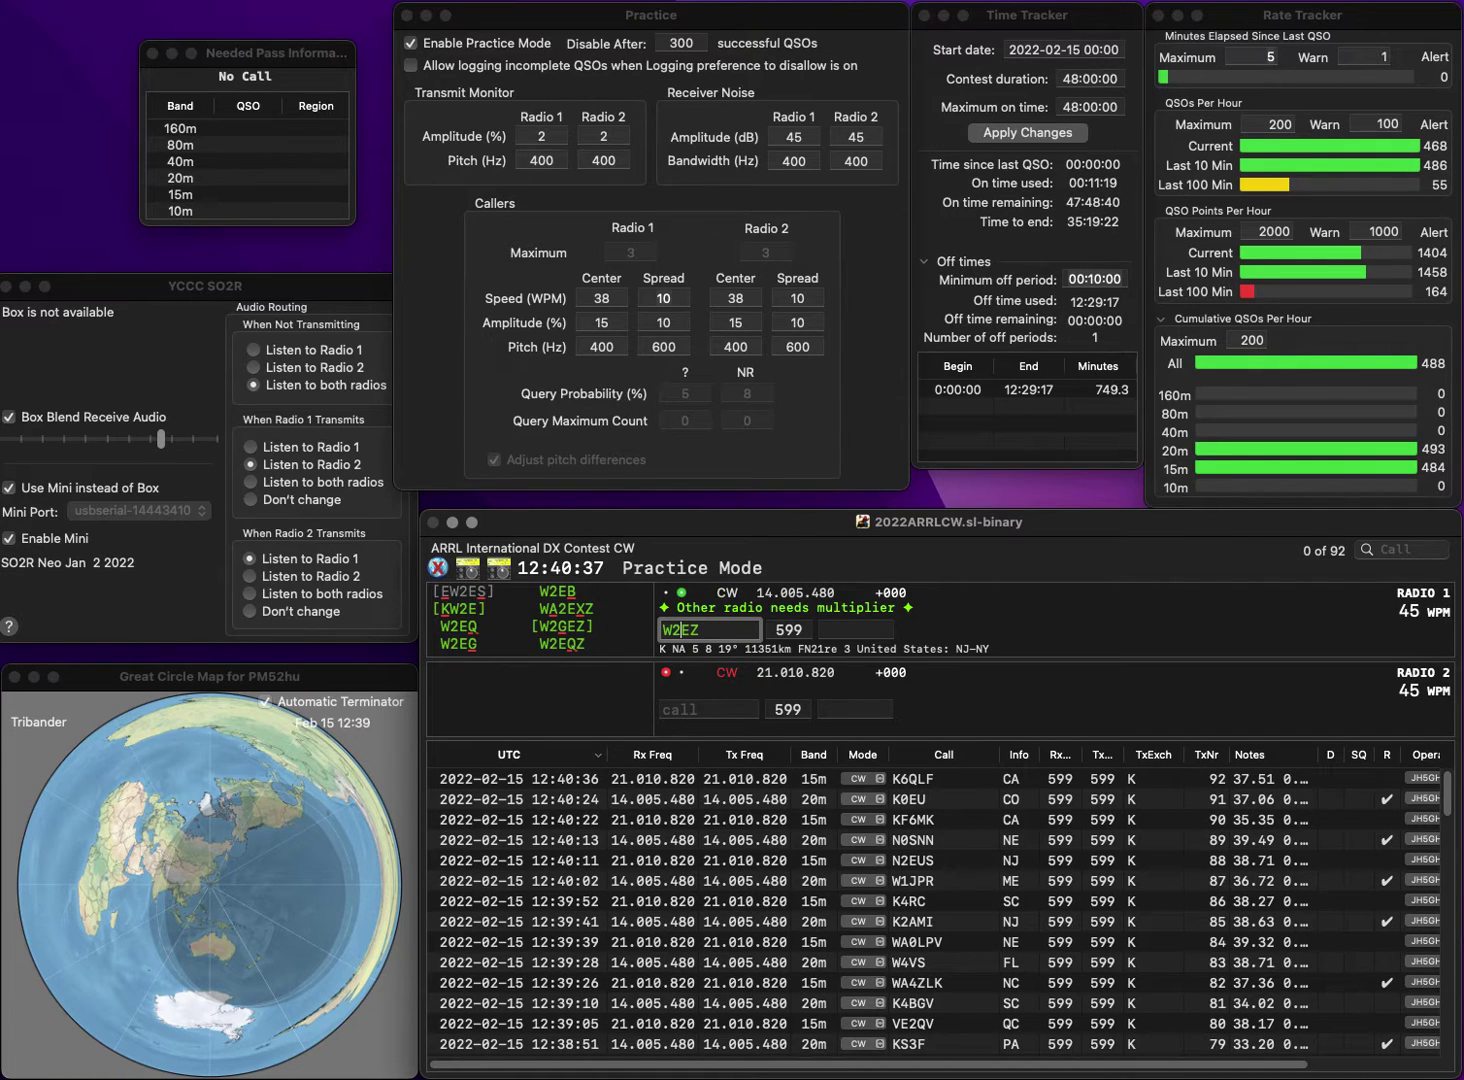
pyautogui.press('BackSpace')
pyautogui.write('1EG')
pyautogui.press('Return')
# Enter and answer the call K1WAT on Radio 2.
pyautogui.write('K')
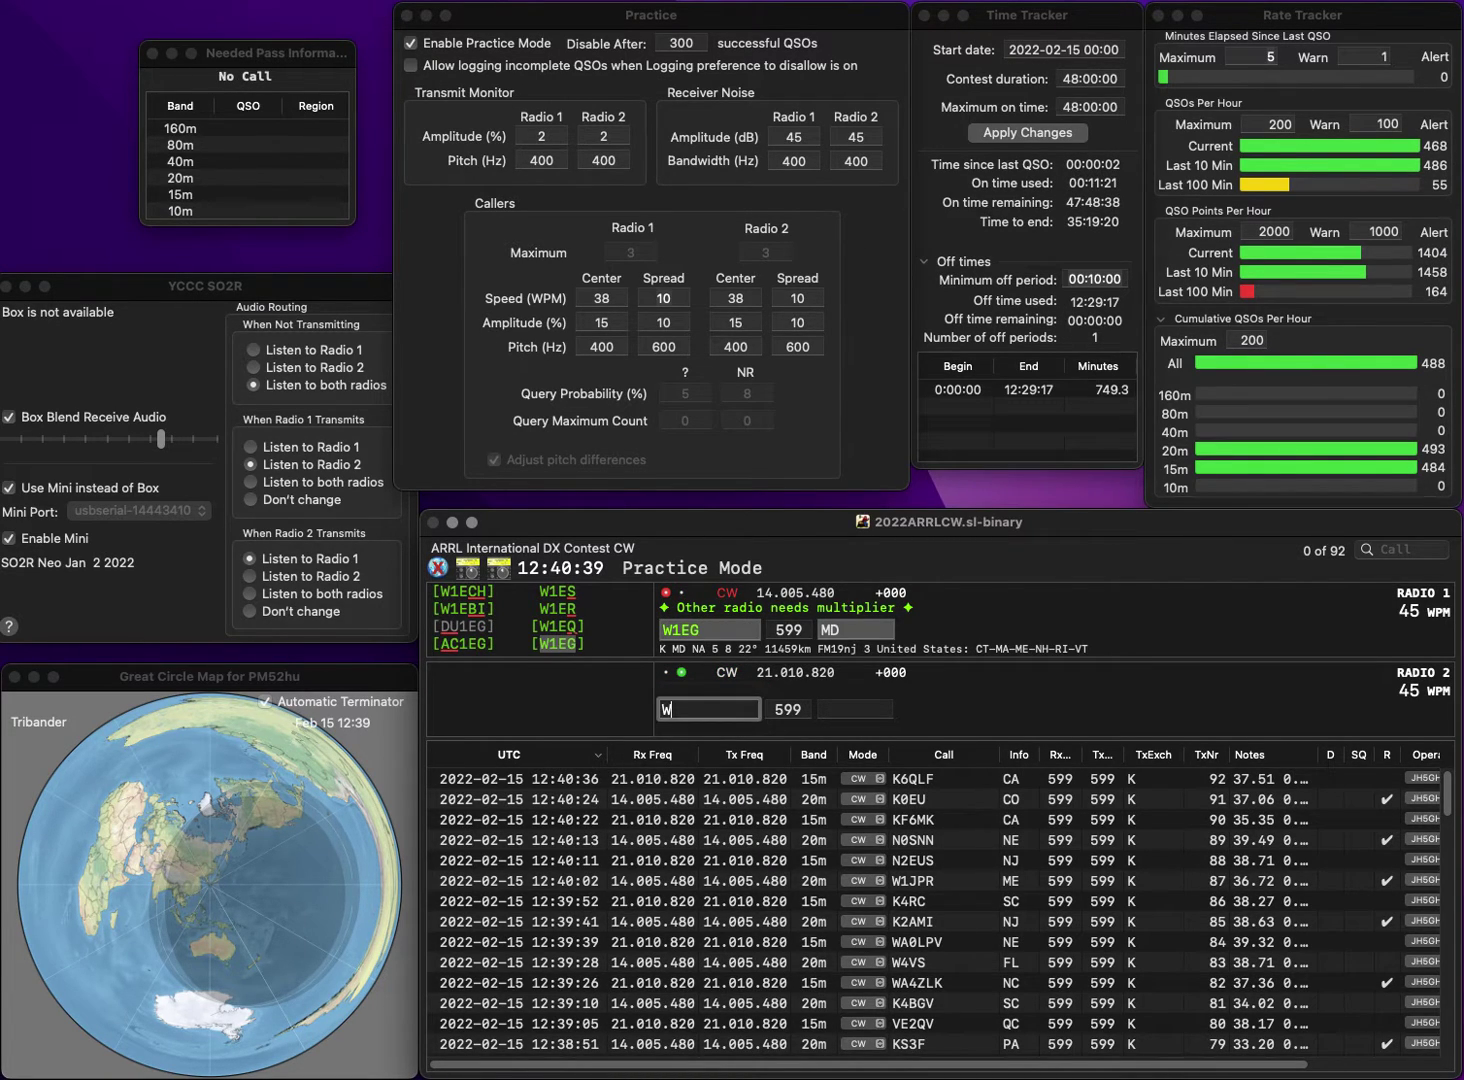
pyautogui.write('1')
pyautogui.write('WAT')
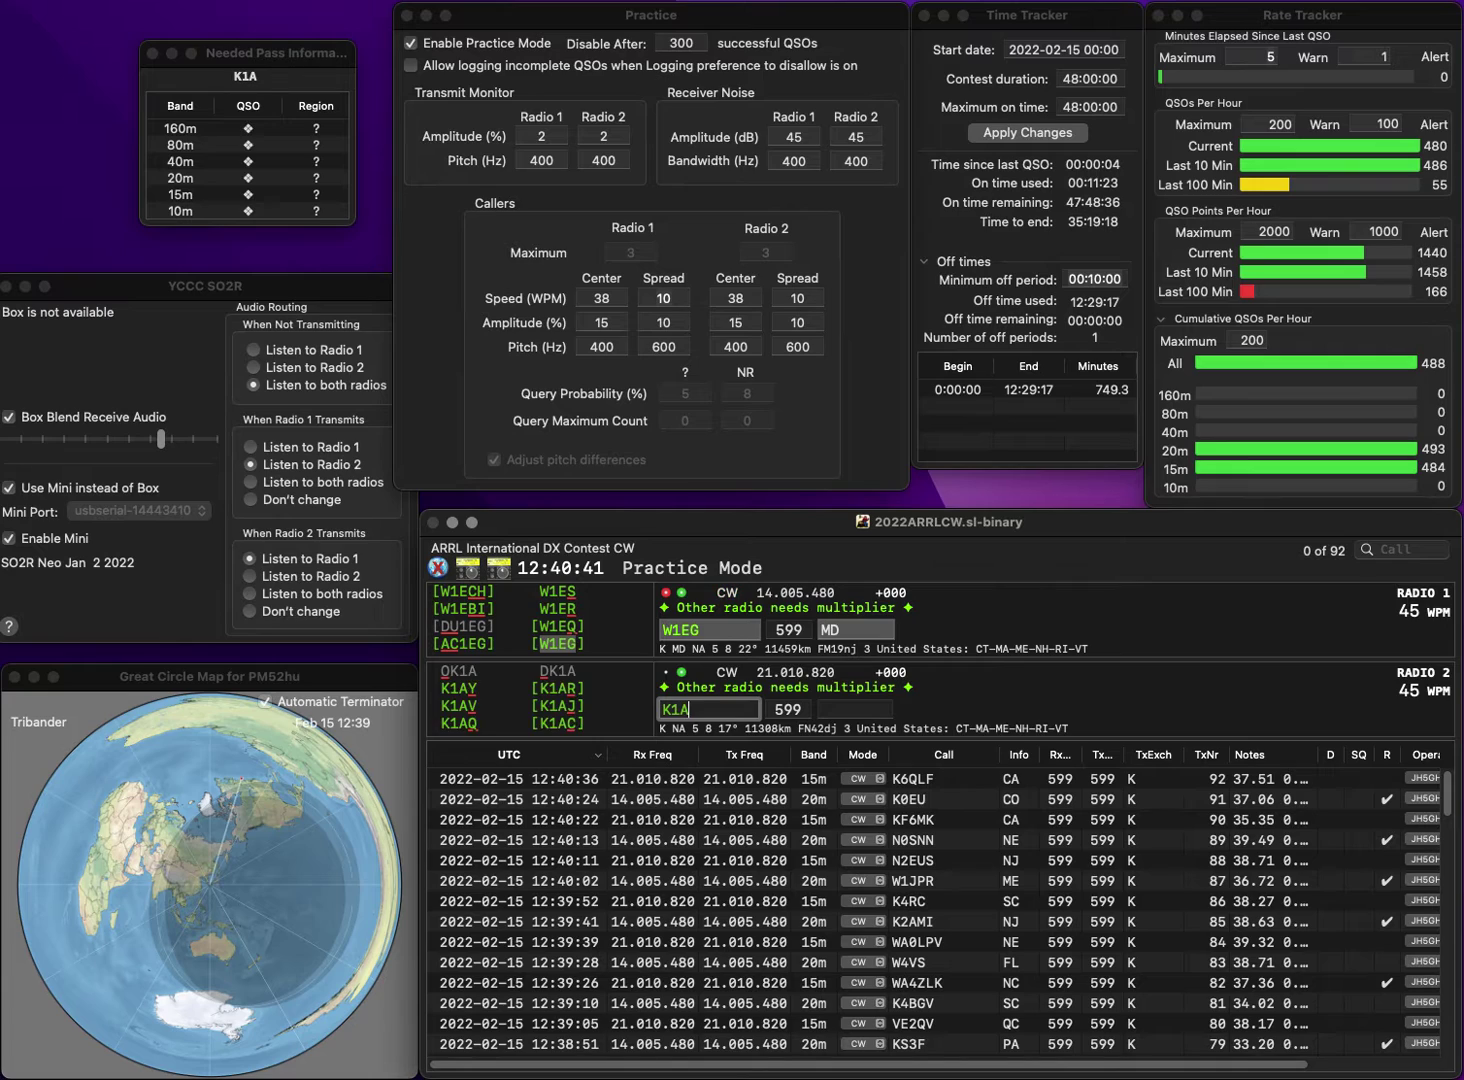
pyautogui.press('Return')
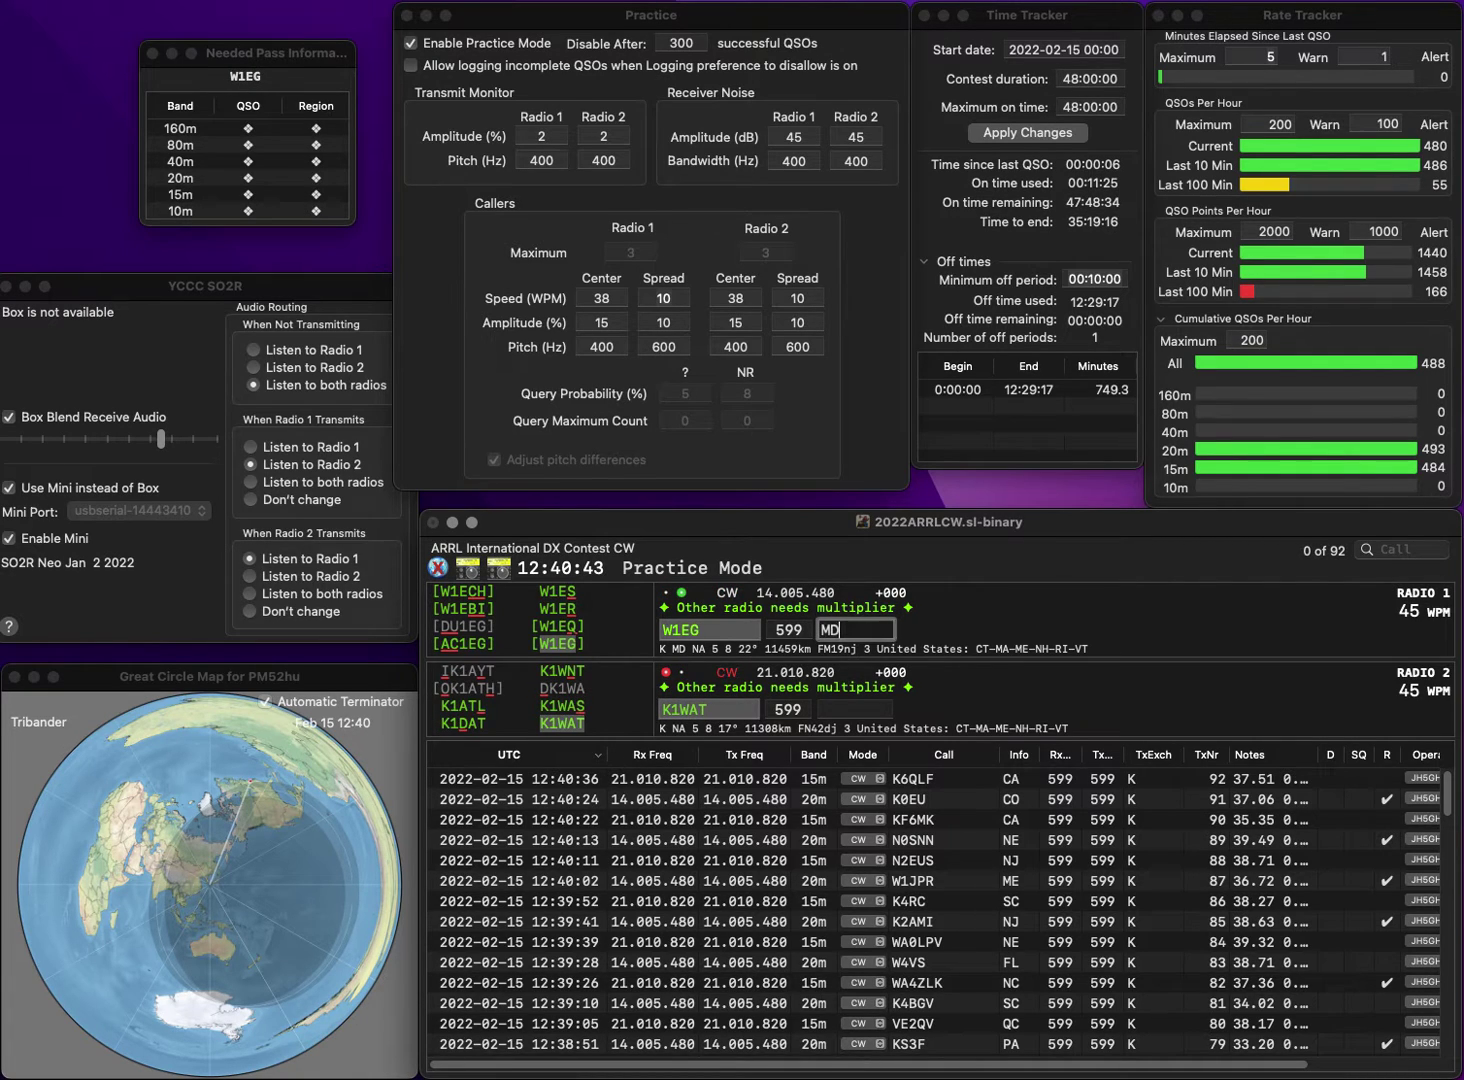
pyautogui.press('Return')
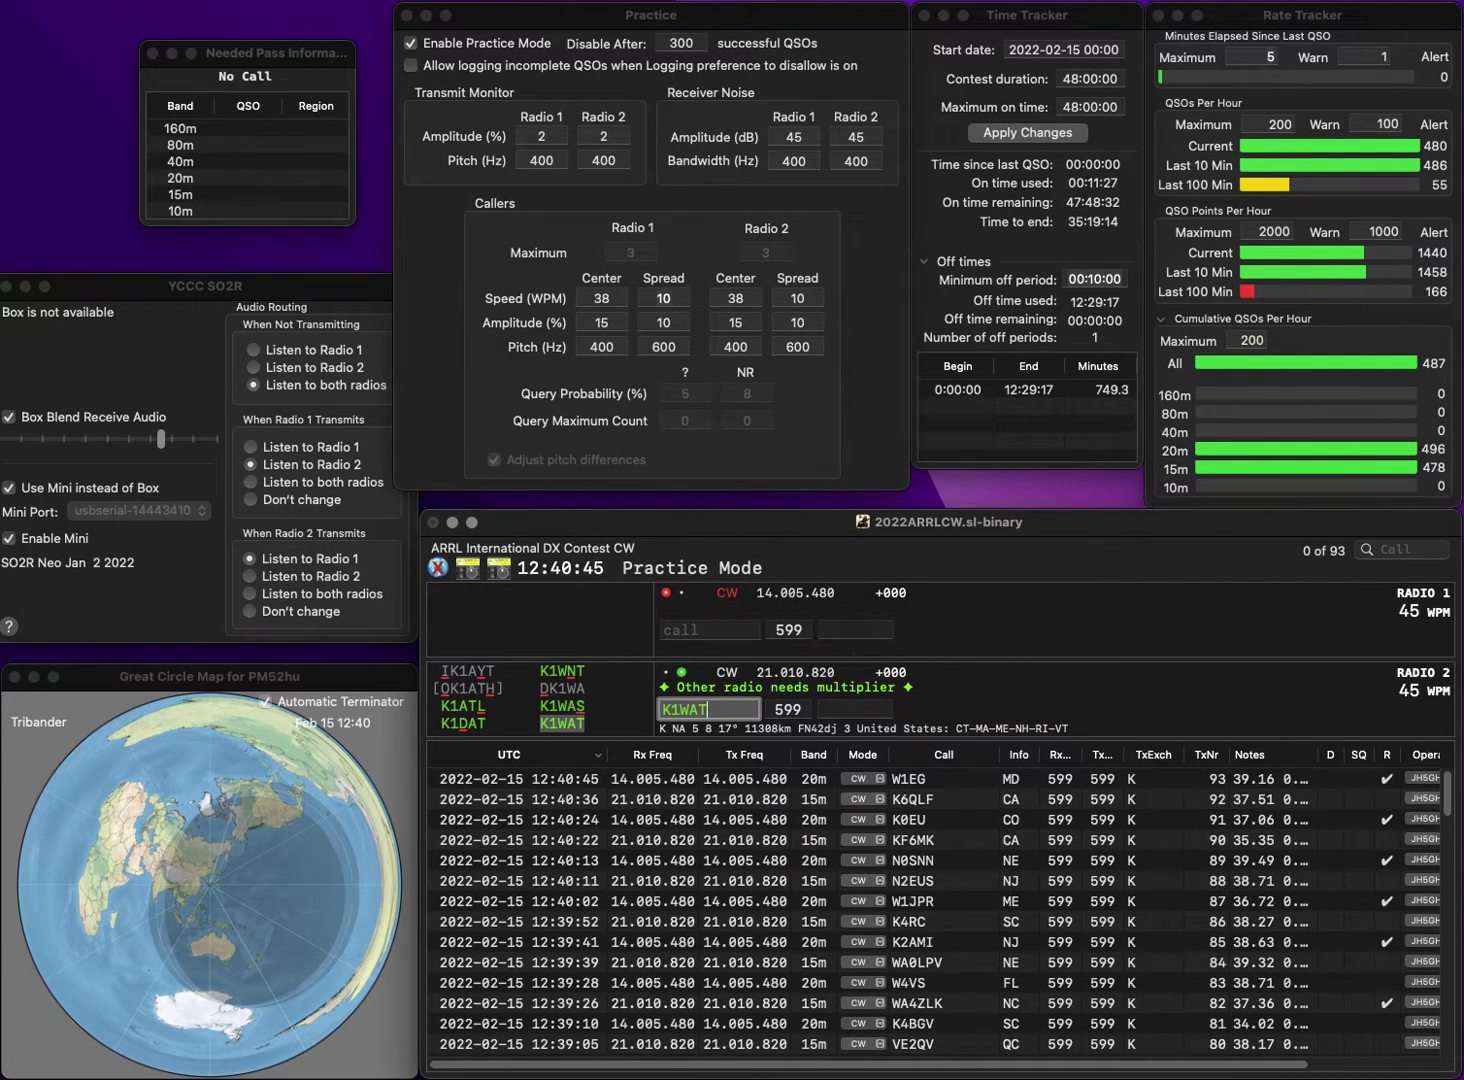
pyautogui.press('space')
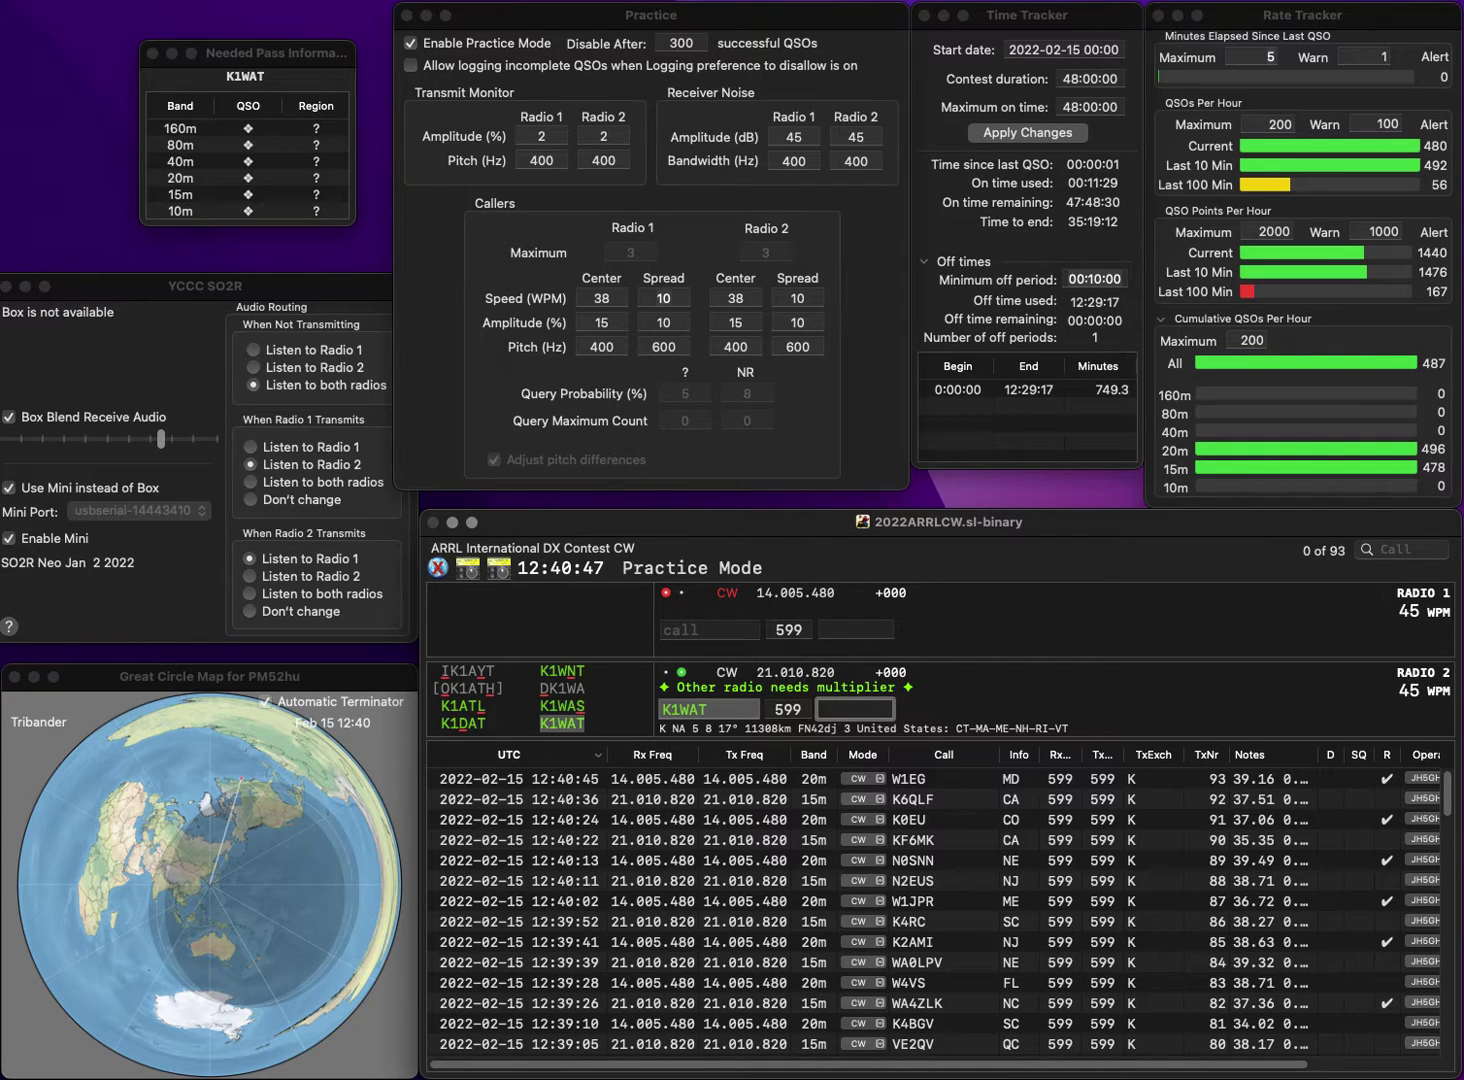
pyautogui.press('Return')
pyautogui.write('KC')
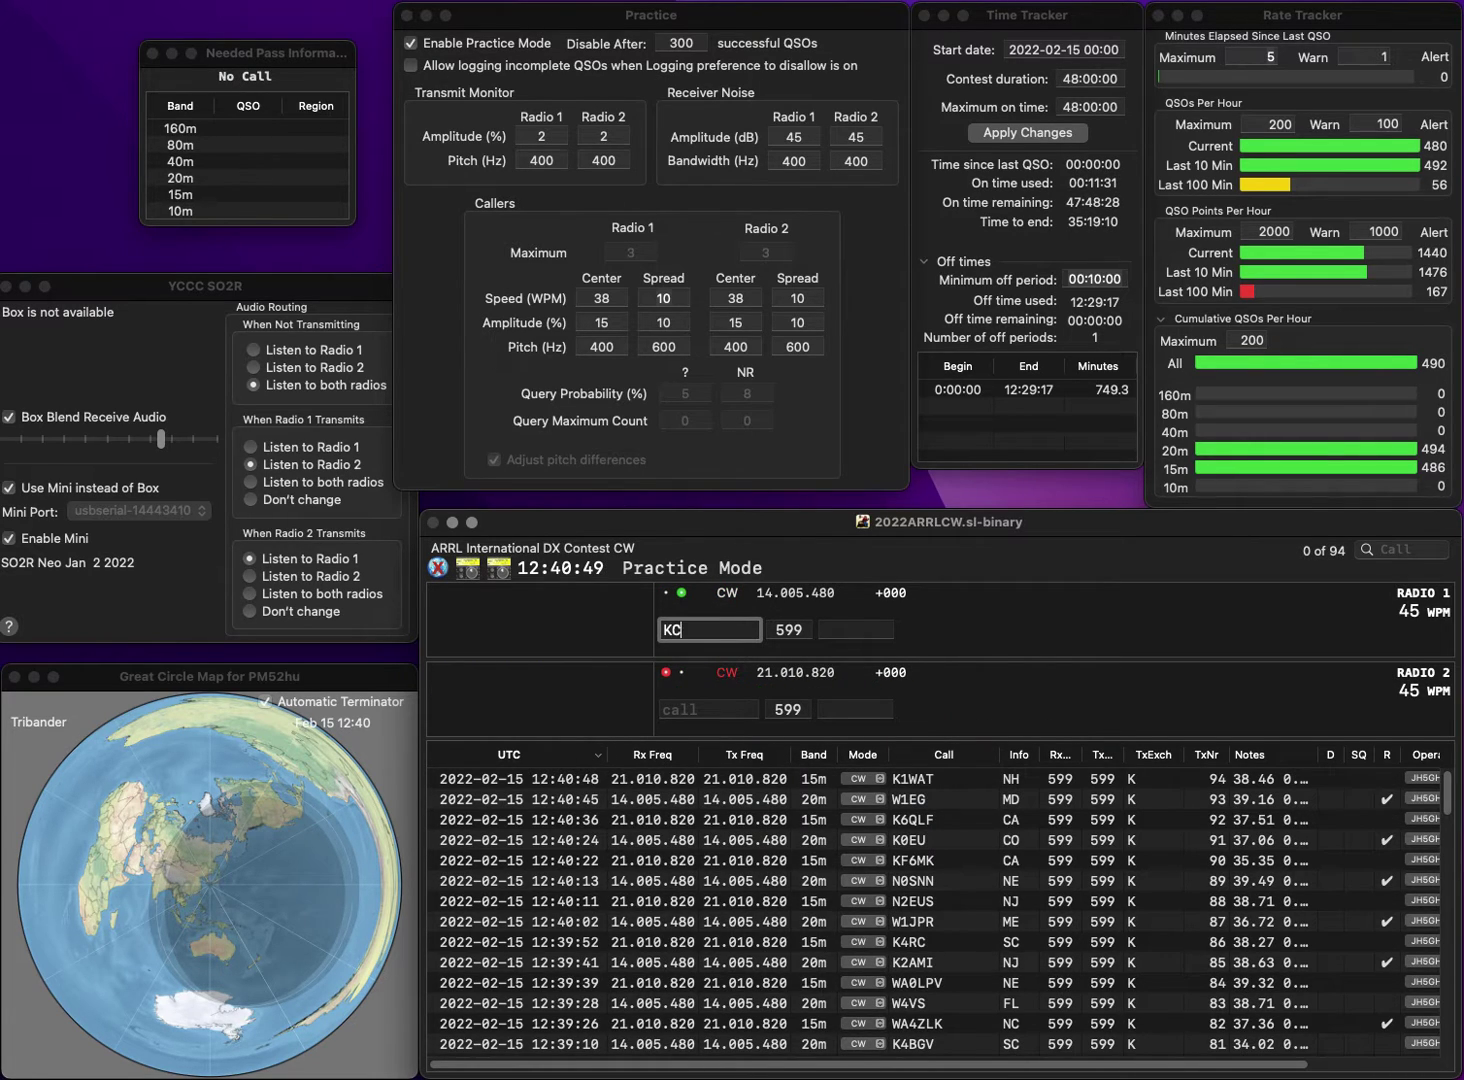
pyautogui.write('2IED')
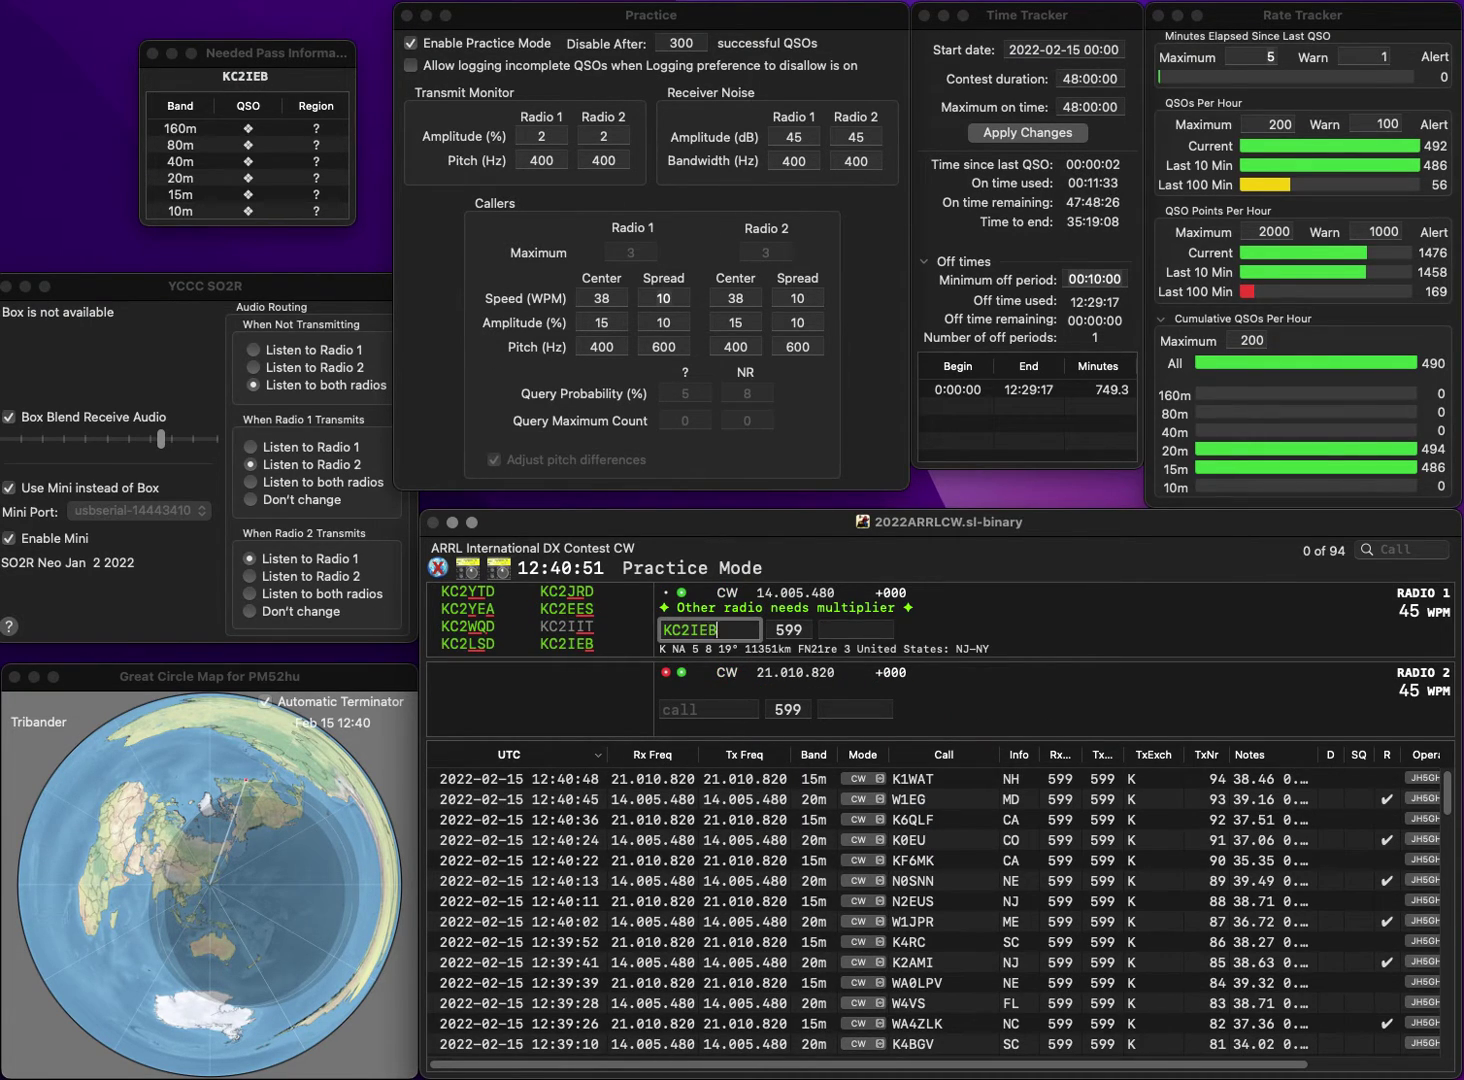
pyautogui.press('Return')
pyautogui.write('W')
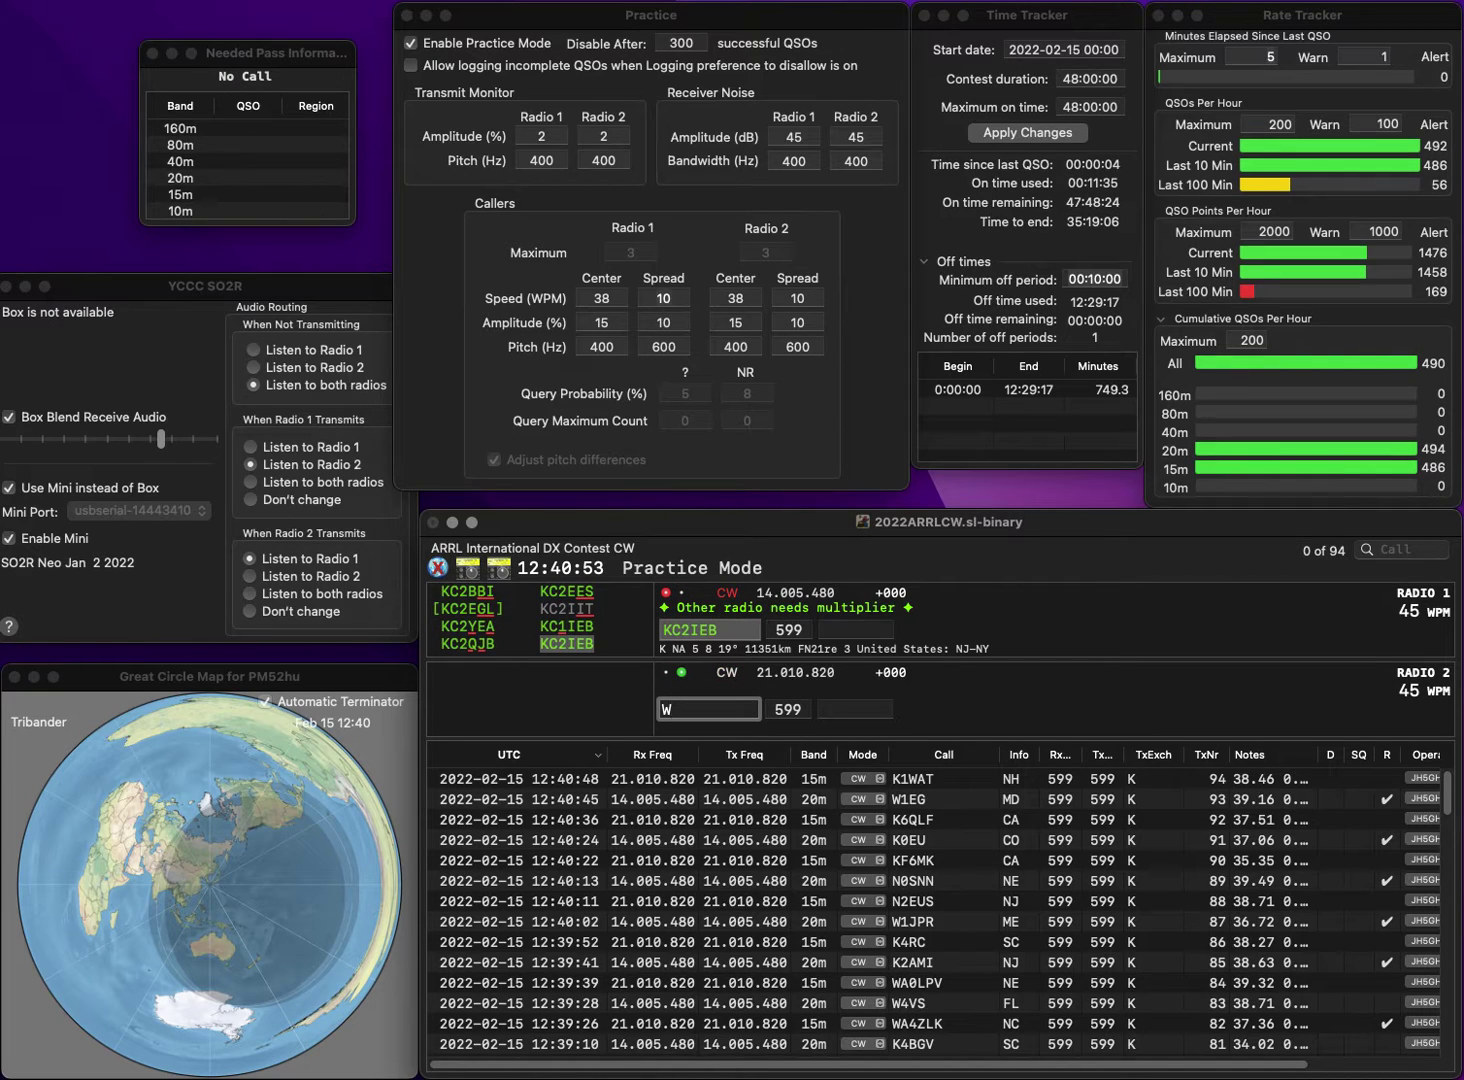
pyautogui.write('5FB')
pyautogui.press('Return')
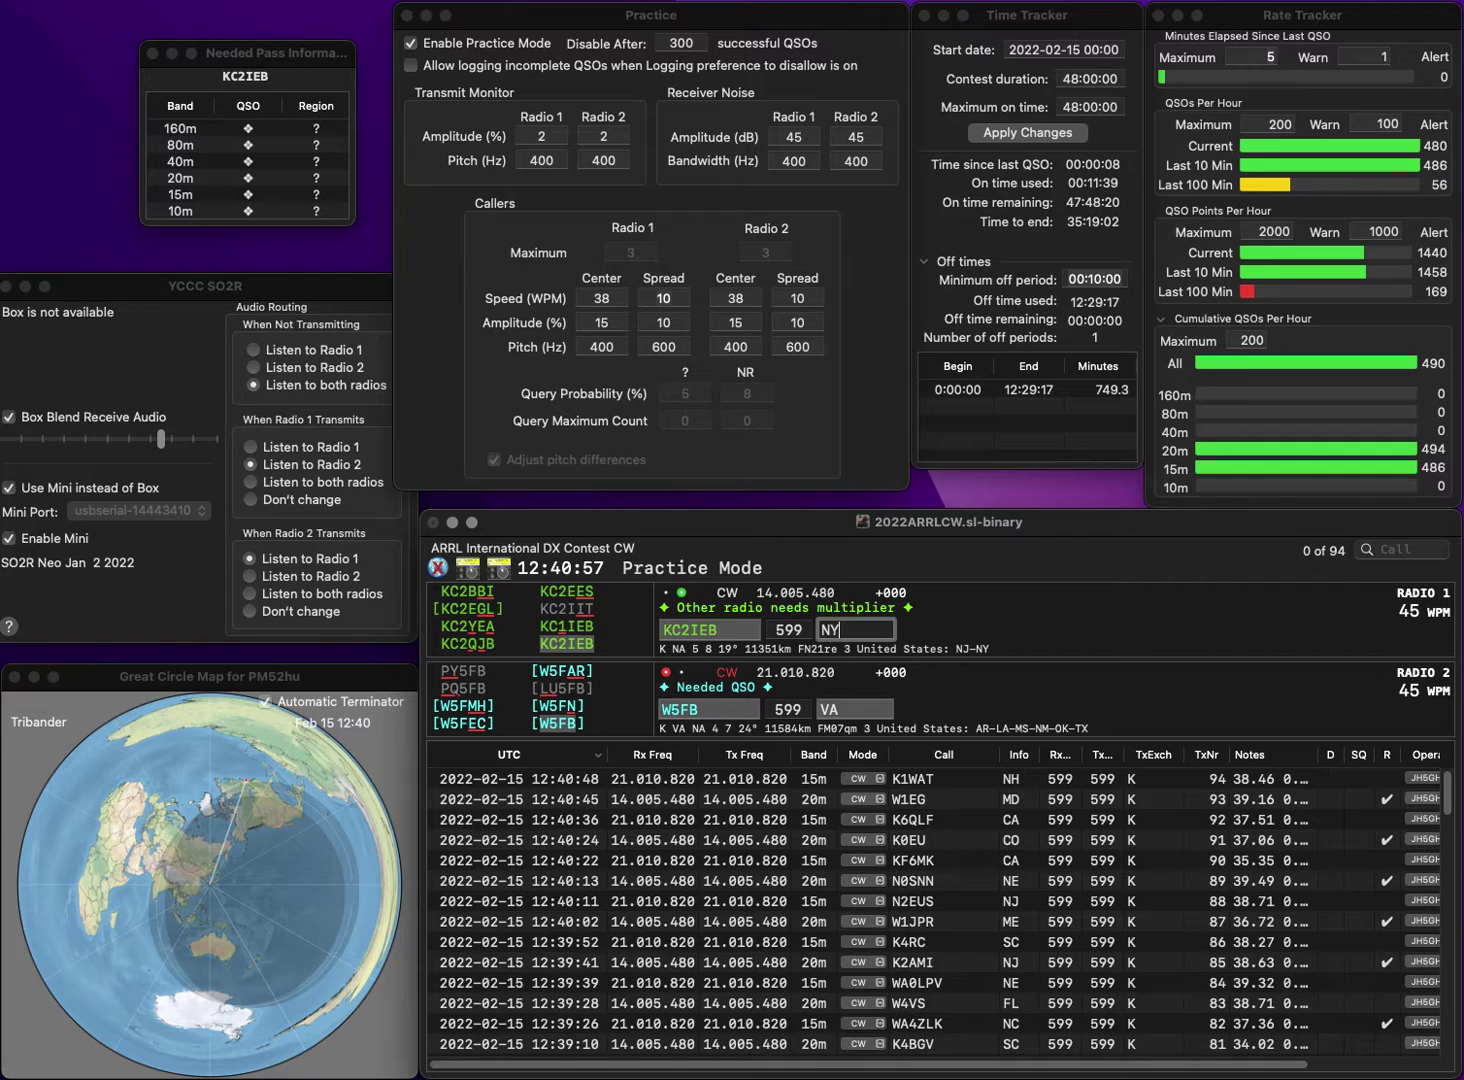
pyautogui.press('Return')
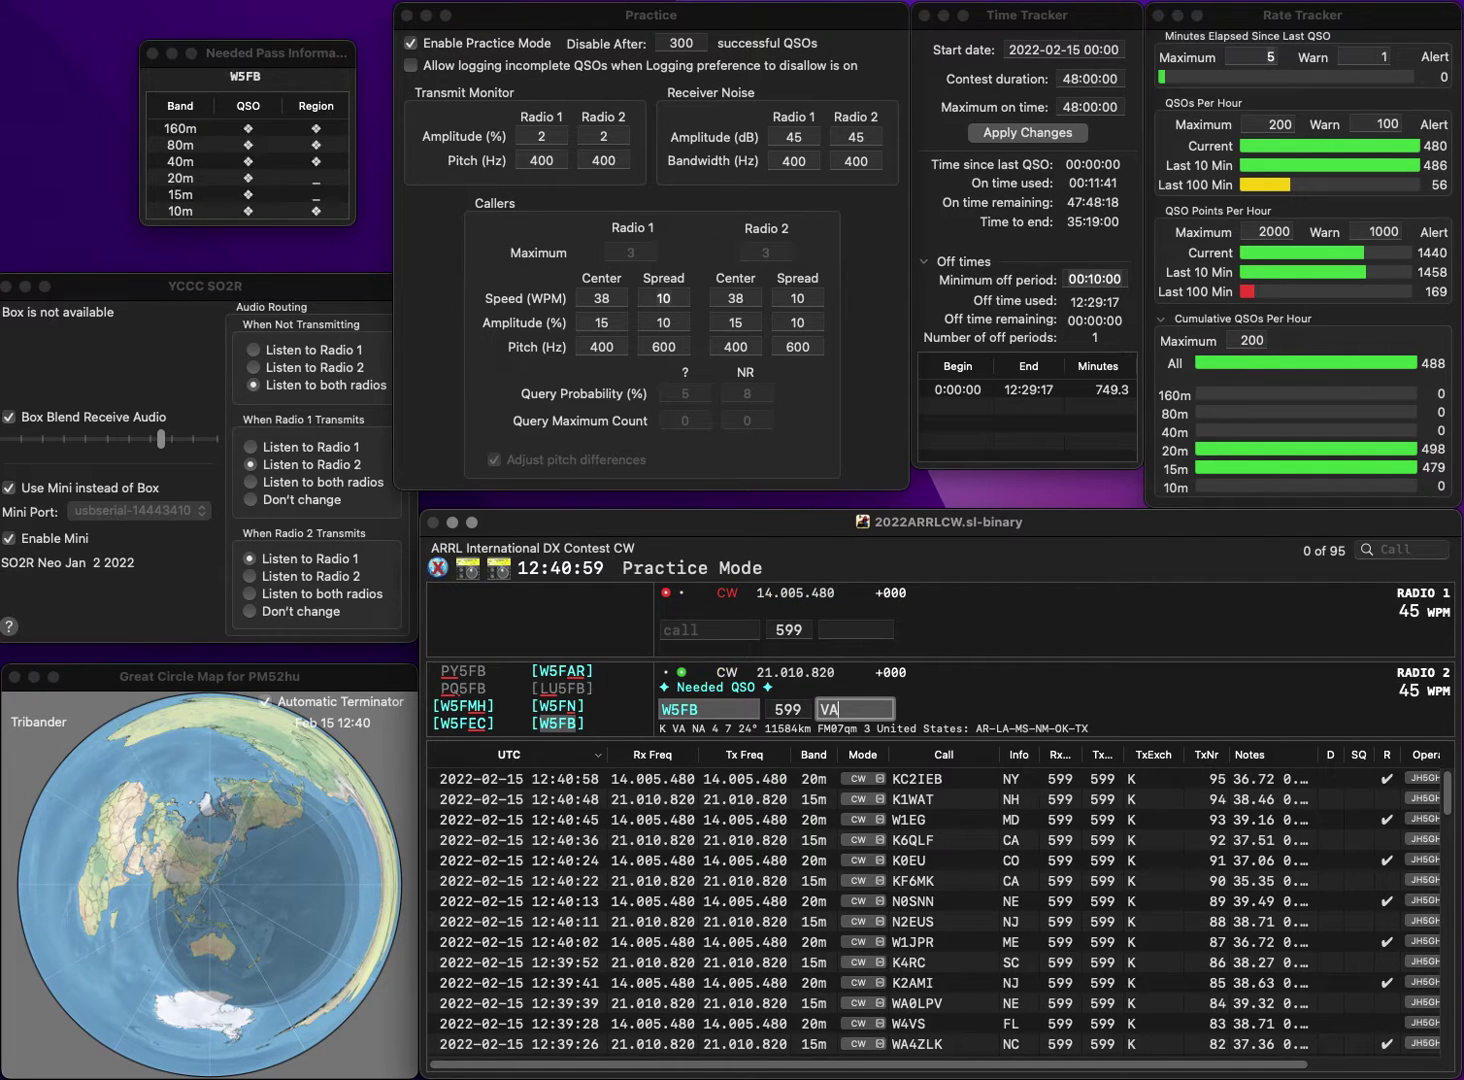
pyautogui.press('Return')
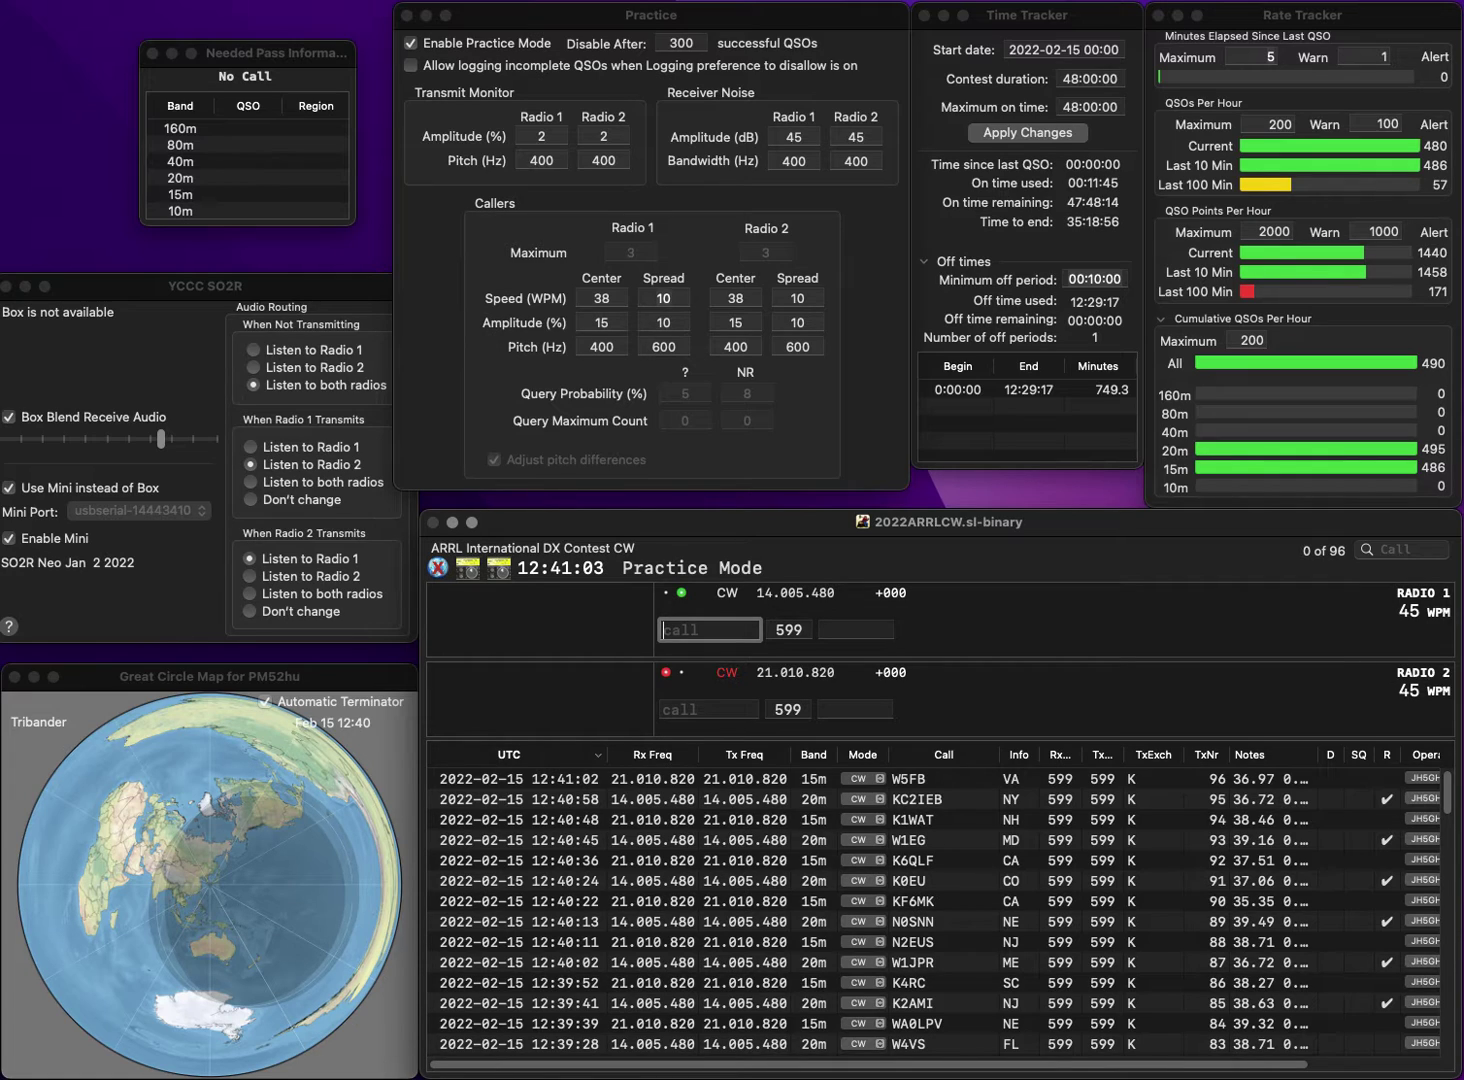
pyautogui.write('5VIP')
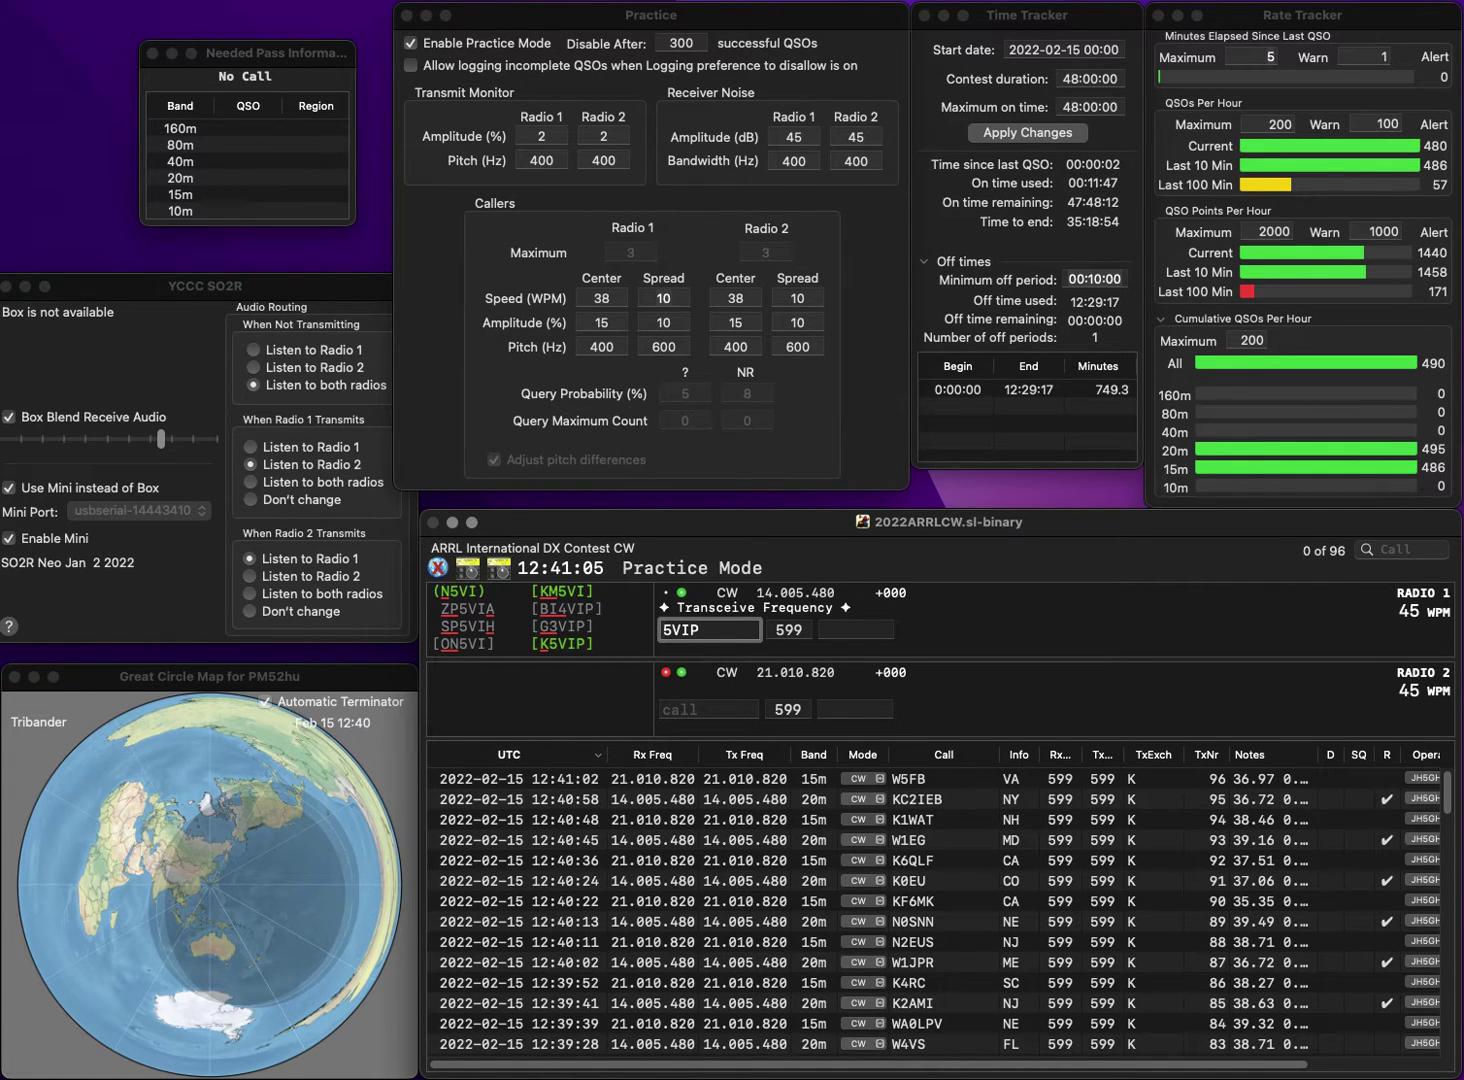
pyautogui.press('Home')
pyautogui.write('K')
pyautogui.press('Return')
pyautogui.write('W')
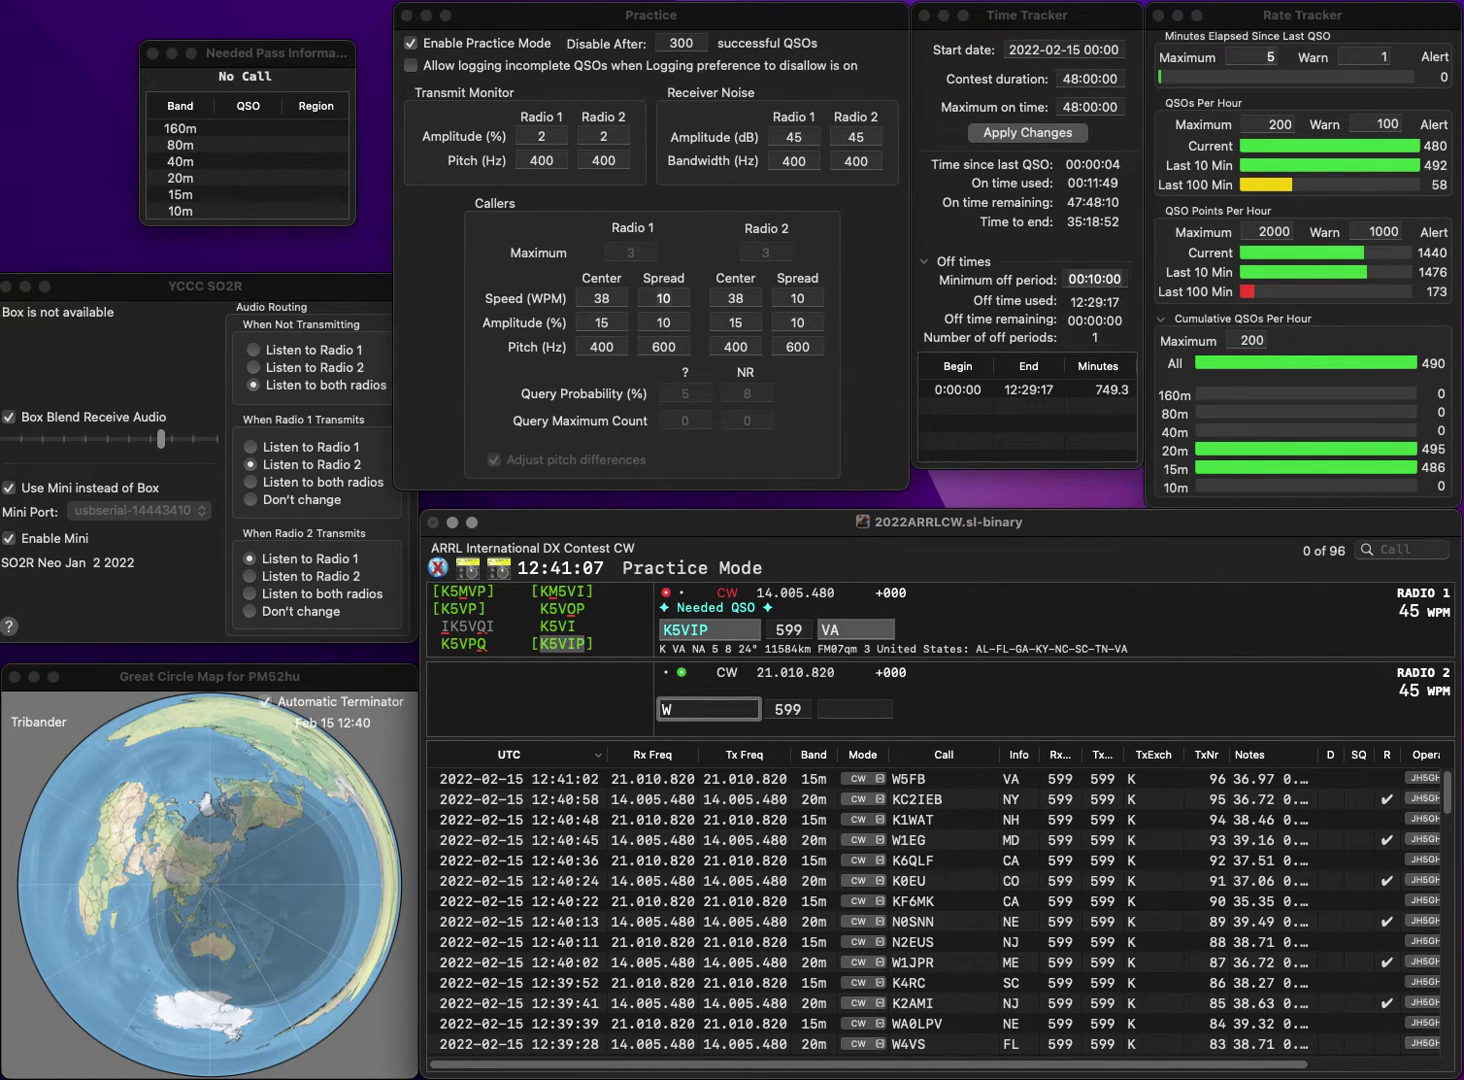
pyautogui.write('7DGR')
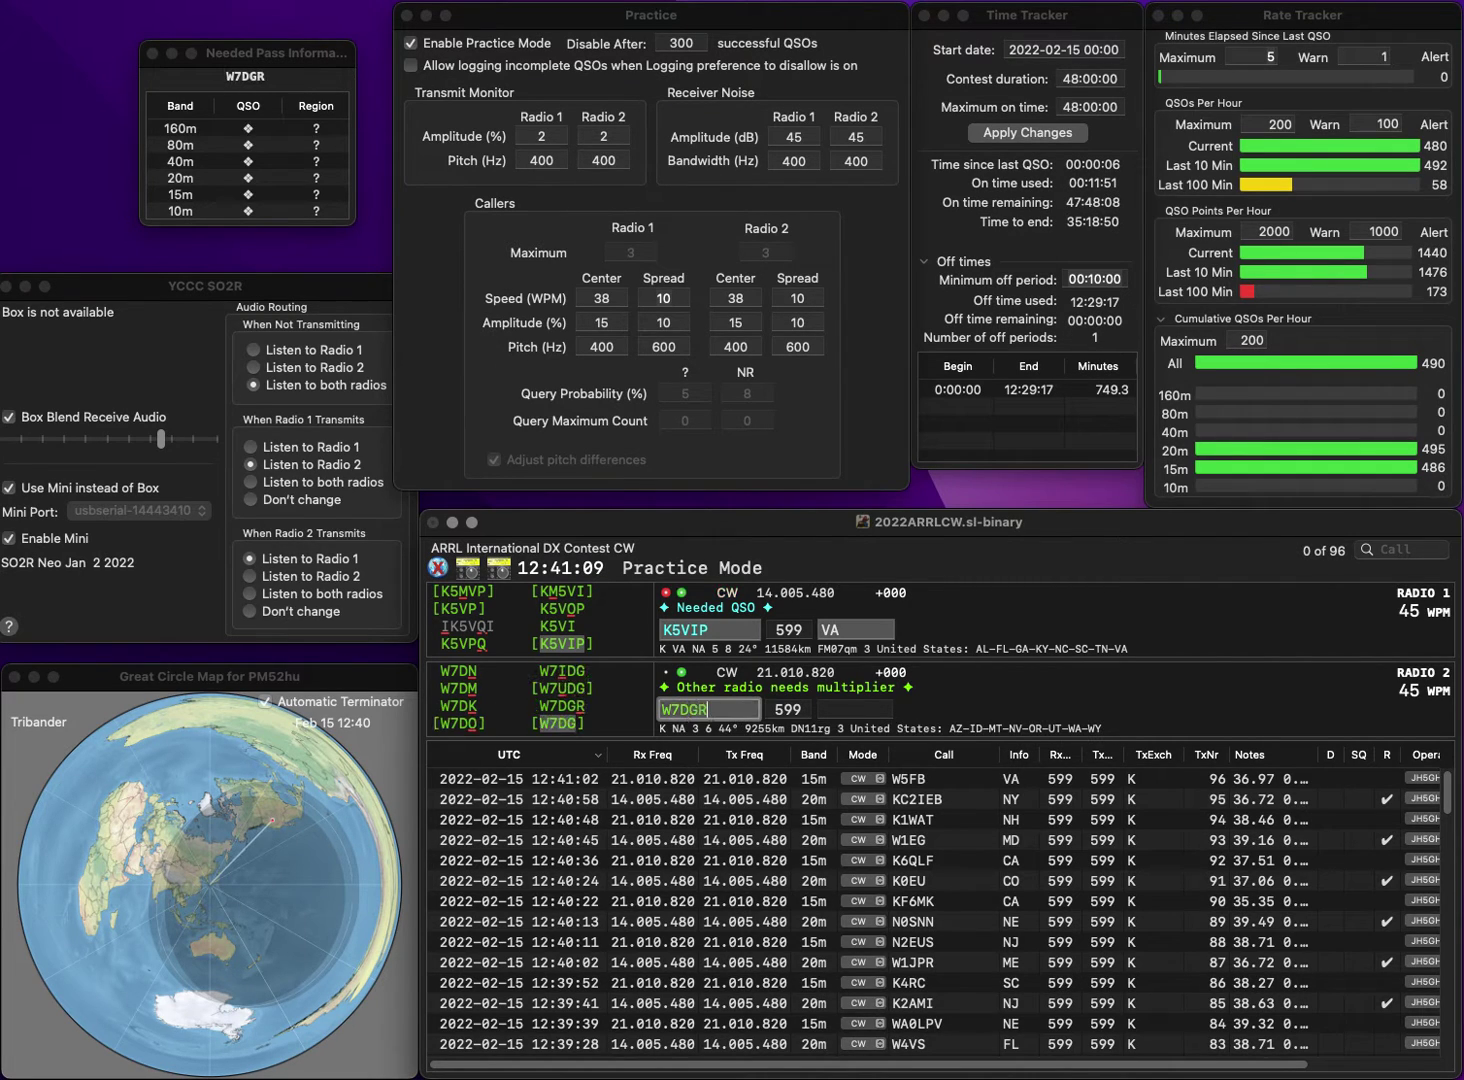
pyautogui.press('Return')
pyautogui.press('Return')
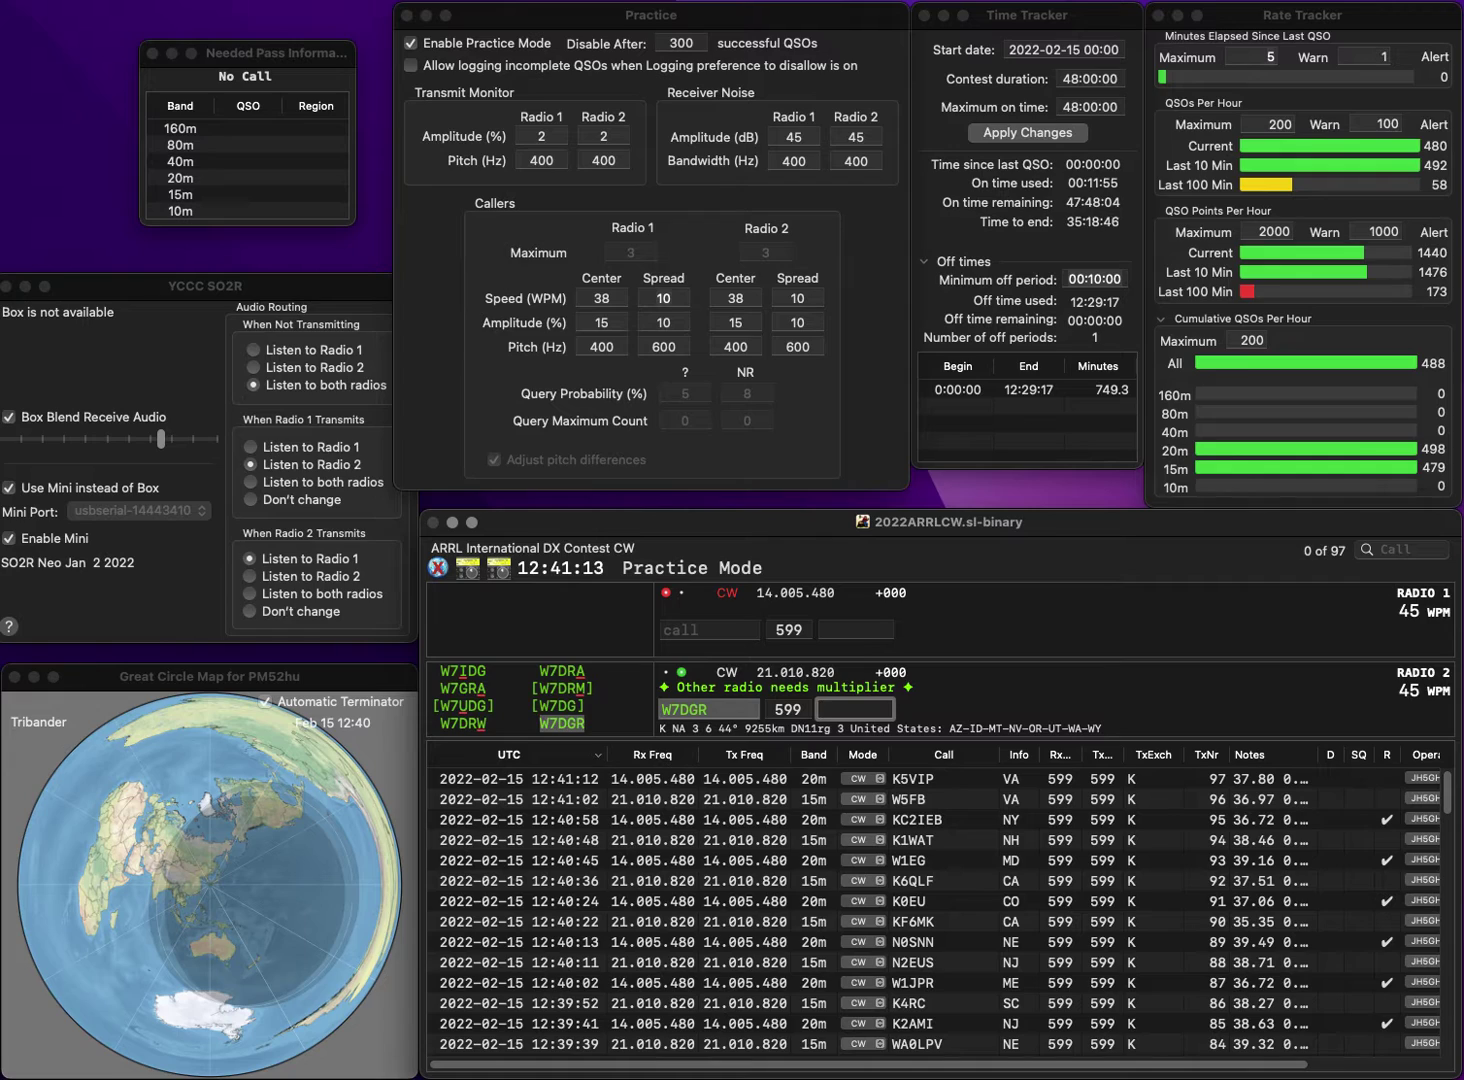
pyautogui.write('OR')
pyautogui.press('Return')
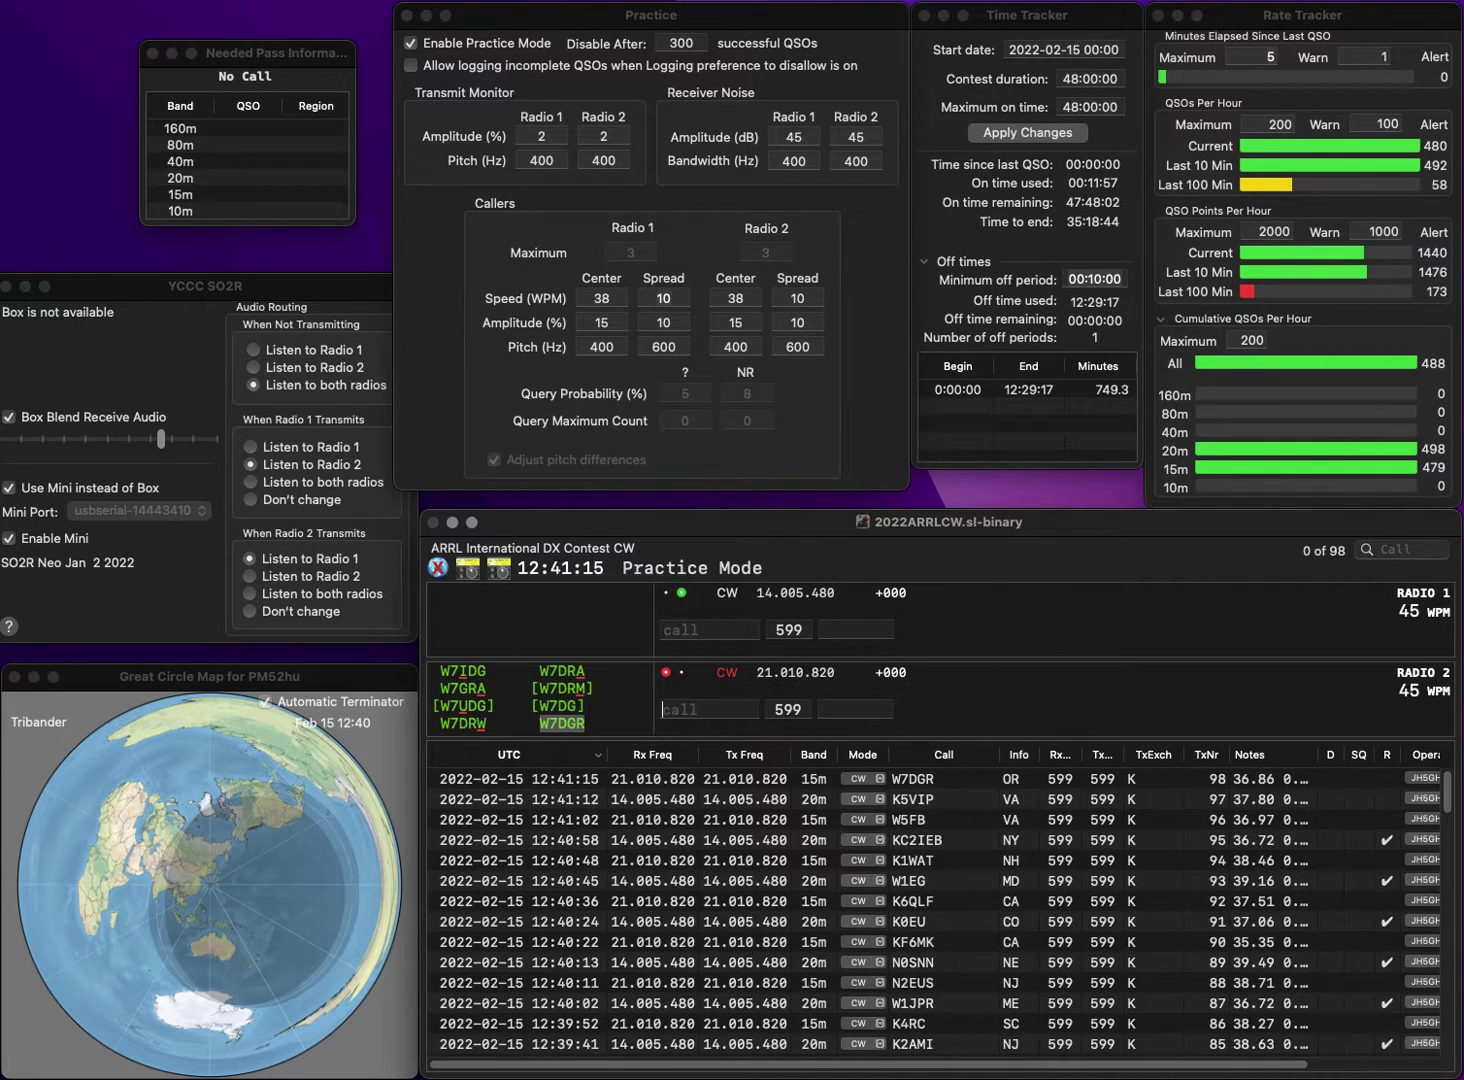
pyautogui.write('K6')
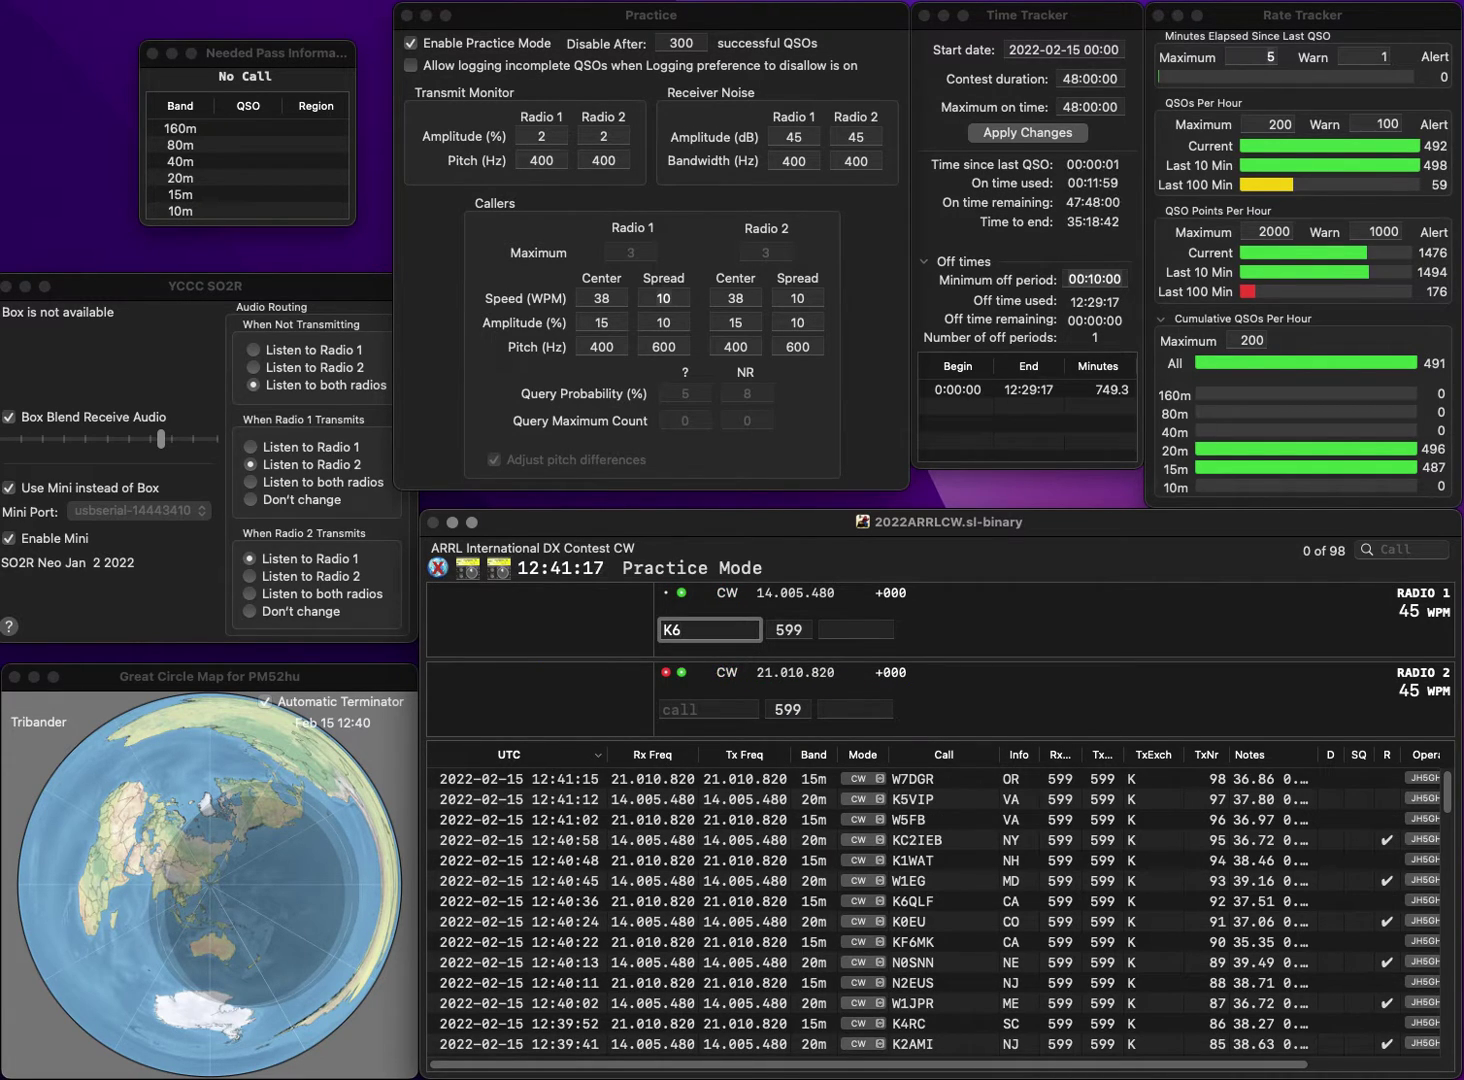
pyautogui.press('Return')
pyautogui.write('WW1I')
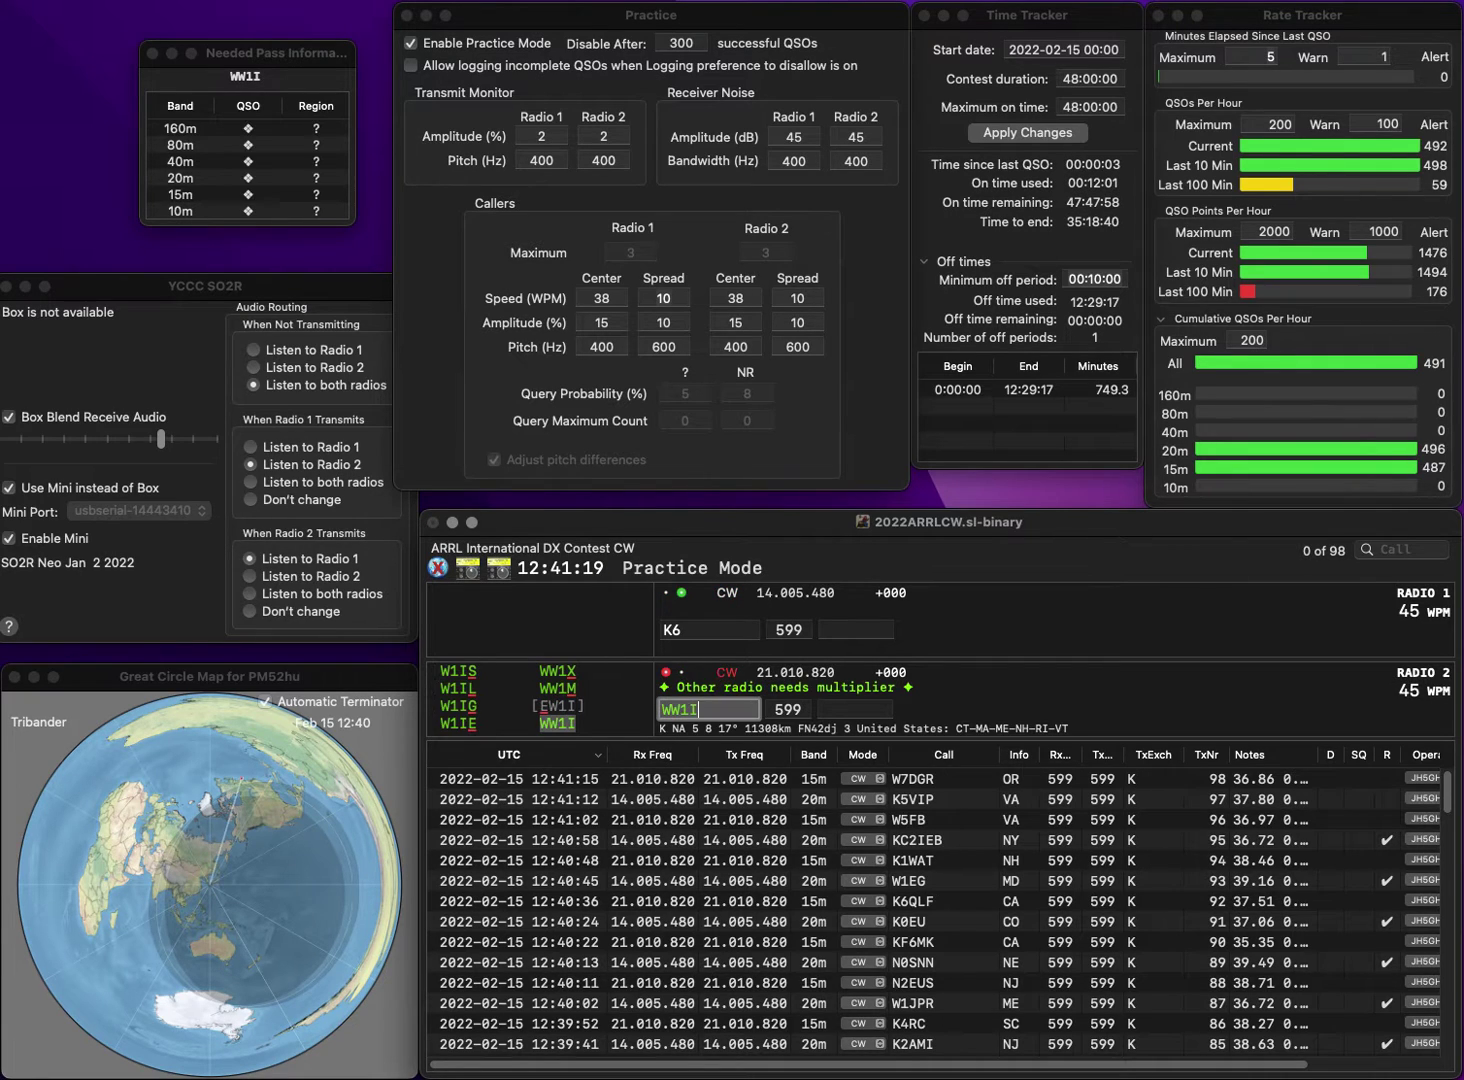
pyautogui.press('Return')
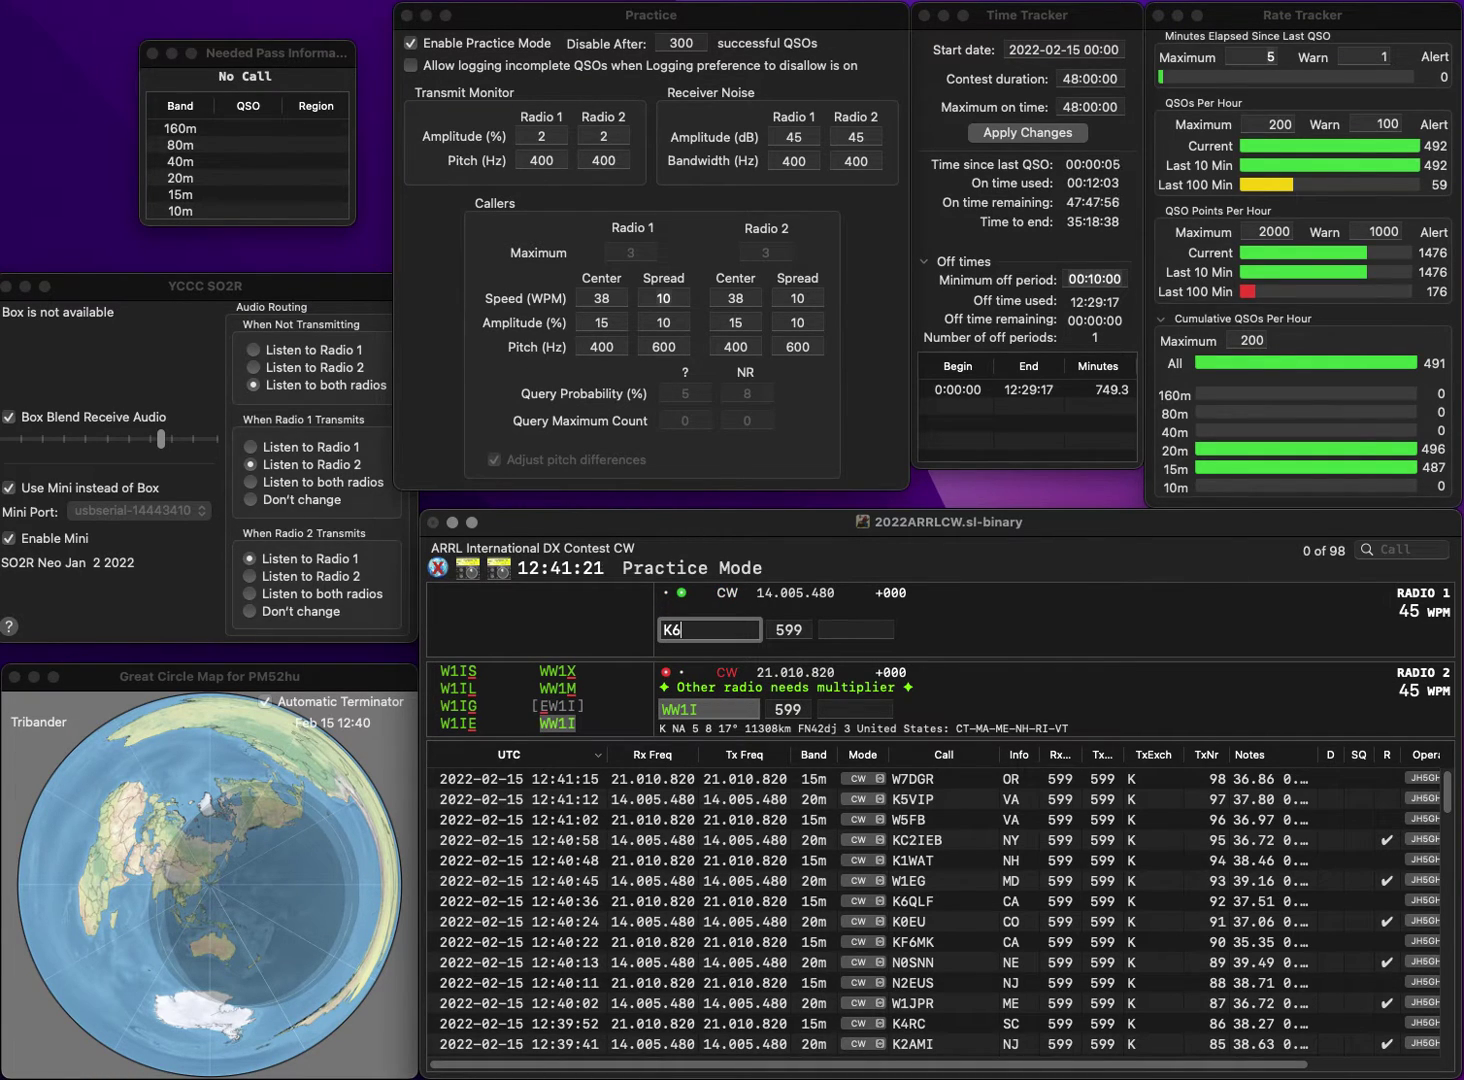
pyautogui.write('ZVG')
pyautogui.press('Return')
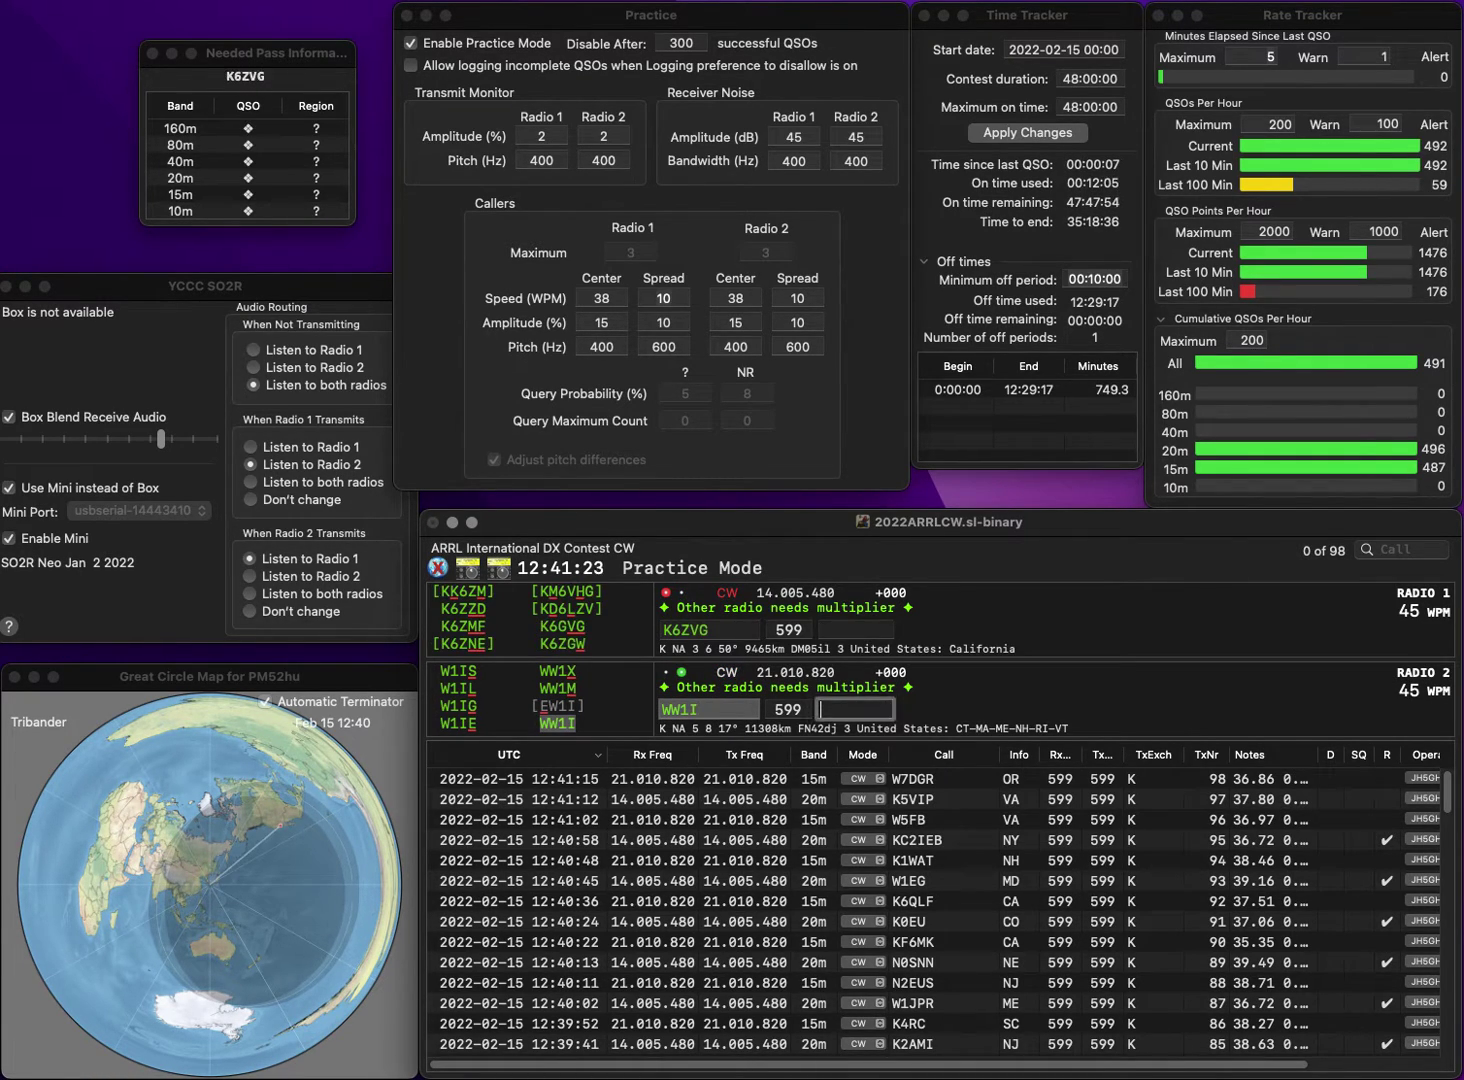
pyautogui.write('RI')
pyautogui.press('Return')
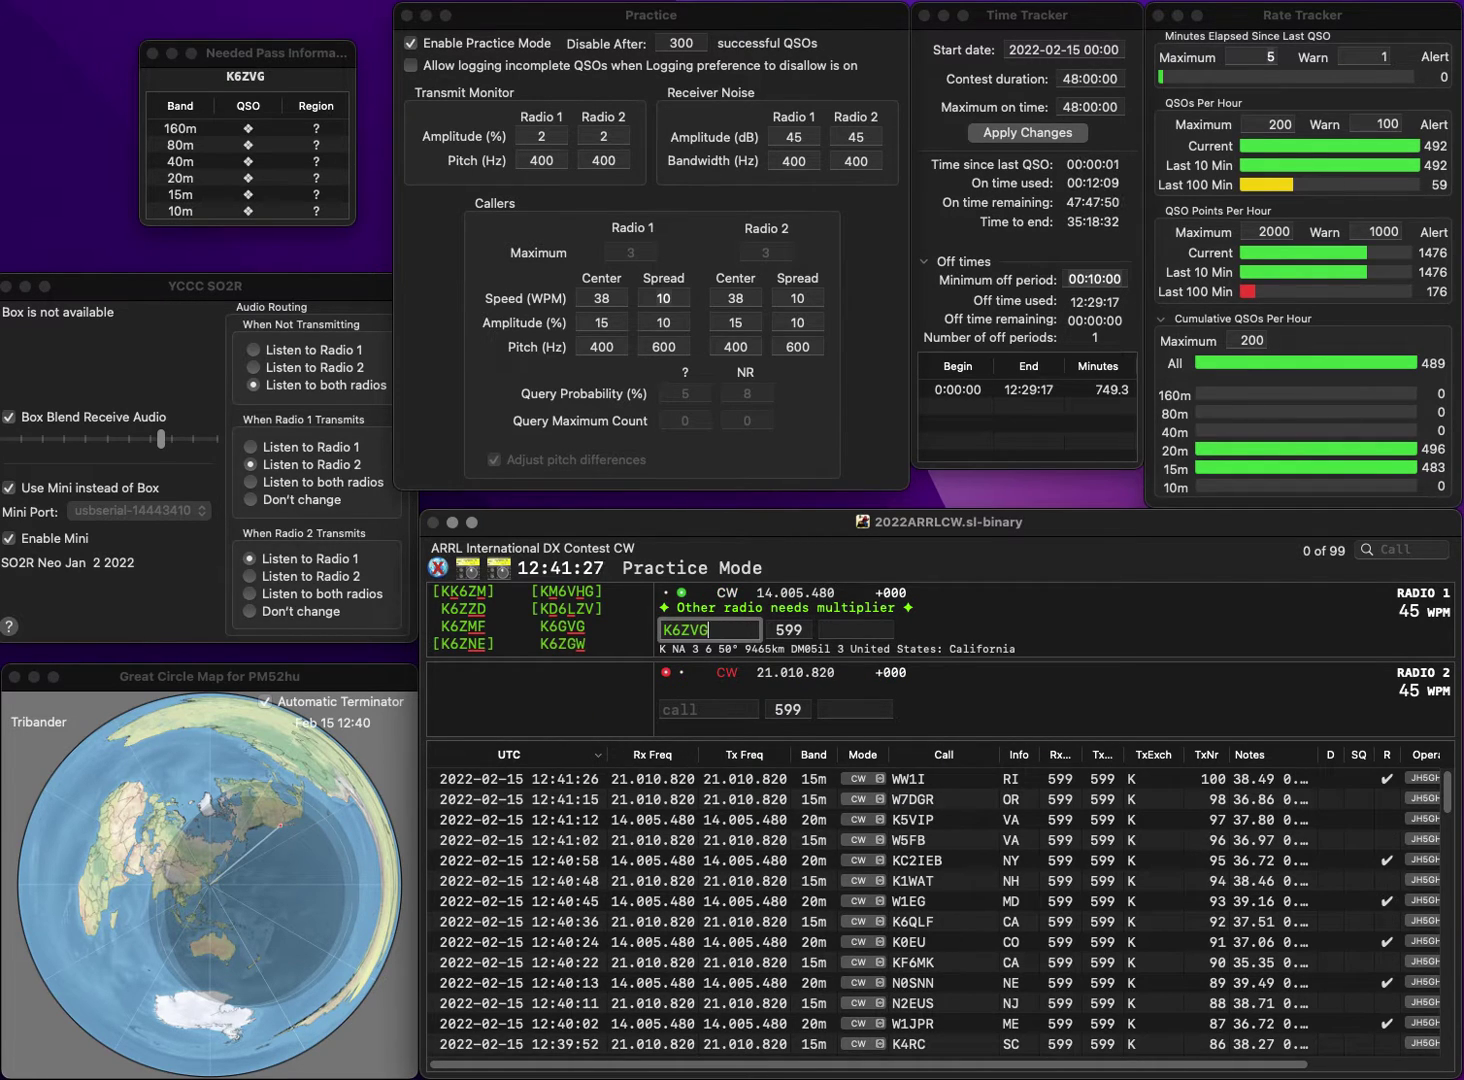
pyautogui.press('Return')
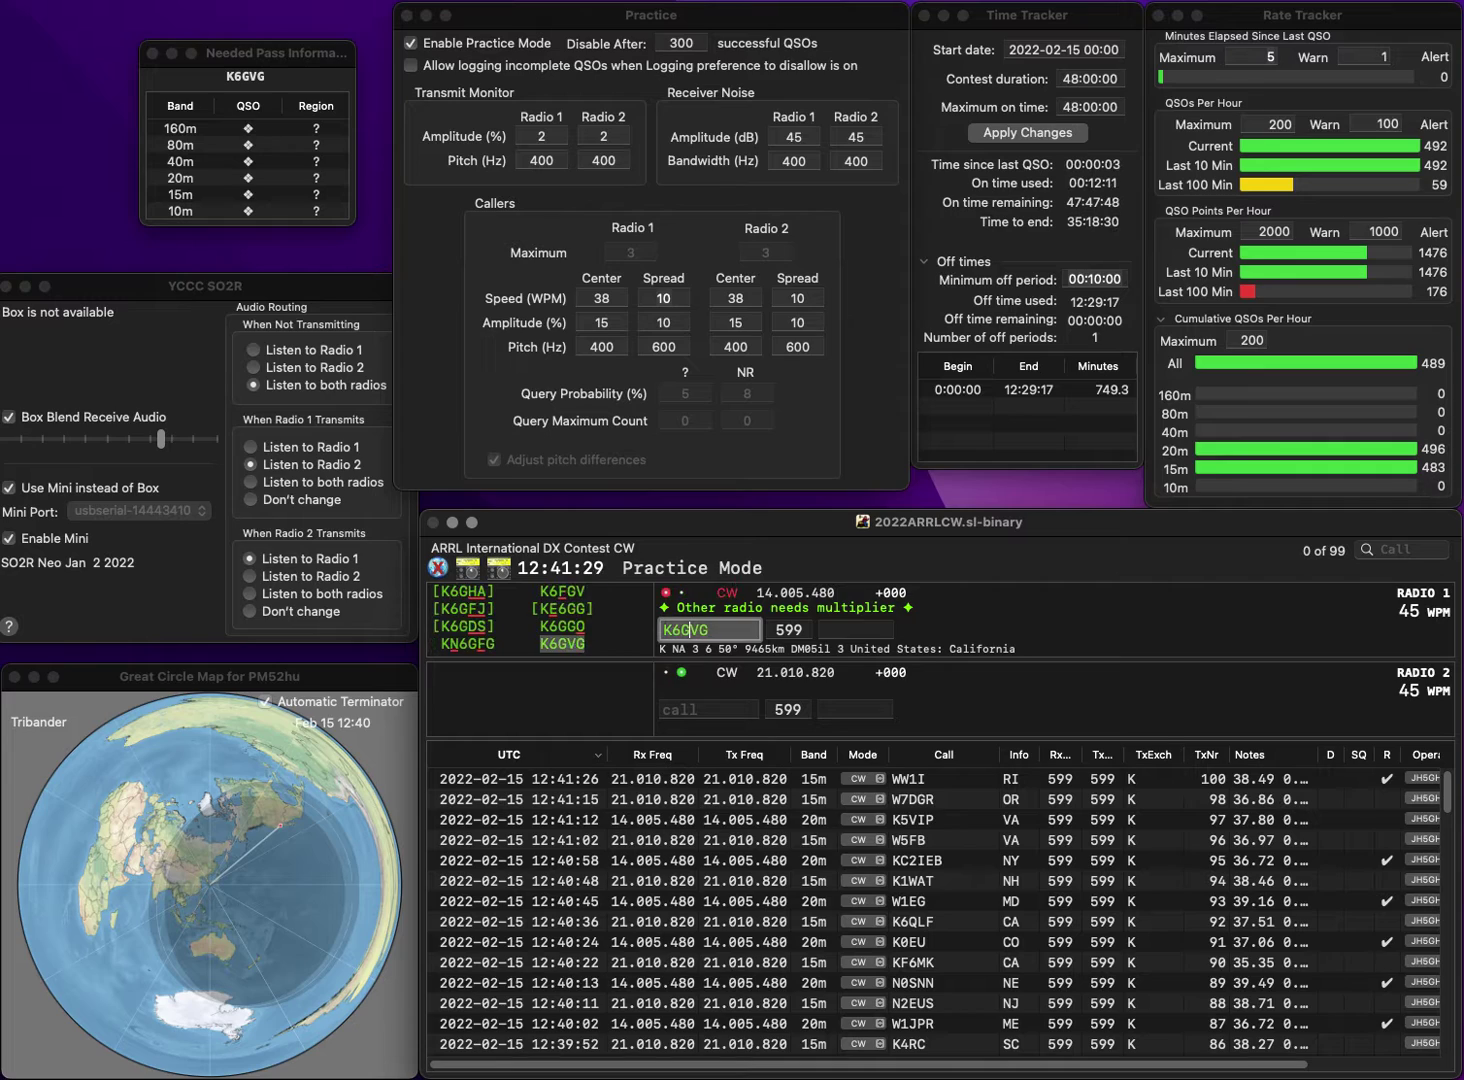
pyautogui.write('8JIW')
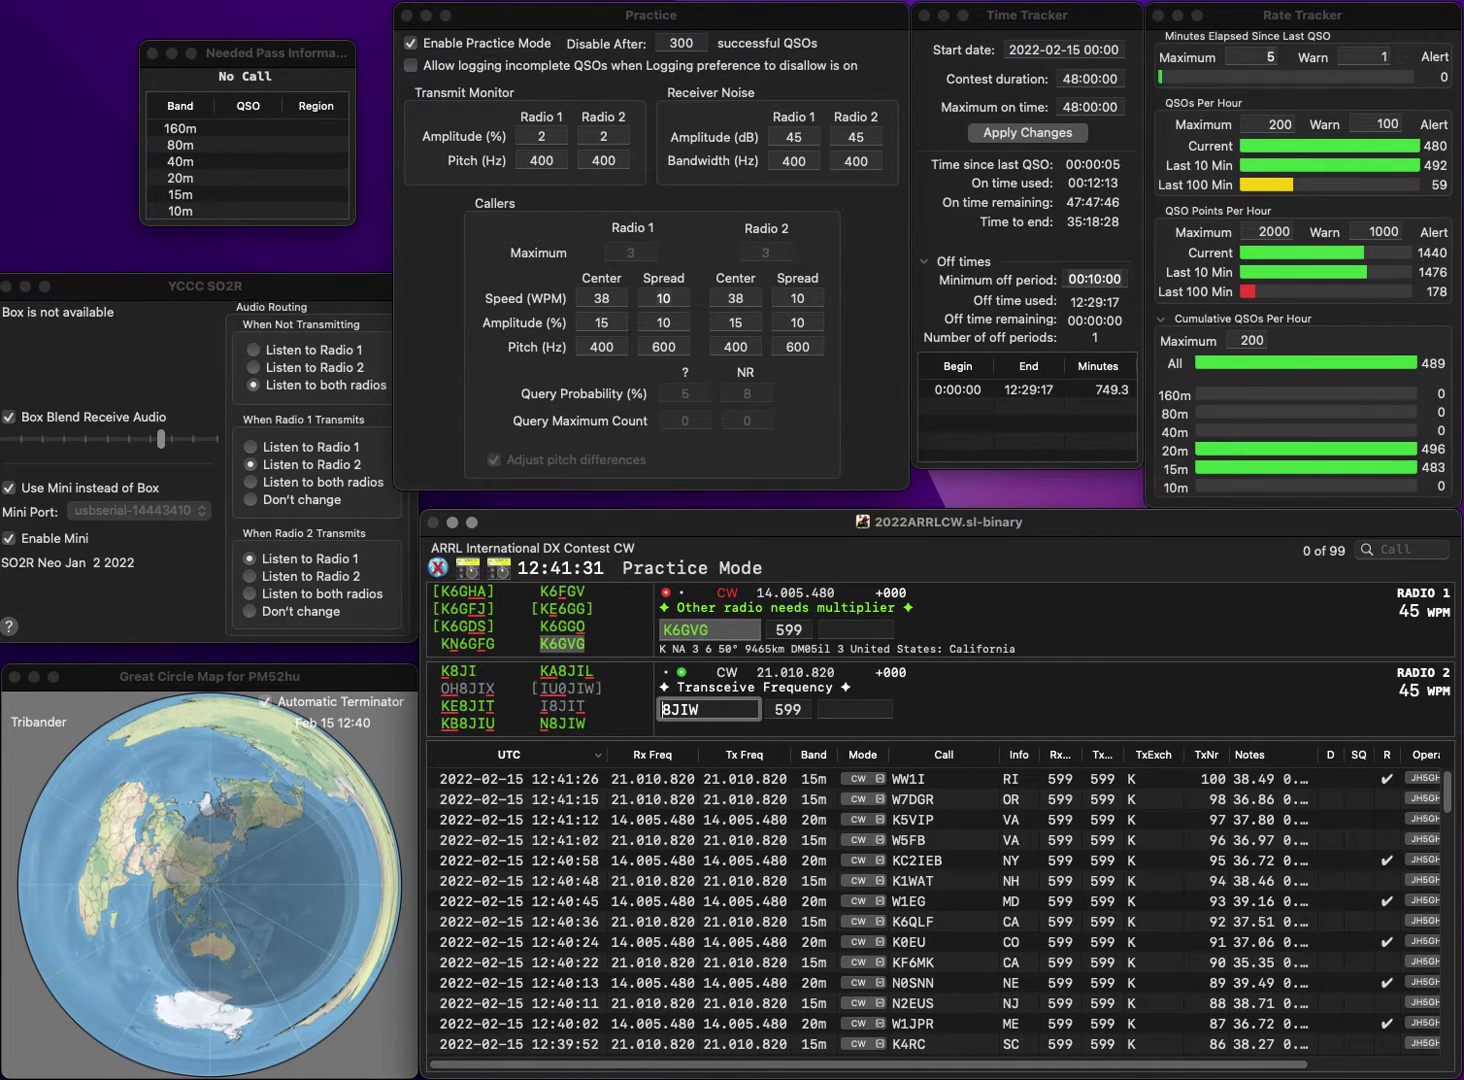
pyautogui.press('Home')
pyautogui.write('N')
pyautogui.press('Return')
pyautogui.write('N')
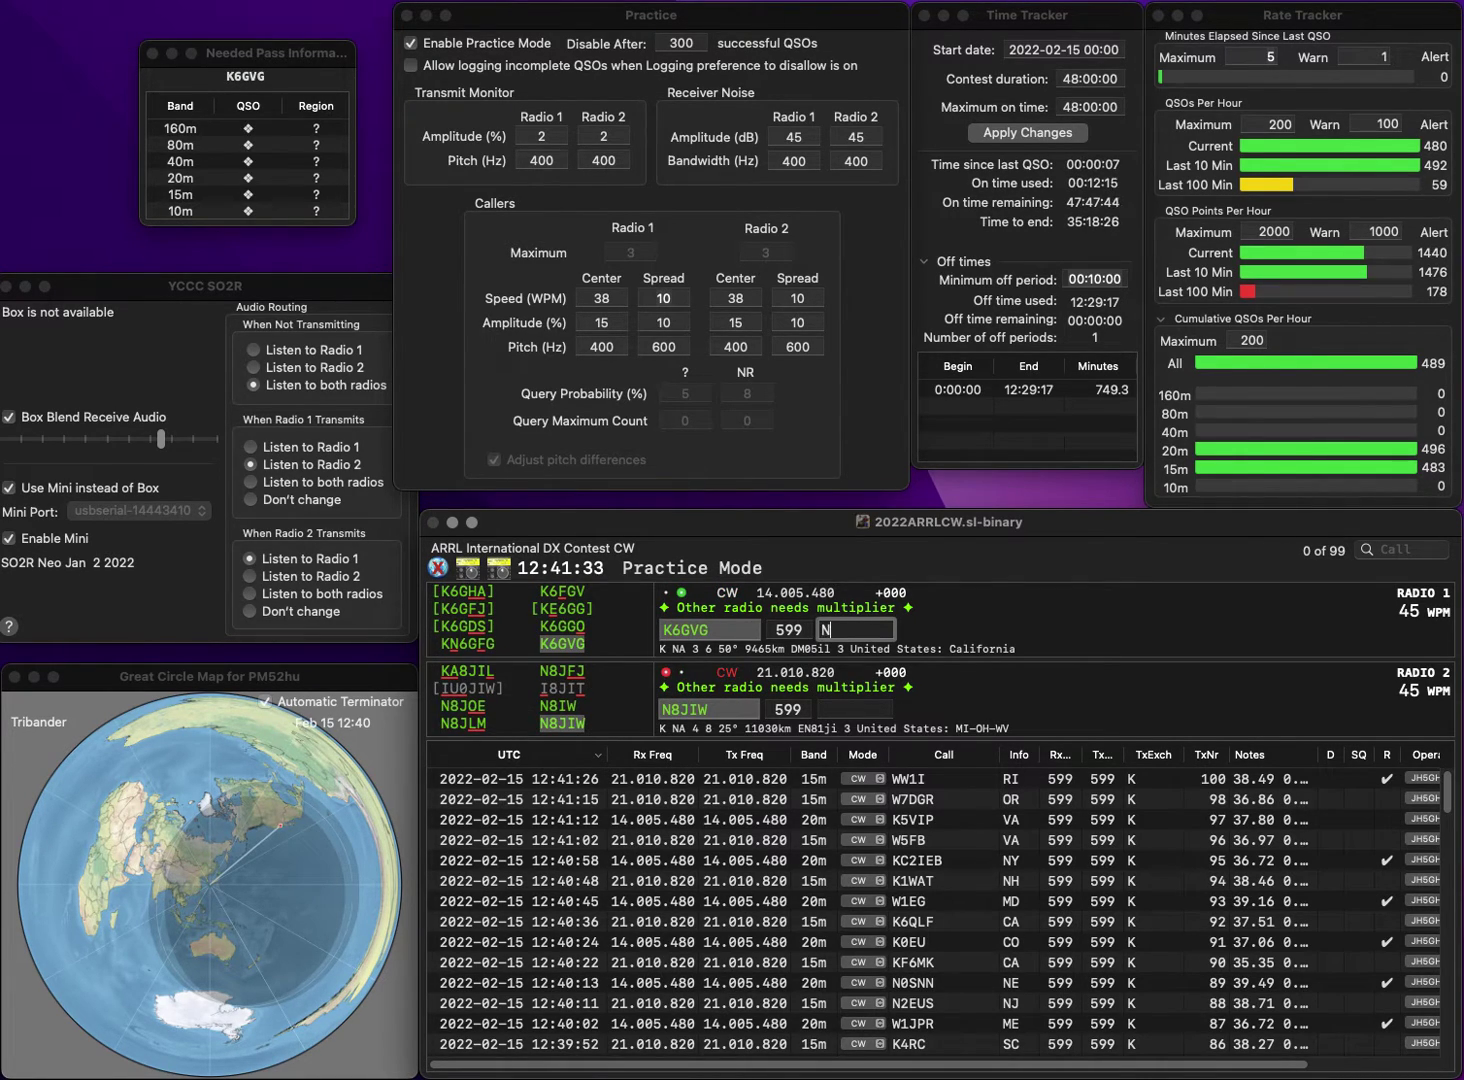
pyautogui.write('A')
pyautogui.press('Return')
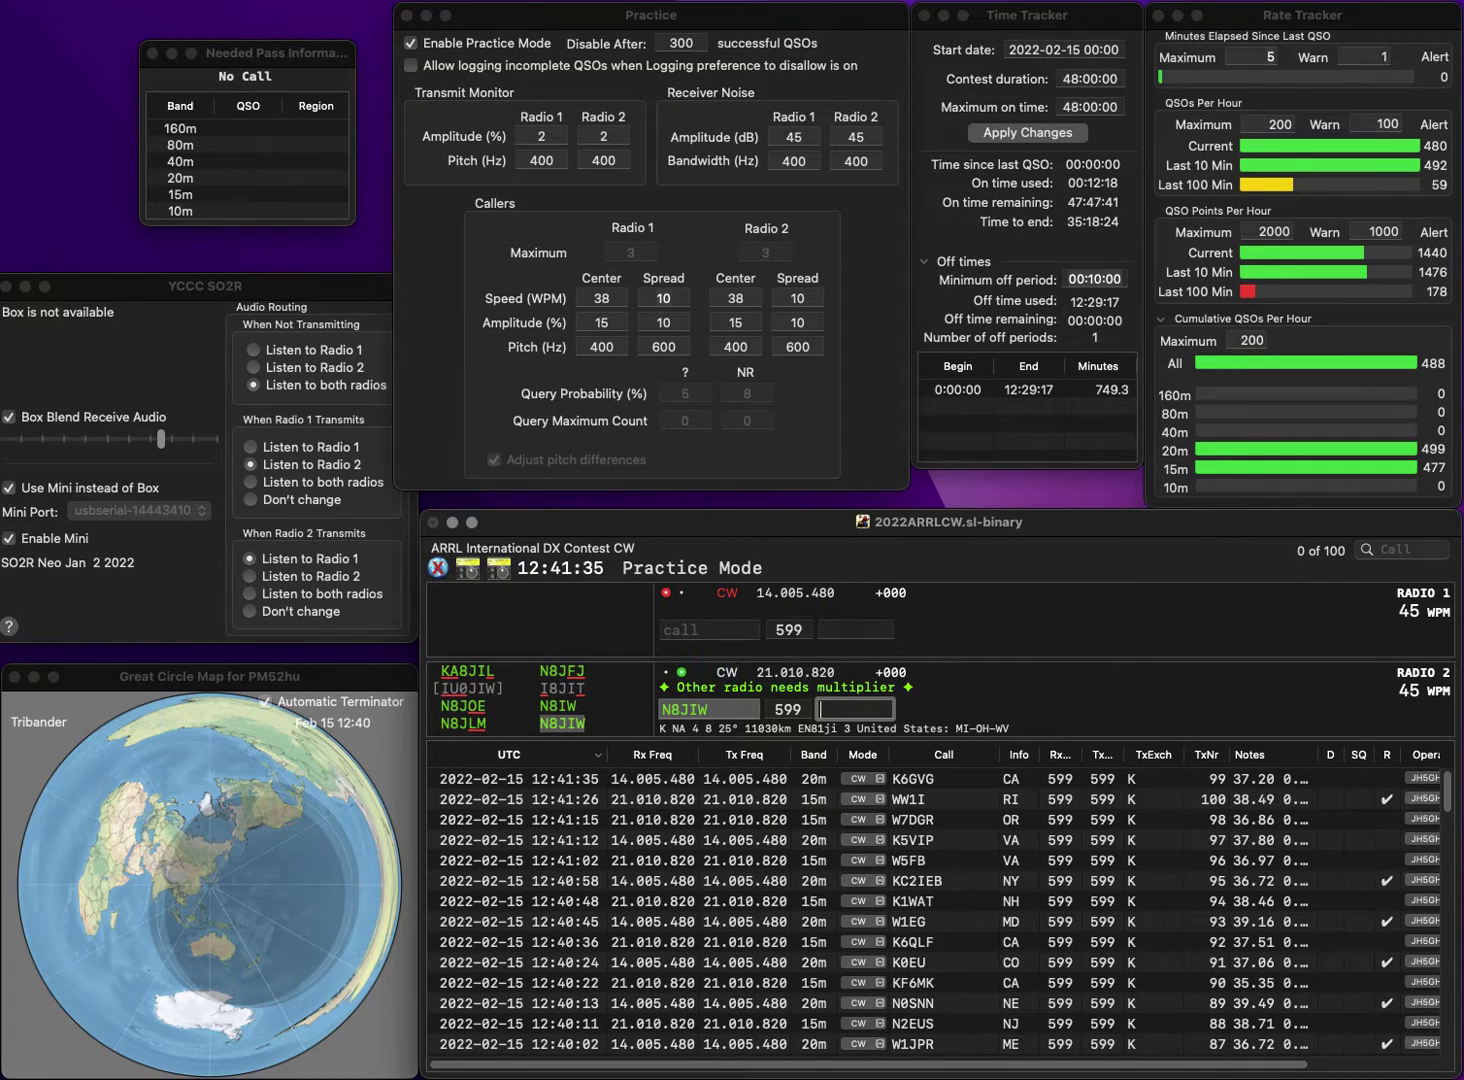
pyautogui.write('MI')
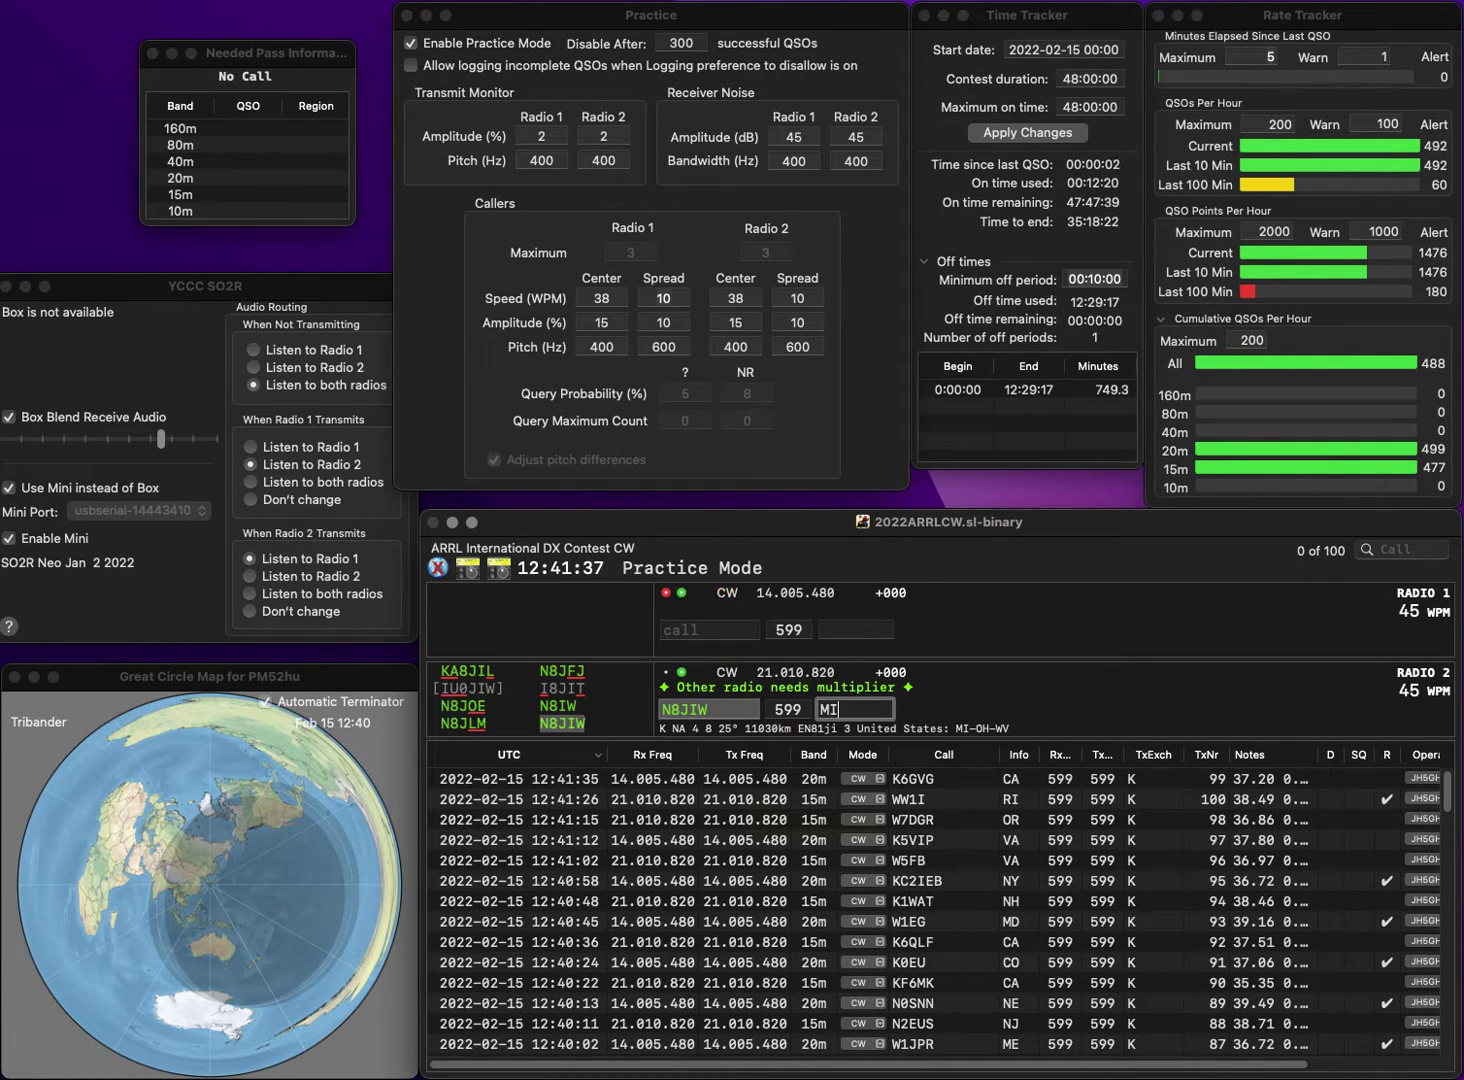
pyautogui.press('Return')
# Enter and answer the partial calls N5 on Radio 1 and KM6 on Radio 2.
pyautogui.write('N5')
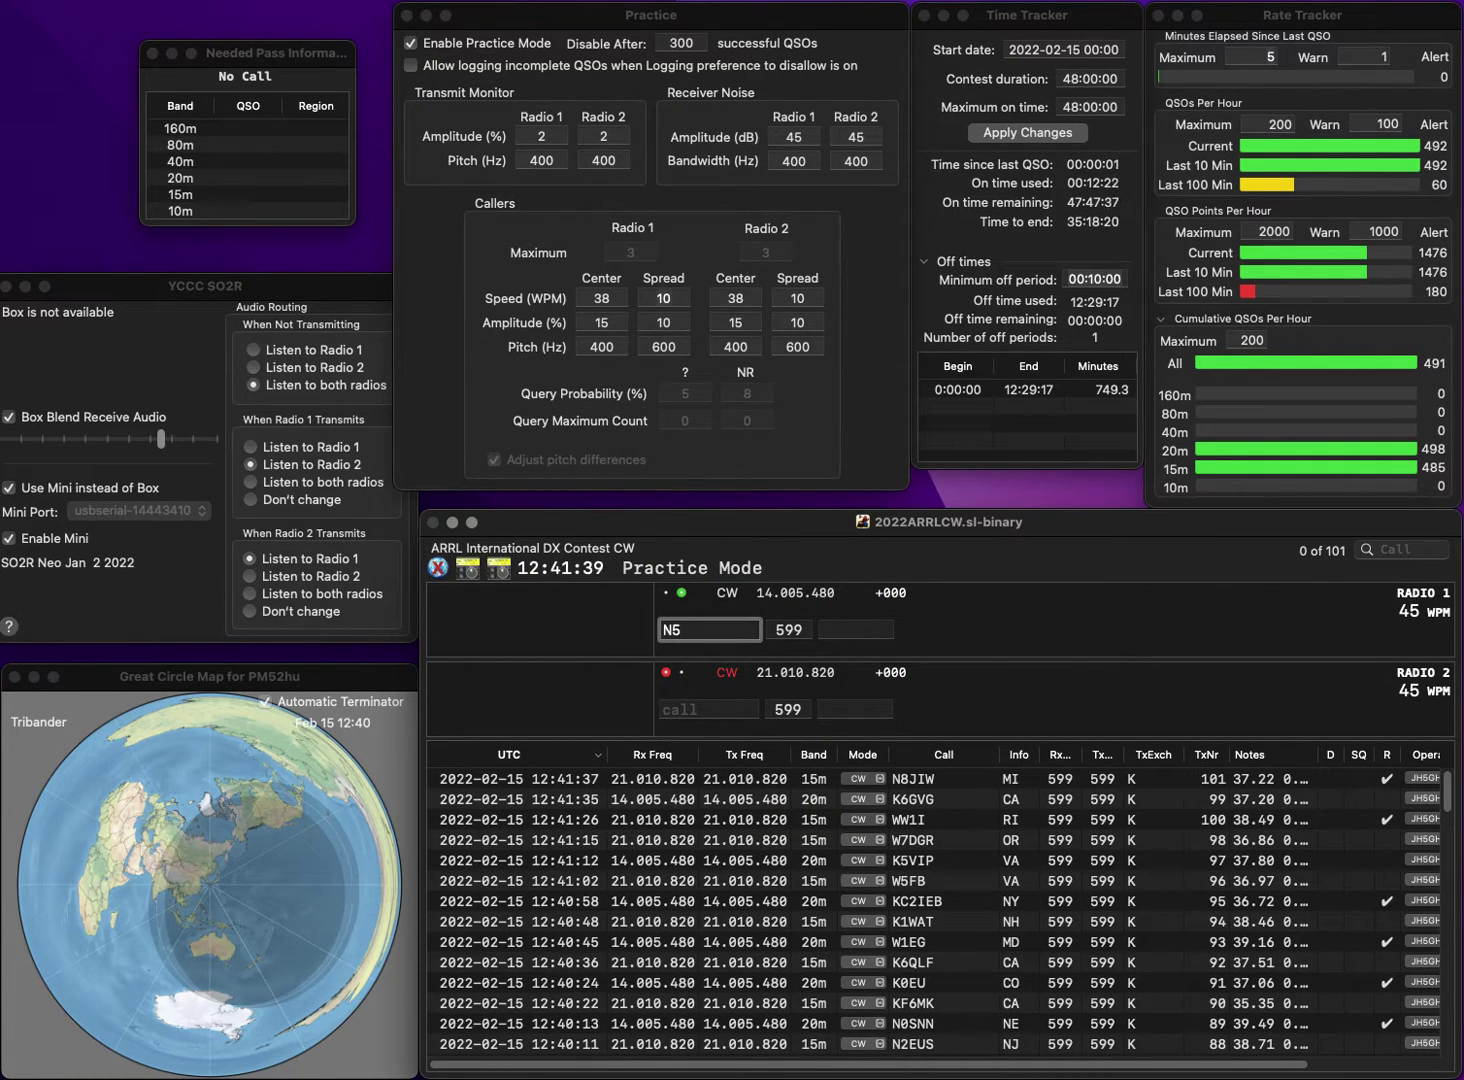
pyautogui.press('Return')
pyautogui.write('KM')
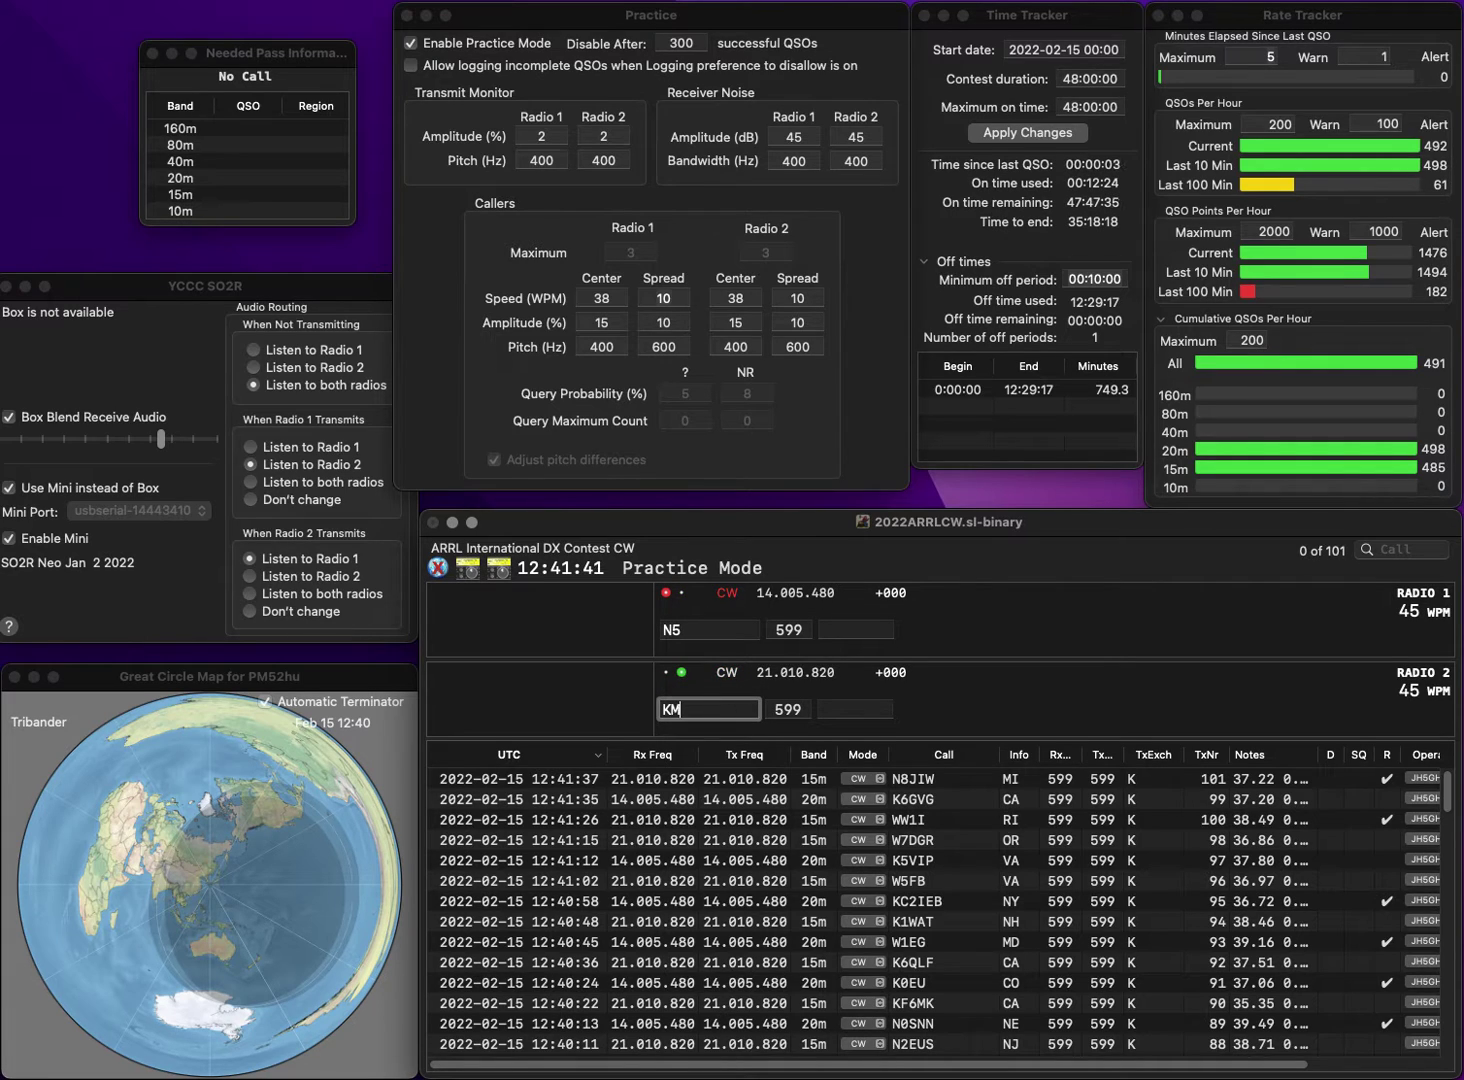
pyautogui.write('6')
pyautogui.press('Return')
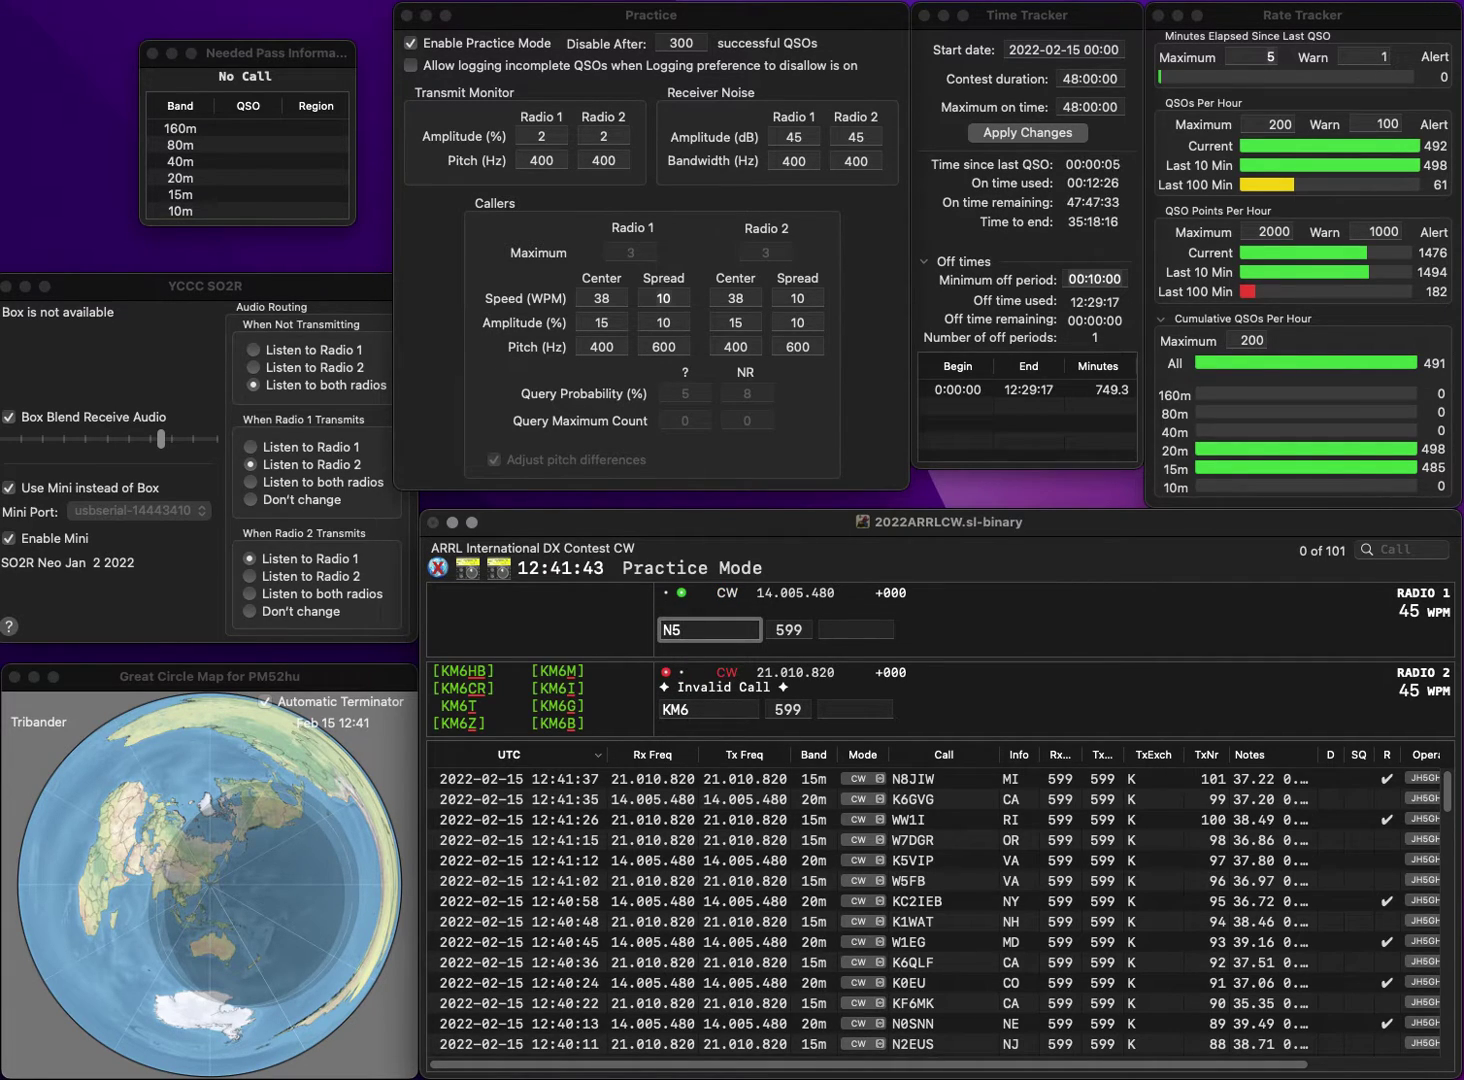
pyautogui.write('HZ')
pyautogui.press('Return')
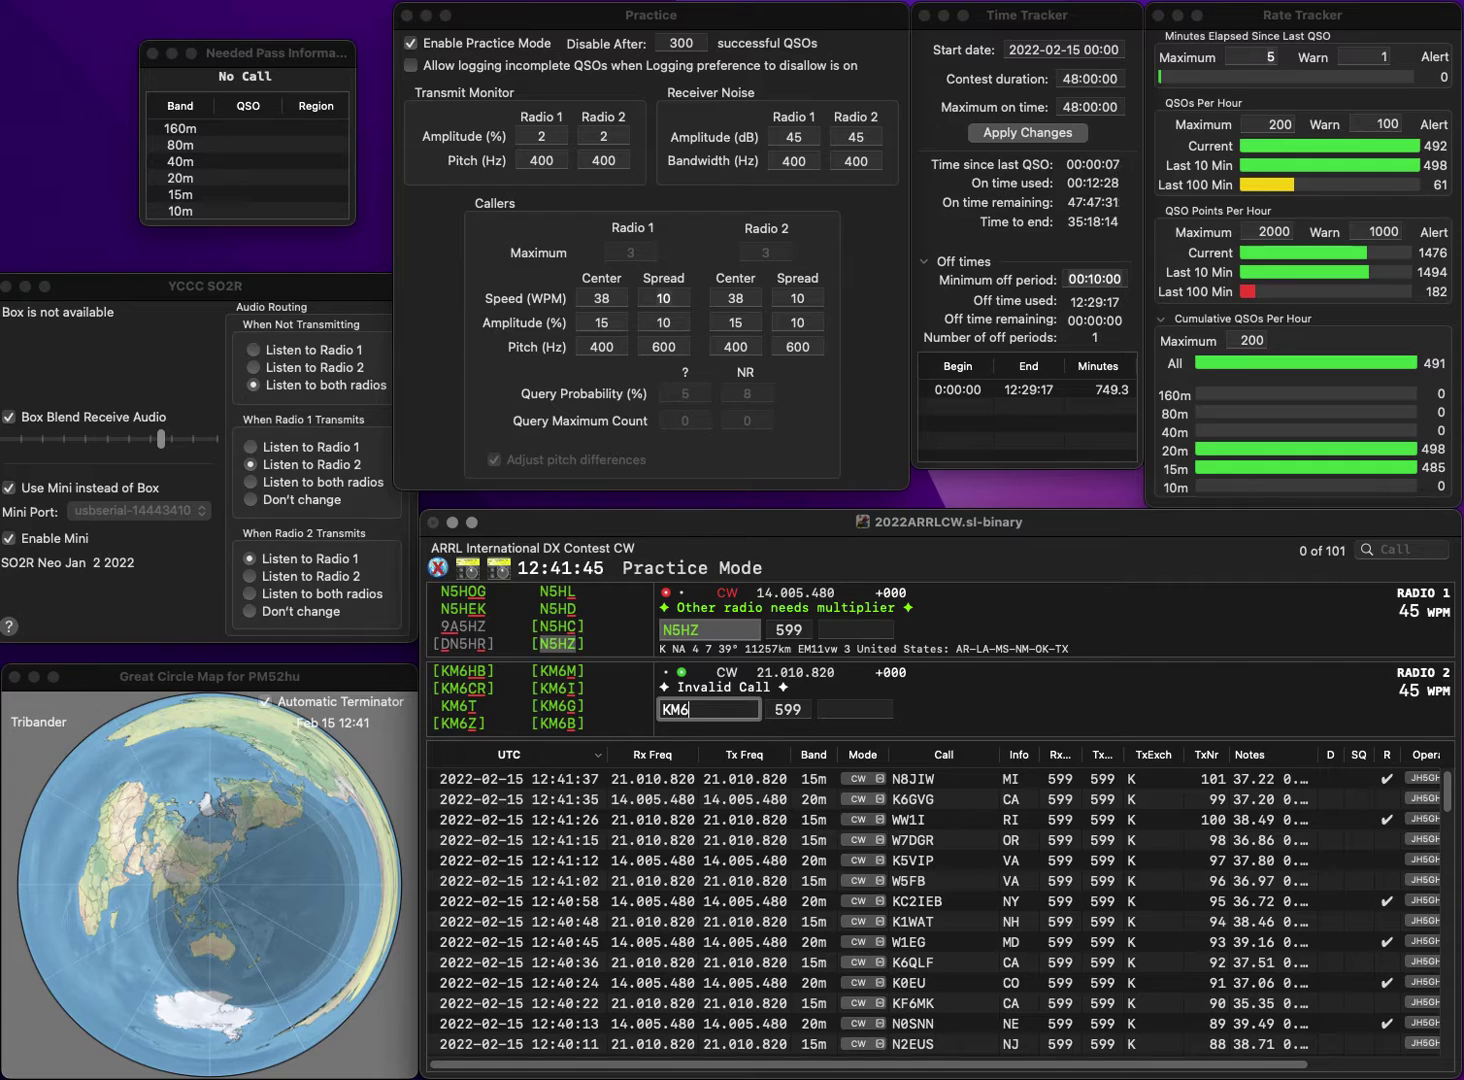
pyautogui.write('WC')
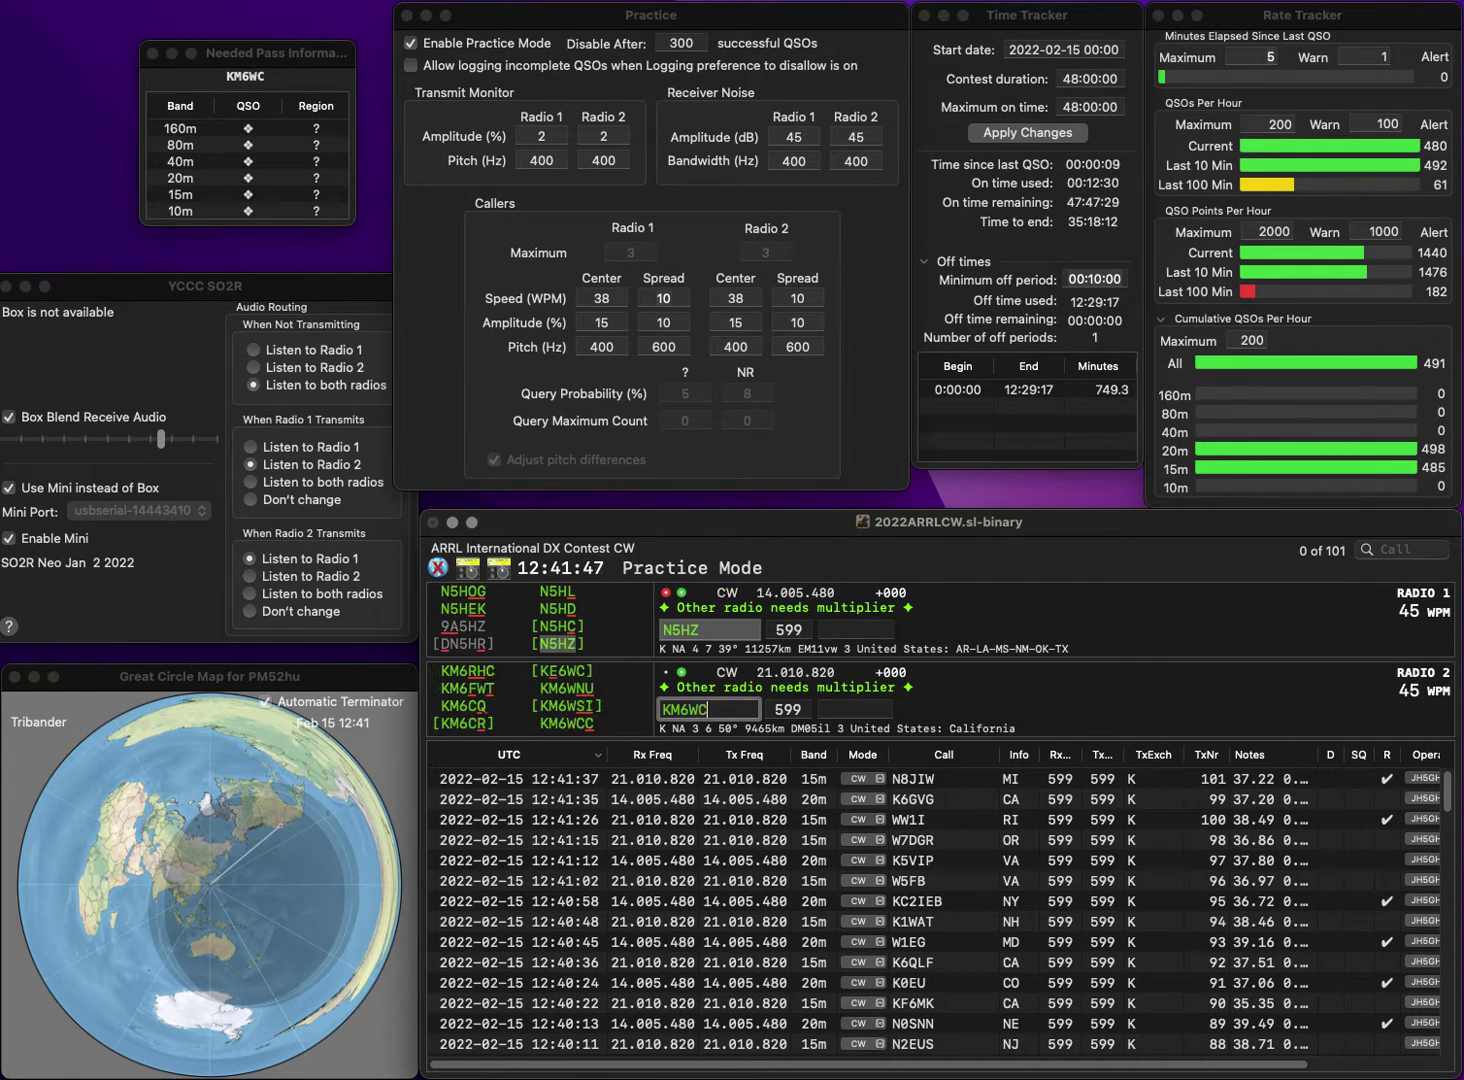
pyautogui.write('C')
pyautogui.press('Return')
pyautogui.write('NM')
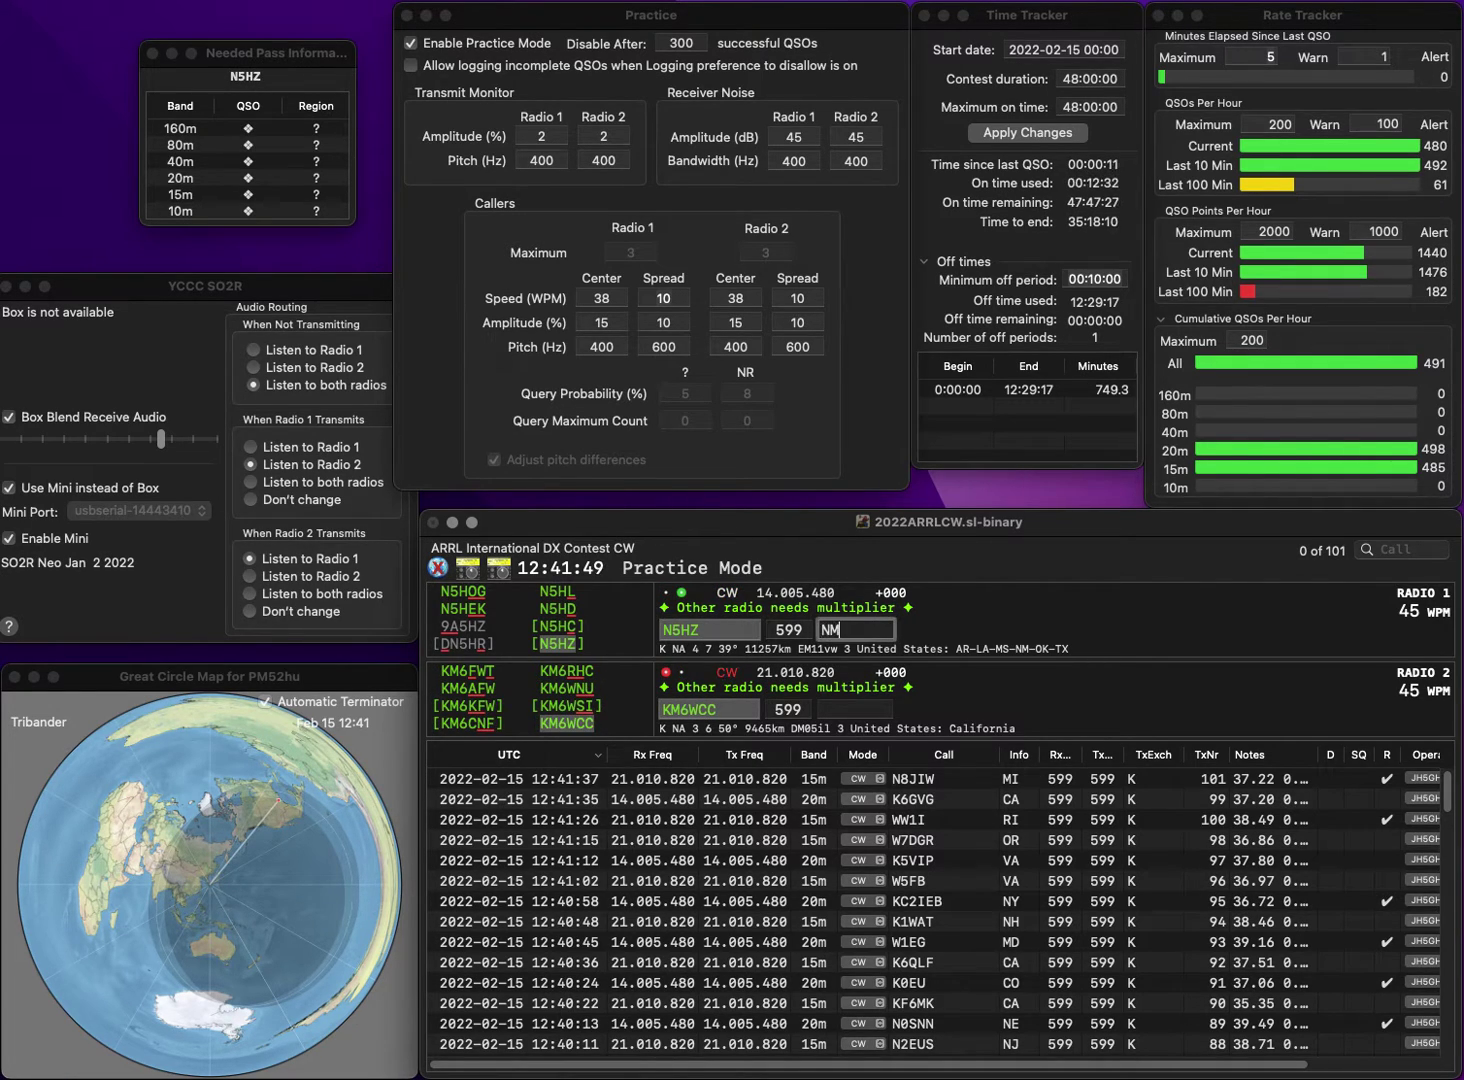
pyautogui.press('Return')
pyautogui.write('CA')
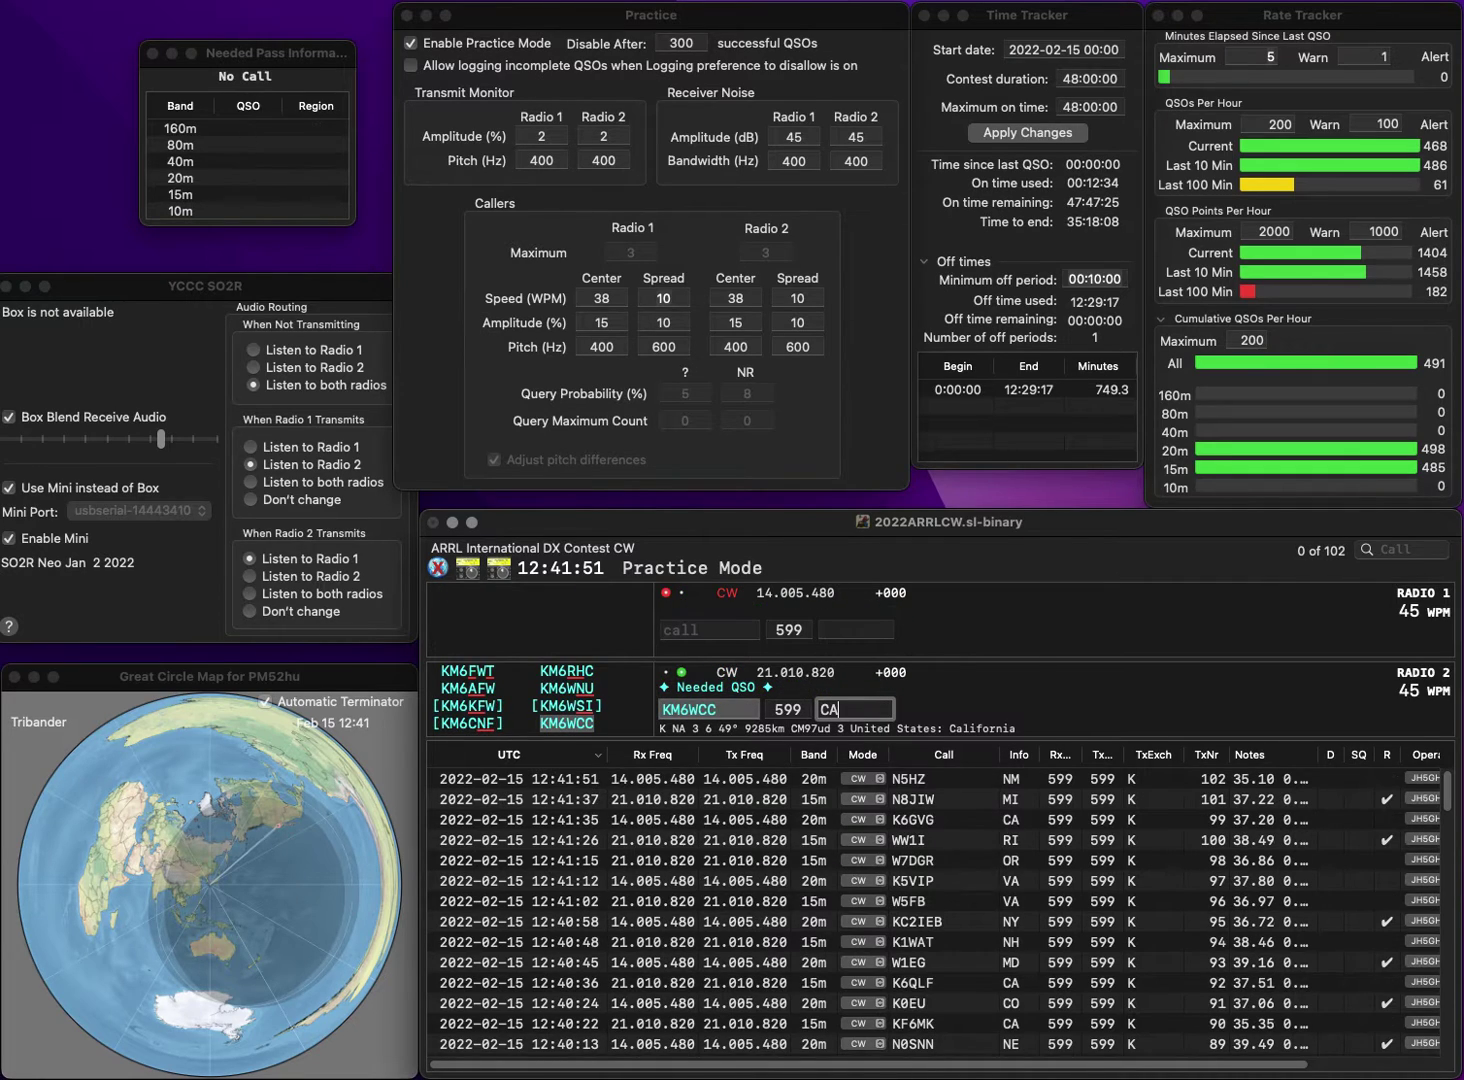
pyautogui.press('Return')
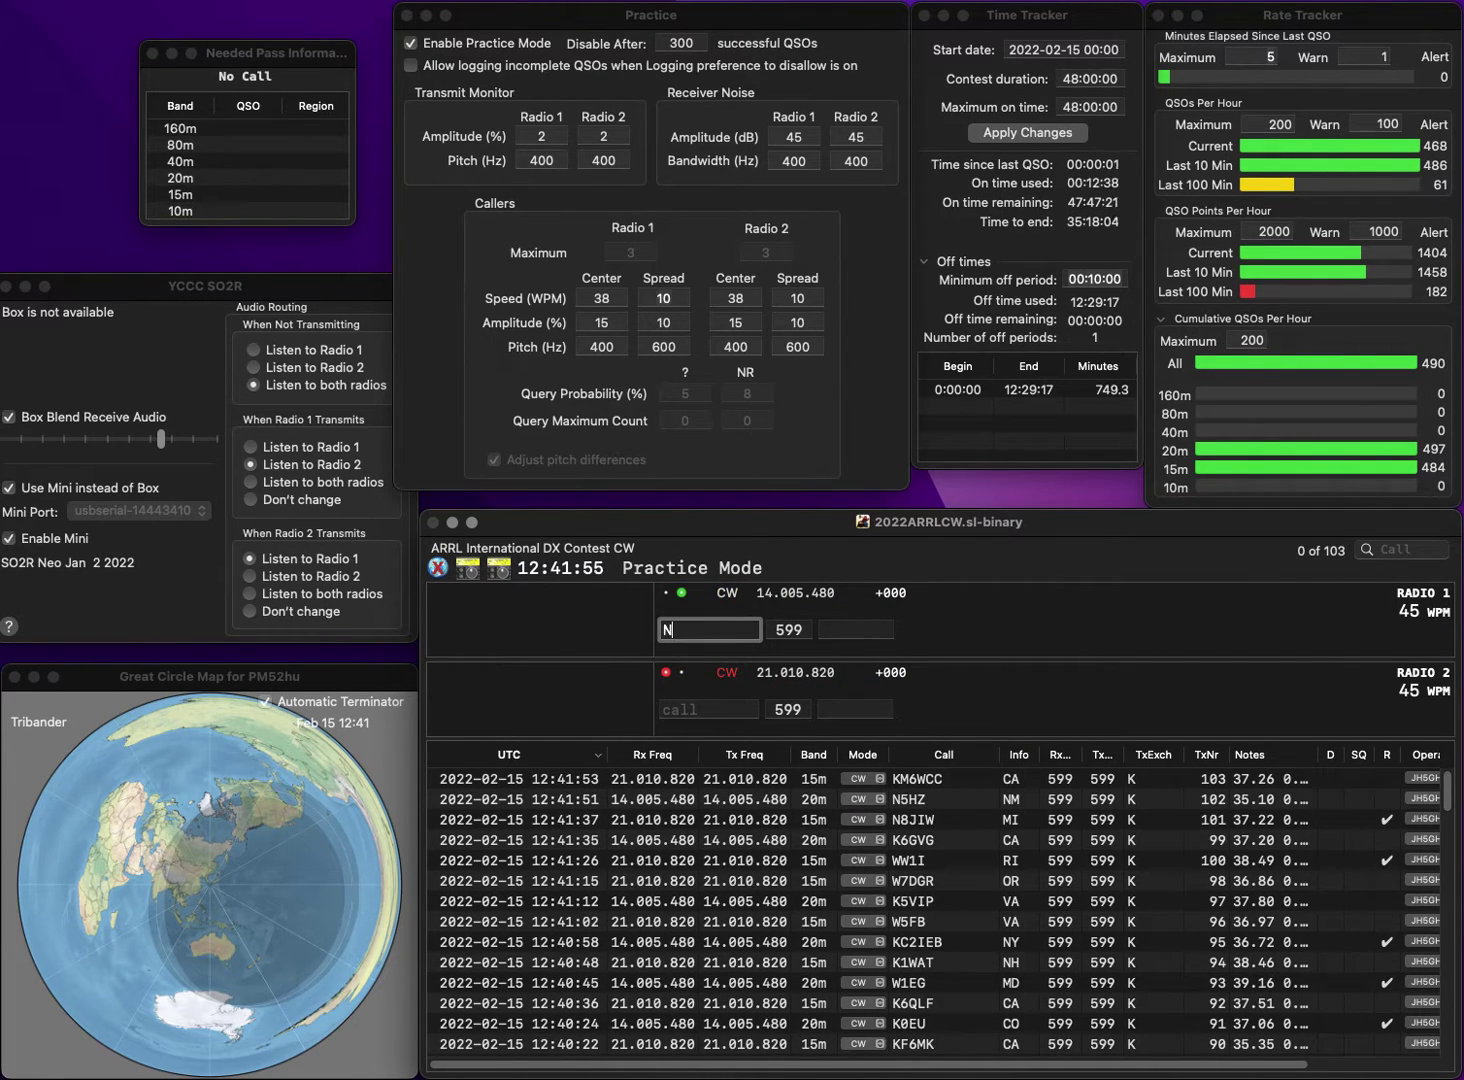
pyautogui.write('N2BEG')
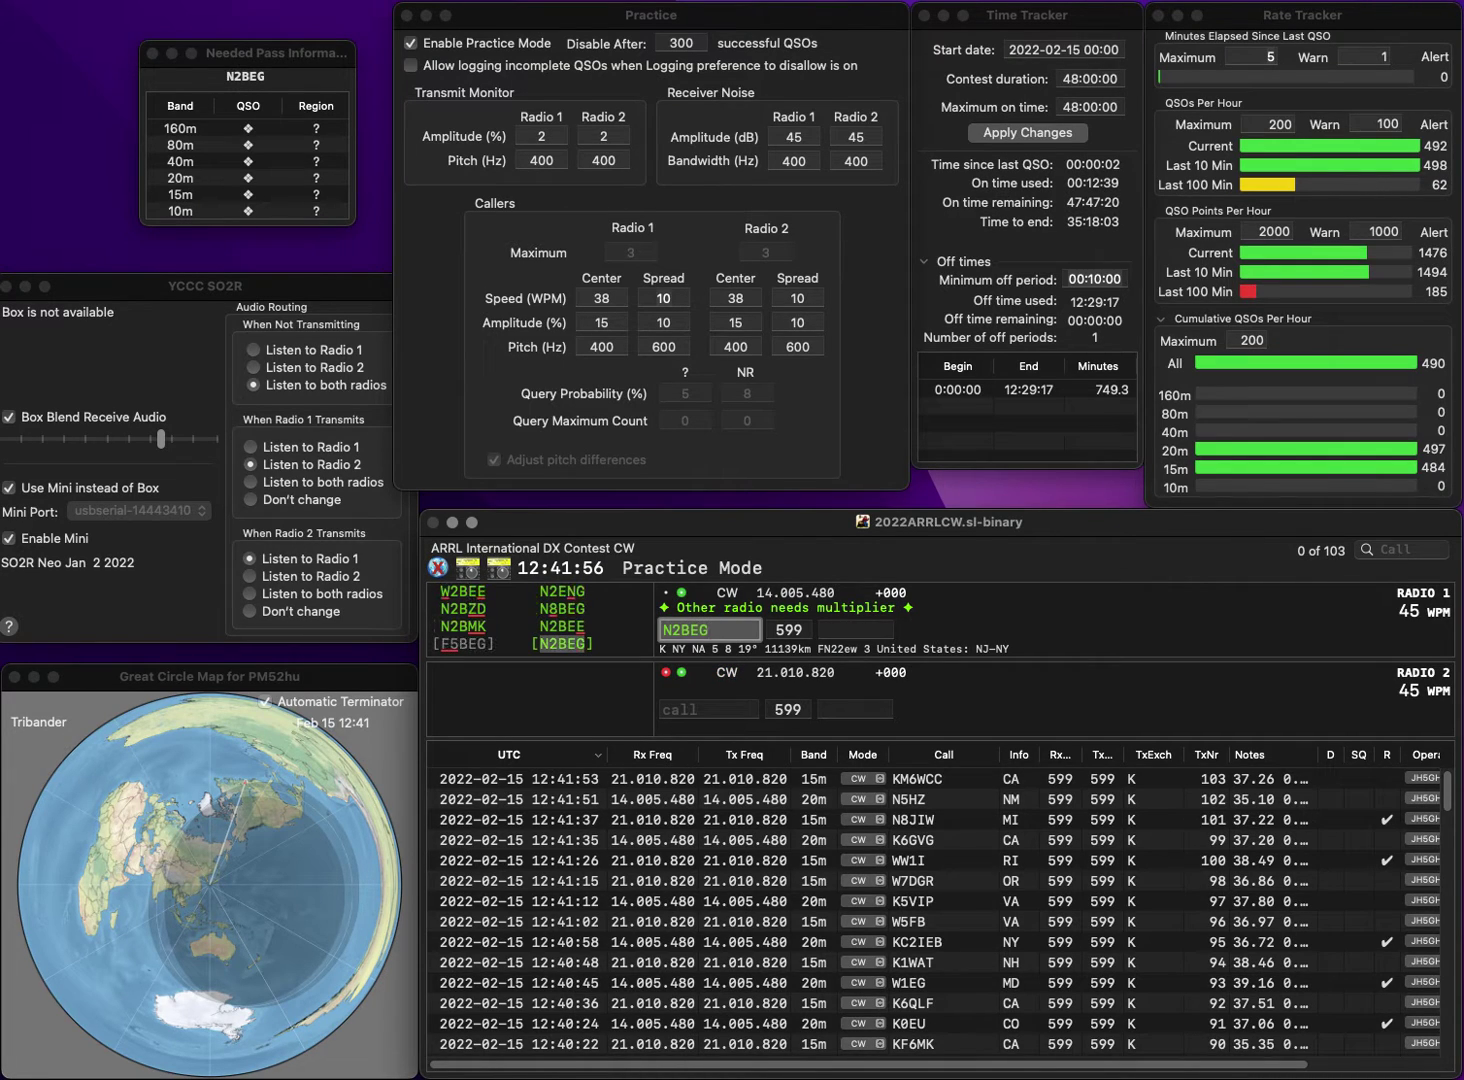
pyautogui.press('Return')
pyautogui.write('K')
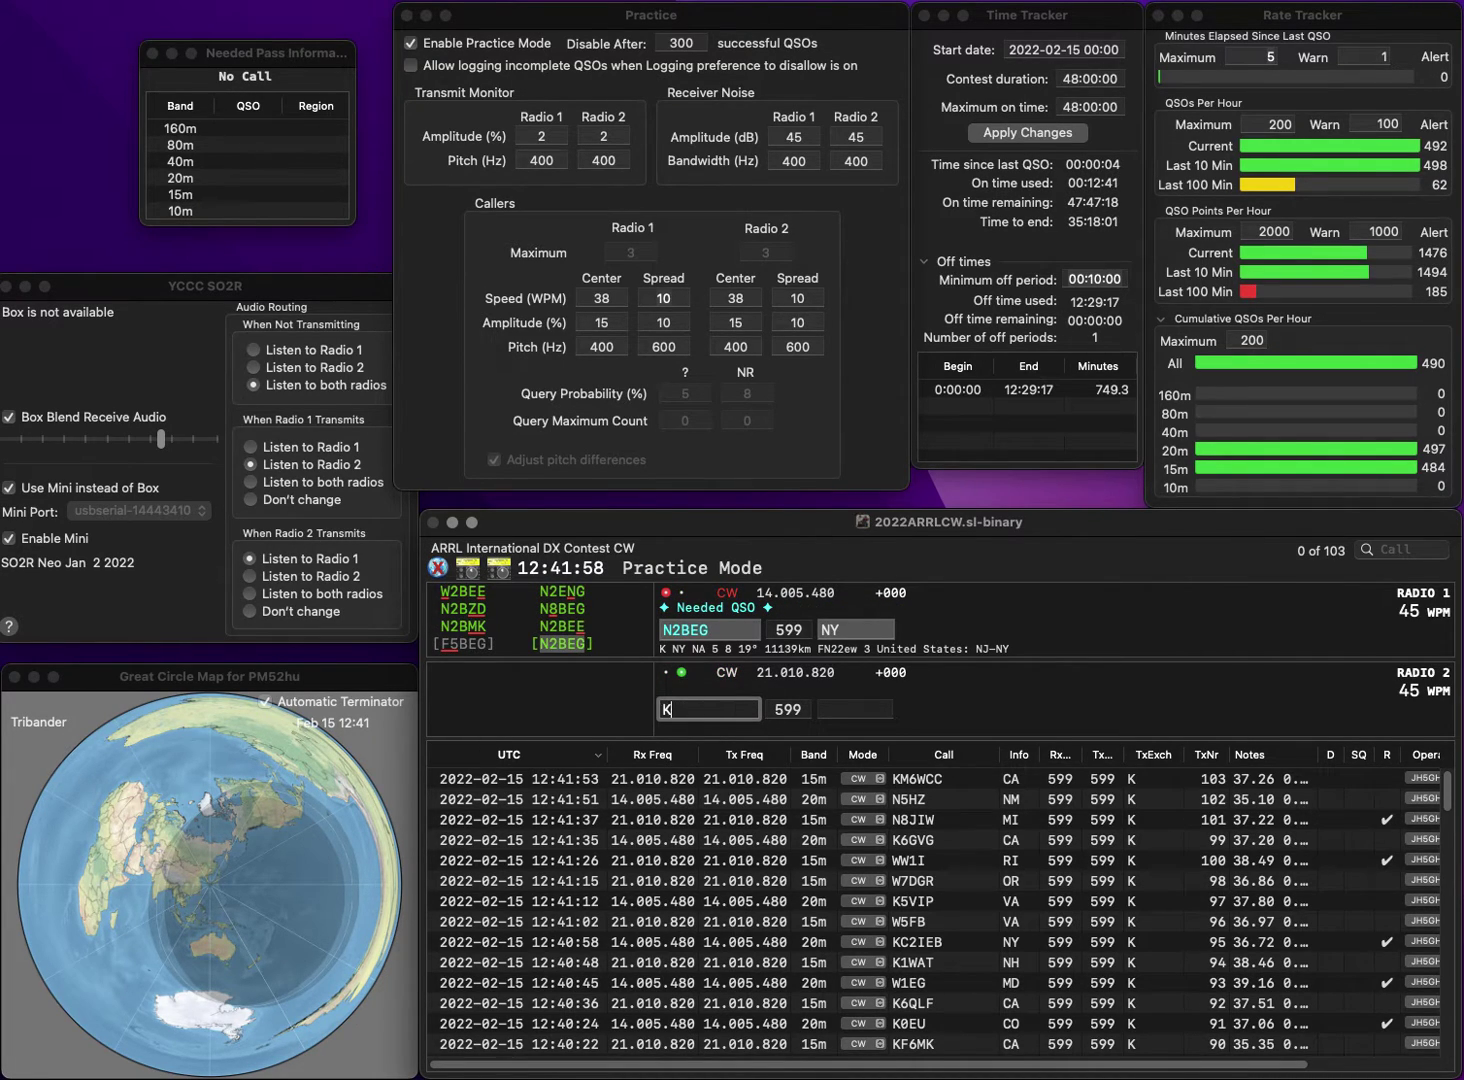
pyautogui.write('4')
pyautogui.press('BackSpace')
pyautogui.write('E3U')
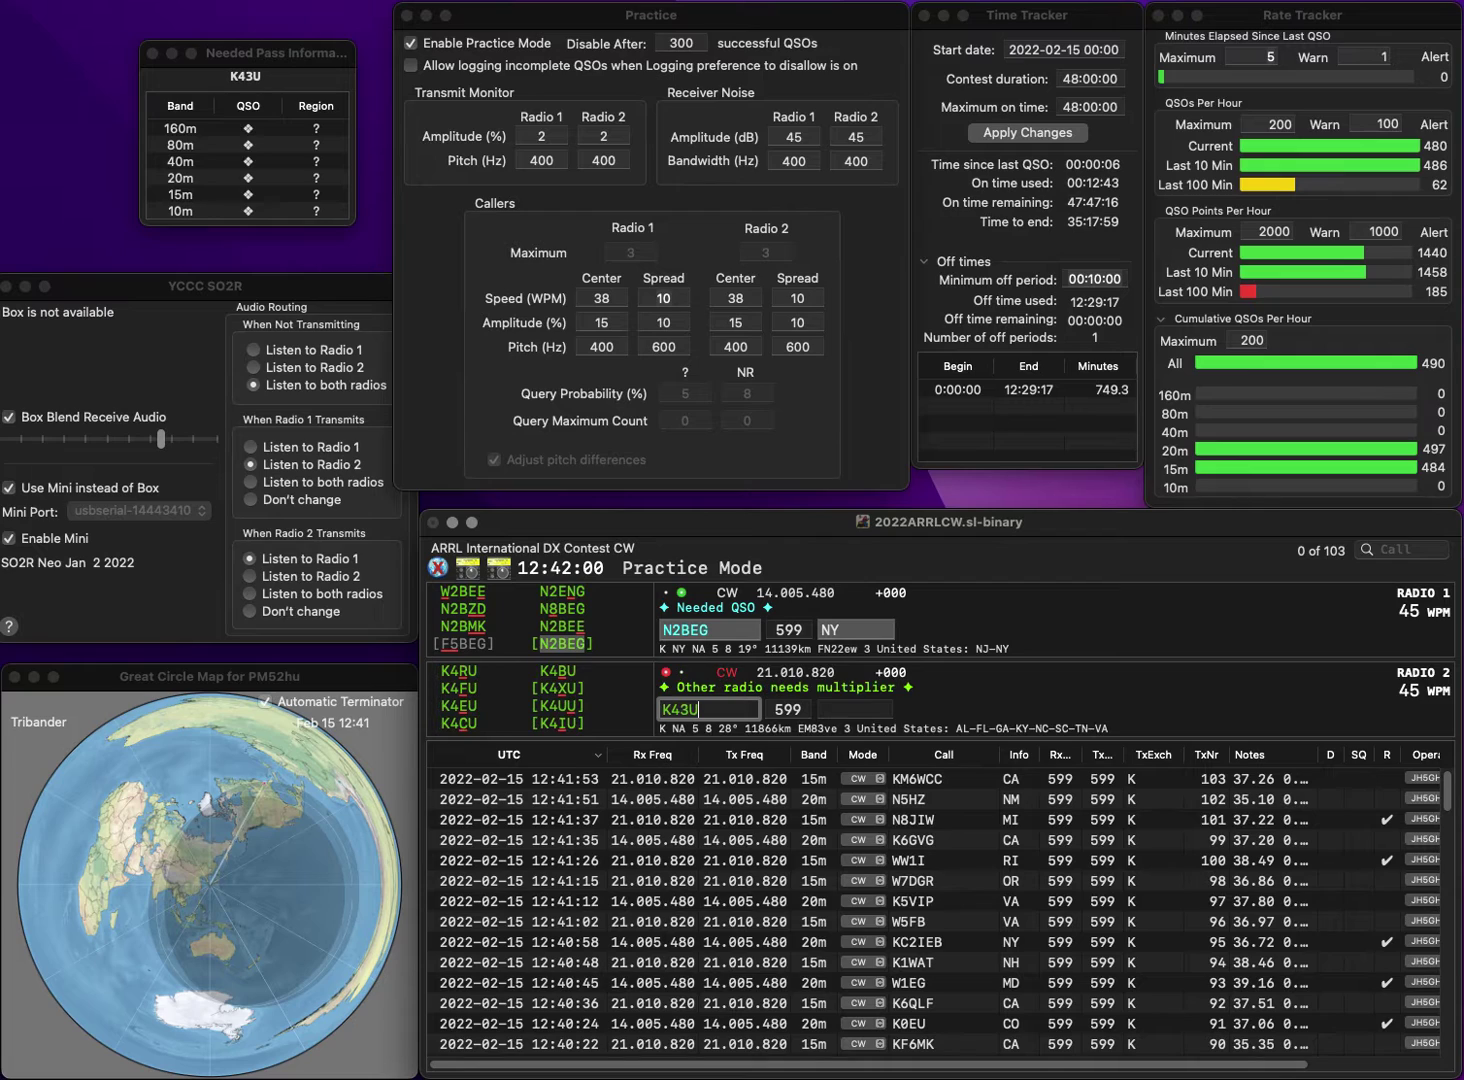
pyautogui.press('Return')
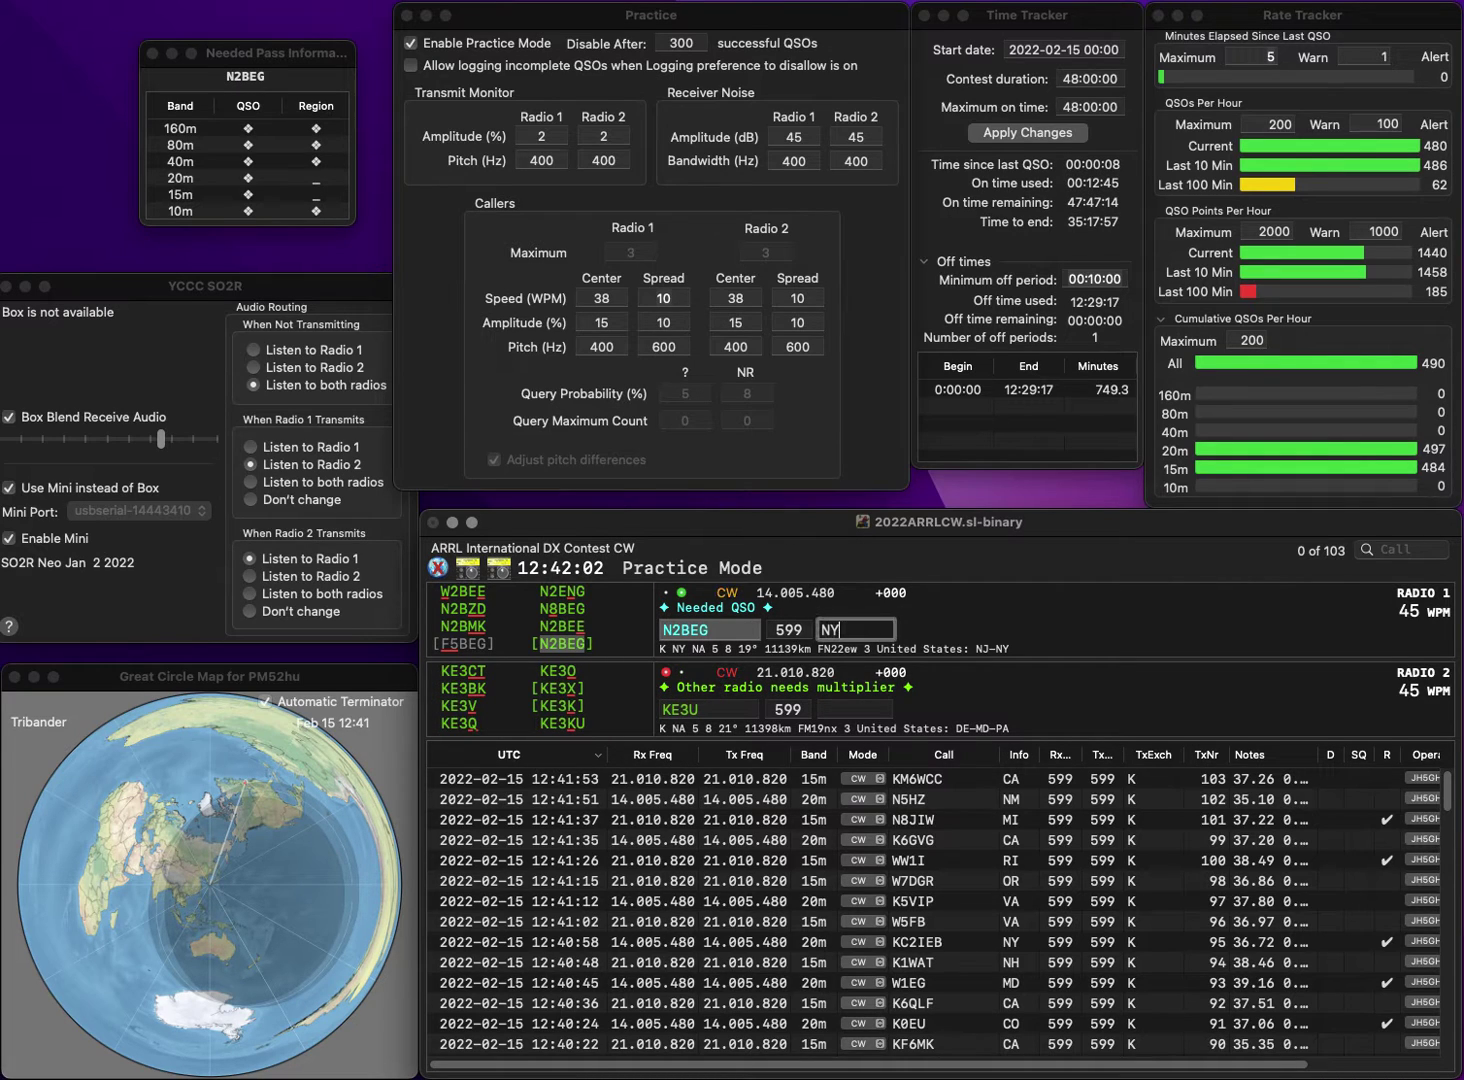
pyautogui.press('Delete')
pyautogui.press('Left')
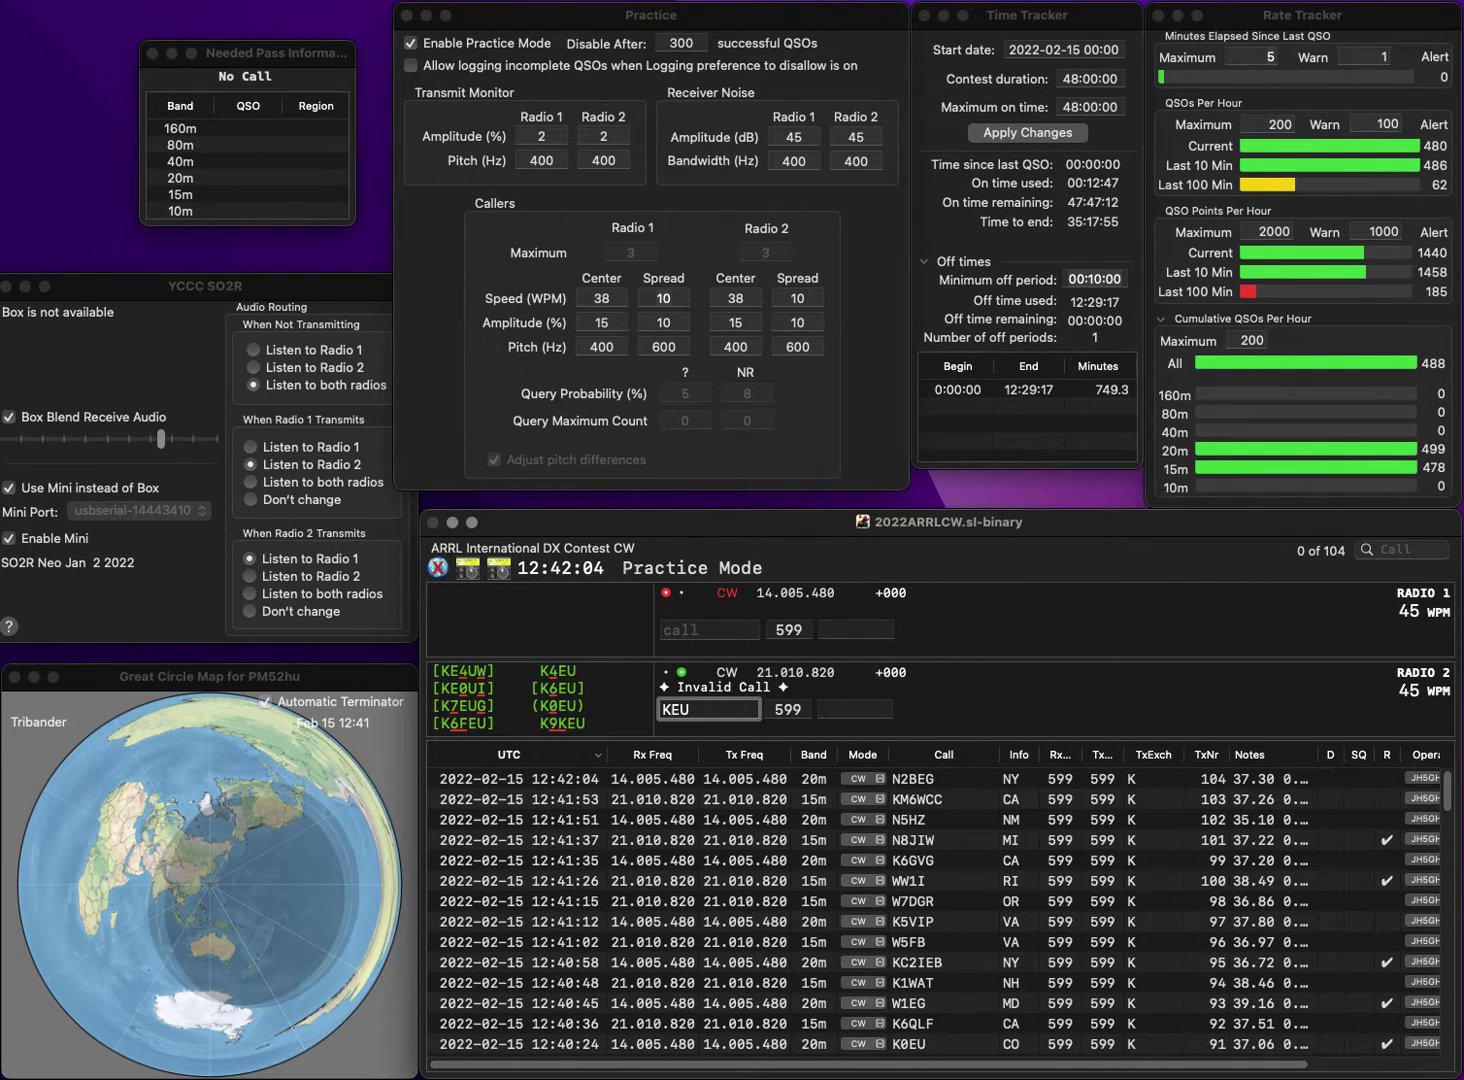
pyautogui.write('4')
pyautogui.press('Return')
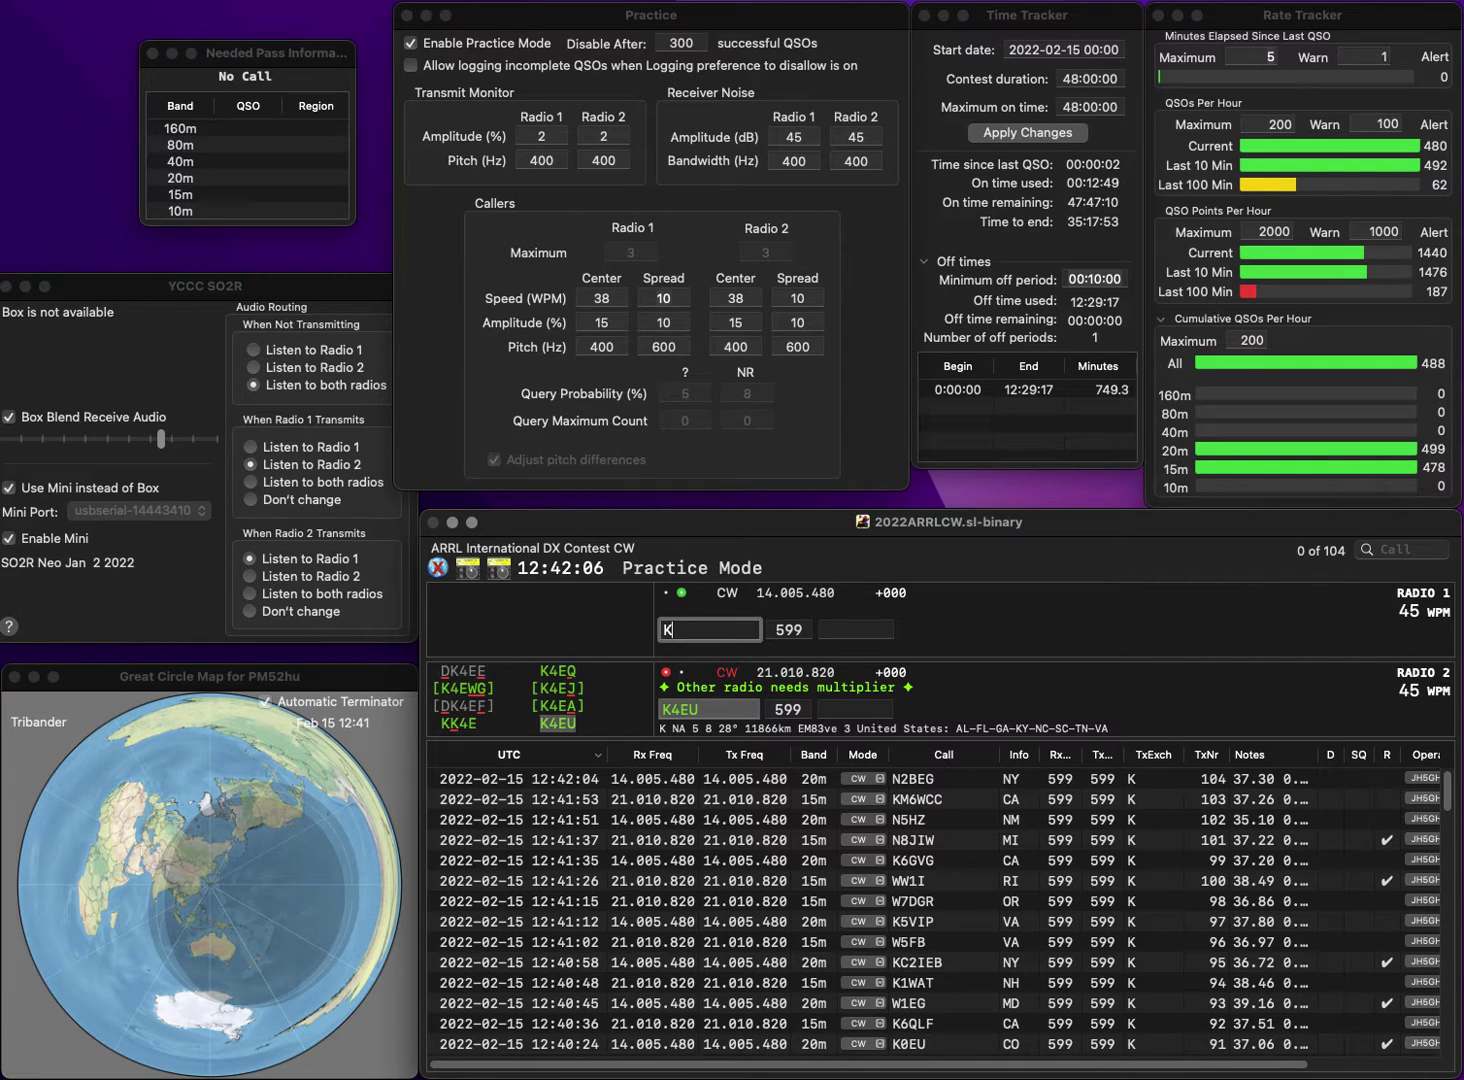
pyautogui.write('K9RQ')
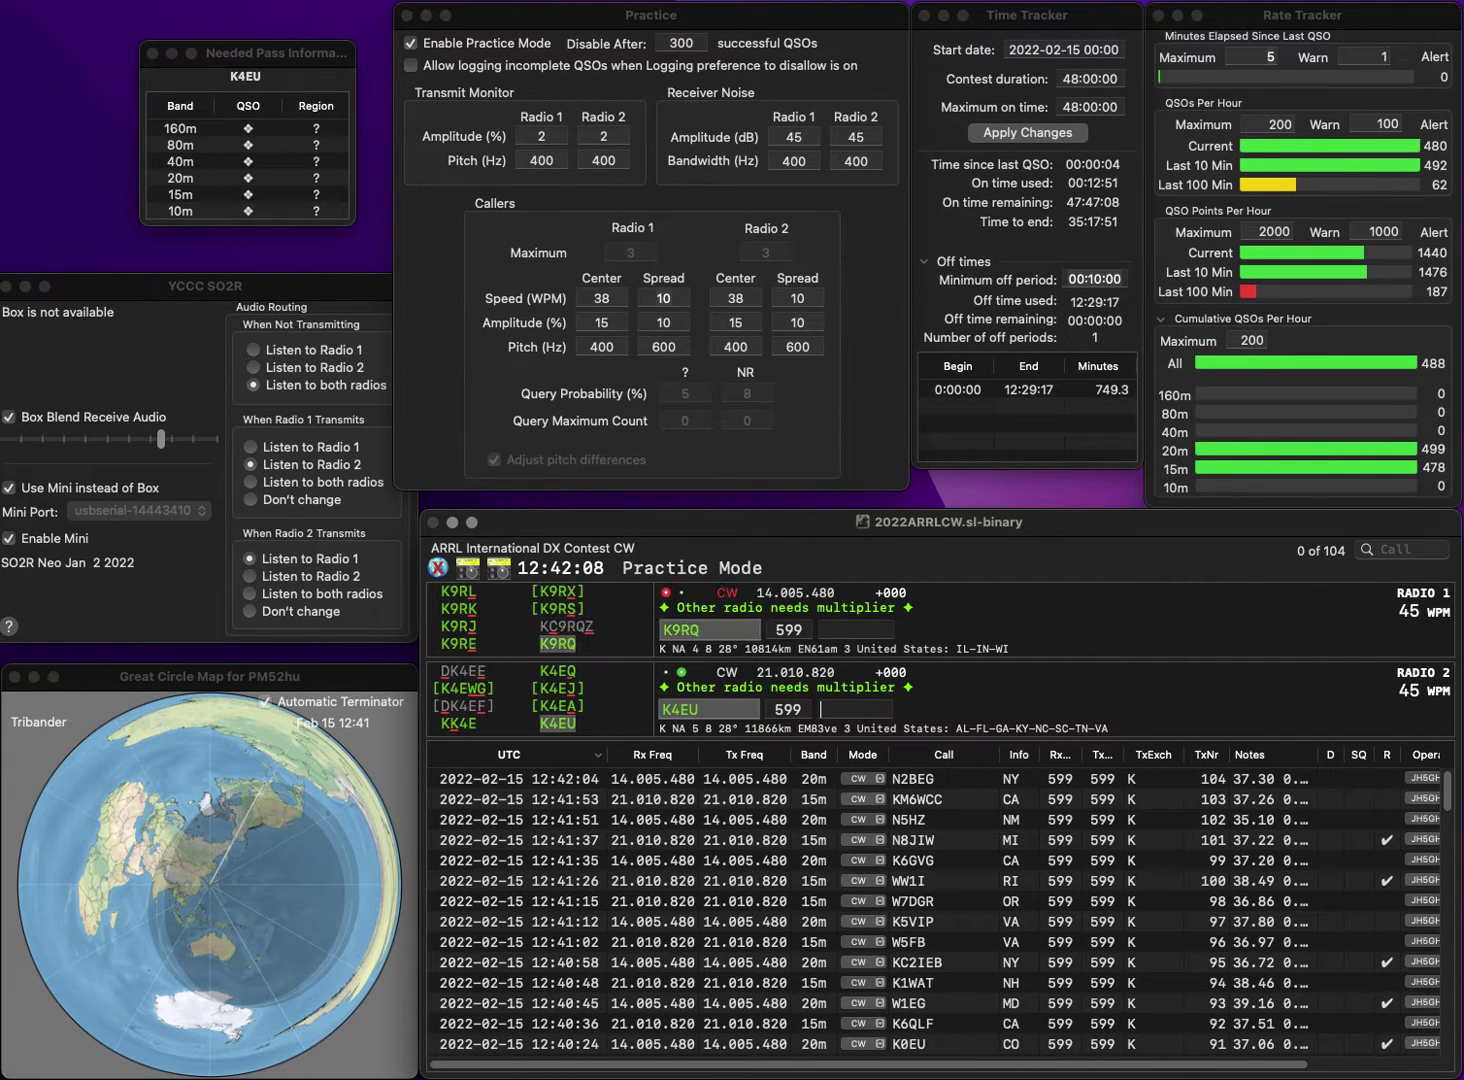
pyautogui.press('Return')
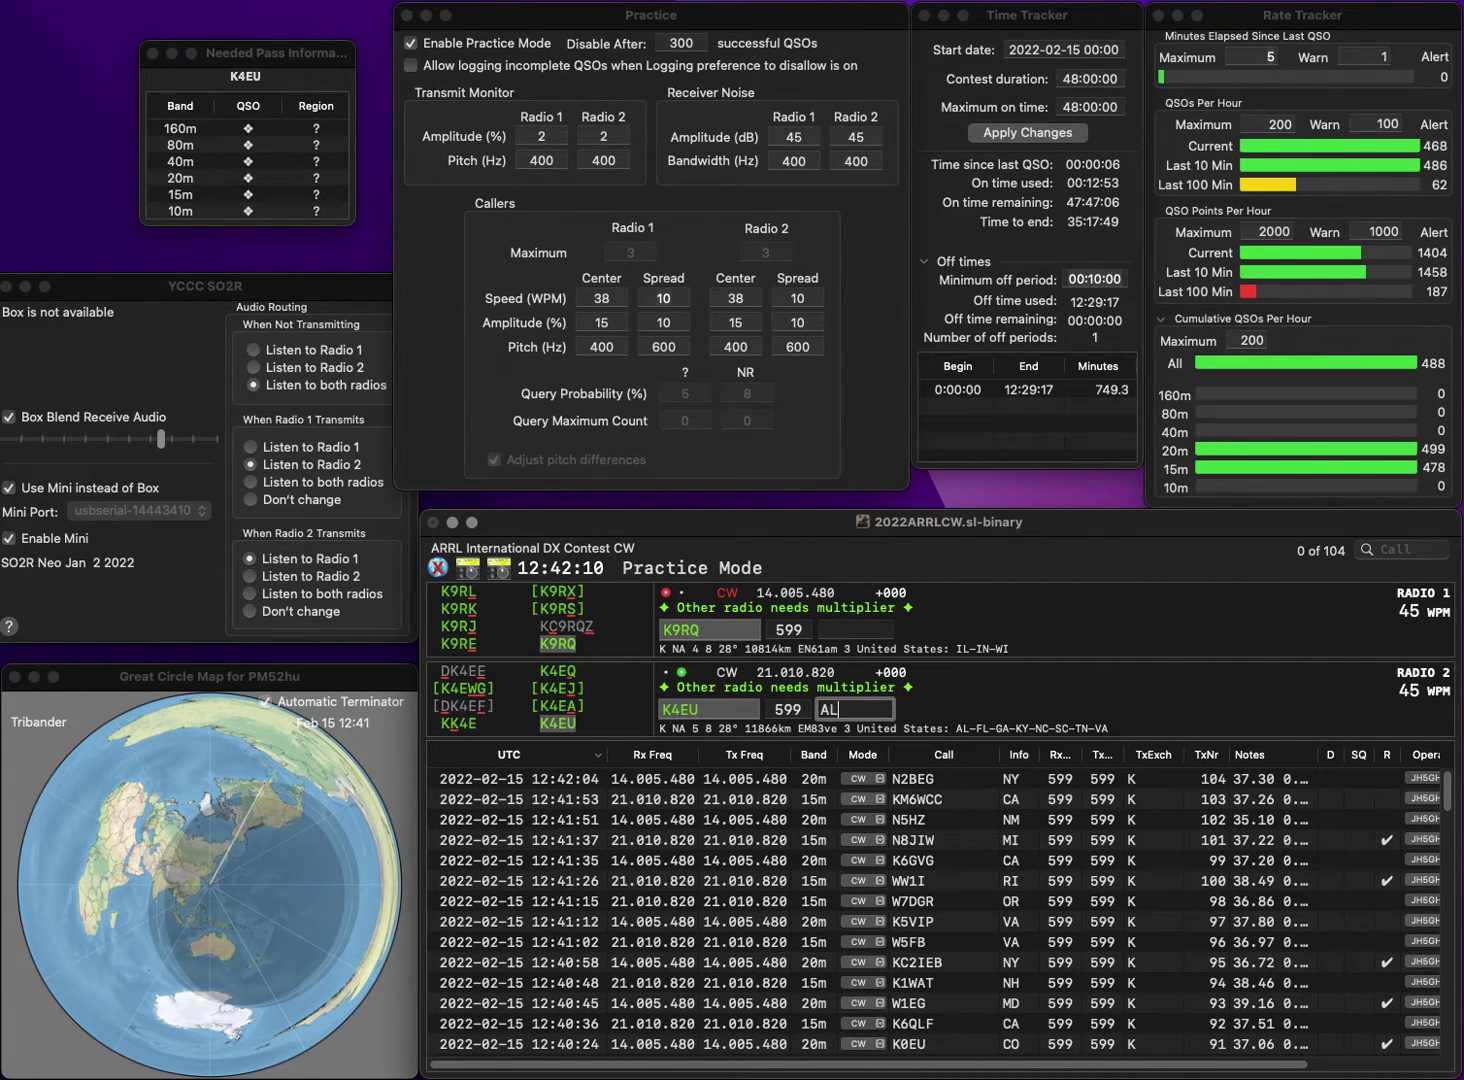
pyautogui.press('Return')
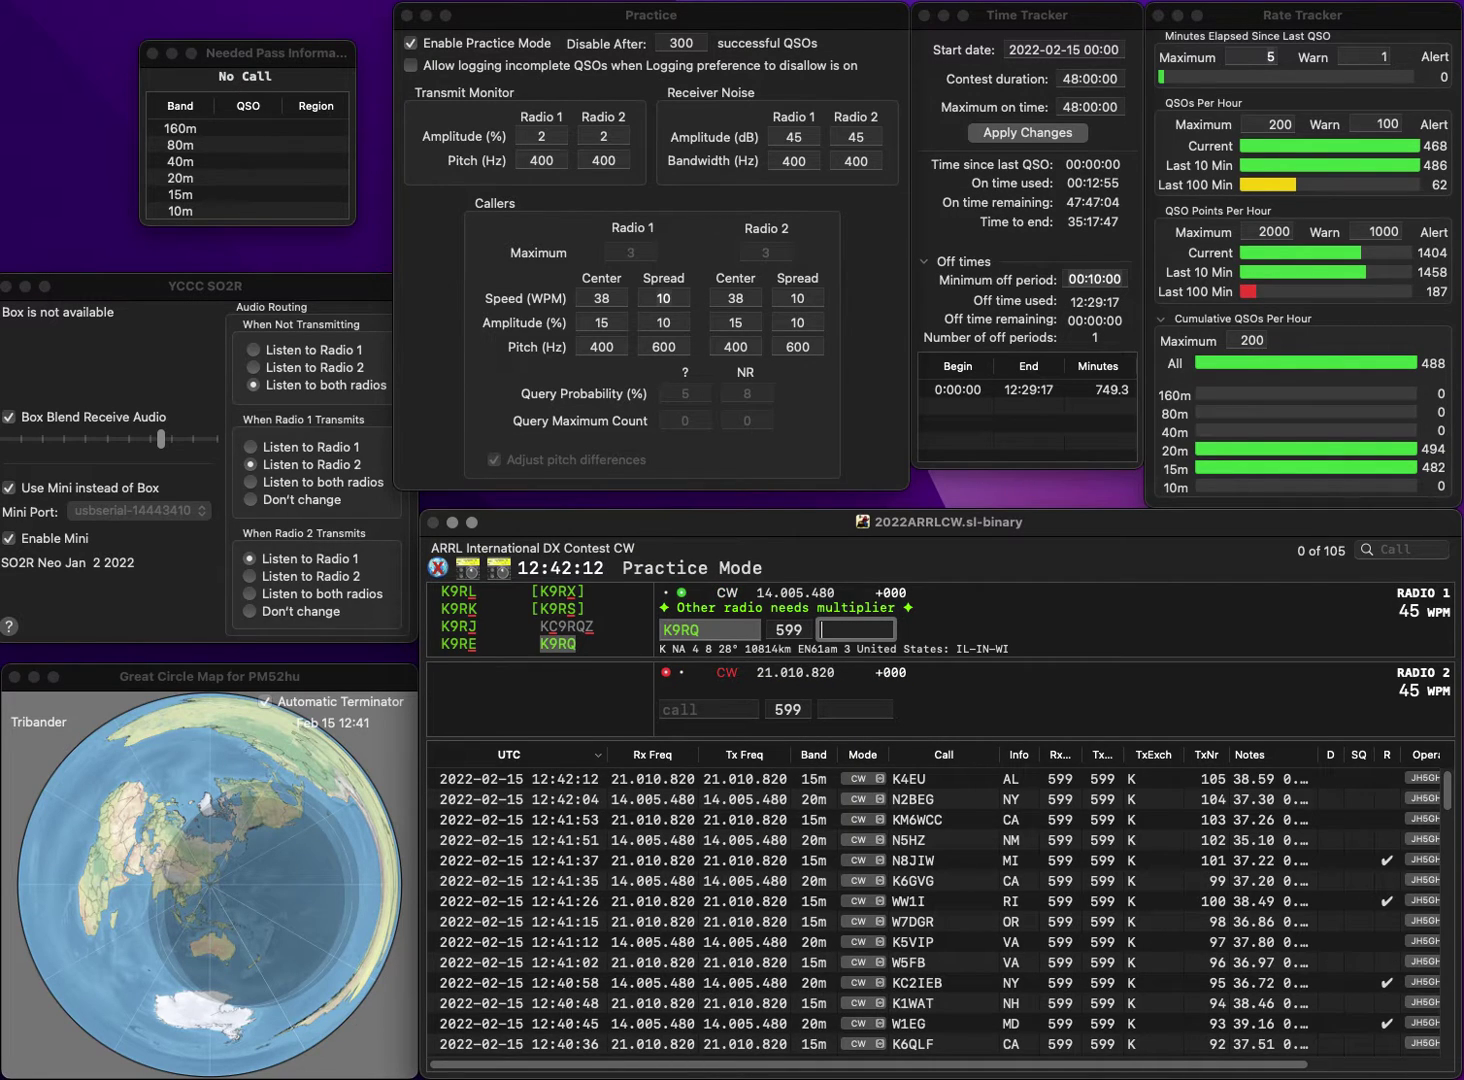
pyautogui.write('IL')
pyautogui.press('Return')
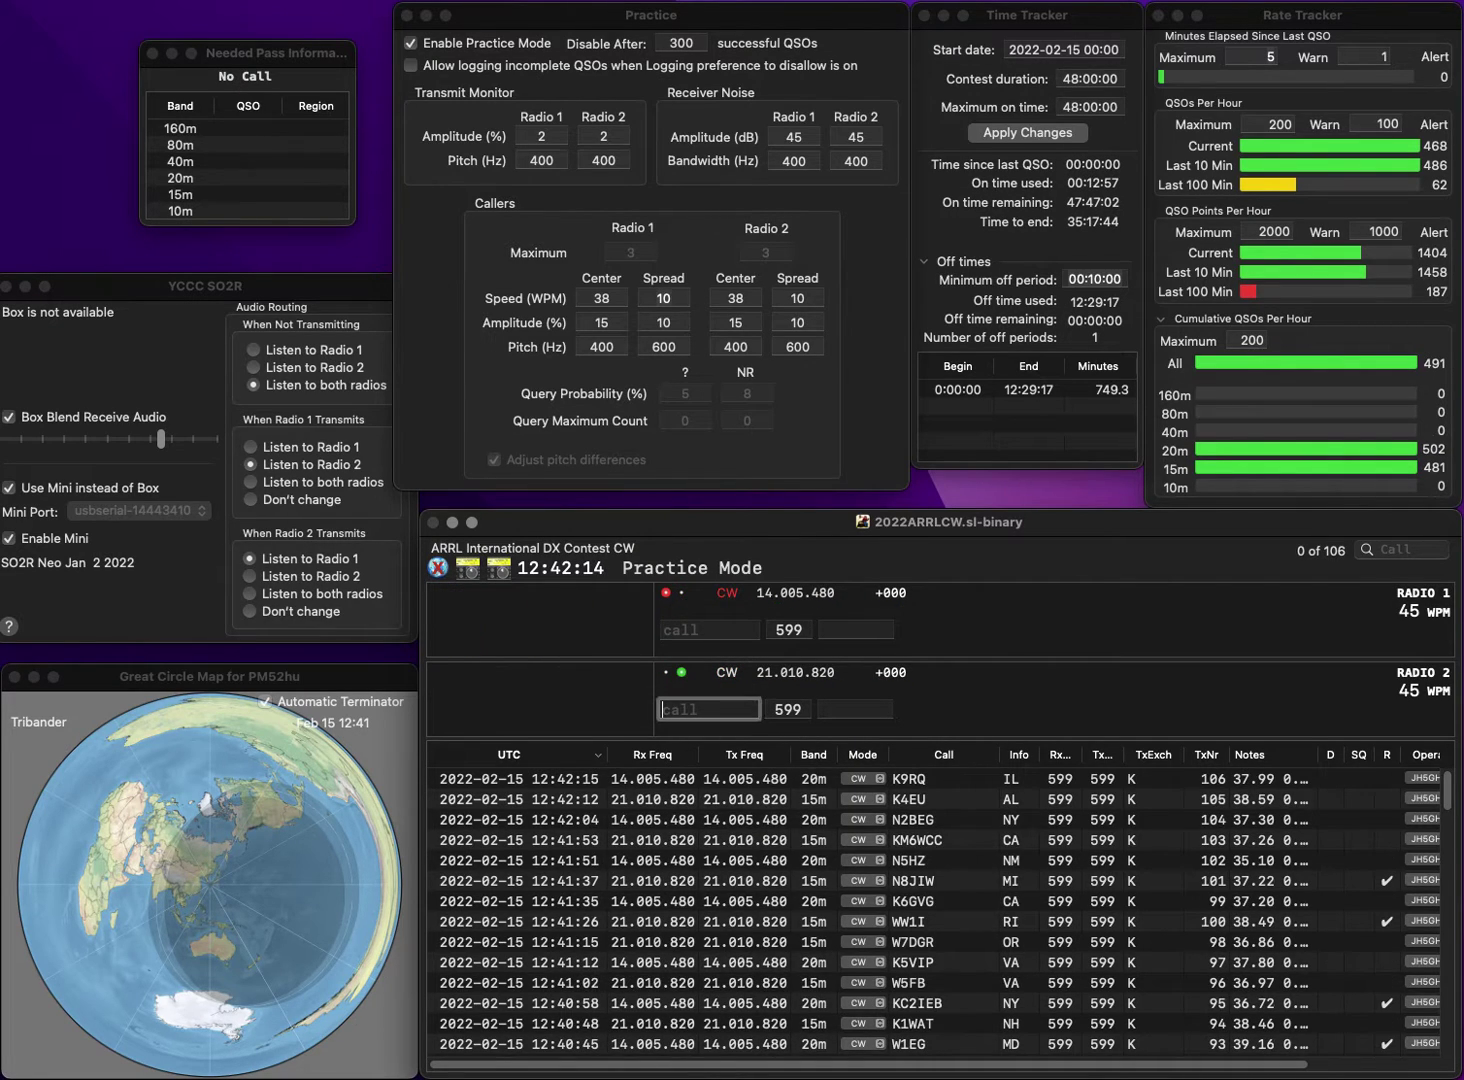
pyautogui.write('KF0ADW')
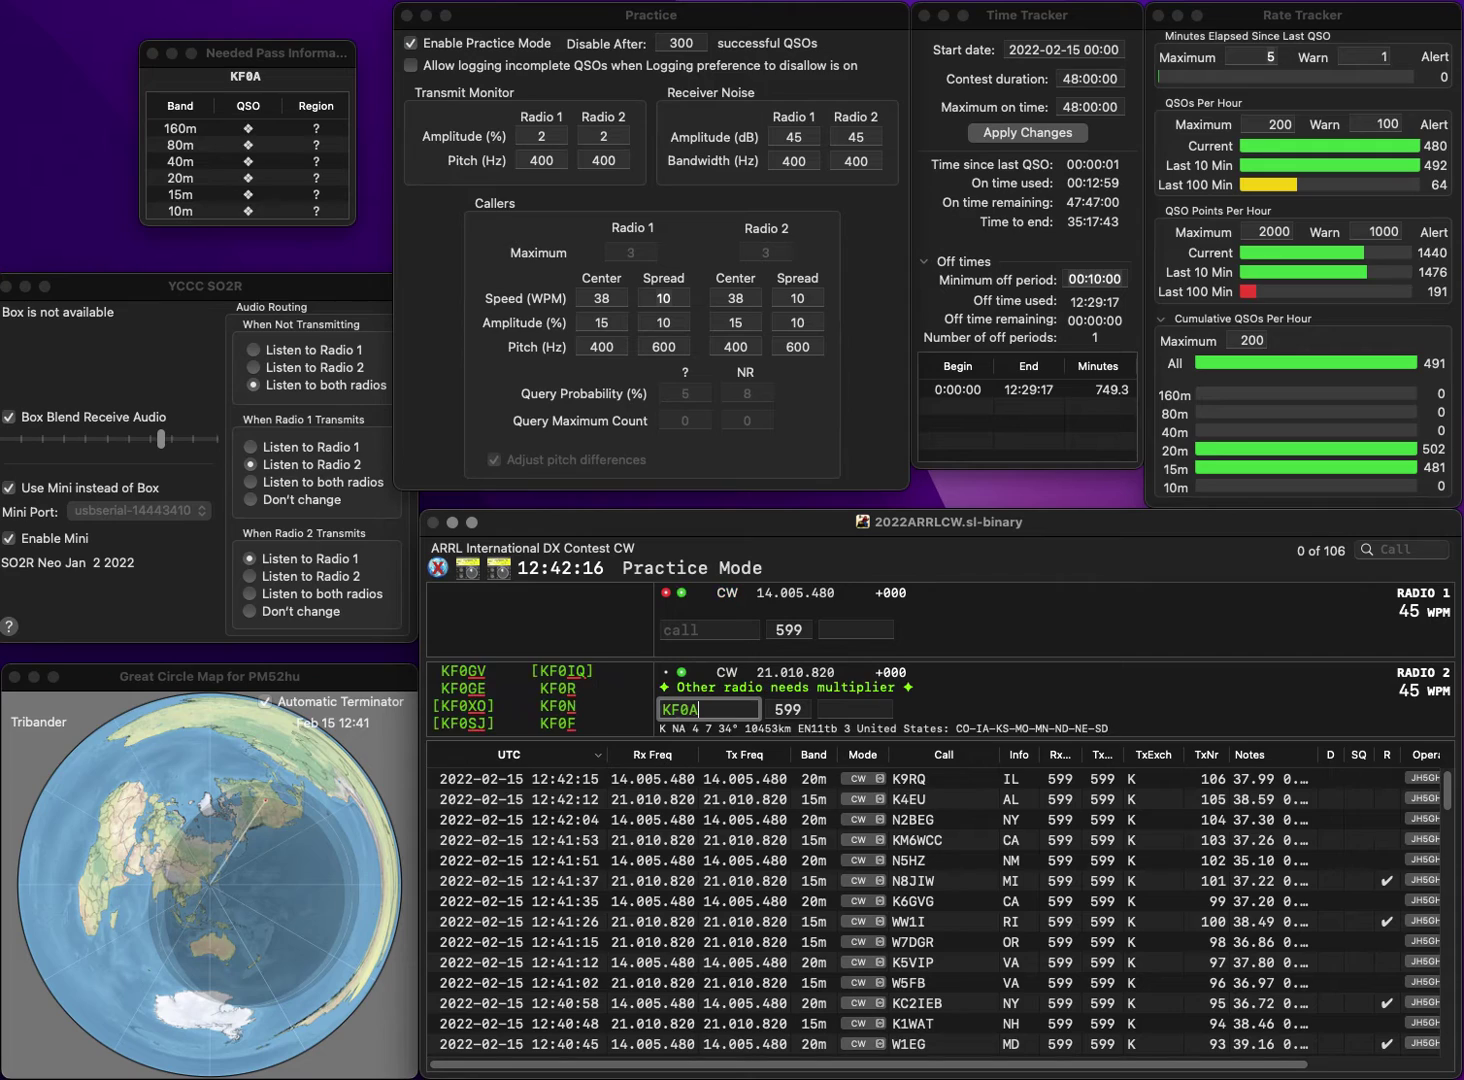
pyautogui.press('Return')
pyautogui.write('N')
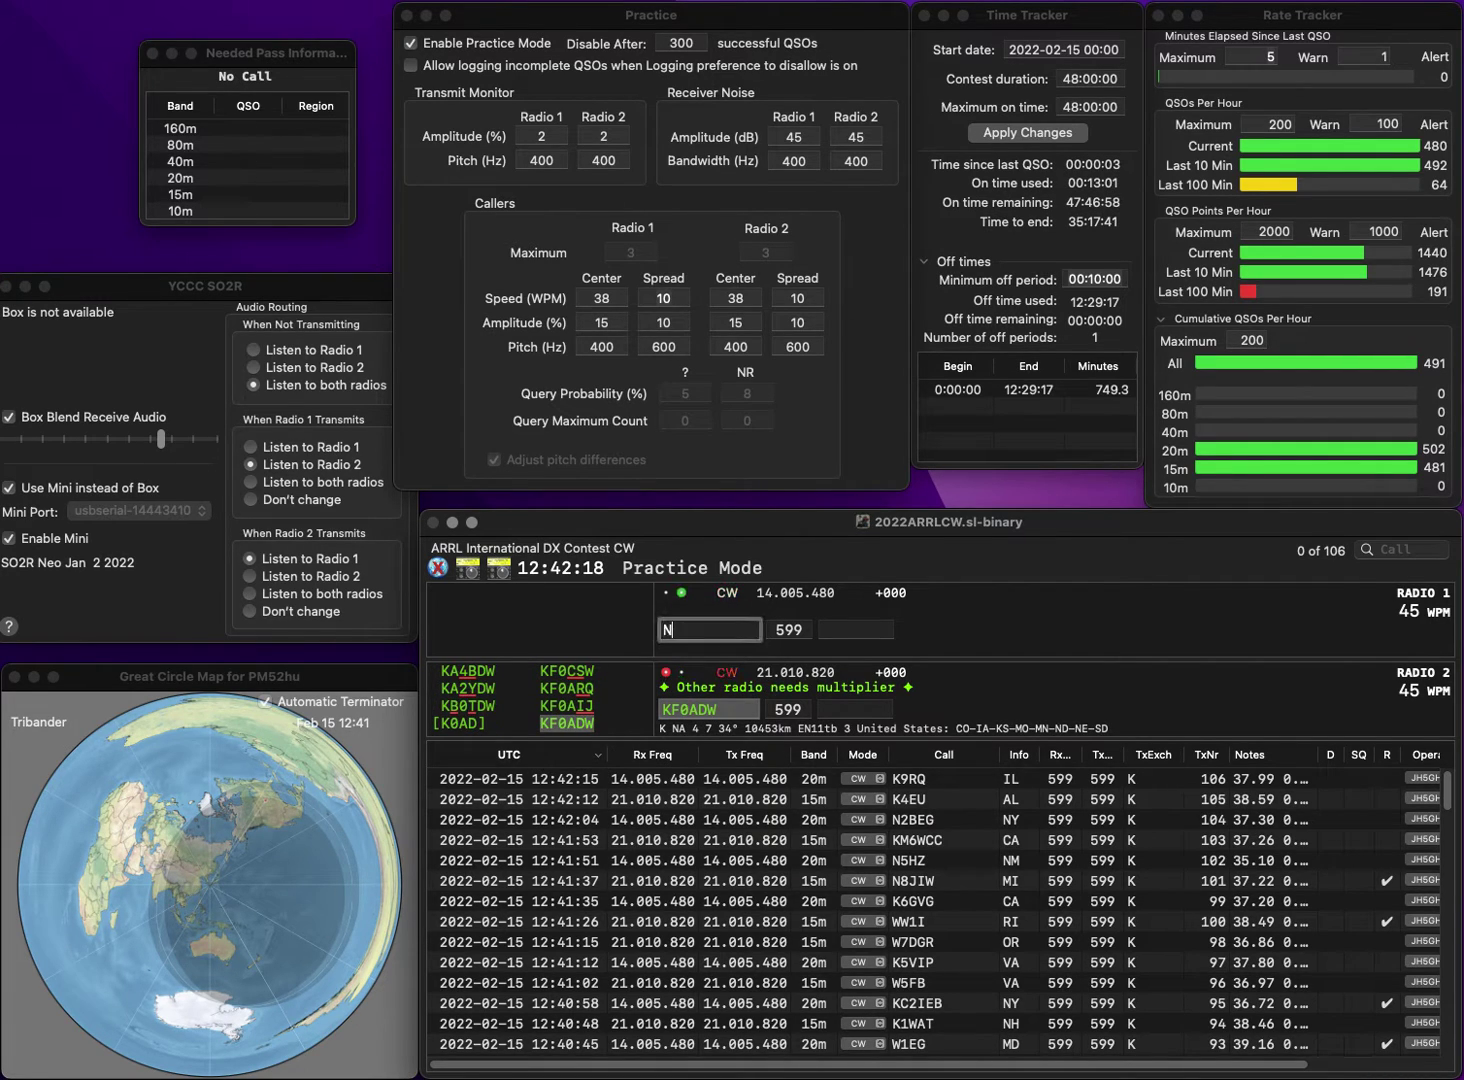
pyautogui.write('WA')
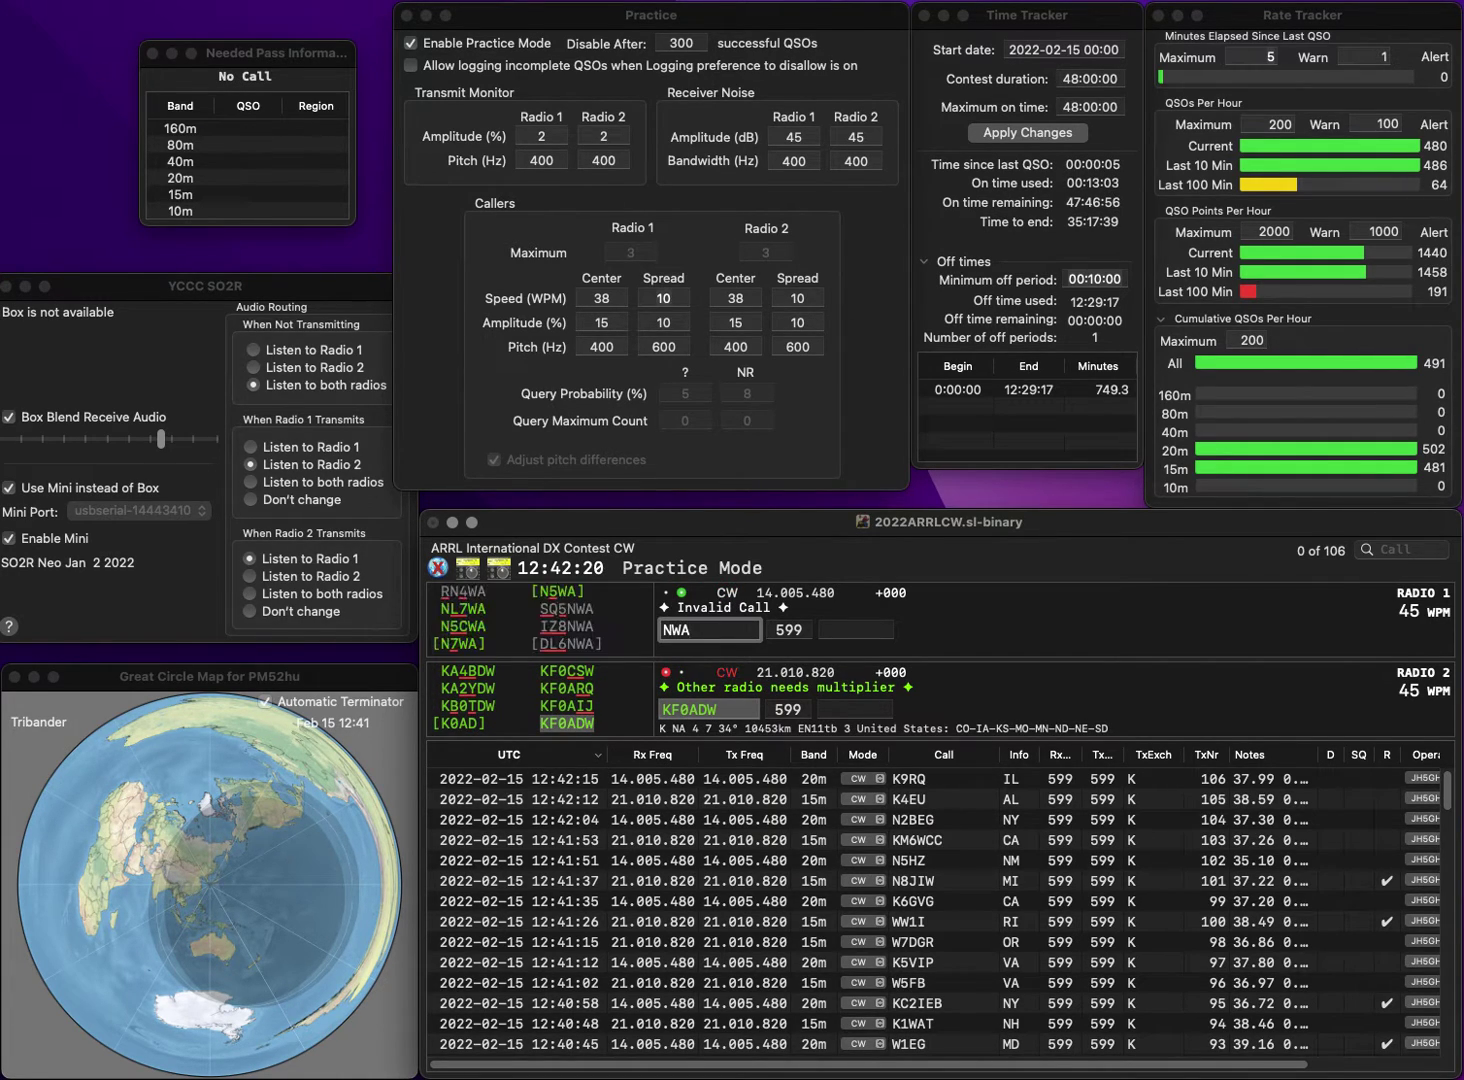
pyautogui.press('Return')
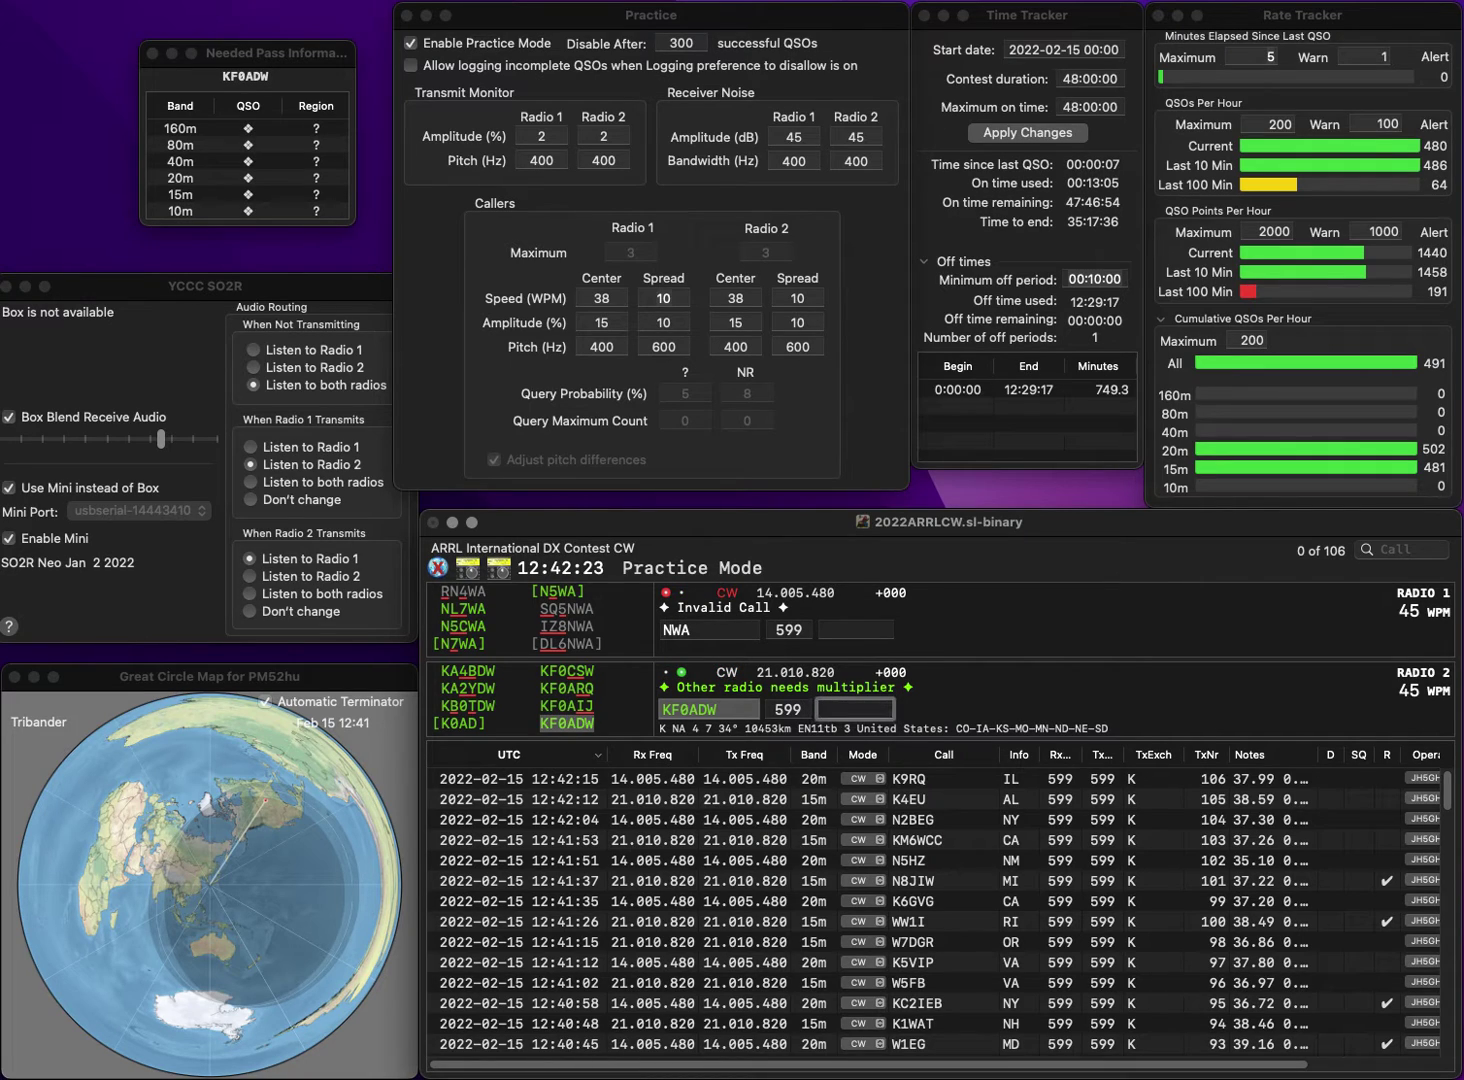
pyautogui.press('Return')
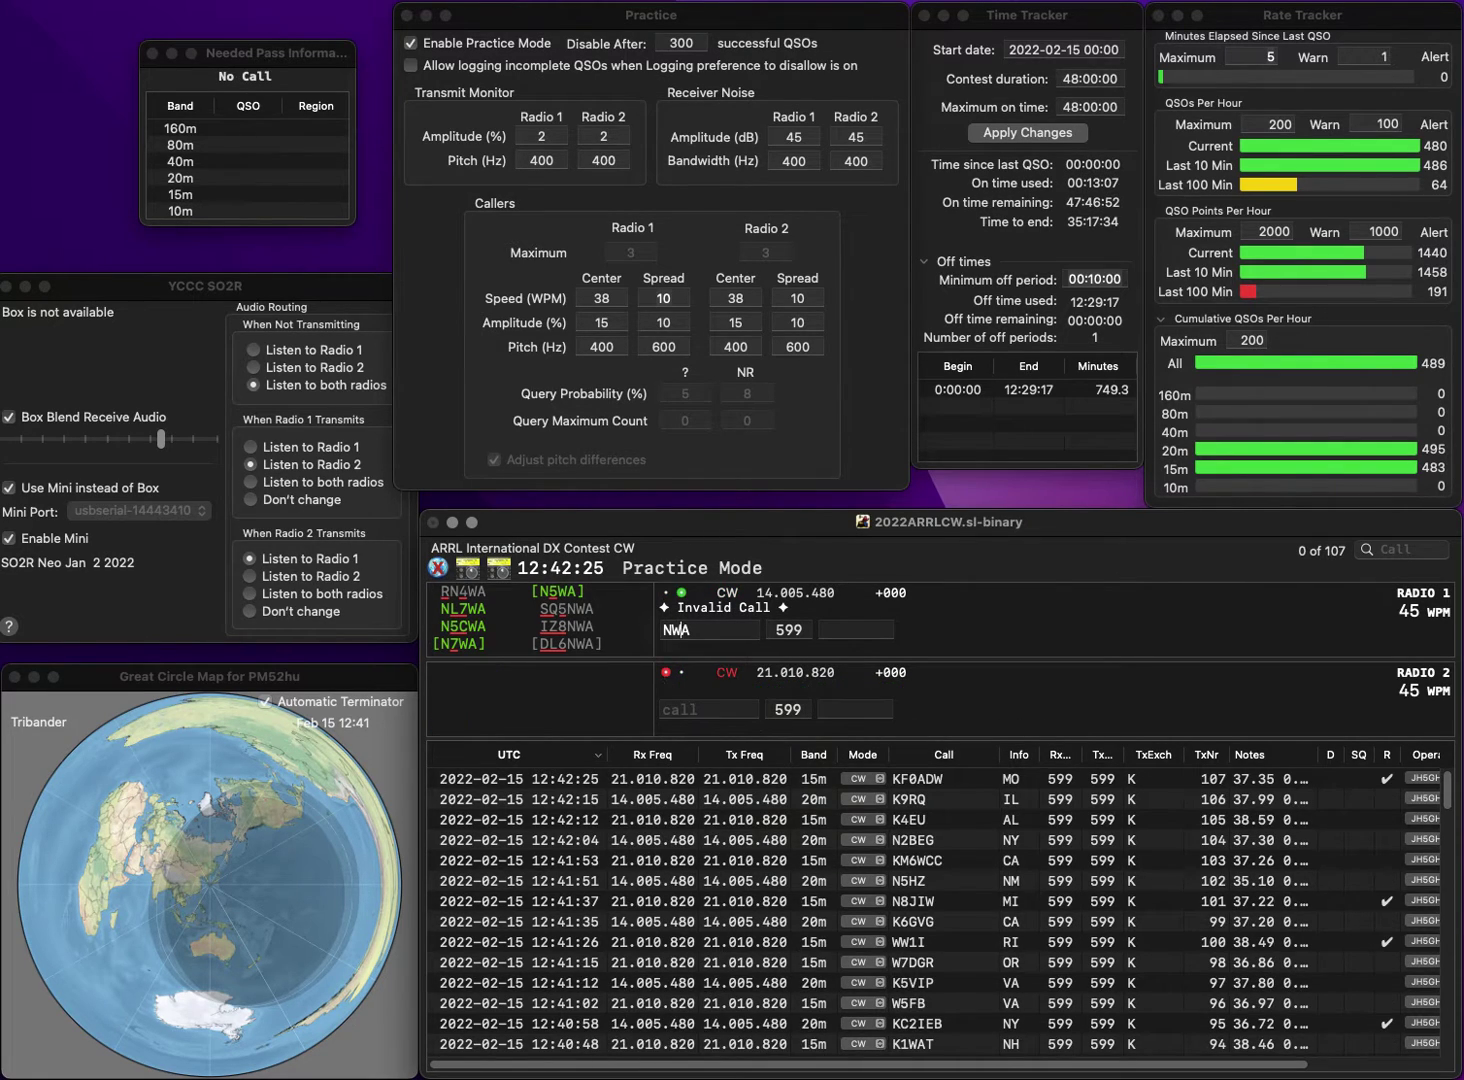
pyautogui.press('Left')
pyautogui.write('4')
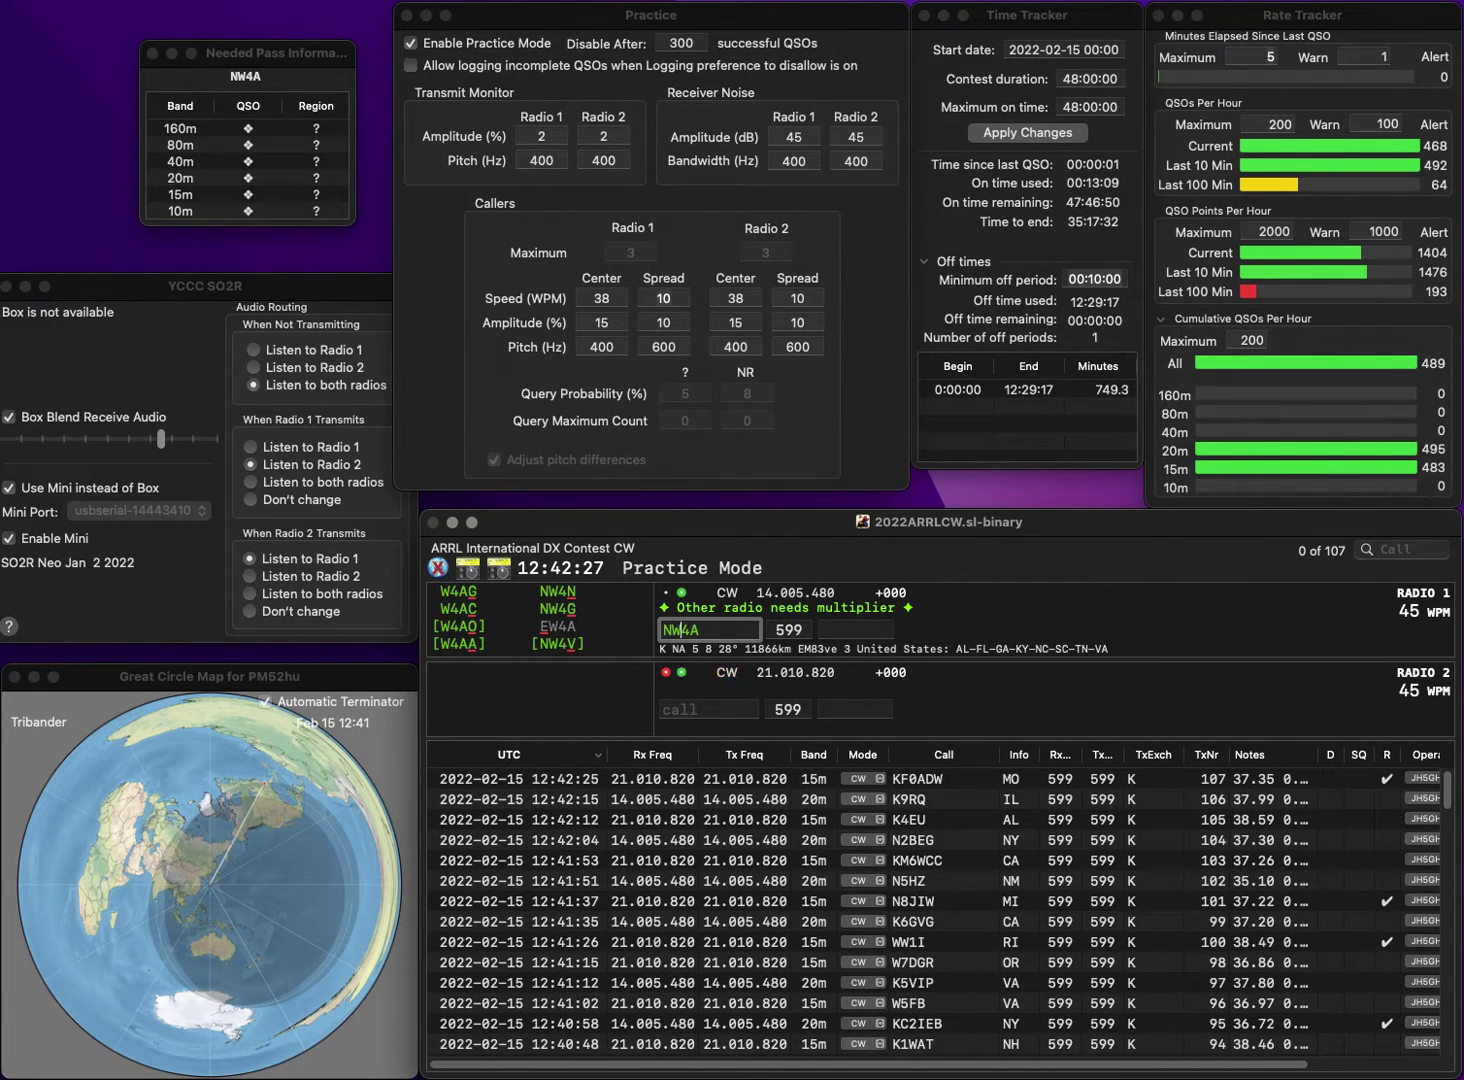
pyautogui.press('BackSpace')
pyautogui.write('A')
pyautogui.press('Return')
# Enter the call K1QA on Radio 2 and answer it.
pyautogui.press('\\')
pyautogui.write('K1')
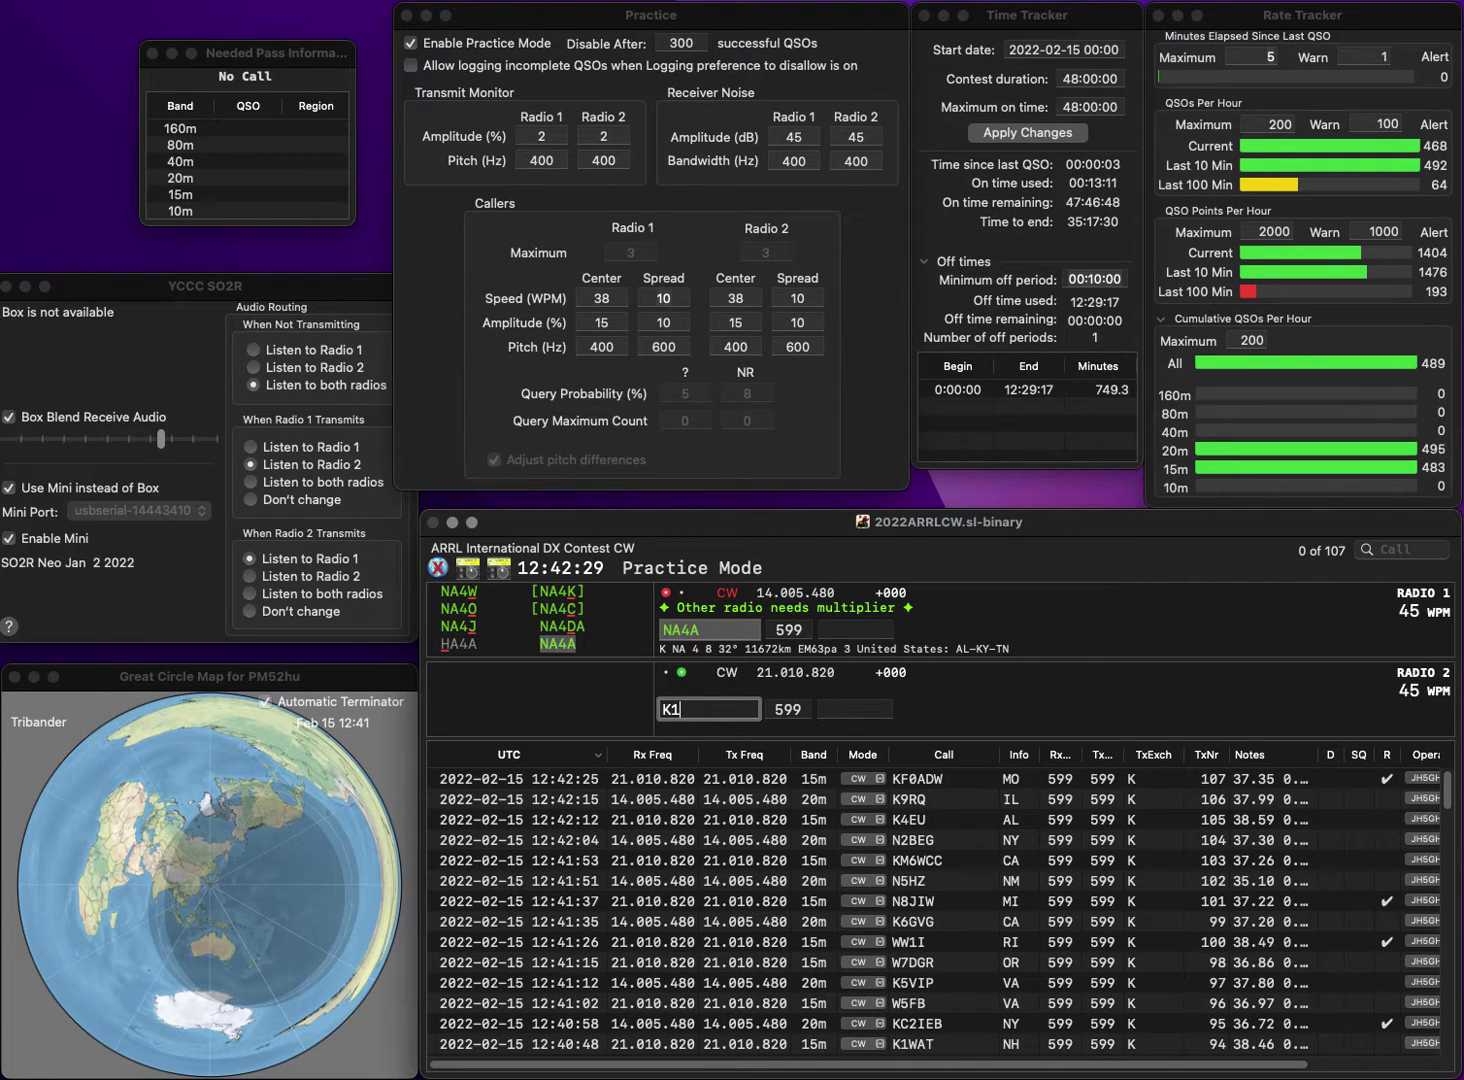
pyautogui.write('QA')
pyautogui.press('Return')
pyautogui.press('\\')
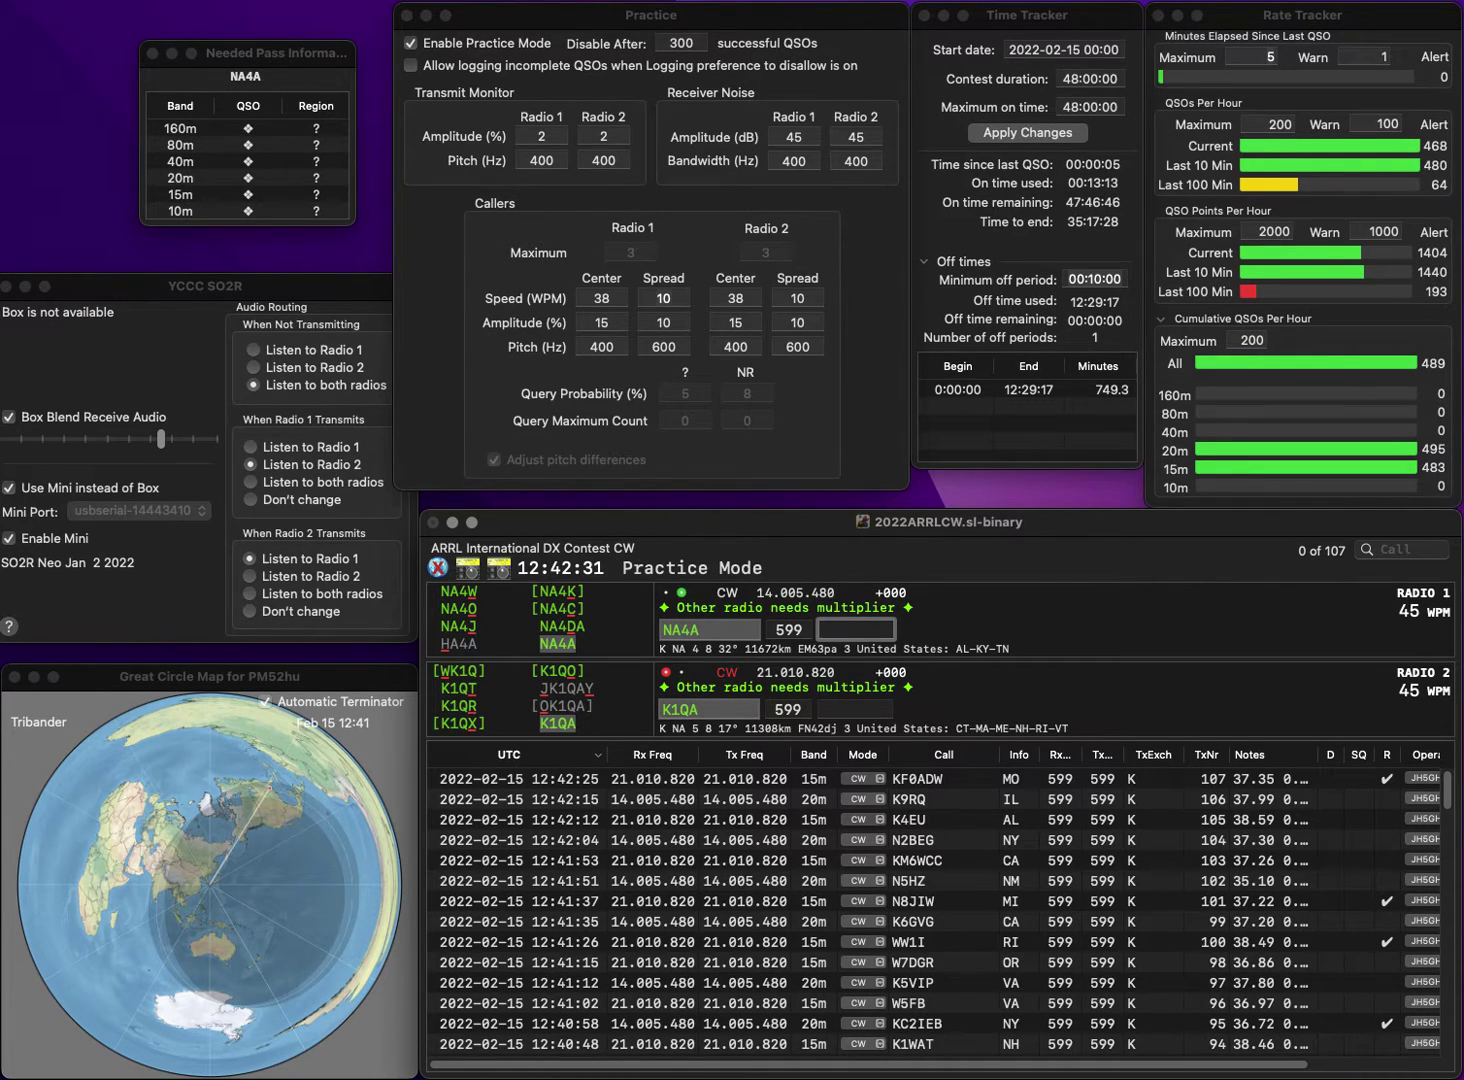
pyautogui.press('Return')
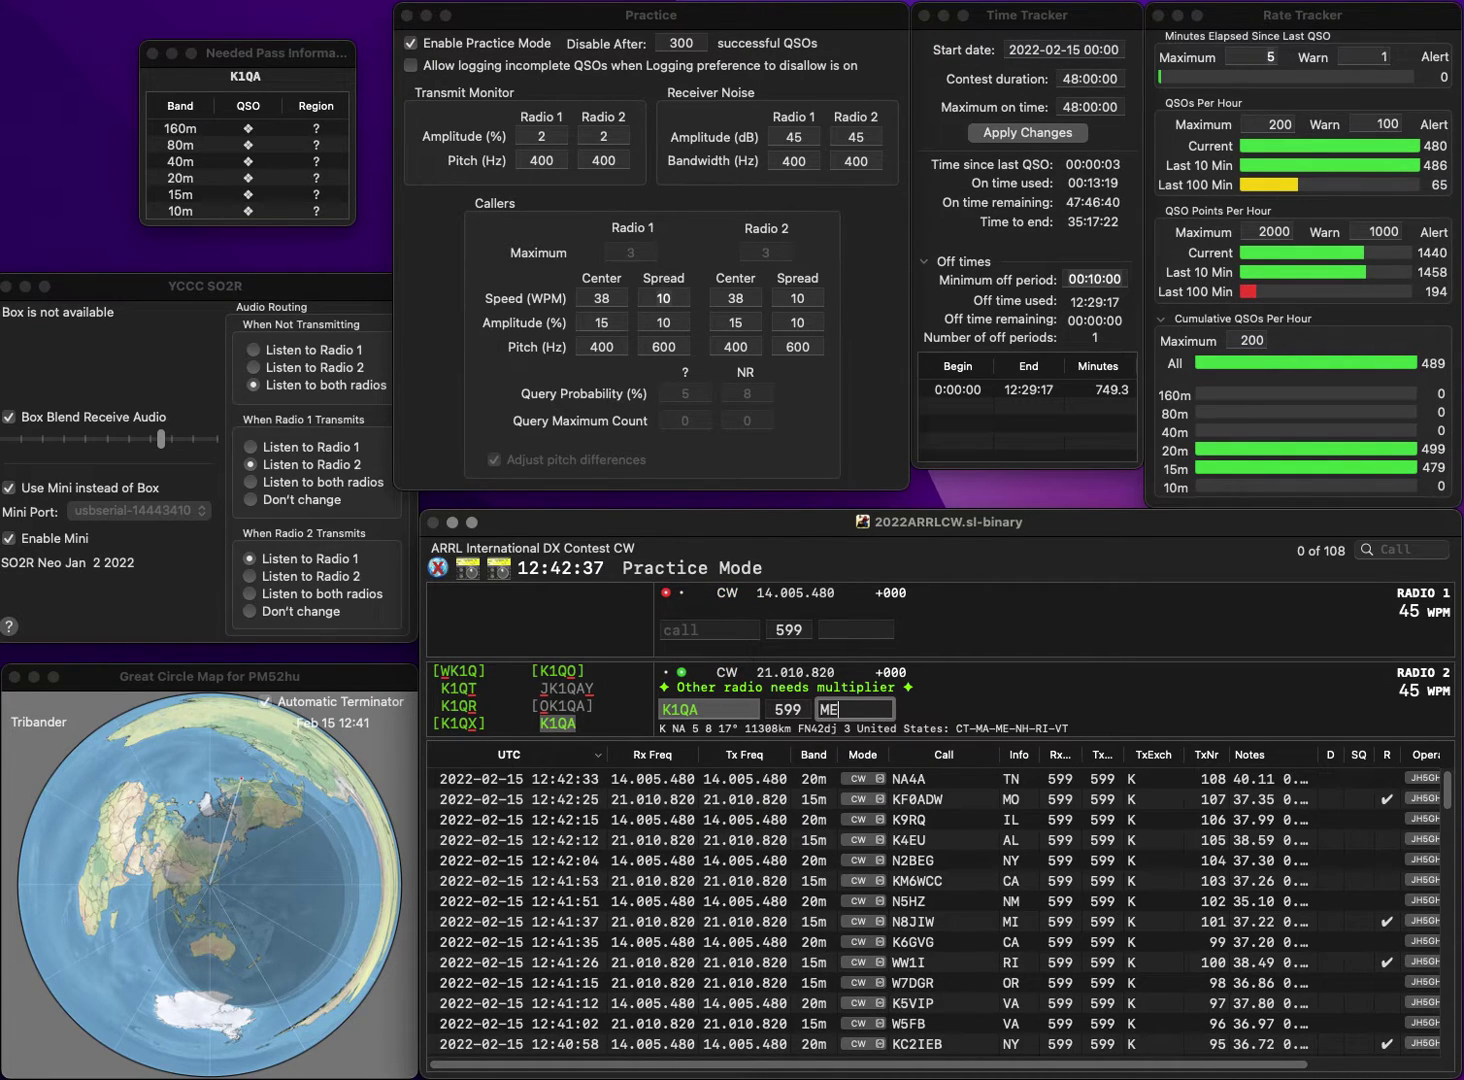
pyautogui.press('Return')
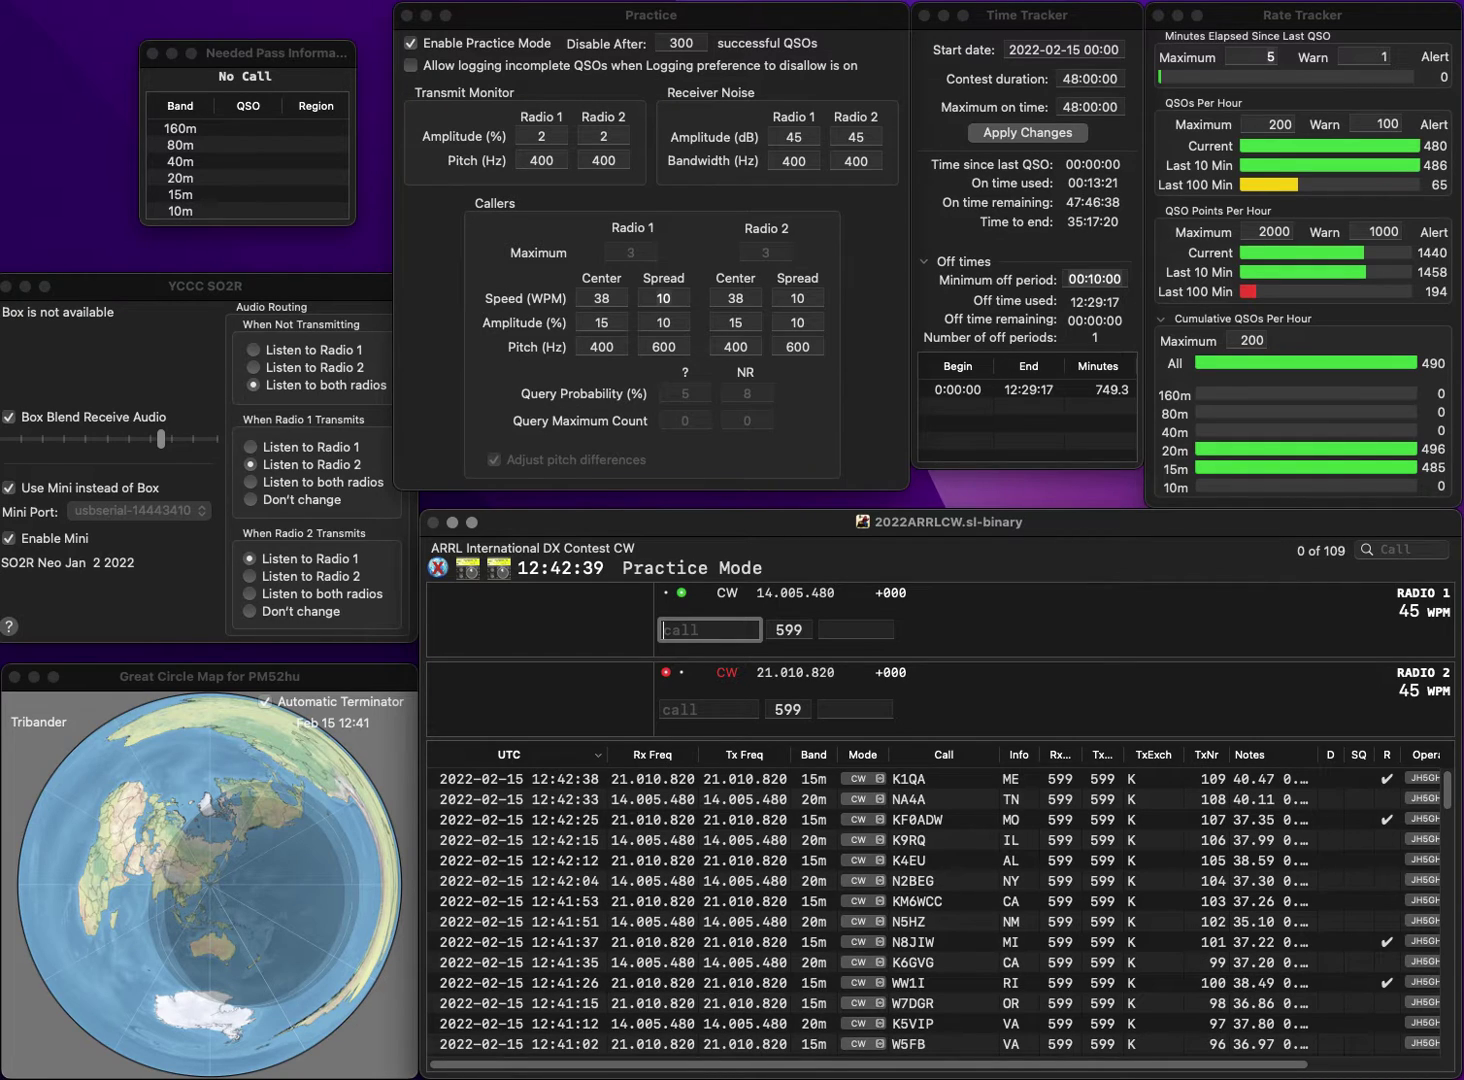
# Enter and answer the calls K9CI on Radio 1 and W9MXQ on Radio 2.
pyautogui.write('K9CI')
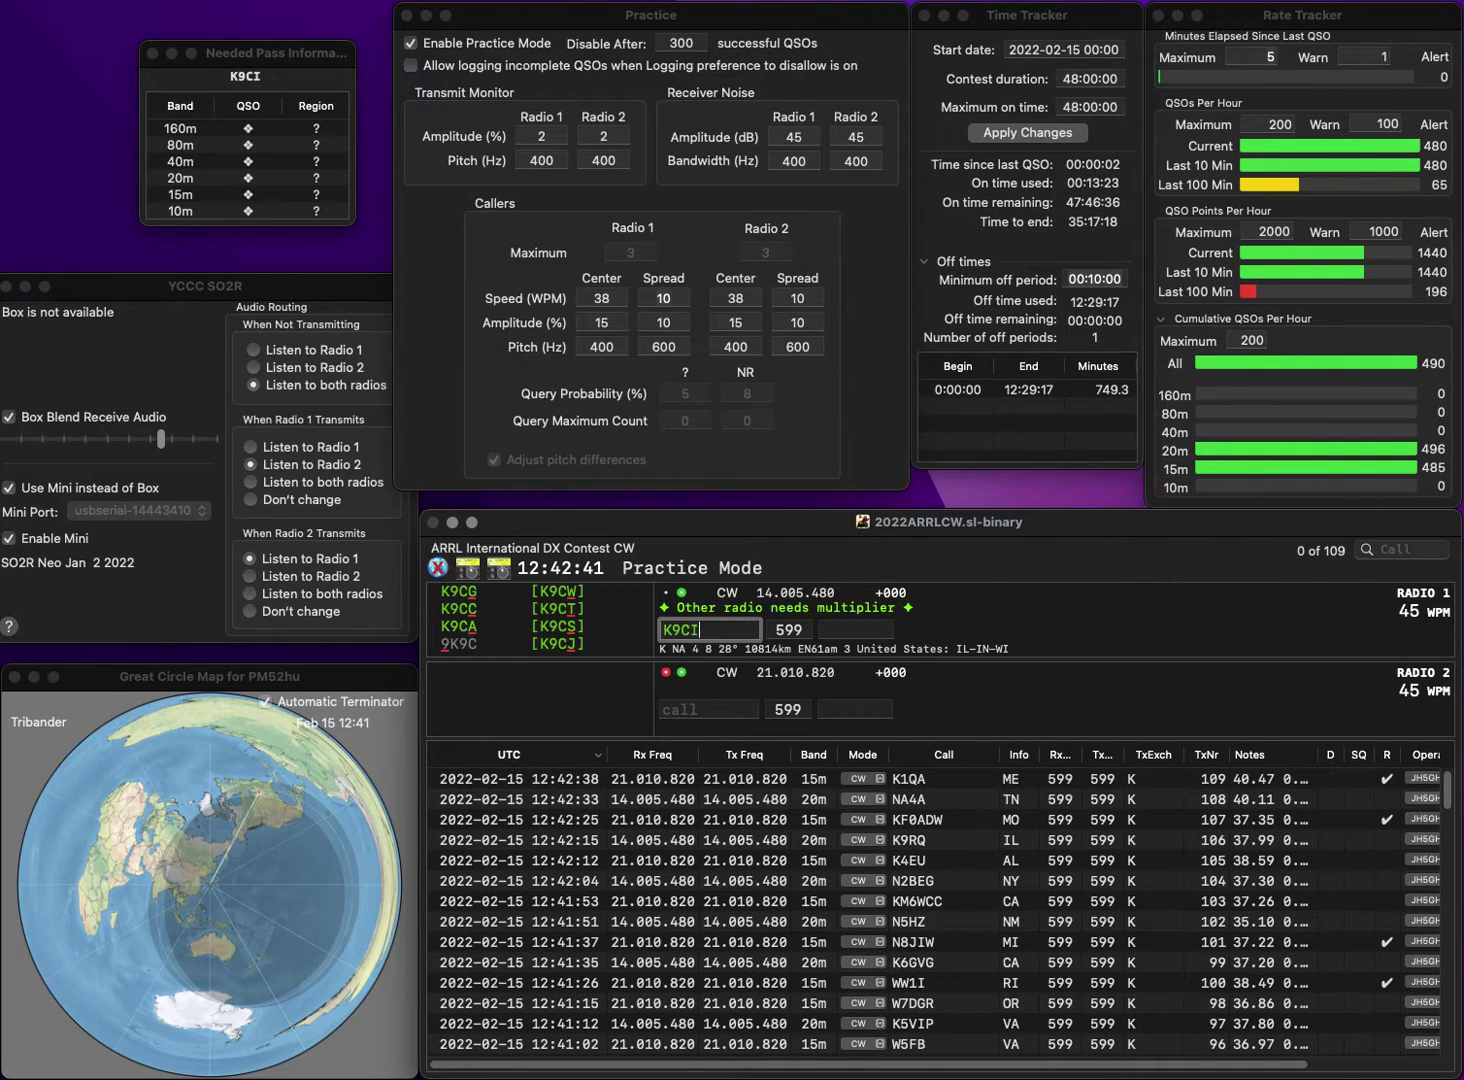
pyautogui.press('Return')
pyautogui.write('9MXQ')
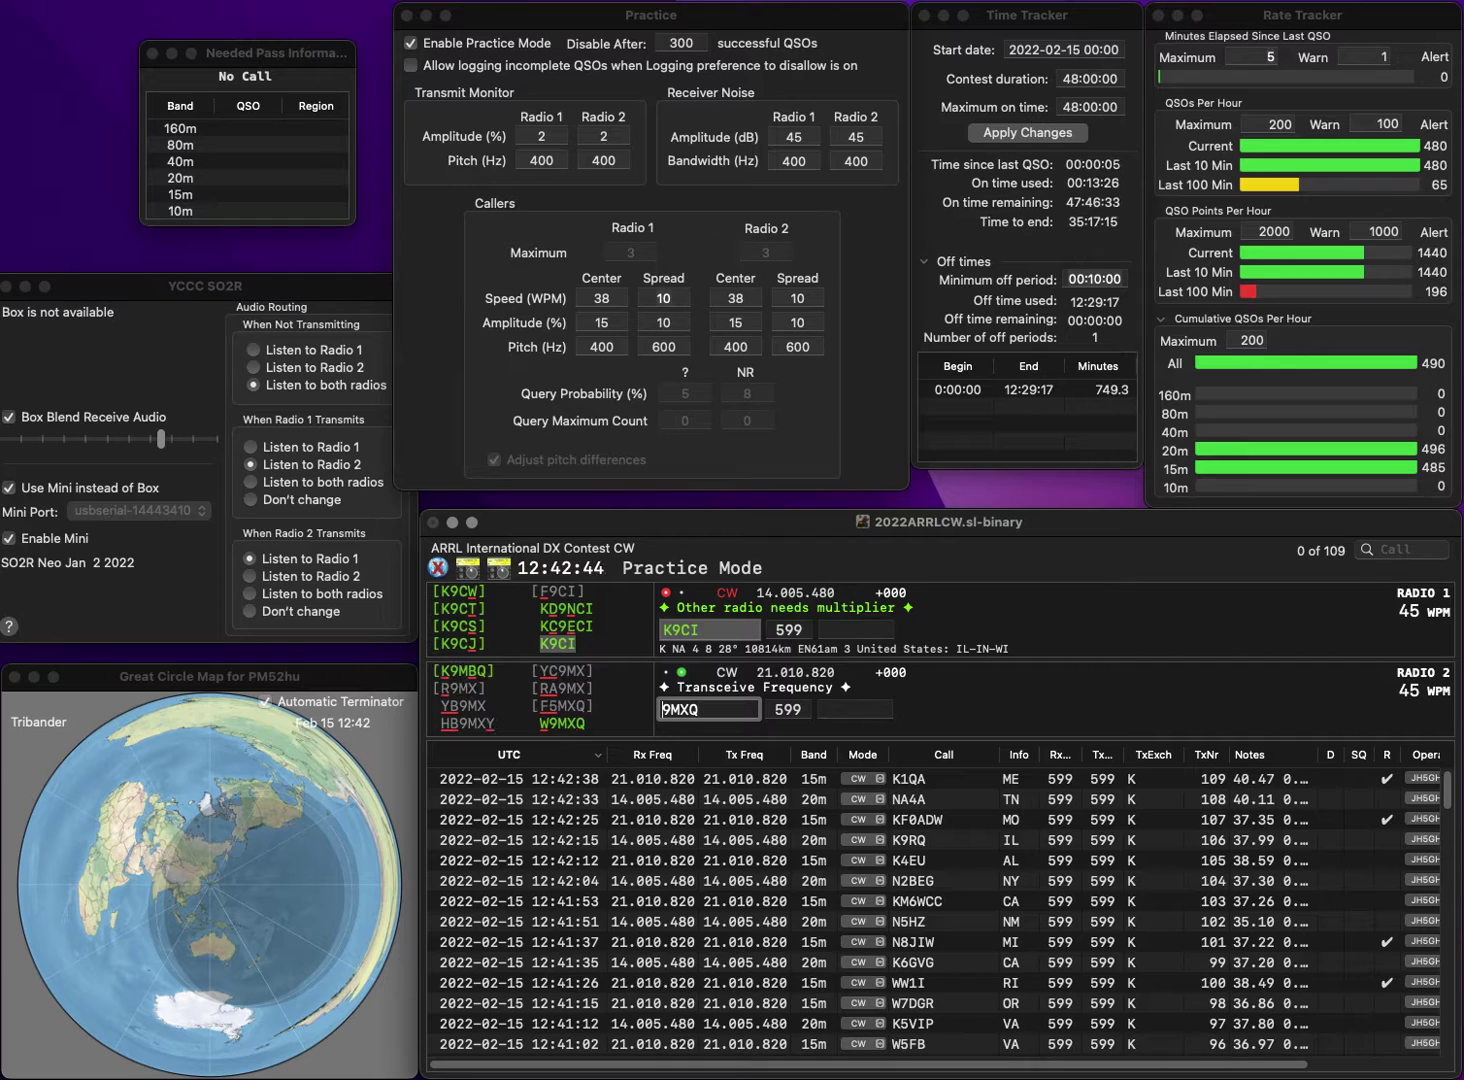
pyautogui.press('Return')
pyautogui.press('Tab')
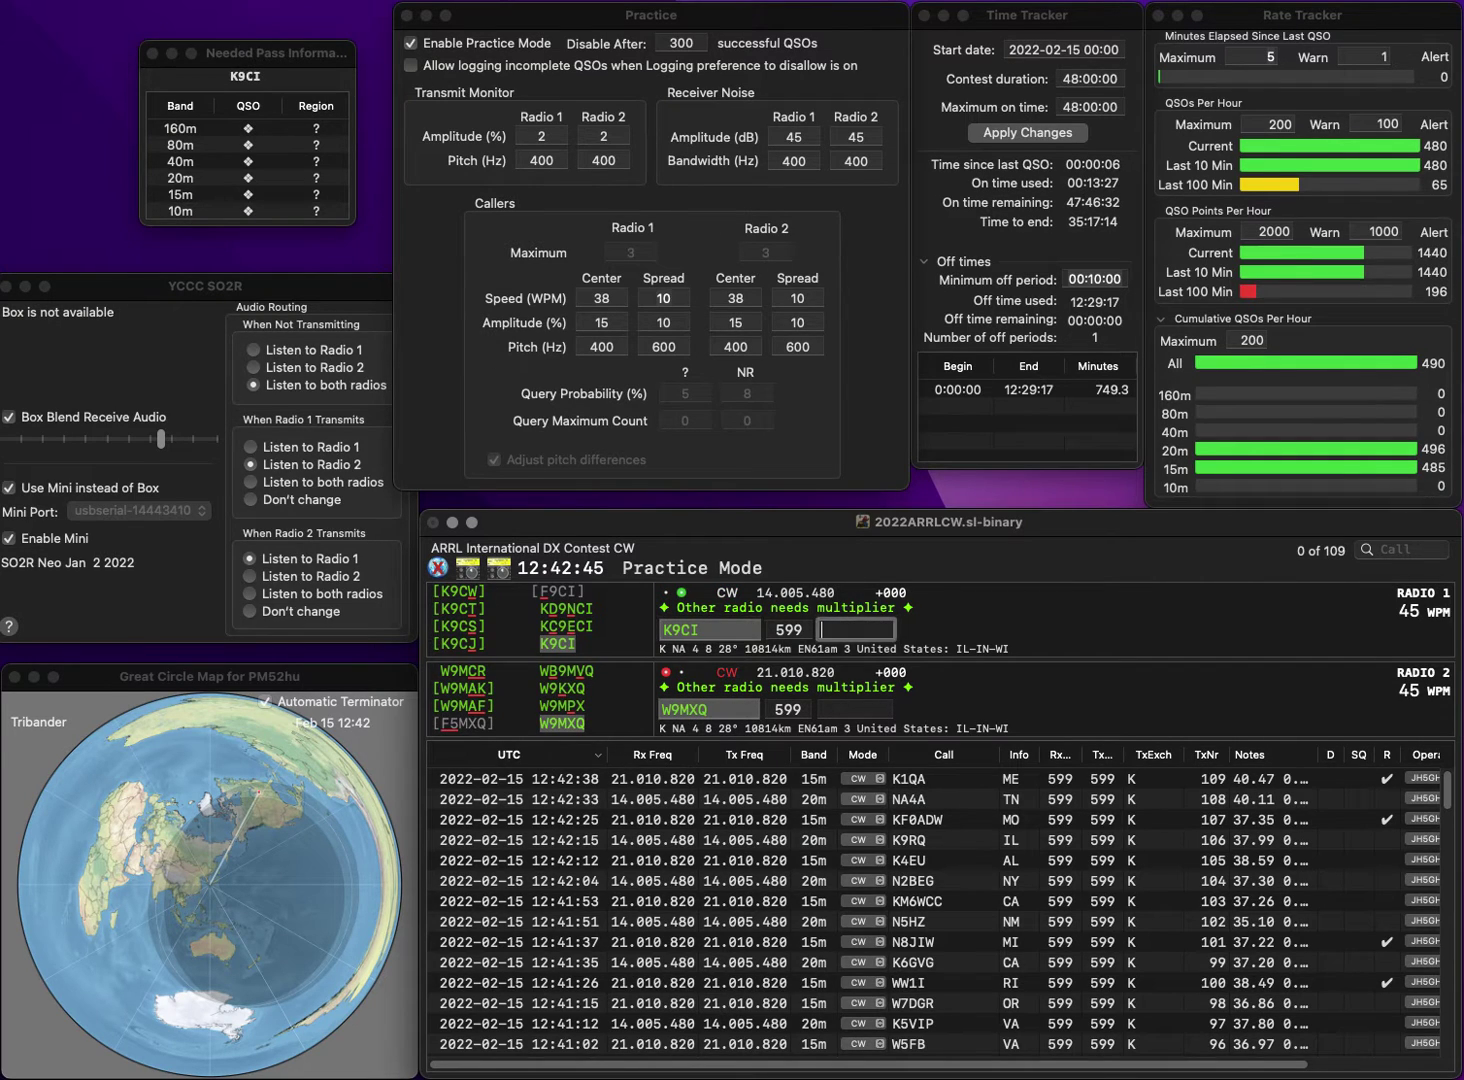
pyautogui.write('WI')
pyautogui.press('Return')
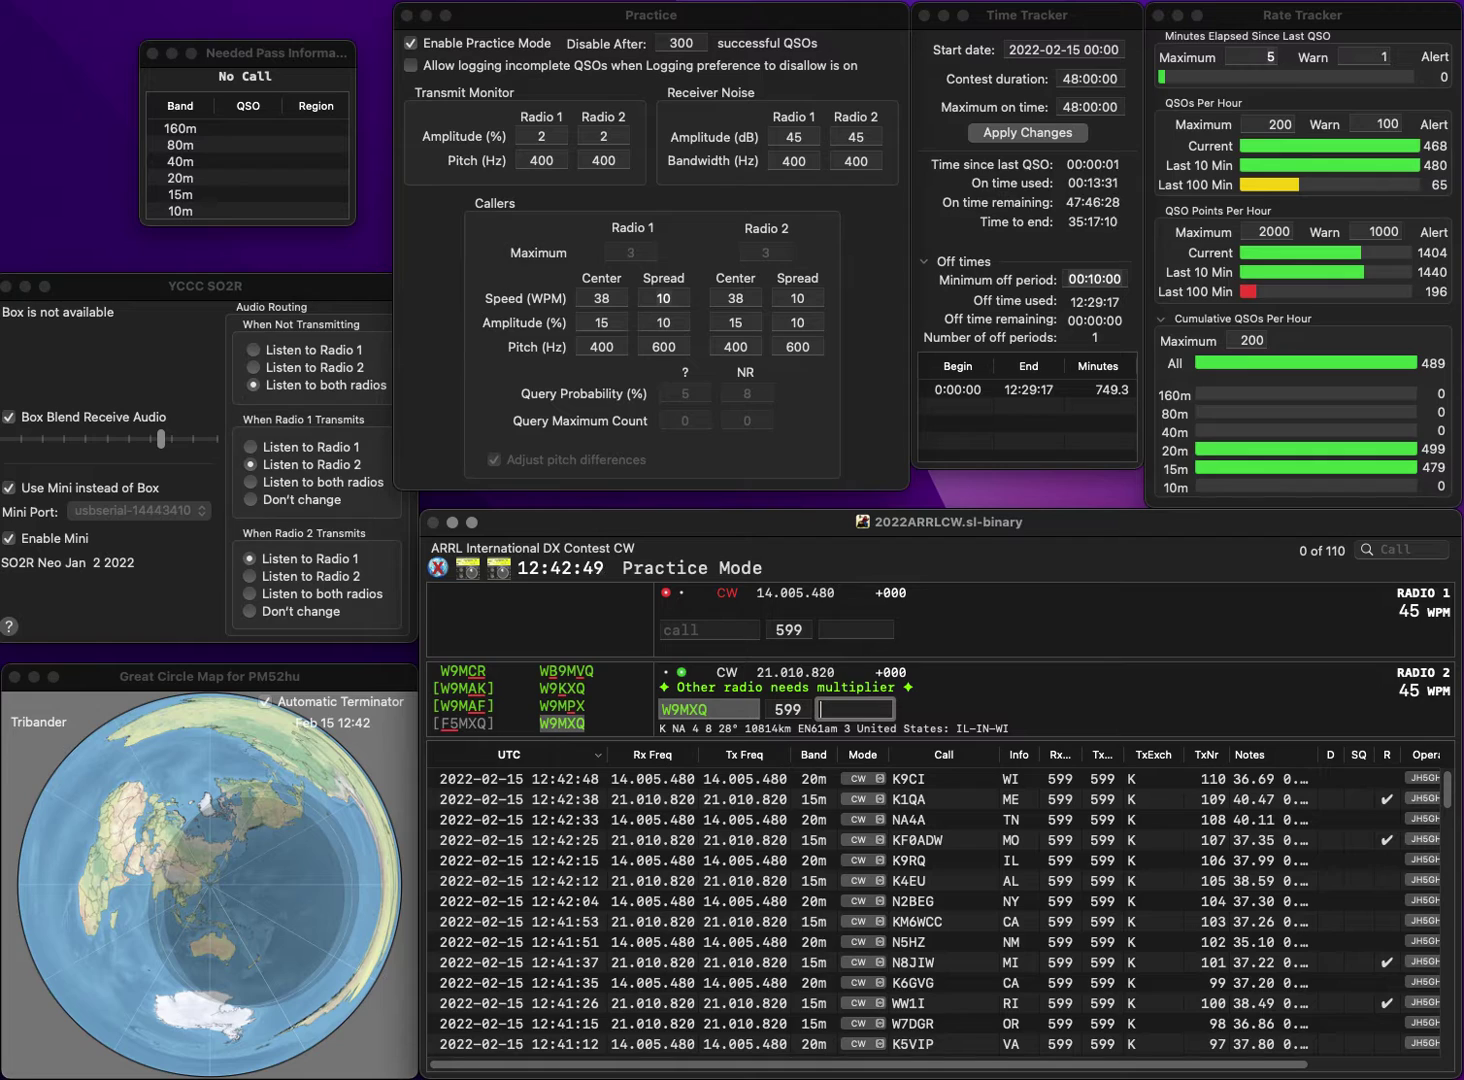
pyautogui.write('WI')
pyautogui.press('Return')
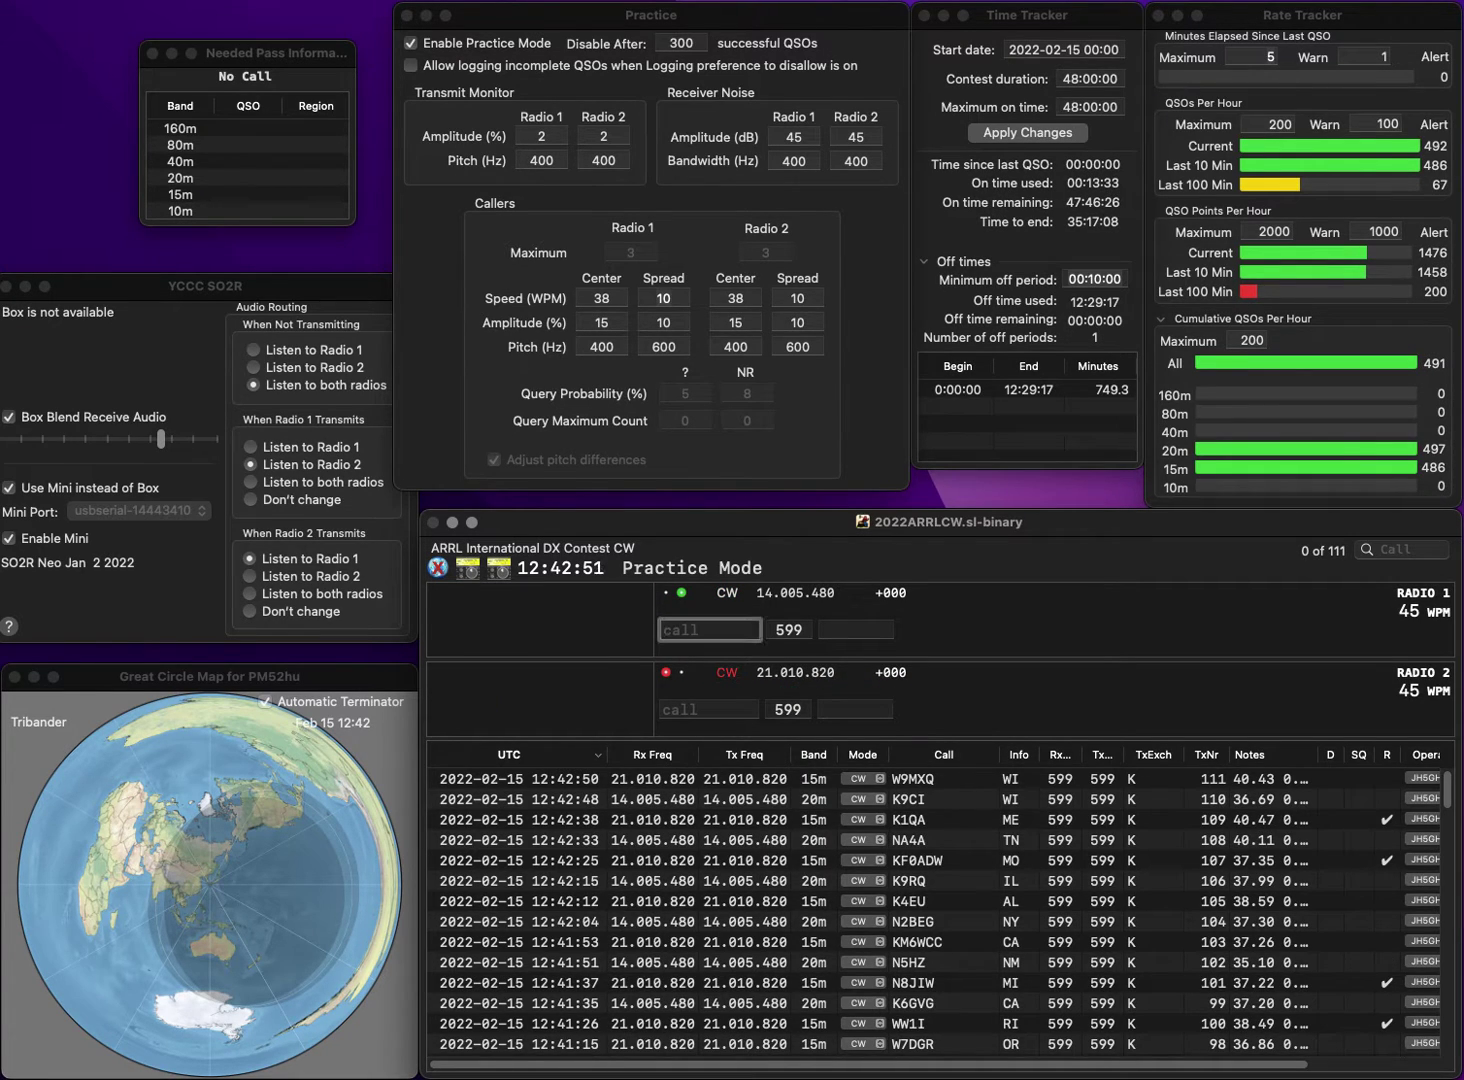
# Enter and answer the calls K8SVT on Radio 1 and WF5K on Radio 2.
pyautogui.write('K8SVT')
pyautogui.press('Return')
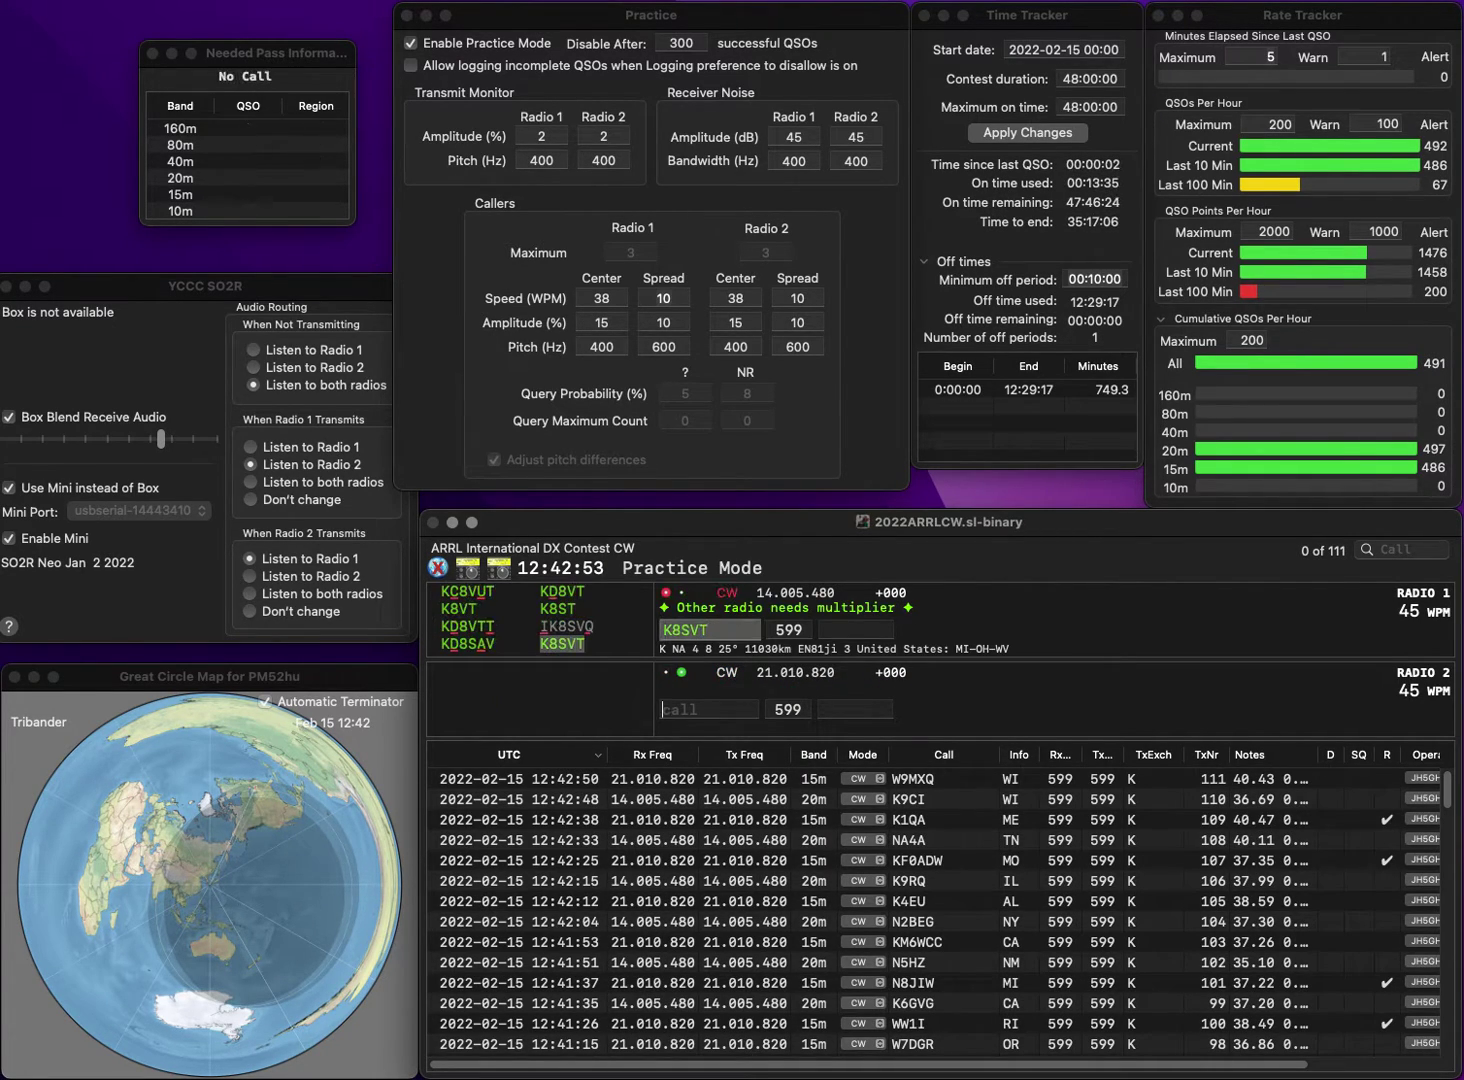
pyautogui.write('WF5K')
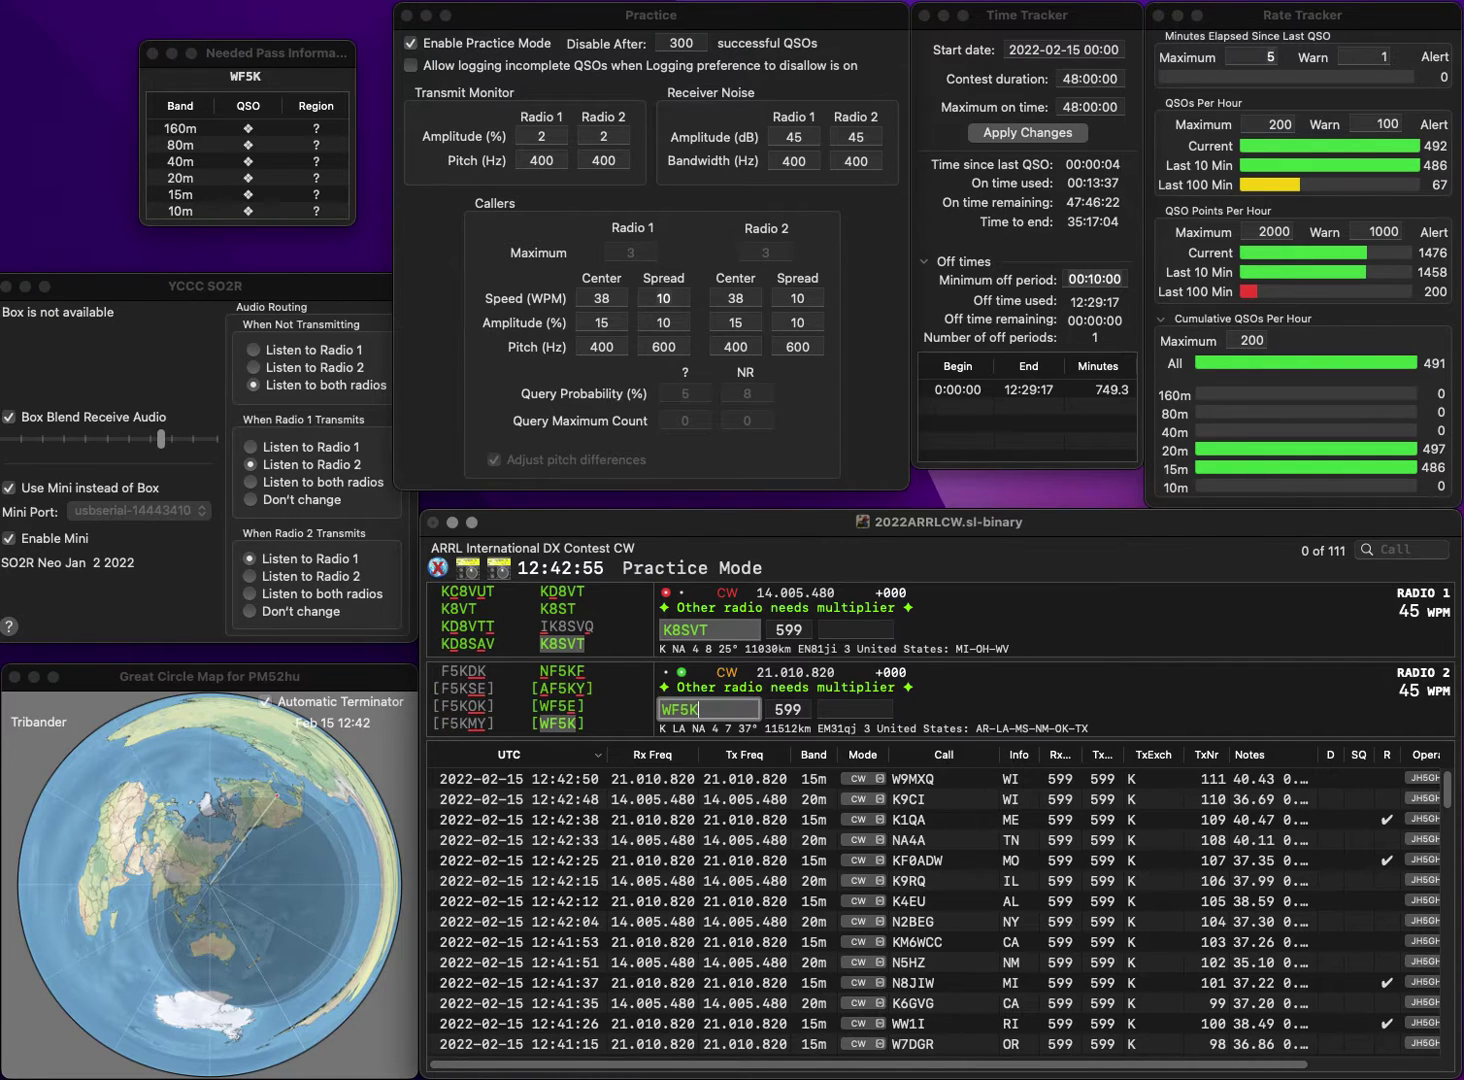
pyautogui.press('Return')
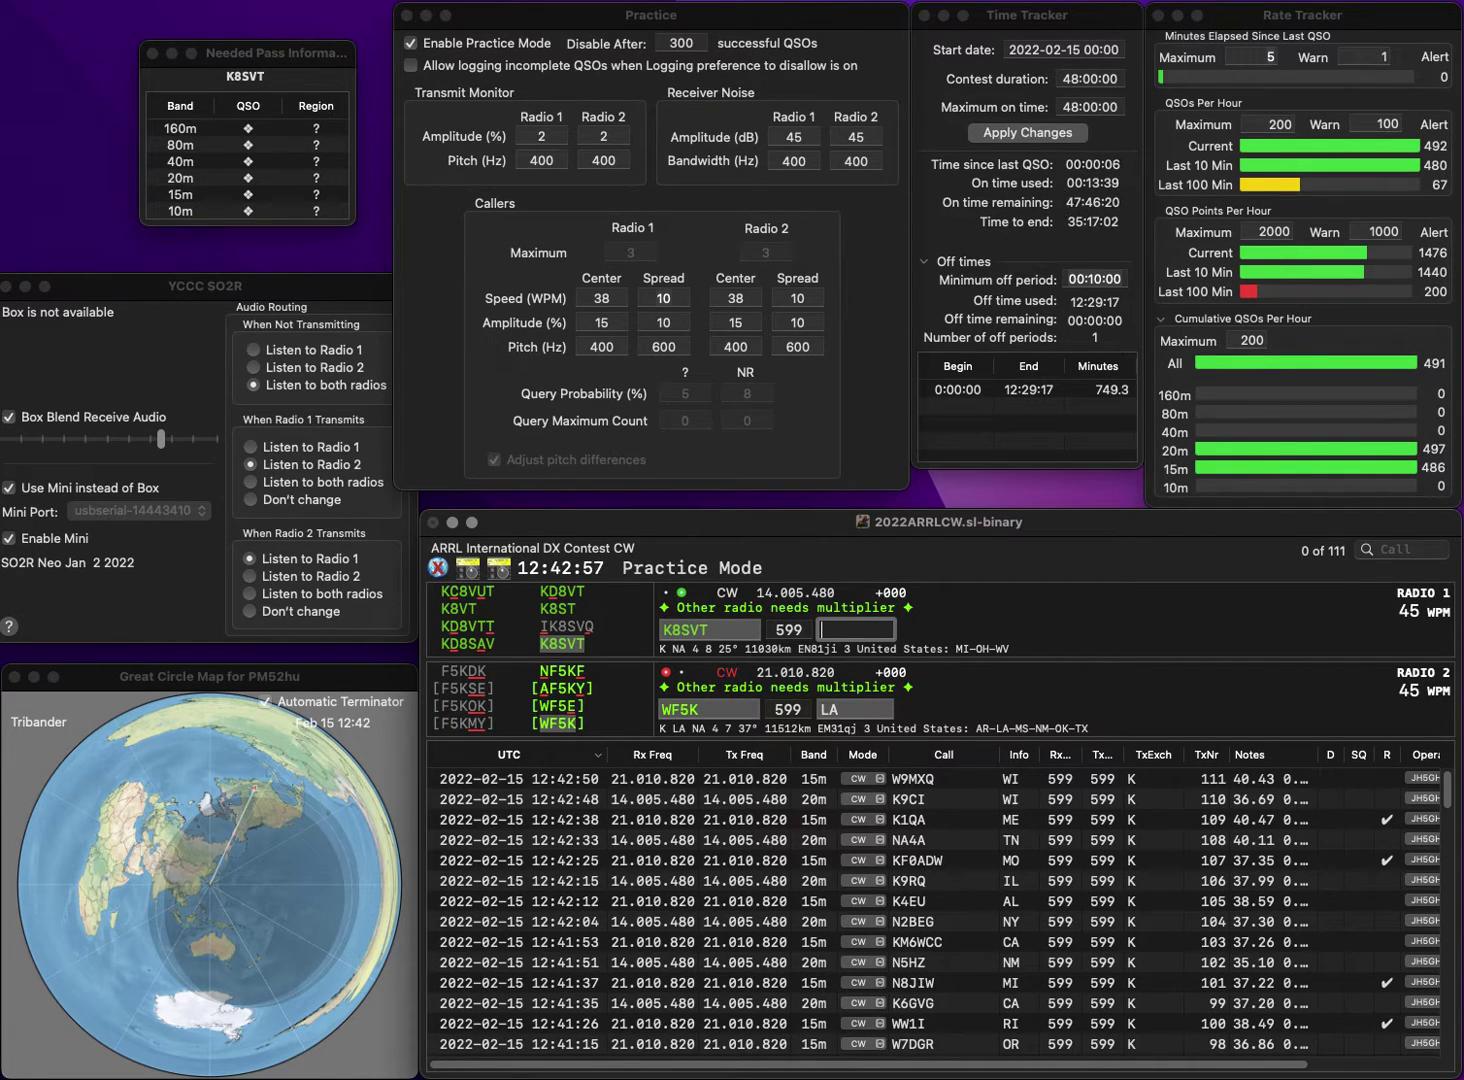
pyautogui.write('WV')
pyautogui.press('Return')
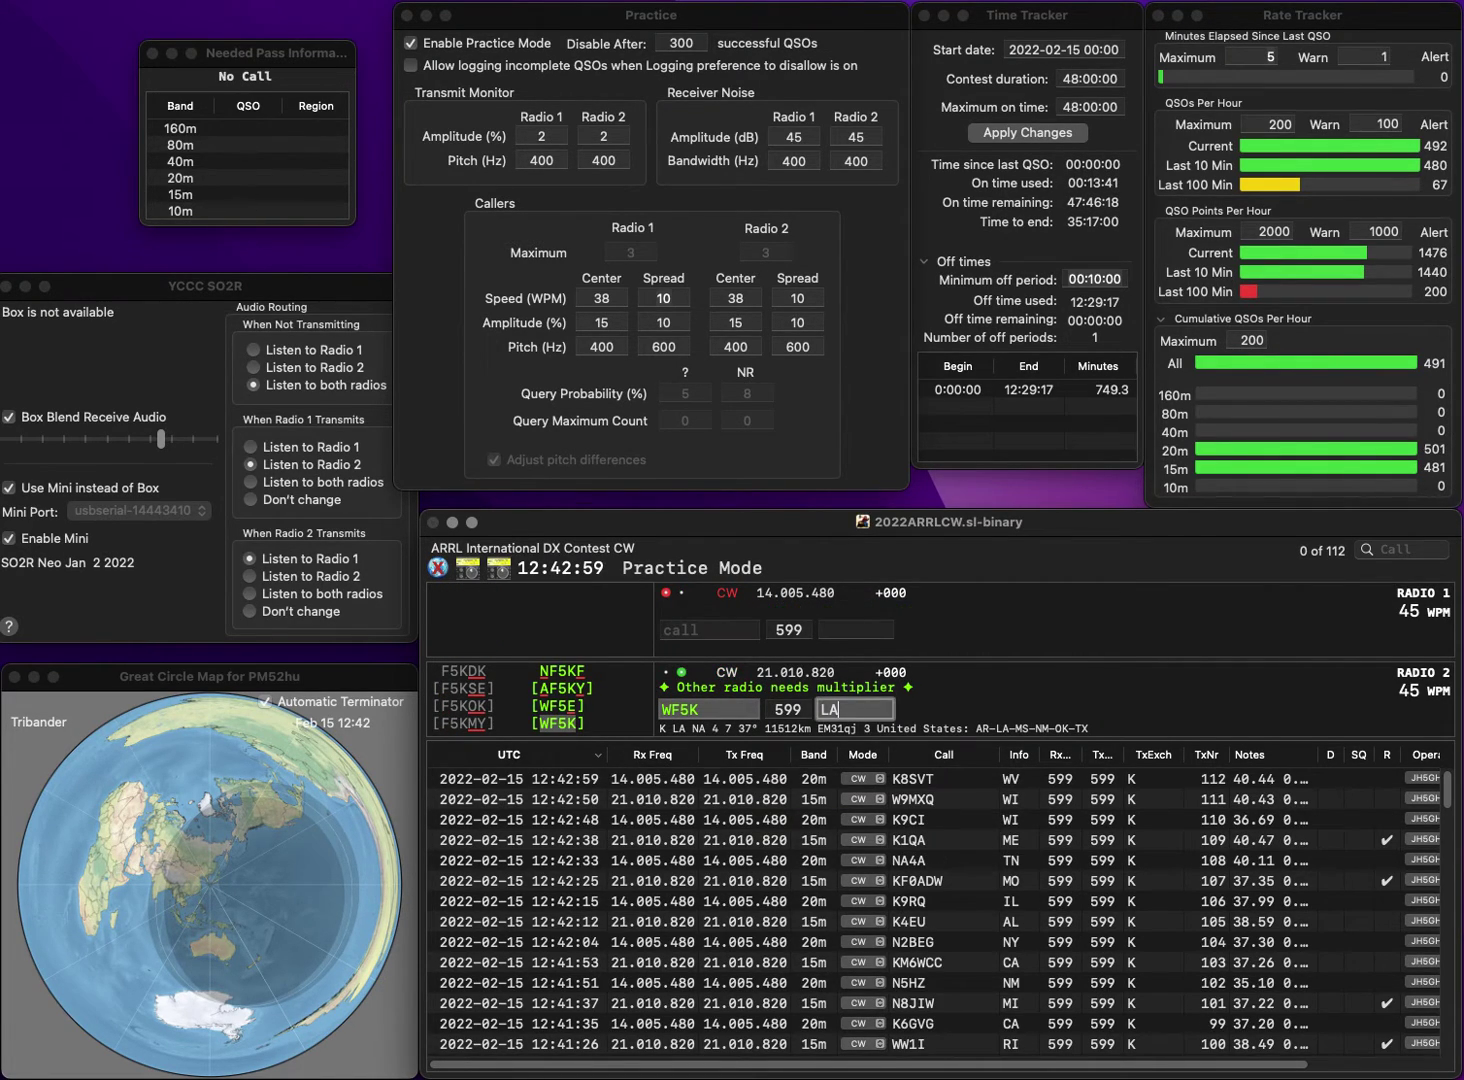
pyautogui.press('Return')
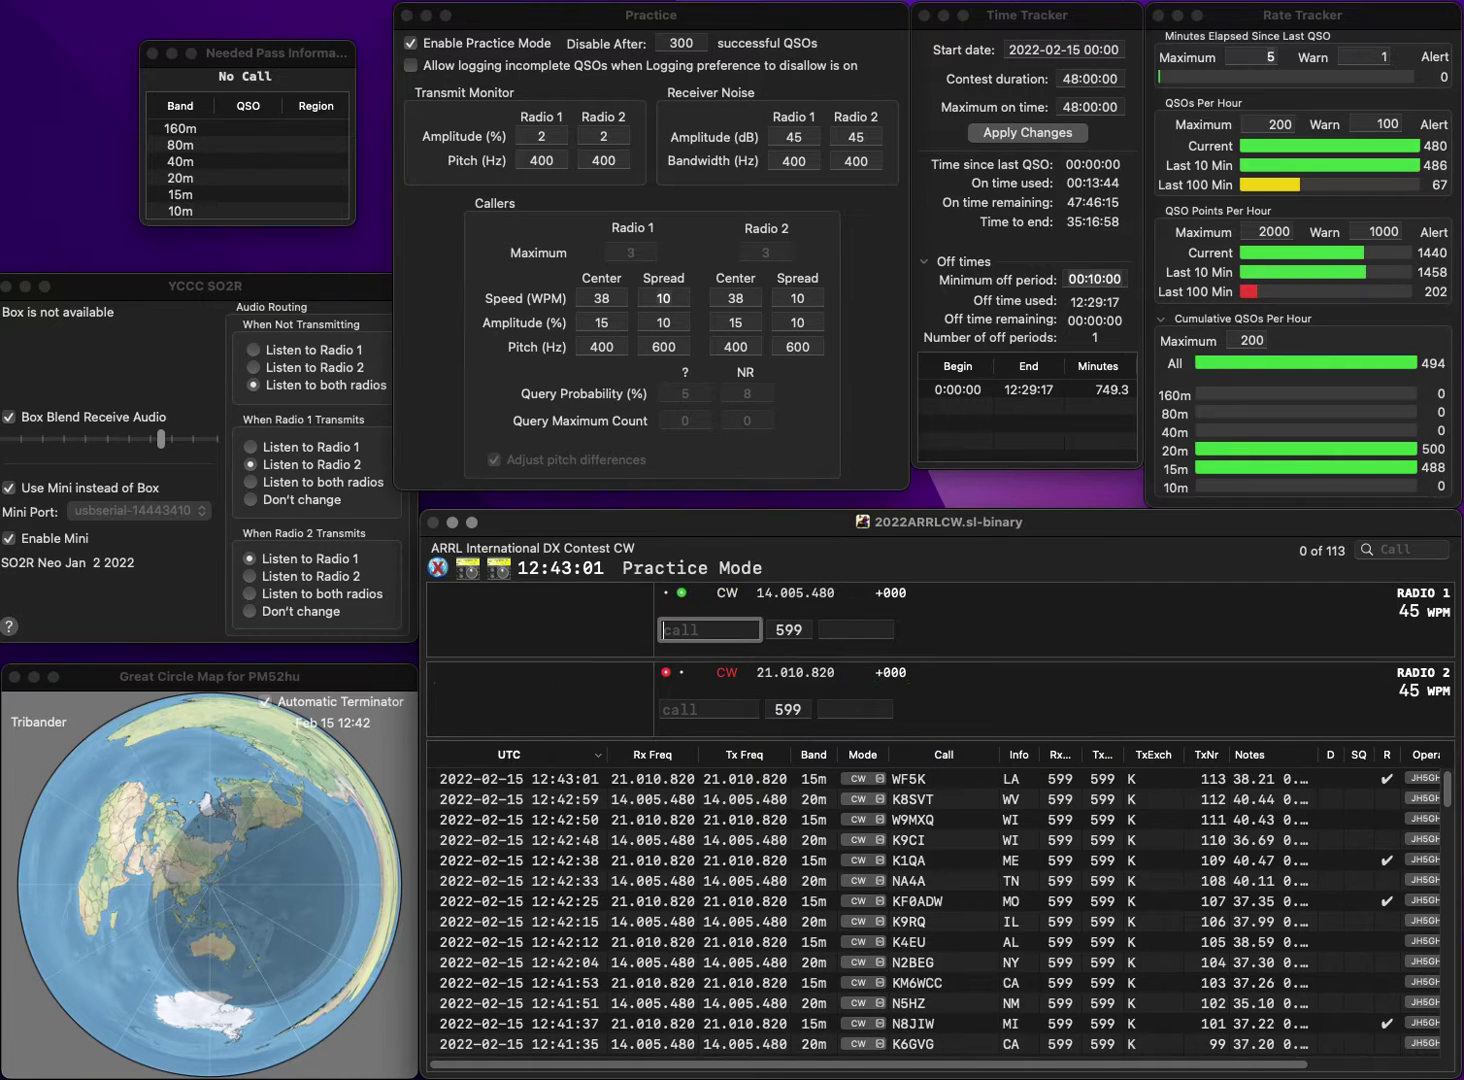
pyautogui.write('K')
pyautogui.write('0BR')
pyautogui.press('Return')
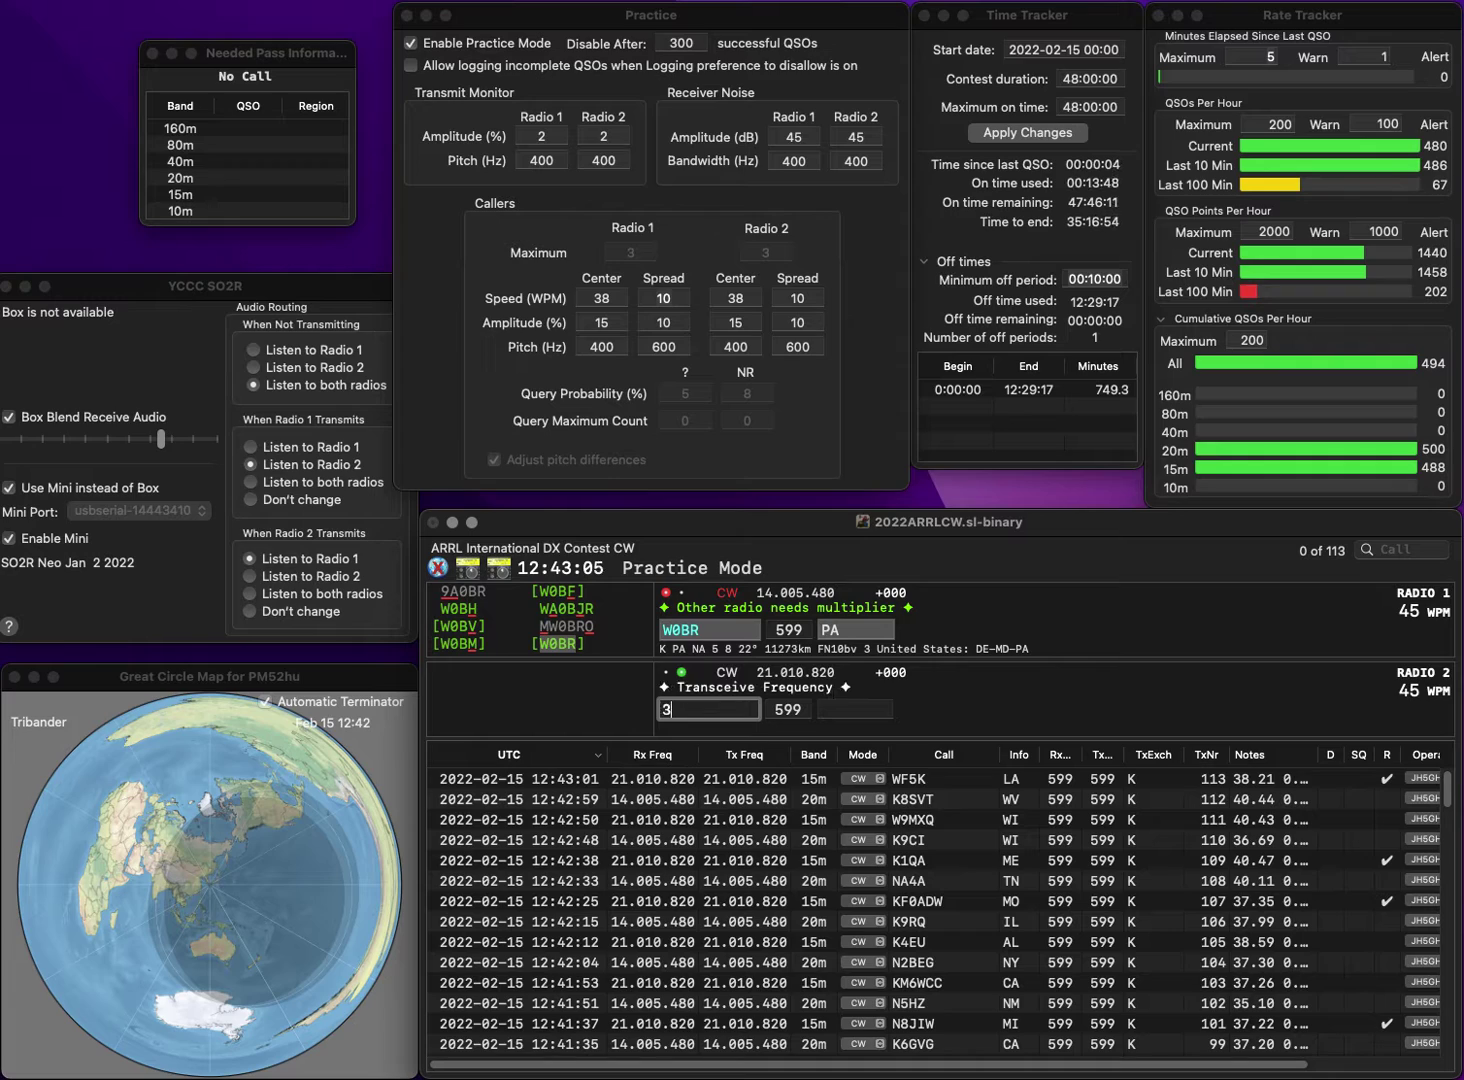
pyautogui.write('3GBS')
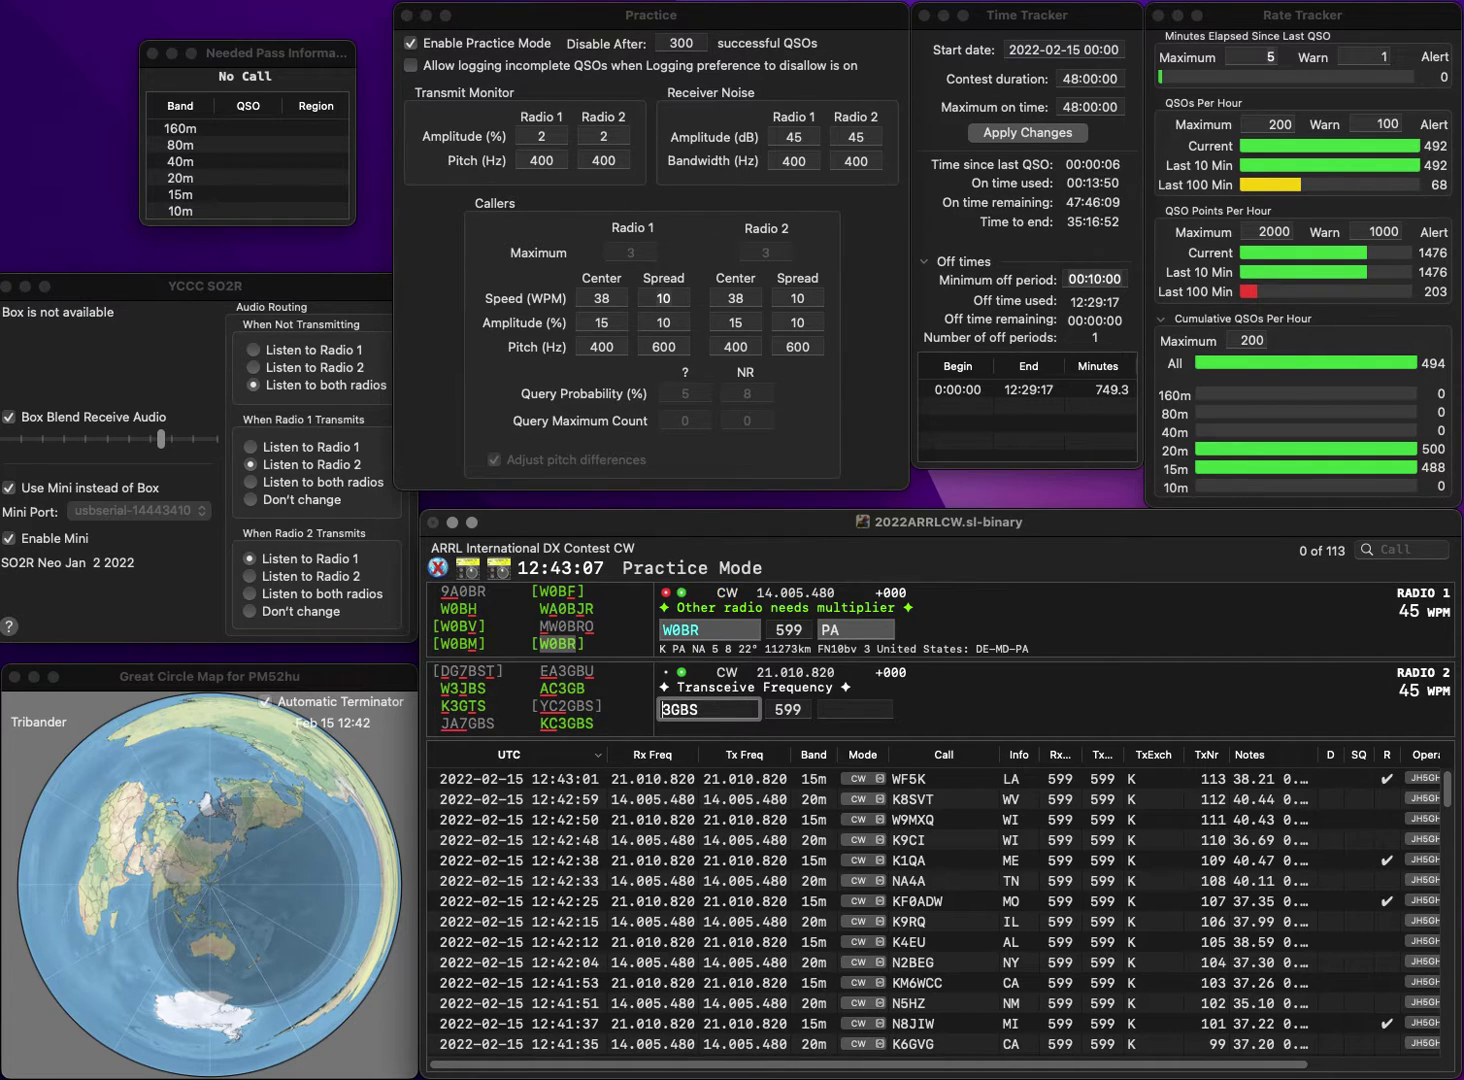
pyautogui.write('KC')
pyautogui.press('Return')
pyautogui.press('Return')
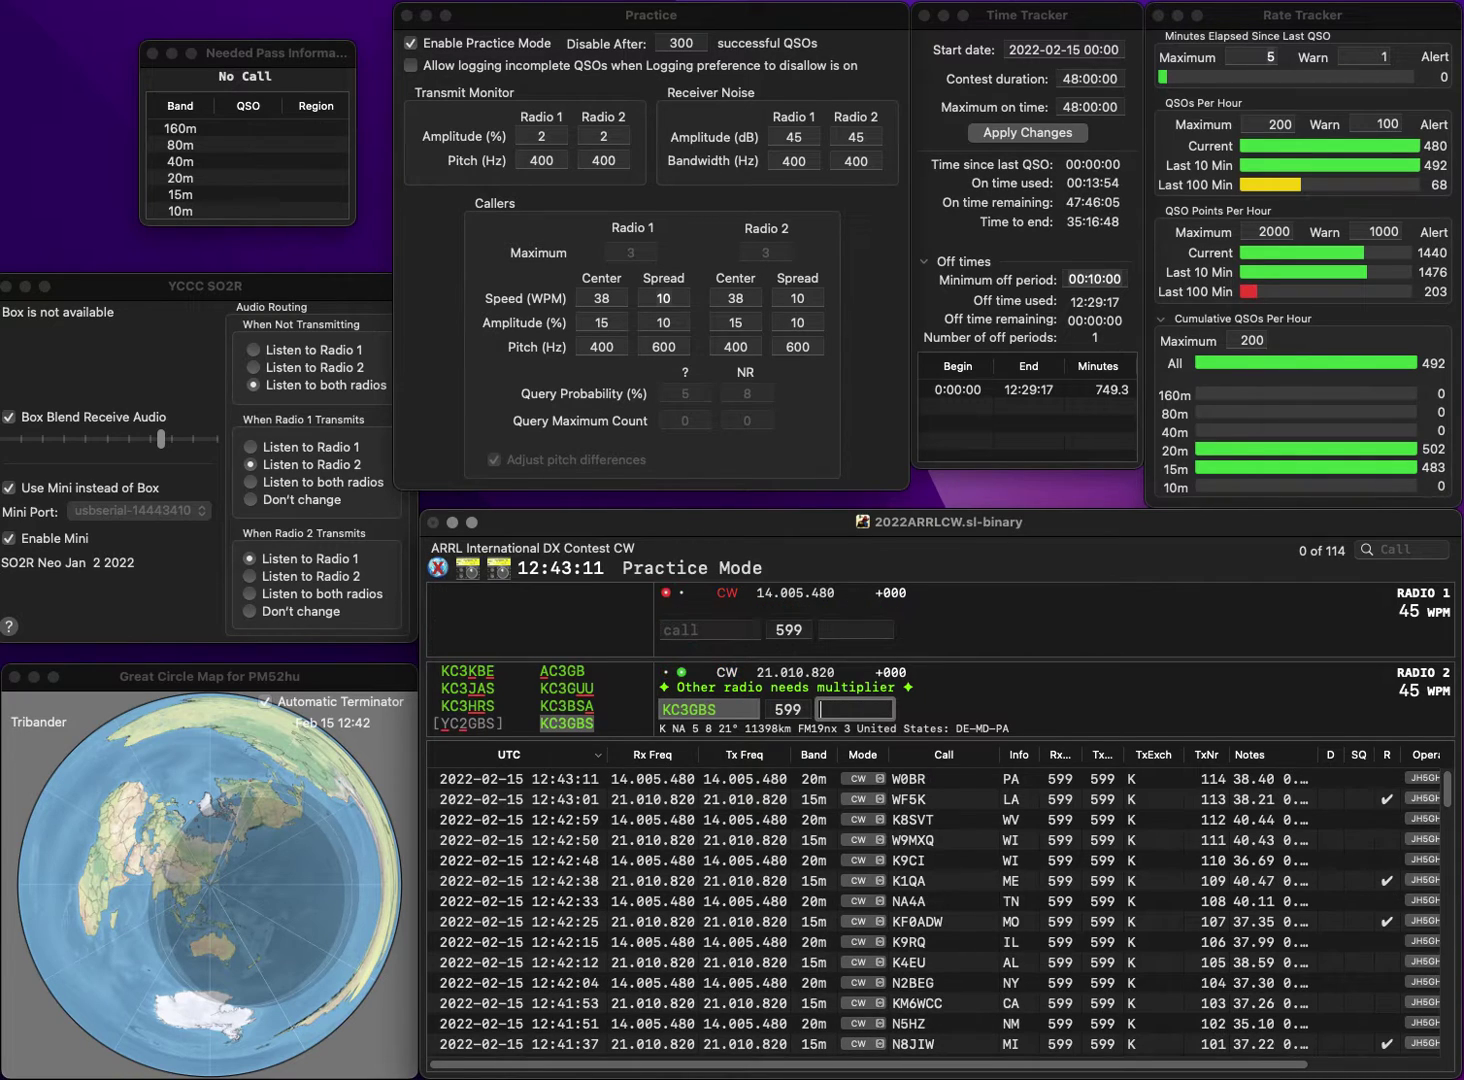
pyautogui.write('MD')
pyautogui.press('Return')
pyautogui.write('K4DXV')
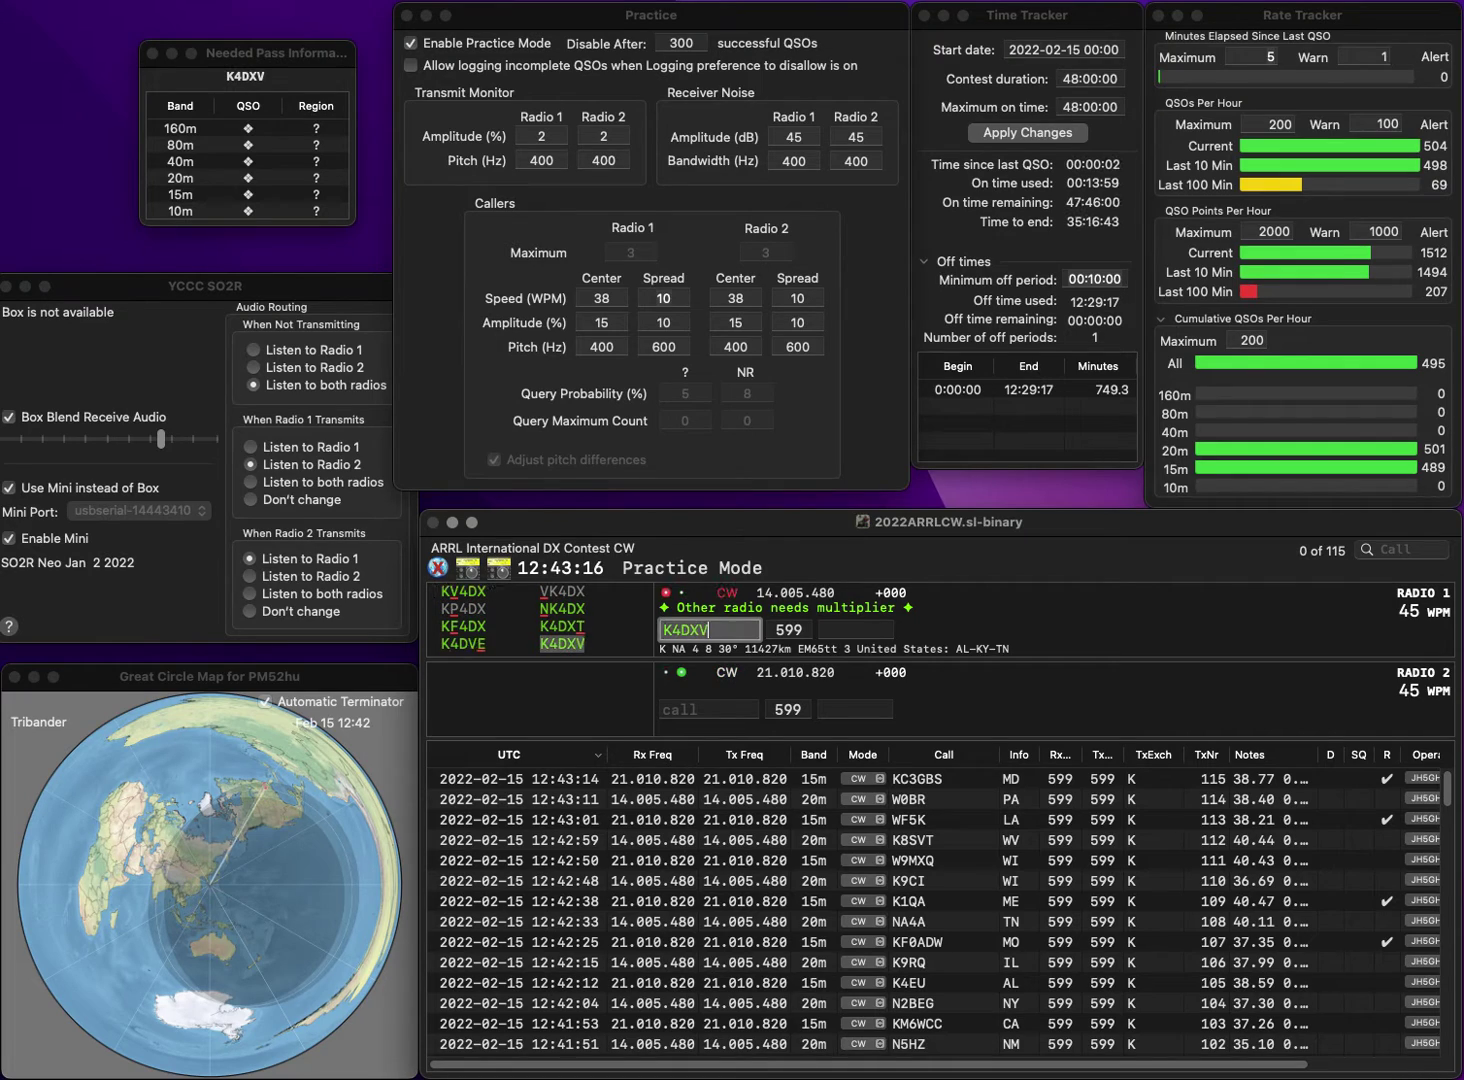
pyautogui.press('Return')
pyautogui.write('VE')
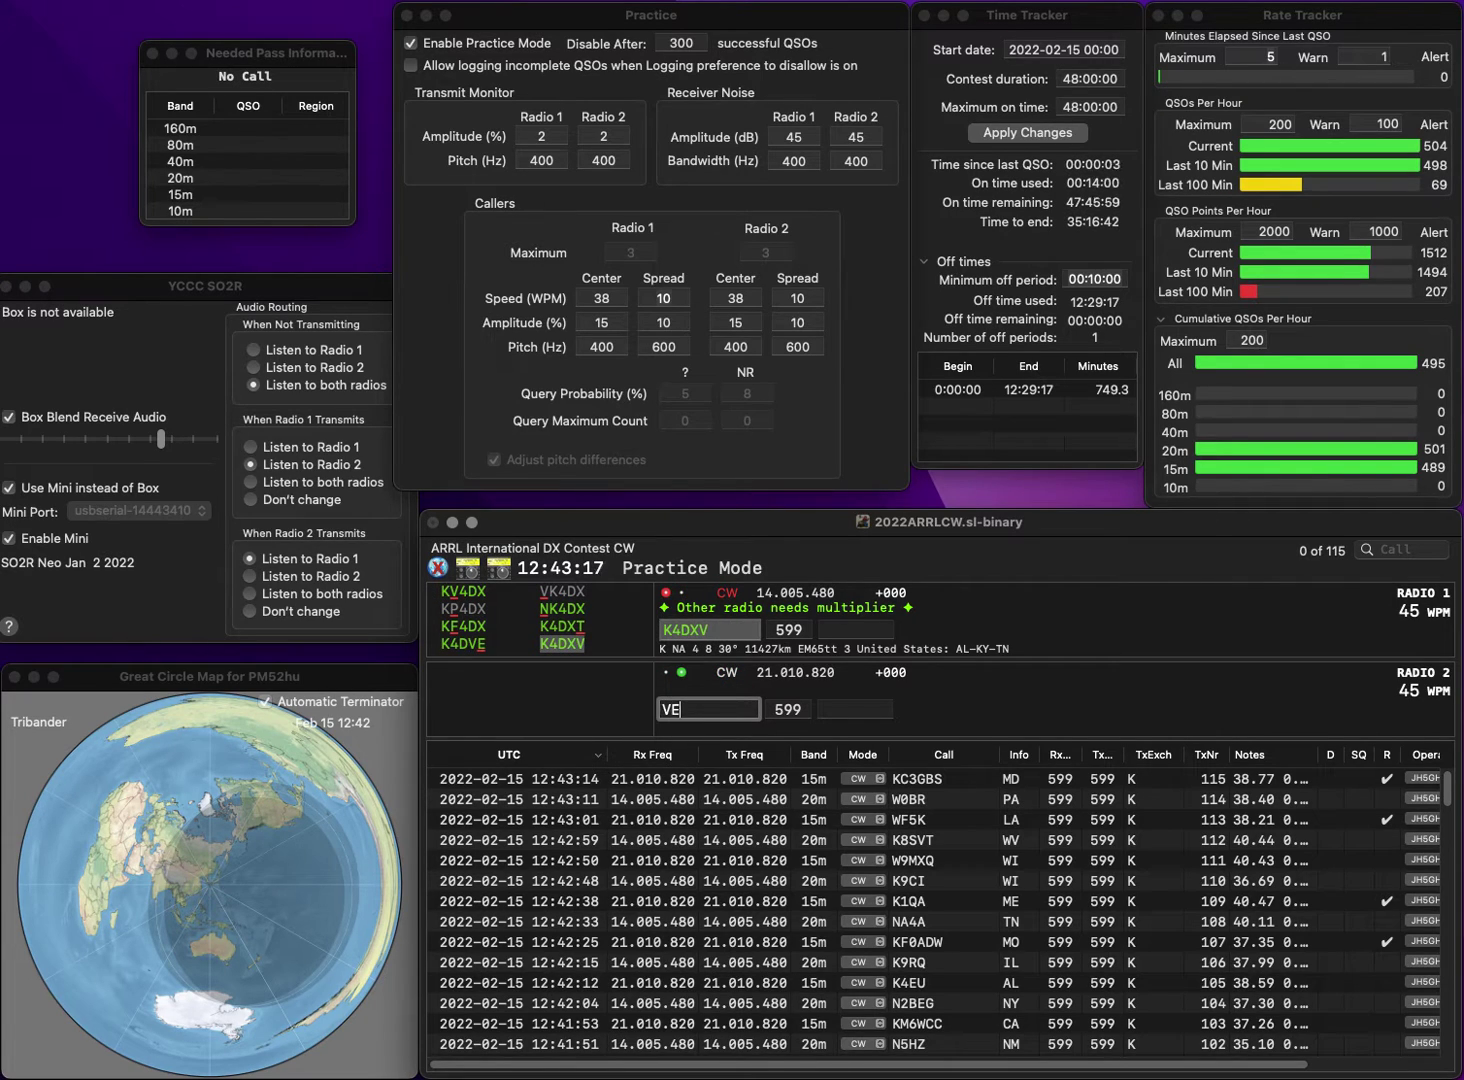
pyautogui.write('3DW')
pyautogui.press('Return')
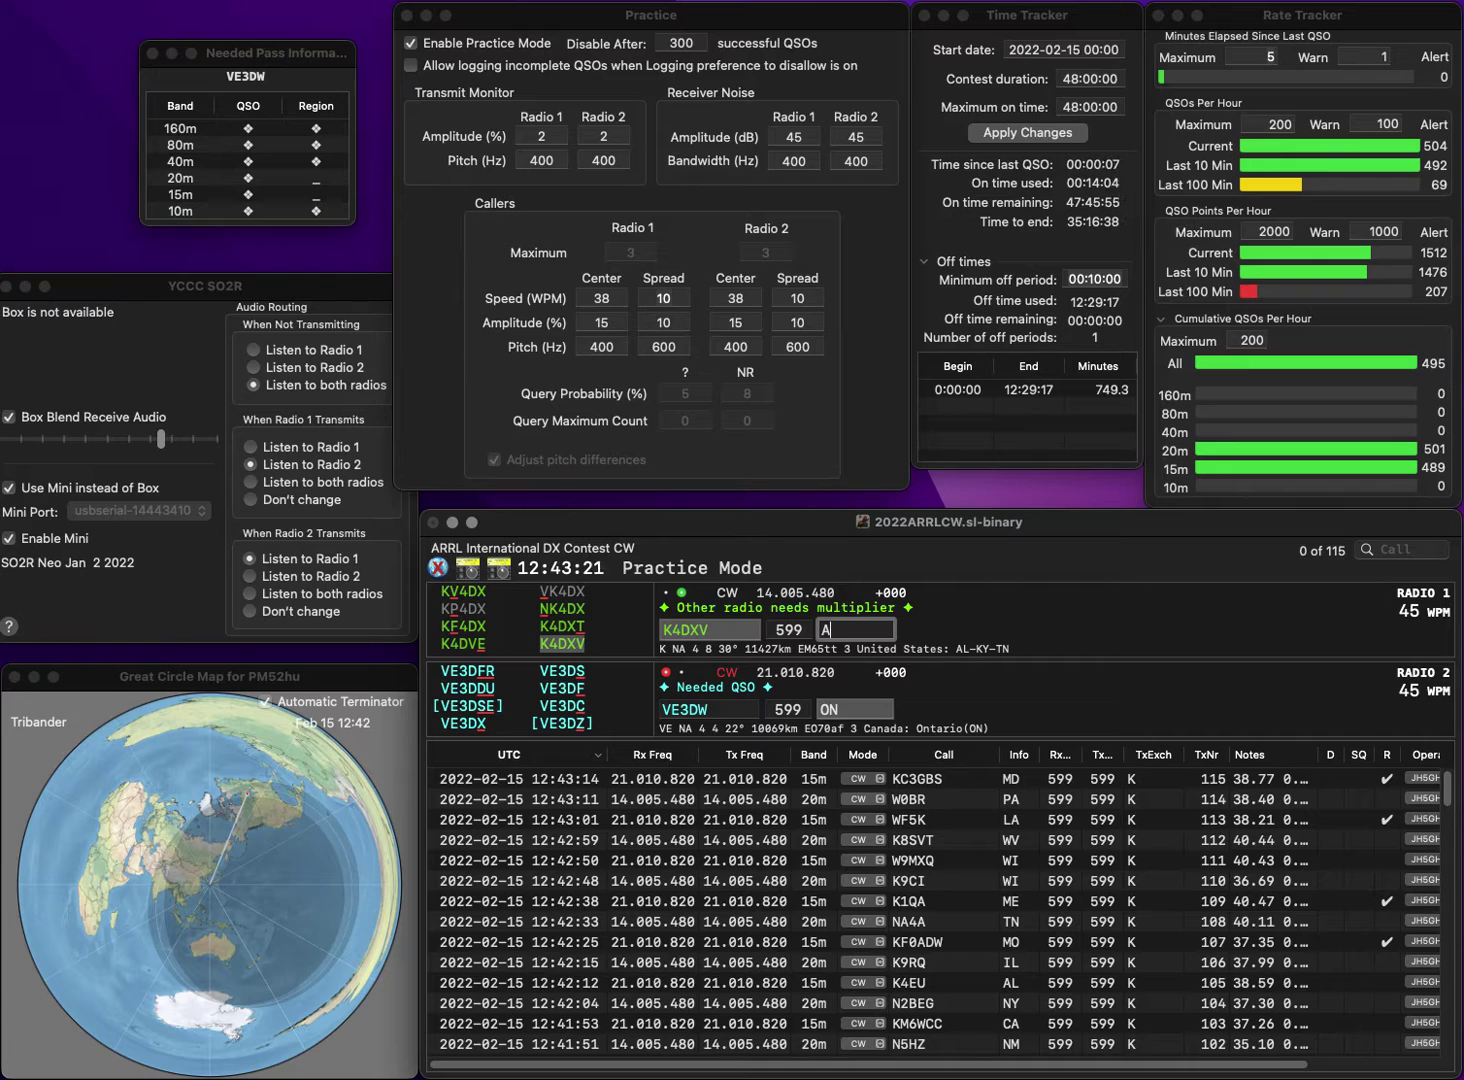
pyautogui.press('Return')
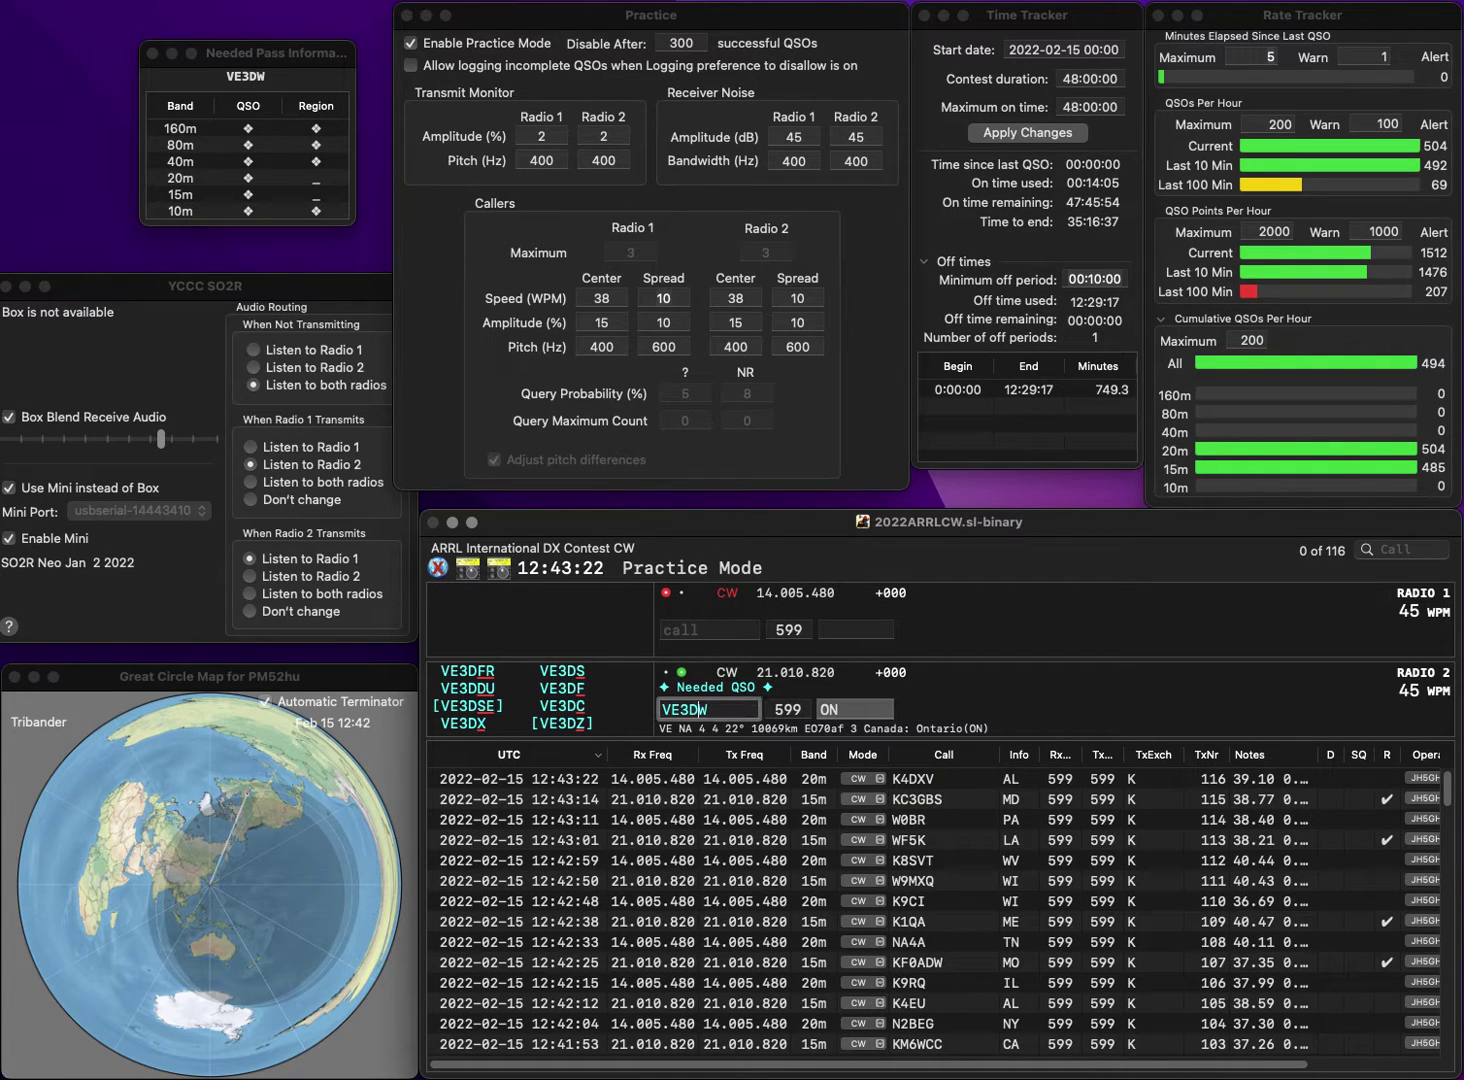
pyautogui.press('BackSpace')
pyautogui.write('B')
pyautogui.press('Return')
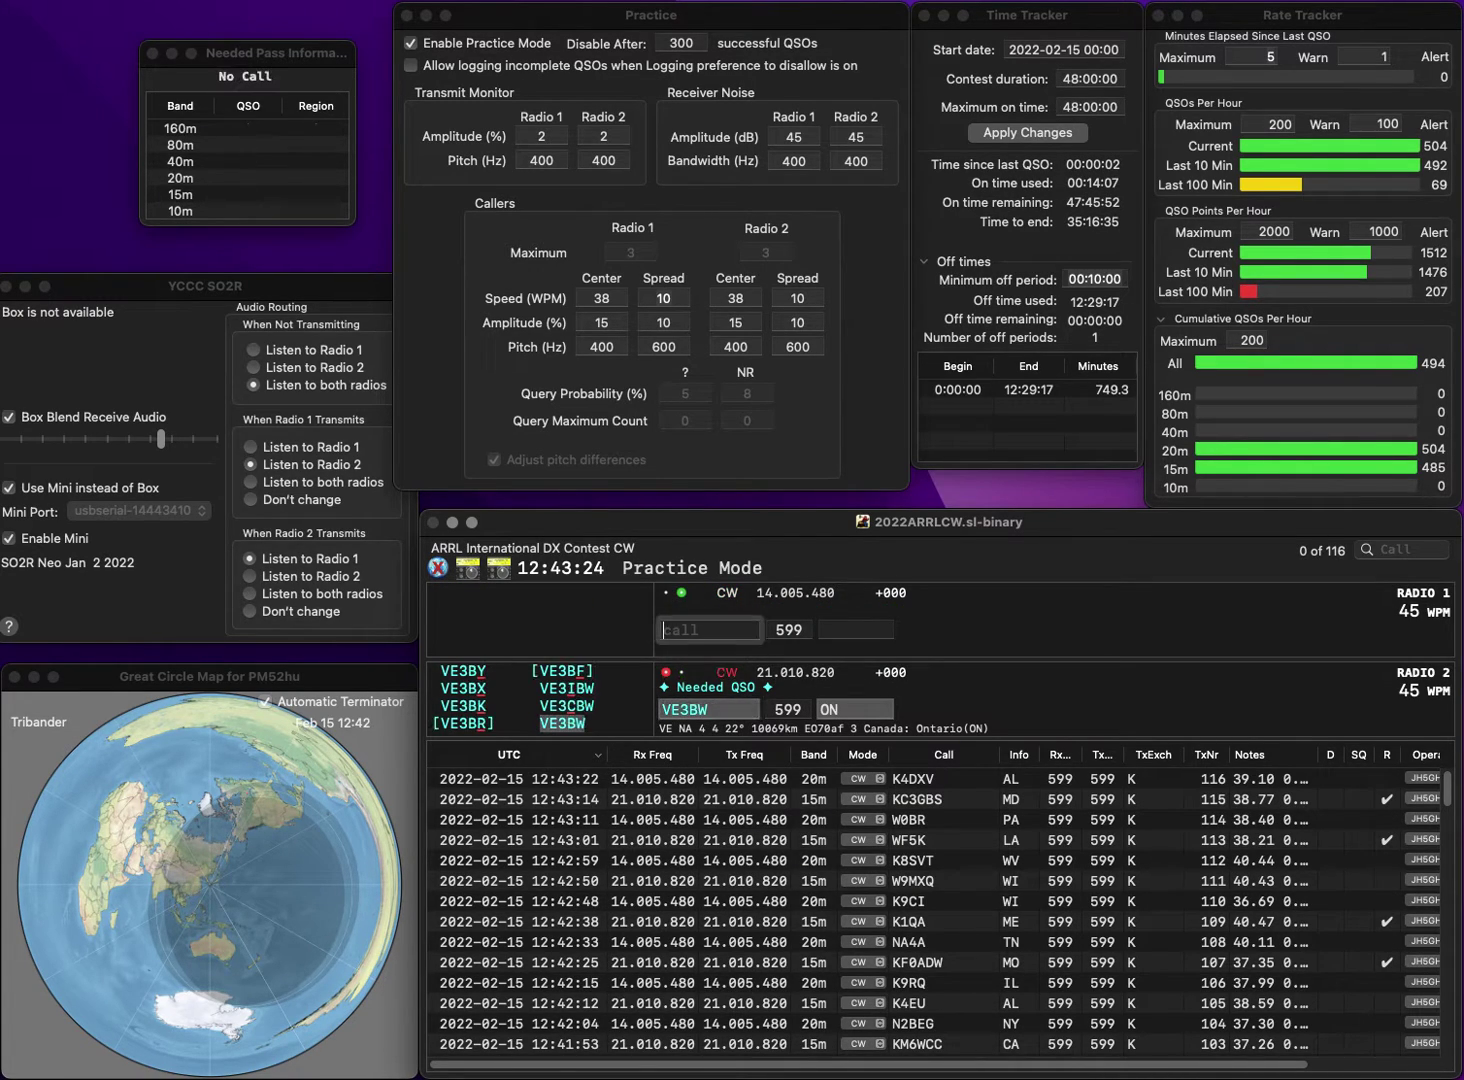
pyautogui.write('KB8ER')
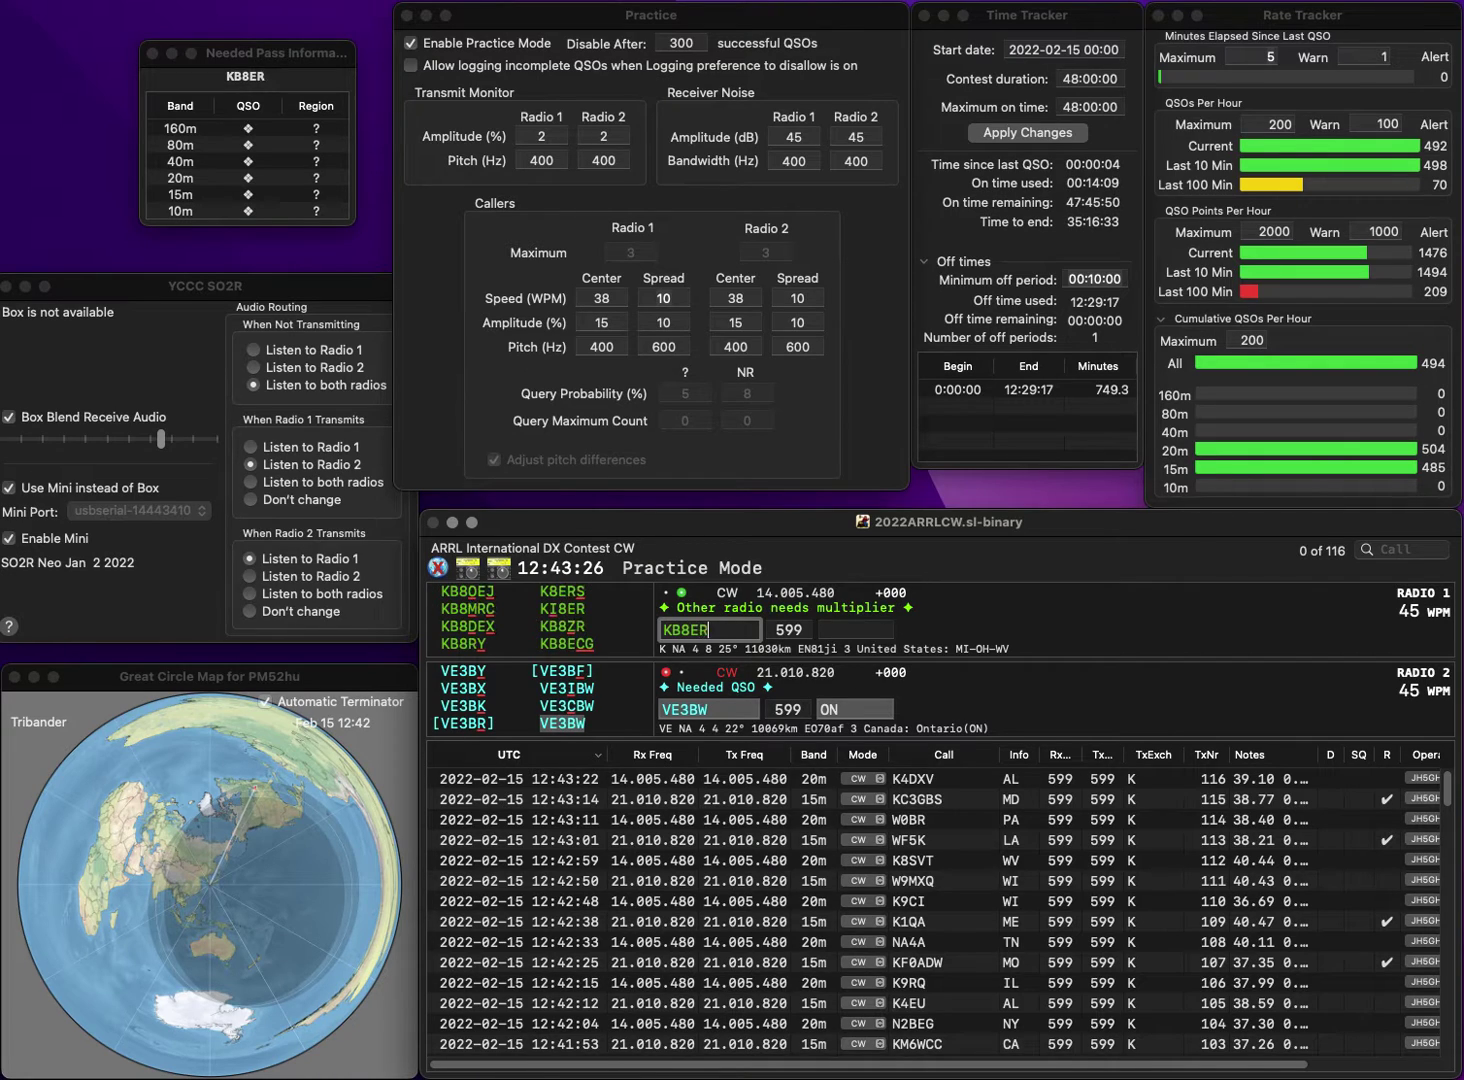
pyautogui.write('SH')
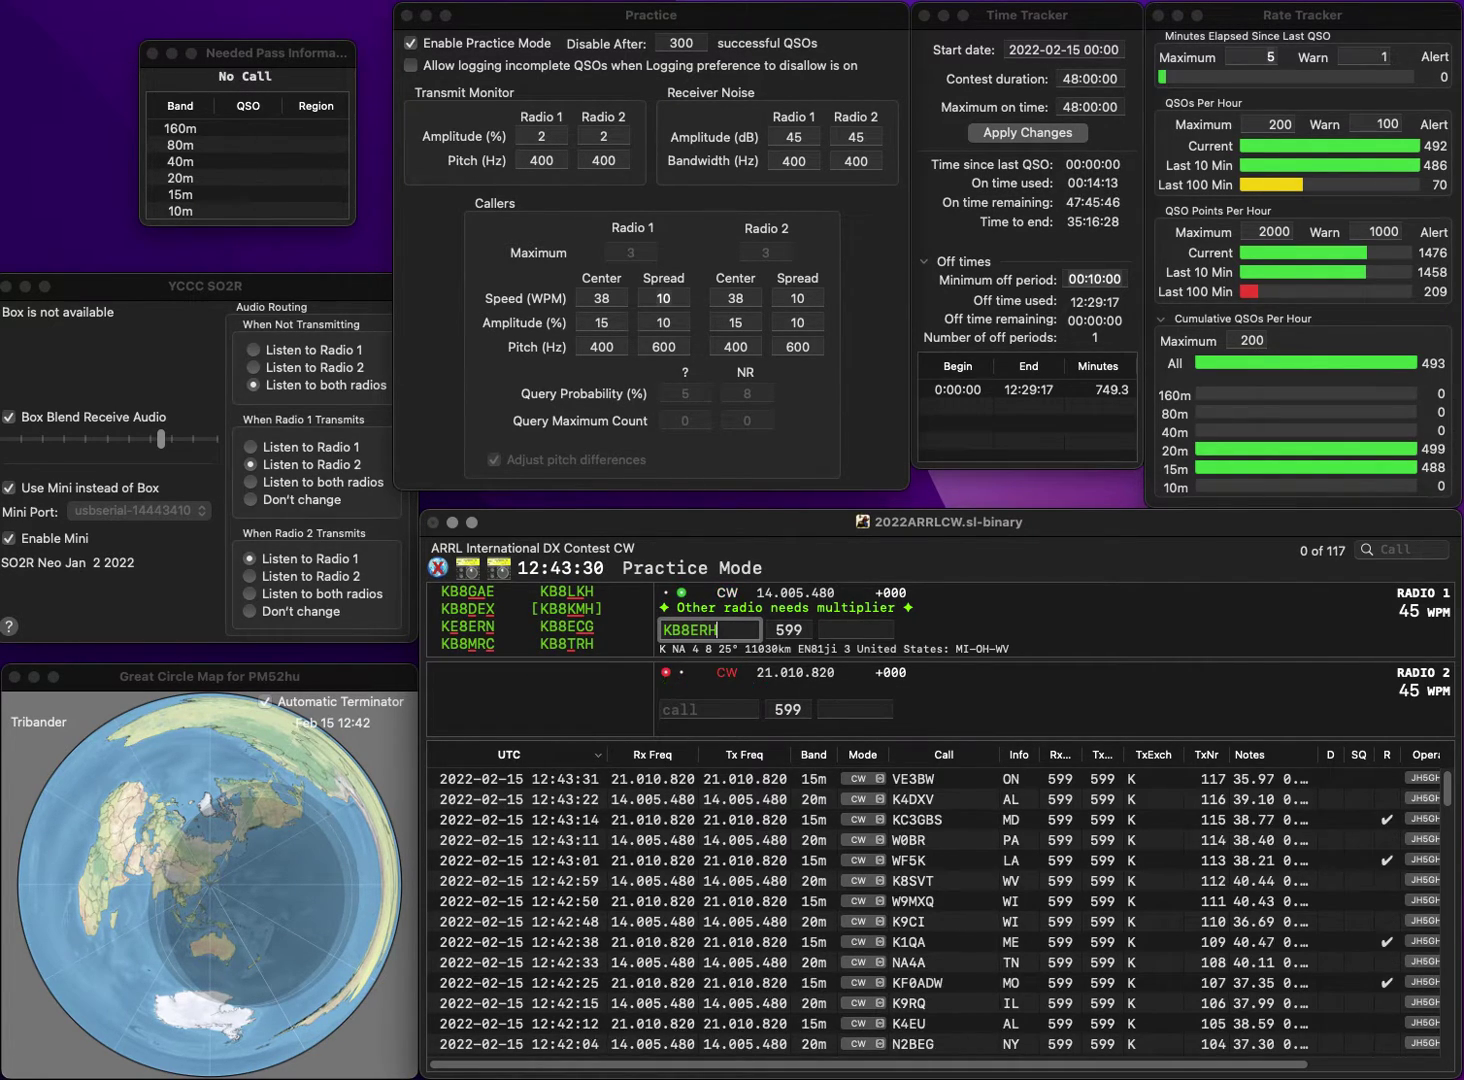
pyautogui.press('BackSpace')
pyautogui.write('T')
pyautogui.press('Return')
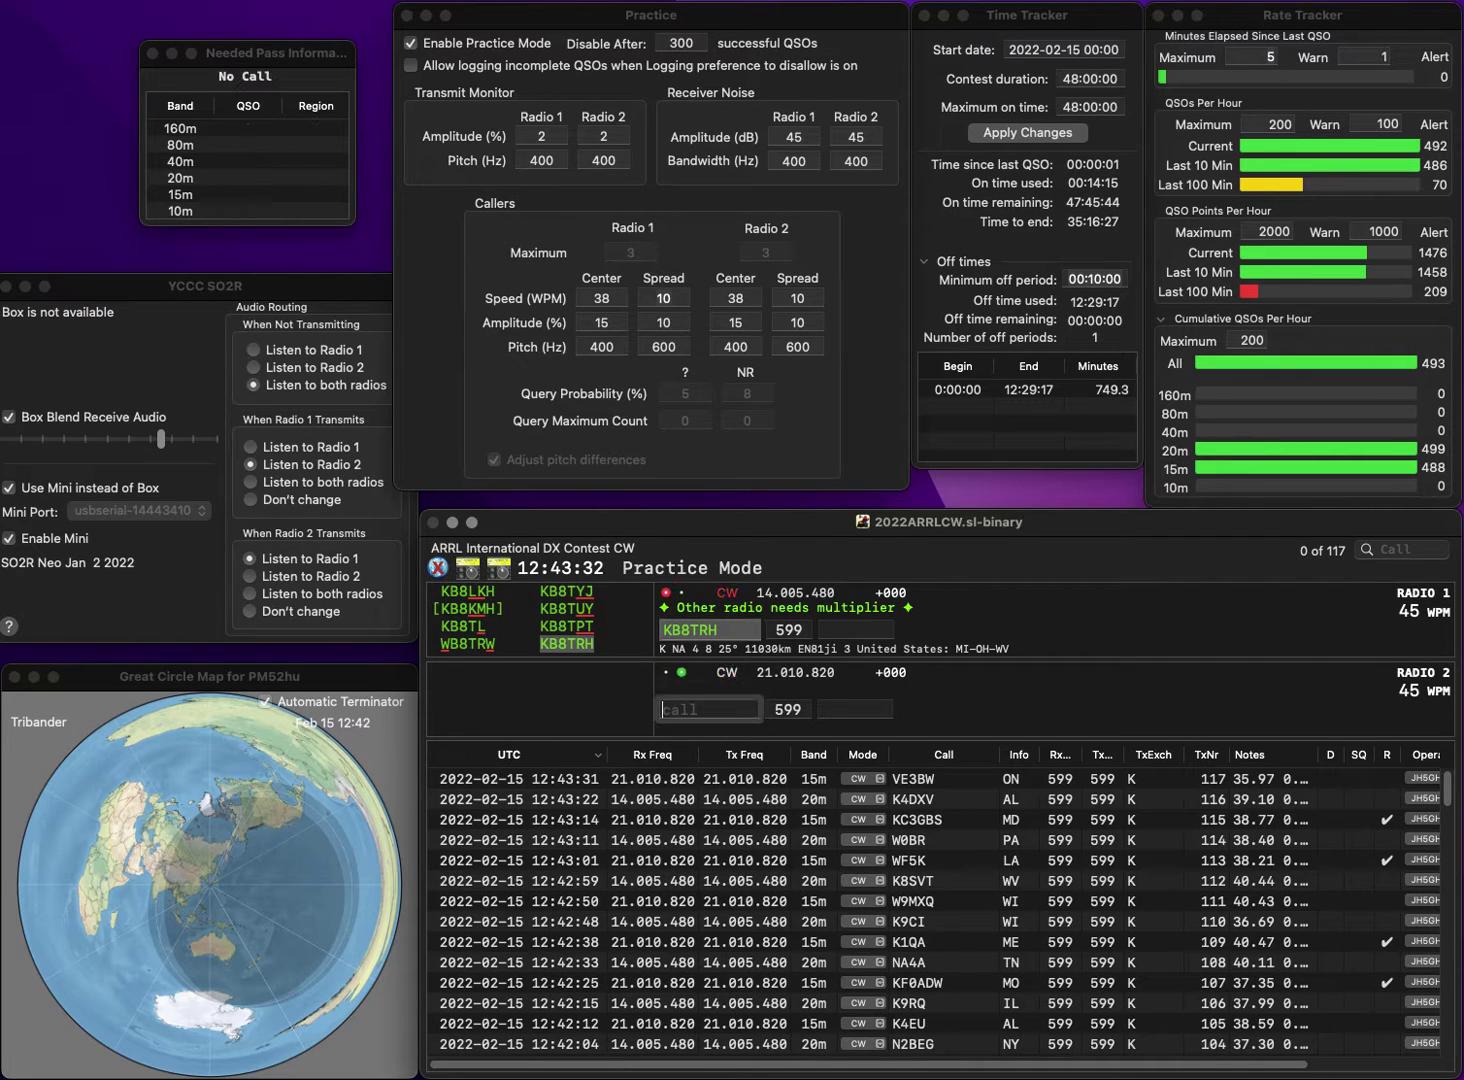
pyautogui.write('N4VC')
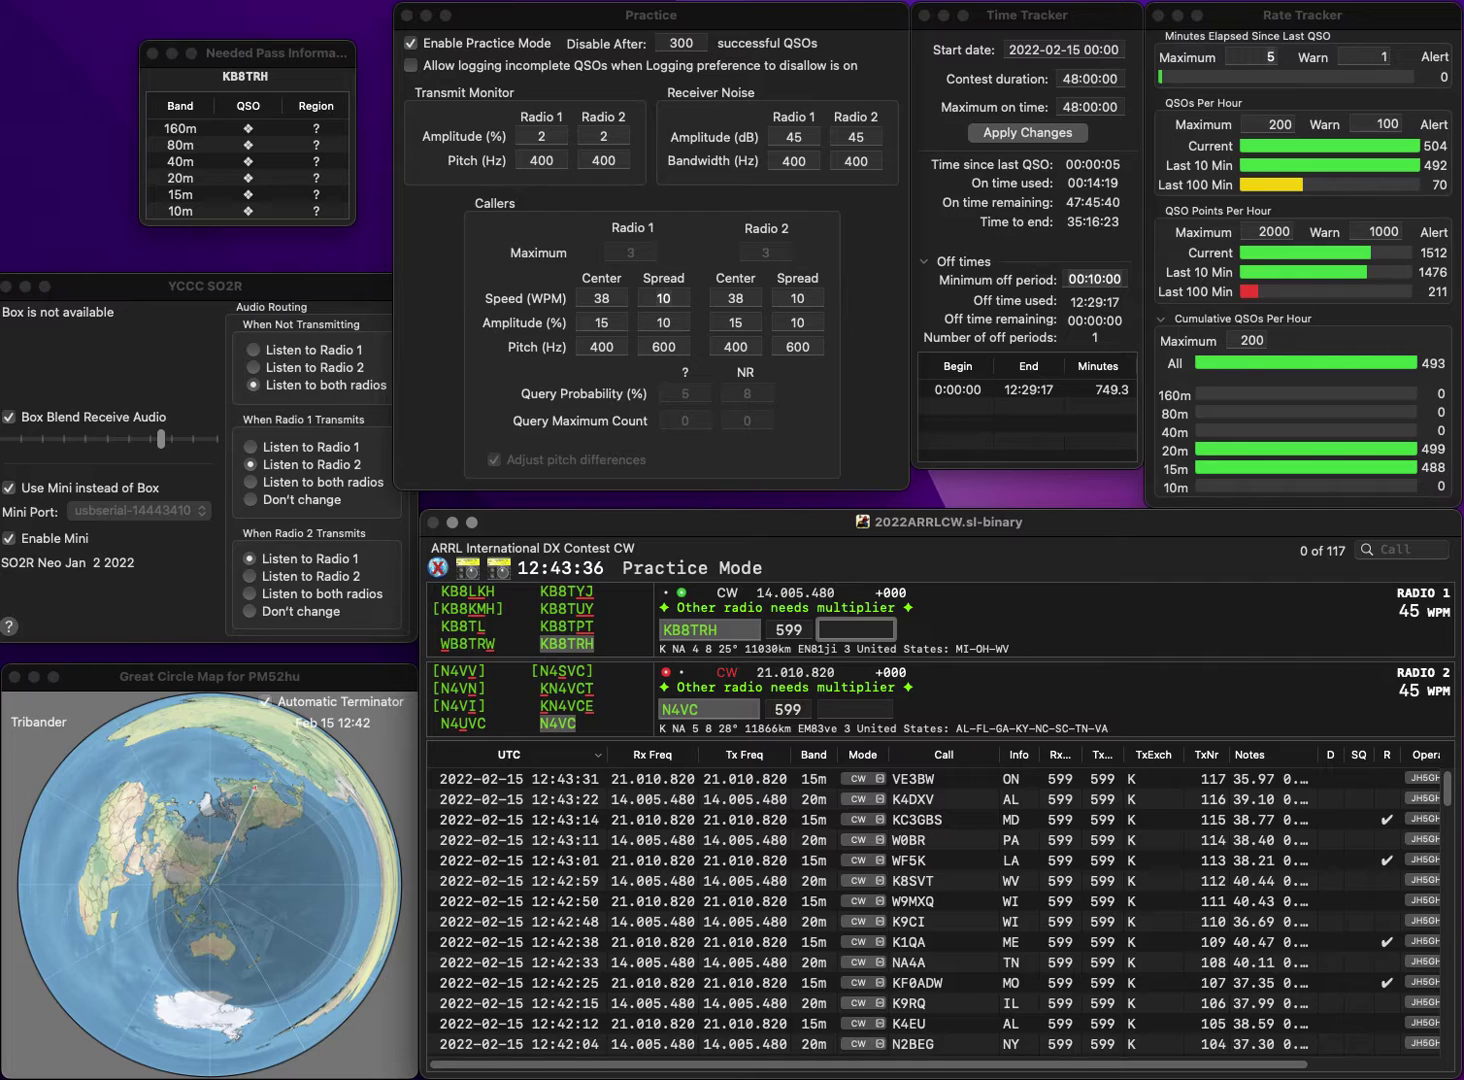
pyautogui.write('MI')
pyautogui.press('Return')
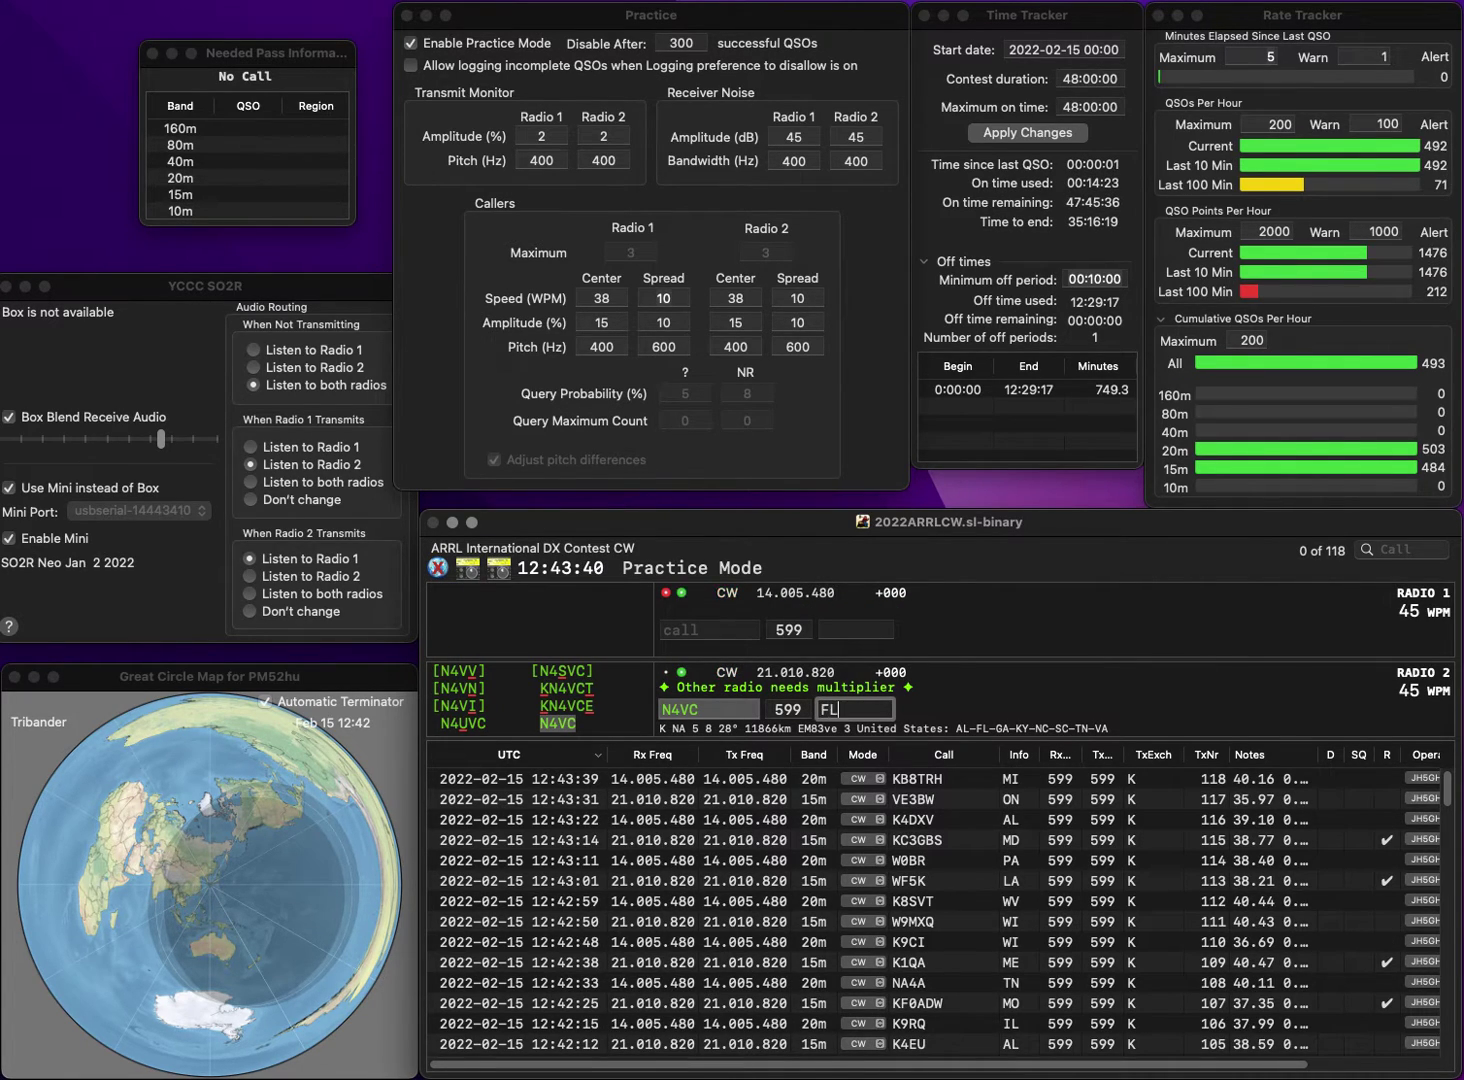
pyautogui.press('Return')
pyautogui.write('A7EU')
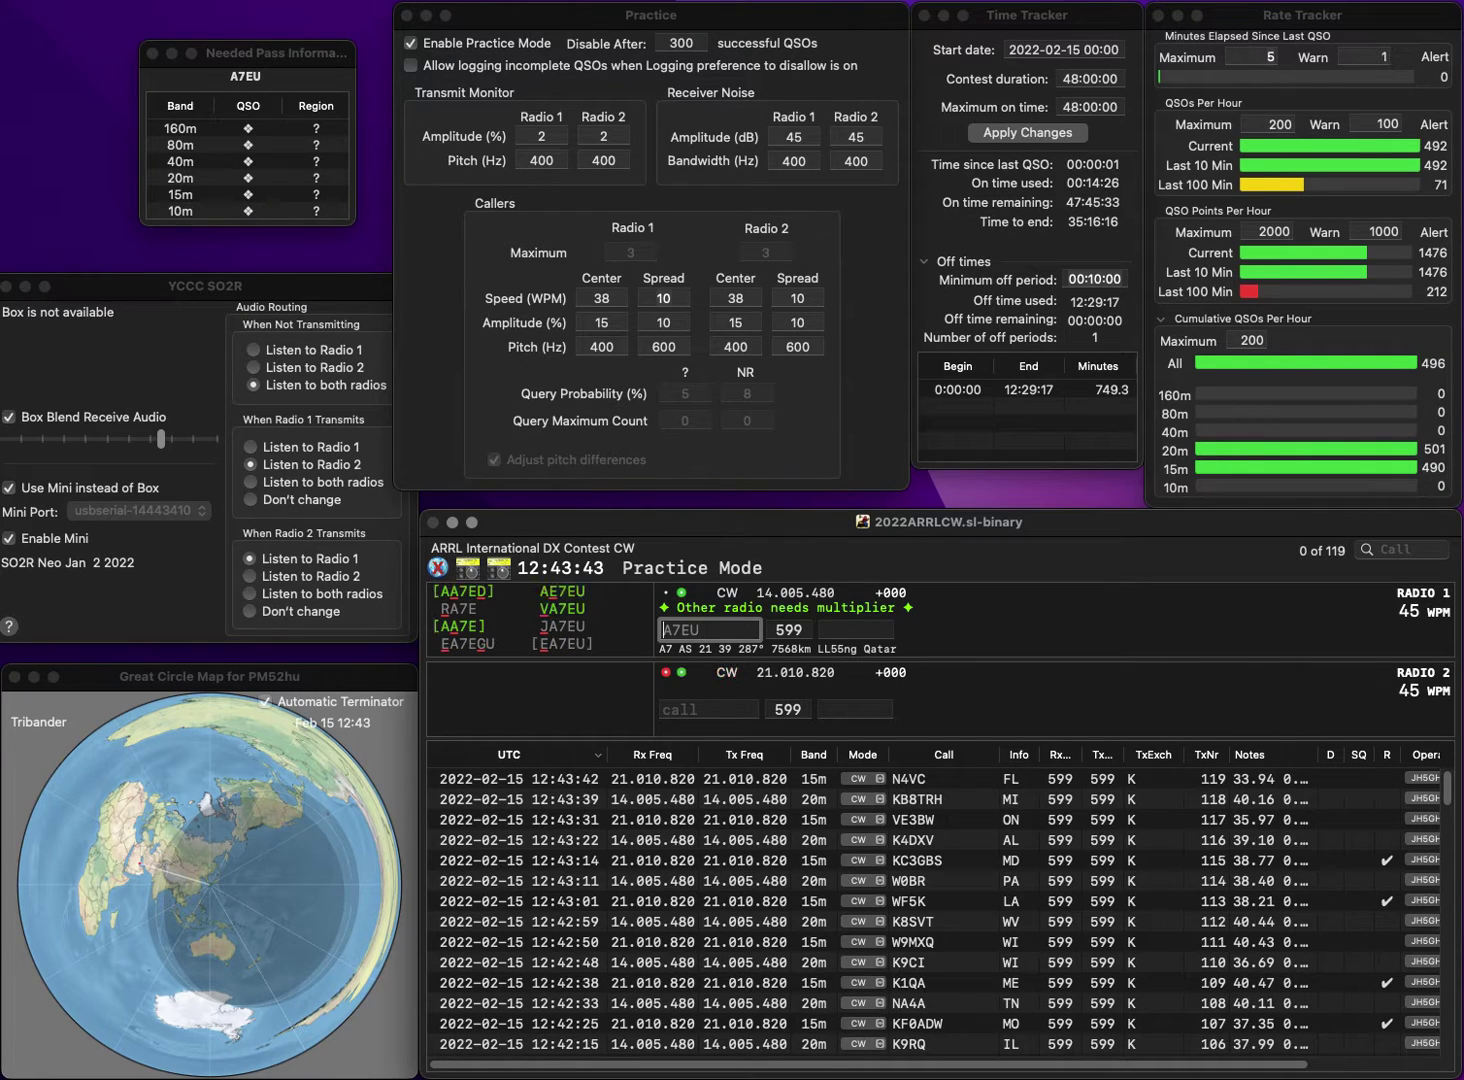
pyautogui.press('Home')
pyautogui.write('V')
pyautogui.press('Return')
pyautogui.write('K')
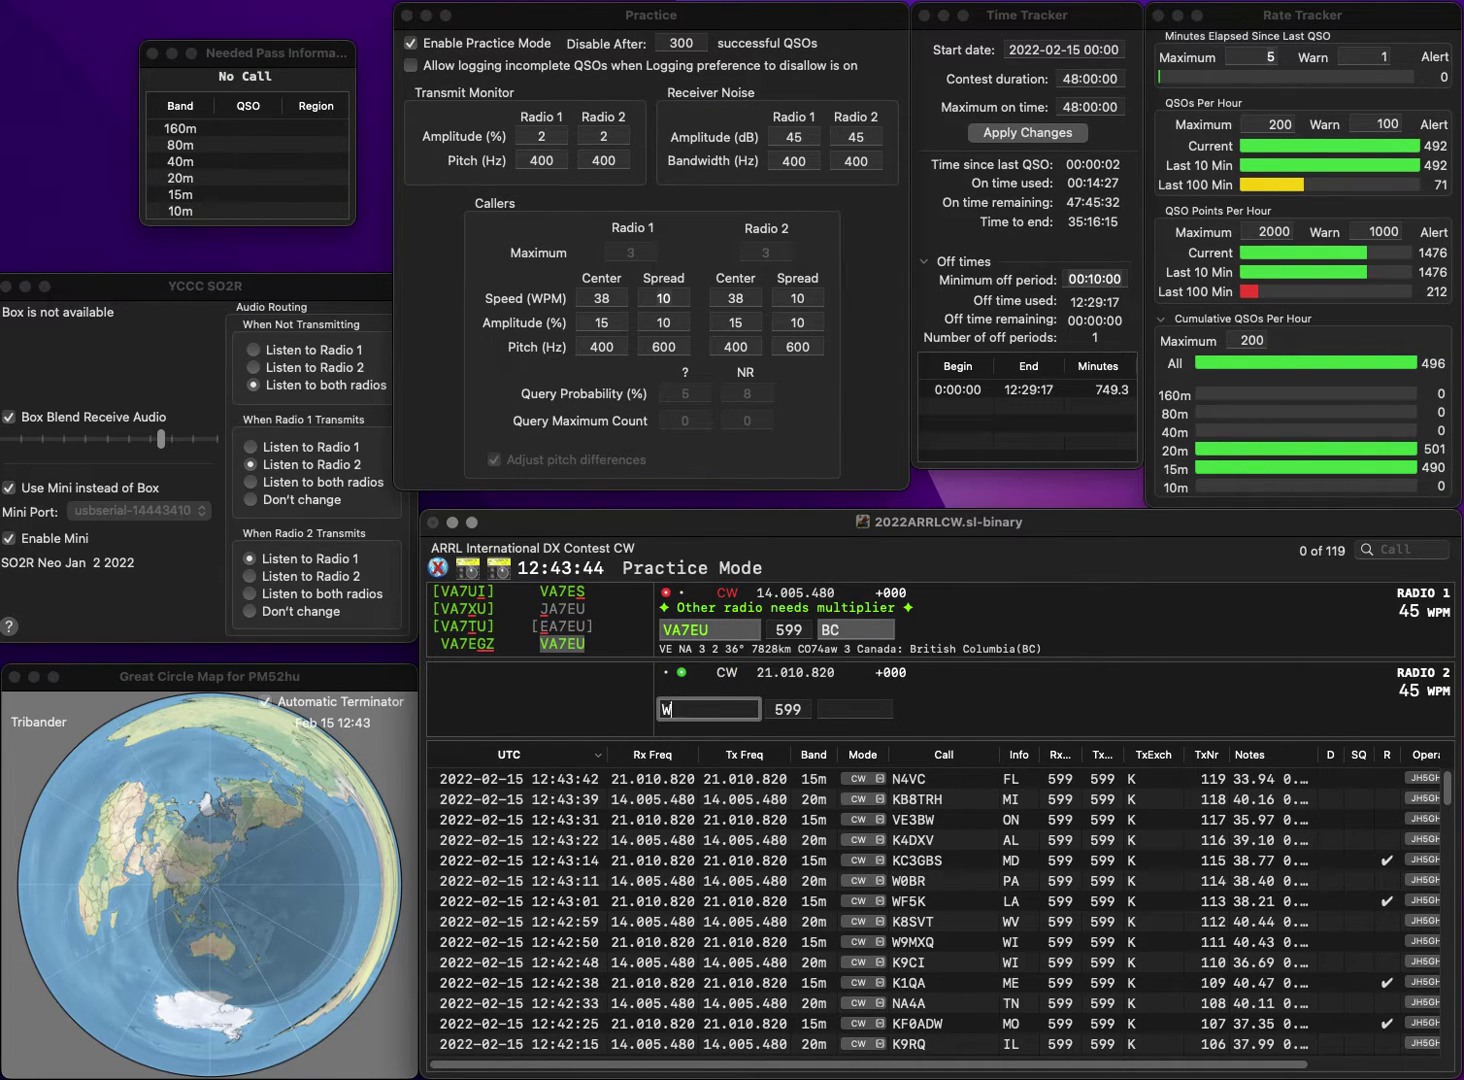
pyautogui.write('A3C')
pyautogui.press('Return')
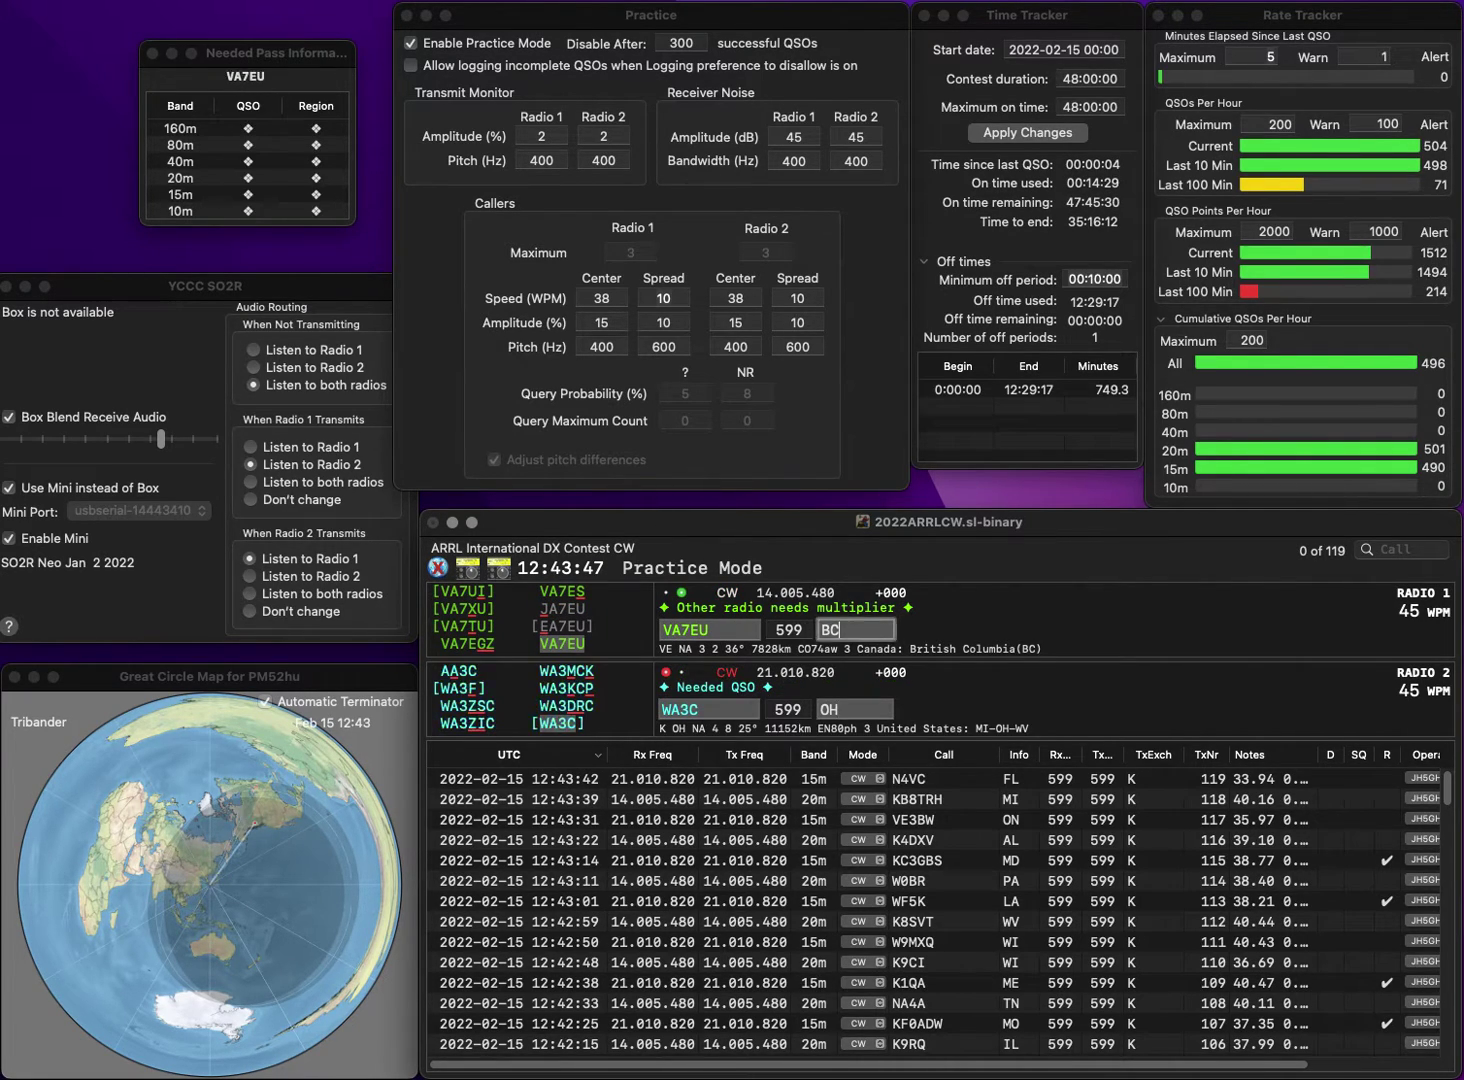
pyautogui.press('Return')
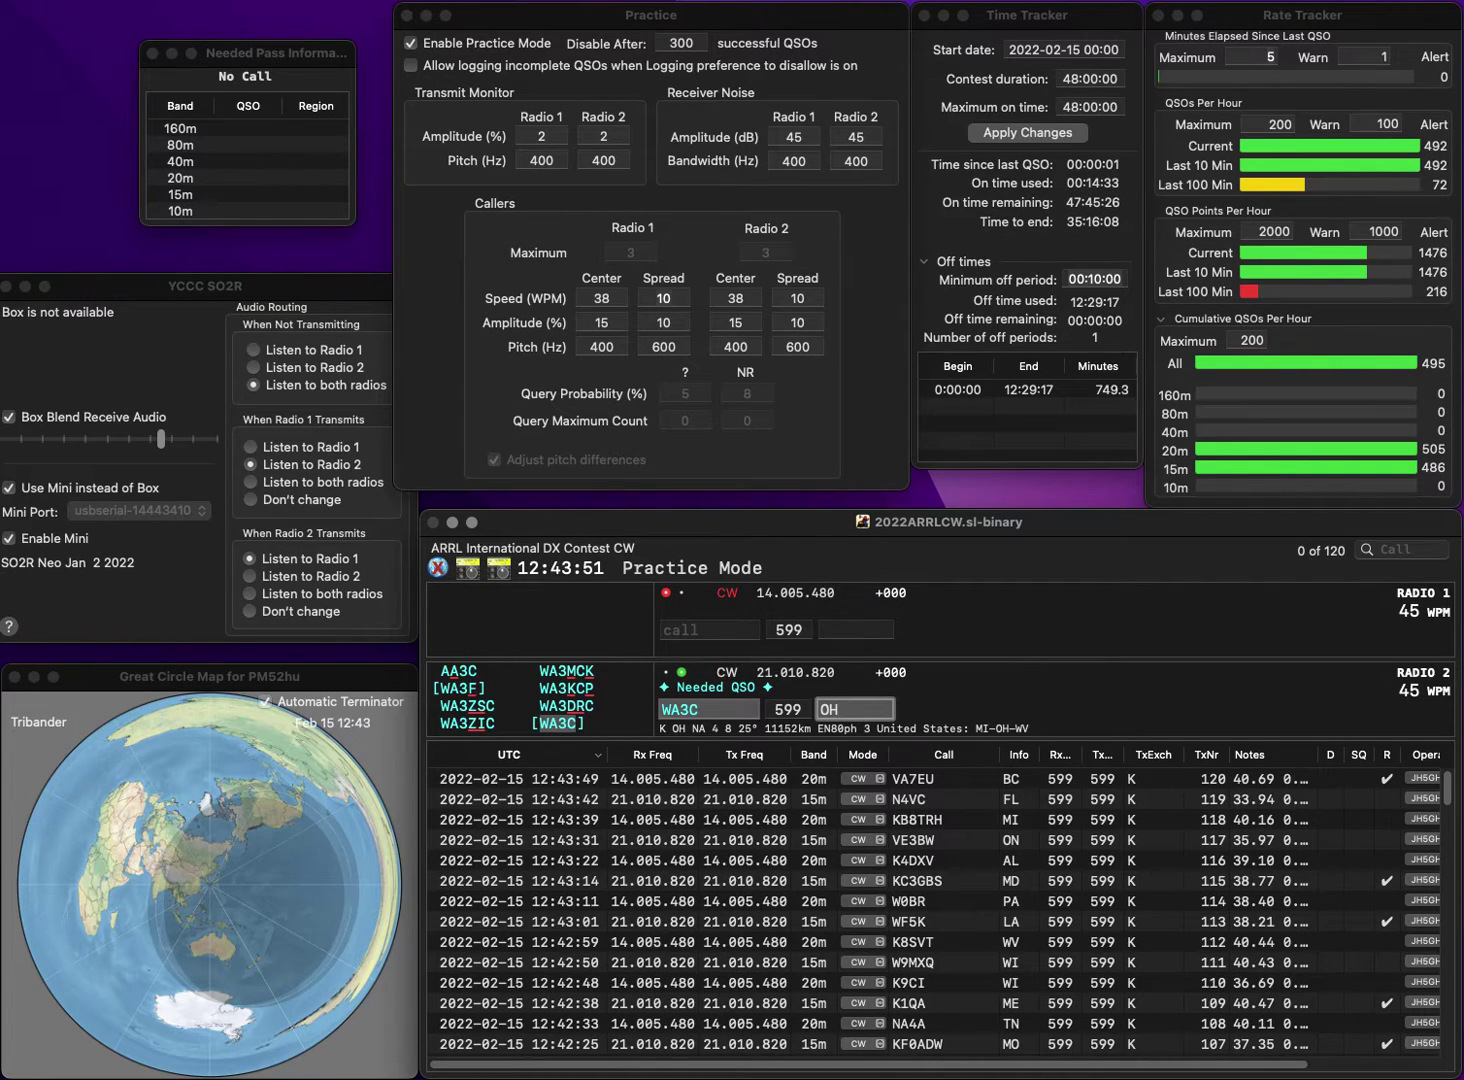
pyautogui.press('Return')
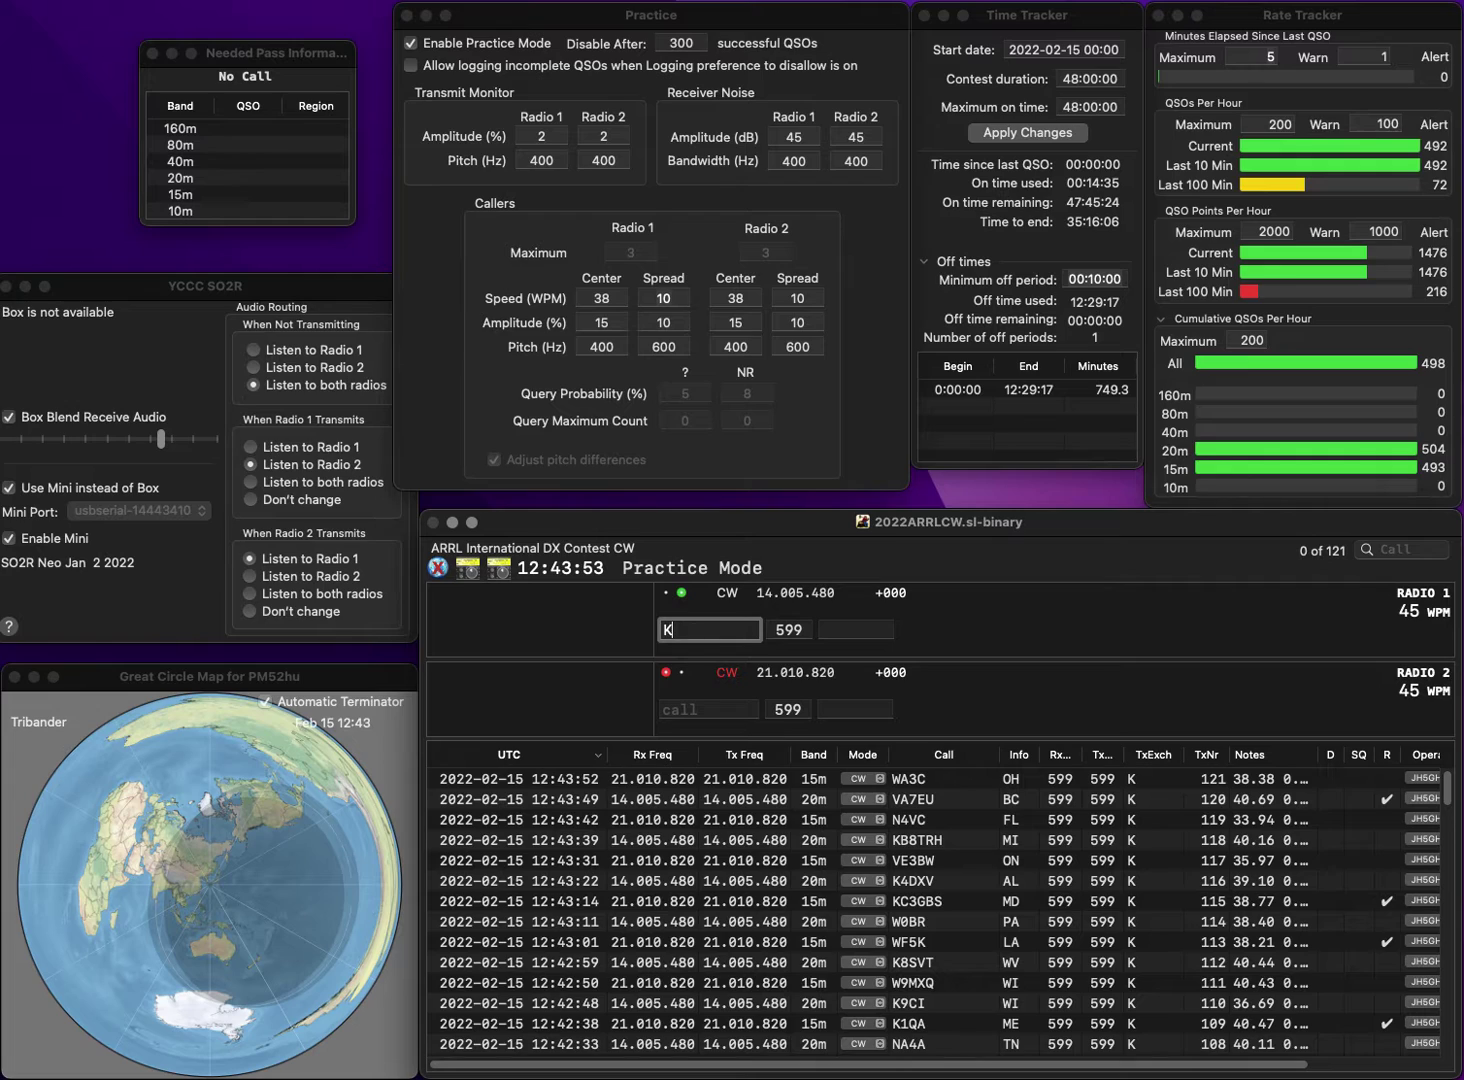
pyautogui.write('KY9I')
pyautogui.press('Return')
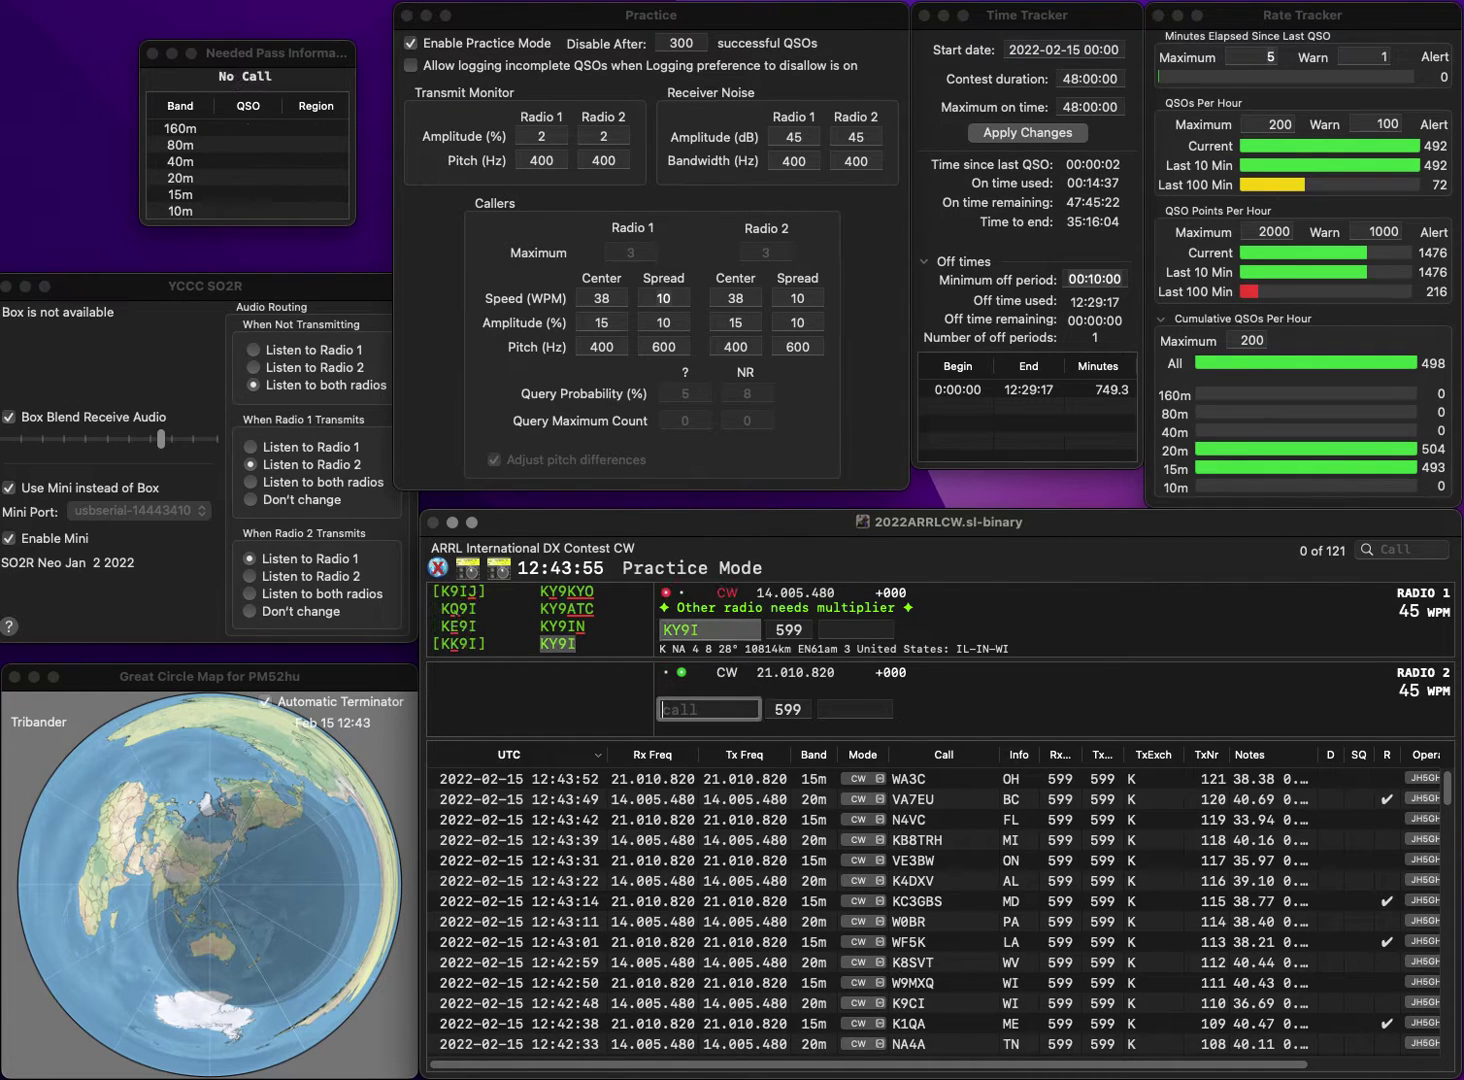
pyautogui.write('K1RQ')
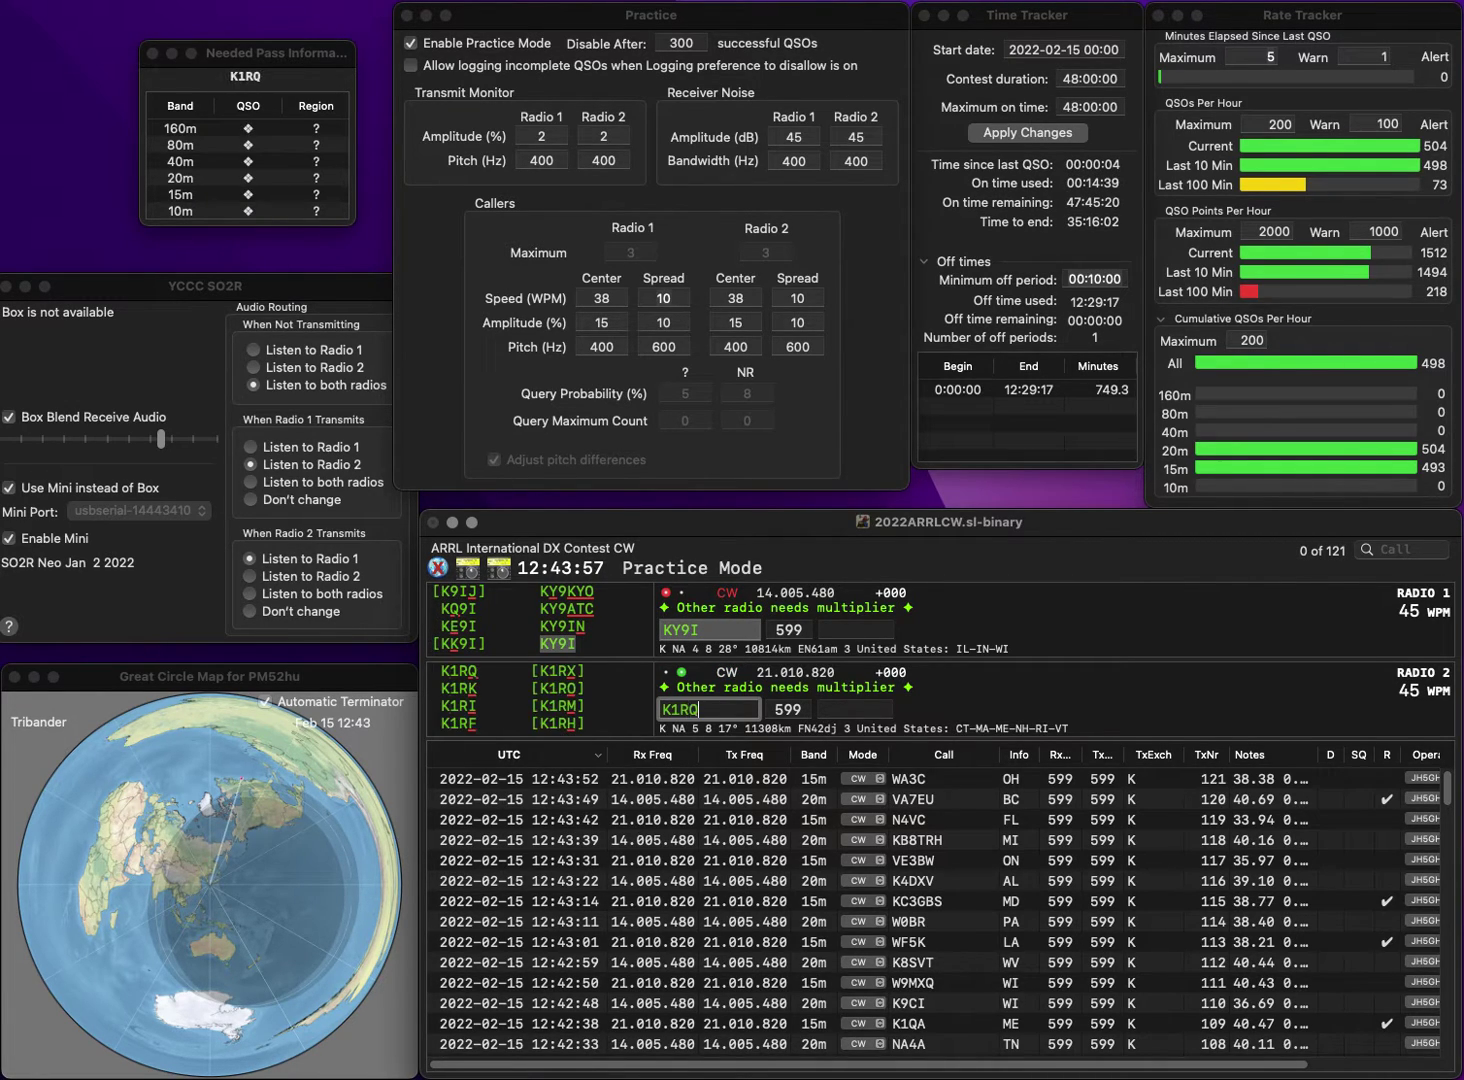
pyautogui.press('Return')
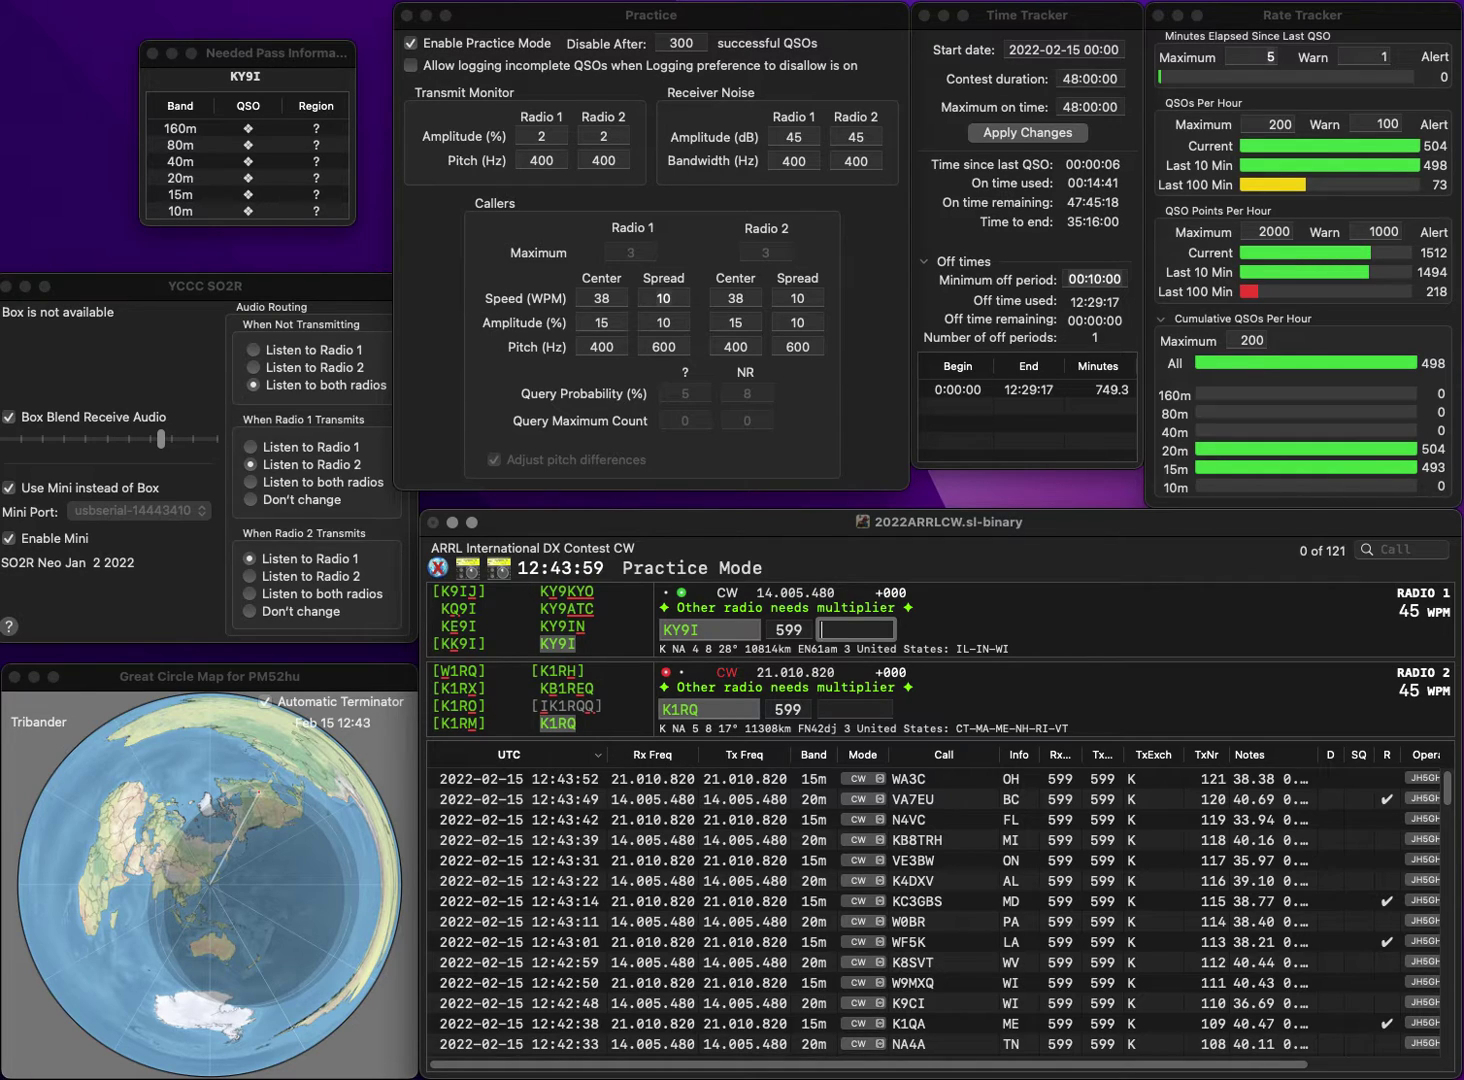
# Log KY9I on Radio 1 with exchange WI, and K1RQ on Radio 2 with exchange NH.
pyautogui.write('WI')
pyautogui.press('Return')
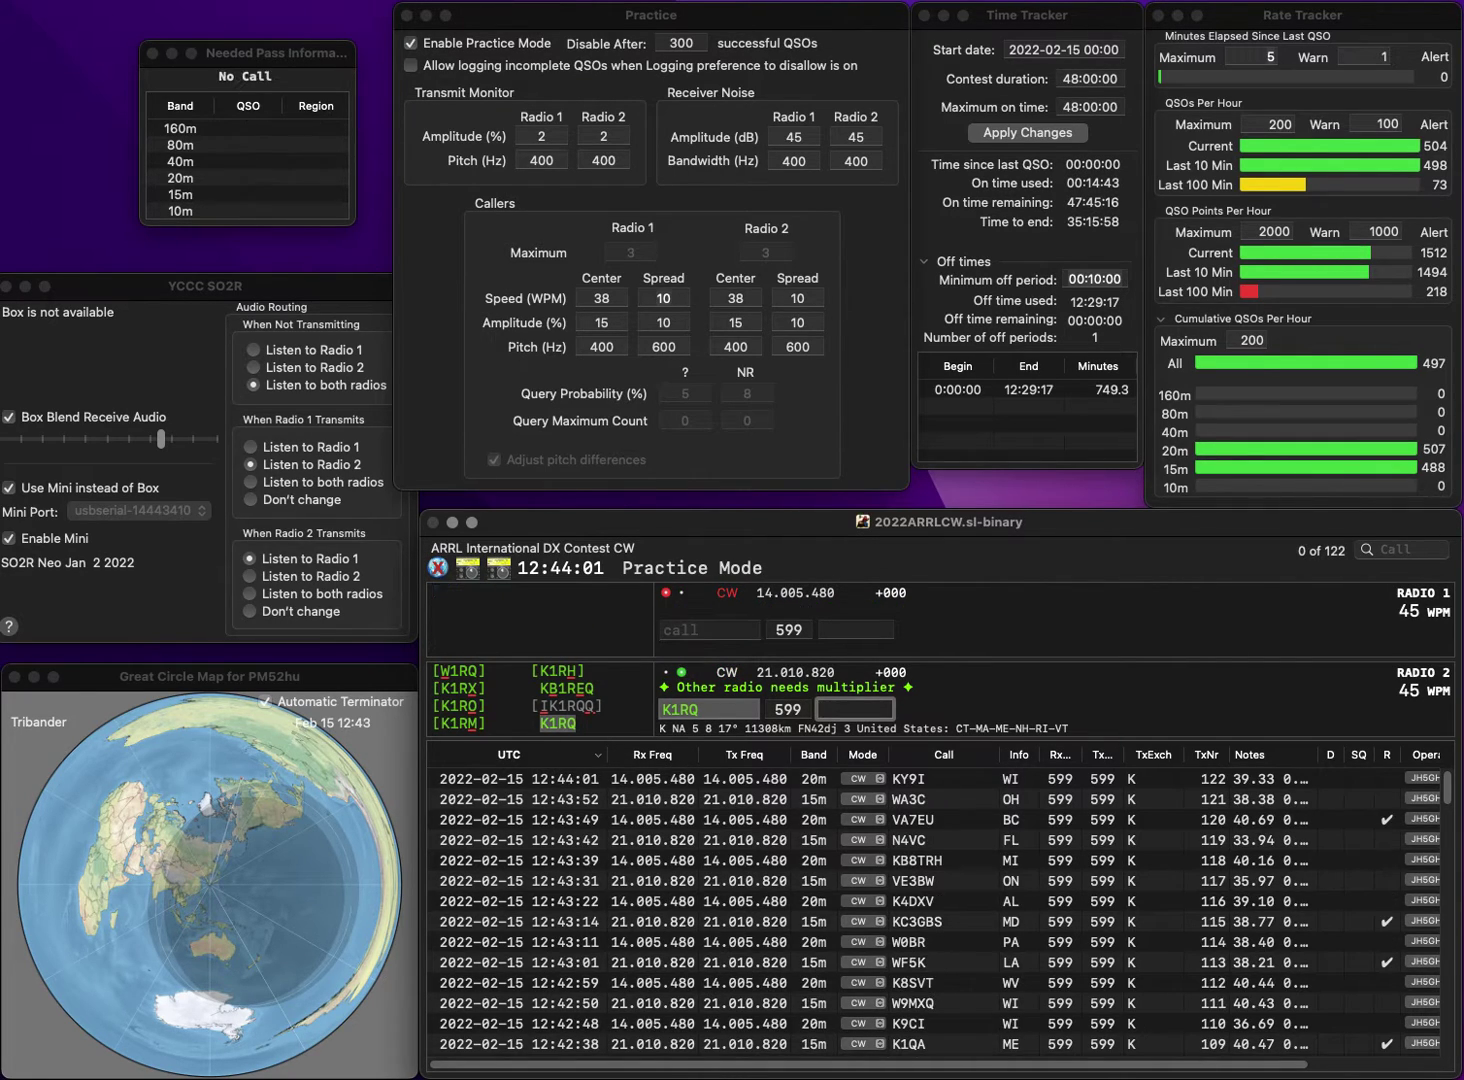
pyautogui.write('NH')
pyautogui.press('Return')
pyautogui.write('NC9F')
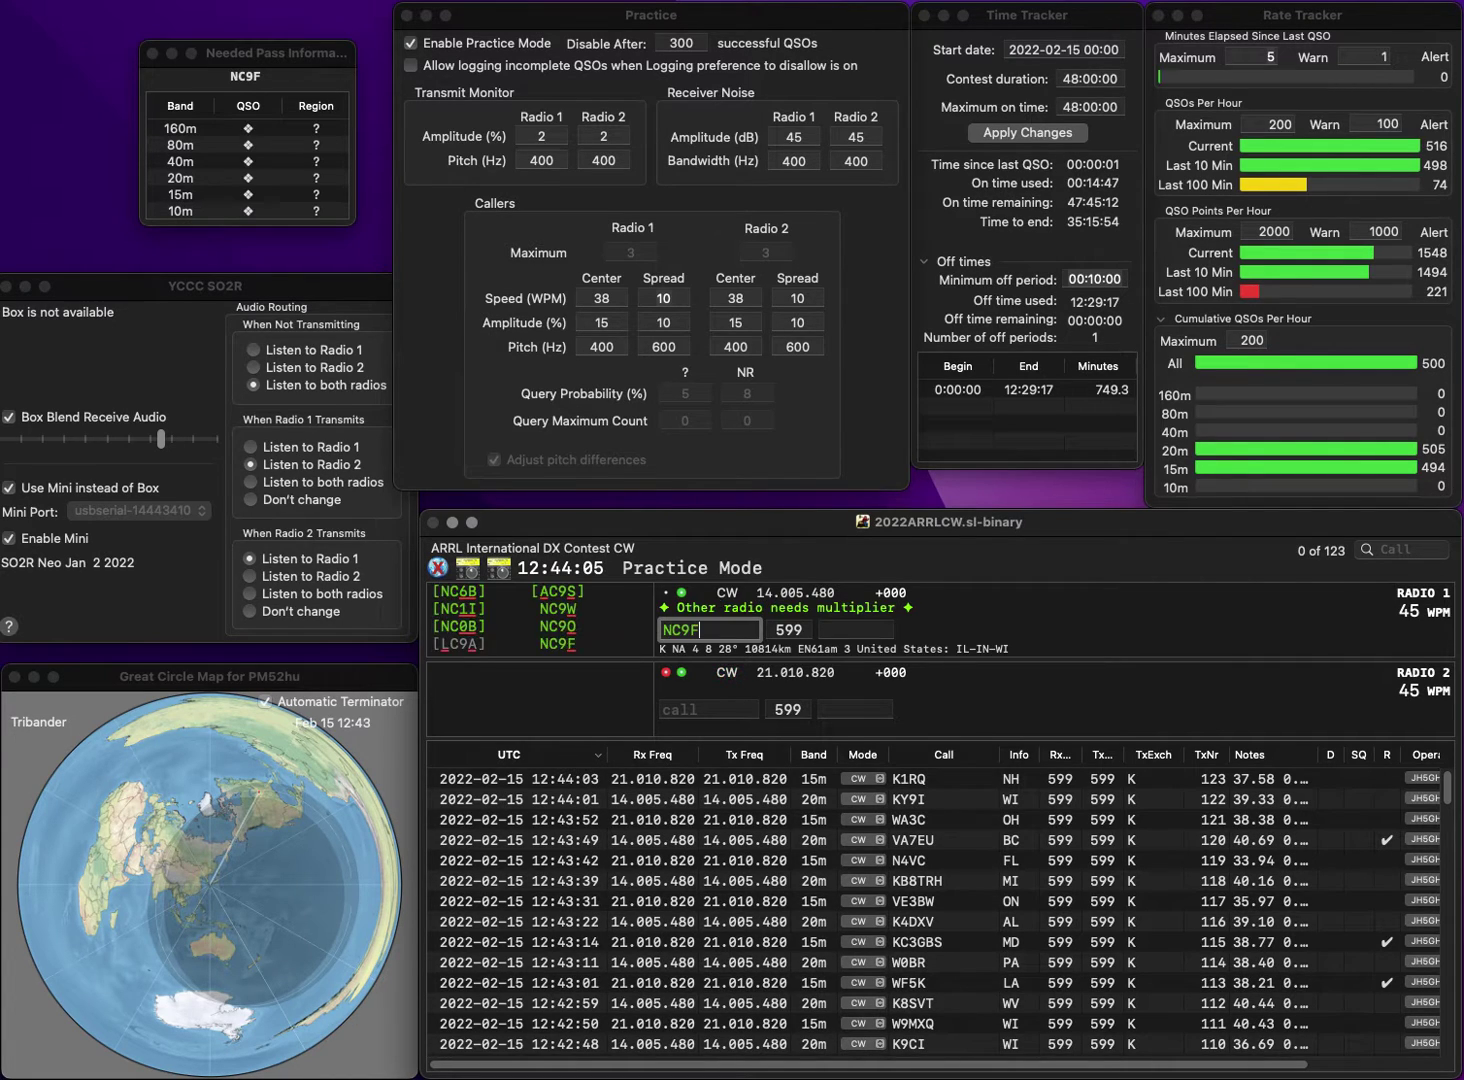
pyautogui.press('Return')
pyautogui.write('NN4FL')
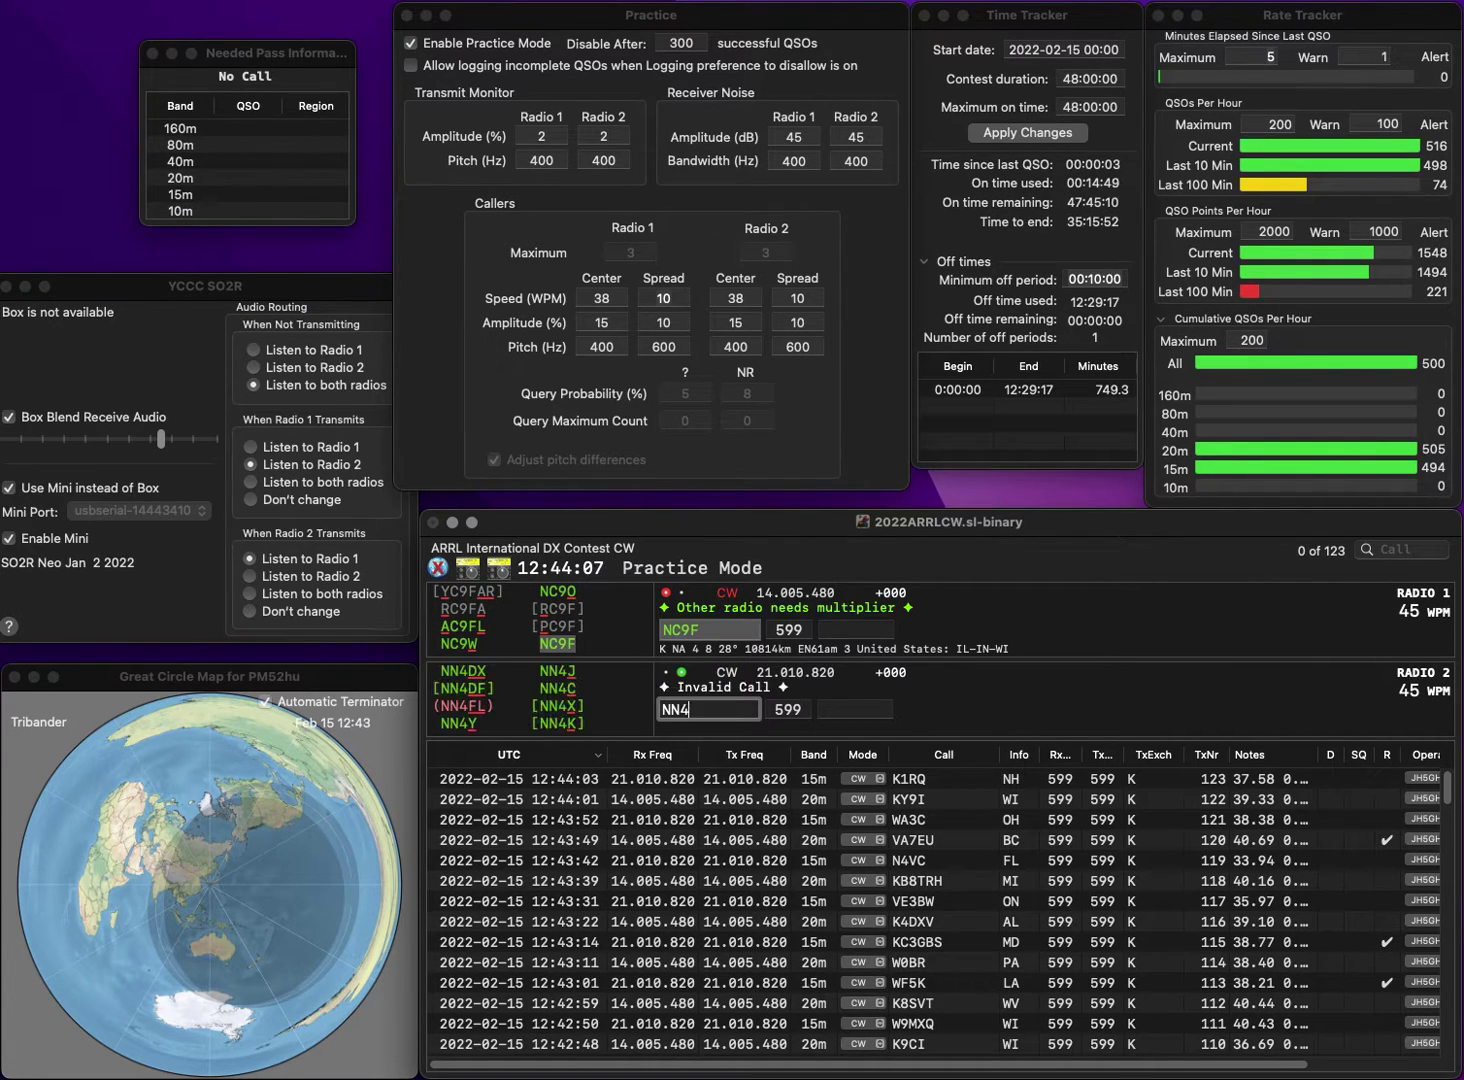
pyautogui.press('Return')
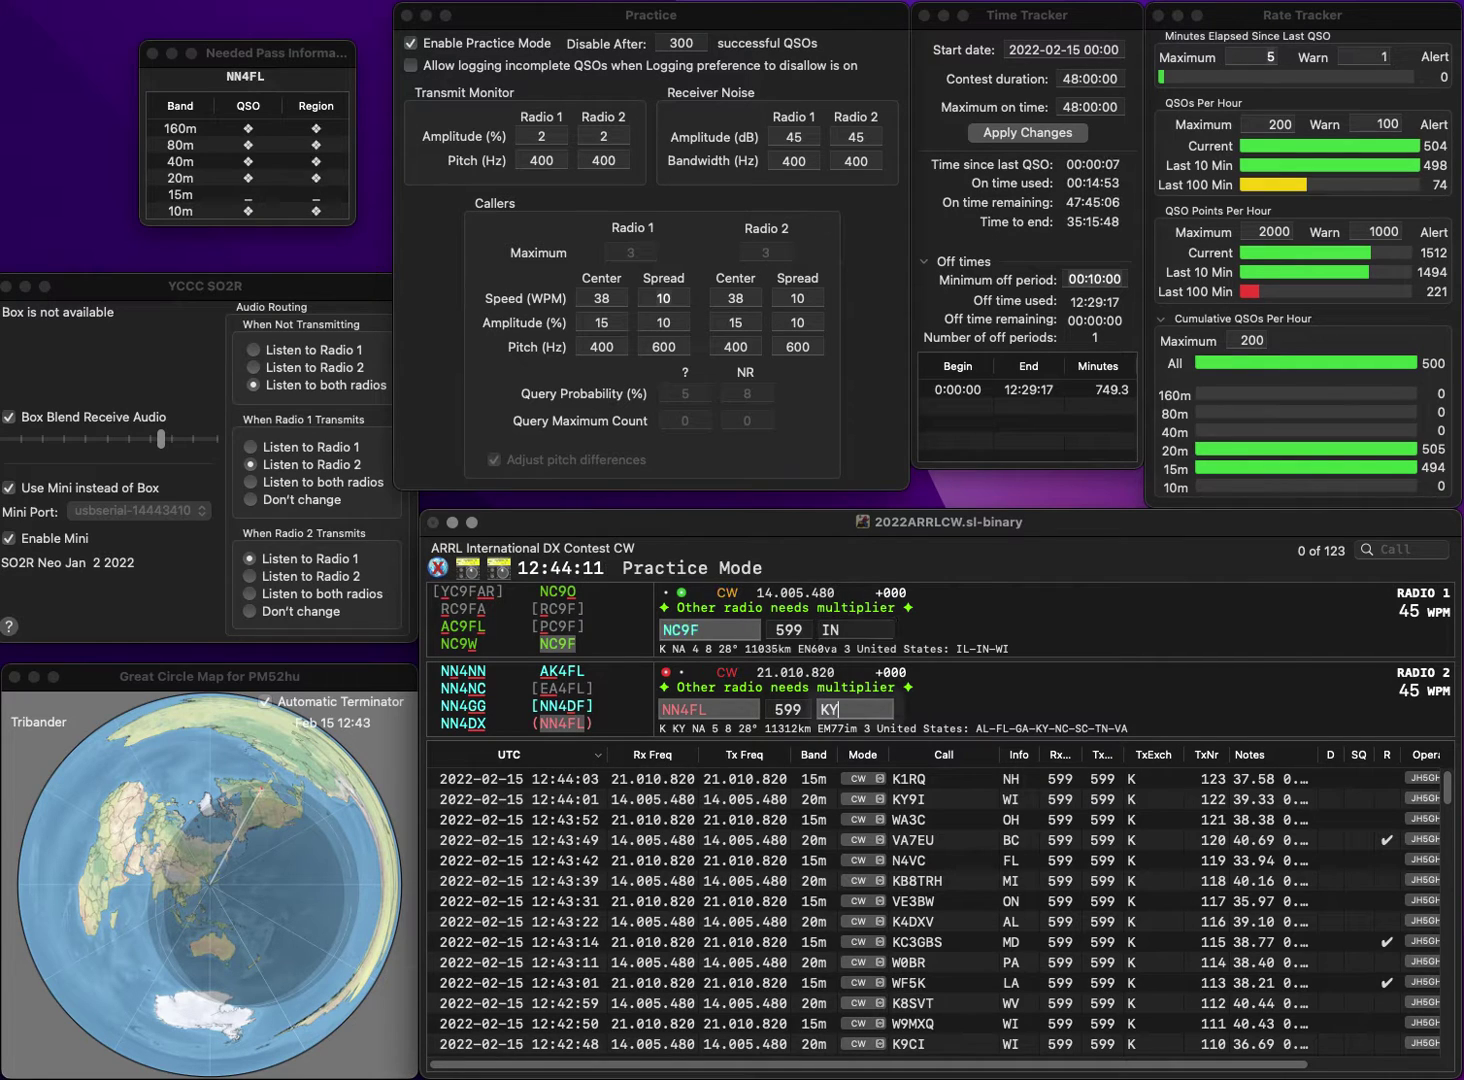
pyautogui.press('Return')
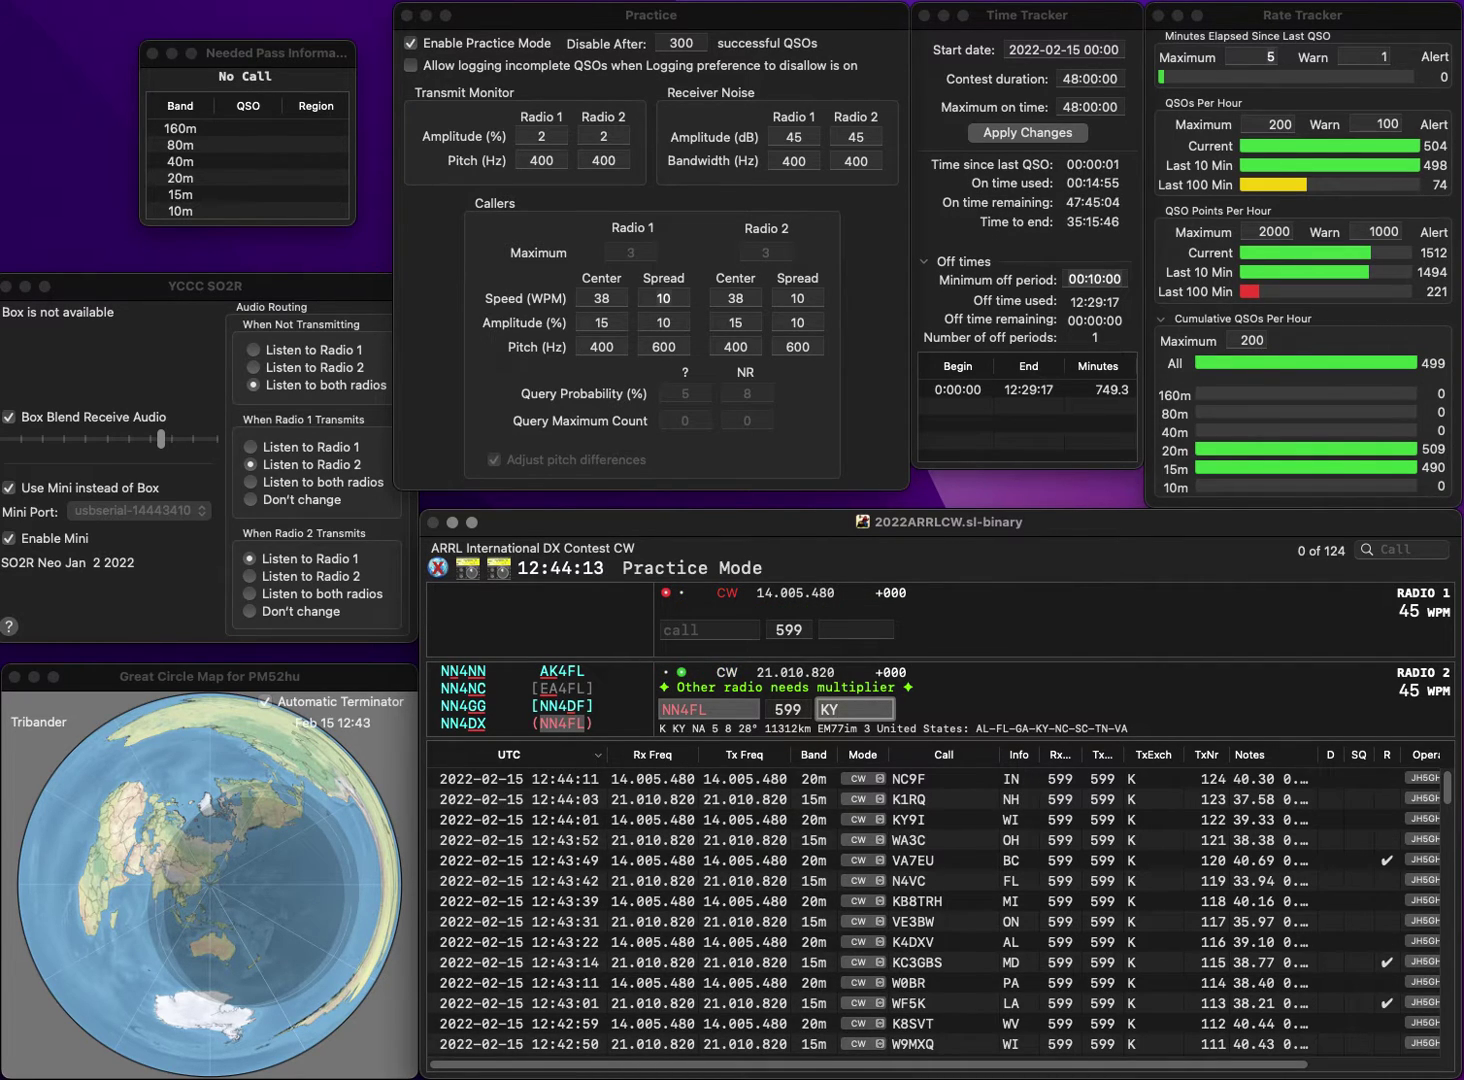
pyautogui.press('Return')
# Enter and answer the calls N2RR on Radio 1 and KB3VQC on Radio 2.
pyautogui.write('N2RR')
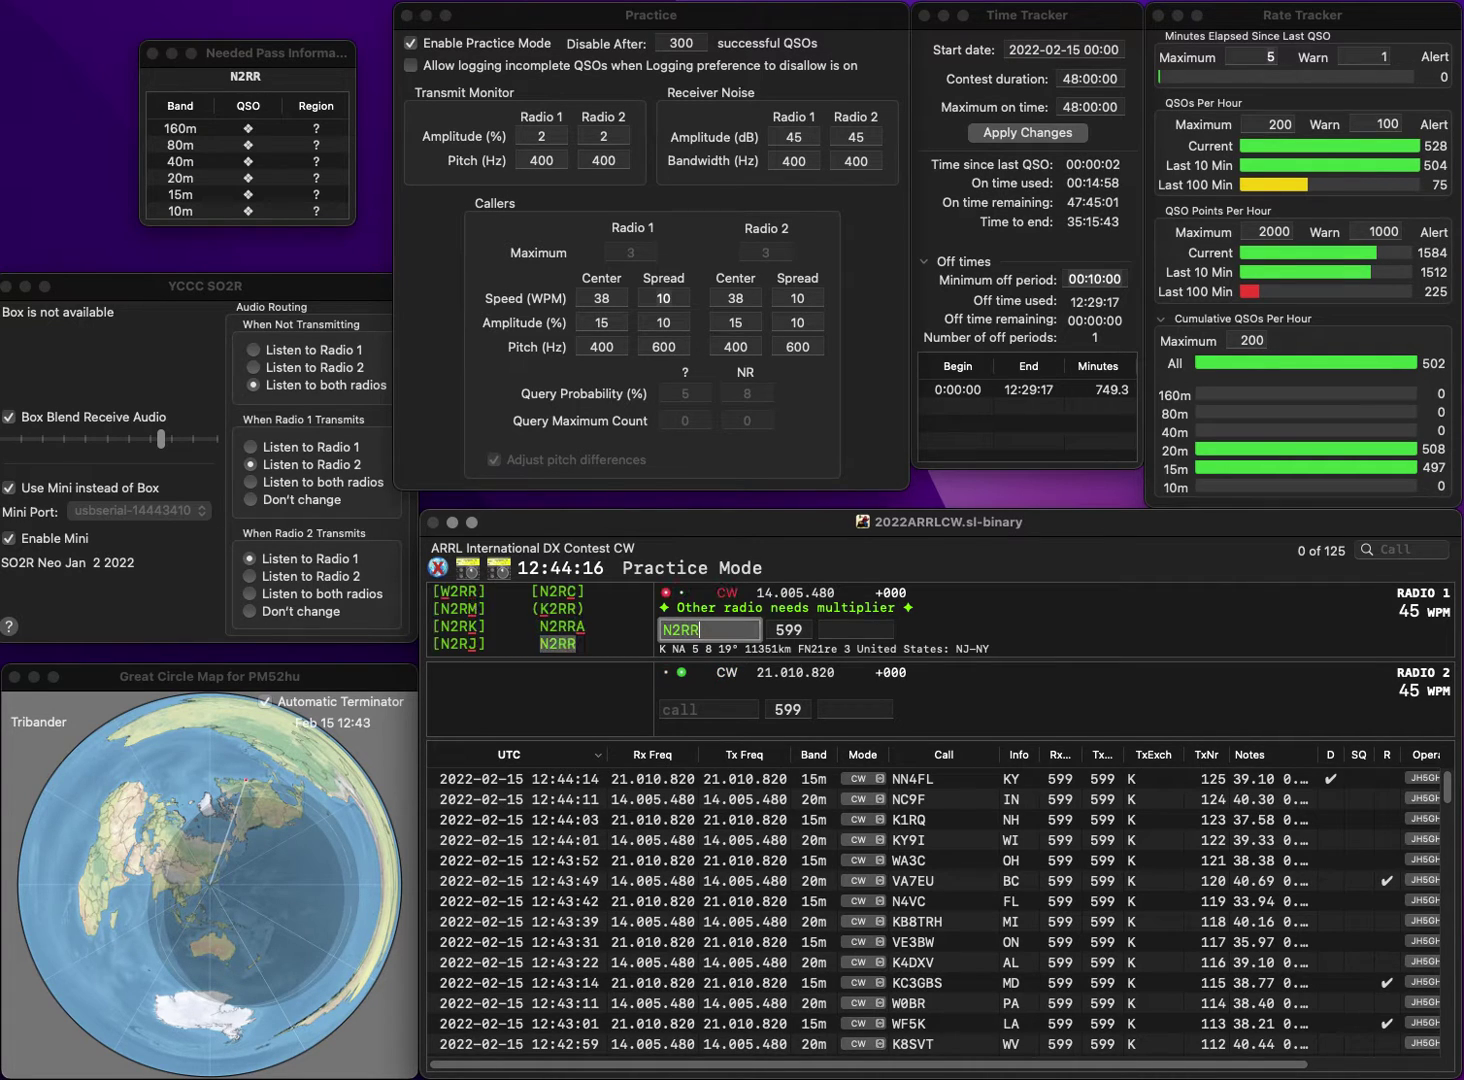
pyautogui.press('Return')
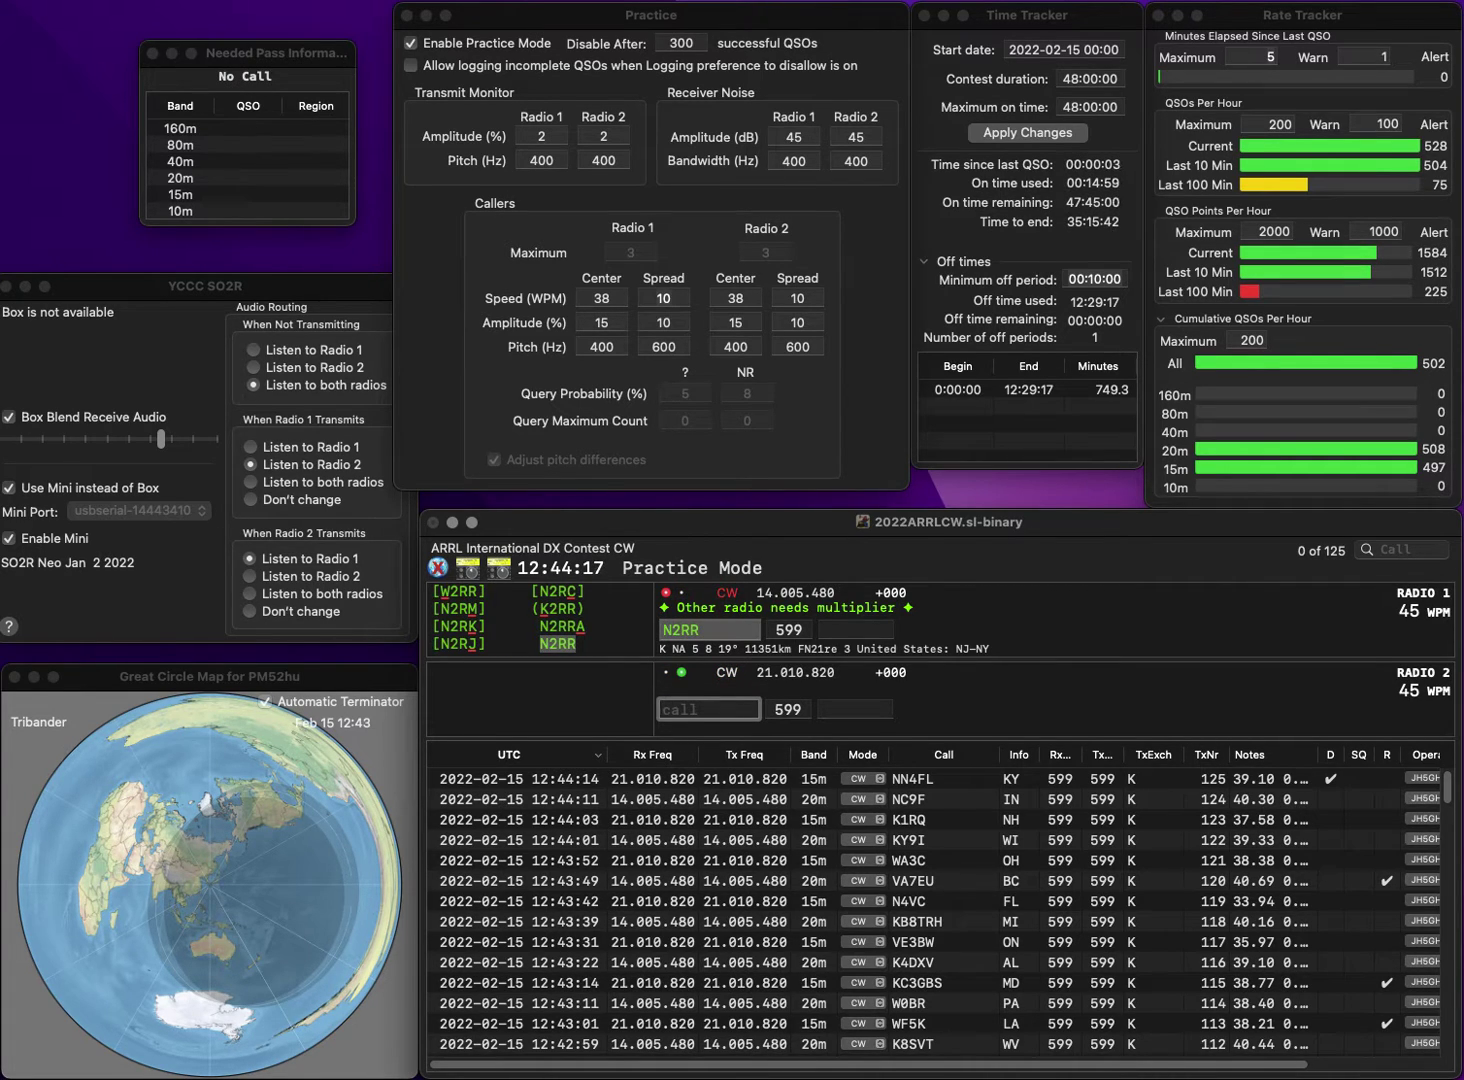
pyautogui.write('KB3VQC')
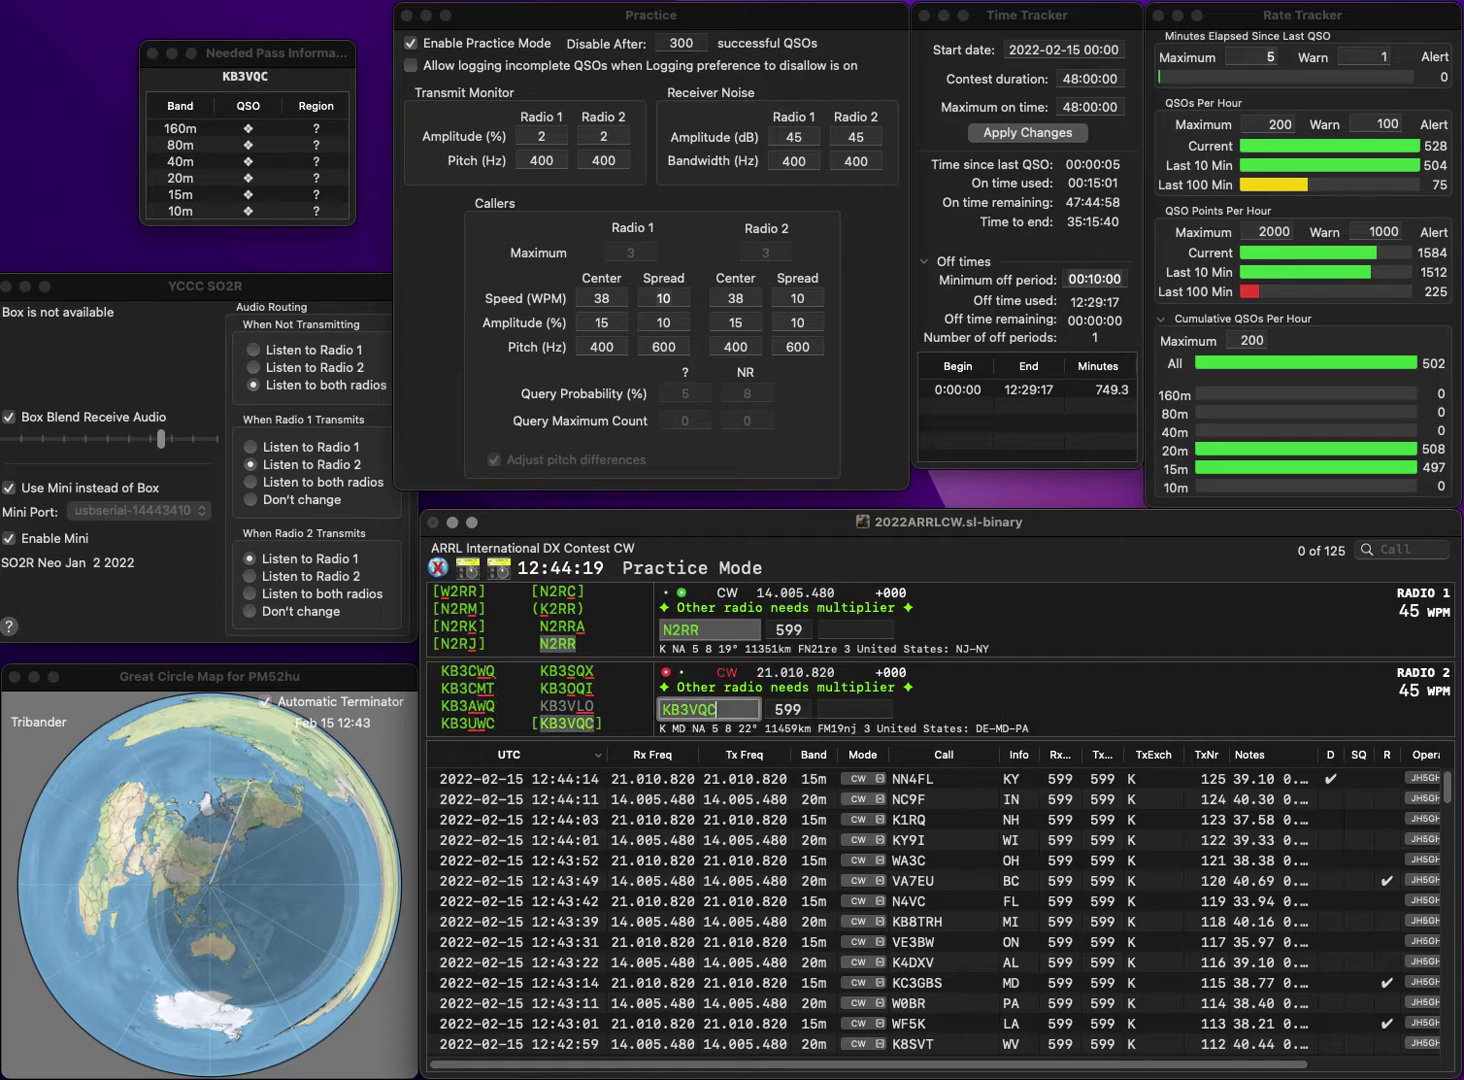
pyautogui.press('Return')
pyautogui.write('NJ')
pyautogui.press('Return')
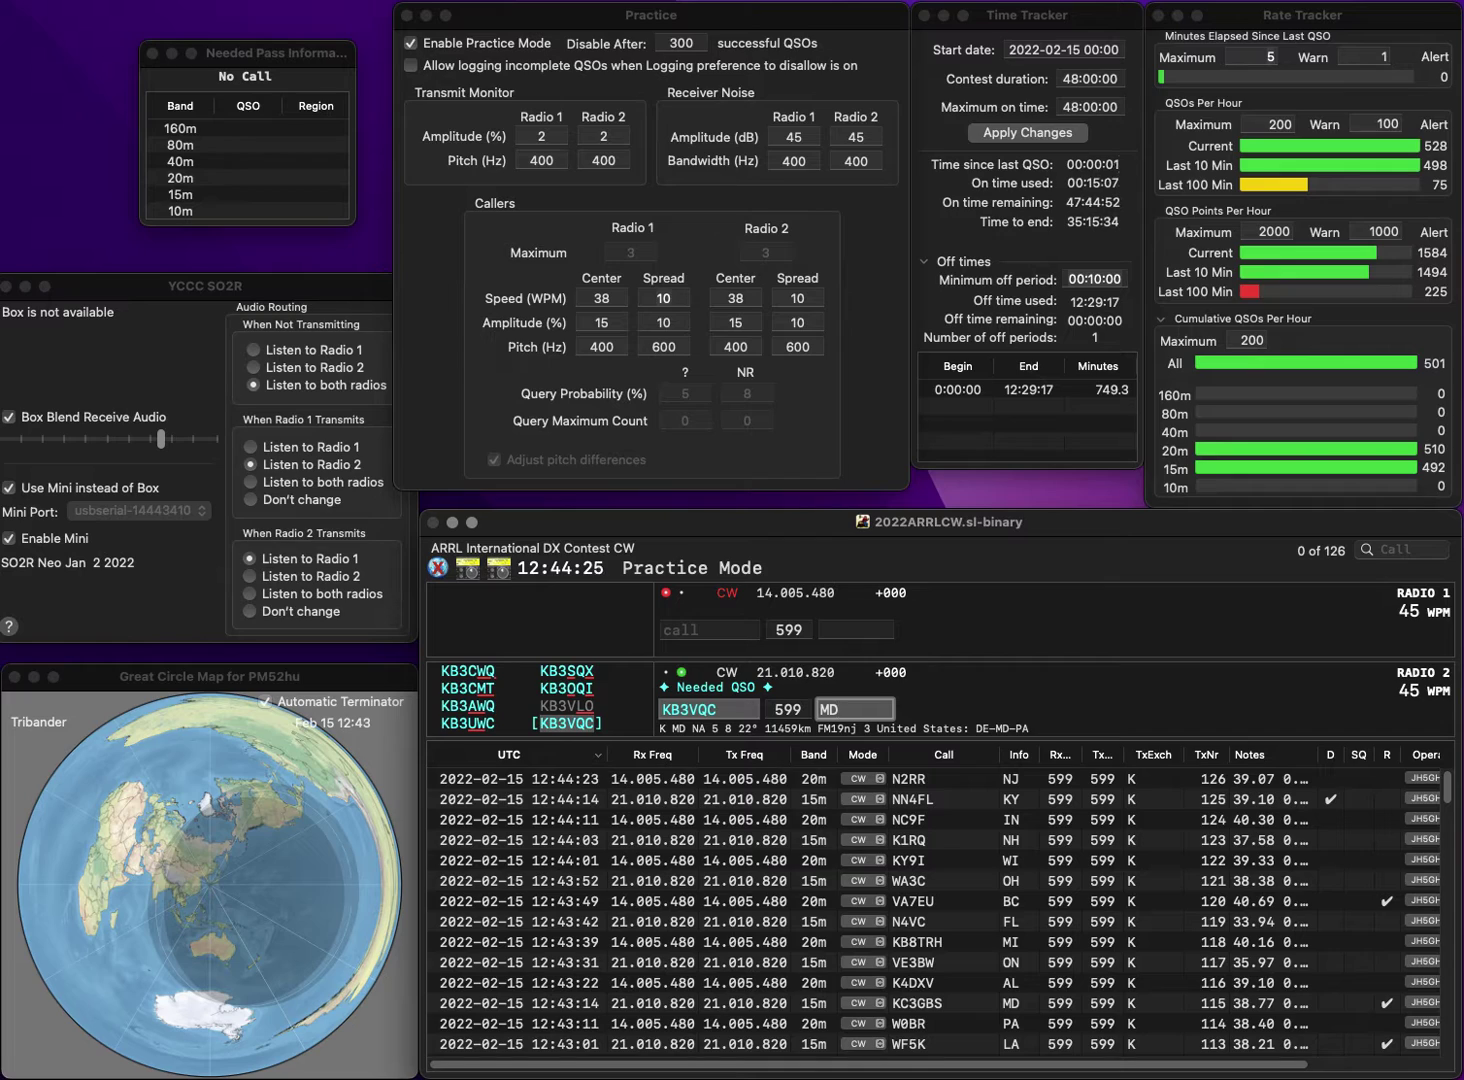
pyautogui.press('Return')
# Enter and answer the calls W2NWU on Radio 1 and WA1Z on Radio 2.
pyautogui.write('W2')
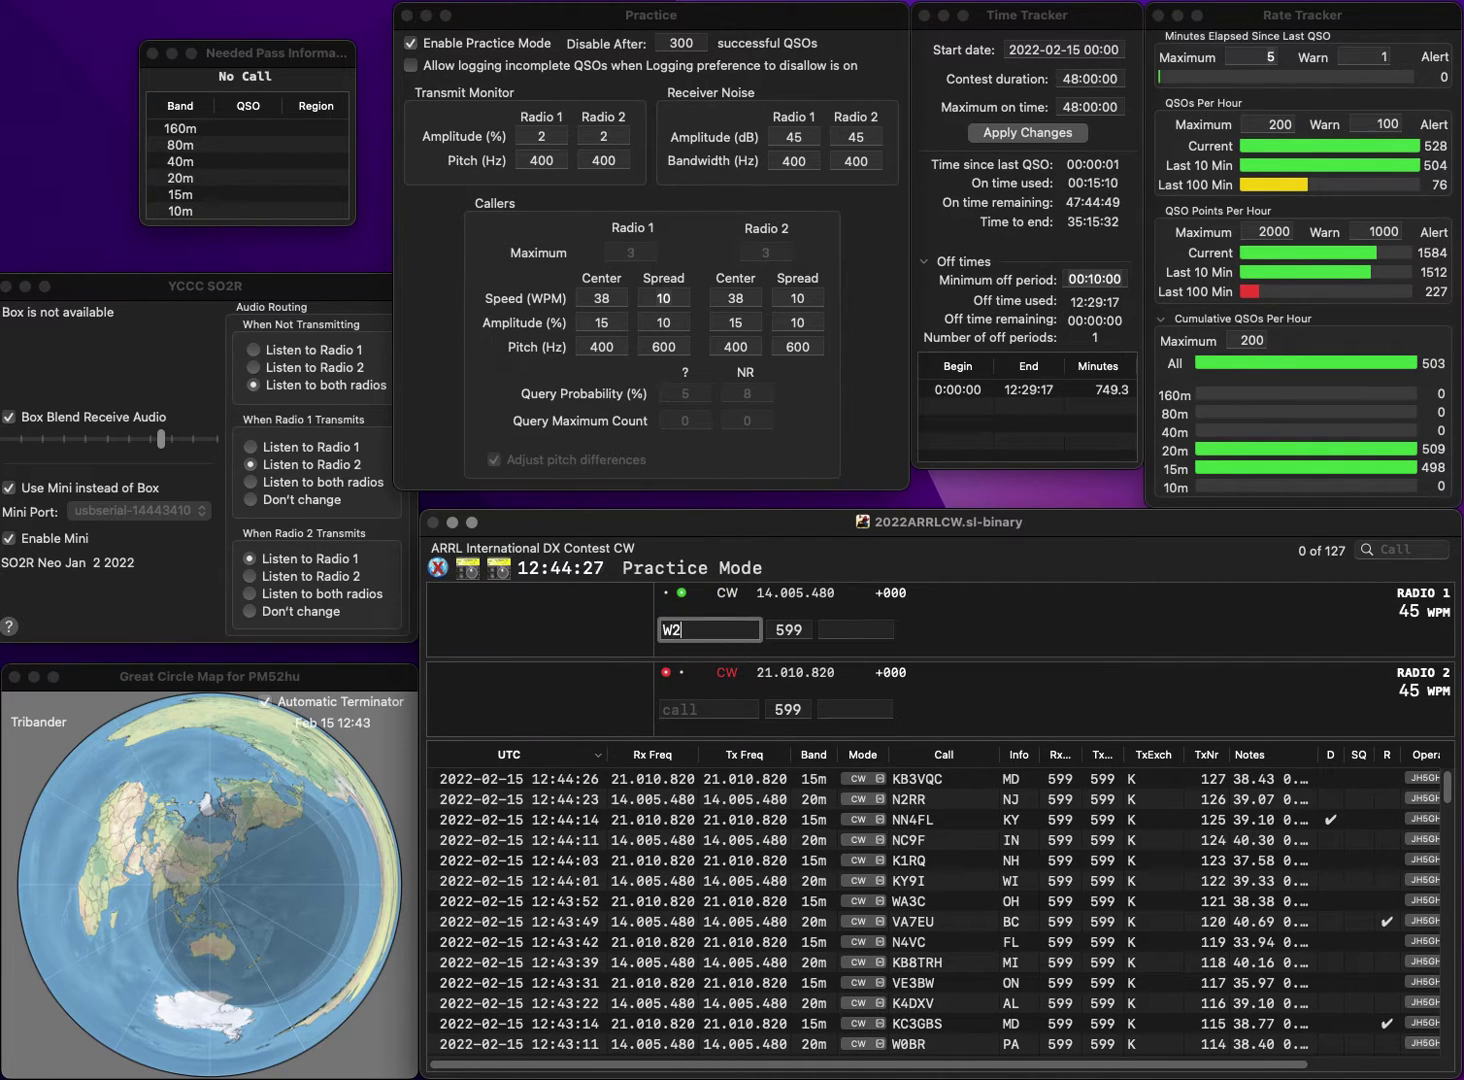
pyautogui.write('NWU')
pyautogui.press('Return')
pyautogui.write('W')
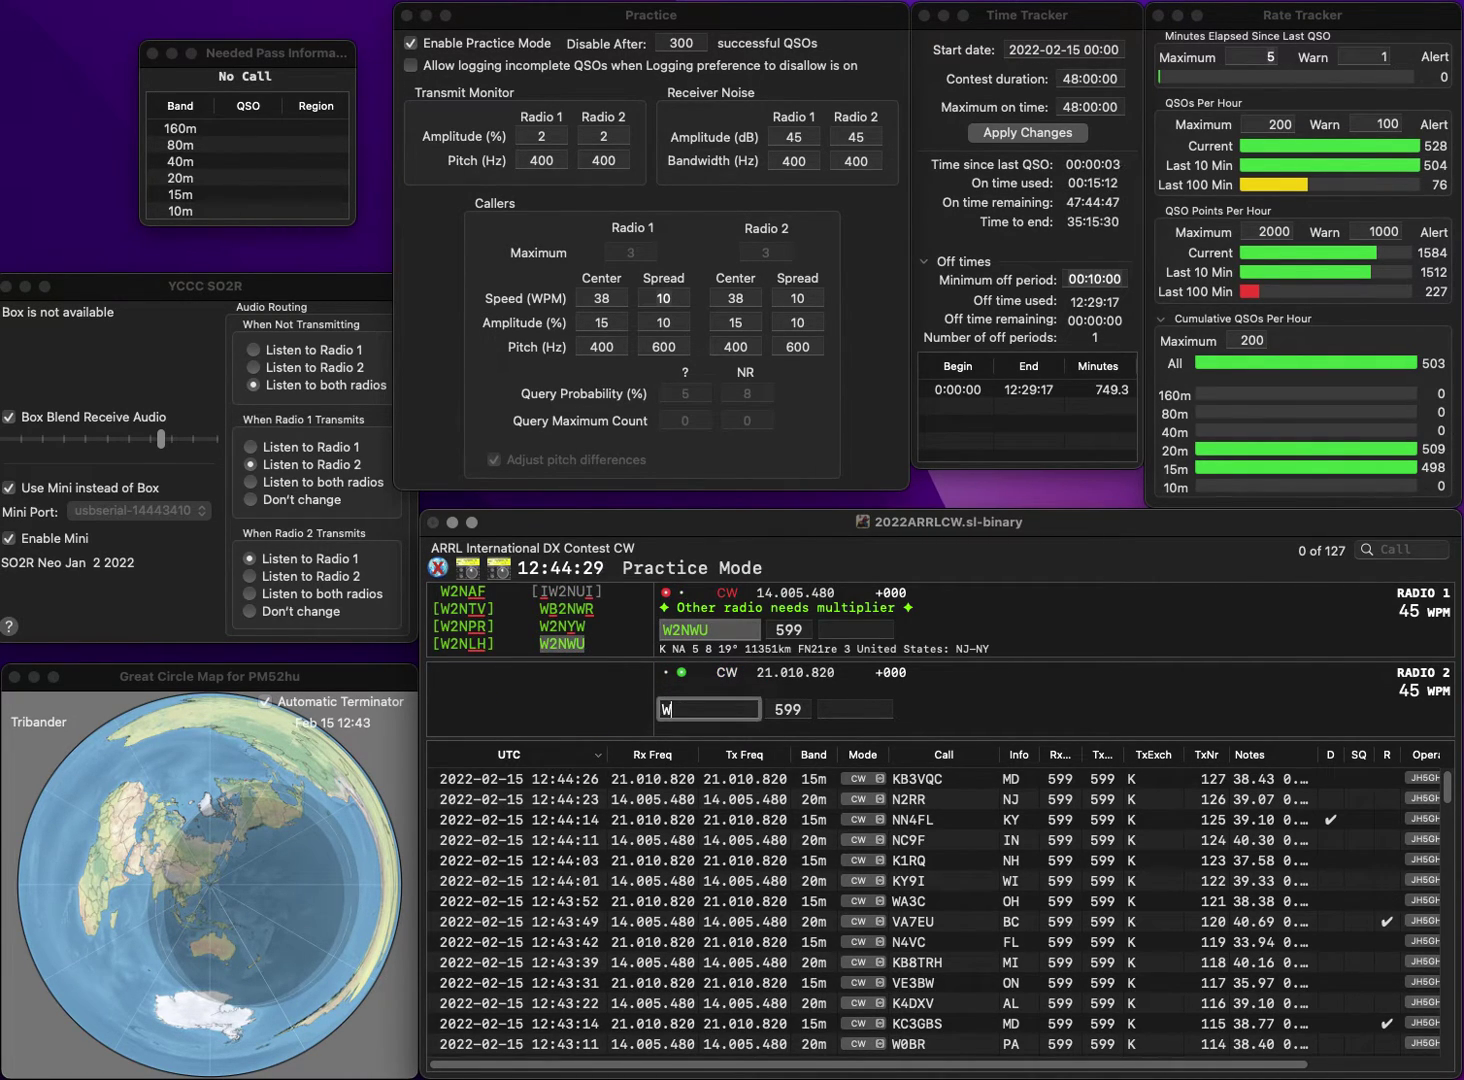
pyautogui.write('A1Z')
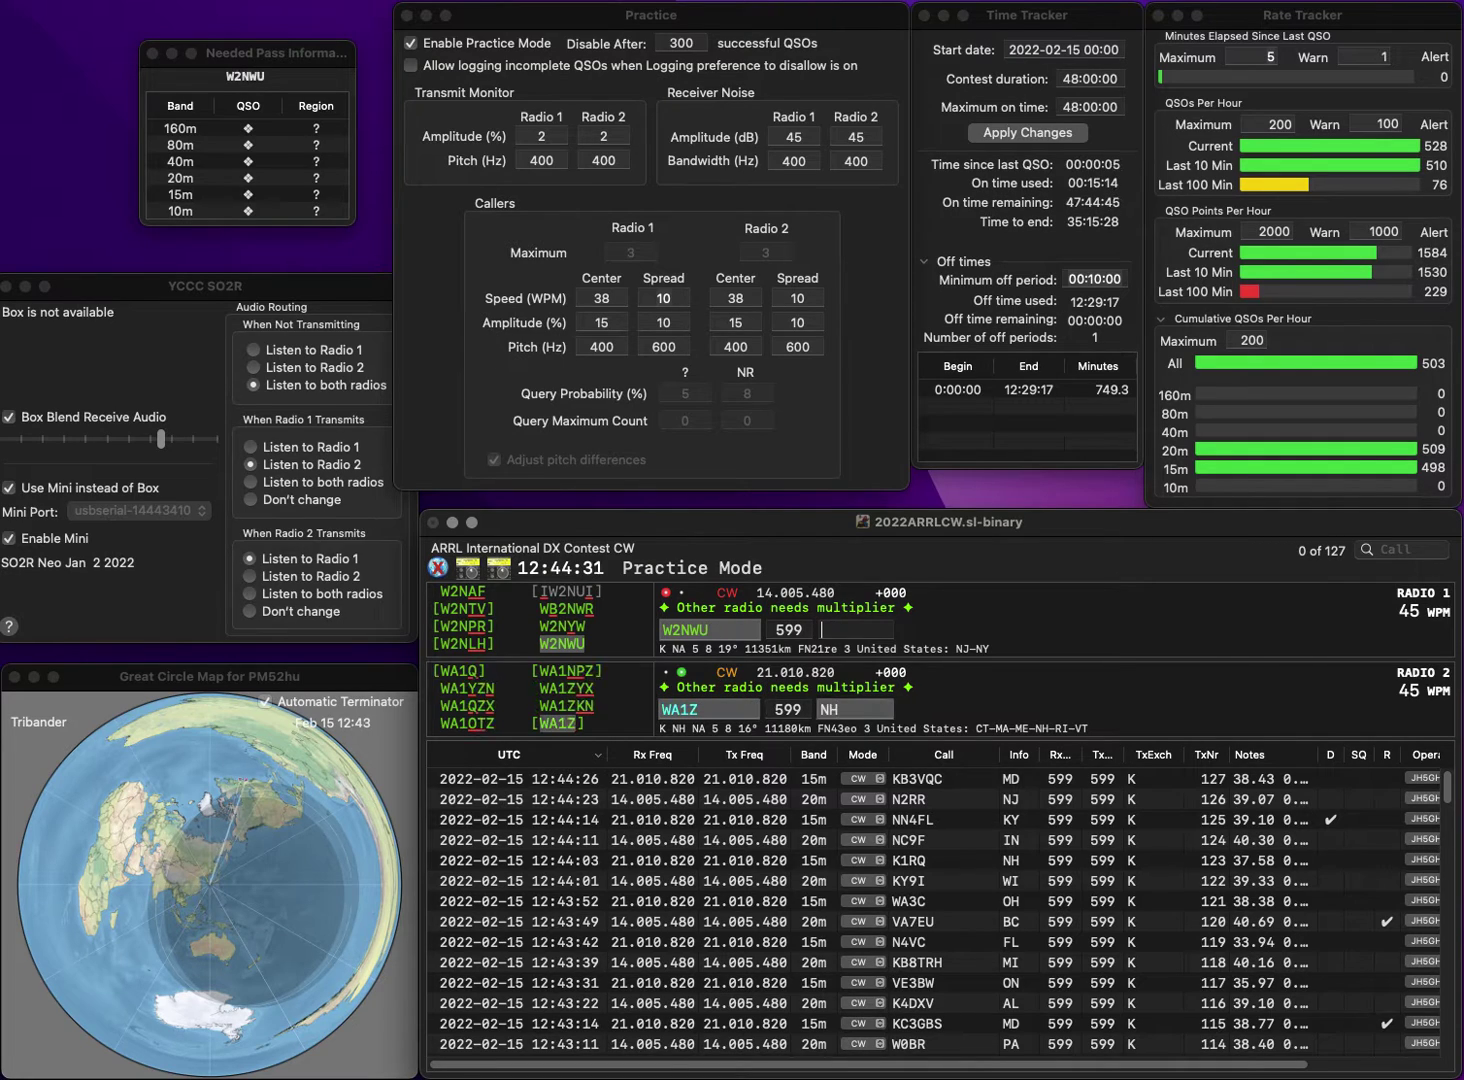
pyautogui.press('Return')
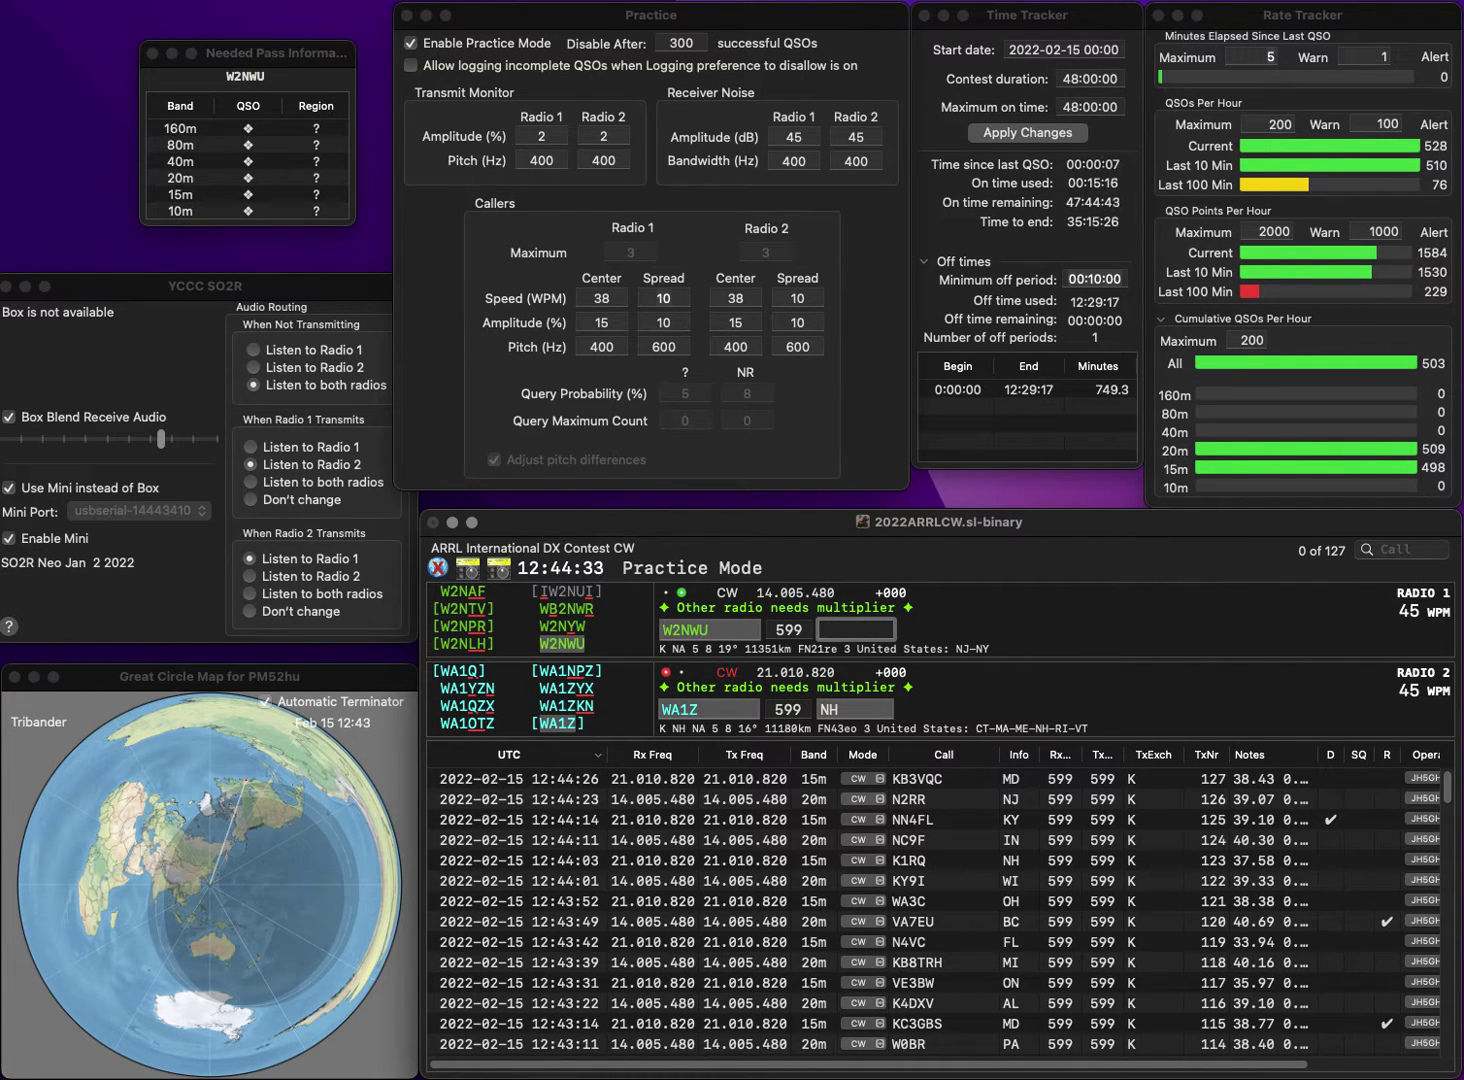
# Log W2NWU on Radio 1 with exchange NY, and WA1Z on Radio 2 with exchange NH.
pyautogui.write('NY')
pyautogui.press('Return')
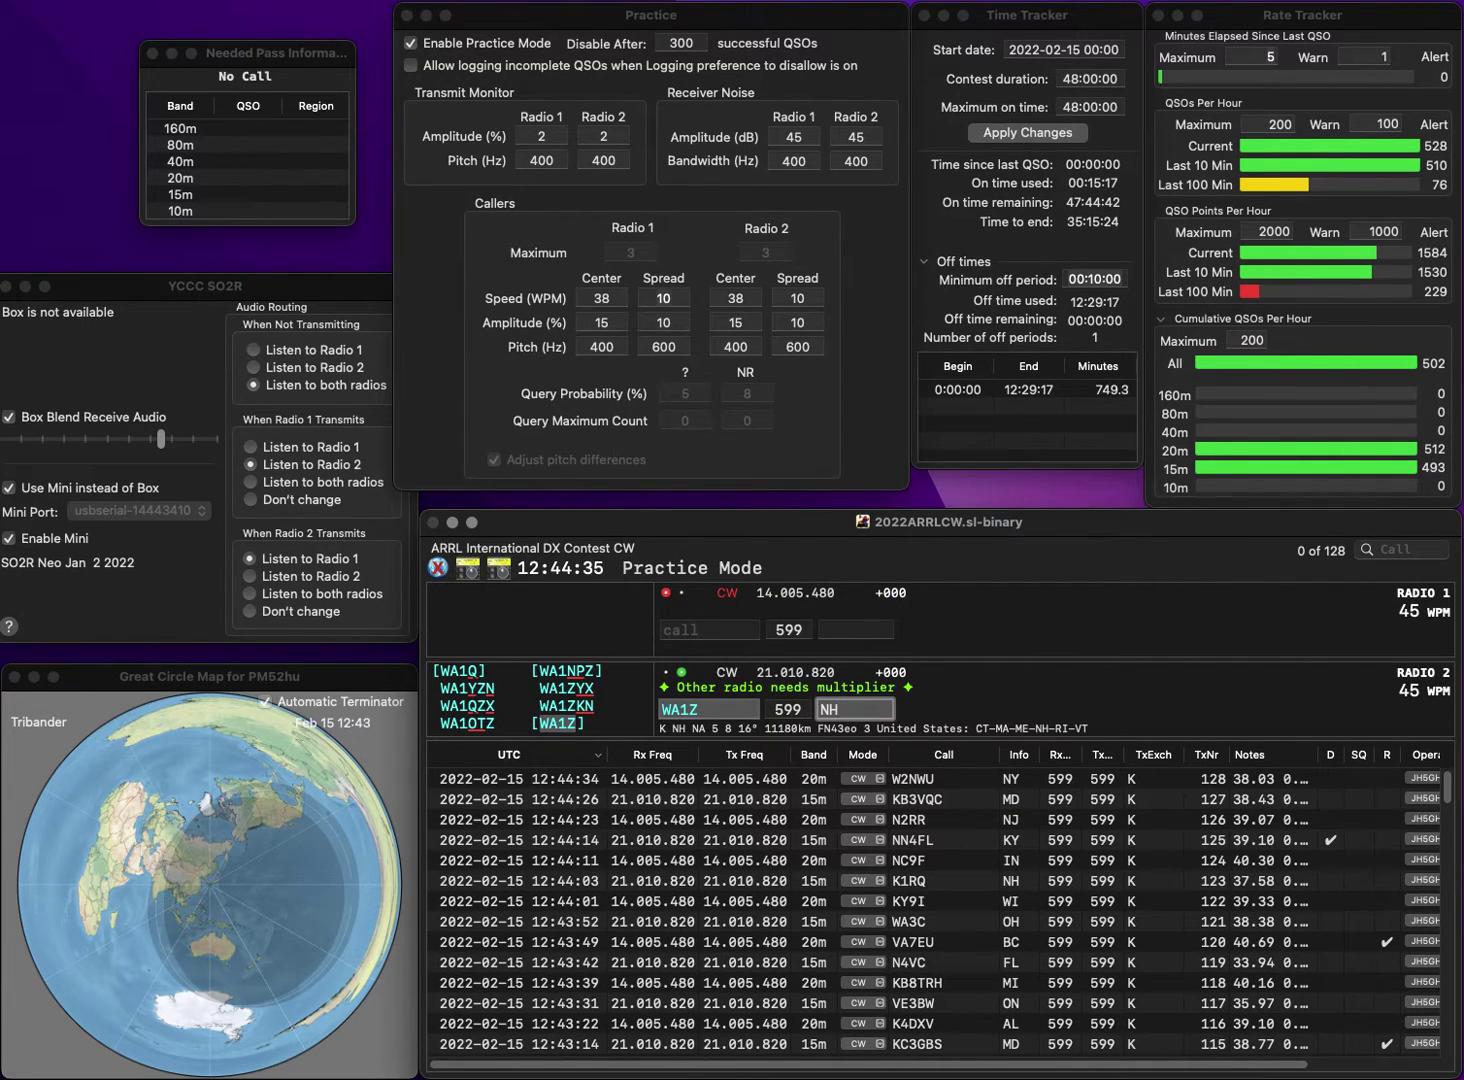
pyautogui.press('Return')
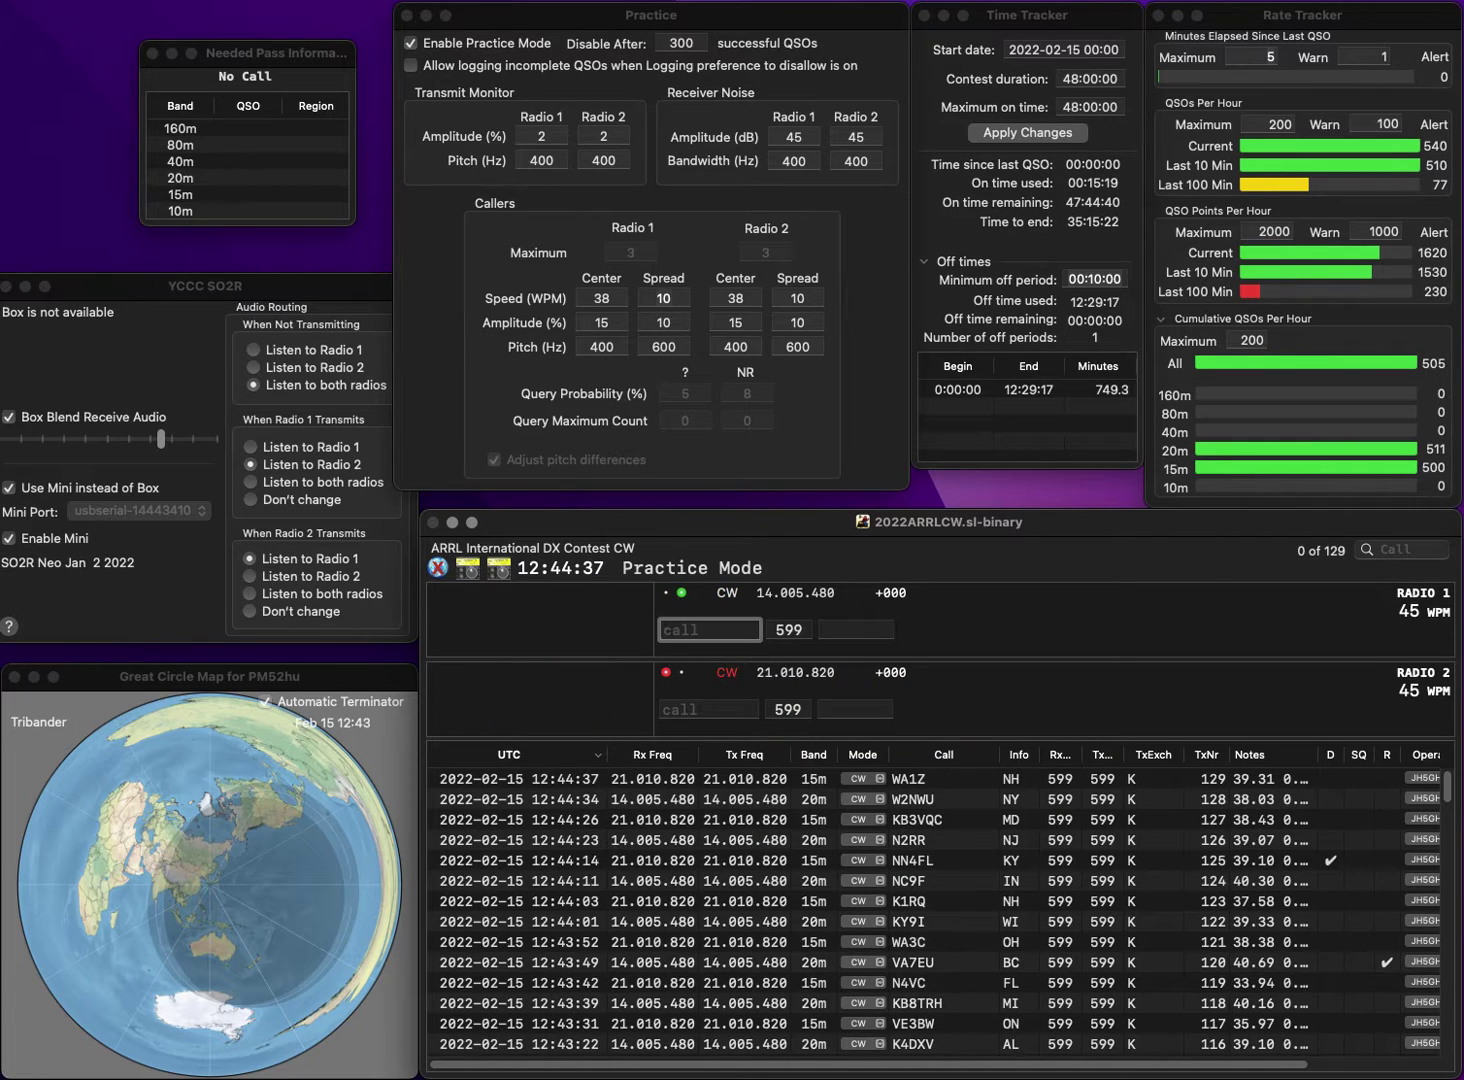
pyautogui.write('W4MF')
pyautogui.press('Return')
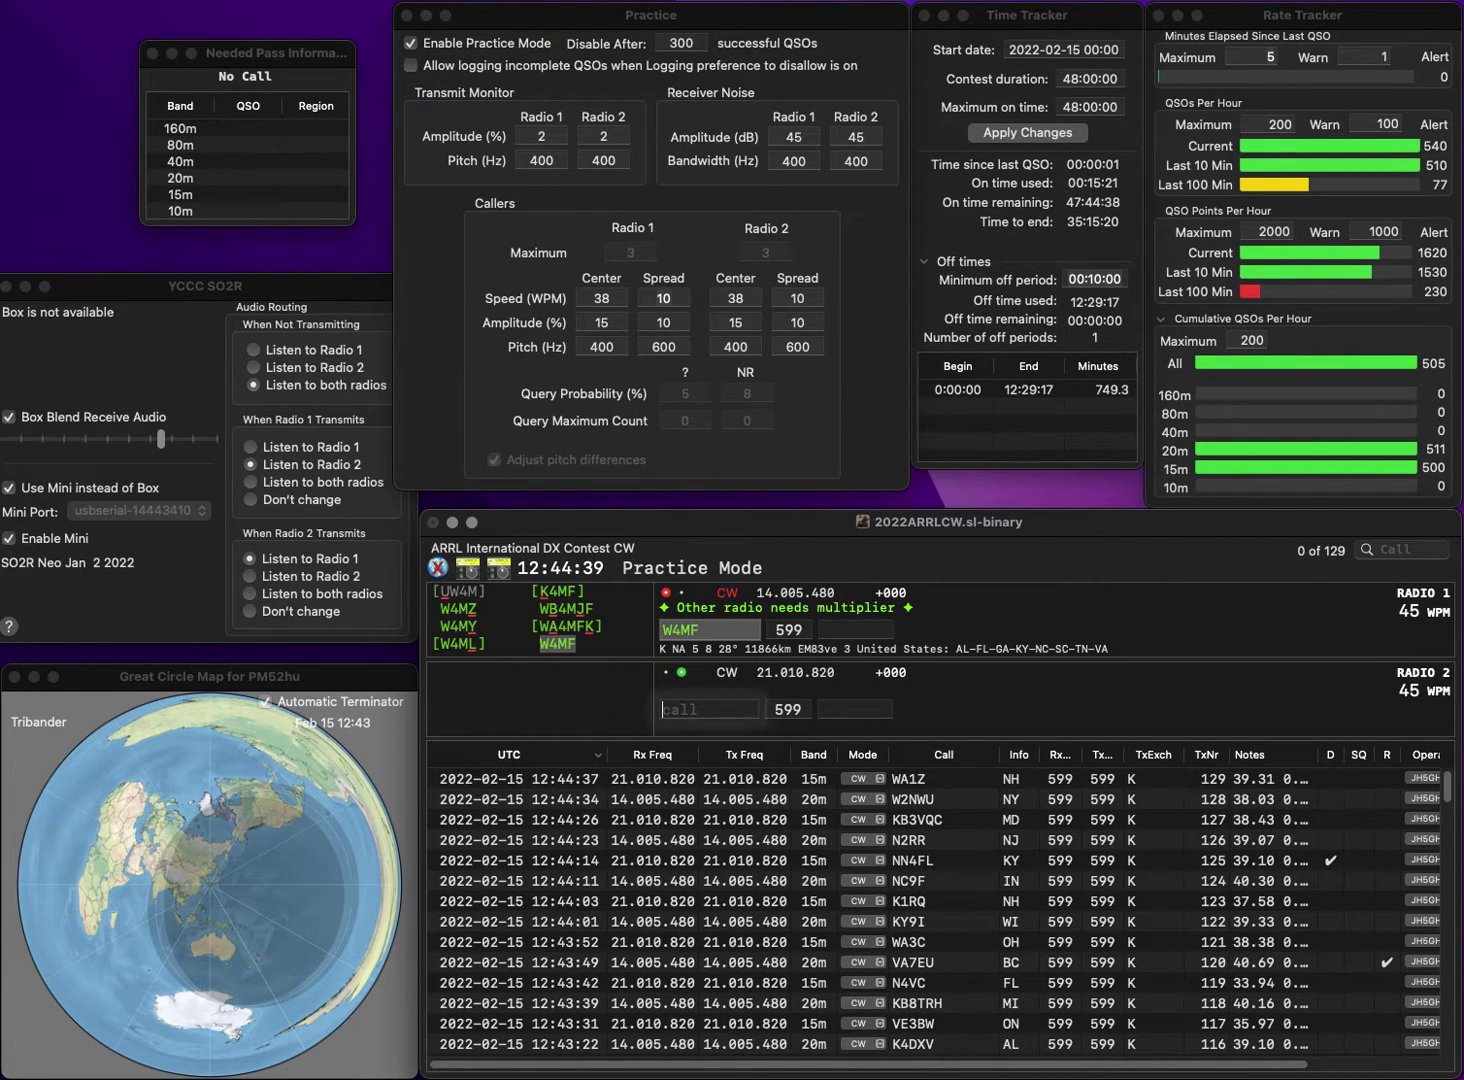
pyautogui.write('VA7BGE')
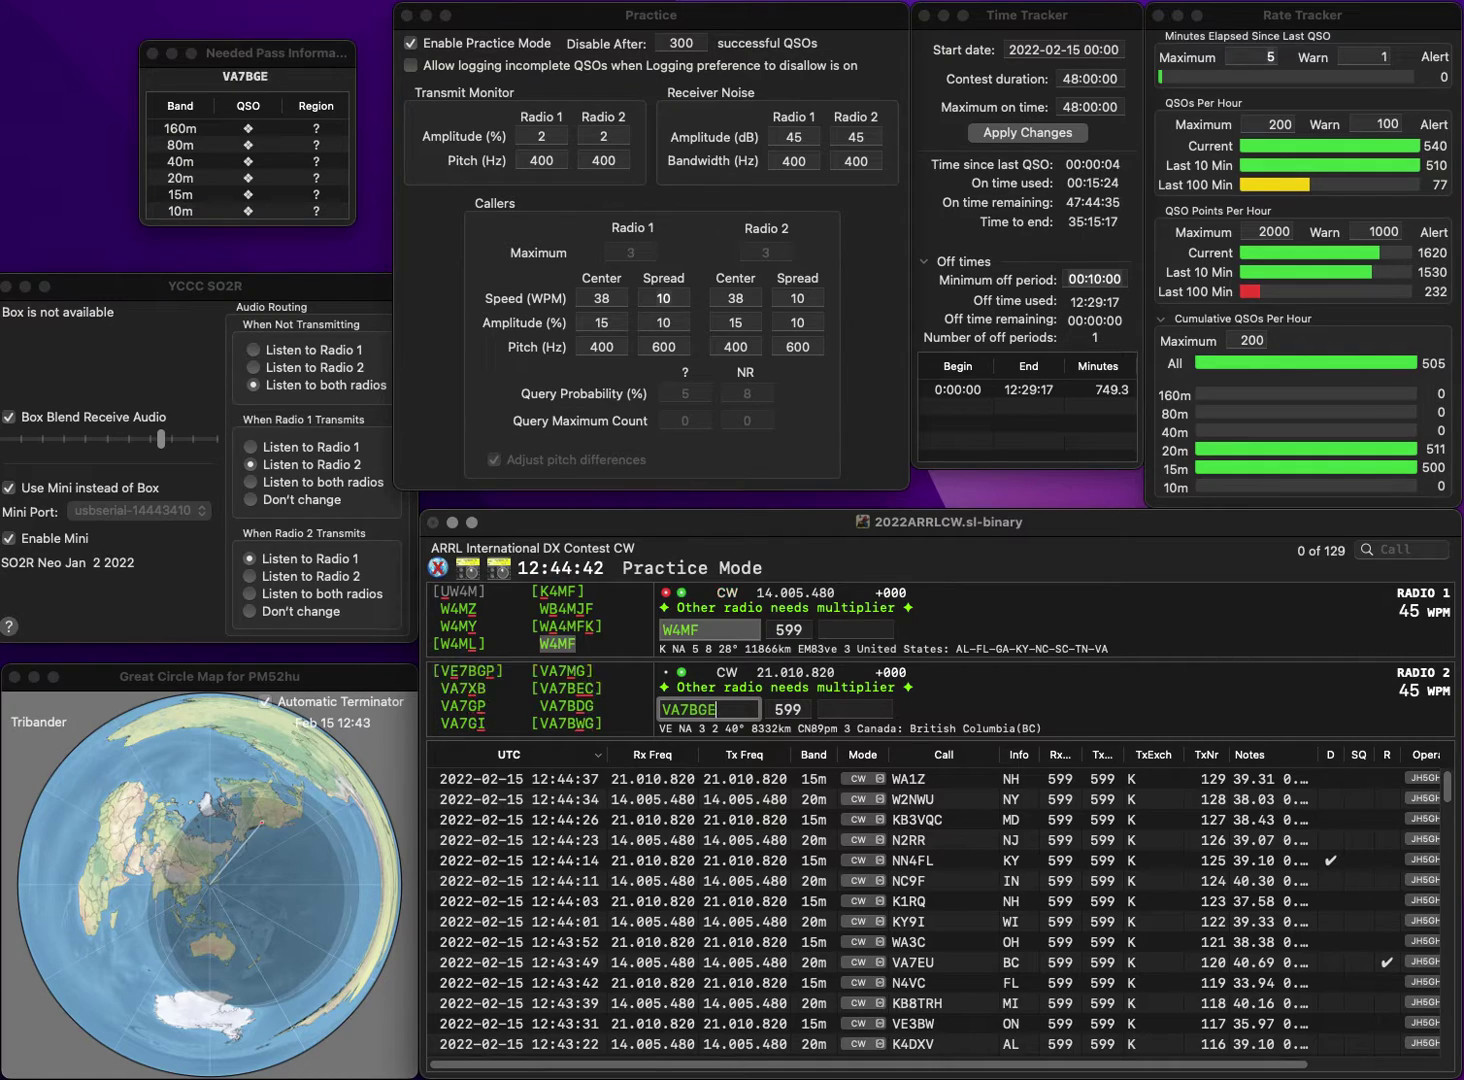
pyautogui.press('Return')
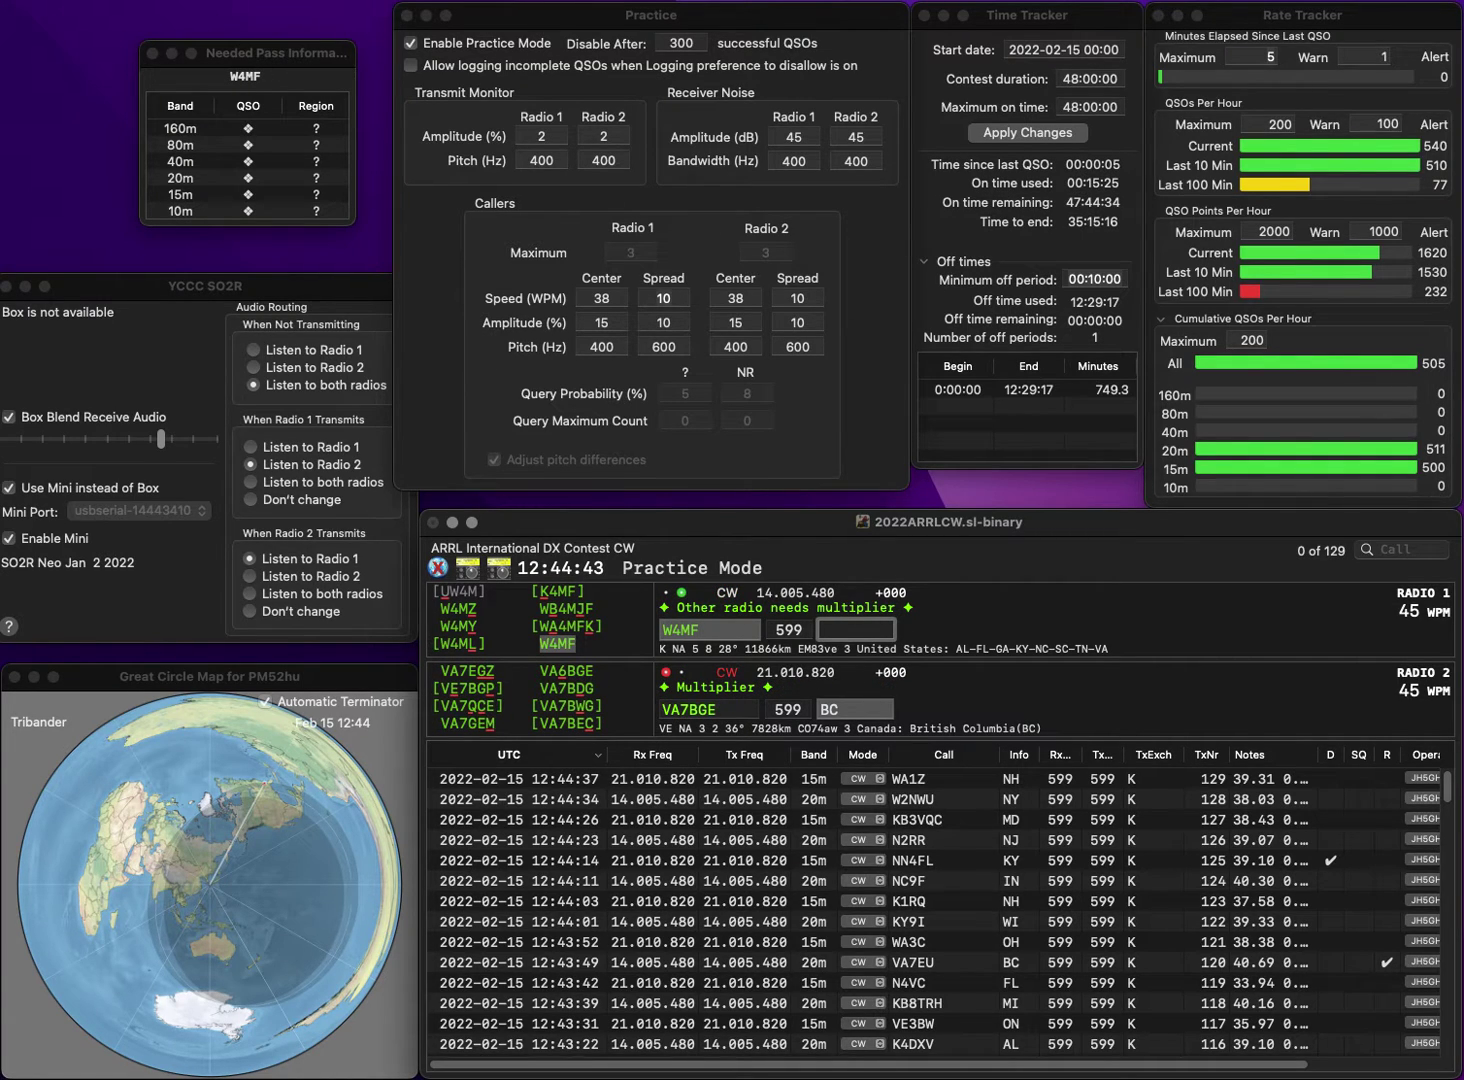
pyautogui.write('SC')
pyautogui.press('Return')
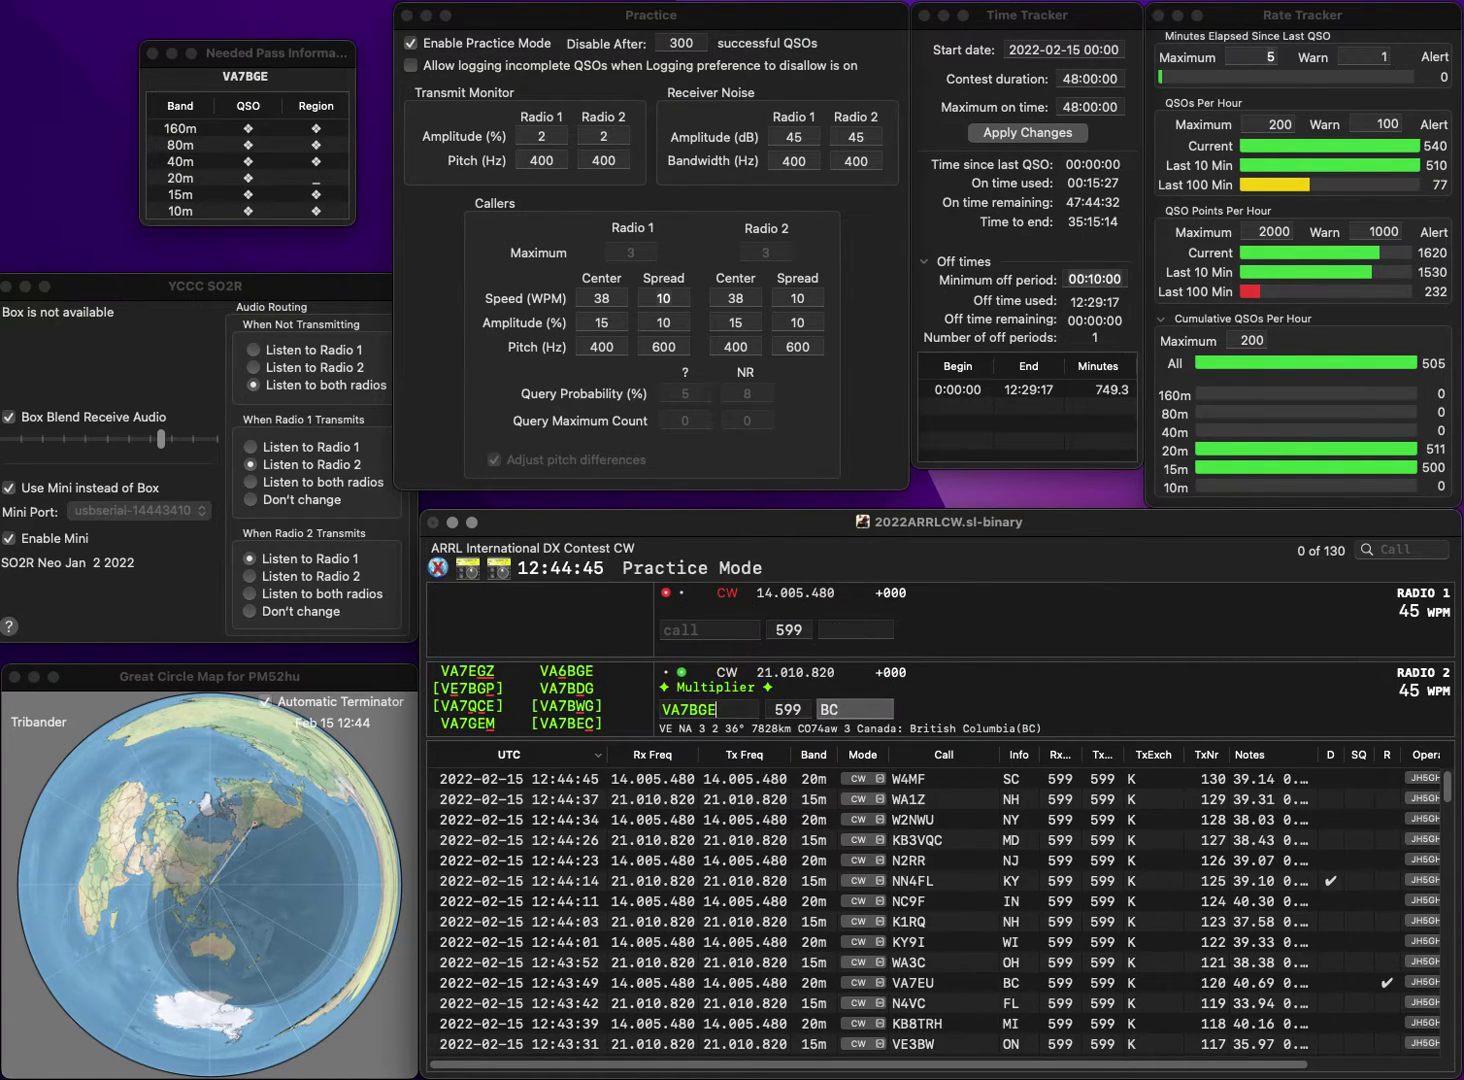
pyautogui.press('BackSpace')
pyautogui.write('6')
pyautogui.press('Return')
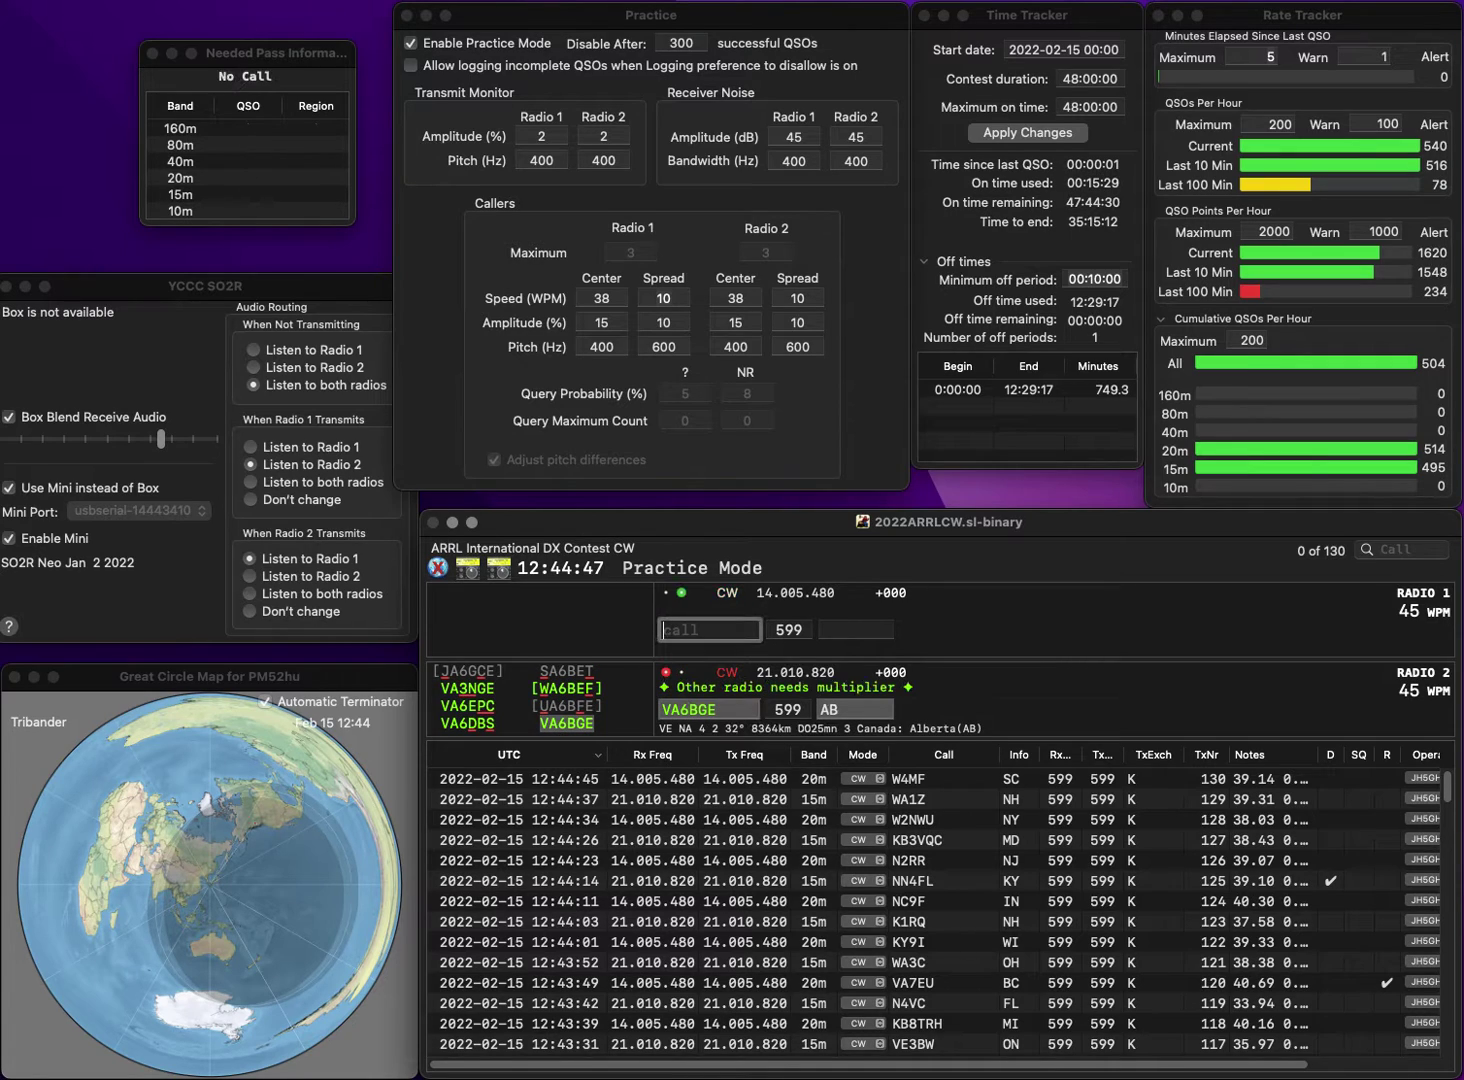
# Enter and answer the call KJ4WNW on Radio 1, and log VA6BGE on Radio 2 with exchange AB.
pyautogui.write('KJ4WNW')
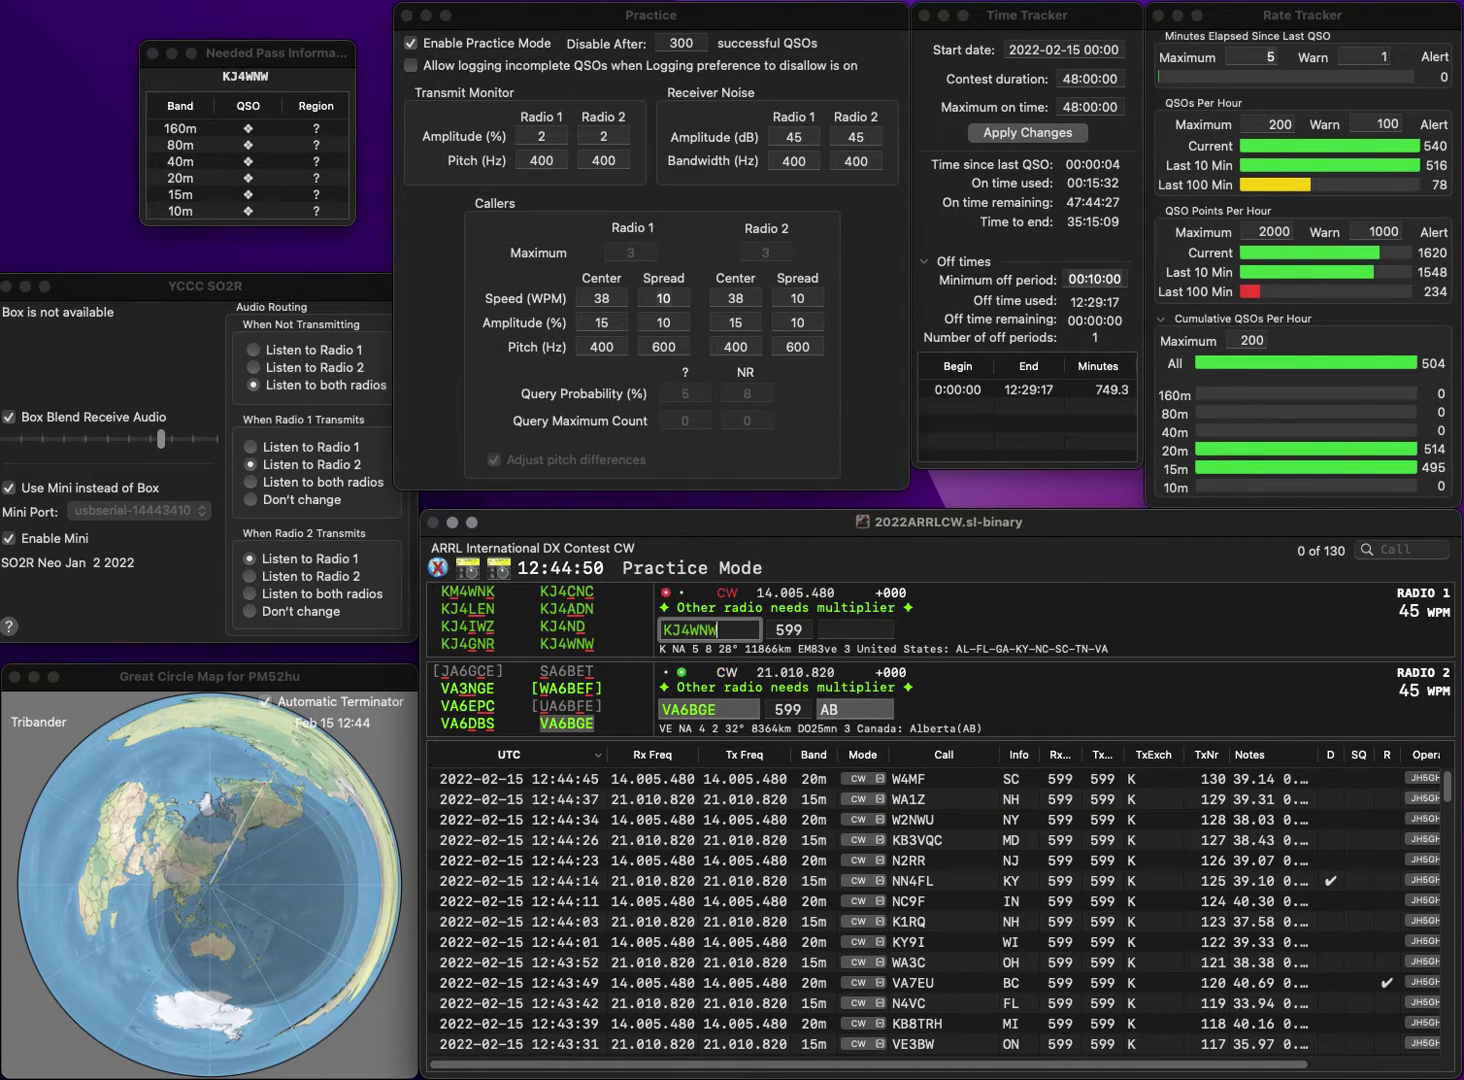
pyautogui.press('Return')
pyautogui.press('space')
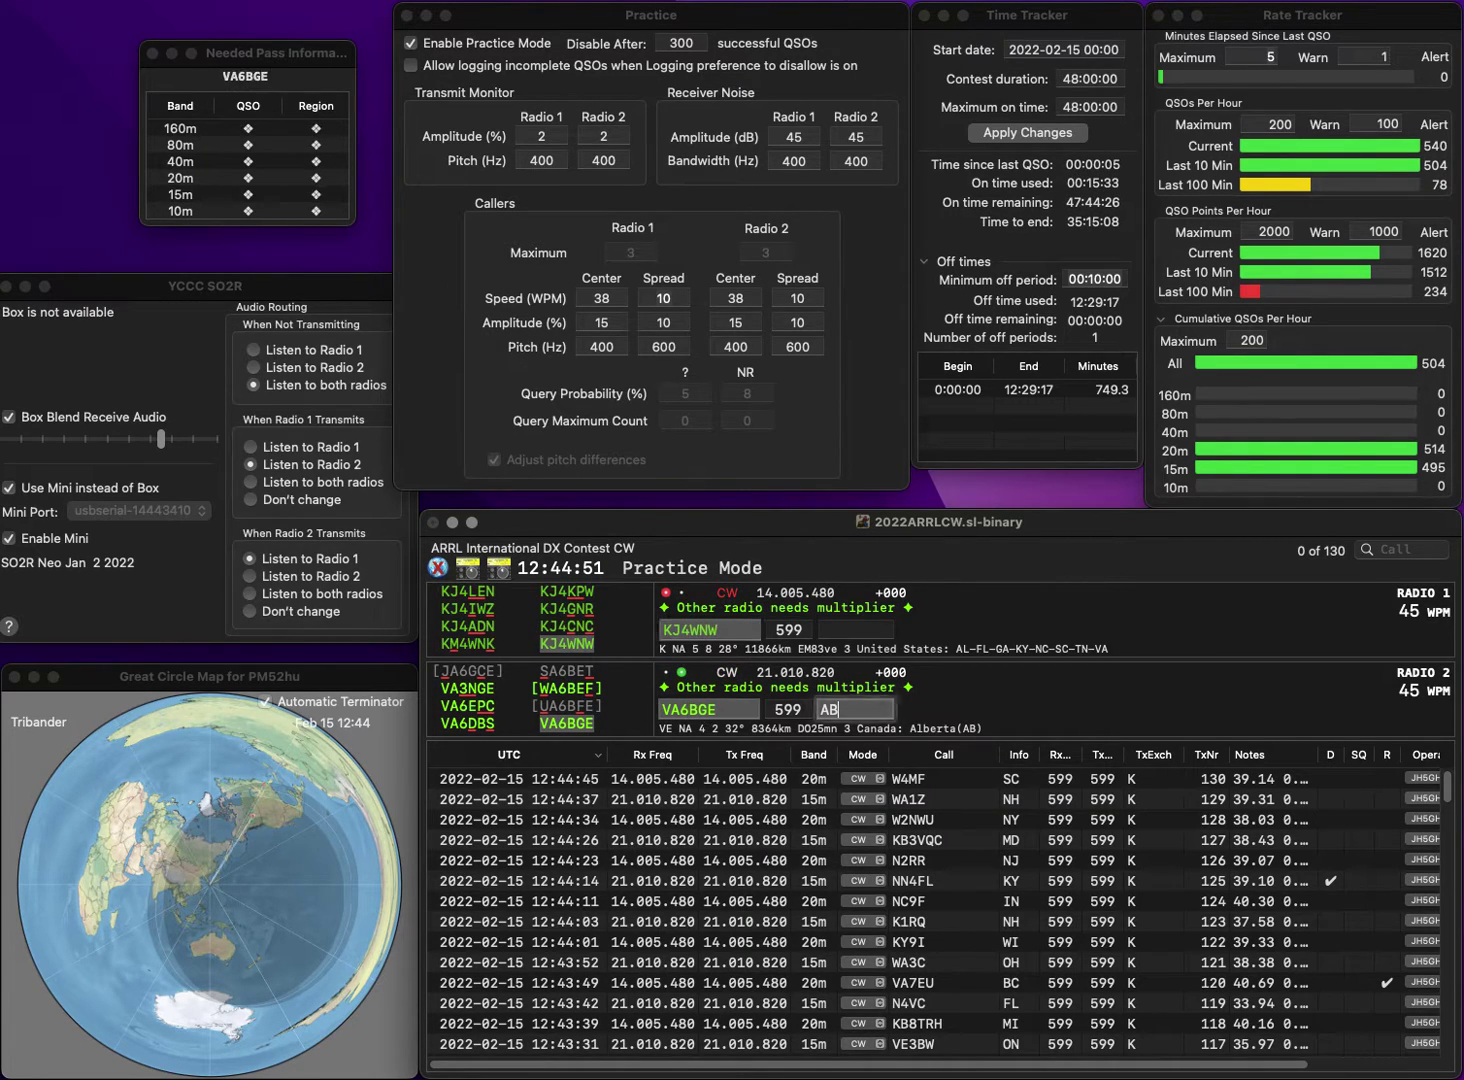
pyautogui.press('Return')
pyautogui.press('Return')
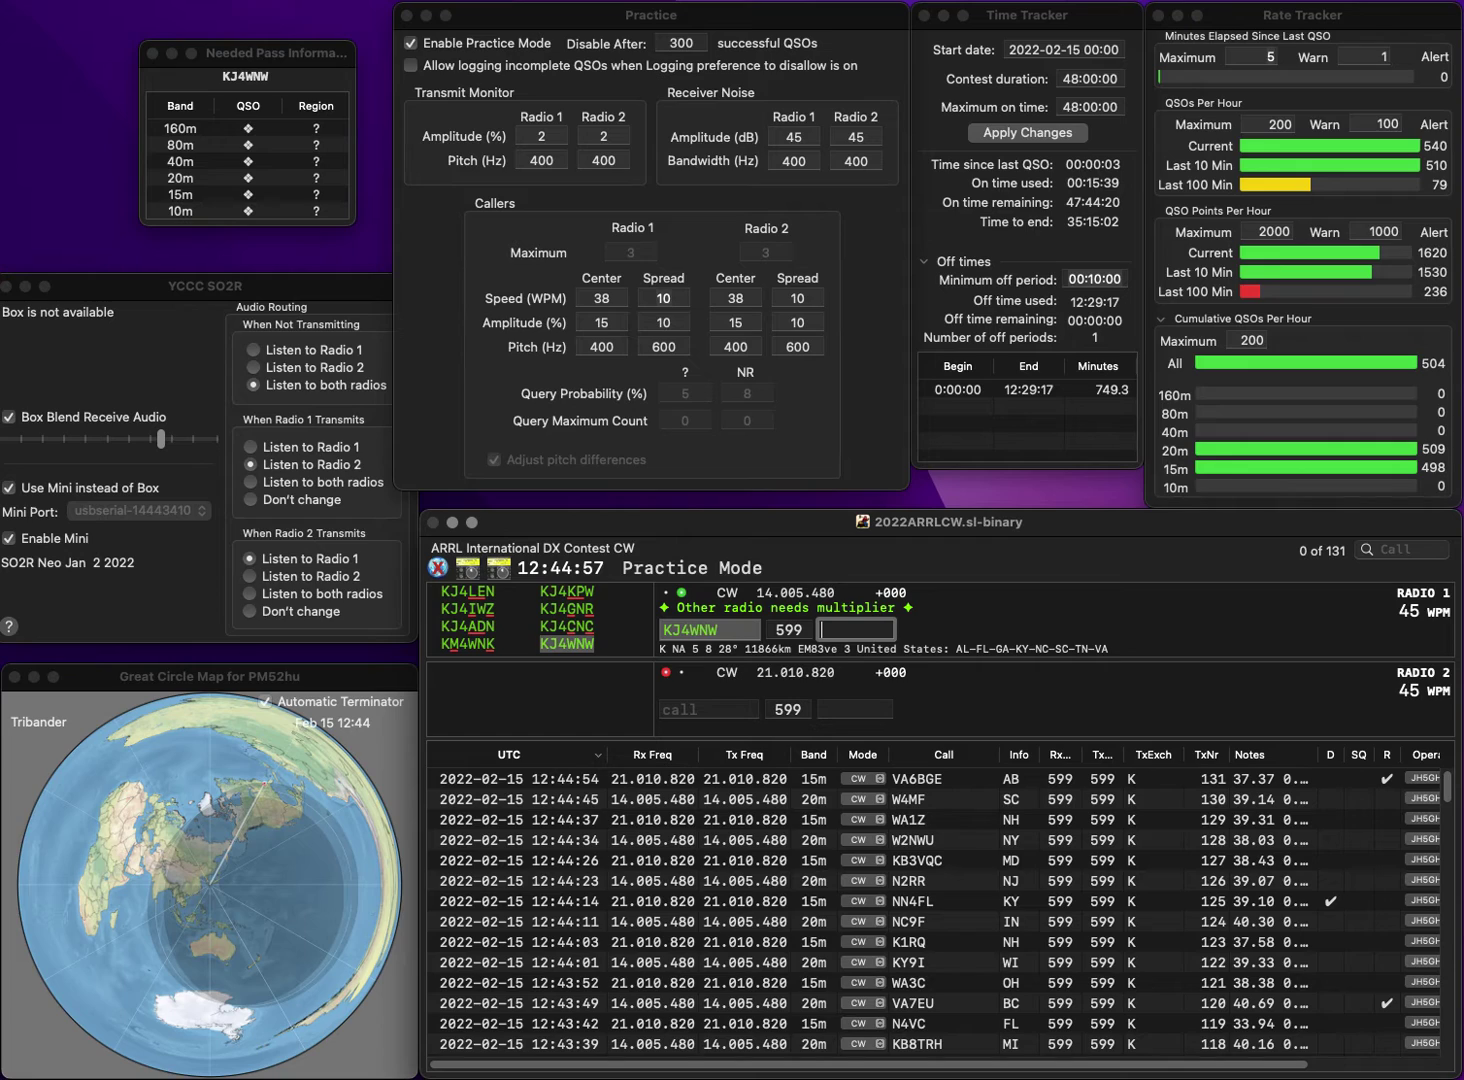
pyautogui.write('VA')
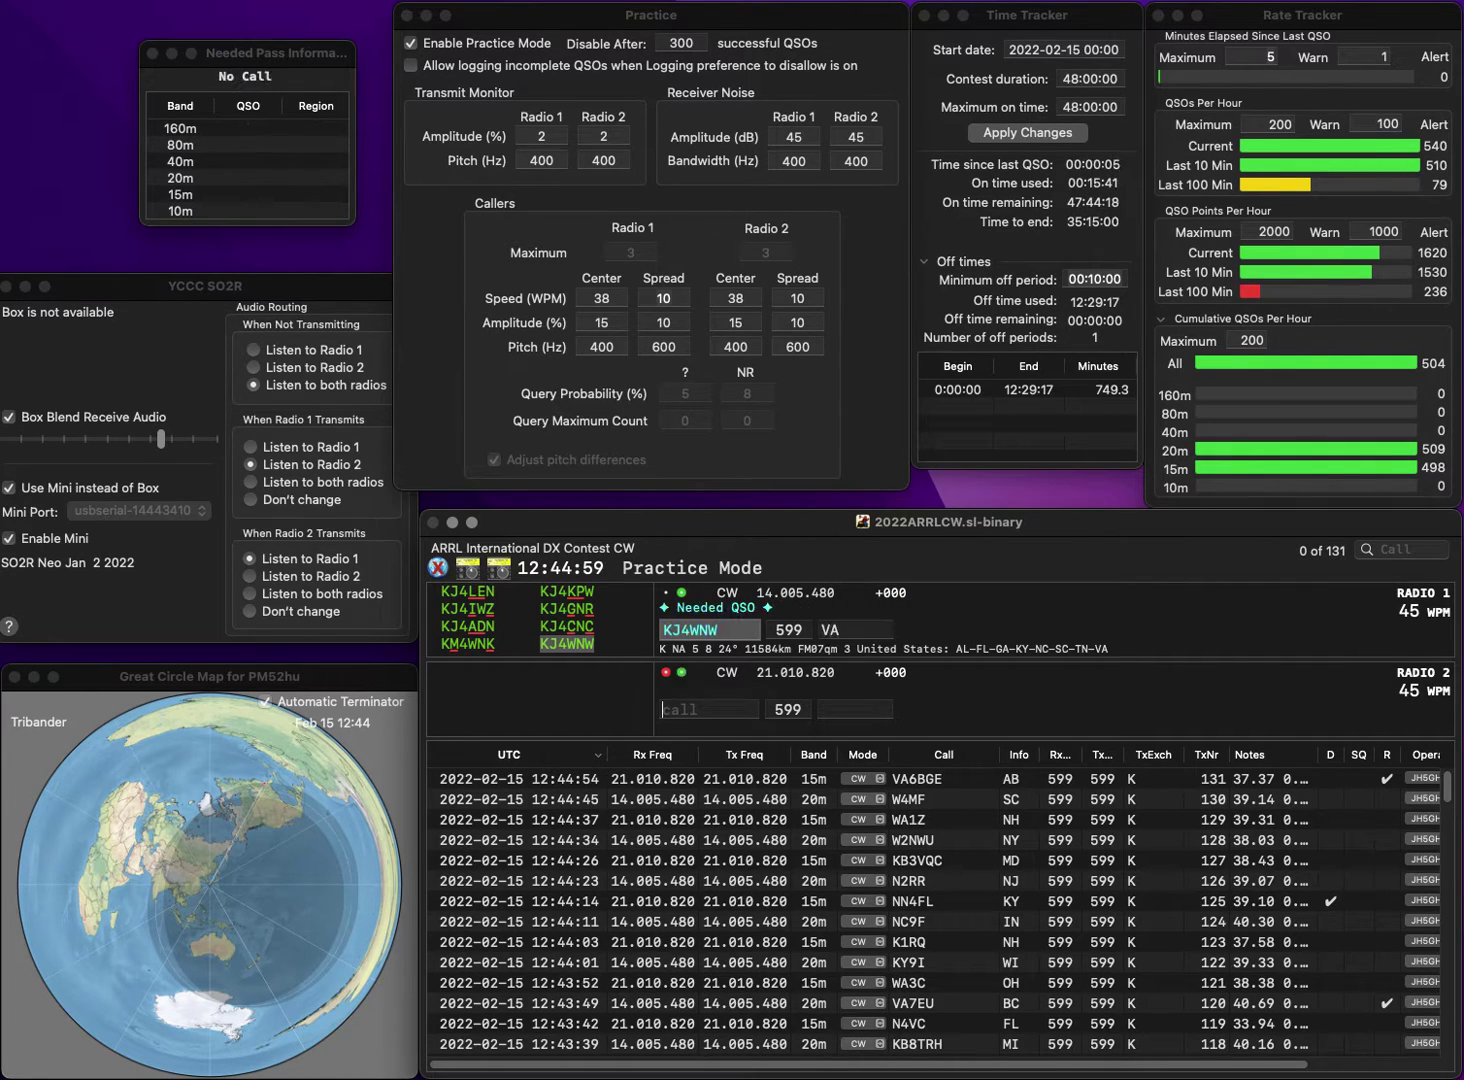
pyautogui.press('Return')
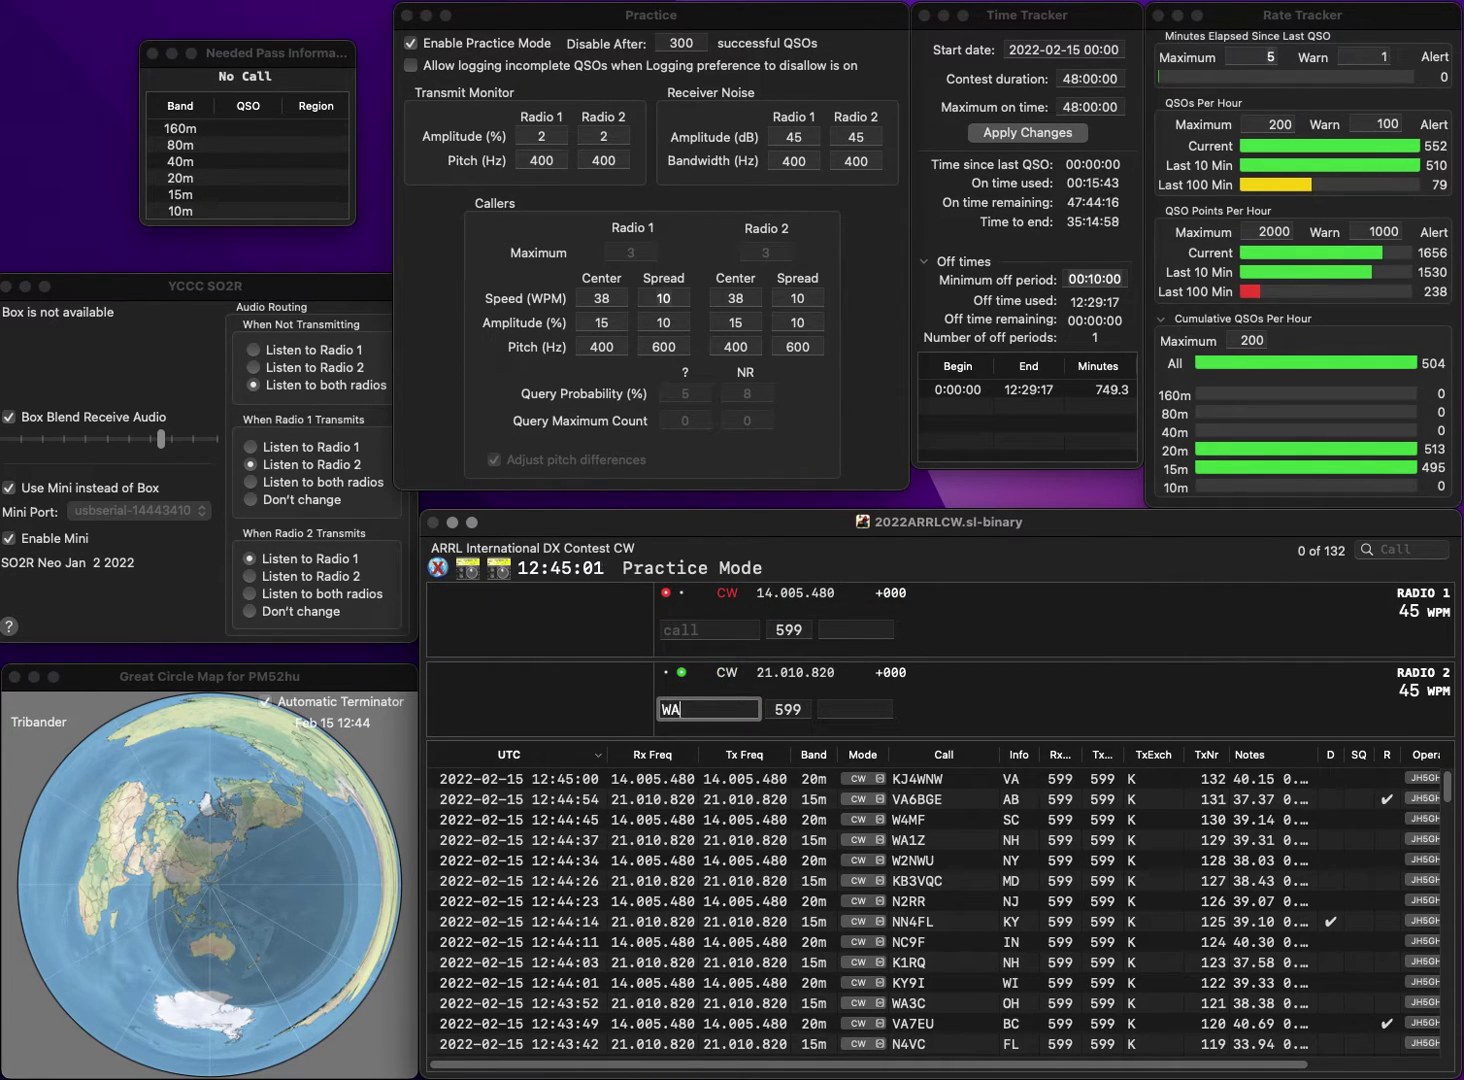
pyautogui.write('WA0IAN')
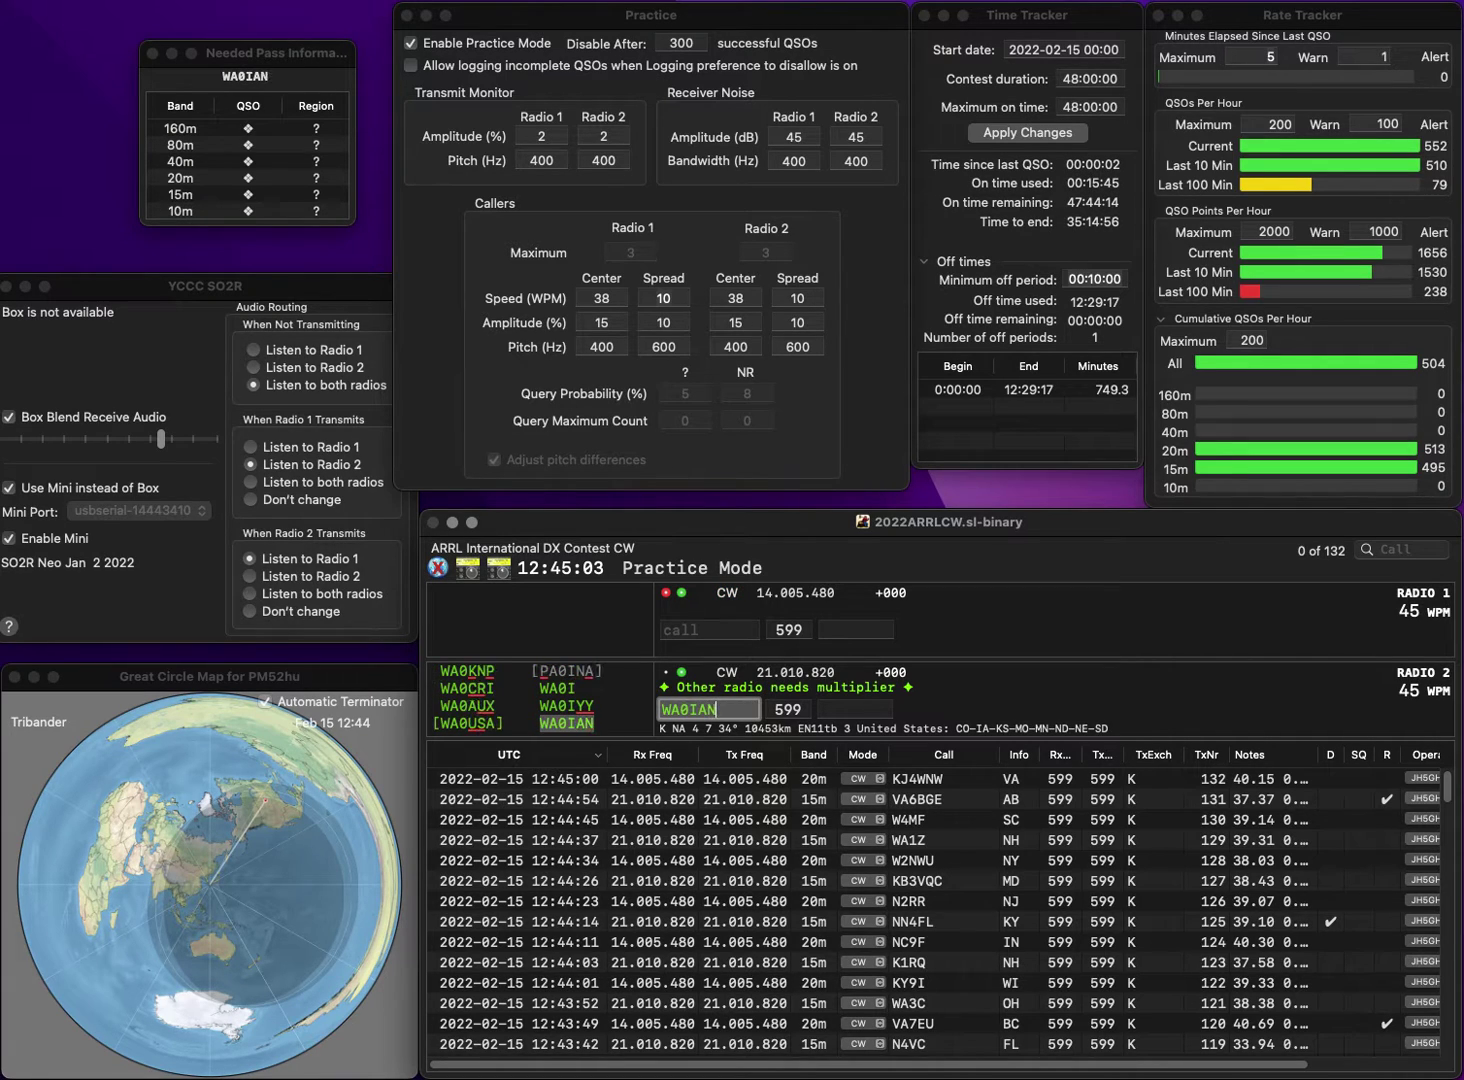
pyautogui.press('Return')
# Enter and answer the call K1TR on Radio 1.
pyautogui.write('KK')
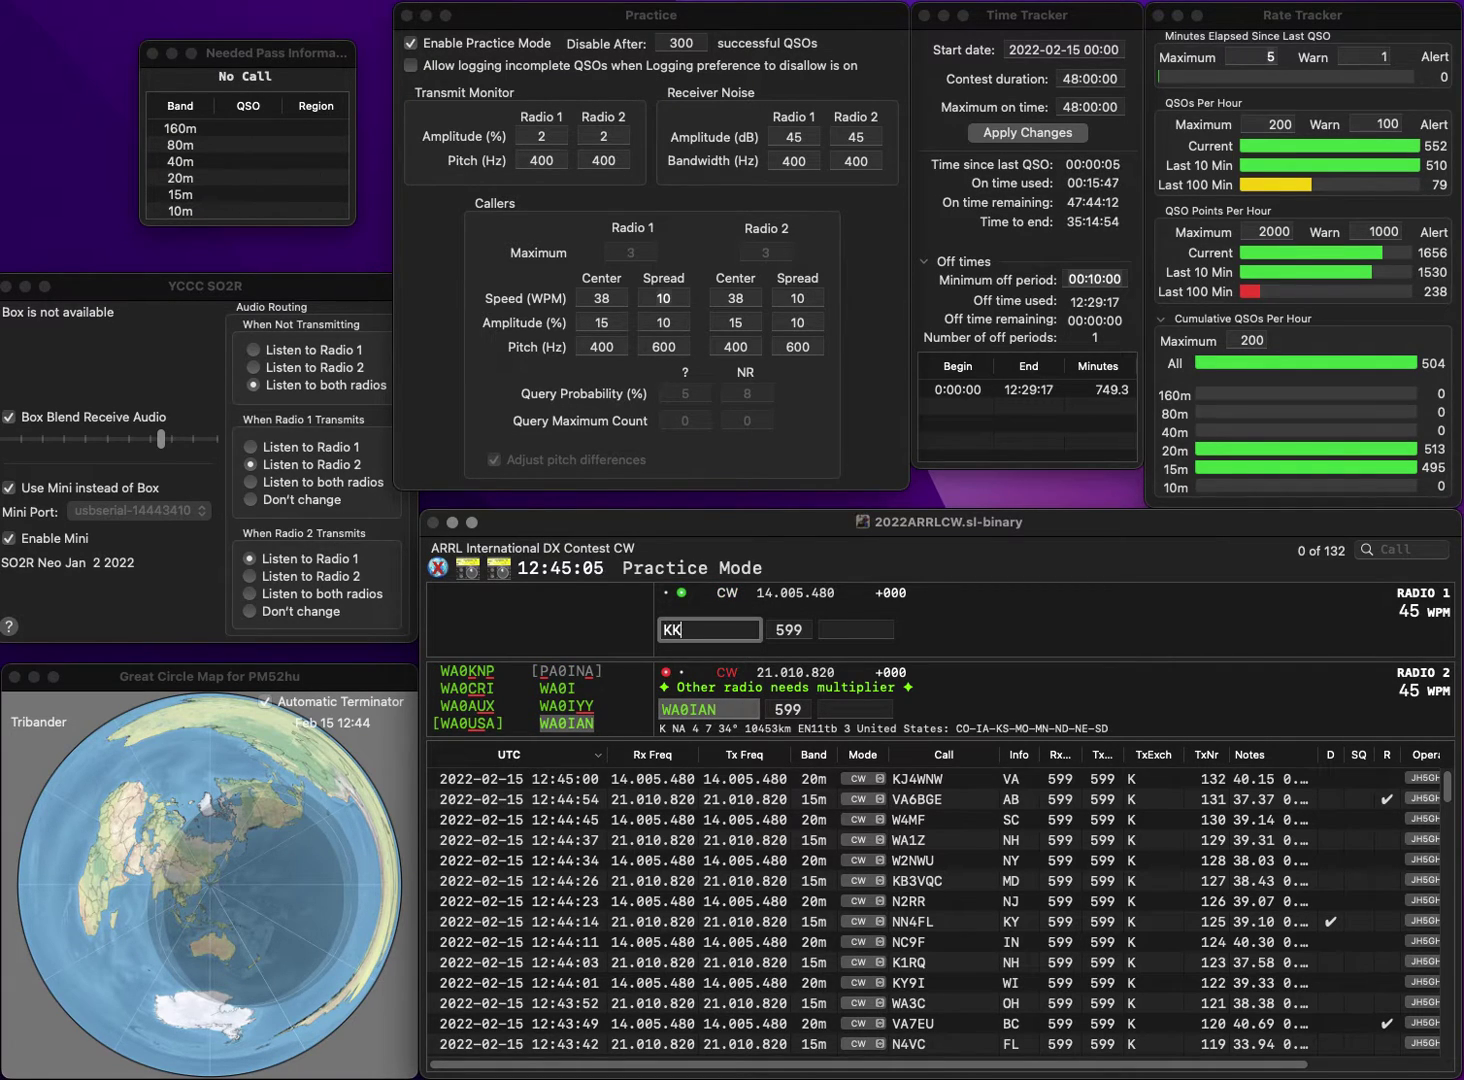
pyautogui.press('BackSpace')
pyautogui.write('J')
pyautogui.press('BackSpace')
pyautogui.write('1TR')
pyautogui.press('Return')
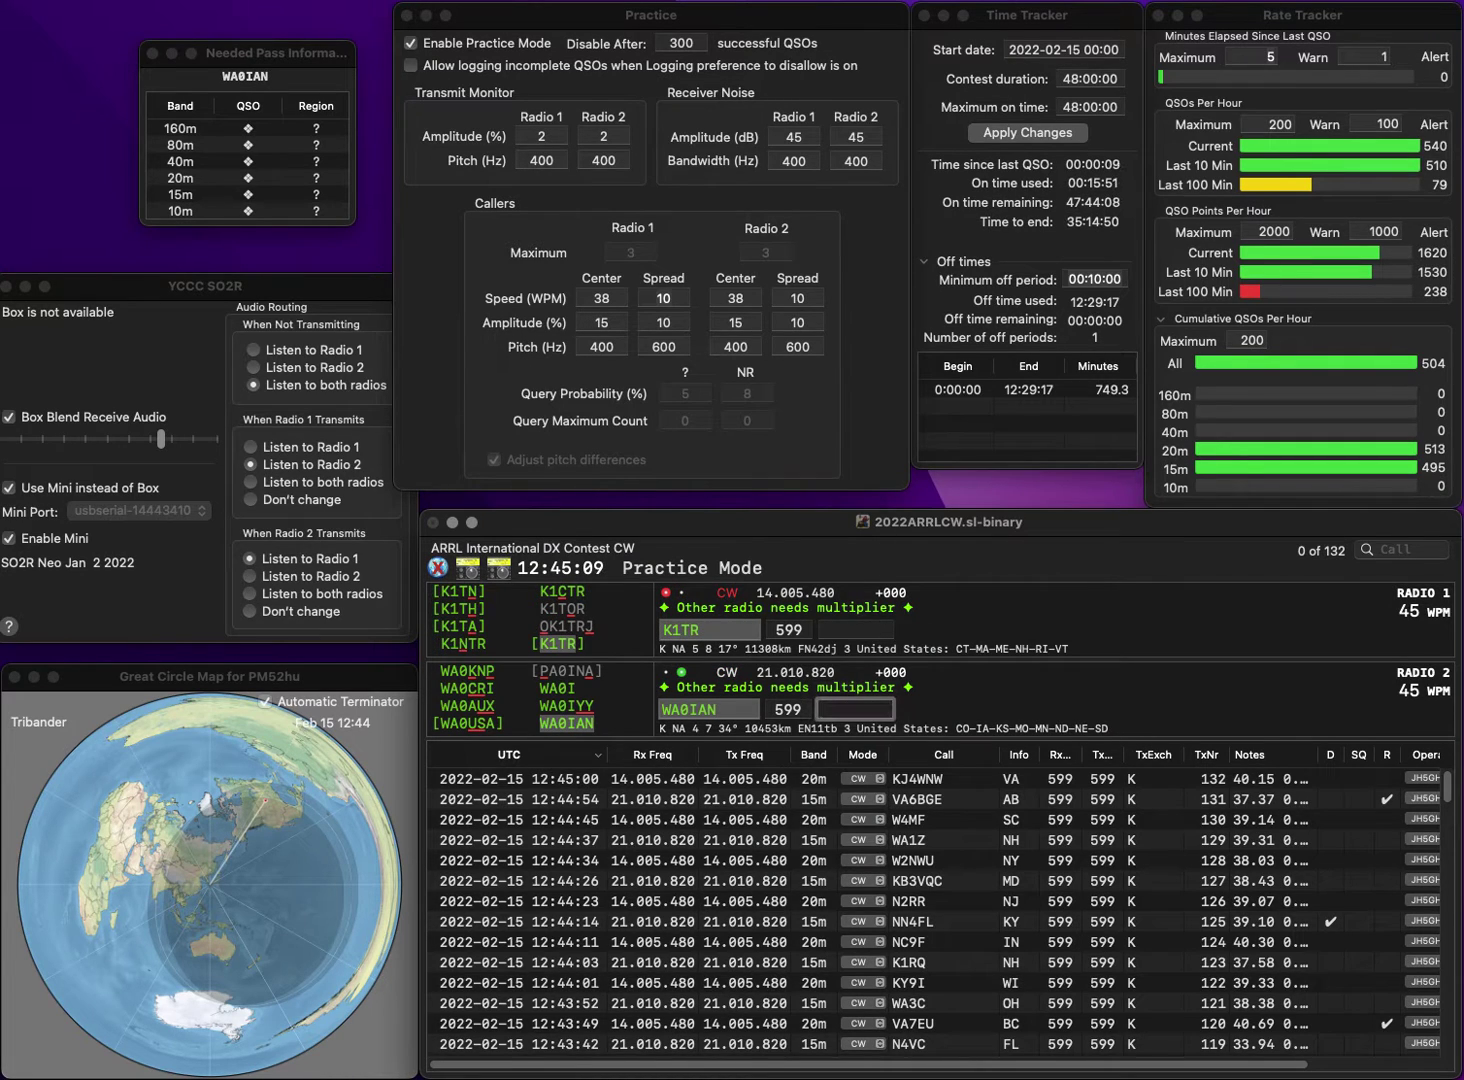
# Log WA0IAN on Radio 2 with exchange MO, and K1TR on Radio 1 with exchange MA.
pyautogui.write('MO')
pyautogui.press('Return')
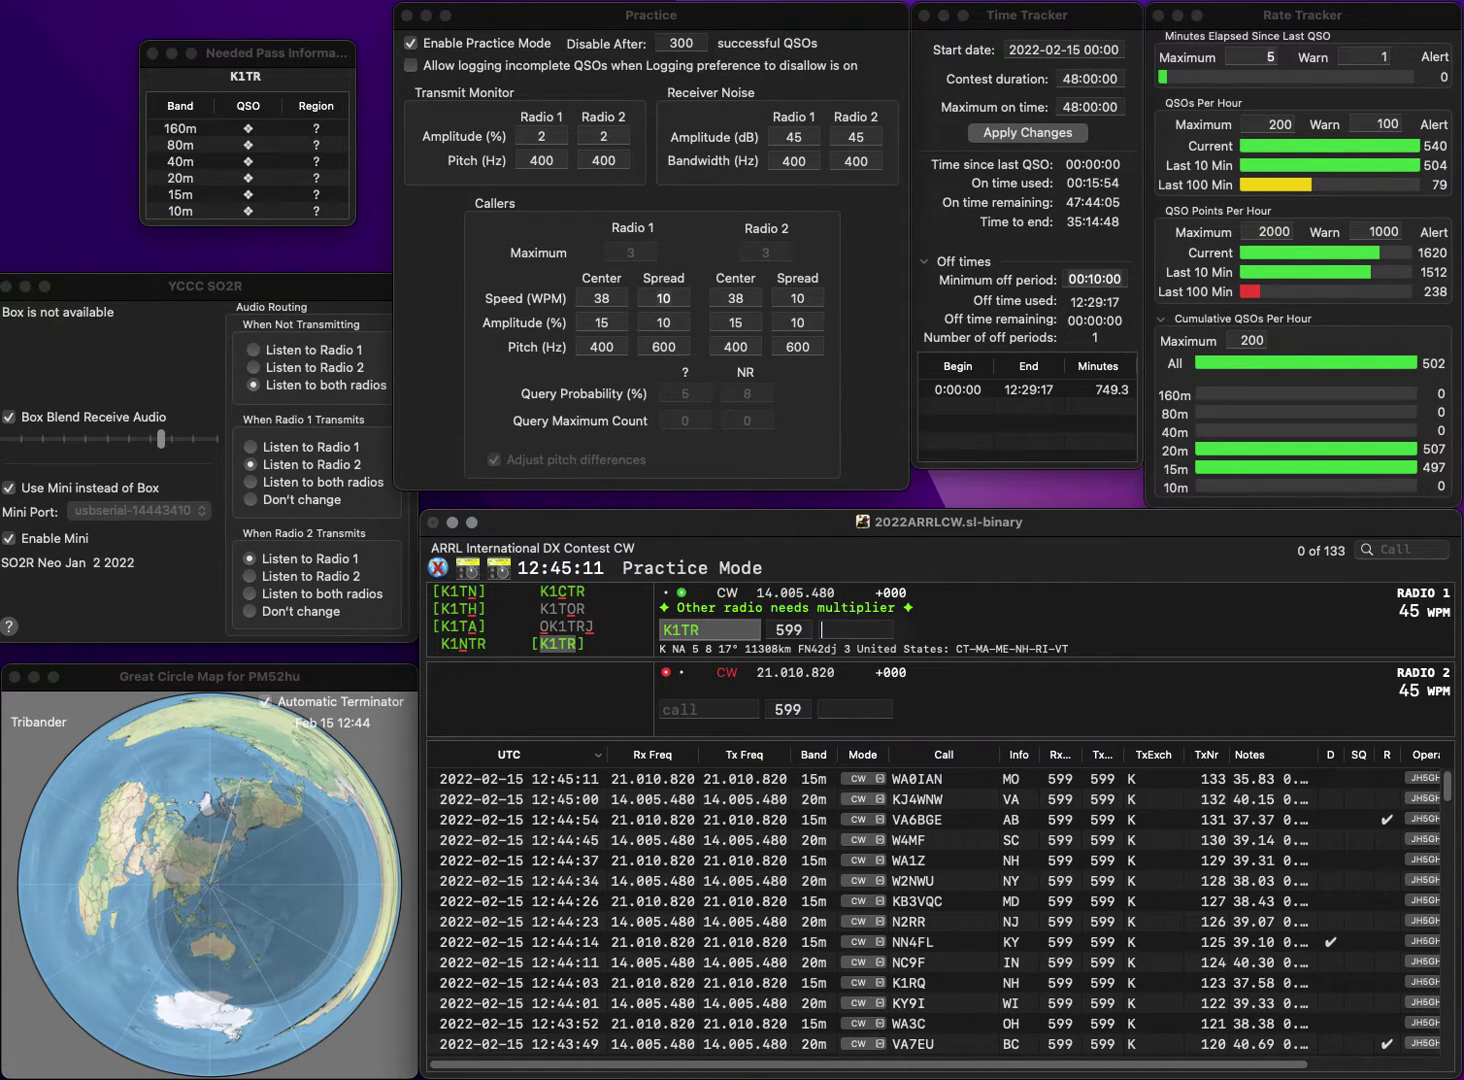
pyautogui.write('MA')
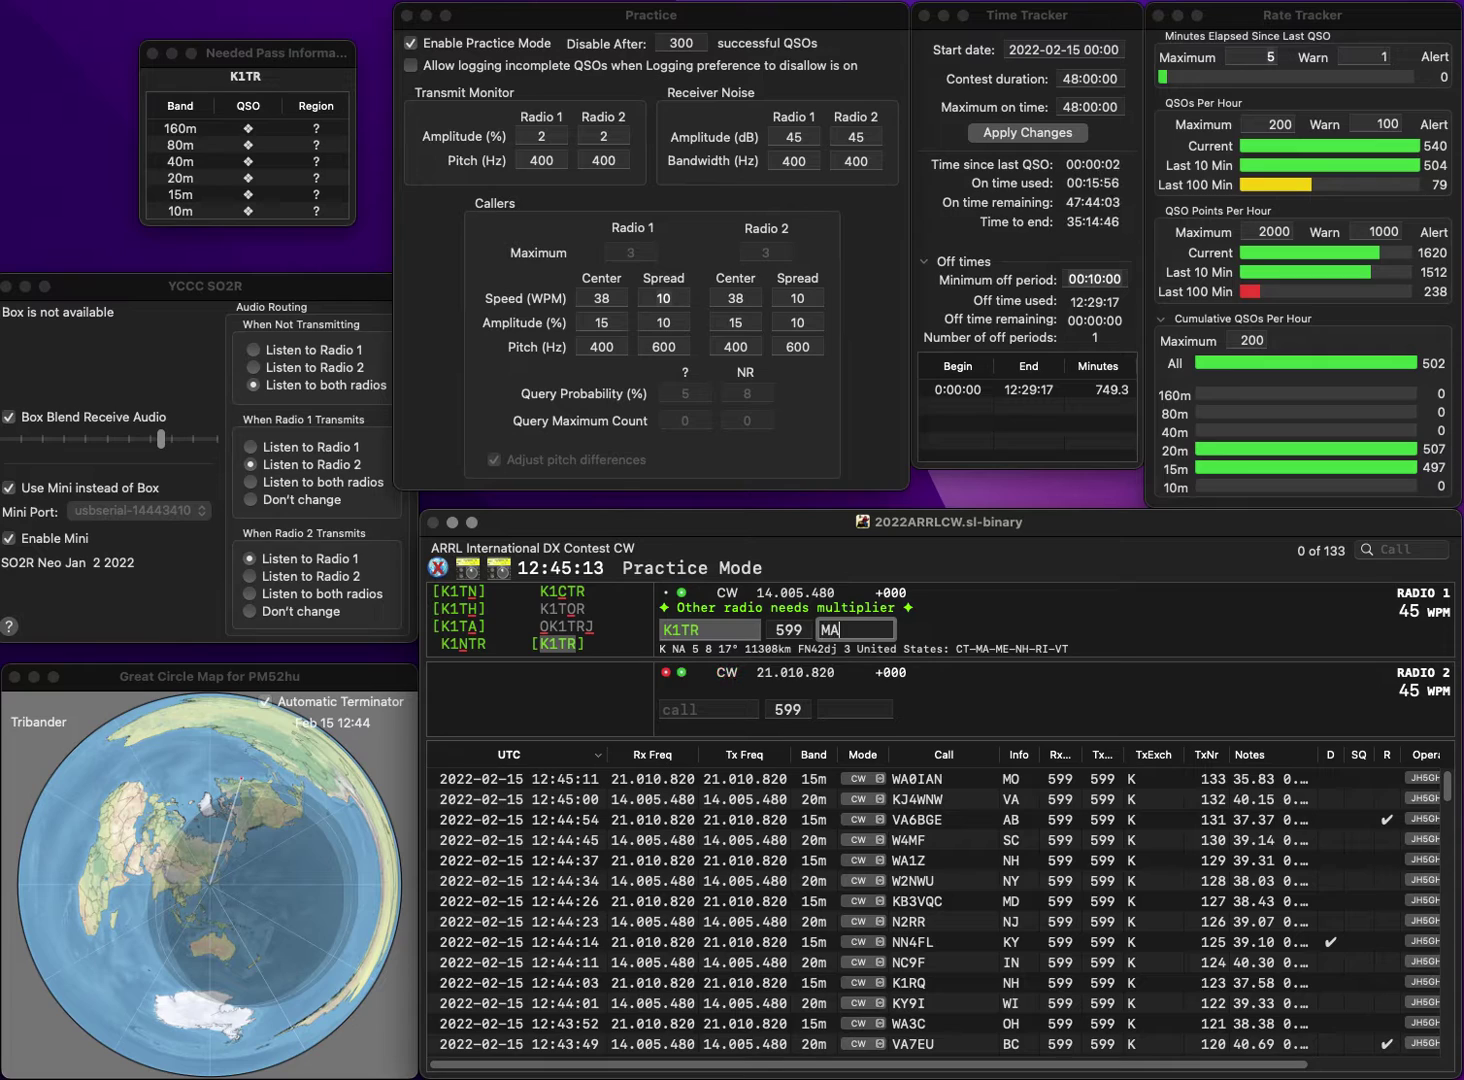
pyautogui.press('Return')
# Enter and answer the partial calls N9M on Radio 2 and KDN on Radio 1.
pyautogui.write('N9M')
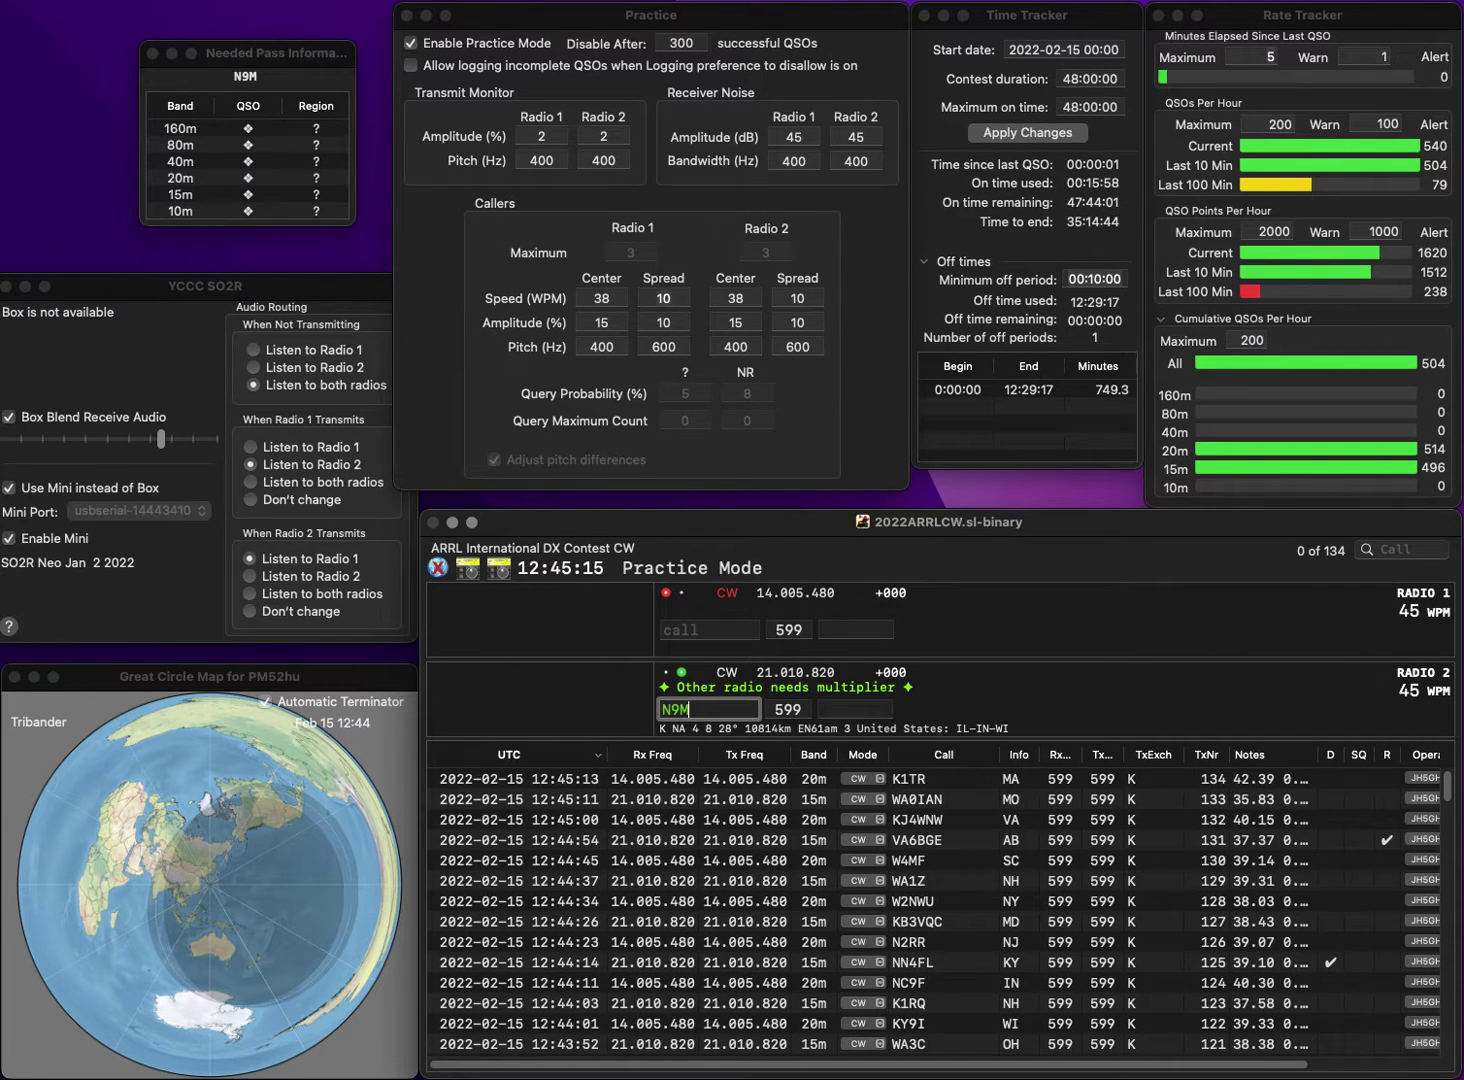
pyautogui.press('Return')
pyautogui.write('KD')
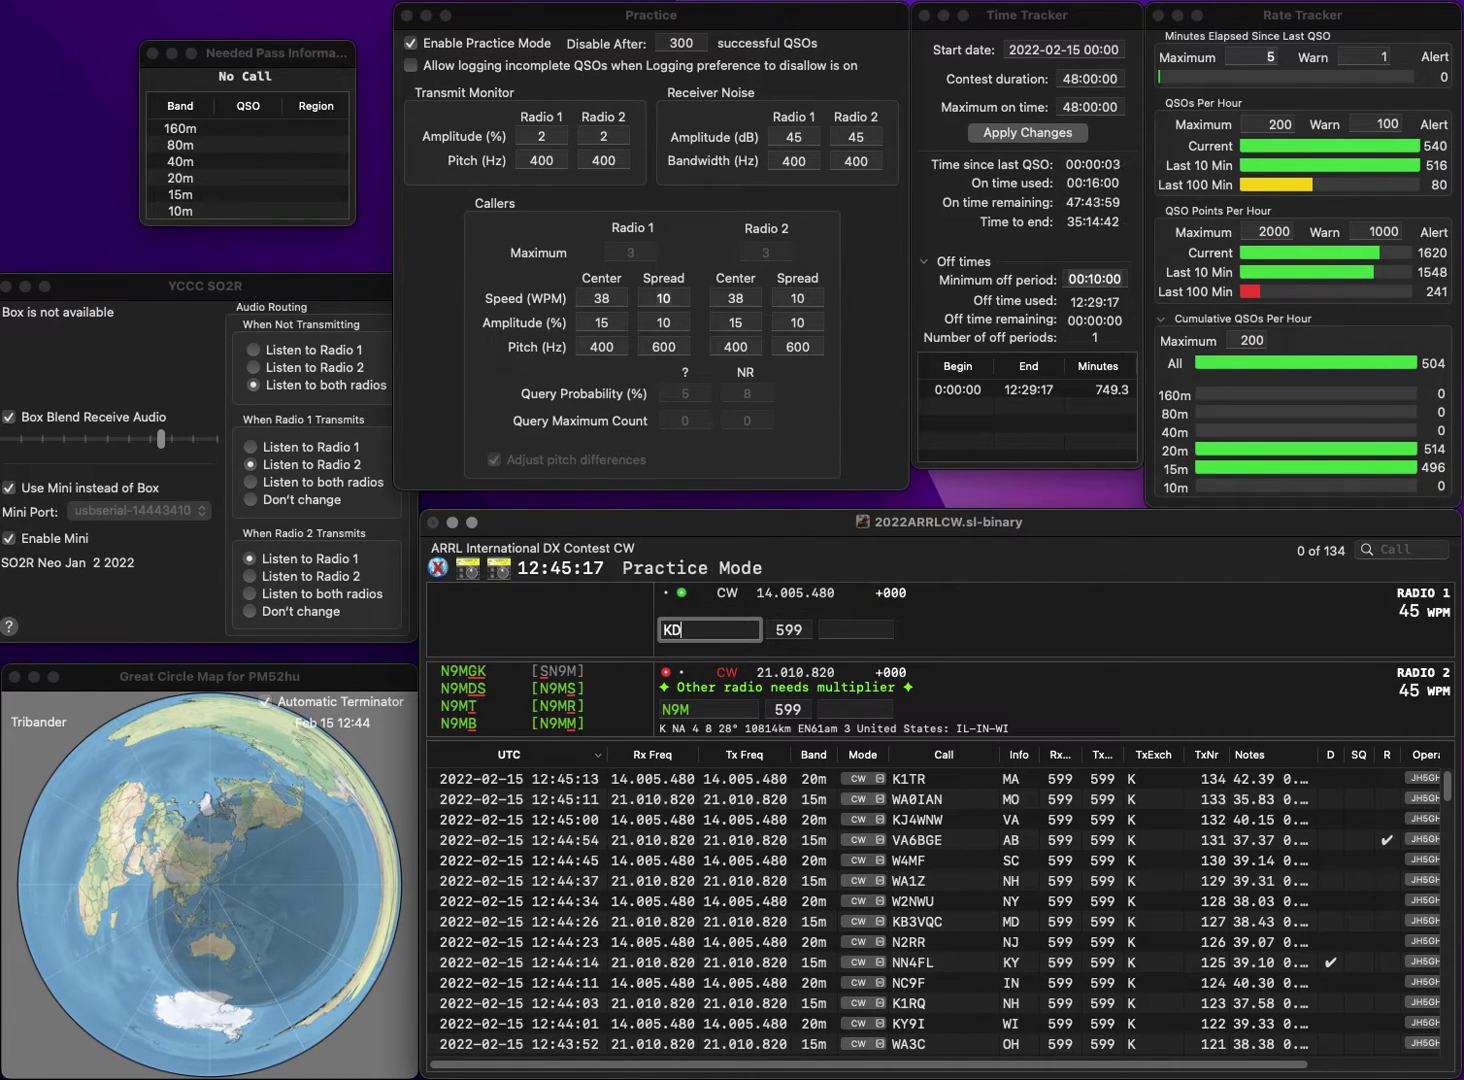
pyautogui.write('N')
pyautogui.press('Return')
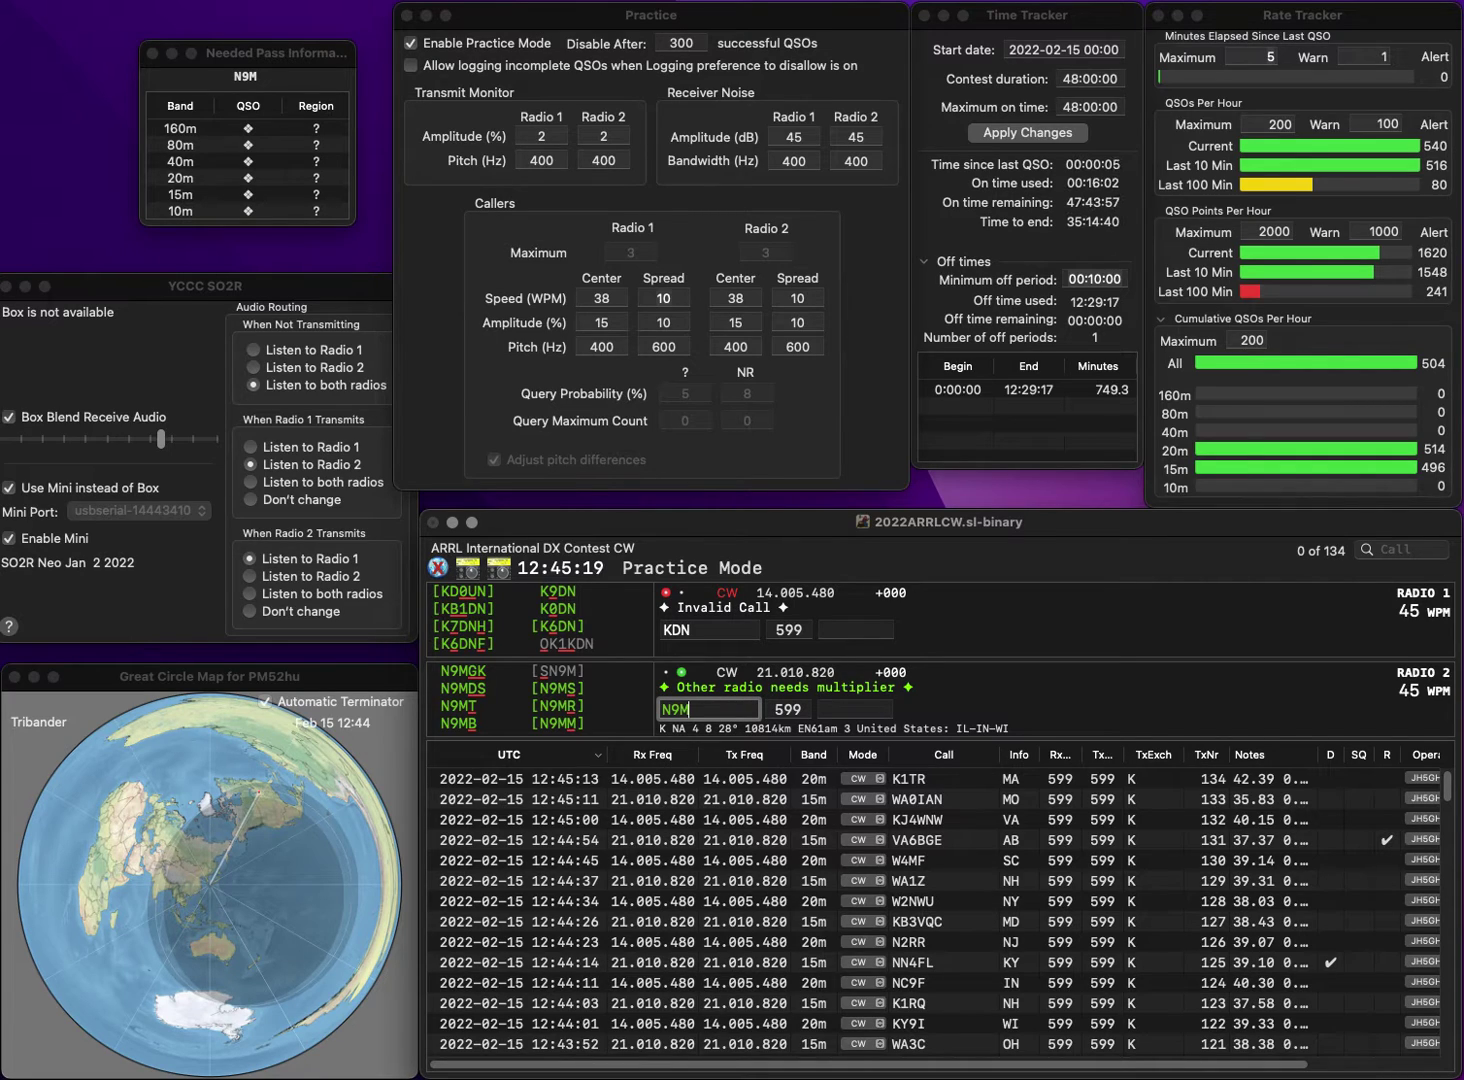
pyautogui.write('T')
pyautogui.press('Return')
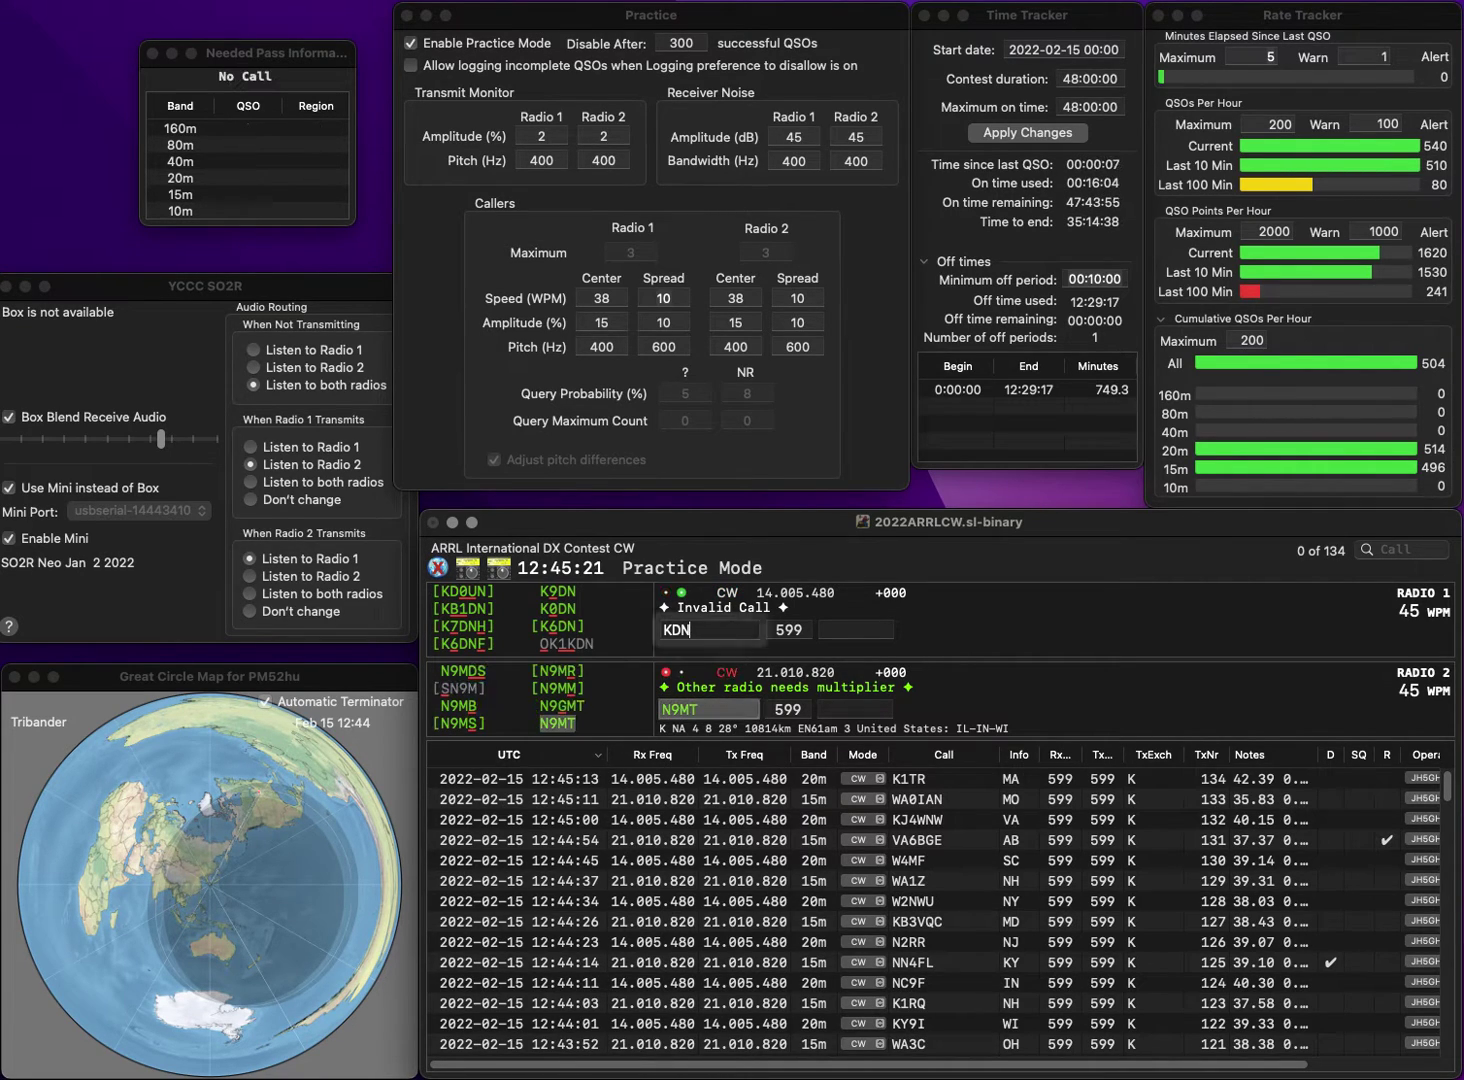
pyautogui.write('BNR')
pyautogui.press('Left')
pyautogui.press('Left')
pyautogui.press('Left')
pyautogui.press('Left')
pyautogui.press('Left')
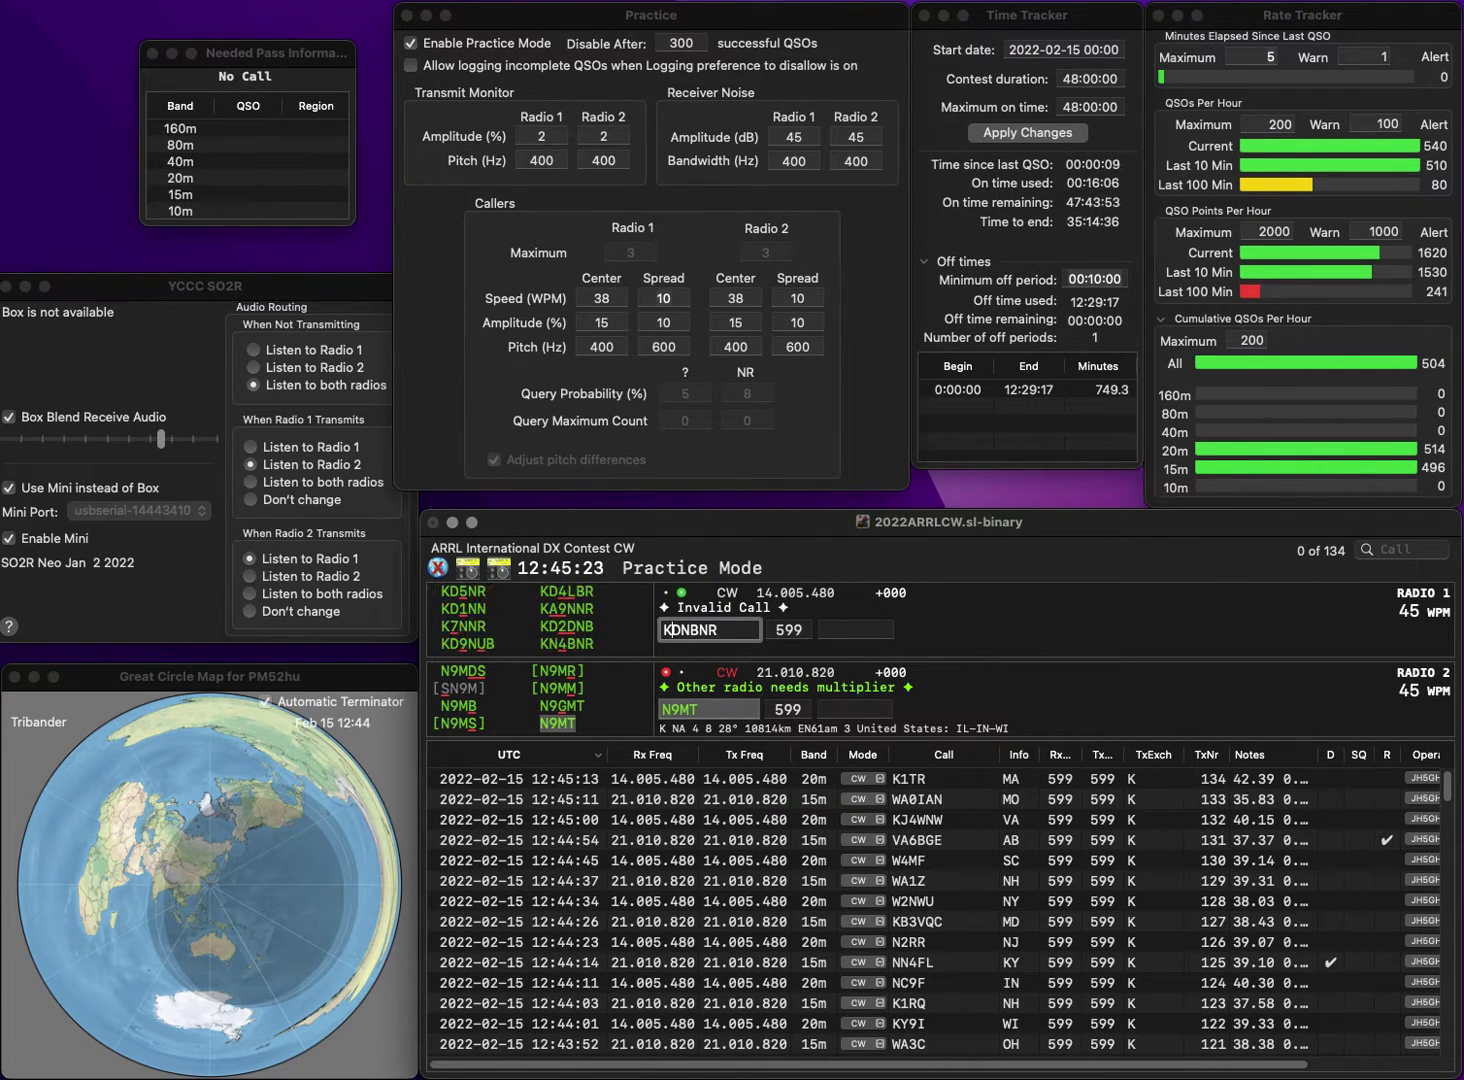
pyautogui.press('Delete')
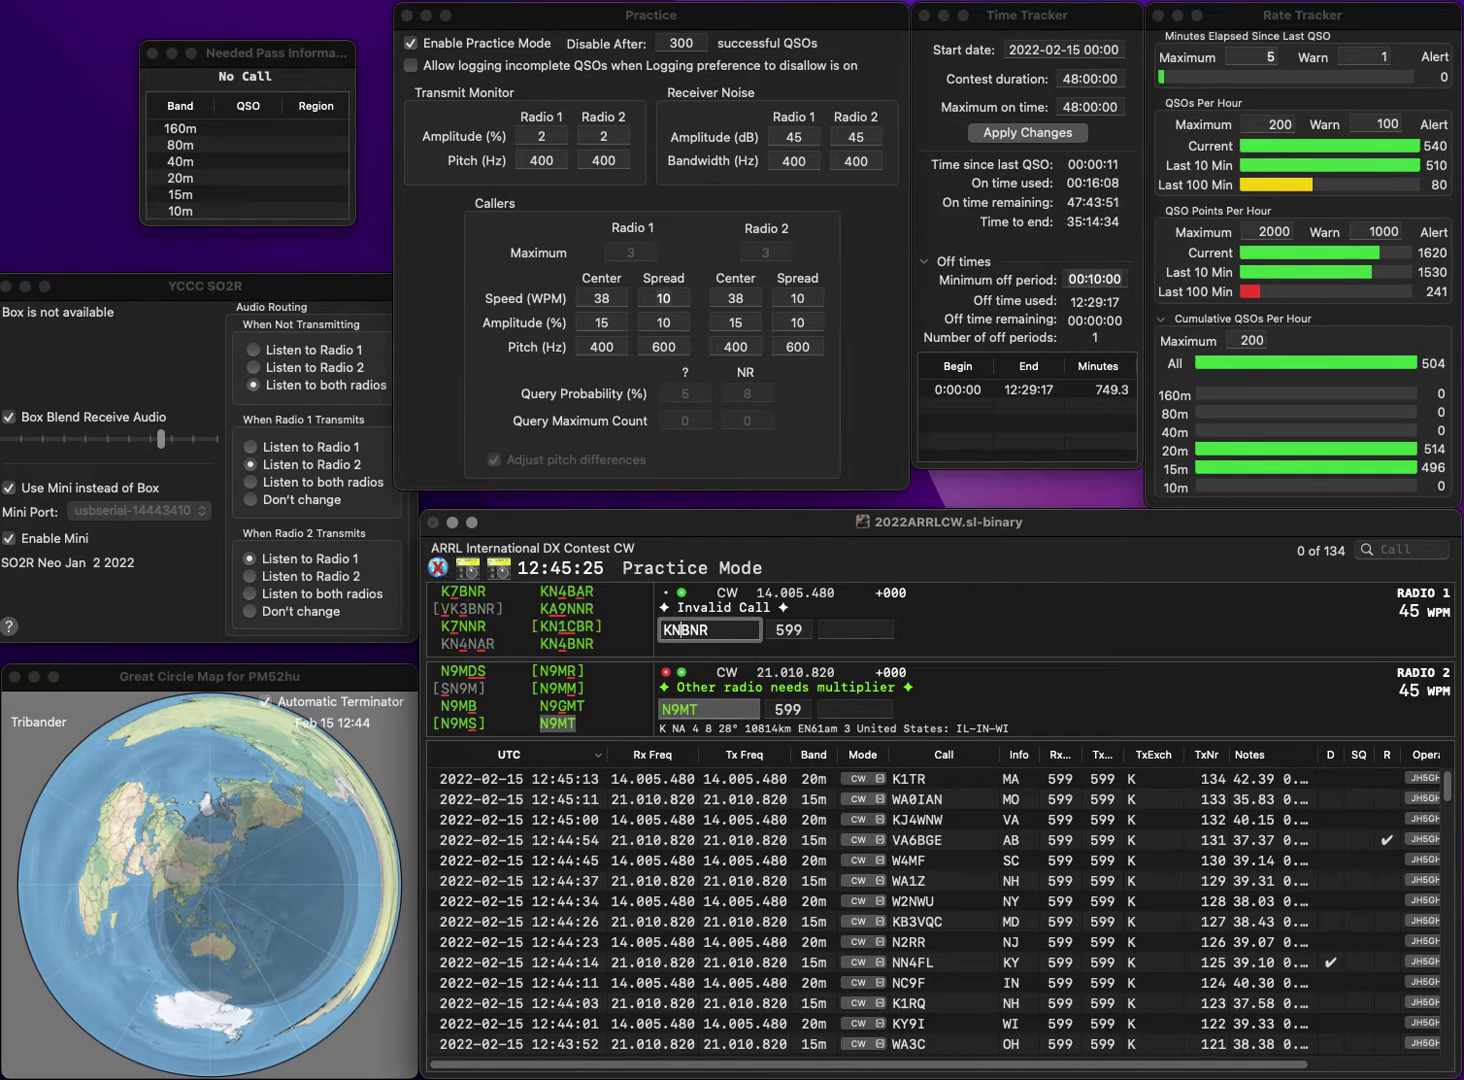
pyautogui.press('Right')
pyautogui.write('4')
pyautogui.press('Return')
pyautogui.write('IN')
pyautogui.press('Return')
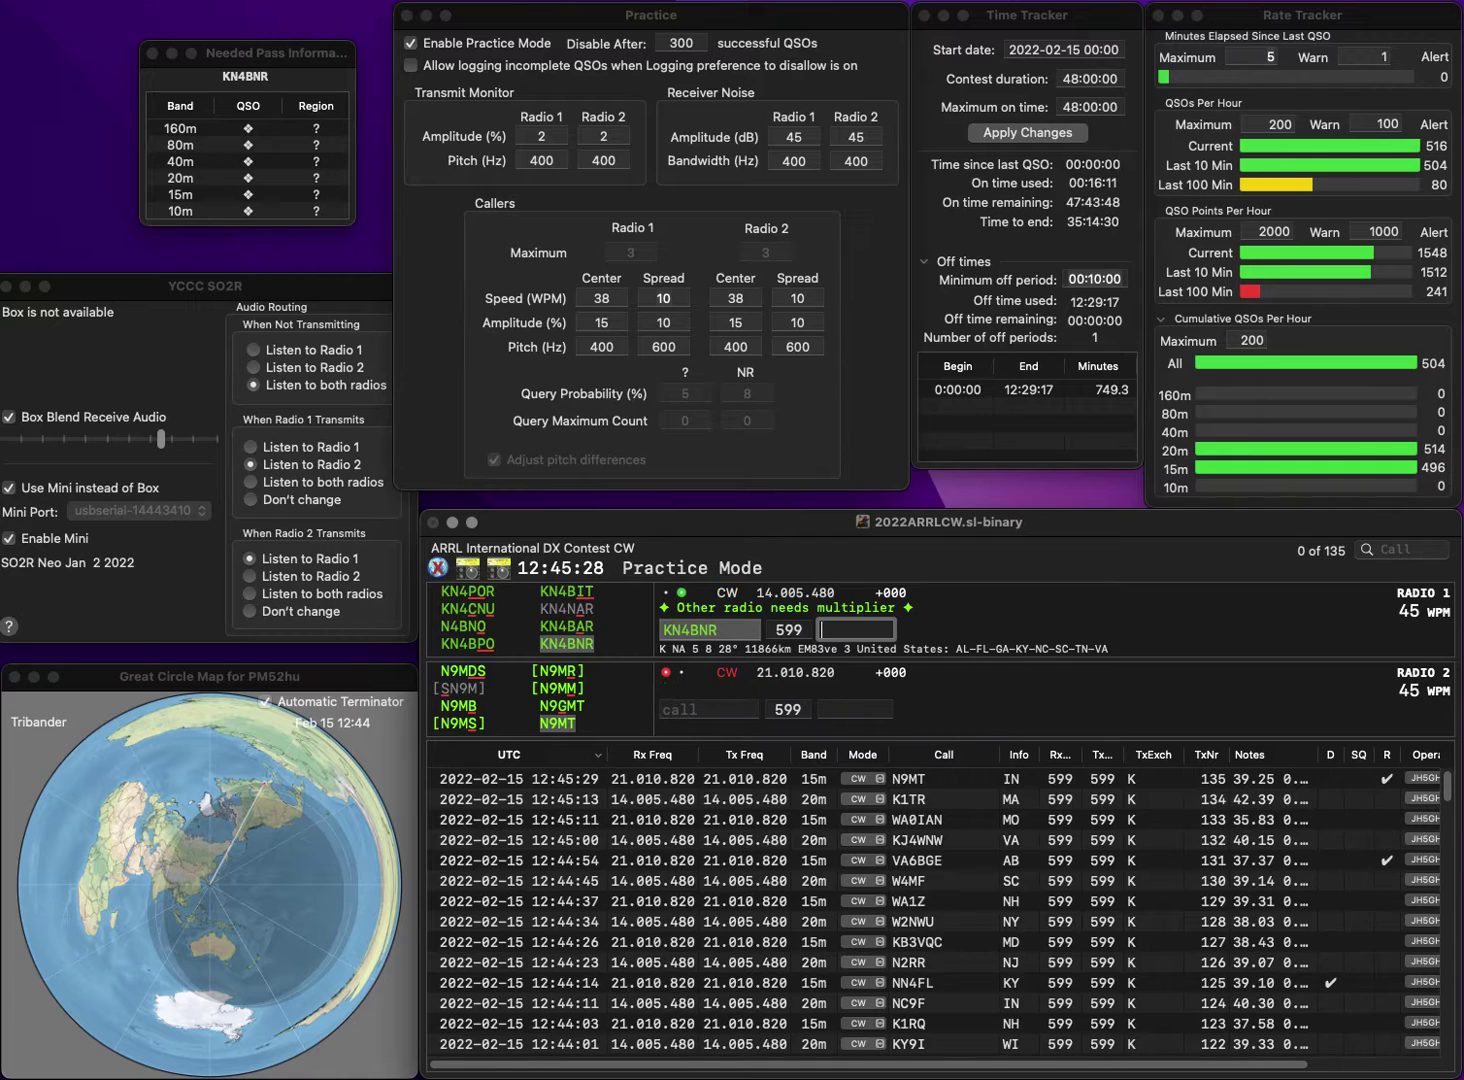
pyautogui.write('S')
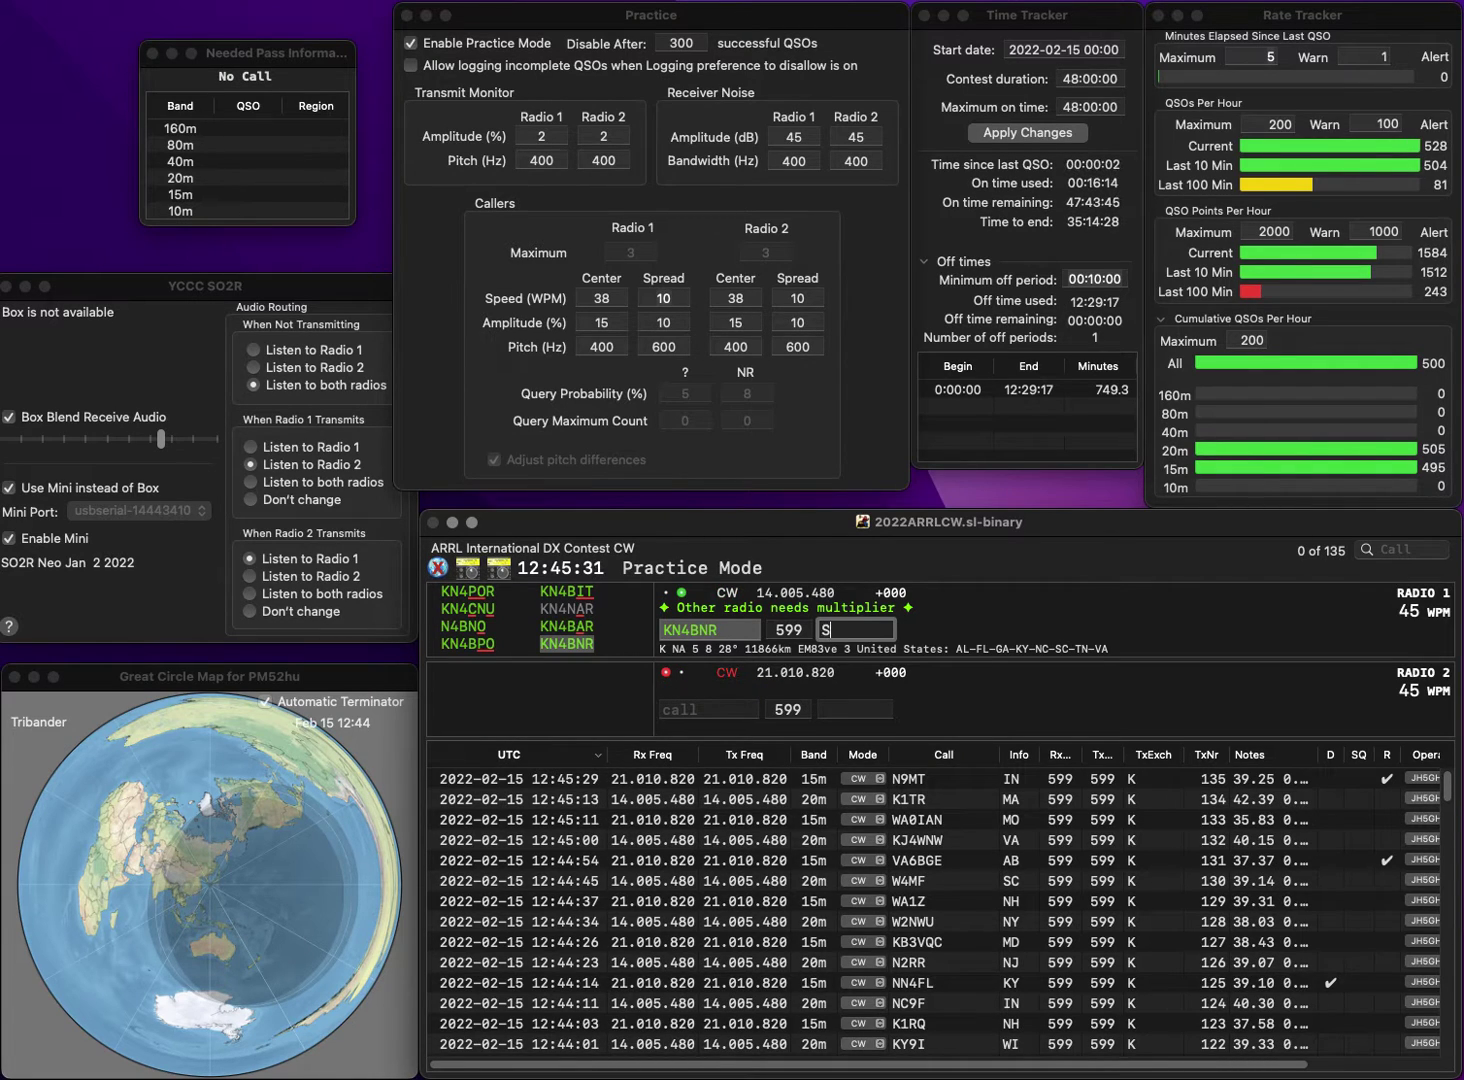
pyautogui.write('C')
pyautogui.press('Return')
# Enter and answer the call N3OW on Radio 2.
pyautogui.write('N')
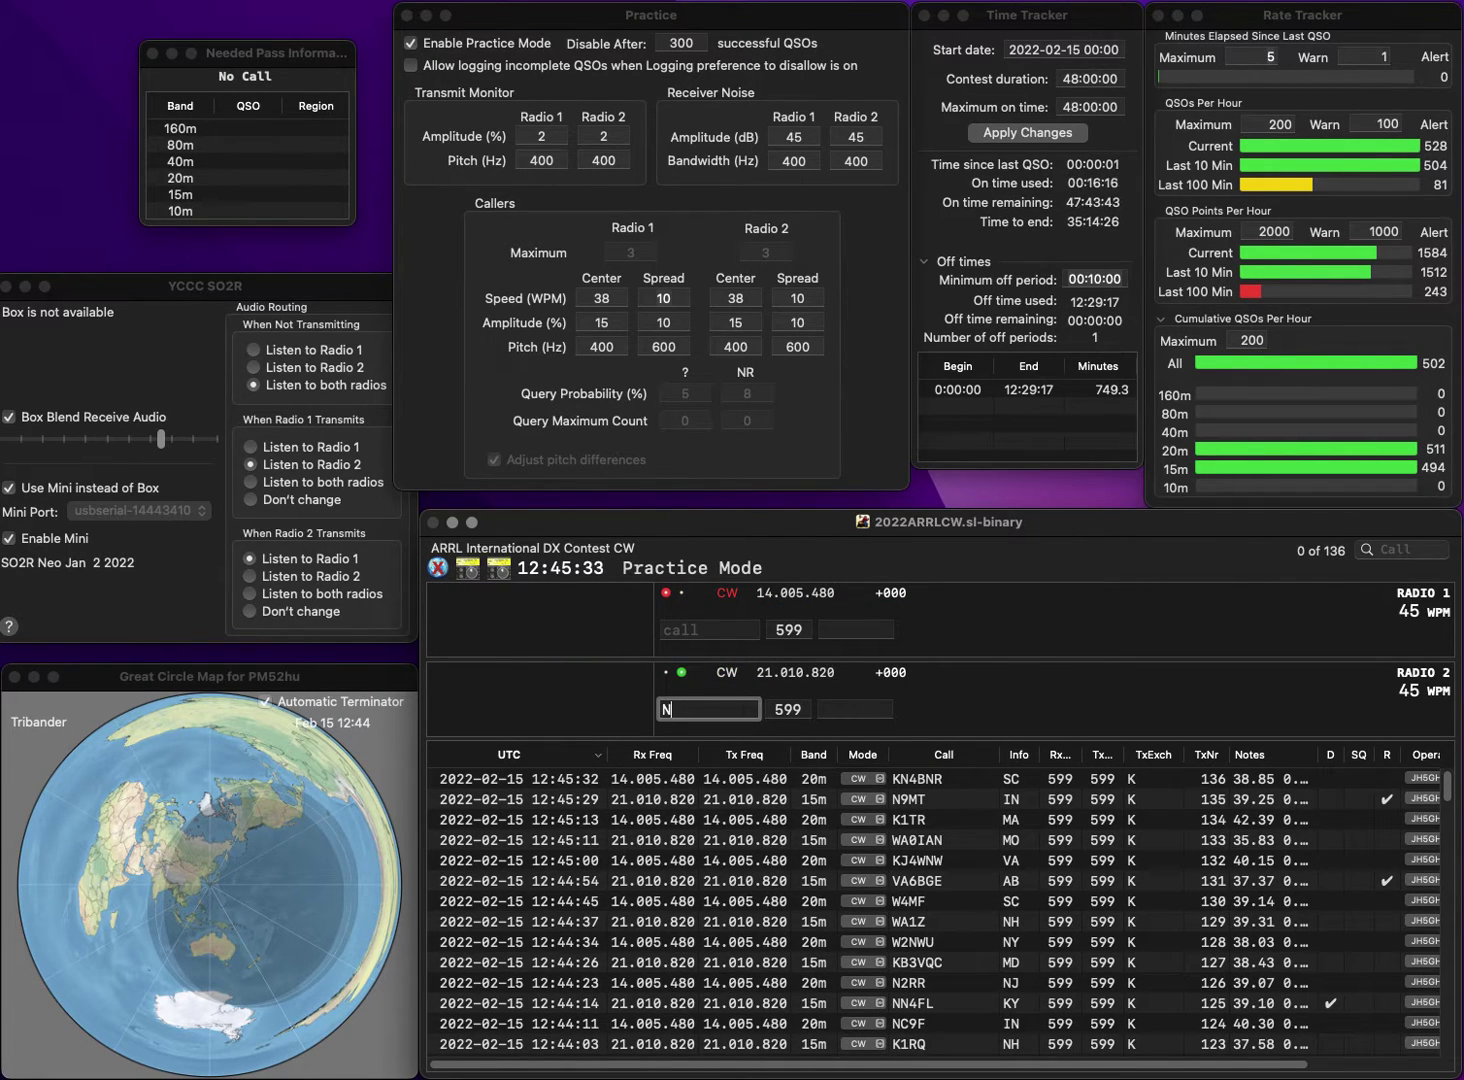
pyautogui.write('3OW')
pyautogui.press('Return')
# Enter and answer the call KB4HG on Radio 1, and log N3OW on Radio 2 with exchange DE.
pyautogui.write('K')
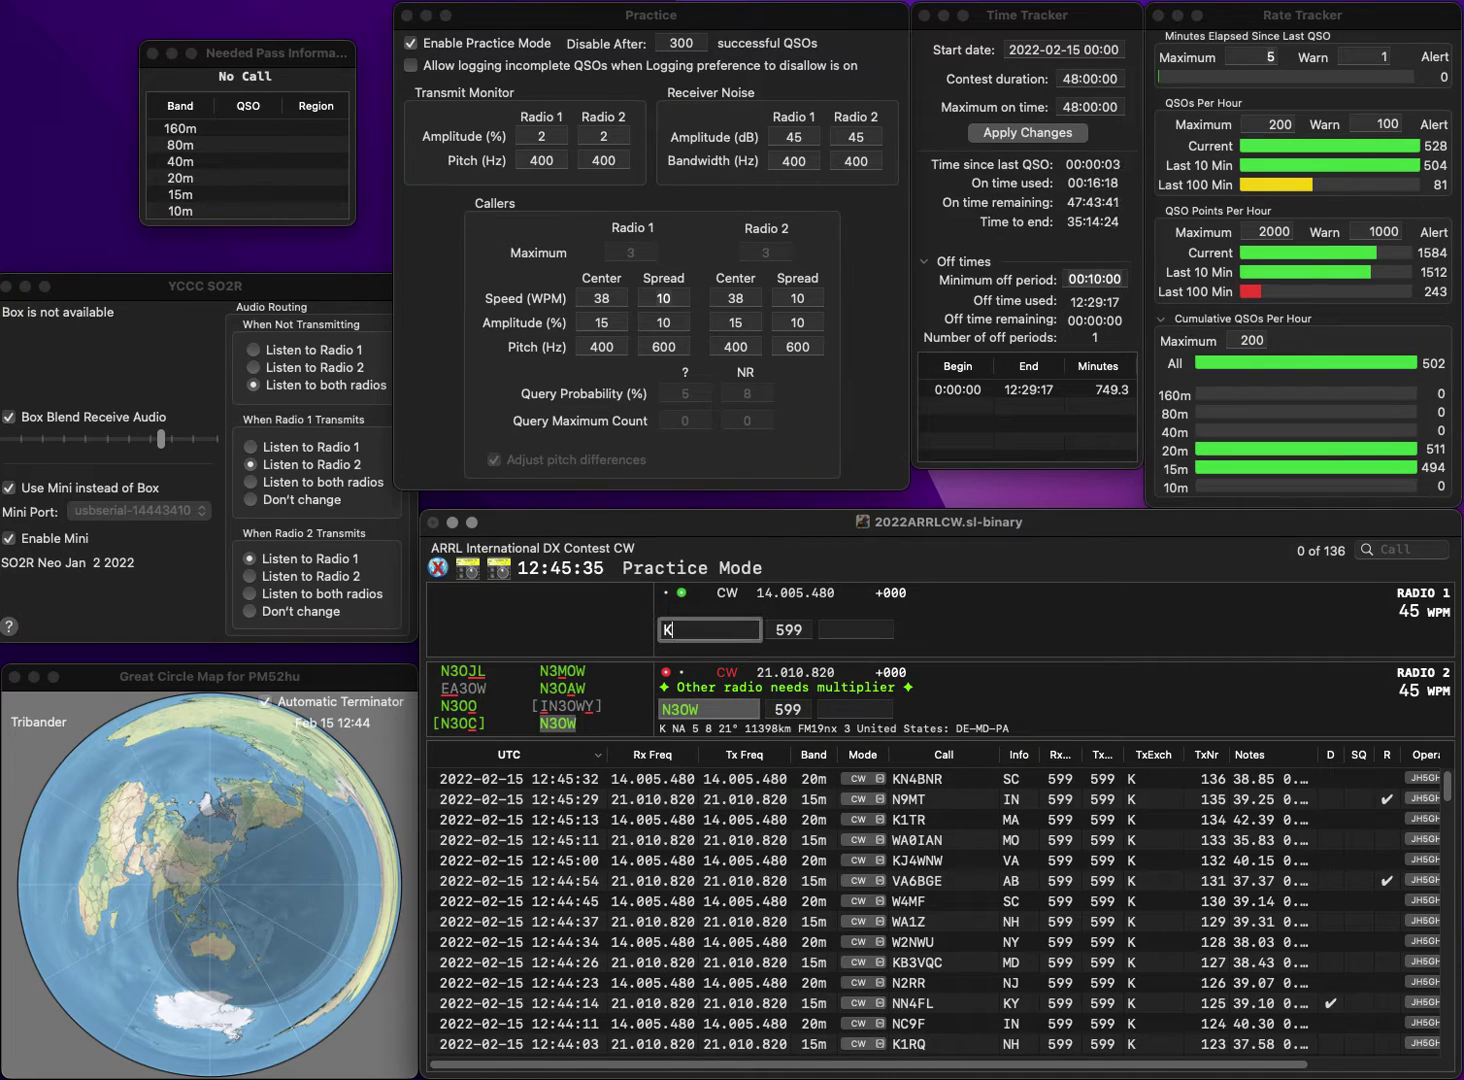
pyautogui.write('B4HG')
pyautogui.press('Return')
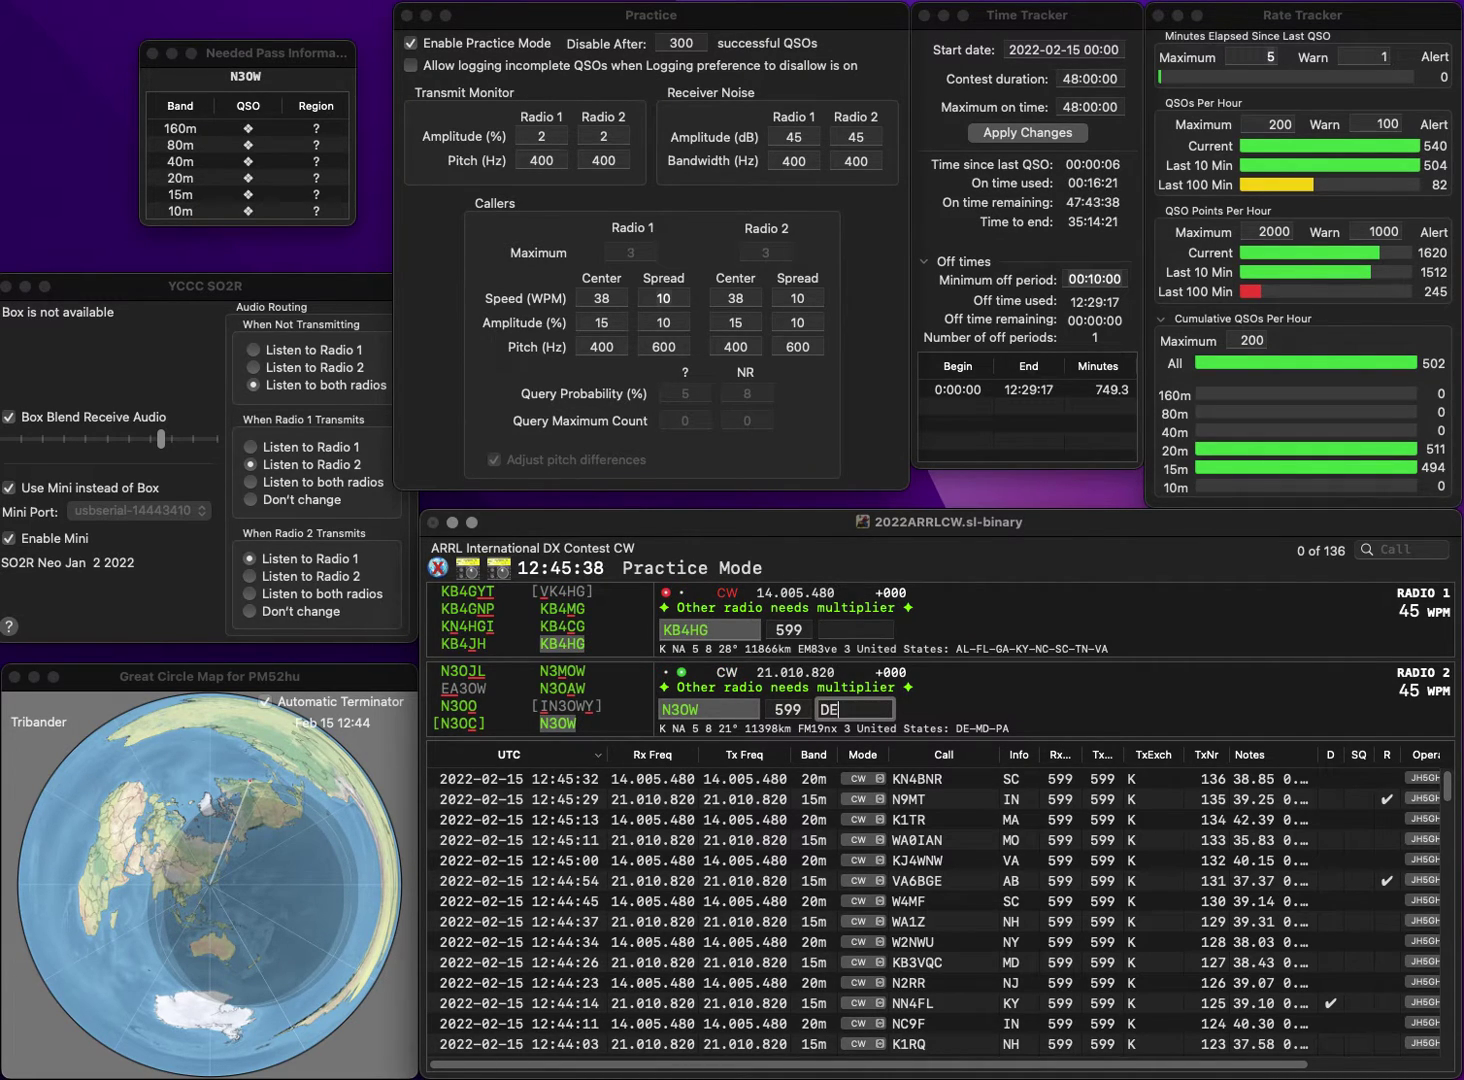
pyautogui.press('Return')
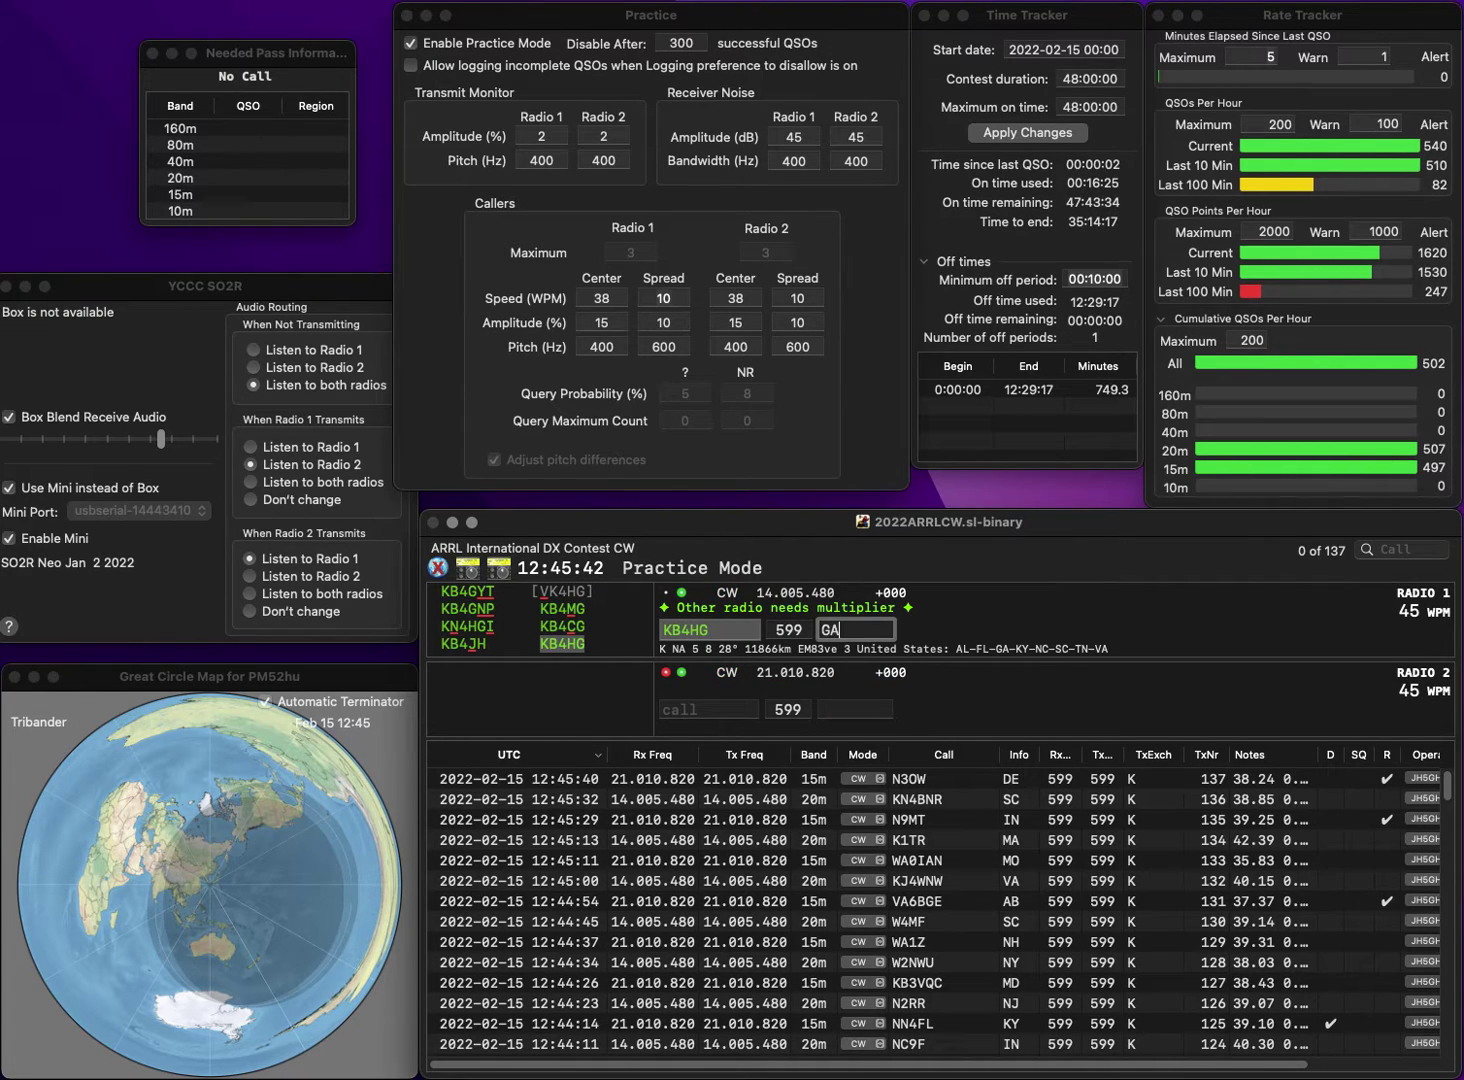
pyautogui.press('Return')
pyautogui.write('3CY')
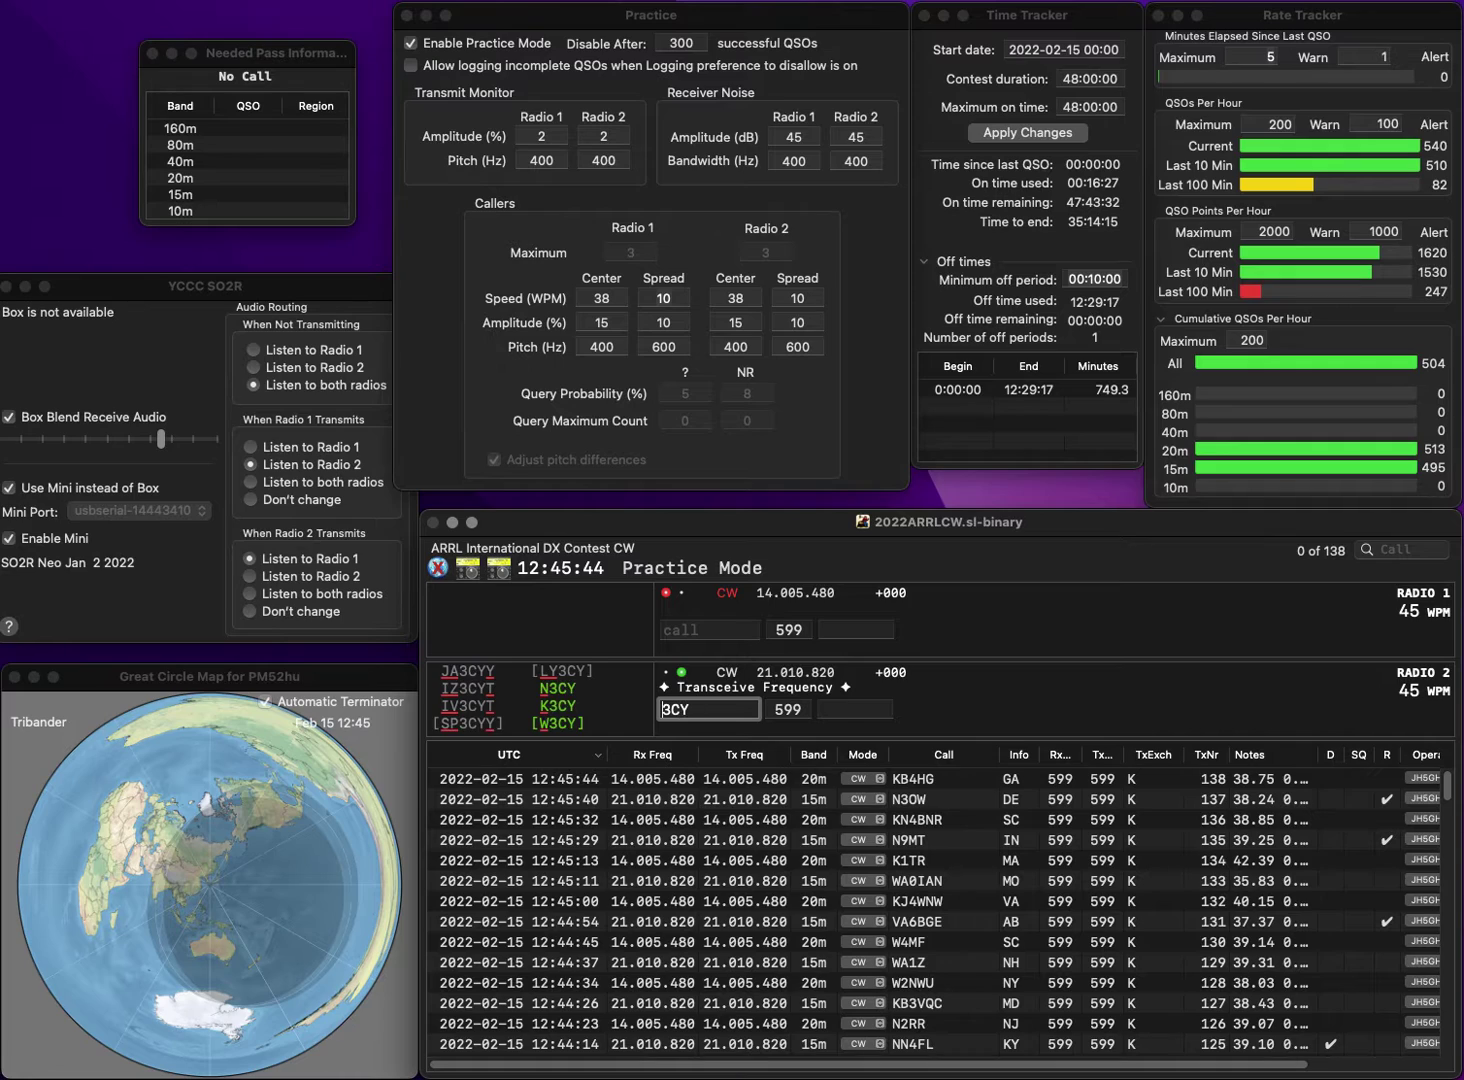
pyautogui.press('Home')
pyautogui.write('K')
pyautogui.press('Return')
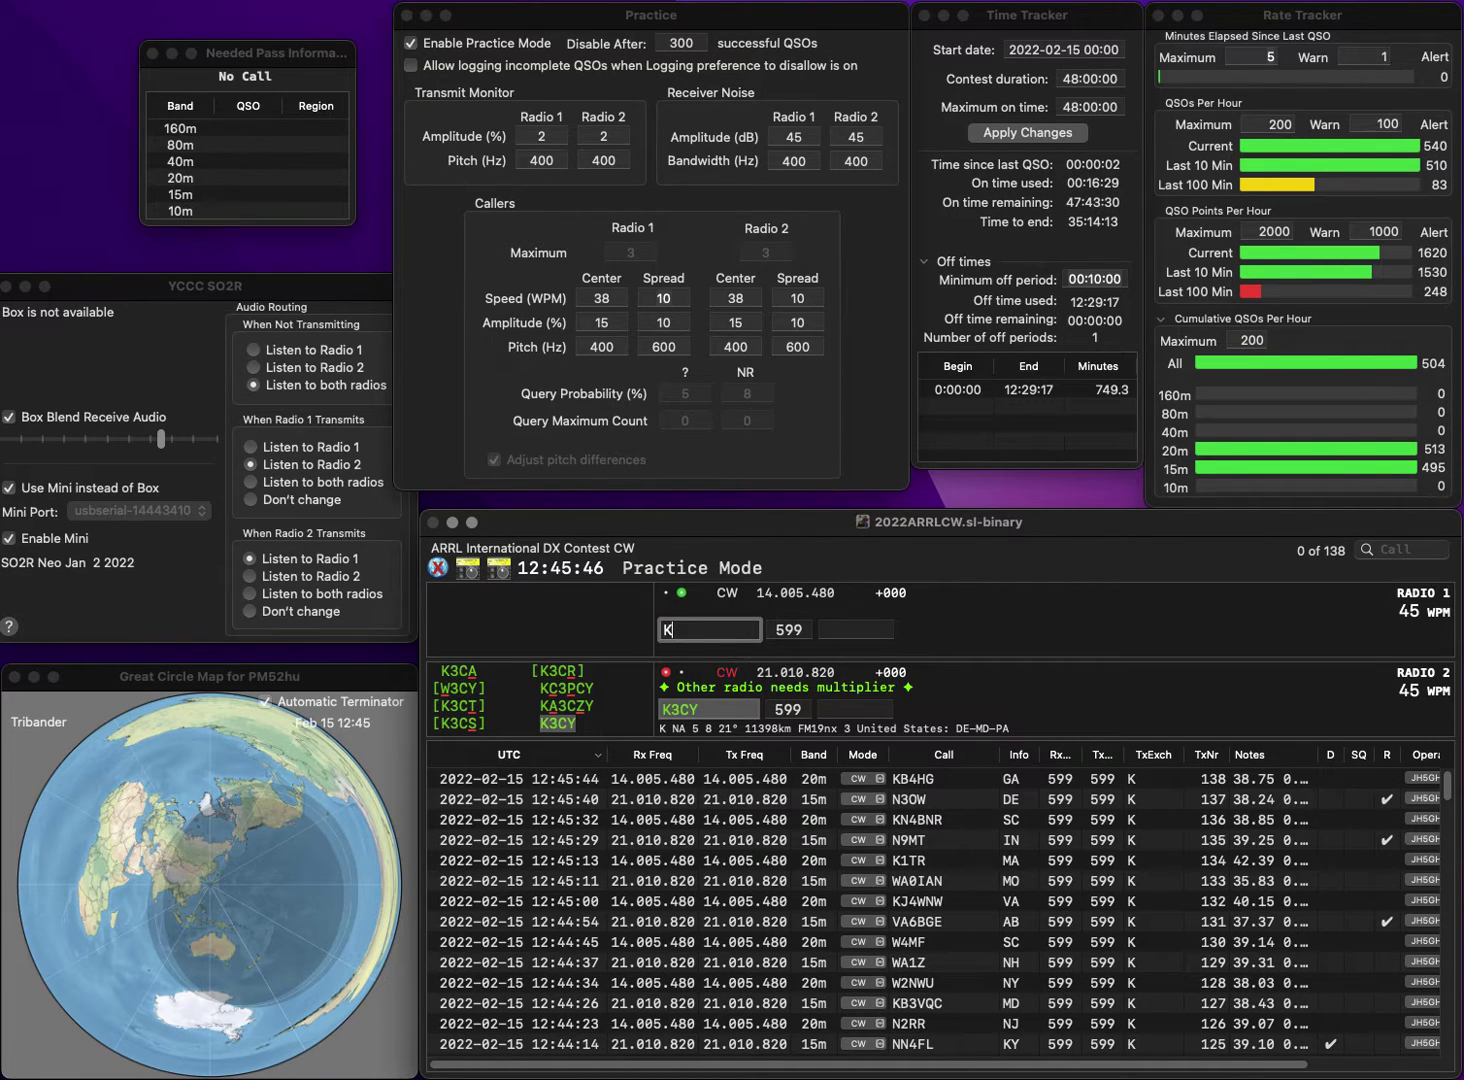
pyautogui.write('K7WP')
pyautogui.press('BackSpace')
pyautogui.press('BackSpace')
pyautogui.press('Return')
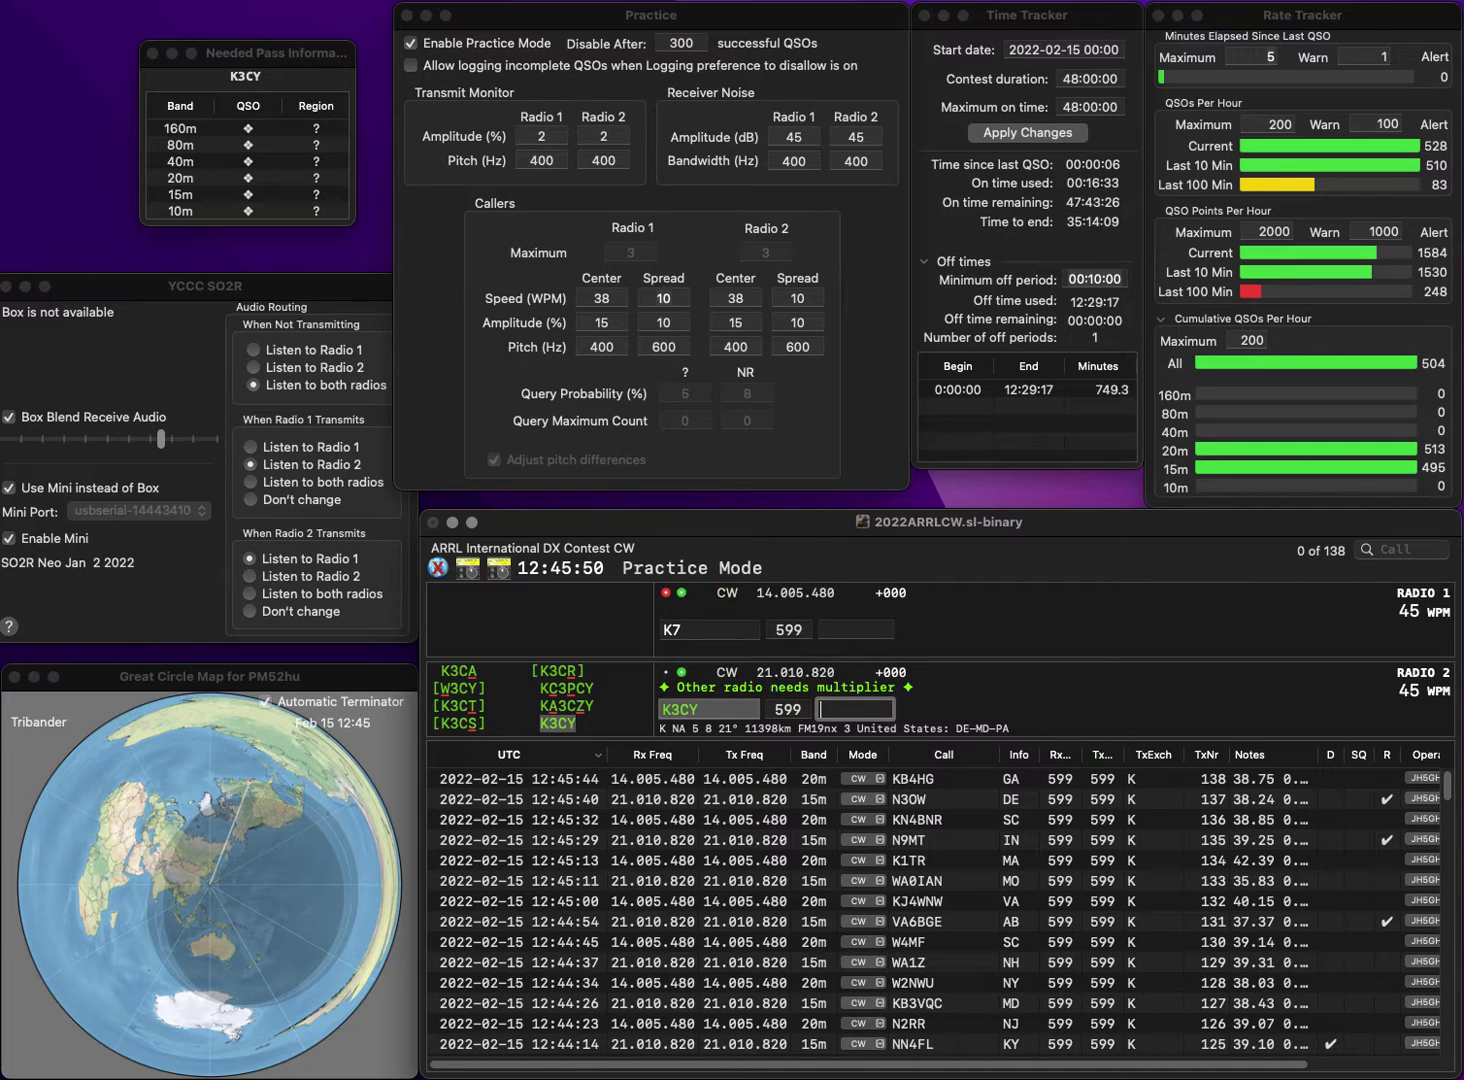
pyautogui.press('Return')
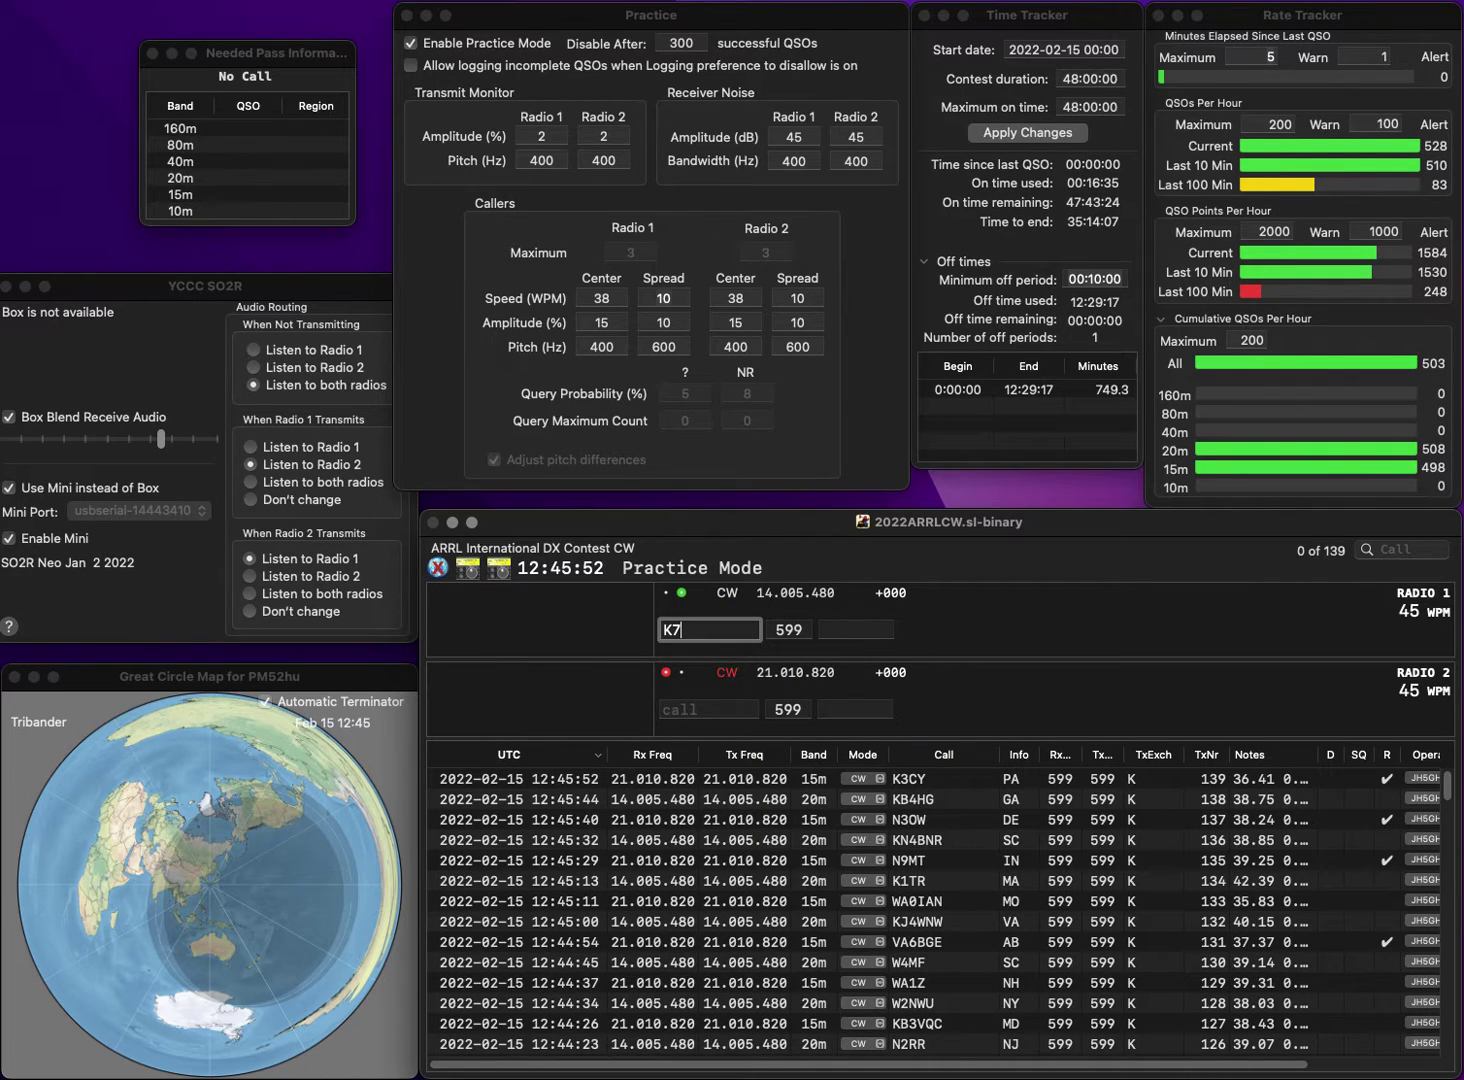
# Complete the Radio 1 call as K7PJT, enter WB0WQS on Radio 2, and answer both callers.
pyautogui.write('PJT')
pyautogui.press('Return')
pyautogui.write('W')
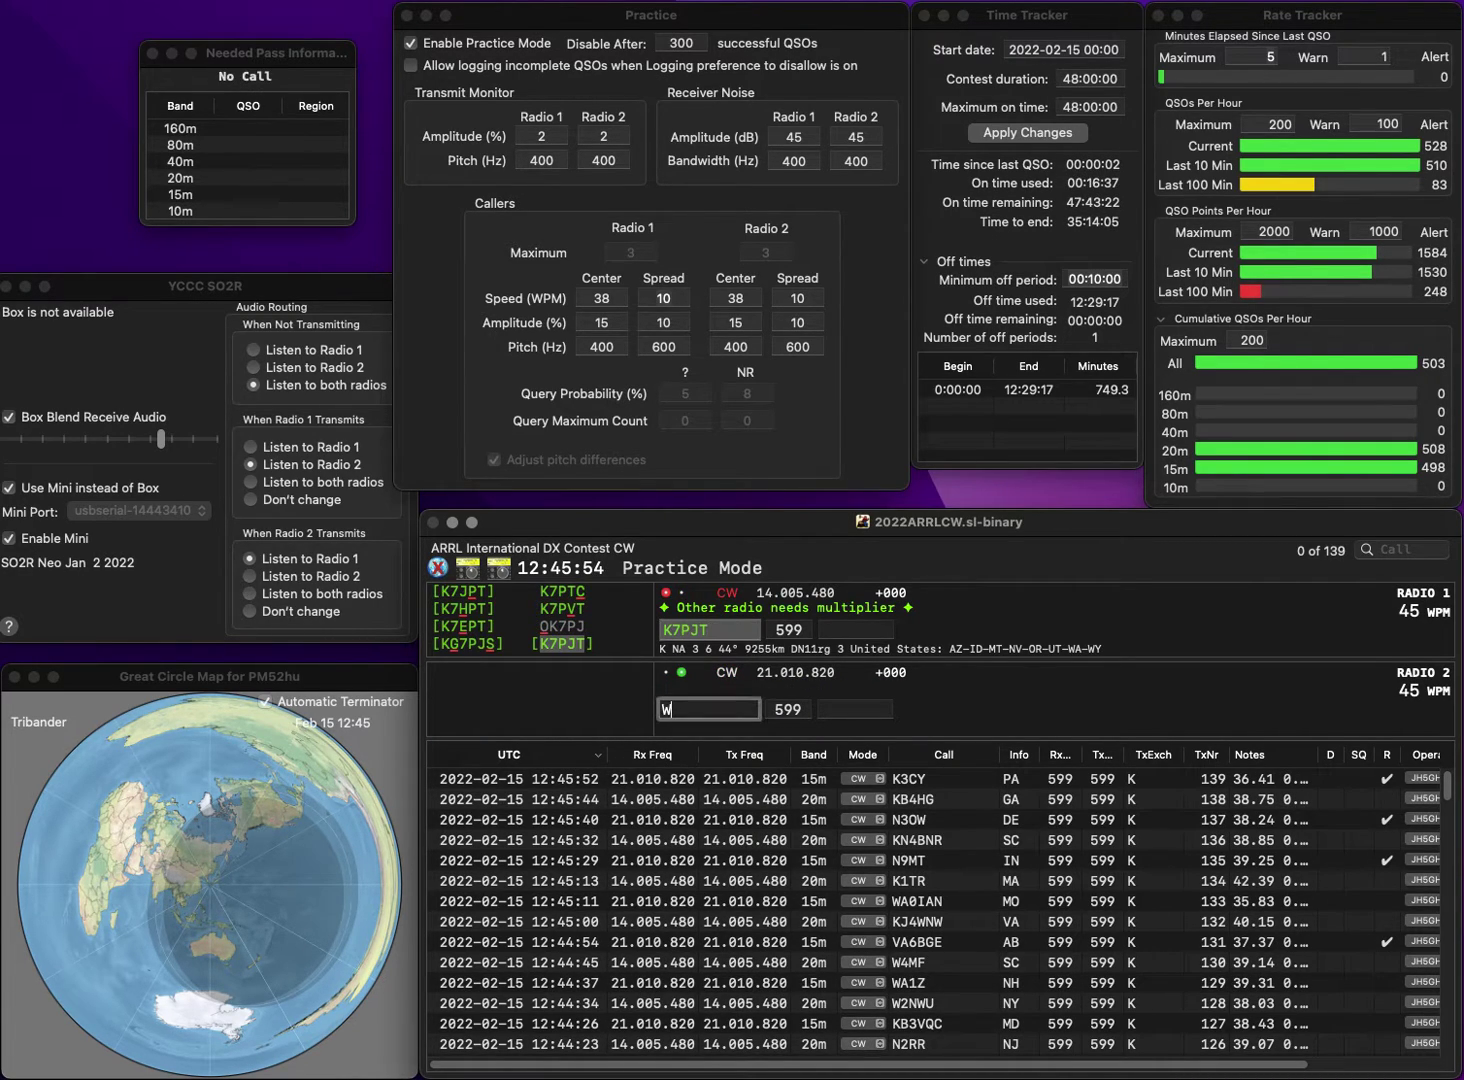
pyautogui.write('B0WQS')
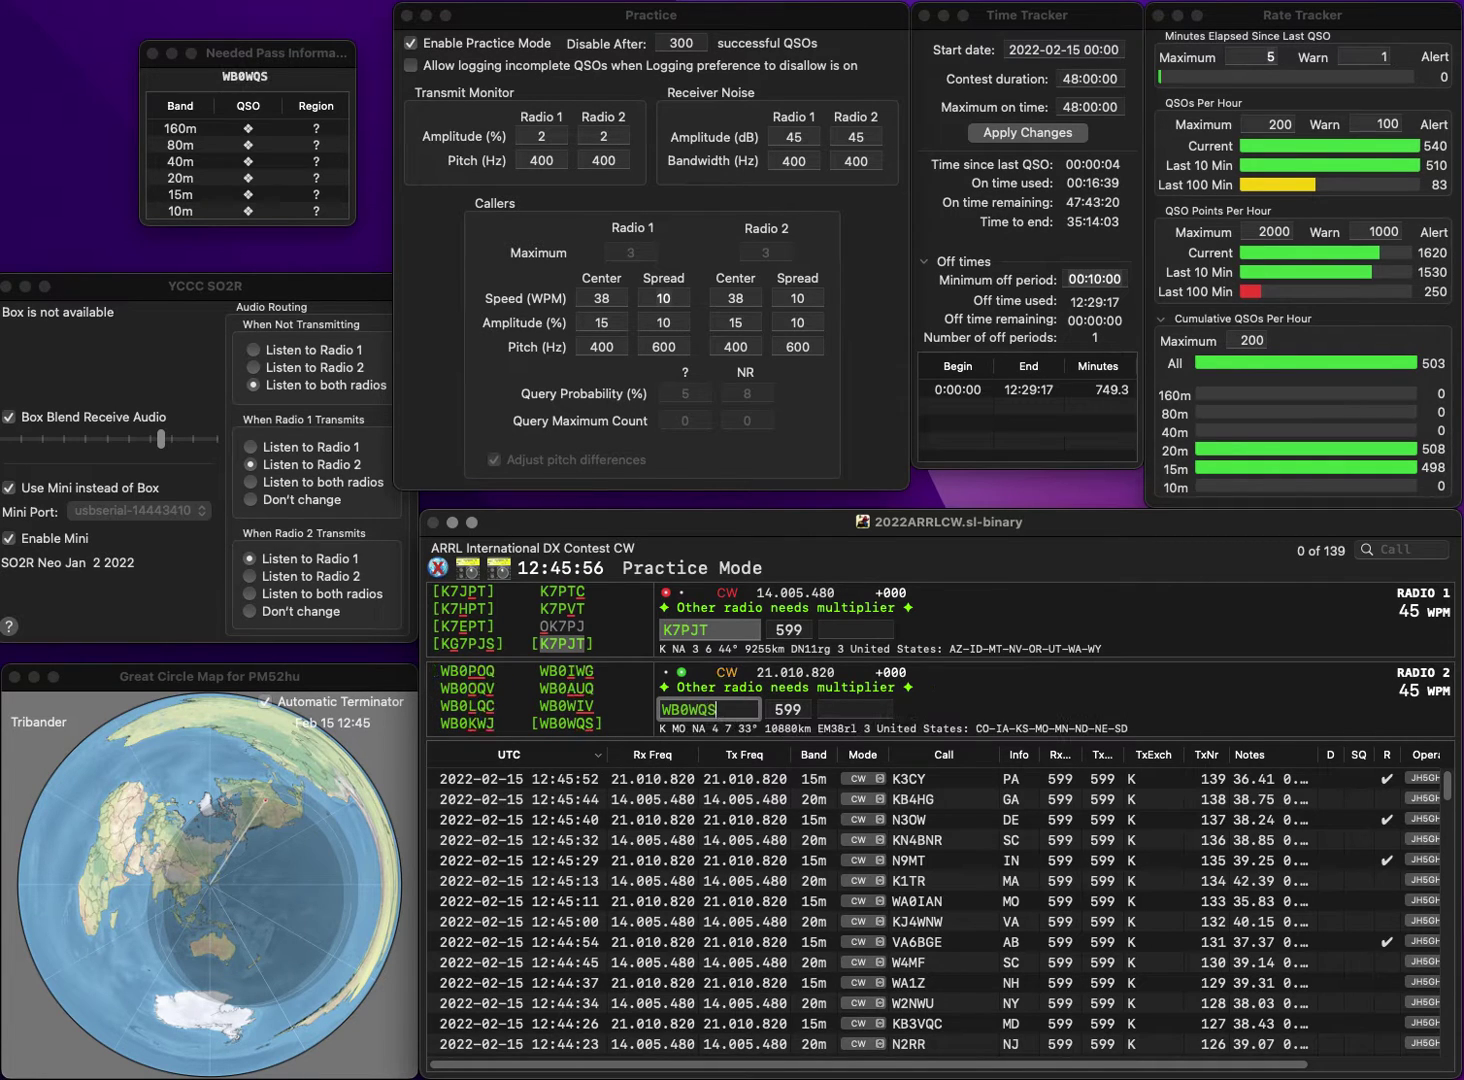
pyautogui.press('Return')
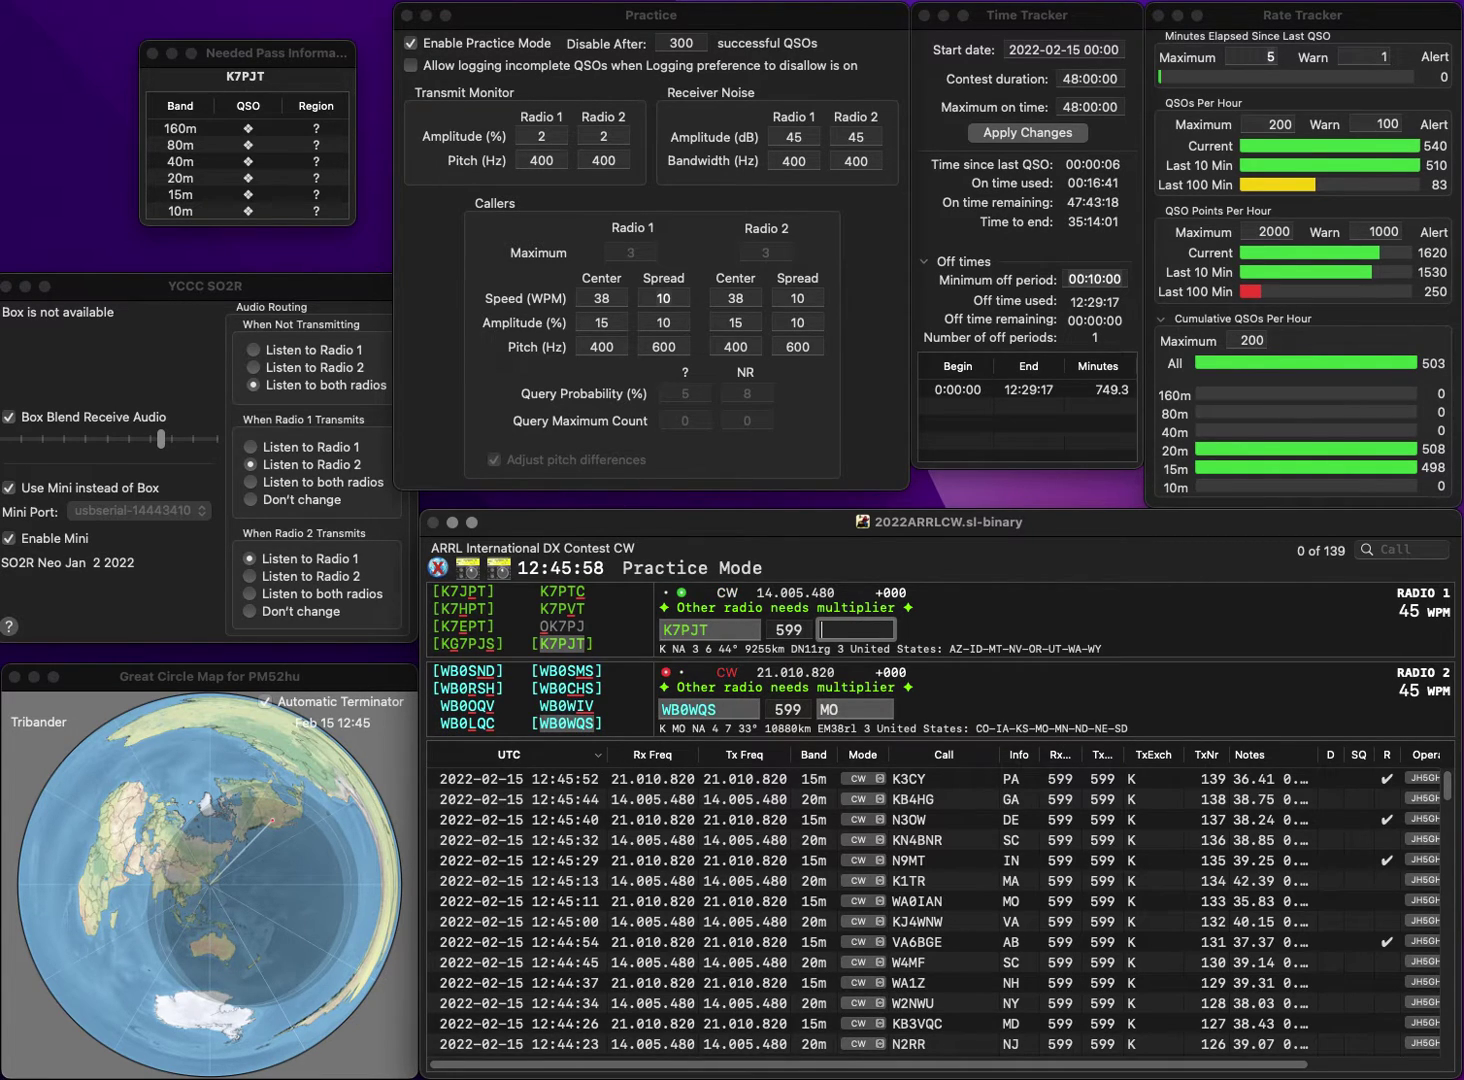
pyautogui.write('NV')
pyautogui.press('Return')
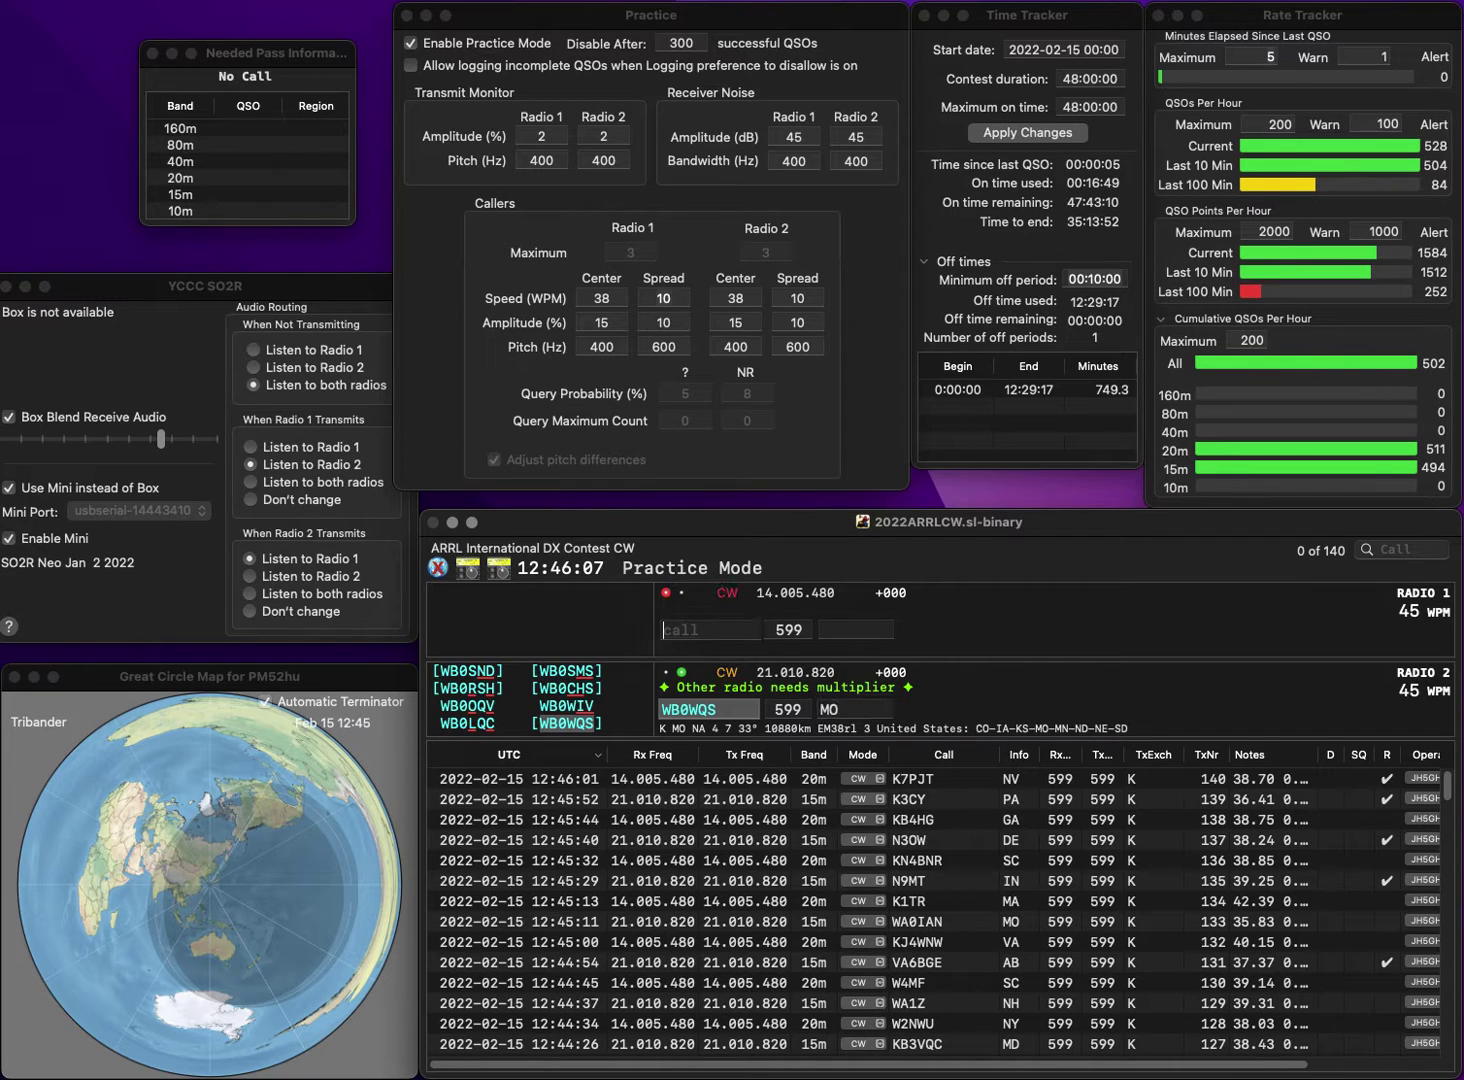
pyautogui.press('Return')
pyautogui.write('KI5FAY')
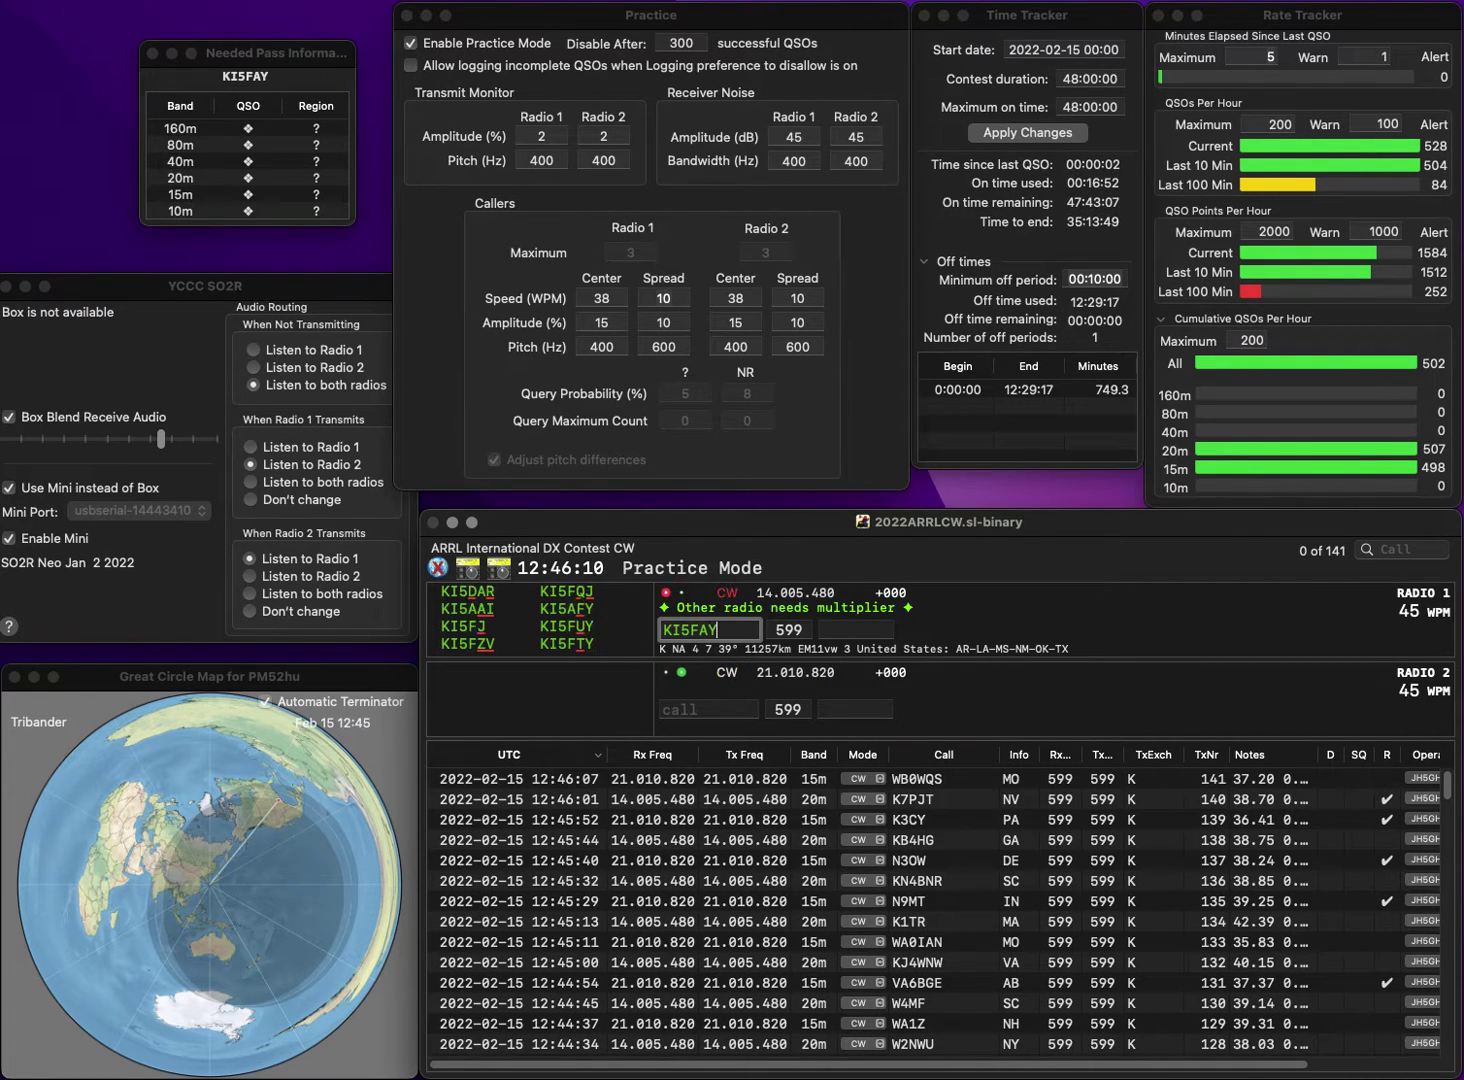
pyautogui.press('Return')
pyautogui.write('W5')
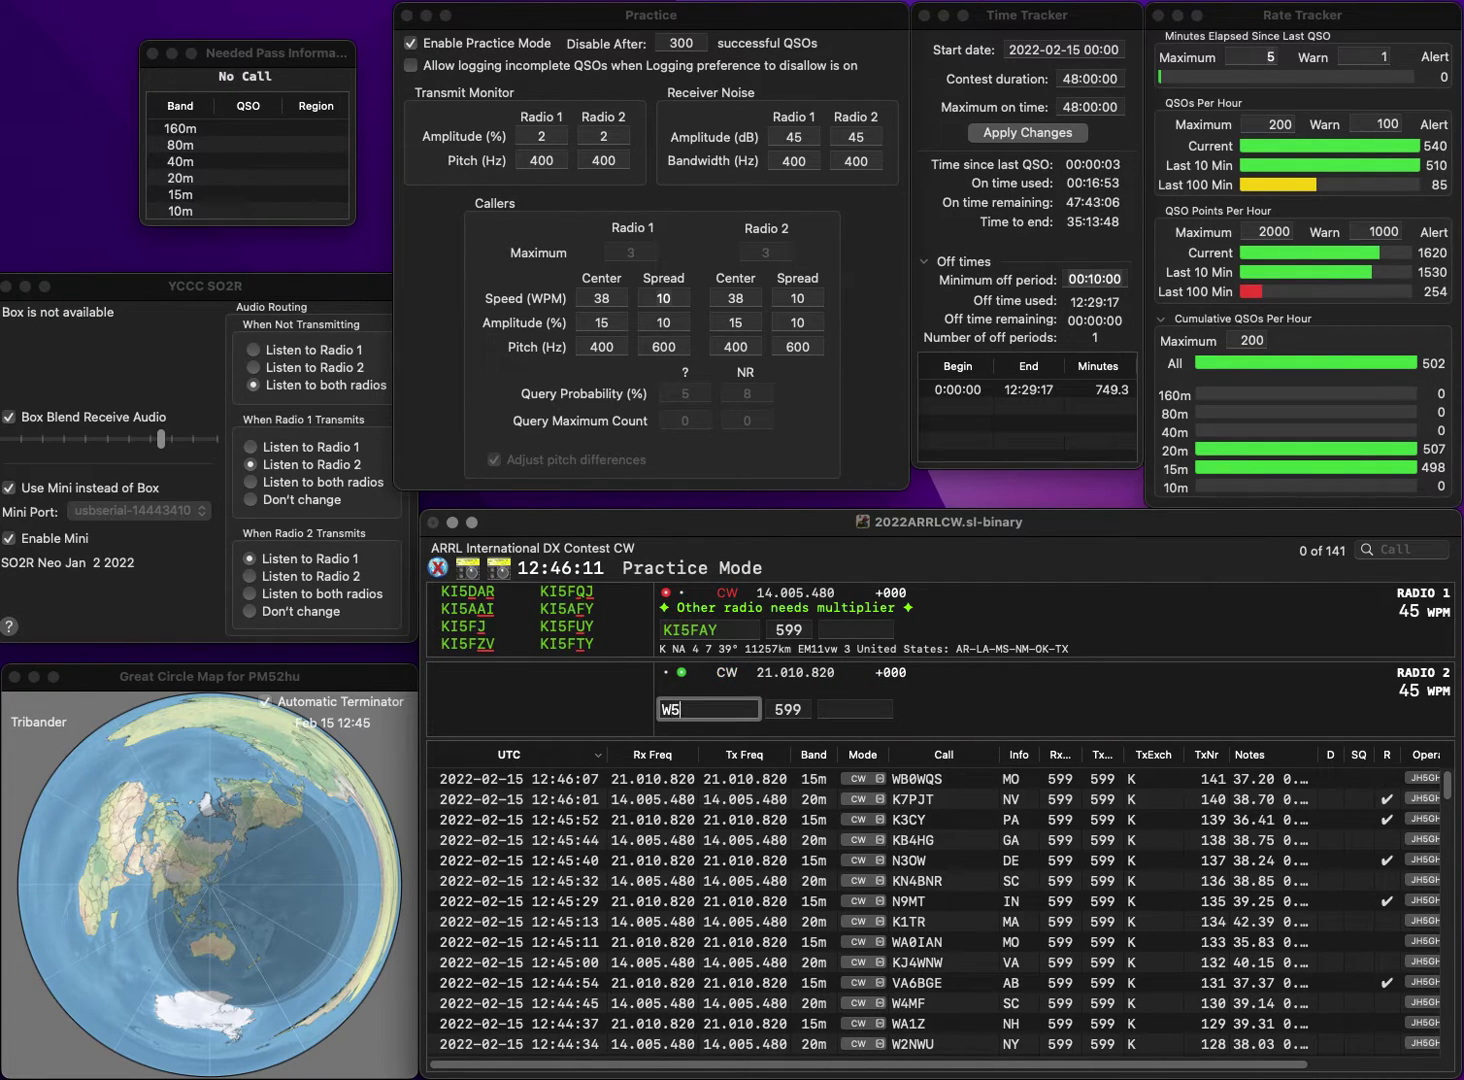
pyautogui.write('GFI')
pyautogui.press('Tab')
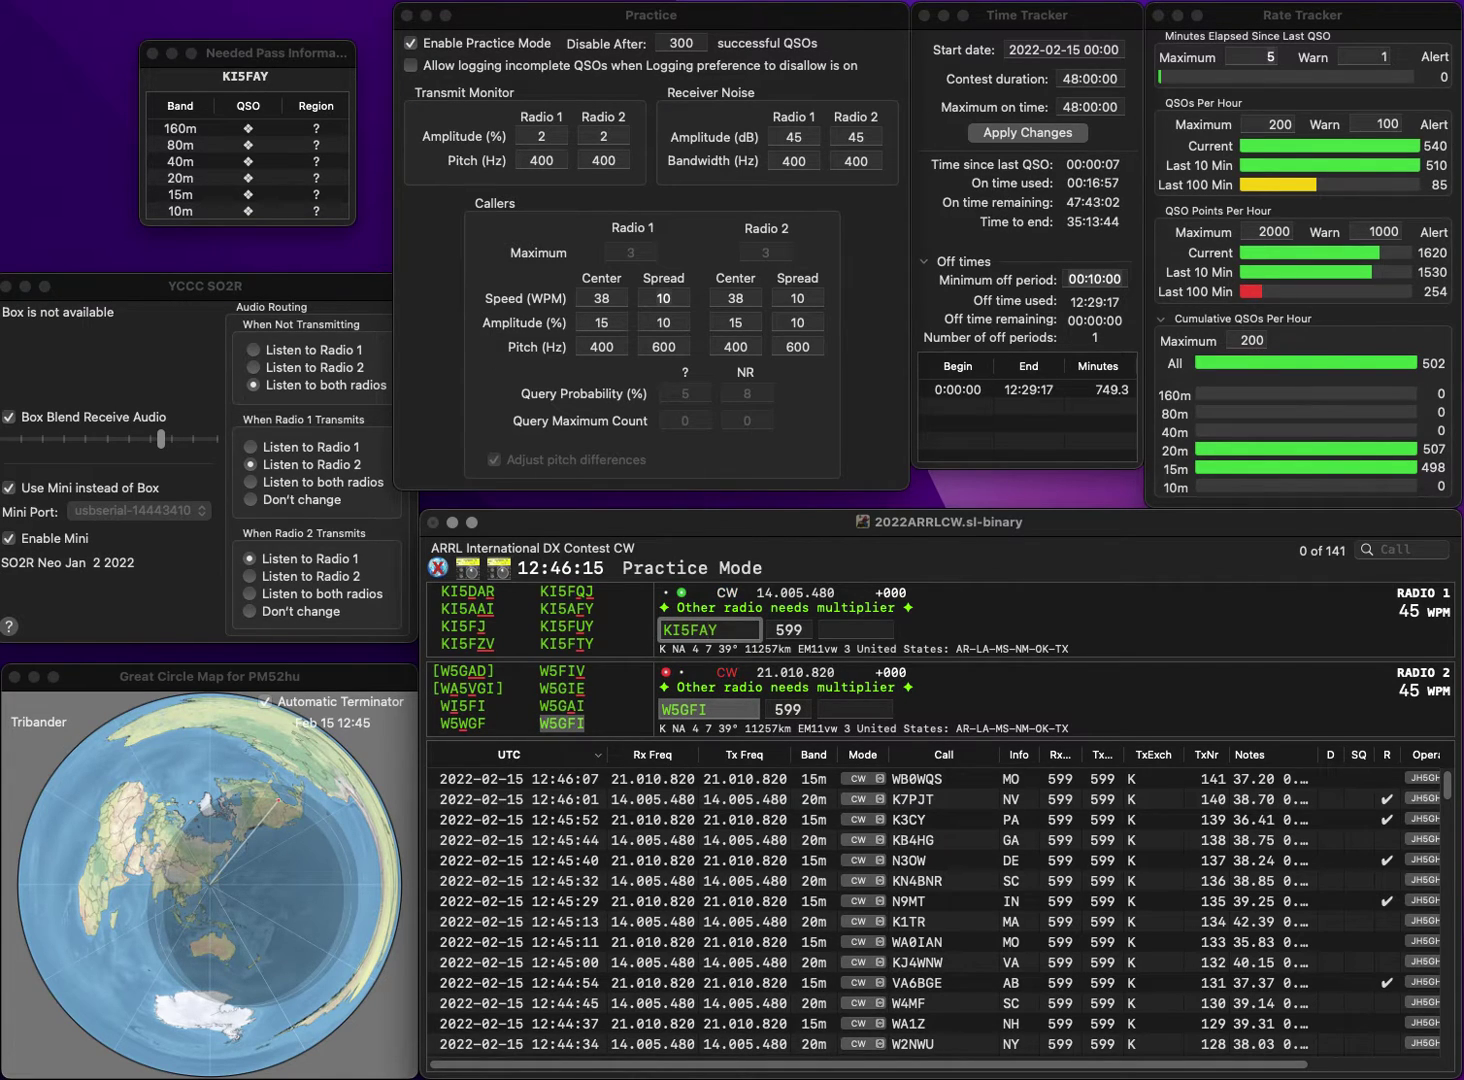
# Correct the Radio 1 call to KI5FUY and answer it.
pyautogui.press('Left')
pyautogui.press('BackSpace')
pyautogui.write('U')
pyautogui.press('Return')
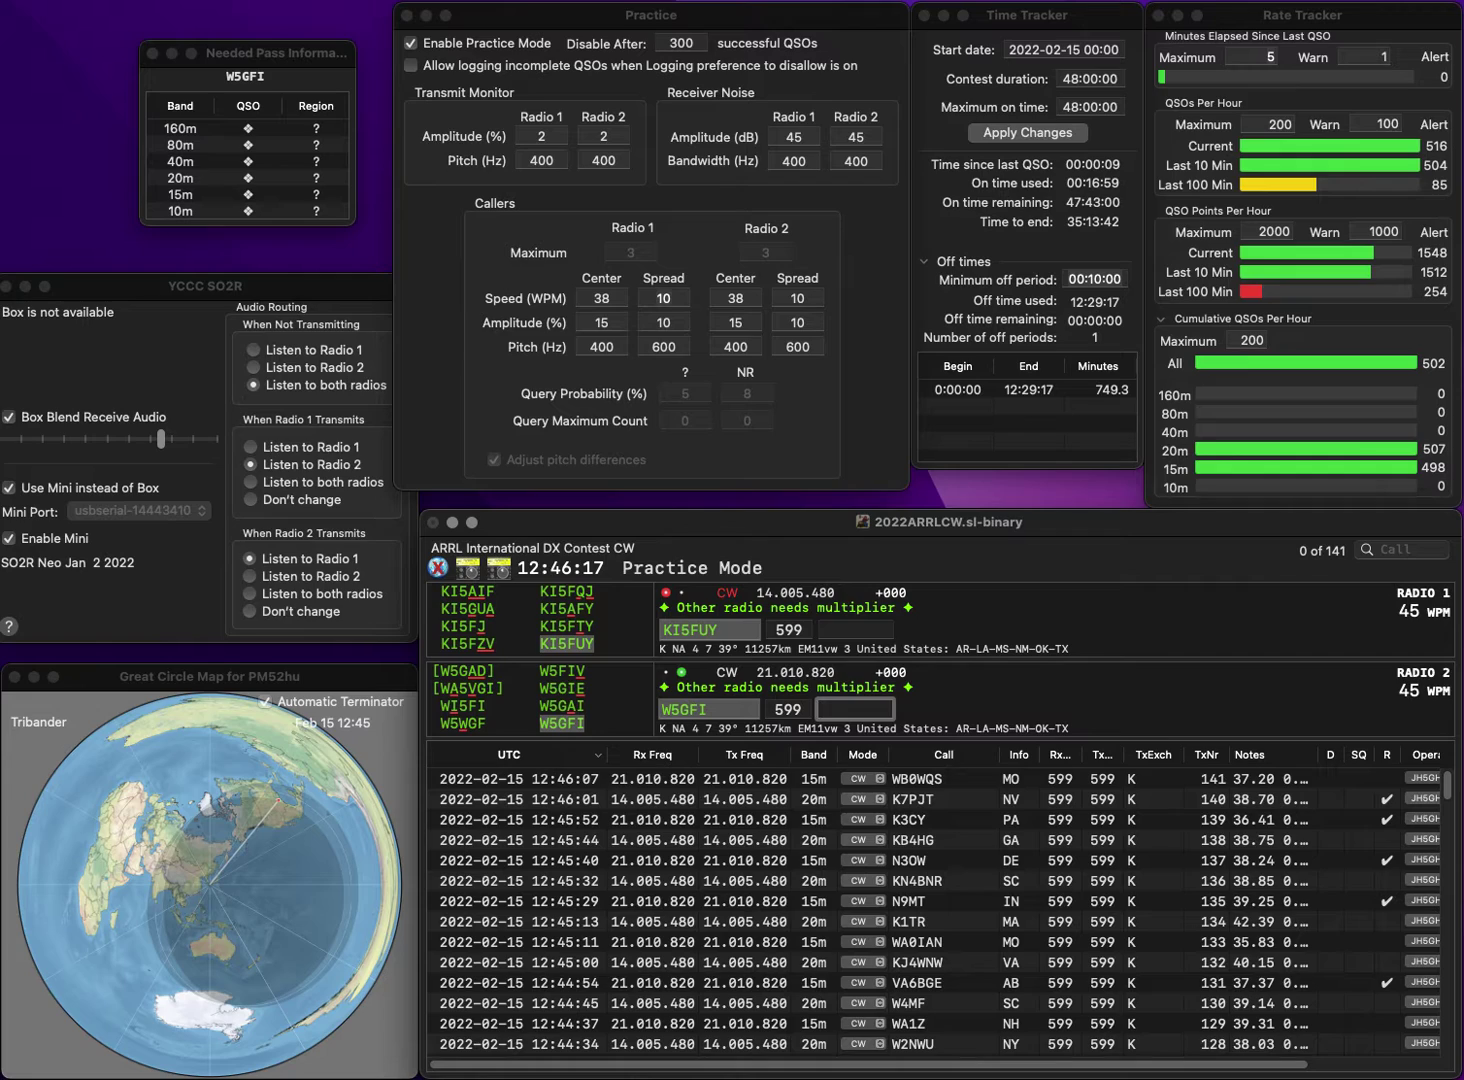
pyautogui.write('NM')
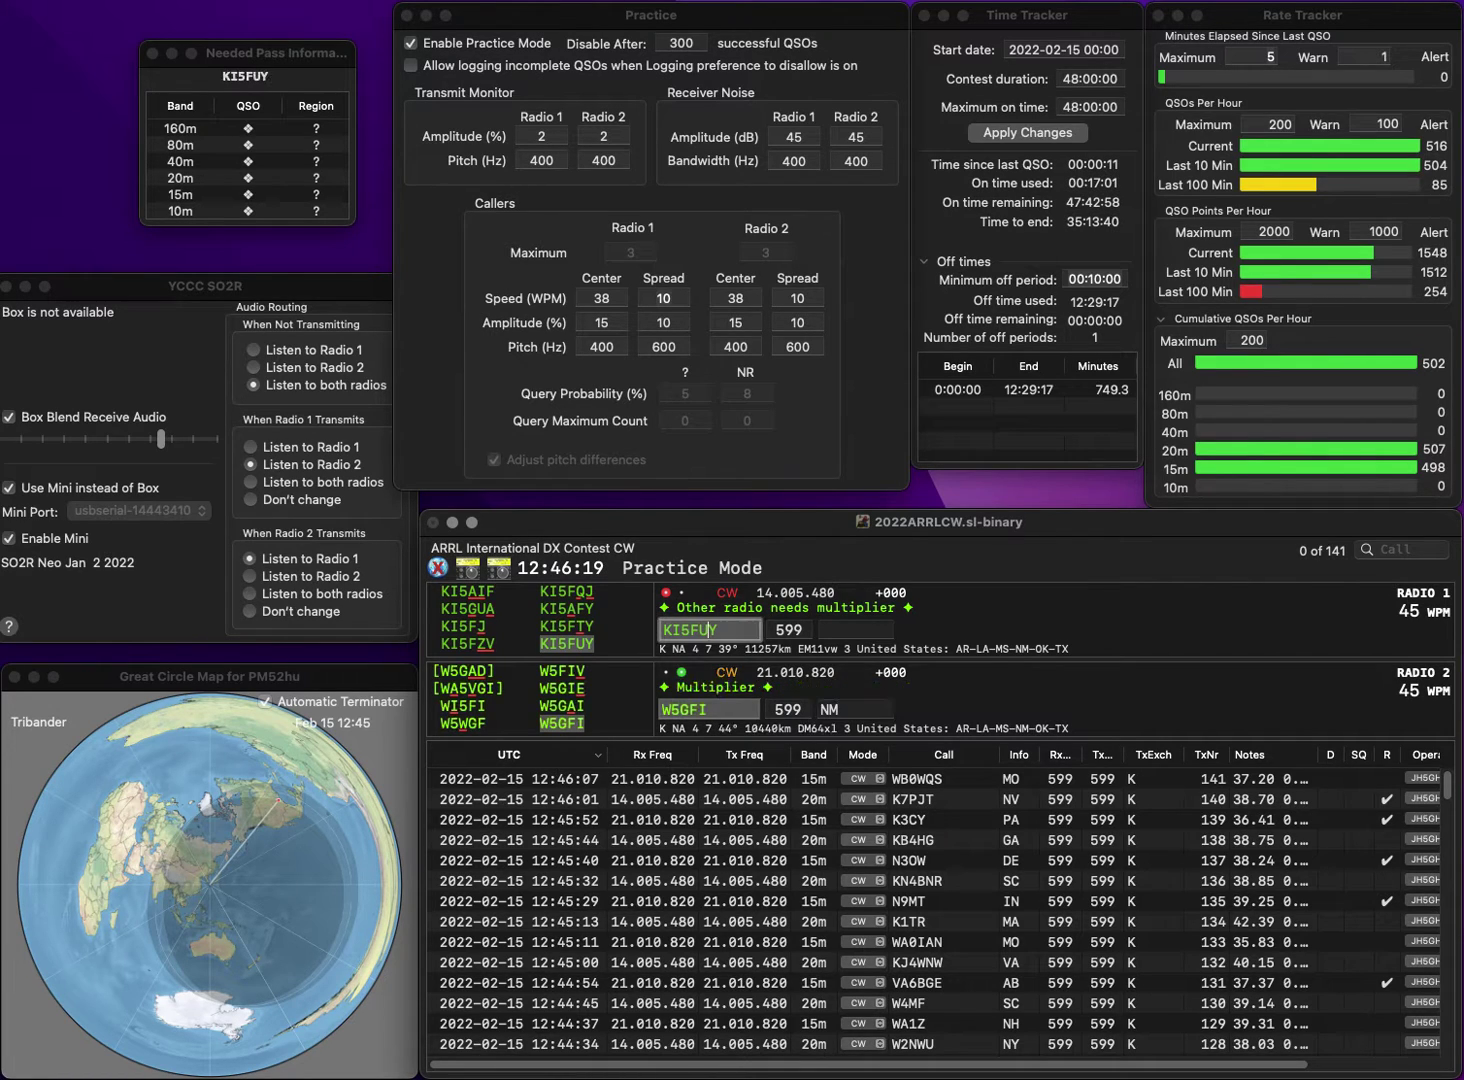
pyautogui.press('Return')
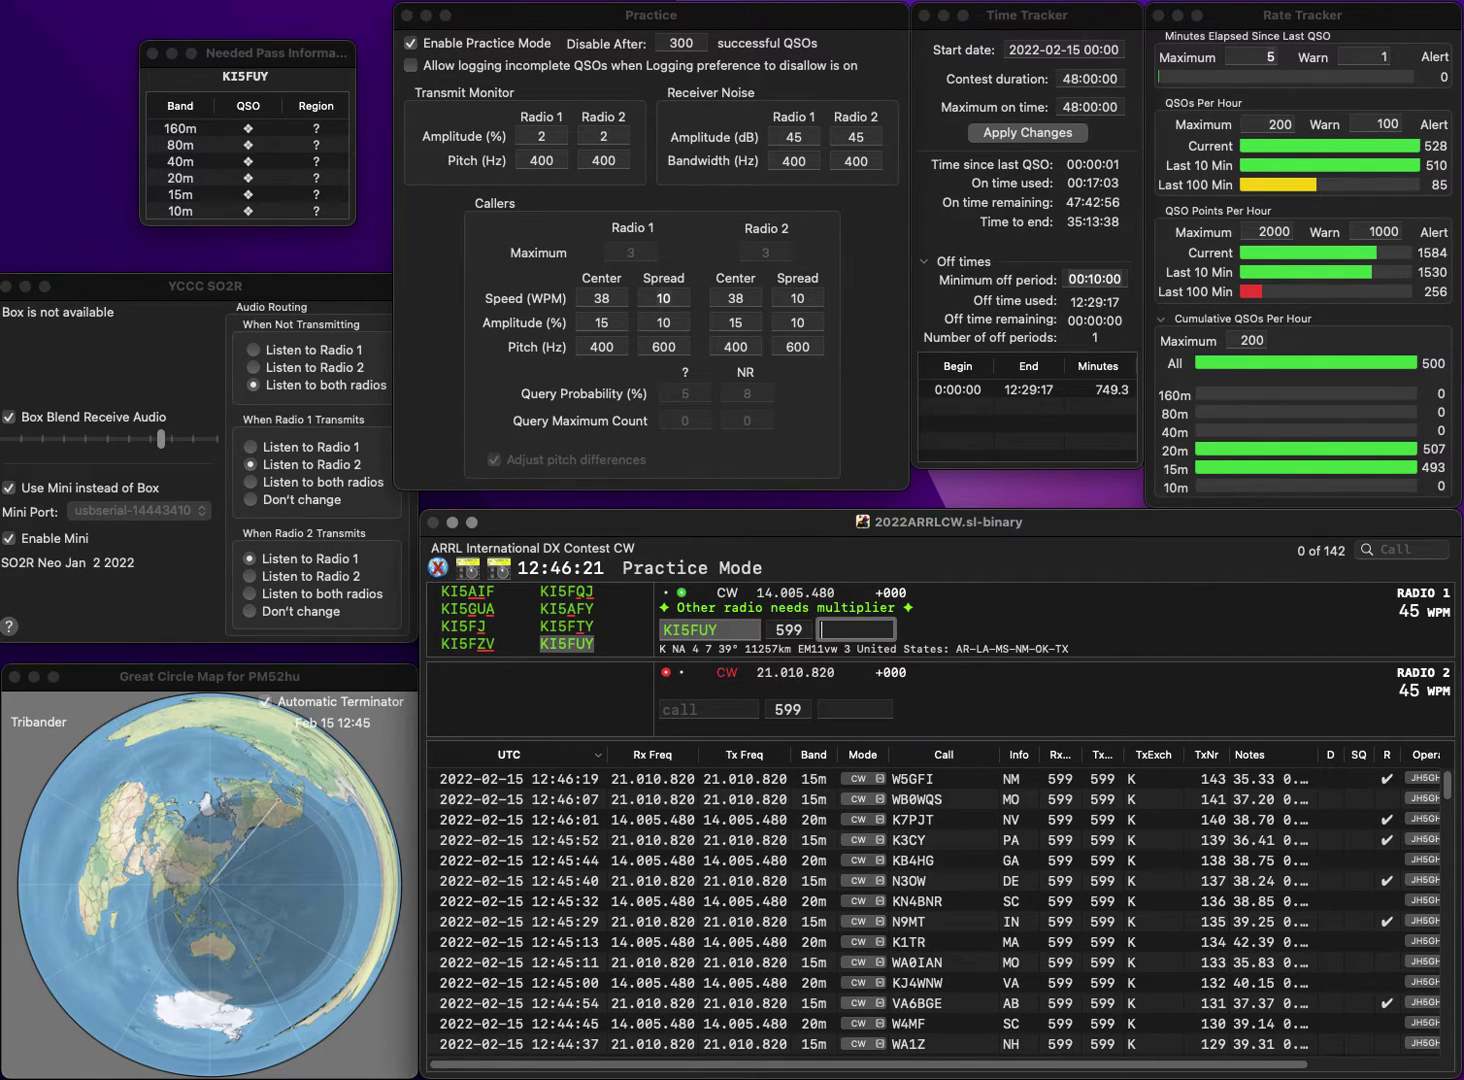
pyautogui.write('OK')
pyautogui.press('Return')
# Enter and answer the calls NC5T on Radio 2 and W4AG on Radio 1.
pyautogui.write('N')
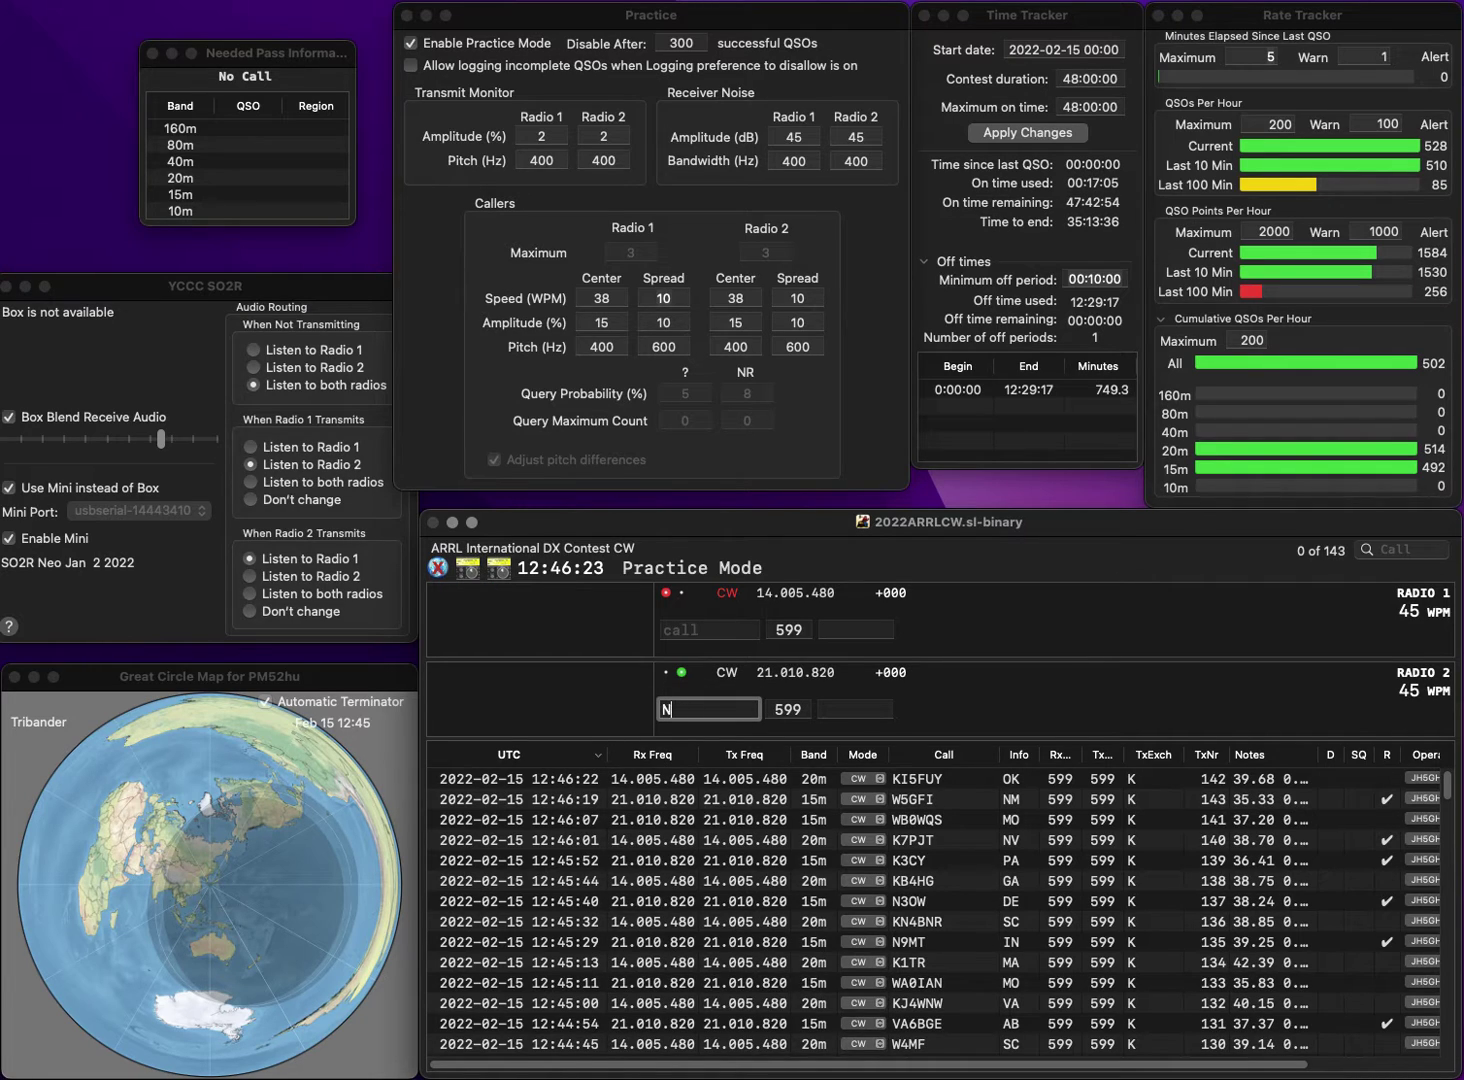
pyautogui.write('C5T')
pyautogui.press('Return')
pyautogui.write('W')
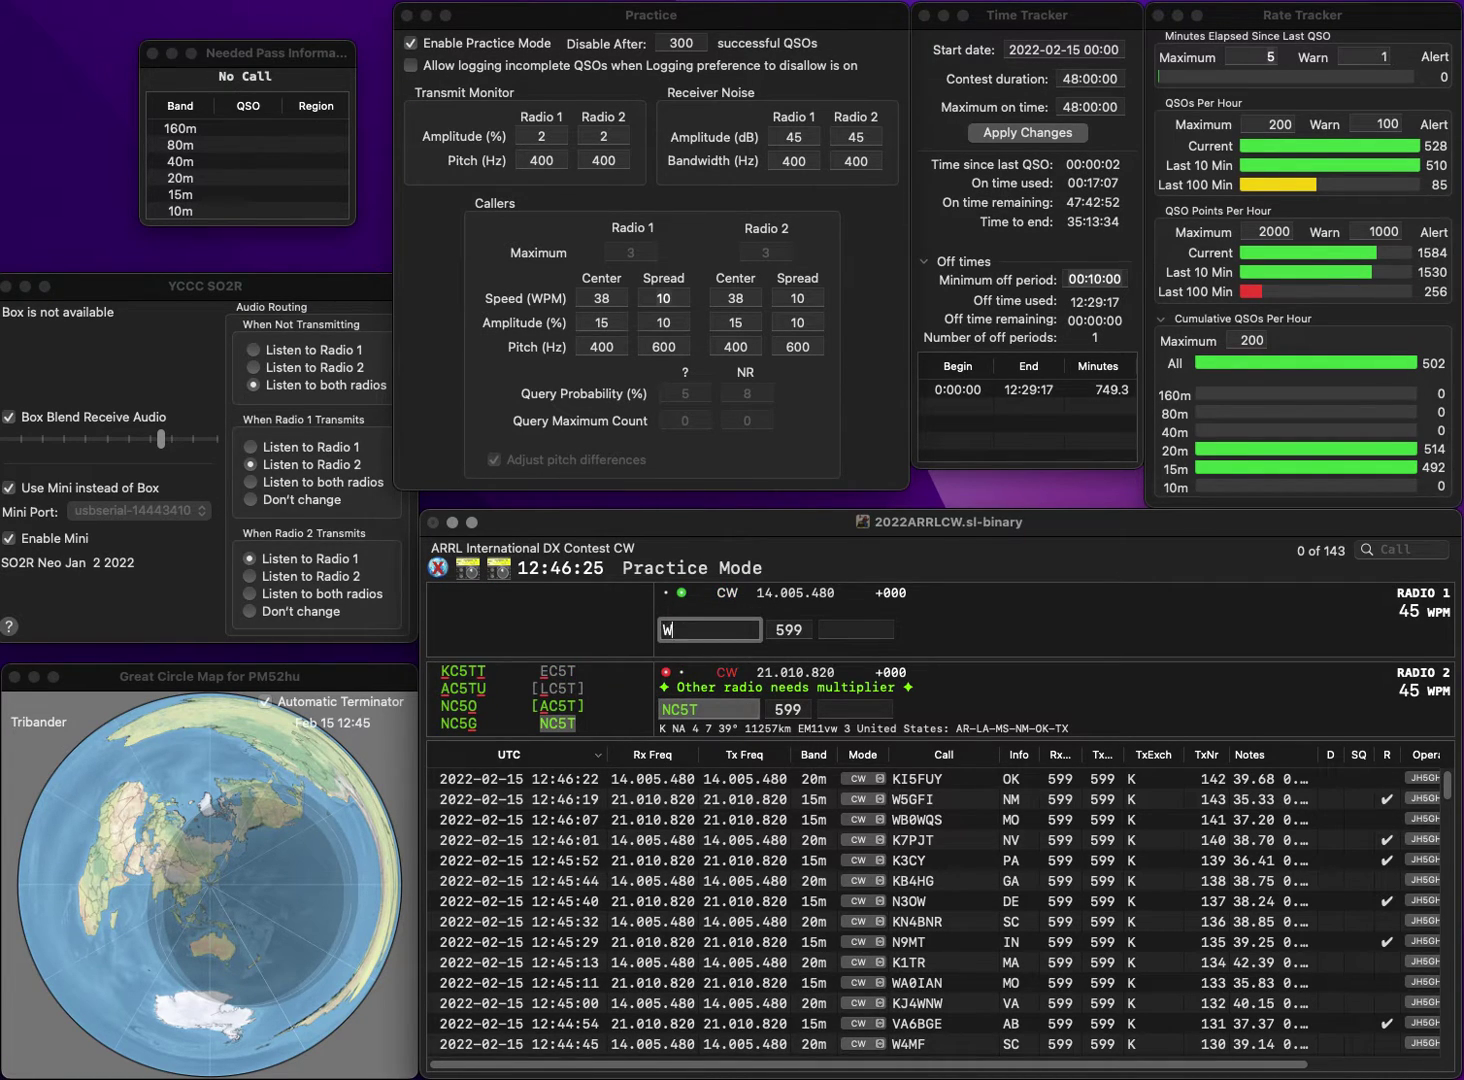
pyautogui.write('4A')
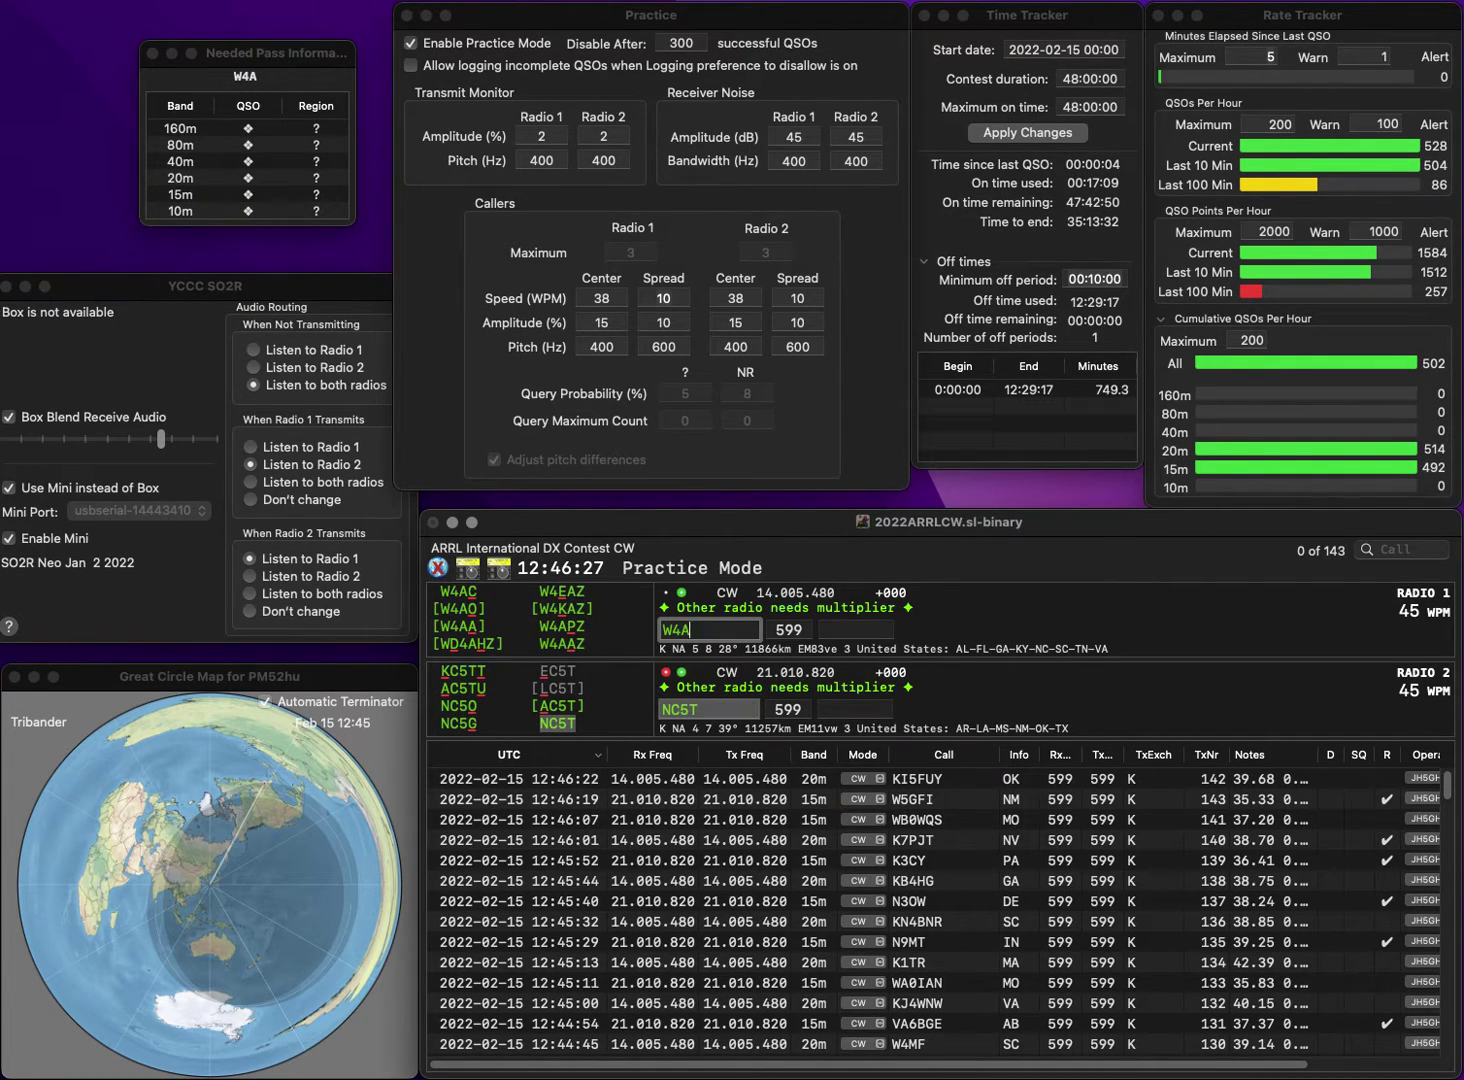
pyautogui.write('ZG')
pyautogui.press('Return')
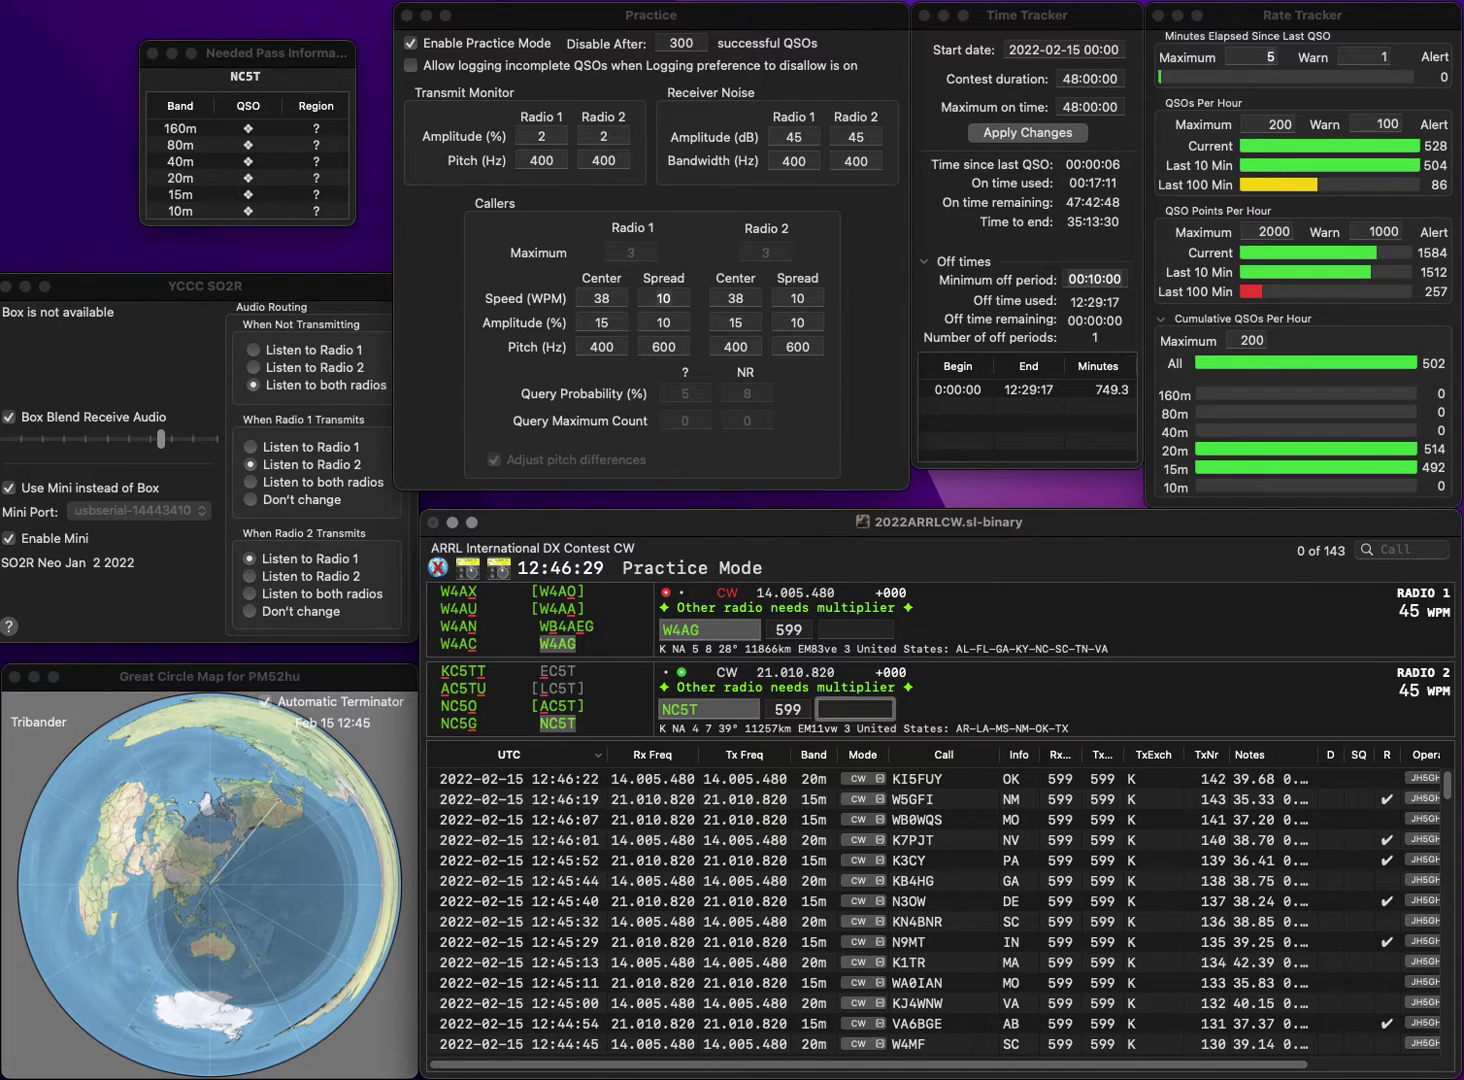
# Log NC5T on Radio 2 with exchange LA, and W4AG on Radio 1 with exchange GA.
pyautogui.press('Return')
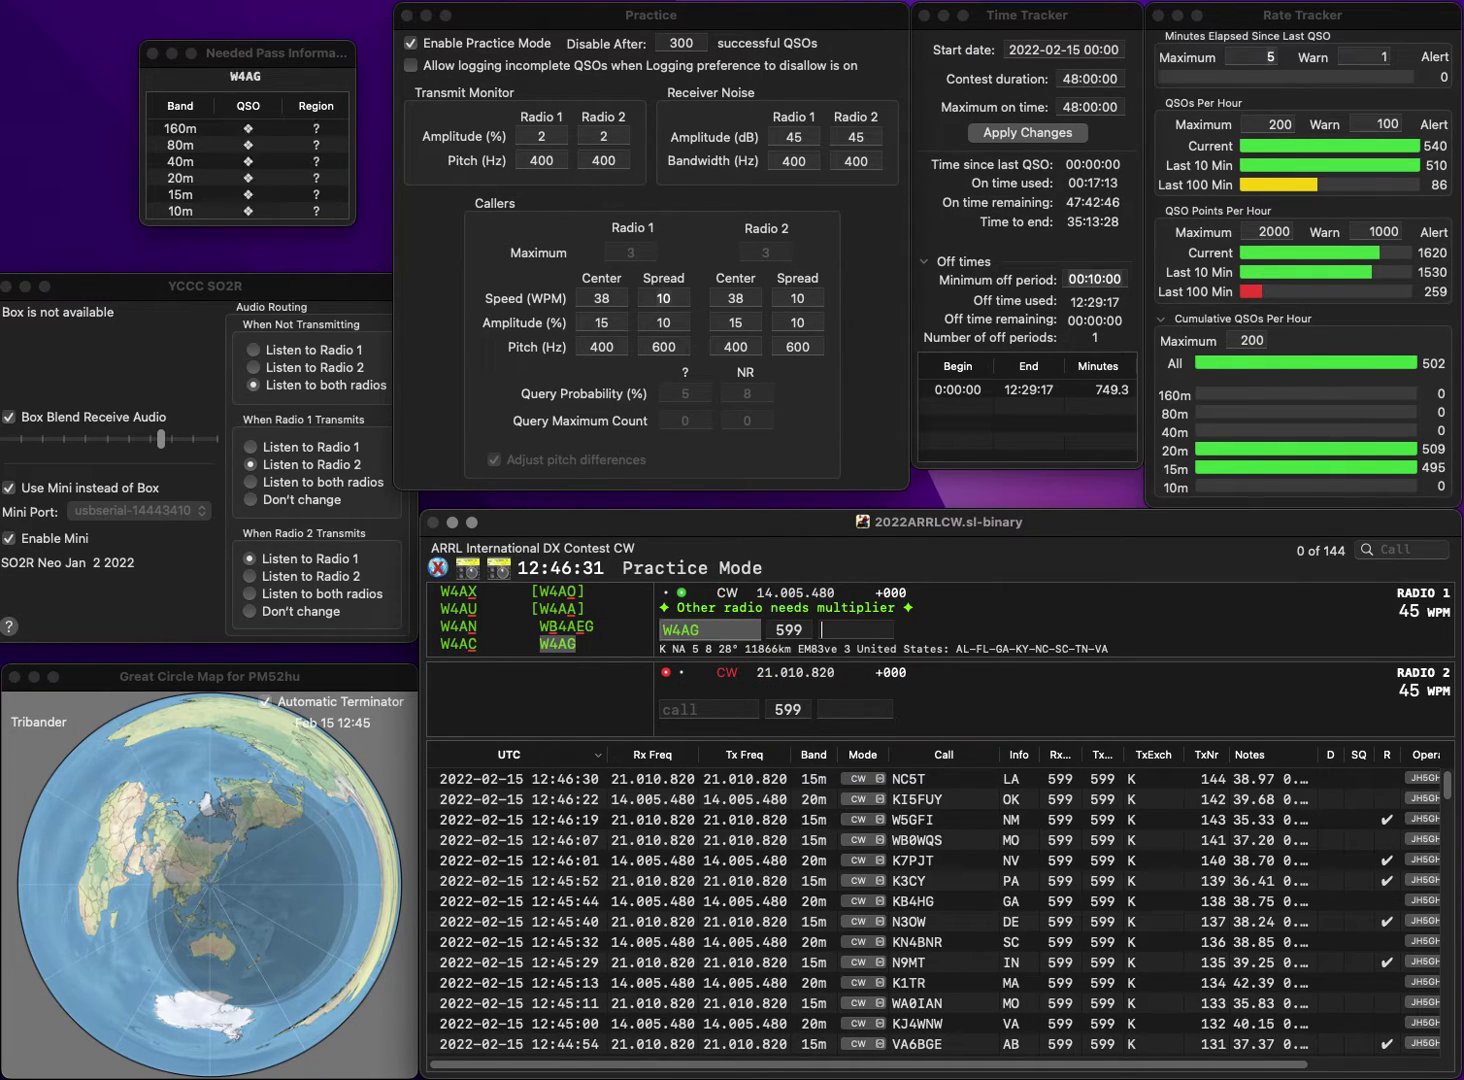
pyautogui.write('GA')
pyautogui.press('Return')
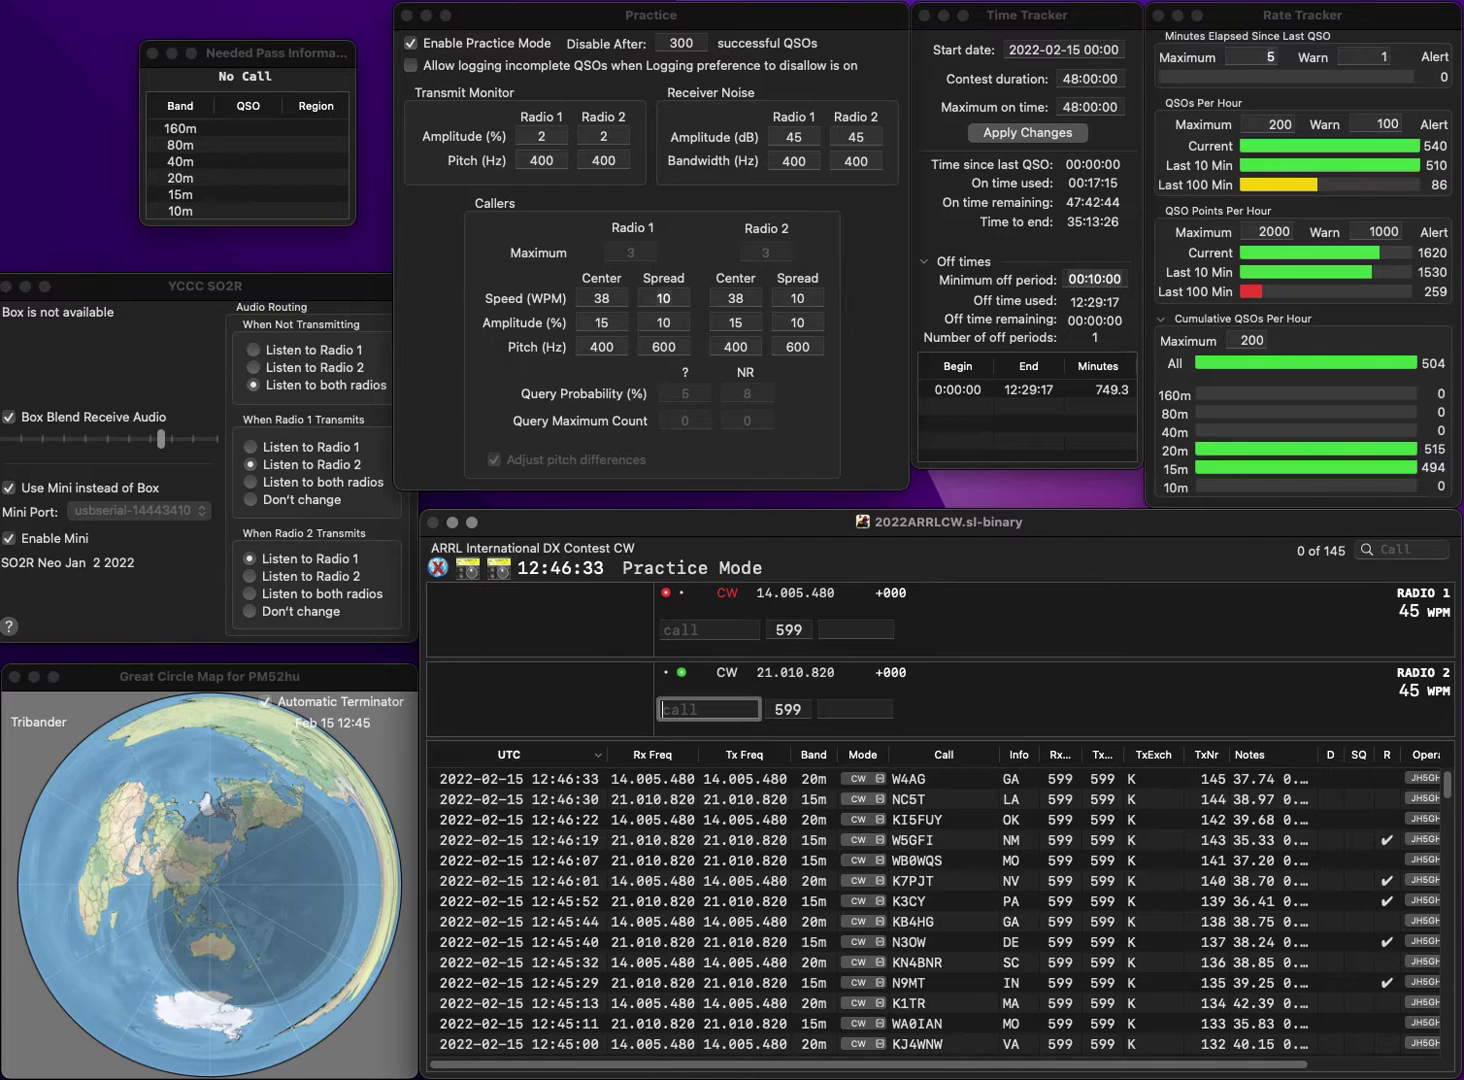
pyautogui.write('N7LR')
pyautogui.press('Return')
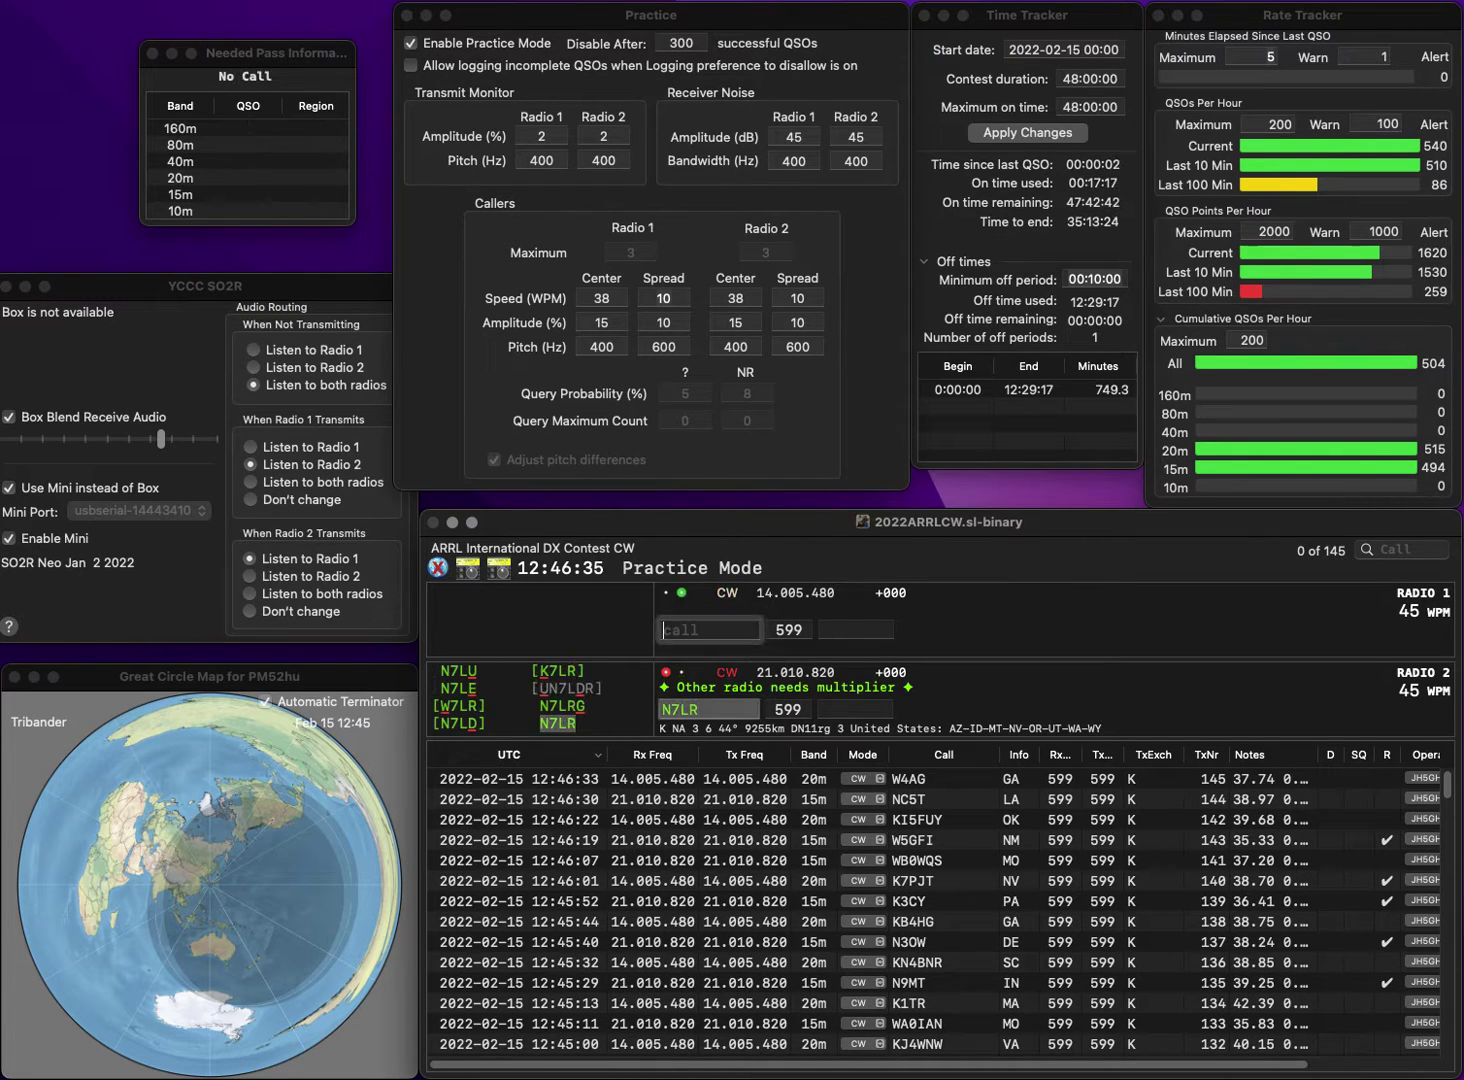
pyautogui.write('NA7UT')
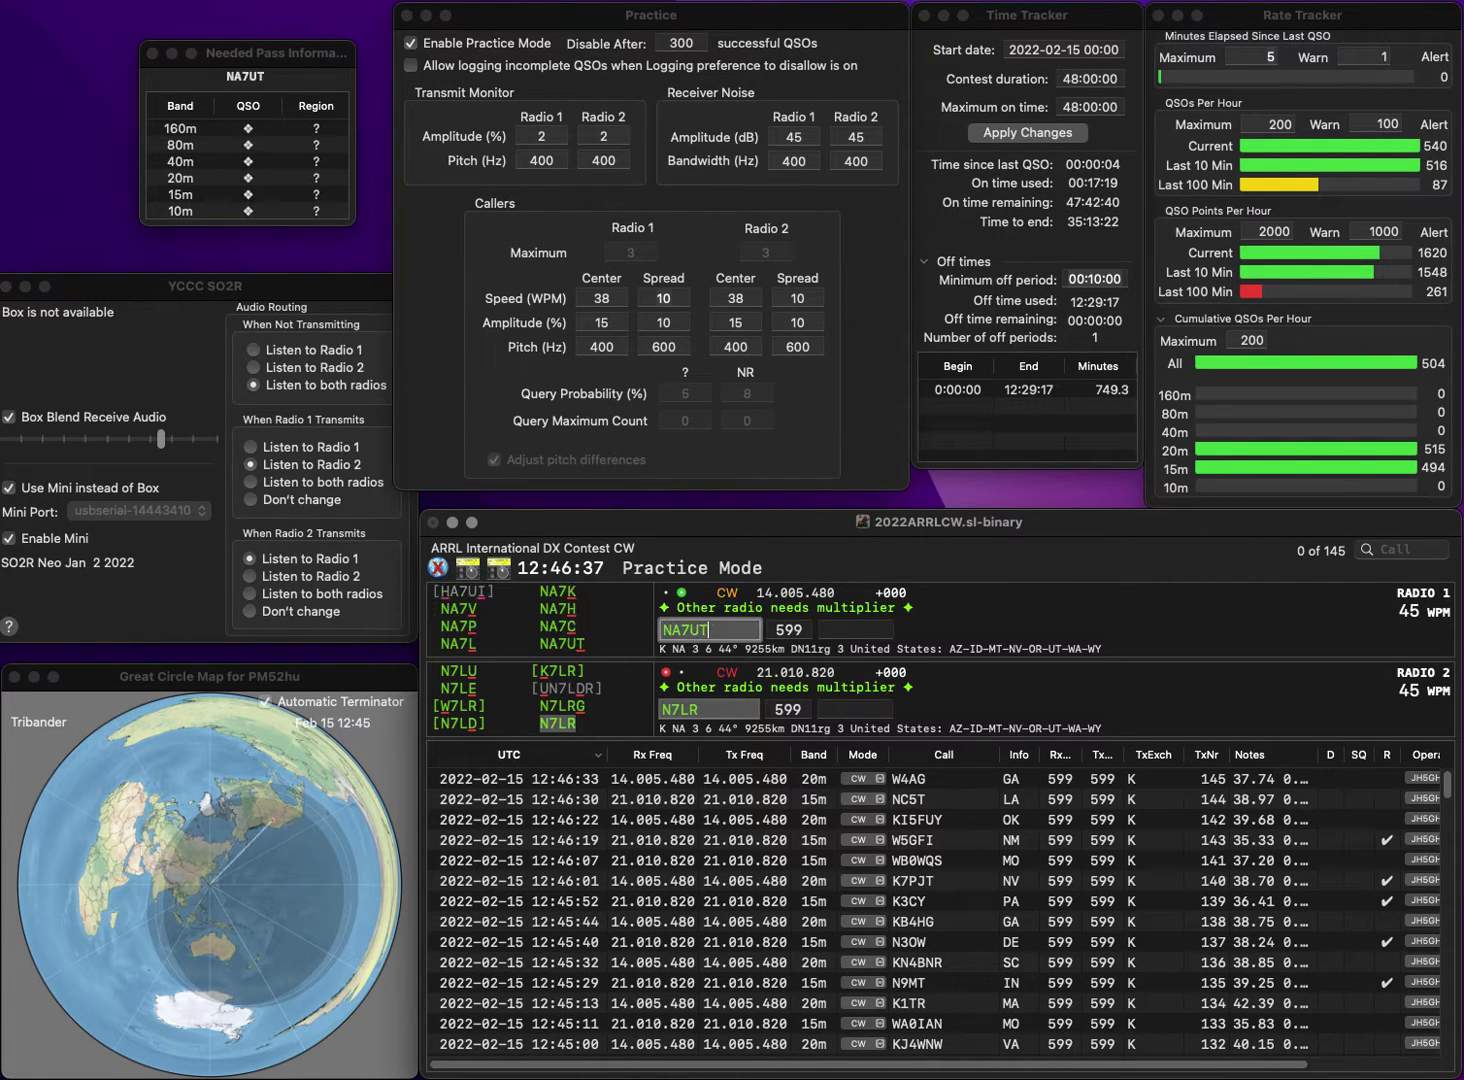
pyautogui.press('Return')
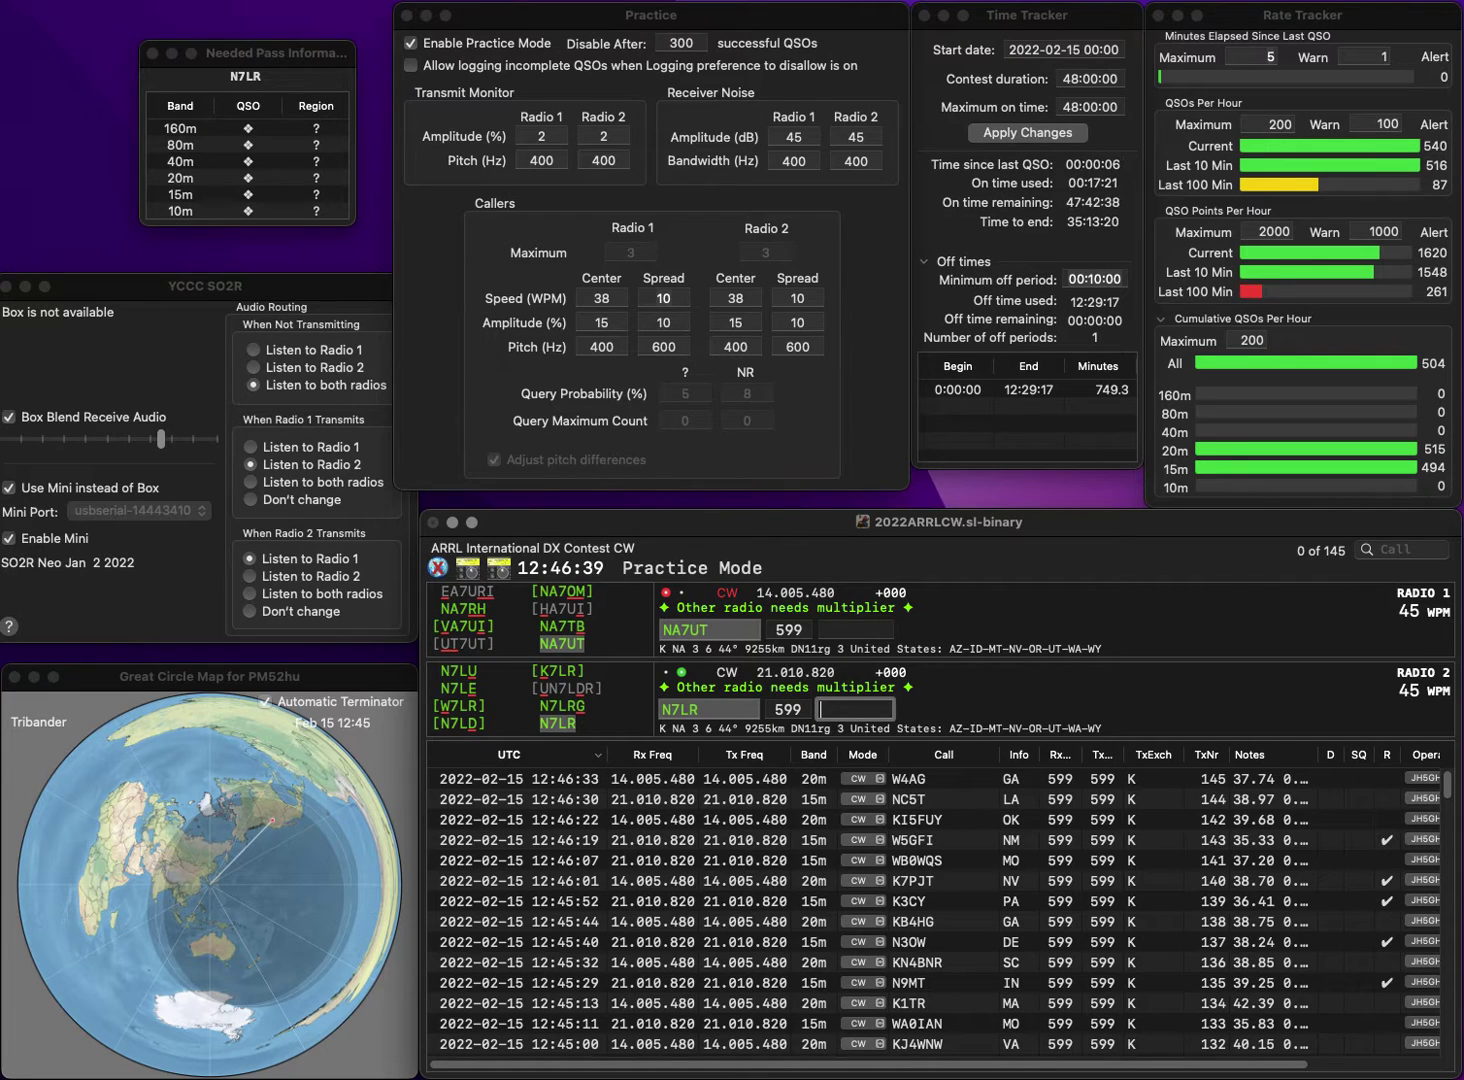
# Log N7LR on Radio 2 with exchange WA, and NA7UT on Radio 1 with exchange WY.
pyautogui.press('Return')
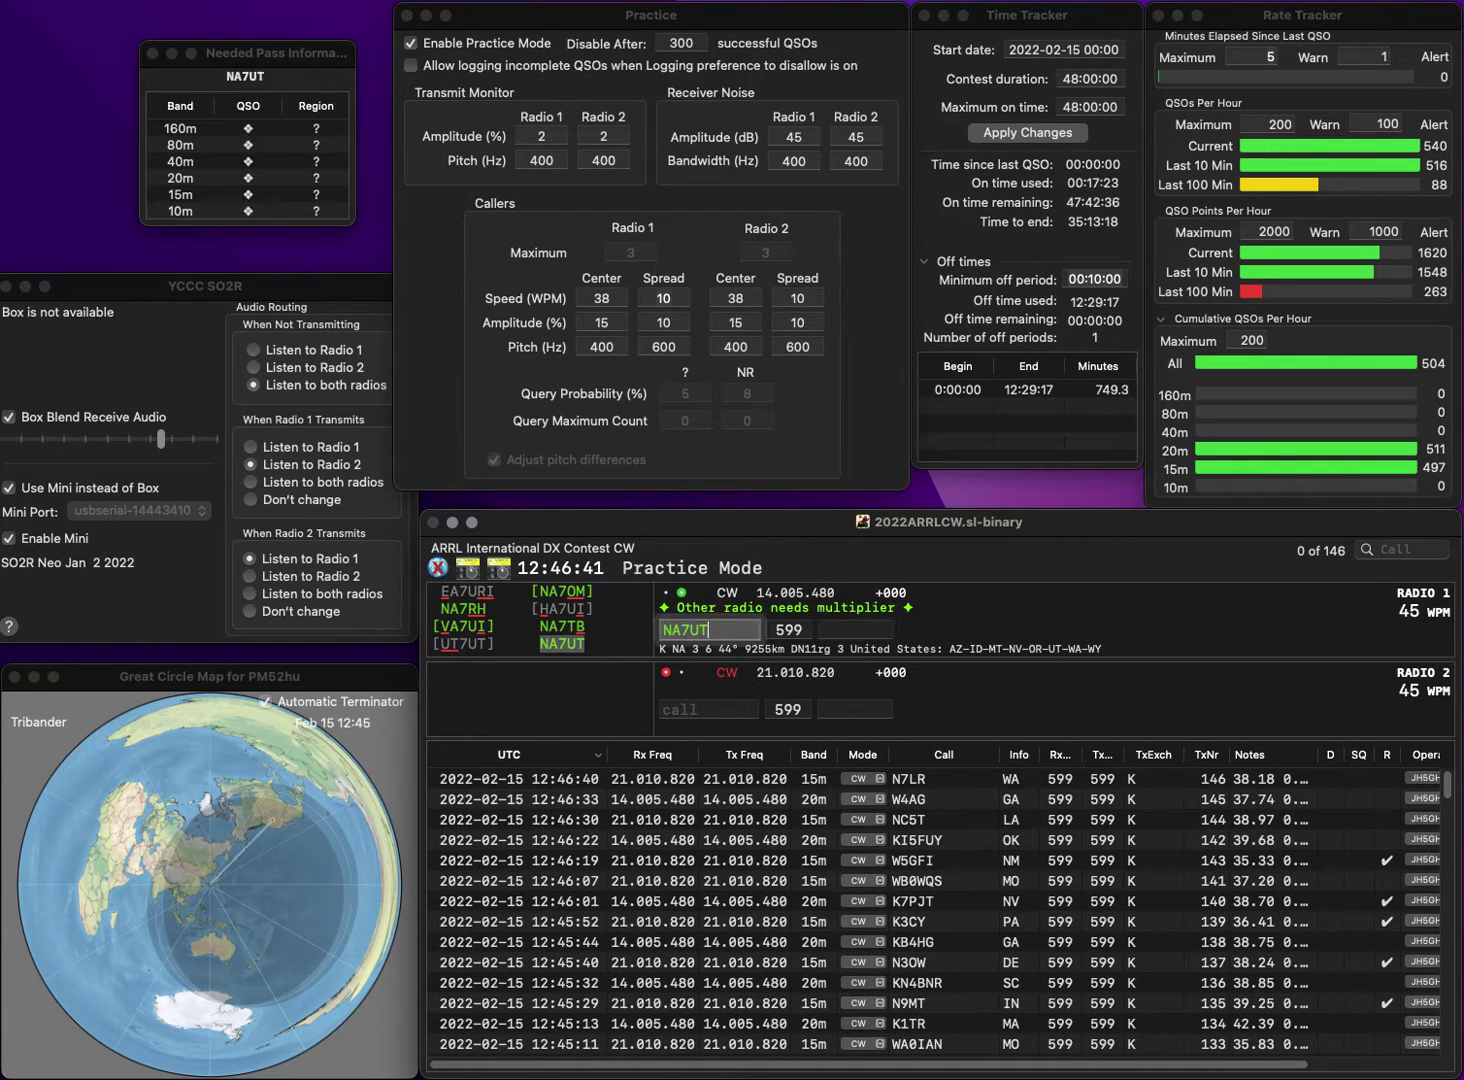
pyautogui.write('WY')
pyautogui.press('Return')
# Answer and log W4VOX on Radio 2 with exchange GA, and KC3GBS on Radio 1 with exchange MD.
pyautogui.write('W')
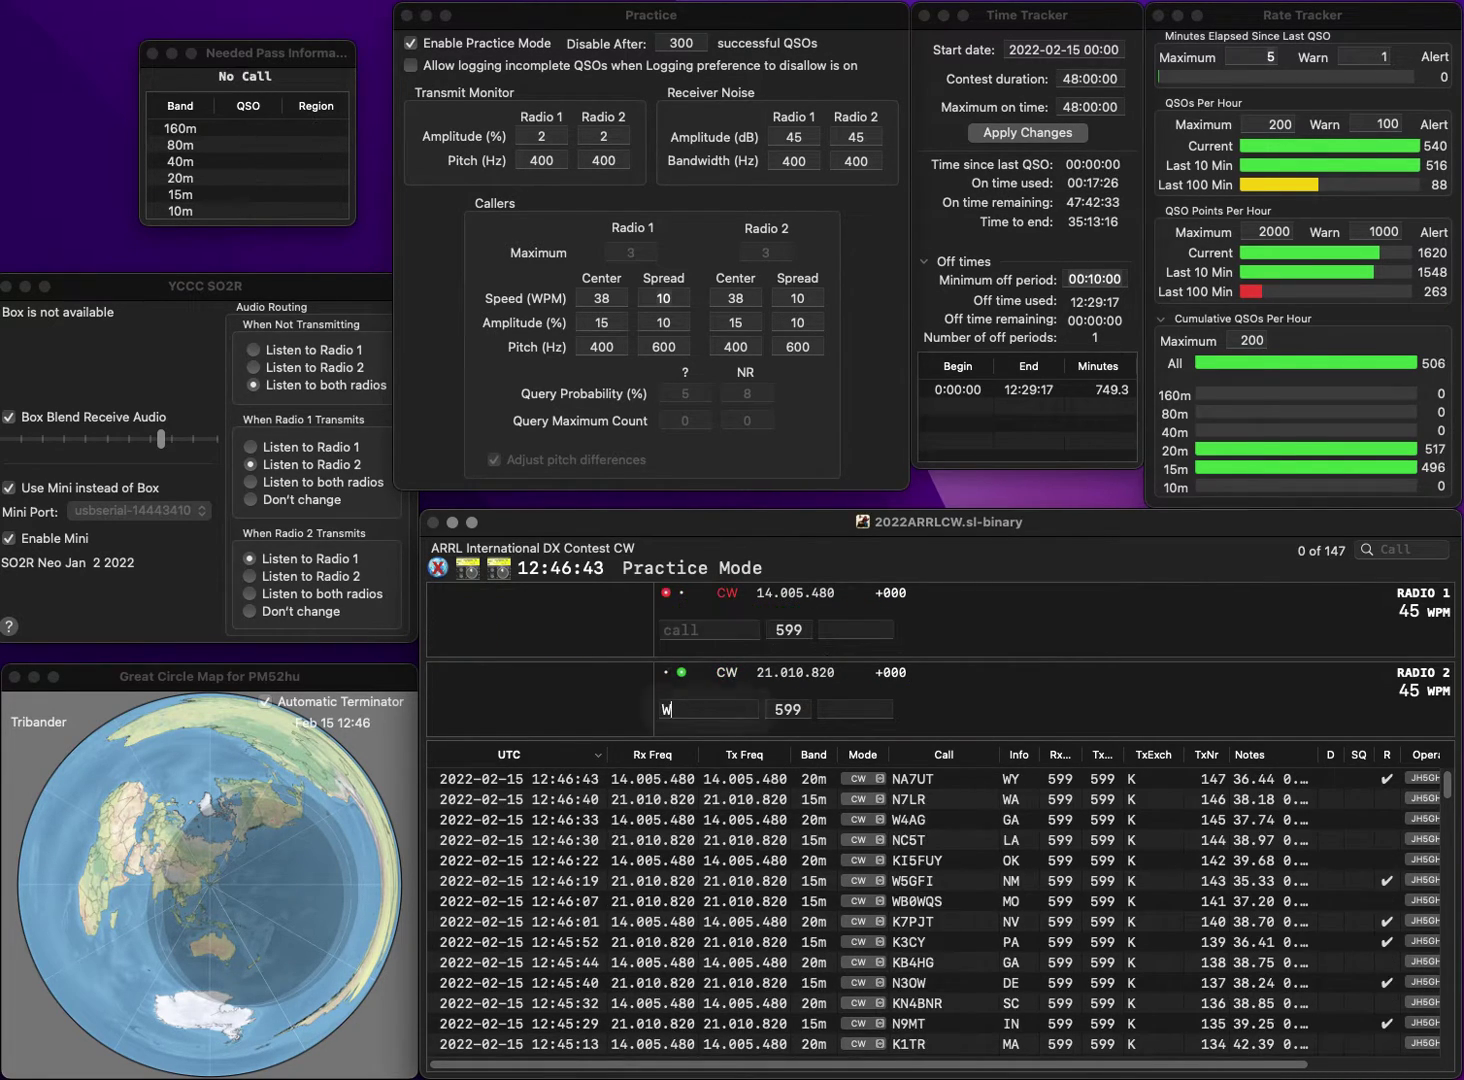
pyautogui.write('4VOX')
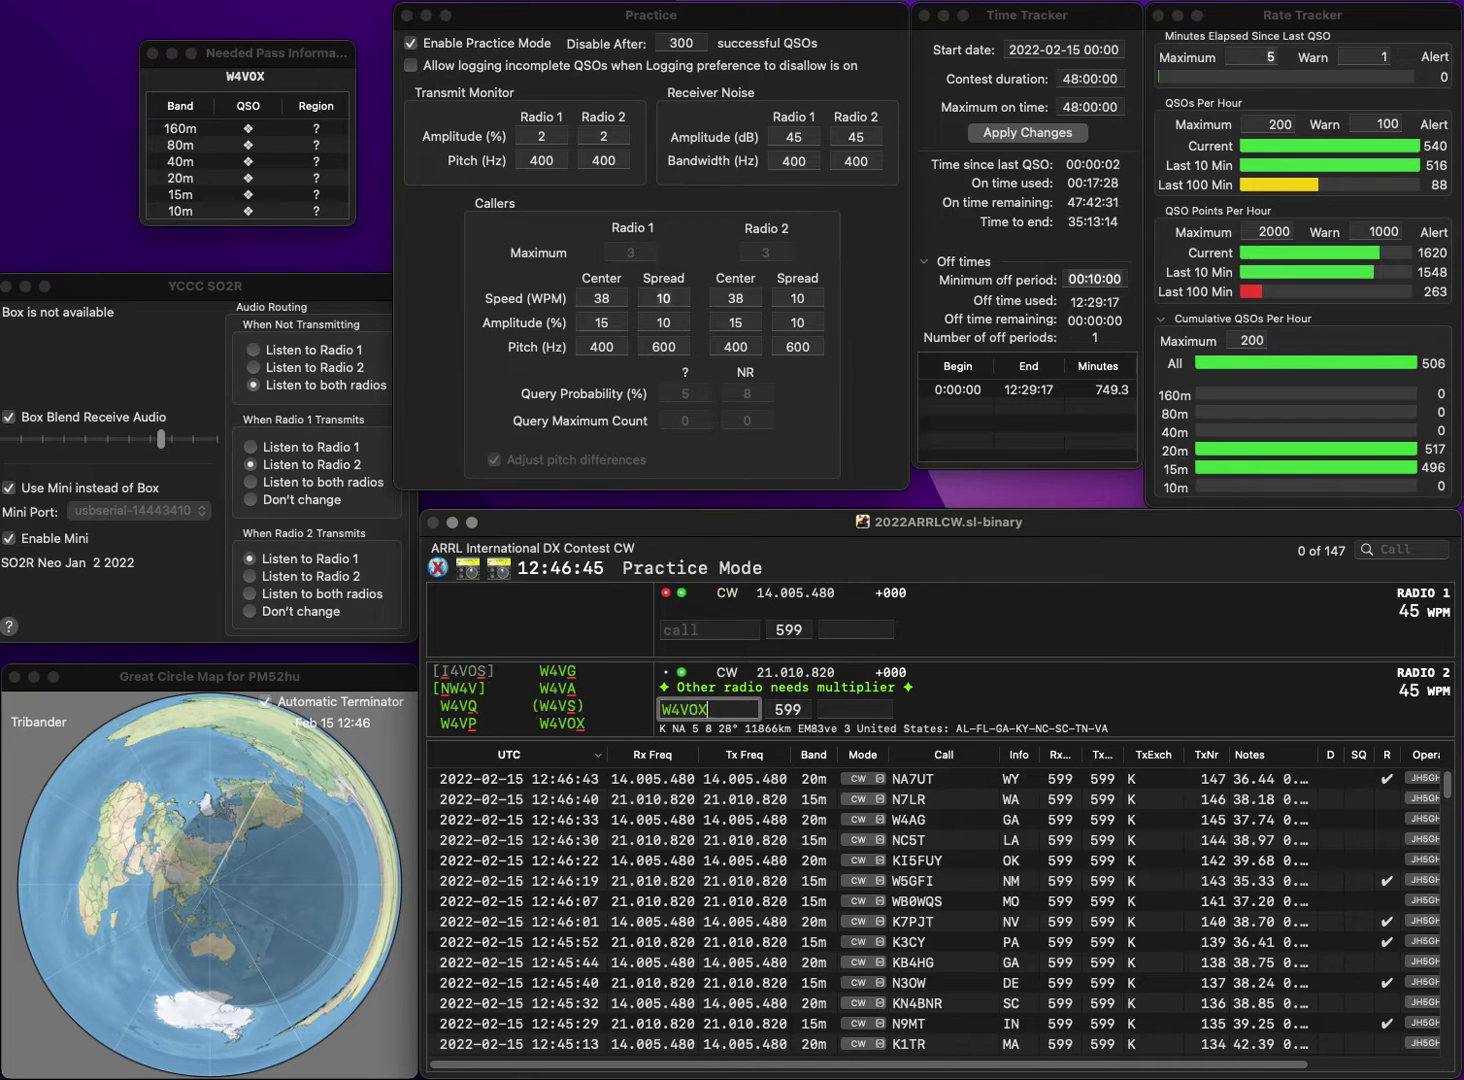
pyautogui.press('Return')
pyautogui.write('KC3GD')
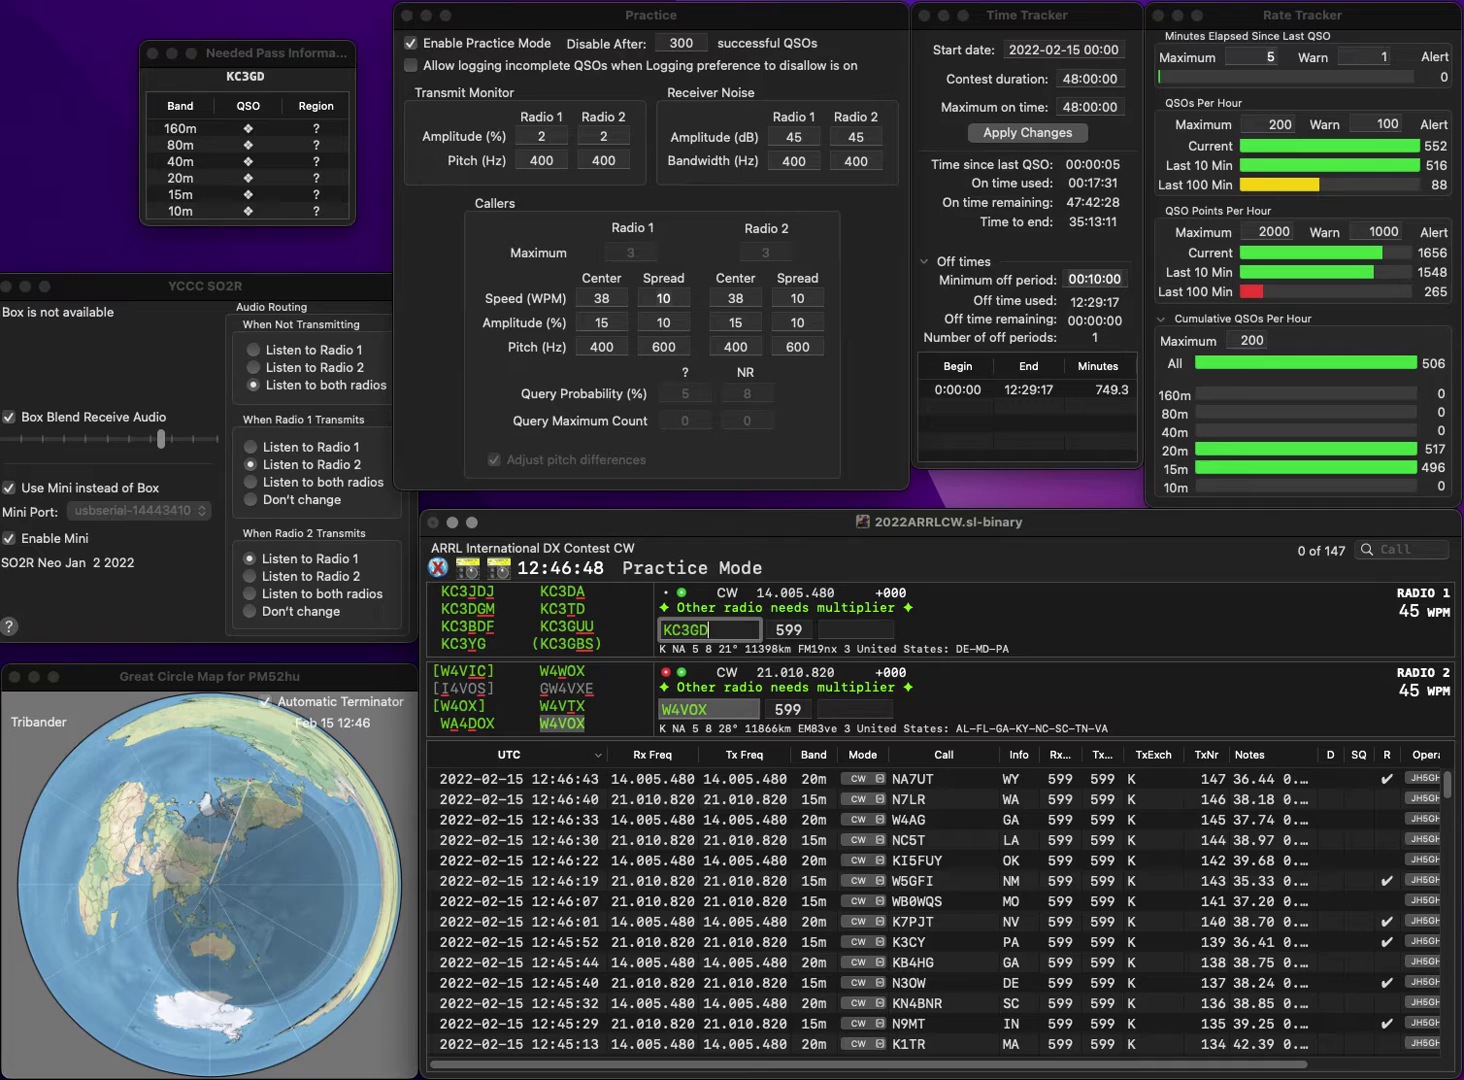
pyautogui.press('BackSpace')
pyautogui.write('BS')
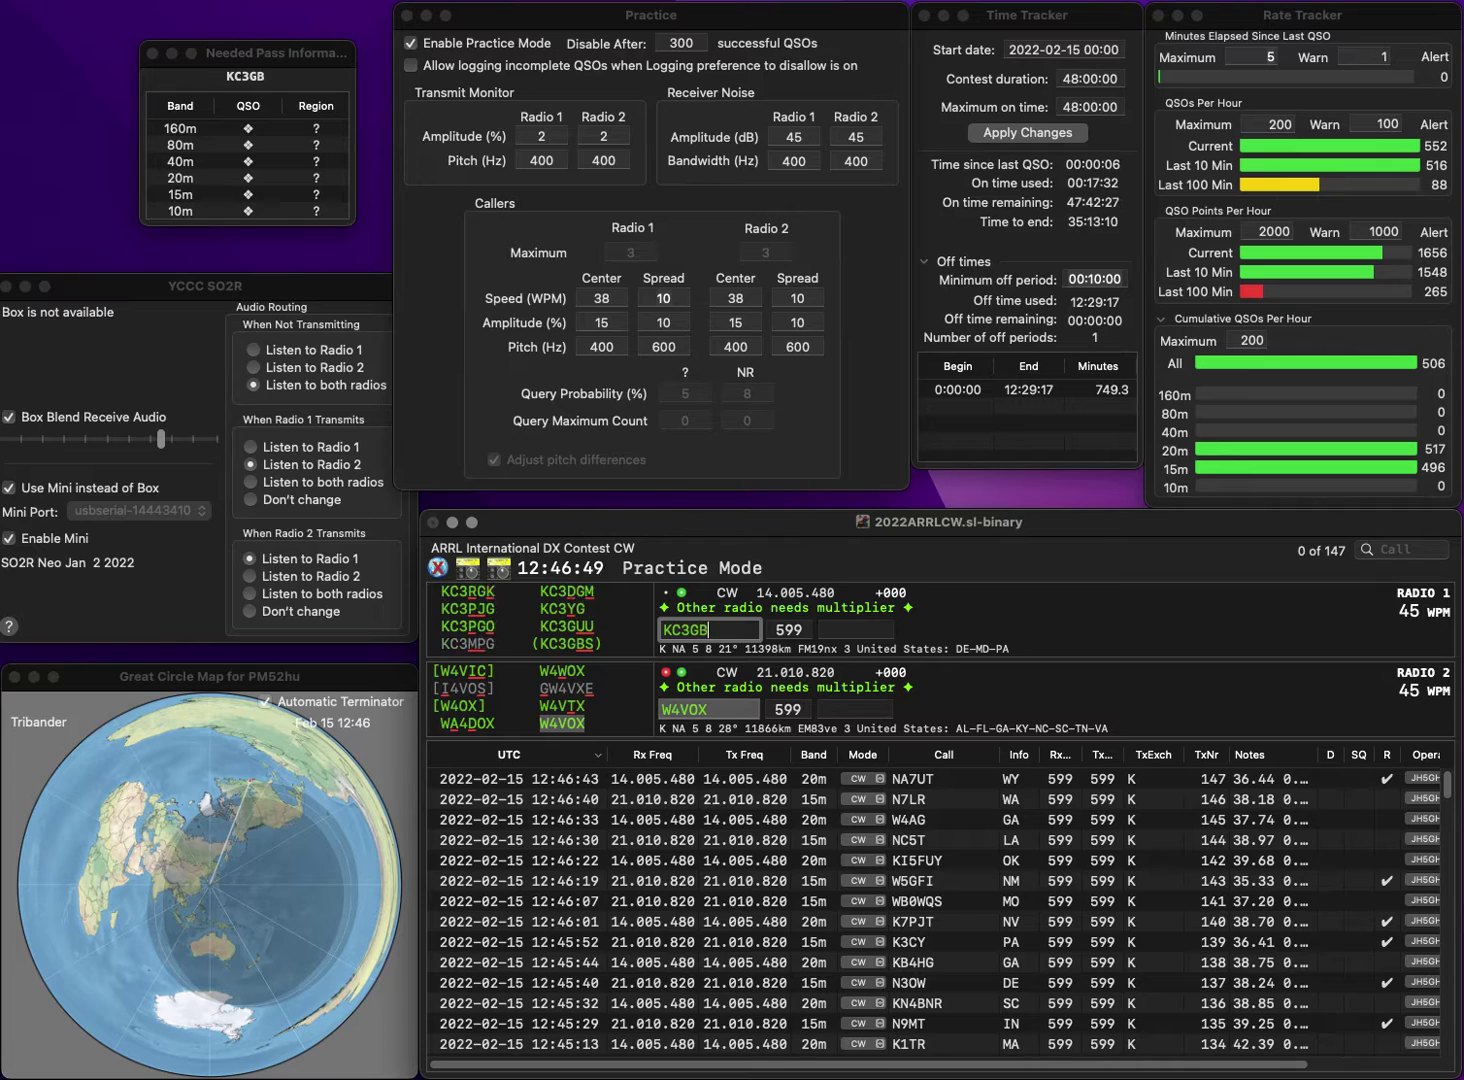
pyautogui.press('Return')
pyautogui.press('Return')
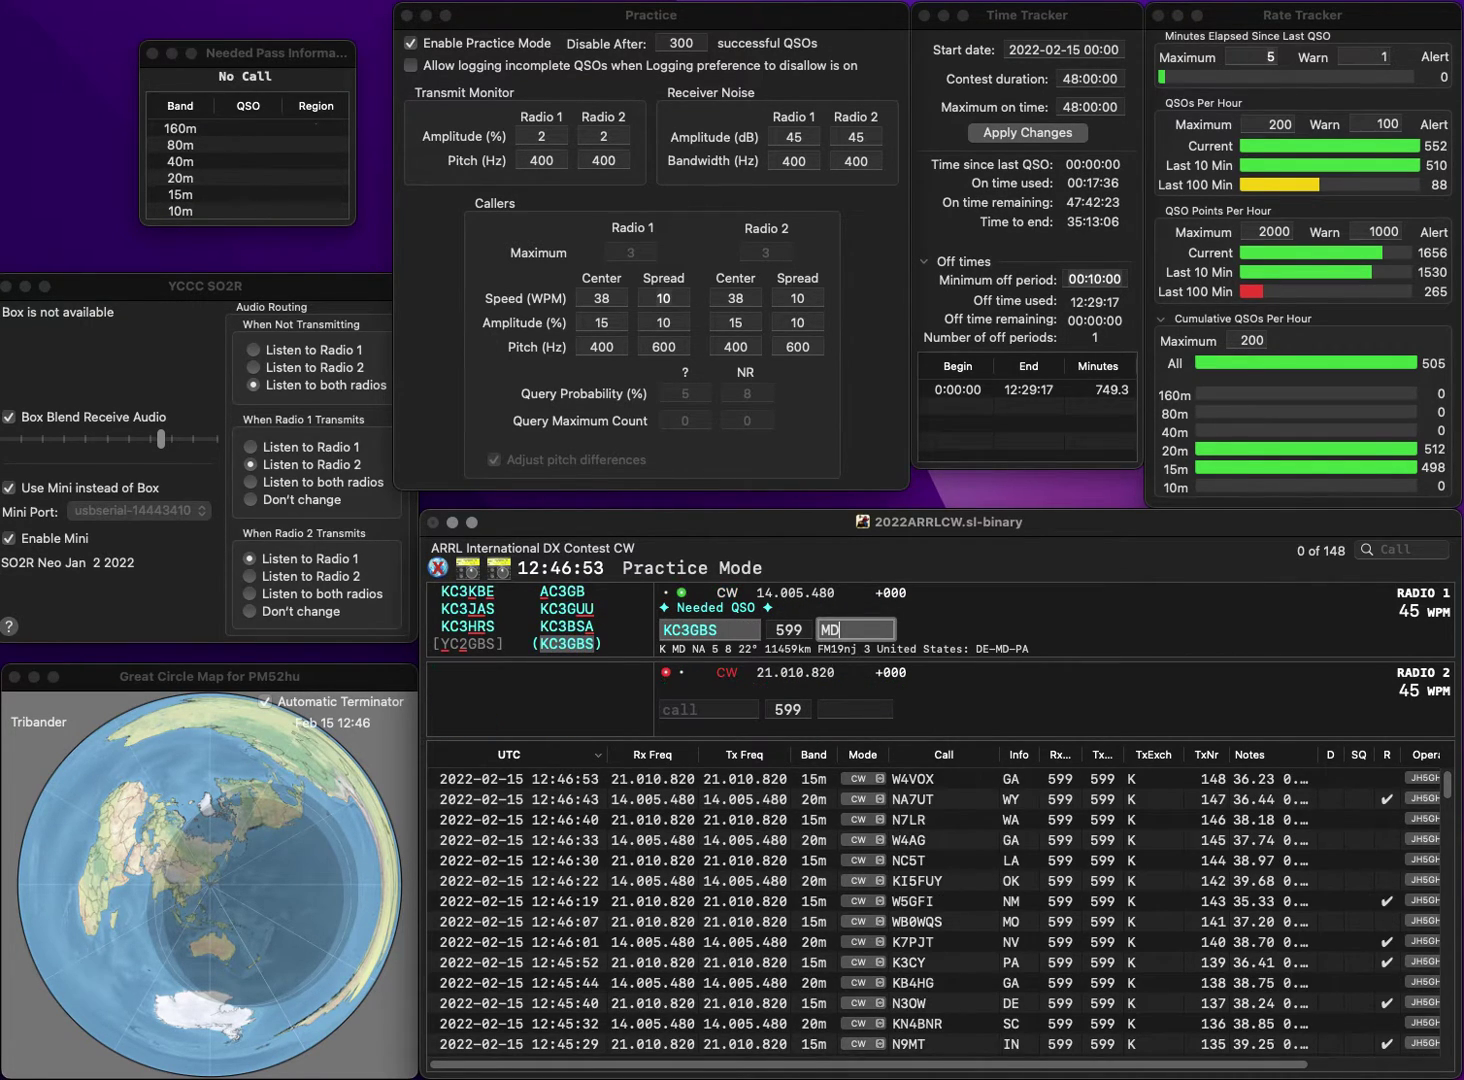
pyautogui.press('Return')
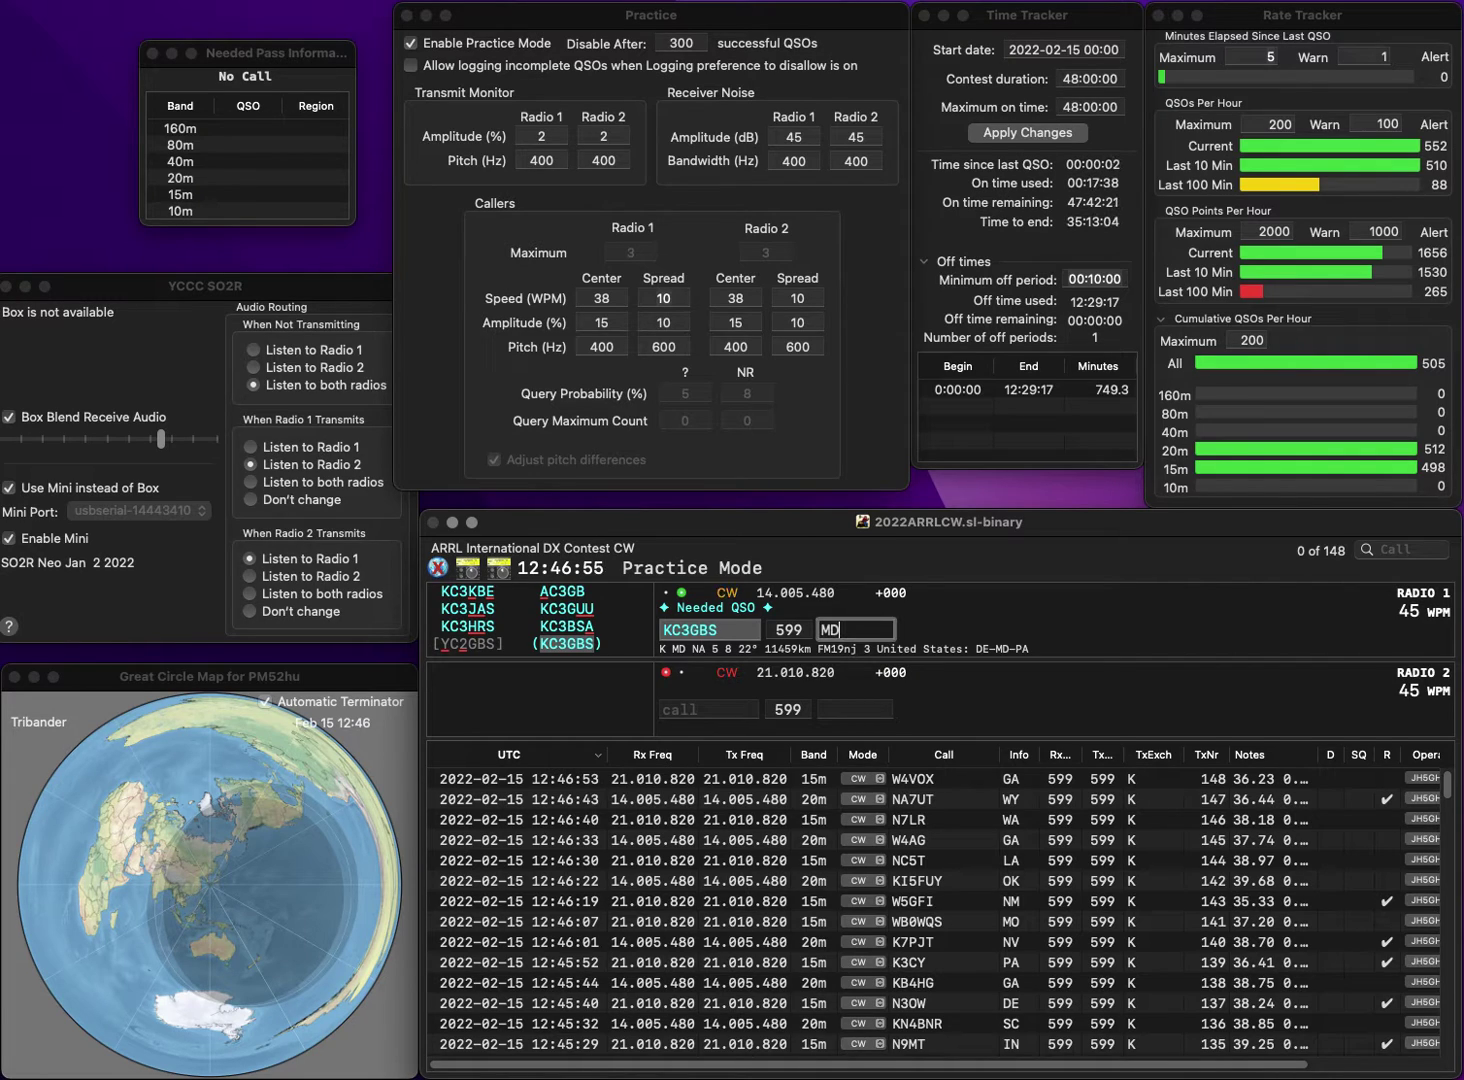
pyautogui.write('W8')
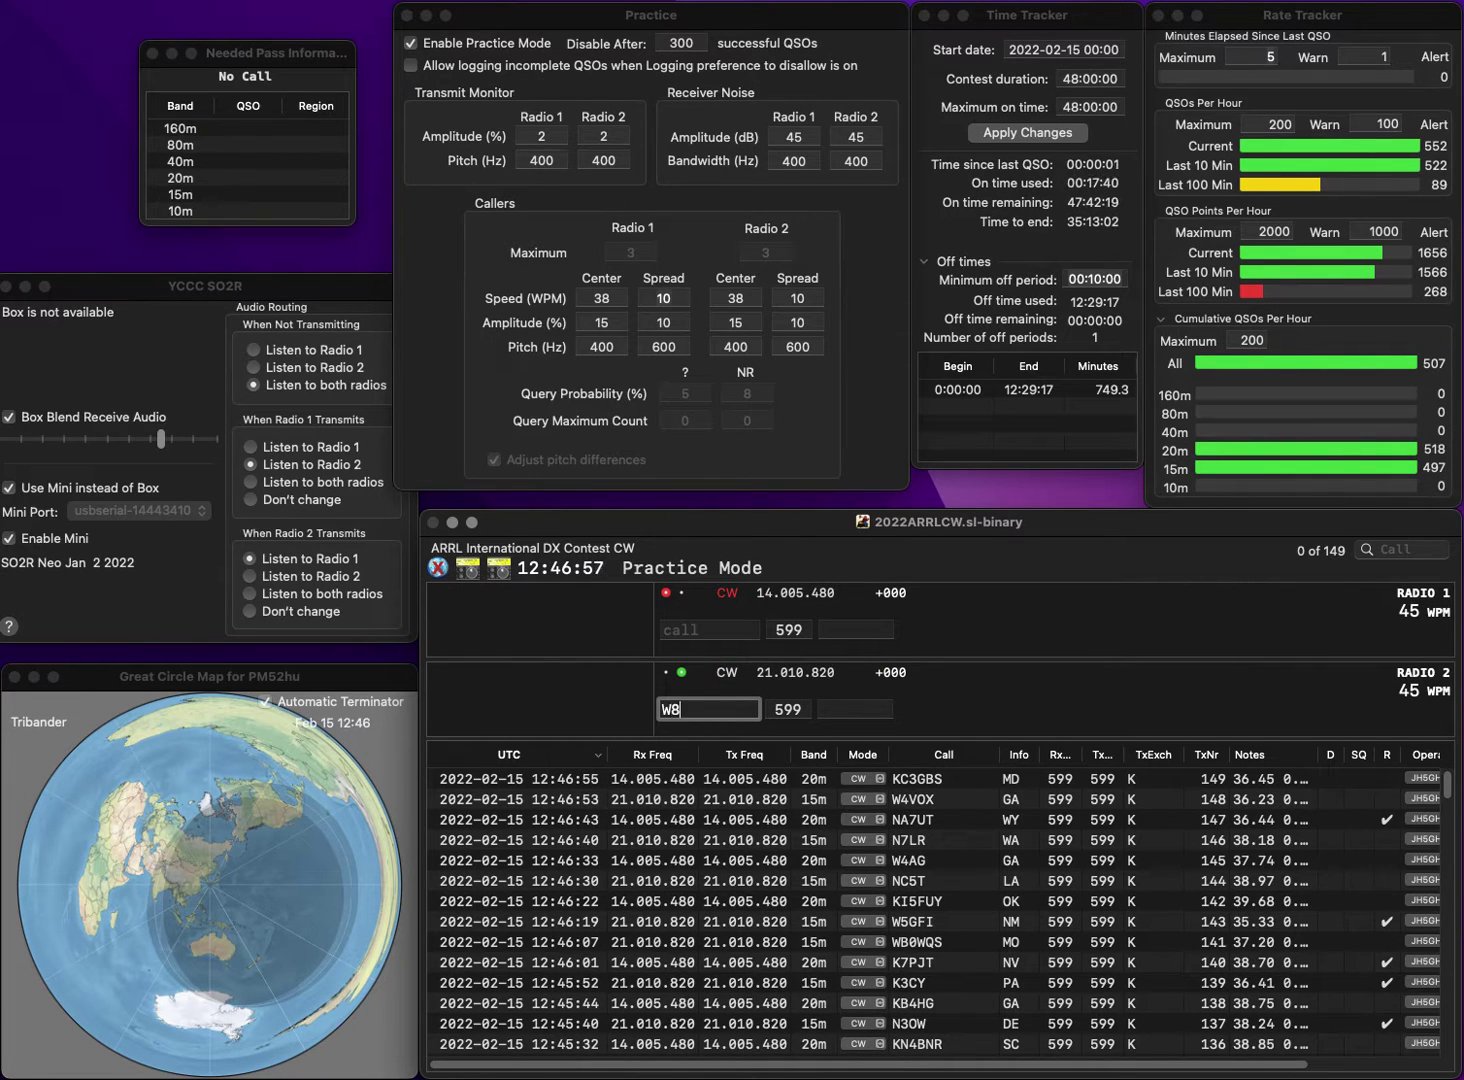
pyautogui.write('RID')
pyautogui.press('Return')
pyautogui.write('WE')
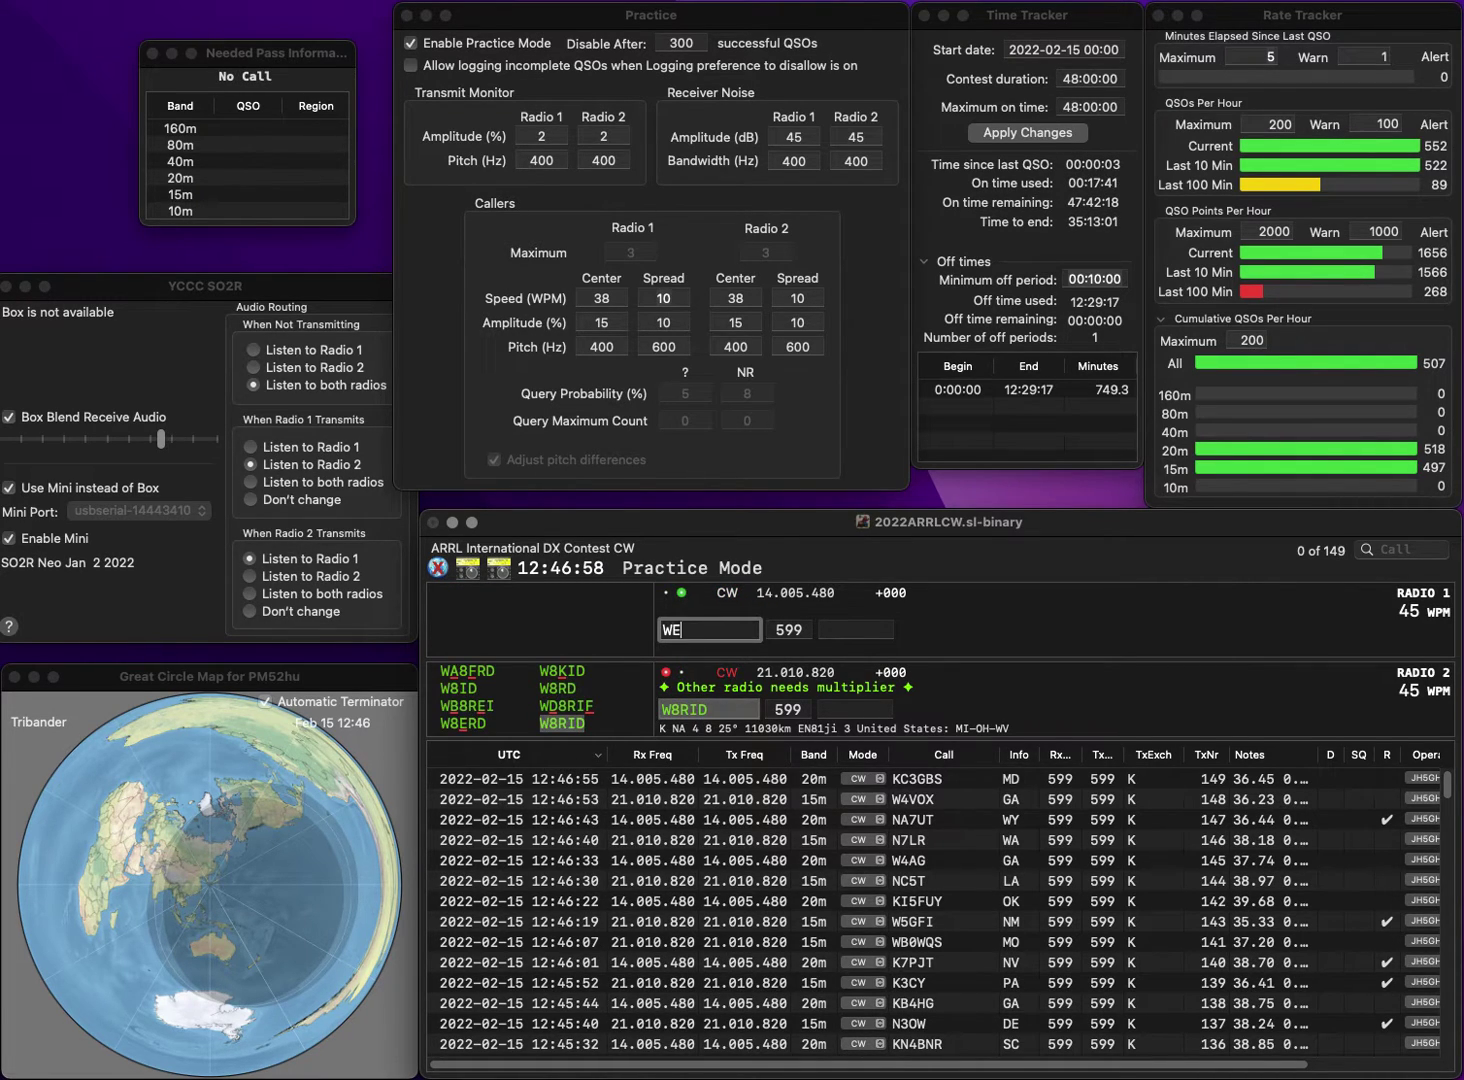
pyautogui.write('6M')
pyautogui.press('Return')
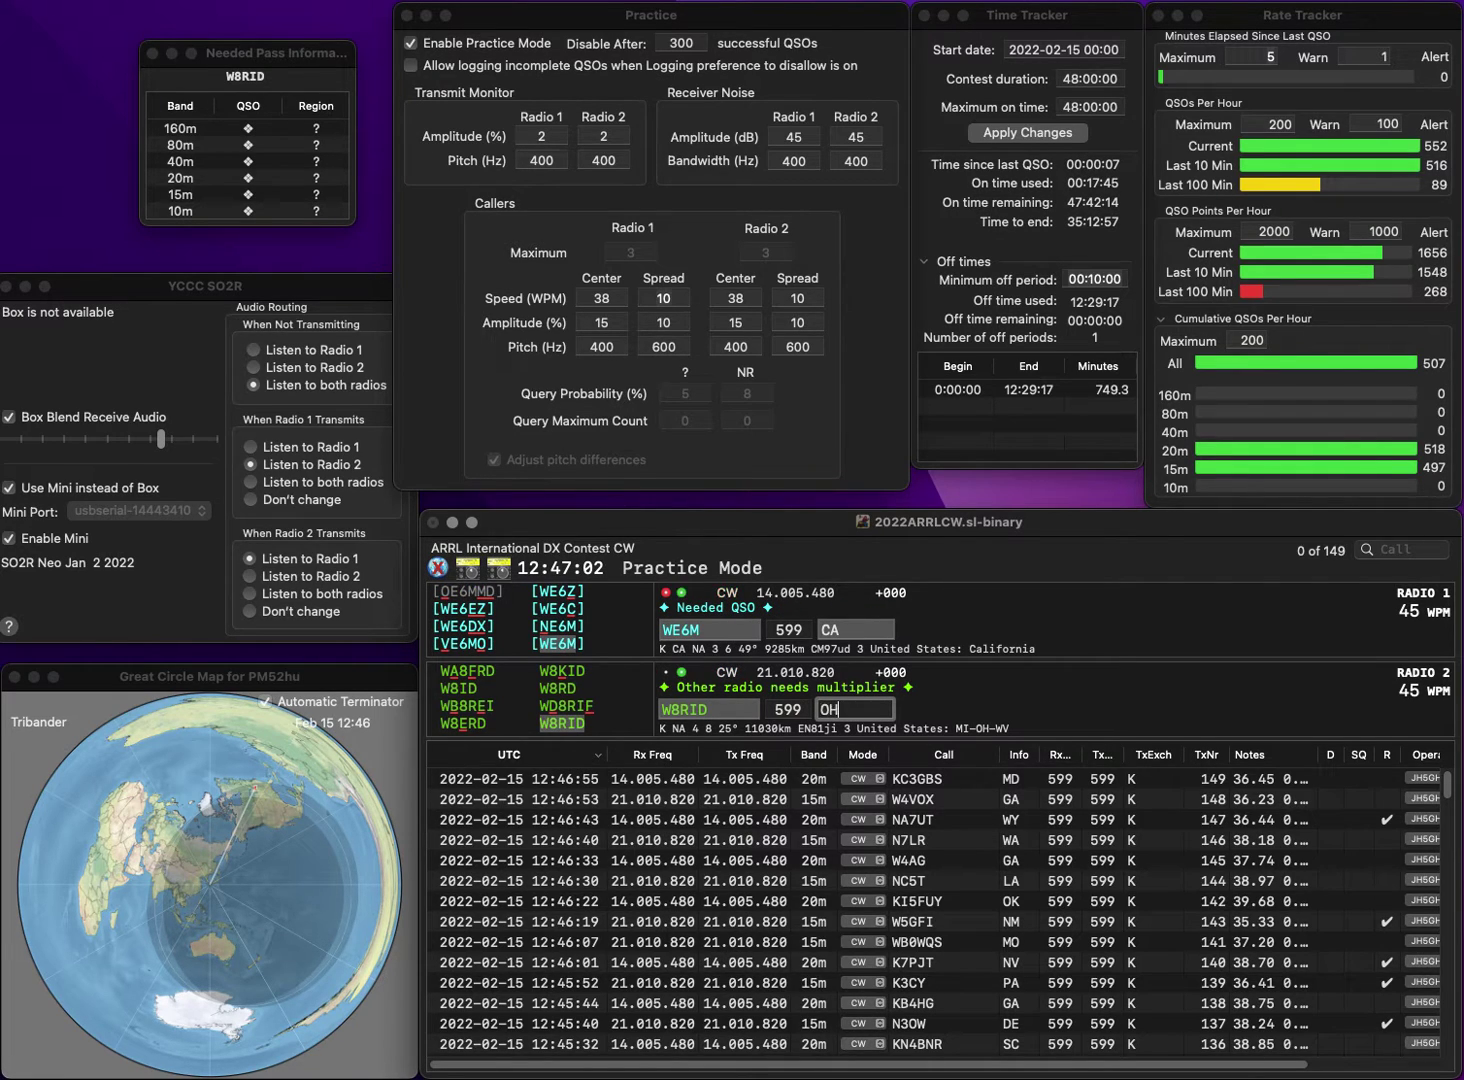
pyautogui.write('OH')
pyautogui.press('Return')
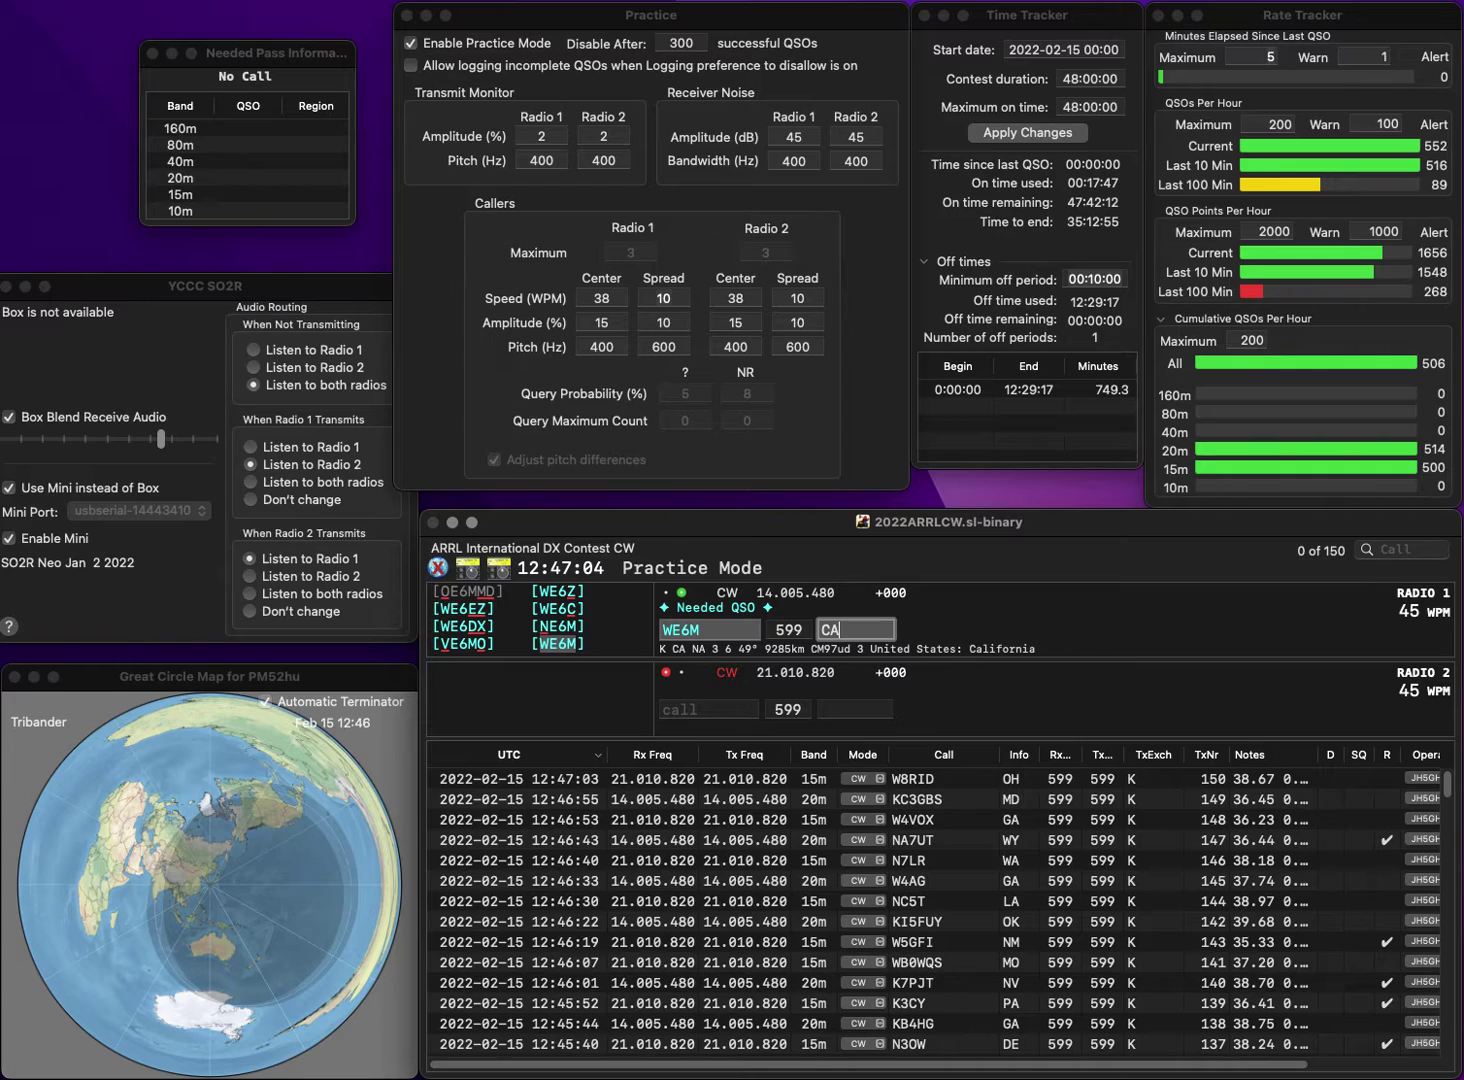
pyautogui.press('Return')
pyautogui.write('N')
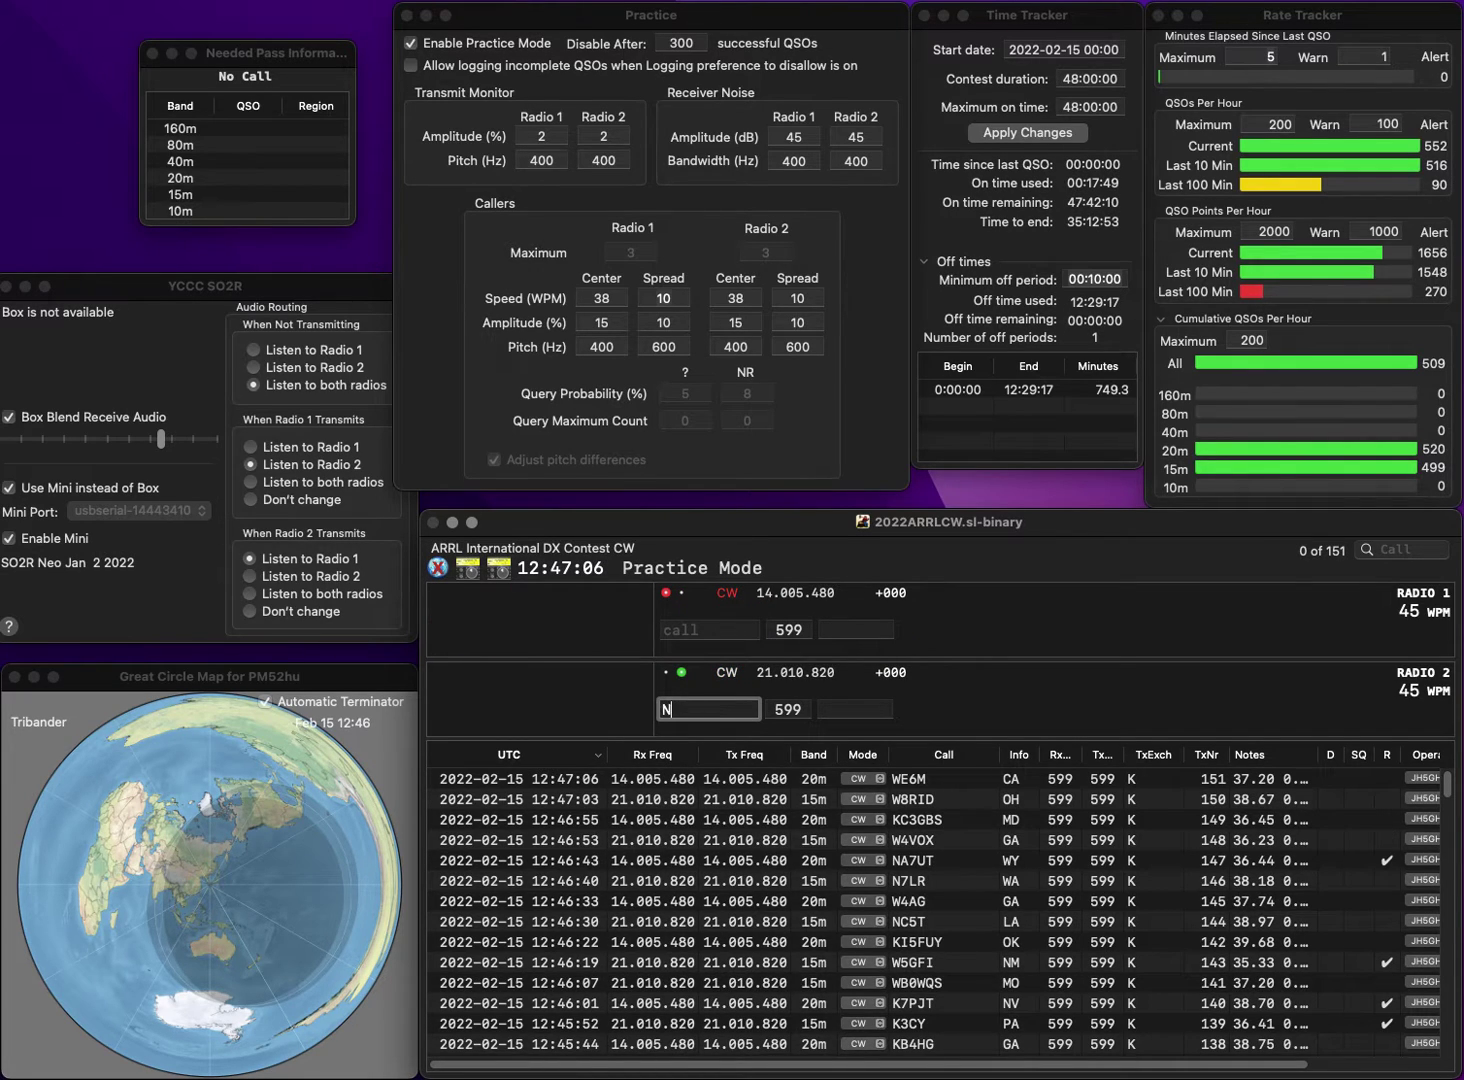
pyautogui.write('8')
pyautogui.press('Return')
pyautogui.write('V')
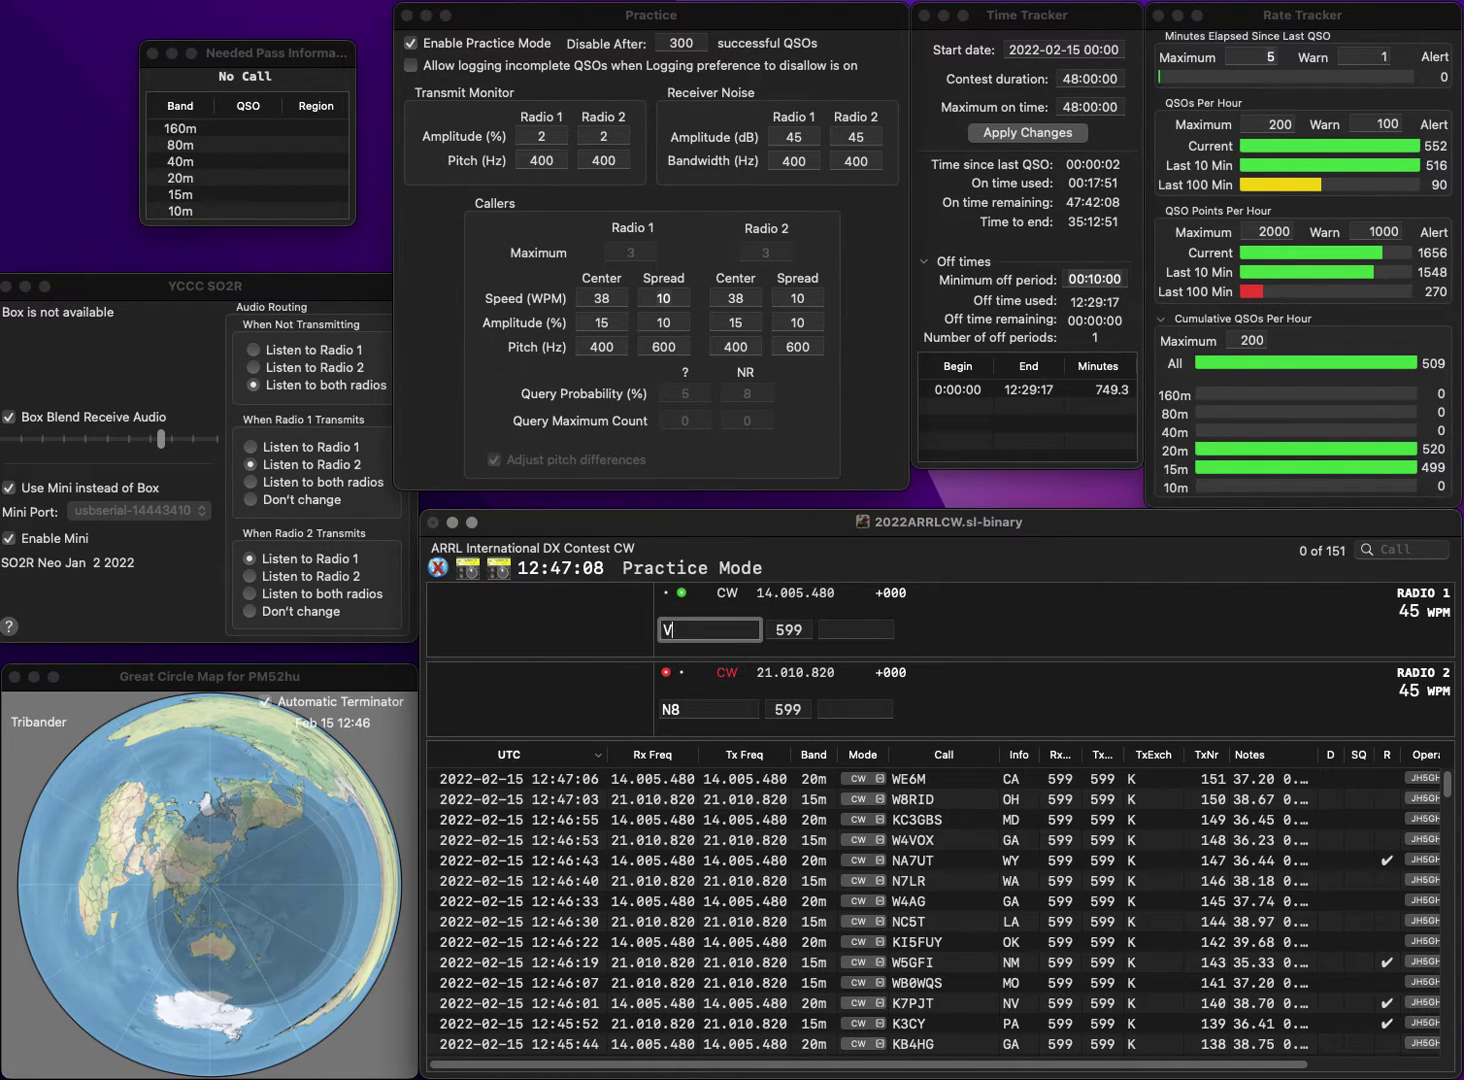
pyautogui.write('E6FAR')
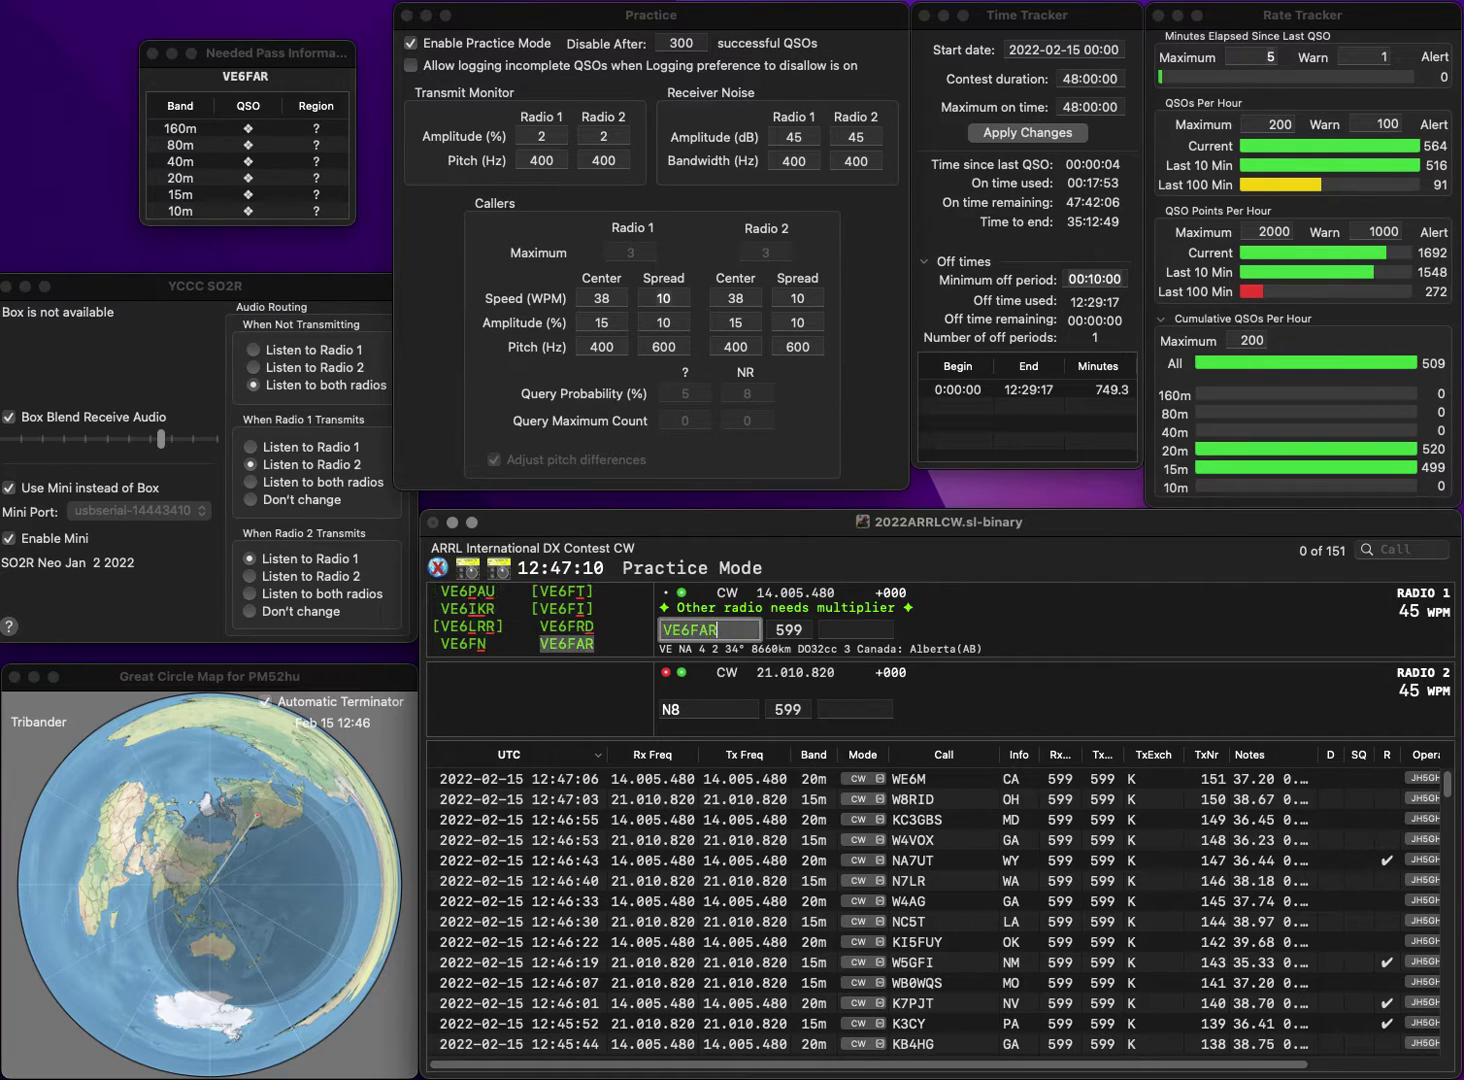
pyautogui.press('Tab')
pyautogui.press('Tab')
pyautogui.press('Return')
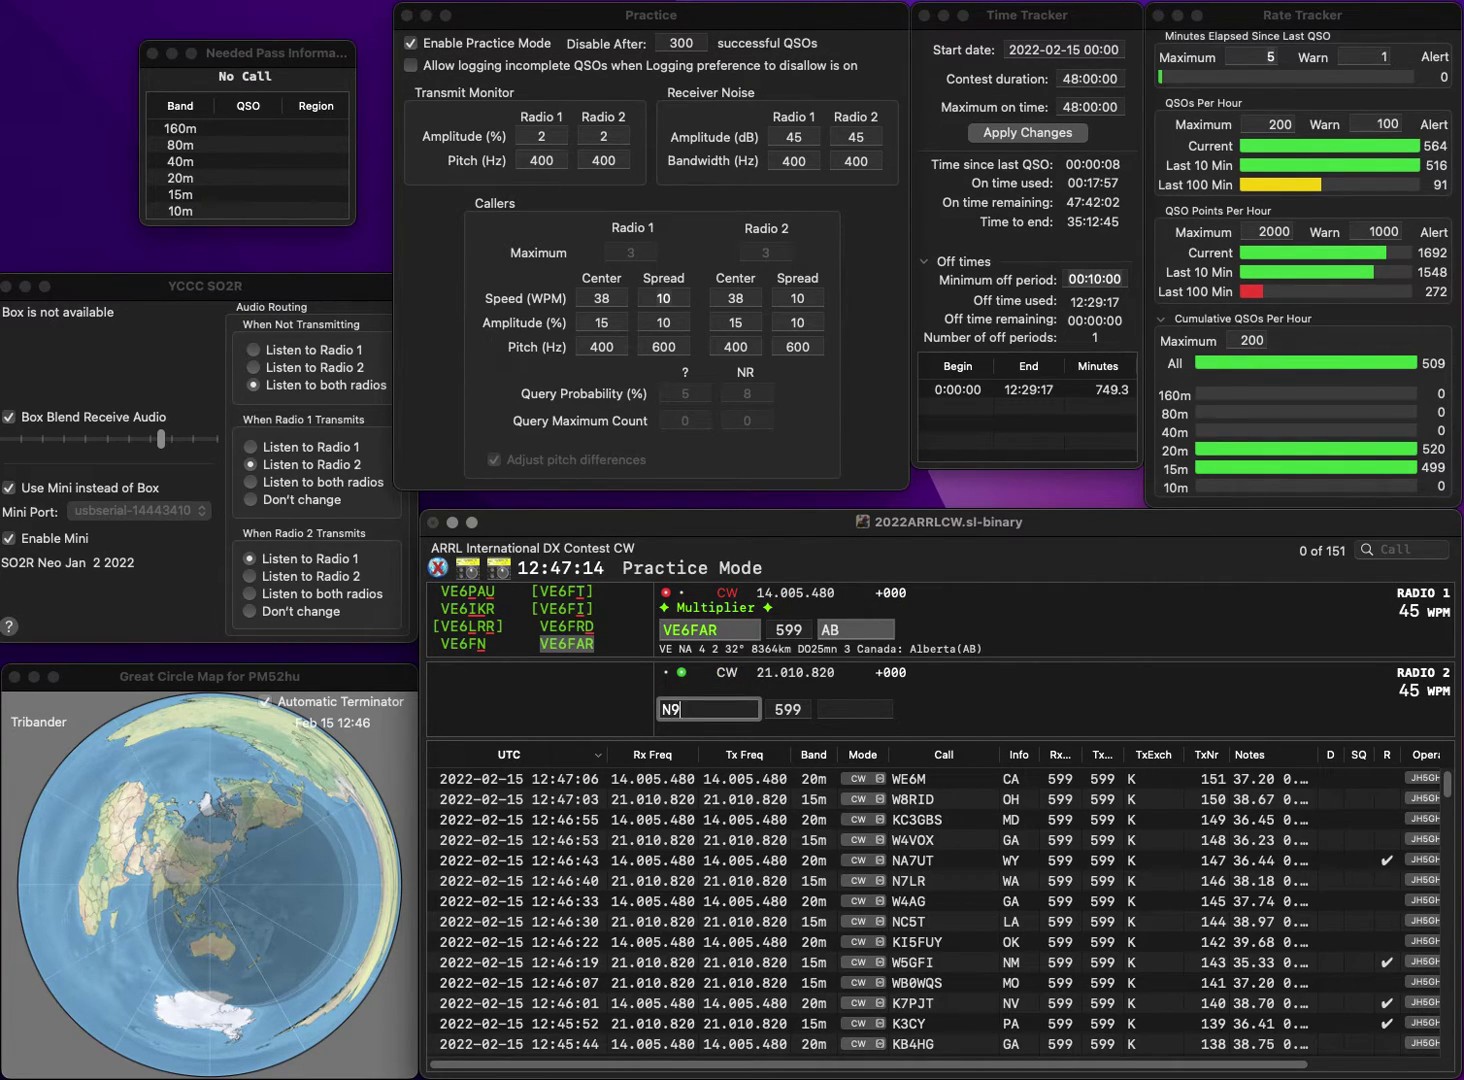
# Answer N9HJB on Radio 2, and log VE6FAR on Radio 1 with exchange AB and N9HJB with exchange IL.
pyautogui.write('N9HJB')
pyautogui.press('Return')
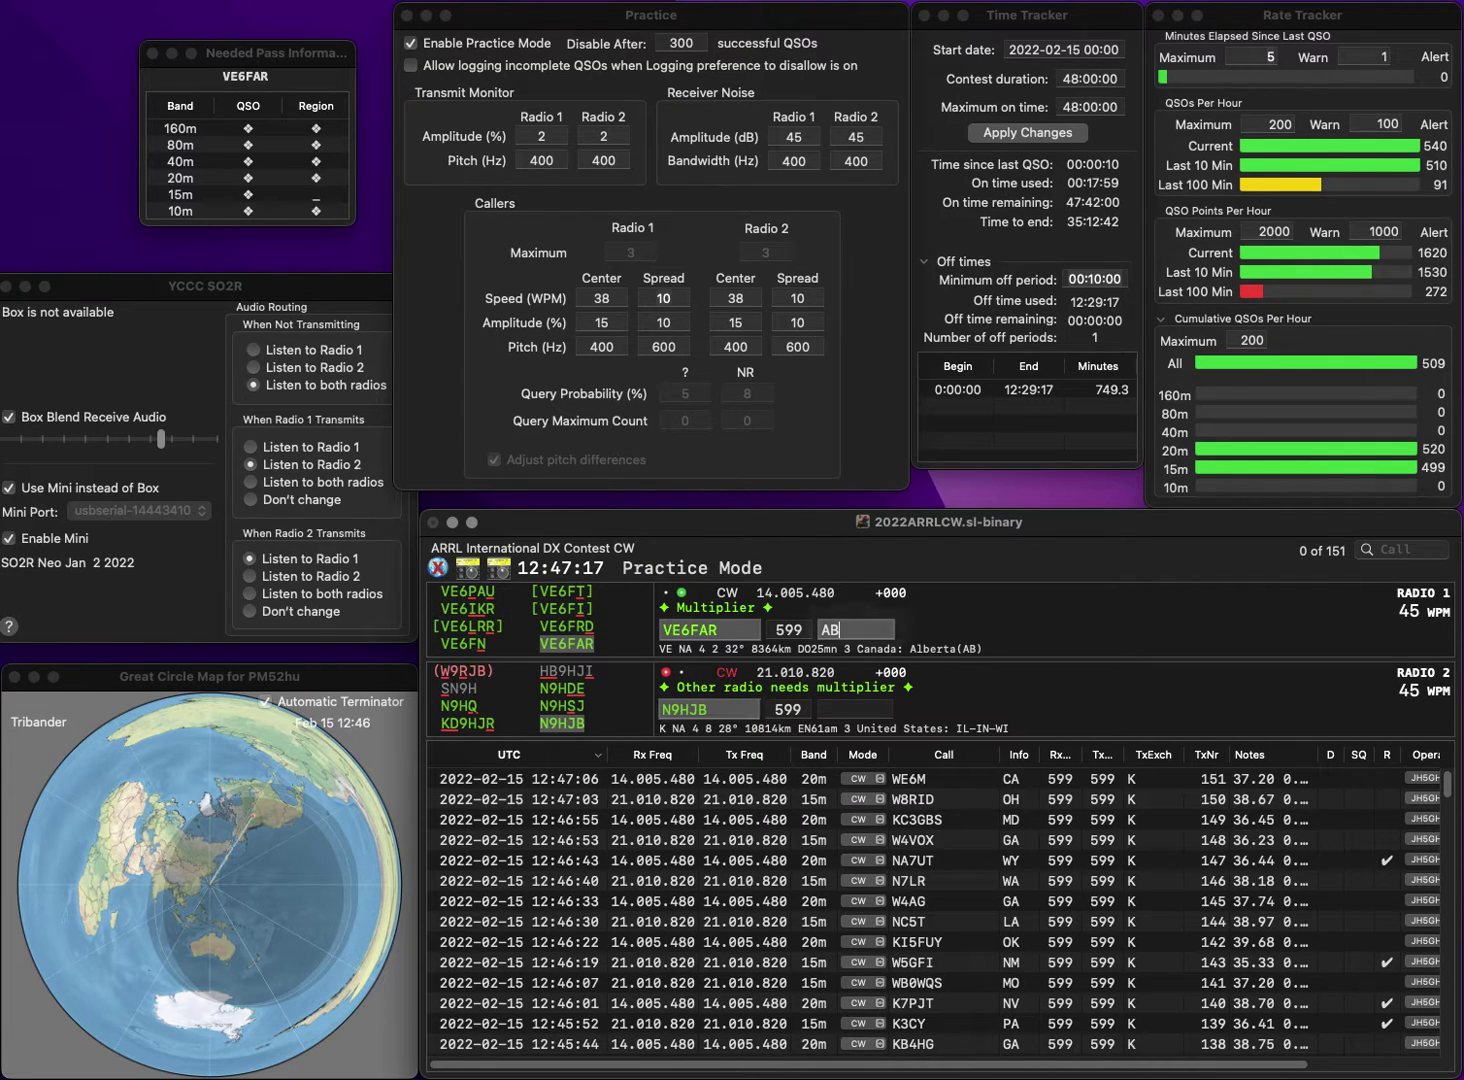
pyautogui.press('Return')
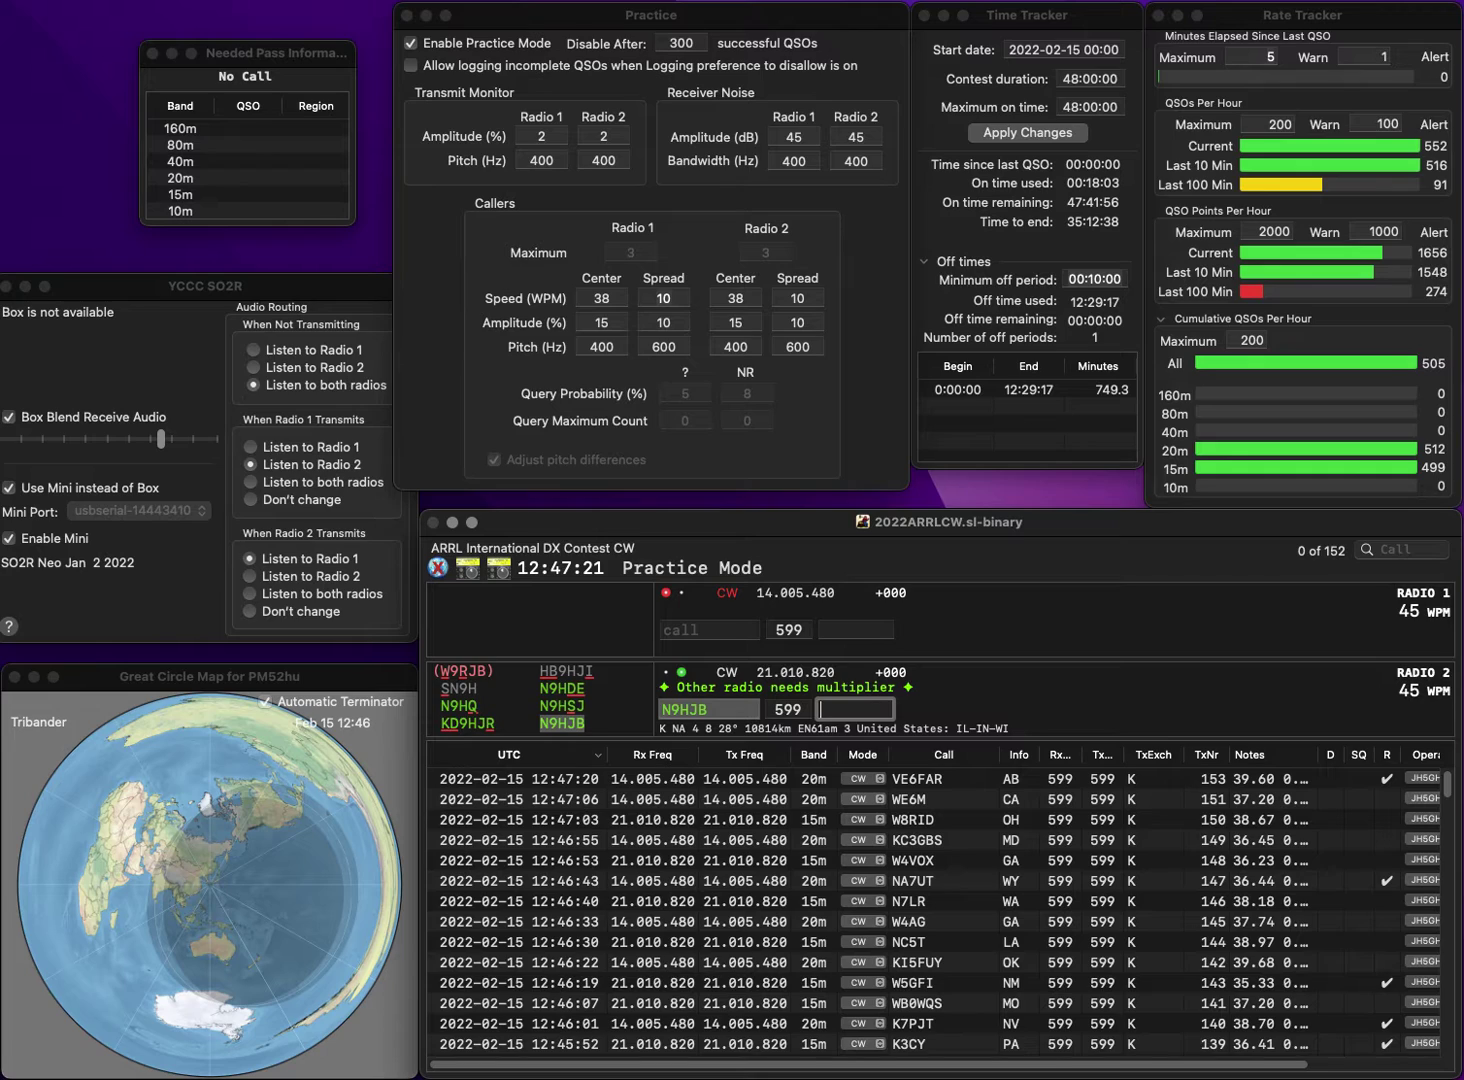
pyautogui.write('IL')
pyautogui.press('Return')
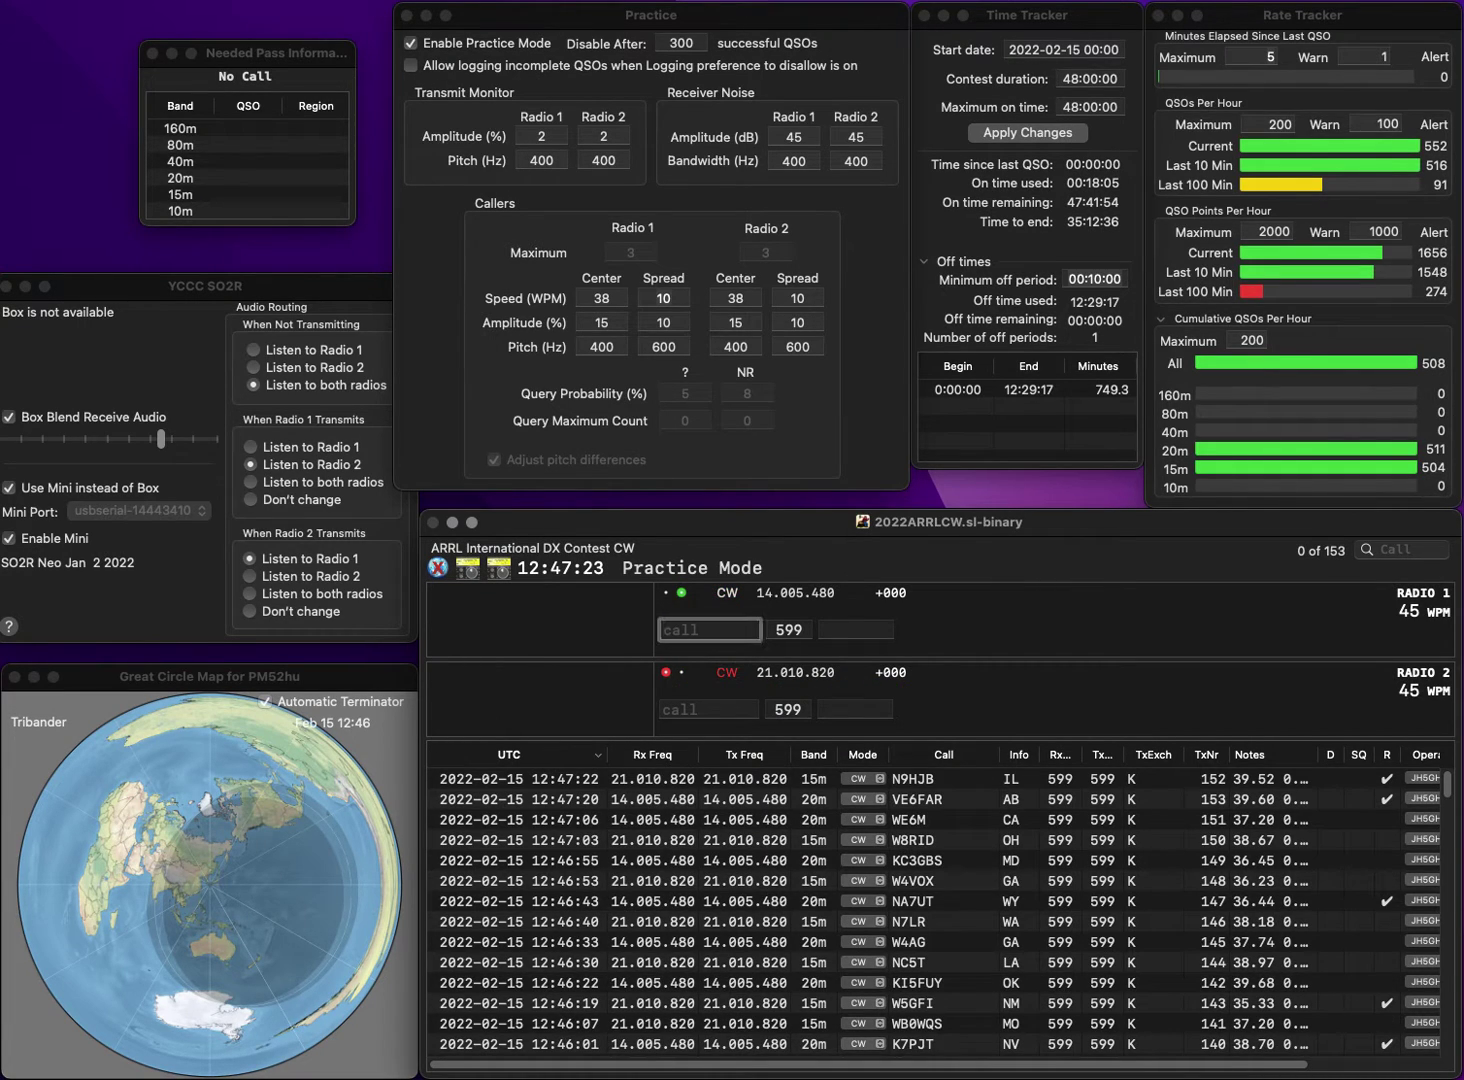
pyautogui.write('N4VX')
pyautogui.press('Return')
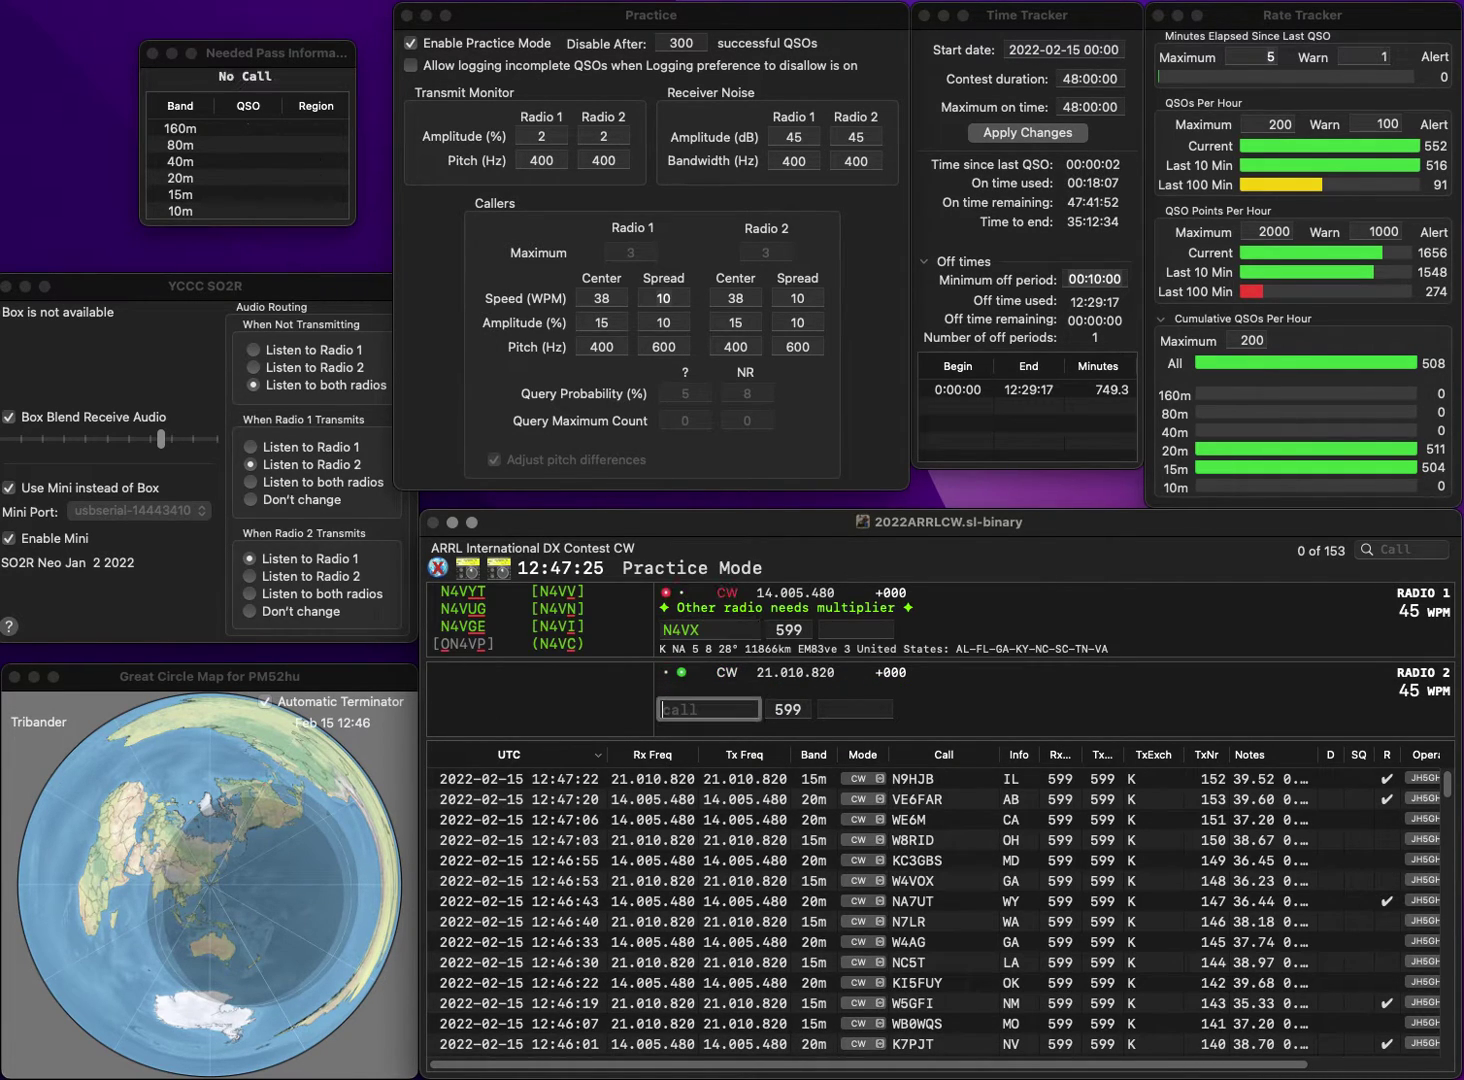
pyautogui.write('KD7HU')
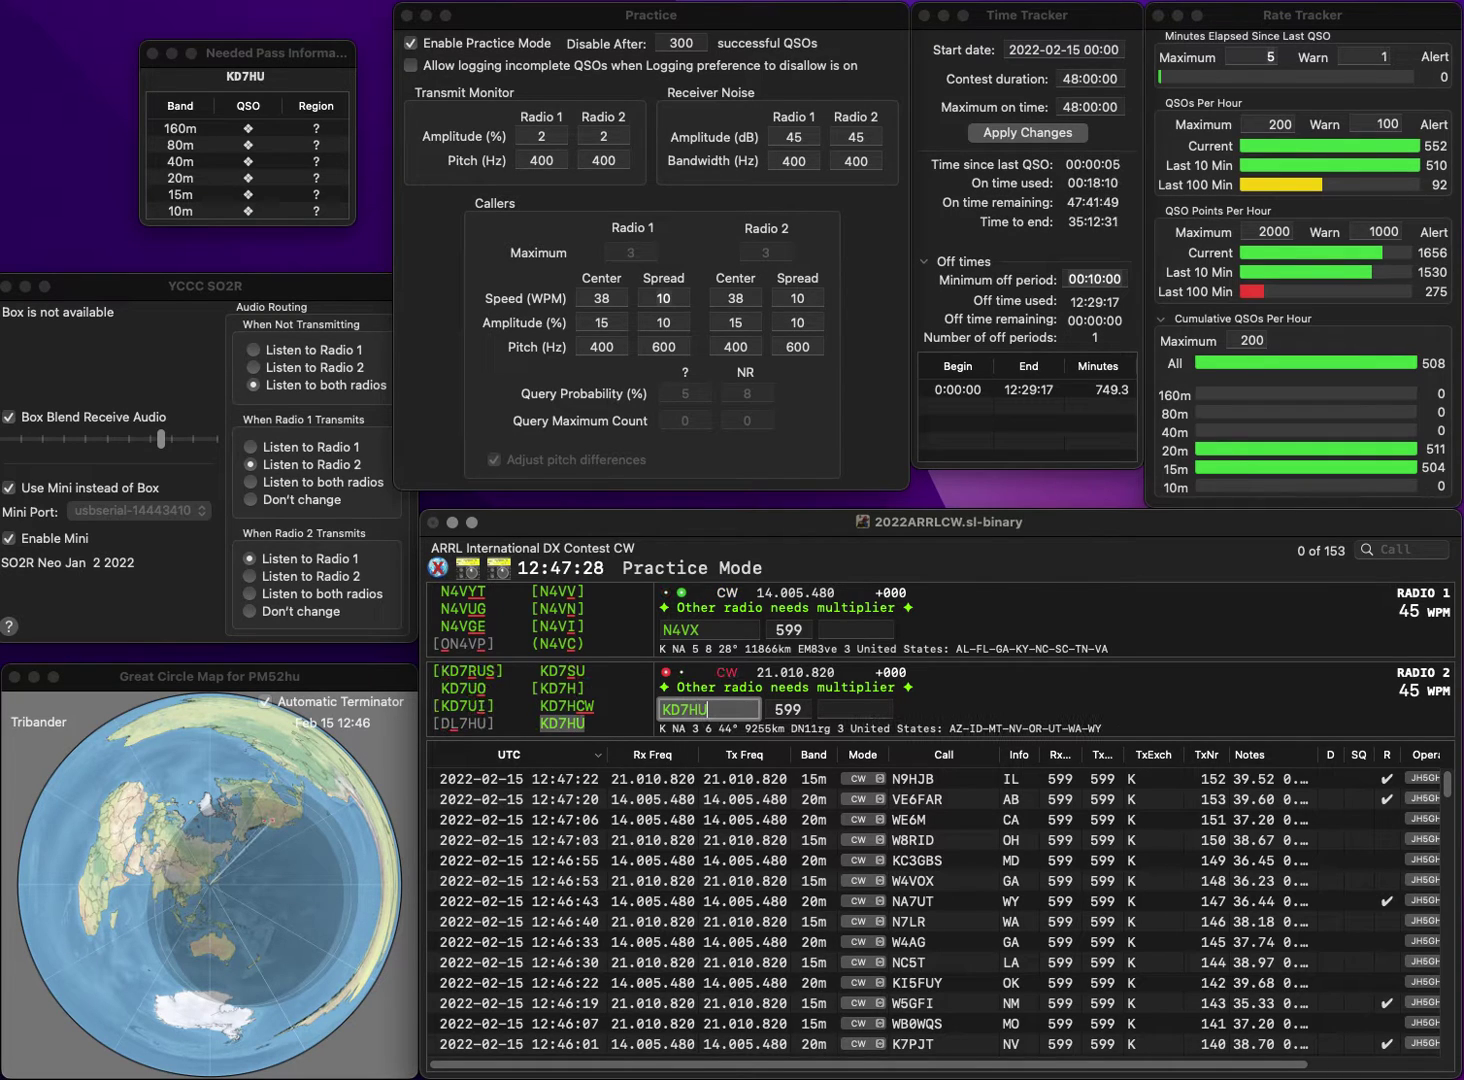
pyautogui.press('Return')
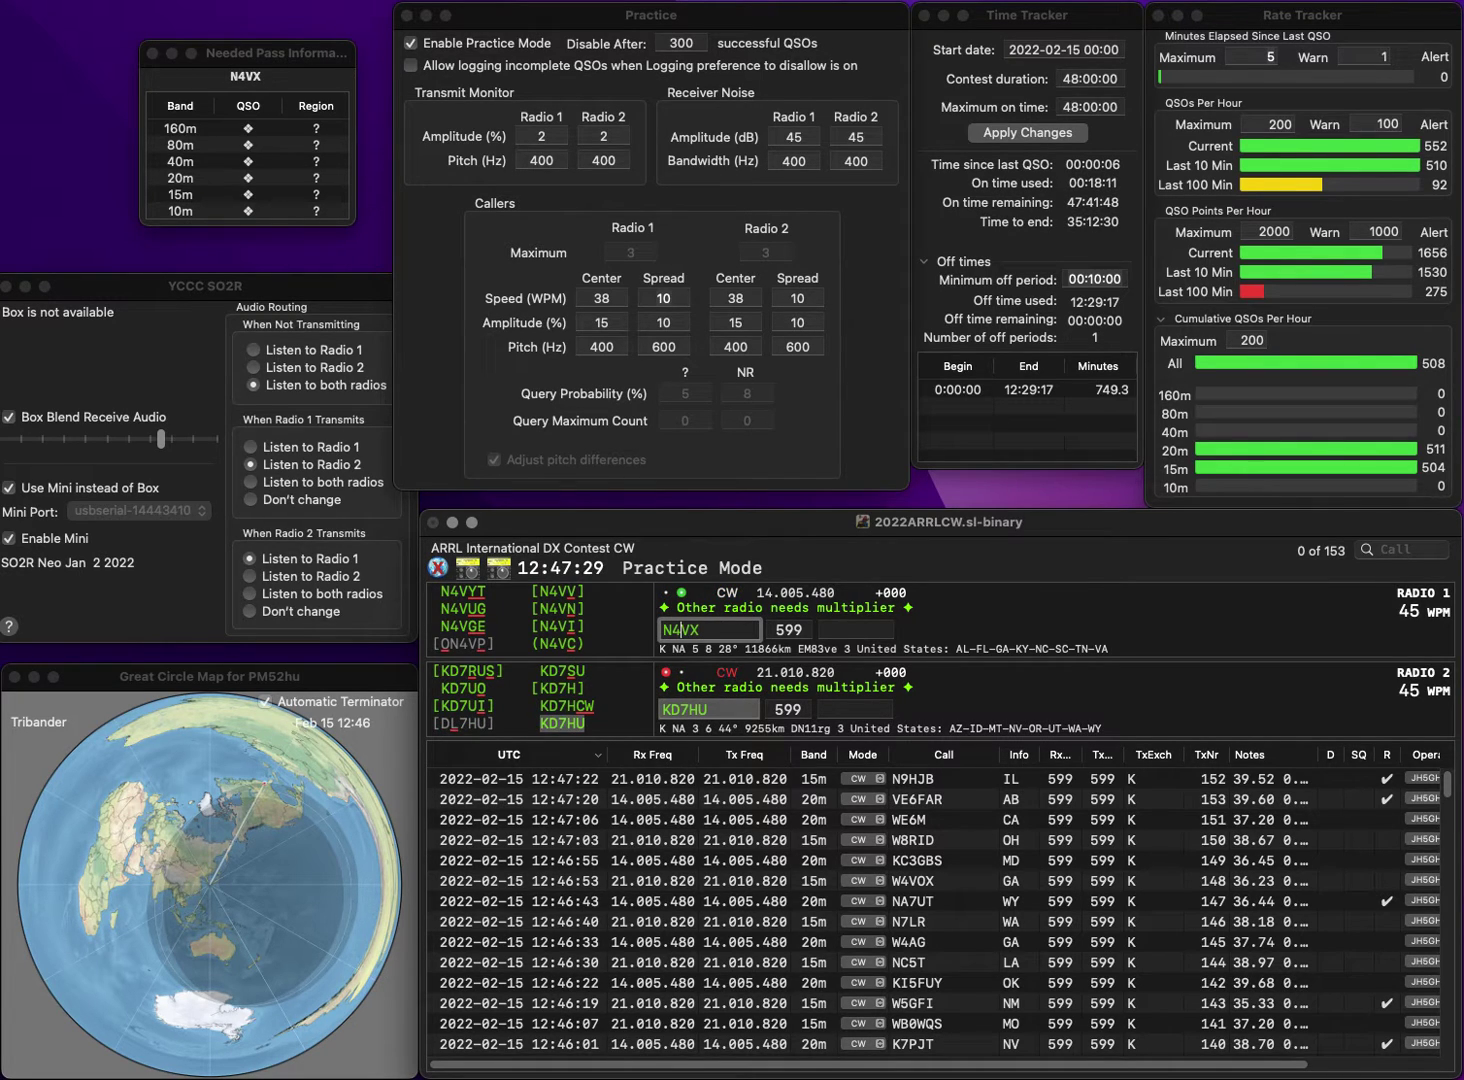
pyautogui.press('BackSpace')
pyautogui.write('5')
pyautogui.press('space')
pyautogui.write('AR')
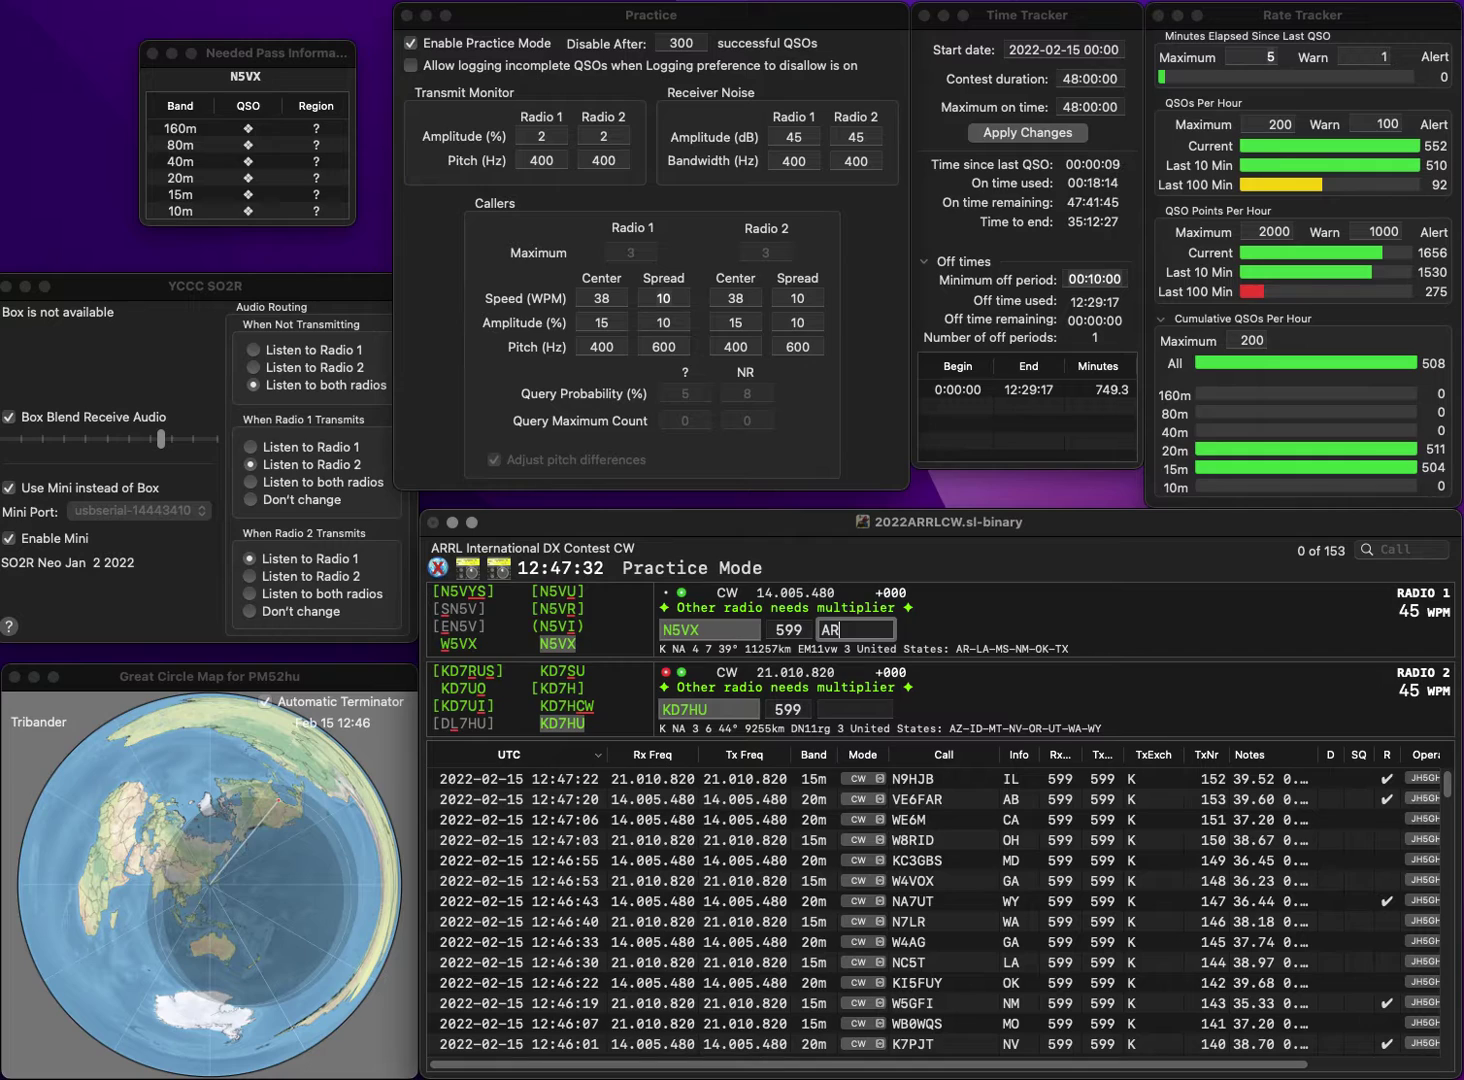
pyautogui.press('Return')
pyautogui.write('UT')
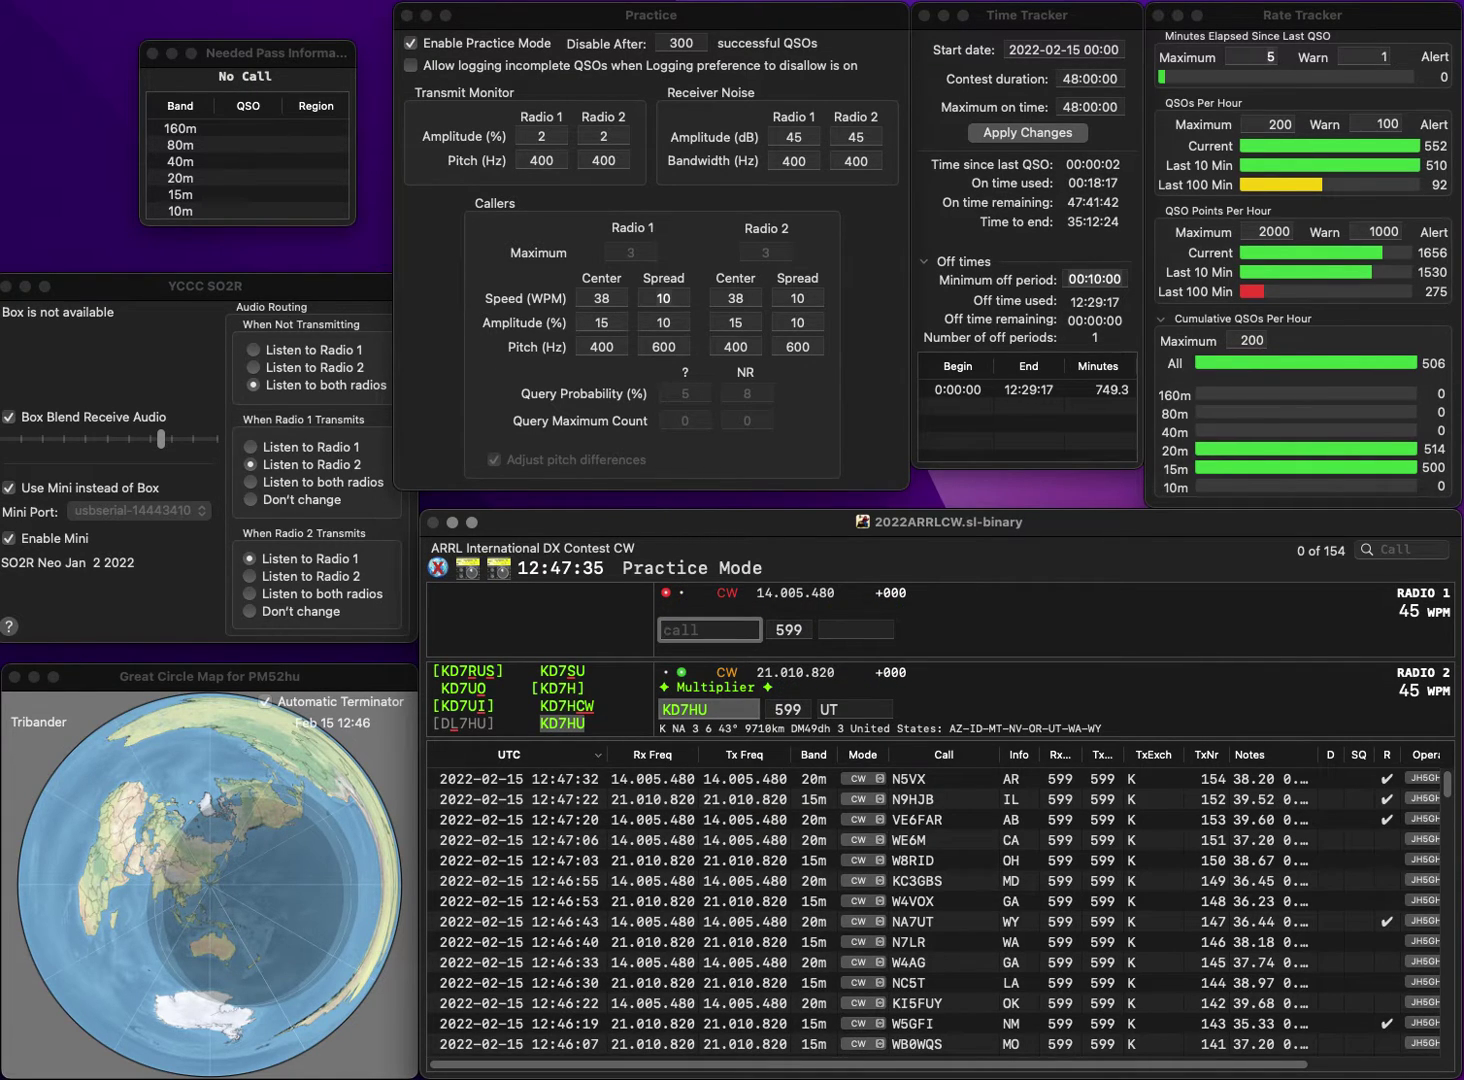
pyautogui.press('Return')
pyautogui.write('W4')
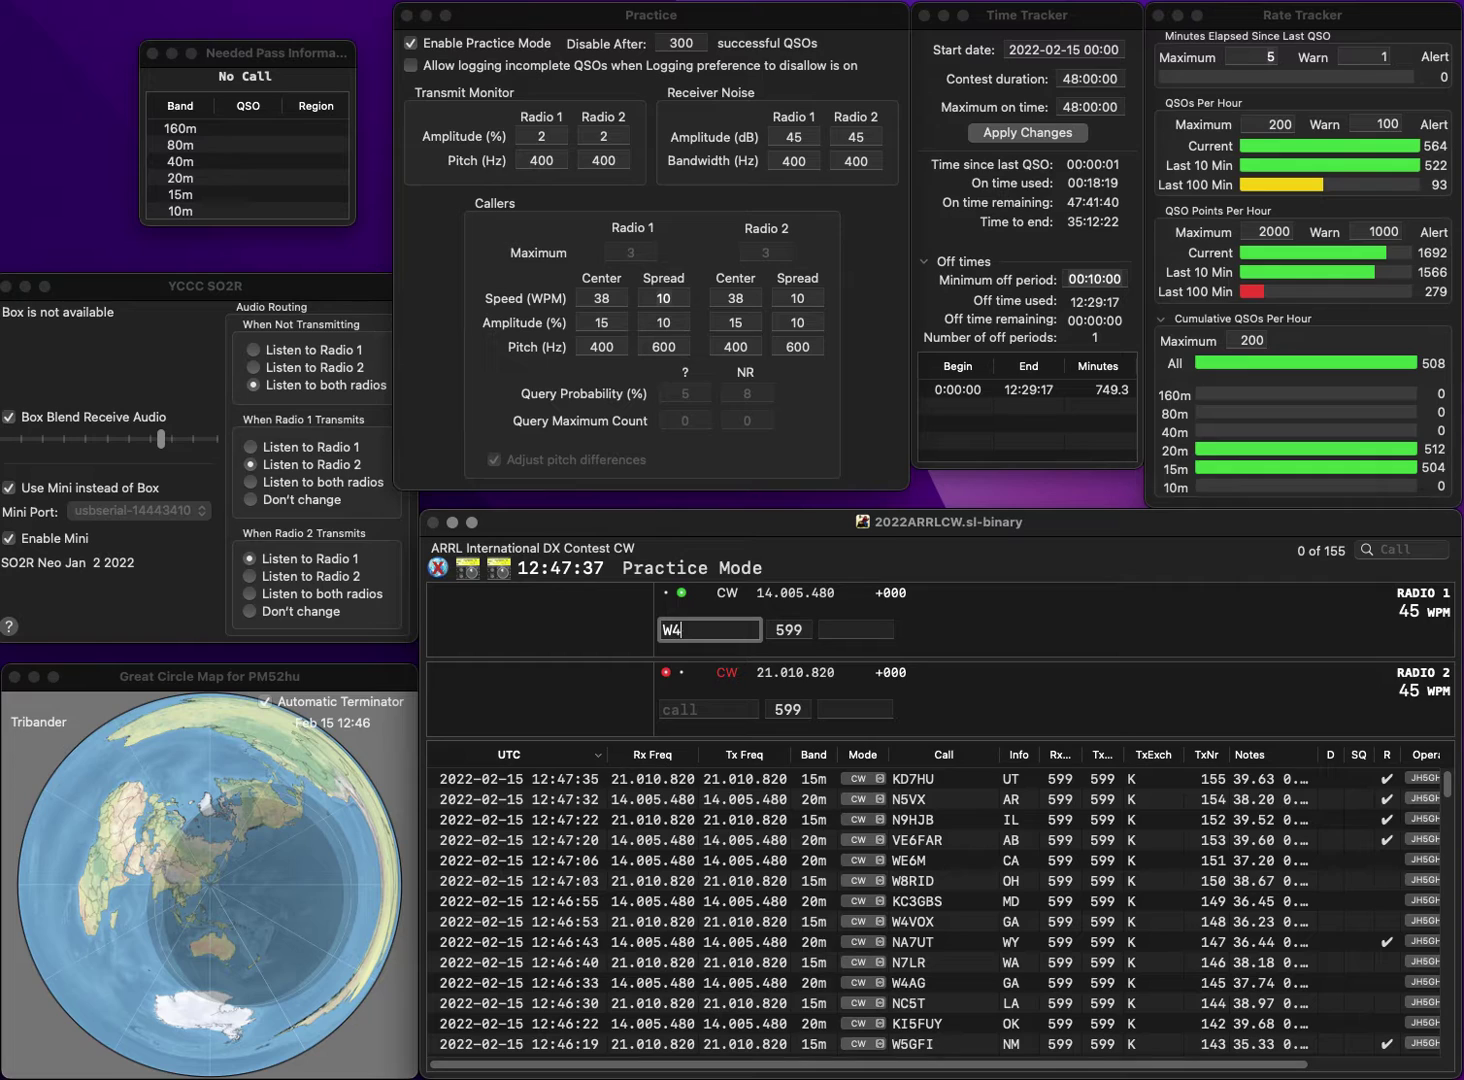
pyautogui.write('BOH')
pyautogui.press('Return')
pyautogui.write('W4')
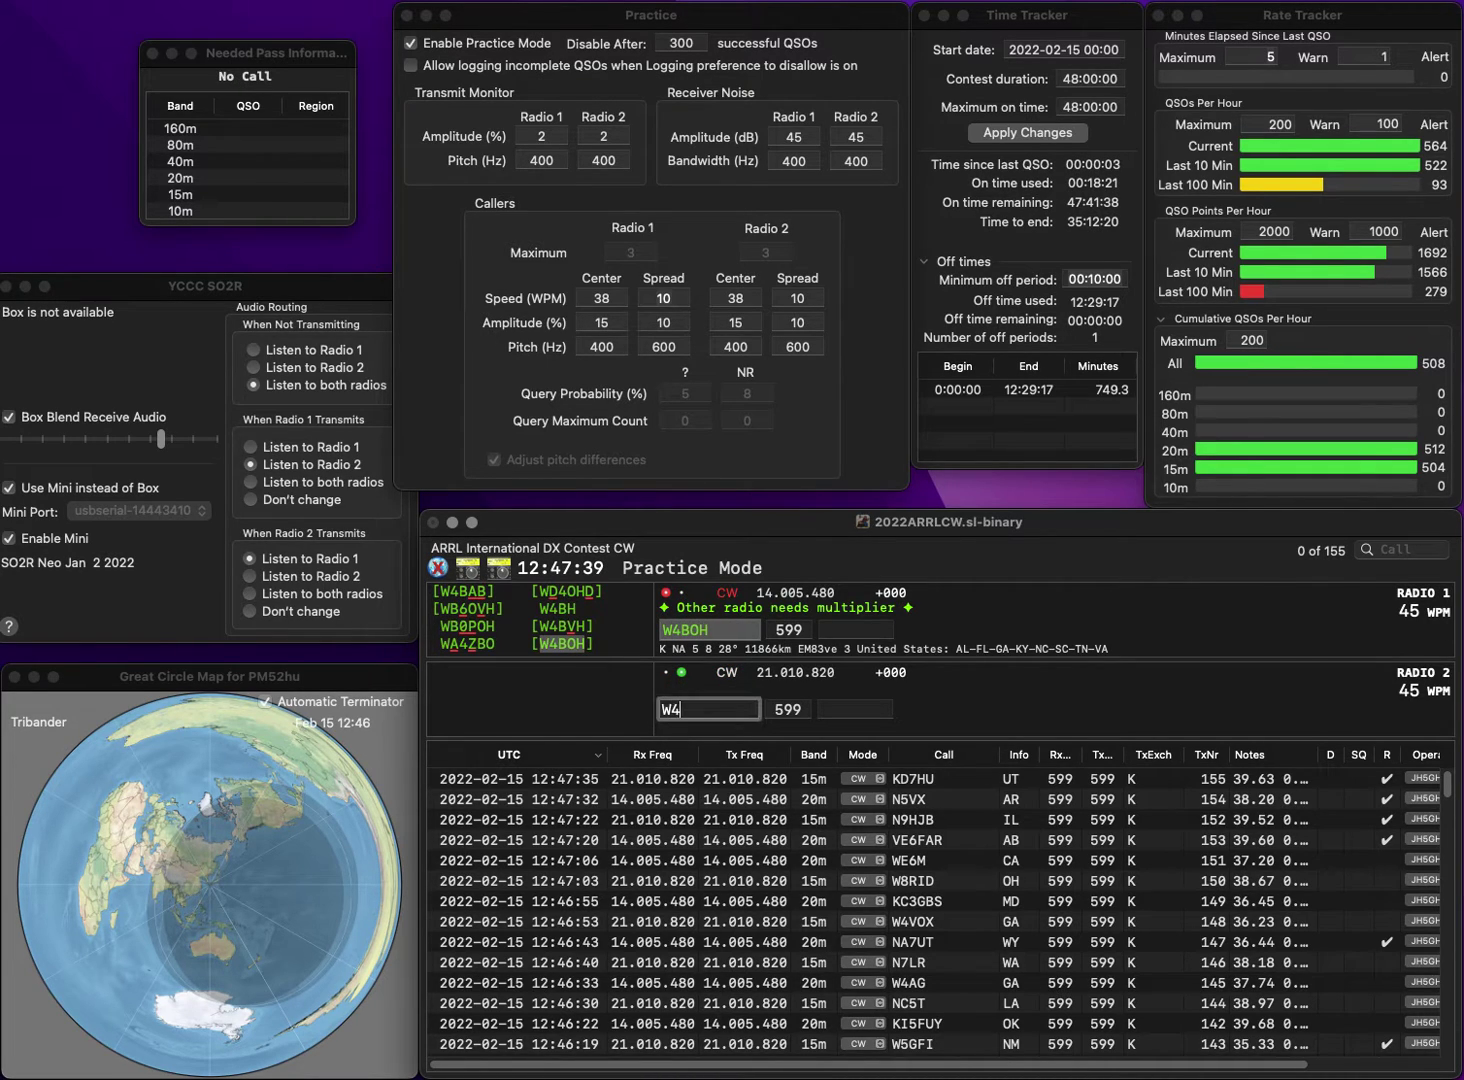
pyautogui.write('GFY')
pyautogui.press('Return')
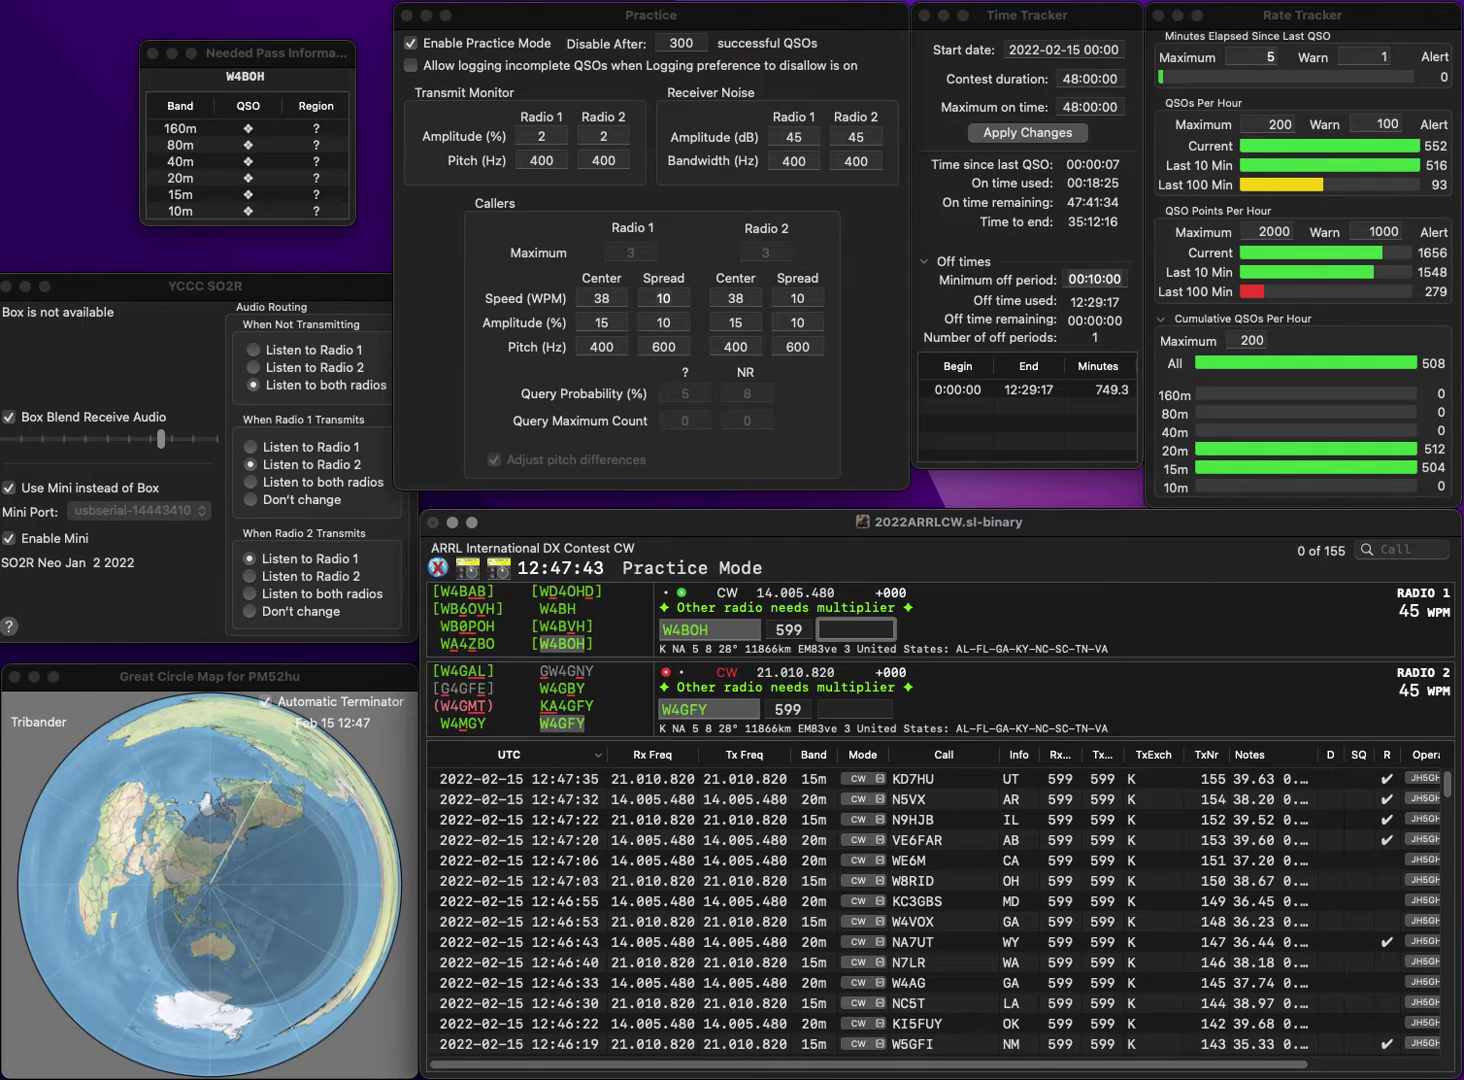
pyautogui.press('Return')
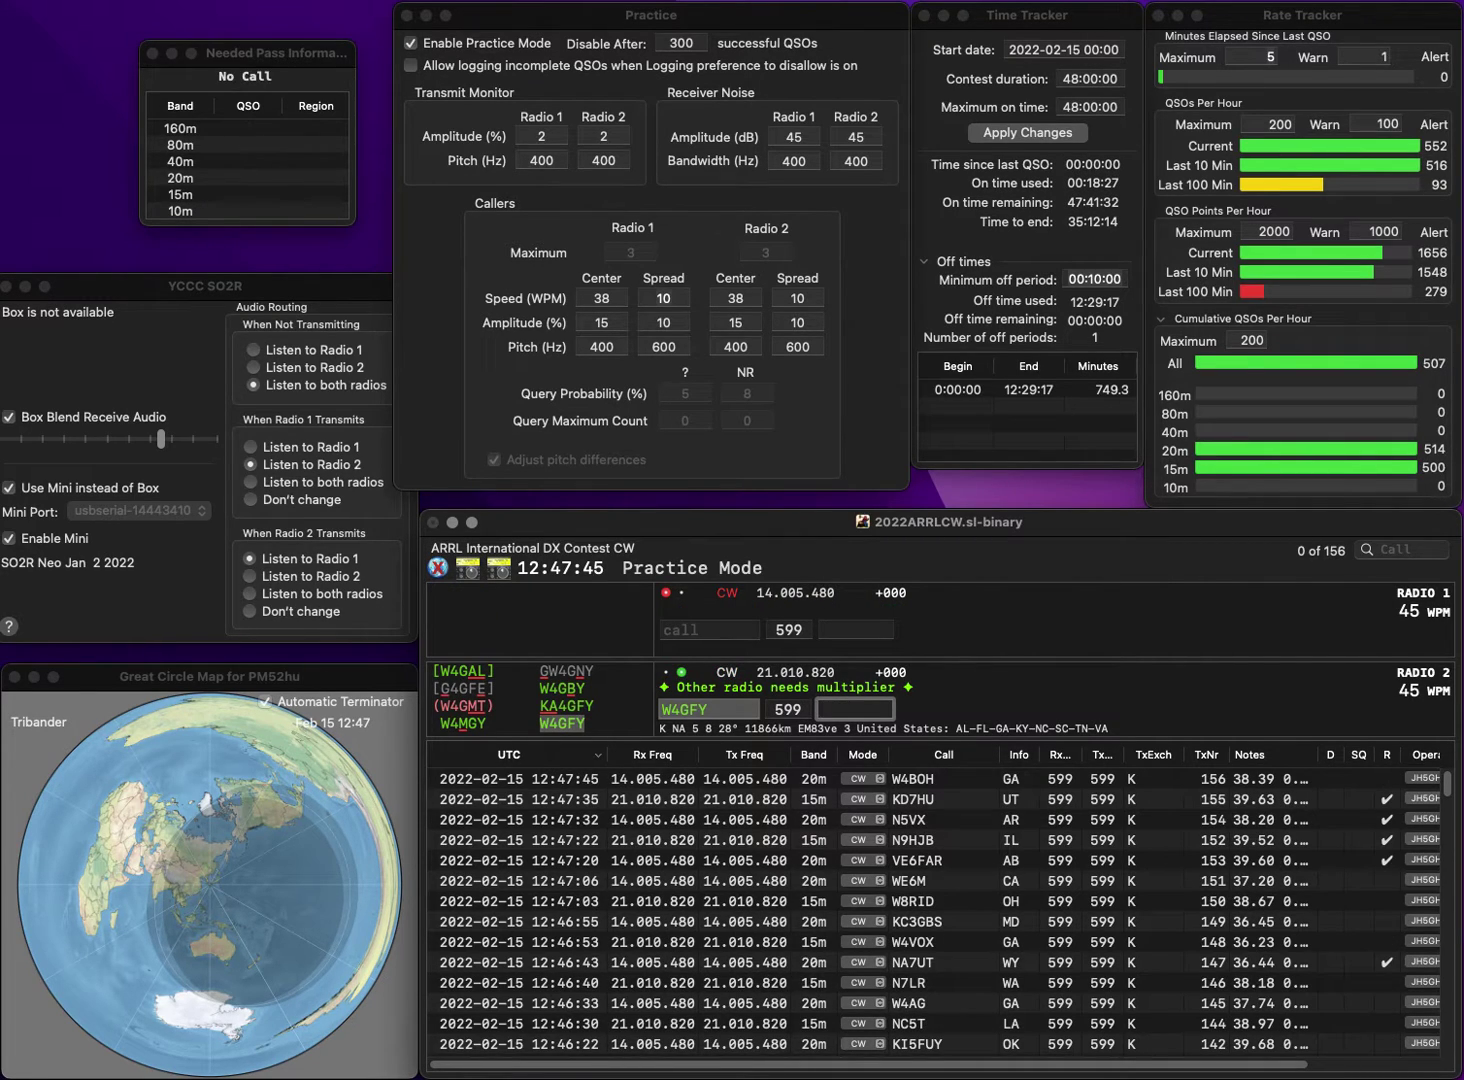
pyautogui.write('SC')
pyautogui.press('Return')
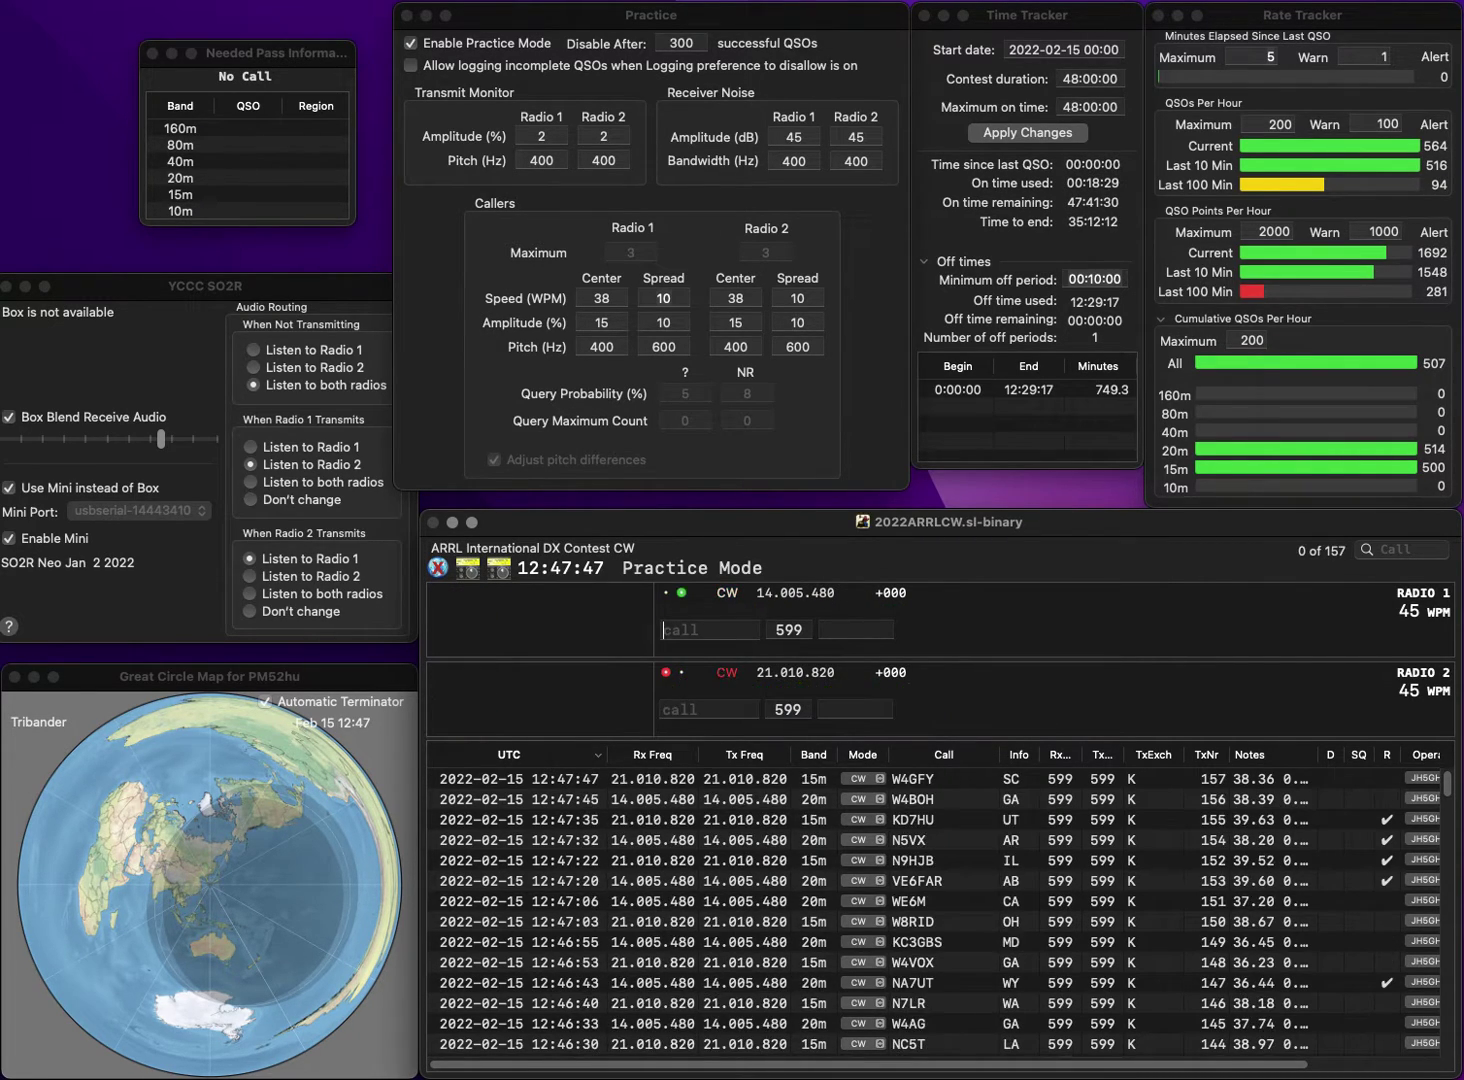
pyautogui.write('W7WZ')
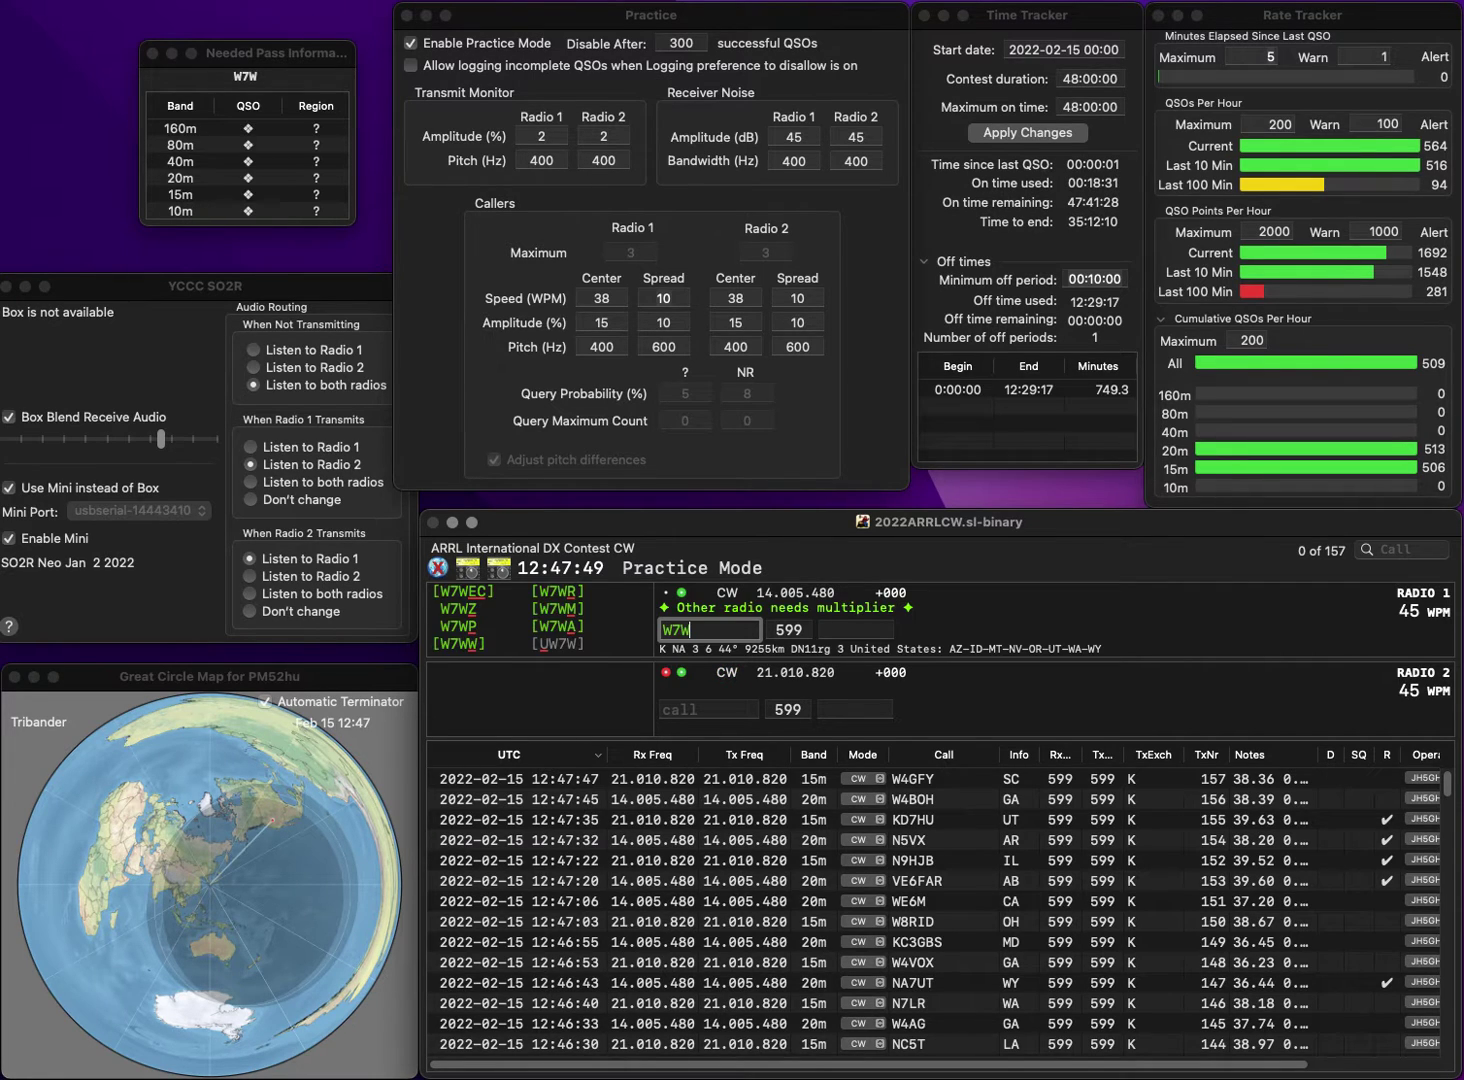
pyautogui.press('Return')
pyautogui.write('W7TUI')
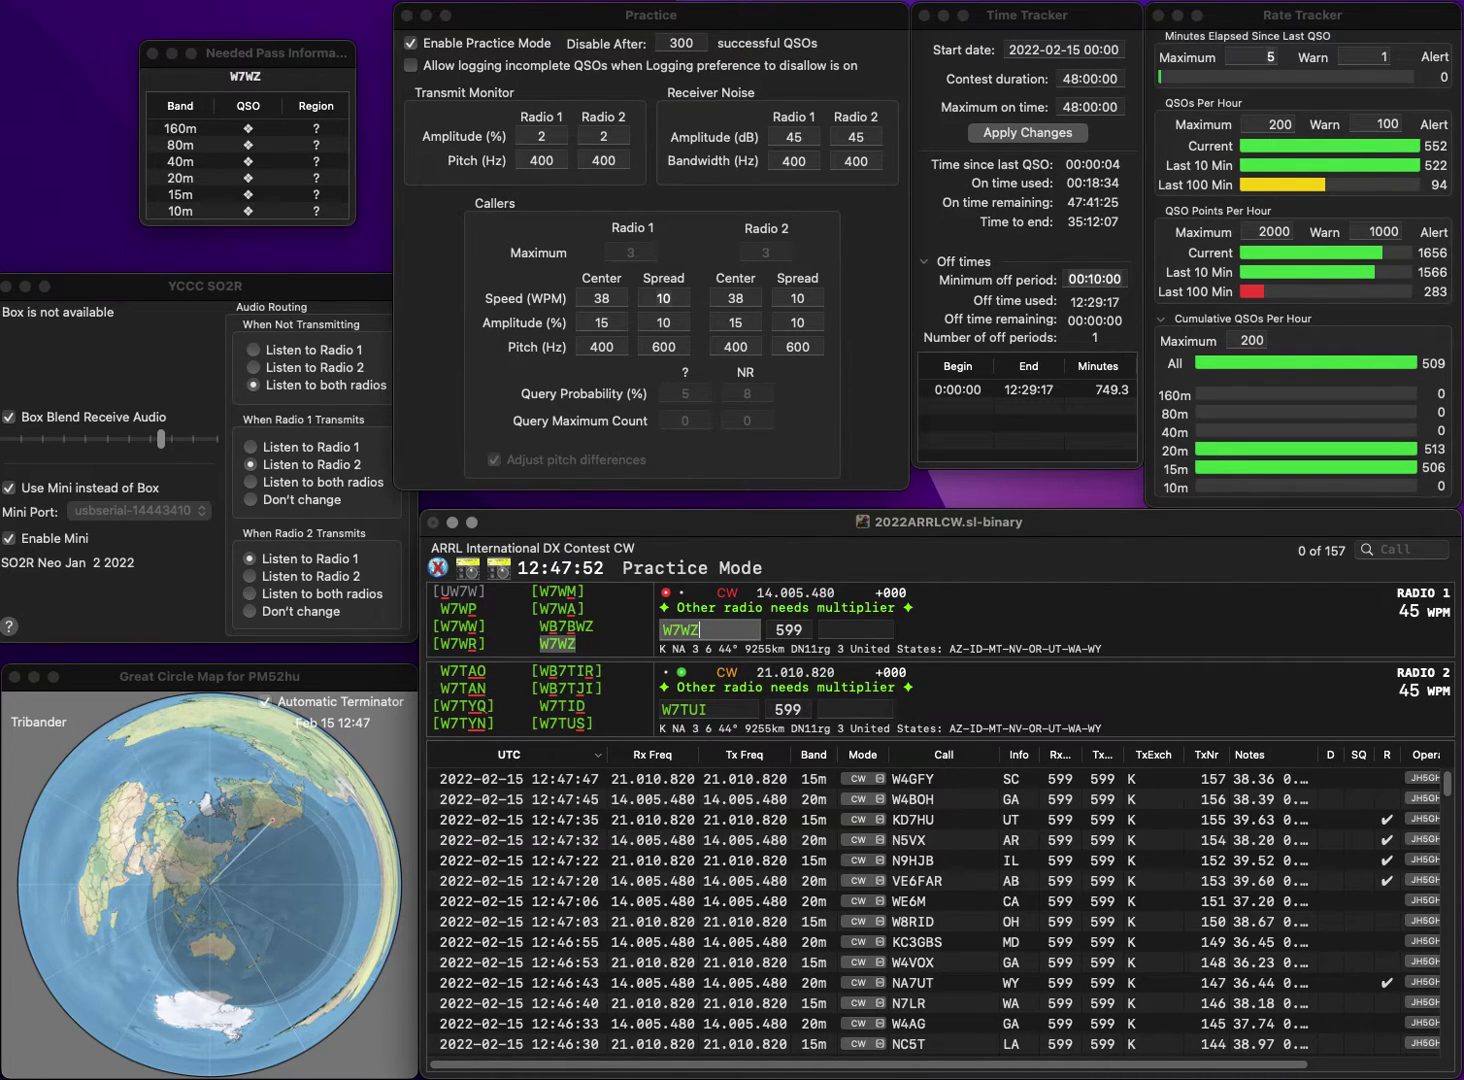
pyautogui.press('Return')
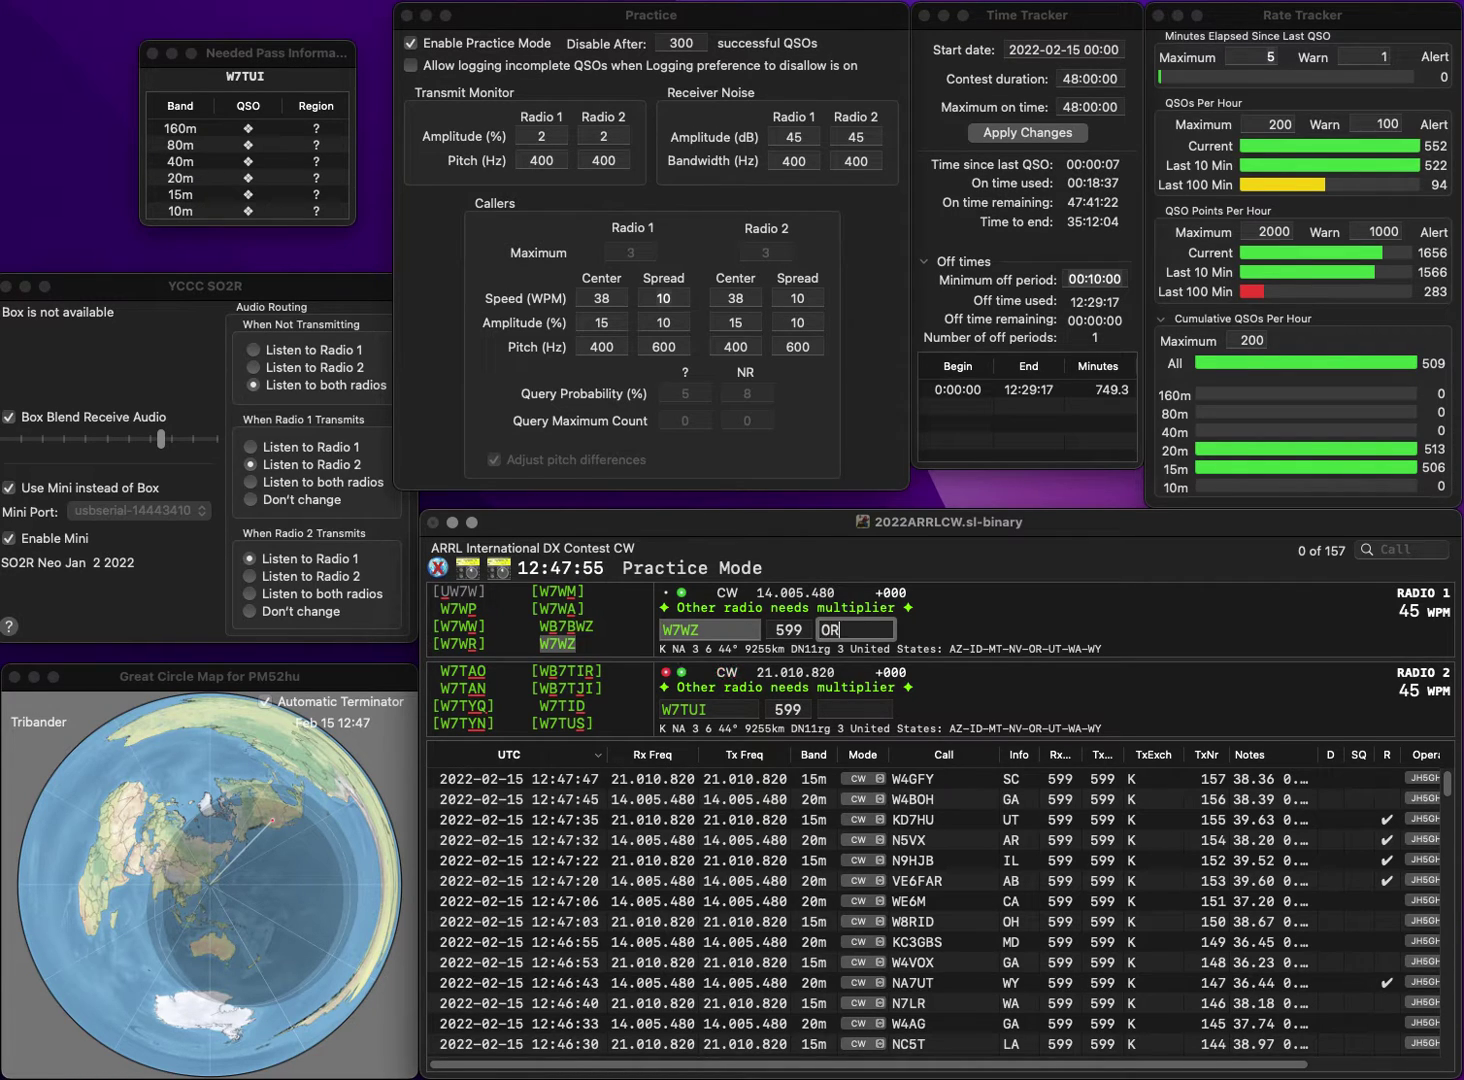
pyautogui.press('Return')
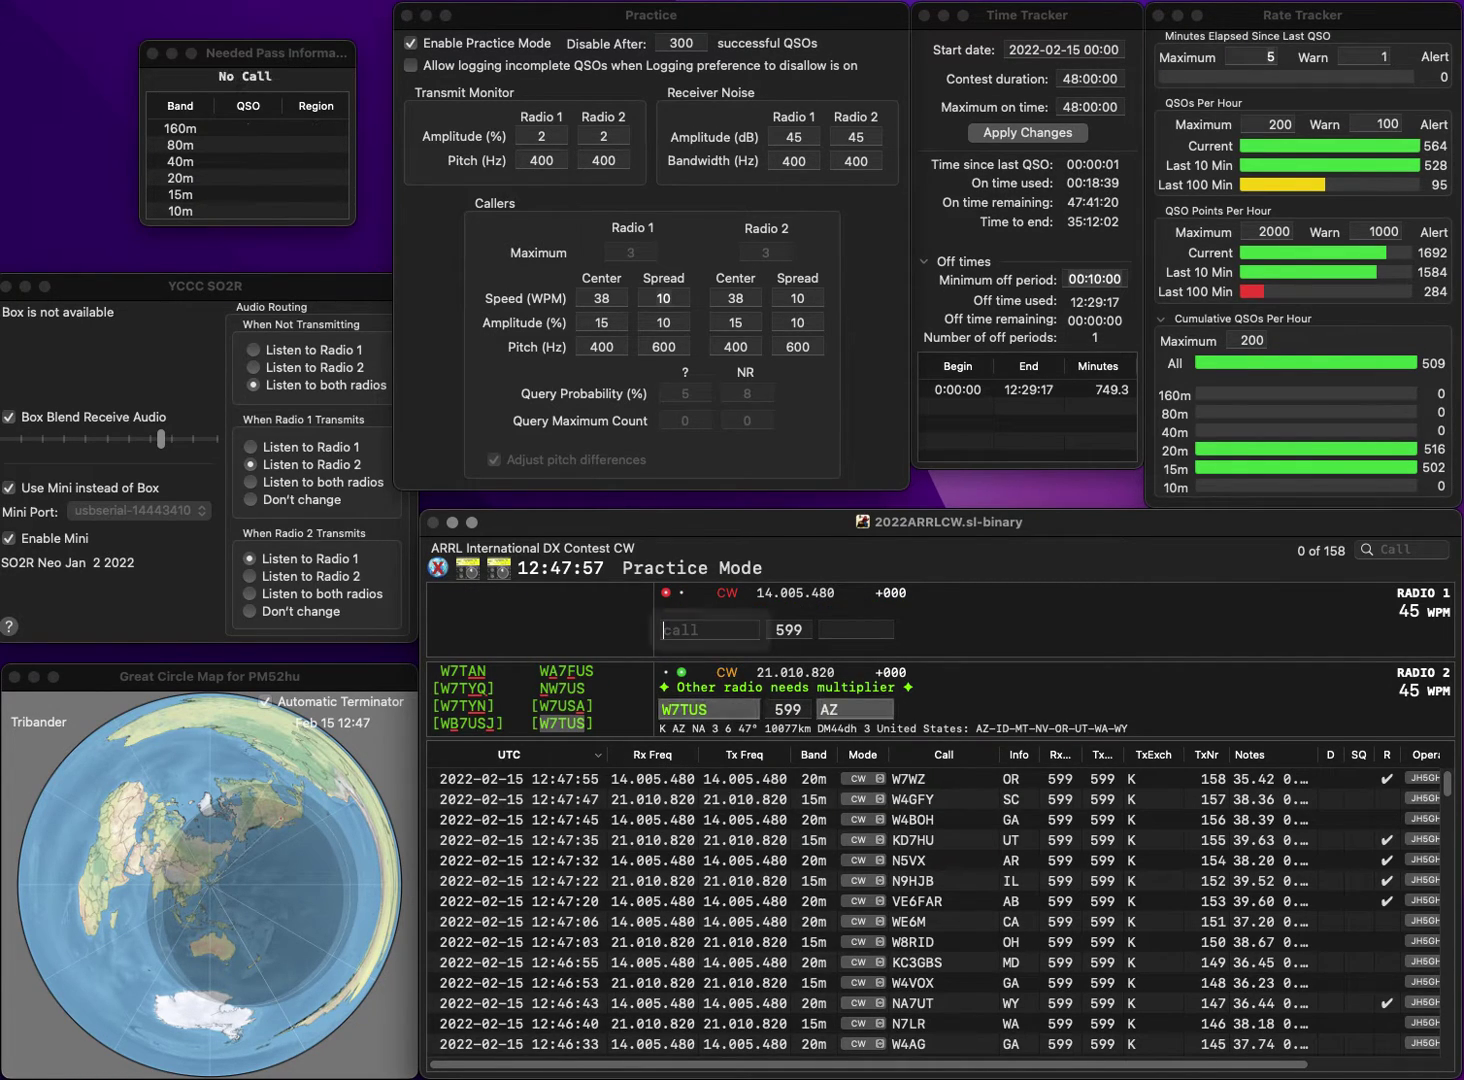
pyautogui.write('WA')
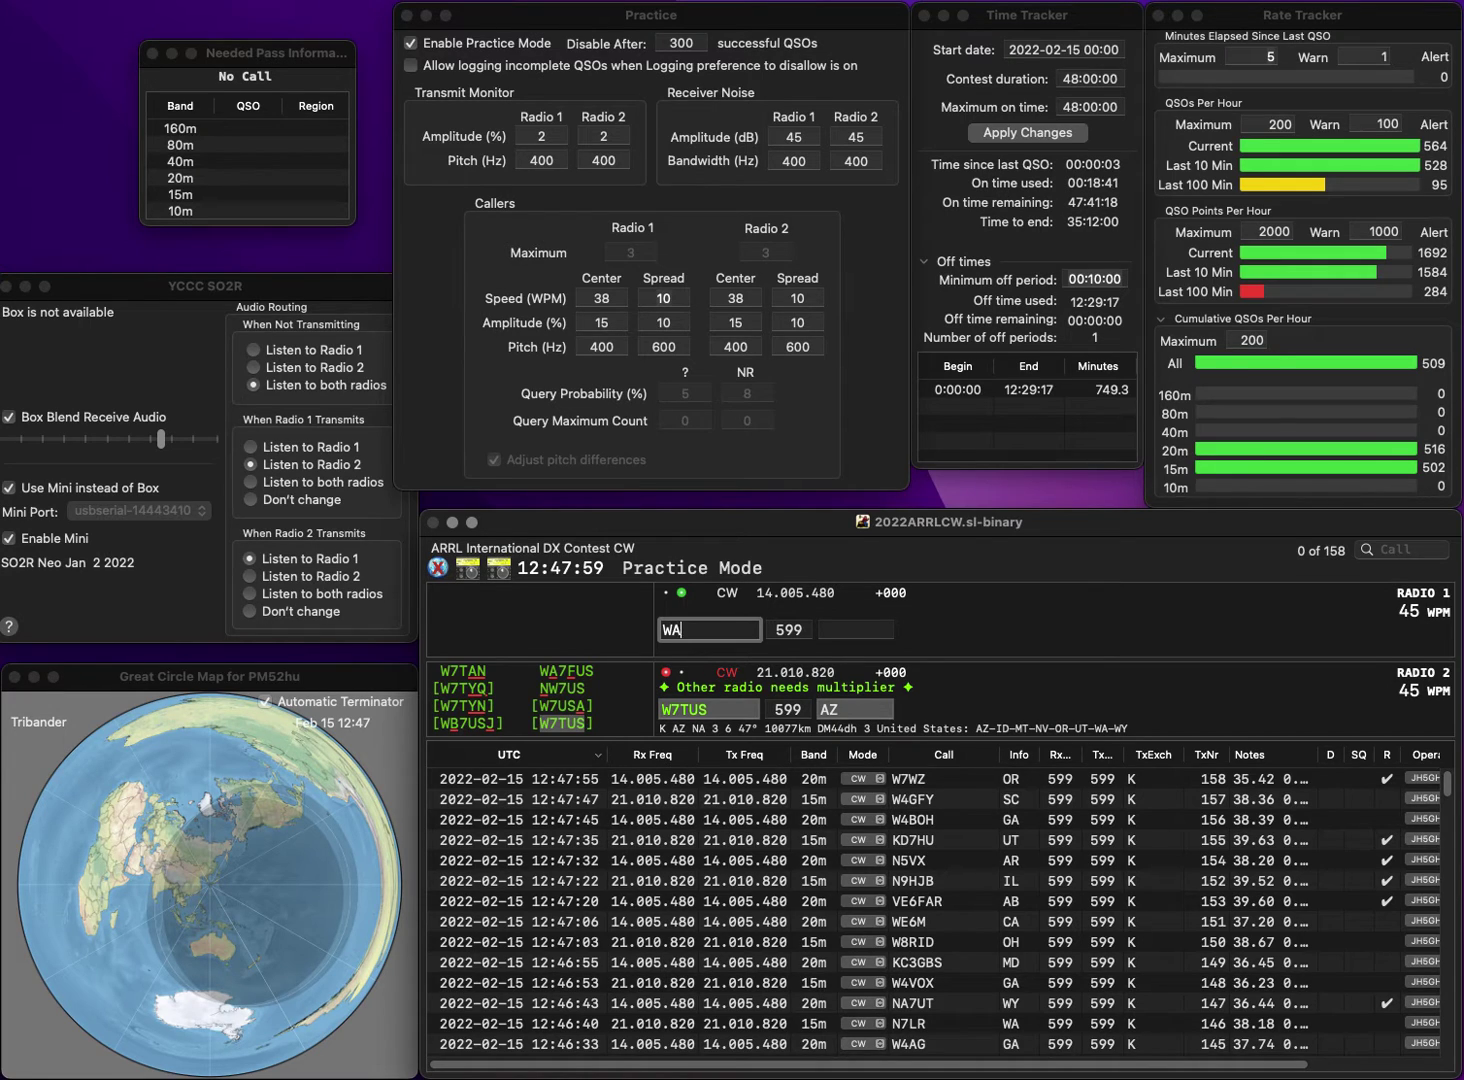
pyautogui.write('2JQK')
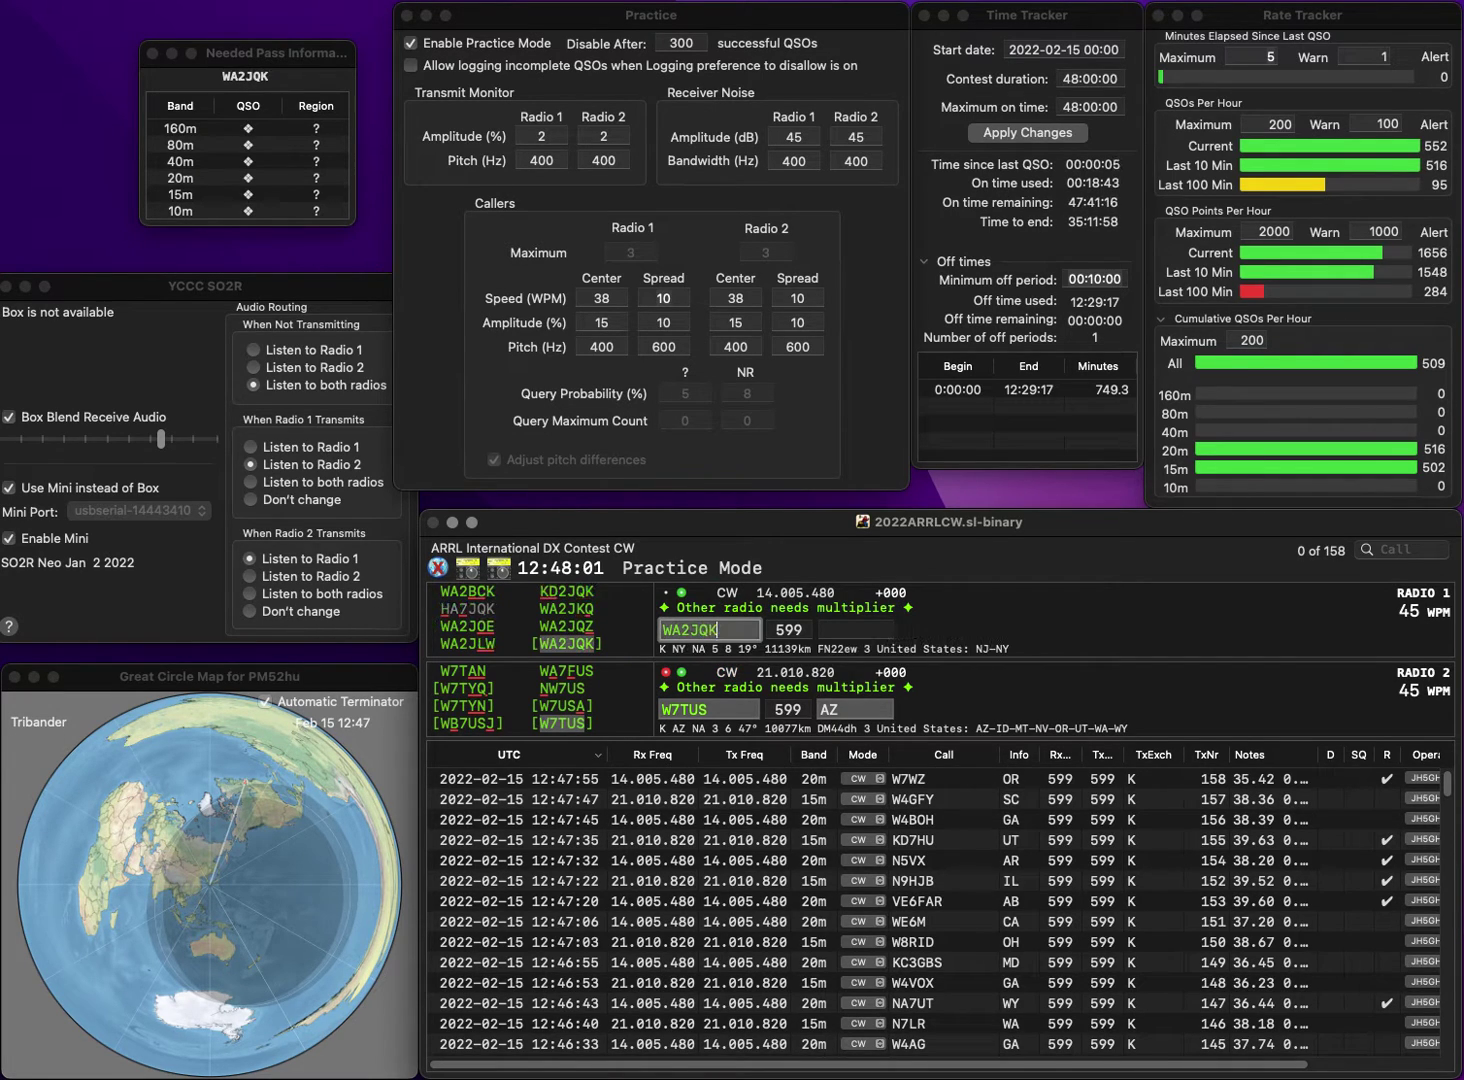
pyautogui.press('Return')
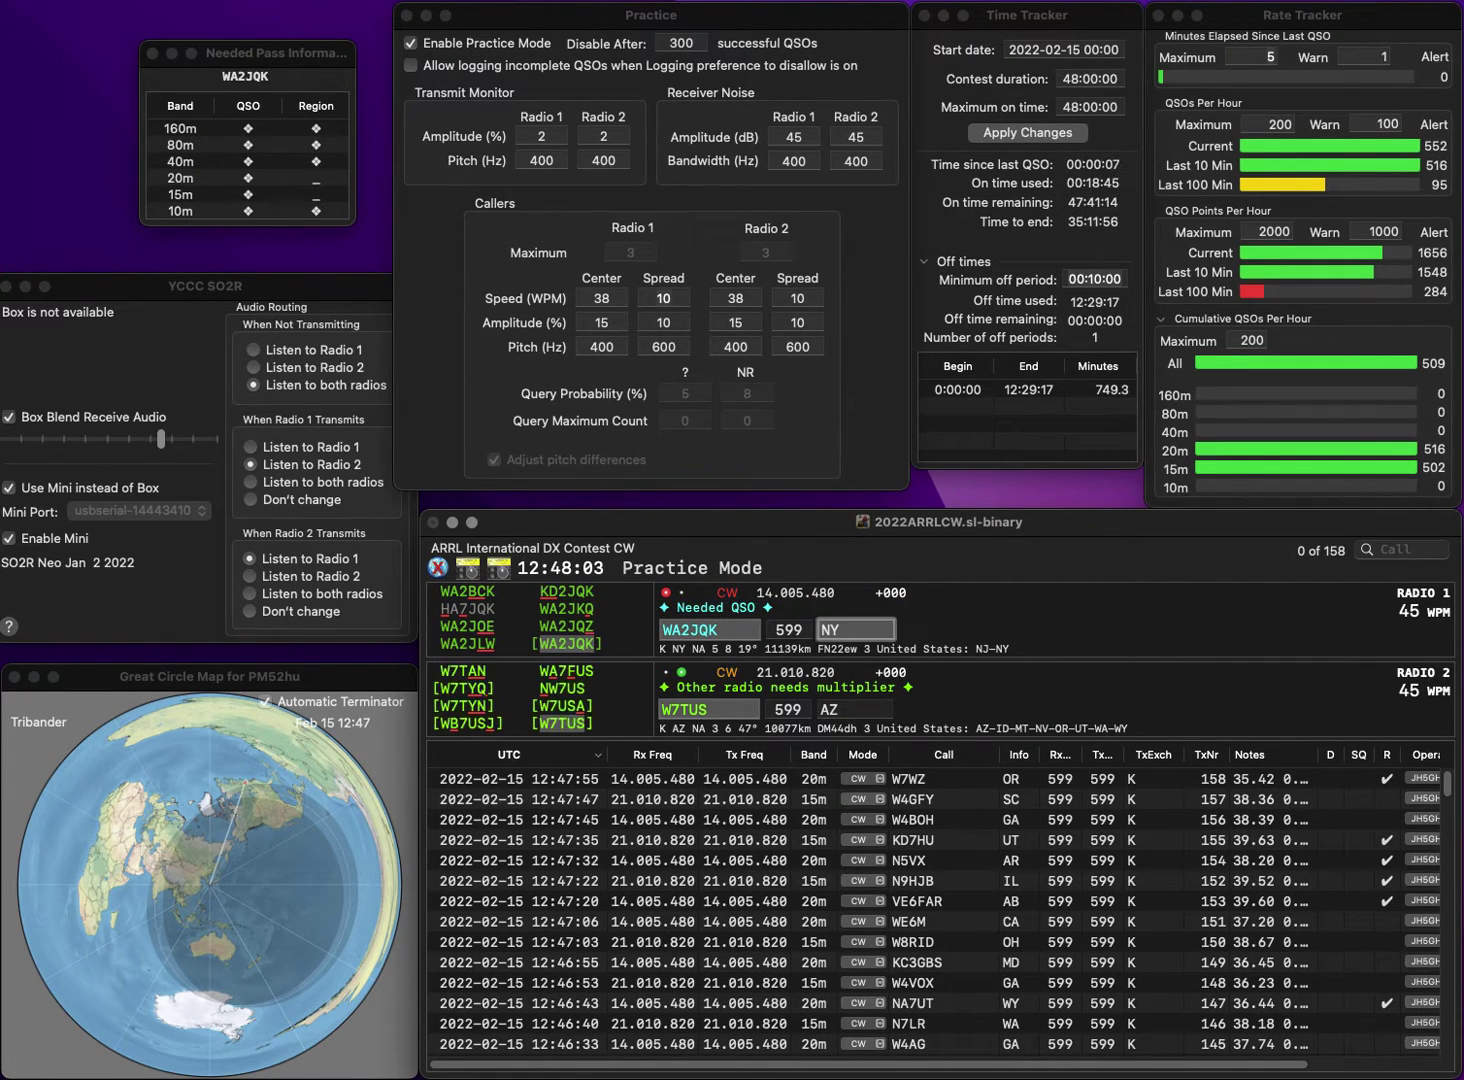
pyautogui.press('Return')
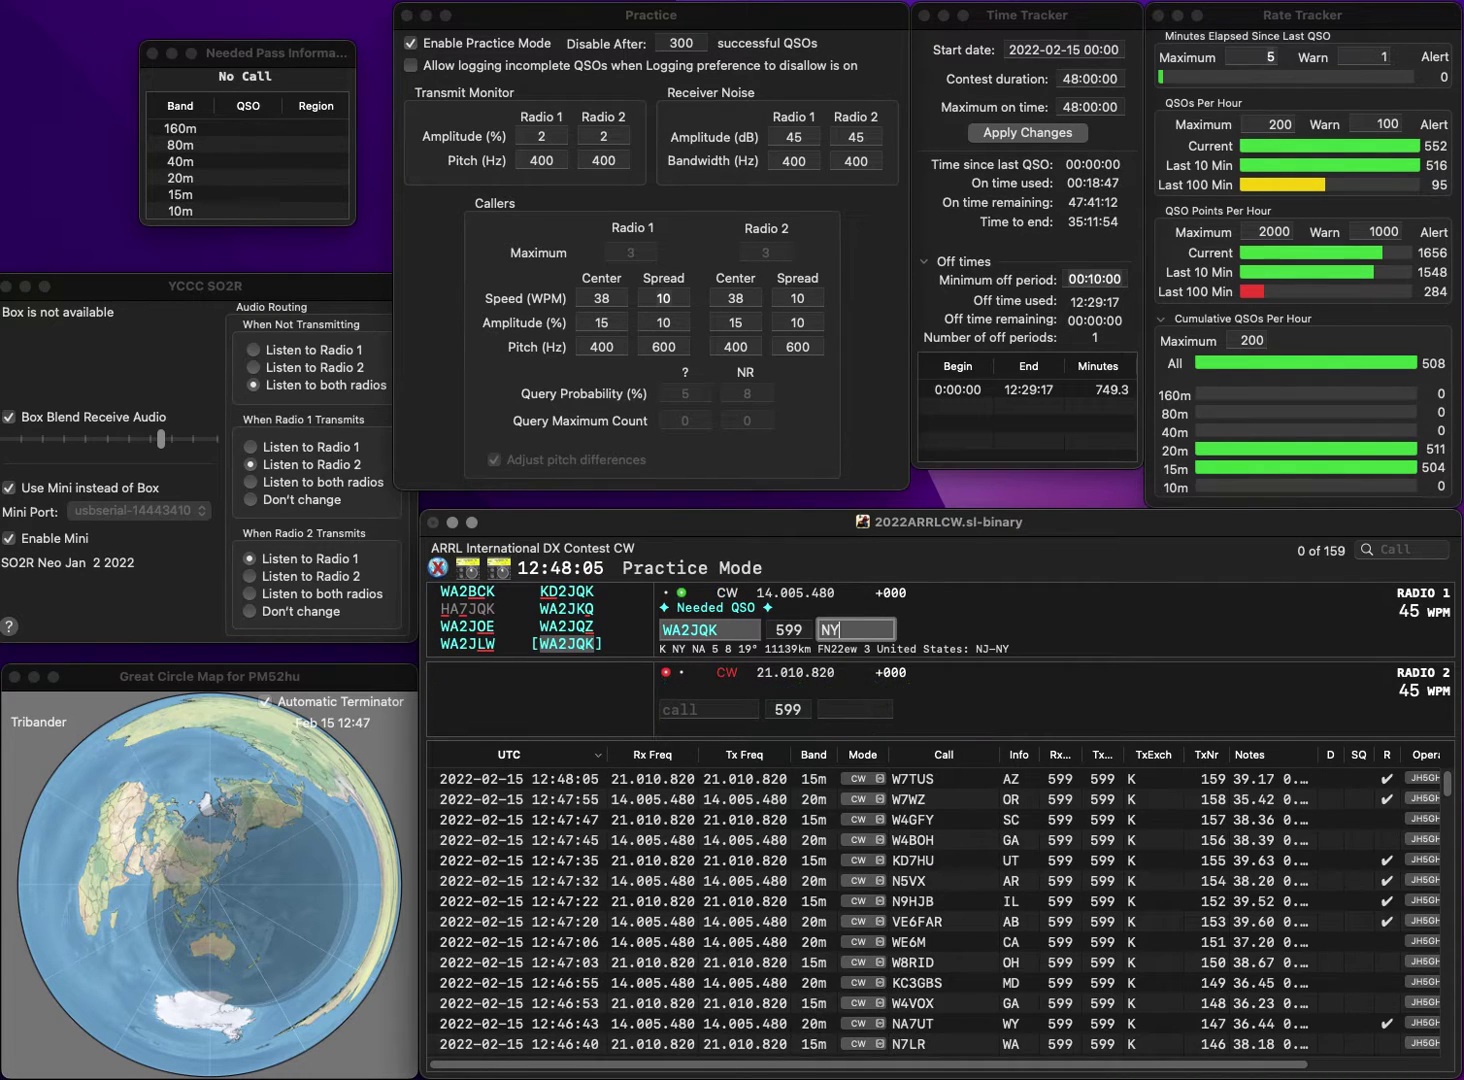
pyautogui.press('Return')
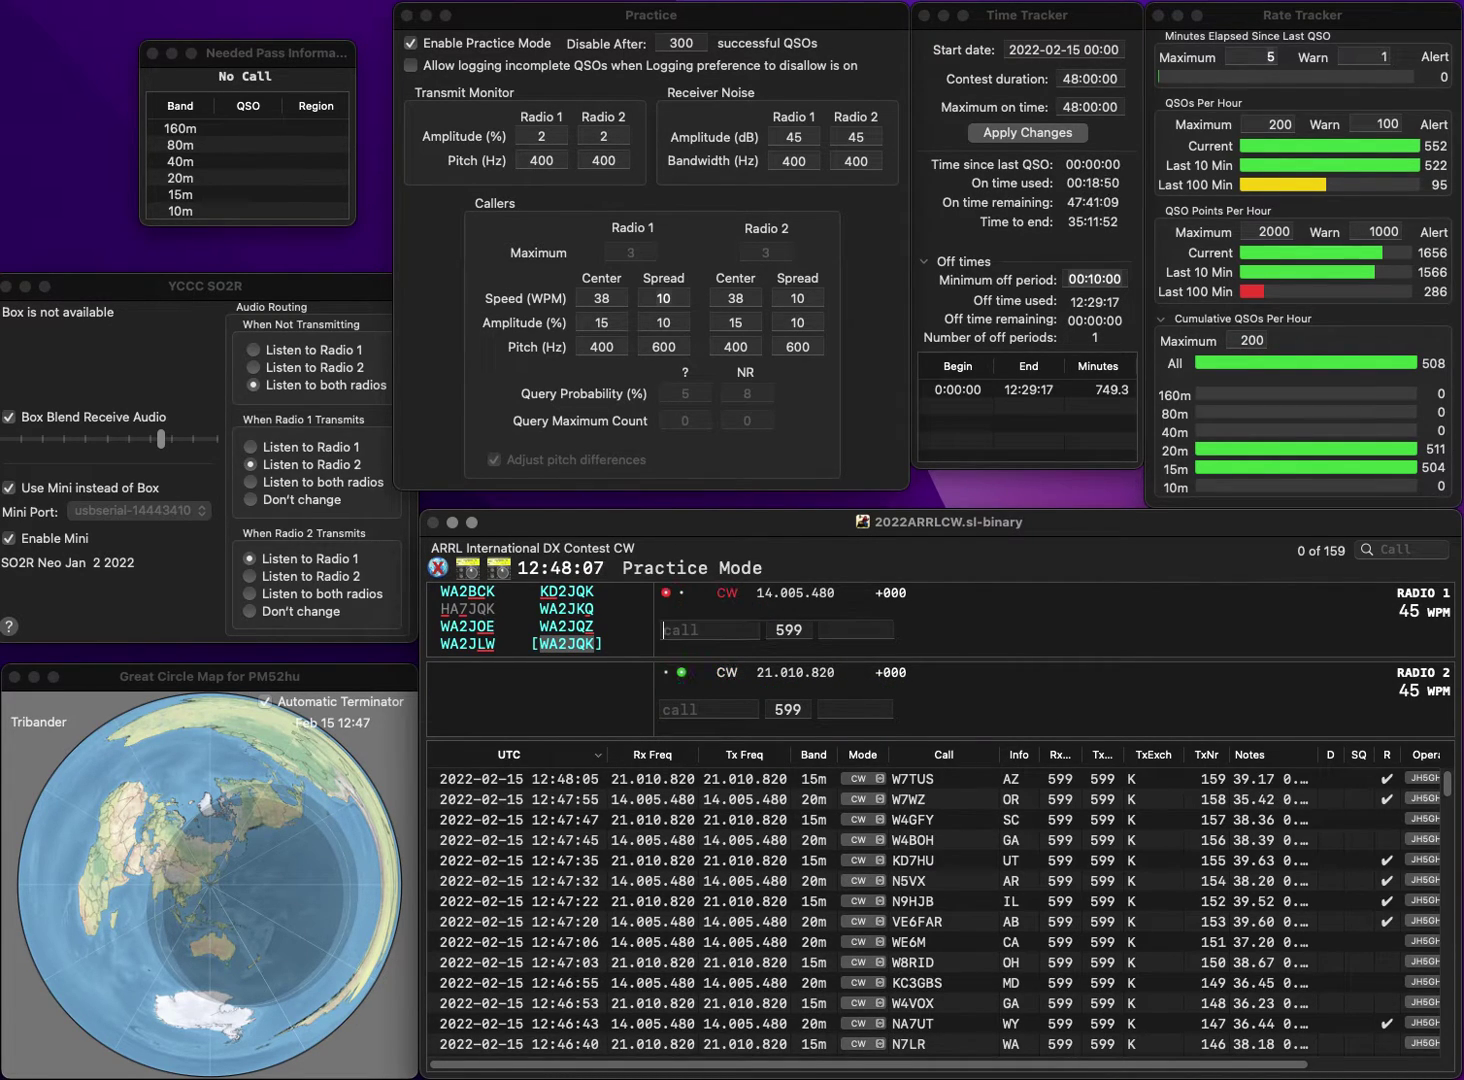
pyautogui.write('N2CEI')
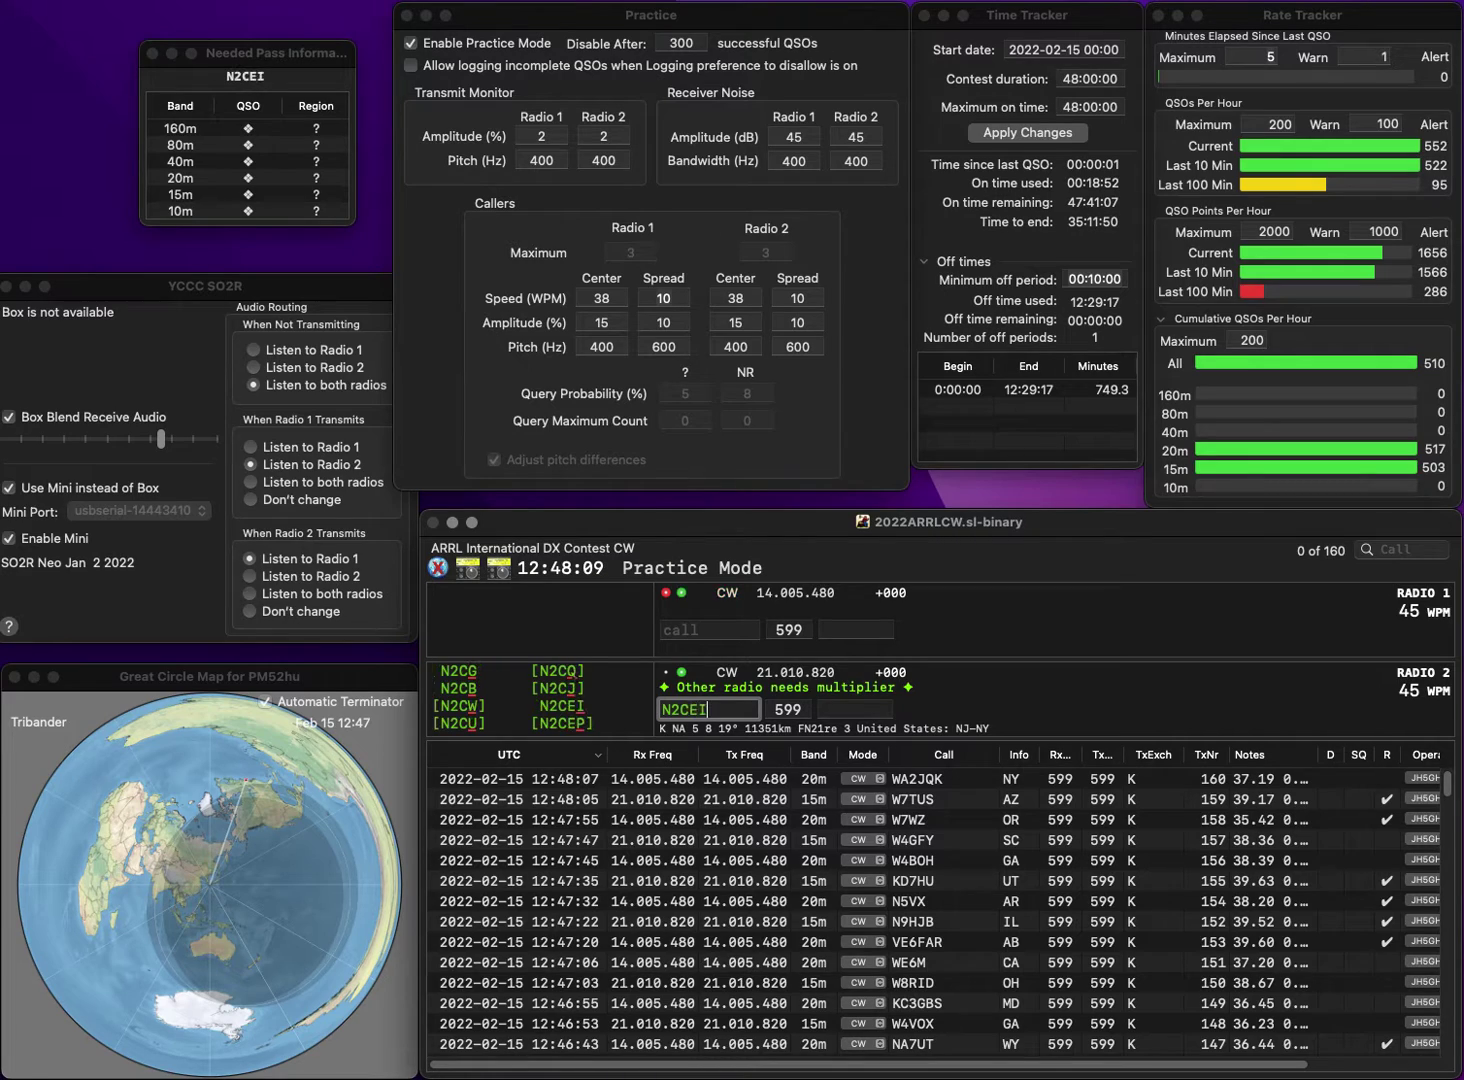
pyautogui.press('Return')
# Enter the call K0OKY on Radio 1 and answer that caller.
pyautogui.write('K')
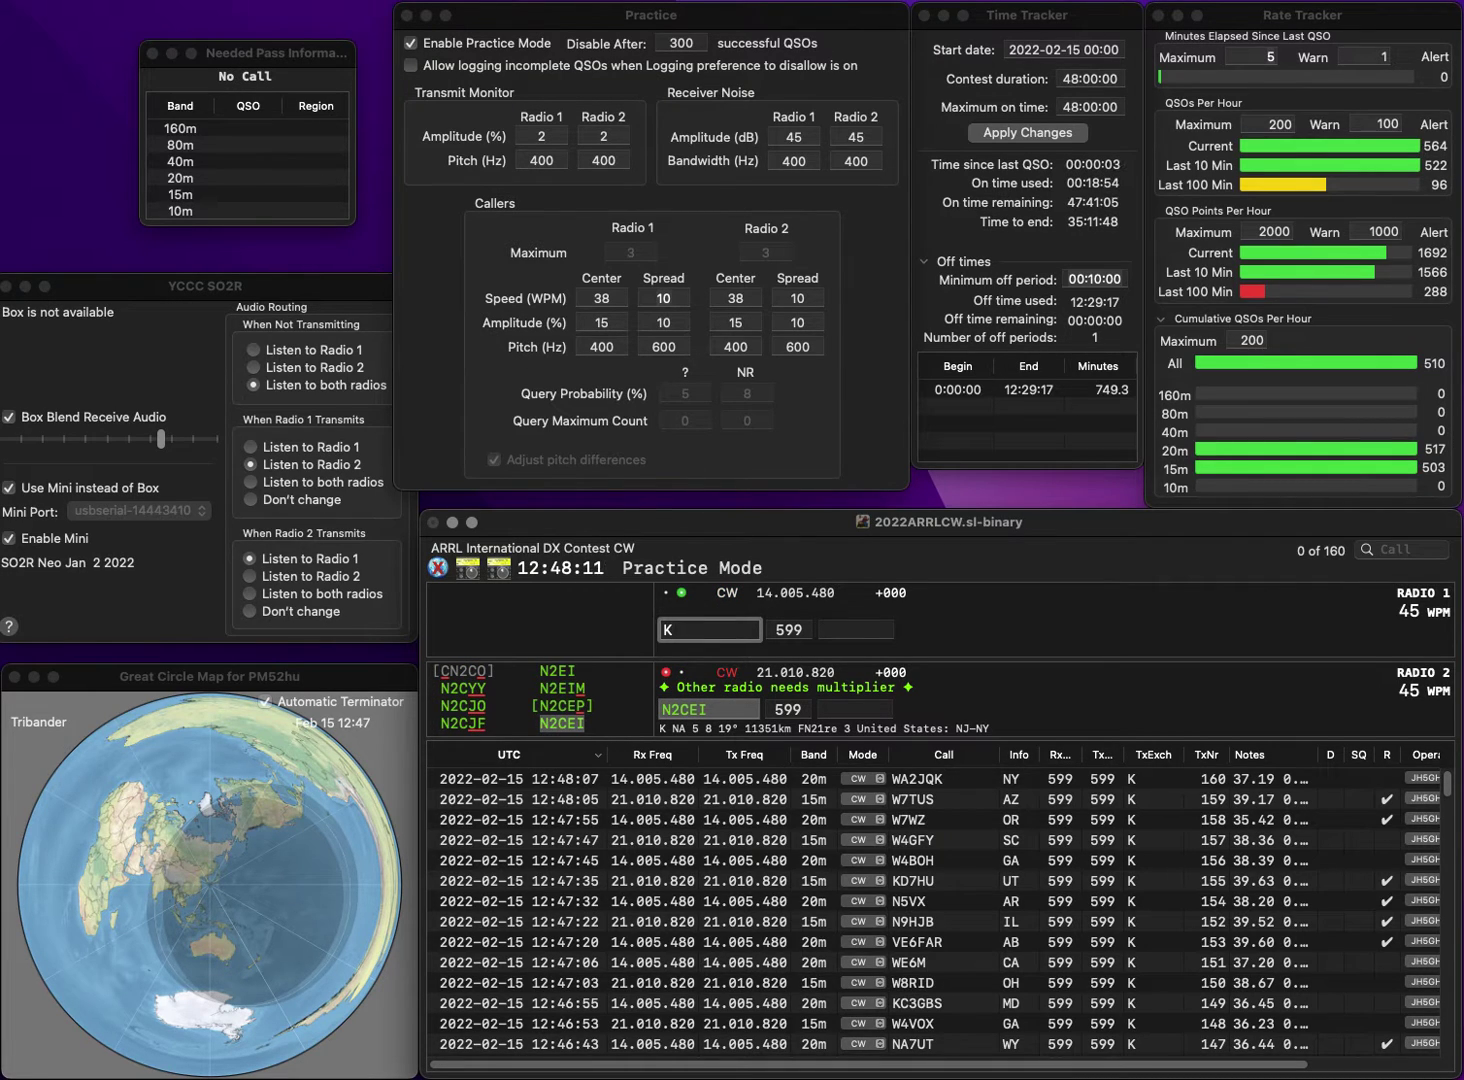
pyautogui.write('0OKY')
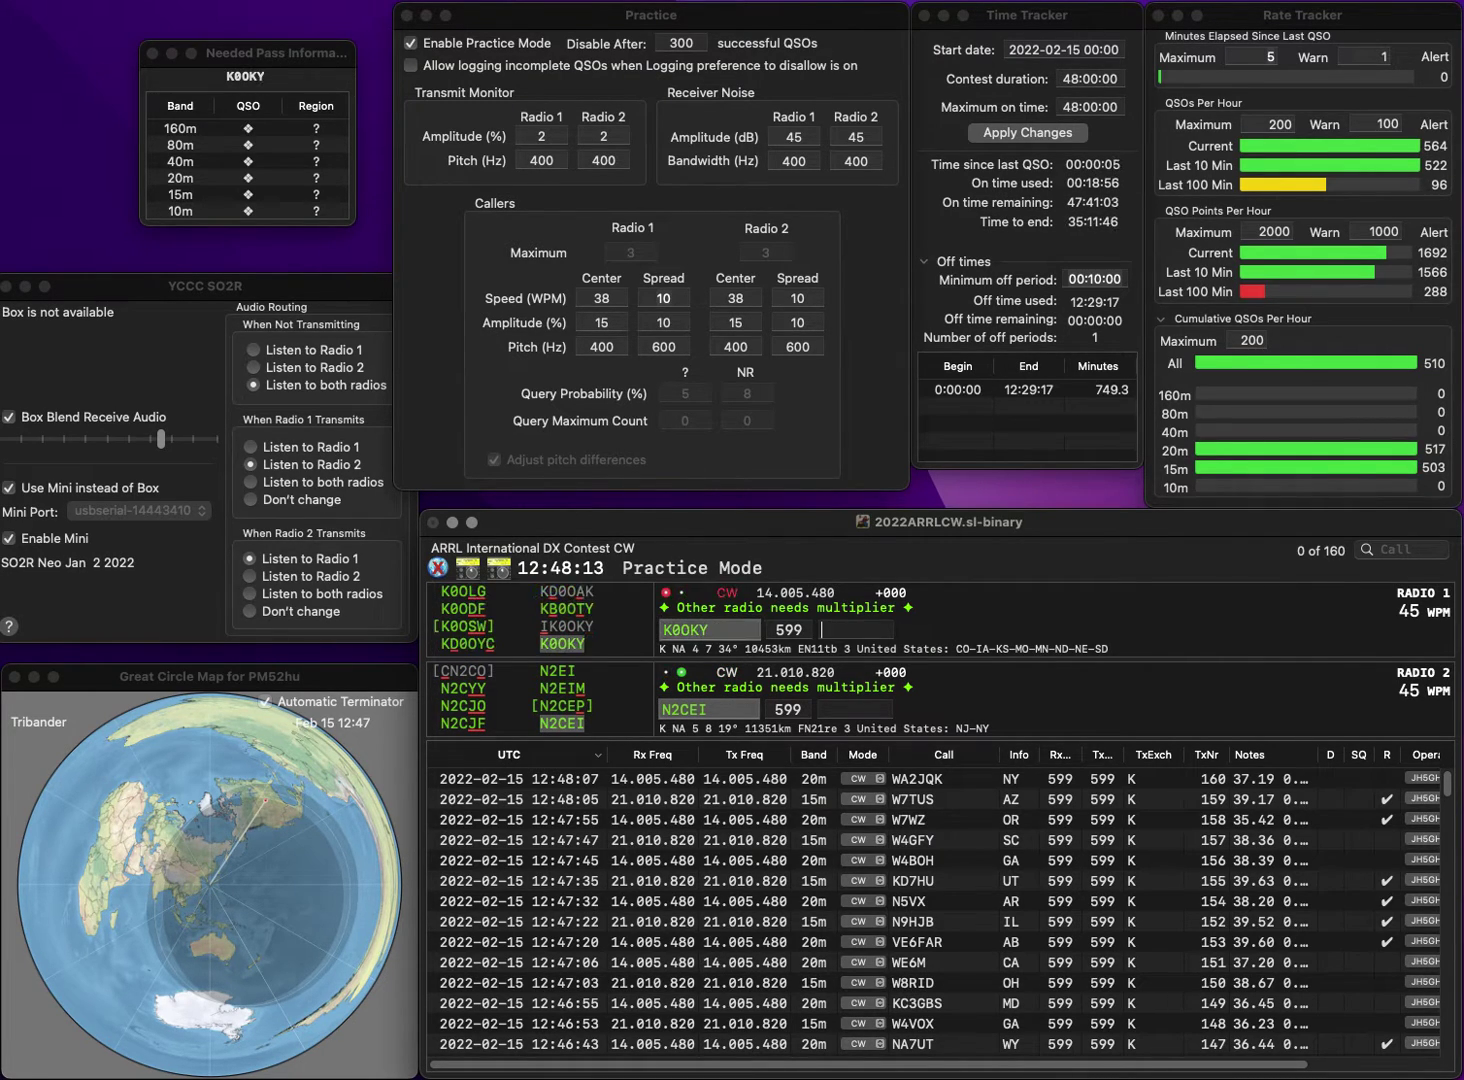
pyautogui.press('Return')
pyautogui.write('NY')
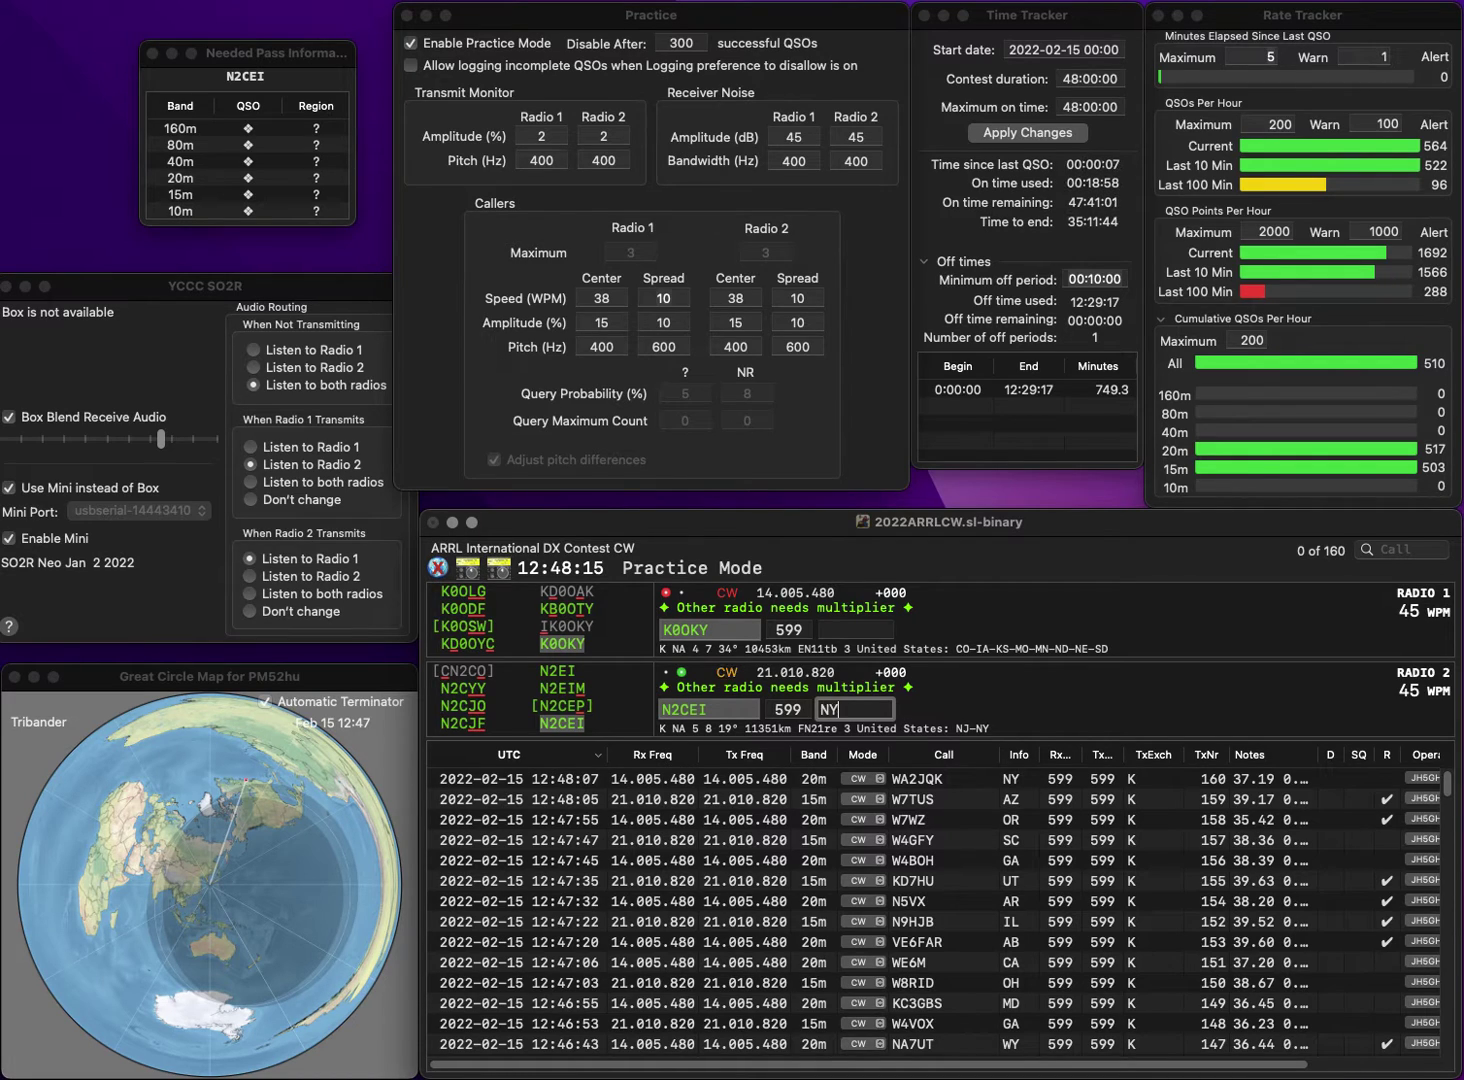
pyautogui.press('Return')
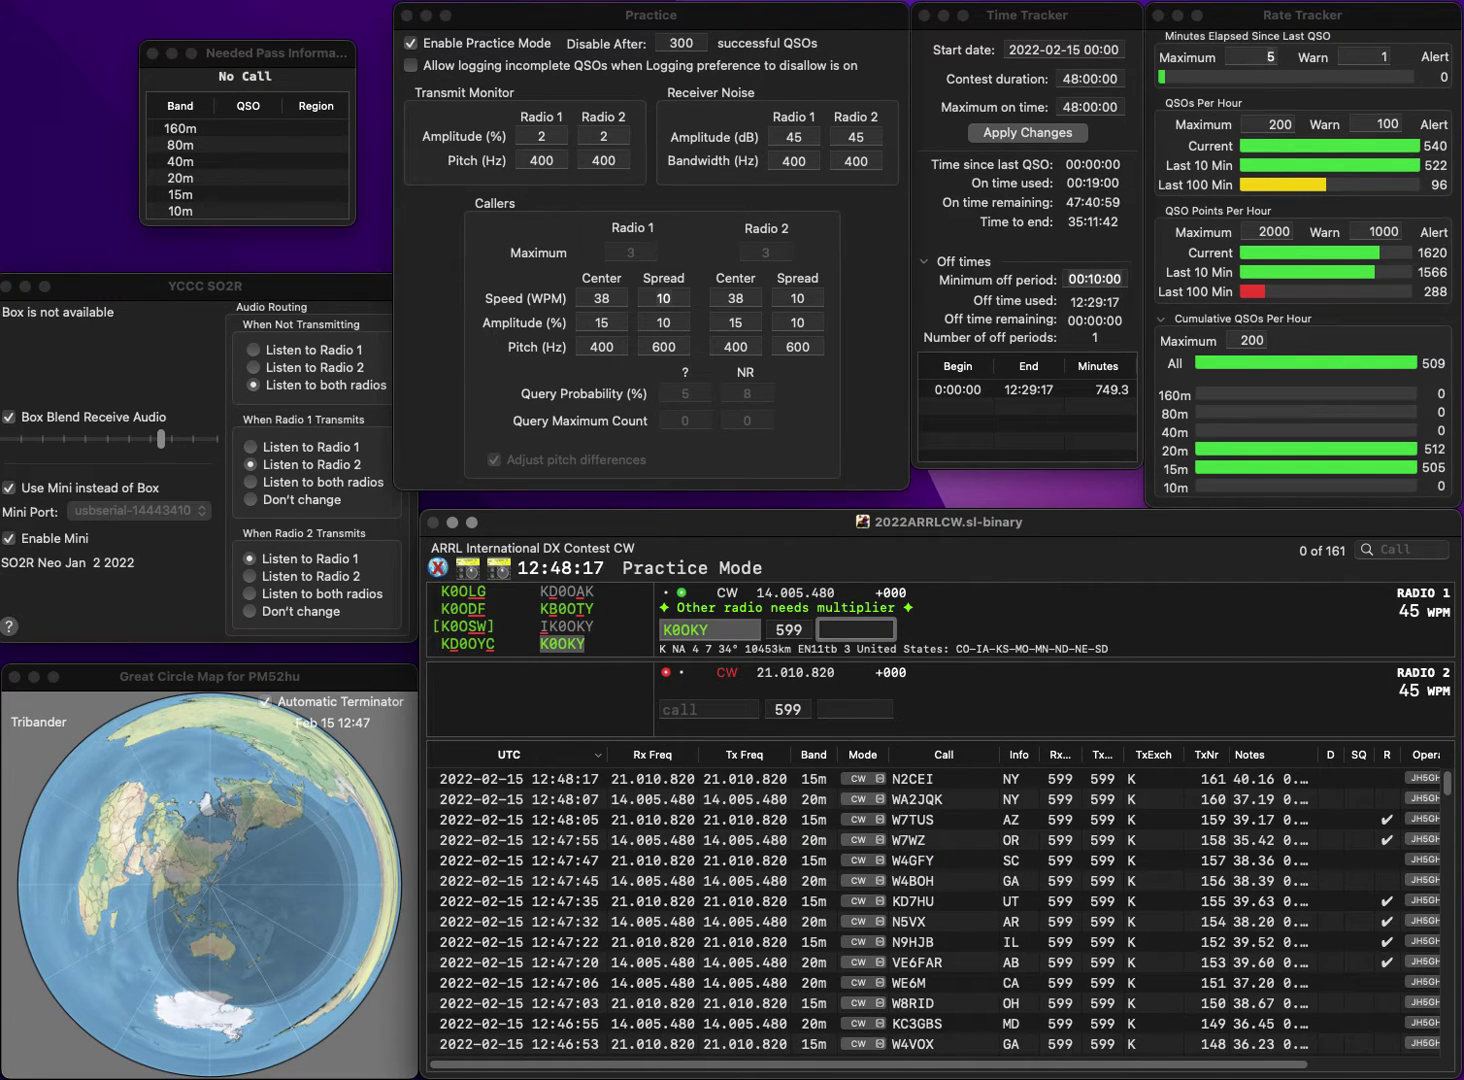
pyautogui.write('IA')
pyautogui.press('Return')
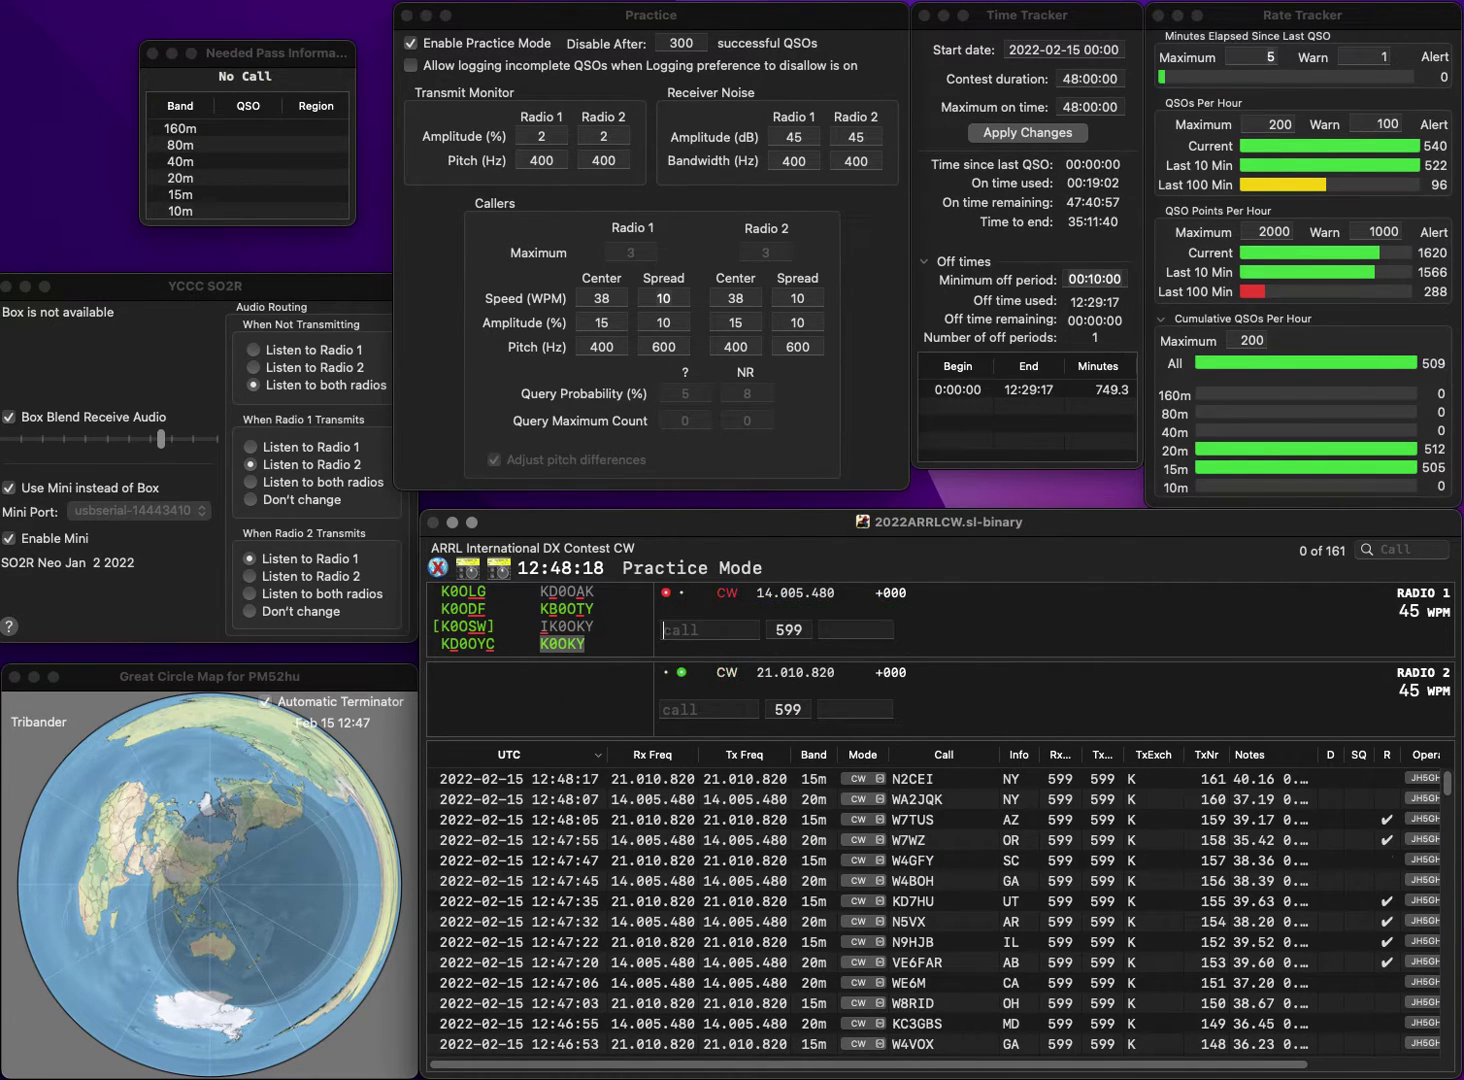
# Enter and answer the calls N9OQC on Radio 2 and KC3OLH on Radio 1.
pyautogui.write('N')
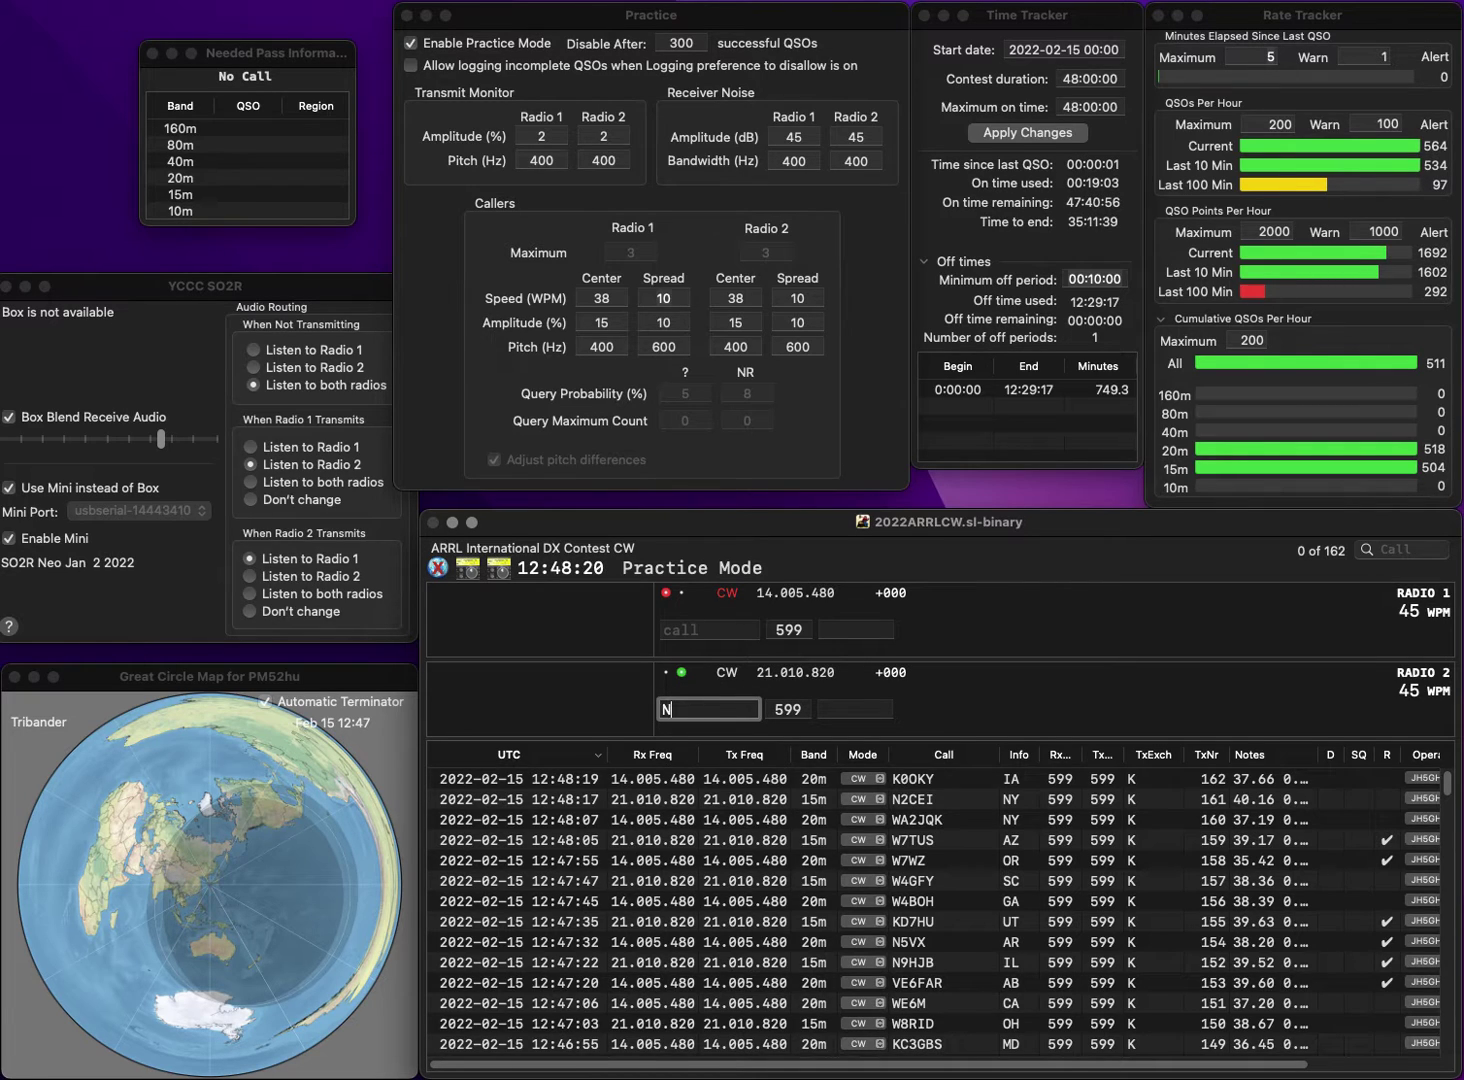
pyautogui.write('9OQC')
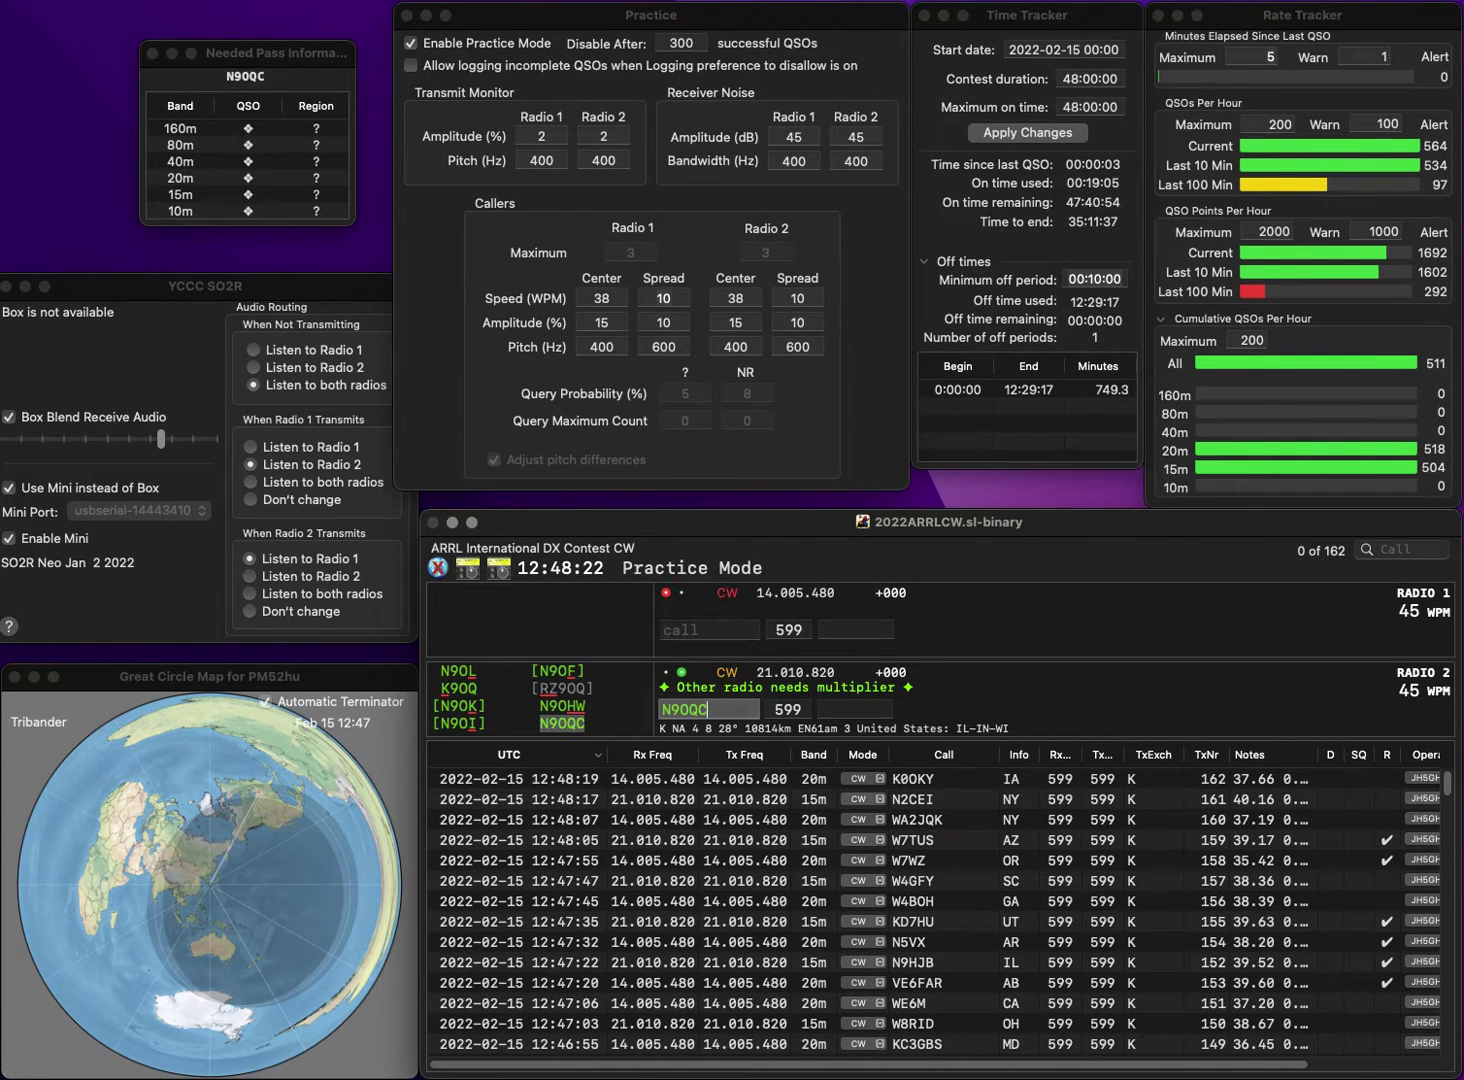
pyautogui.press('Return')
pyautogui.write('KC')
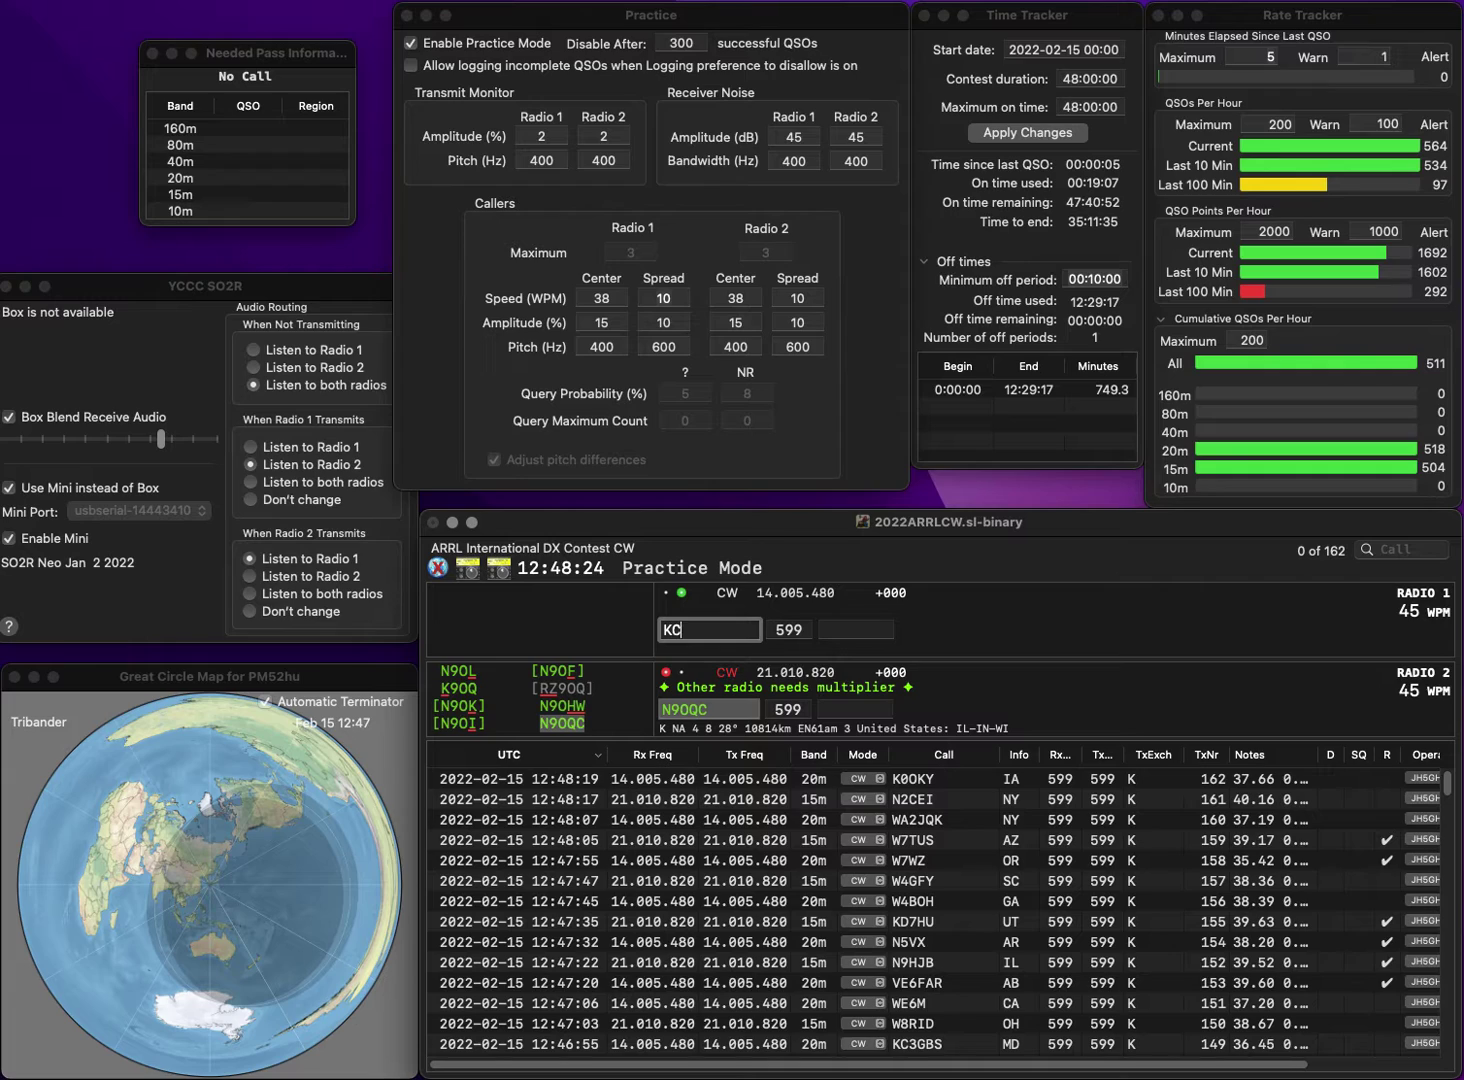
pyautogui.write('3OLH')
pyautogui.press('Return')
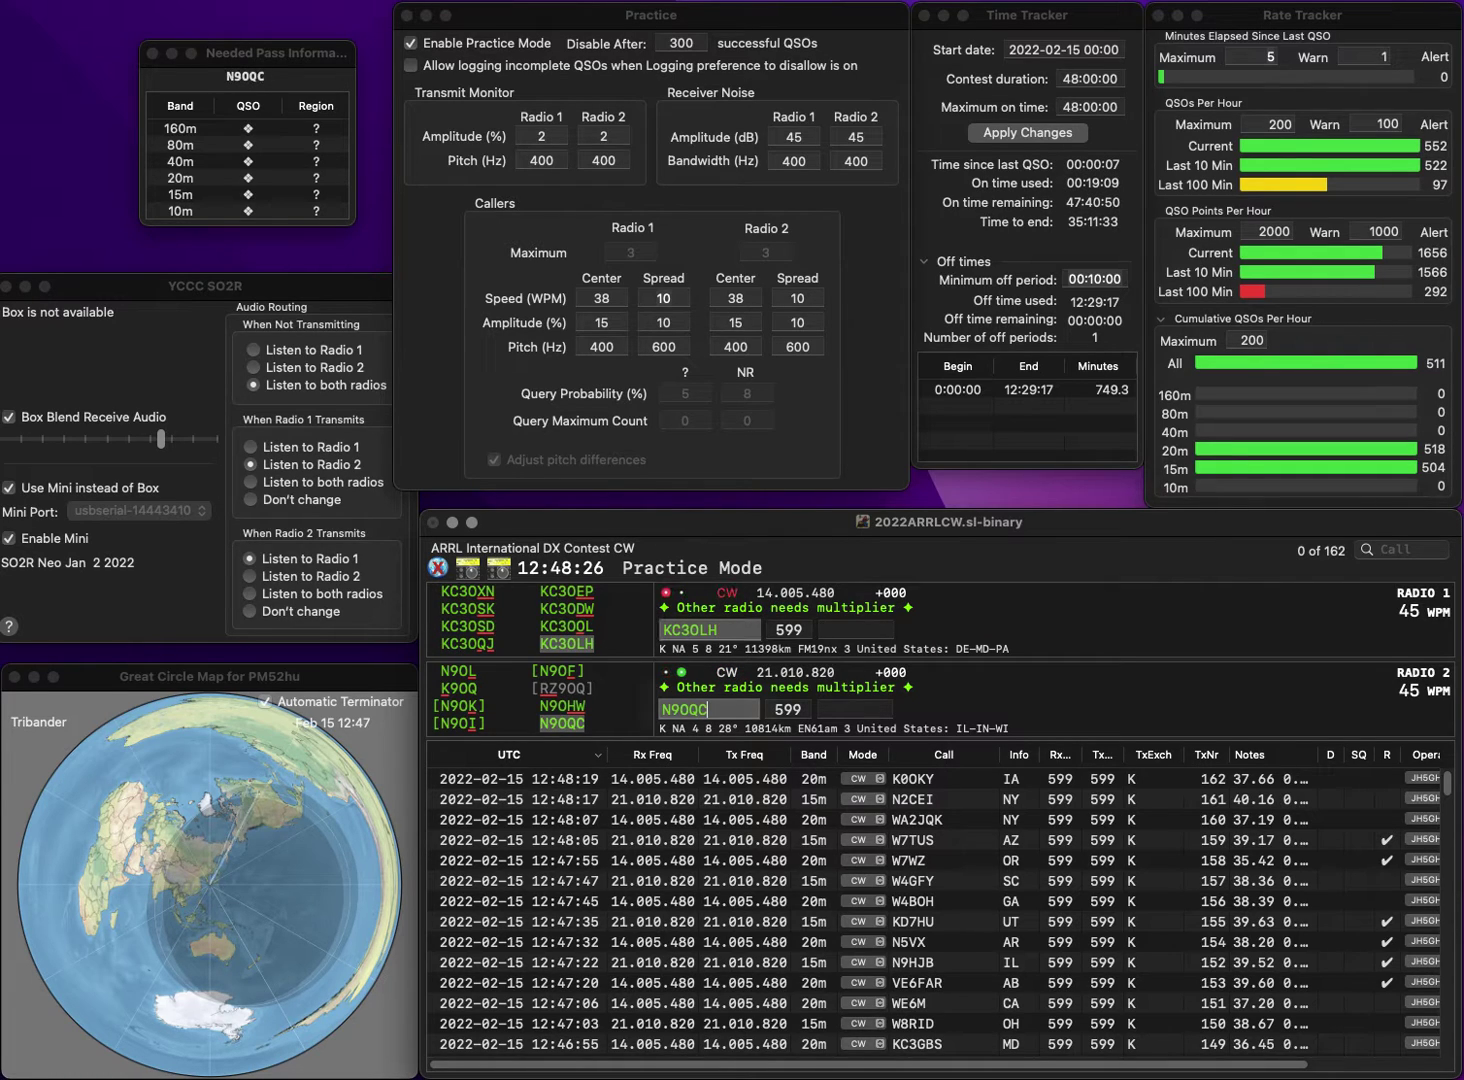
pyautogui.press('Tab')
pyautogui.write('IL')
pyautogui.press('Return')
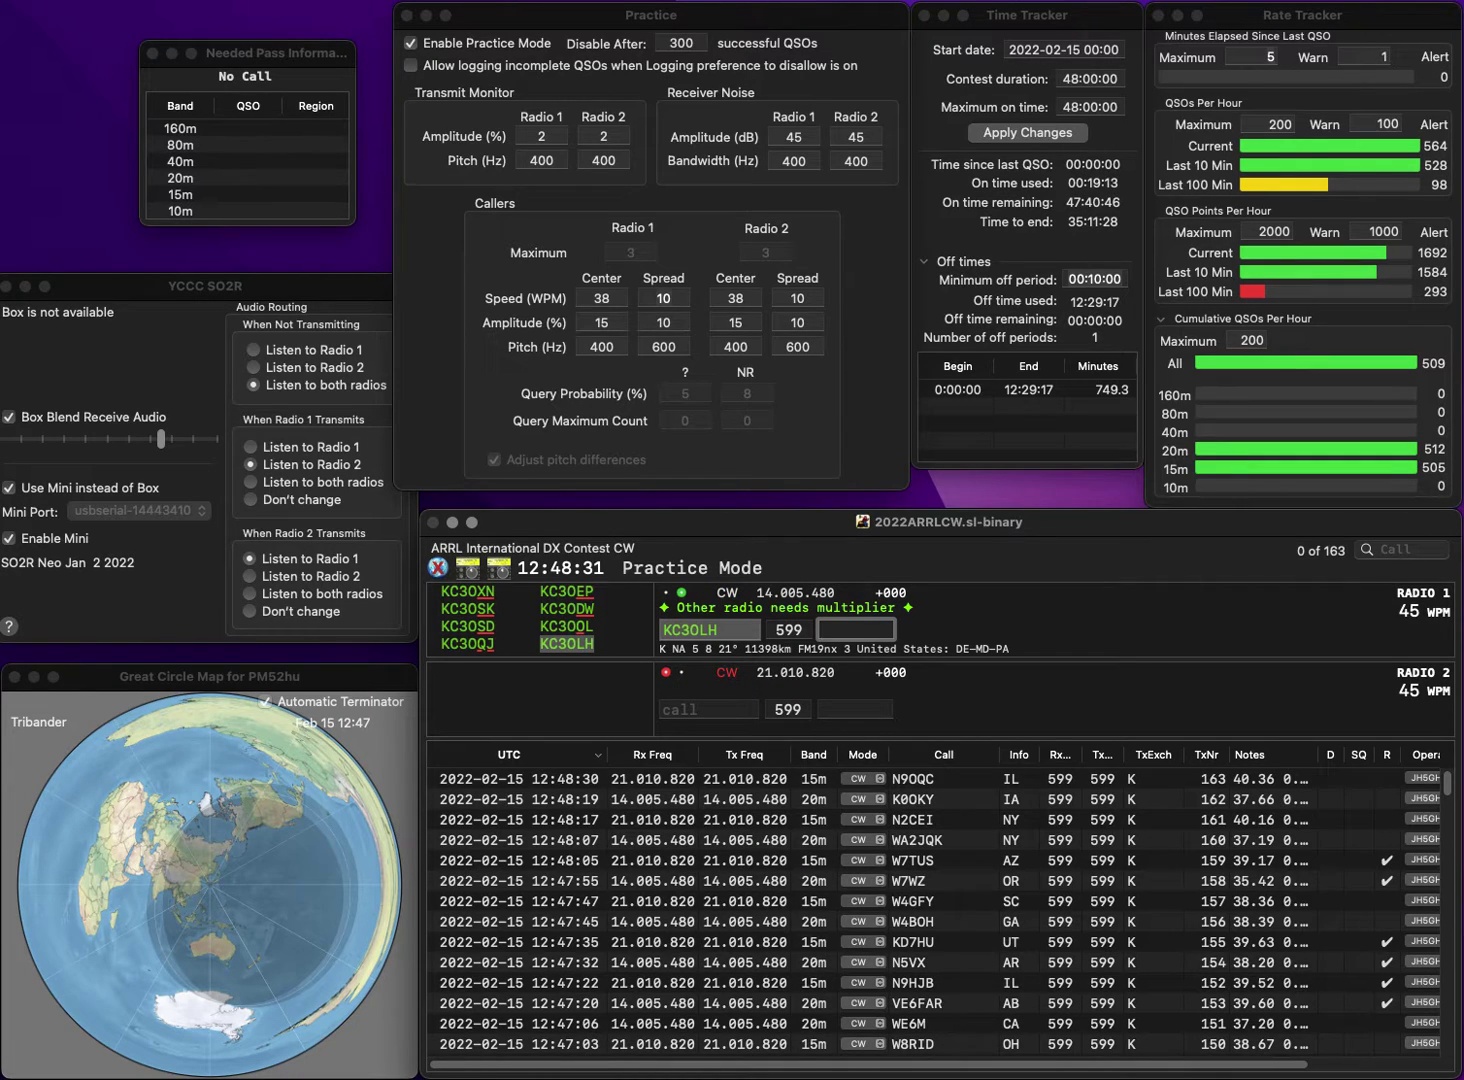
pyautogui.write('DE')
pyautogui.press('Return')
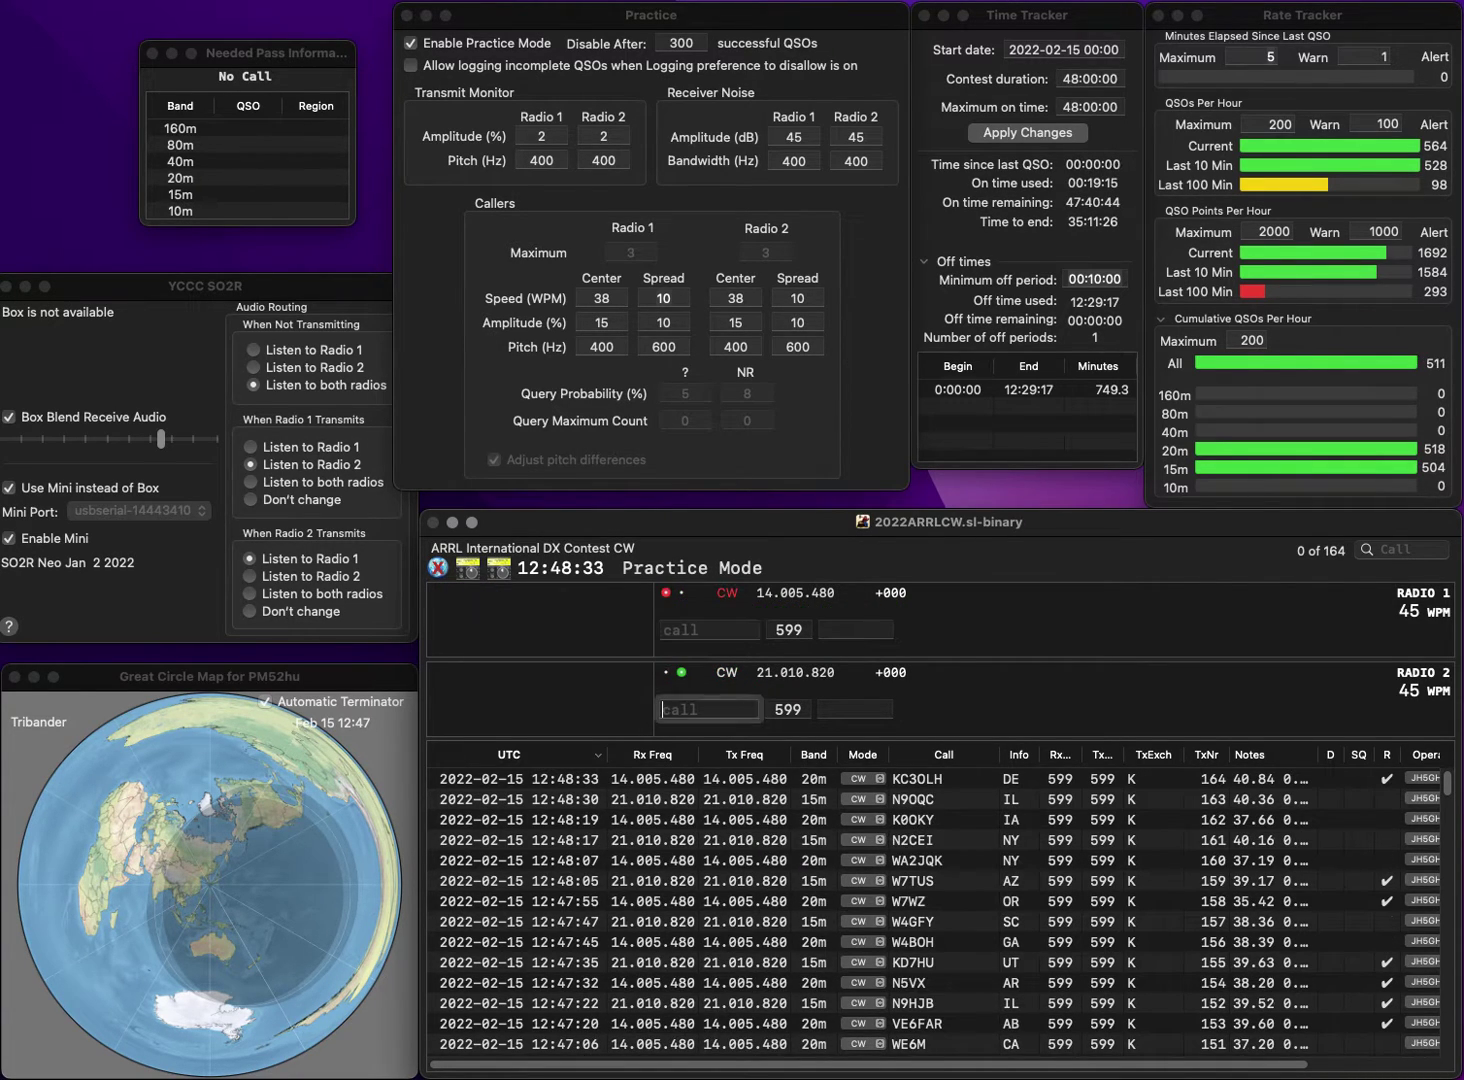
pyautogui.write('KF7MD')
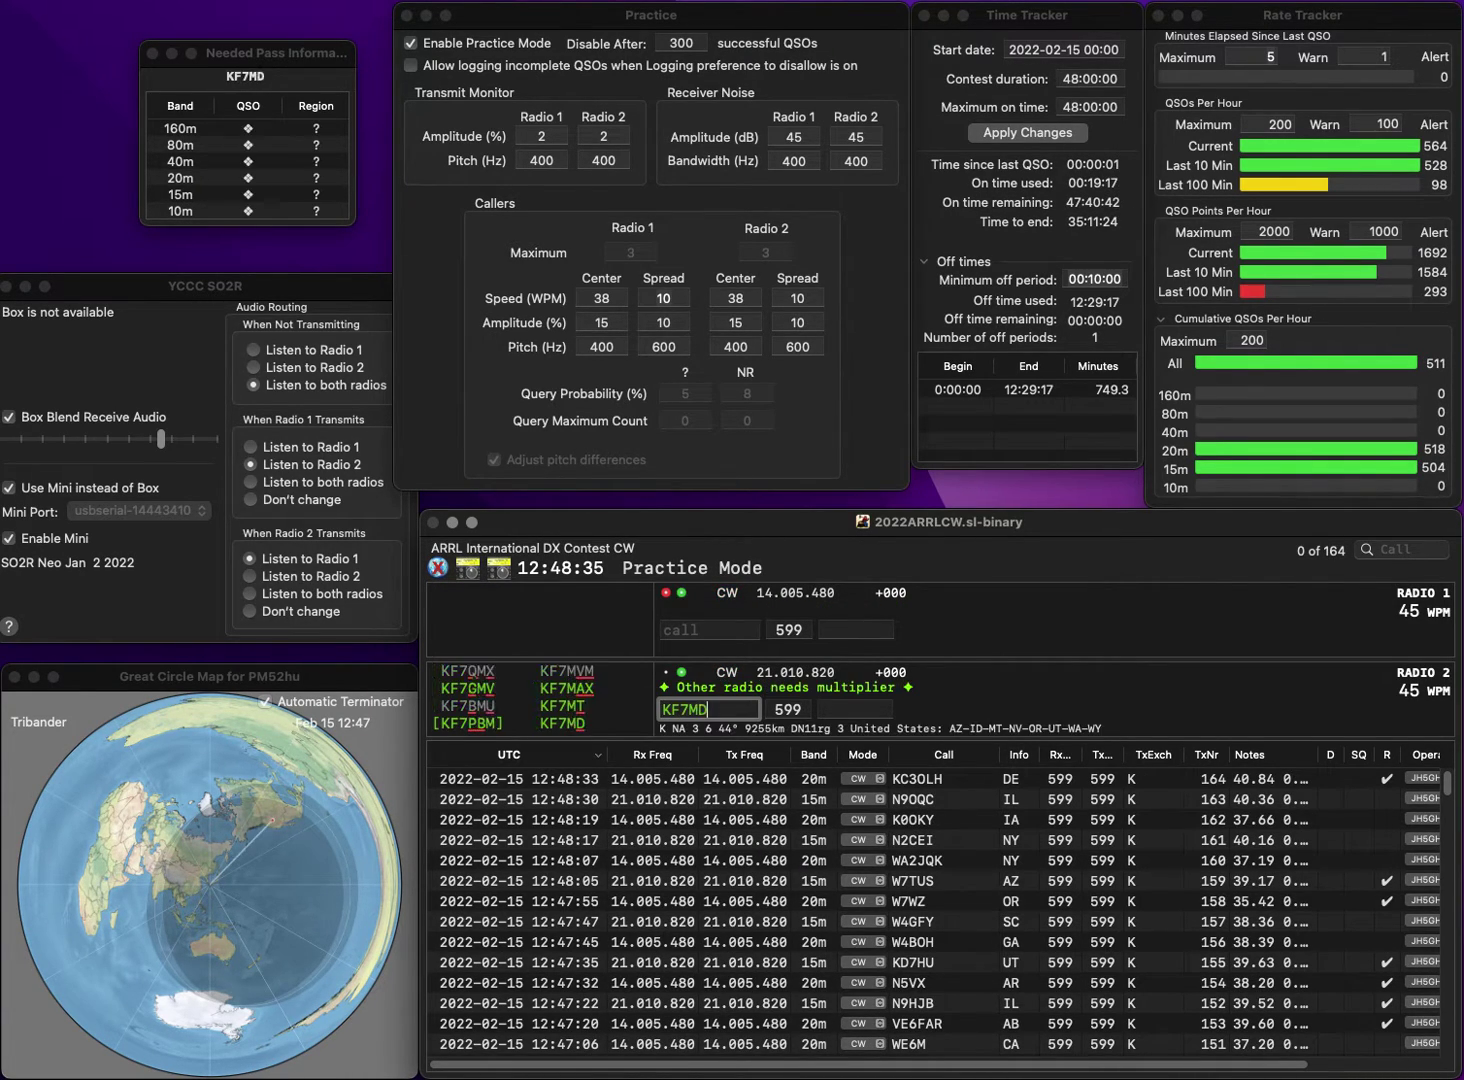
pyautogui.press('Return')
pyautogui.write('N6VA')
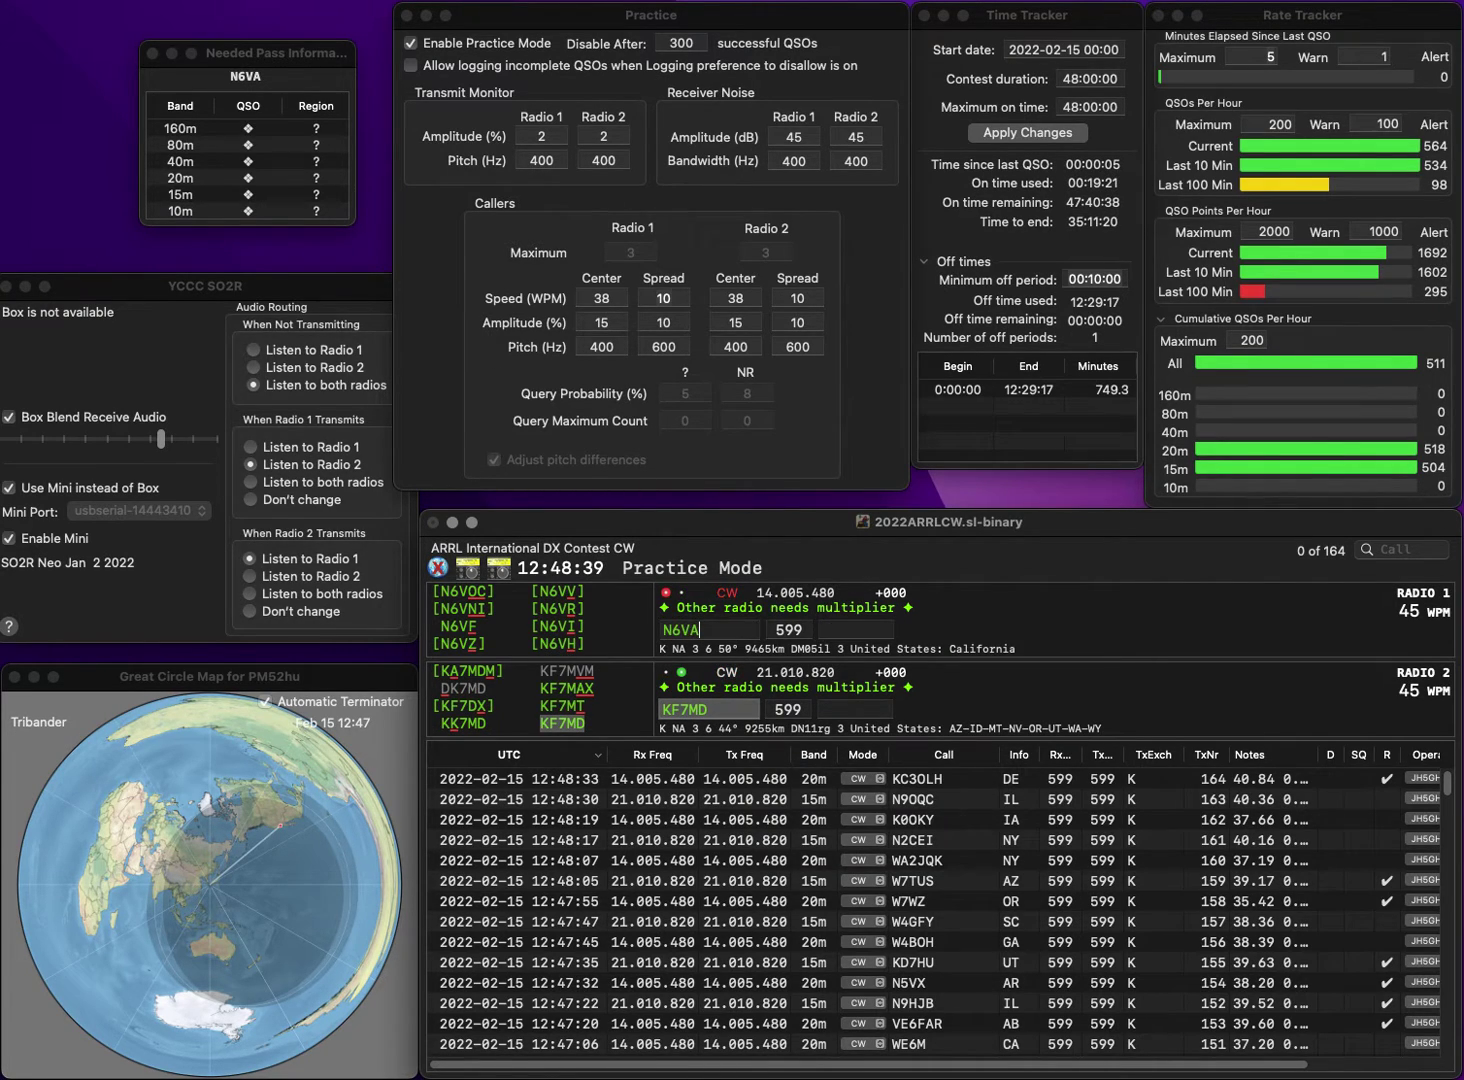
pyautogui.press('BackSpace')
pyautogui.write('R')
pyautogui.press('Return')
pyautogui.press('Return')
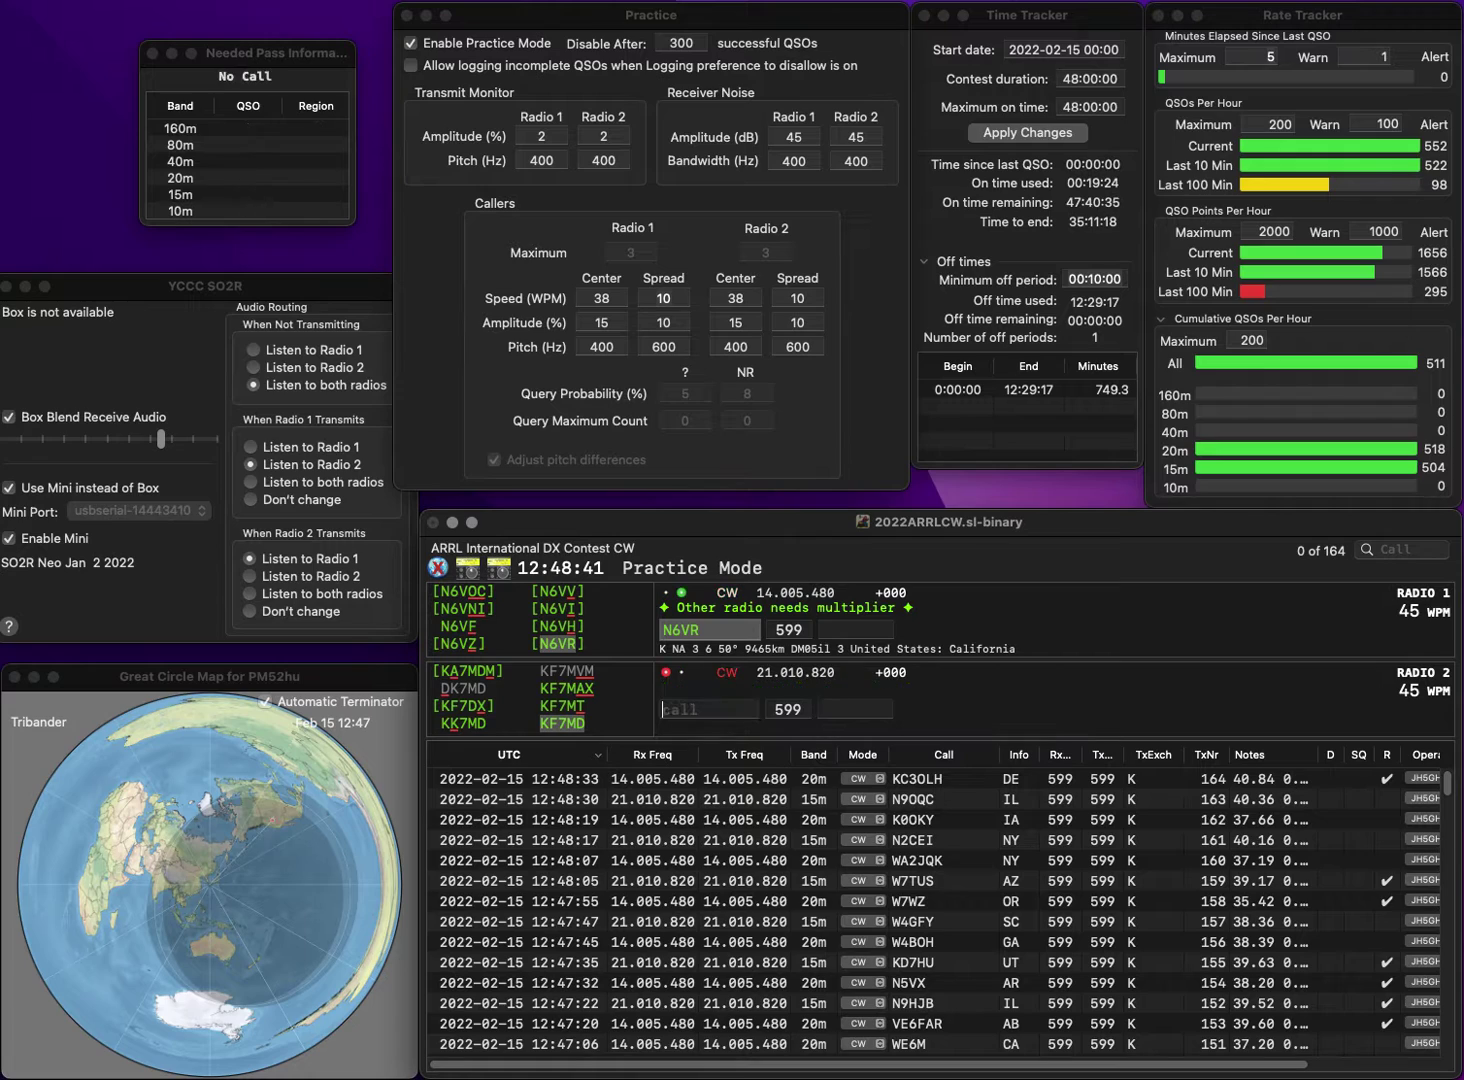
pyautogui.write('CA')
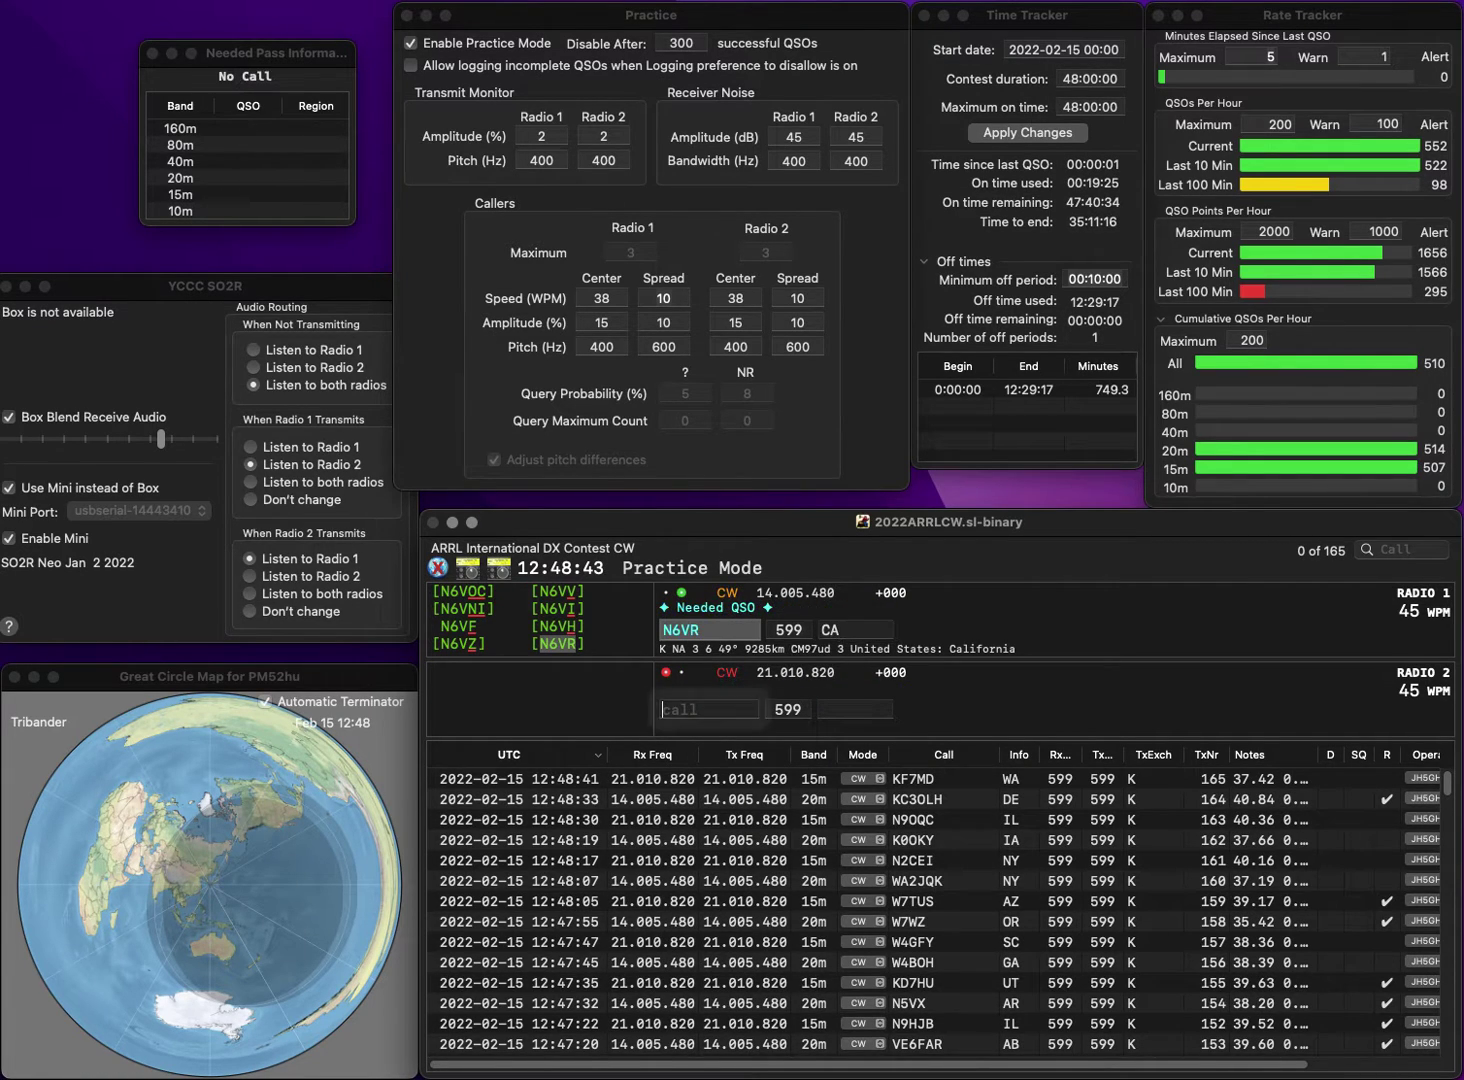
pyautogui.press('Return')
# Enter and answer the calls KK2L on Radio 2 and K1QU on Radio 1.
pyautogui.write('KK')
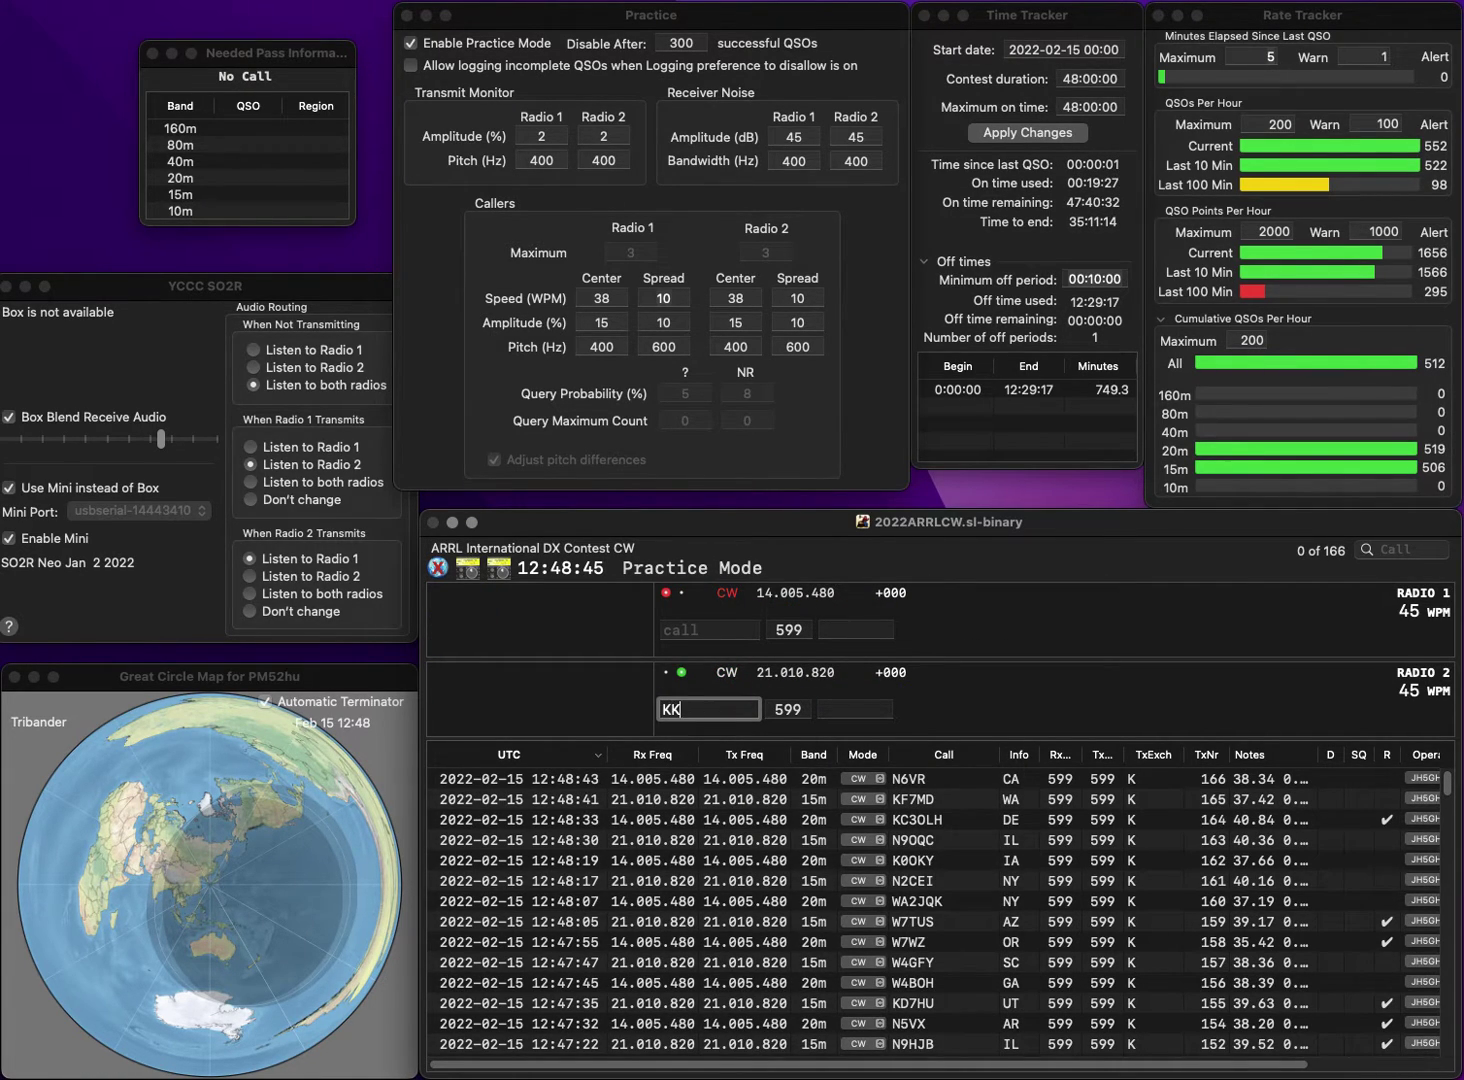
pyautogui.write('2L')
pyautogui.press('Return')
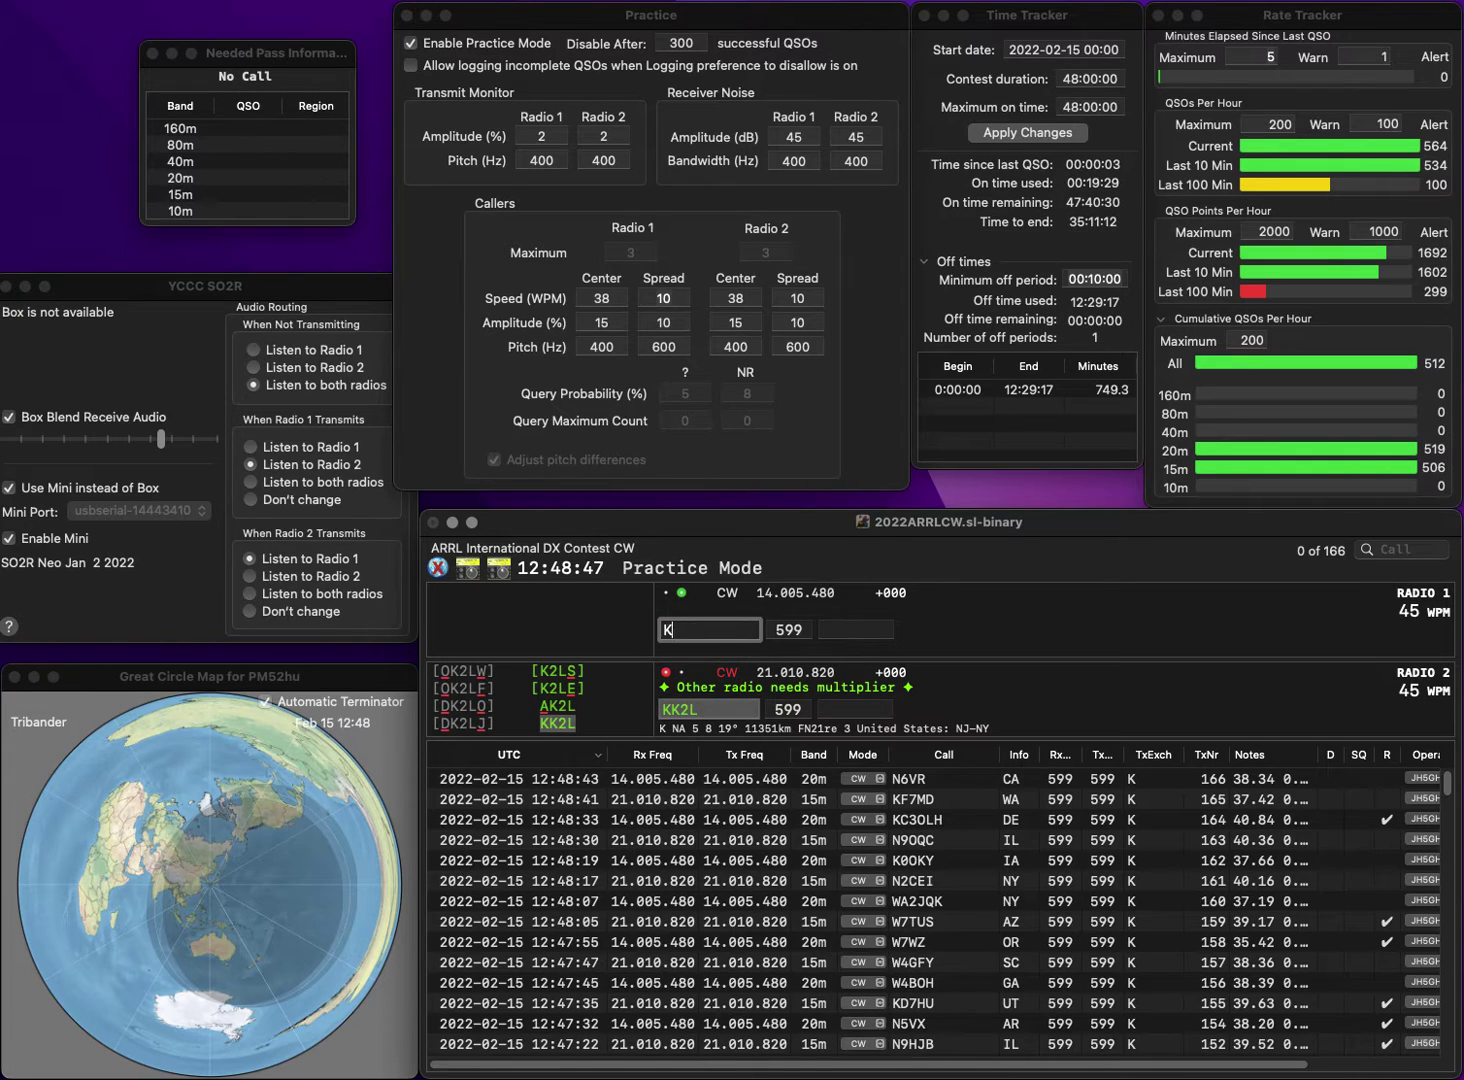
pyautogui.write('K1Q')
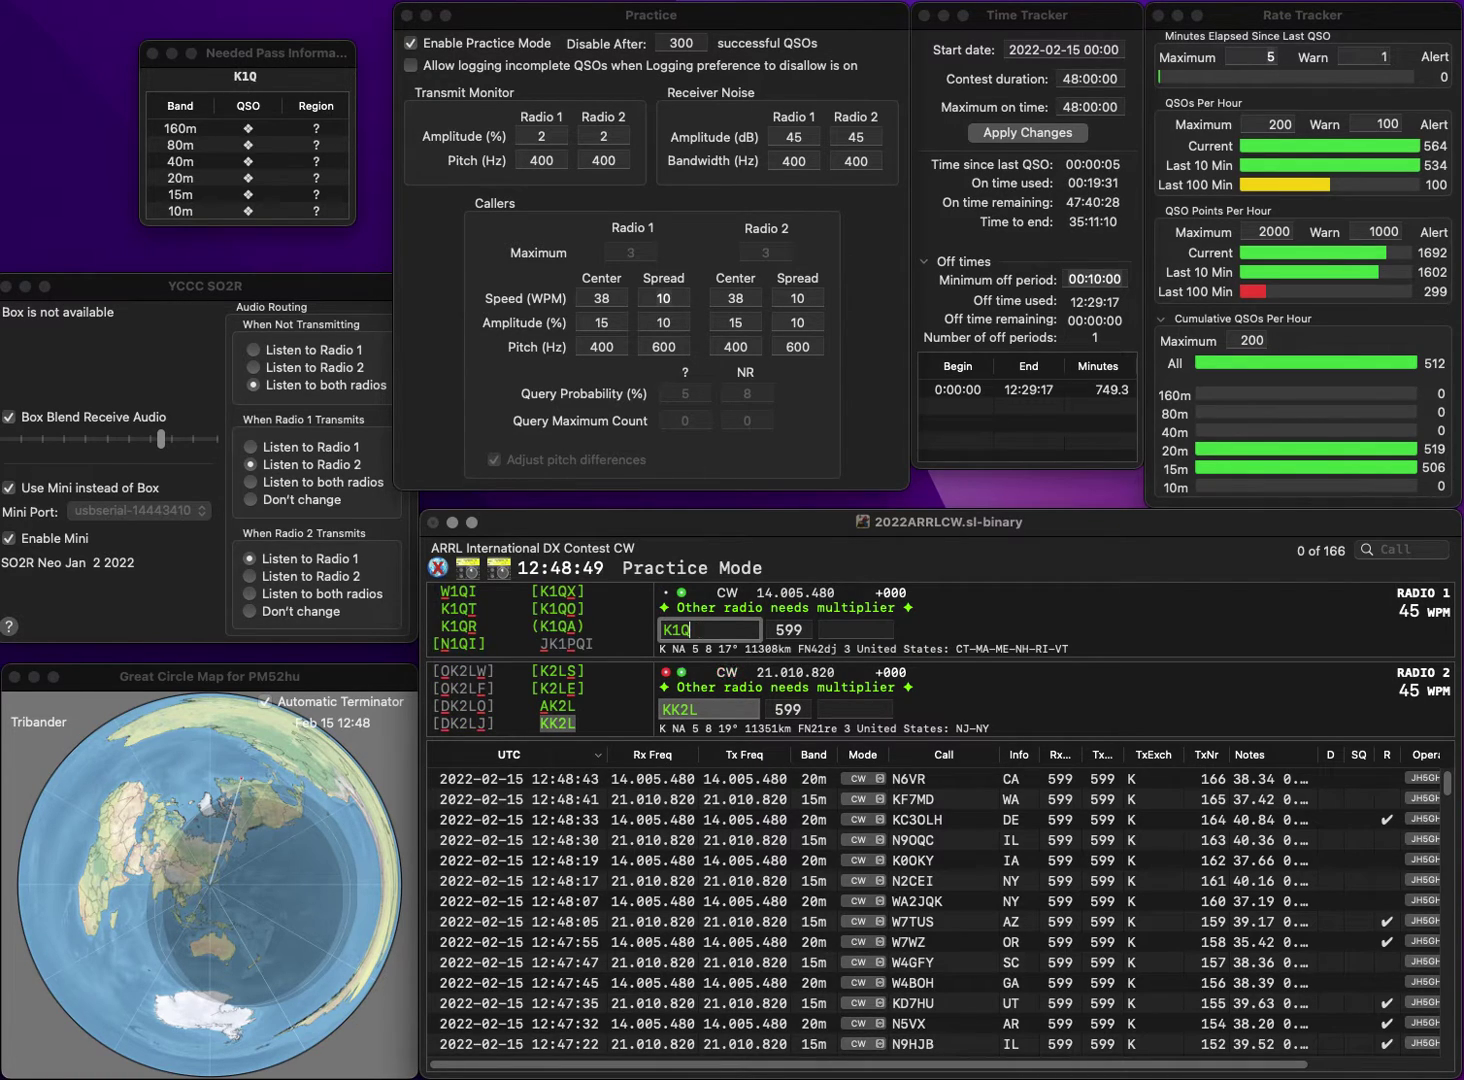
pyautogui.write('IU')
pyautogui.press('Return')
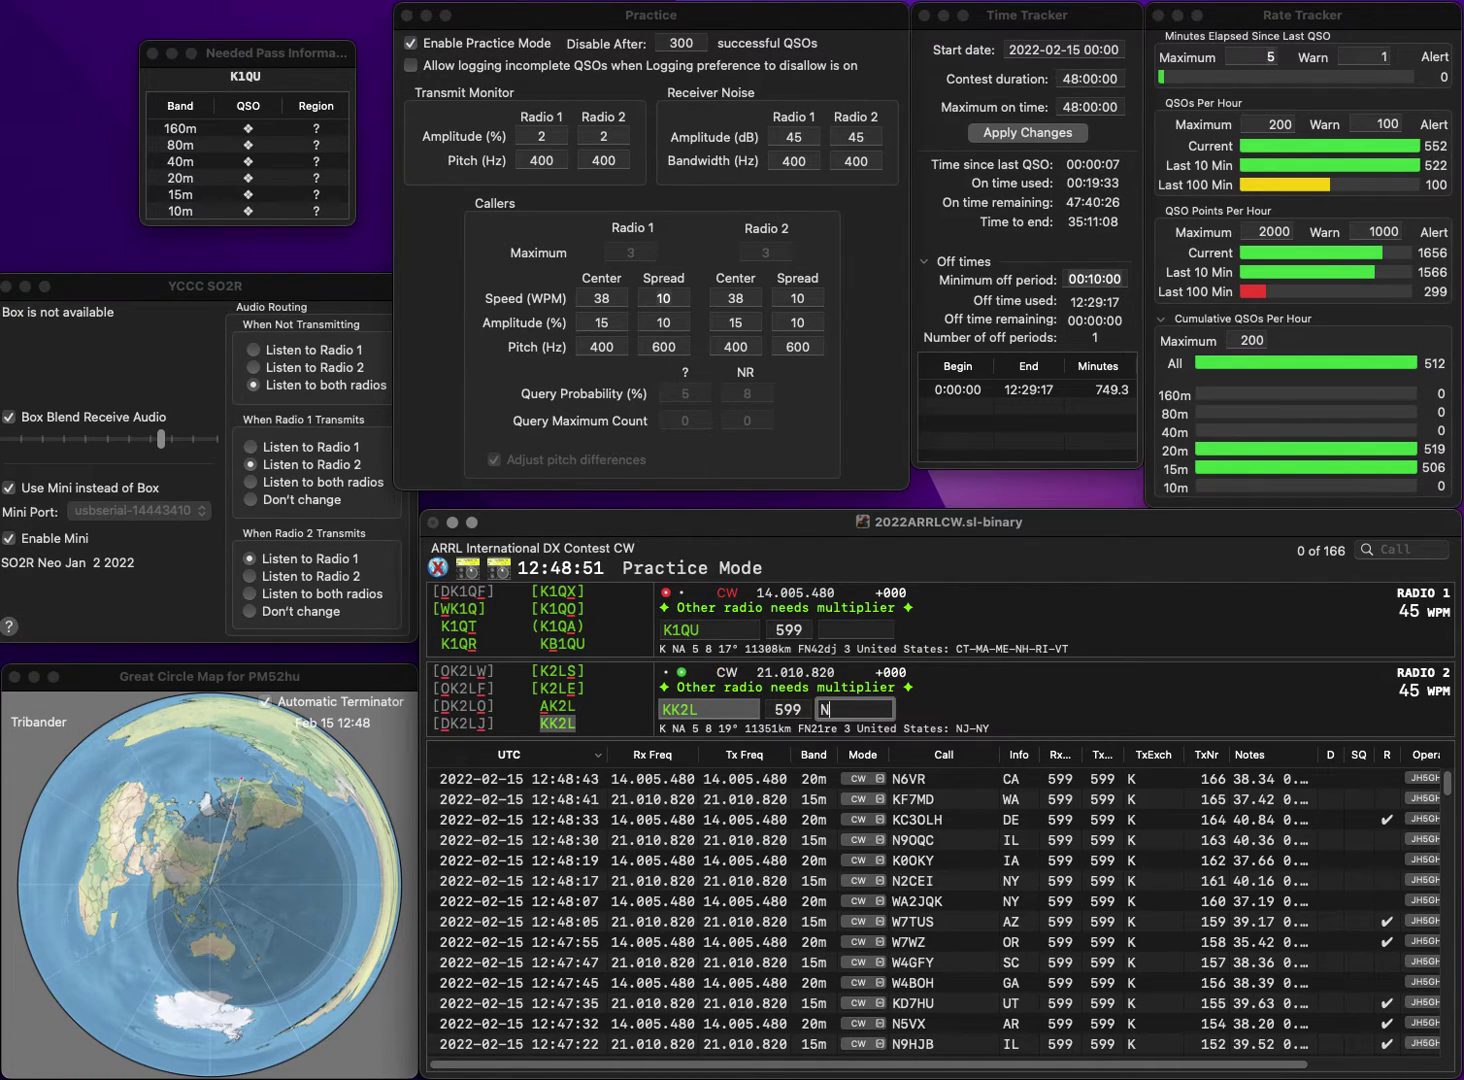
# Log KK2L on Radio 2 with exchange NJ, and correct the Radio 1 call to K1QA and answer it.
pyautogui.write('NJ')
pyautogui.press('Return')
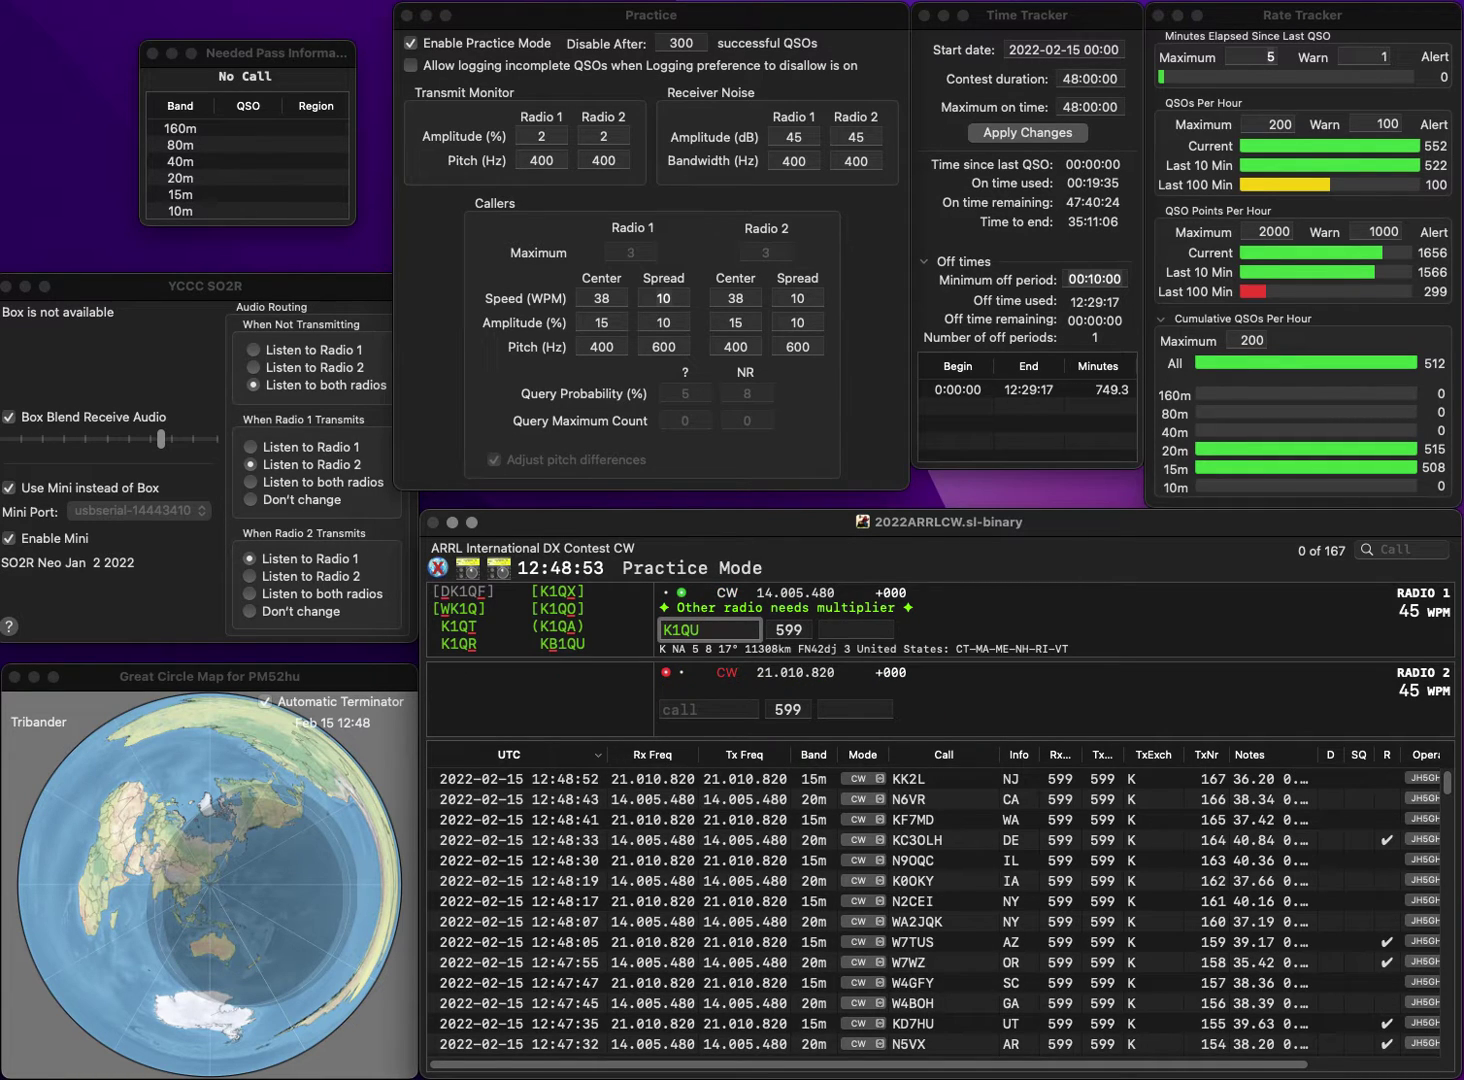
pyautogui.press('BackSpace')
pyautogui.write('A')
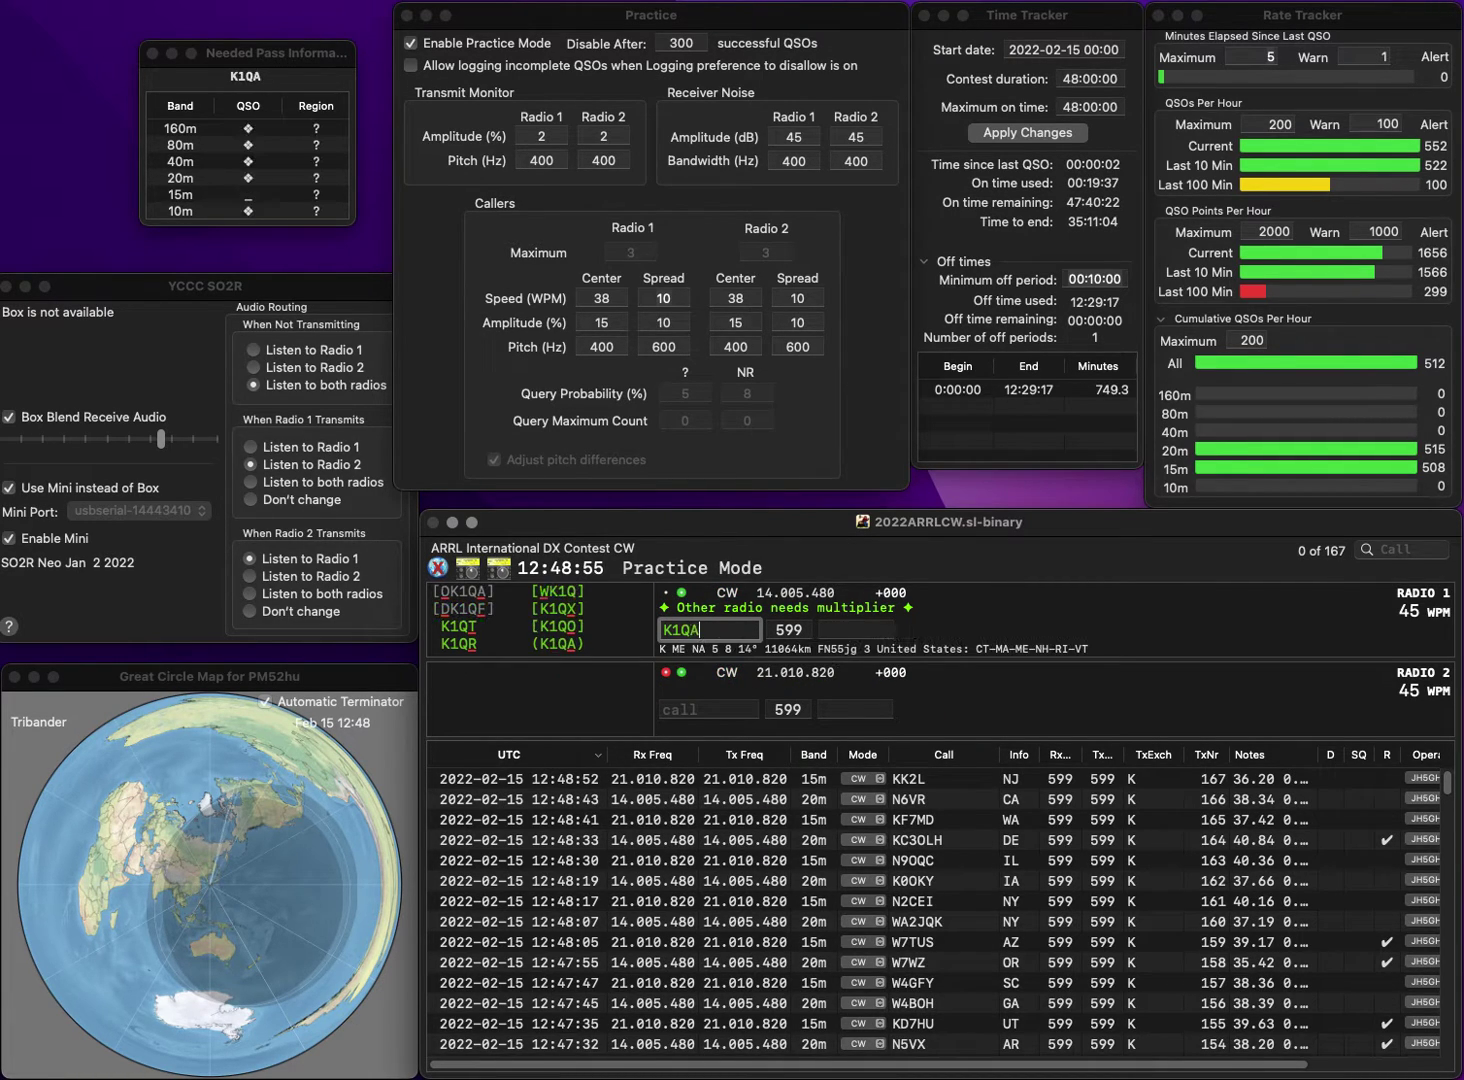
pyautogui.press('Return')
pyautogui.write('K1LZQ')
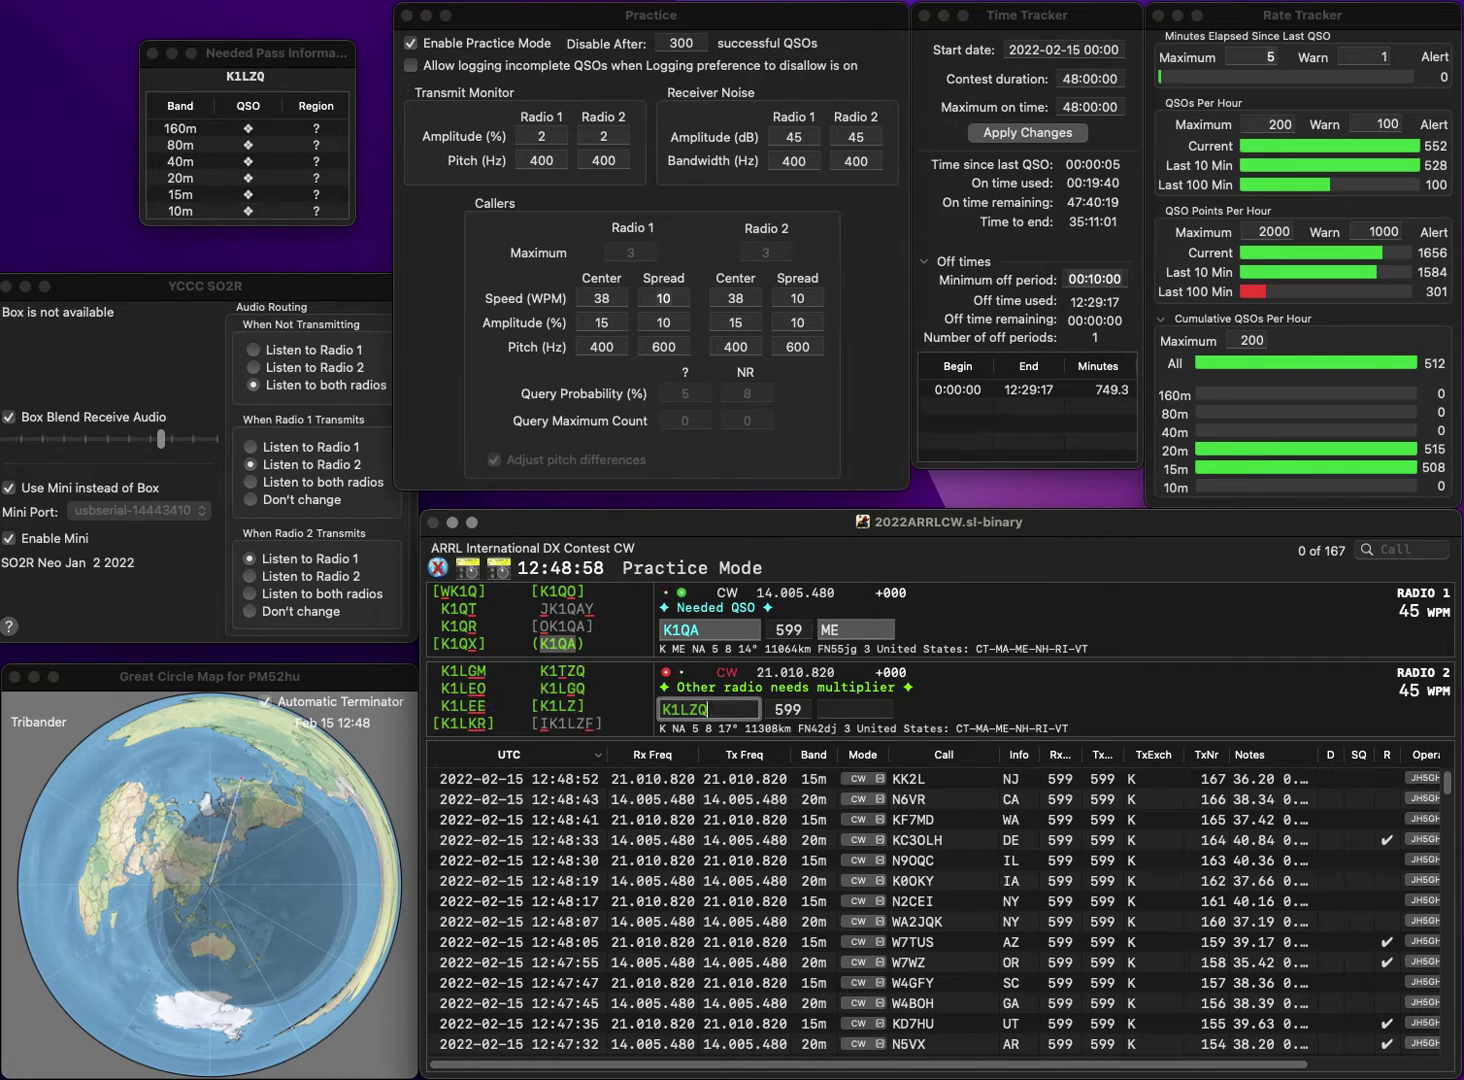
pyautogui.press('Up')
pyautogui.press('space')
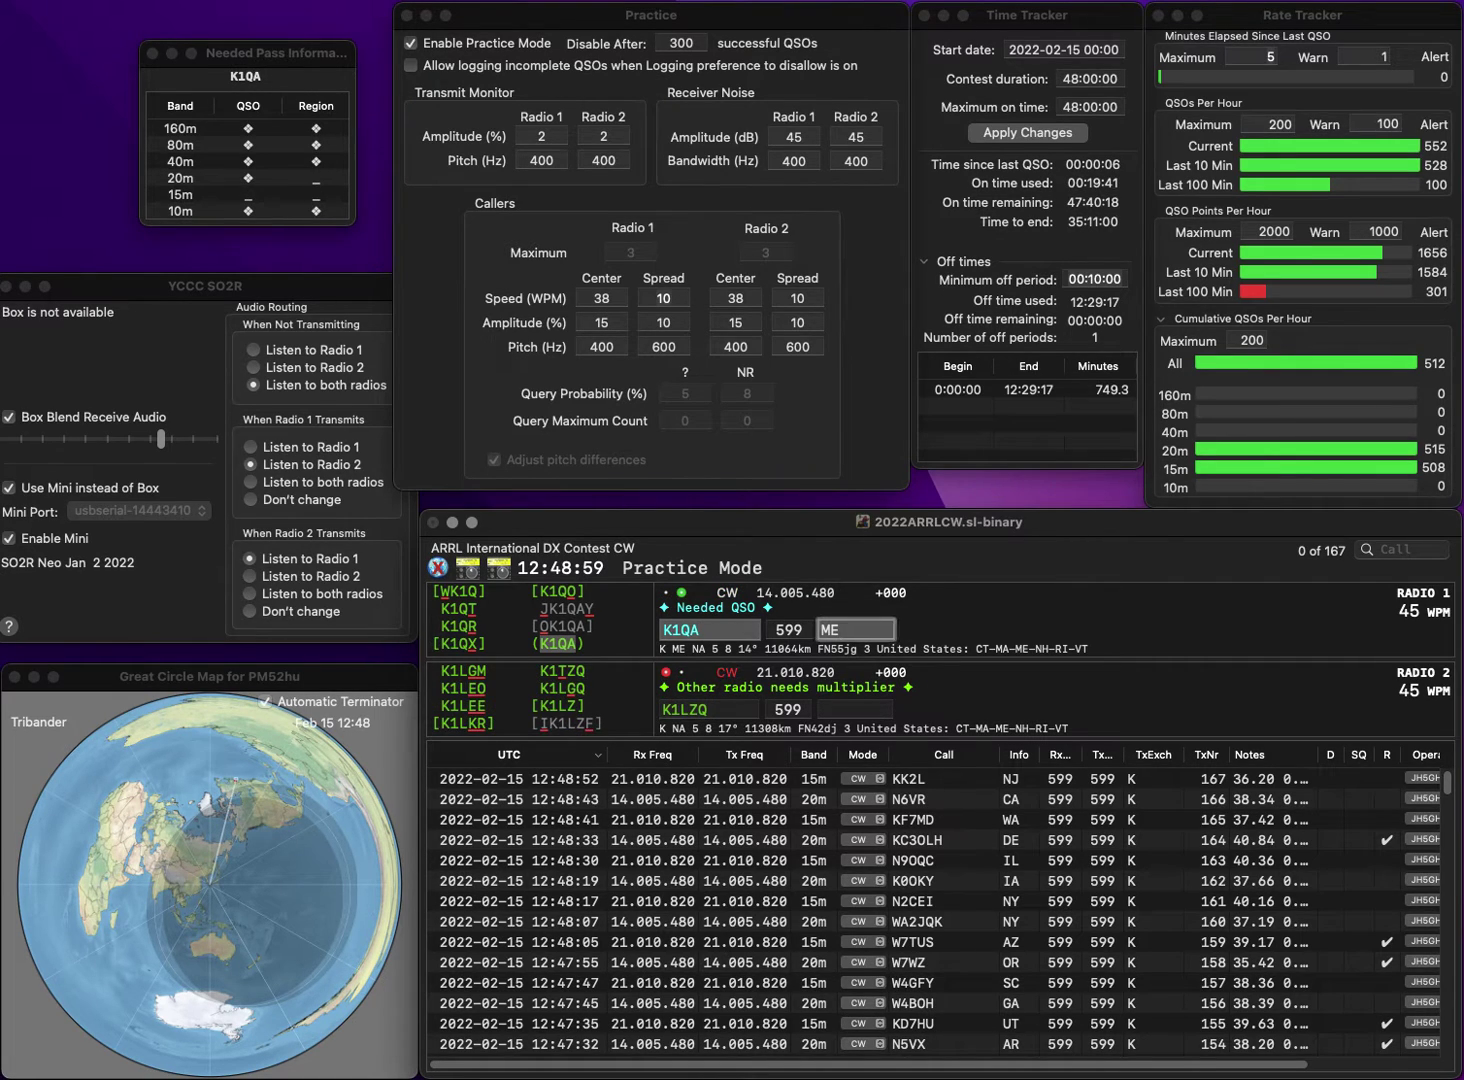
pyautogui.press('Return')
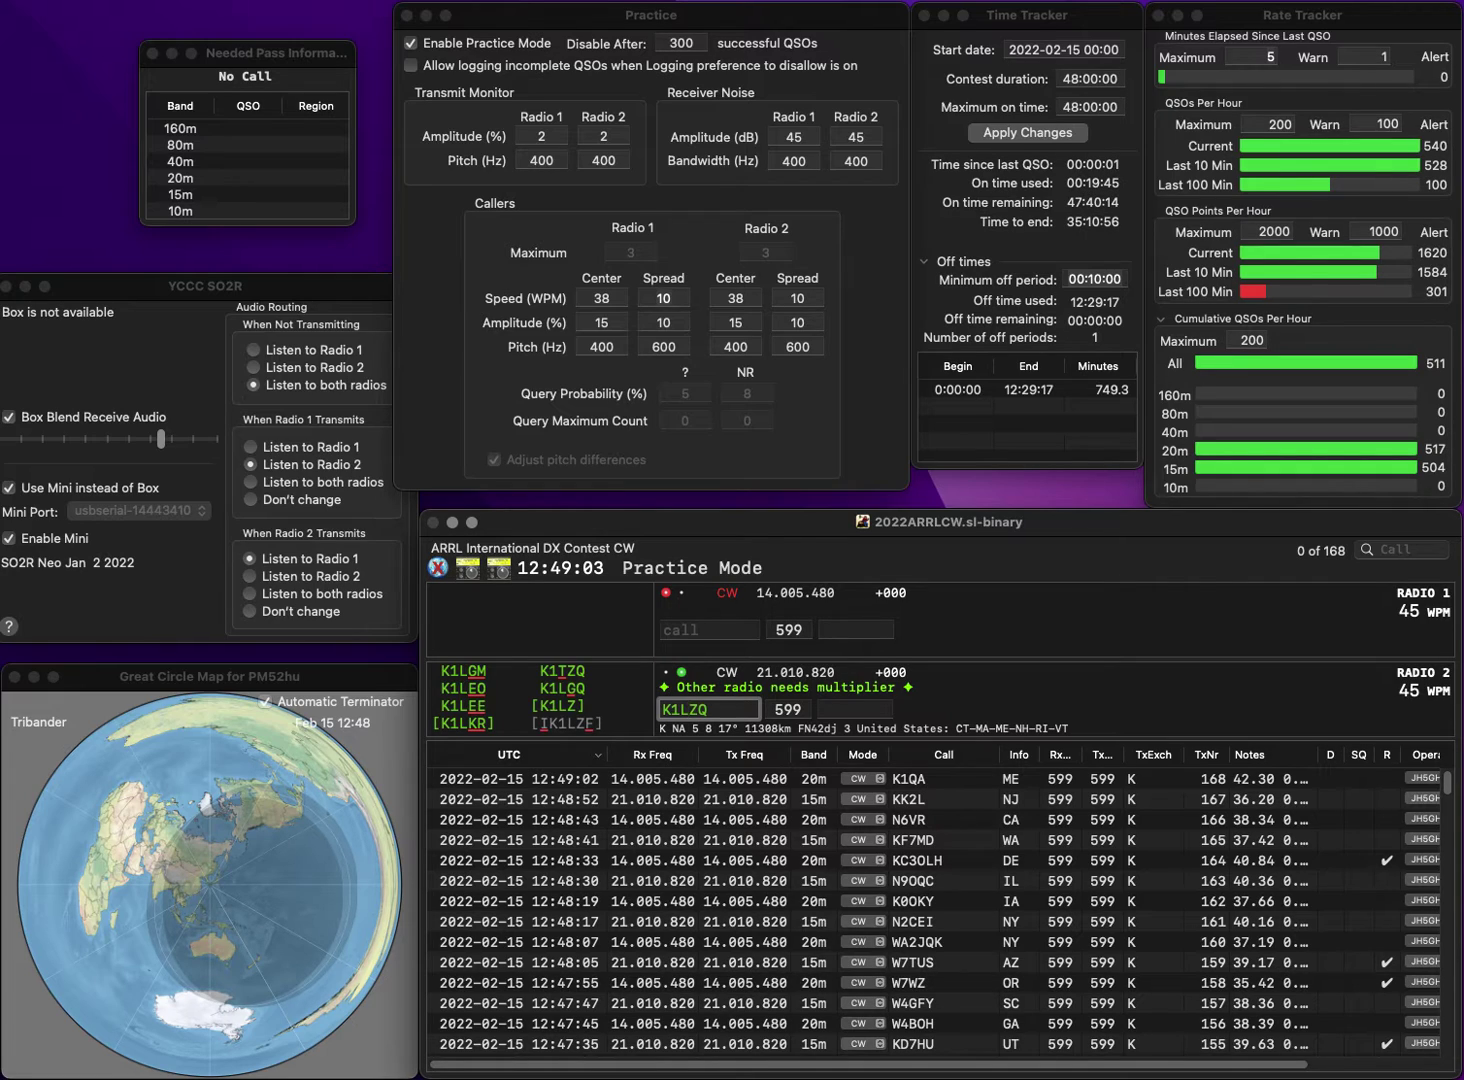
pyautogui.press('Delete')
pyautogui.write('G')
pyautogui.press('Return')
# Answer and log KO2E on Radio 1 with exchange NJ, and log K1LGQ on Radio 2 with exchange ME.
pyautogui.write('K')
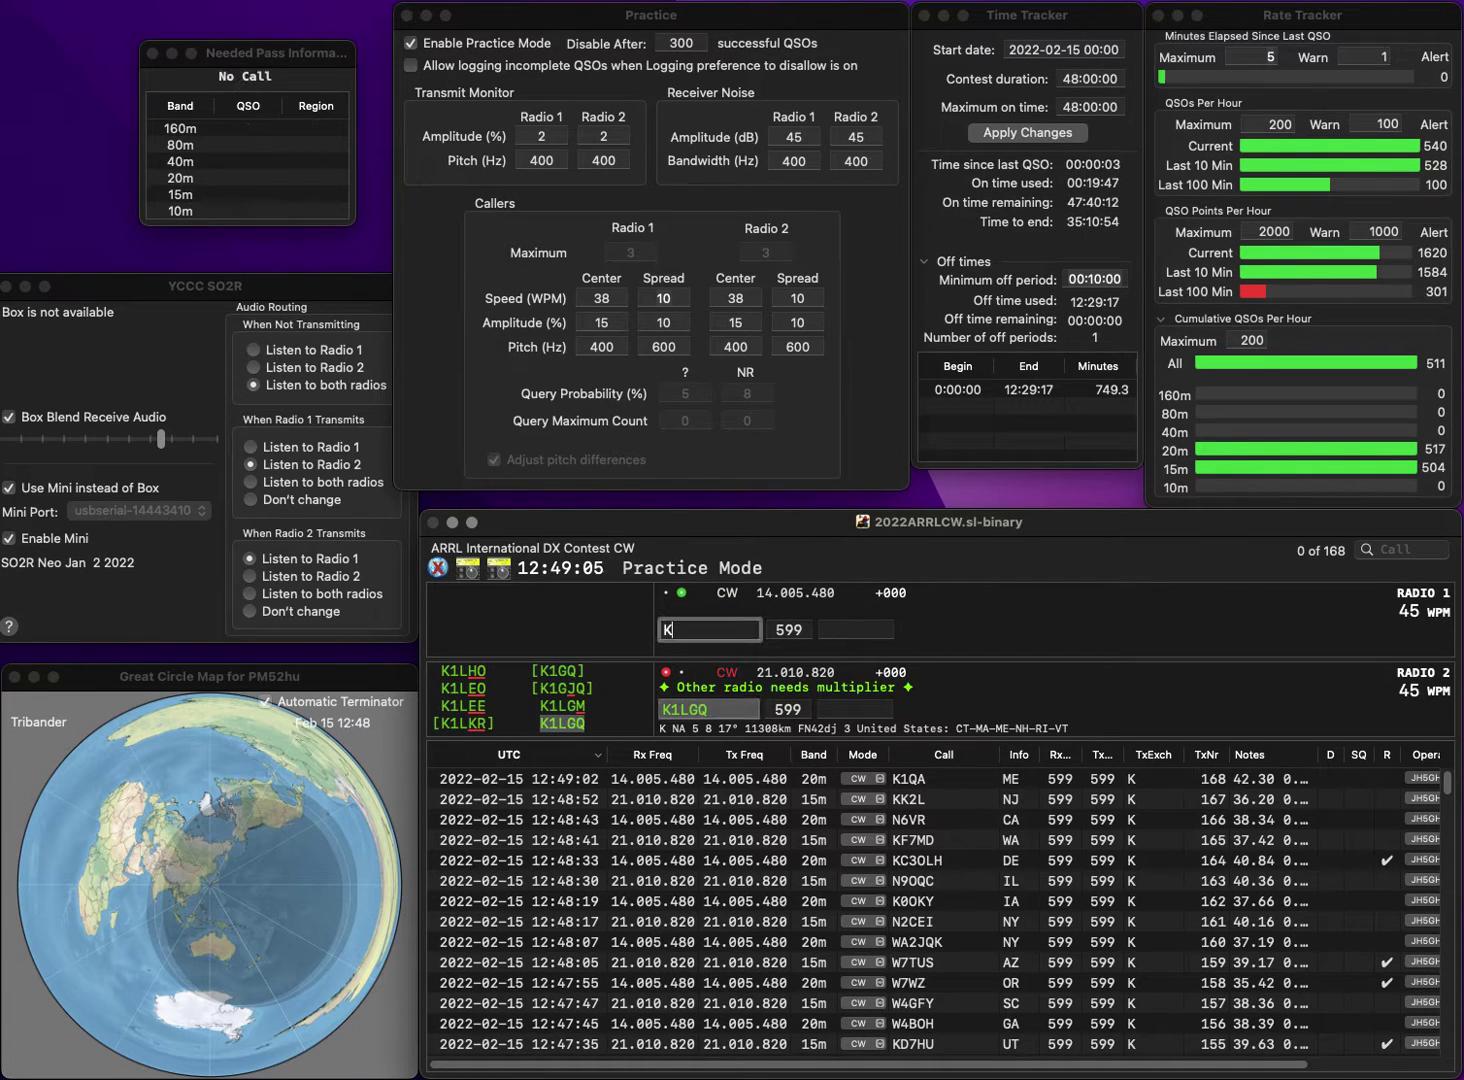
pyautogui.write('O2E')
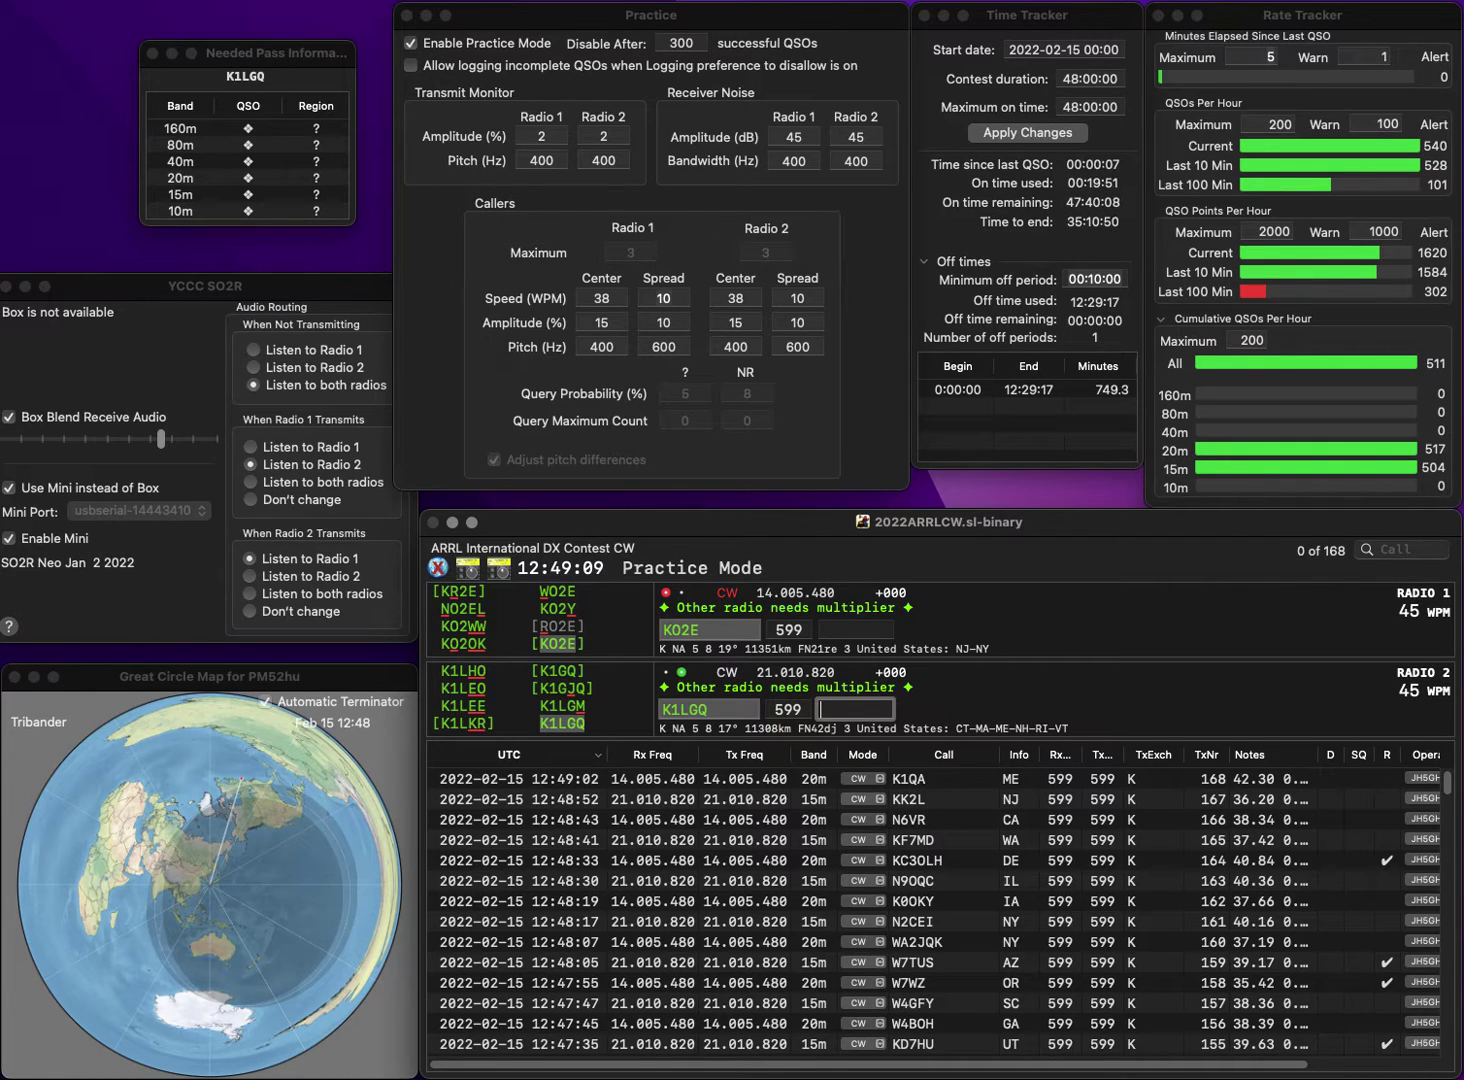
pyautogui.press('Return')
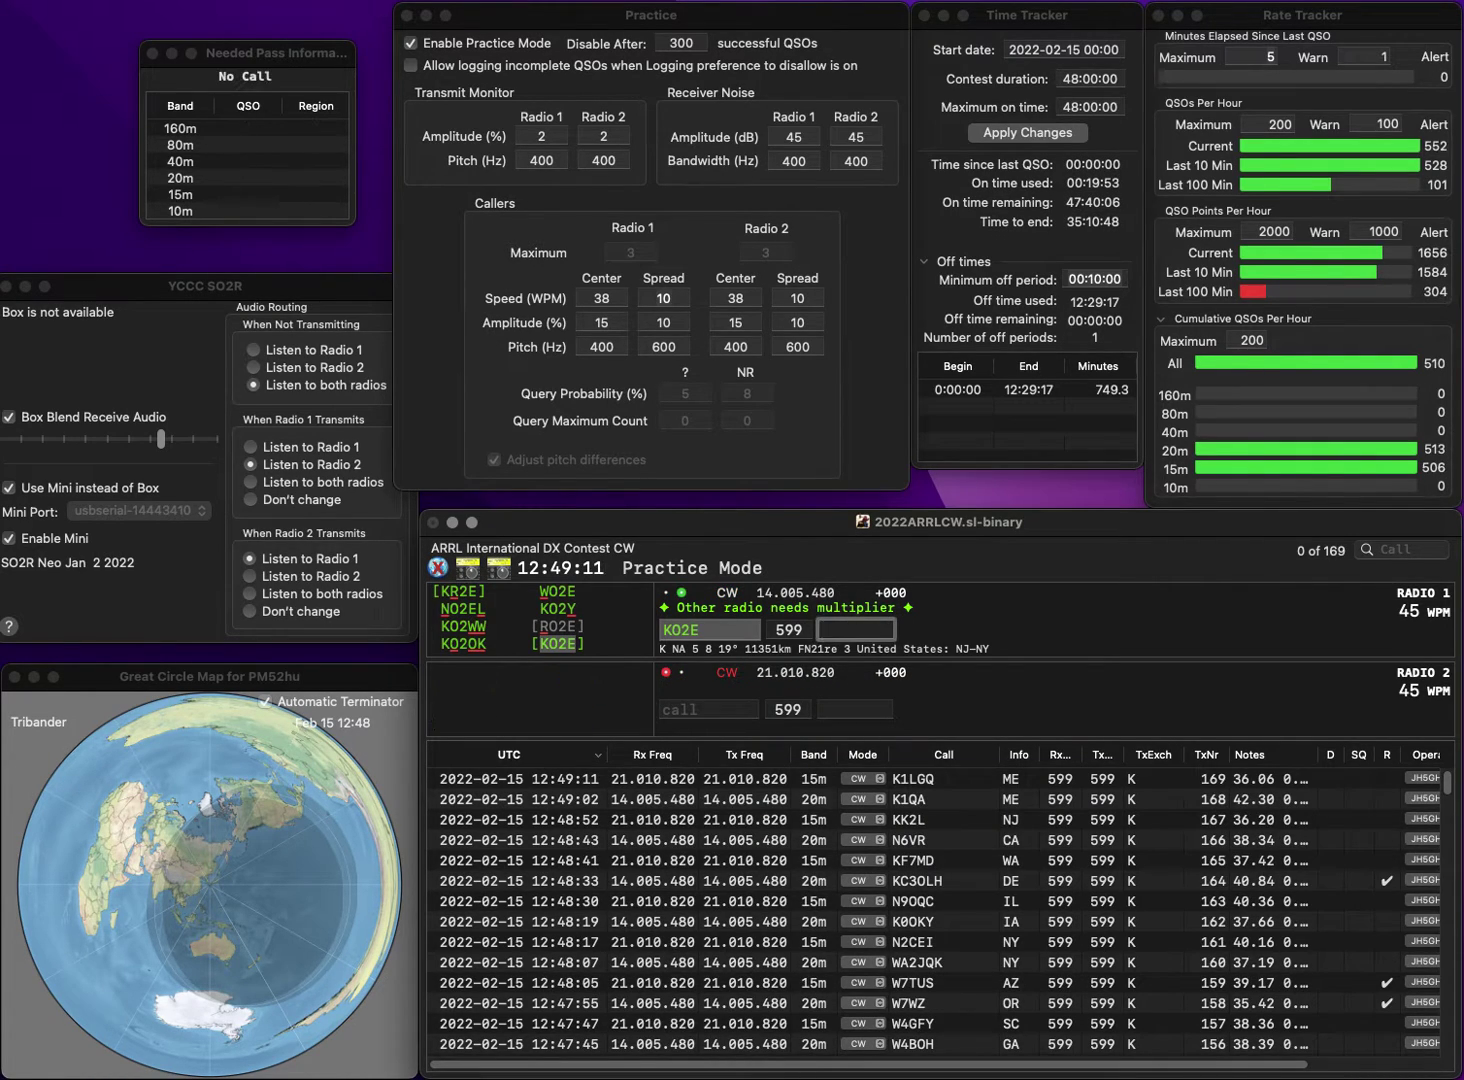
pyautogui.write('M')
pyautogui.press('Return')
# Answer and log W1AMJ on Radio 2 with exchange VT and K6TOP on Radio 1 with exchange CA.
pyautogui.write('W1AMJ')
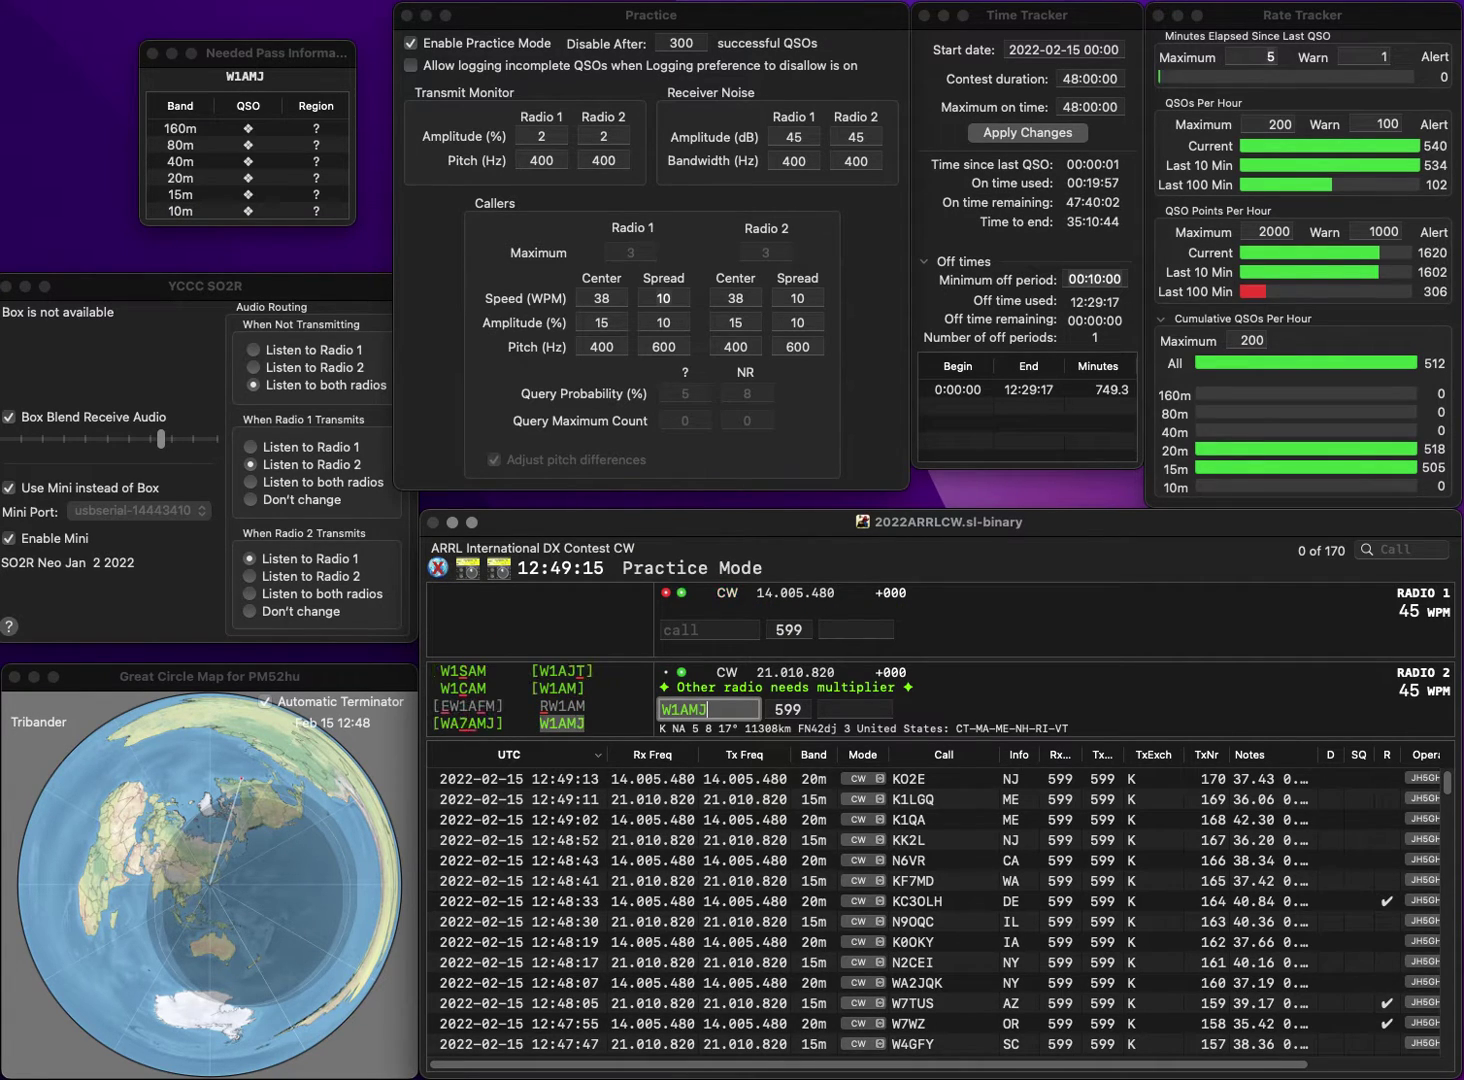
pyautogui.press('Return')
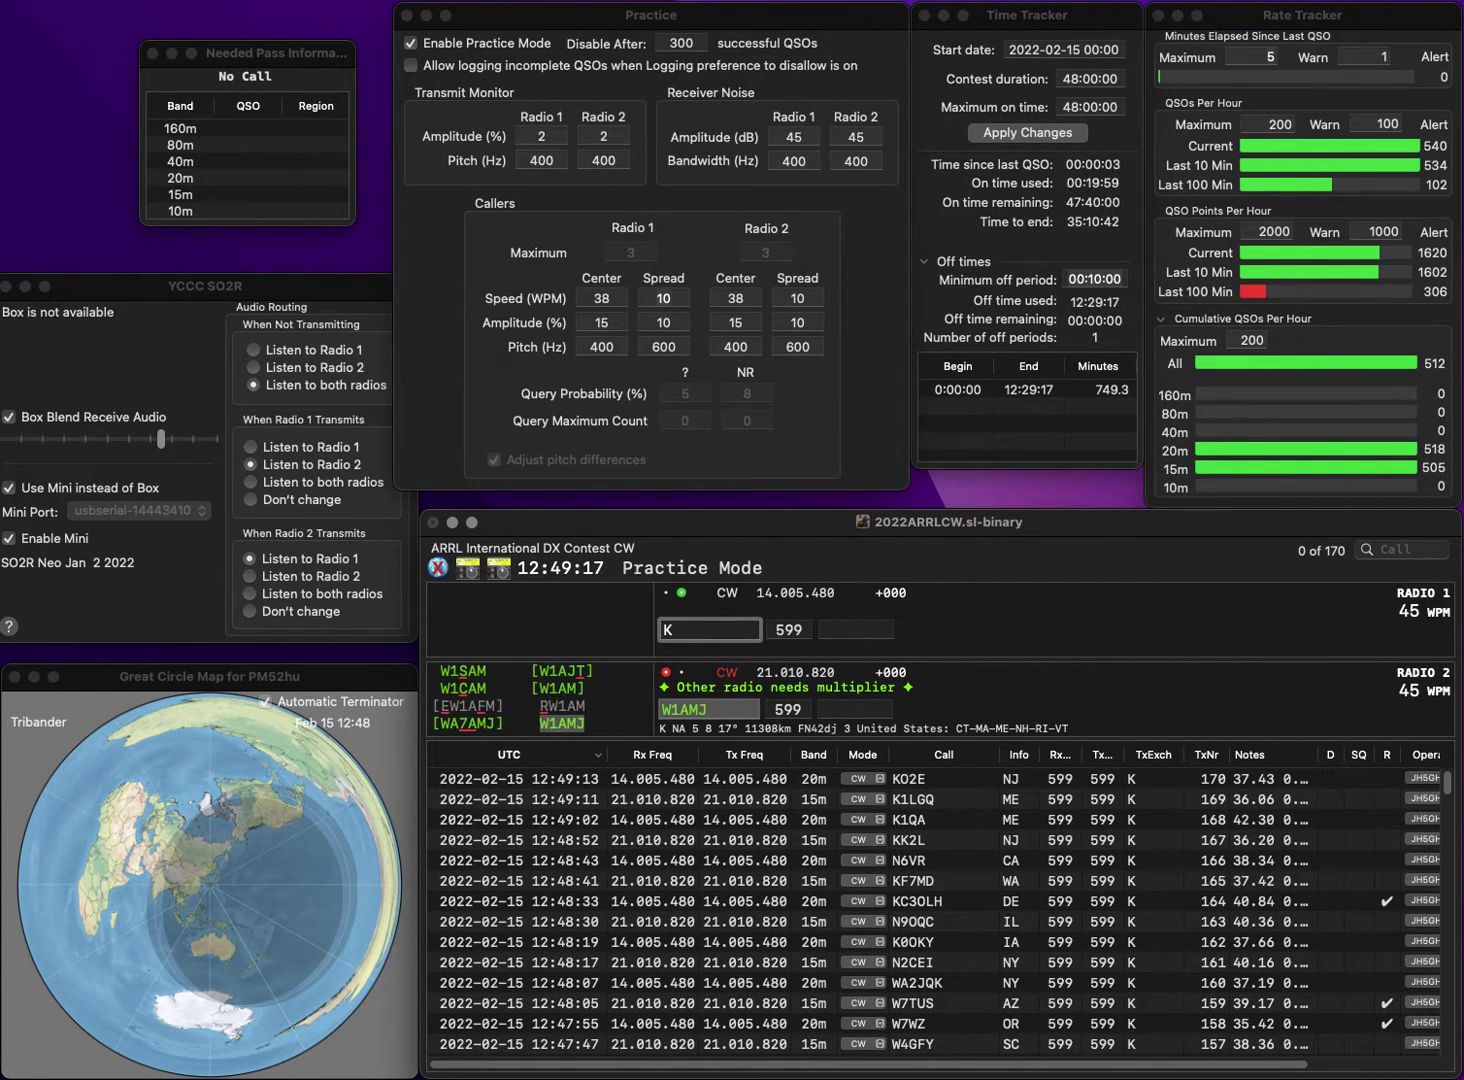
pyautogui.write('K6TOP')
pyautogui.press('Return')
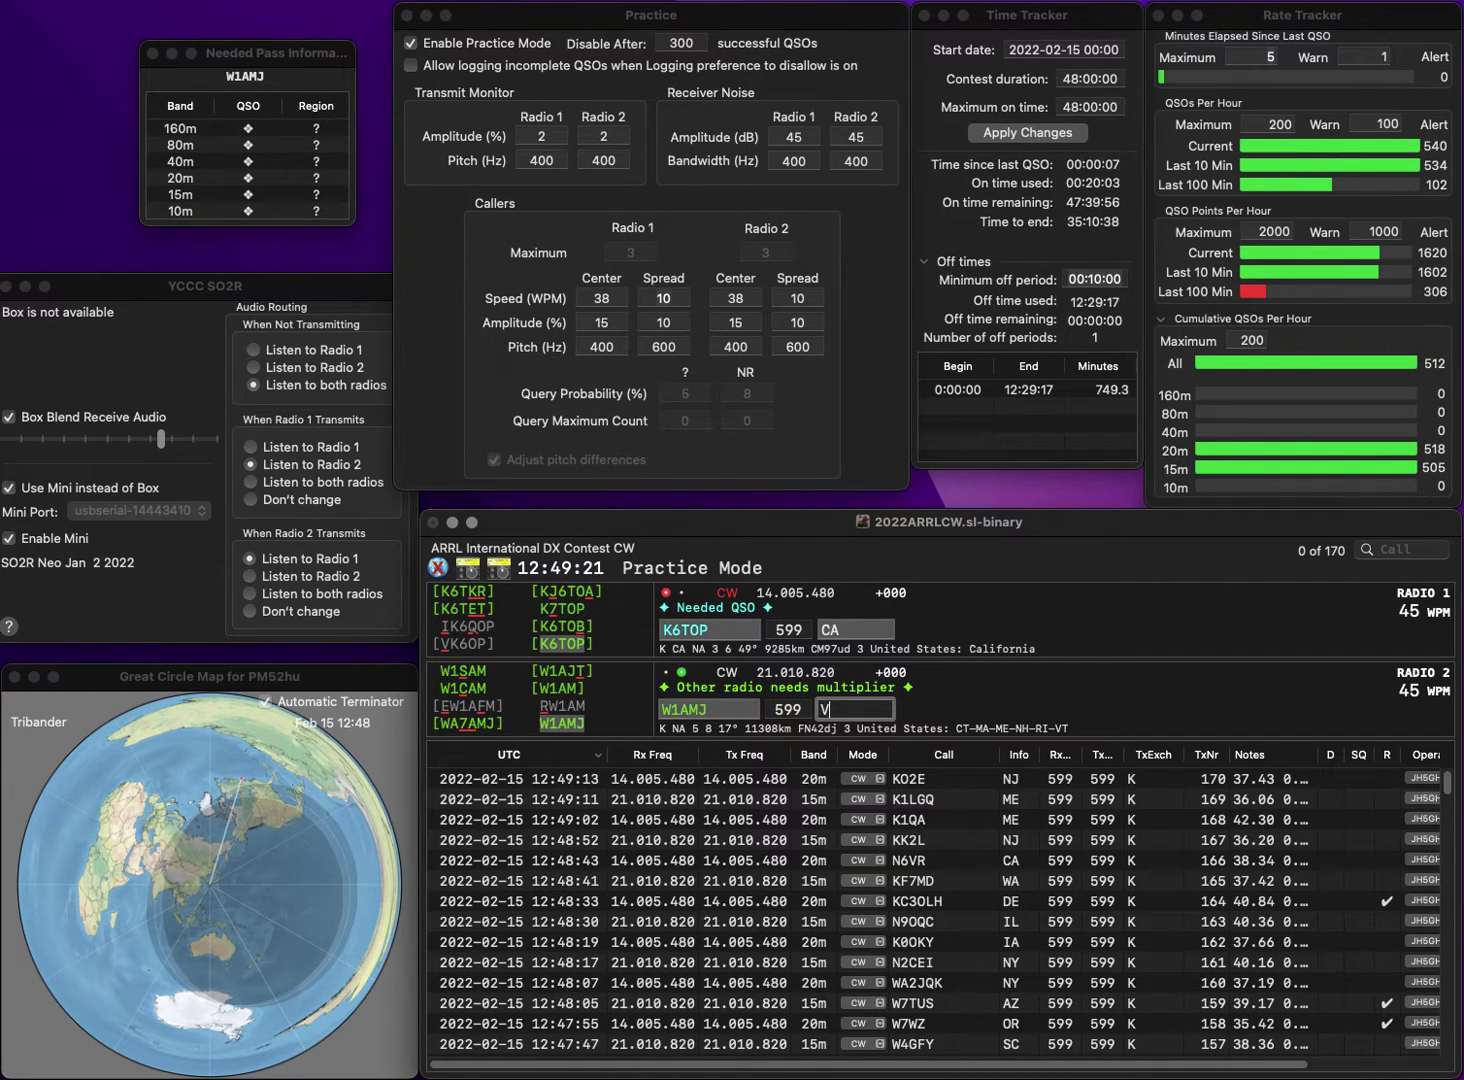
pyautogui.press('Return')
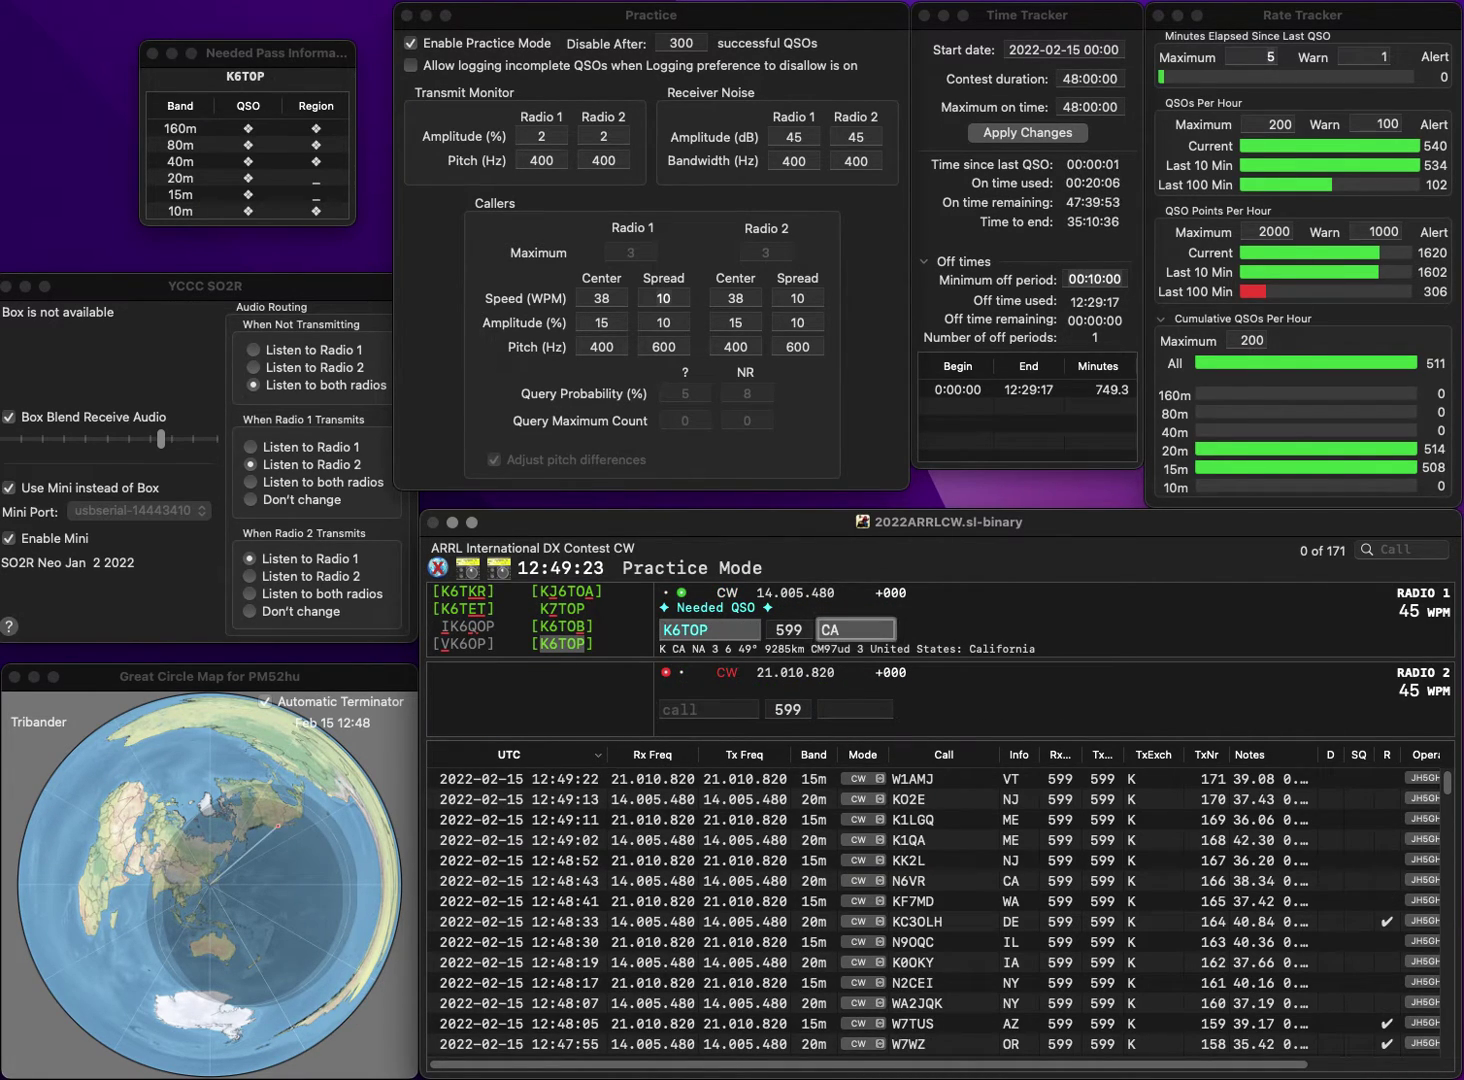
pyautogui.press('Return')
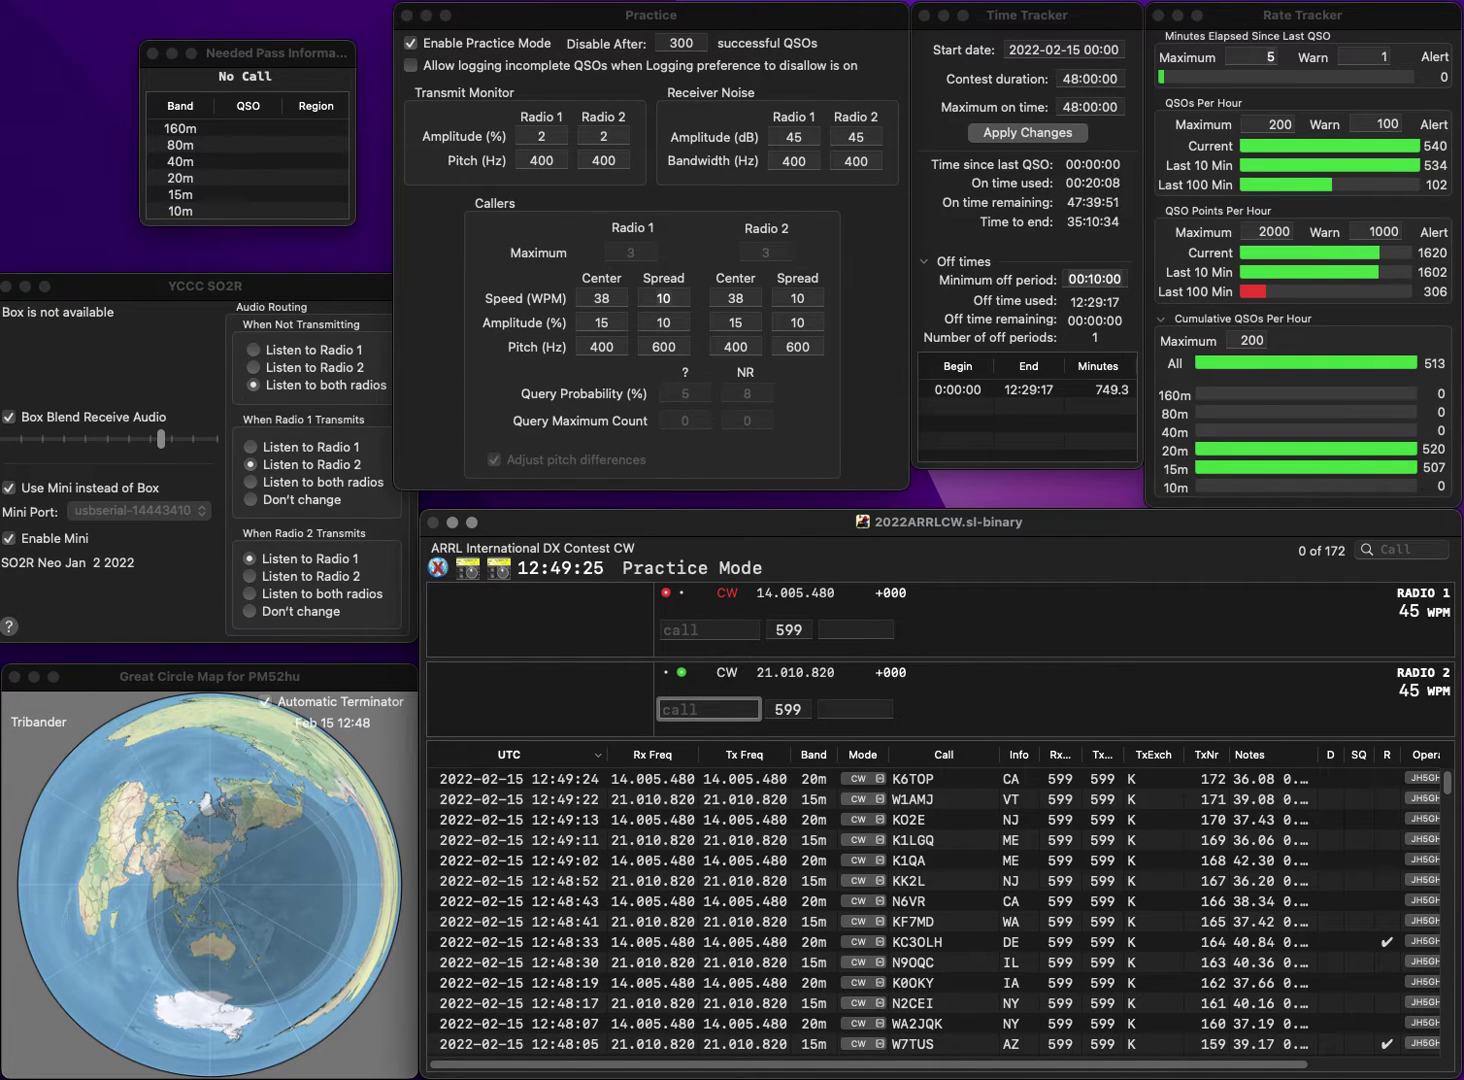
pyautogui.write('KE0MPH')
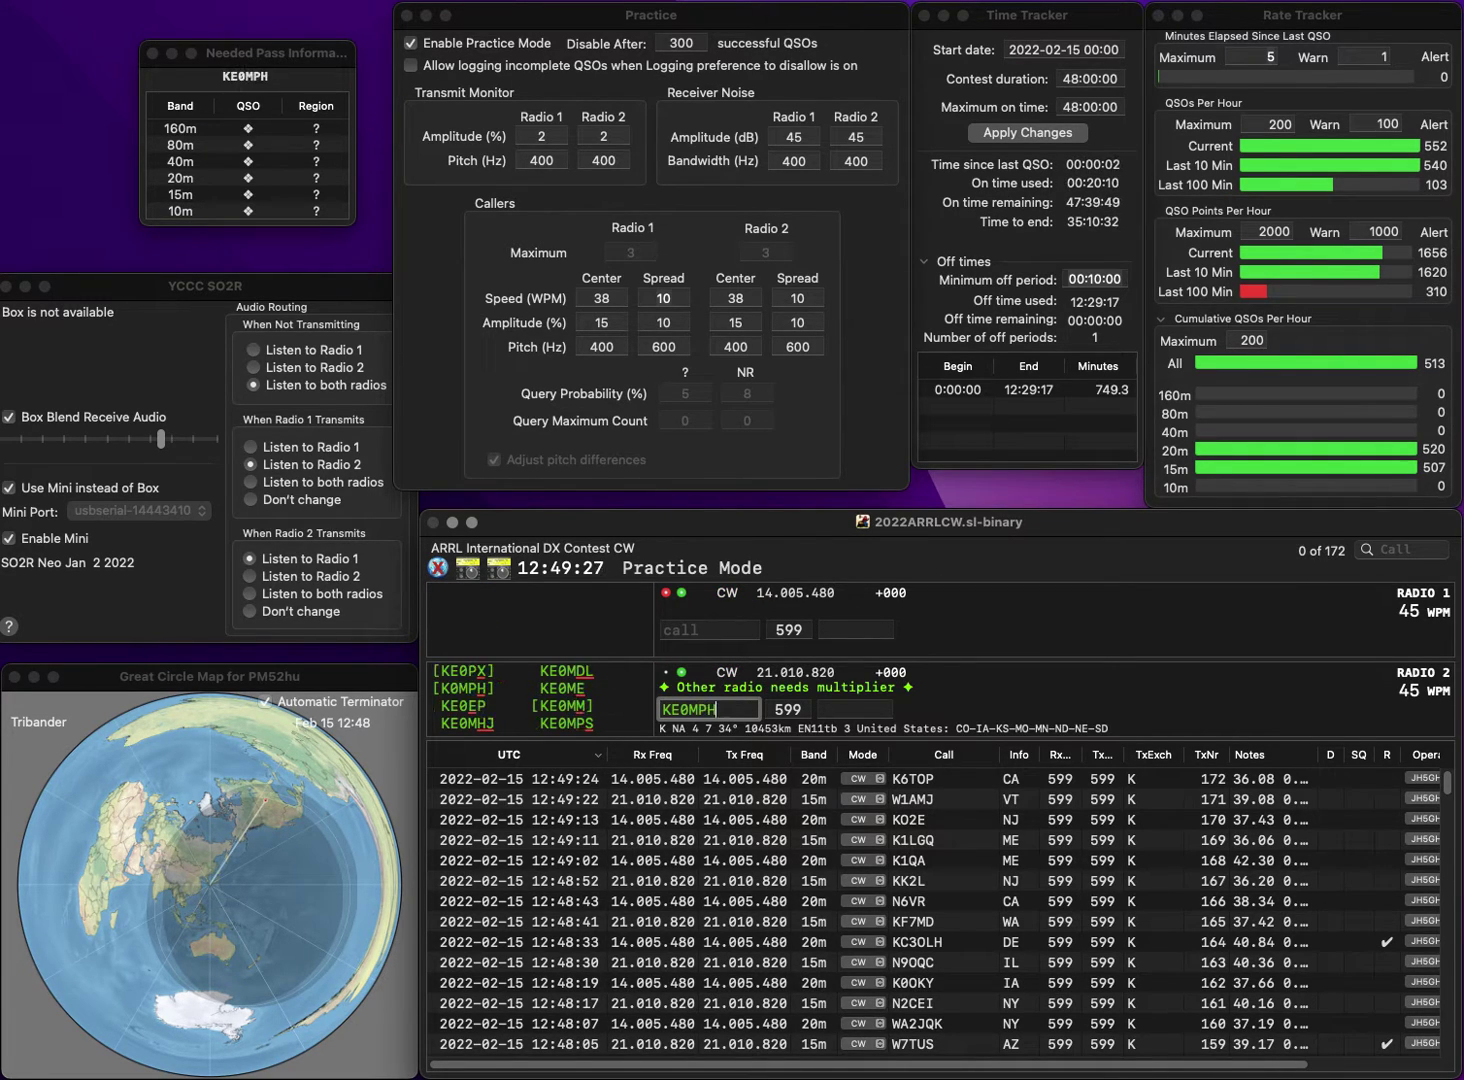
pyautogui.press('BackSpace')
pyautogui.write('S')
pyautogui.press('Return')
pyautogui.write('WD')
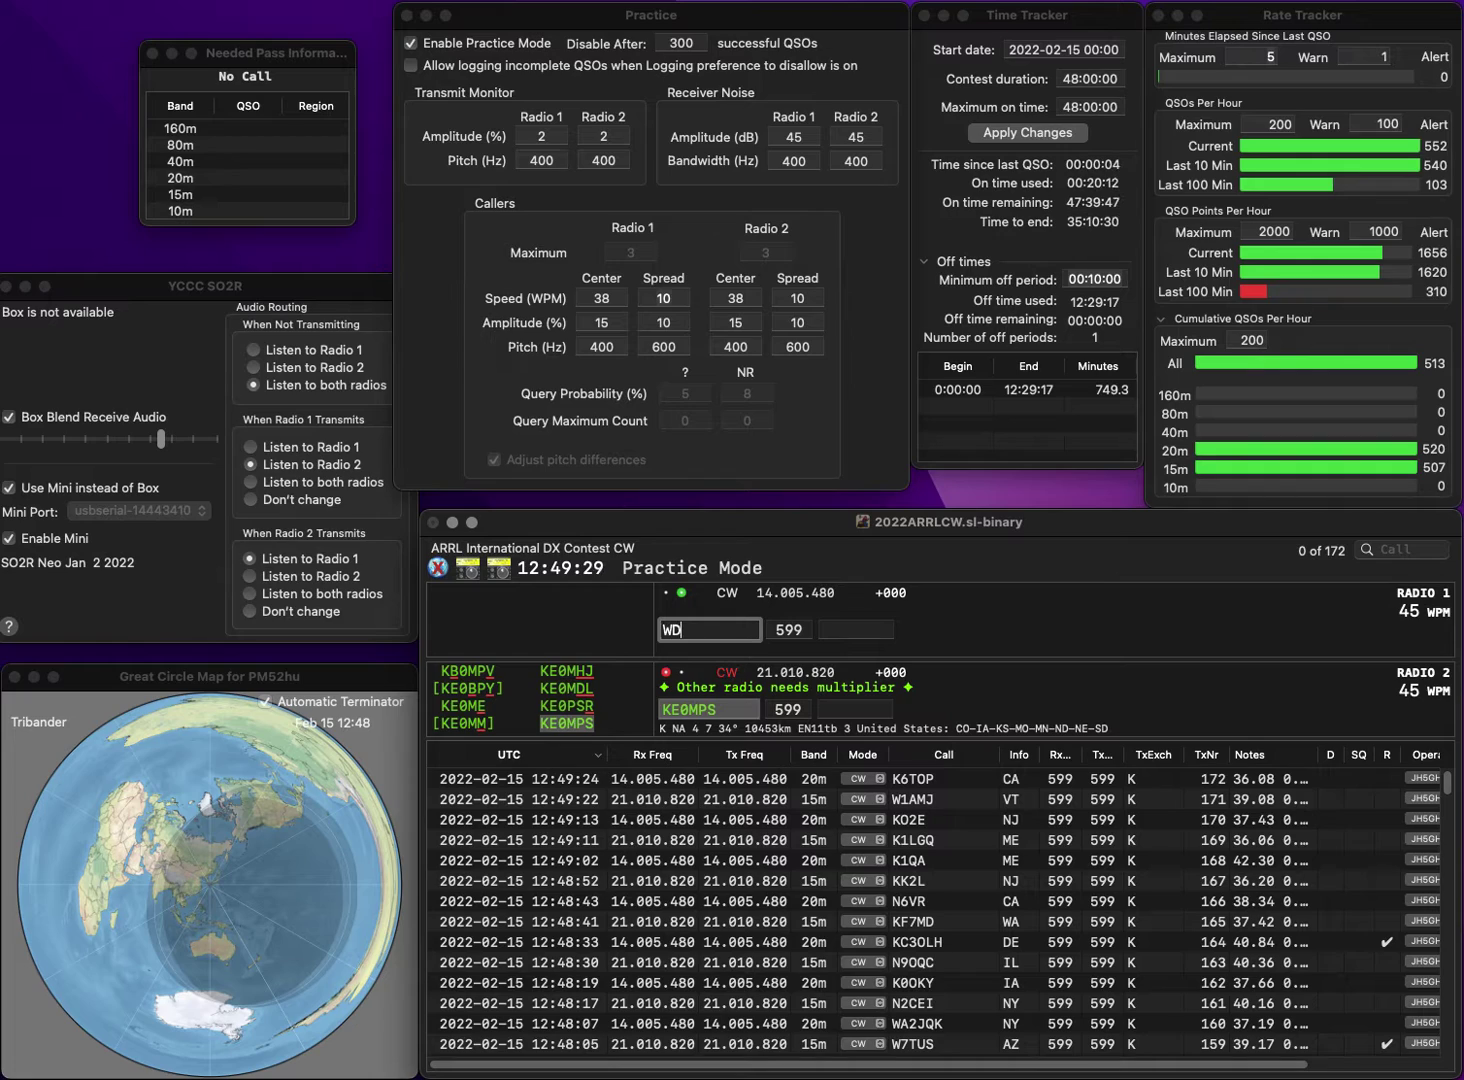
pyautogui.press('super+Left')
pyautogui.write('KJ4W')
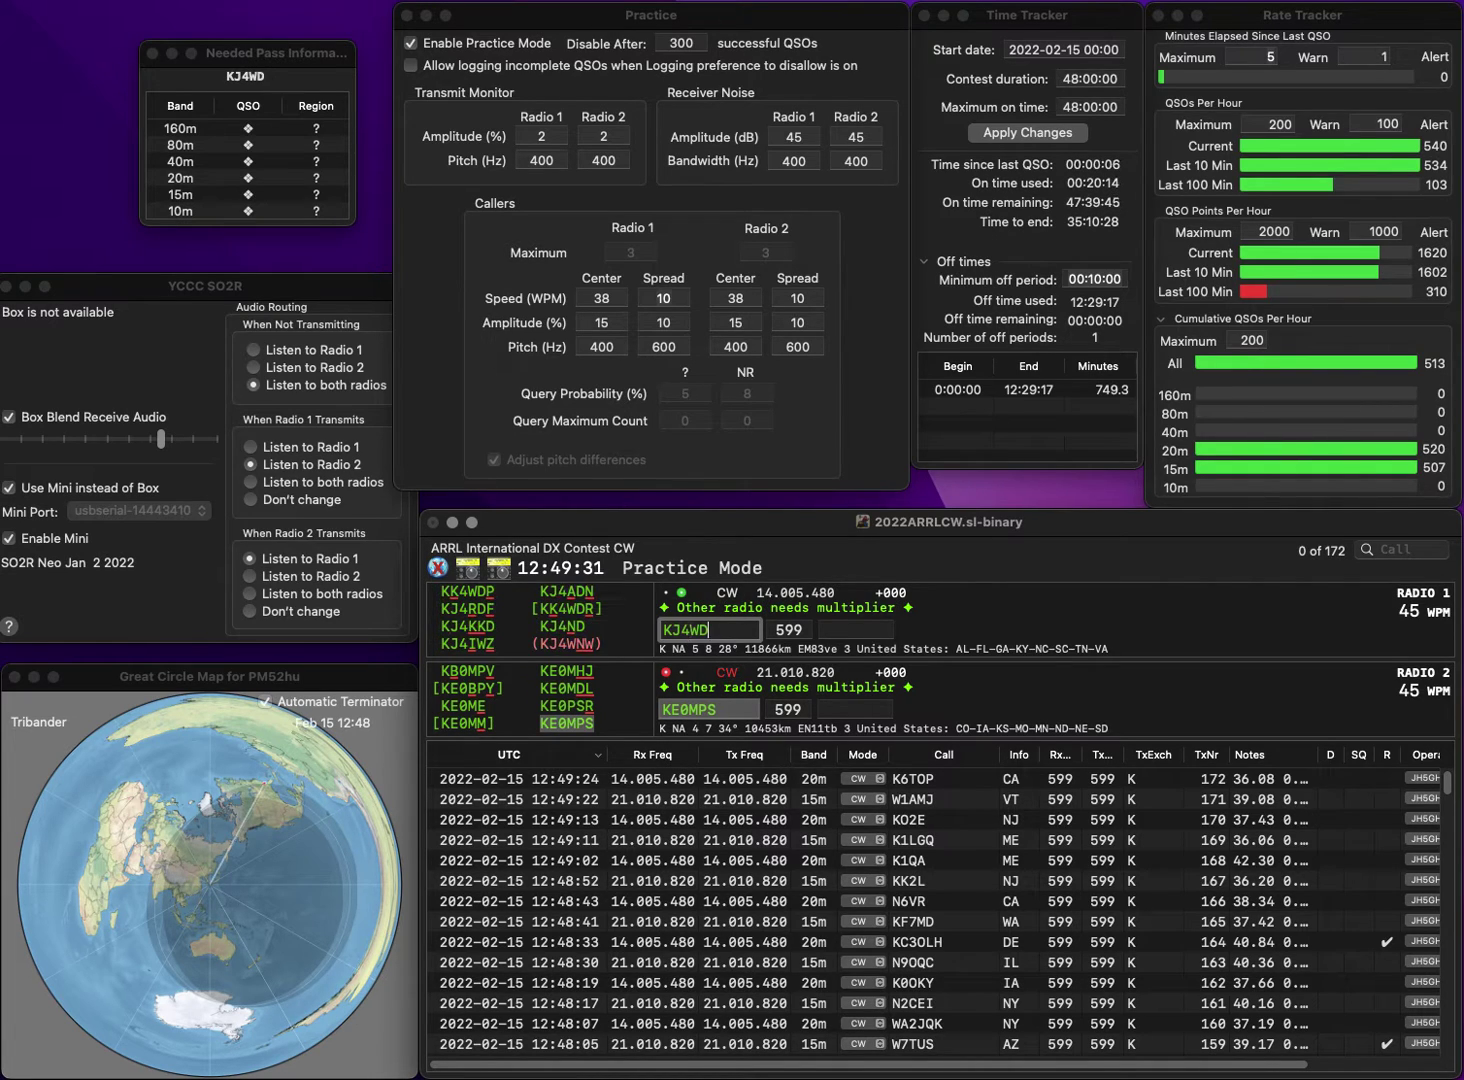
pyautogui.write('NW')
pyautogui.press('Return')
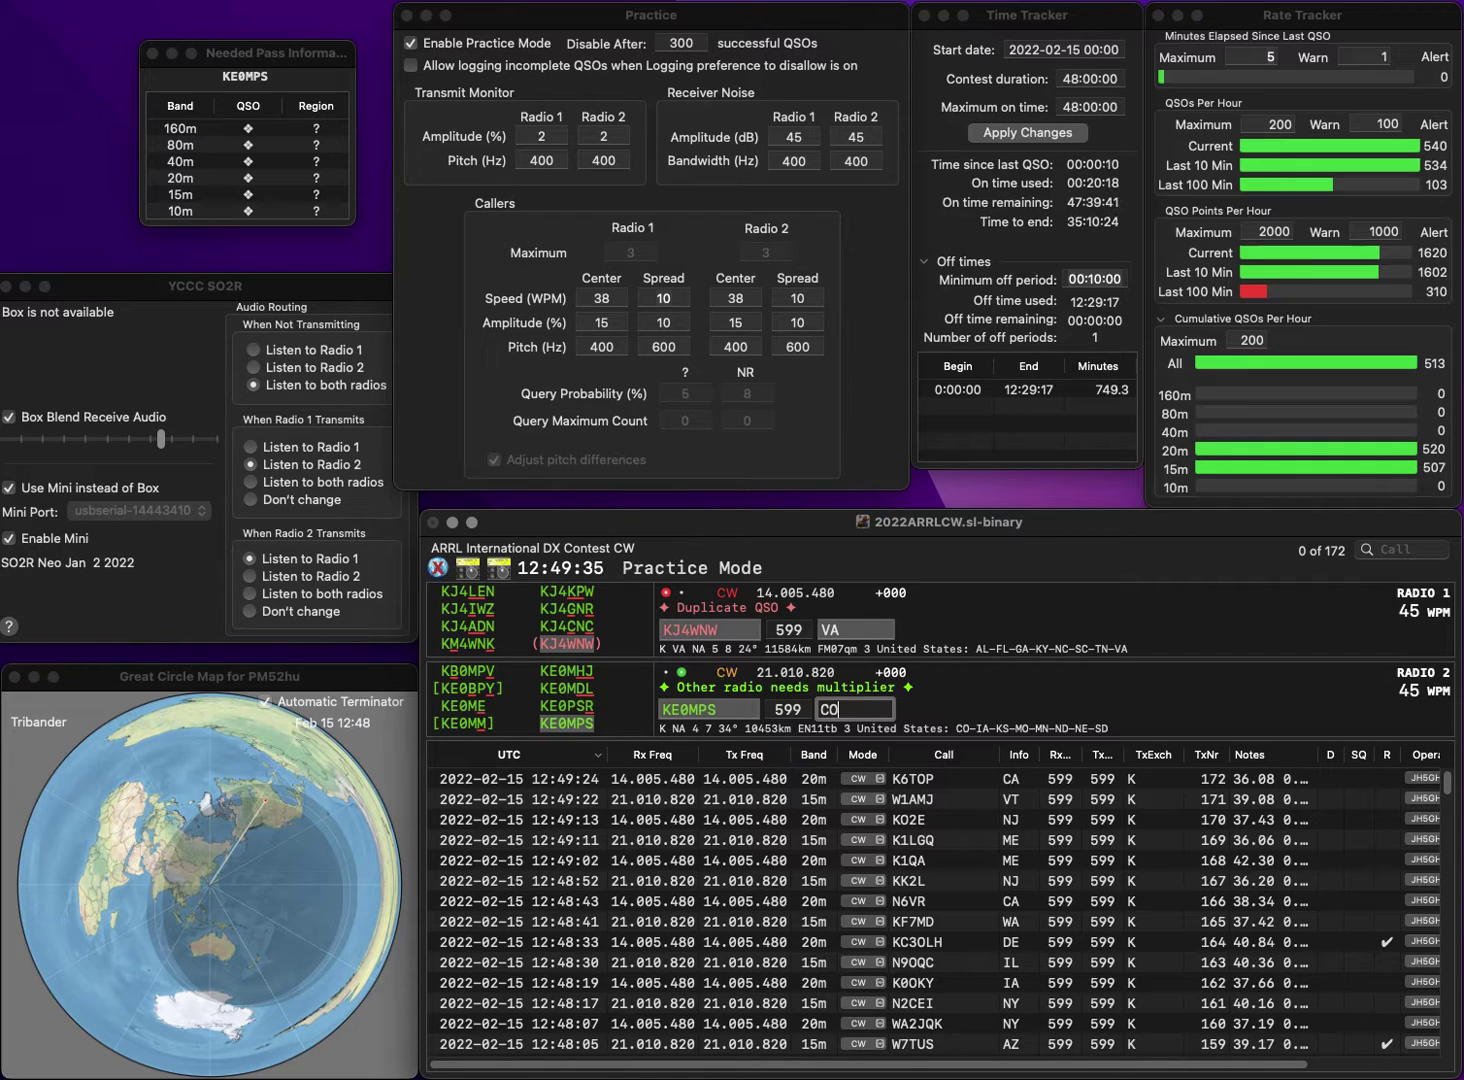
pyautogui.press('Return')
pyautogui.press('Return')
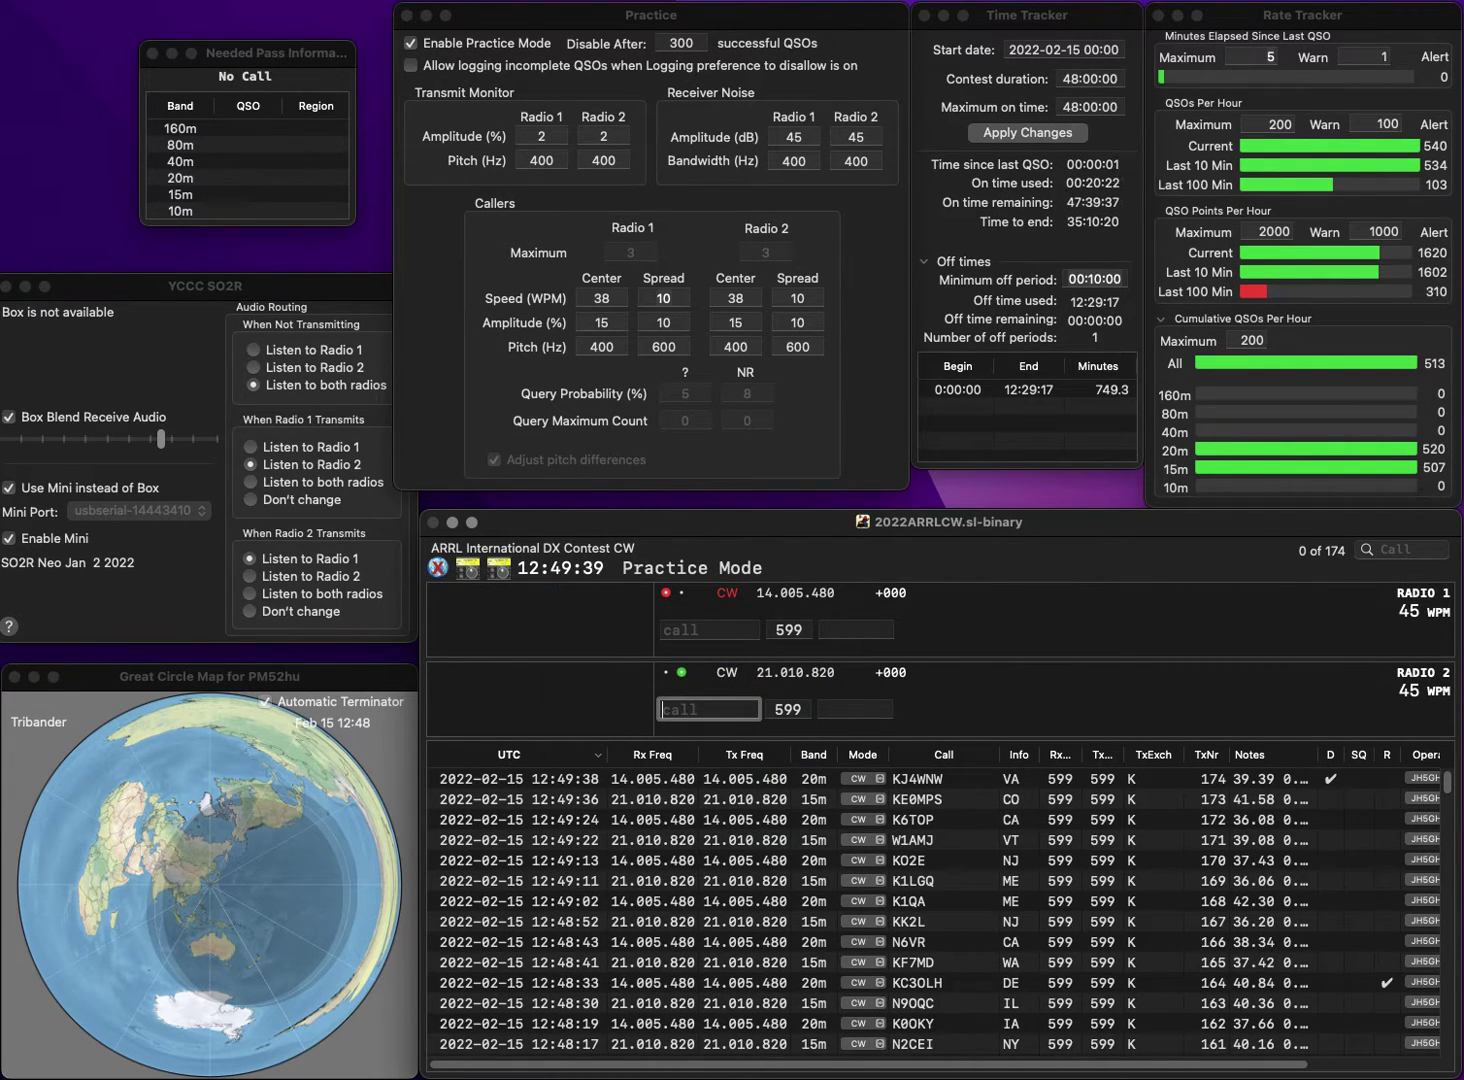
# Enter and send the partial calls N5/ on Radio 2 and KI6 on Radio 1.
pyautogui.write('C')
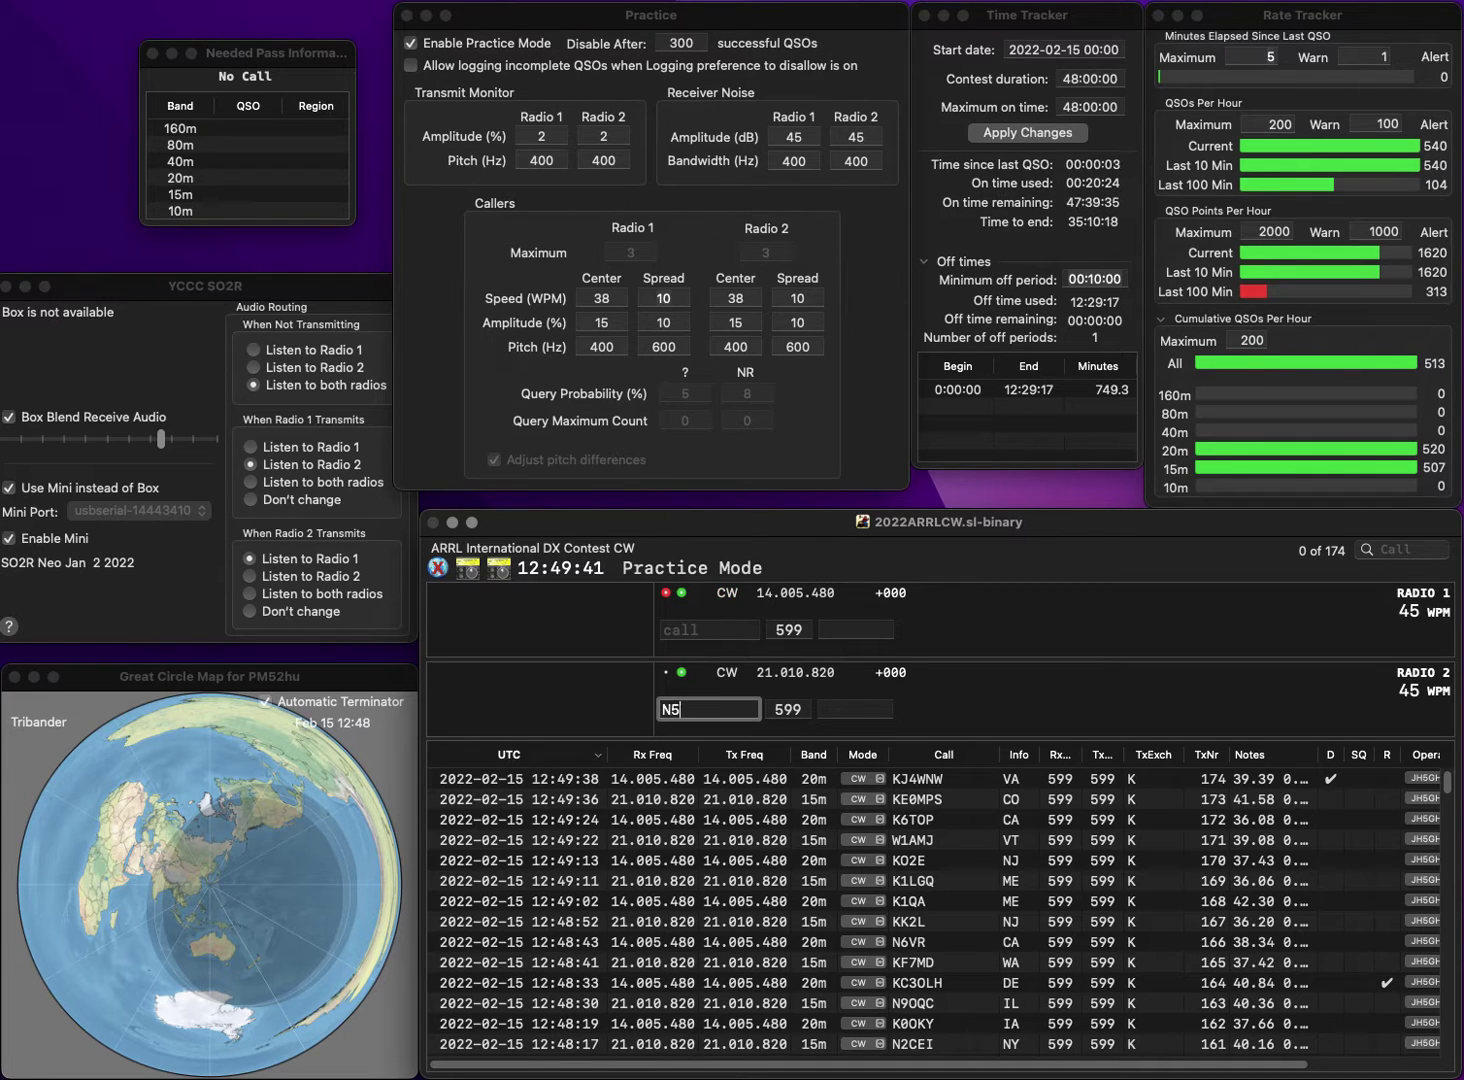
pyautogui.write('N5/')
pyautogui.press('Return')
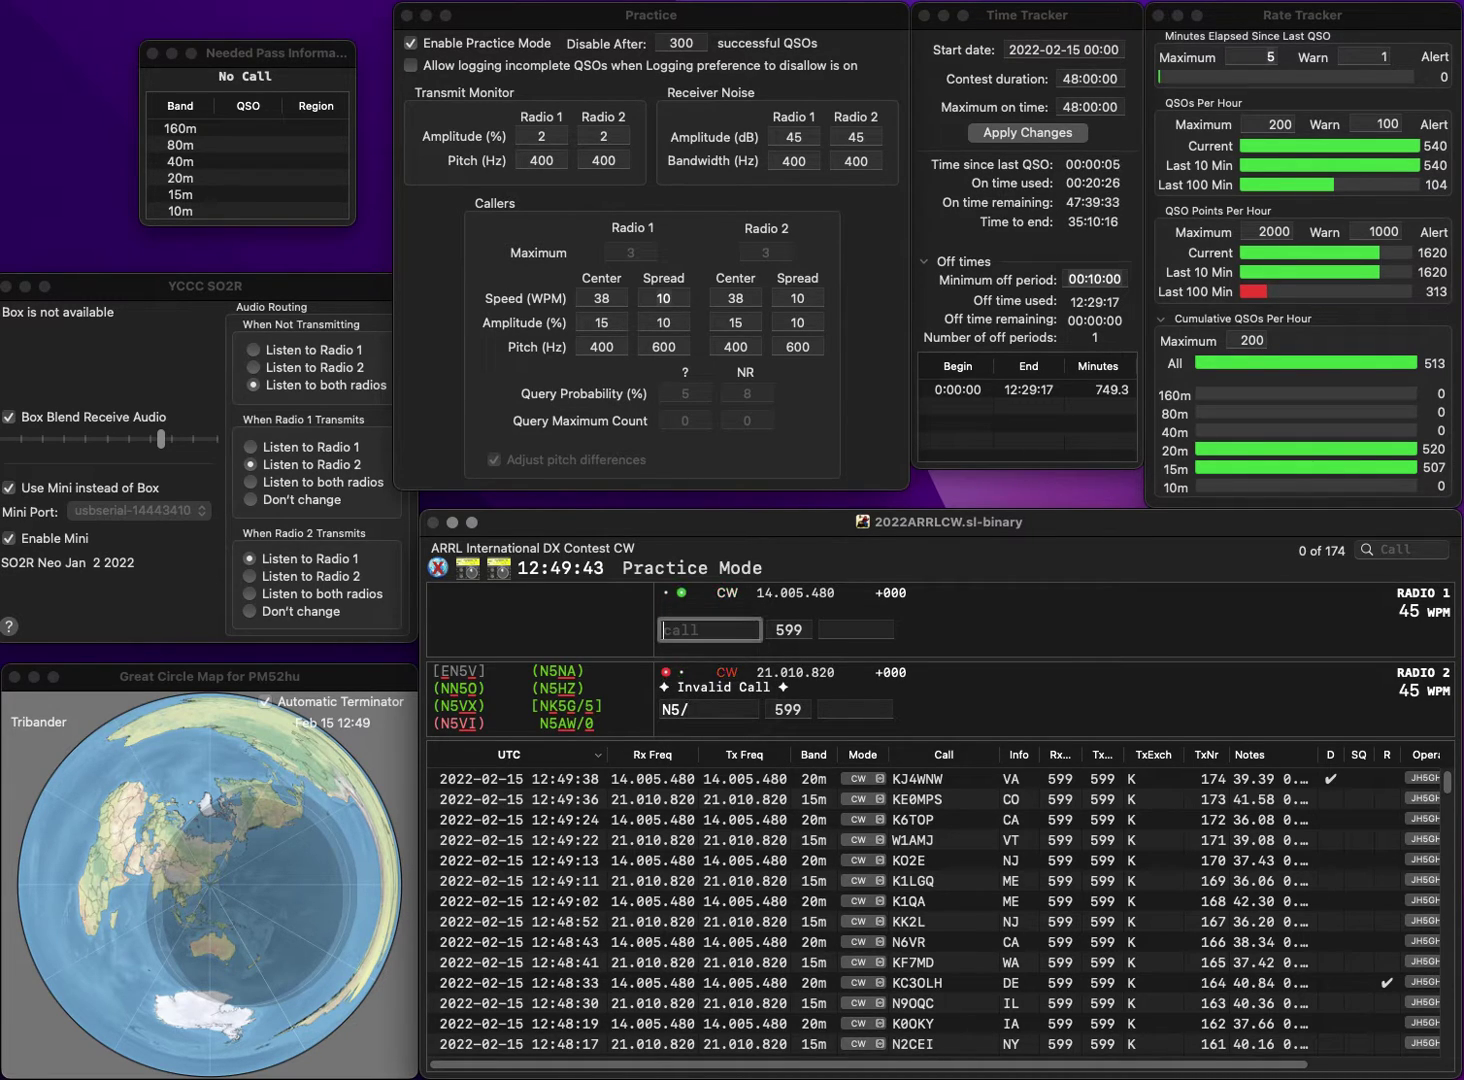
pyautogui.write('KI6')
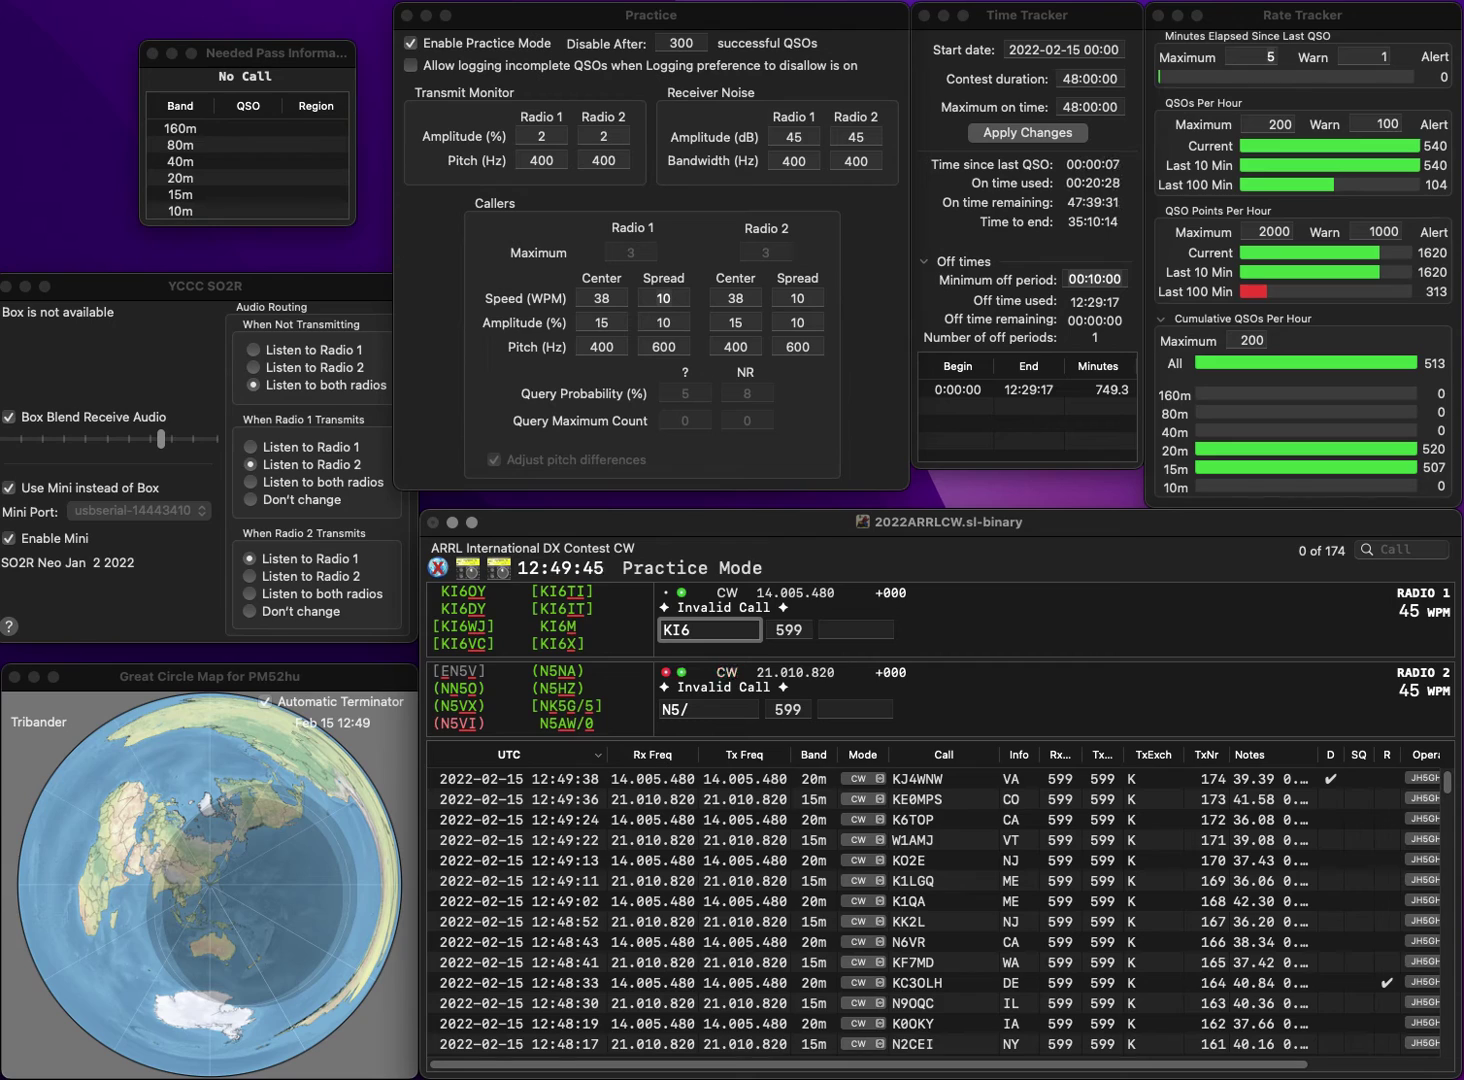
pyautogui.press('Return')
# Complete the partial Radio 2 call as N5/WP3C and answer it.
pyautogui.write('W')
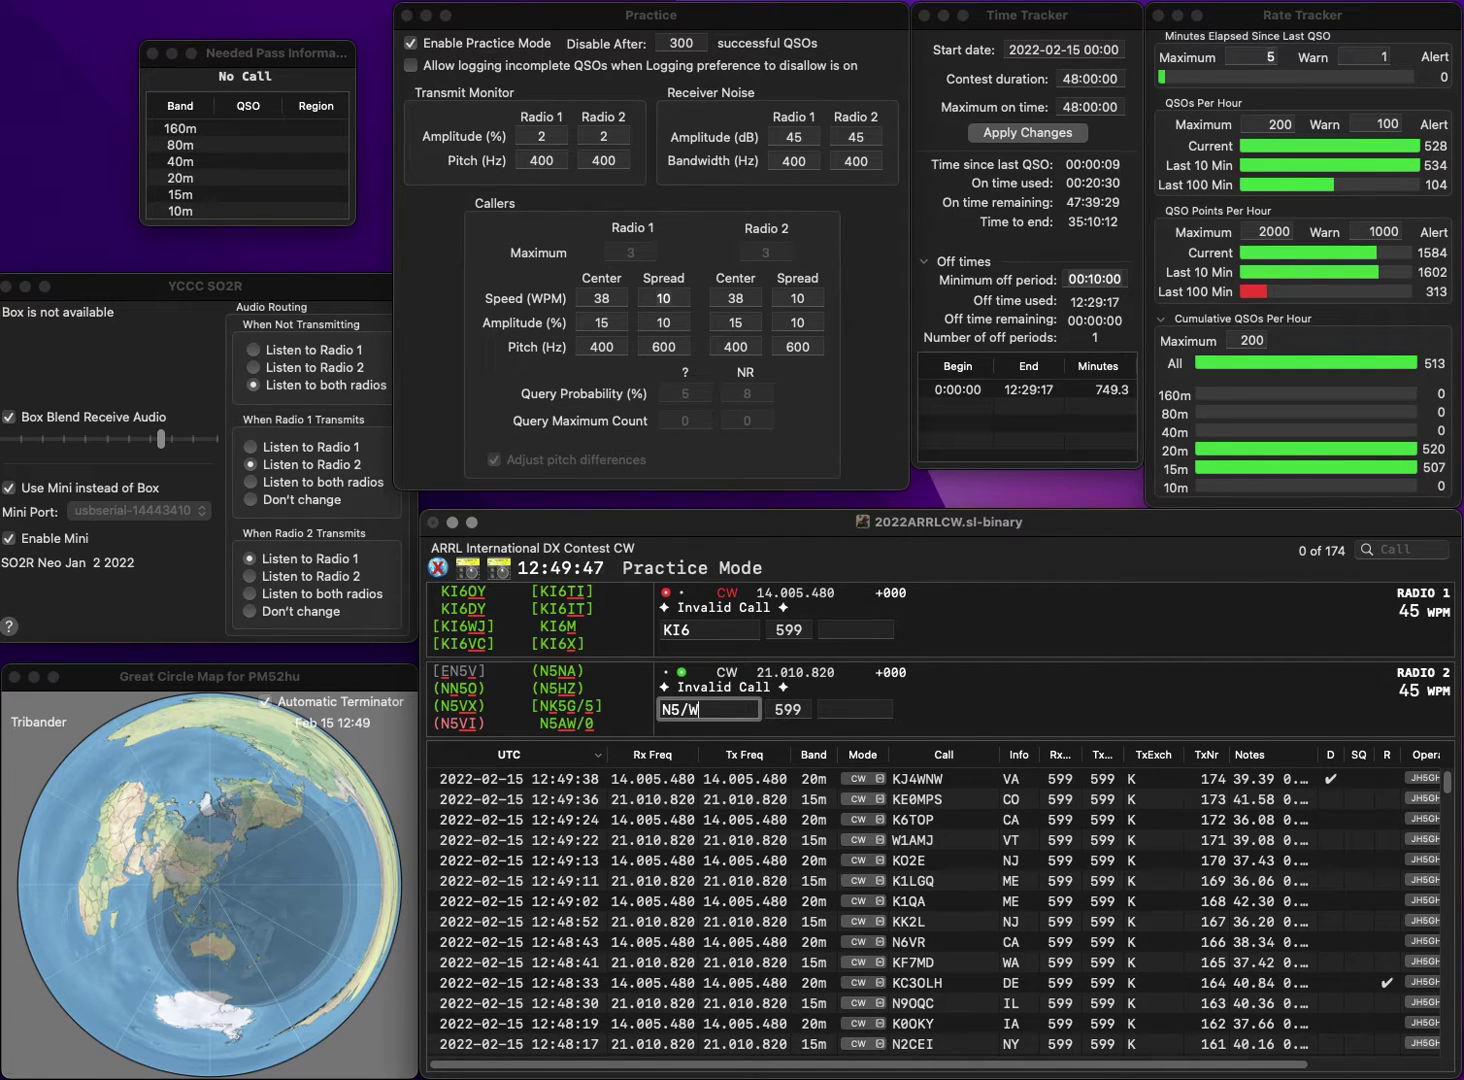
pyautogui.write('P4C')
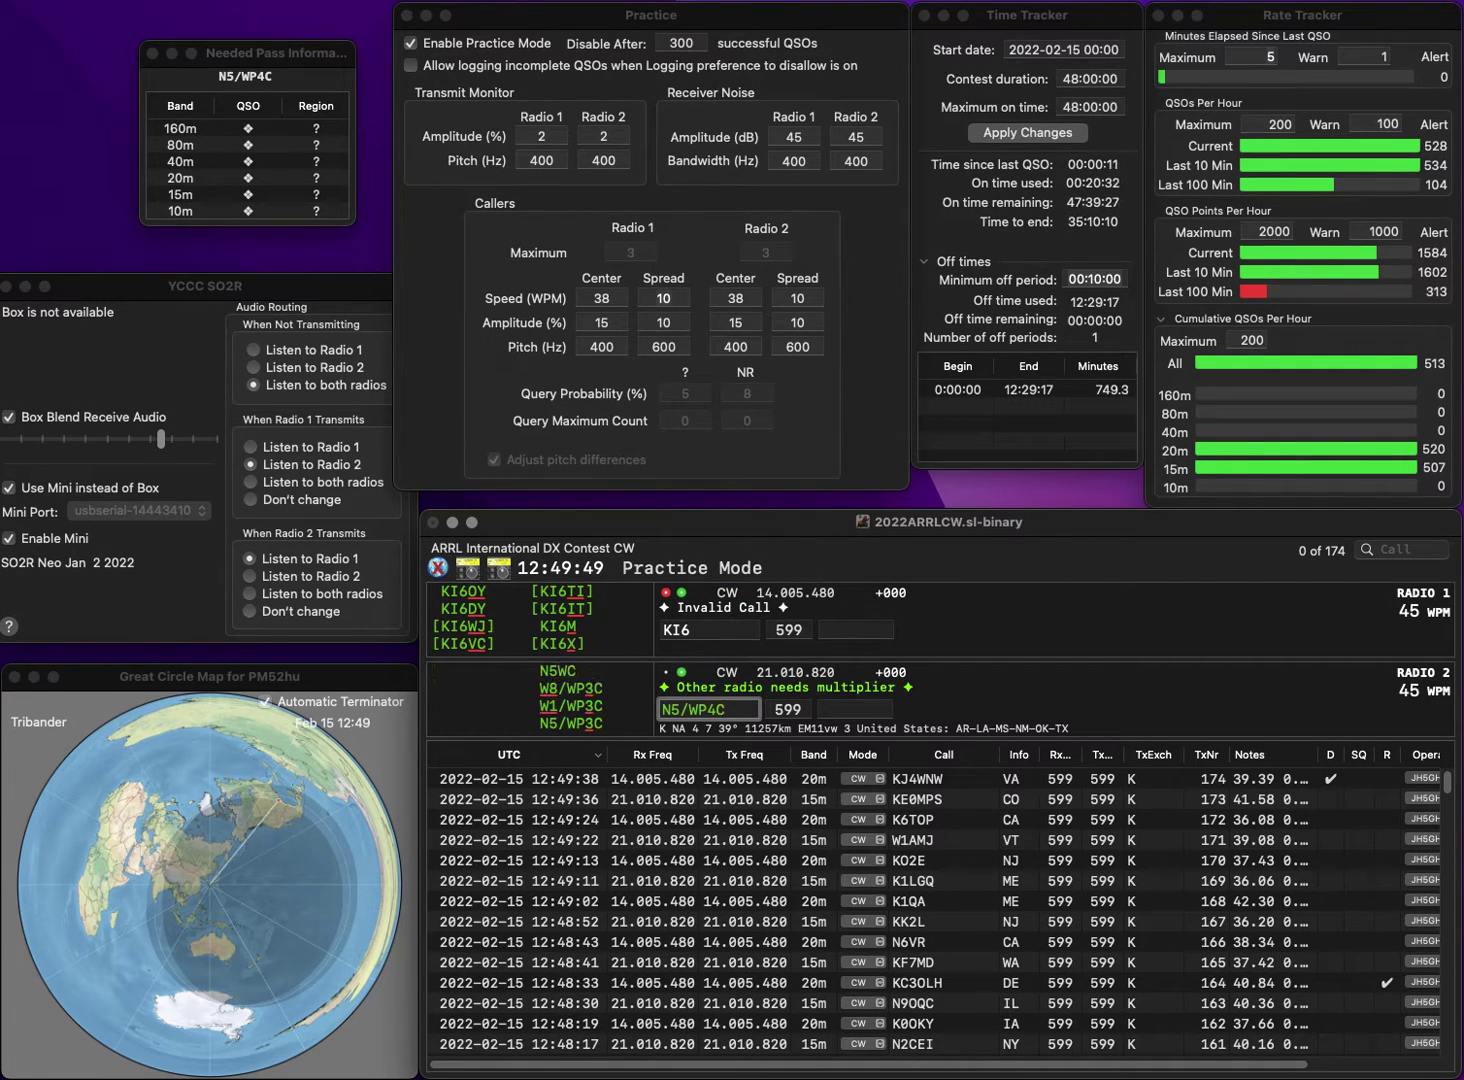
pyautogui.press('BackSpace')
pyautogui.press('BackSpace')
pyautogui.write('3C')
pyautogui.press('Return')
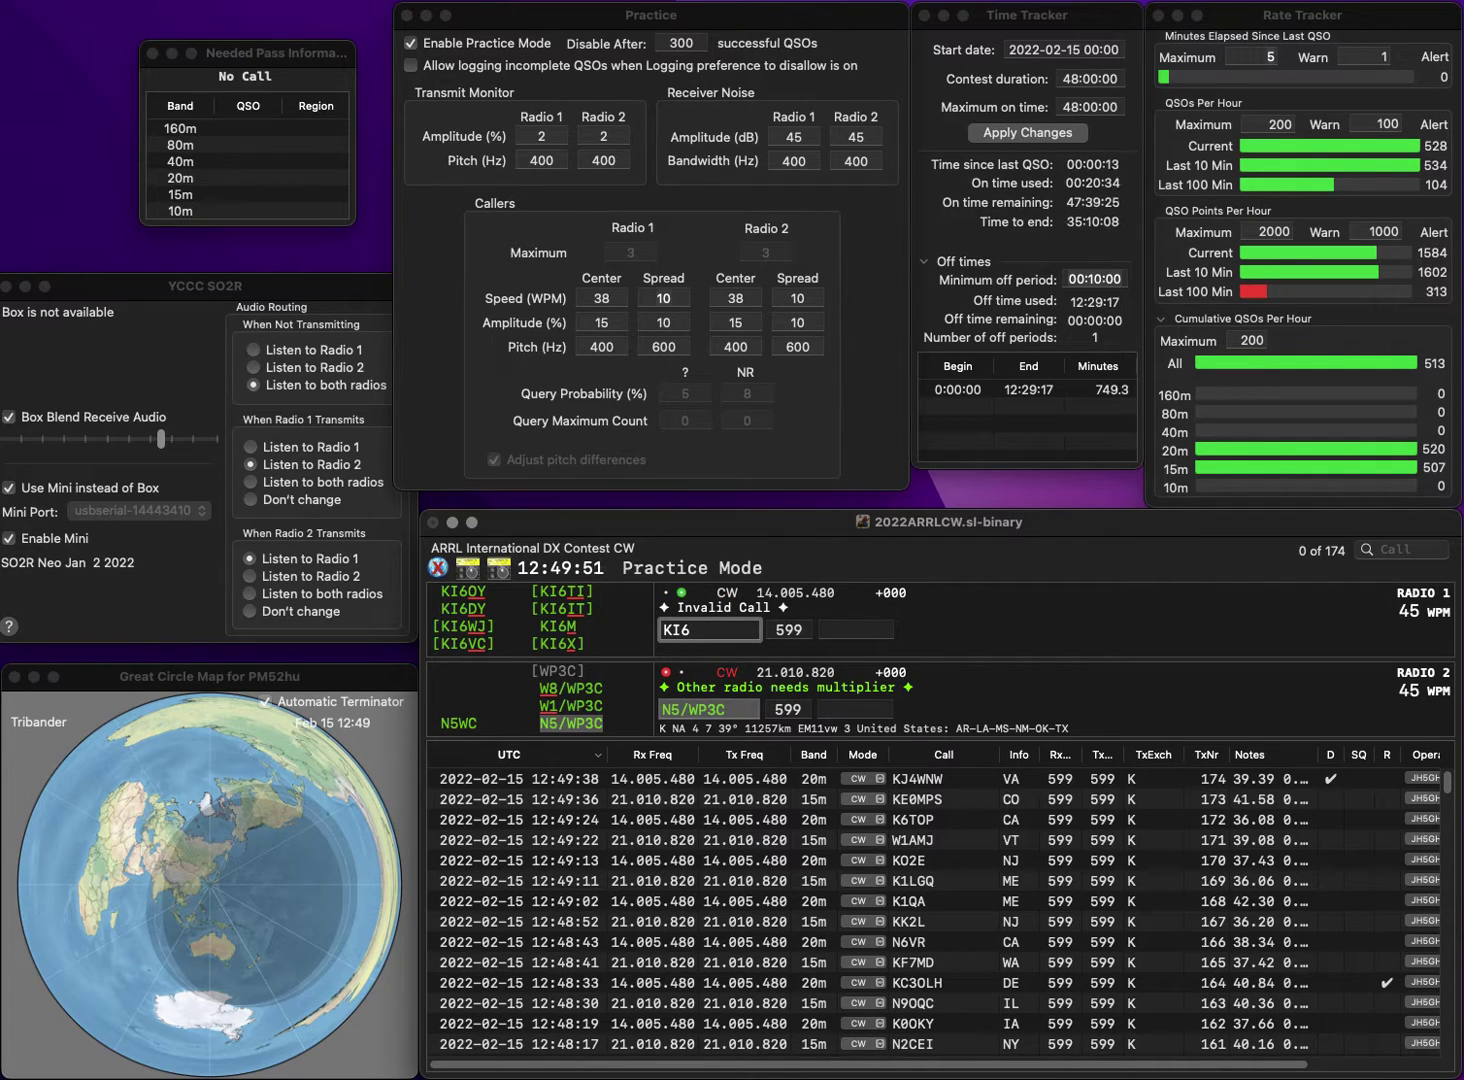
pyautogui.press('BackSpace')
pyautogui.write('7RHJ')
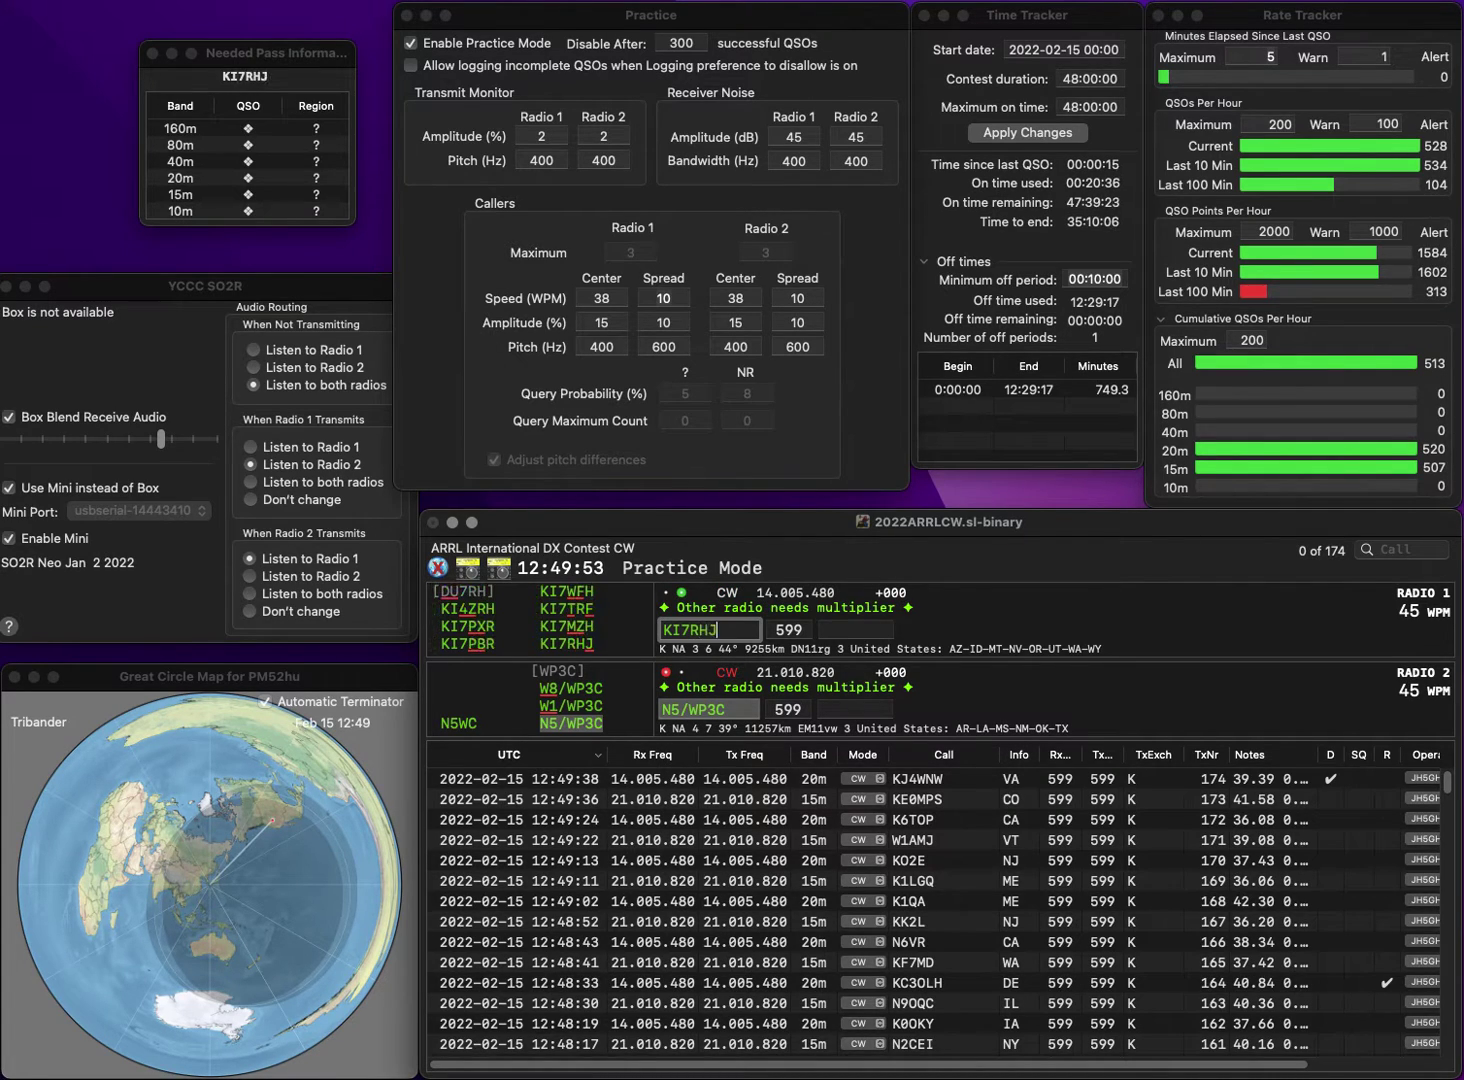
pyautogui.press('Return')
pyautogui.press('Return')
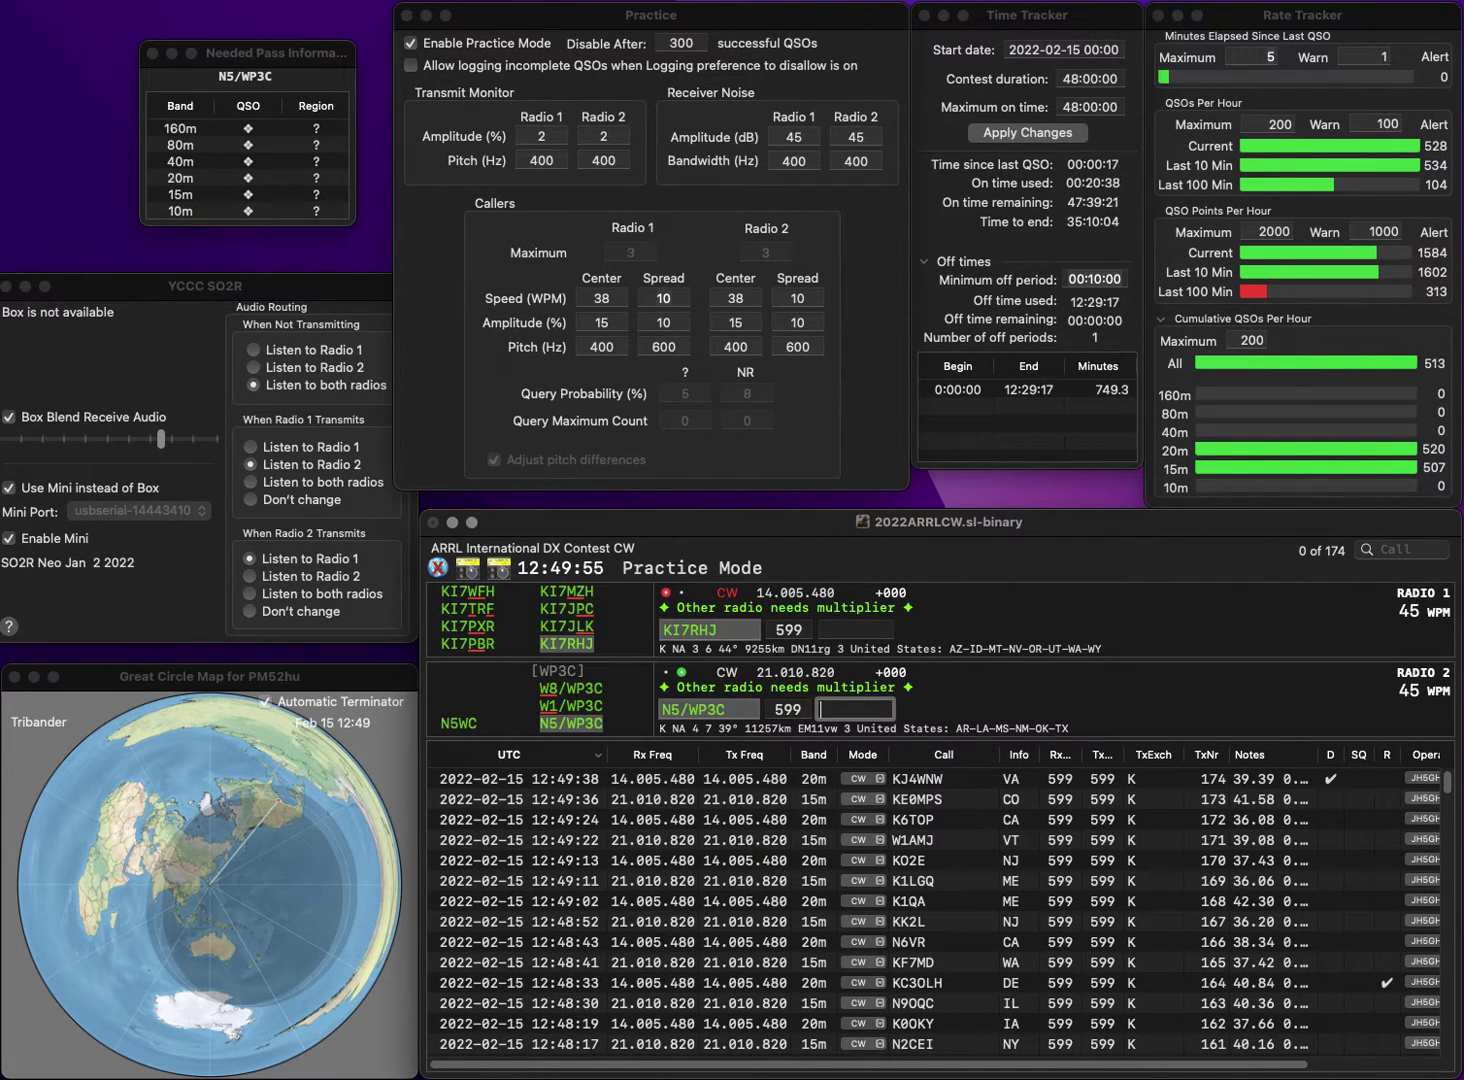
pyautogui.press('Return')
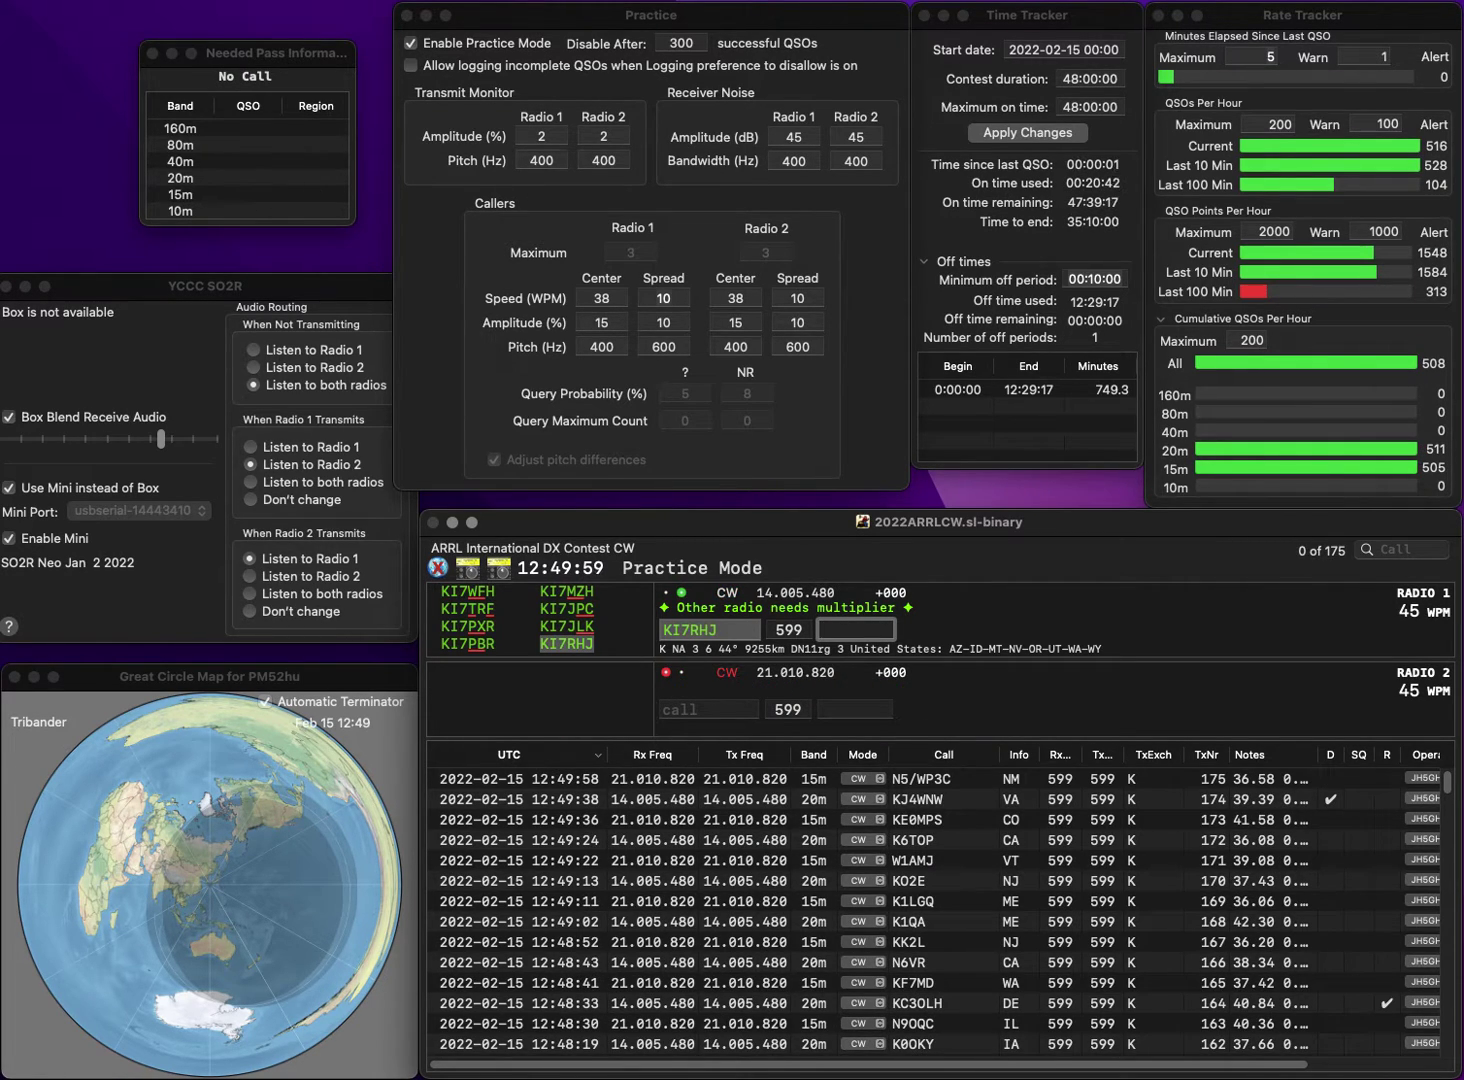
pyautogui.write('MT')
pyautogui.press('Return')
# Enter and answer the calls W6GAE on Radio 2 and W0DL/7 on Radio 1.
pyautogui.write('W')
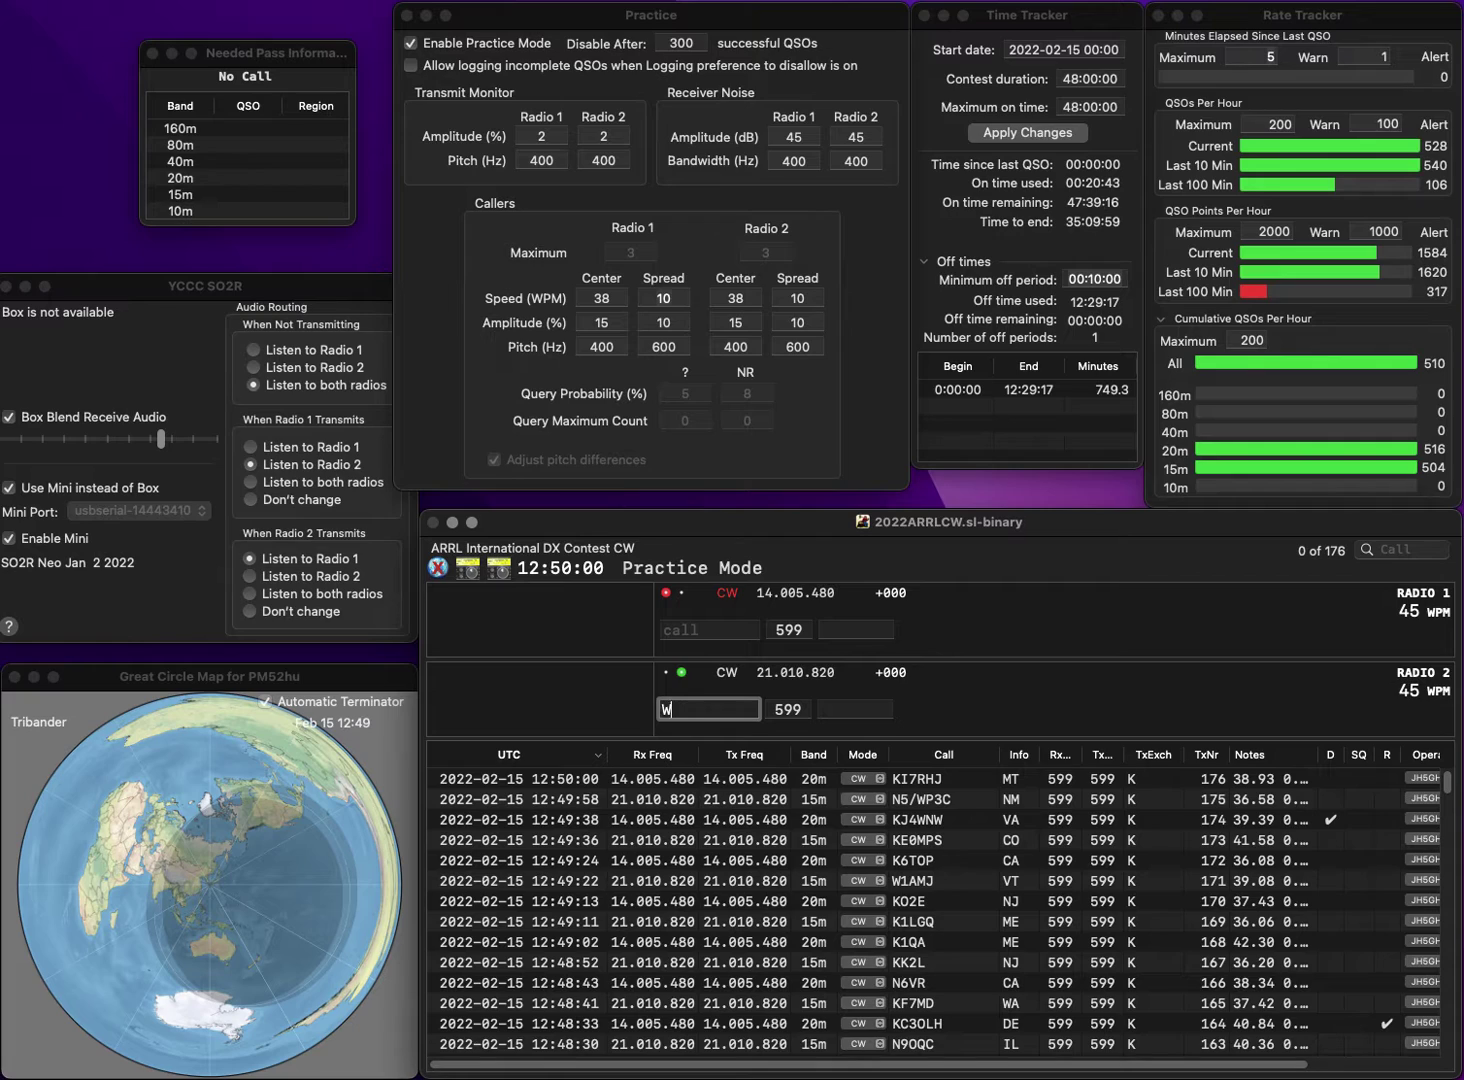
pyautogui.write('6GAE')
pyautogui.press('Return')
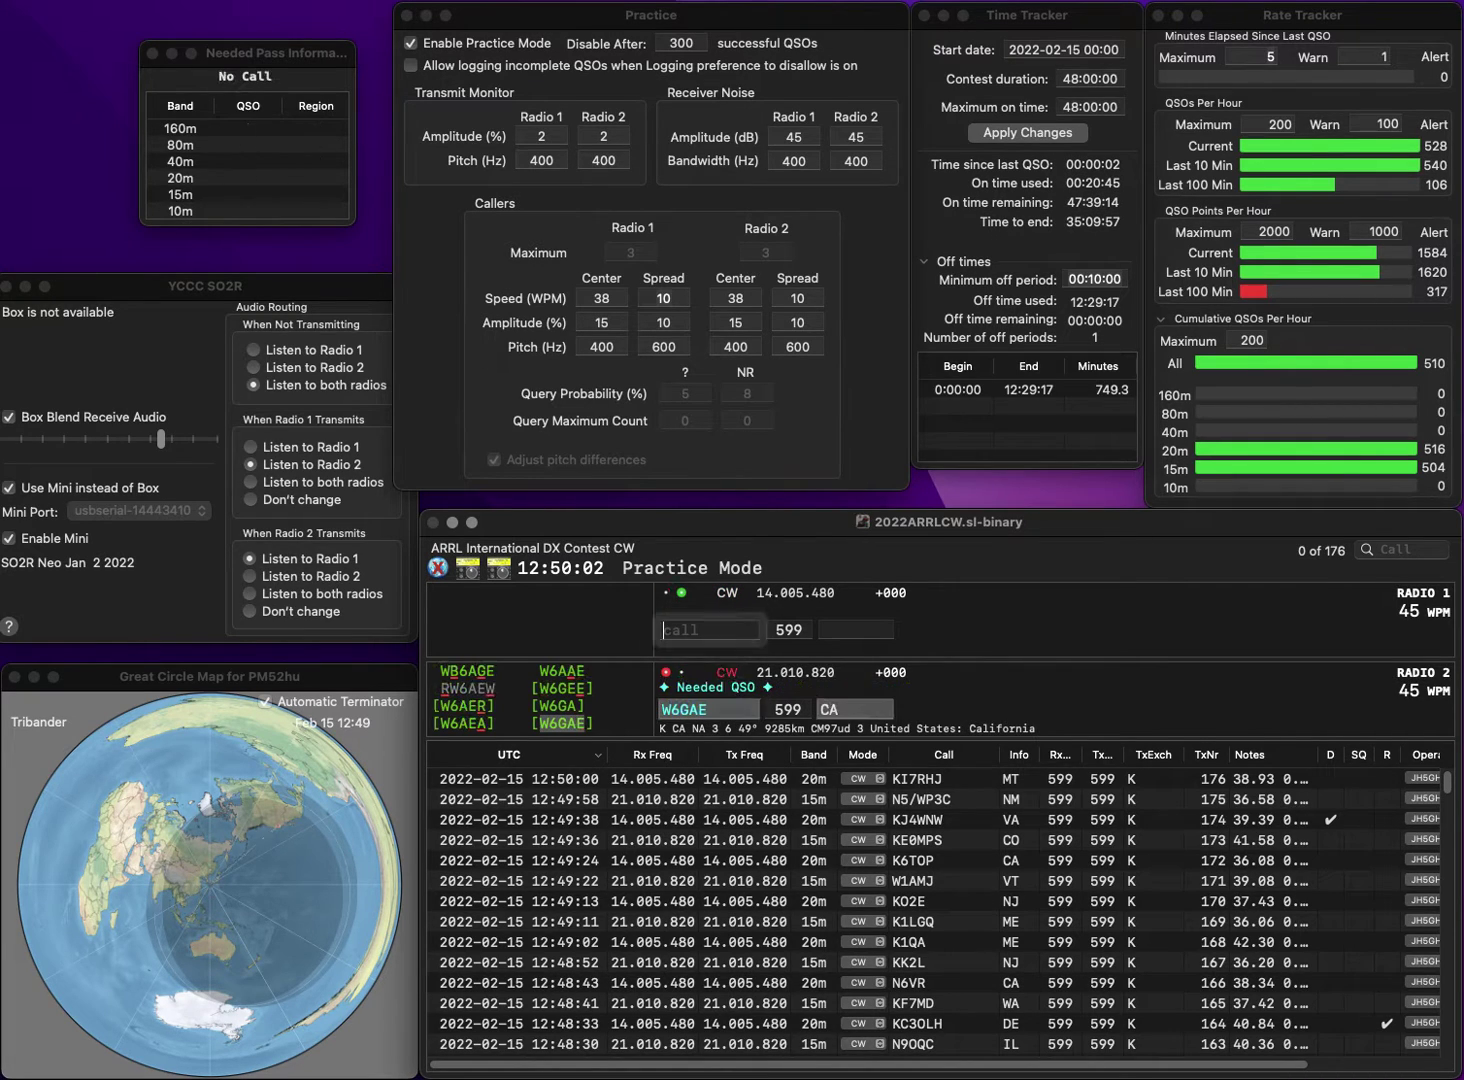
pyautogui.write('W0DL/7')
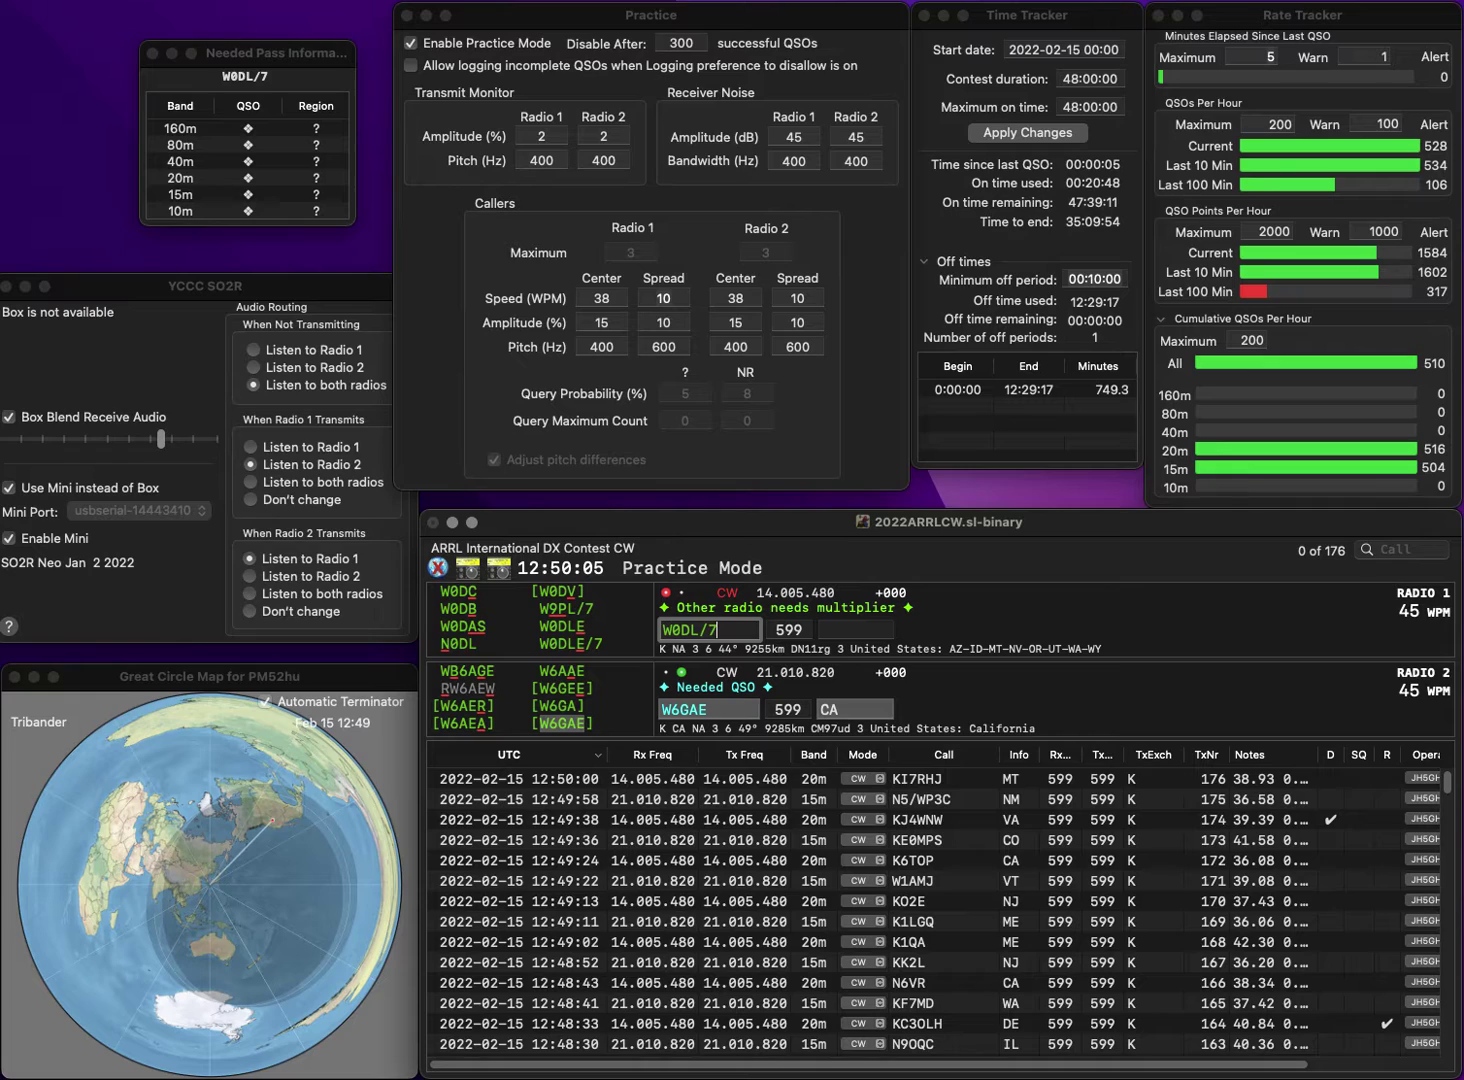
pyautogui.press('Return')
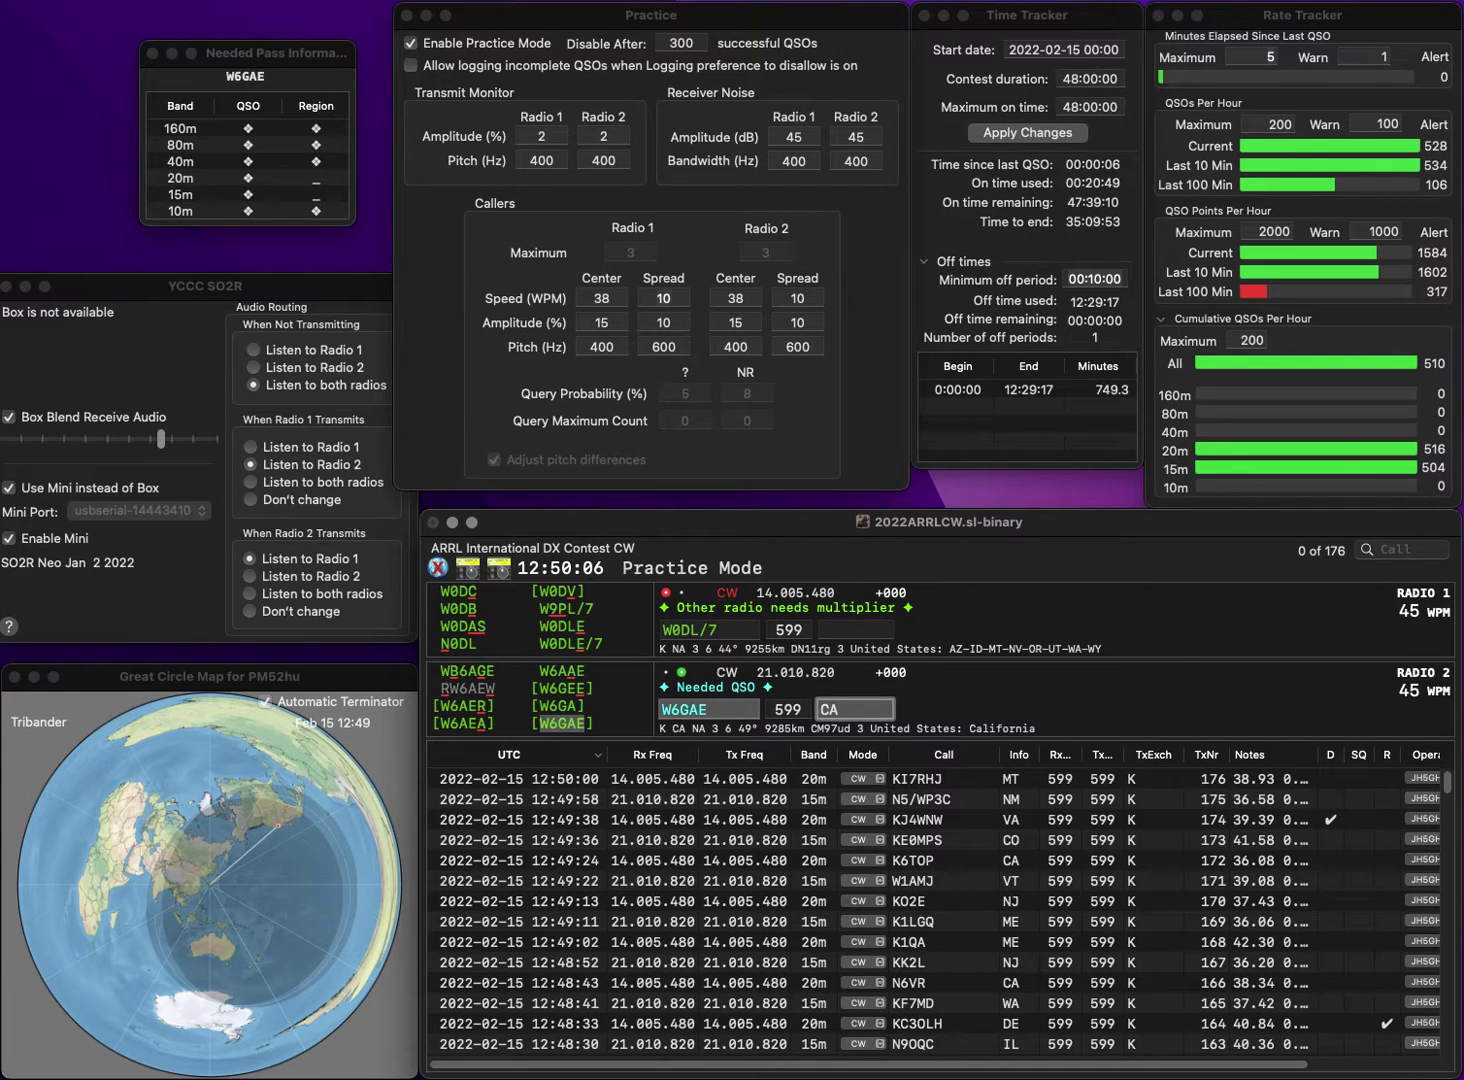
pyautogui.press('Return')
pyautogui.press('Left')
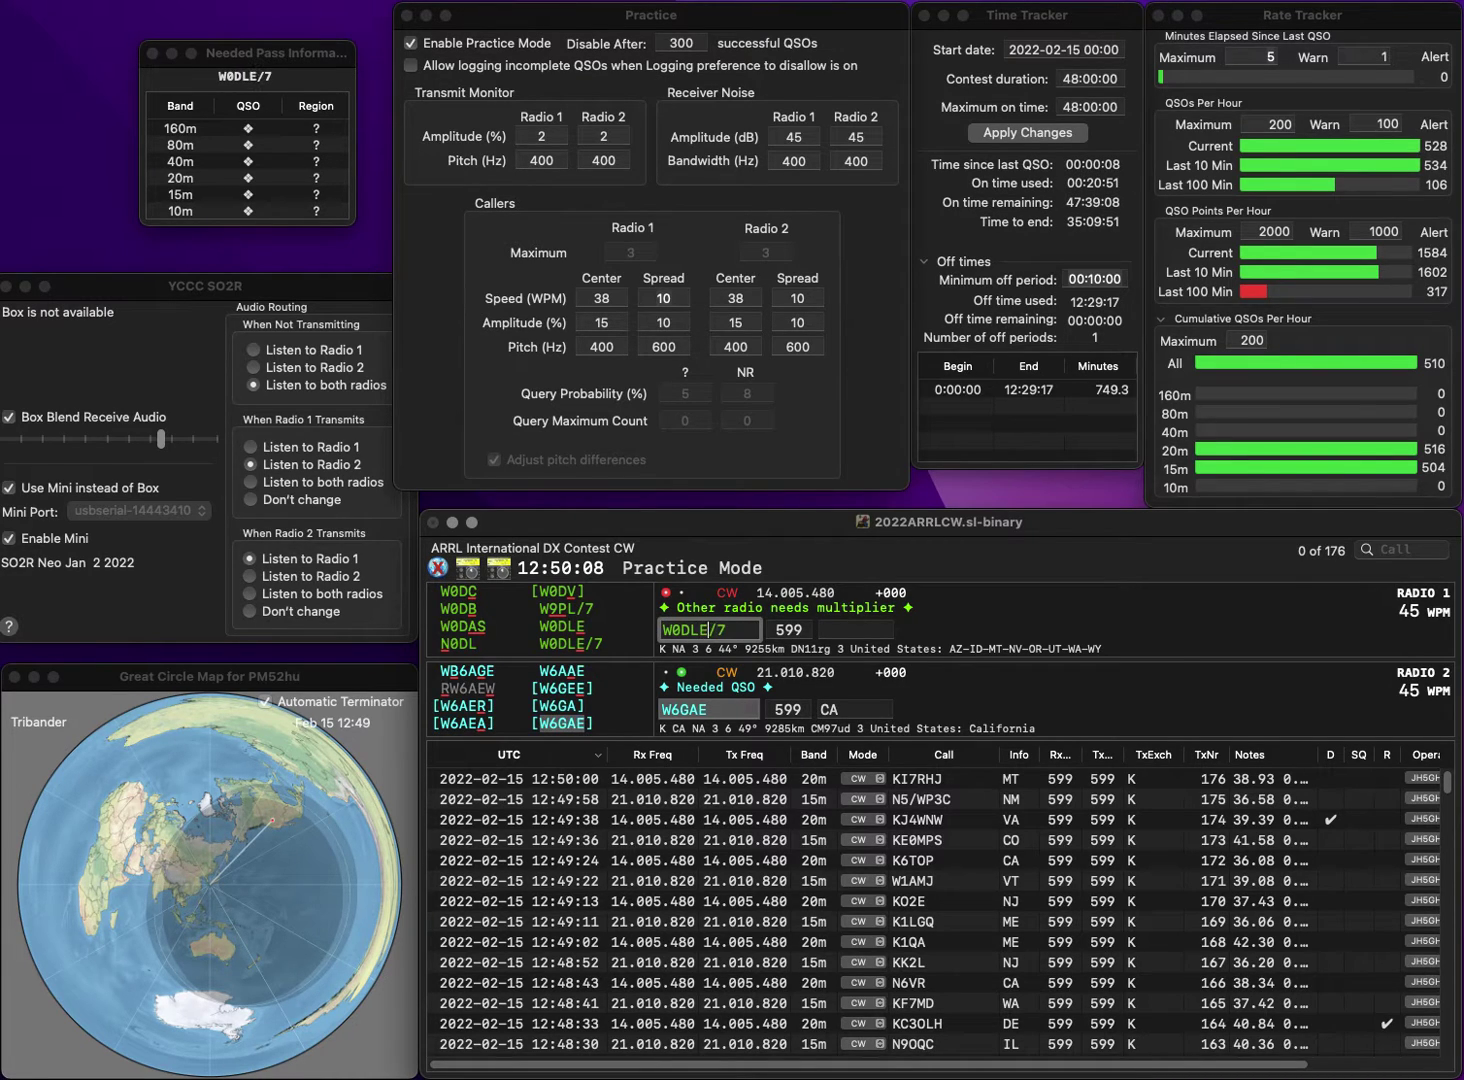
pyautogui.press('Return')
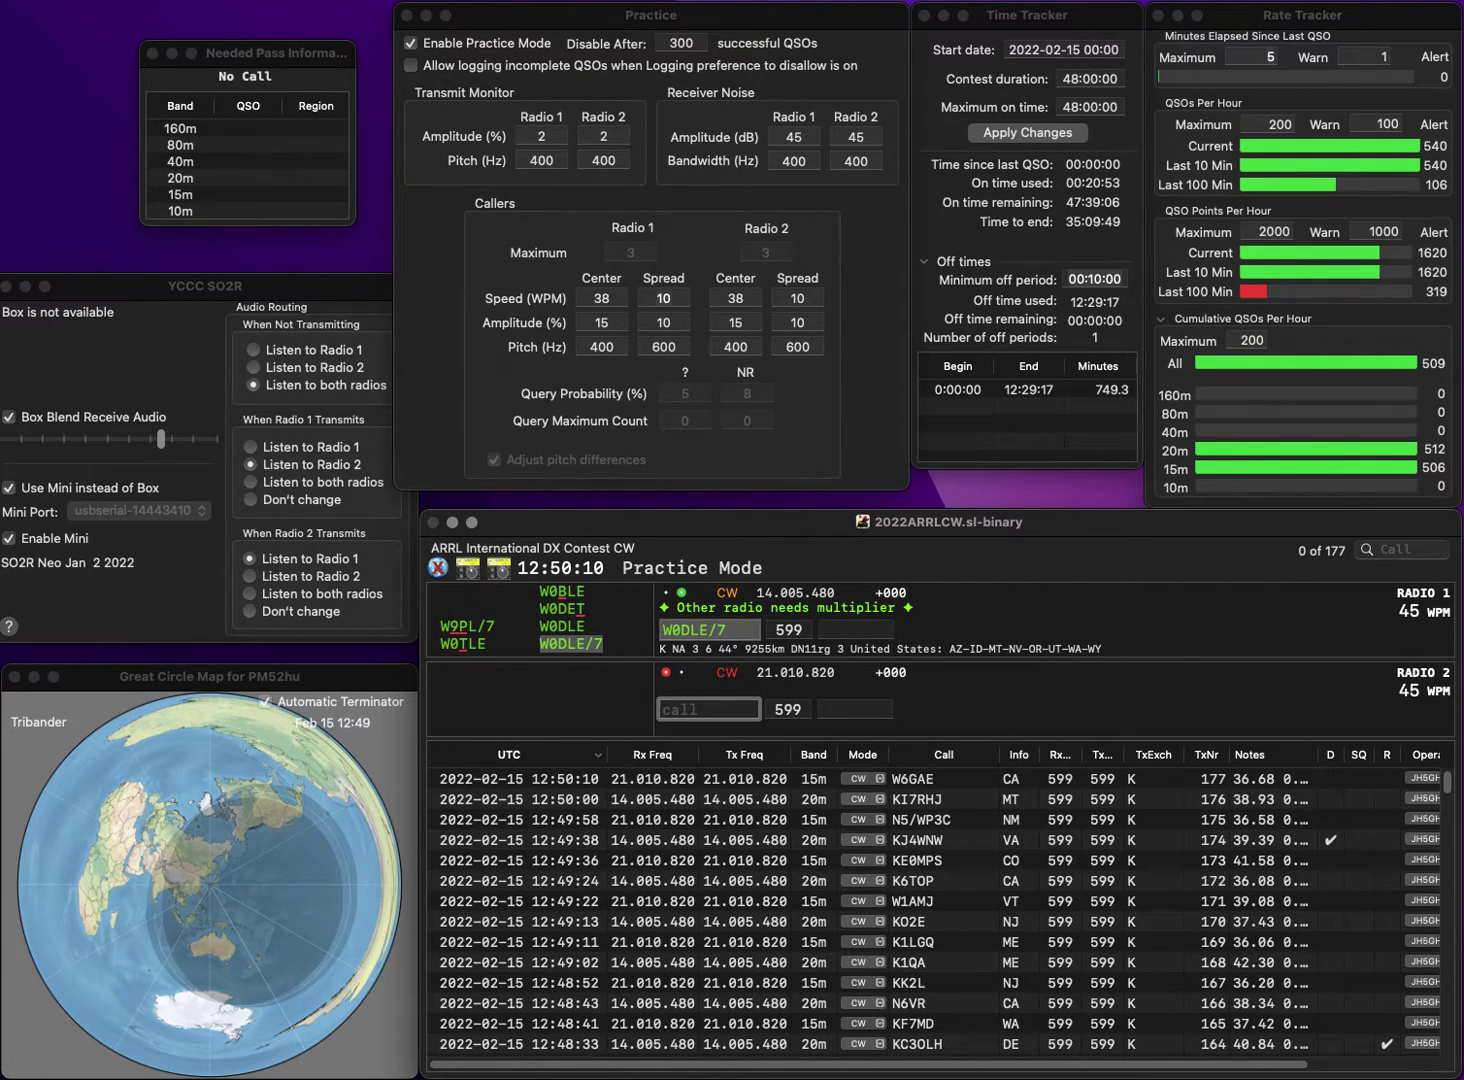
pyautogui.write('N')
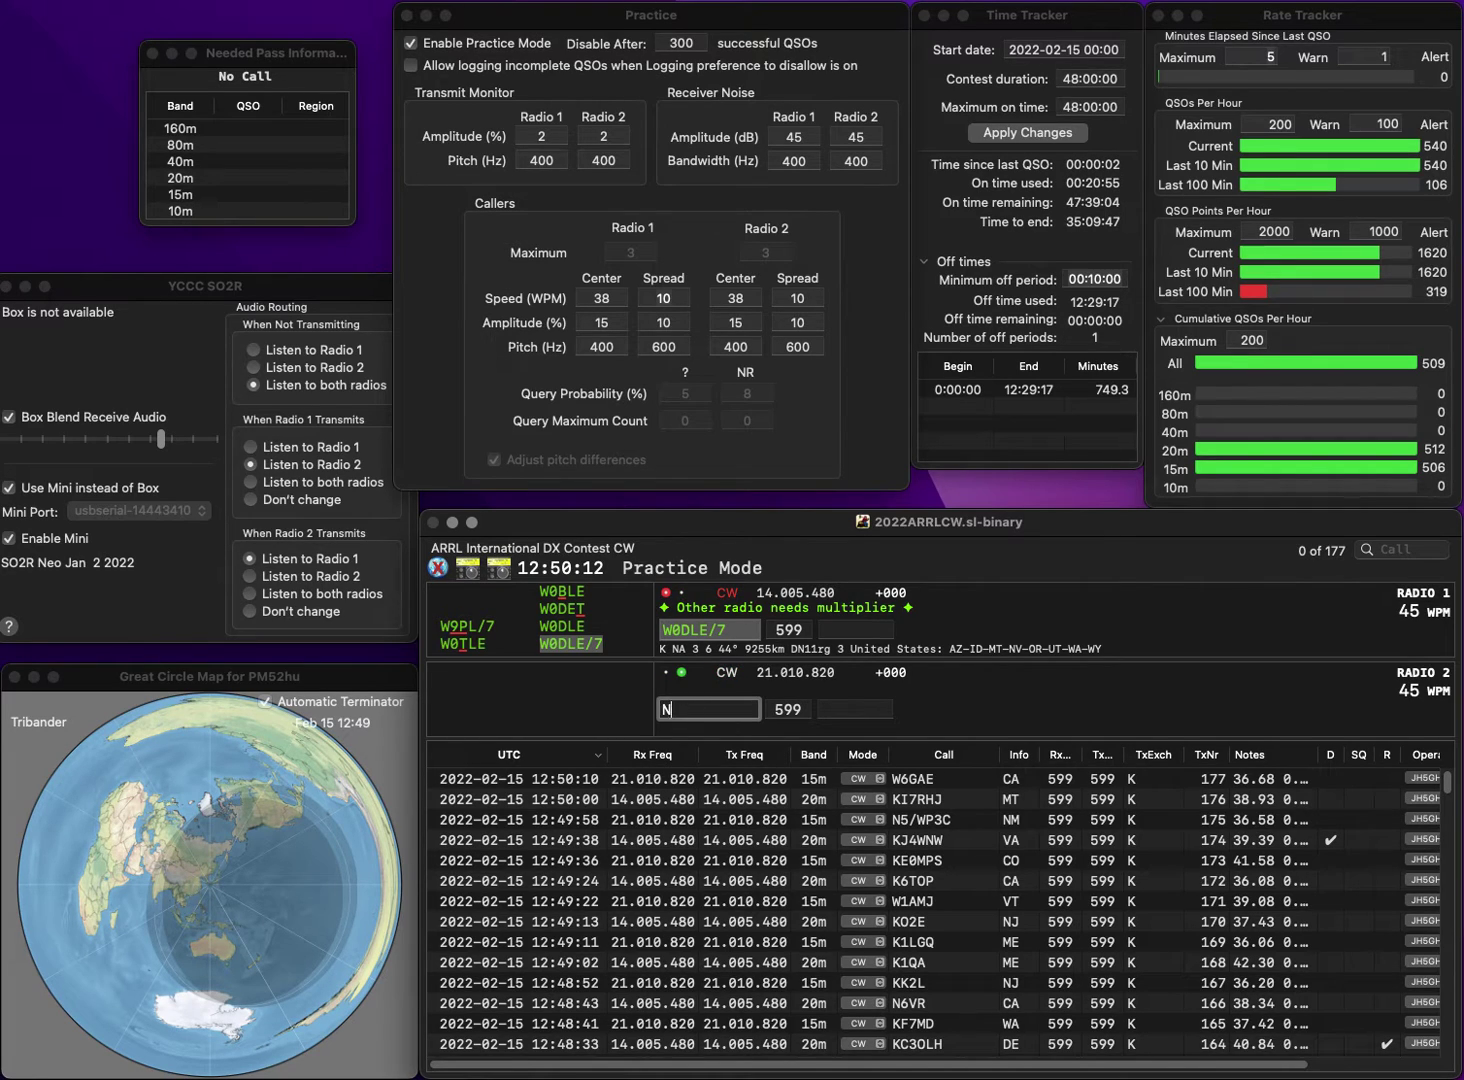
pyautogui.write('E1AR')
pyautogui.press('Return')
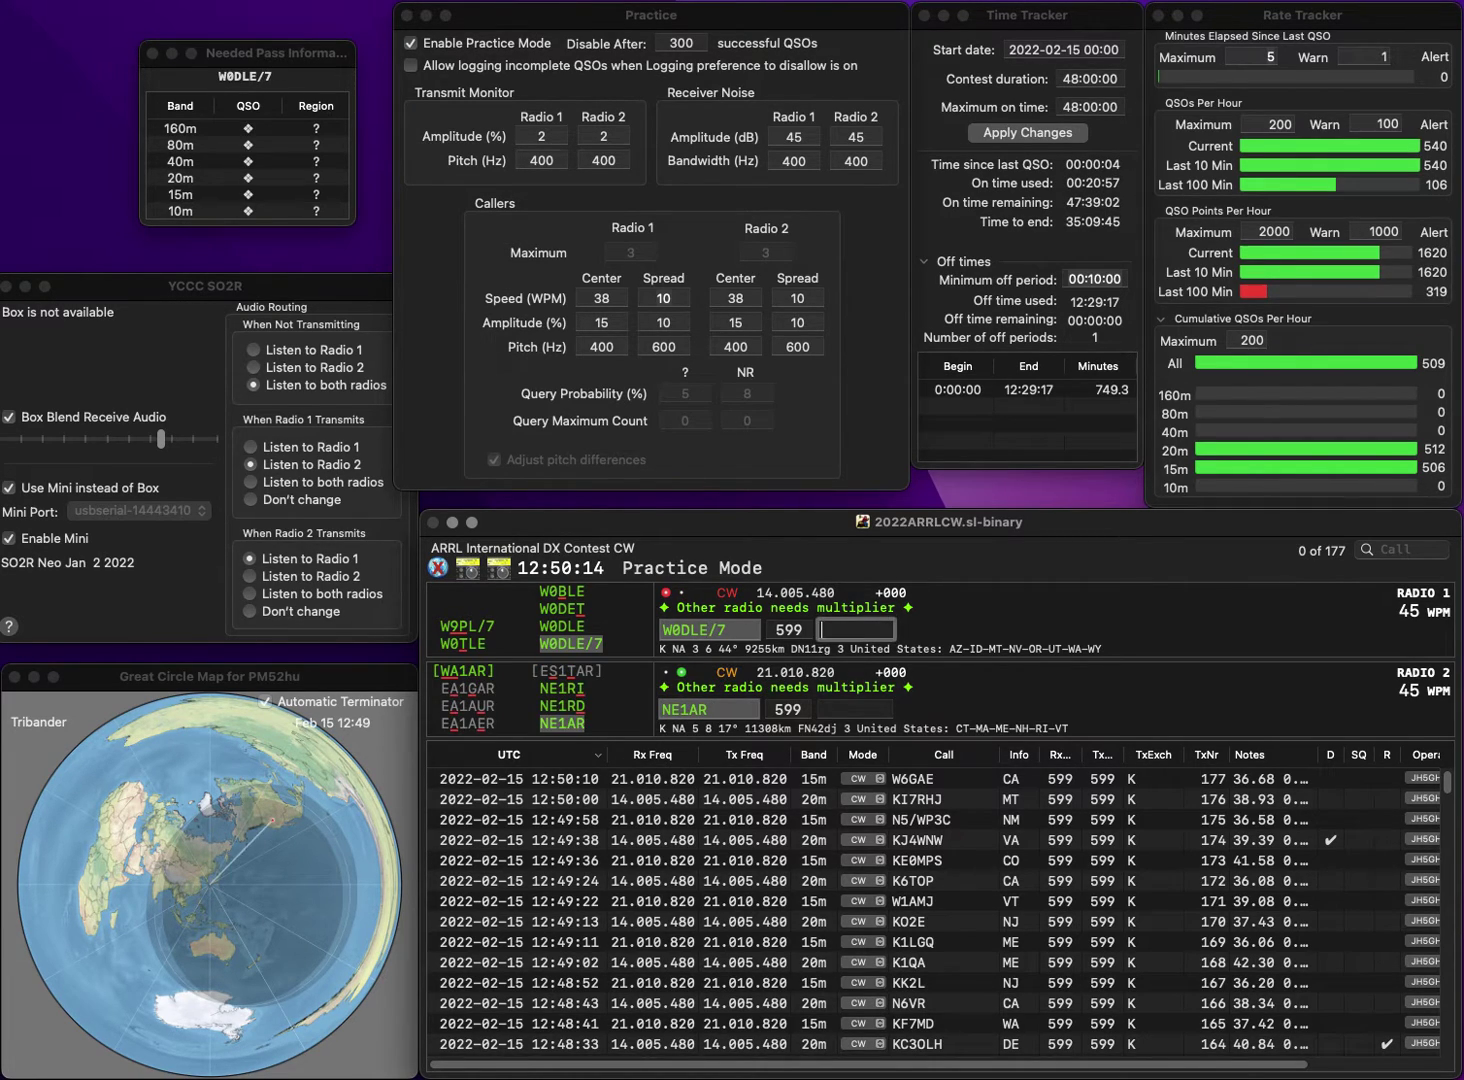
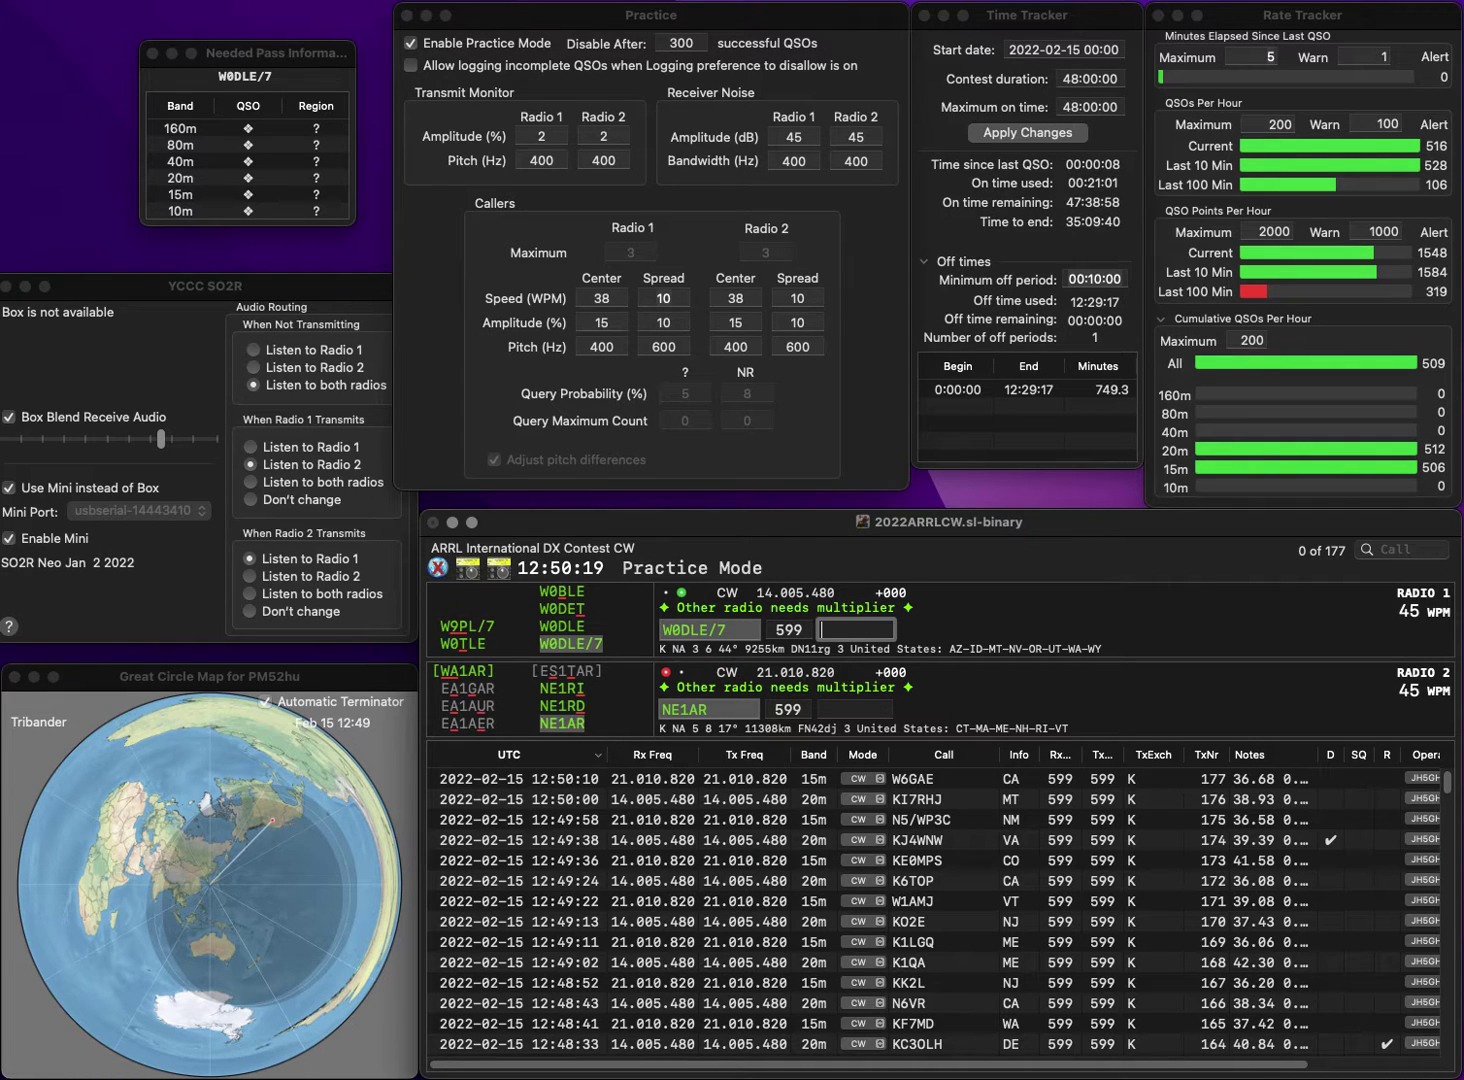
pyautogui.write('V')
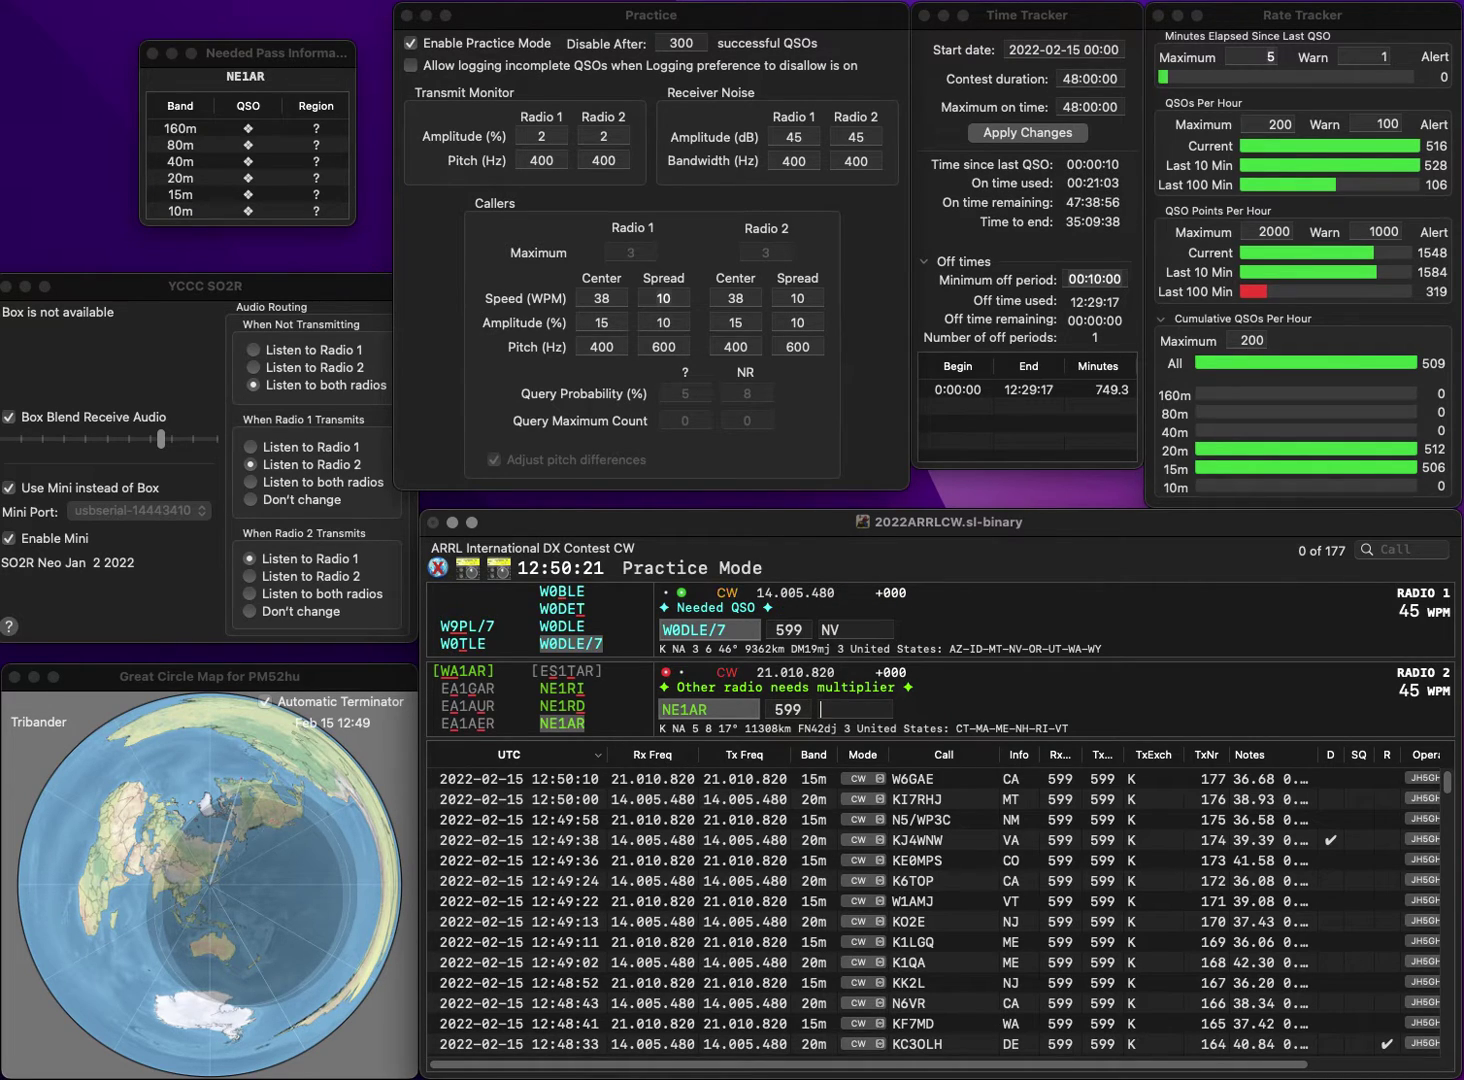
pyautogui.press('Return')
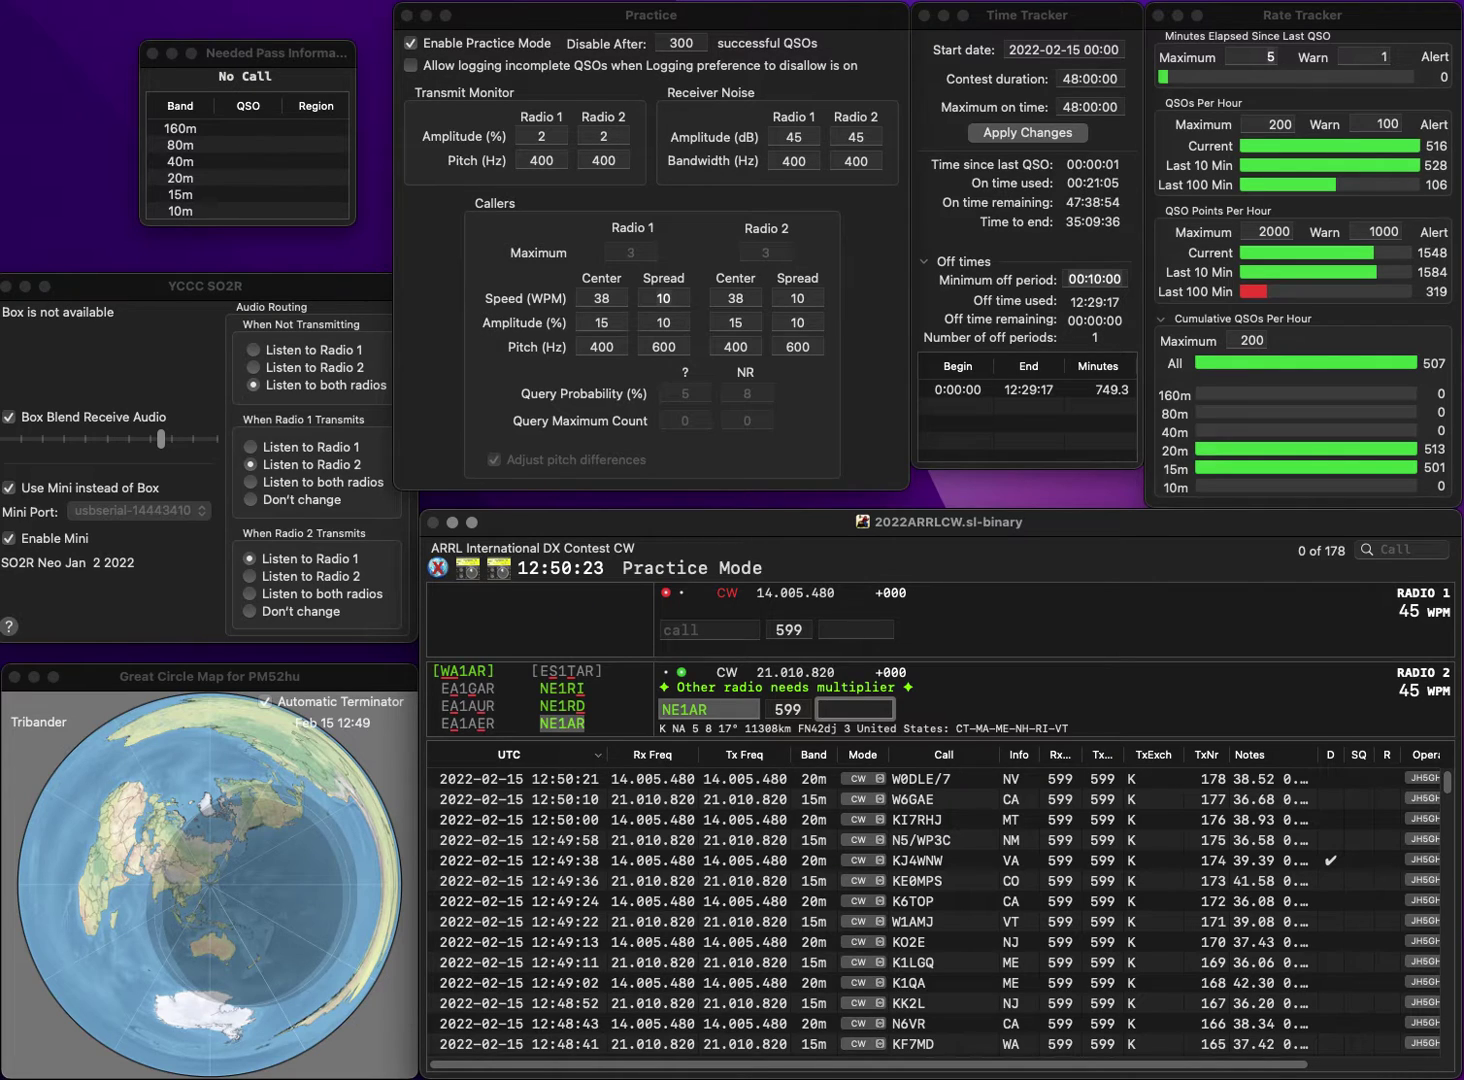
pyautogui.write('VT')
pyautogui.press('Return')
# Enter and answer the calls W6BOJ on Radio 1 and KI4MYD on Radio 2.
pyautogui.write('K')
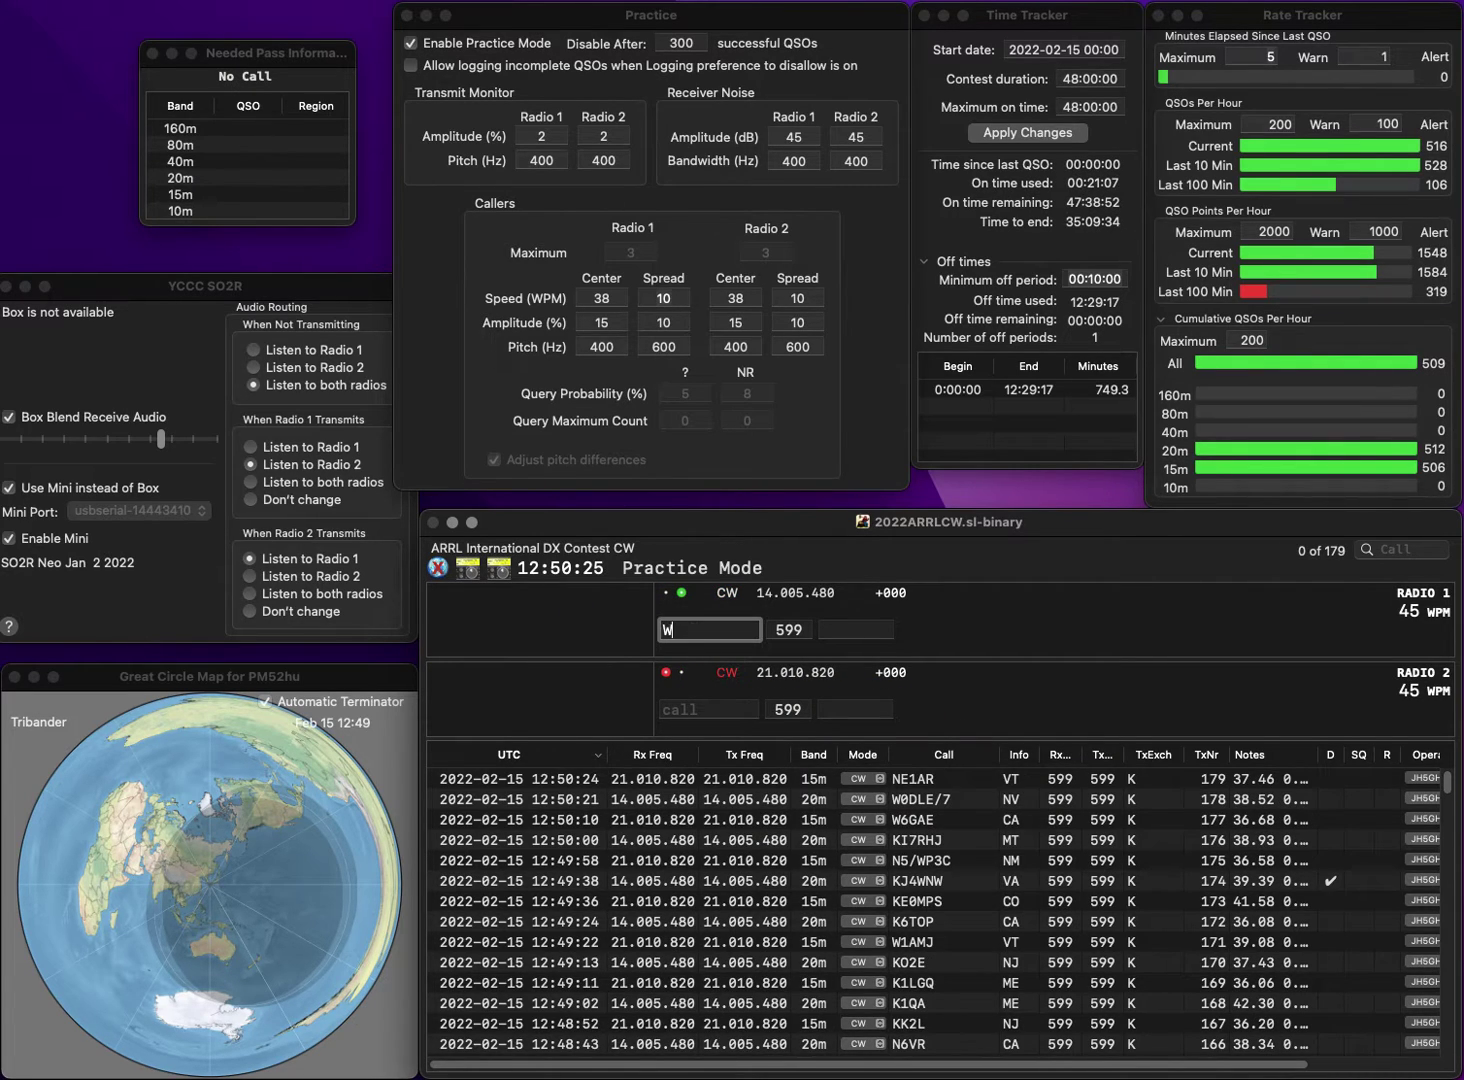
pyautogui.write('6BOJ')
pyautogui.press('Return')
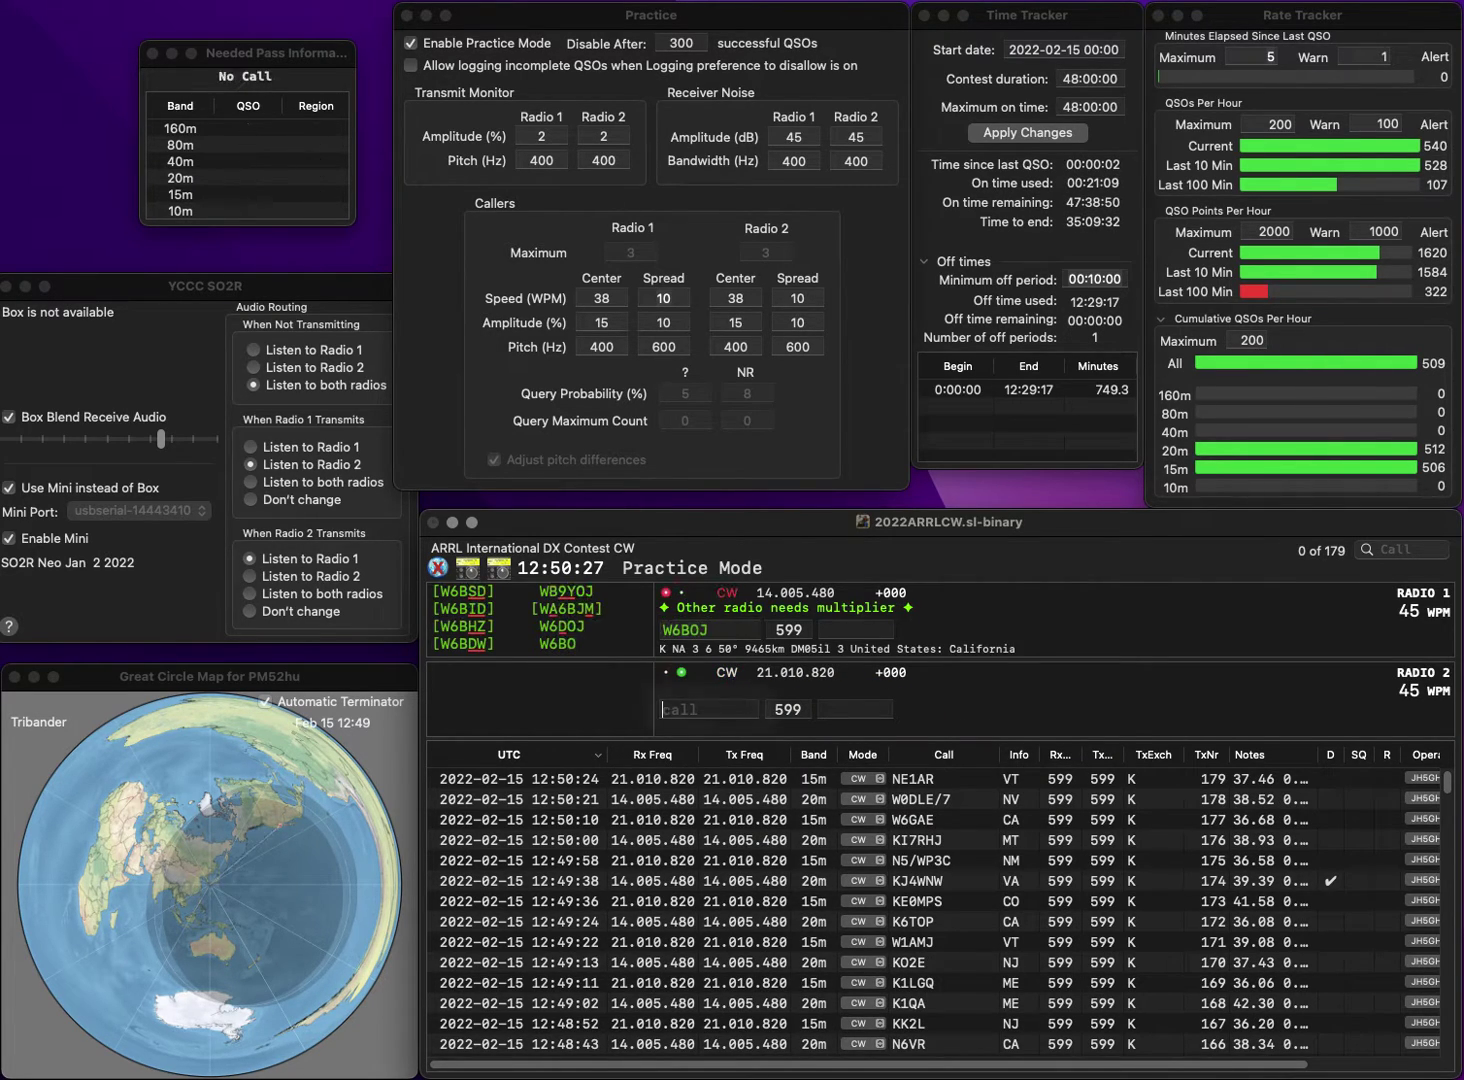
pyautogui.write('KI4MY')
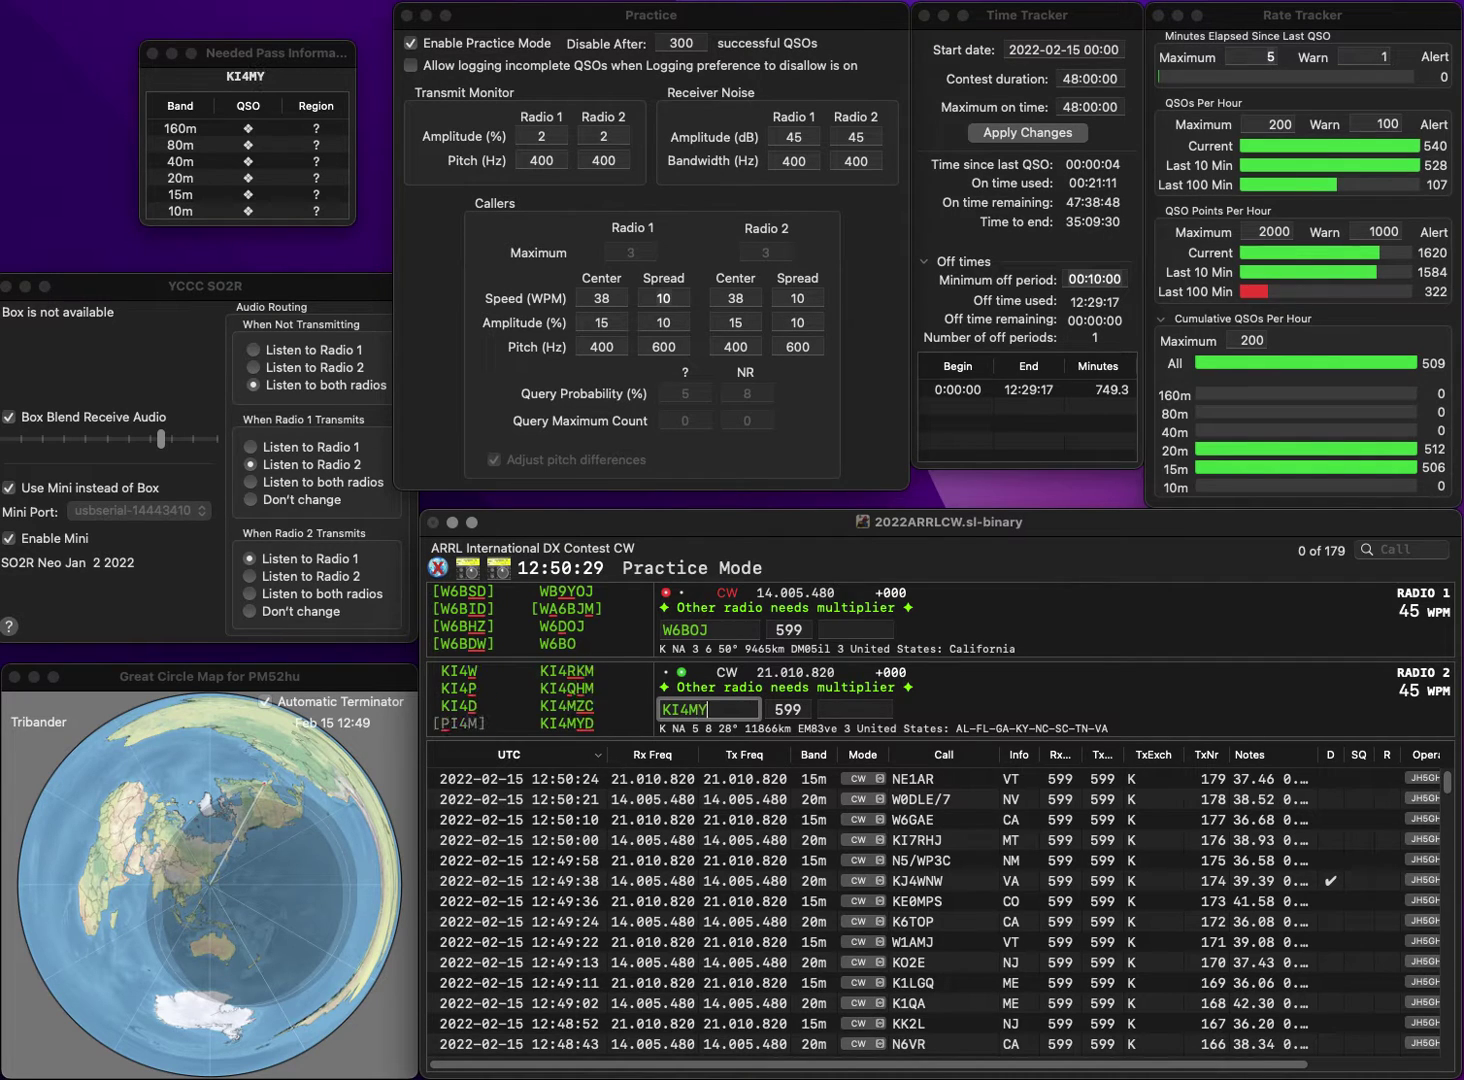
pyautogui.write('D')
pyautogui.press('Return')
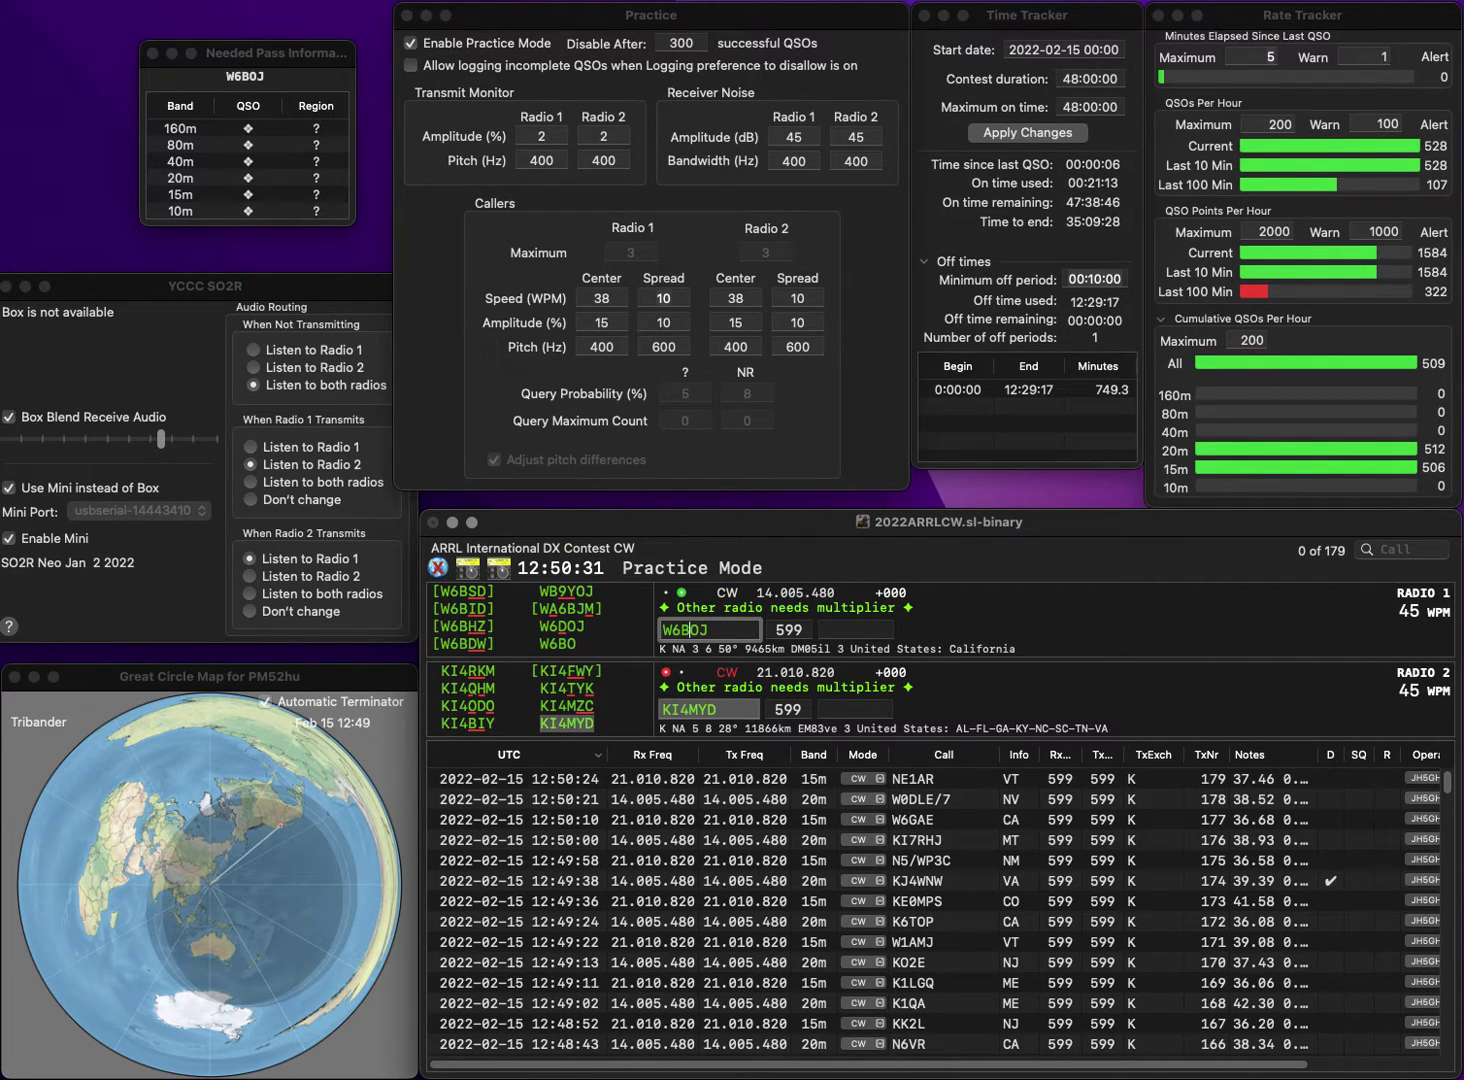
pyautogui.press('BackSpace')
pyautogui.write('D')
pyautogui.press('Return')
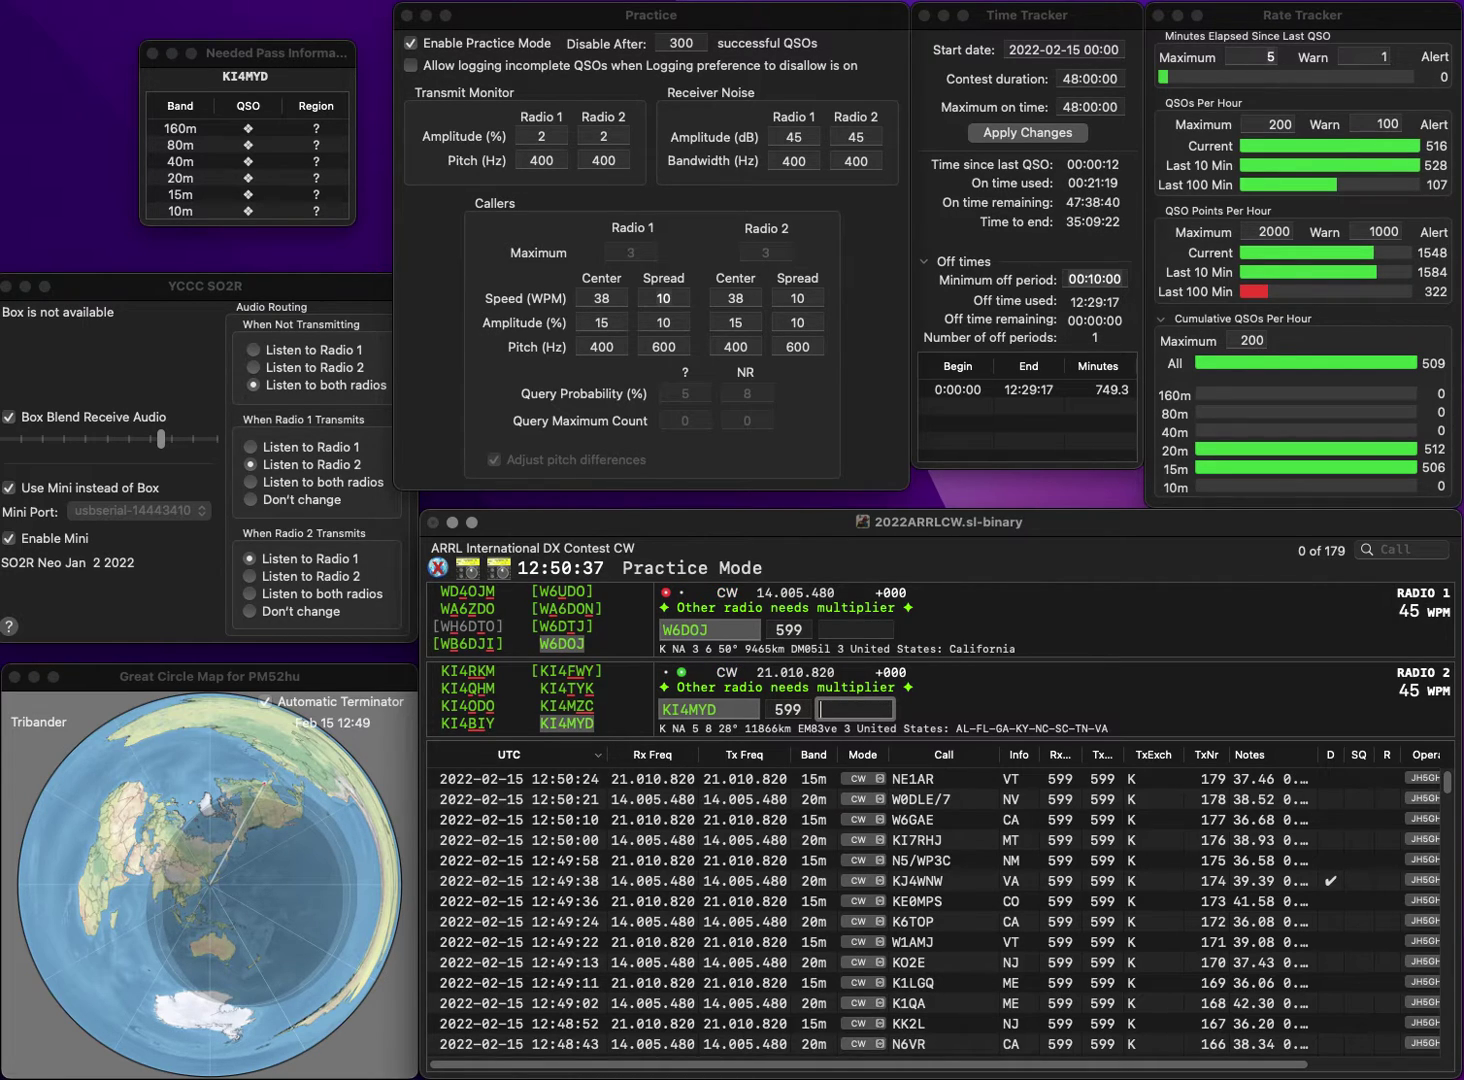
pyautogui.press('Return')
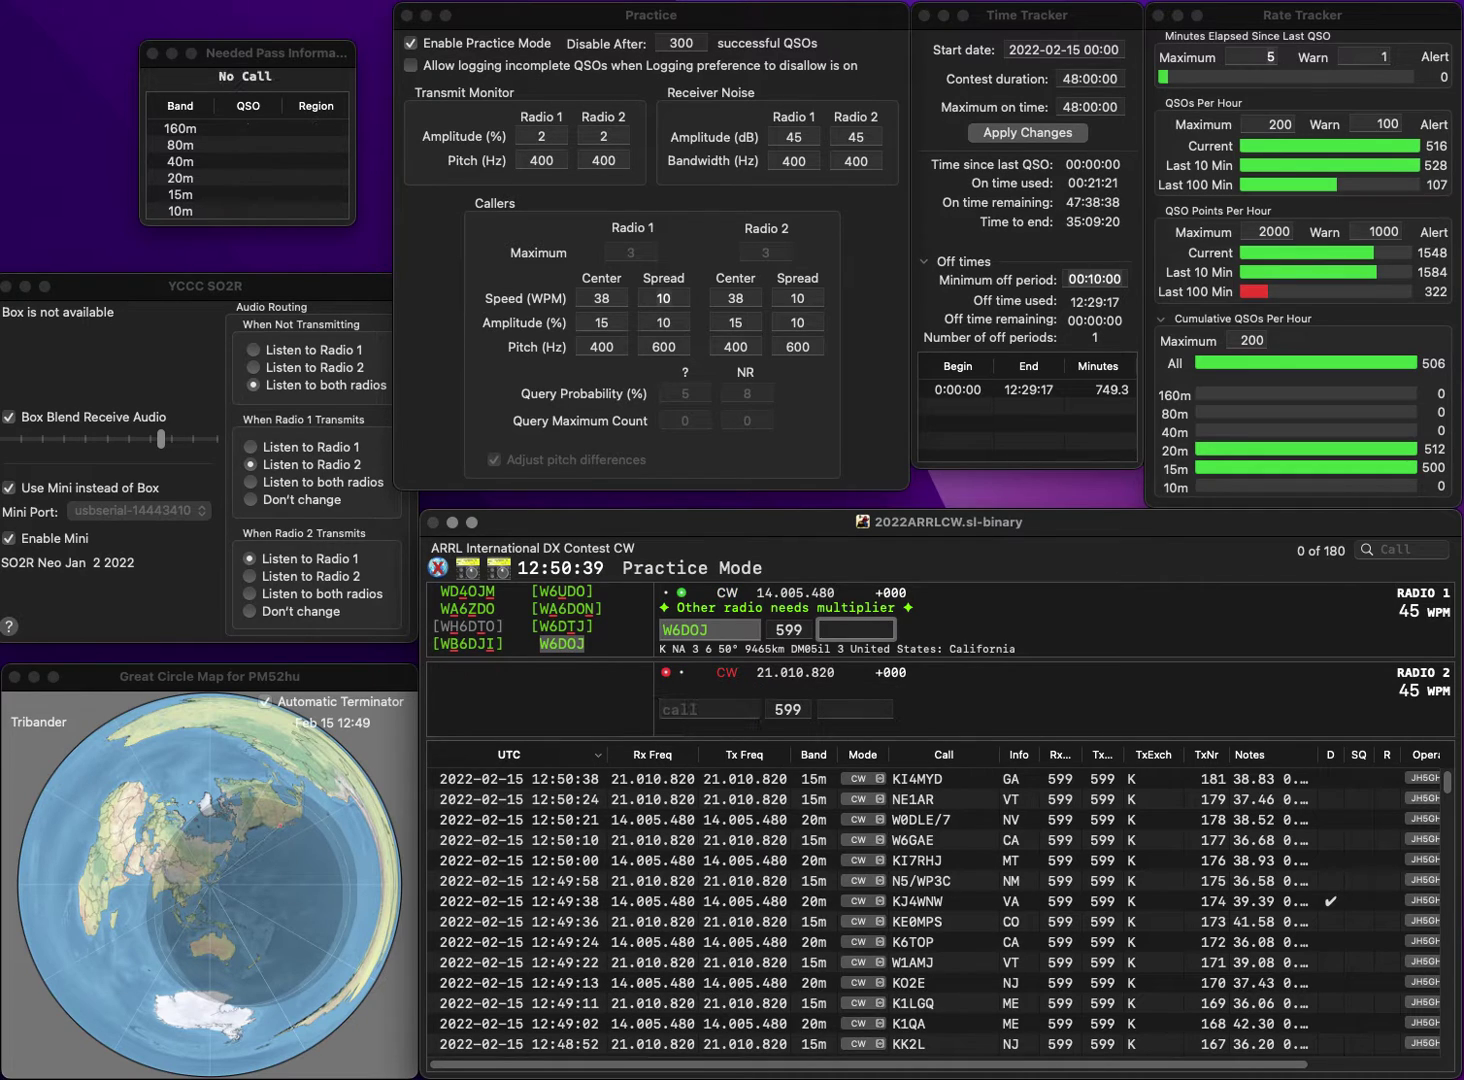
pyautogui.press('Return')
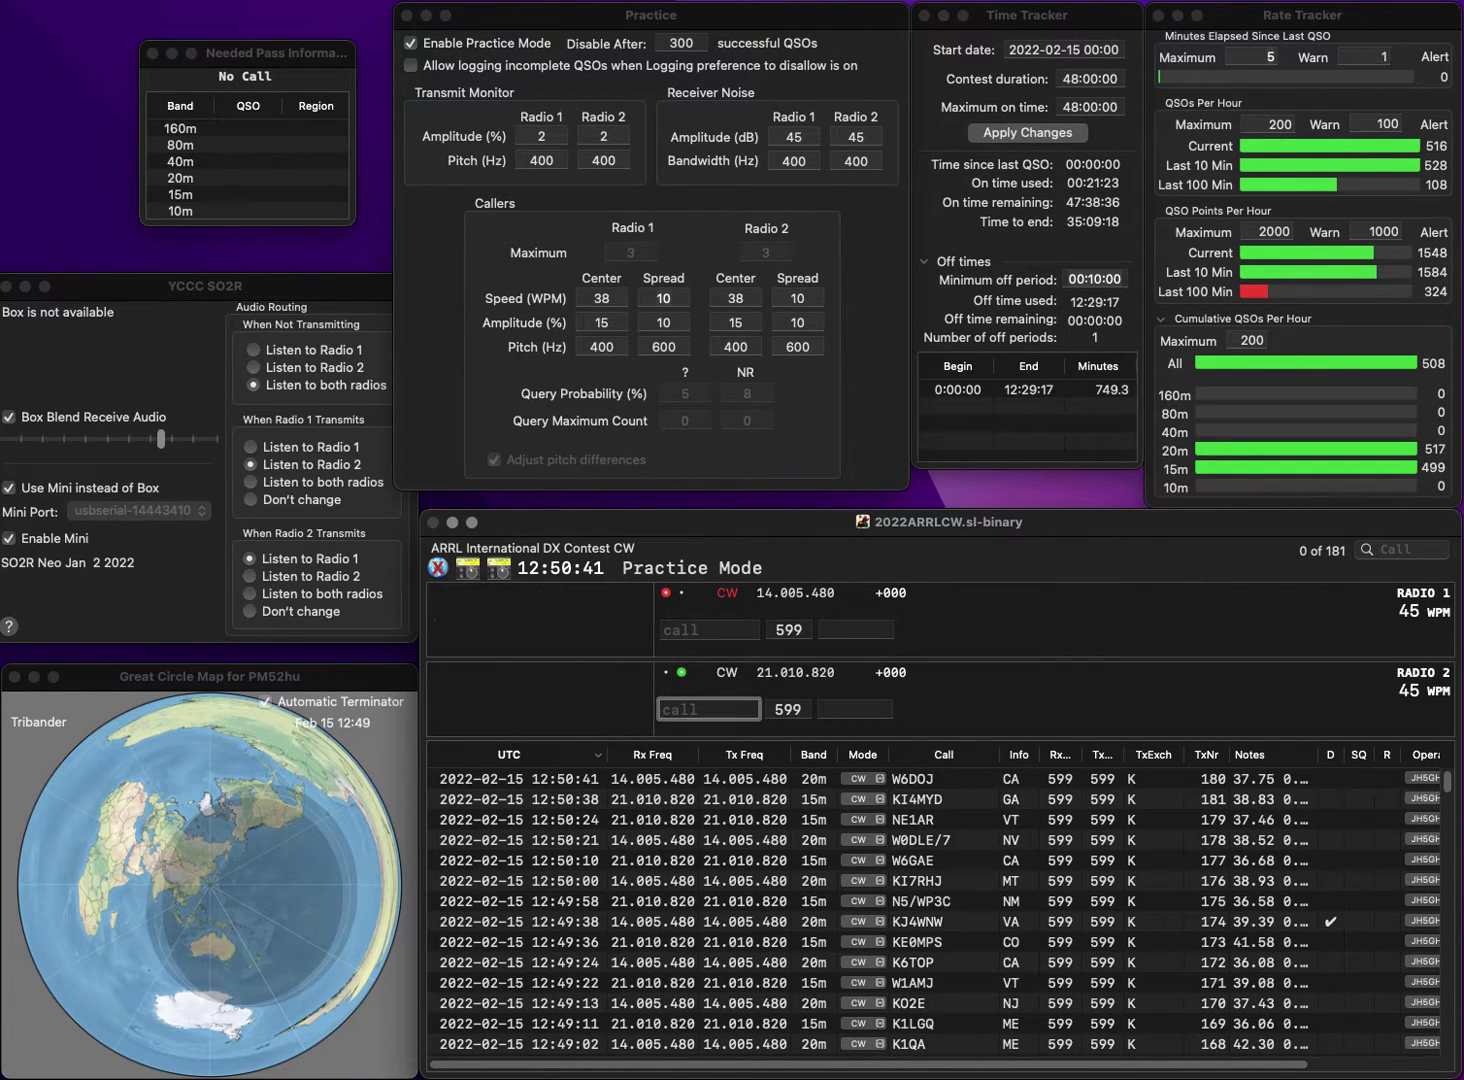
# Enter and answer the calls W3C on Radio 2 and N4DAB on Radio 1.
pyautogui.write('W3C')
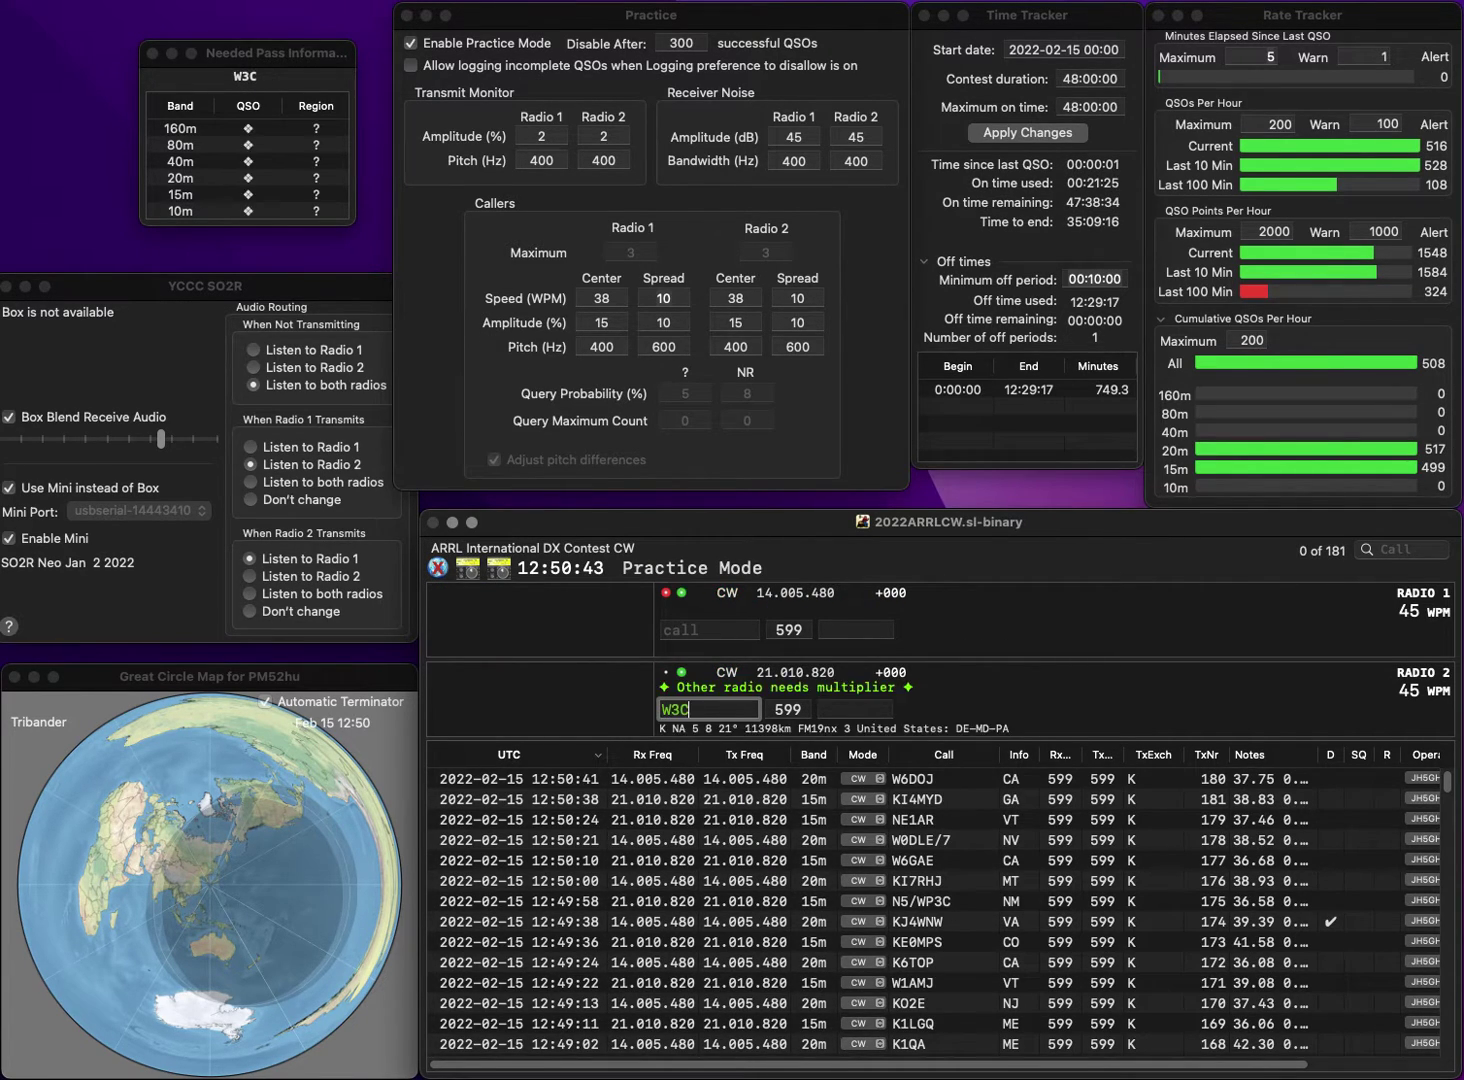
pyautogui.press('Return')
pyautogui.write('N4')
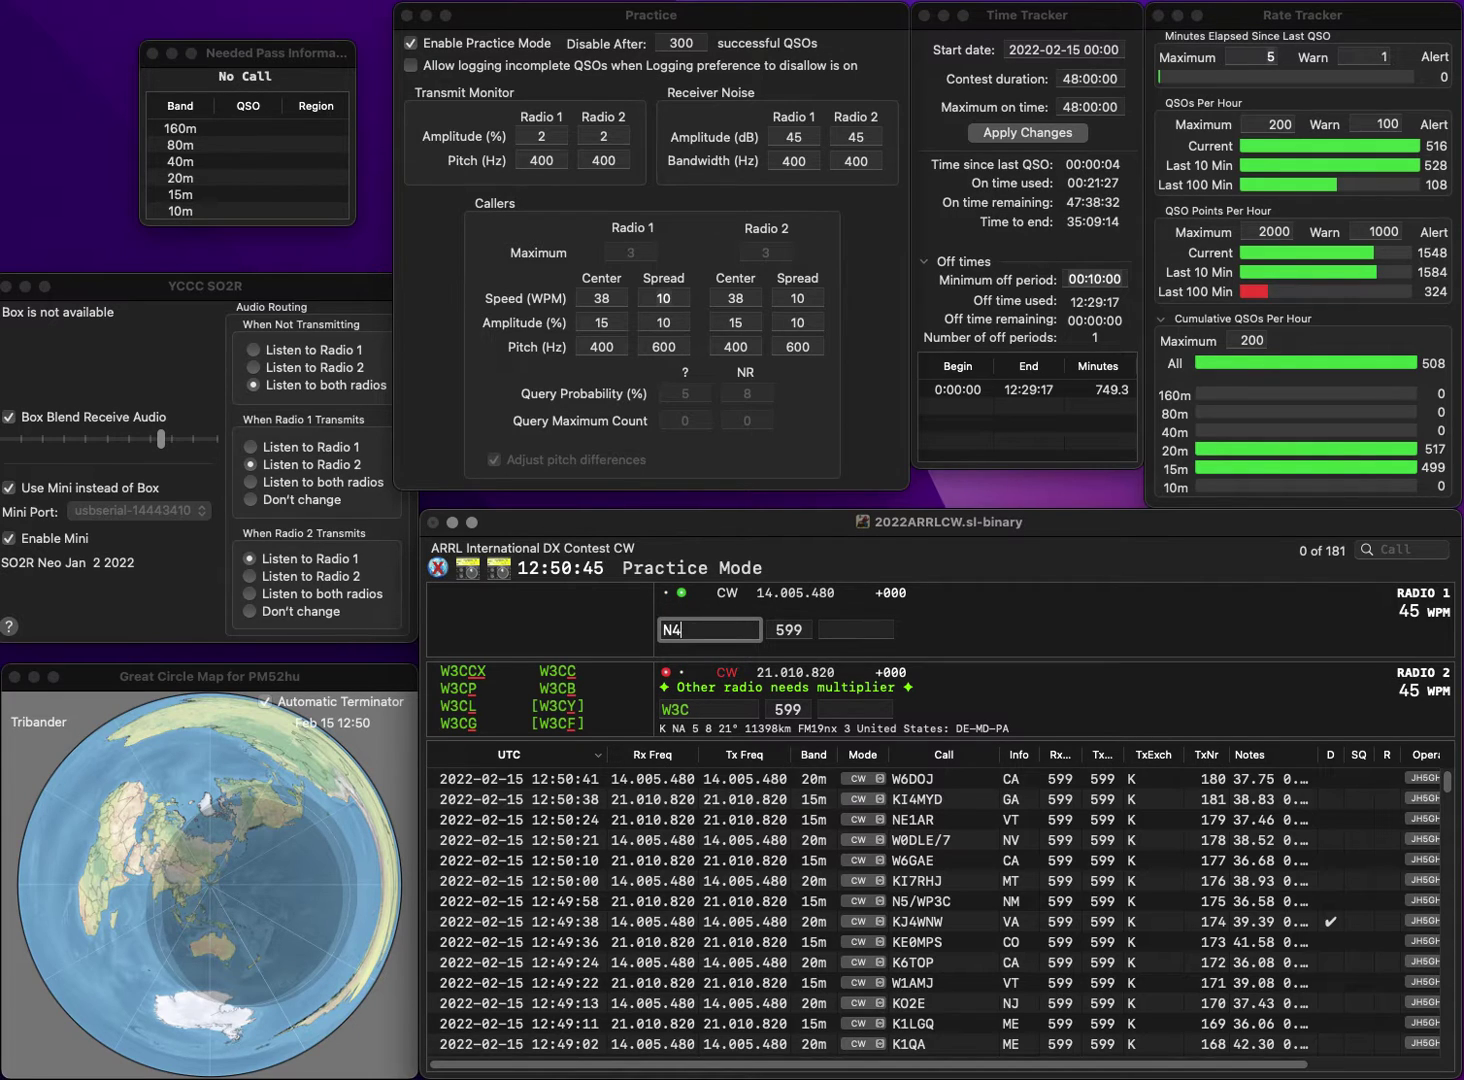
pyautogui.write('DAB')
pyautogui.press('Return')
# Correct the Radio 2 call to AB3C and answer it.
pyautogui.write('A')
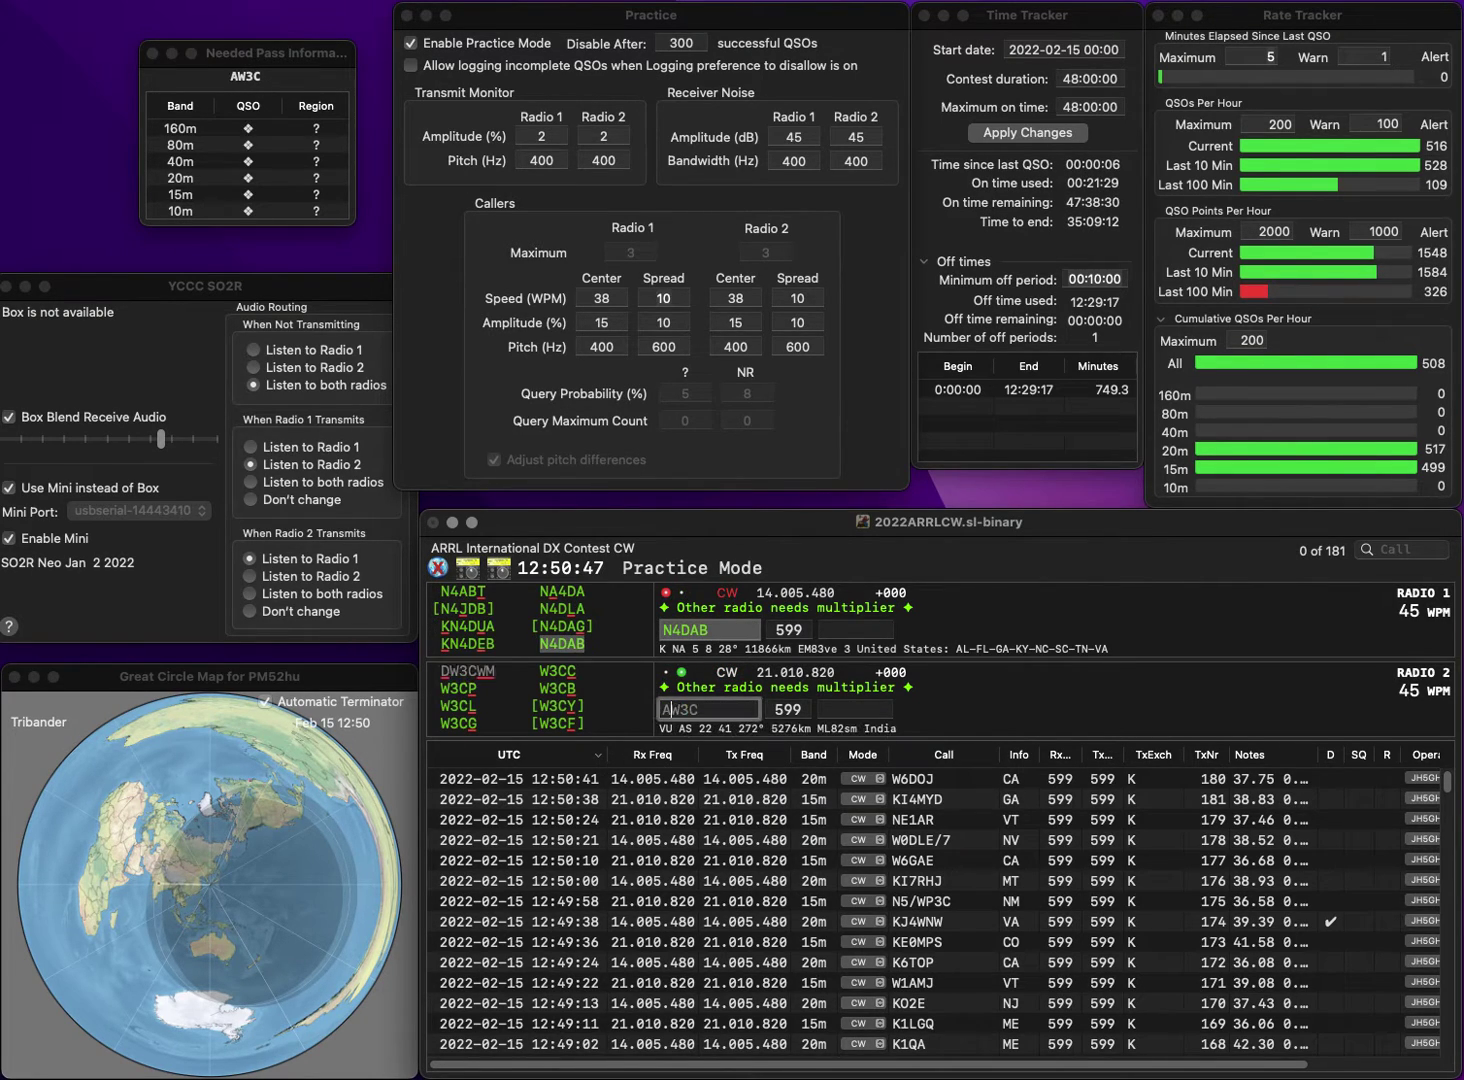
pyautogui.write('B')
pyautogui.press('Return')
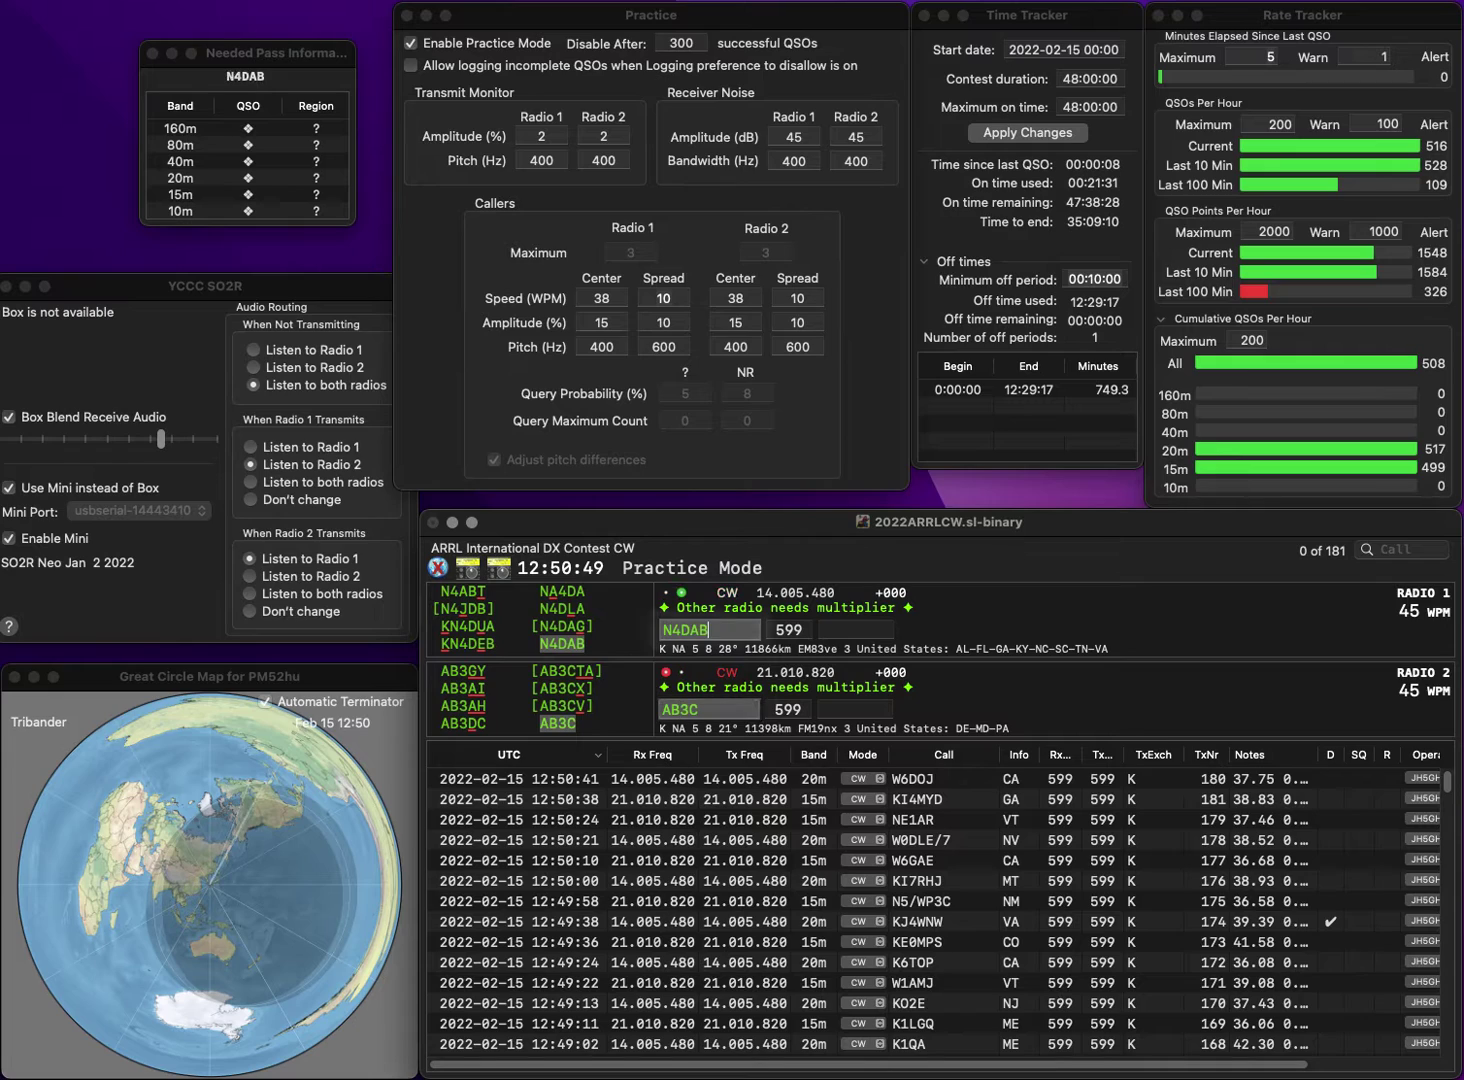
pyautogui.press('space')
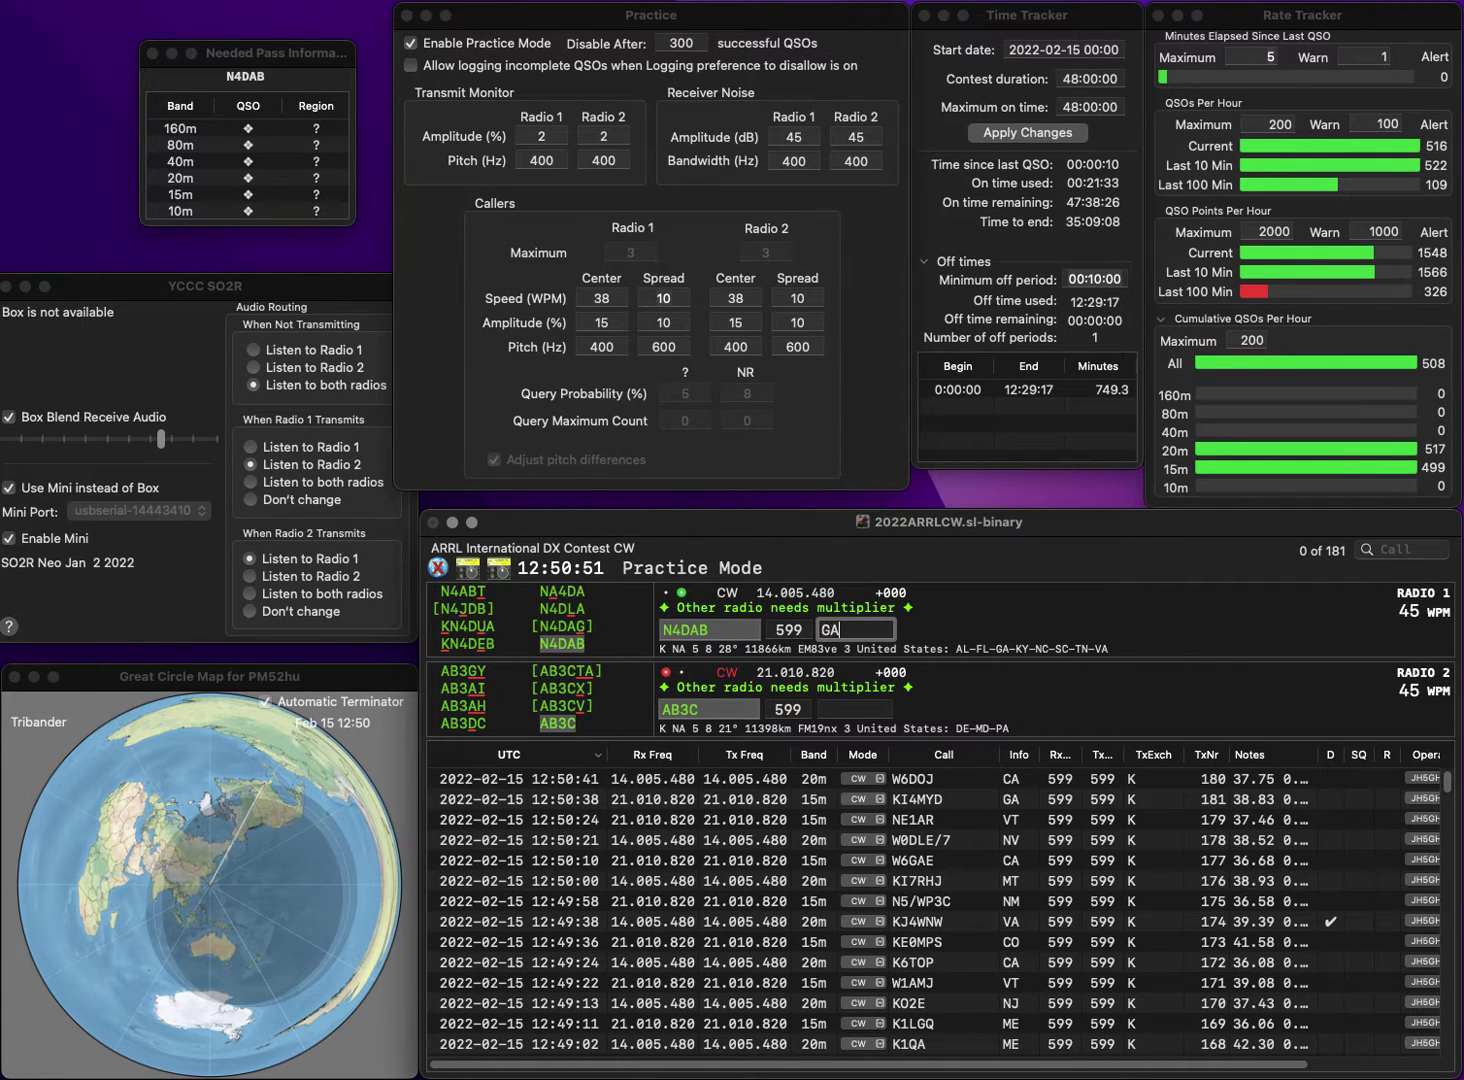
pyautogui.press('Return')
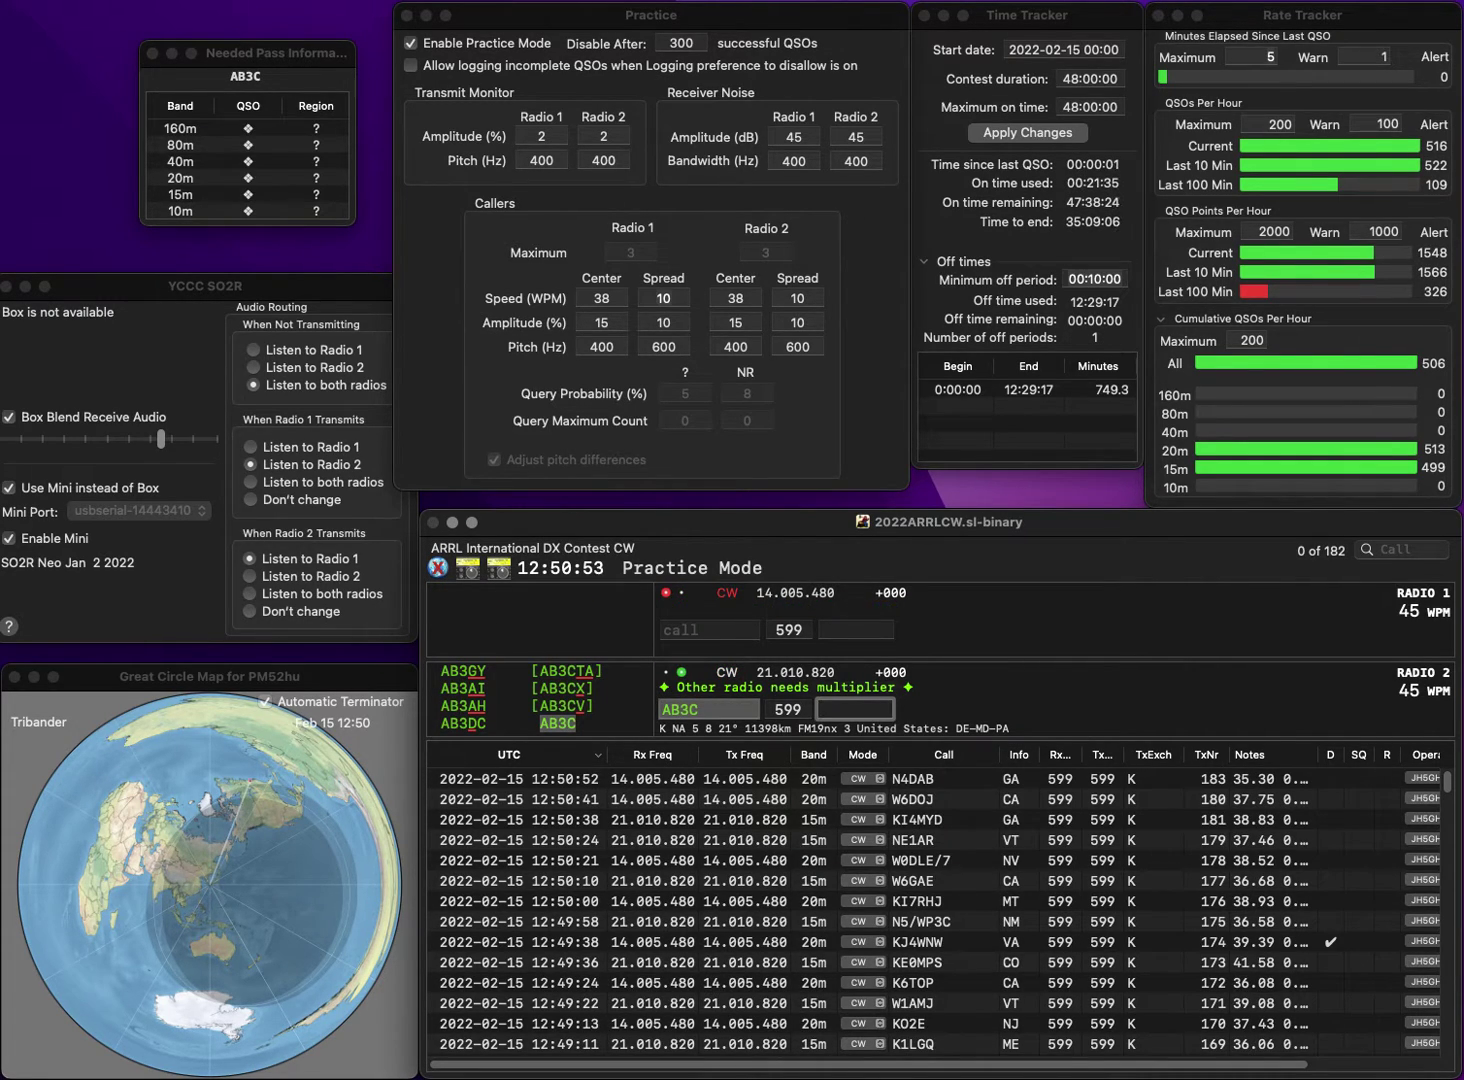
pyautogui.press('Return')
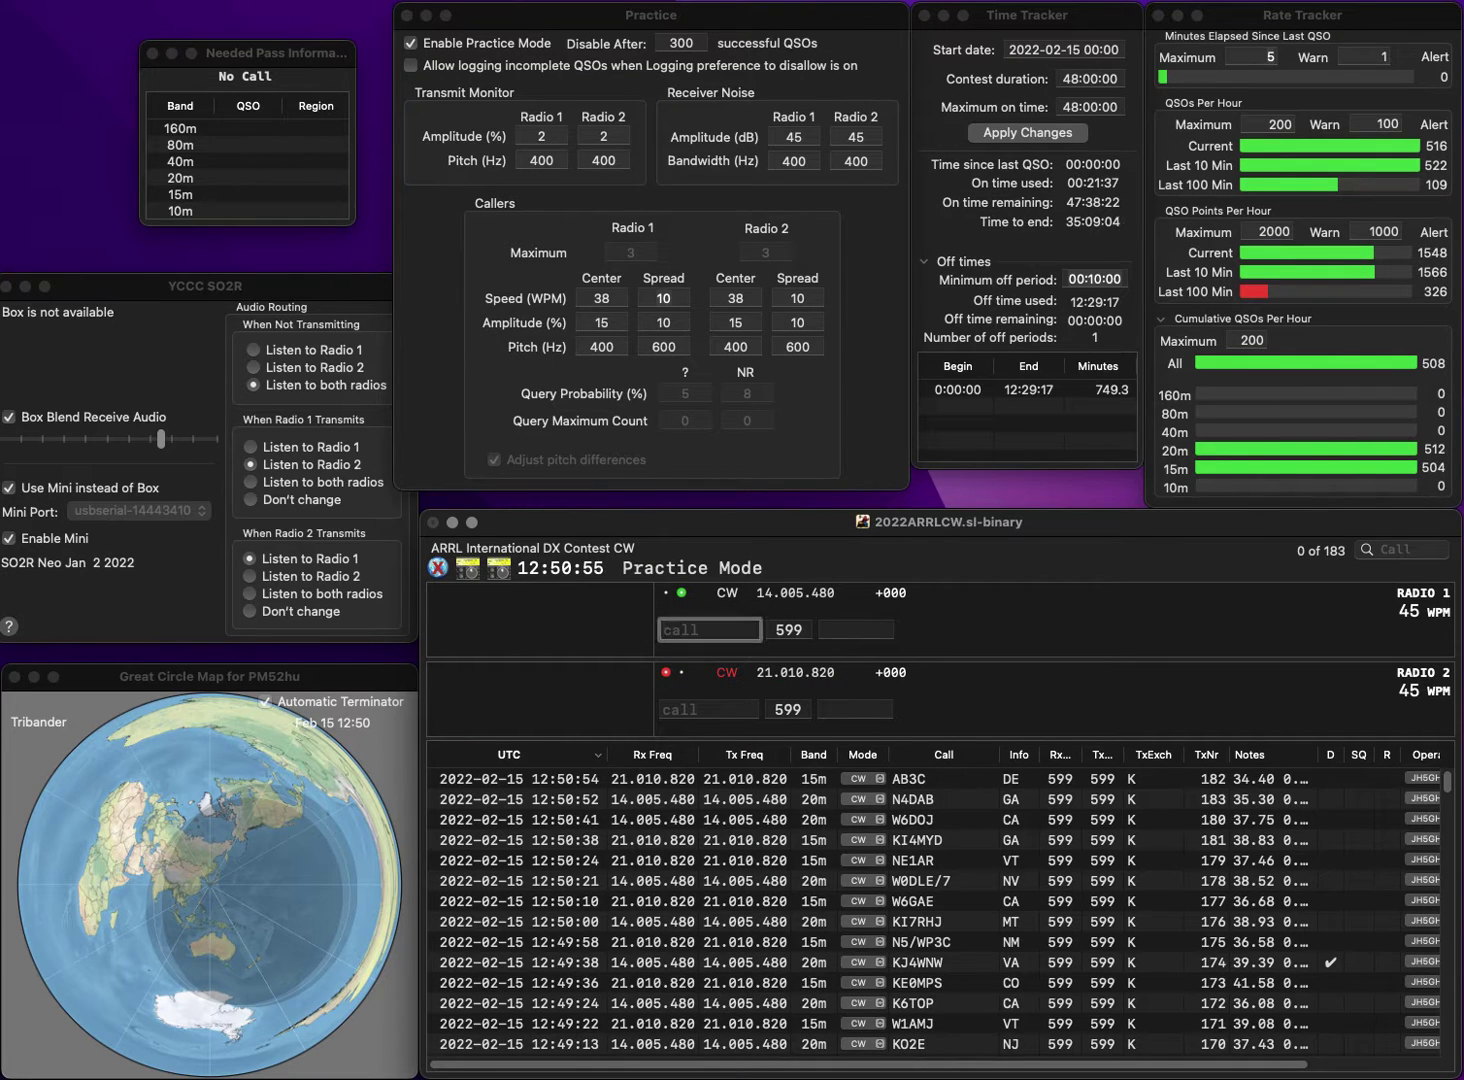
# Enter and answer the calls AF4HX on Radio 1 and WC0AAA on Radio 2.
pyautogui.write('AF4HX')
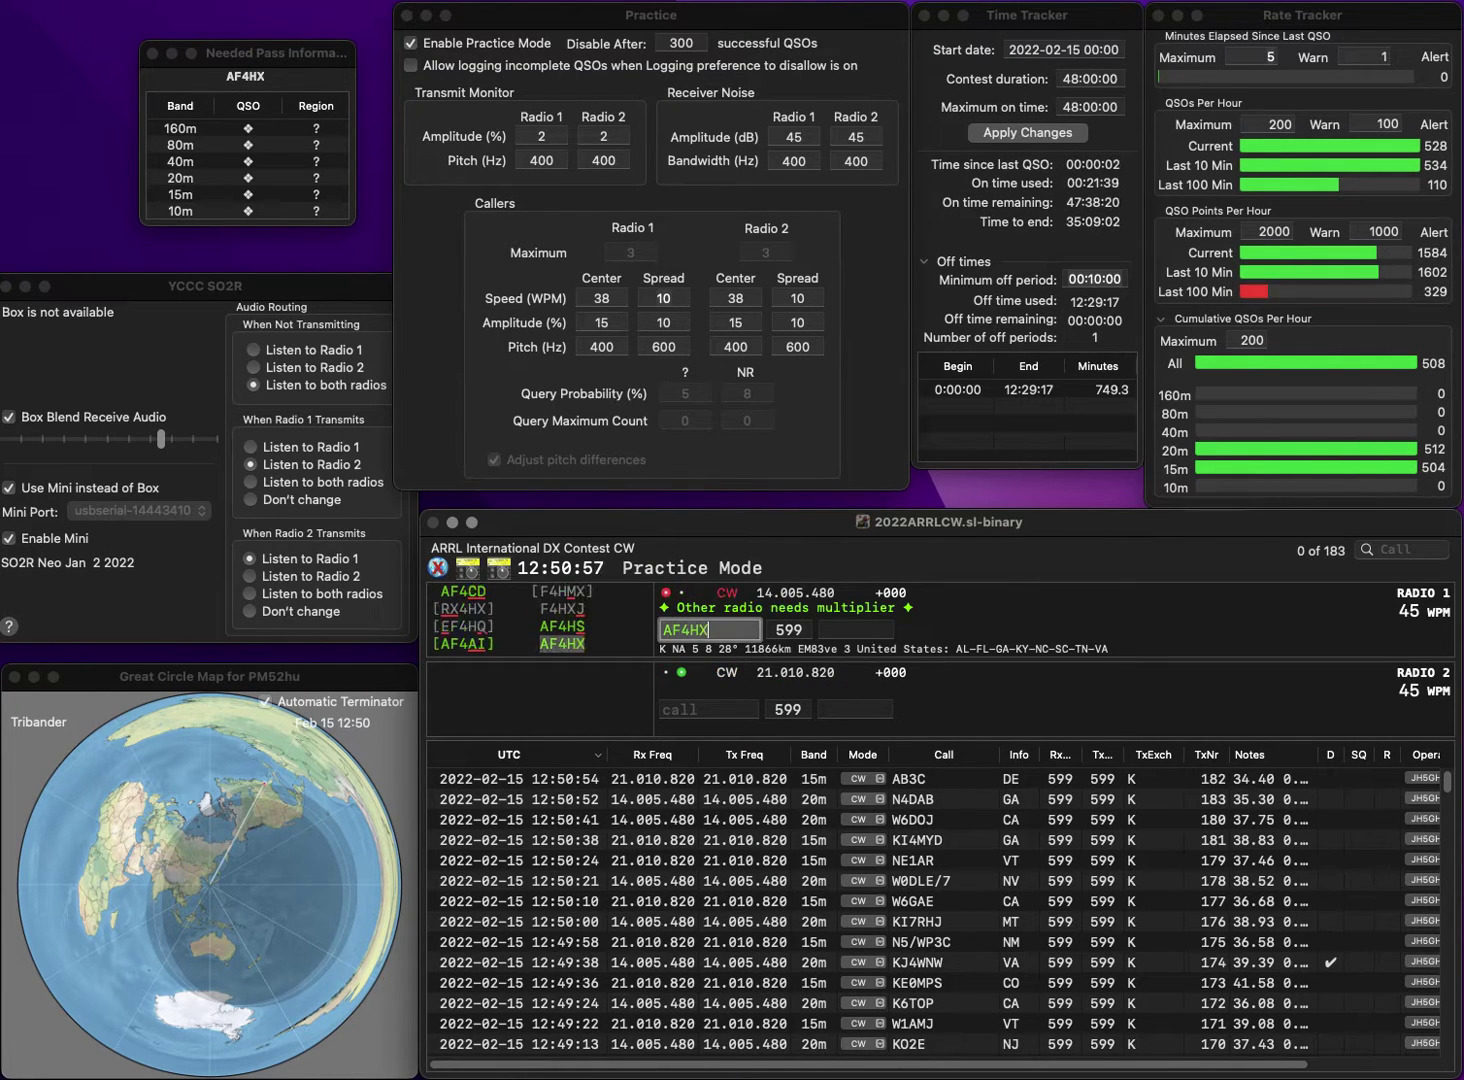
pyautogui.press('Return')
pyautogui.write('WC0AAA')
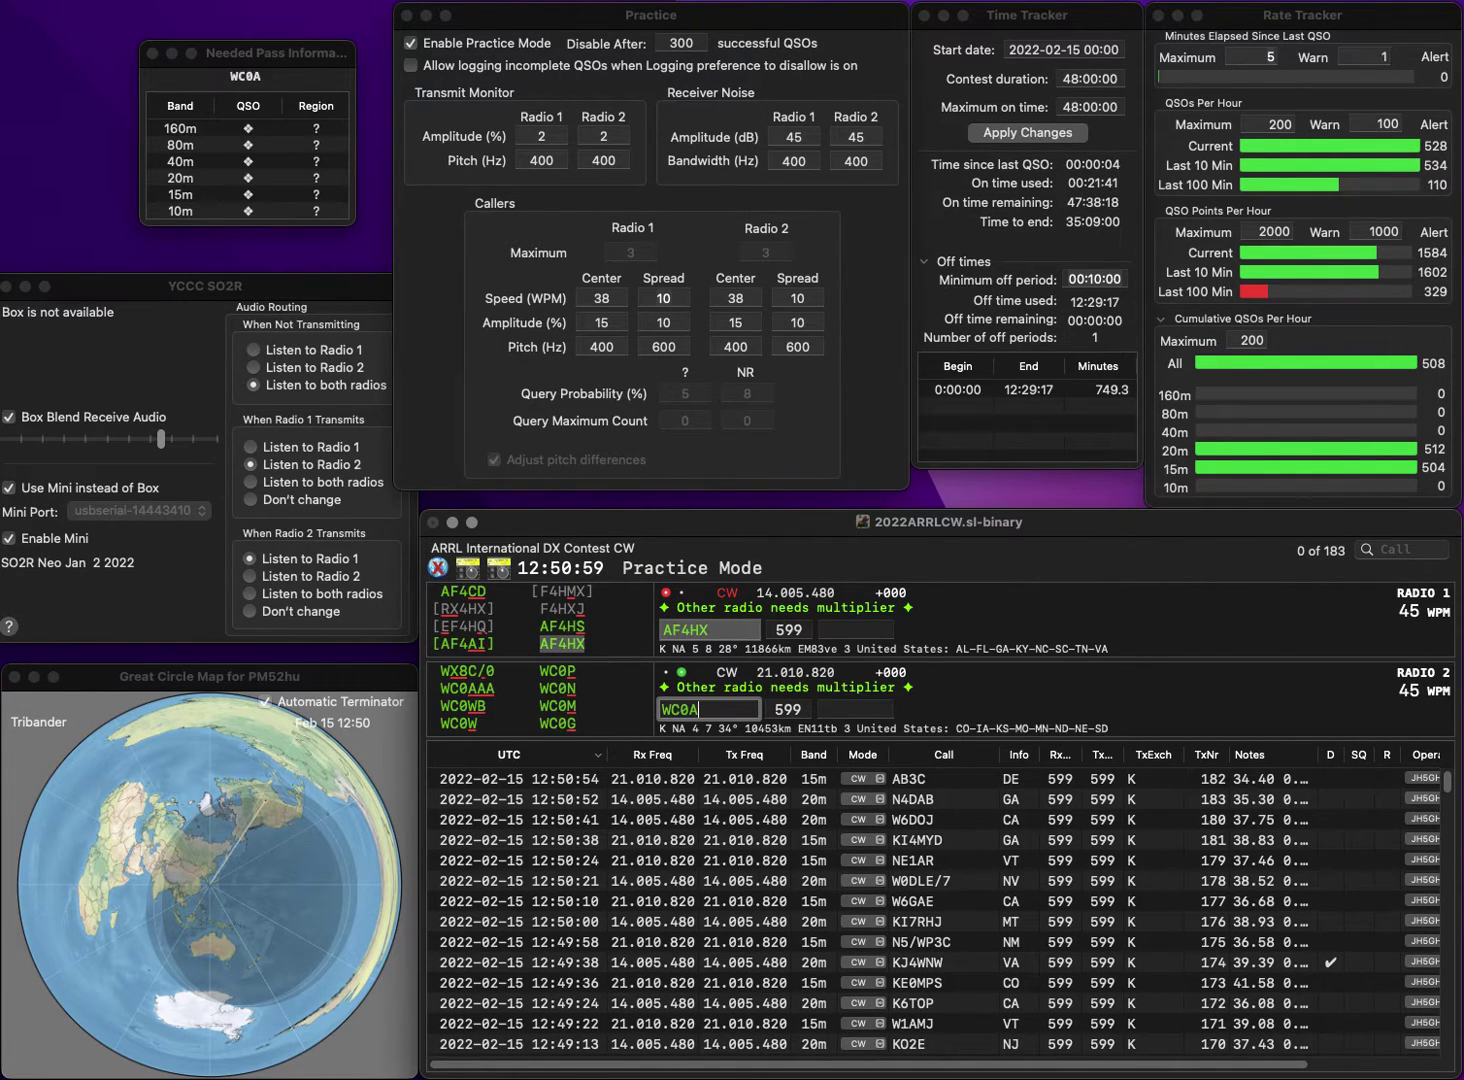
pyautogui.press('Return')
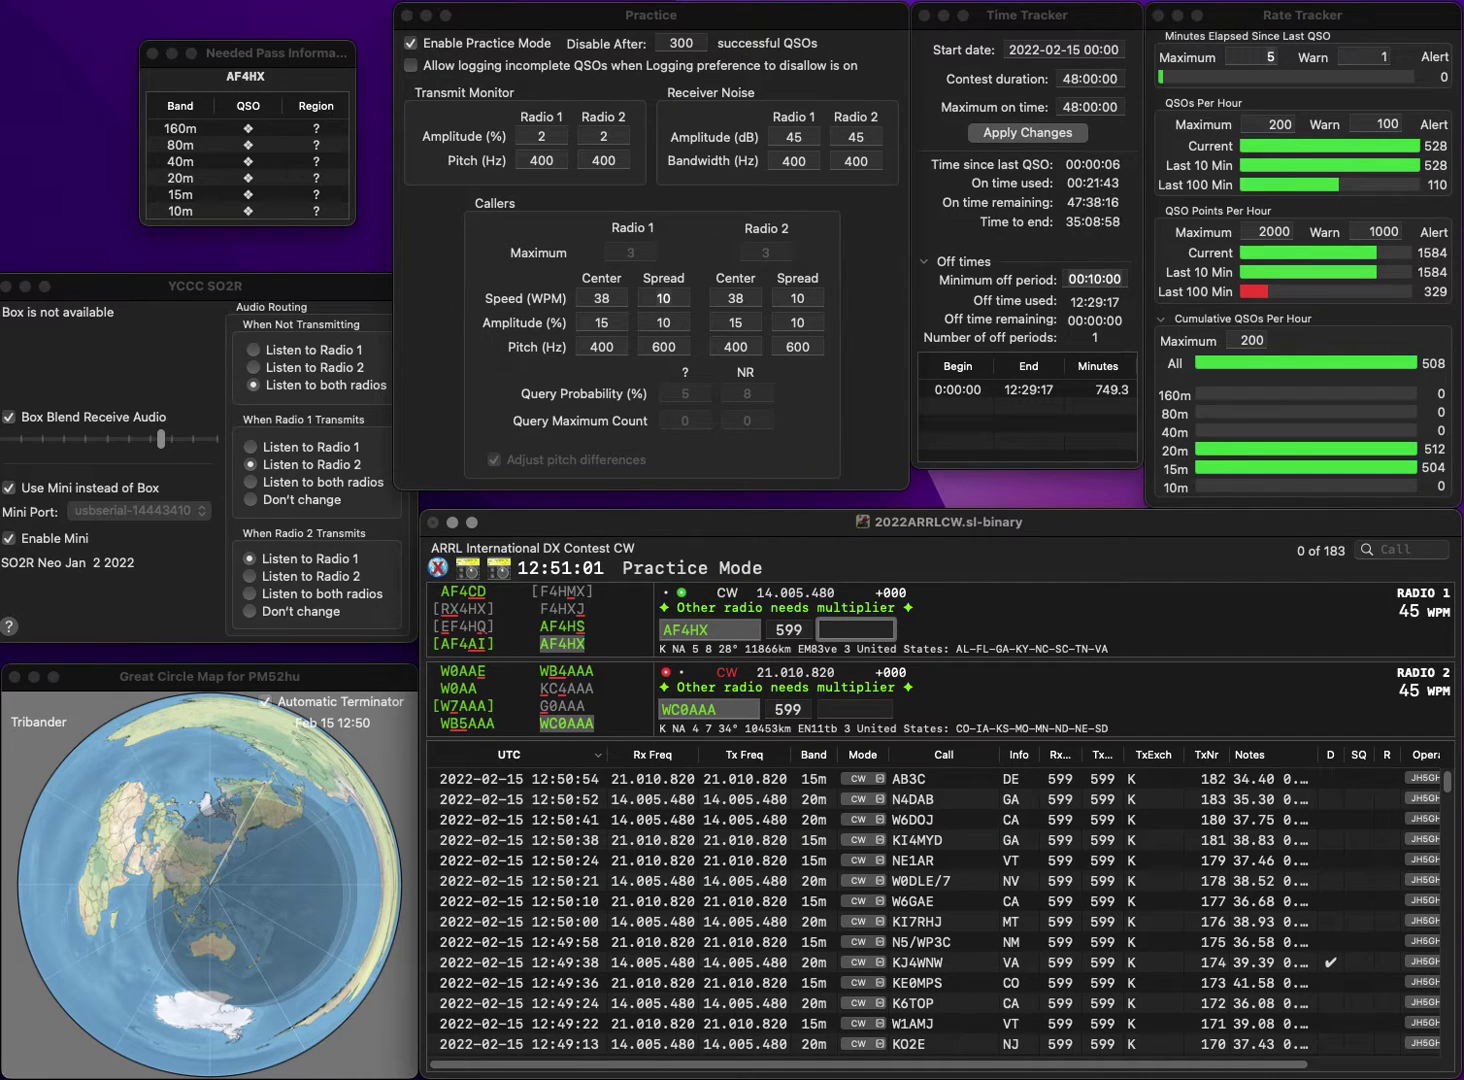
pyautogui.write('NC')
pyautogui.press('Return')
pyautogui.write('MO')
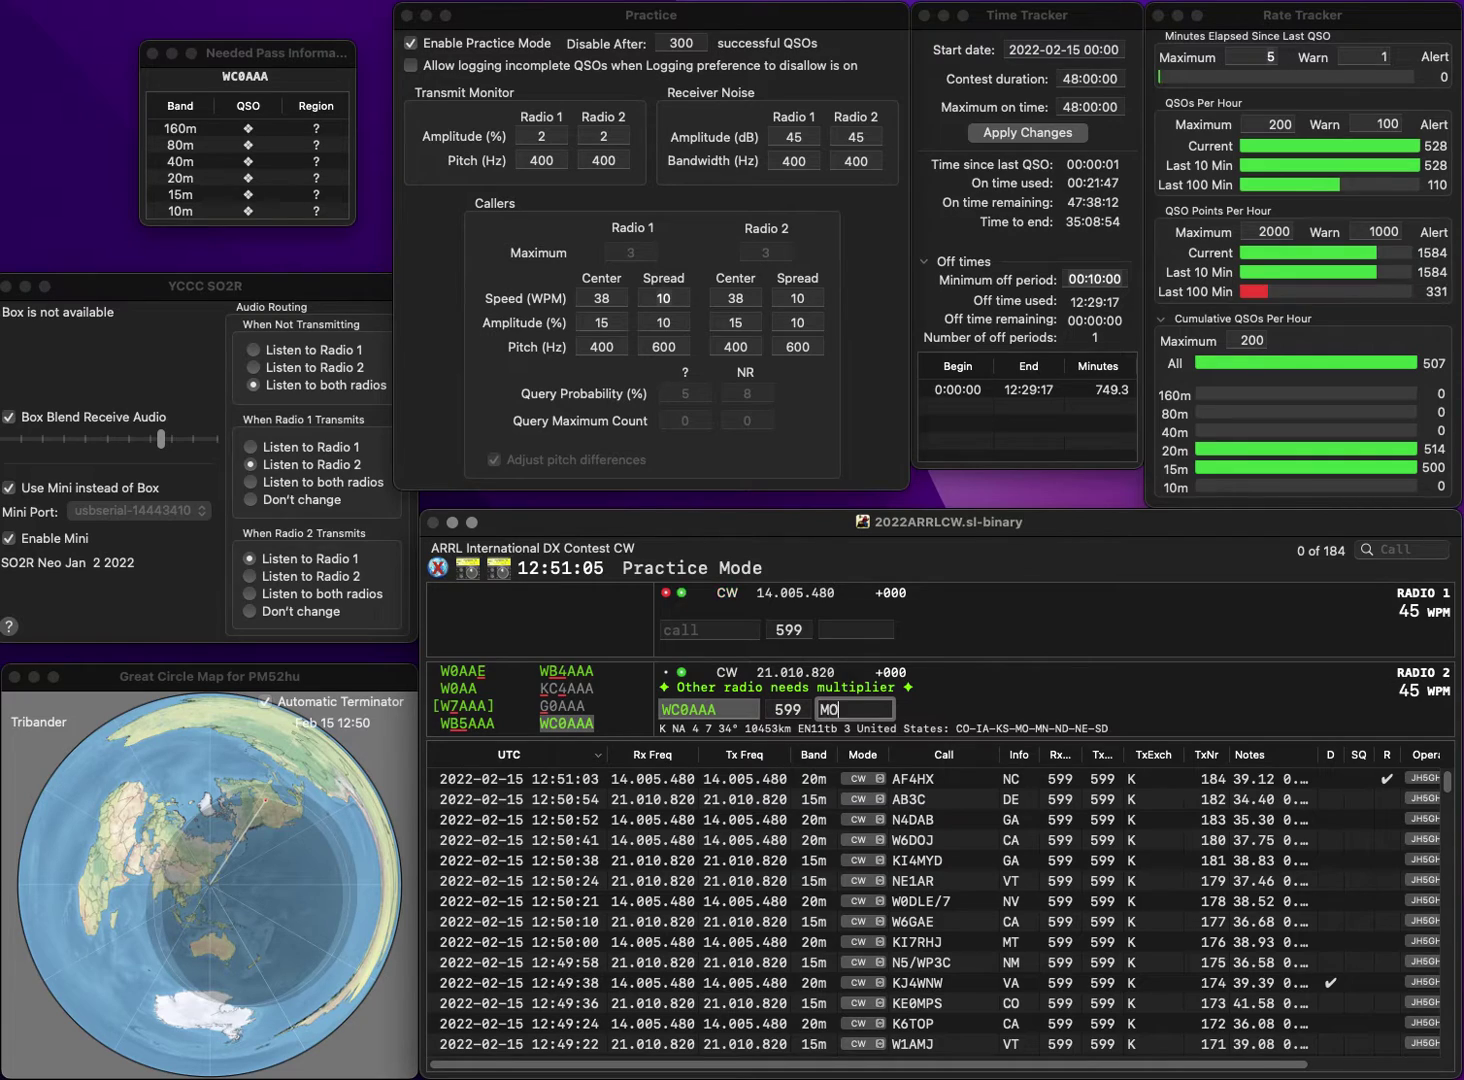
pyautogui.press('Return')
pyautogui.write('V')
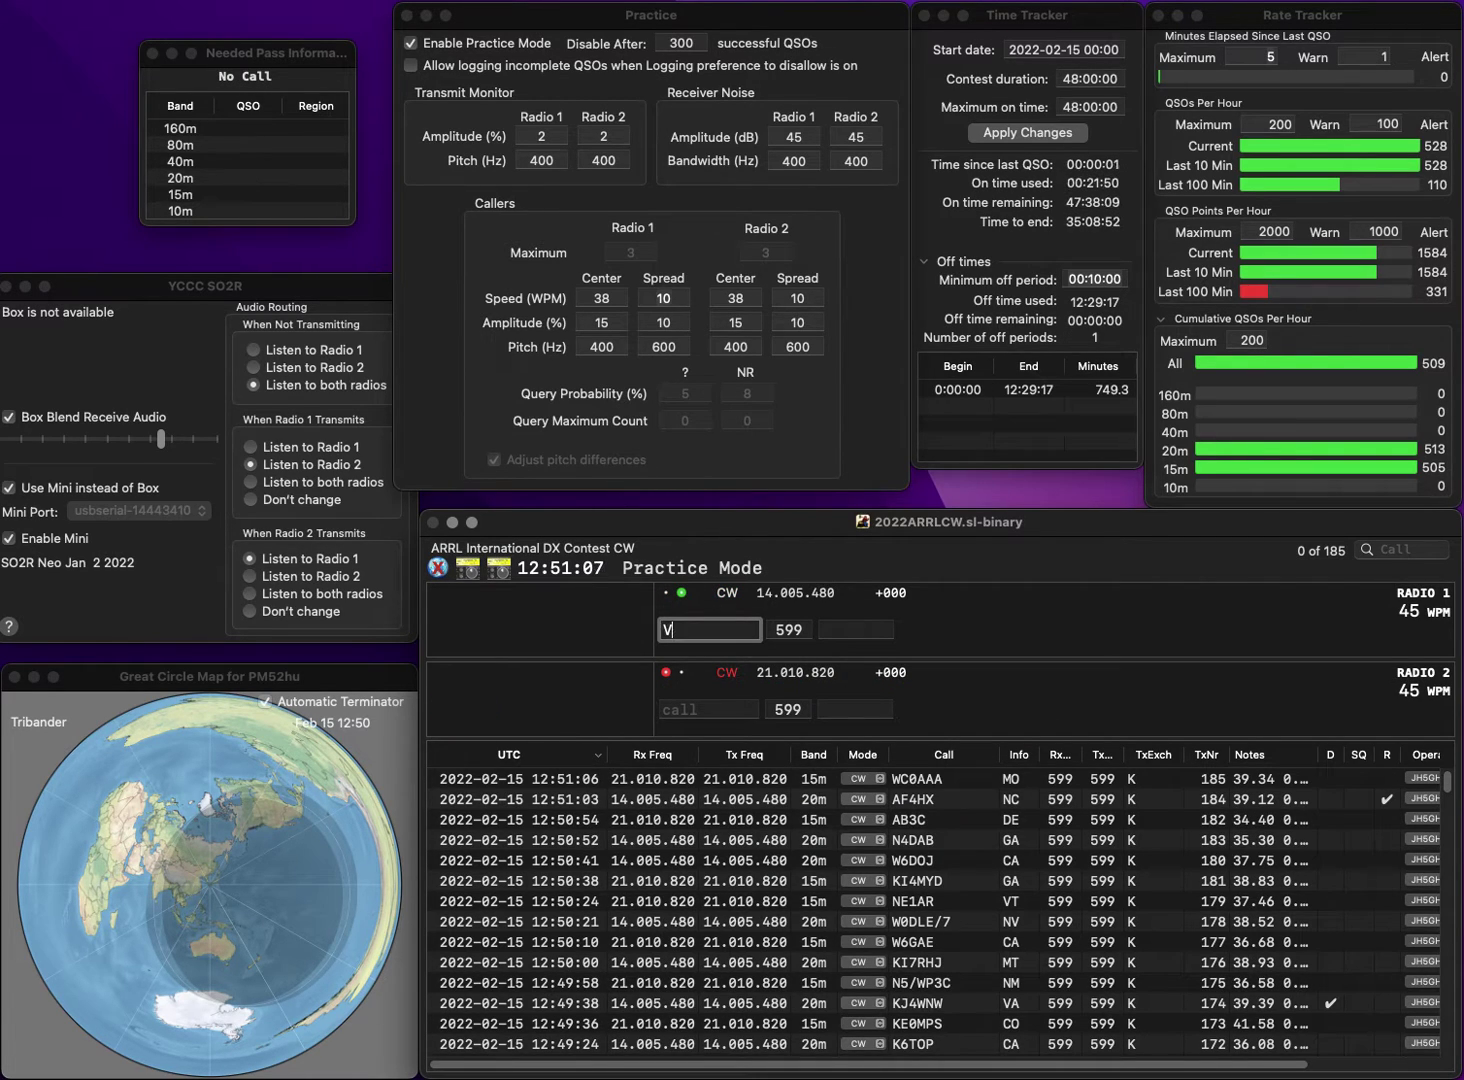
pyautogui.write('E6JEM')
pyautogui.press('Return')
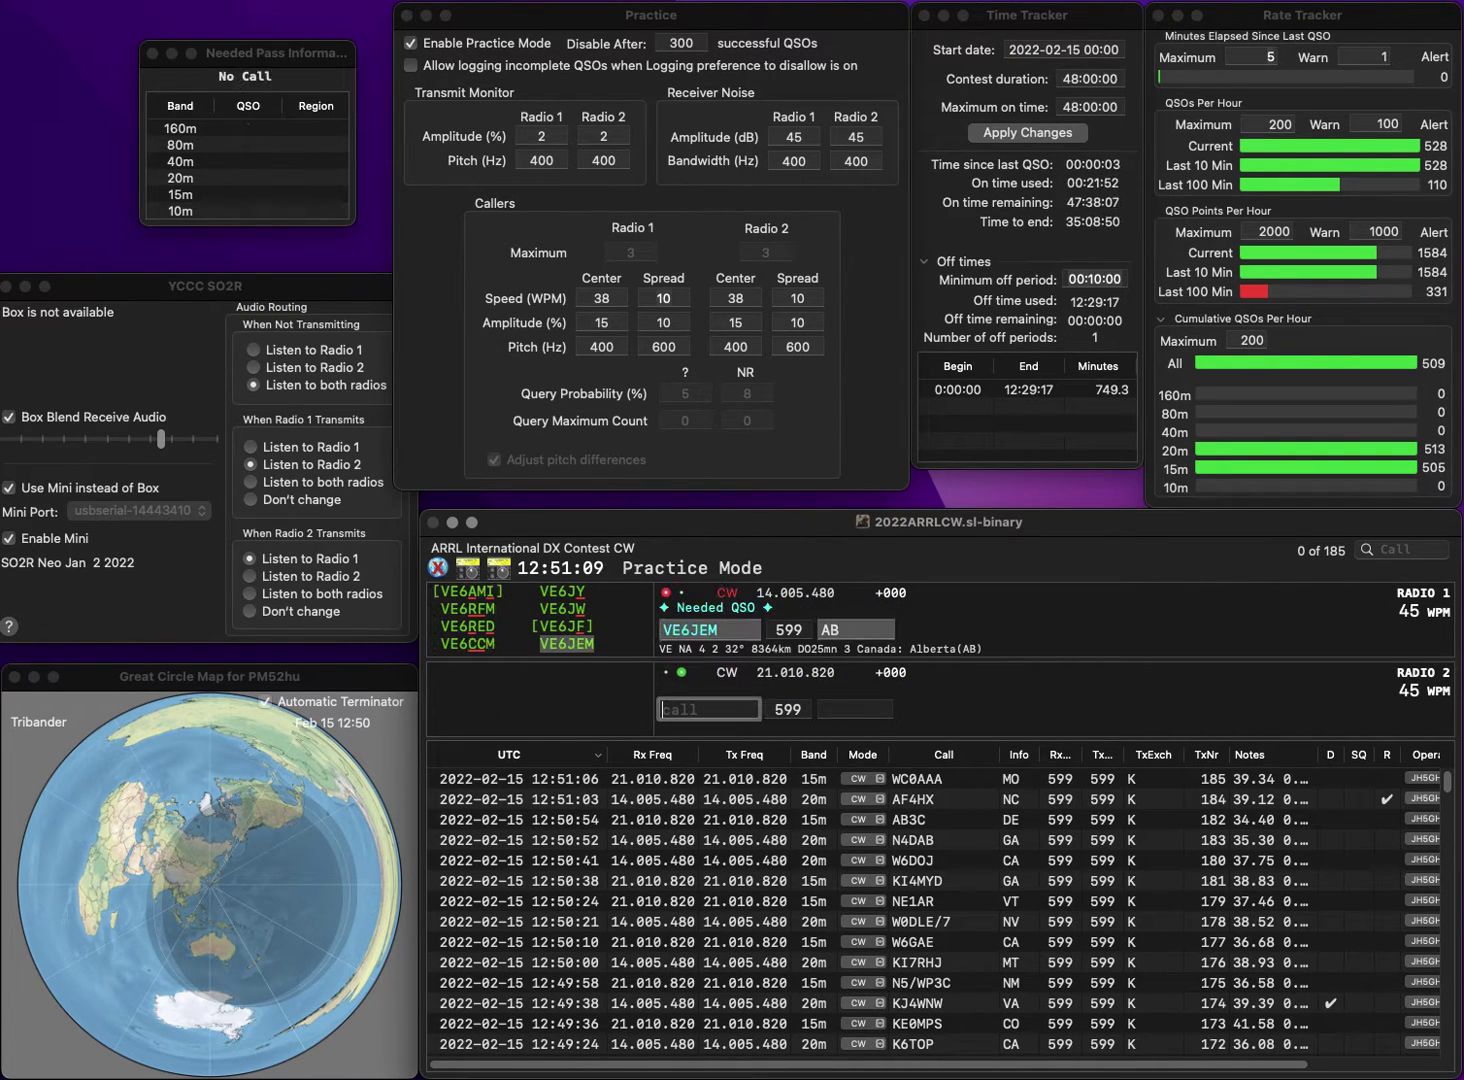
pyautogui.write('K6V')
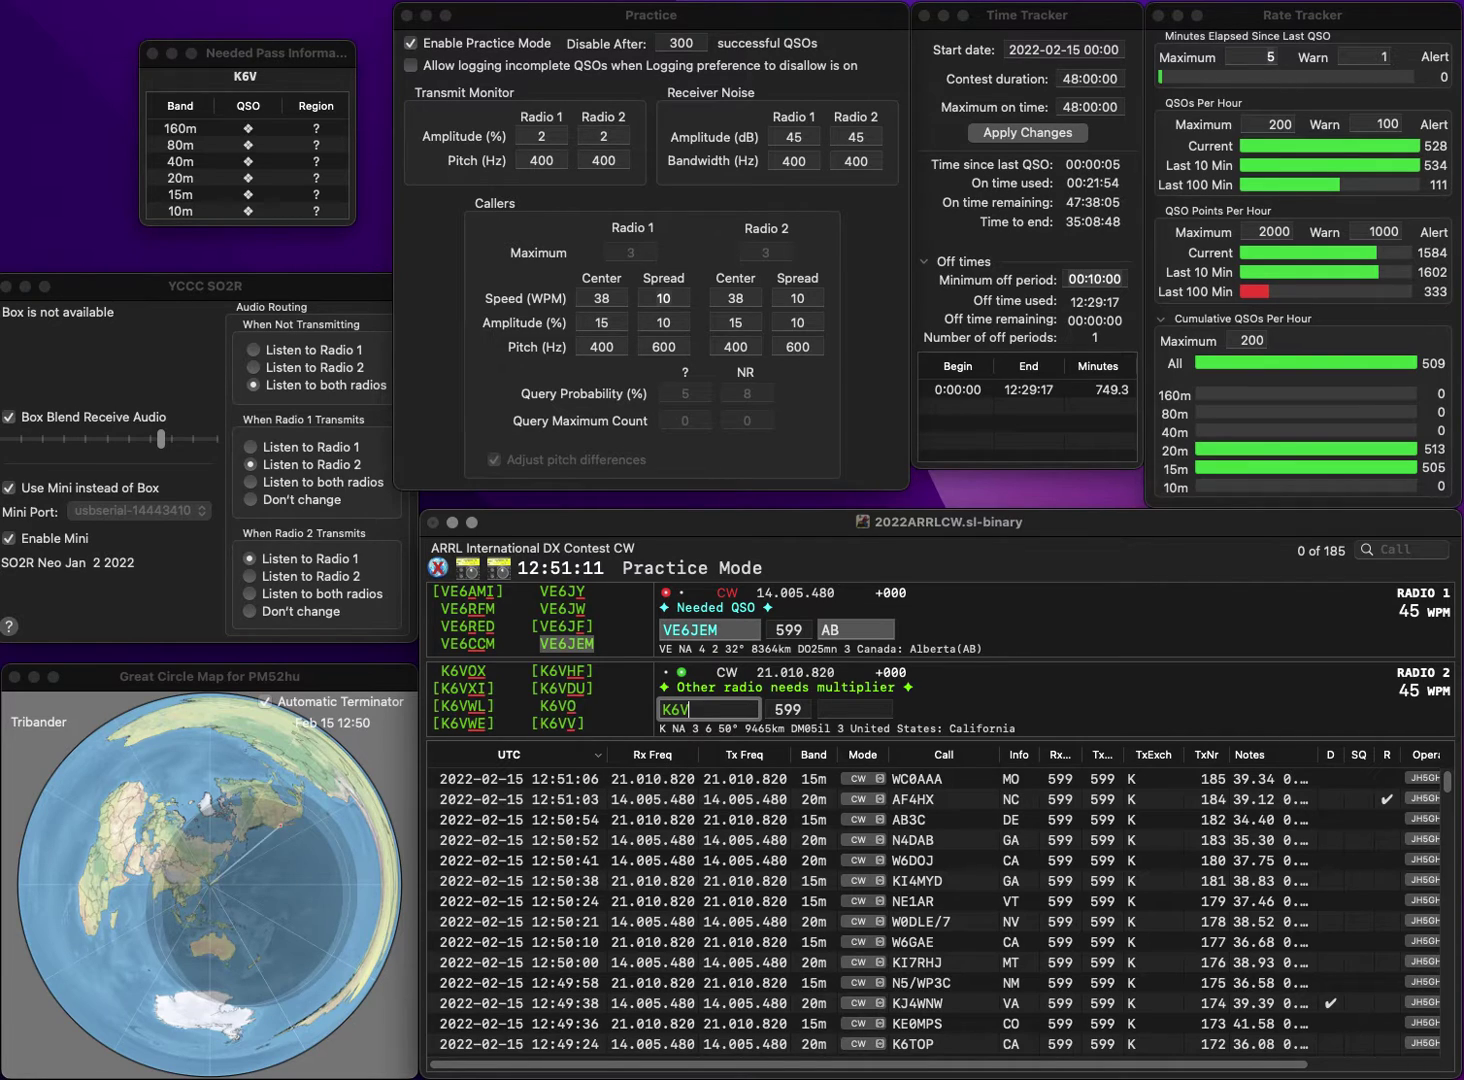
pyautogui.write('B')
pyautogui.press('BackSpace')
pyautogui.write('D')
pyautogui.press('Return')
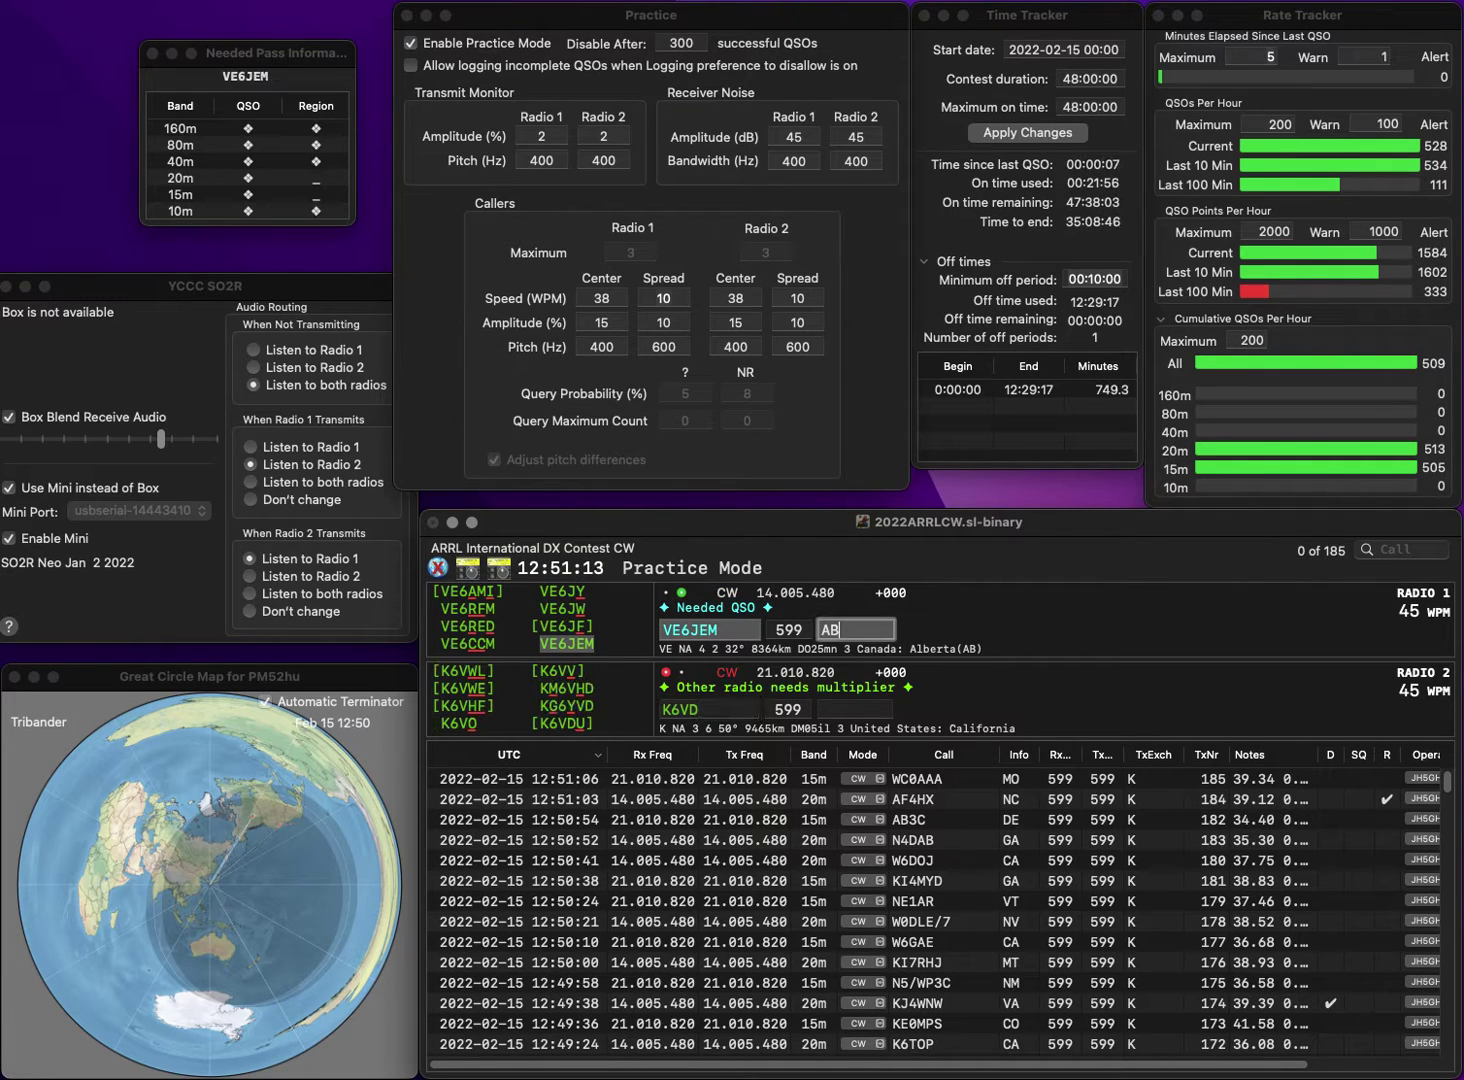
pyautogui.press('Return')
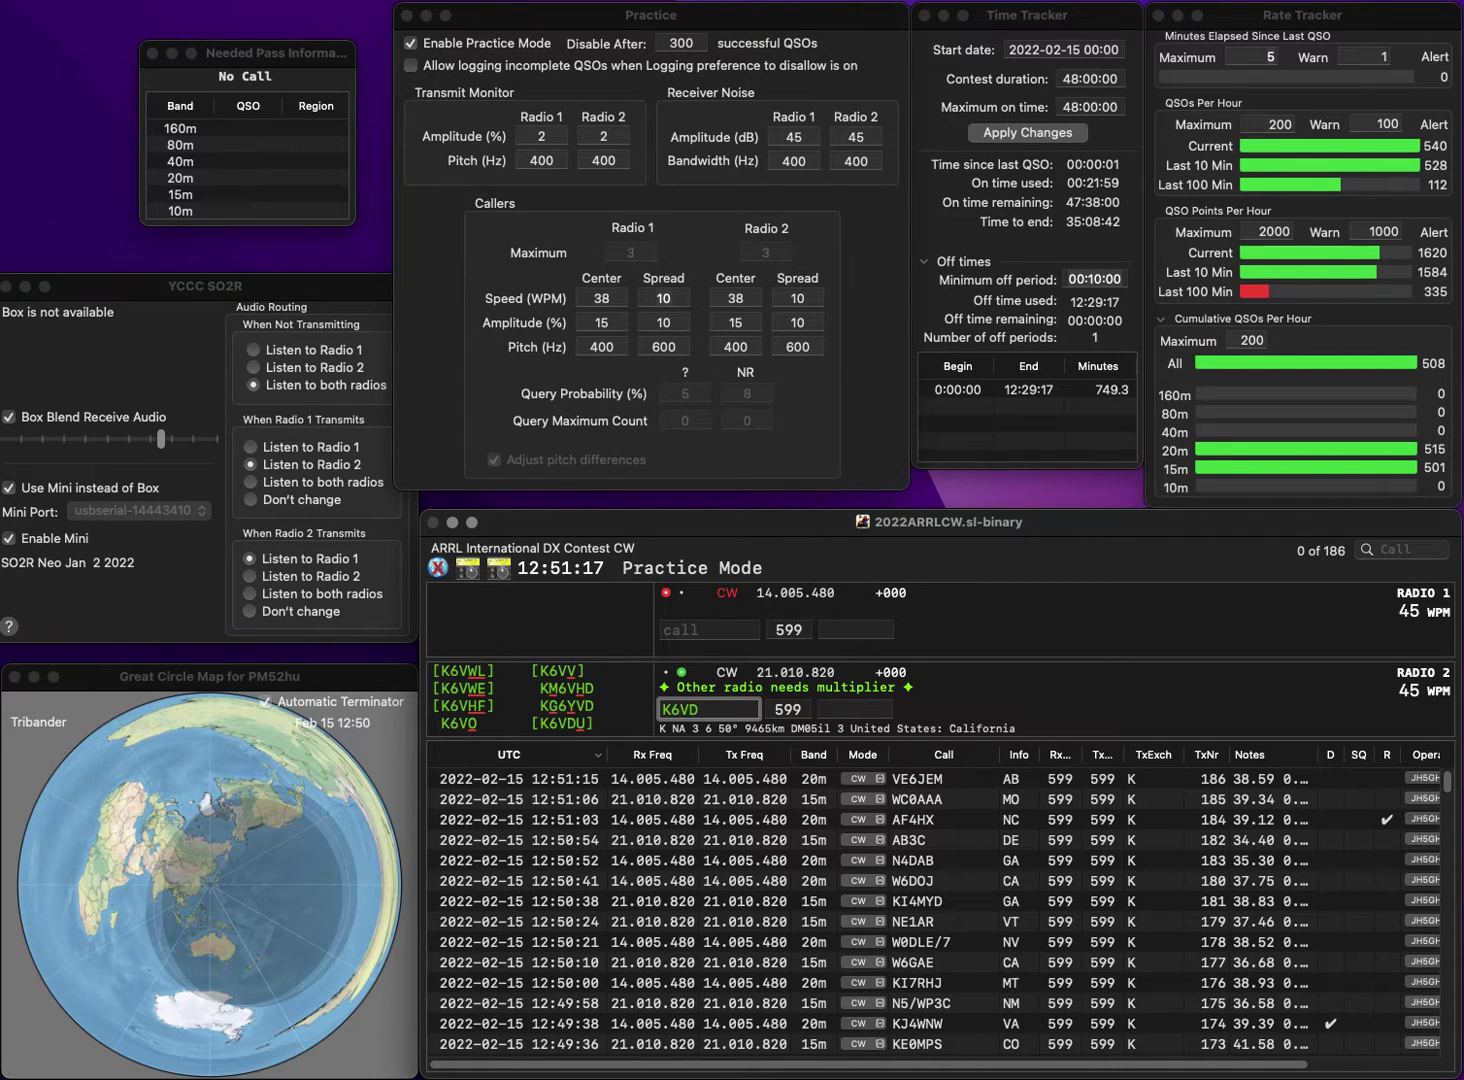
pyautogui.press('BackSpace')
pyautogui.press('BackSpace')
pyautogui.write('UN')
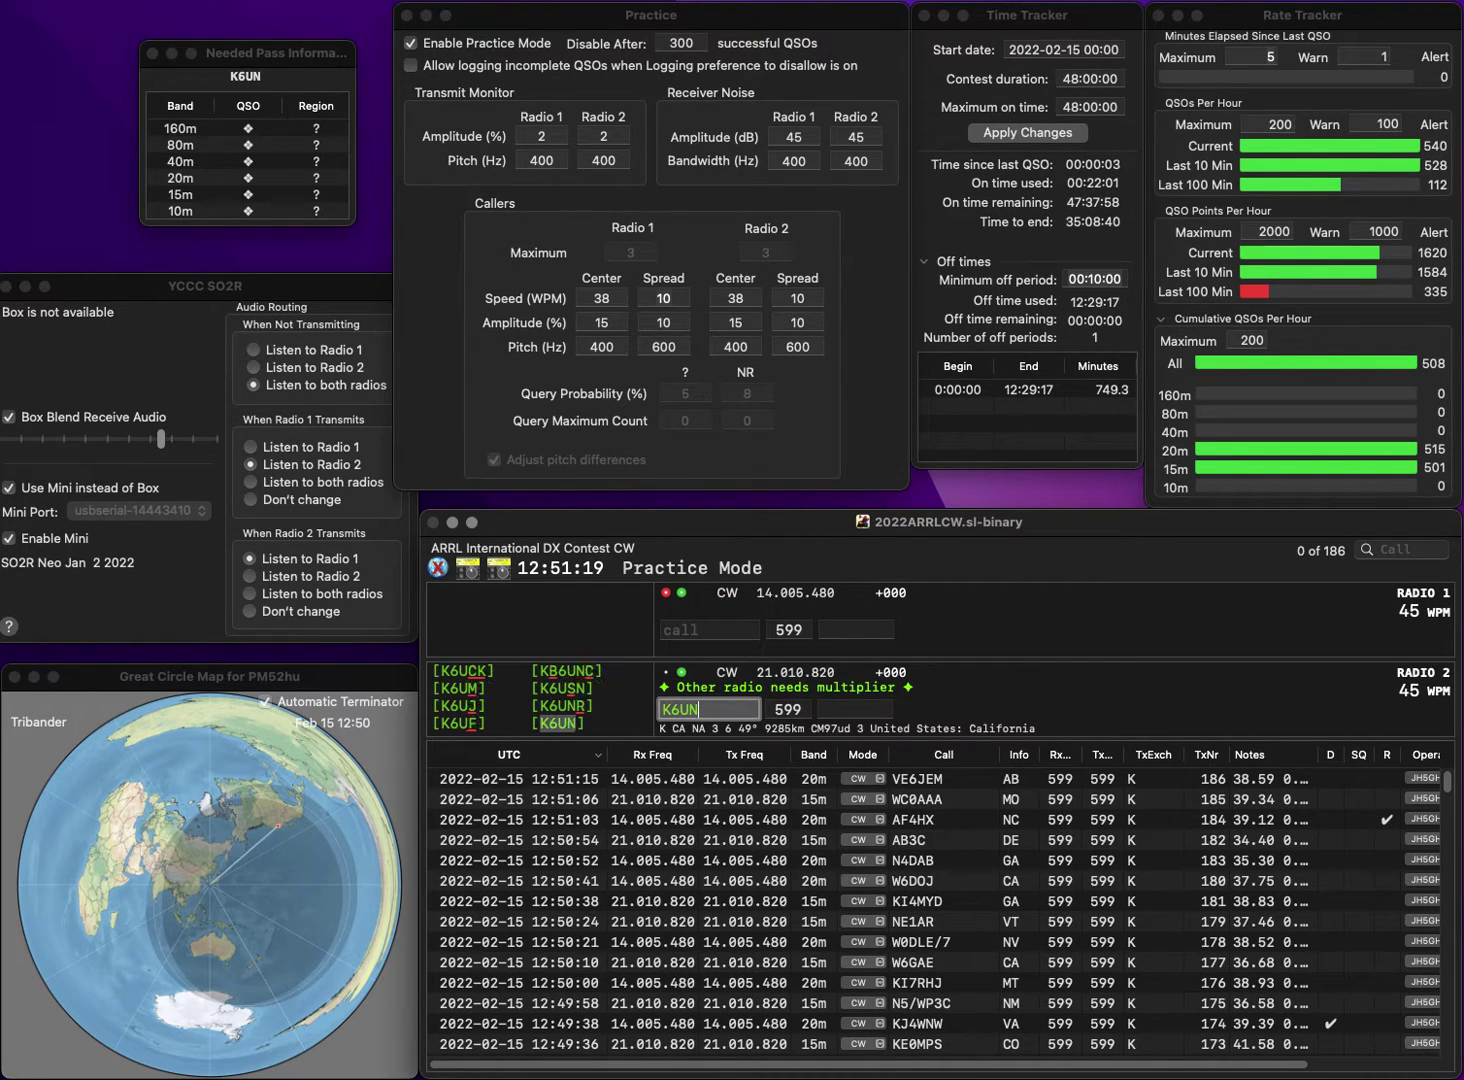
pyautogui.press('Return')
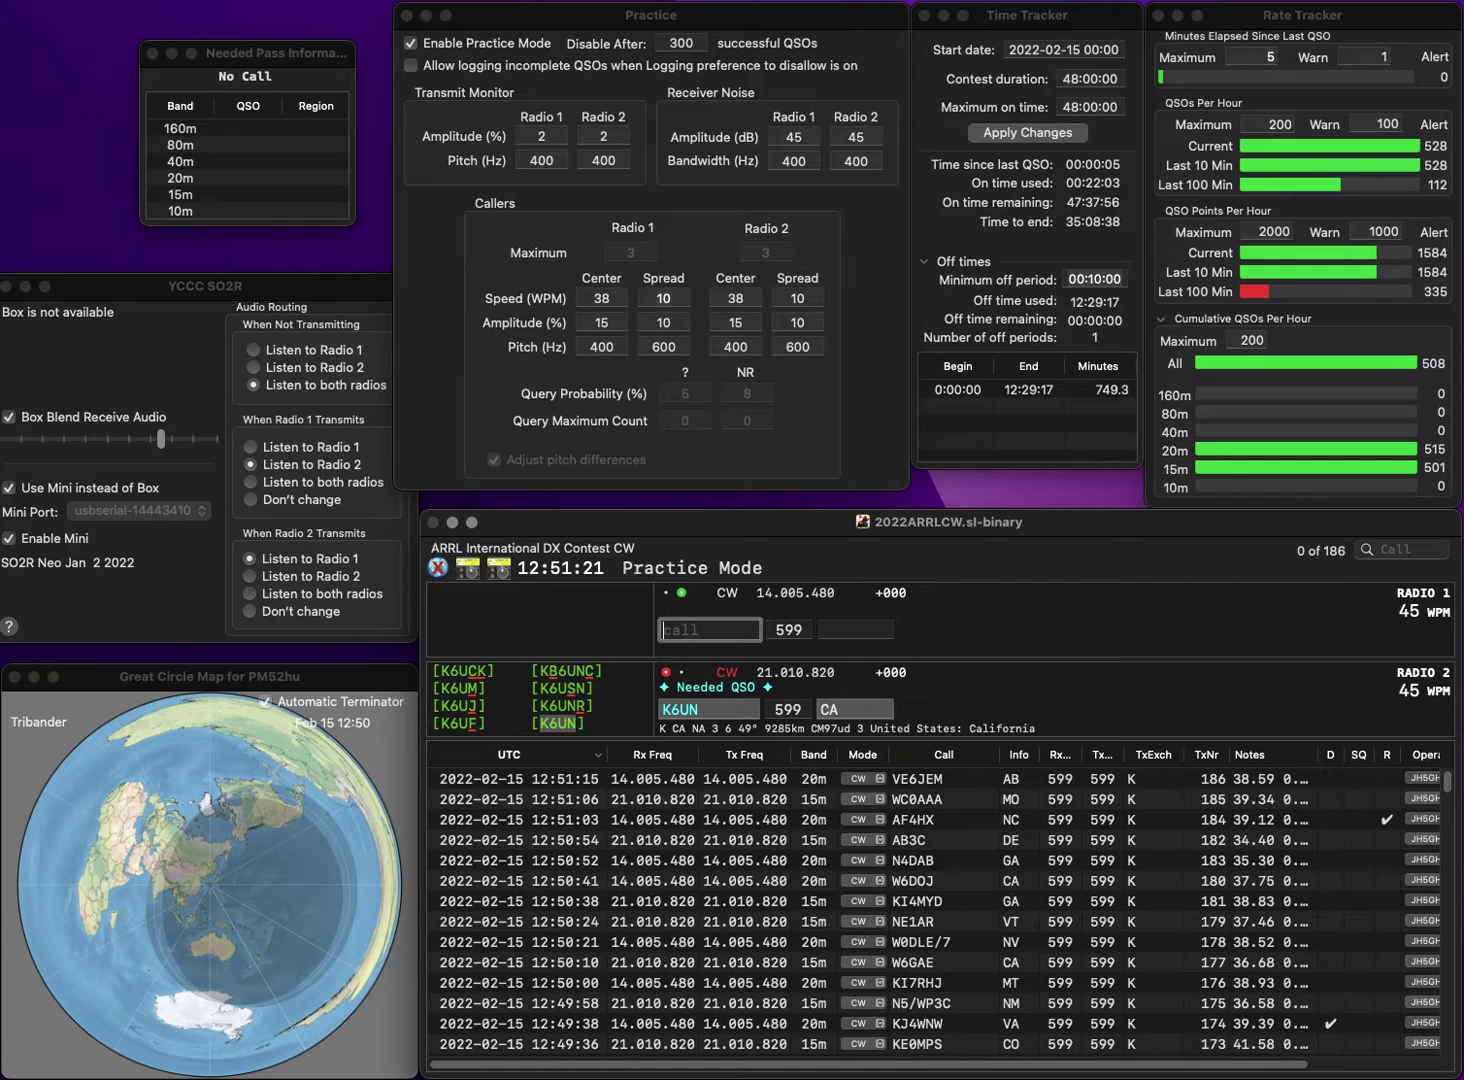
pyautogui.write('LK2UOE')
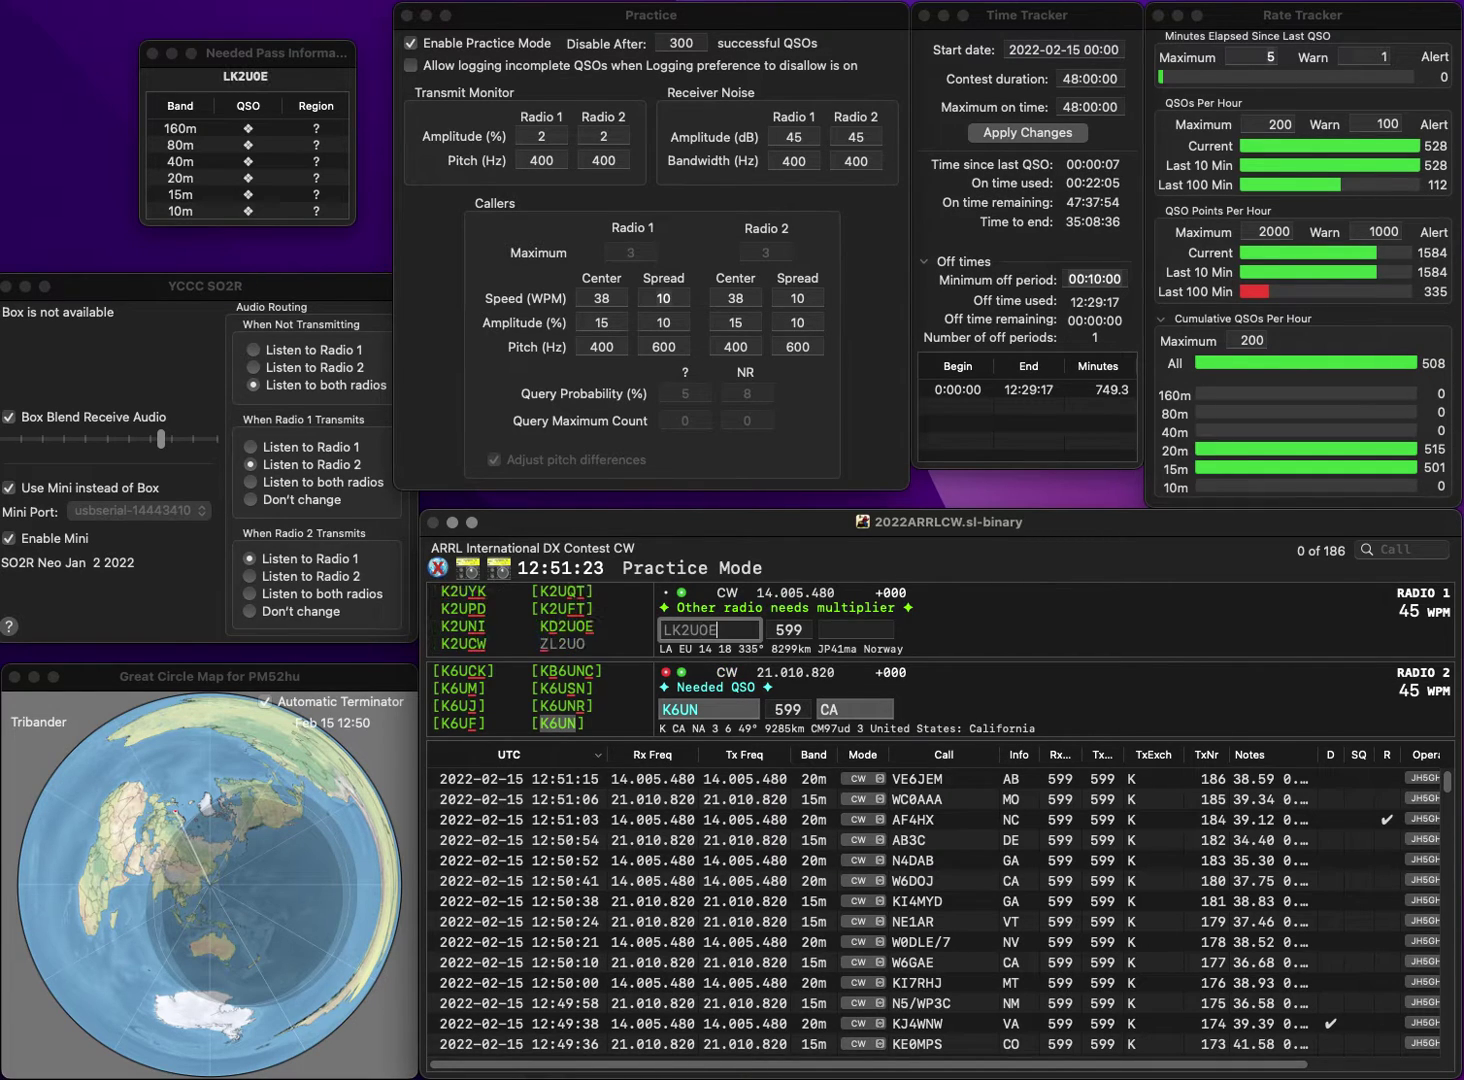
pyautogui.press('Left')
pyautogui.press('Left')
pyautogui.press('Left')
pyautogui.press('Left')
pyautogui.press('Left')
pyautogui.press('BackSpace')
pyautogui.press('Right')
pyautogui.write('D')
pyautogui.press('Return')
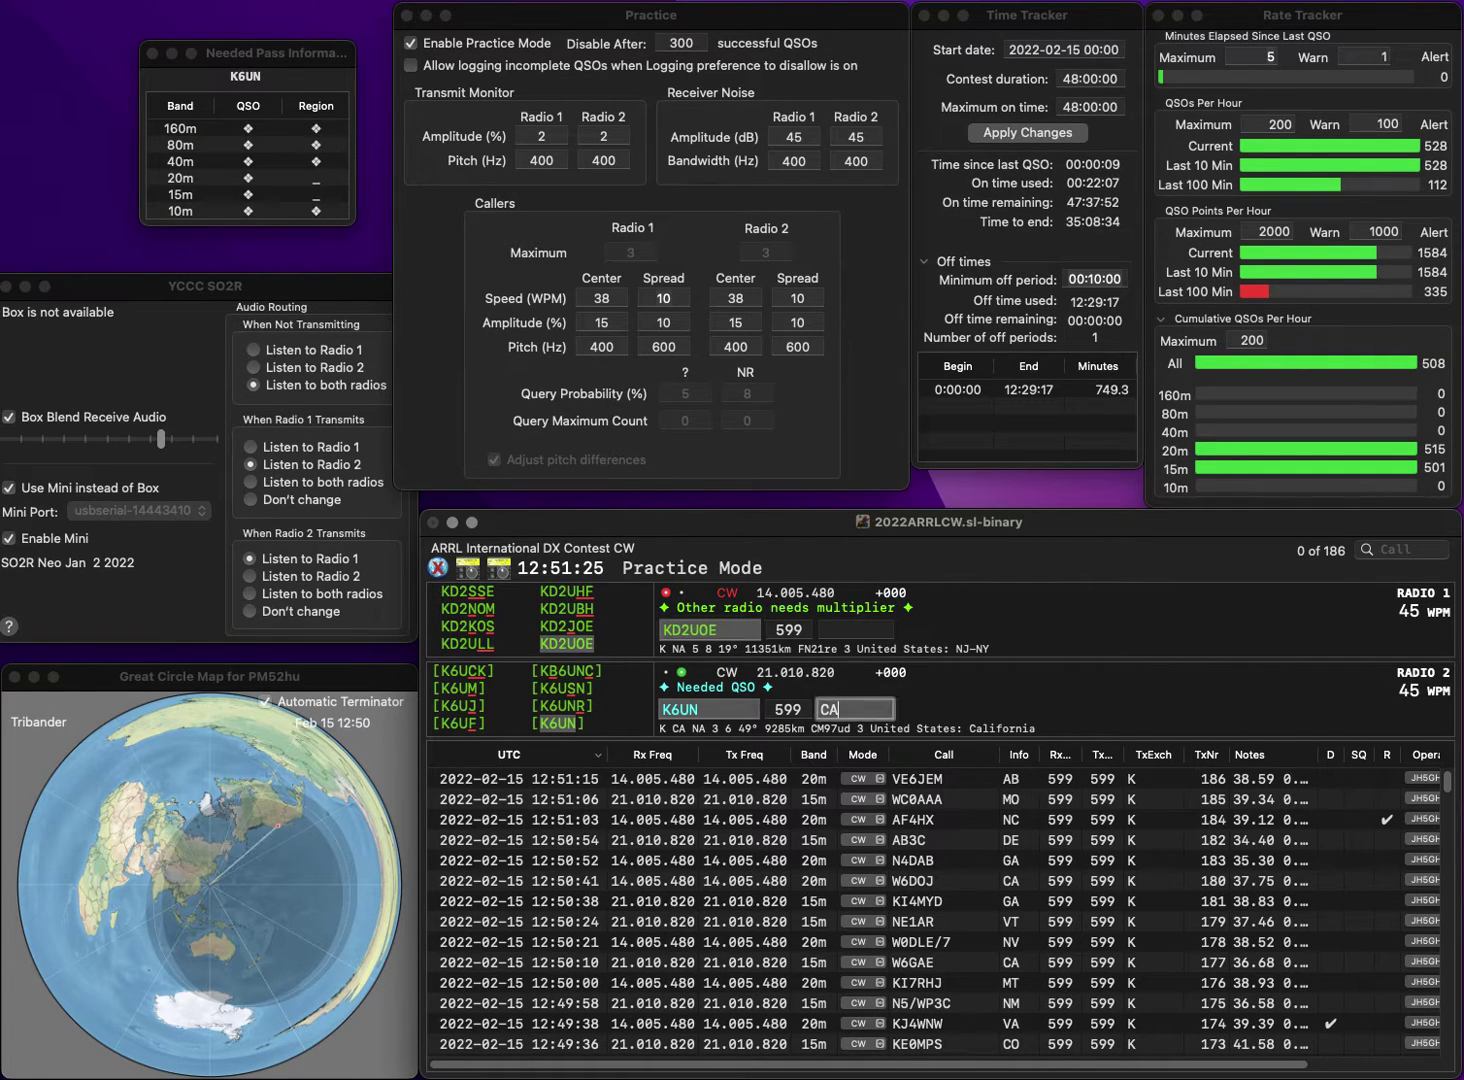
pyautogui.press('Return')
pyautogui.write('N')
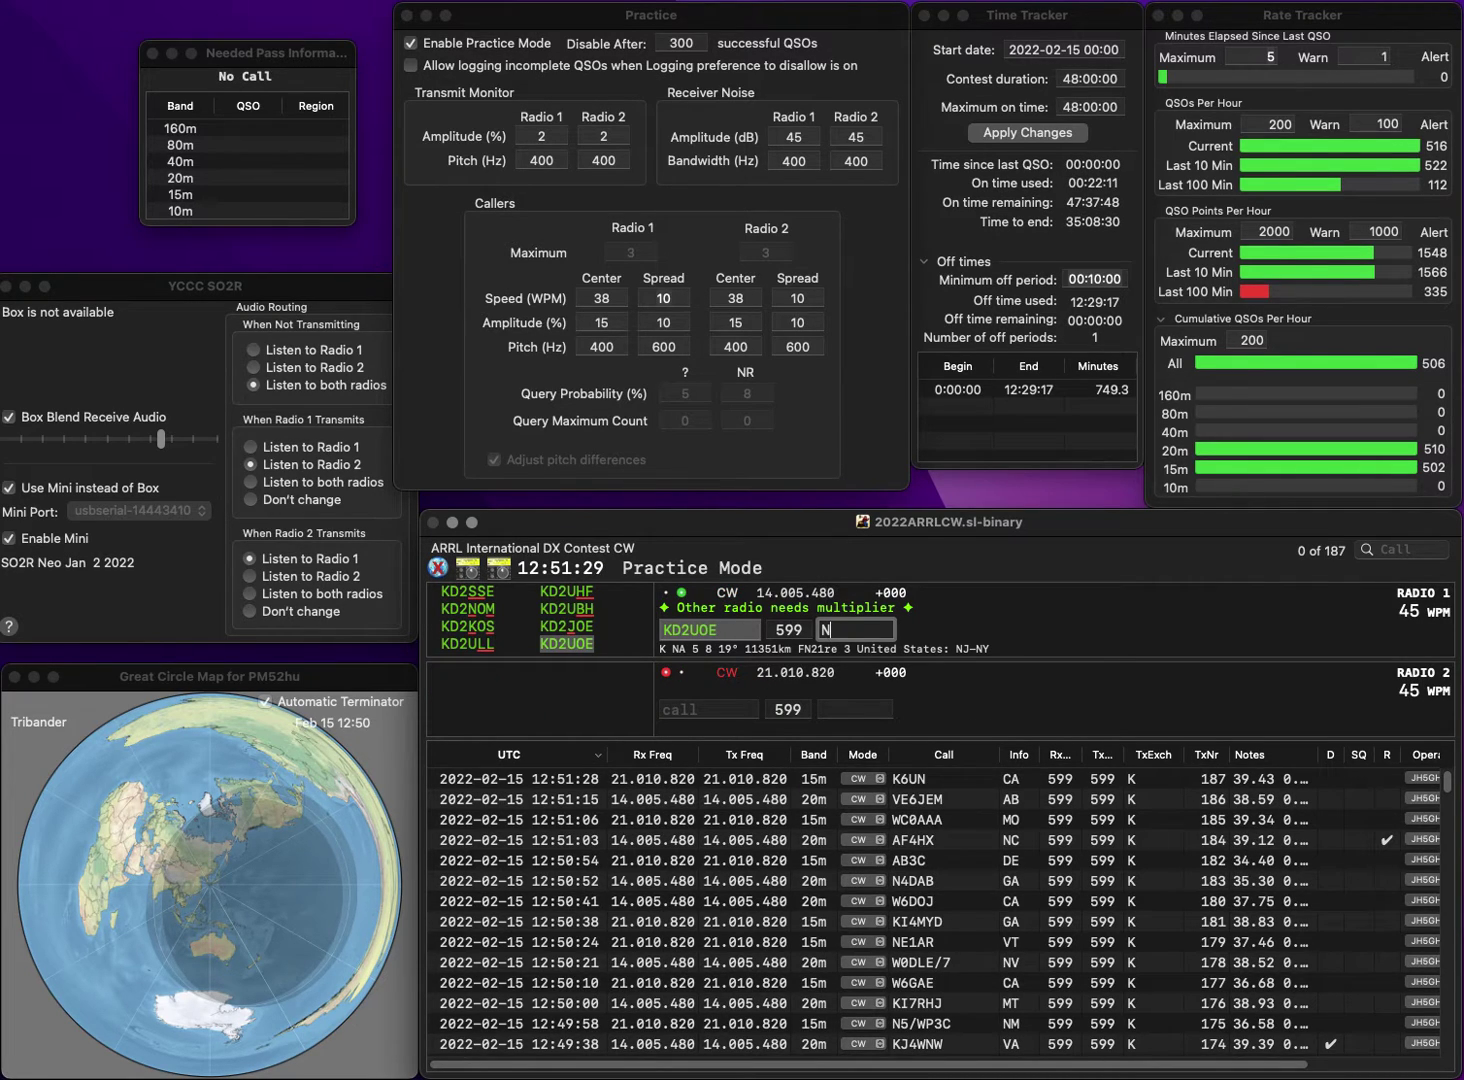
pyautogui.write('Y')
pyautogui.press('Return')
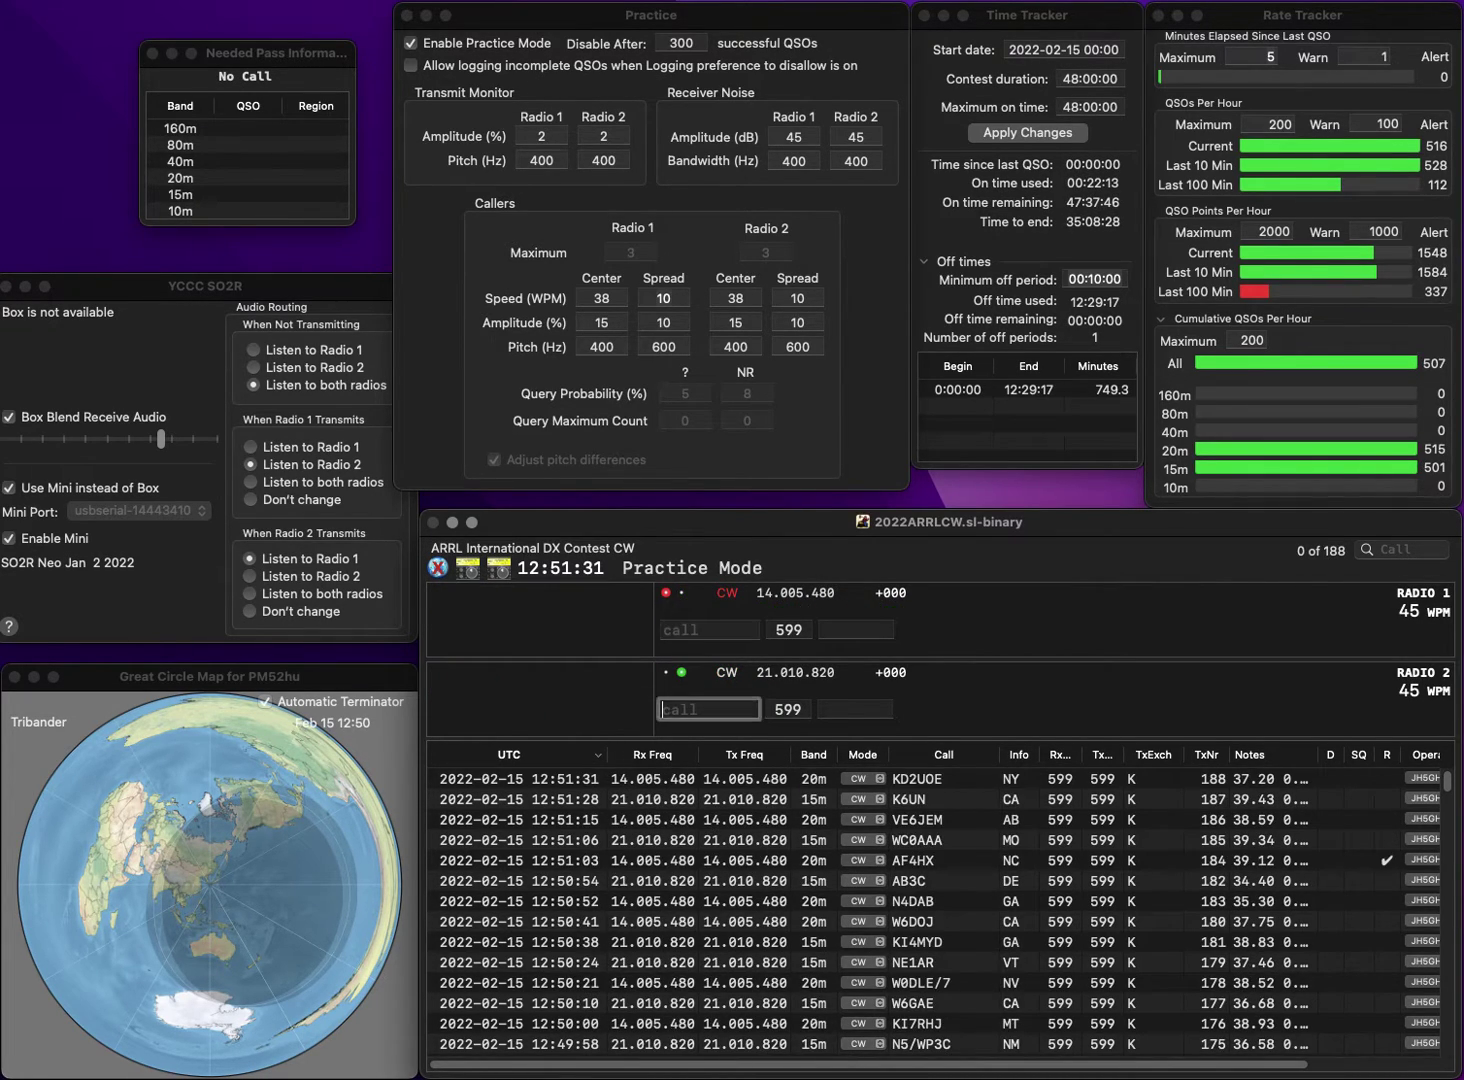
# Enter and answer the calls KM1P on Radio 2 and N4PBP on Radio 1.
pyautogui.write('KM1P')
pyautogui.press('Return')
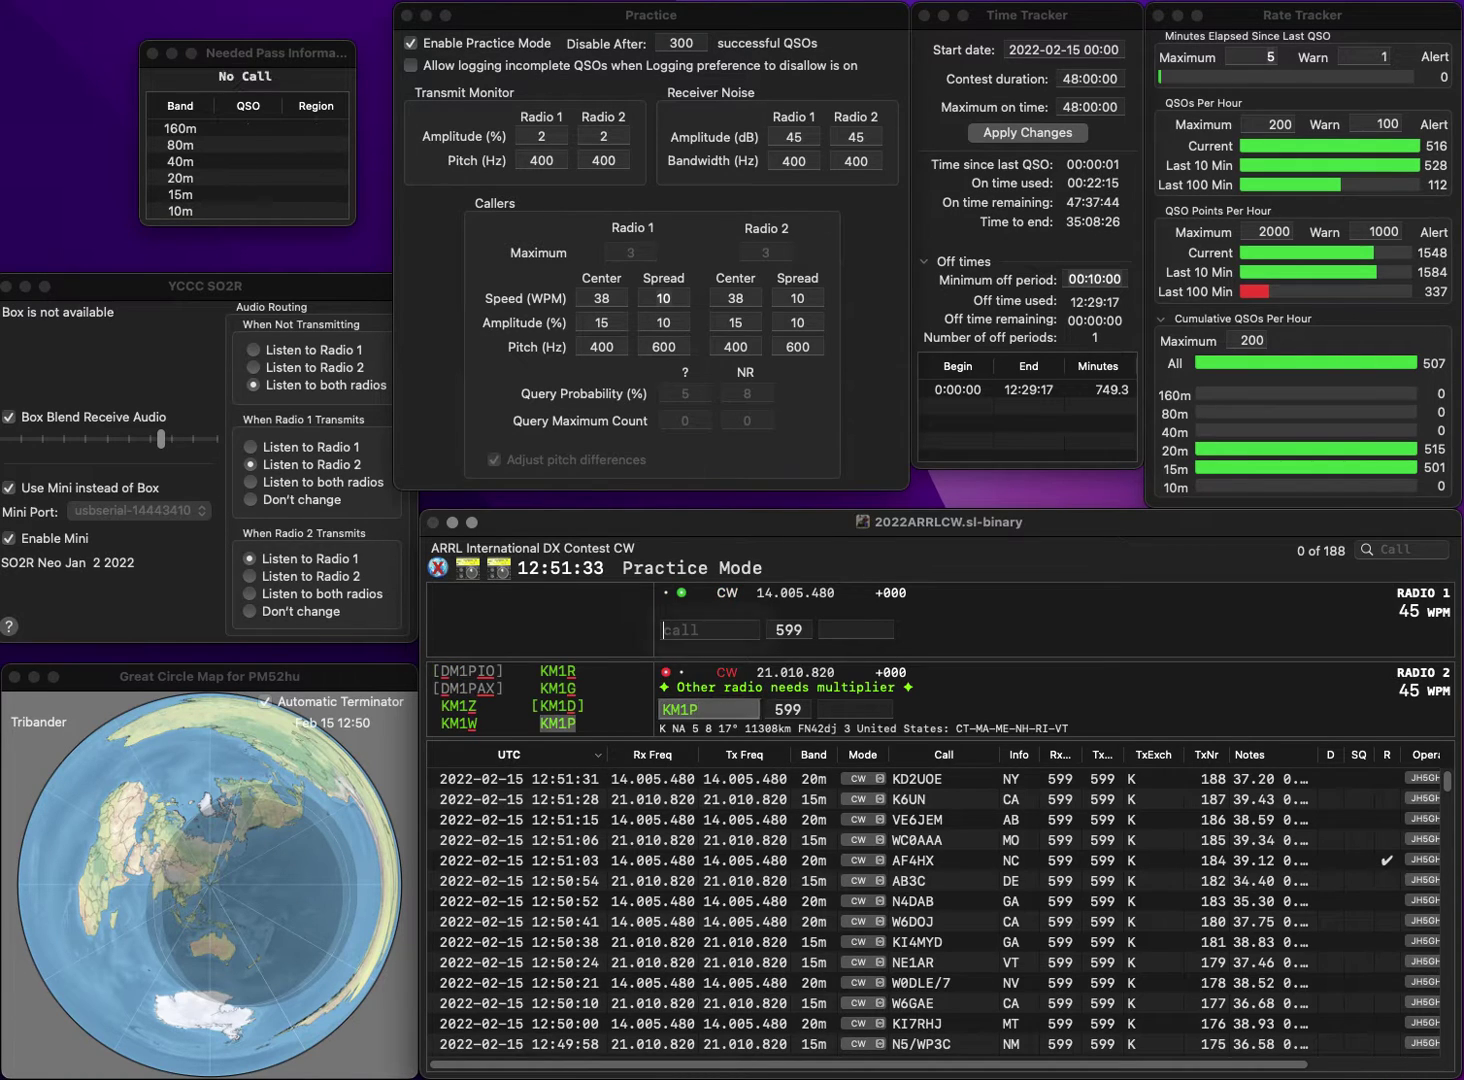
pyautogui.write('4P')
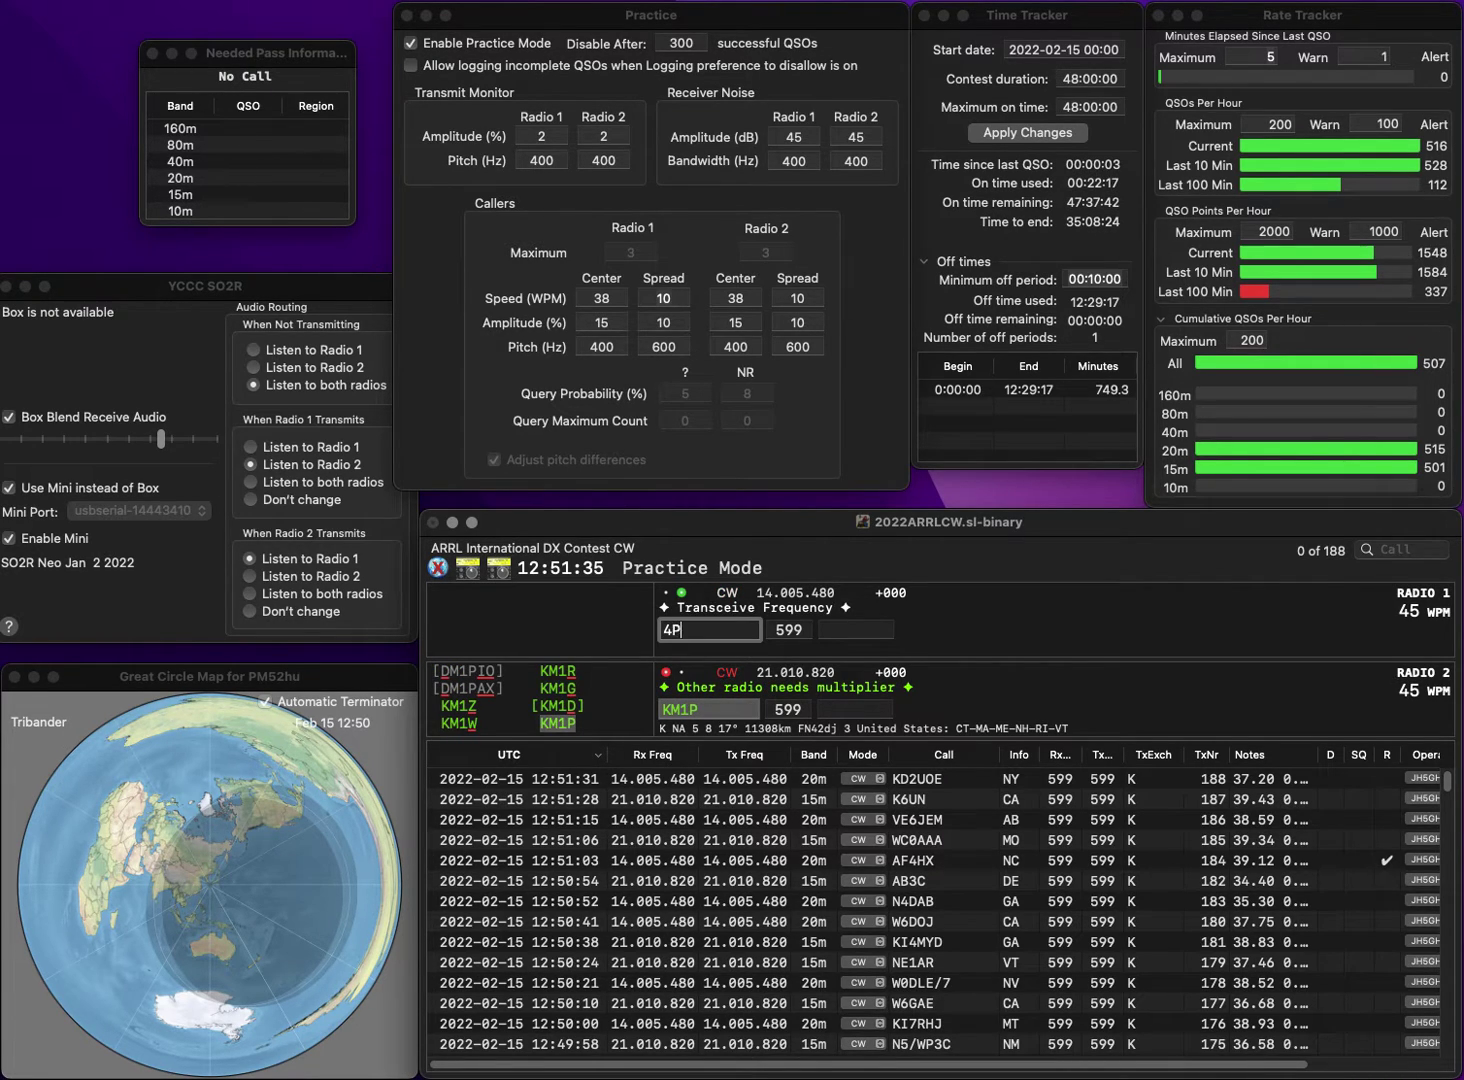
pyautogui.write('BP')
pyautogui.hotkey('ctrl', 'a')
pyautogui.write('N')
pyautogui.press('Return')
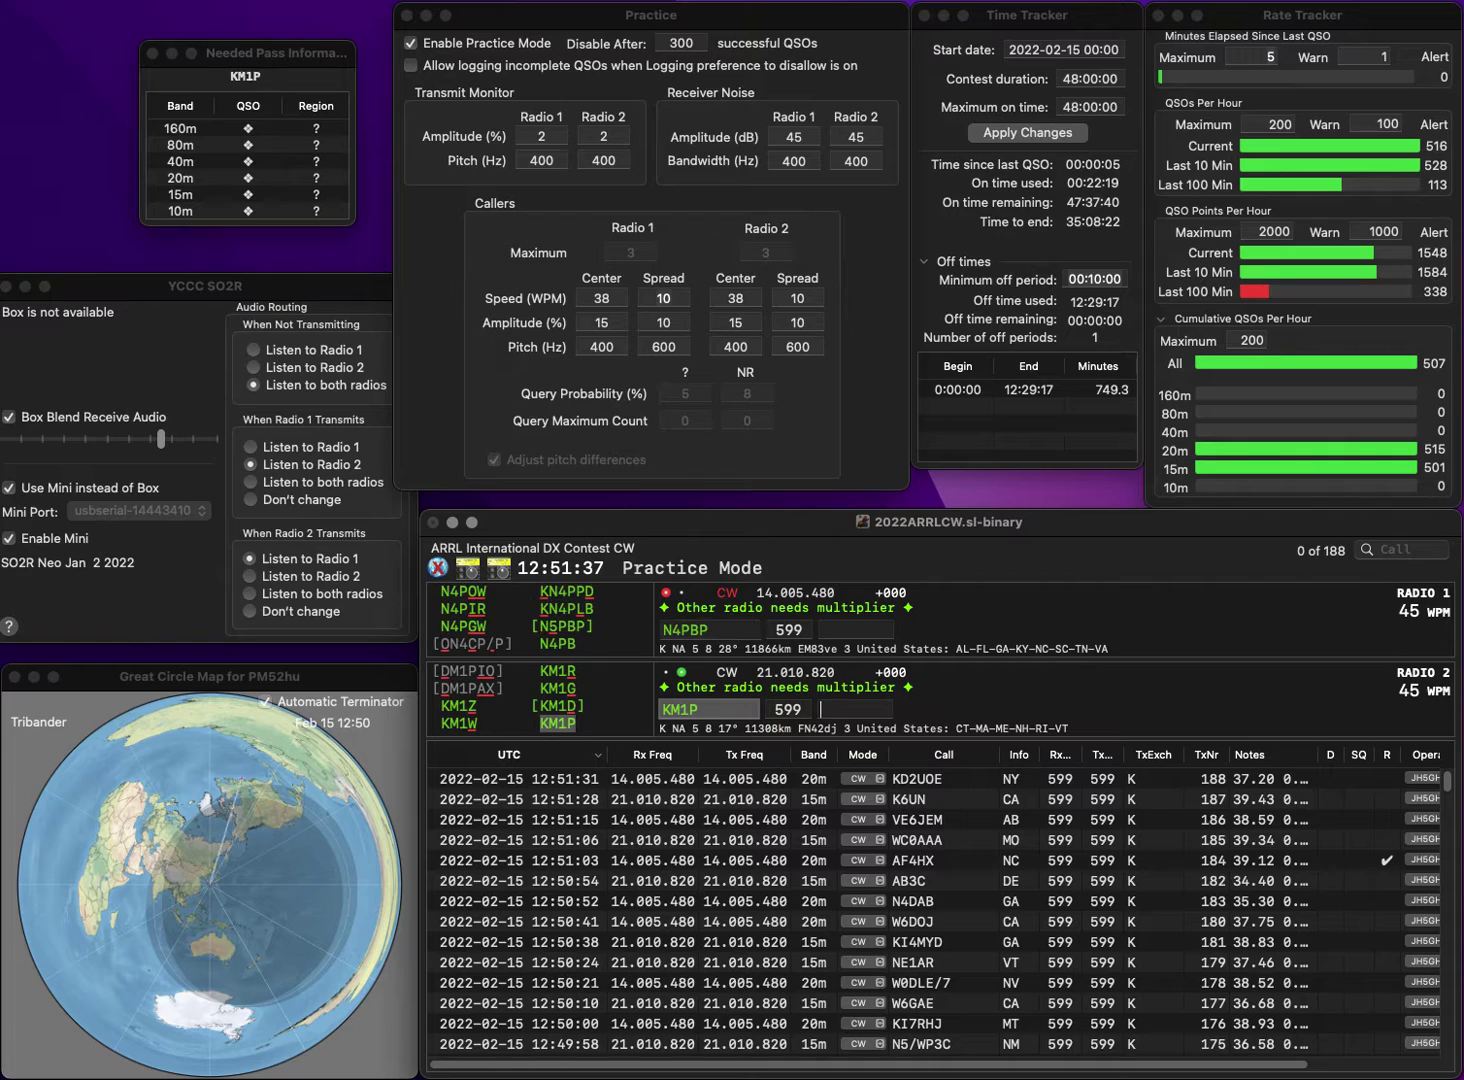
# Log KM1P on Radio 2 with exchange RI.
pyautogui.write('RI')
pyautogui.press('Return')
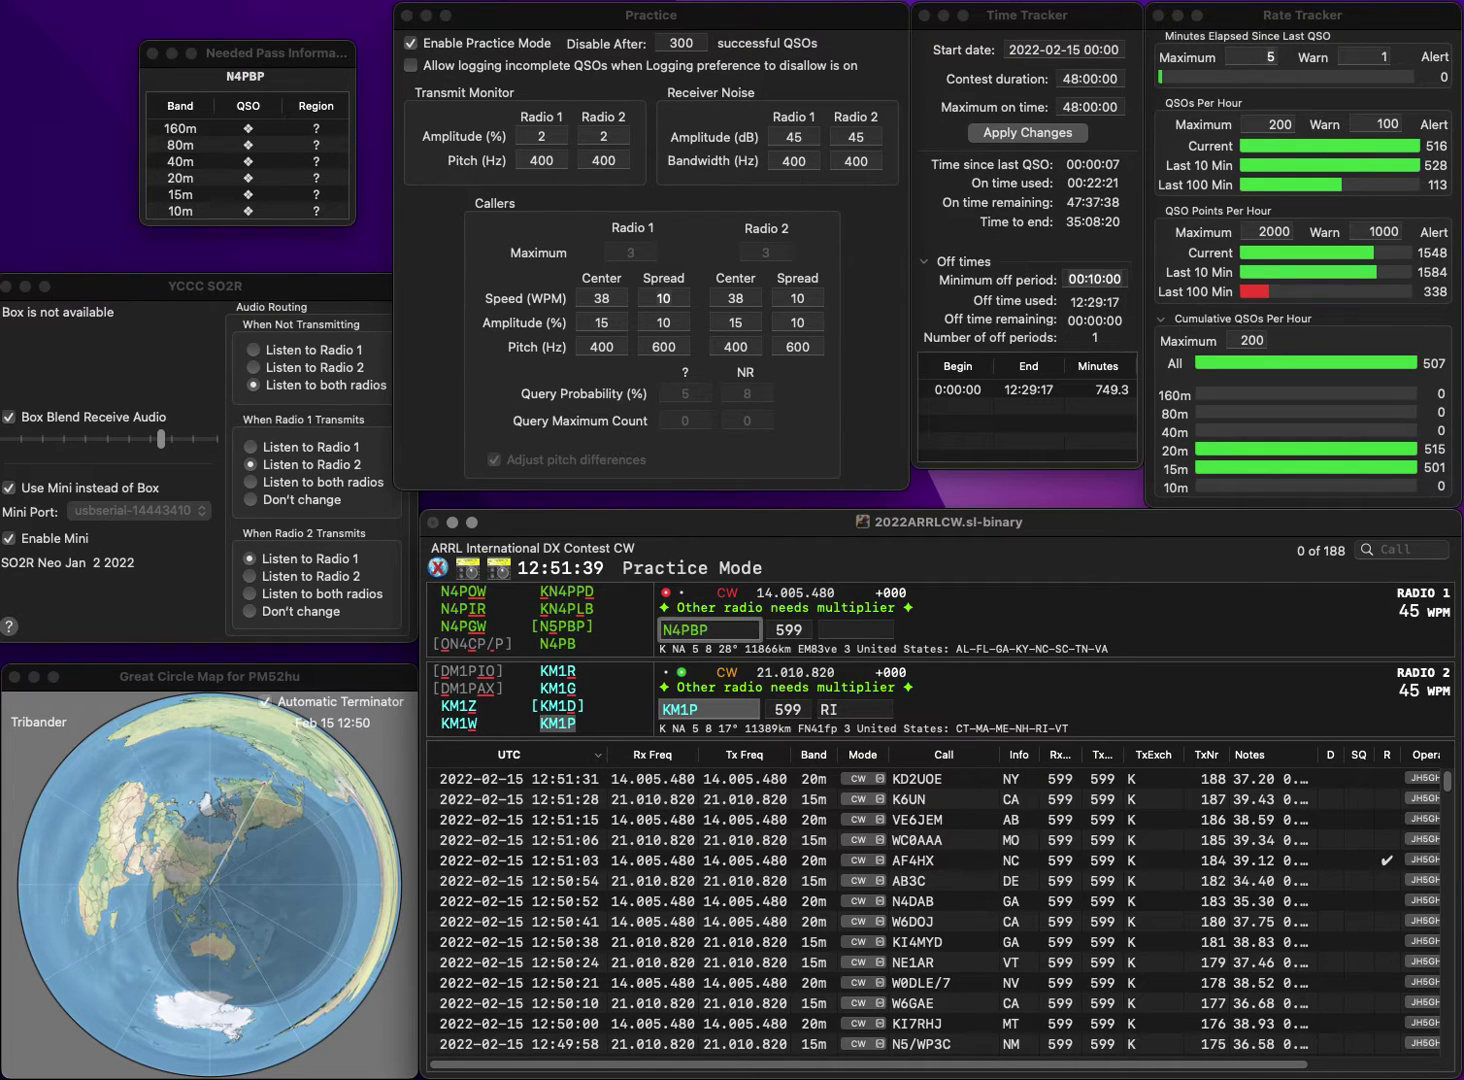
pyautogui.write('5')
pyautogui.press('Return')
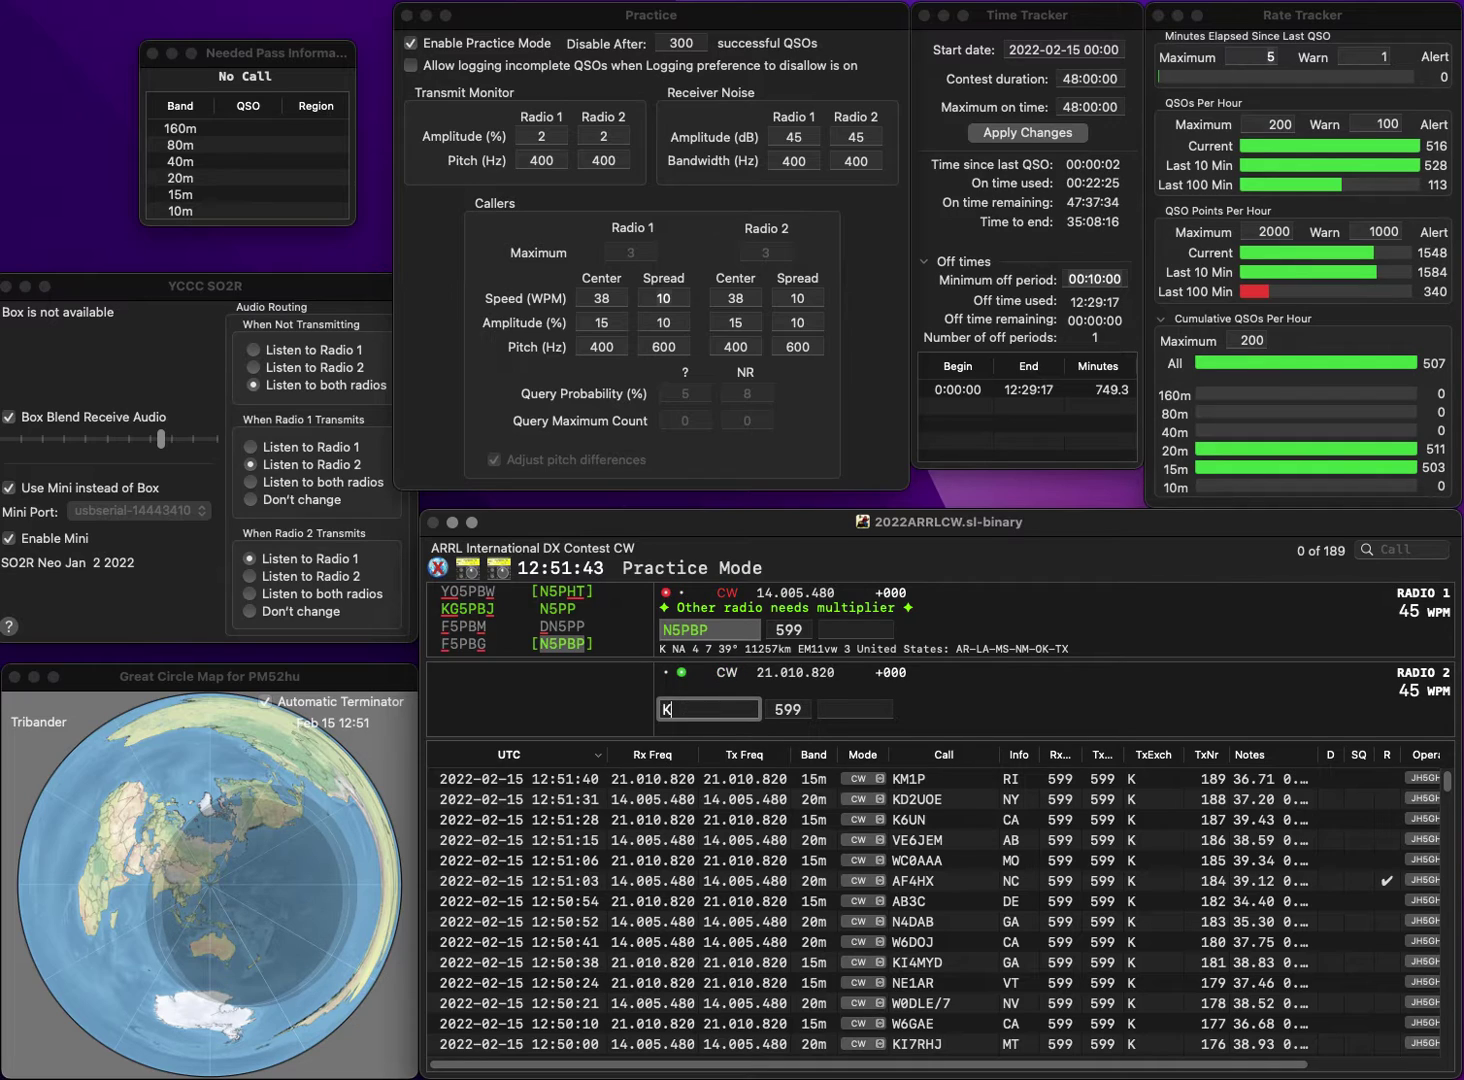
pyautogui.write('KD2TJU')
pyautogui.press('Return')
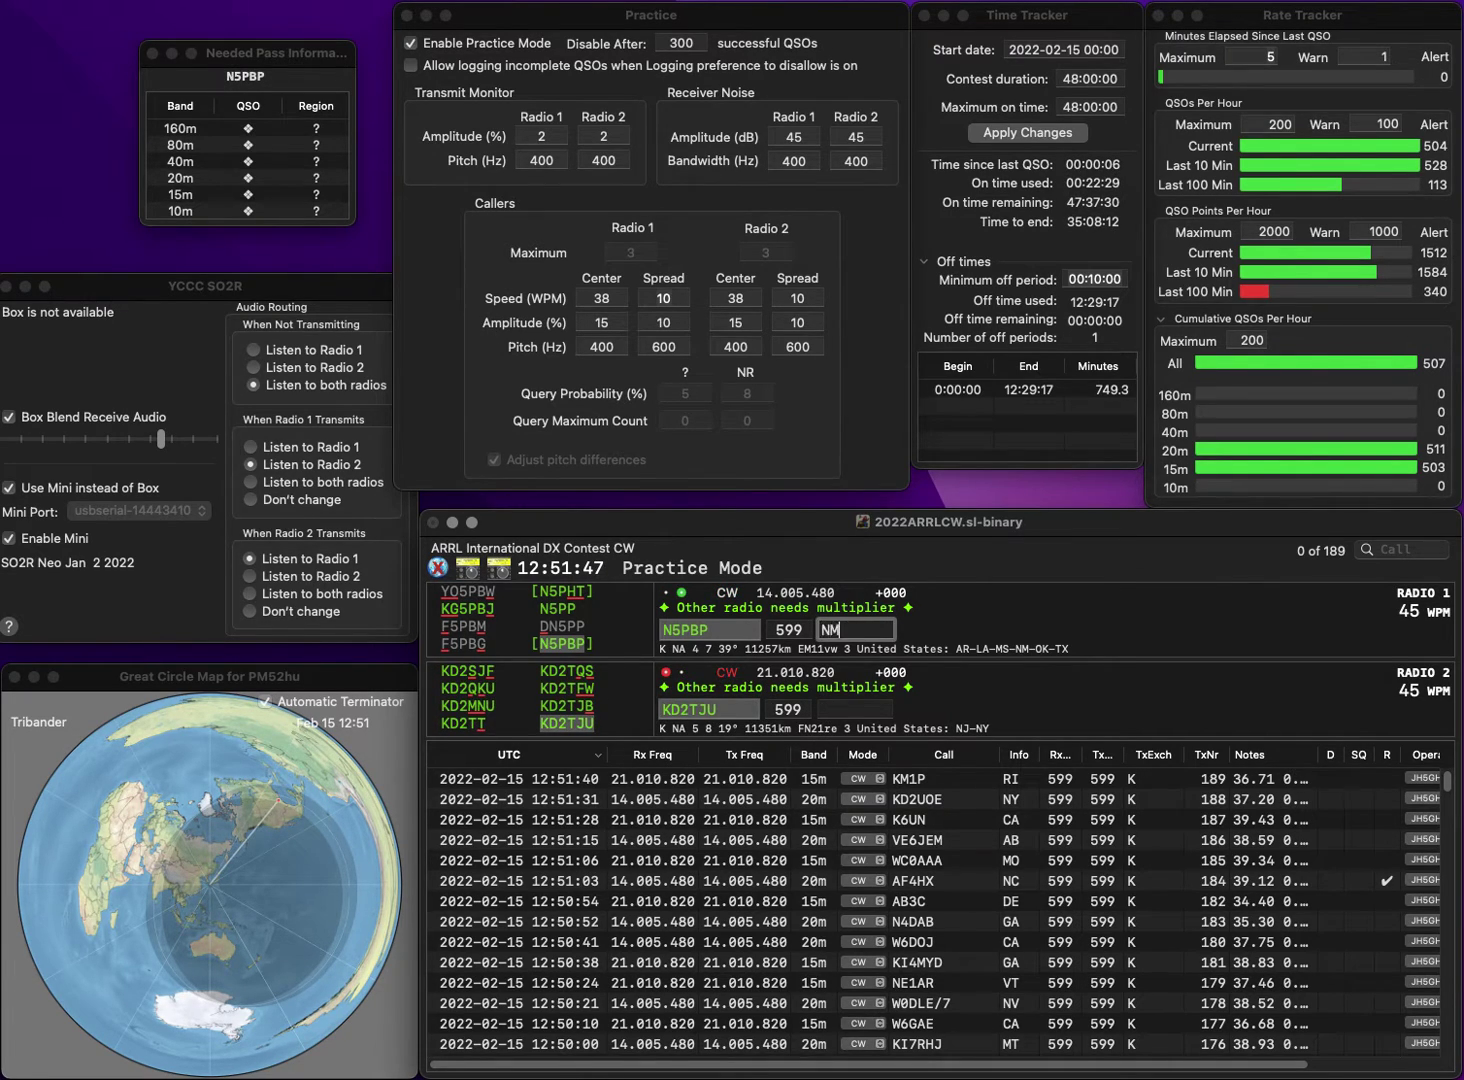
pyautogui.press('Return')
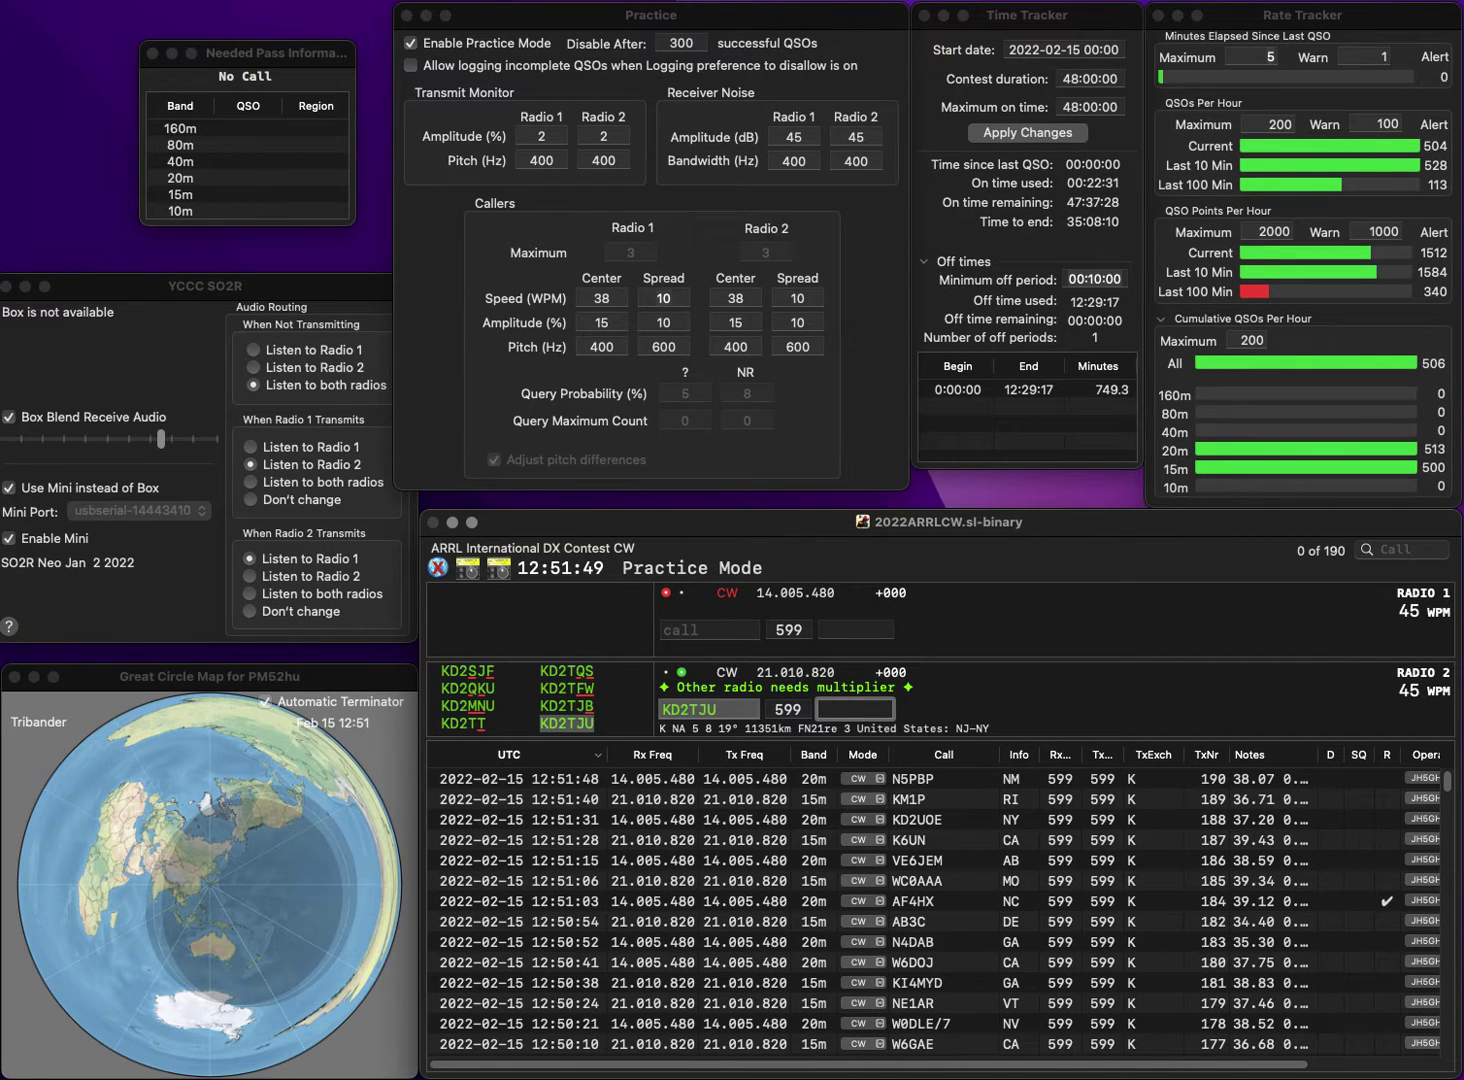
pyautogui.write('NY')
pyautogui.press('Return')
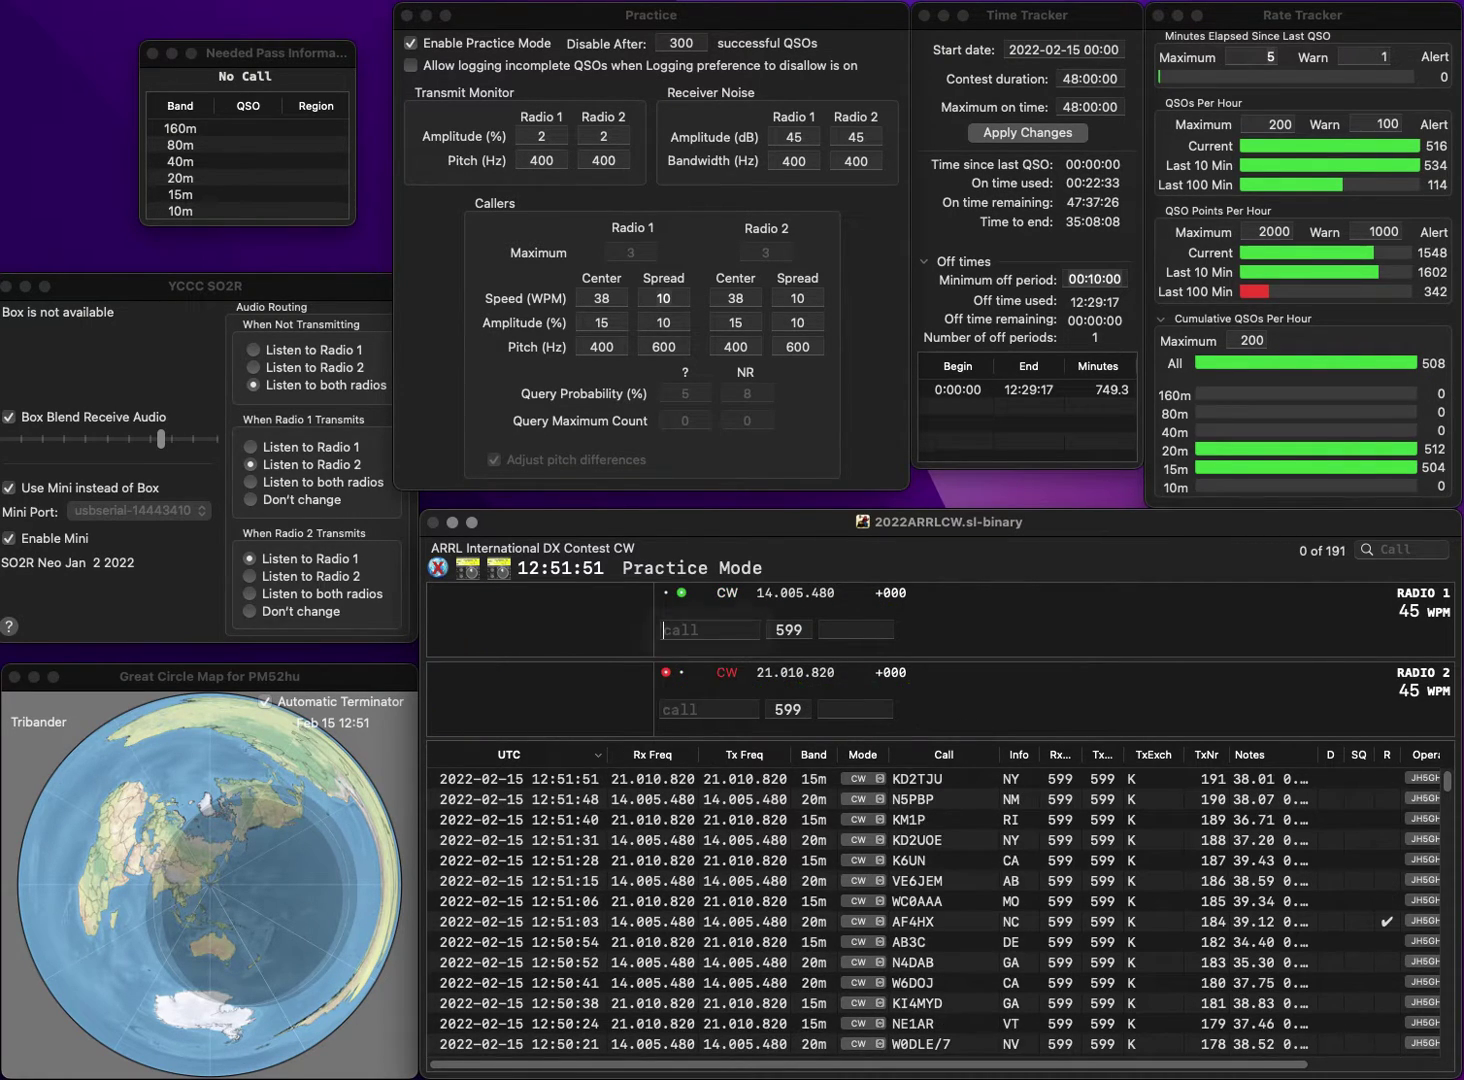
pyautogui.write('N9YZA')
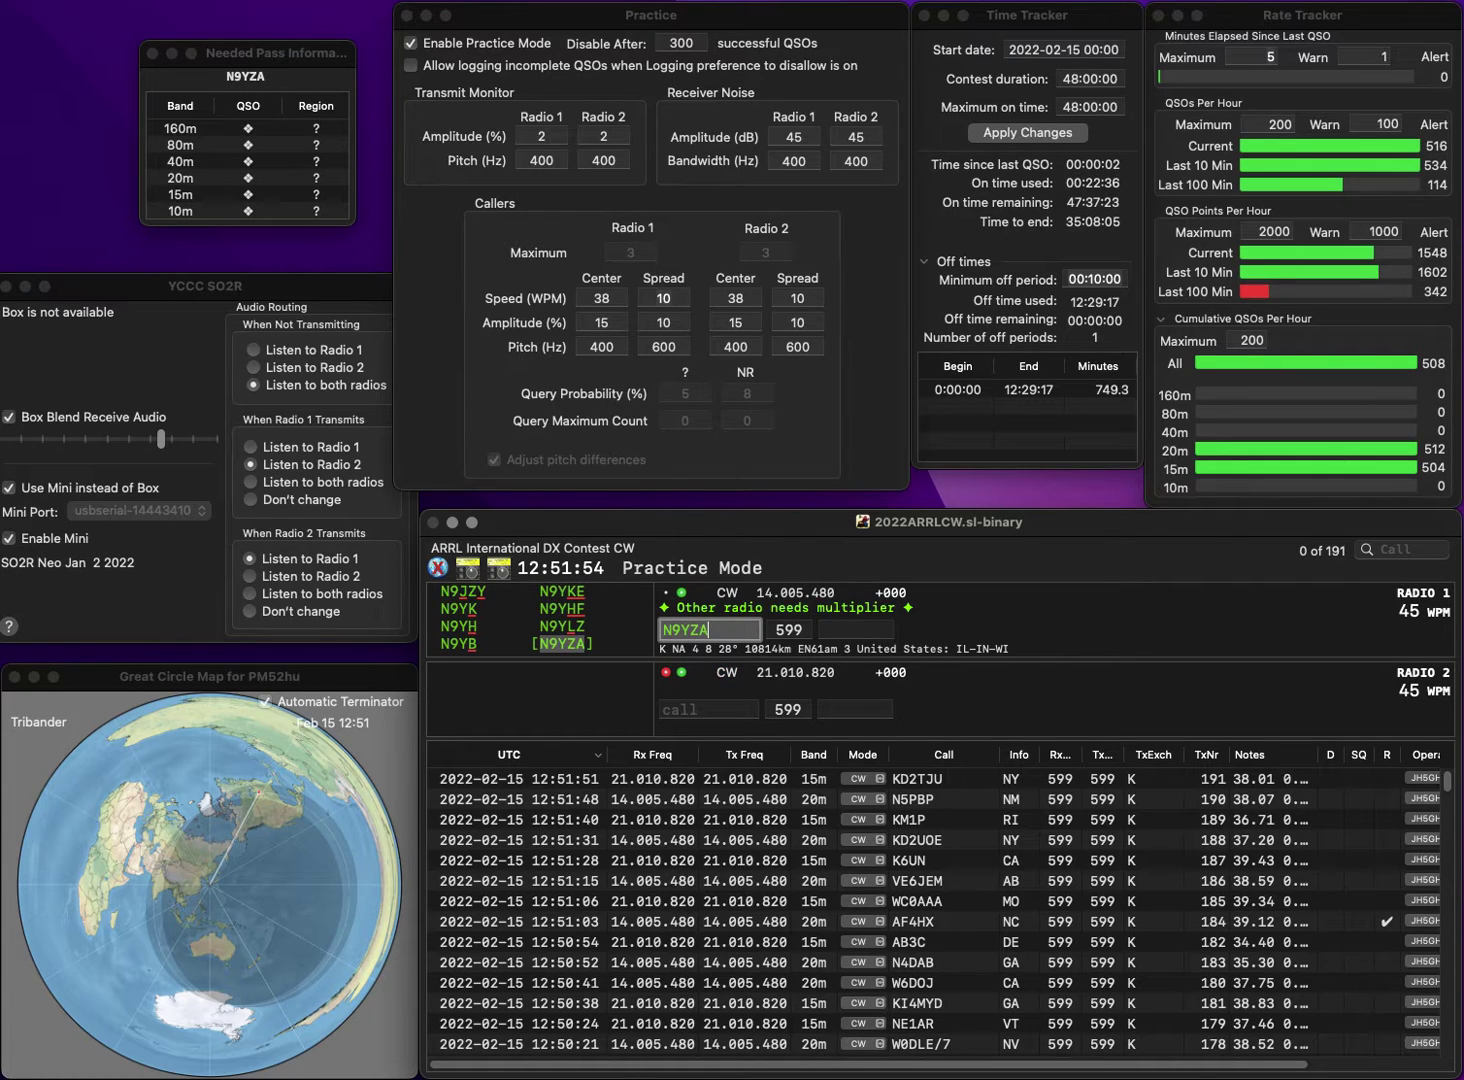
pyautogui.press('Return')
pyautogui.write('3M')
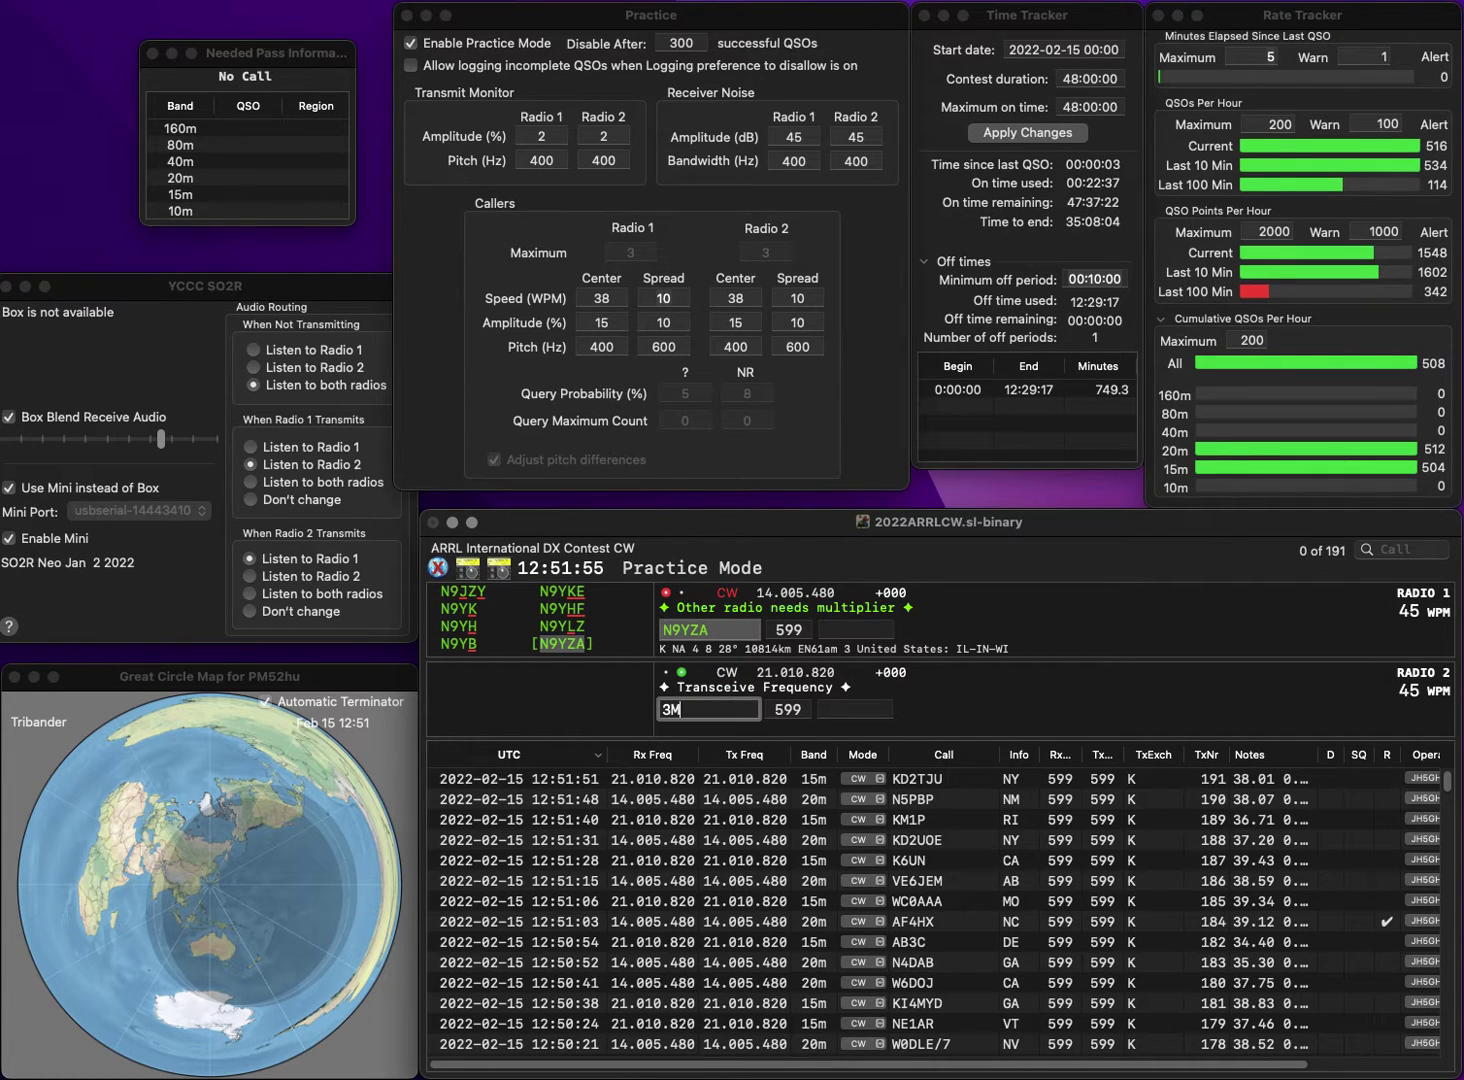
pyautogui.write('KXVE3MKX')
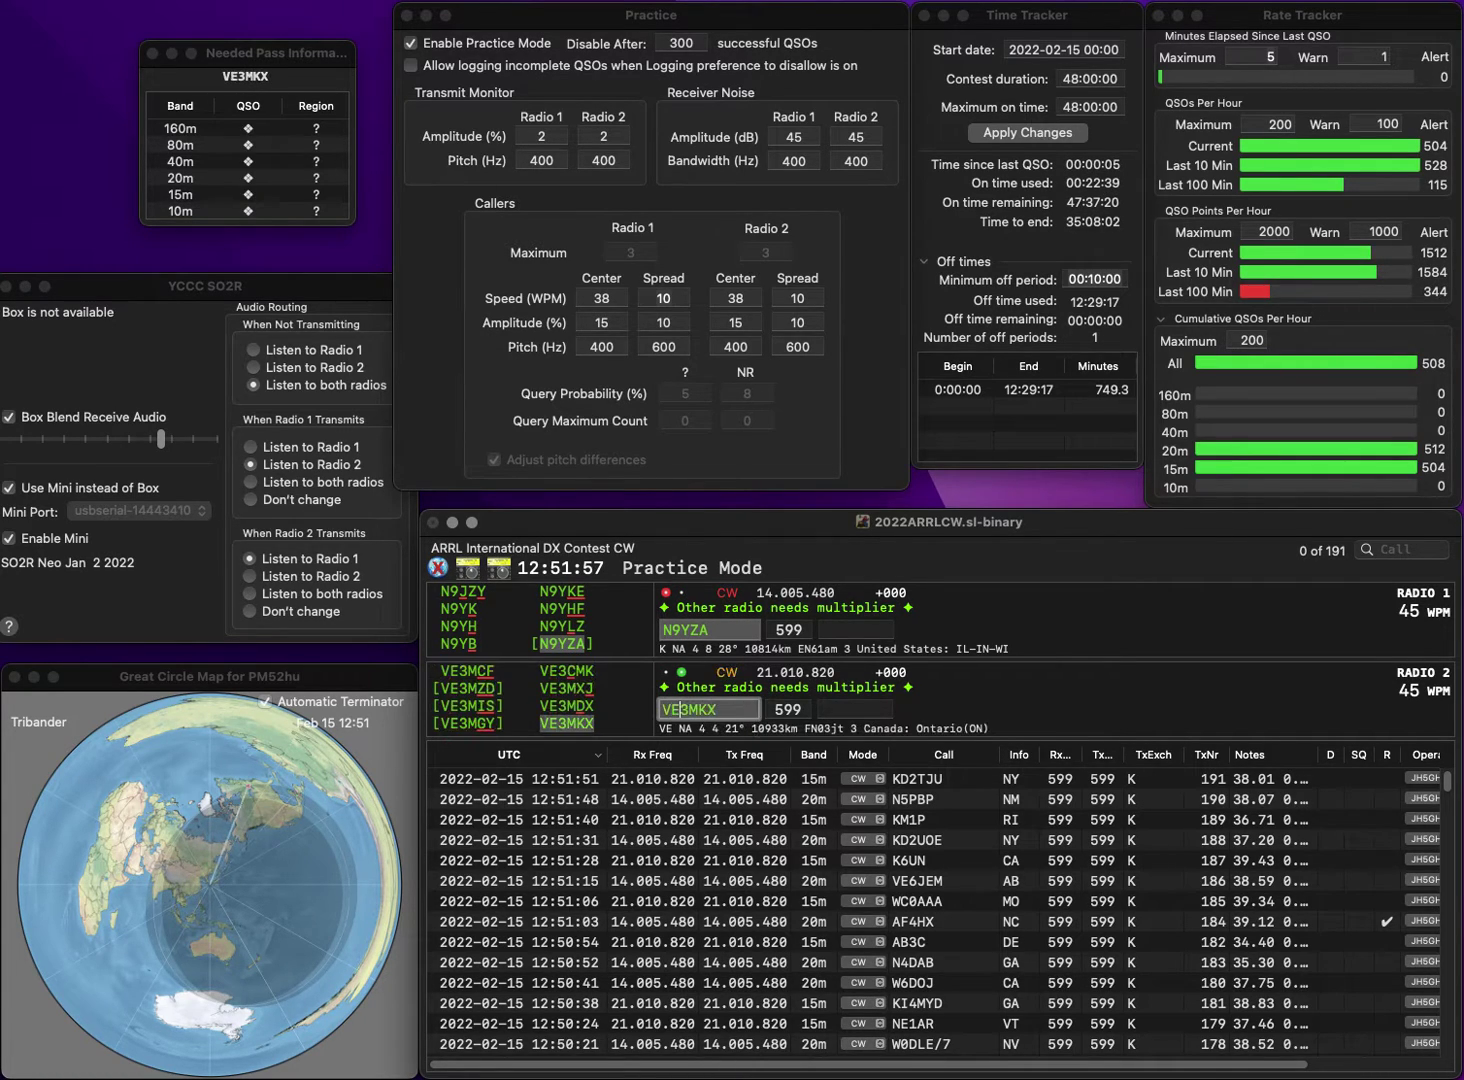
pyautogui.press('Return')
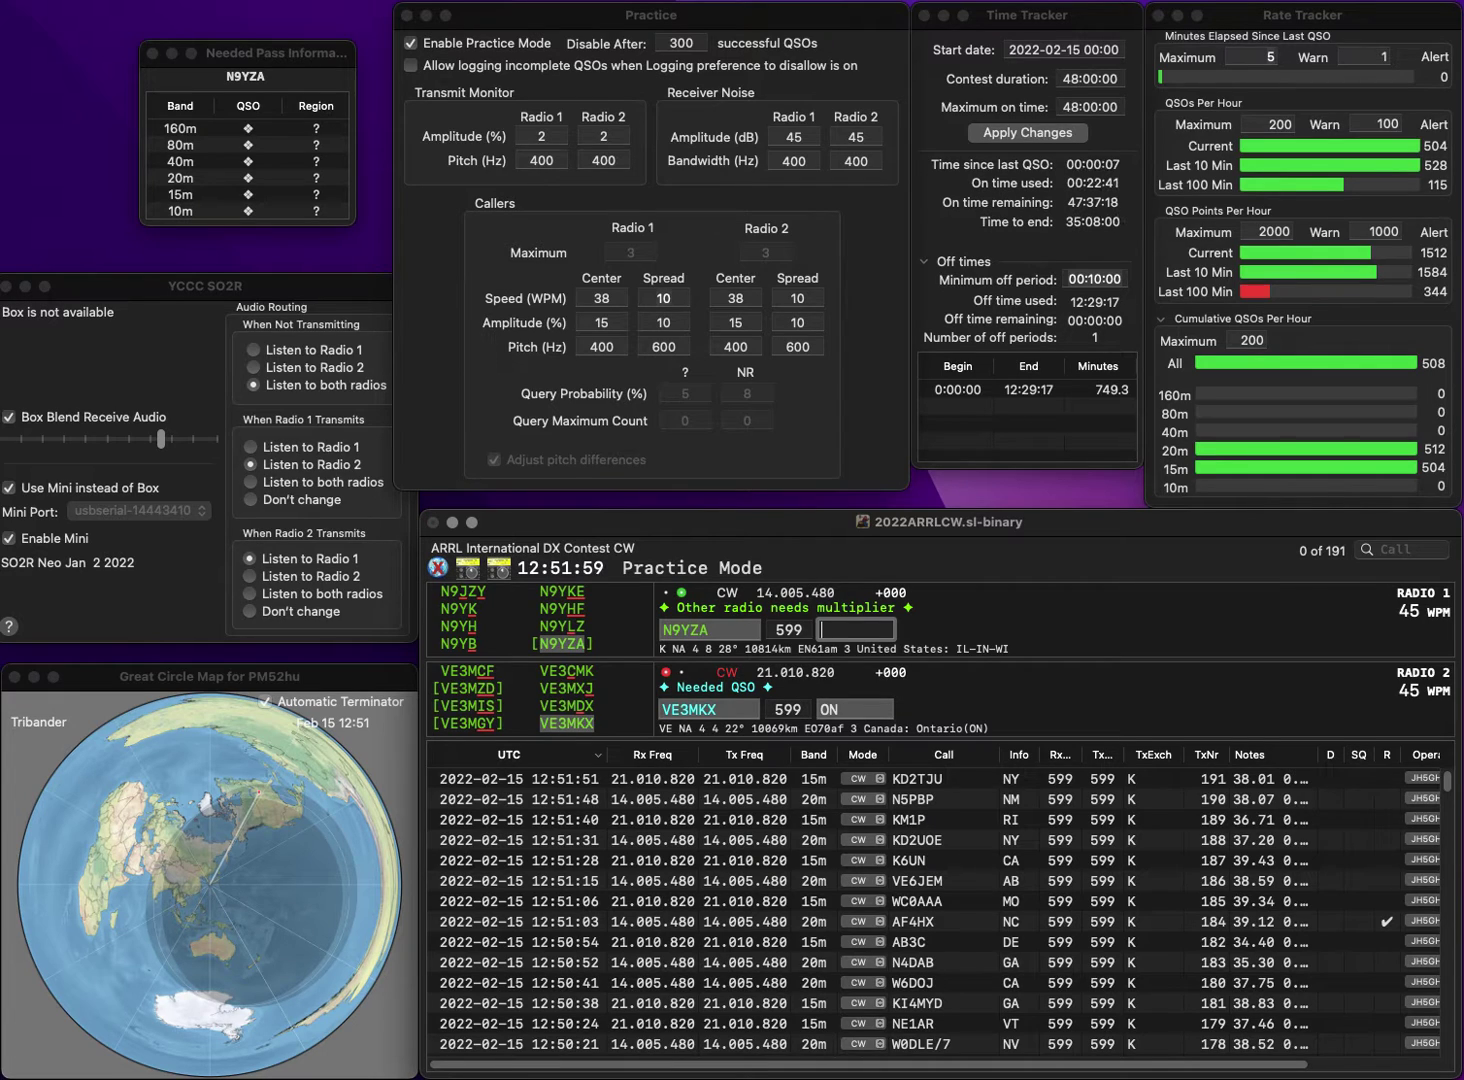
pyautogui.press('Return')
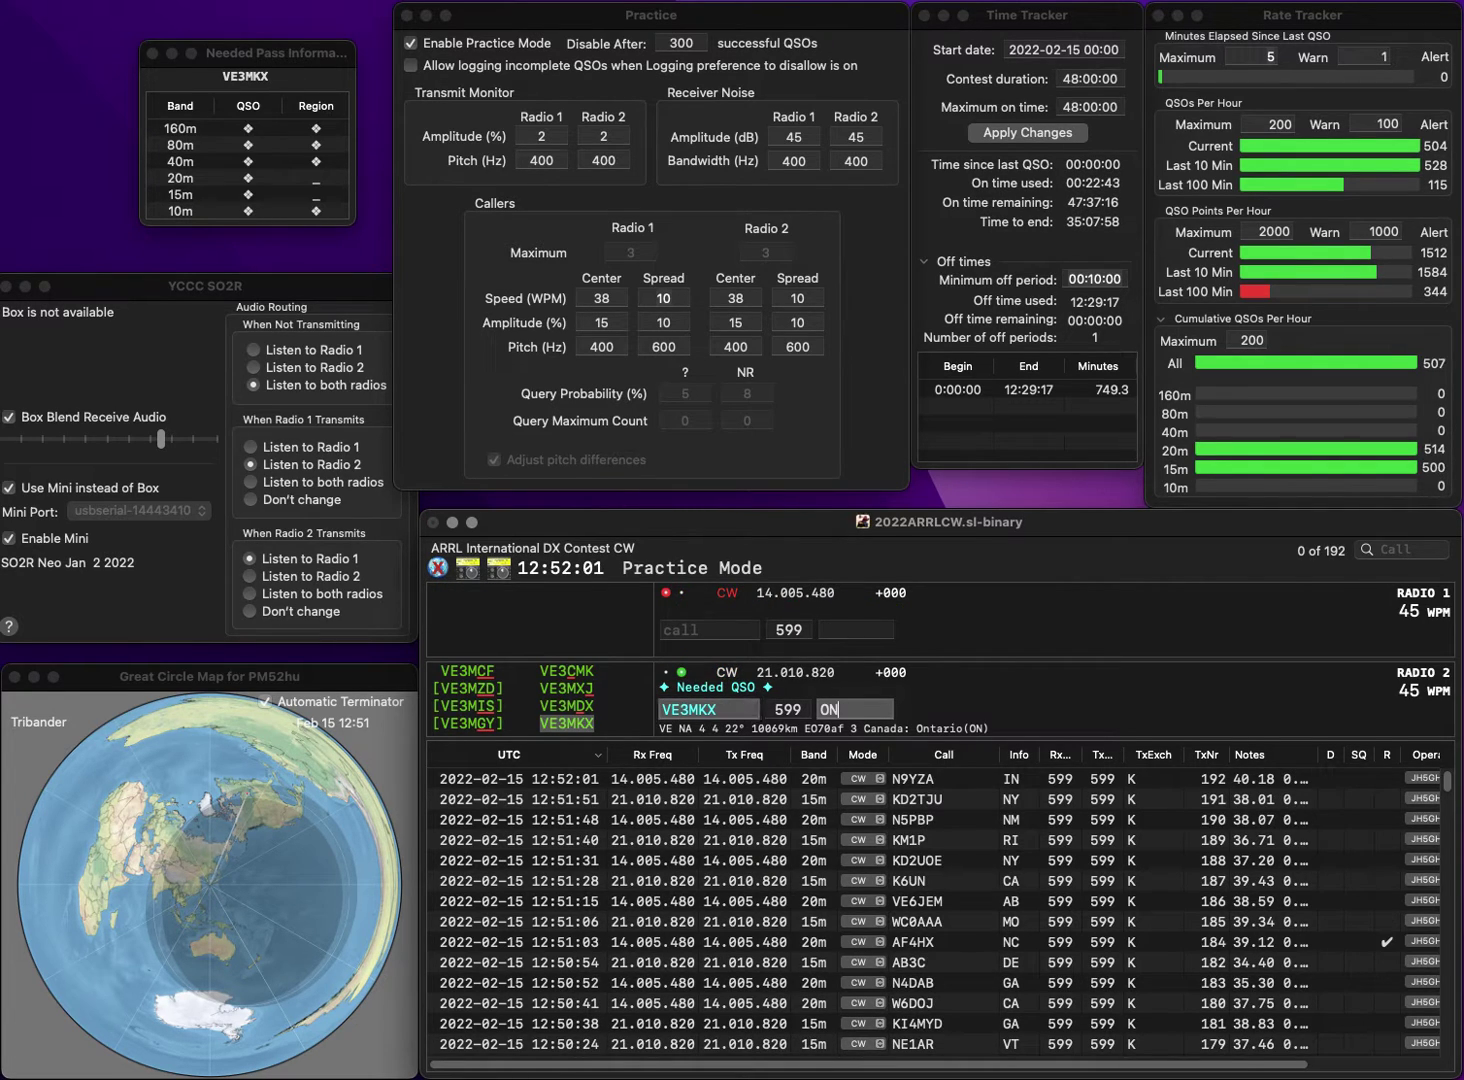
pyautogui.press('Return')
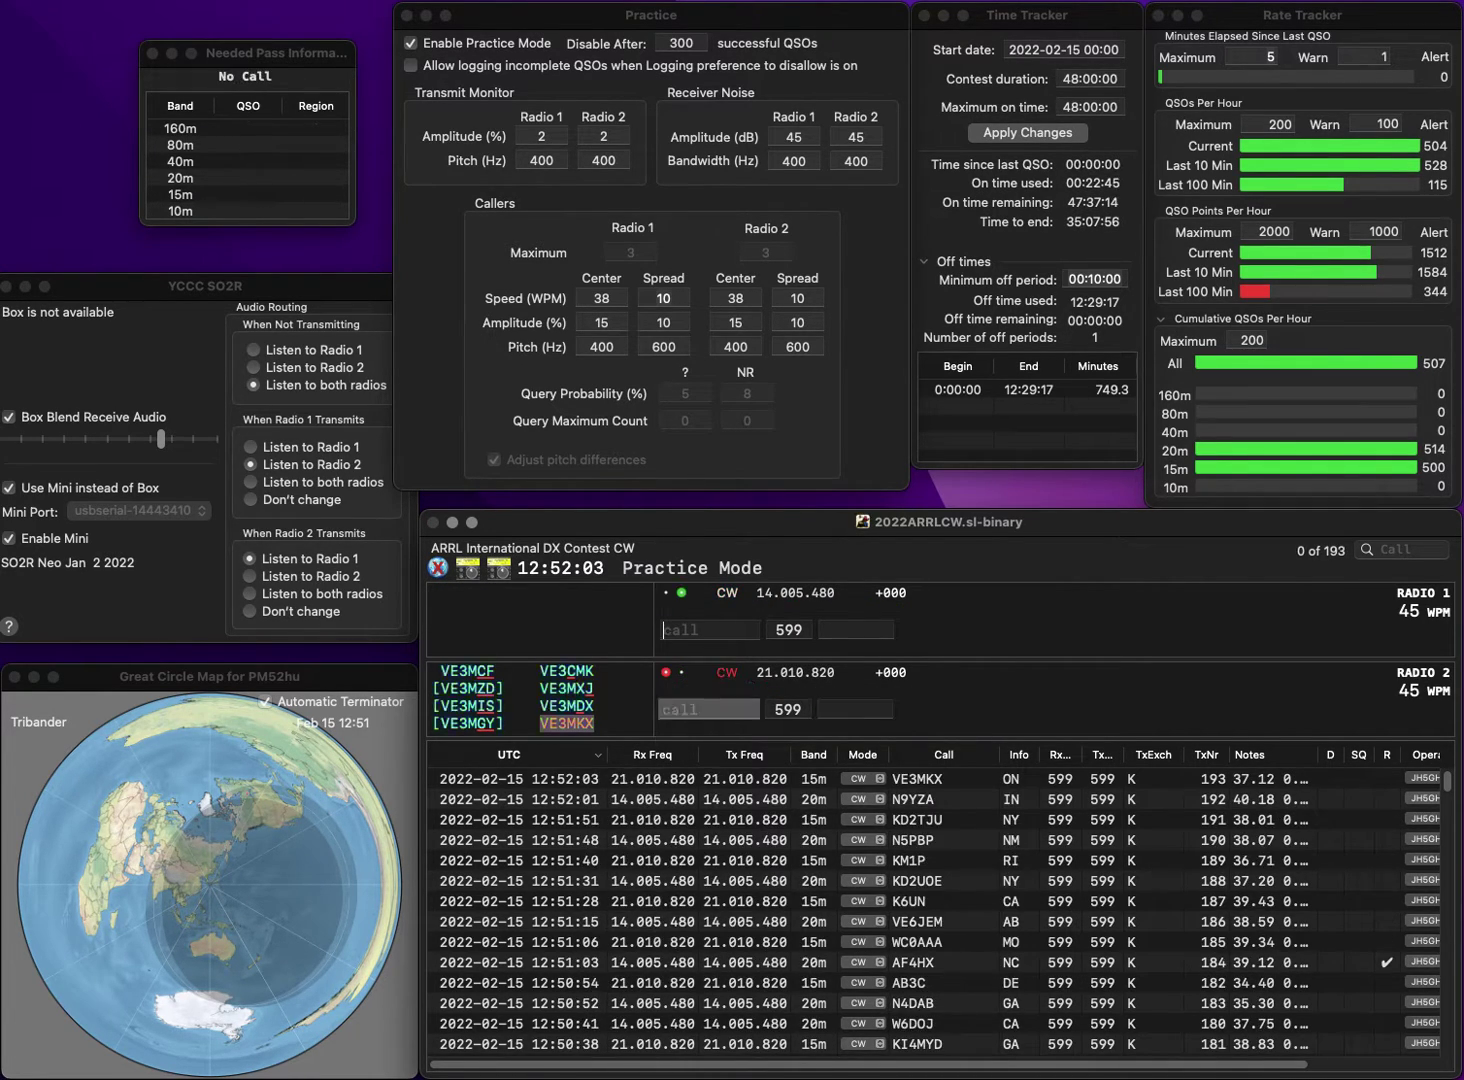
pyautogui.write('K3NC')
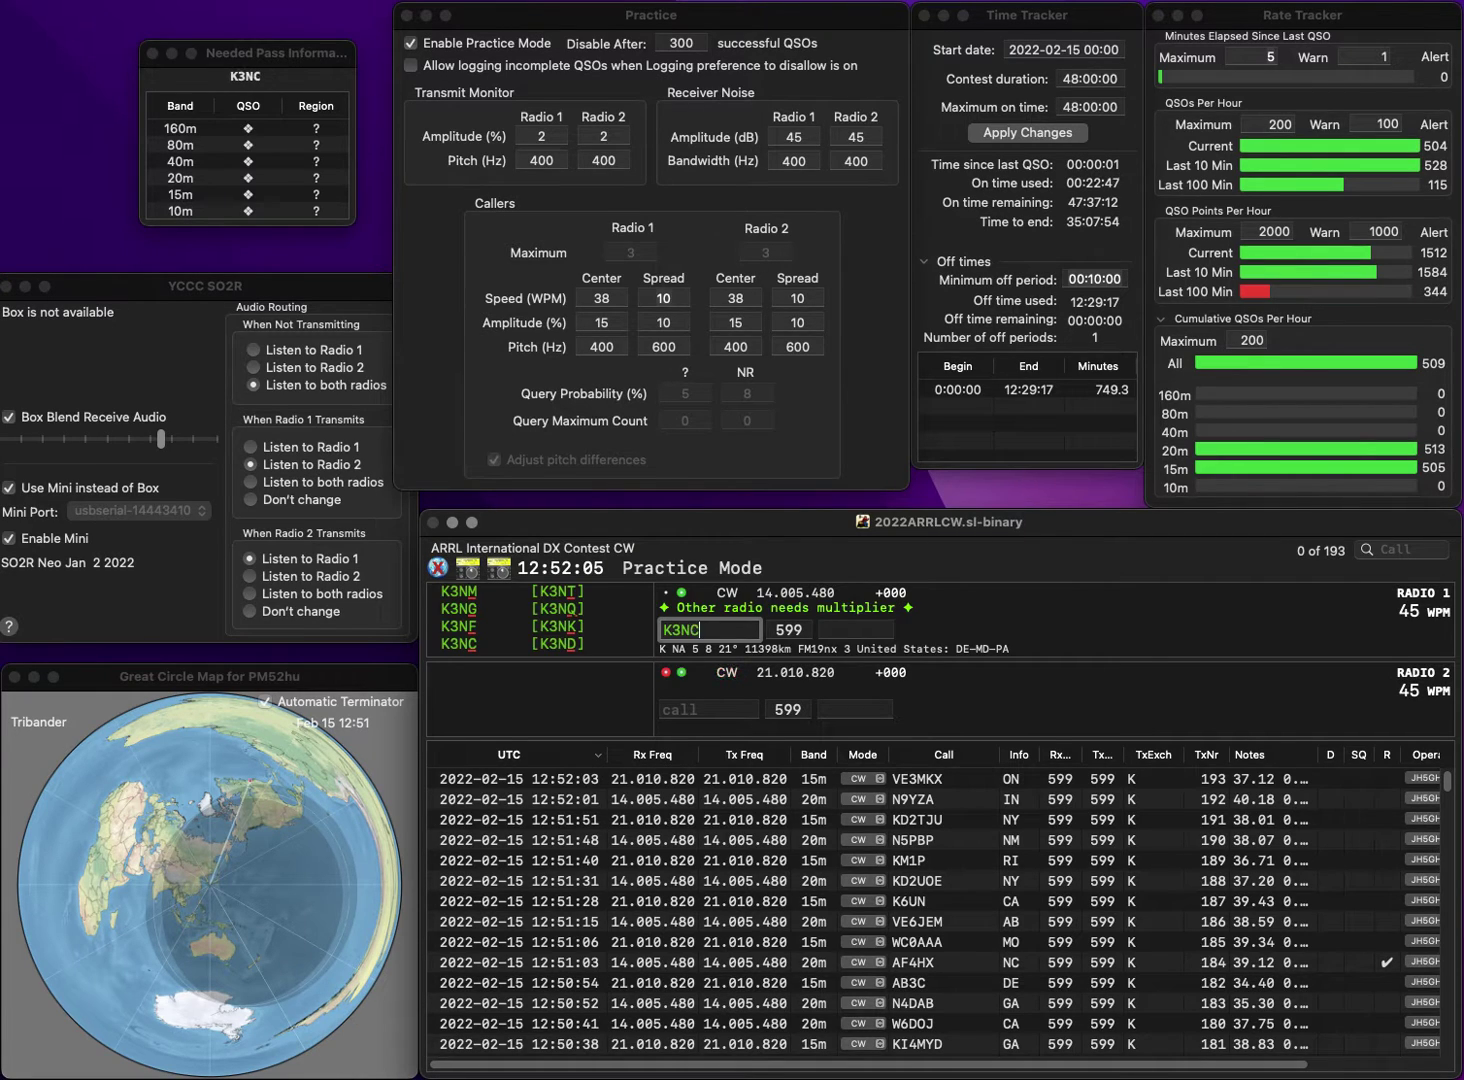
pyautogui.press('Return')
pyautogui.write('KC3HW')
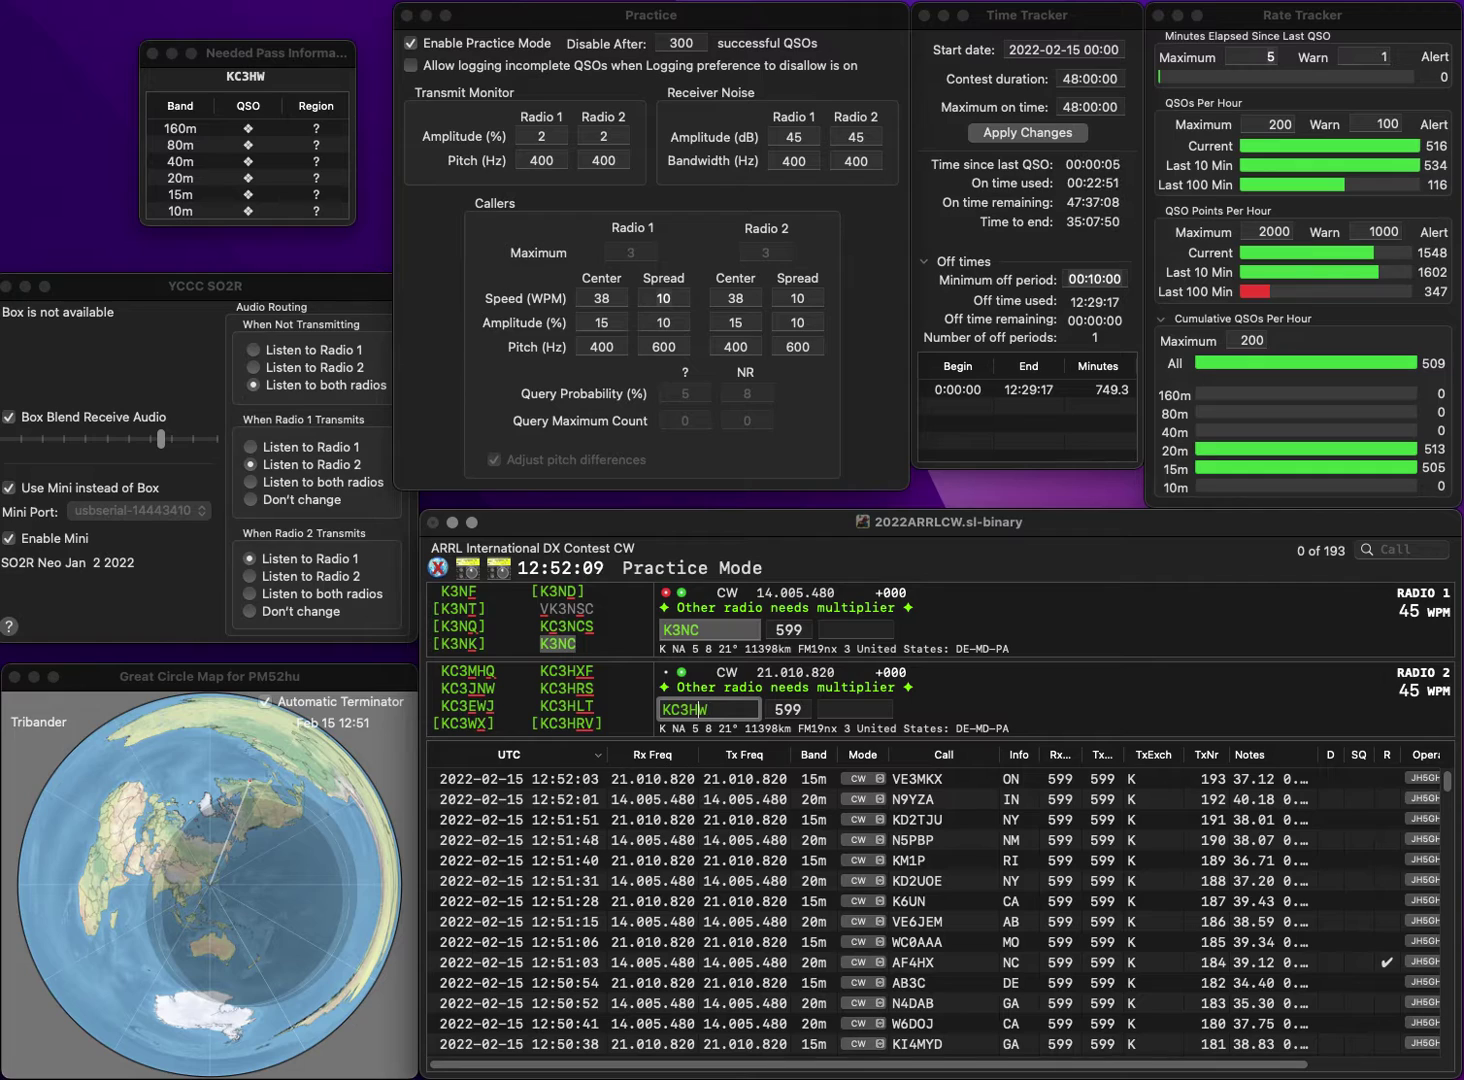
pyautogui.press('Return')
pyautogui.press('Return')
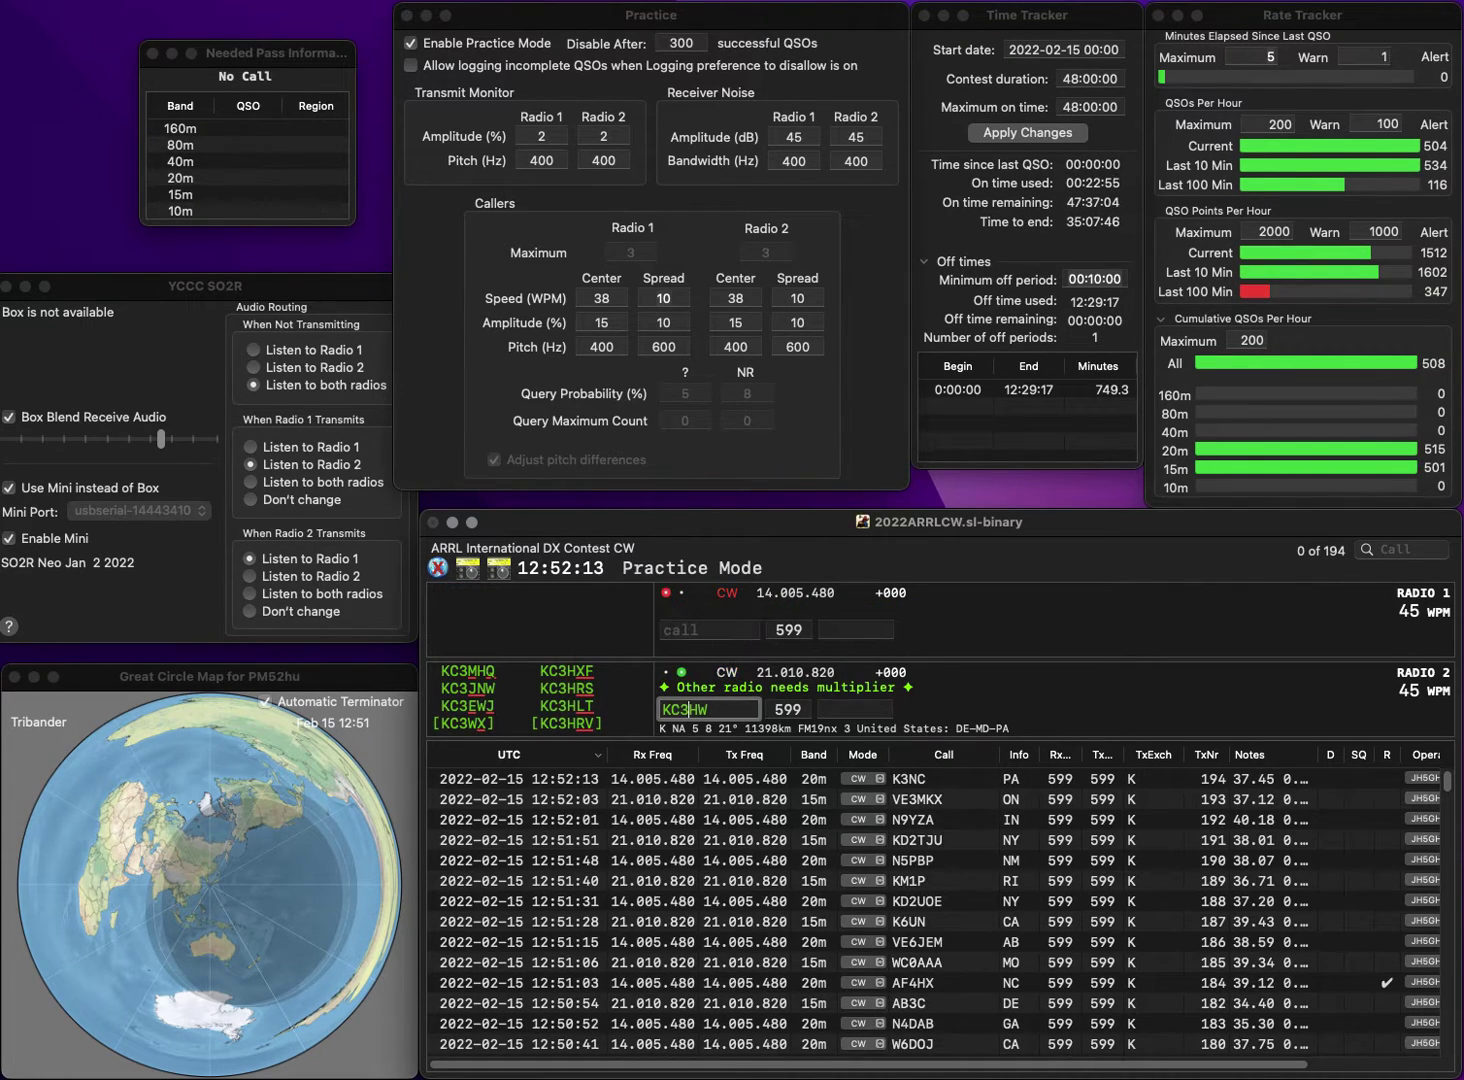
pyautogui.press('BackSpace')
pyautogui.write('4')
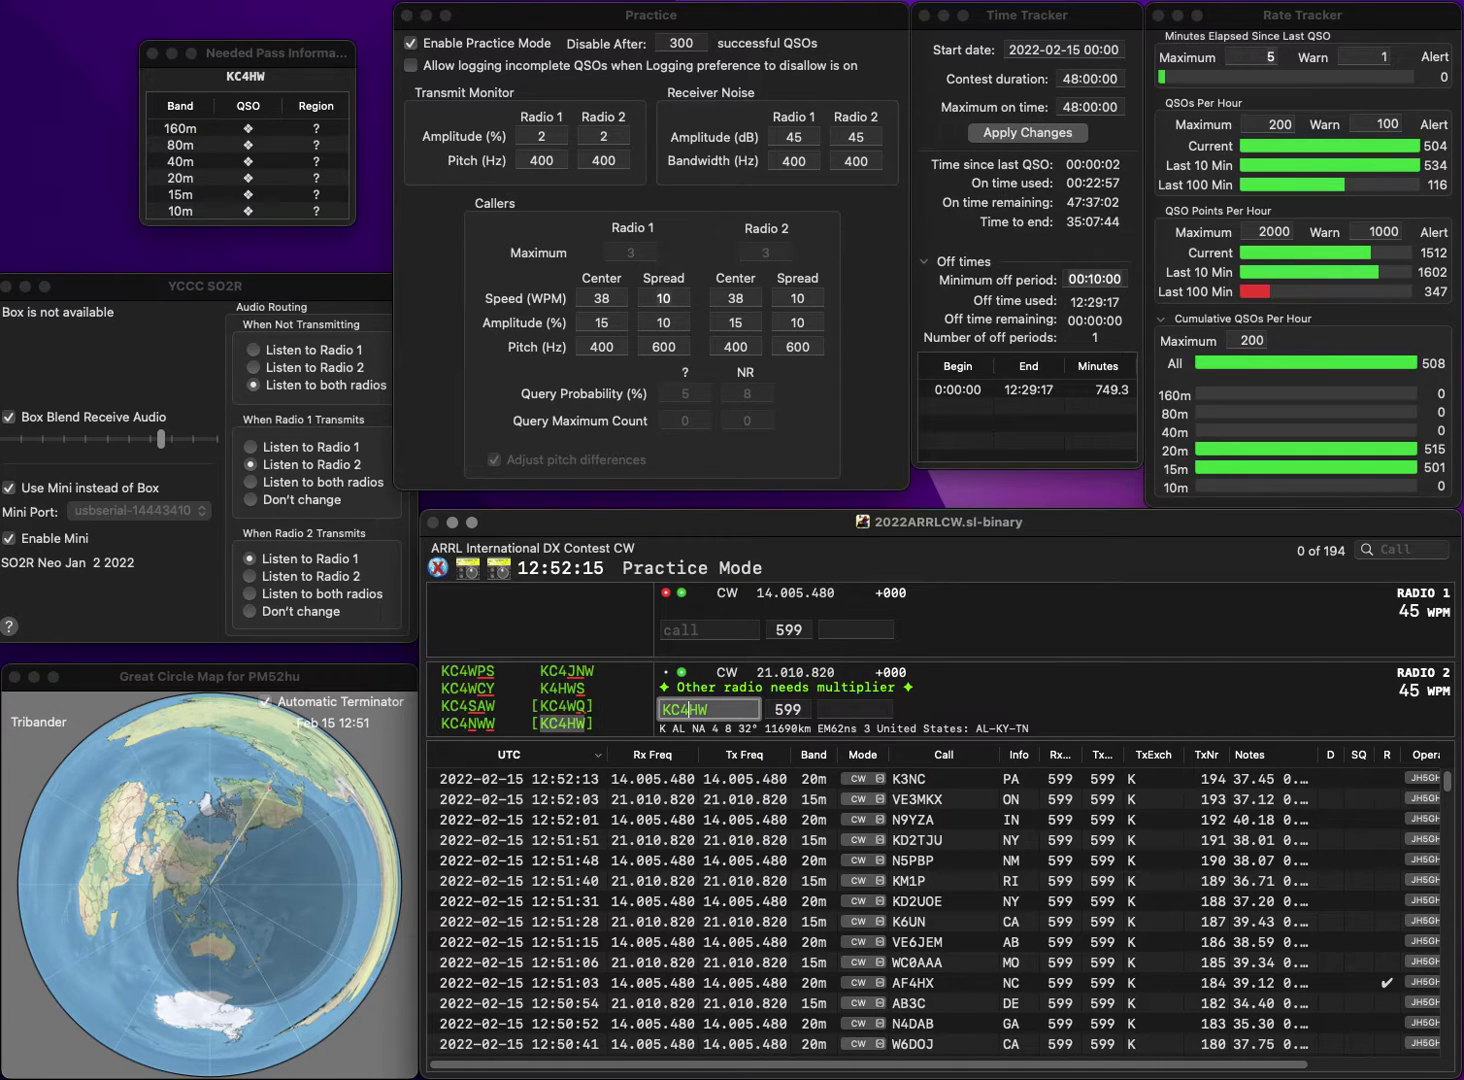
pyautogui.press('Return')
pyautogui.write('WU0A')
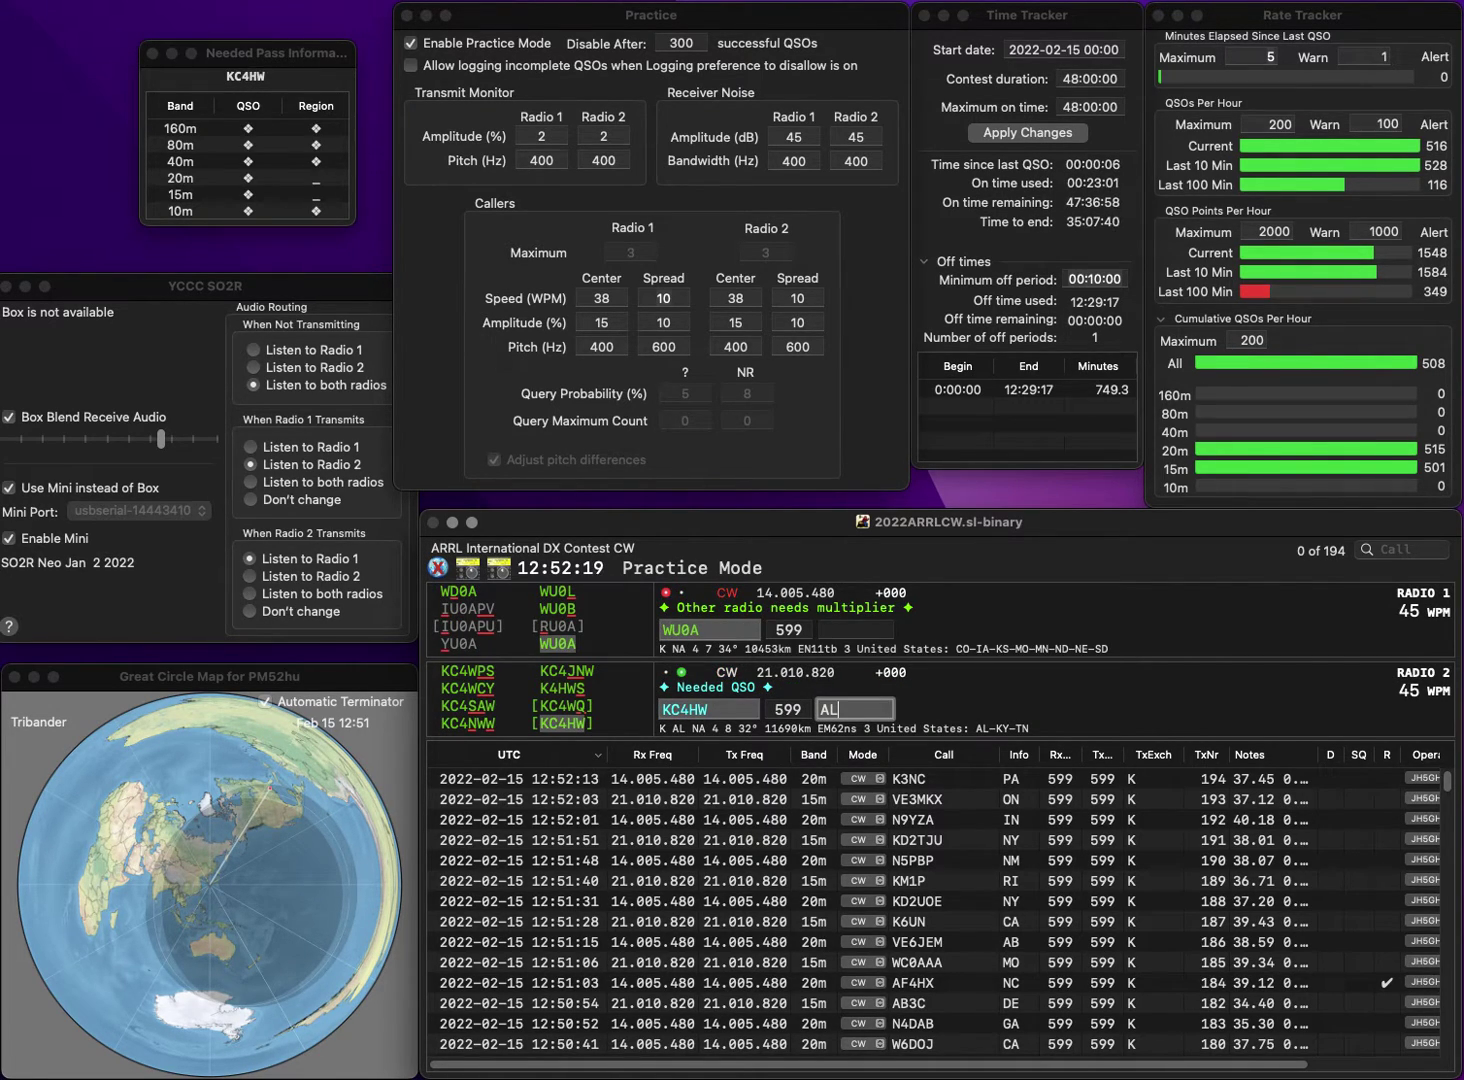
pyautogui.press('Return')
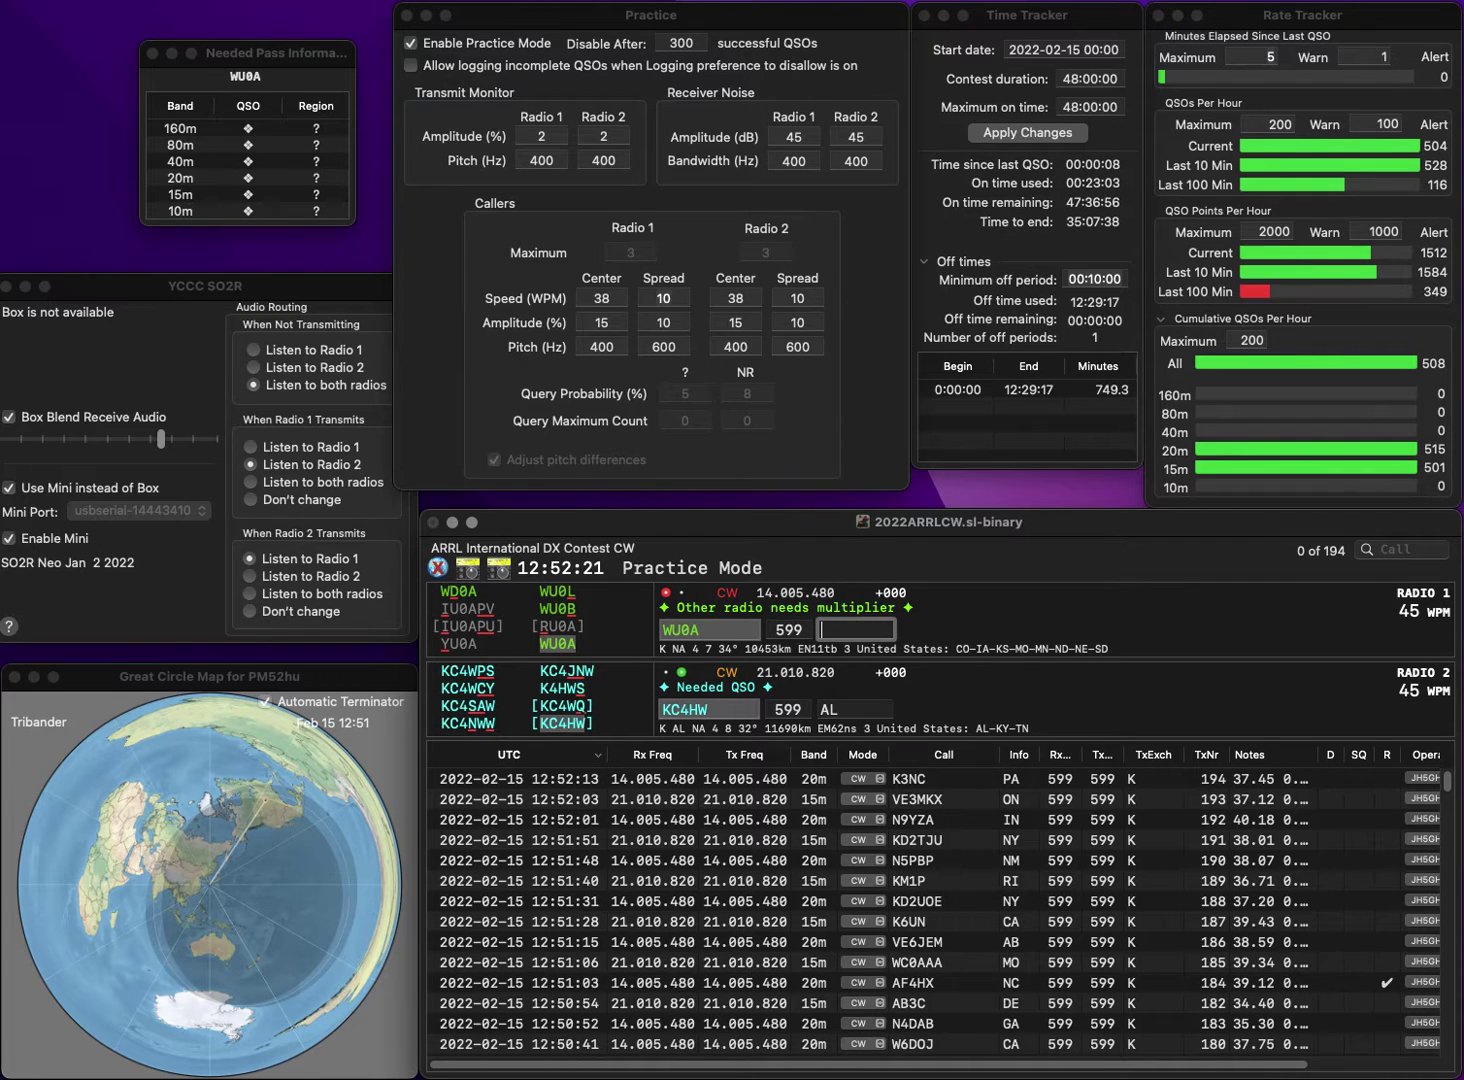
pyautogui.write('M')
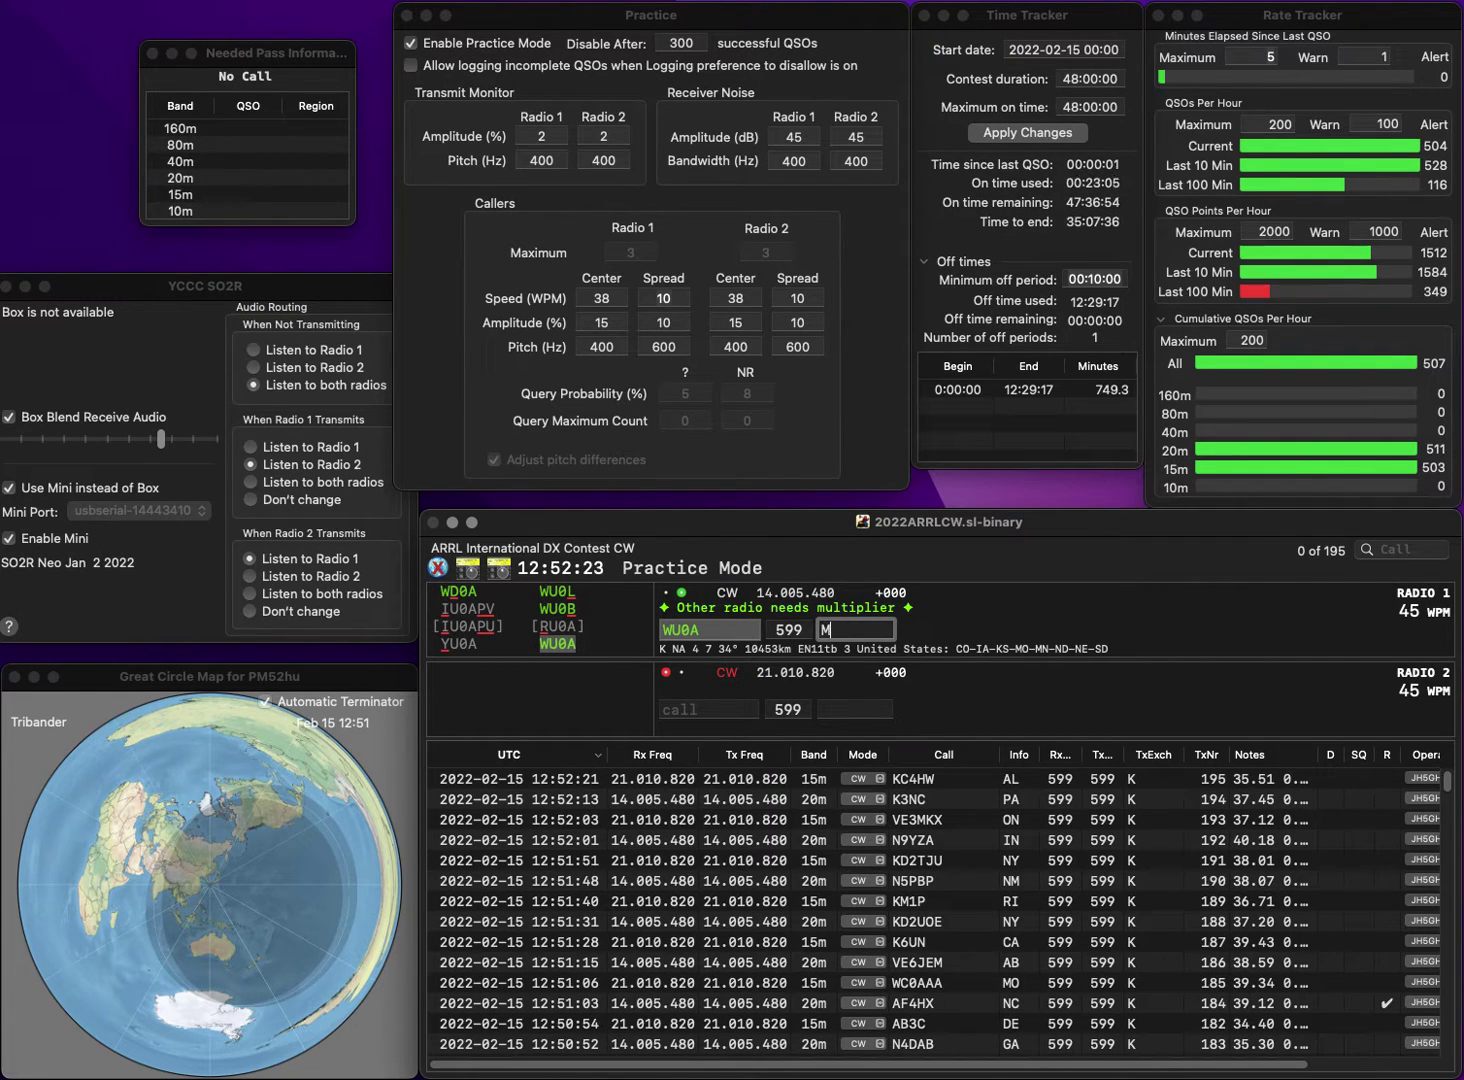
pyautogui.write('O')
pyautogui.press('Return')
pyautogui.write('AE')
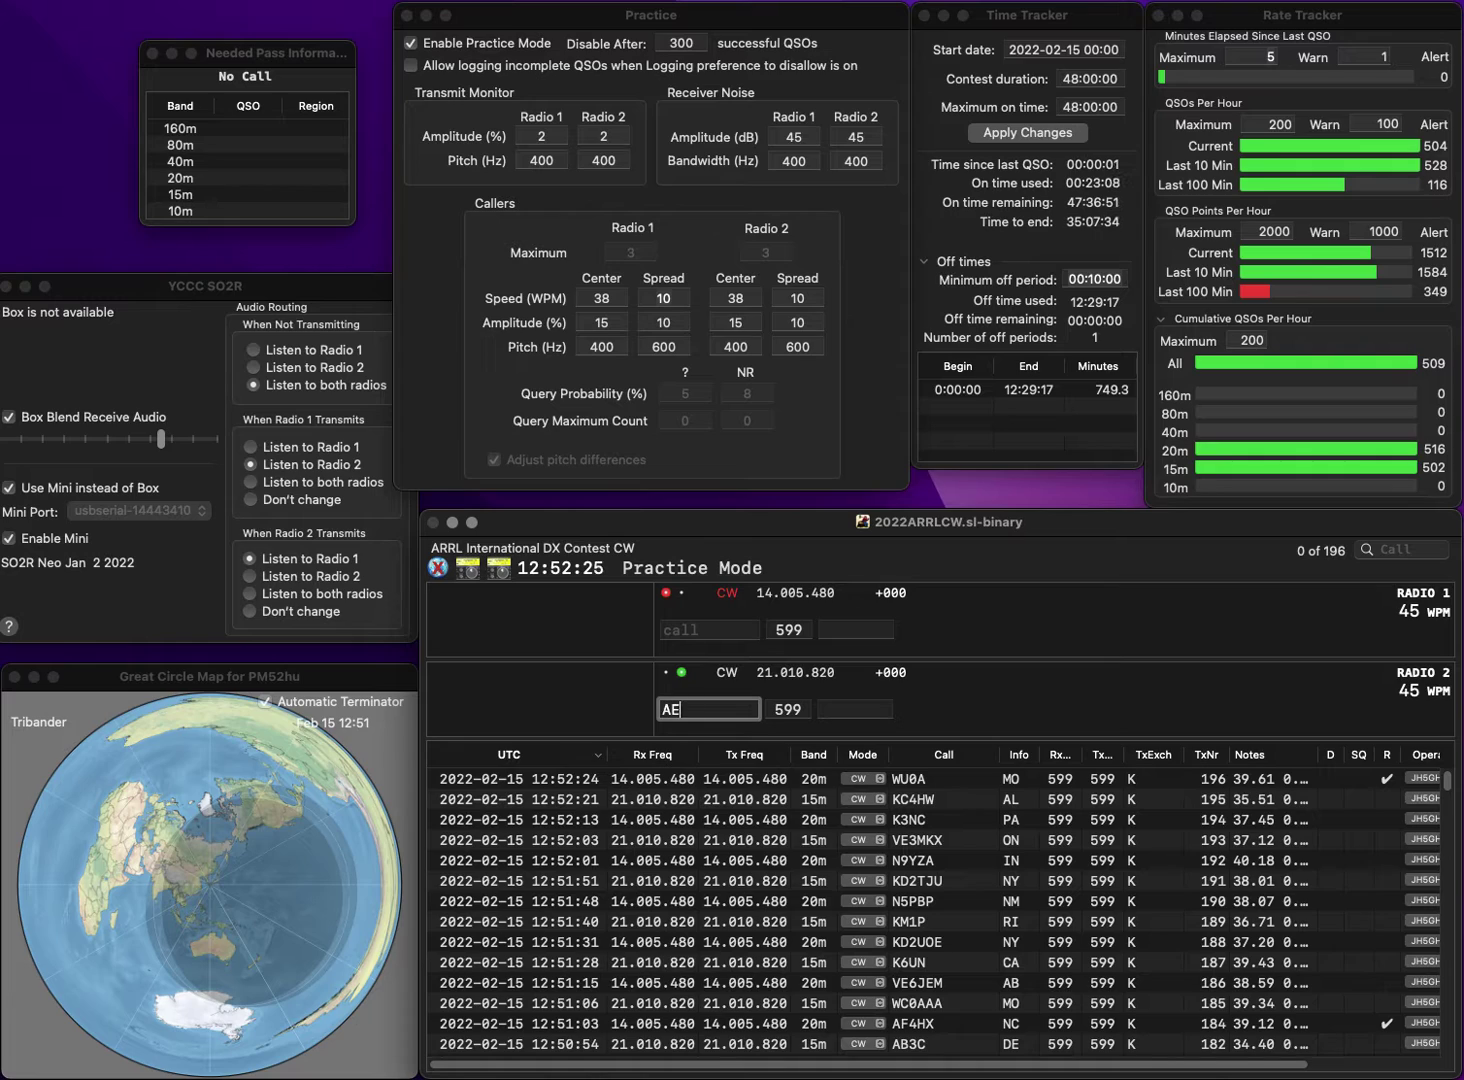
pyautogui.write('2T')
pyautogui.press('Return')
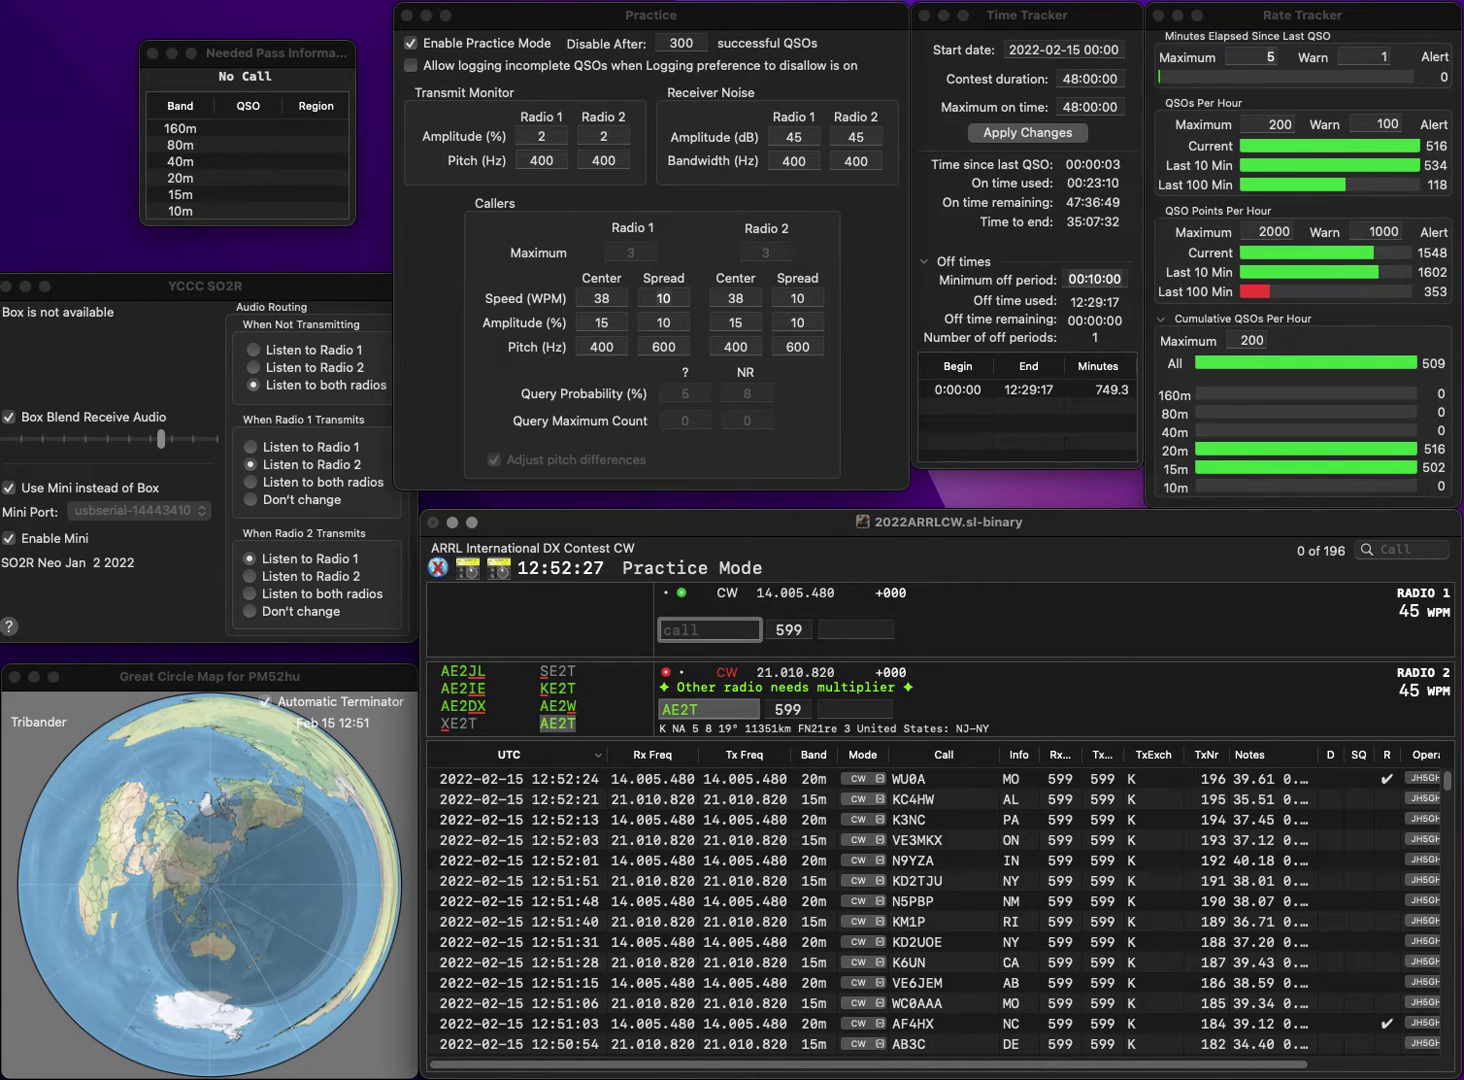
pyautogui.press('BackSpace')
pyautogui.write('ULI')
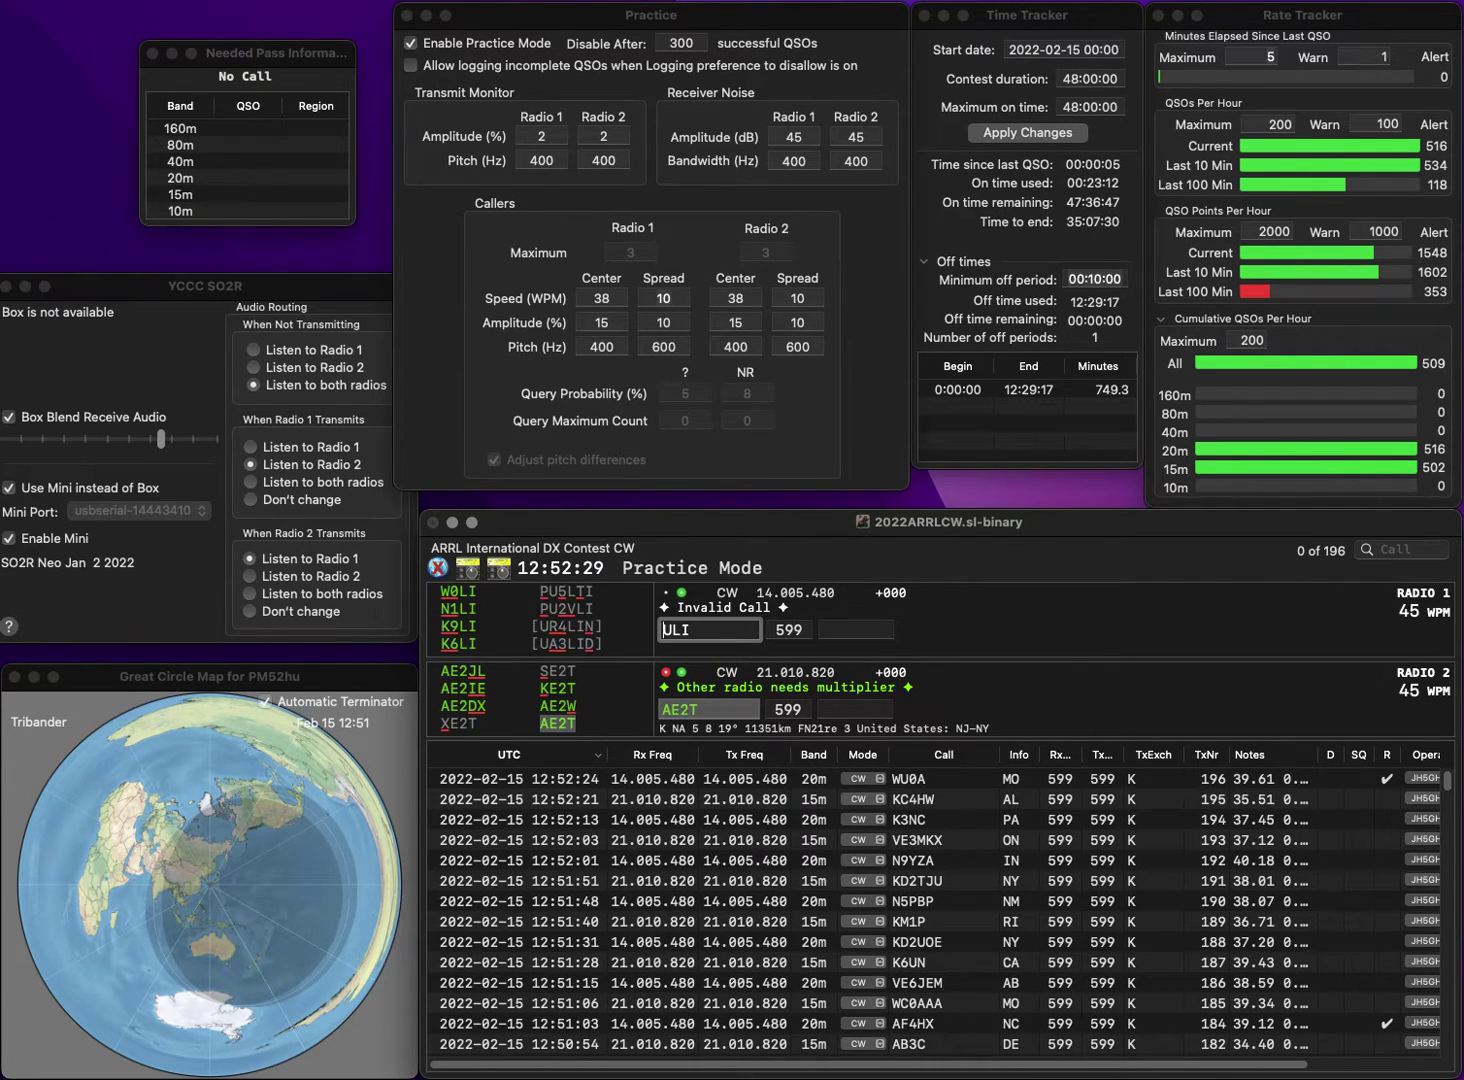
pyautogui.press('Return')
pyautogui.write('NJ')
pyautogui.press('Return')
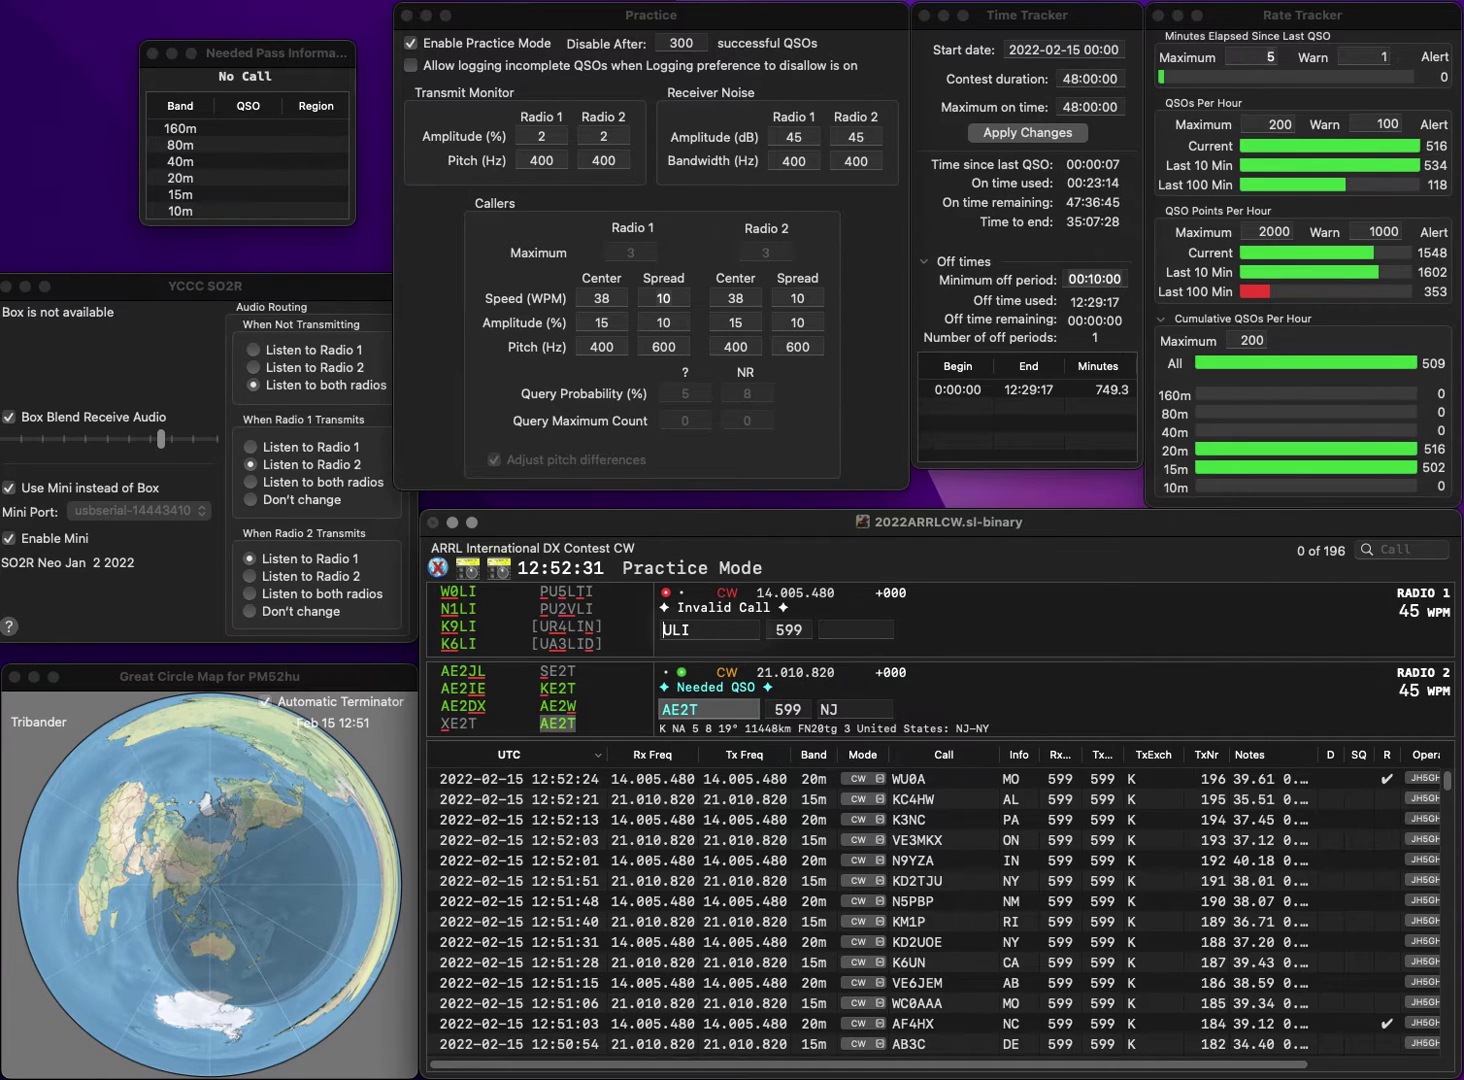
pyautogui.write('W3UL')
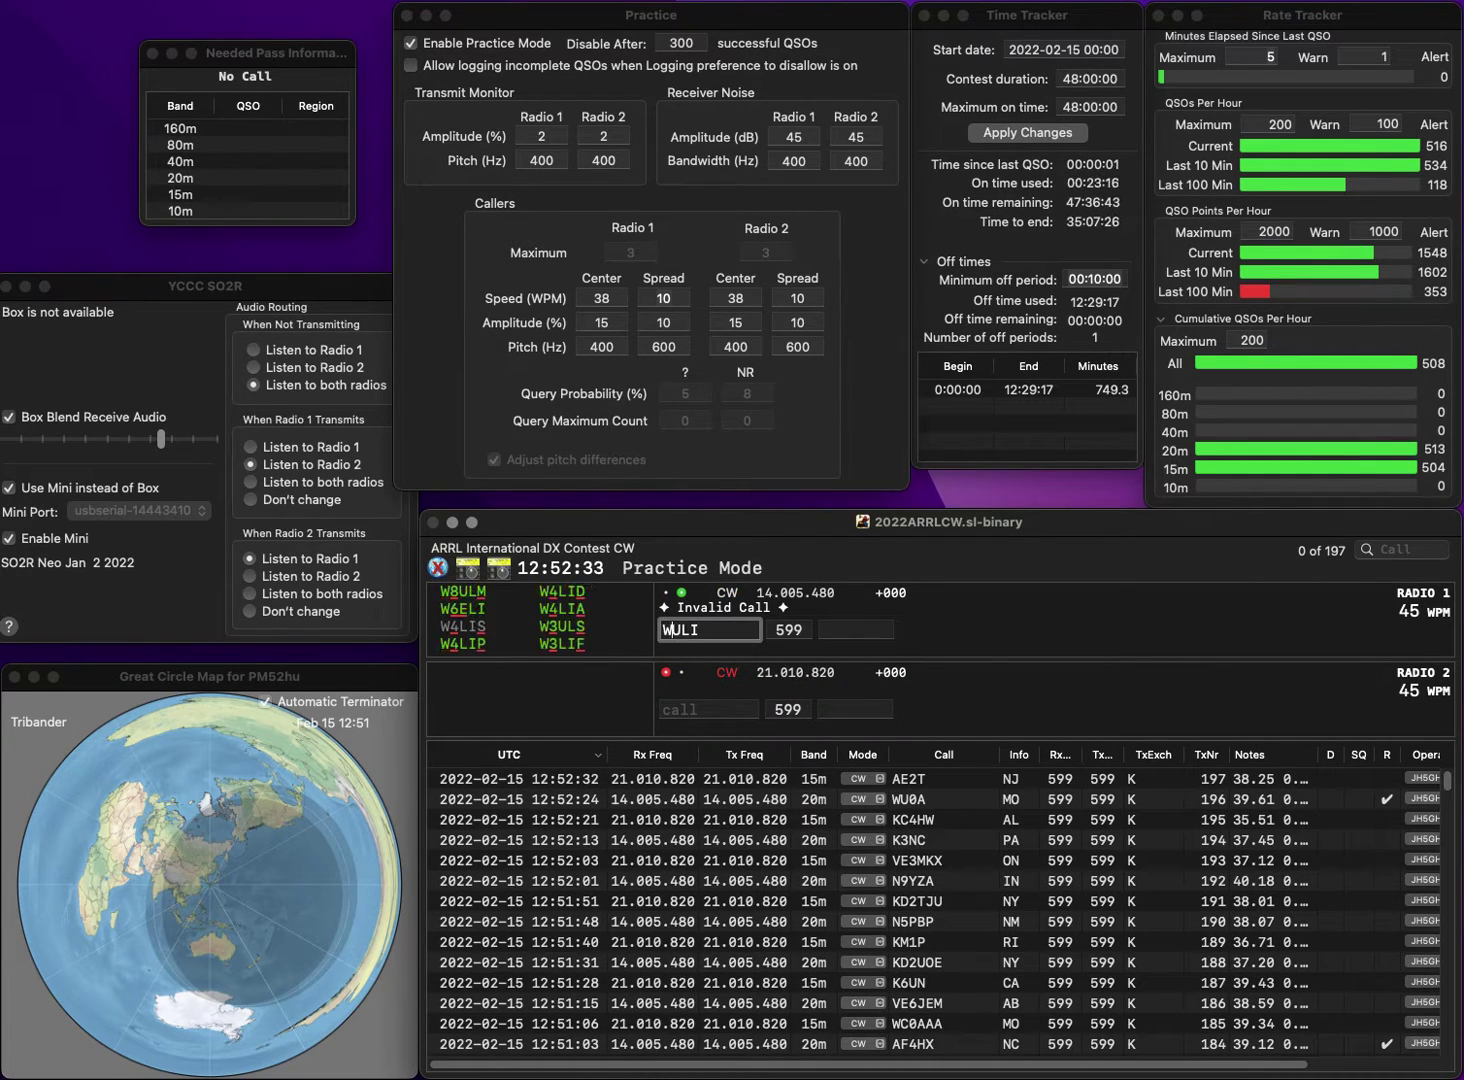
pyautogui.write('S')
pyautogui.press('Return')
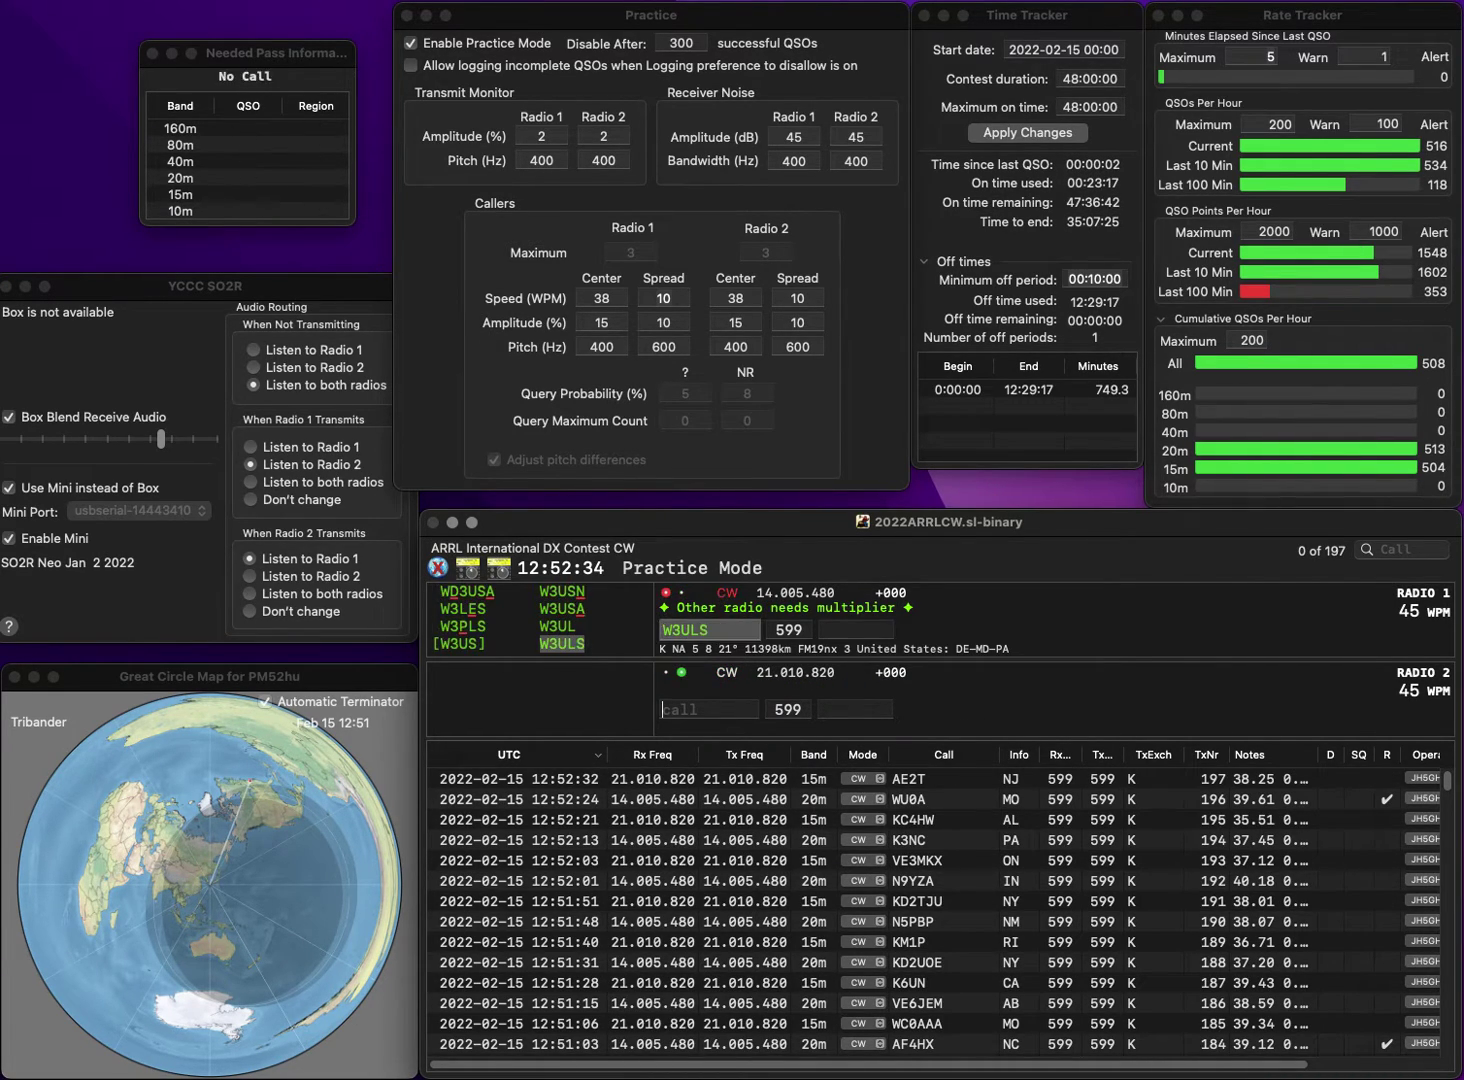
# Enter the call K4CAE on Radio 2 and answer it.
pyautogui.write('K4')
pyautogui.write('C')
pyautogui.press('BackSpace')
pyautogui.write('4CAE')
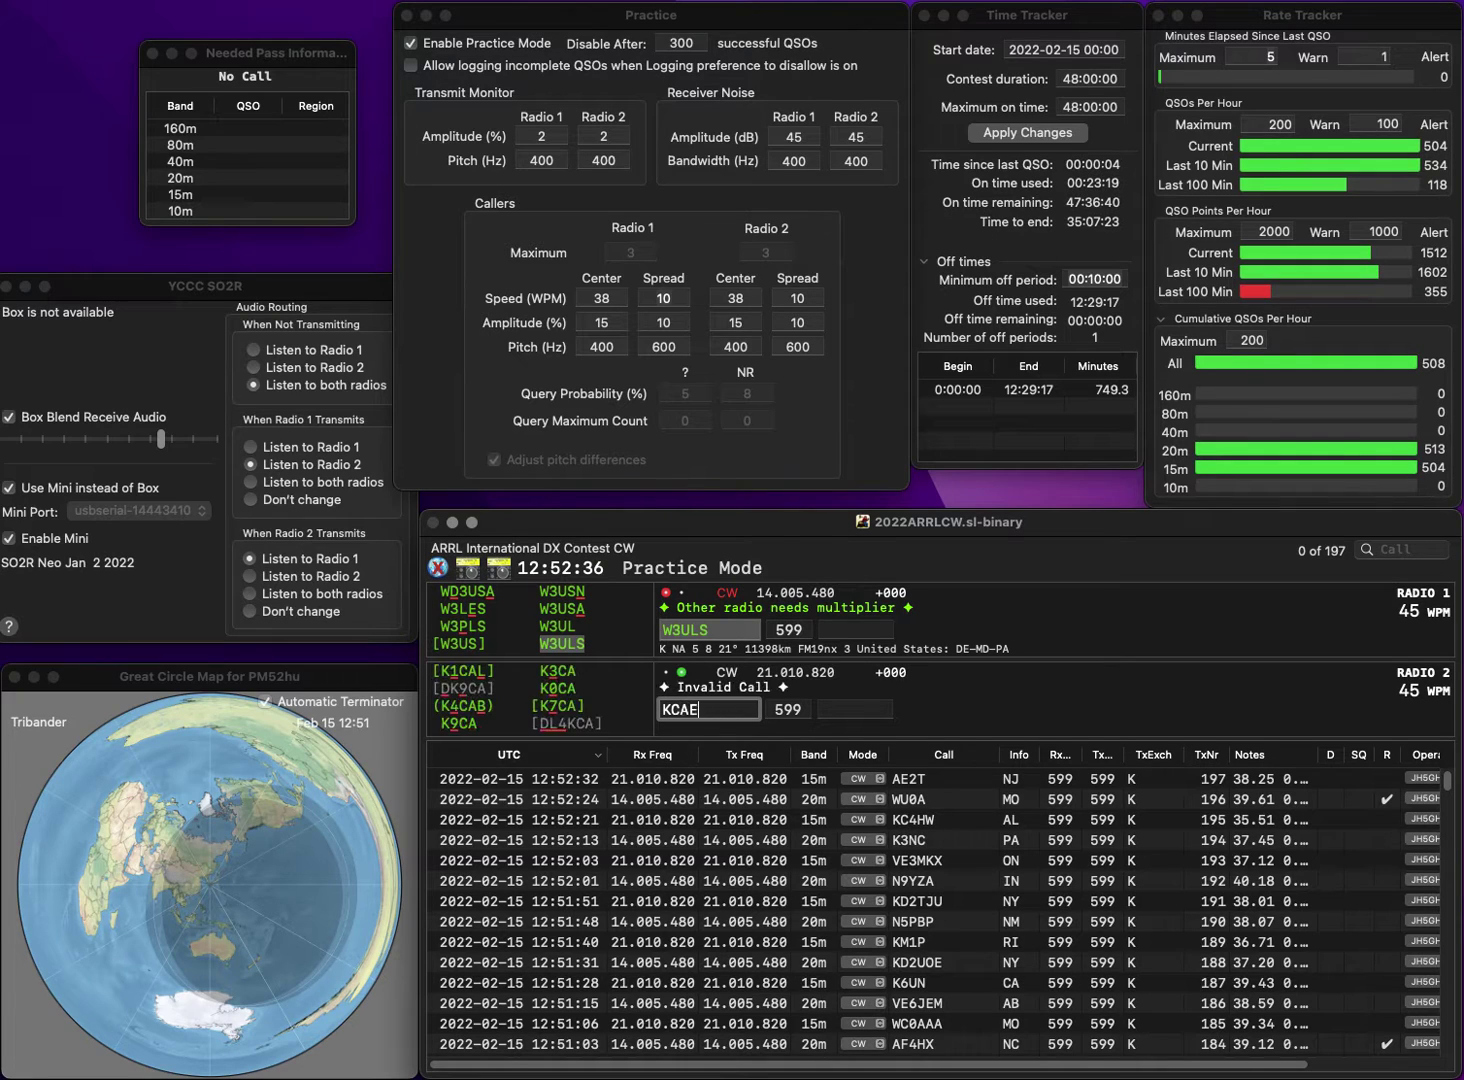
pyautogui.press('Return')
pyautogui.press('Tab')
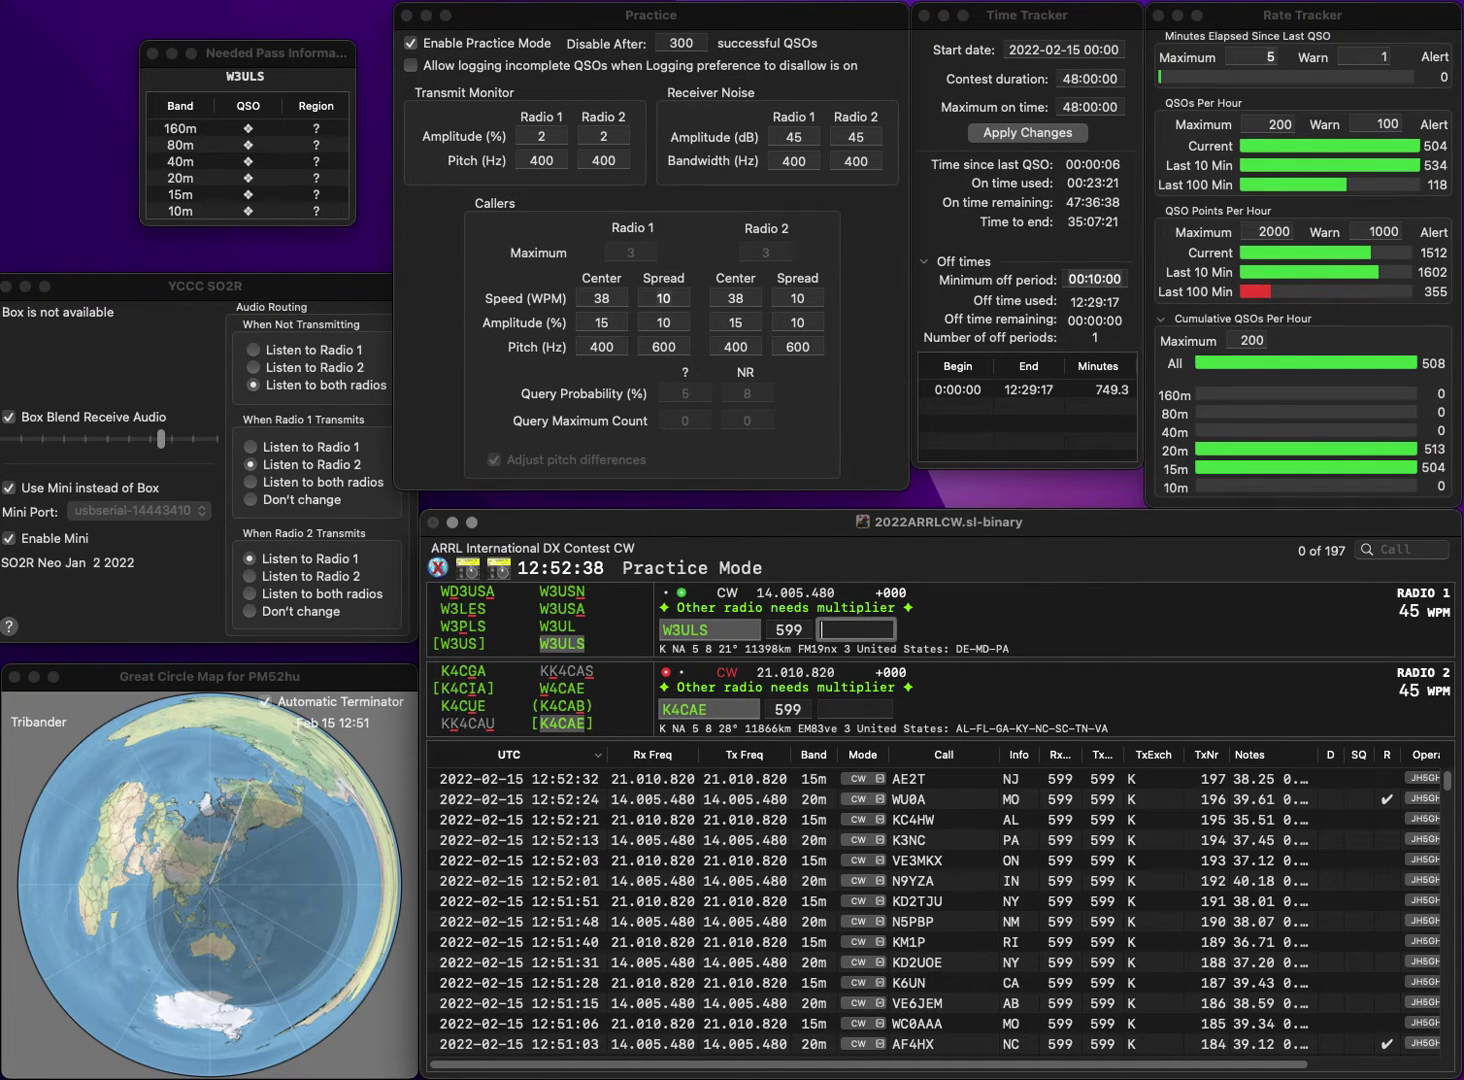
pyautogui.write('MD')
pyautogui.press('Return')
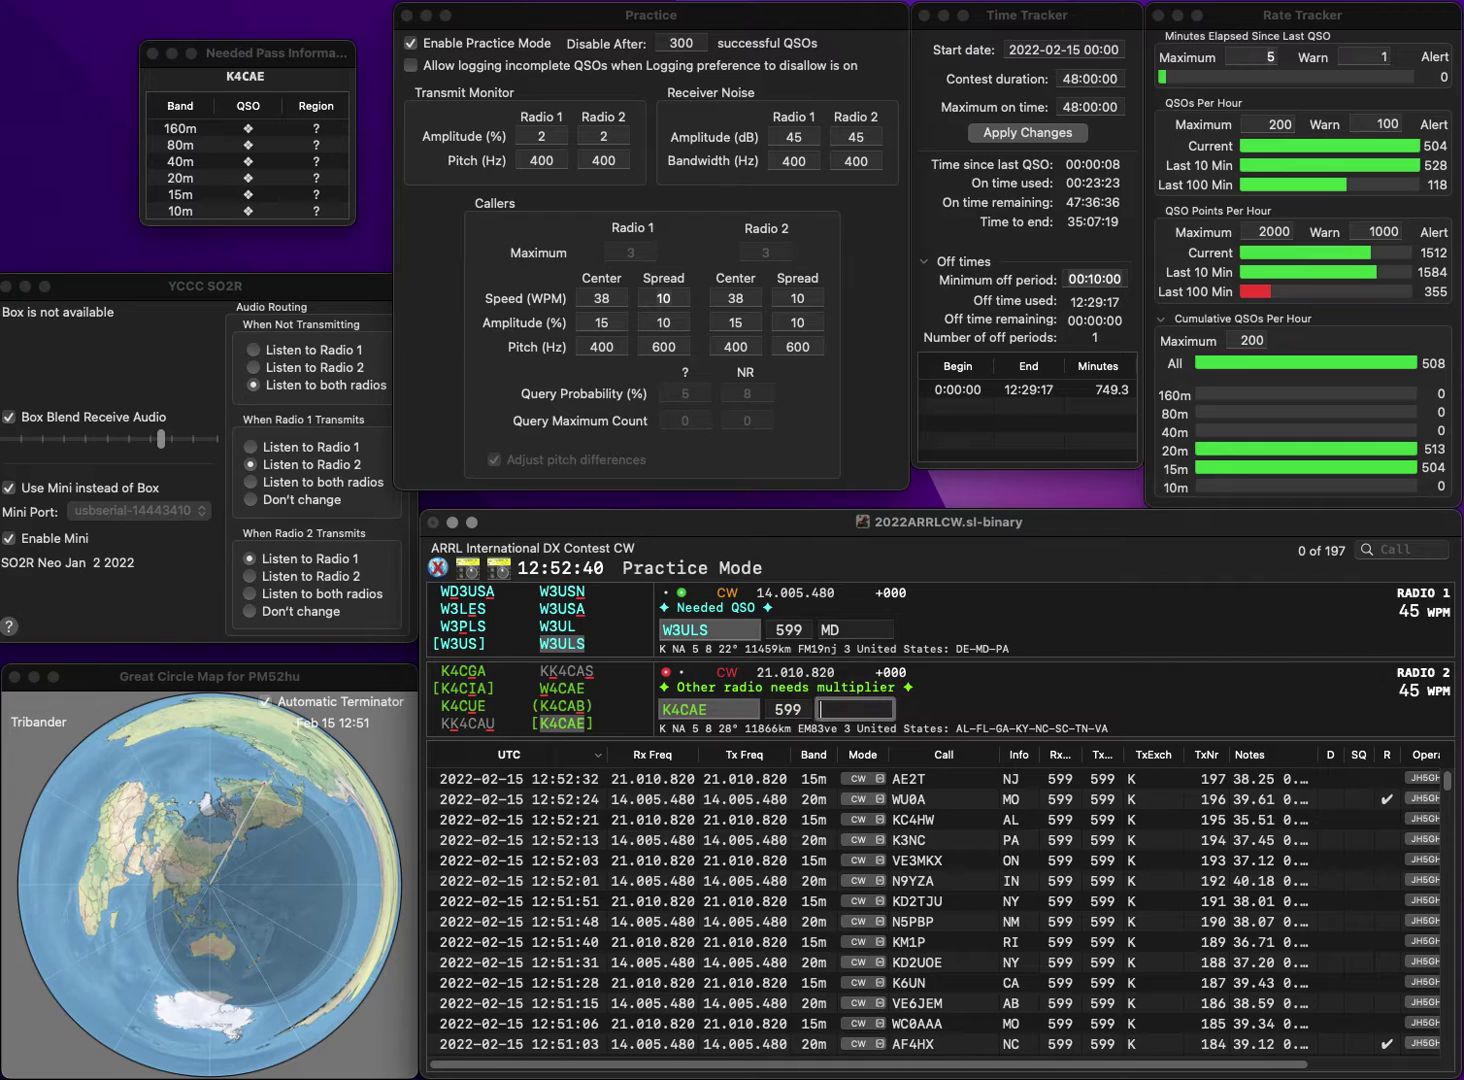
pyautogui.write('T')
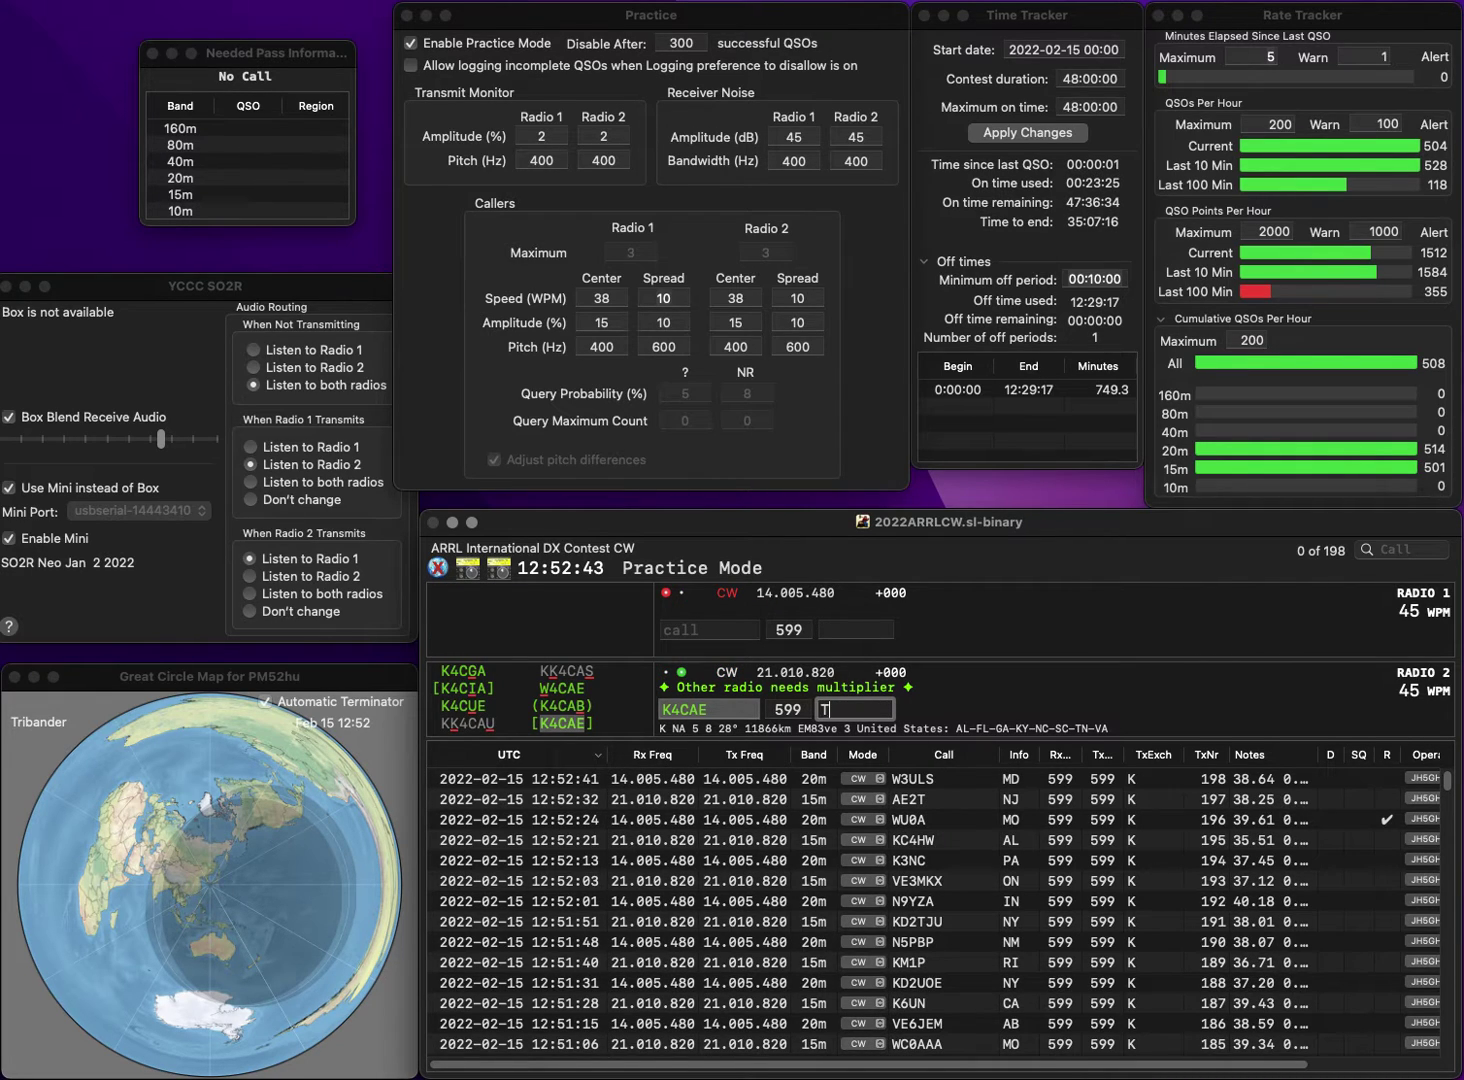
pyautogui.write('N')
pyautogui.press('Return')
pyautogui.write('N7')
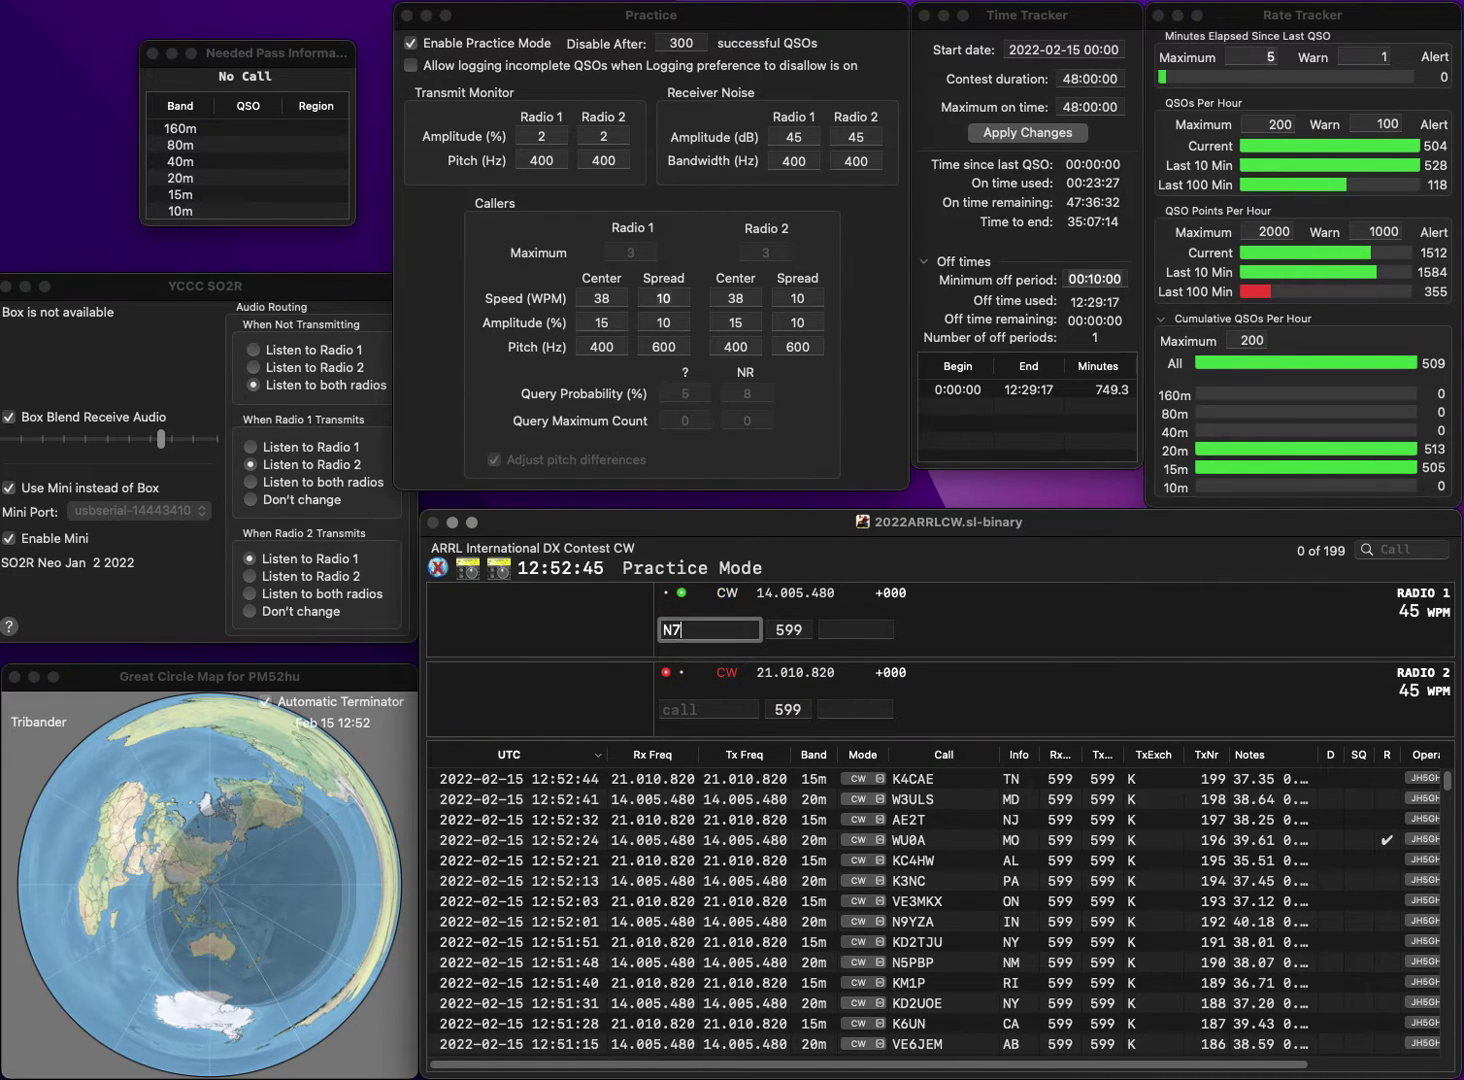
pyautogui.write('CPM')
pyautogui.press('Return')
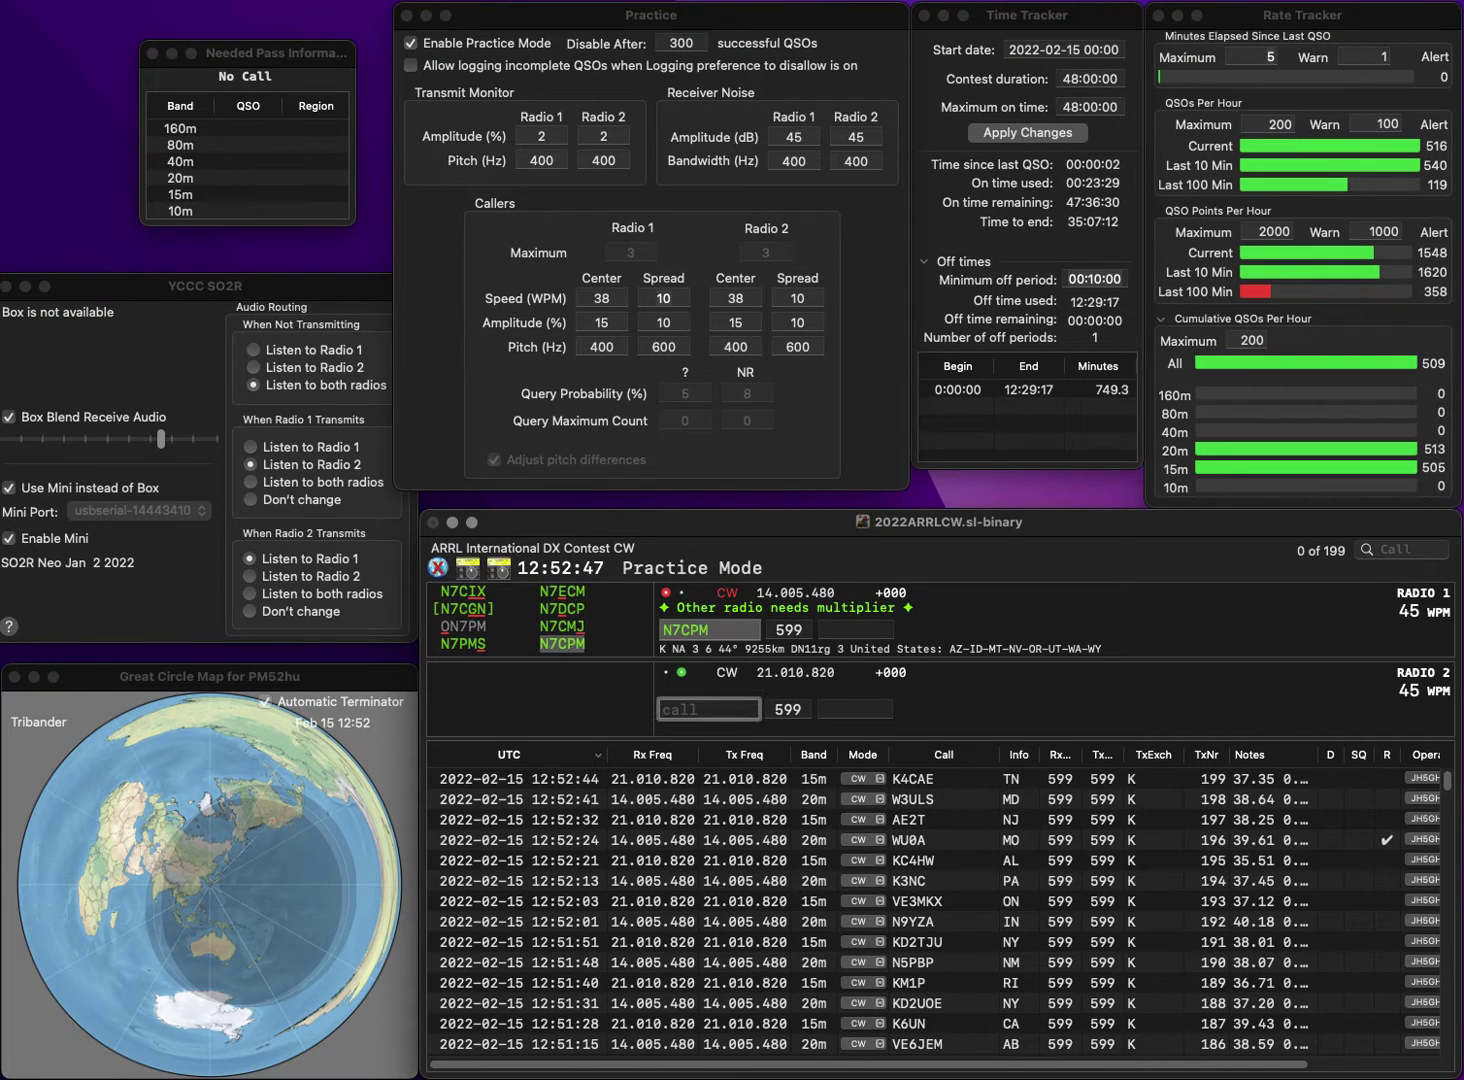
pyautogui.write('KC2LSD')
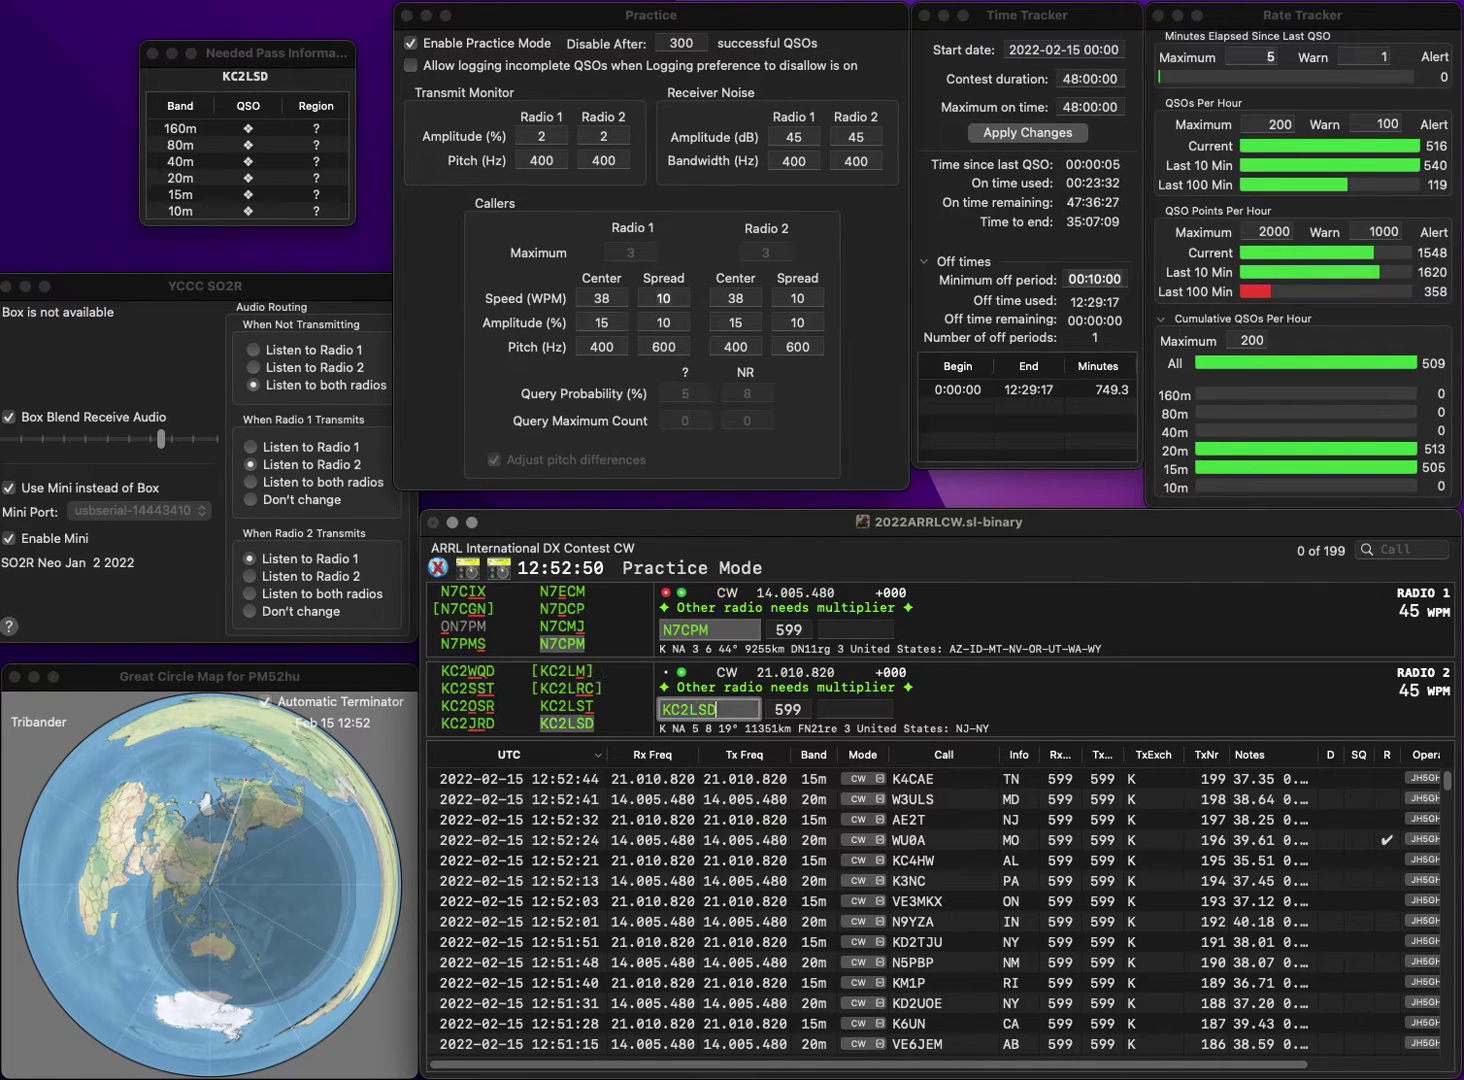
pyautogui.press('Return')
pyautogui.press('space')
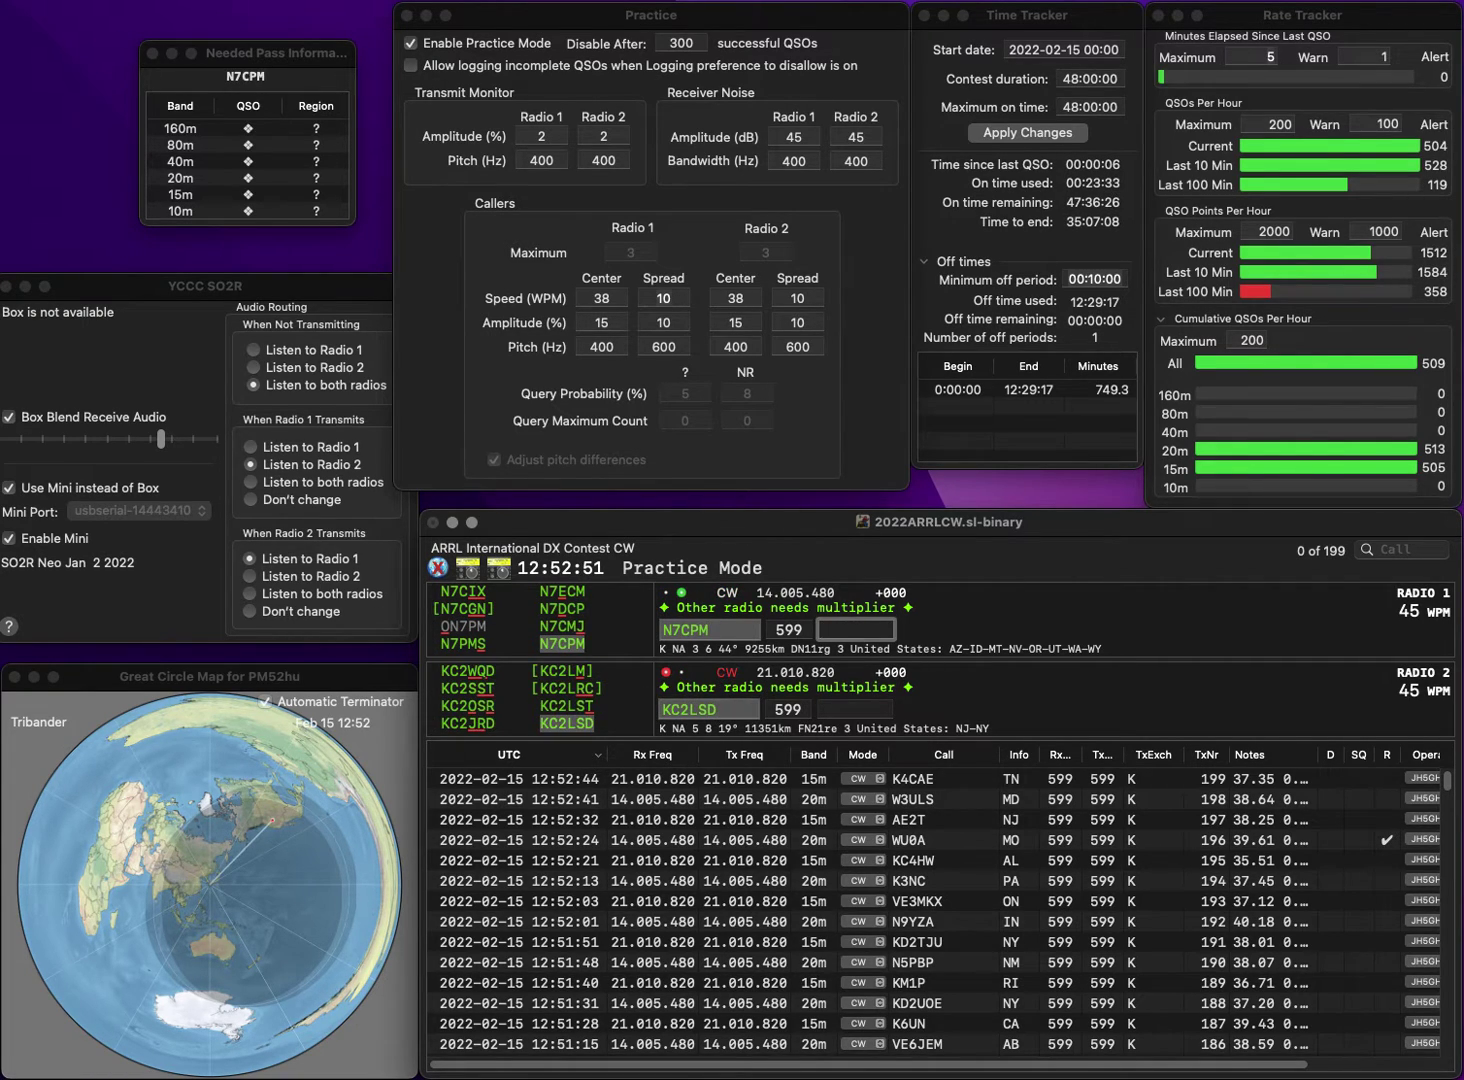
pyautogui.write('NV')
pyautogui.press('Return')
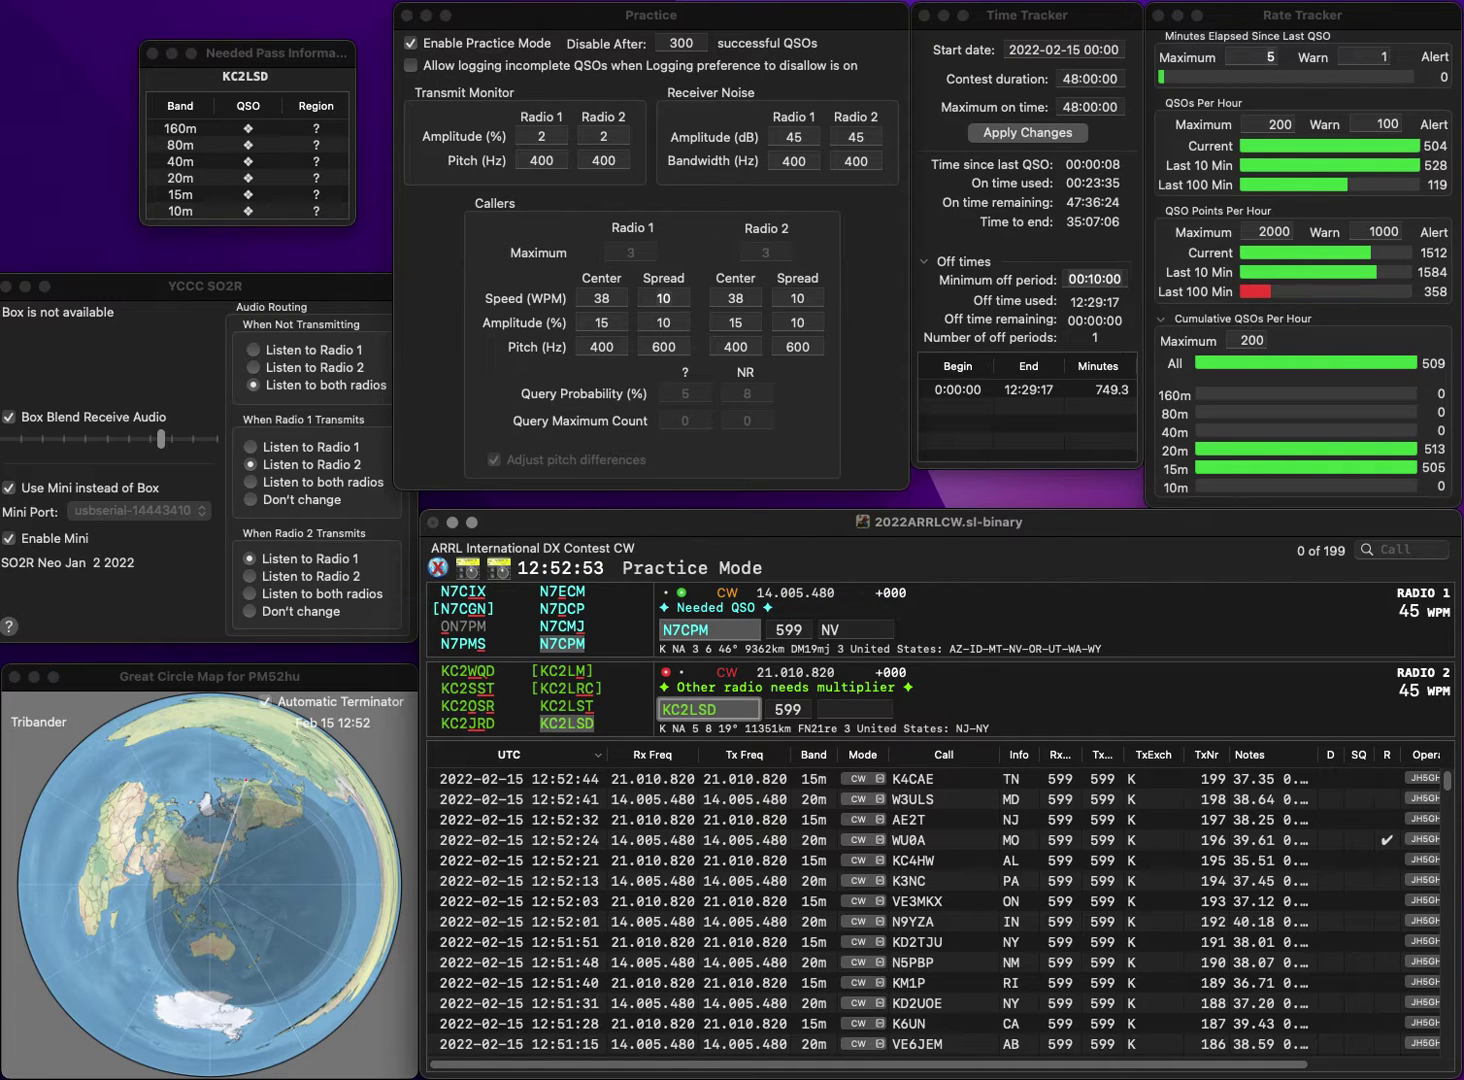
pyautogui.press('space')
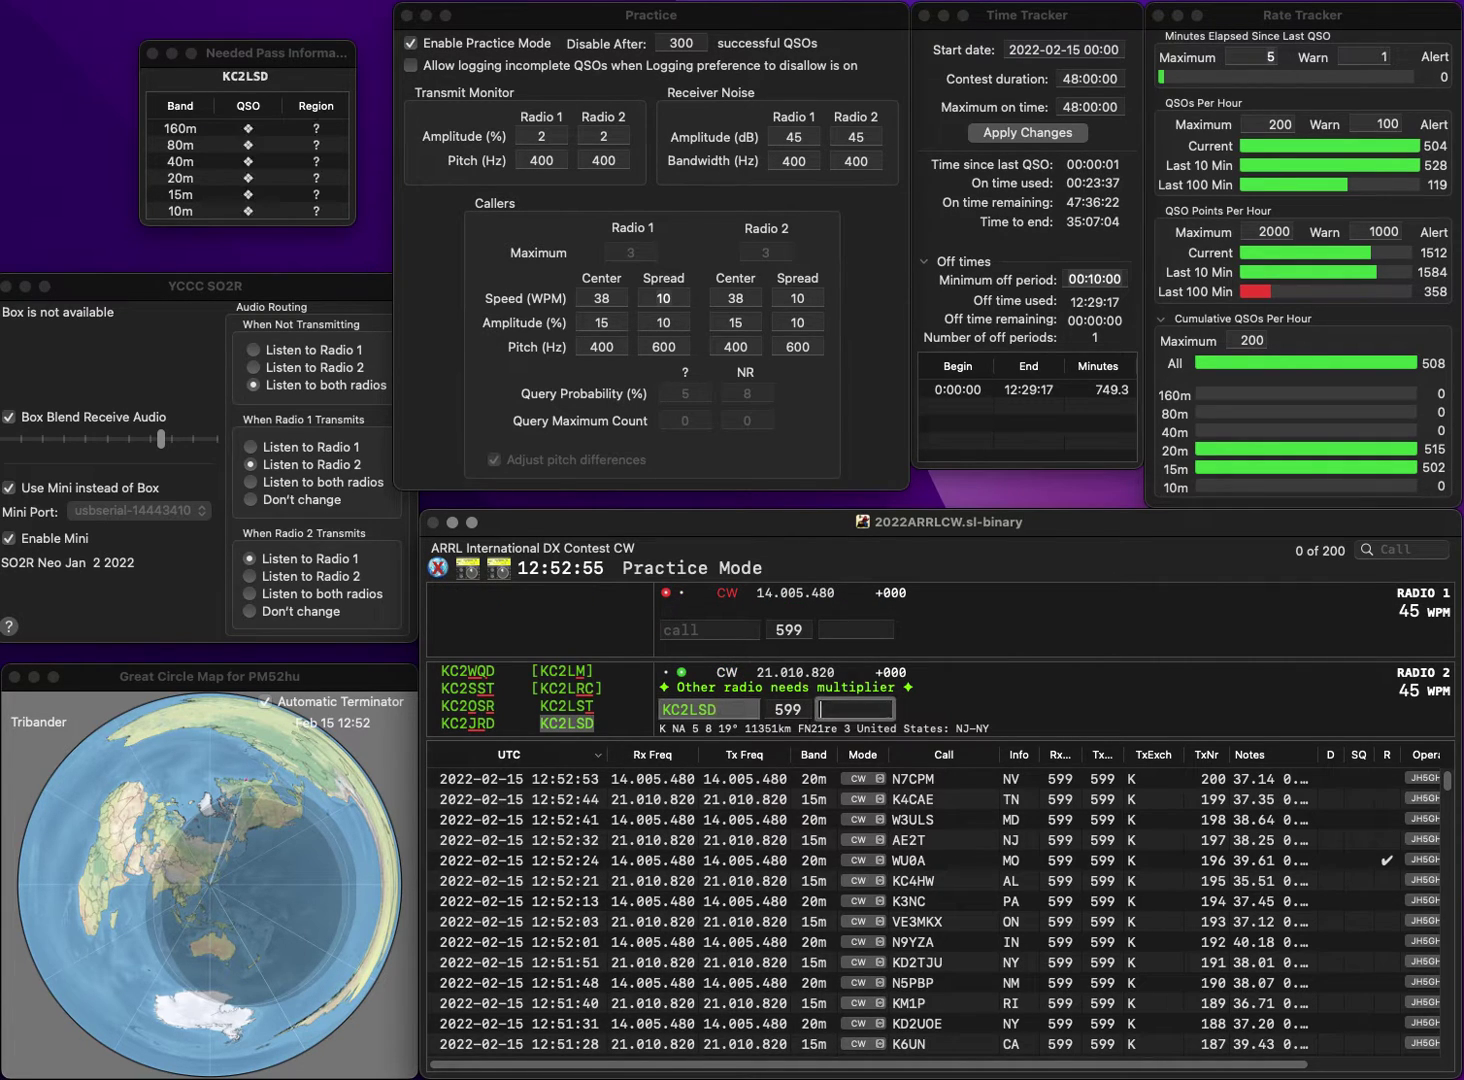
pyautogui.write('NJ')
pyautogui.press('Return')
pyautogui.write('KB')
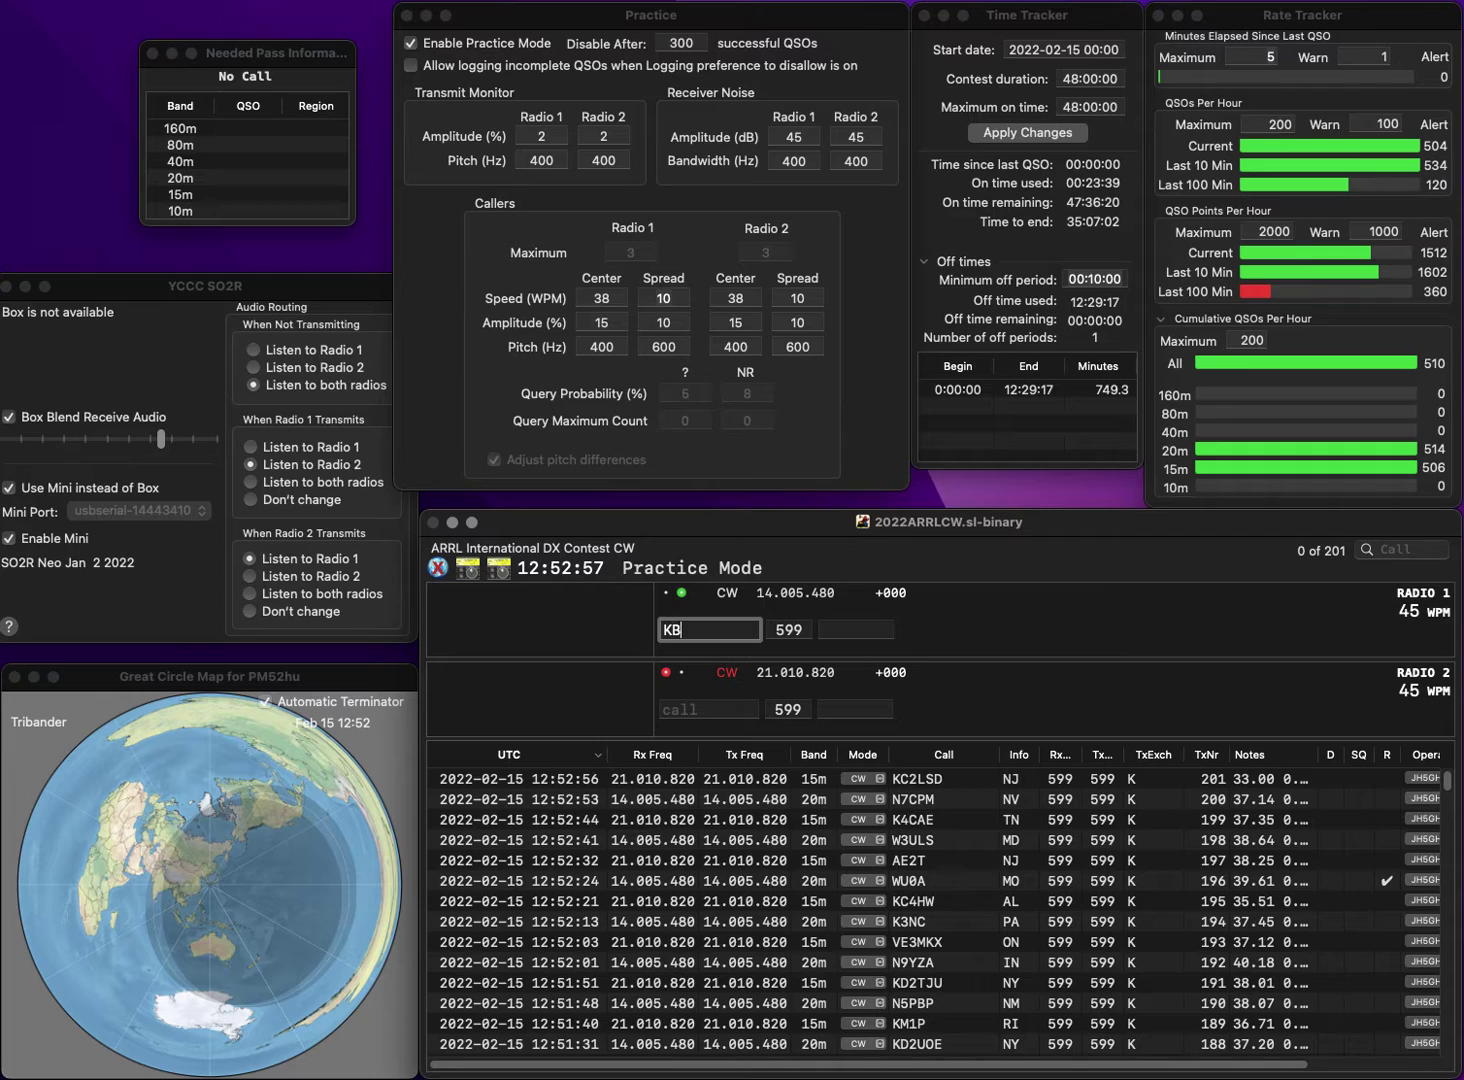
pyautogui.write('0KUH')
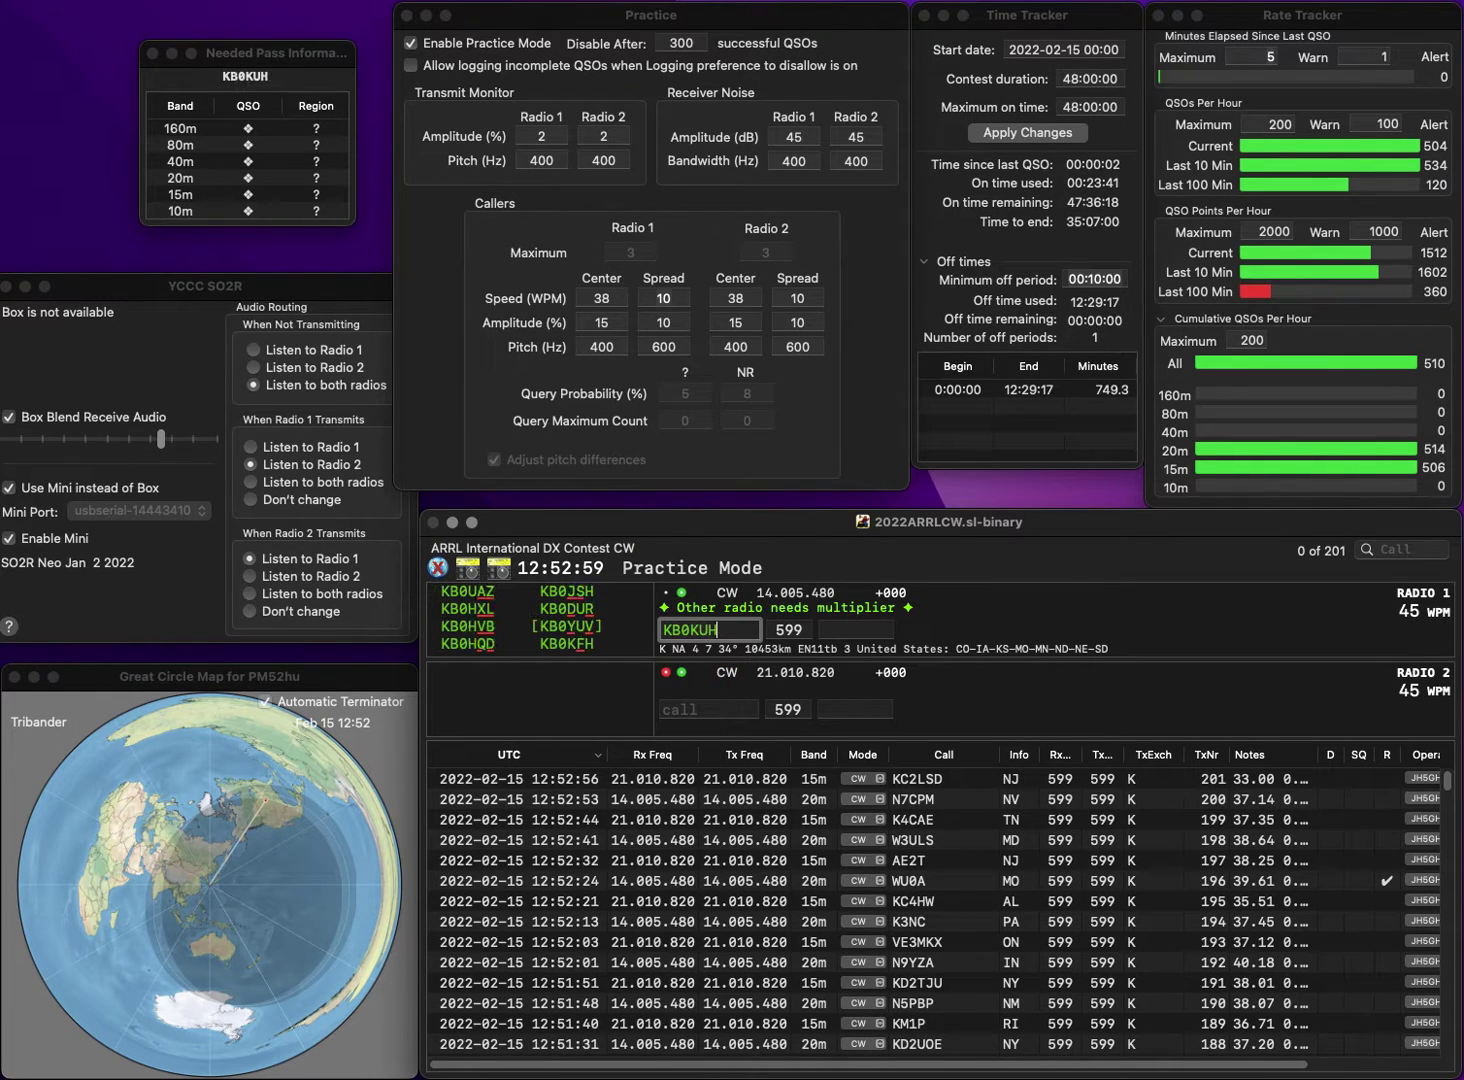
pyautogui.press('Return')
pyautogui.write('F')
pyautogui.press('`')
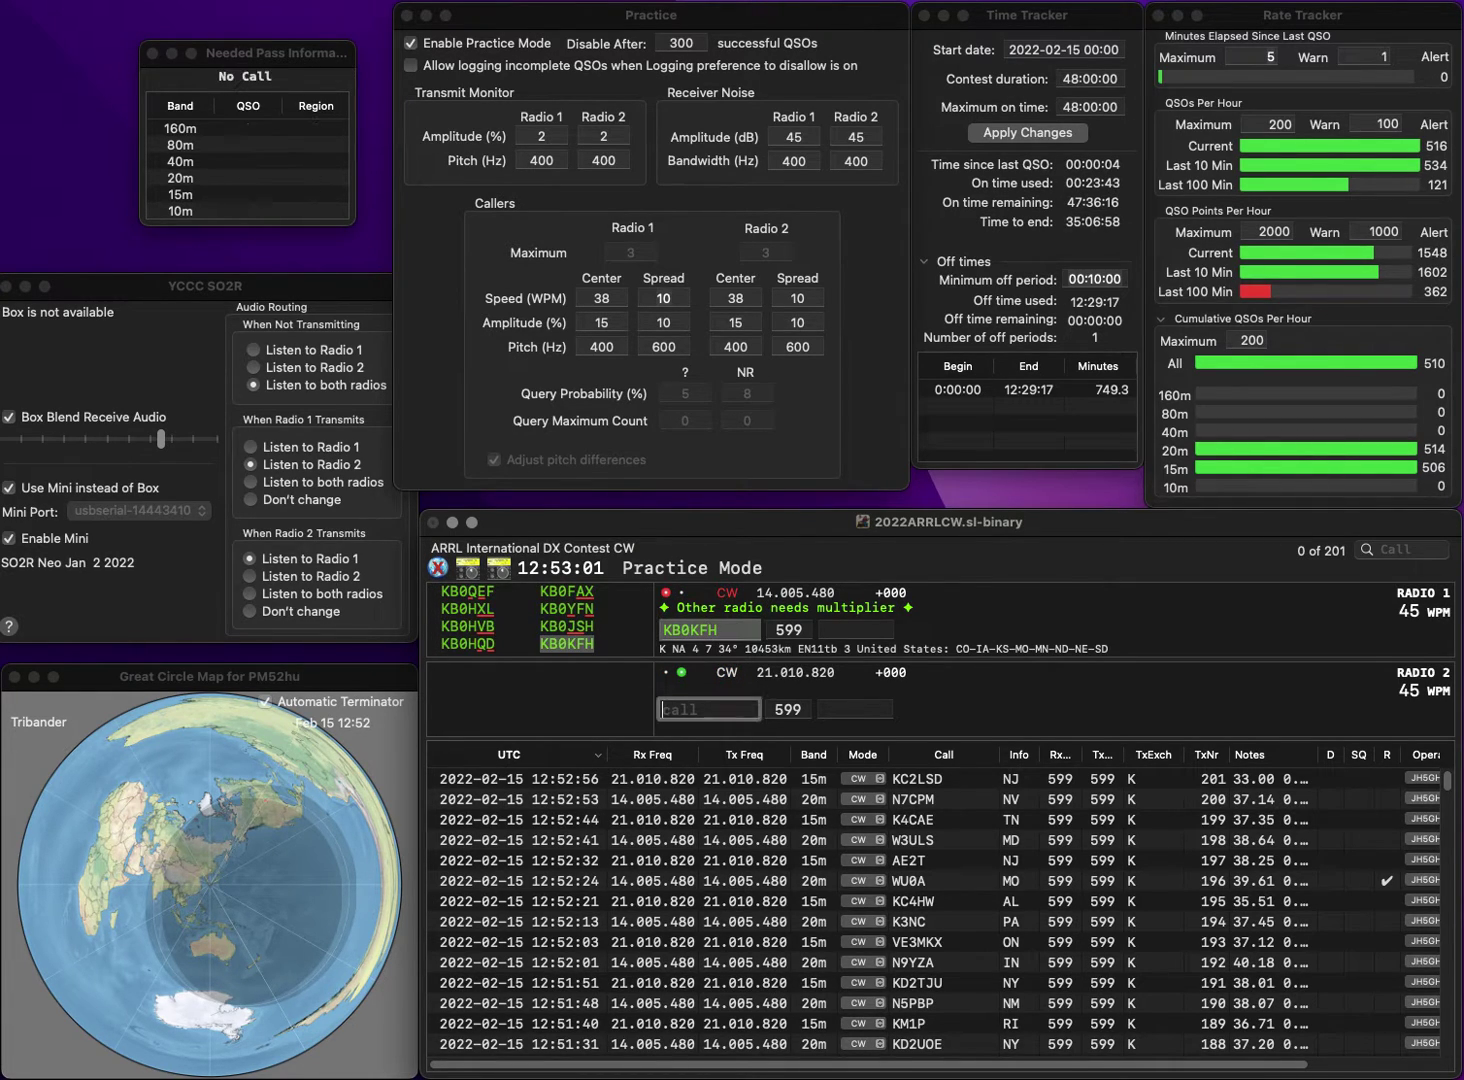
# Enter the partial call DB on Radio 2 and log KB0KFH on Radio 1 with exchange SD.
pyautogui.write('B')
pyautogui.press('`')
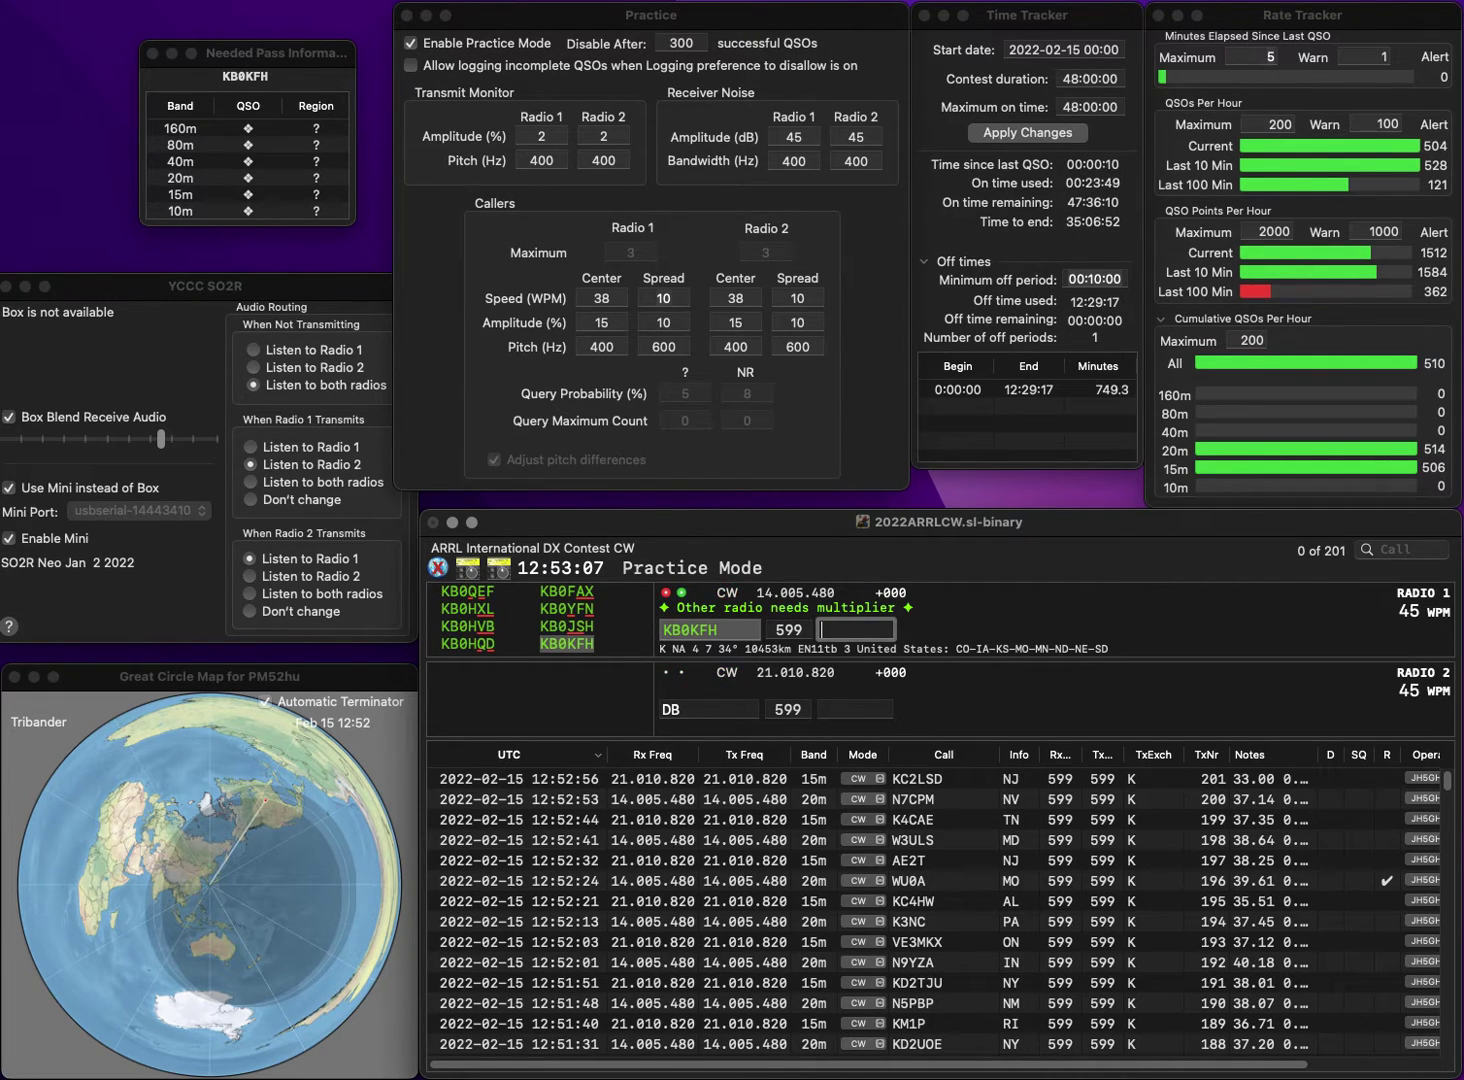
pyautogui.write('SD')
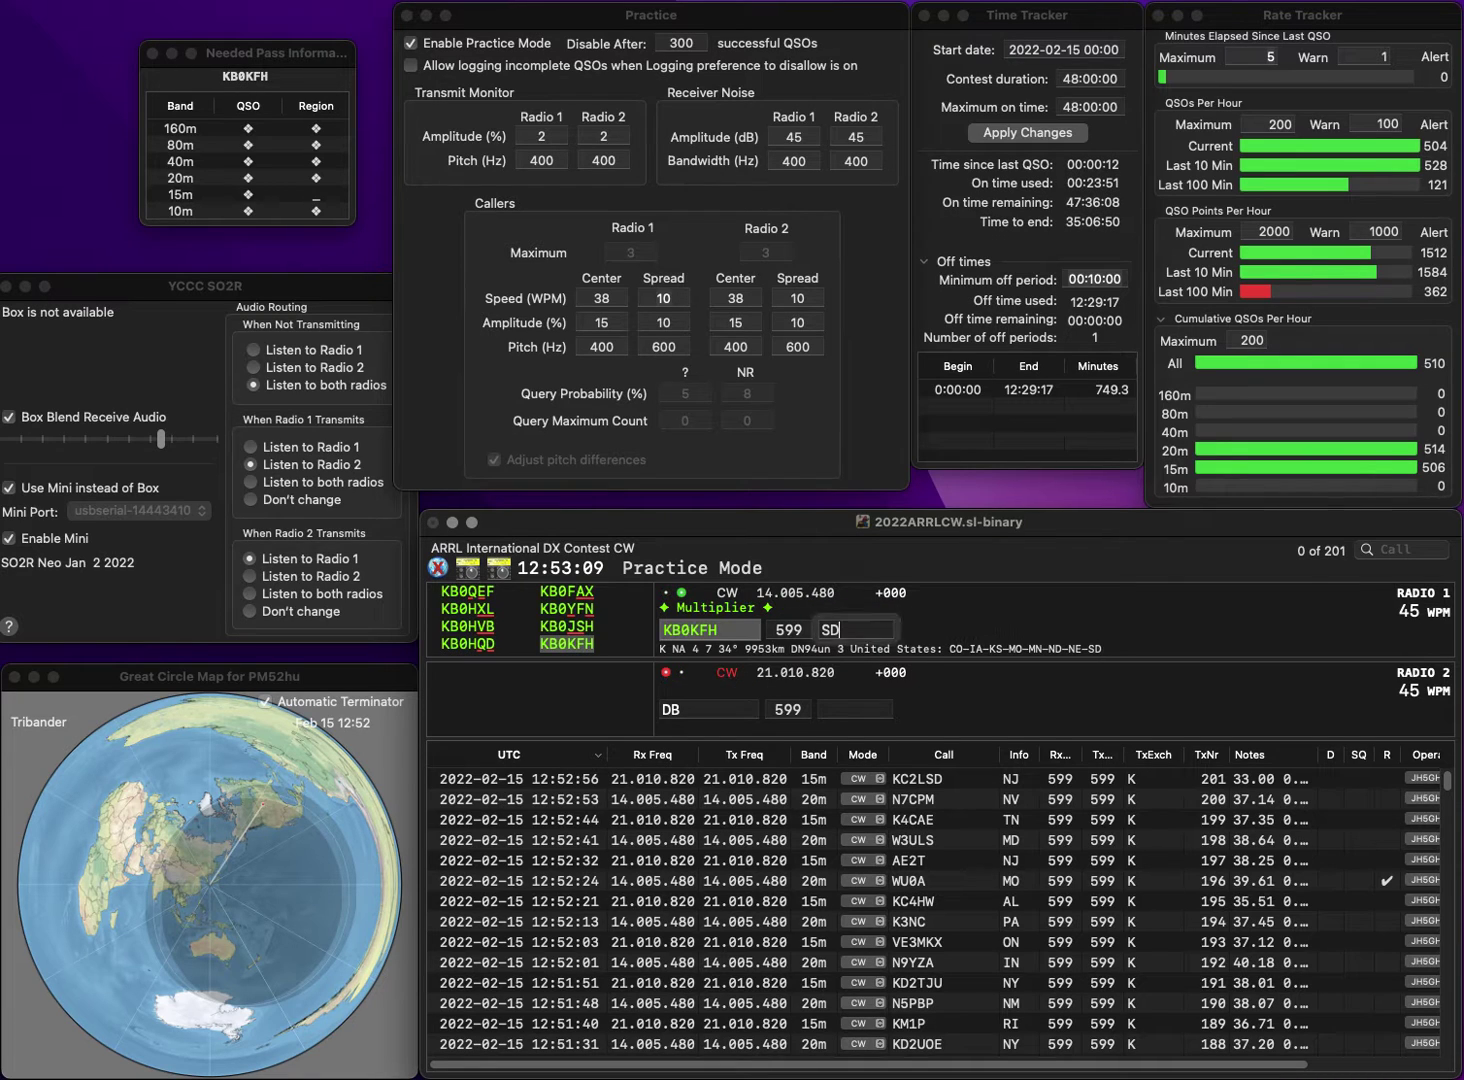
pyautogui.press('Return')
pyautogui.write('K5KMB')
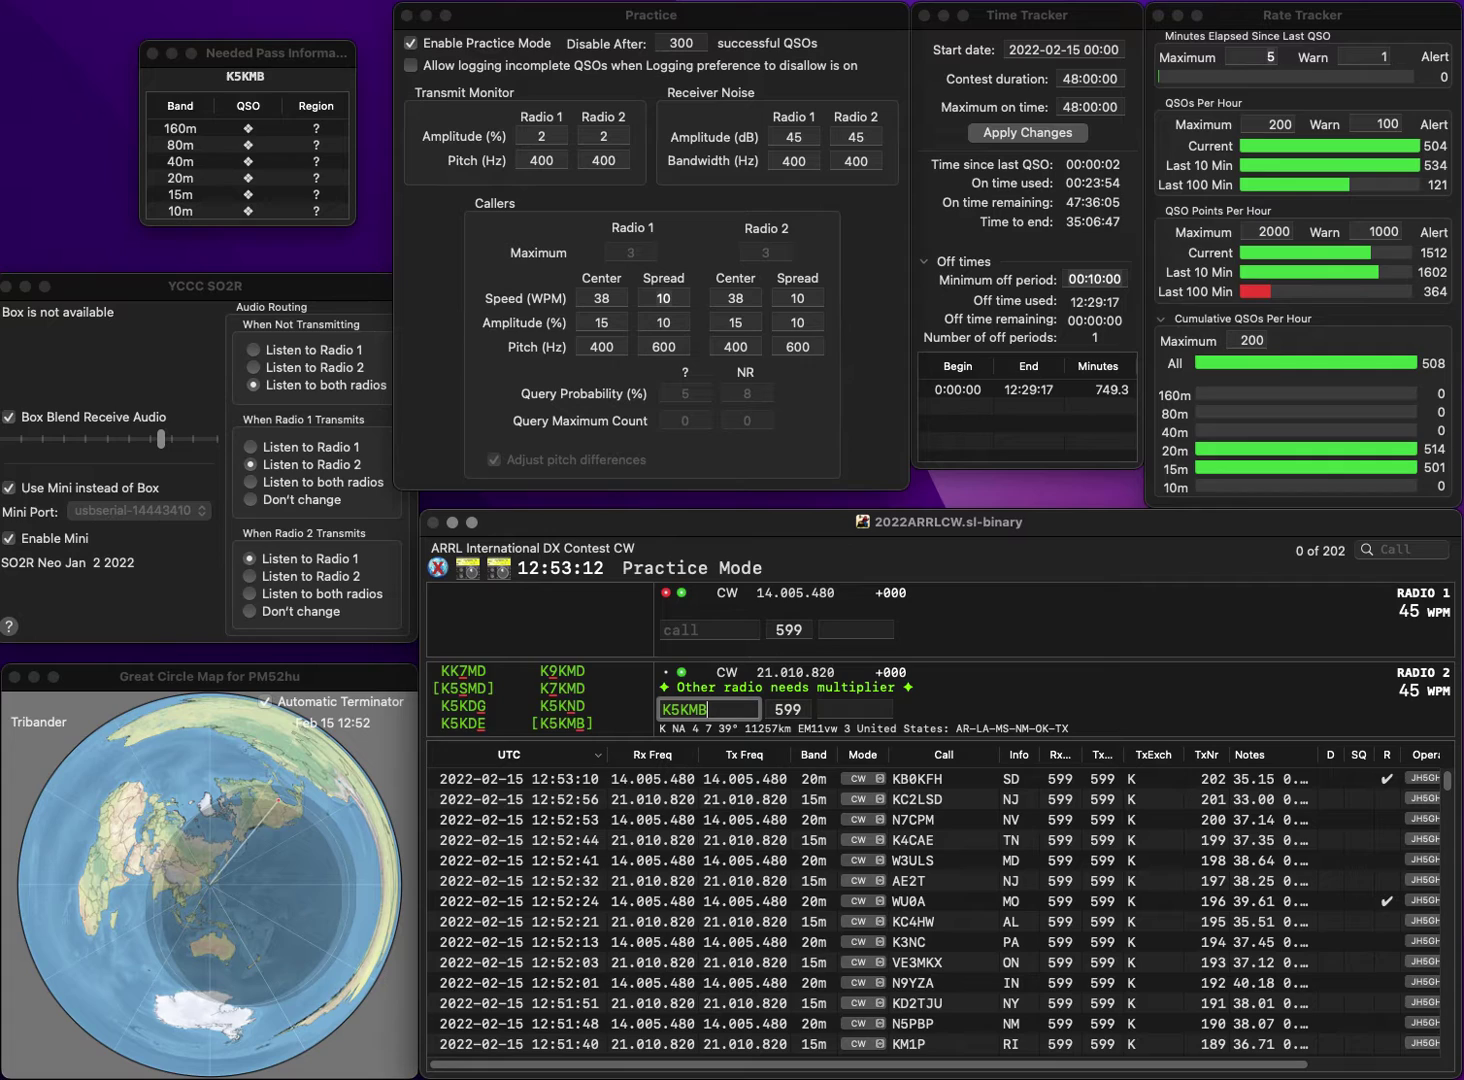
pyautogui.press('Return')
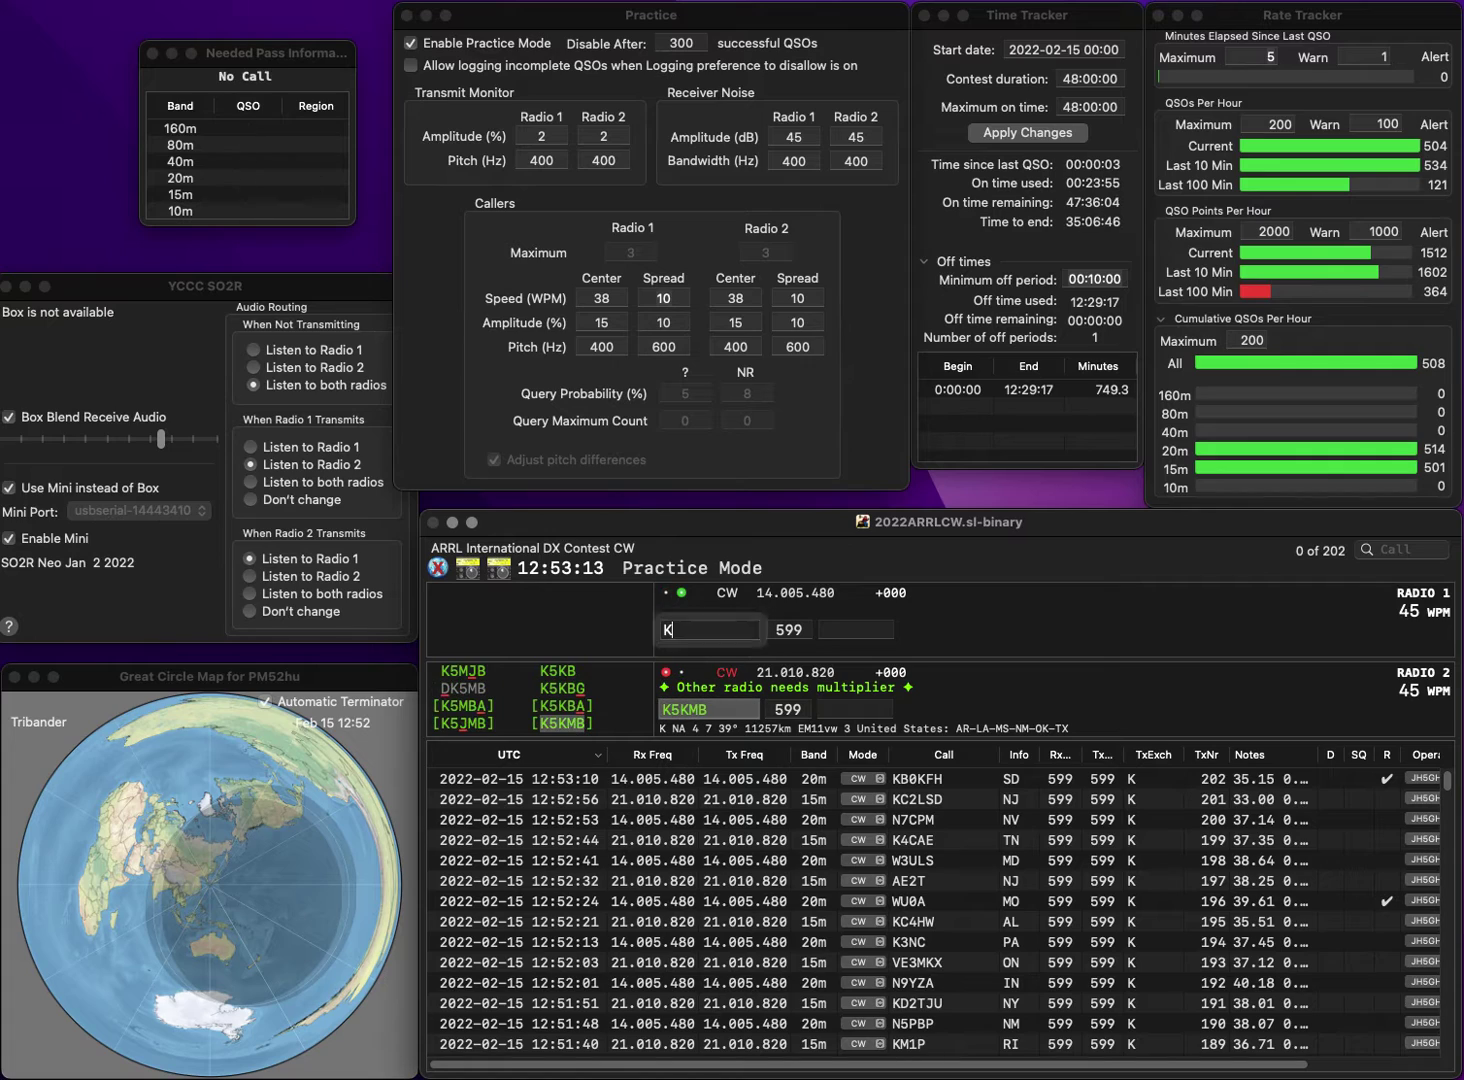
pyautogui.write('KB8TUY')
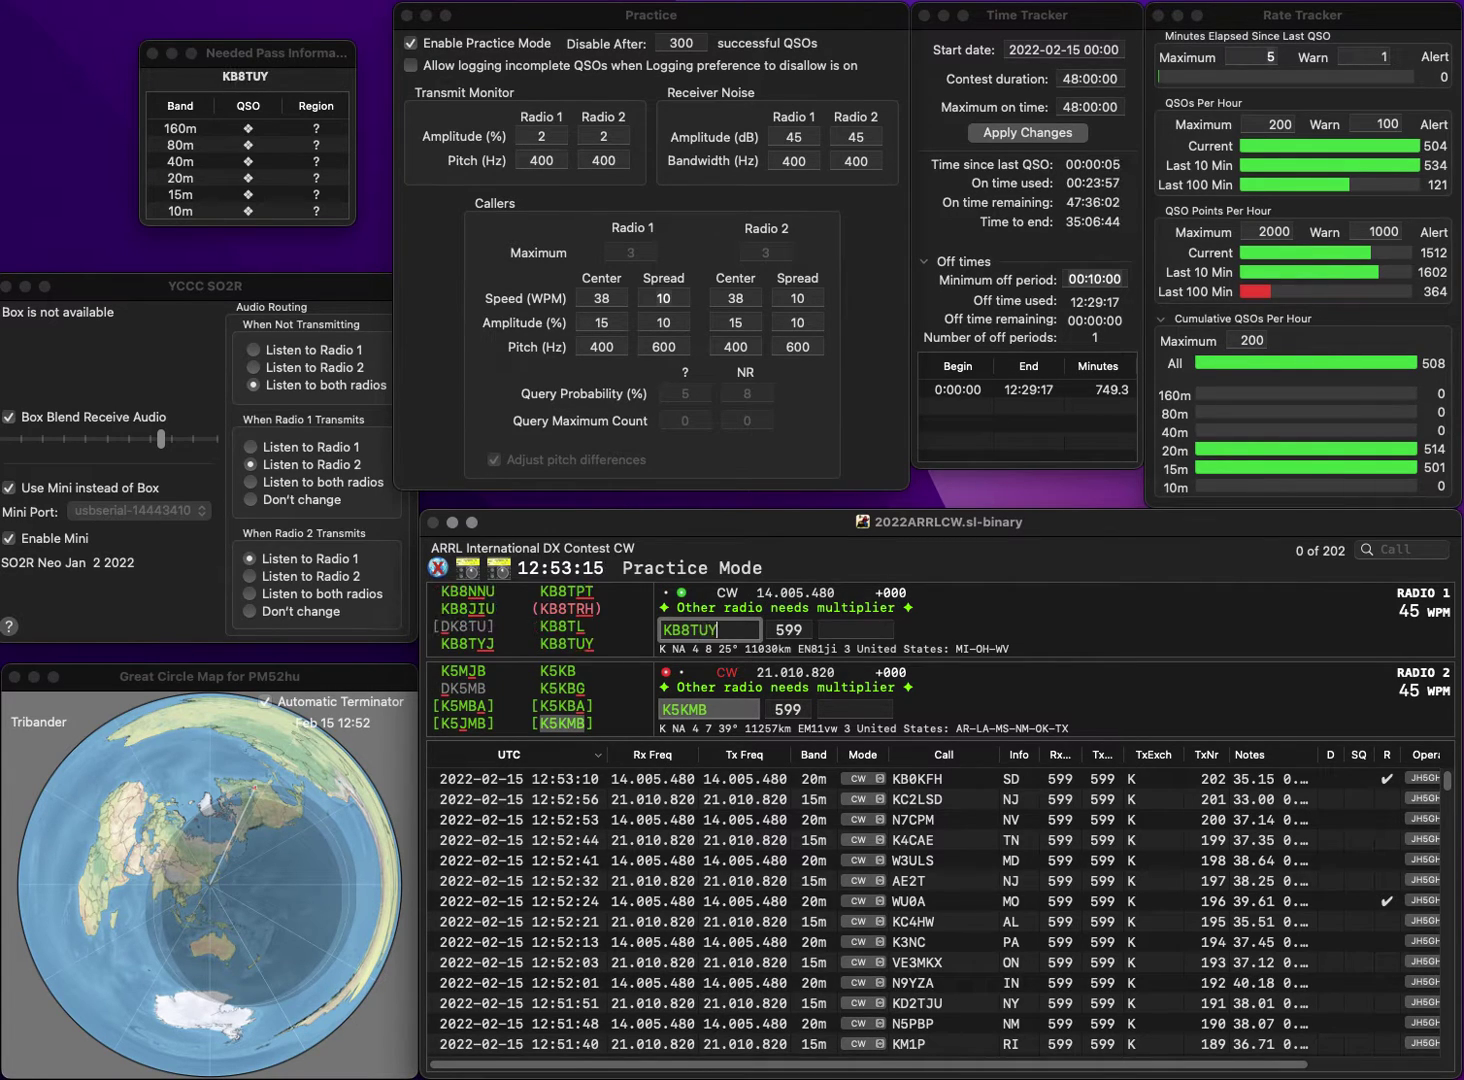
pyautogui.press('Return')
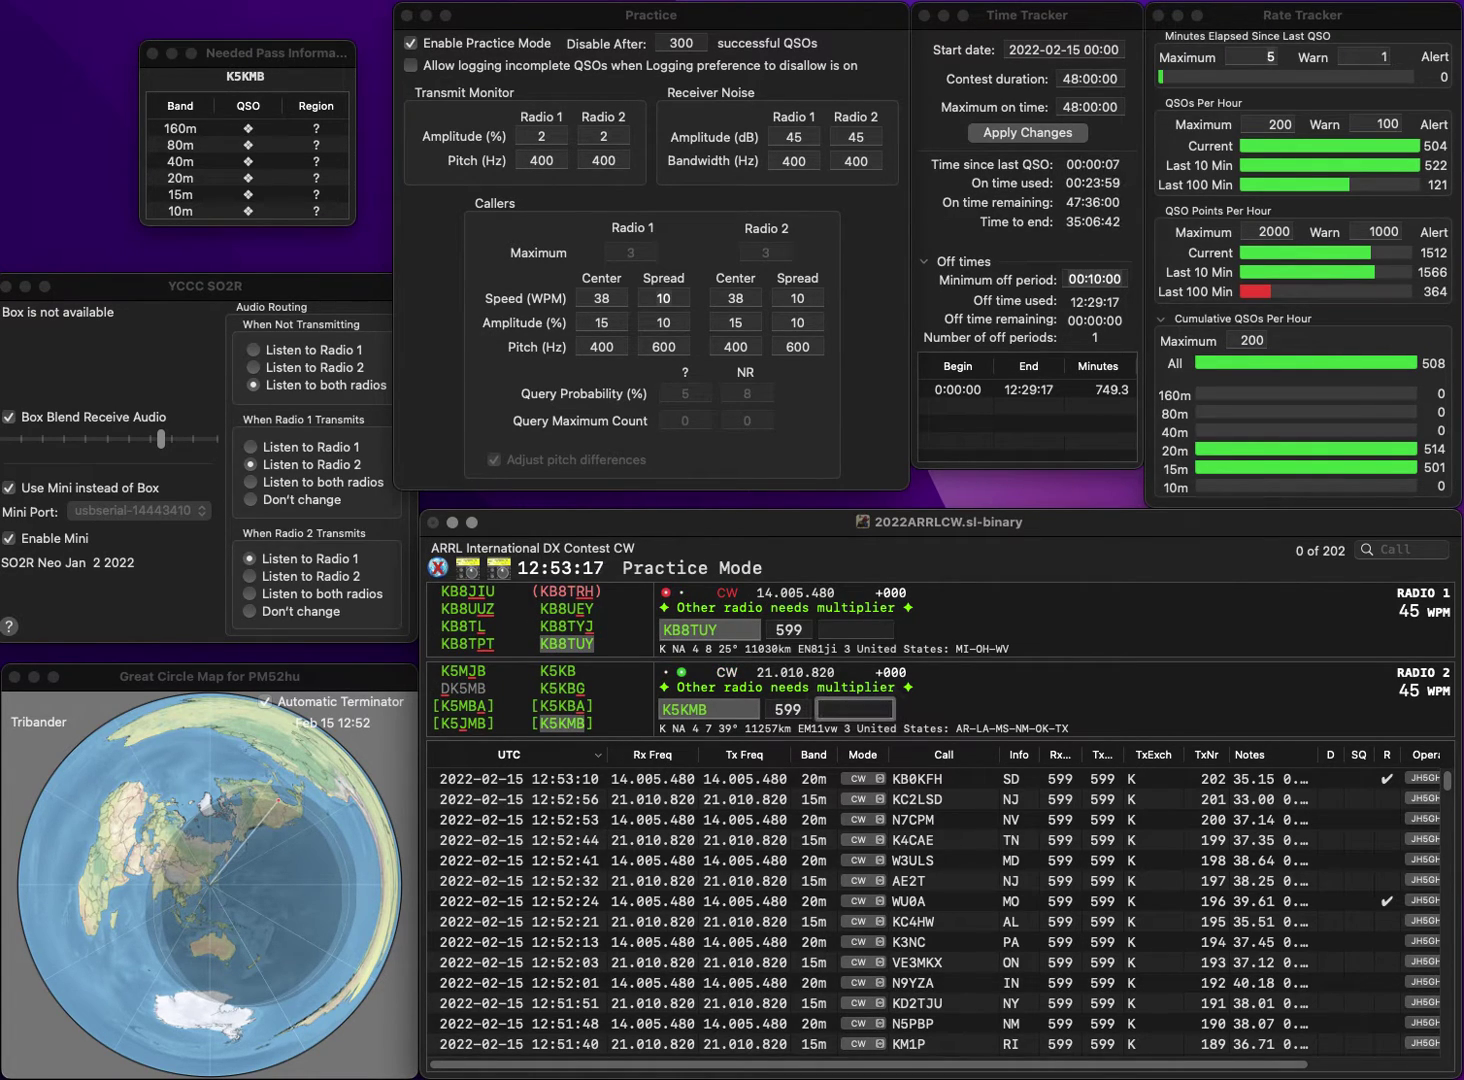
pyautogui.write('MS')
pyautogui.press('Return')
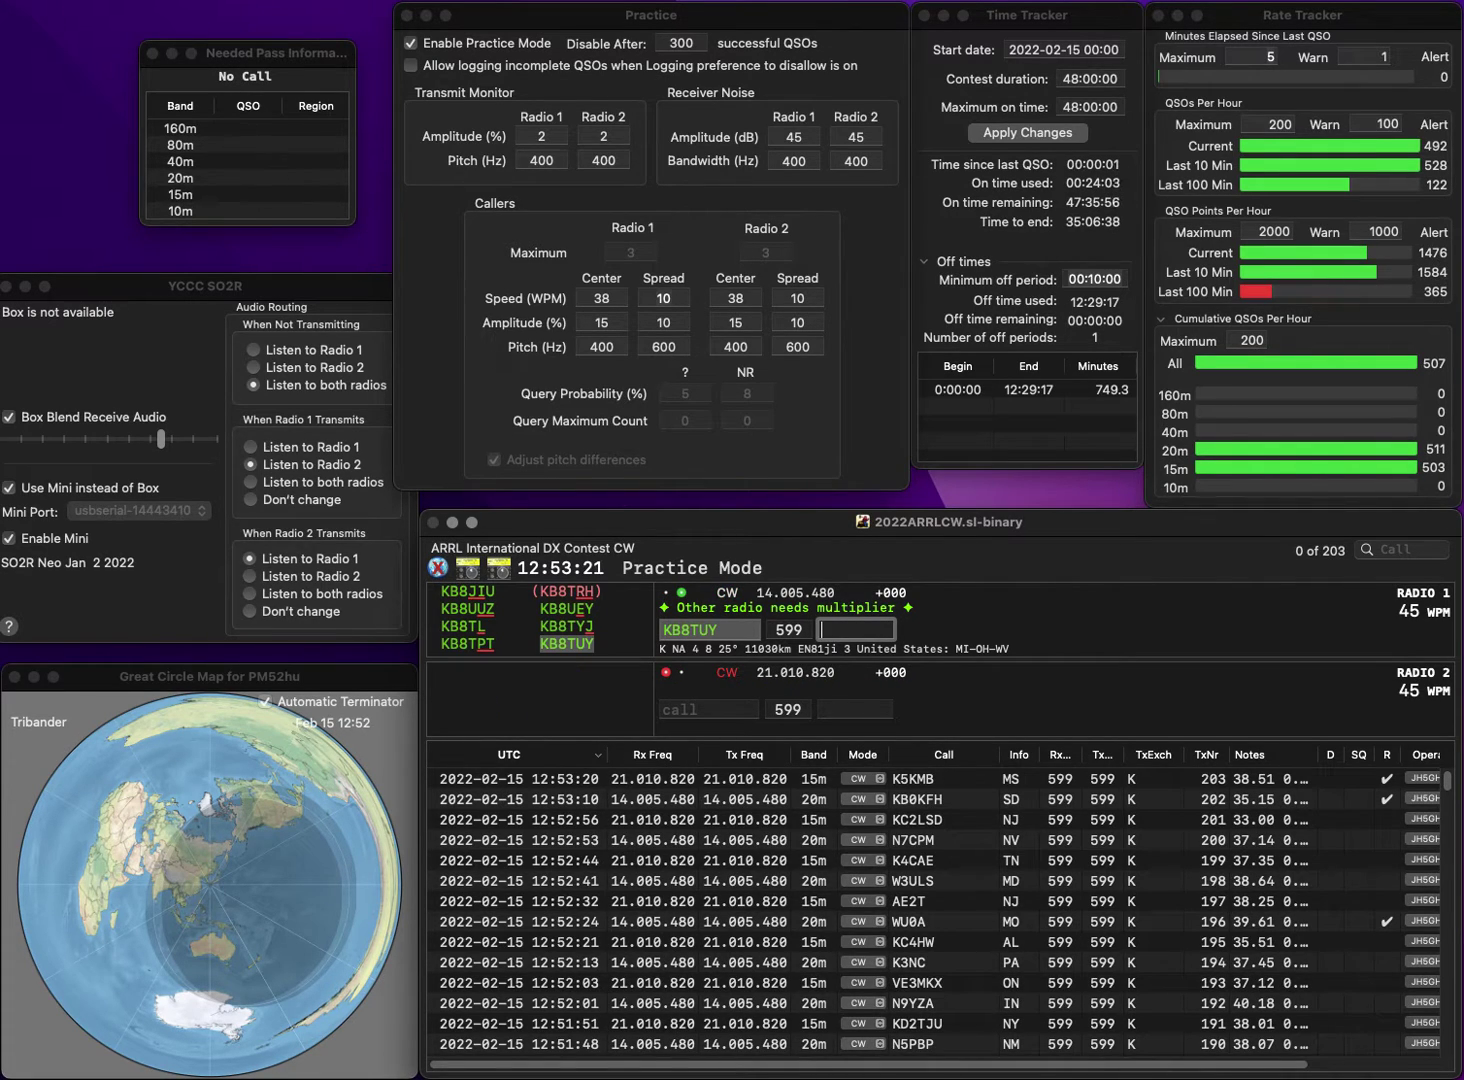
pyautogui.write('OH')
pyautogui.press('Return')
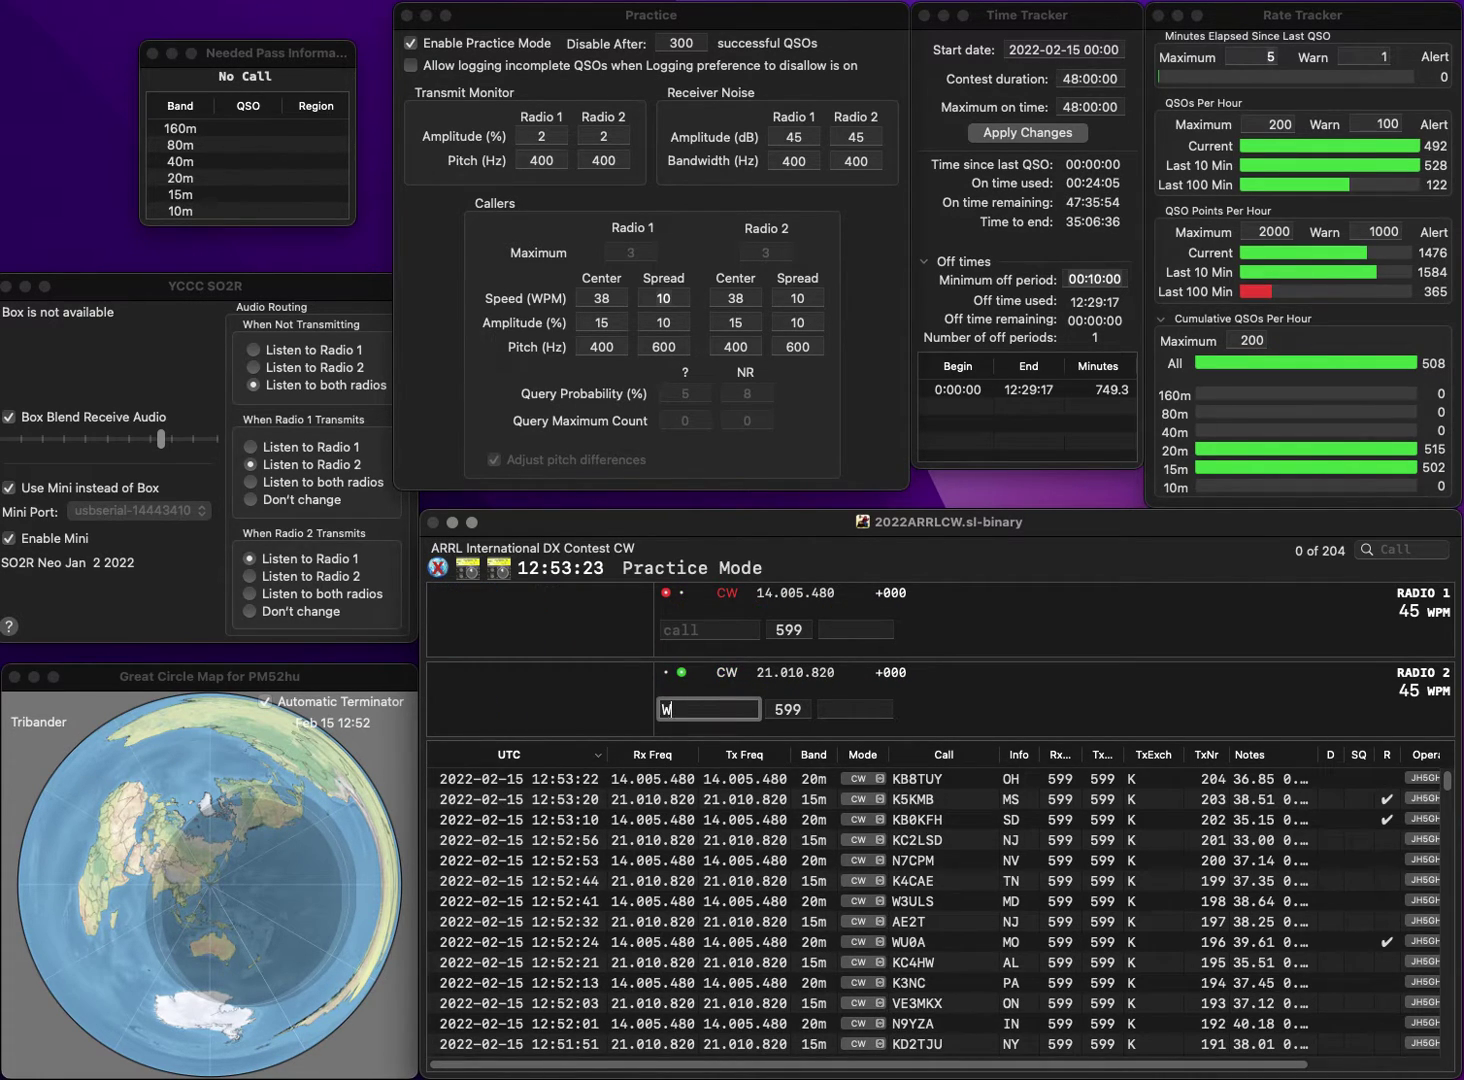
pyautogui.write('WA4CQG')
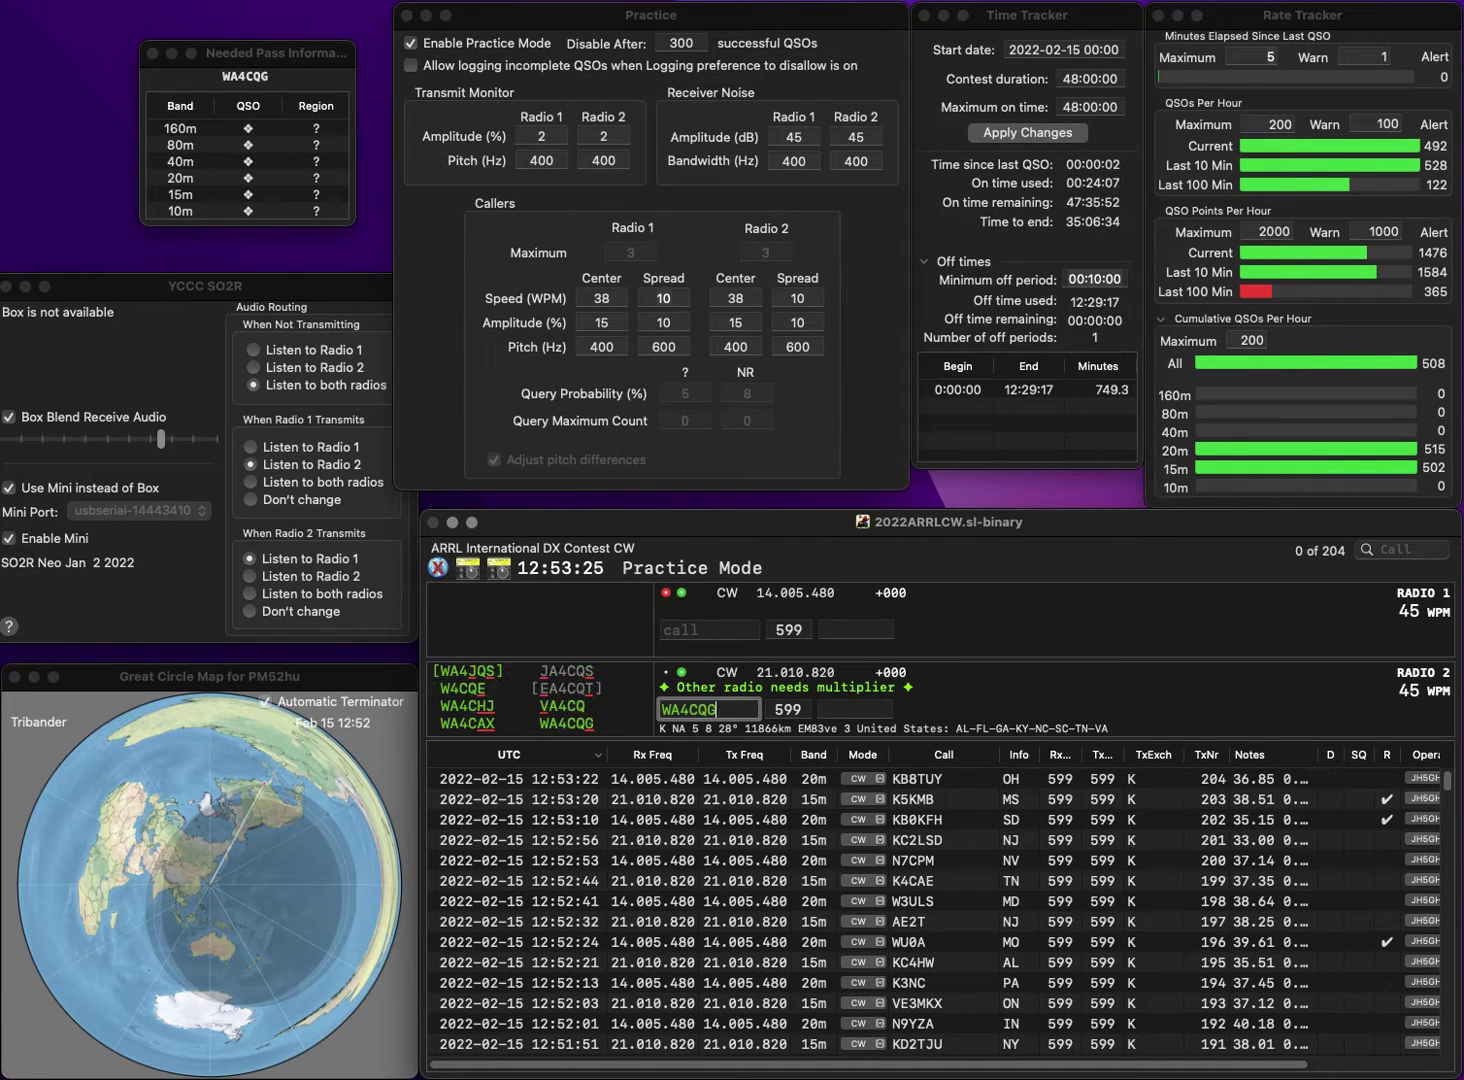
pyautogui.press('Return')
pyautogui.write('K7MQV')
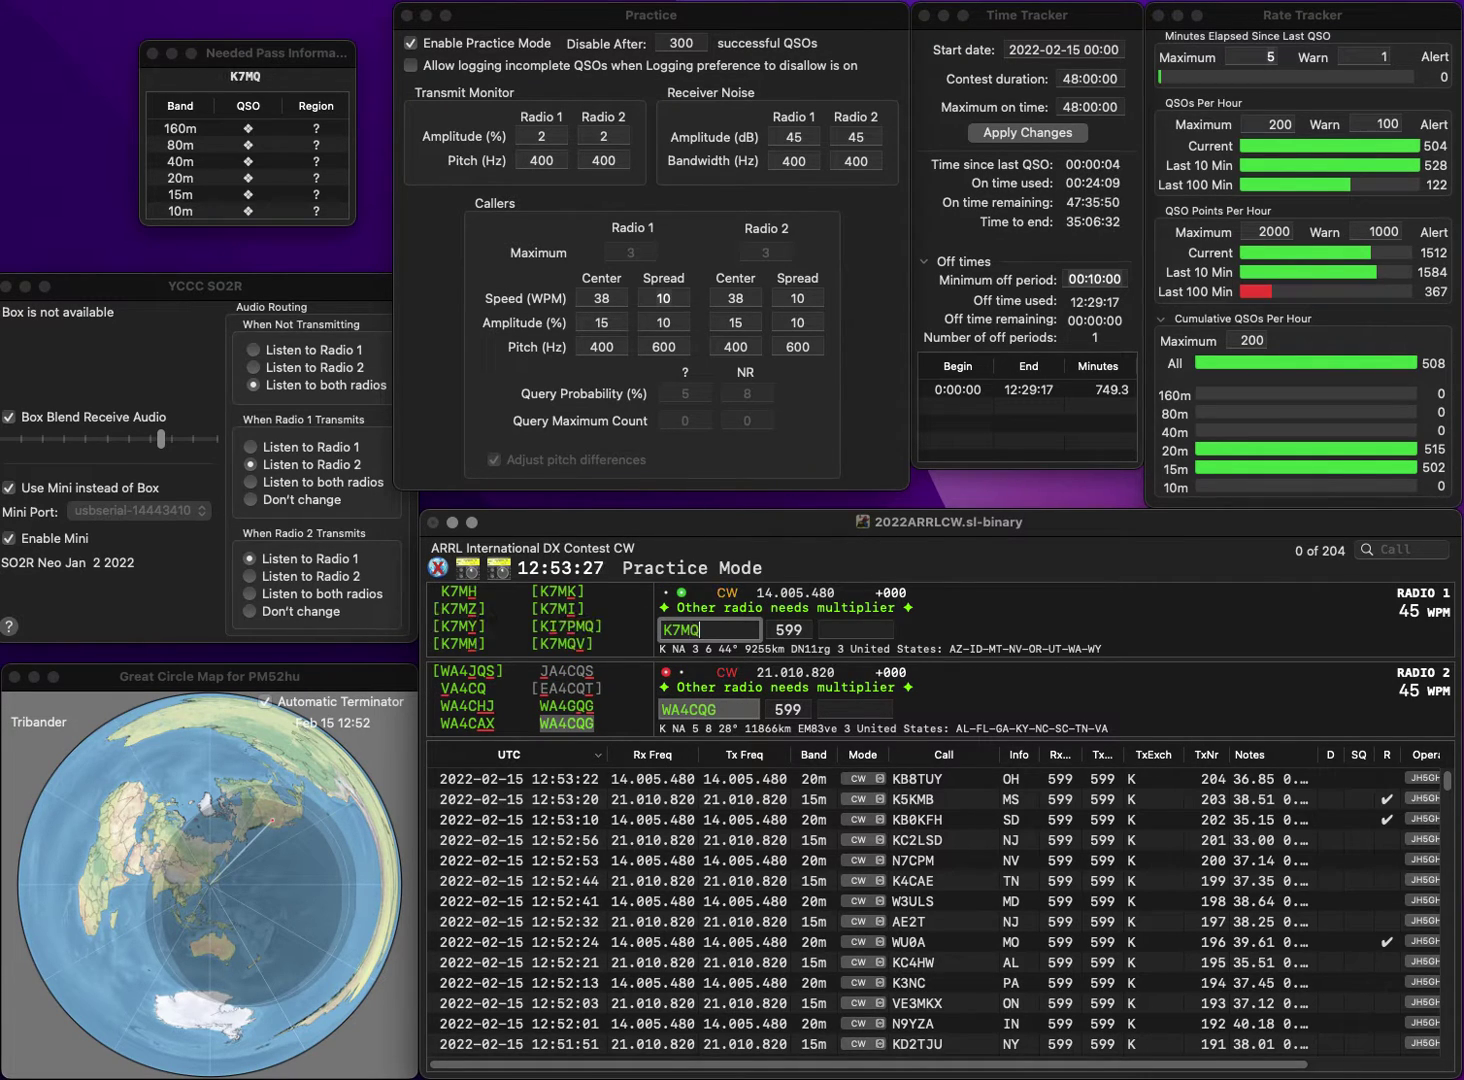
pyautogui.press('Return')
pyautogui.write('WA')
pyautogui.press('Tab')
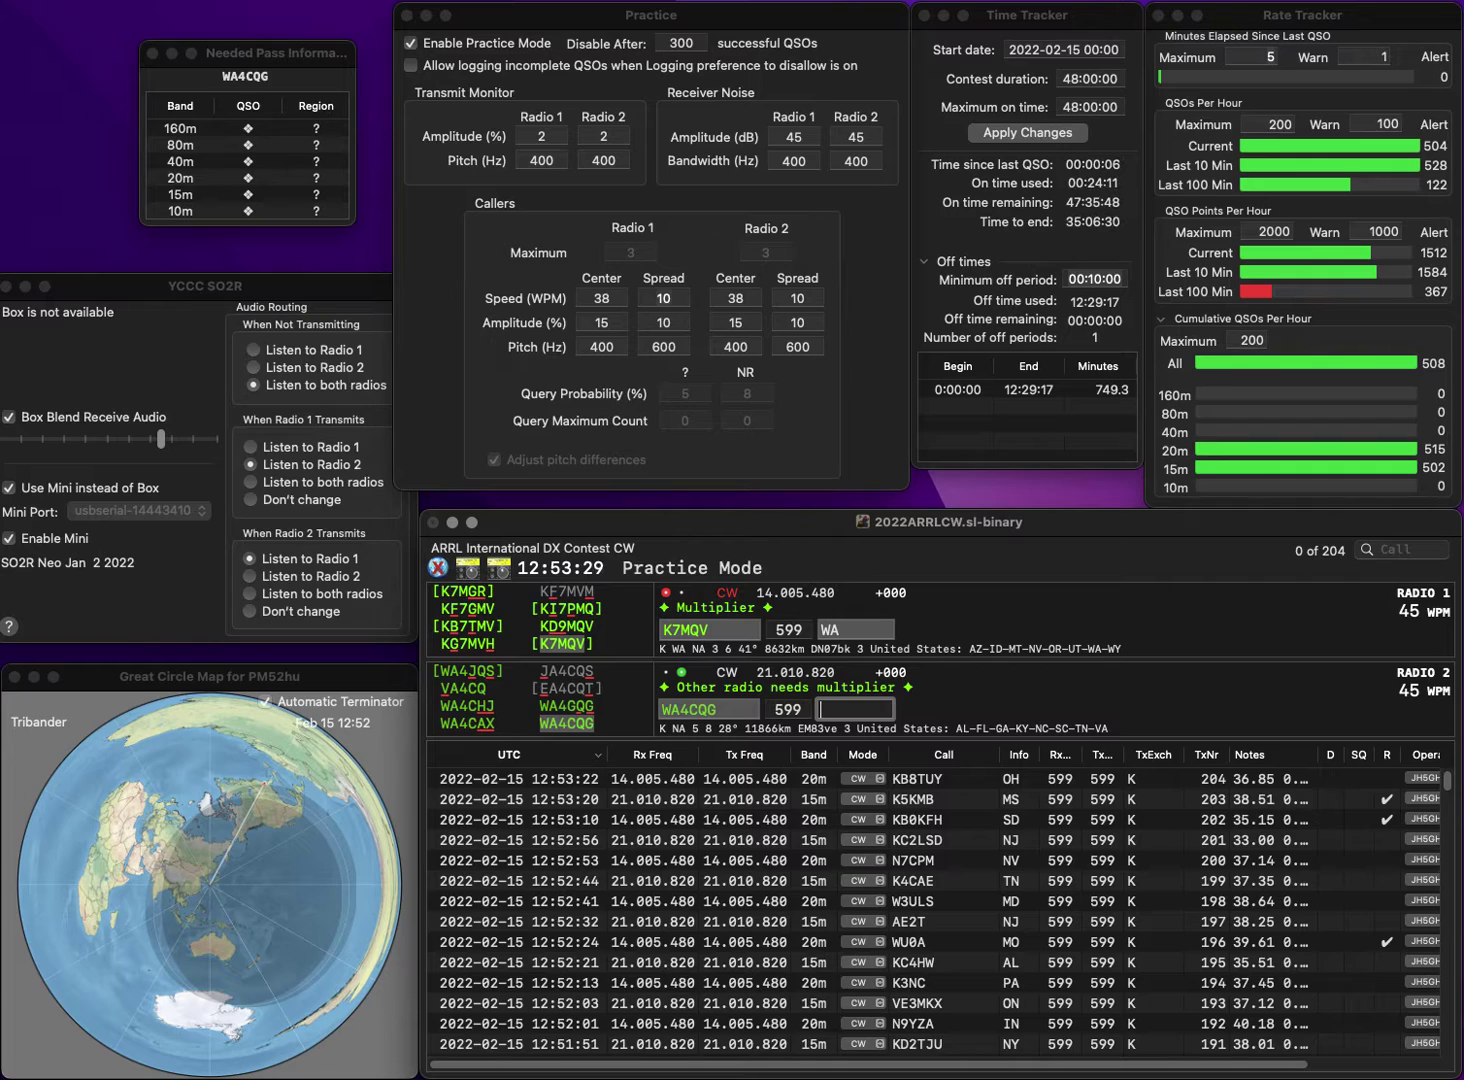
pyautogui.write('AL')
pyautogui.press('Return')
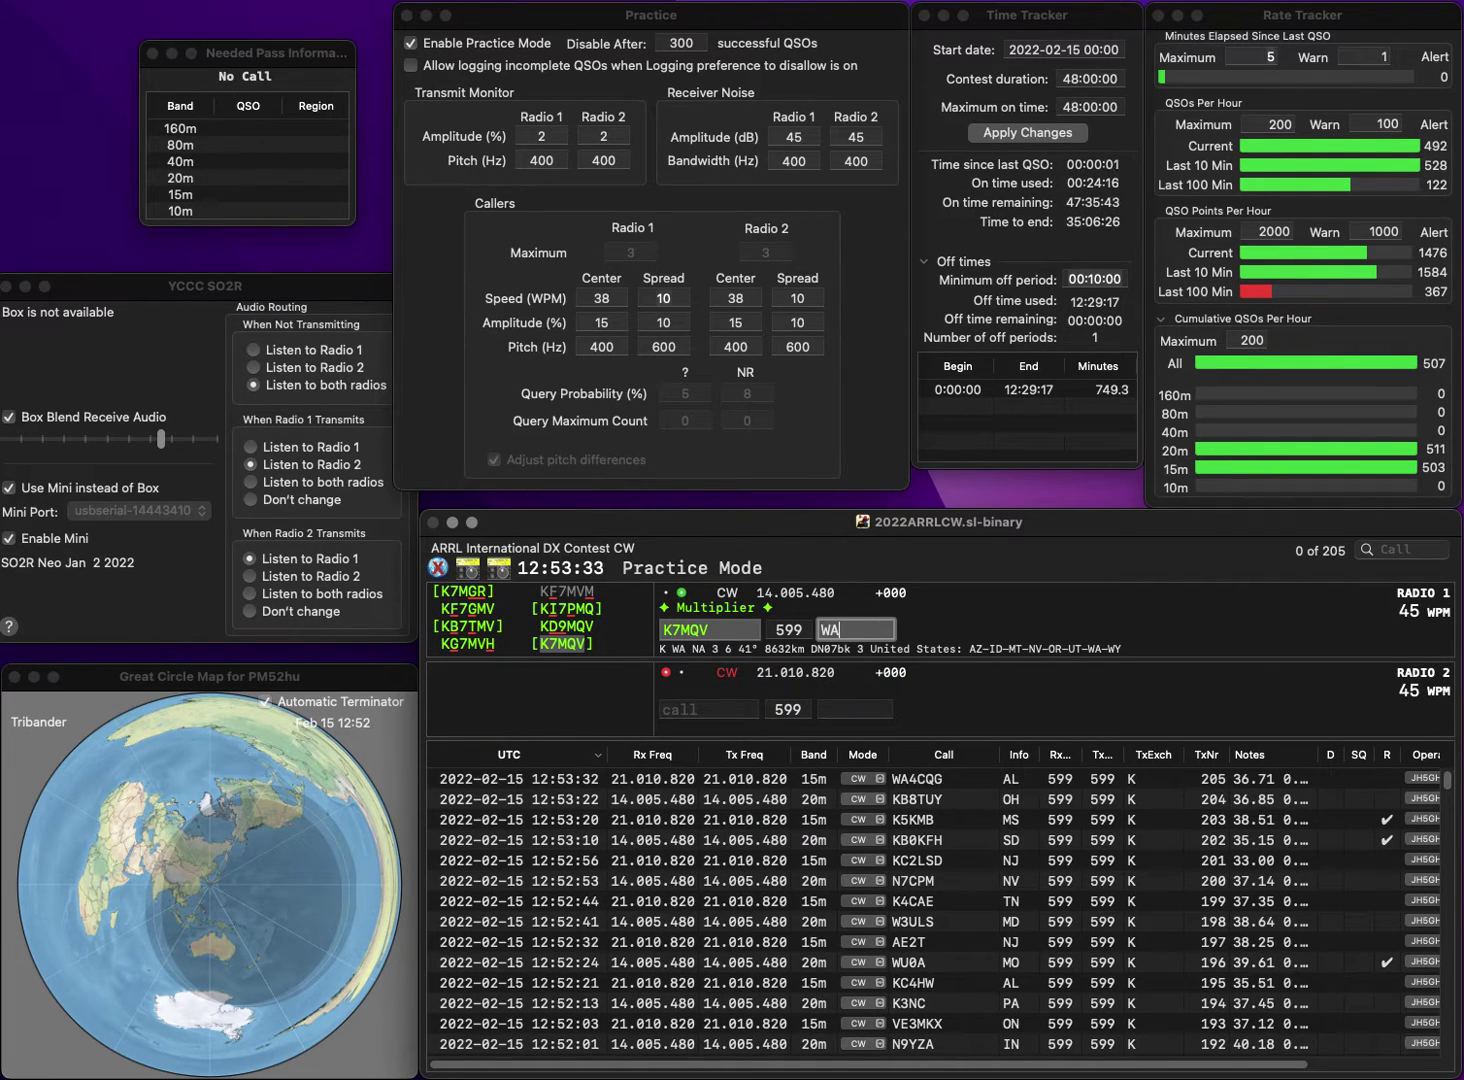
pyautogui.press('Return')
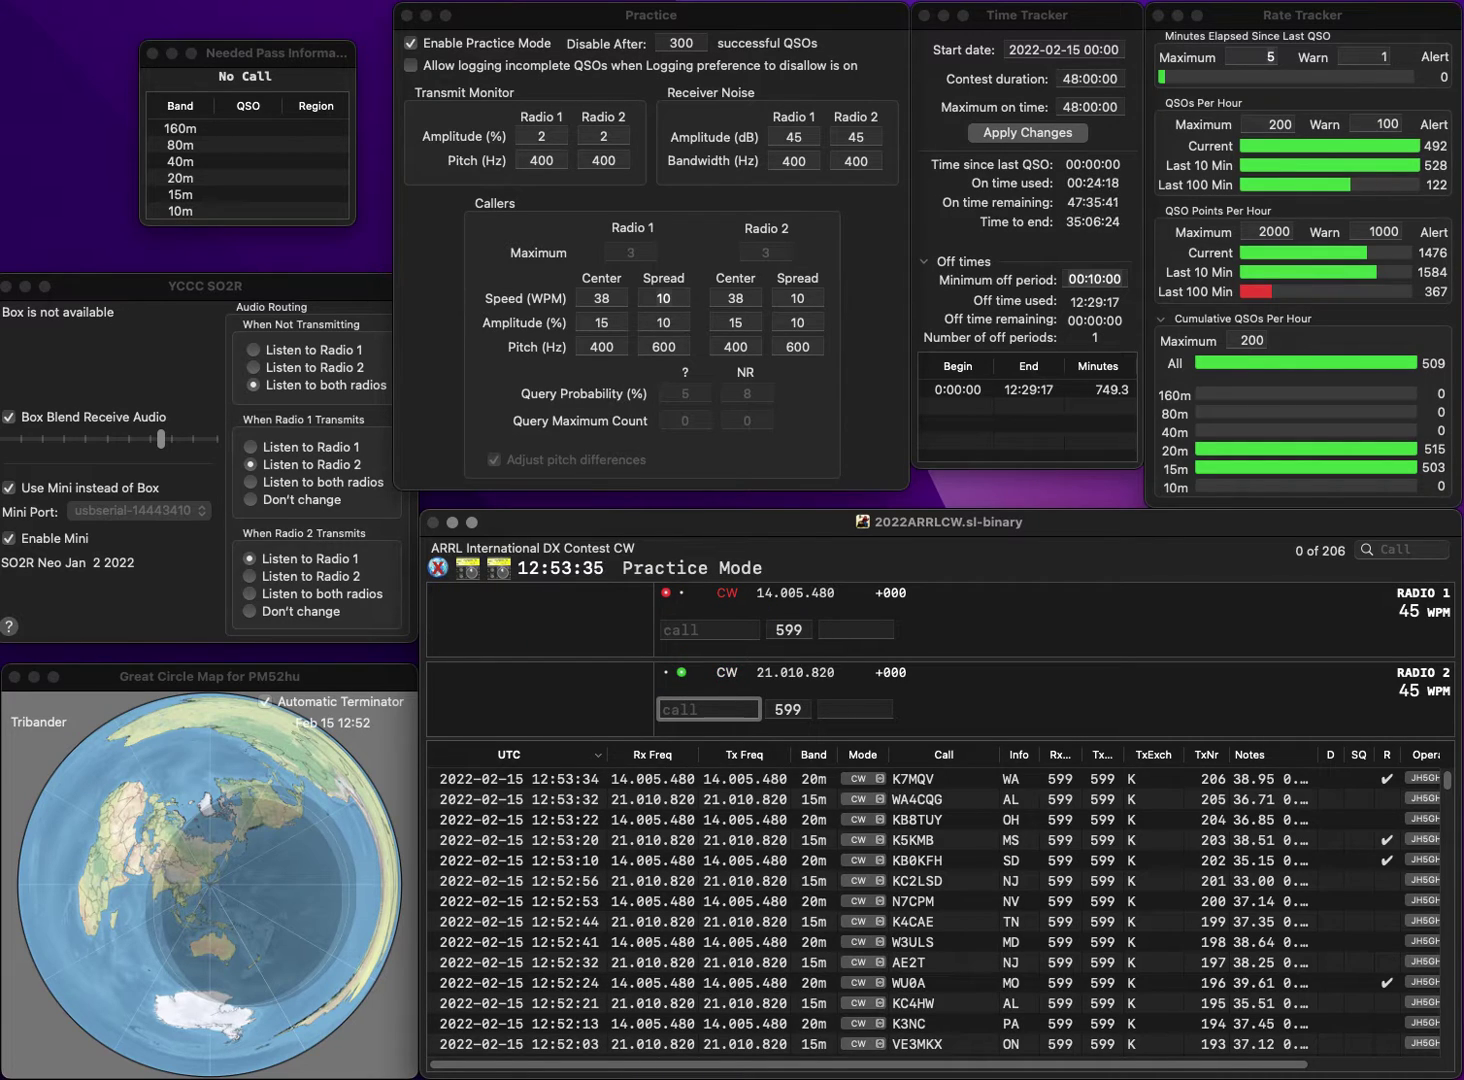
pyautogui.write('W2TV')
pyautogui.press('Return')
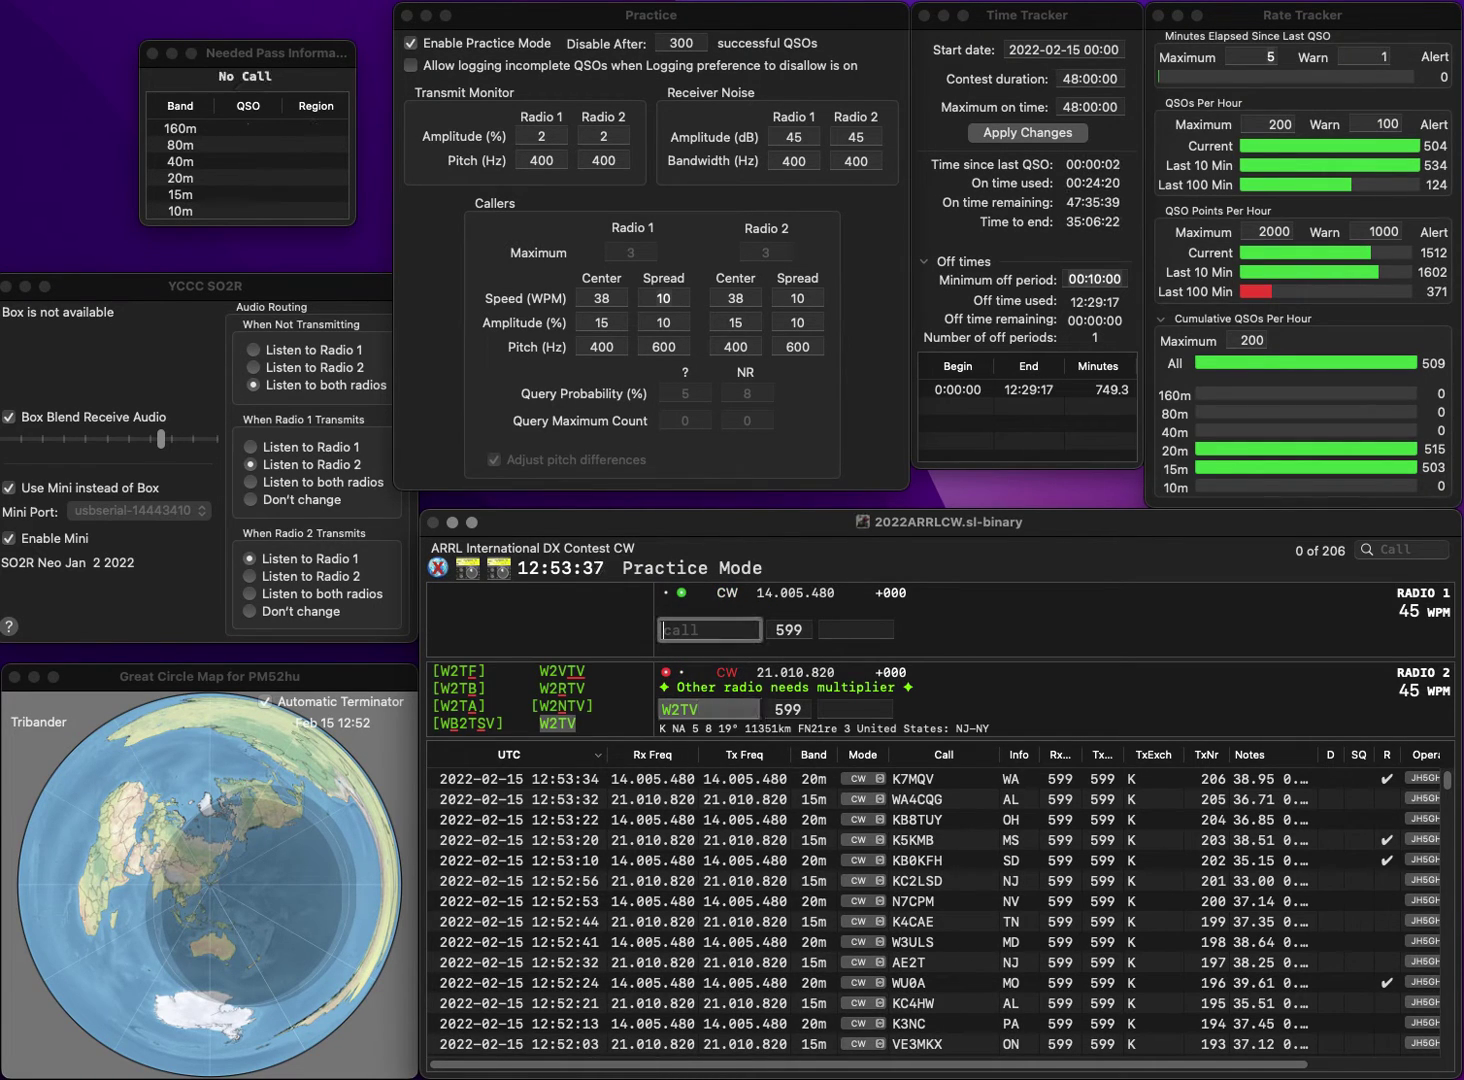
pyautogui.write('K4IHY')
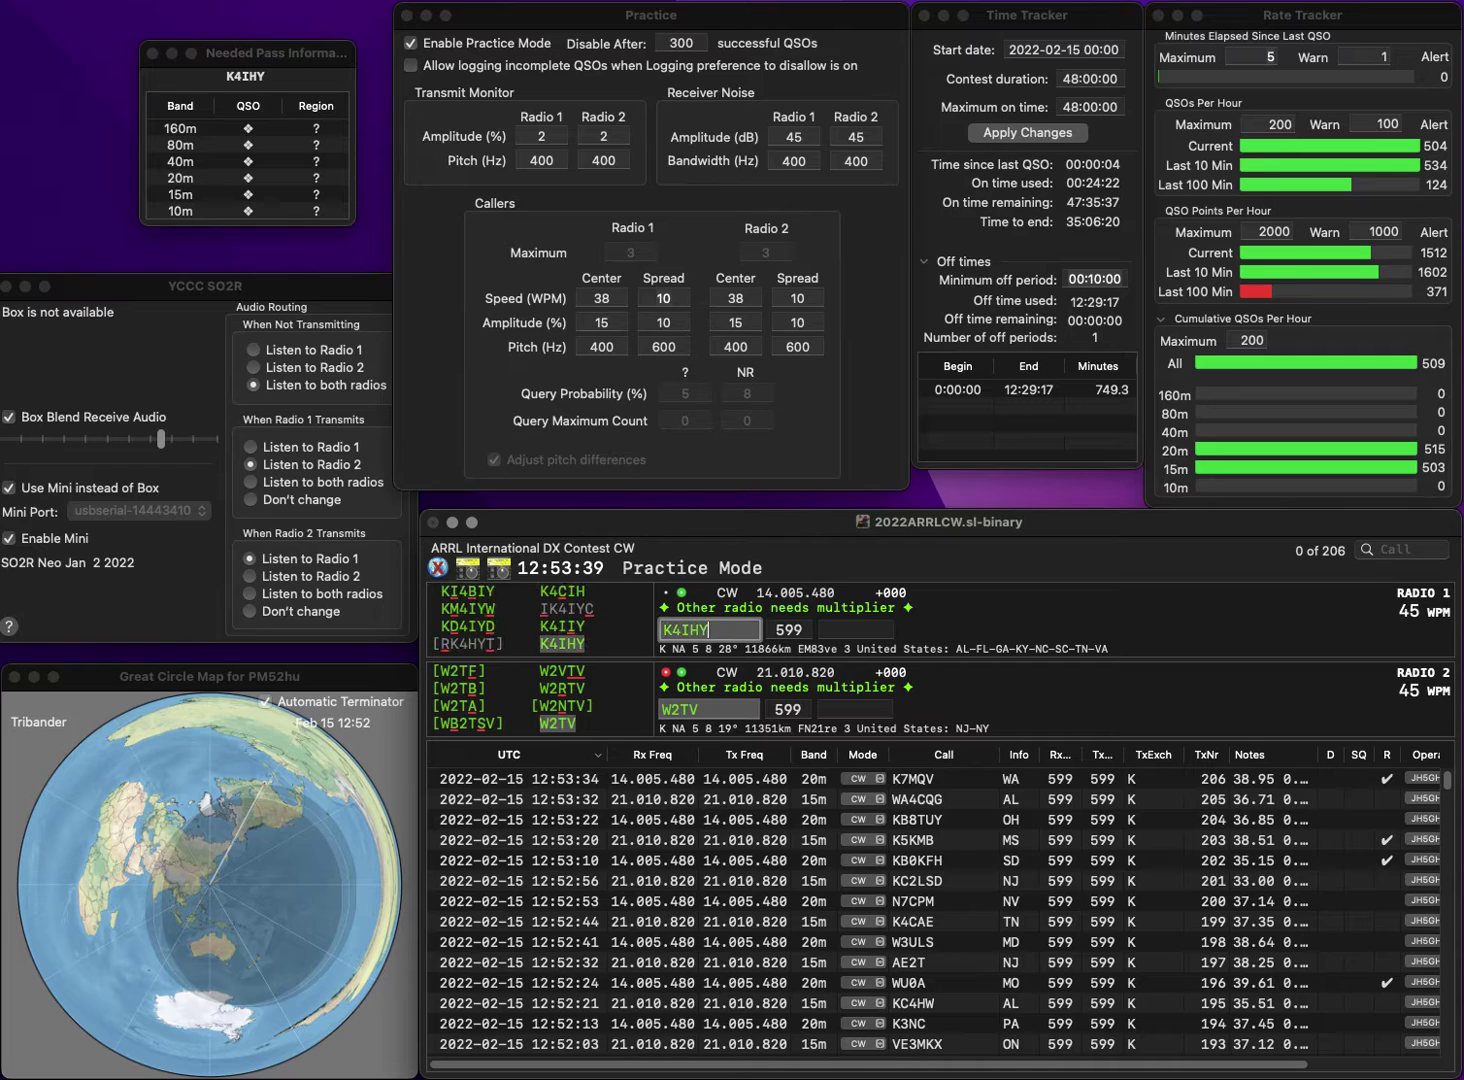
pyautogui.press('Return')
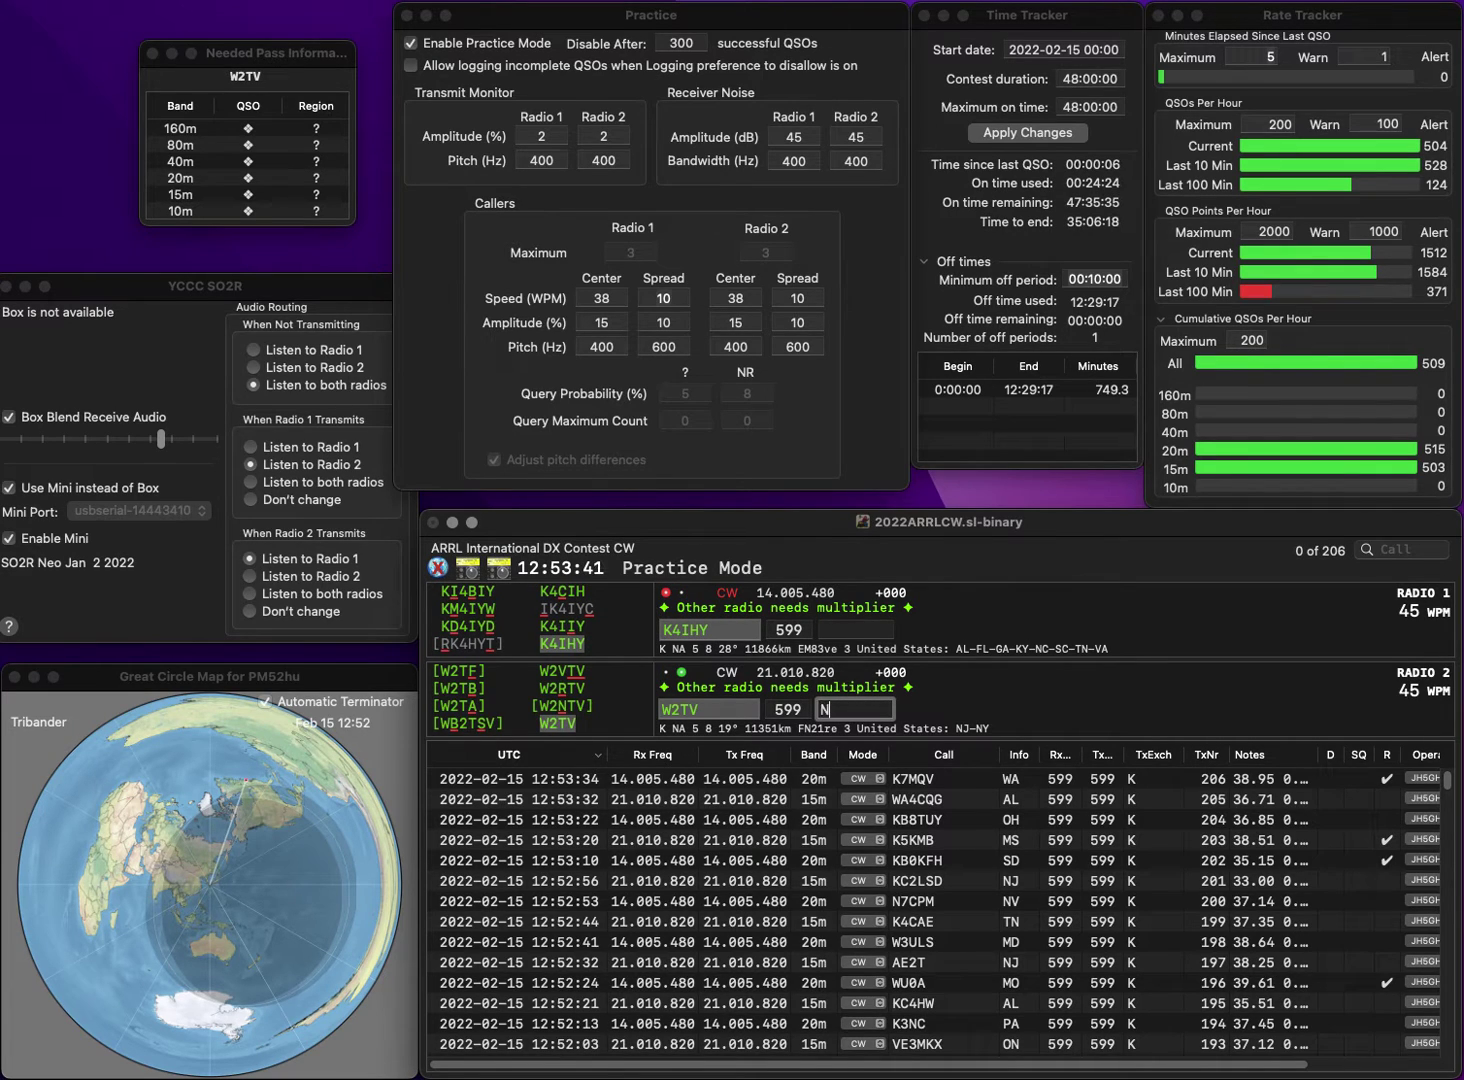
pyautogui.press('Return')
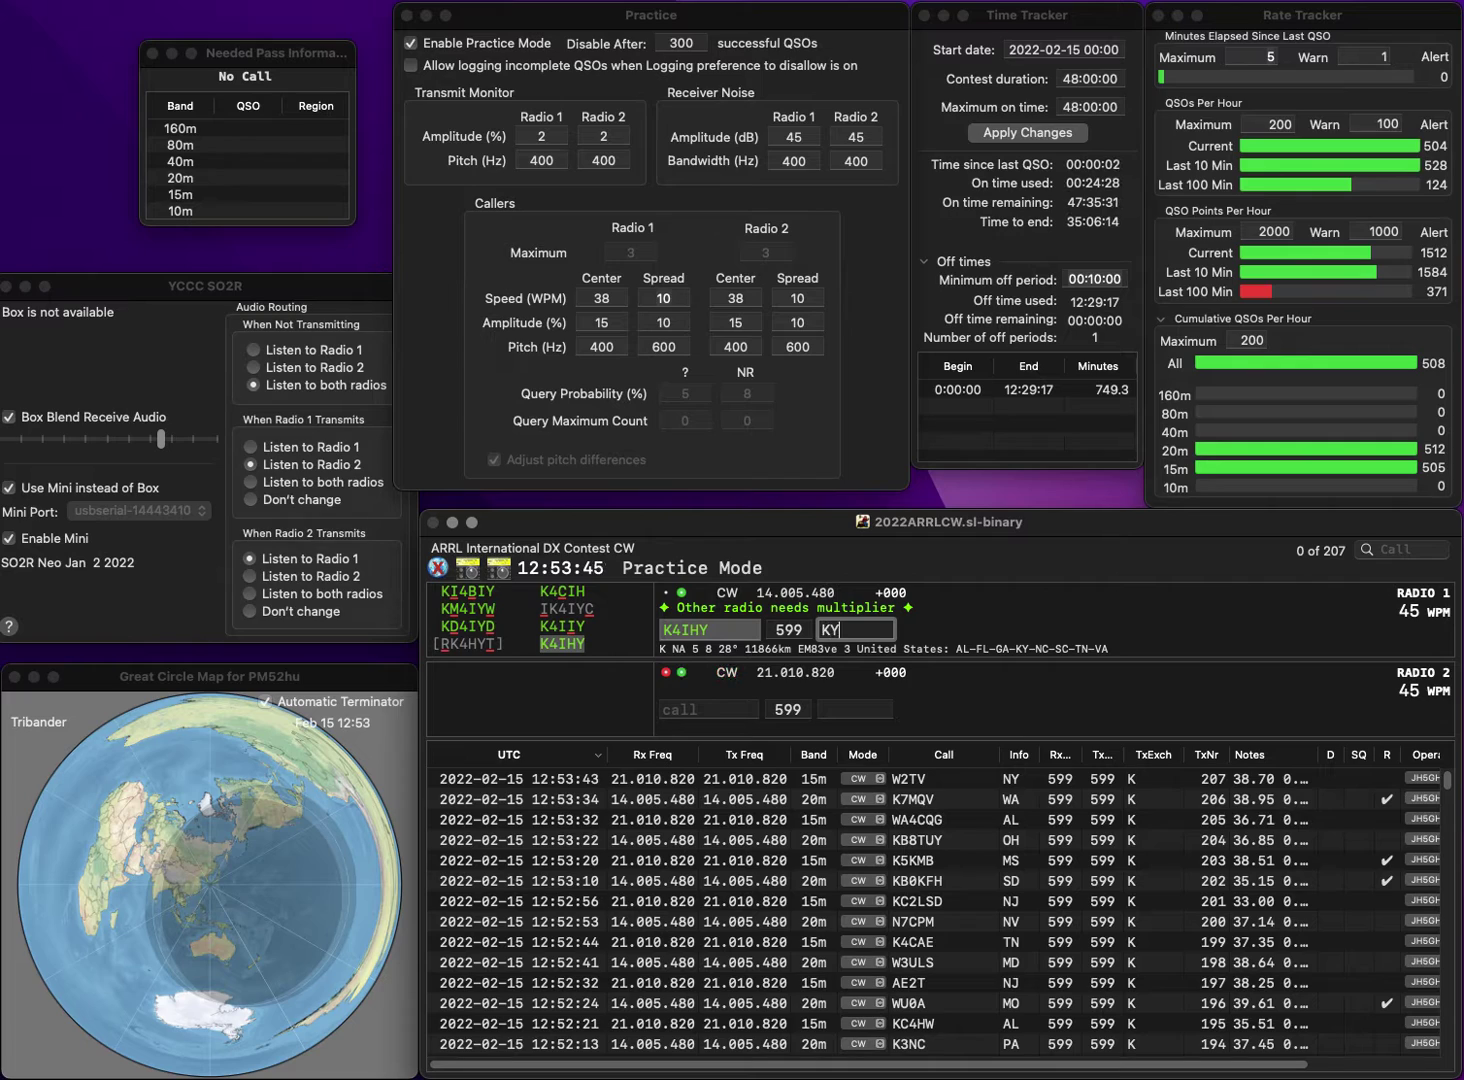
pyautogui.press('Return')
pyautogui.write('KC5F')
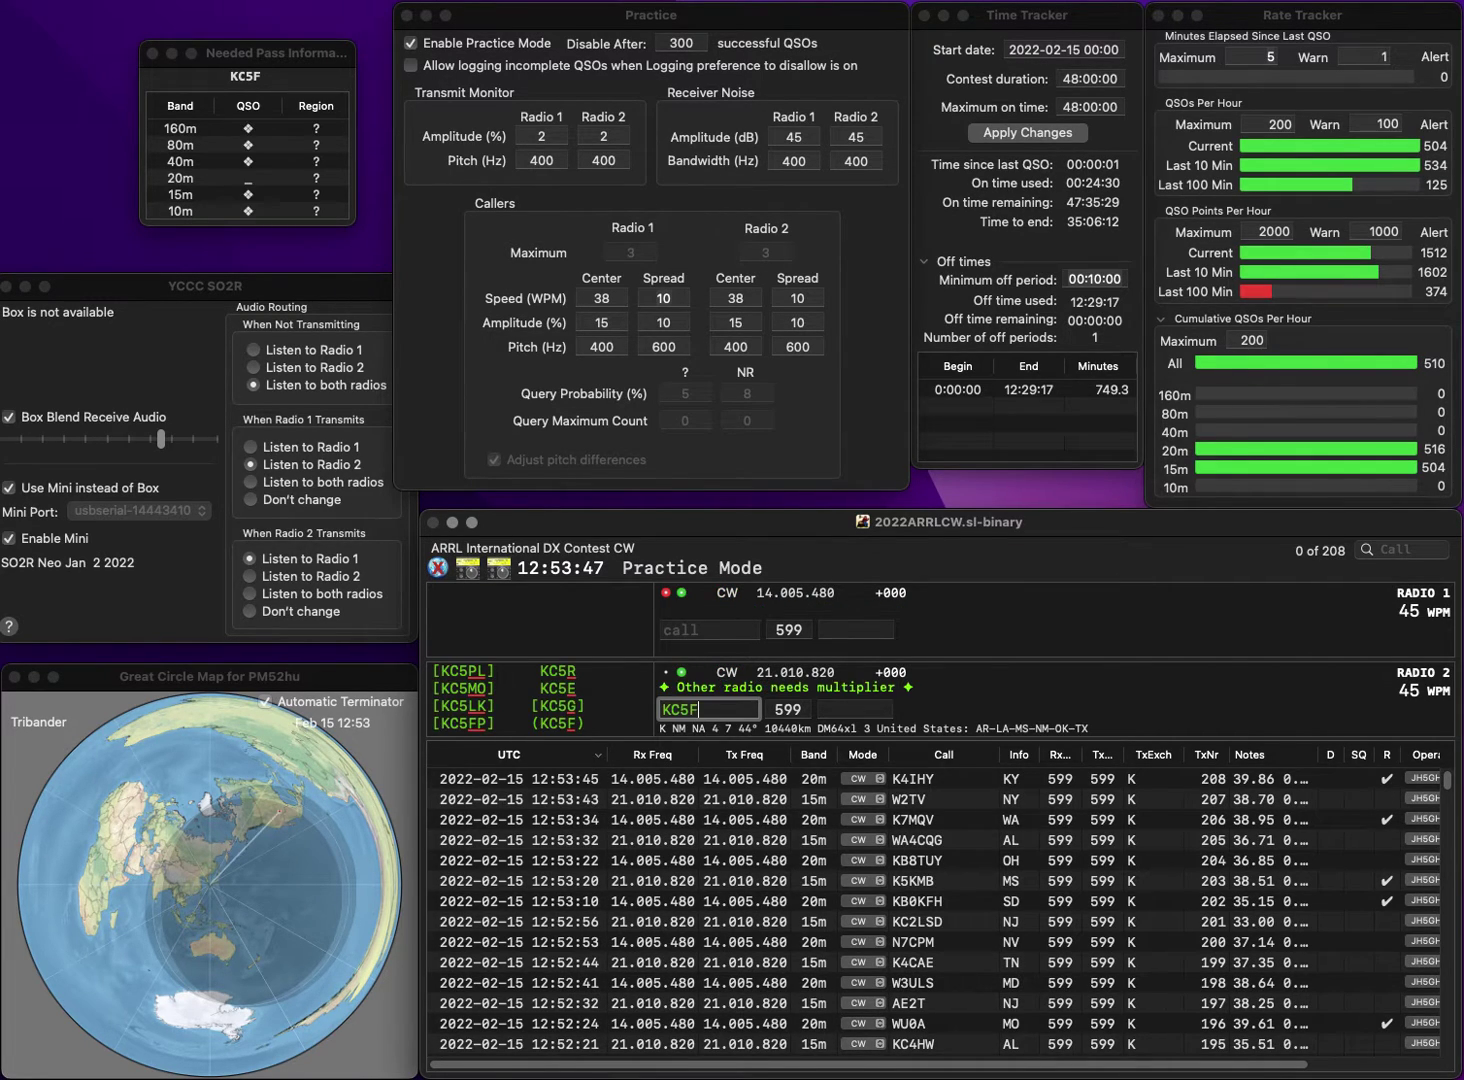
pyautogui.press('Return')
pyautogui.write('W')
pyautogui.press('BackSpace')
pyautogui.write('KO4GGA')
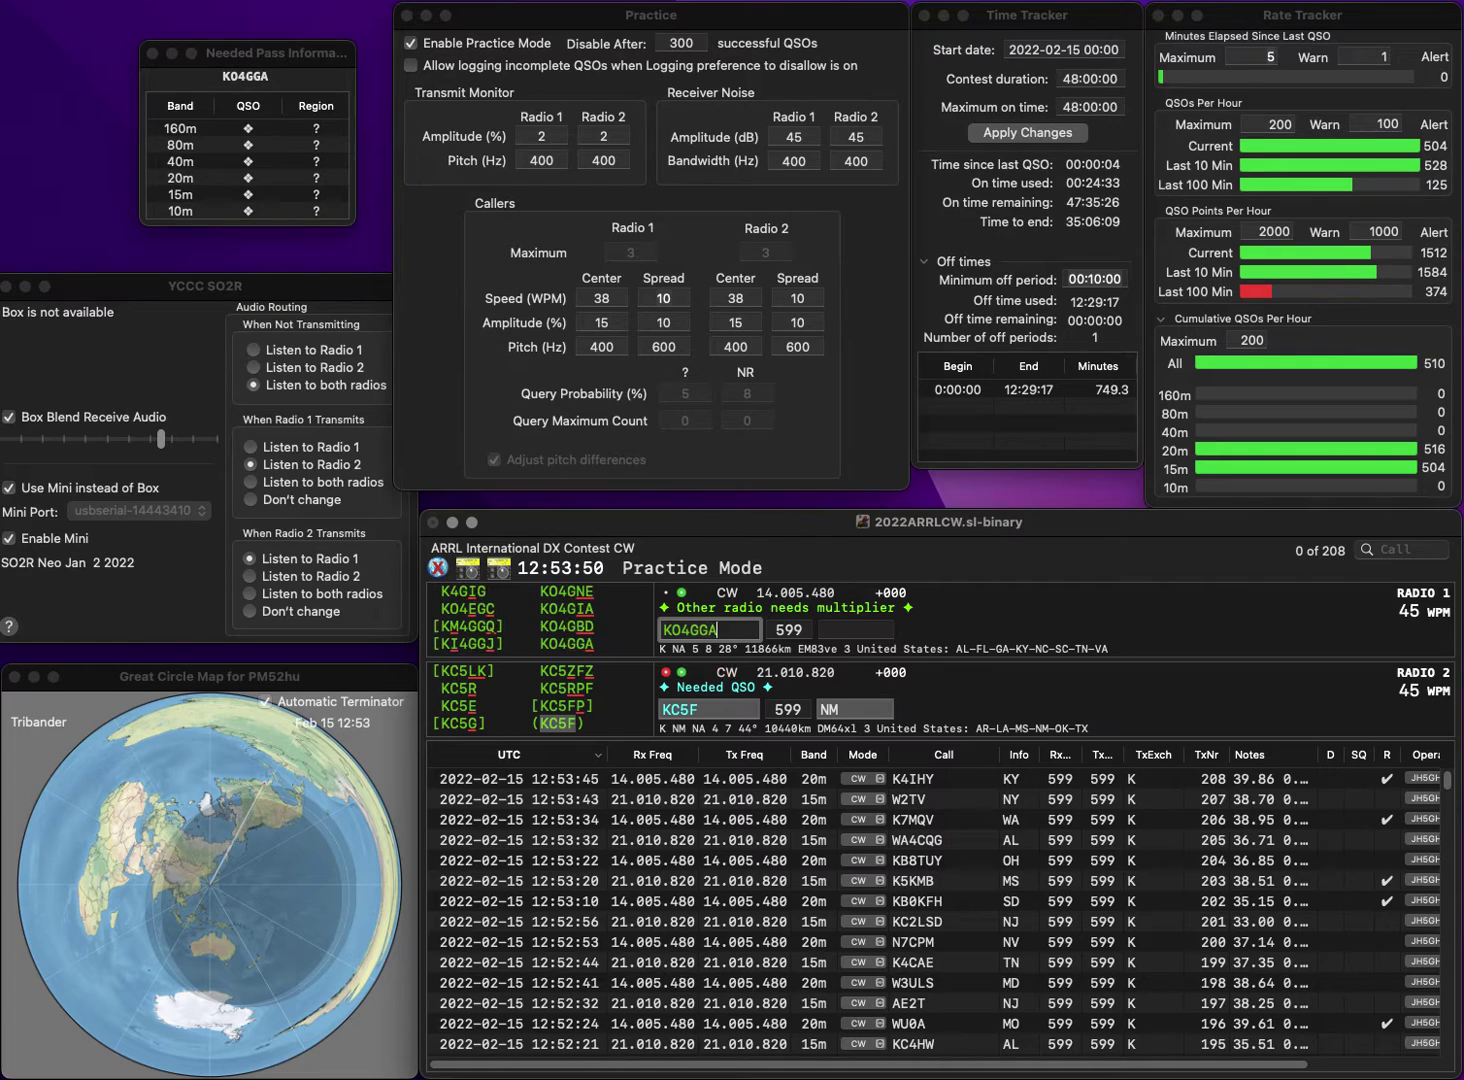
pyautogui.press('Return')
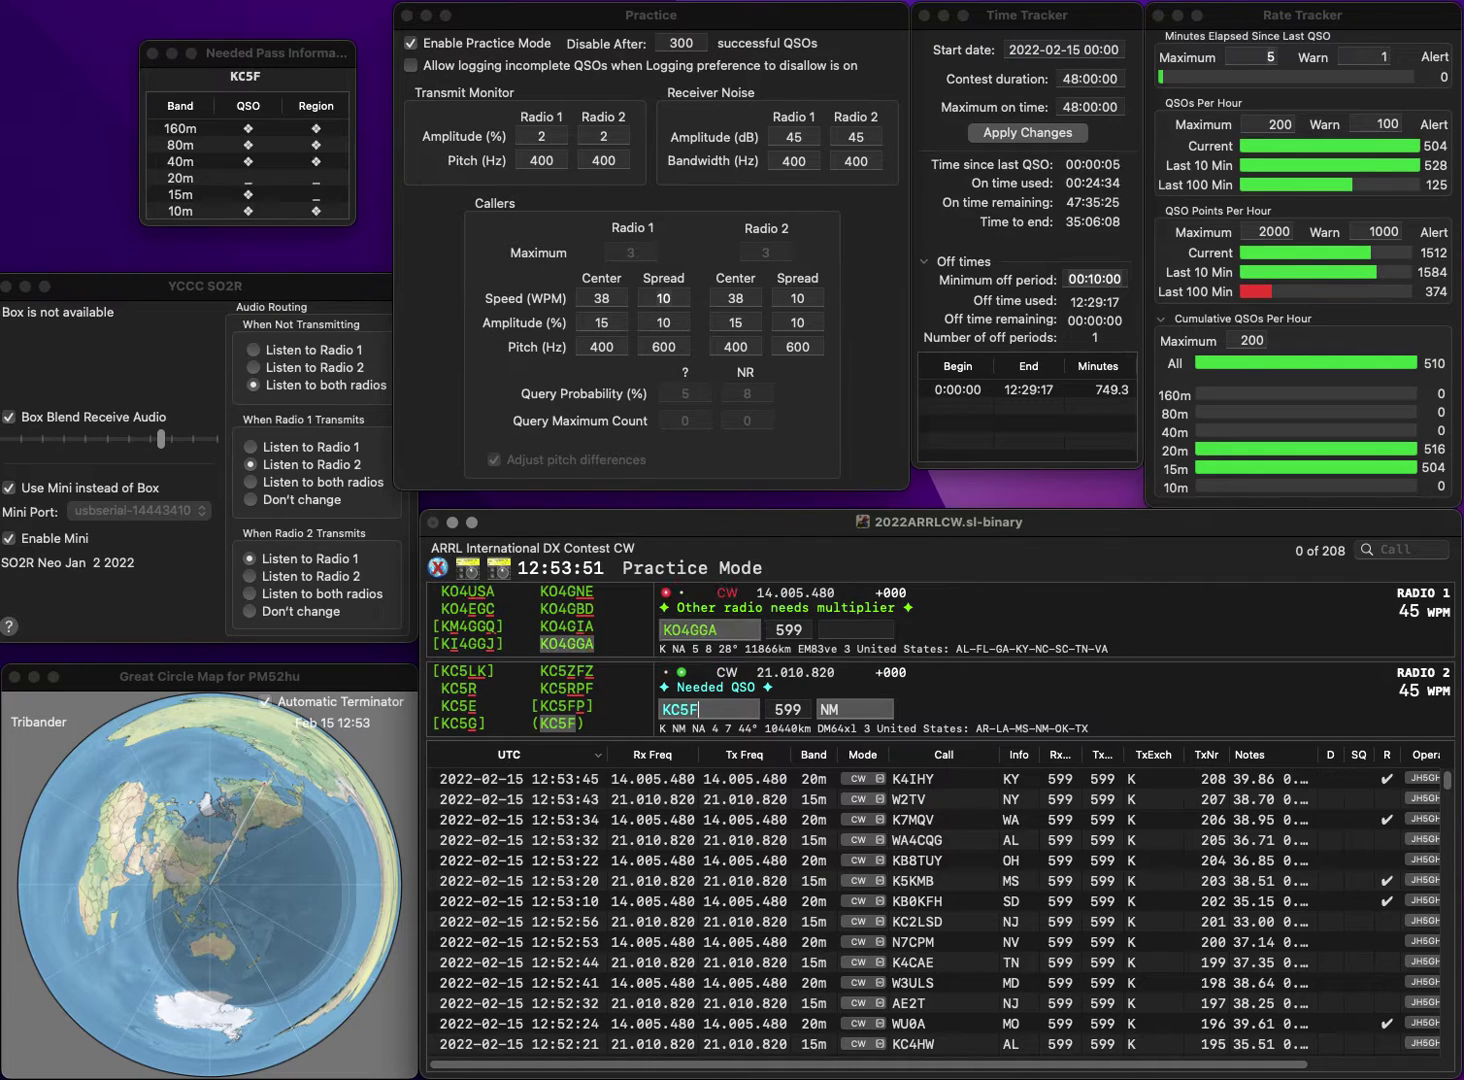
pyautogui.press('Return')
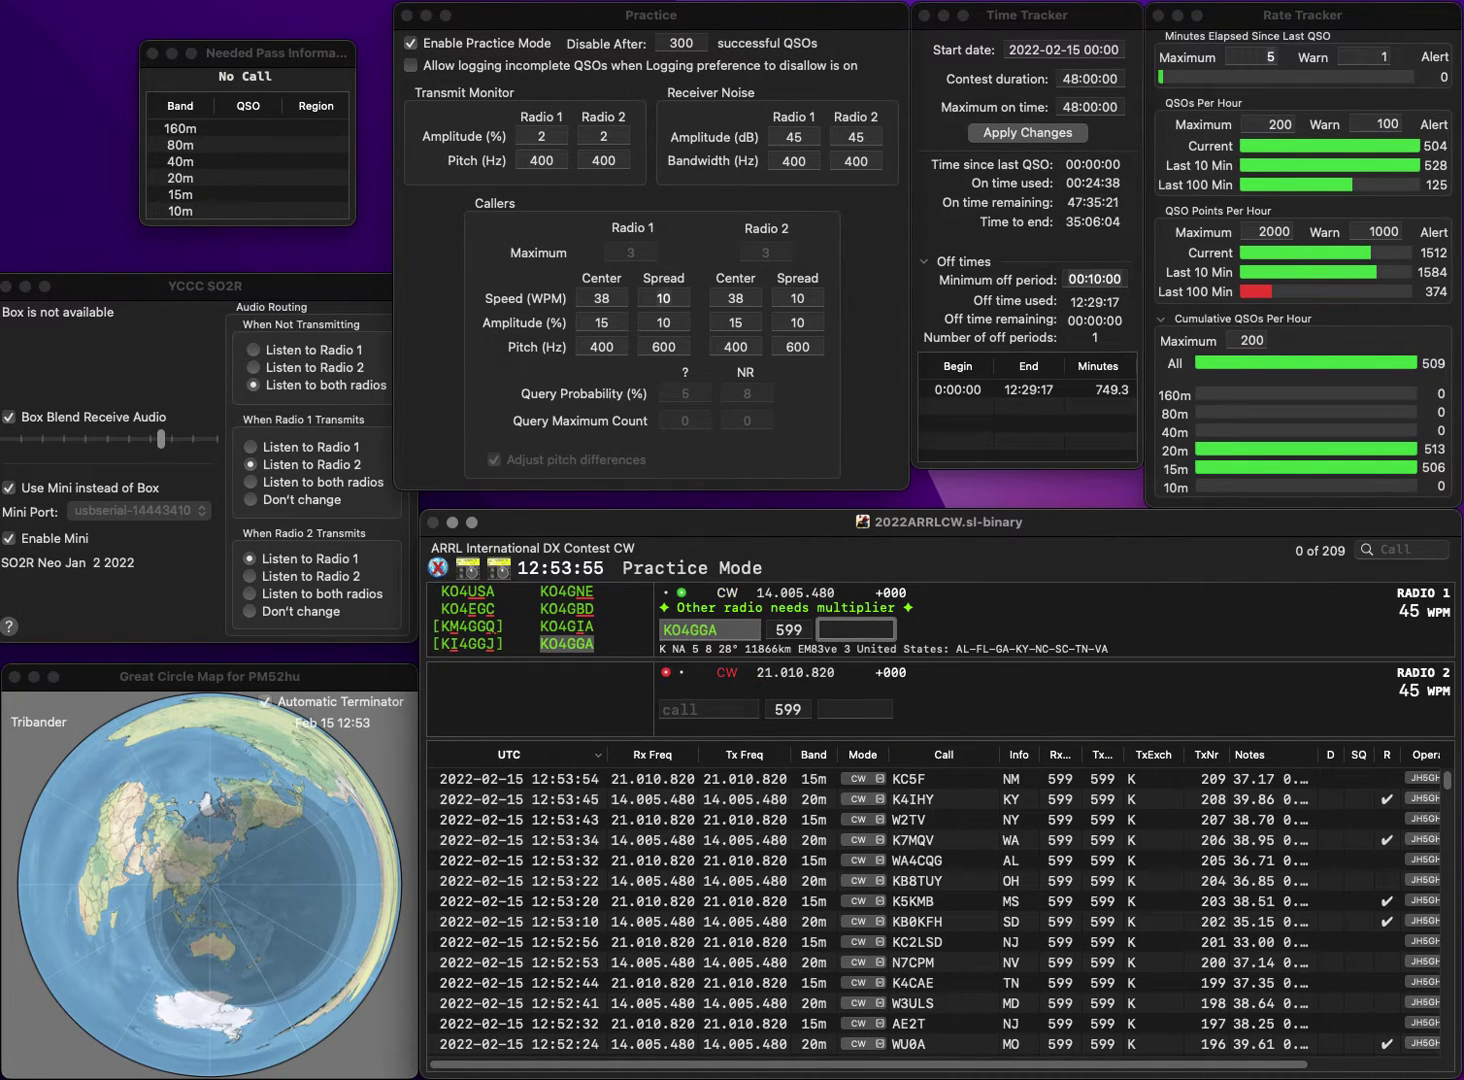
pyautogui.press('Return')
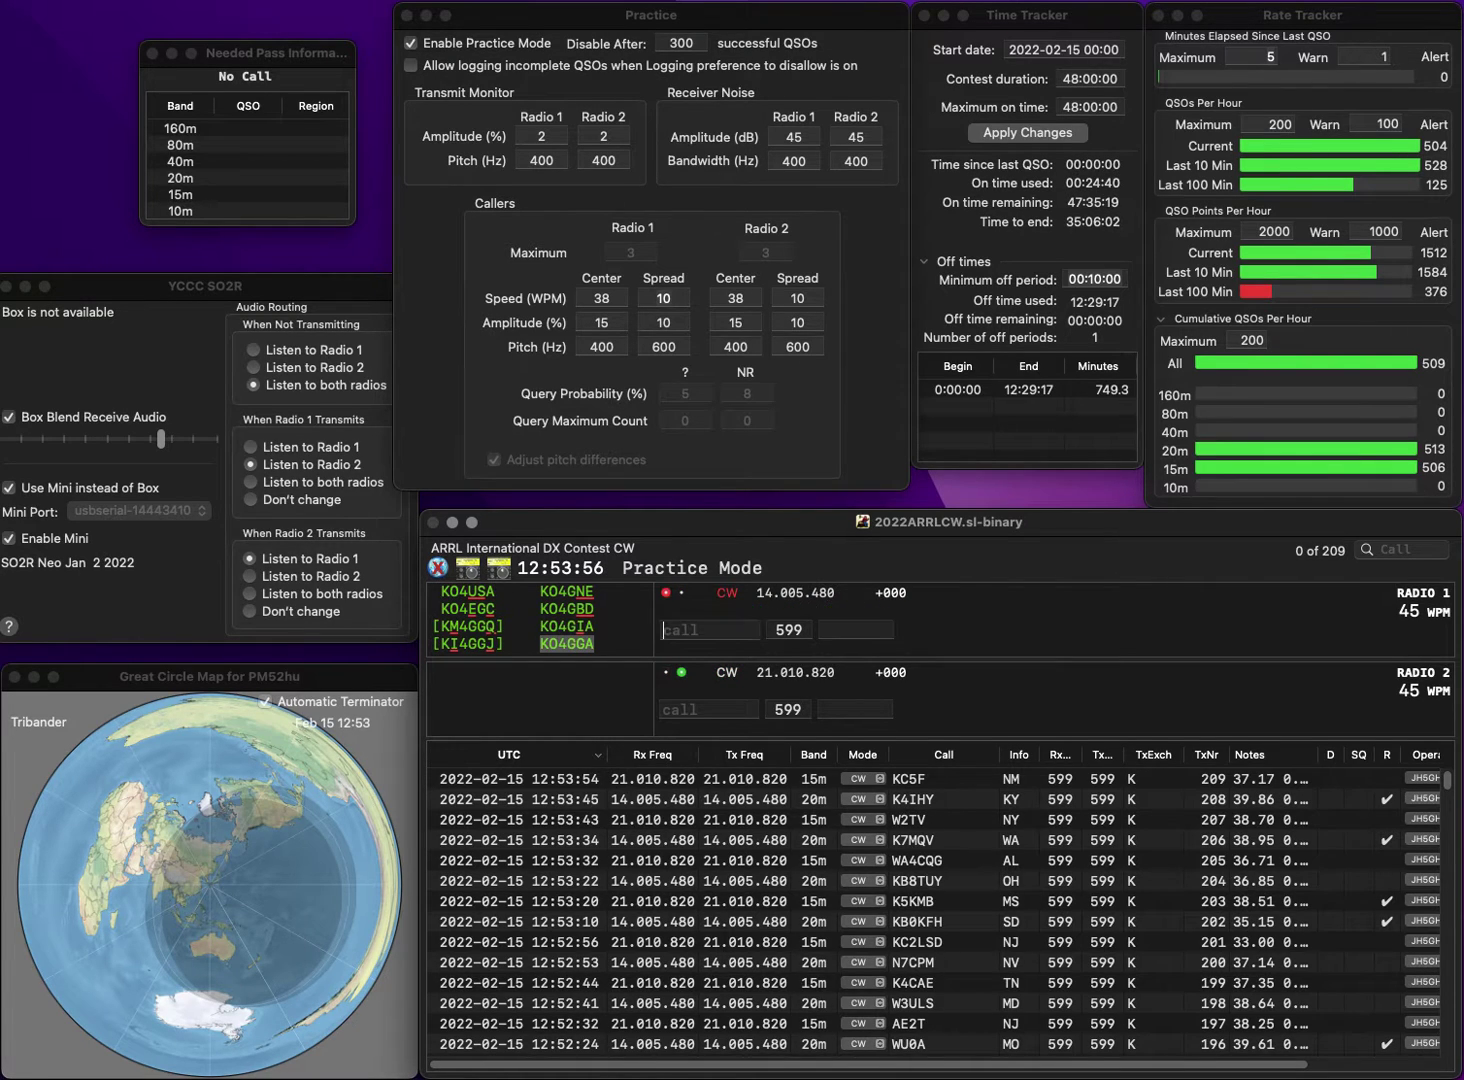
# Enter and answer the calls K4WQ on Radio 2 and AA9HB on Radio 1.
pyautogui.write('K4WQ')
pyautogui.press('Return')
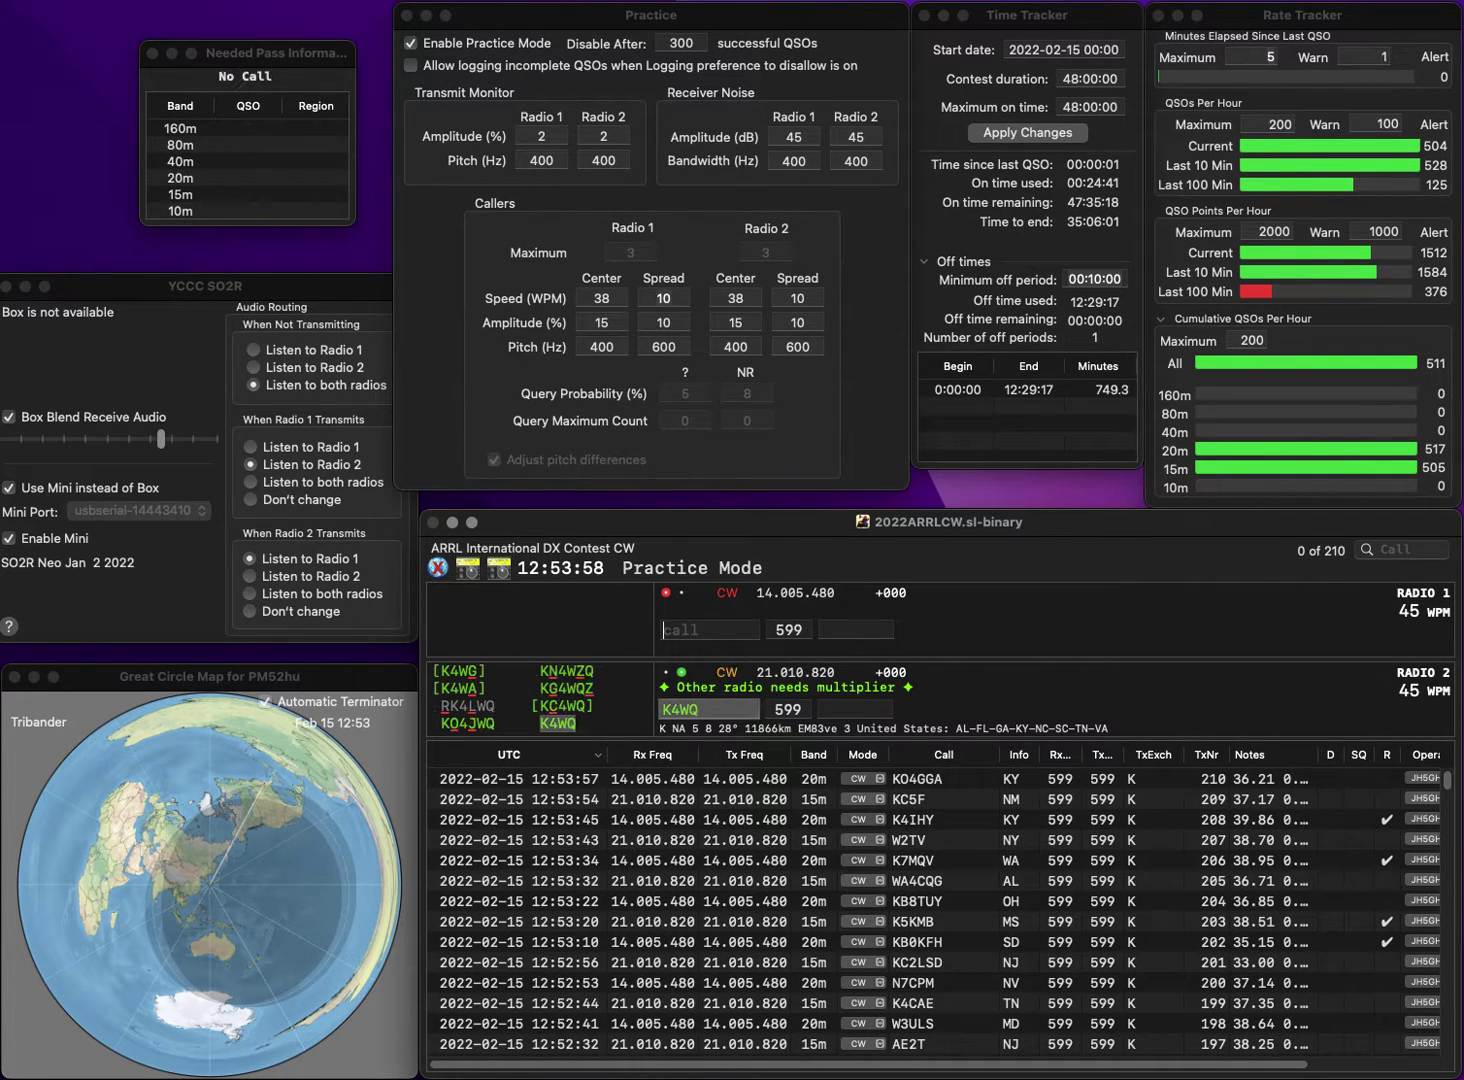
pyautogui.write('WAA9HB')
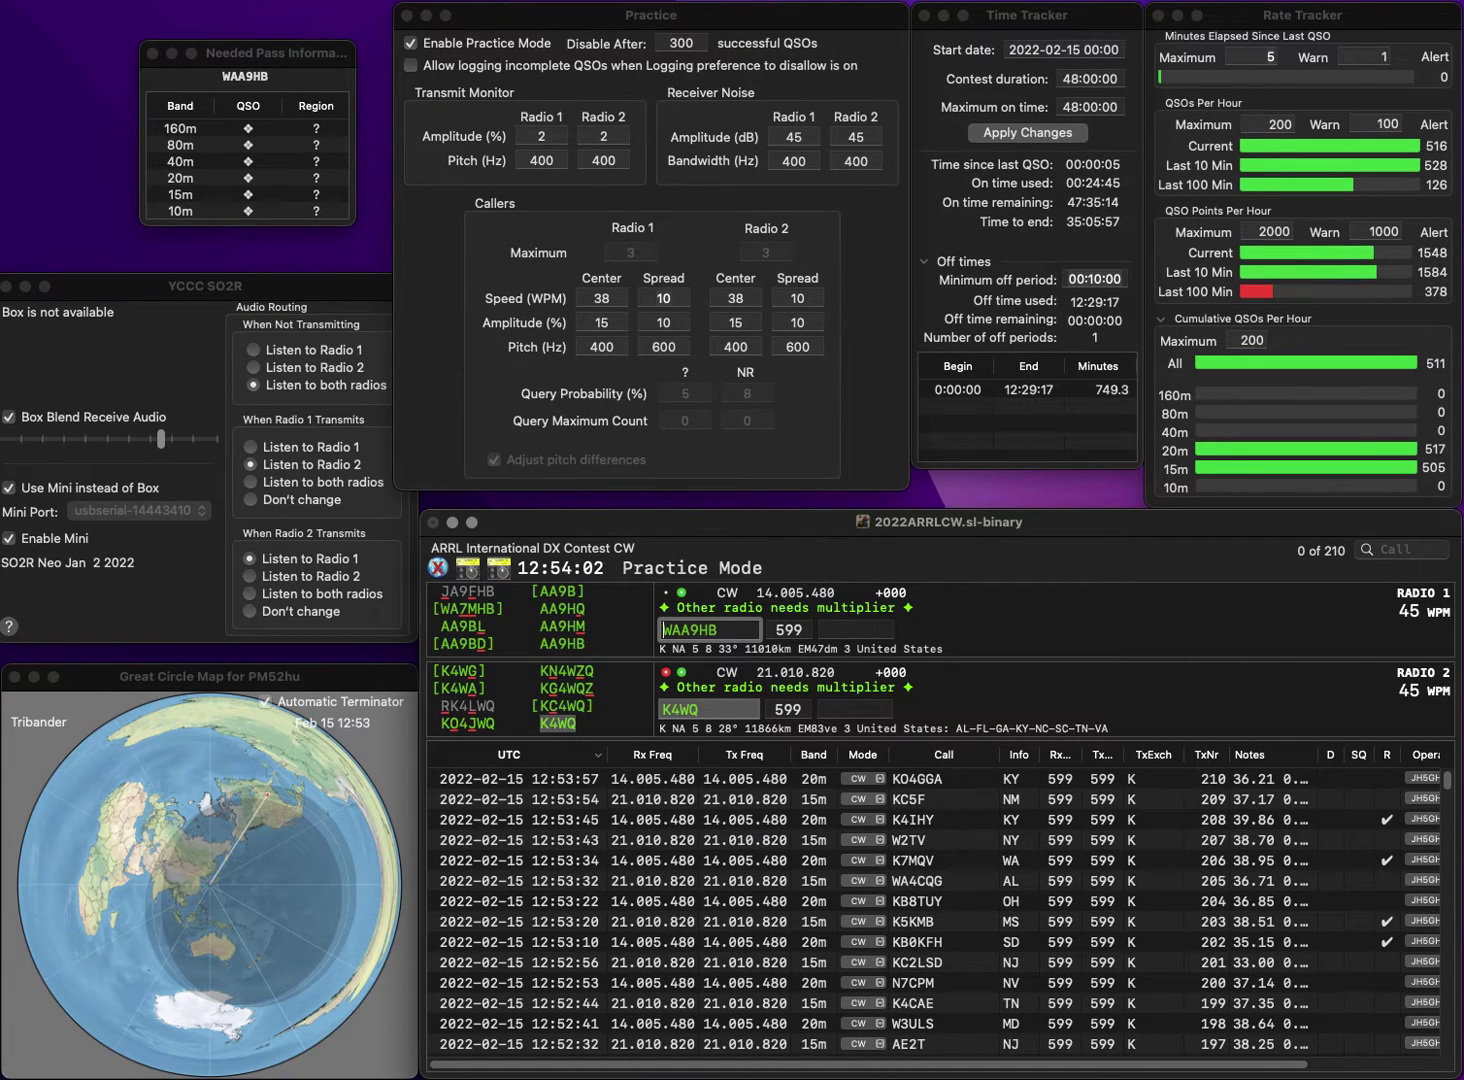
pyautogui.press('Delete')
pyautogui.press('Return')
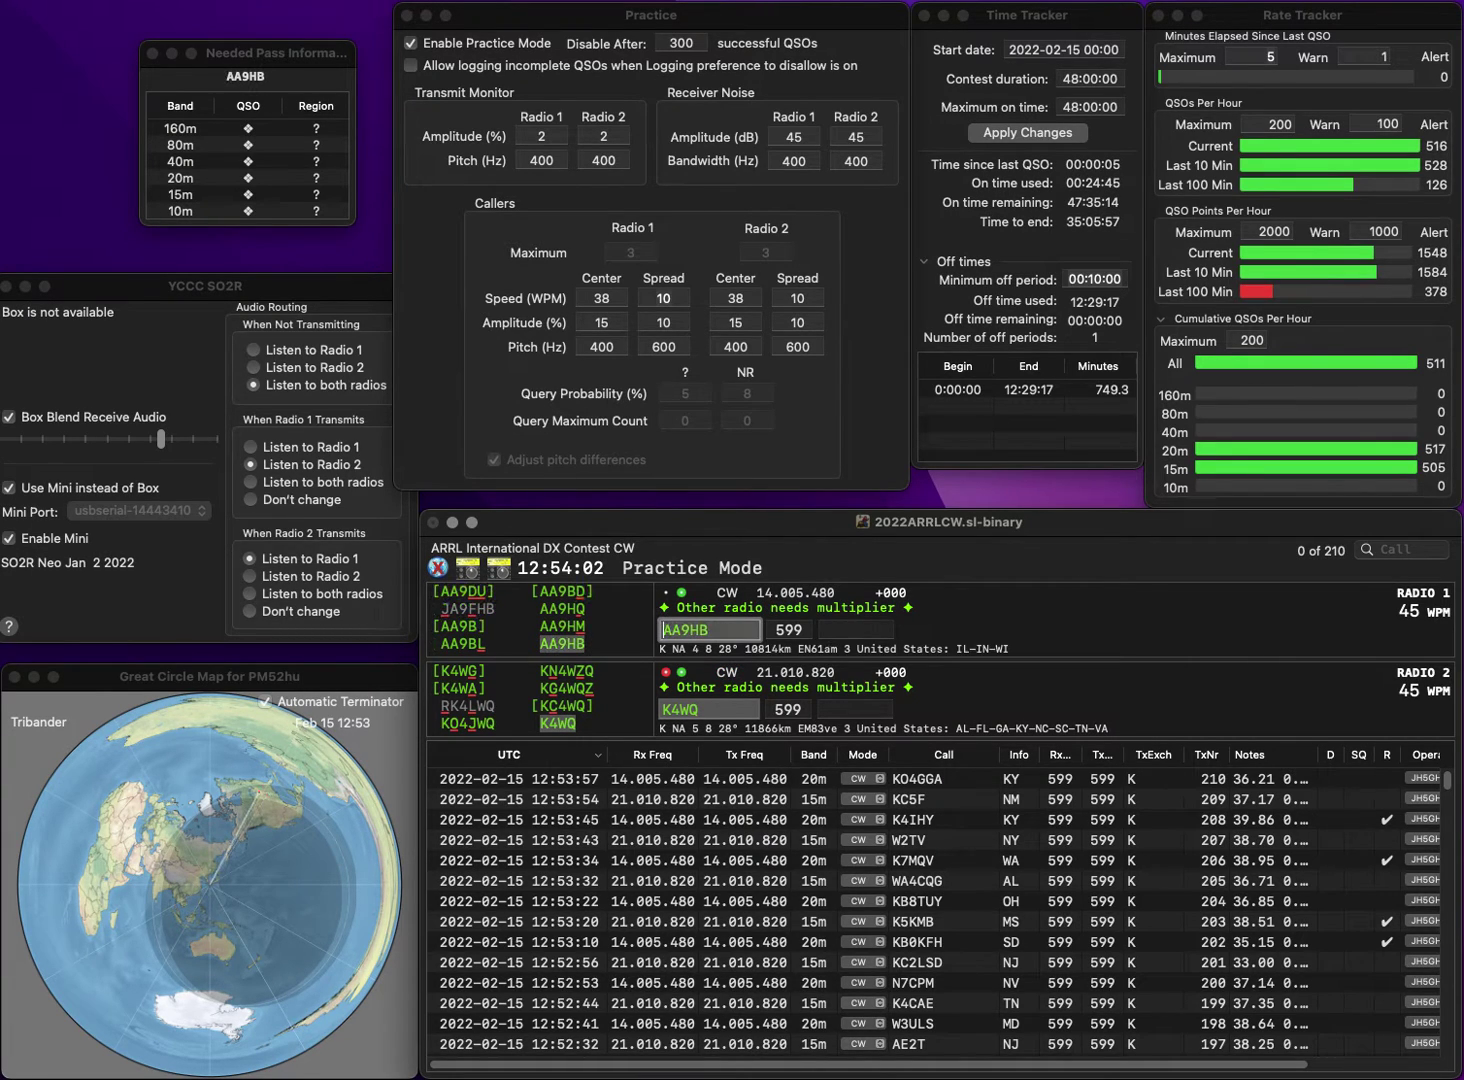
# Log K4WQ on Radio 2 with exchange NC and AA9HB on Radio 1 with exchange IL.
pyautogui.write('NC')
pyautogui.press('Return')
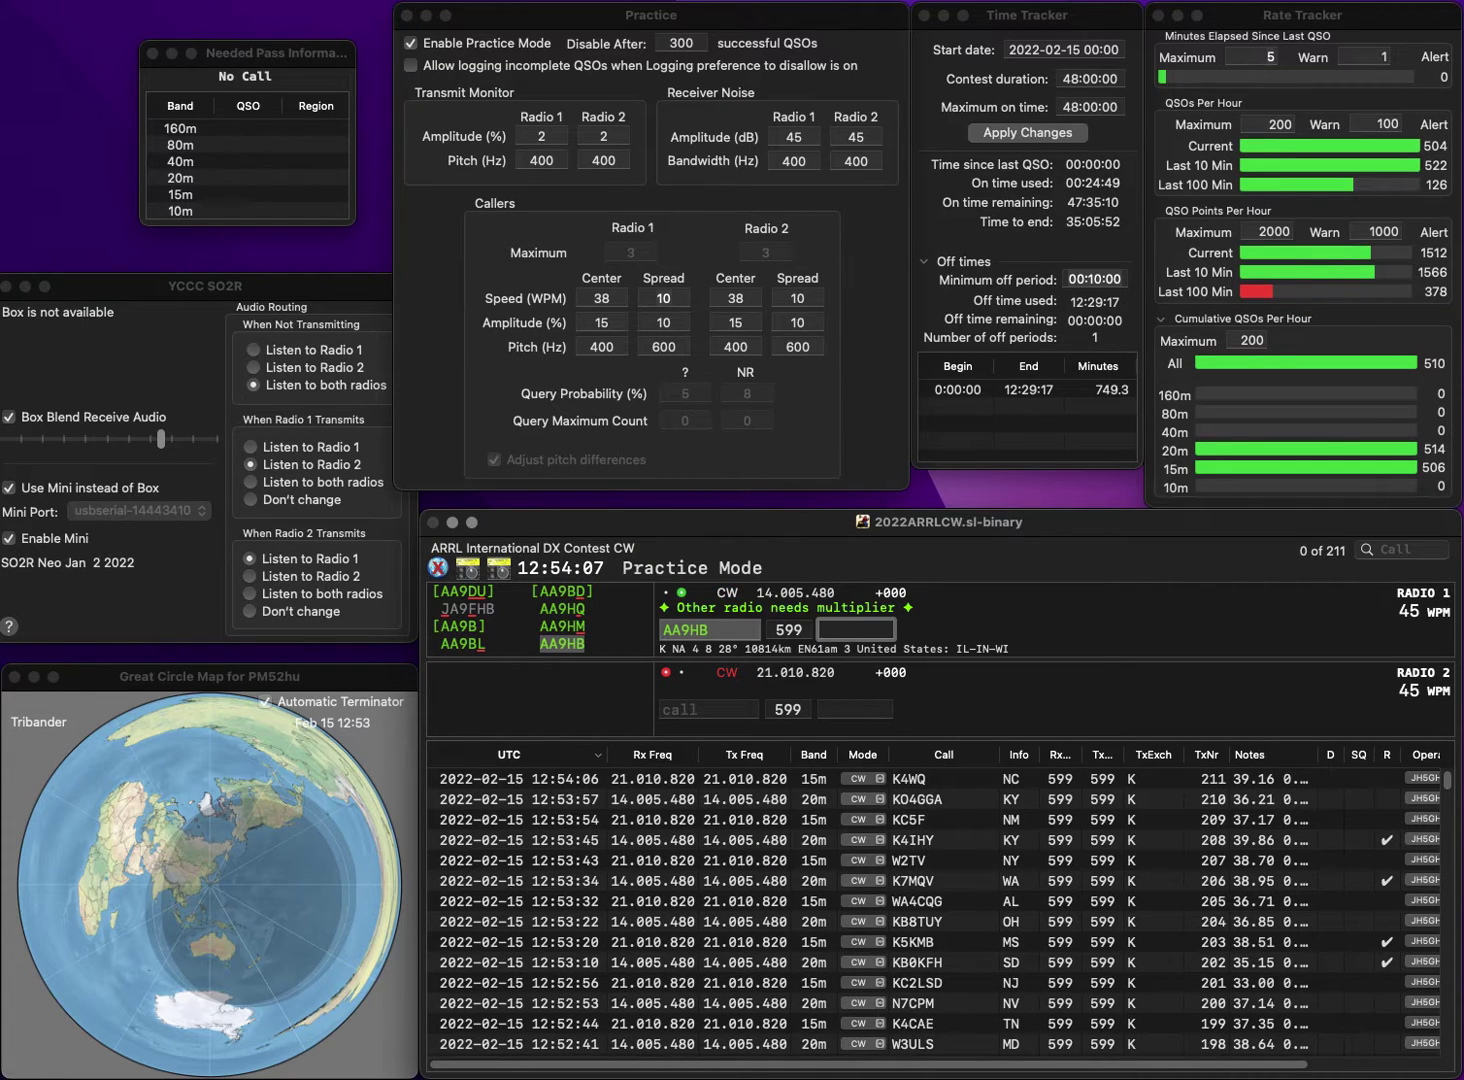
pyautogui.write('IL')
pyautogui.press('Return')
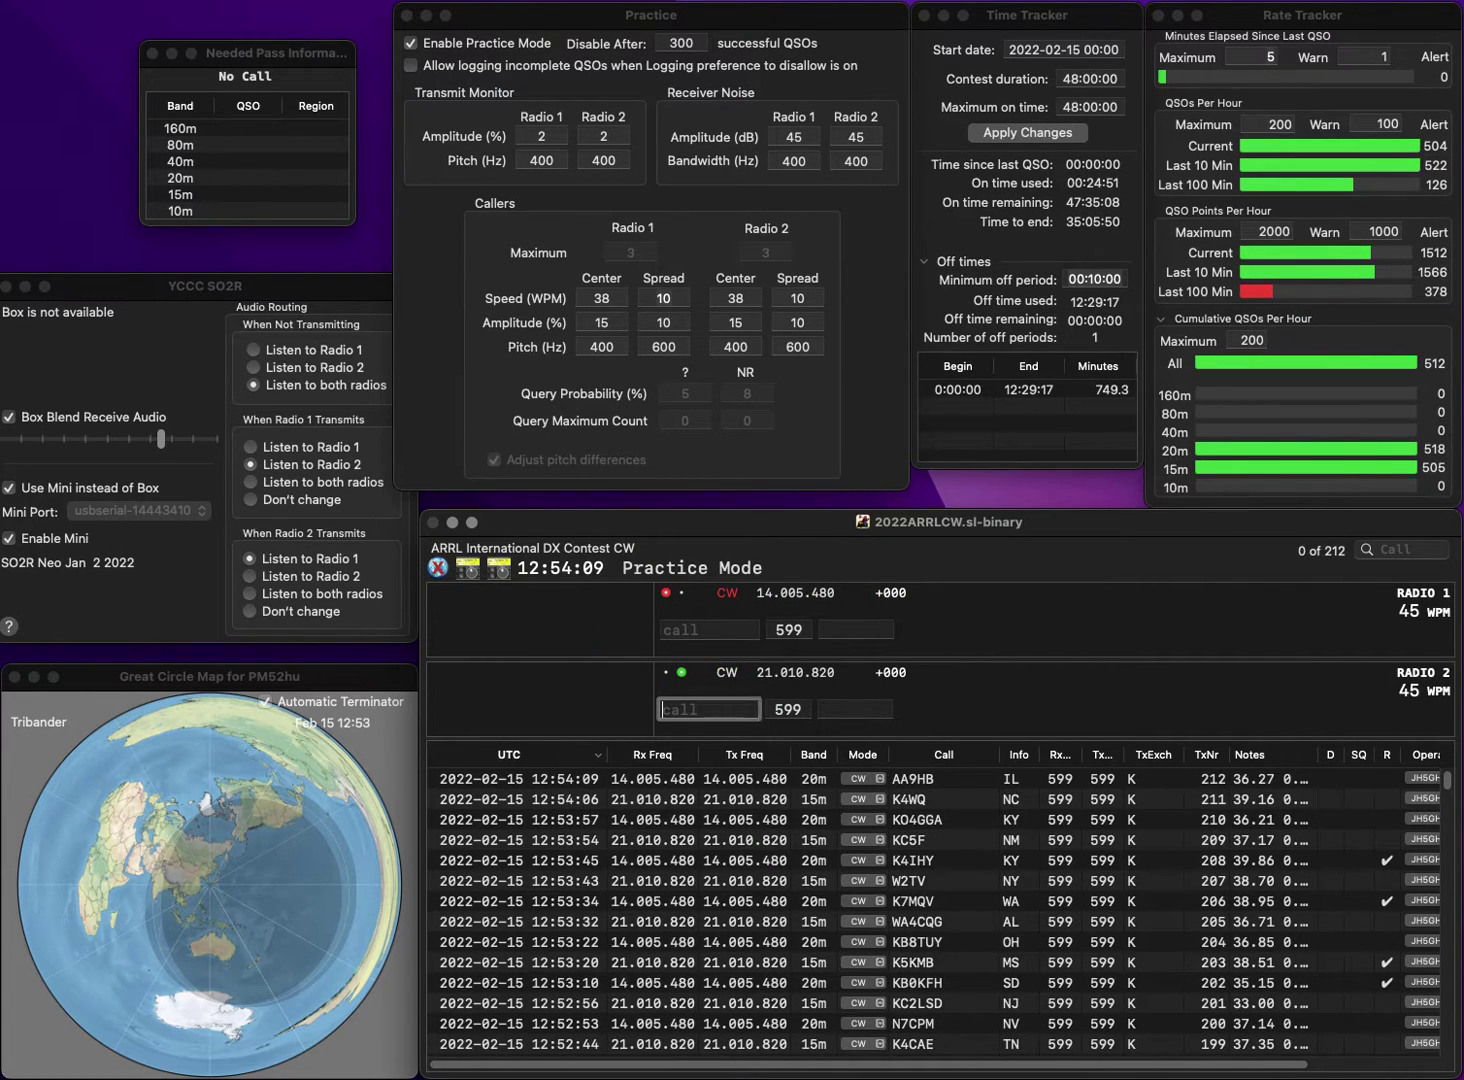
# Enter the call K8DB on Radio 2 and the partial call K4 on Radio 1.
pyautogui.write('K8DB')
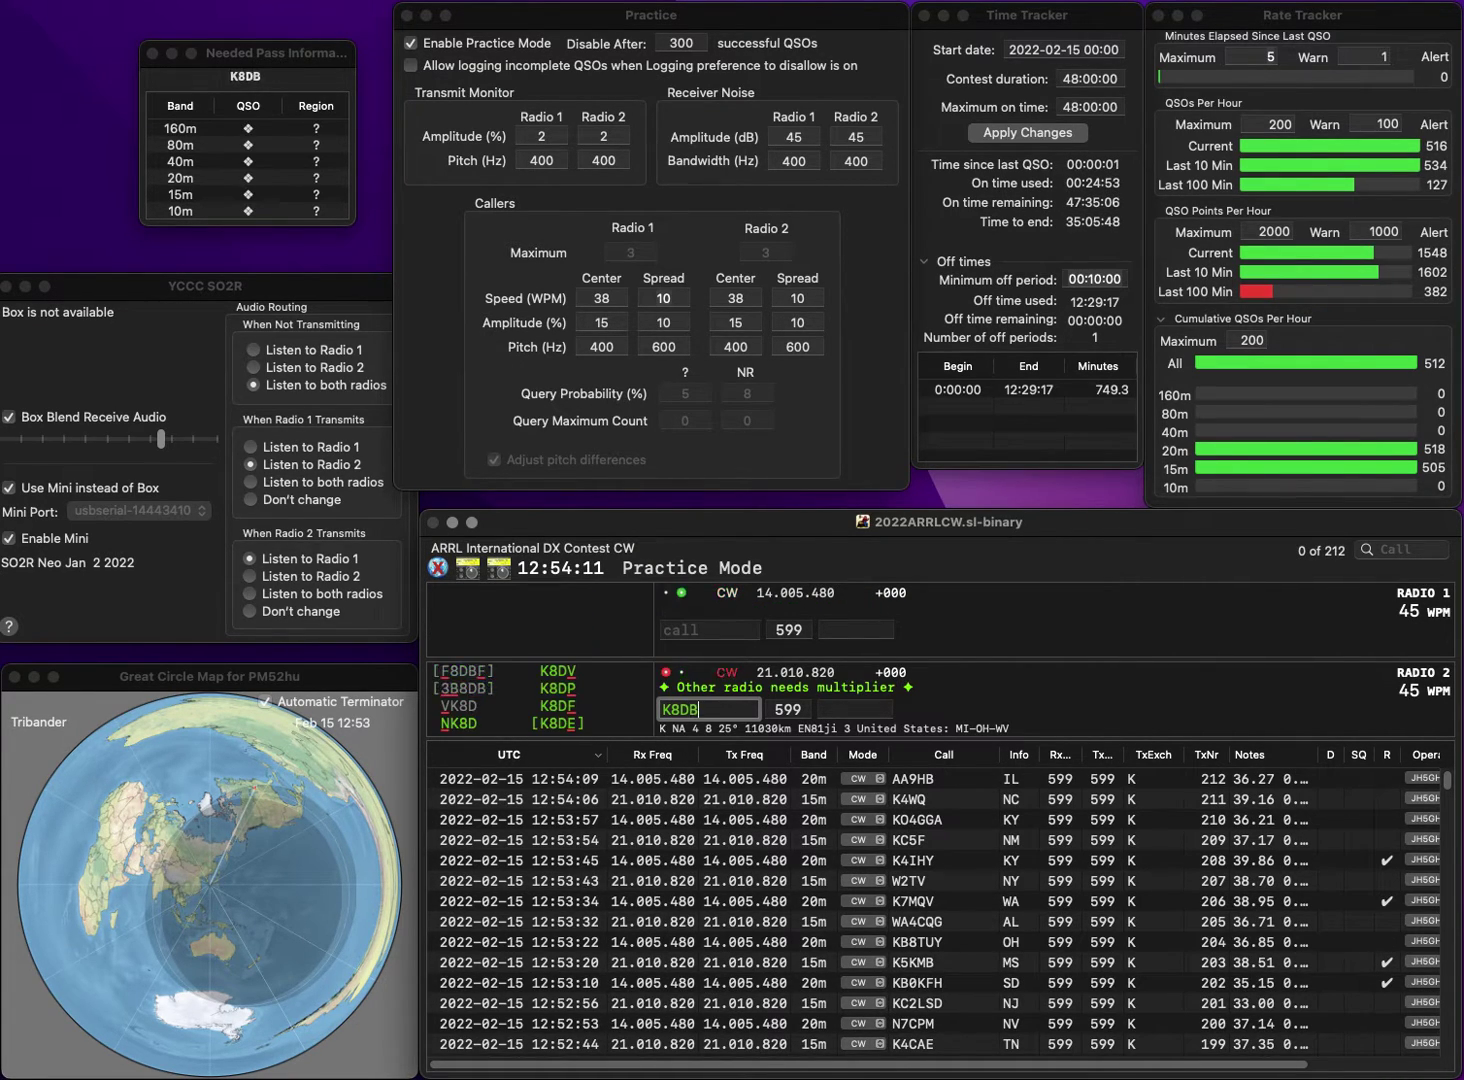
pyautogui.press('Return')
pyautogui.write('K4')
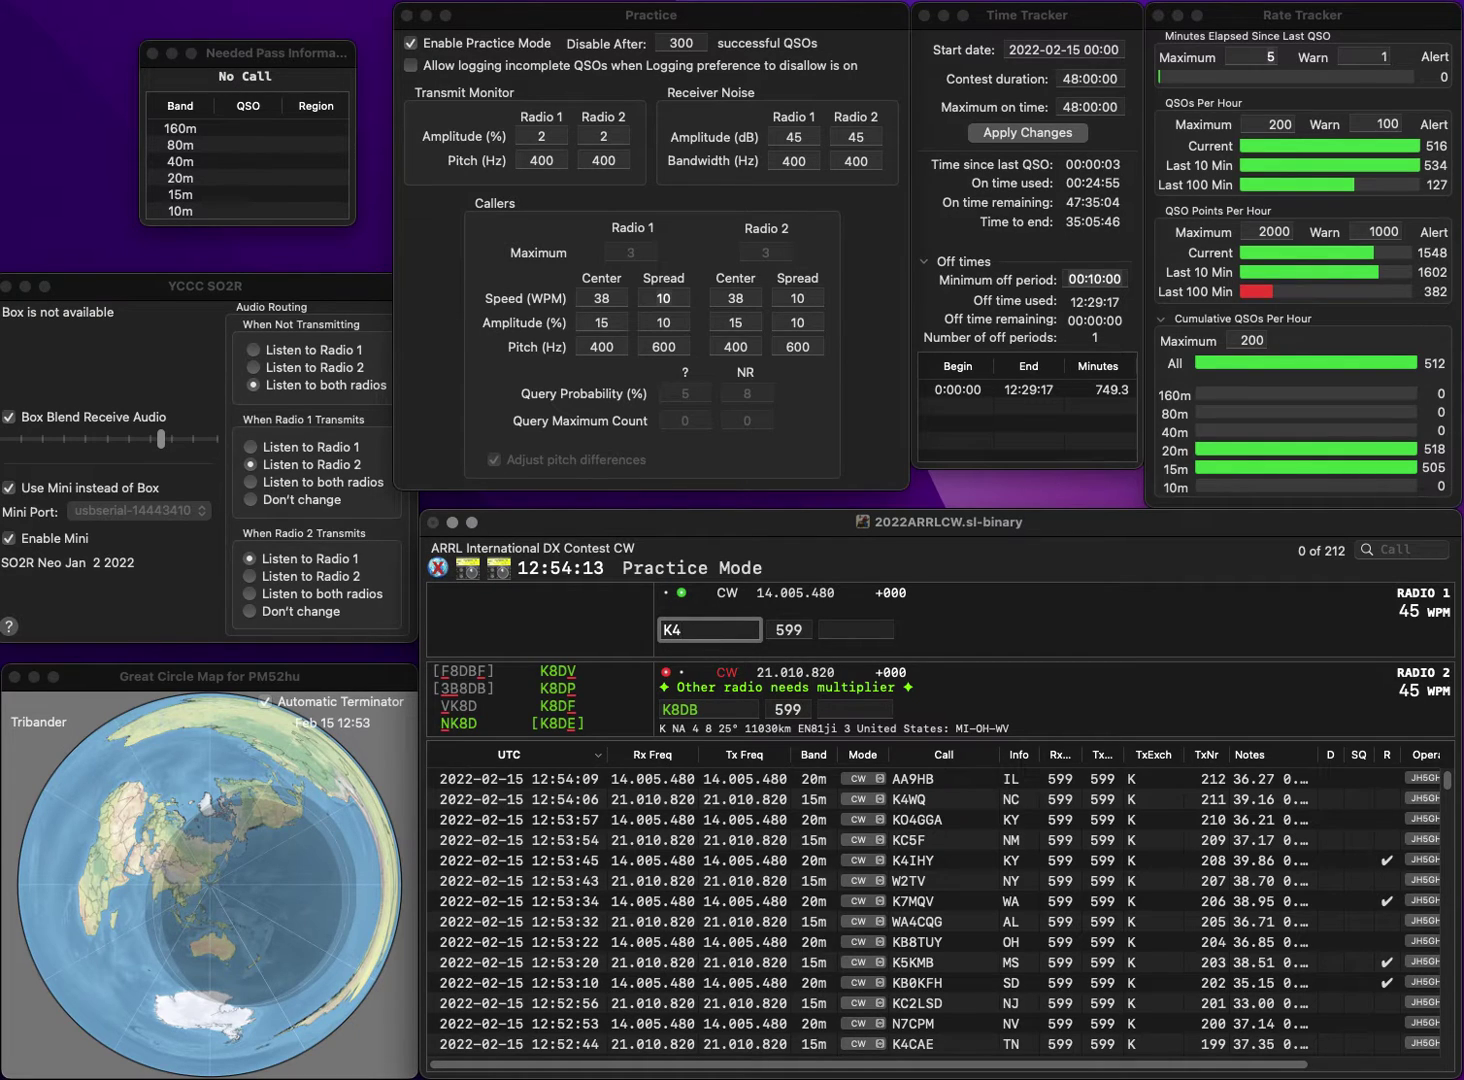
pyautogui.press('Return')
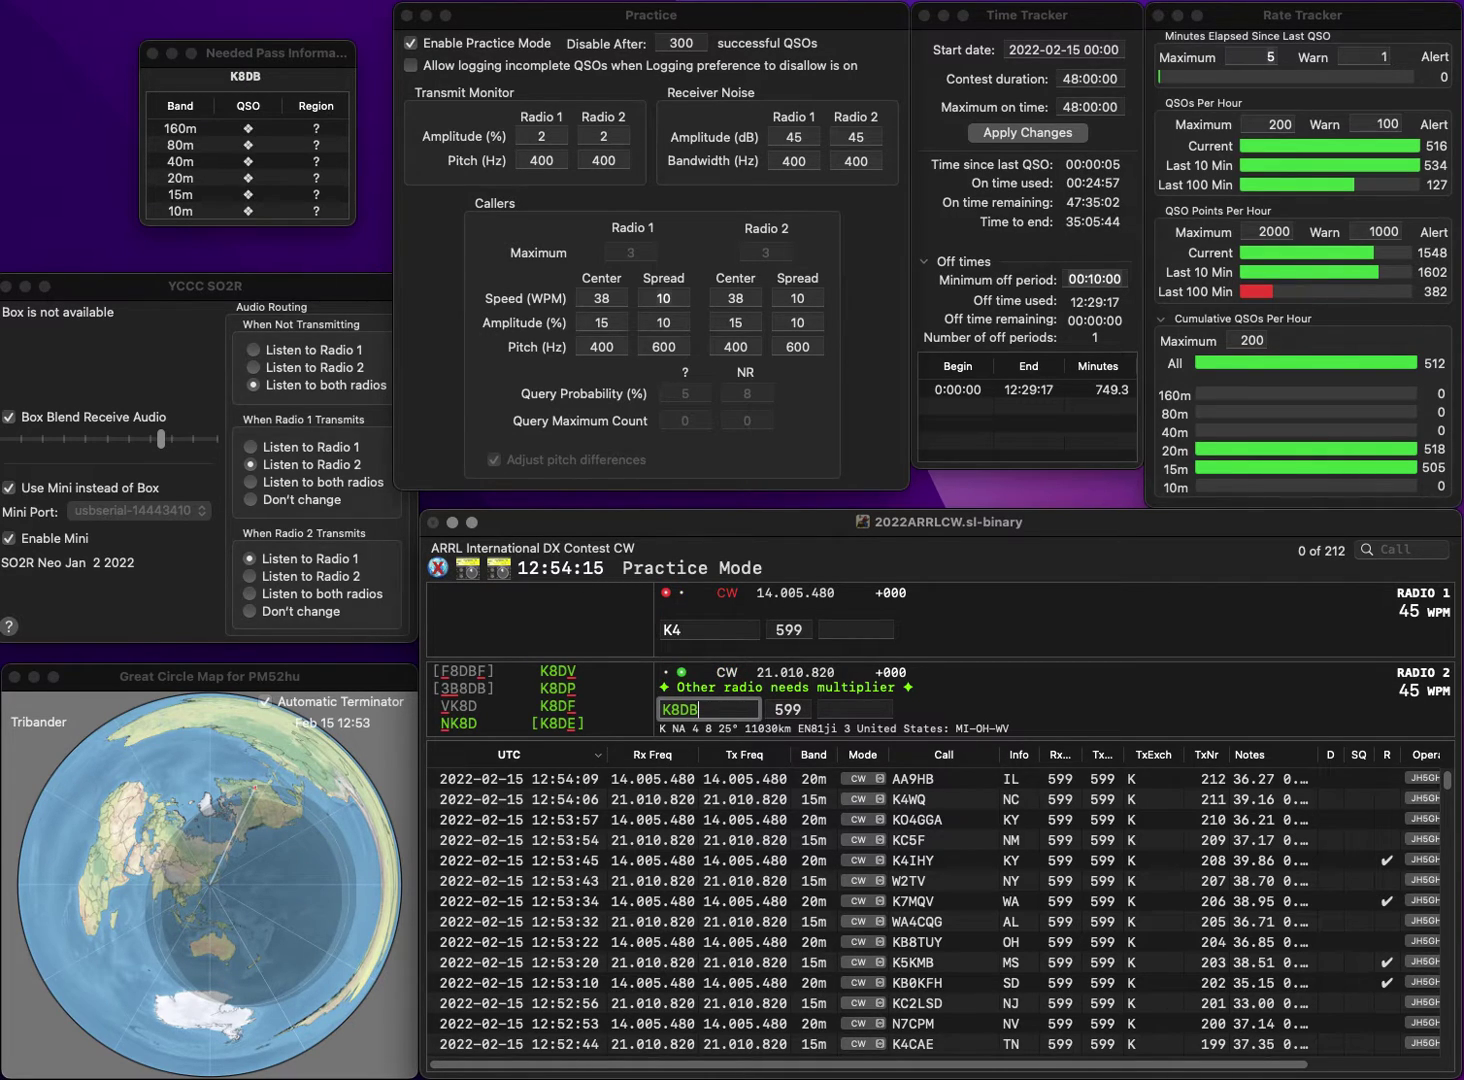
pyautogui.press('Return')
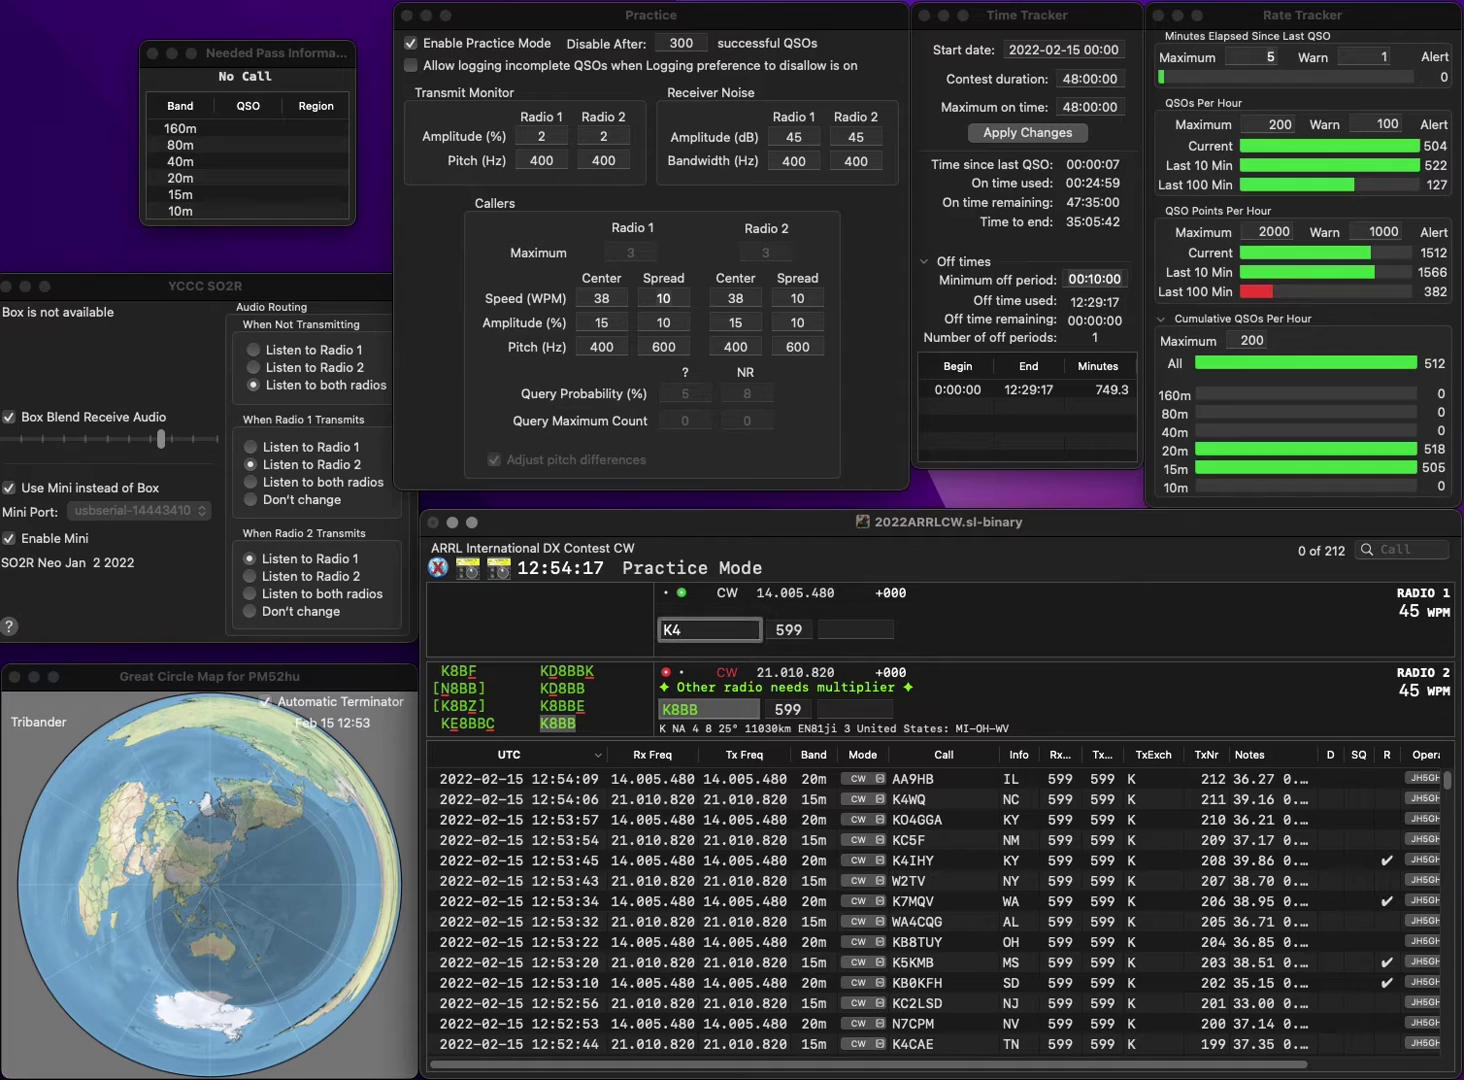
pyautogui.write('TLH')
pyautogui.press('Return')
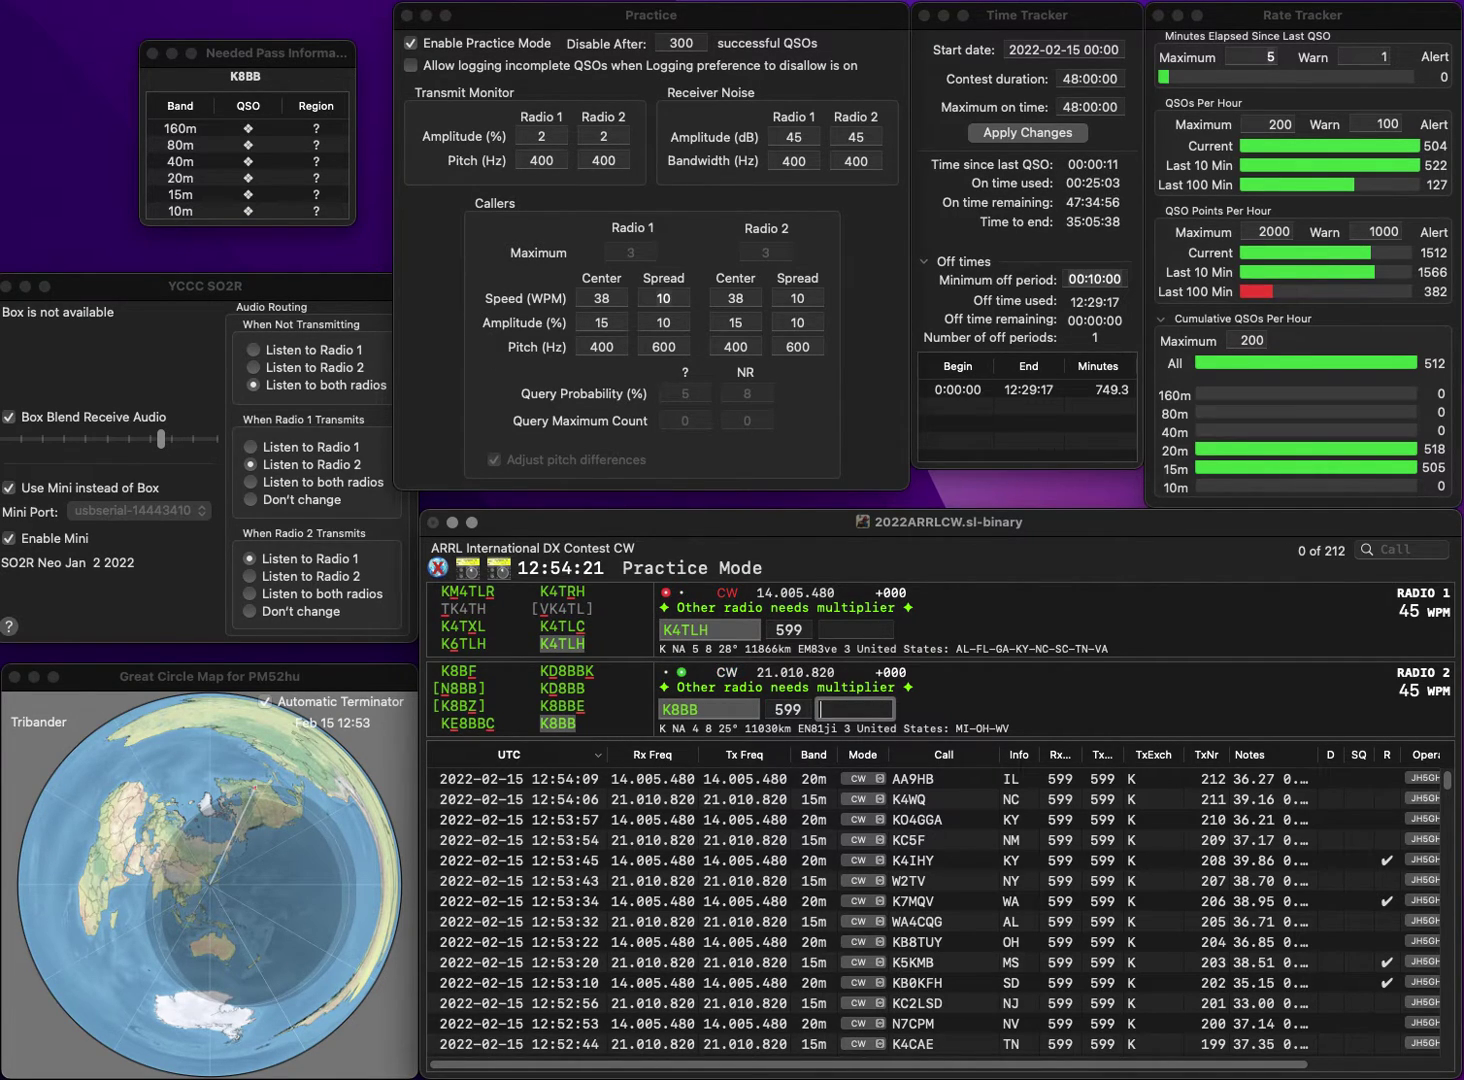
pyautogui.write('WV')
pyautogui.press('Return')
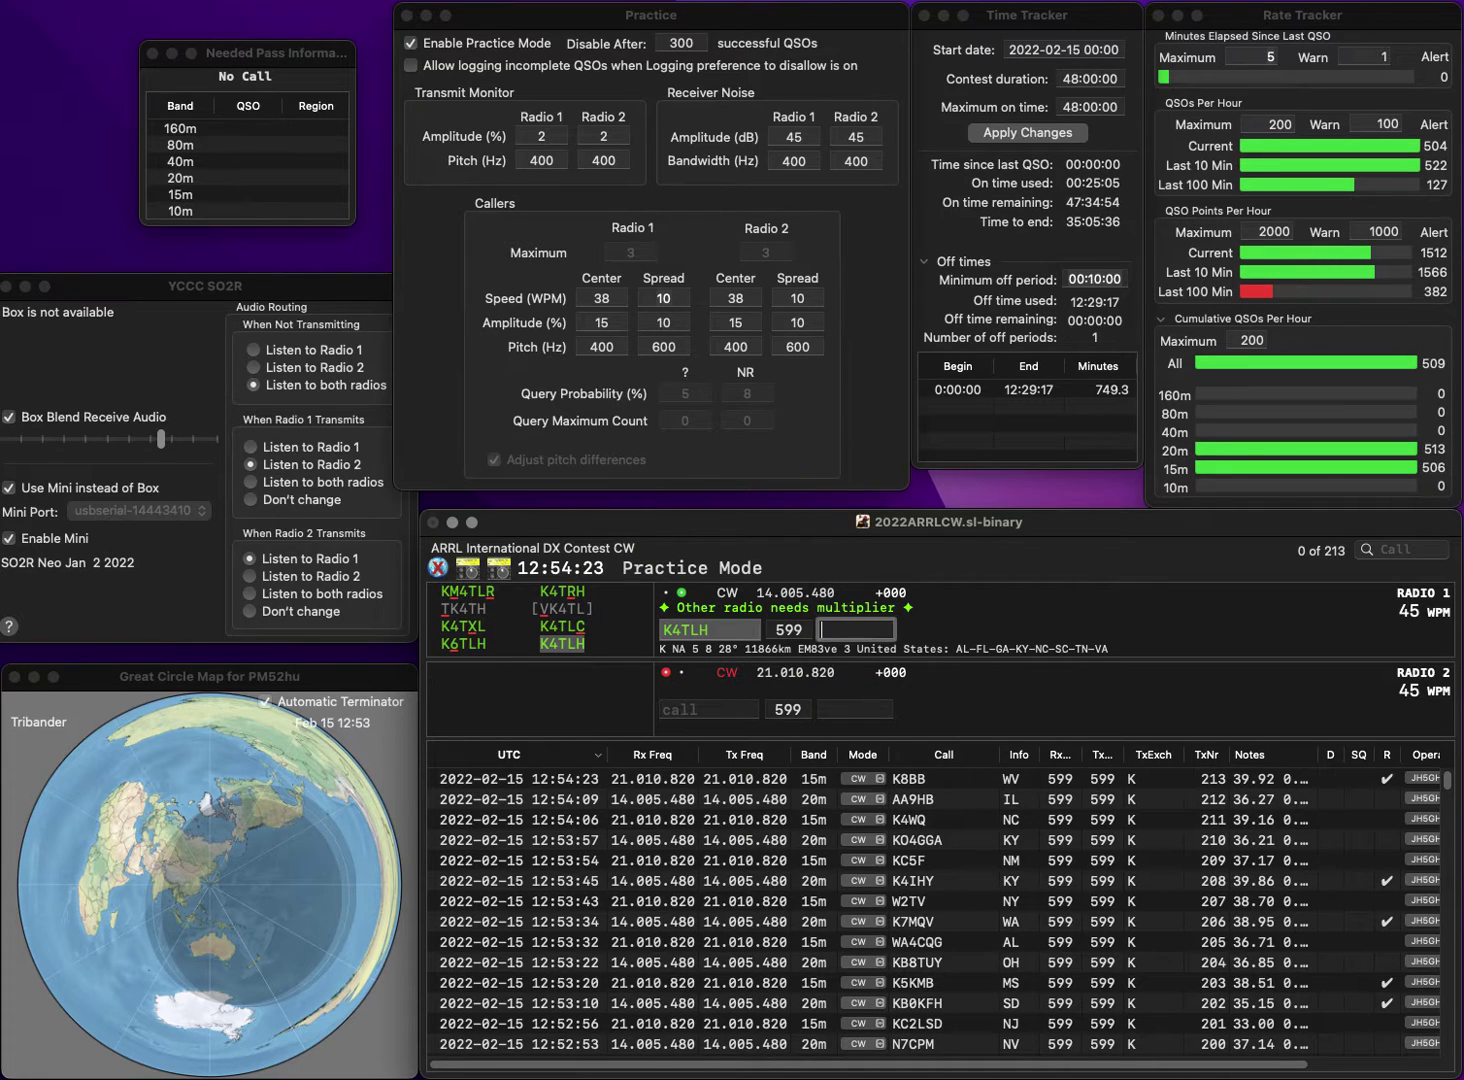
pyautogui.press('Return')
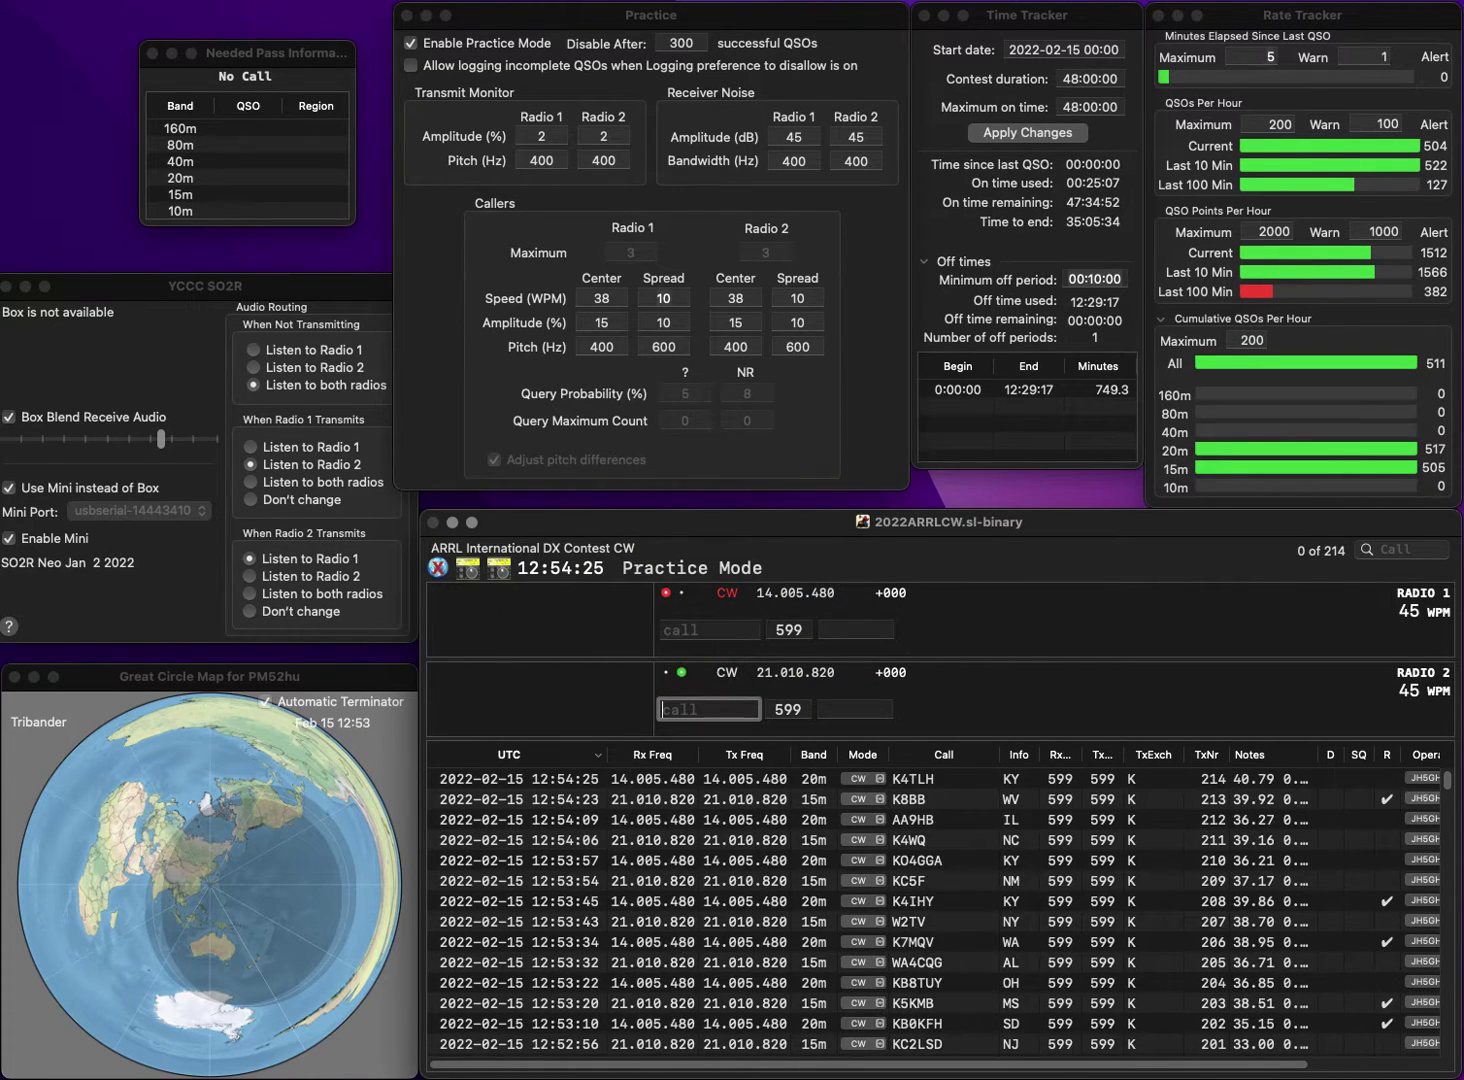
pyautogui.write('KC0')
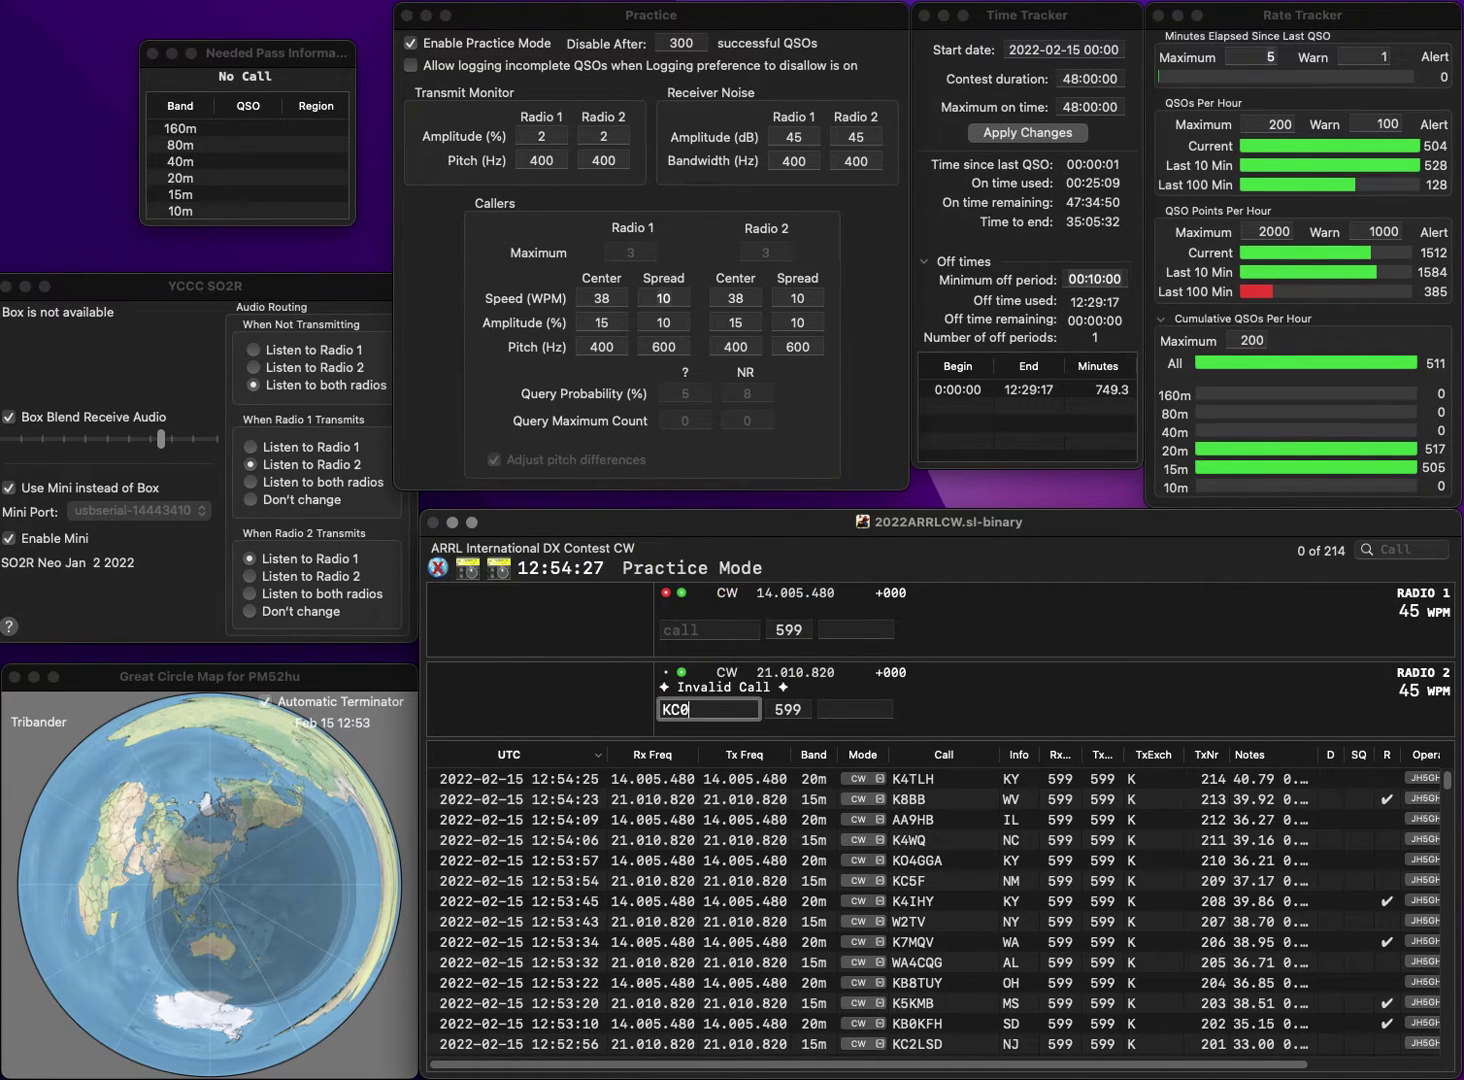
pyautogui.write('BWZ')
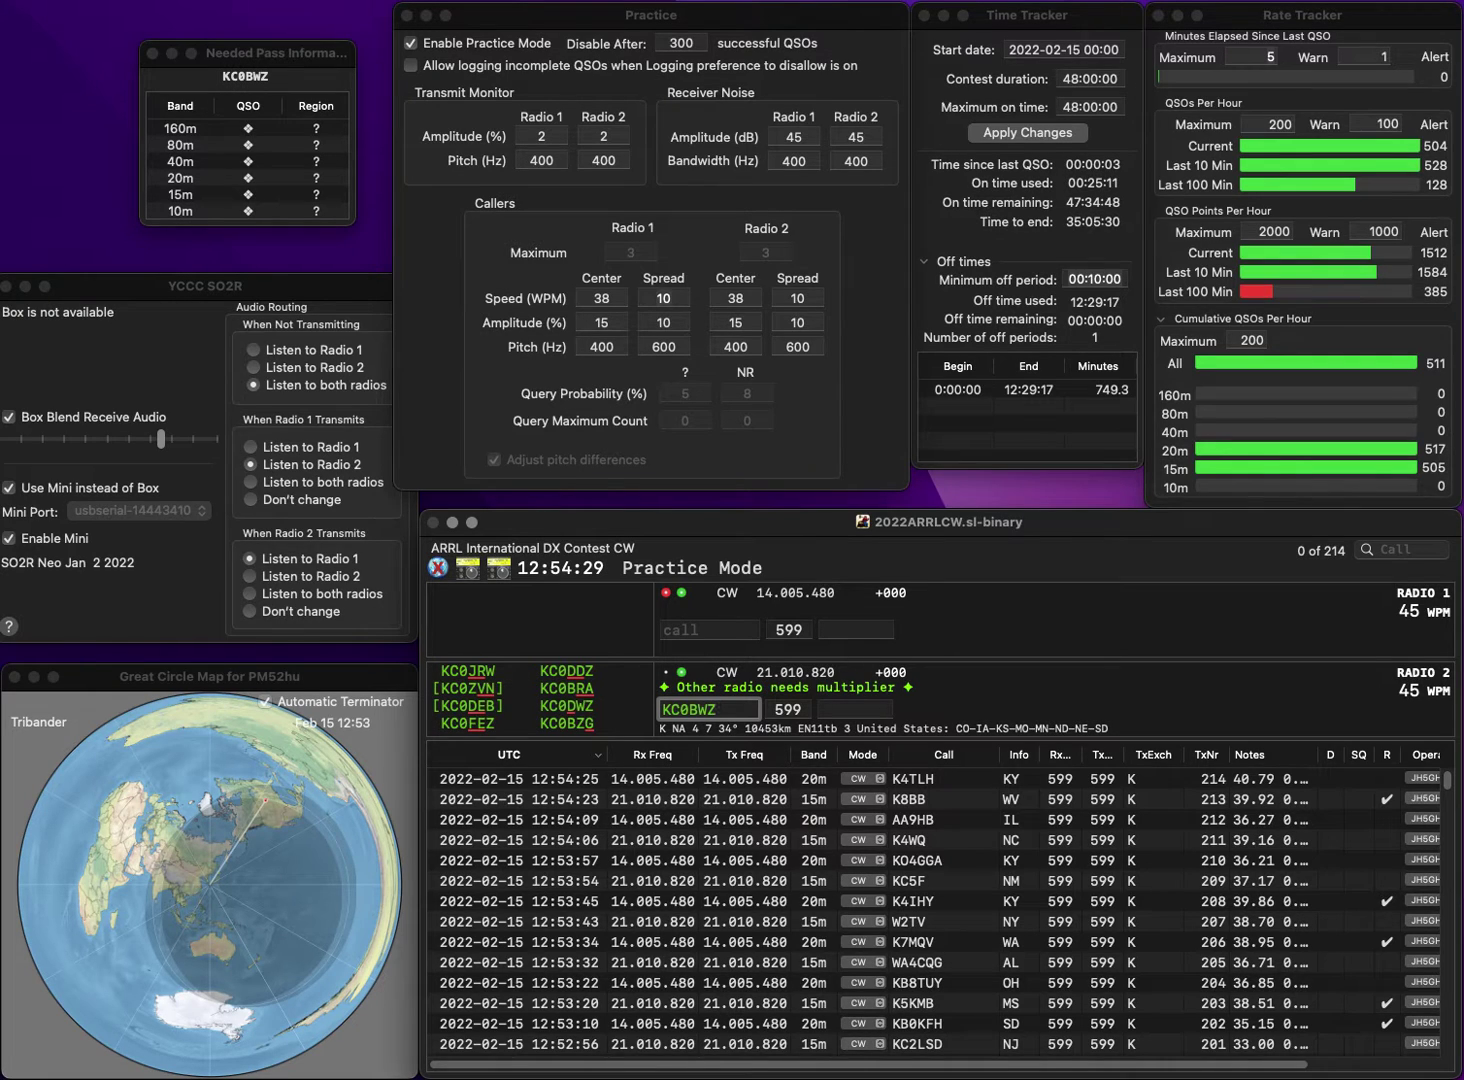
pyautogui.press('BackSpace')
pyautogui.write('G')
pyautogui.press('Return')
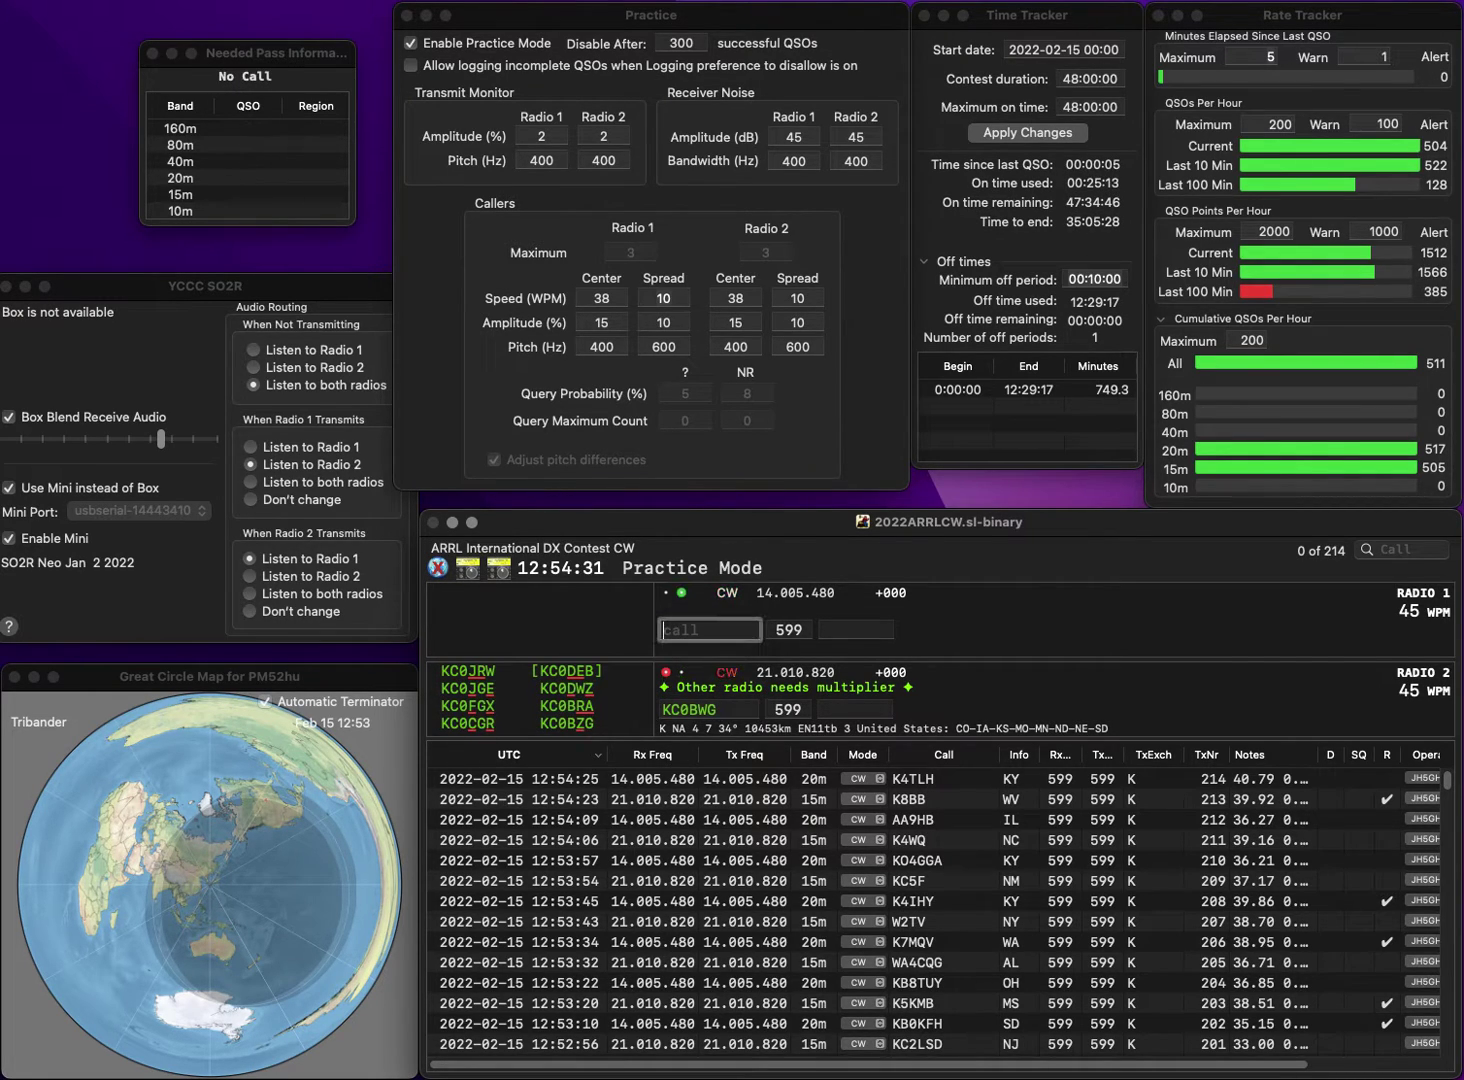
# Enter and answer WY0A on Radio 1, and correct the Radio 2 call to KC0DWZ and answer it.
pyautogui.write('WY0A')
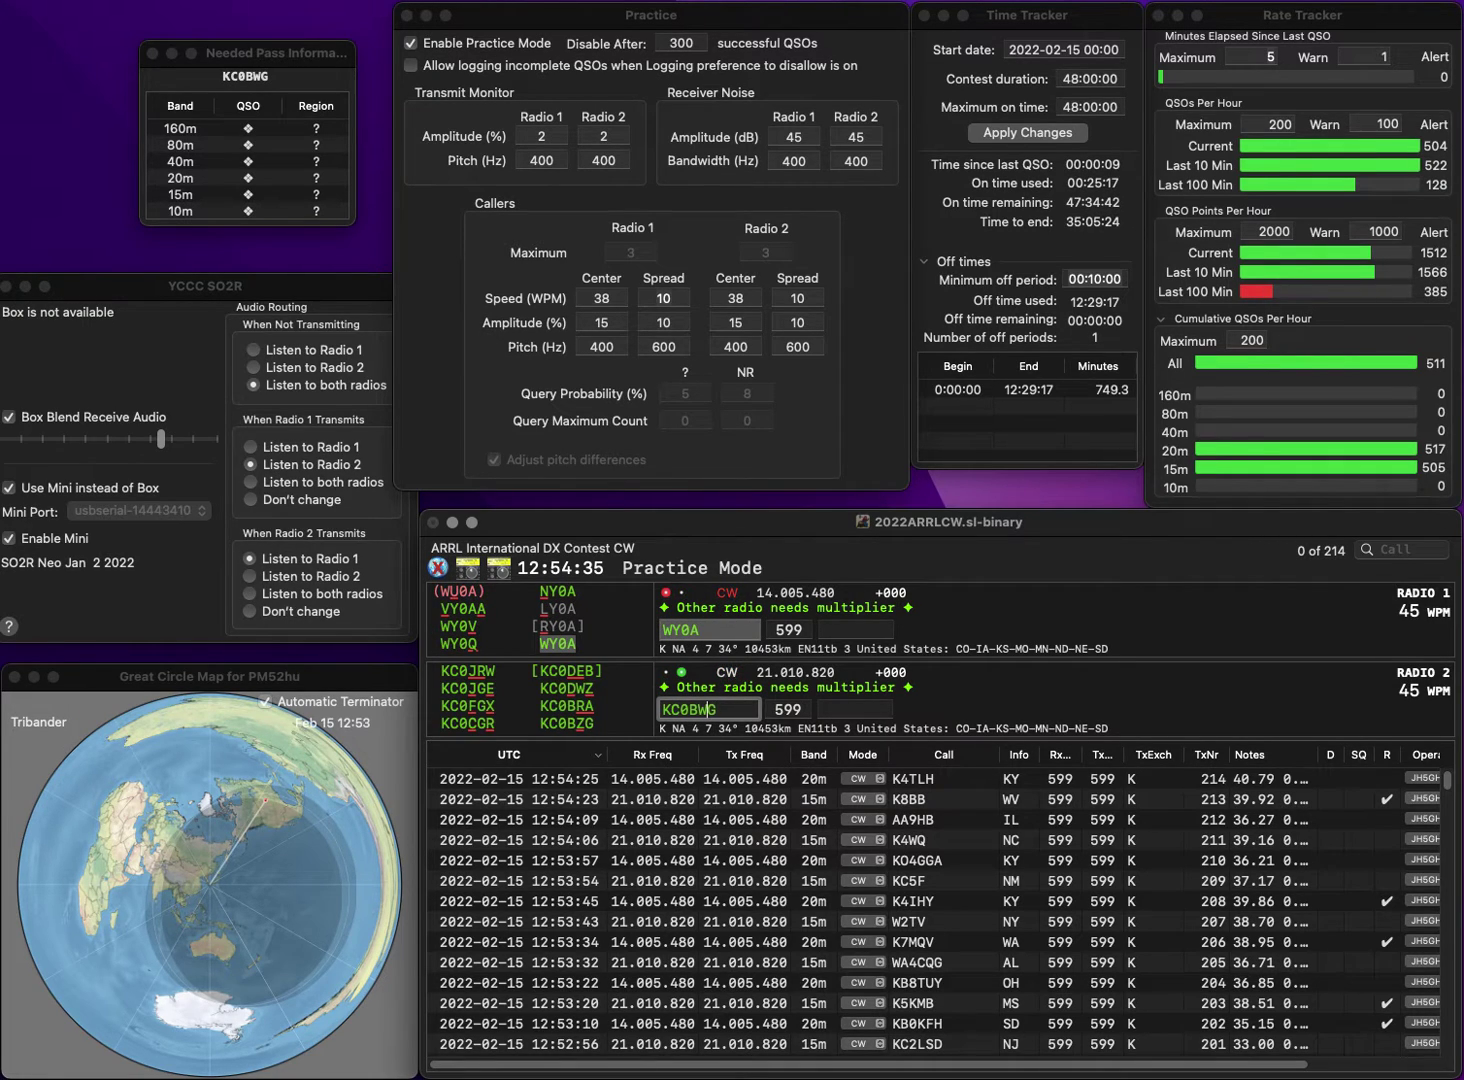
pyautogui.press('Left')
pyautogui.press('BackSpace')
pyautogui.write('D')
pyautogui.press('Right')
pyautogui.press('Right')
pyautogui.press('BackSpace')
pyautogui.write('Z')
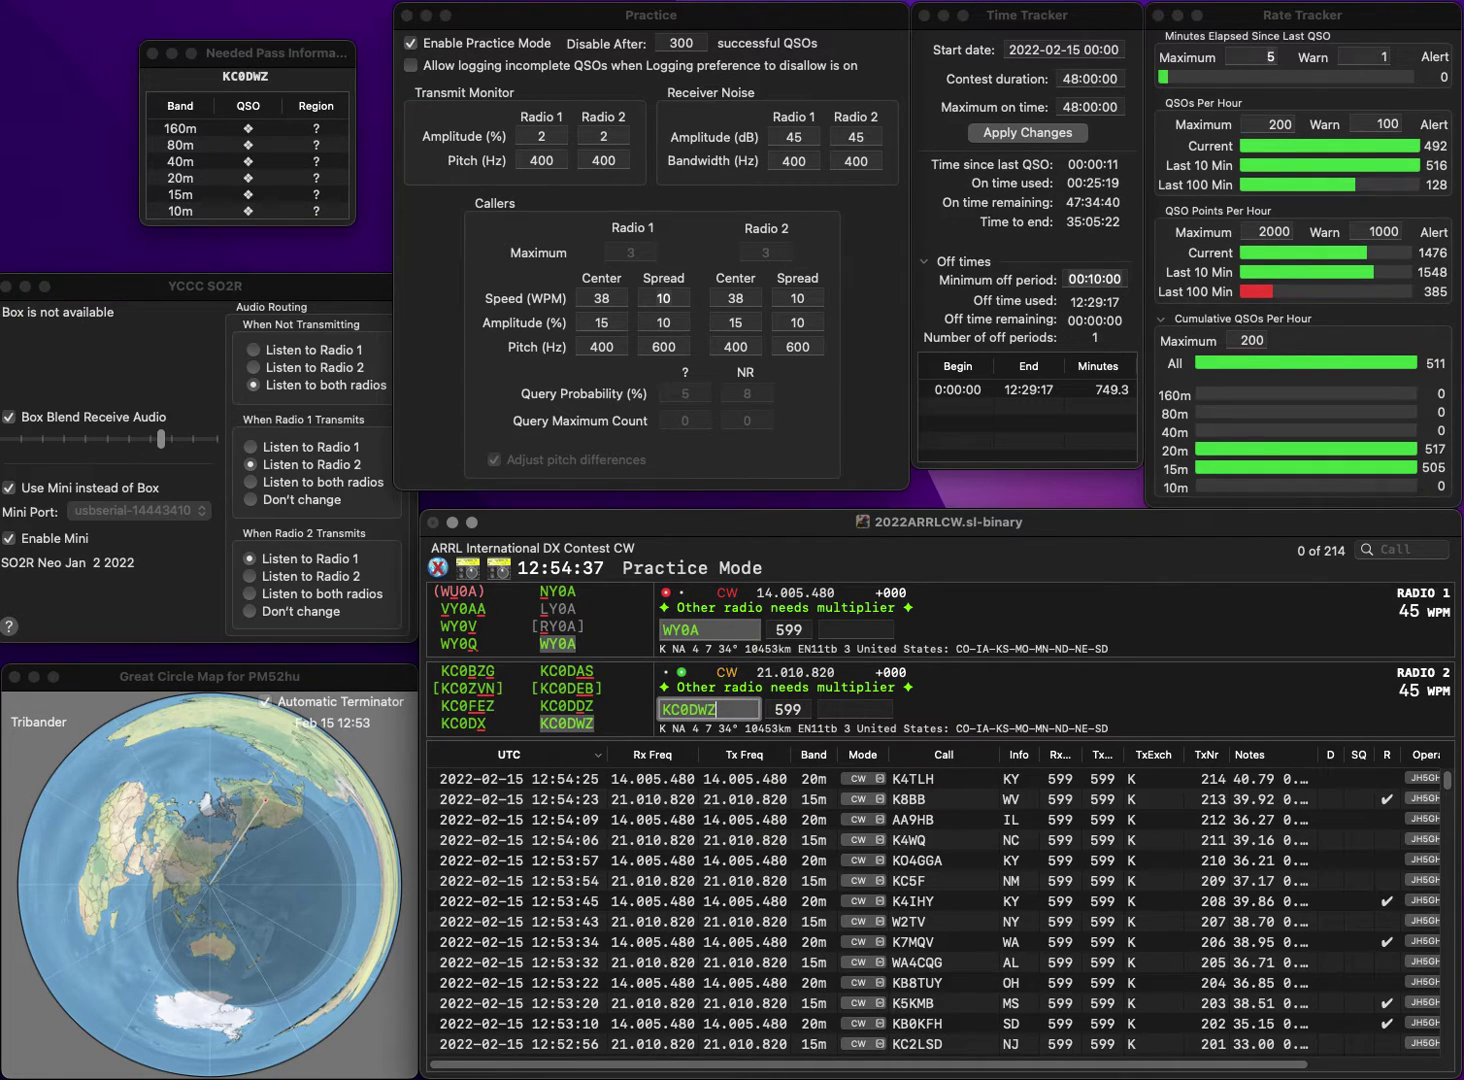
pyautogui.press('Return')
pyautogui.press('space')
pyautogui.write('S')
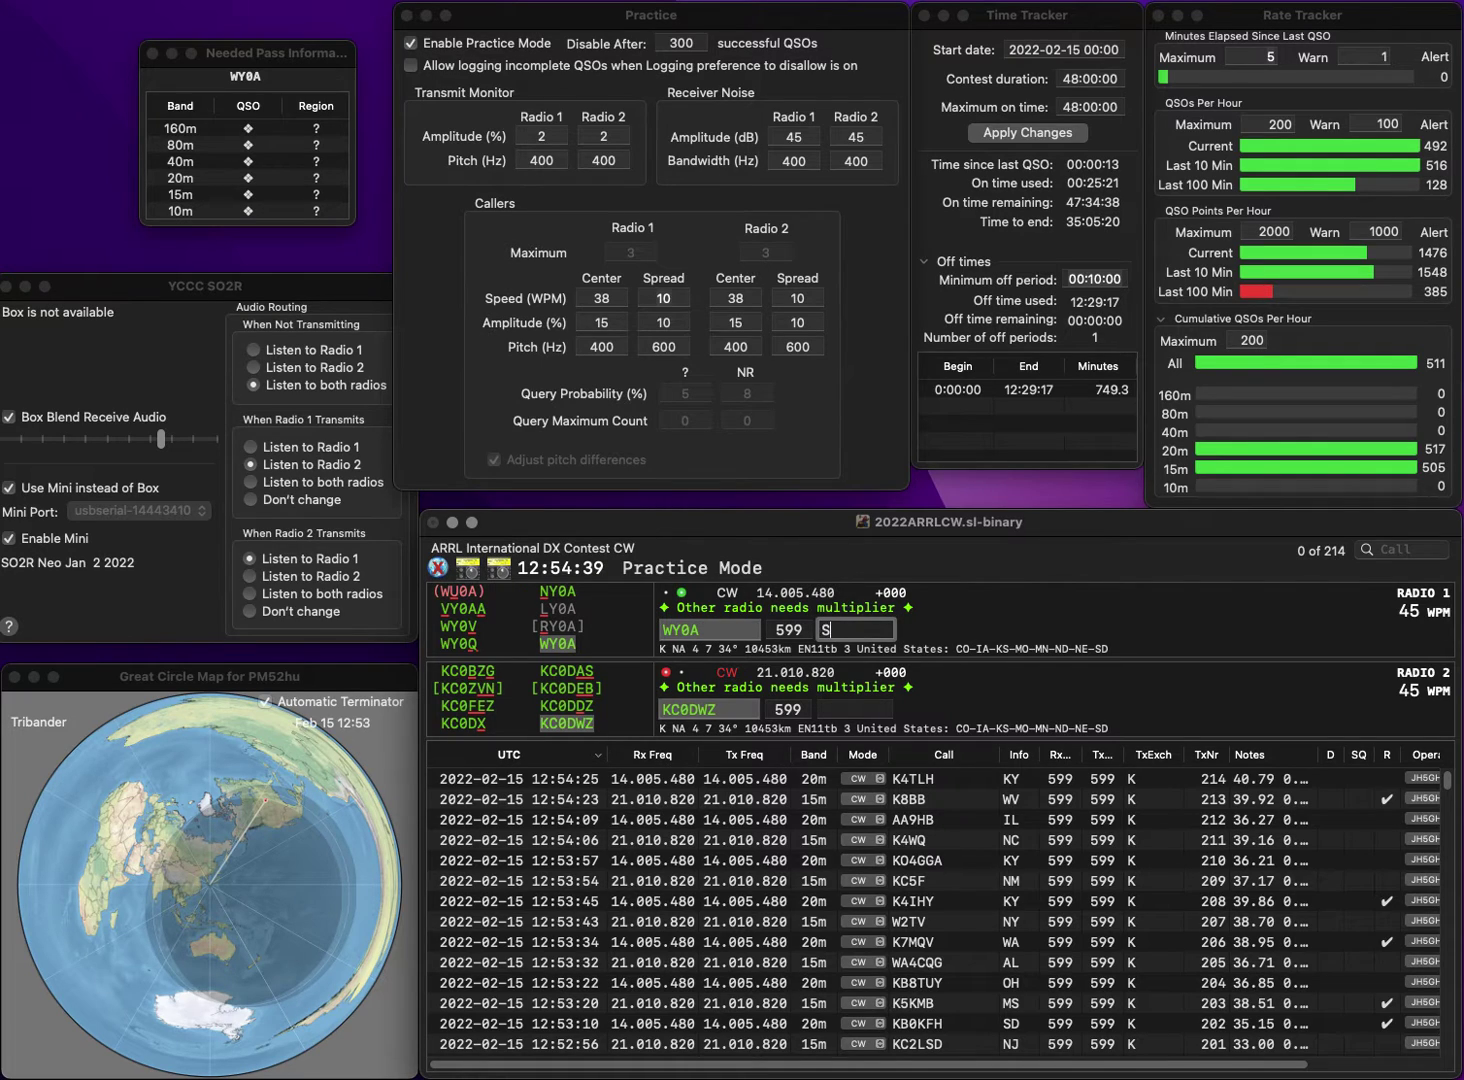
pyautogui.write('D')
pyautogui.press('Return')
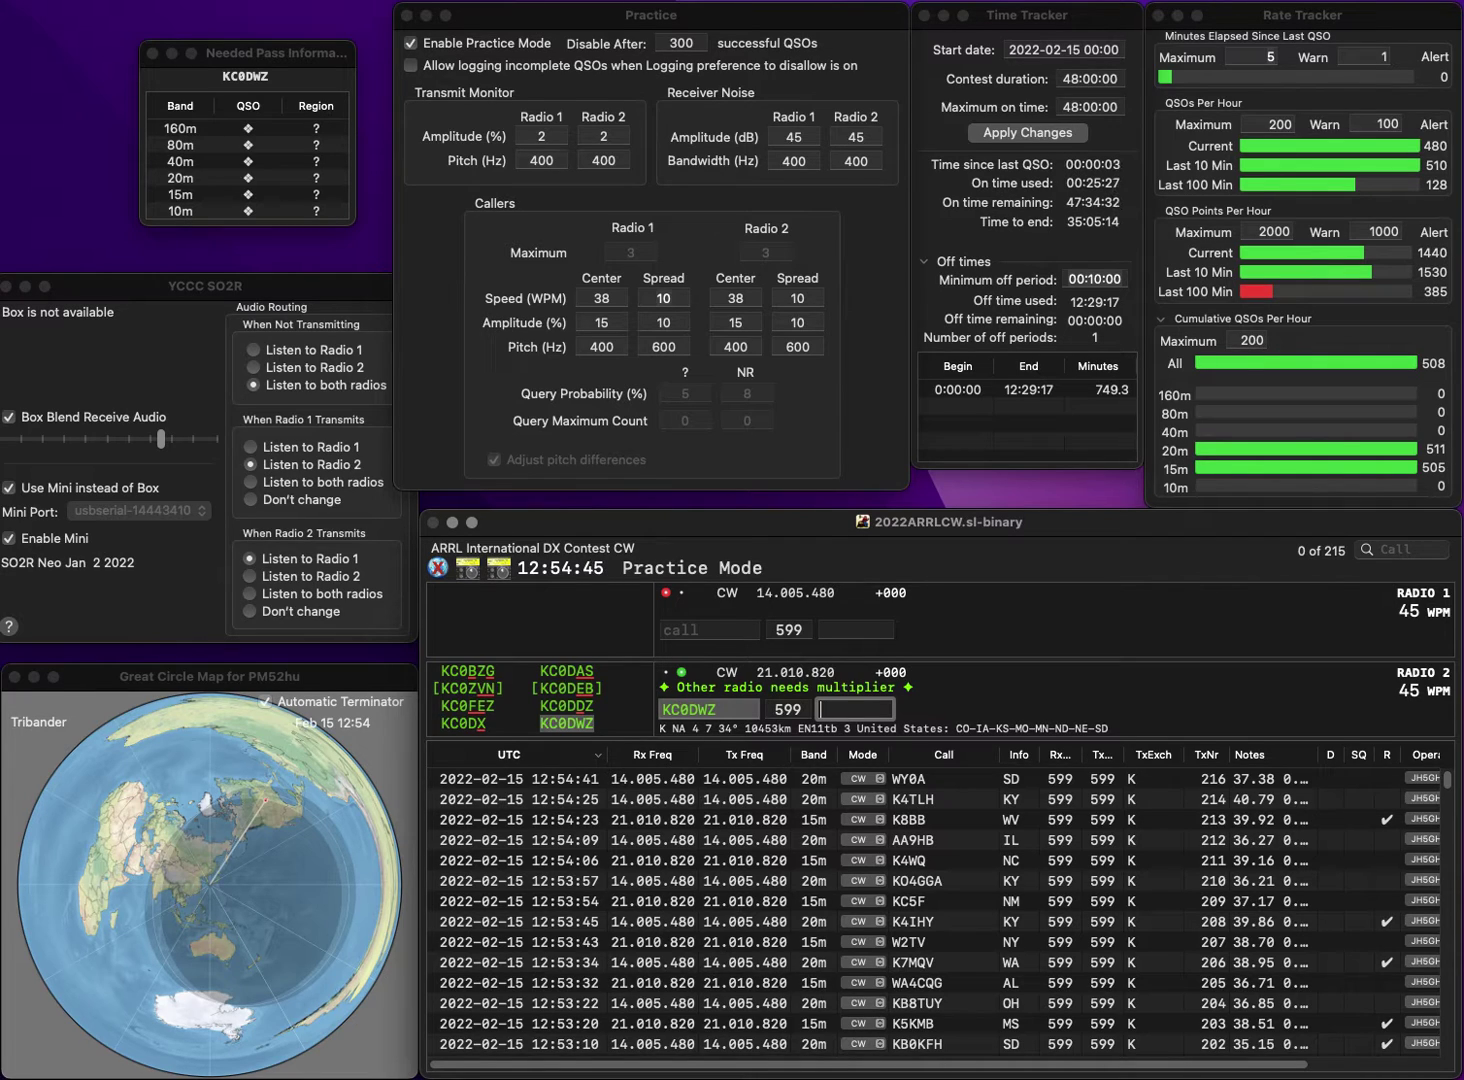
pyautogui.write('KS')
pyautogui.press('Return')
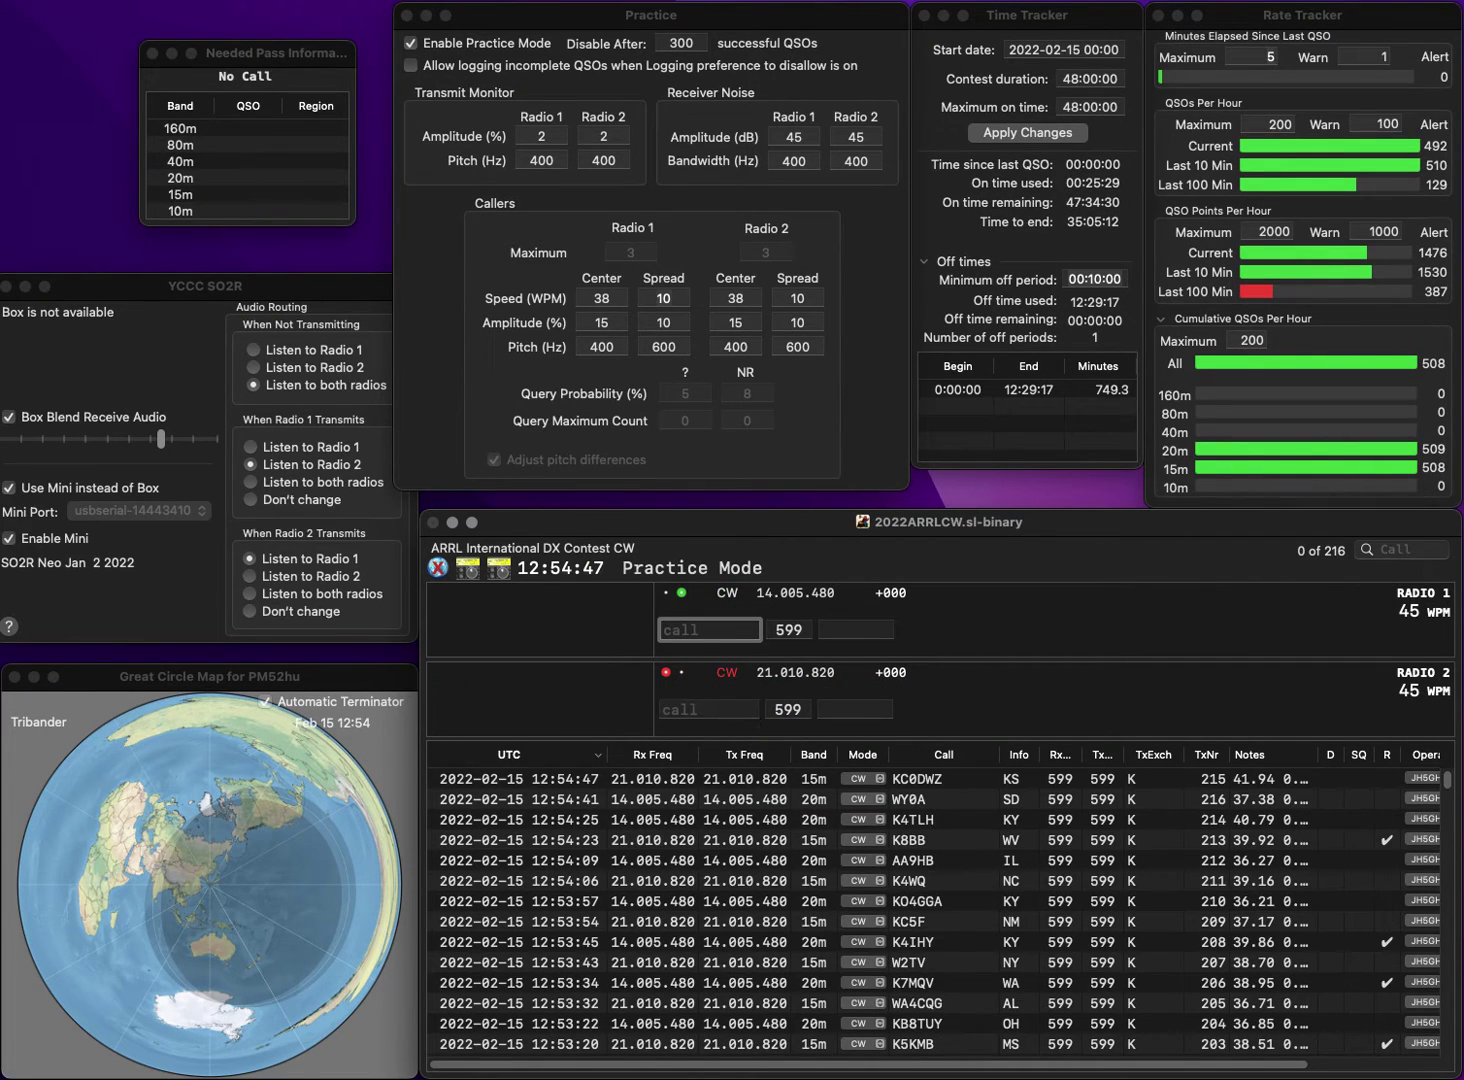
pyautogui.write('N7NWP')
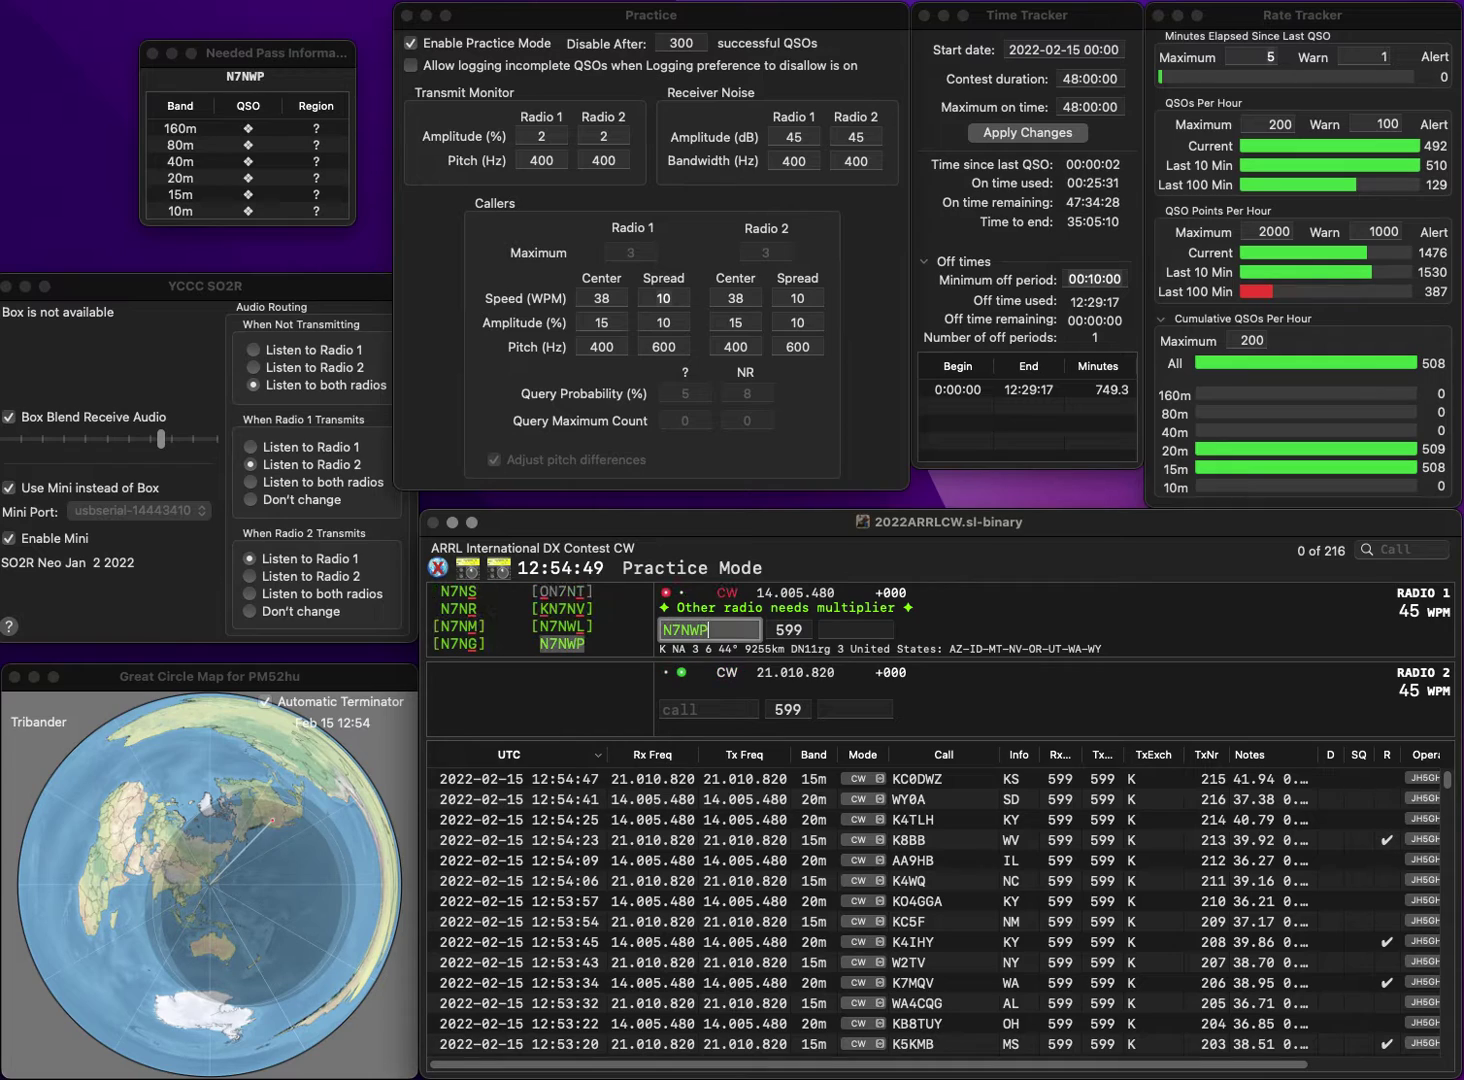
pyautogui.press('\\')
pyautogui.write('5TX')
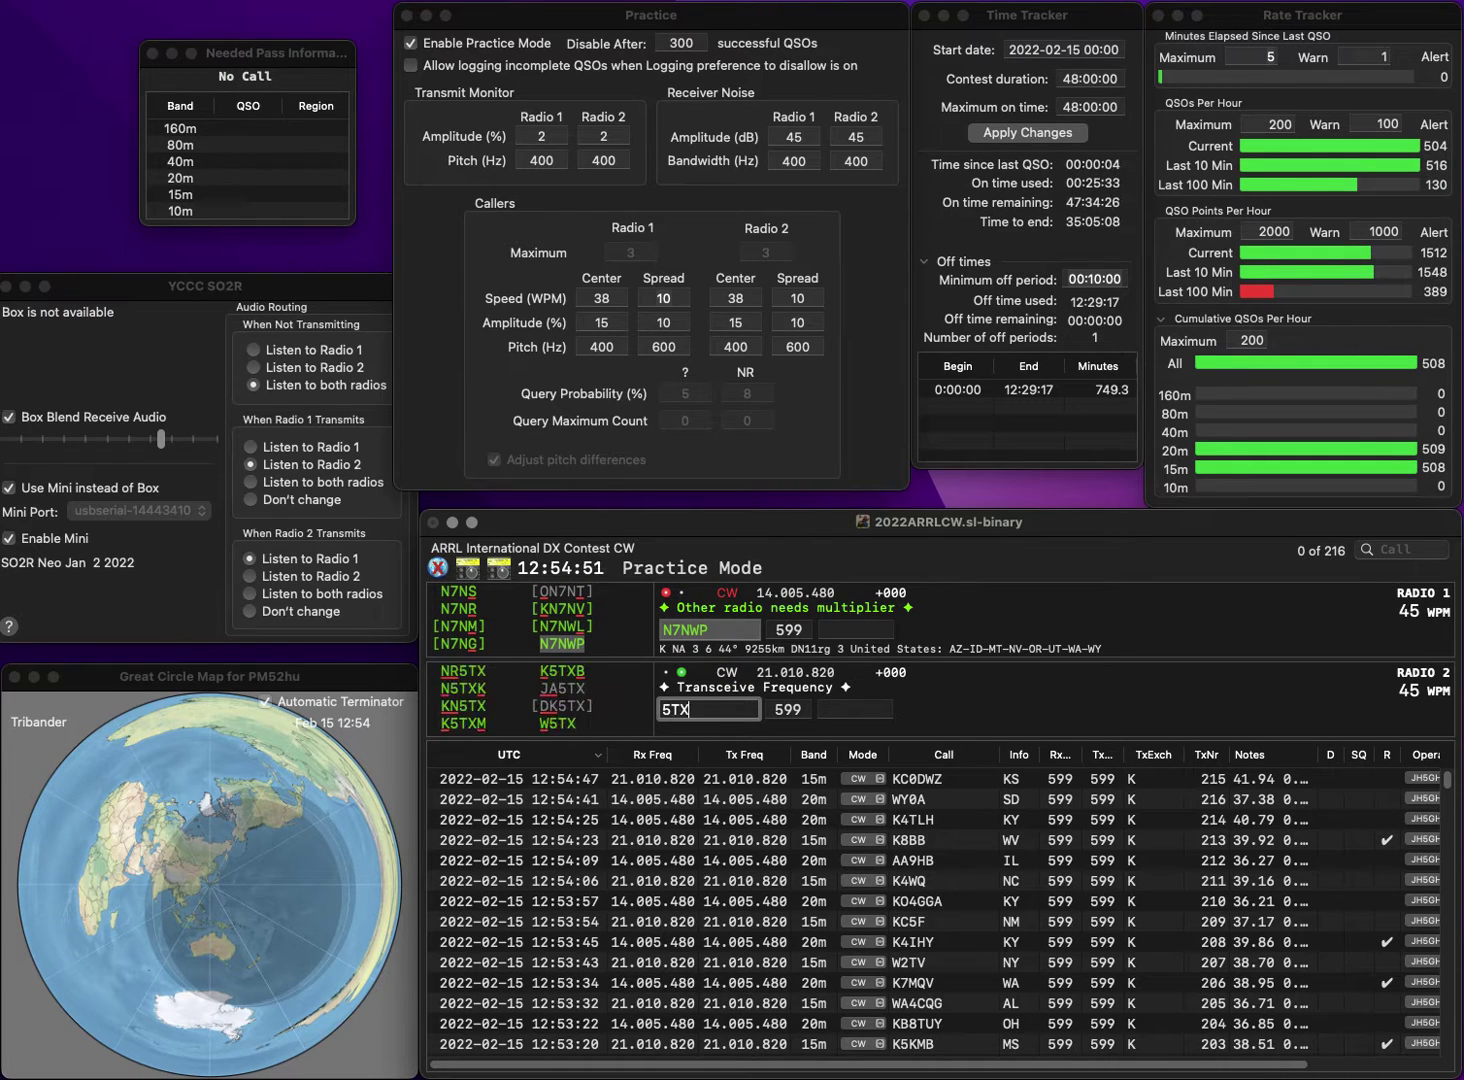
pyautogui.write('AK')
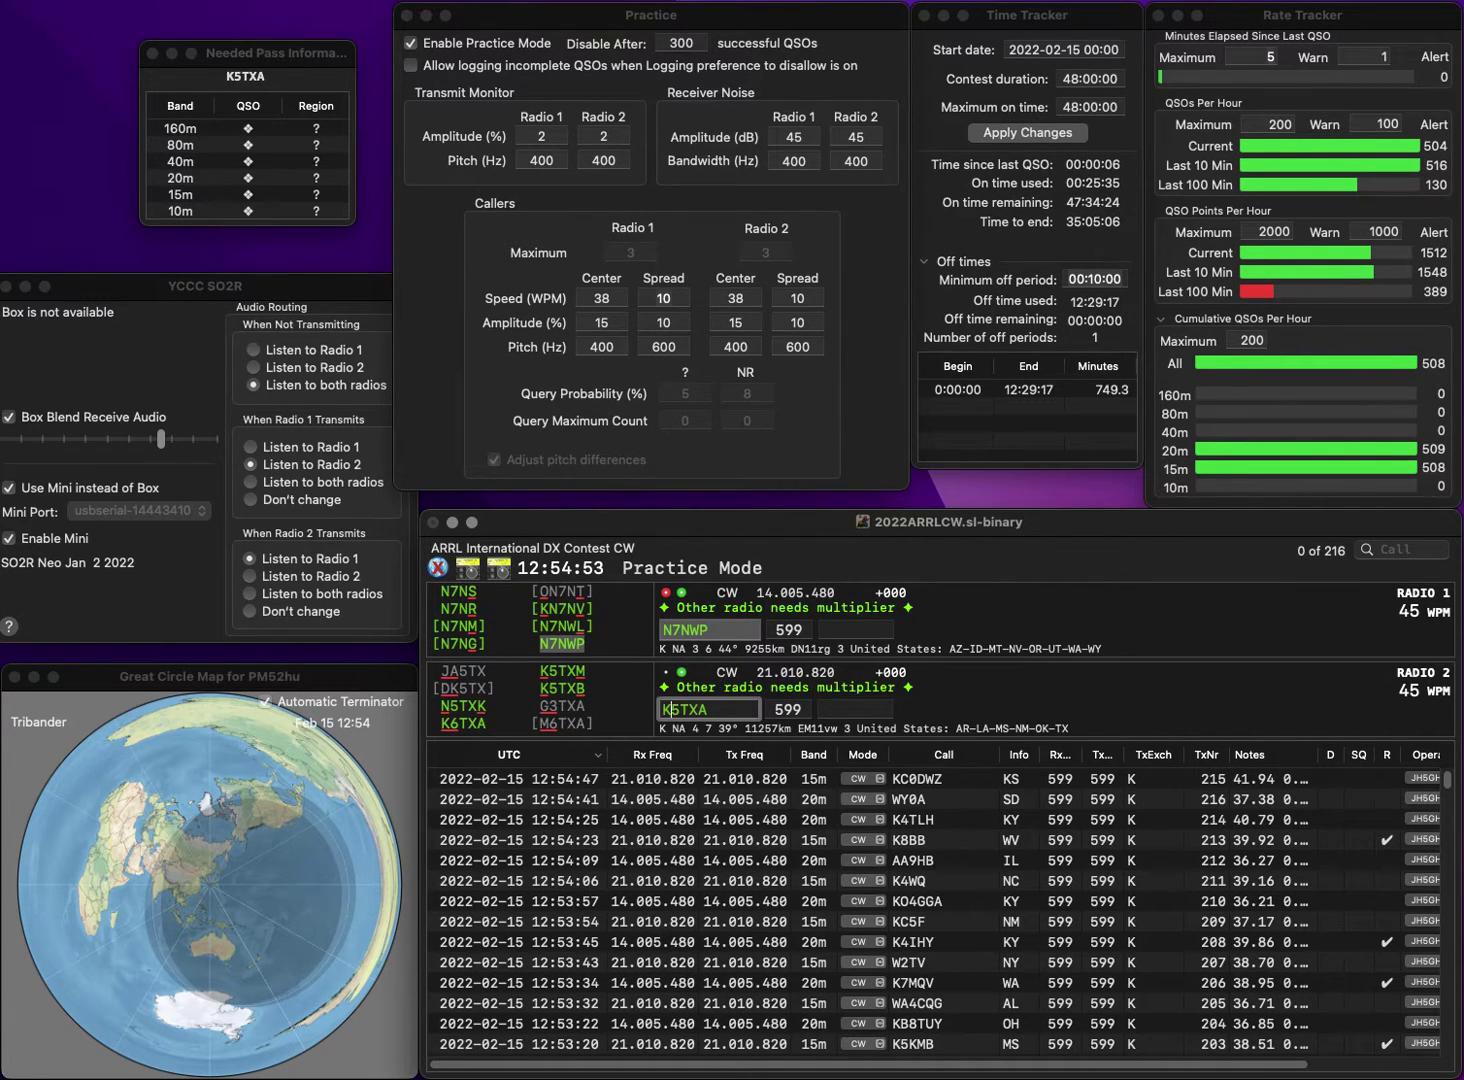
pyautogui.press('Return')
pyautogui.press('space')
pyautogui.write('N')
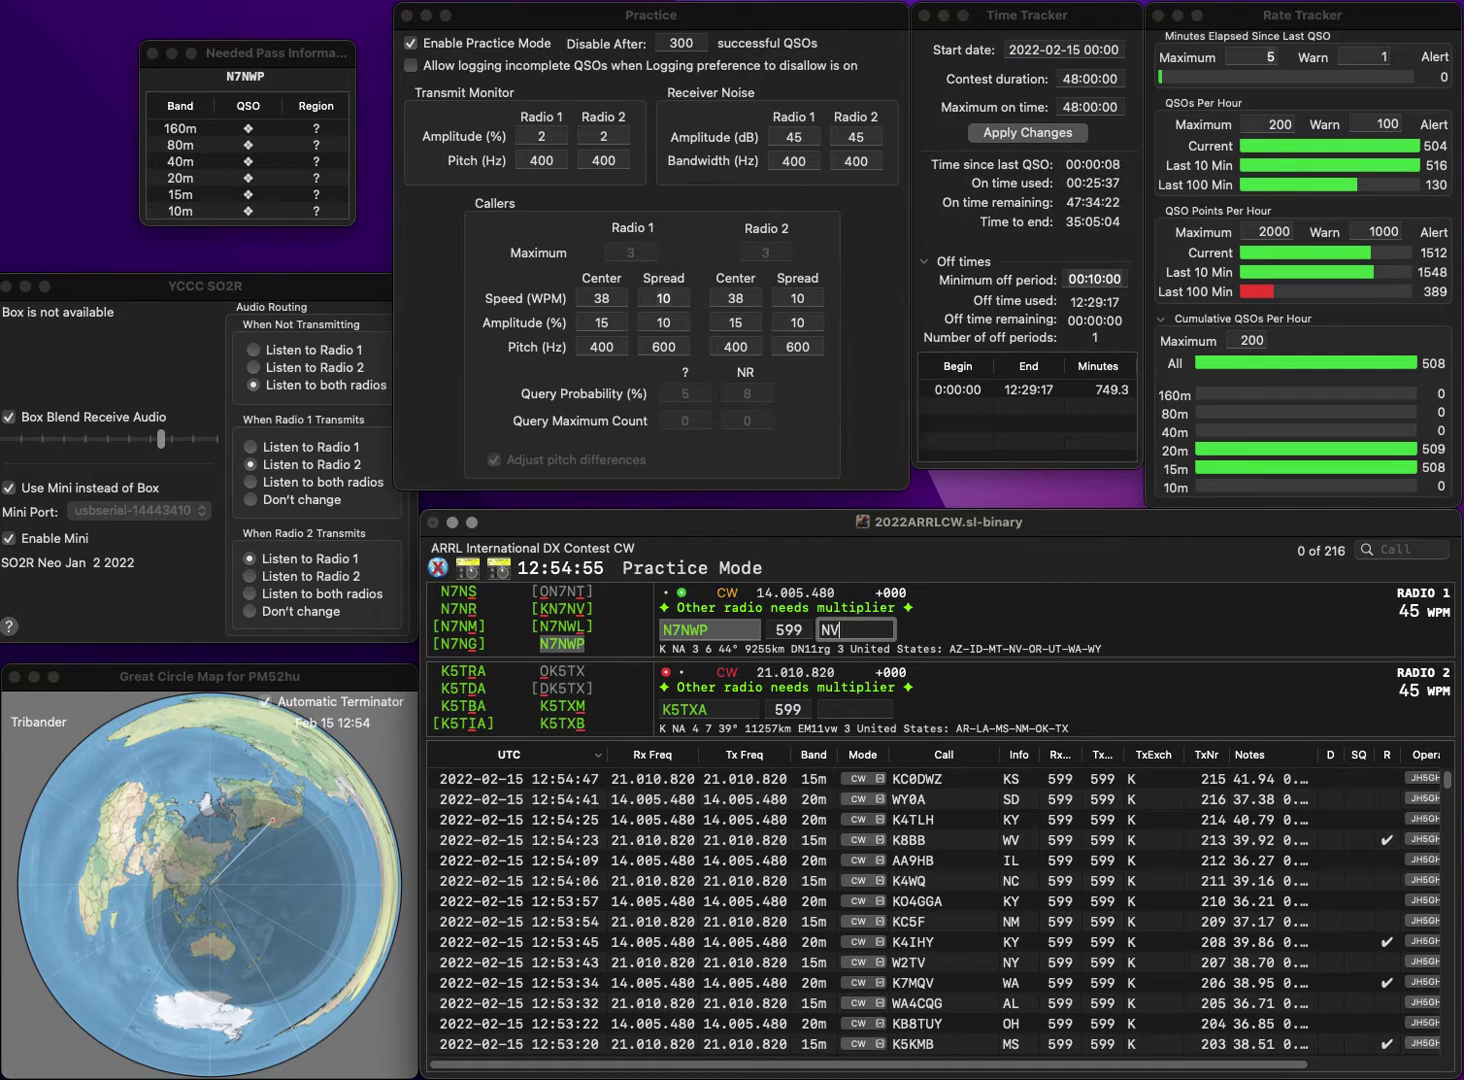
pyautogui.write('V')
pyautogui.press('Return')
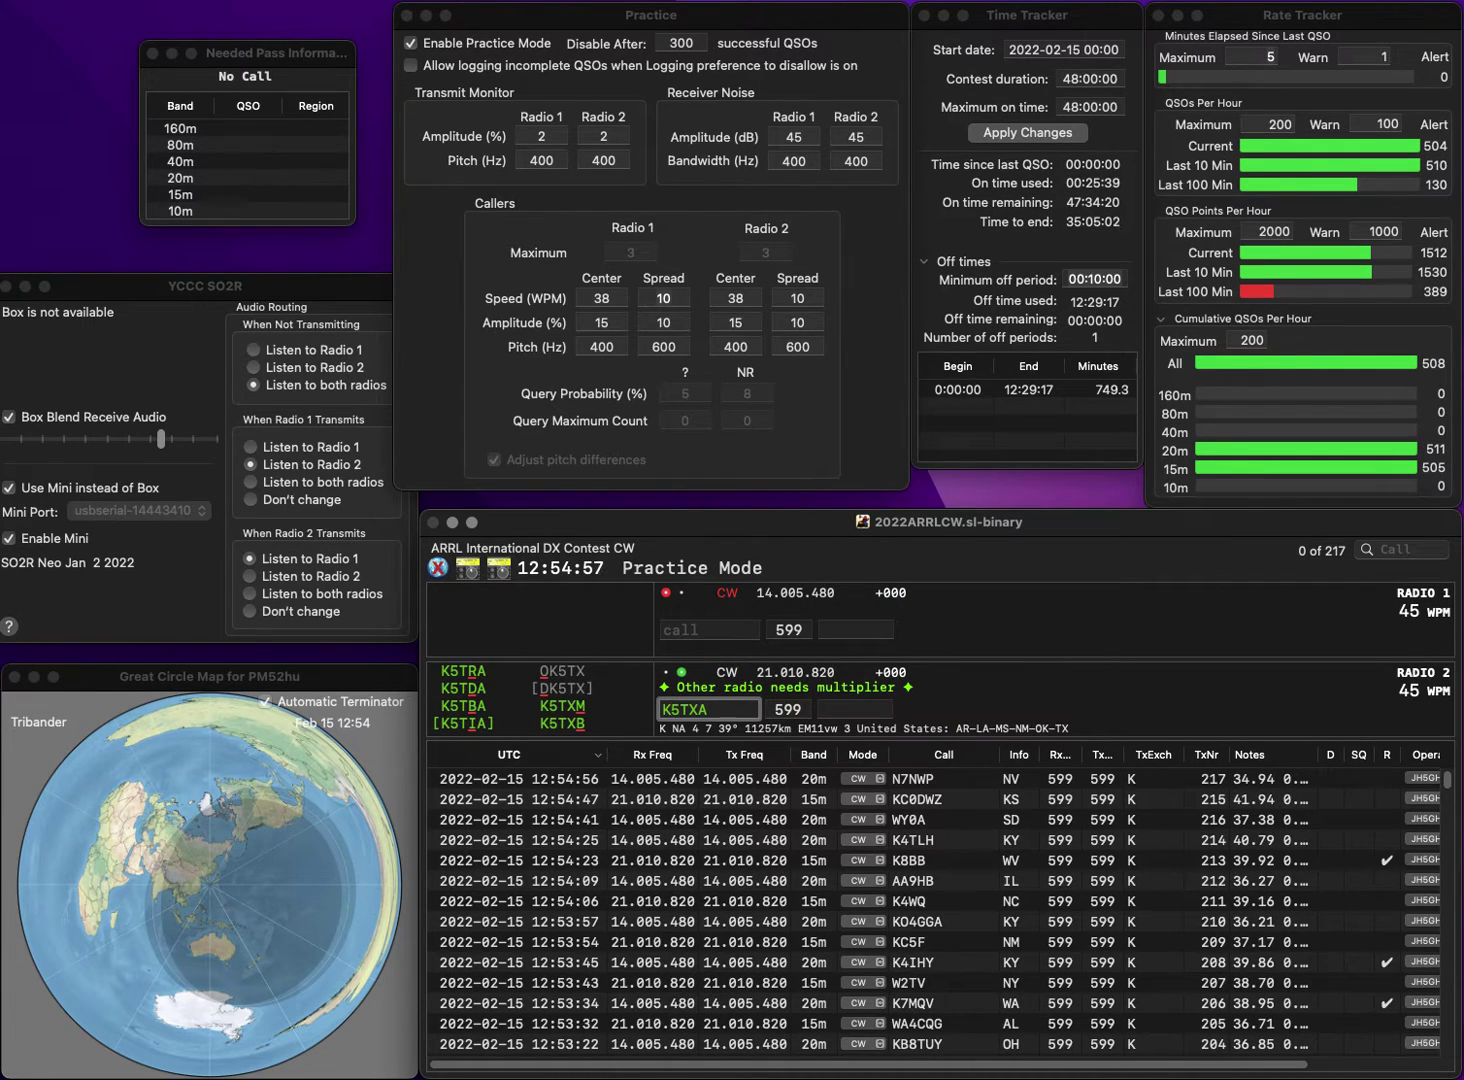
pyautogui.press('Delete')
pyautogui.write('6')
pyautogui.press('Return')
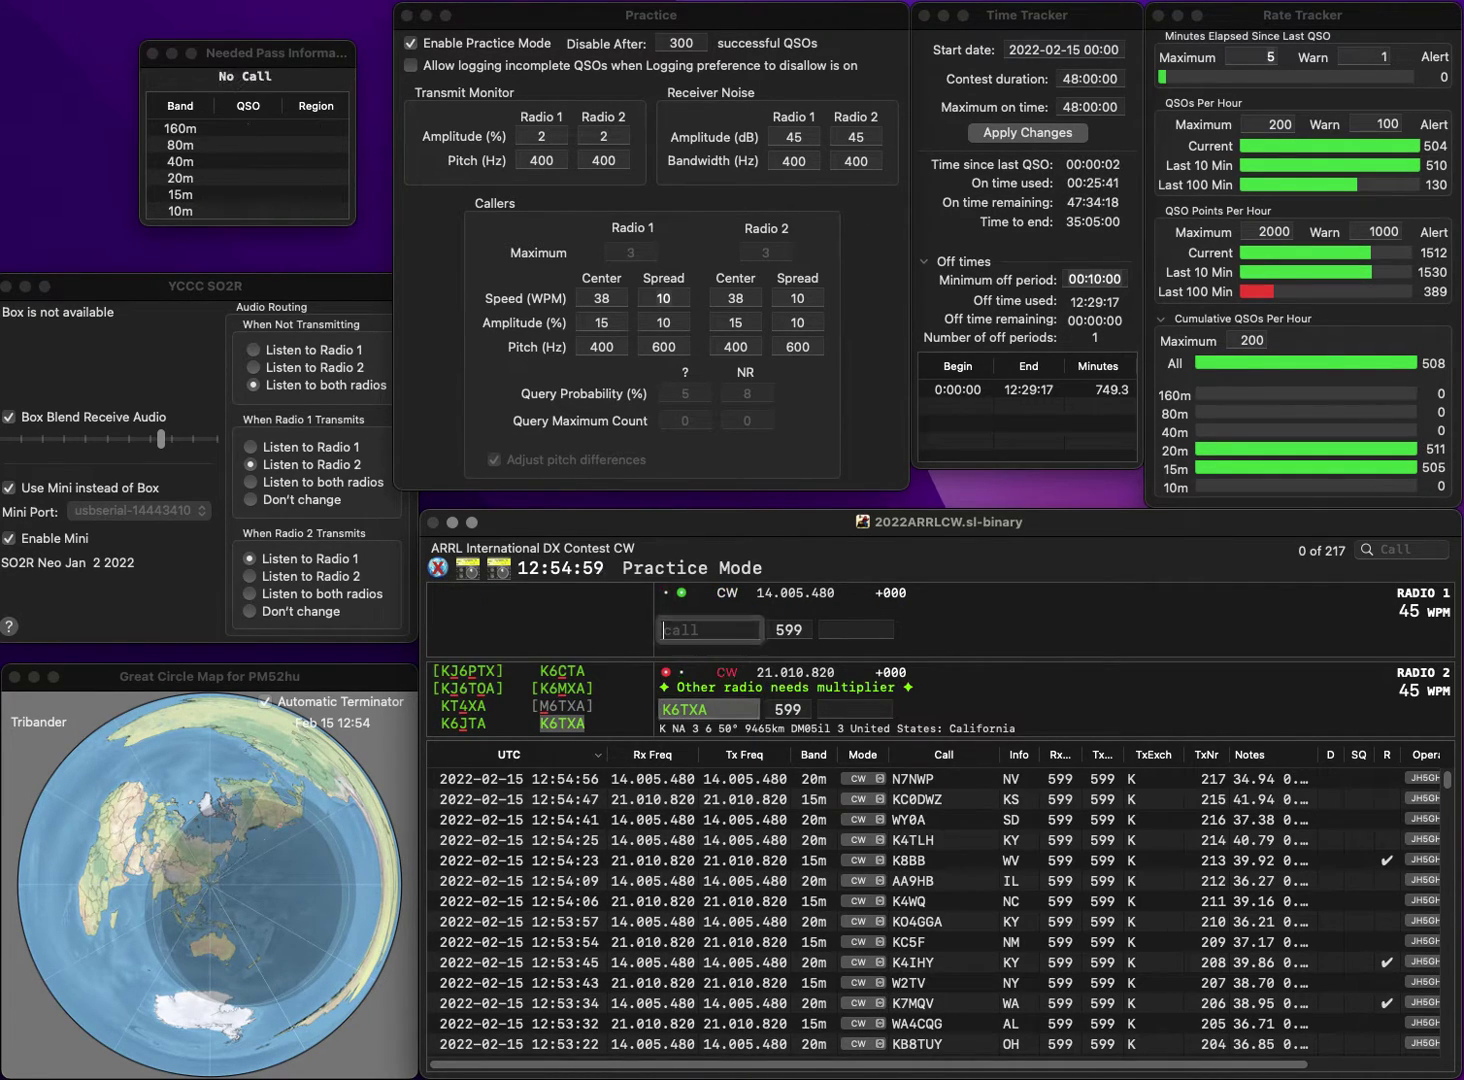
pyautogui.write('W4PS')
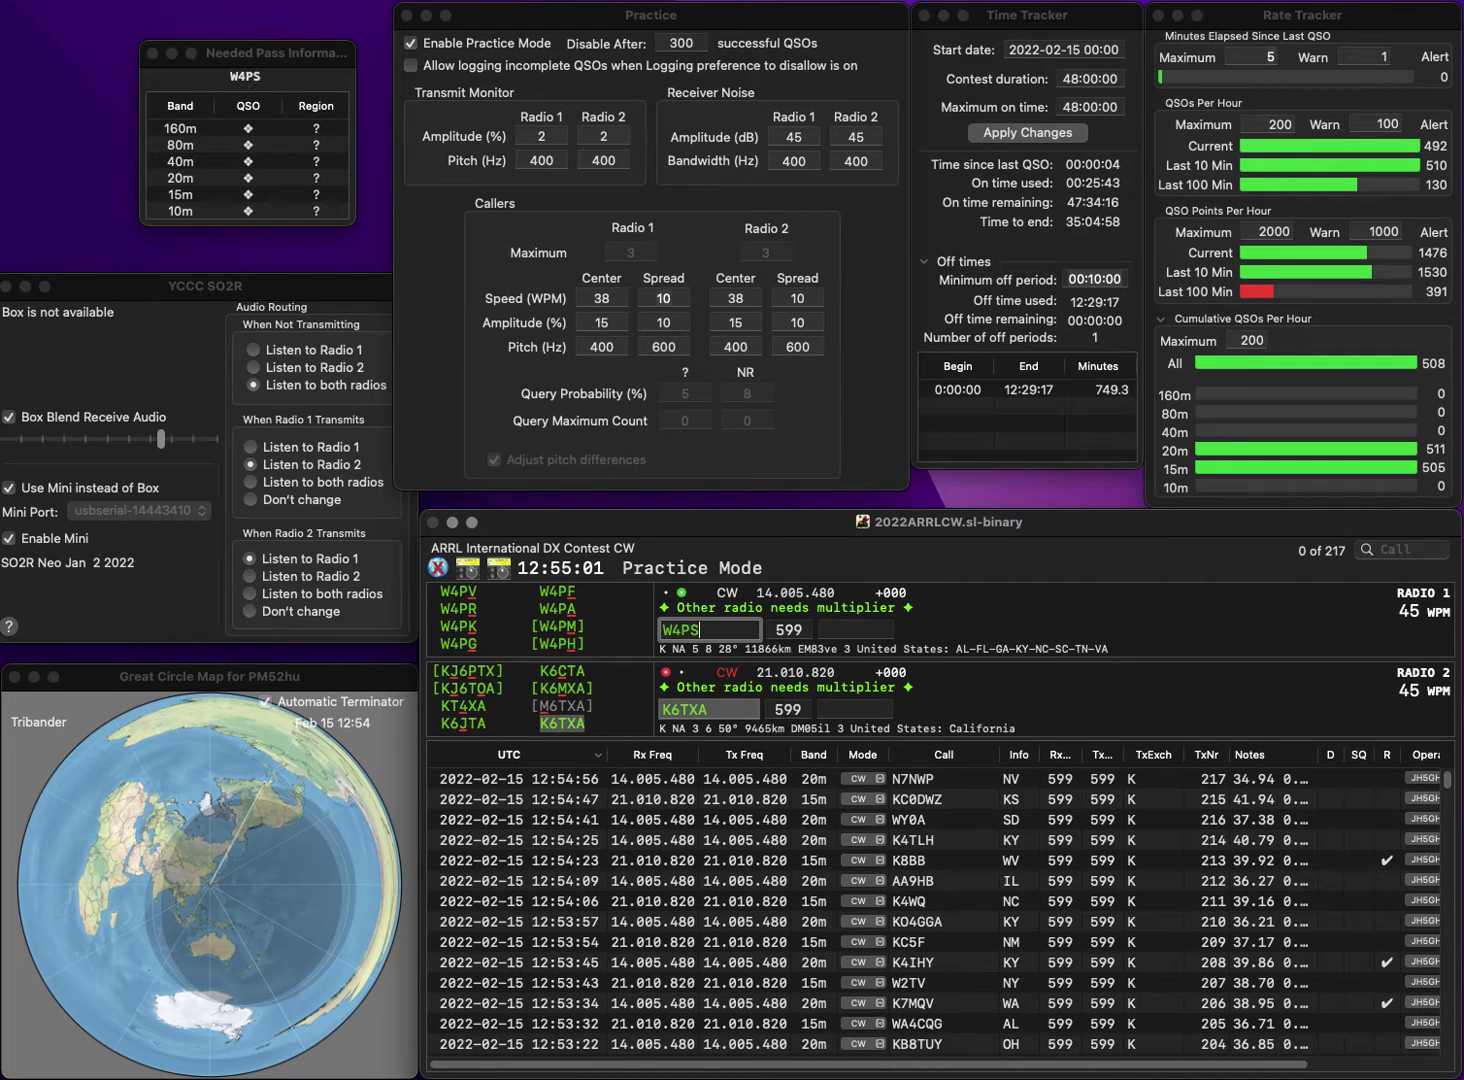
pyautogui.press('BackSpace')
pyautogui.write('H')
pyautogui.press('Return')
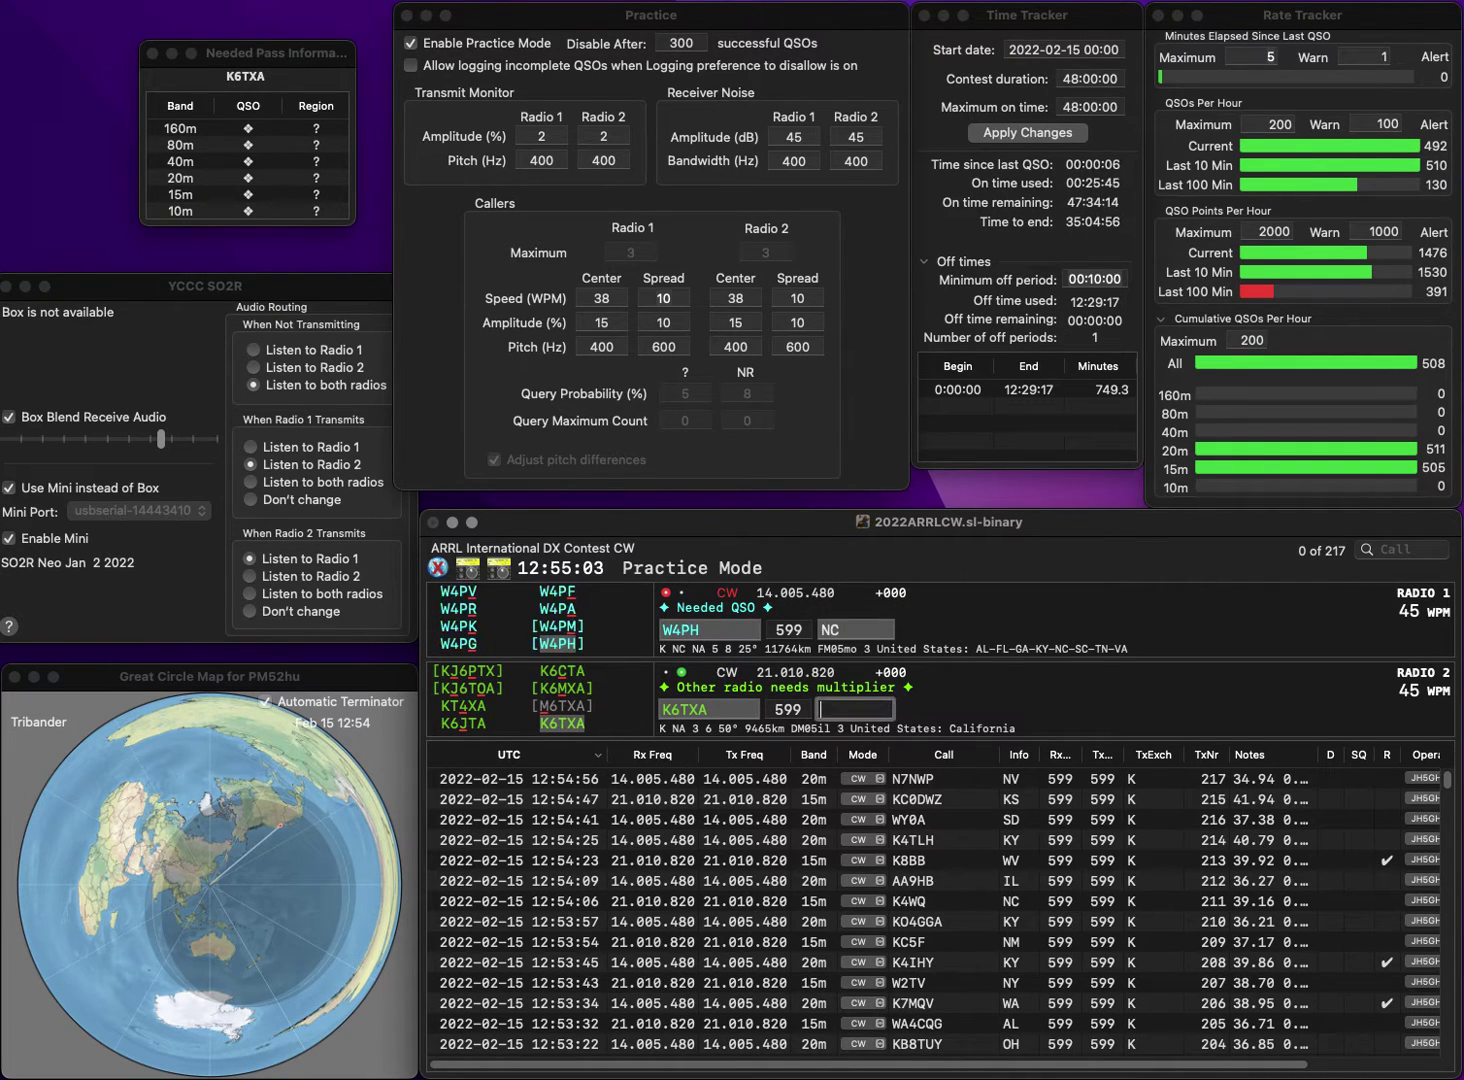
pyautogui.press('Return')
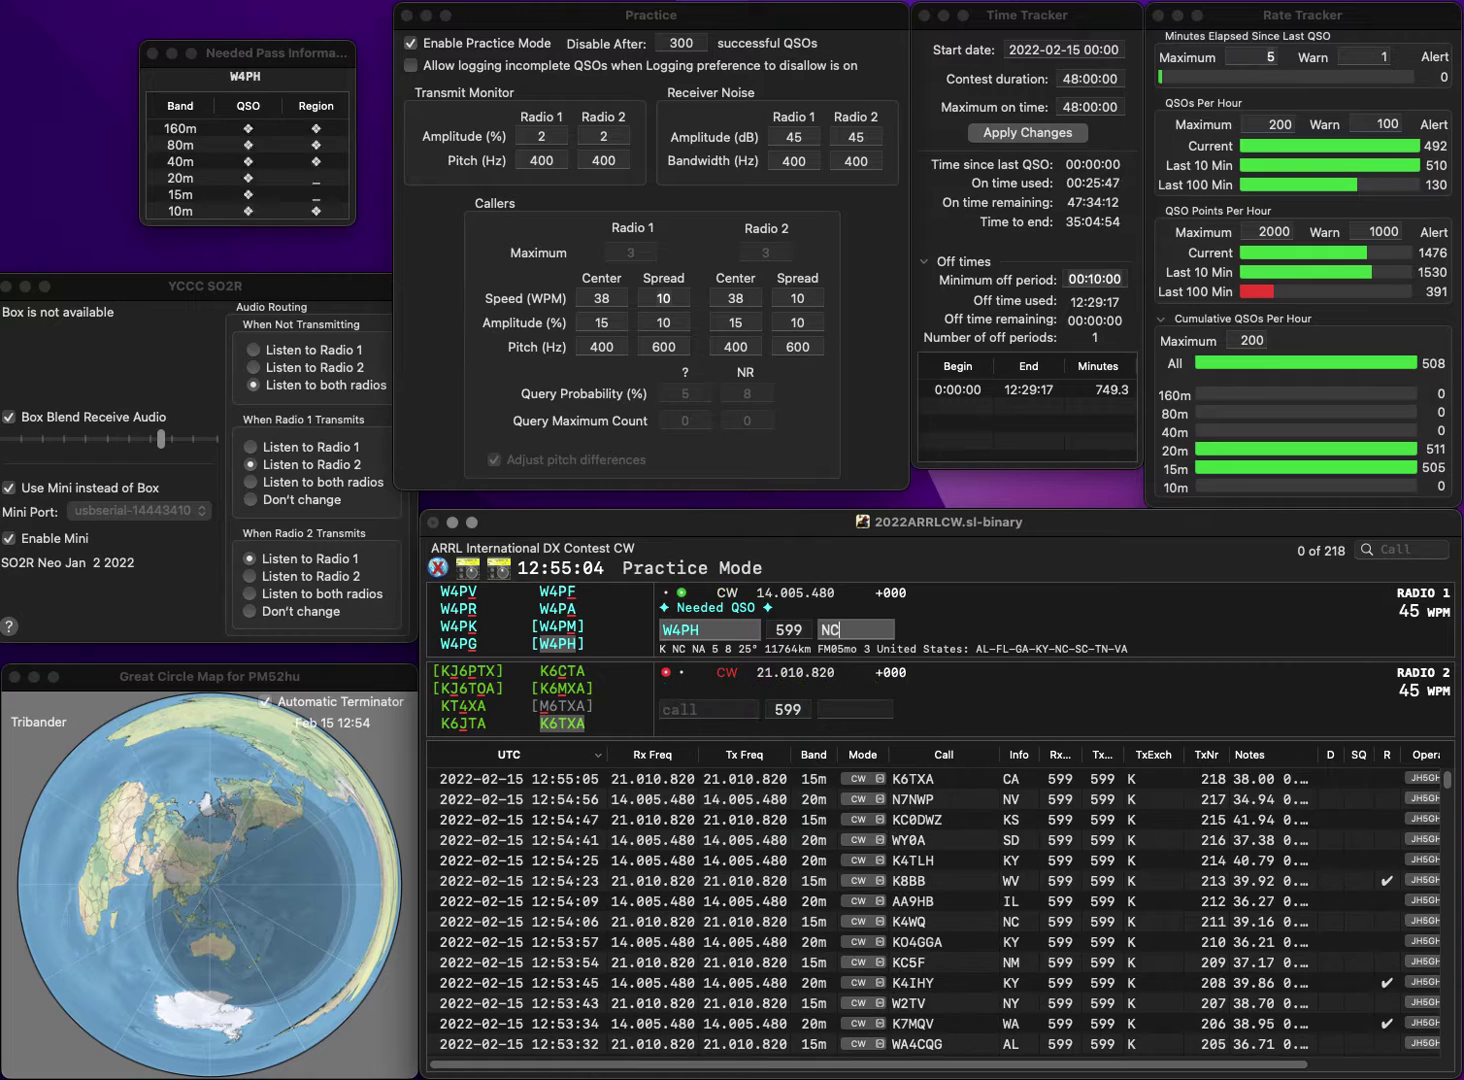
pyautogui.press('Return')
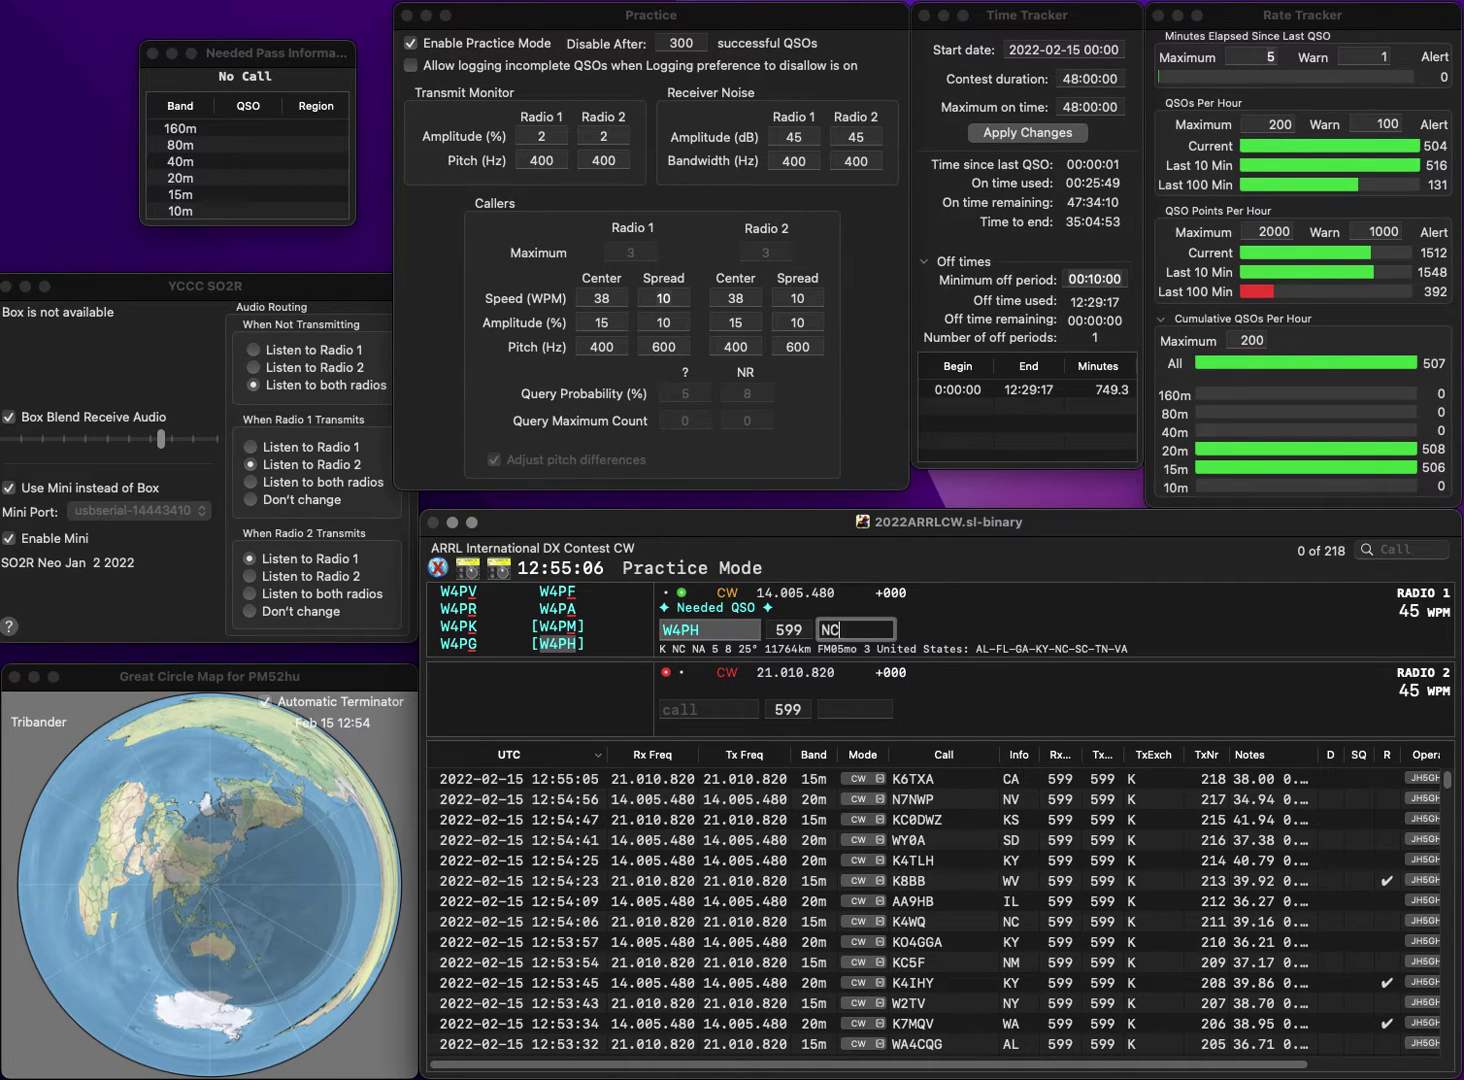
pyautogui.write('KB')
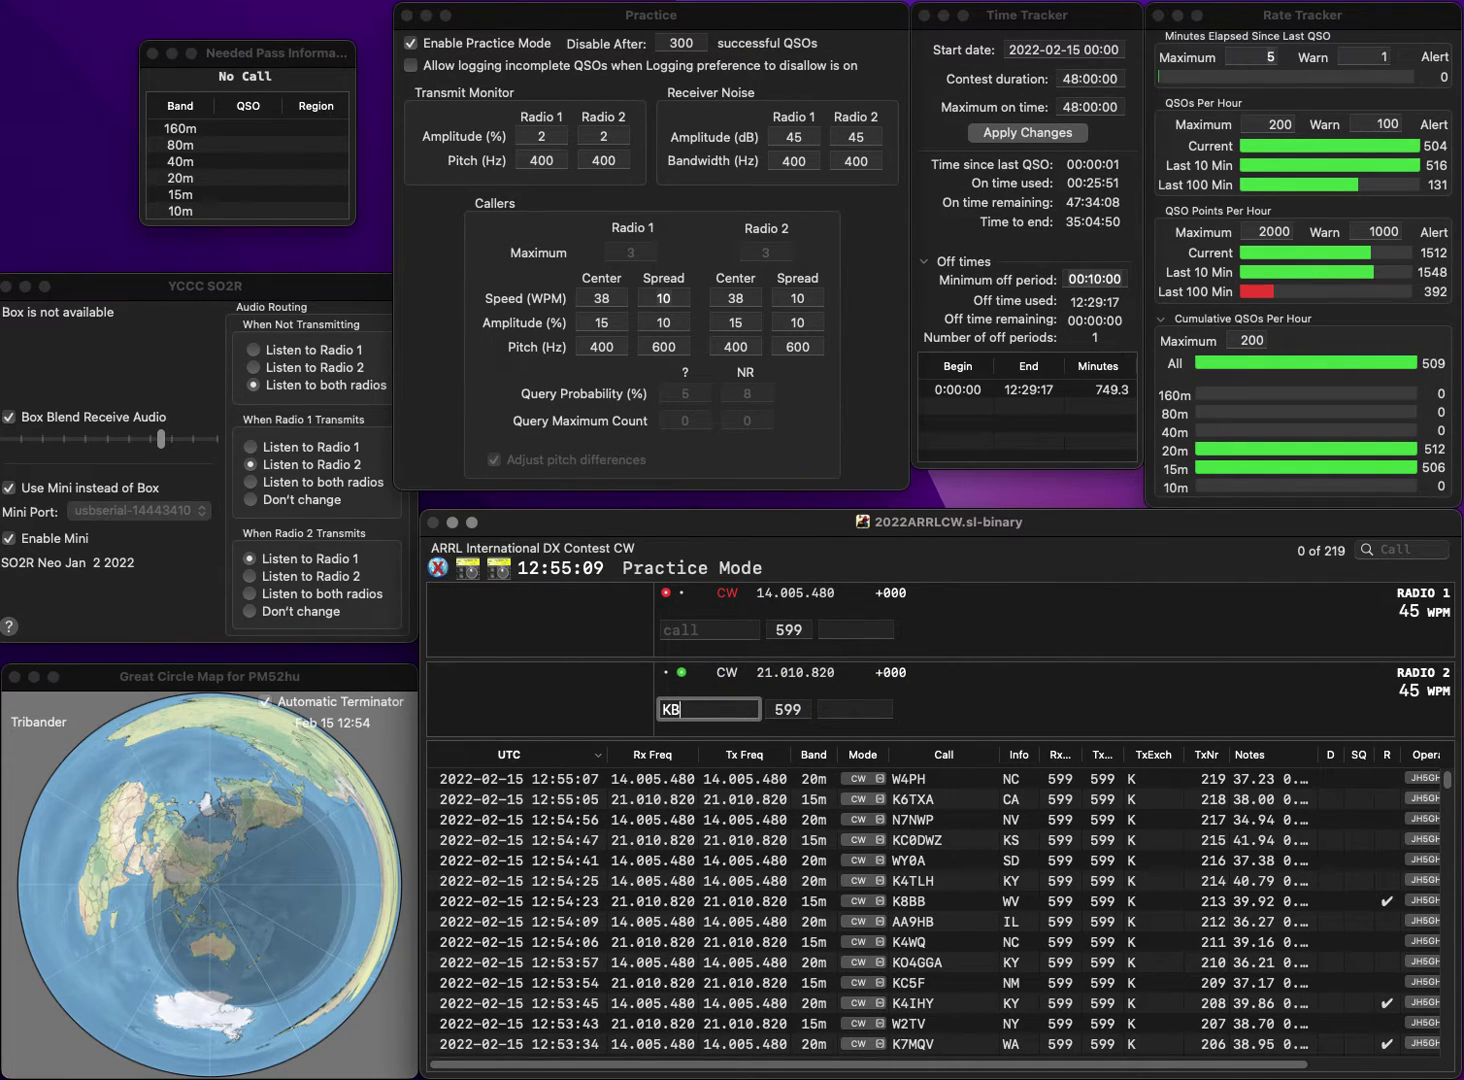
pyautogui.write('8RTB')
pyautogui.press('Return')
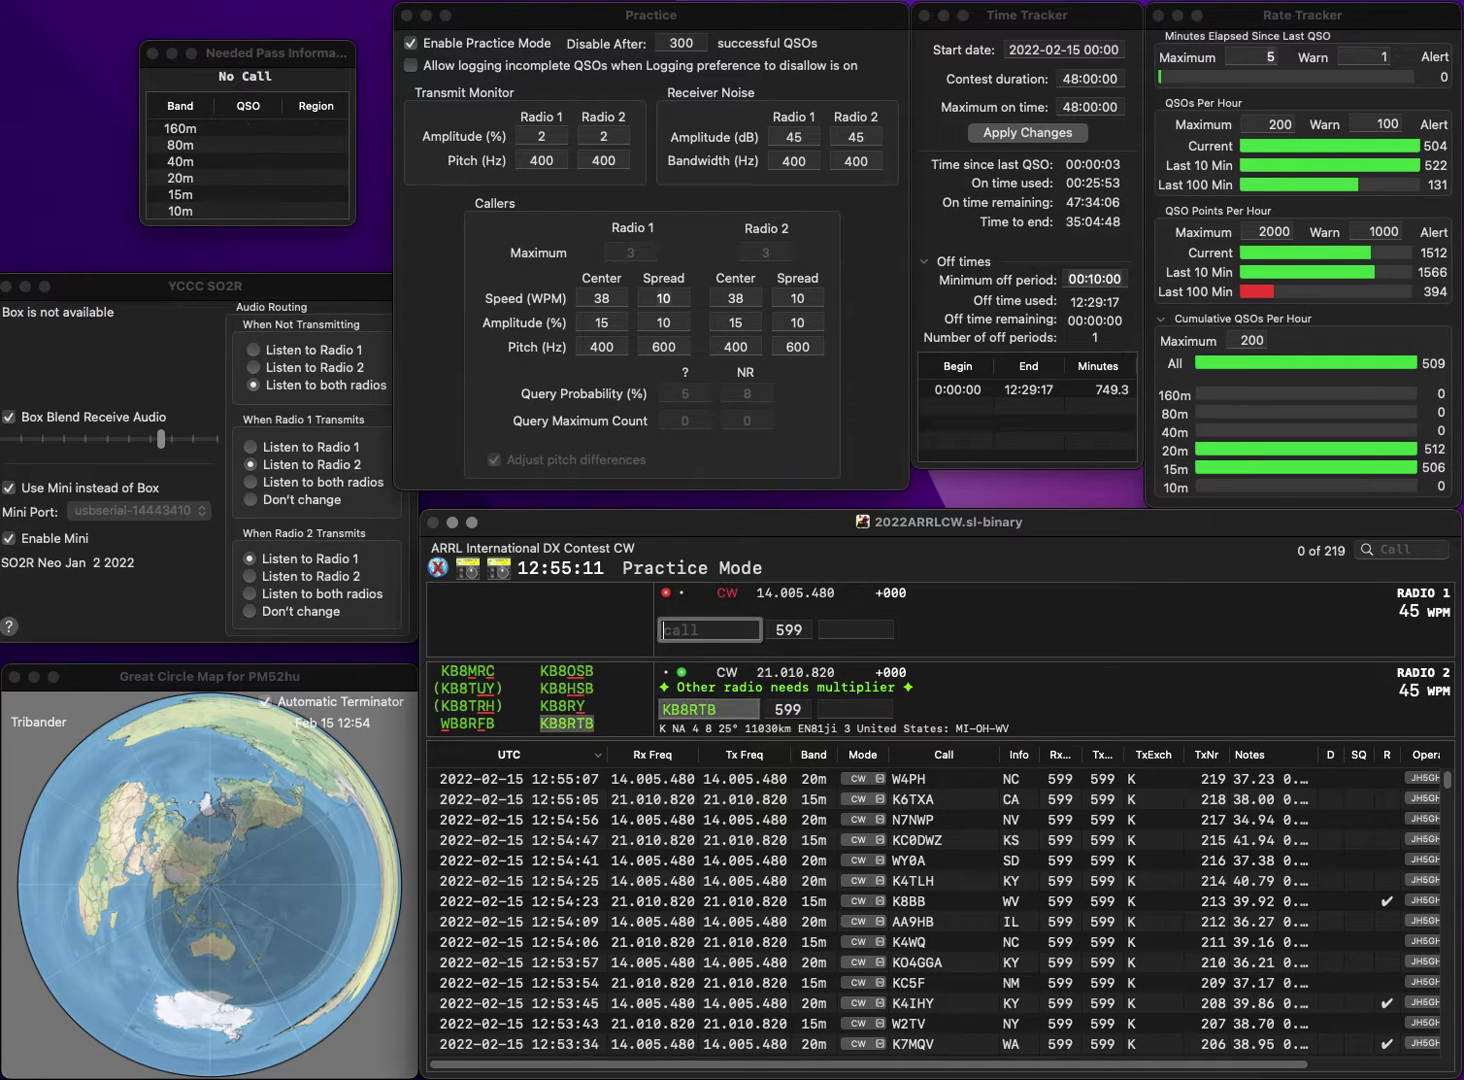
pyautogui.write('AB1A')
pyautogui.press('Return')
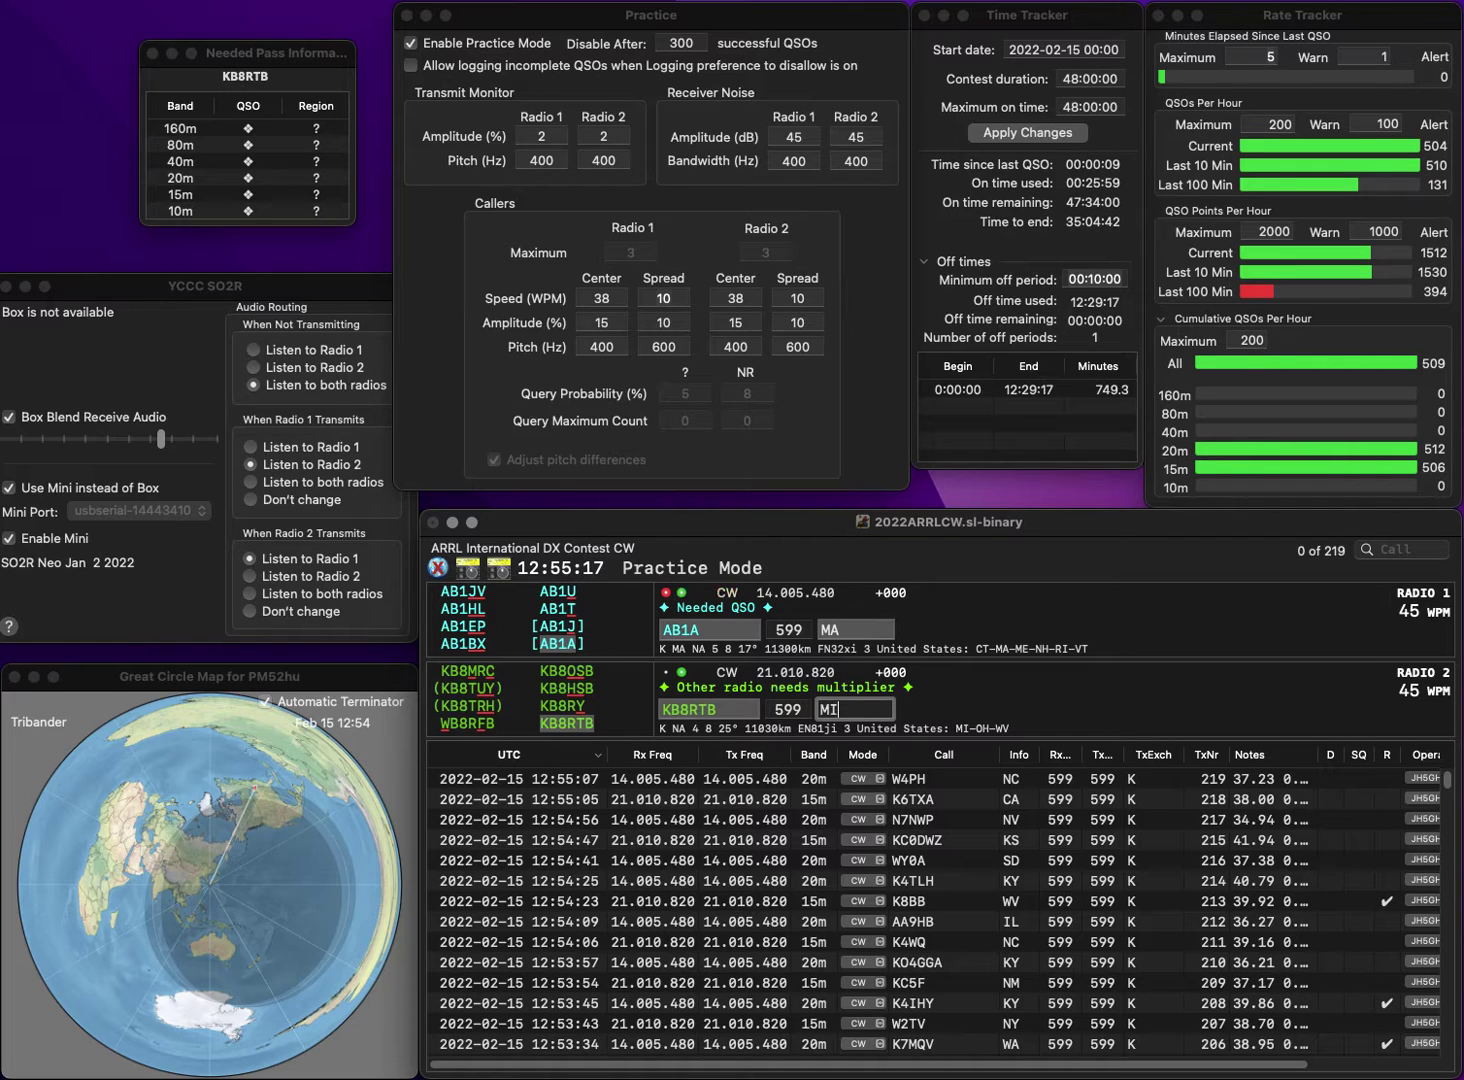
# Log KB8RTB on Radio 2 with exchange MI and AB1A on Radio 1 with exchange MA.
pyautogui.press('Return')
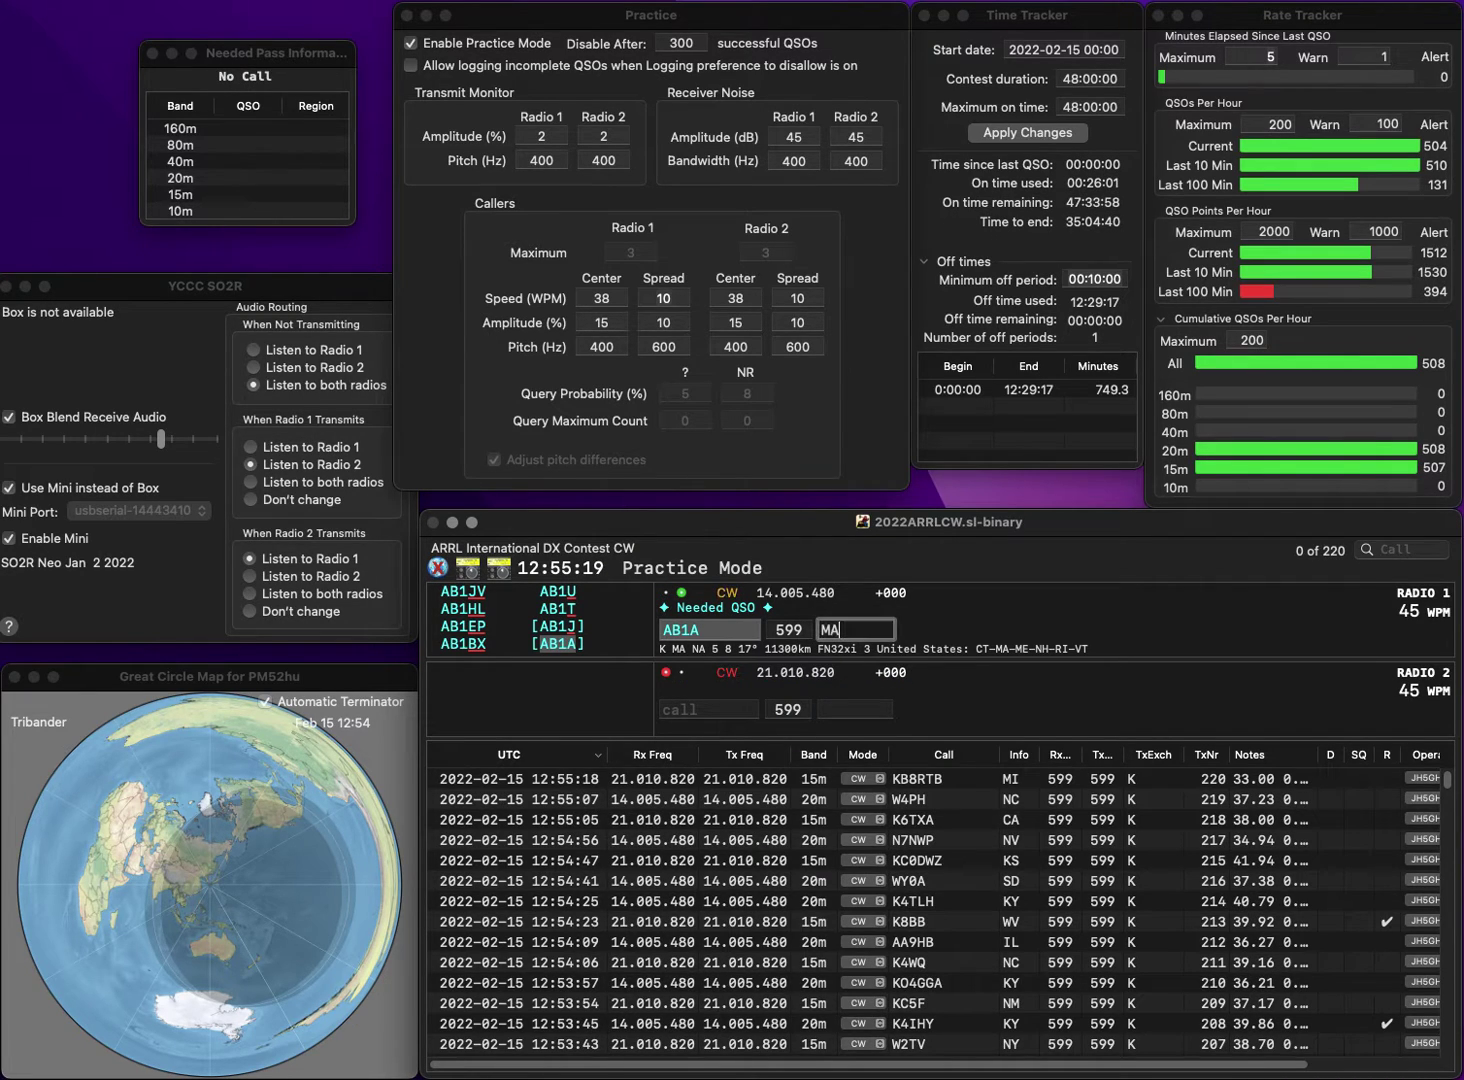
pyautogui.press('Return')
pyautogui.write('N')
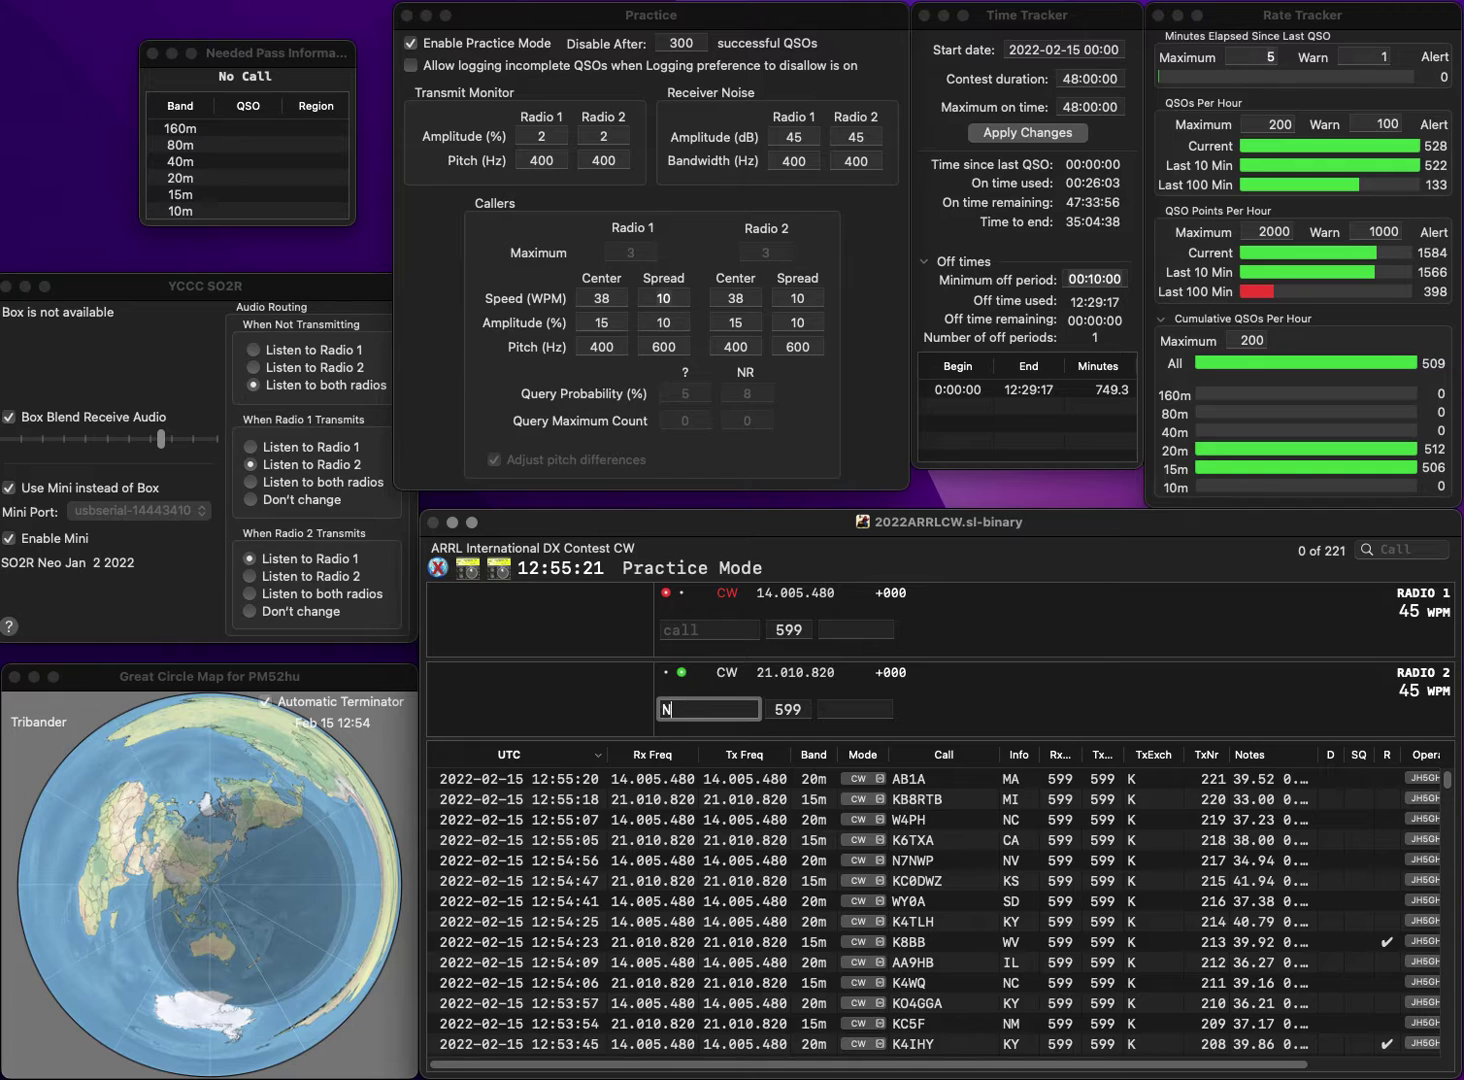
pyautogui.write('9DJ')
pyautogui.press('Return')
pyautogui.write('K')
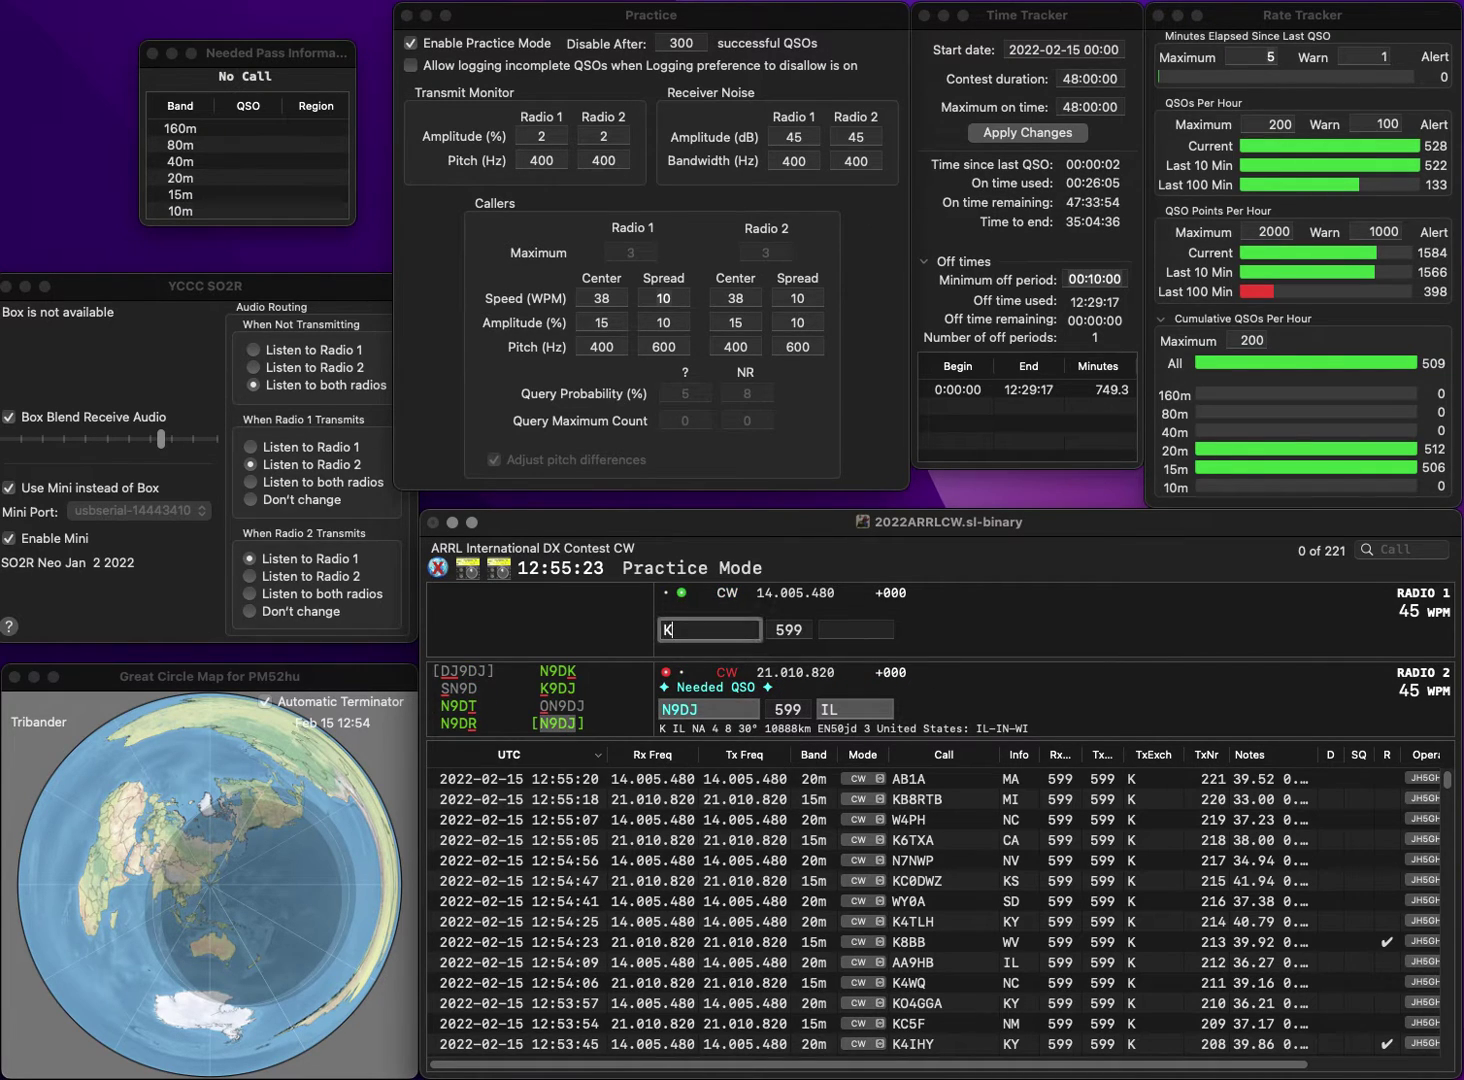
pyautogui.write('E4DIS')
pyautogui.press('Return')
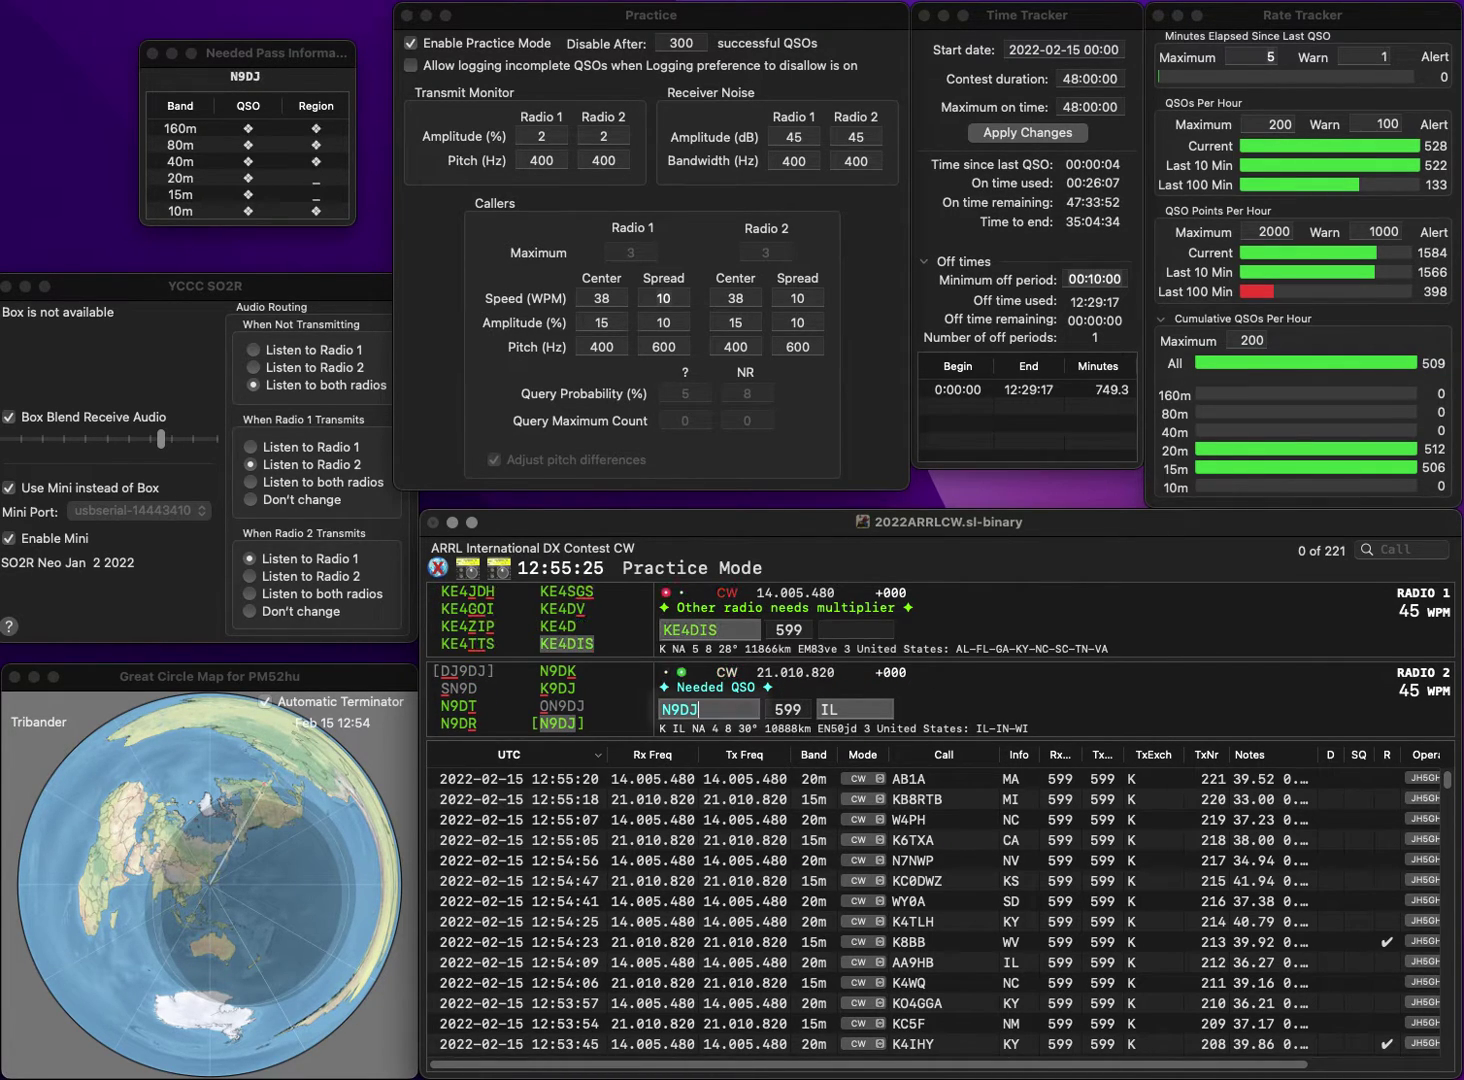
pyautogui.press('space')
pyautogui.press('Return')
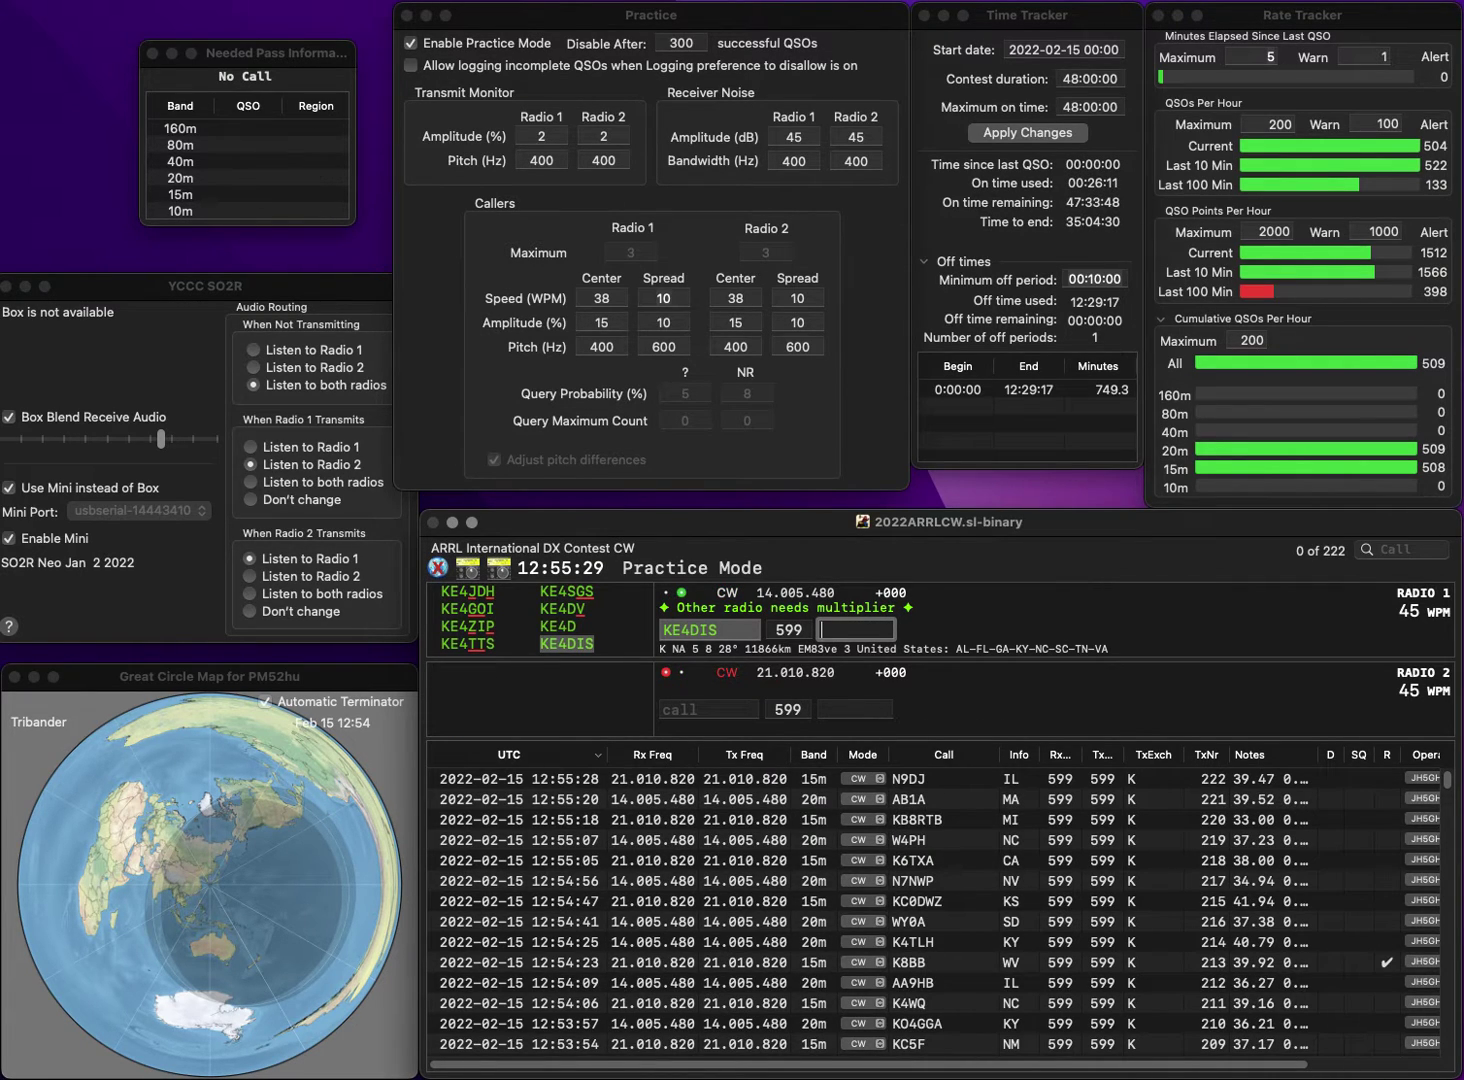
pyautogui.write('AL')
pyautogui.press('Return')
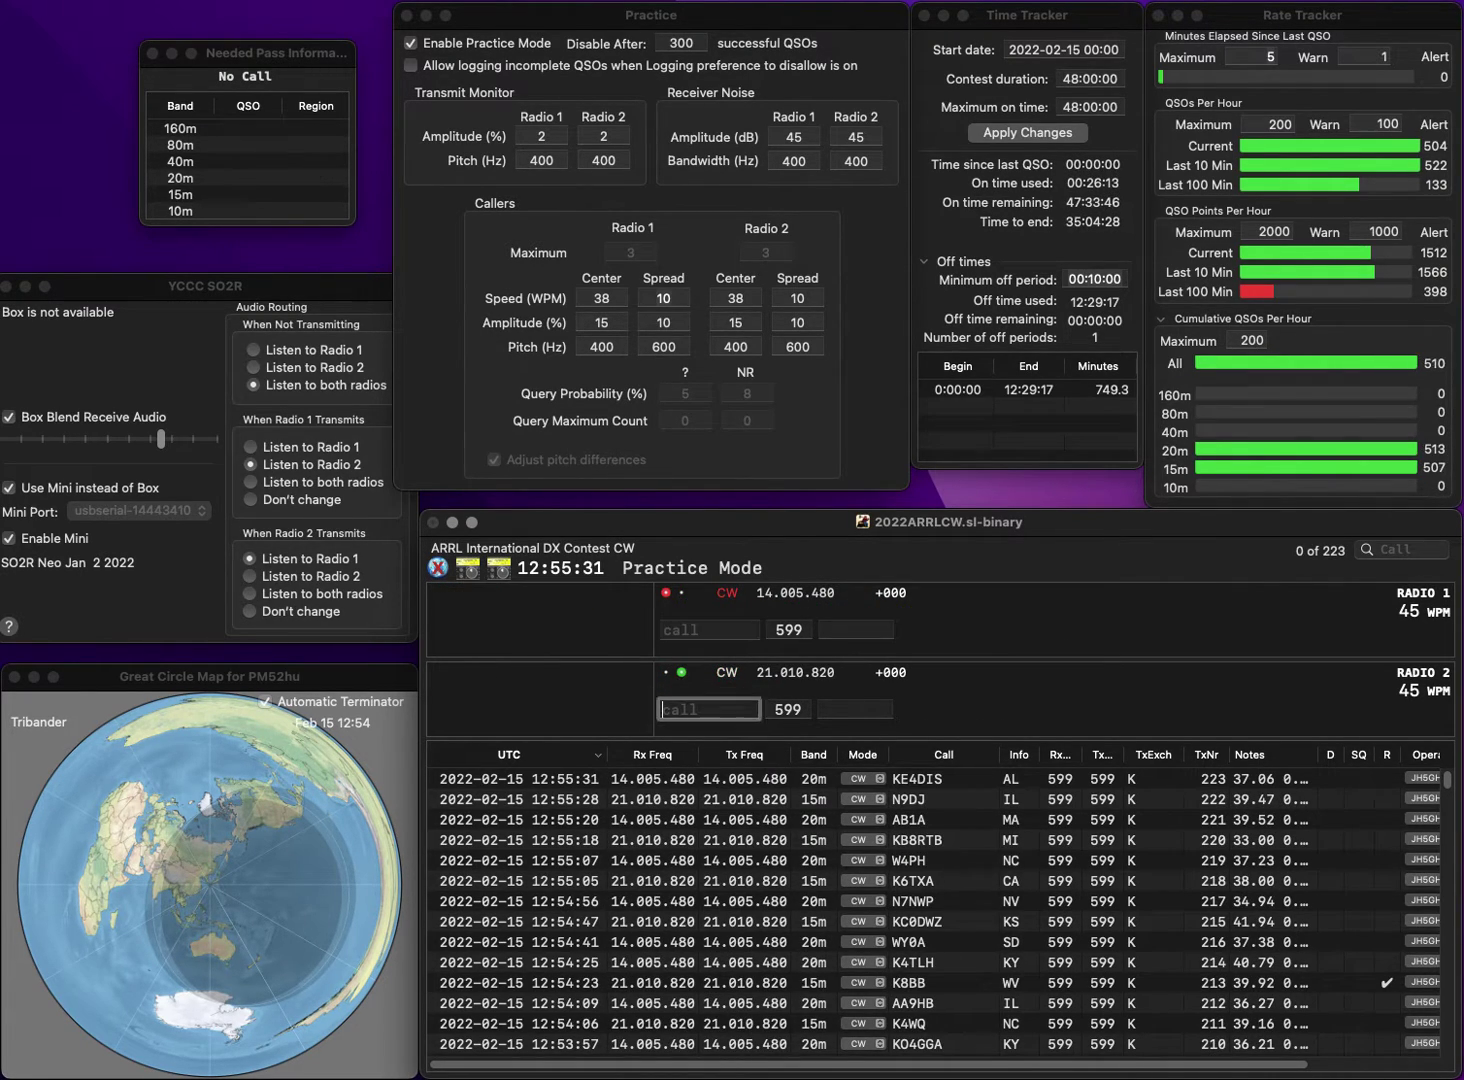
pyautogui.write('VE2')
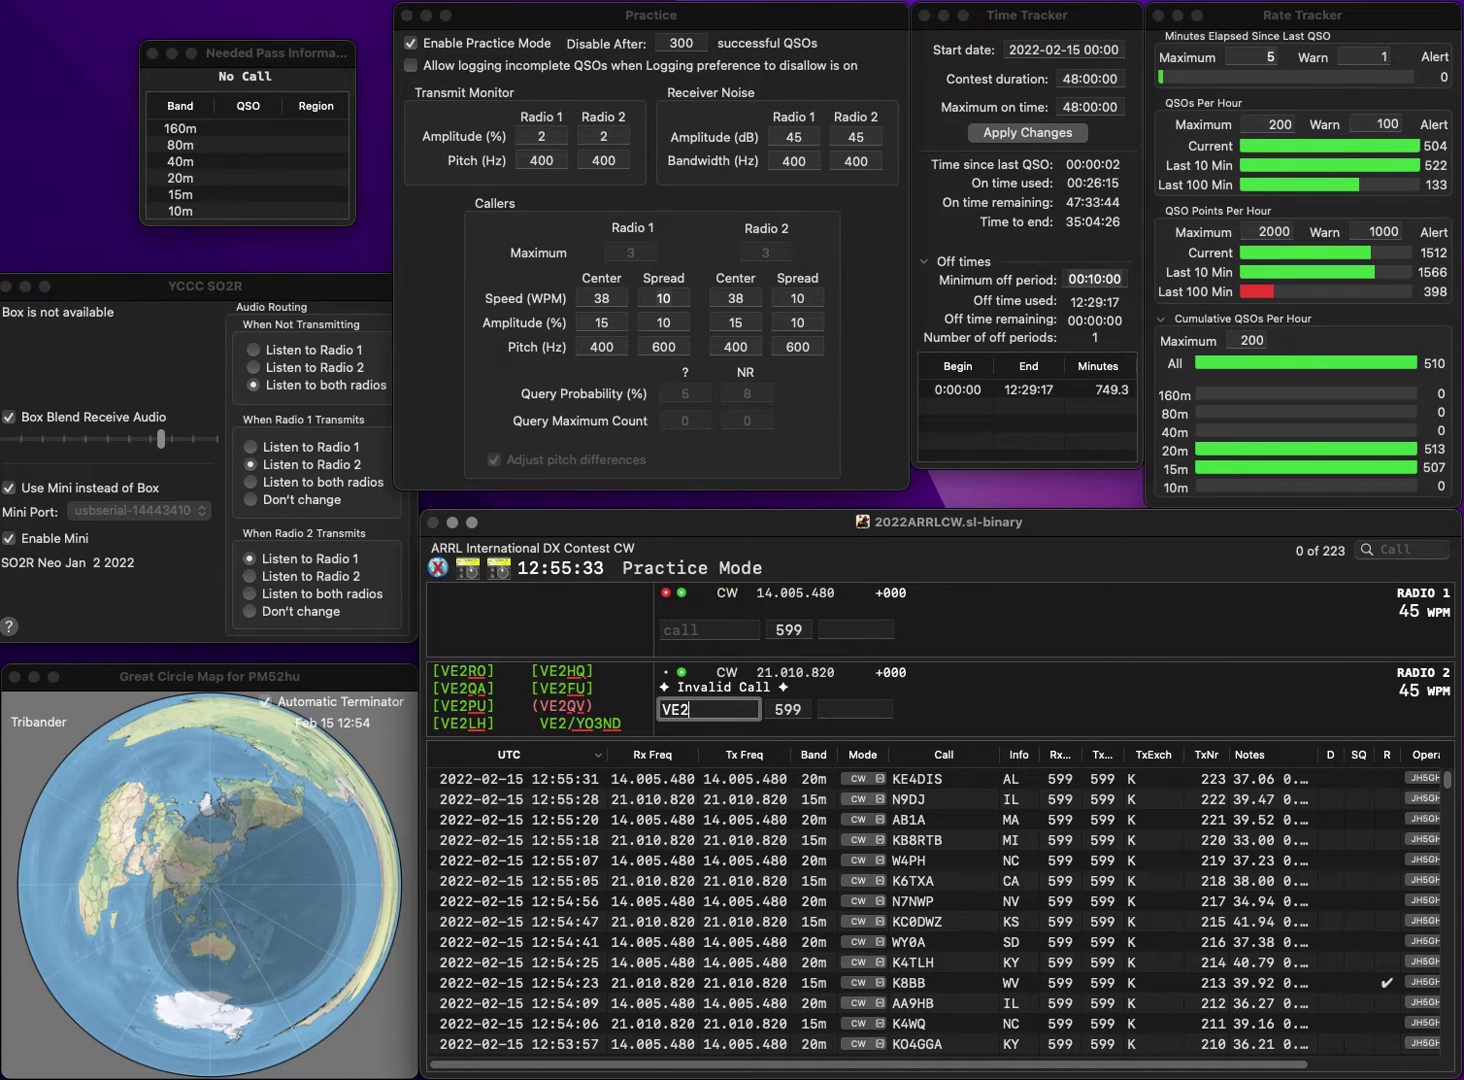
pyautogui.write('3ESU')
pyautogui.press('Return')
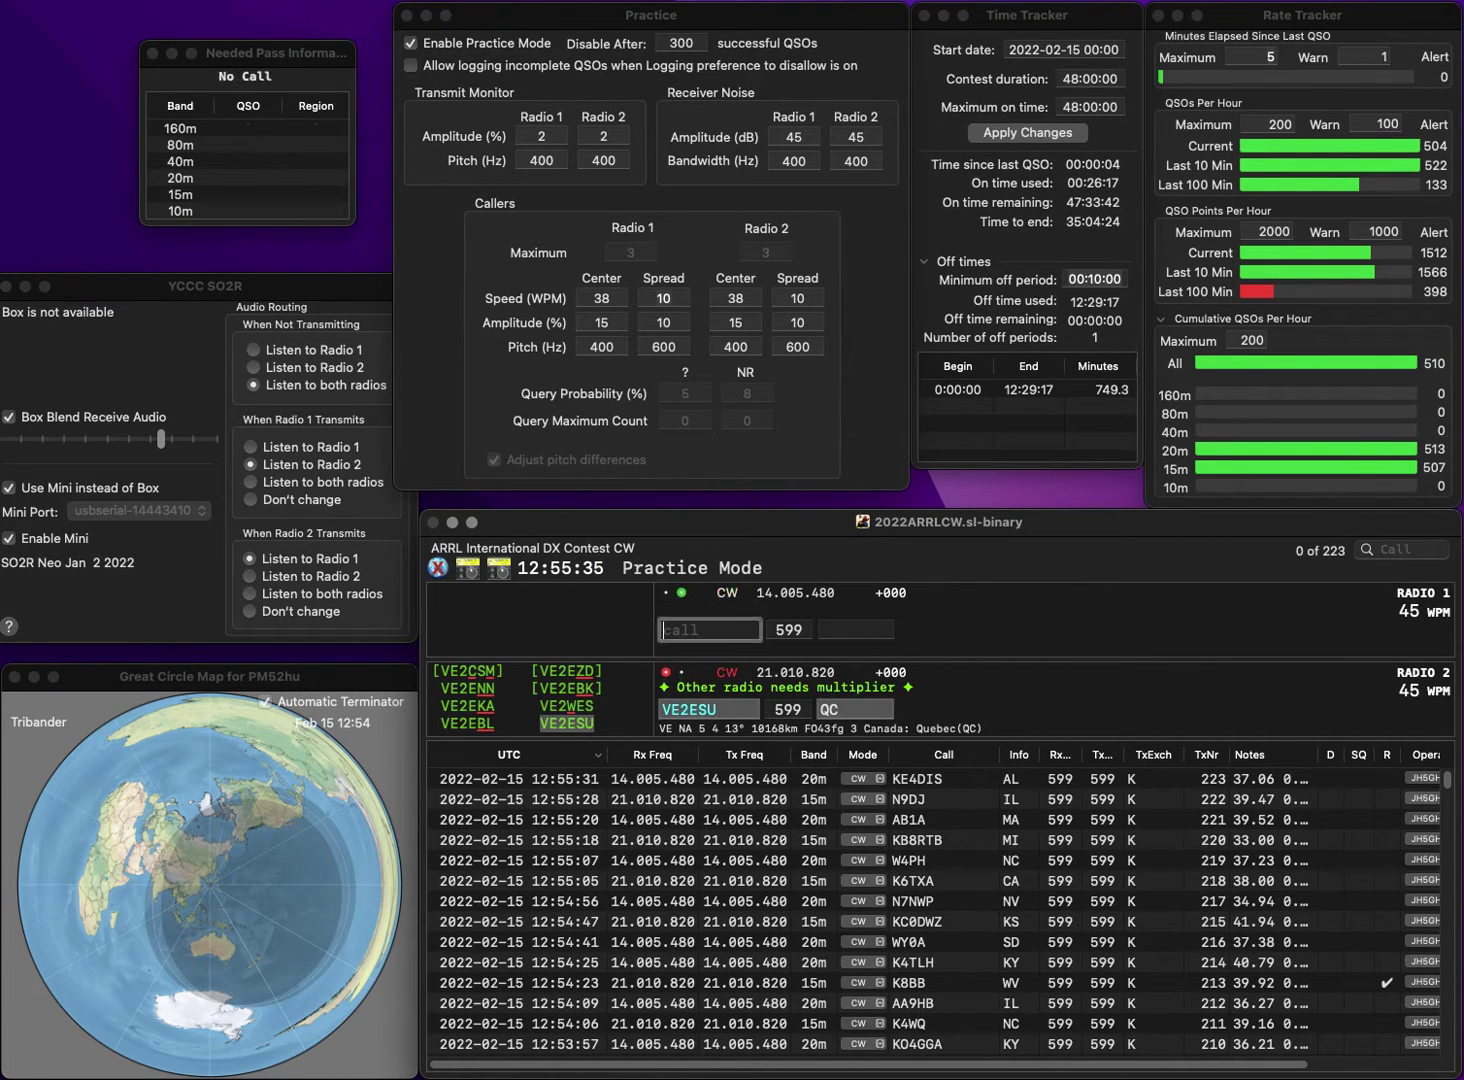
pyautogui.write('C5')
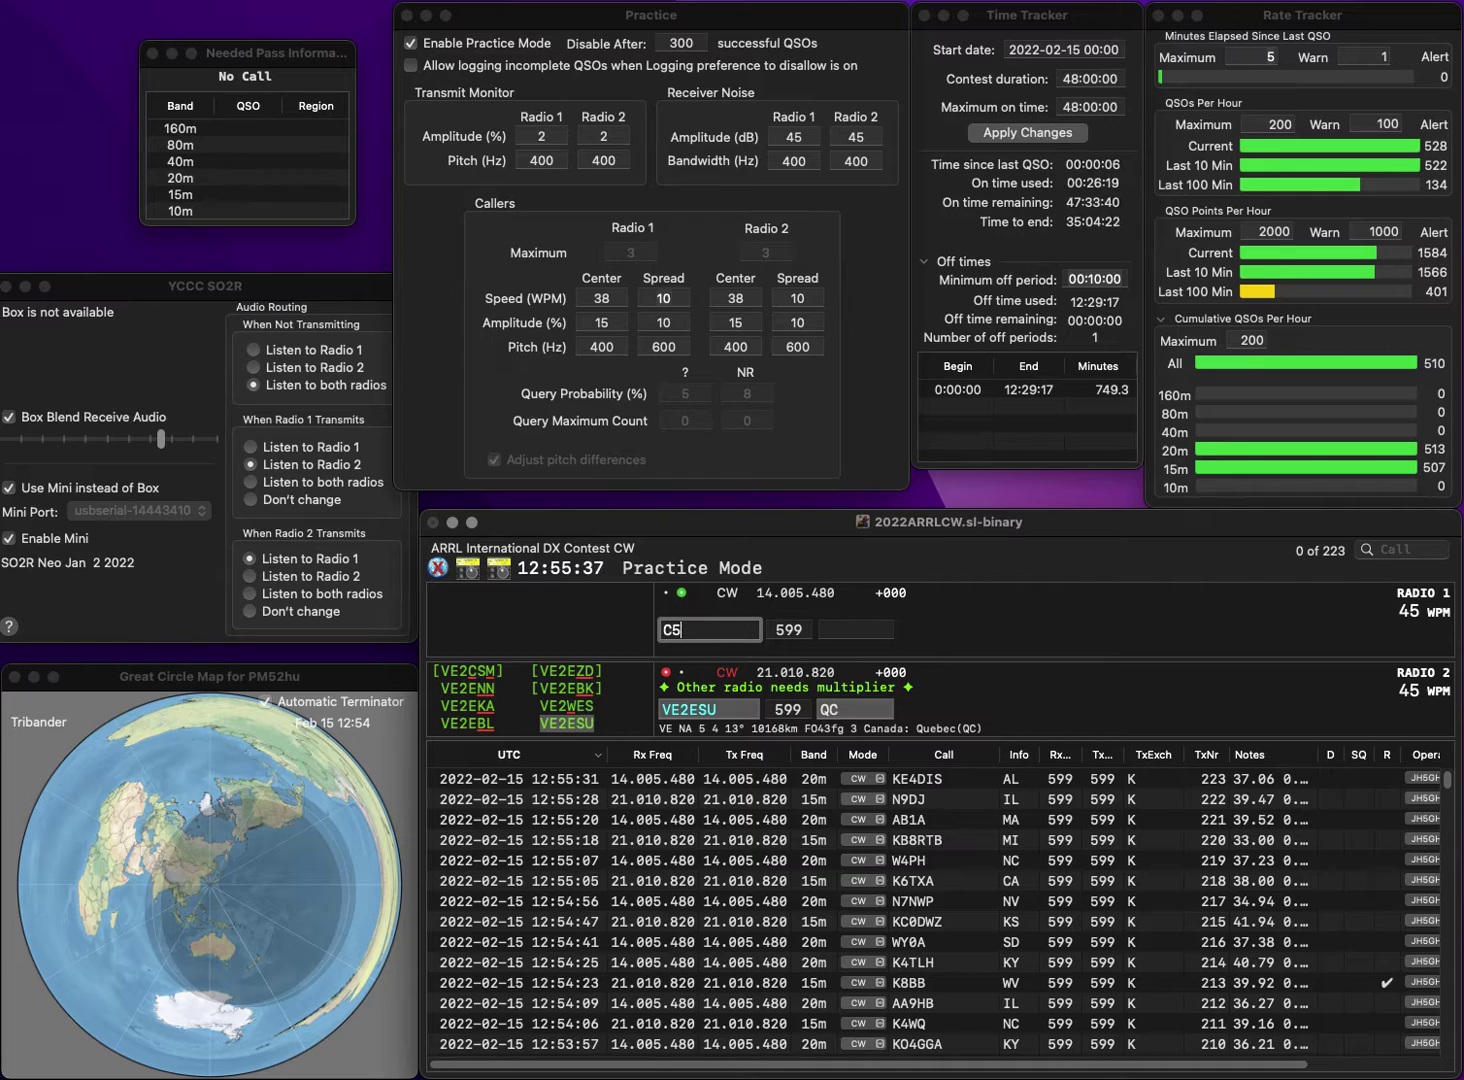
pyautogui.write('HWB')
pyautogui.press('Home')
pyautogui.write('K')
pyautogui.press('Tab')
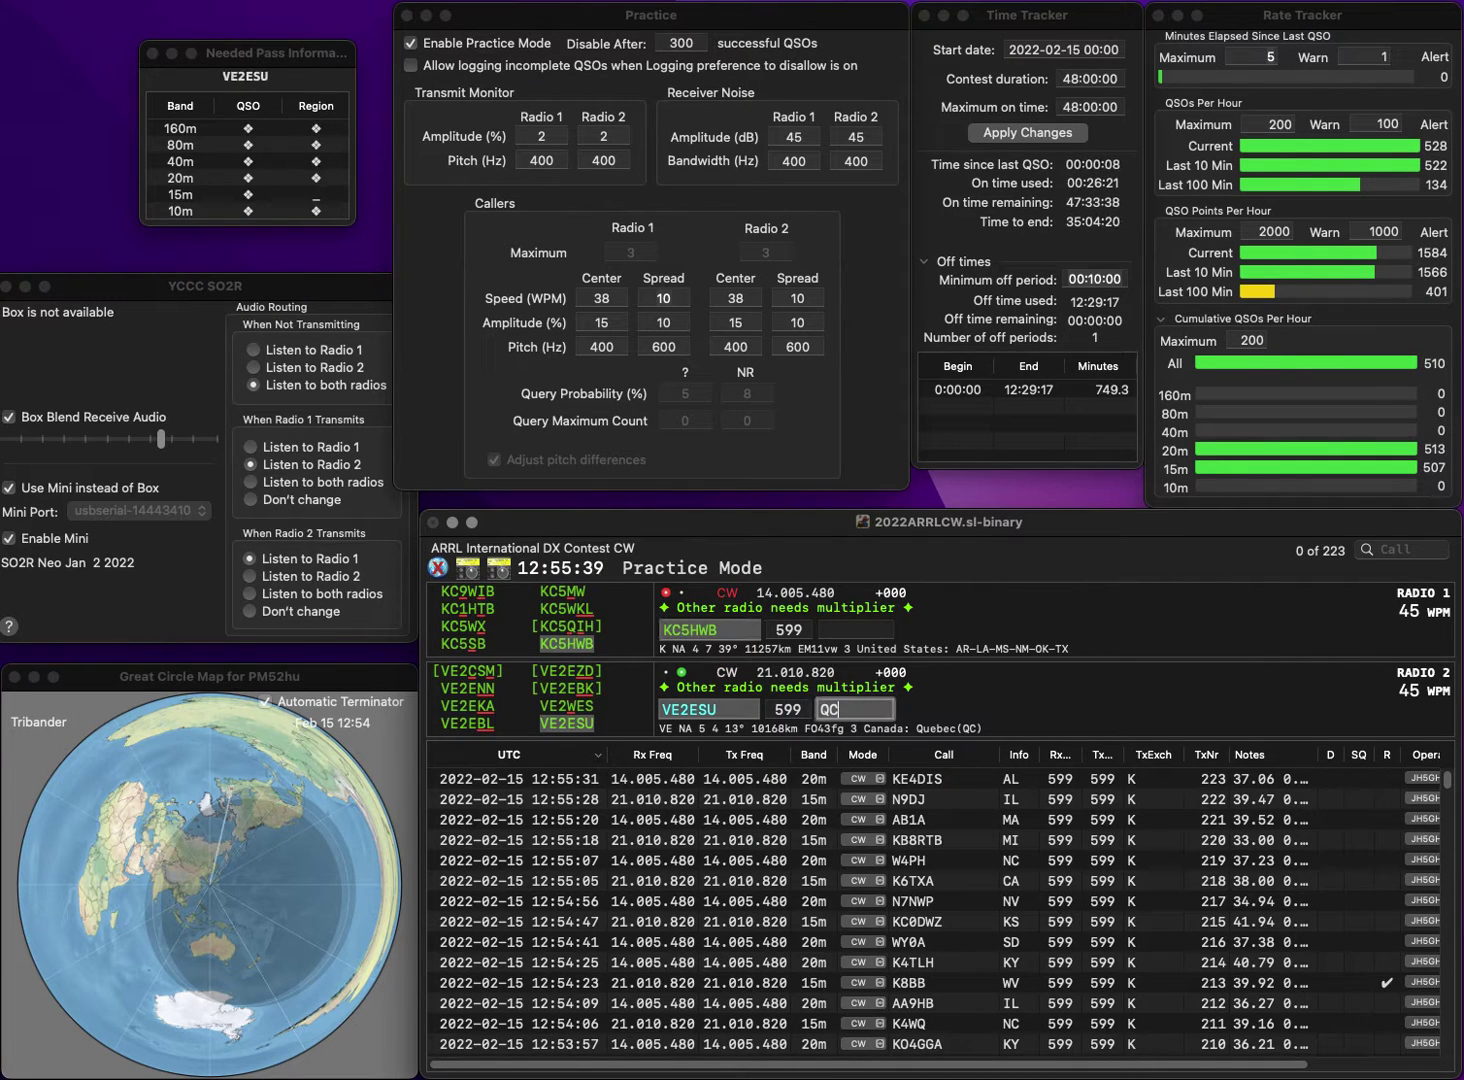
pyautogui.press('Return')
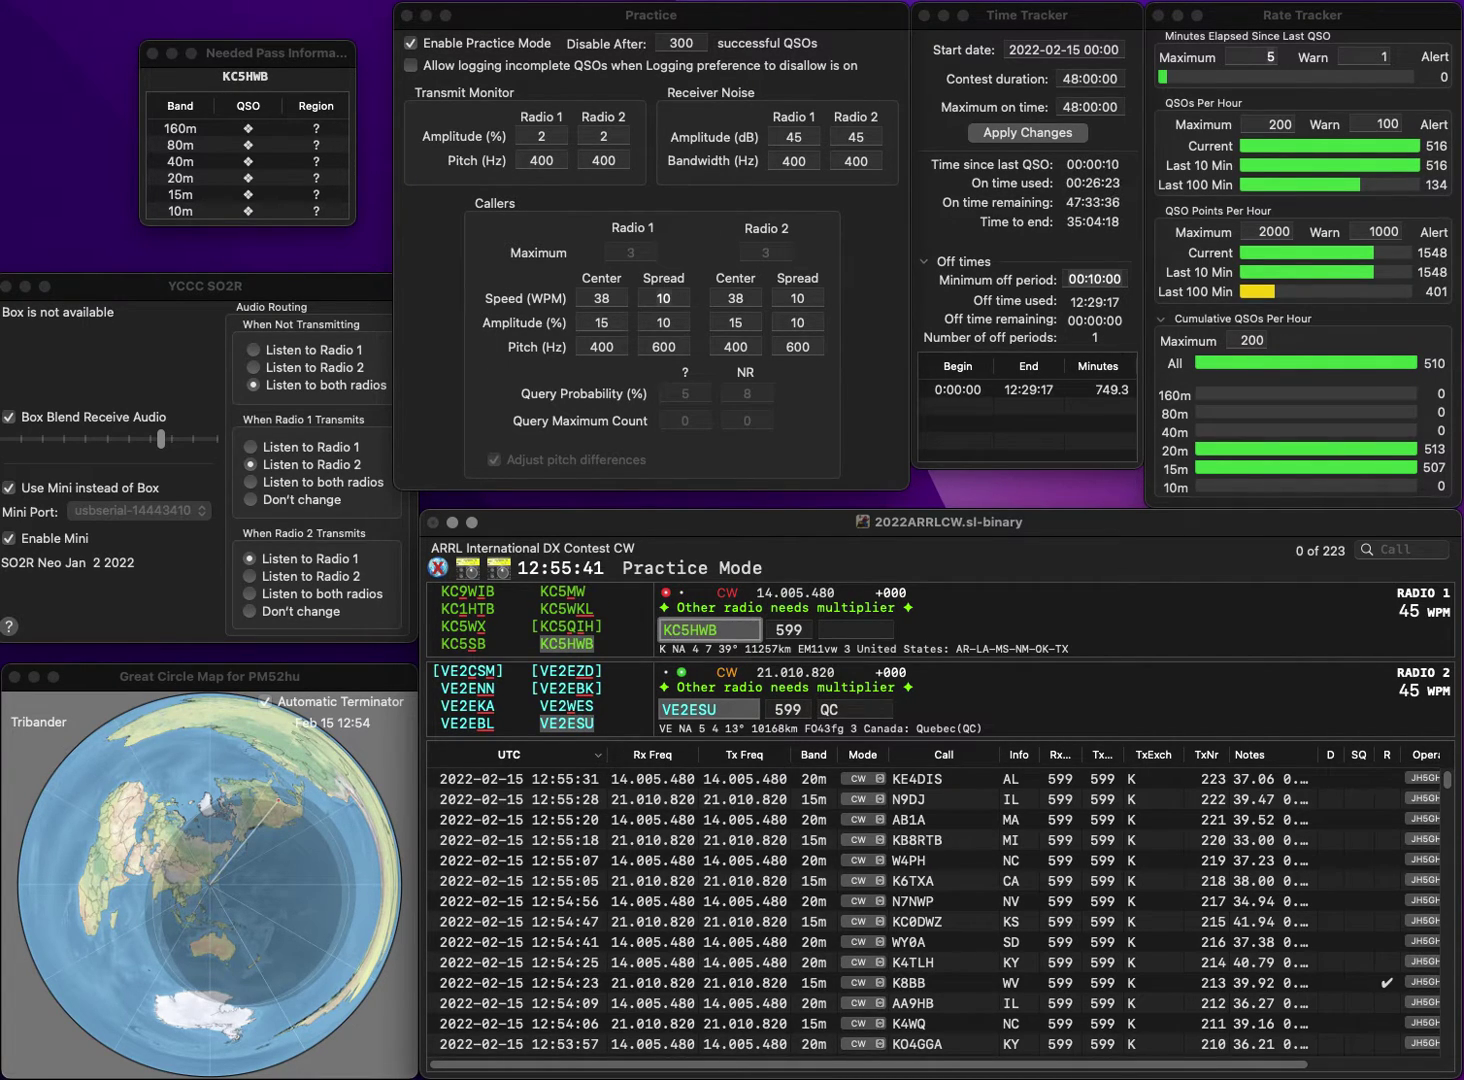
pyautogui.press('Return')
pyautogui.press('Tab')
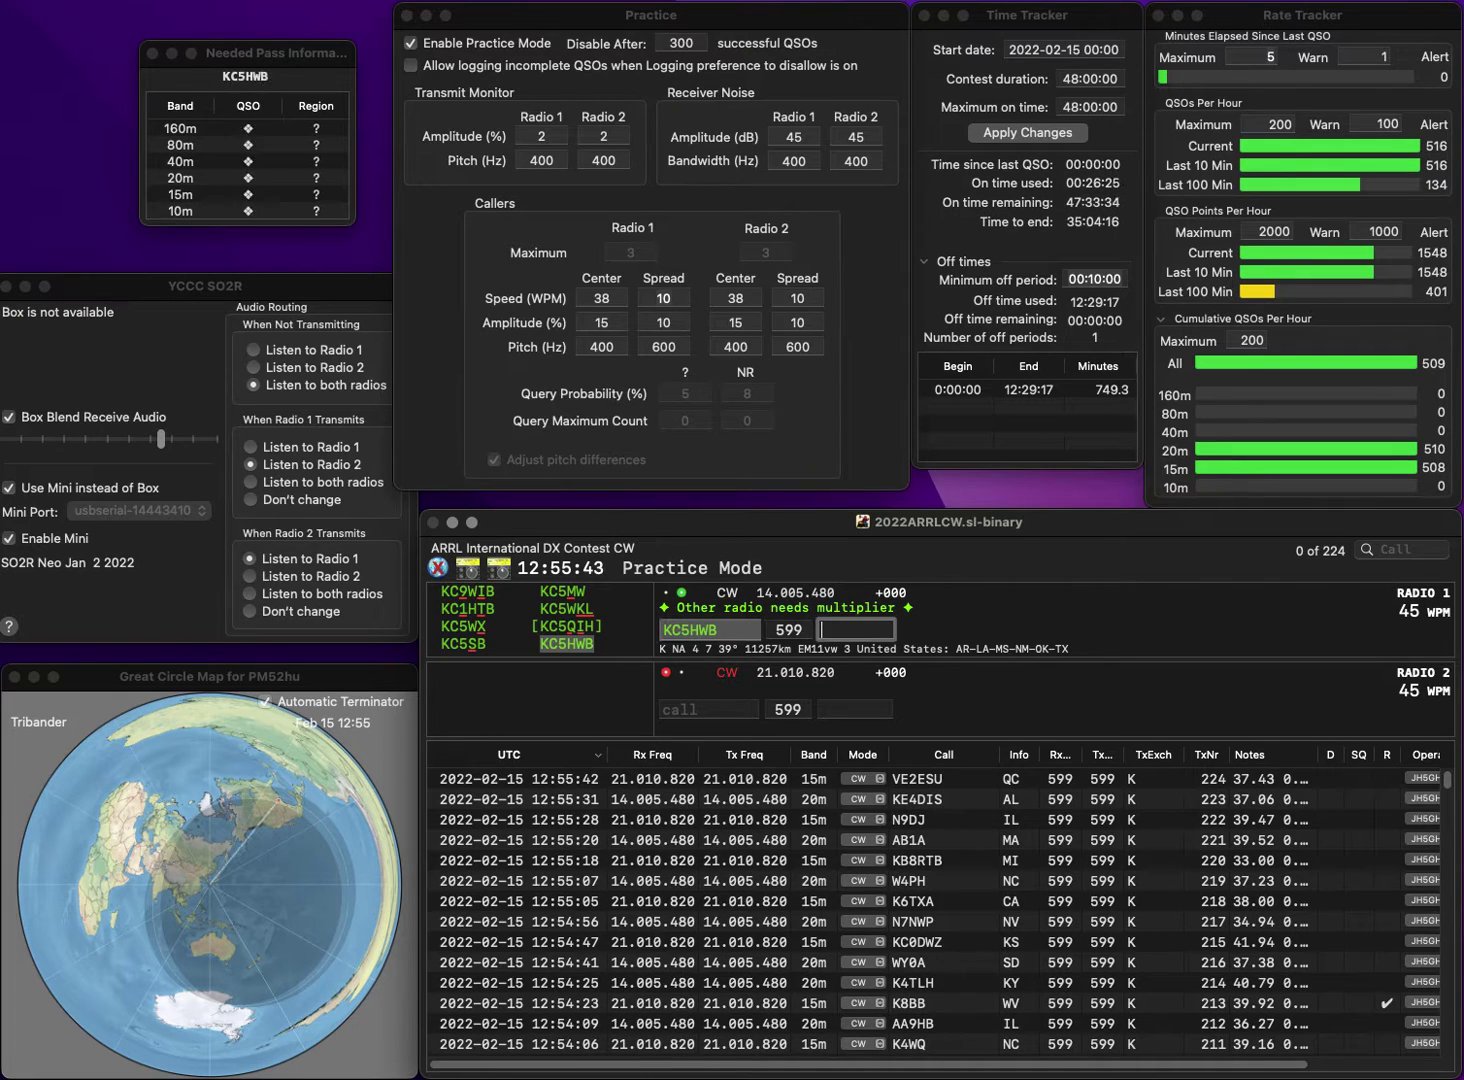
pyautogui.write('AR')
pyautogui.press('Return')
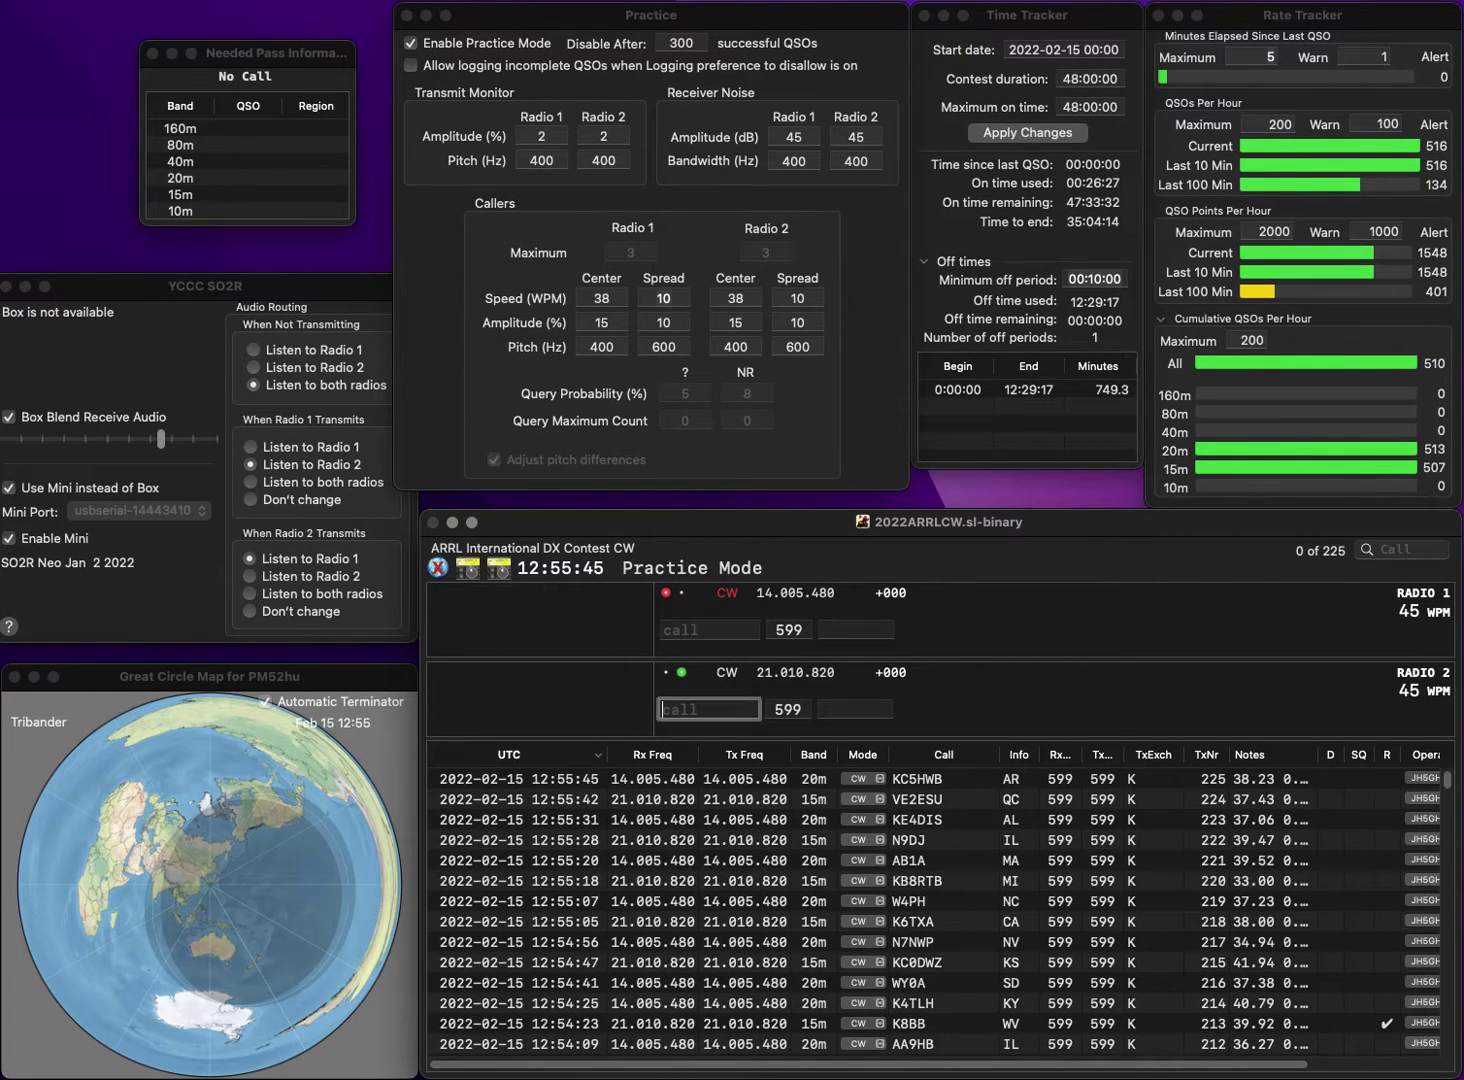
pyautogui.write('W2ZI')
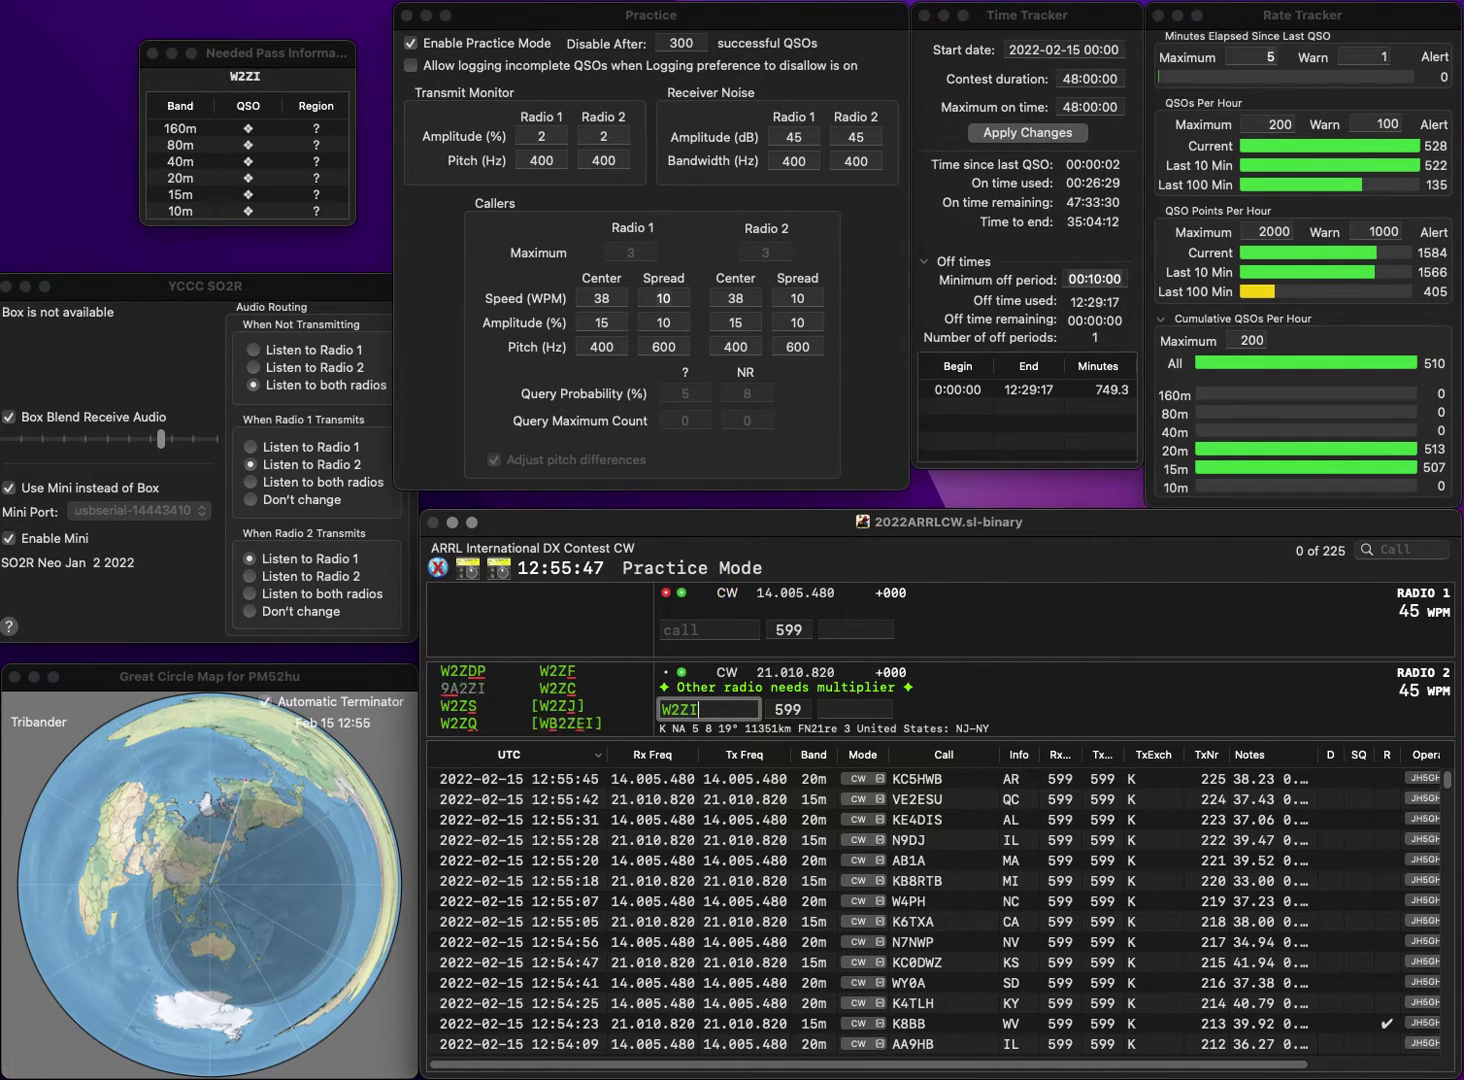
pyautogui.press('Return')
pyautogui.write('K7CTR')
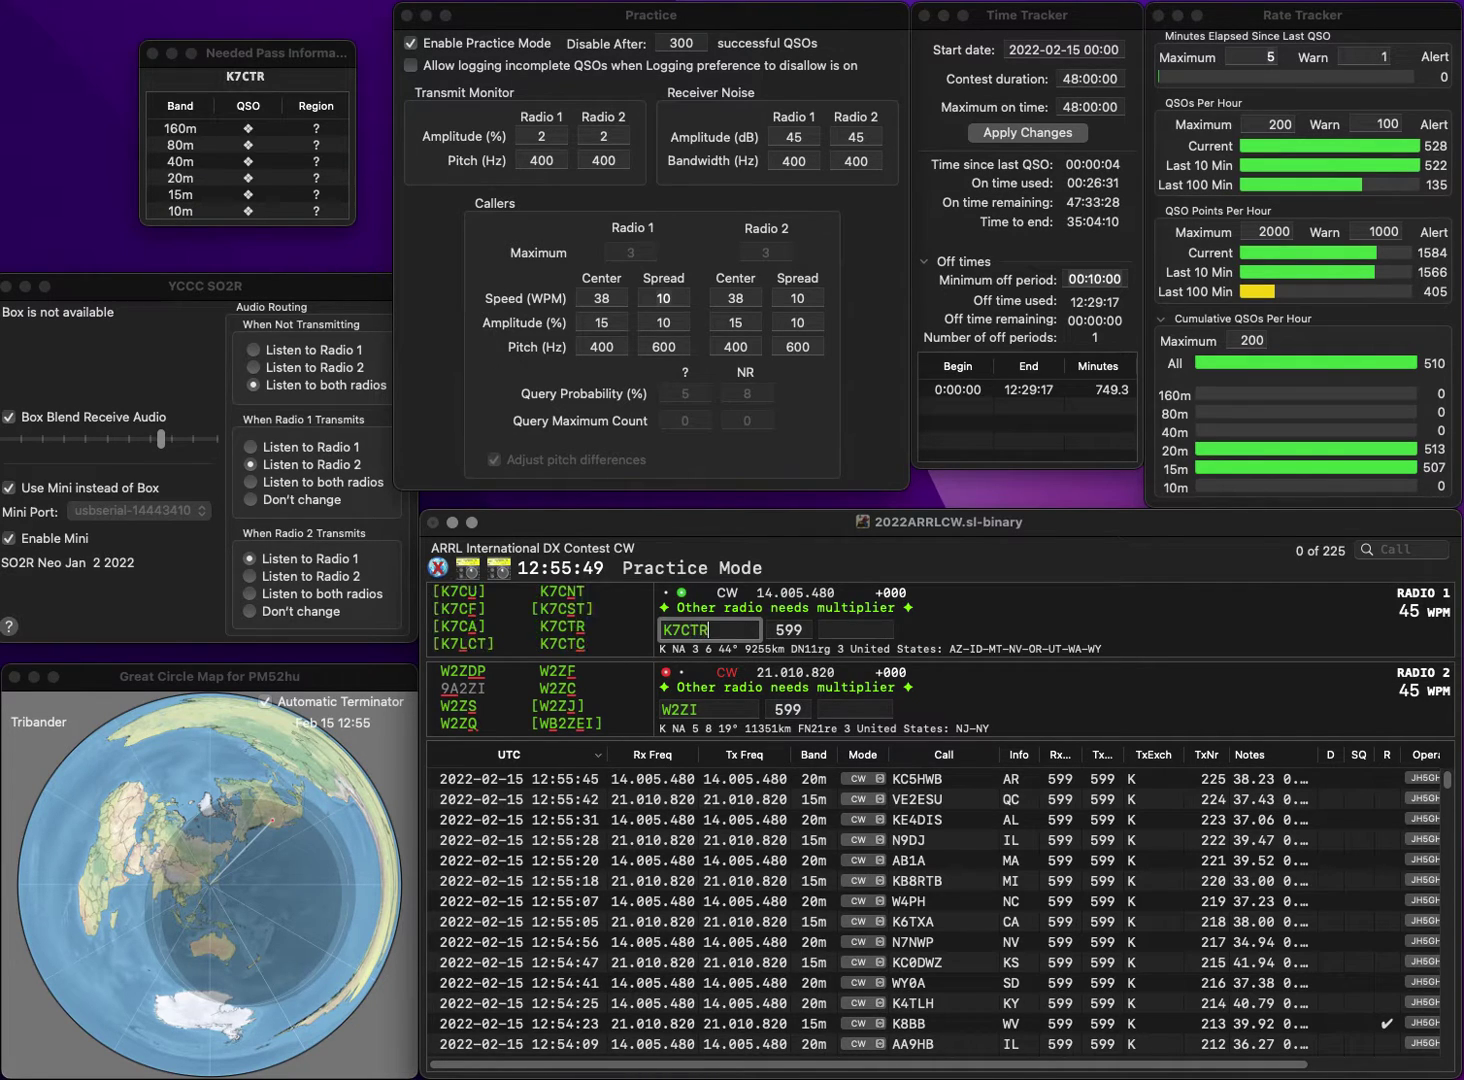
pyautogui.press('Return')
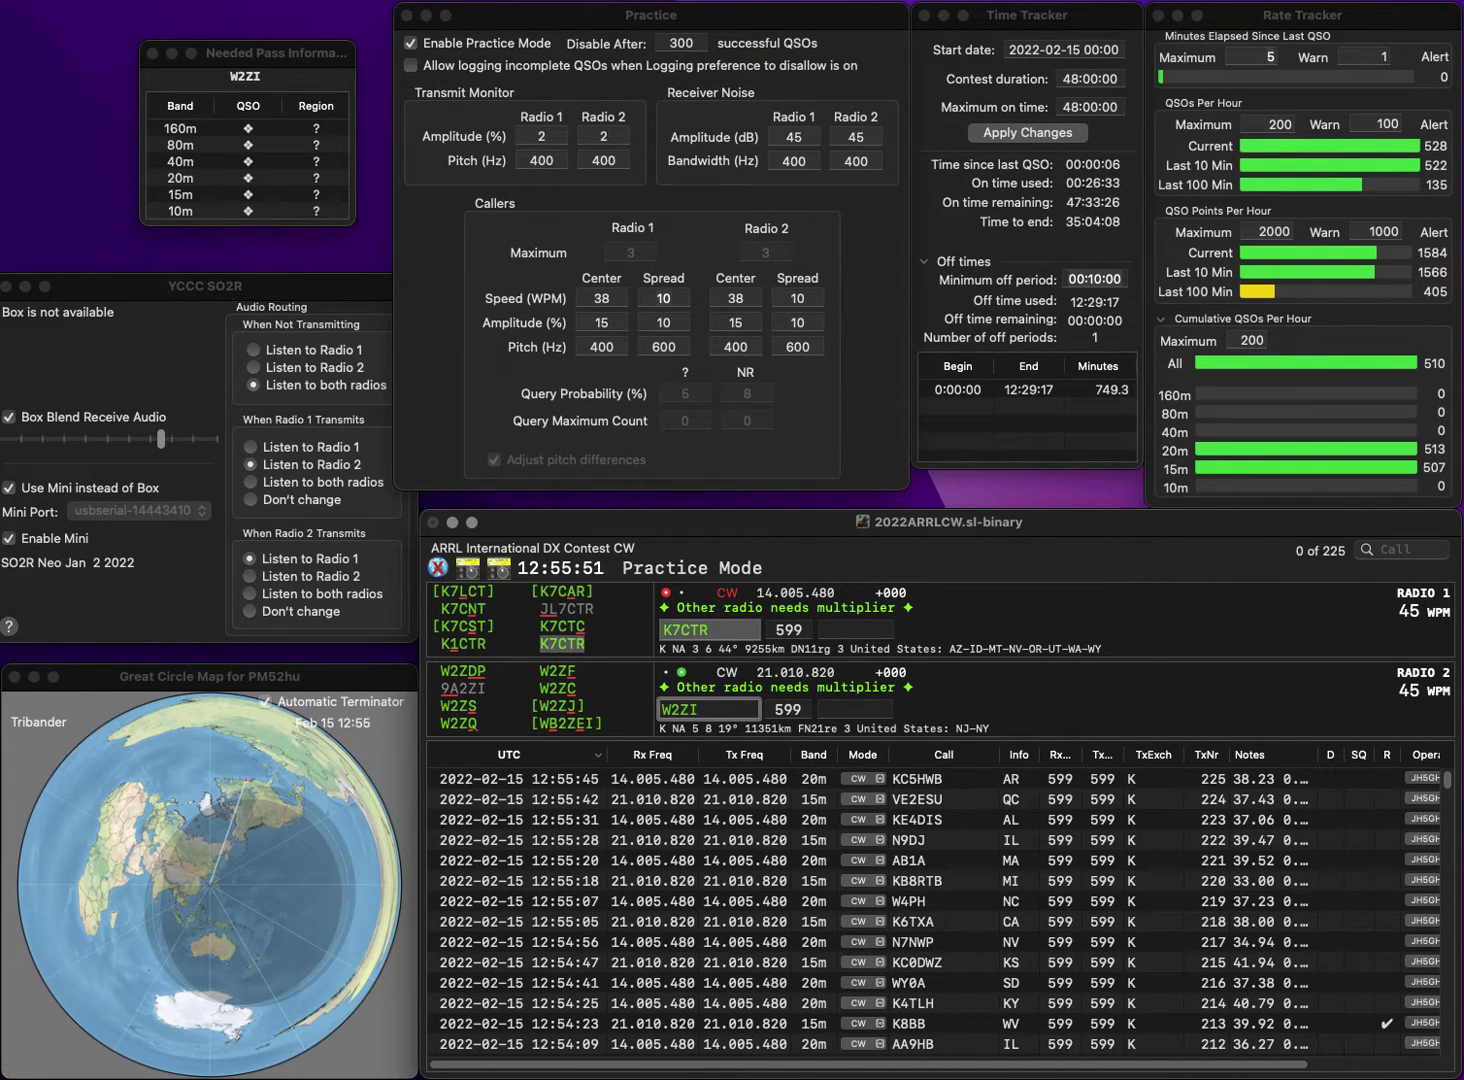
pyautogui.press('BackSpace')
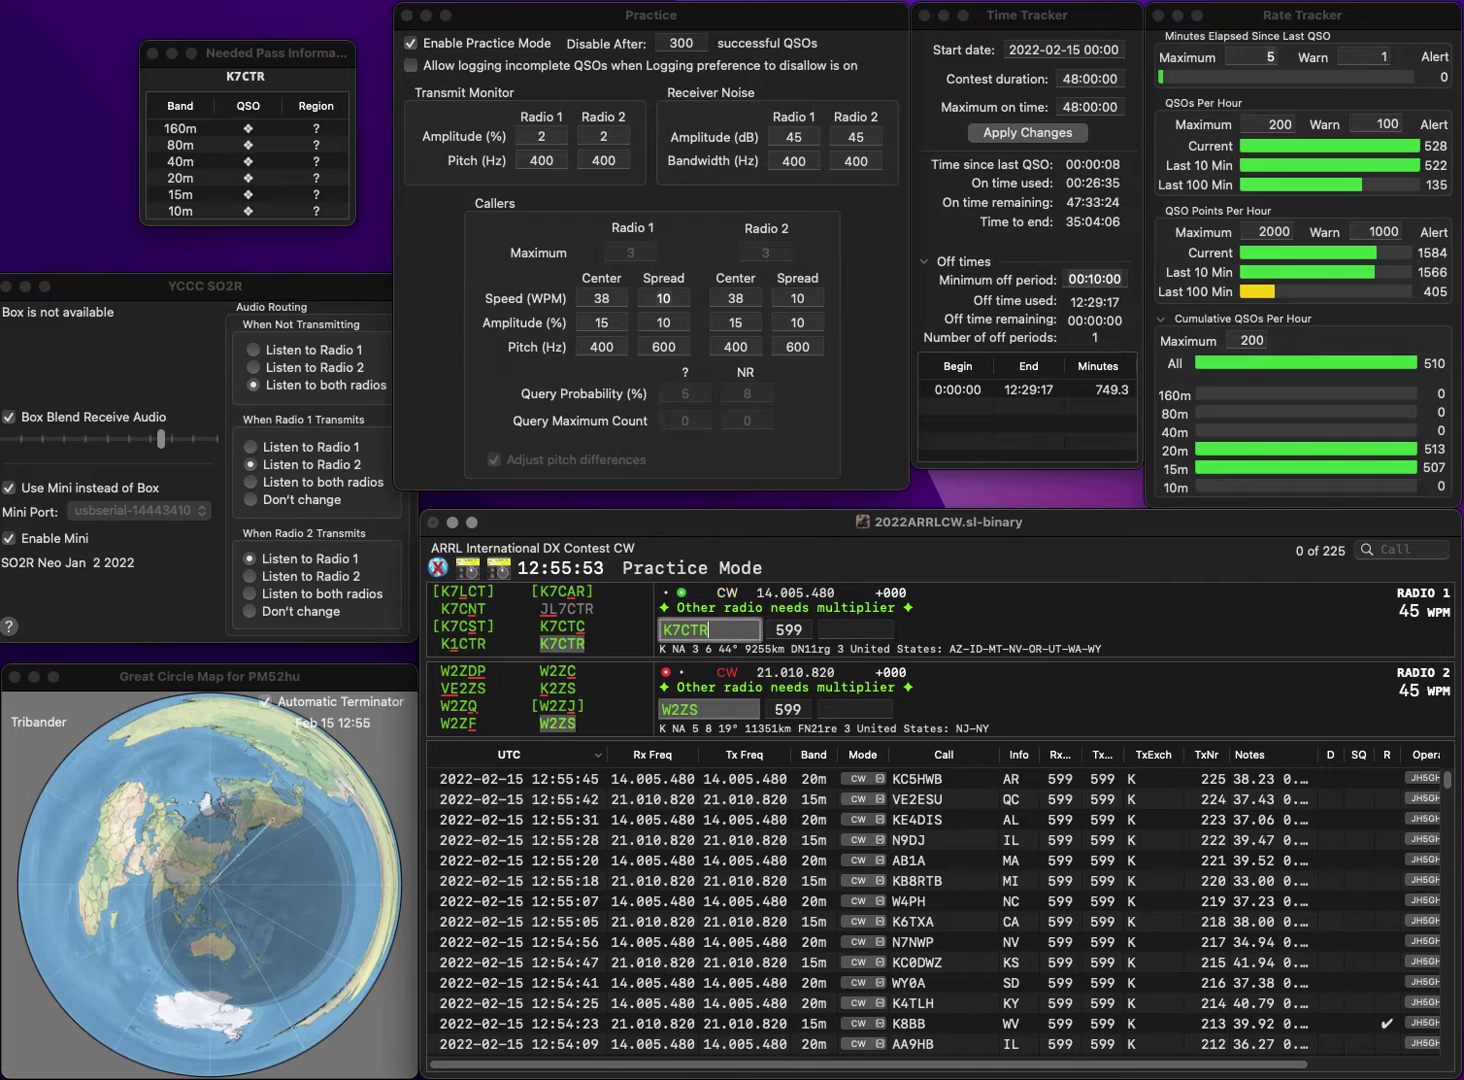
pyautogui.press('space')
pyautogui.write('D')
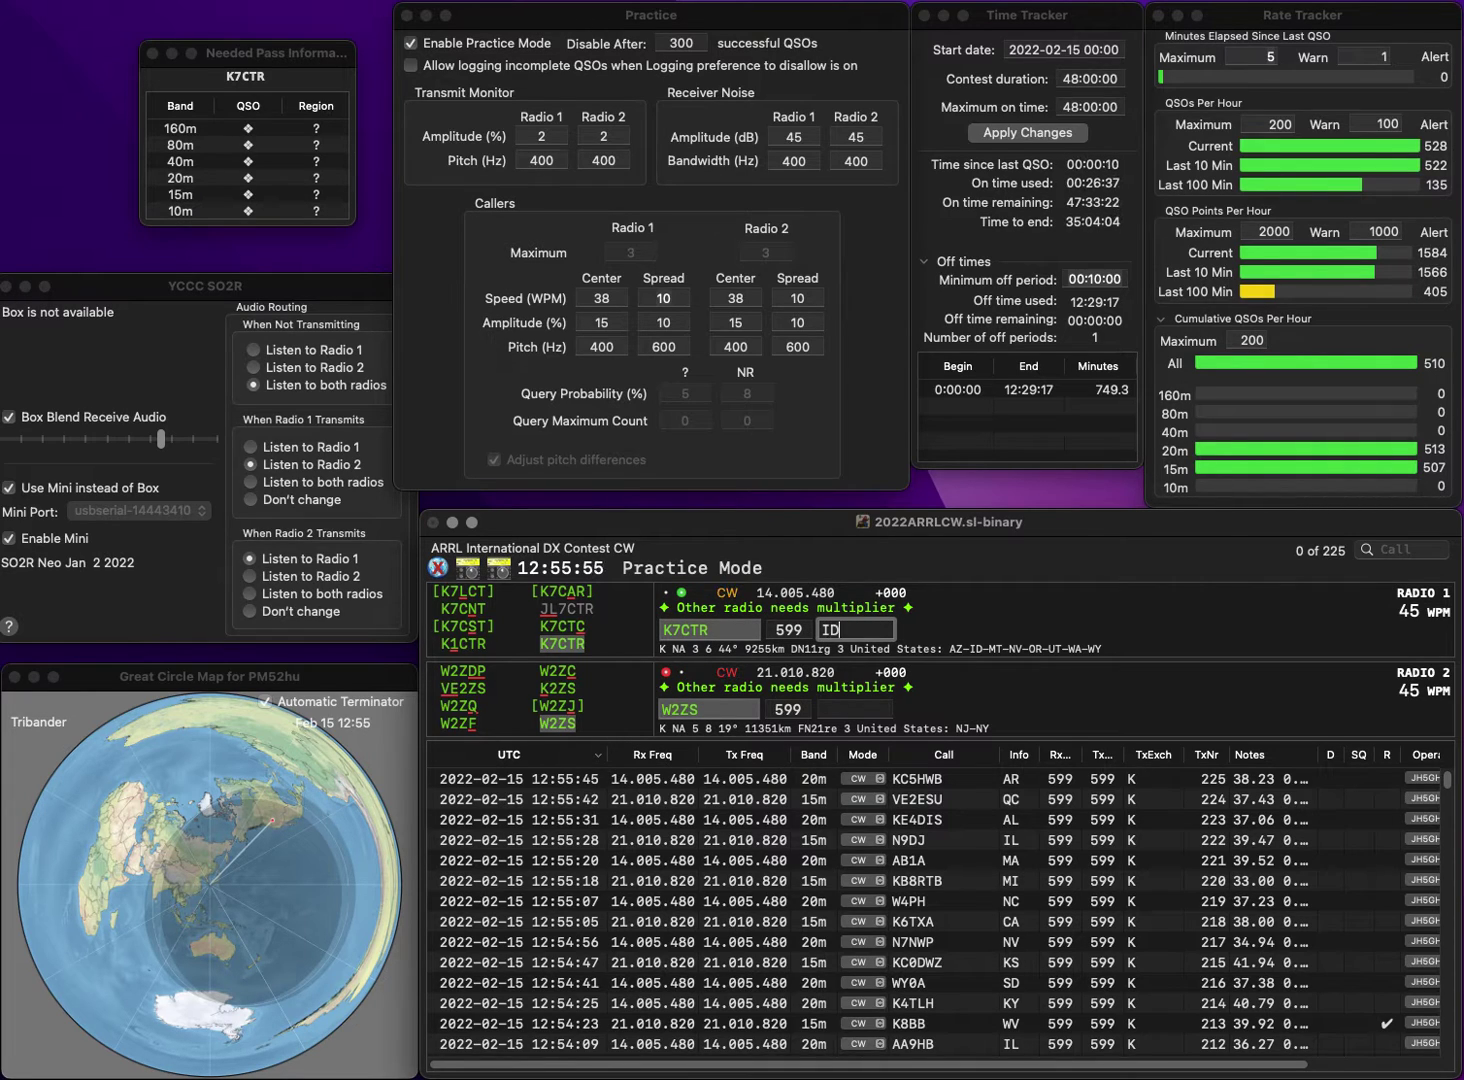
pyautogui.press('Return')
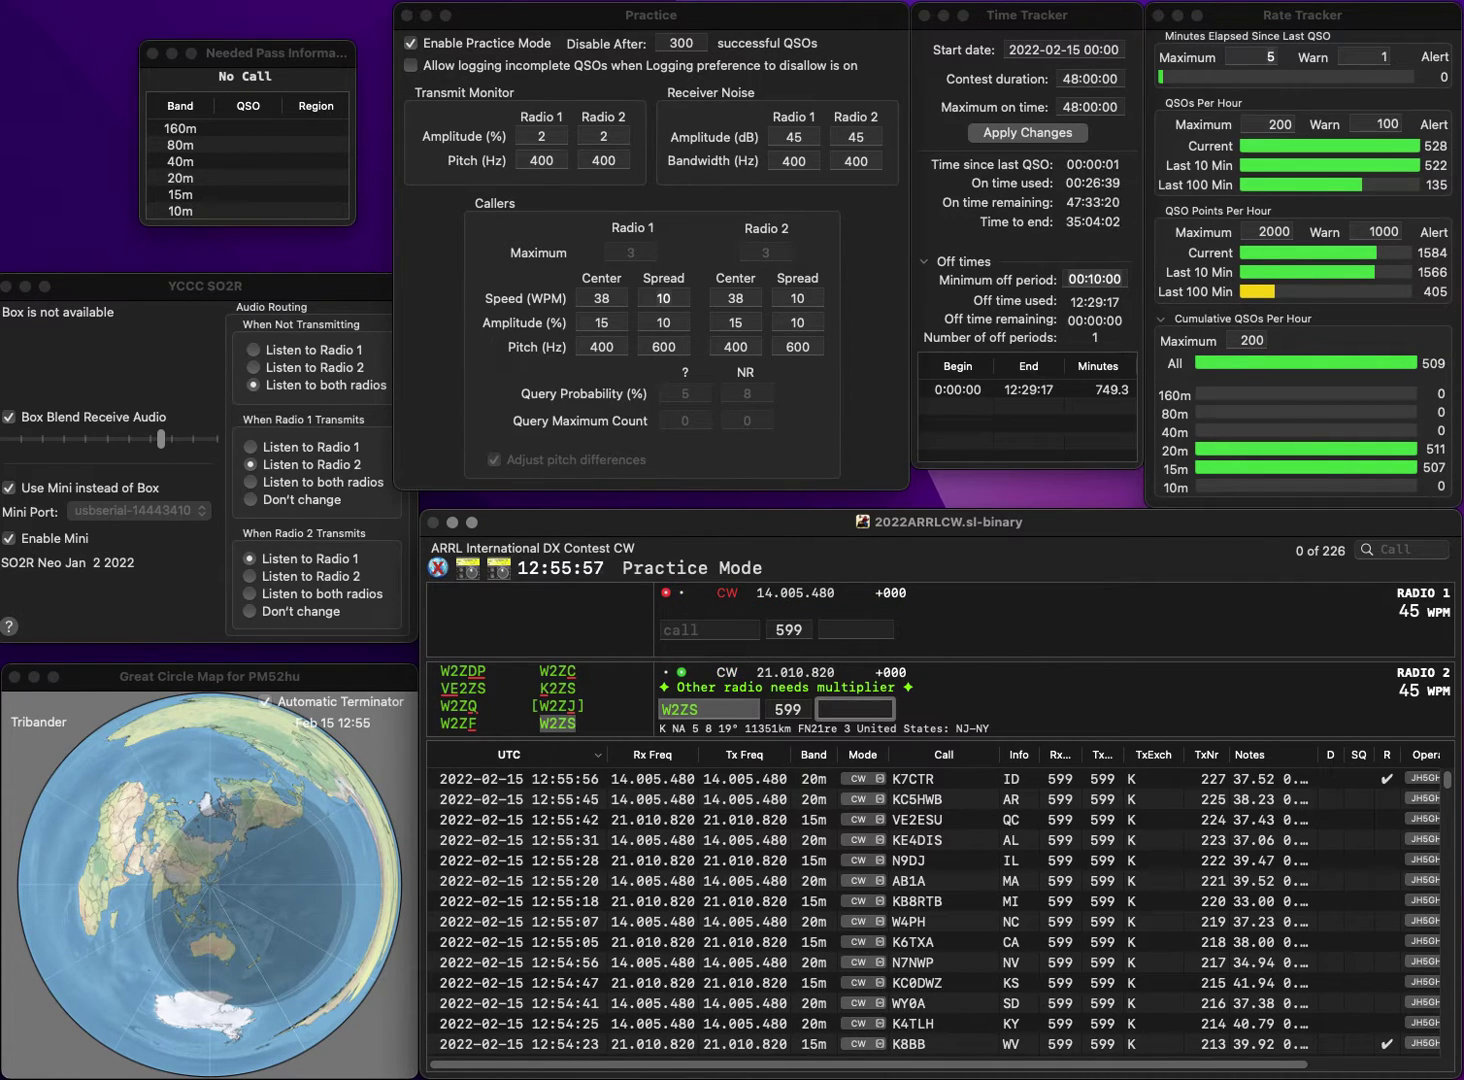
pyautogui.write('NY')
pyautogui.press('Return')
# Enter and answer the calls W2RC on Radio 1 and KB1OIQ on Radio 2.
pyautogui.write('W')
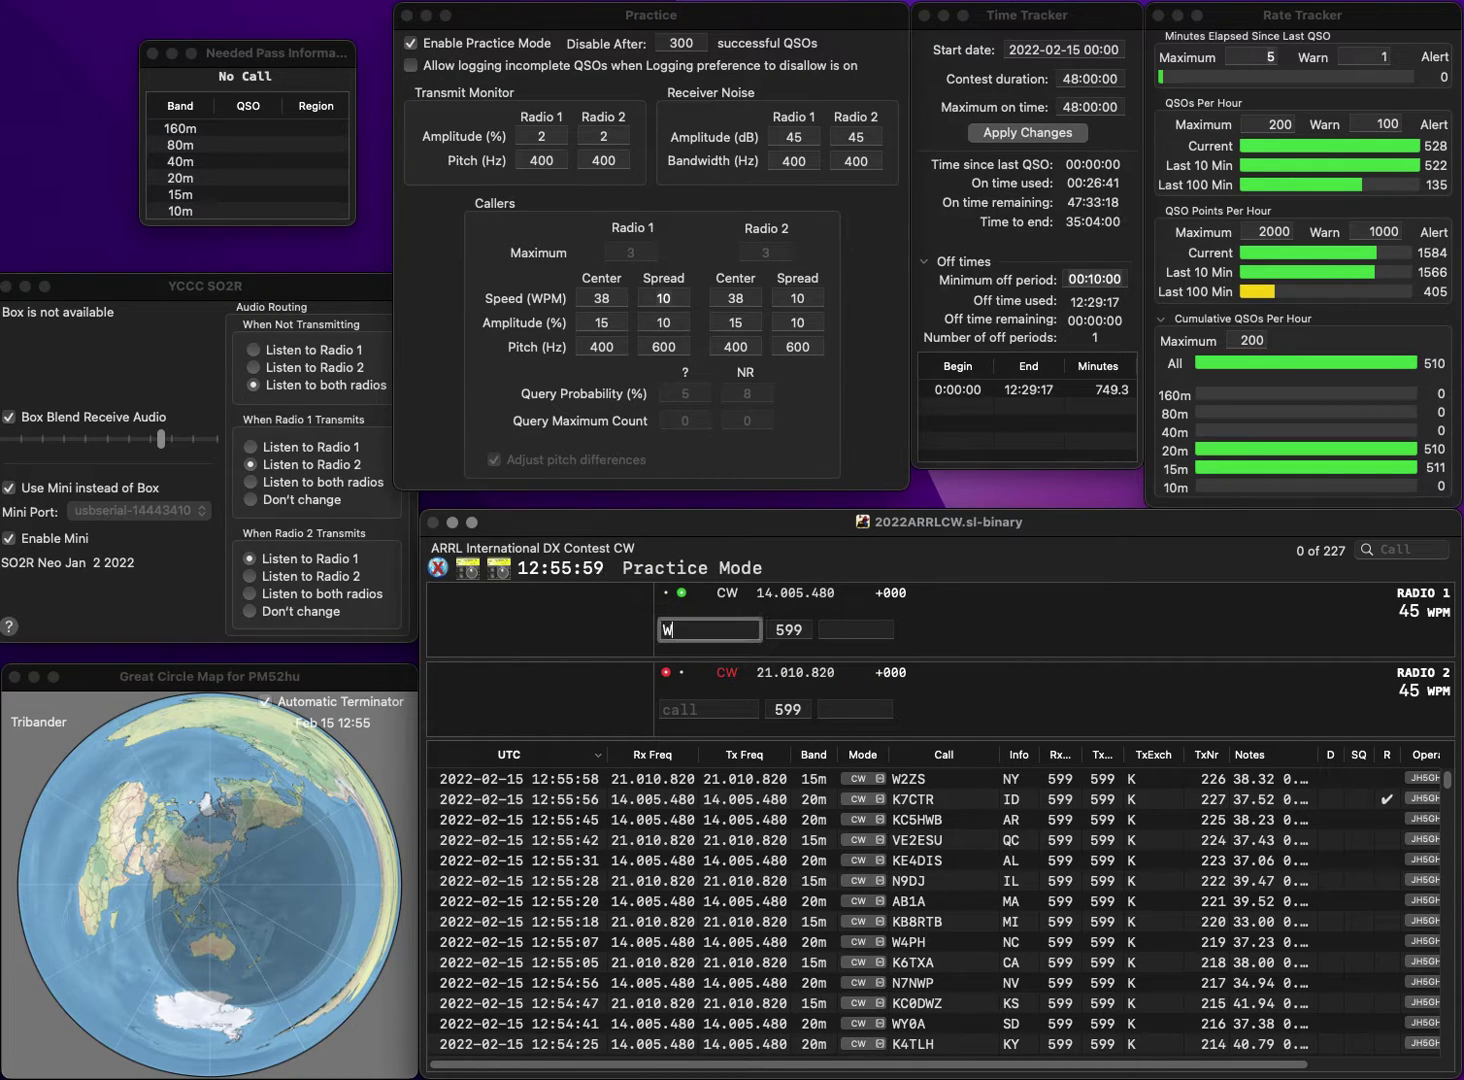
pyautogui.write('2RC')
pyautogui.press('Return')
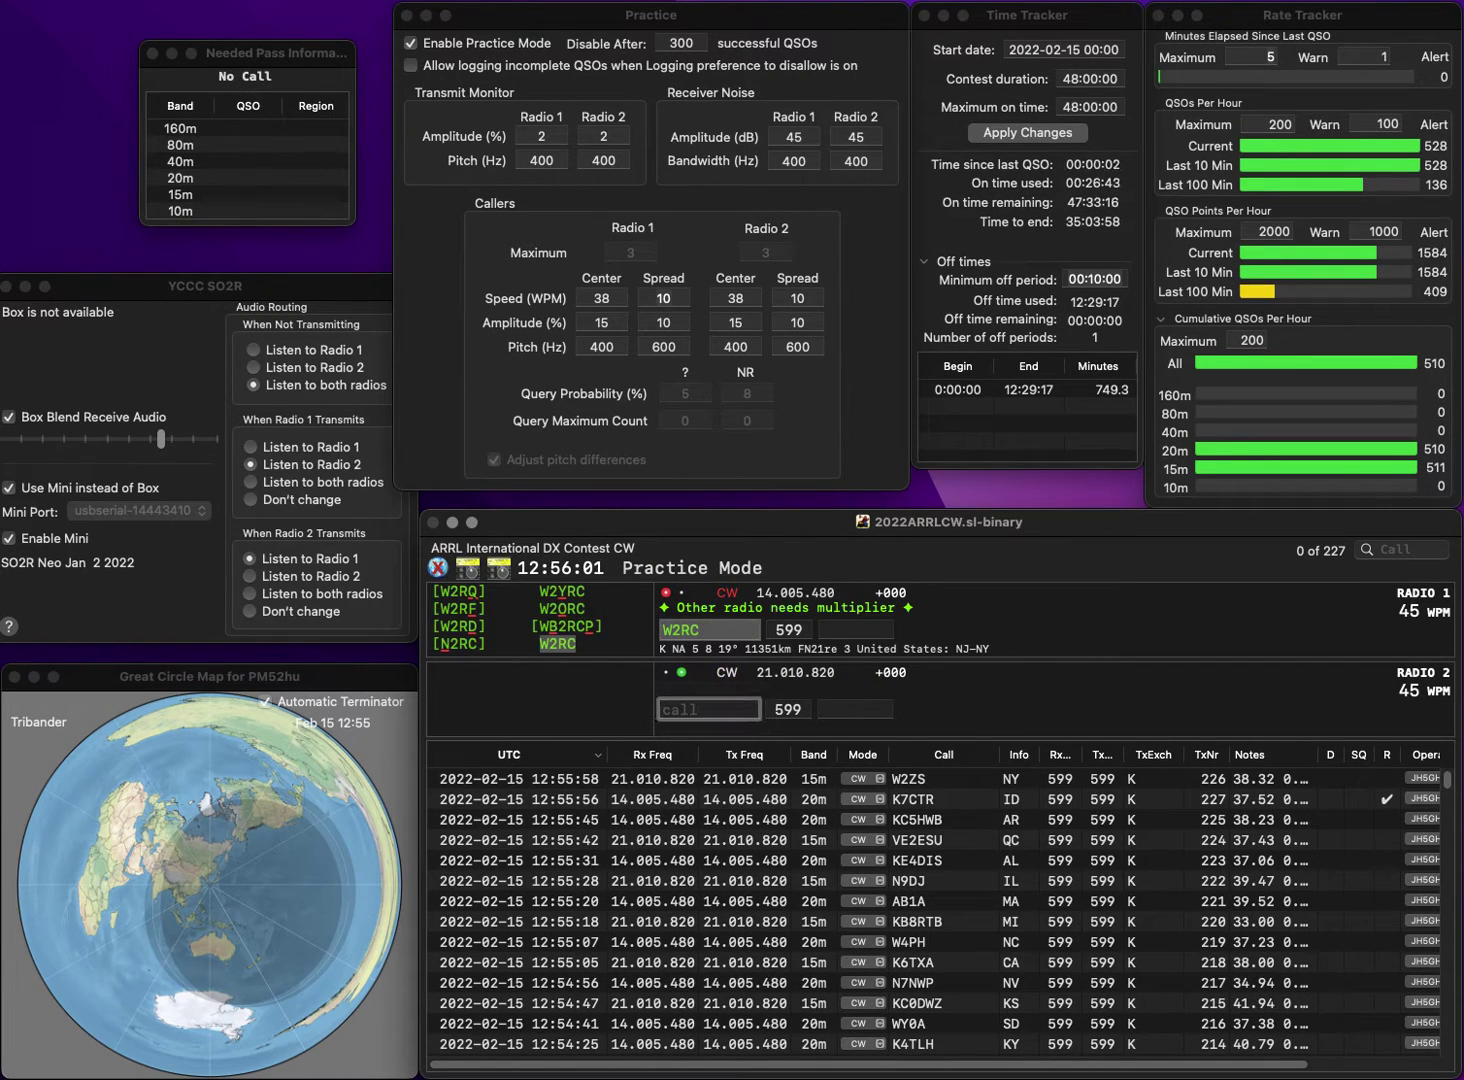
pyautogui.write('KB1OIQ')
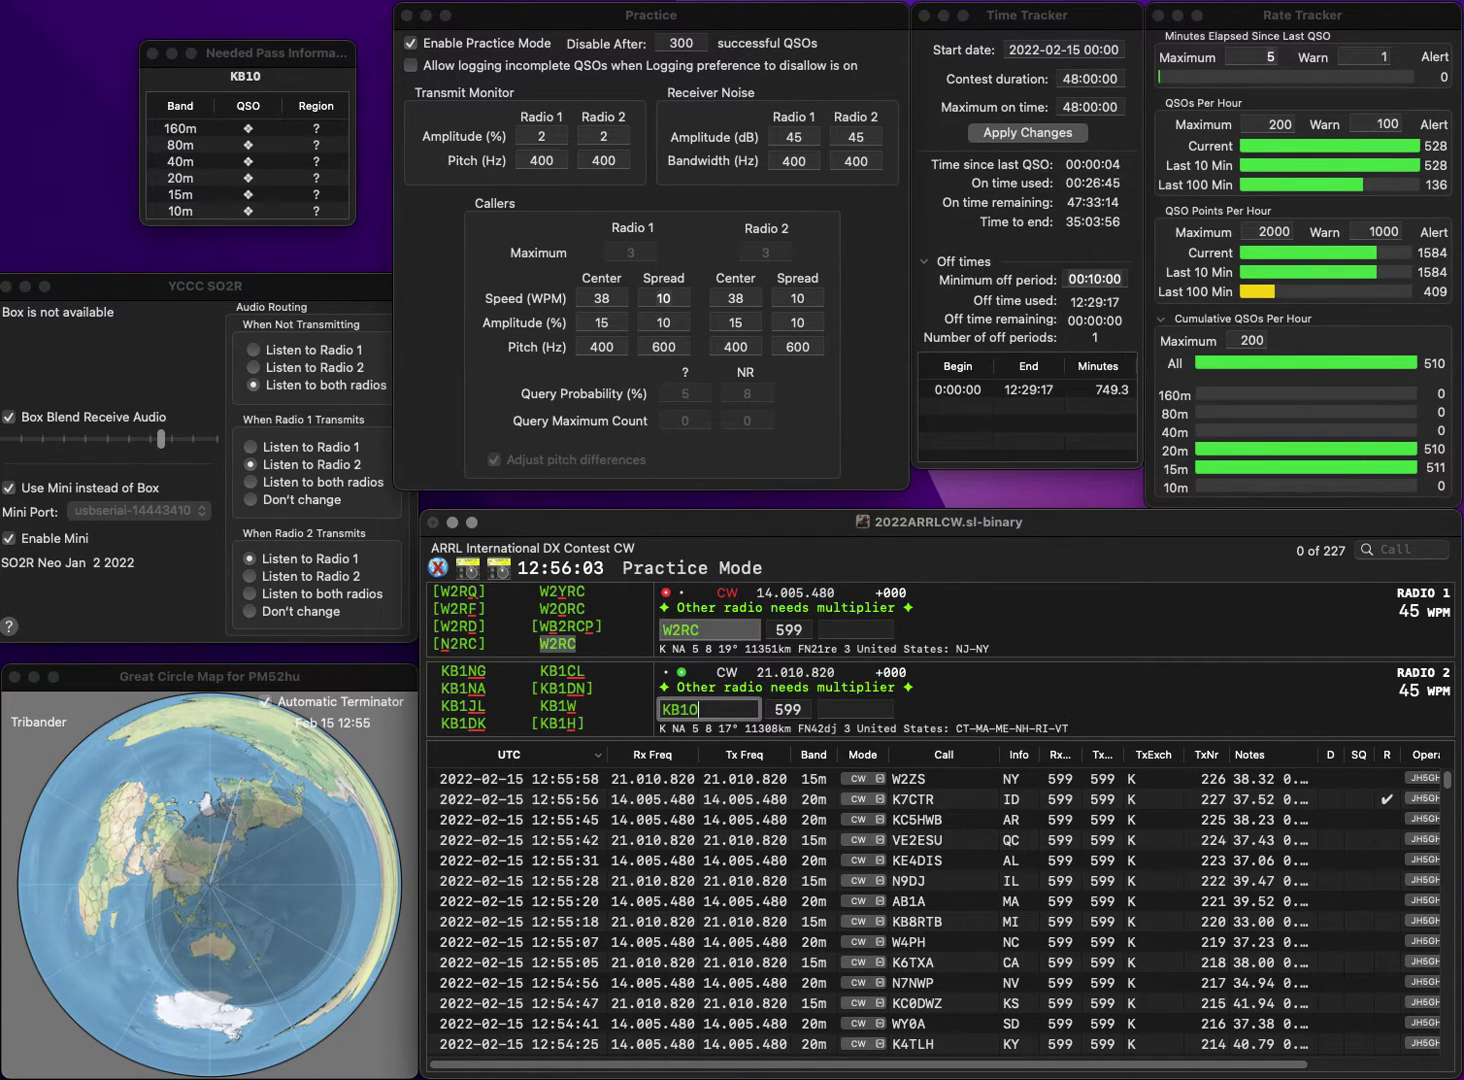
pyautogui.press('Return')
# Log W2RC on Radio 1 with exchange NY and KB1OIQ on Radio 2 with exchange CT.
pyautogui.write('CT')
pyautogui.press('Tab')
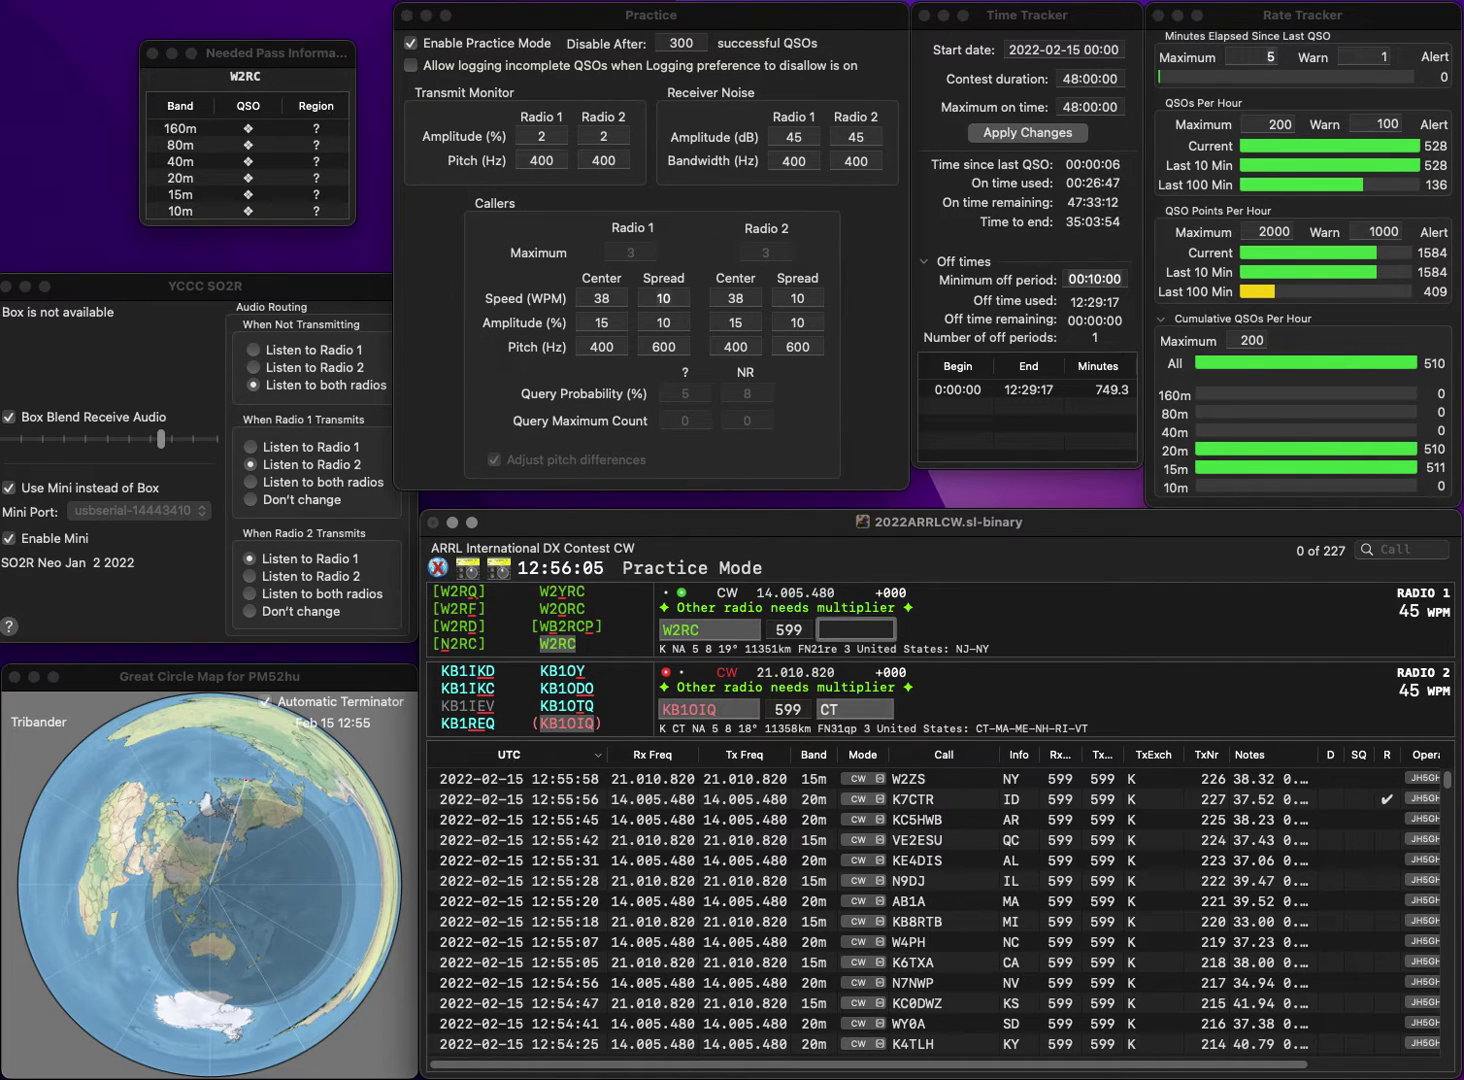
pyautogui.write('NY')
pyautogui.press('Return')
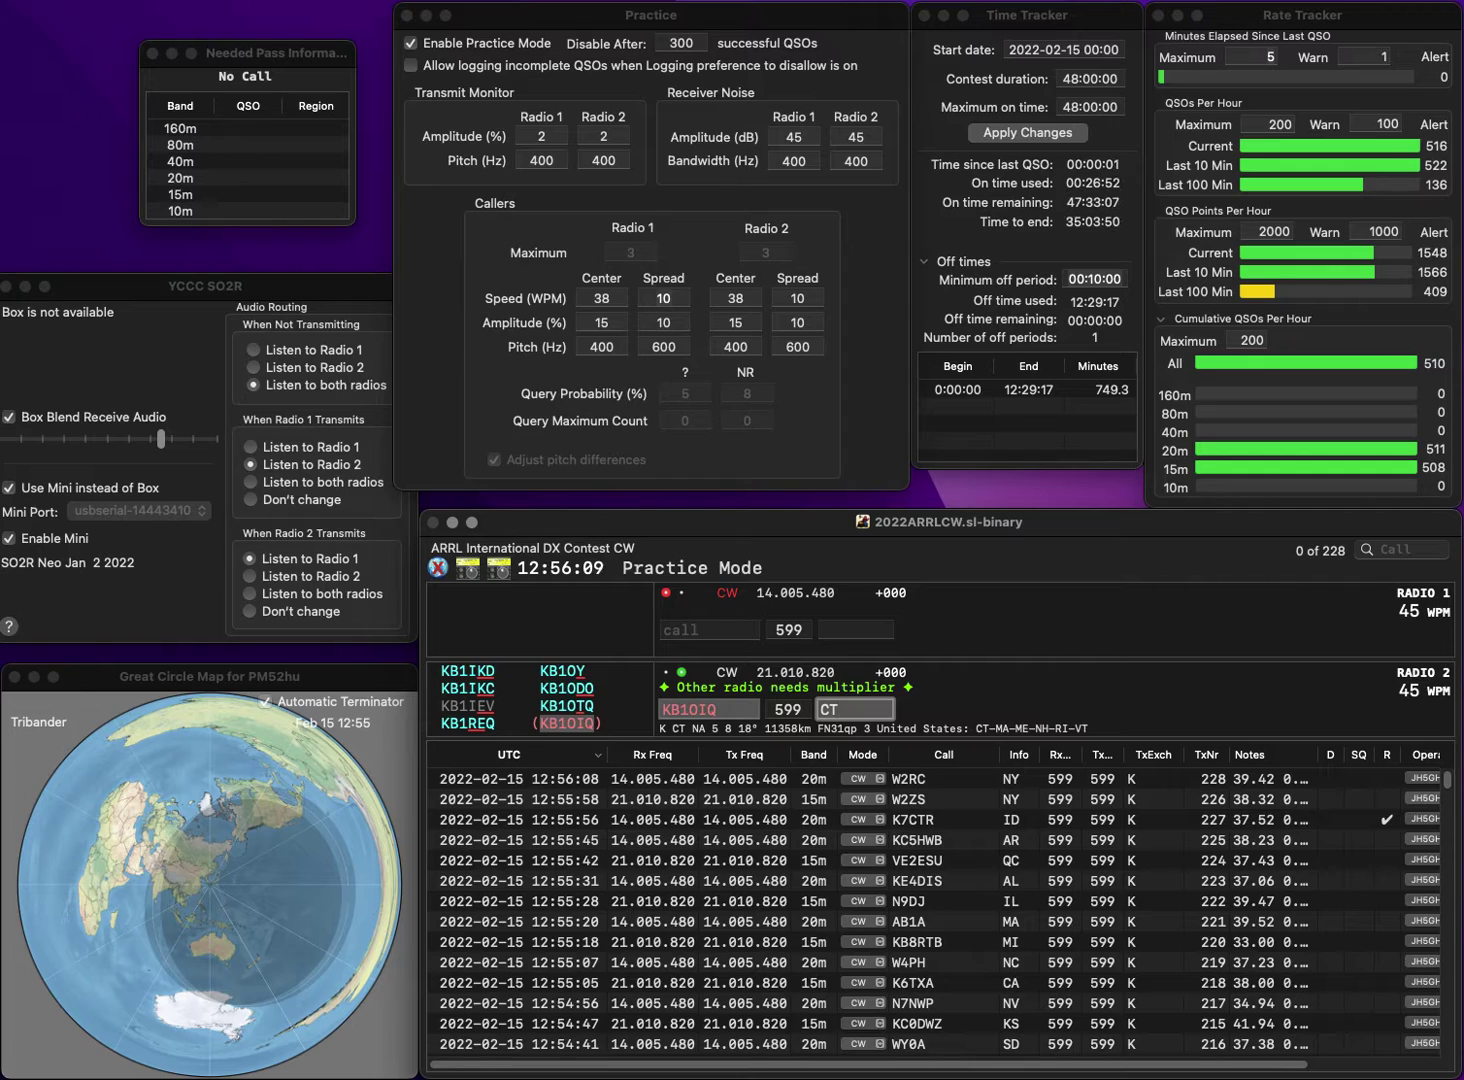
pyautogui.press('Return')
pyautogui.write('VE')
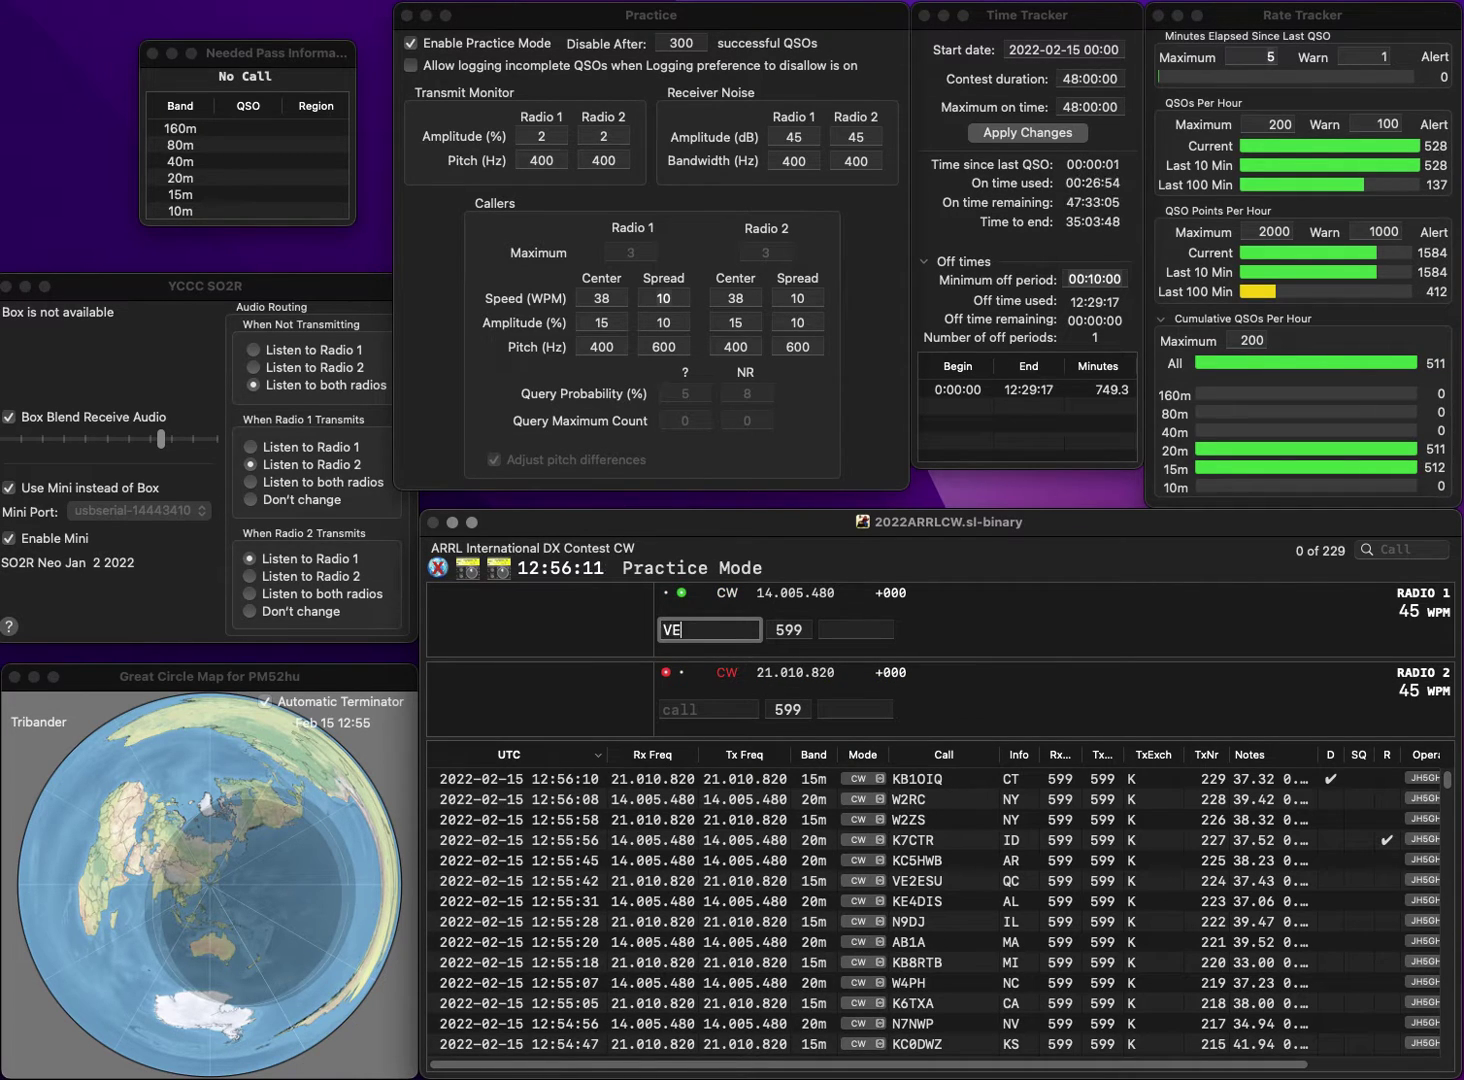
pyautogui.write('6KD')
pyautogui.press('Return')
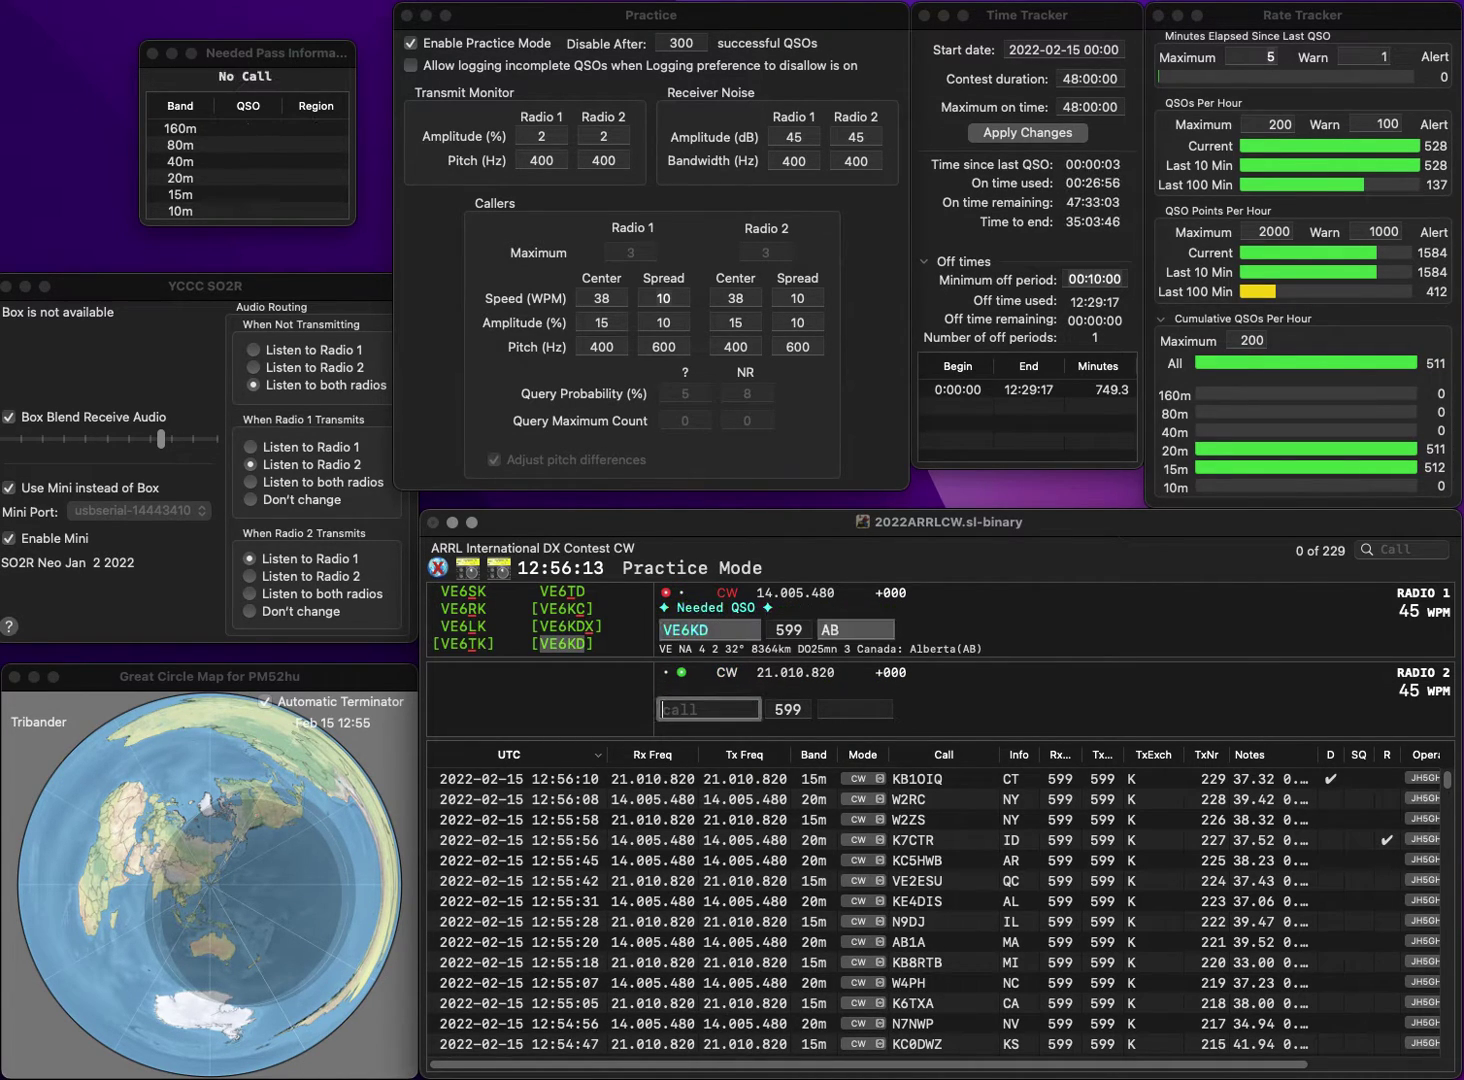
pyautogui.write('KD9SWI')
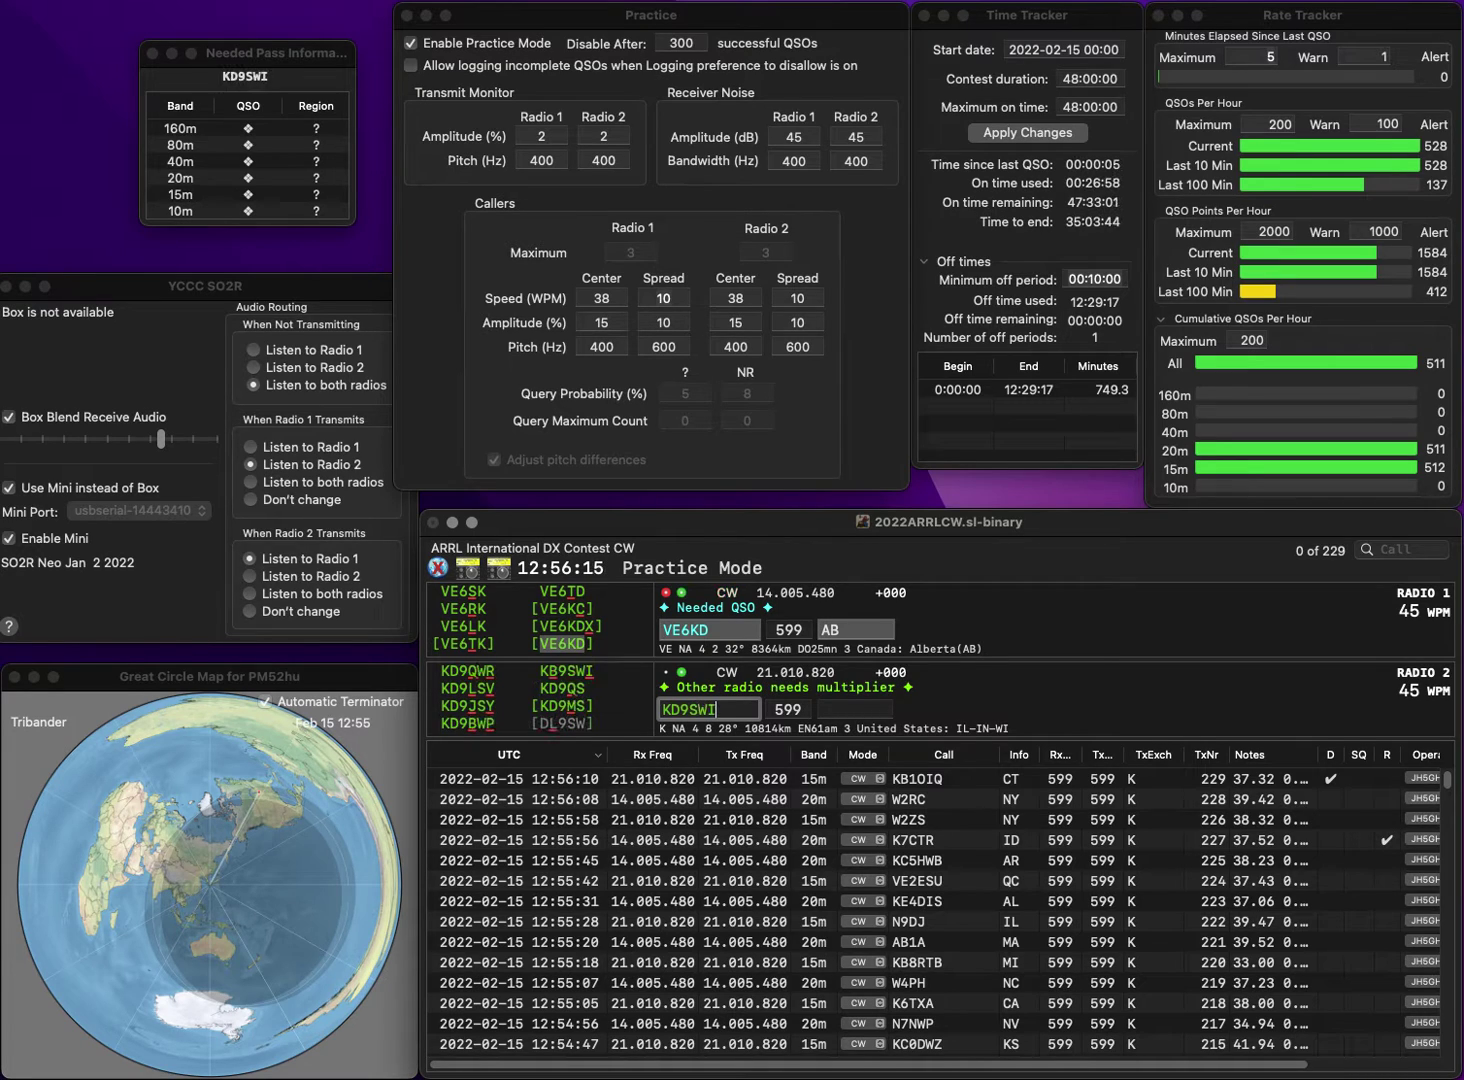
pyautogui.press('Return')
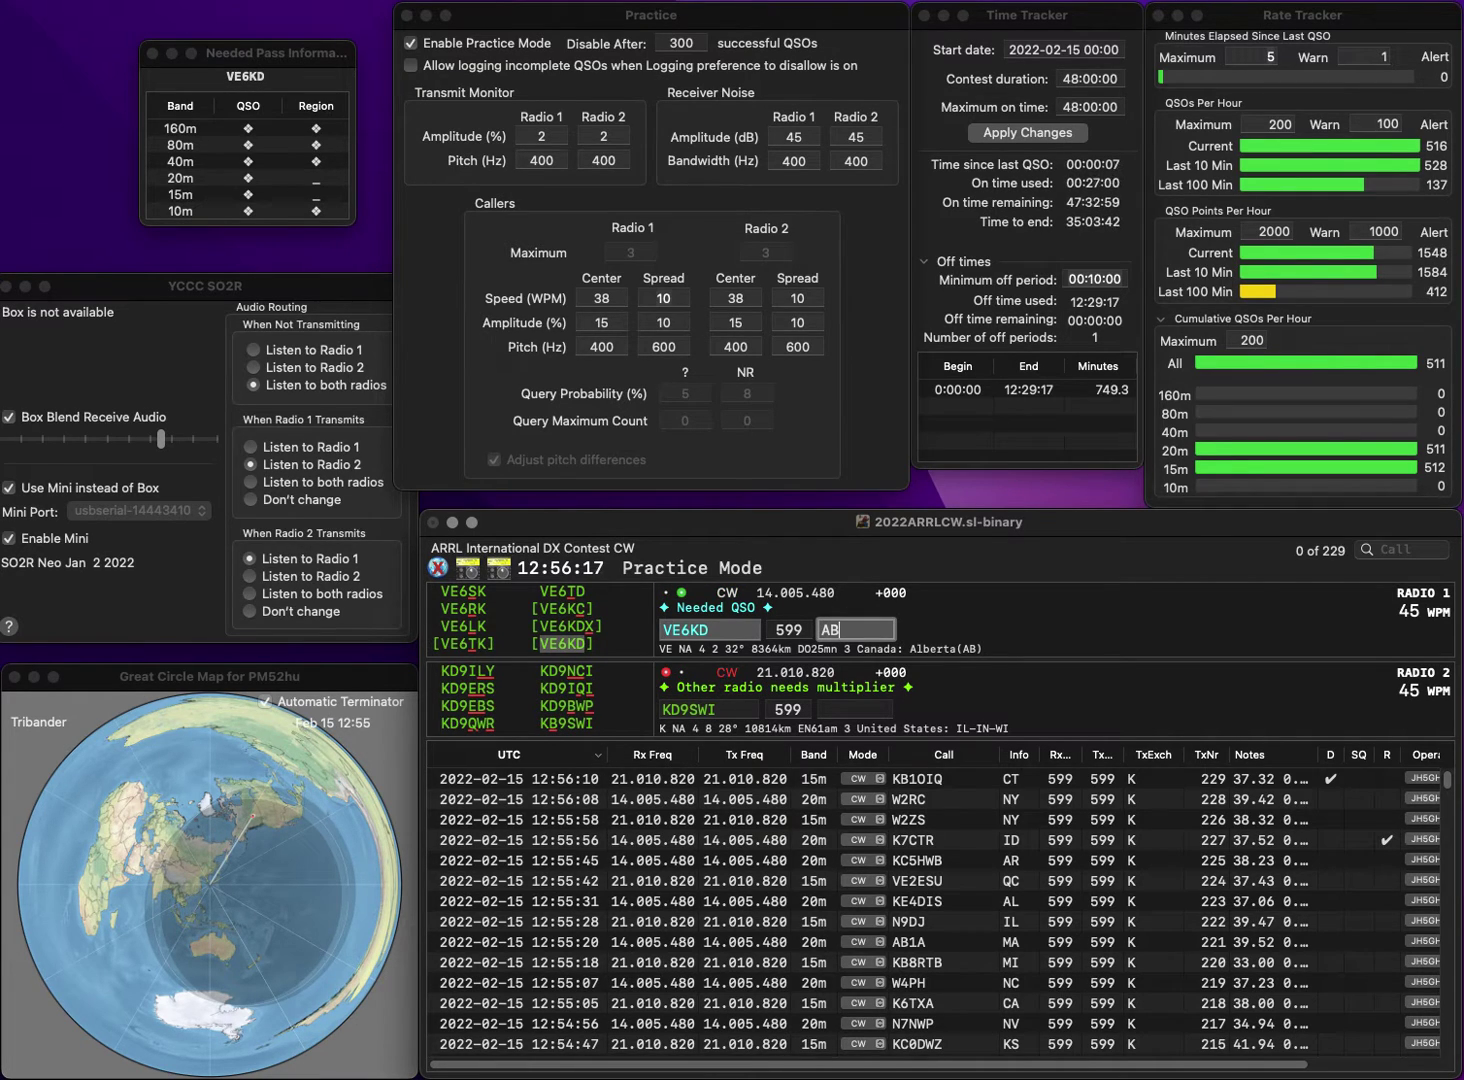
pyautogui.press('Return')
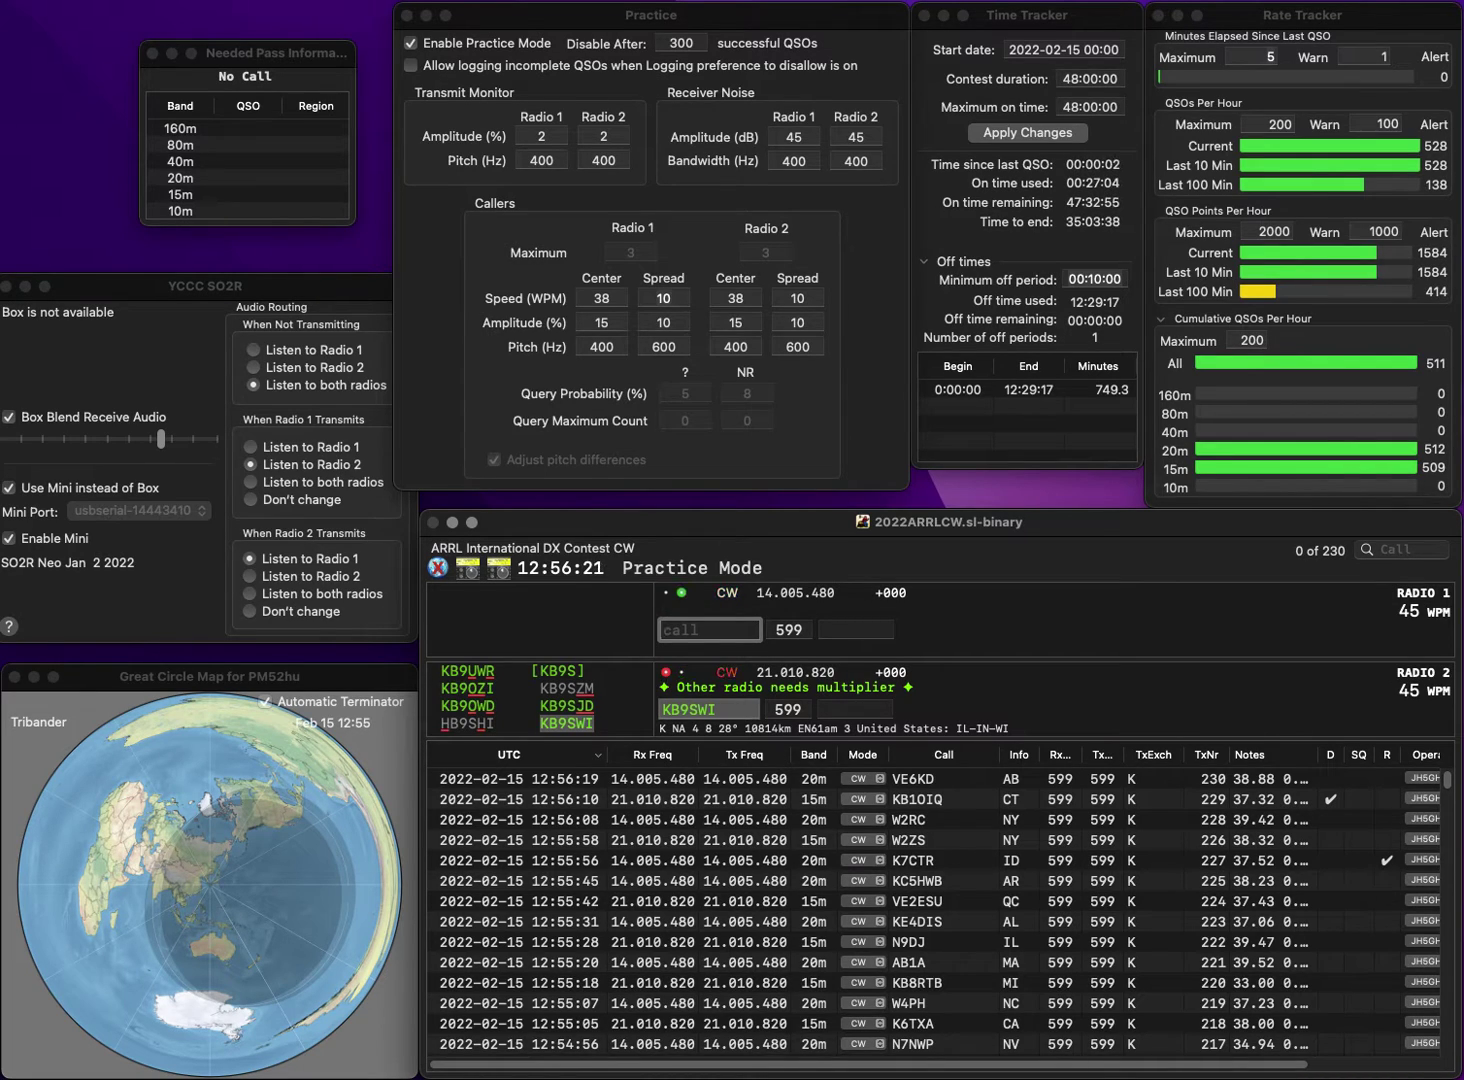
pyautogui.write('KE7DT')
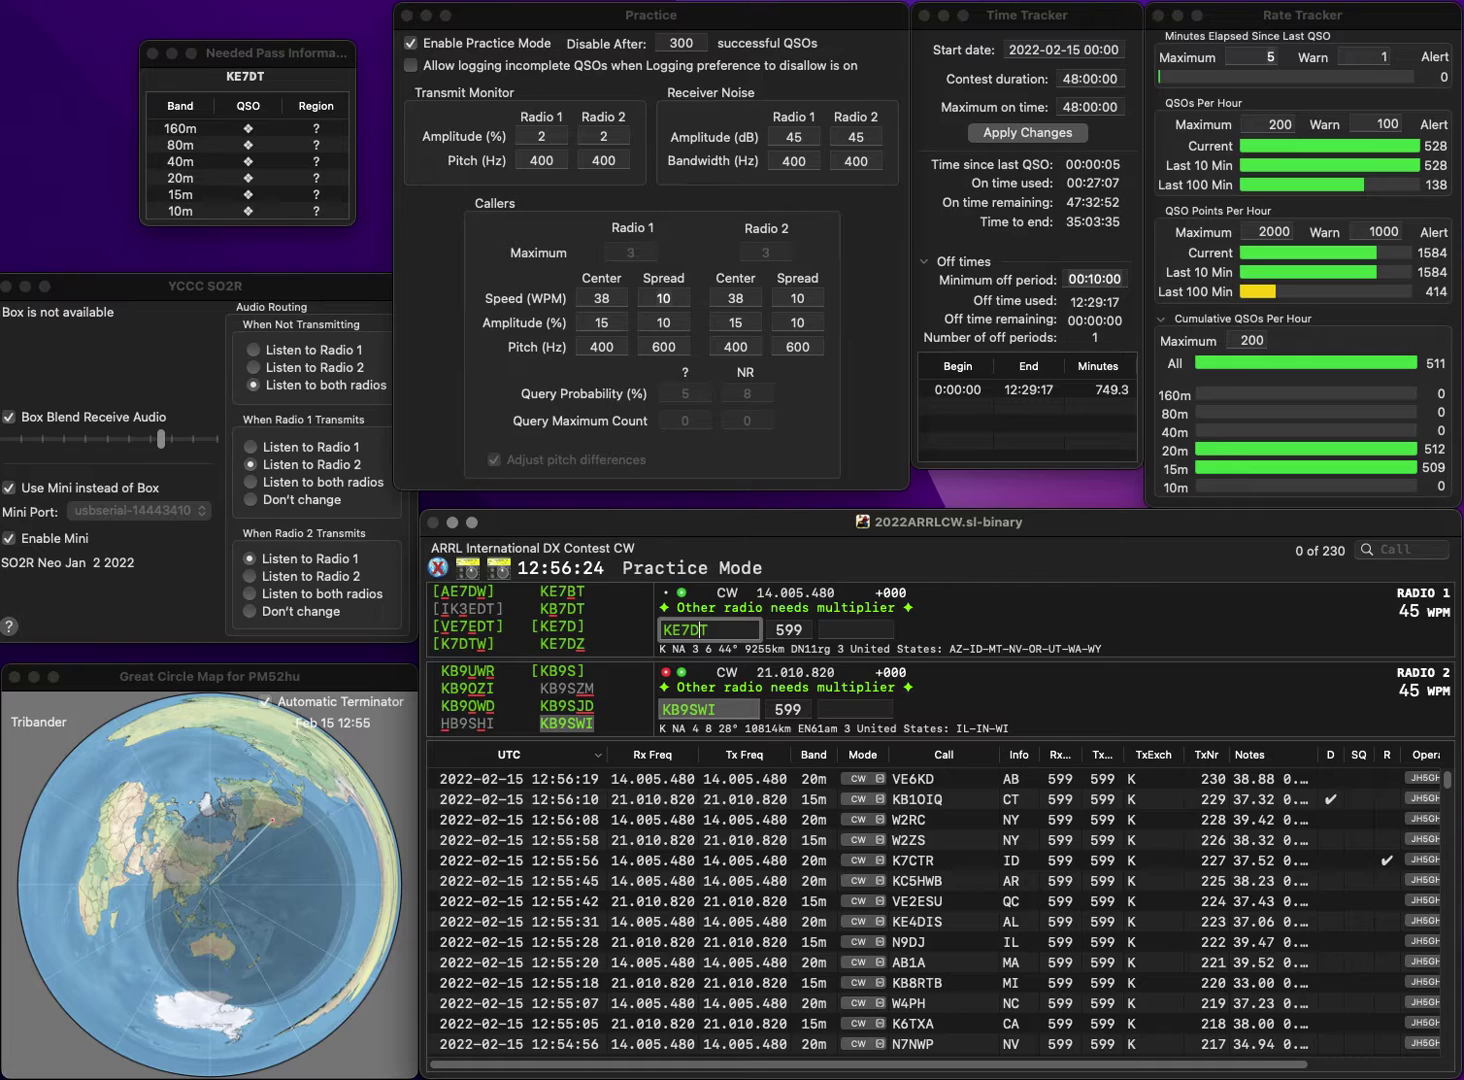
pyautogui.press('BackSpace')
pyautogui.write('BT')
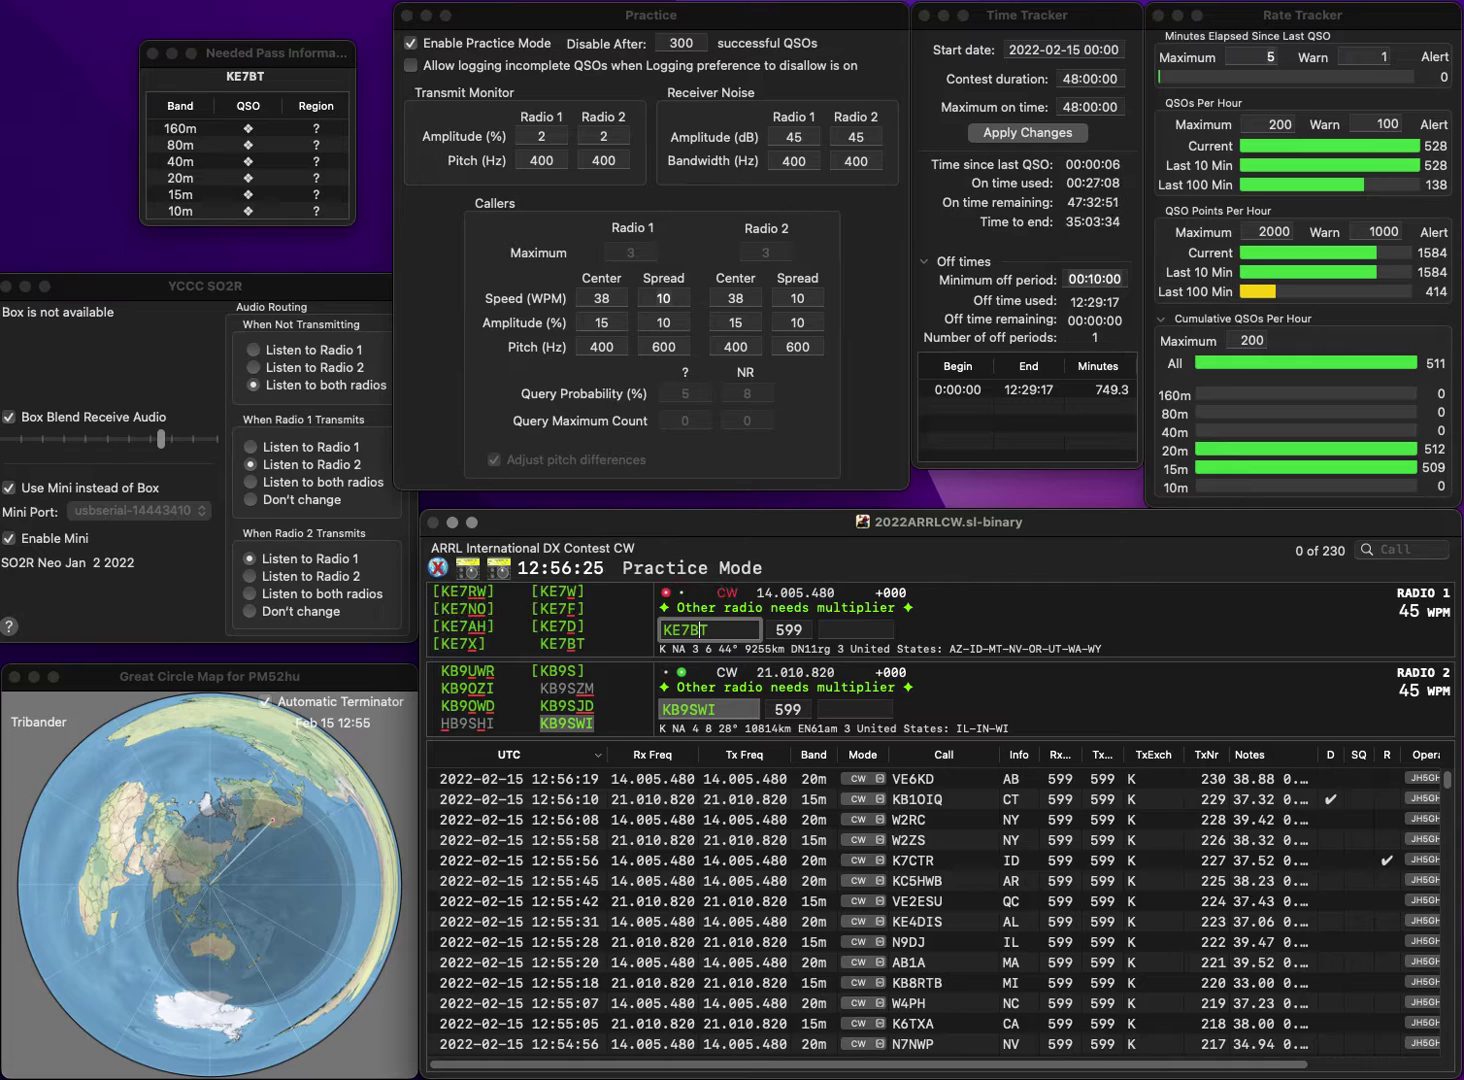
pyautogui.press('Return')
# Log KB9SWI on Radio 2 with exchange WI and KE7BT on Radio 1 with exchange UT.
pyautogui.write('WI')
pyautogui.press('Return')
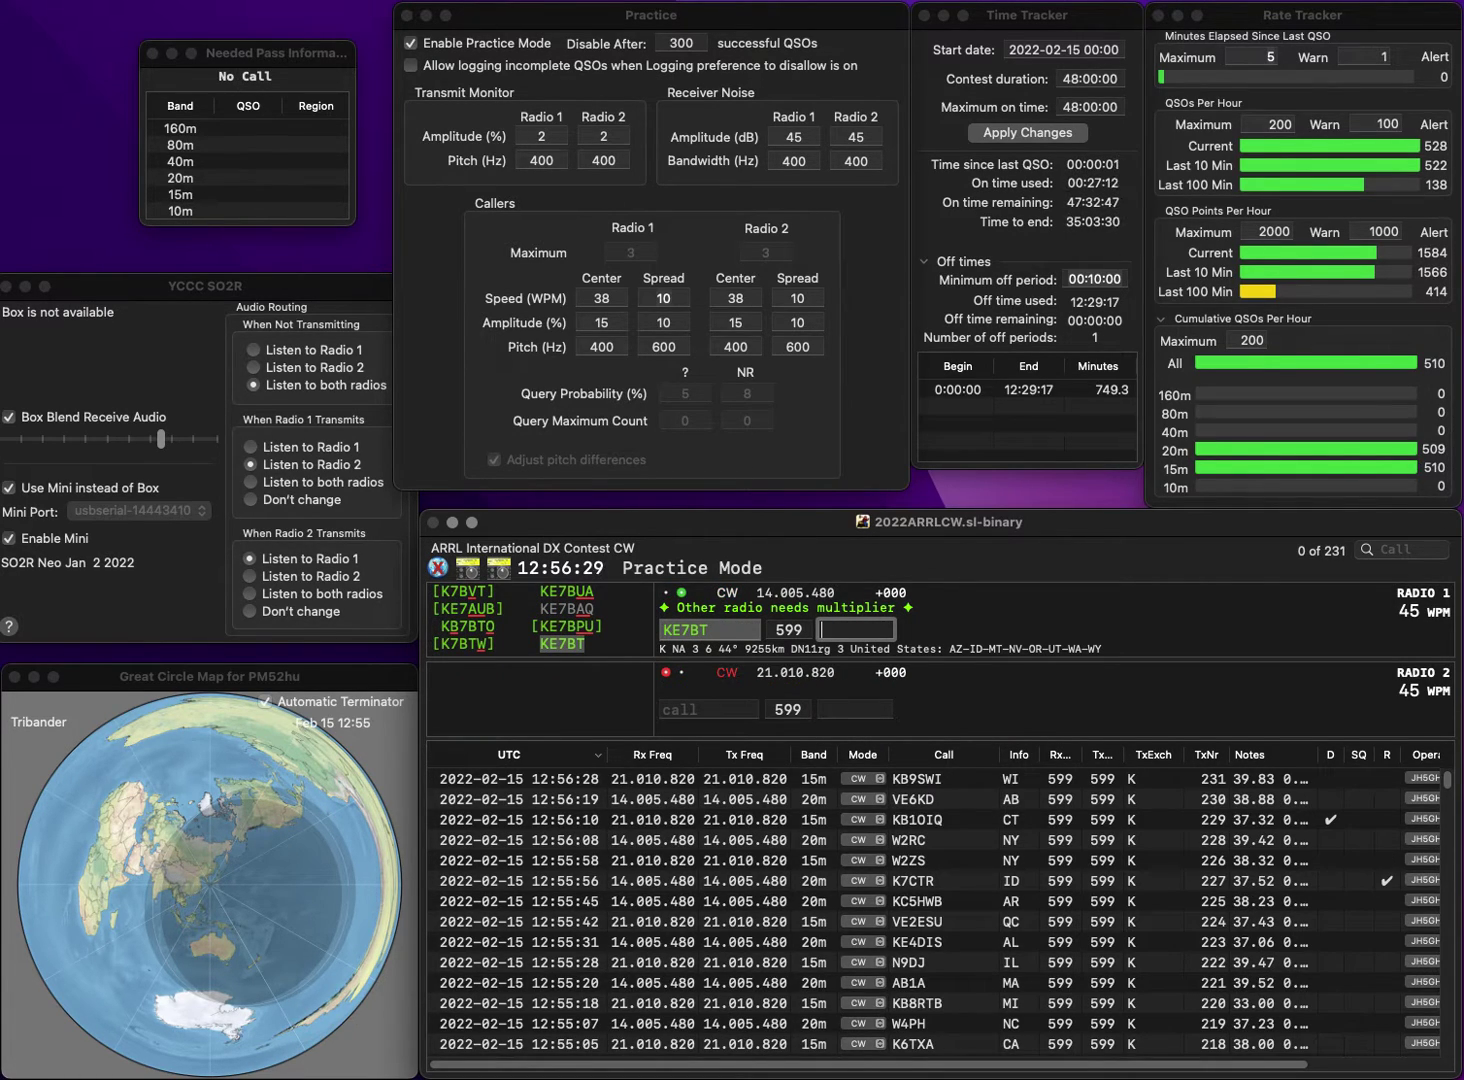
pyautogui.write('UT')
pyautogui.press('Return')
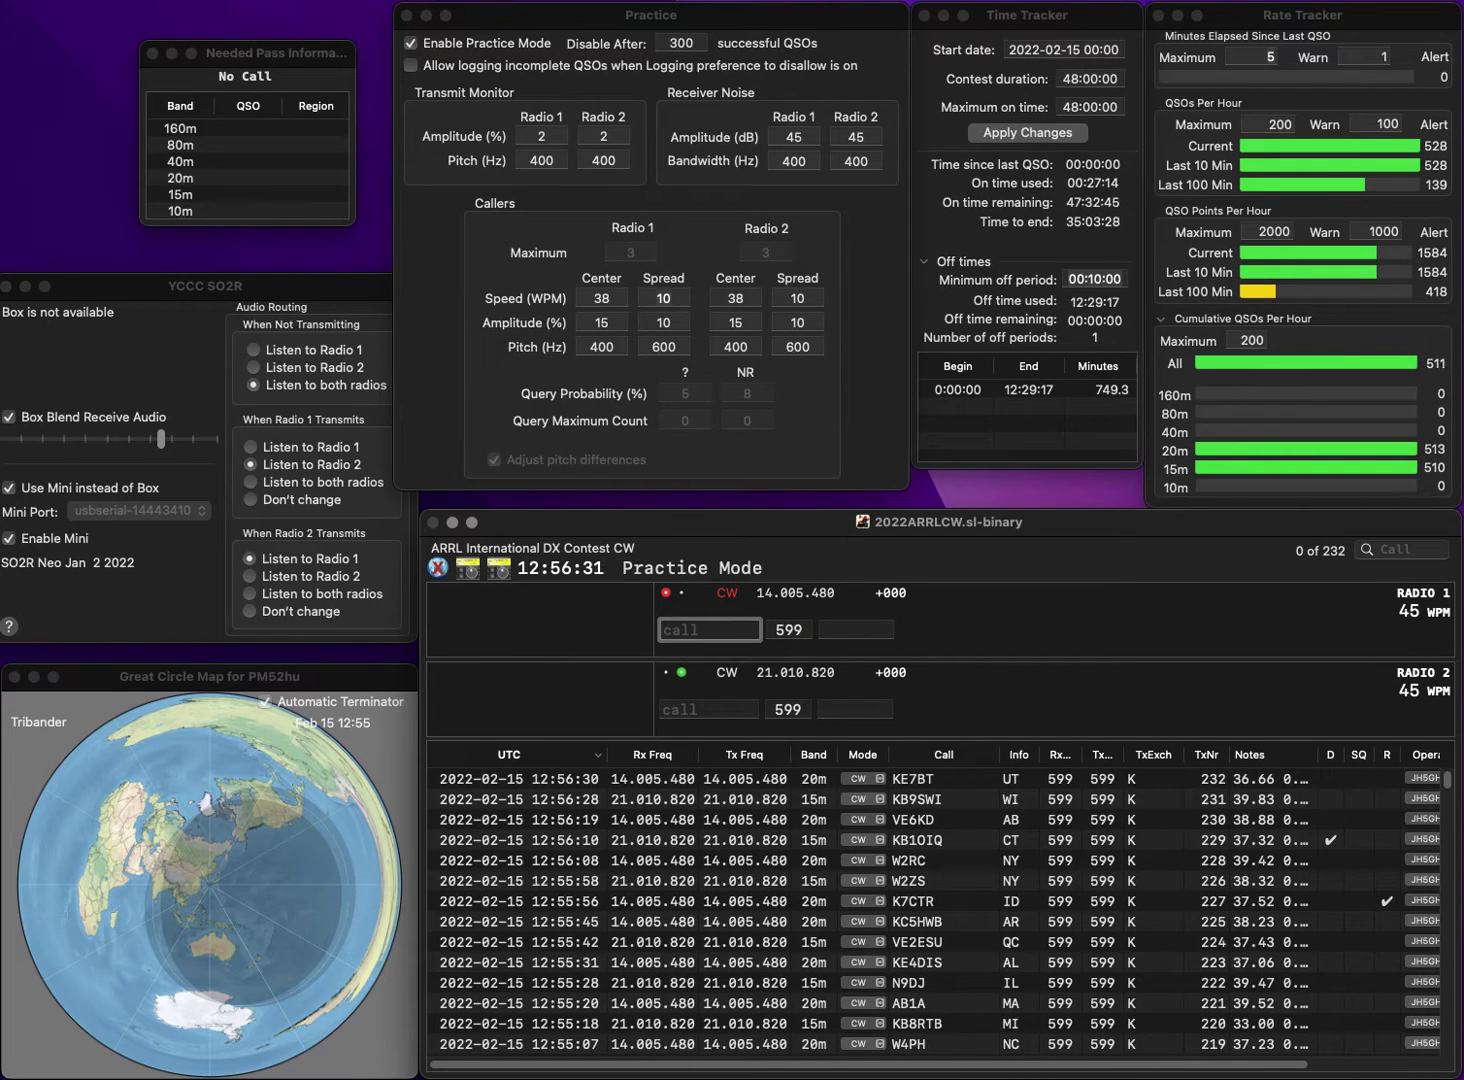
pyautogui.press('`')
pyautogui.write('KE8VC')
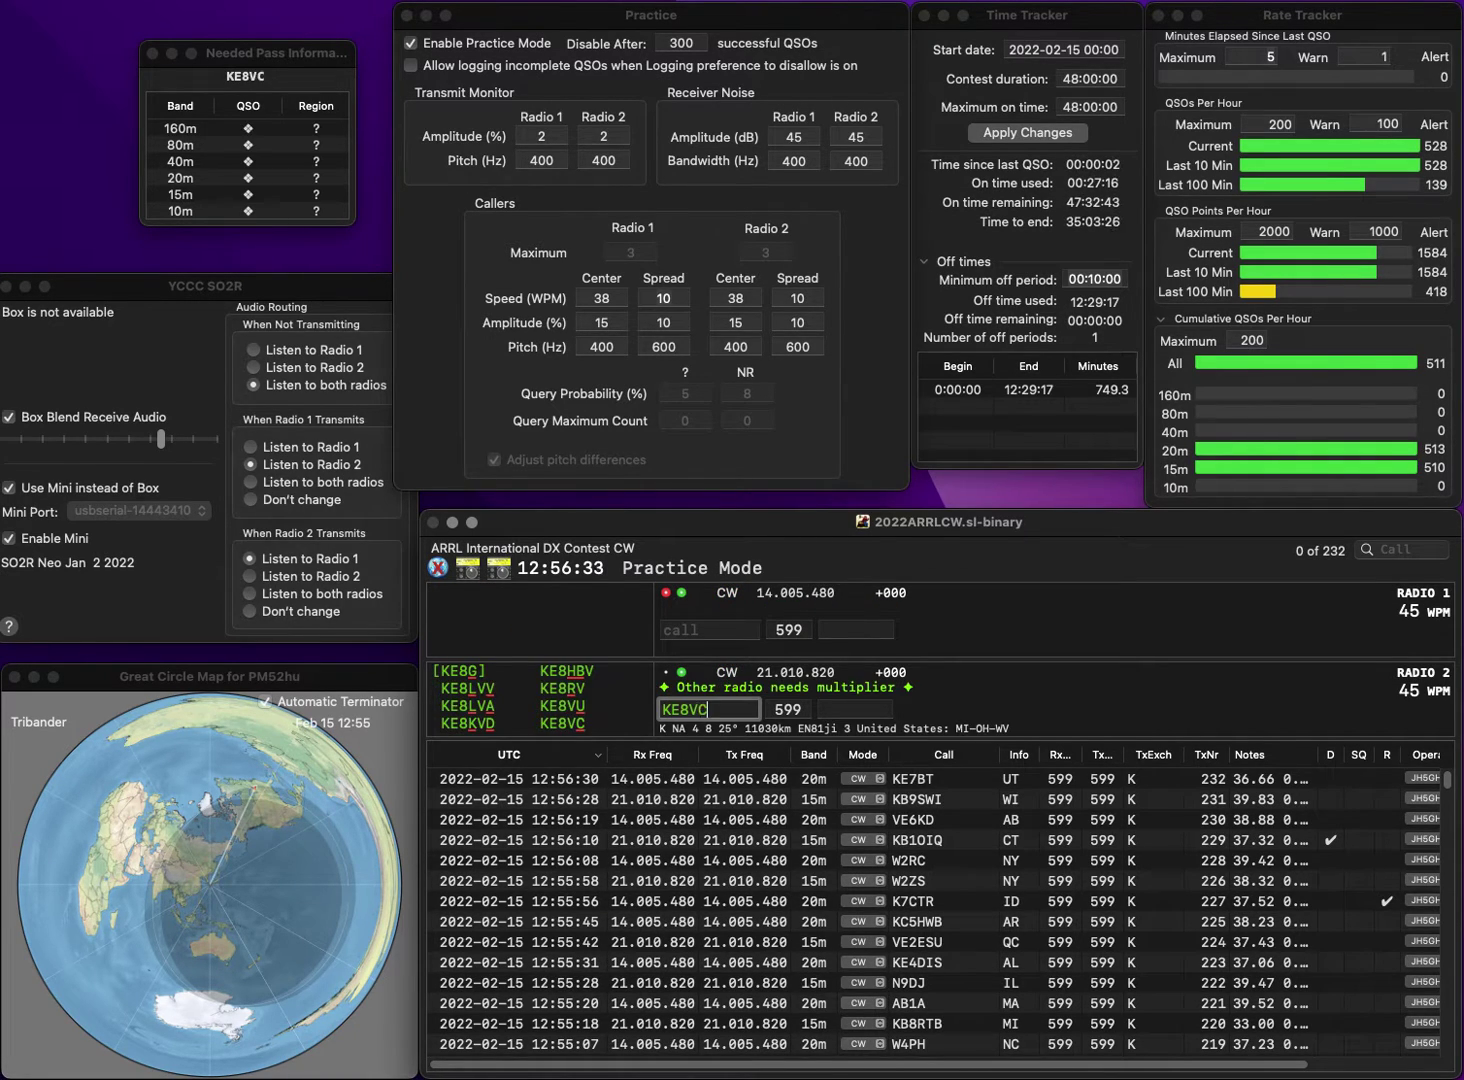
pyautogui.press('Return')
# Enter C54BV as the Radio 1 call, correct it to AC4BV and answer the caller.
pyautogui.press('\\')
pyautogui.write('C54BV')
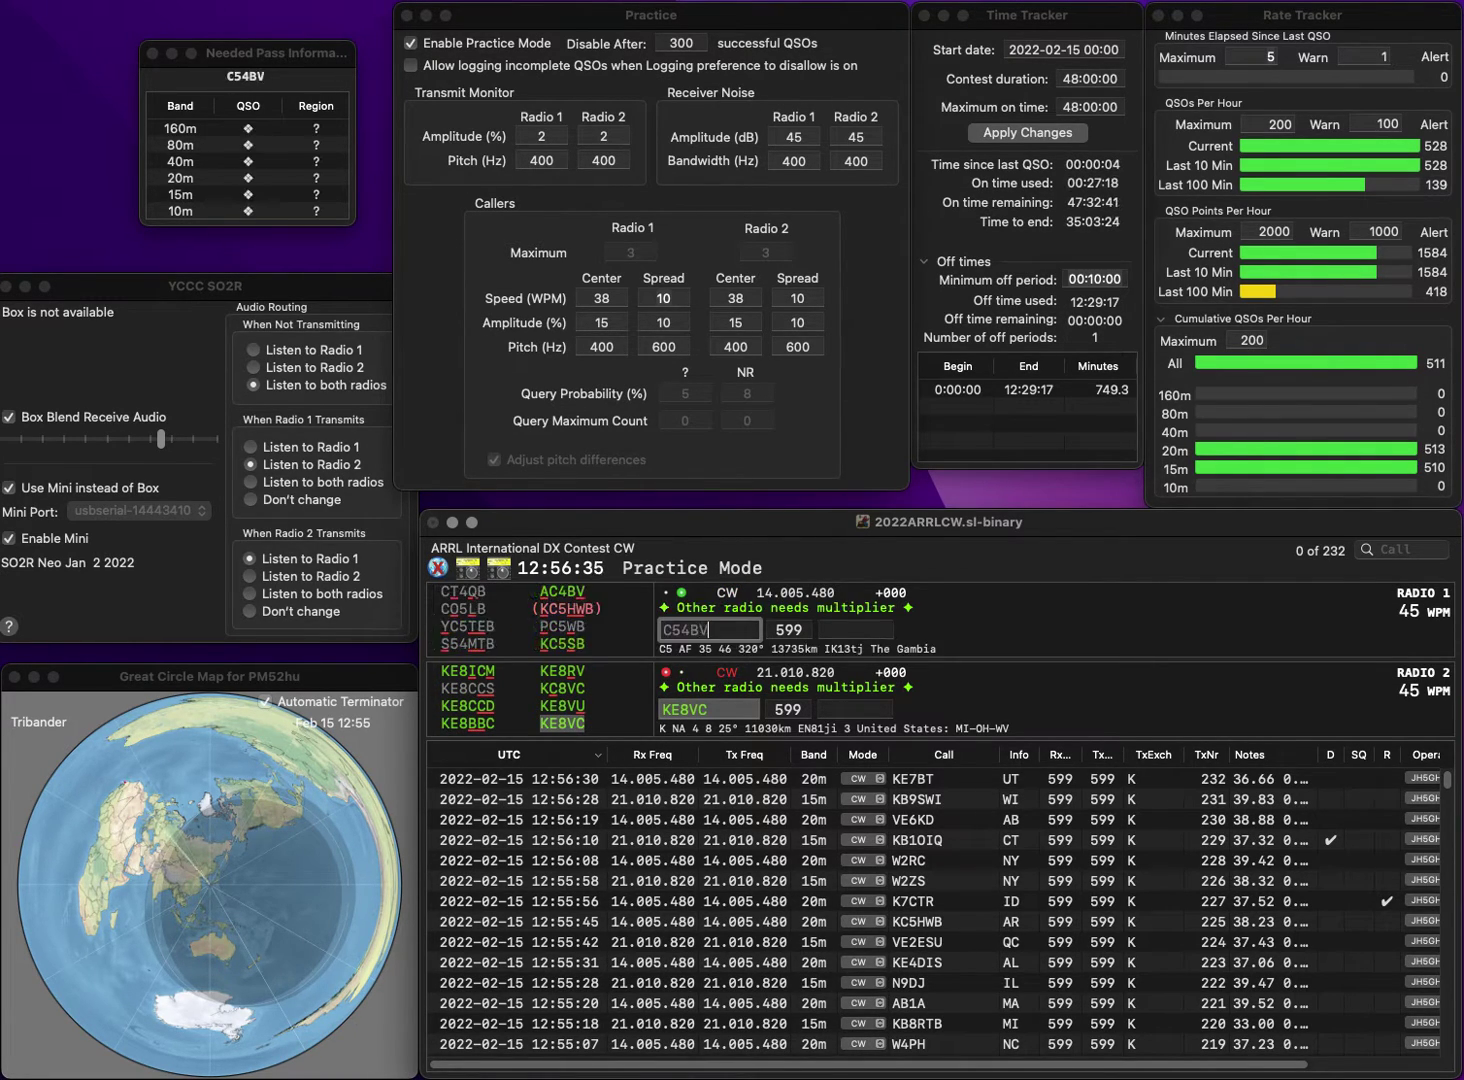
pyautogui.press('Left')
pyautogui.press('Left')
pyautogui.press('Left')
pyautogui.press('Left')
pyautogui.press('BackSpace')
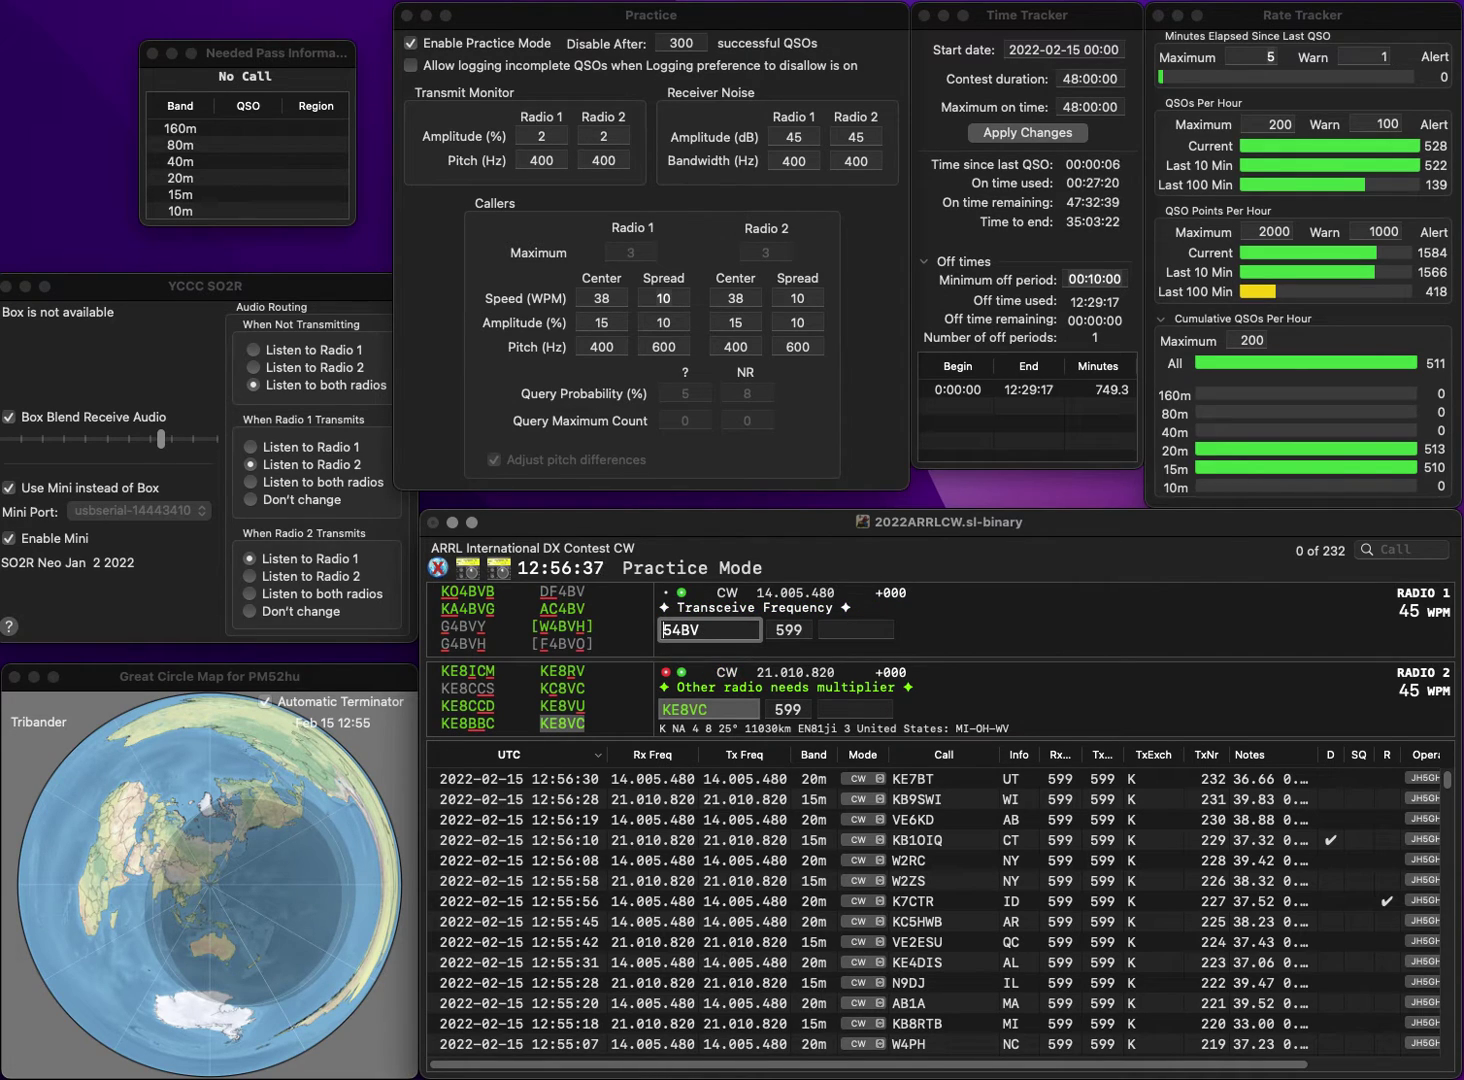
pyautogui.press('Delete')
pyautogui.write('AC')
pyautogui.press('Return')
# Log KE8VC on Radio 2 with exchange MI and AC4BV on Radio 1 with exchange NC.
pyautogui.press('\\')
pyautogui.write('MI')
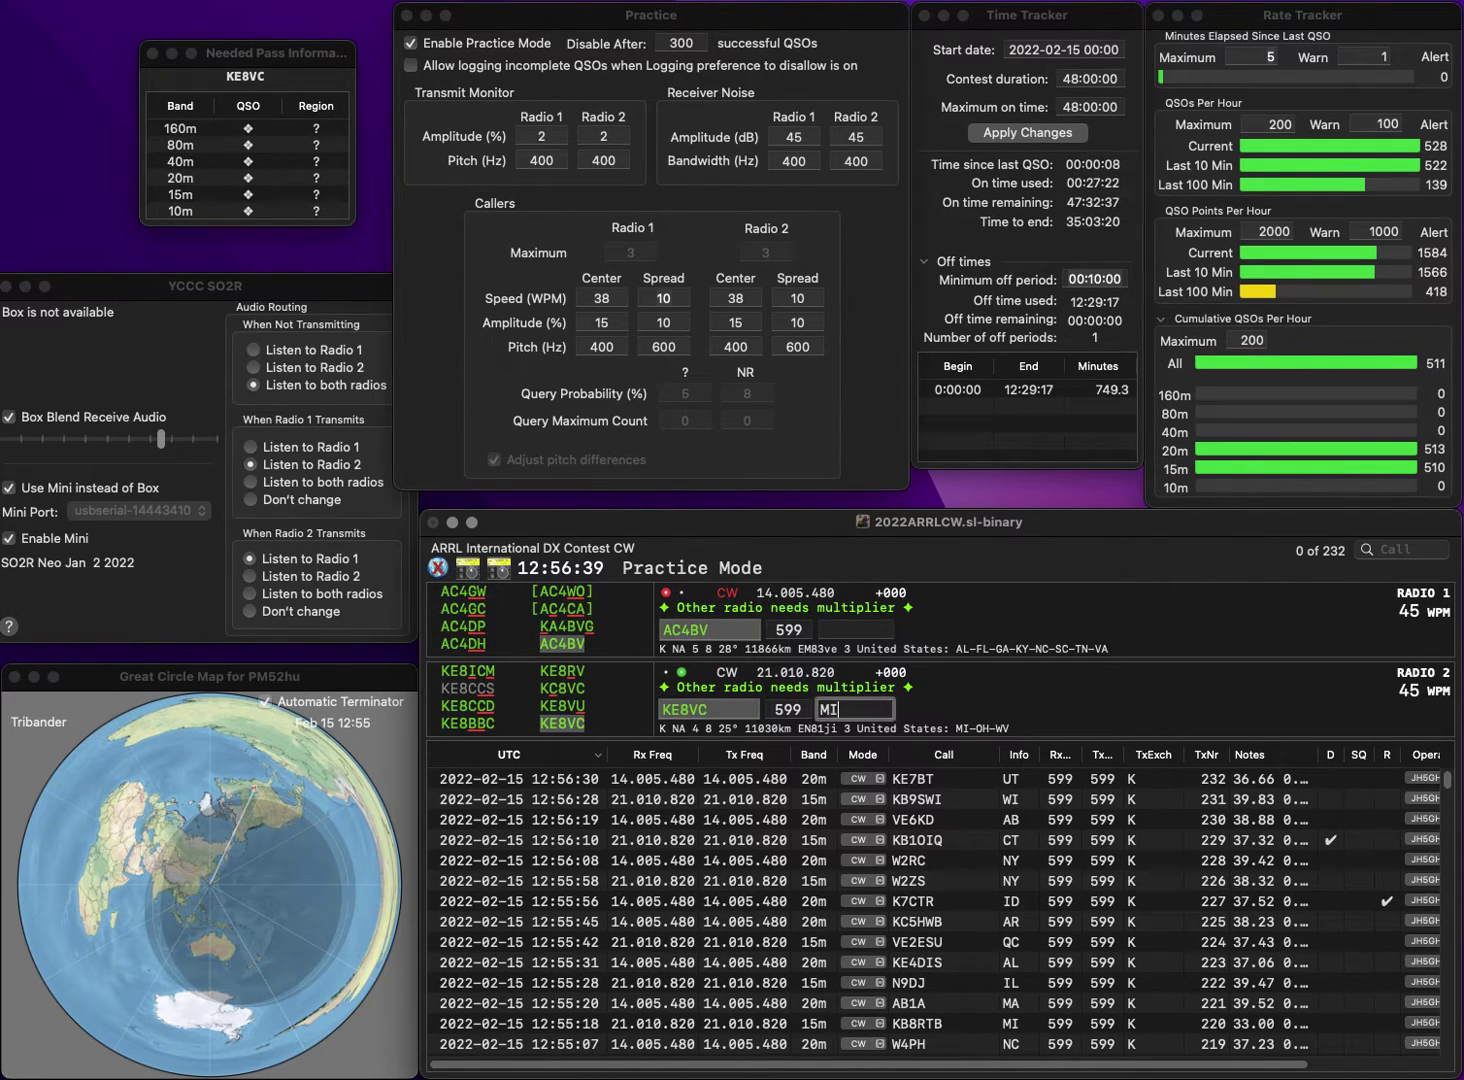
pyautogui.press('Return')
pyautogui.press('\\')
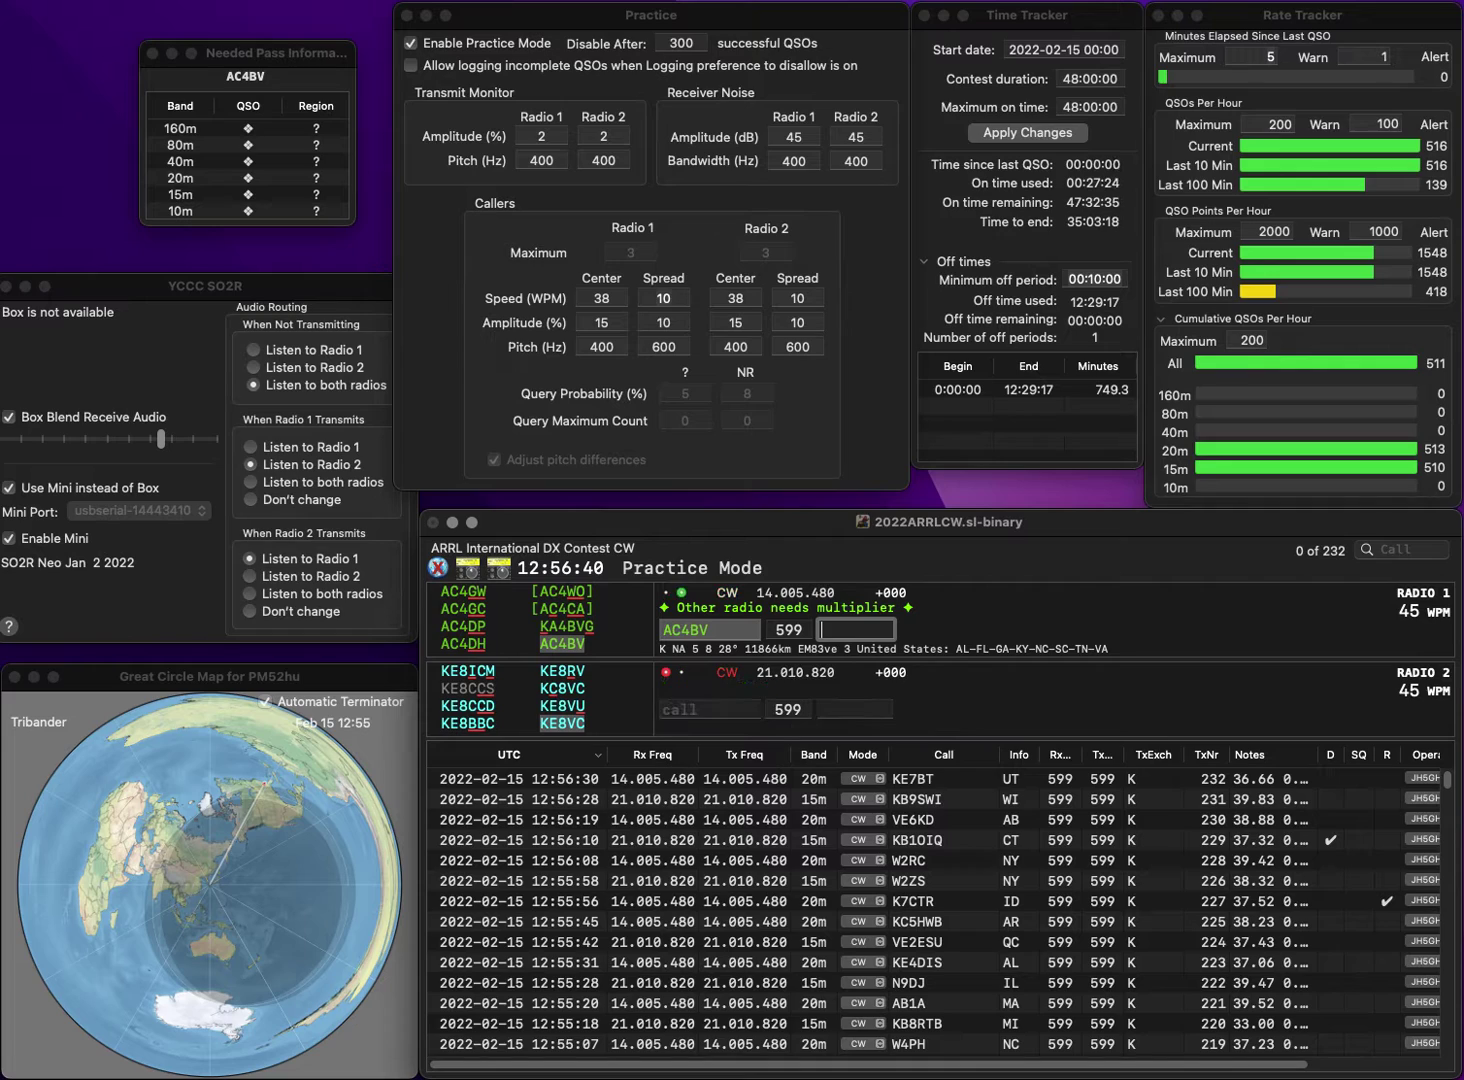
pyautogui.write('N')
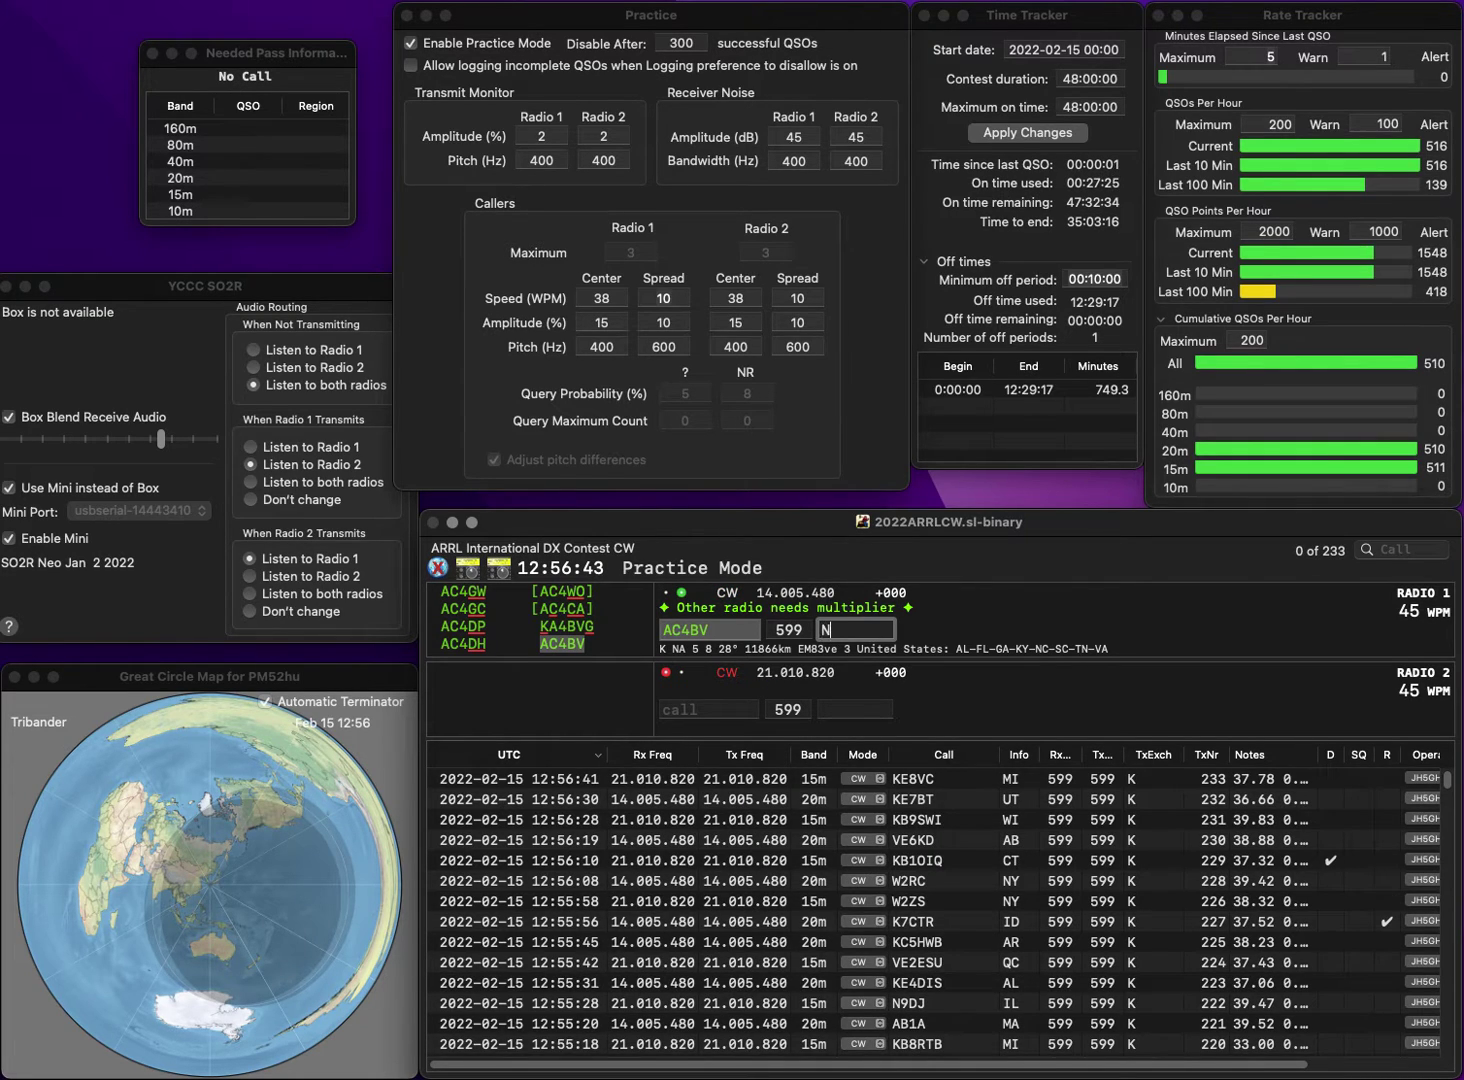
pyautogui.write('C')
pyautogui.press('Return')
# Enter and answer the call W8SC on Radio 2 and enter the call W1LLO on Radio 1.
pyautogui.press('\\')
pyautogui.write('W8')
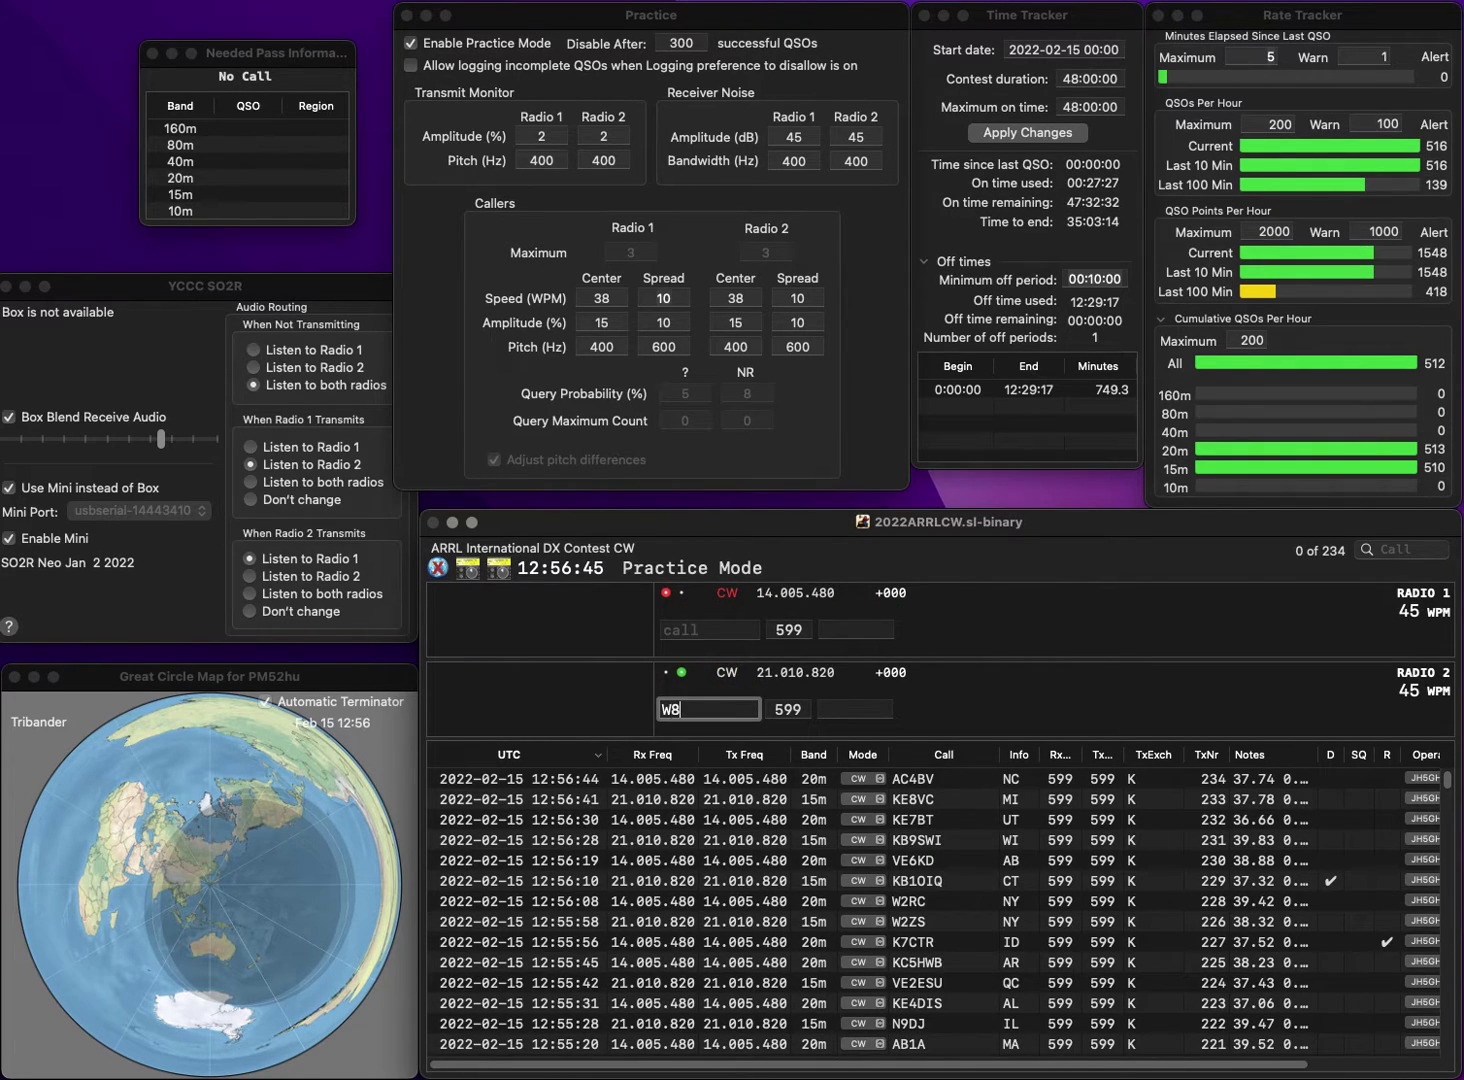
pyautogui.write('SC')
pyautogui.press('Return')
pyautogui.press('\\')
pyautogui.write('W')
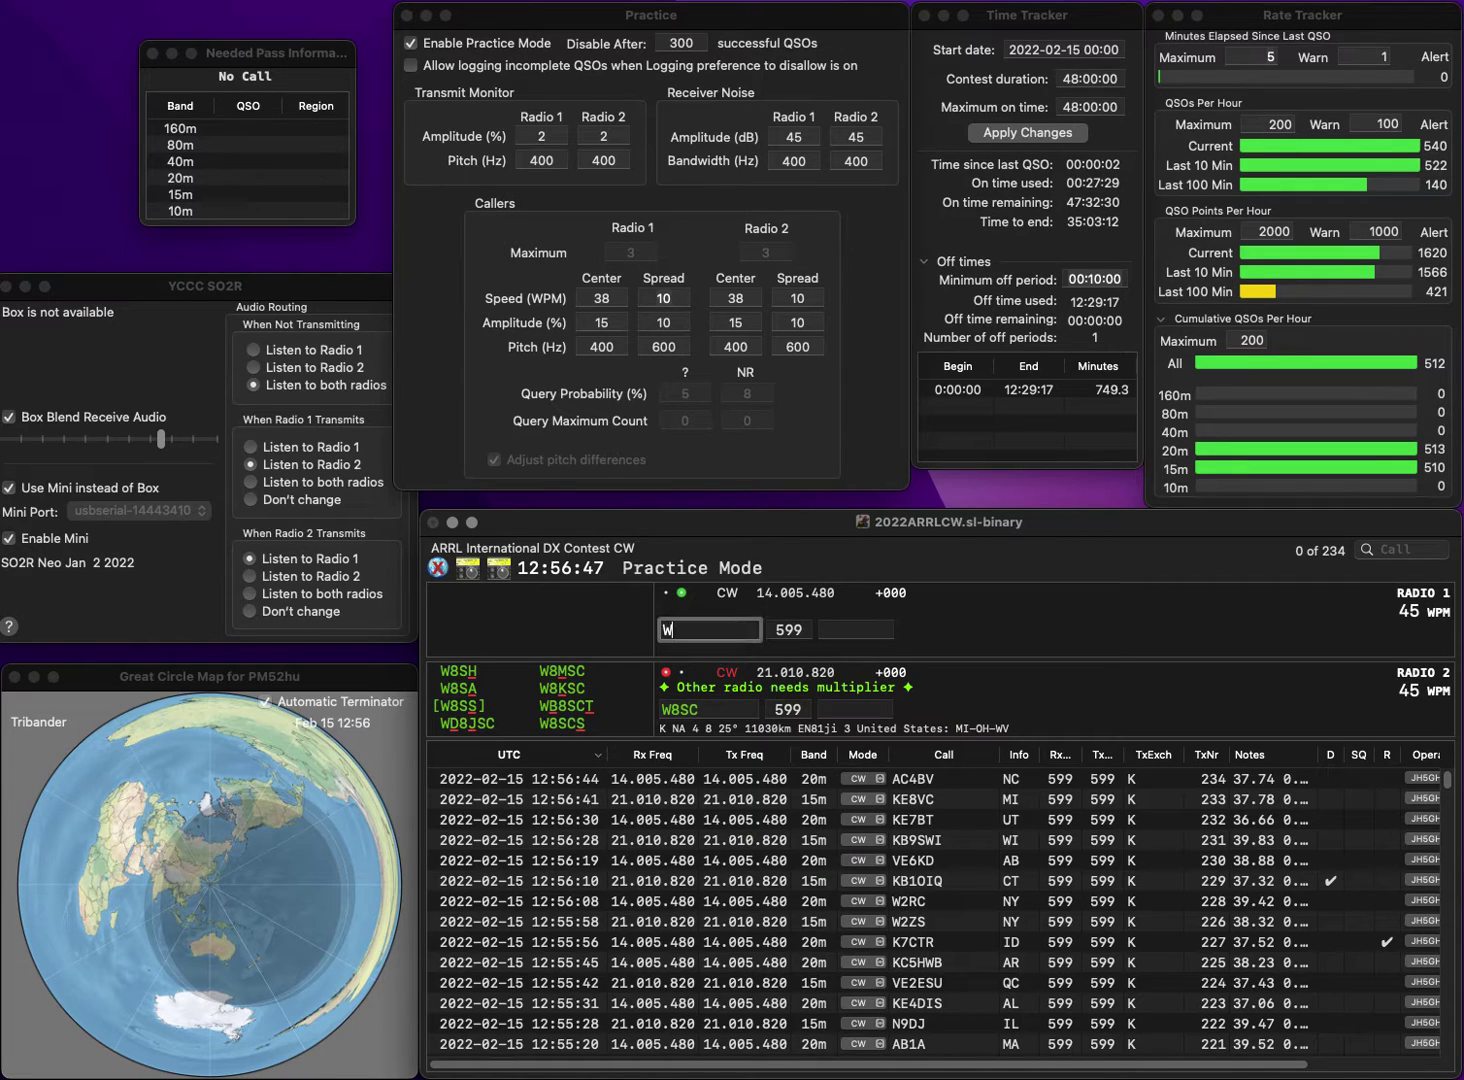
pyautogui.write('1LLO')
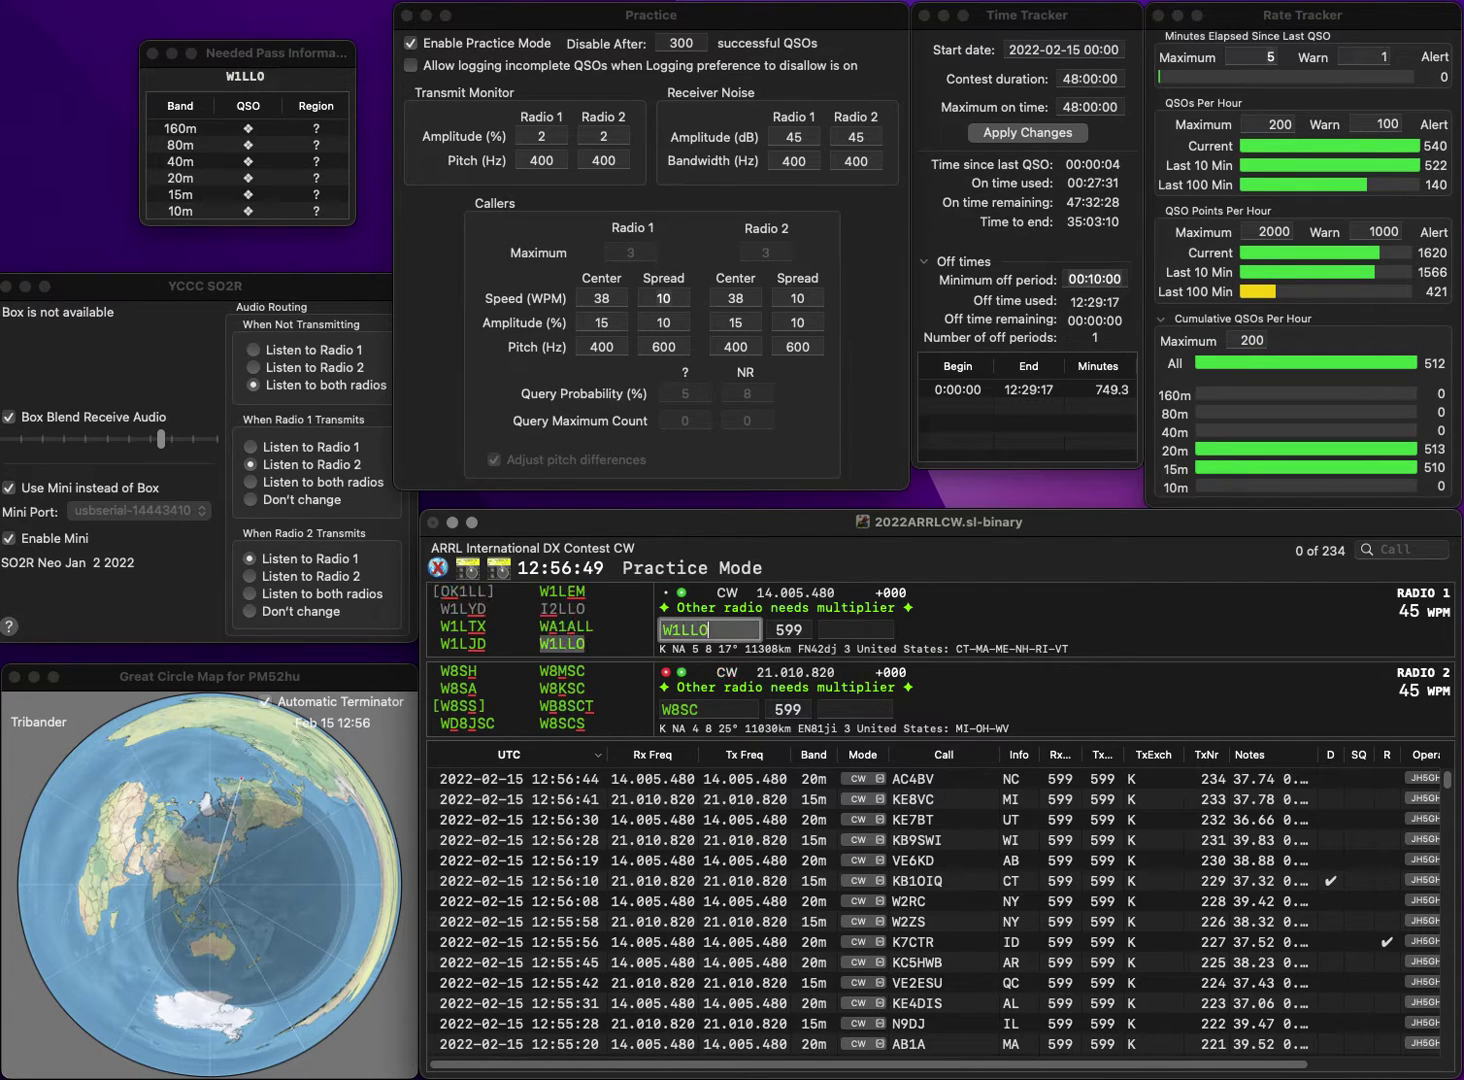
pyautogui.press('\\')
pyautogui.press('Left')
pyautogui.press('BackSpace')
pyautogui.write('H')
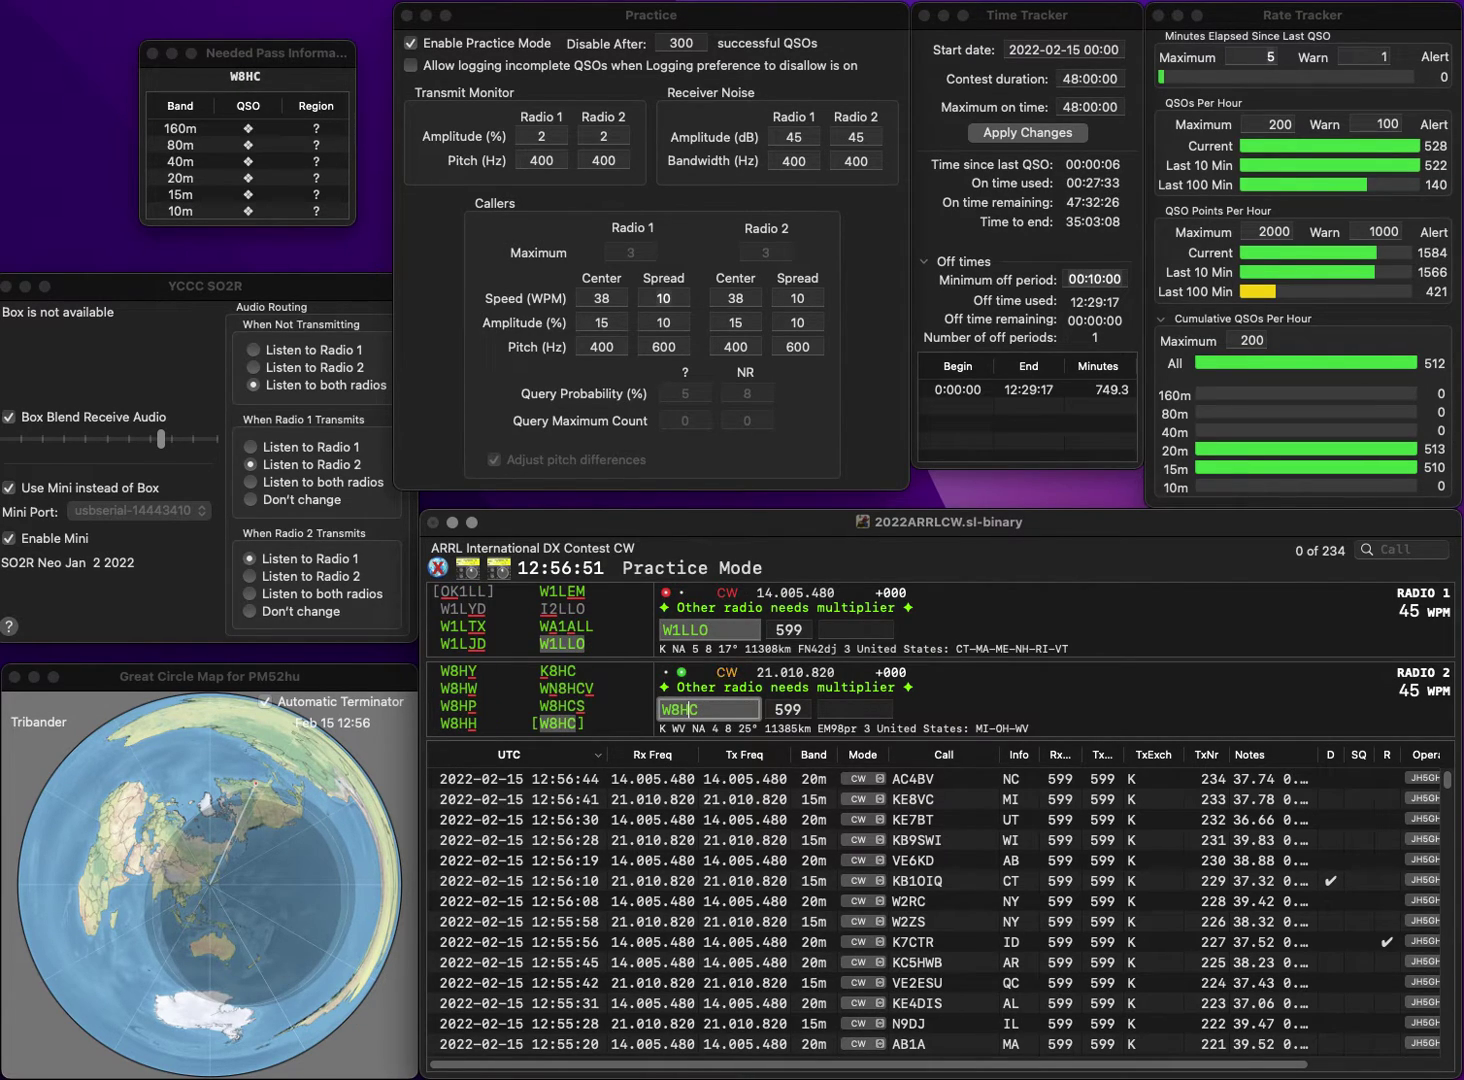
pyautogui.press('Return')
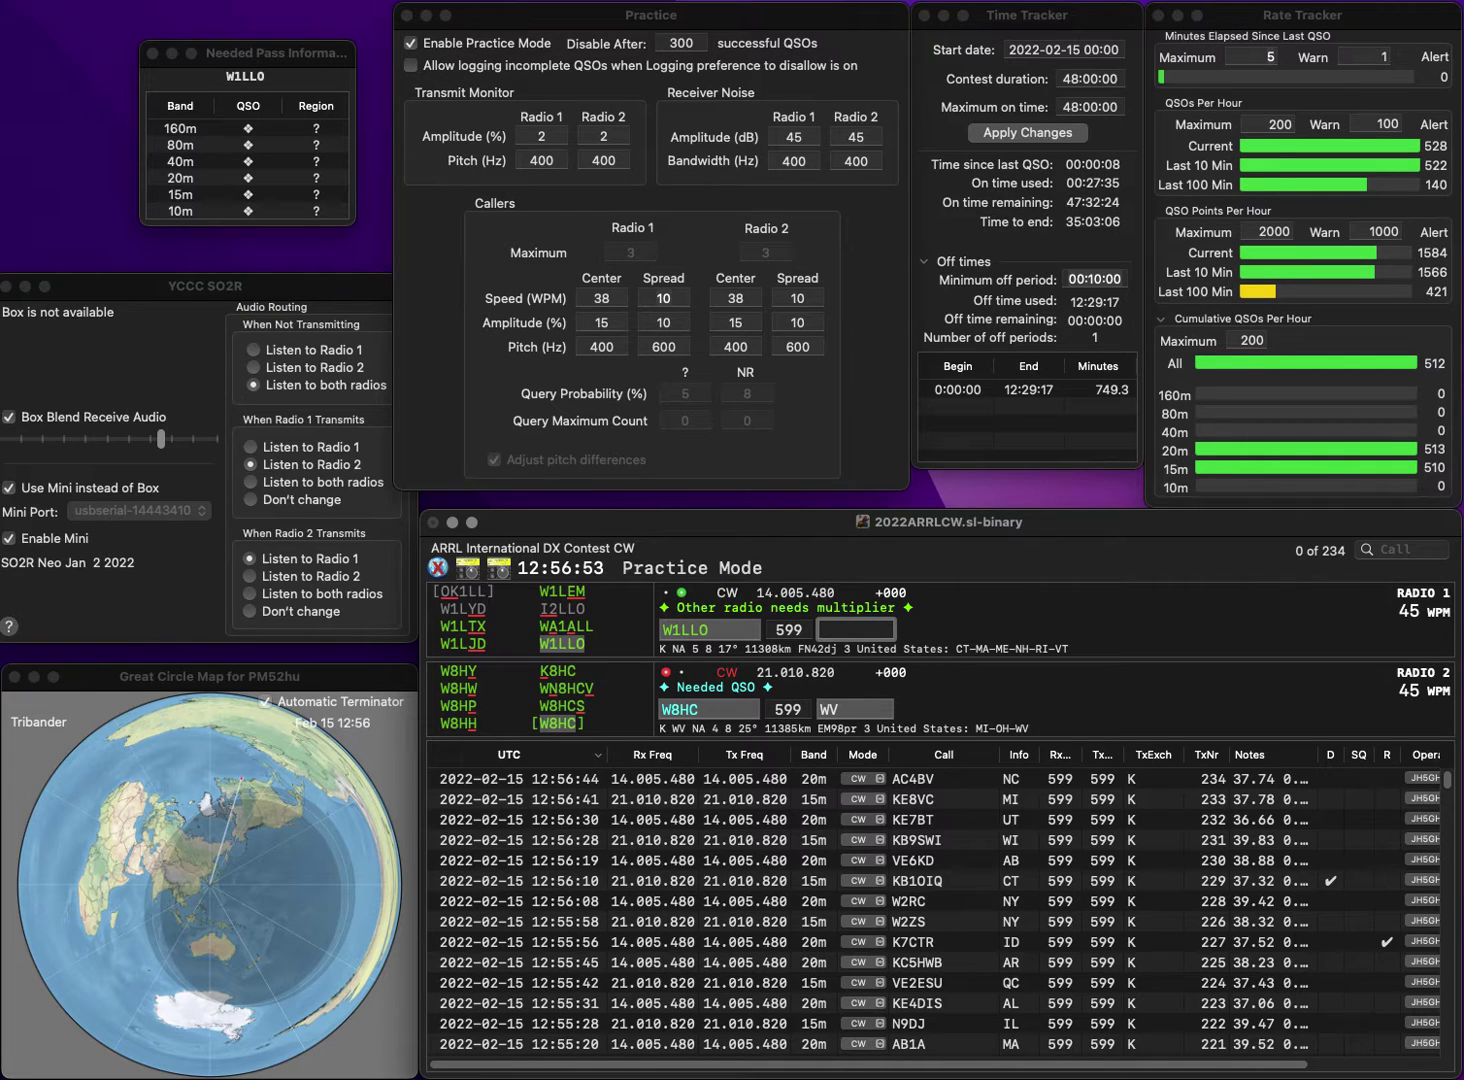
pyautogui.write('ME')
pyautogui.press('Return')
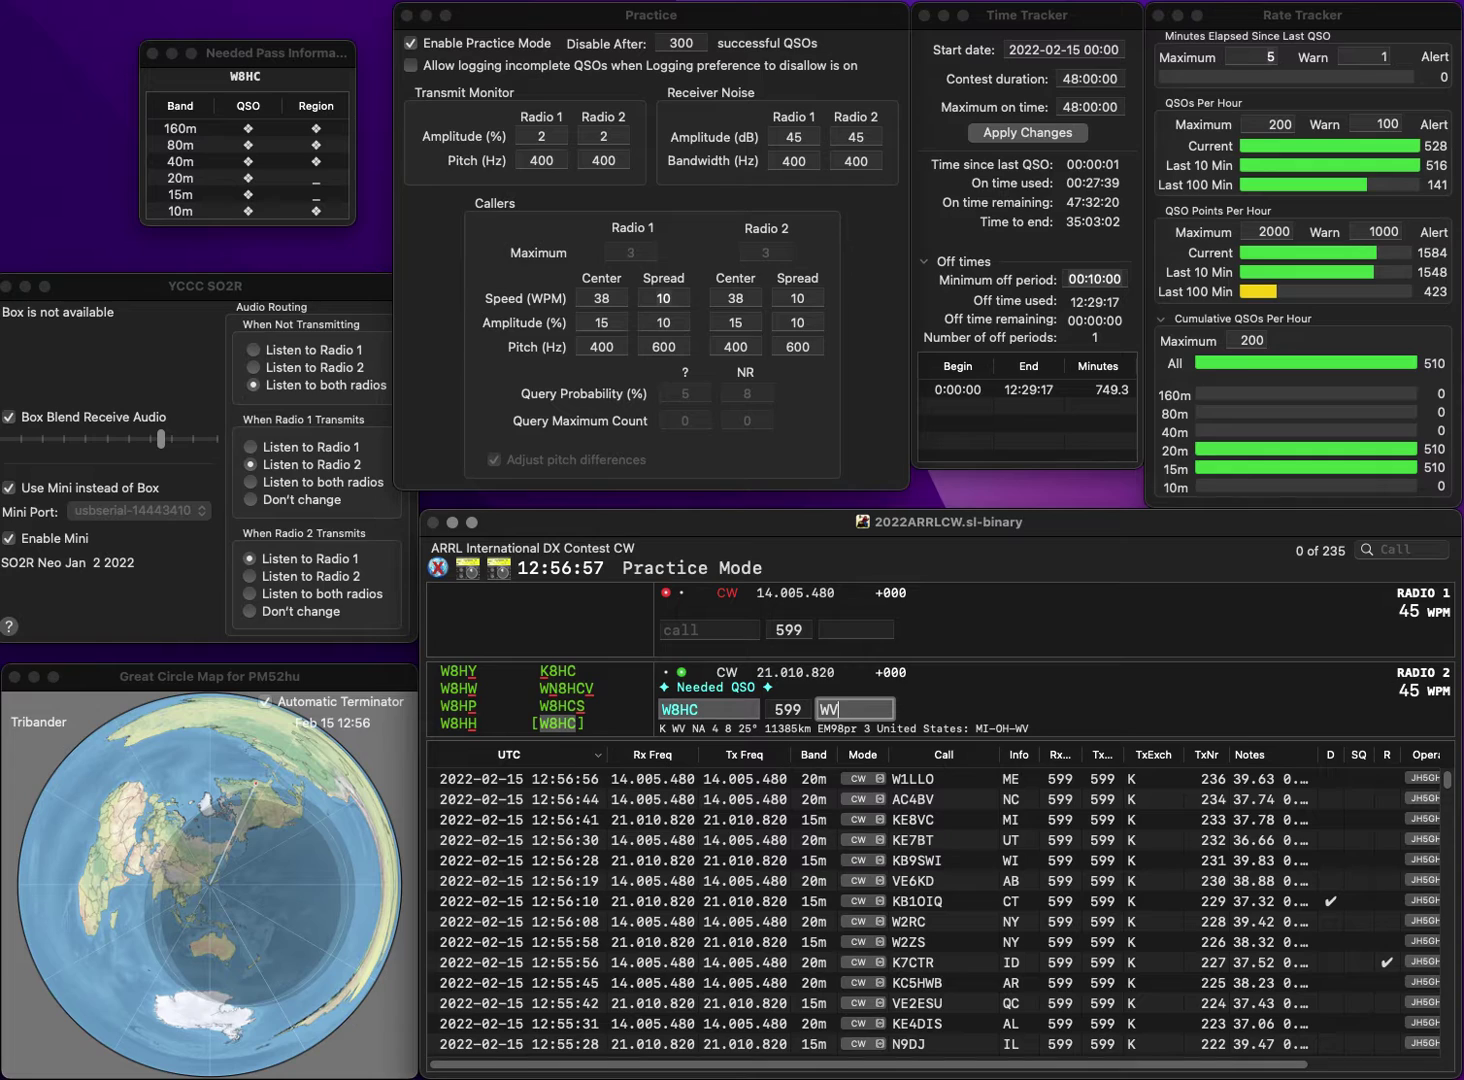
pyautogui.press('Return')
# Enter and answer the call W4PID on Radio 1.
pyautogui.write('W')
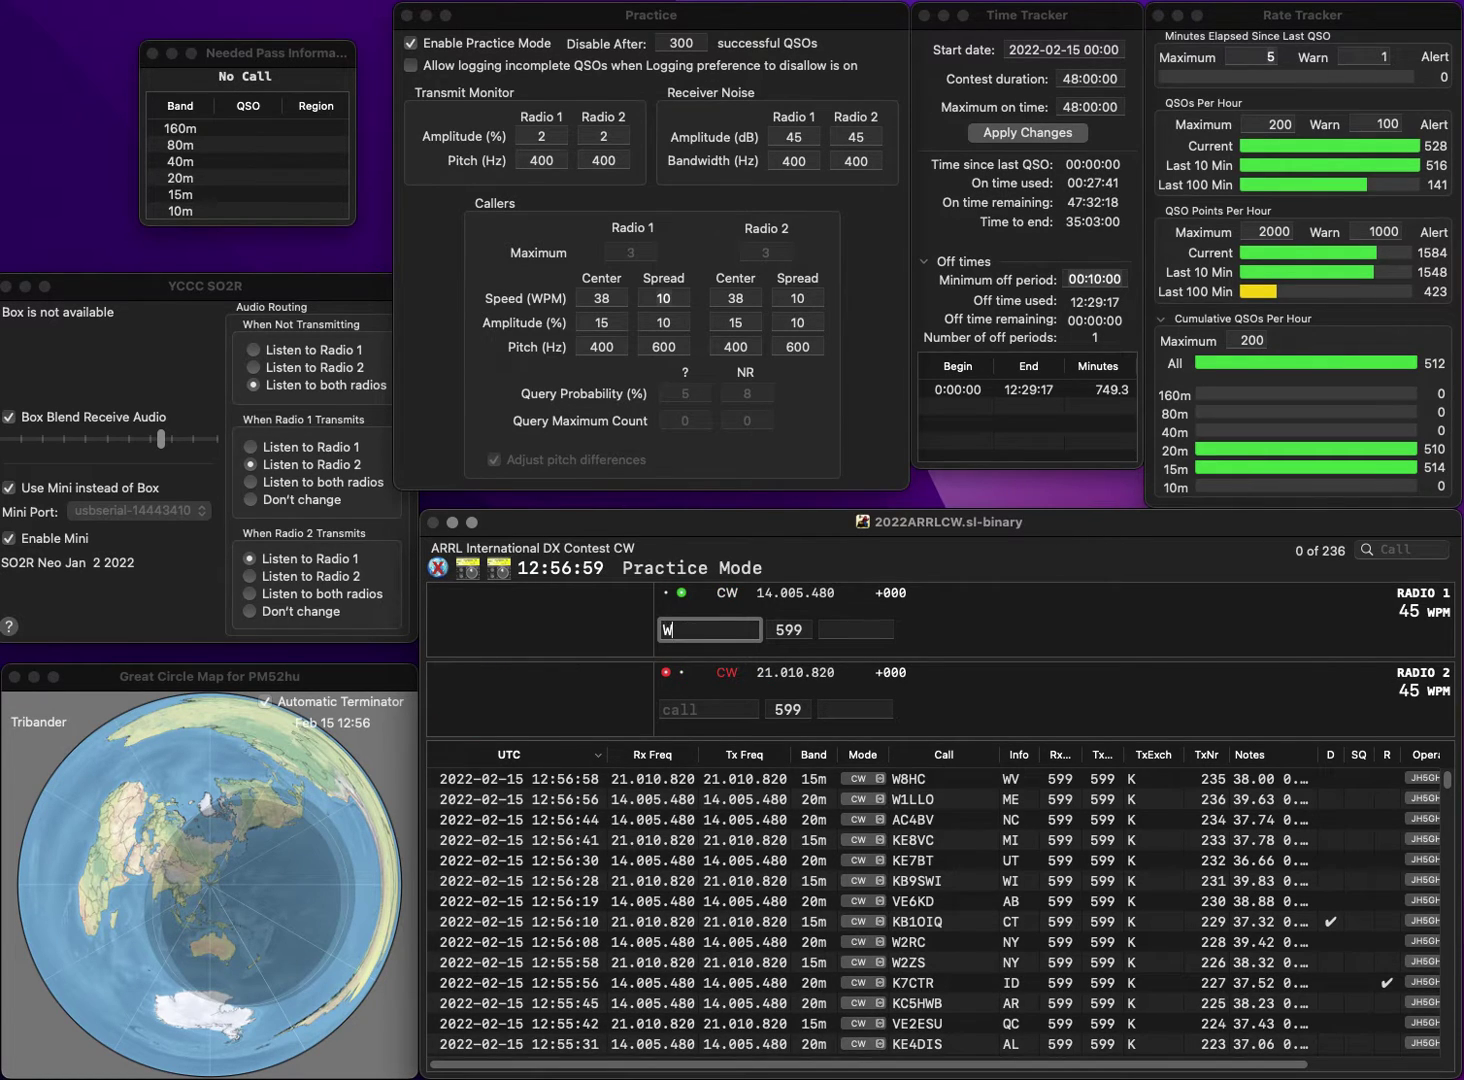
pyautogui.write('4PID')
pyautogui.press('Return')
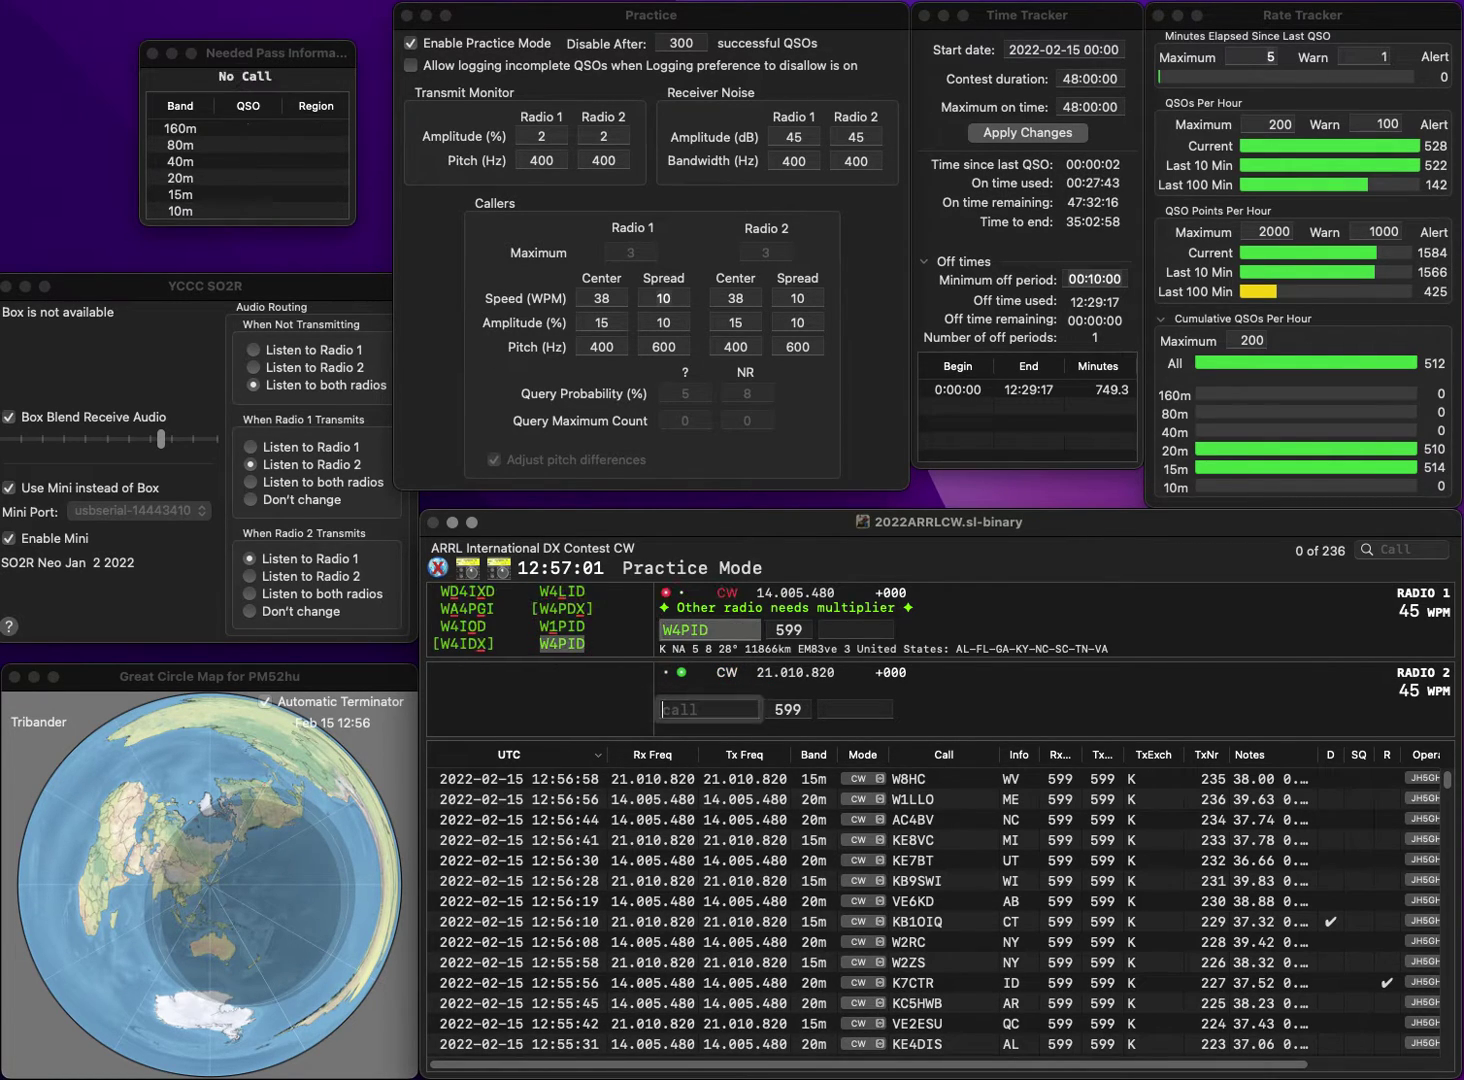
# Enter the call N9JZY on Radio 2 and answer the caller.
pyautogui.write('N9JZC')
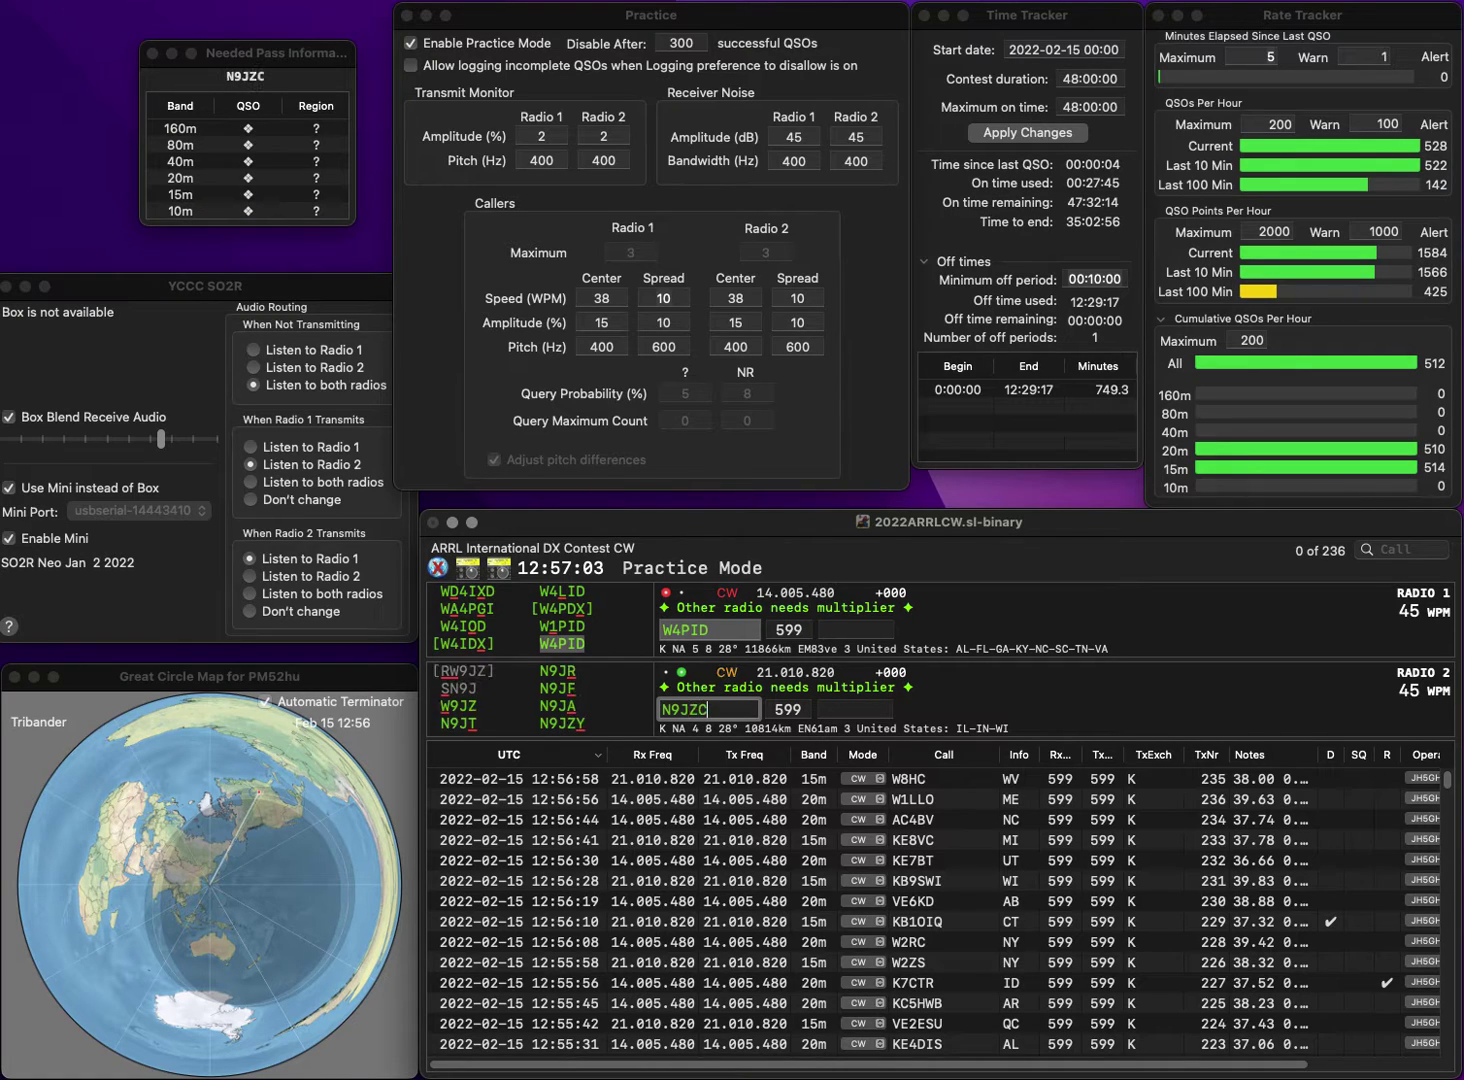
pyautogui.press('BackSpace')
pyautogui.write('Y')
pyautogui.press('Return')
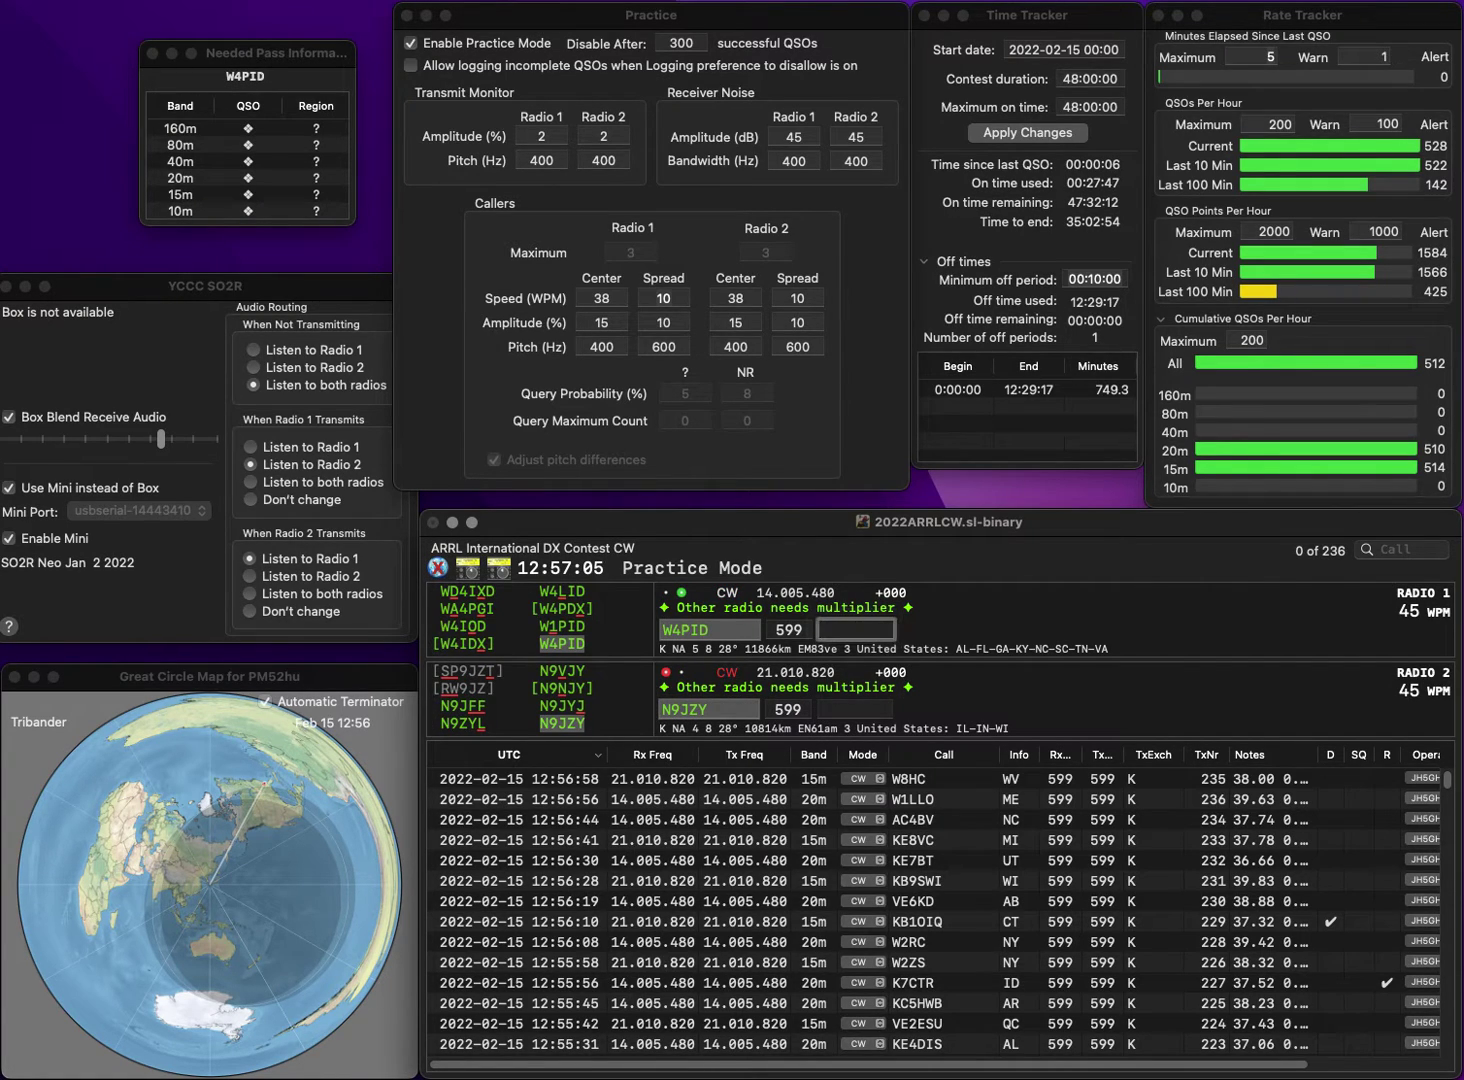
pyautogui.write('SC')
pyautogui.press('Return')
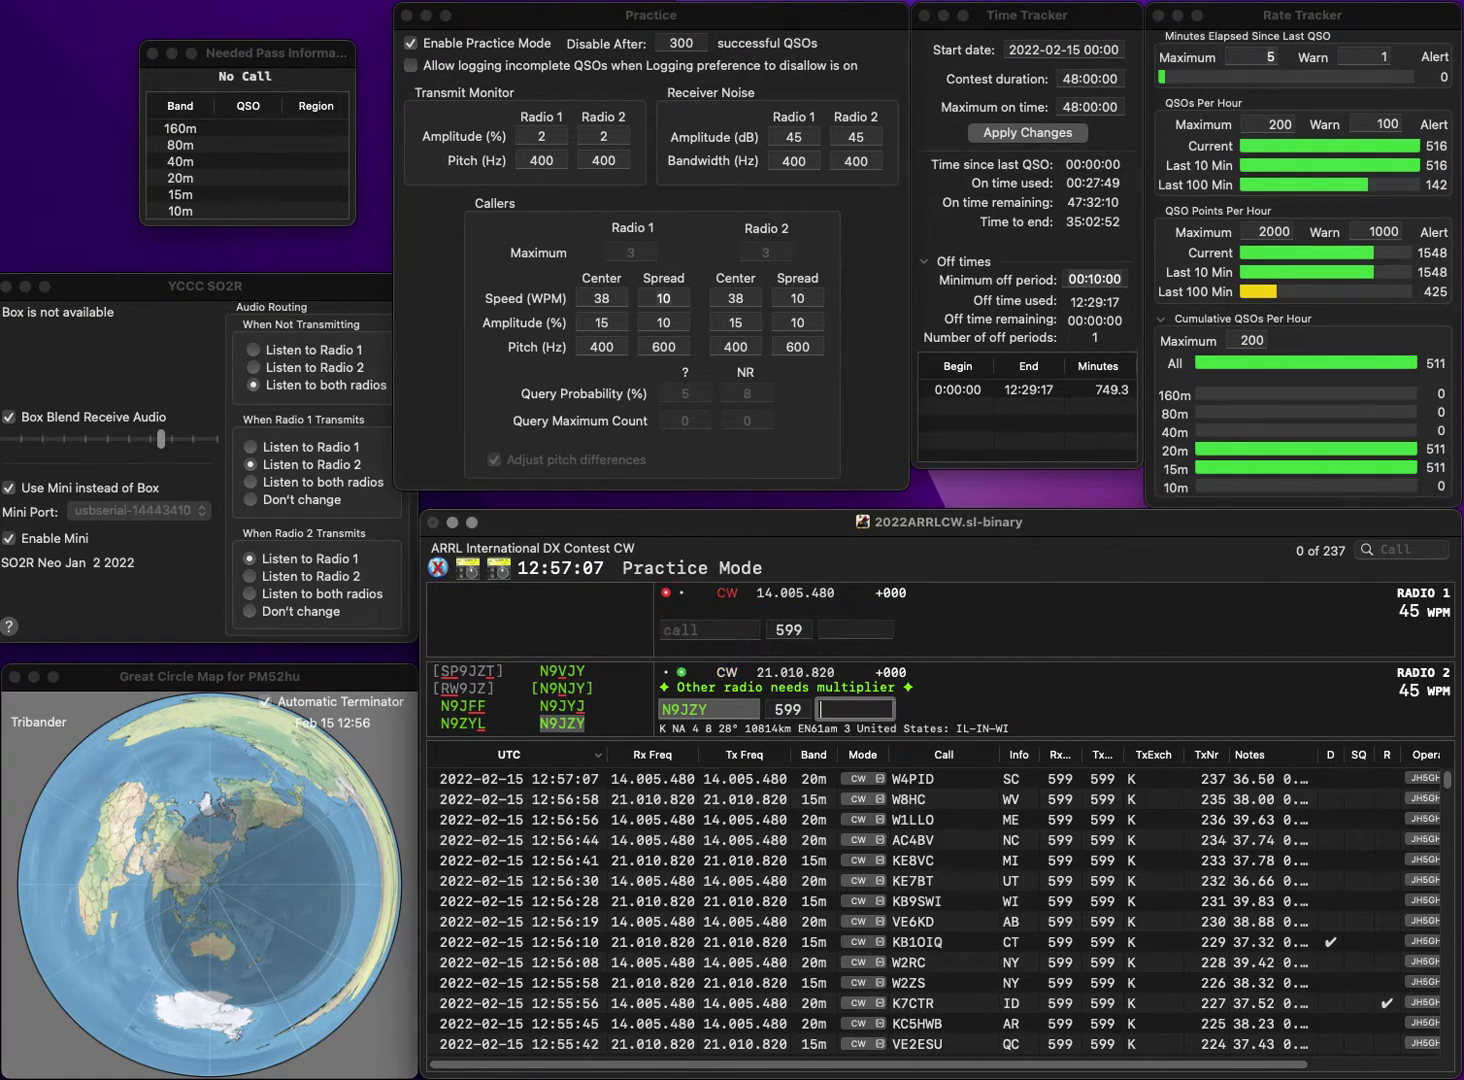
pyautogui.write('I')
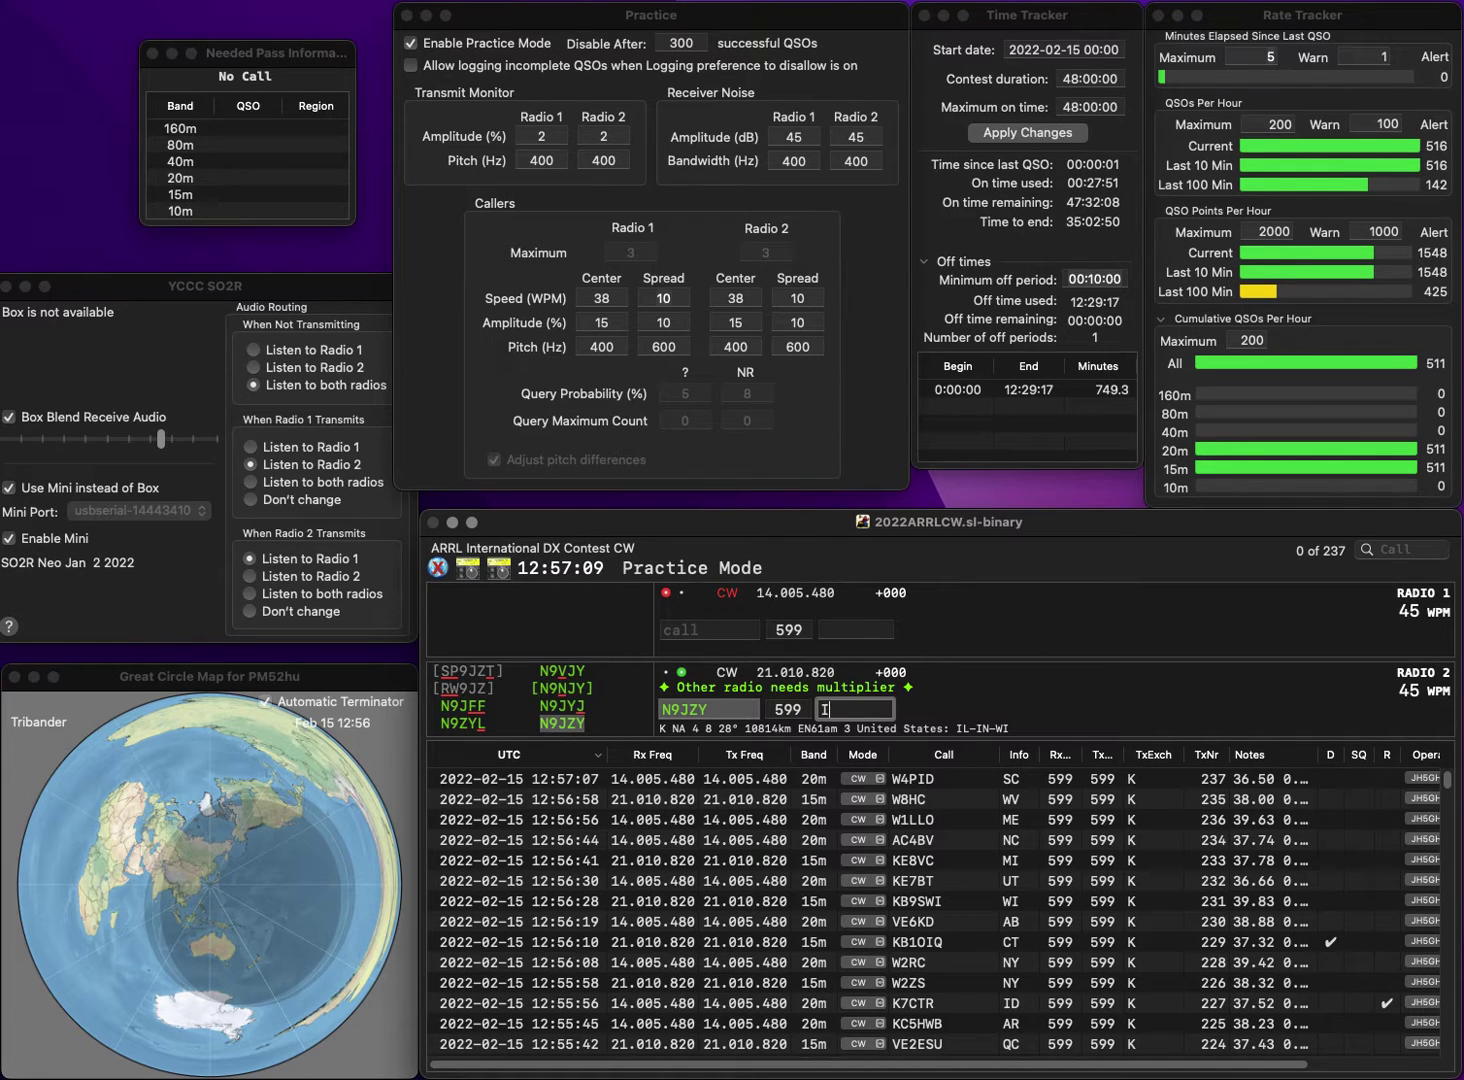
pyautogui.write('L')
pyautogui.press('Return')
pyautogui.write('VE2')
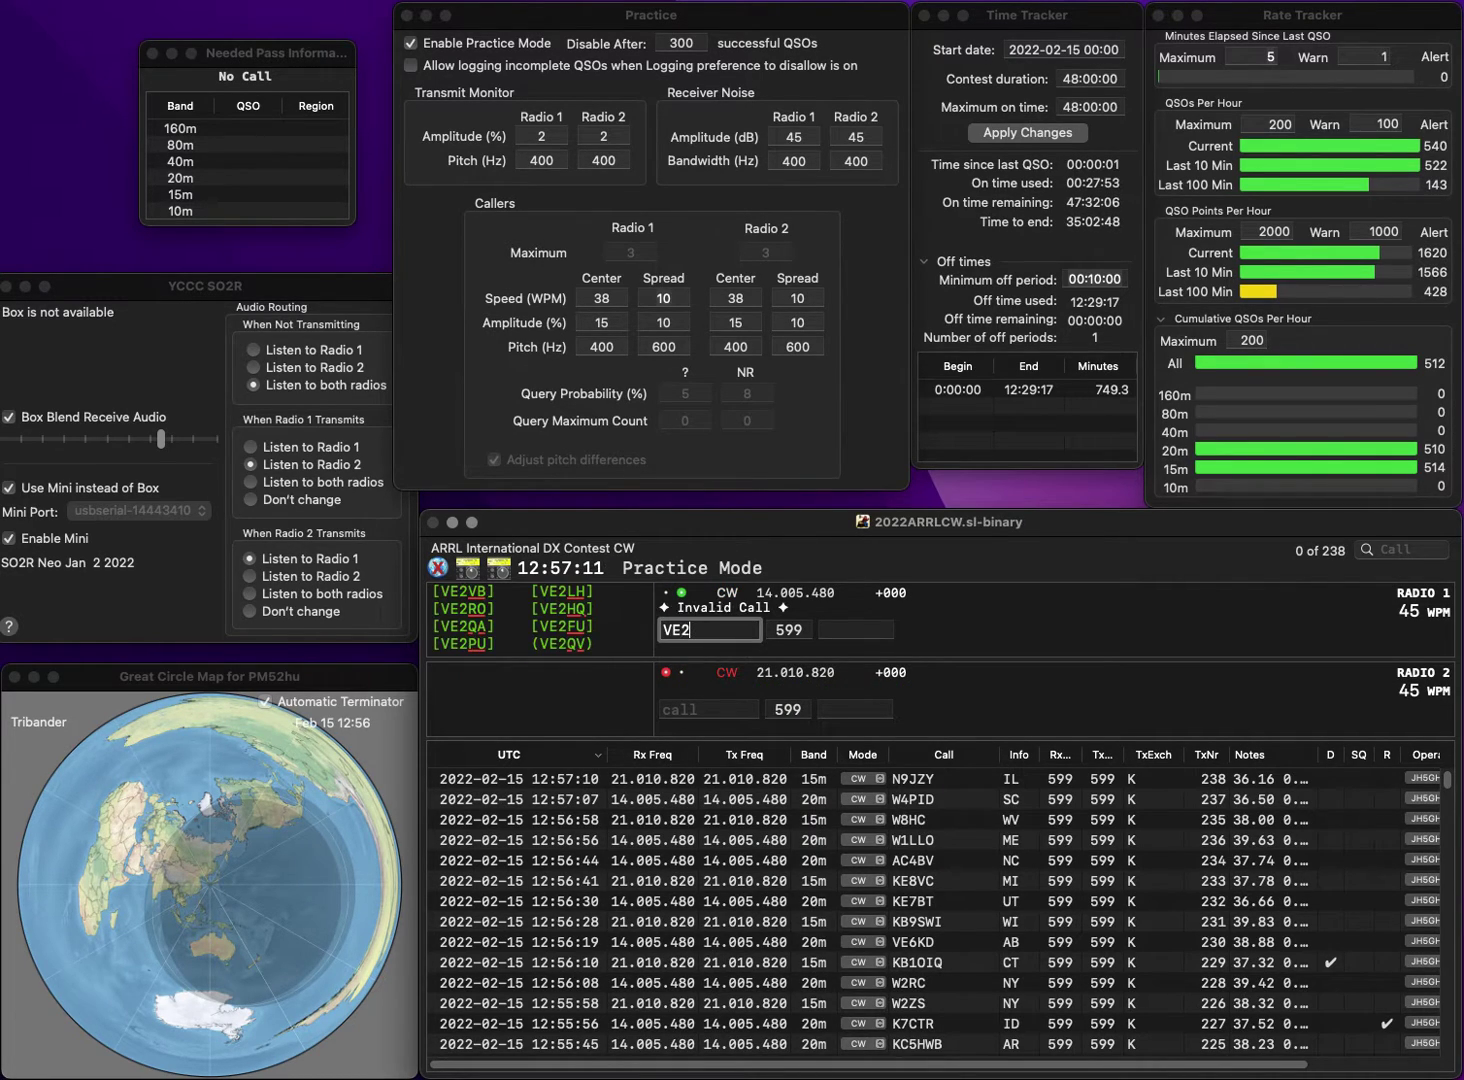
pyautogui.write('WX')
pyautogui.press('Return')
pyautogui.write('N')
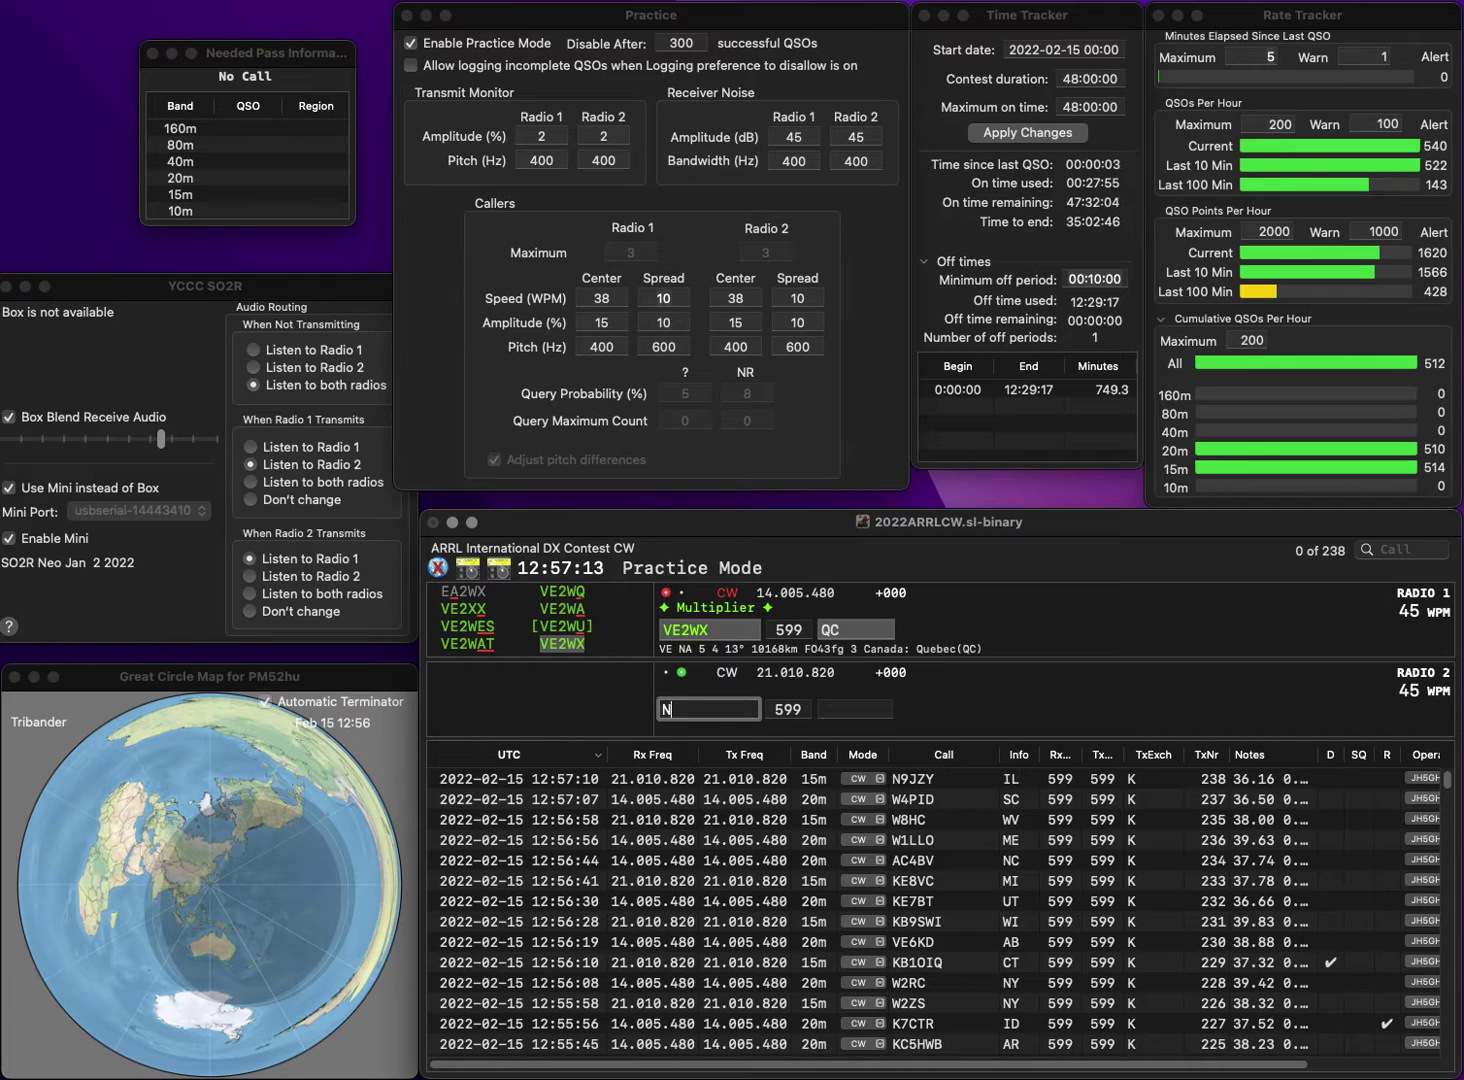
pyautogui.write('F0R')
pyautogui.press('Return')
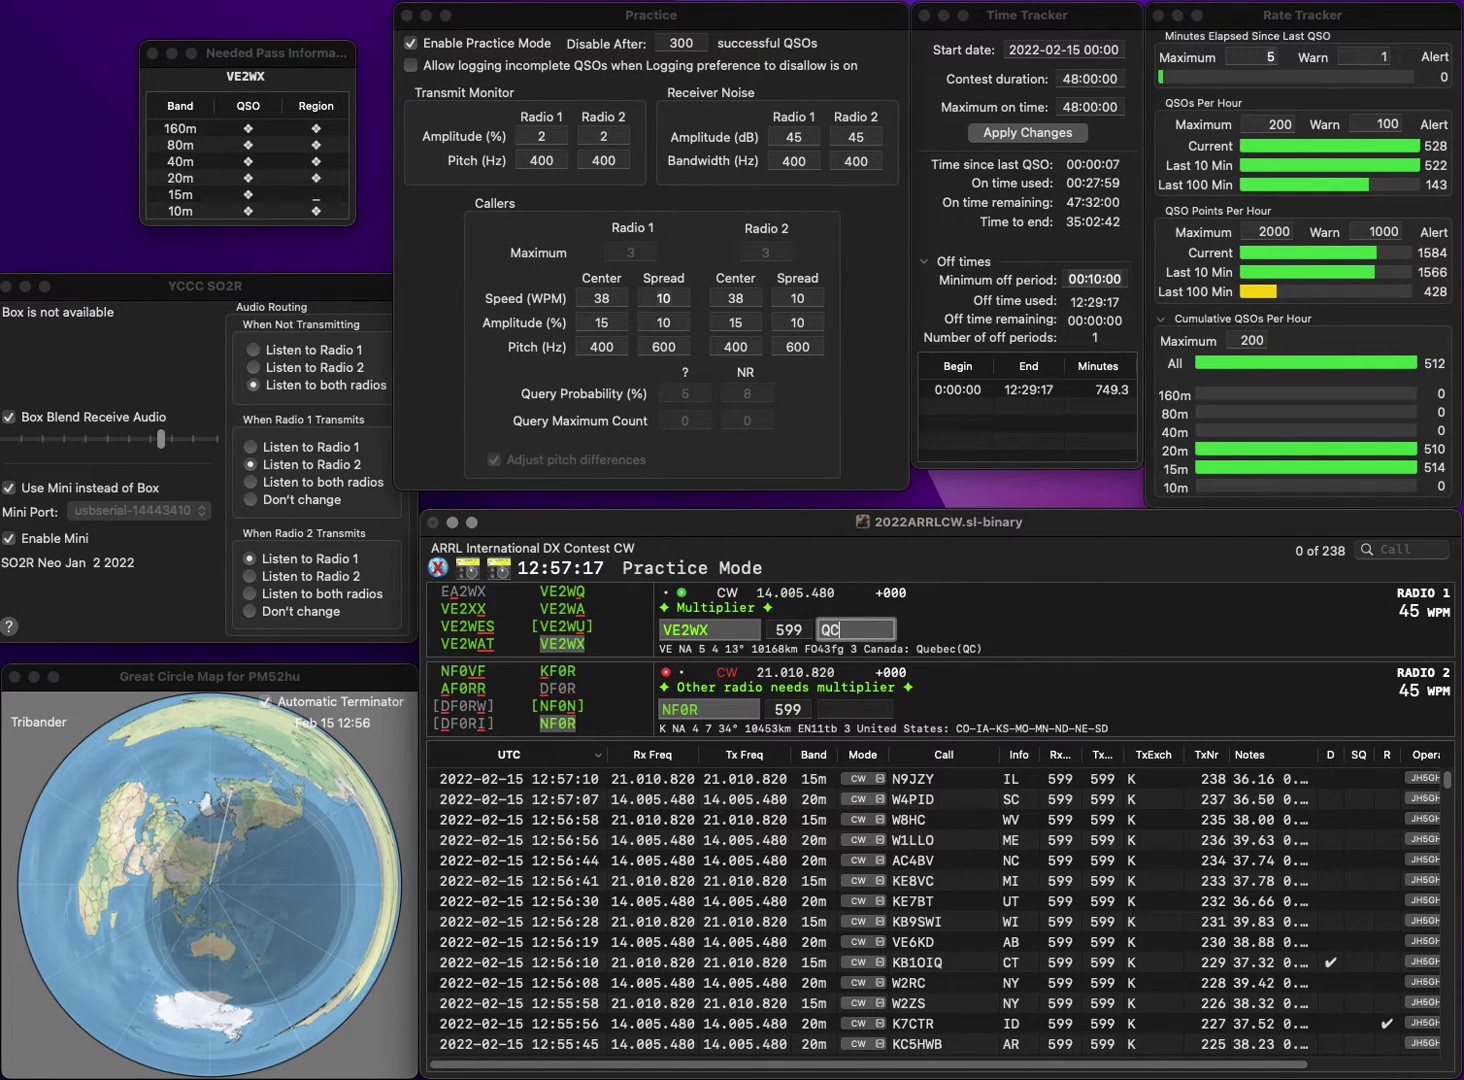
pyautogui.press('Return')
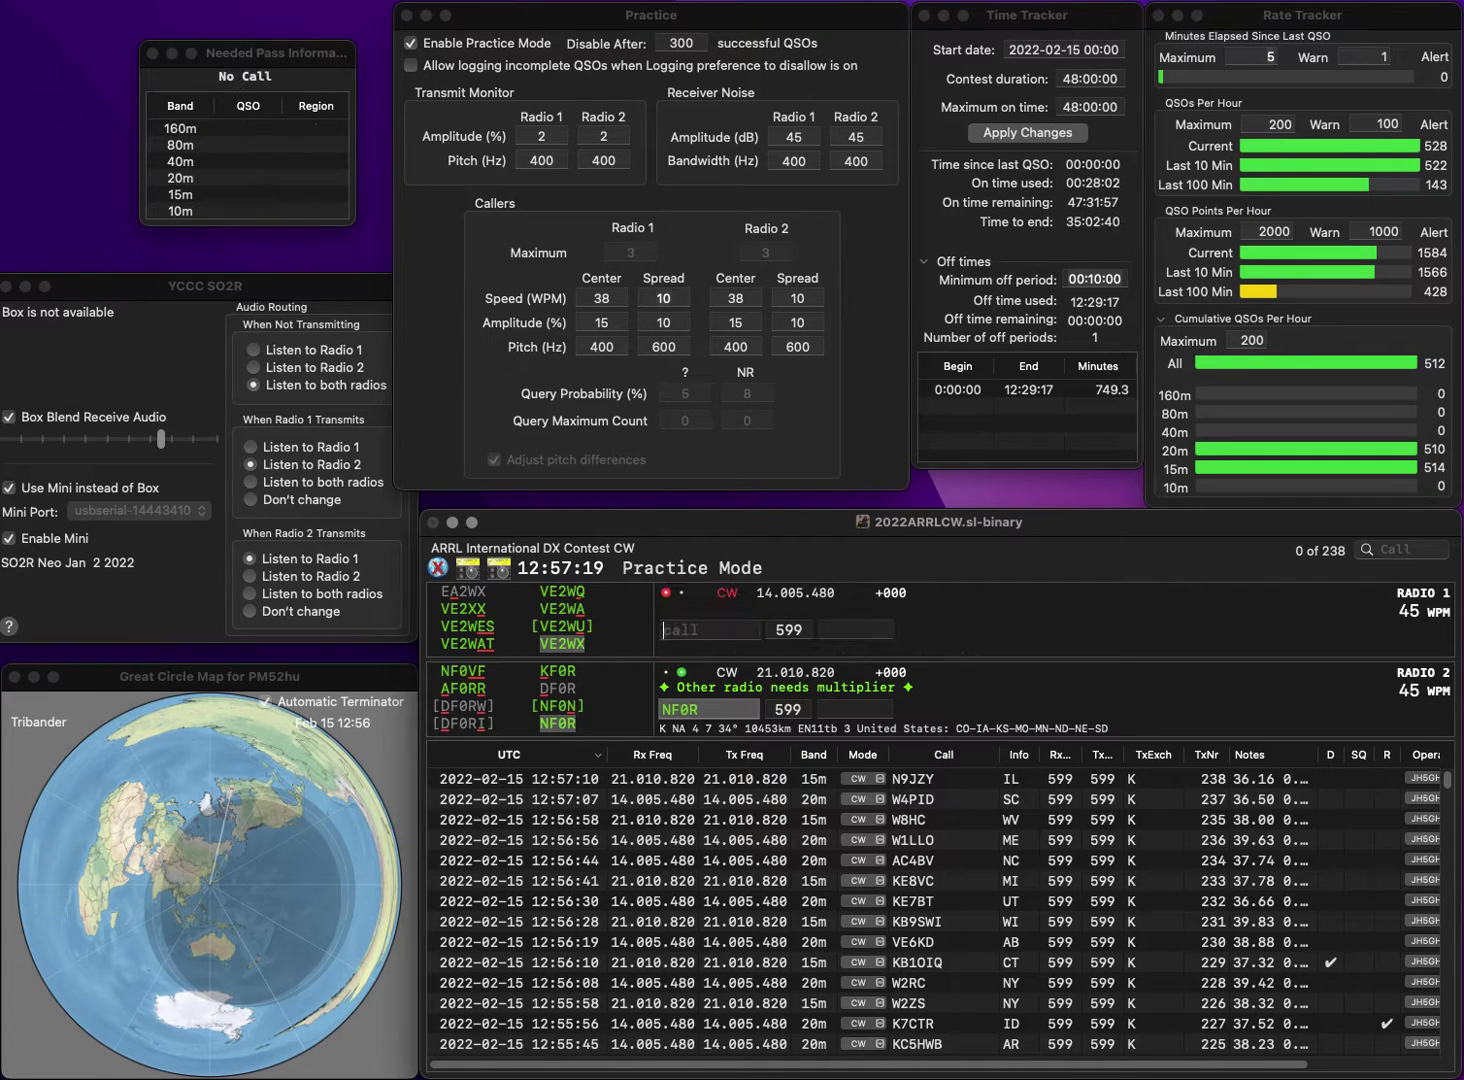
pyautogui.write('IA')
pyautogui.press('Return')
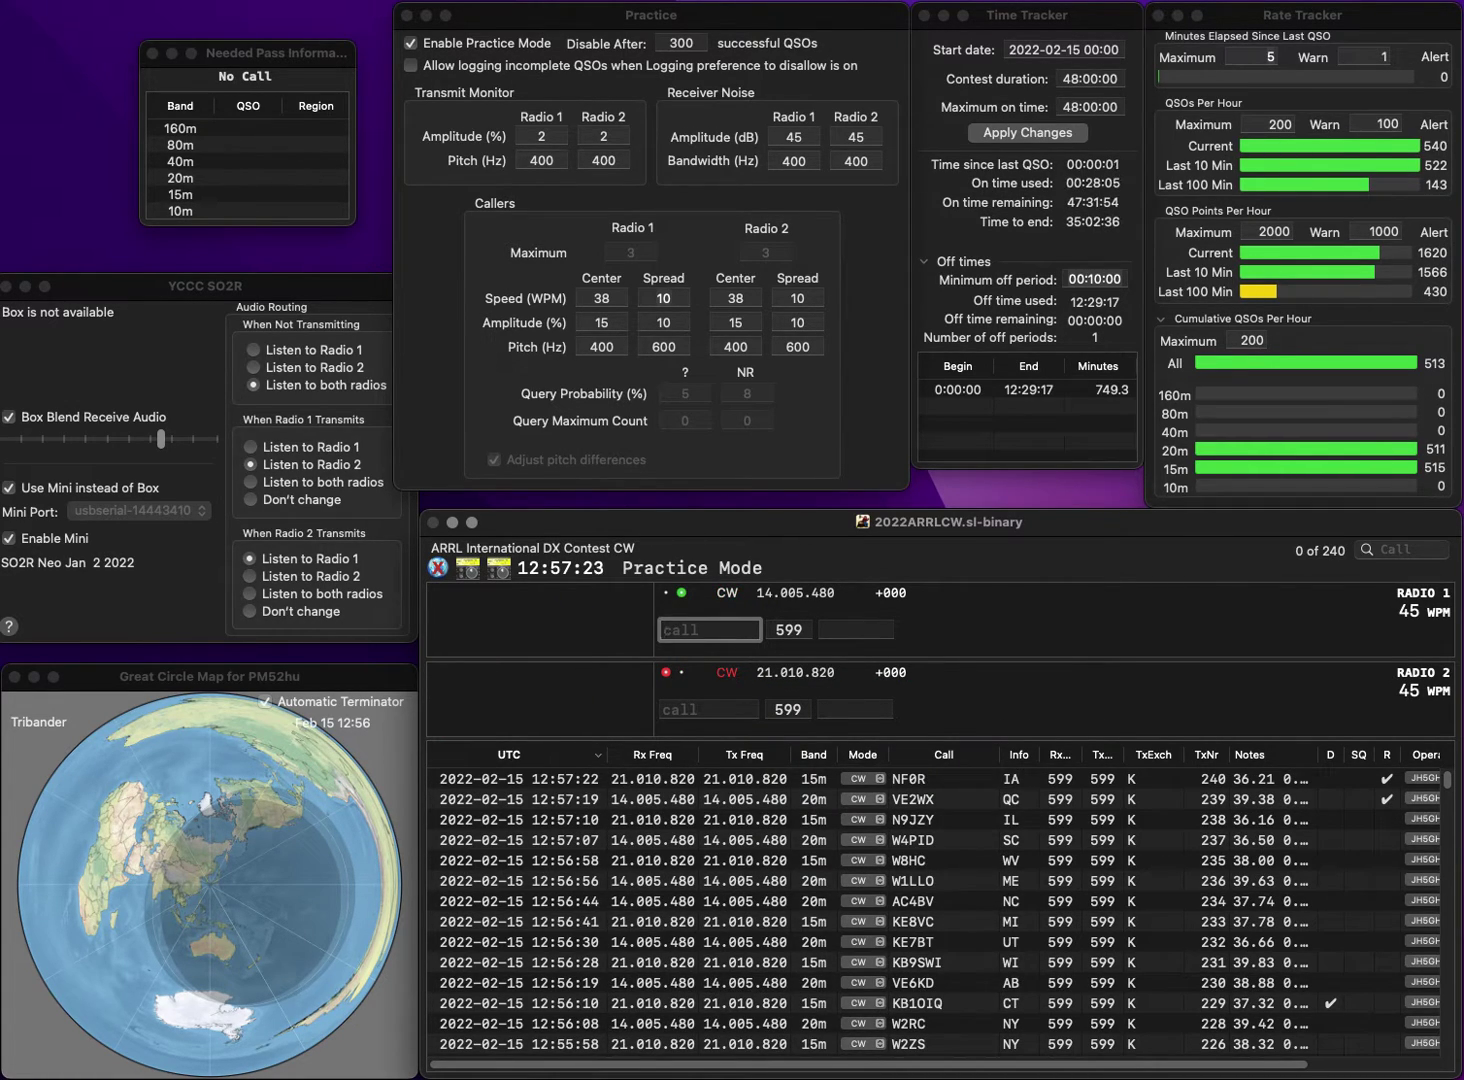
# Enter the call AK4B on Radio 2 and complete the partial Radio 1 call as KB8DX, answering the caller.
pyautogui.press('Return')
pyautogui.write('AK4B')
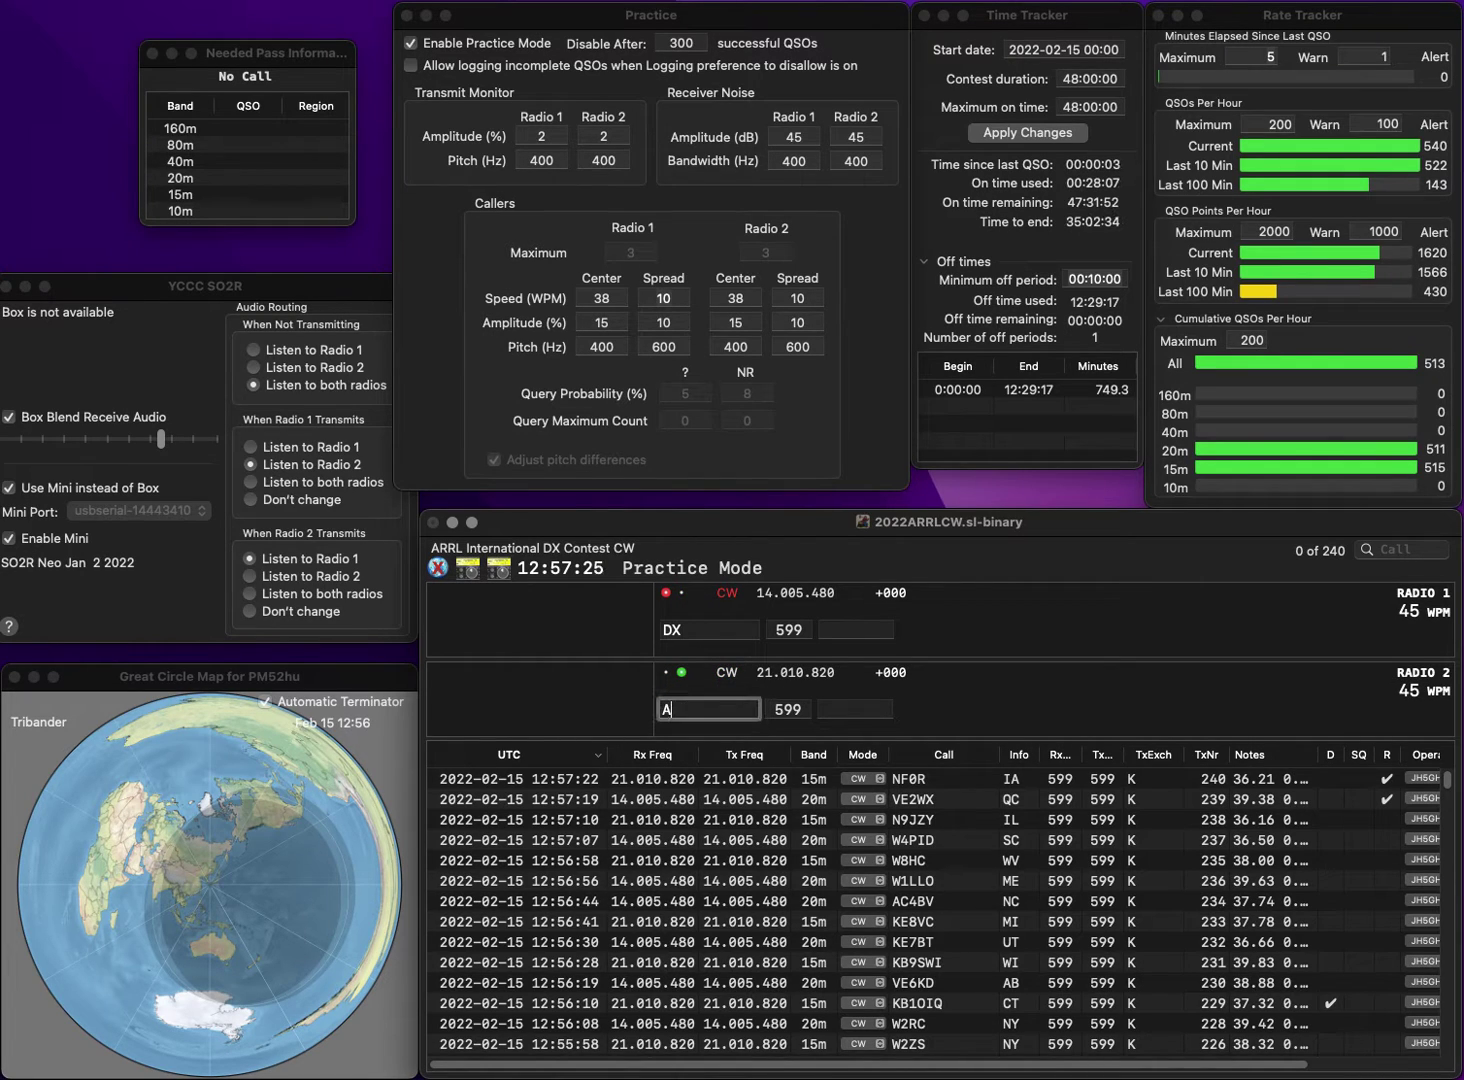
pyautogui.press('Return')
pyautogui.click(664, 629)
pyautogui.write('KB8')
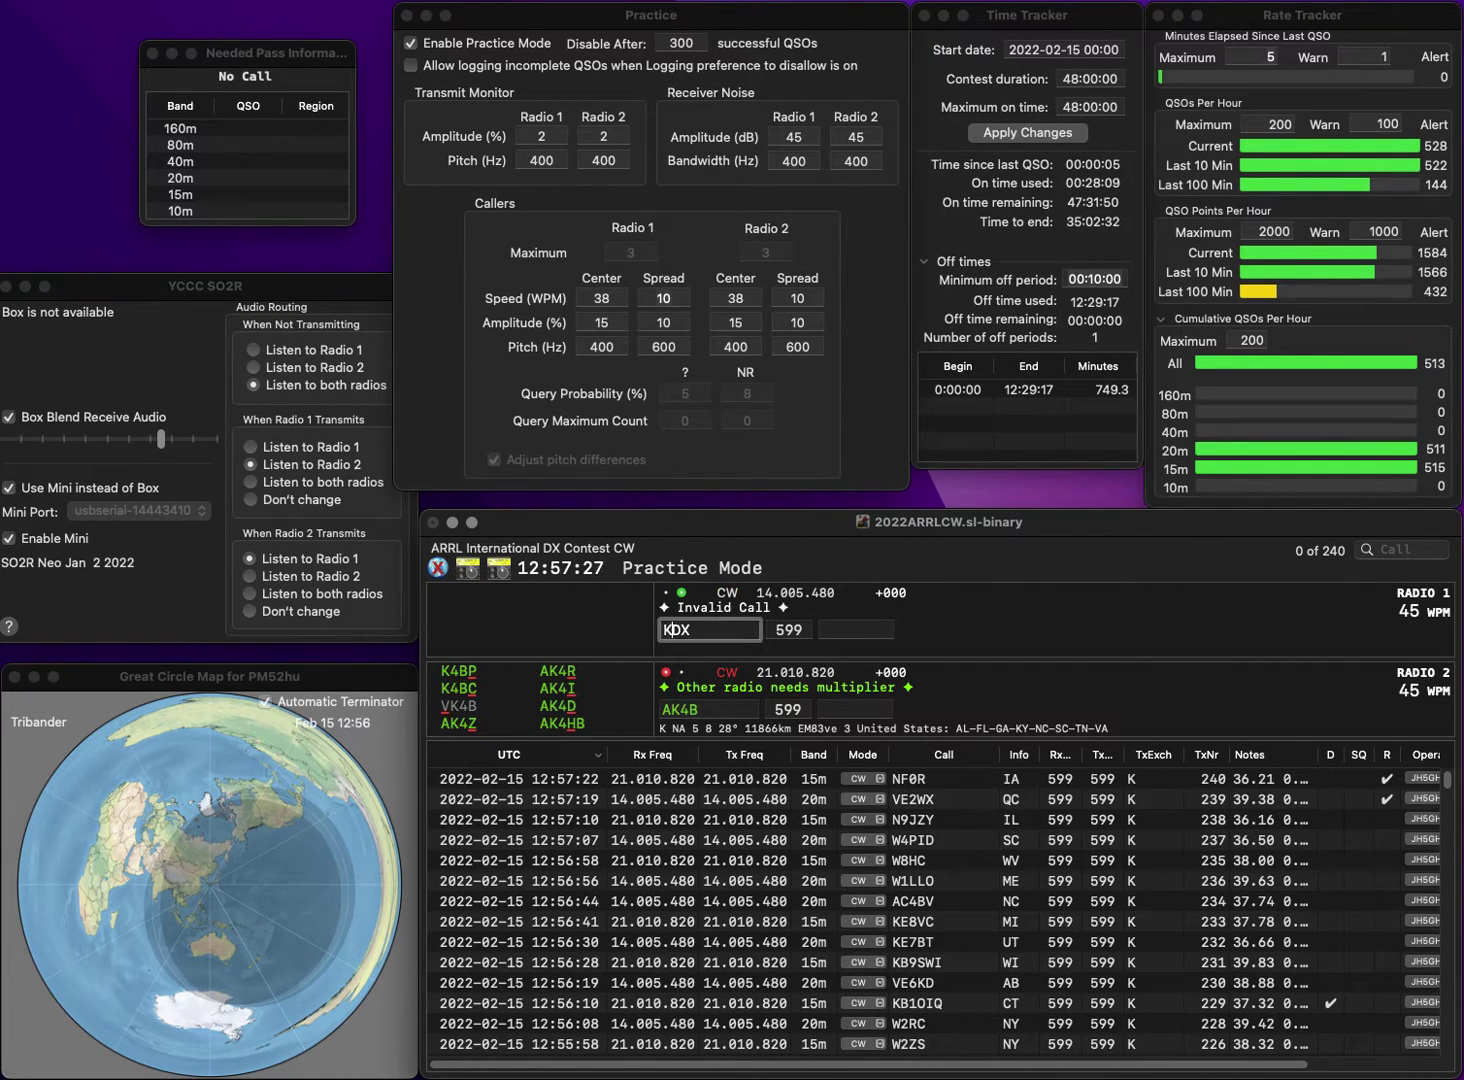
# Correct the Radio 2 call to AK3B and answer the caller.
pyautogui.click(699, 709)
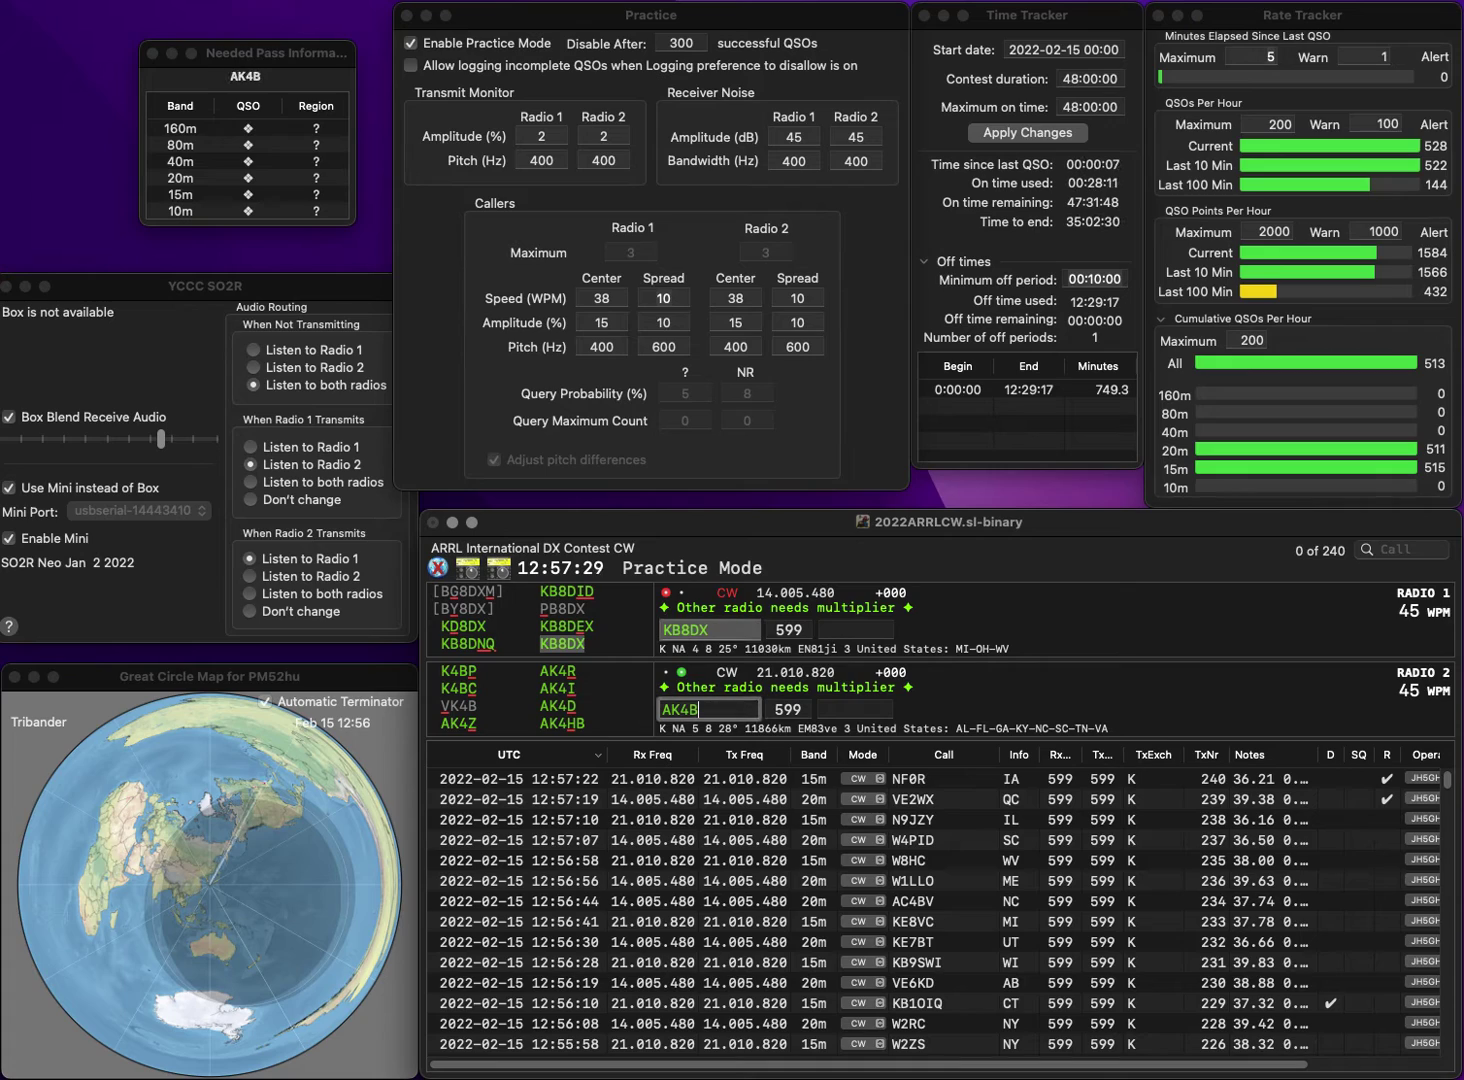
pyautogui.press('Left')
pyautogui.press('Left')
pyautogui.press('Delete')
pyautogui.write('3')
pyautogui.press('Return')
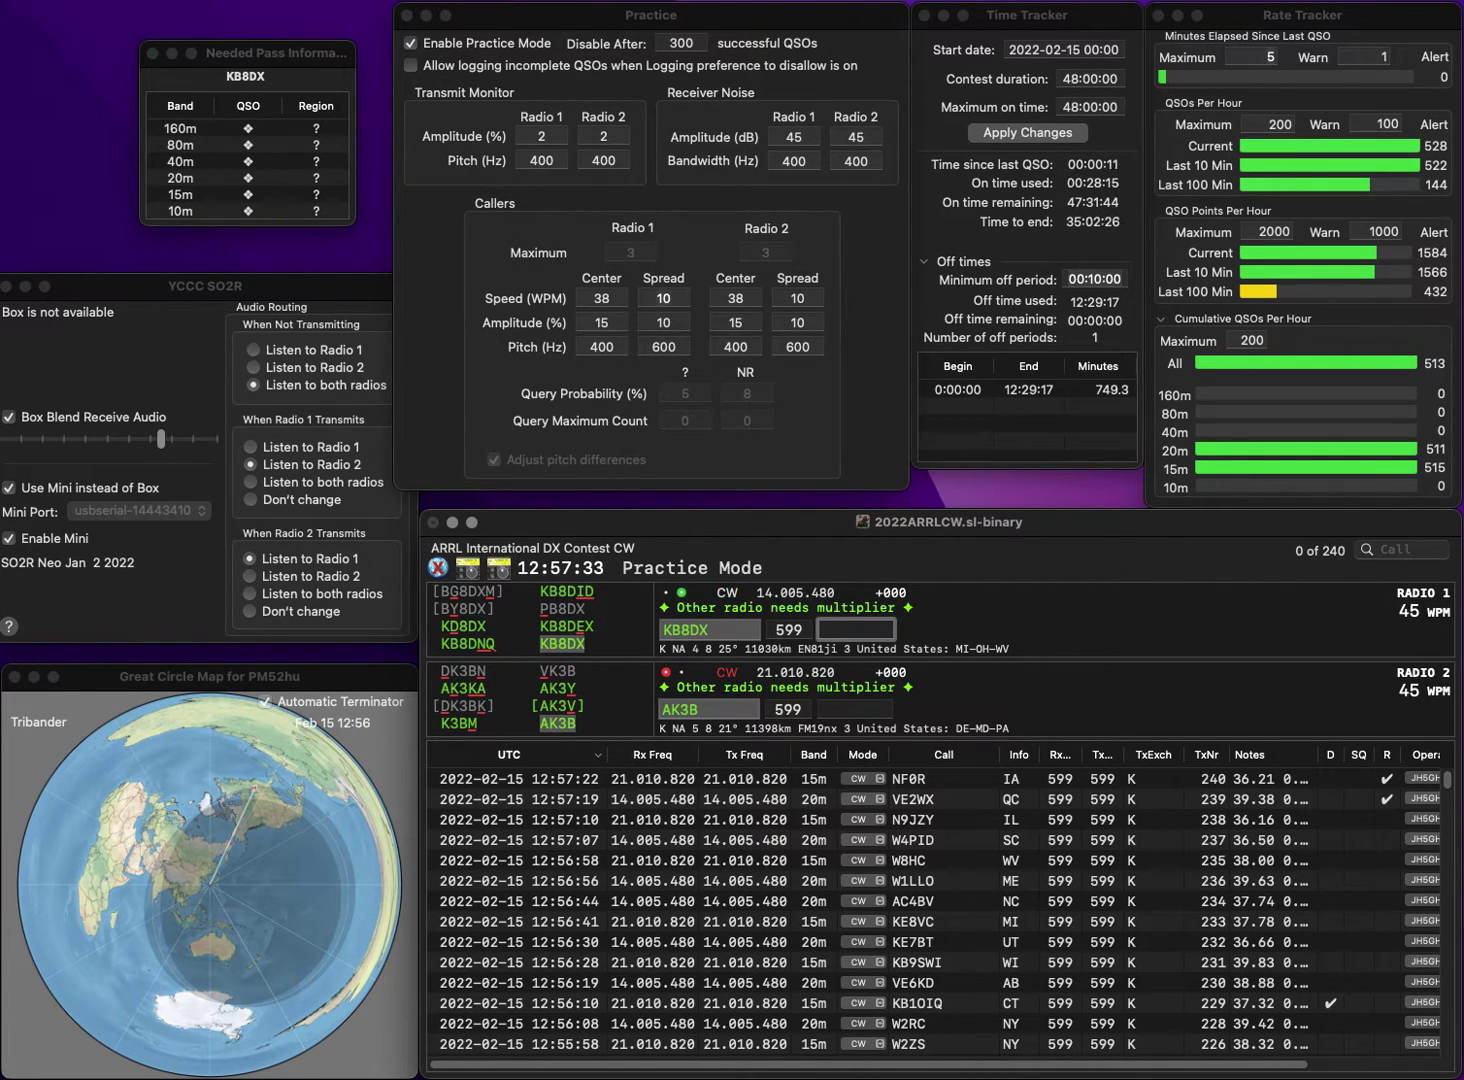
pyautogui.write('MI')
pyautogui.press('Return')
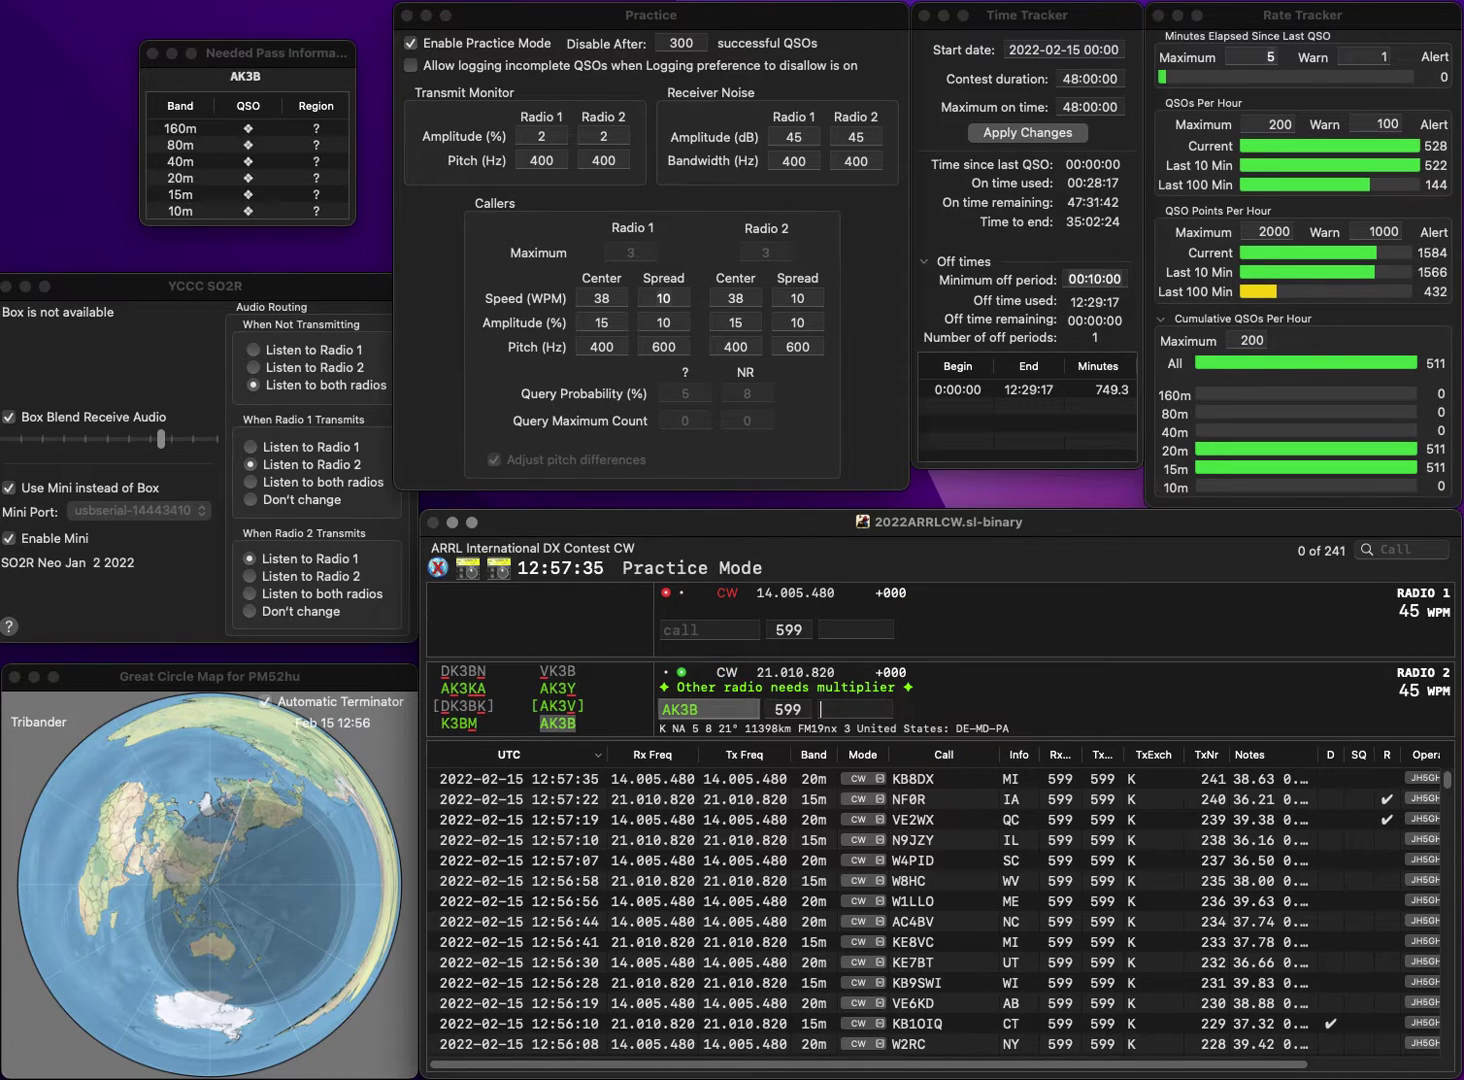
pyautogui.write('DE')
pyautogui.press('Return')
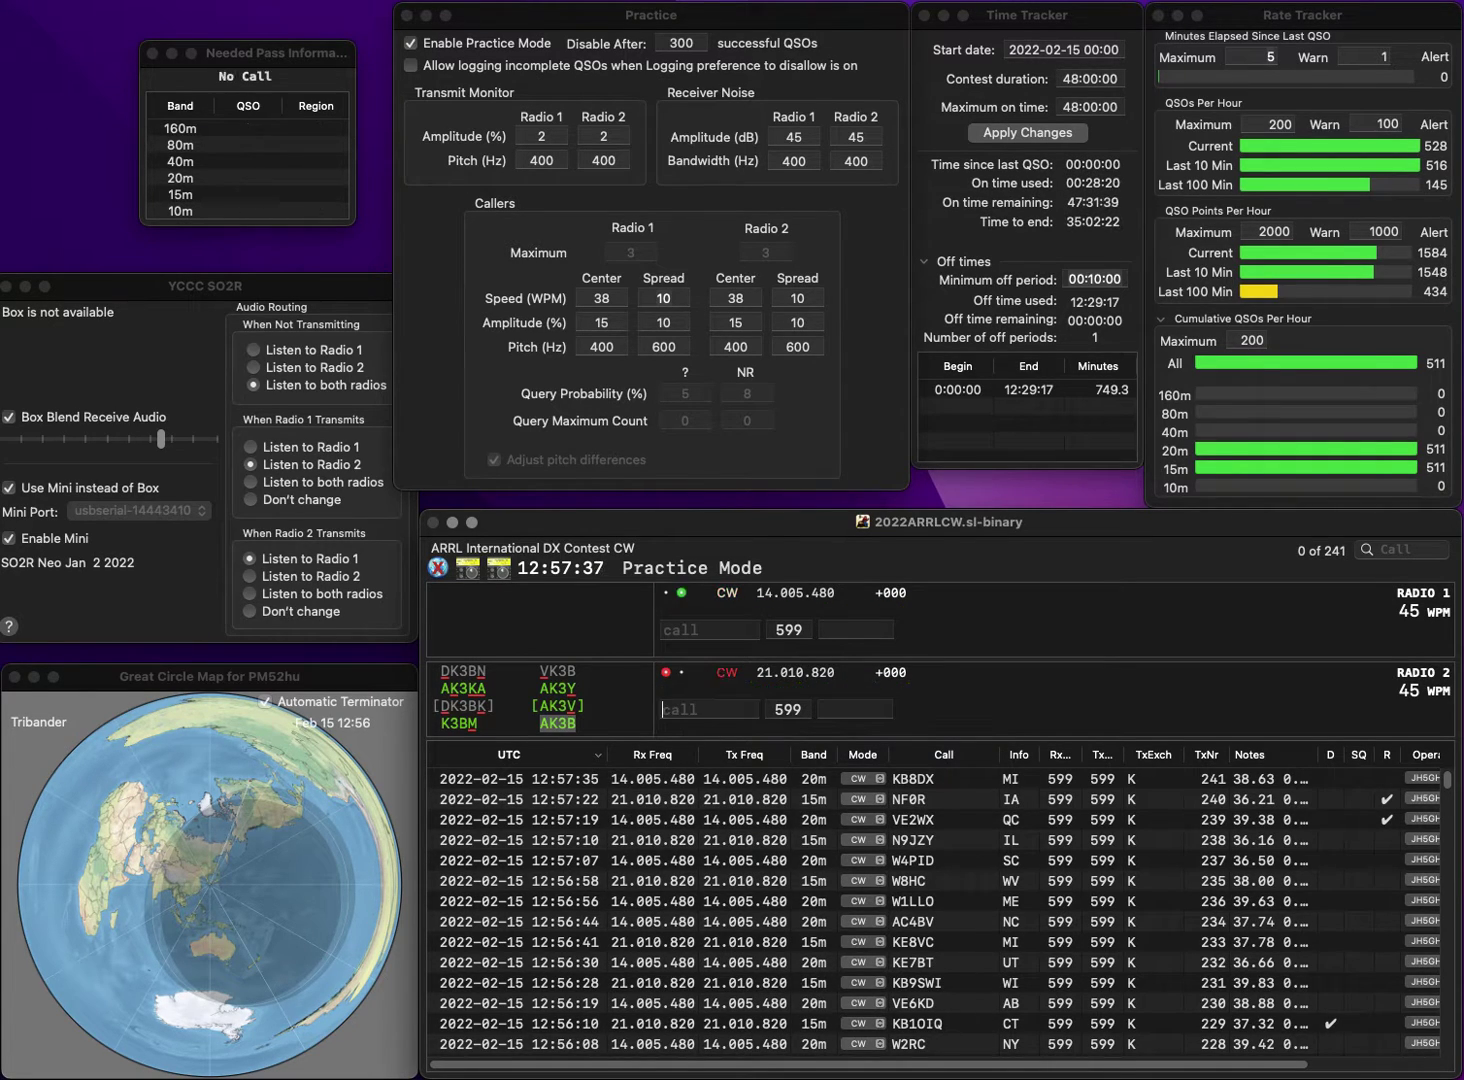
pyautogui.write('N2EY')
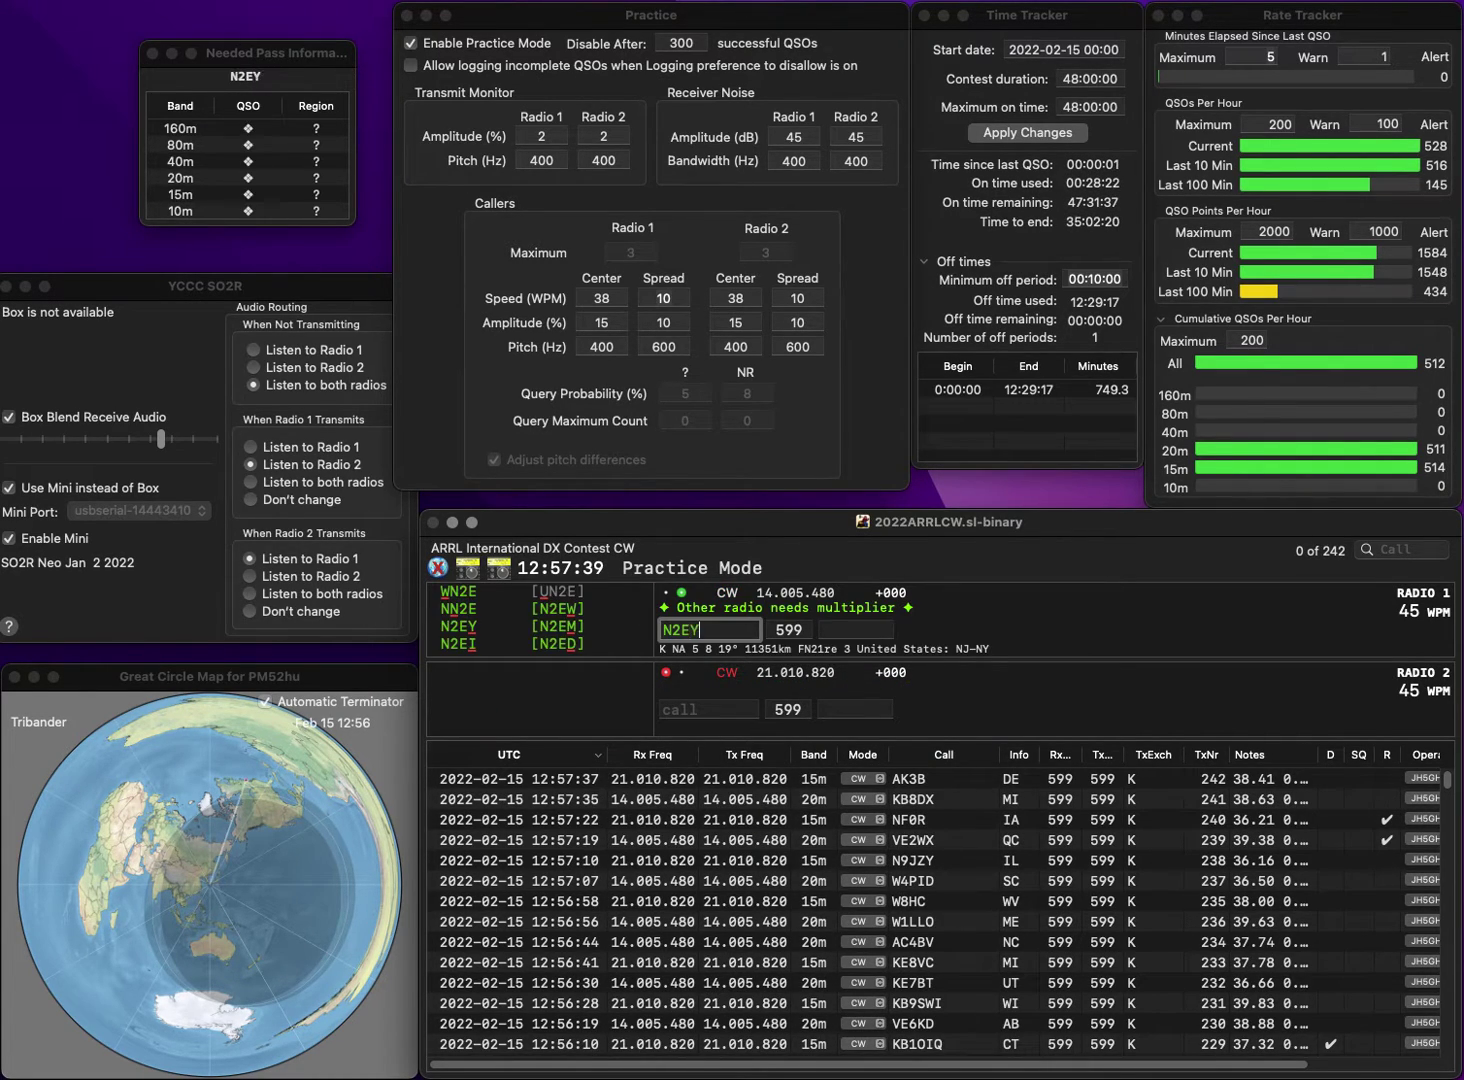
pyautogui.press('Return')
pyautogui.write('AA1W')
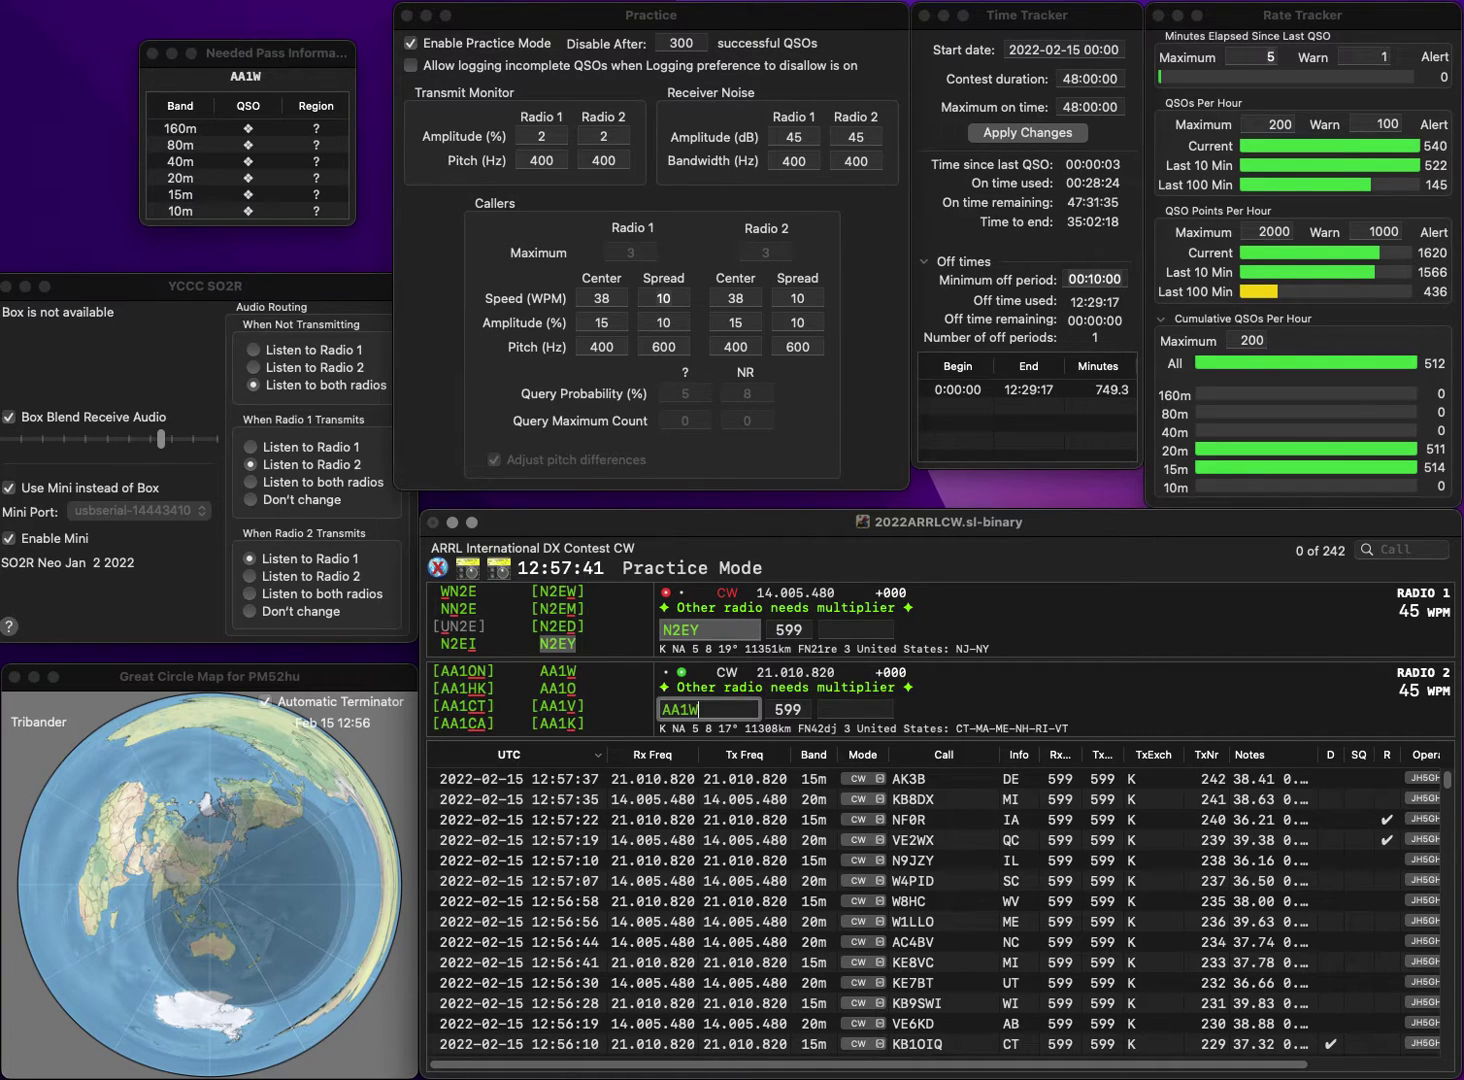
pyautogui.press('Return')
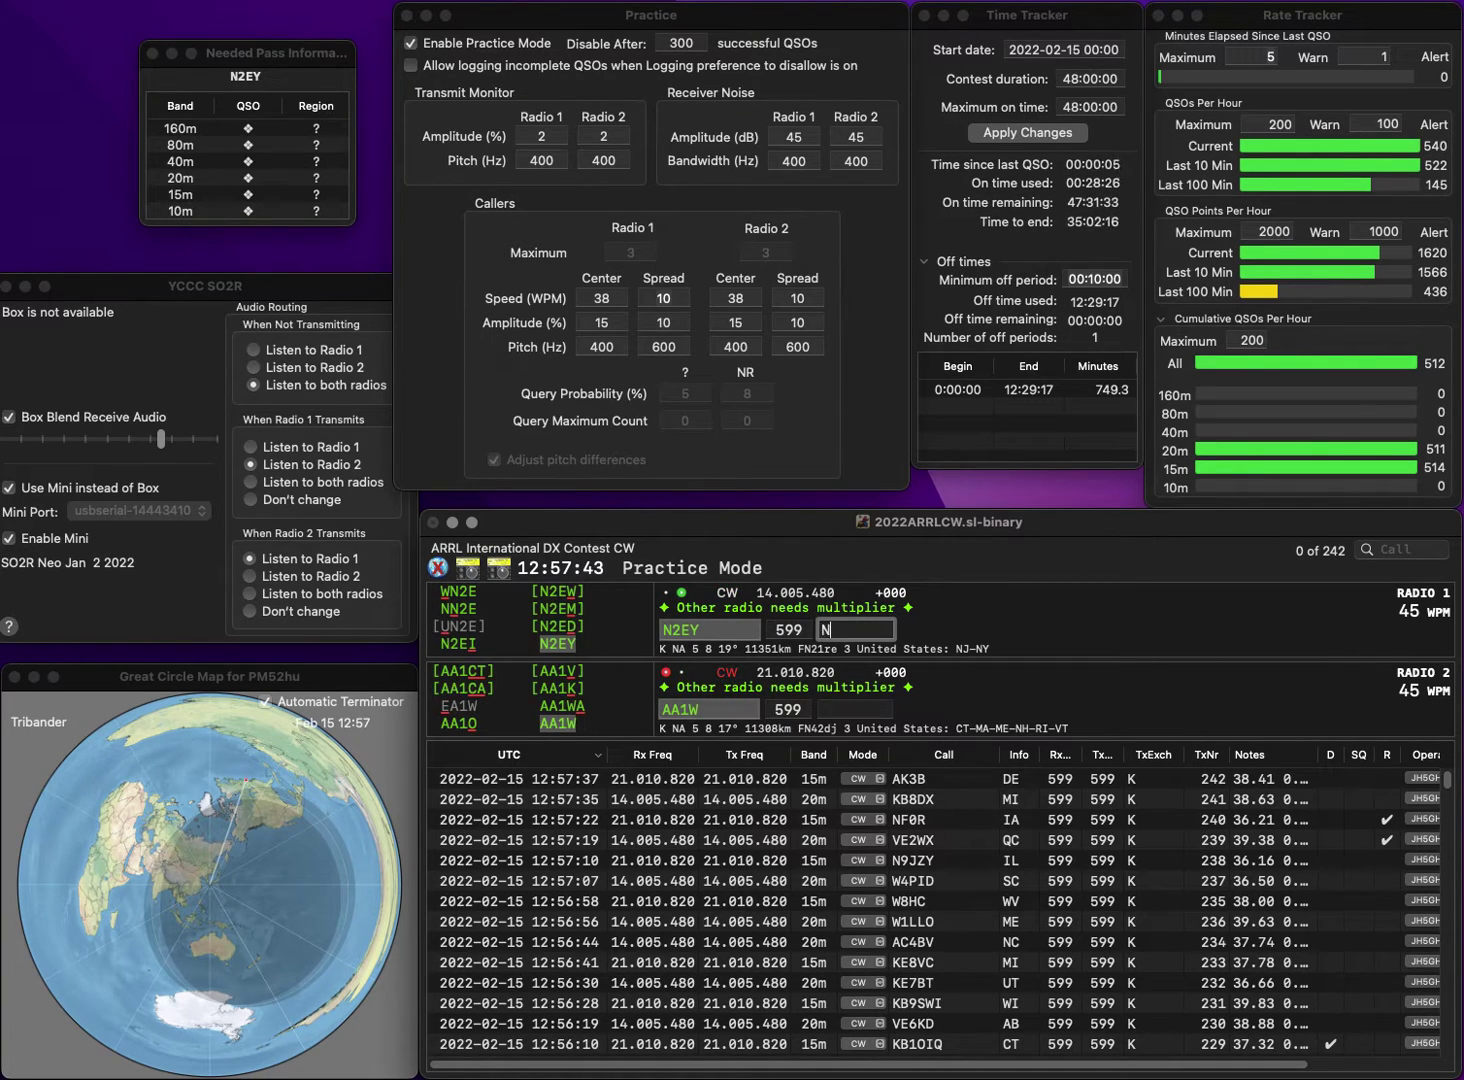
pyautogui.press('Return')
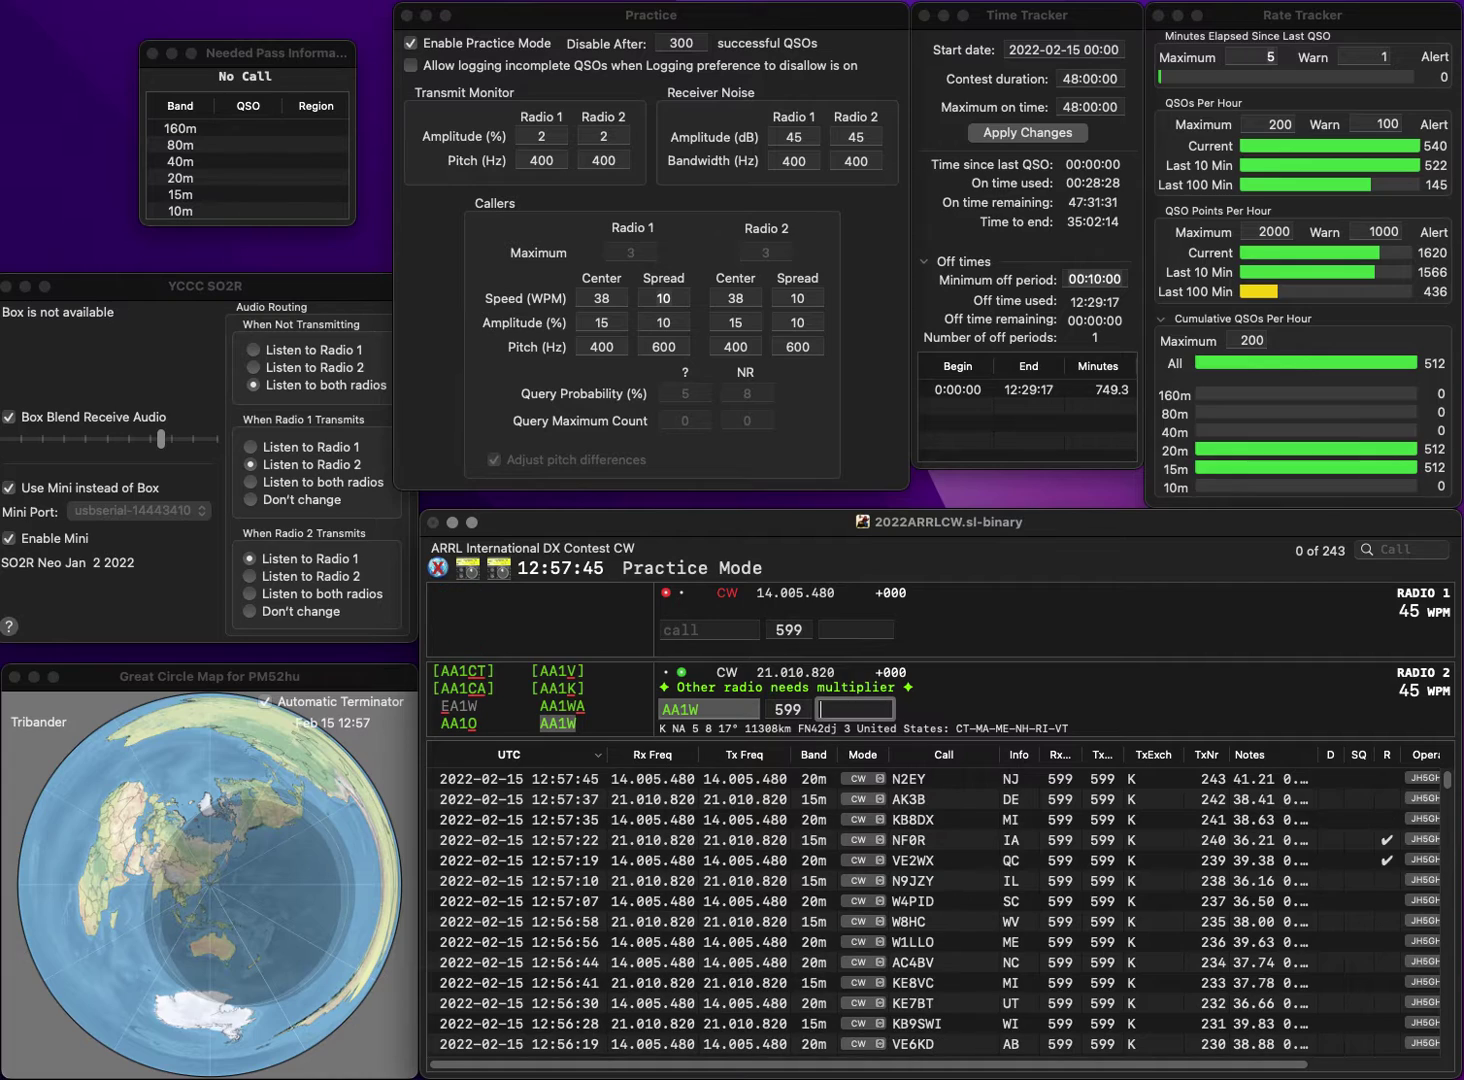
pyautogui.write('ME')
pyautogui.press('Return')
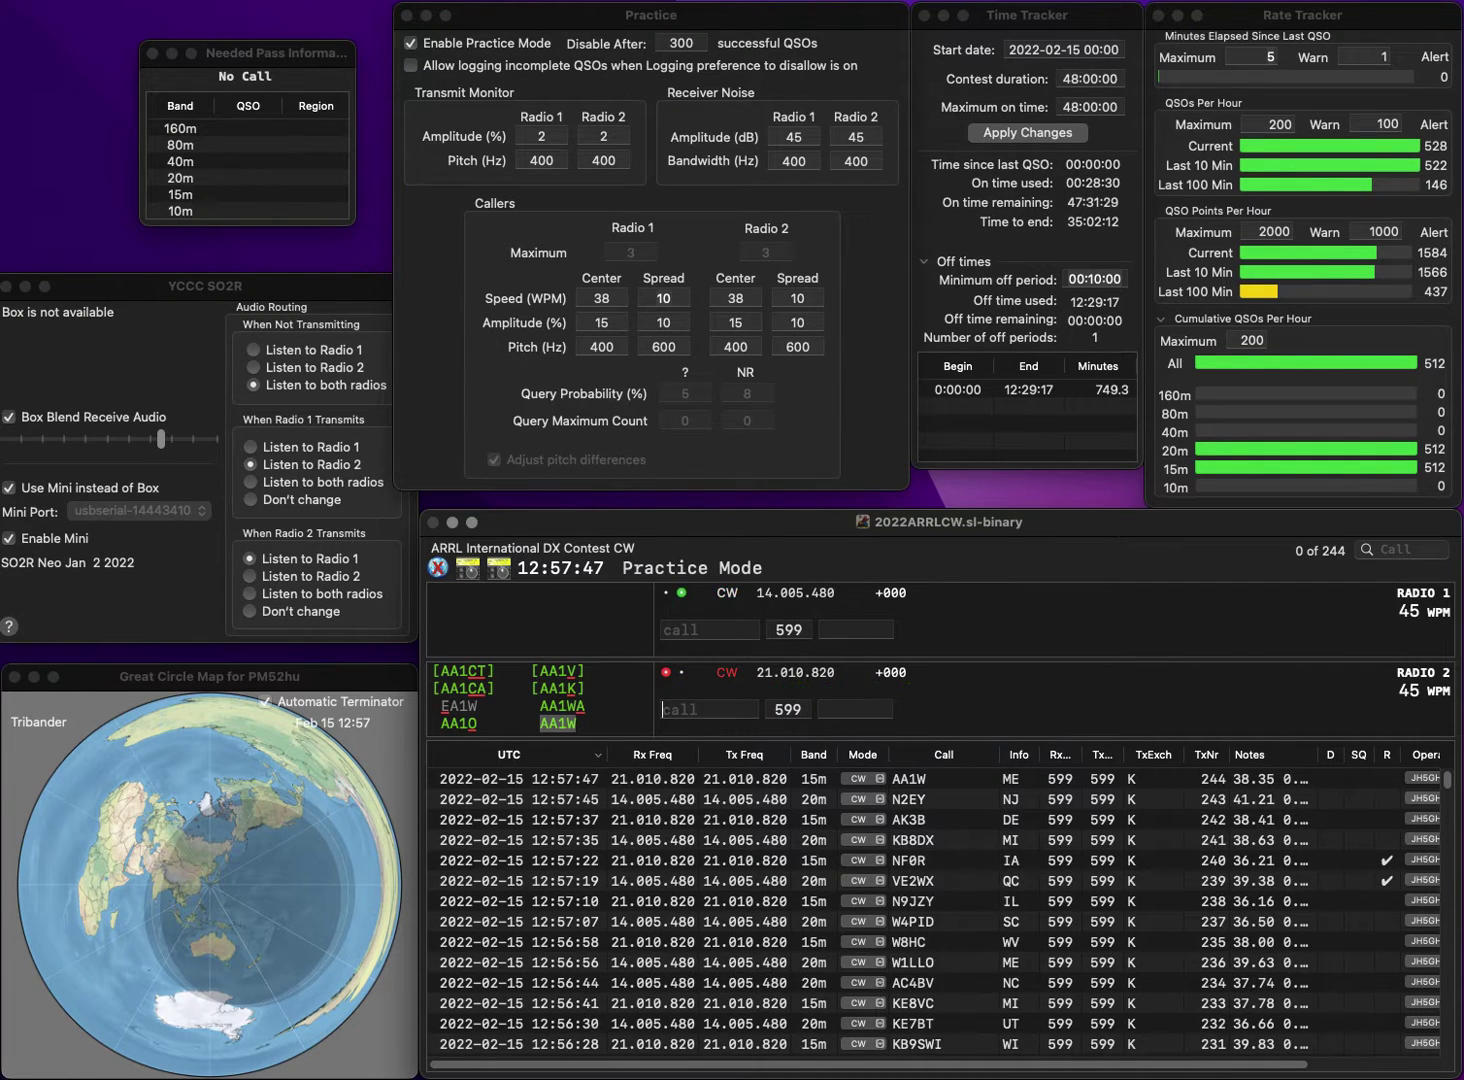
# Enter a call on Radio 1, correct it to NX9C by removing the extra leading K, and answer the caller.
pyautogui.write('KNX9C')
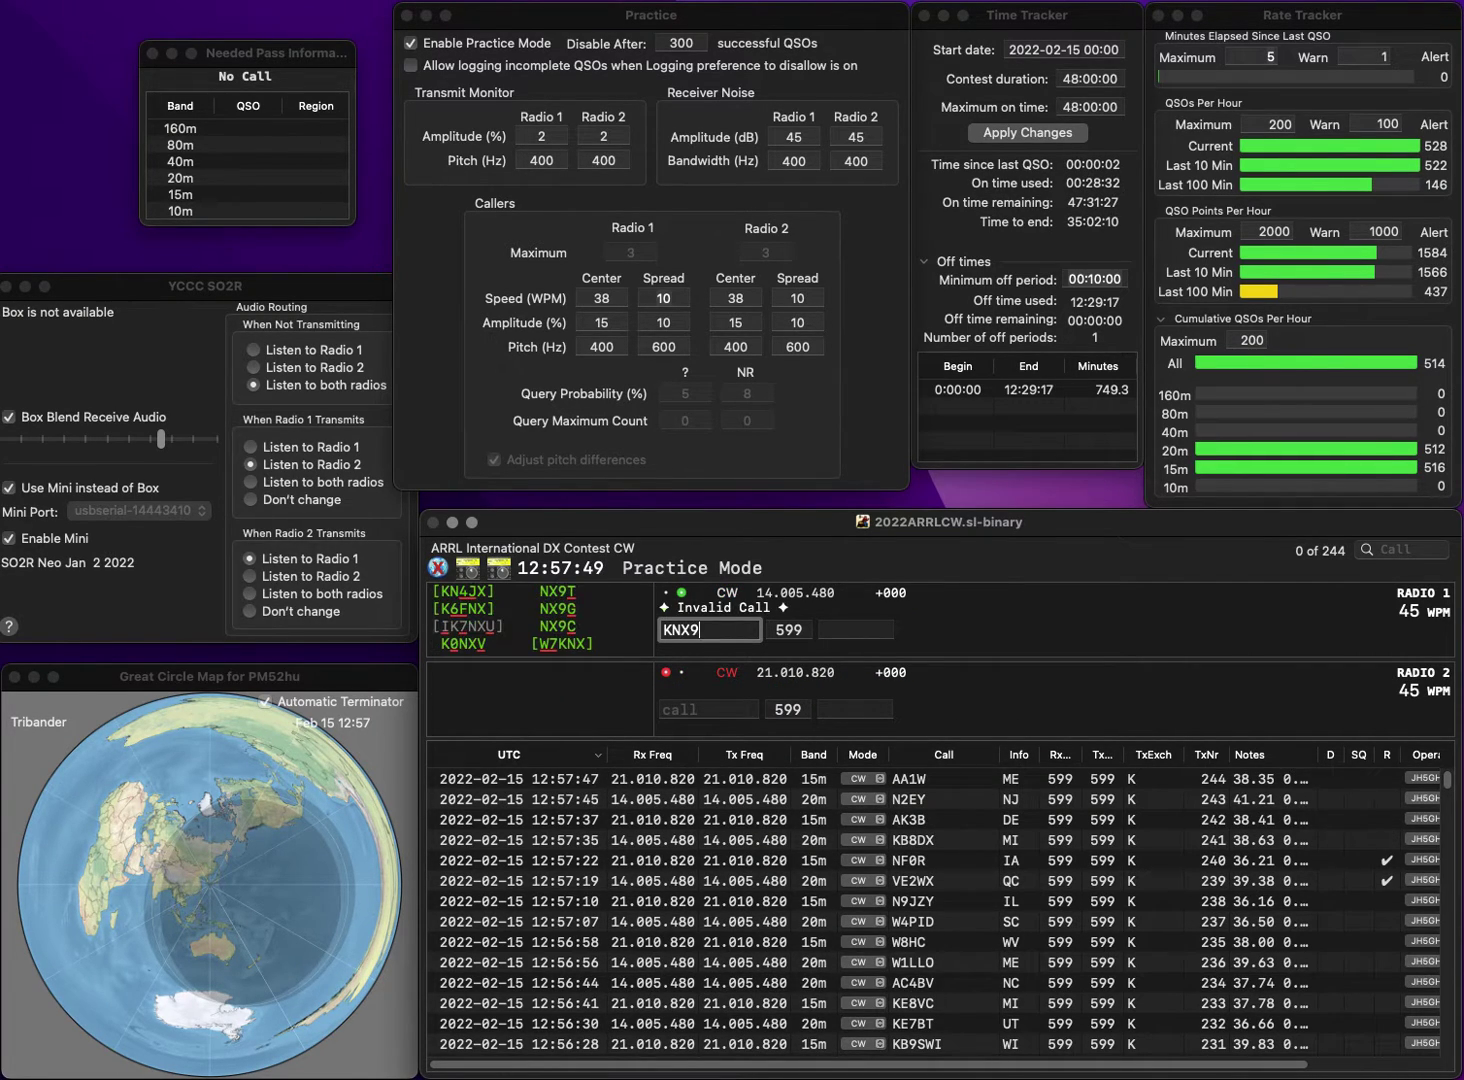
pyautogui.press('Home')
pyautogui.press('Delete')
pyautogui.press('Return')
pyautogui.write('KK')
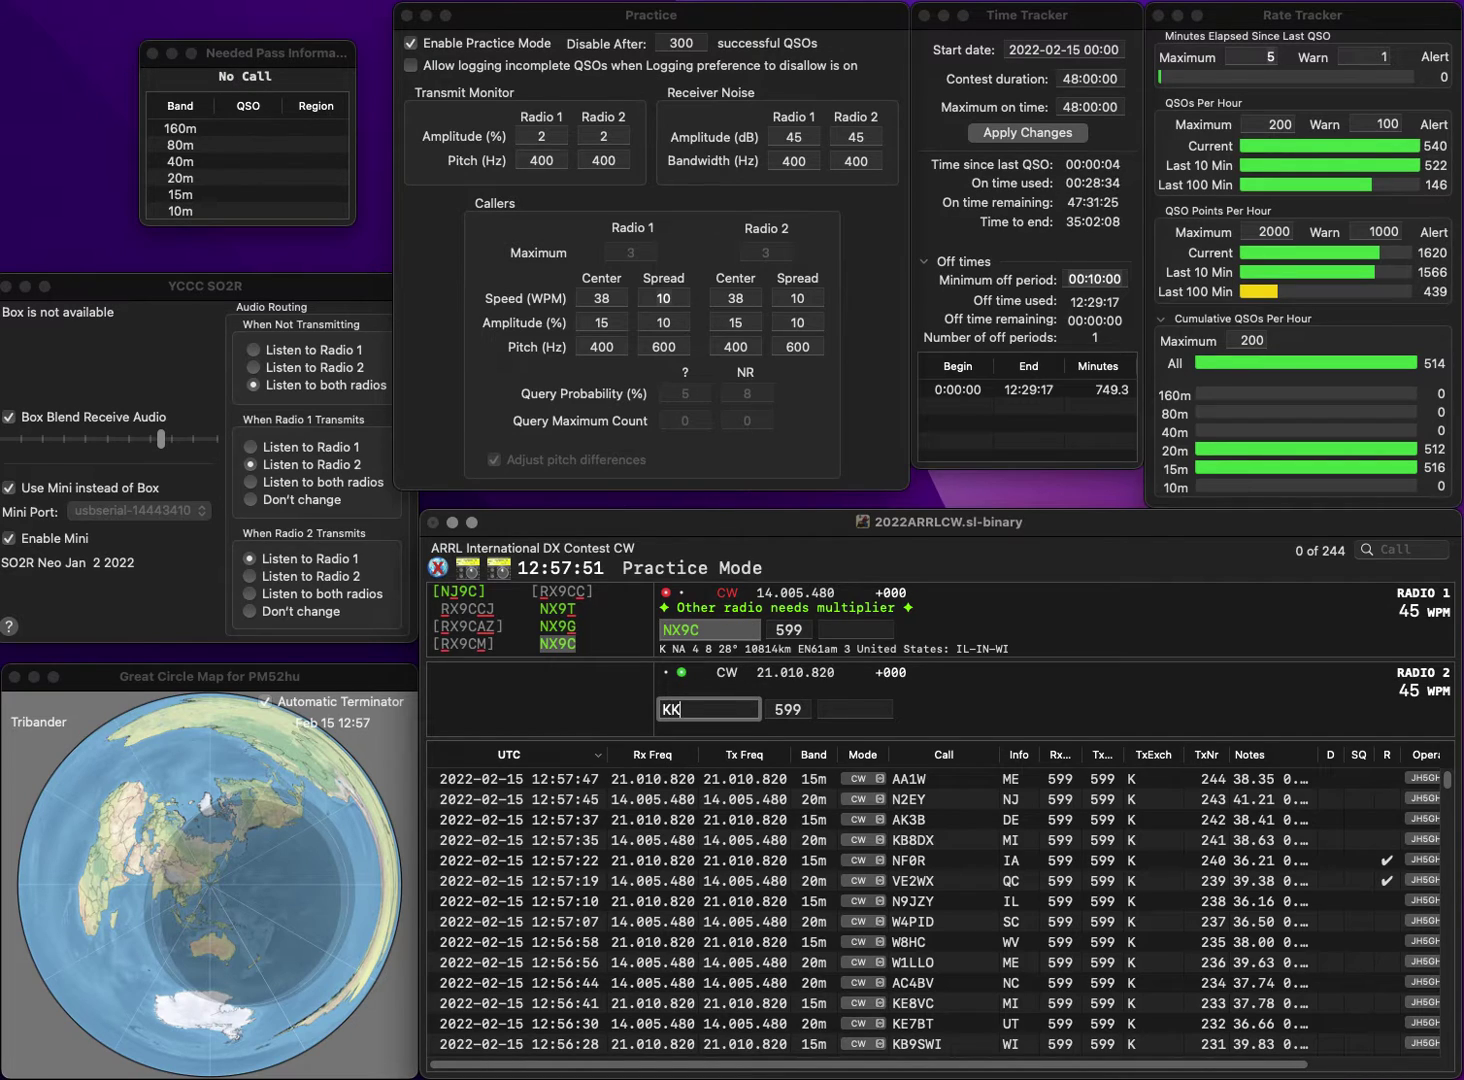
pyautogui.write('0DK')
pyautogui.press('Return')
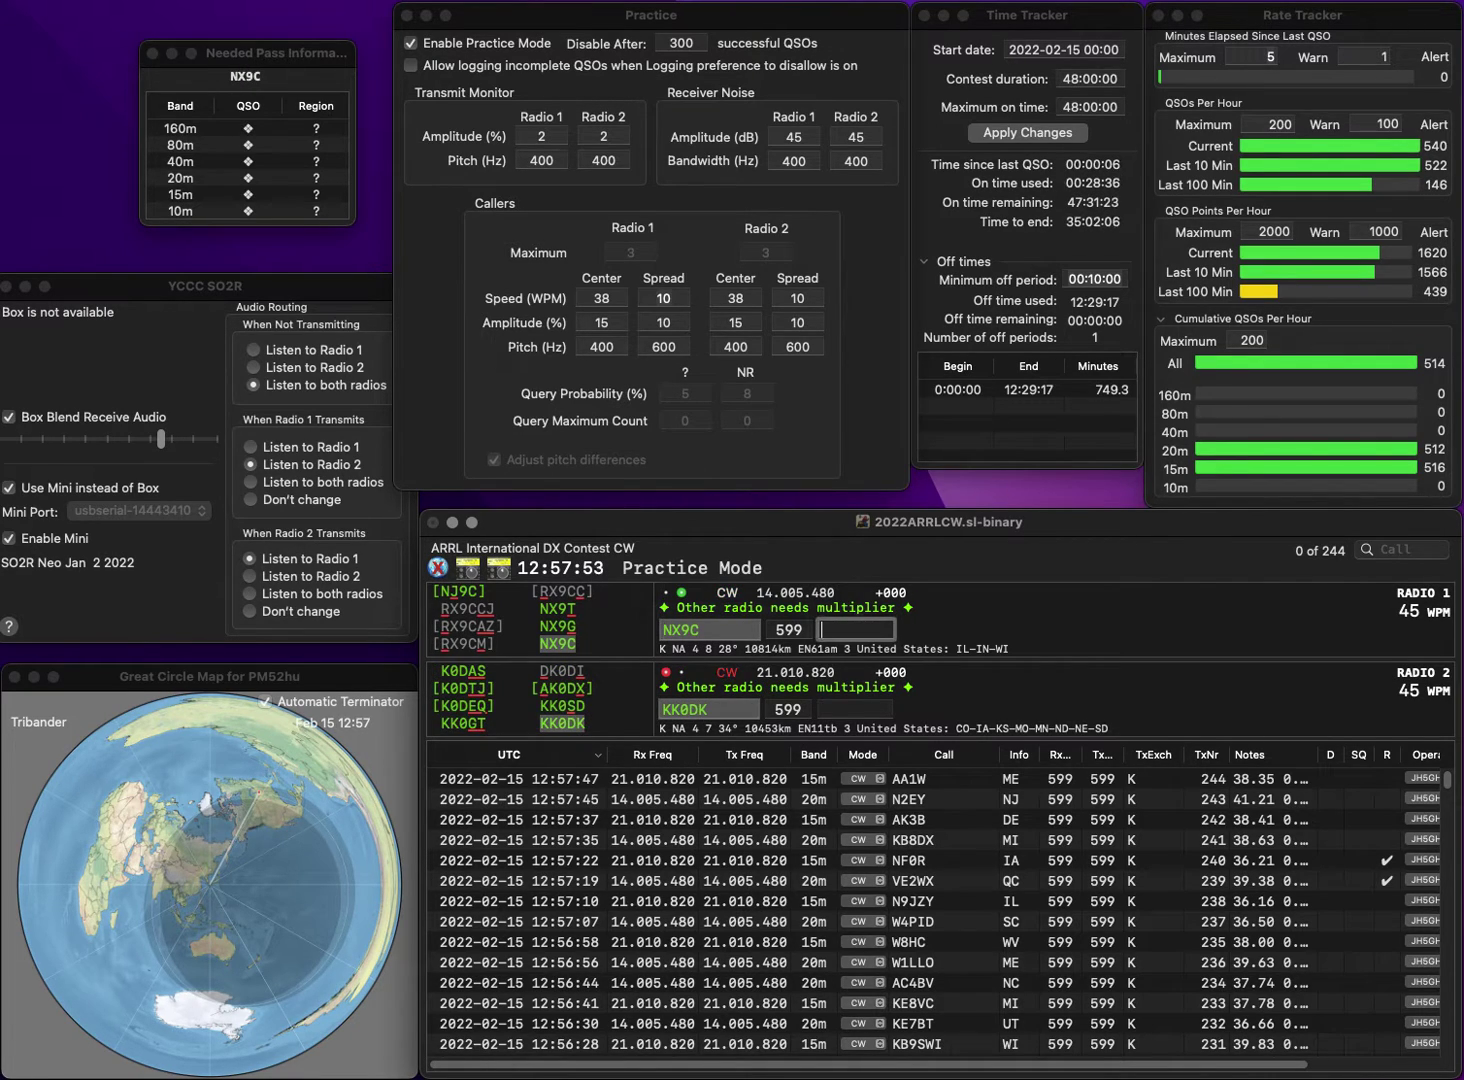
pyautogui.write('IN')
pyautogui.press('Return')
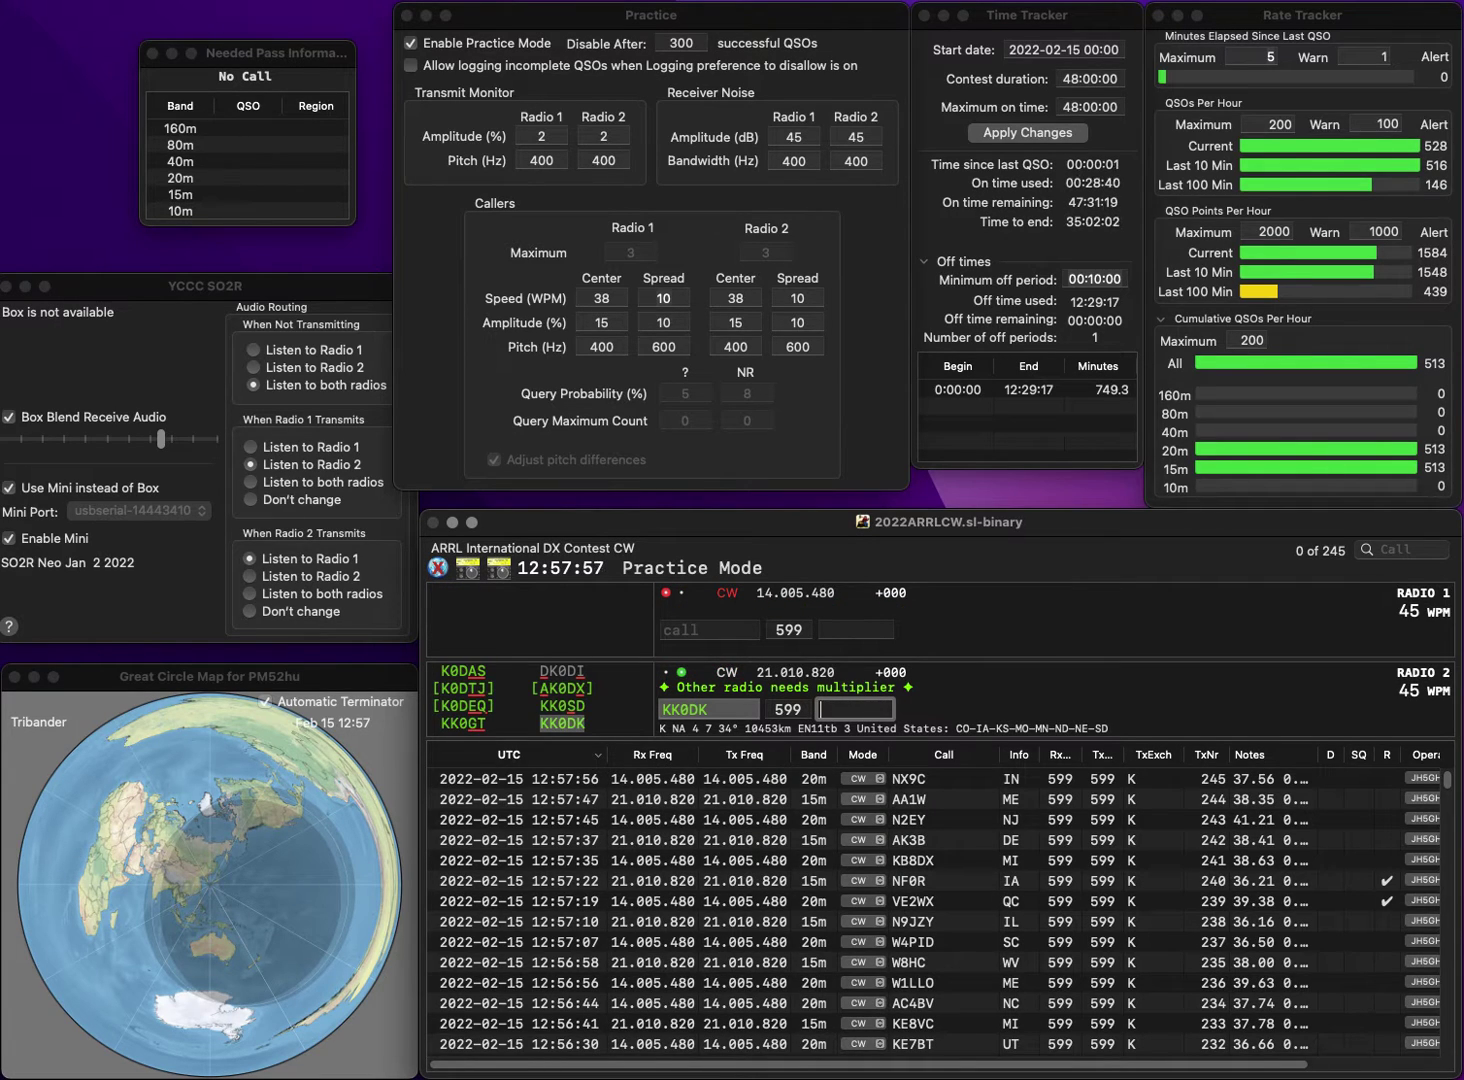
pyautogui.press('Return')
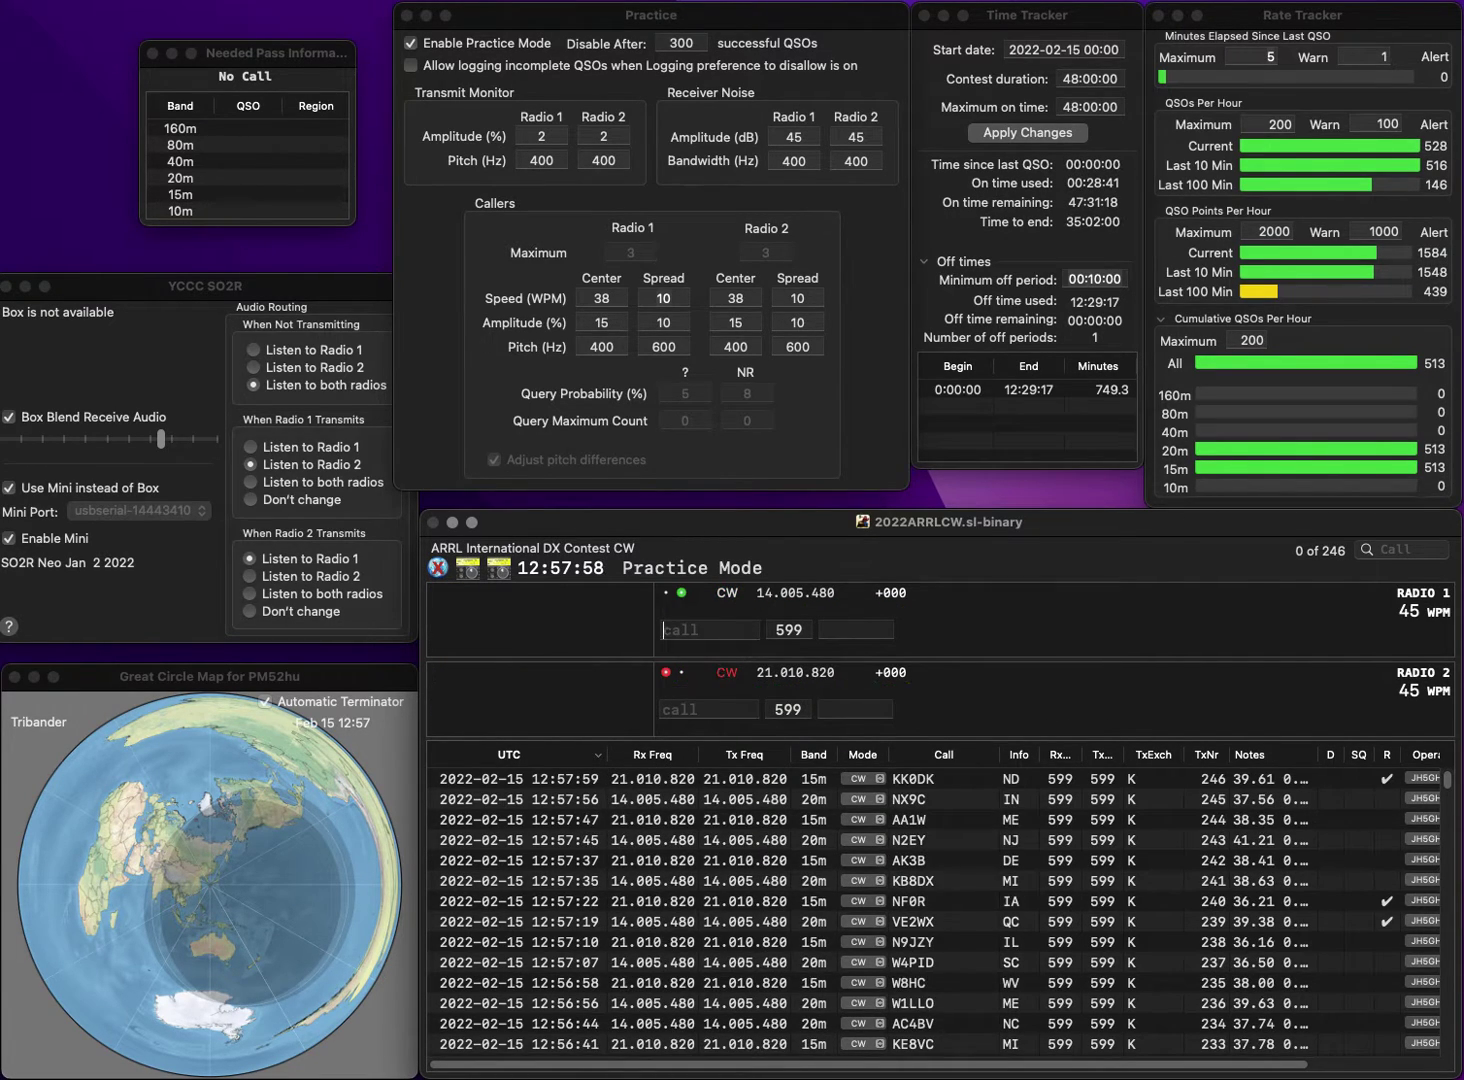
# Enter and answer the calls K8MAD on Radio 1 and N9HQ on Radio 2.
pyautogui.write('8MAD')
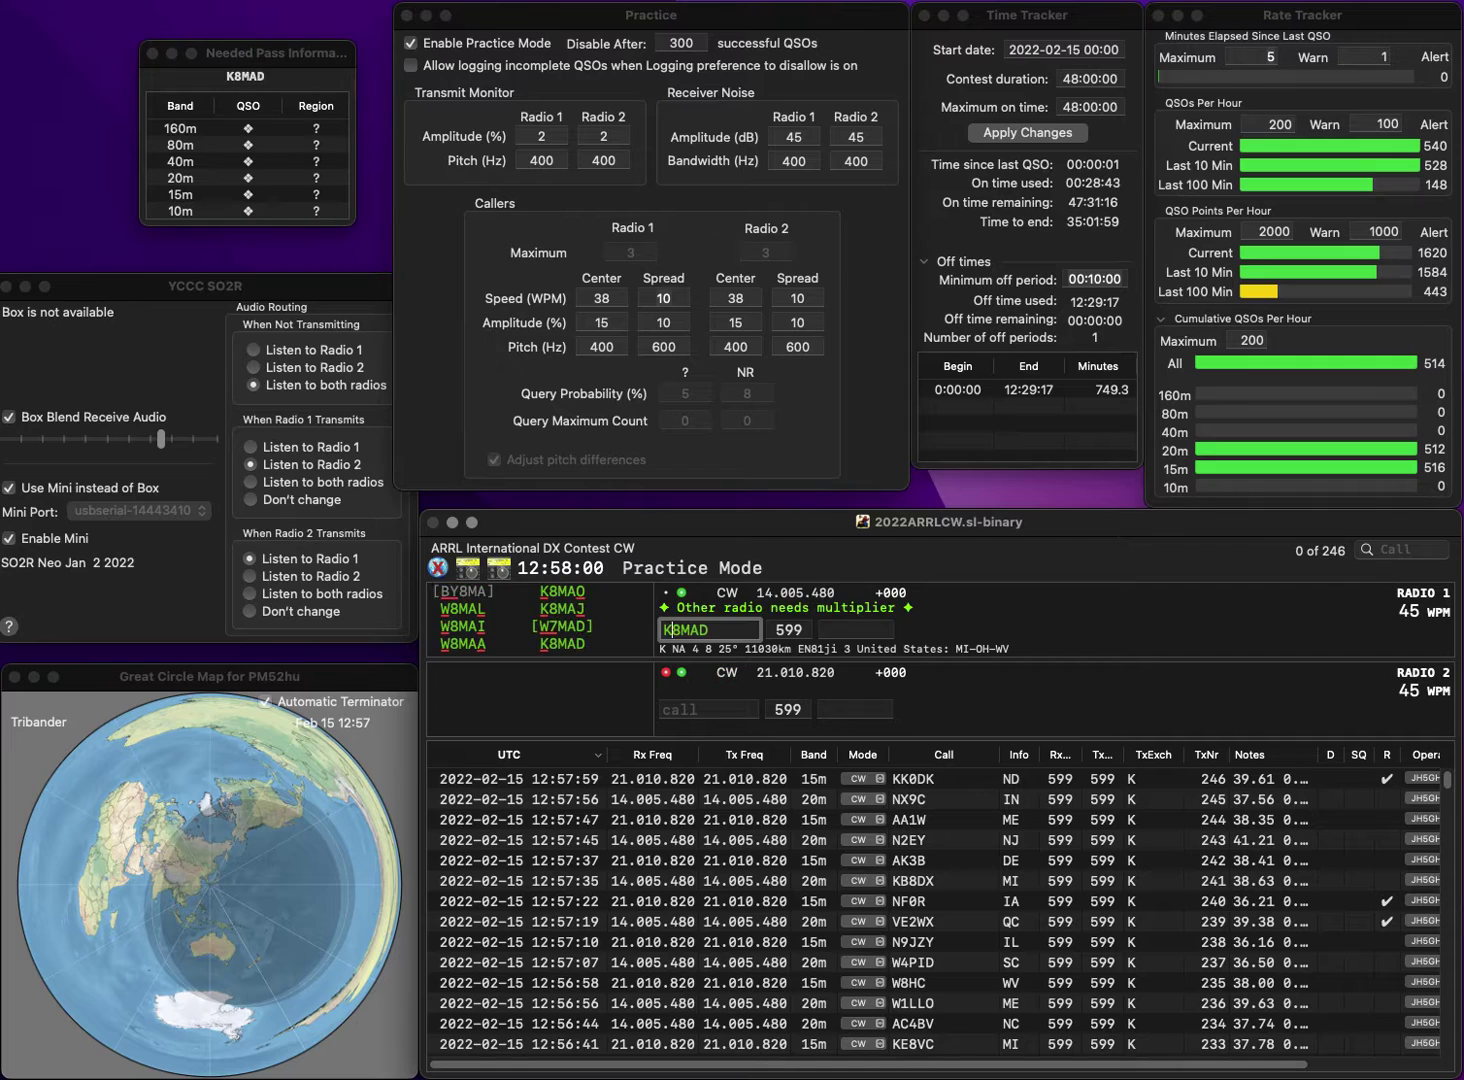
pyautogui.press('Return')
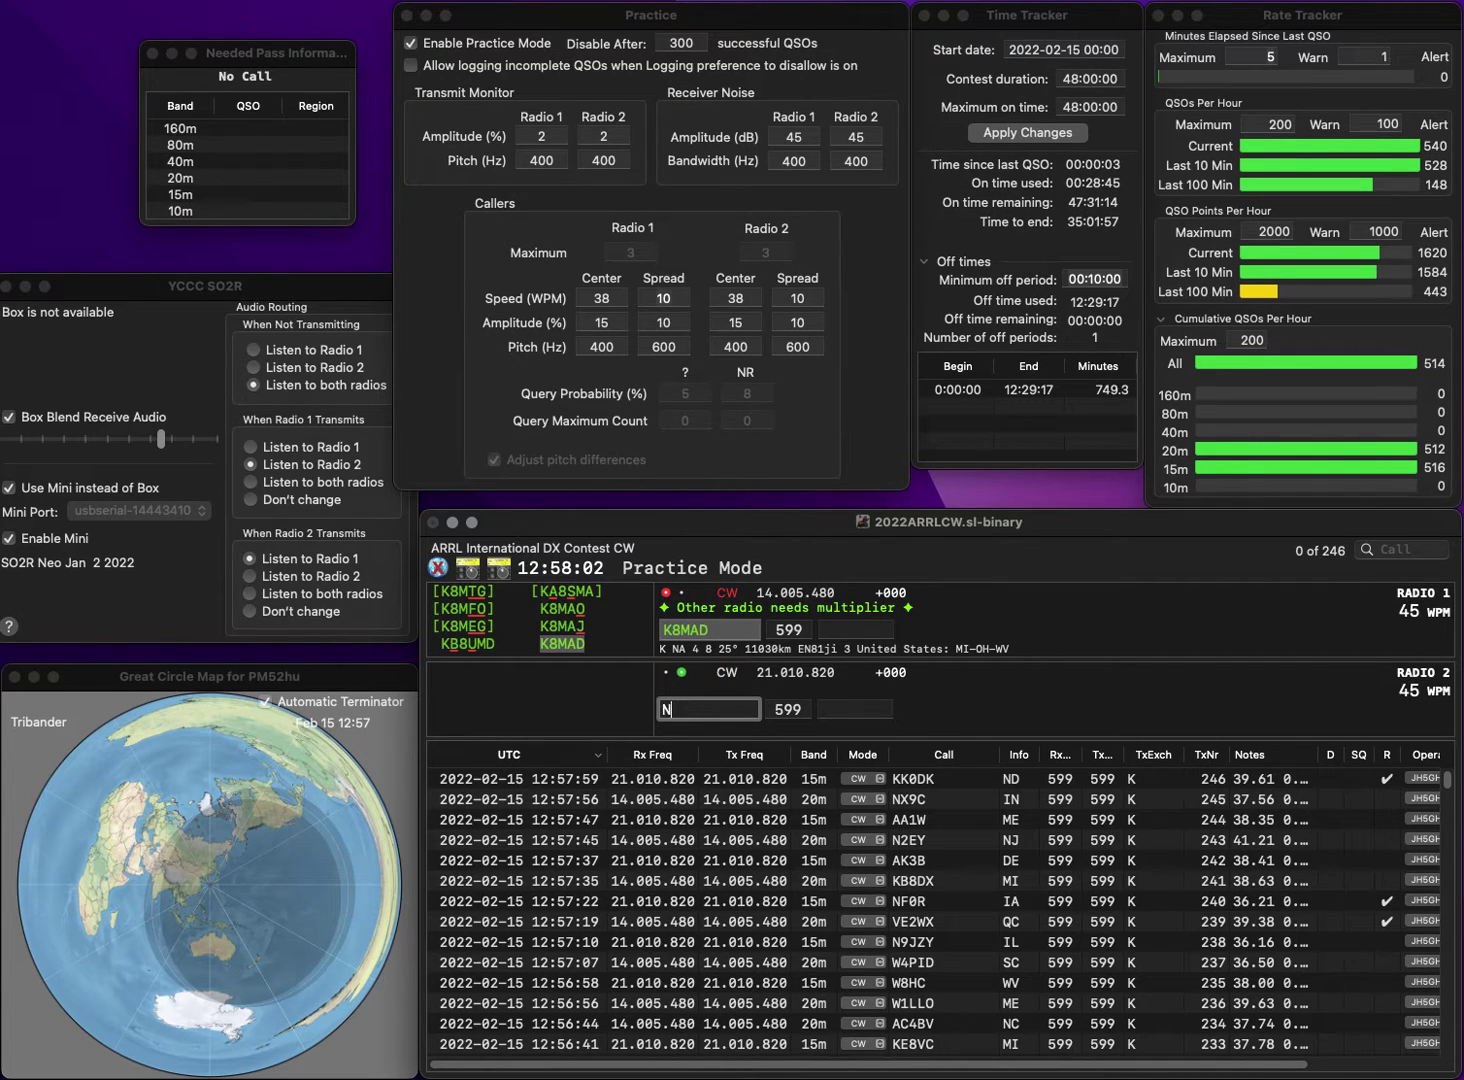
pyautogui.write('N9SQ')
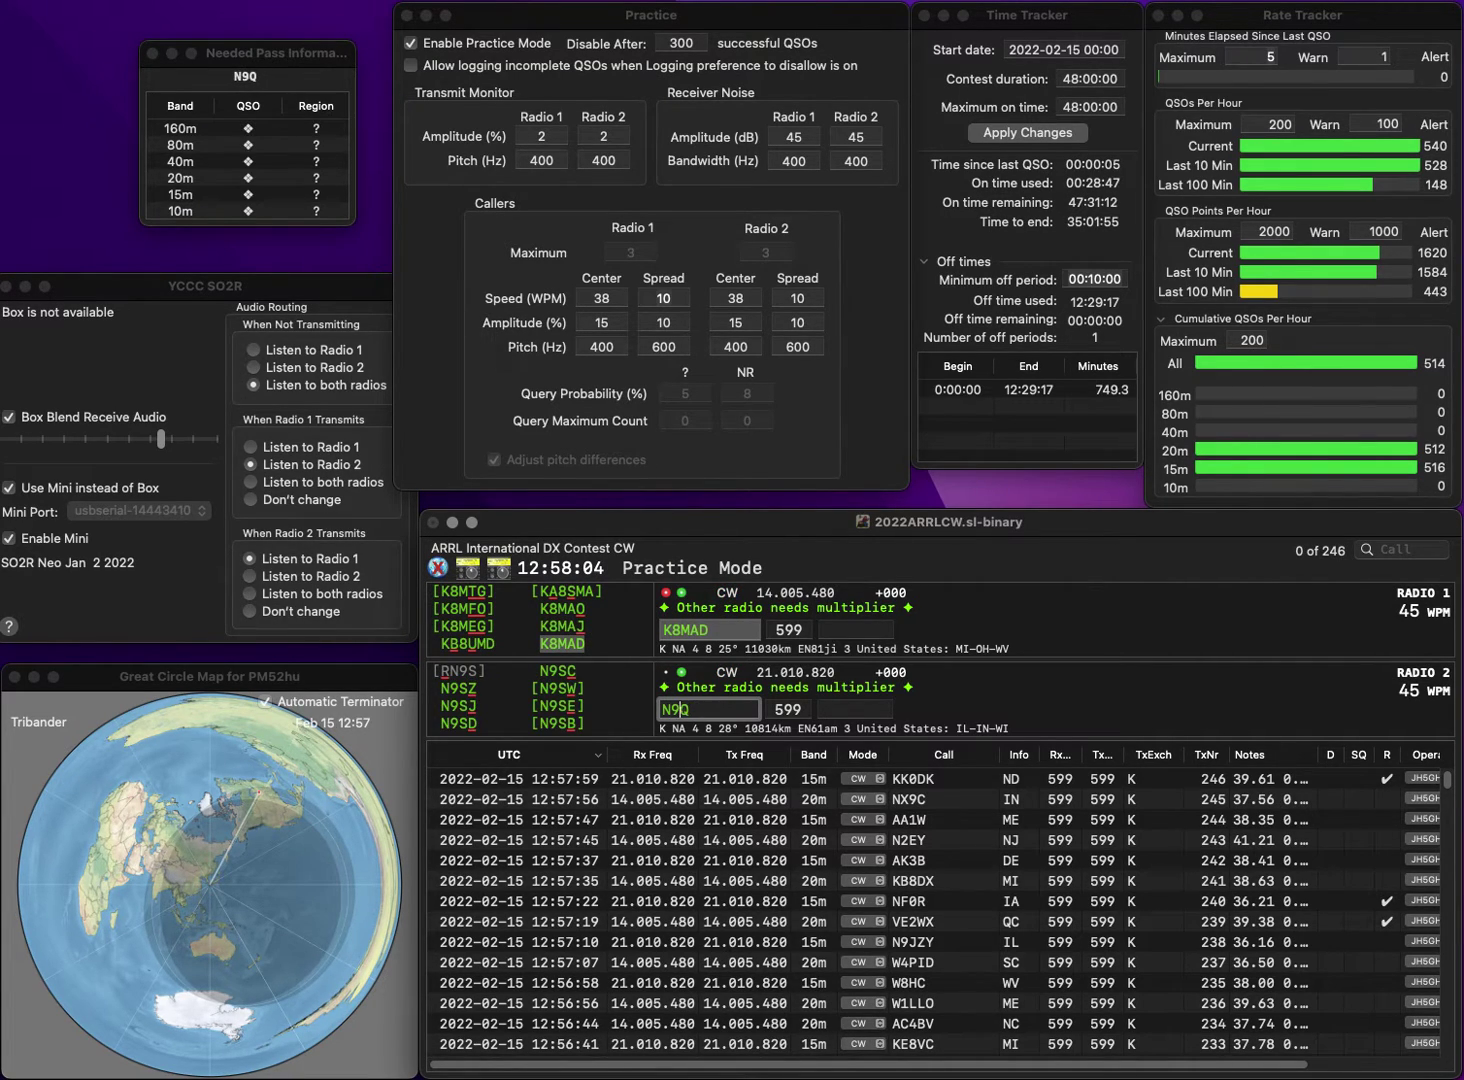
pyautogui.write('H')
pyautogui.press('Return')
pyautogui.write('WI')
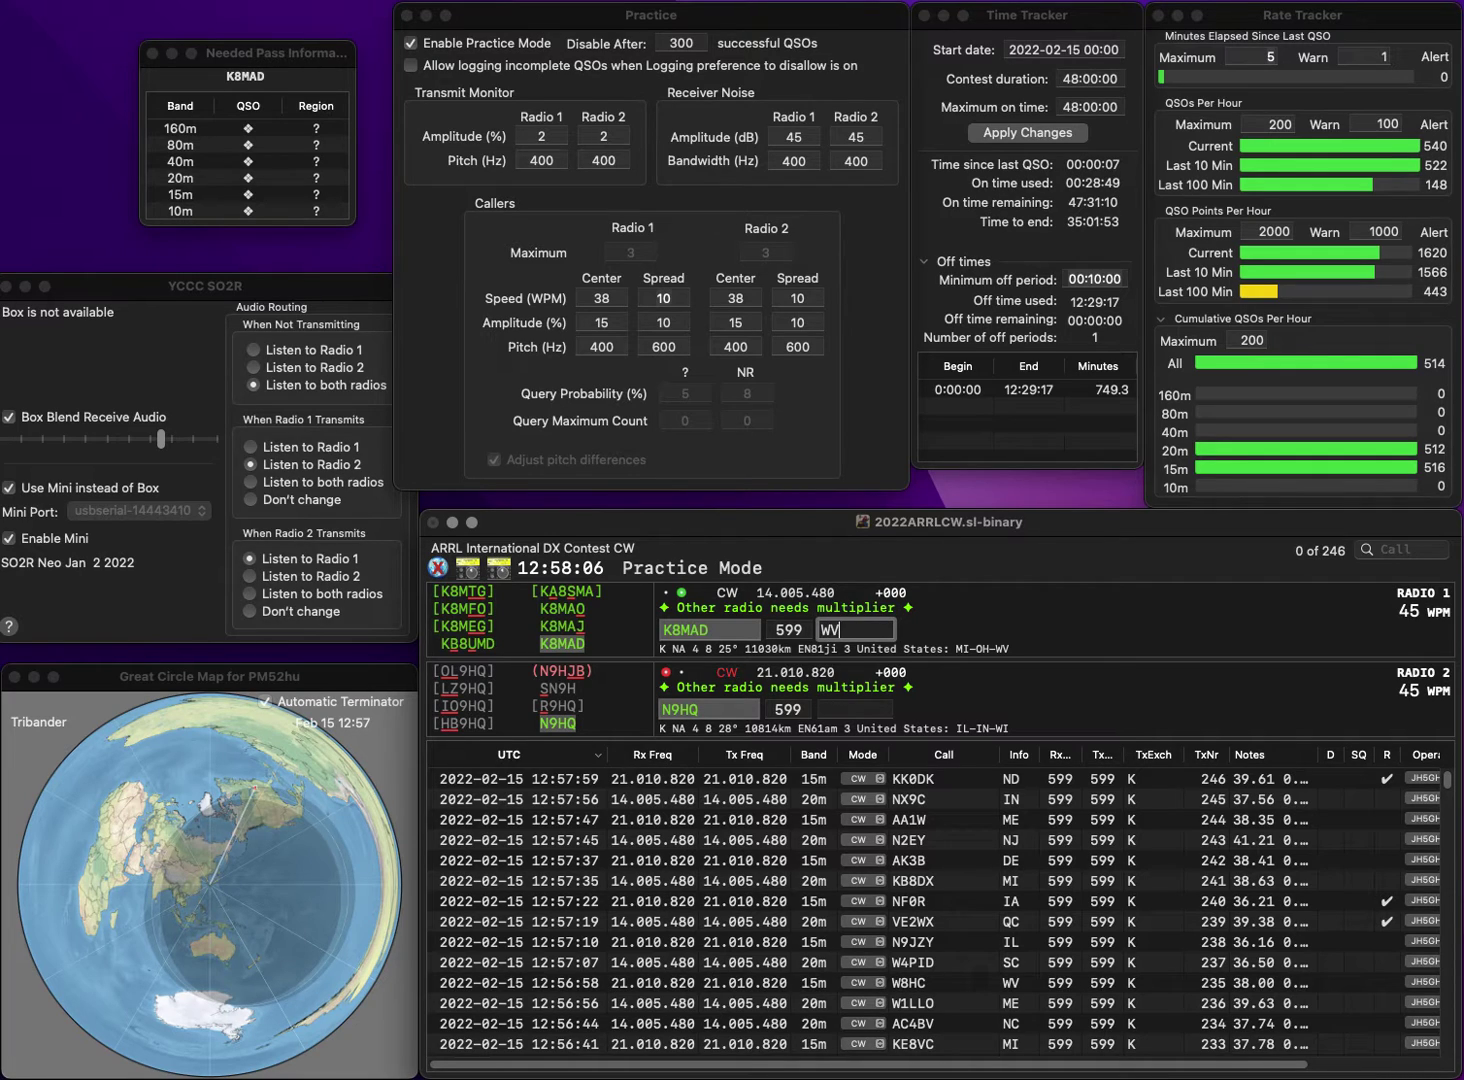
pyautogui.press('Return')
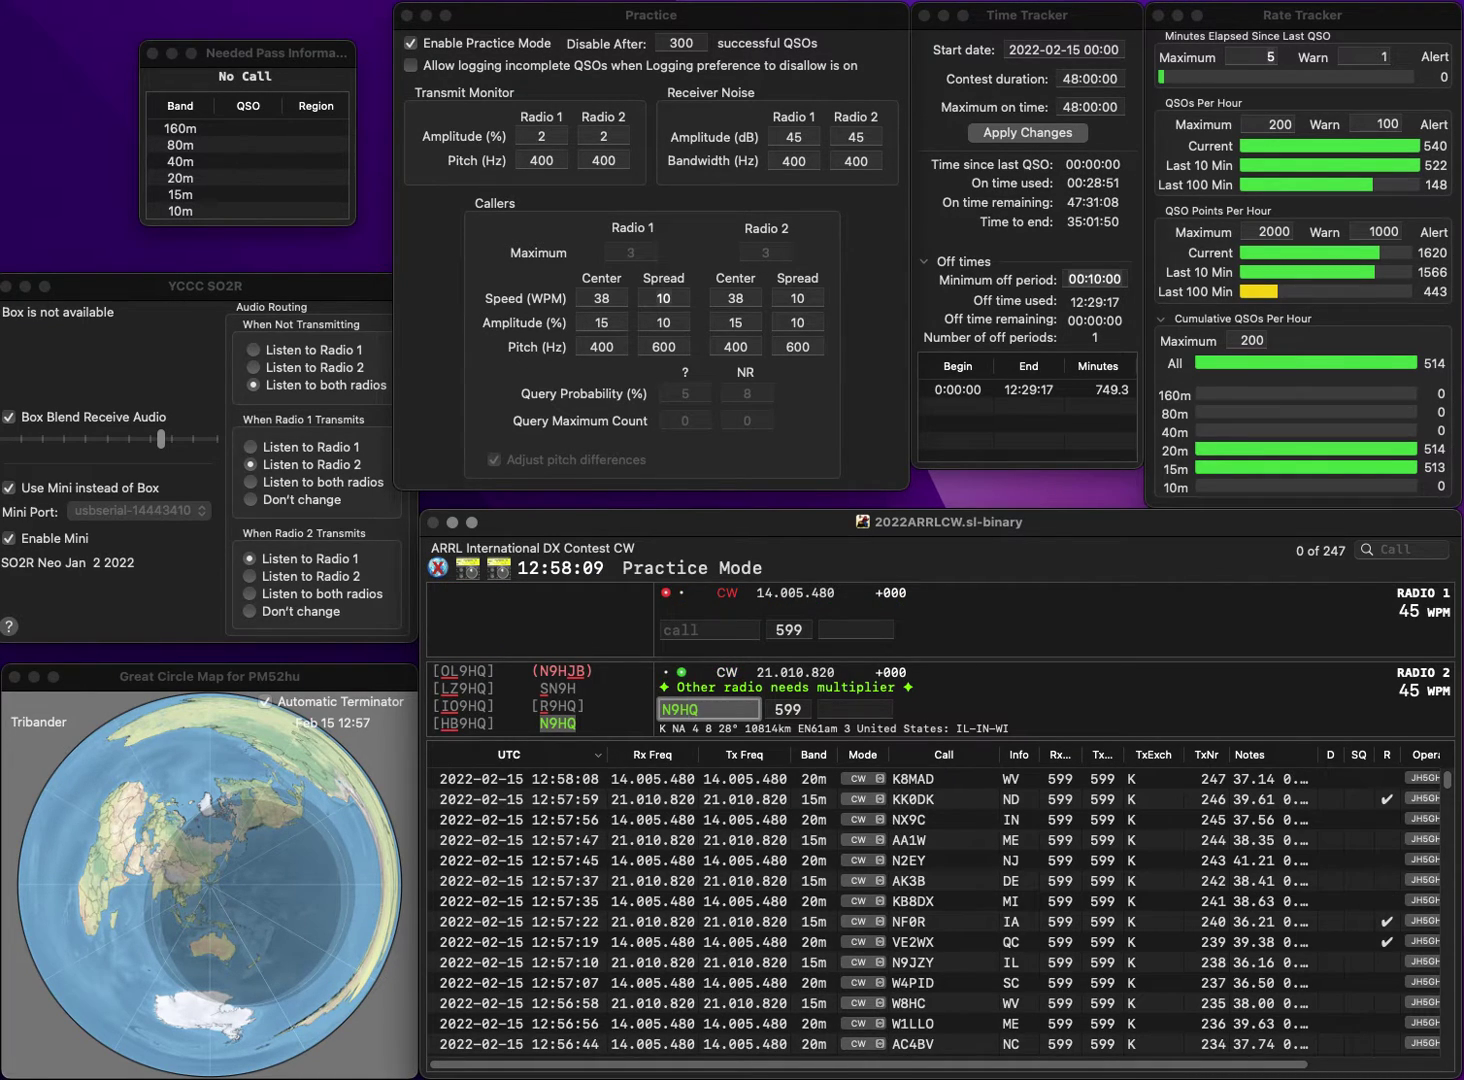
pyautogui.press('space')
pyautogui.write('IL')
pyautogui.press('Return')
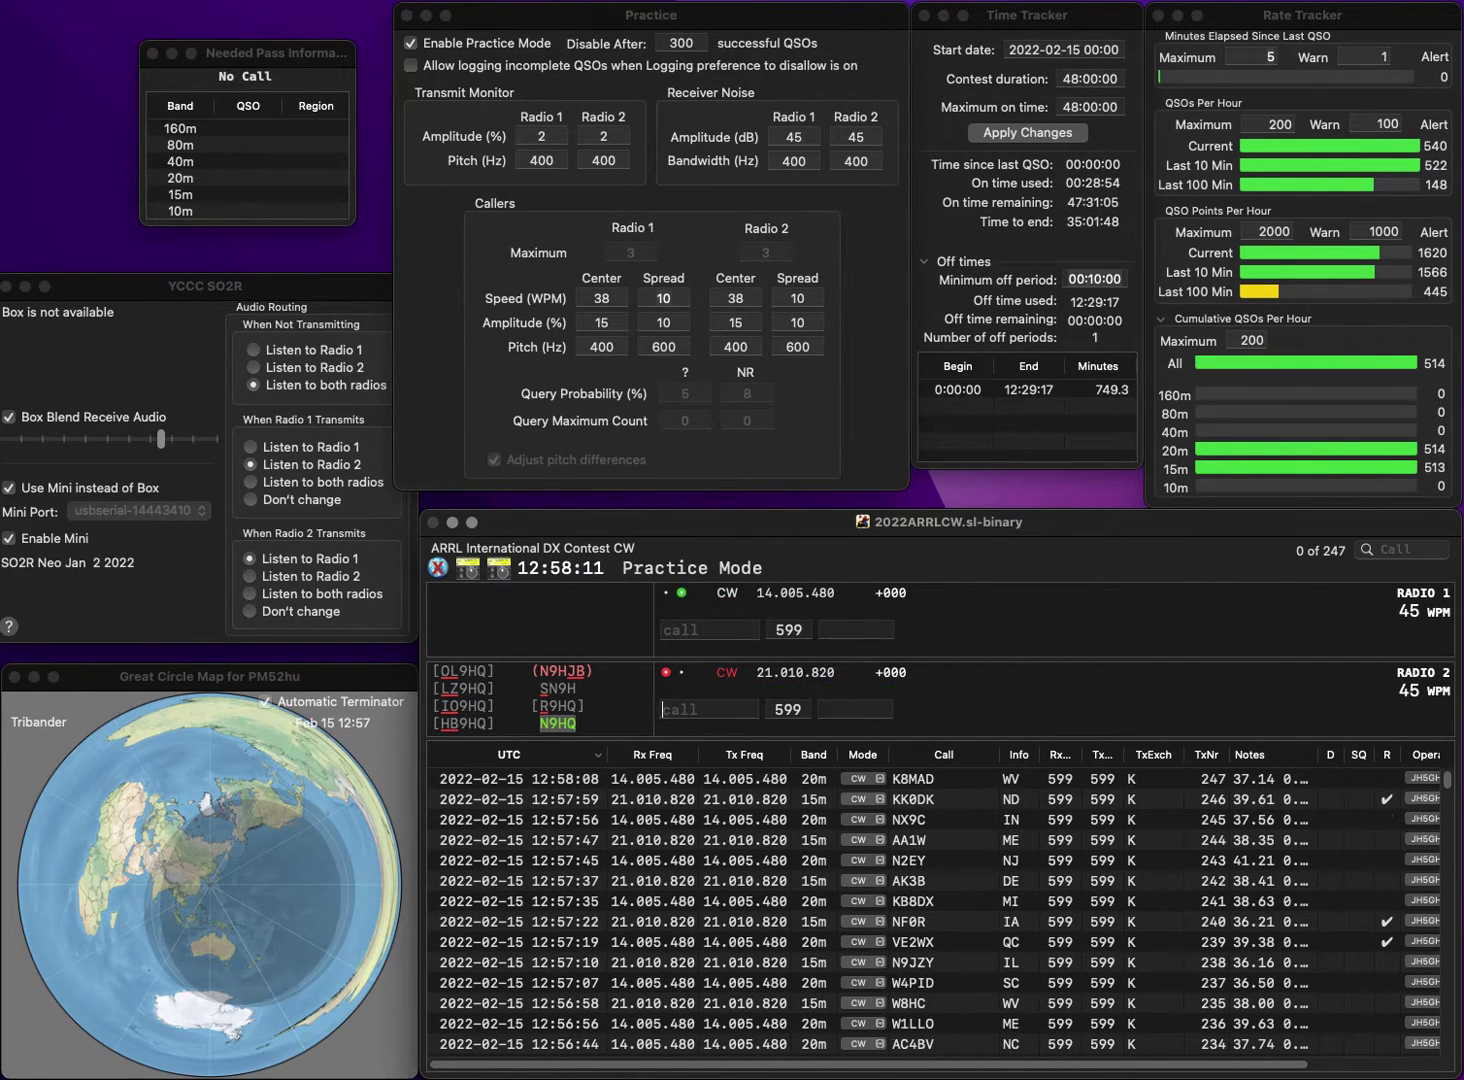
# Enter and answer the calls AC7Y on Radio 1 and N9WEW on Radio 2.
pyautogui.write('W')
pyautogui.write('C7Y')
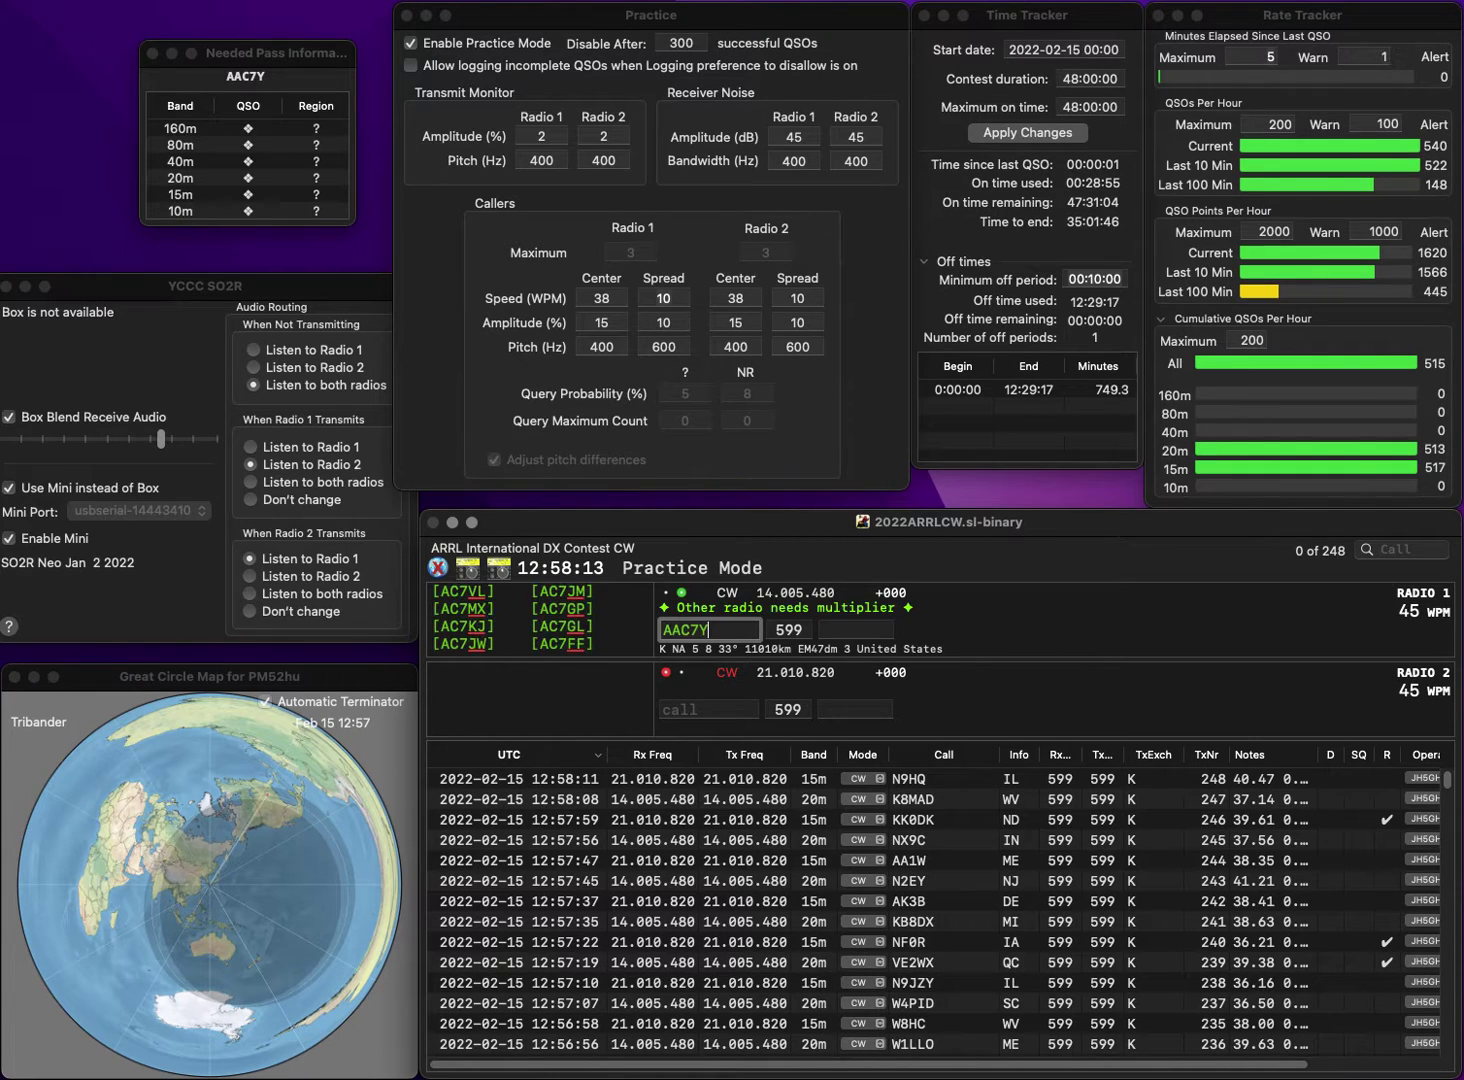
pyautogui.press('Return')
pyautogui.write('9')
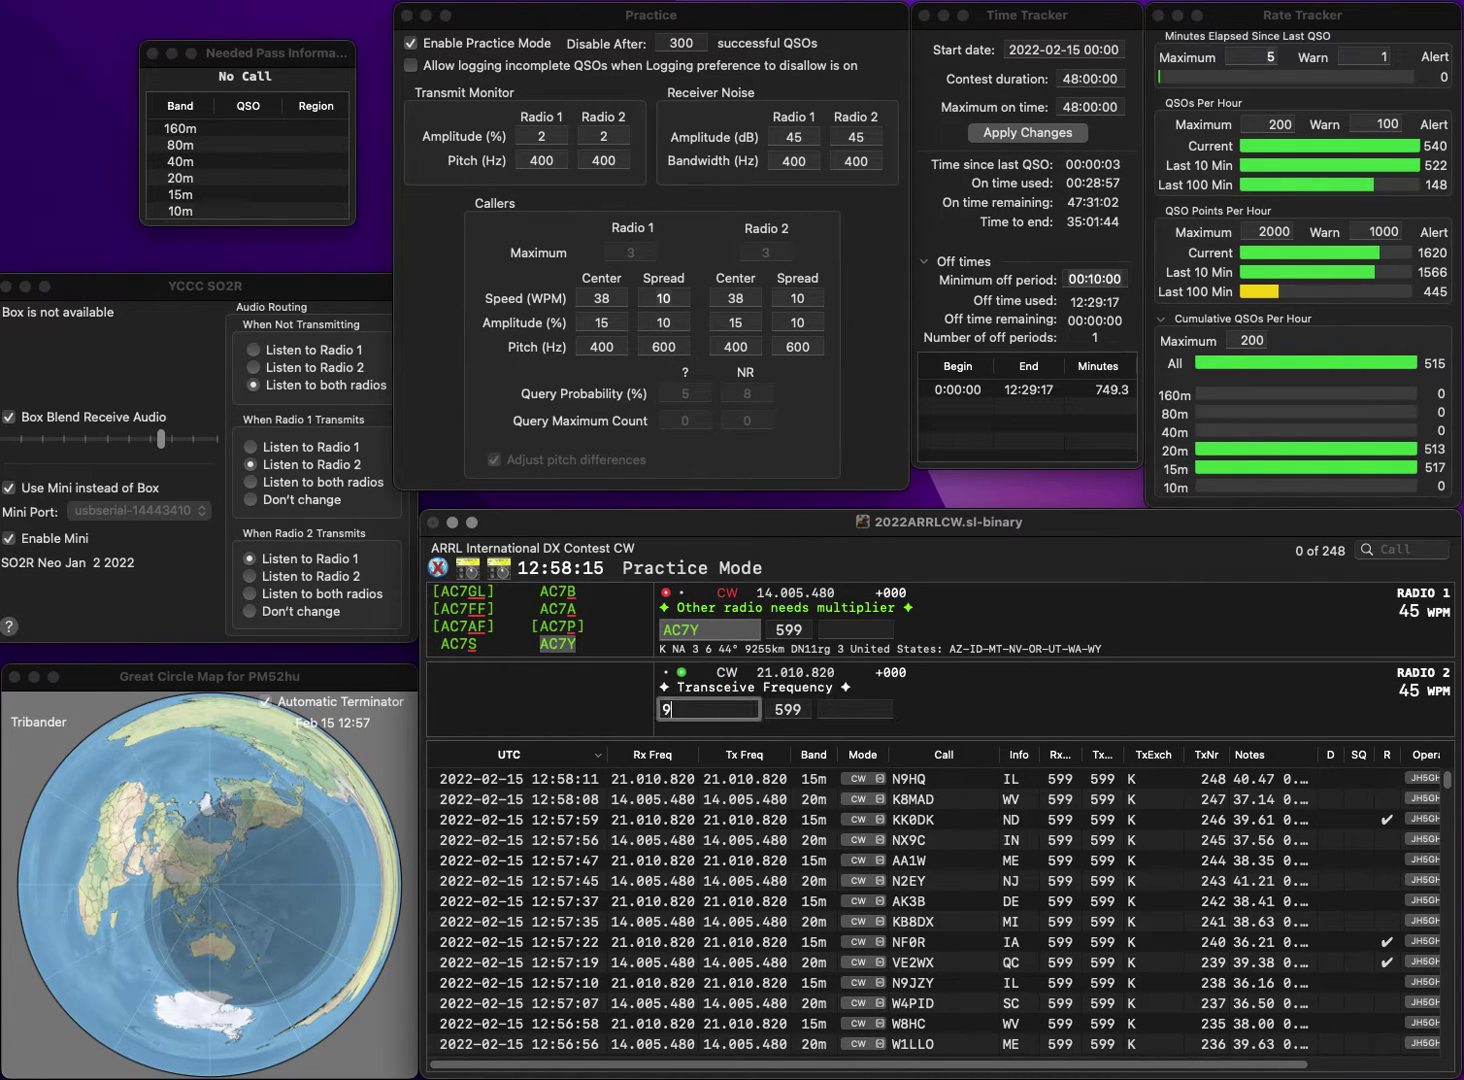
pyautogui.write('WEWN')
pyautogui.press('Return')
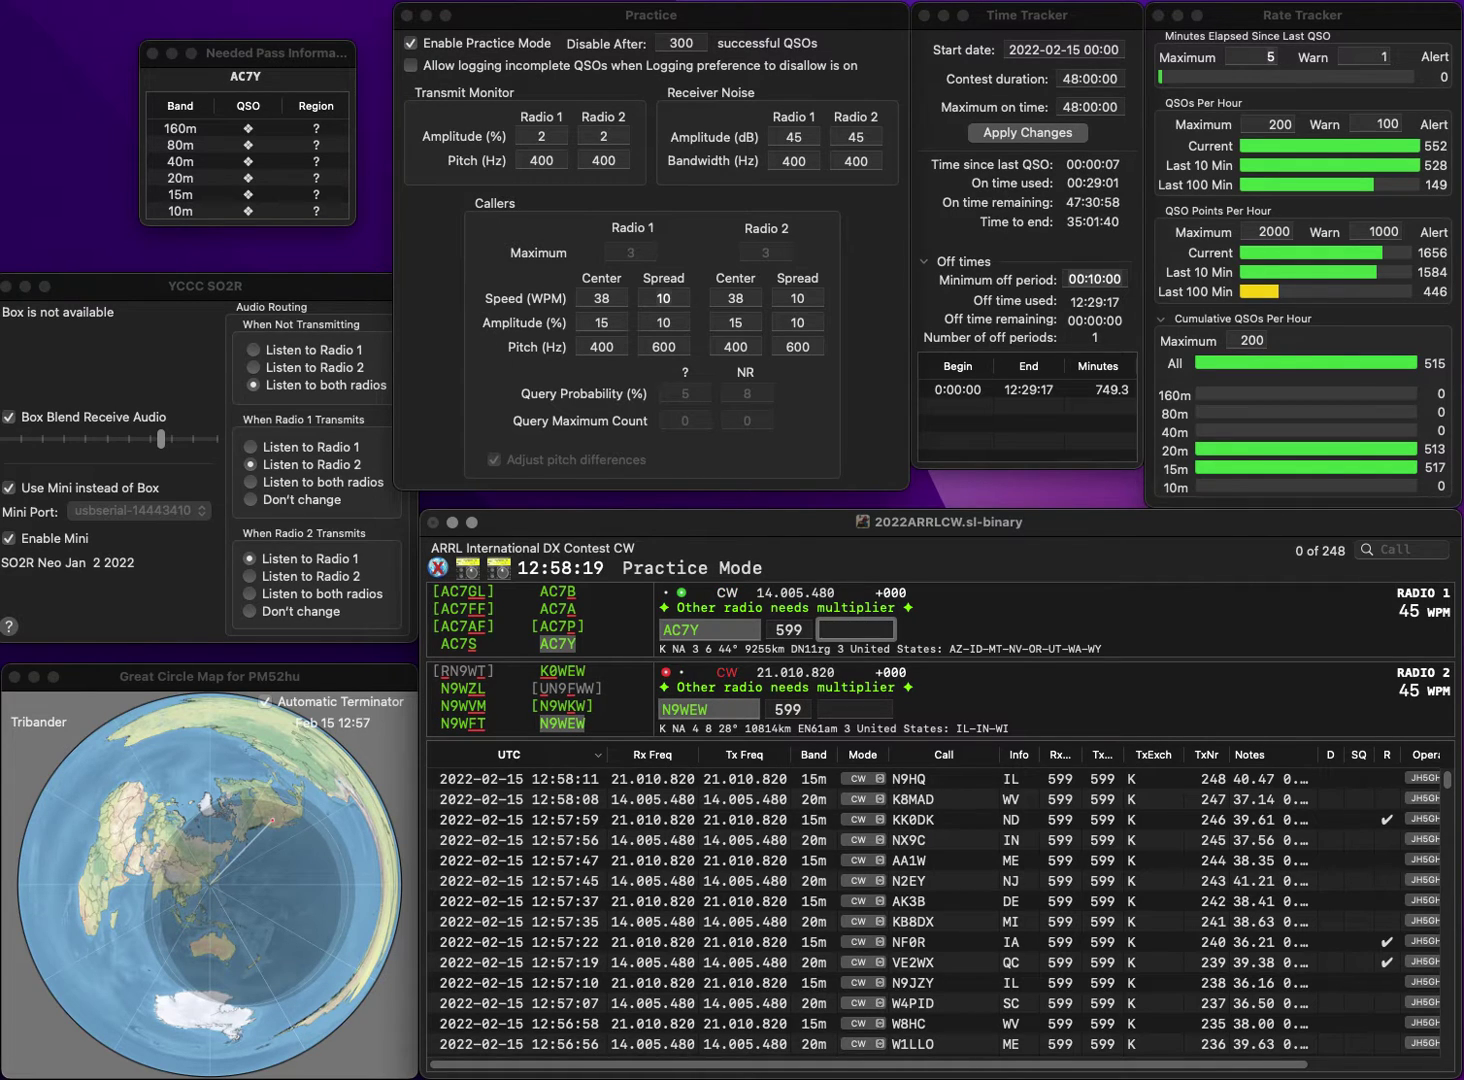
# Log AC7Y on Radio 1 with exchange OR.
pyautogui.write('OR')
pyautogui.press('Return')
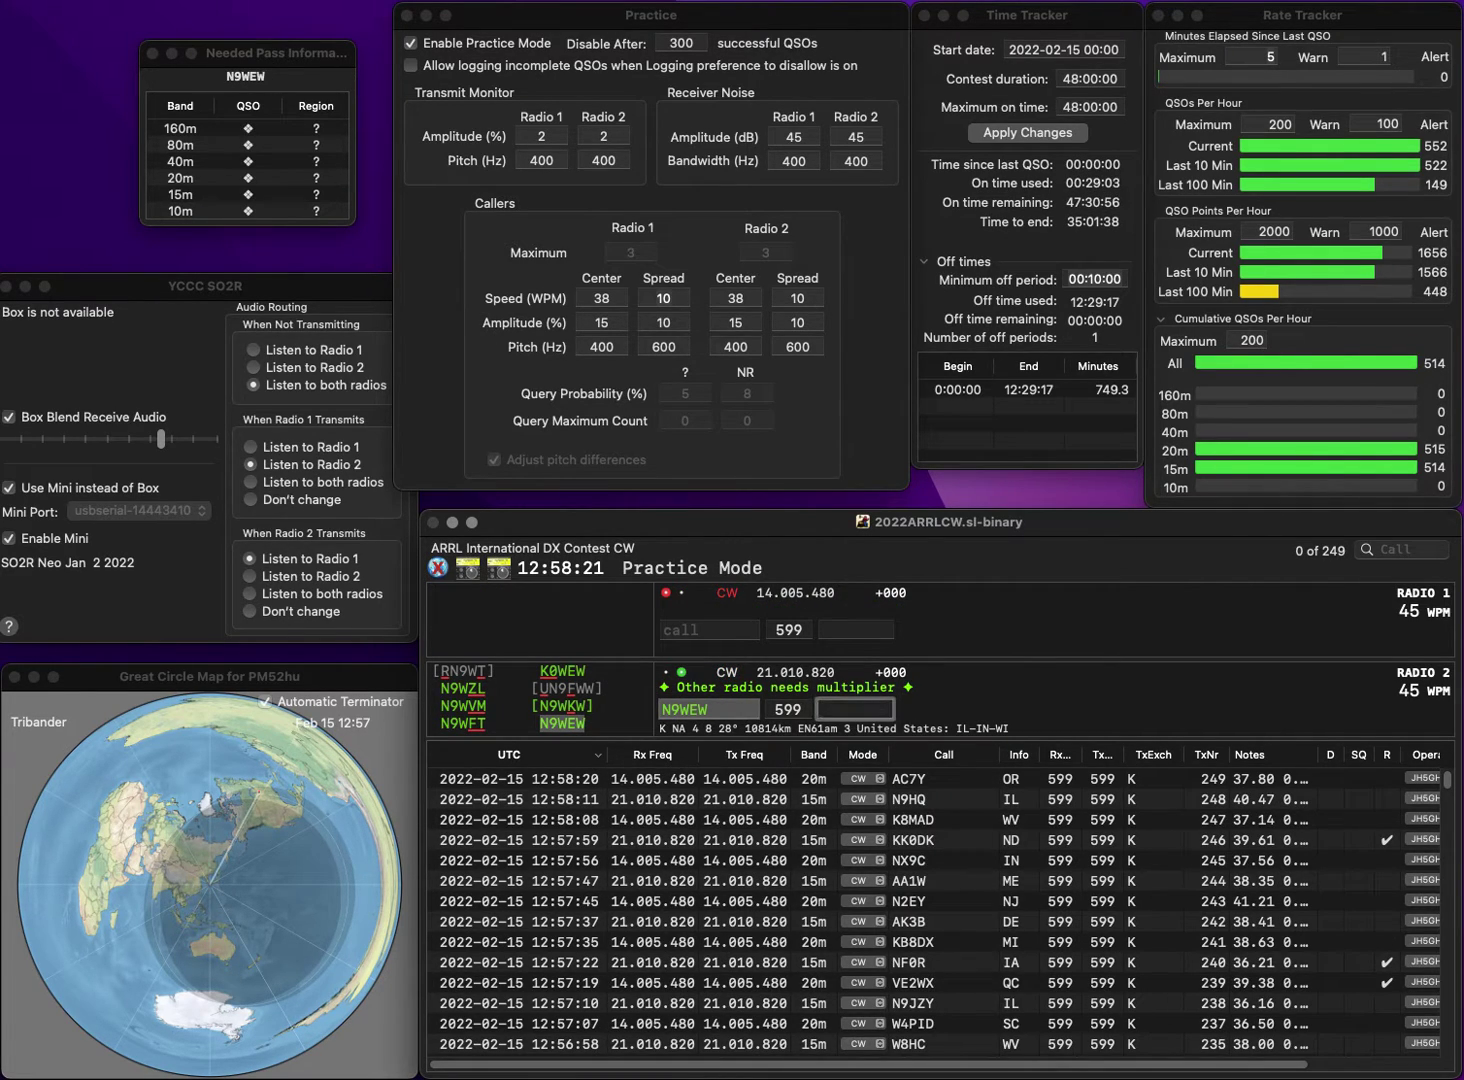
# Log N9WEW on Radio 2 with exchange IN, and enter and answer the call VE2OJ on Radio 1.
pyautogui.write('IN')
pyautogui.press('Return')
pyautogui.write('V')
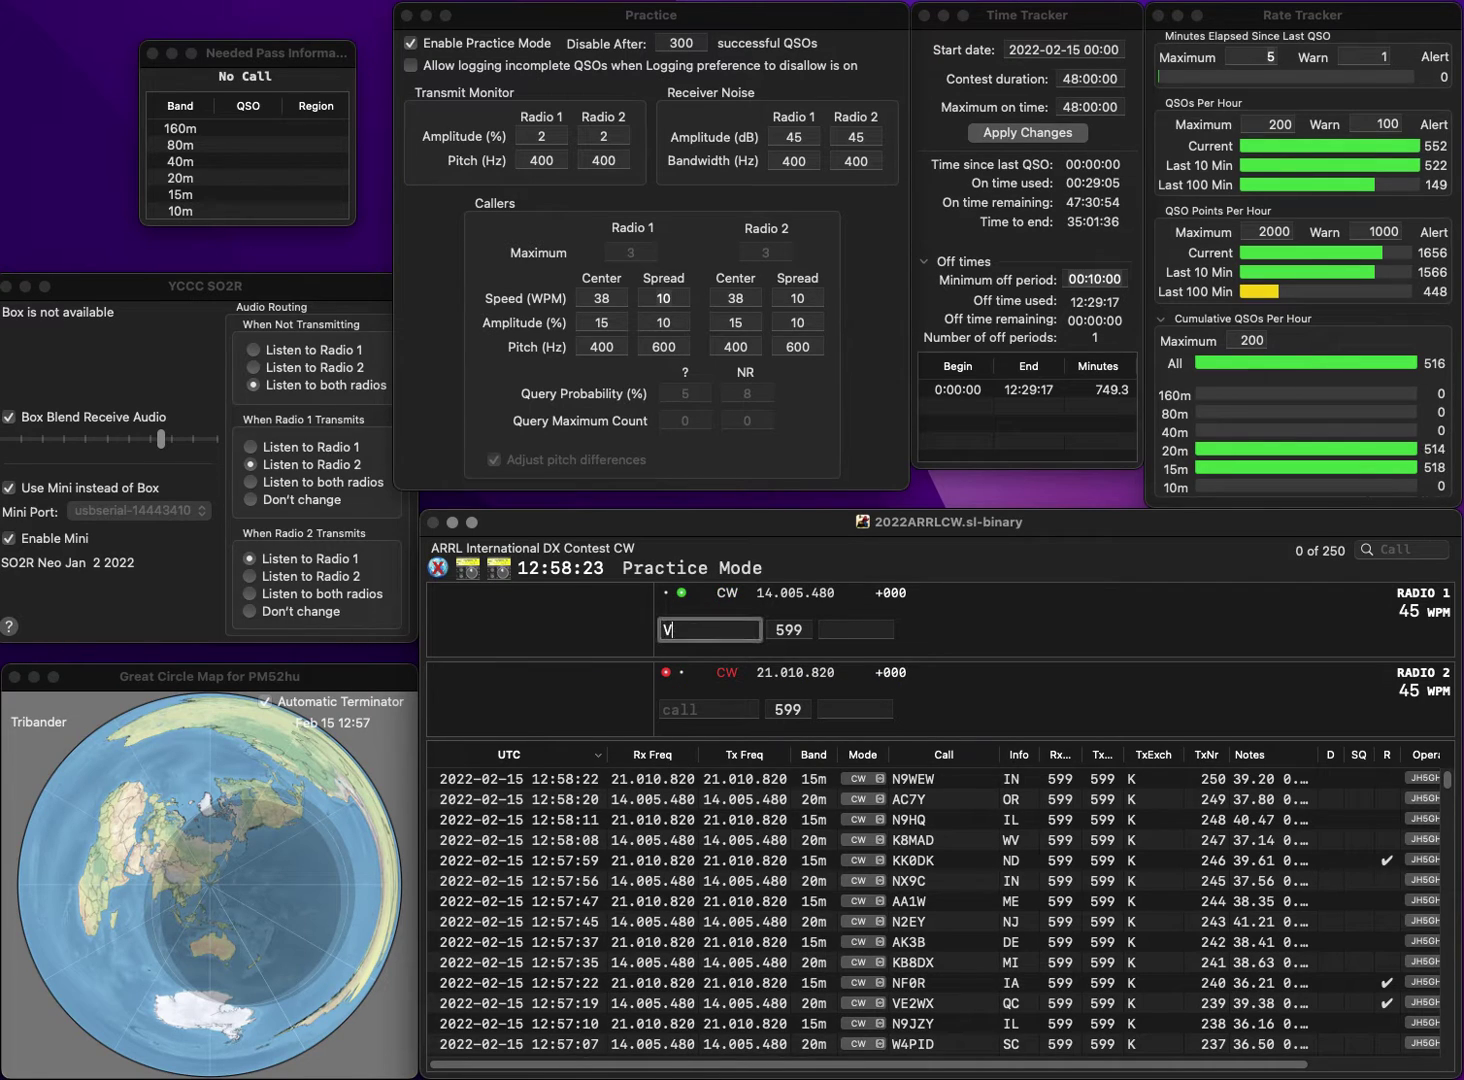
pyautogui.write('E2OJ')
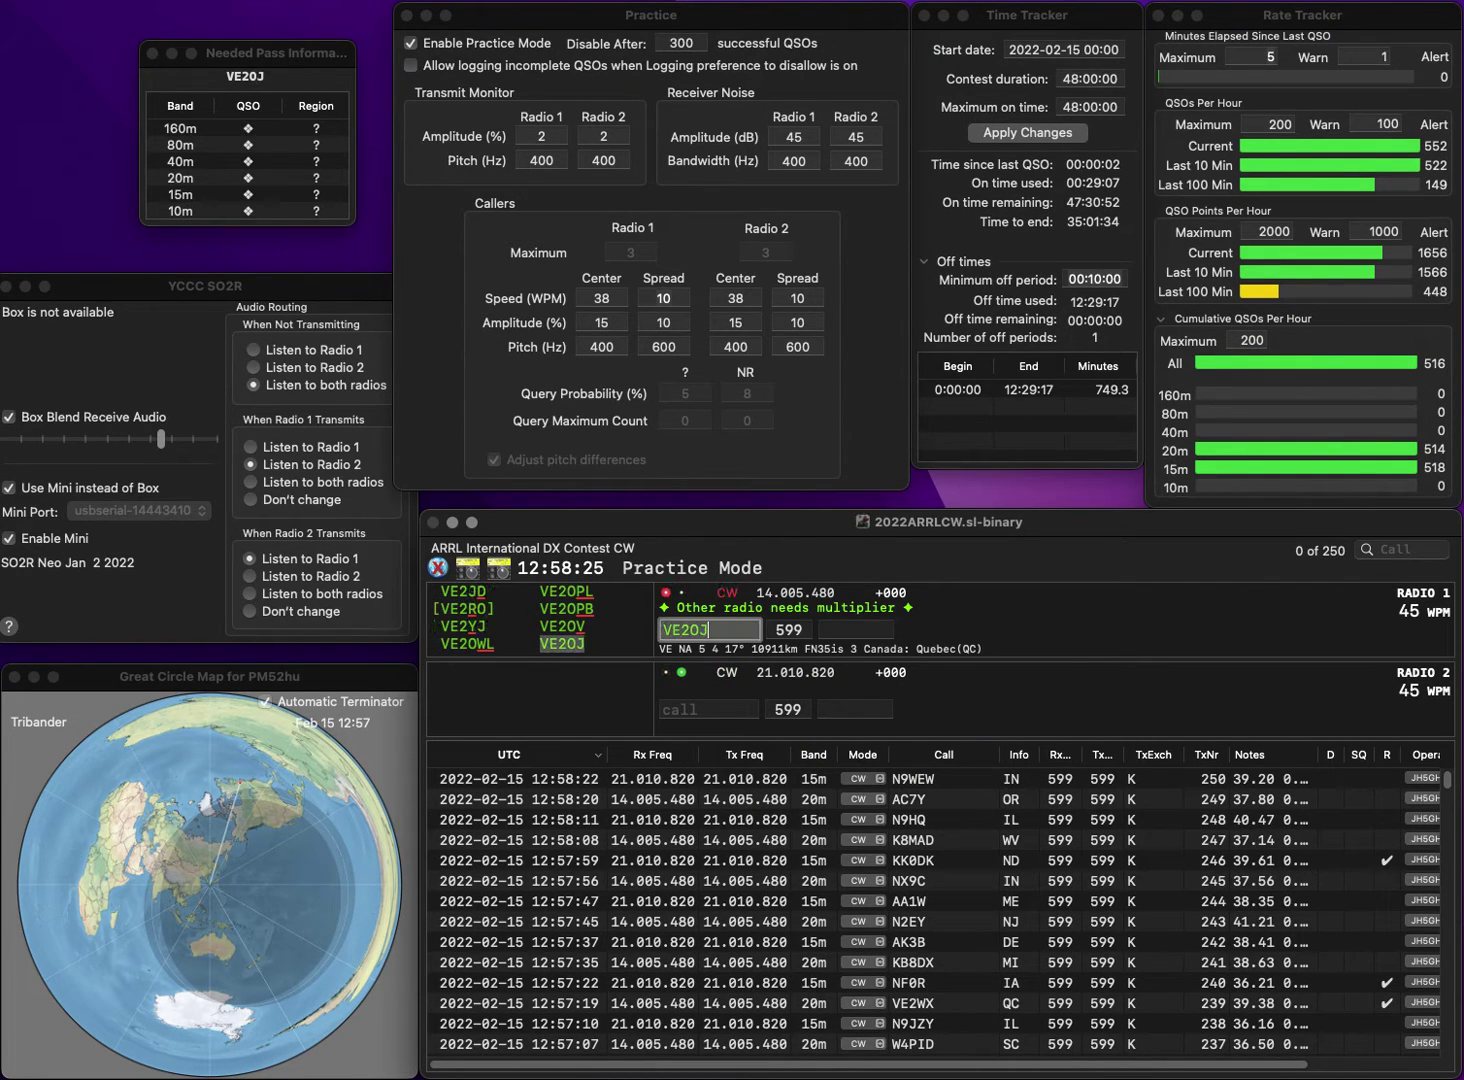
pyautogui.press('Return')
pyautogui.write('AE6YB')
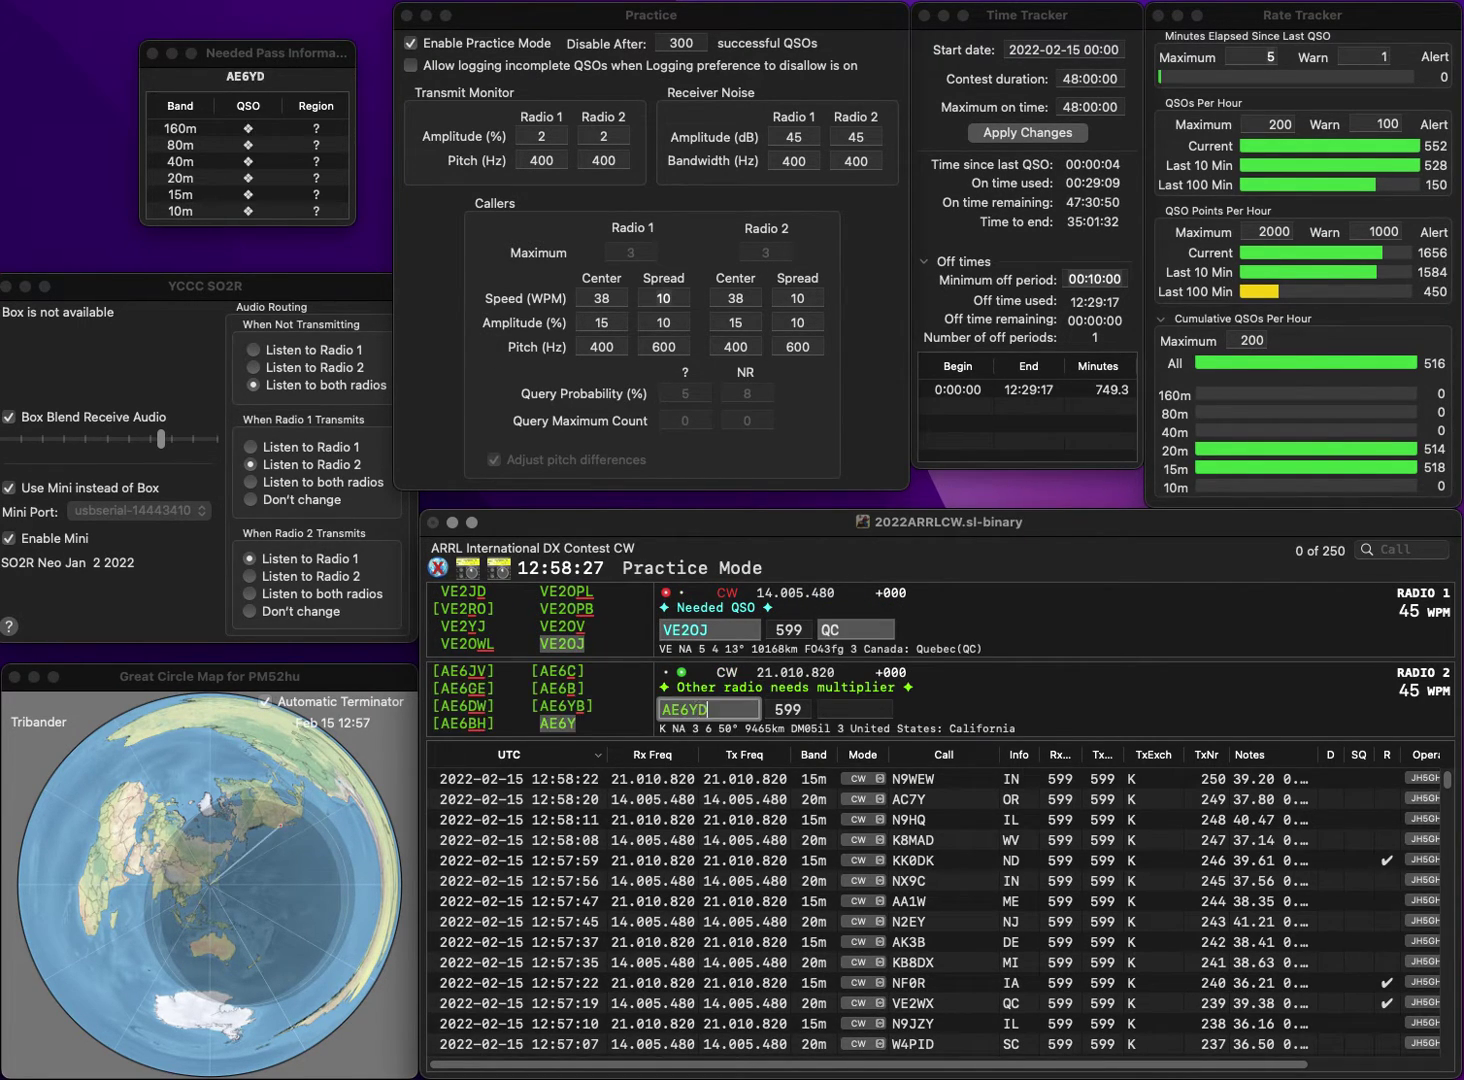
pyautogui.press('Return')
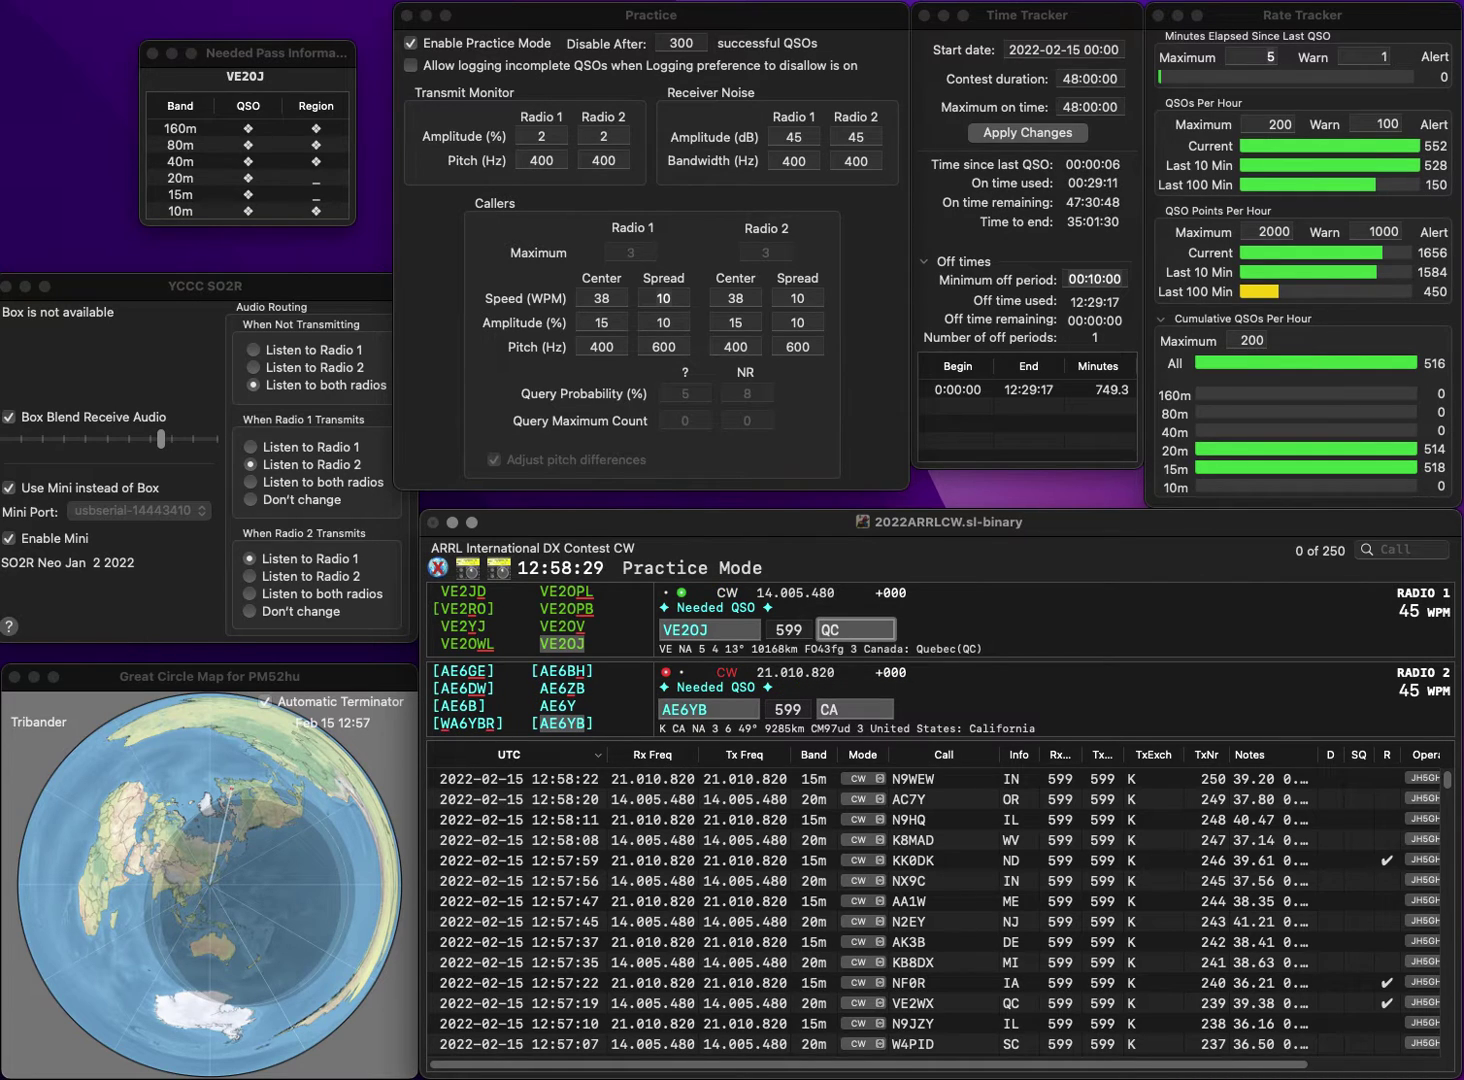
pyautogui.press('Return')
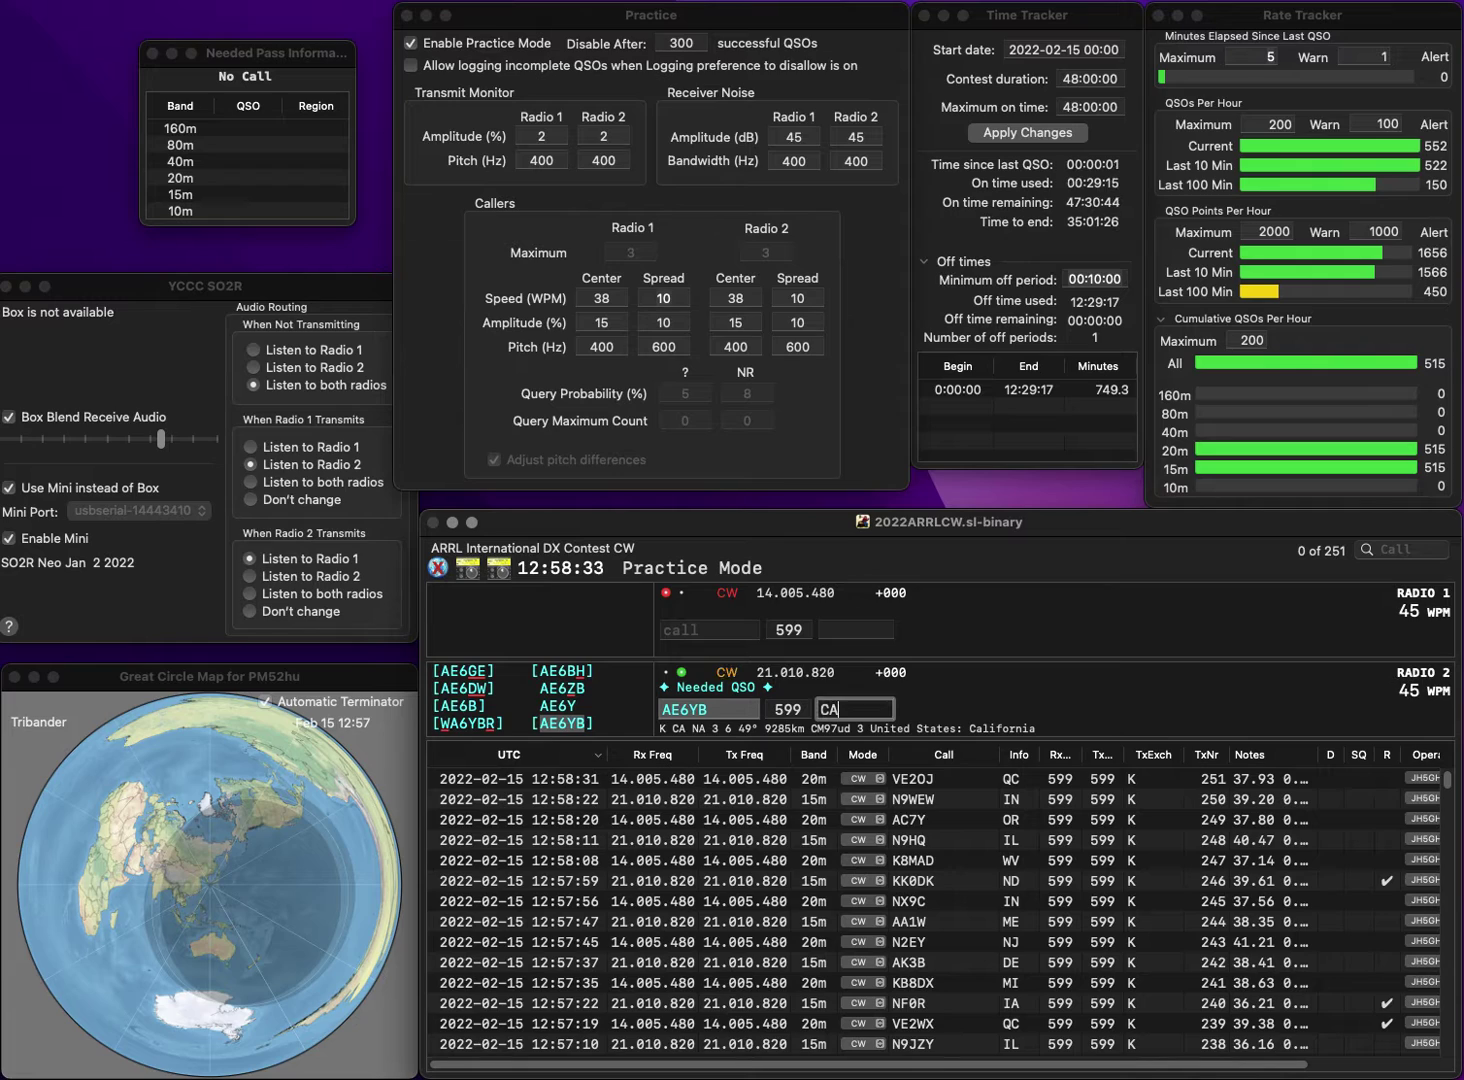
pyautogui.press('Return')
pyautogui.write('K')
pyautogui.press('BackSpace')
pyautogui.write('W')
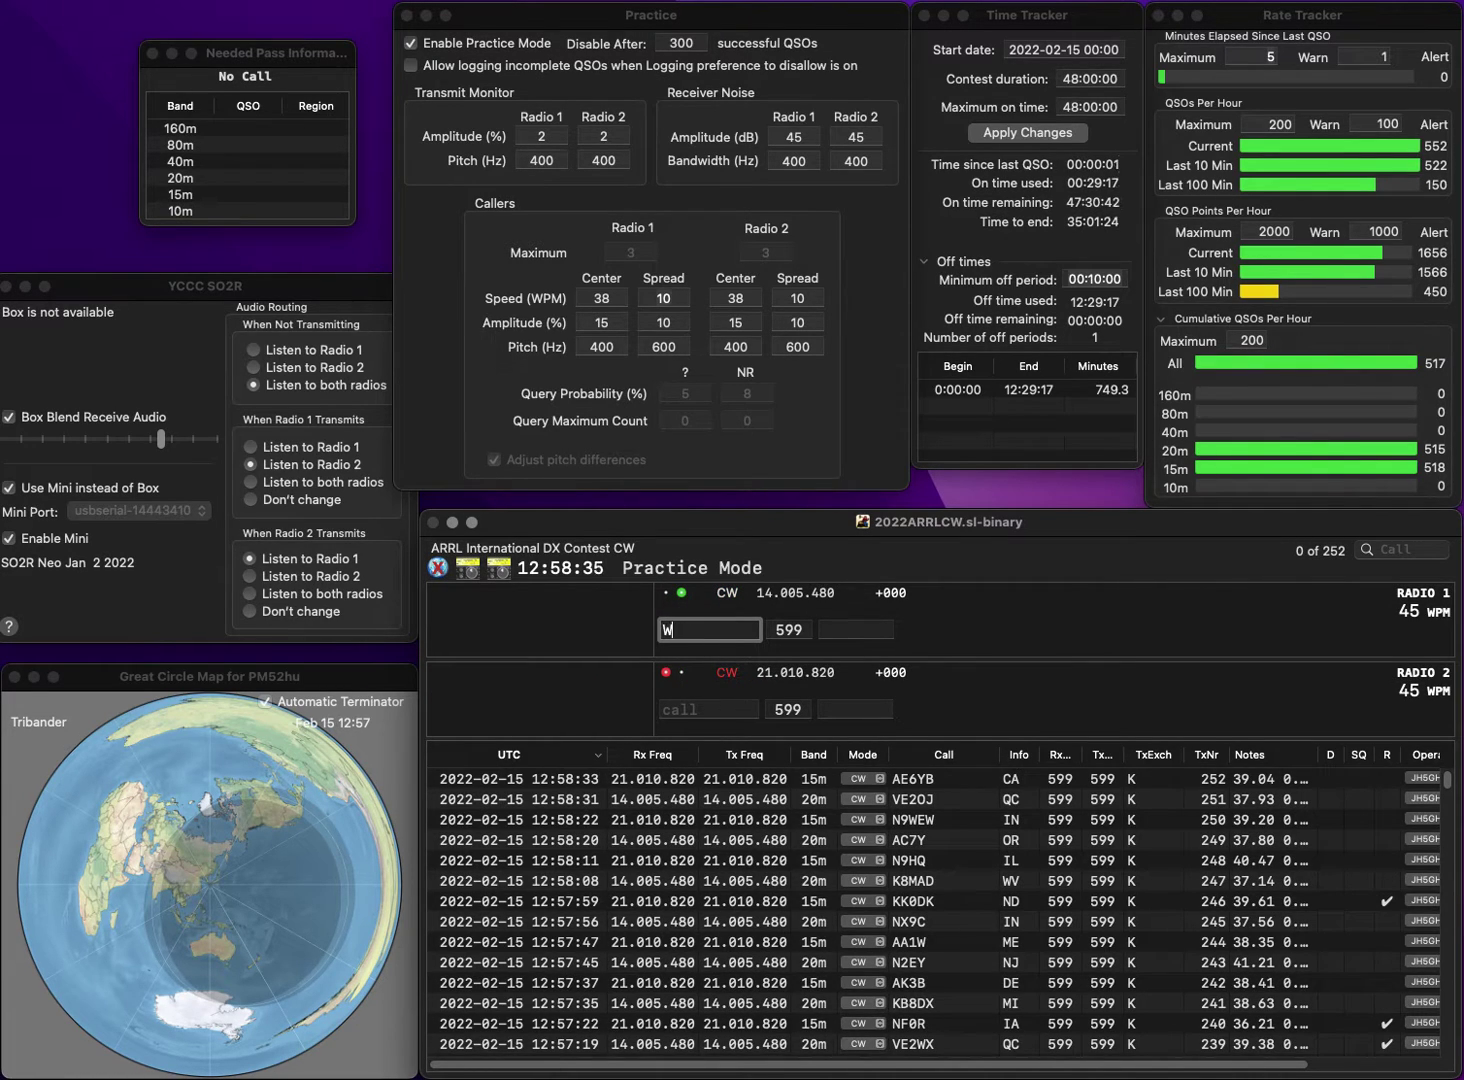
pyautogui.write('7LD')
pyautogui.press('Return')
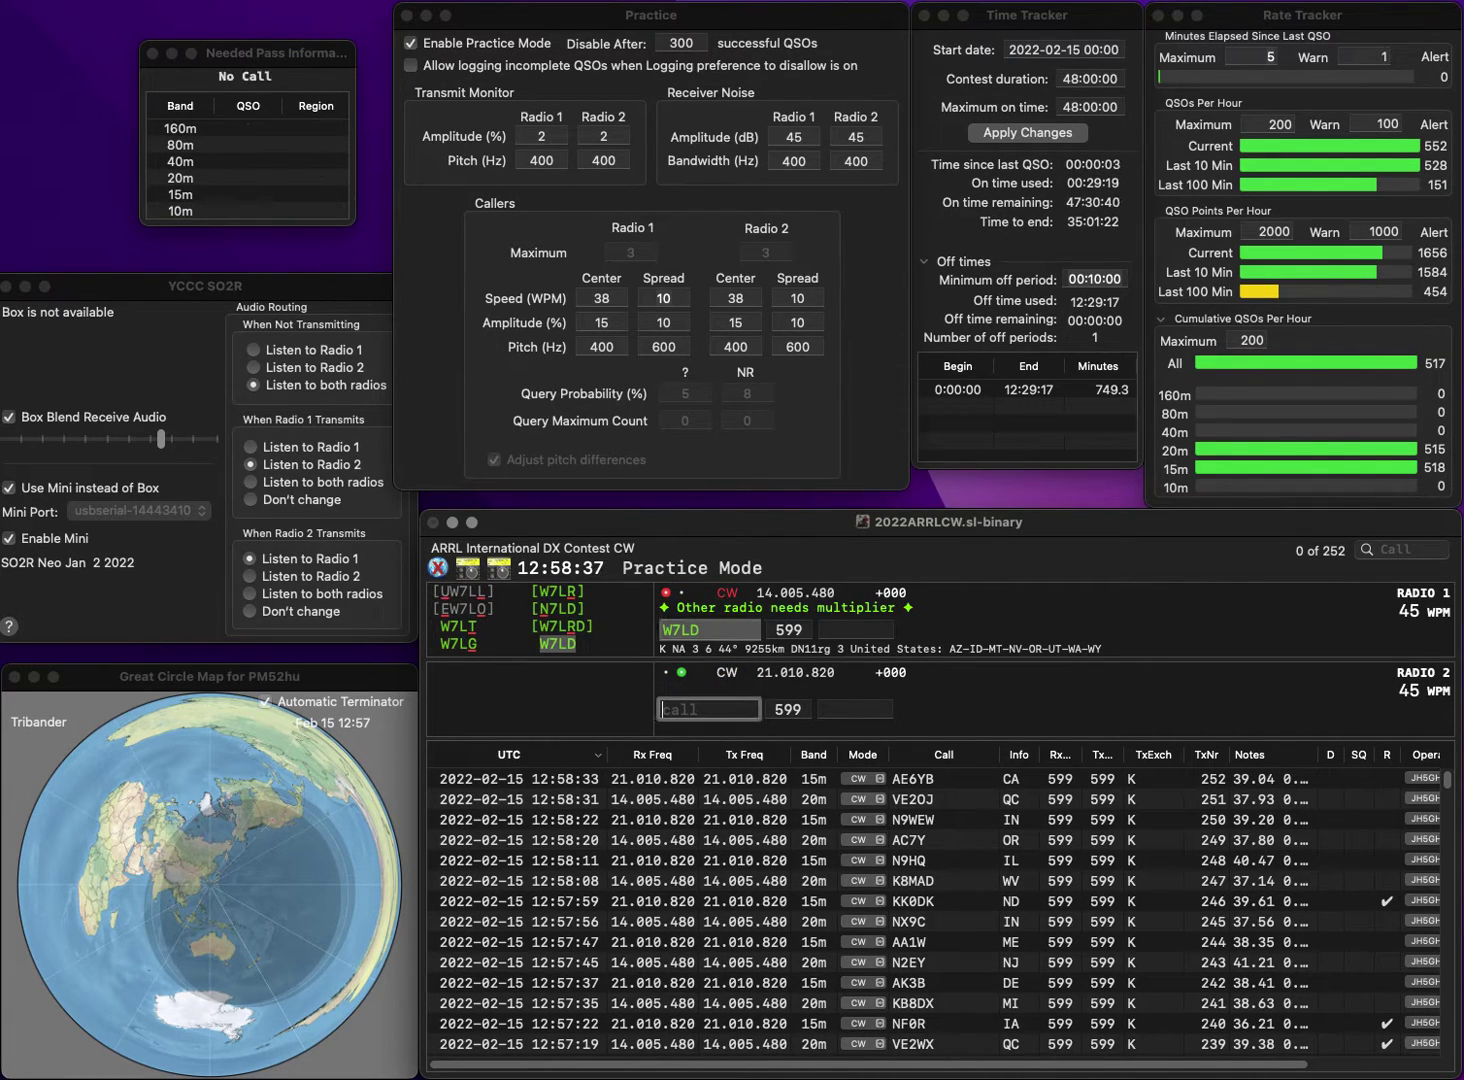
pyautogui.write('W9JPR')
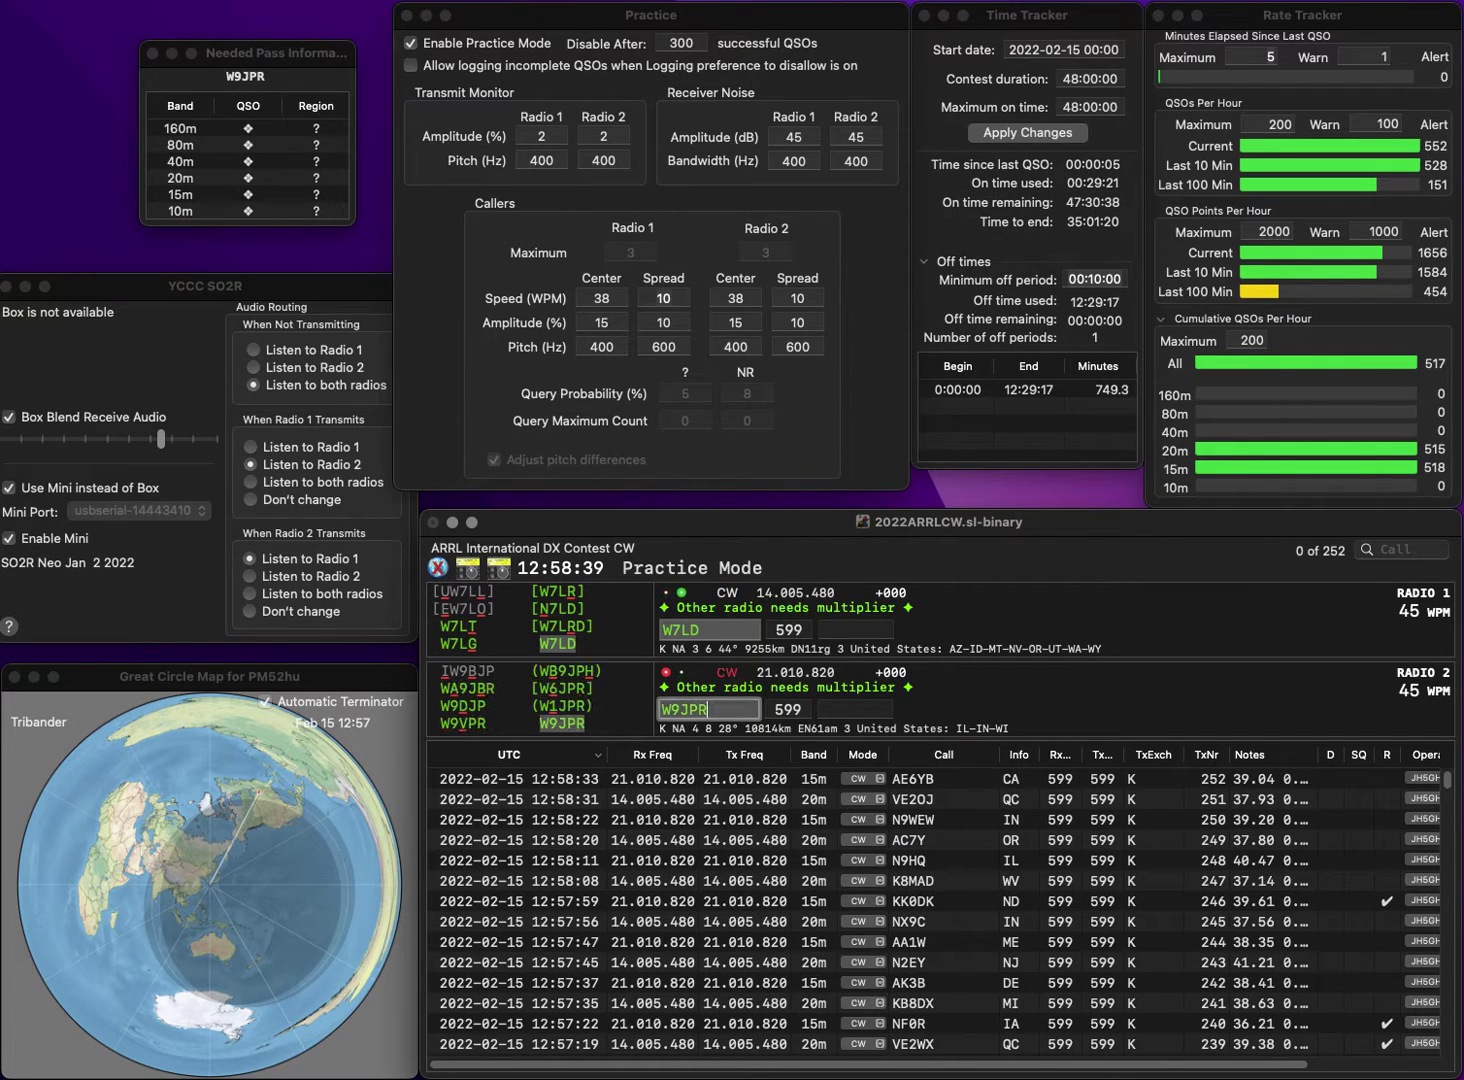
pyautogui.press('Return')
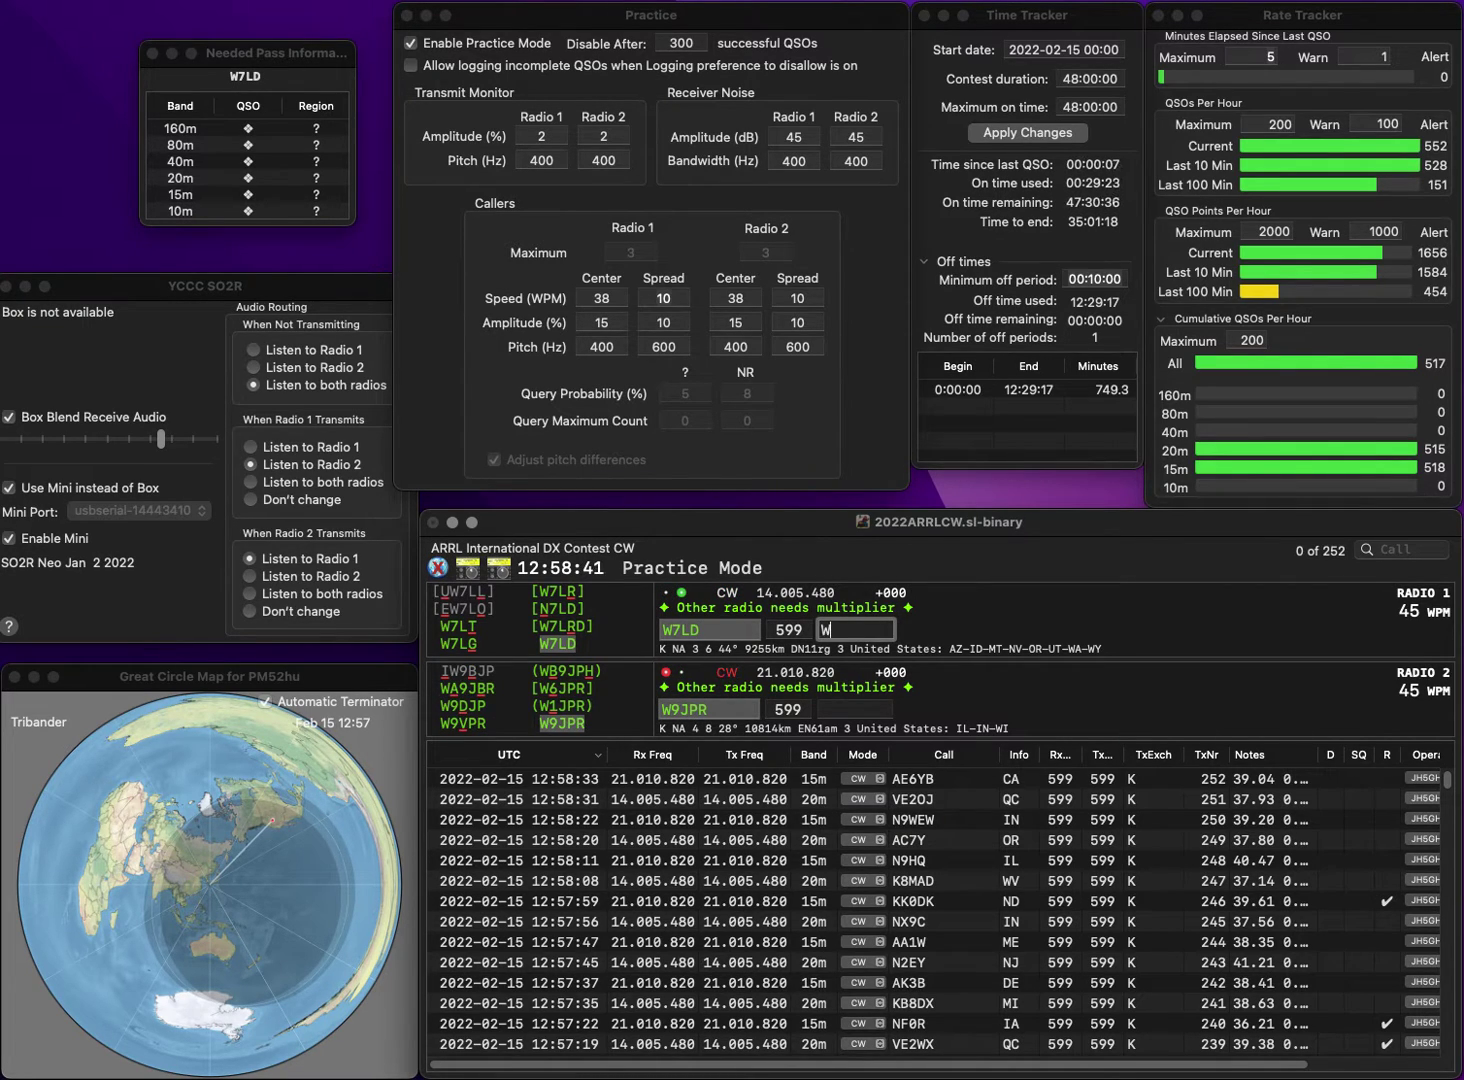
pyautogui.write('WA')
pyautogui.press('Return')
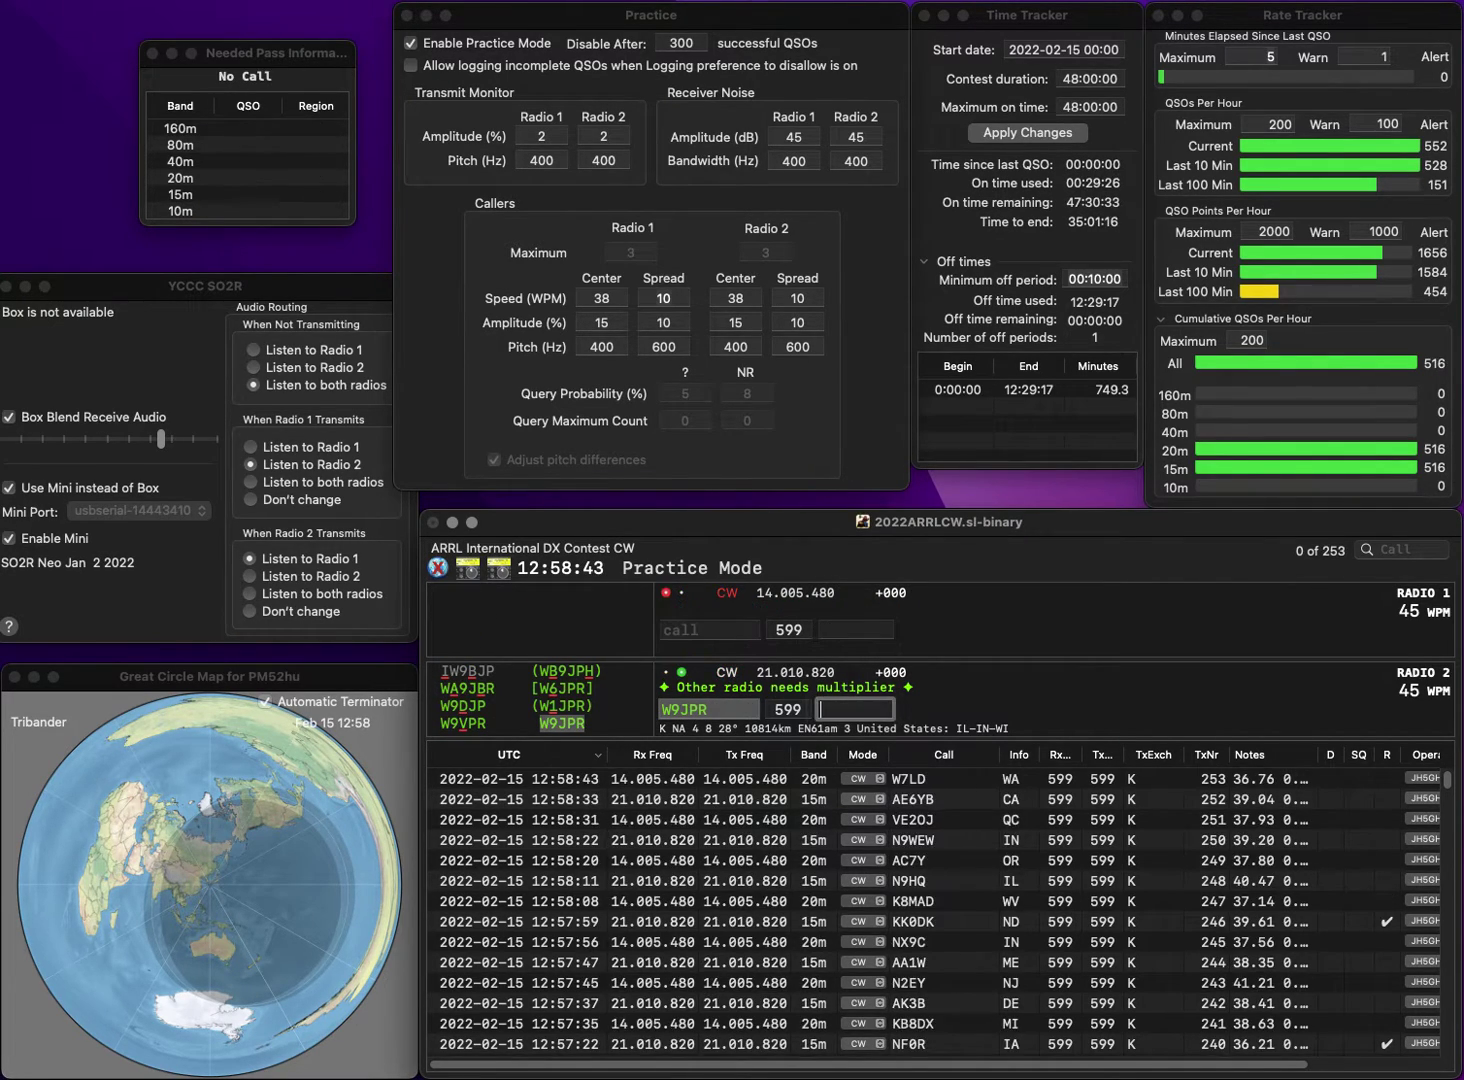
pyautogui.write('IN')
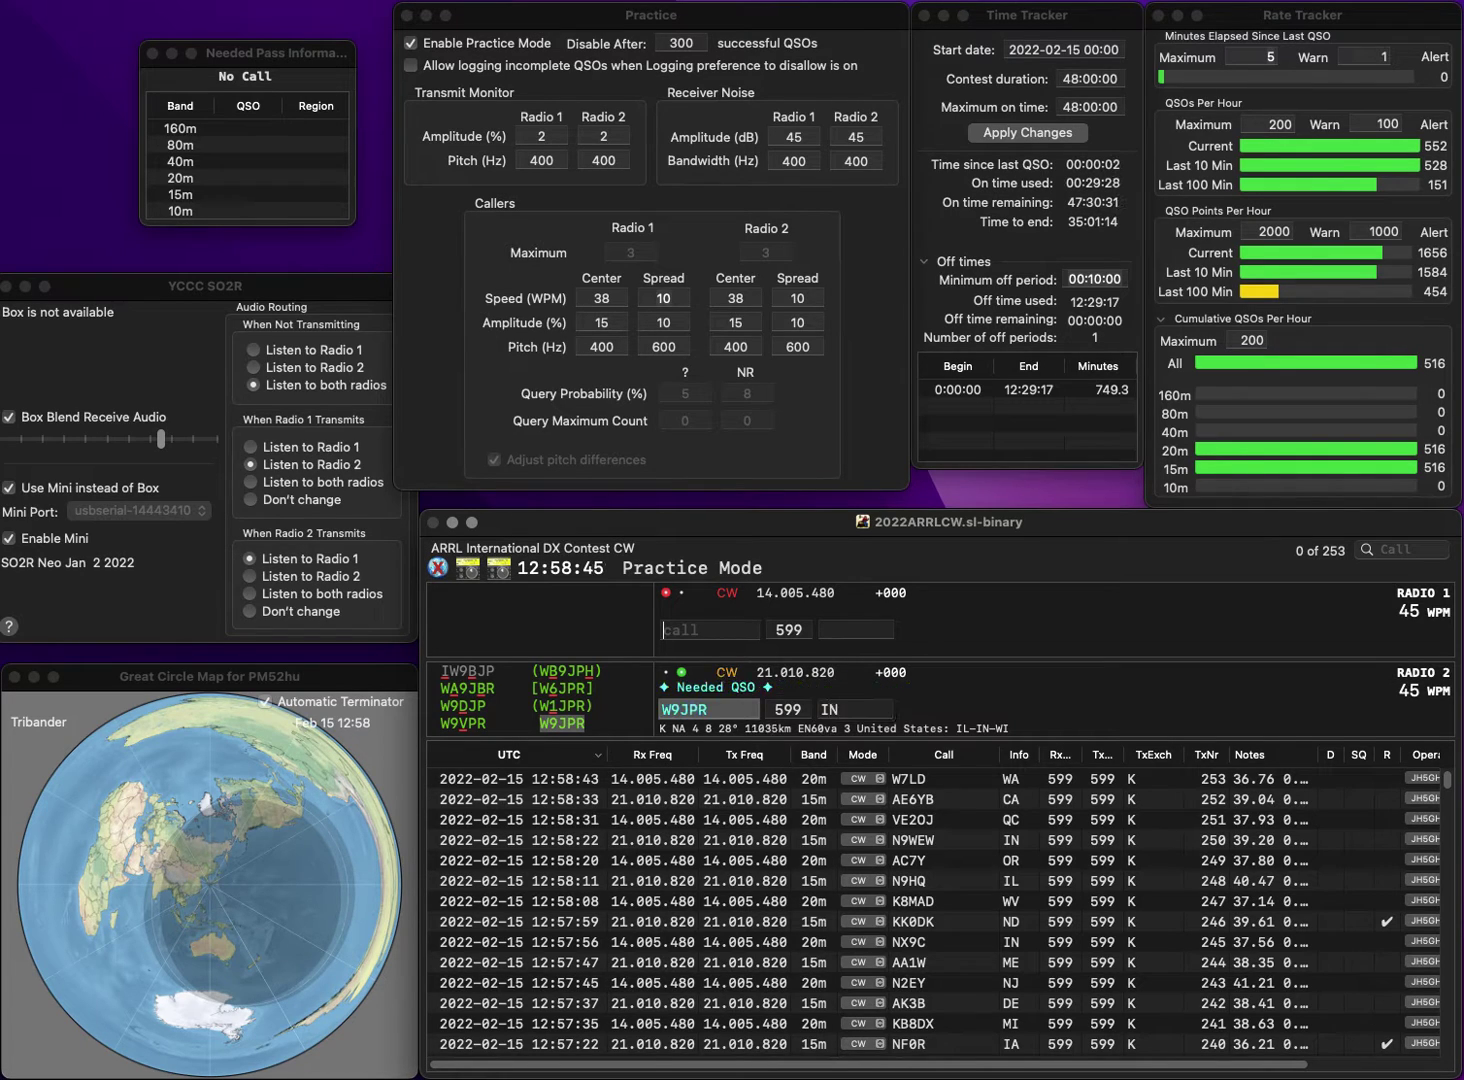
pyautogui.press('Return')
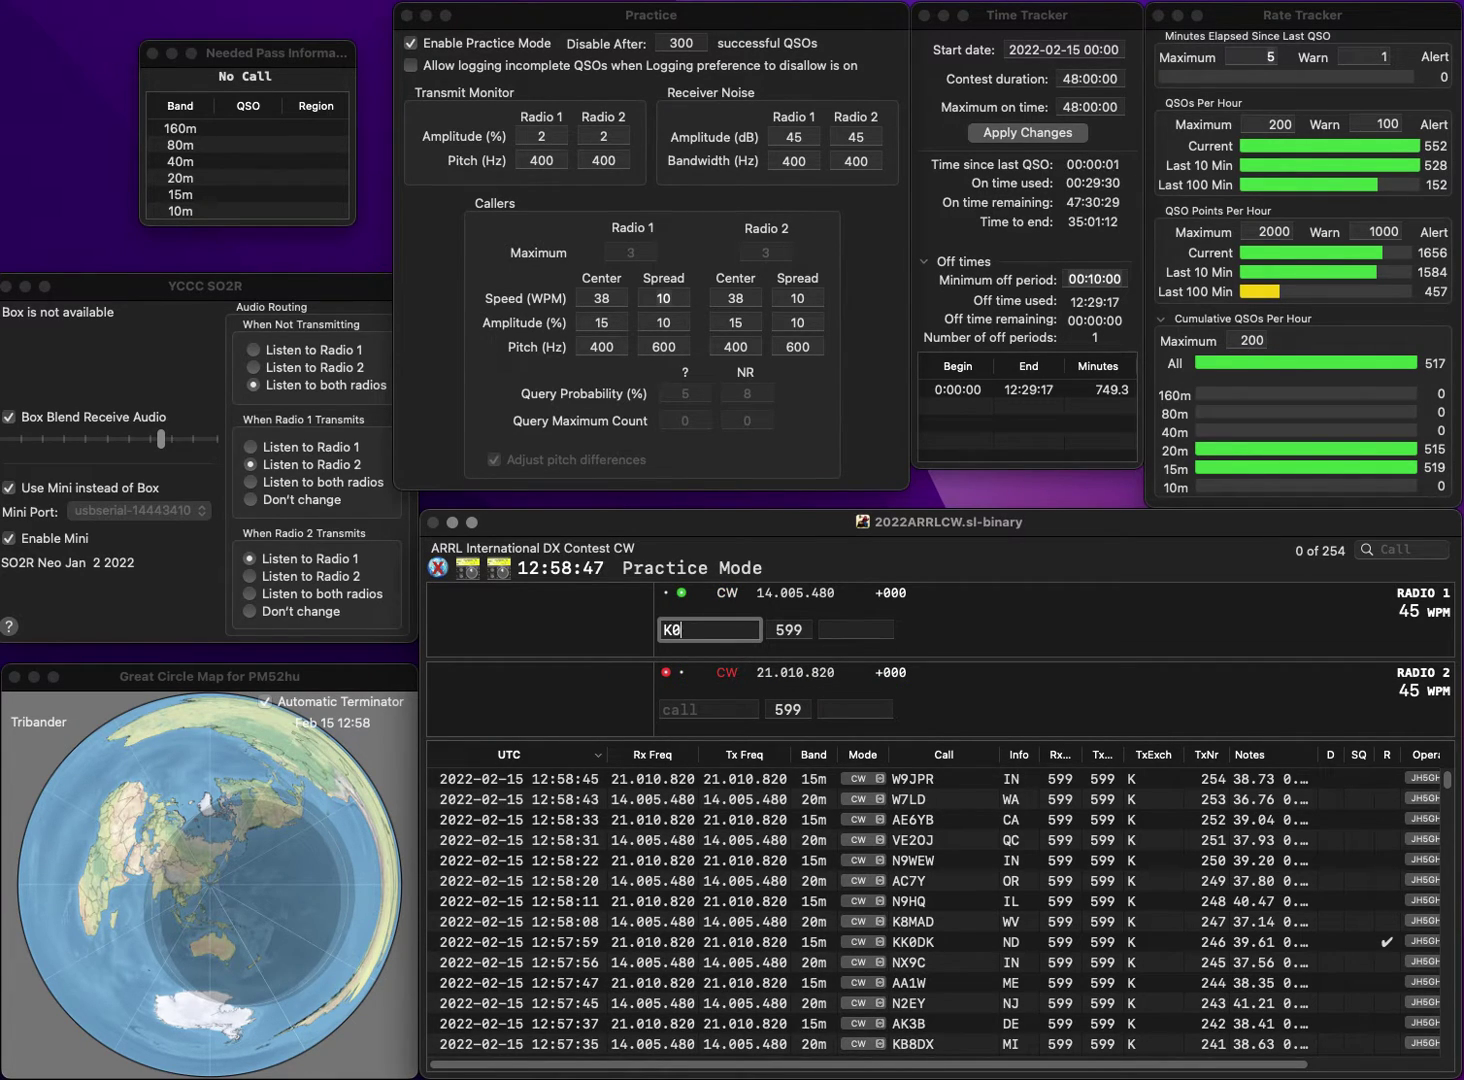
pyautogui.write('K0P')
pyautogui.press('Return')
pyautogui.write('WR')
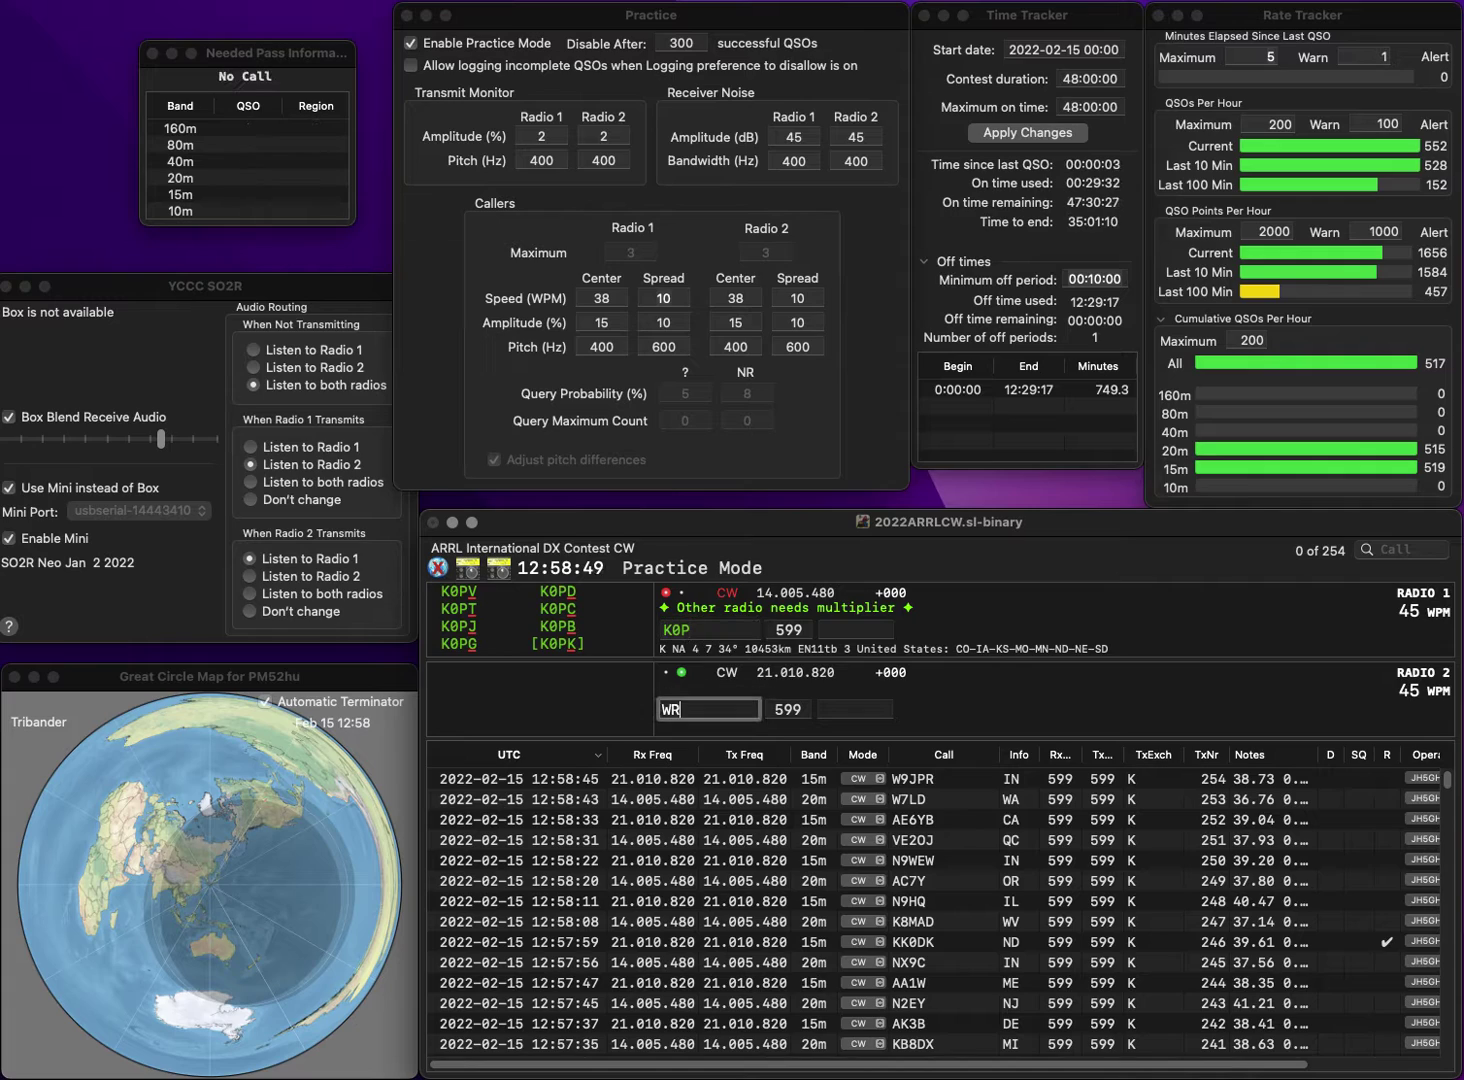
pyautogui.write('7X')
pyautogui.press('`')
pyautogui.press('BackSpace')
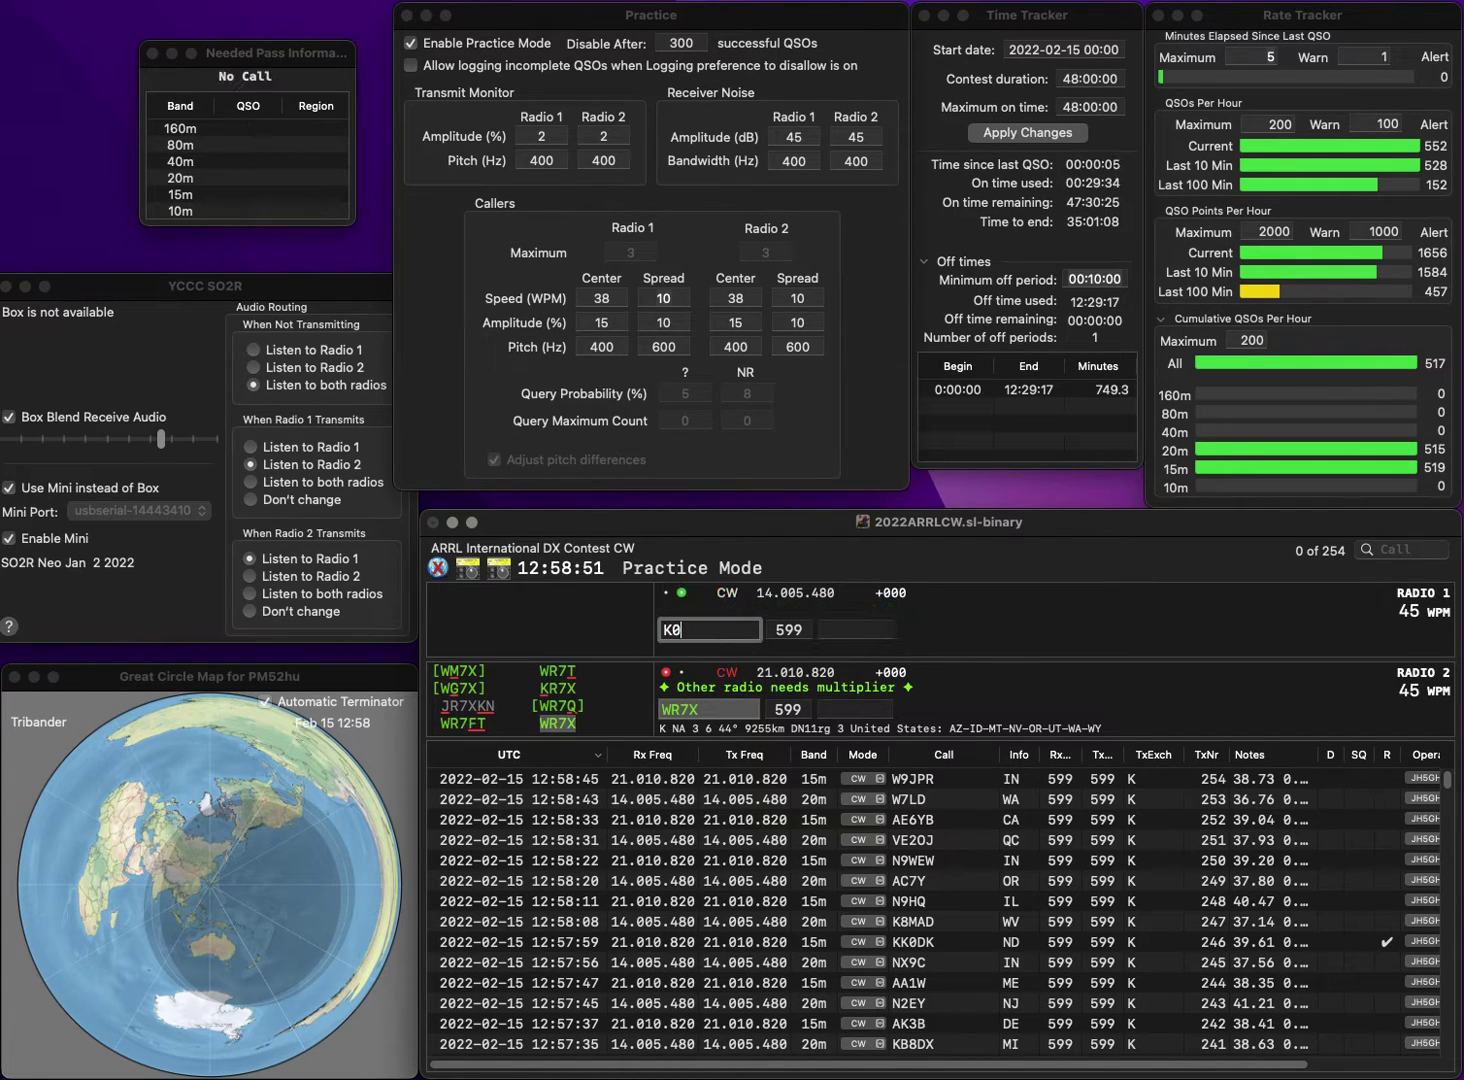
pyautogui.write('RDP')
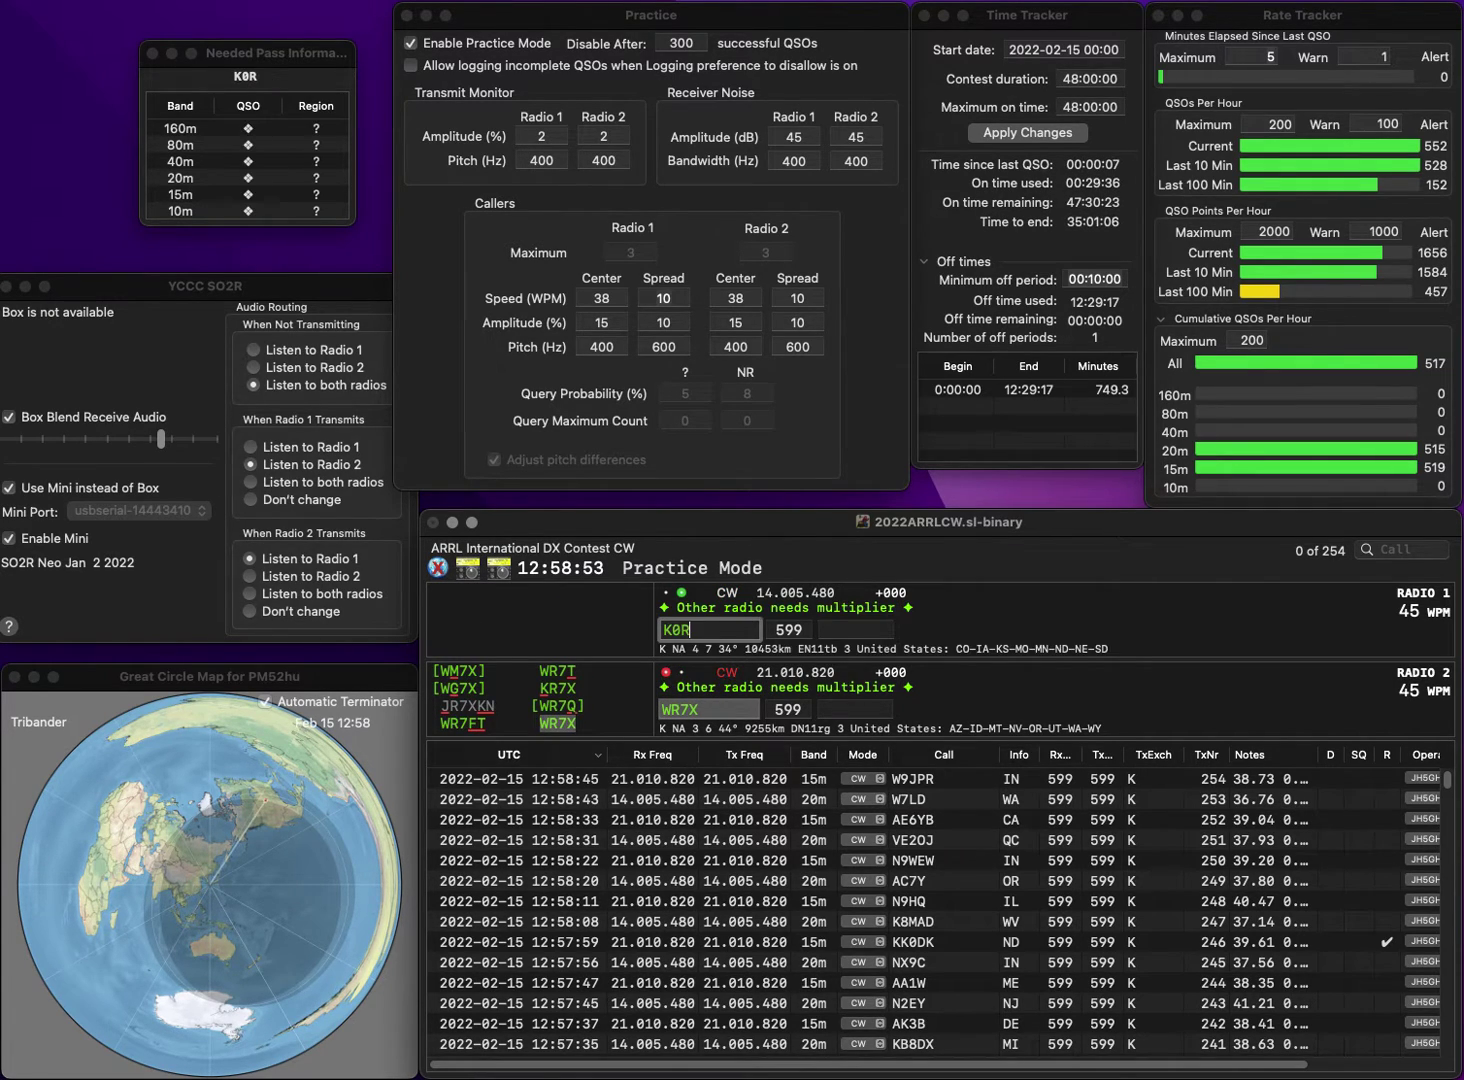
pyautogui.press('`')
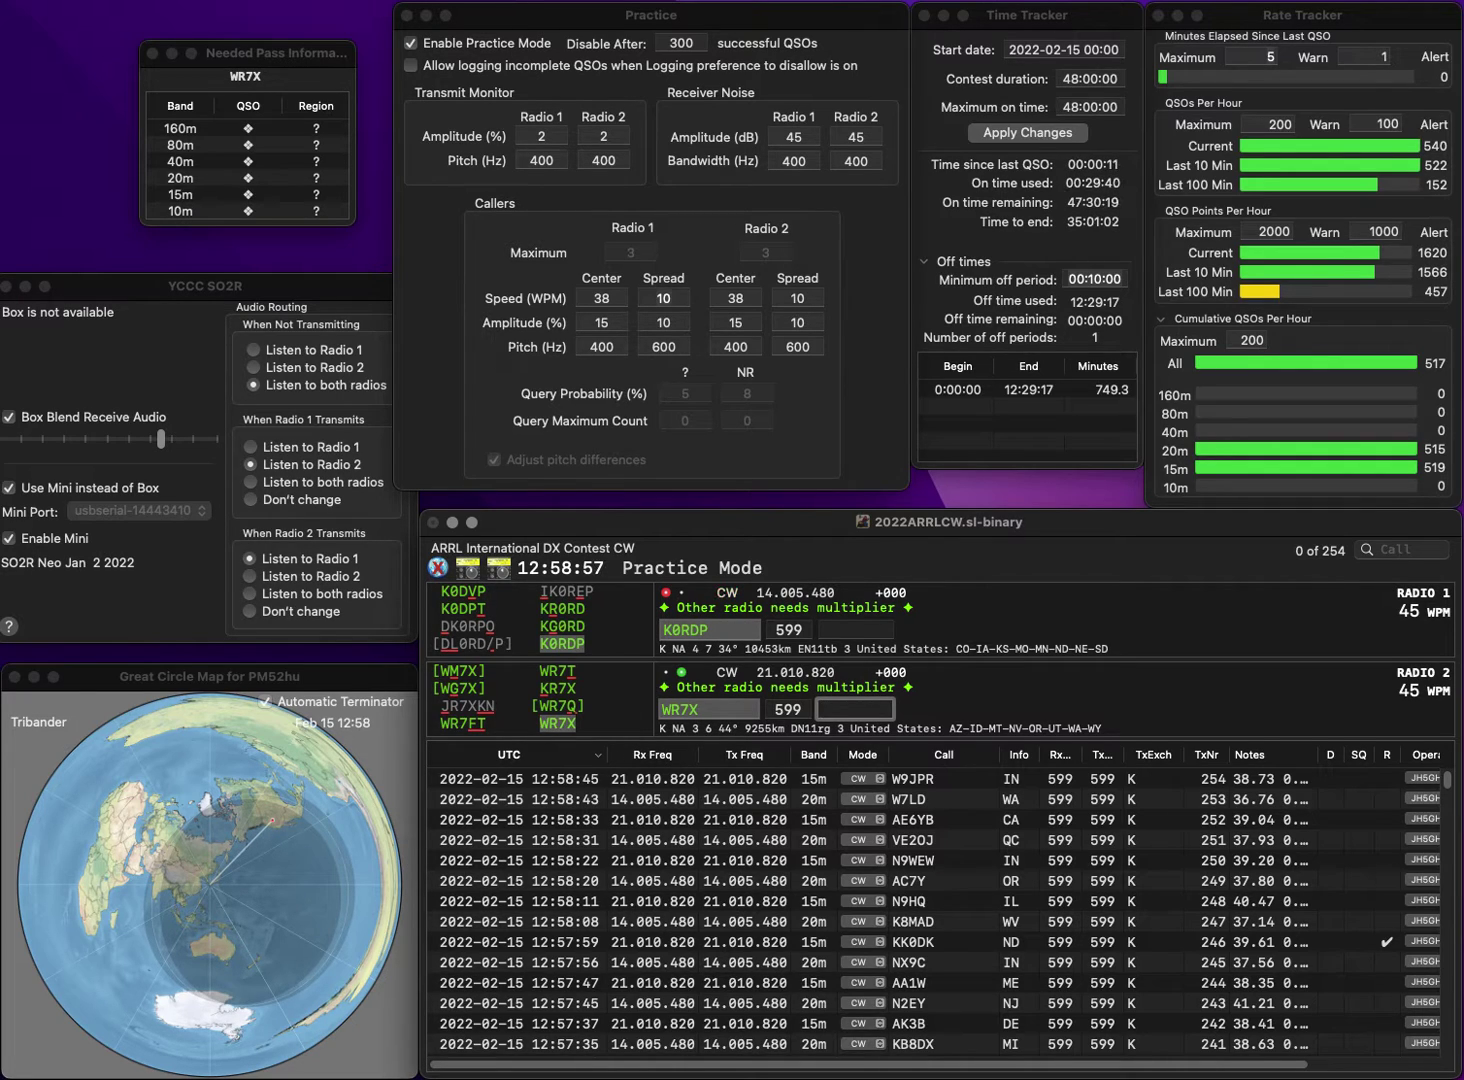
pyautogui.write('WY')
pyautogui.press('Return')
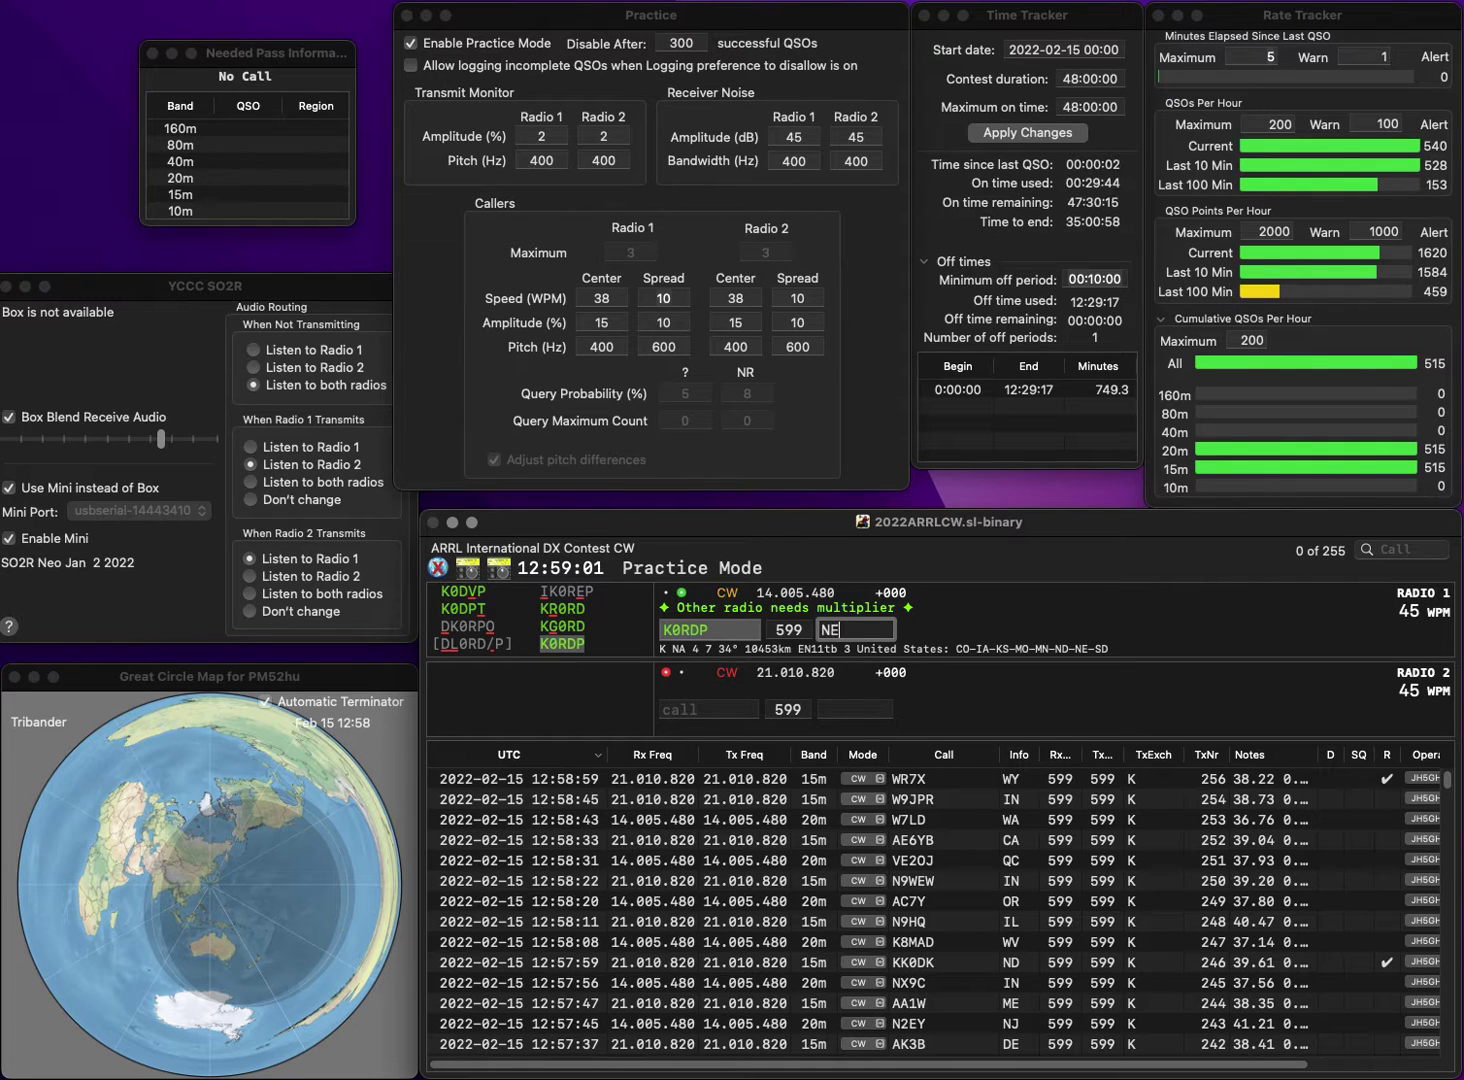
pyautogui.press('Return')
pyautogui.write('N9ZOE')
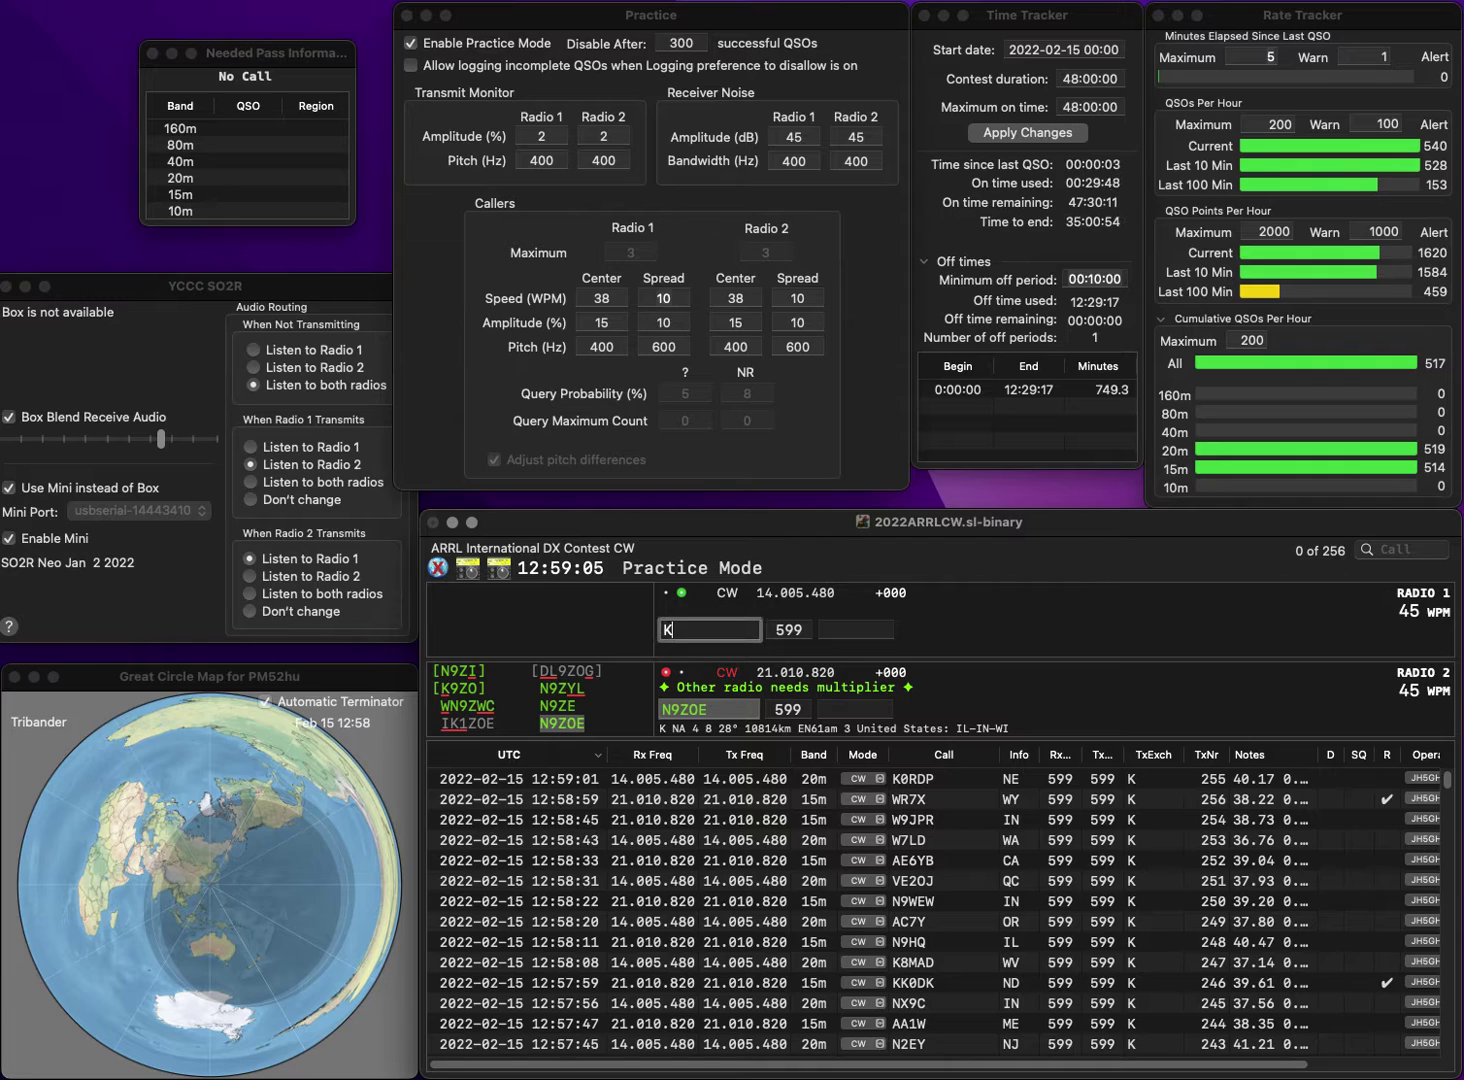
pyautogui.write('KJ1AQ')
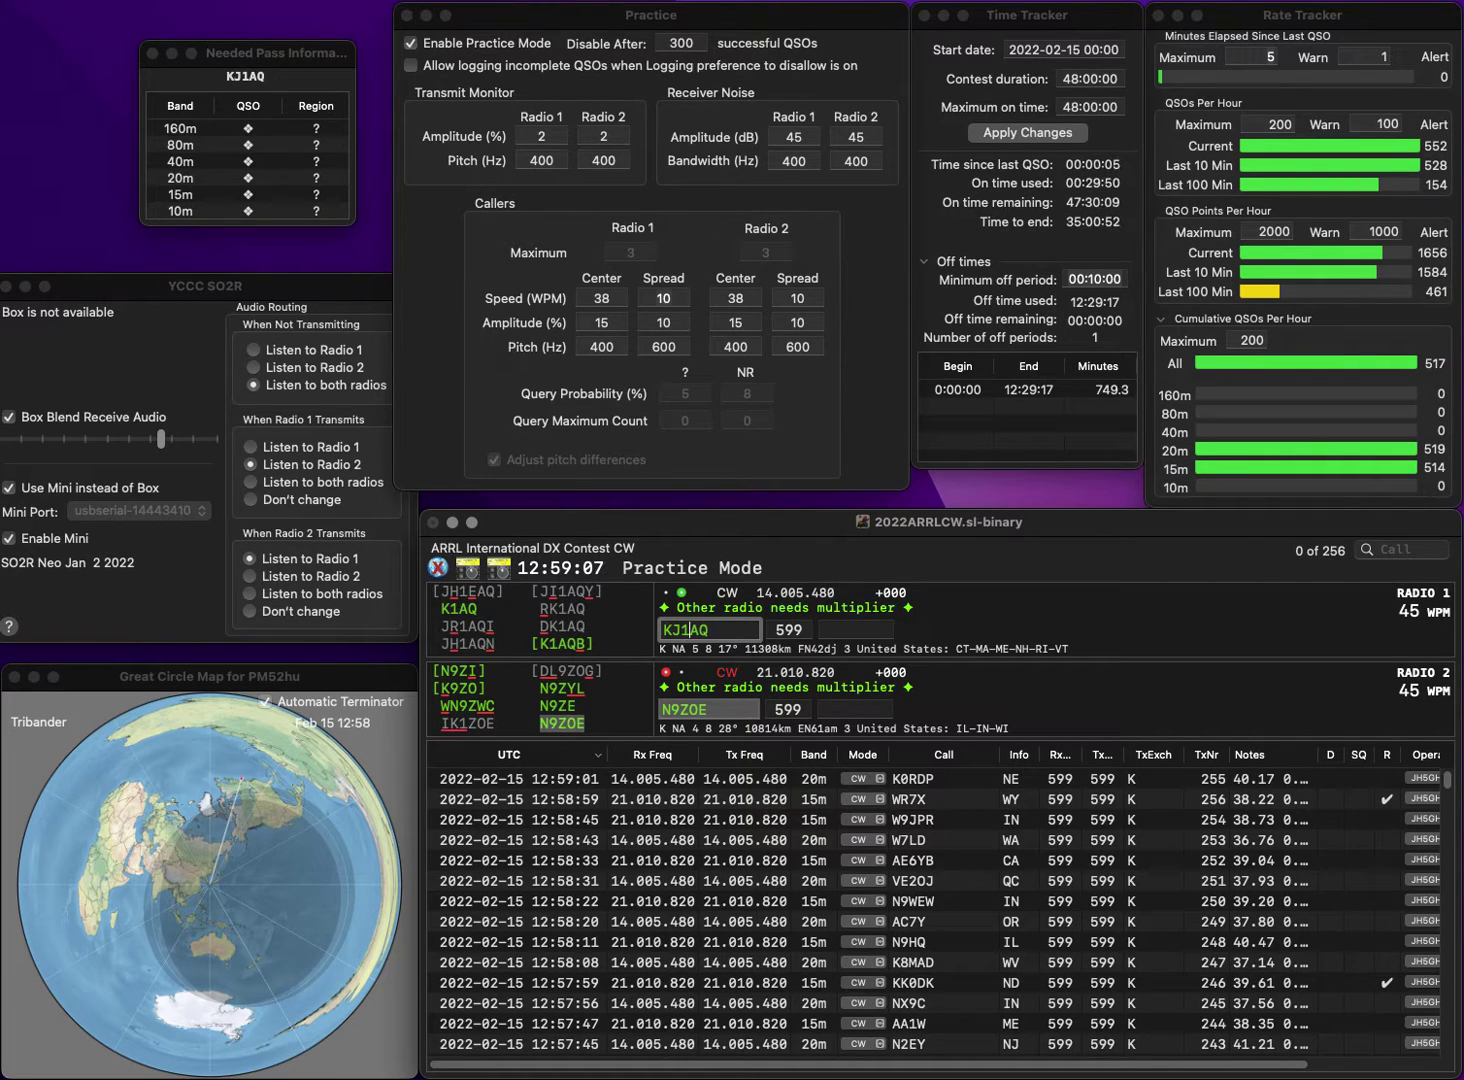
pyautogui.press('Return')
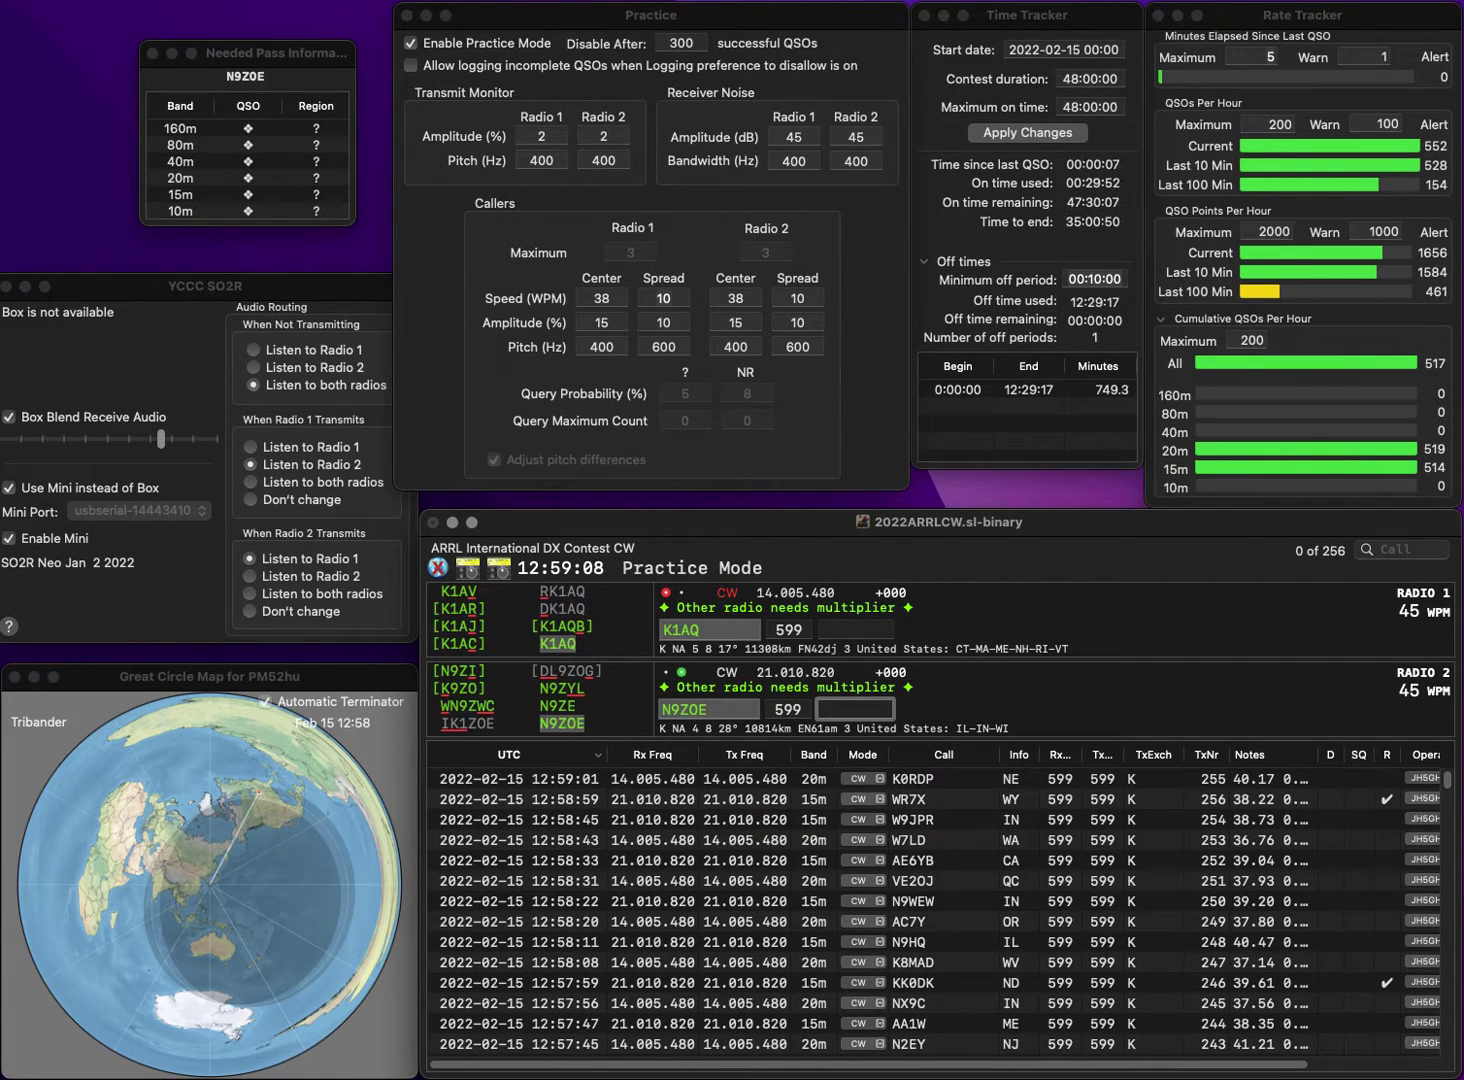
pyautogui.write('WI')
pyautogui.press('Return')
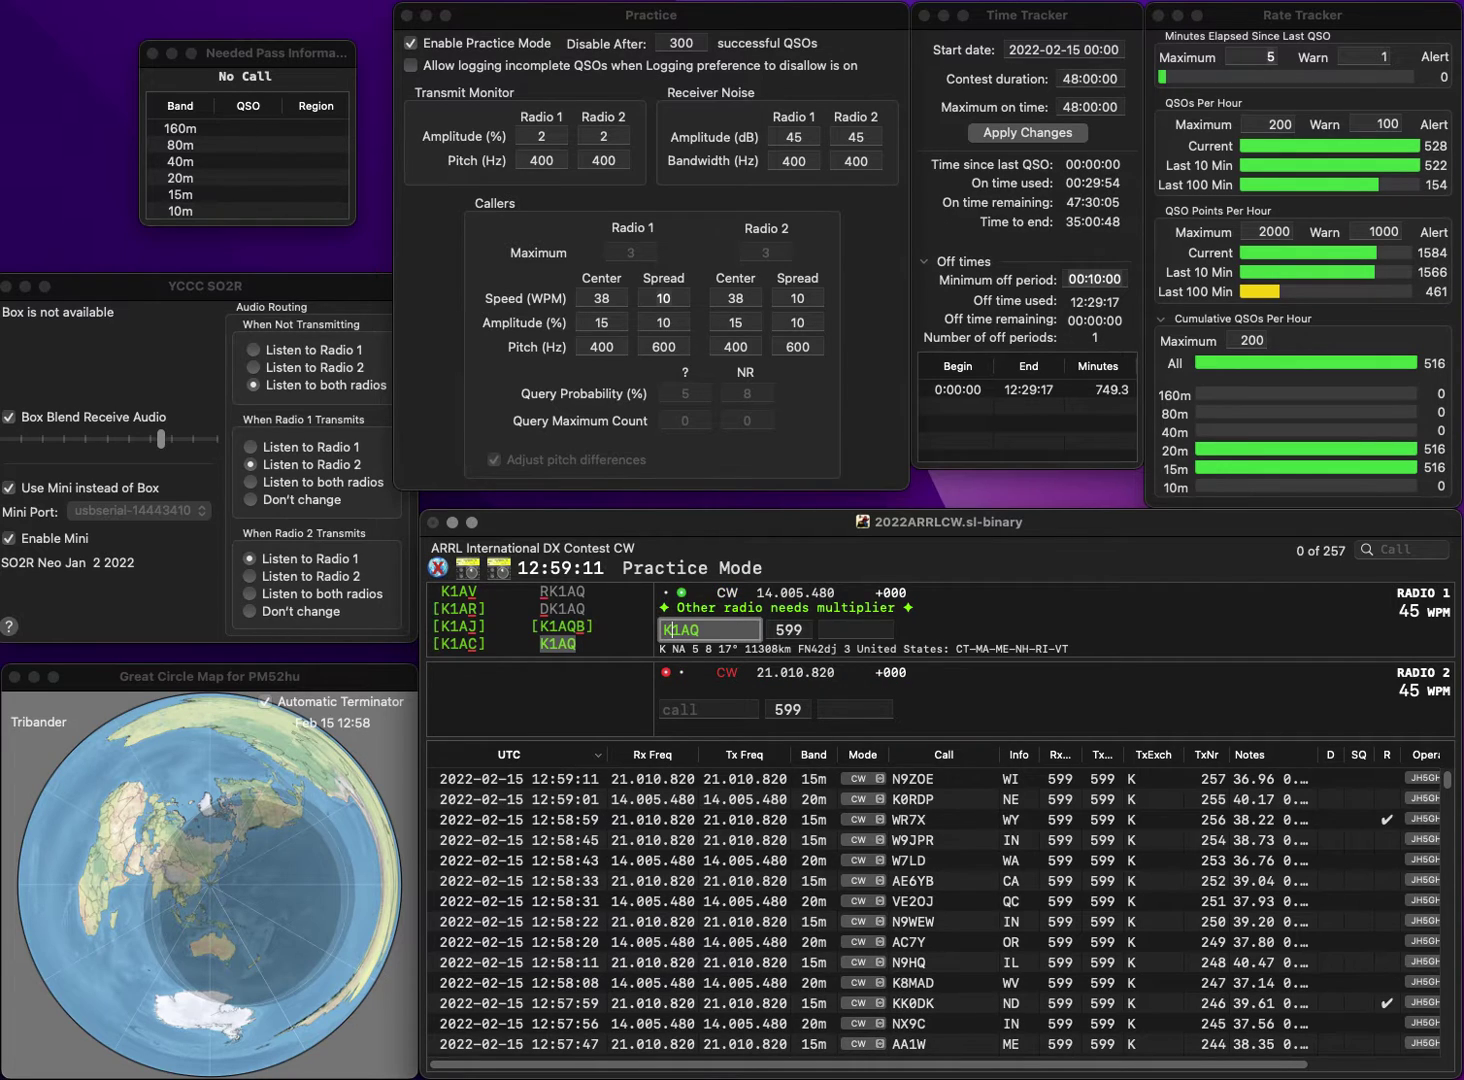
pyautogui.write('E')
pyautogui.press('Return')
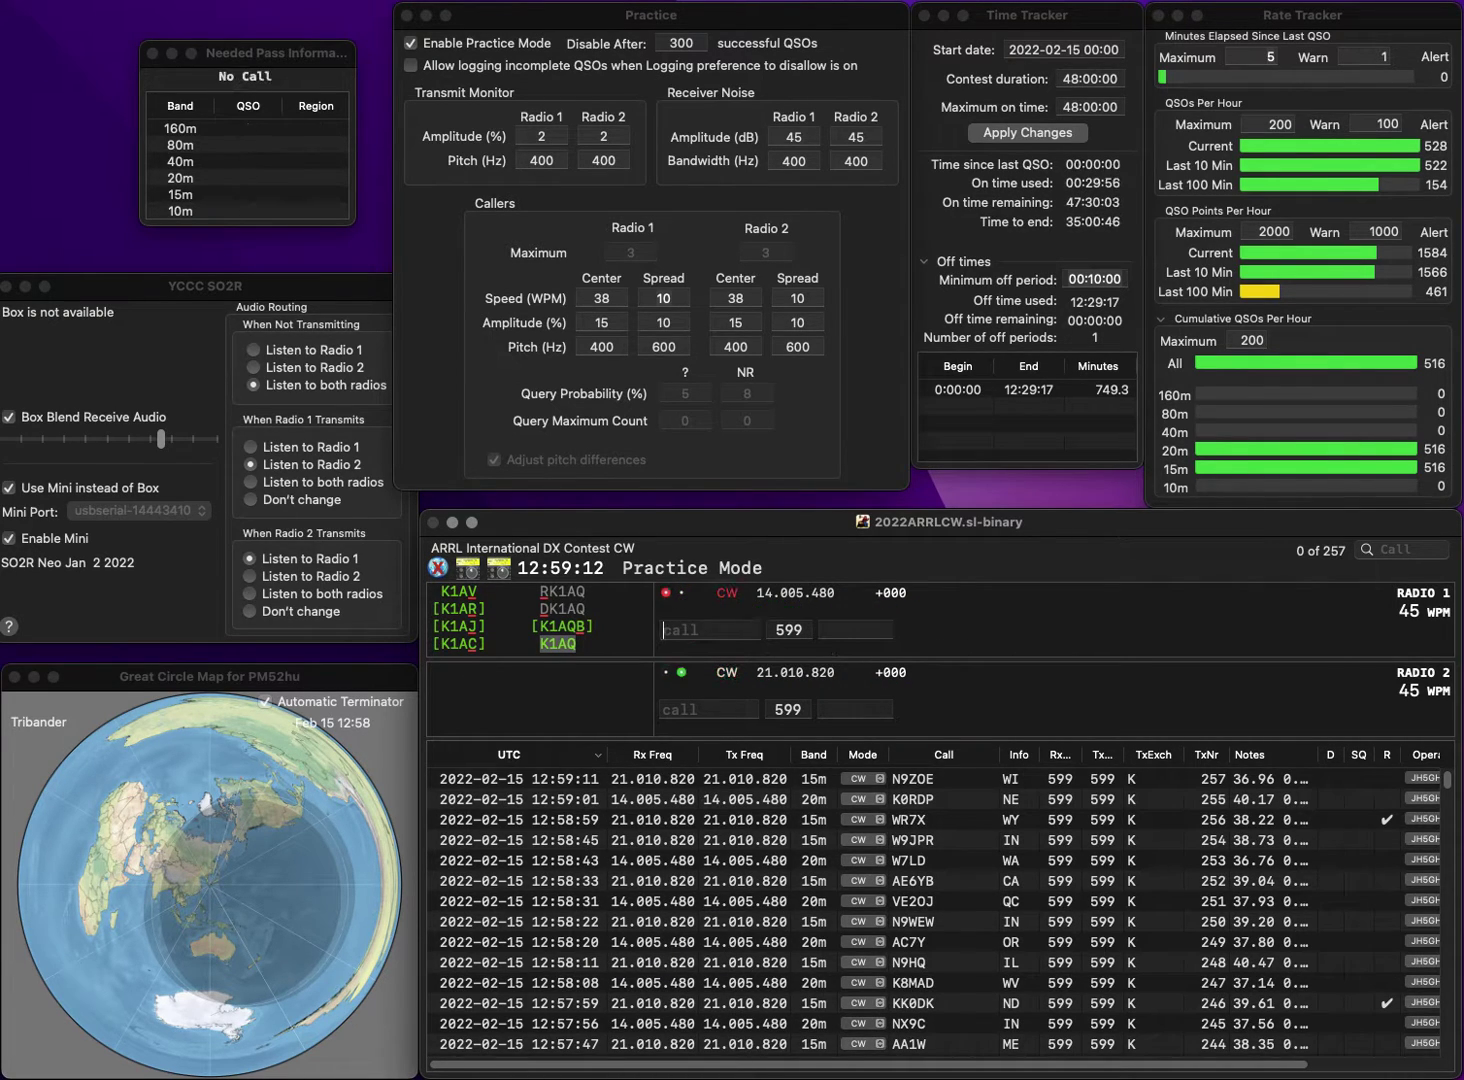
# Enter and answer the calls WA2MCR on Radio 2 and AC3D on Radio 1.
pyautogui.write('WA2MCR')
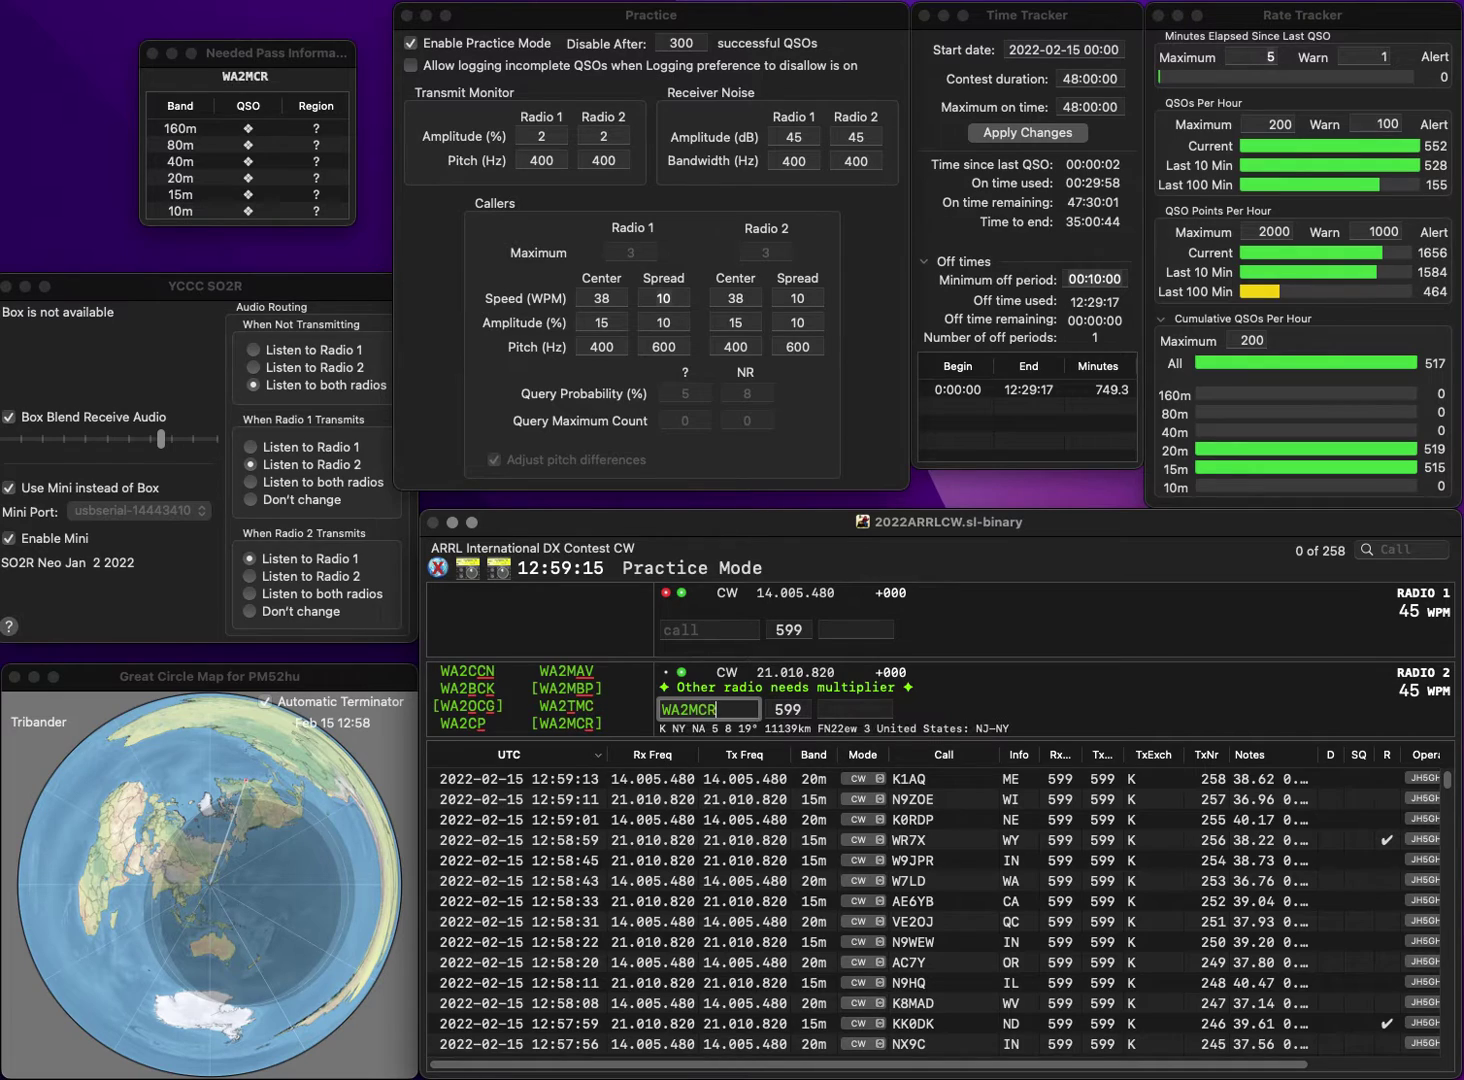
pyautogui.press('Return')
pyautogui.write('C')
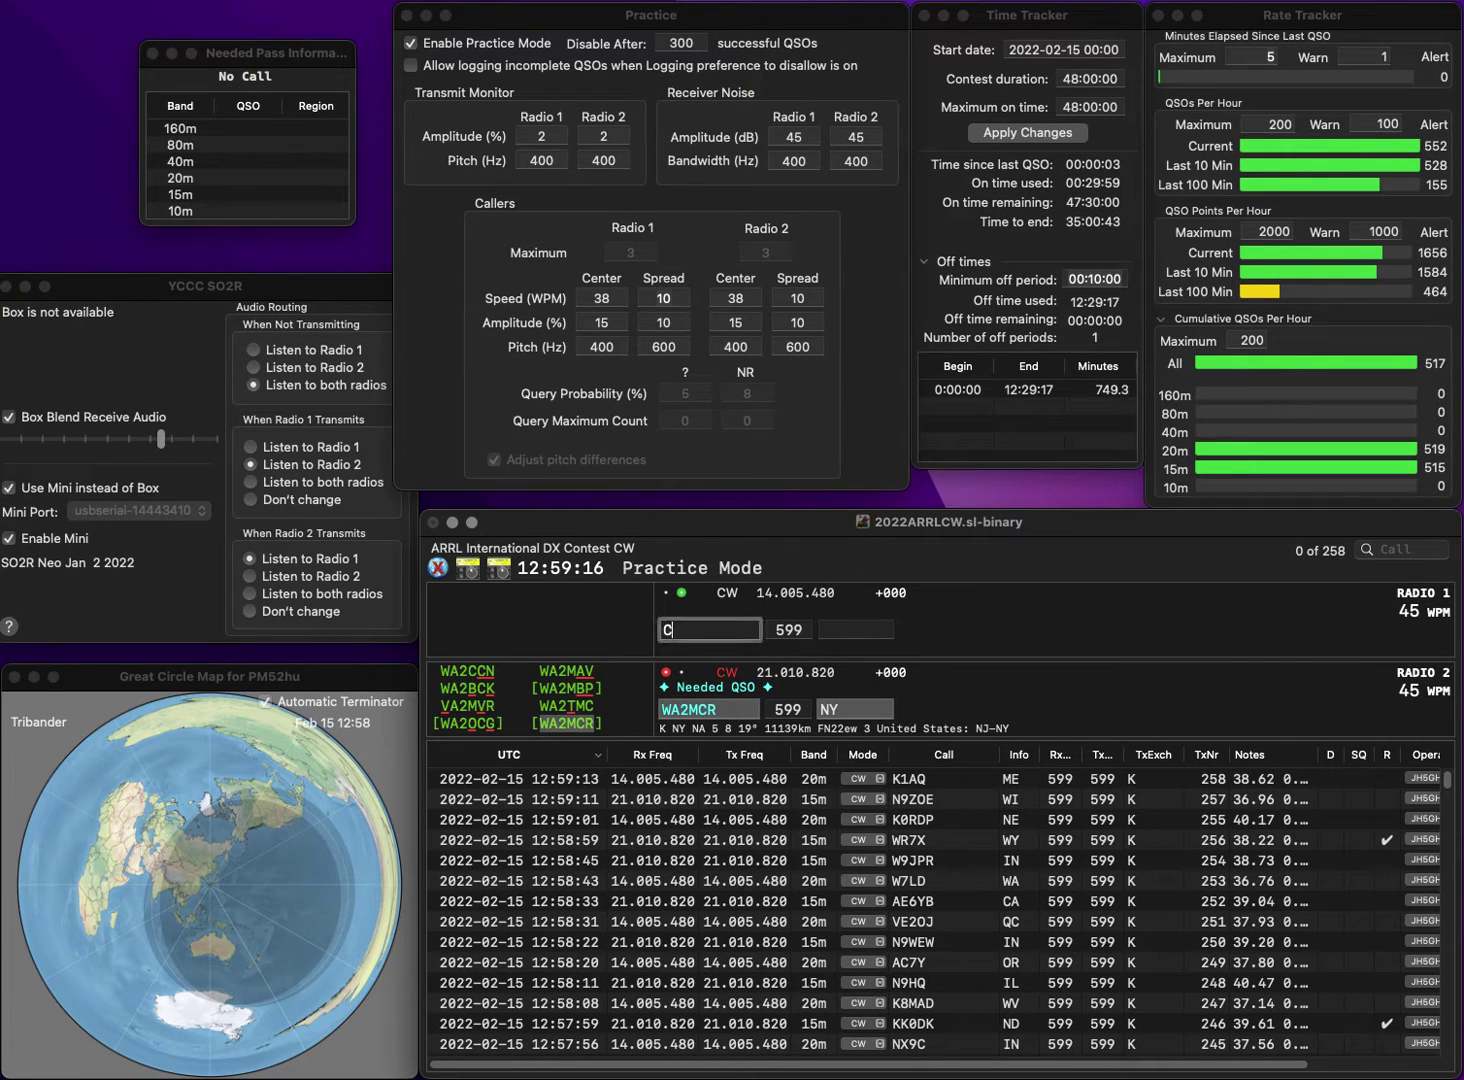
pyautogui.write('3D')
pyautogui.press('Home')
pyautogui.write('A')
pyautogui.press('Return')
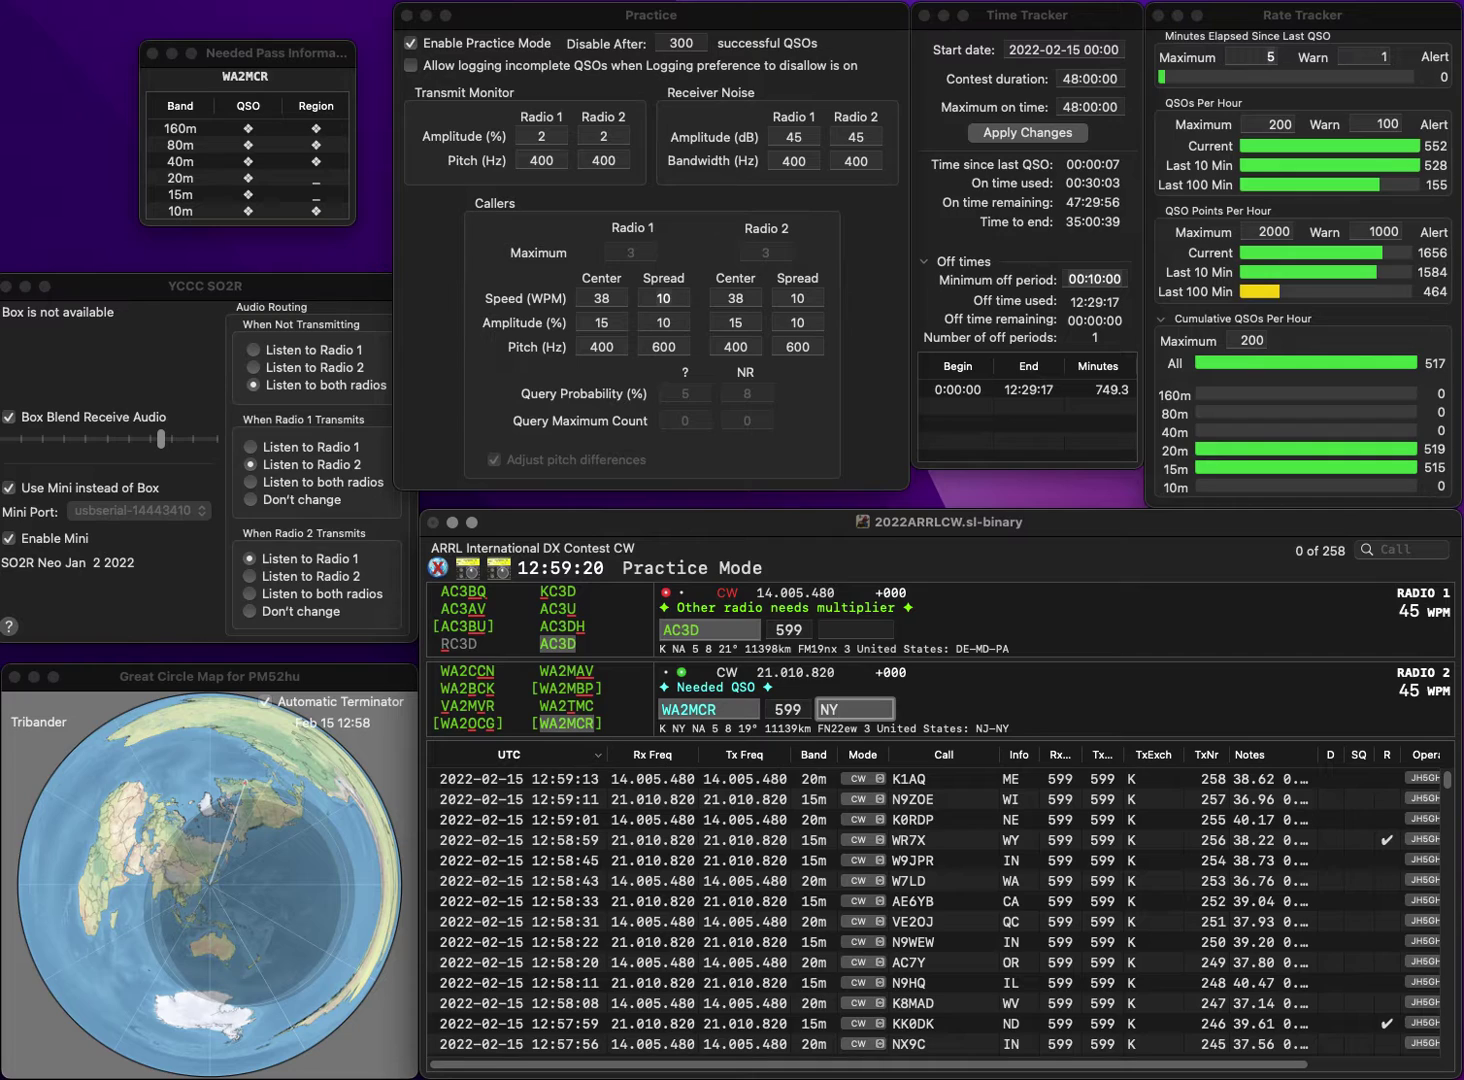
pyautogui.press('Return')
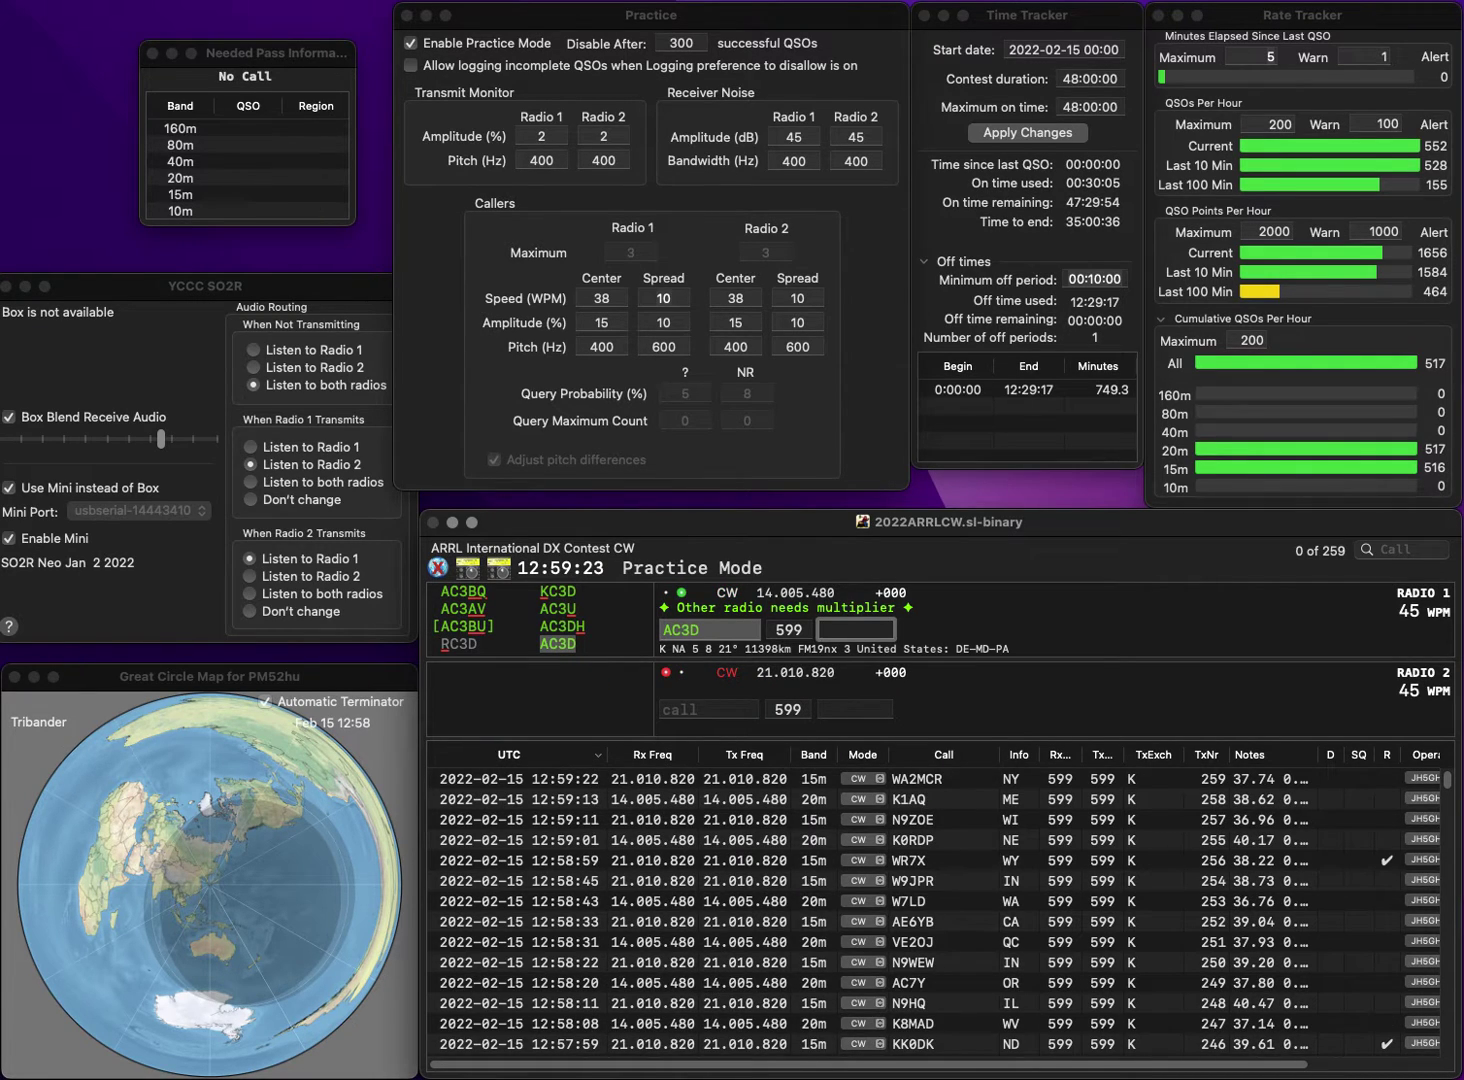
pyautogui.press('Return')
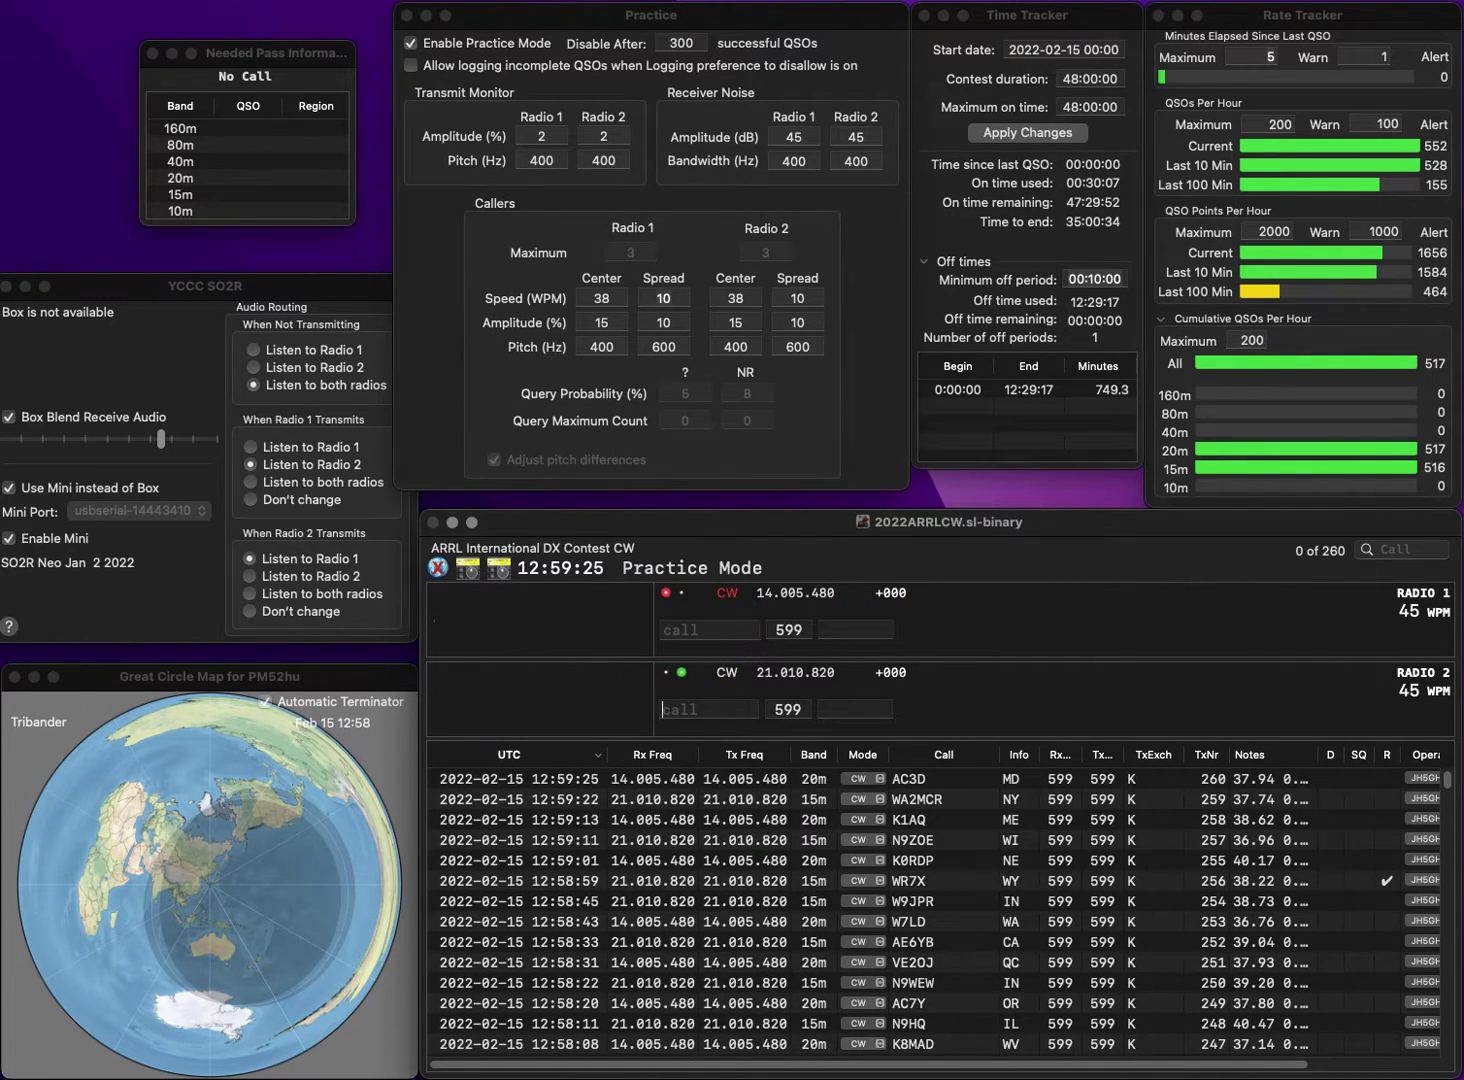
pyautogui.write('W9WB')
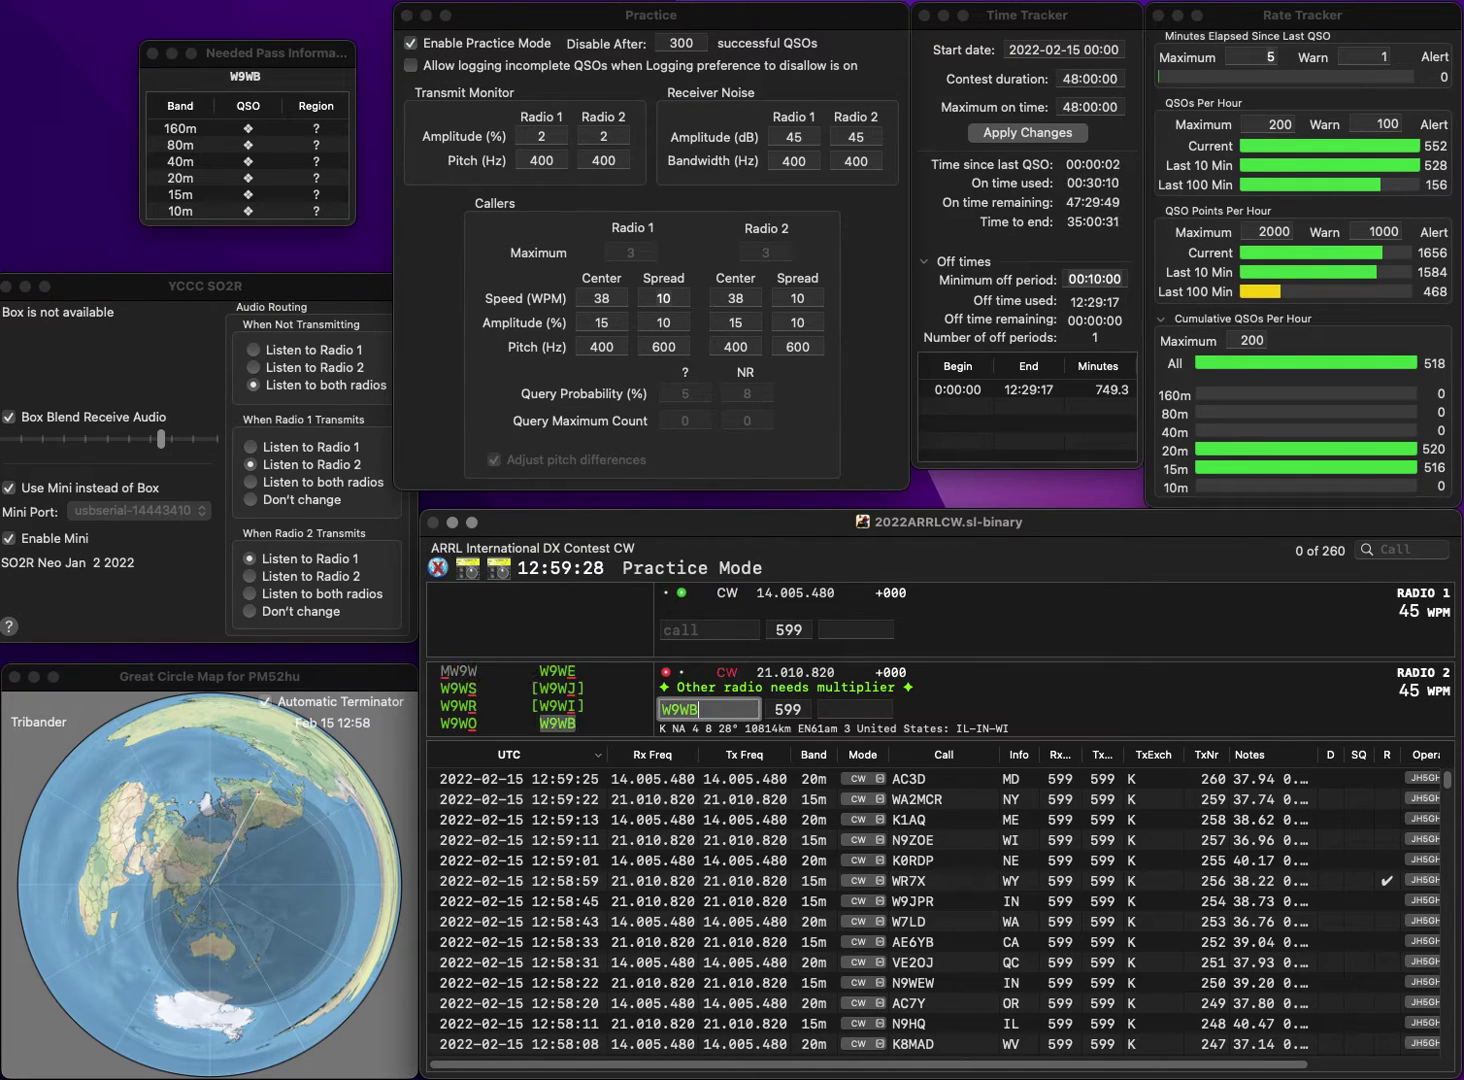
pyautogui.press('Return')
pyautogui.write('N9')
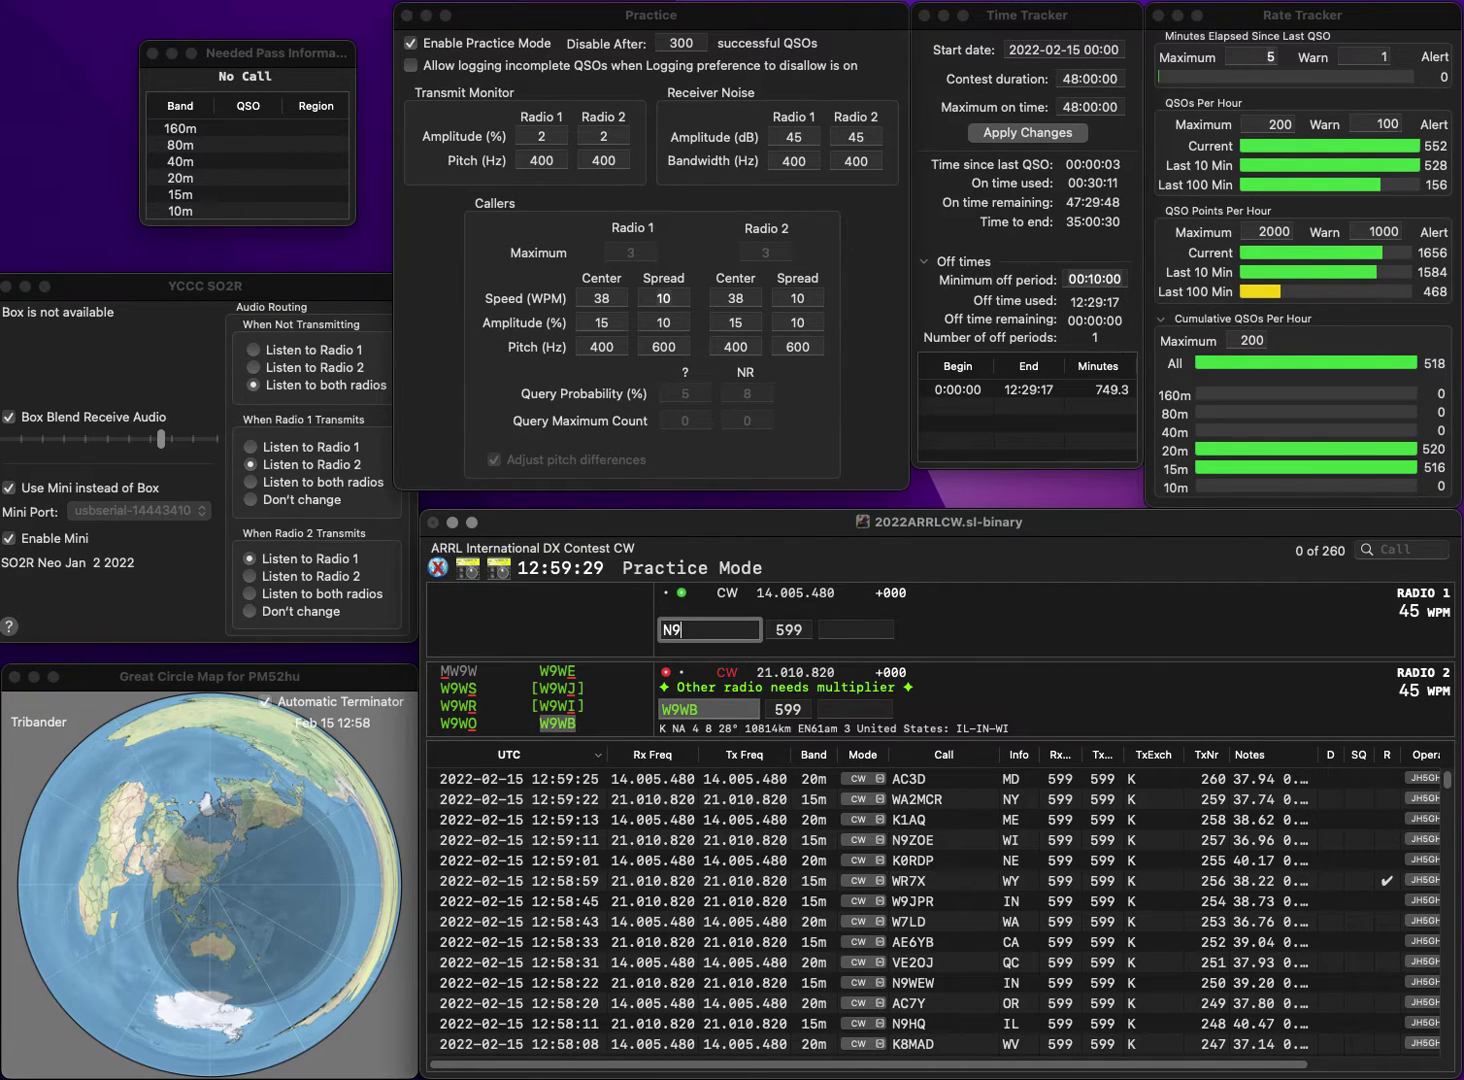
pyautogui.write('JK')
pyautogui.press('Return')
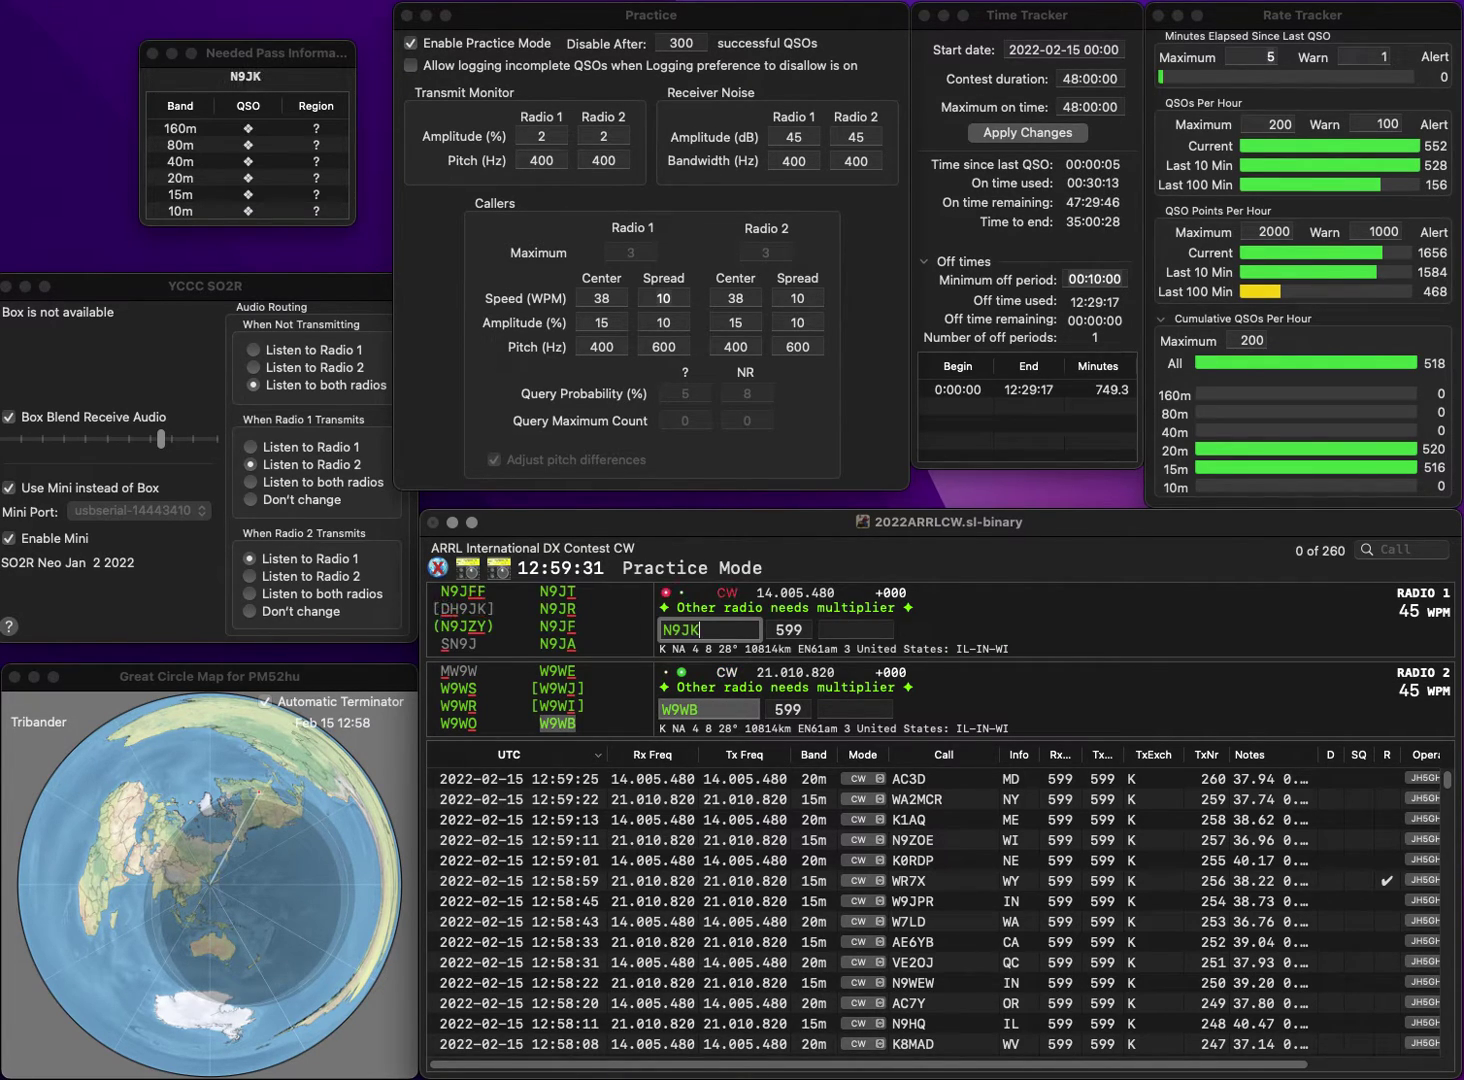
# Log W9WB on Radio 2 with exchange IN and change the Radio 1 call to N9WK.
pyautogui.write('IN')
pyautogui.press('Return')
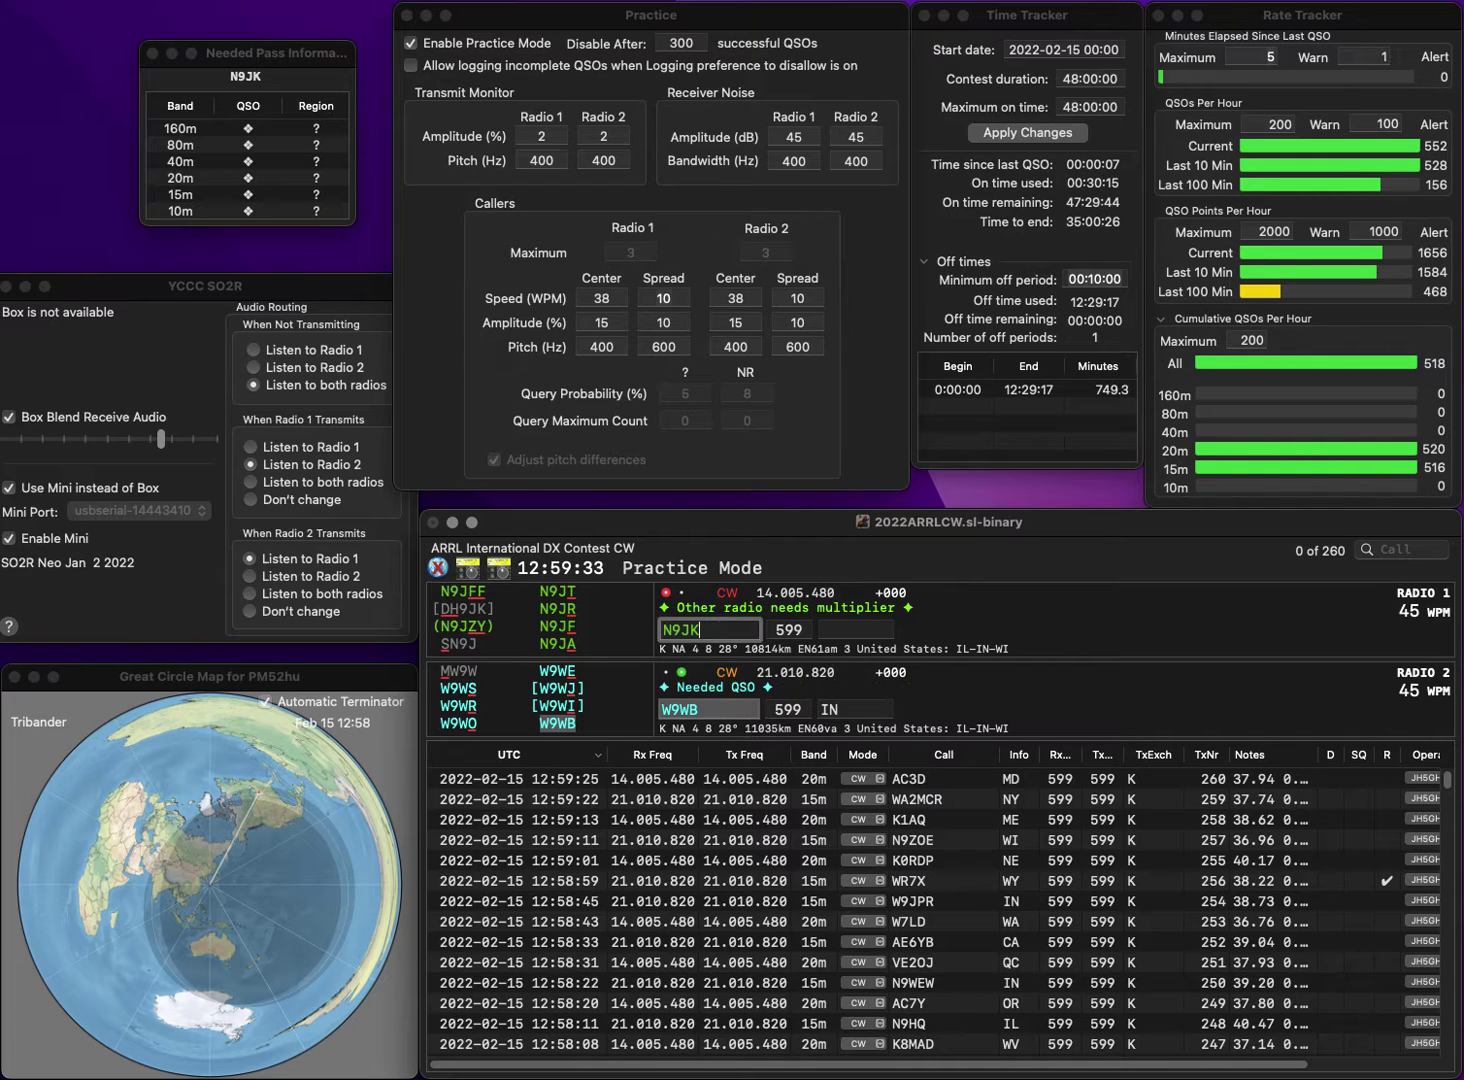
pyautogui.press('BackSpace')
pyautogui.write('W')
pyautogui.press('Return')
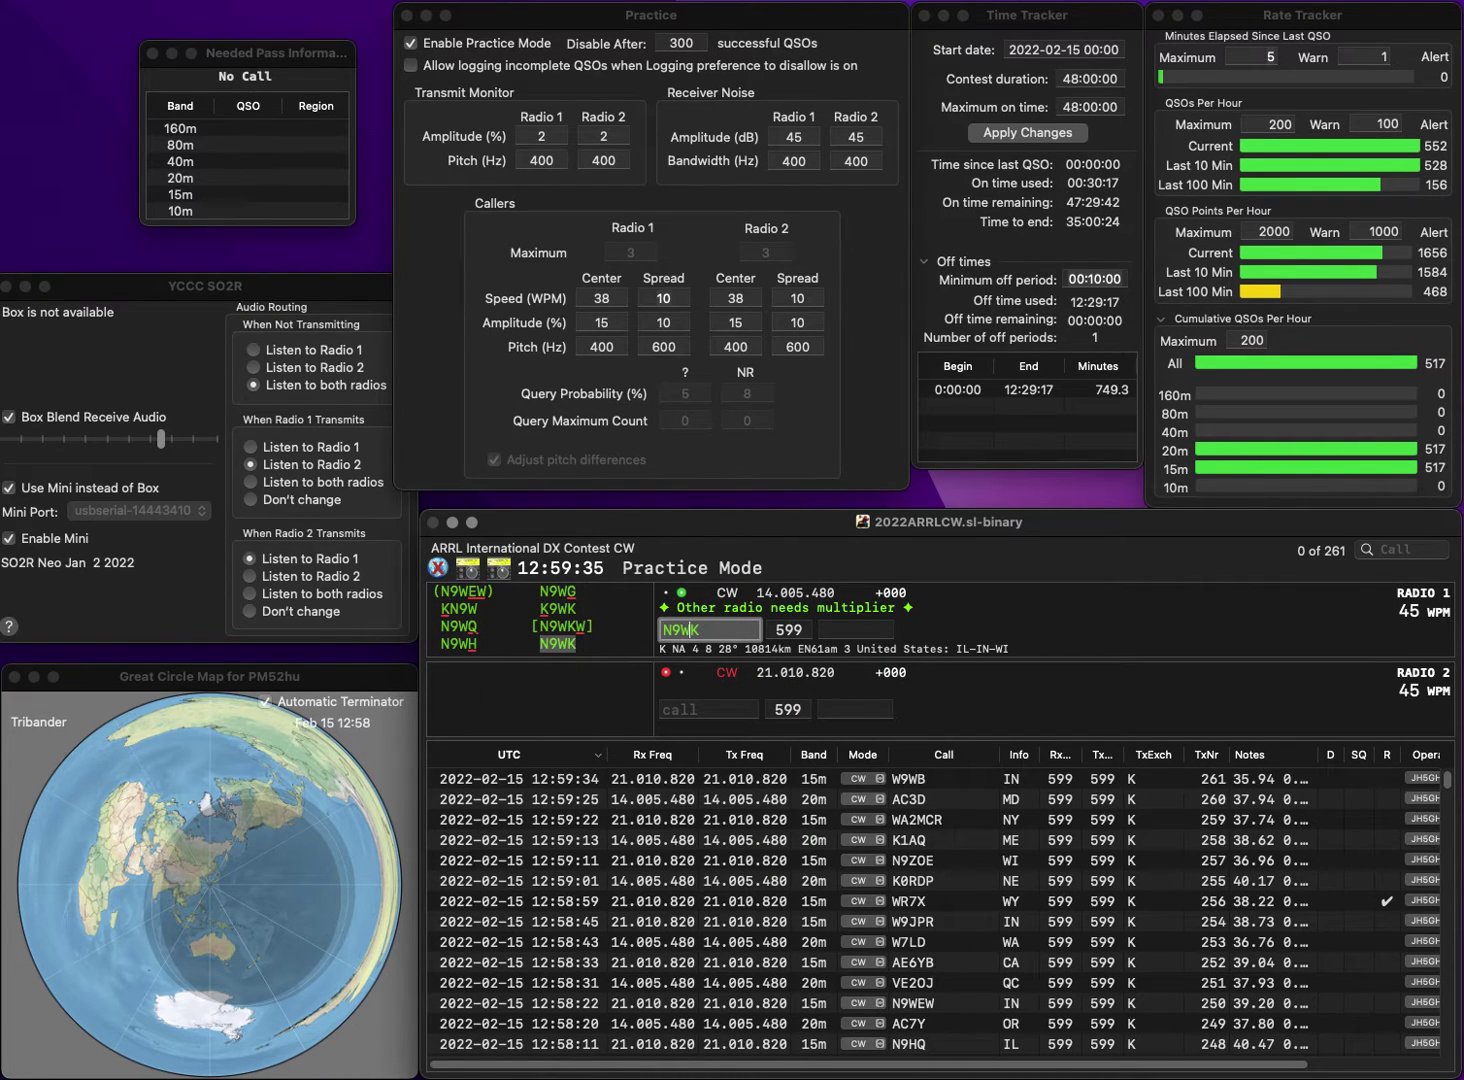
pyautogui.press('BackSpace')
pyautogui.press('BackSpace')
pyautogui.write('J')
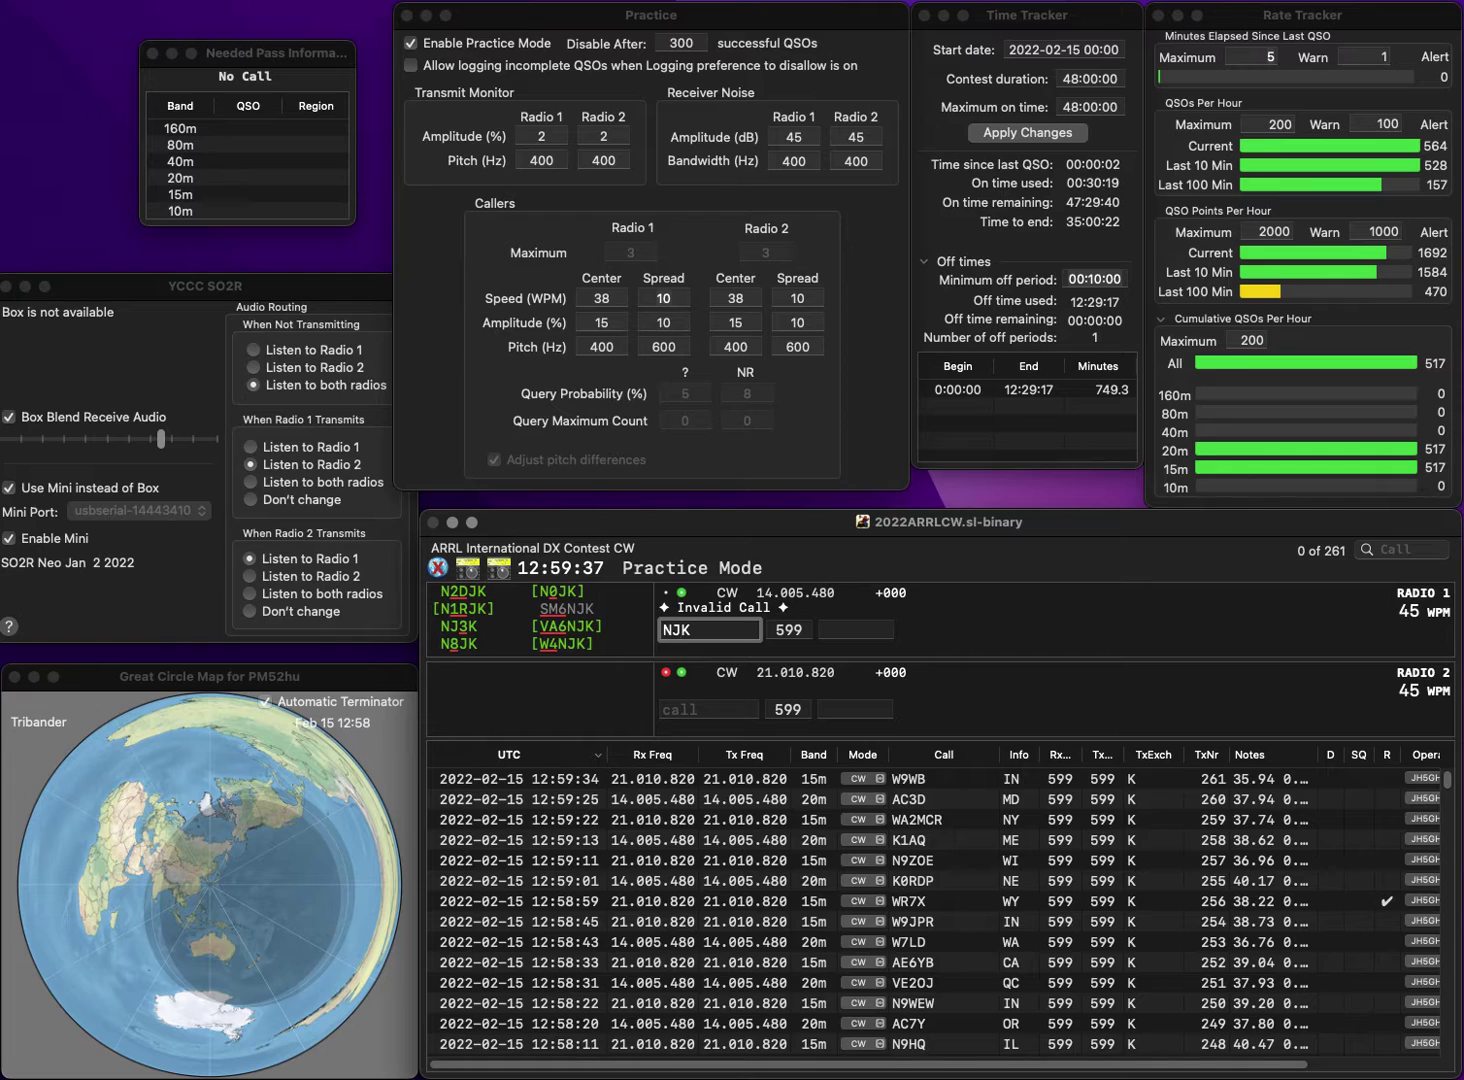
pyautogui.press('Left')
pyautogui.write('0')
pyautogui.press('Return')
# Enter the call N9FKL on Radio 2 and answer it.
pyautogui.write('N')
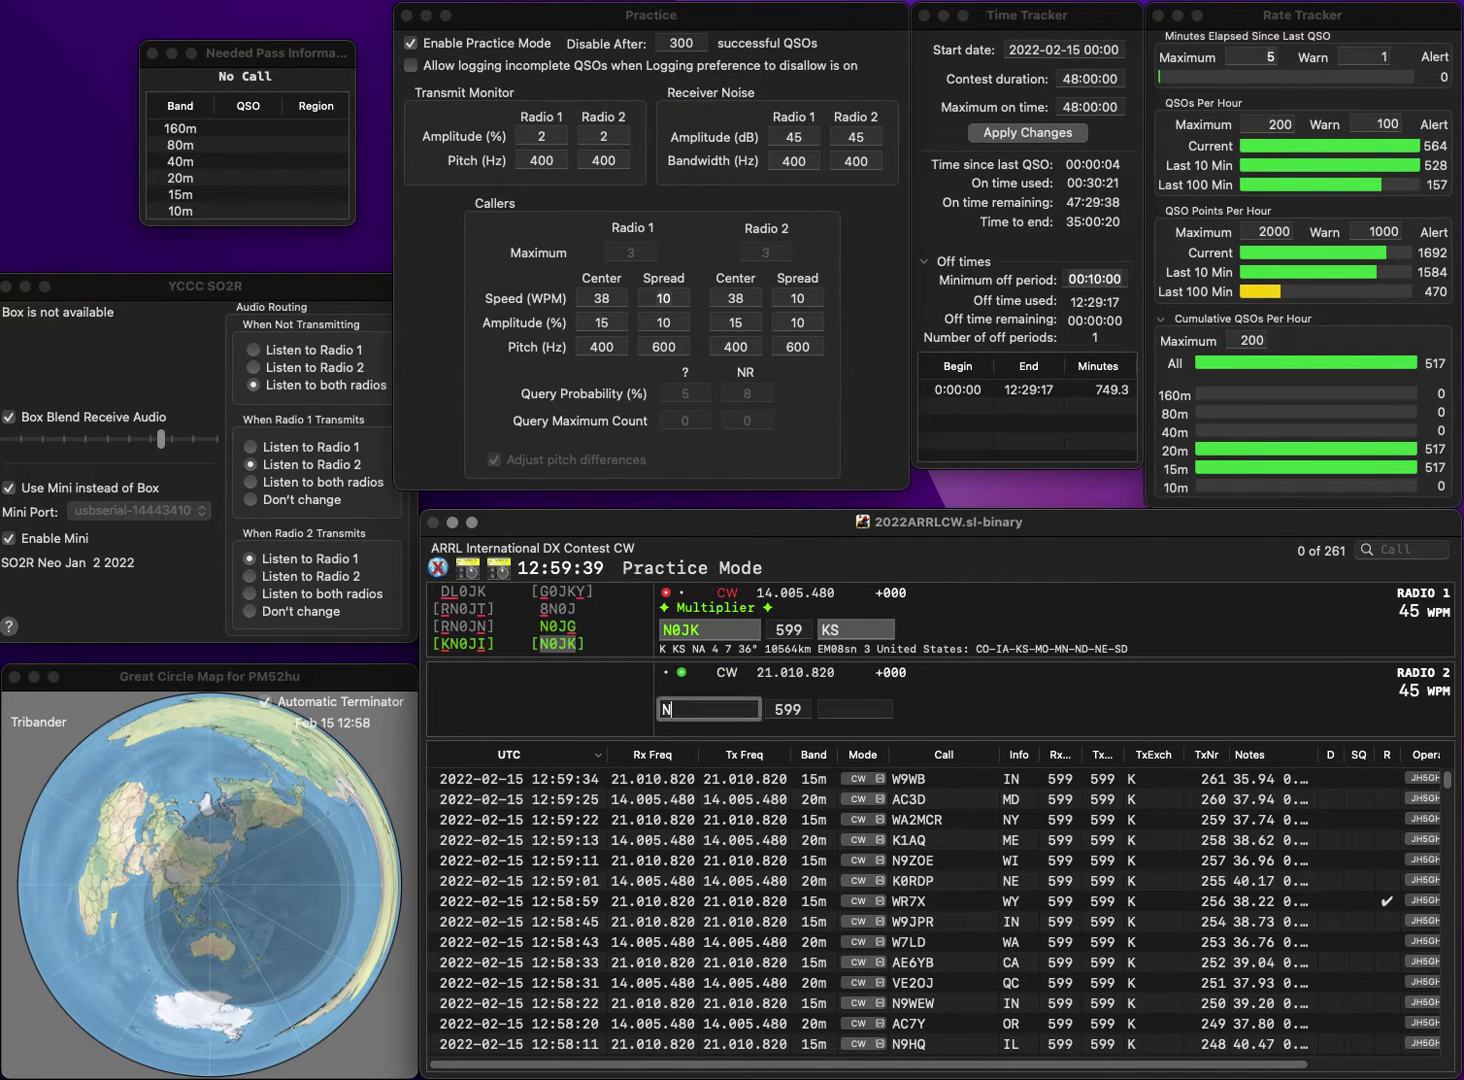
pyautogui.write('9FKL')
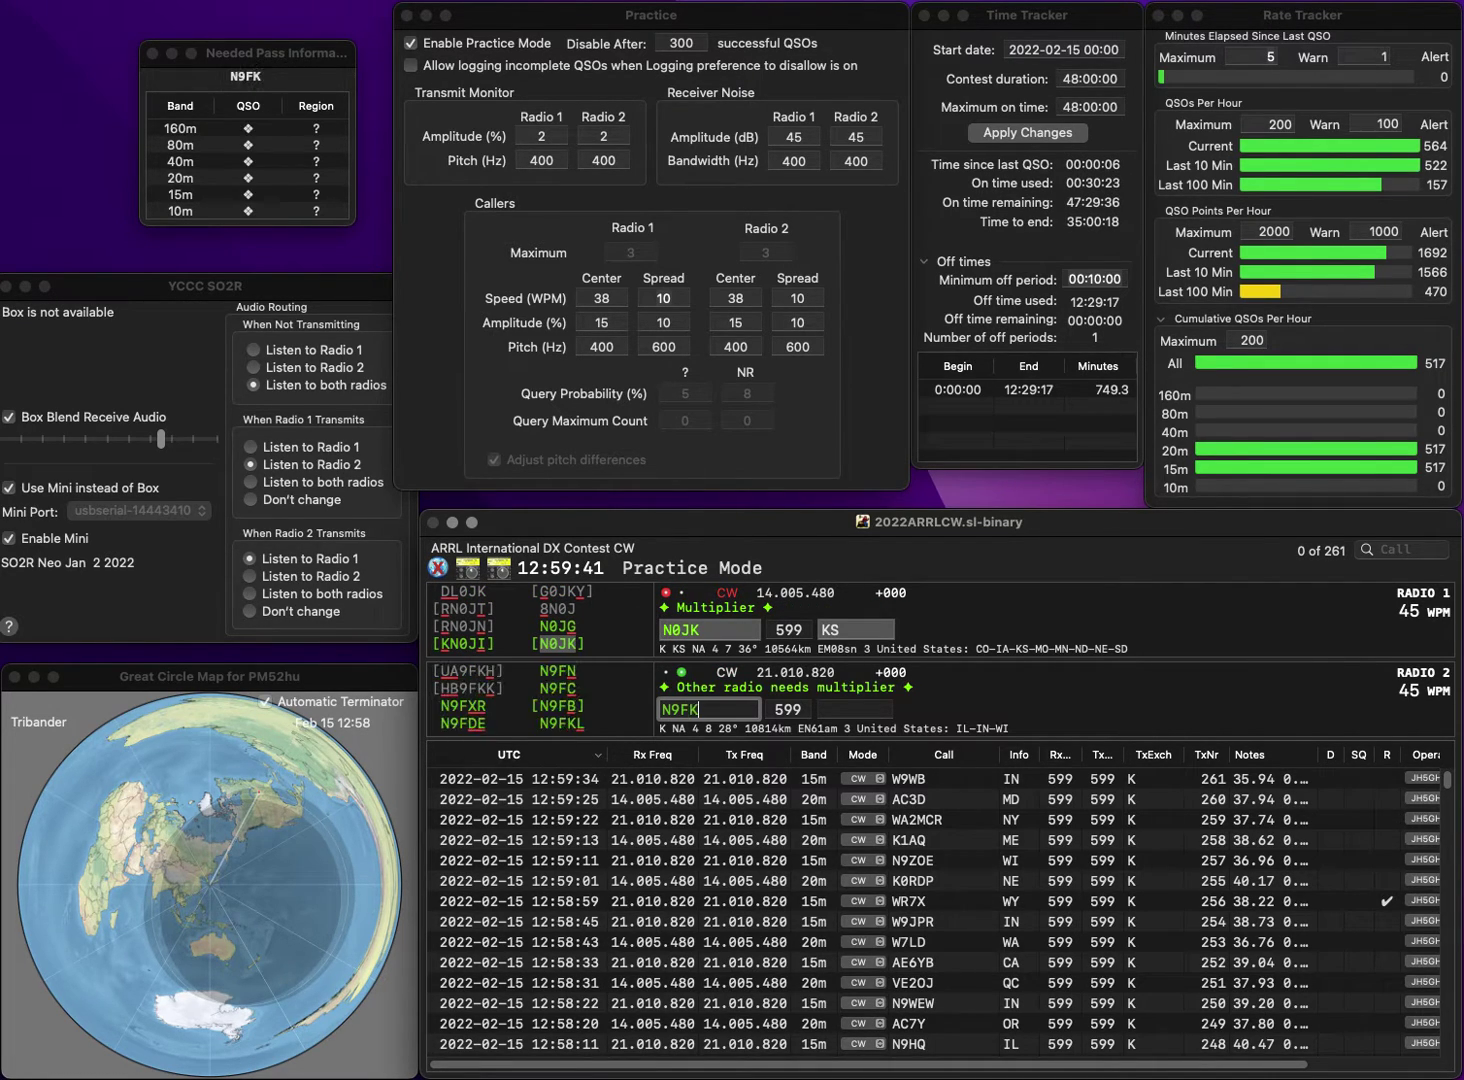
pyautogui.press('Return')
pyautogui.press('space')
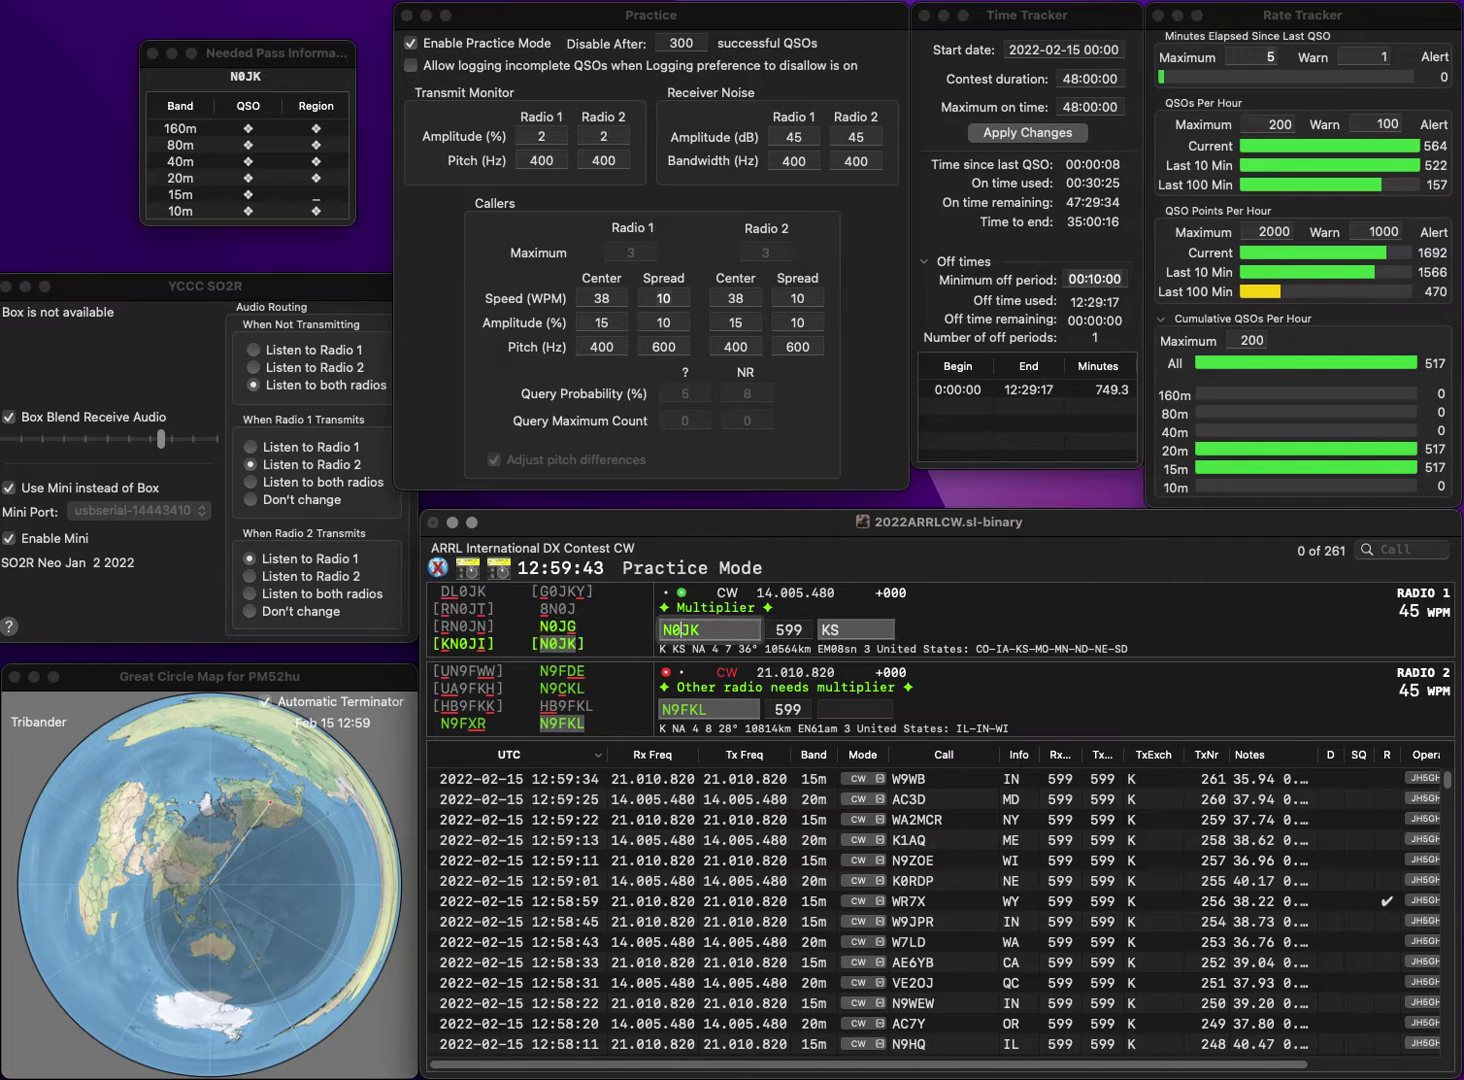
pyautogui.press('Return')
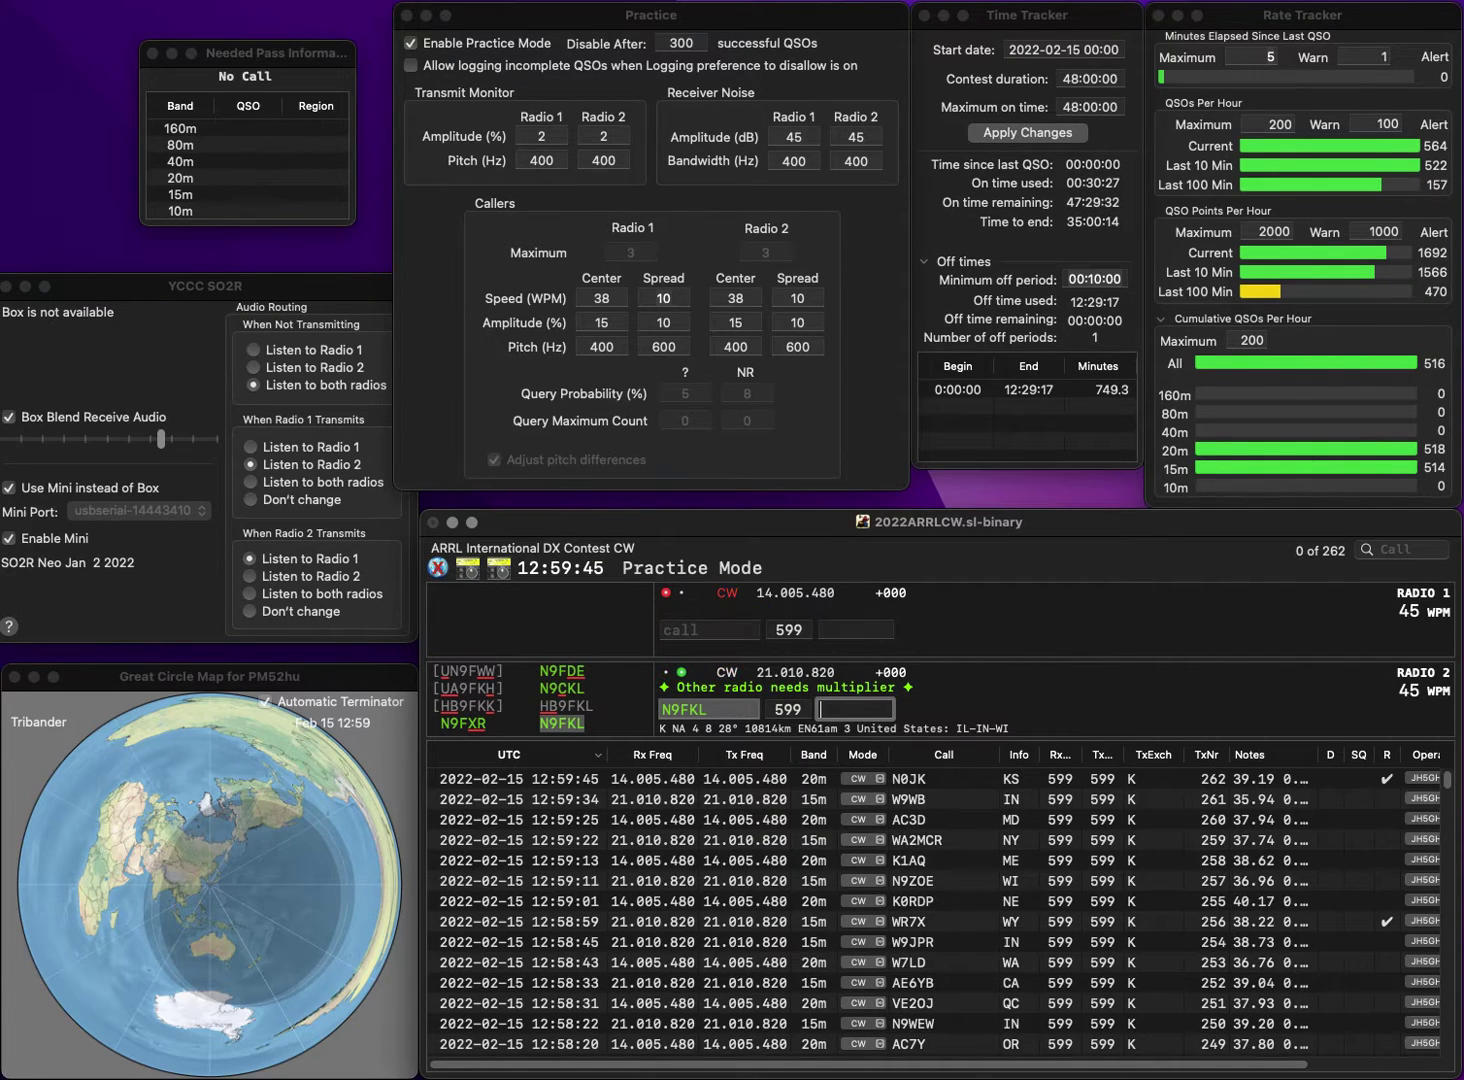
pyautogui.write('WI')
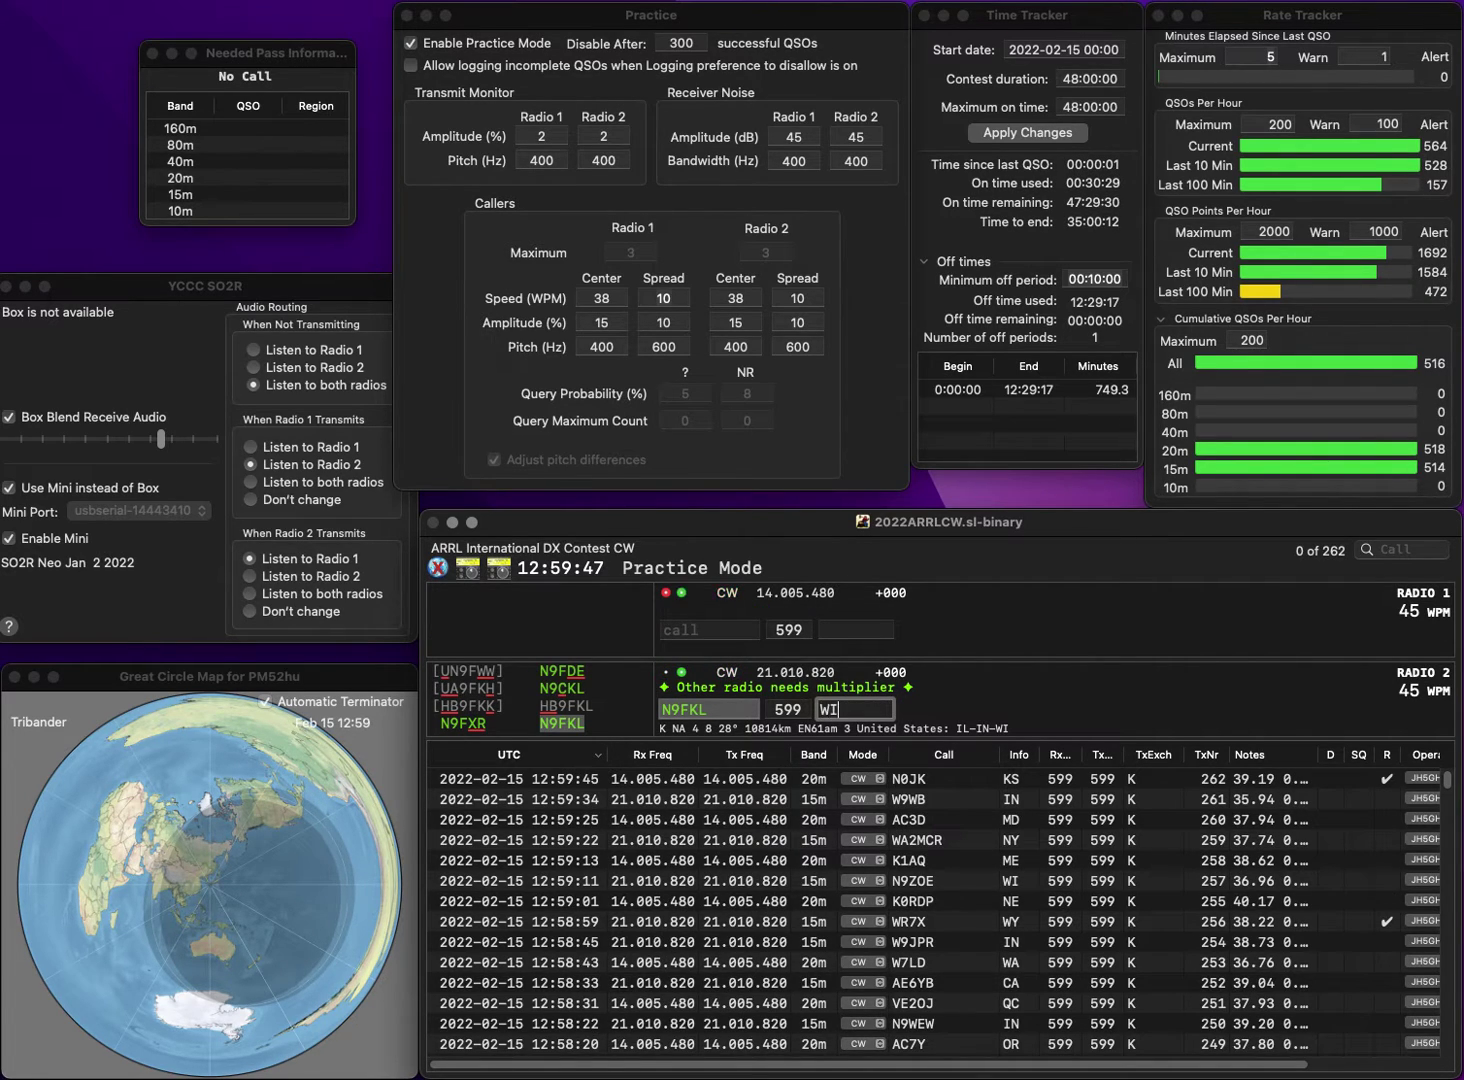
pyautogui.press('Return')
# Enter and answer the calls W9KY on Radio 1 and W1BS on Radio 2.
pyautogui.write('W9')
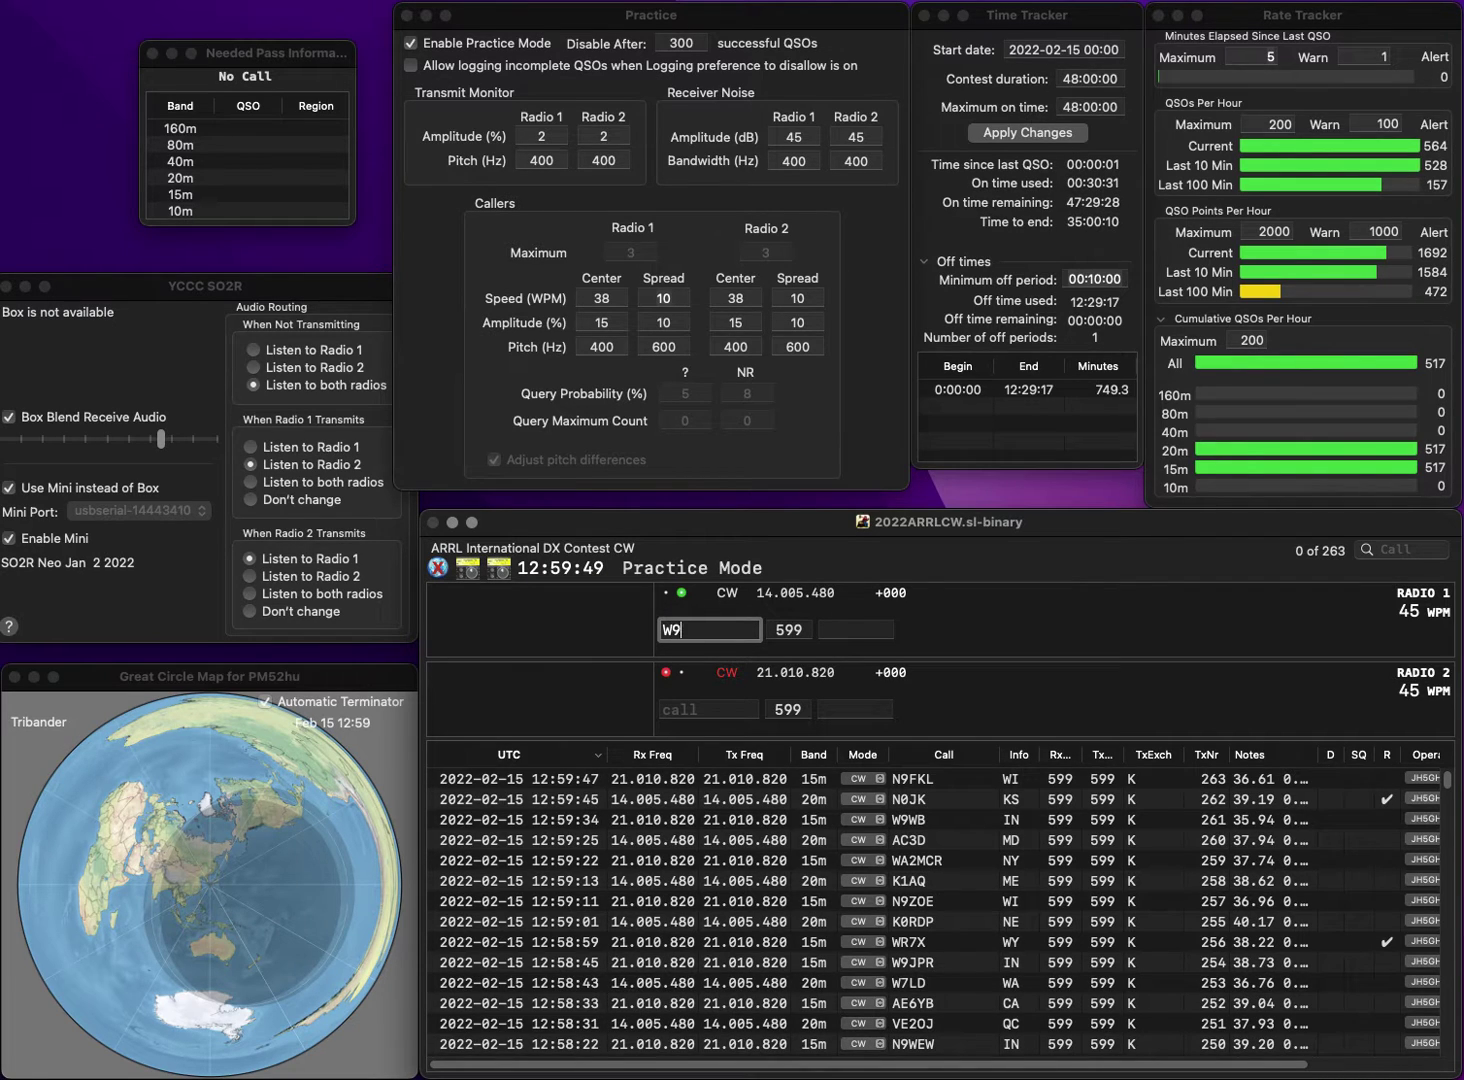
pyautogui.write('KY')
pyautogui.press('Return')
pyautogui.write('W1')
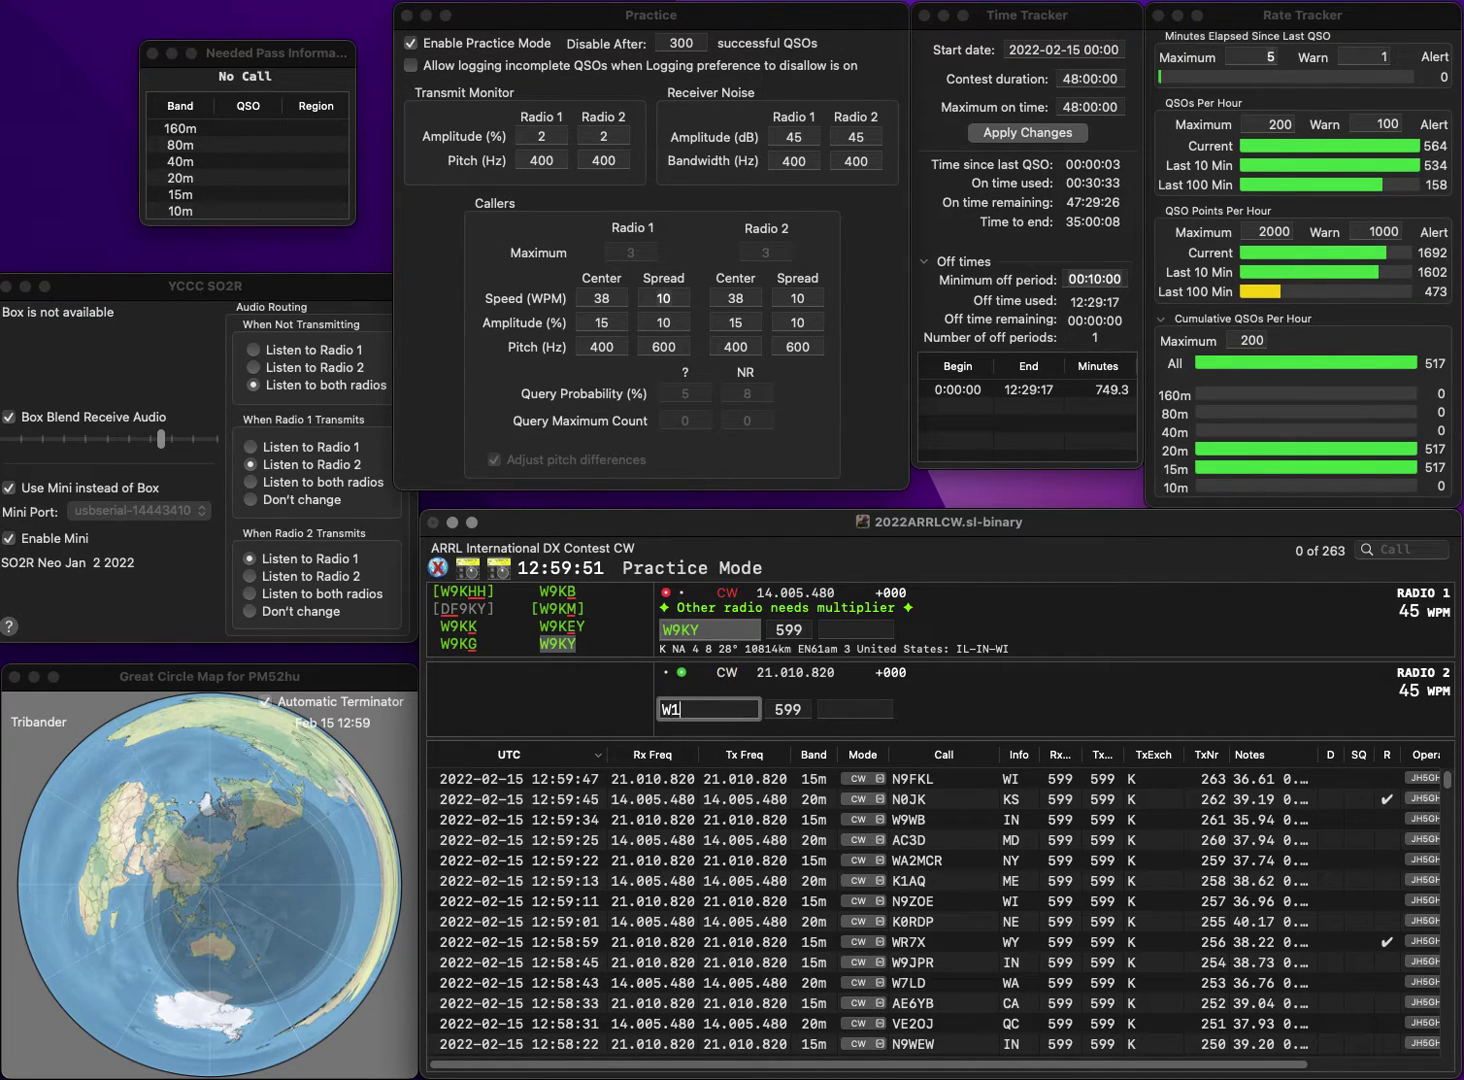
pyautogui.write('BS')
pyautogui.press('Return')
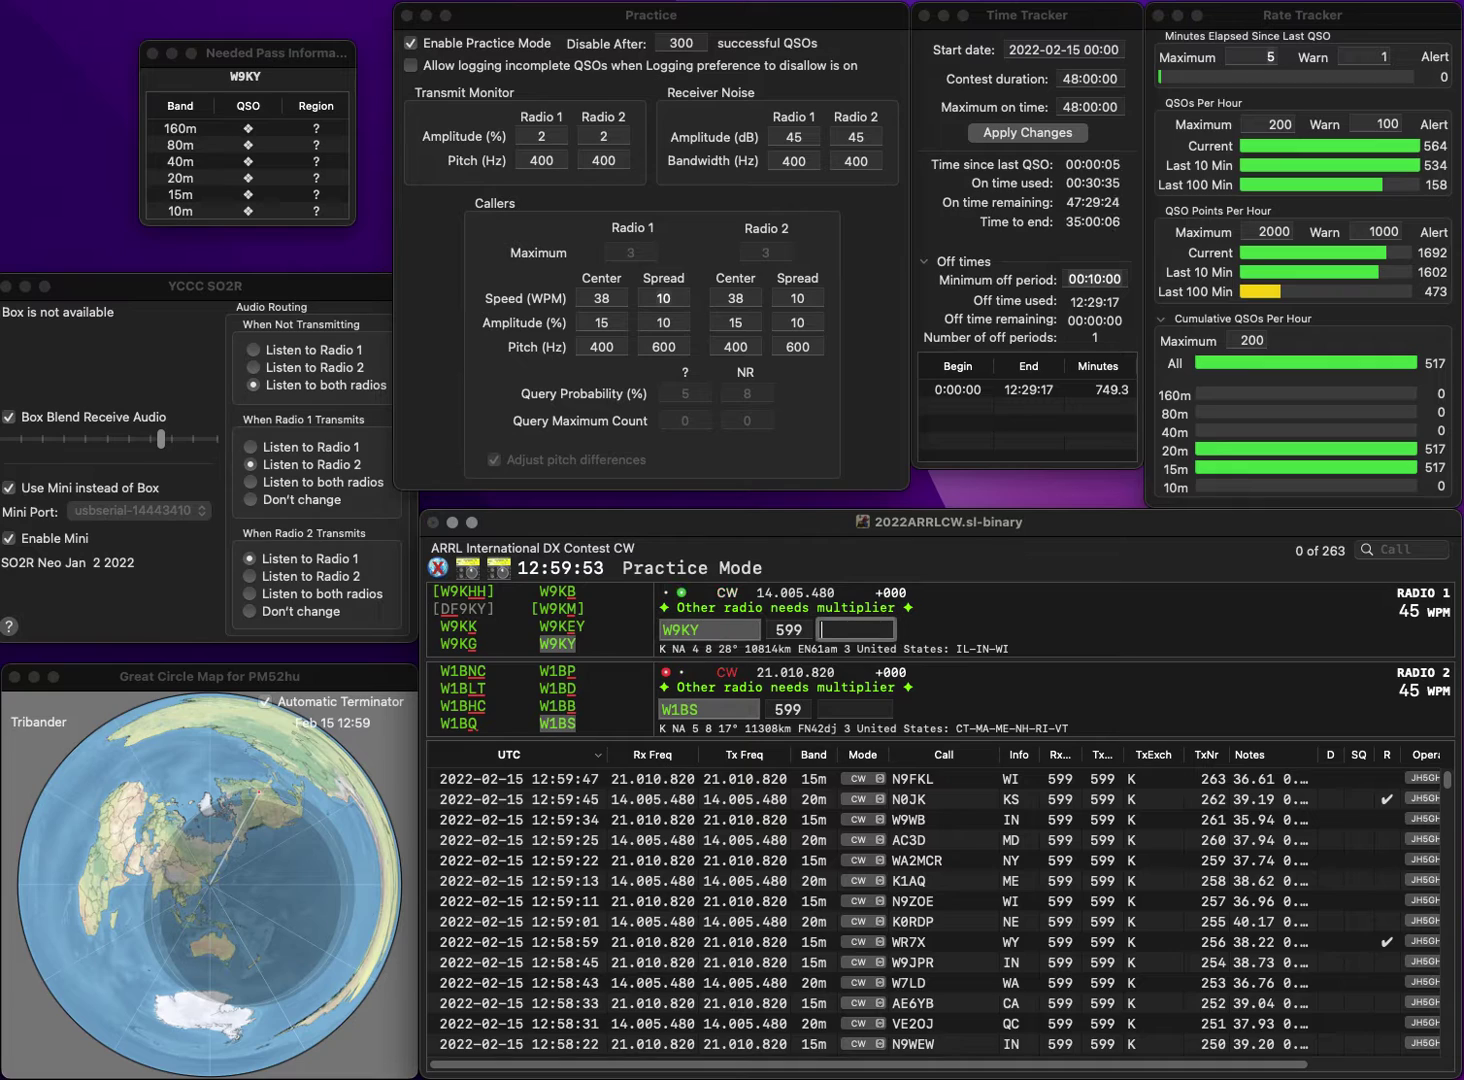
pyautogui.write('WI')
pyautogui.press('Return')
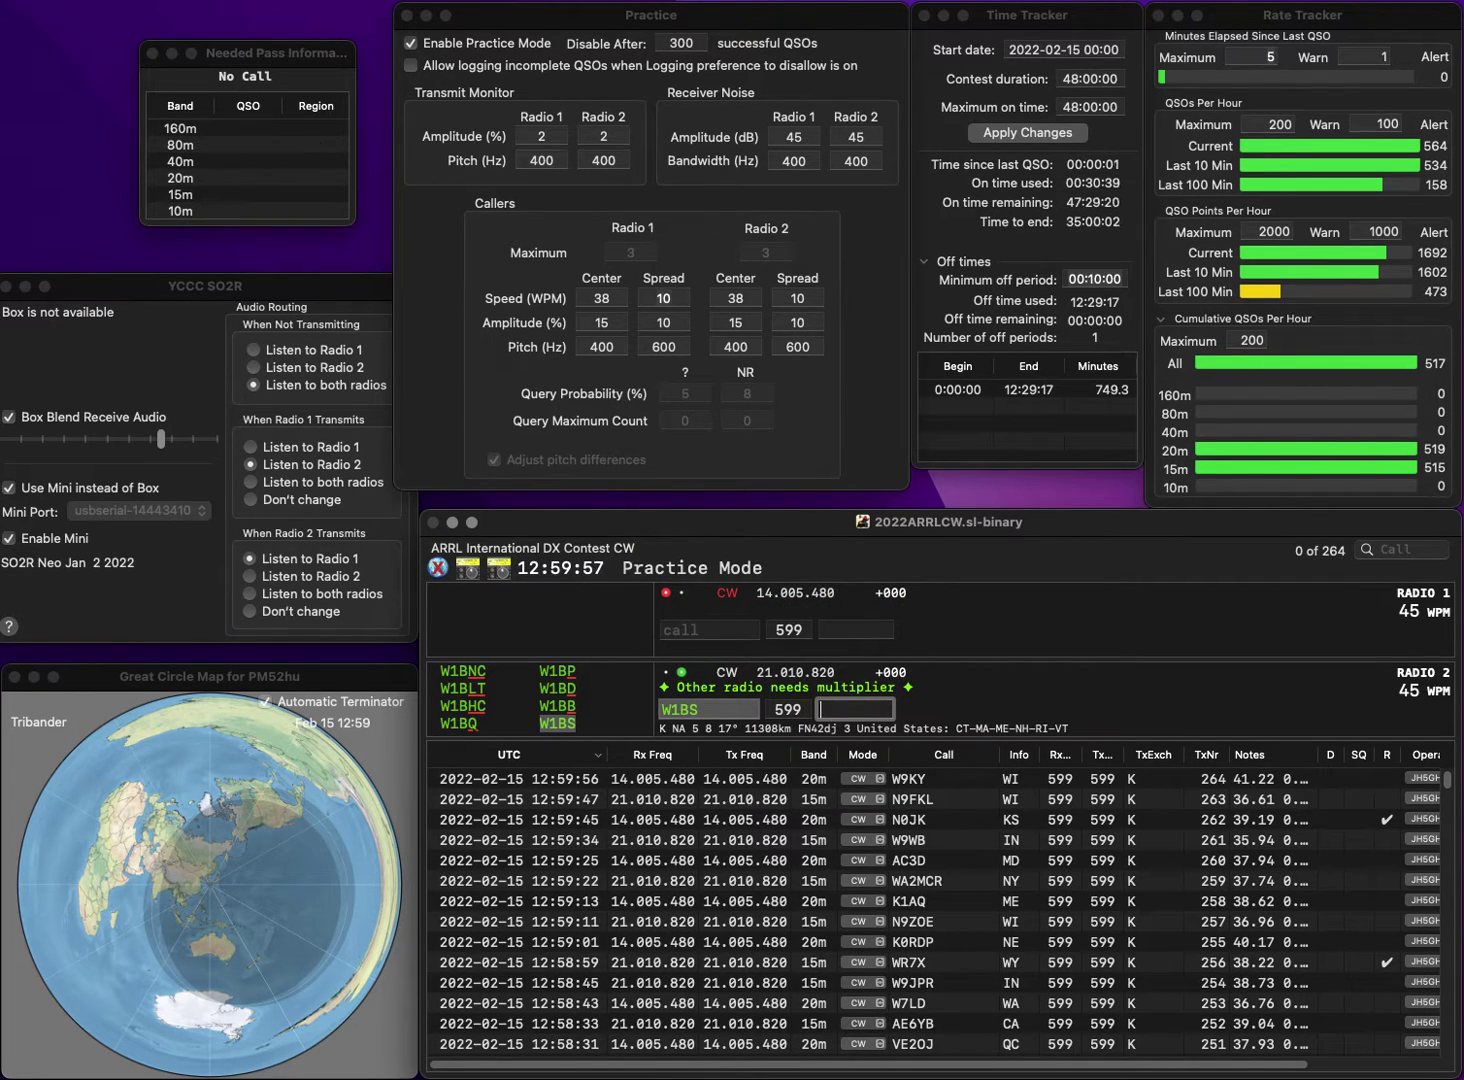
pyautogui.press('Return')
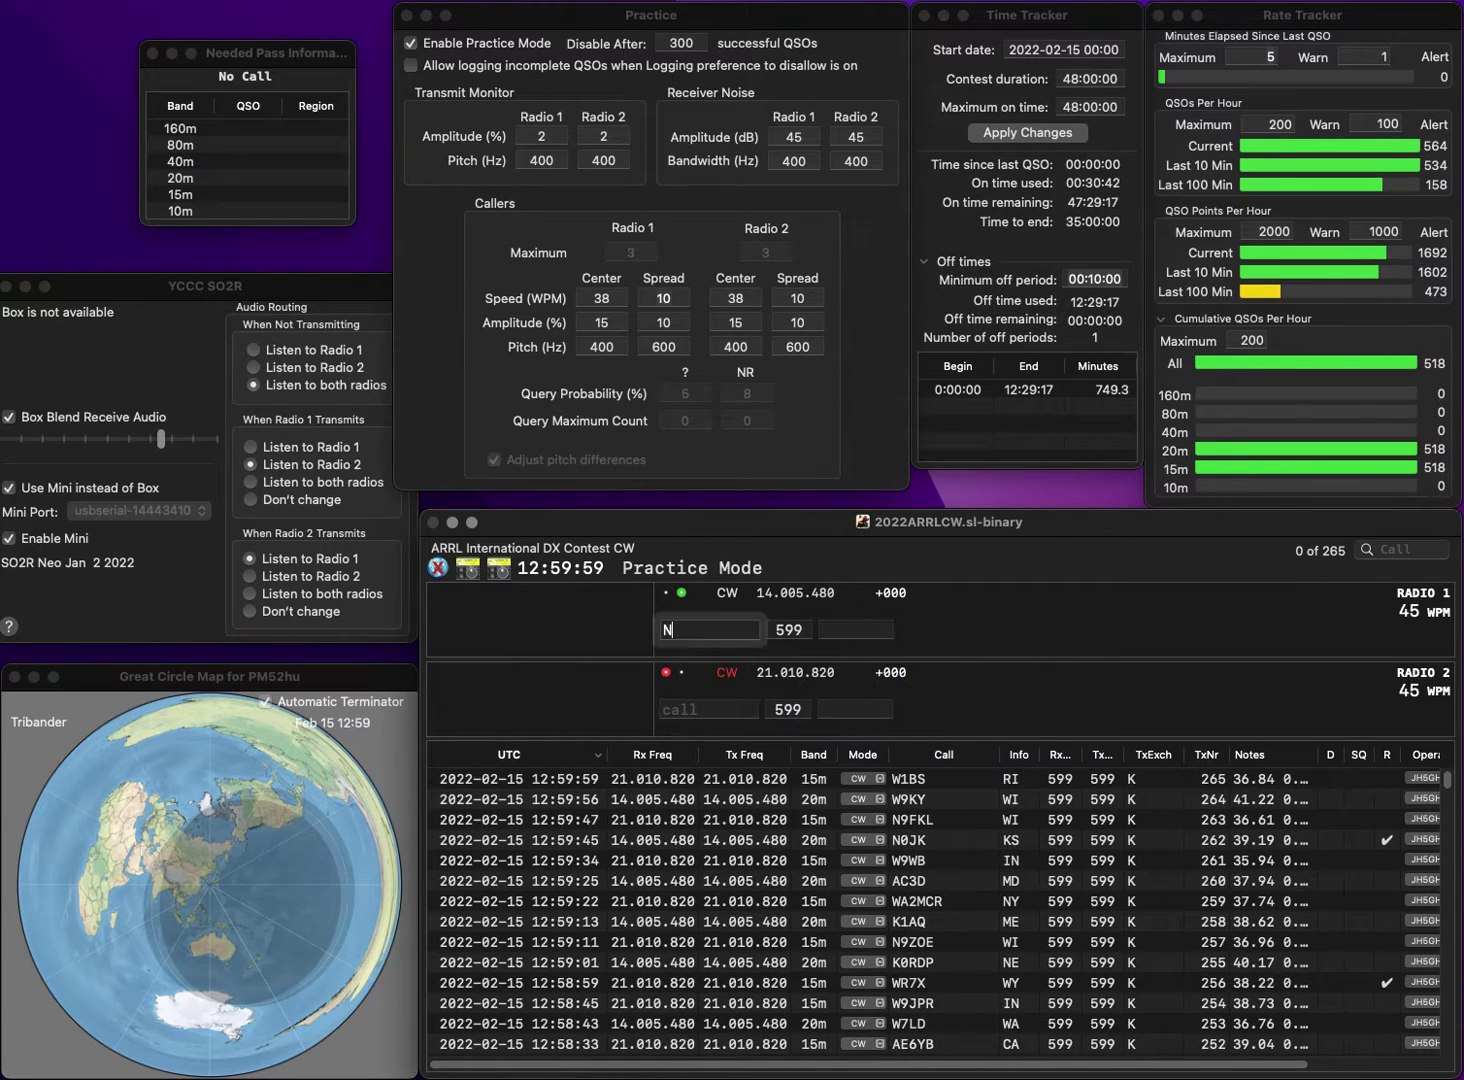
# Enter and answer the calls NR8Z on Radio 1 and K8TS on Radio 2.
pyautogui.write('NR8Z')
pyautogui.press('Return')
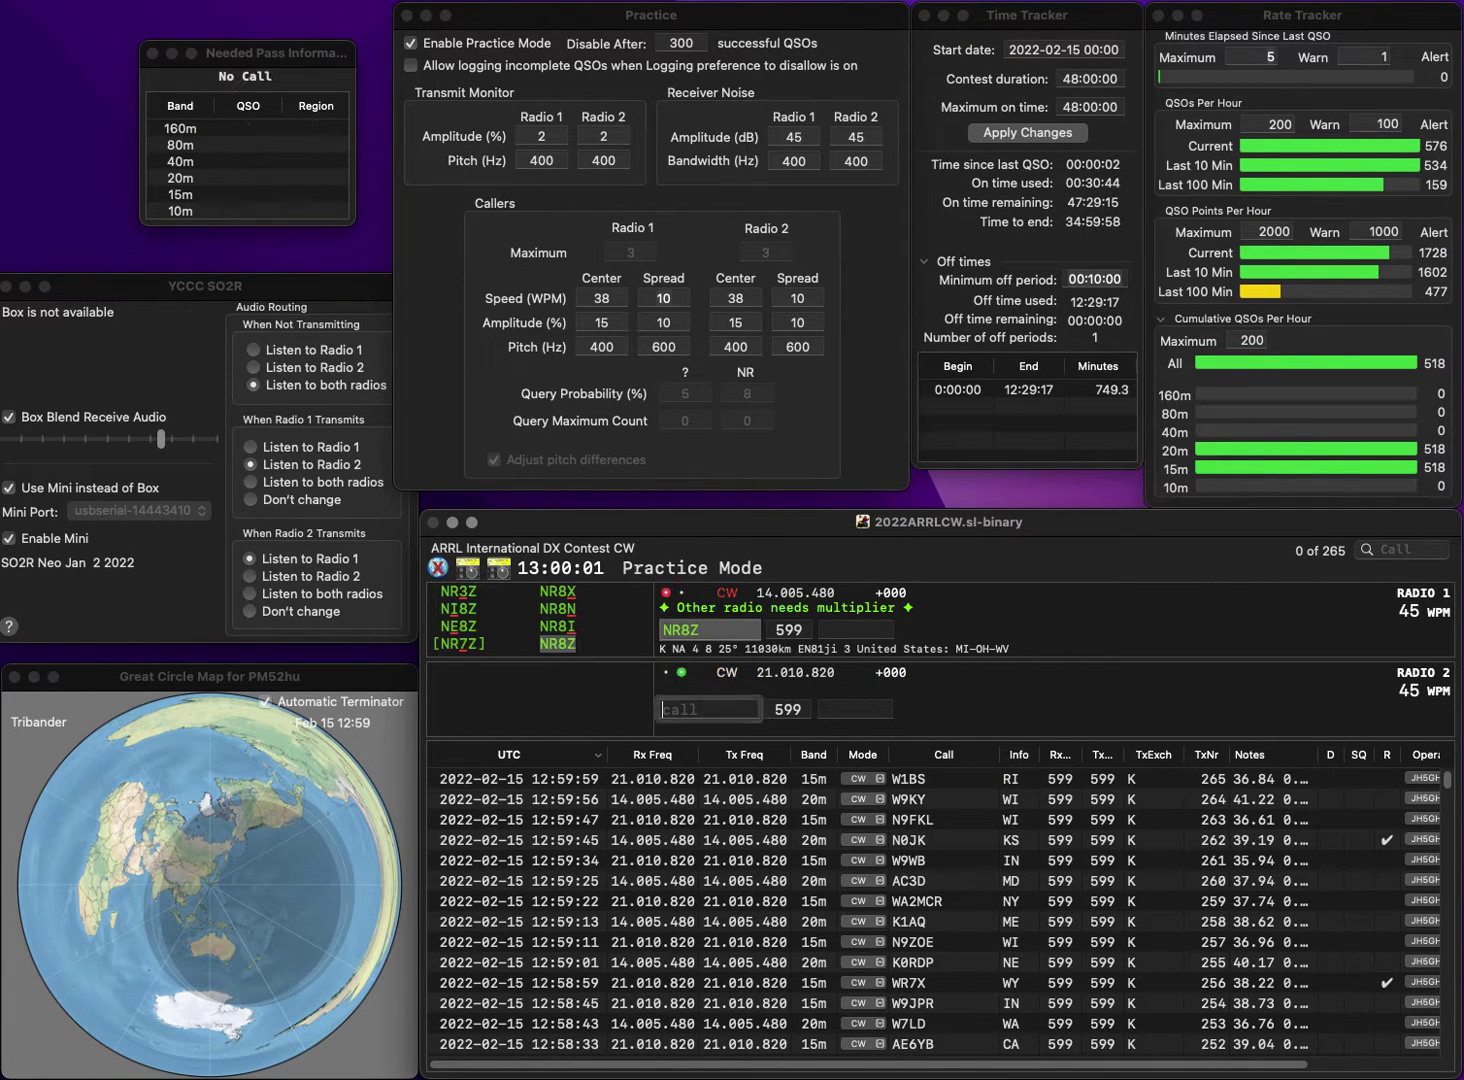
pyautogui.write('K8TS')
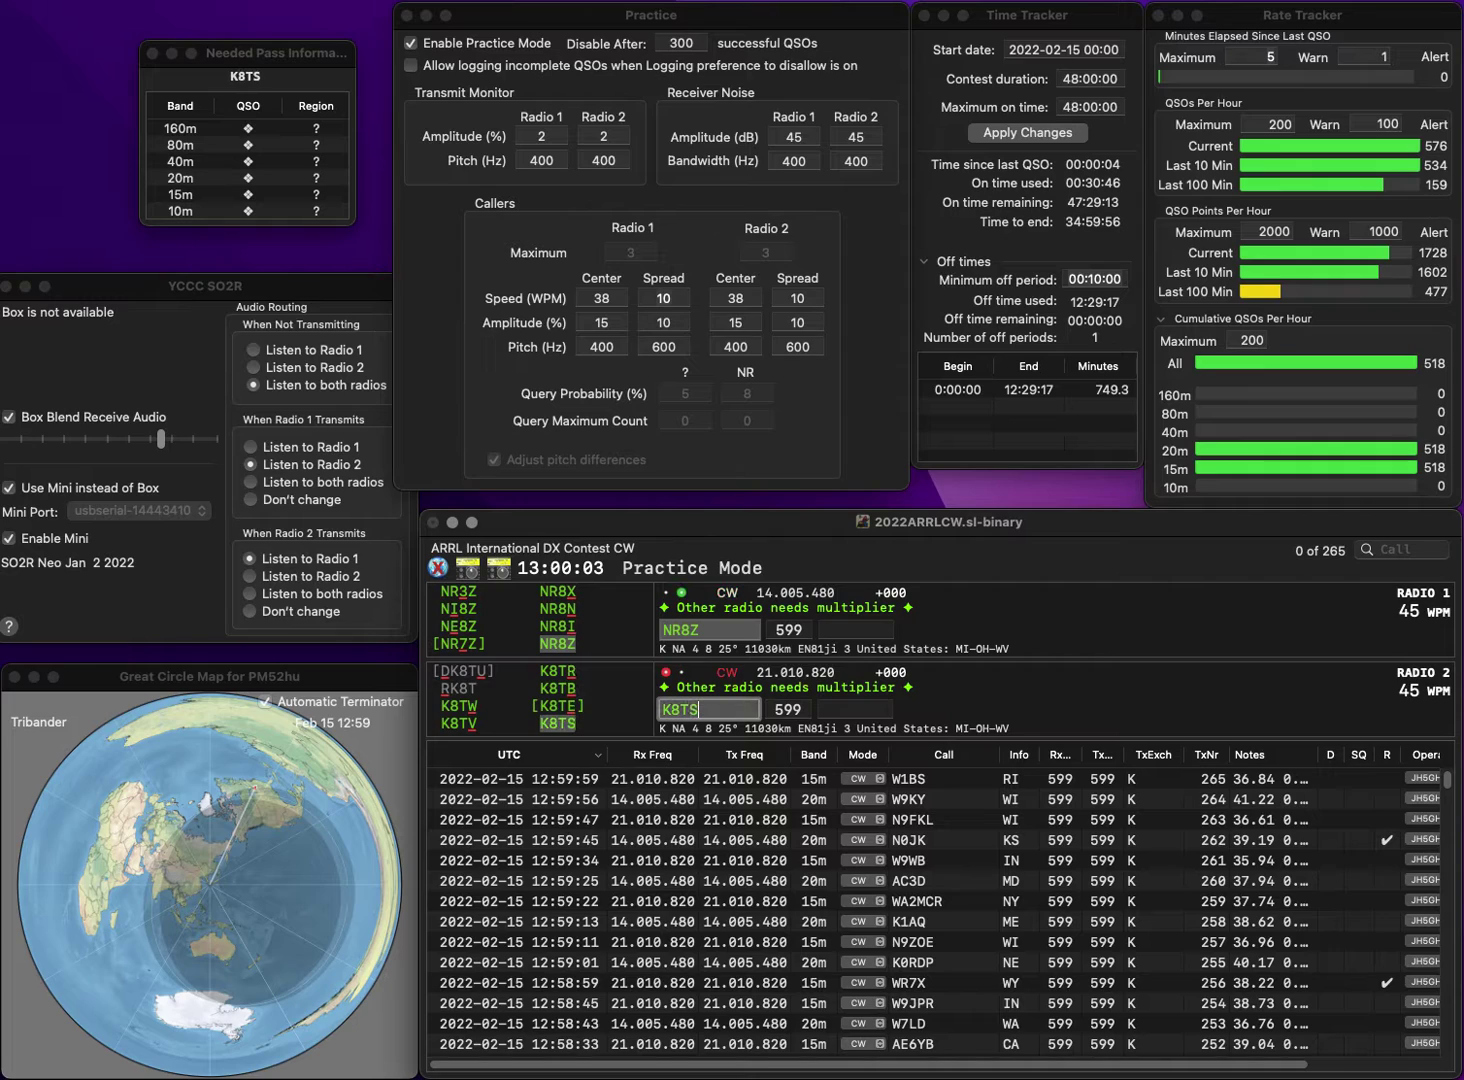
pyautogui.press('Return')
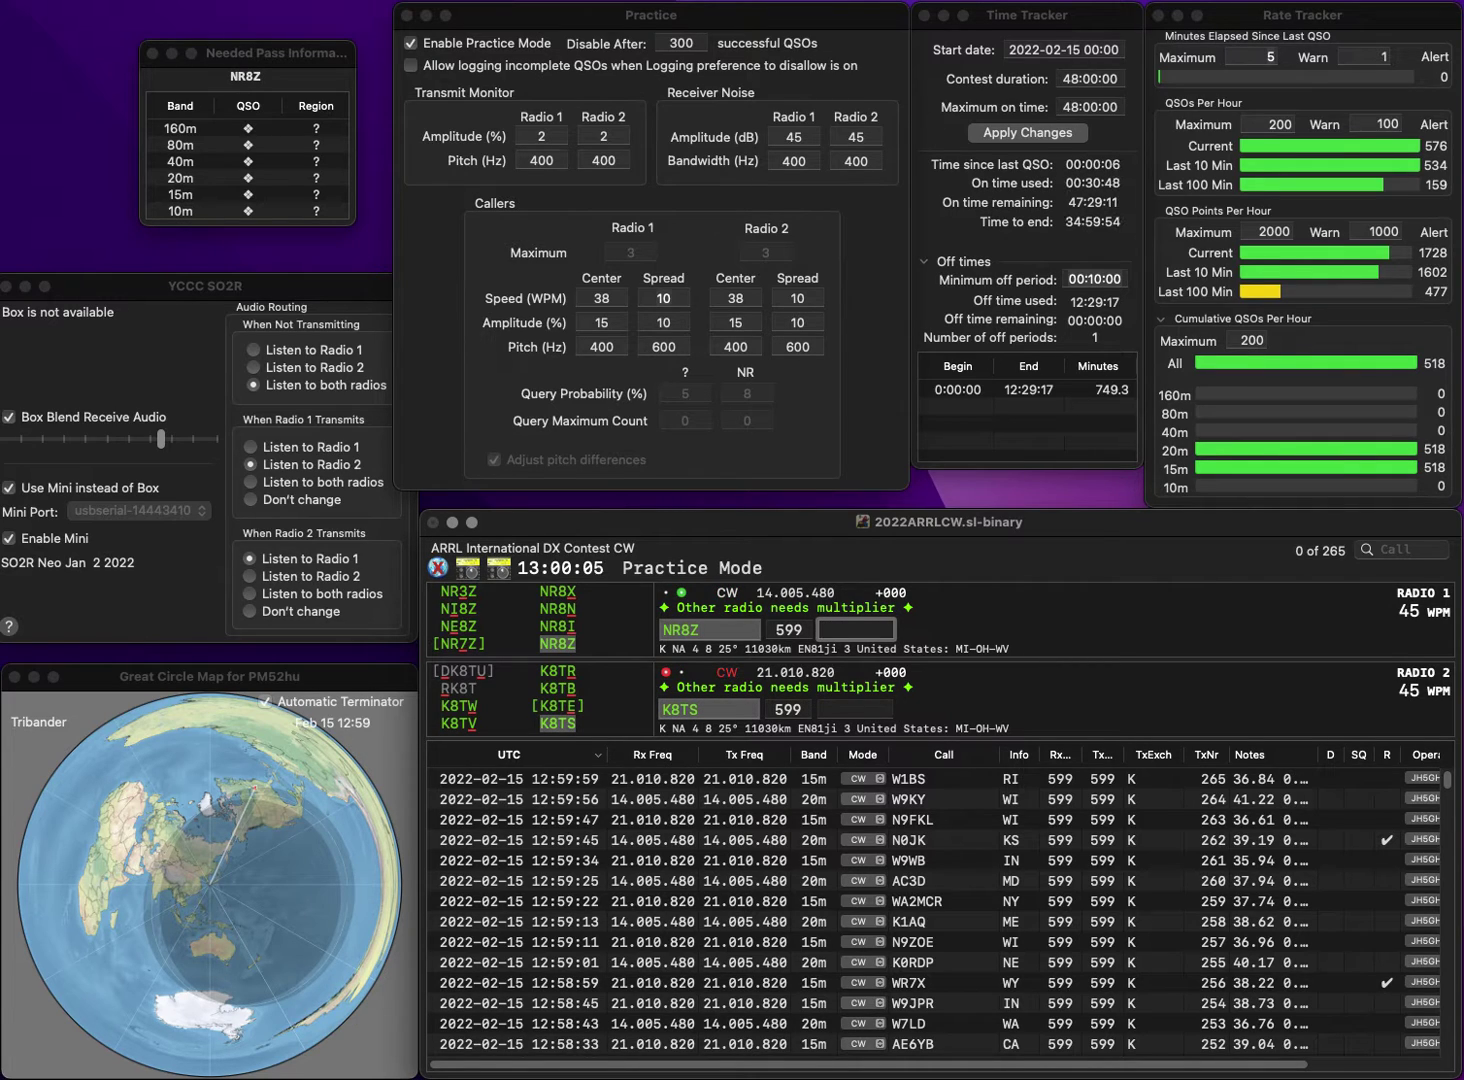
pyautogui.write('MI')
pyautogui.press('Return')
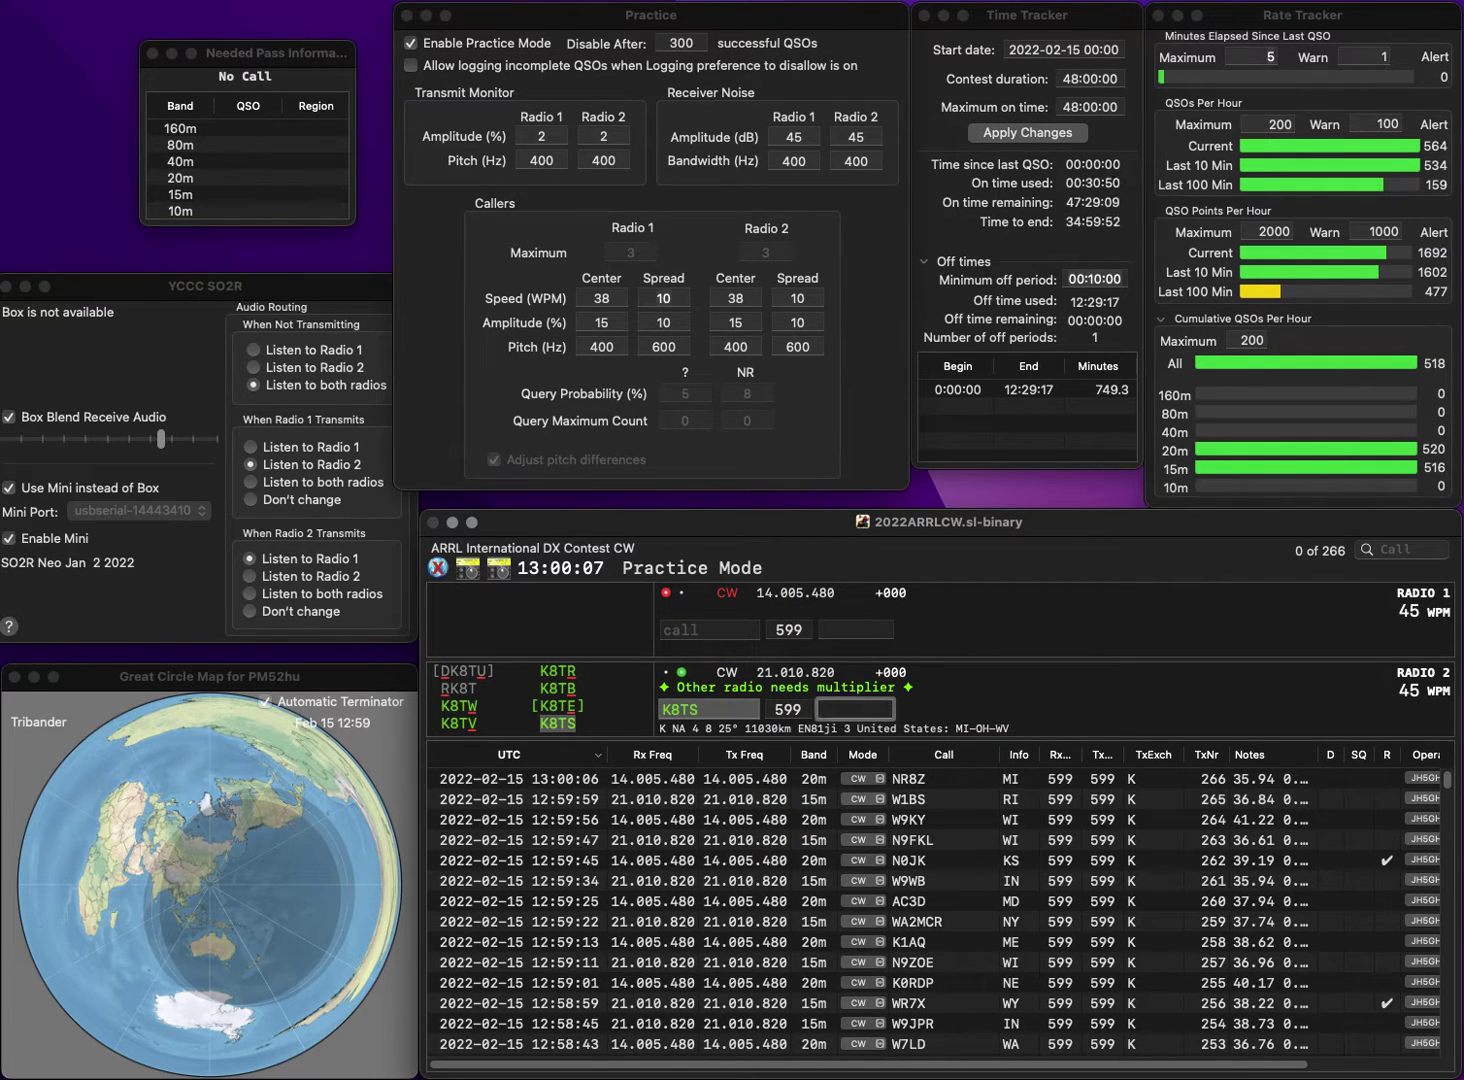
pyautogui.write('MI')
pyautogui.press('Return')
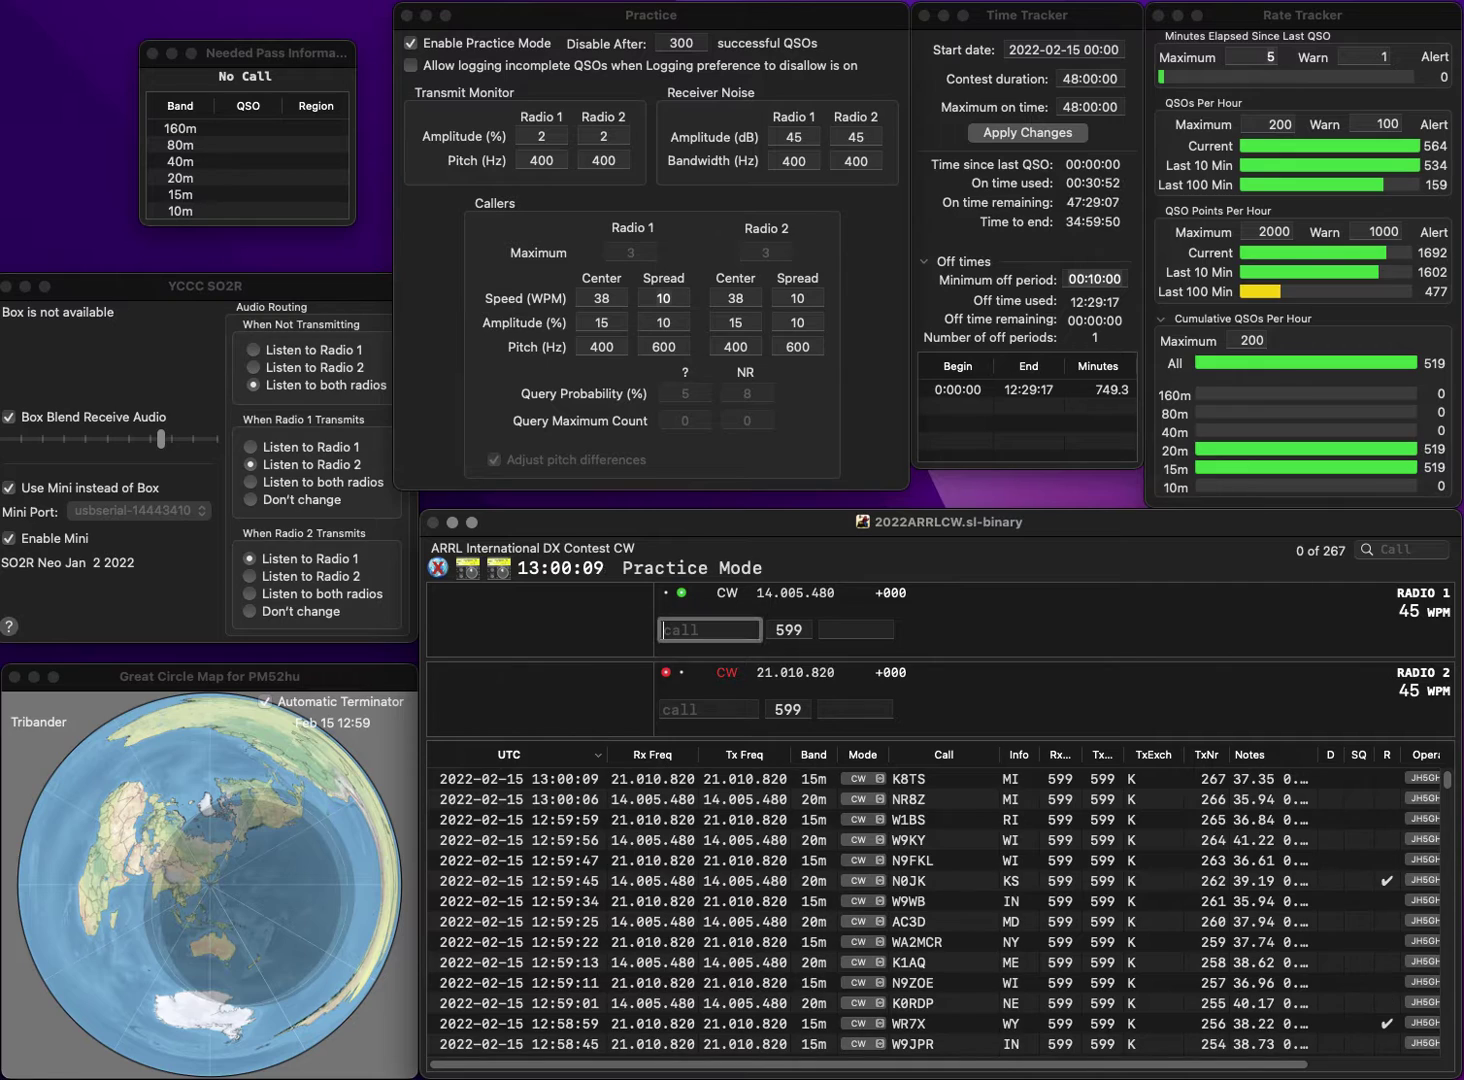
pyautogui.write('W4POT')
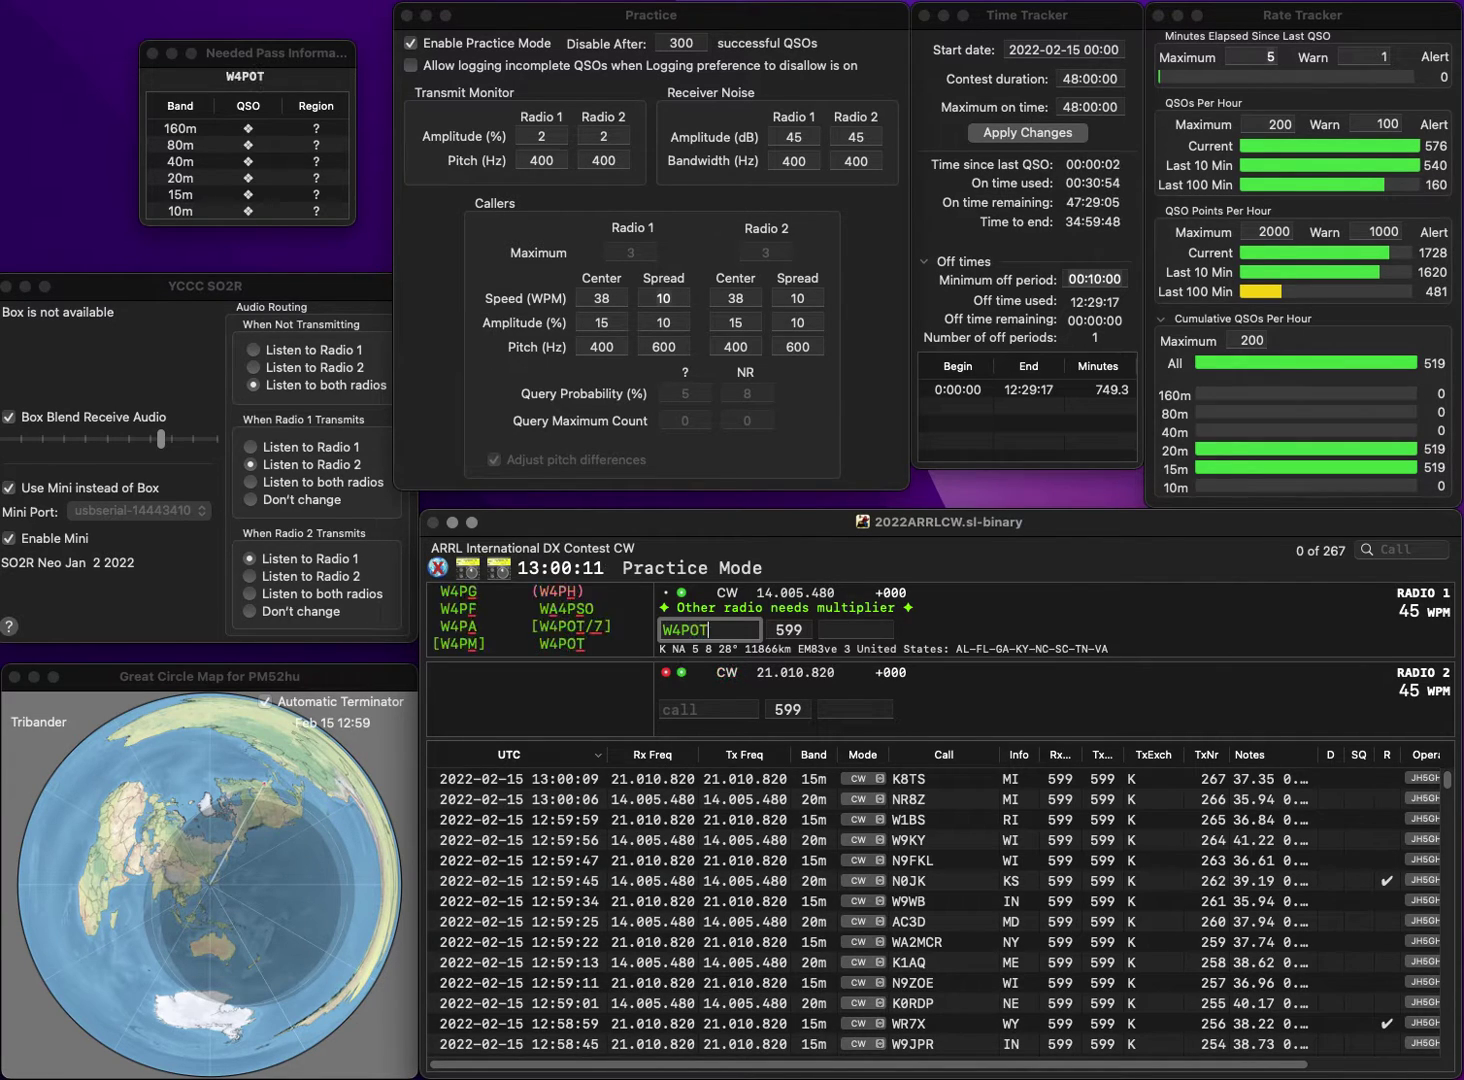
pyautogui.press('Return')
pyautogui.write('K1MC')
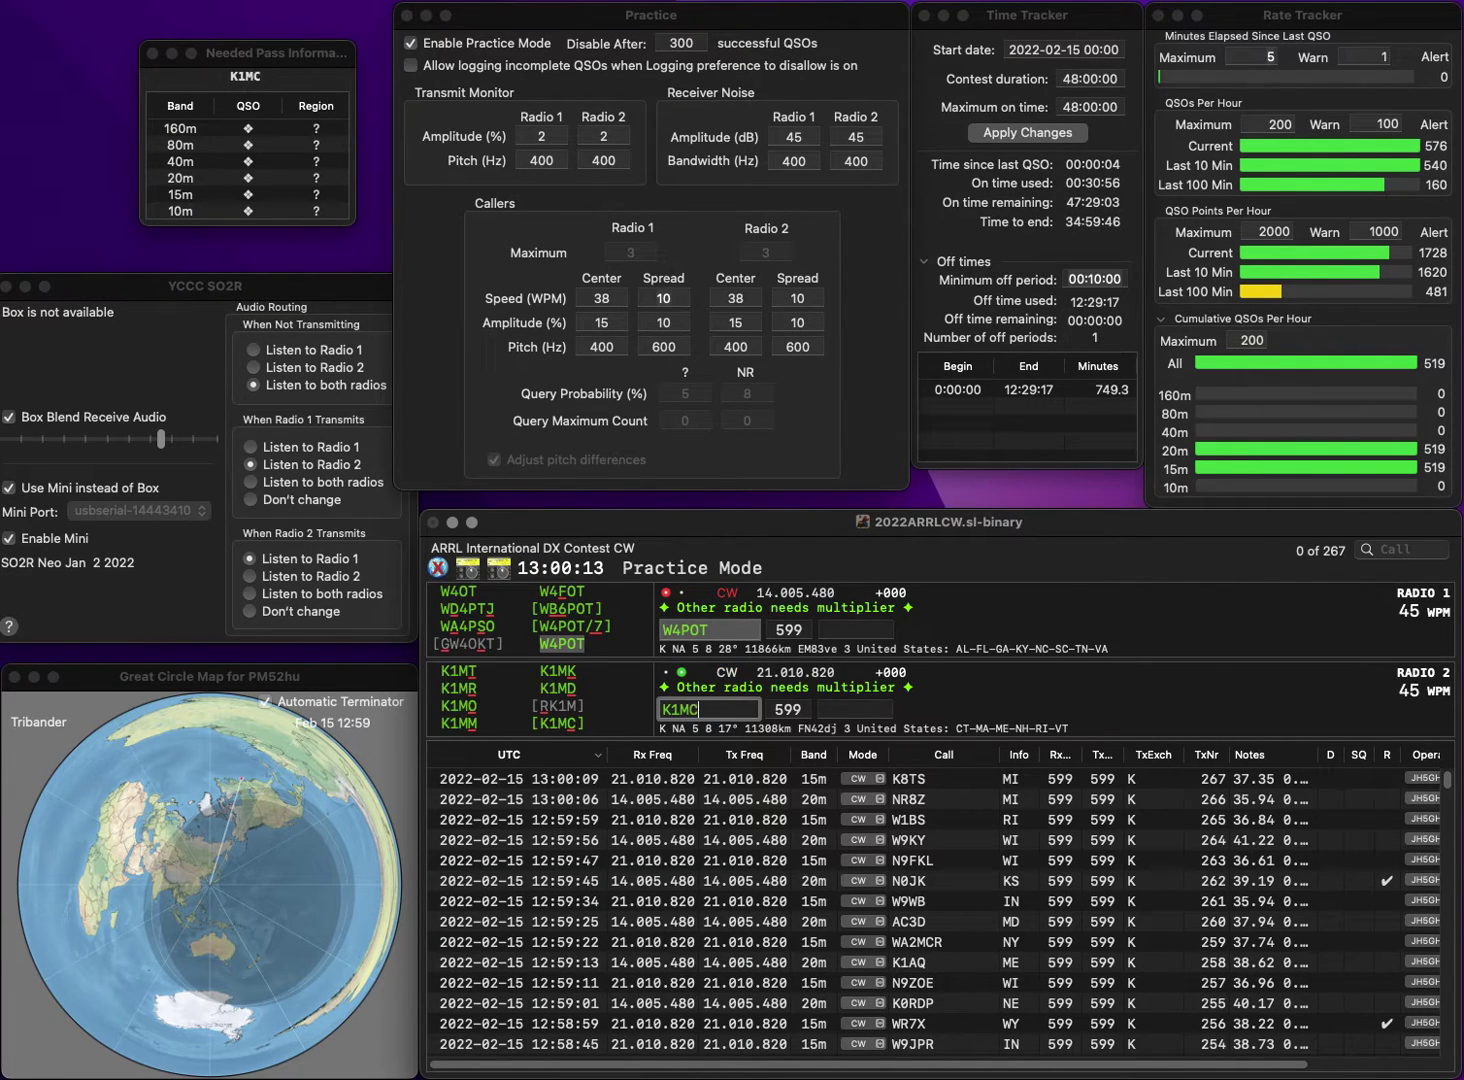
pyautogui.press('Return')
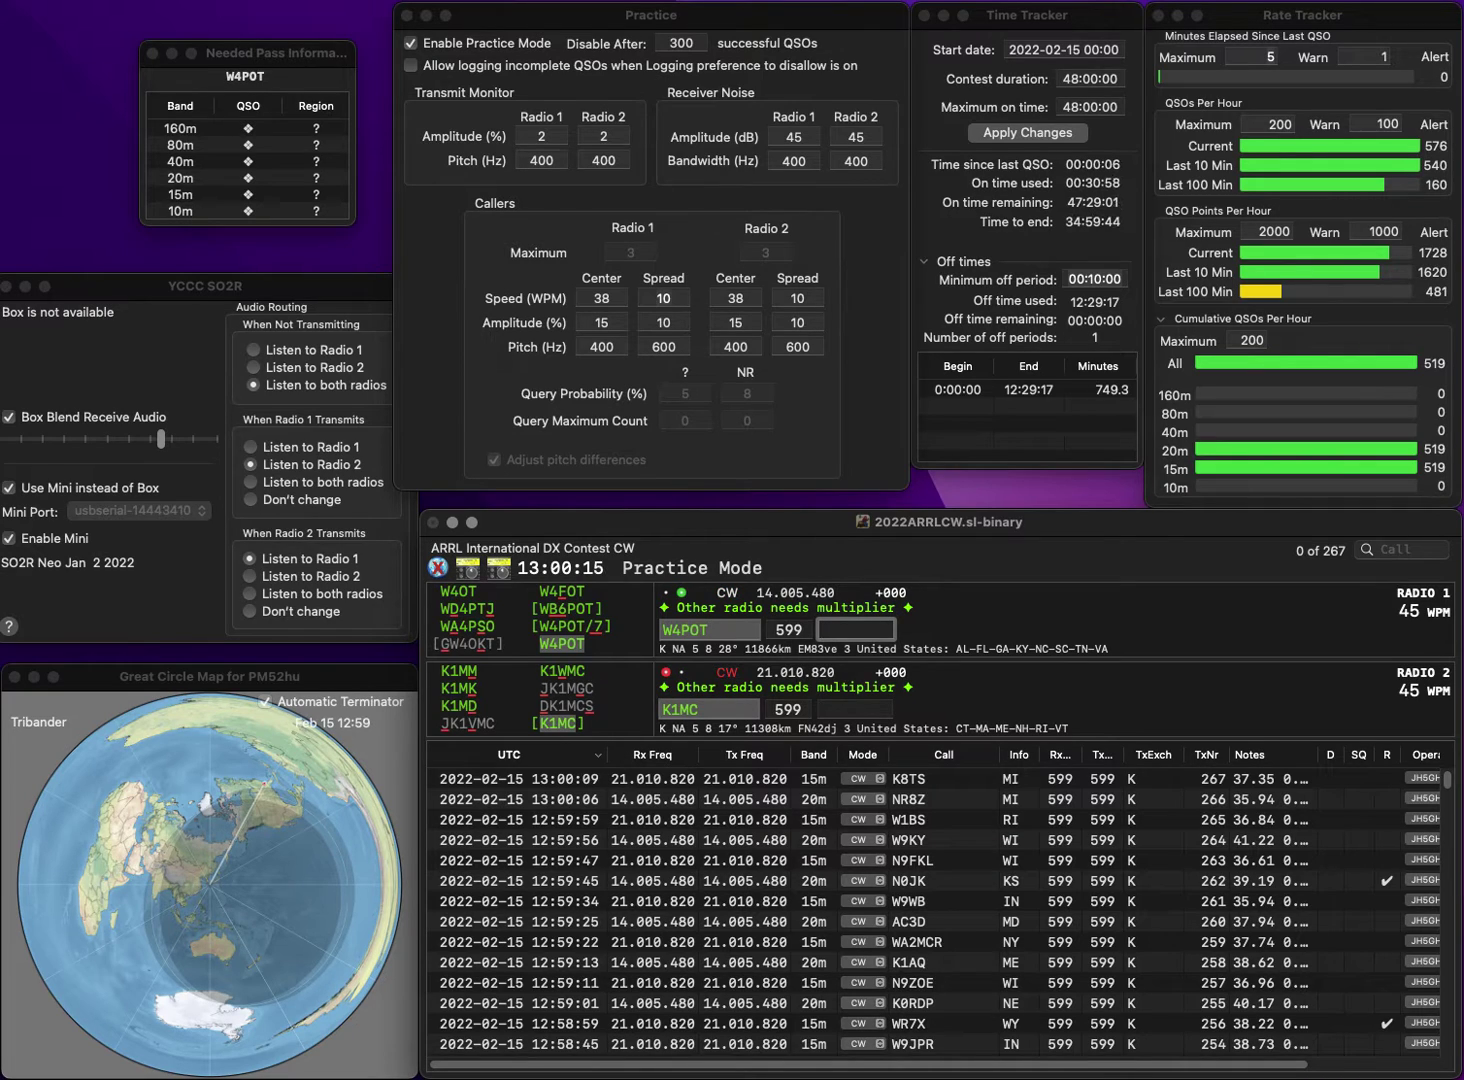
# Log W4POT on Radio 1 with exchange FL and K1MC on Radio 2 with exchange MA.
pyautogui.write('FL')
pyautogui.press('Return')
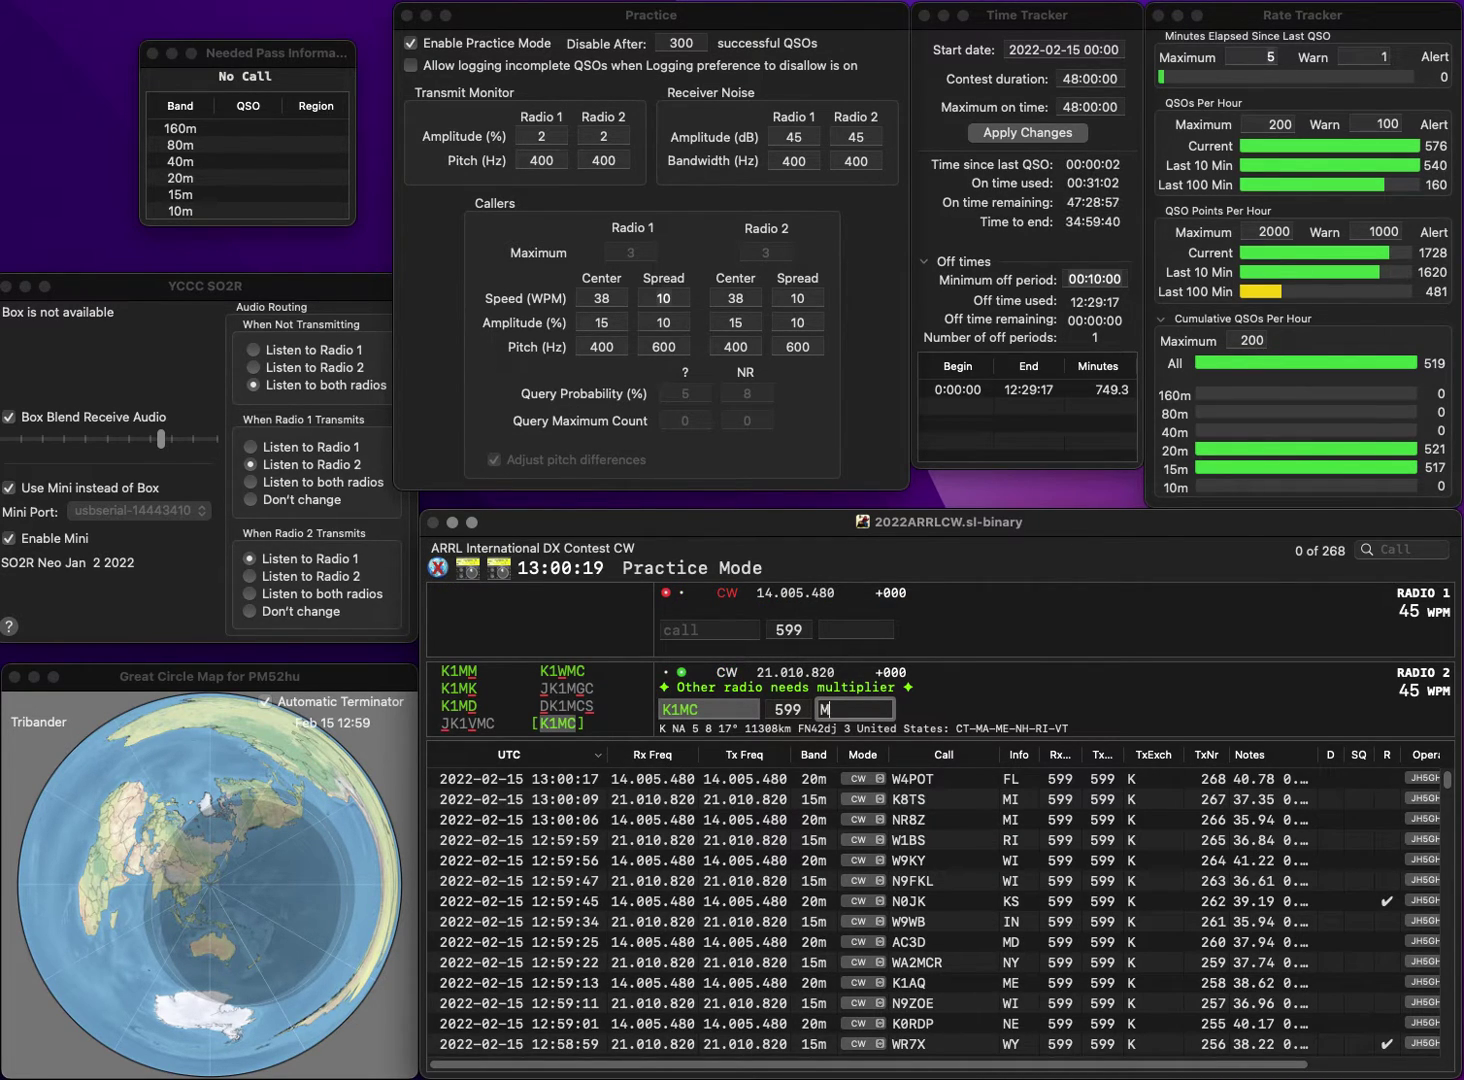
pyautogui.write('MA')
pyautogui.press('Return')
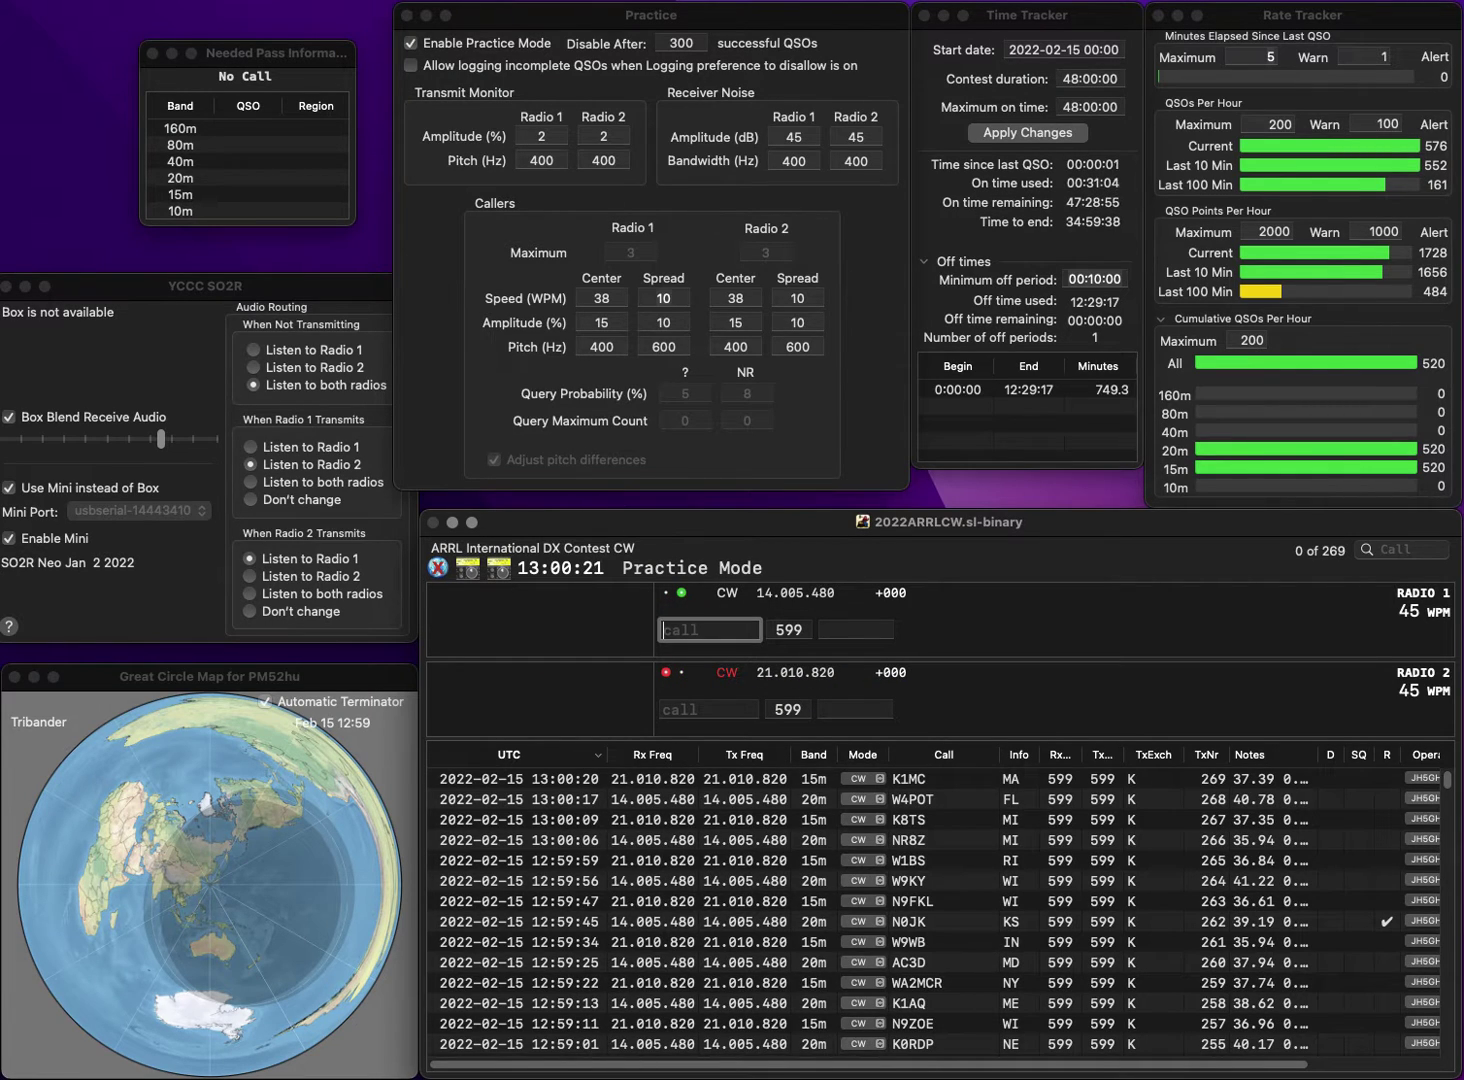
pyautogui.write('N3DRL')
pyautogui.press('Return')
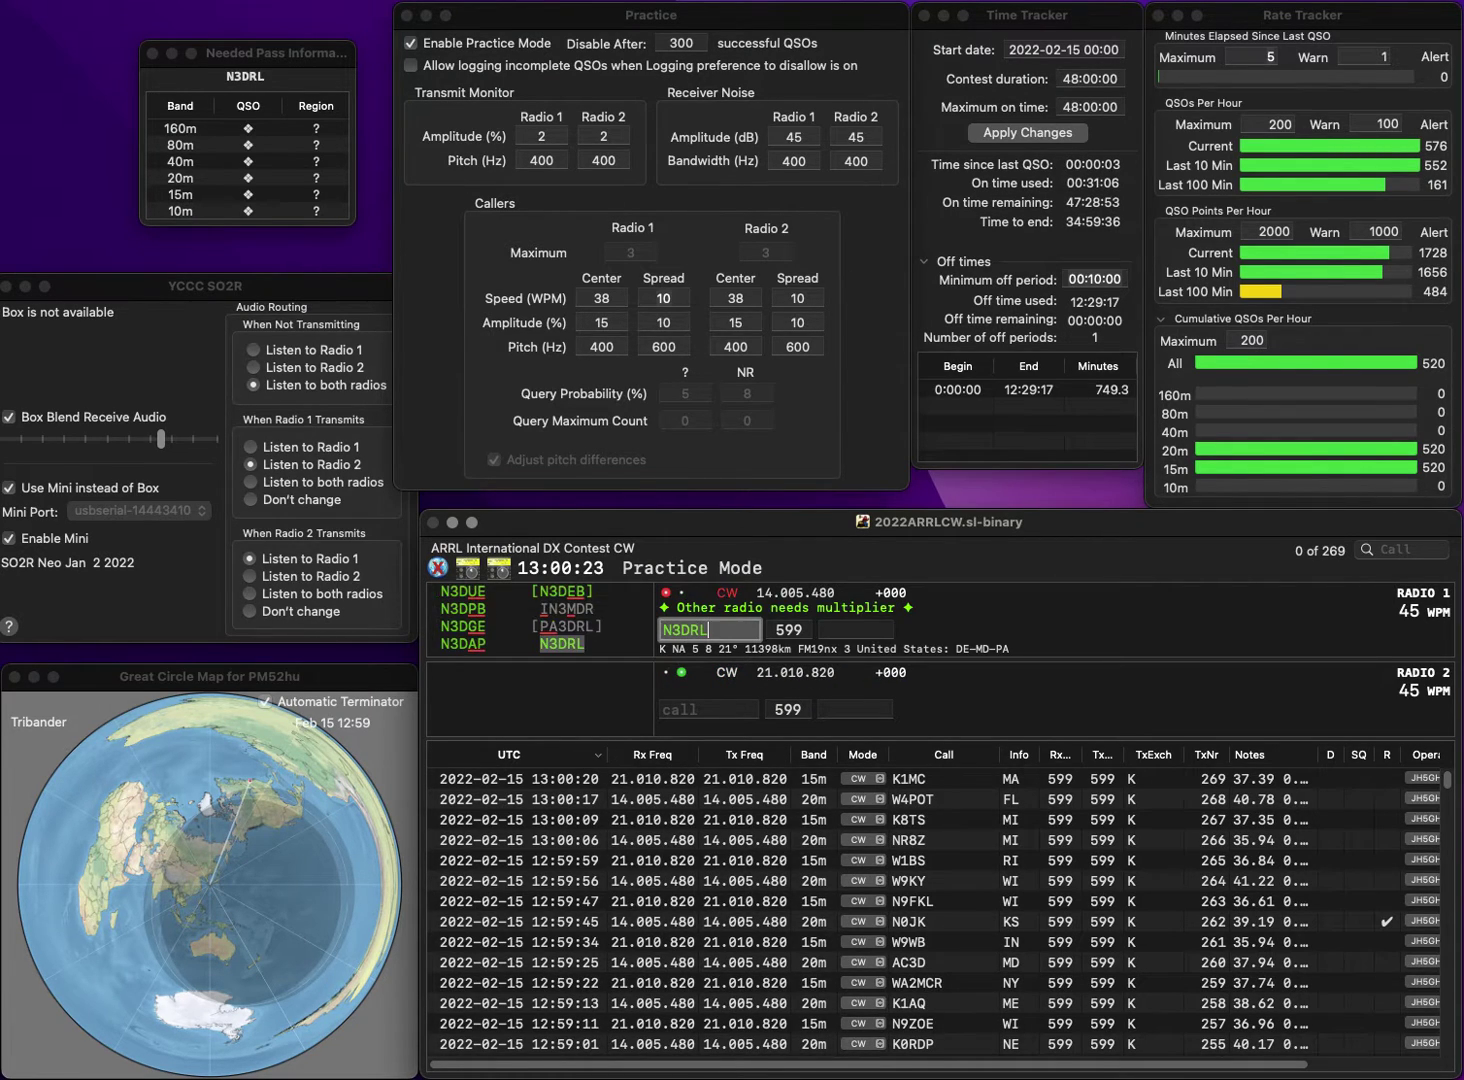
pyautogui.write('B2KCU')
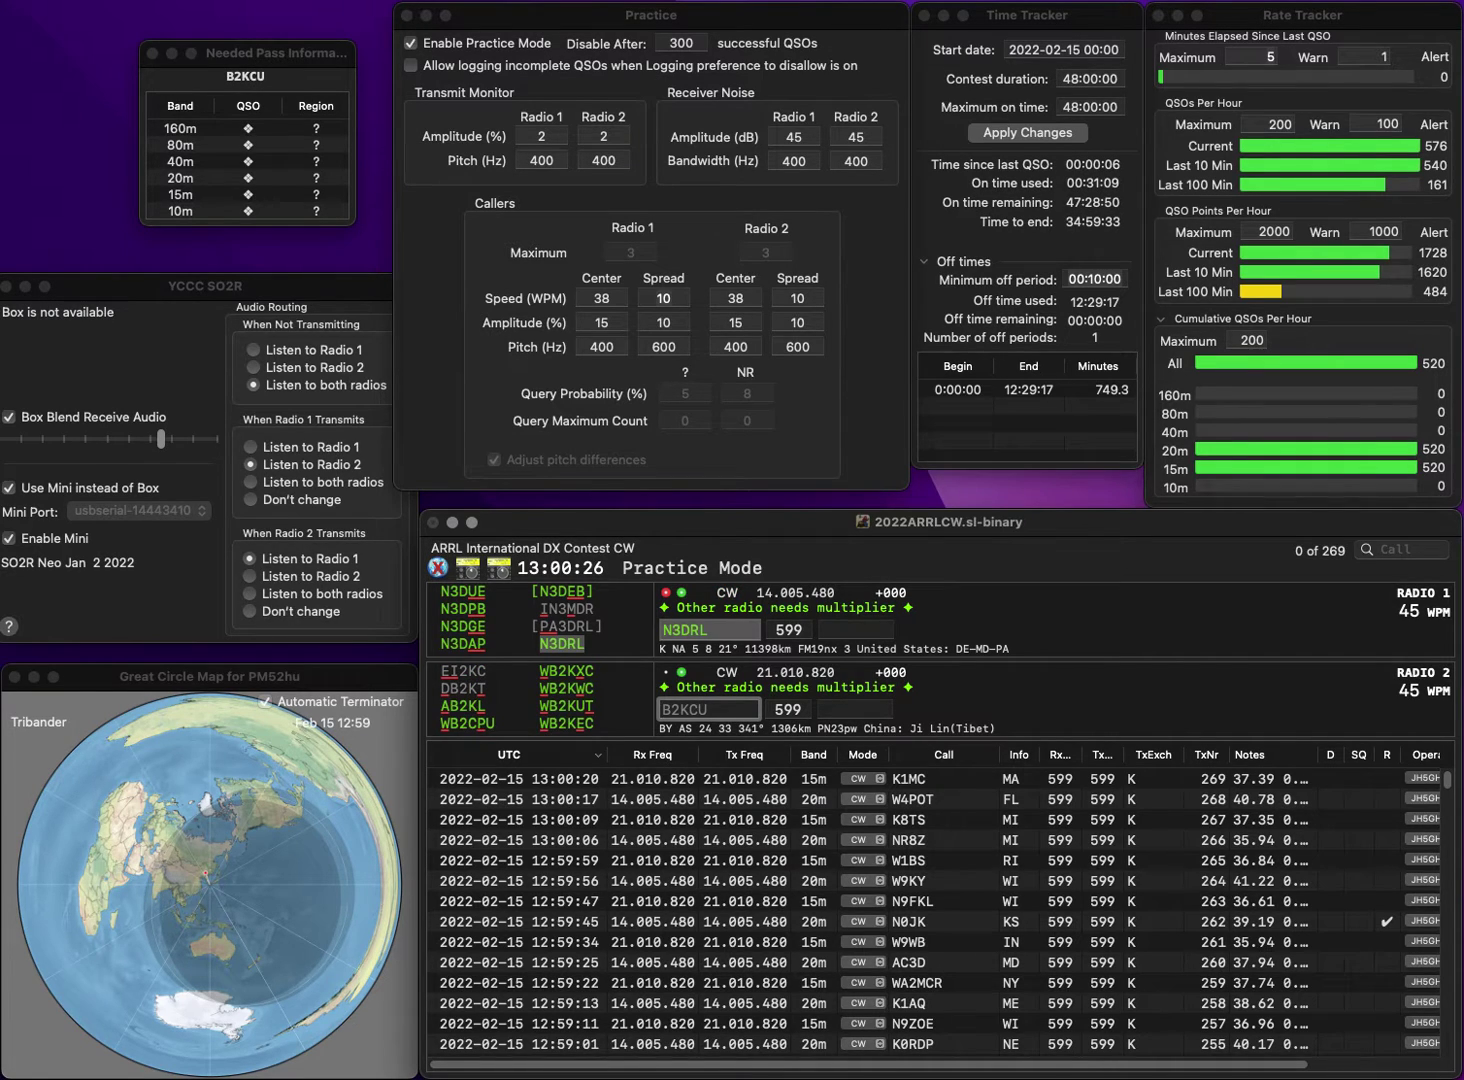
pyautogui.press('Home')
pyautogui.write('W')
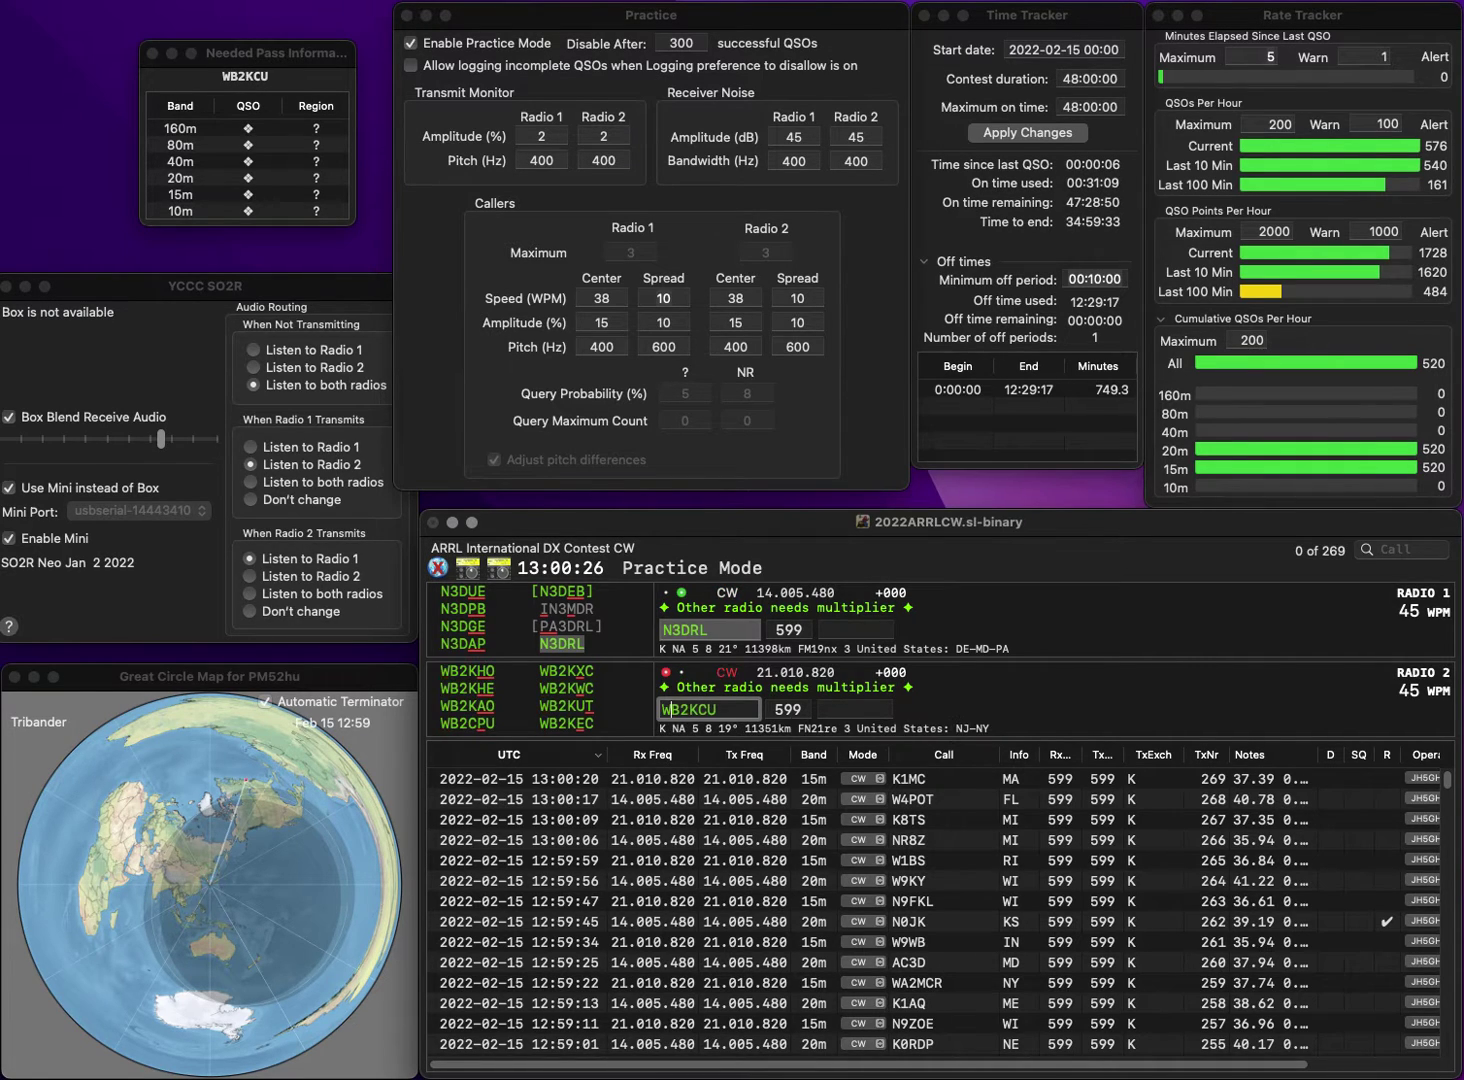
pyautogui.press('Return')
pyautogui.write('PA')
pyautogui.press('Return')
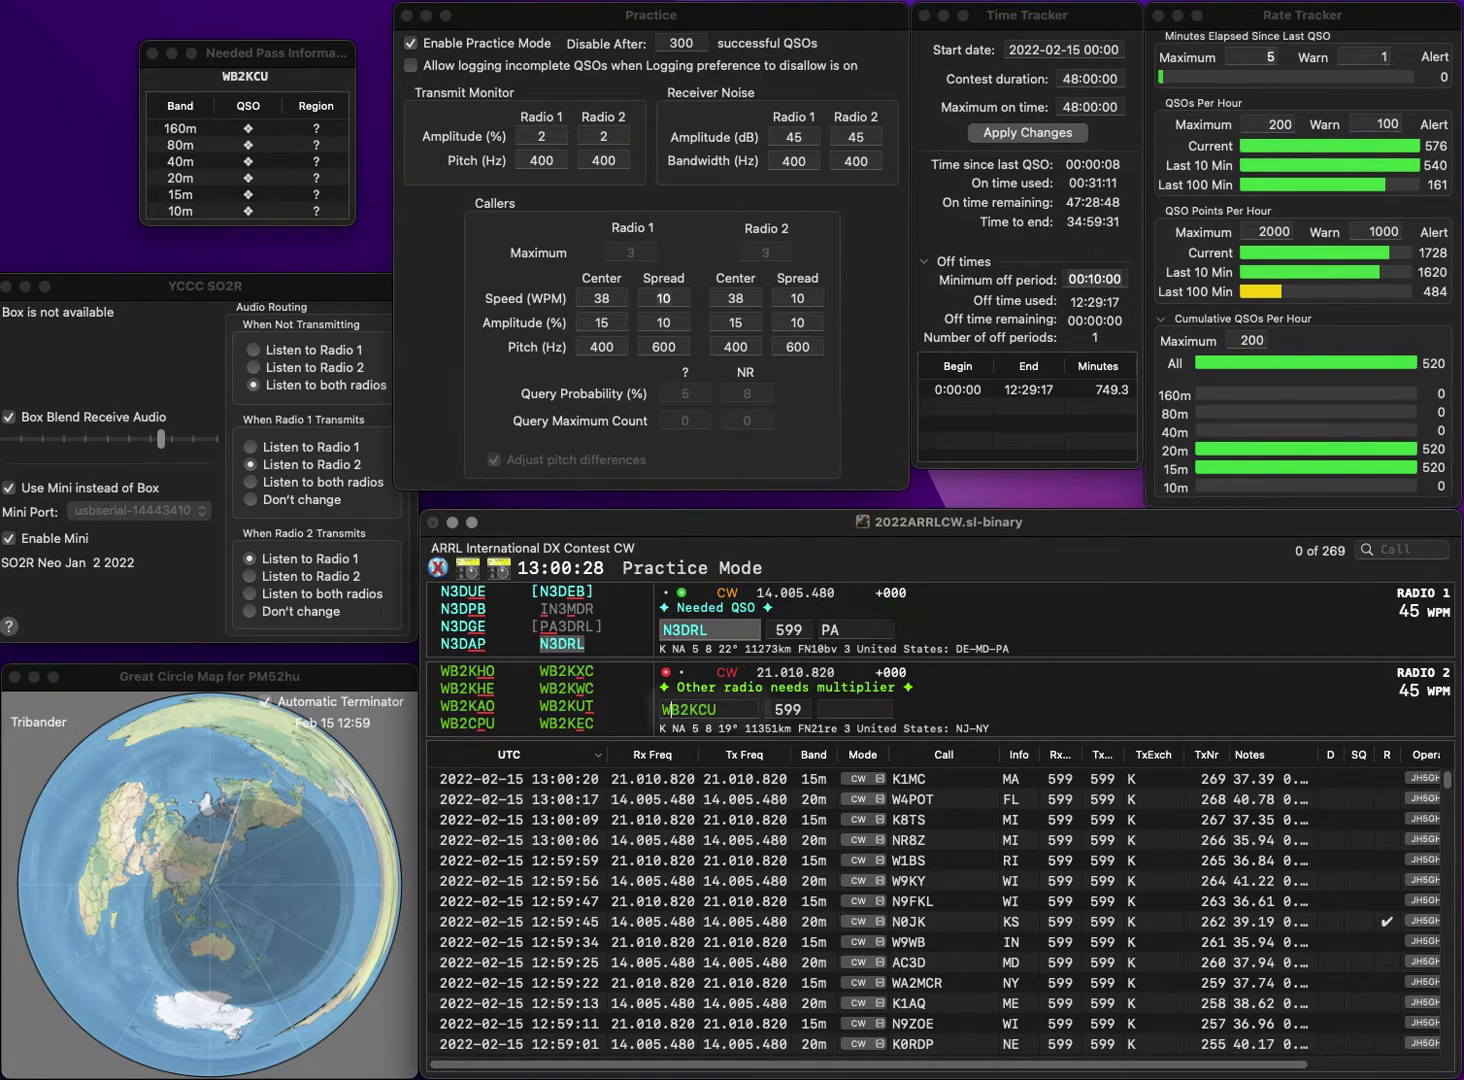
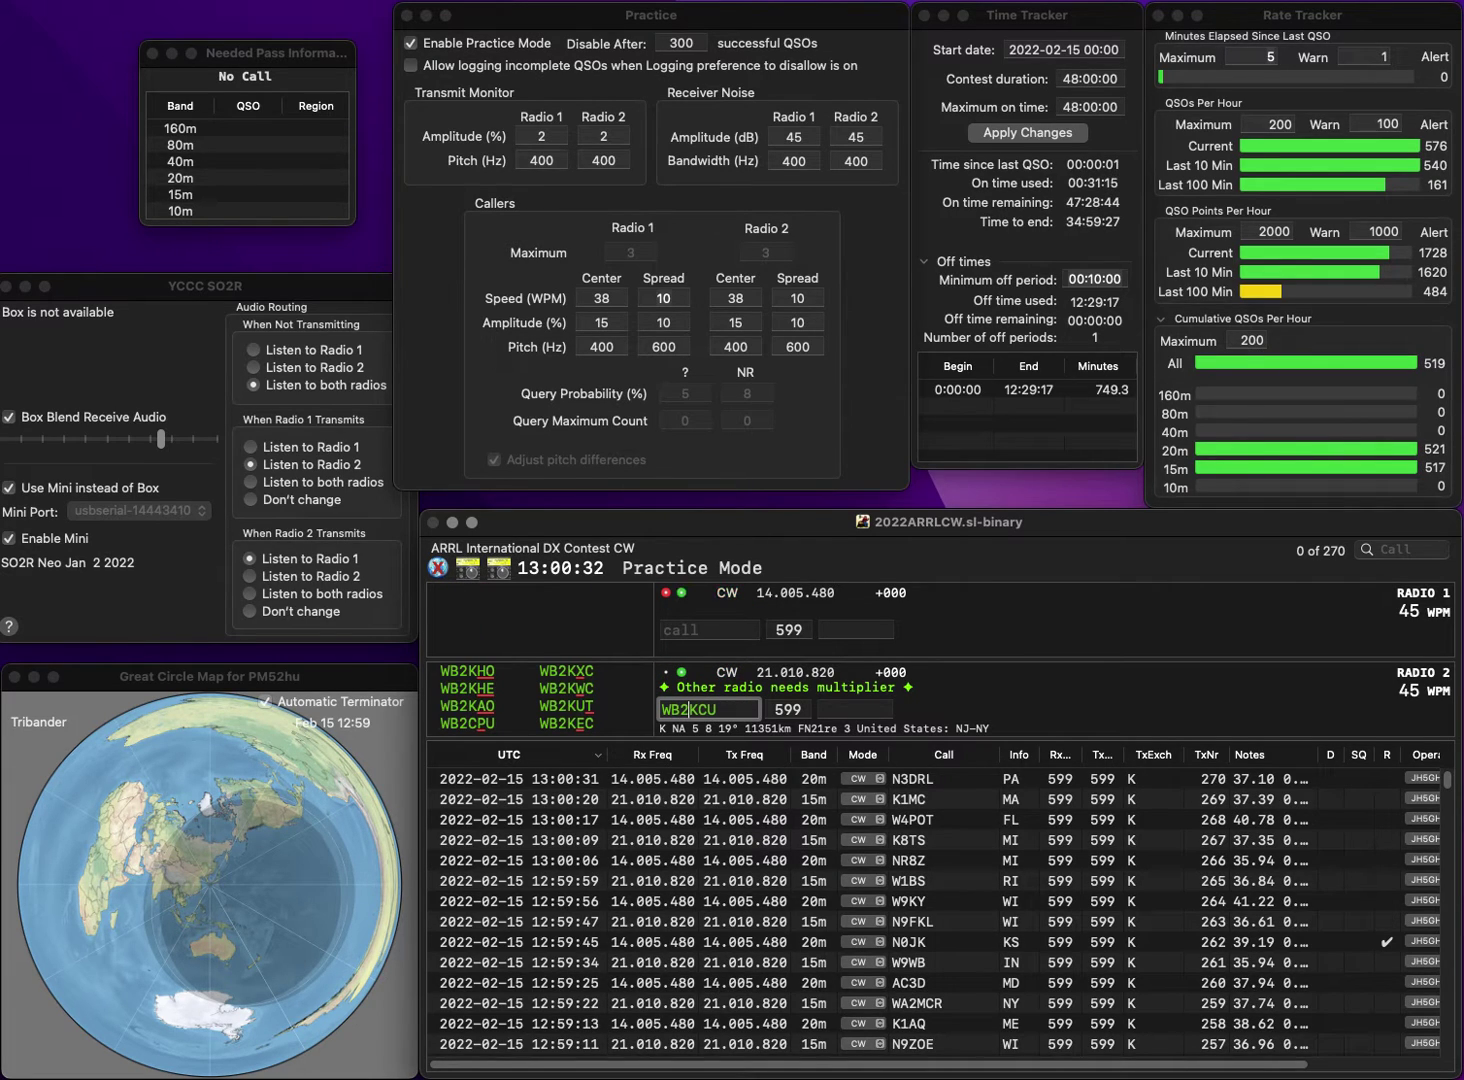
# Correct the Radio 2 call to WB2CPU and answer the station.
pyautogui.press('BackSpace')
pyautogui.press('BackSpace')
pyautogui.write('CP')
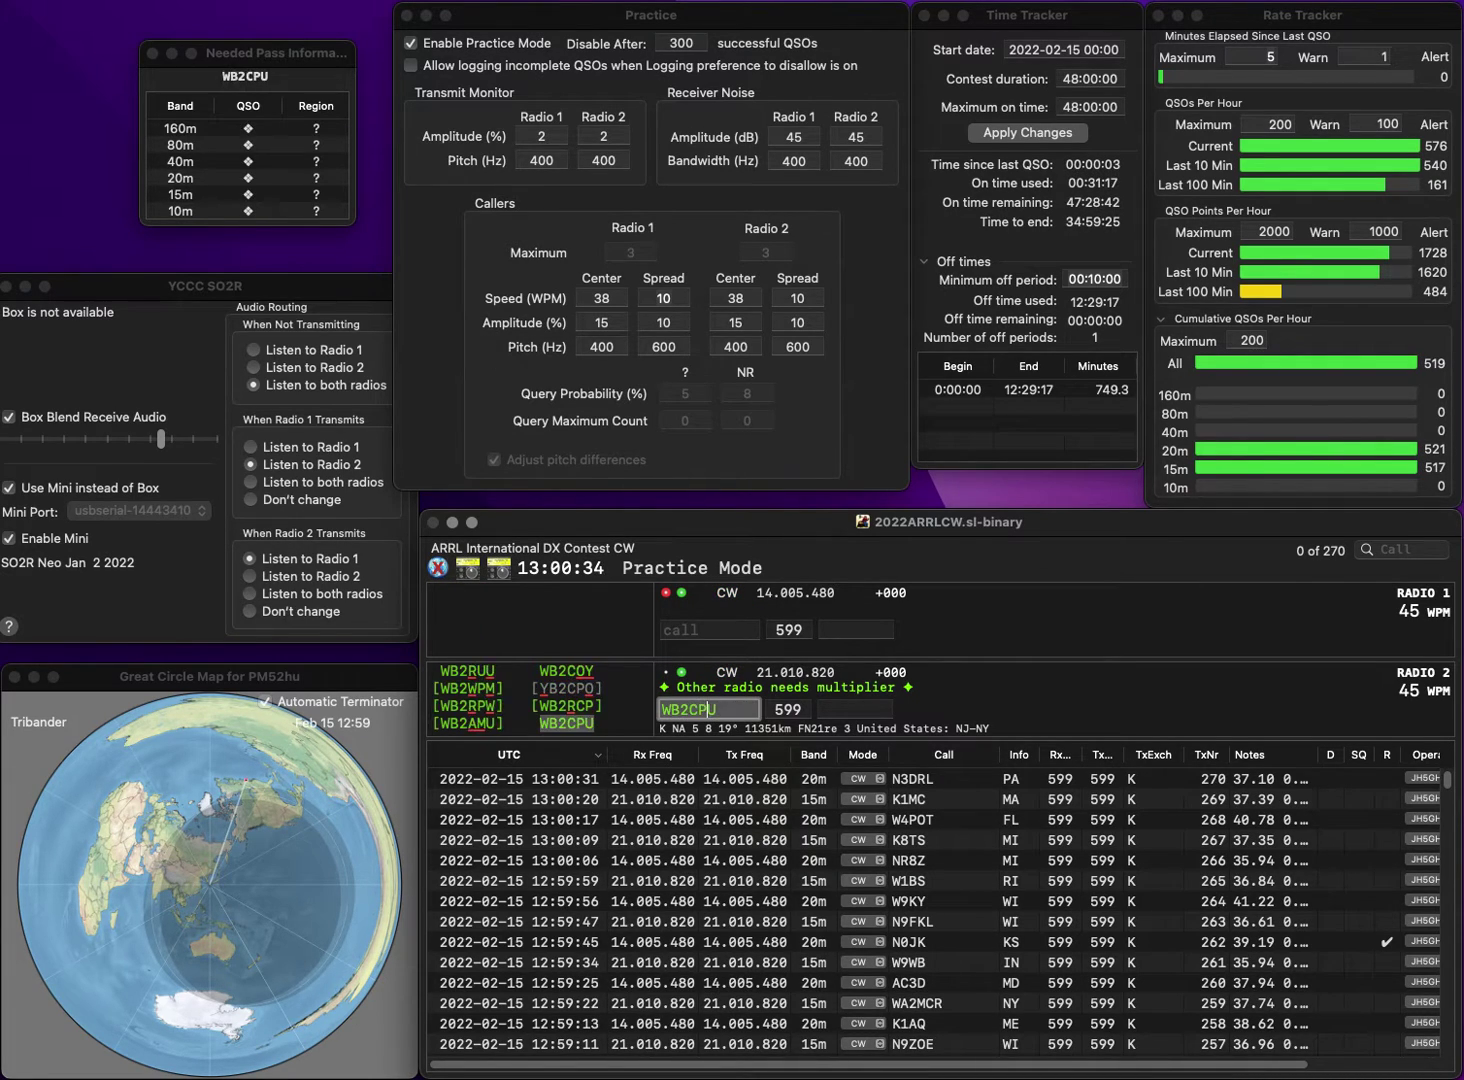
pyautogui.press('Return')
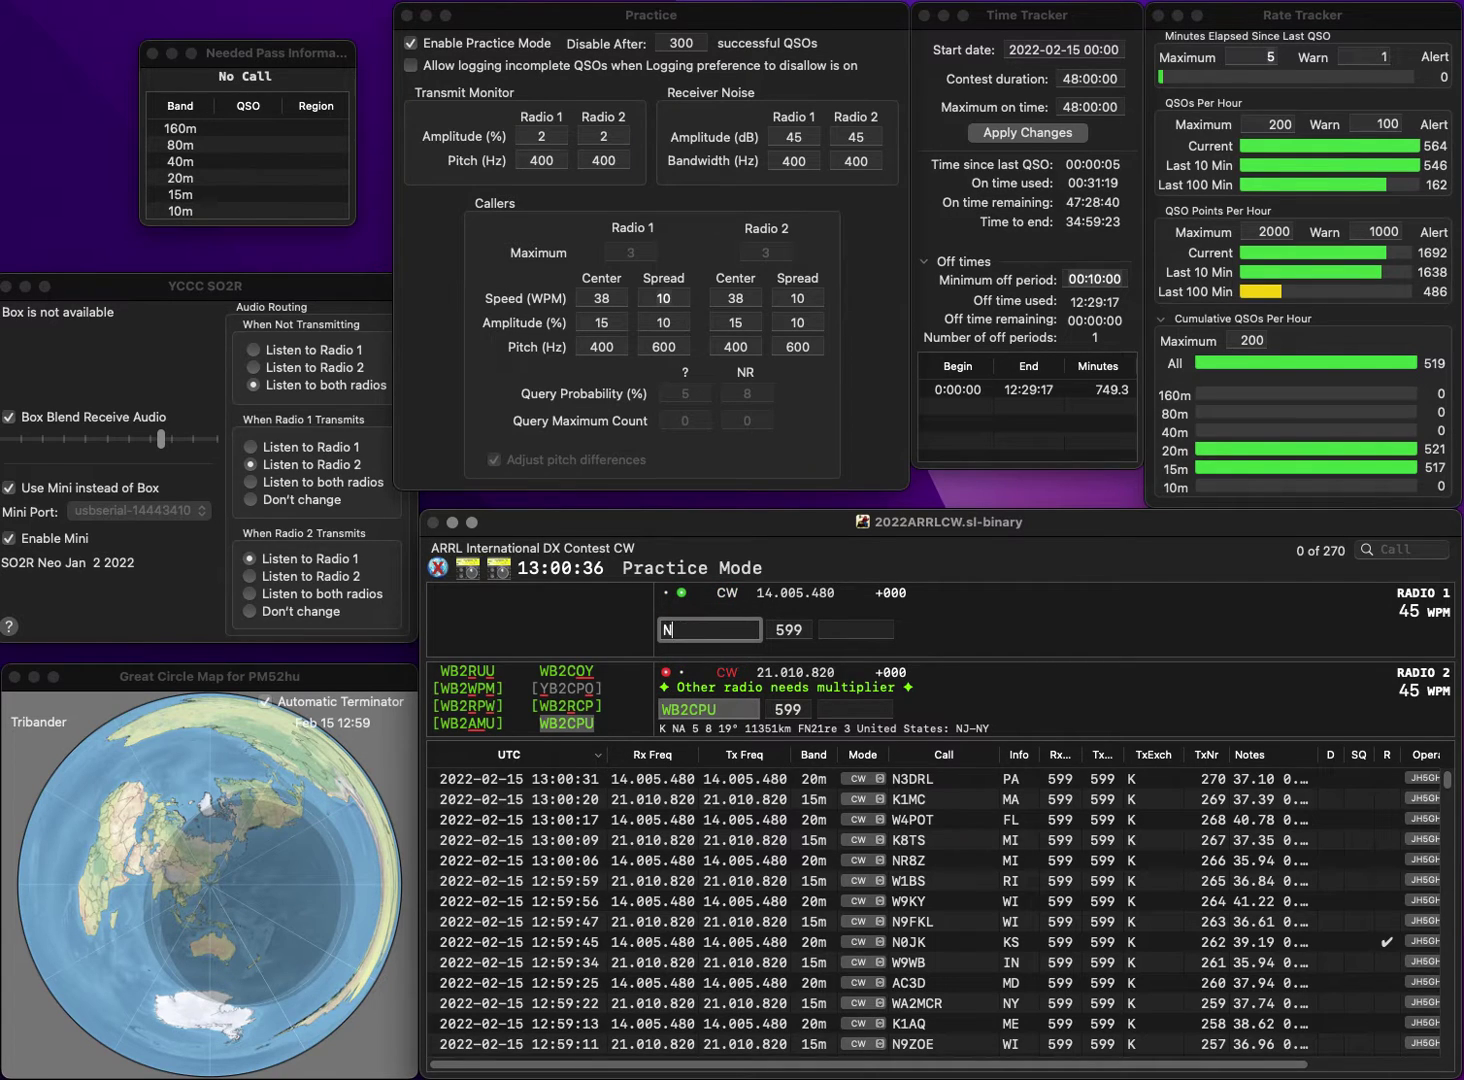
# Answer NM6IF on Radio 1 and log WB2CPU on Radio 2 with the exchange NJ.
pyautogui.write('NM6IF')
pyautogui.press('Return')
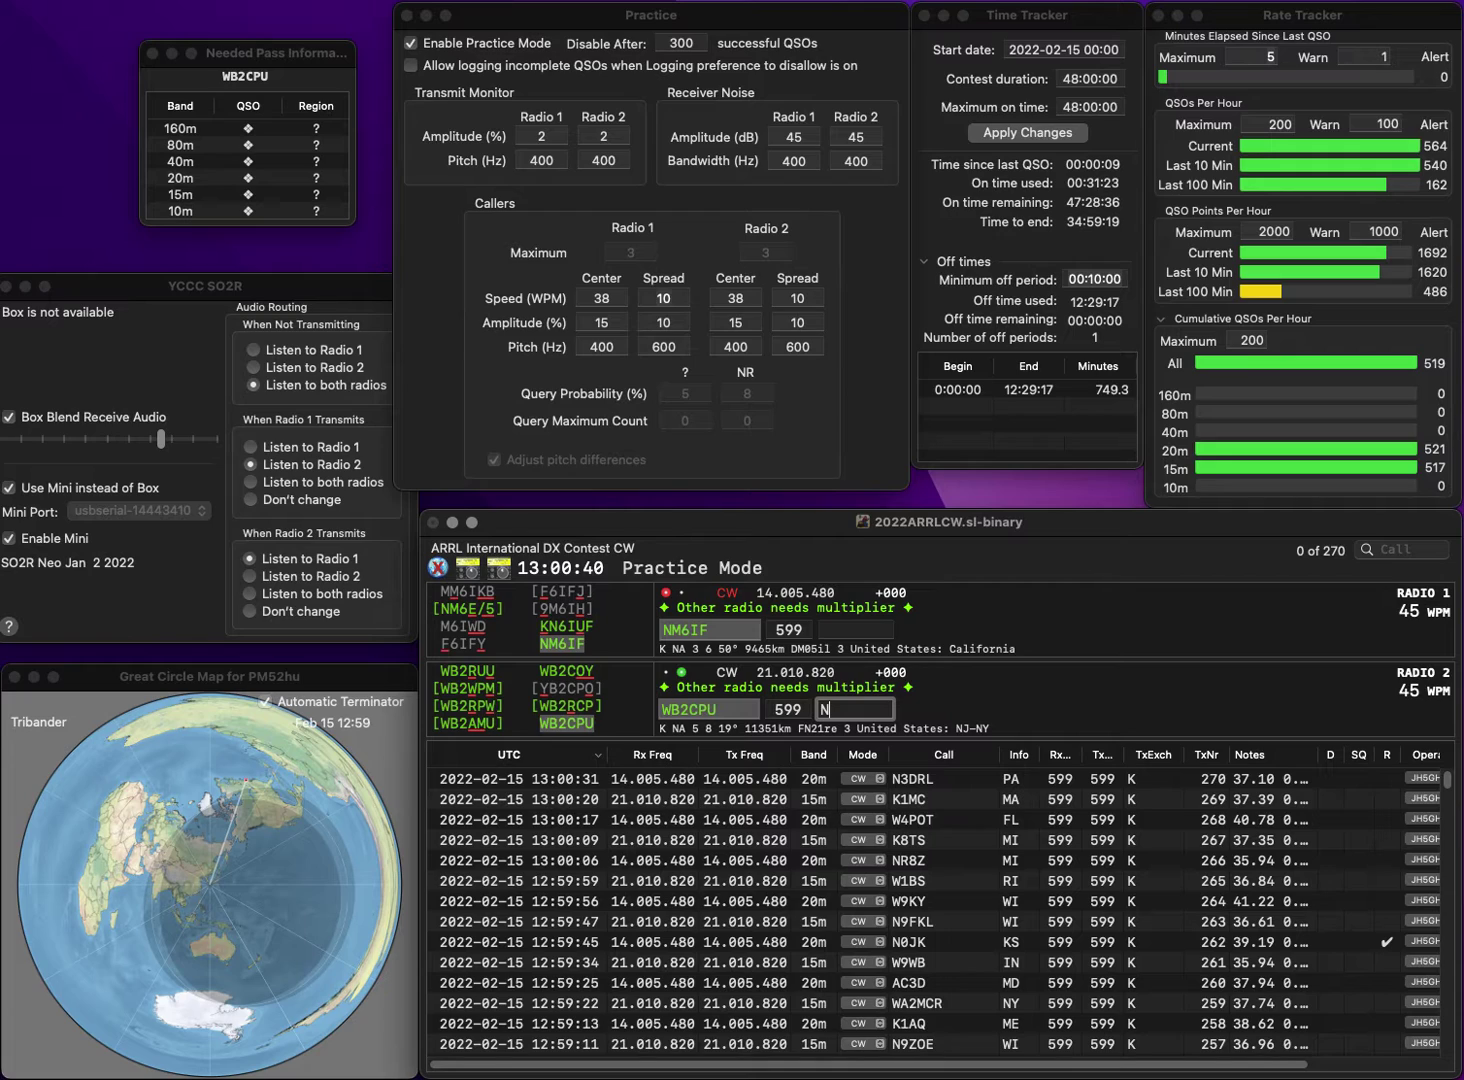
pyautogui.write('NJ')
pyautogui.press('Return')
pyautogui.write('N')
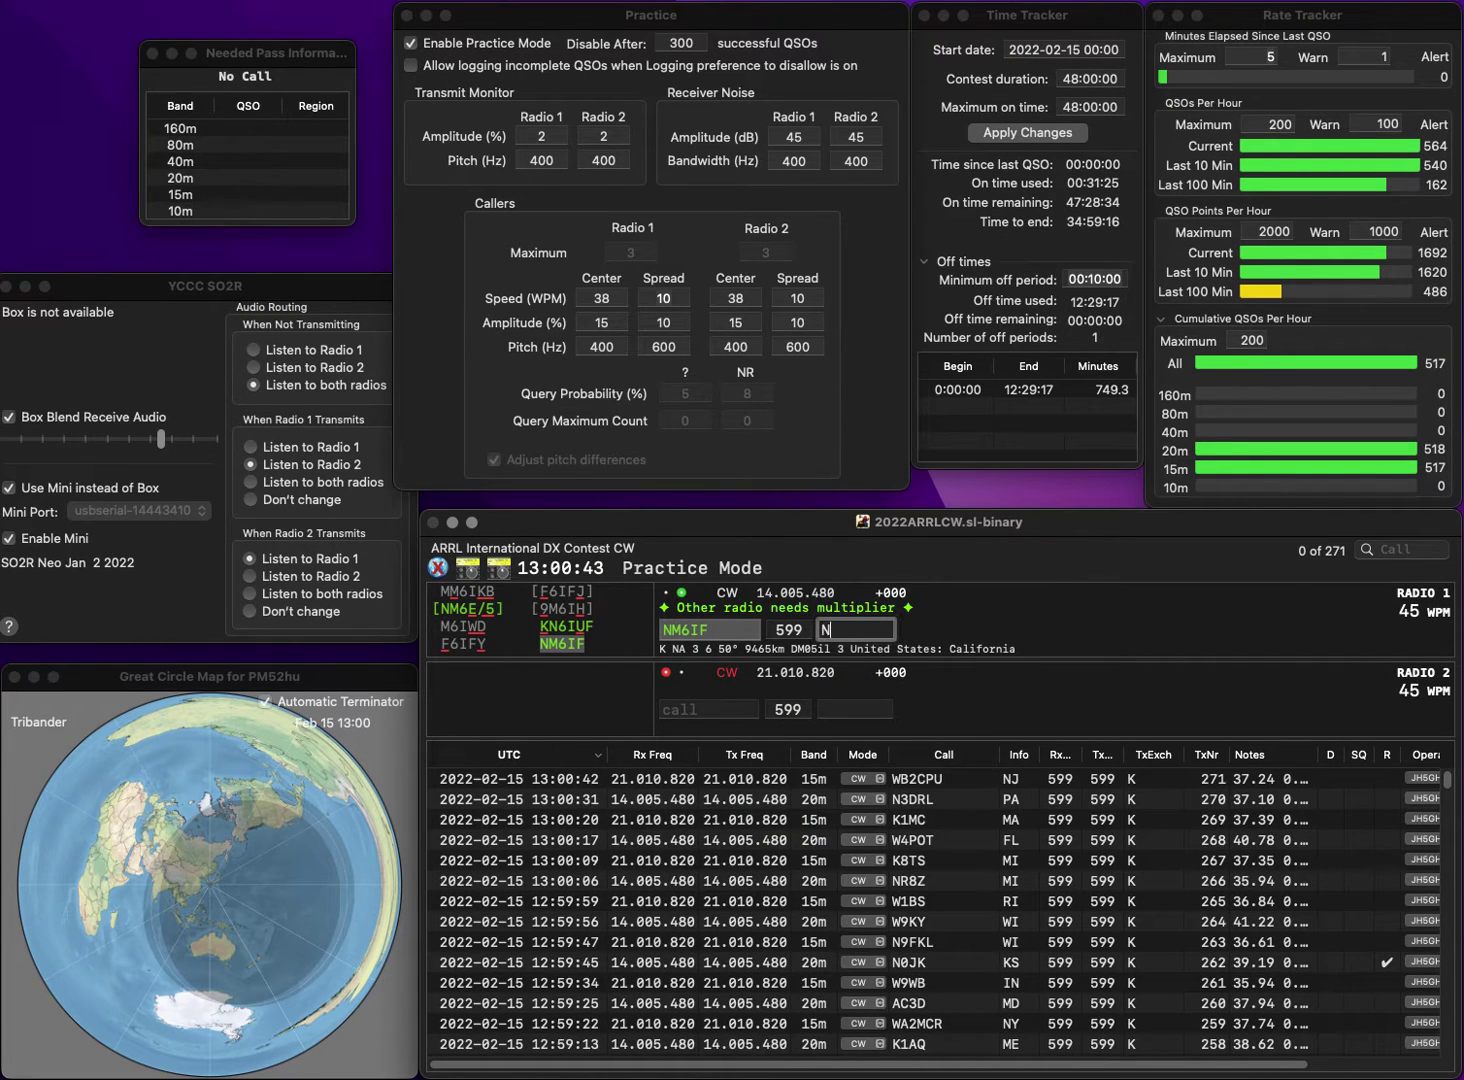
pyautogui.write('A')
pyautogui.press('Return')
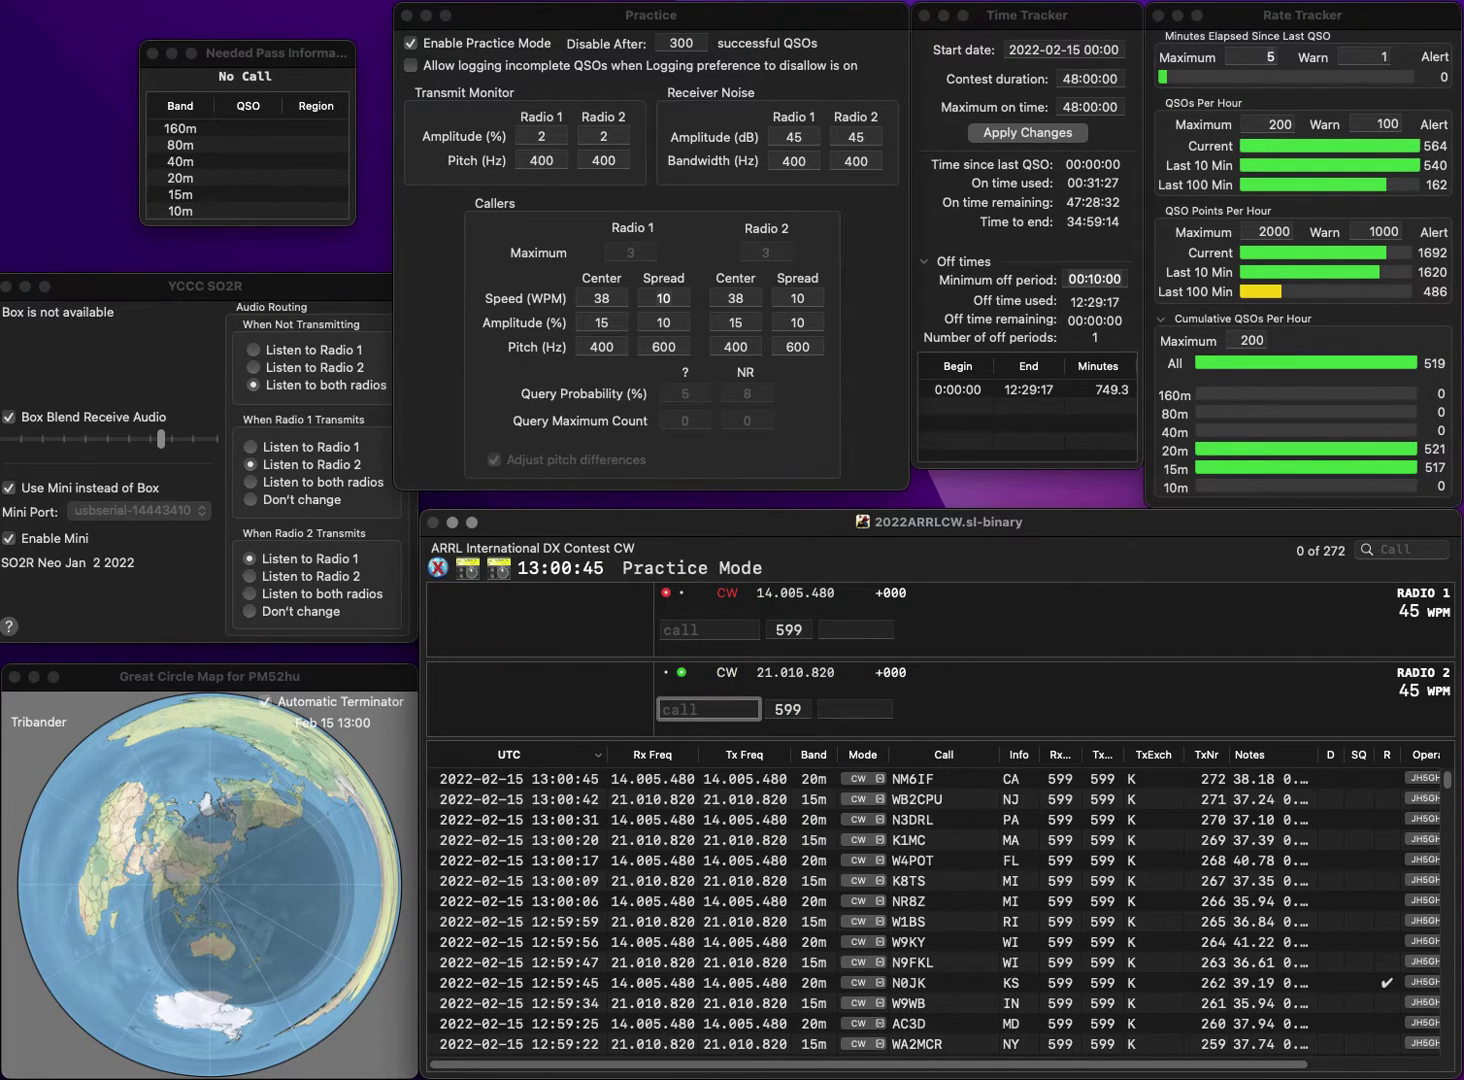
pyautogui.write('N2NF')
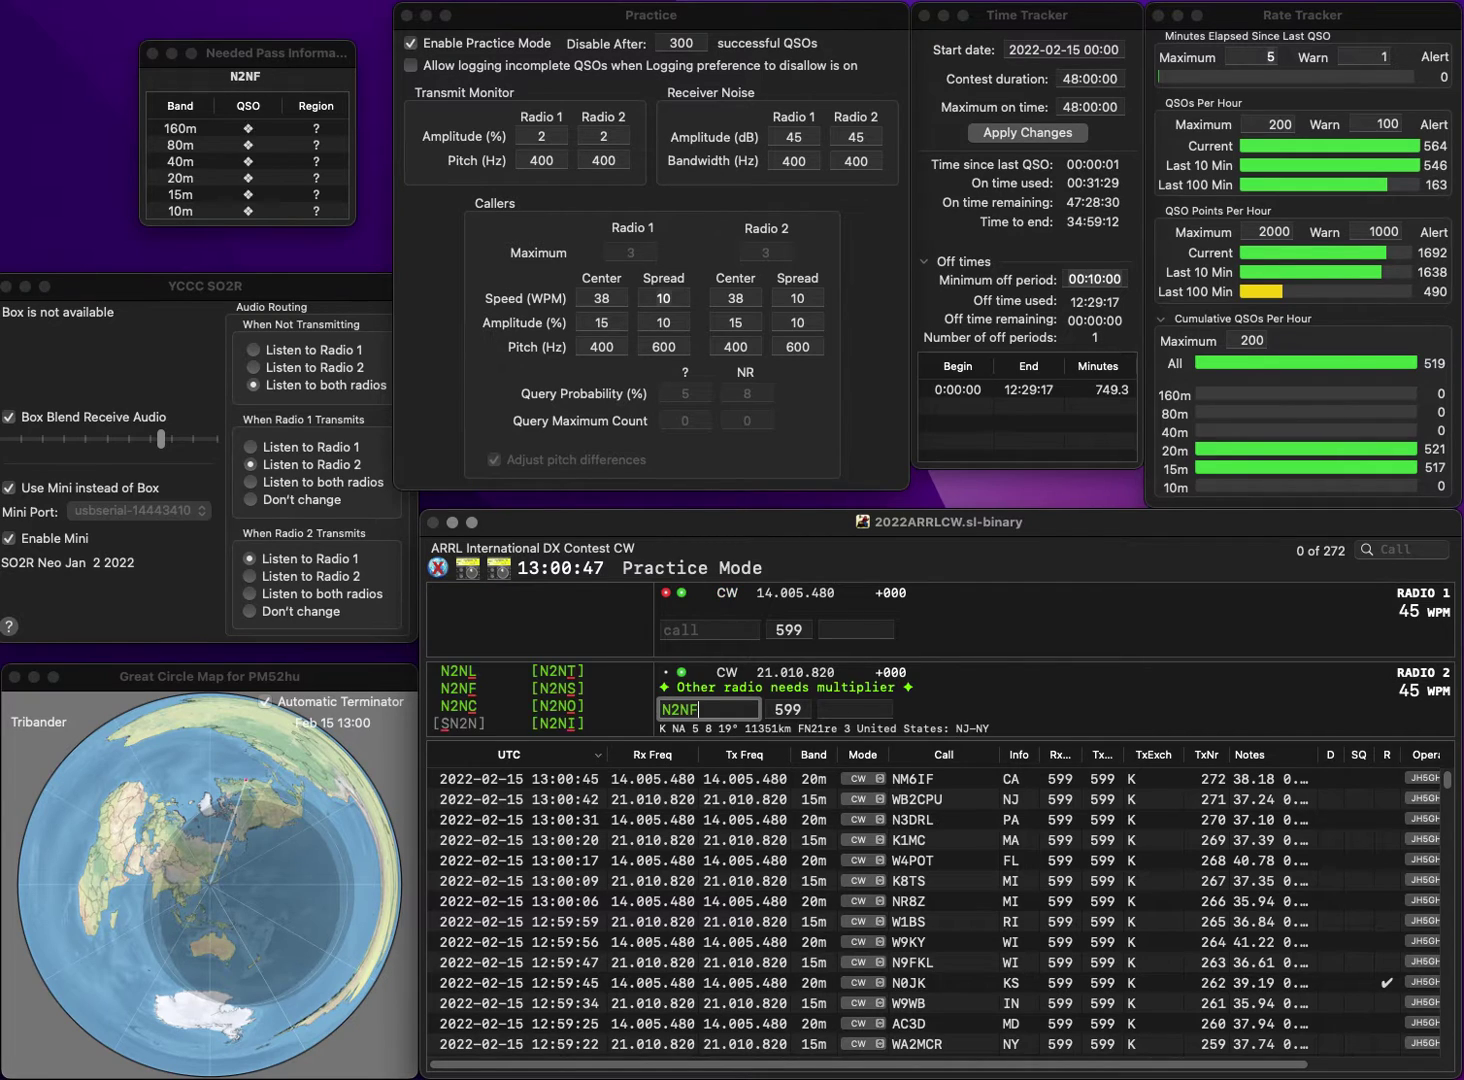
pyautogui.press('Return')
pyautogui.write('A3I')
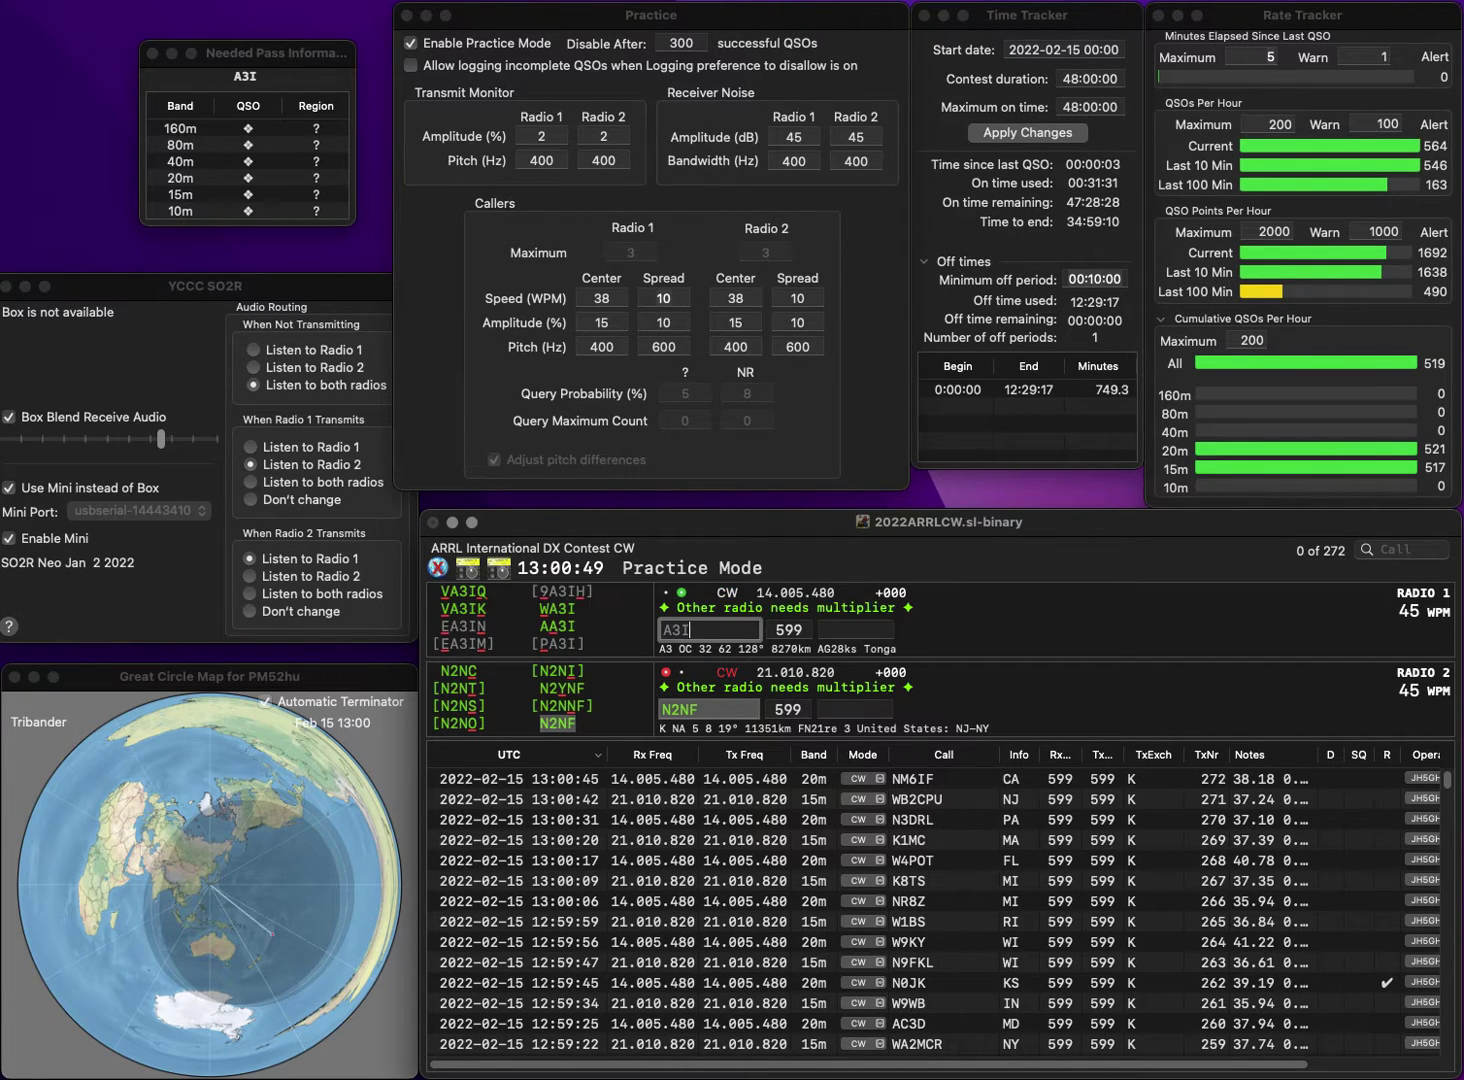
pyautogui.write('DXV')
pyautogui.press('Return')
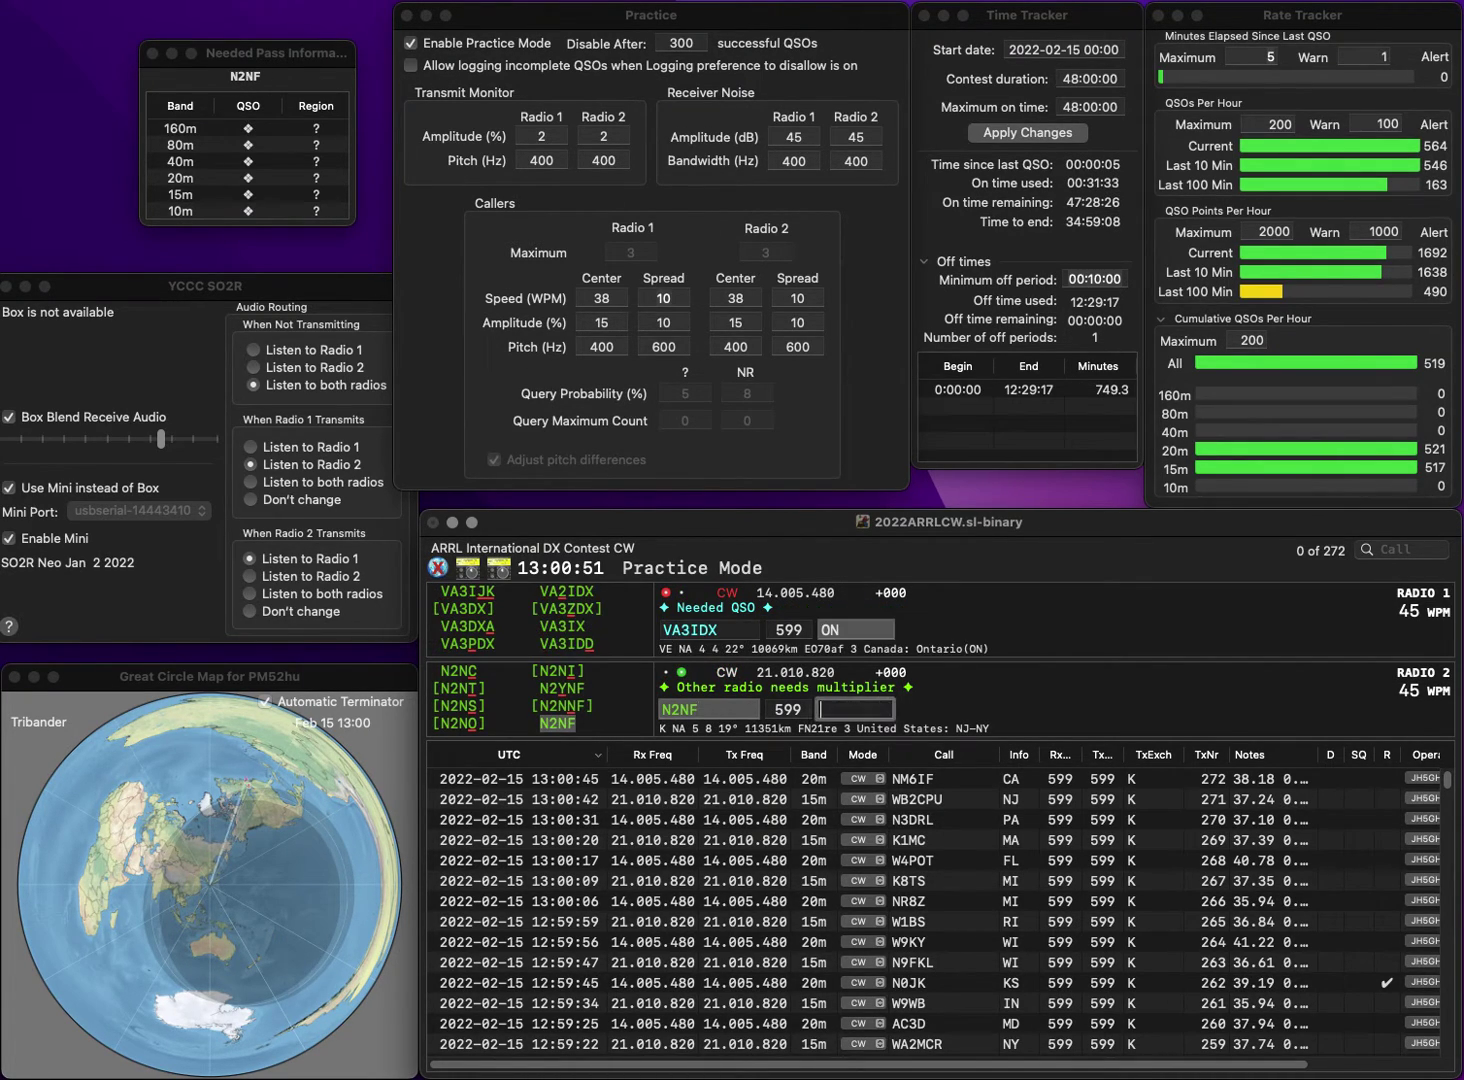
pyautogui.press('Return')
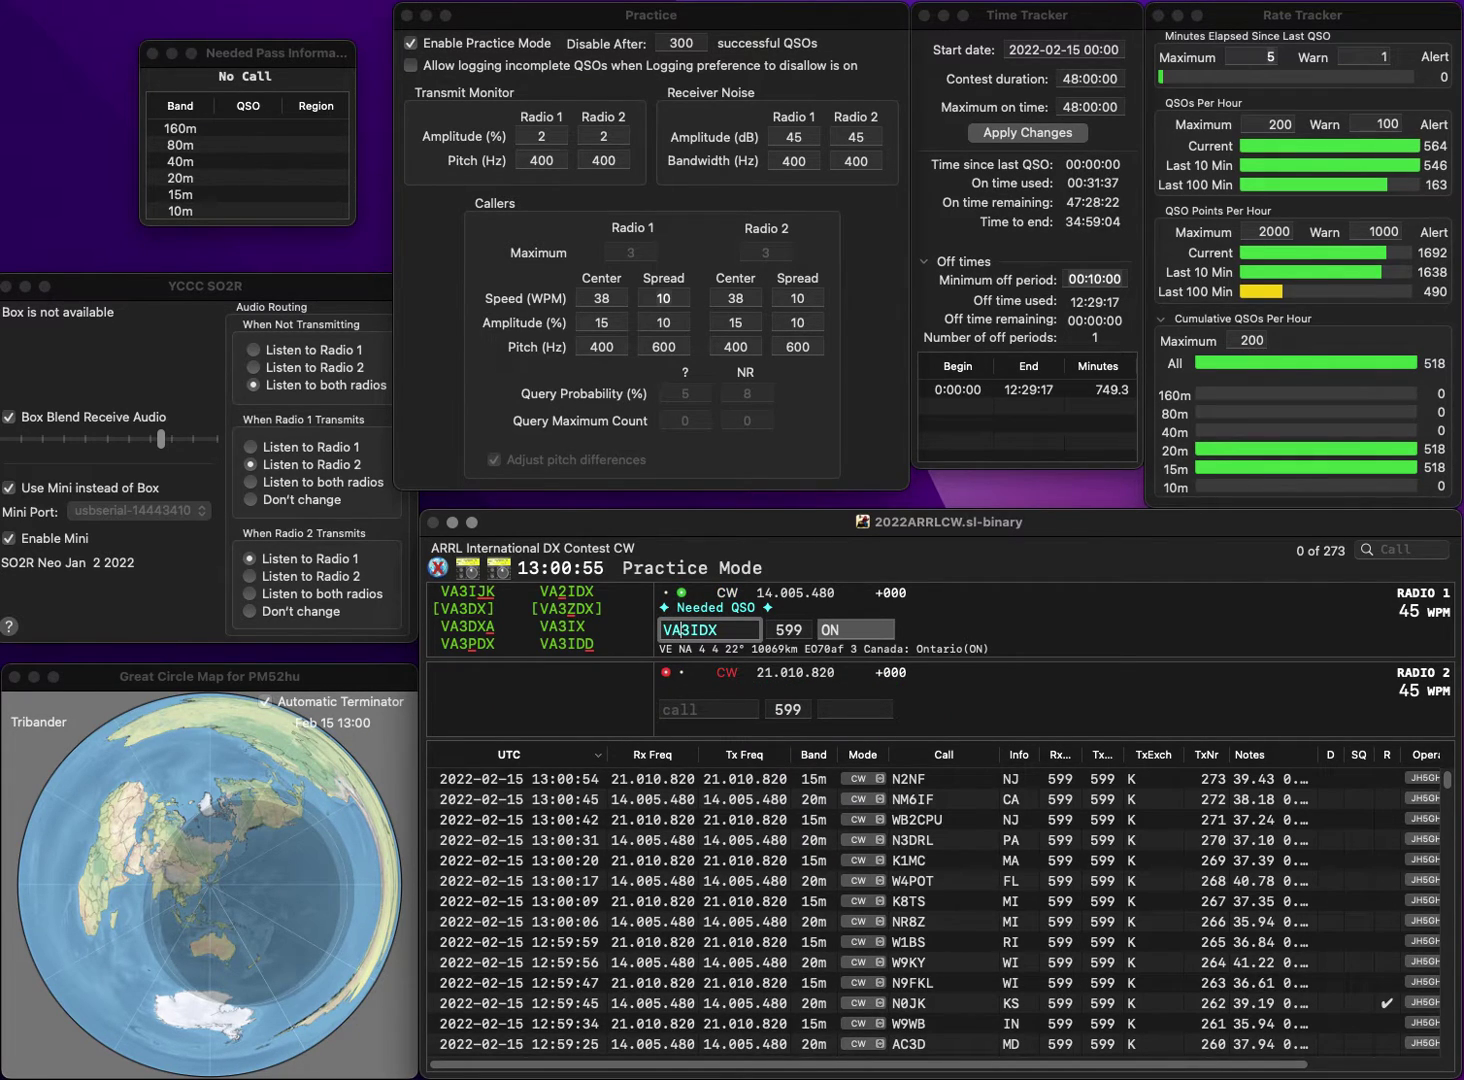
pyautogui.write('2')
pyautogui.press('Return')
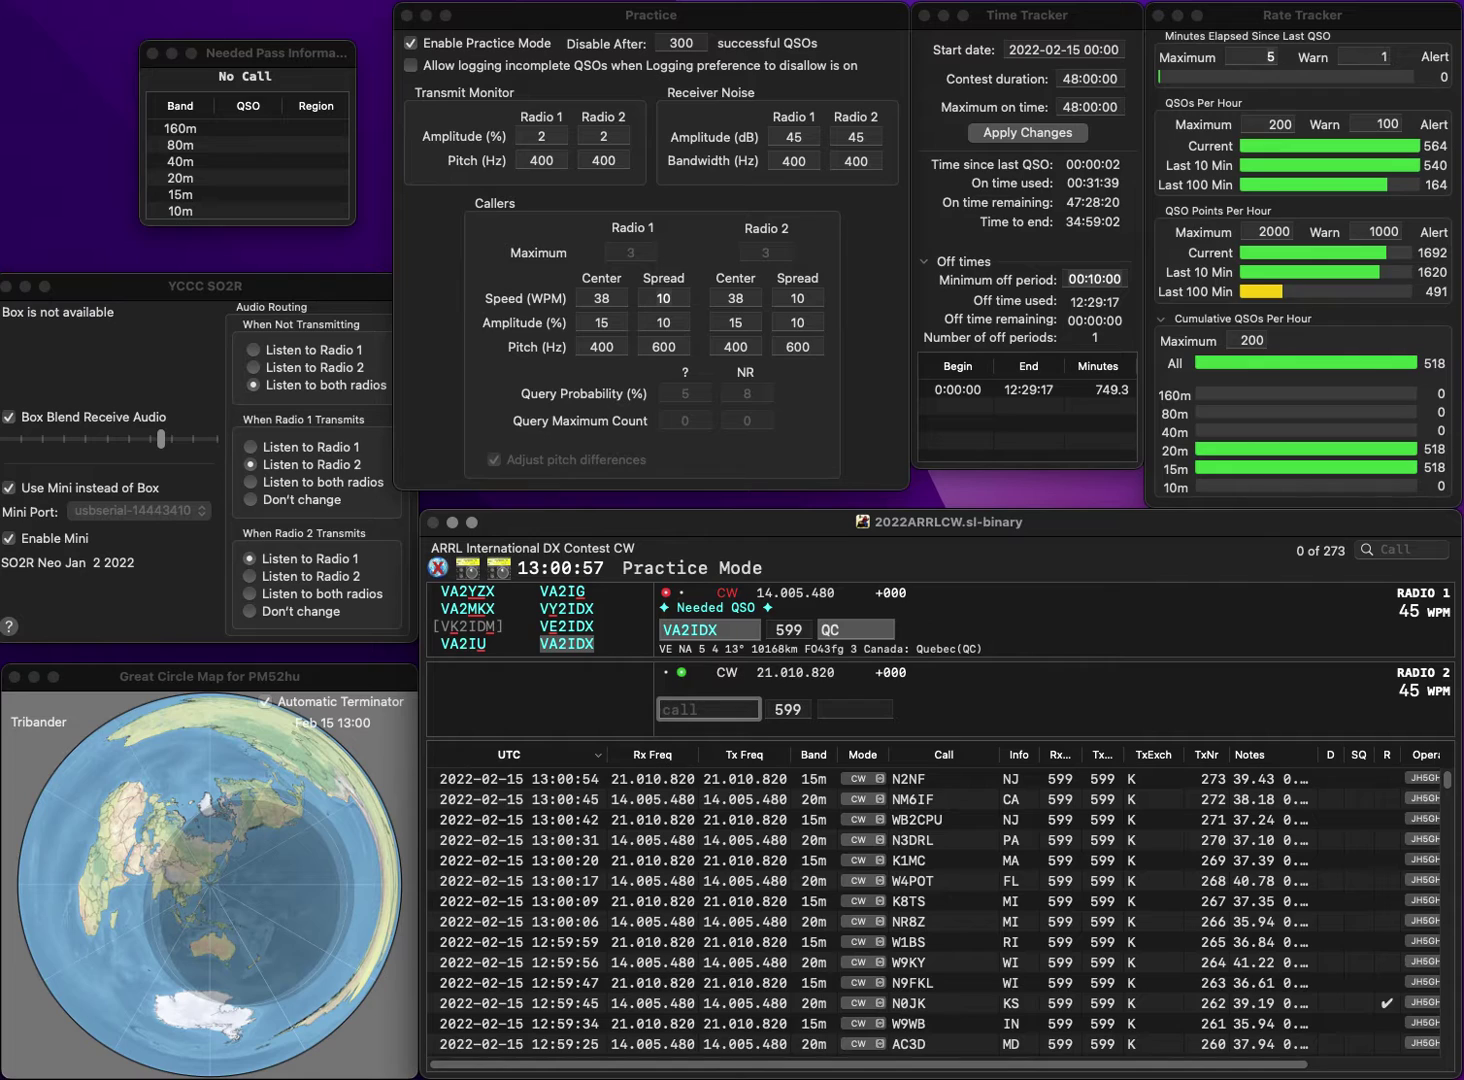
# Enter the partial call WAKO on Radio 2 and log VA2IDX on Radio 1 with the exchange QC.
pyautogui.write('WWKO')
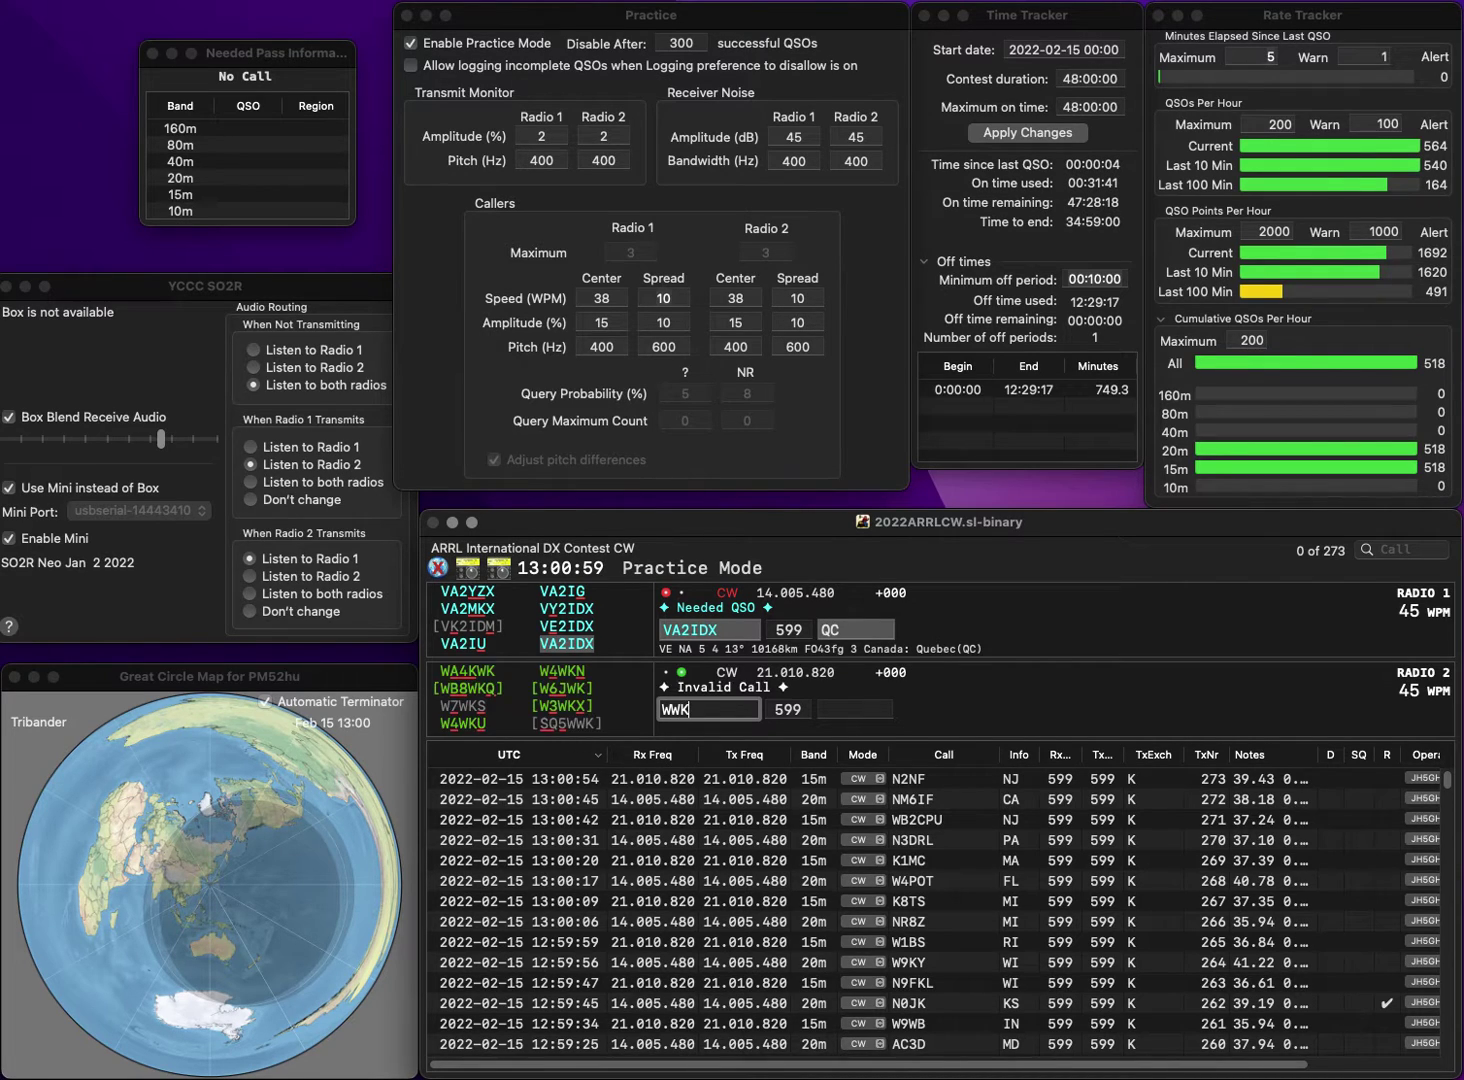
pyautogui.press('Delete')
pyautogui.press('Delete')
pyautogui.write('WAKO')
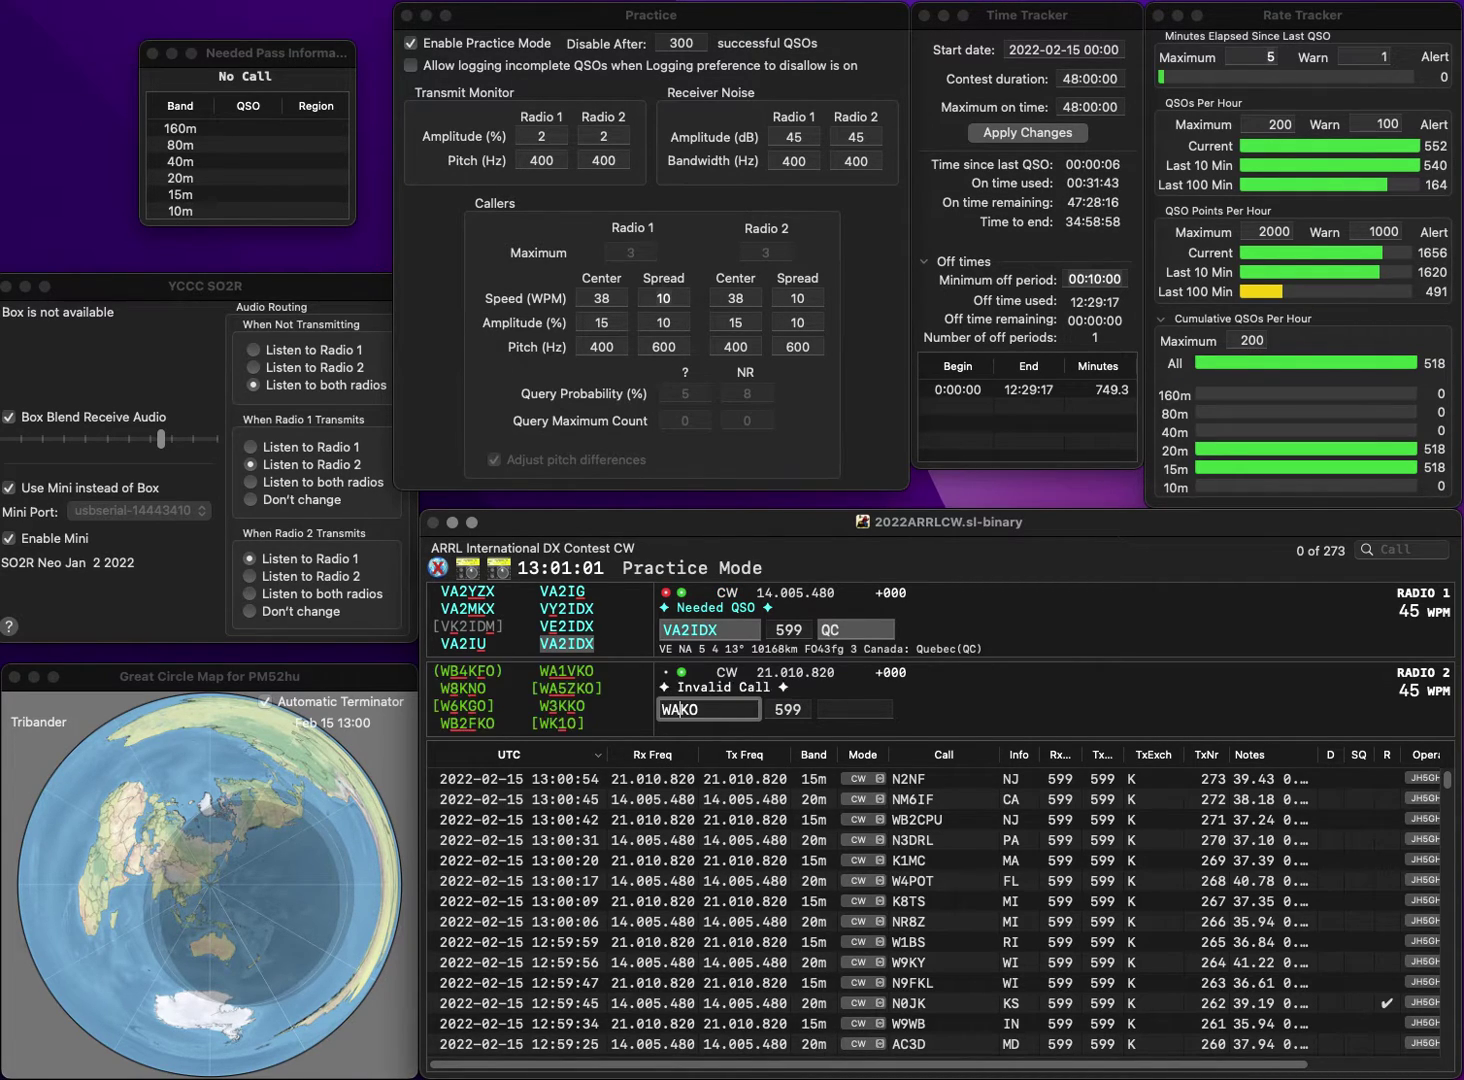
pyautogui.press('Return')
pyautogui.press('Return')
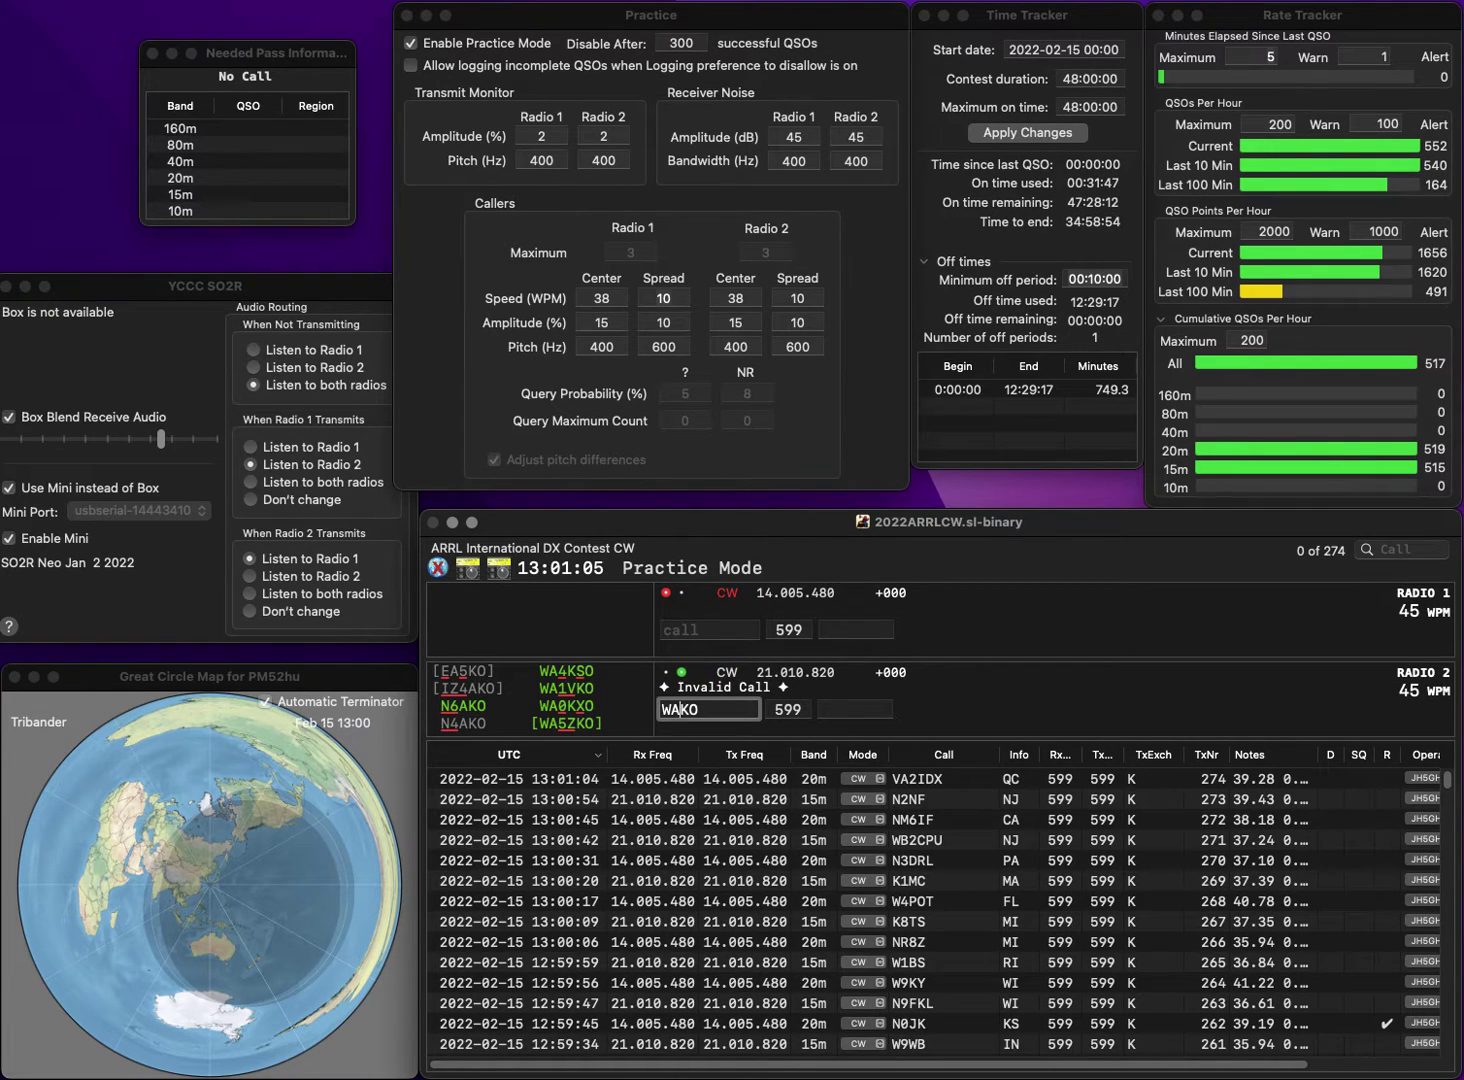
pyautogui.write('7')
pyautogui.press('Left')
pyautogui.press('Left')
pyautogui.press('BackSpace')
pyautogui.write('V')
pyautogui.press('Return')
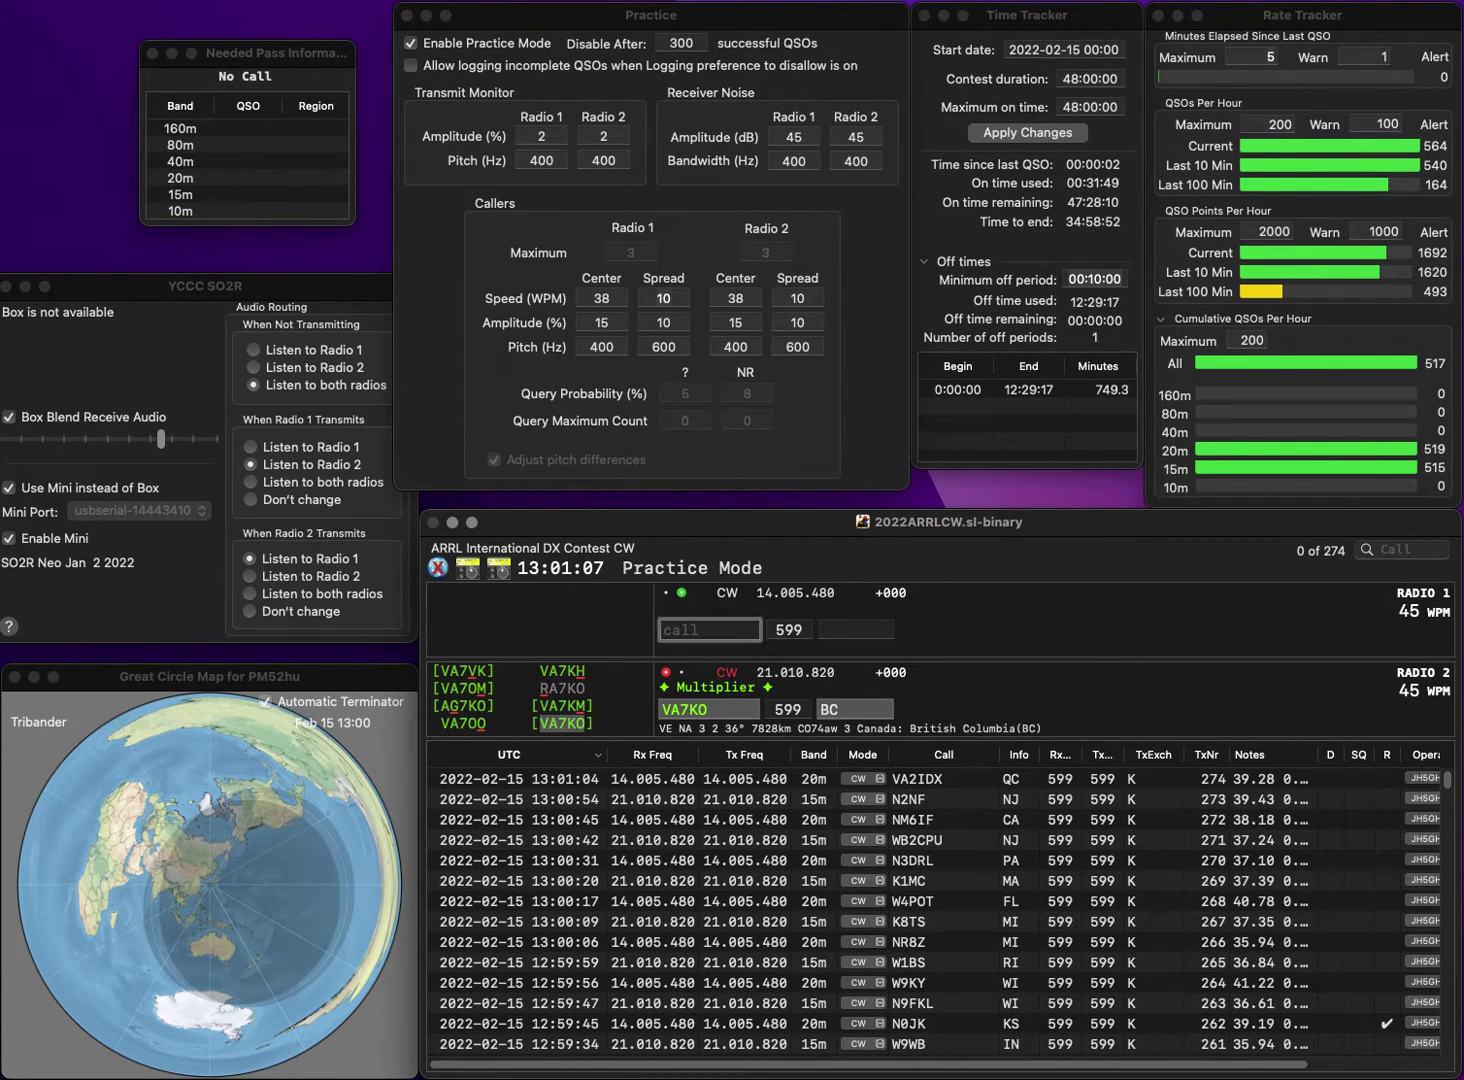
pyautogui.write('KB')
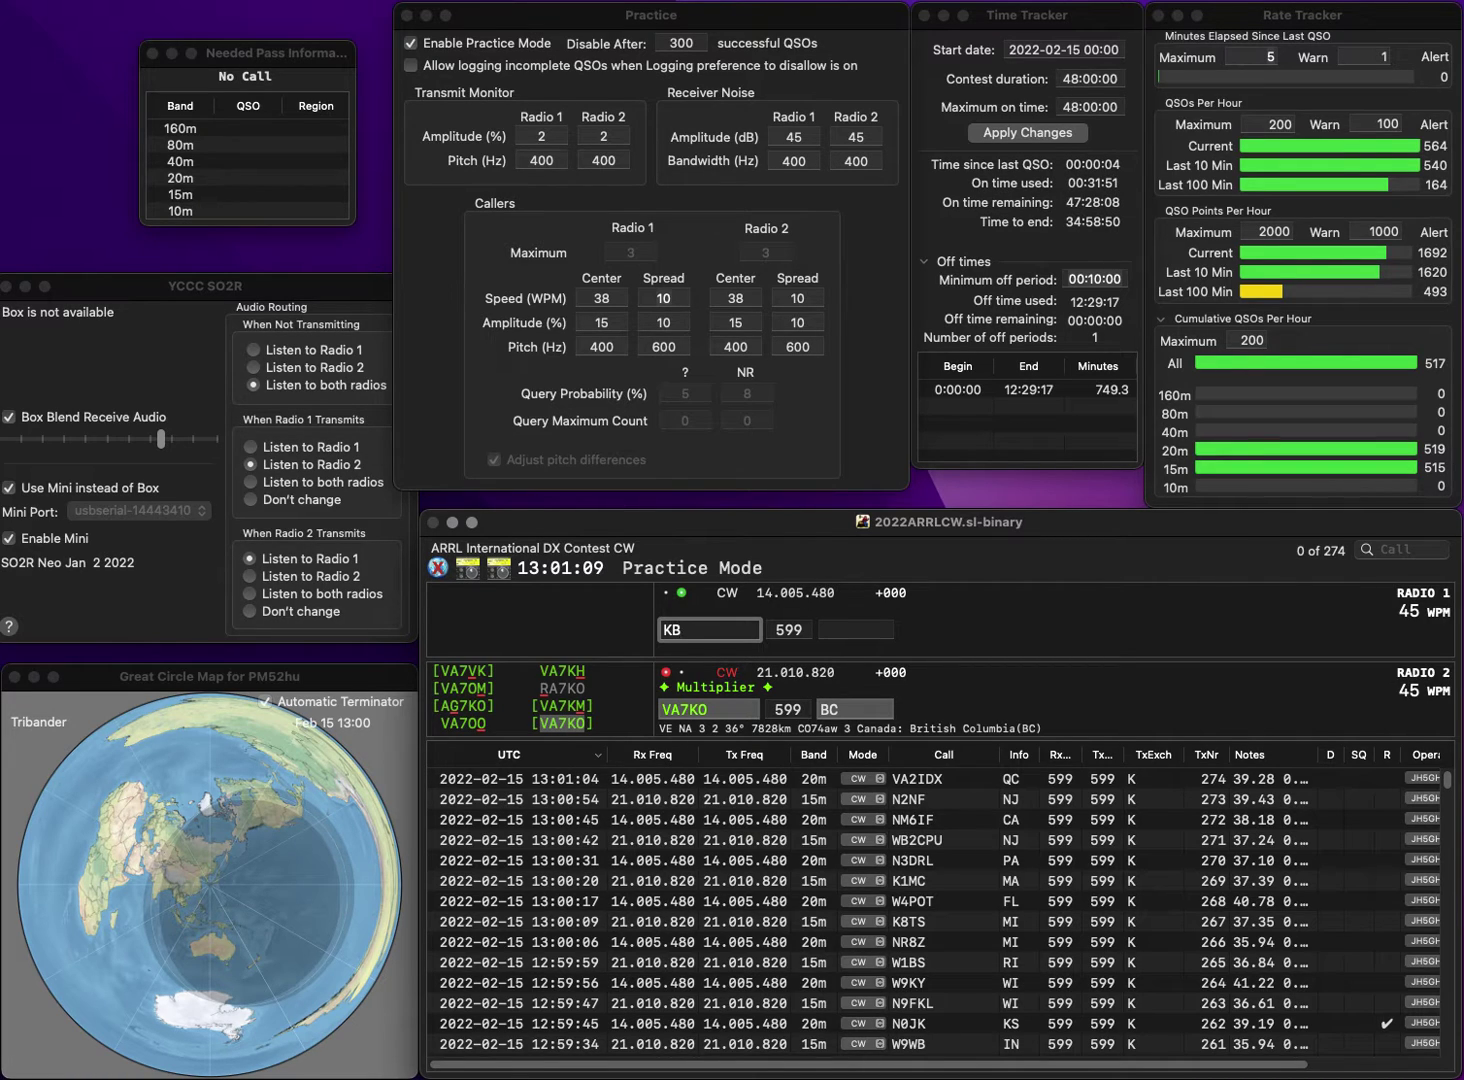
pyautogui.write('0ARZ')
pyautogui.press('Return')
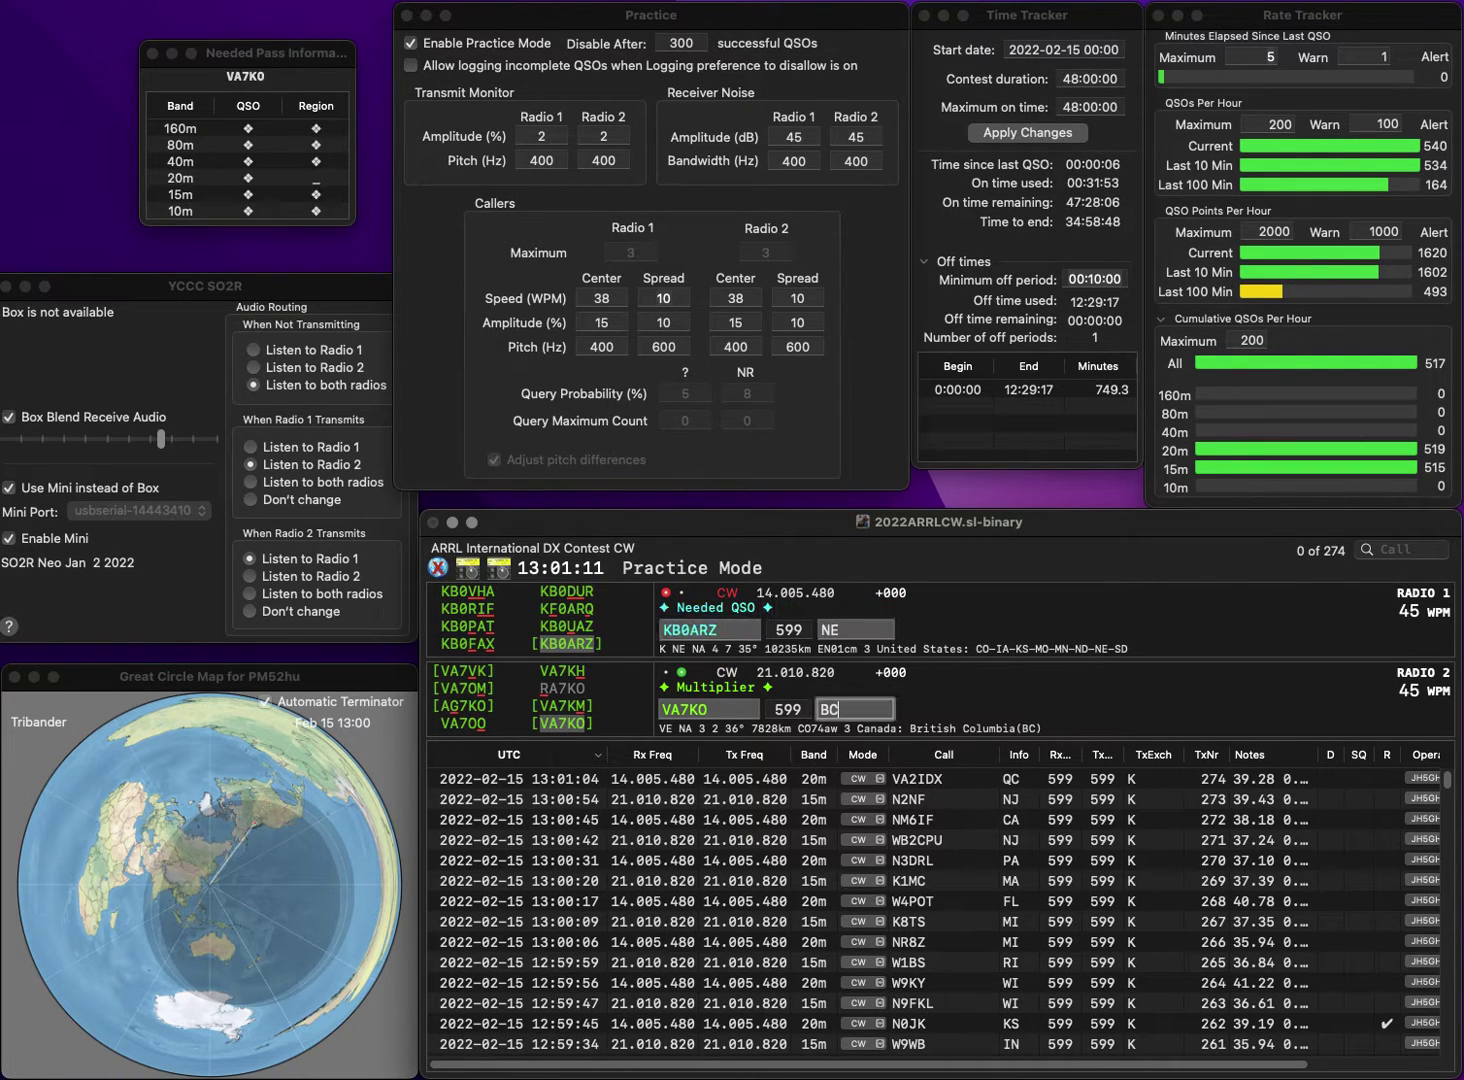
pyautogui.press('Return')
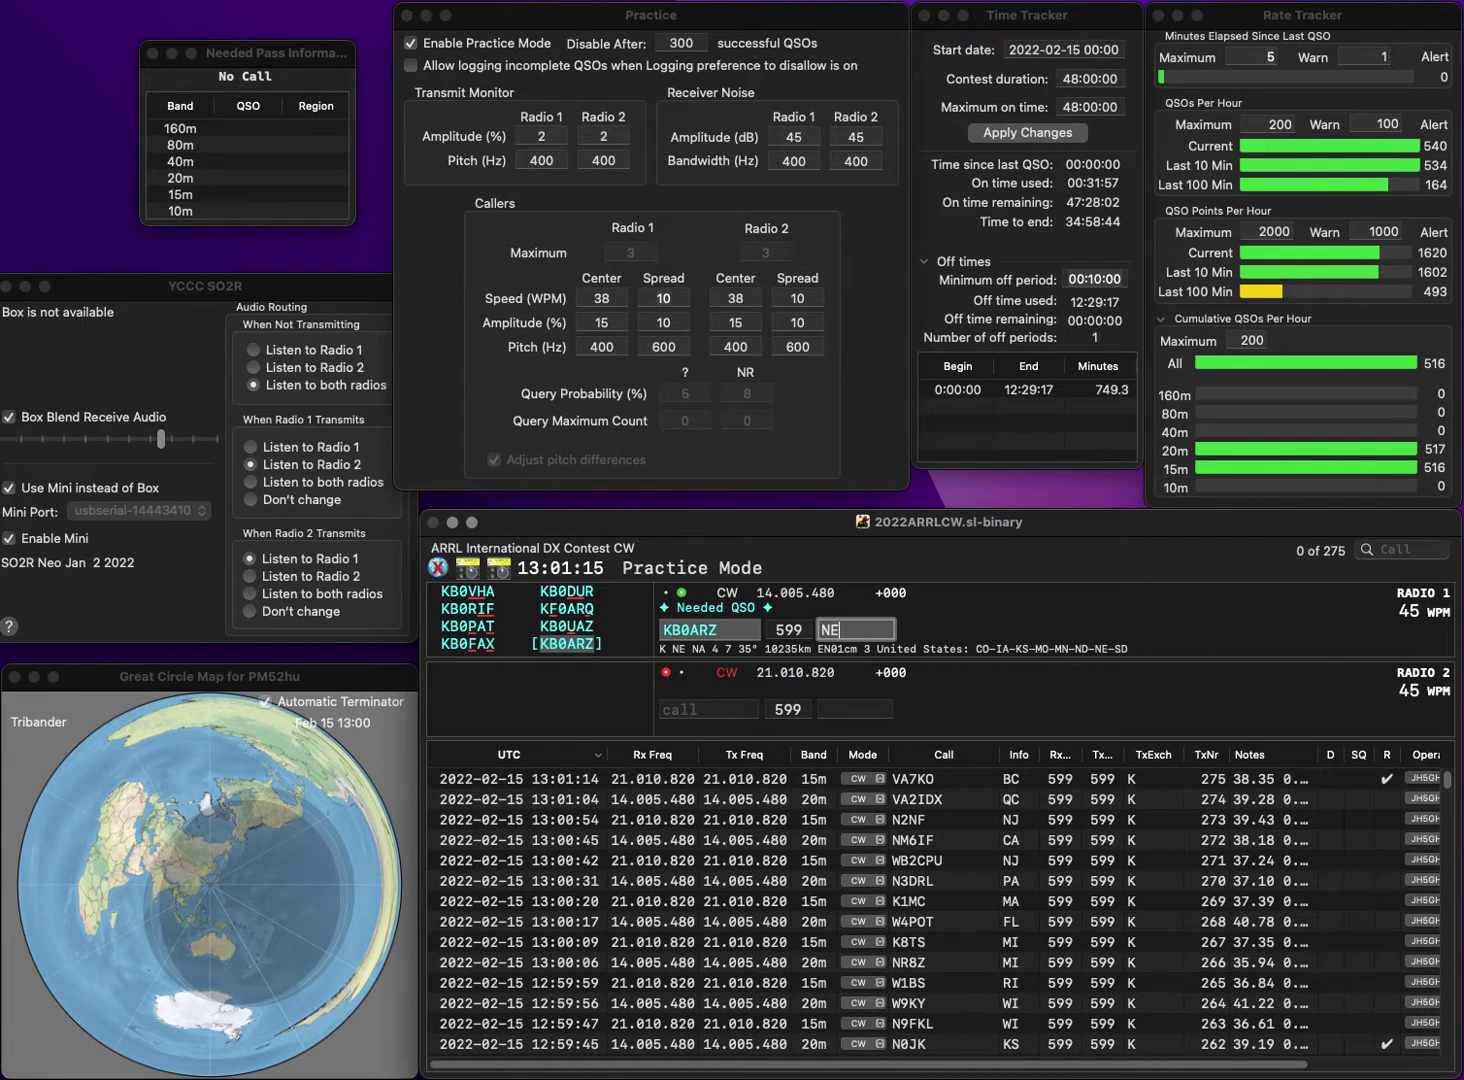
pyautogui.press('Return')
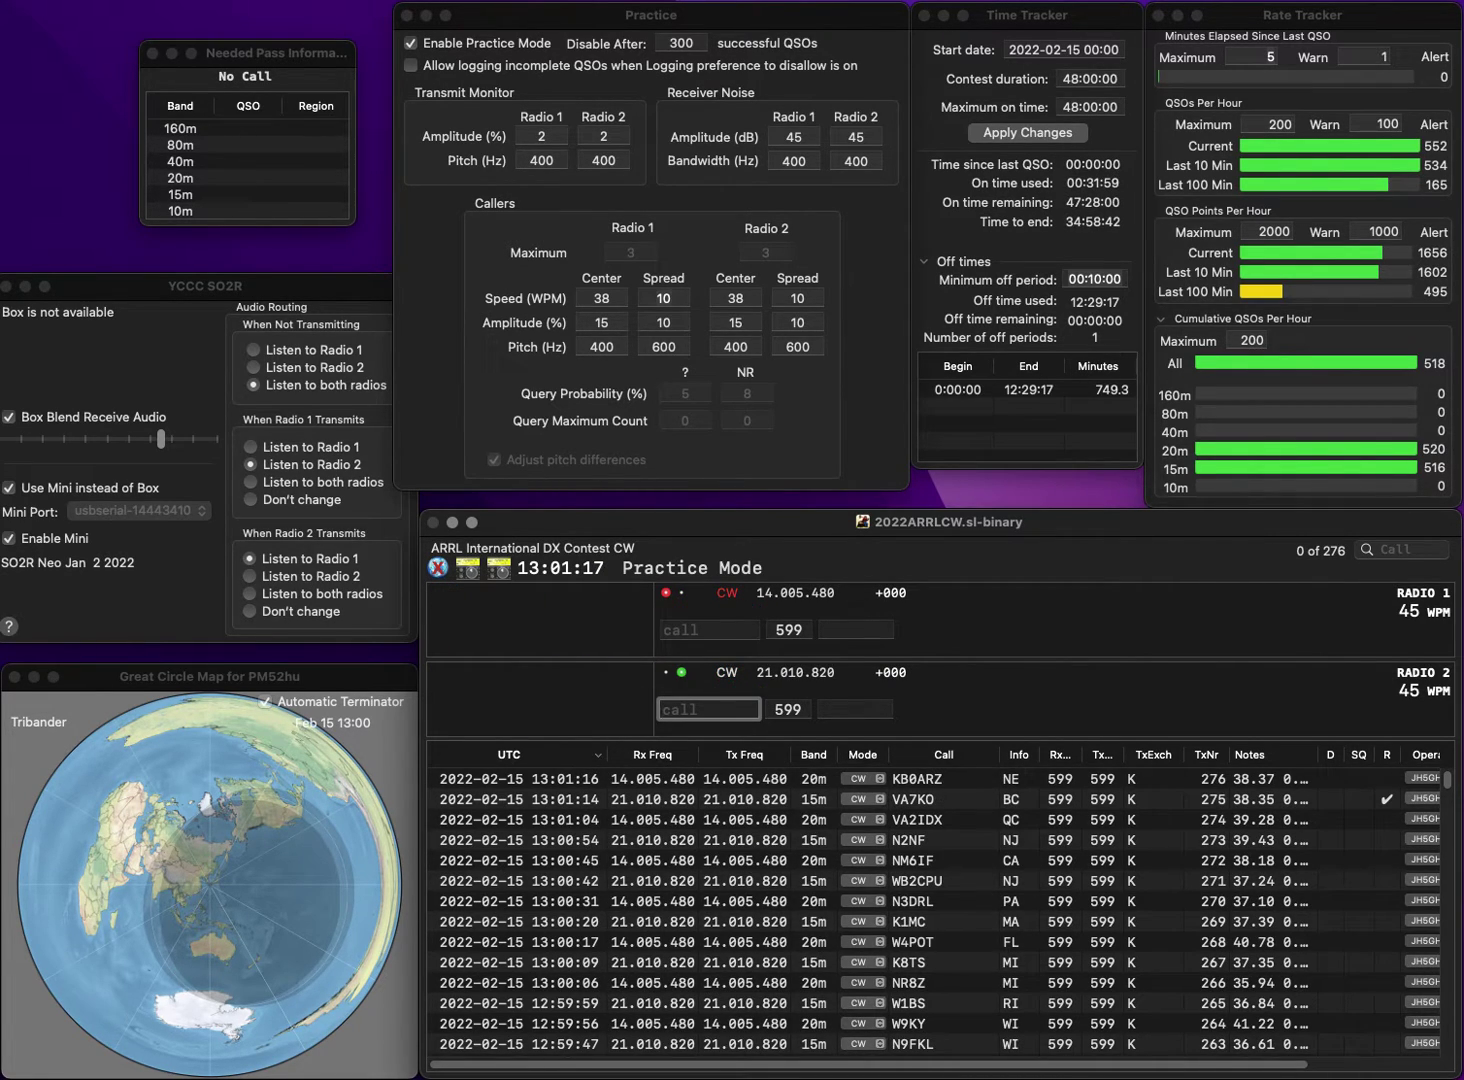
pyautogui.write('W2AW')
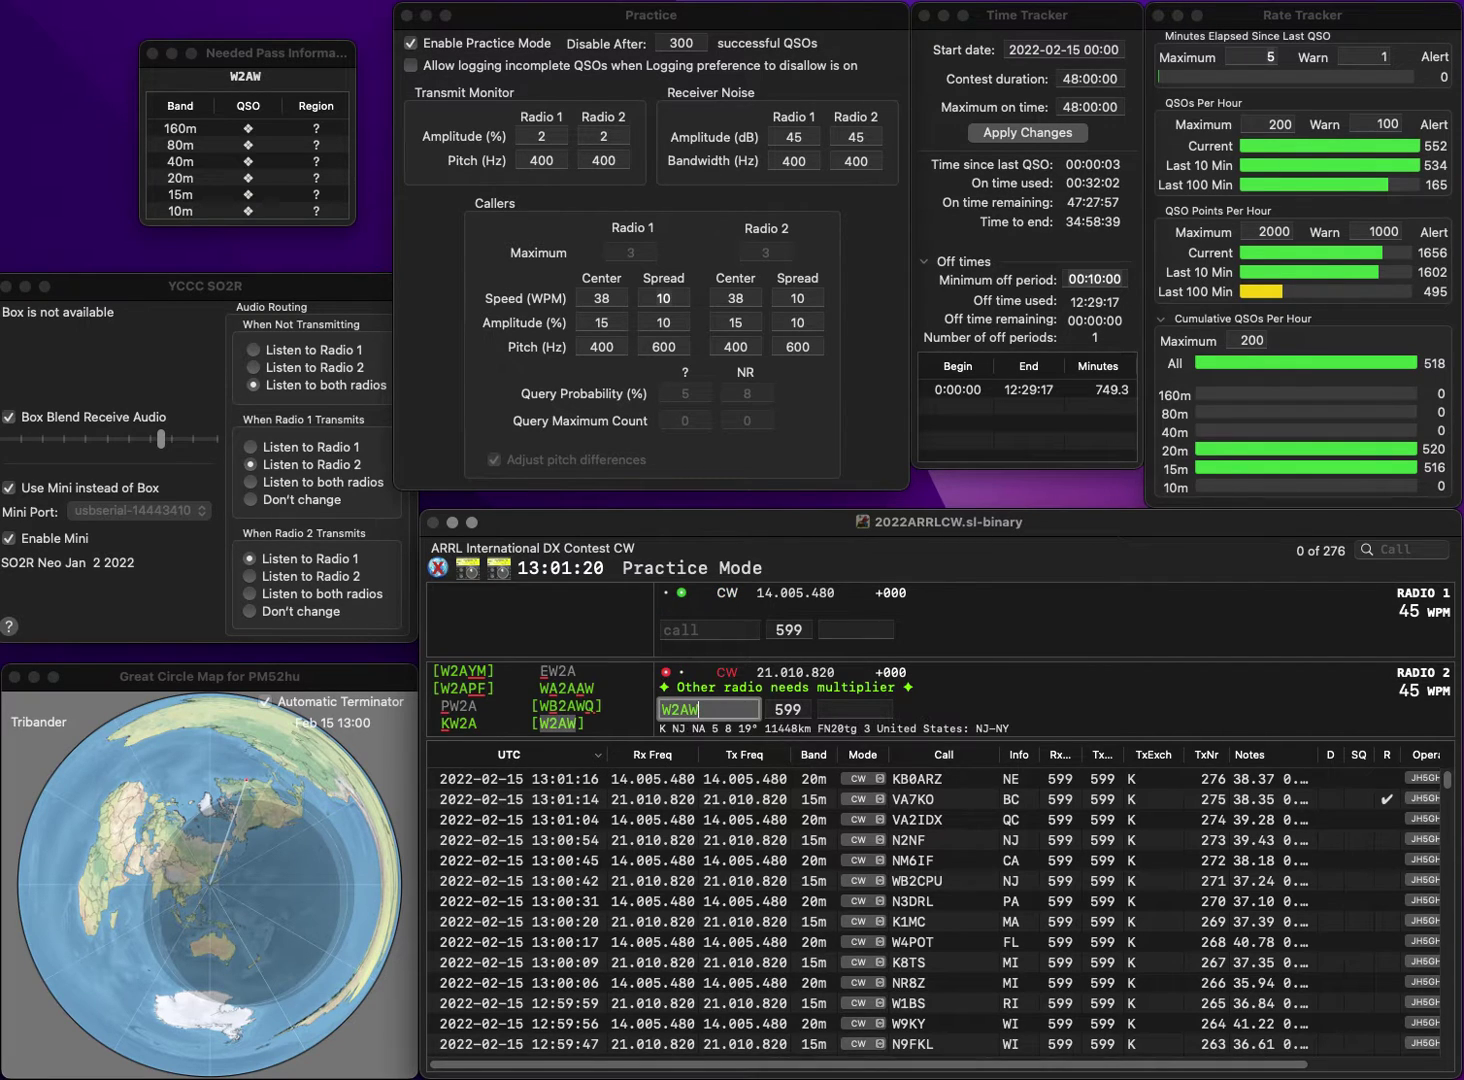
pyautogui.press('Return')
pyautogui.write('3D')
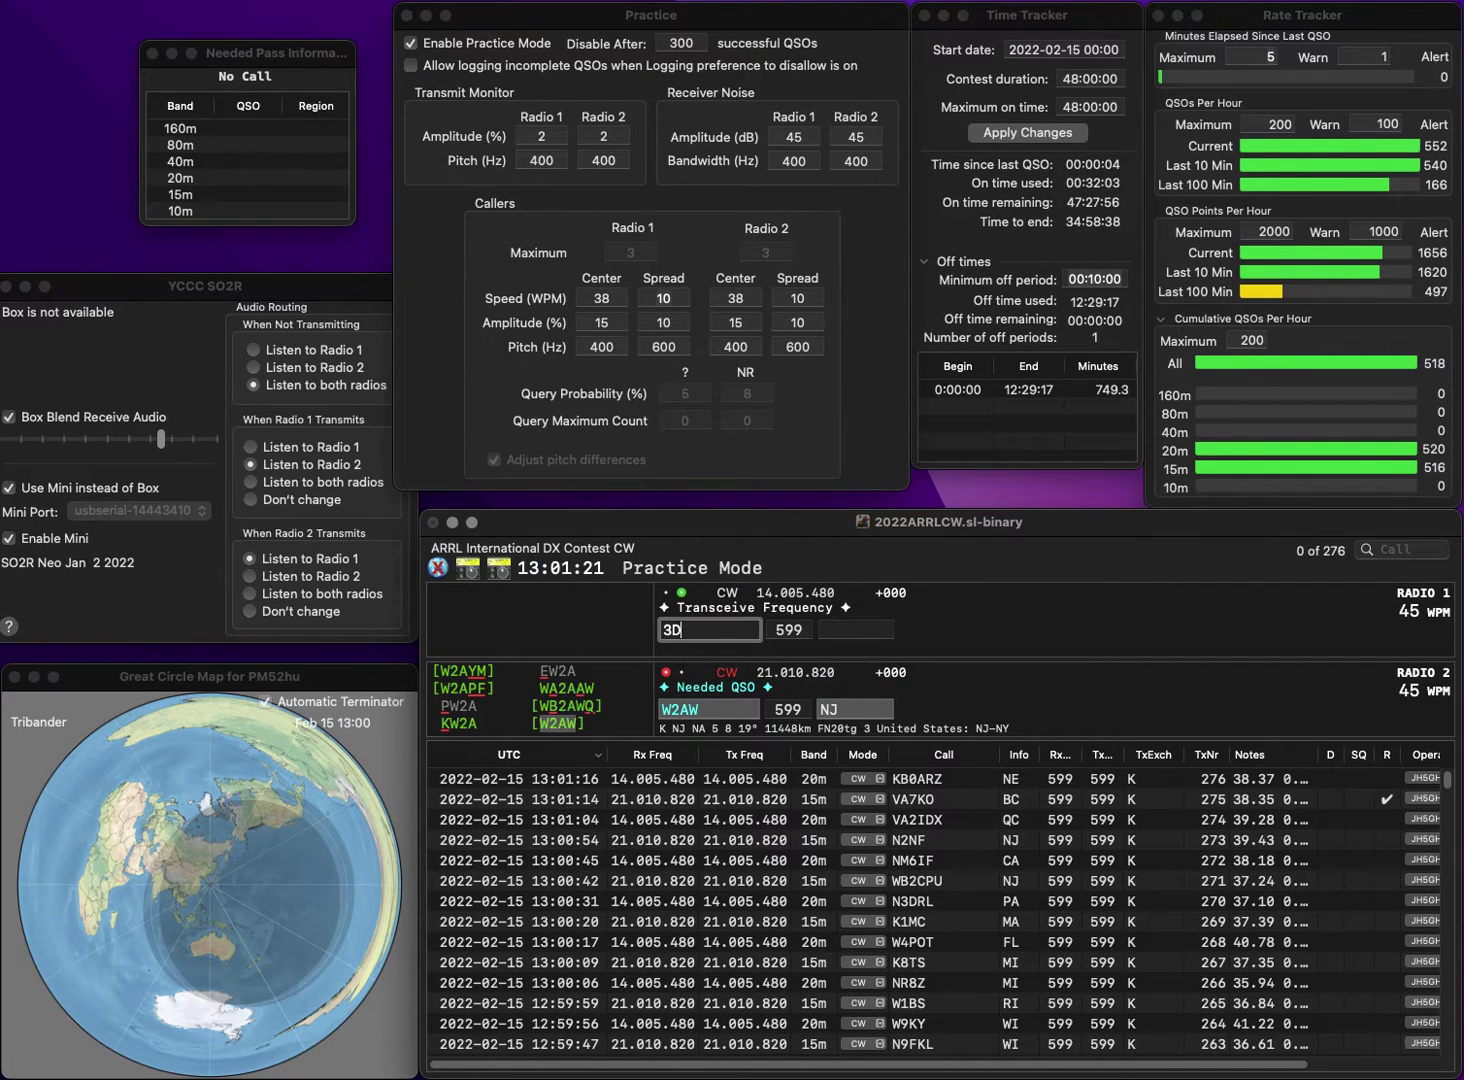
pyautogui.write('R')
pyautogui.press('Home')
pyautogui.write('VE')
pyautogui.press('Return')
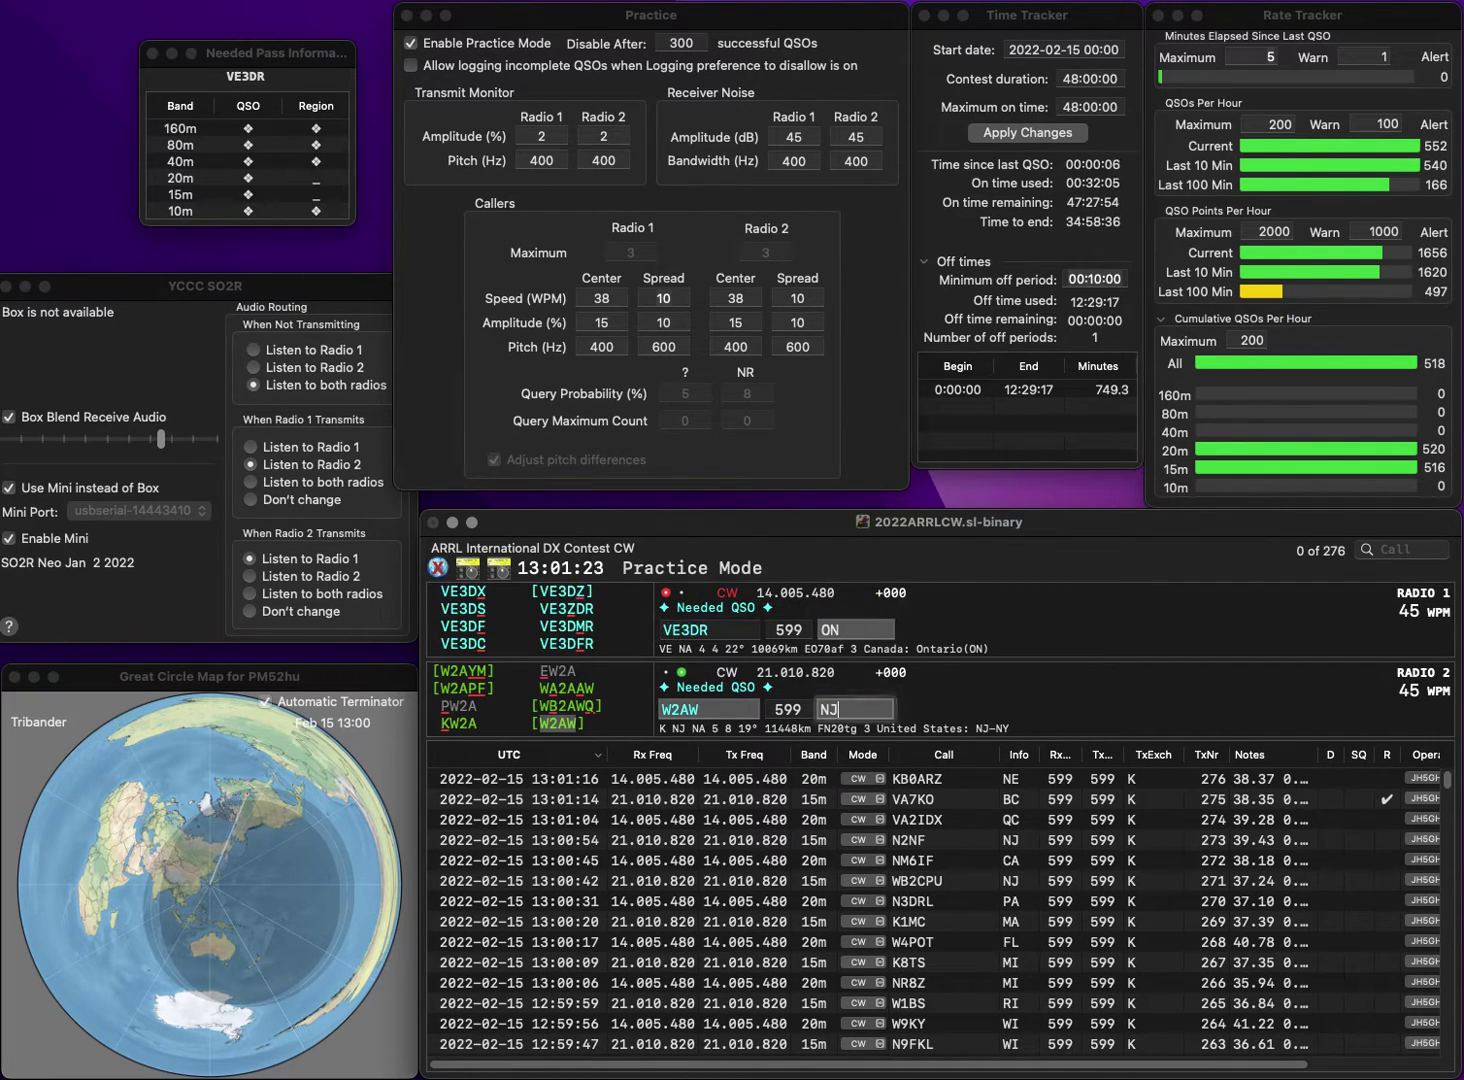
pyautogui.press('Return')
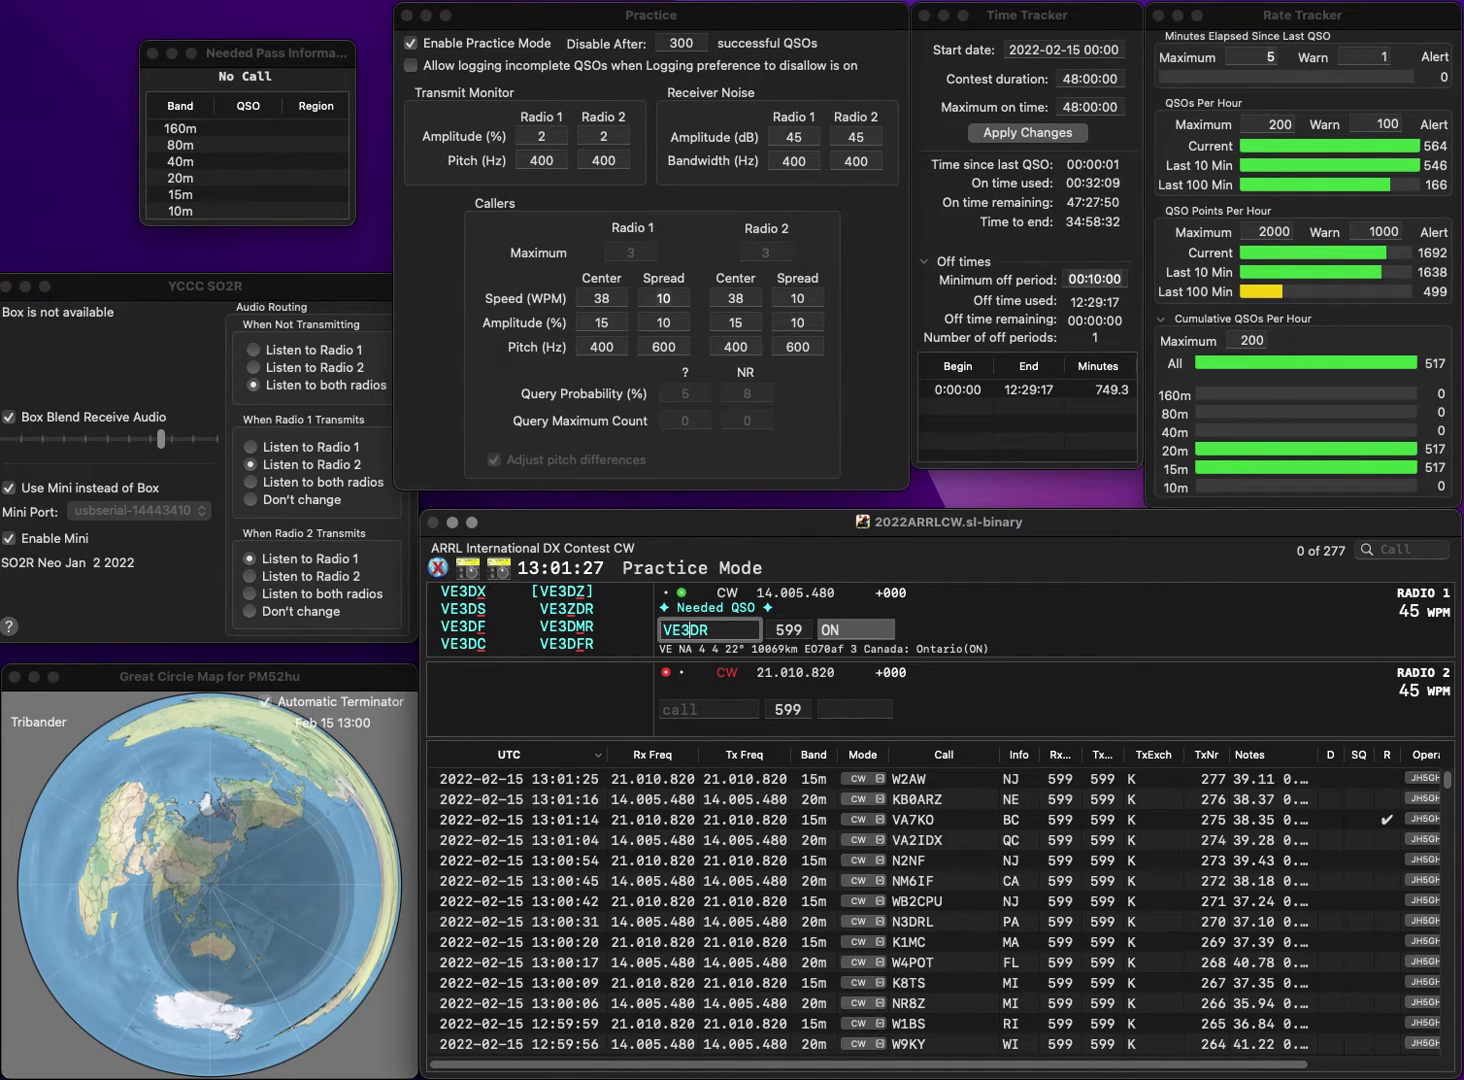
pyautogui.press('Right')
pyautogui.press('Right')
pyautogui.press('BackSpace')
pyautogui.write('B')
pyautogui.press('Return')
pyautogui.write('VY2TT')
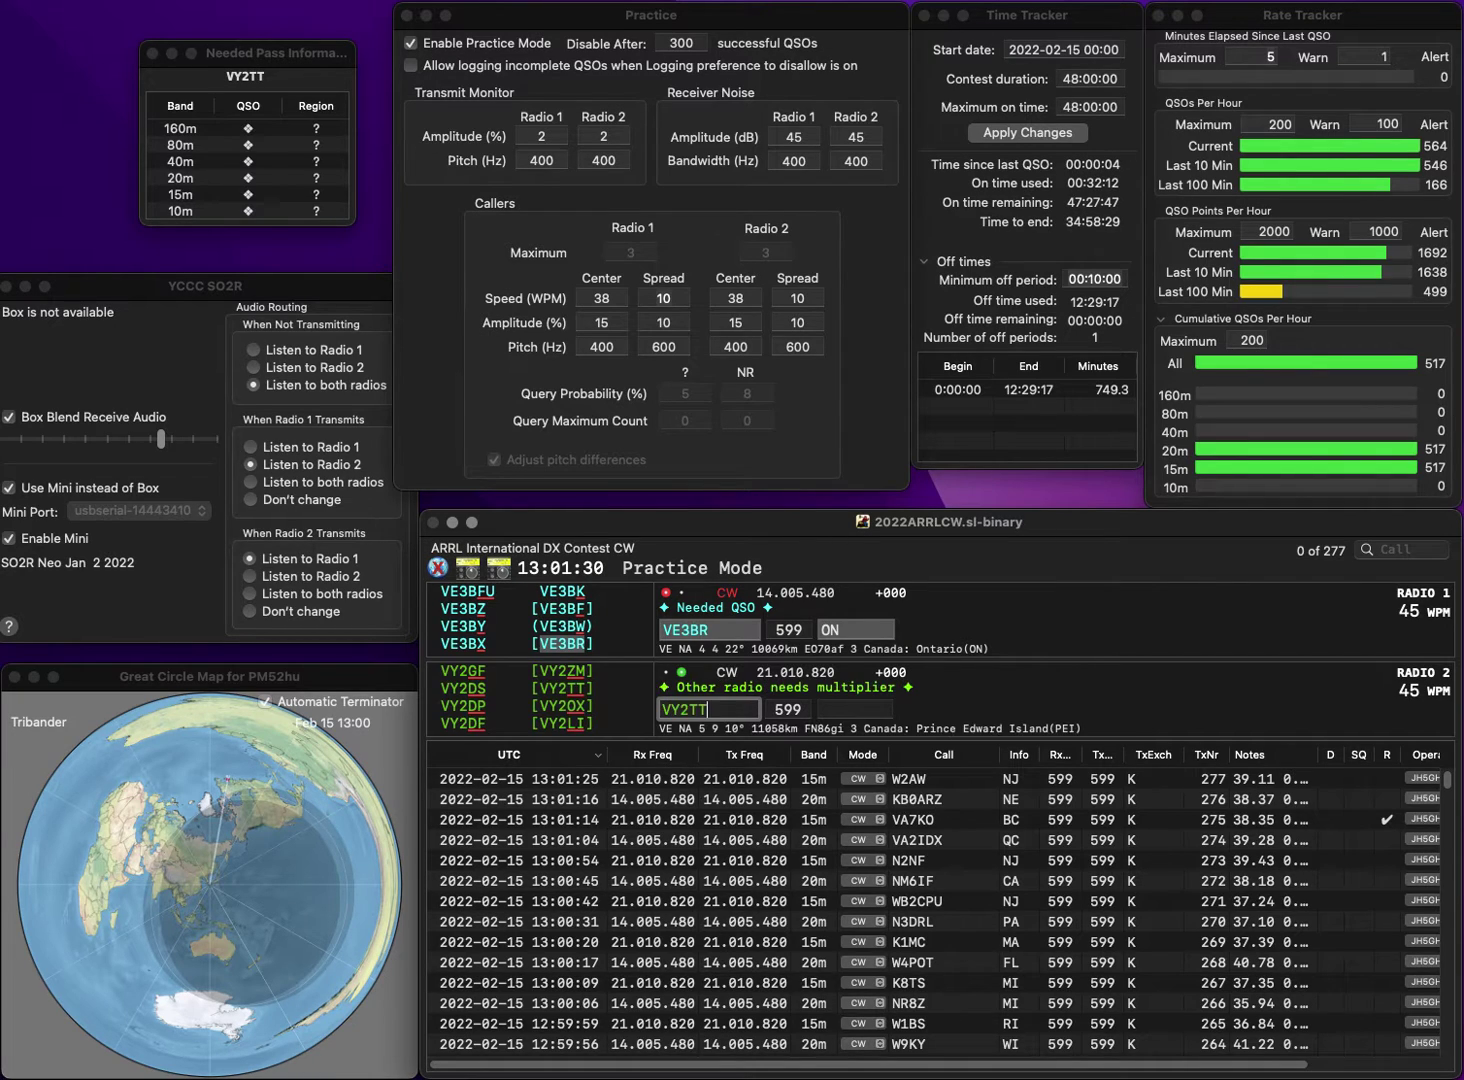
pyautogui.press('space')
pyautogui.press('`')
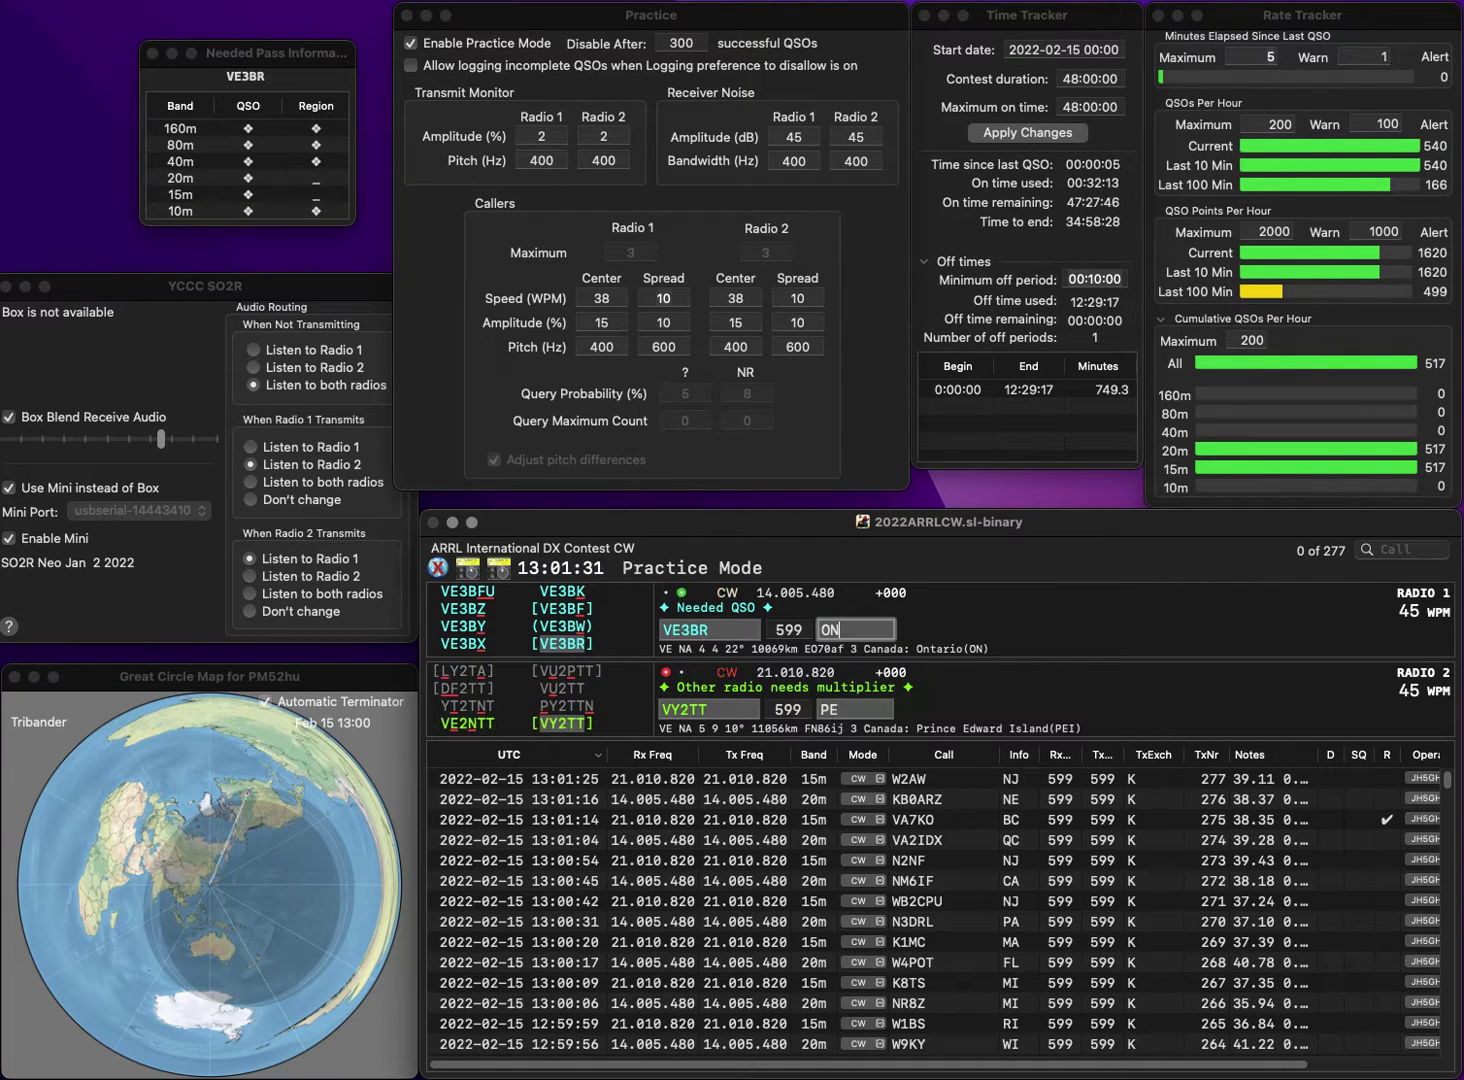
pyautogui.press('Return')
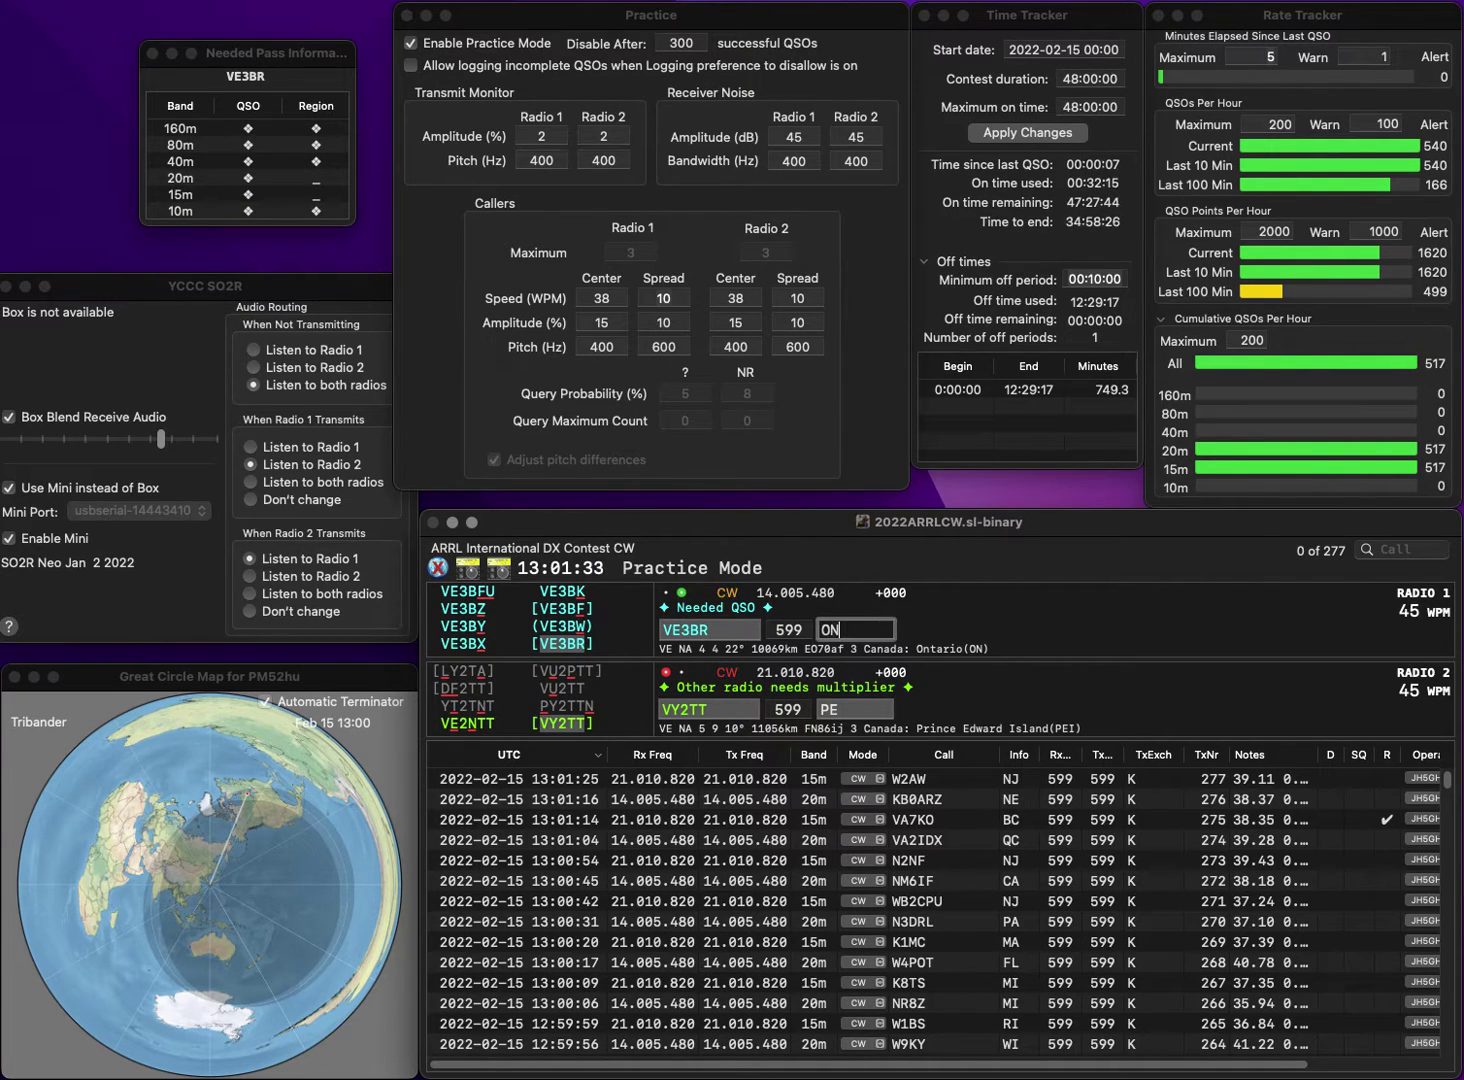
pyautogui.press('Return')
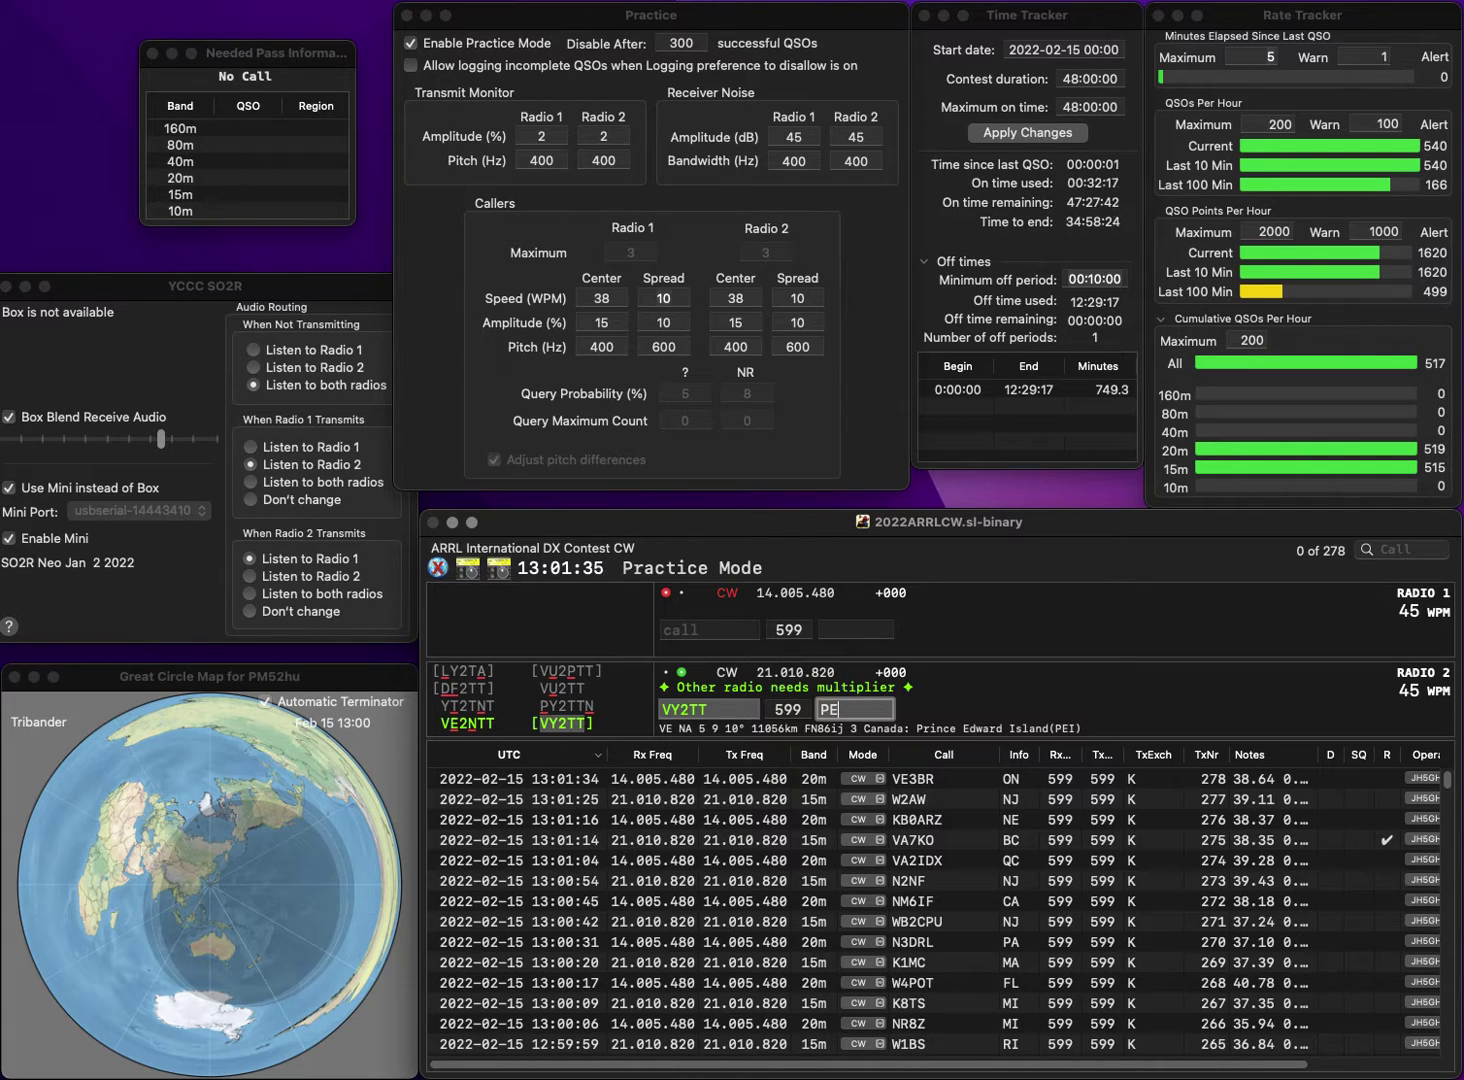
pyautogui.press('Return')
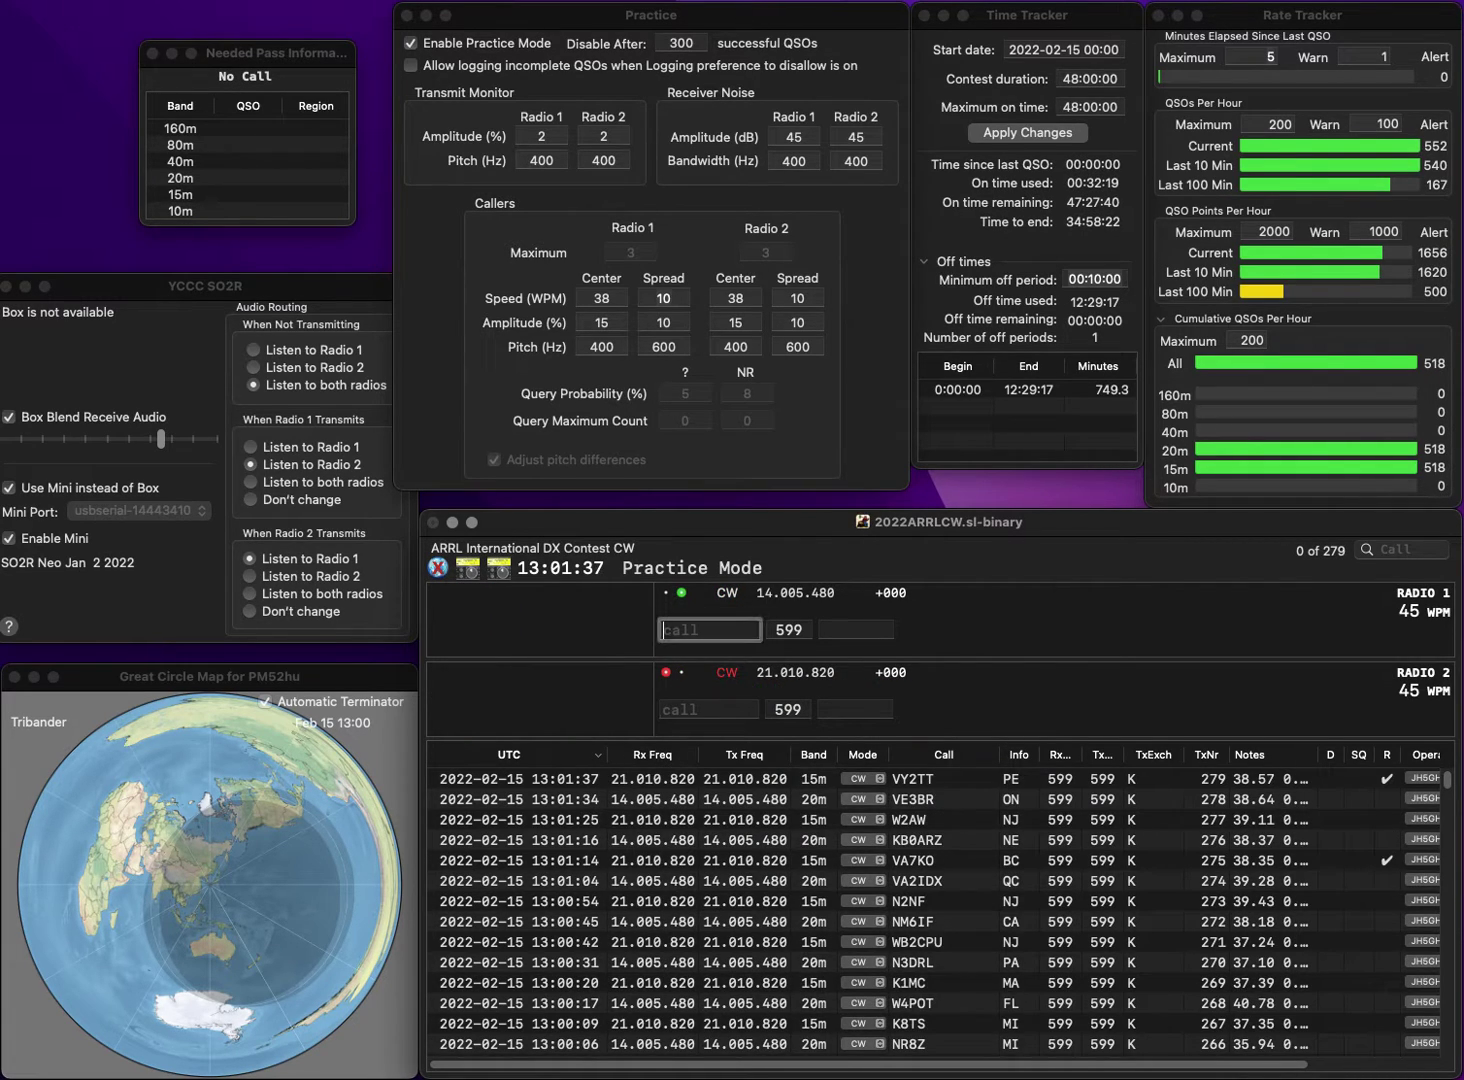
pyautogui.write('K5KO')
pyautogui.press('Left')
pyautogui.press('Left')
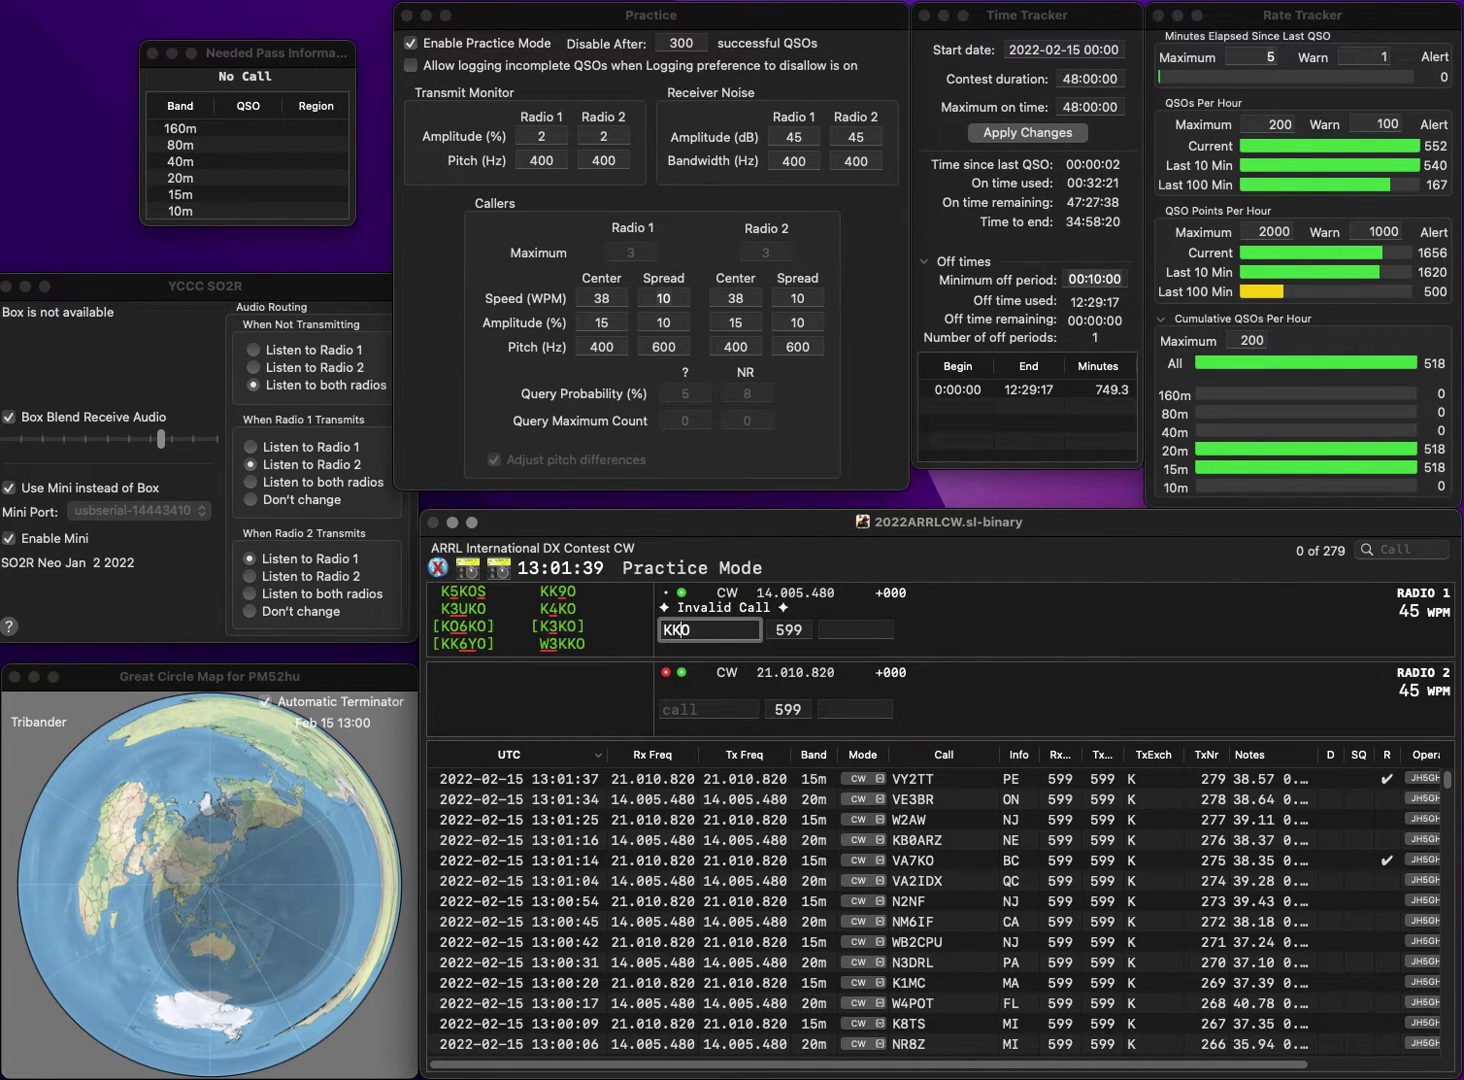
pyautogui.write('5')
pyautogui.press('Return')
pyautogui.write('NZ')
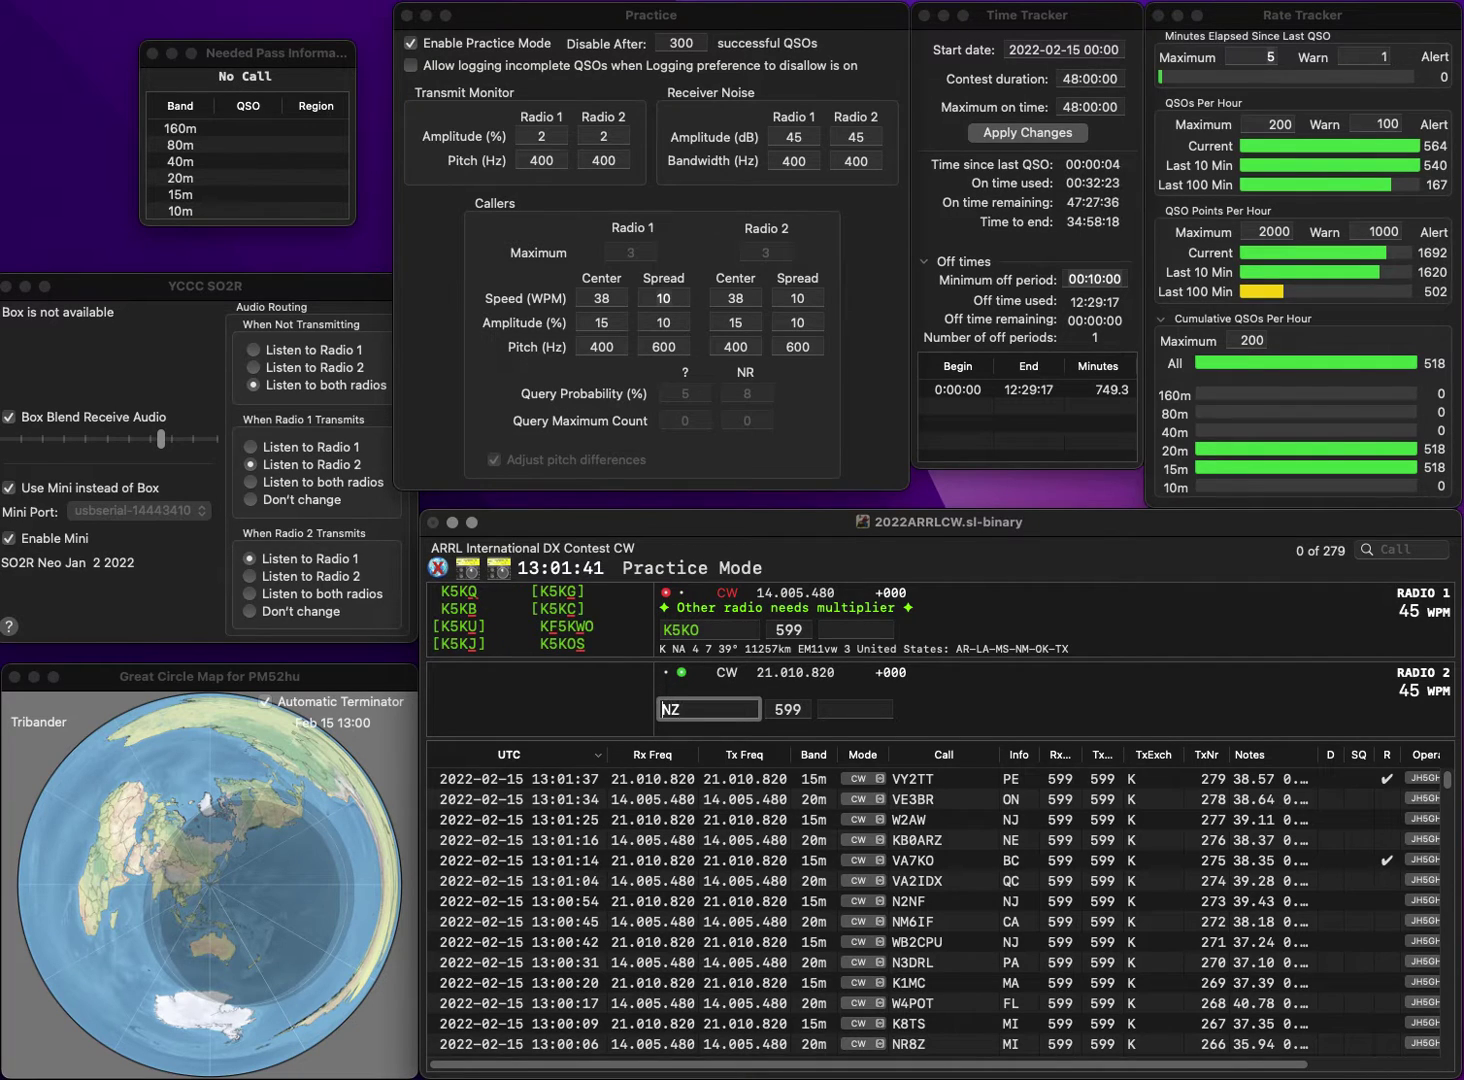
pyautogui.write('N5')
pyautogui.press('Return')
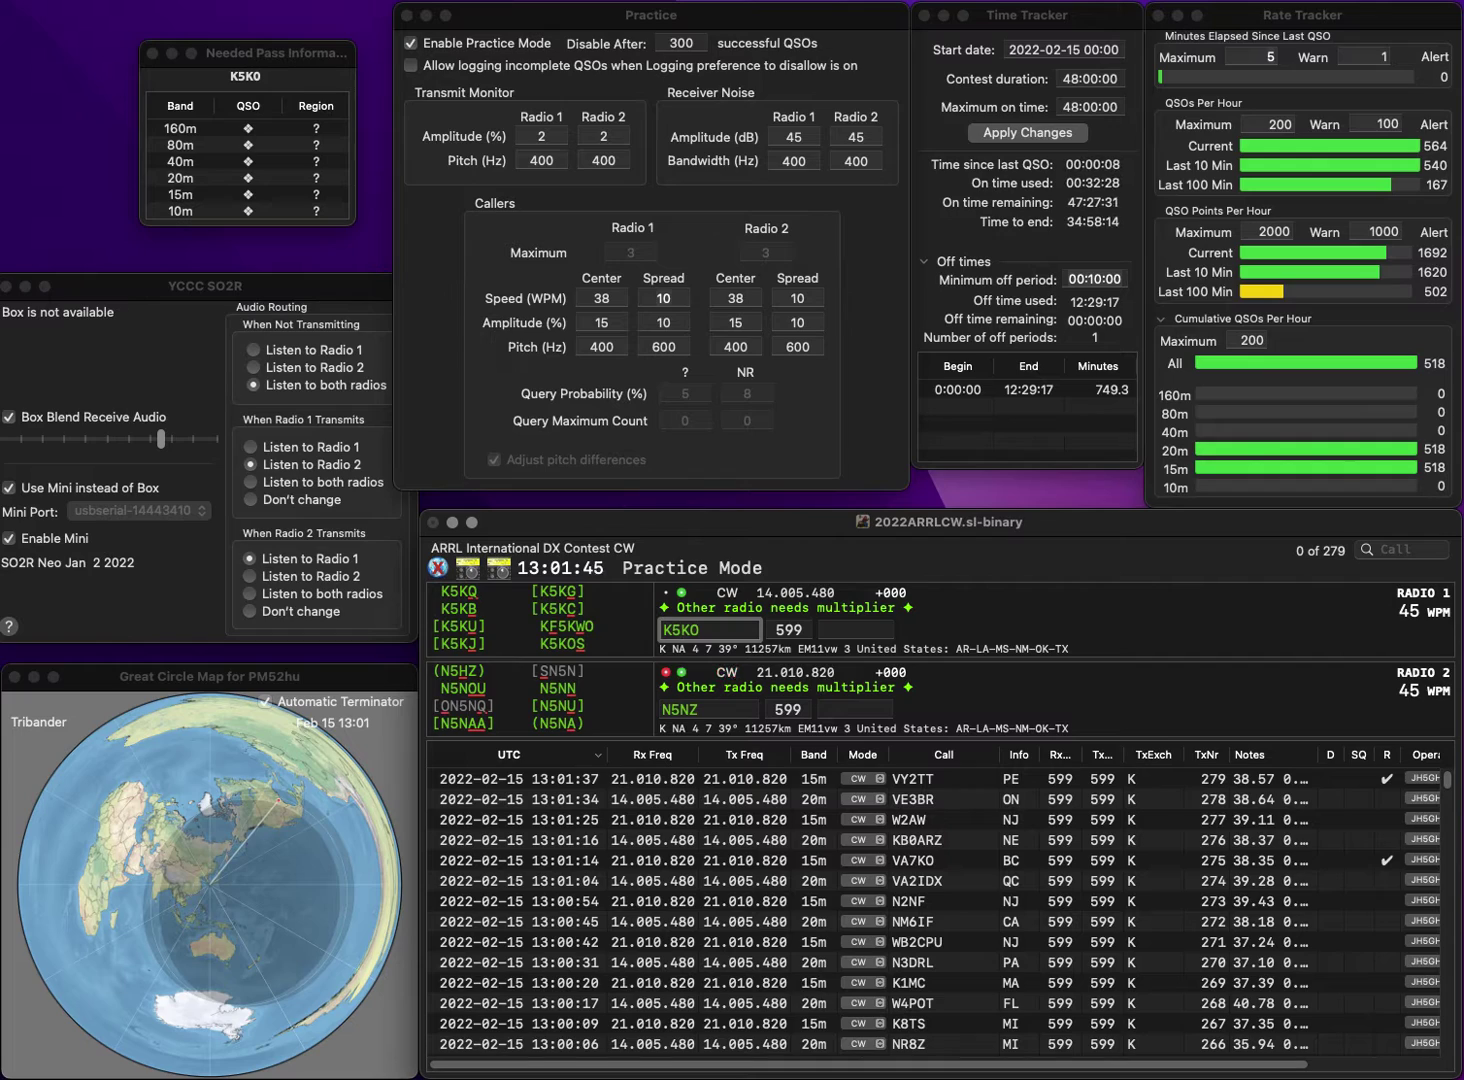
pyautogui.press('BackSpace')
pyautogui.write('N')
pyautogui.press('Return')
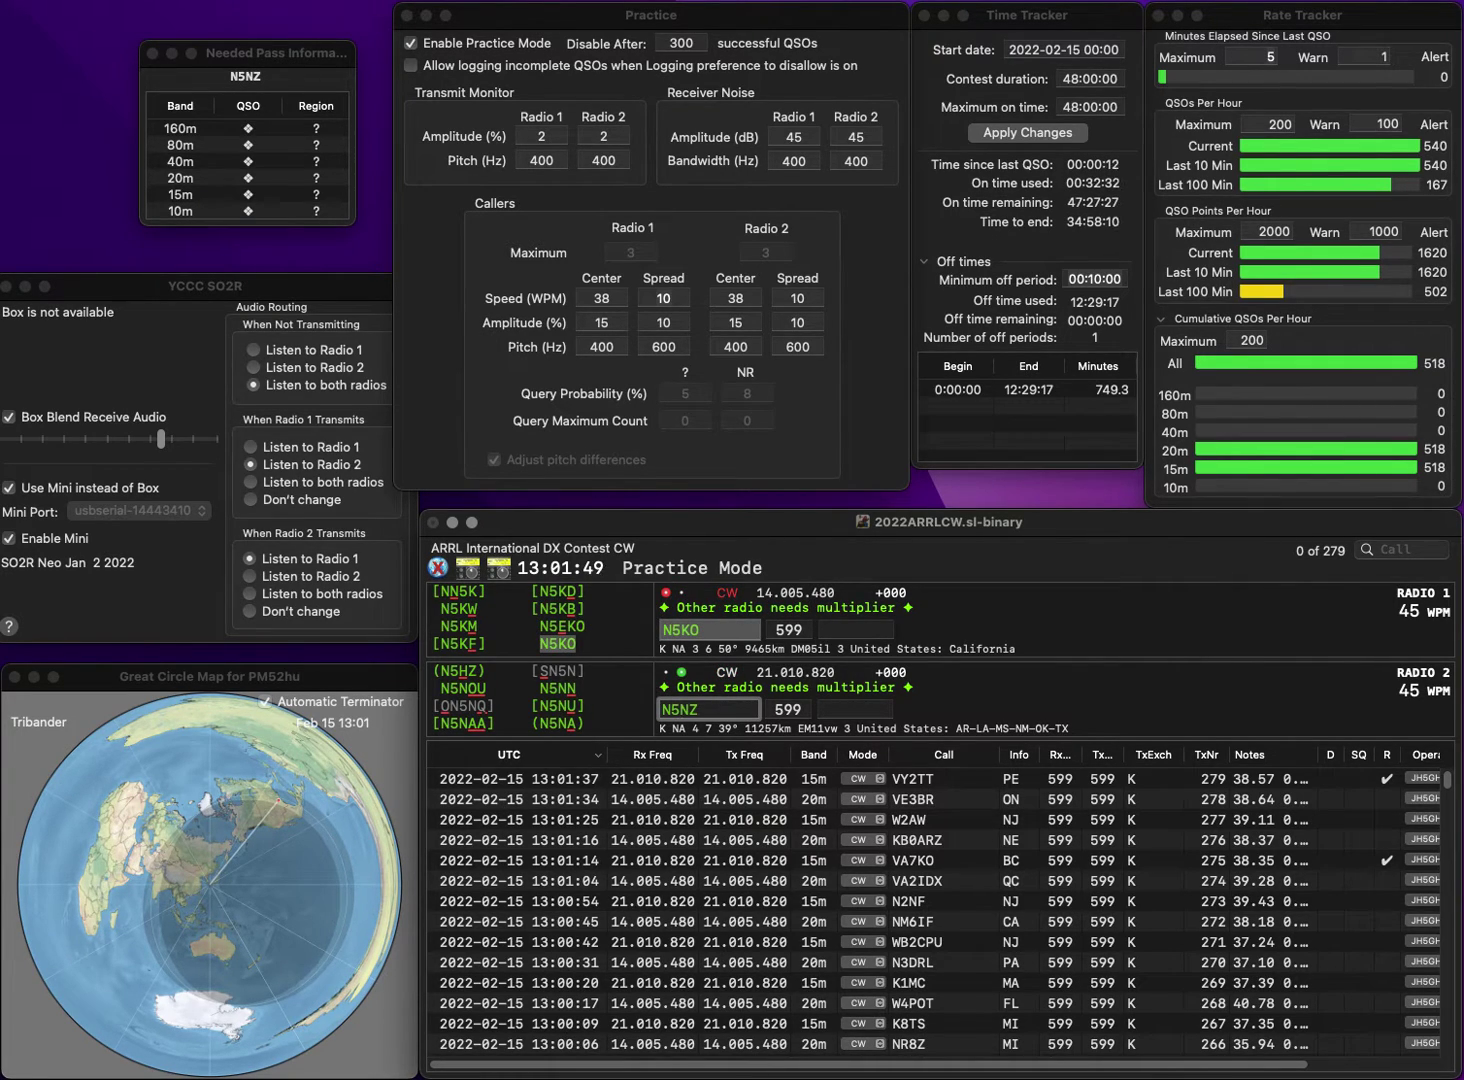
pyautogui.write('R')
pyautogui.press('Return')
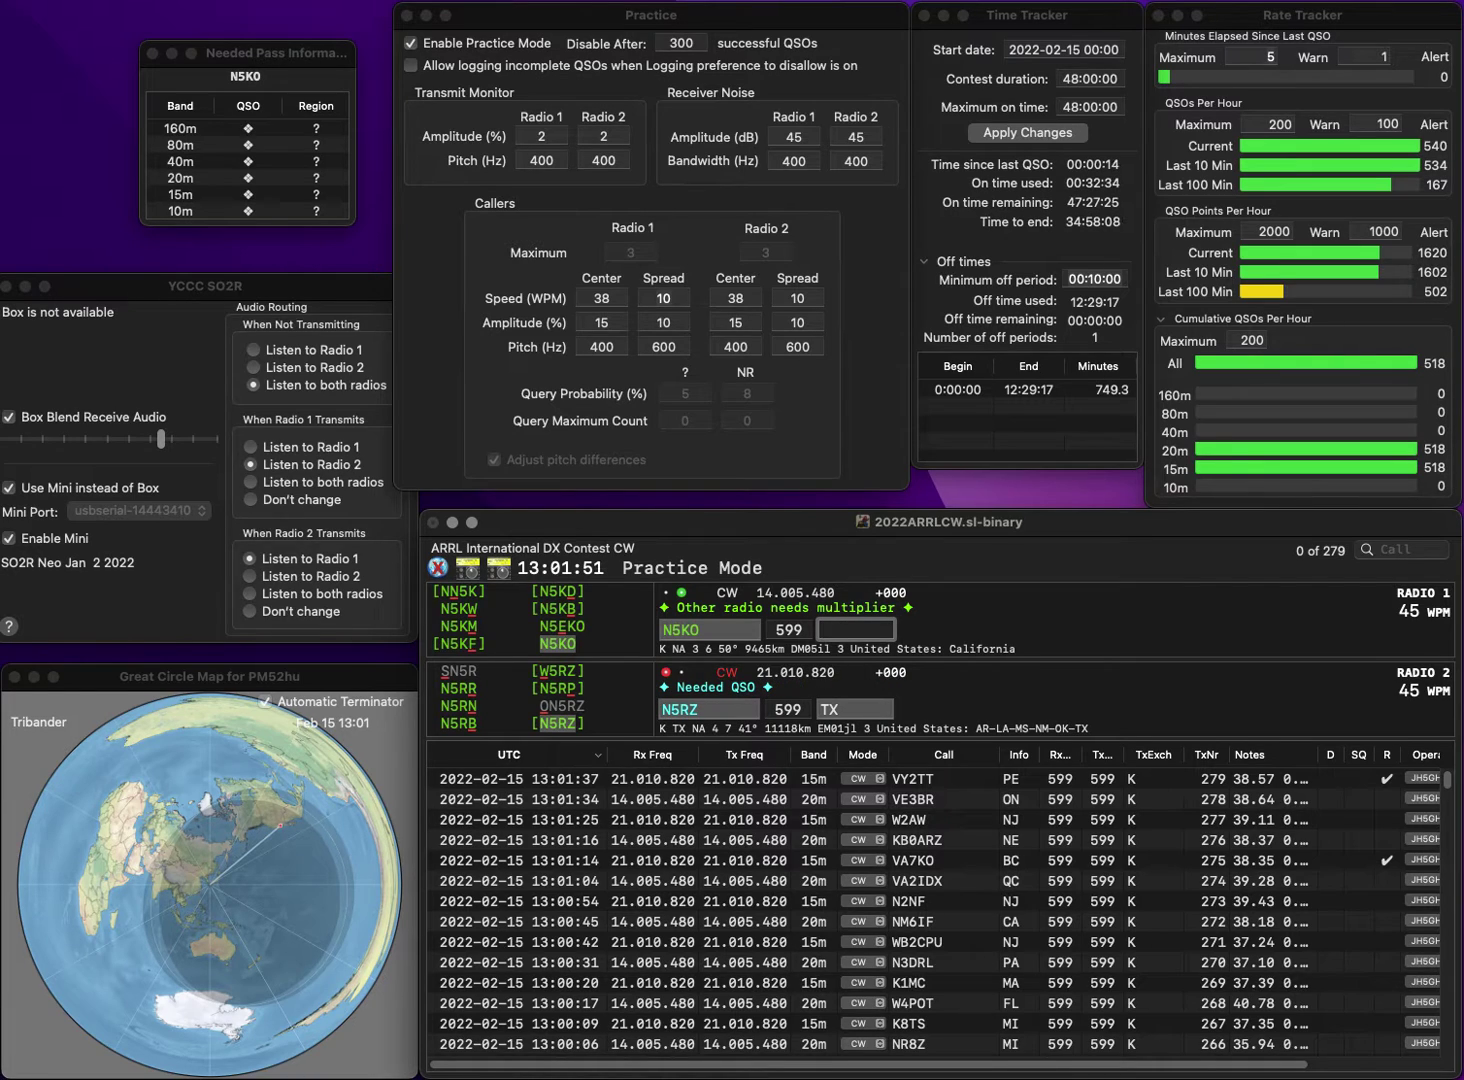
pyautogui.write('CA')
pyautogui.press('Return')
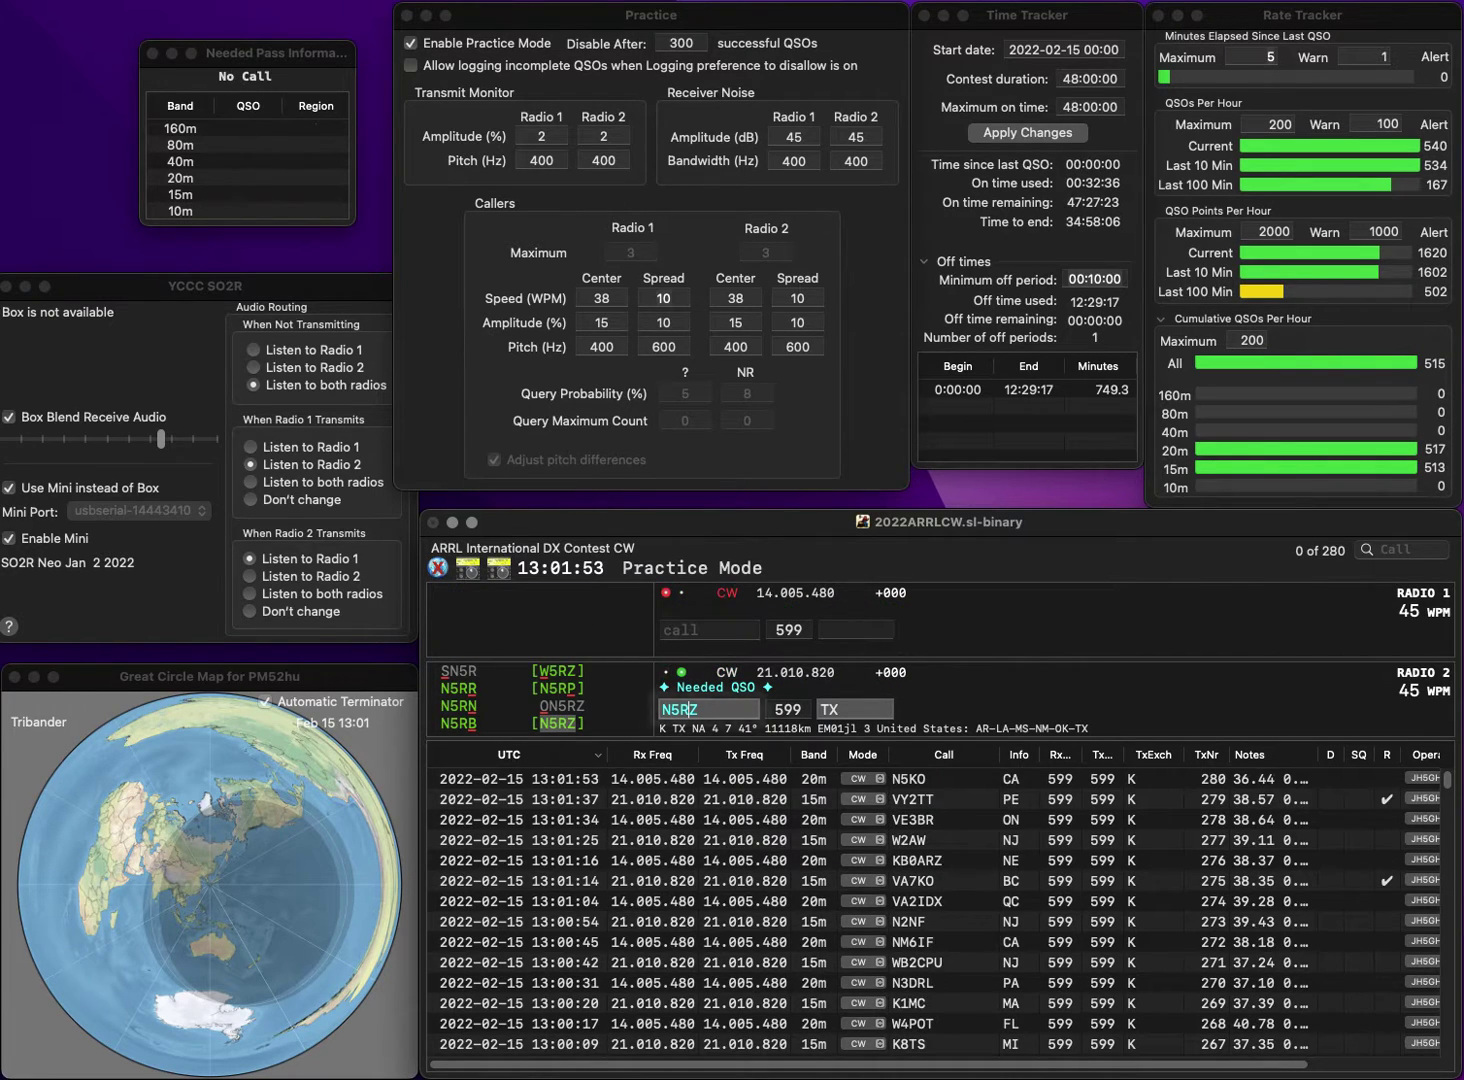
pyautogui.write('TX')
pyautogui.press('Return')
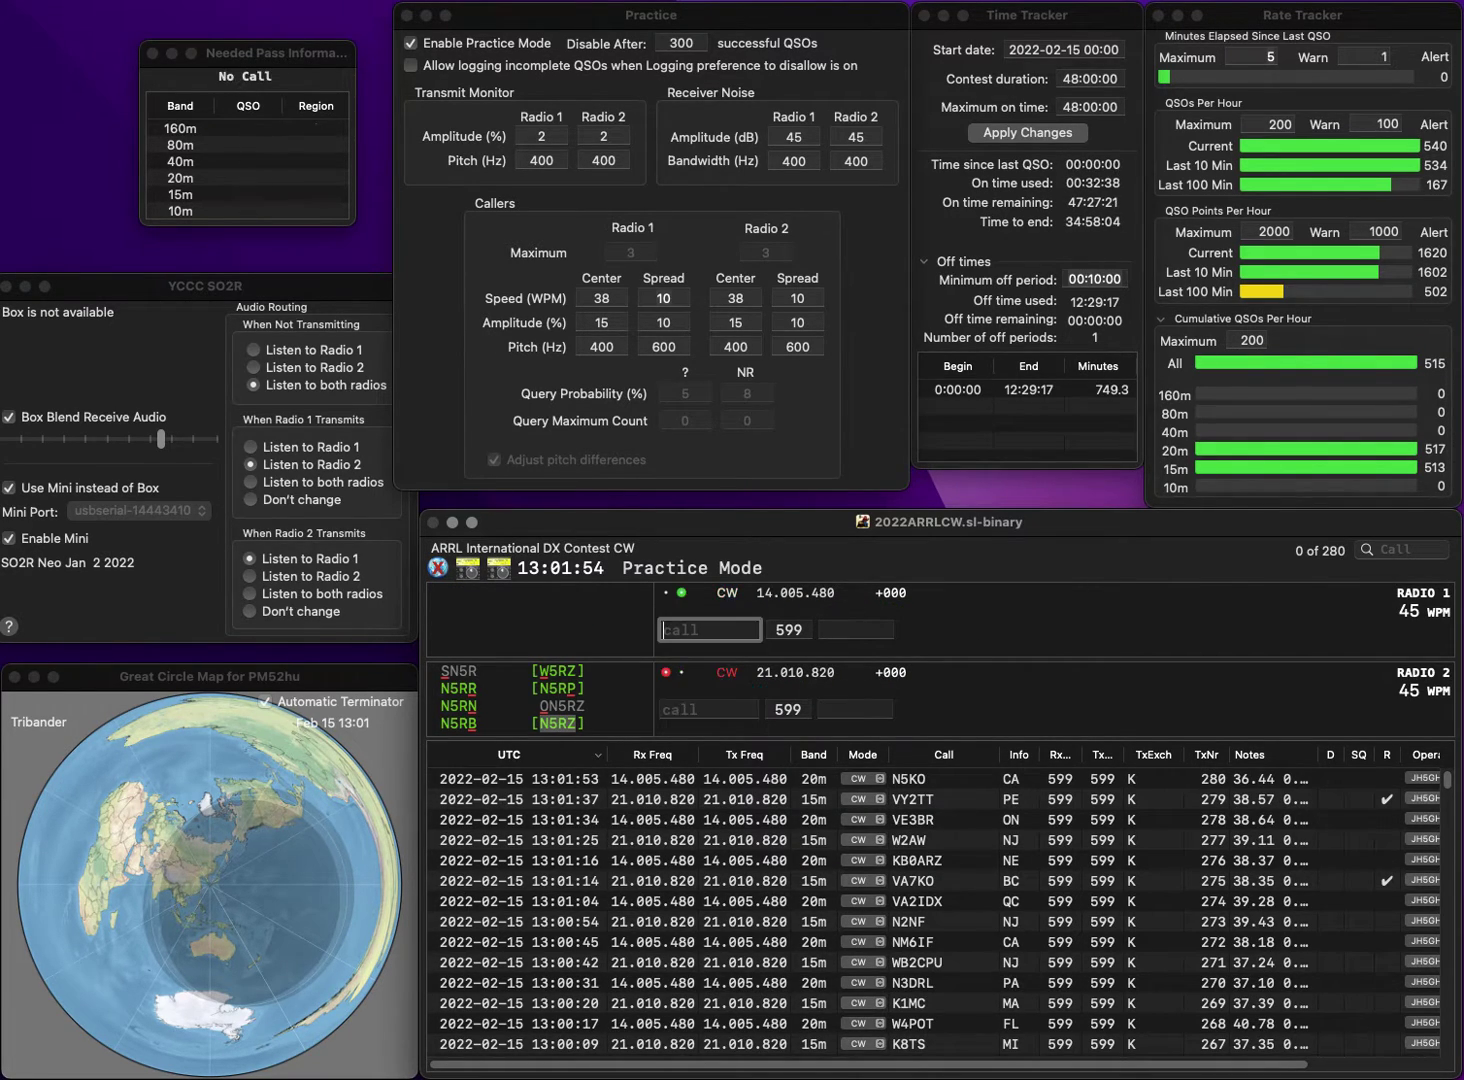
# Enter the calls VE3AQ on Radio 1 and WR4JW on Radio 2, answering both stations.
pyautogui.write('VE3AQ')
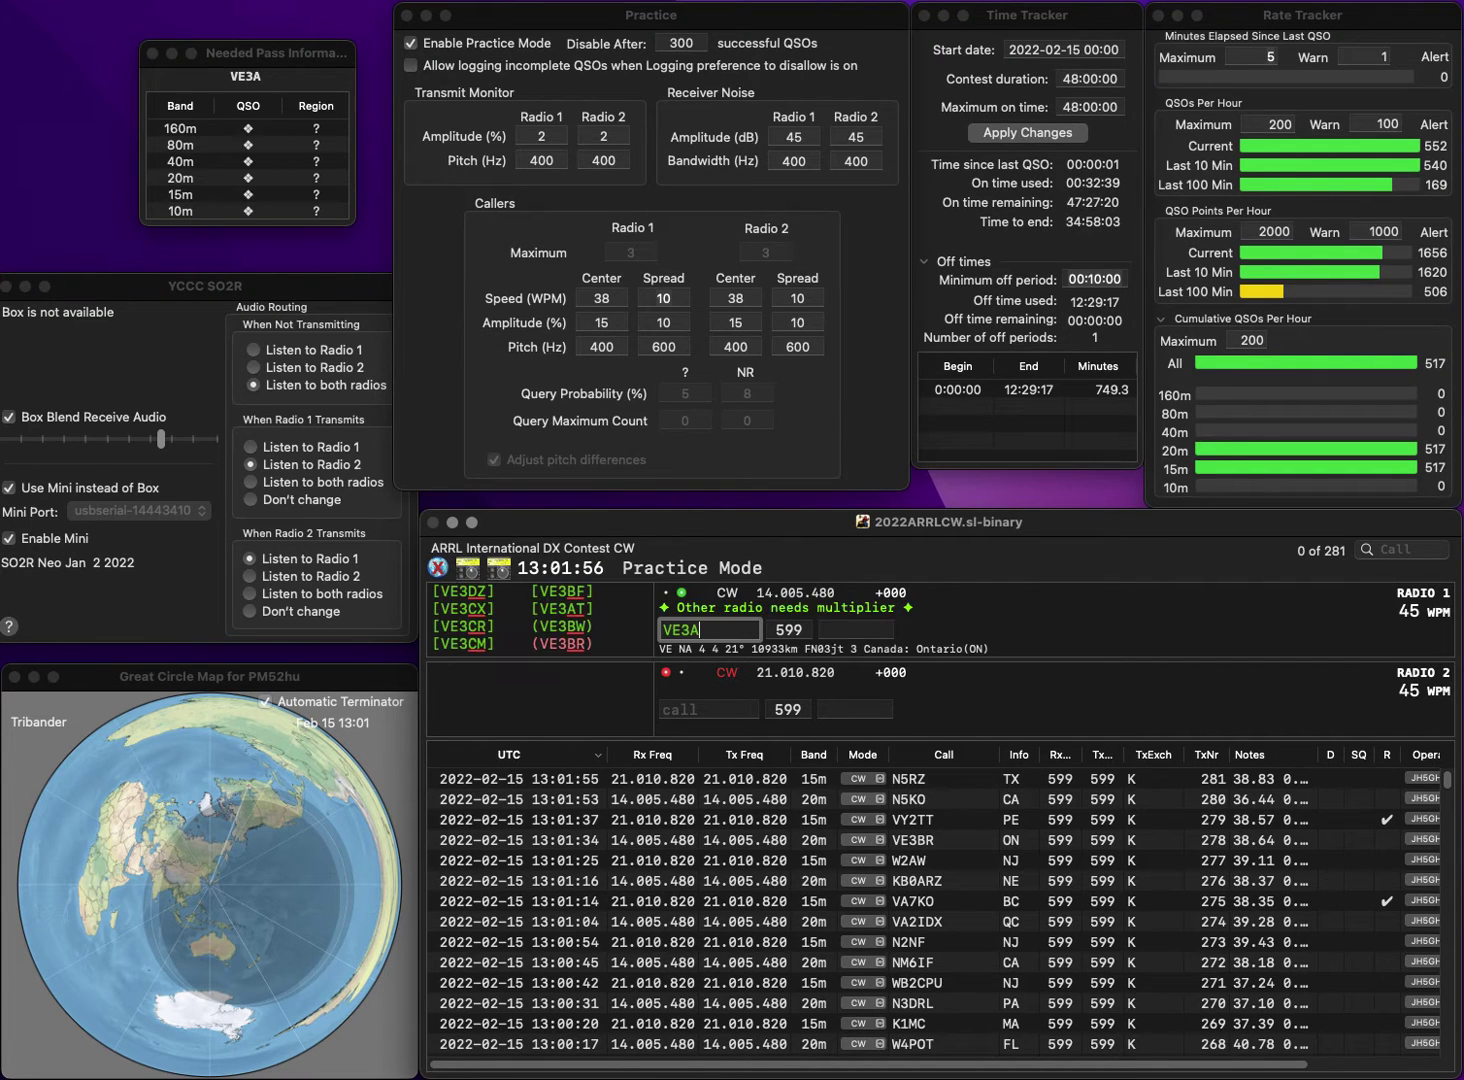
pyautogui.press('Return')
pyautogui.write('W')
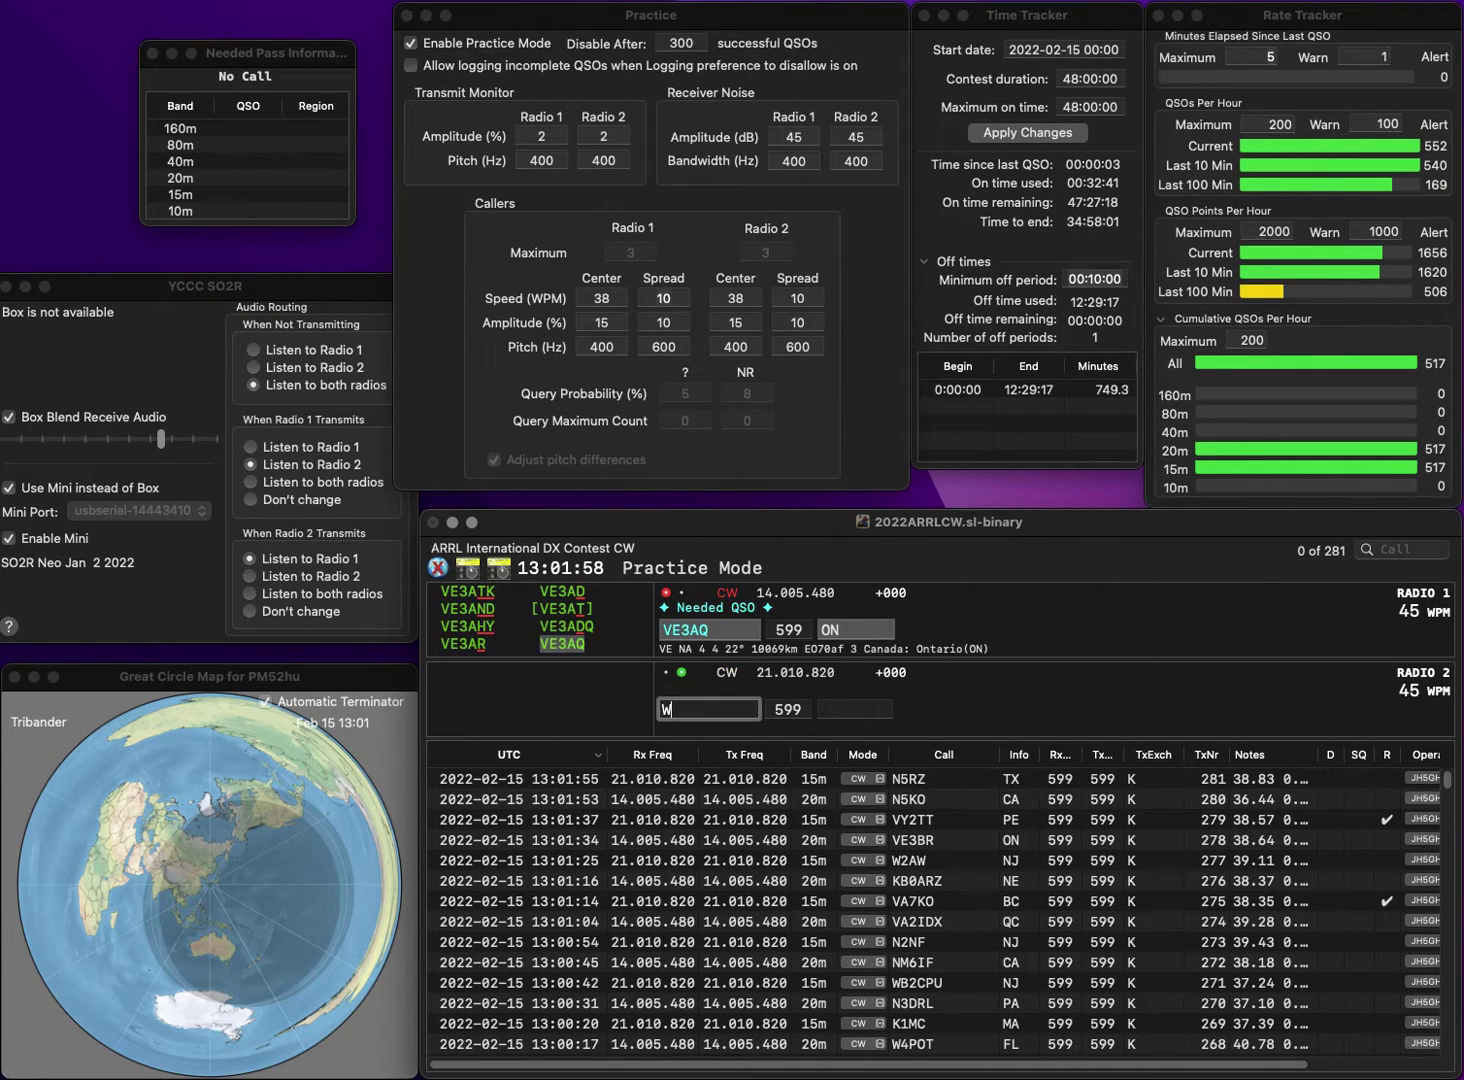
pyautogui.write('R4JW')
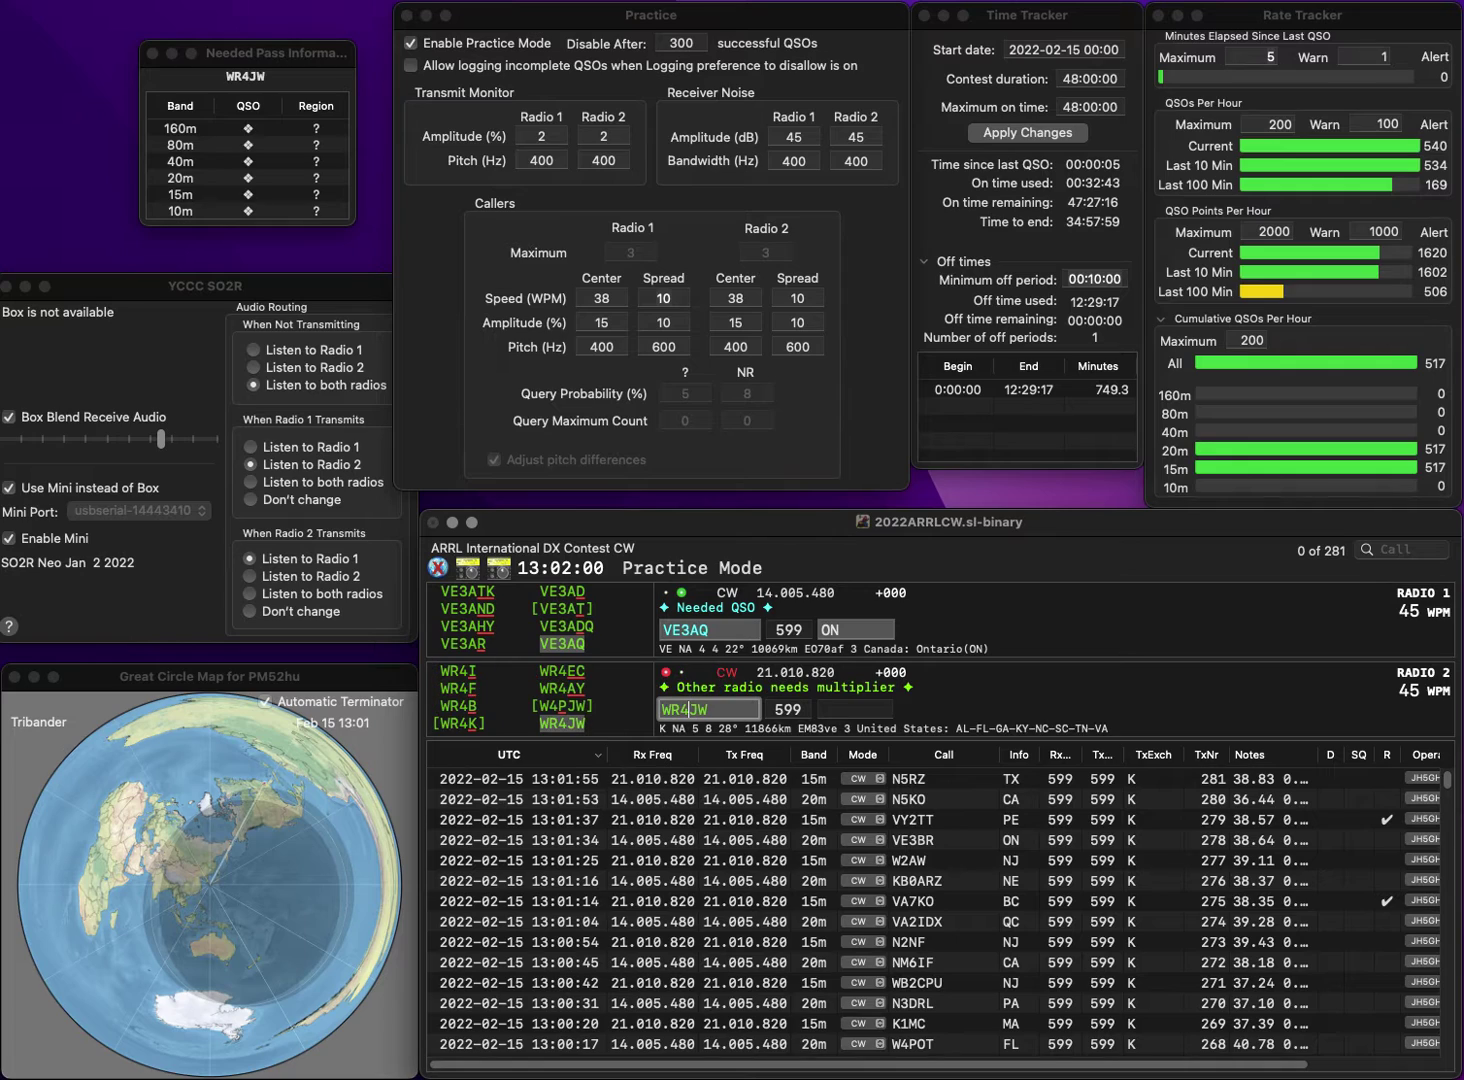
pyautogui.press('Return')
pyautogui.press('Return')
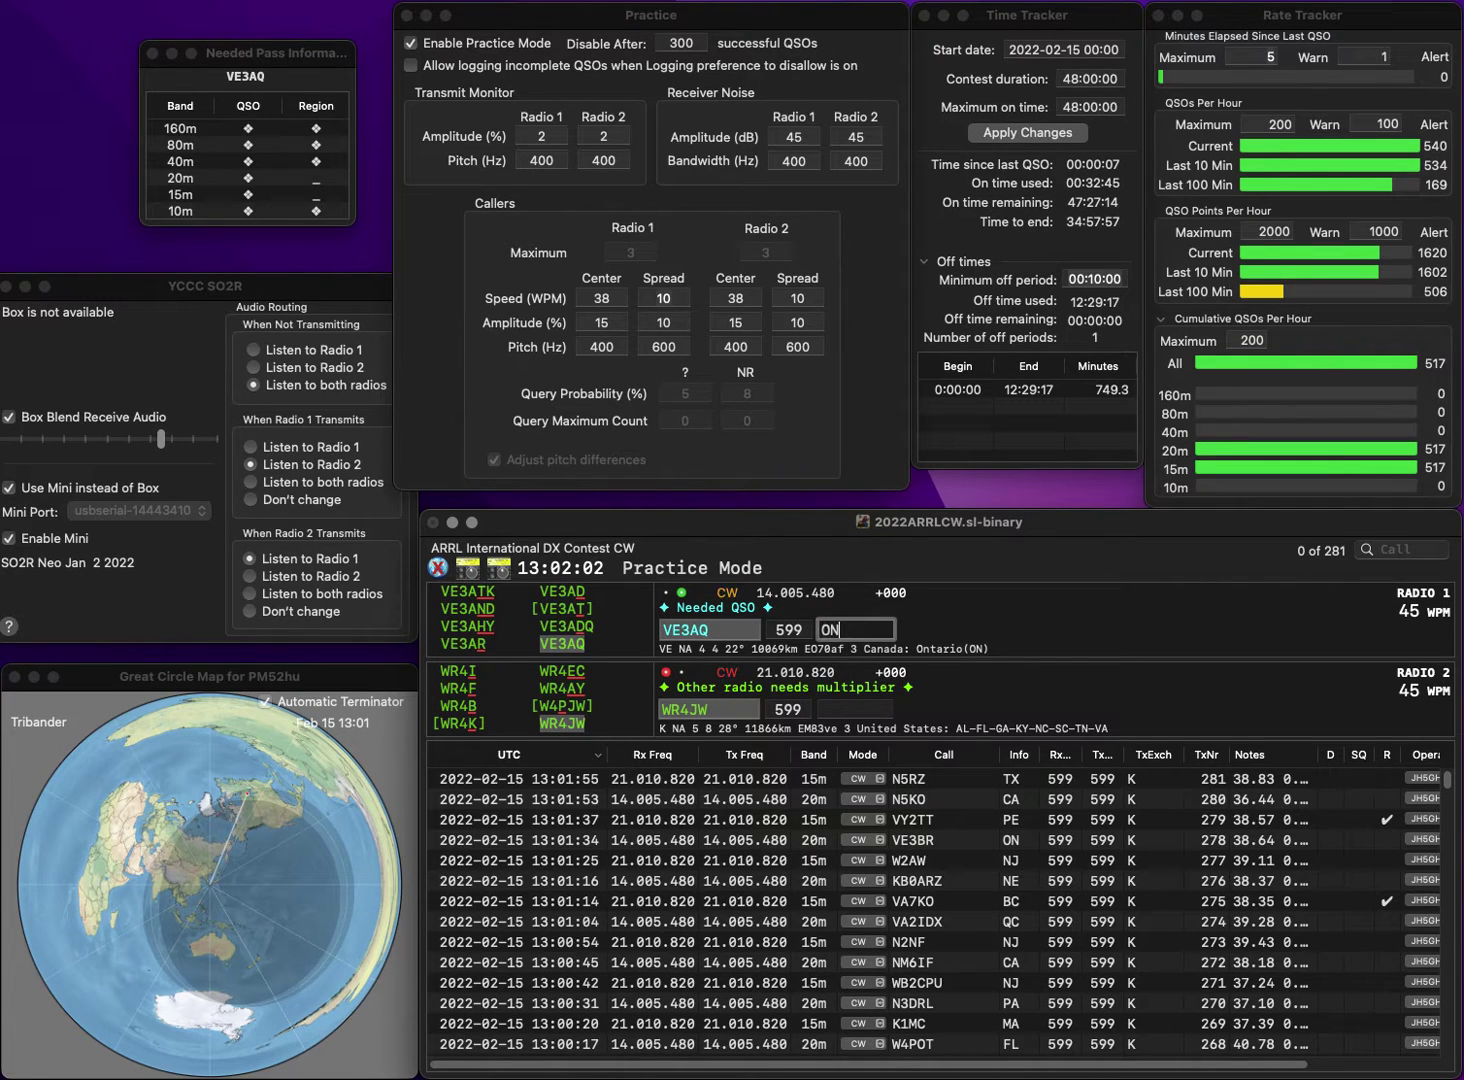
pyautogui.press('Return')
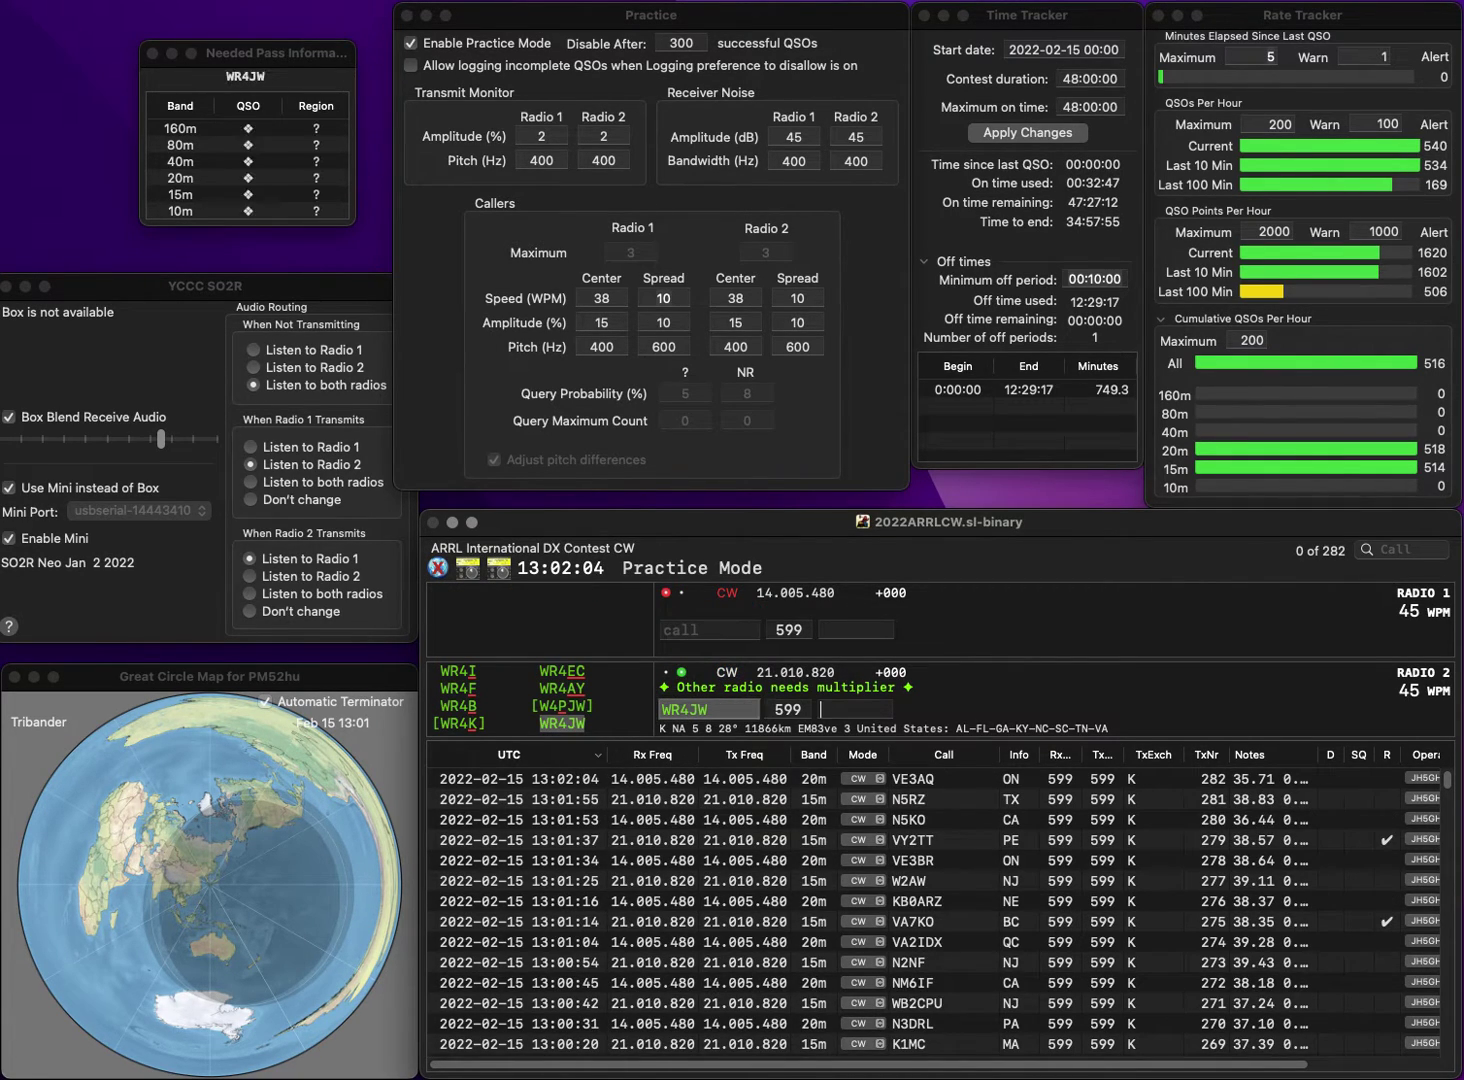
pyautogui.write('VA')
pyautogui.press('Return')
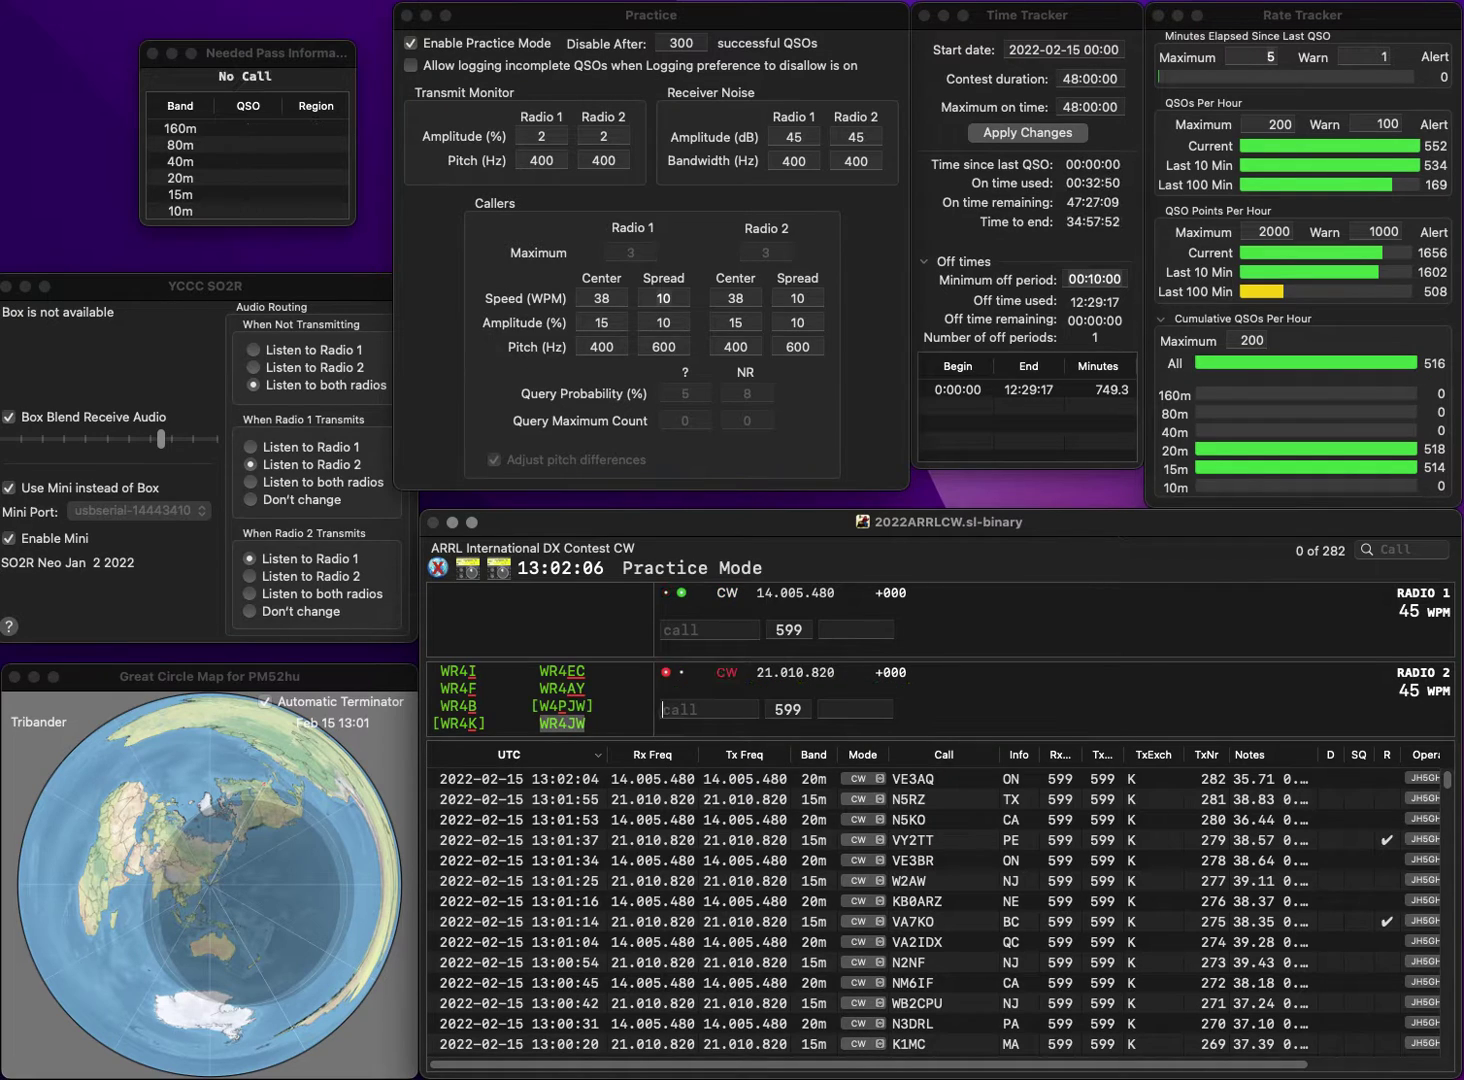
pyautogui.write('KE3NP')
pyautogui.press('Return')
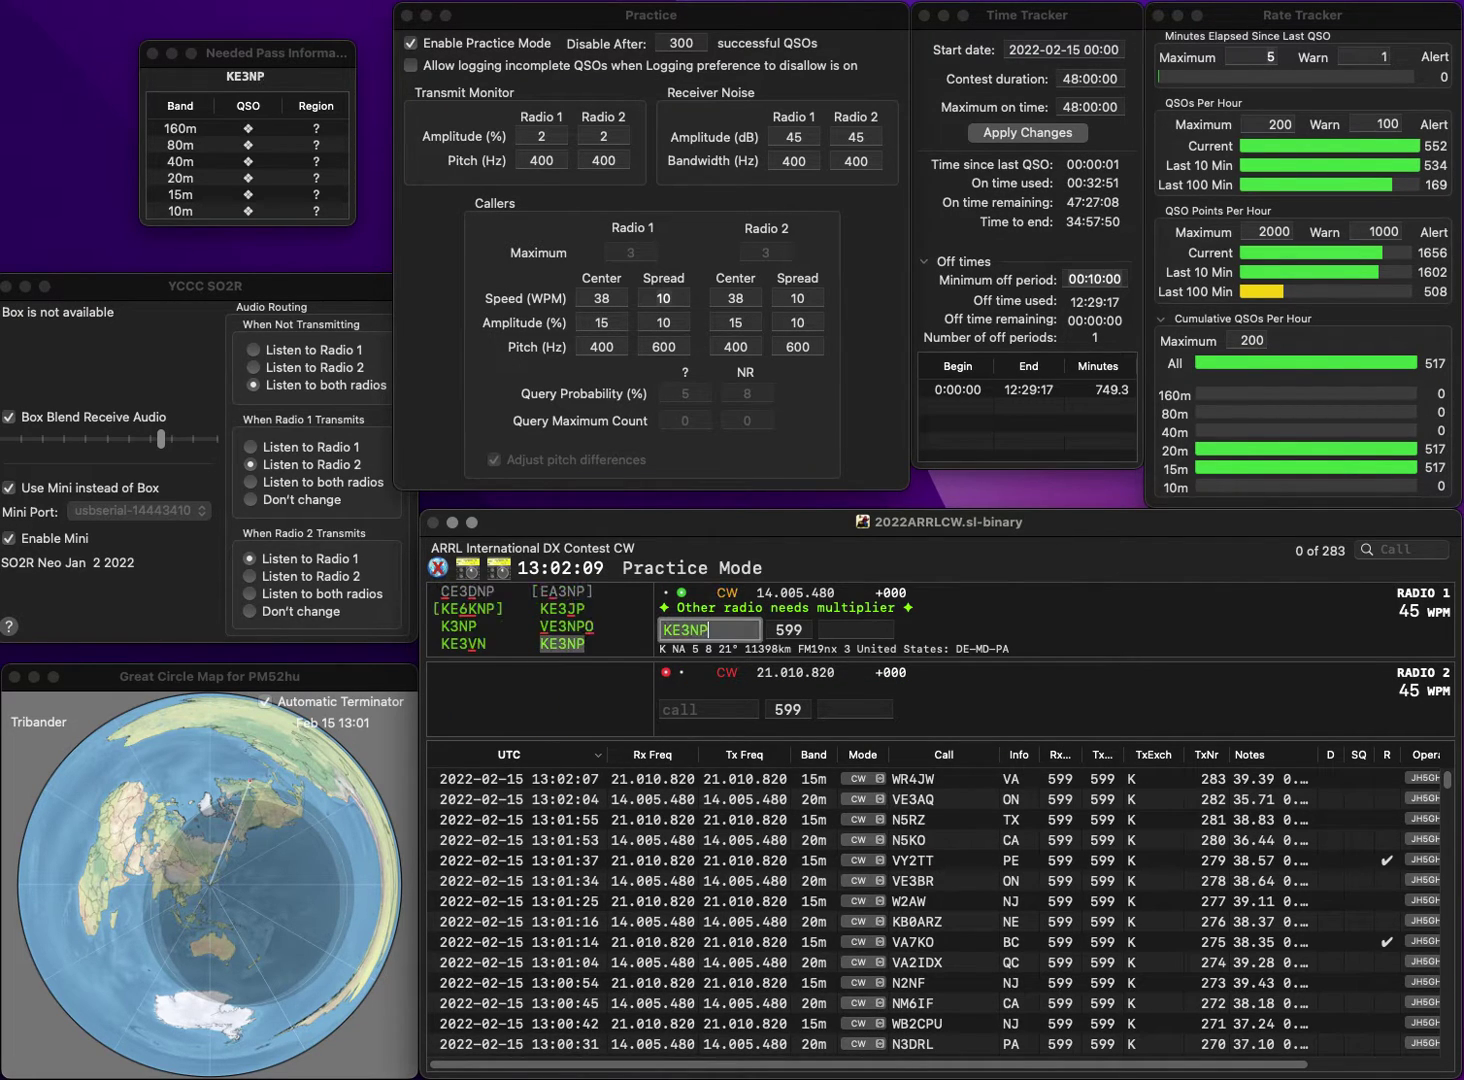
pyautogui.write('K3TXW')
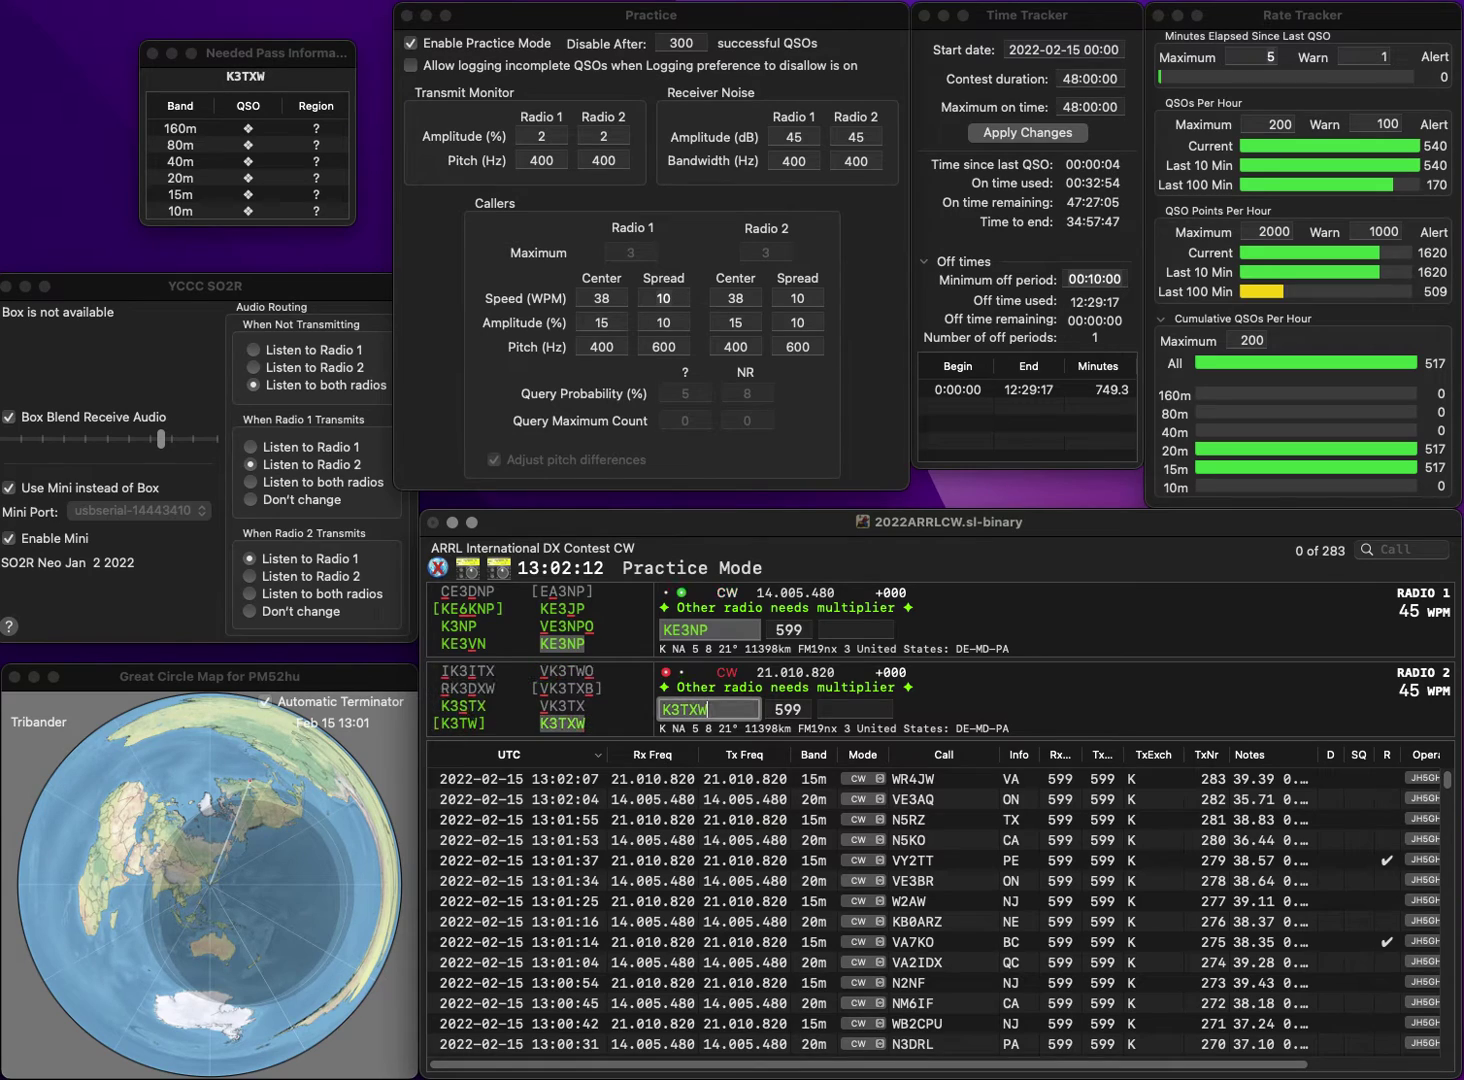
pyautogui.press('Return')
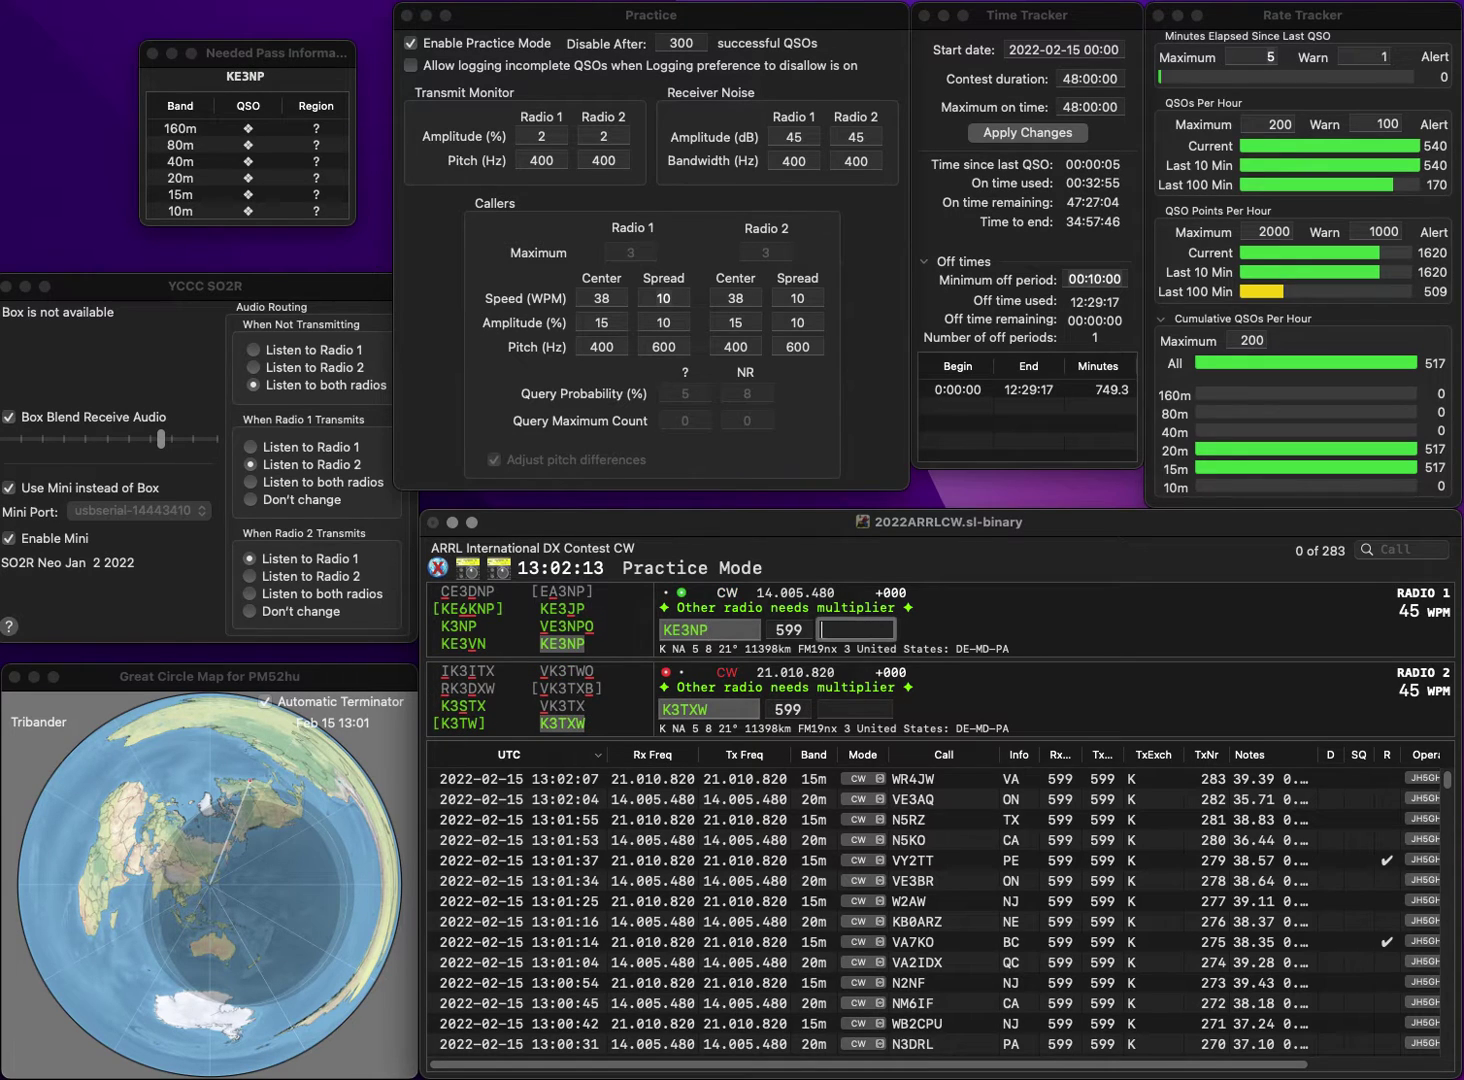
# Log KE3NP on Radio 1 and K3TXW on Radio 2, both with the exchange DE.
pyautogui.write('DE')
pyautogui.press('Return')
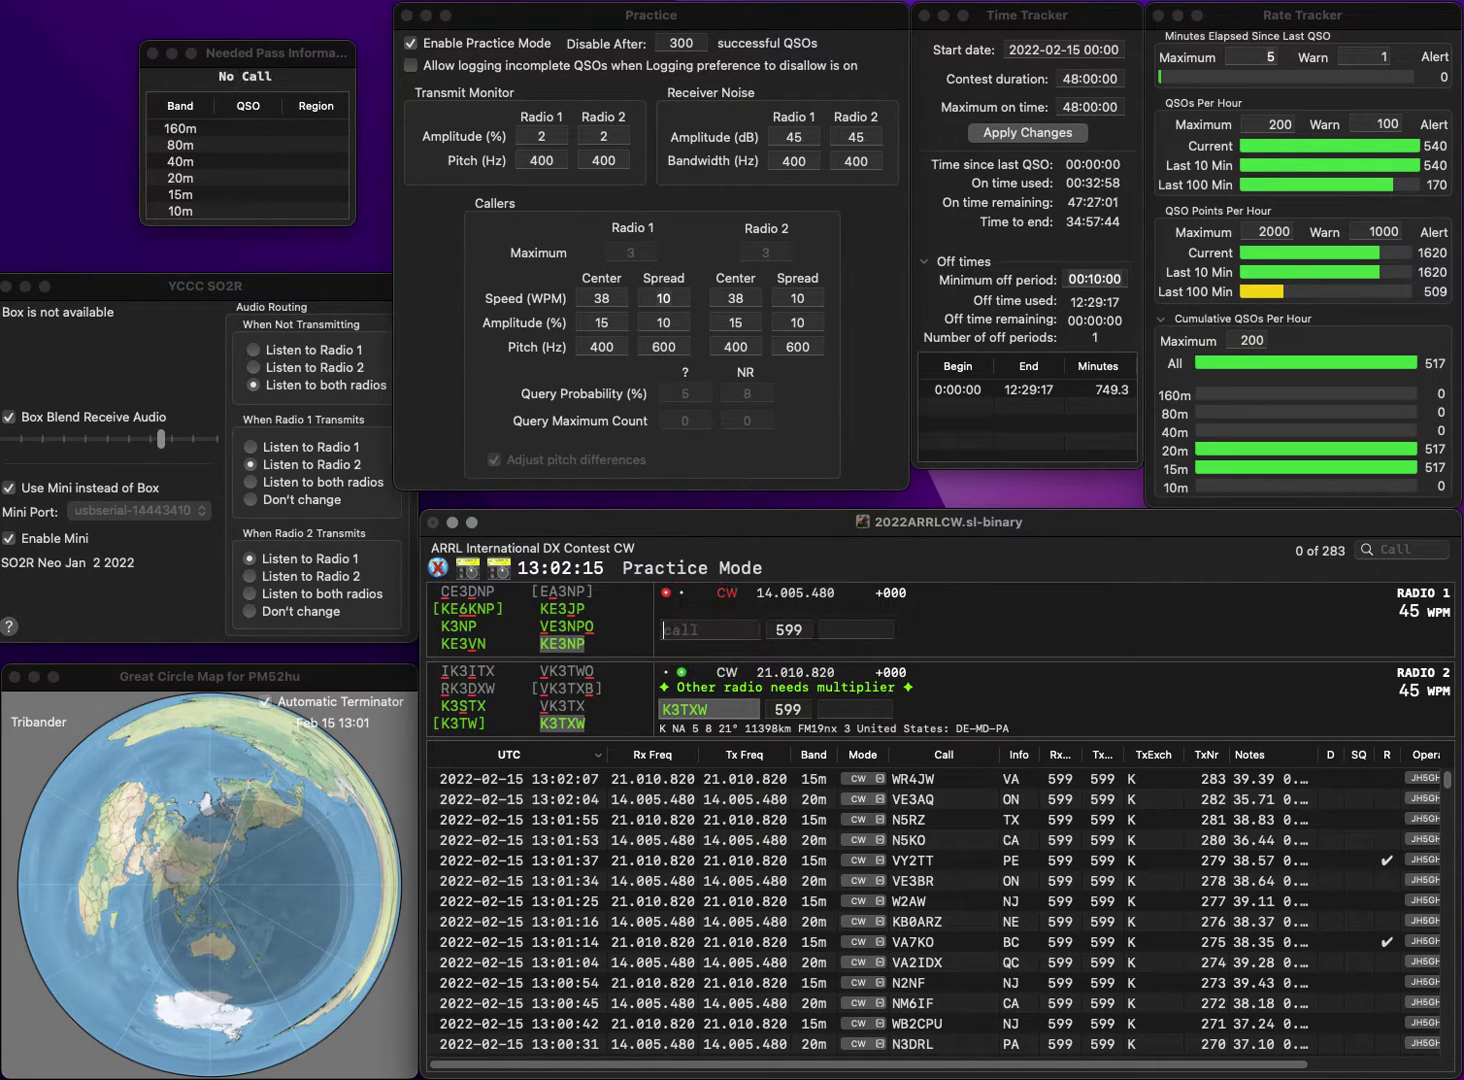
pyautogui.press('space')
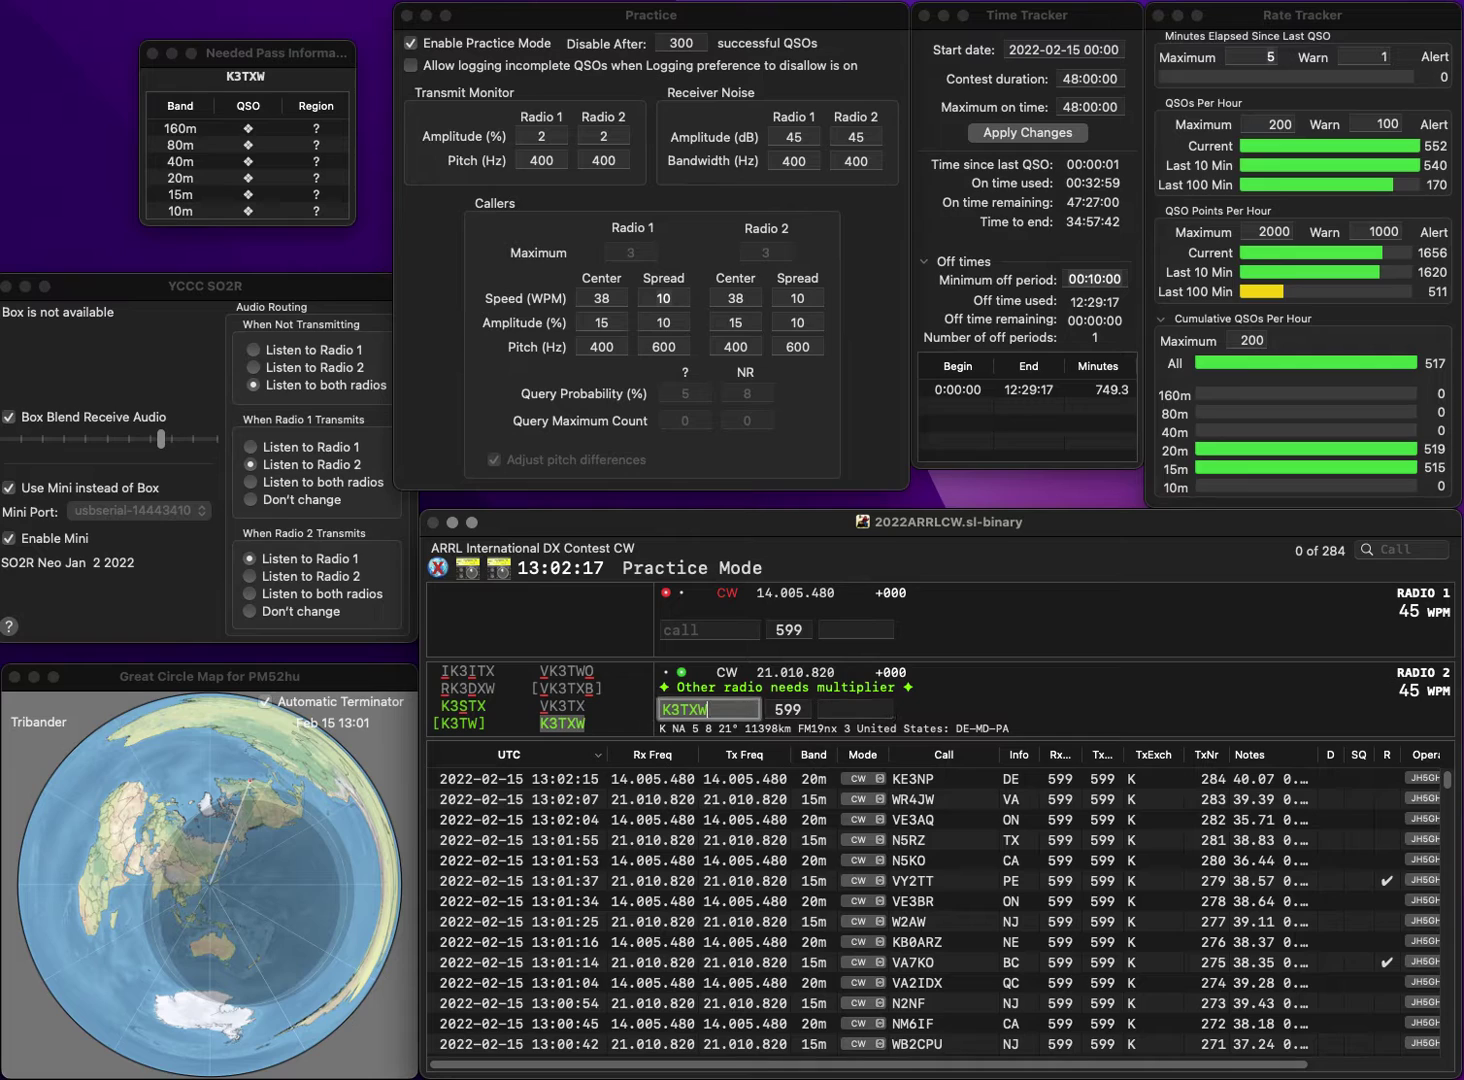
pyautogui.press('space')
pyautogui.write('PA')
pyautogui.press('Return')
pyautogui.write('2')
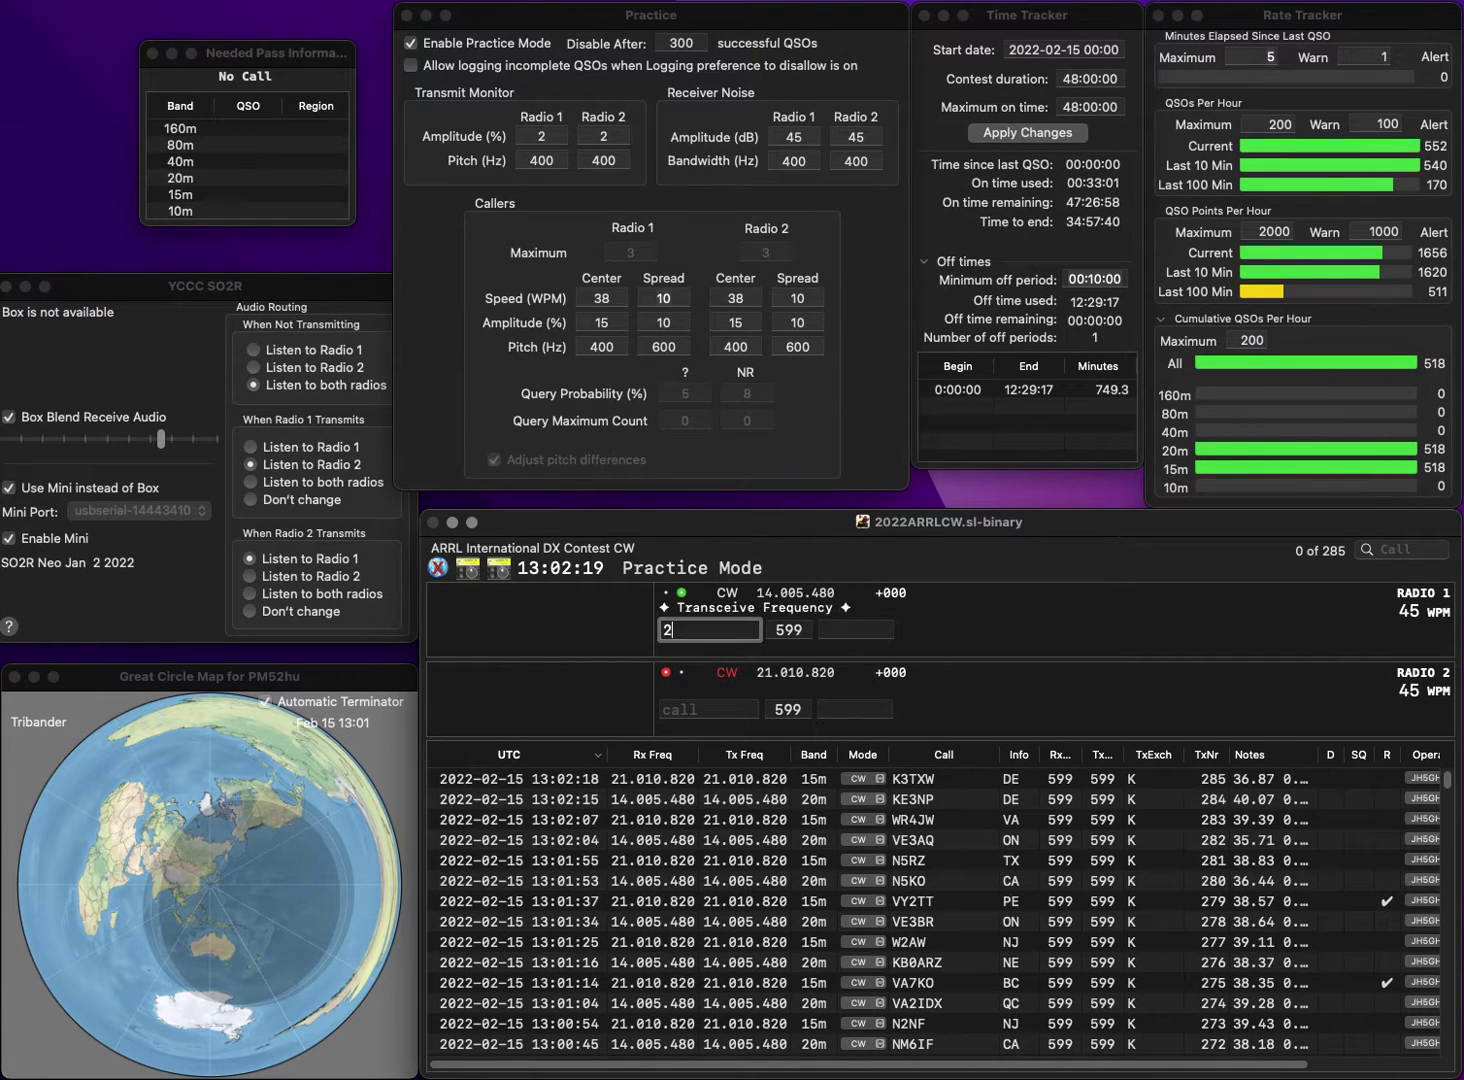
pyautogui.write('REA')
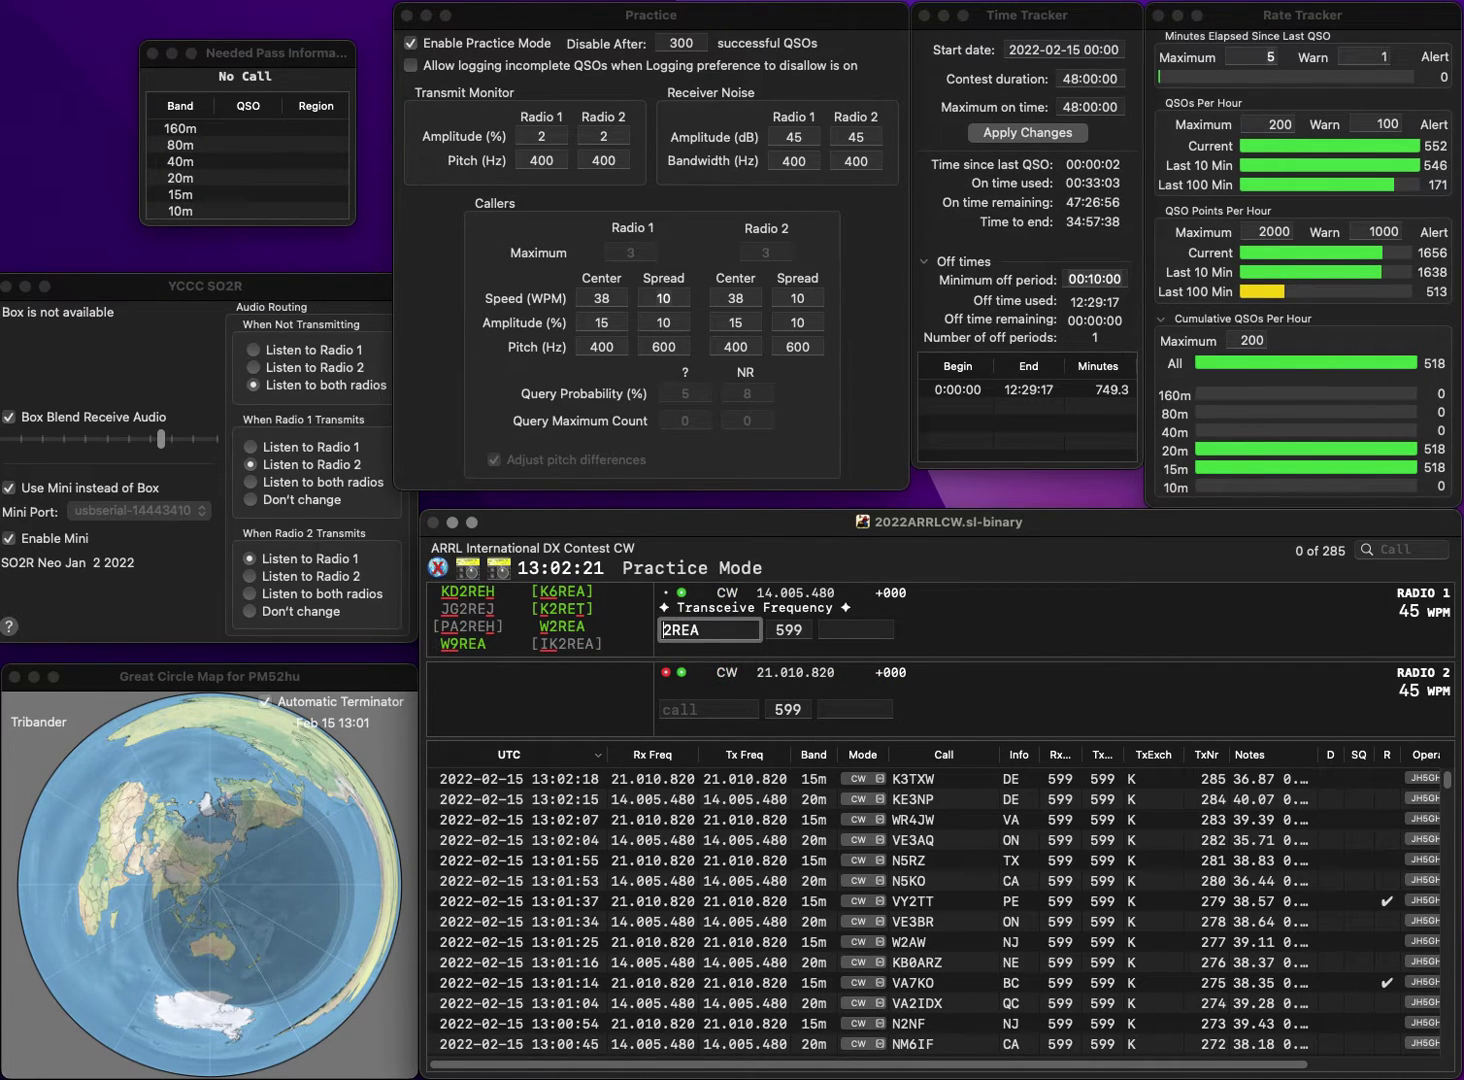
pyautogui.press('Return')
pyautogui.write('N5JJ')
pyautogui.press('Return')
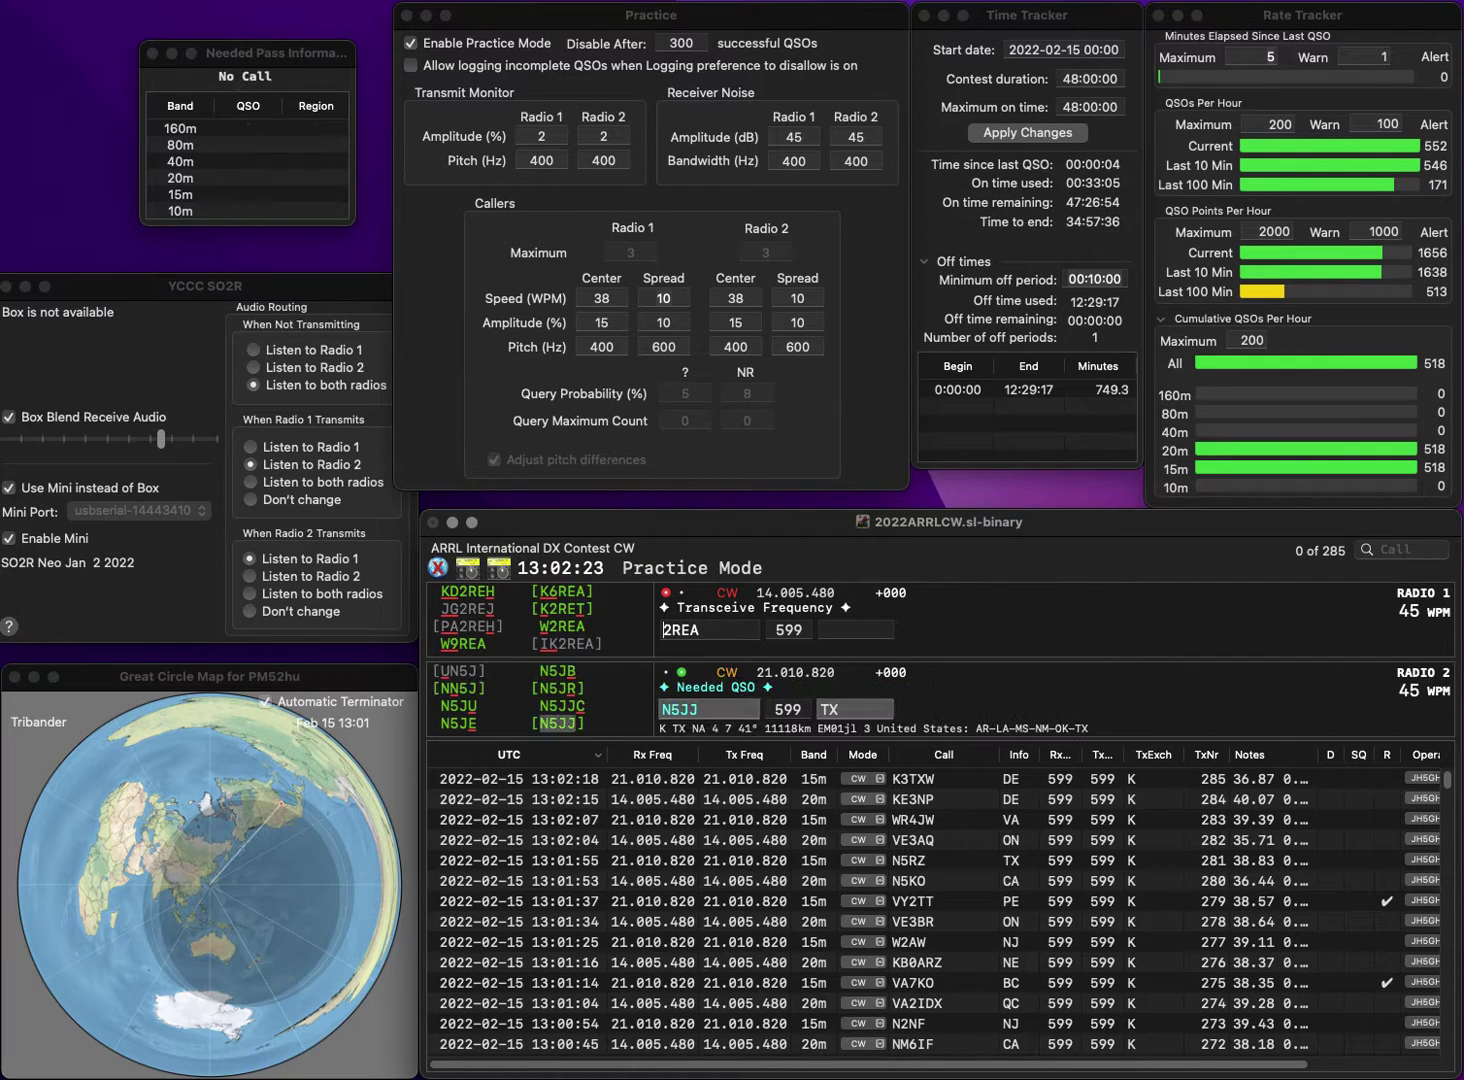
pyautogui.write('W')
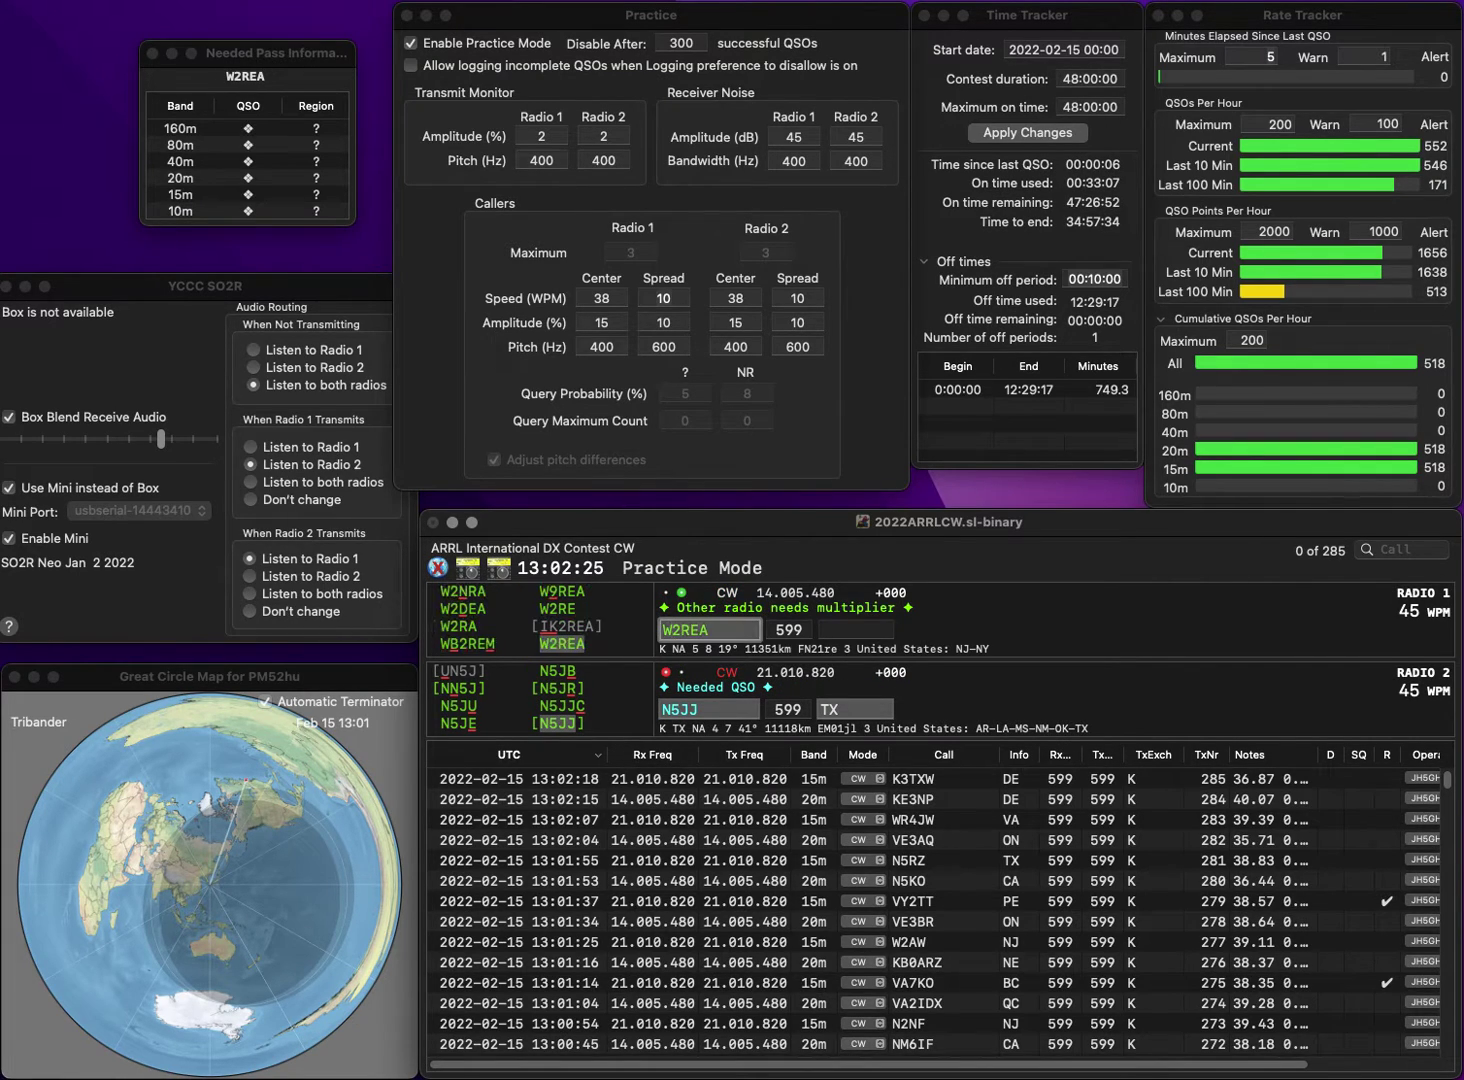
pyautogui.press('Return')
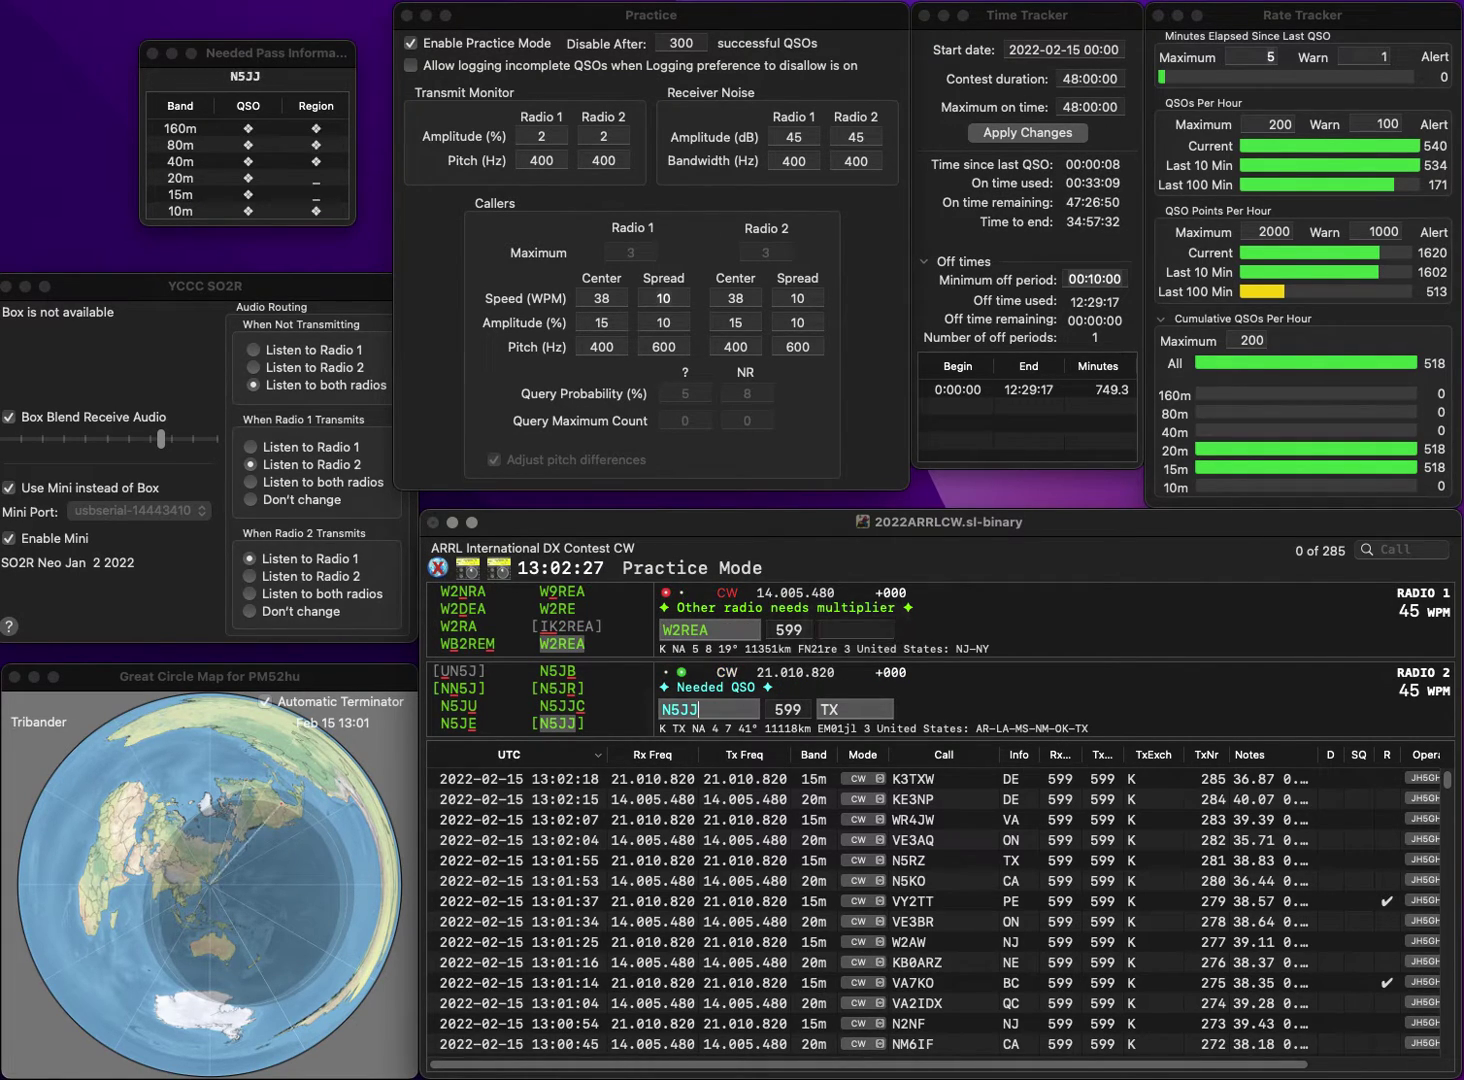
pyautogui.press('Return')
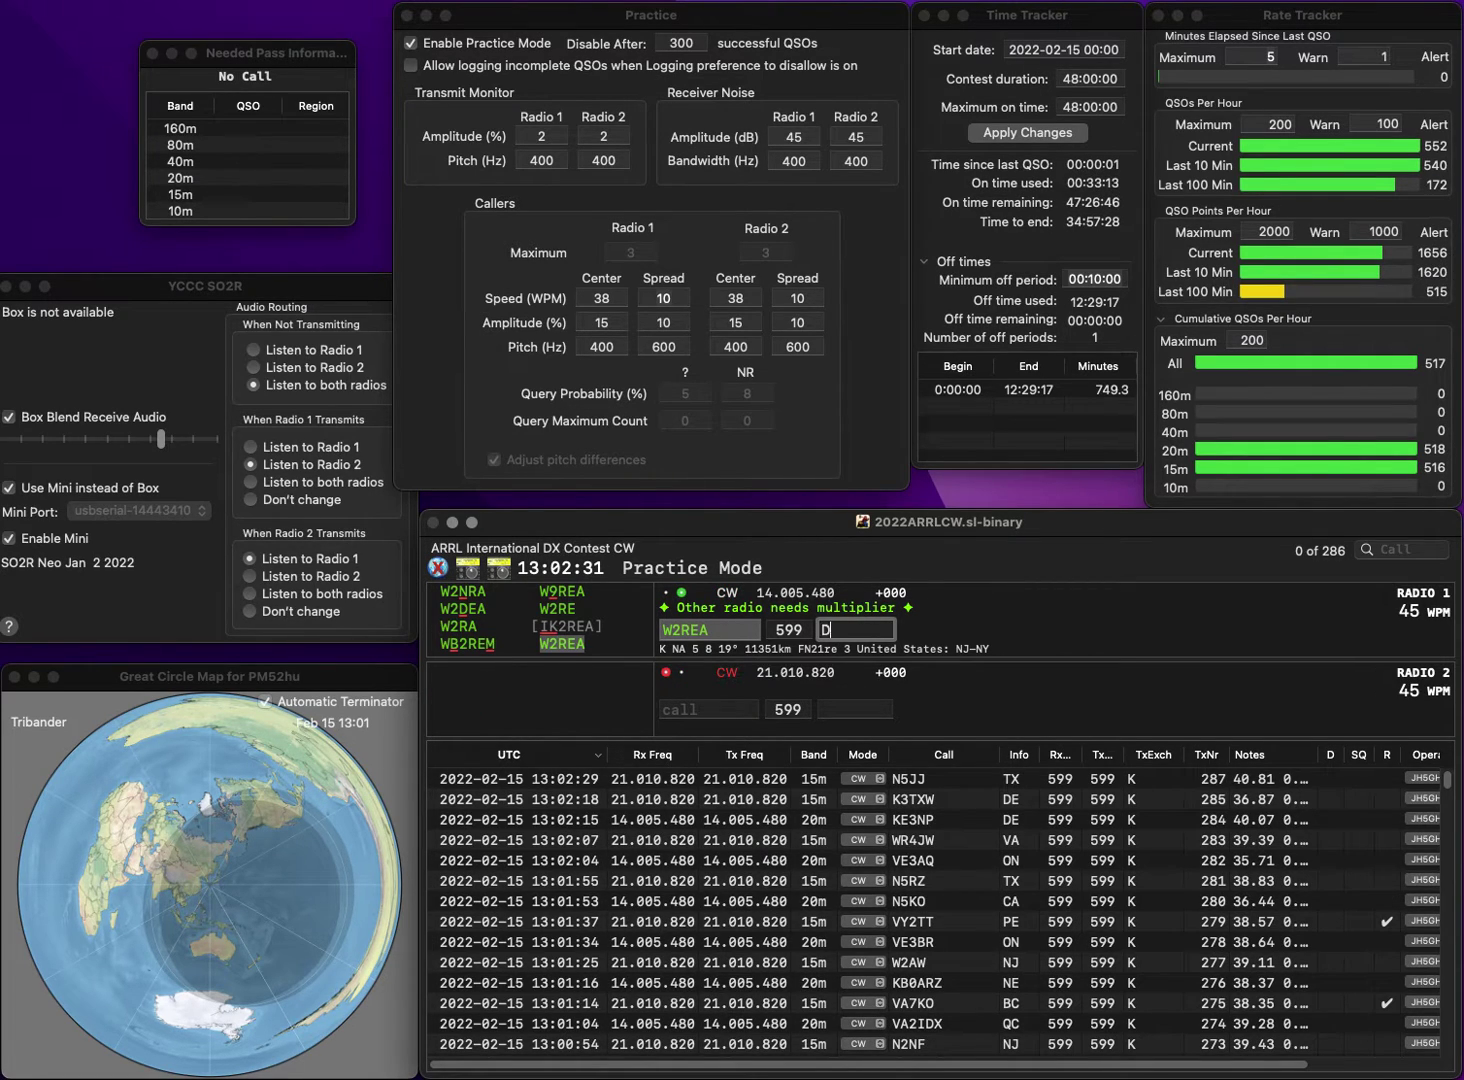
pyautogui.press('BackSpace')
# Answer and log WB4TDH on Radio 2 with the exchange FL and KE5CDE on Radio 1 with LA.
pyautogui.write('B4TDH')
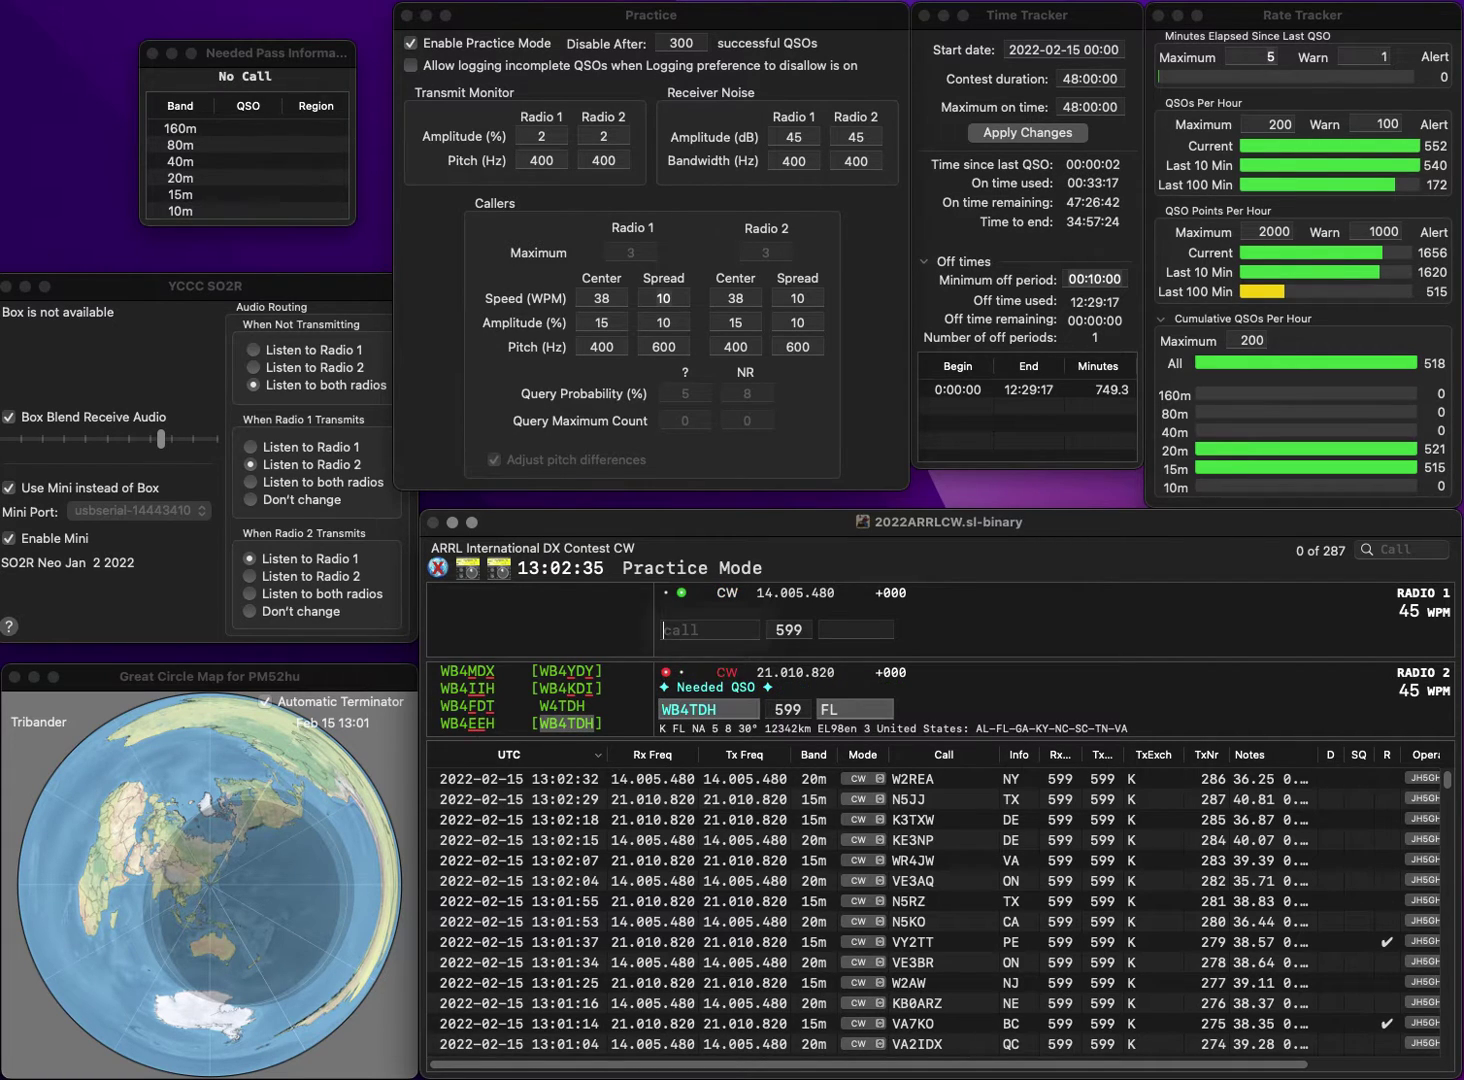
pyautogui.press('Return')
pyautogui.write('KE5CDE')
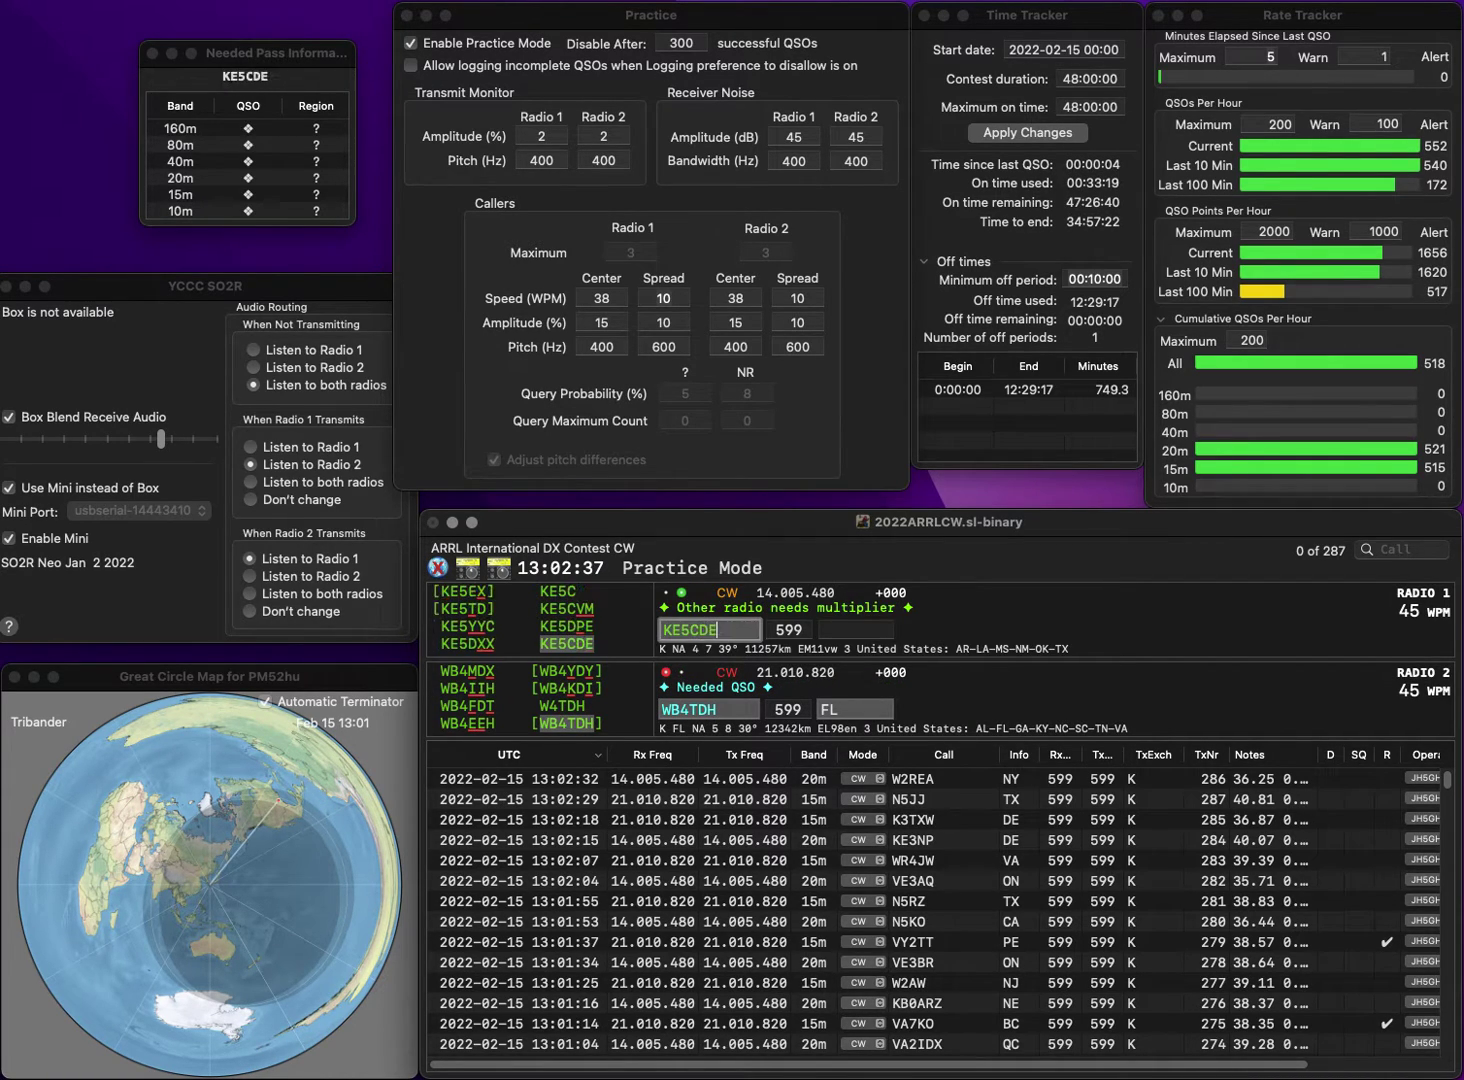
pyautogui.press('Return')
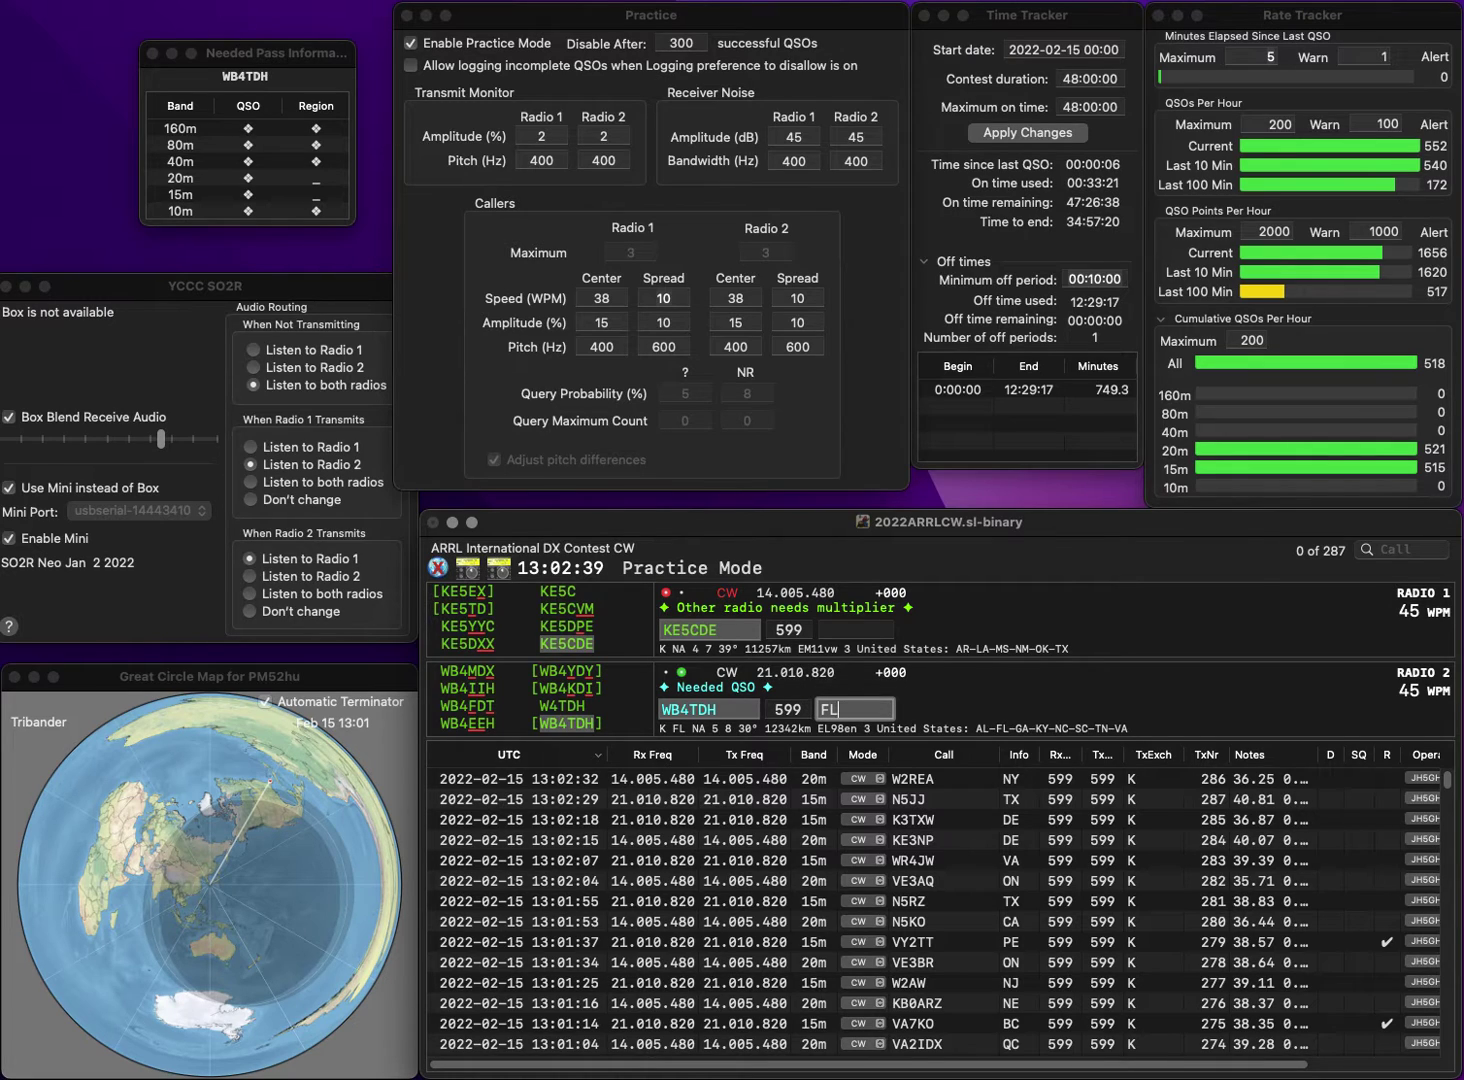
pyautogui.press('Return')
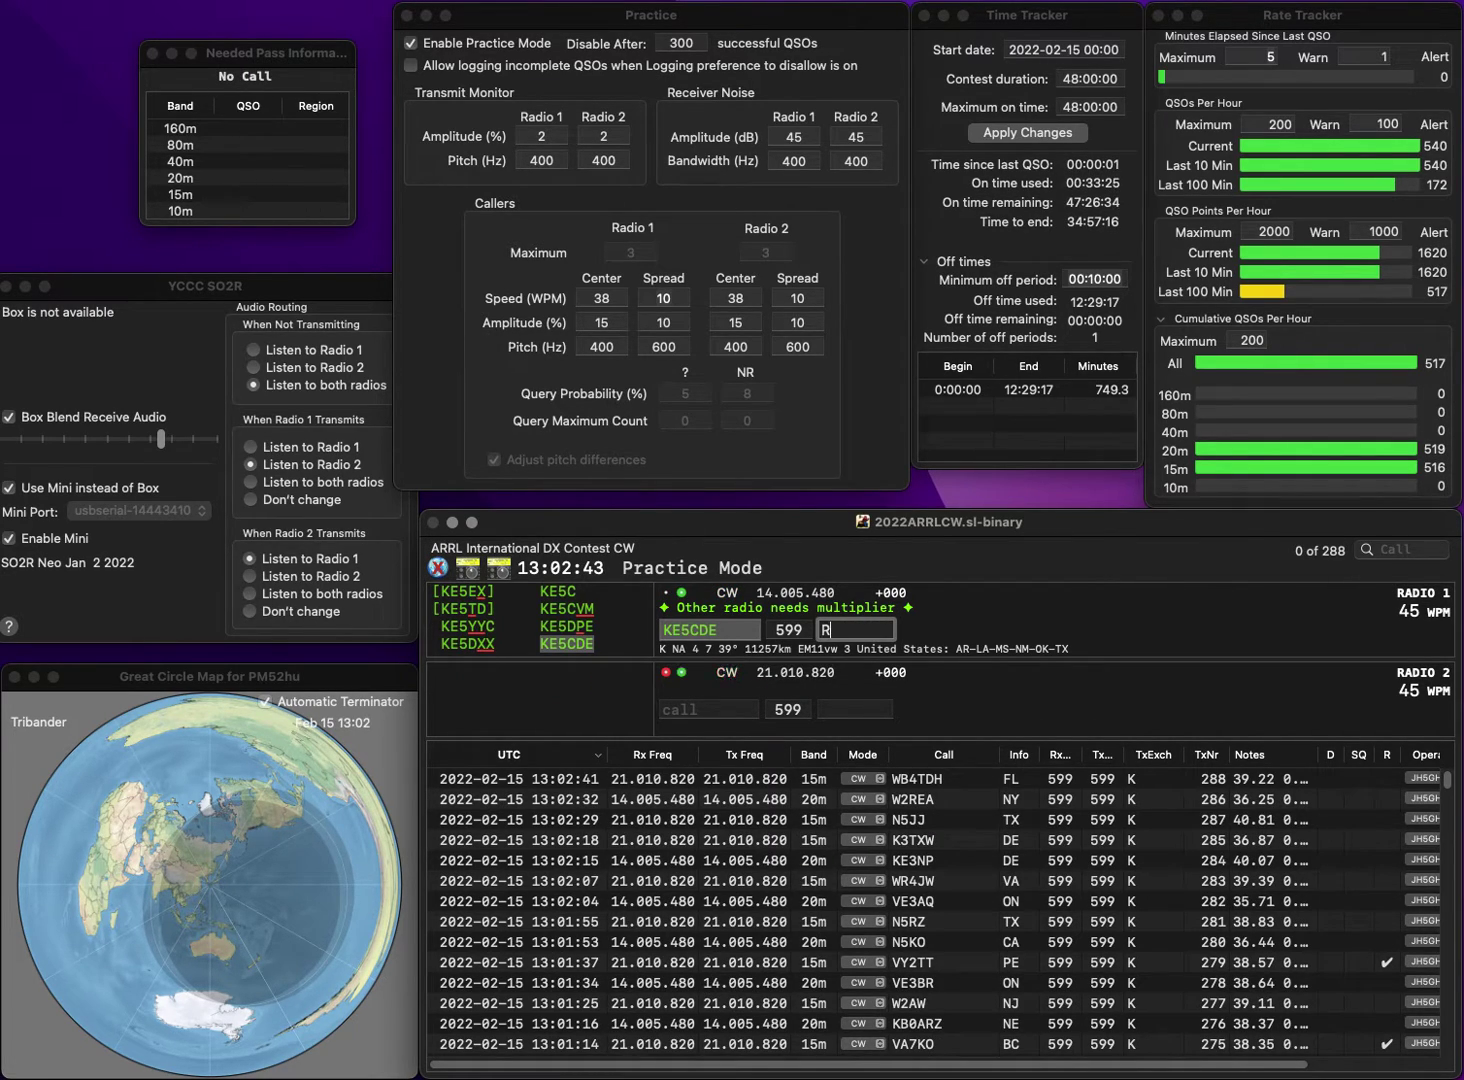
pyautogui.press('Return')
pyautogui.write('NZ7Q')
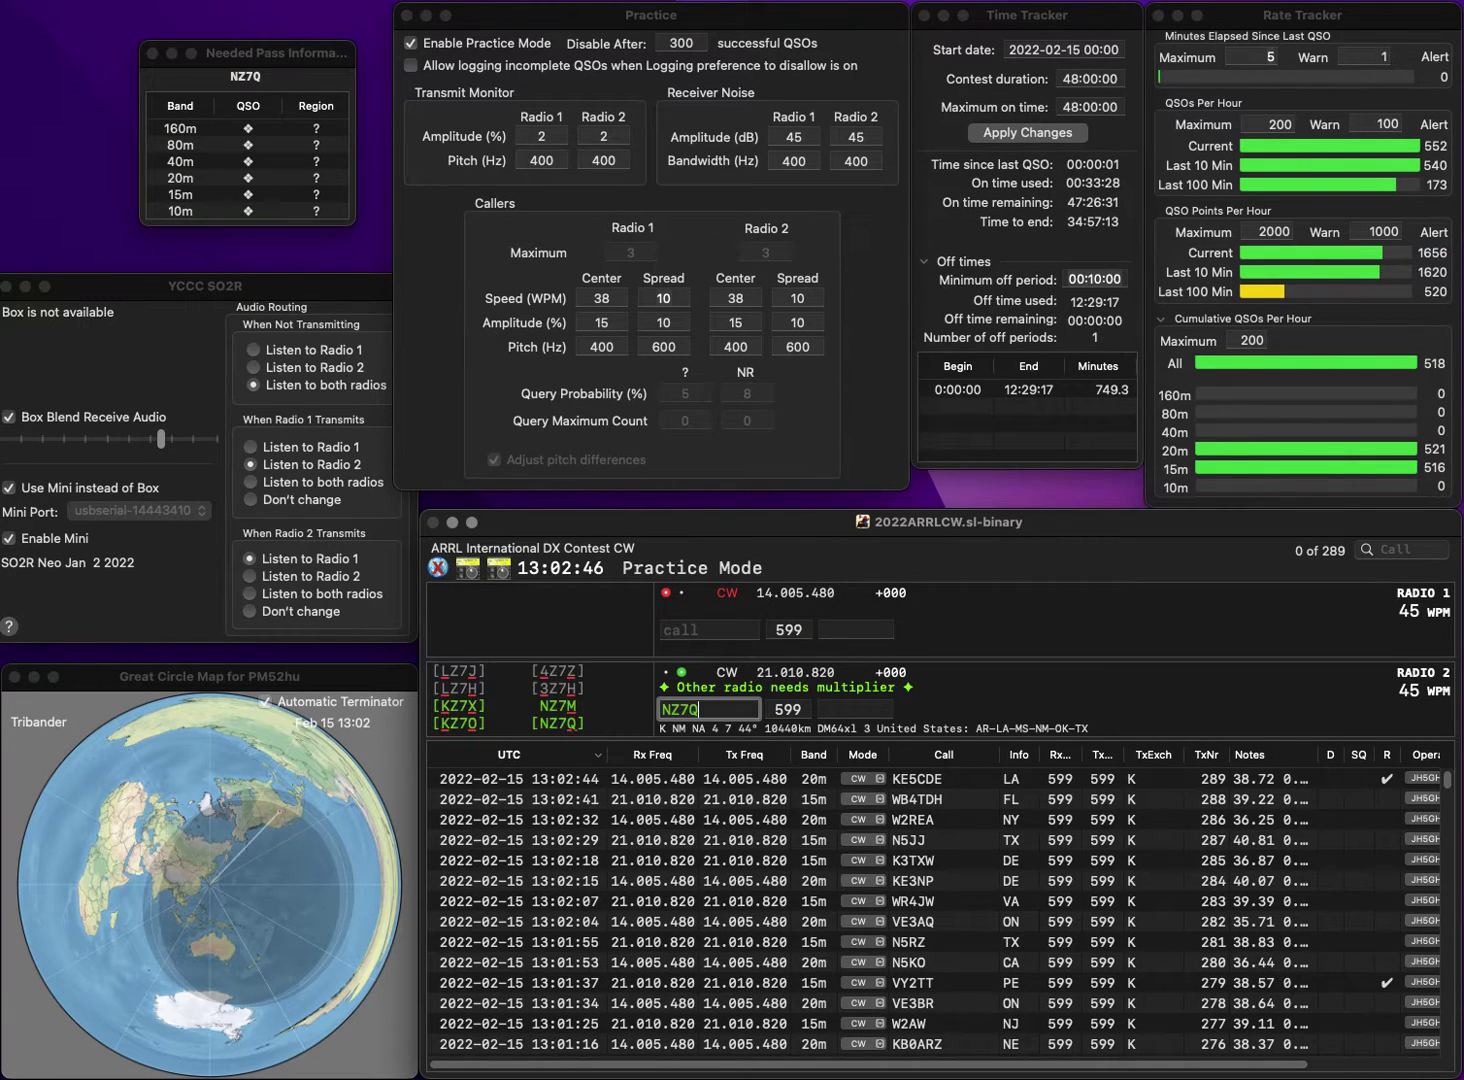
pyautogui.press('Return')
pyautogui.write('V')
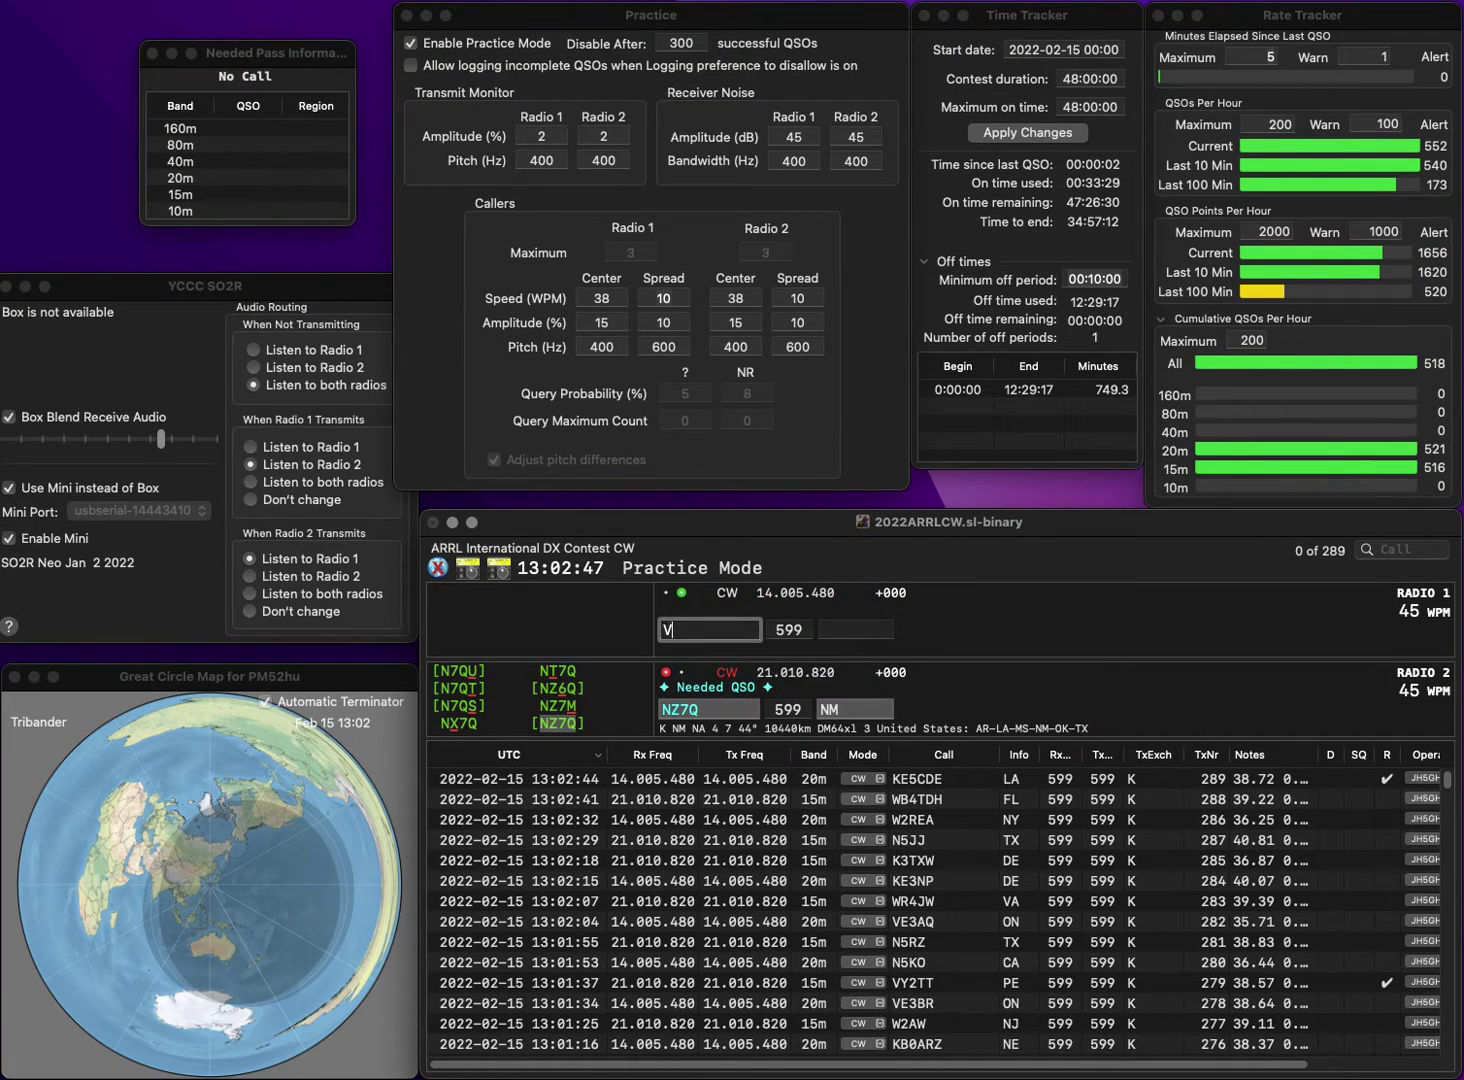
pyautogui.write('E3SQ')
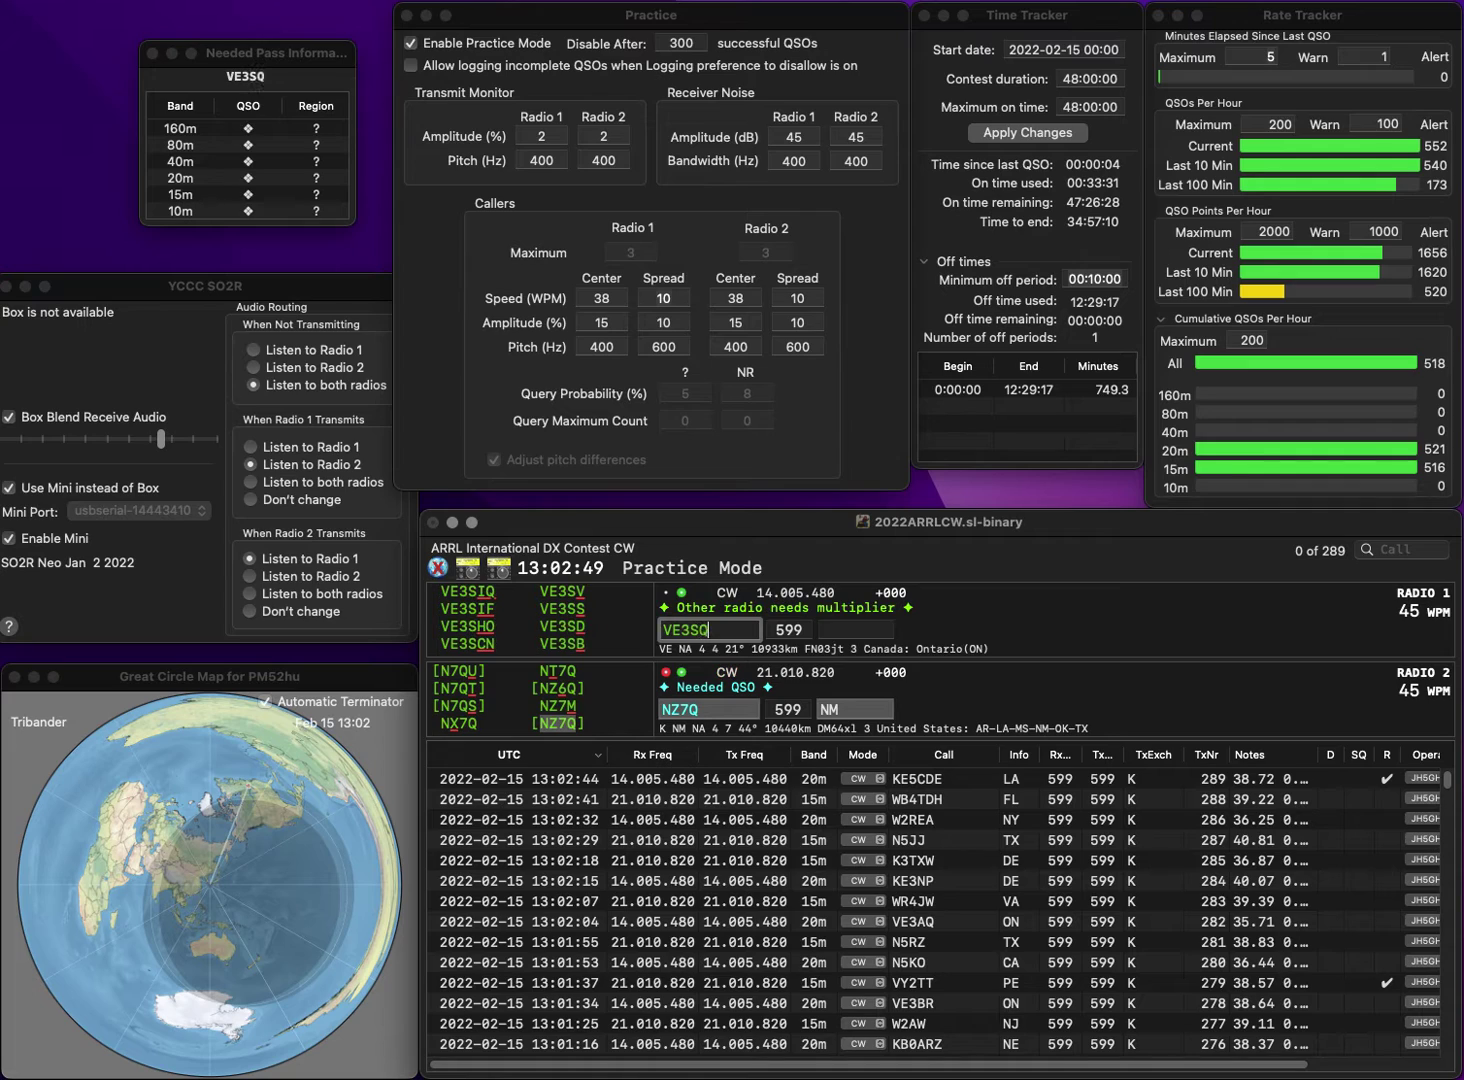
pyautogui.press('Return')
pyautogui.press('Return')
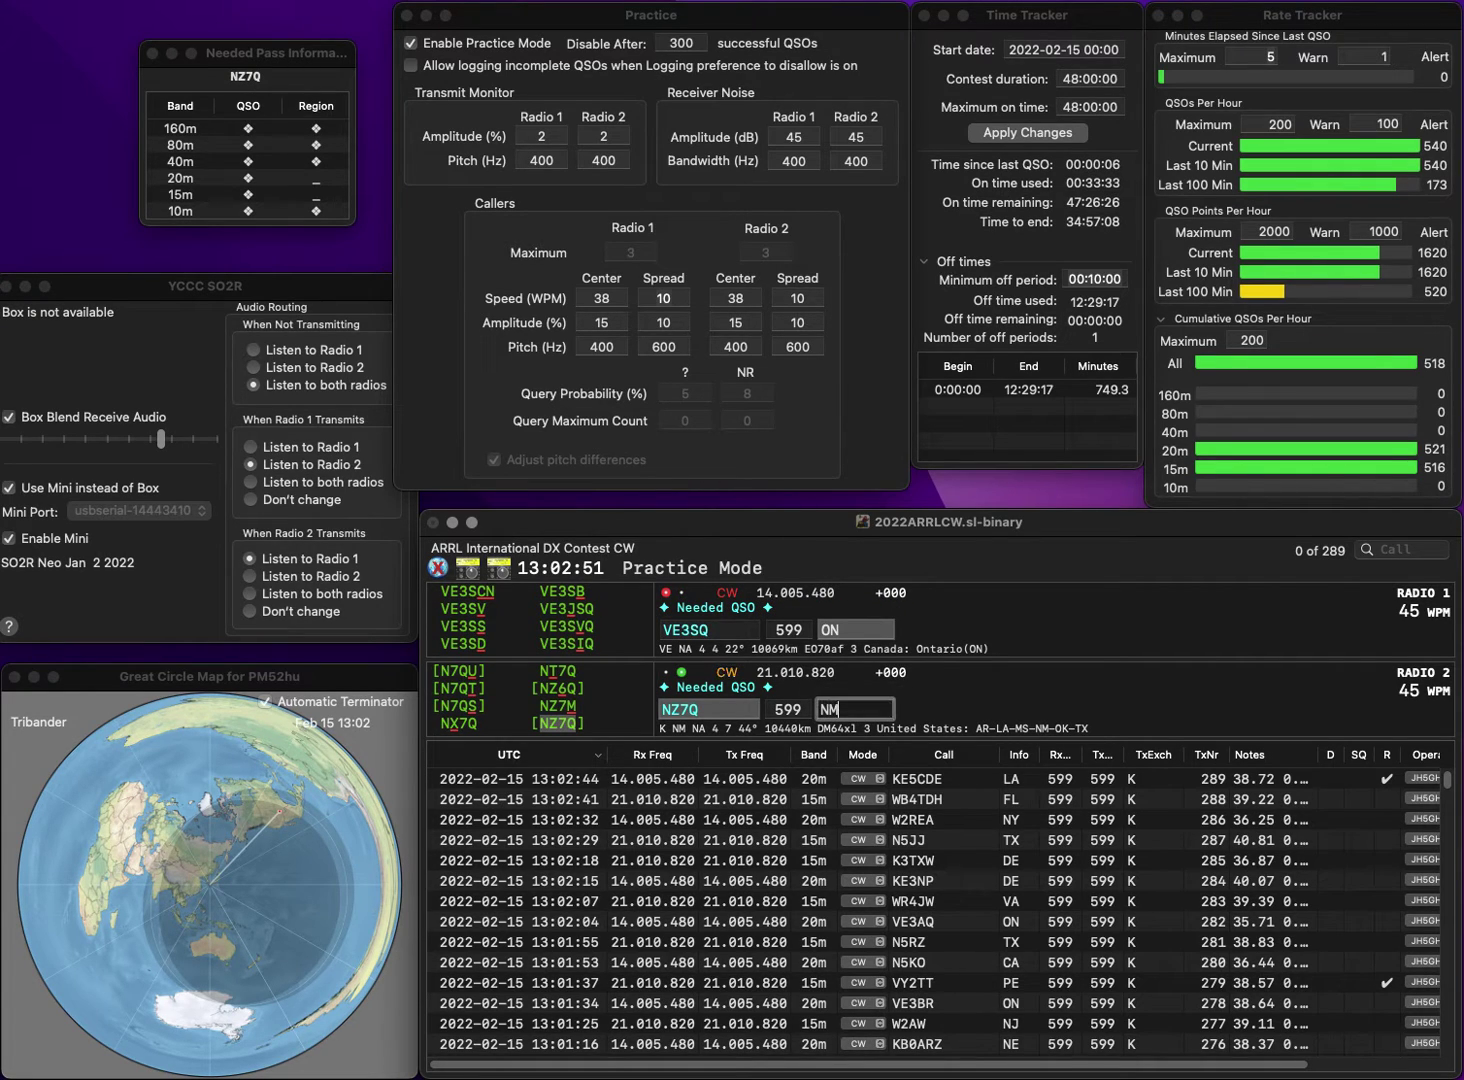
pyautogui.write('I')
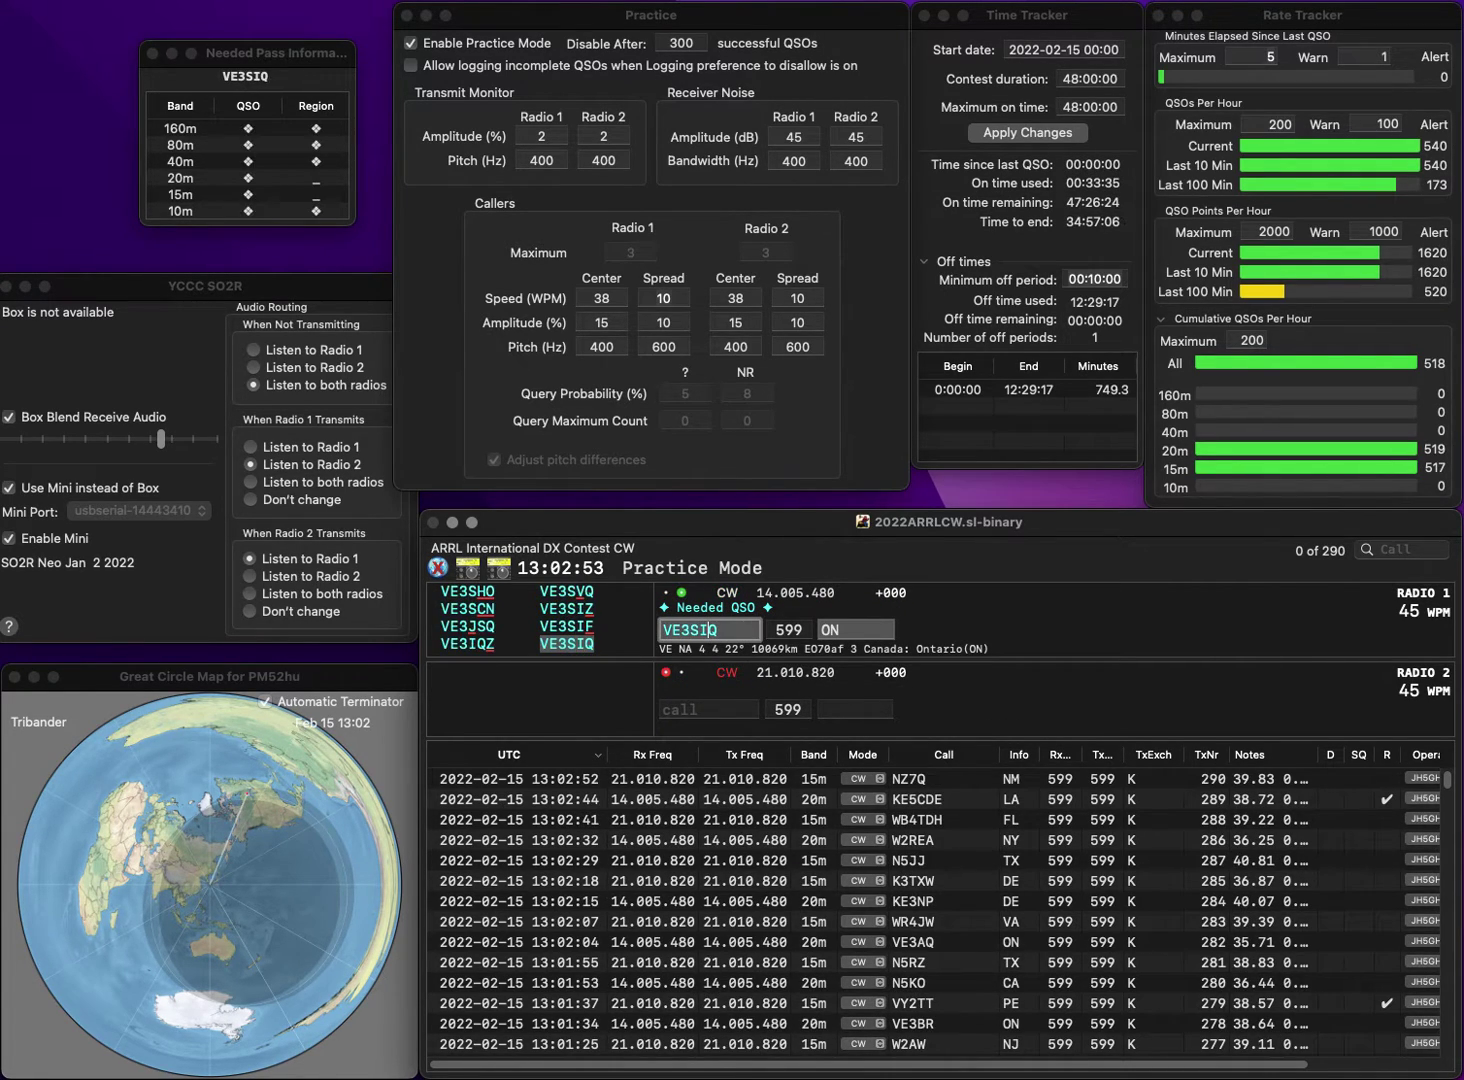
pyautogui.press('Return')
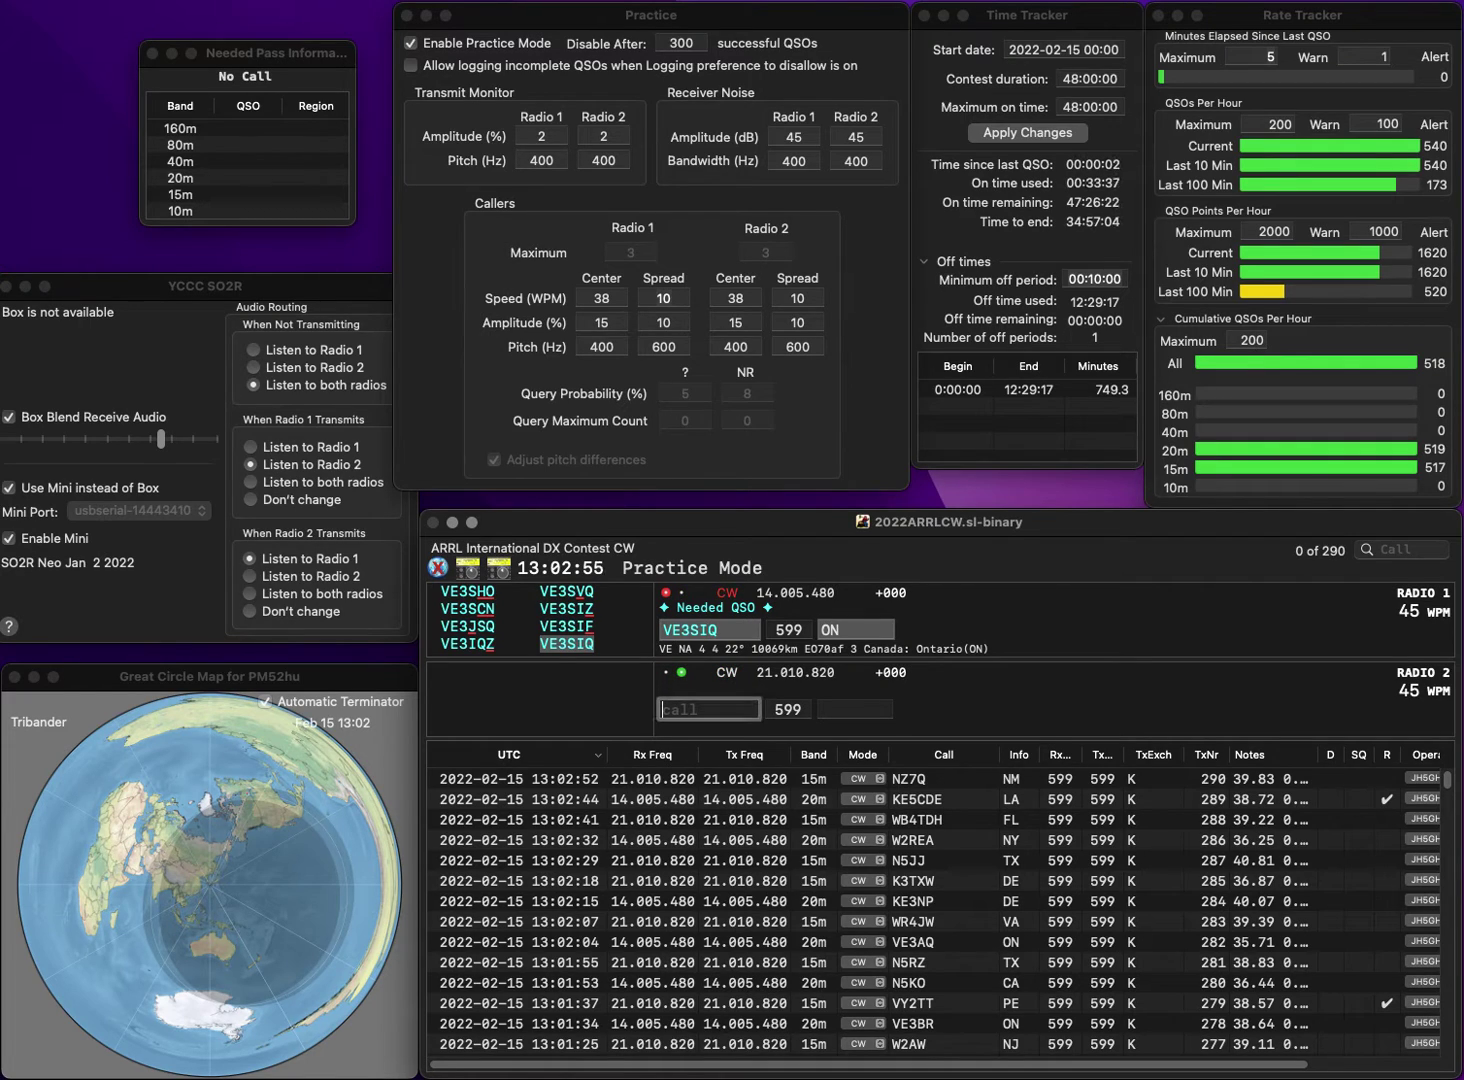
pyautogui.write('C1M')
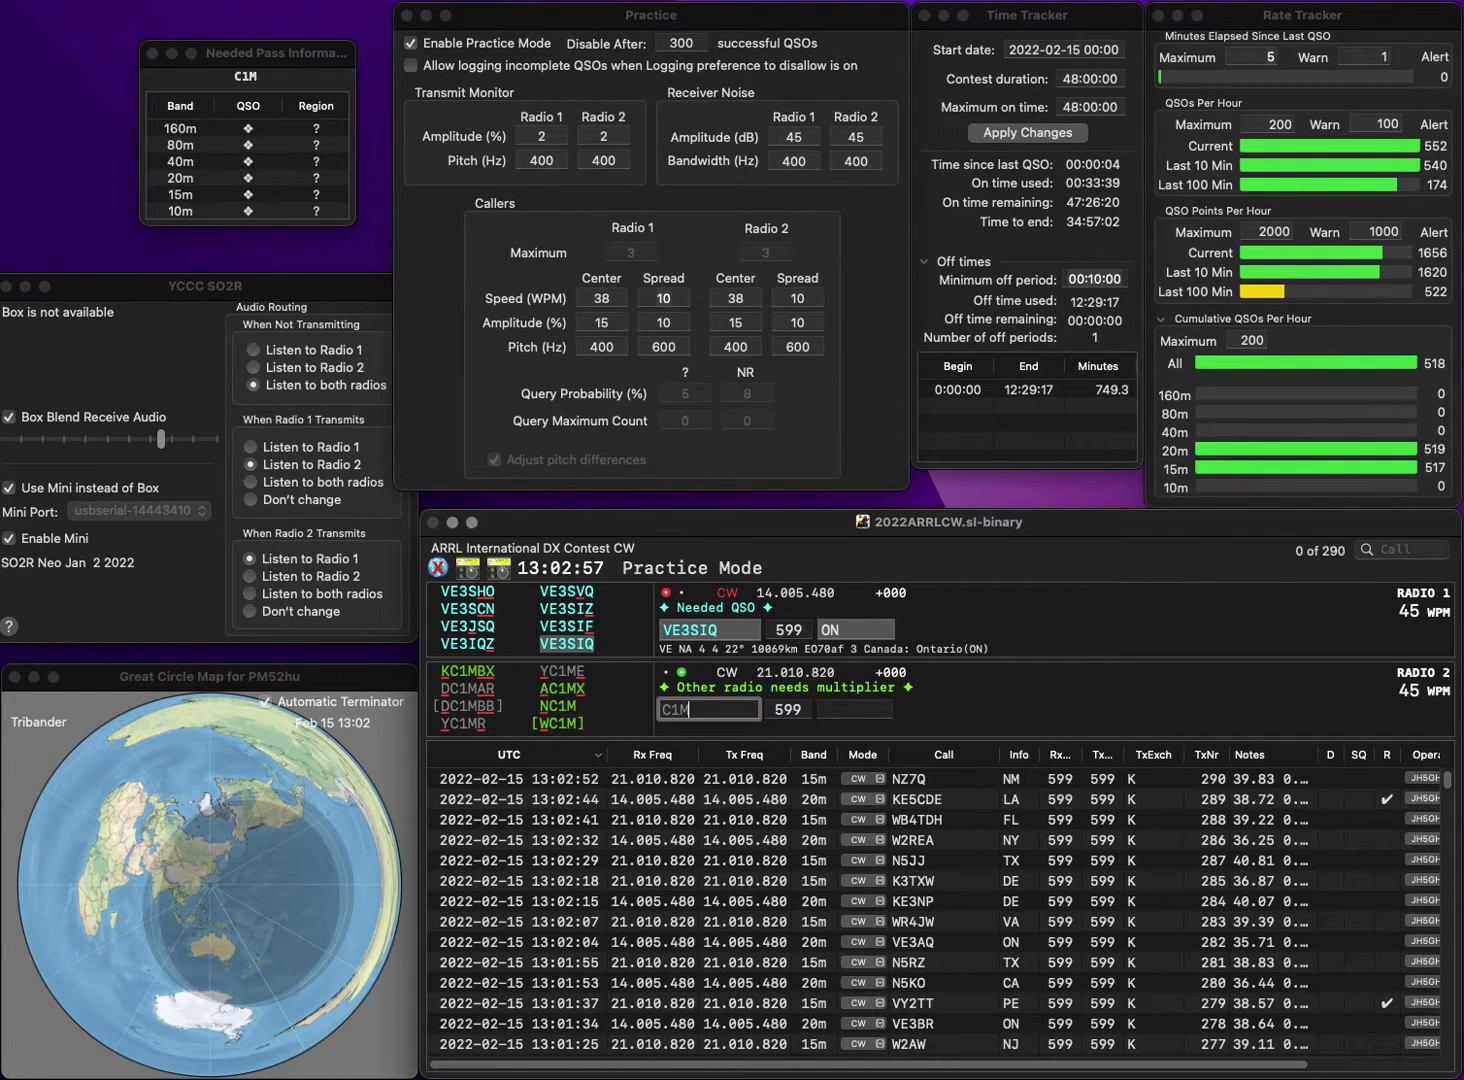
pyautogui.write('BK')
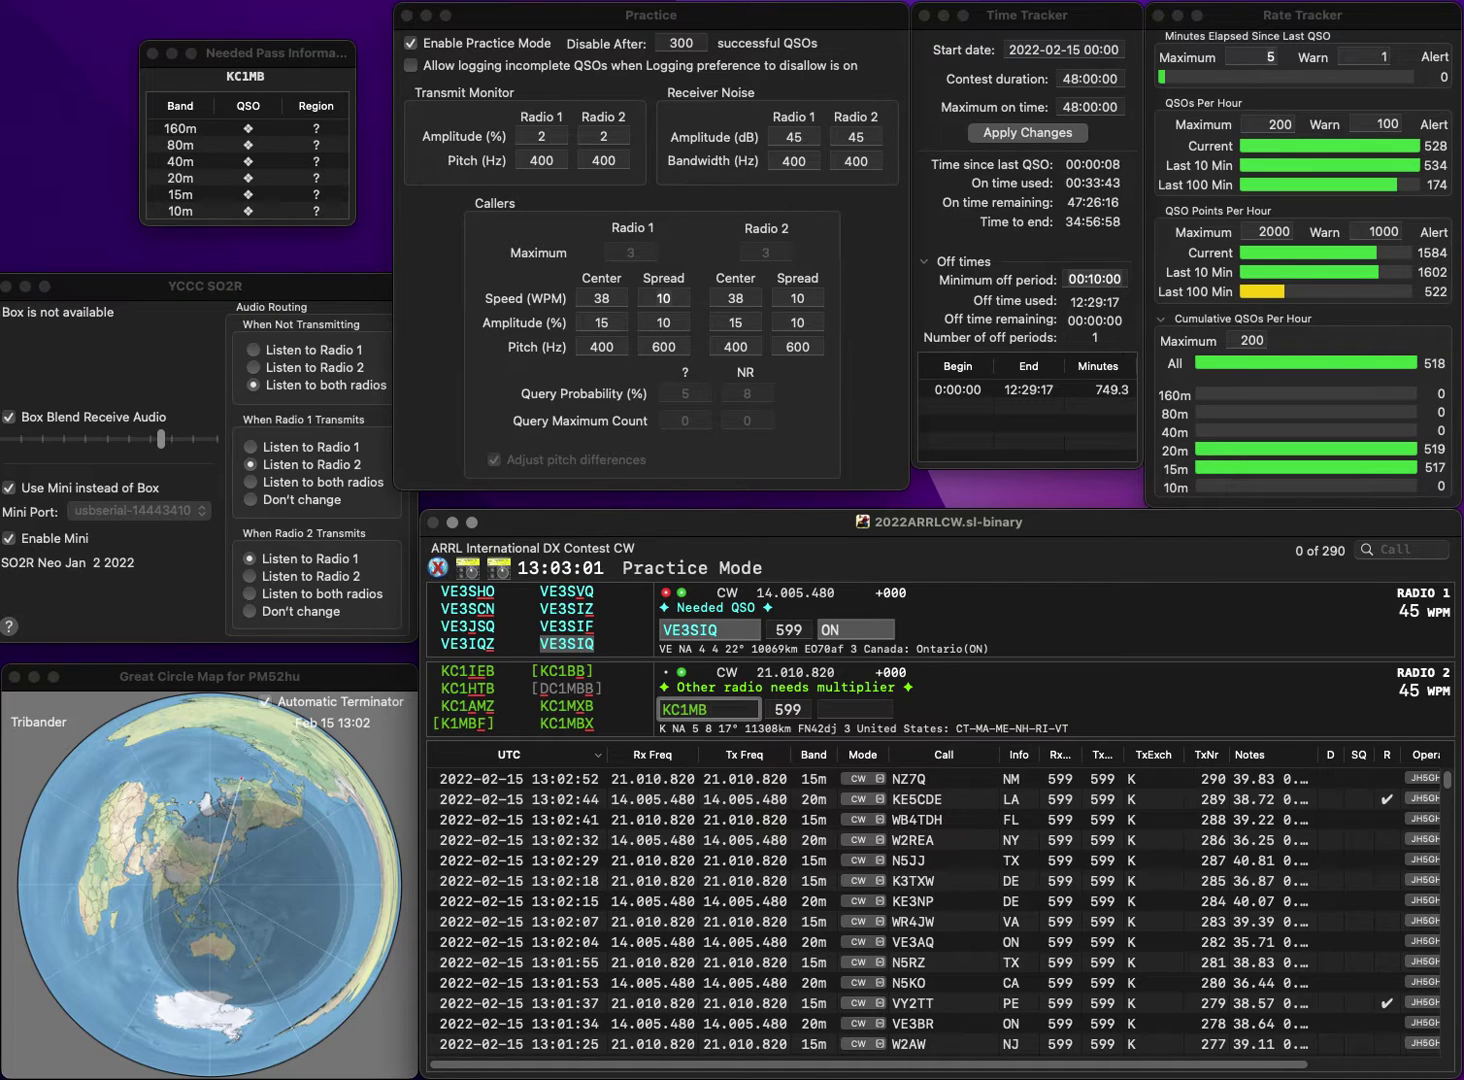
pyautogui.press('`')
pyautogui.press('Return')
pyautogui.press('`')
pyautogui.press('Return')
pyautogui.press('`')
pyautogui.press('BackSpace')
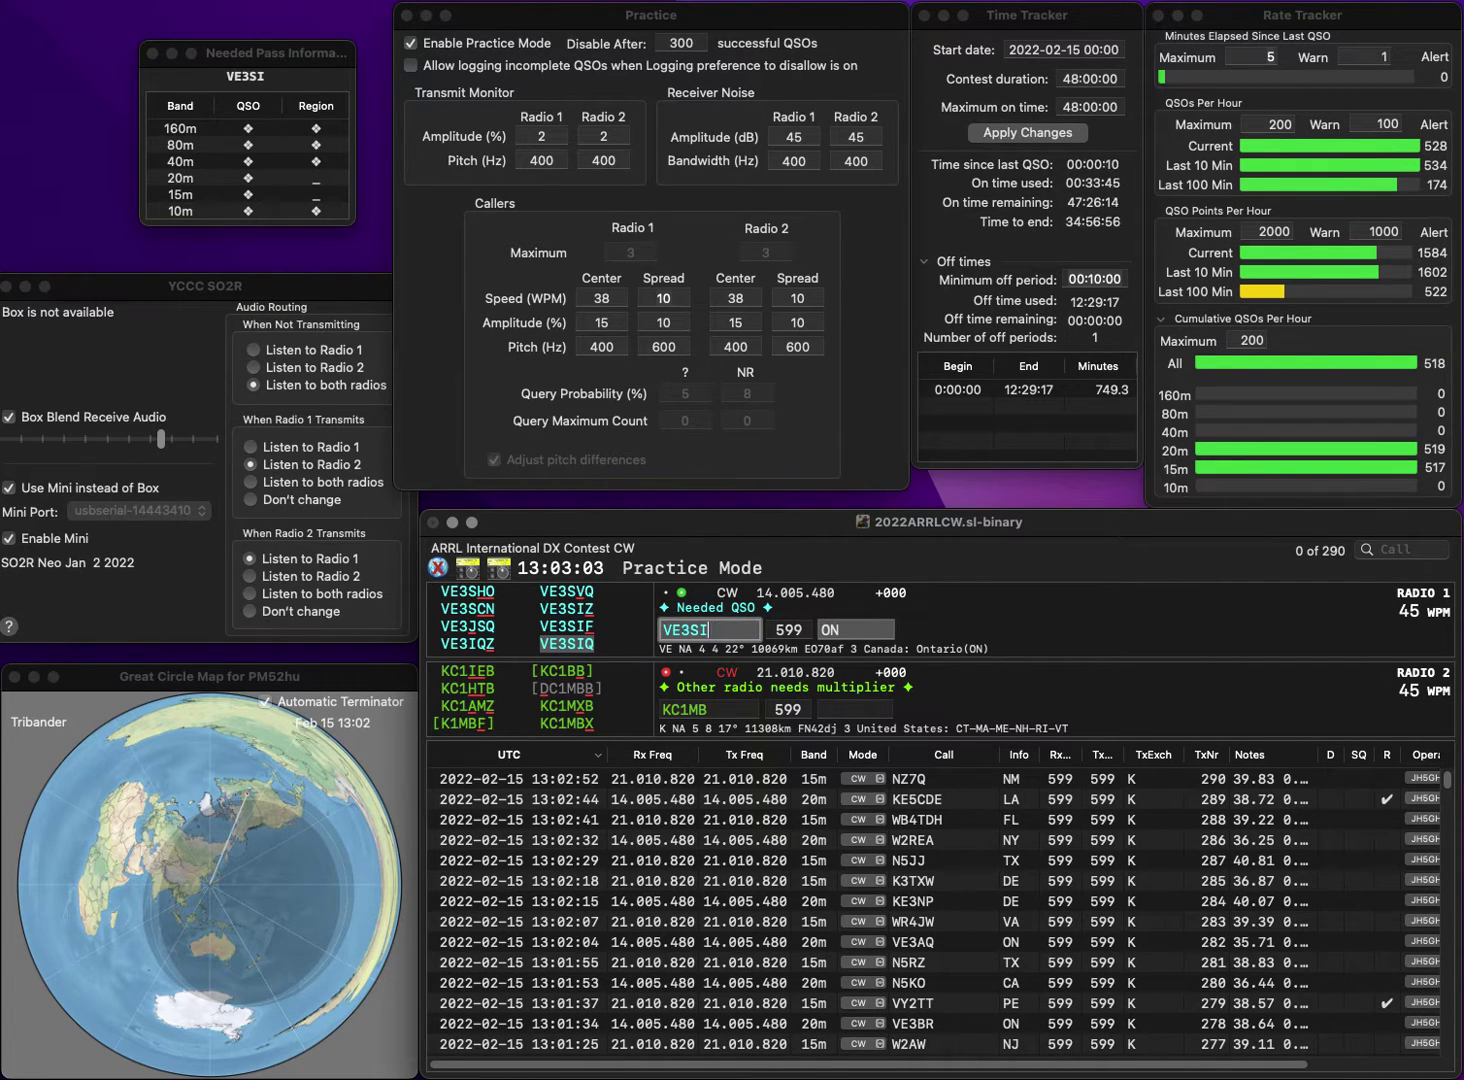
pyautogui.write('Z')
pyautogui.press('`')
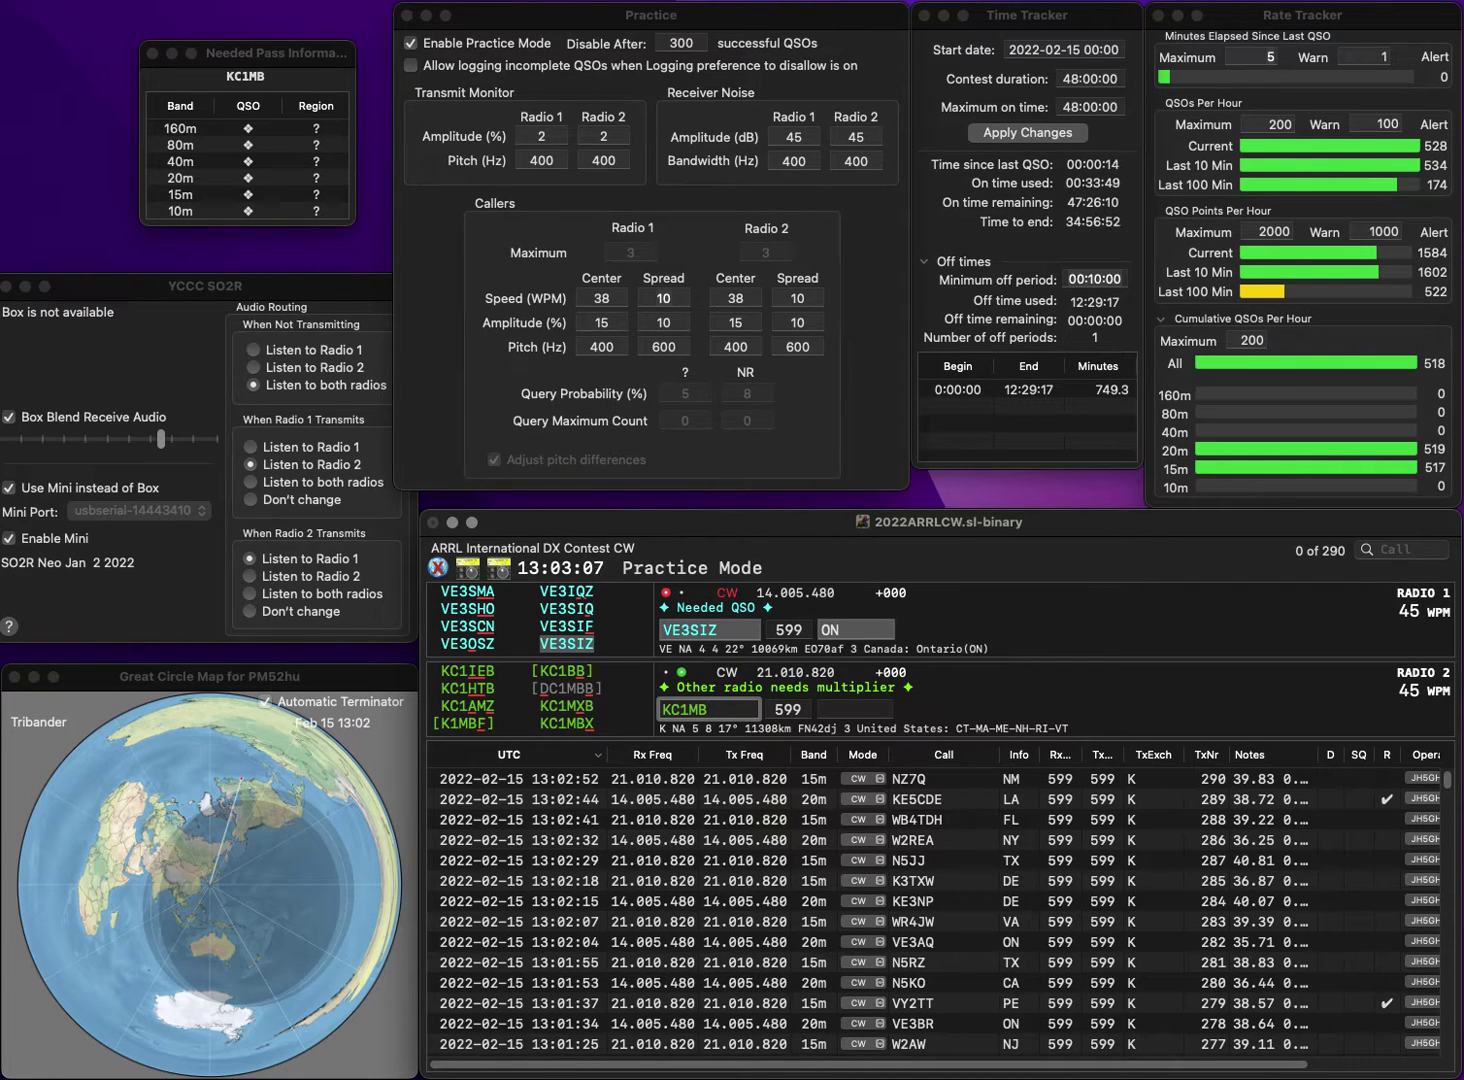
pyautogui.write('X')
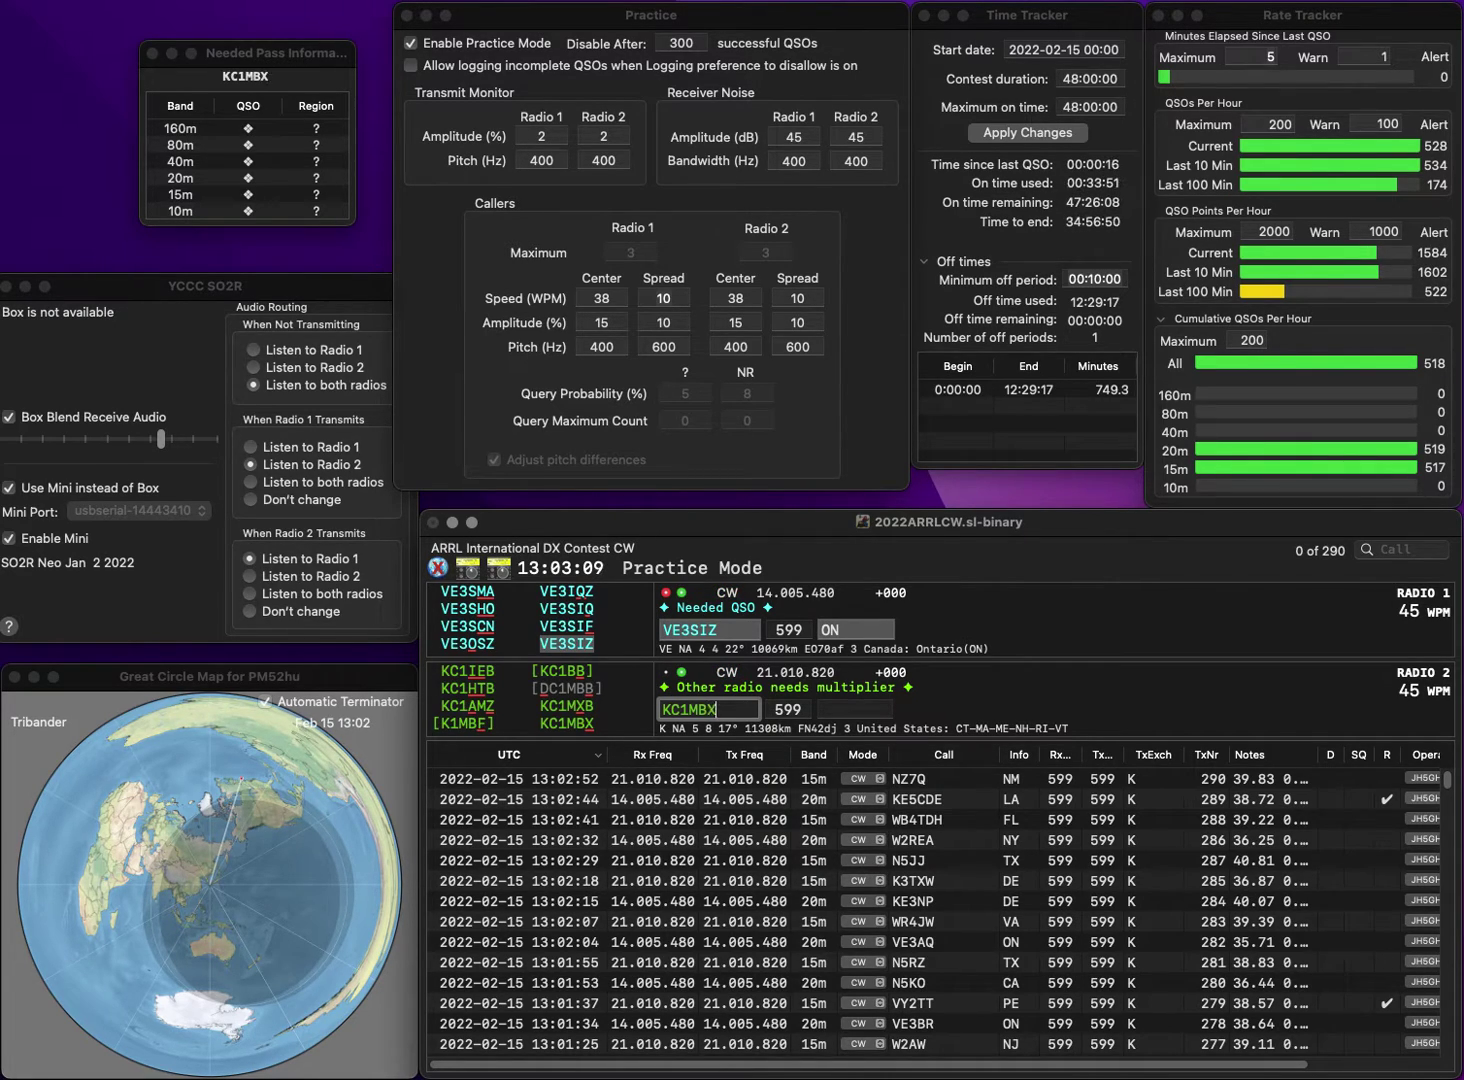
pyautogui.press('Return')
pyautogui.press('`')
pyautogui.press('`')
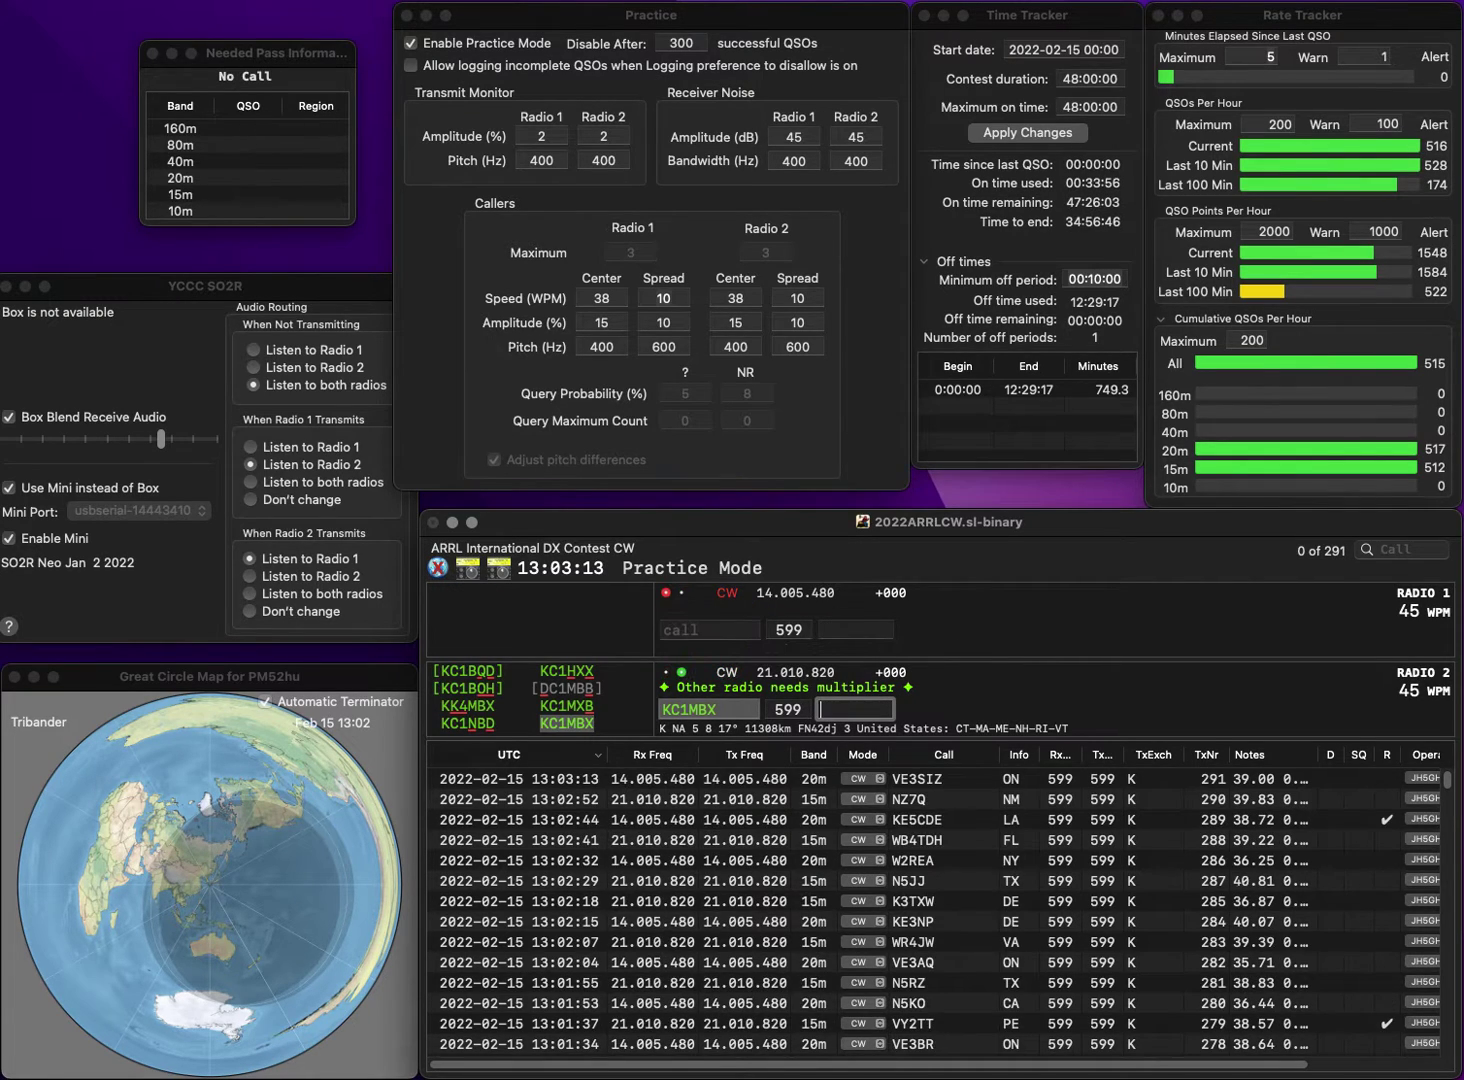
pyautogui.write('RI')
pyautogui.press('Return')
pyautogui.write('KC')
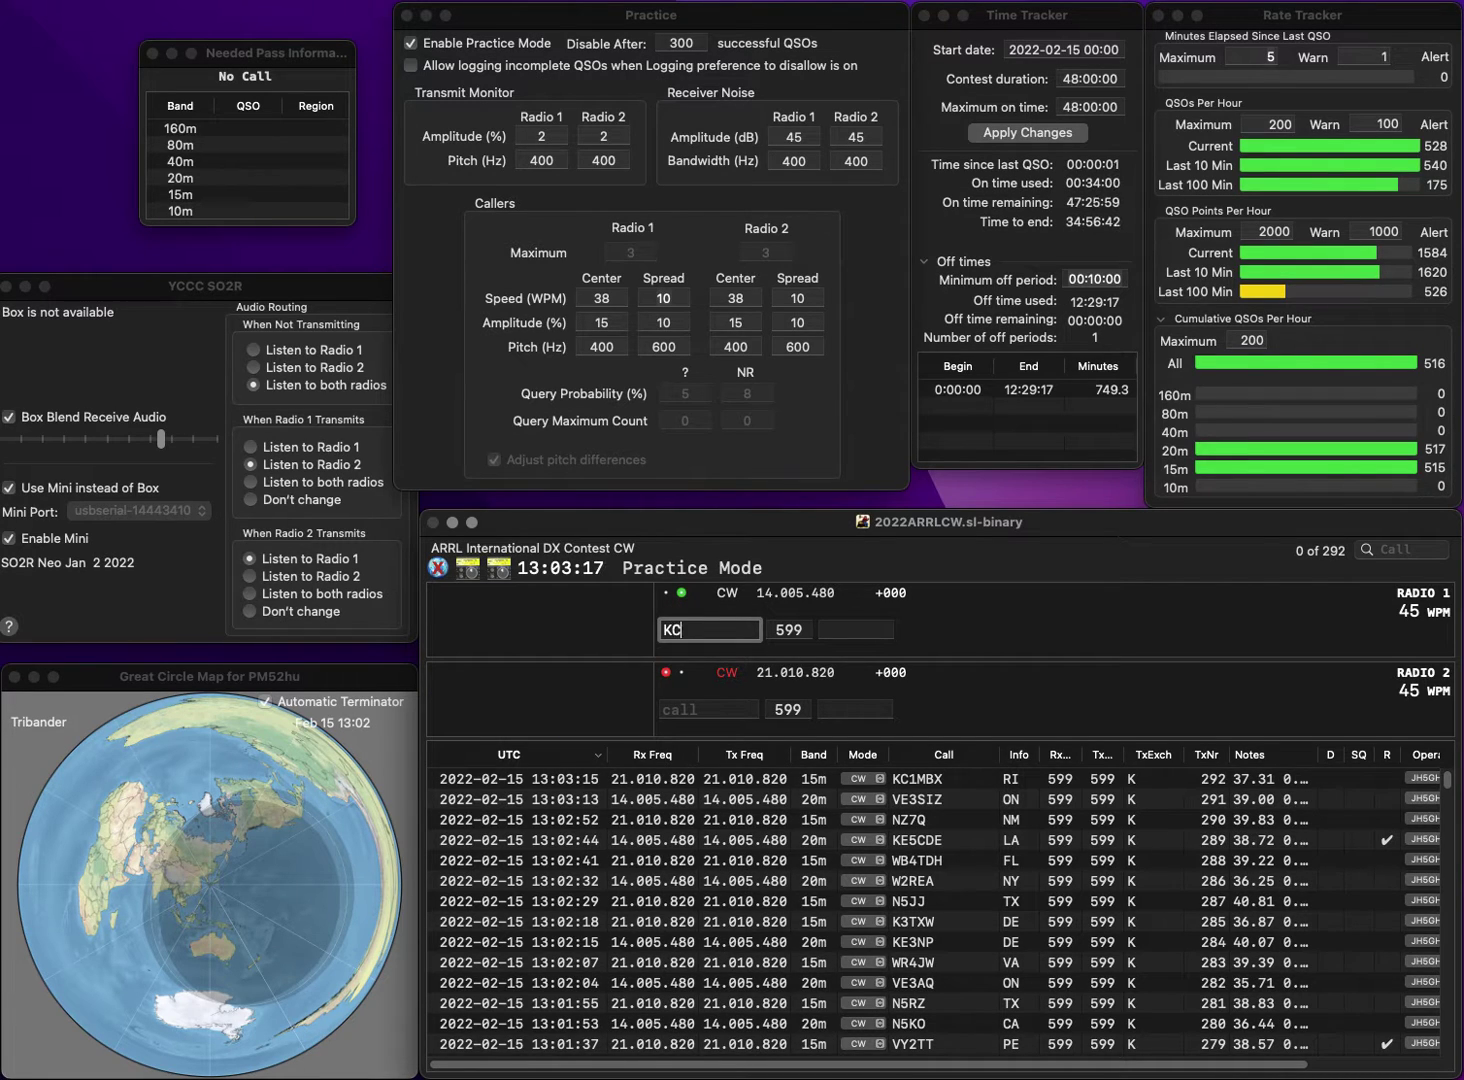
pyautogui.write('3SIT')
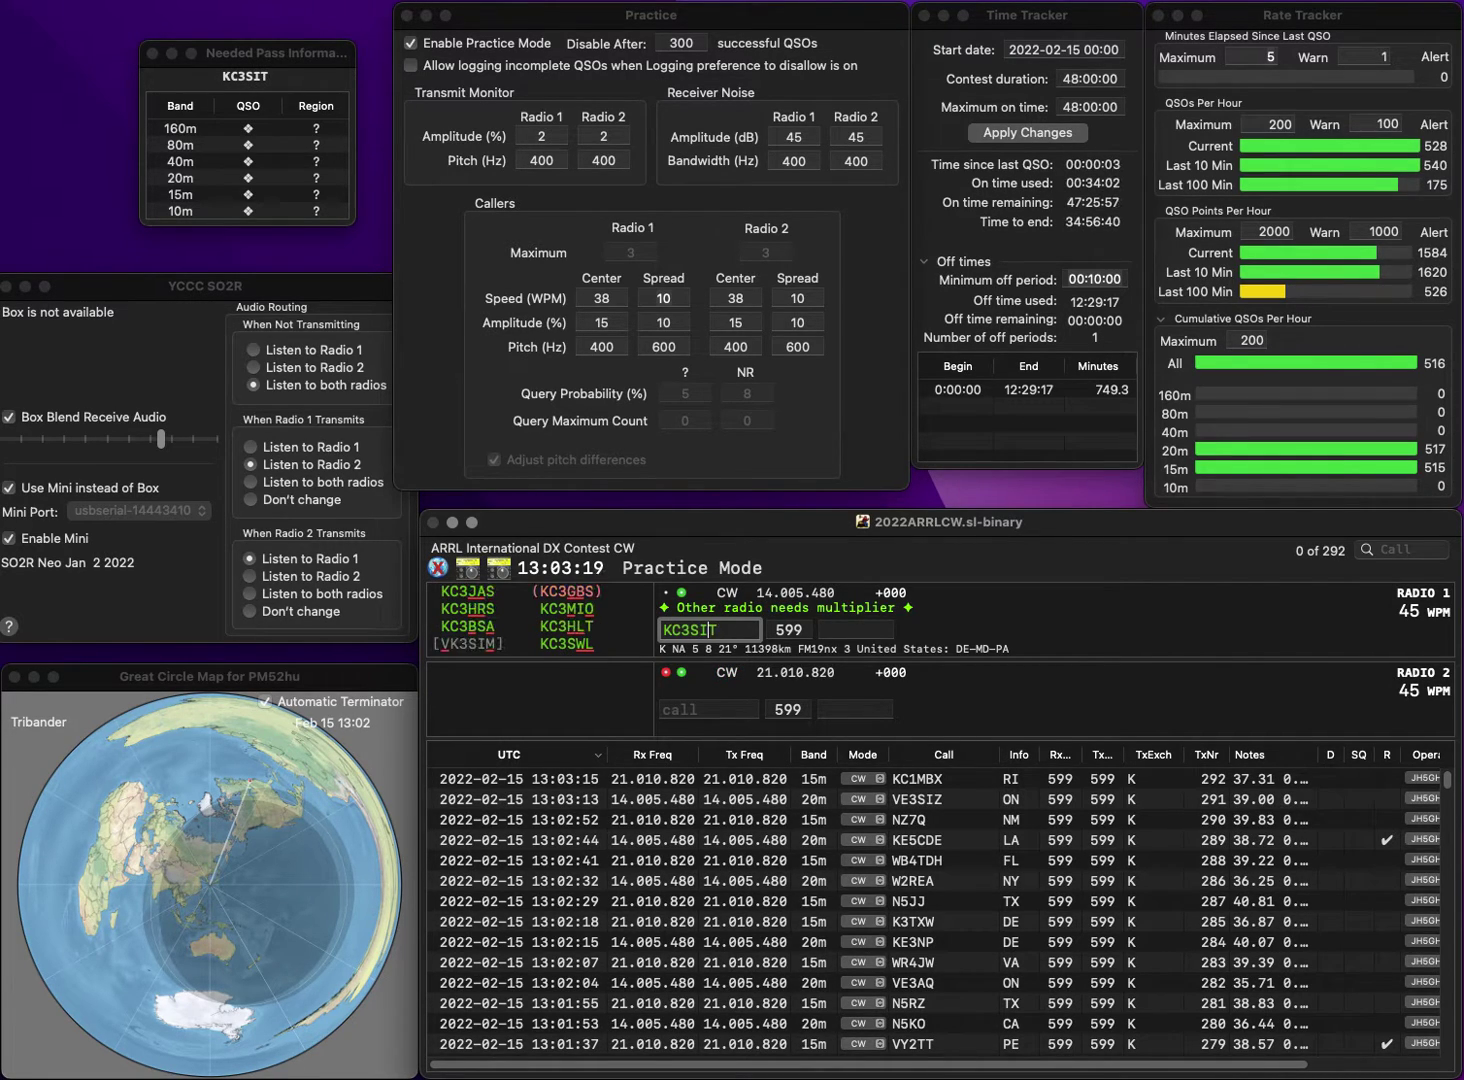
pyautogui.press('BackSpace')
pyautogui.write('S')
pyautogui.press('Return')
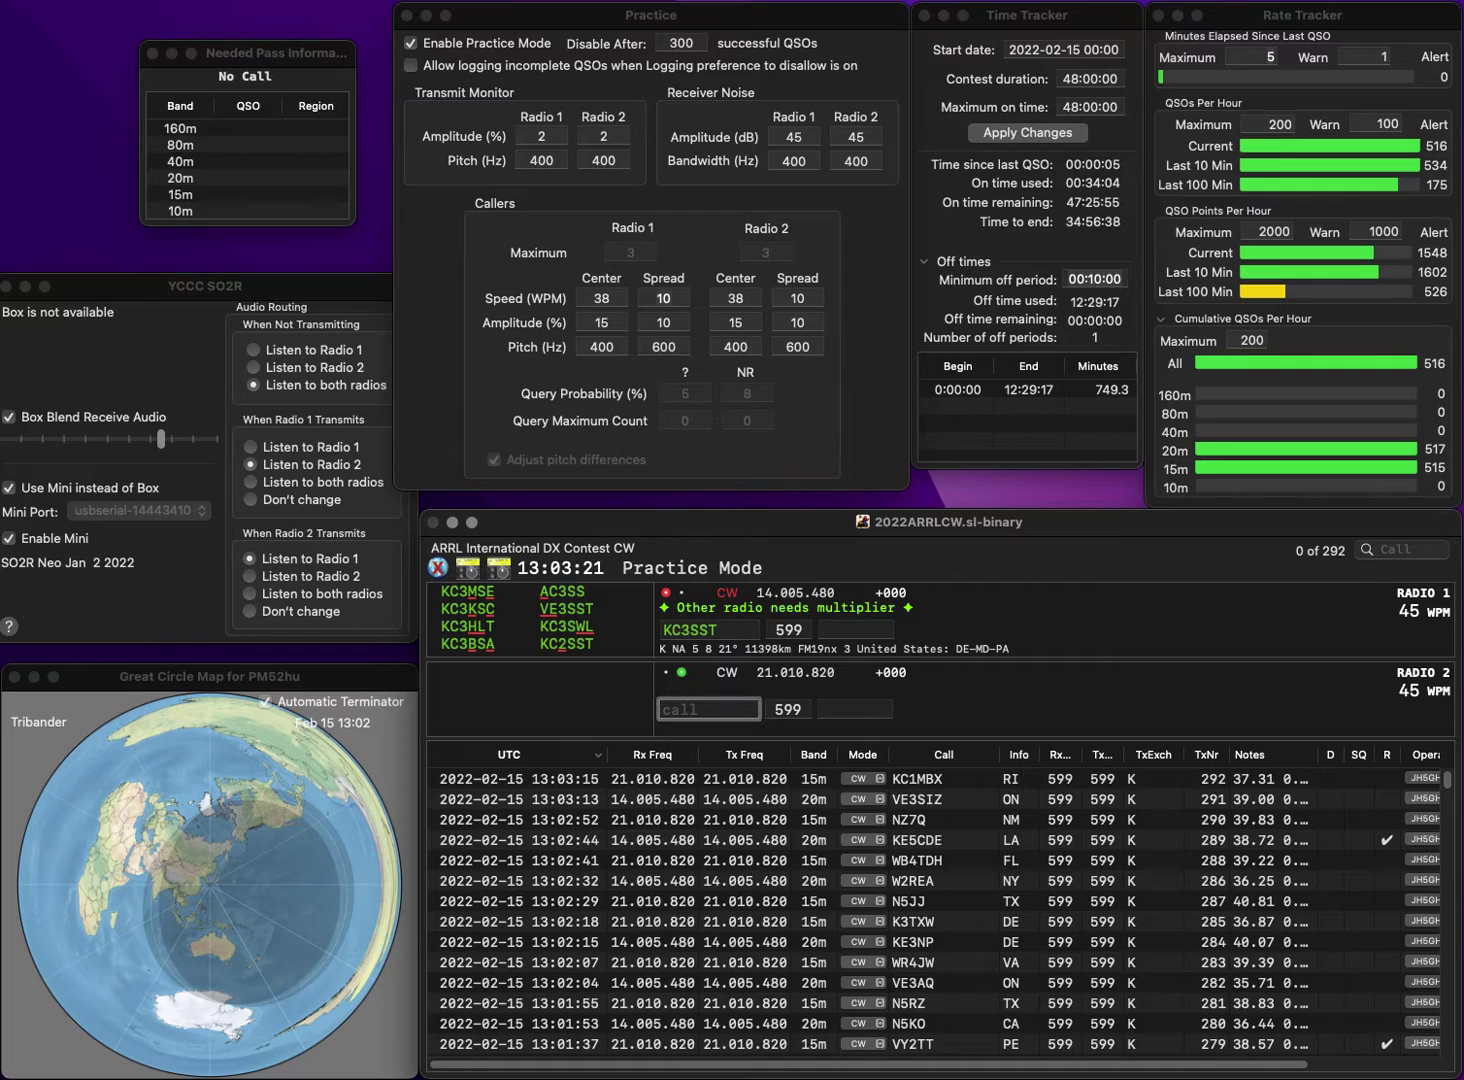
pyautogui.write('K3BFQ')
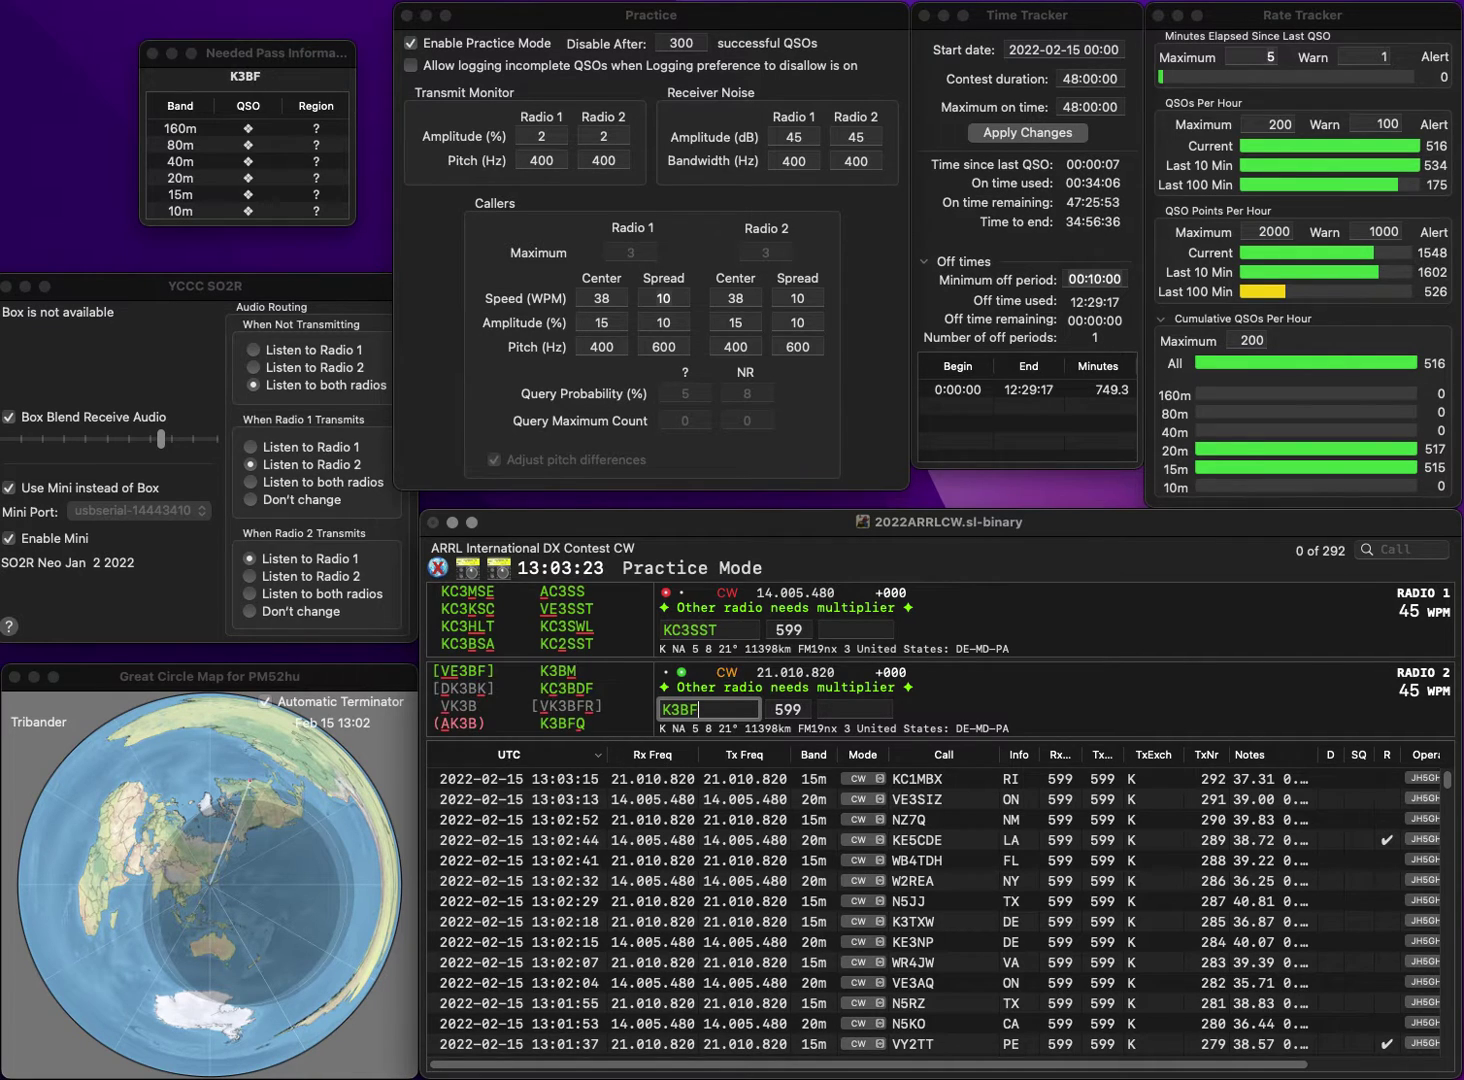
pyautogui.press('Return')
pyautogui.press('Left')
pyautogui.press('Left')
pyautogui.press('BackSpace')
pyautogui.write('2')
pyautogui.press('Return')
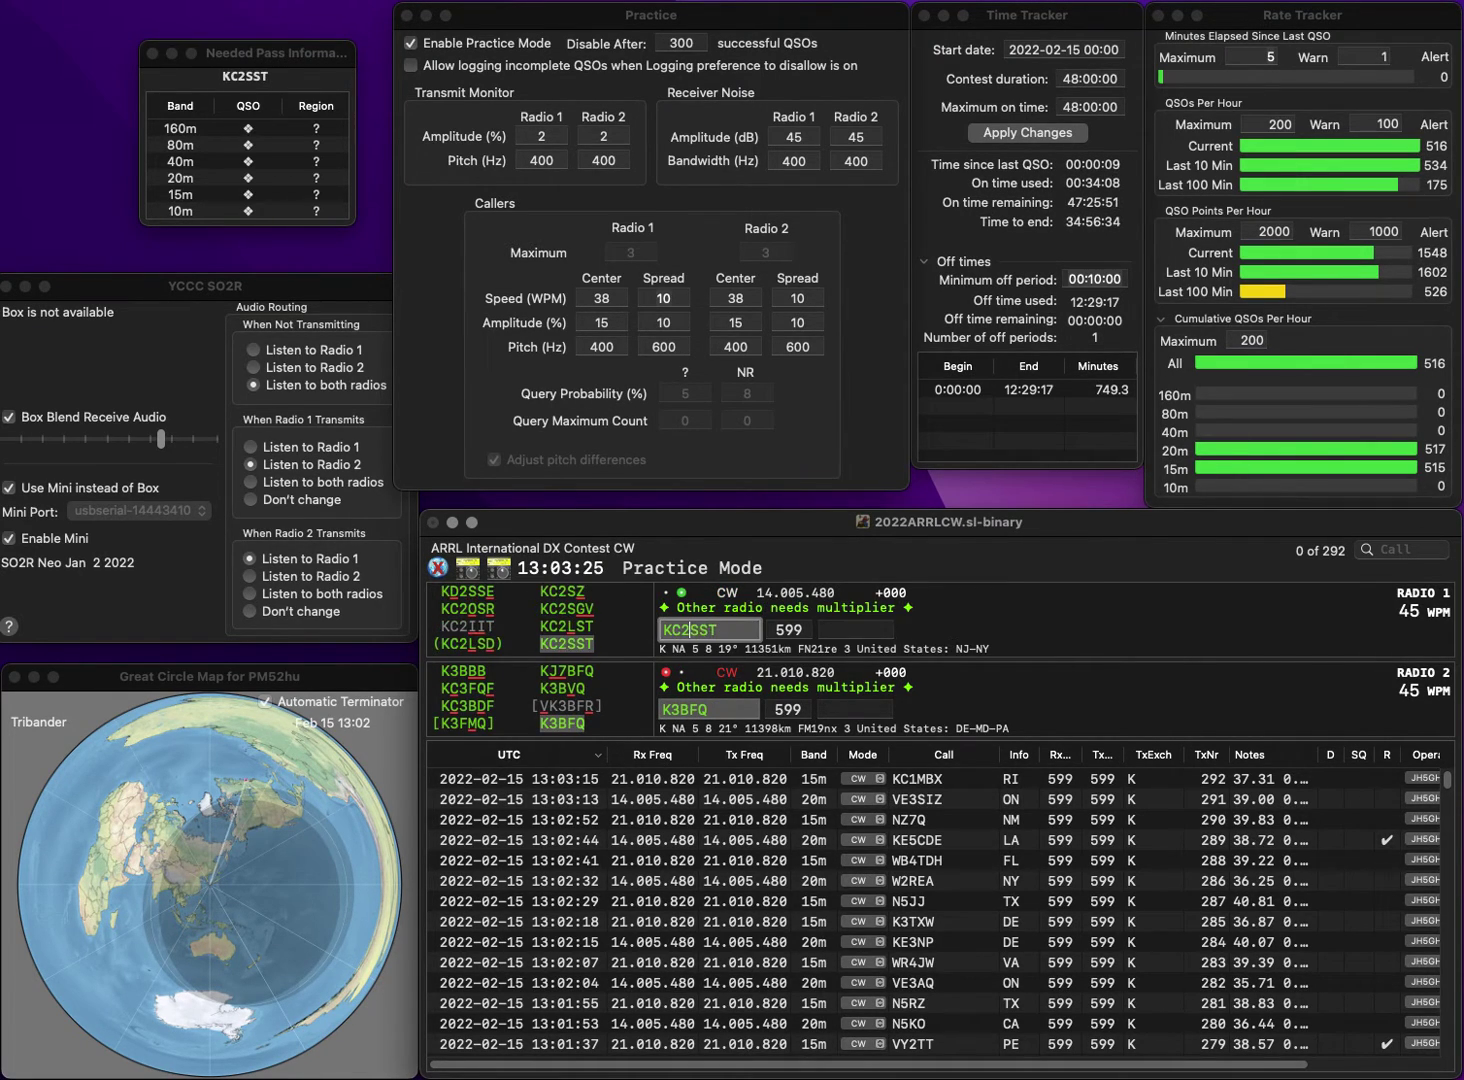
# Log K3BFQ on Radio 2 with the exchange PA and KC2SST on Radio 1 with NY.
pyautogui.press('Tab')
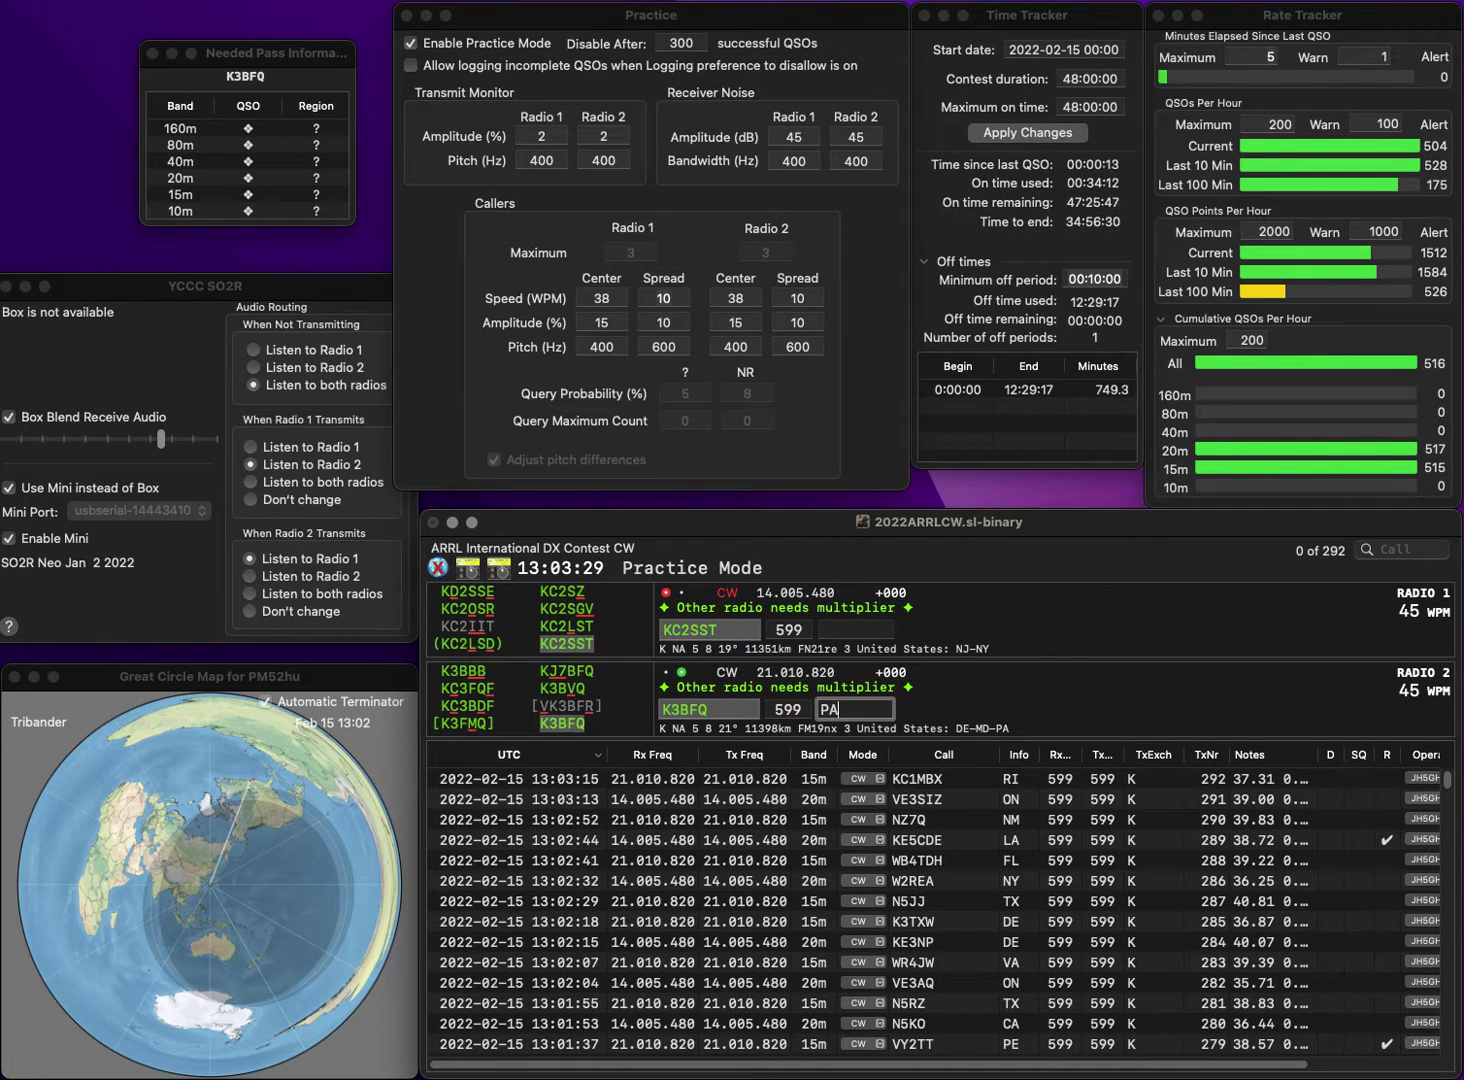
pyautogui.press('Return')
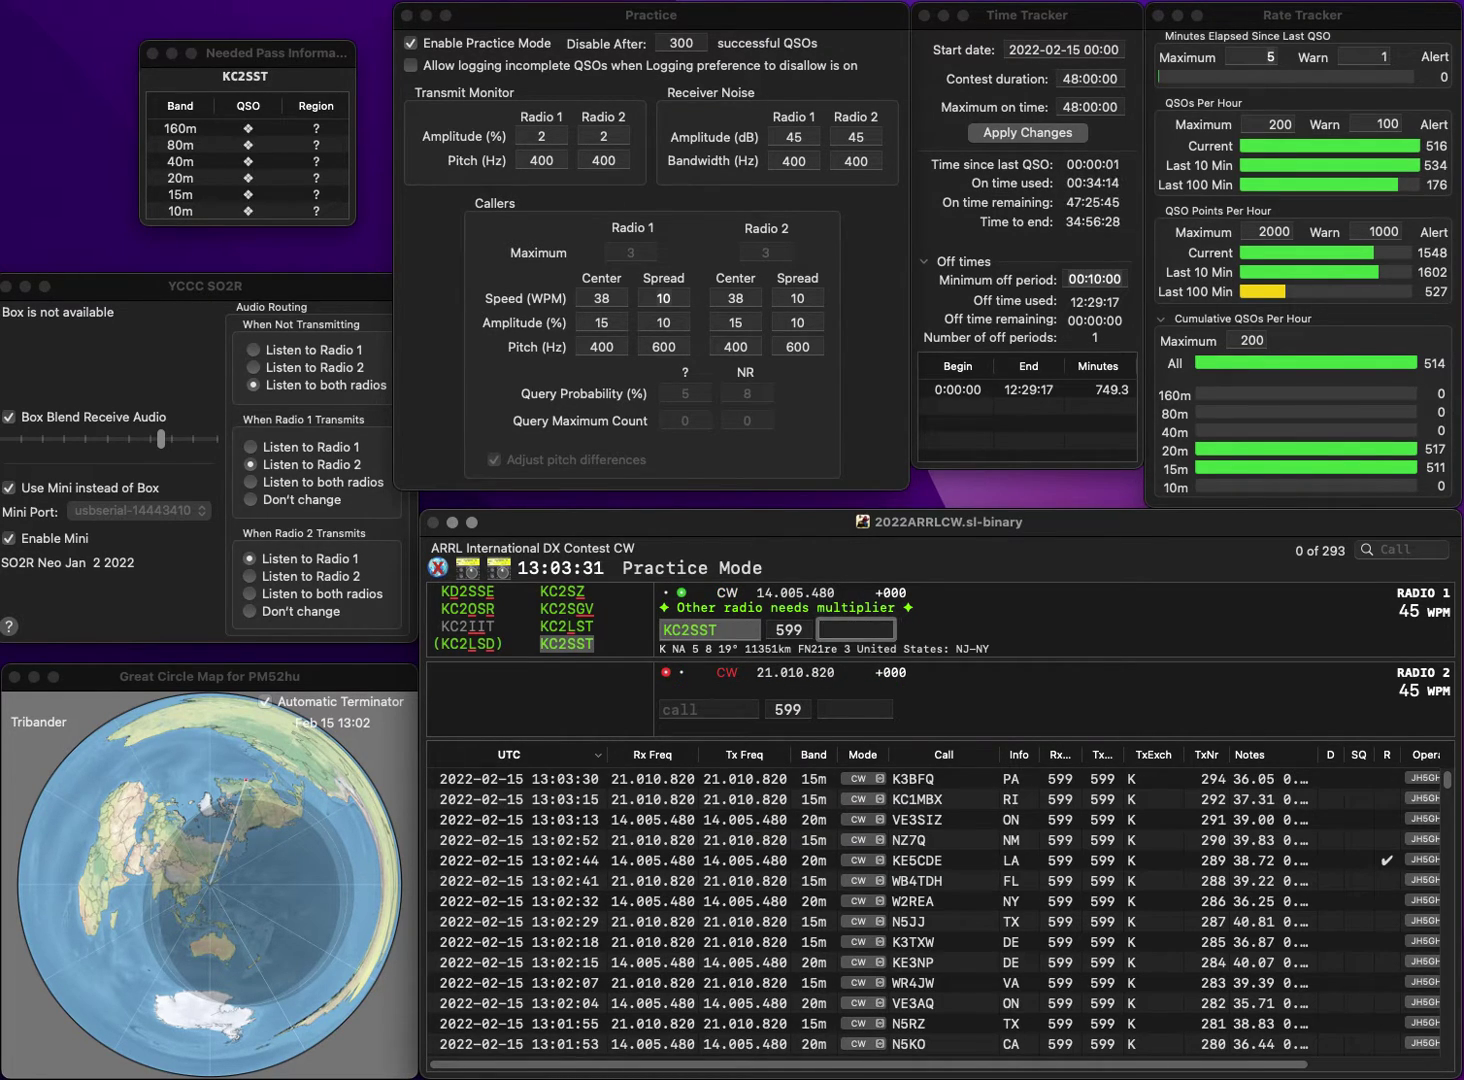
pyautogui.write('NY')
pyautogui.press('Return')
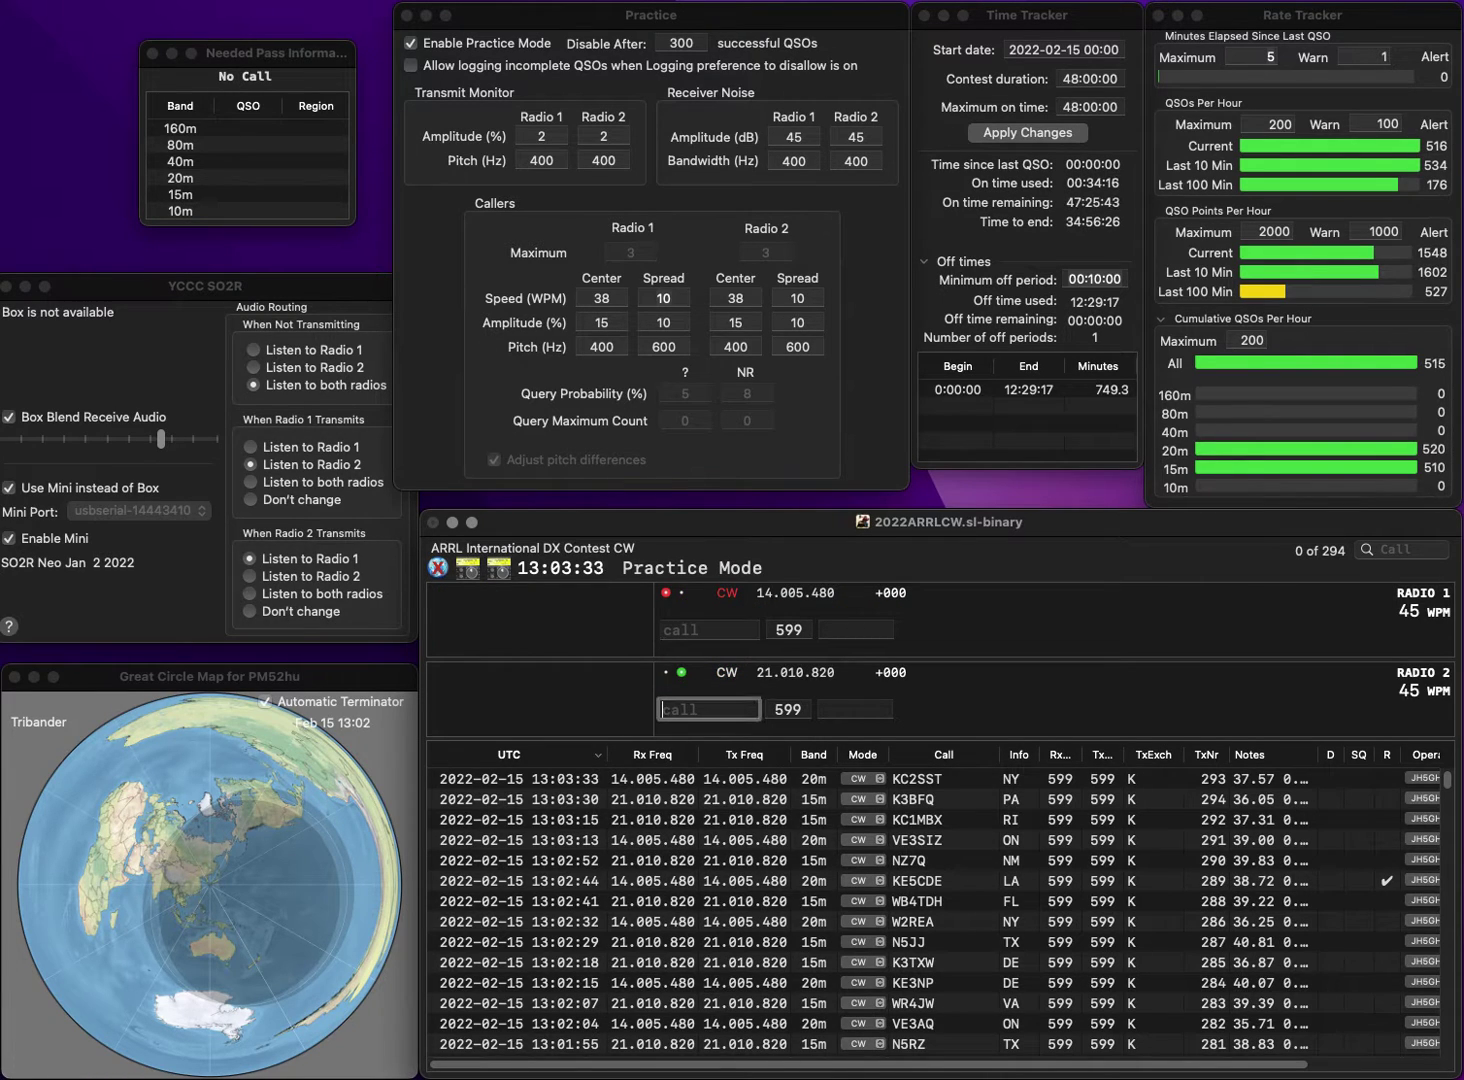
# Enter the calls VE3ROR on Radio 2 and AI3KS on Radio 1, answering both stations.
pyautogui.write('VE3ROR')
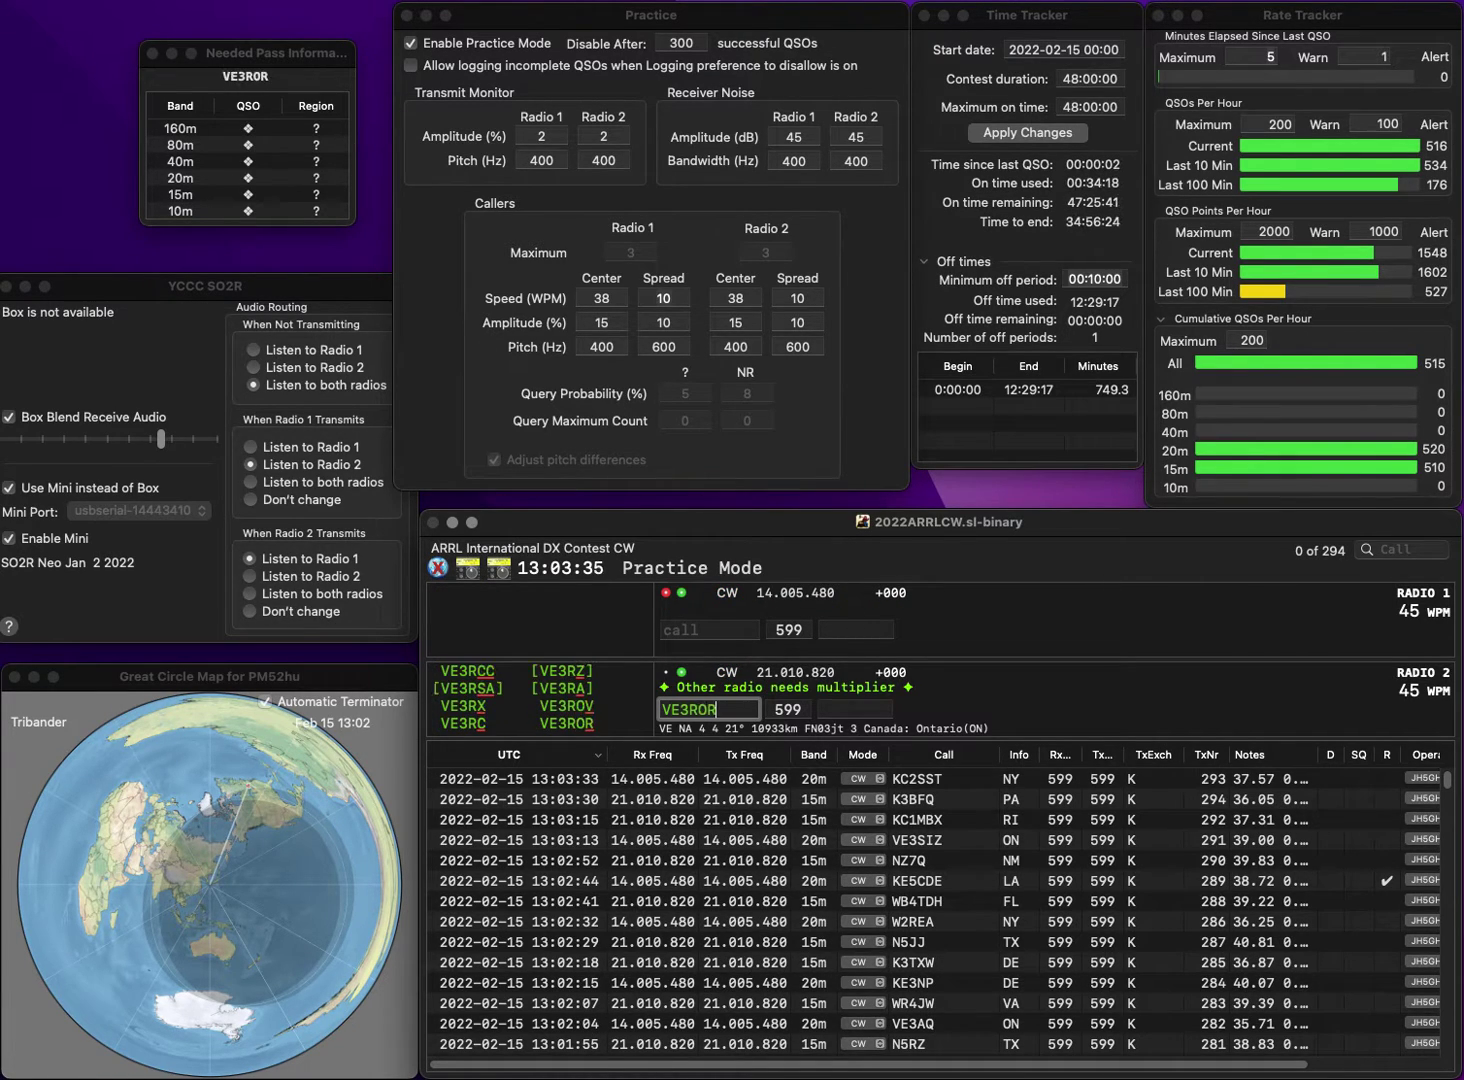
pyautogui.press('Return')
pyautogui.write('I3KS')
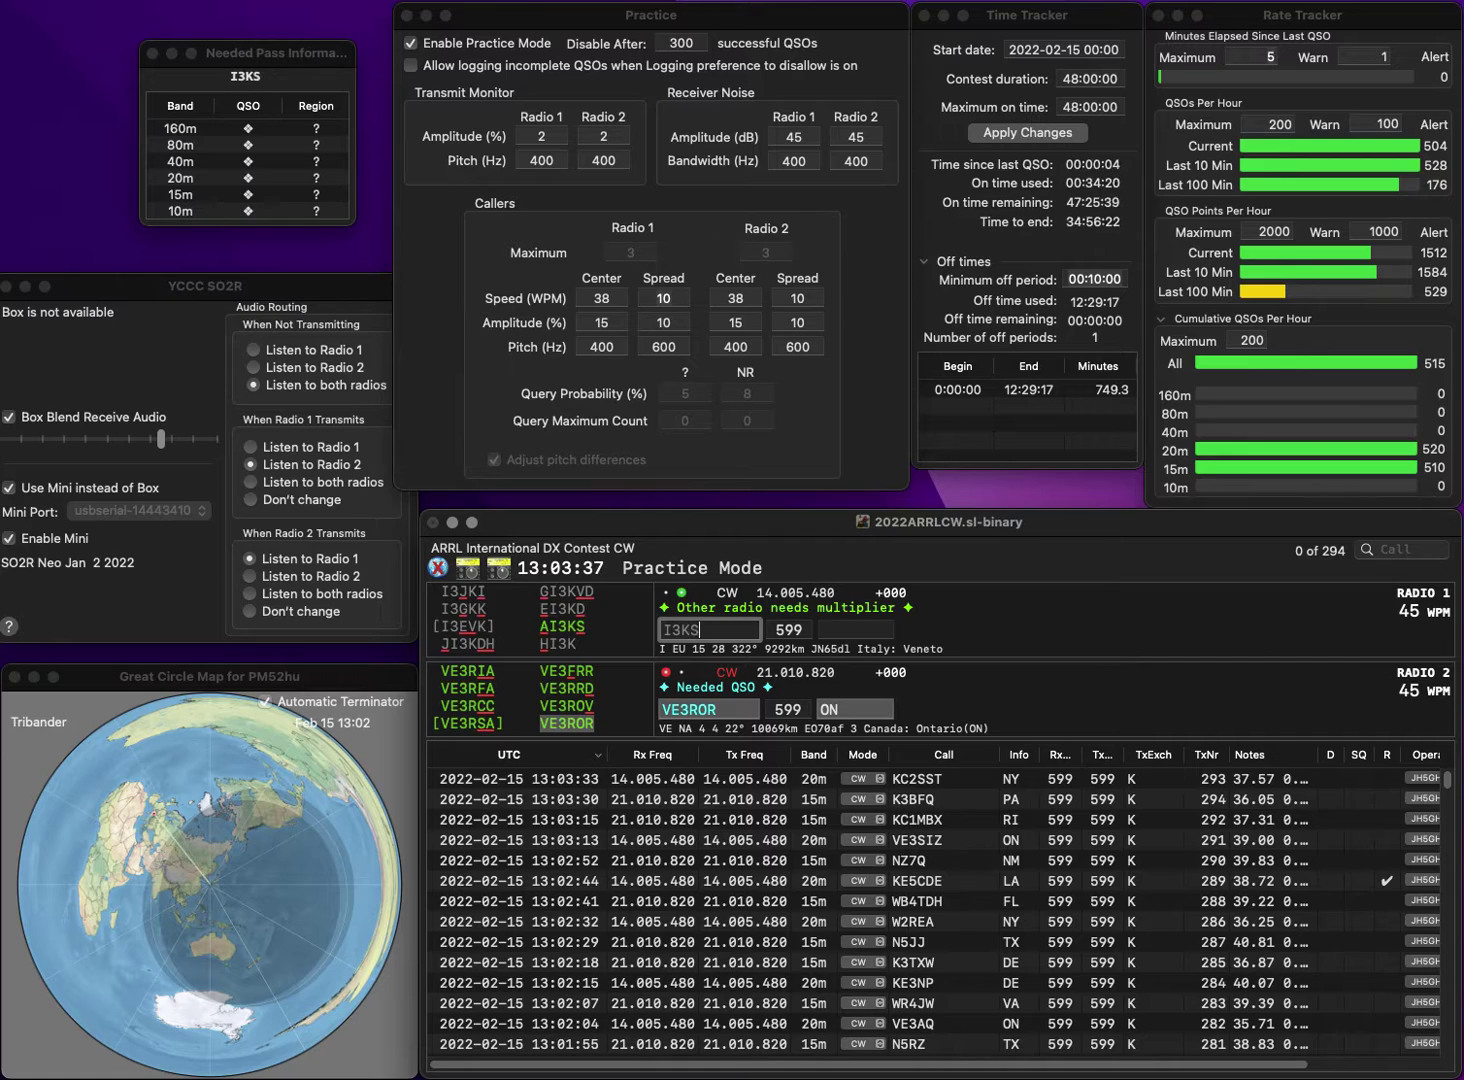
pyautogui.press('Home')
pyautogui.write('A')
pyautogui.press('End')
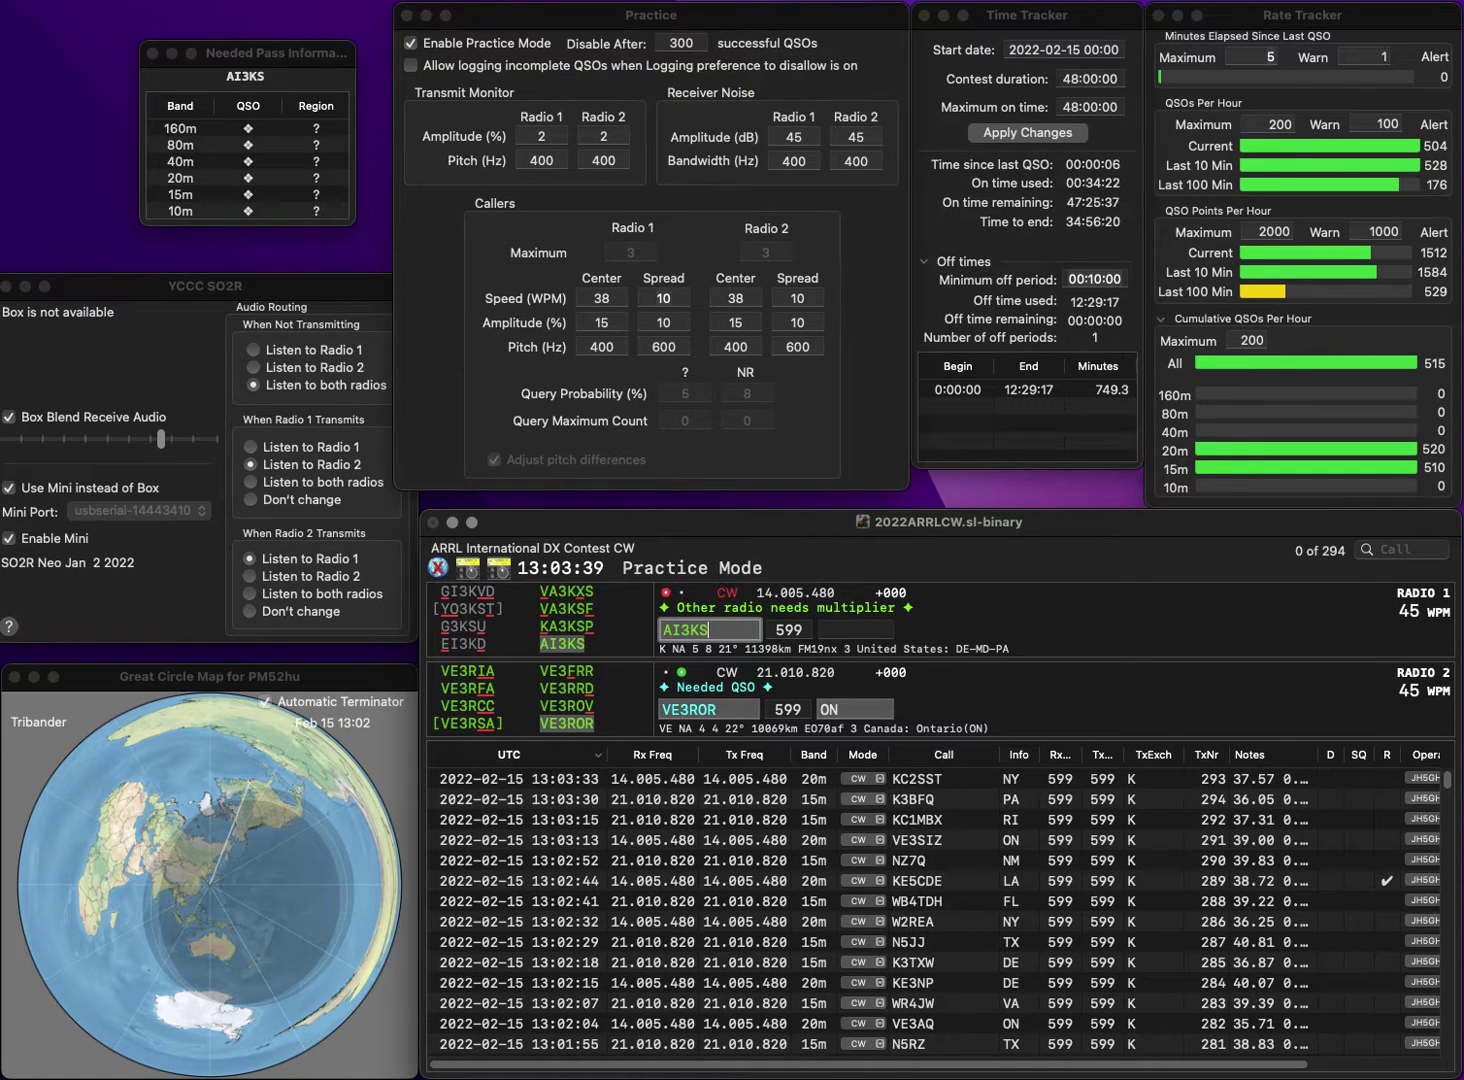
pyautogui.press('Return')
pyautogui.press('Tab')
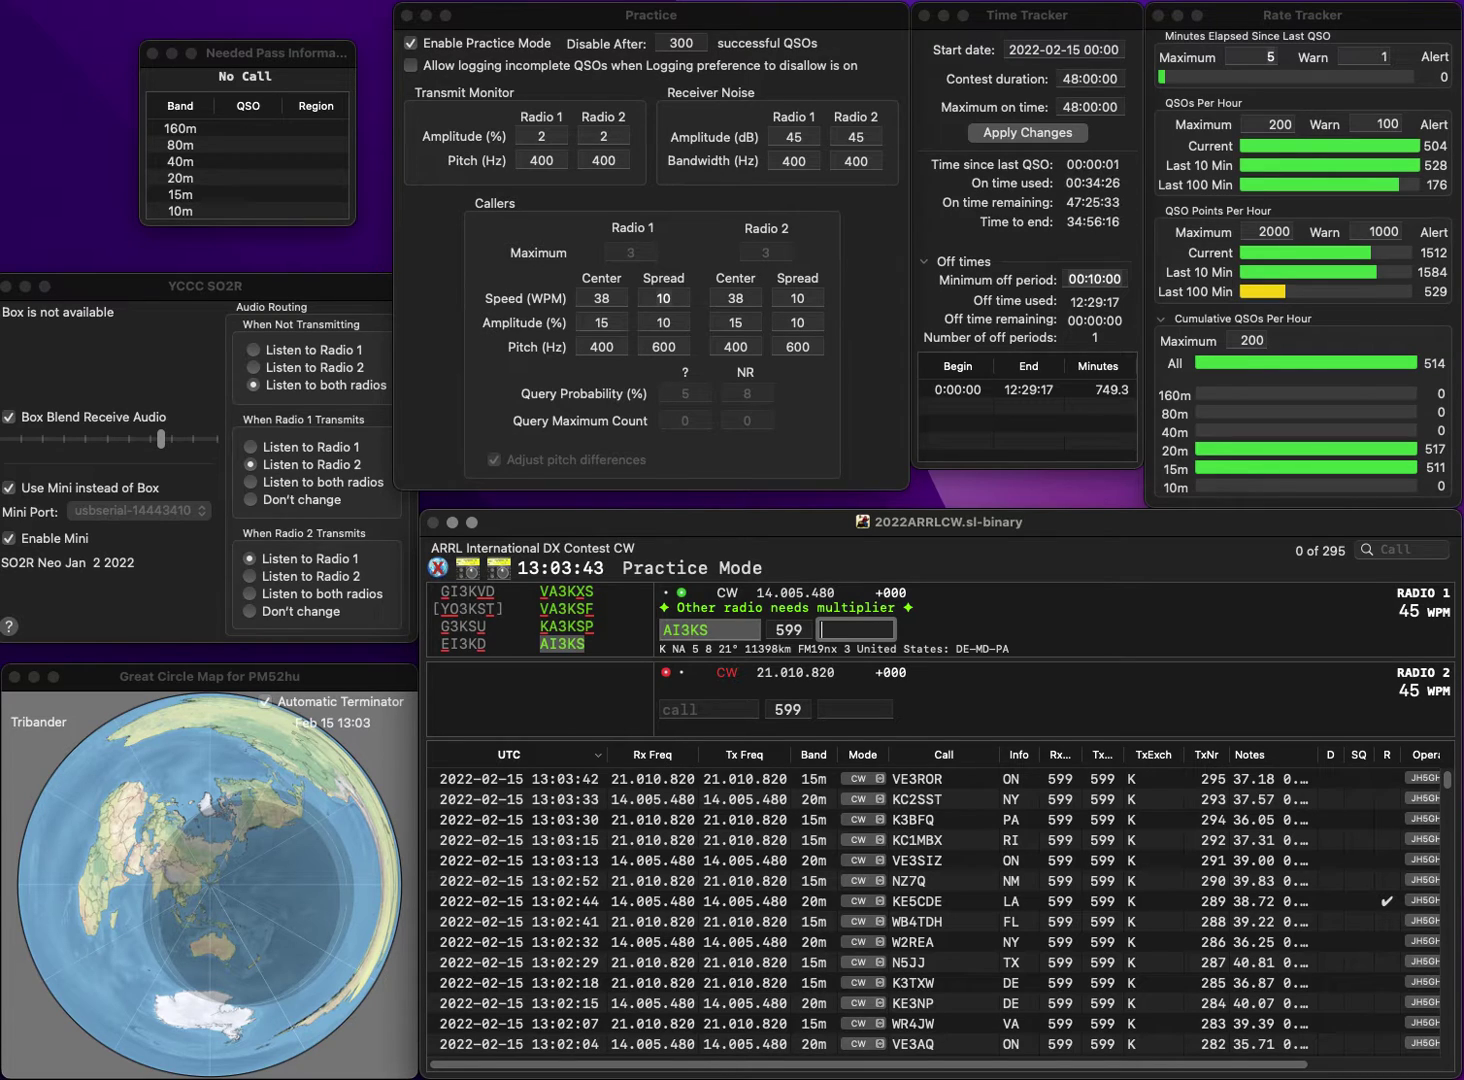
pyautogui.write('MD')
pyautogui.press('Return')
# Enter the calls K8PX on Radio 2 and W5LRX on Radio 1, answering both stations.
pyautogui.write('K')
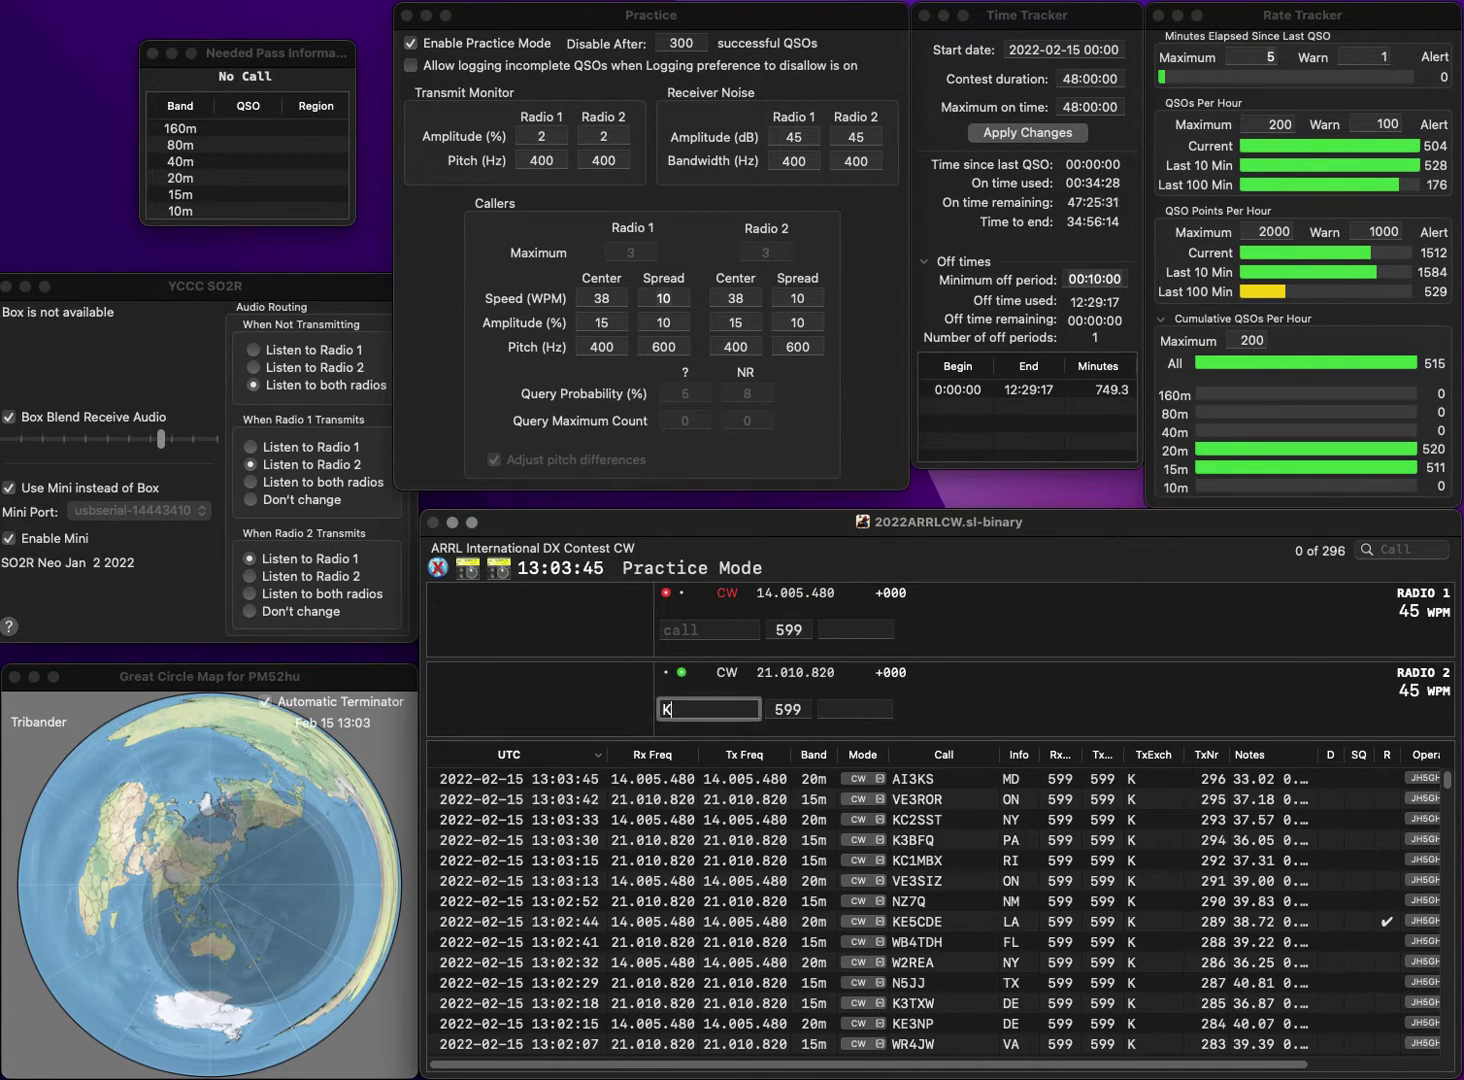
pyautogui.write('8PX')
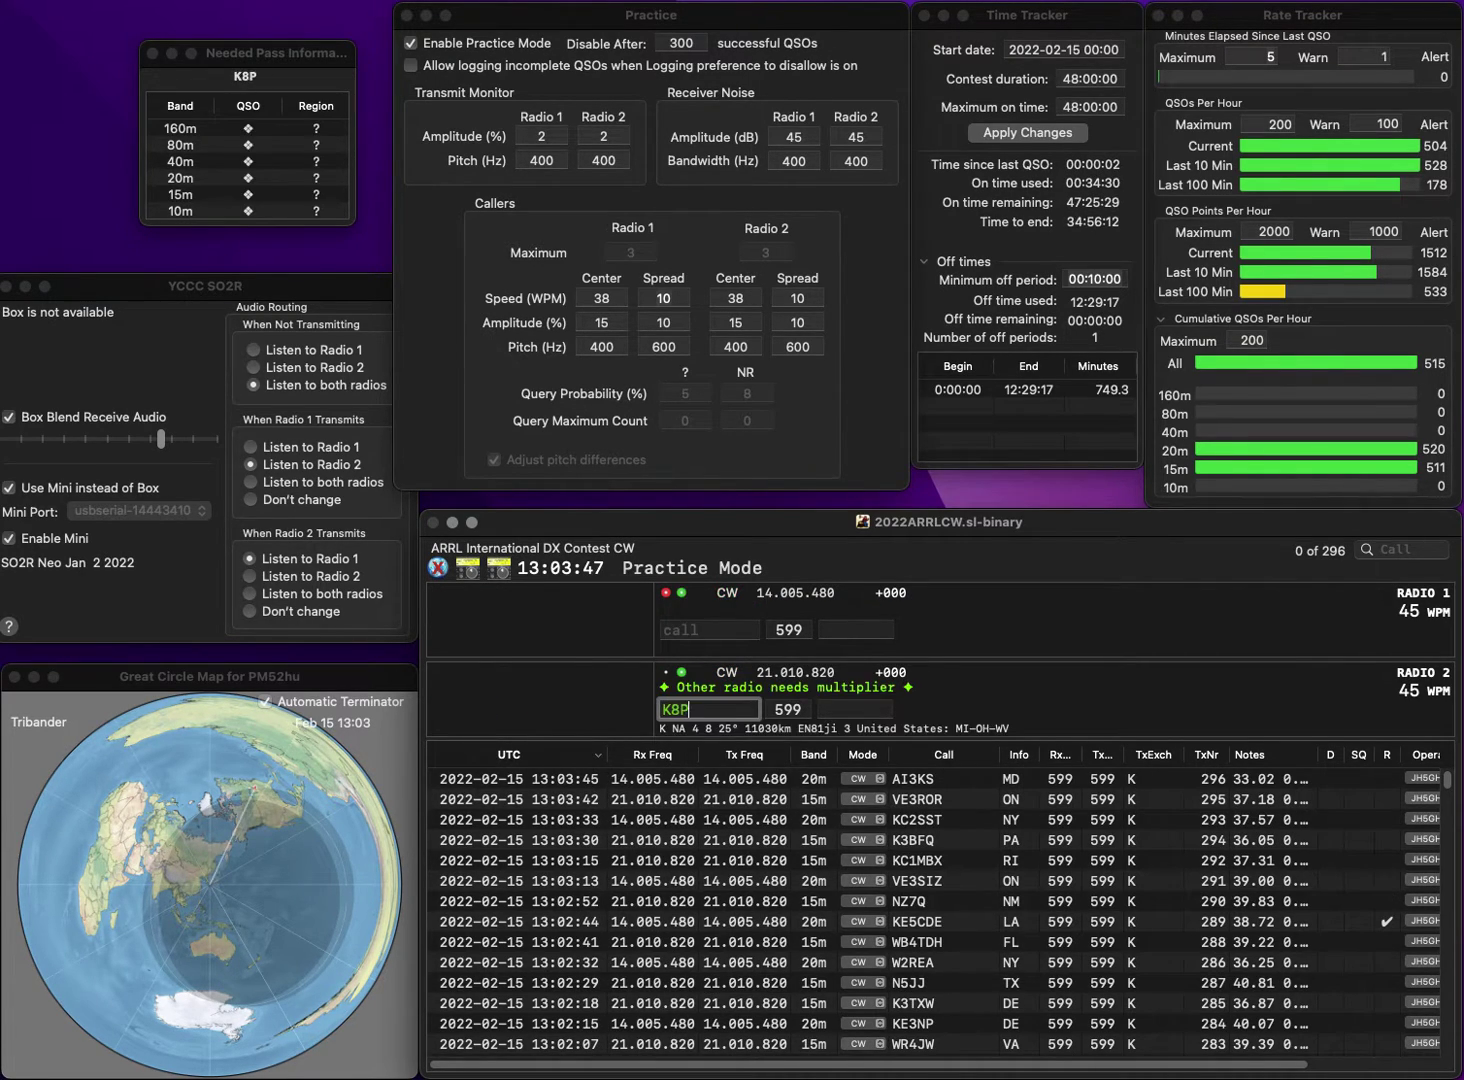
pyautogui.press('Return')
pyautogui.write('W5LRX')
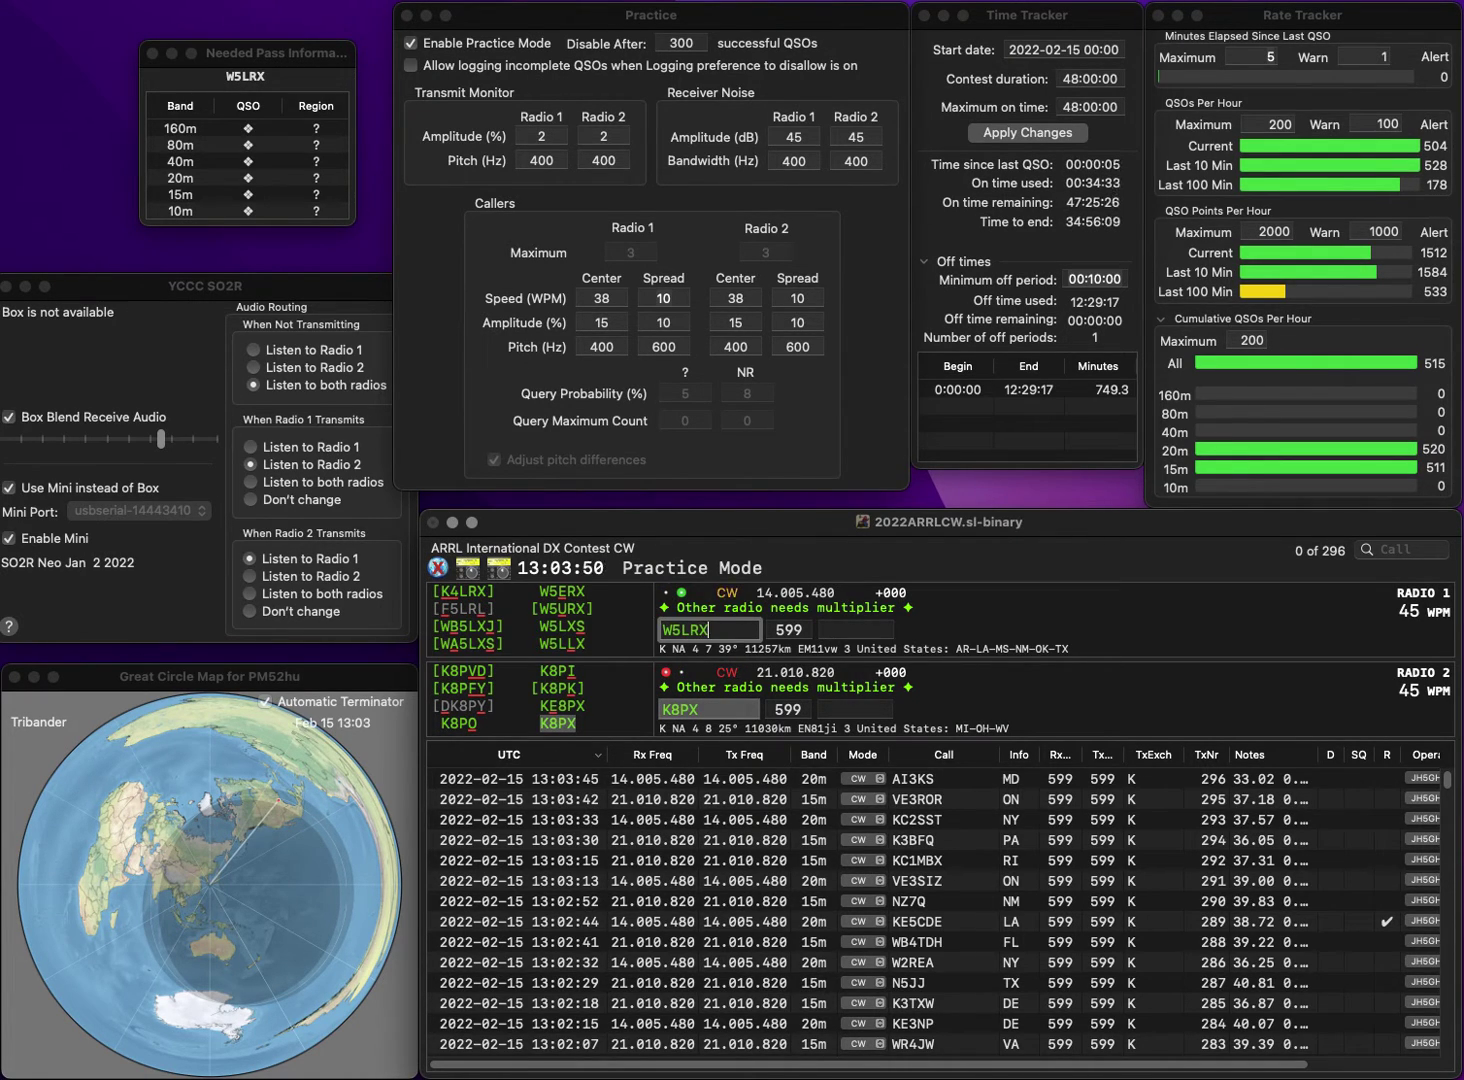
pyautogui.press('Return')
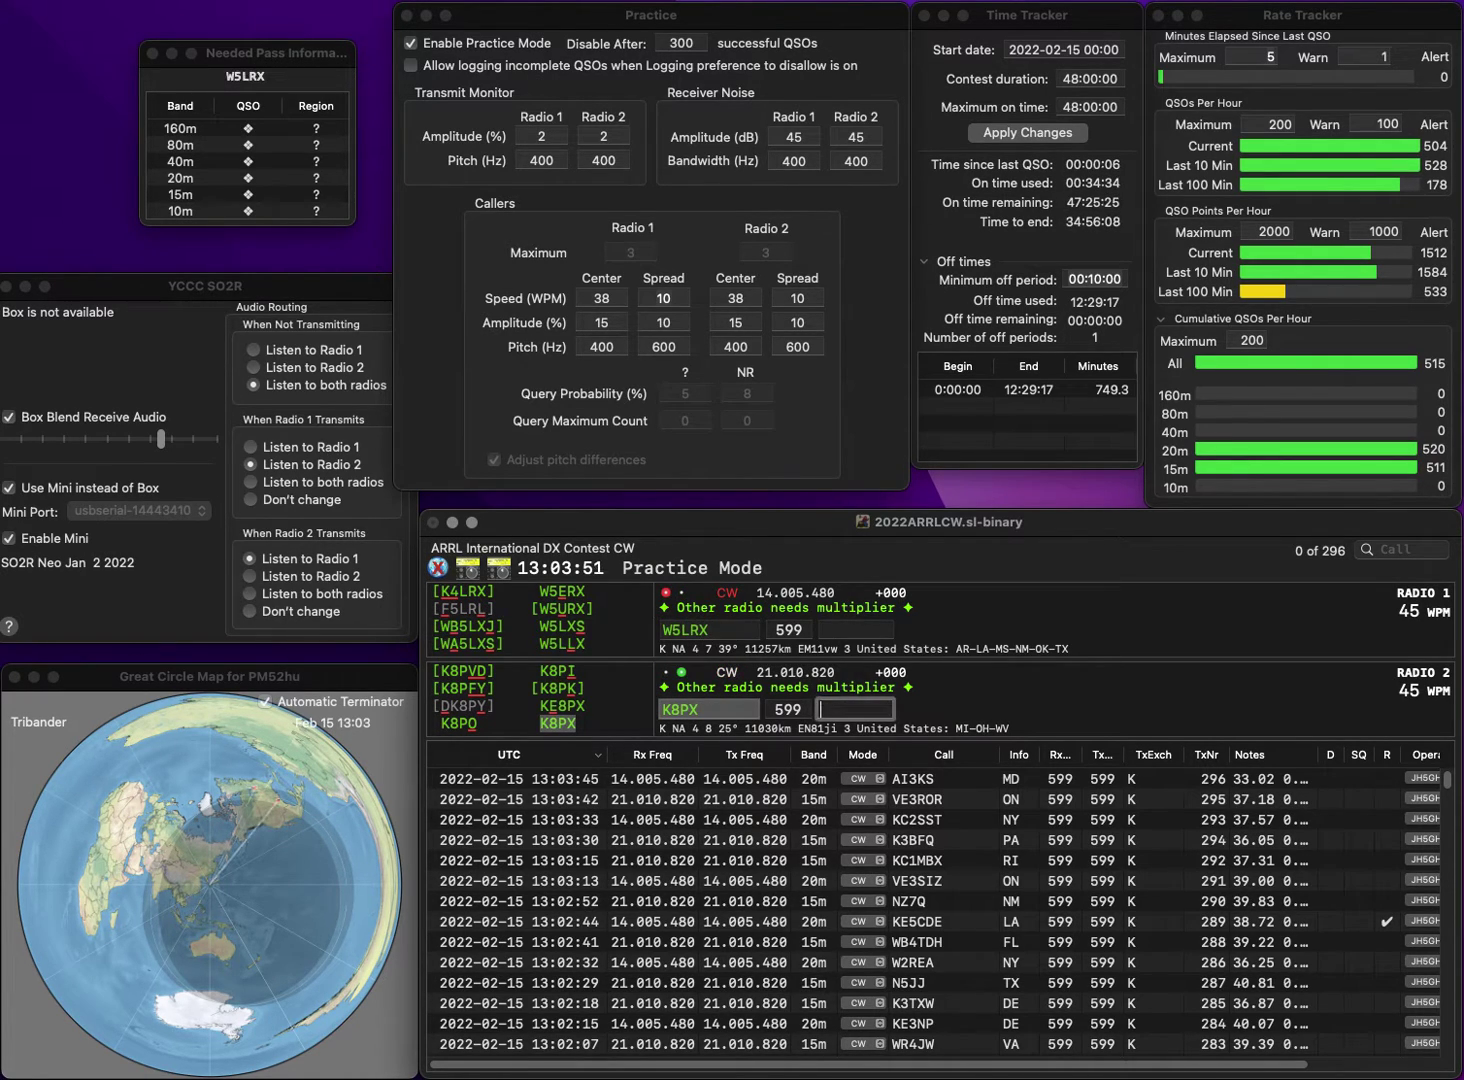
# Log K8PX on Radio 2 with the exchange MI, and correct the Radio 1 call to W5LLX, answering the station.
pyautogui.press('Return')
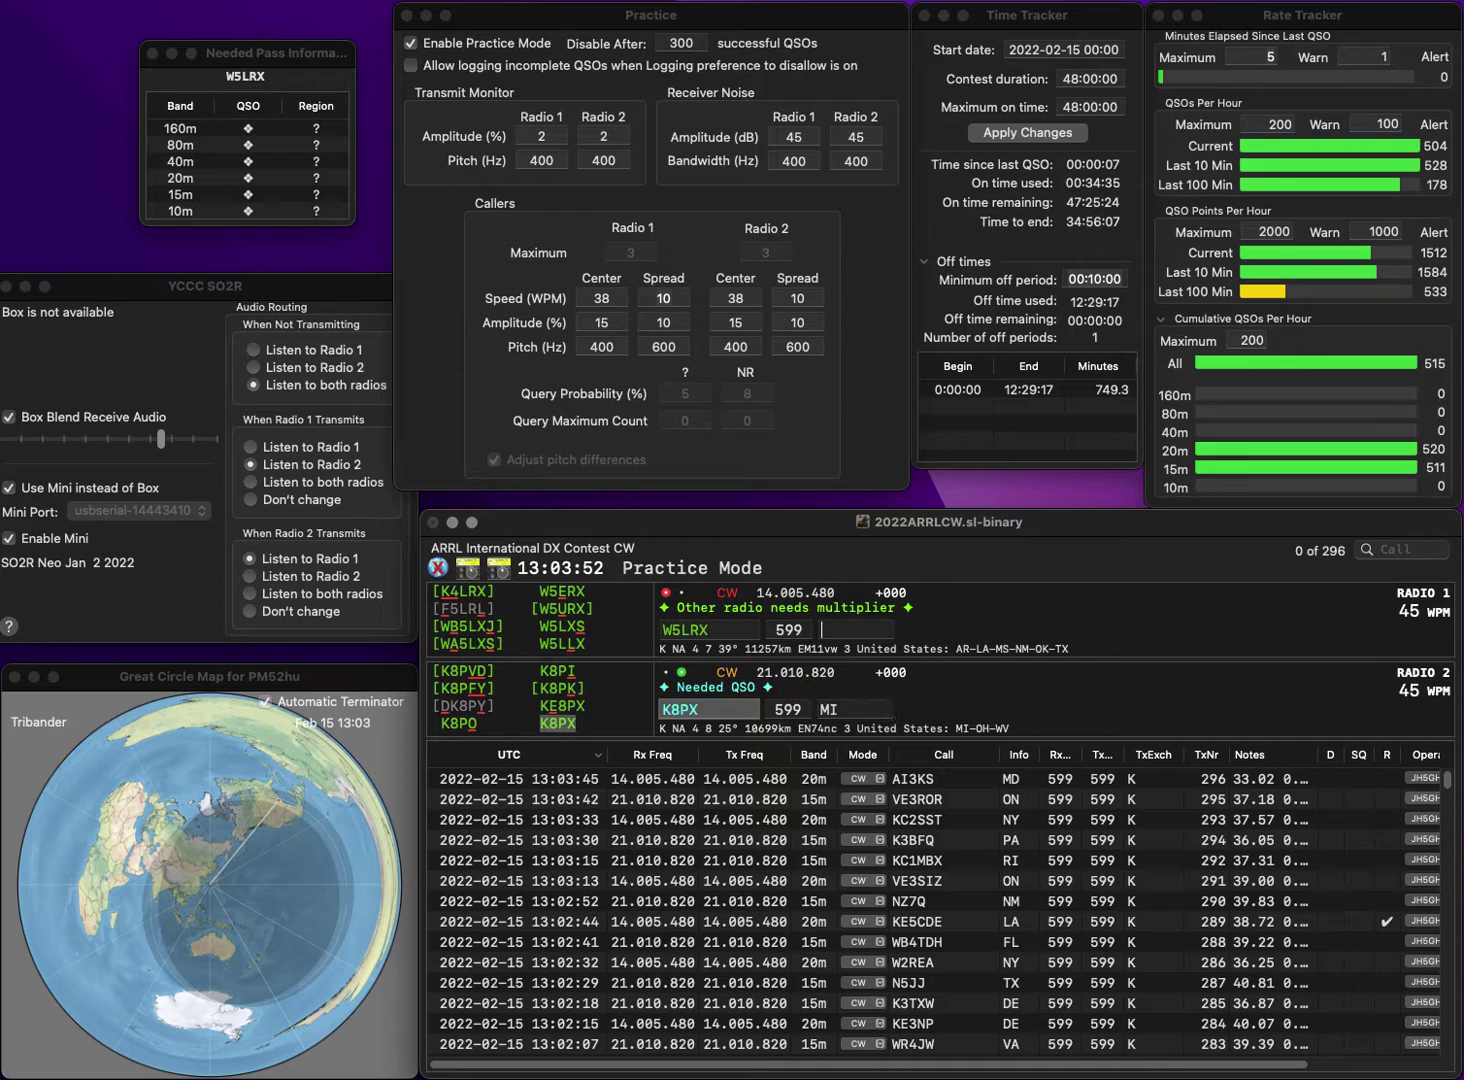
pyautogui.press('Left')
pyautogui.press('BackSpace')
pyautogui.write('L')
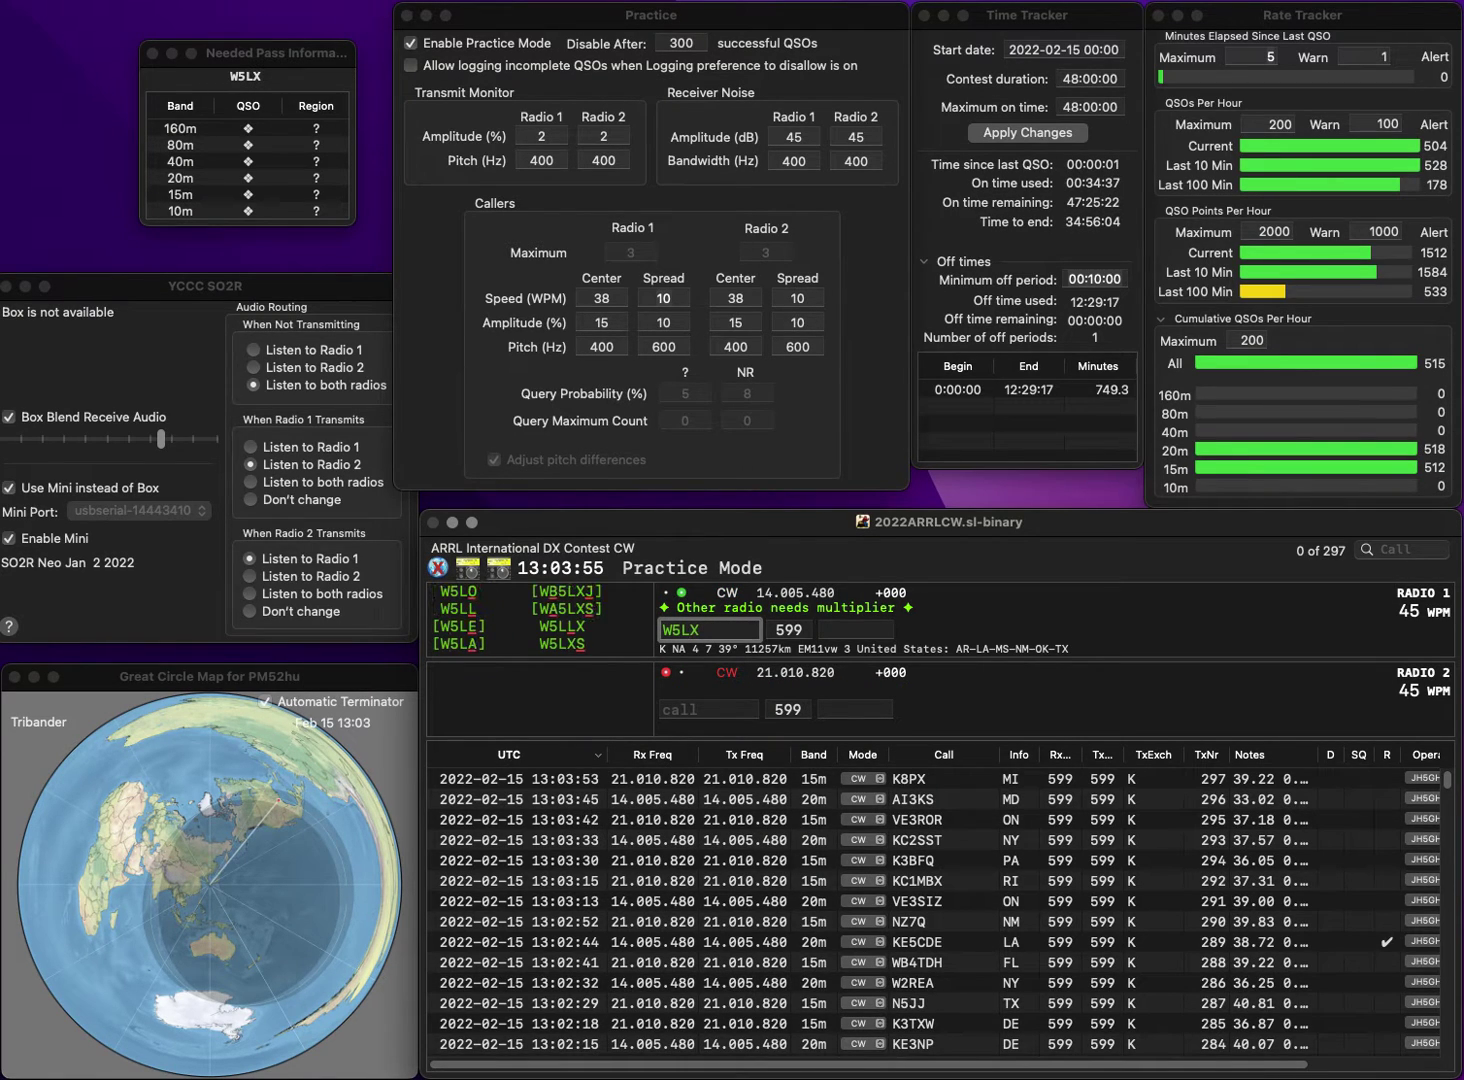
pyautogui.press('Return')
# Enter the call W2IRY on Radio 2 and answer the station.
pyautogui.write('W2')
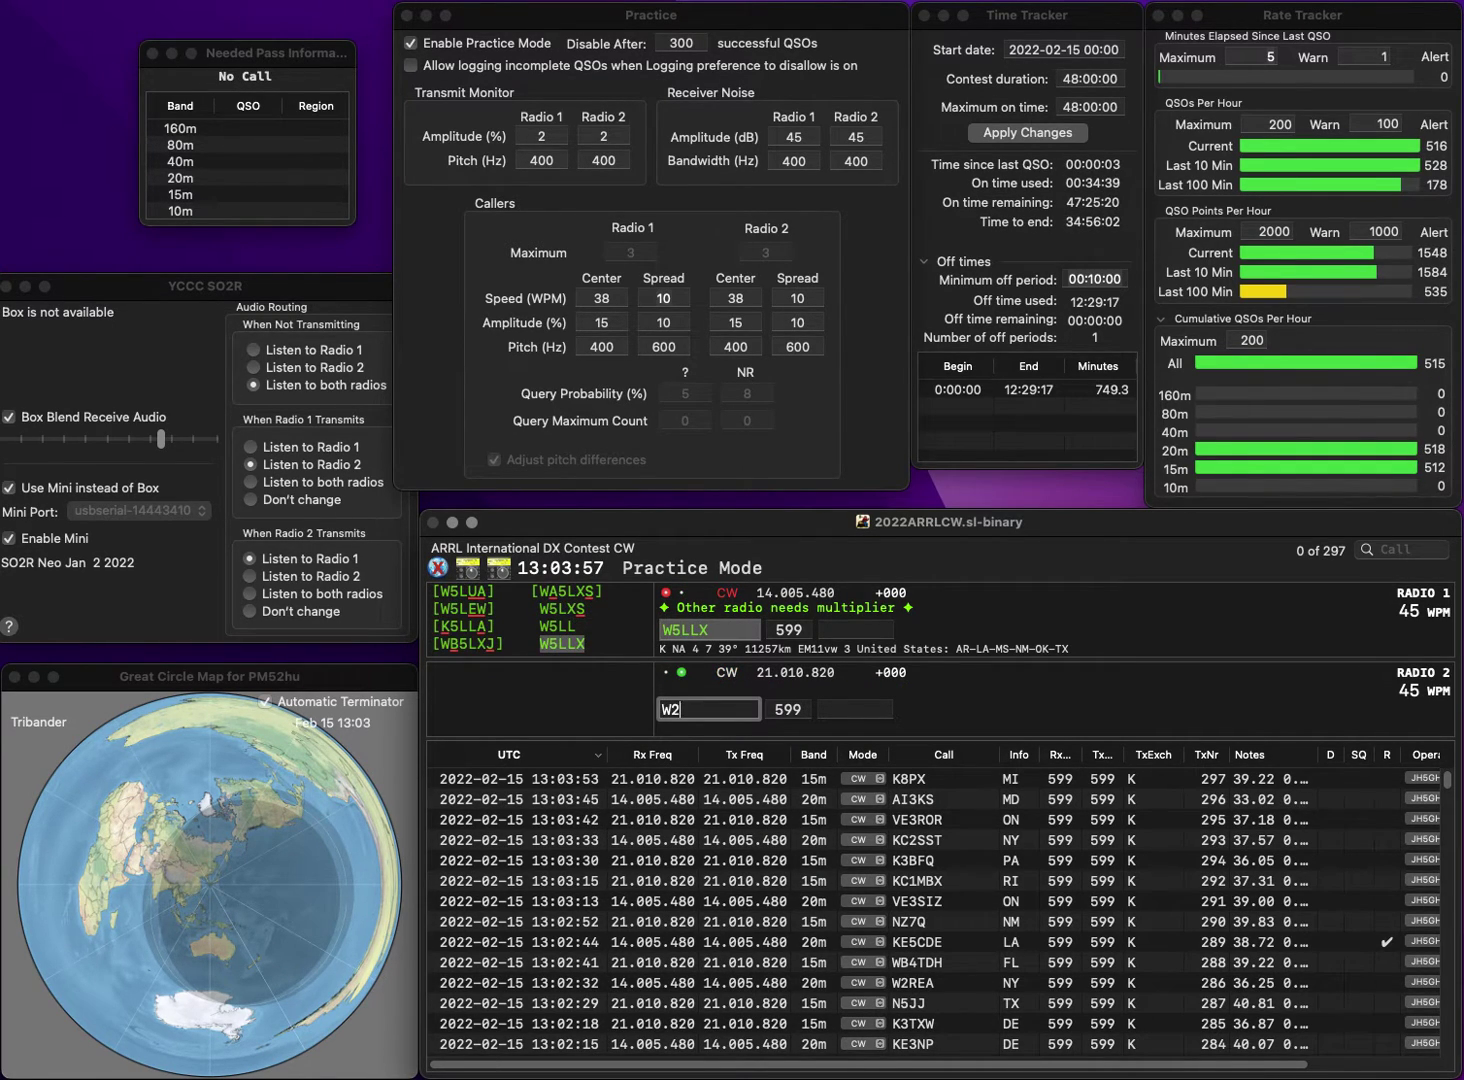
pyautogui.write('IRY')
pyautogui.press('Return')
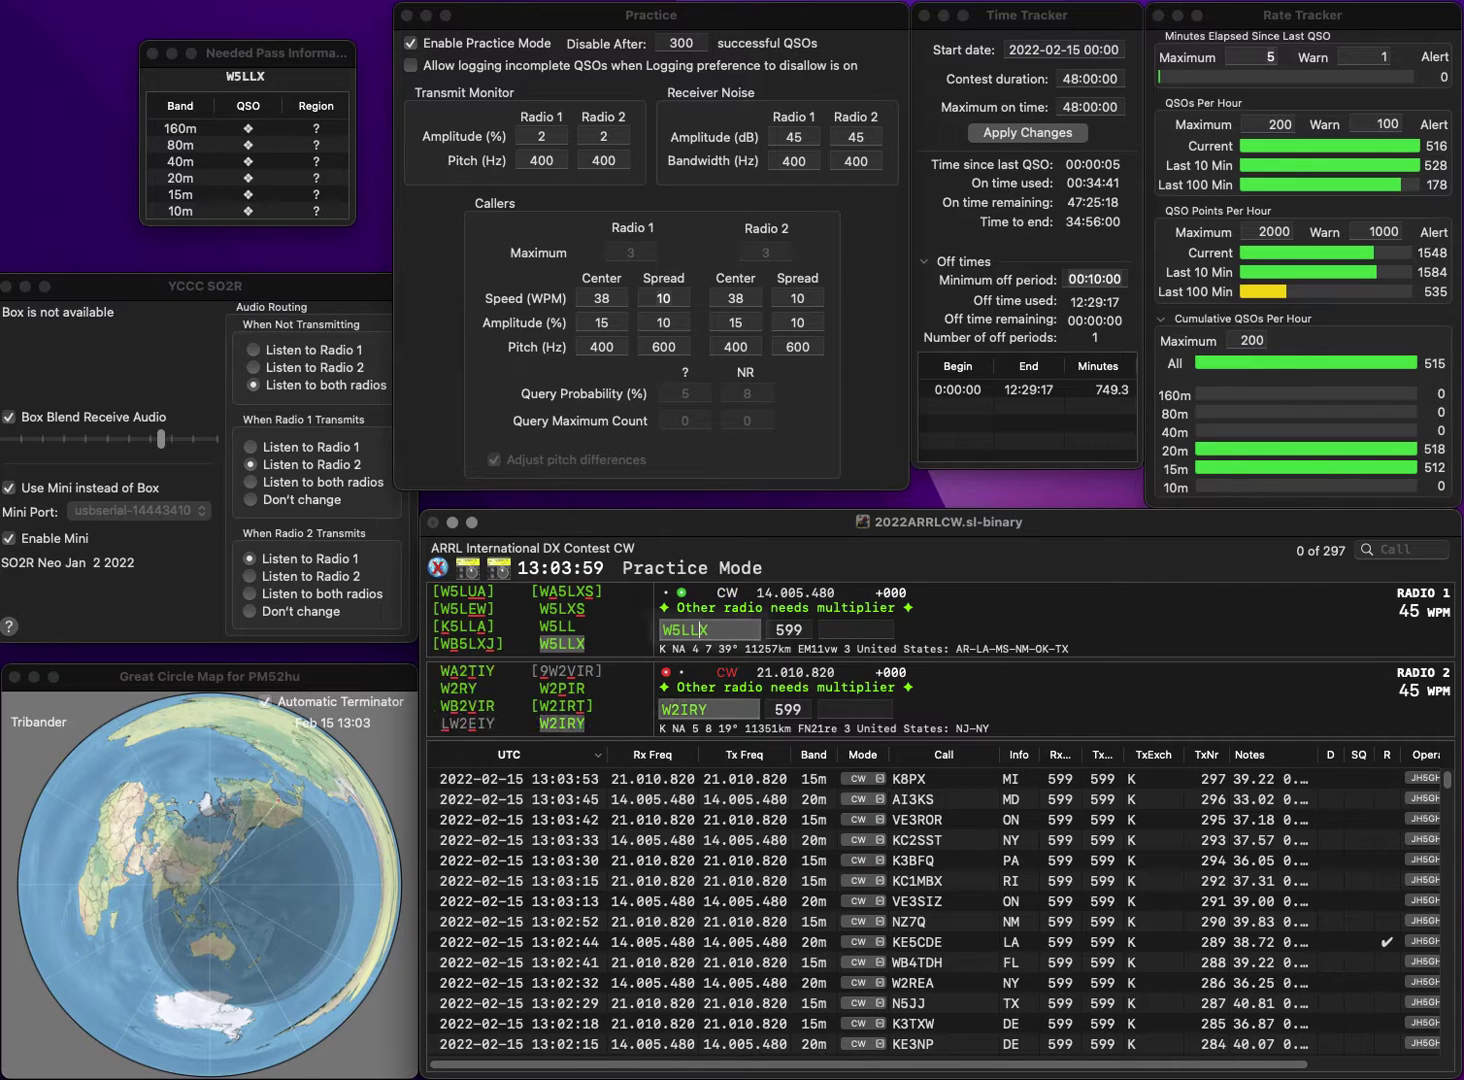
pyautogui.press('space')
pyautogui.press('space')
pyautogui.press('space')
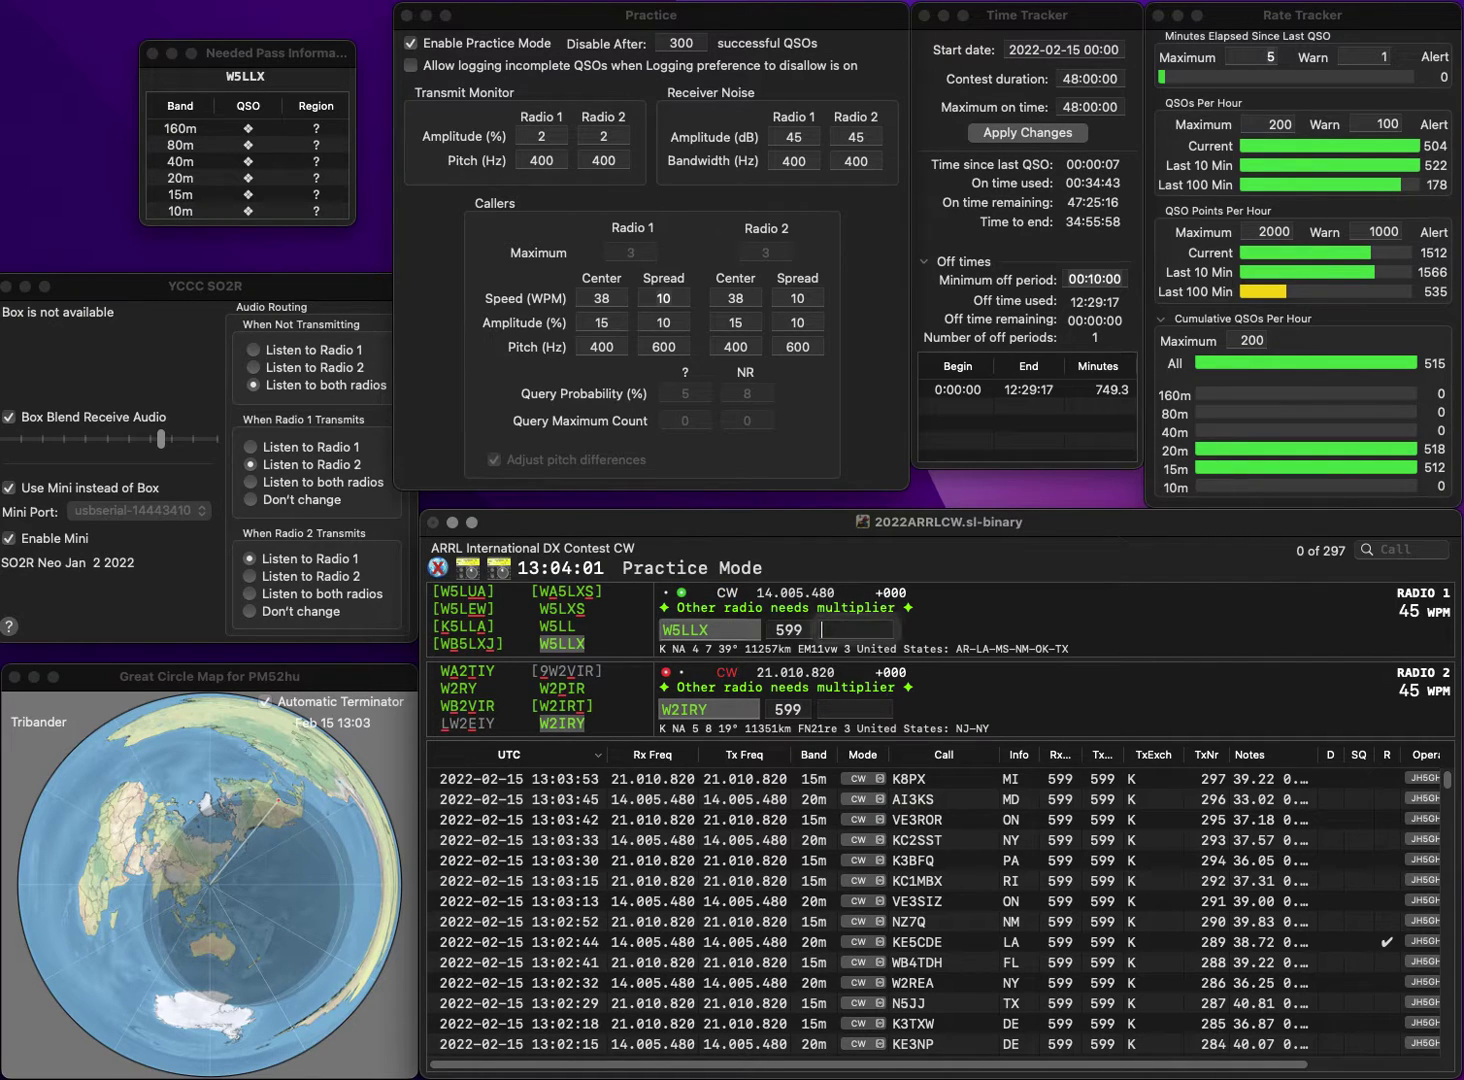
pyautogui.write('NM')
pyautogui.press('Return')
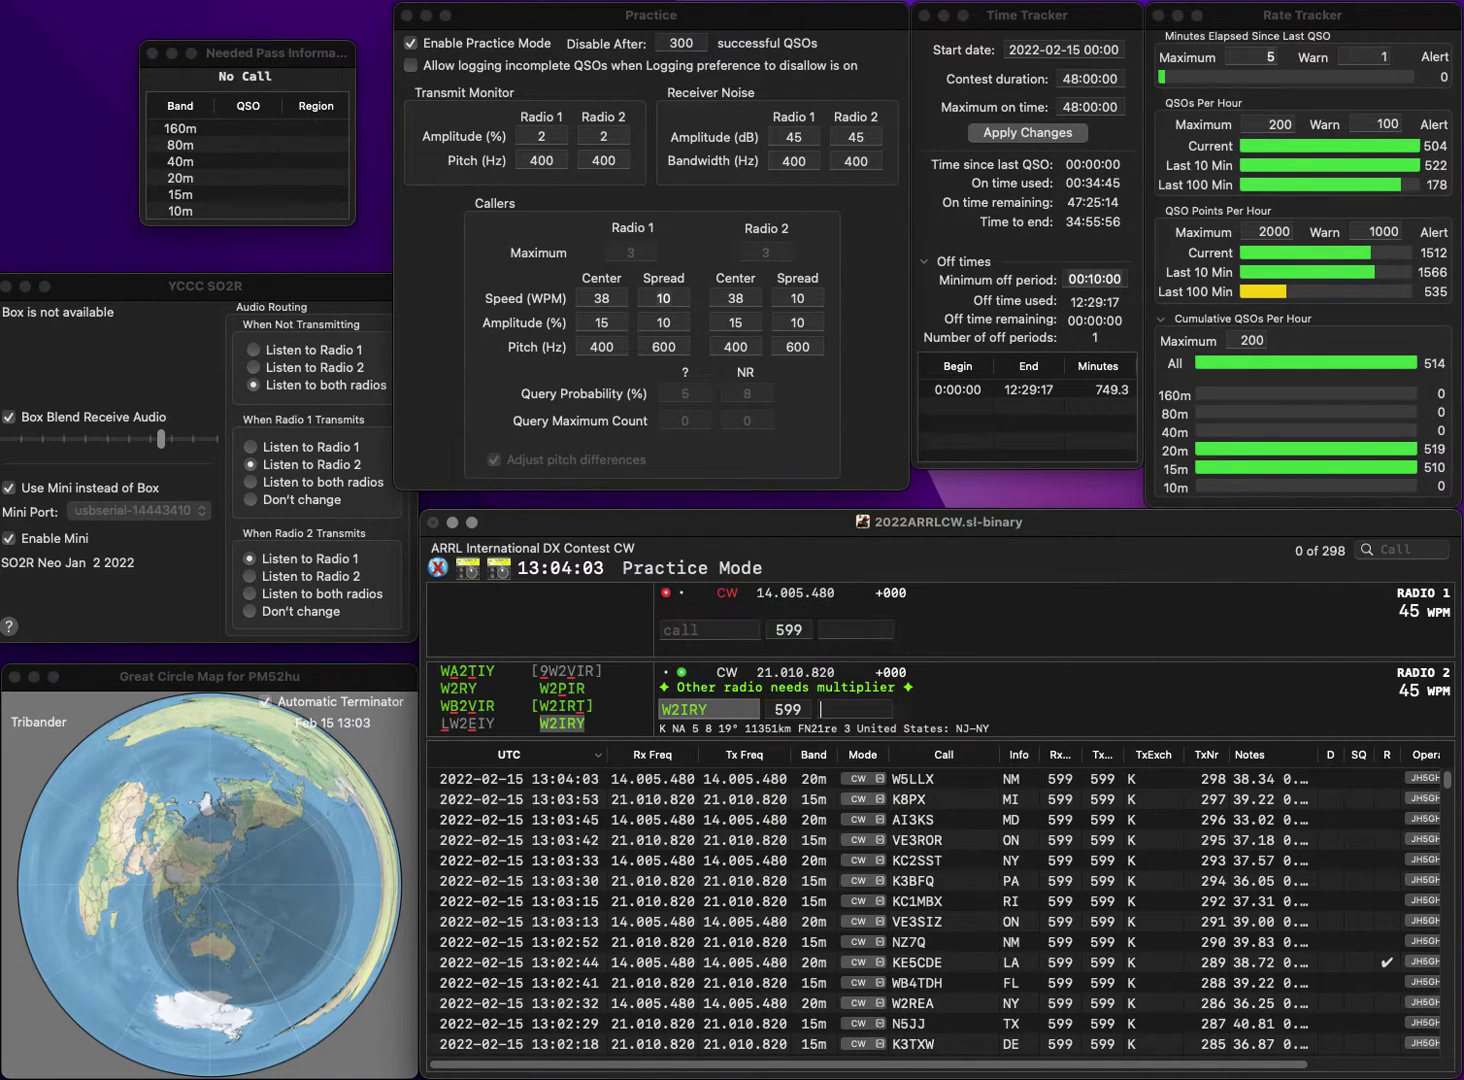
pyautogui.write('NJ')
pyautogui.press('Return')
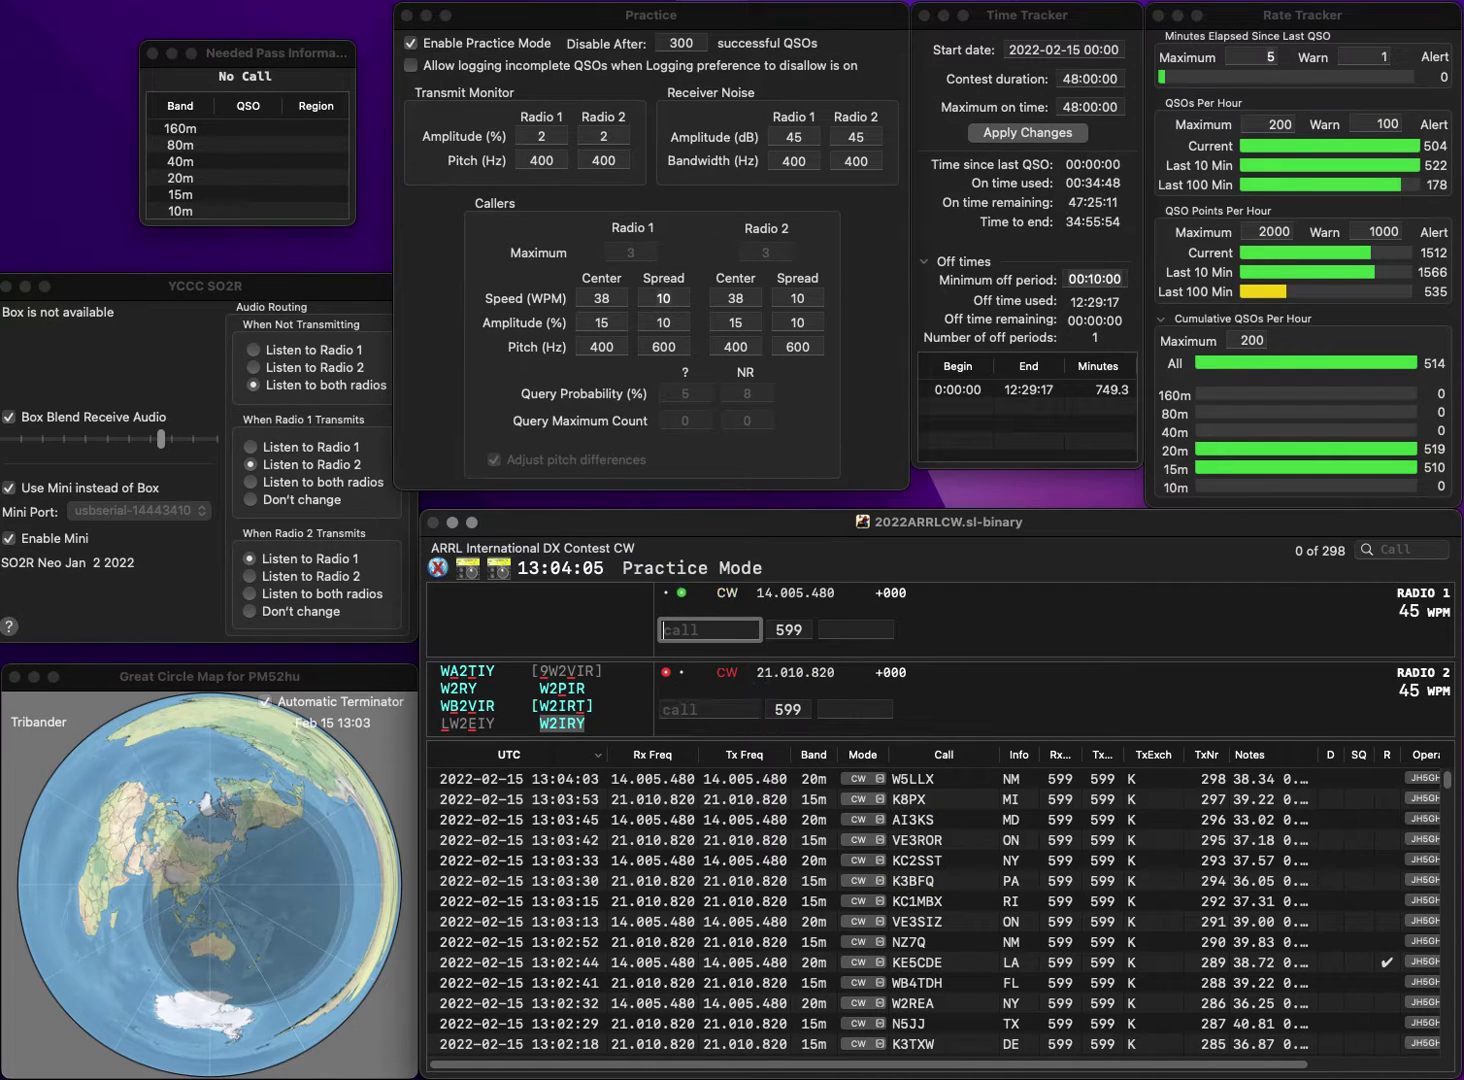
pyautogui.write('W7')
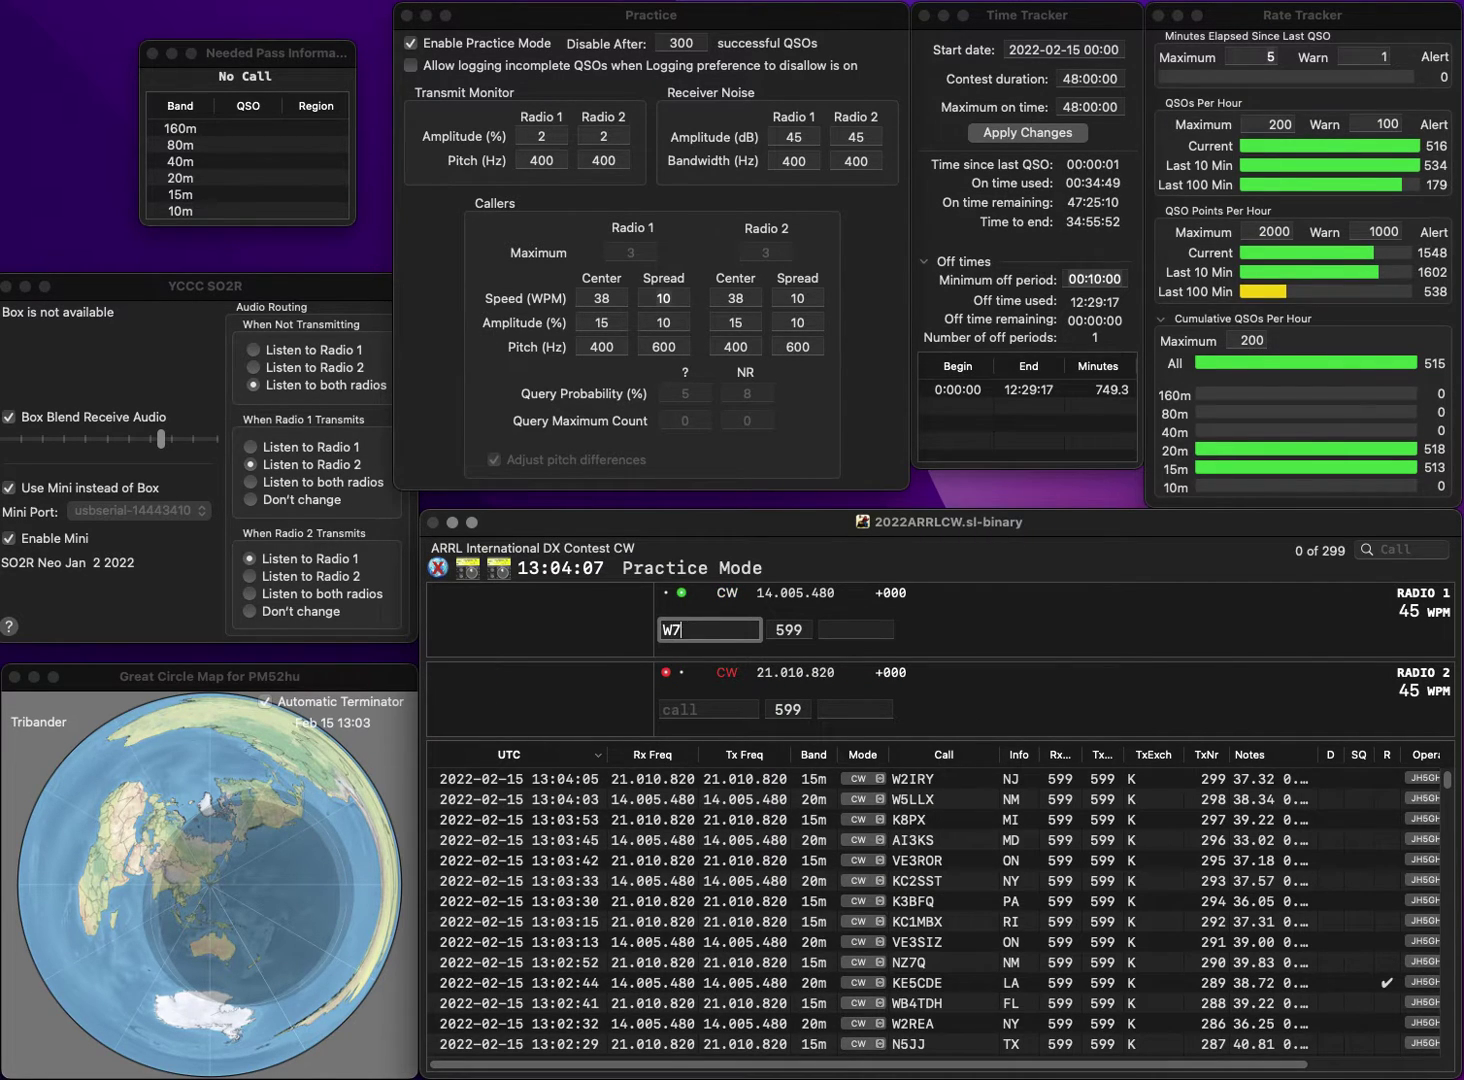
pyautogui.write('SJL')
pyautogui.press('Return')
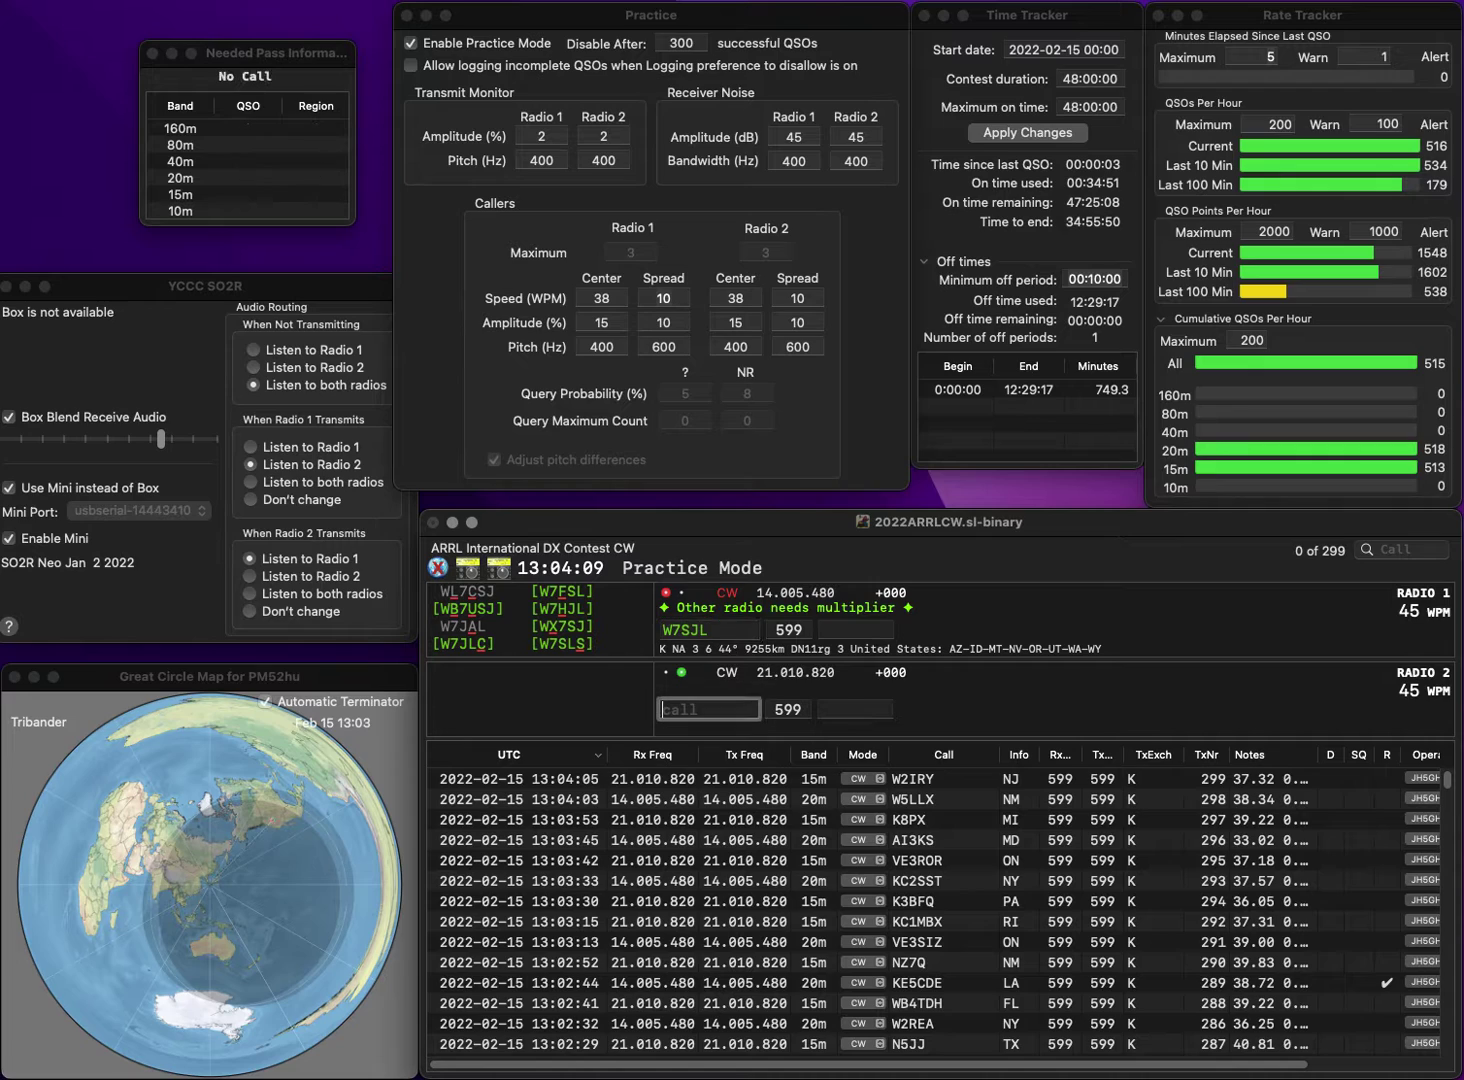
pyautogui.write('7IRR')
pyautogui.hotkey('ctrl', 'a')
pyautogui.write('V')
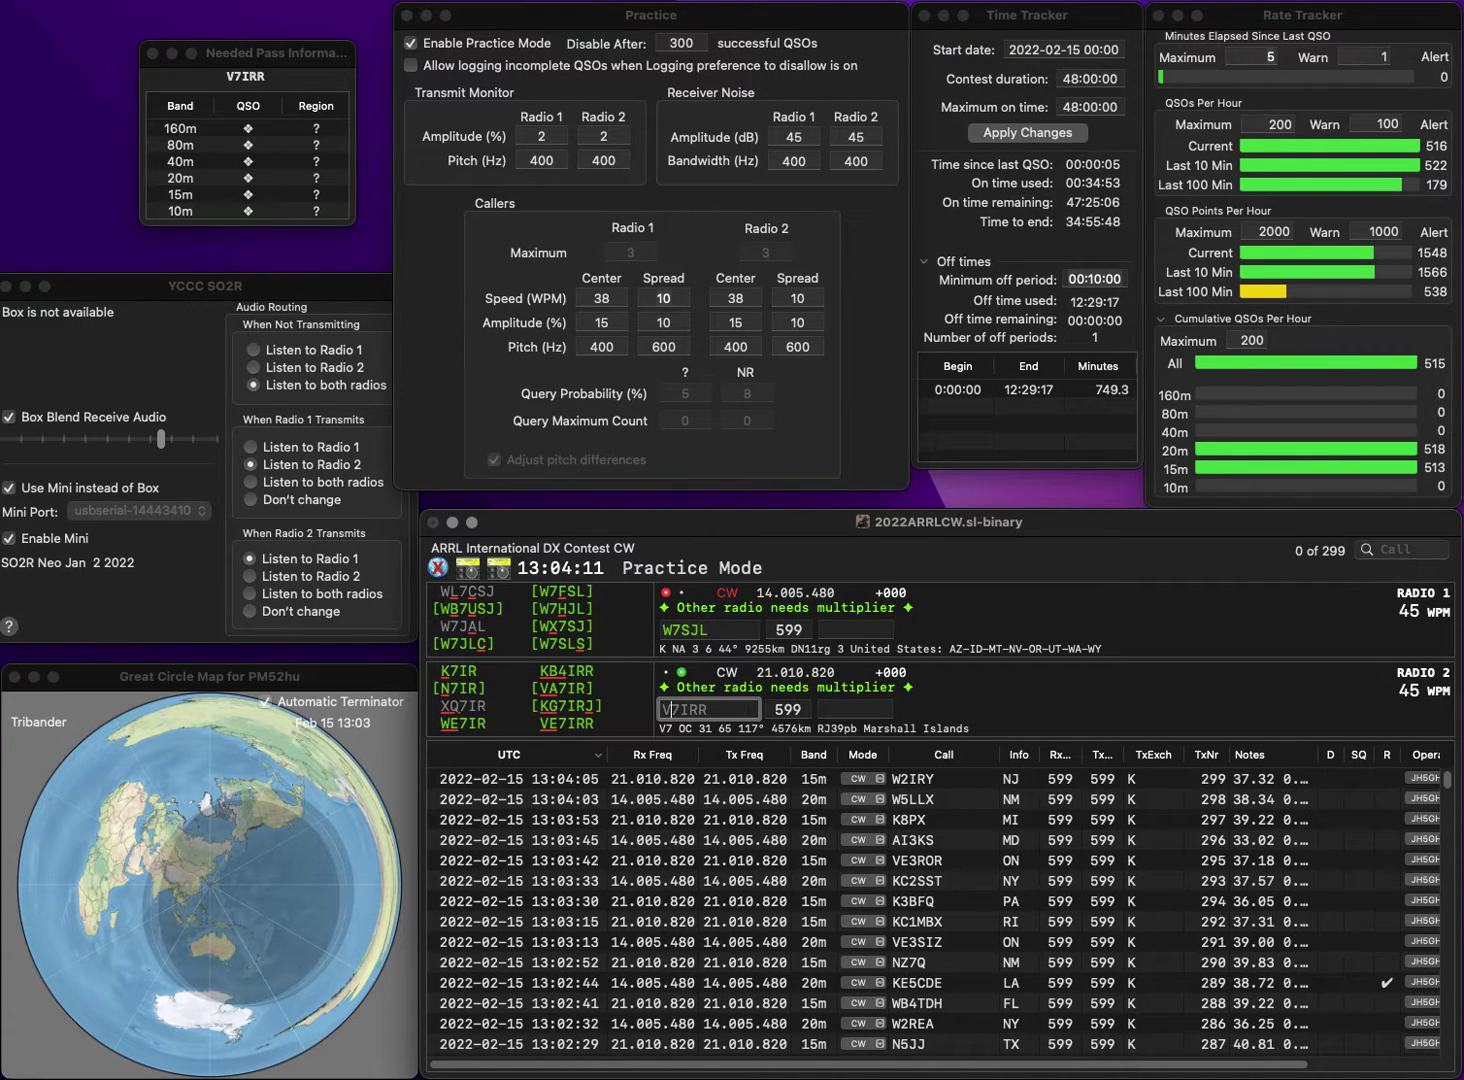
pyautogui.write('E')
pyautogui.press('Return')
pyautogui.press('BackSpace')
pyautogui.write('H')
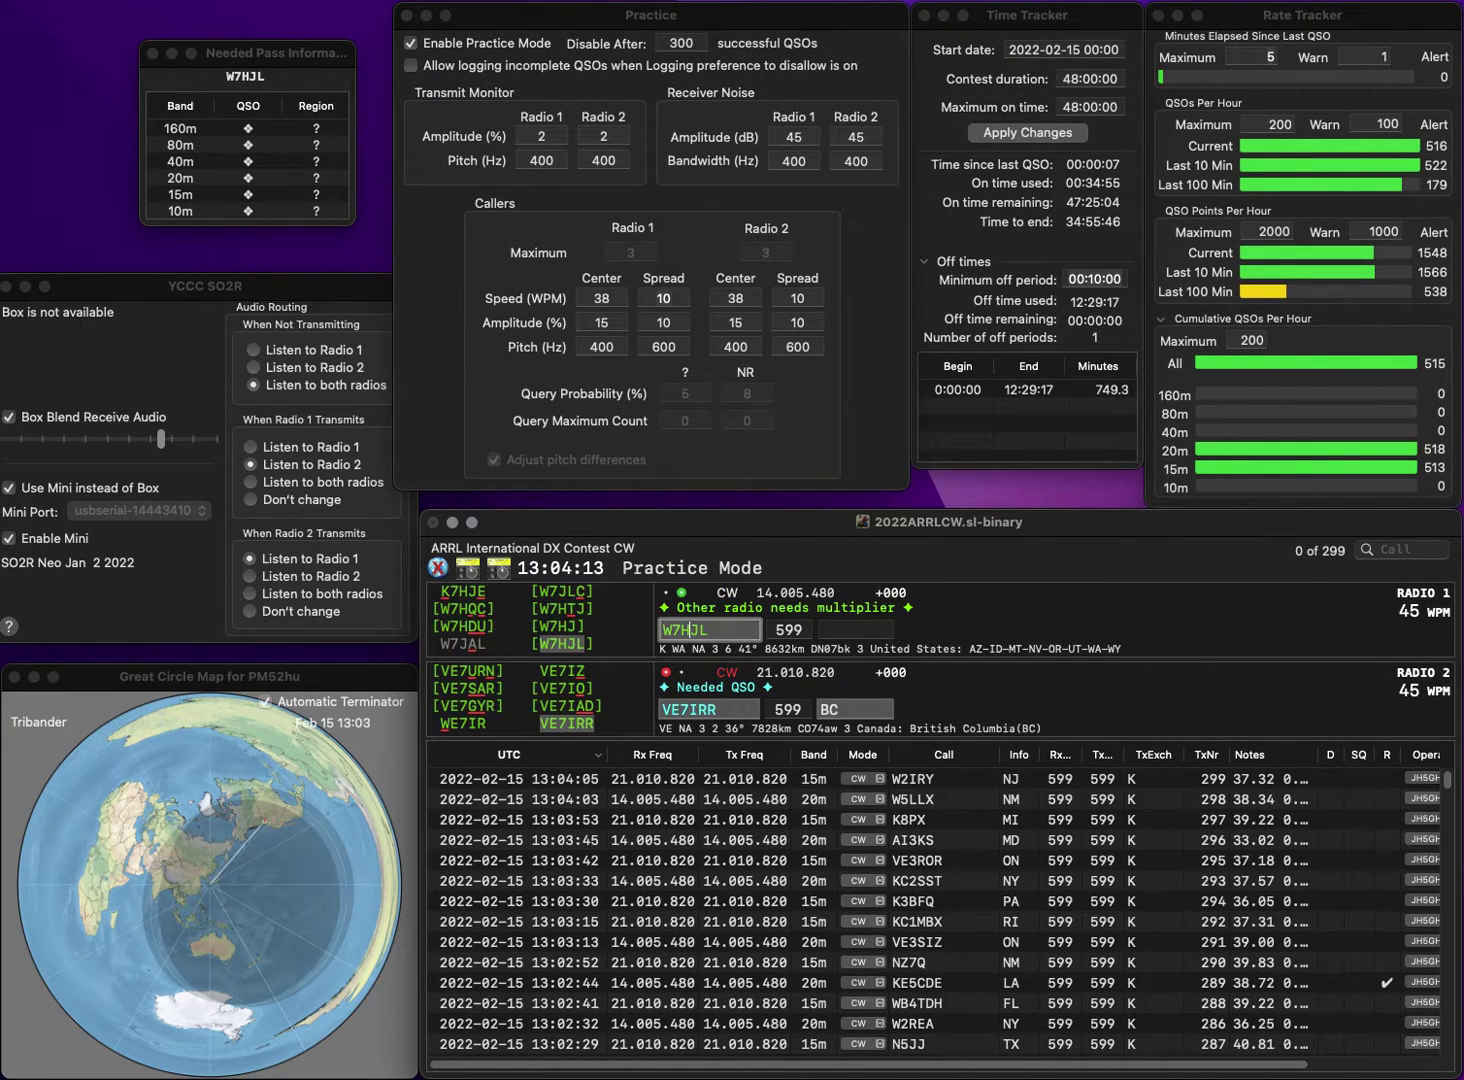
pyautogui.press('Return')
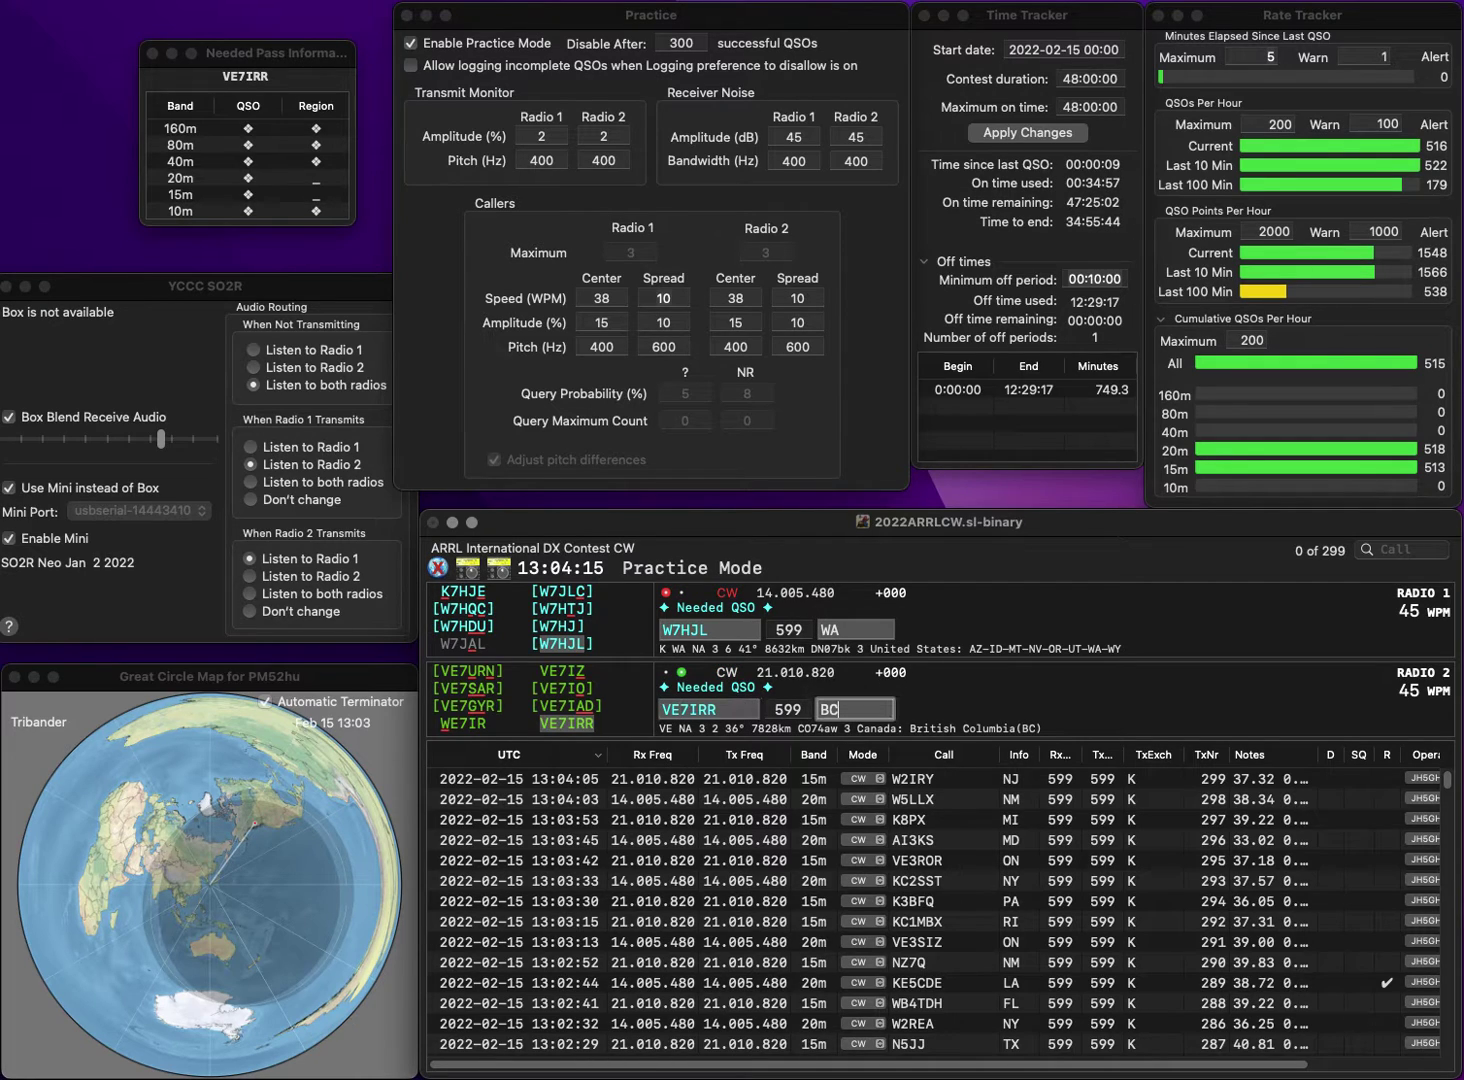
pyautogui.press('Return')
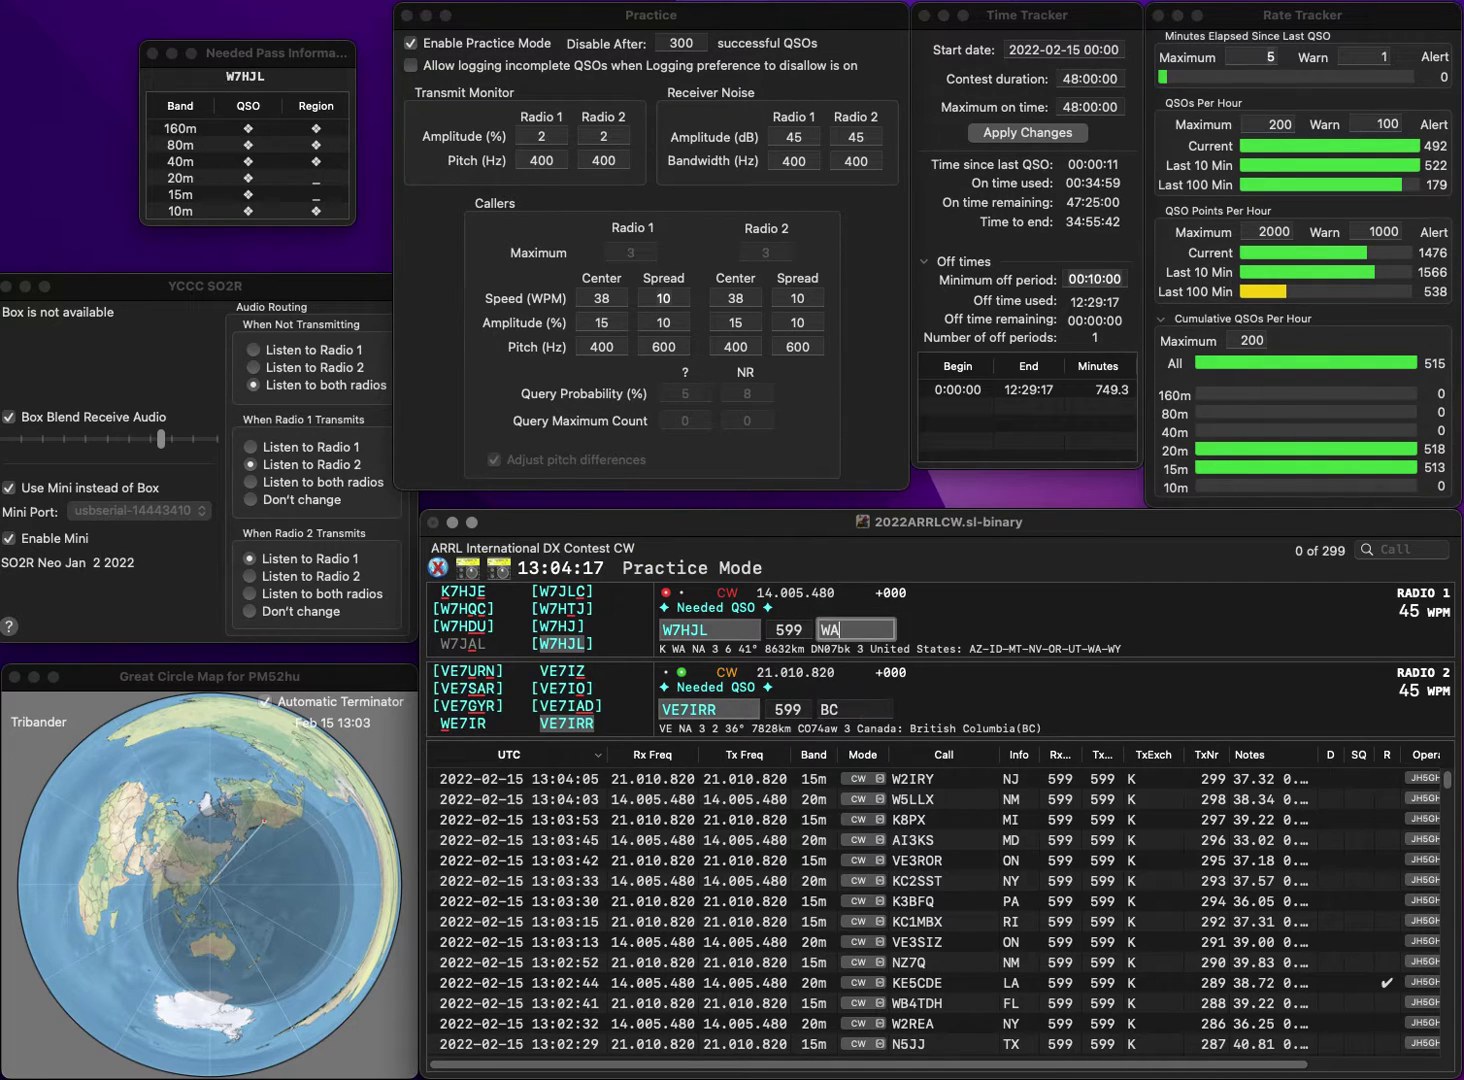
pyautogui.click(409, 43)
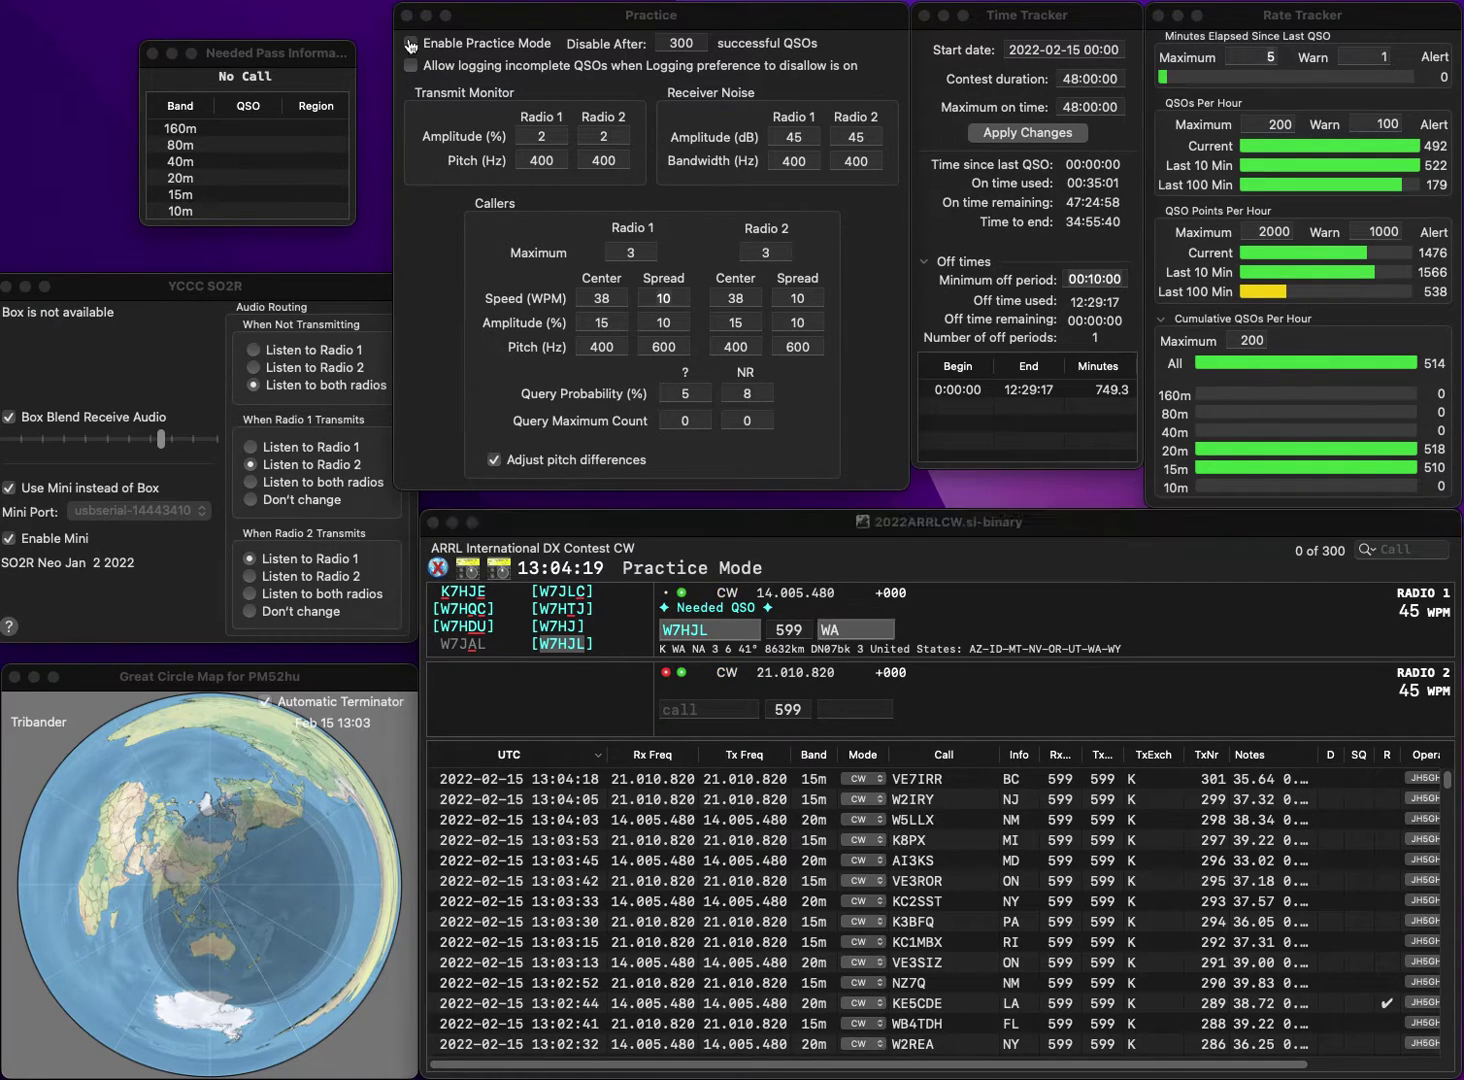